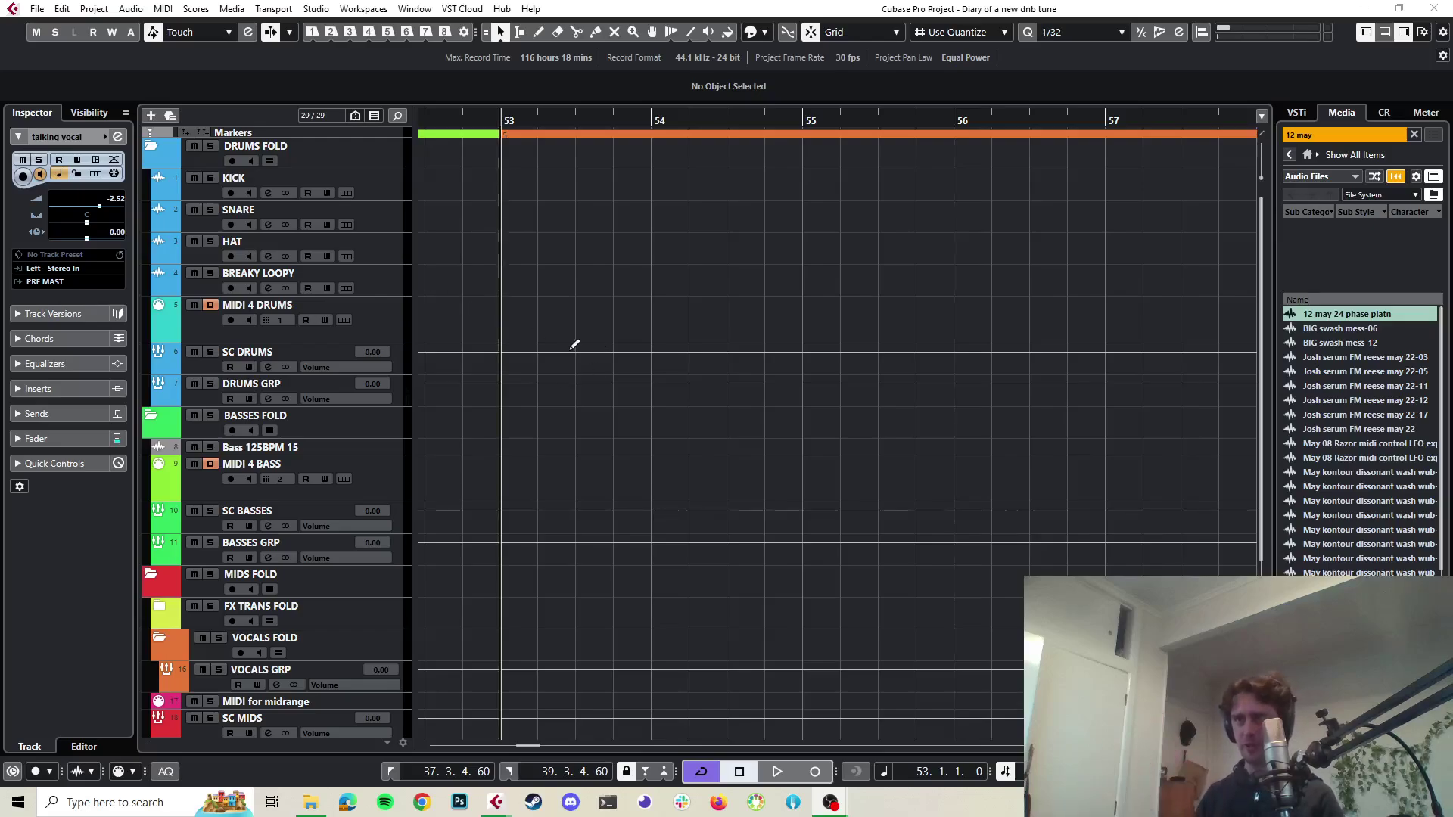
Collapse the BASSES FOLD folder track, keep the DRUMS and MIDS folders expanded, and select MIDS FOLD
{"action": "left_click", "coordinate": [149, 146]}
{"action": "left_click", "coordinate": [147, 145]}
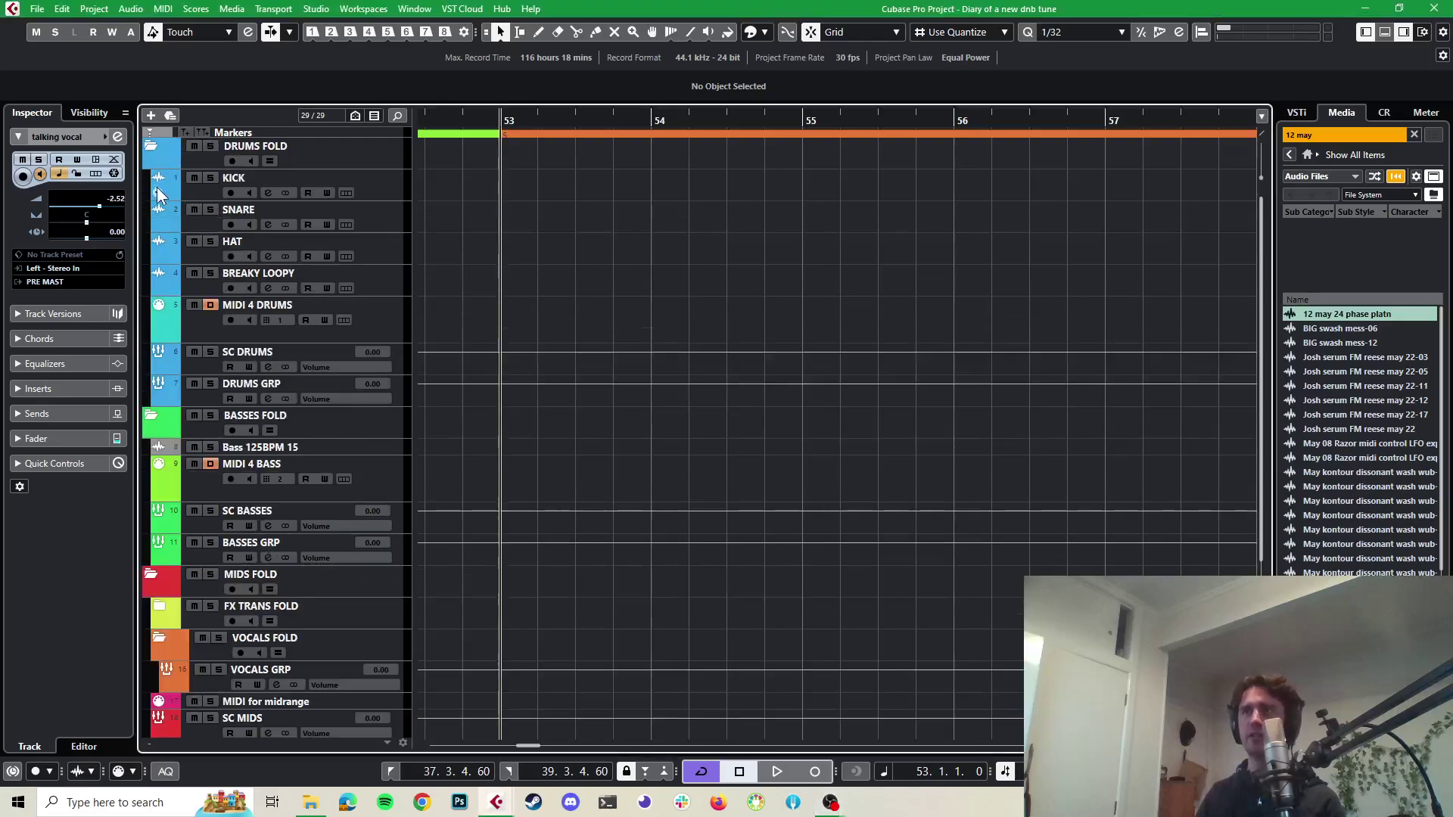
{"action": "left_click", "coordinate": [148, 415]}
{"action": "left_click", "coordinate": [148, 413]}
{"action": "left_click", "coordinate": [148, 417]}
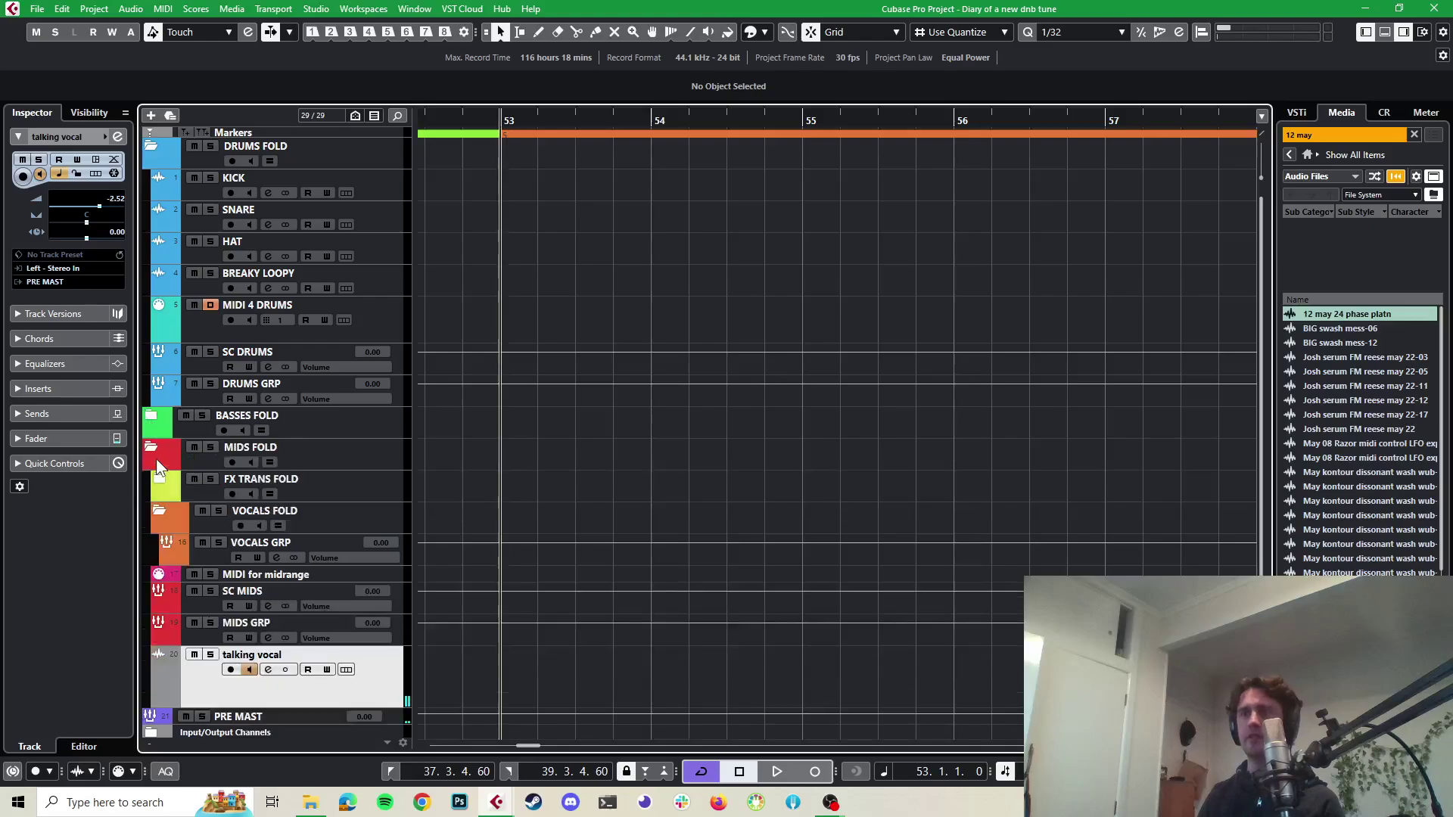
{"action": "left_click", "coordinate": [152, 445]}
{"action": "left_click", "coordinate": [153, 445]}
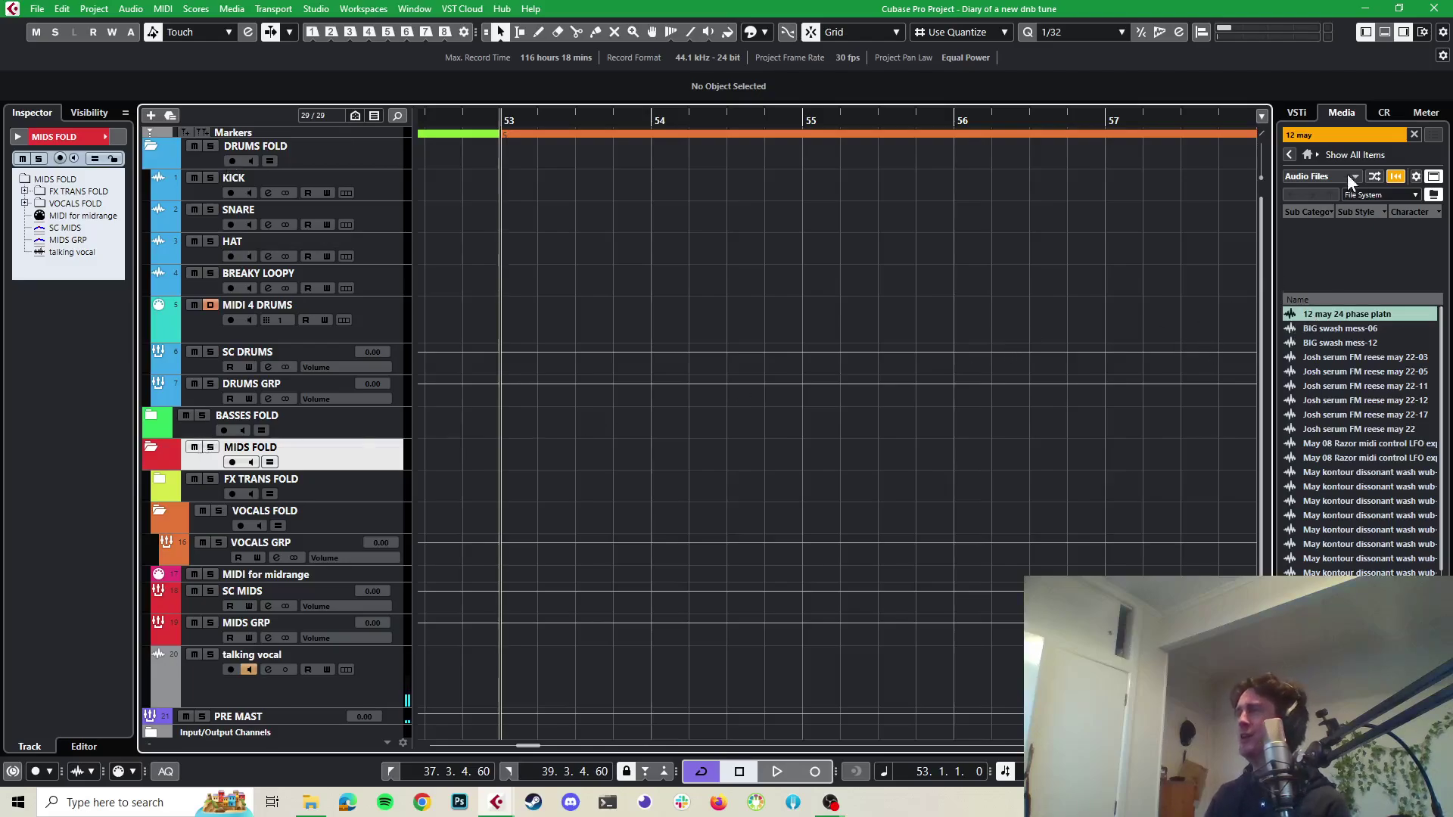
Search the audio files for "qzb" and audition the Creeper 4 atmosphere and the Modu Beef 12 and 13 kicks
{"action": "left_click", "coordinate": [1340, 134]}
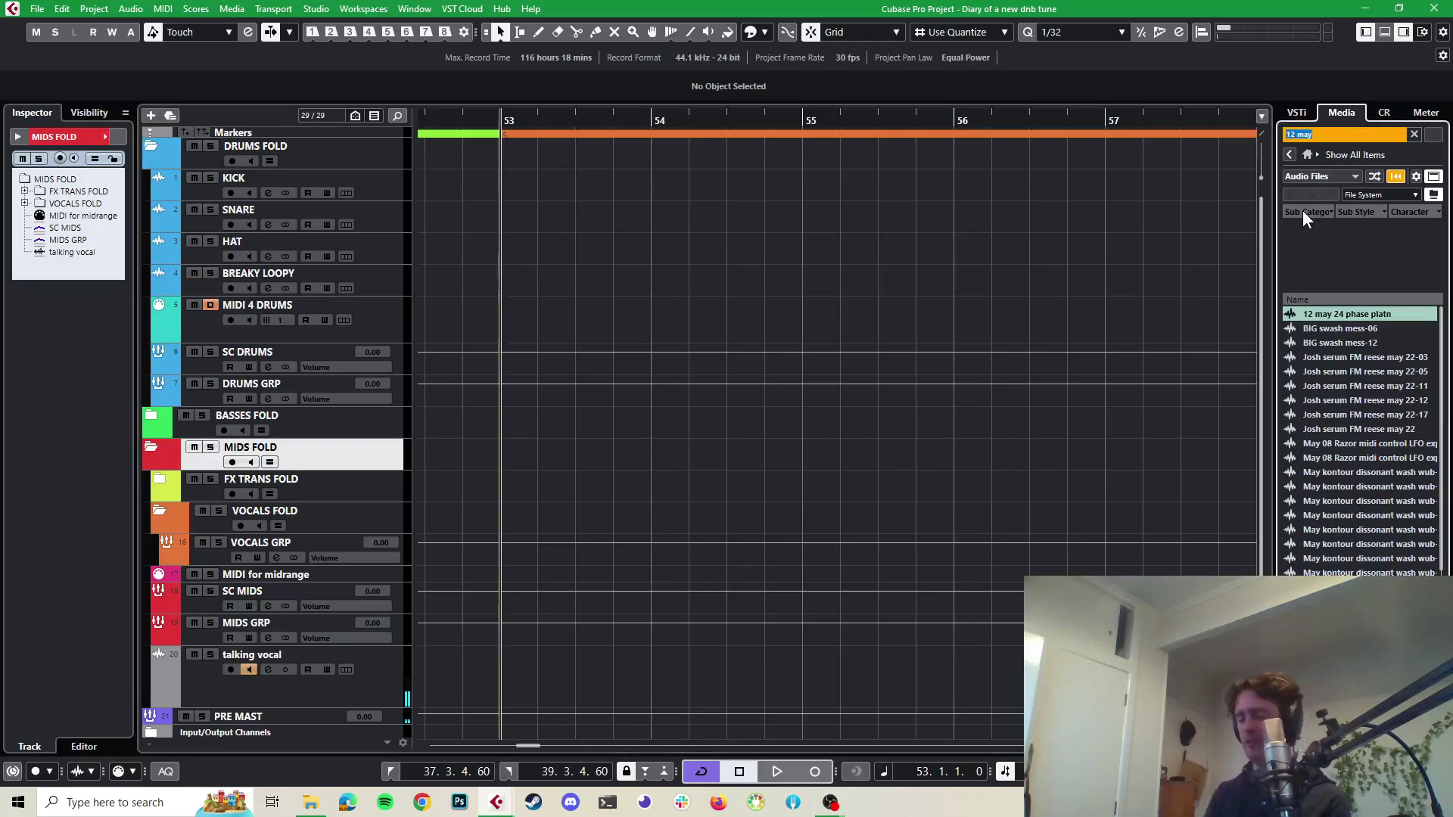
{"action": "type", "text": "qzb"}
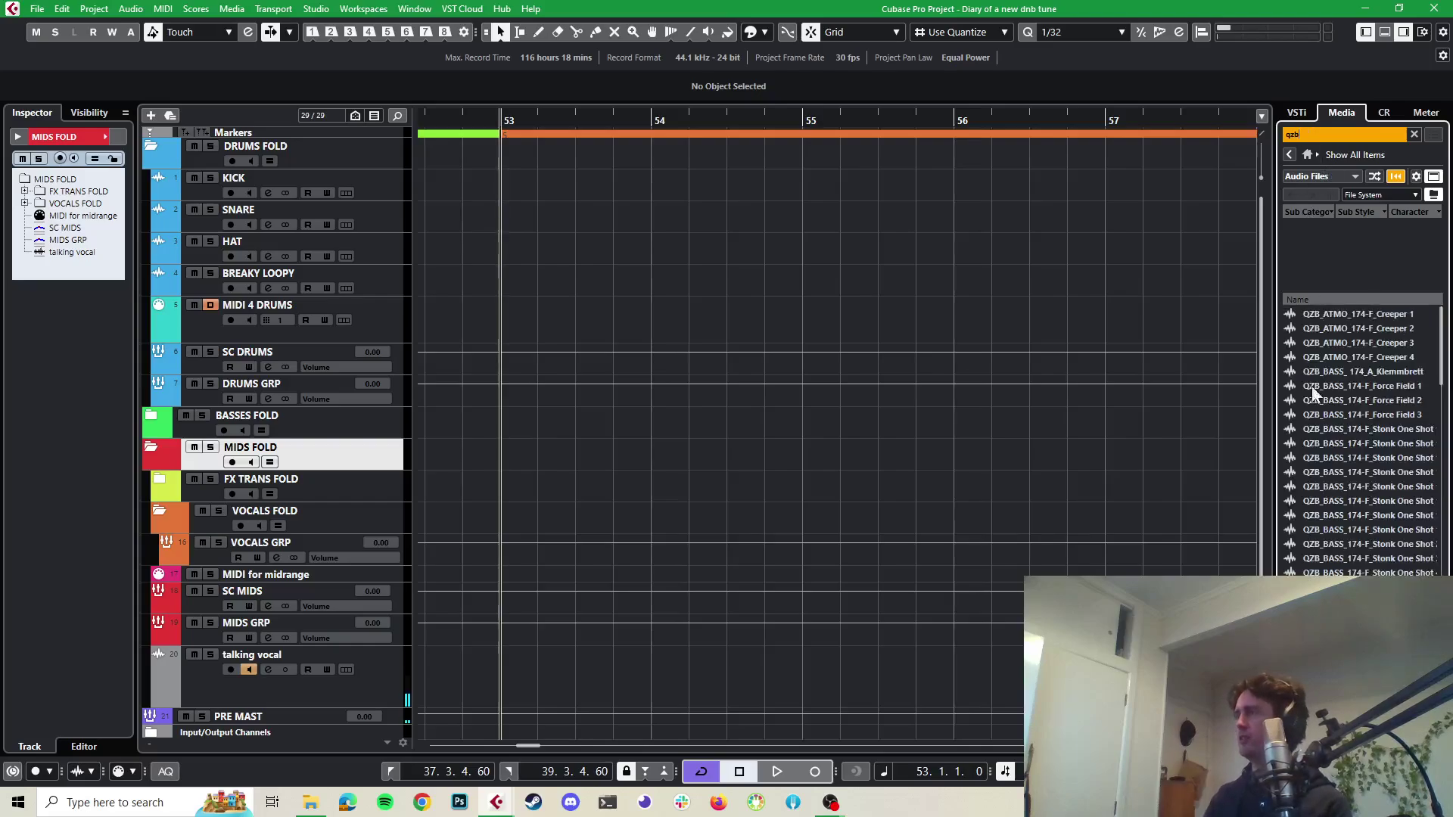
{"action": "left_click", "coordinate": [1328, 357]}
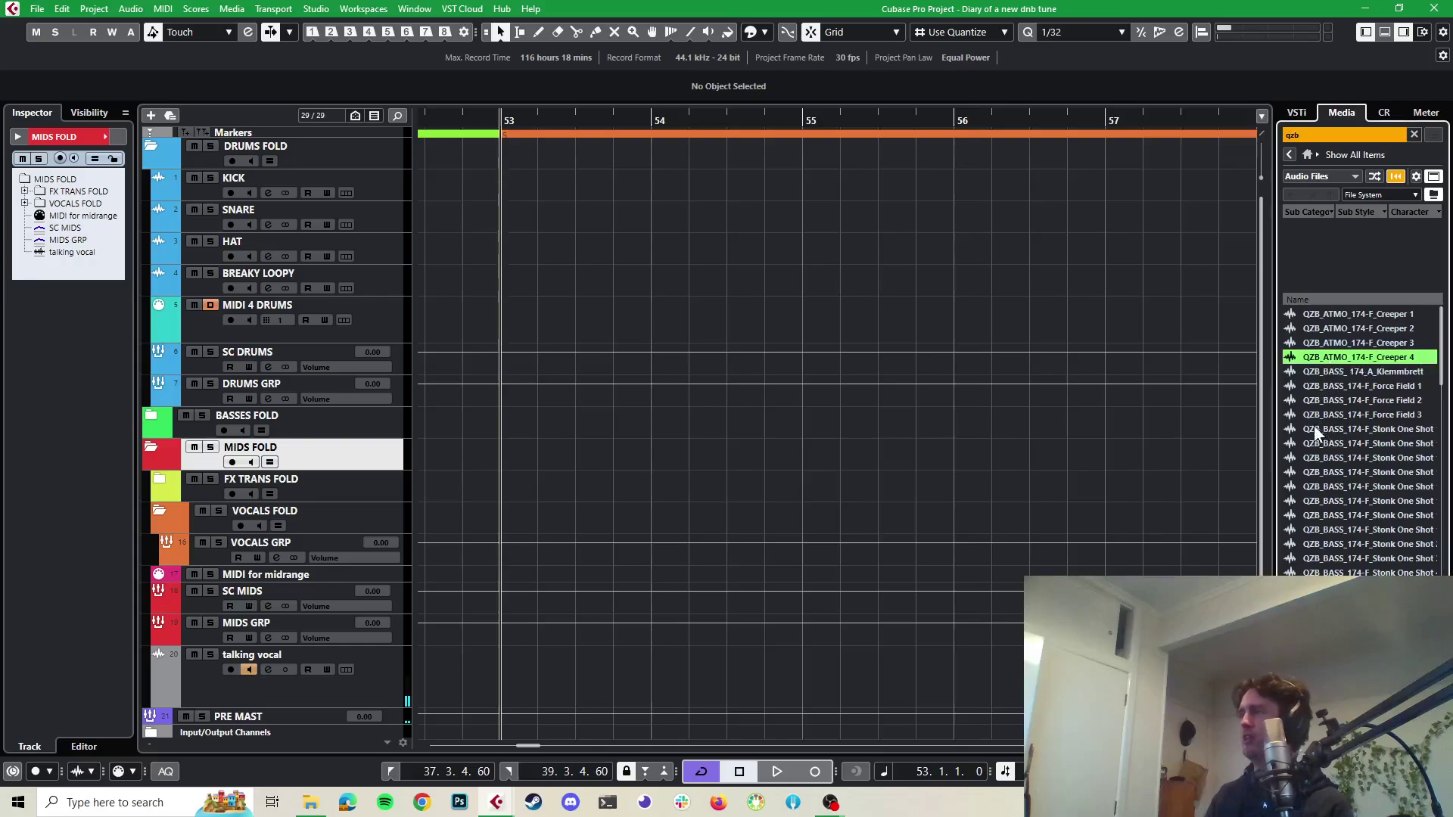
{"action": "scroll", "coordinate": [1360, 515], "scroll_direction": "down", "scroll_amount": 15}
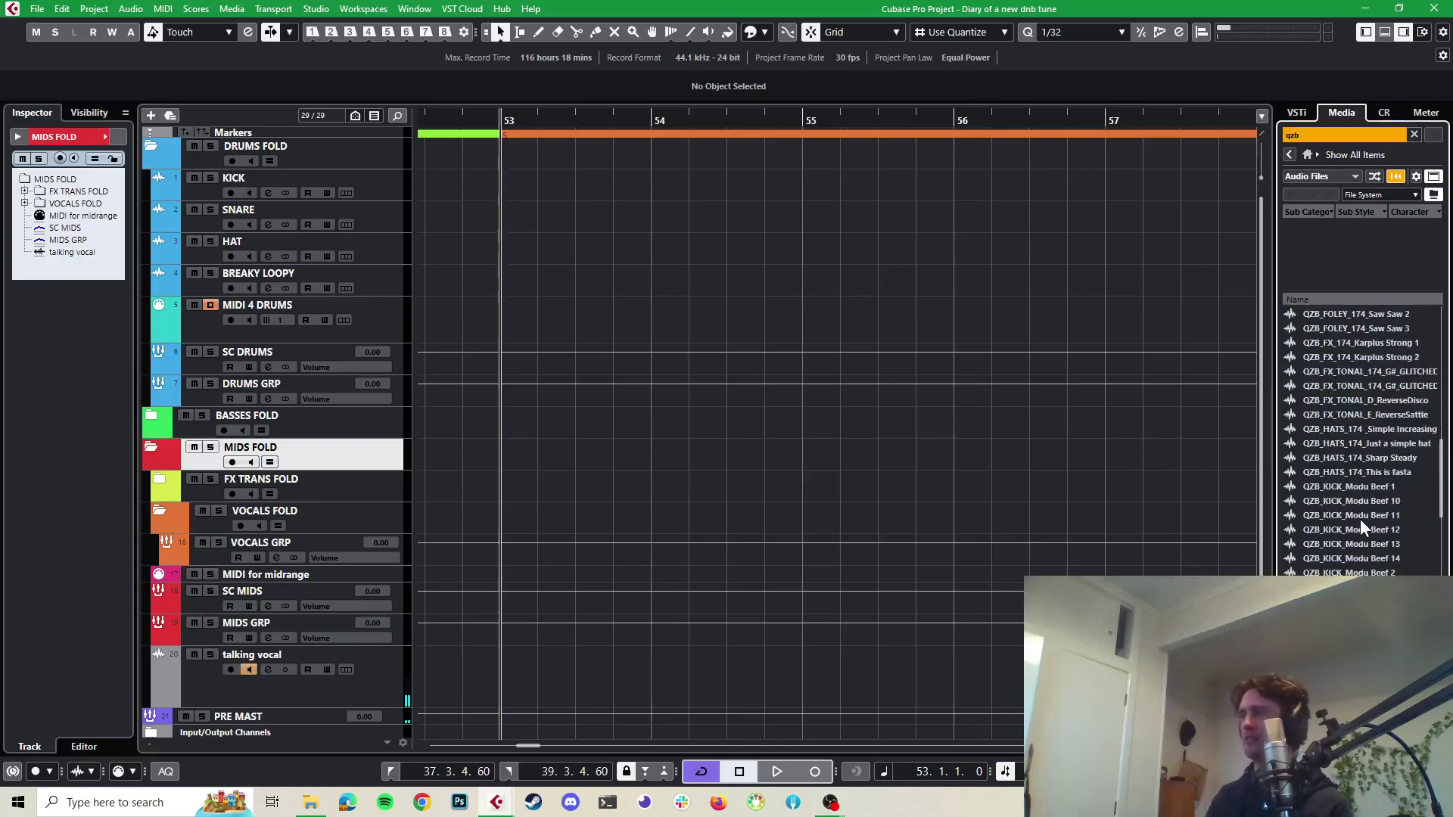
{"action": "left_click", "coordinate": [1359, 413]}
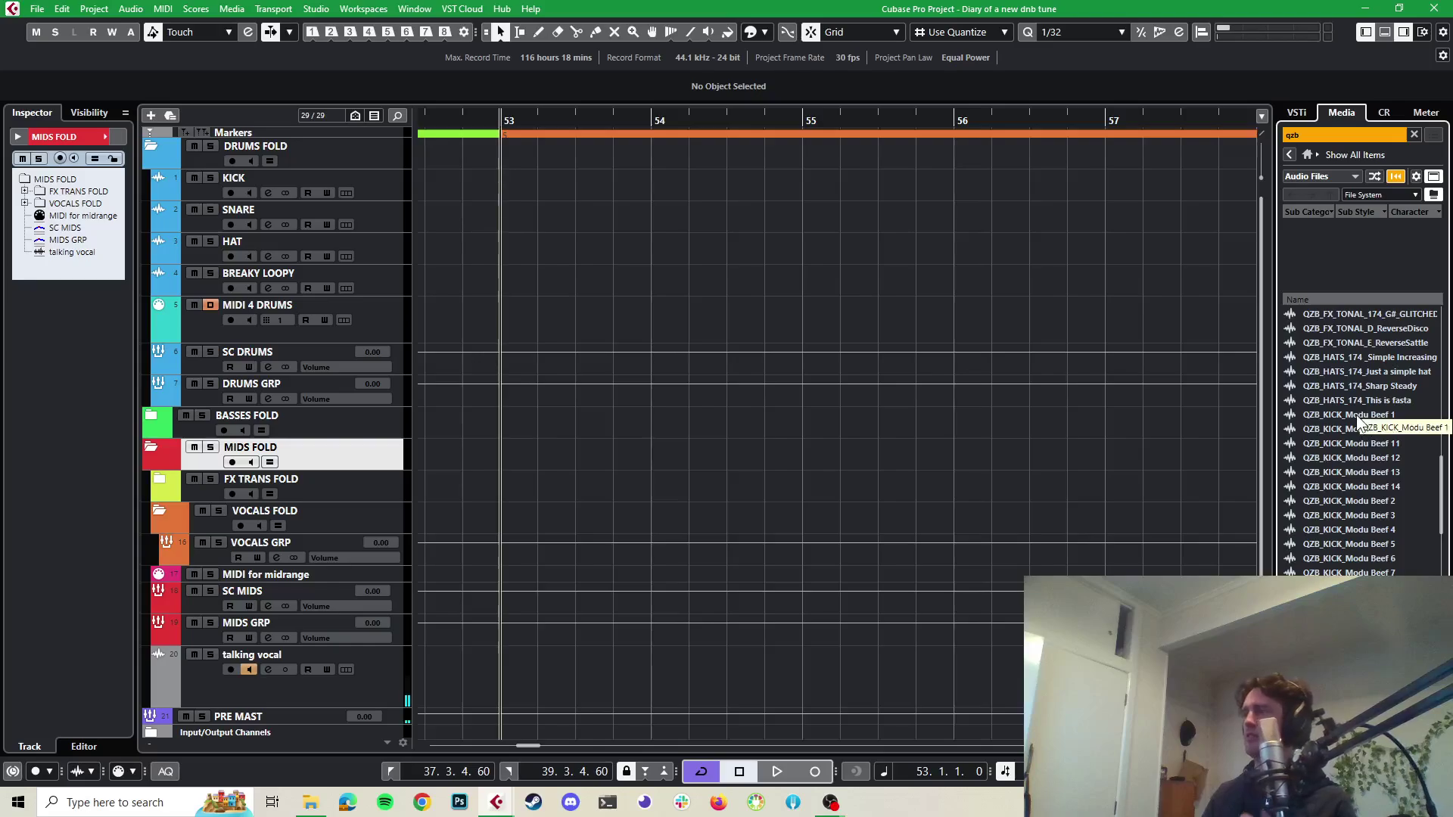
{"action": "left_click", "coordinate": [1349, 457]}
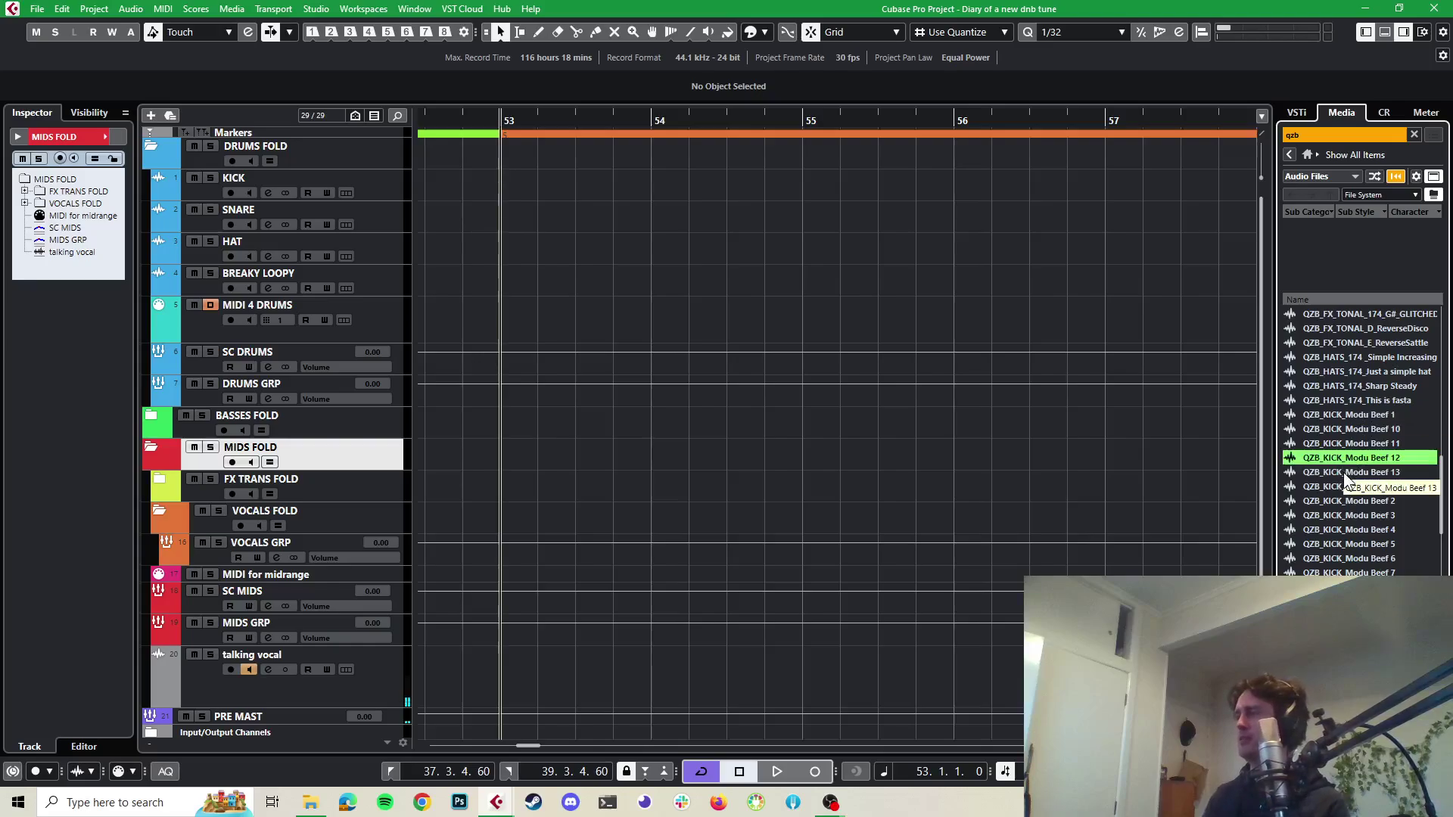
{"action": "left_click", "coordinate": [1343, 472]}
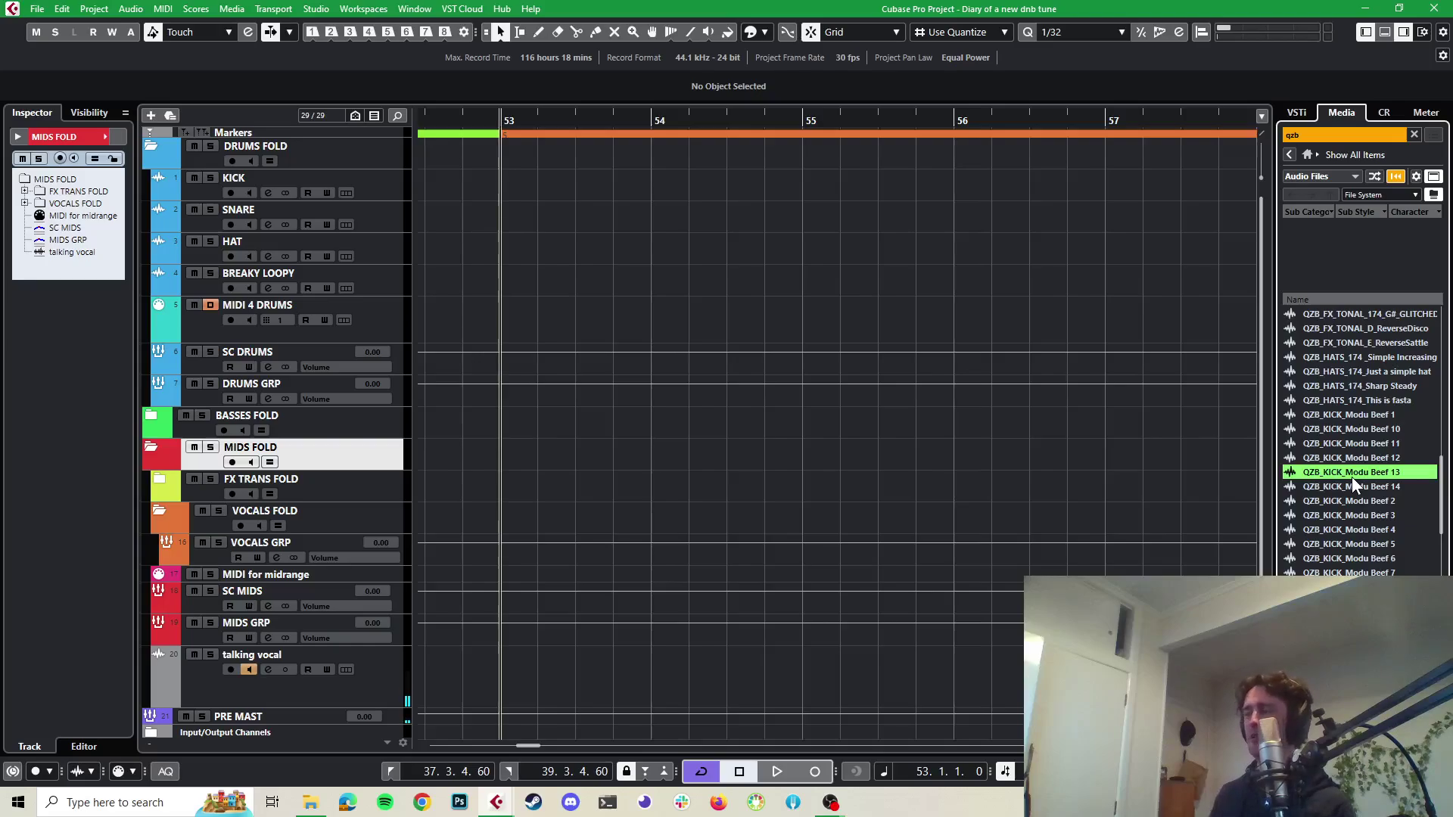
Compare the kick samples QZB_KICK_Modu Beef 10 to 13 by ear, ending on Modu Beef 12
{"action": "key", "text": "Up"}
{"action": "key", "text": "Up"}
{"action": "key", "text": "Up"}
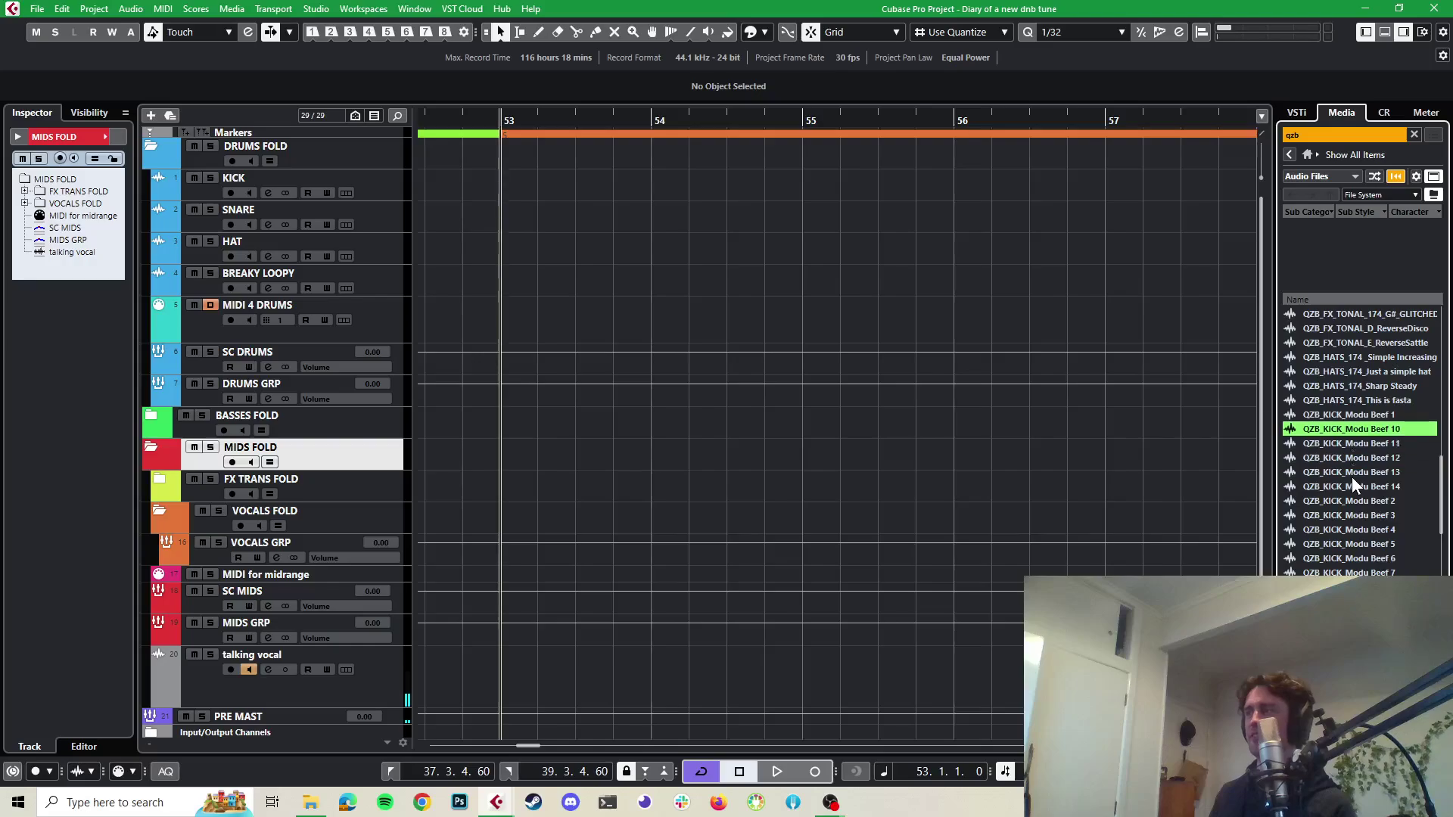
{"action": "key", "text": "Down"}
{"action": "key", "text": "Down"}
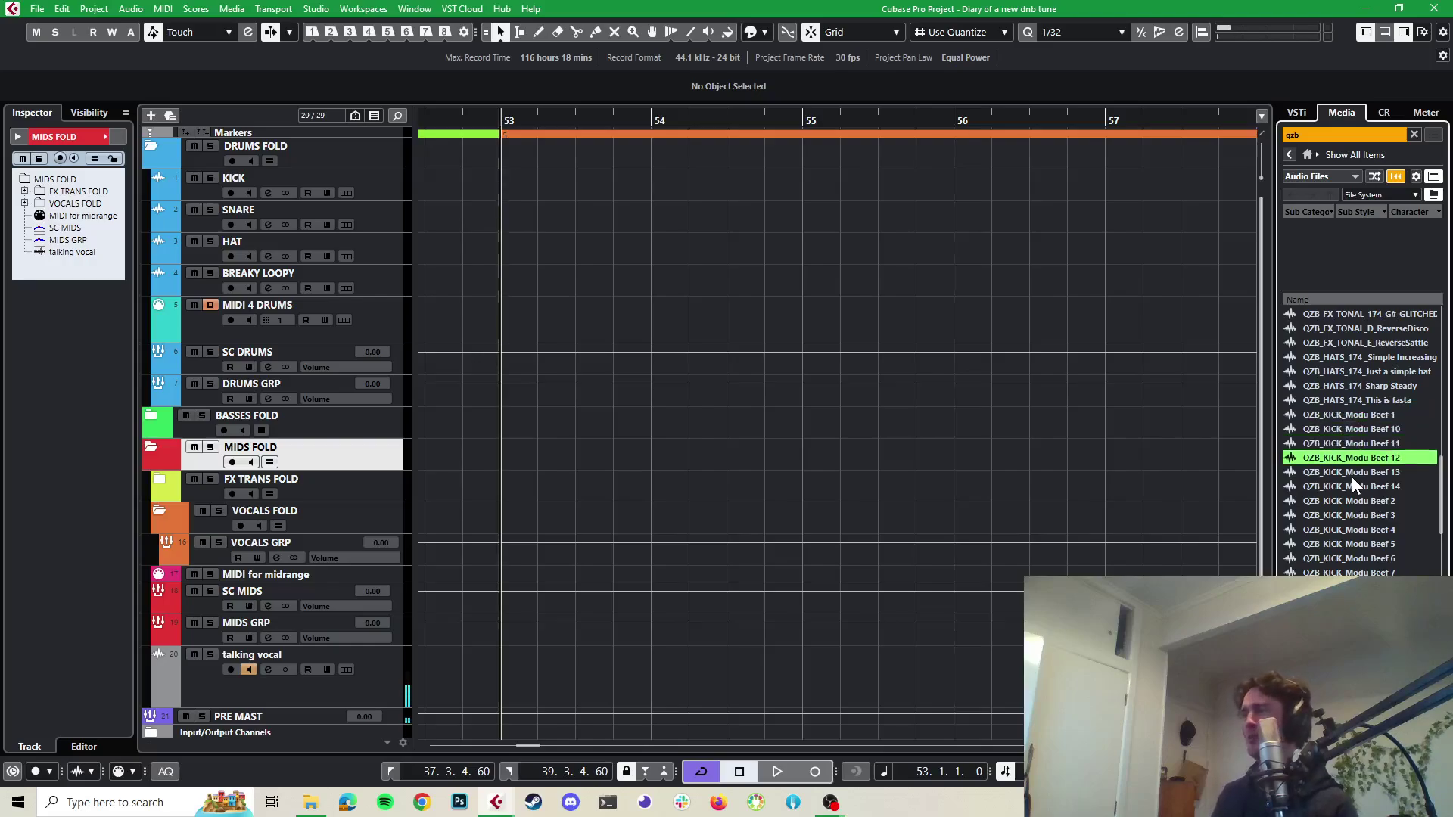
{"action": "key", "text": "Down"}
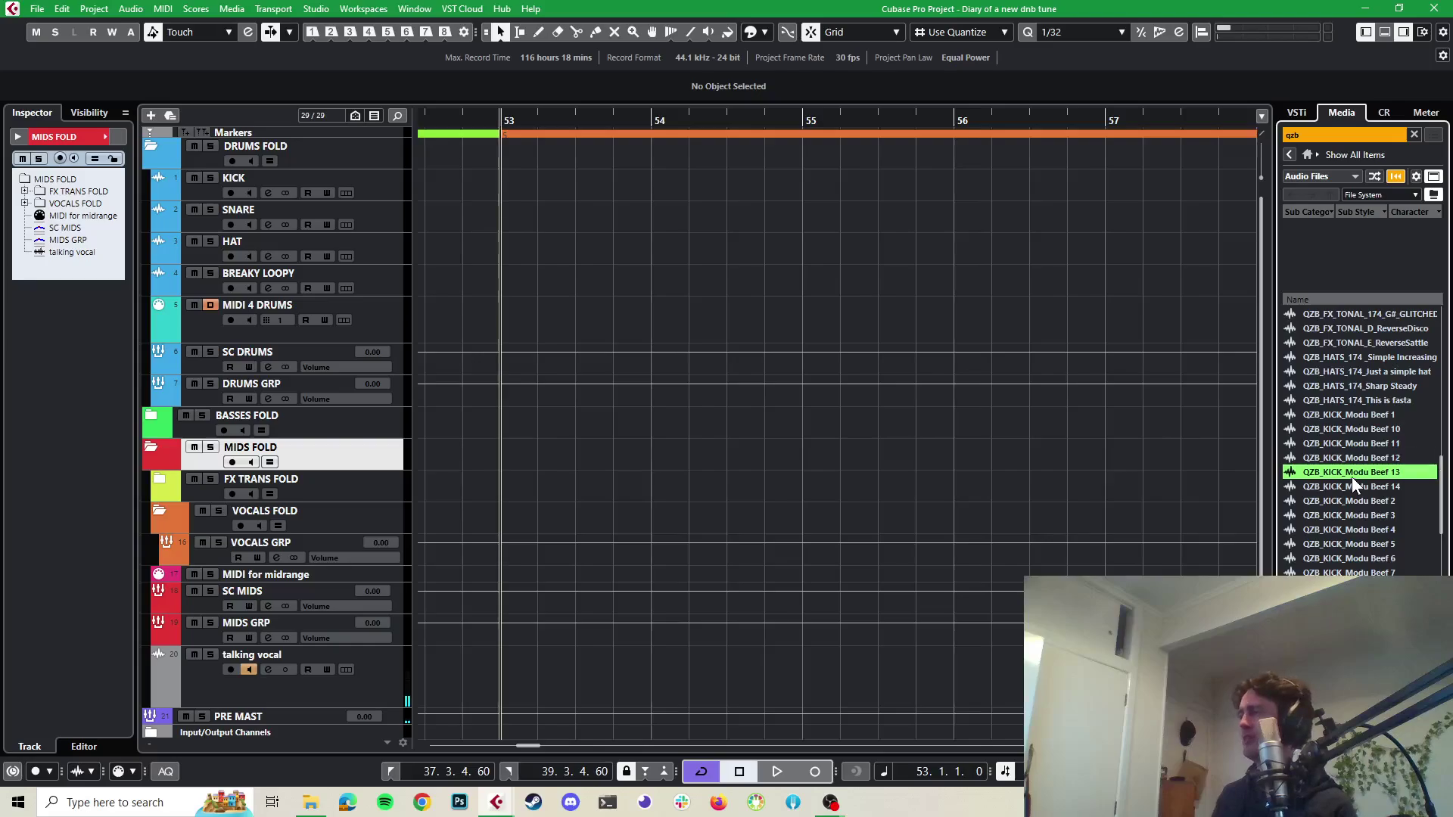
{"action": "key", "text": "Up"}
{"action": "key", "text": "Down"}
{"action": "key", "text": "Up"}
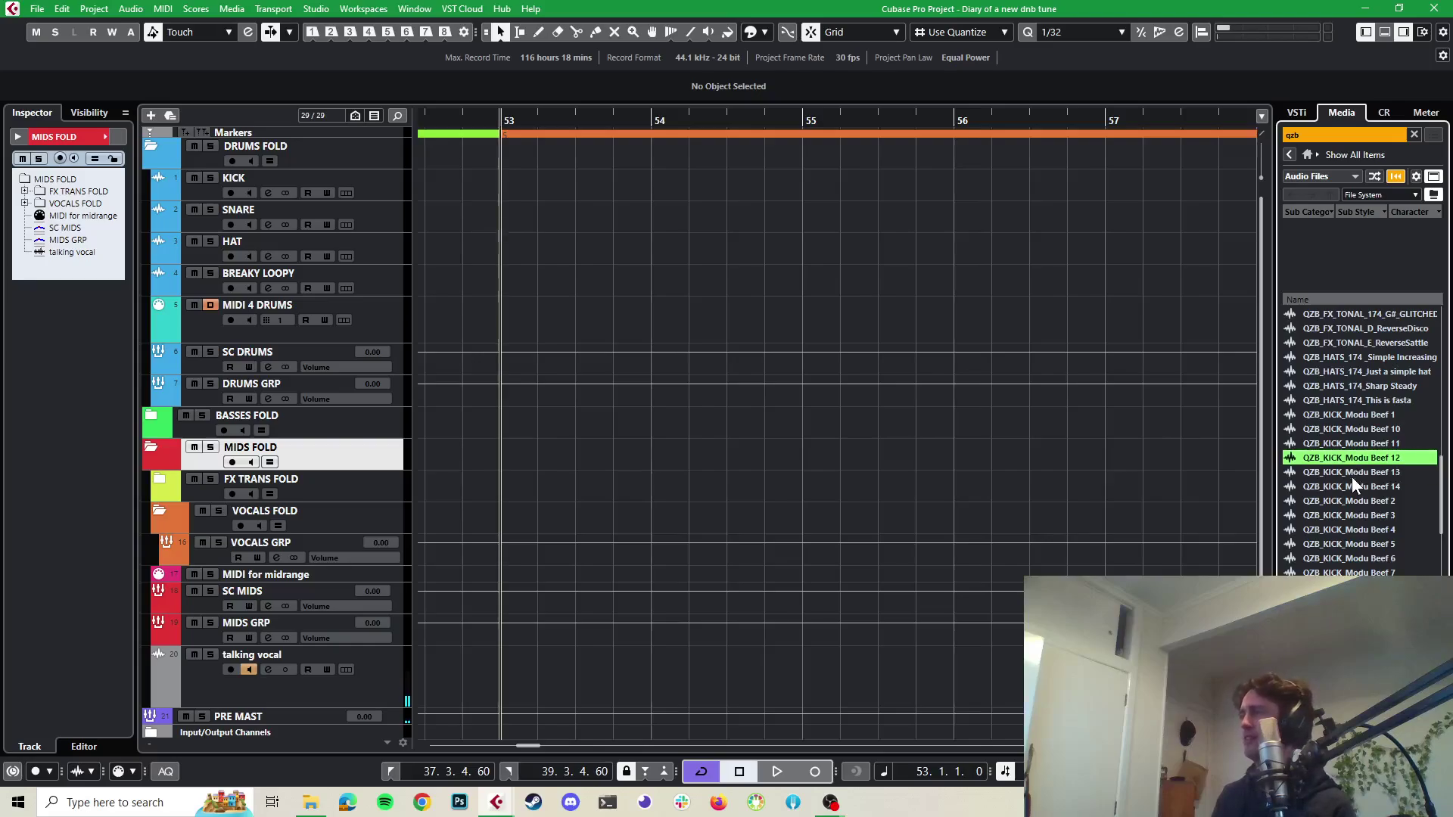
{"action": "key", "text": "Down"}
{"action": "key", "text": "Up"}
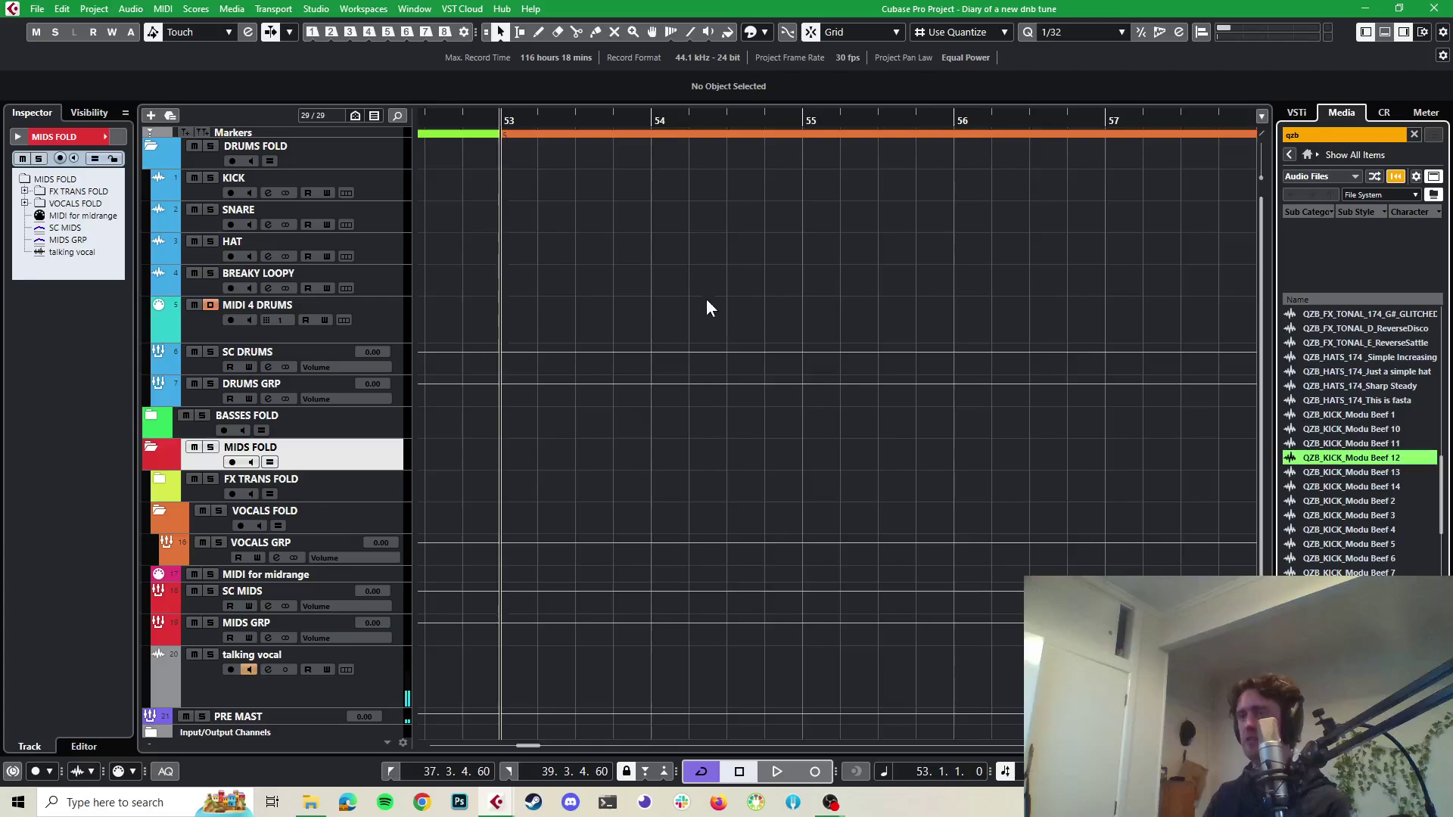
Import QZB_KICK_Modu Beef 12 onto the KICK track near the start of bar 53
{"action": "scroll", "coordinate": [729, 262], "scroll_direction": "down", "scroll_amount": 4}
{"action": "scroll", "coordinate": [730, 260], "scroll_direction": "down", "scroll_amount": 6}
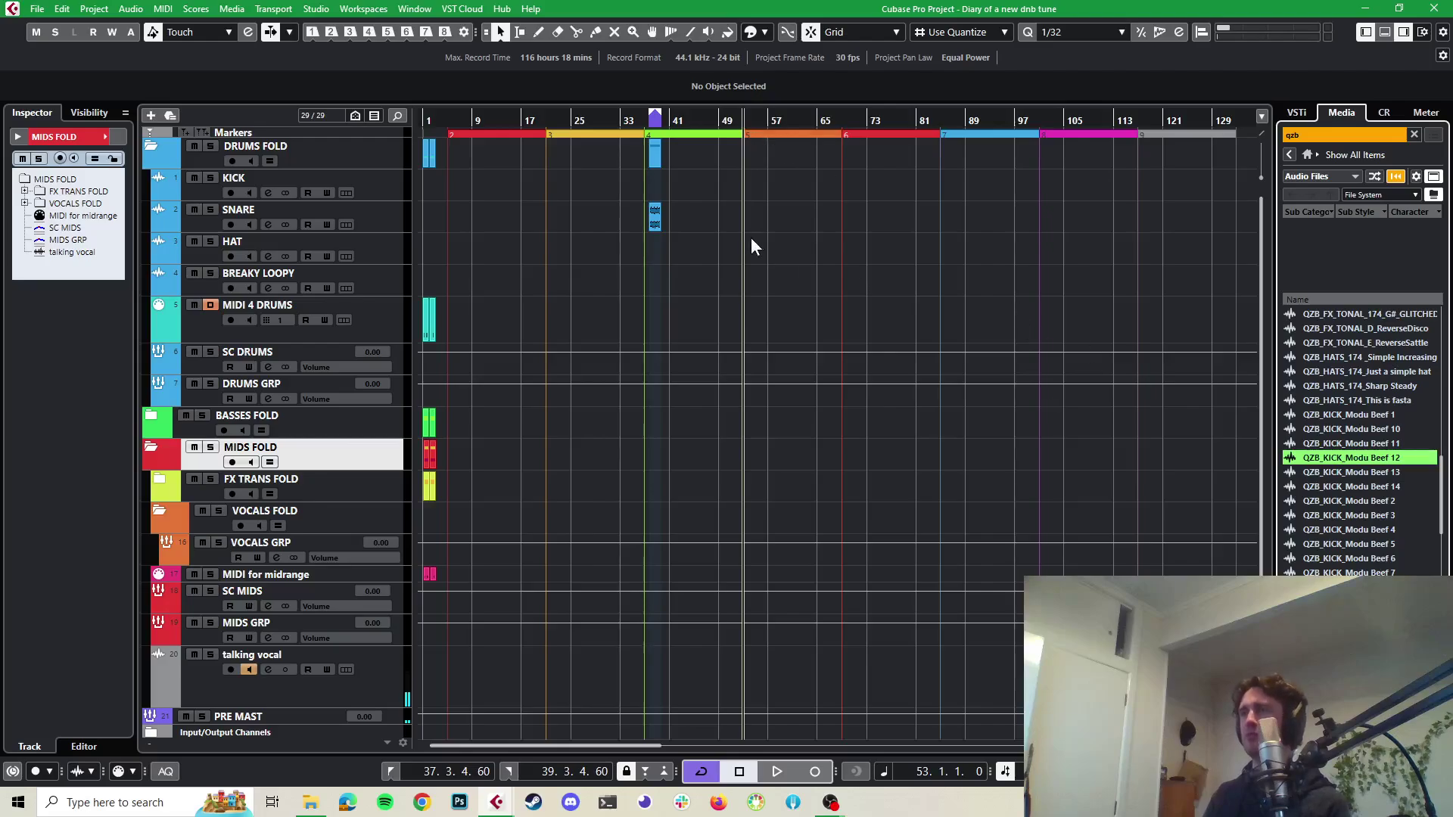
{"action": "scroll", "coordinate": [757, 212], "scroll_direction": "up", "scroll_amount": 12}
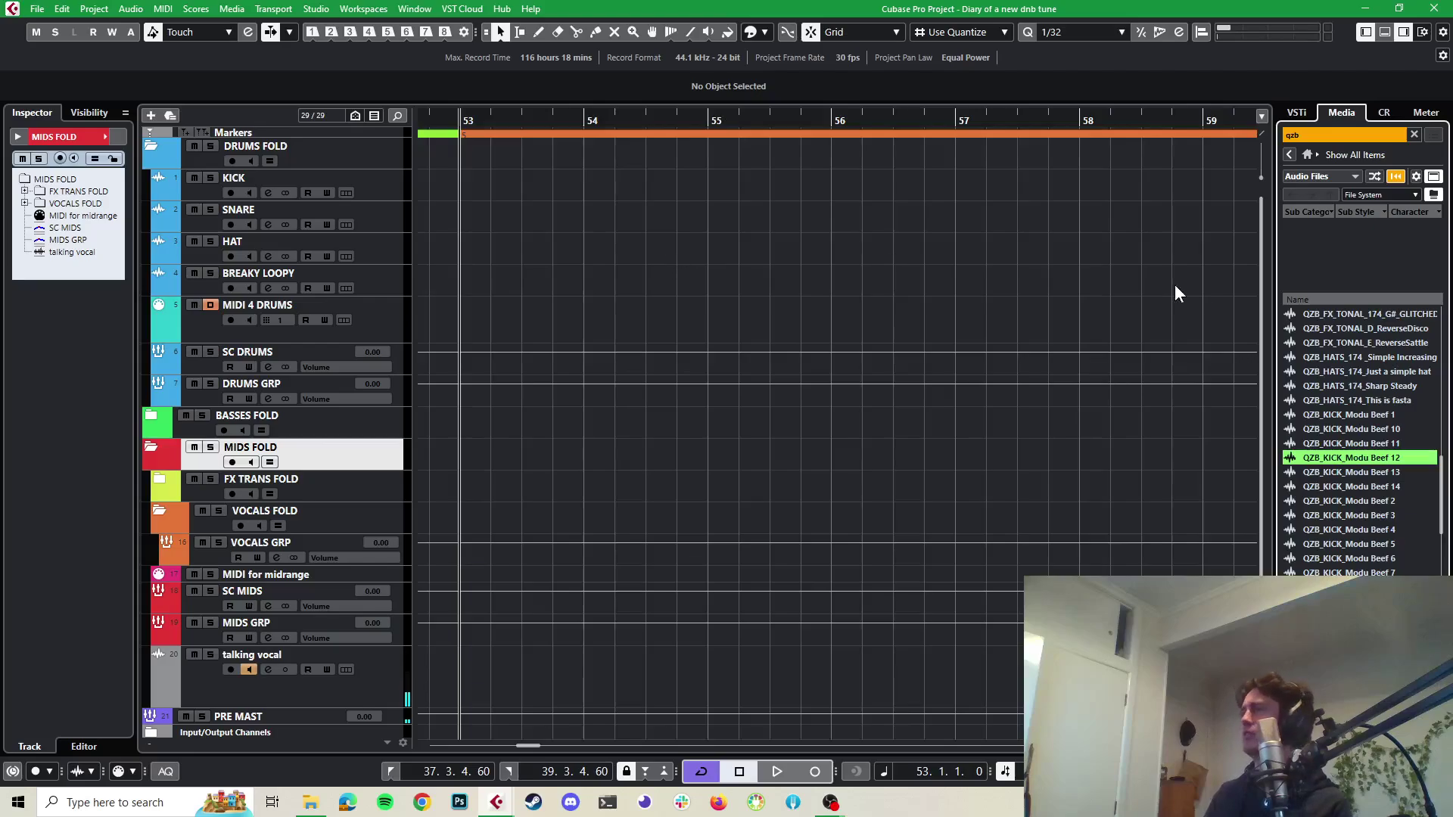
{"action": "scroll", "coordinate": [520, 270], "scroll_direction": "up", "scroll_amount": 4}
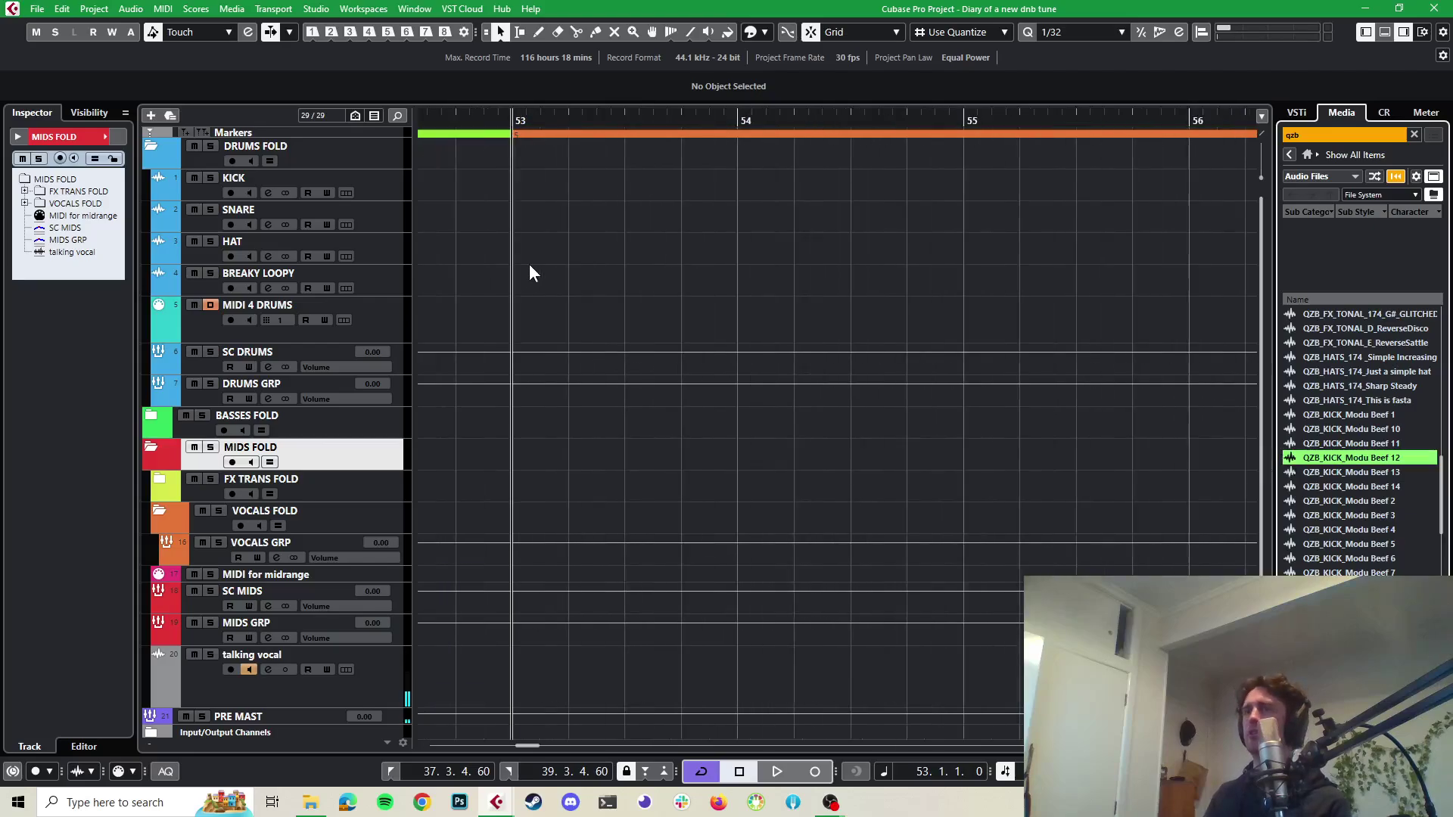
{"action": "scroll", "coordinate": [681, 240], "scroll_direction": "up", "scroll_amount": 2}
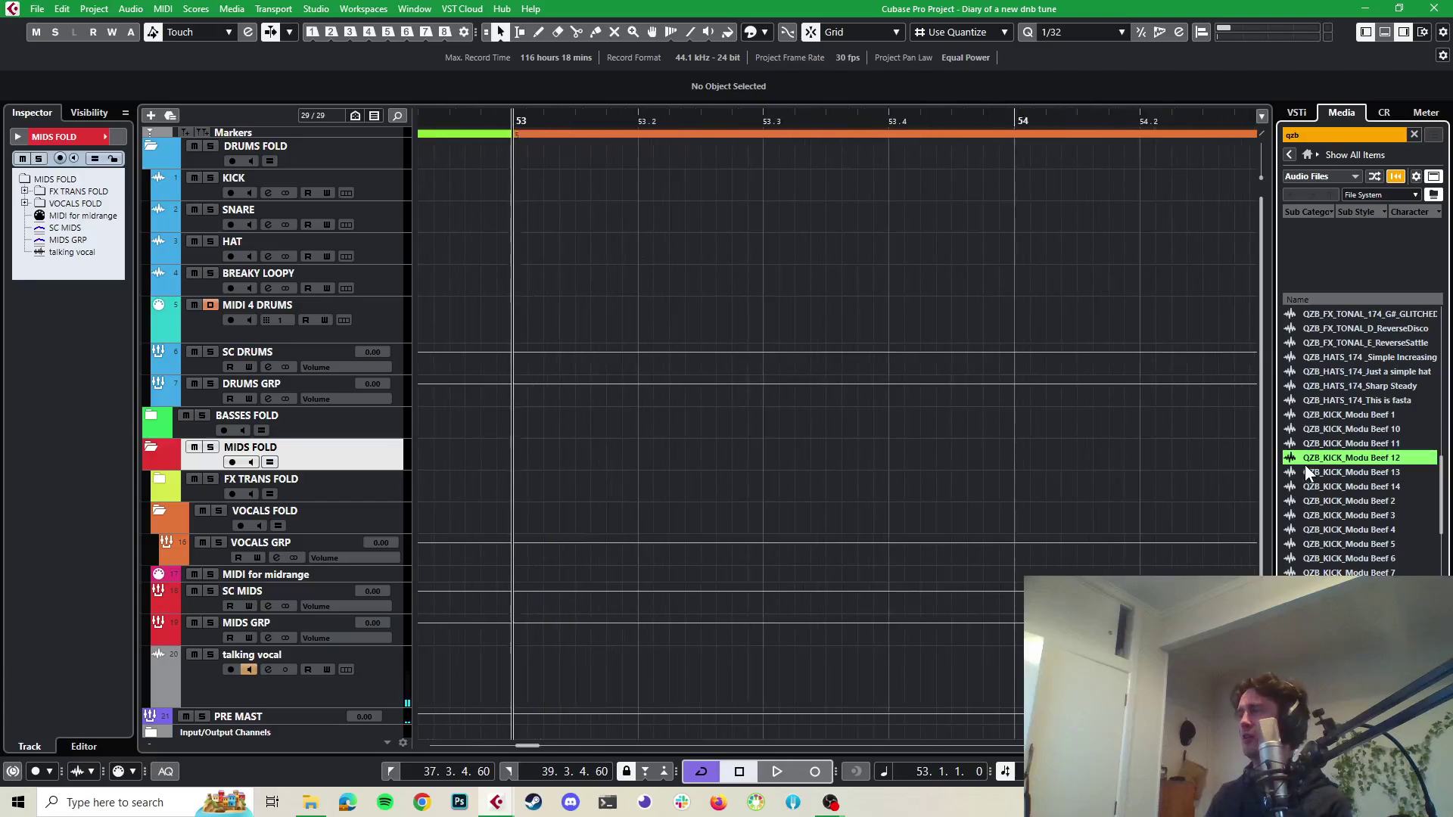
{"action": "left_click_drag", "start_coordinate": [1309, 463], "coordinate": [533, 189]}
{"action": "left_click", "coordinate": [831, 525]}
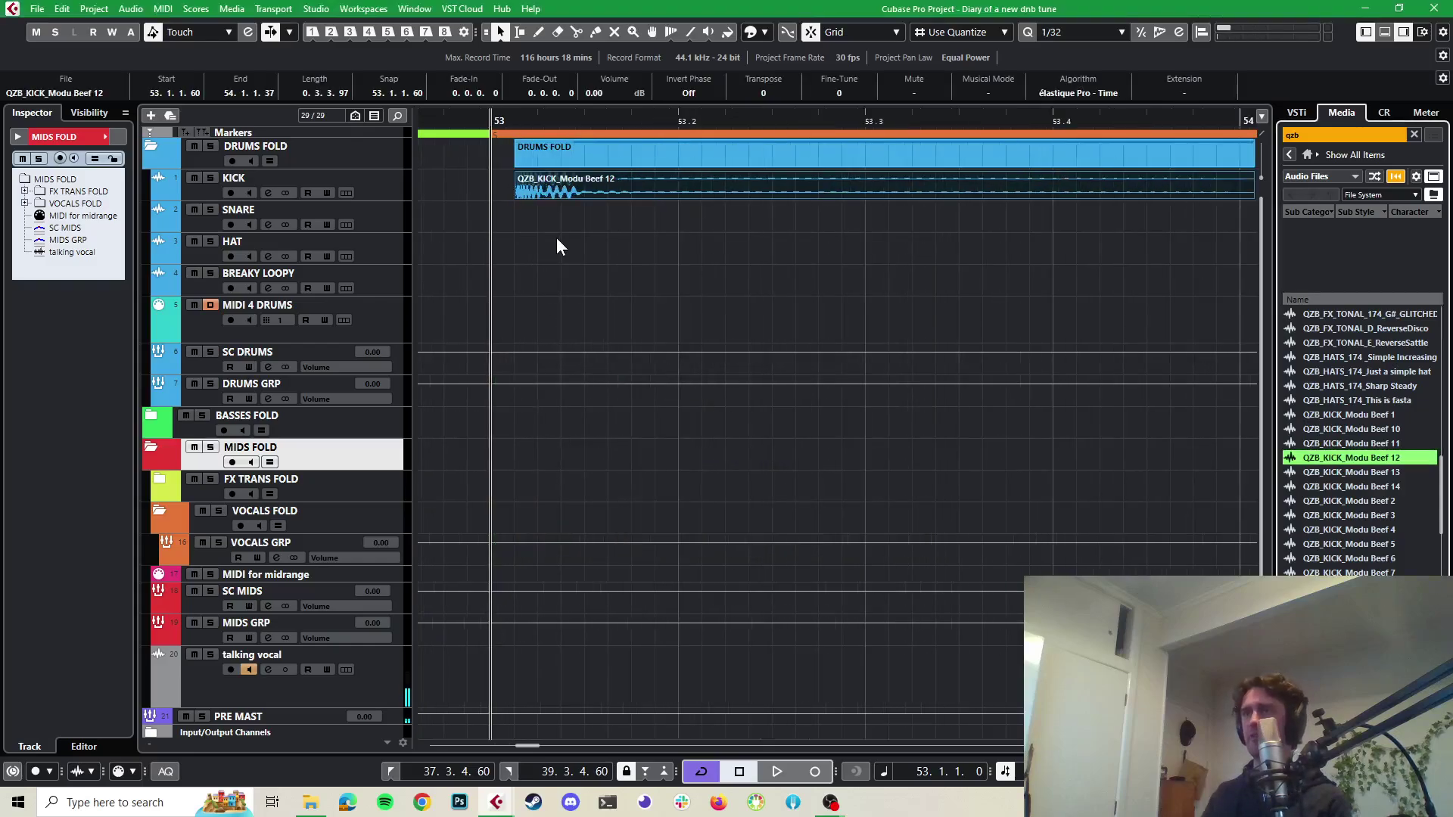
Move the kick clip to exactly 53.1.1.0 and put the playback cursor at 52.4.3.0
{"action": "key", "text": "g"}
{"action": "left_click_drag", "start_coordinate": [801, 180], "coordinate": [793, 184]}
{"action": "left_click", "coordinate": [724, 121]}
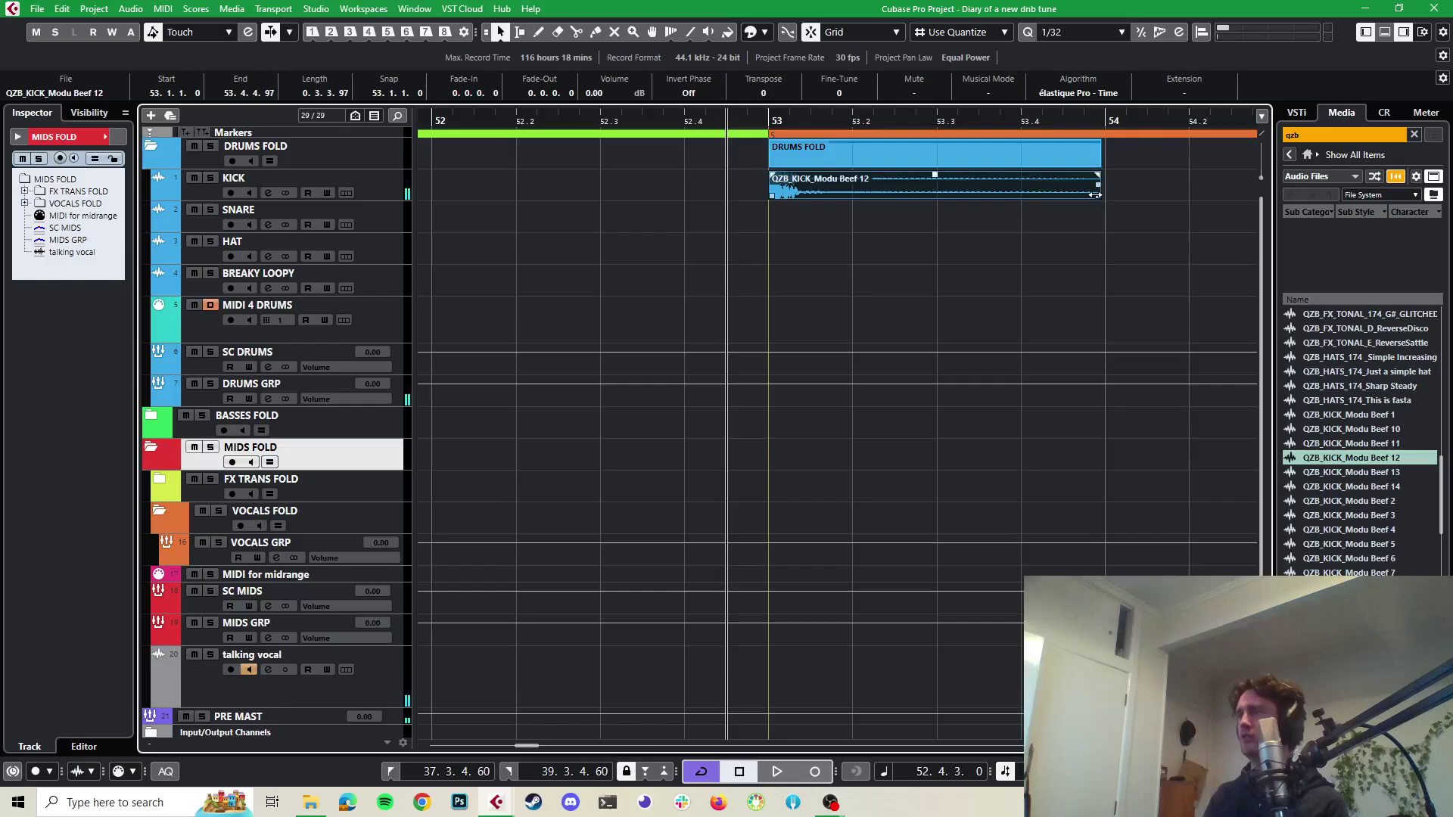
Shorten the kick clip to about two beats, ending at 53.3.1.11, and play it back from just before bar 53
{"action": "left_click_drag", "start_coordinate": [1094, 194], "coordinate": [936, 194]}
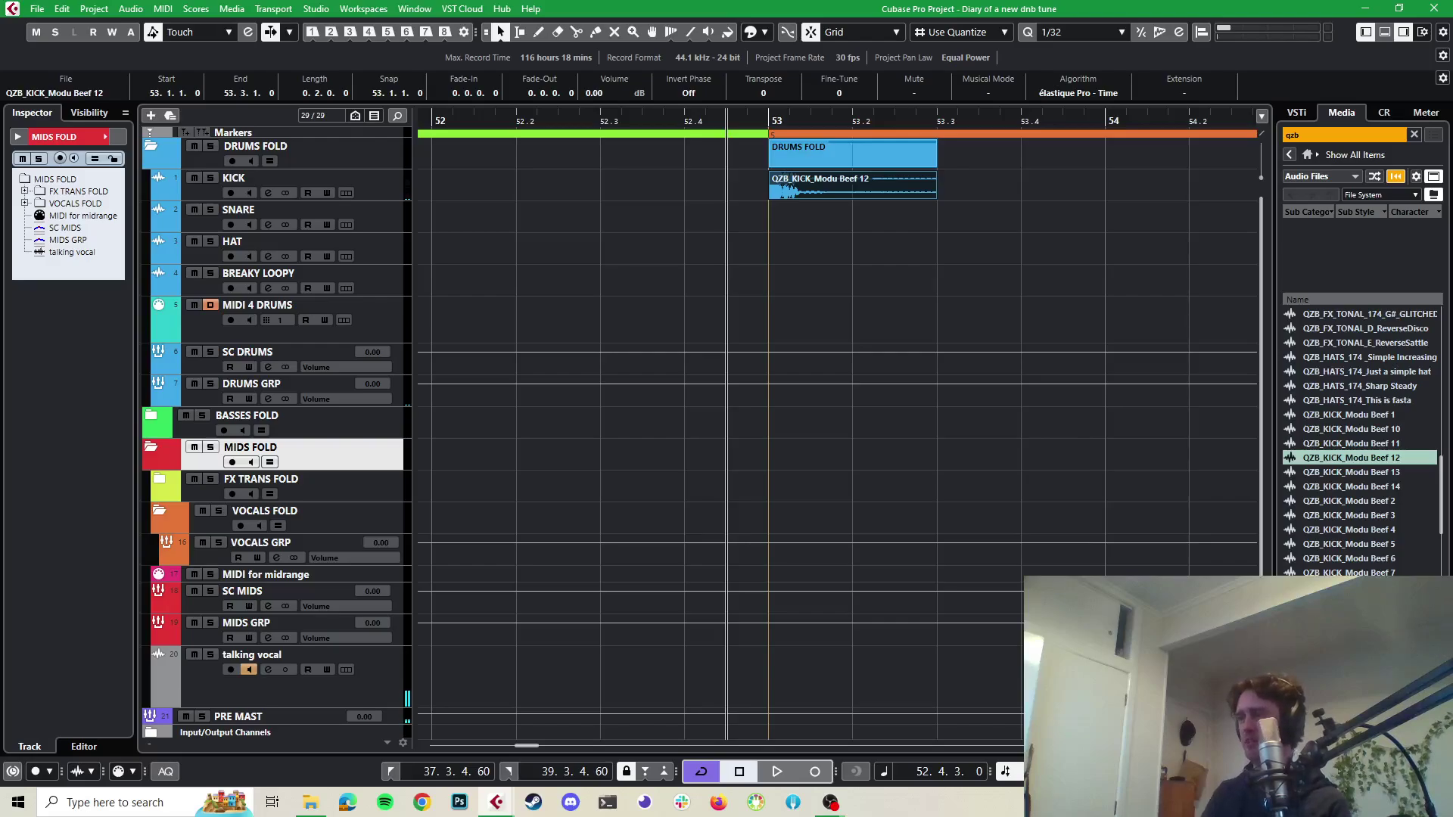
{"action": "left_click_drag", "start_coordinate": [937, 185], "coordinate": [939, 185]}
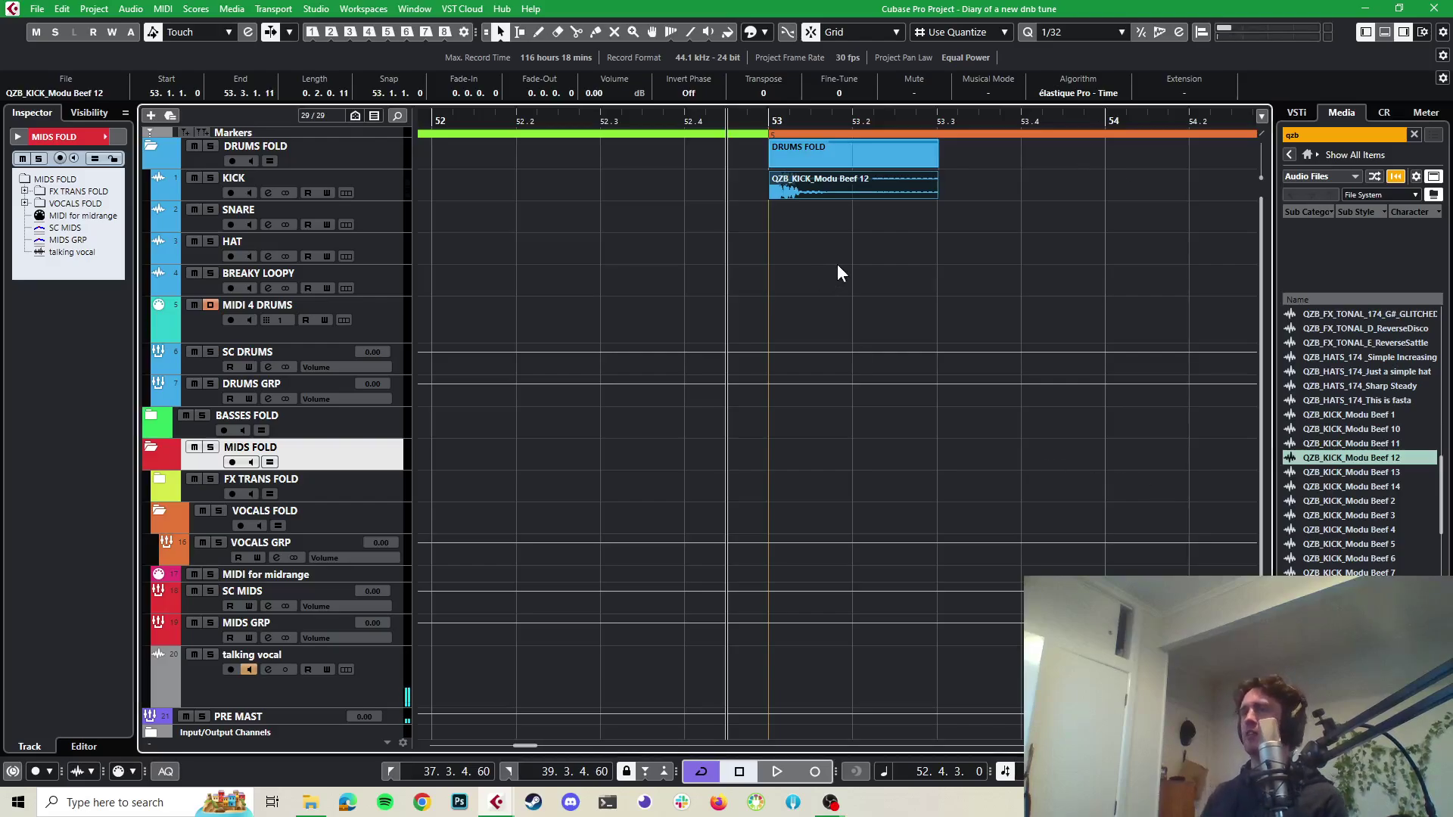
{"action": "left_click", "coordinate": [749, 121]}
{"action": "key", "text": "space"}
{"action": "key", "text": "space"}
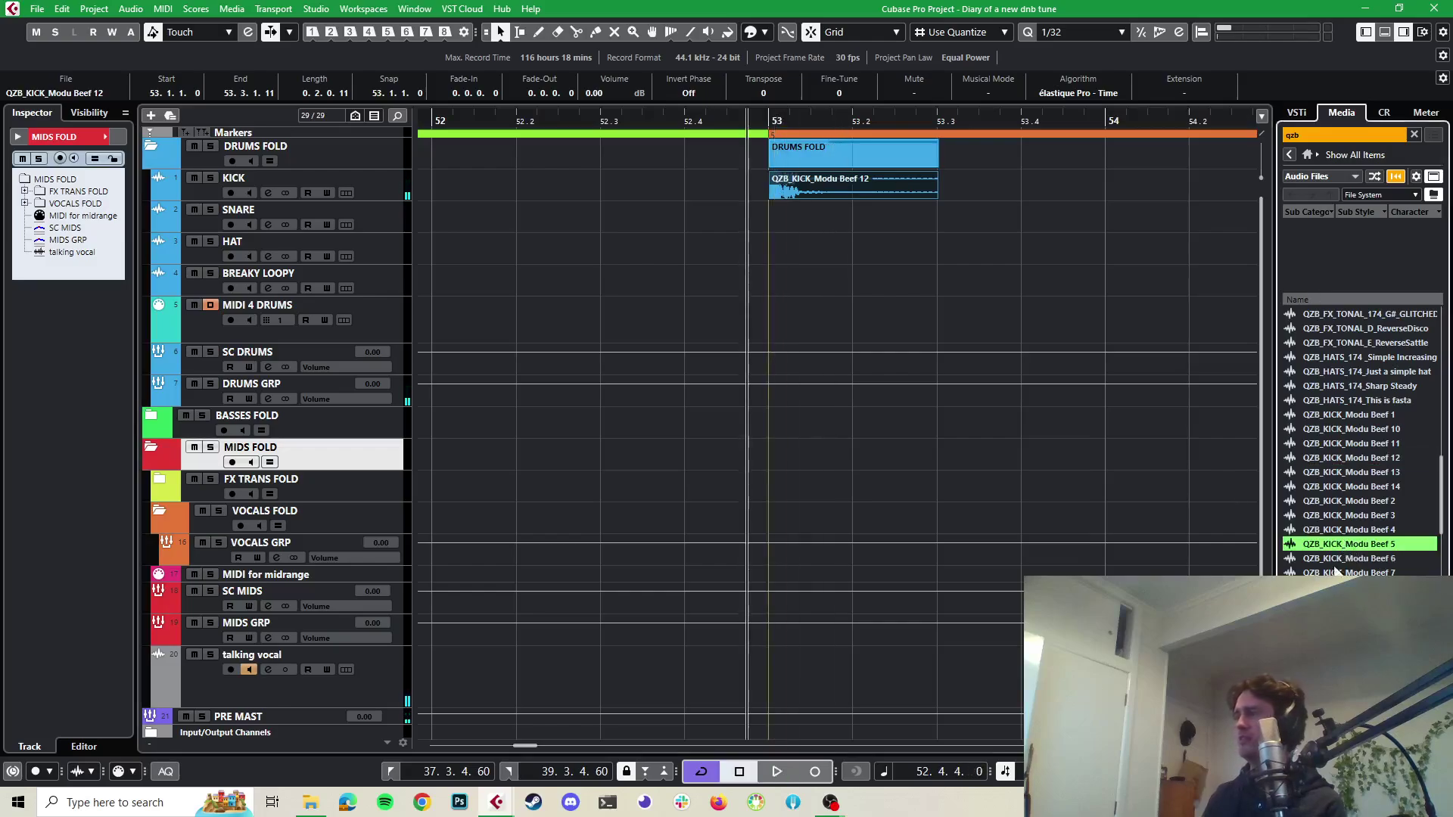
Audition the kick Modu Beef 5 and the snare samples Nebula Snare and QZB_SNARE_Modu Beef 1
{"action": "left_click", "coordinate": [1347, 547]}
{"action": "scroll", "coordinate": [1347, 546], "scroll_direction": "down", "scroll_amount": 5}
{"action": "scroll", "coordinate": [1346, 471], "scroll_direction": "down", "scroll_amount": 6}
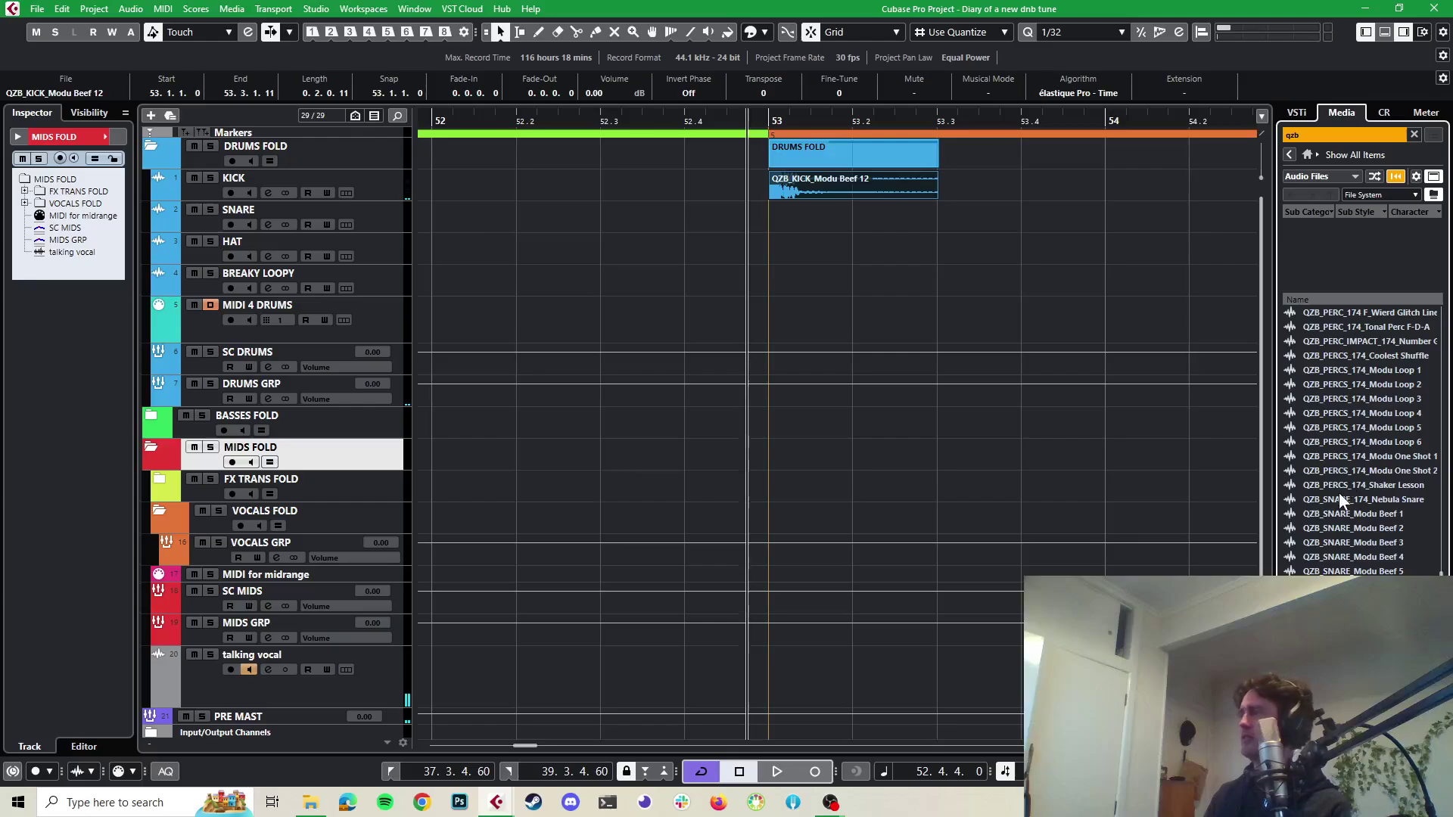
{"action": "left_click", "coordinate": [1337, 498]}
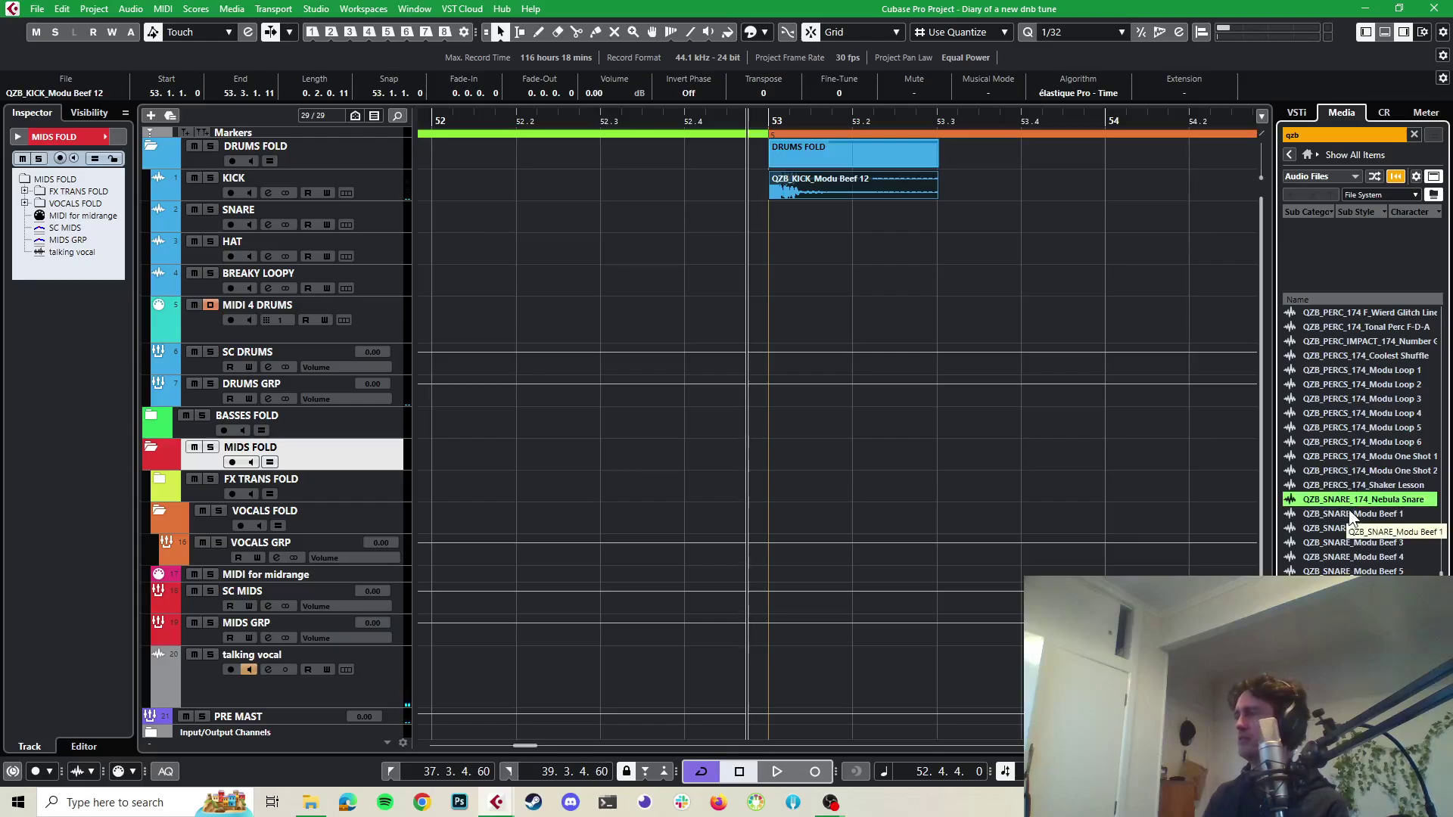
{"action": "left_click", "coordinate": [1351, 513]}
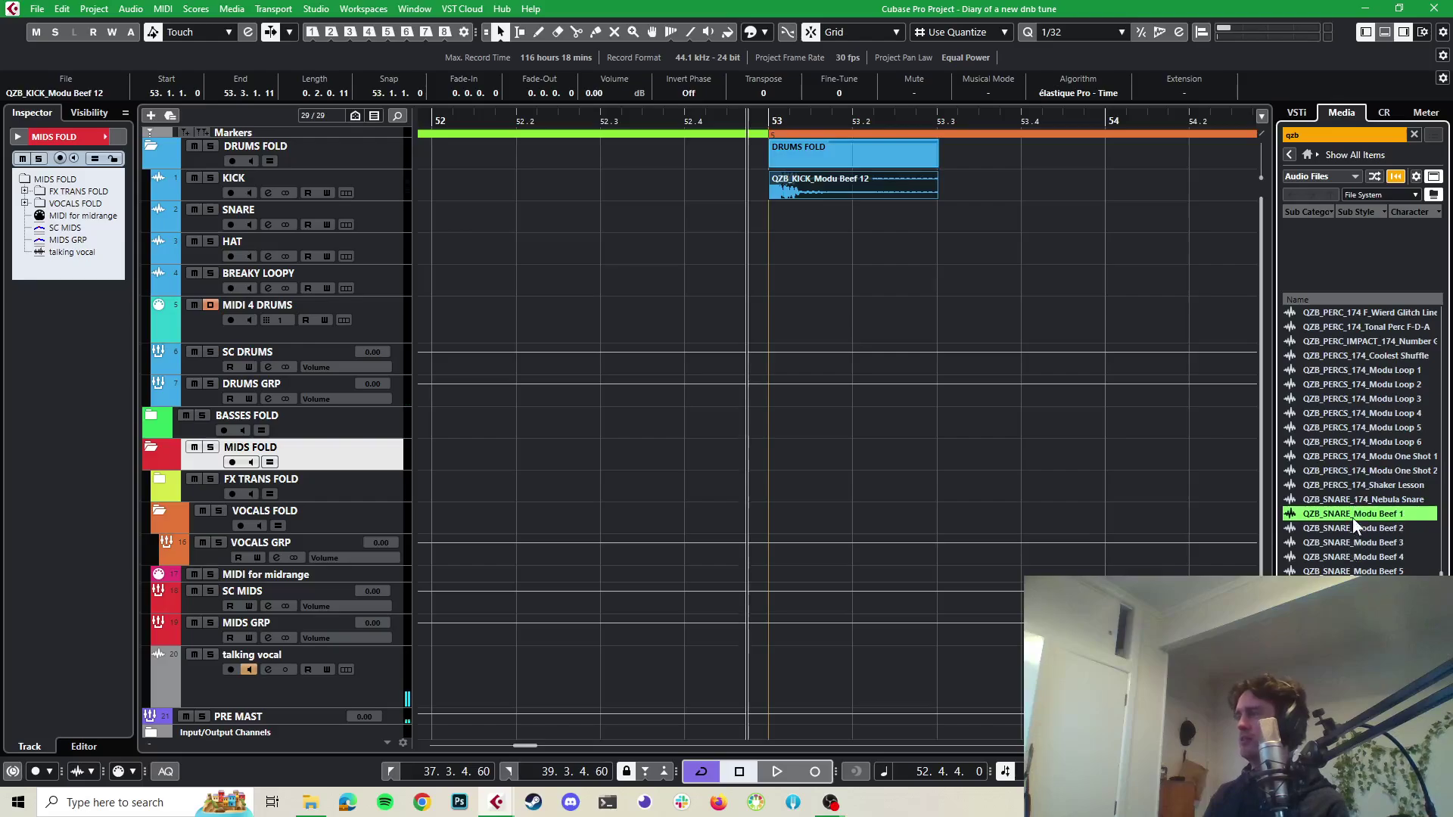
Import QZB_SNARE_Modu Beef 1 onto the SNARE track at 53.2.1.0, copying the file to the project folder, and play it with the kick
{"action": "left_click_drag", "start_coordinate": [1354, 511], "coordinate": [852, 224]}
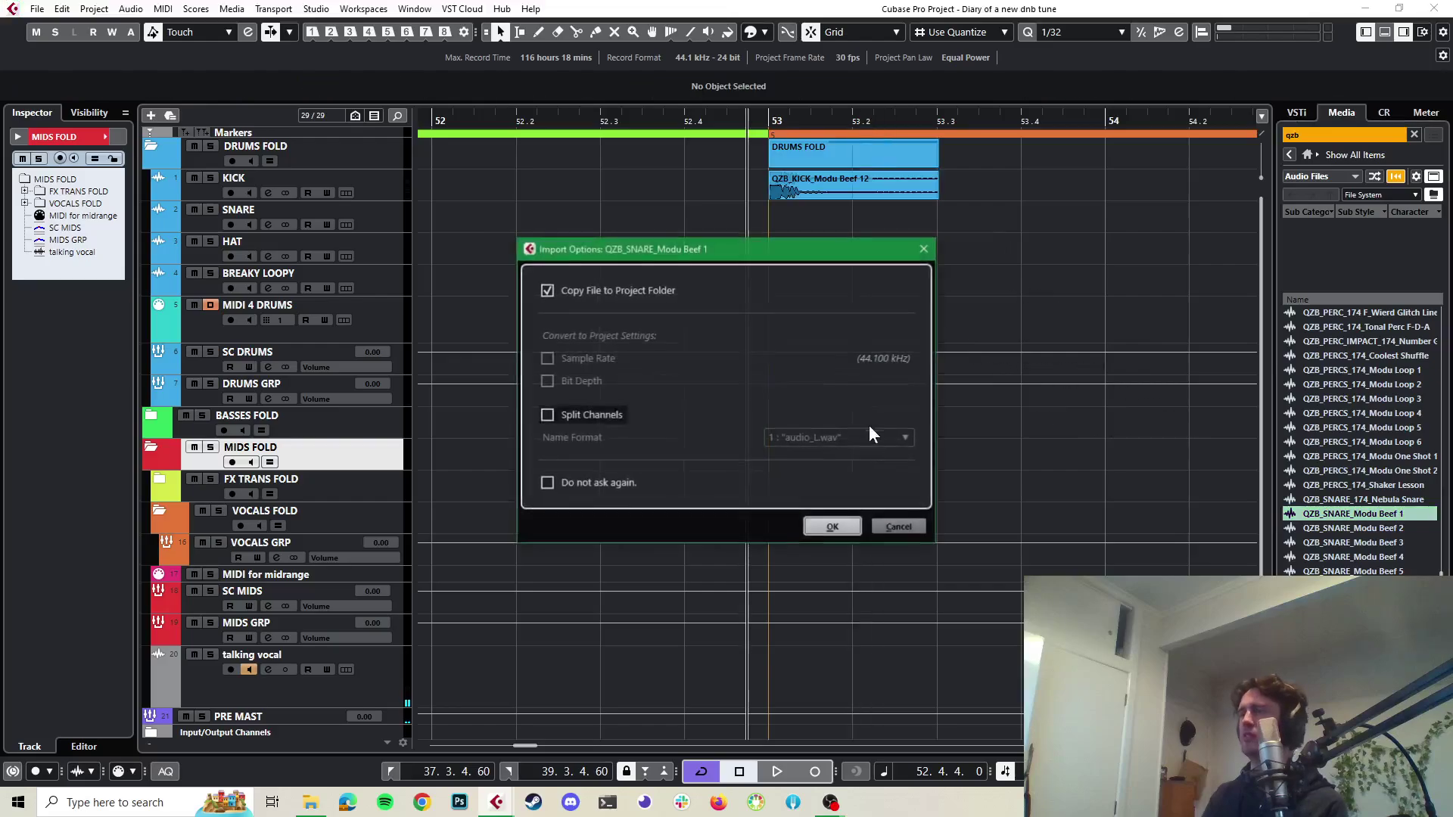
{"action": "left_click", "coordinate": [831, 527]}
{"action": "key", "text": "space"}
{"action": "key", "text": "space"}
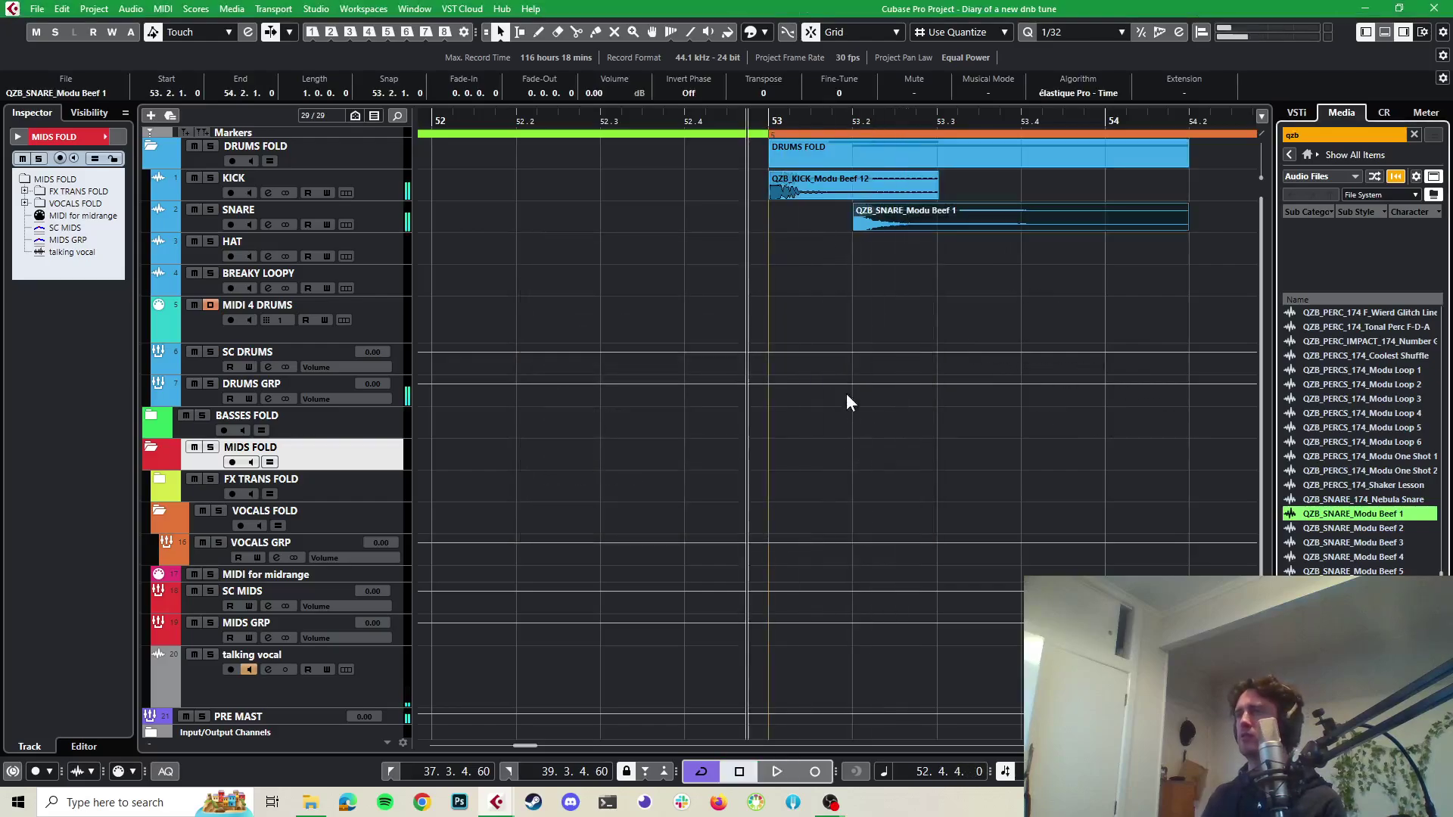
Shorten the snare clip to one beat, ending at 53.3.1.0, and play back the kick and snare
{"action": "scroll", "coordinate": [938, 287], "scroll_direction": "up", "scroll_amount": 2}
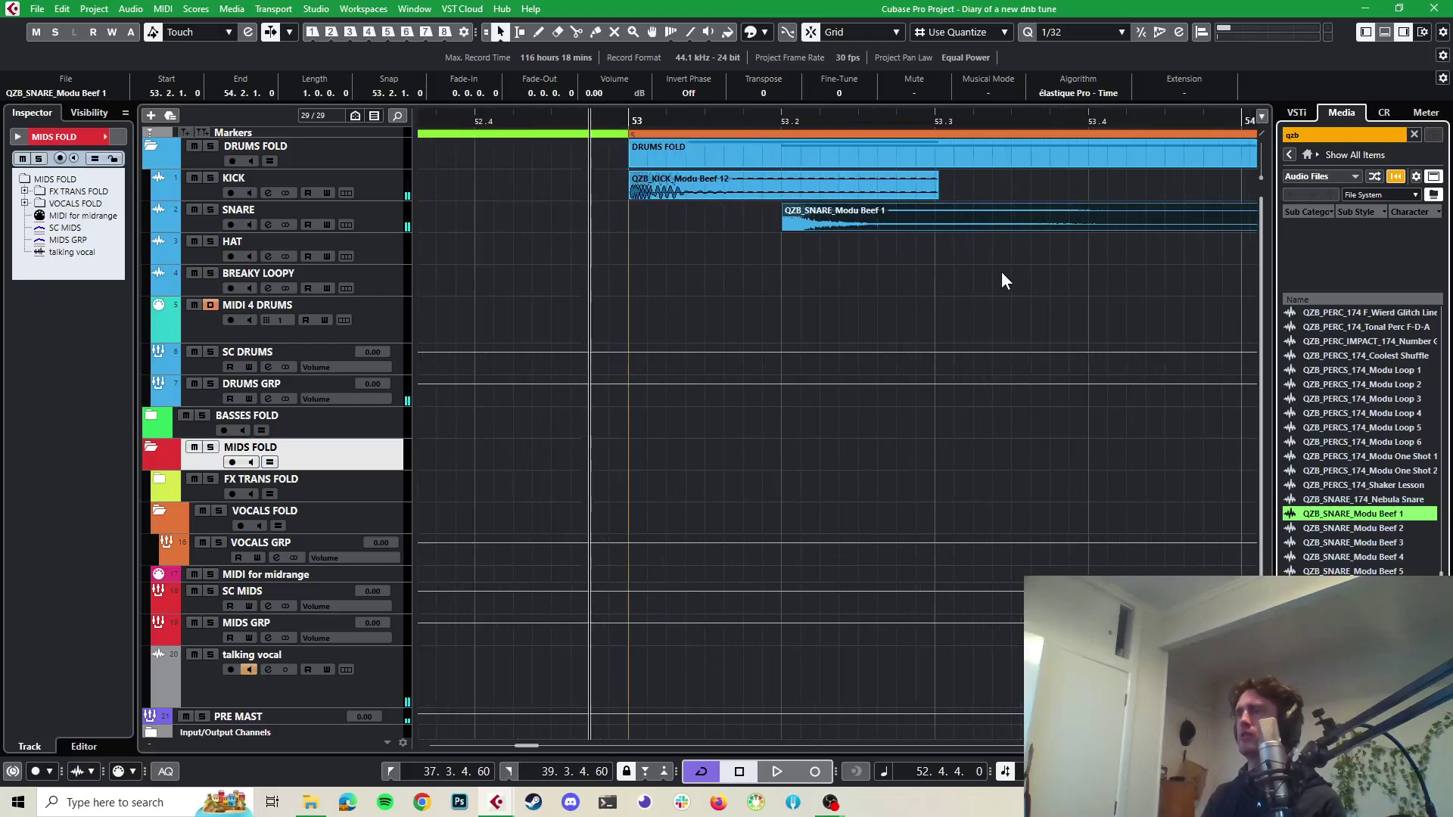
{"action": "scroll", "coordinate": [1001, 280], "scroll_direction": "down", "scroll_amount": 2}
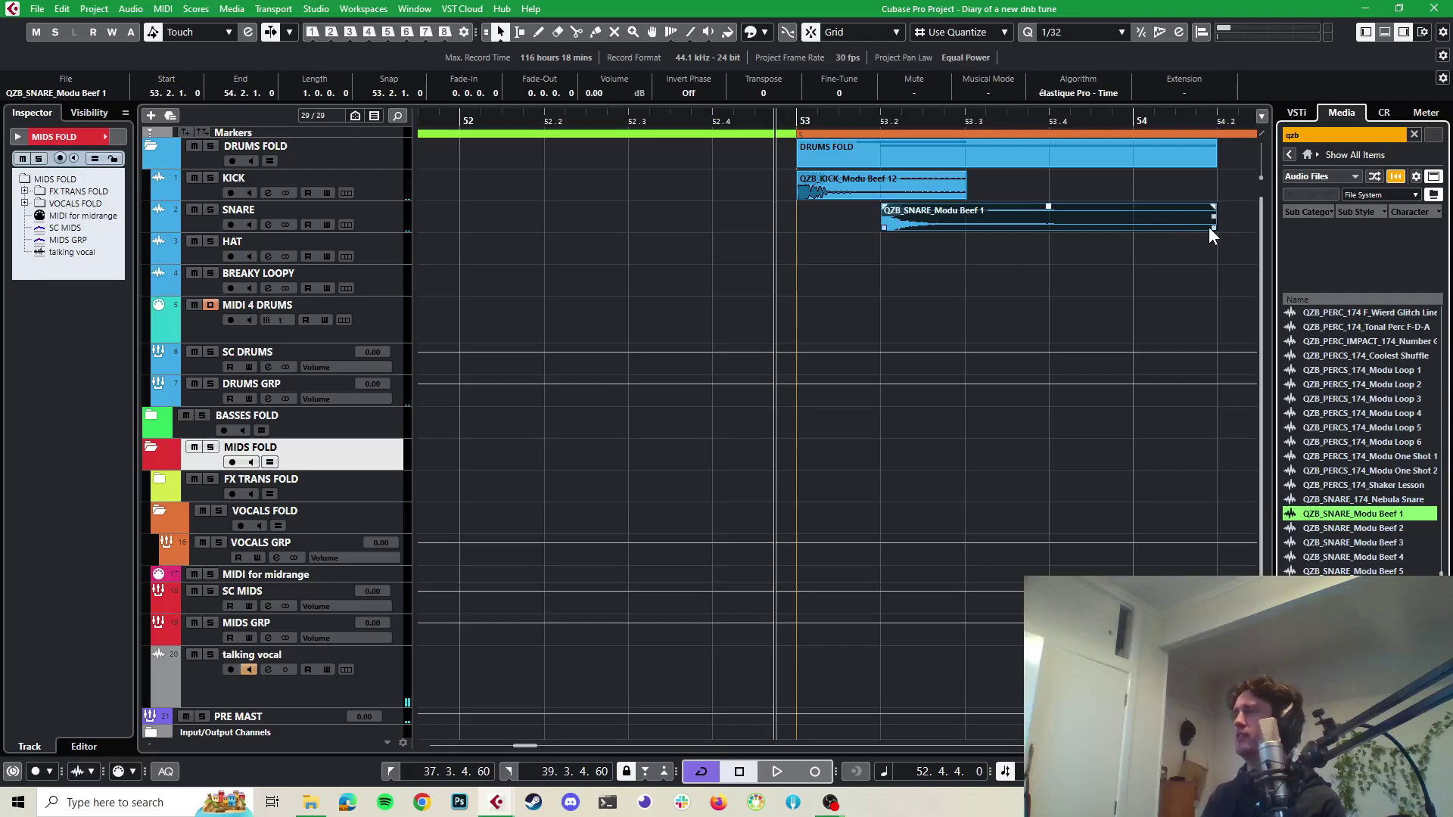
{"action": "left_click_drag", "start_coordinate": [1211, 227], "coordinate": [970, 230]}
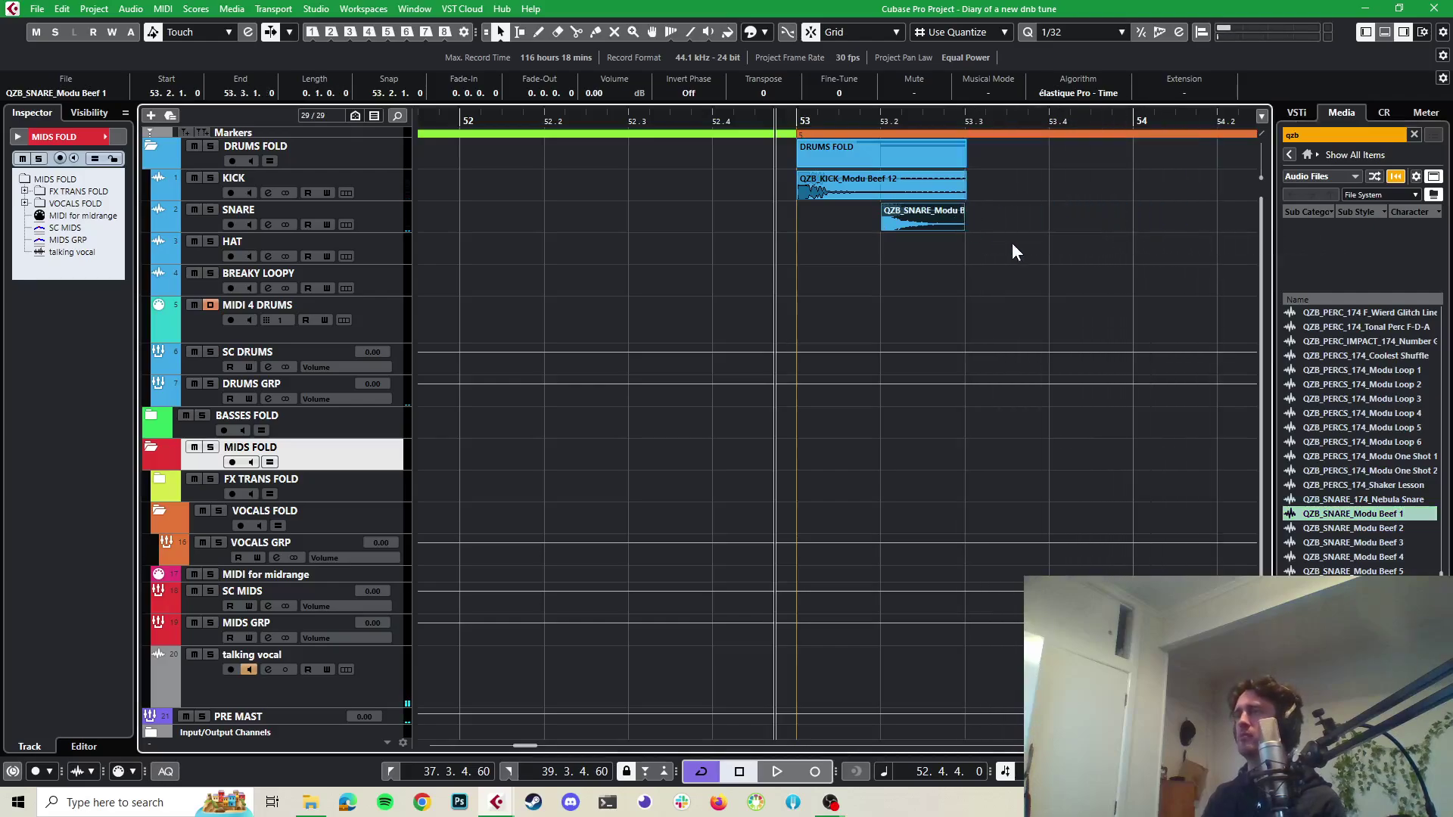
{"action": "scroll", "coordinate": [1018, 243], "scroll_direction": "down", "scroll_amount": 2}
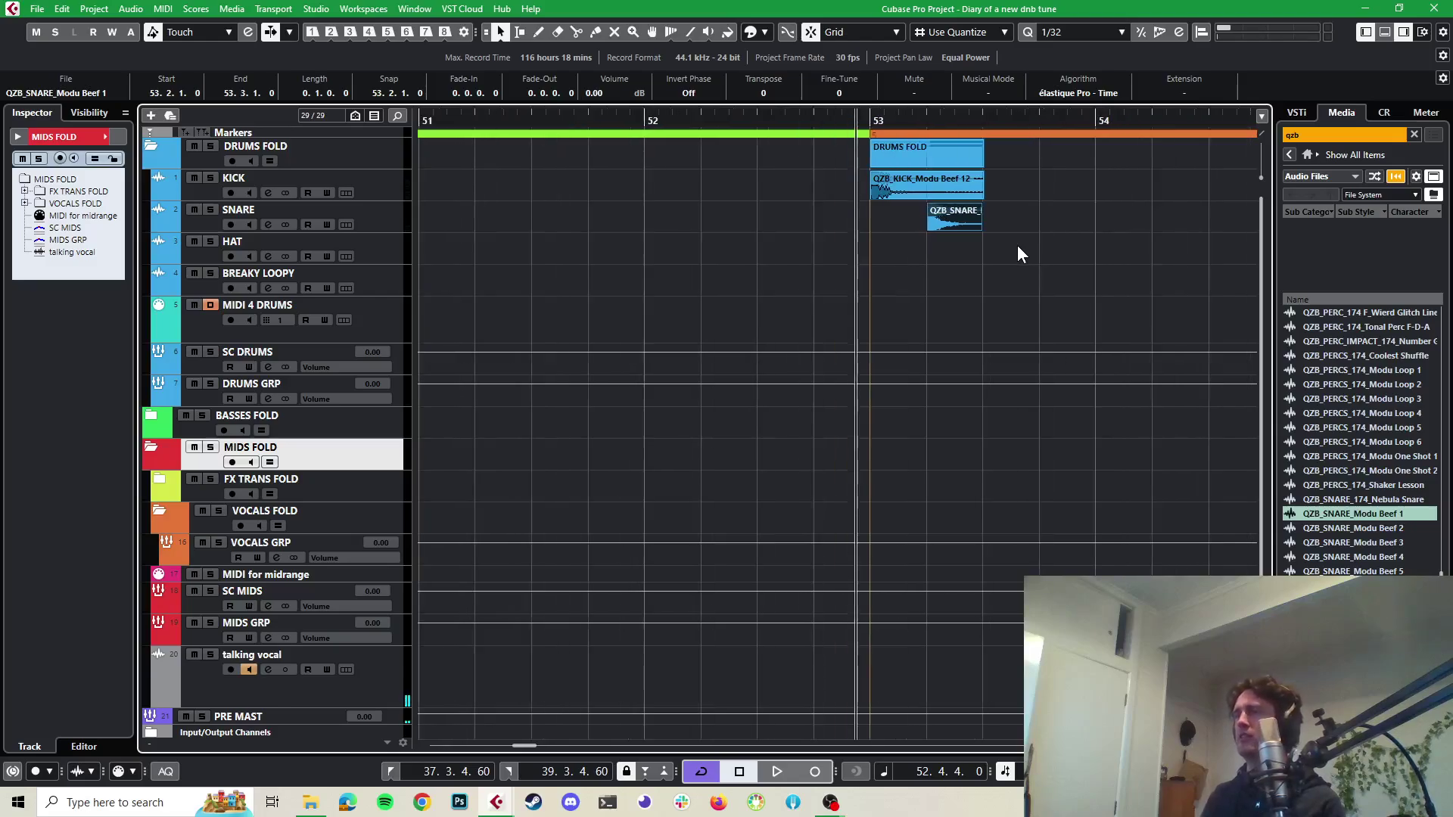
{"action": "key", "text": "space"}
{"action": "key", "text": "space"}
{"action": "scroll", "coordinate": [1018, 246], "scroll_direction": "up", "scroll_amount": 1}
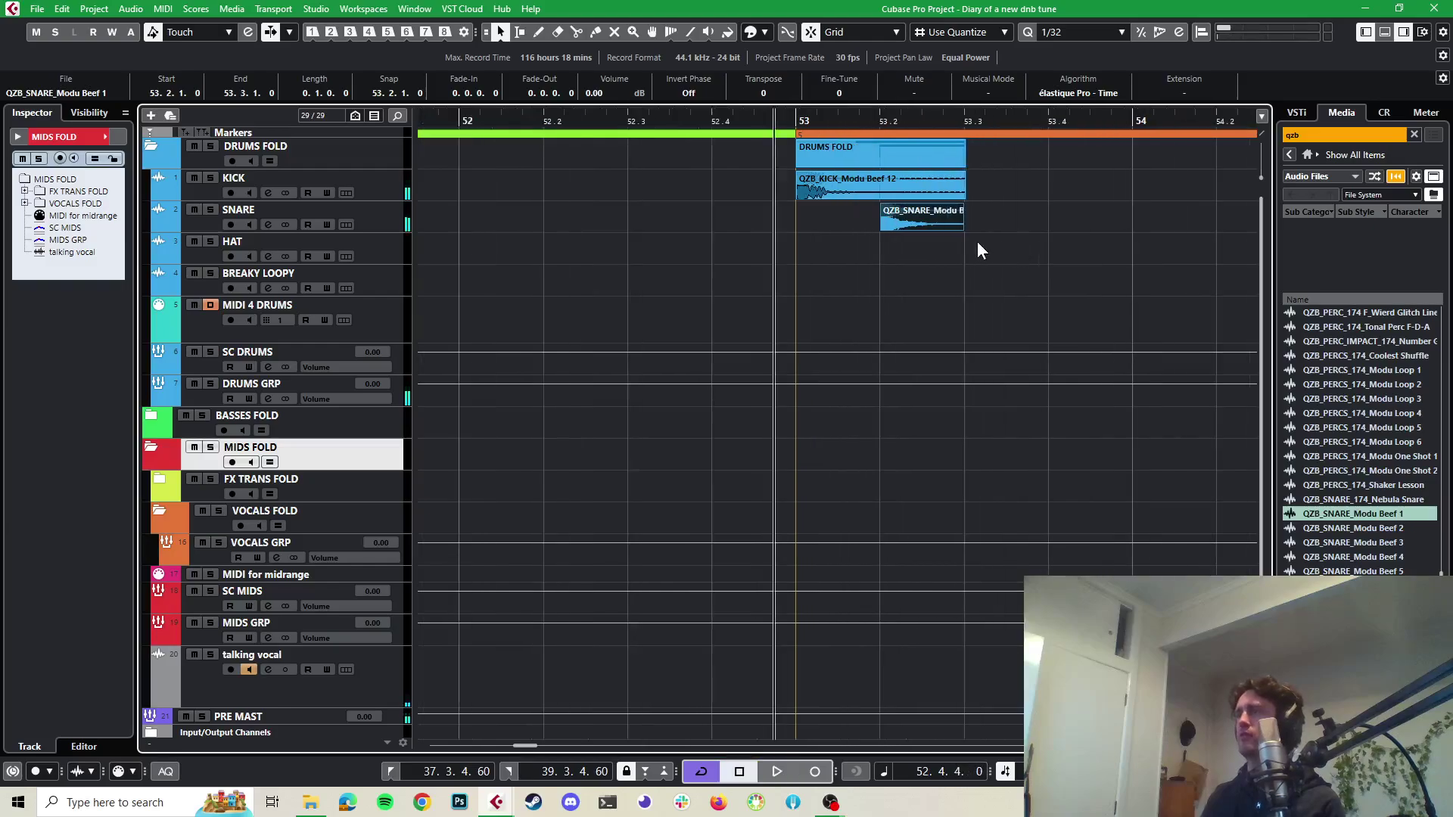
Copy the snare clip to 53.3.3.0 on the SNARE track and start playback
{"action": "left_click_drag", "start_coordinate": [920, 224], "coordinate": [1041, 225]}
{"action": "key", "text": "space"}
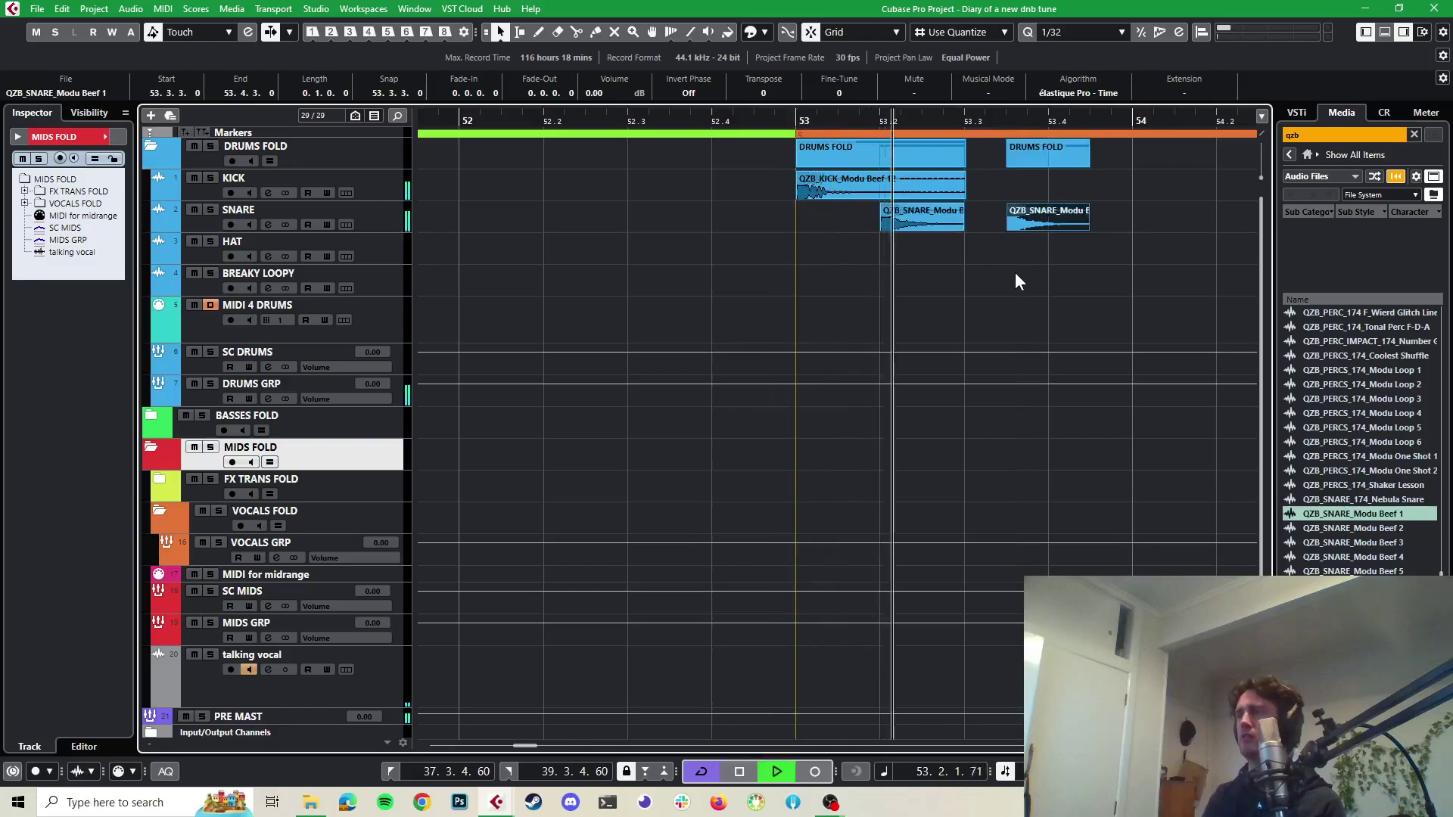
Copy the second snare clip to 54.1.1.0 on the SNARE track and play back the pattern
{"action": "key", "text": "space"}
{"action": "scroll", "coordinate": [1113, 219], "scroll_direction": "down", "scroll_amount": 1}
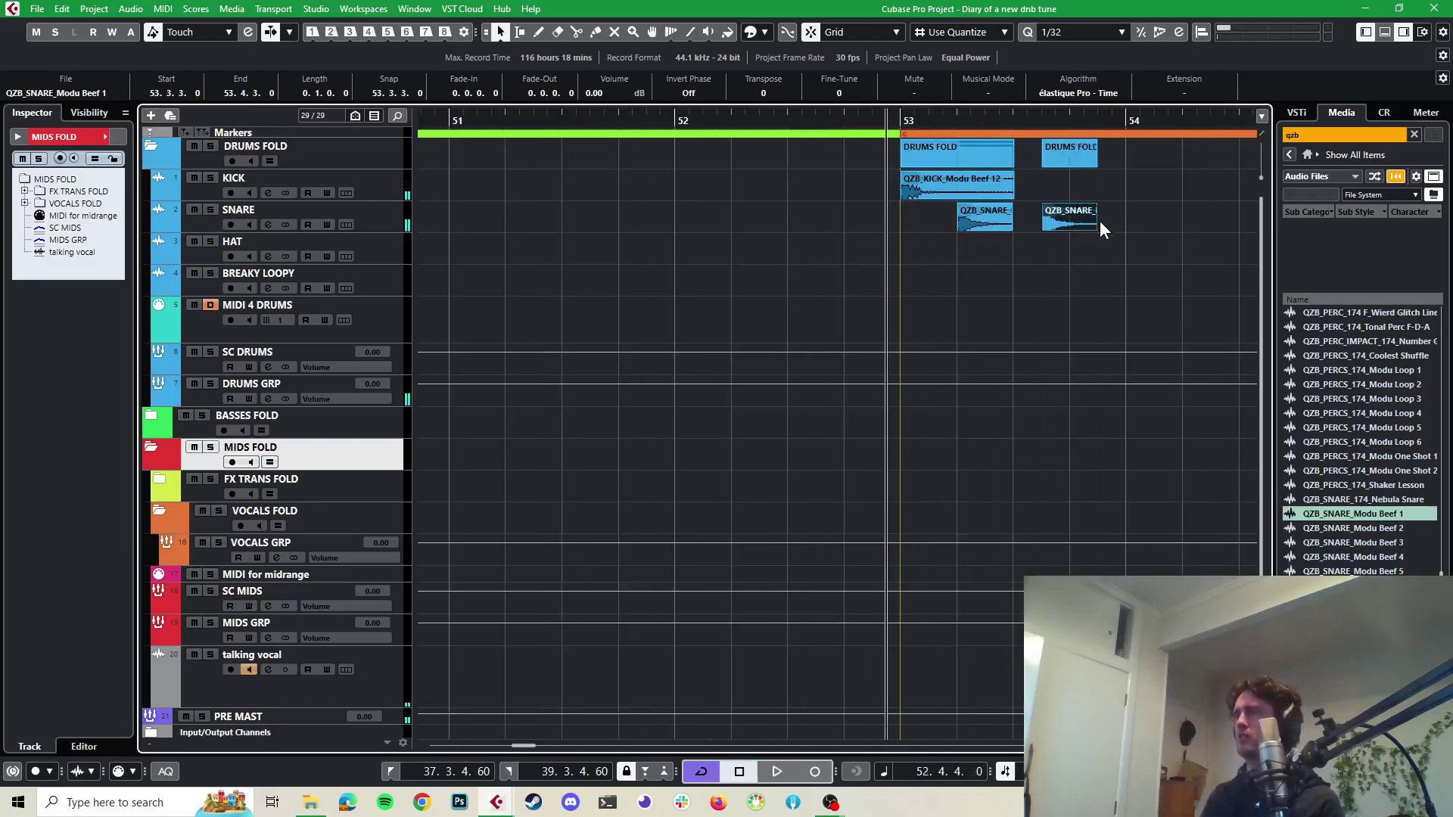
{"action": "scroll", "coordinate": [1099, 227], "scroll_direction": "down", "scroll_amount": 1}
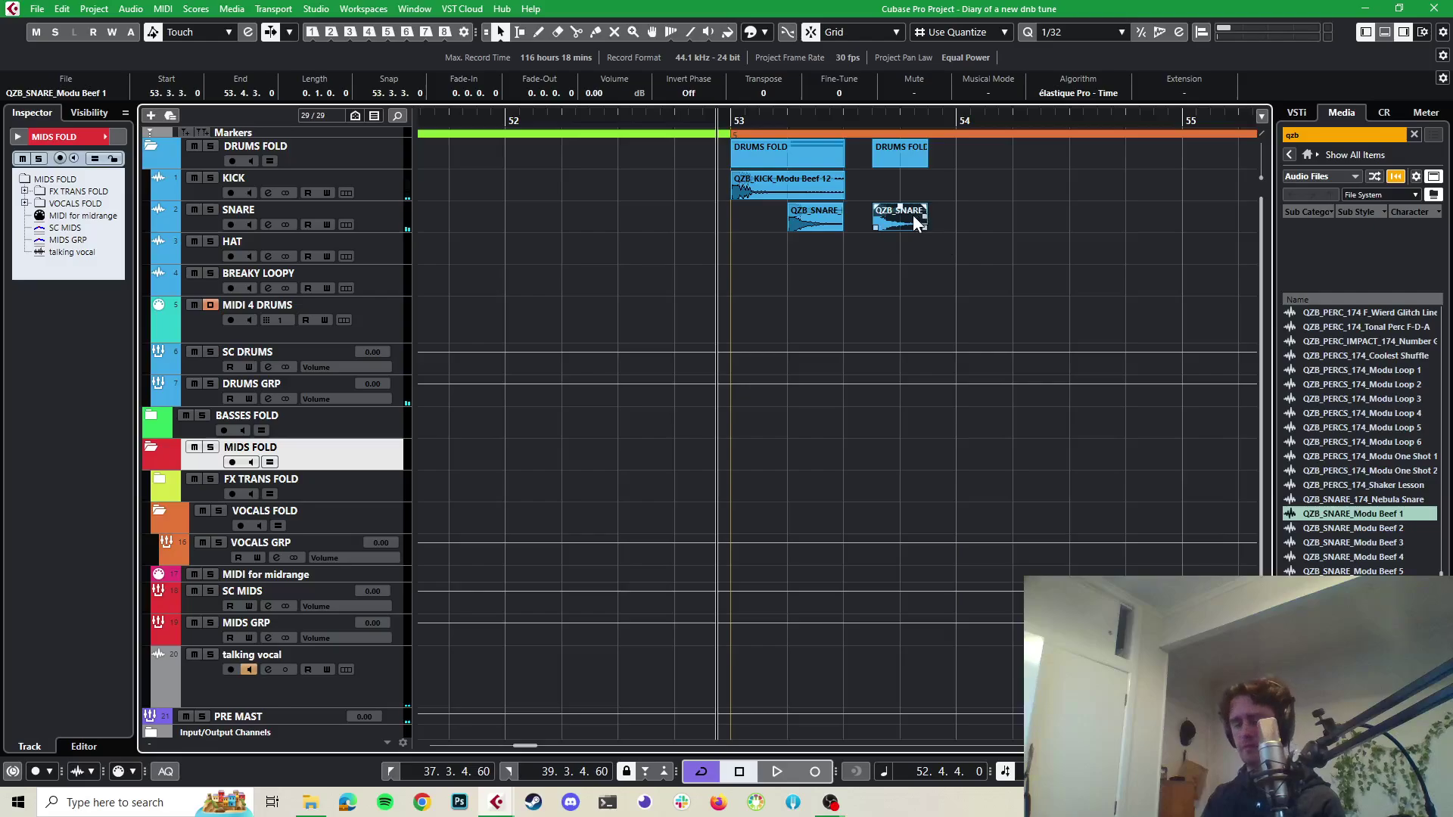
{"action": "left_click_drag", "start_coordinate": [912, 216], "coordinate": [997, 216]}
{"action": "key", "text": "space"}
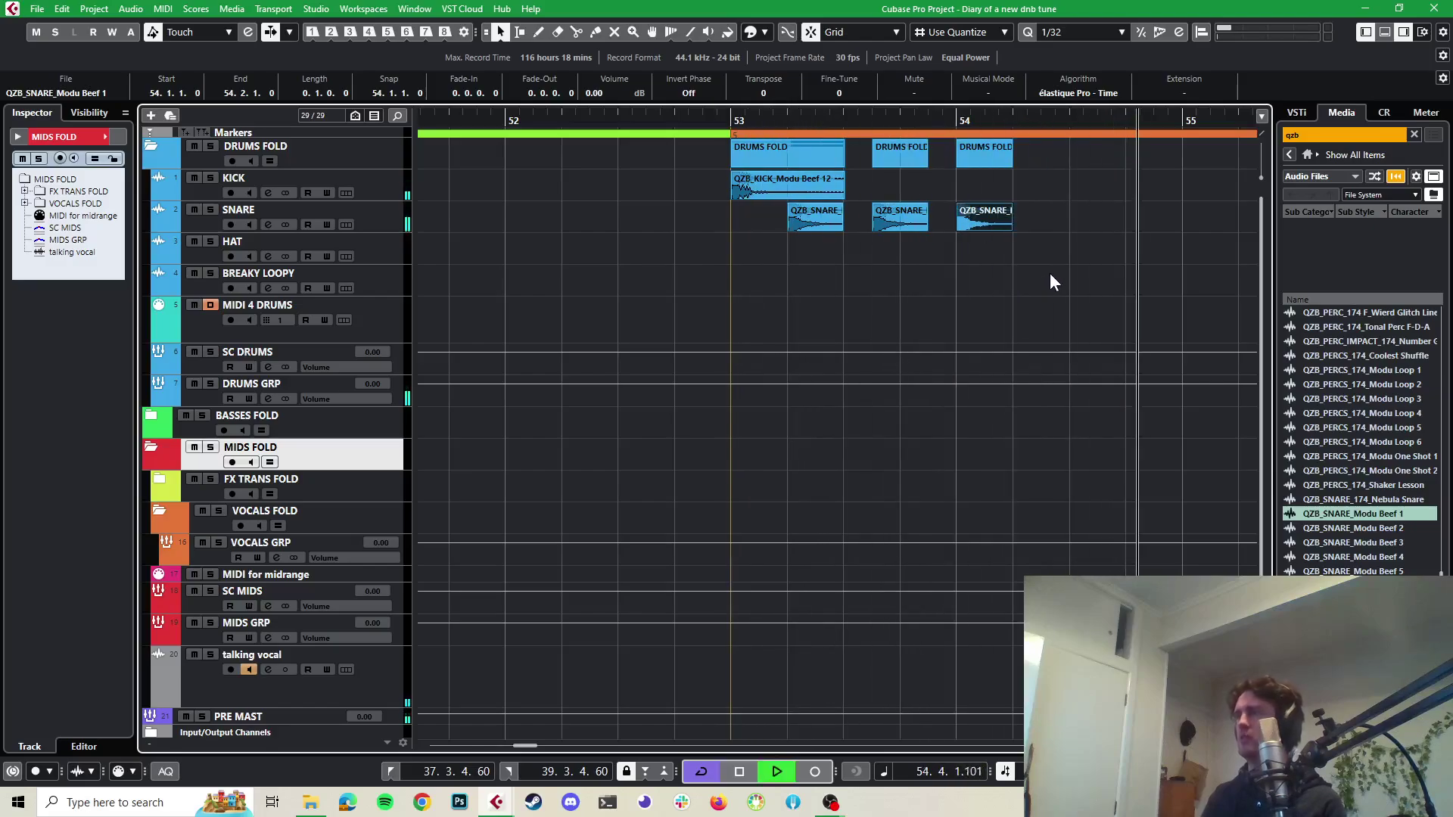
{"action": "key", "text": "space"}
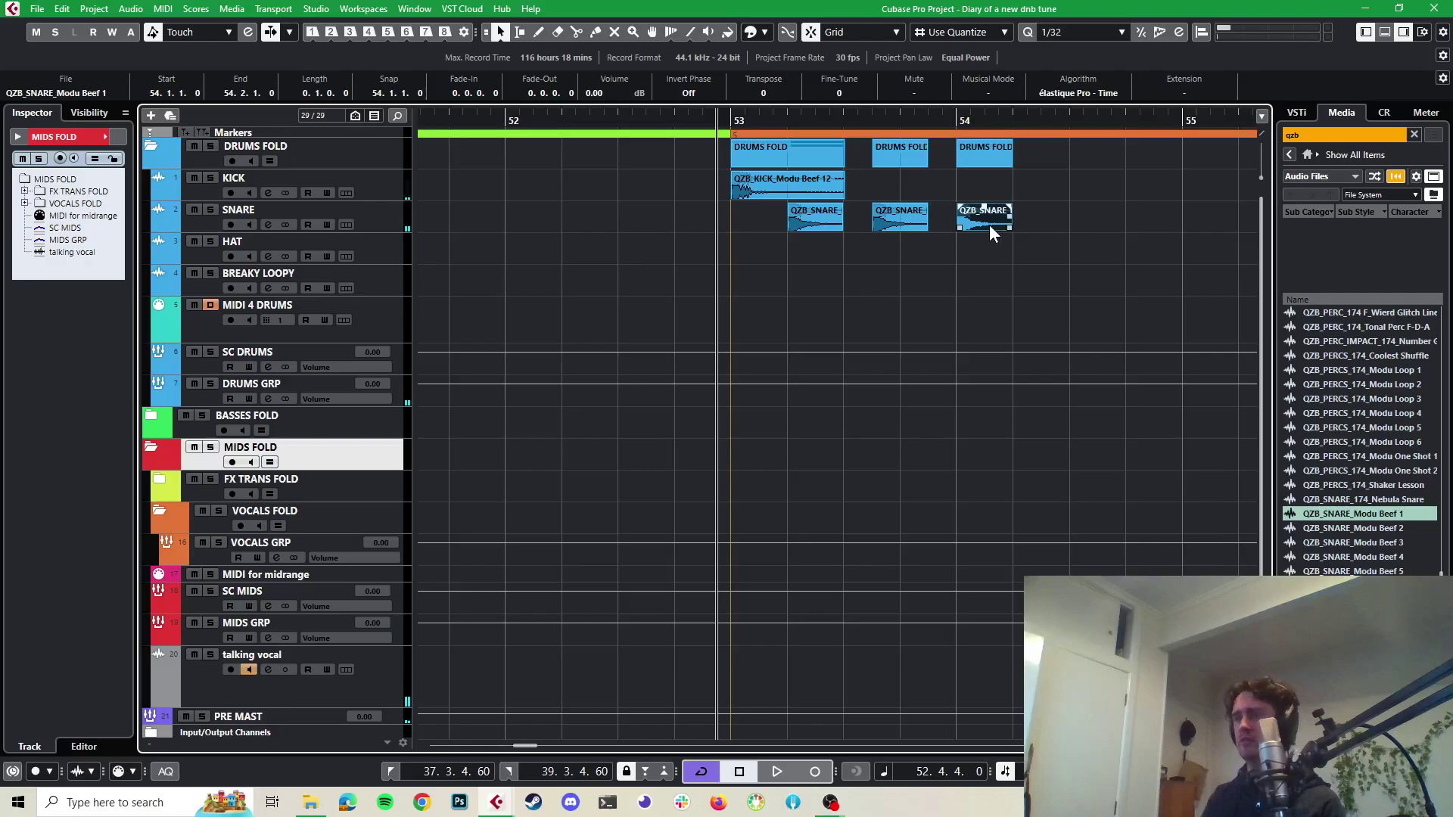
Copy the last snare clip to 54.3.1.0, shift that copy back to 54.2.3.0 and play back the pattern
{"action": "left_click_drag", "start_coordinate": [988, 221], "coordinate": [1101, 214]}
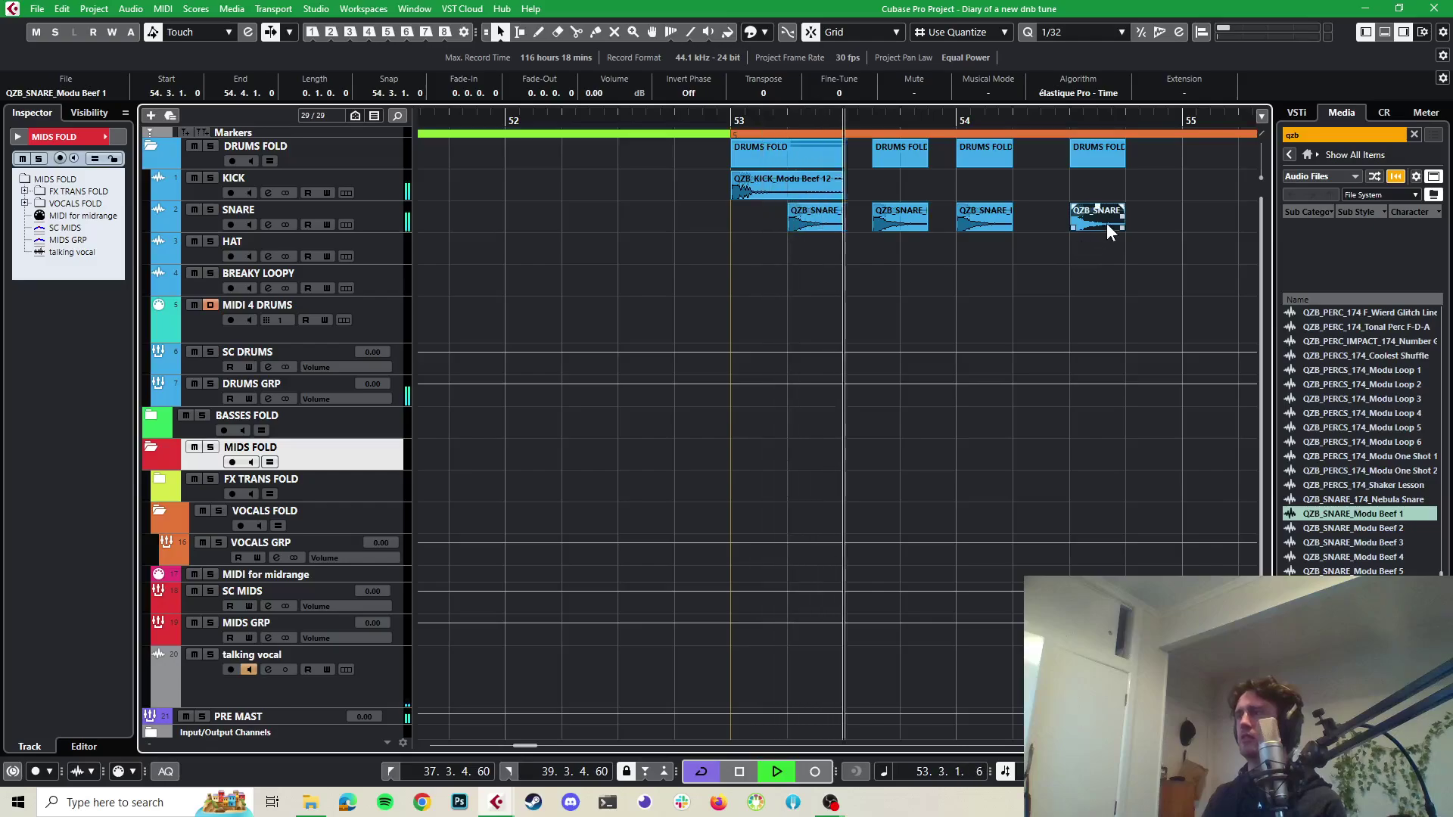
{"action": "key", "text": "space"}
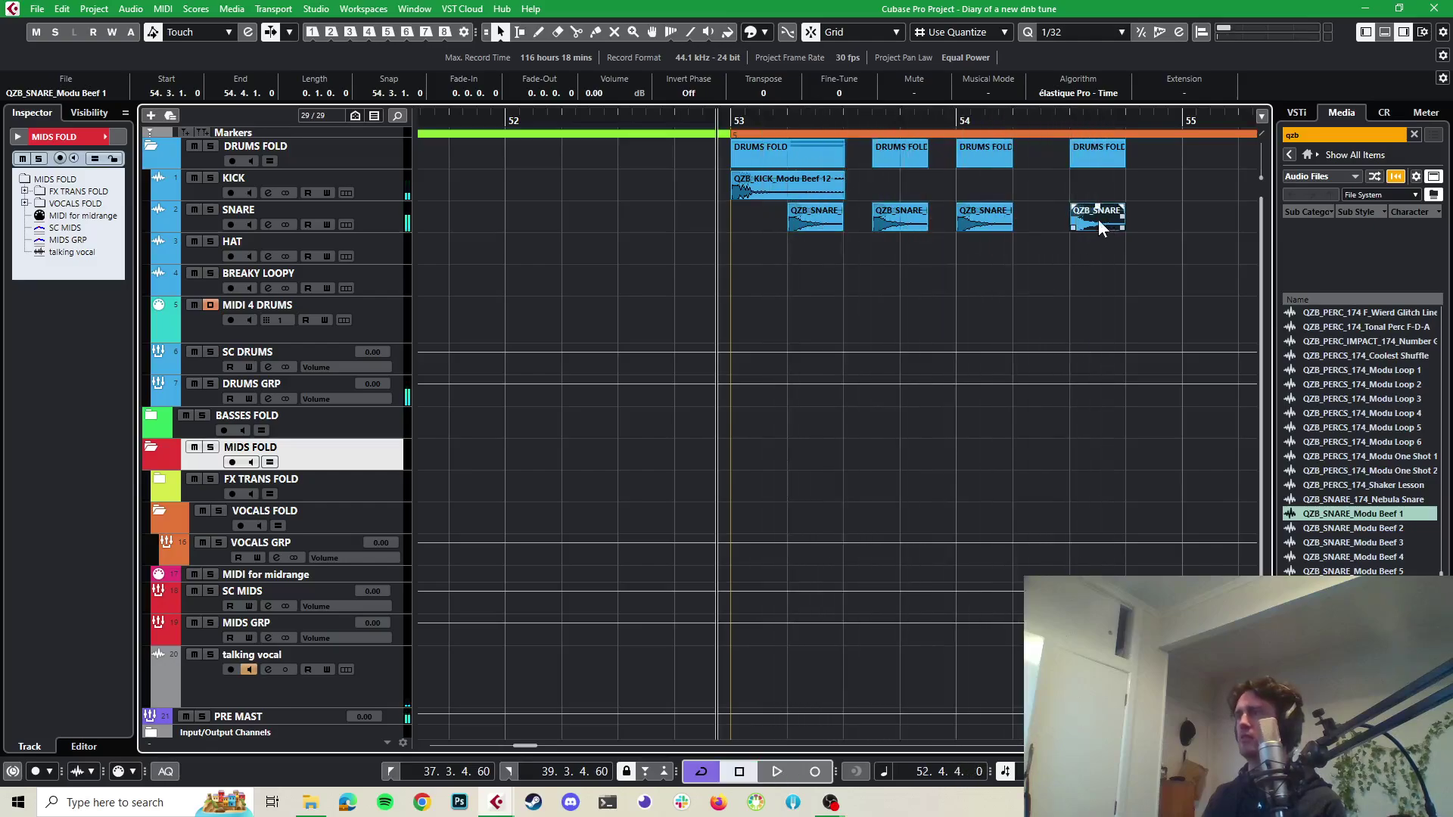
{"action": "left_click_drag", "start_coordinate": [1097, 219], "coordinate": [1070, 216]}
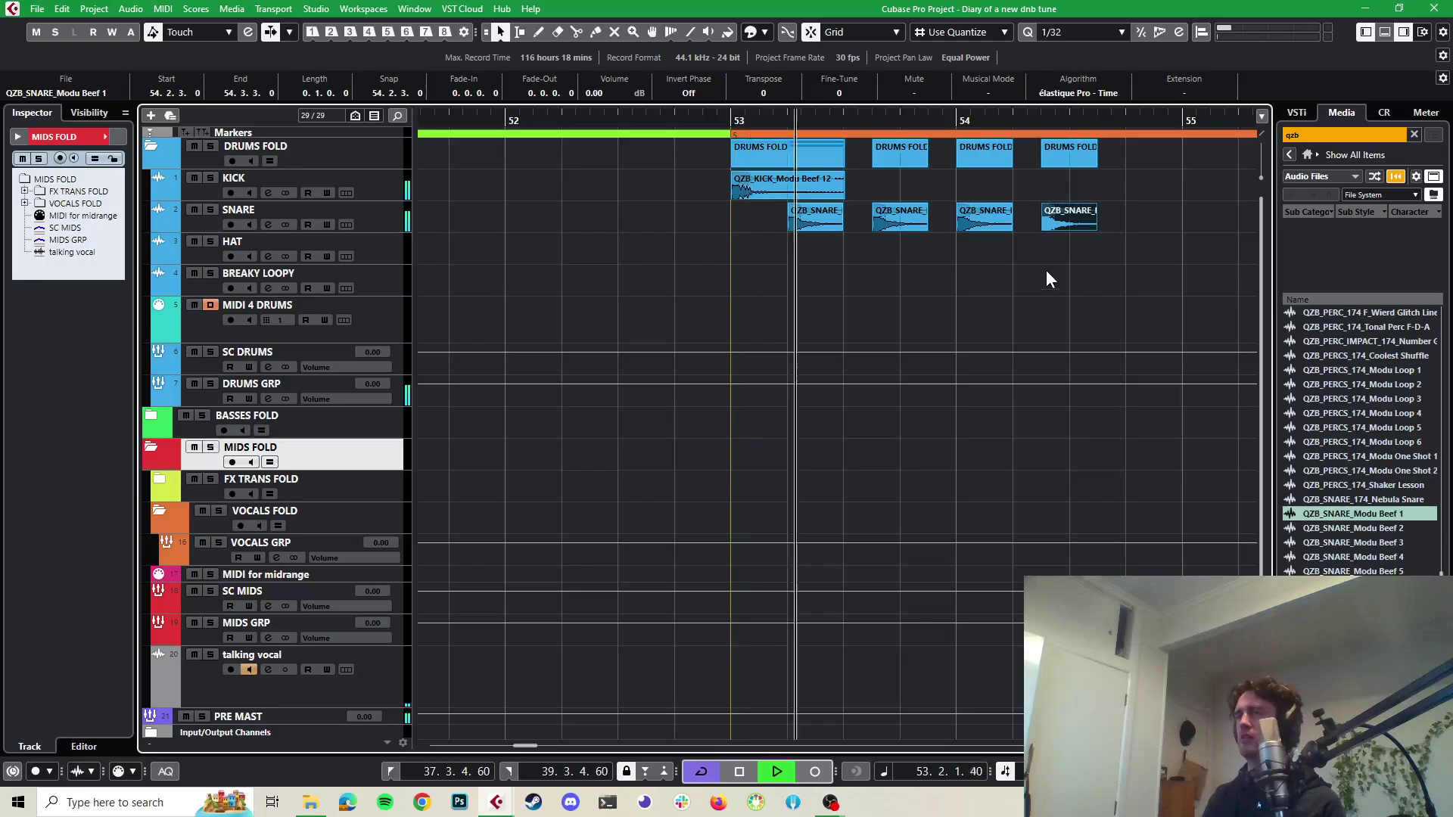
{"action": "scroll", "coordinate": [1060, 256], "scroll_direction": "down", "scroll_amount": 1}
{"action": "scroll", "coordinate": [1060, 256], "scroll_direction": "right", "scroll_amount": 1}
{"action": "key", "text": "space"}
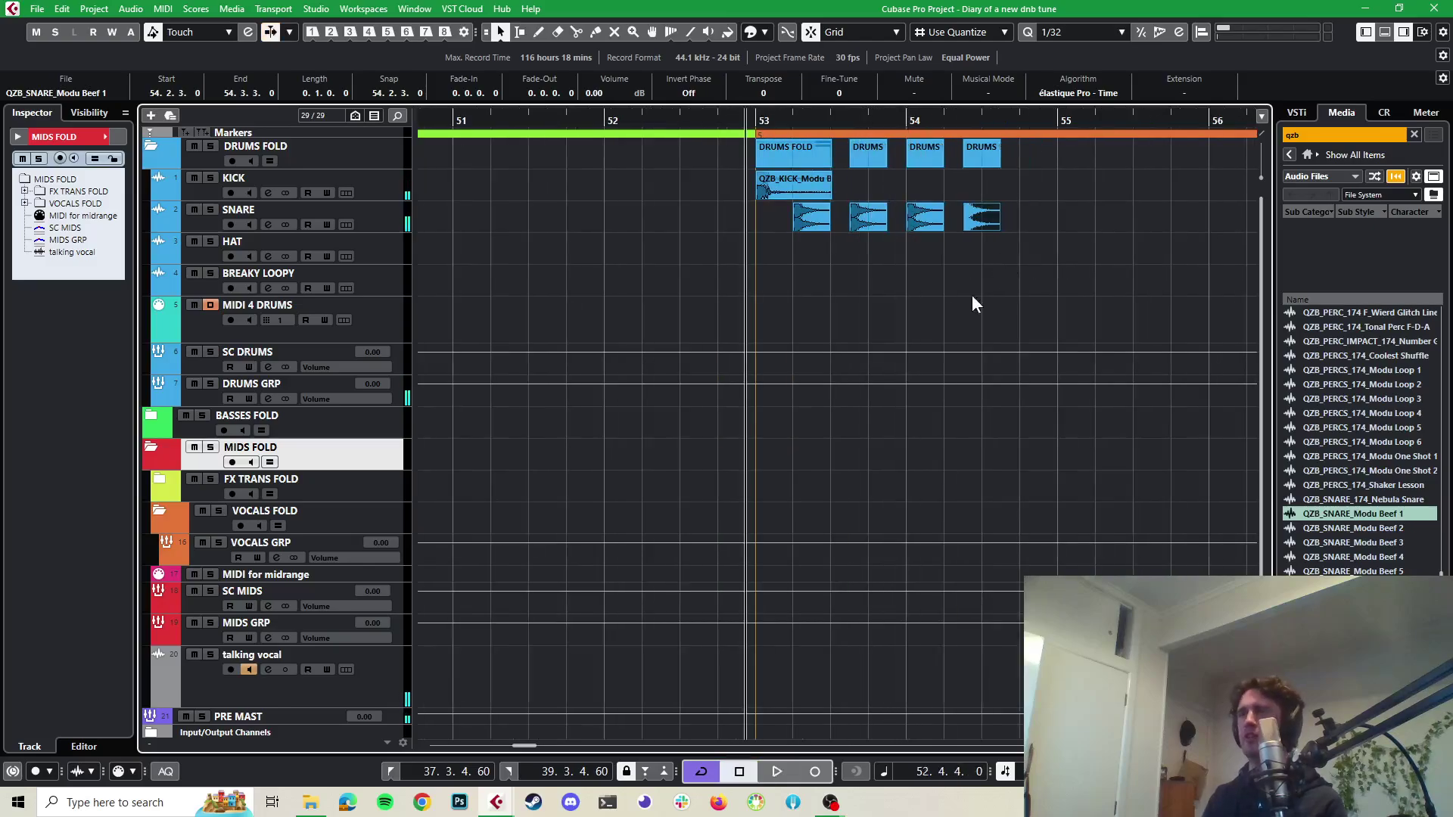
{"action": "key", "text": "space"}
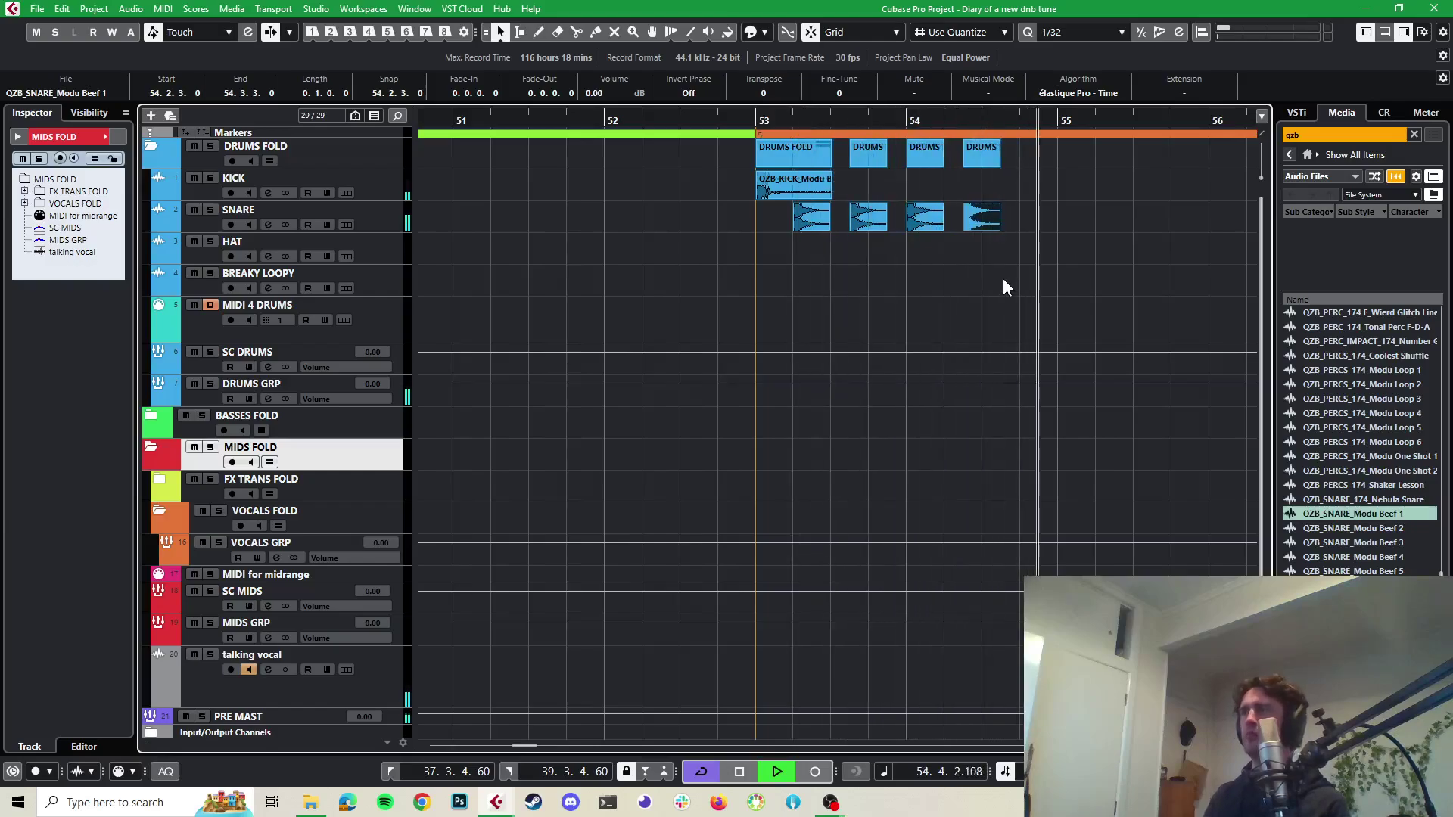
{"action": "key", "text": "space"}
Copy the last snare clip to 54.4.1.0 on the SNARE track and listen to the pattern
{"action": "scroll", "coordinate": [1024, 237], "scroll_direction": "up", "scroll_amount": 1}
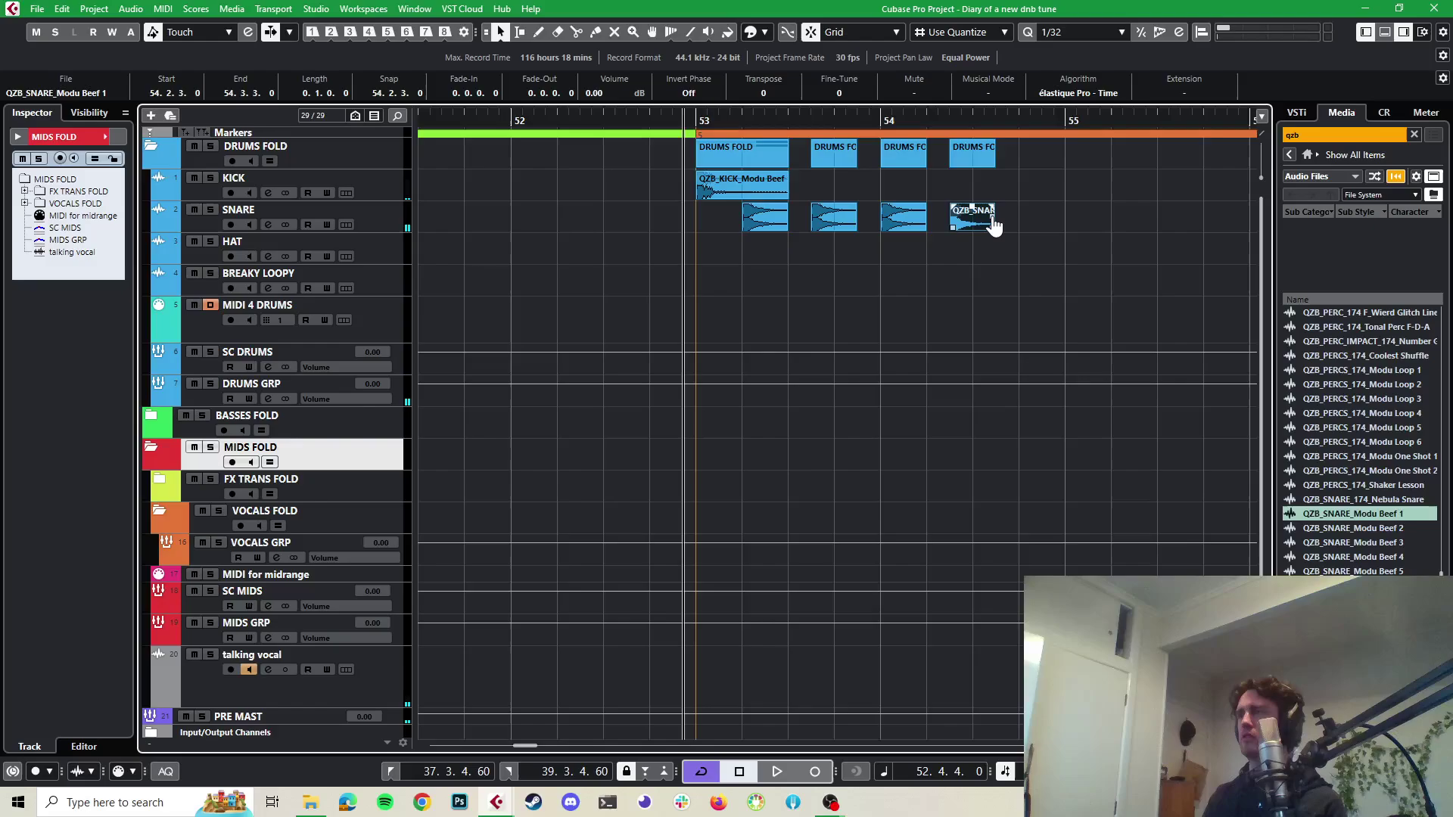
{"action": "left_click_drag", "start_coordinate": [990, 221], "coordinate": [1039, 219]}
{"action": "key", "text": "space"}
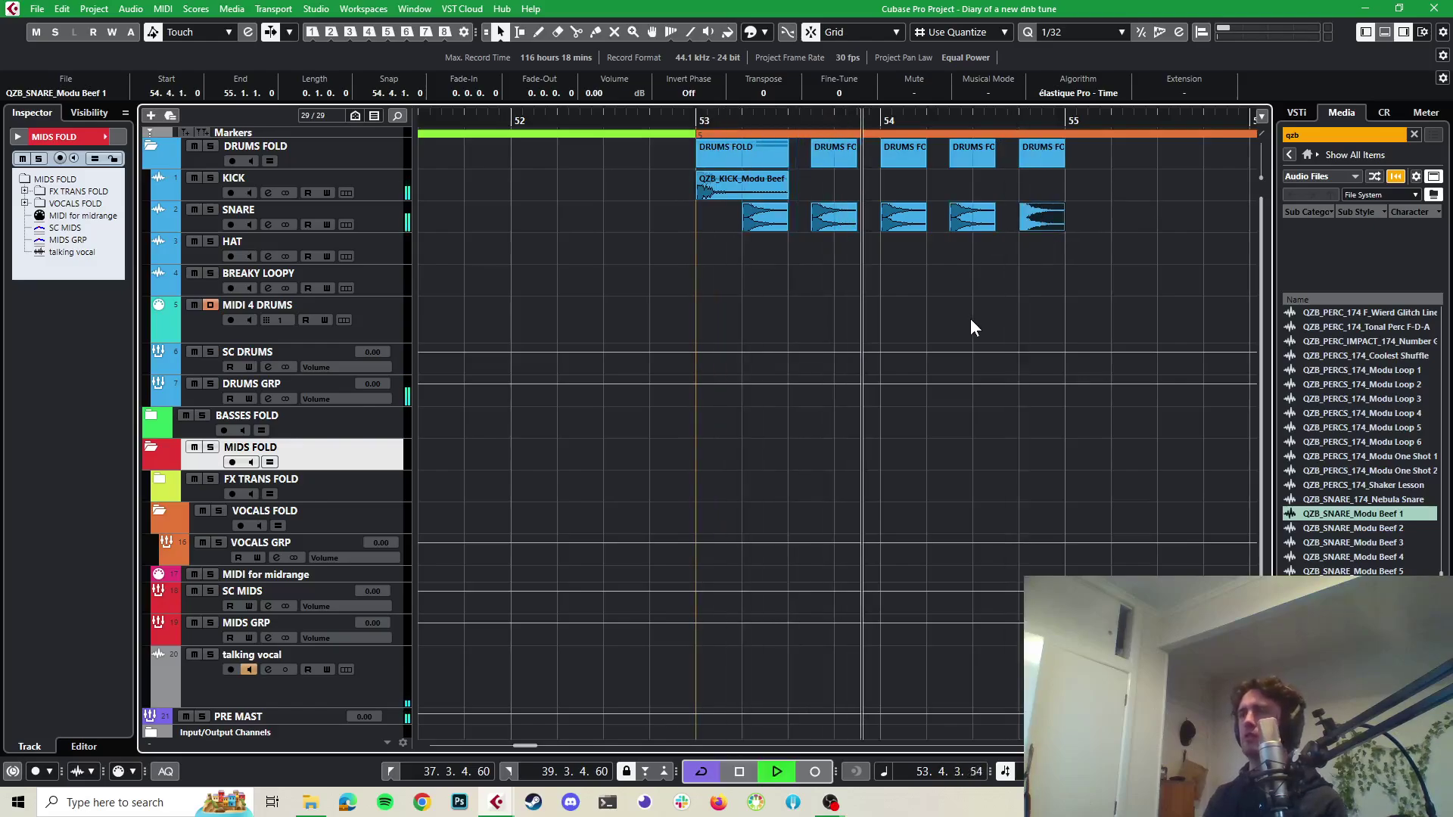
{"action": "key", "text": "space"}
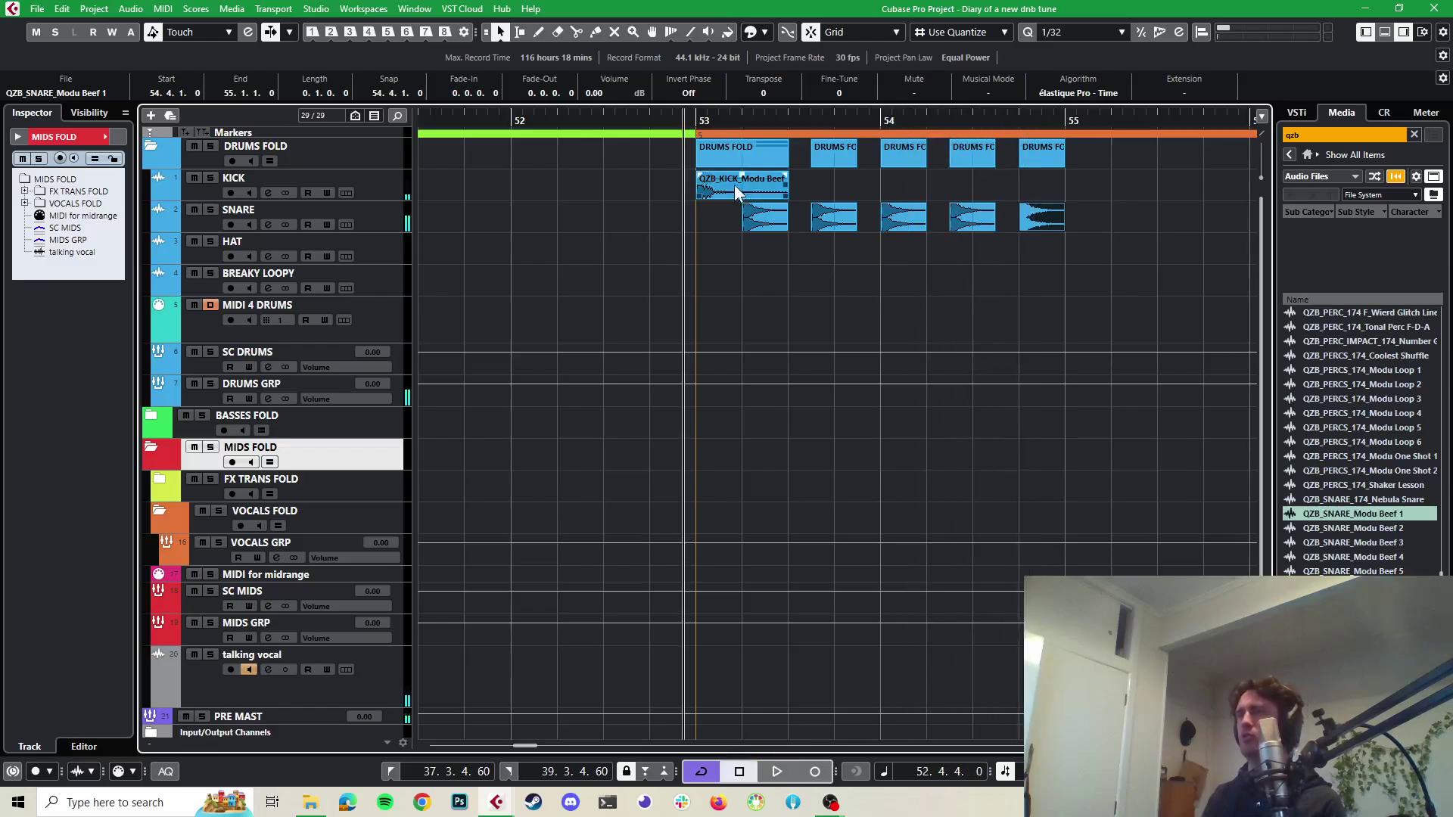
Copy the kick clip to 55.1.1.0, with a half-beat kick clip leading into it at 54.4.3.0, and play the pattern
{"action": "left_click_drag", "start_coordinate": [742, 185], "coordinate": [1057, 191]}
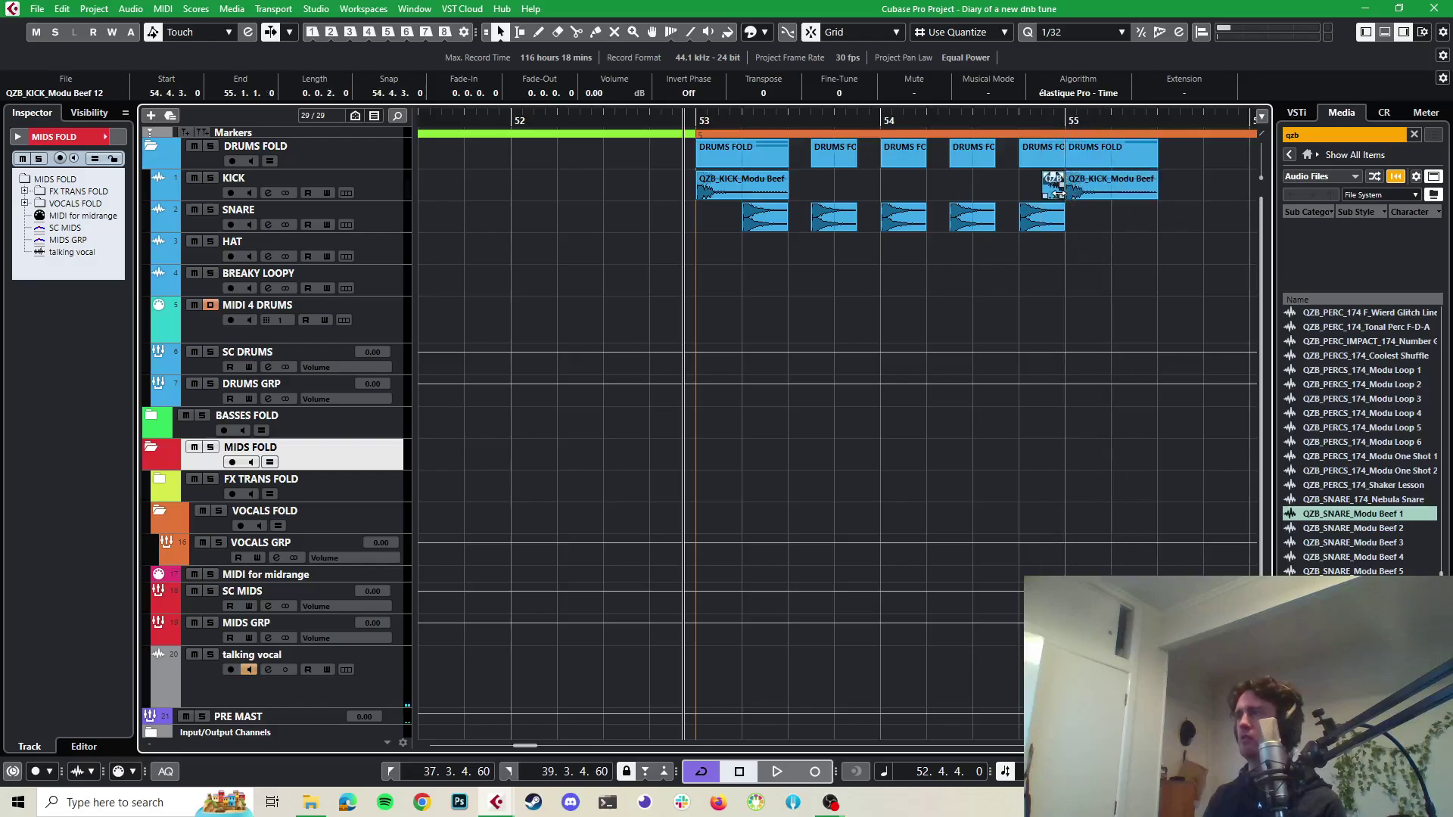
{"action": "key", "text": "space"}
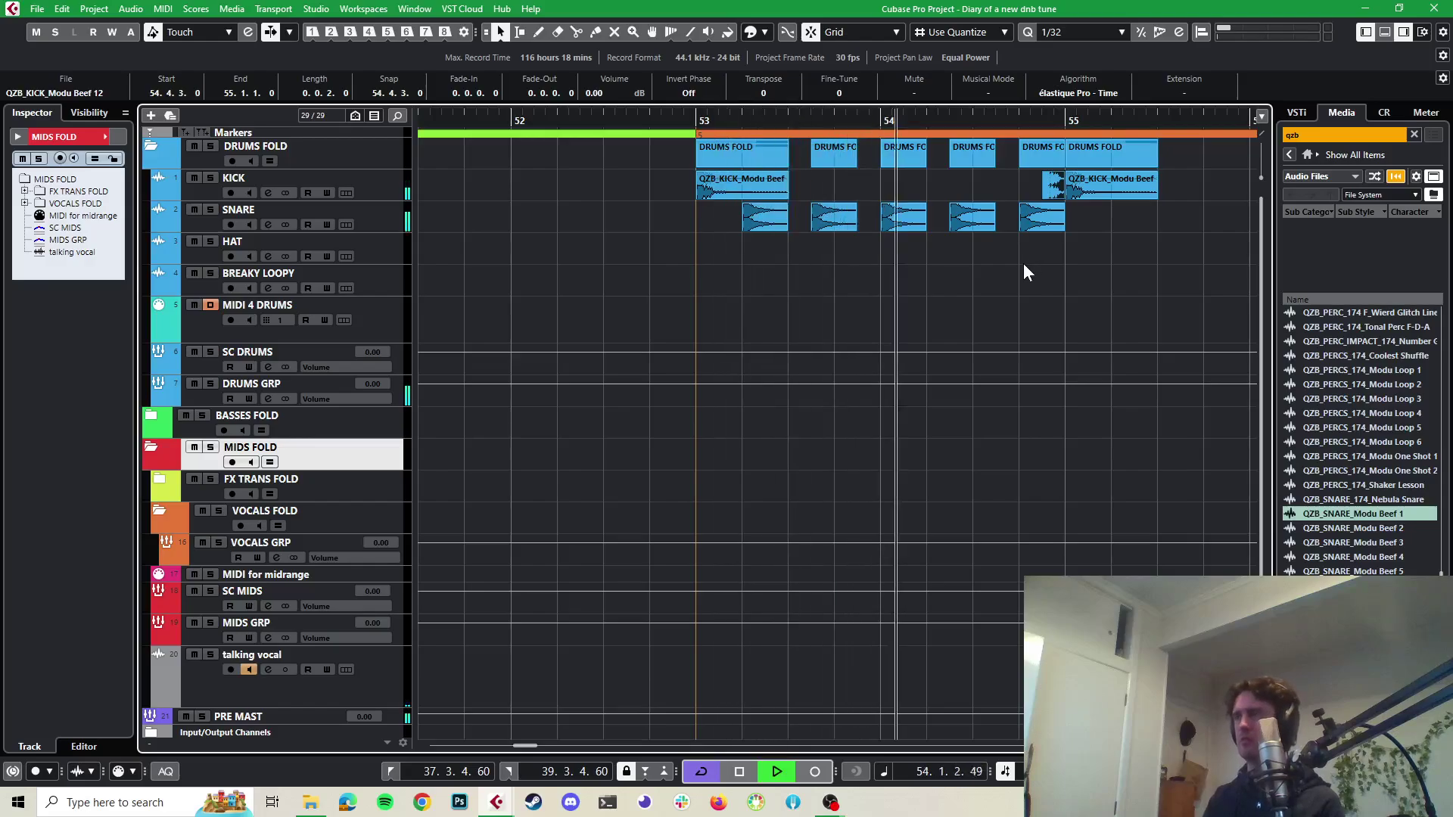
{"action": "key", "text": "space"}
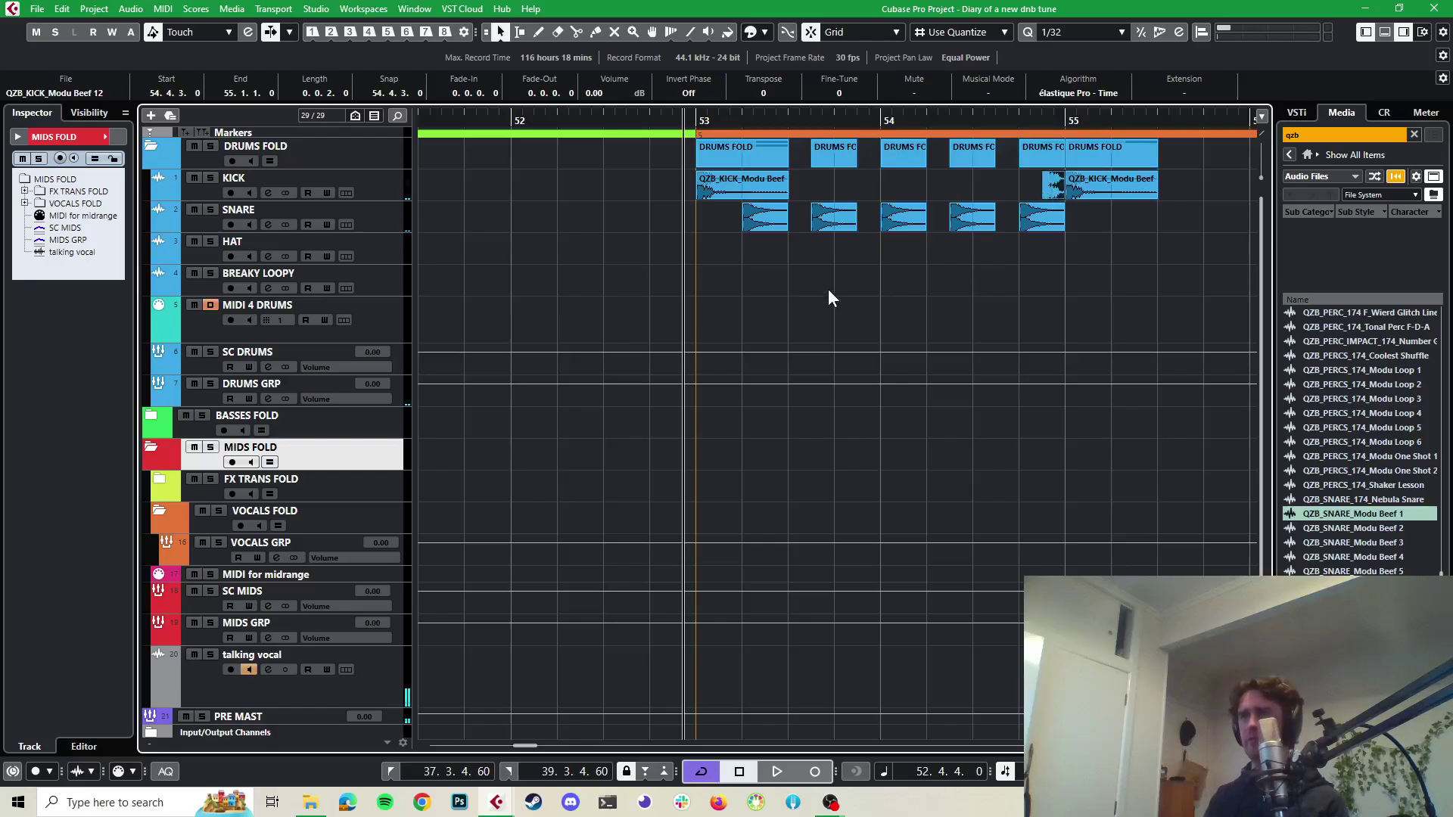
Add one Kontakt 7 instrument track below the HAT track, with its audio output set to PRE MAST
{"action": "left_click", "coordinate": [385, 259]}
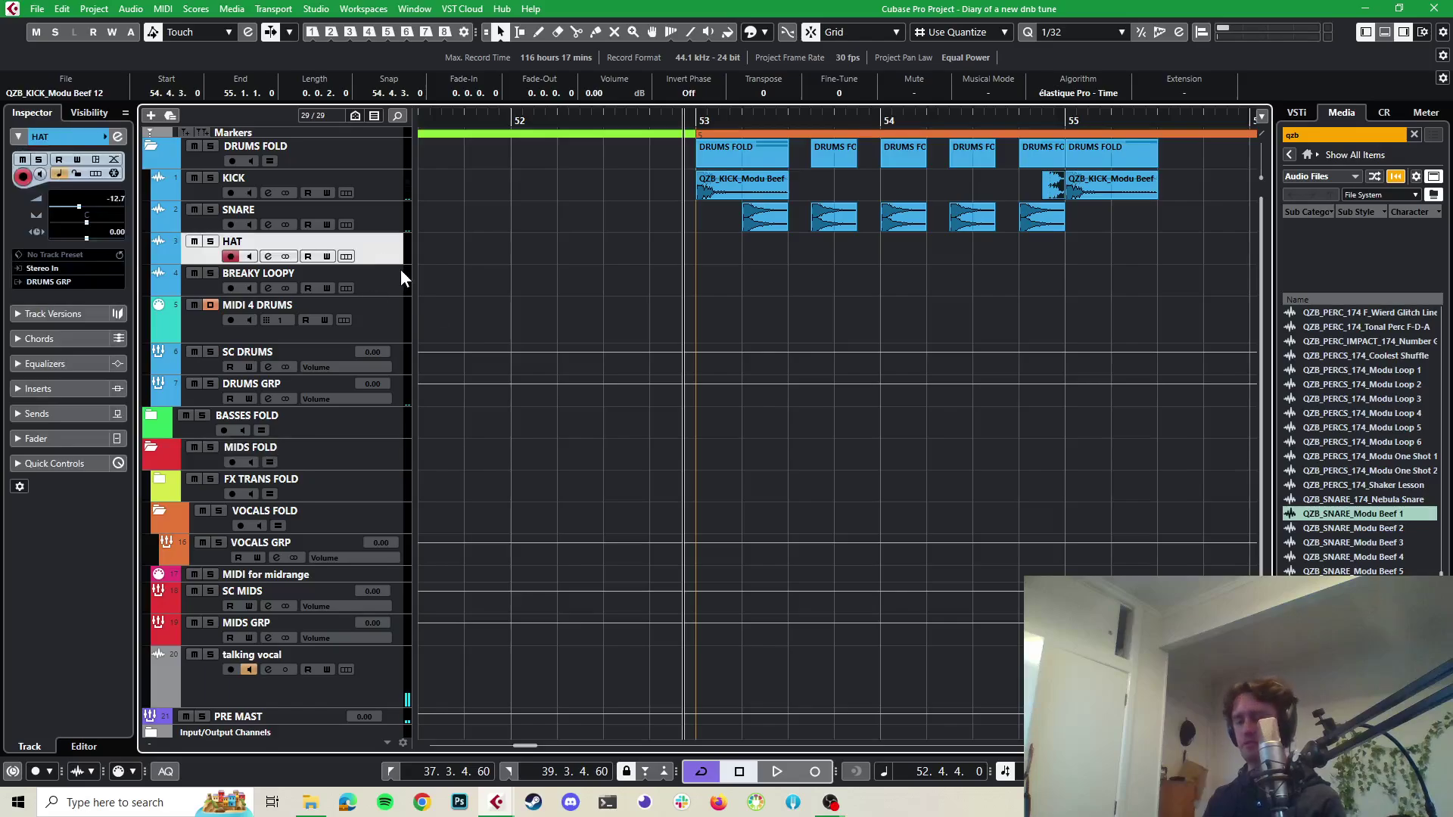
{"action": "key", "text": "ctrl+t"}
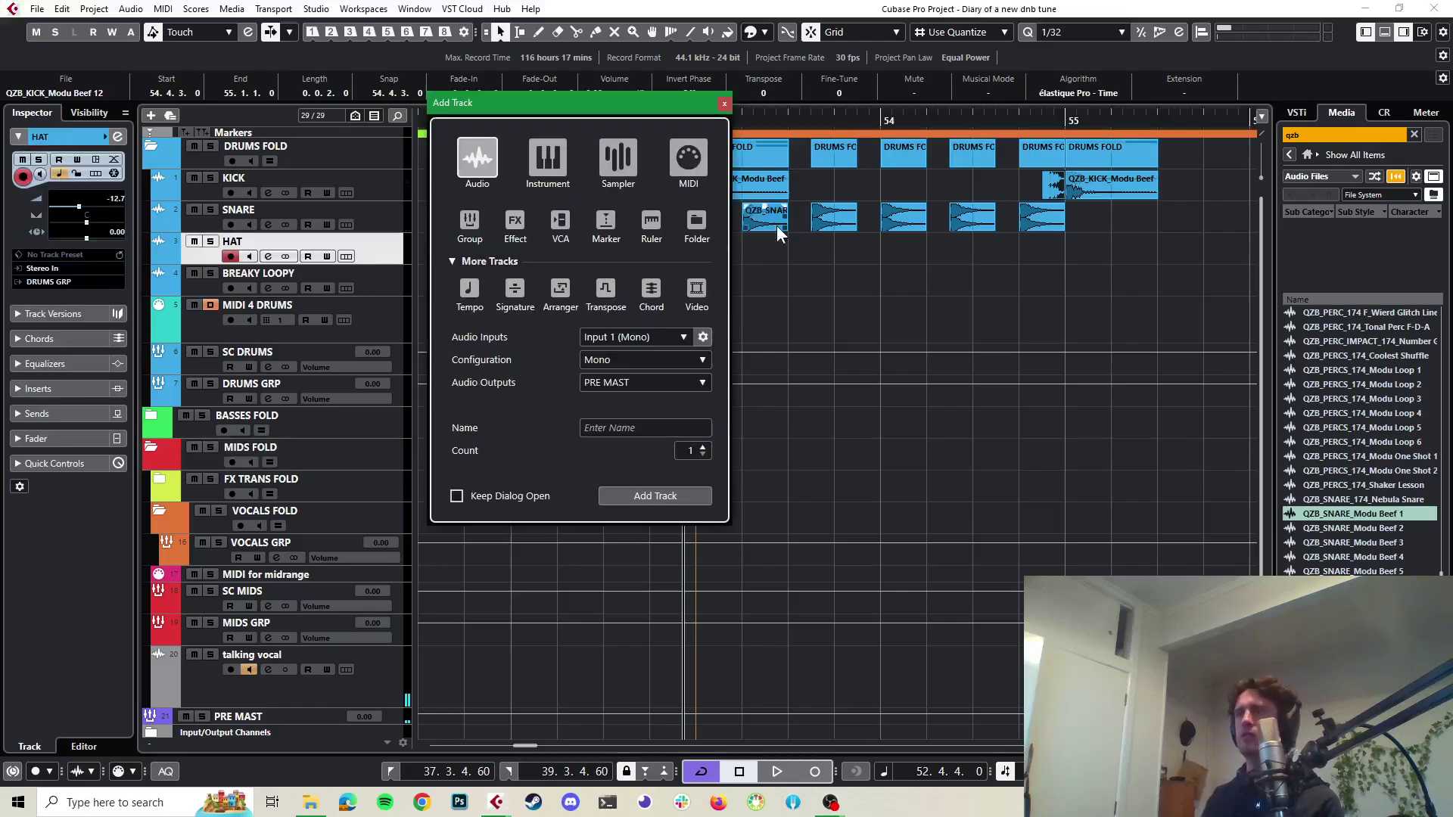
{"action": "left_click", "coordinate": [667, 343]}
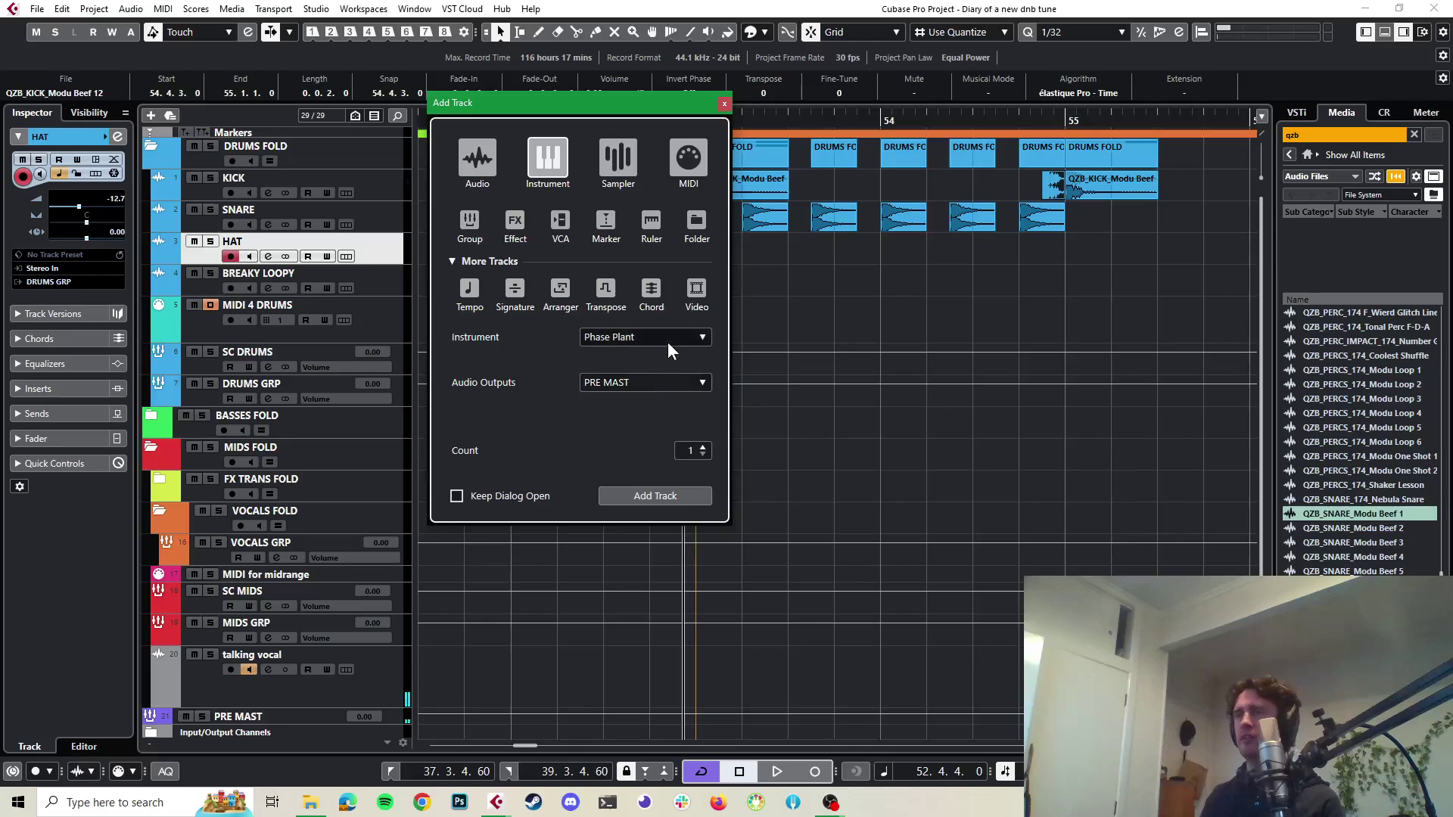
{"action": "type", "text": "konta"}
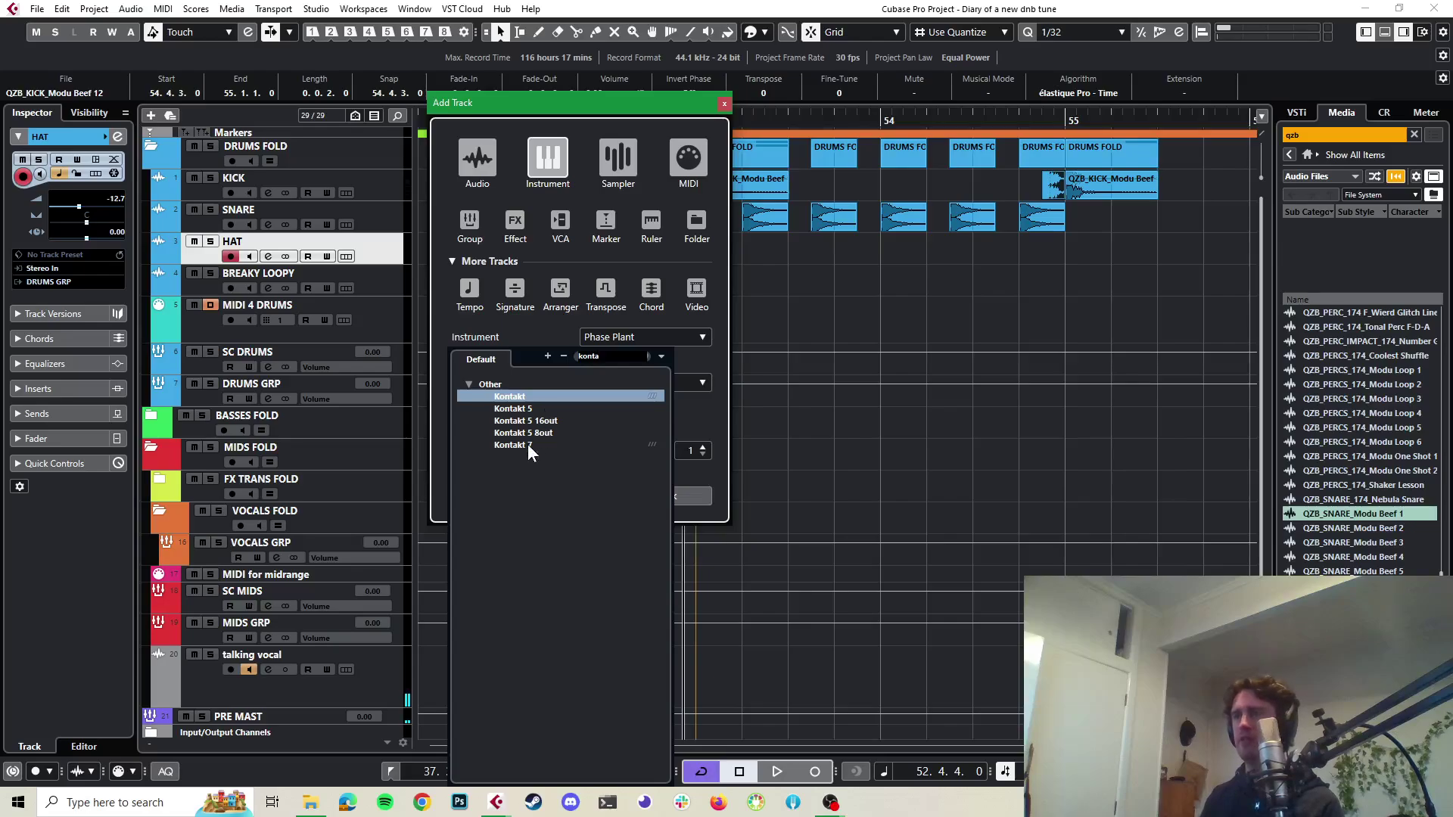
{"action": "left_click", "coordinate": [529, 445]}
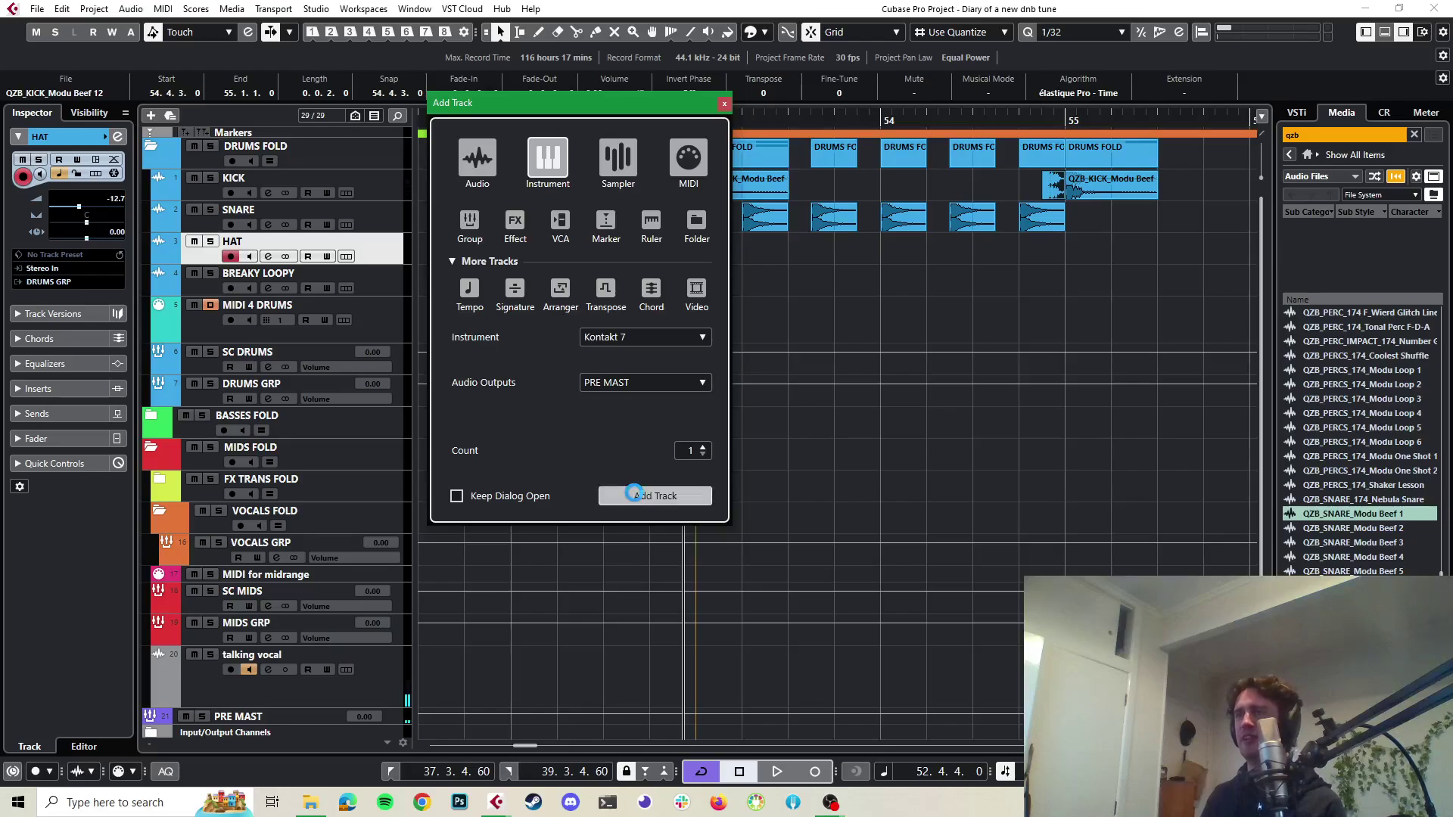
{"action": "left_click", "coordinate": [634, 492]}
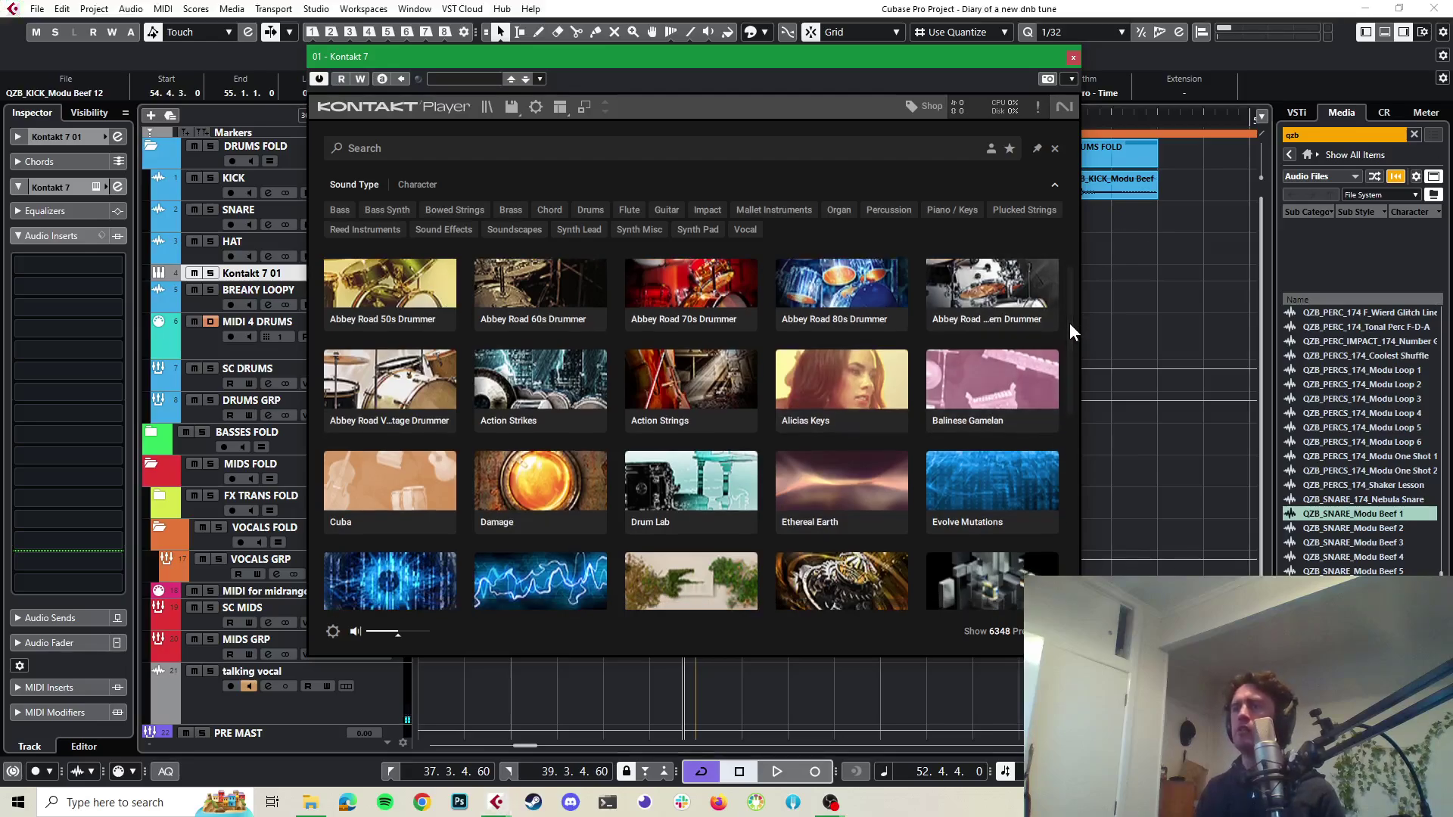
Filter the Kontakt library to Drums, load Session Kit - Full from Studio Drummer and close the instrument window
{"action": "mouse_move", "coordinate": [1069, 324]}
{"action": "left_mouse_down"}
{"action": "mouse_move", "coordinate": [1067, 380]}
{"action": "mouse_move", "coordinate": [1088, 307]}
{"action": "left_mouse_up"}
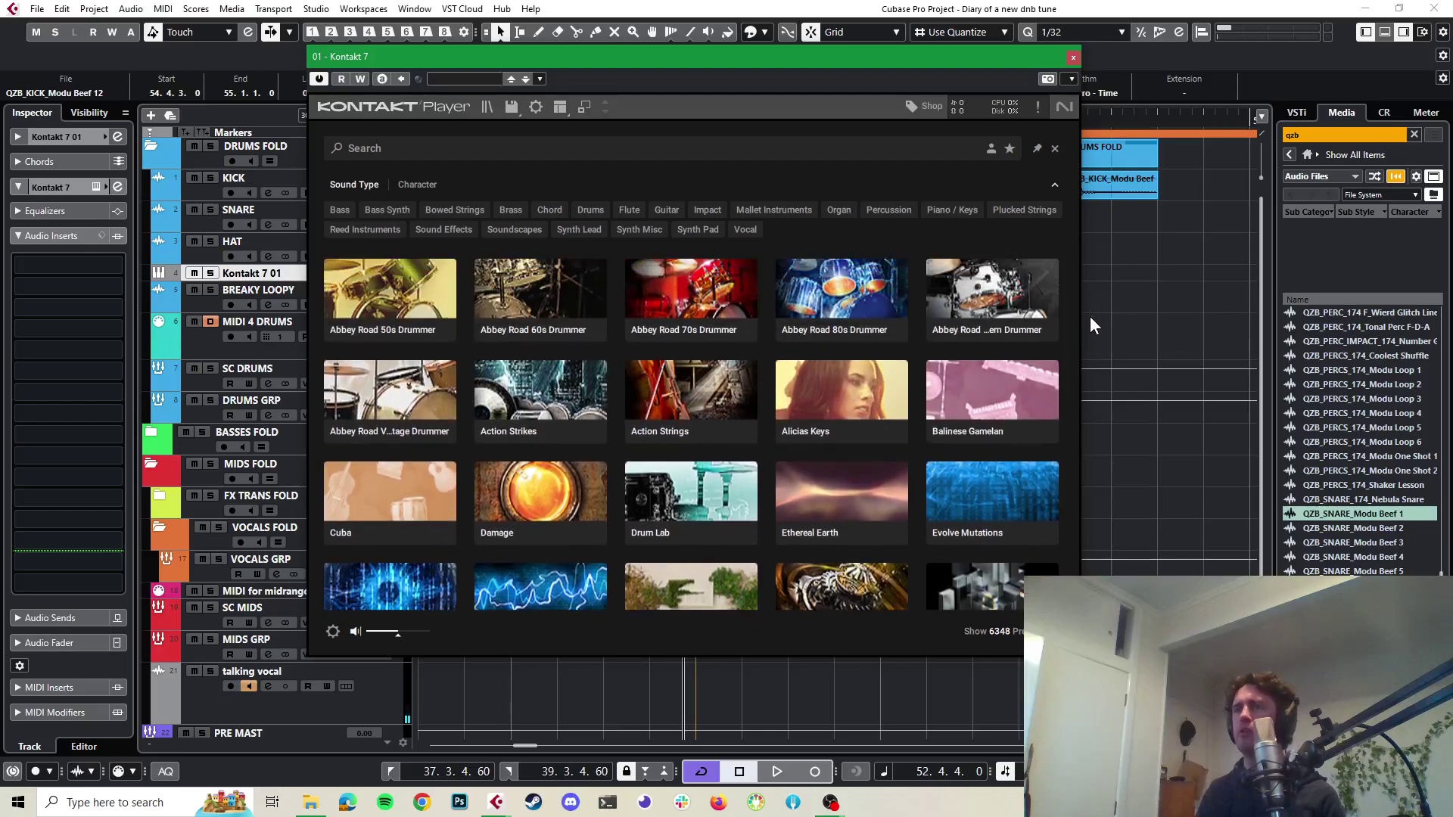
{"action": "left_click", "coordinate": [591, 209]}
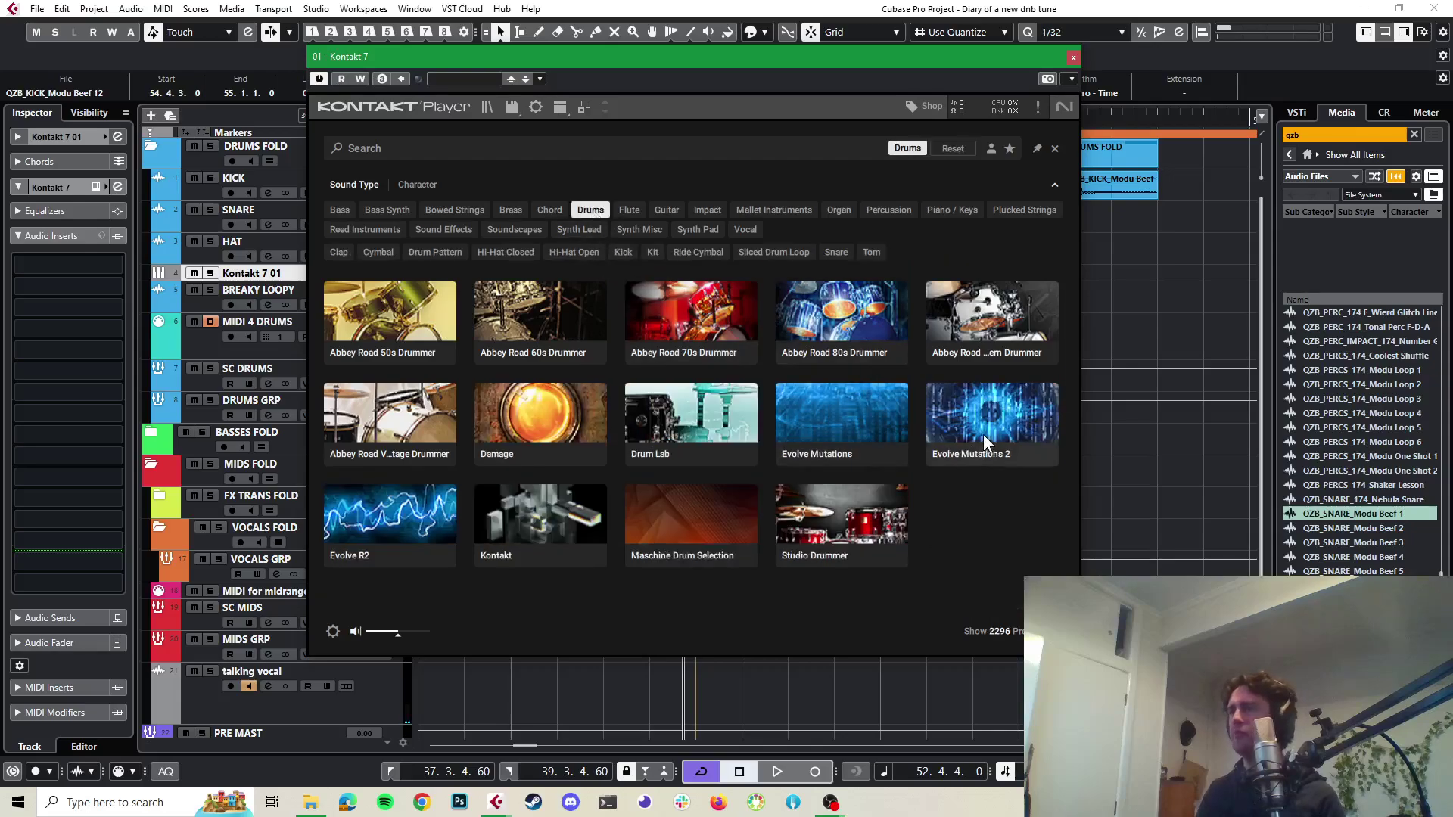
{"action": "left_click", "coordinate": [791, 515]}
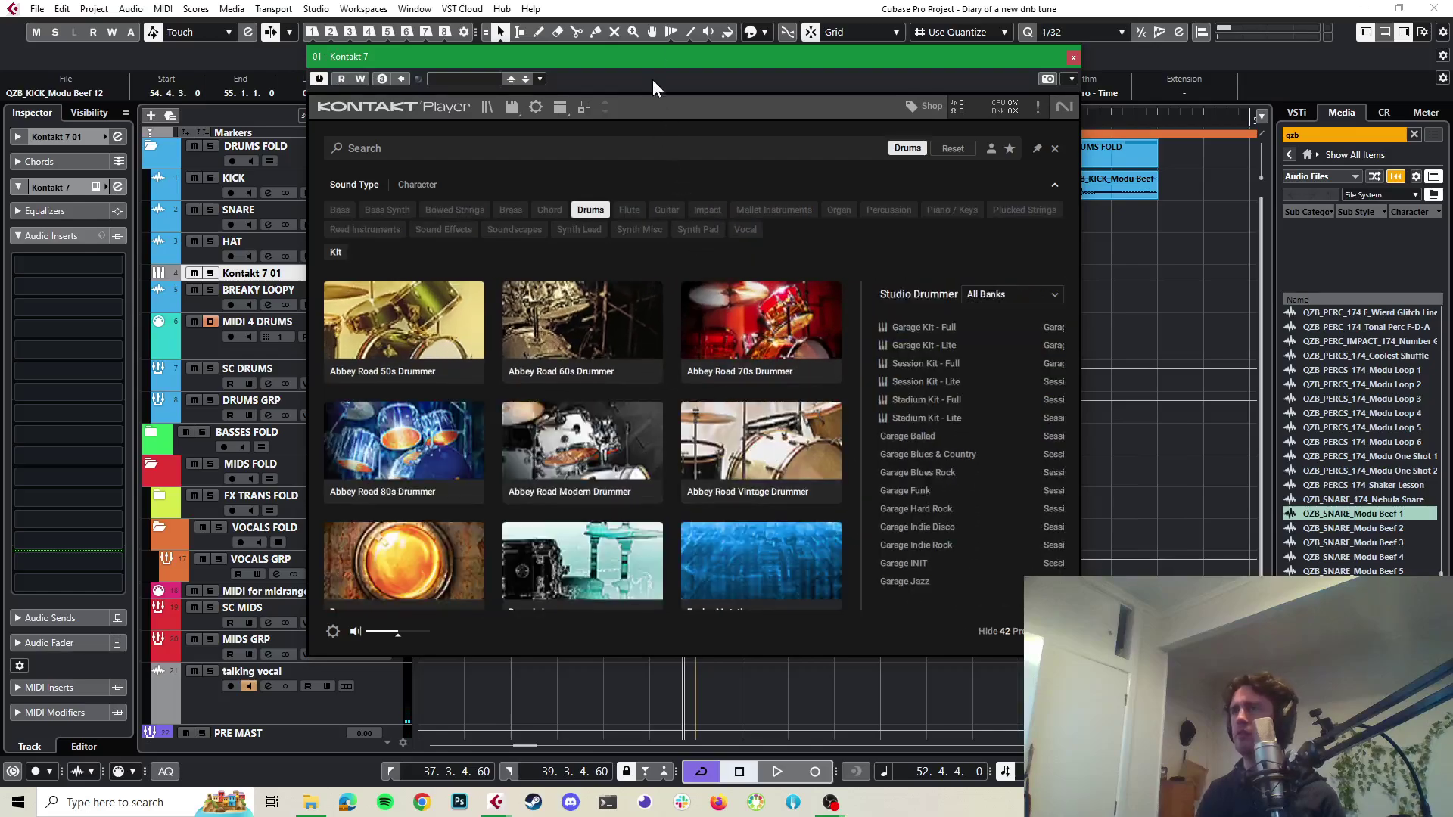
{"action": "left_click_drag", "start_coordinate": [655, 46], "coordinate": [662, 49]}
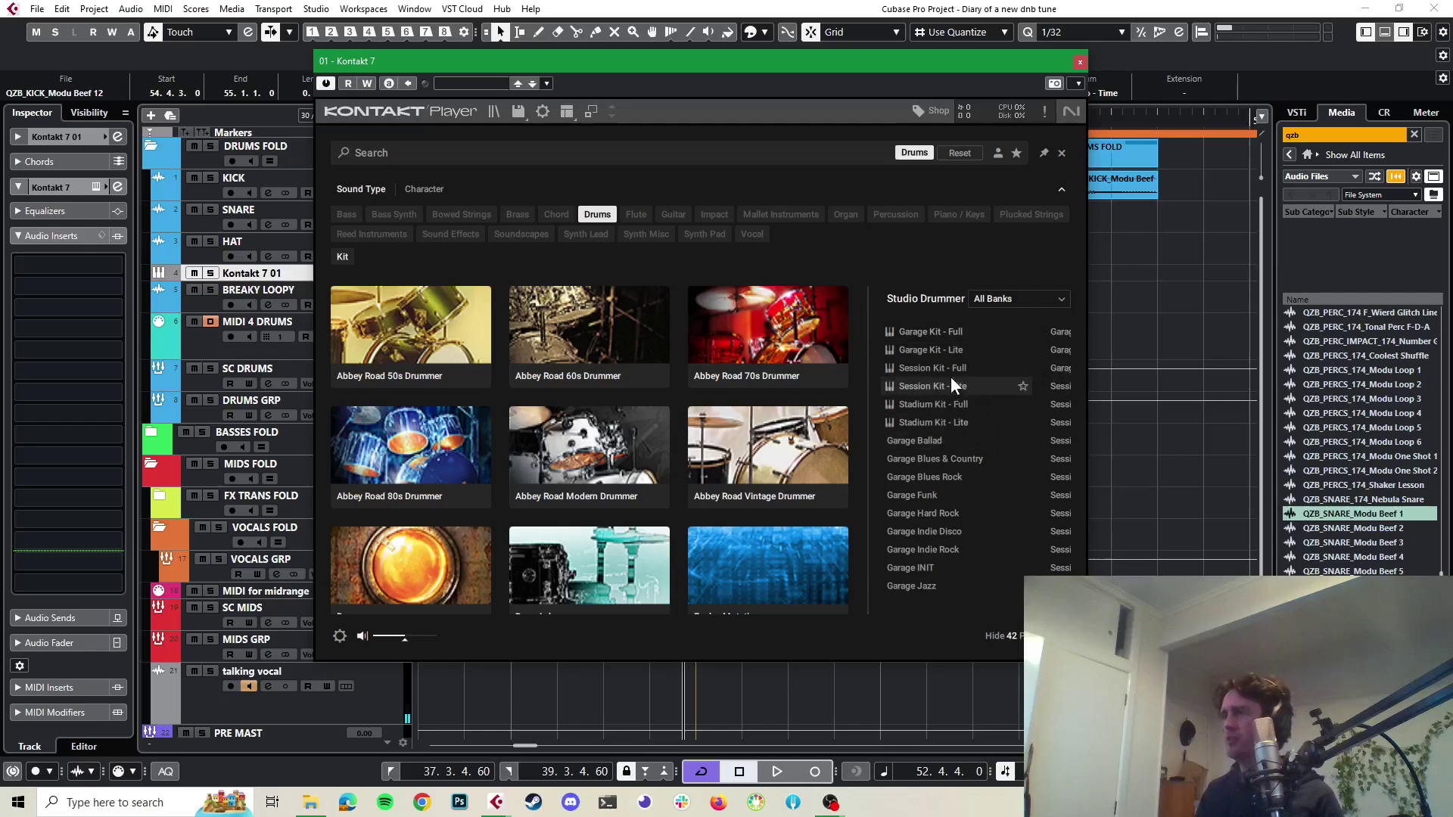
{"action": "left_click", "coordinate": [926, 367]}
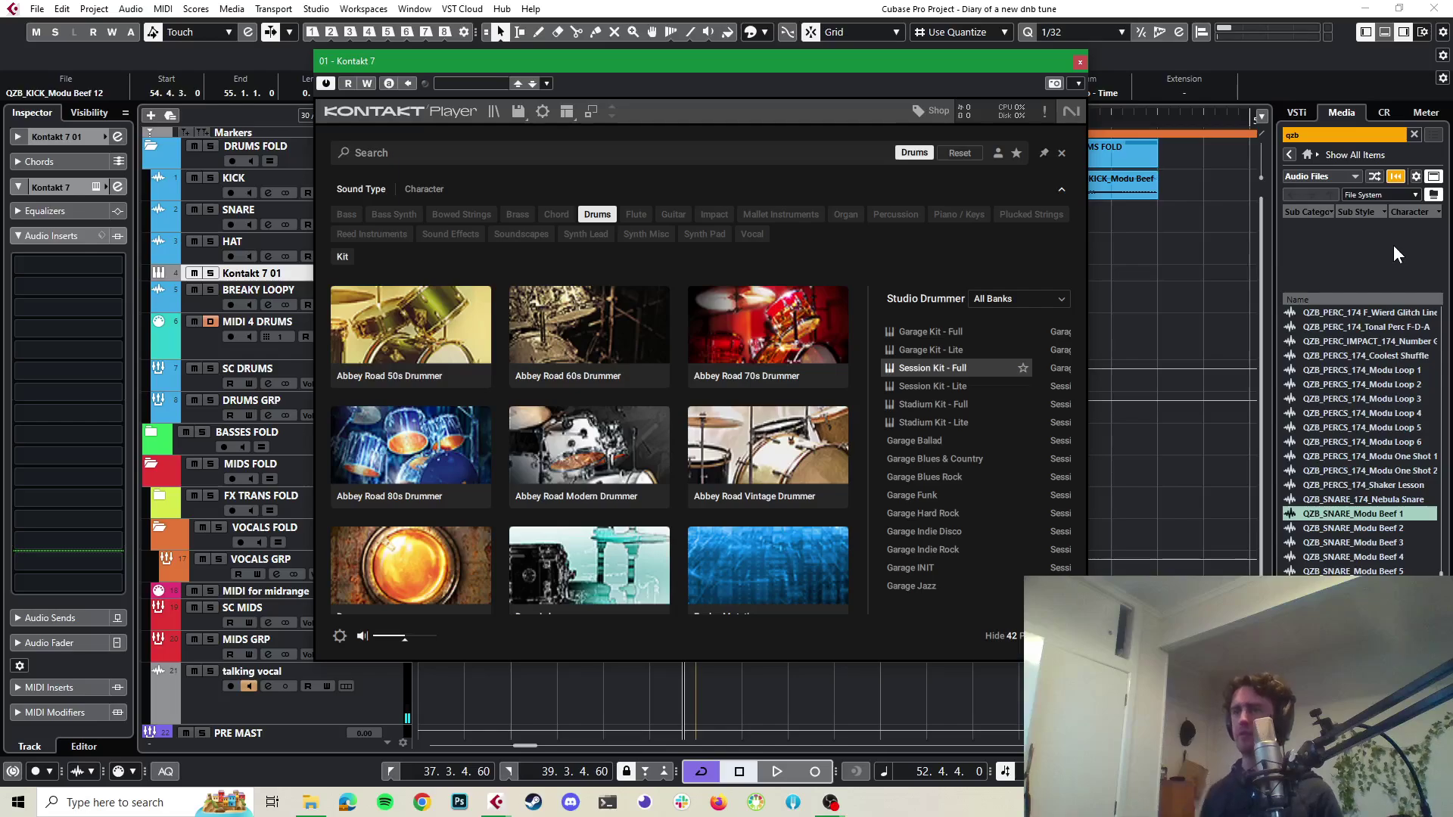
{"action": "key", "text": "shift+s"}
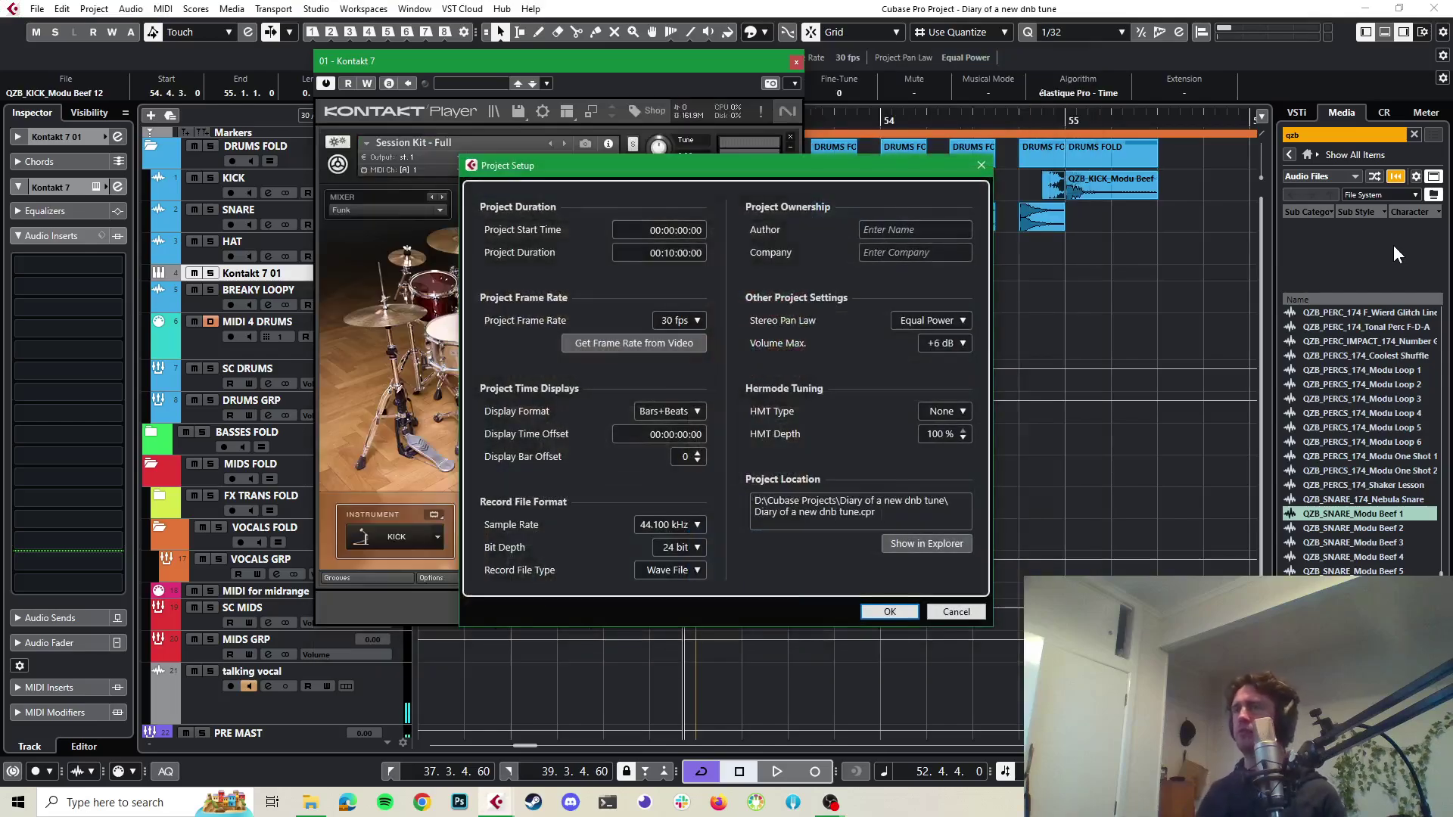
{"action": "left_click", "coordinate": [953, 610]}
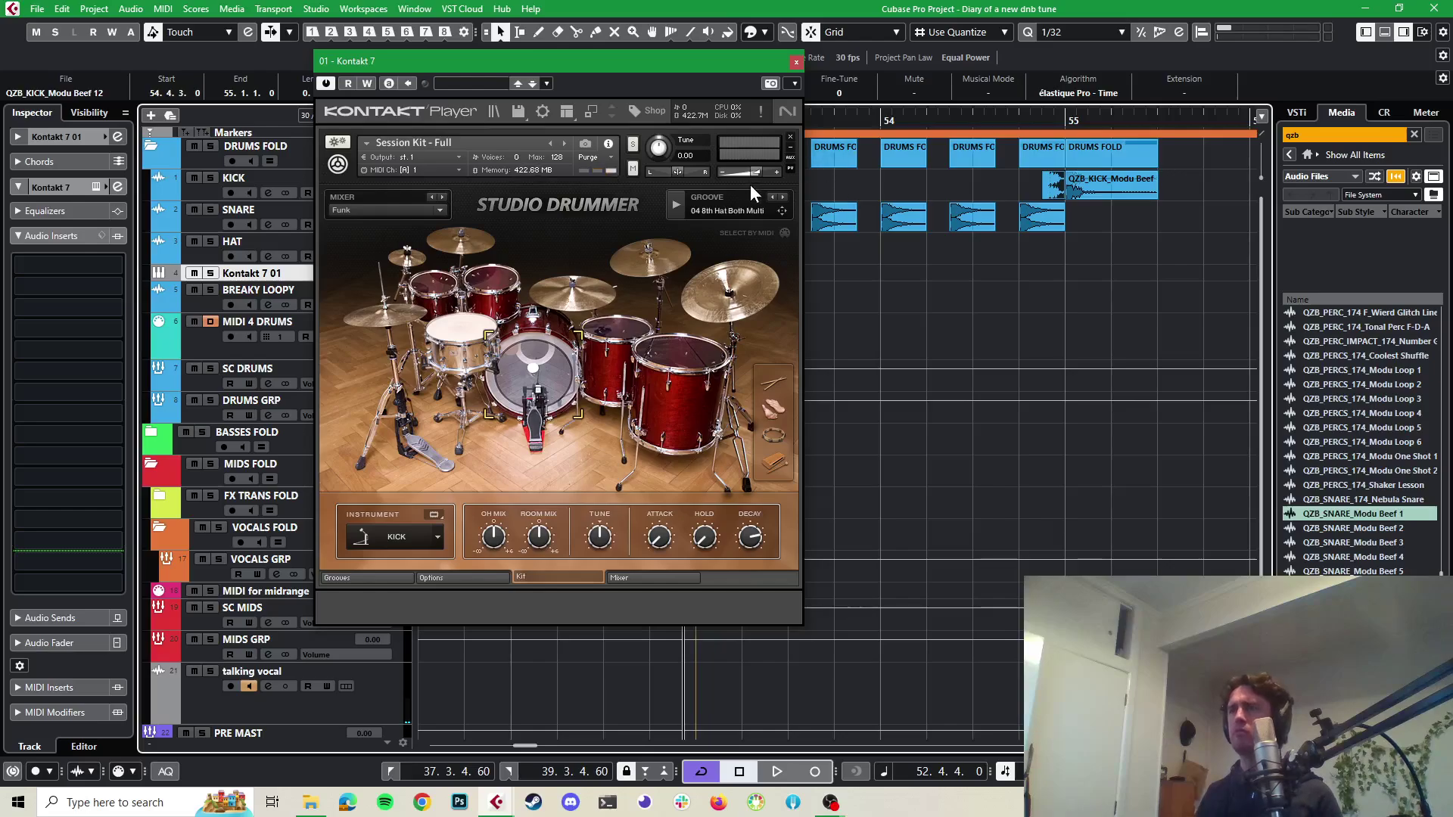
{"action": "left_click", "coordinate": [796, 63]}
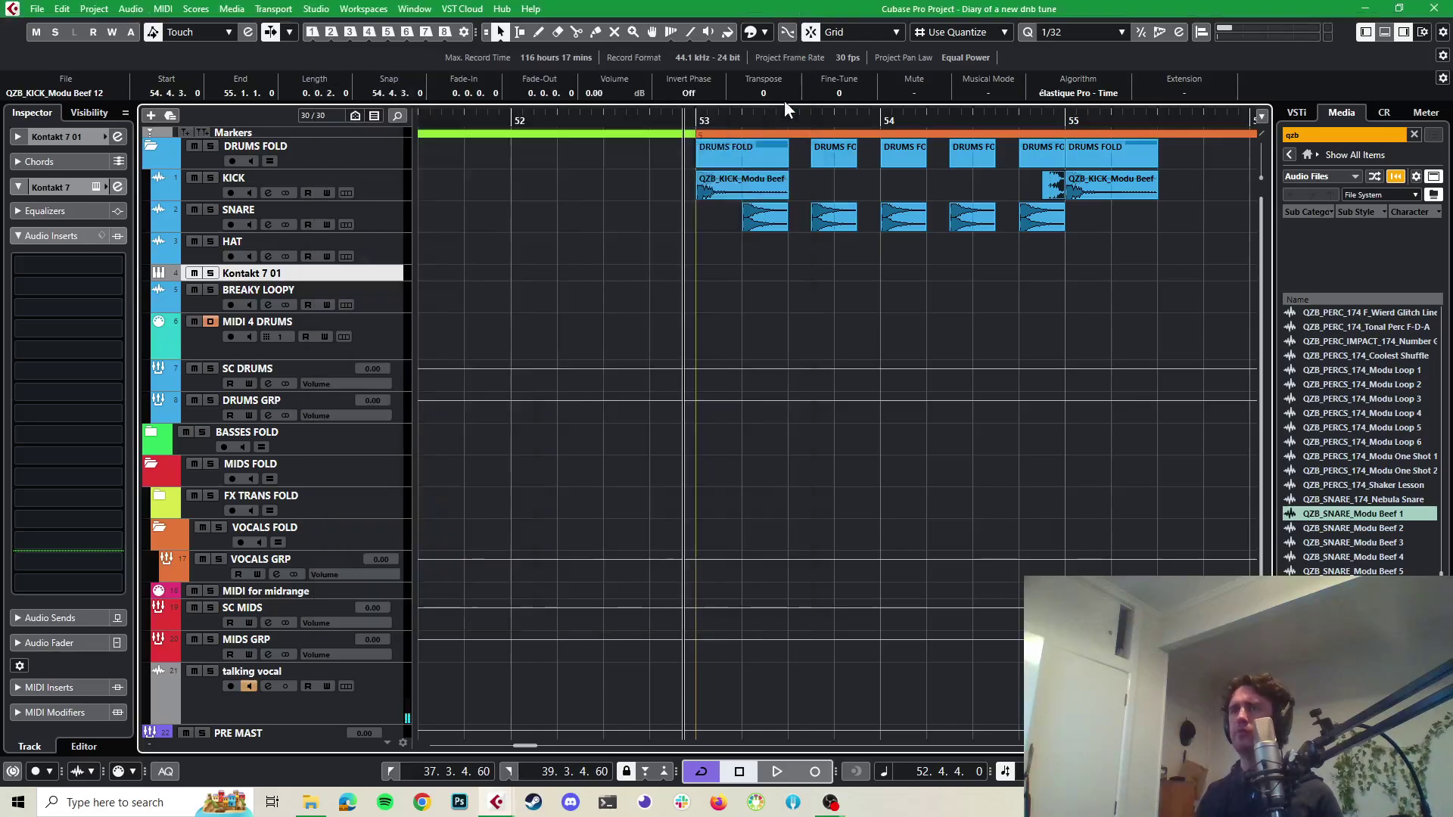
Make the new Kontakt 7 track taller and give it the name Kont hats and the drum tracks' blue colour
{"action": "left_click_drag", "start_coordinate": [395, 282], "coordinate": [395, 342]}
{"action": "double_click", "coordinate": [250, 273]}
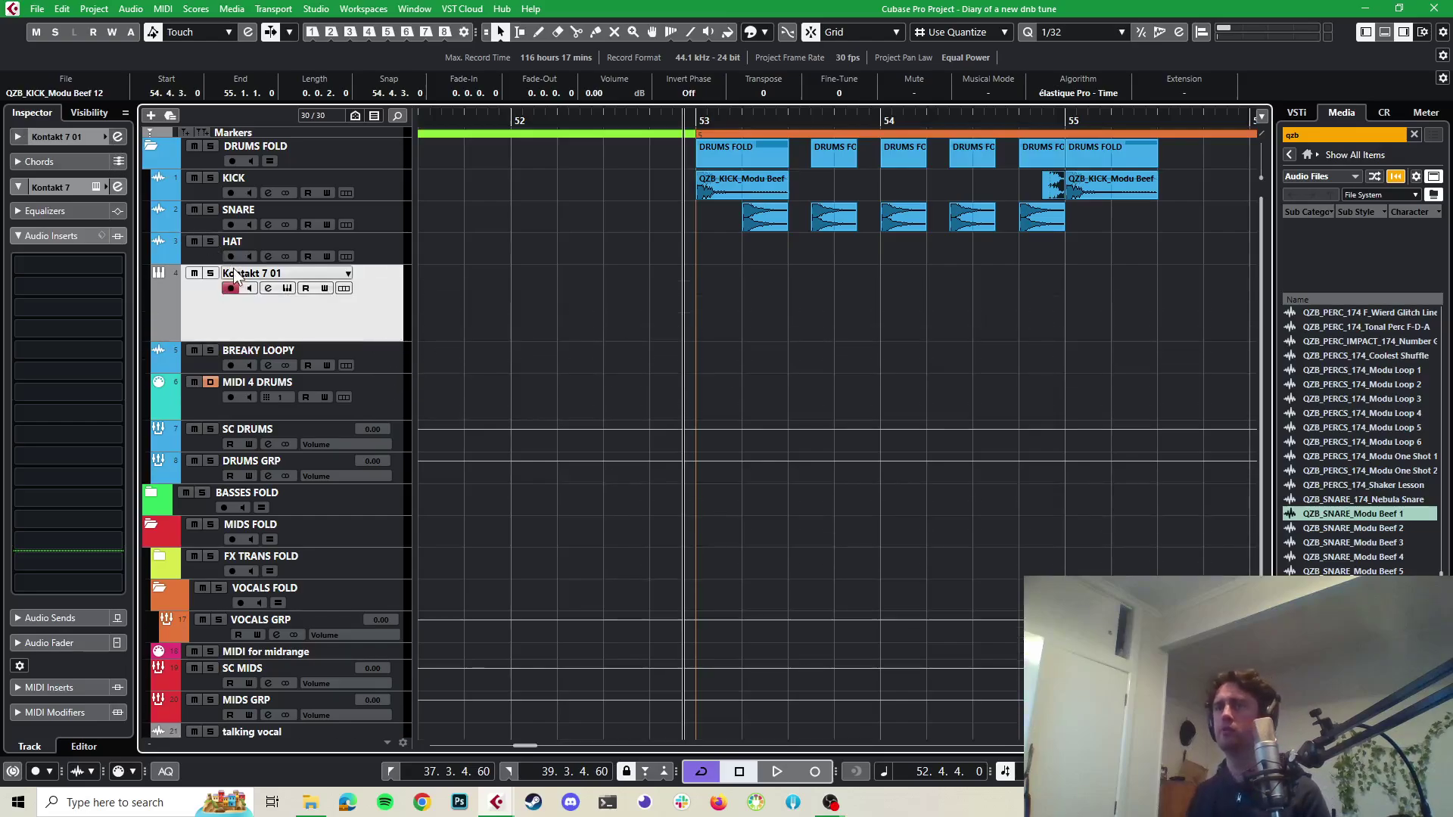
{"action": "type", "text": "Kont hats"}
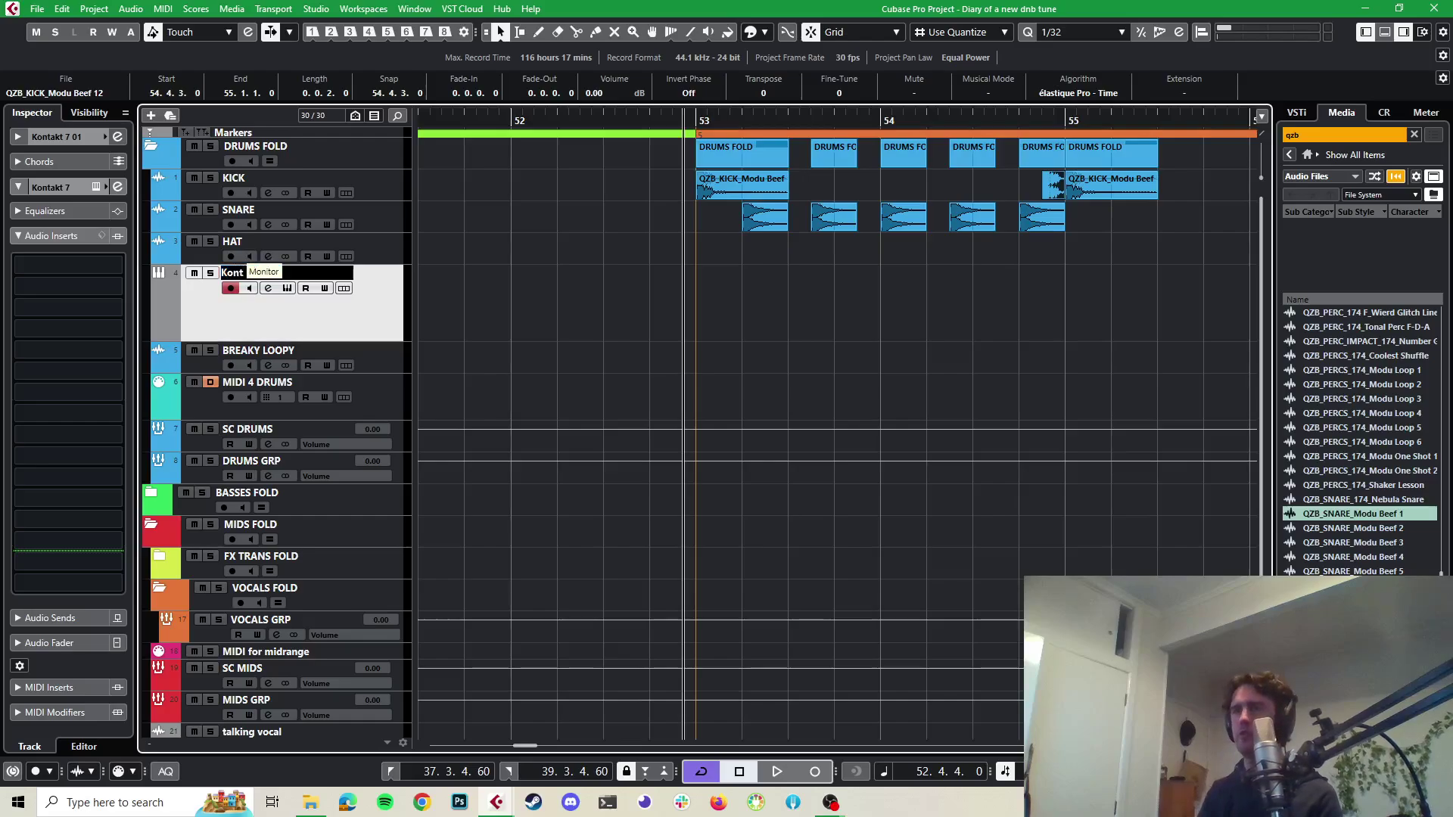
{"action": "key", "text": "Return"}
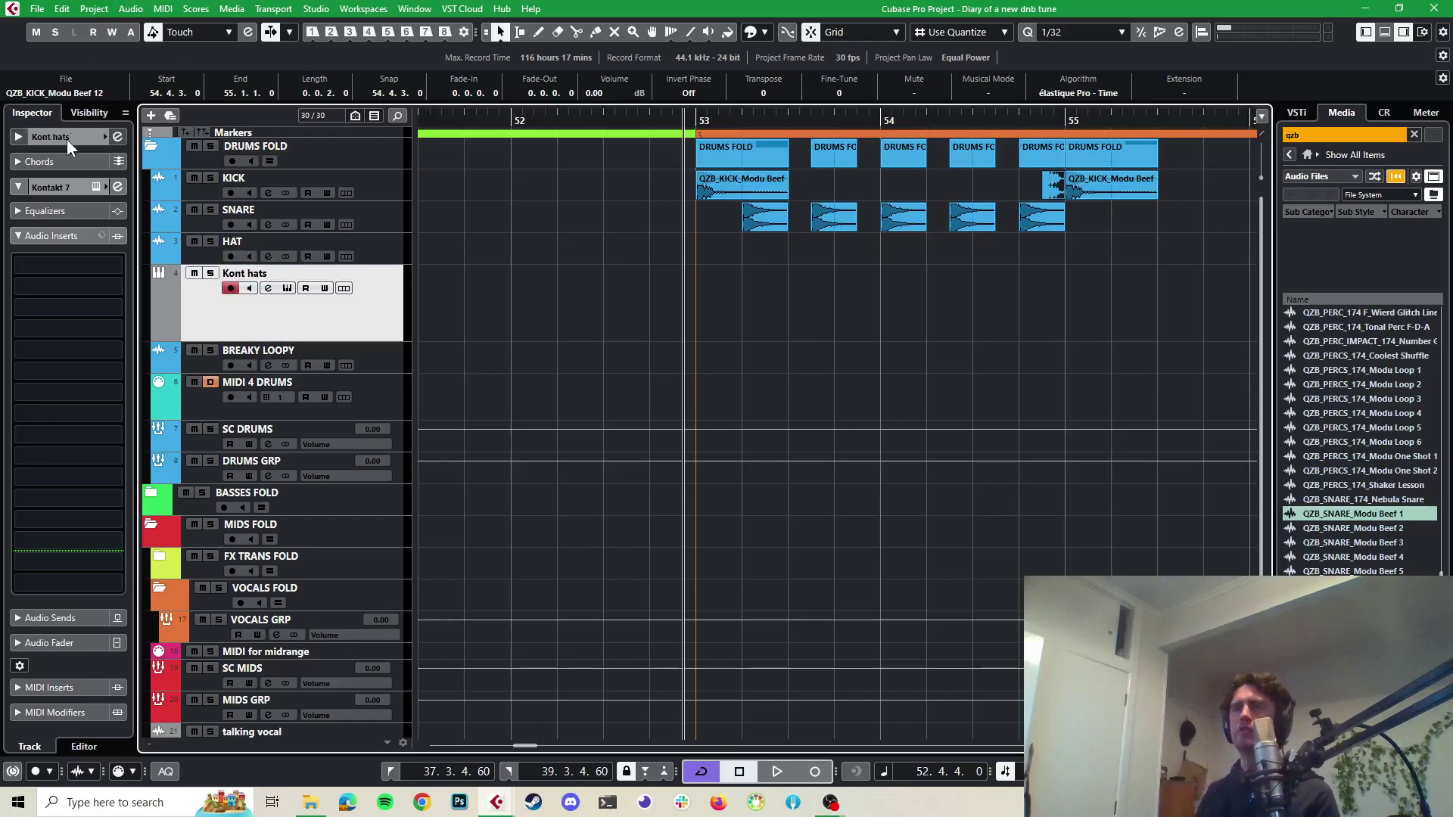
{"action": "left_click", "coordinate": [105, 134]}
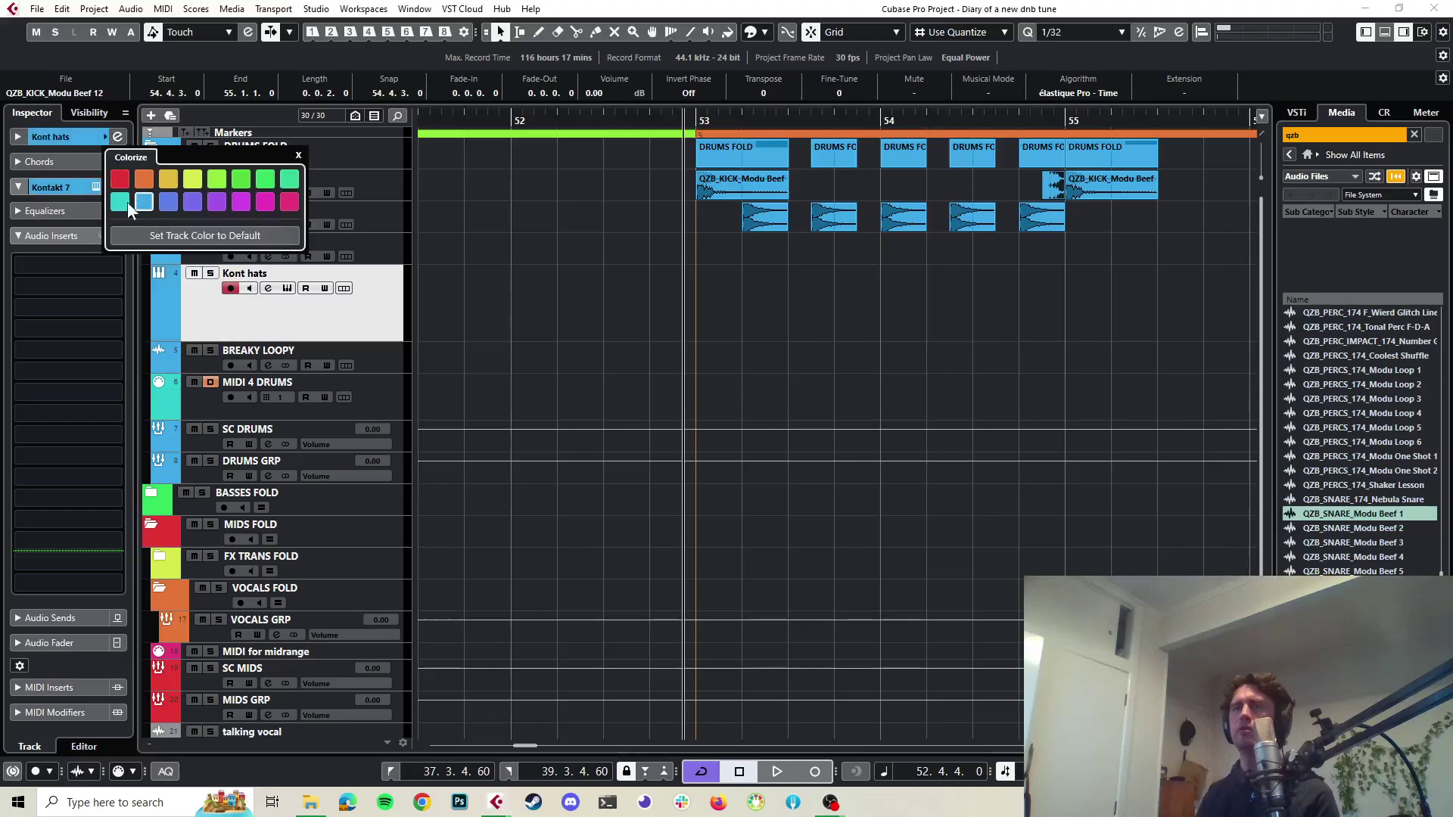
Route the Kont hats track's output to DRUMS GRP in its channel settings and close them
{"action": "left_click", "coordinate": [67, 134]}
{"action": "left_click", "coordinate": [120, 135]}
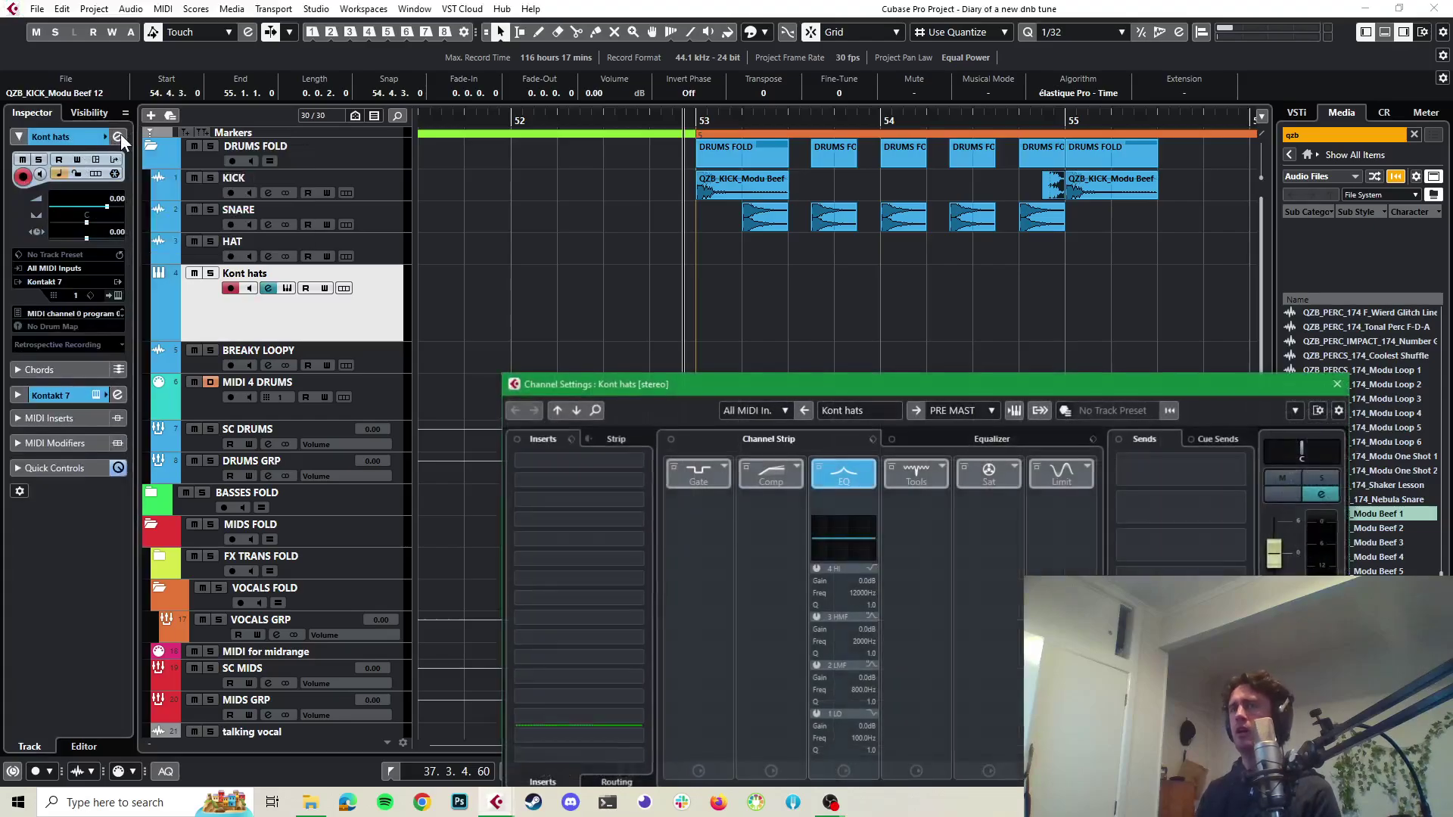
{"action": "left_click_drag", "start_coordinate": [883, 379], "coordinate": [881, 274]}
{"action": "left_click", "coordinate": [953, 305]}
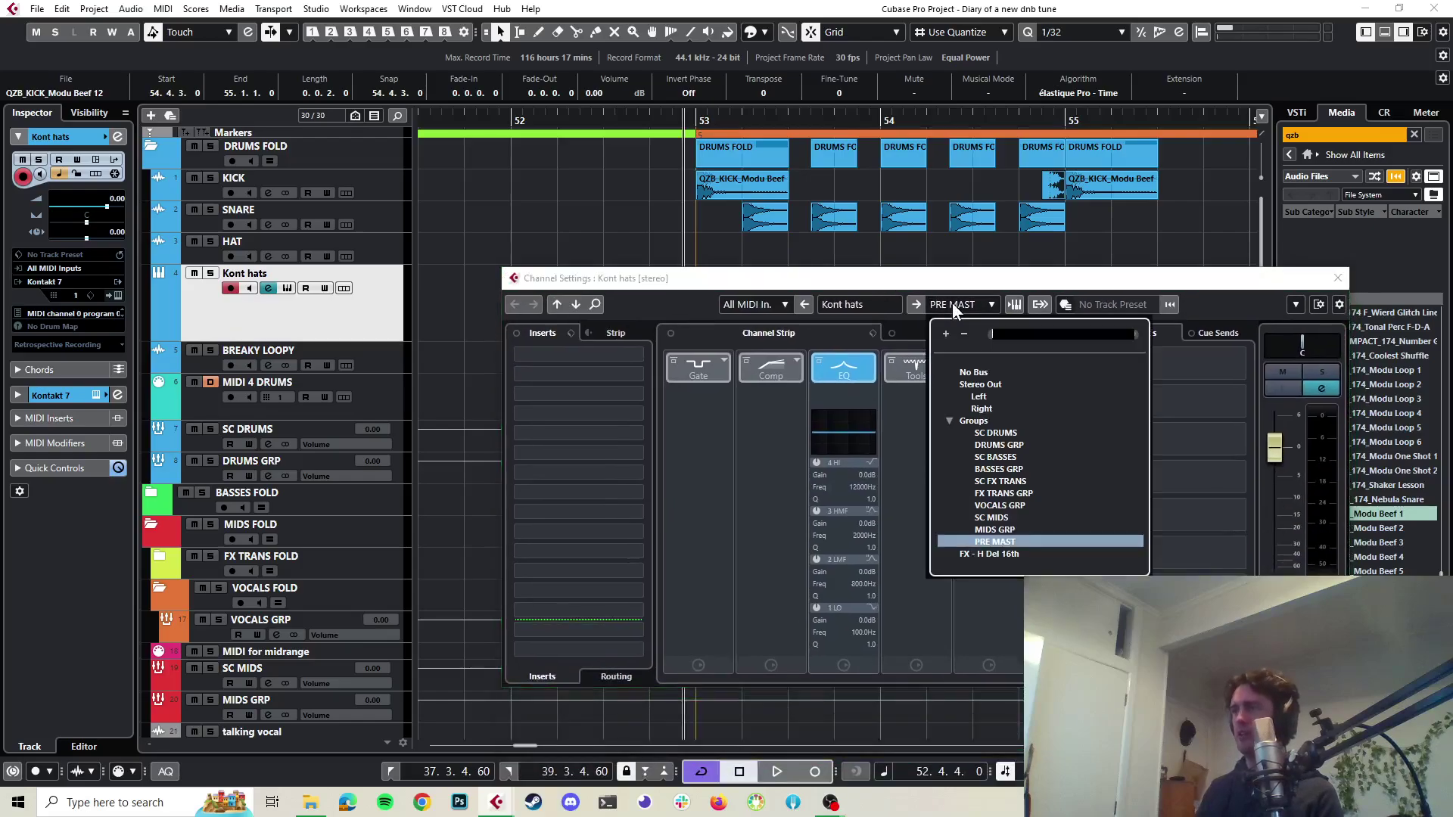
{"action": "left_click", "coordinate": [1013, 442]}
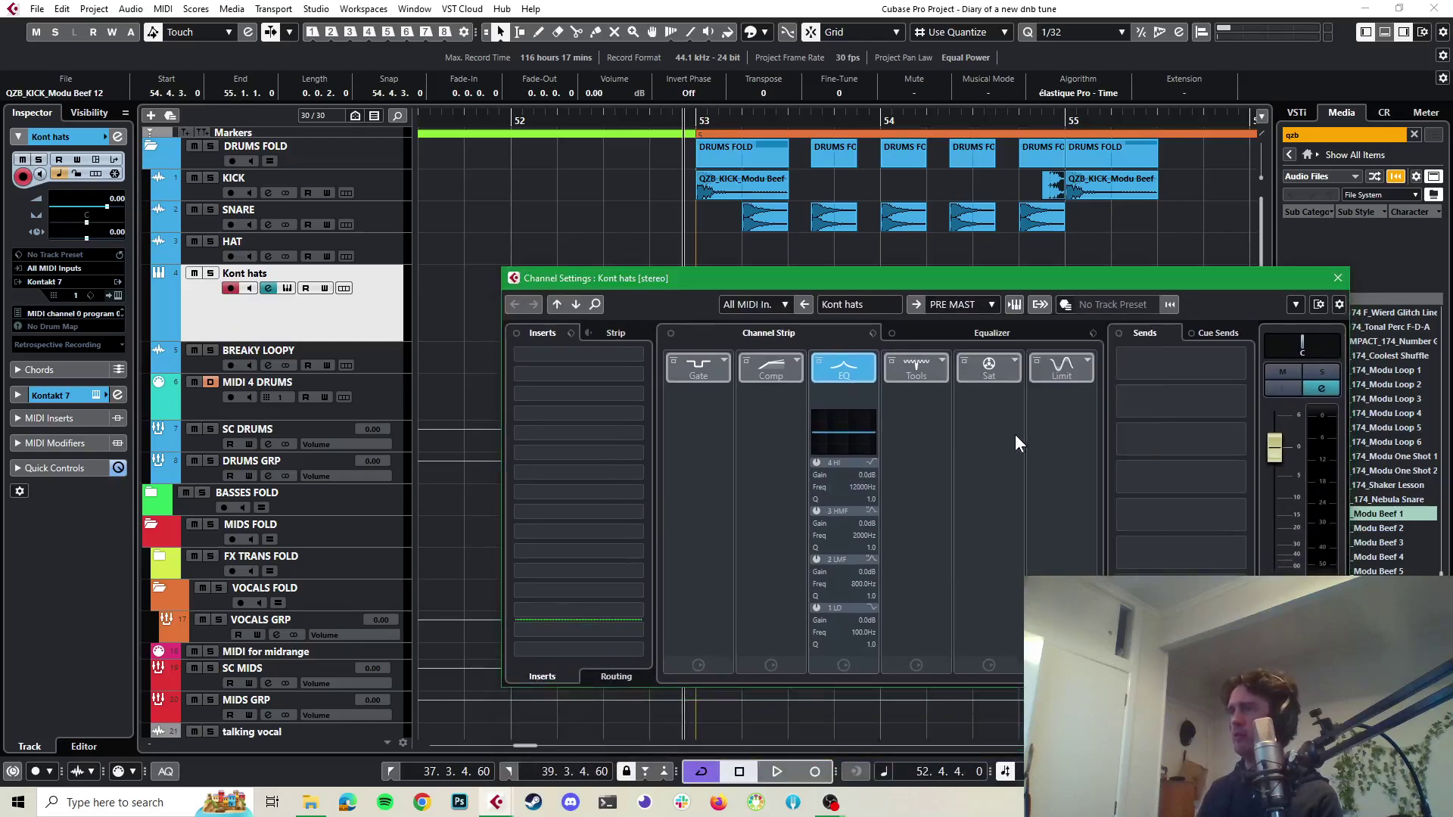
{"action": "left_click", "coordinate": [1330, 283]}
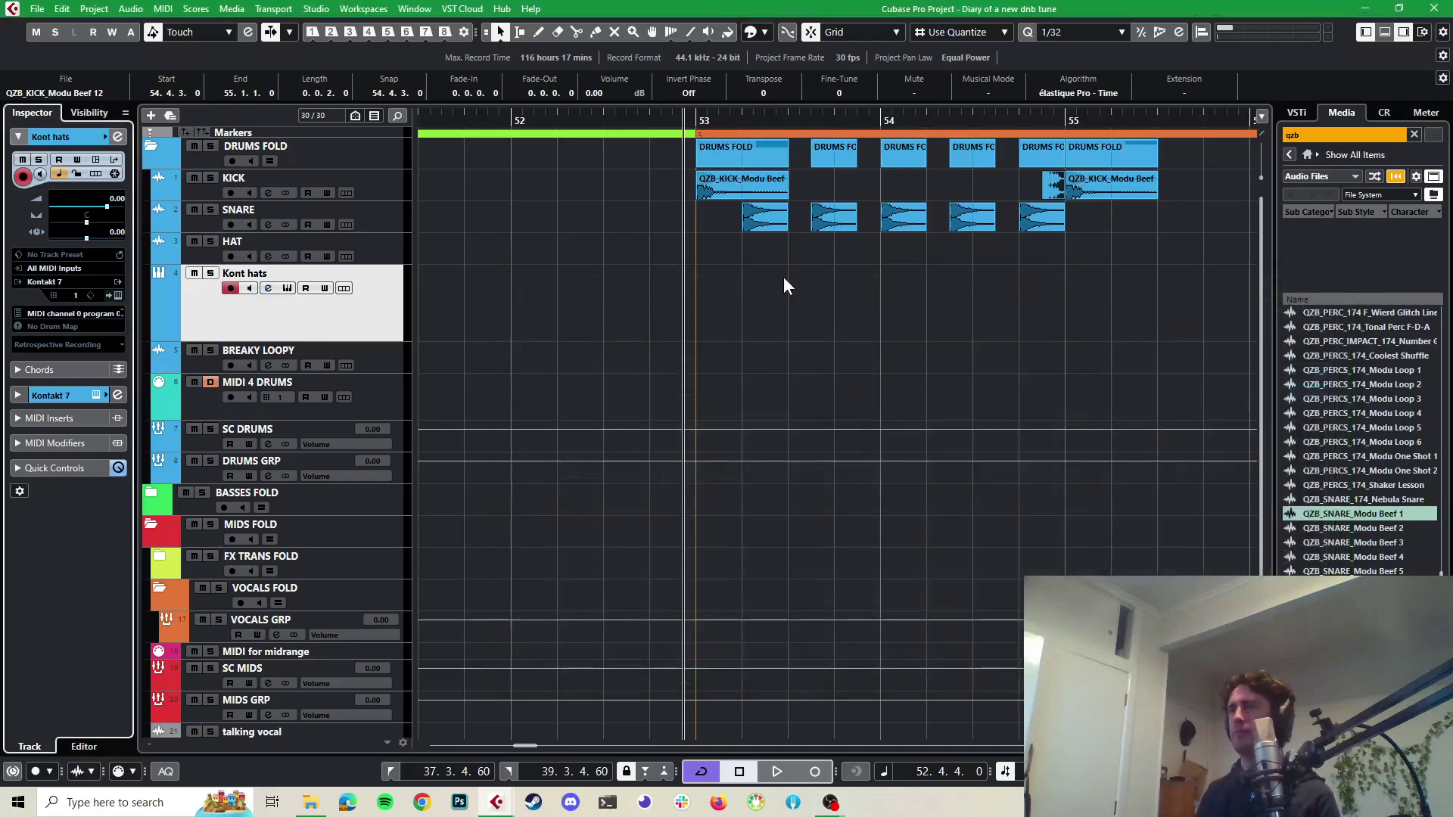
Draw an empty two-bar MIDI part on the Kont hats track from 53.1.1.0 to 55.1.1.0
{"action": "left_click", "coordinate": [538, 32]}
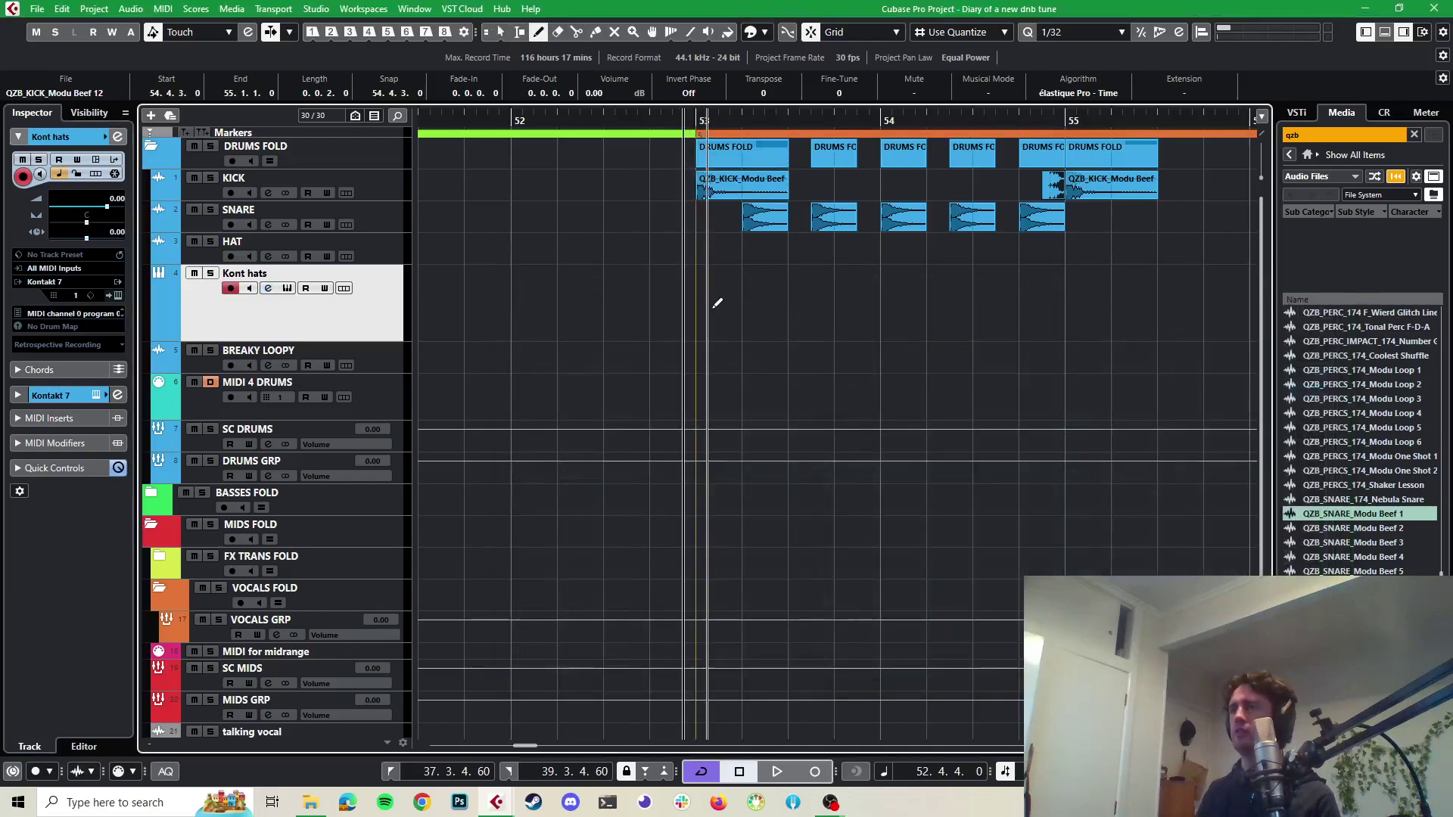
{"action": "mouse_move", "coordinate": [704, 295]}
{"action": "left_mouse_down"}
{"action": "mouse_move", "coordinate": [976, 271]}
{"action": "mouse_move", "coordinate": [997, 336]}
{"action": "left_mouse_up"}
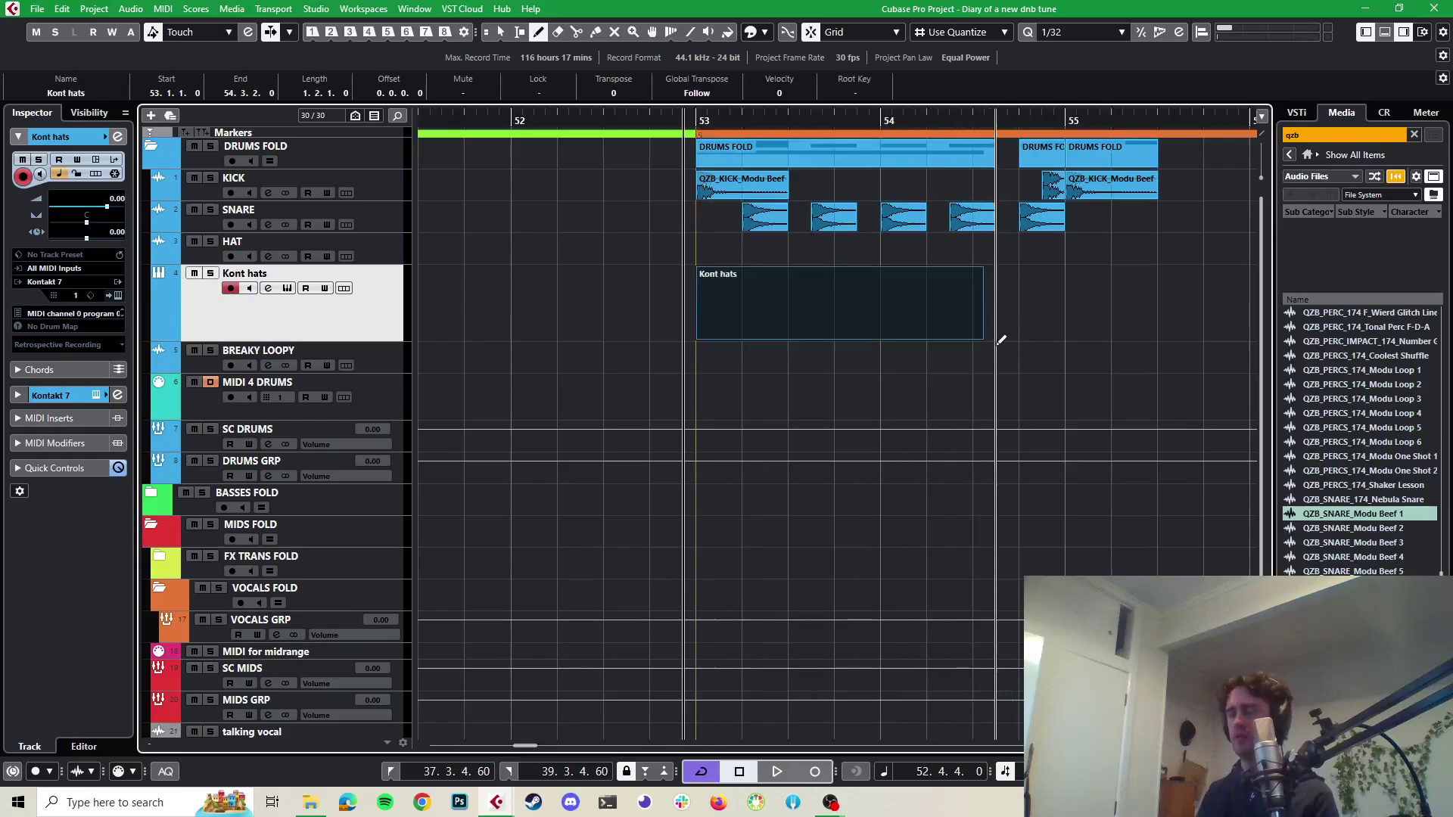
{"action": "key", "text": "1"}
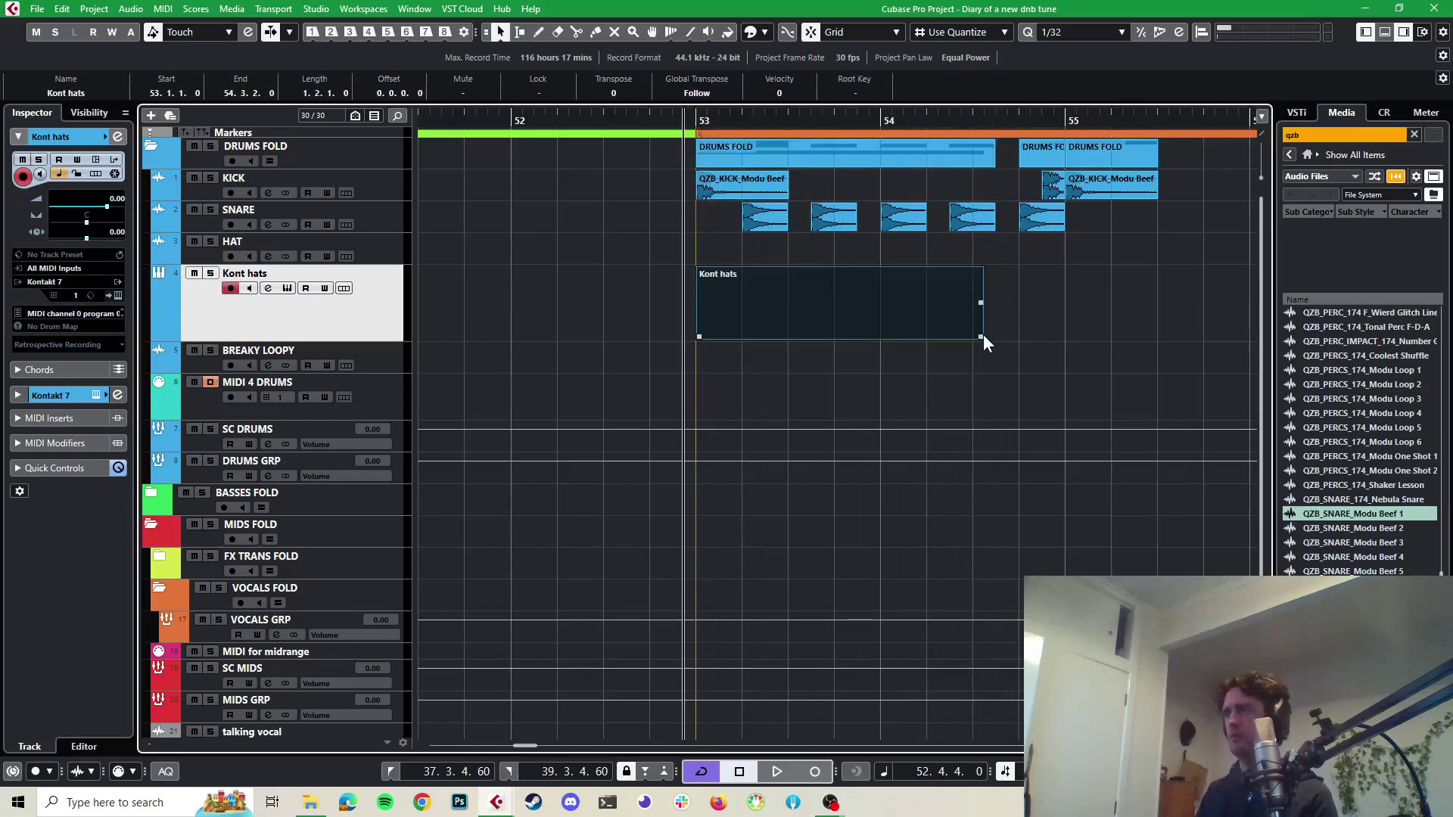
{"action": "left_click_drag", "start_coordinate": [981, 335], "coordinate": [1061, 311]}
Lower the Kont hats track's volume to about -11.8 dB and close the Kontakt window
{"action": "double_click", "coordinate": [915, 320]}
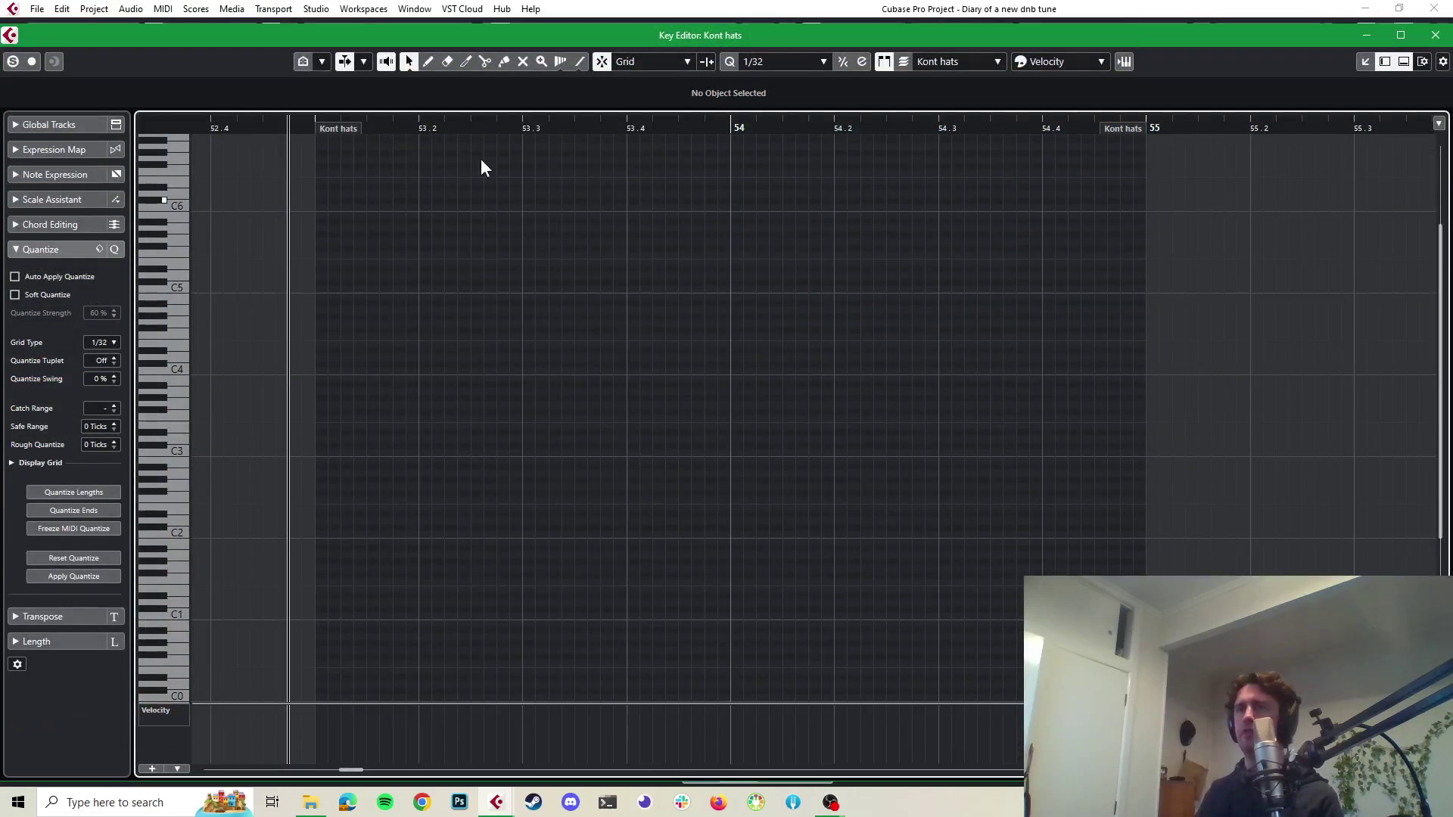
{"action": "left_click", "coordinate": [846, 9]}
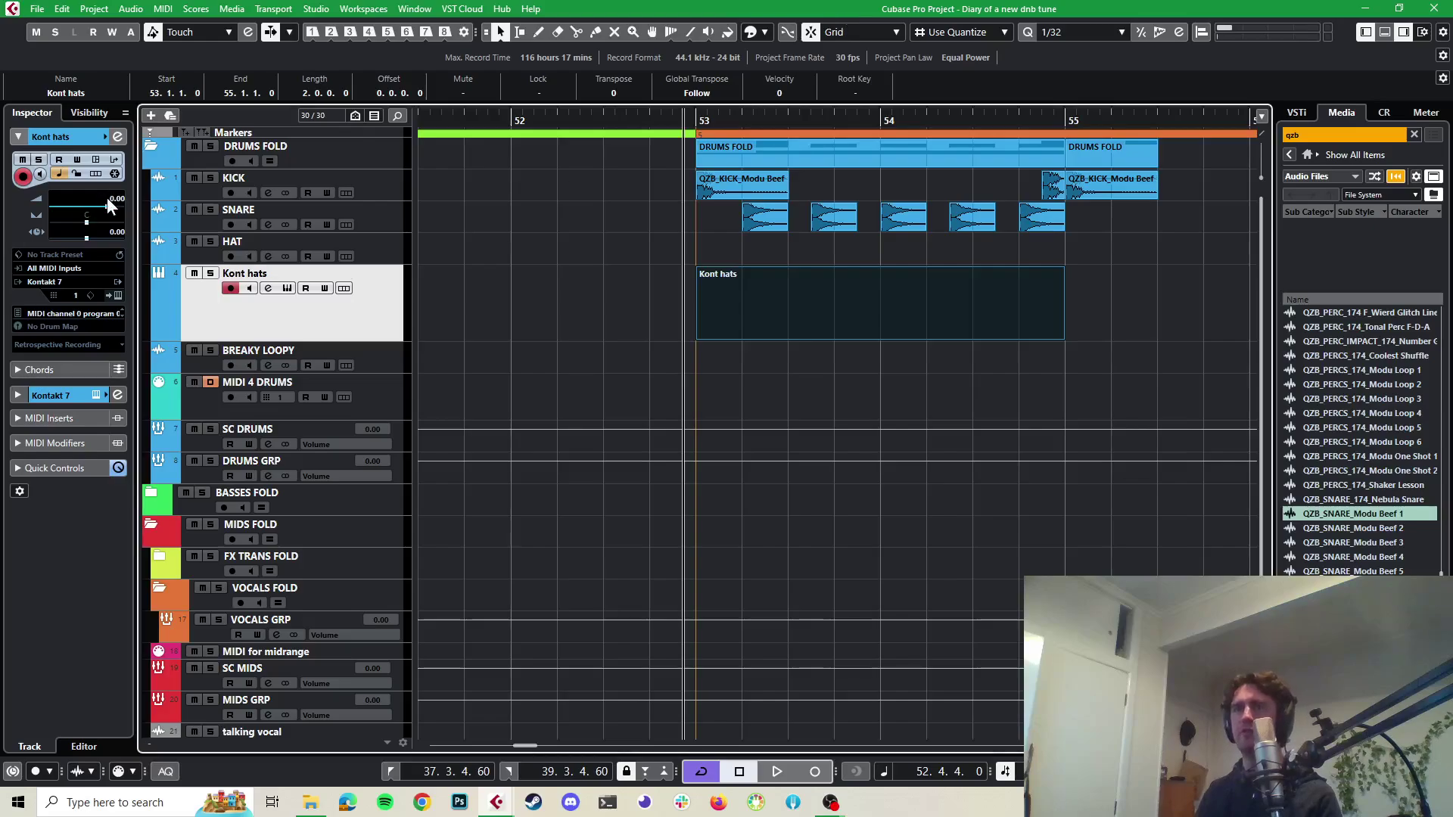
{"action": "left_click_drag", "start_coordinate": [107, 197], "coordinate": [80, 286]}
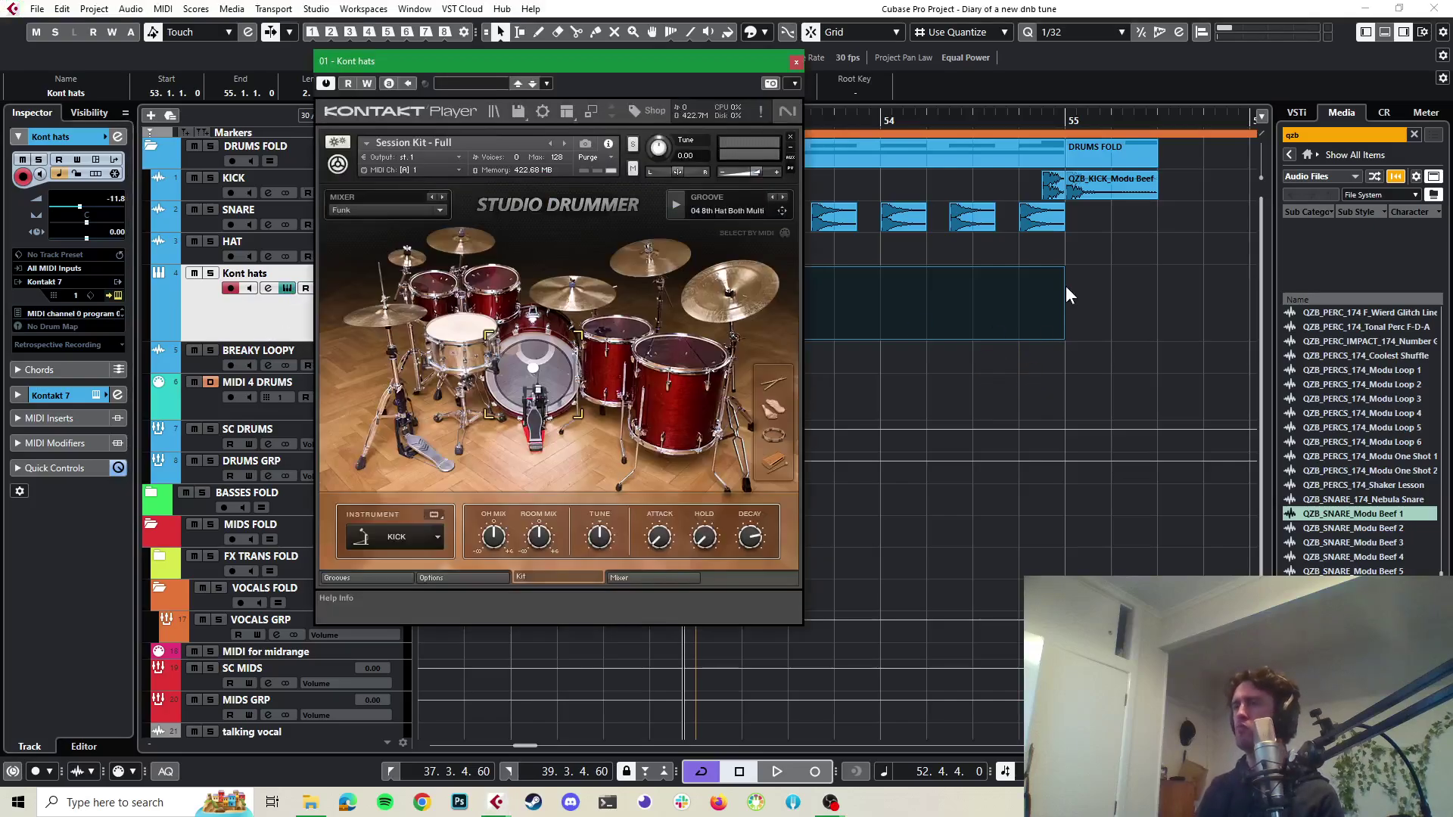
{"action": "left_click", "coordinate": [796, 62]}
Open the Kont hats part in the Key Editor and draw a sixteenth note at 53.1.1.0, placing it on G#1
{"action": "double_click", "coordinate": [746, 291]}
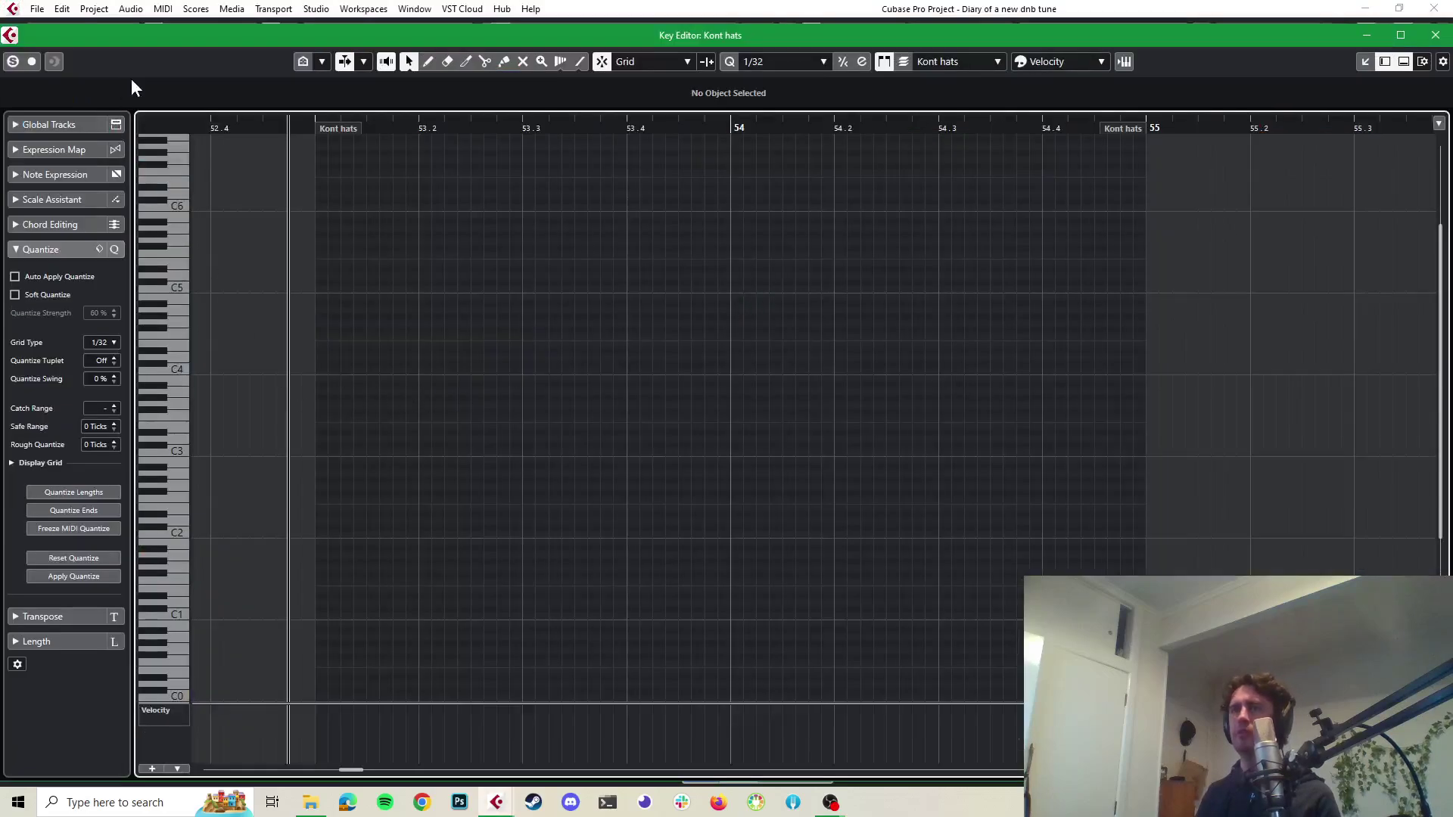
{"action": "left_click", "coordinate": [428, 61]}
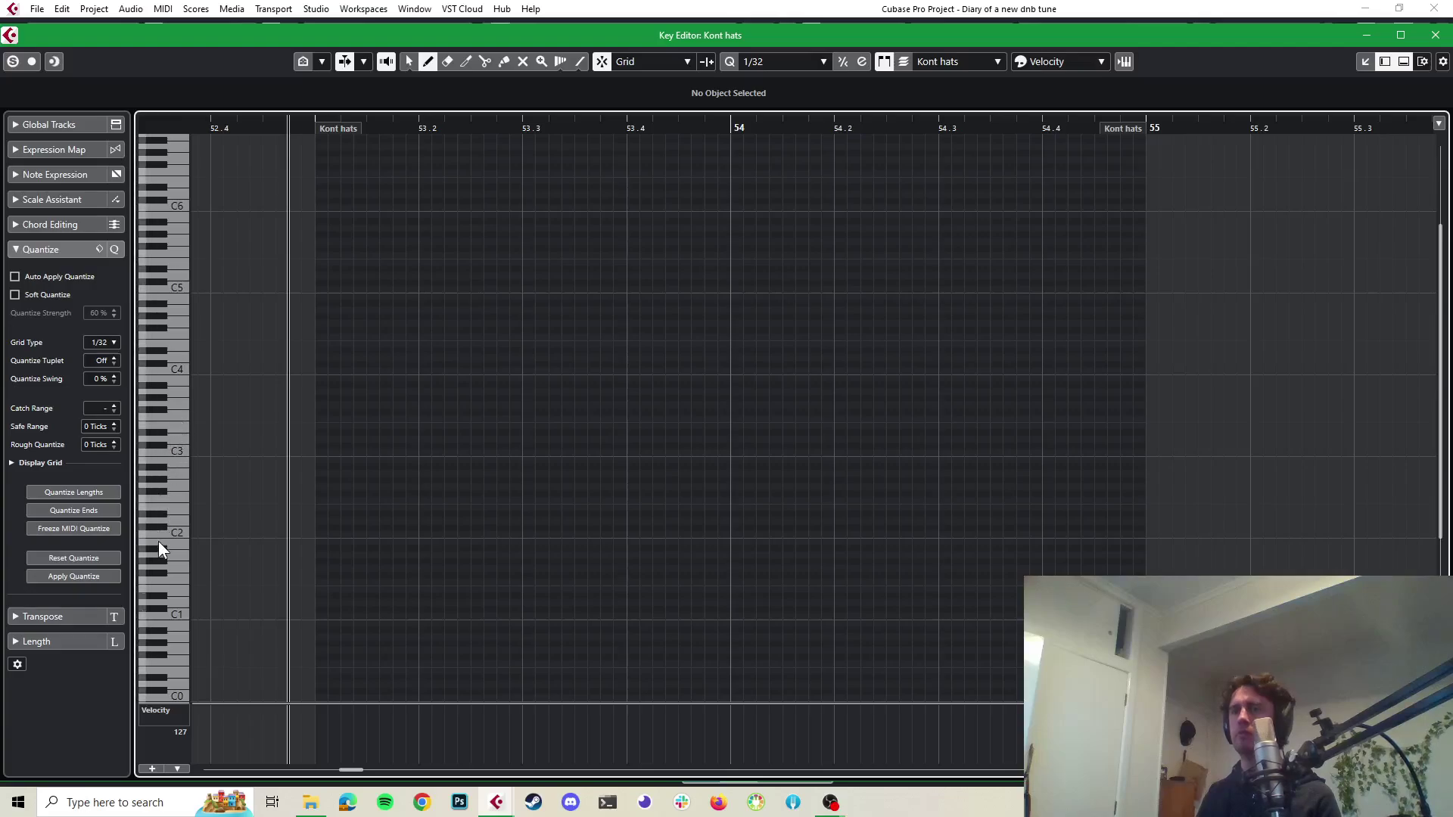
{"action": "scroll", "coordinate": [427, 538], "scroll_direction": "up", "scroll_amount": 1}
{"action": "scroll", "coordinate": [439, 535], "scroll_direction": "left", "scroll_amount": 2}
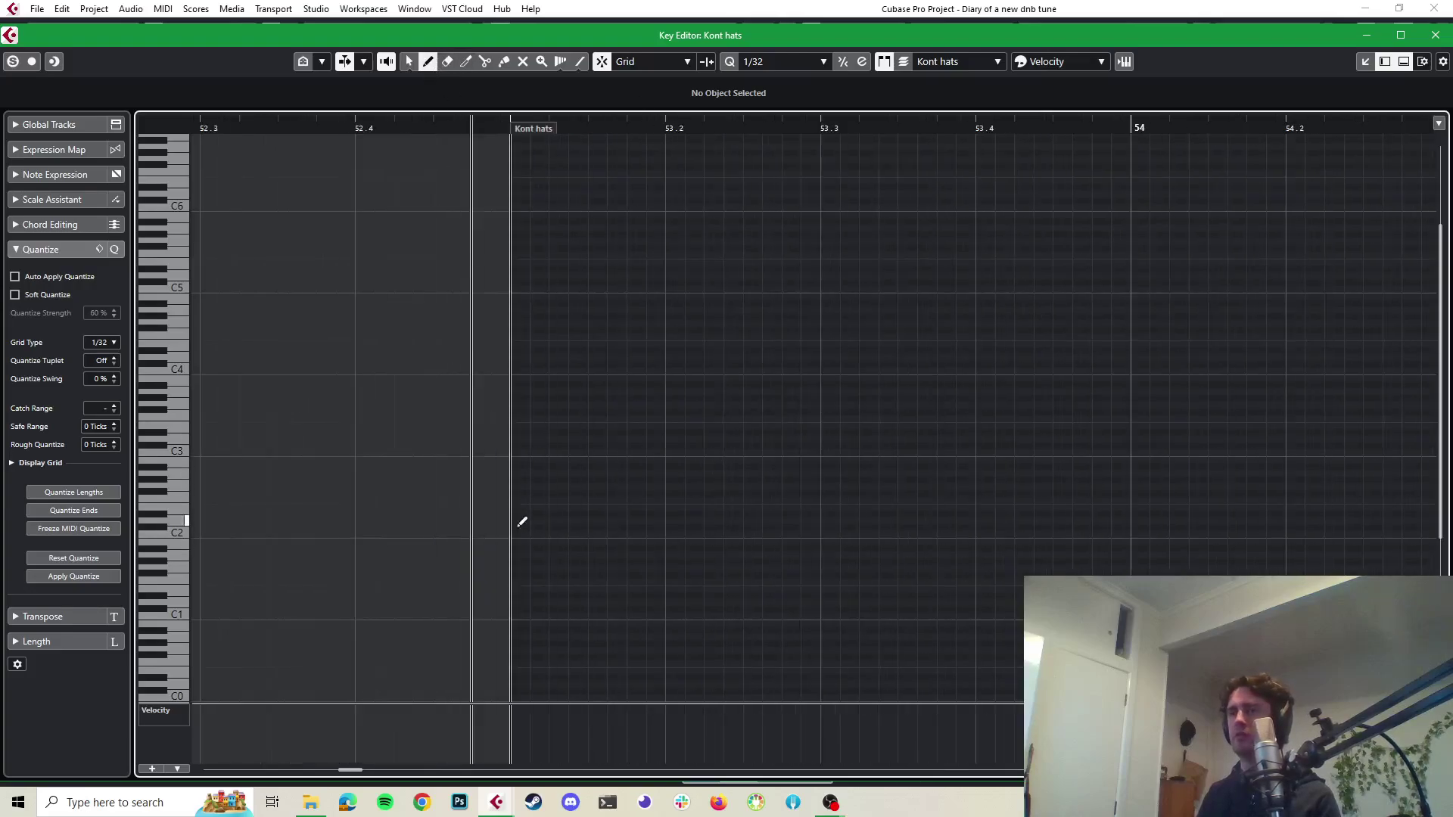
{"action": "left_click", "coordinate": [532, 546]}
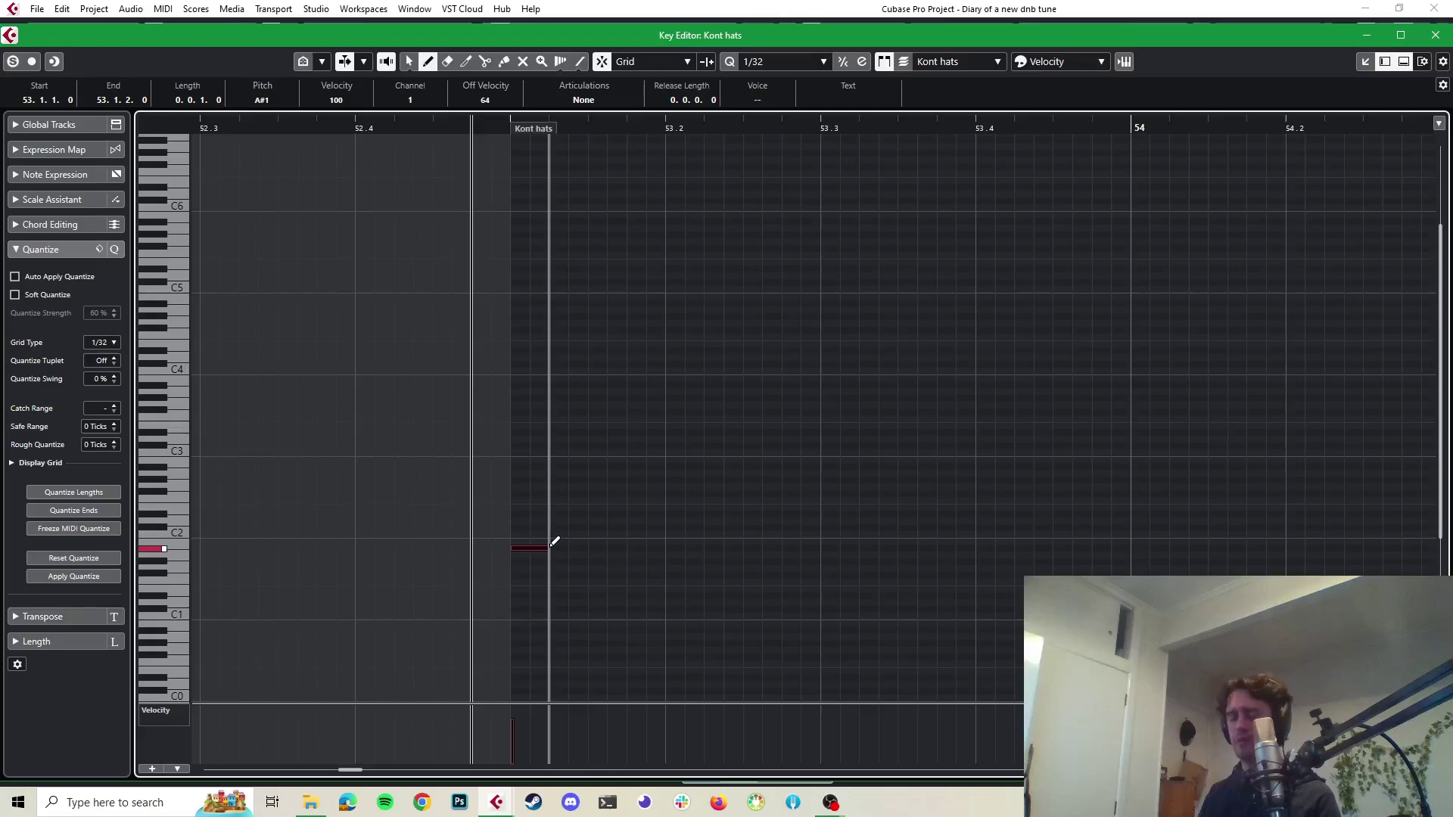
{"action": "key", "text": "1"}
{"action": "left_click_drag", "start_coordinate": [535, 550], "coordinate": [534, 564]}
Raise the Kont hats track's volume to -9.79 dB and reopen its MIDI part for note editing
{"action": "left_click", "coordinate": [871, 14]}
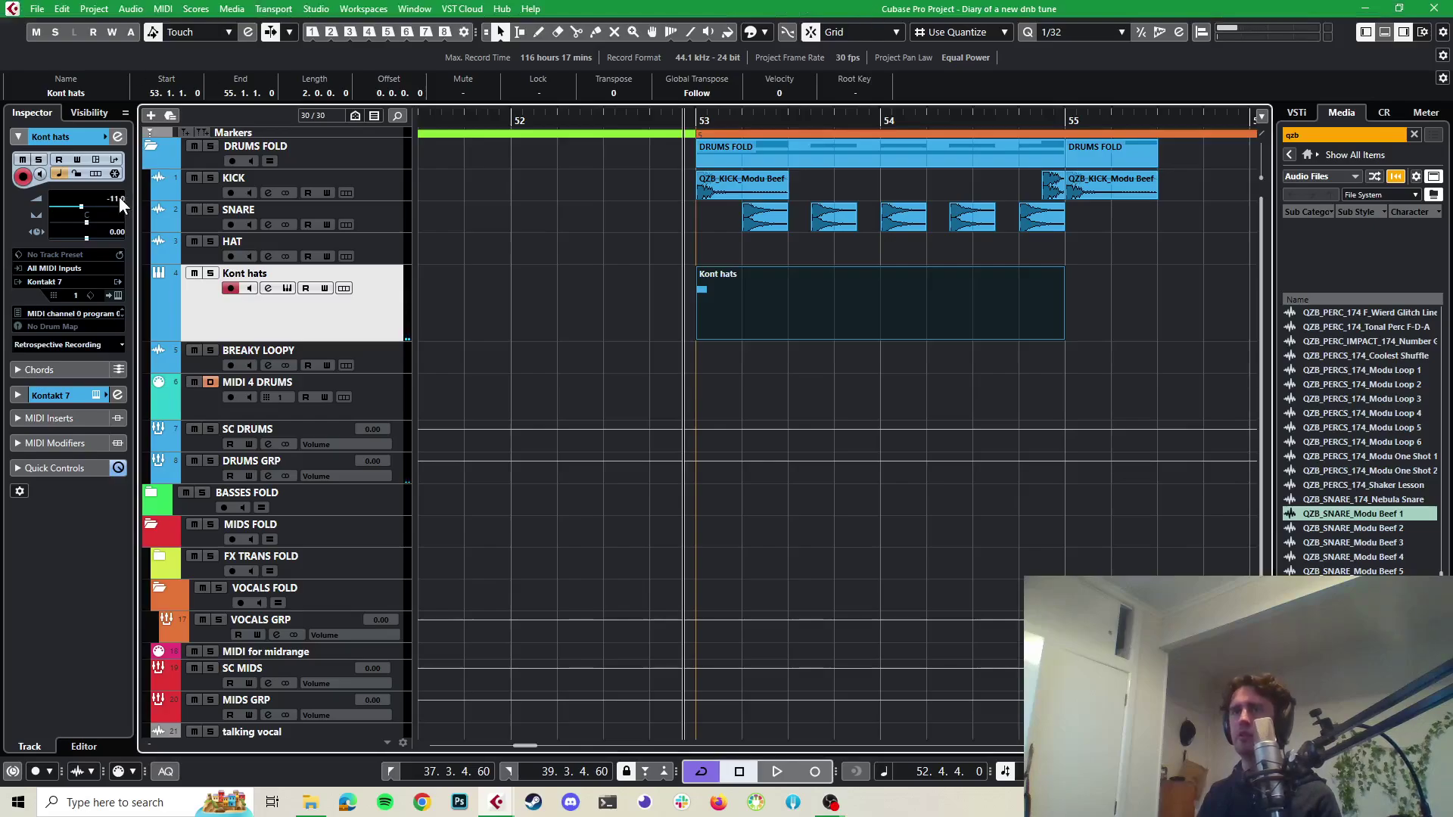
{"action": "scroll", "coordinate": [120, 197], "scroll_direction": "up", "scroll_amount": 2}
{"action": "double_click", "coordinate": [790, 294]}
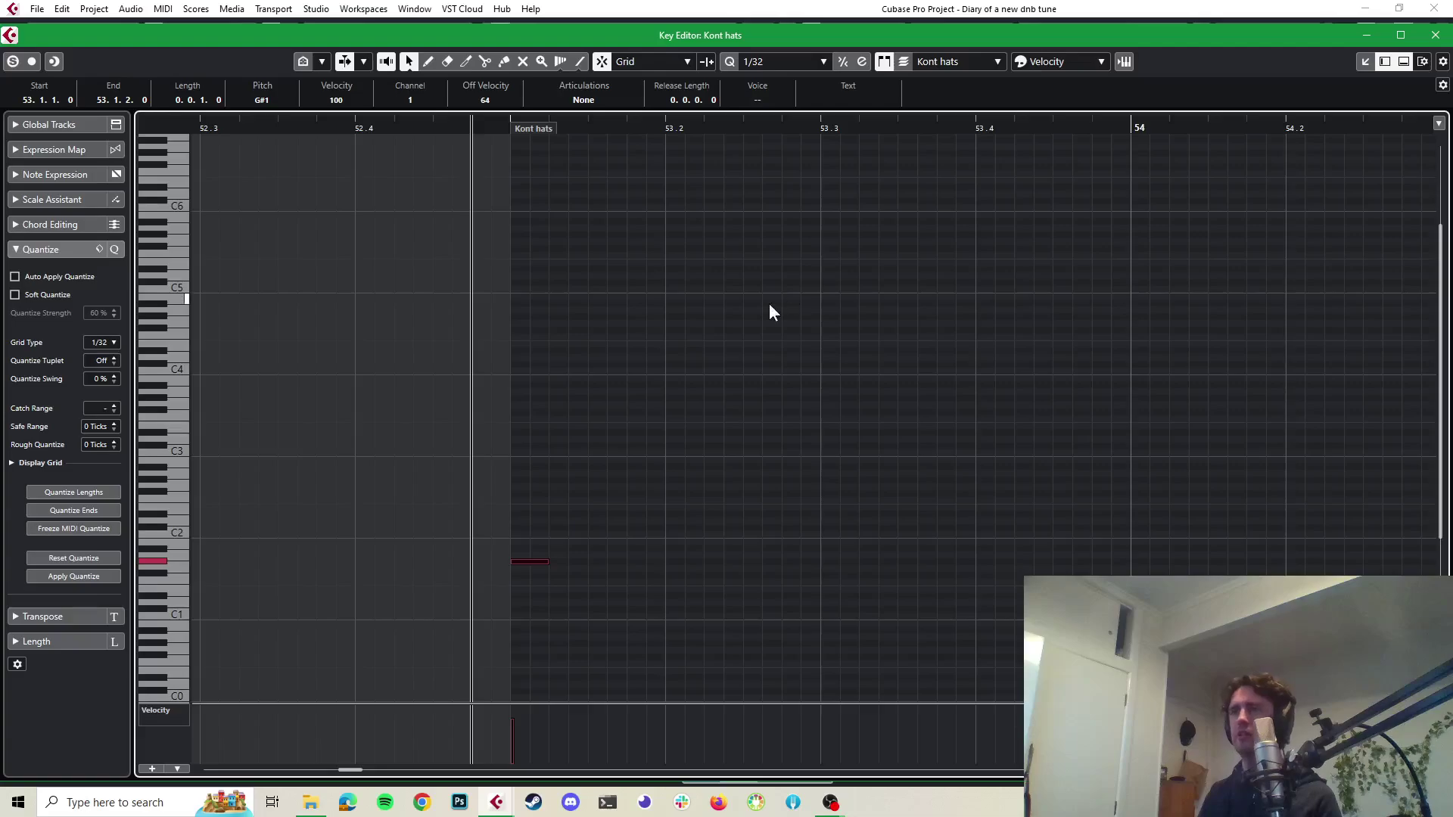
Transpose the note up to G#5, auditioning the drum kit's sounds on the way, and set its velocity to 118
{"action": "key", "text": "shift+Up"}
{"action": "key", "text": "shift+Up"}
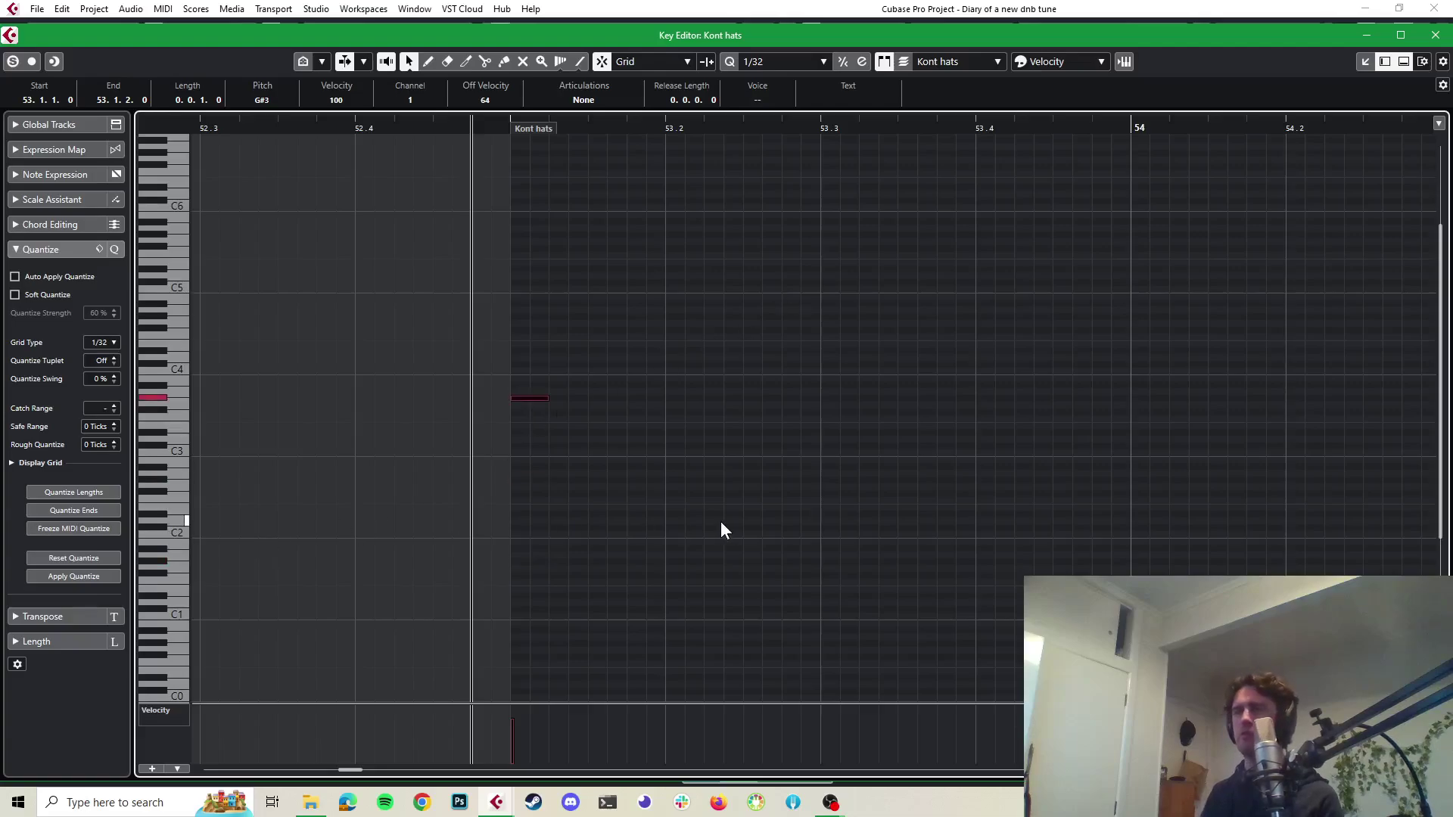
{"action": "key", "text": "Up"}
{"action": "key", "text": "Up"}
{"action": "key", "text": "Up"}
{"action": "key", "text": "Up"}
{"action": "key", "text": "Up"}
{"action": "key", "text": "Up"}
{"action": "key", "text": "Up"}
{"action": "key", "text": "Up"}
{"action": "key", "text": "Up"}
{"action": "key", "text": "Up"}
{"action": "key", "text": "shift+Up"}
{"action": "key", "text": "Up"}
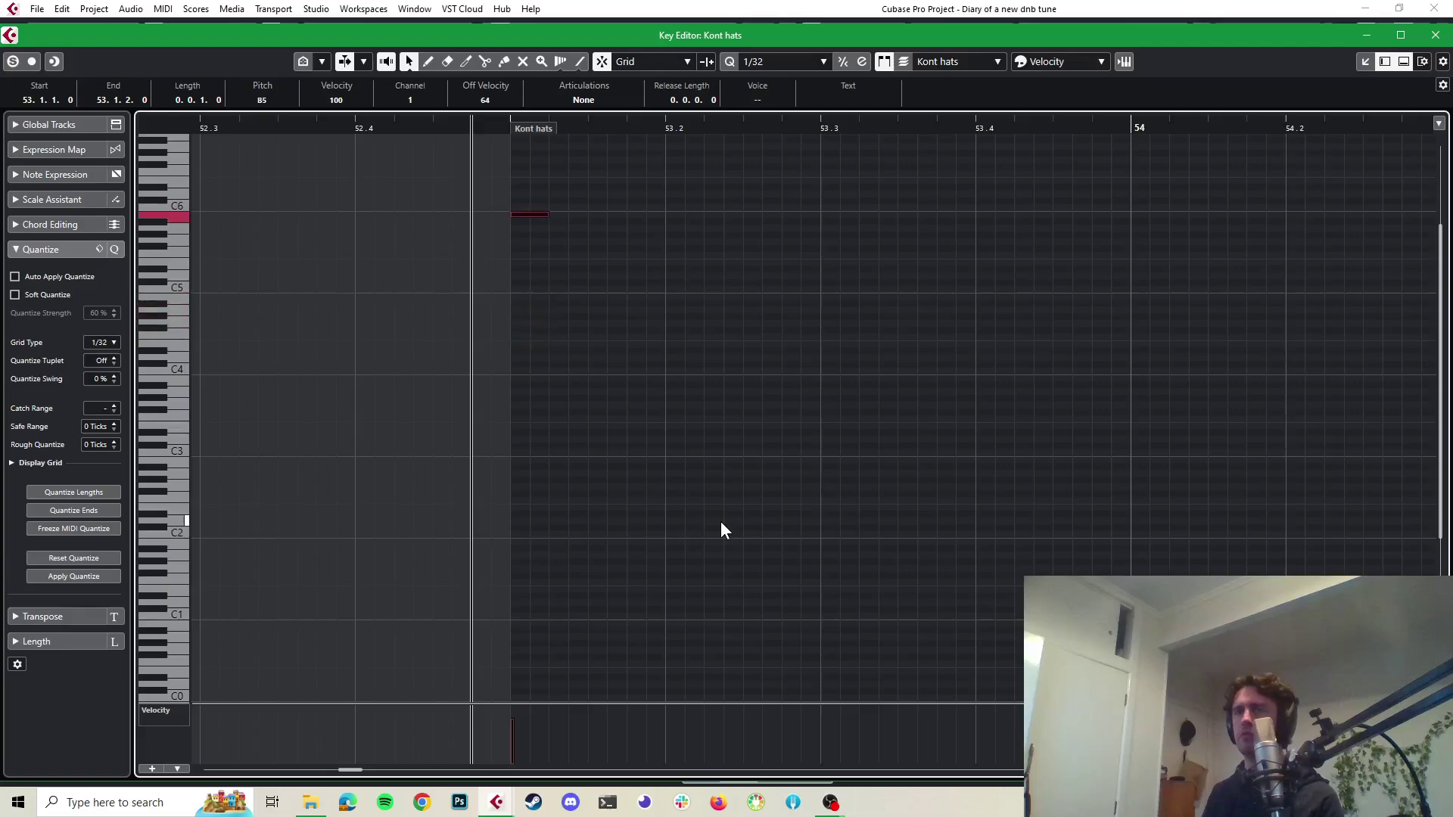
{"action": "key", "text": "Down"}
{"action": "key", "text": "Down"}
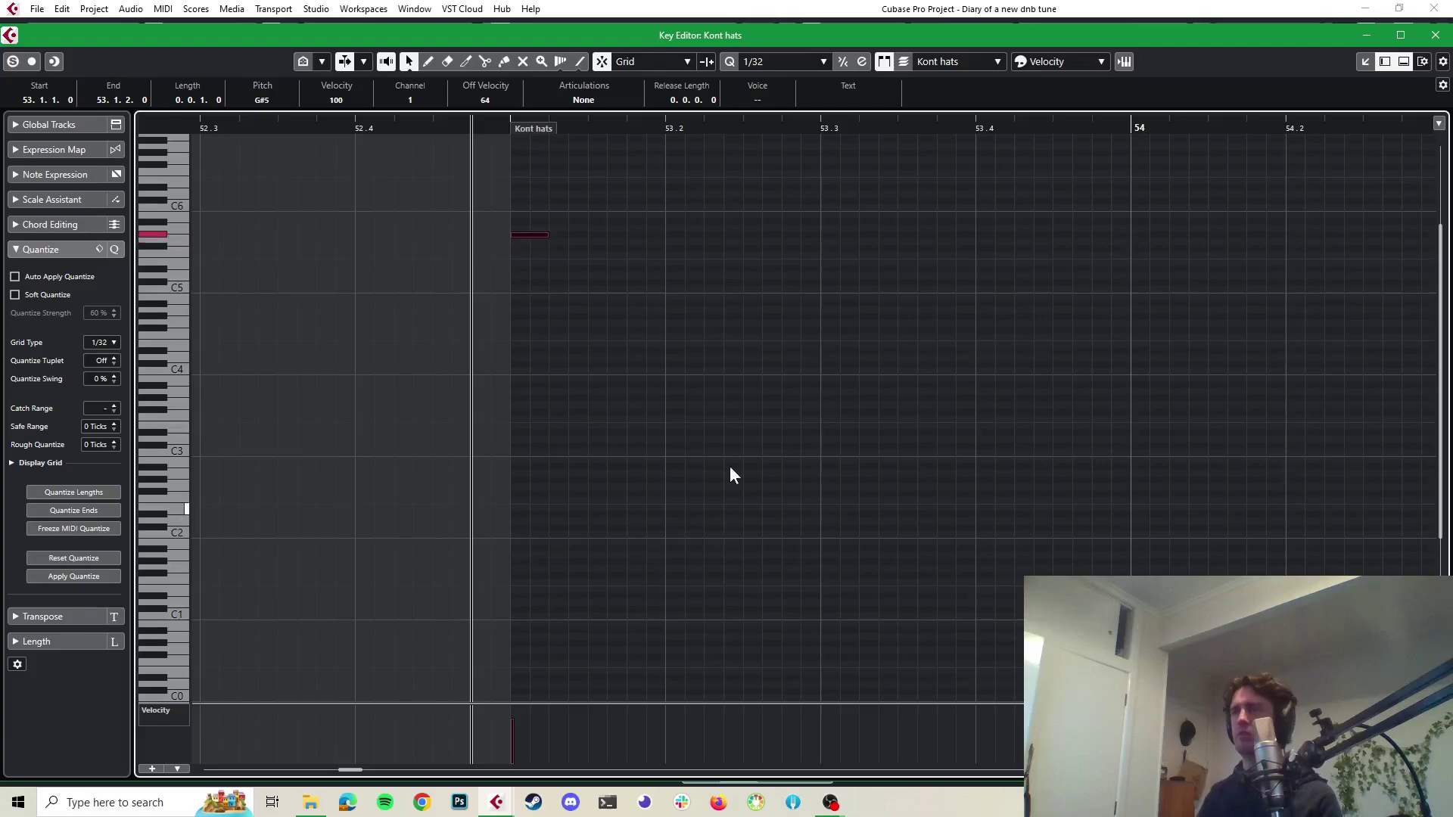
{"action": "left_click_drag", "start_coordinate": [557, 183], "coordinate": [522, 253]}
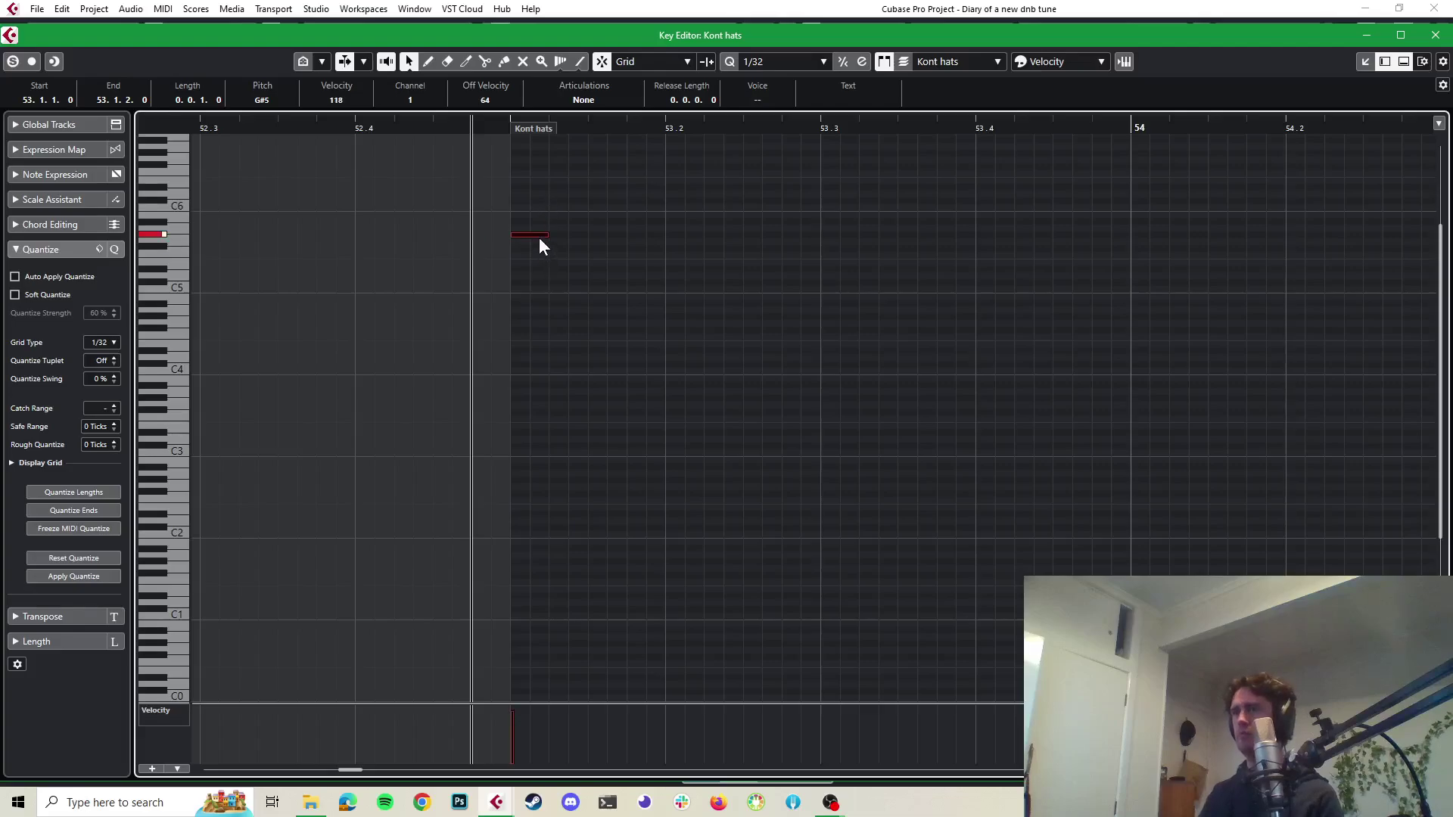
Copy the G#5 hat note to beats 53.2, 53.3 and 53.4 and play the pattern
{"action": "left_click_drag", "start_coordinate": [539, 236], "coordinate": [687, 239]}
{"action": "mouse_move", "coordinate": [862, 217]}
{"action": "left_mouse_down"}
{"action": "mouse_move", "coordinate": [509, 254]}
{"action": "mouse_move", "coordinate": [533, 237]}
{"action": "mouse_move", "coordinate": [845, 236]}
{"action": "left_mouse_up"}
{"action": "key", "text": "space"}
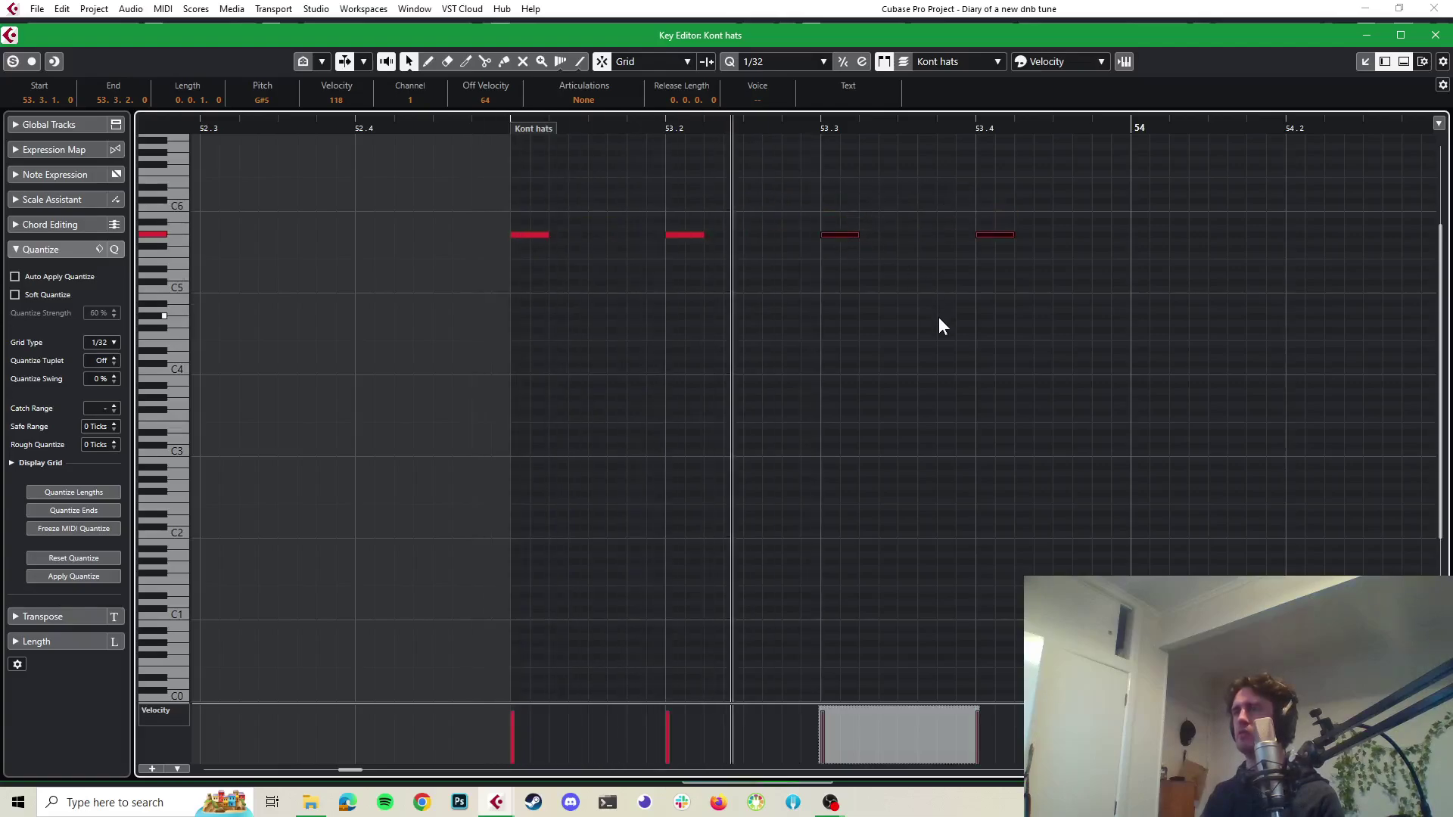
{"action": "key", "text": "space"}
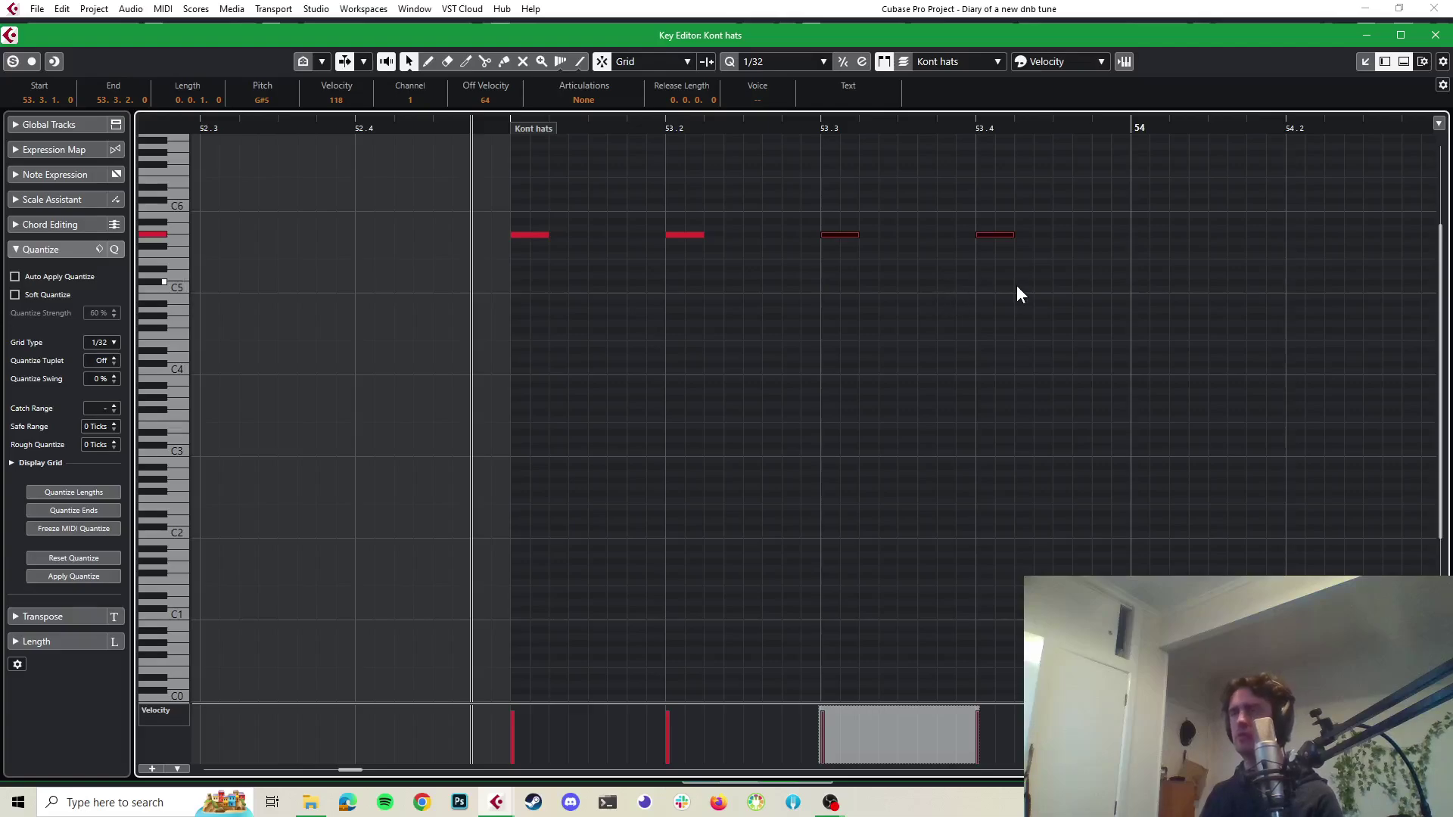
{"action": "key", "text": "space"}
{"action": "key", "text": "space"}
Copy the four hat notes from bar 53 into bar 54 and return to the project window
{"action": "left_click", "coordinate": [1064, 203]}
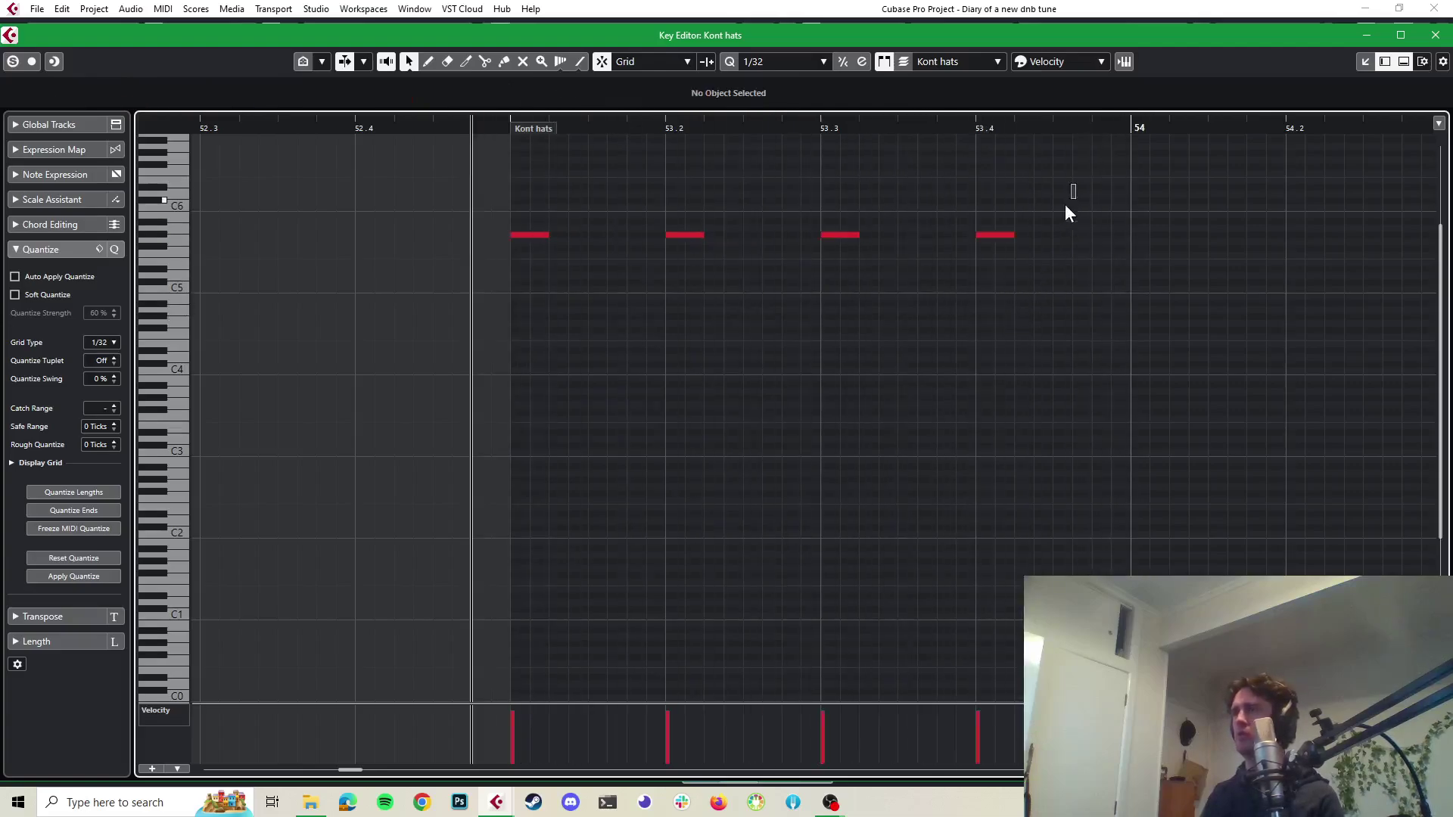
{"action": "left_click_drag", "start_coordinate": [1065, 203], "coordinate": [1157, 237]}
{"action": "key", "text": "g"}
{"action": "key", "text": "g"}
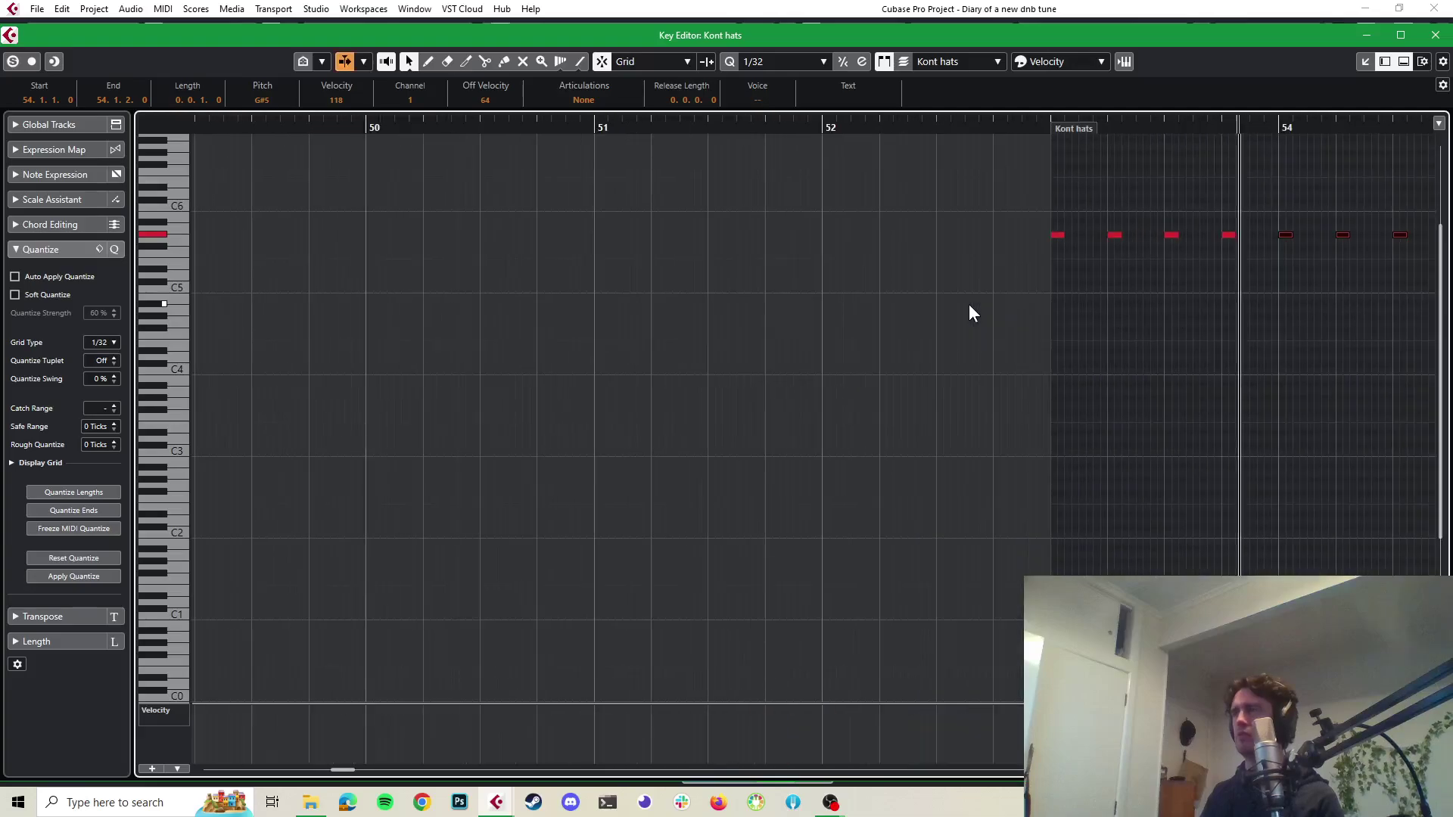
{"action": "key", "text": "g"}
{"action": "key", "text": "g"}
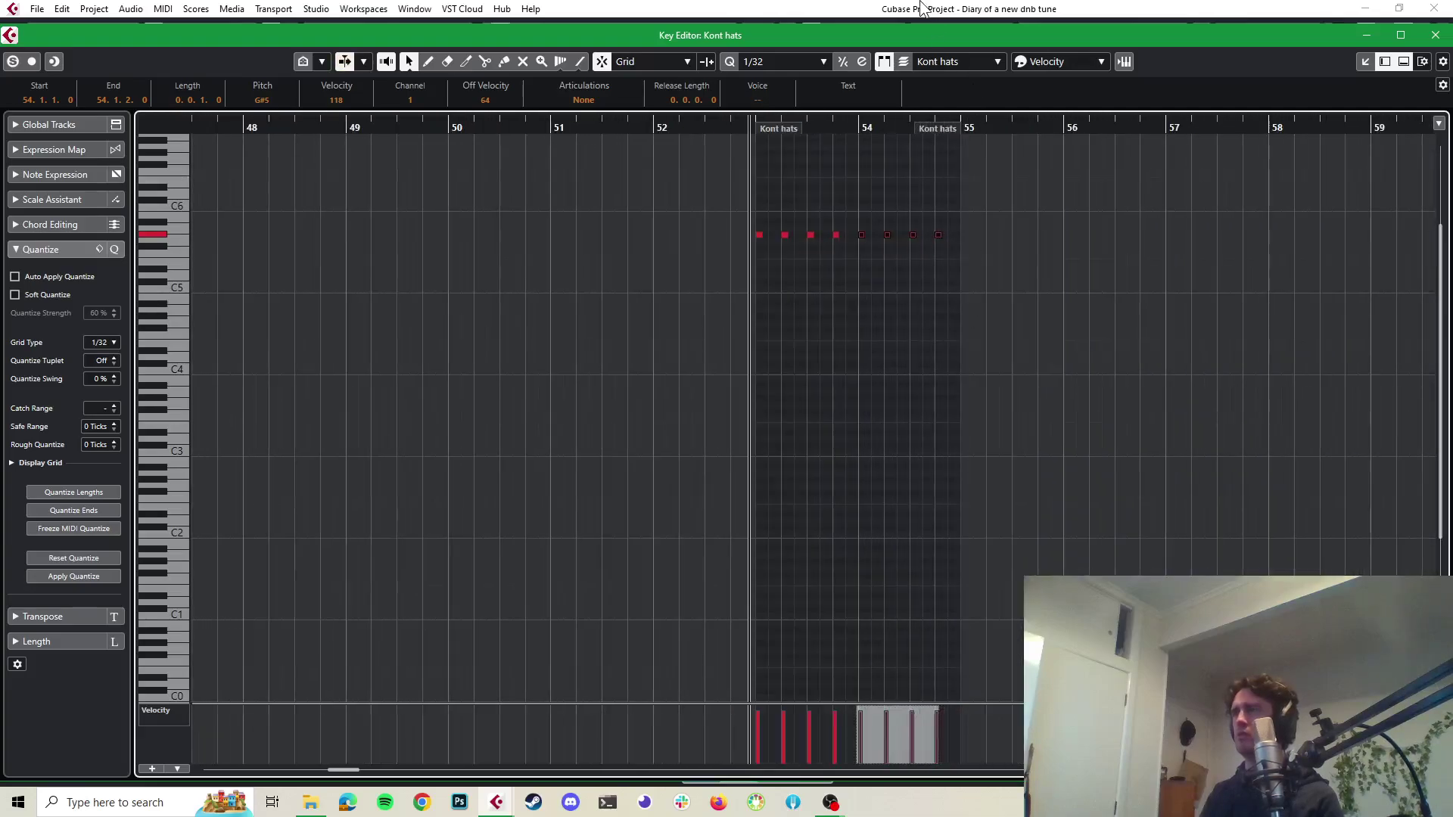
{"action": "left_click", "coordinate": [921, 5]}
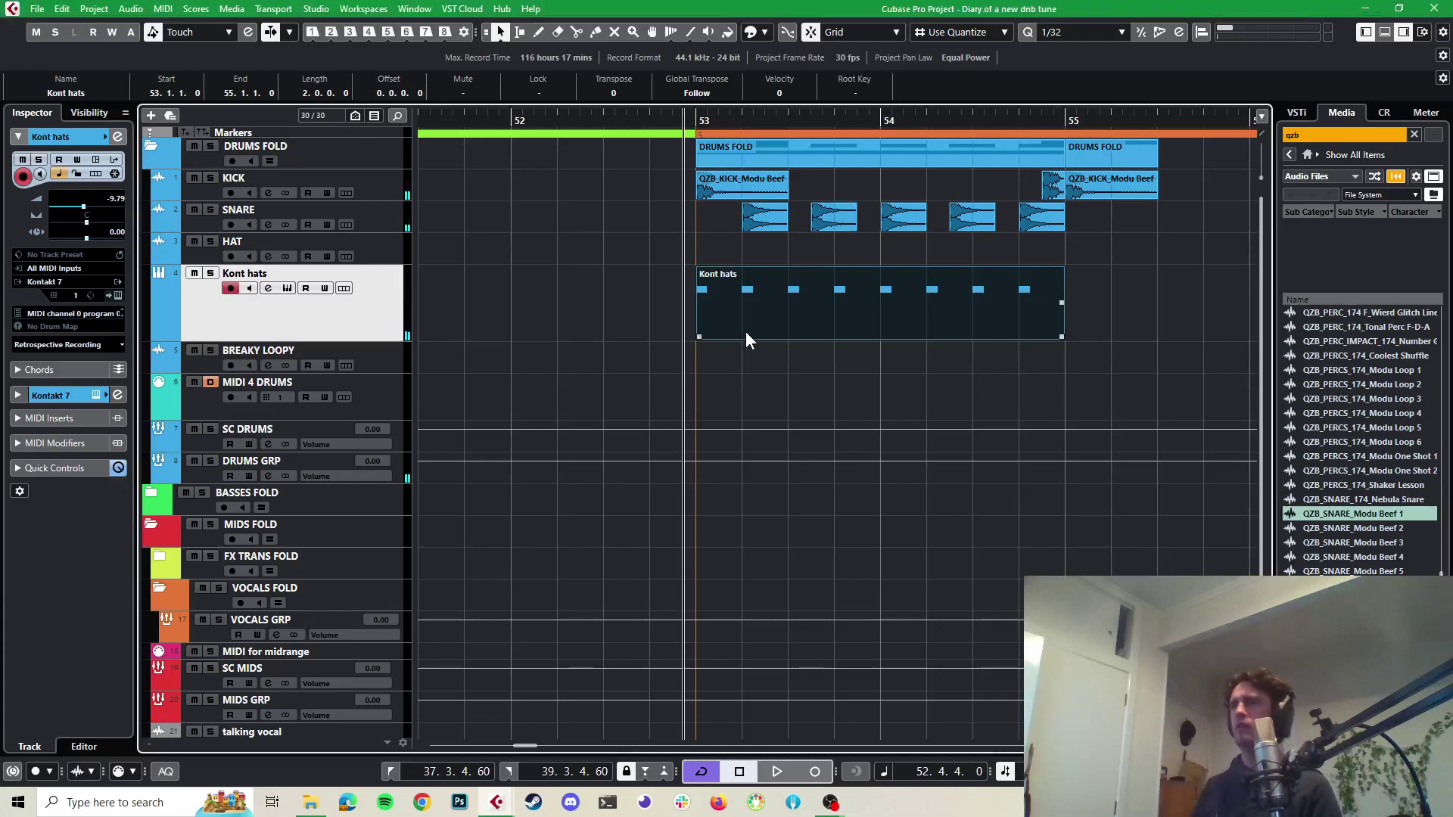
Solo the Kont hats track, set its volume to 0.00 dB and play the hat pattern
{"action": "left_click", "coordinate": [207, 275]}
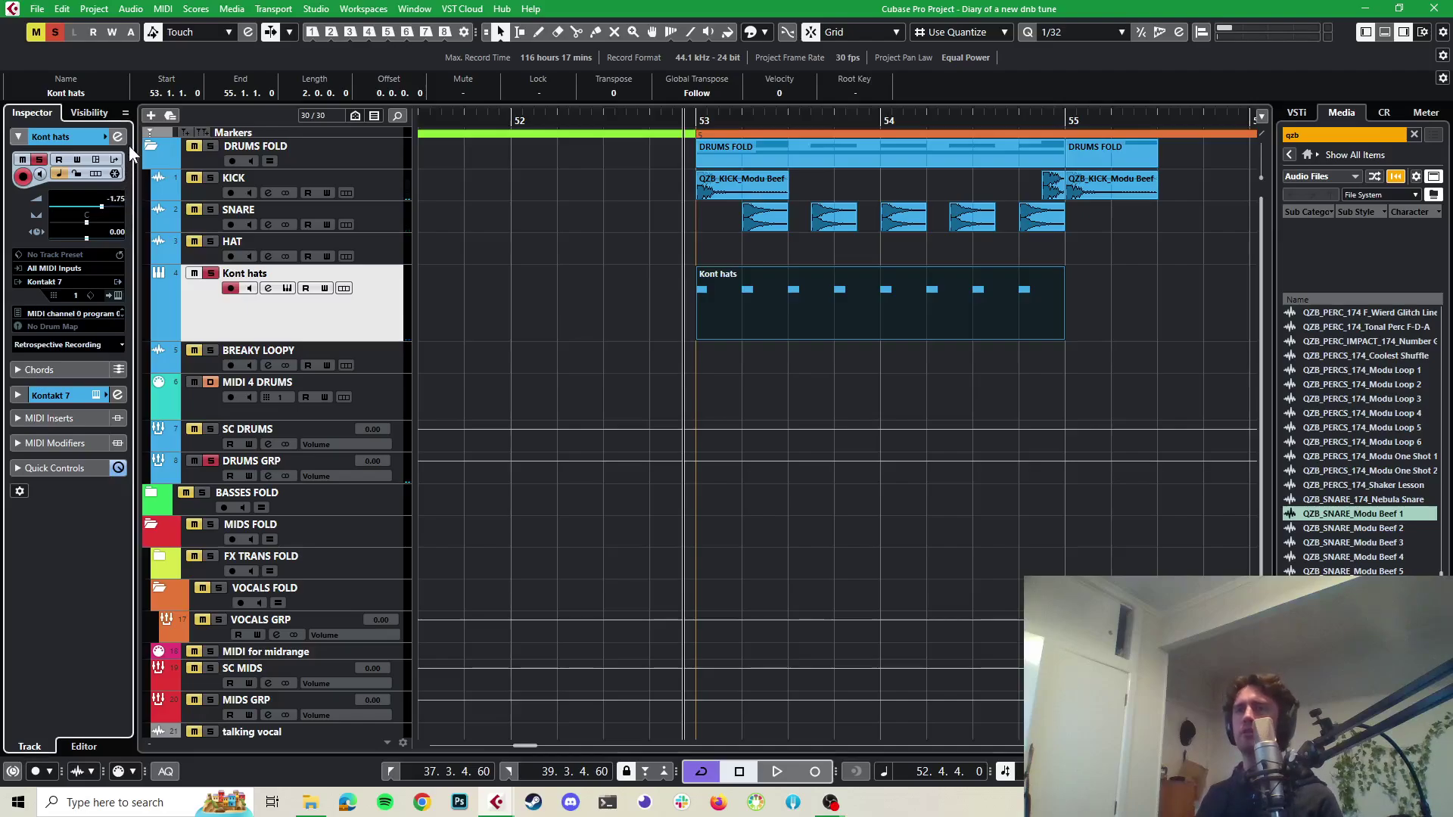
{"action": "key", "text": "space"}
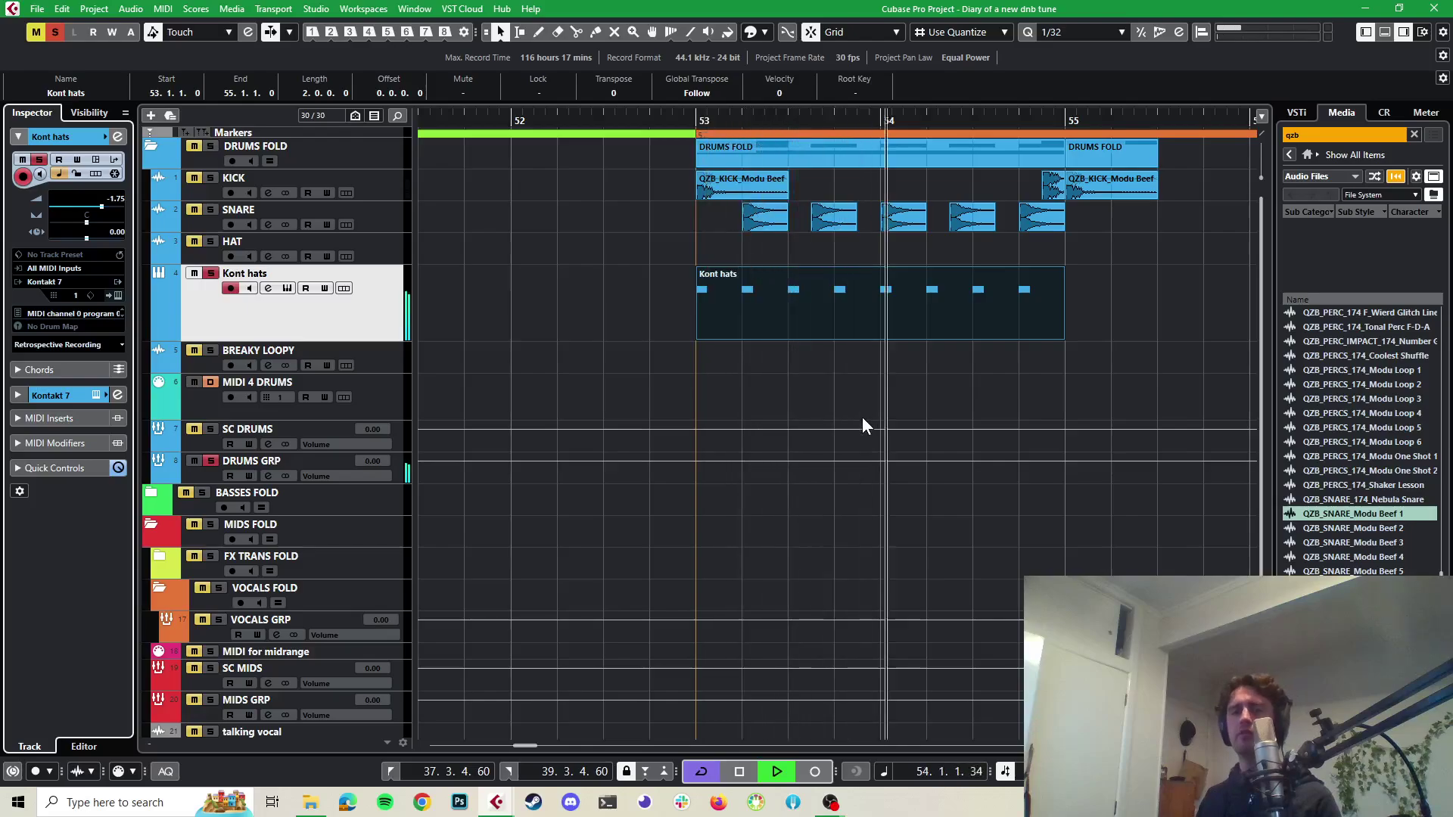
{"action": "key", "text": "space"}
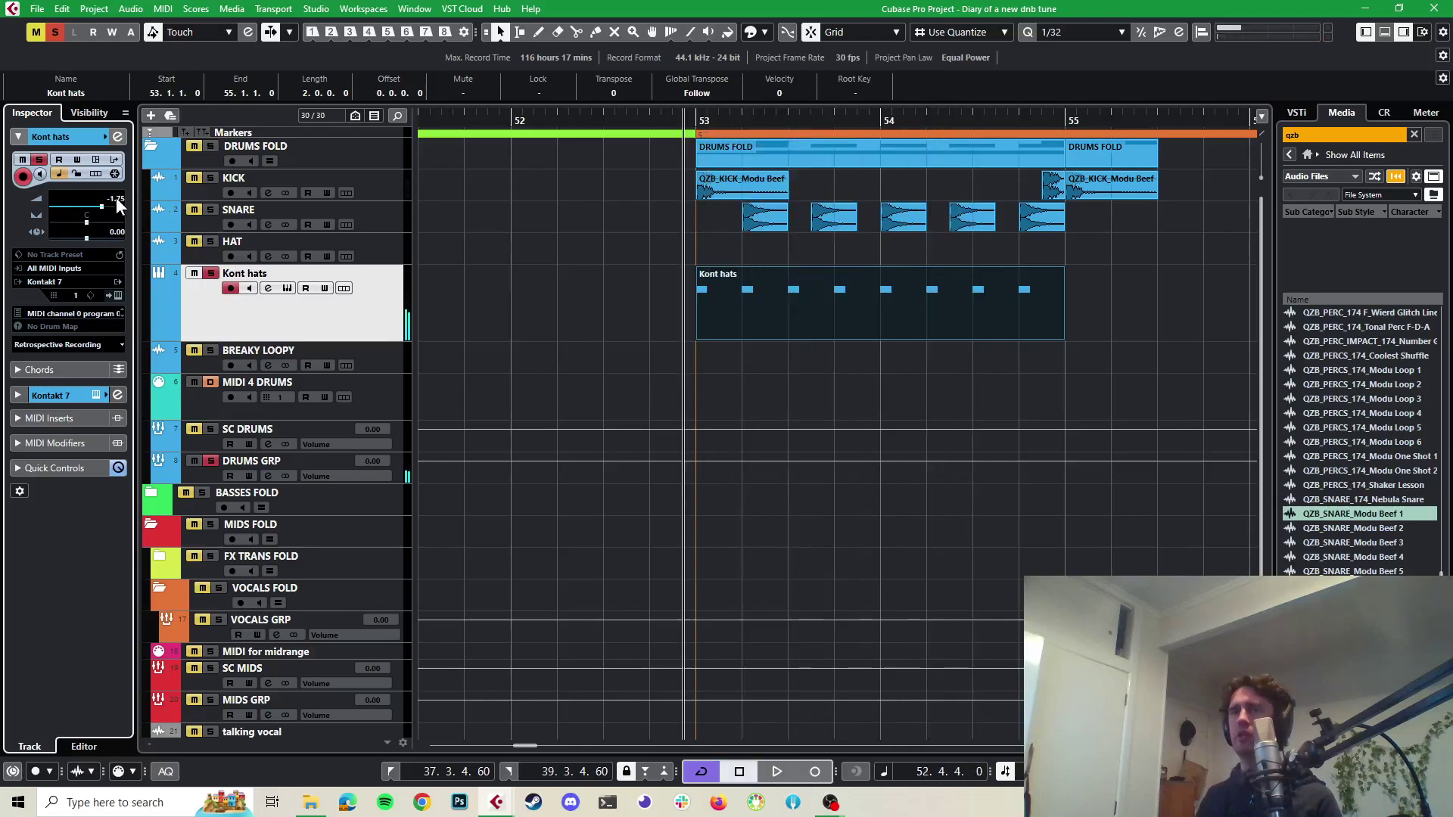
{"action": "key", "text": "space"}
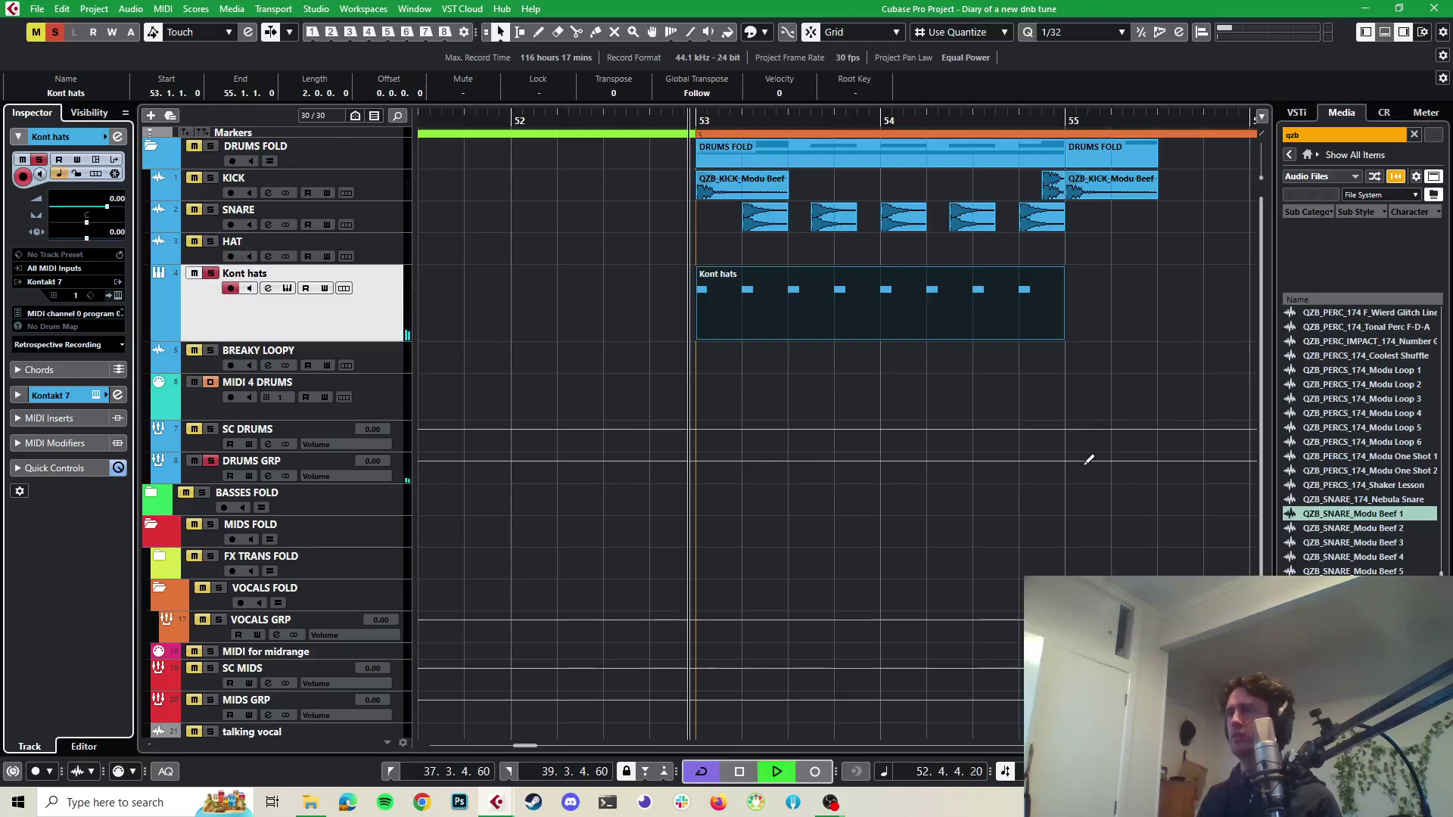
{"action": "key", "text": "space"}
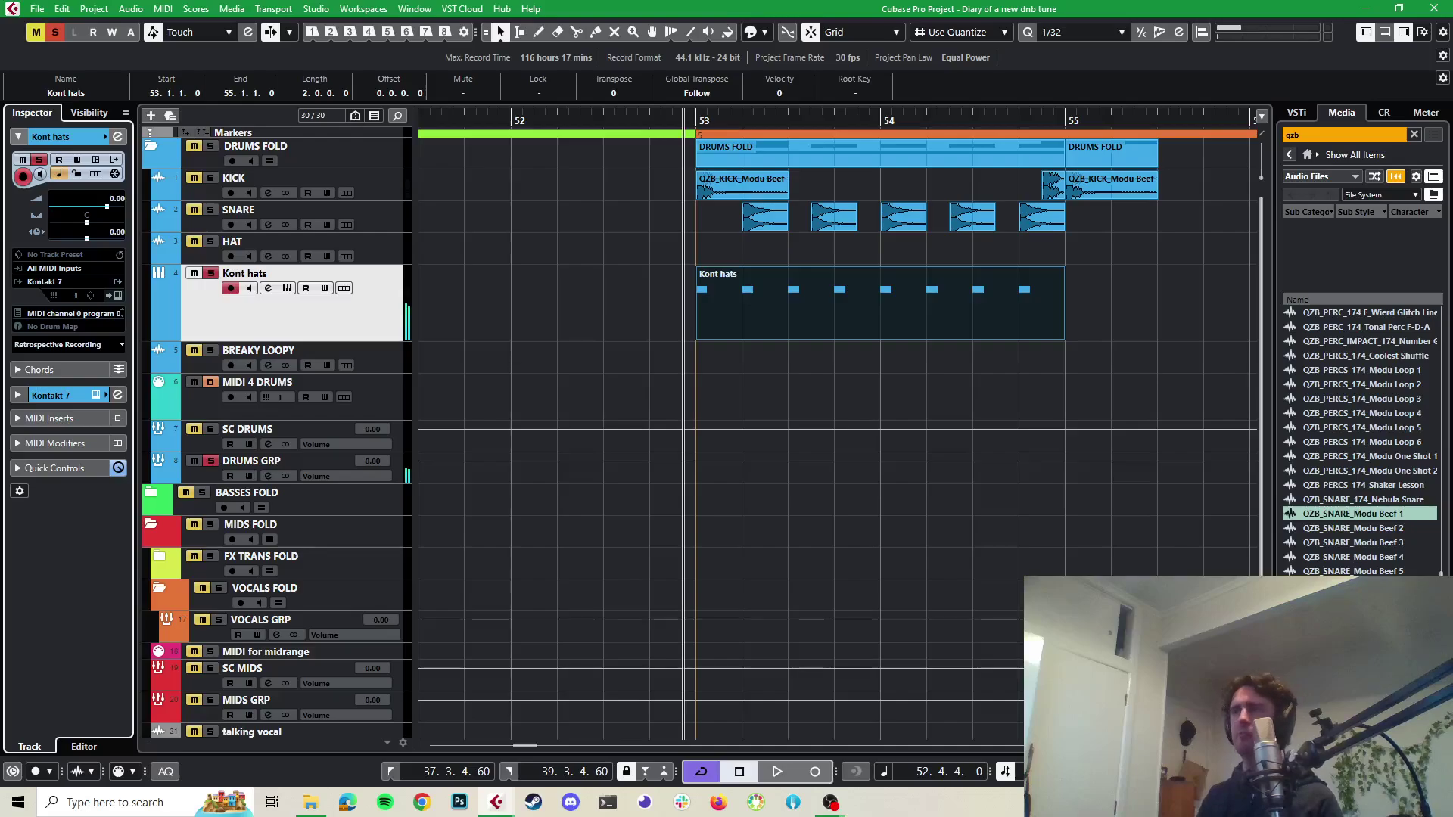
Open the Kont hats instrument, select the HIHAT in Studio Drummer, reduce its Hold and play the pattern
{"action": "left_click", "coordinate": [287, 289]}
{"action": "left_click", "coordinate": [382, 316]}
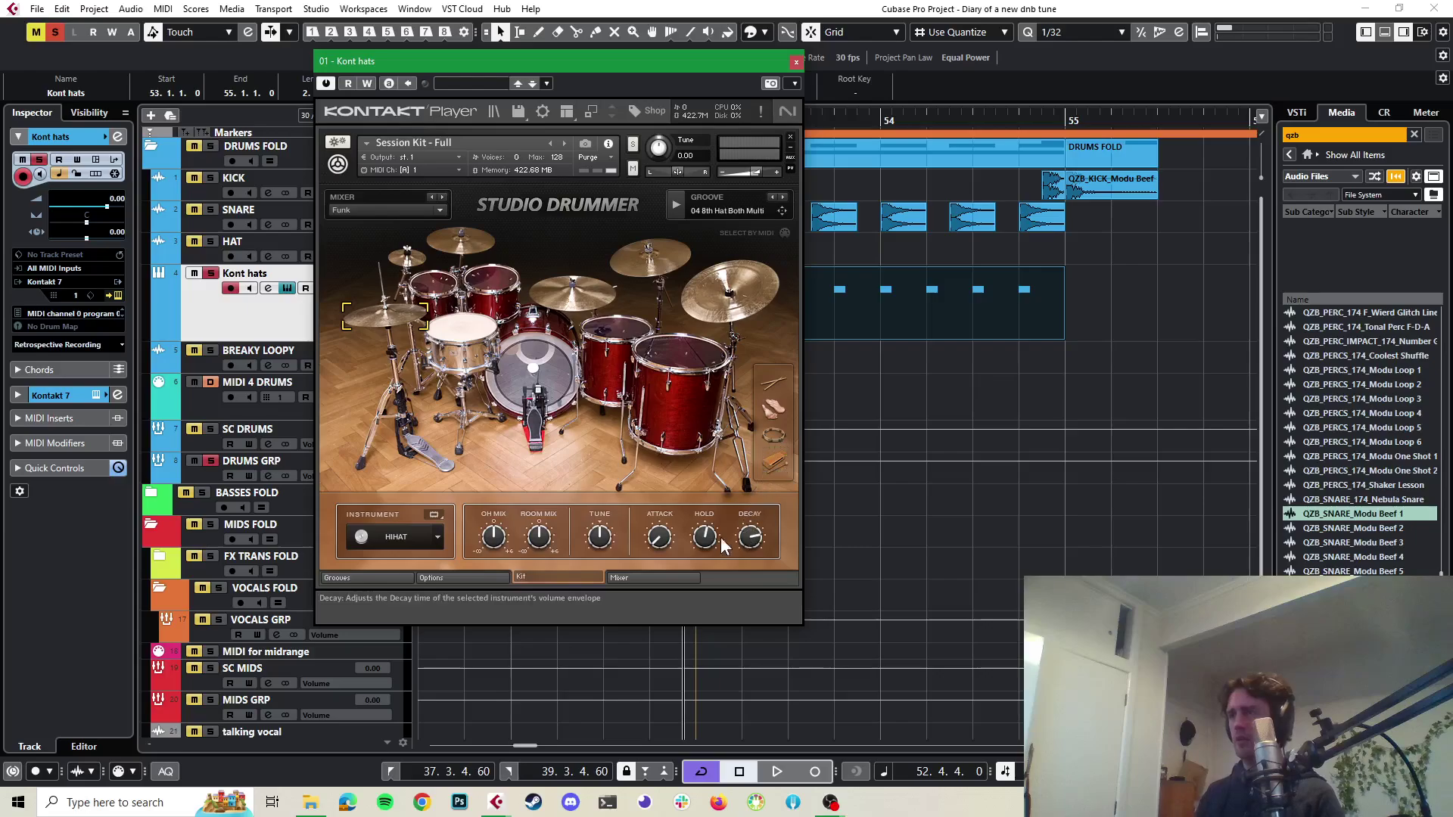
{"action": "key", "text": "space"}
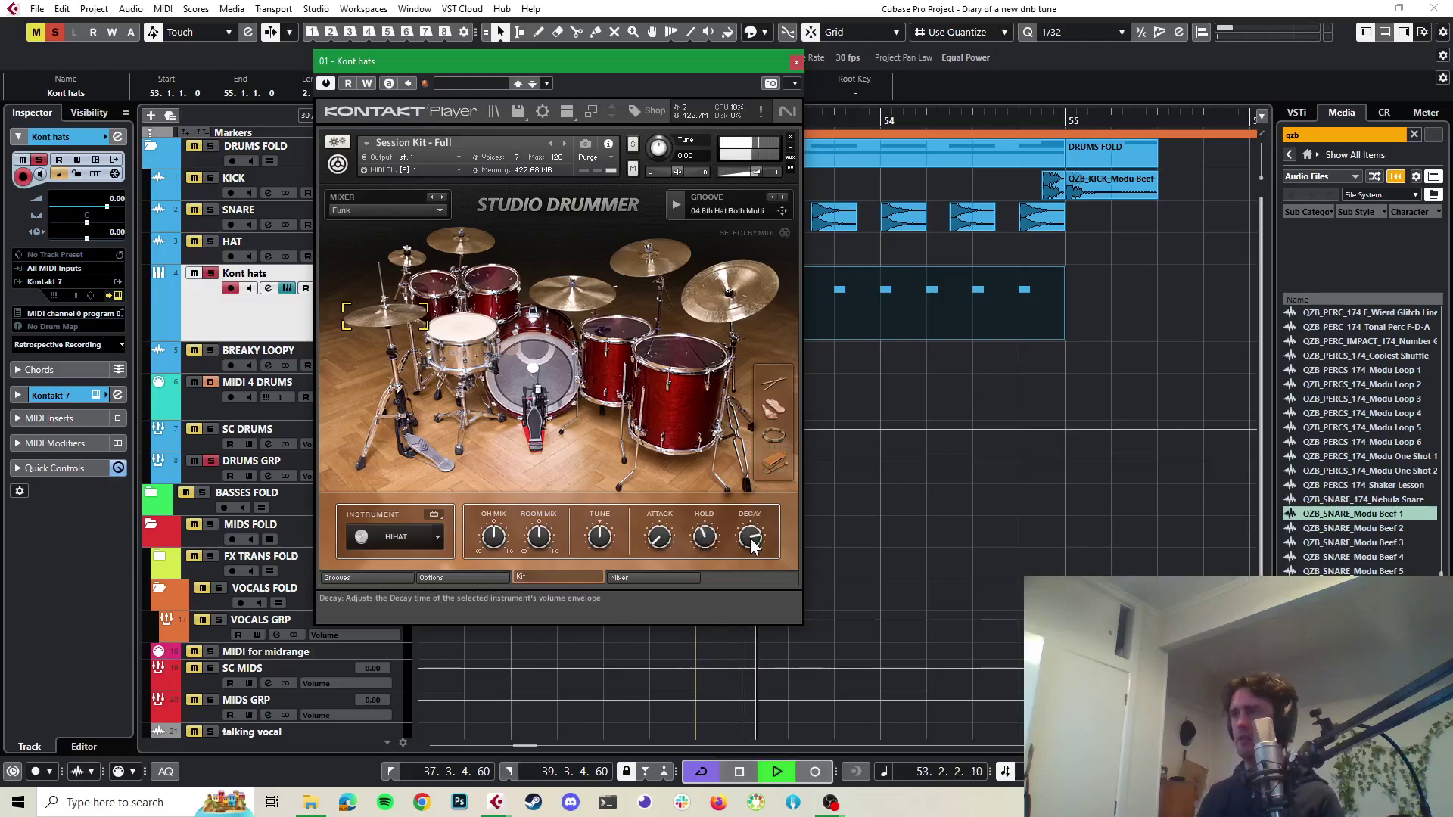
{"action": "key", "text": "space"}
Set the locators around the Kont hats part, from 53.1.1.0 to 55.1.1.0, and play it in a loop
{"action": "left_click", "coordinate": [1018, 309]}
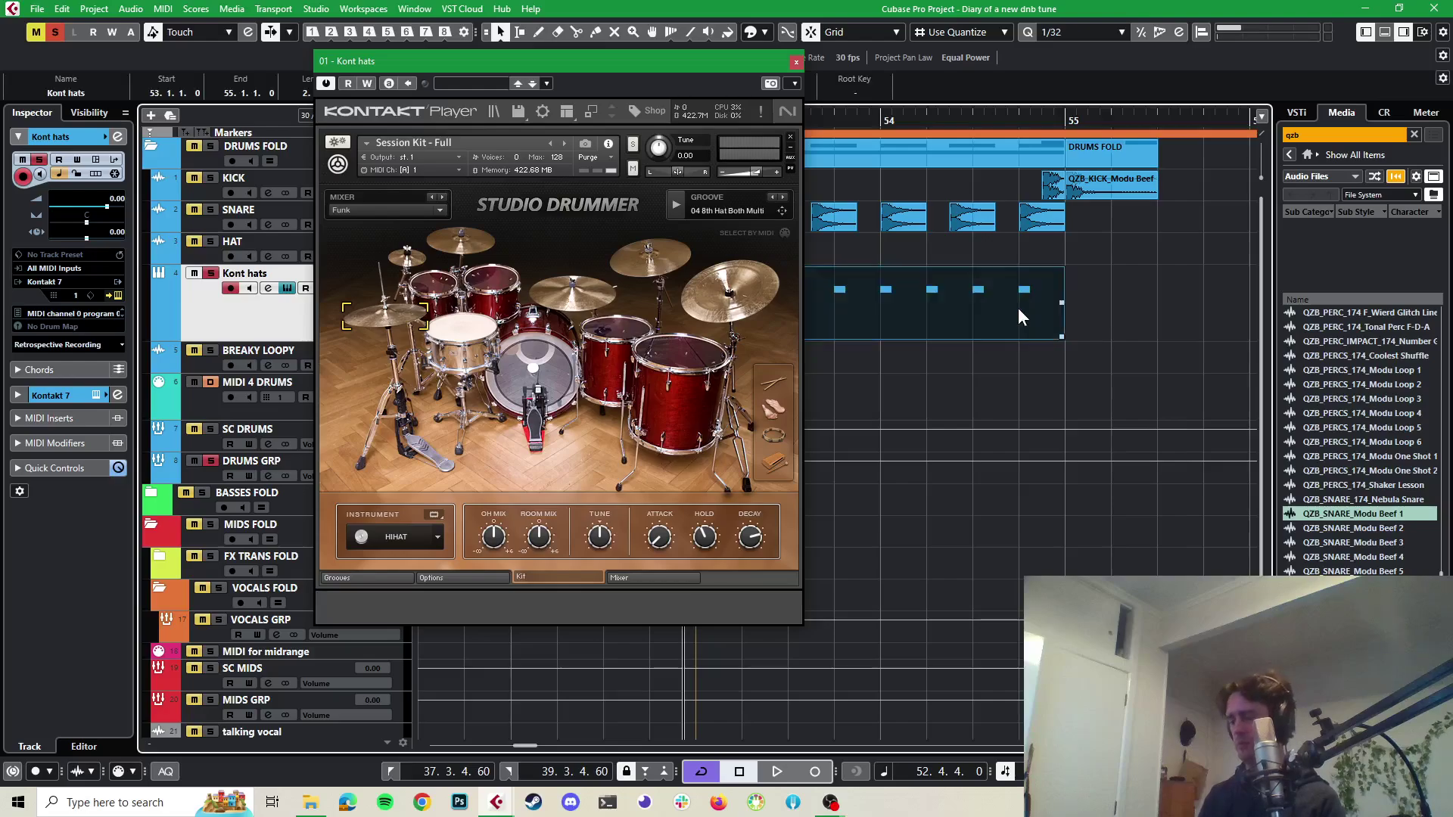
{"action": "key", "text": "p"}
{"action": "key", "text": "space"}
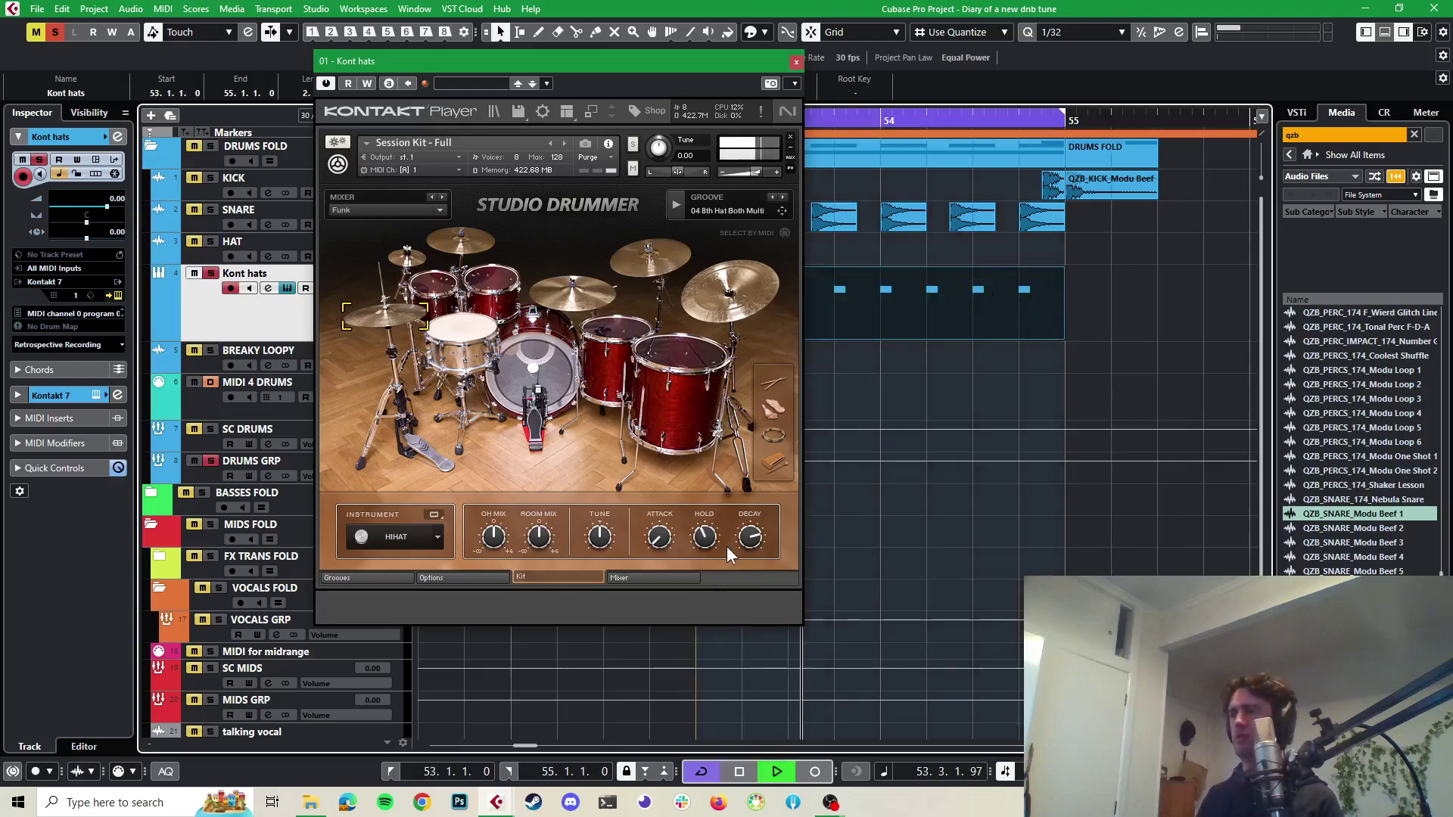
Reduce the HIHAT's Decay and Hold further in Studio Drummer and check the result by playing the hat pattern
{"action": "left_click_drag", "start_coordinate": [750, 537], "coordinate": [750, 544]}
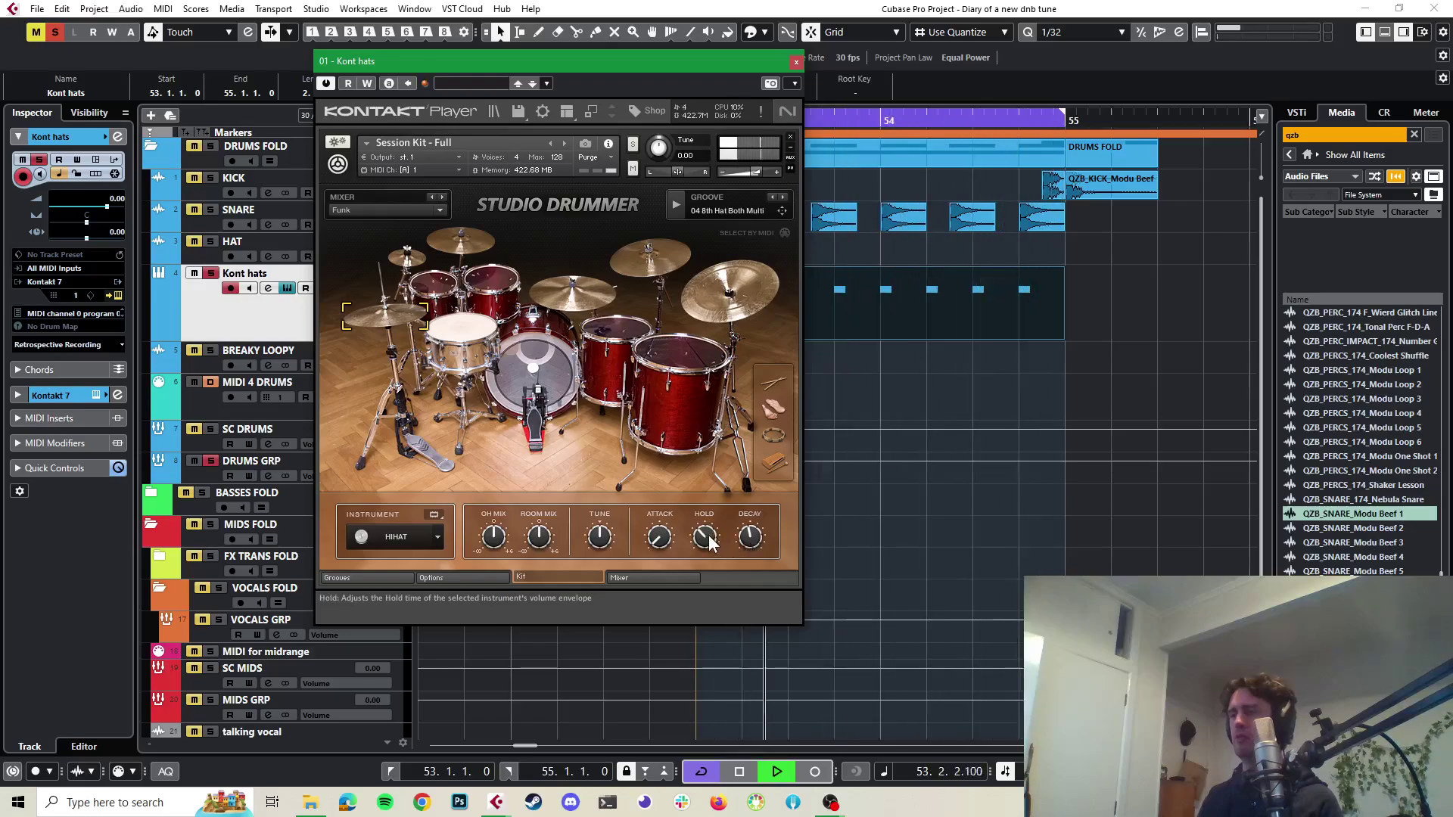
{"action": "left_click_drag", "start_coordinate": [708, 535], "coordinate": [706, 547]}
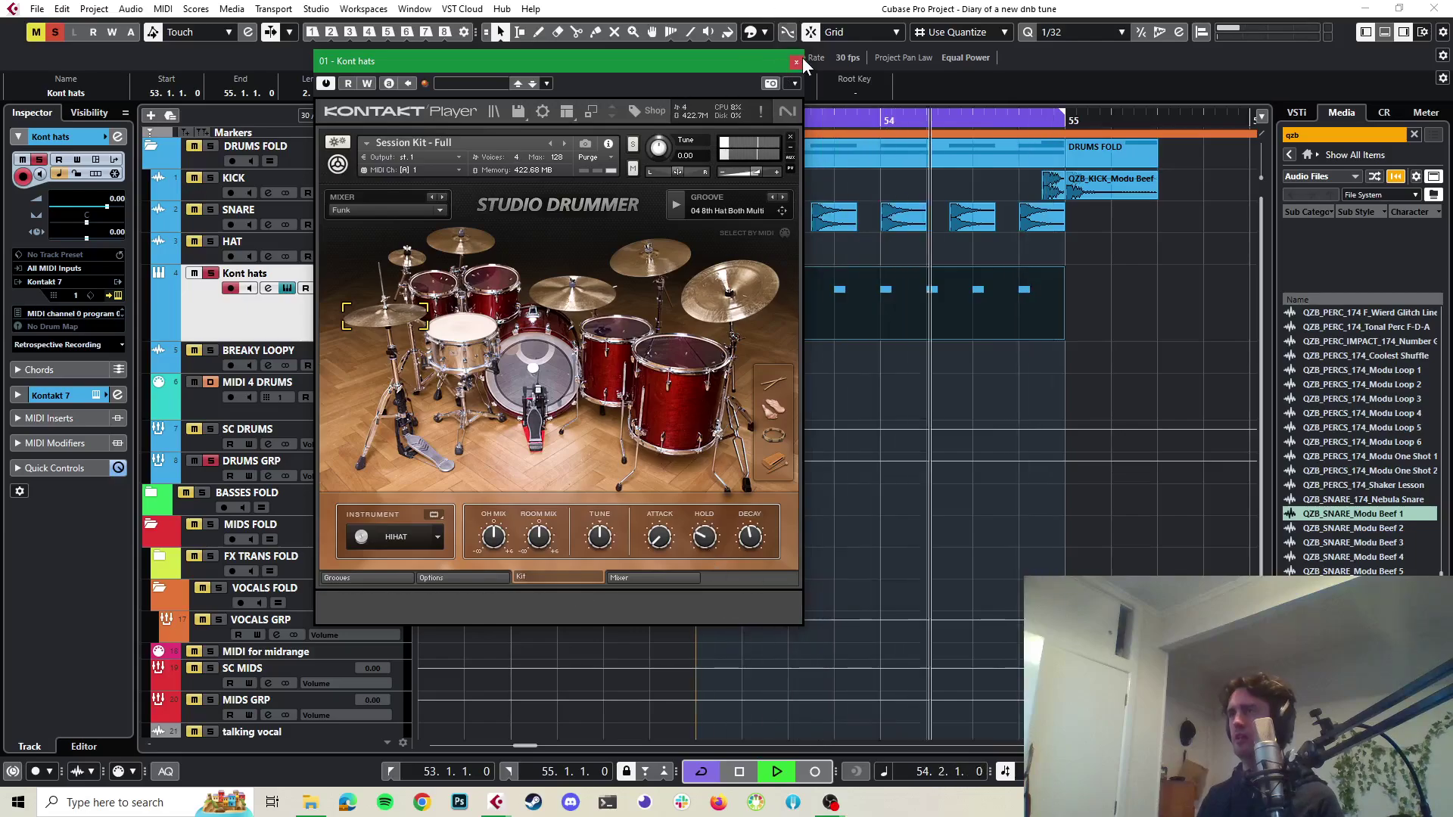
{"action": "key", "text": "space"}
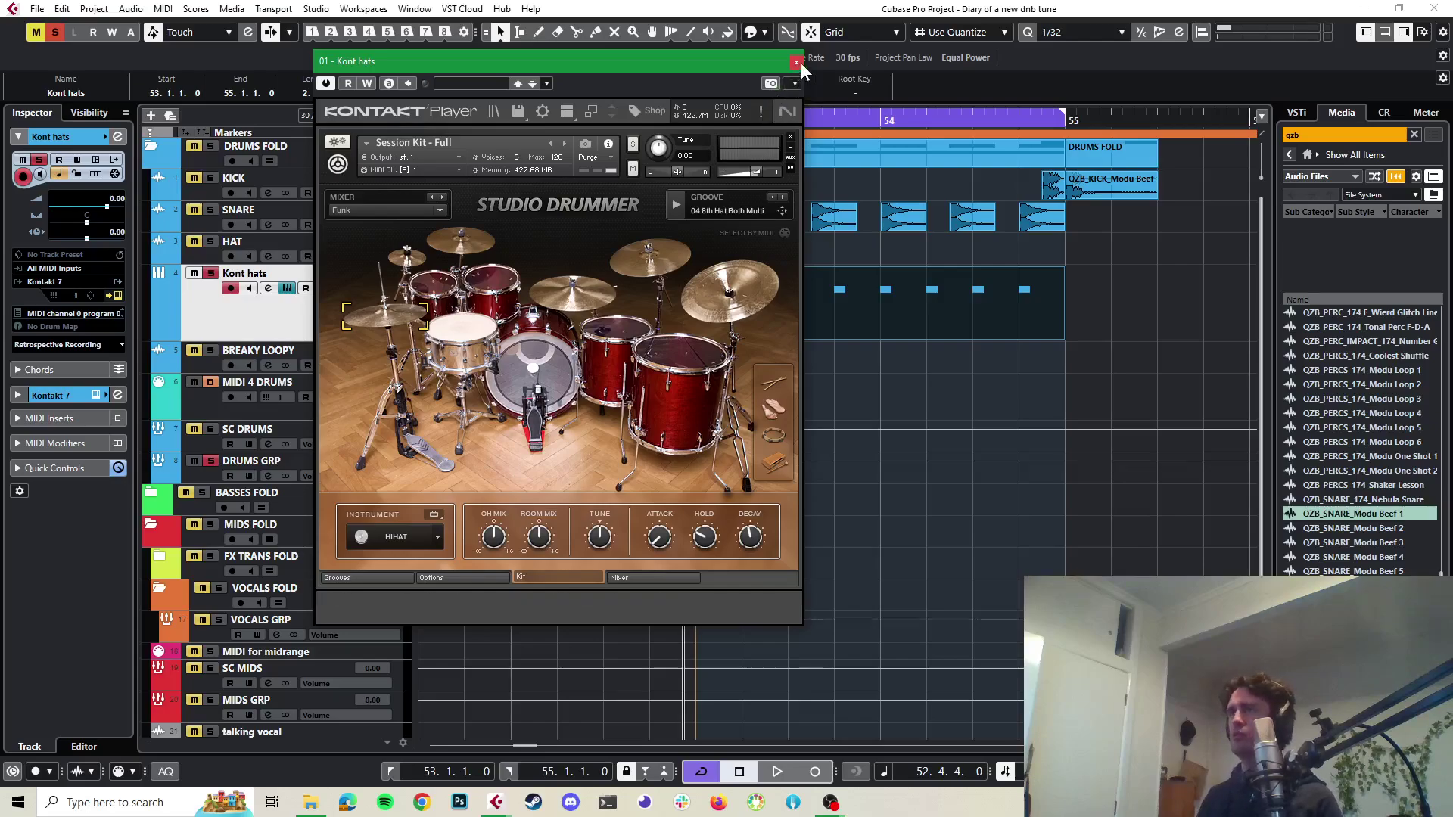
{"action": "left_click_drag", "start_coordinate": [756, 56], "coordinate": [1005, 45]}
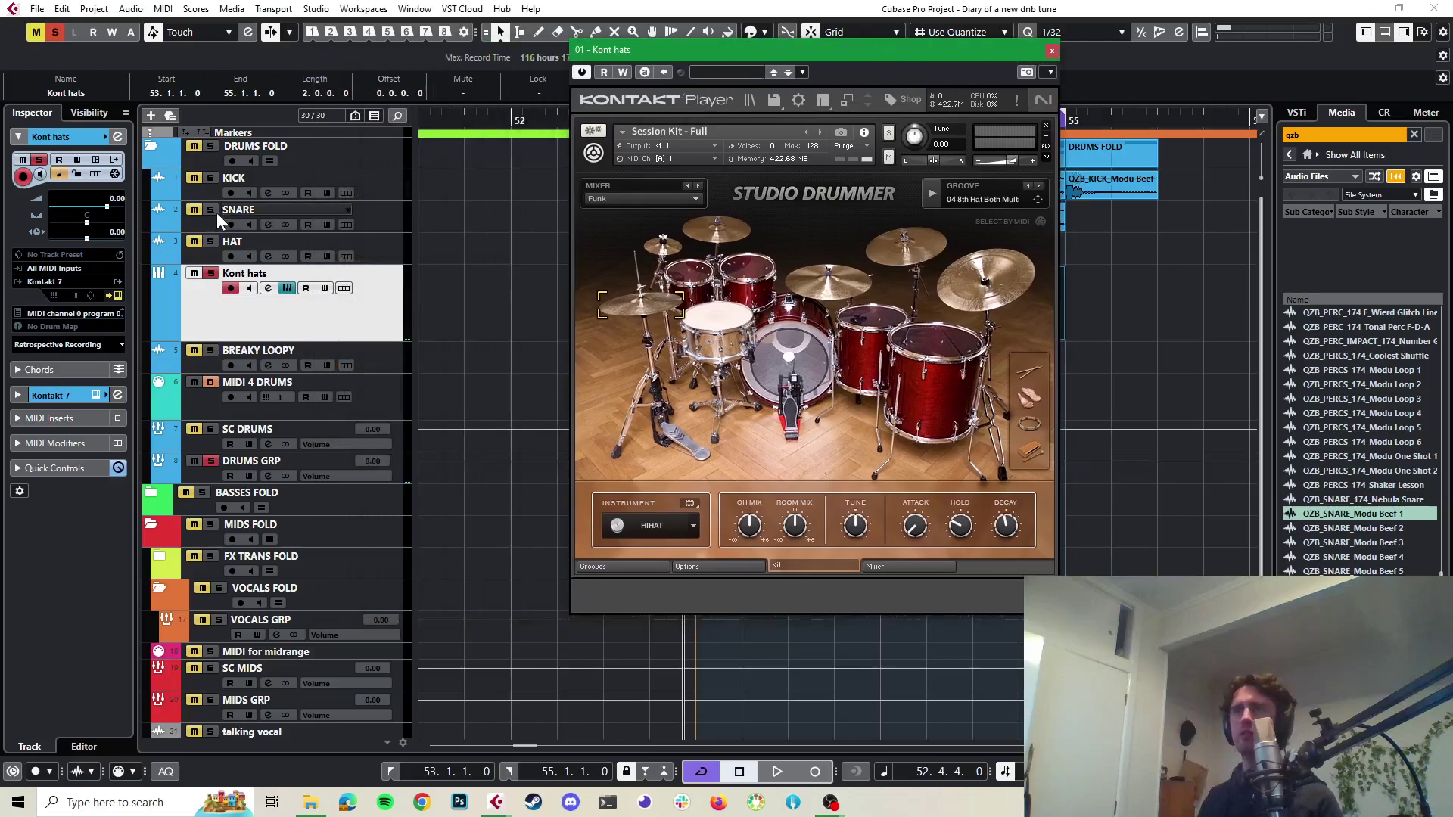
{"action": "key", "text": "space"}
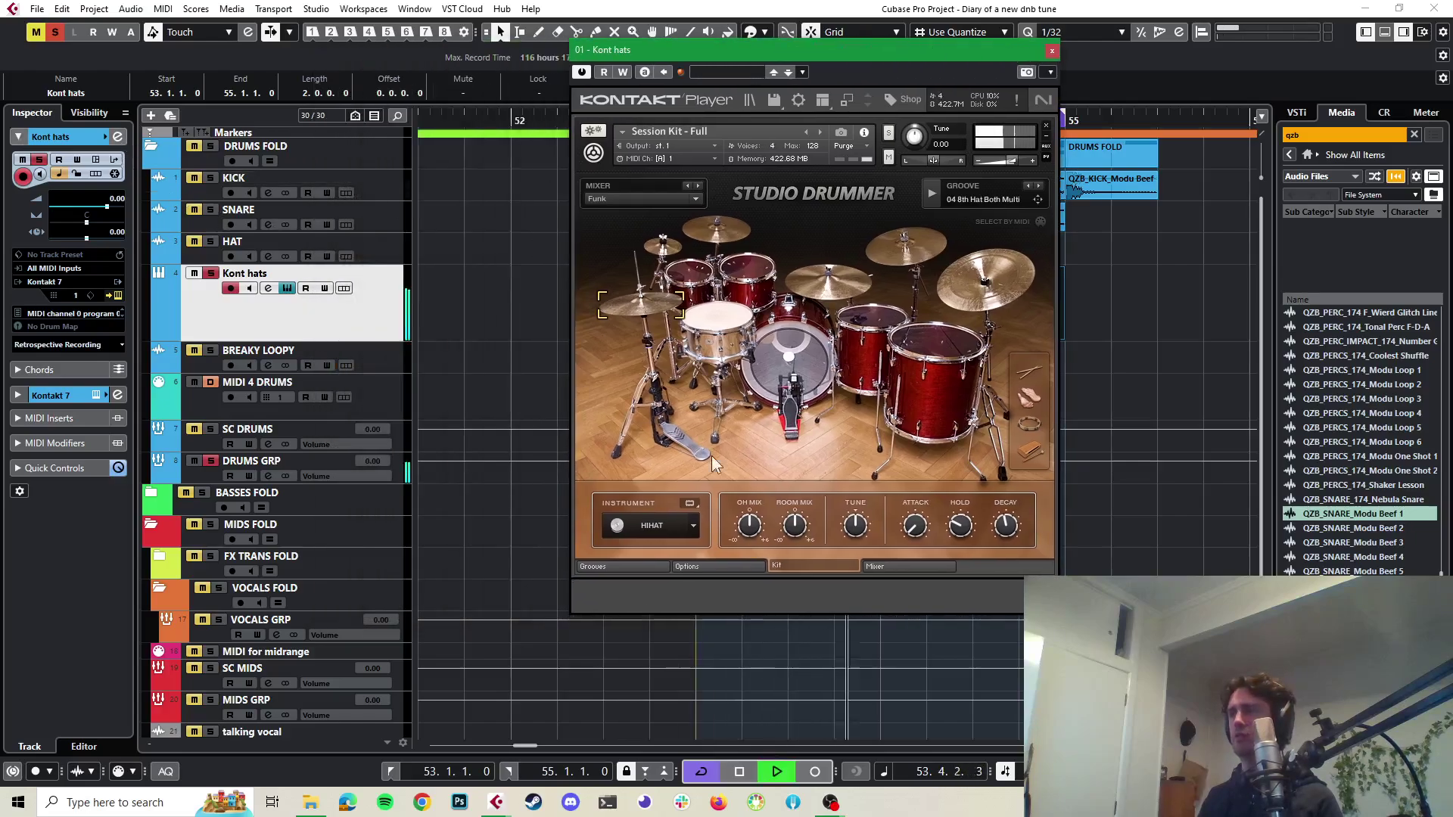
{"action": "key", "text": "space"}
Open Studio Drummer's mixer and audition the overhead stereo mic channel soloed against the full mix during playback
{"action": "left_click", "coordinate": [878, 567]}
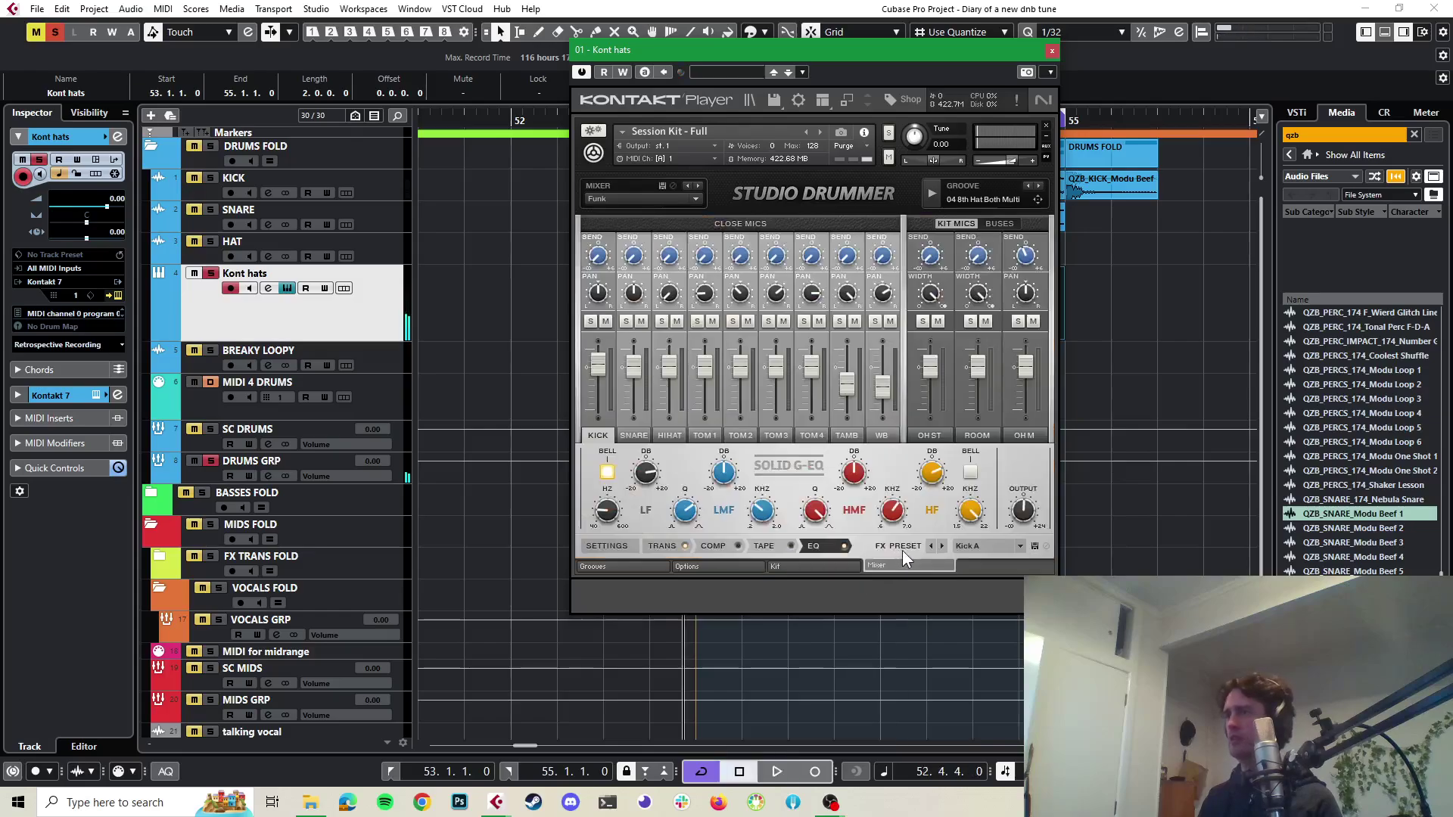
{"action": "key", "text": "space"}
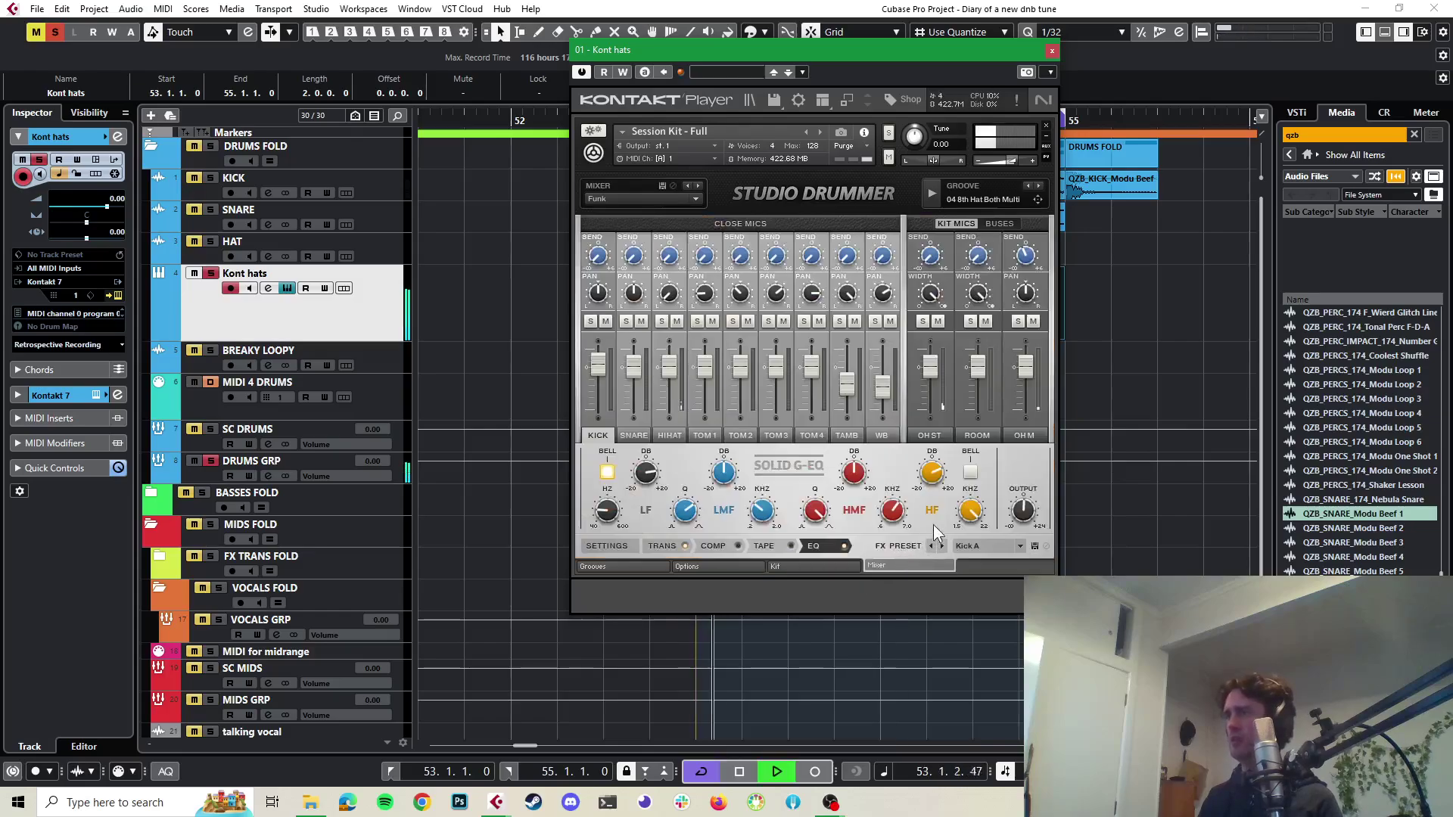
{"action": "left_click", "coordinate": [922, 321]}
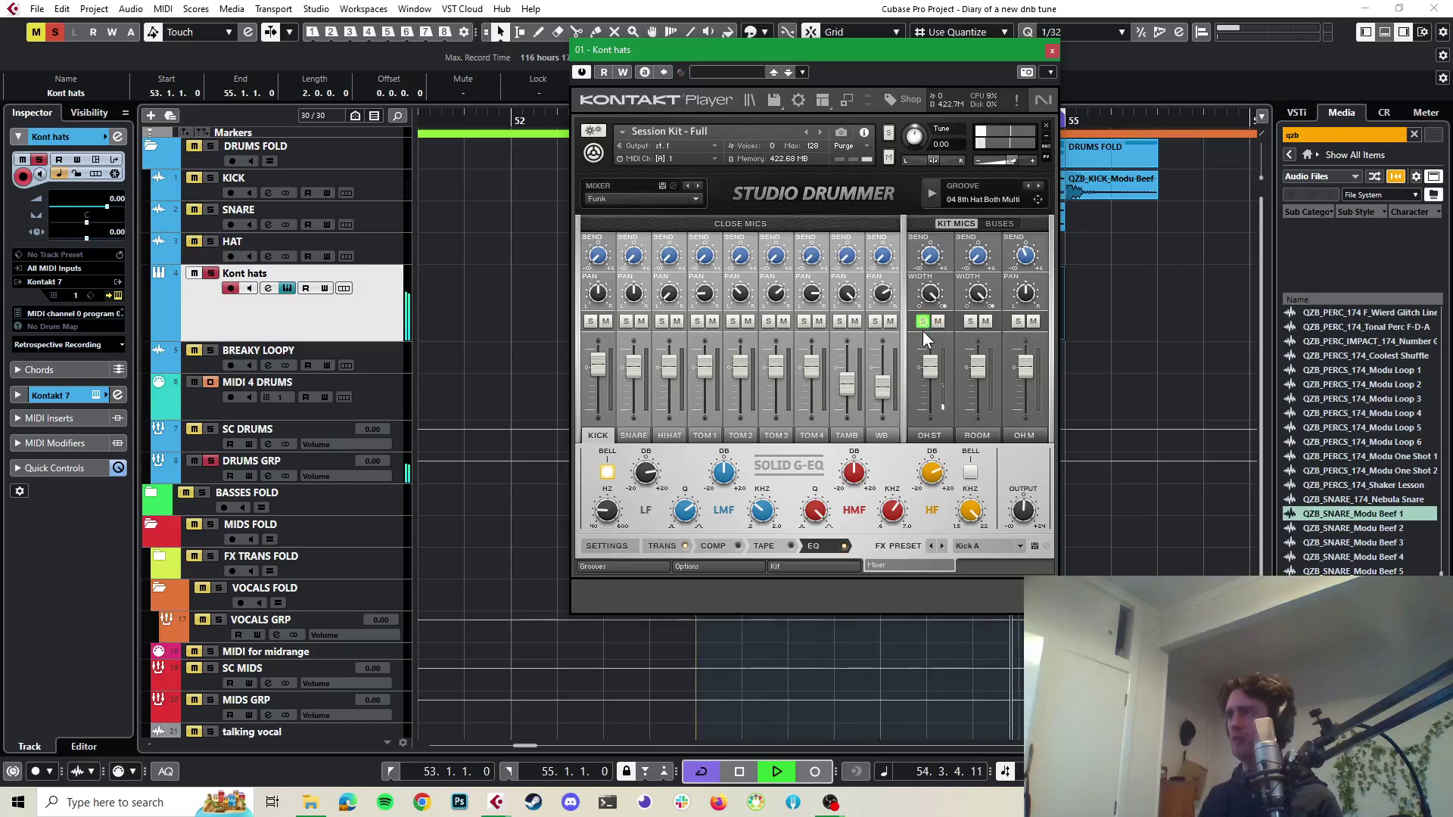
{"action": "key", "text": "space"}
{"action": "key", "text": "space"}
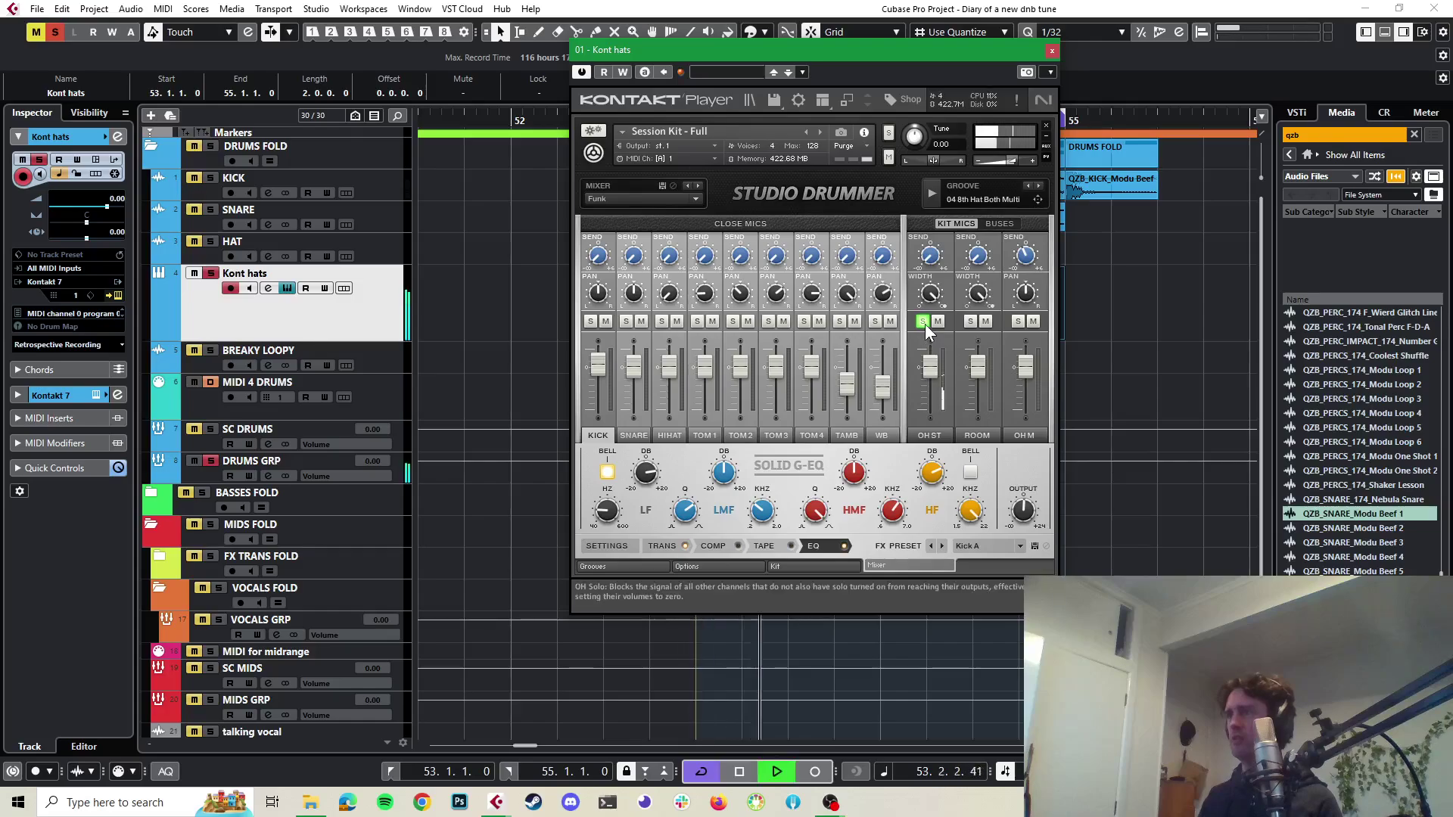
{"action": "left_click", "coordinate": [923, 322]}
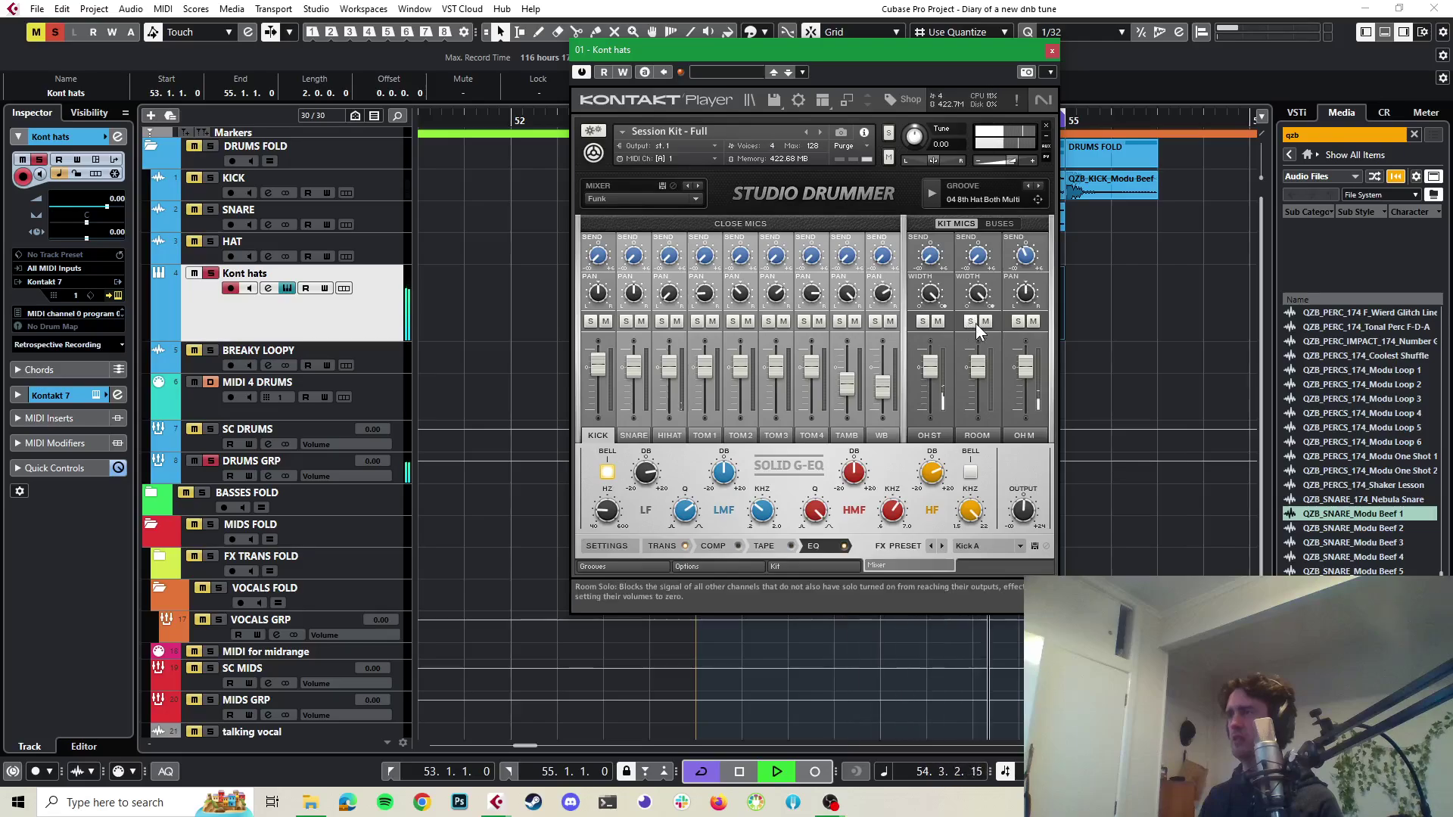
Audition the ROOM mic channel soloed, mute it, close the instrument and play the hats without the room
{"action": "left_click", "coordinate": [974, 323]}
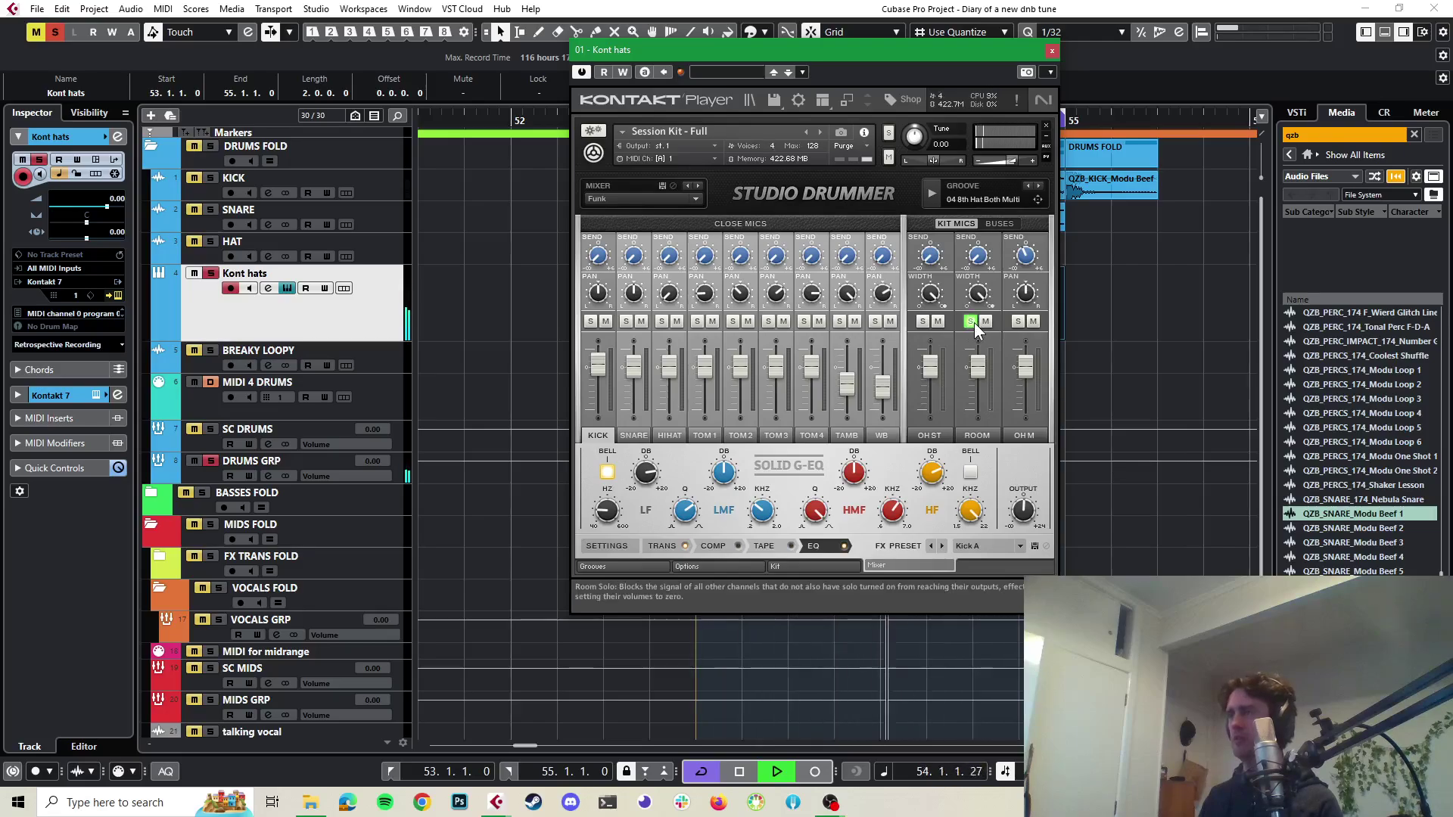
{"action": "left_click", "coordinate": [973, 322]}
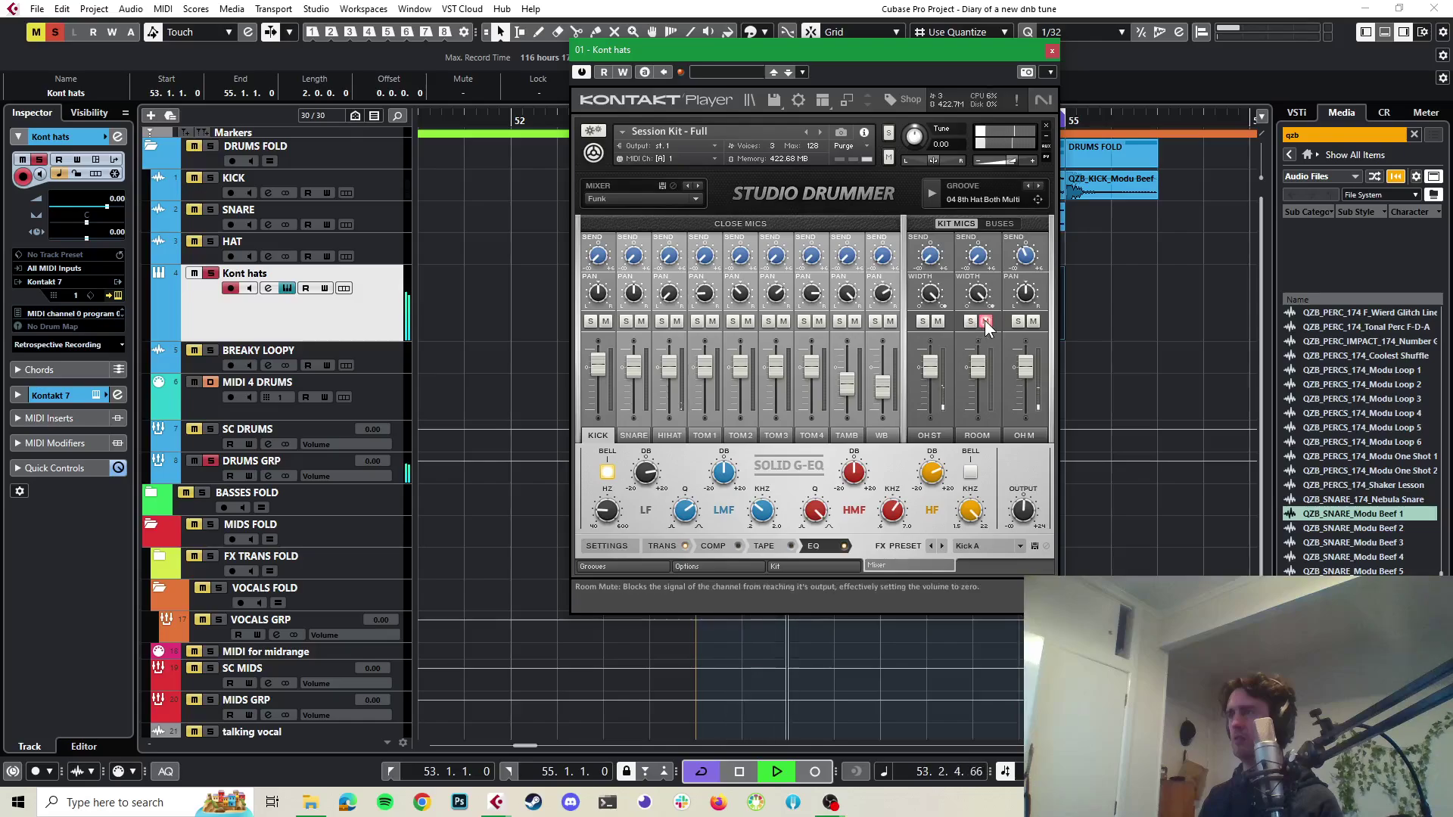
{"action": "key", "text": "space"}
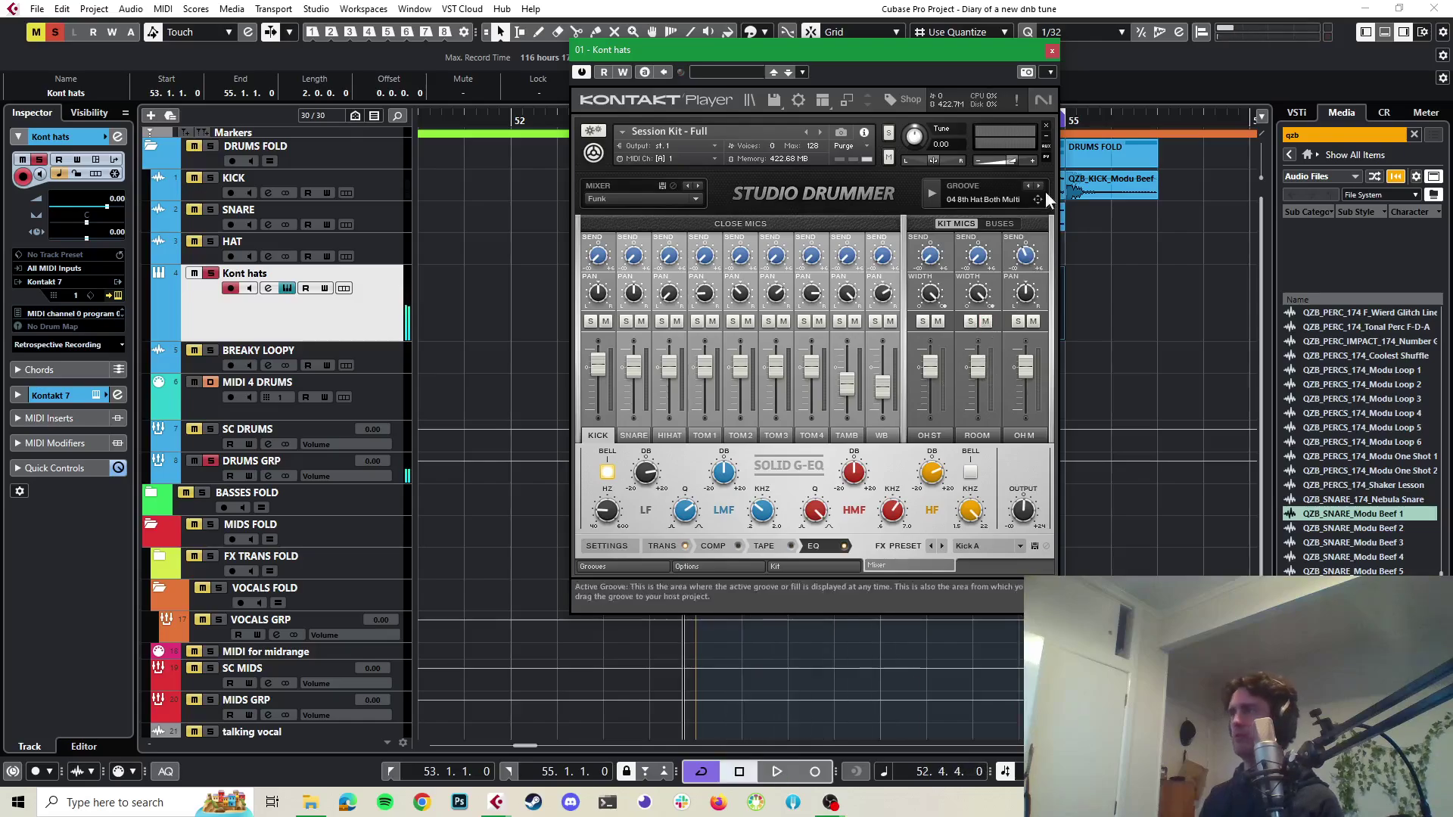
{"action": "left_click", "coordinate": [1050, 51]}
{"action": "key", "text": "space"}
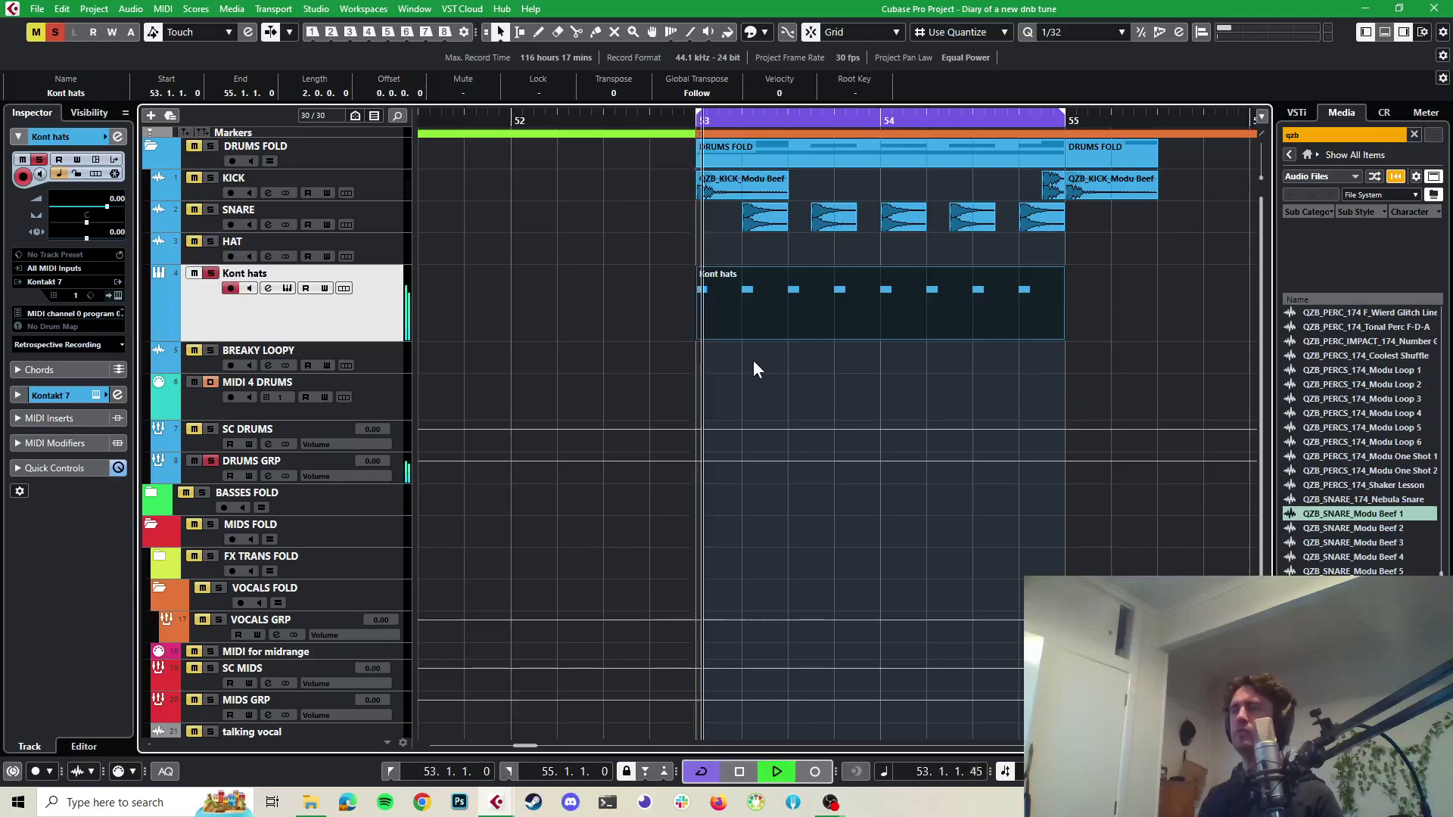
{"action": "key", "text": "space"}
Insert the Pro-Q 3 equalizer in the first insert slot of the Kont hats channel
{"action": "left_click", "coordinate": [118, 137]}
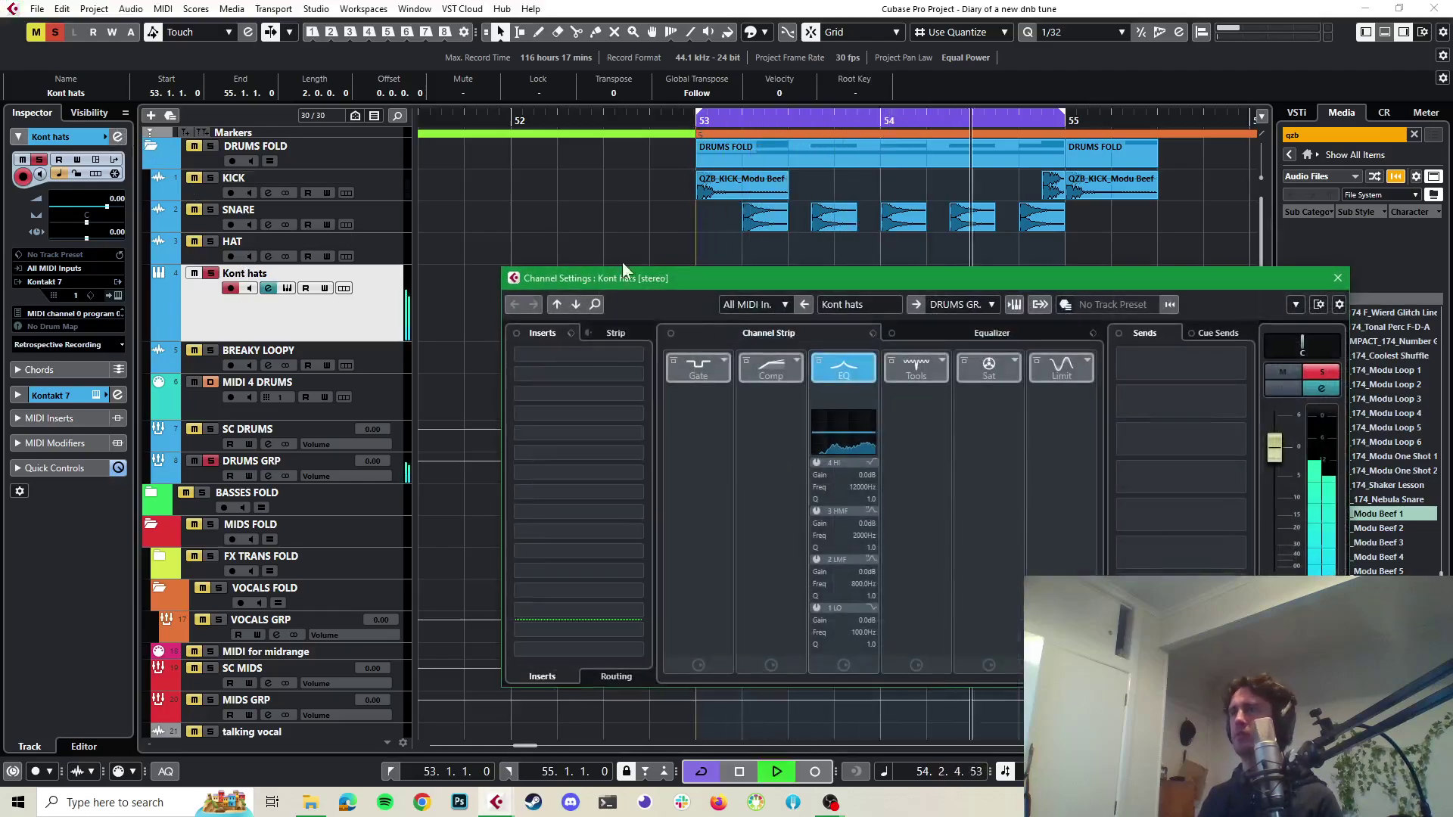
{"action": "left_click", "coordinate": [639, 352]}
{"action": "type", "text": "pro"}
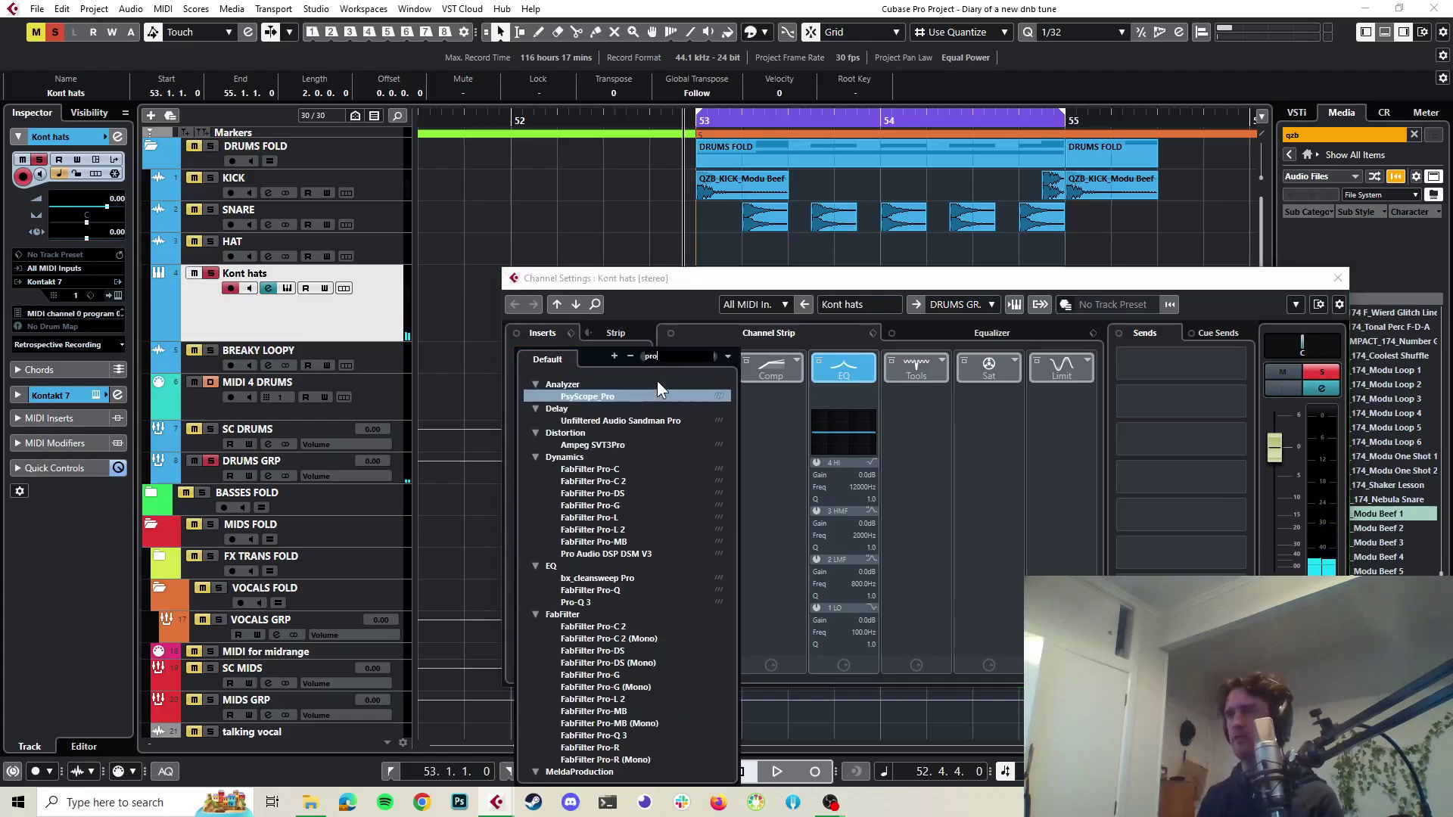
{"action": "left_click", "coordinate": [575, 602]}
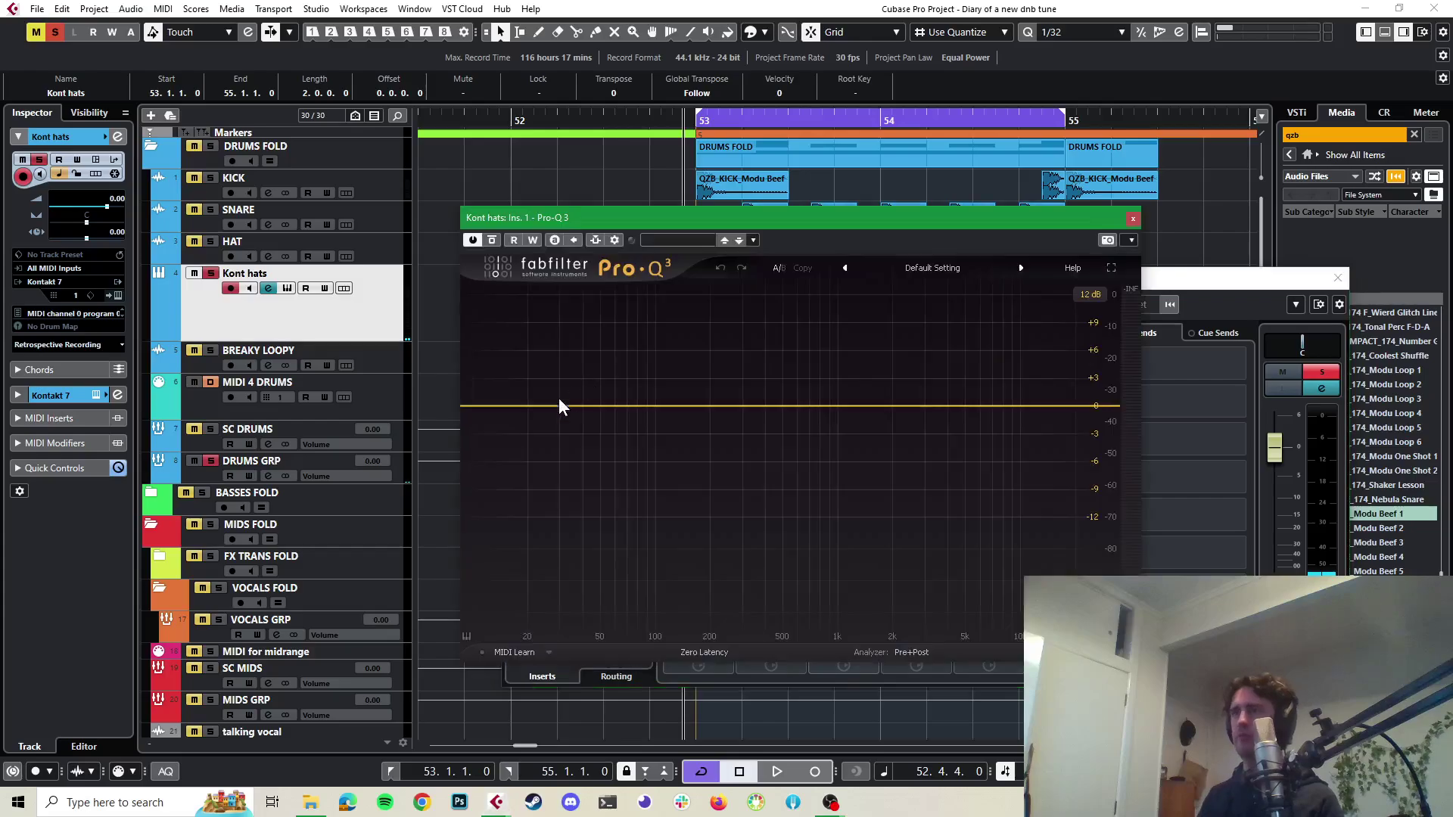
Add a Low Cut band in Pro-Q 3 with its frequency at about 740 Hz
{"action": "left_click", "coordinate": [611, 406]}
{"action": "left_click", "coordinate": [515, 585]}
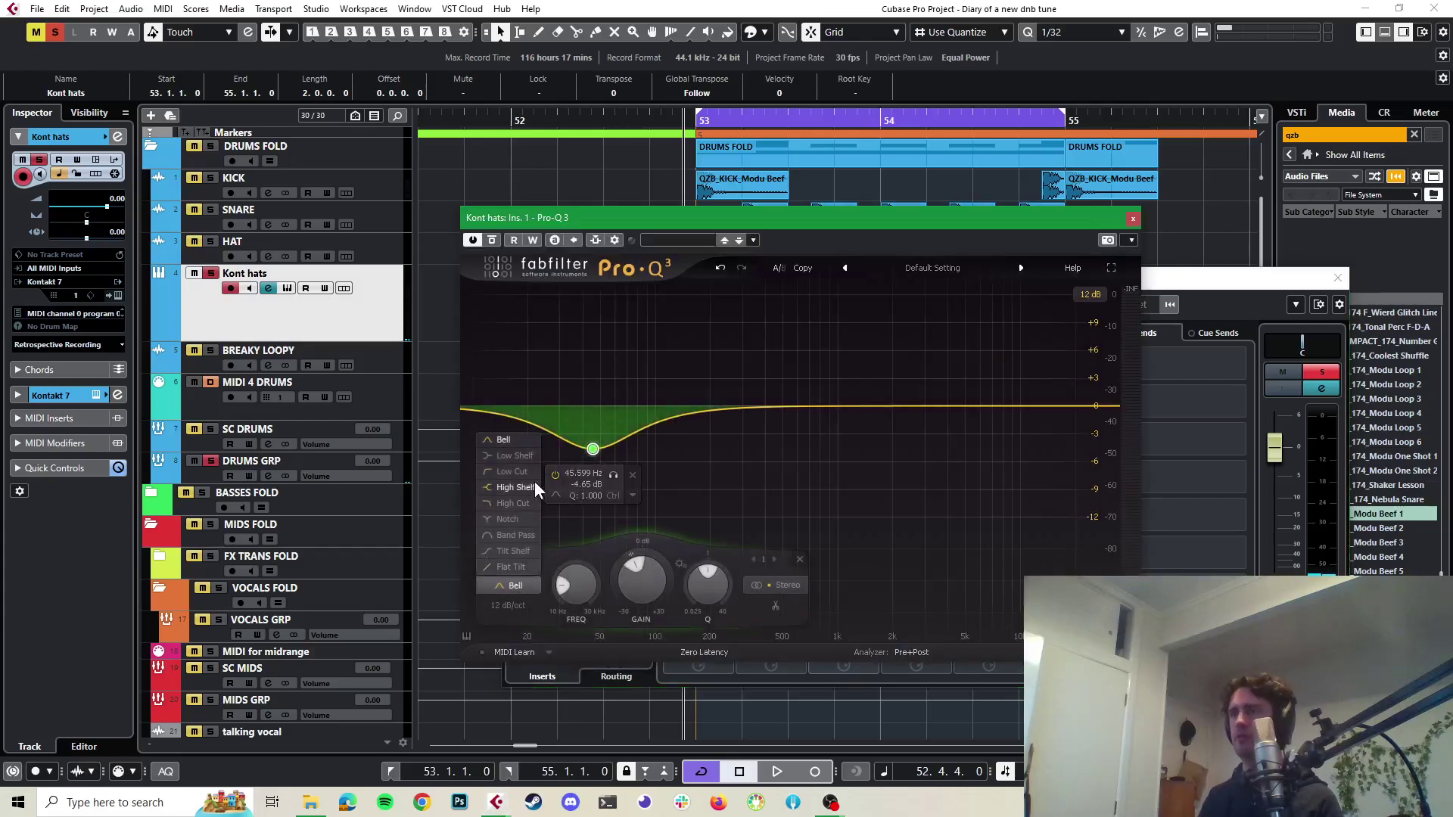
{"action": "left_click", "coordinate": [511, 471]}
{"action": "left_click_drag", "start_coordinate": [594, 405], "coordinate": [814, 399]}
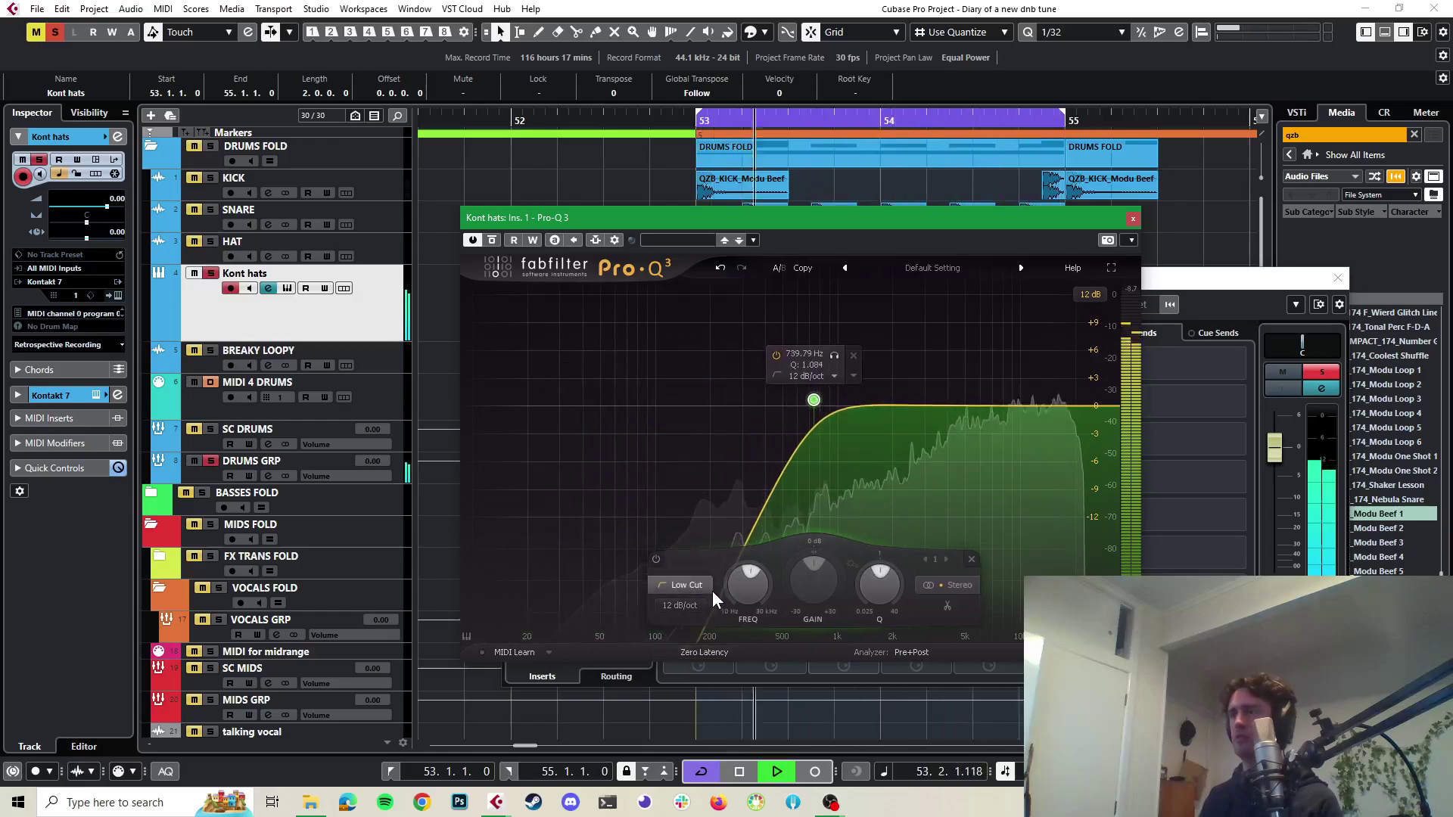
Set the Low Cut slope to 18 dB/oct, raise its cutoff frequency further while the hats play, and close the equalizer
{"action": "left_click", "coordinate": [700, 605]}
{"action": "left_click", "coordinate": [704, 642]}
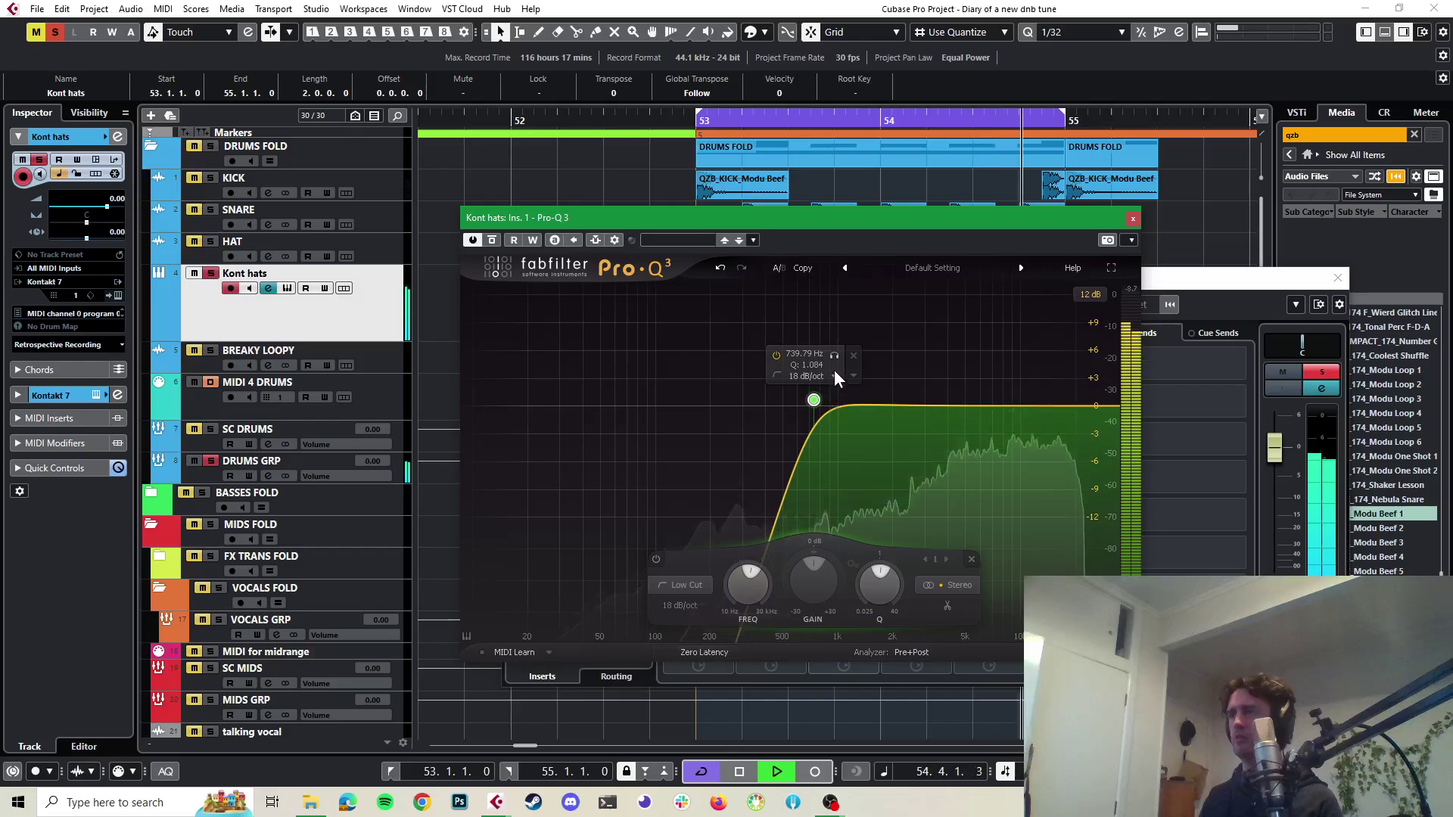
{"action": "left_click_drag", "start_coordinate": [816, 403], "coordinate": [867, 417]}
{"action": "key", "text": "space"}
{"action": "left_click", "coordinate": [1132, 218]}
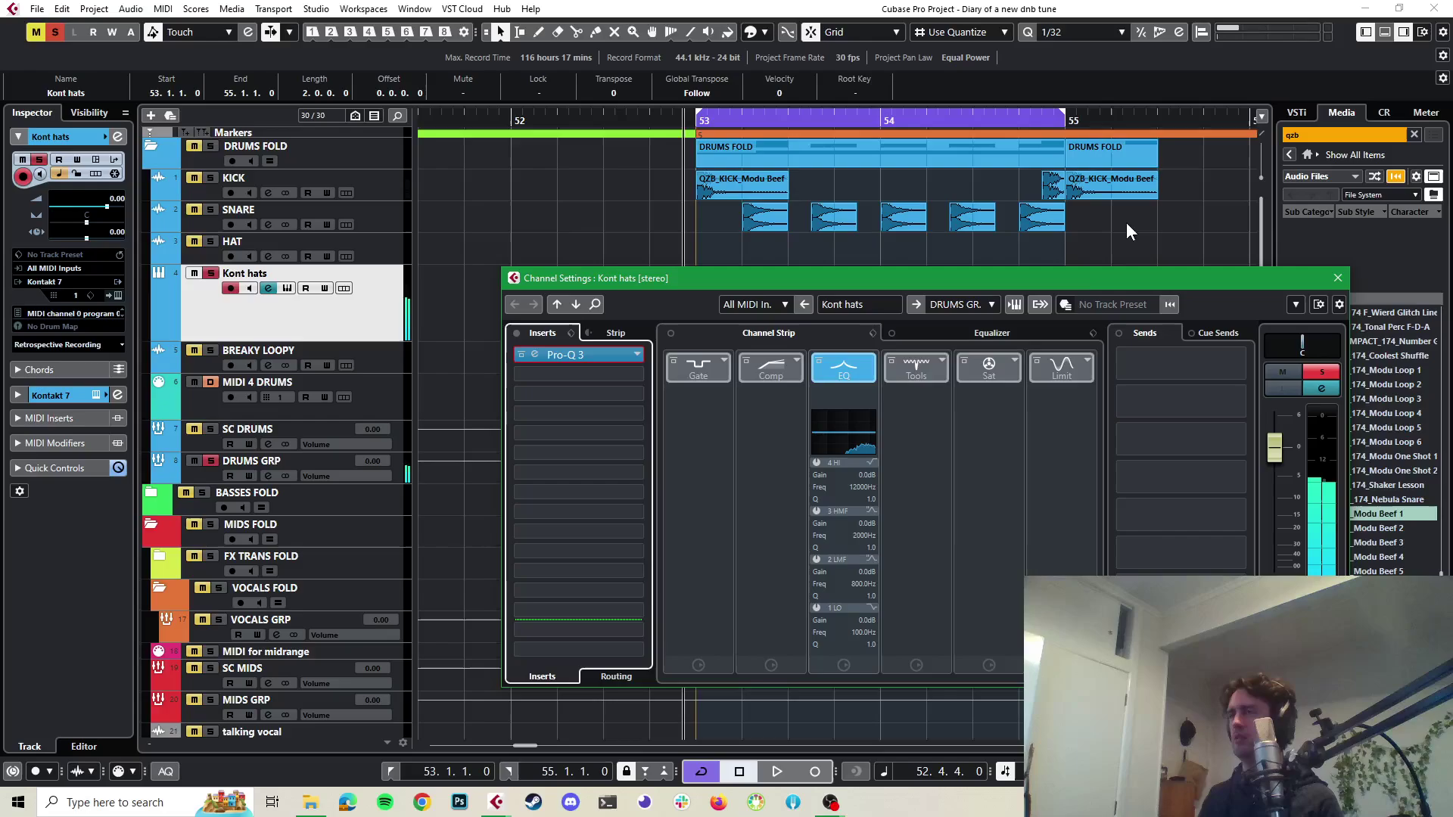
Insert the SPL TwinTube processor in the second insert slot of the Kont hats channel
{"action": "left_click", "coordinate": [636, 375]}
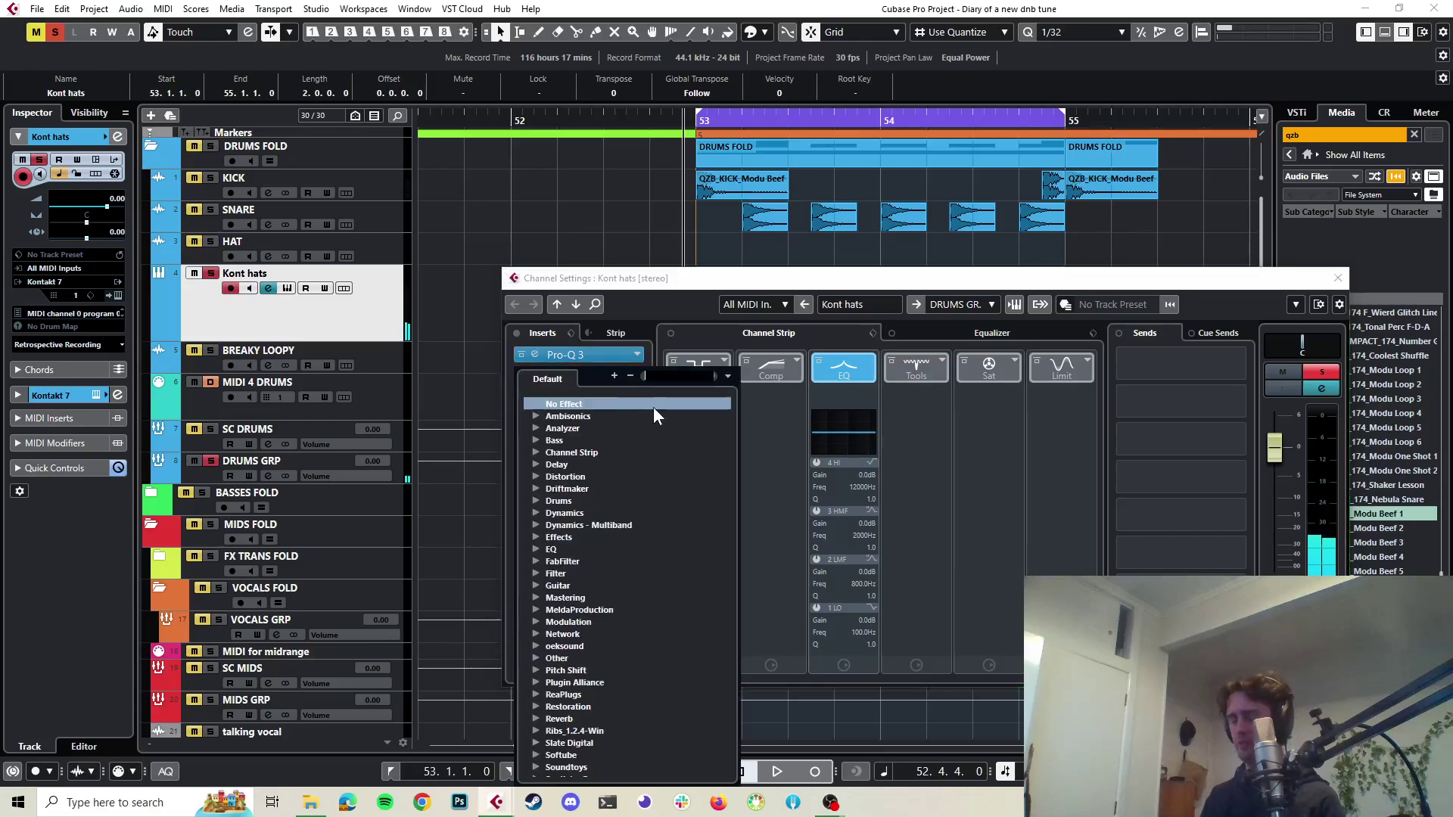
{"action": "type", "text": "s"}
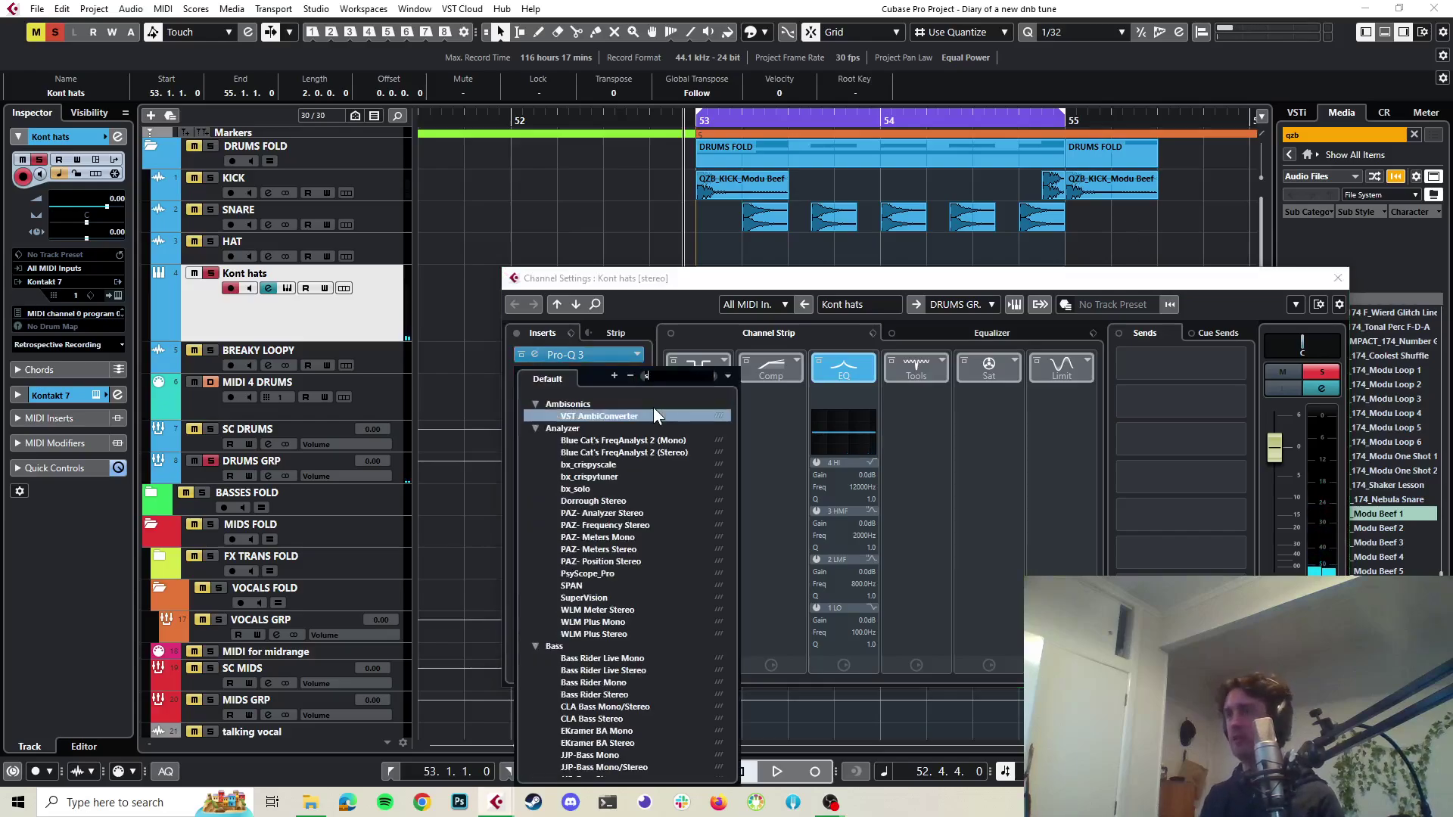
{"action": "type", "text": "pl"}
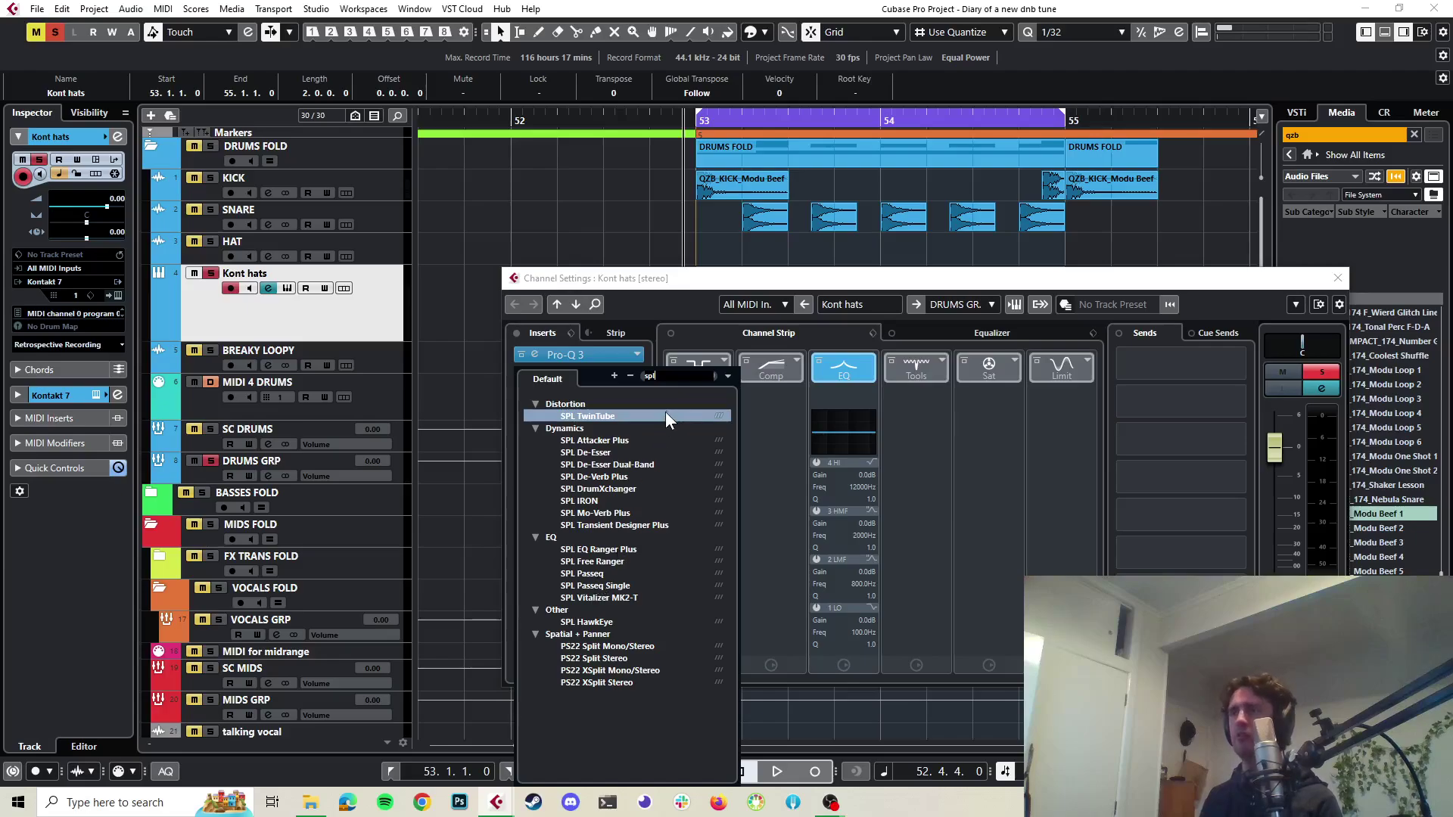
{"action": "key", "text": "Escape"}
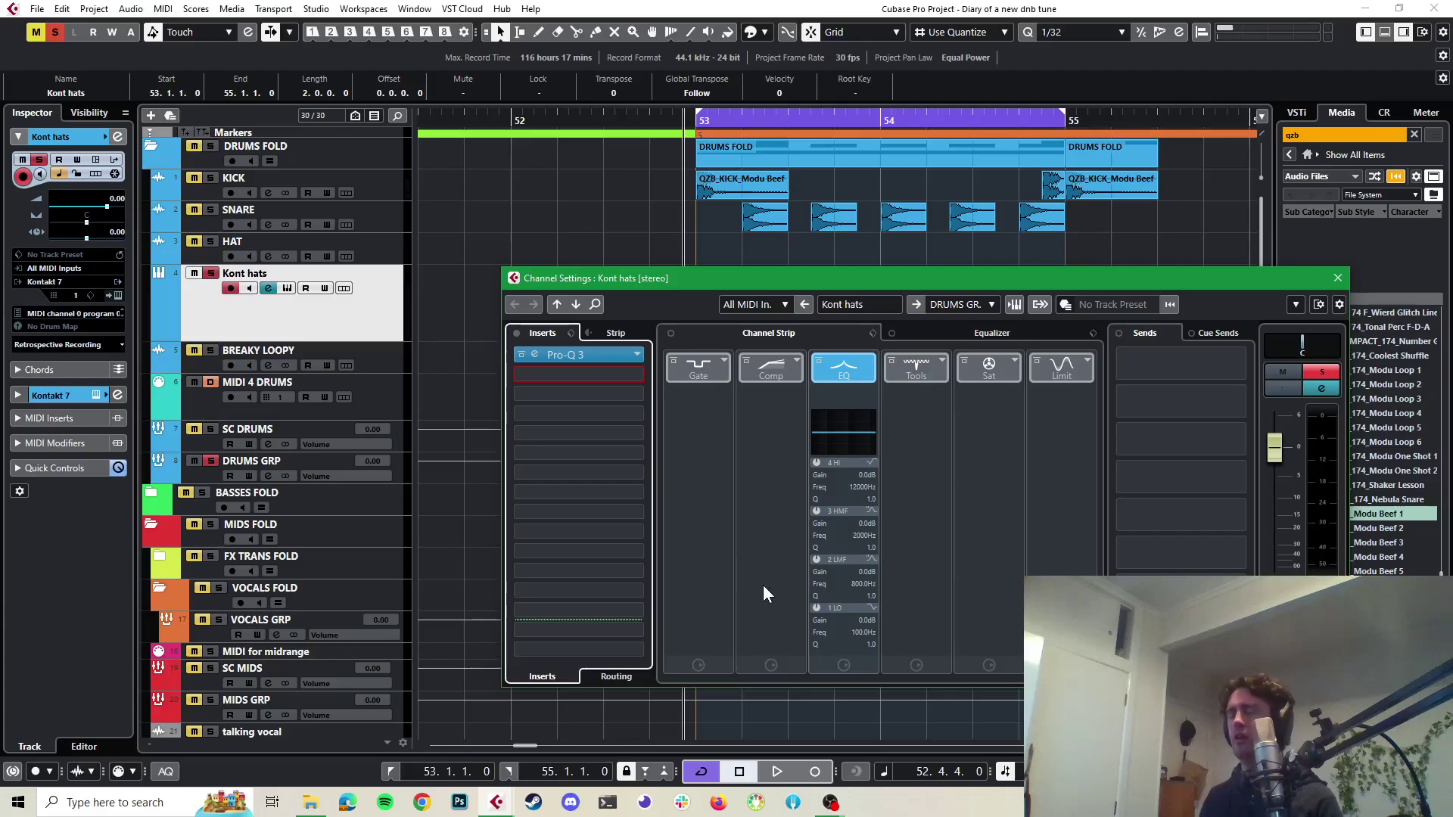
Raise TwinTube's Harmonics and fine-tune its Saturation while the hats play, then close the plug-in and channel settings
{"action": "key", "text": "space"}
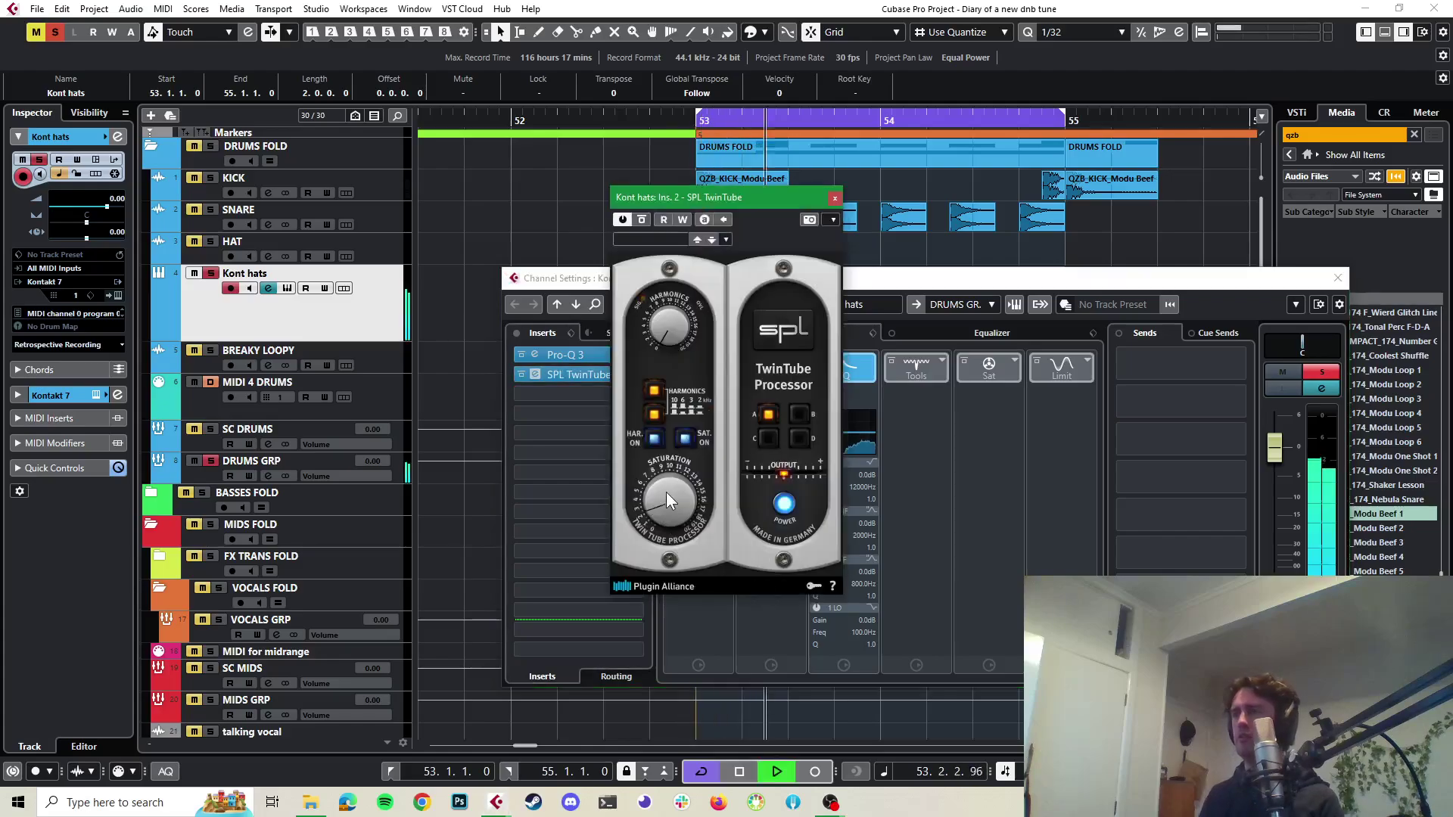
{"action": "mouse_move", "coordinate": [665, 492]}
{"action": "left_mouse_down"}
{"action": "mouse_move", "coordinate": [678, 449]}
{"action": "mouse_move", "coordinate": [665, 490]}
{"action": "left_mouse_up"}
{"action": "left_click_drag", "start_coordinate": [673, 327], "coordinate": [660, 297]}
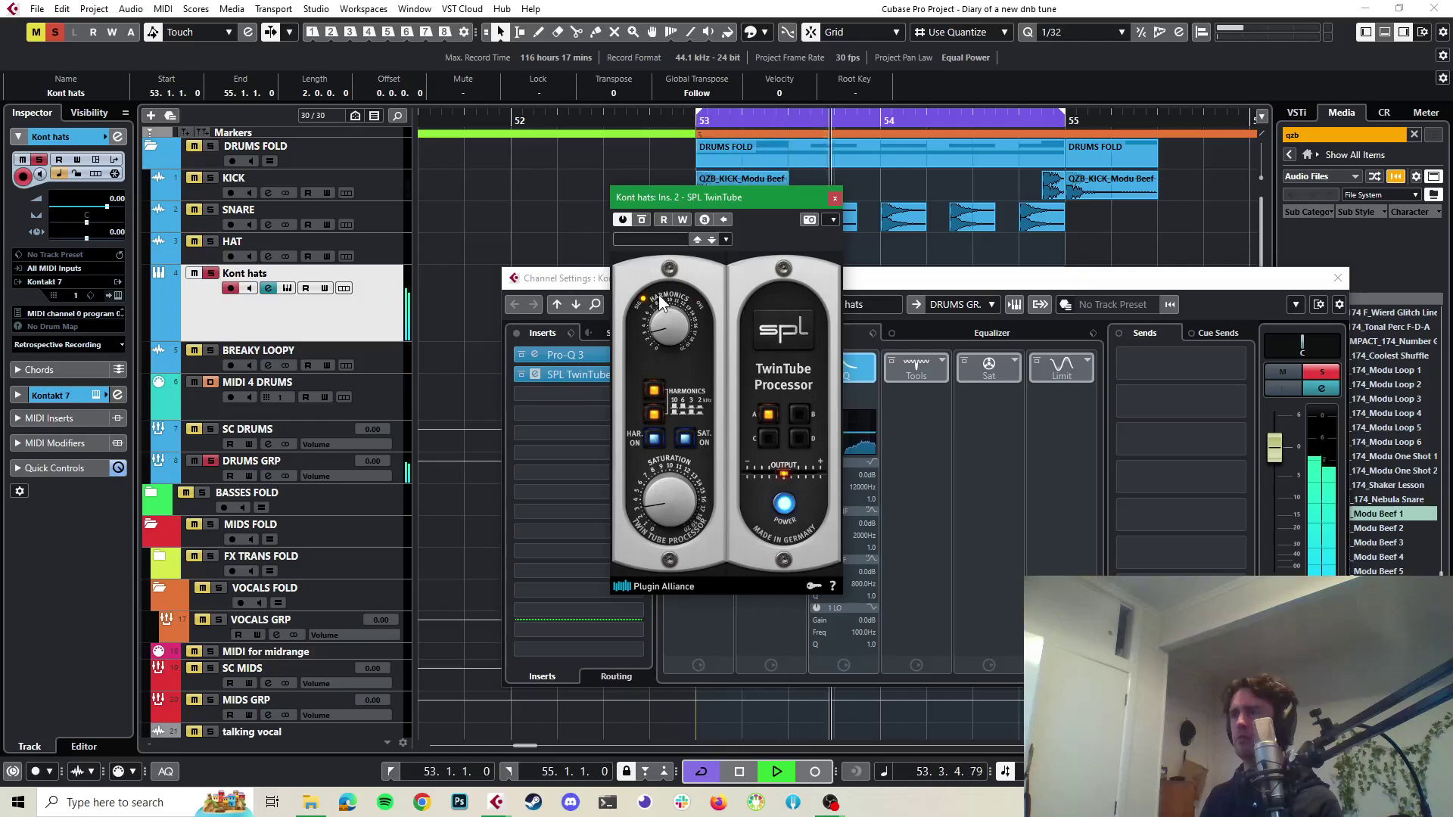
{"action": "key", "text": "space"}
{"action": "left_click", "coordinate": [835, 199]}
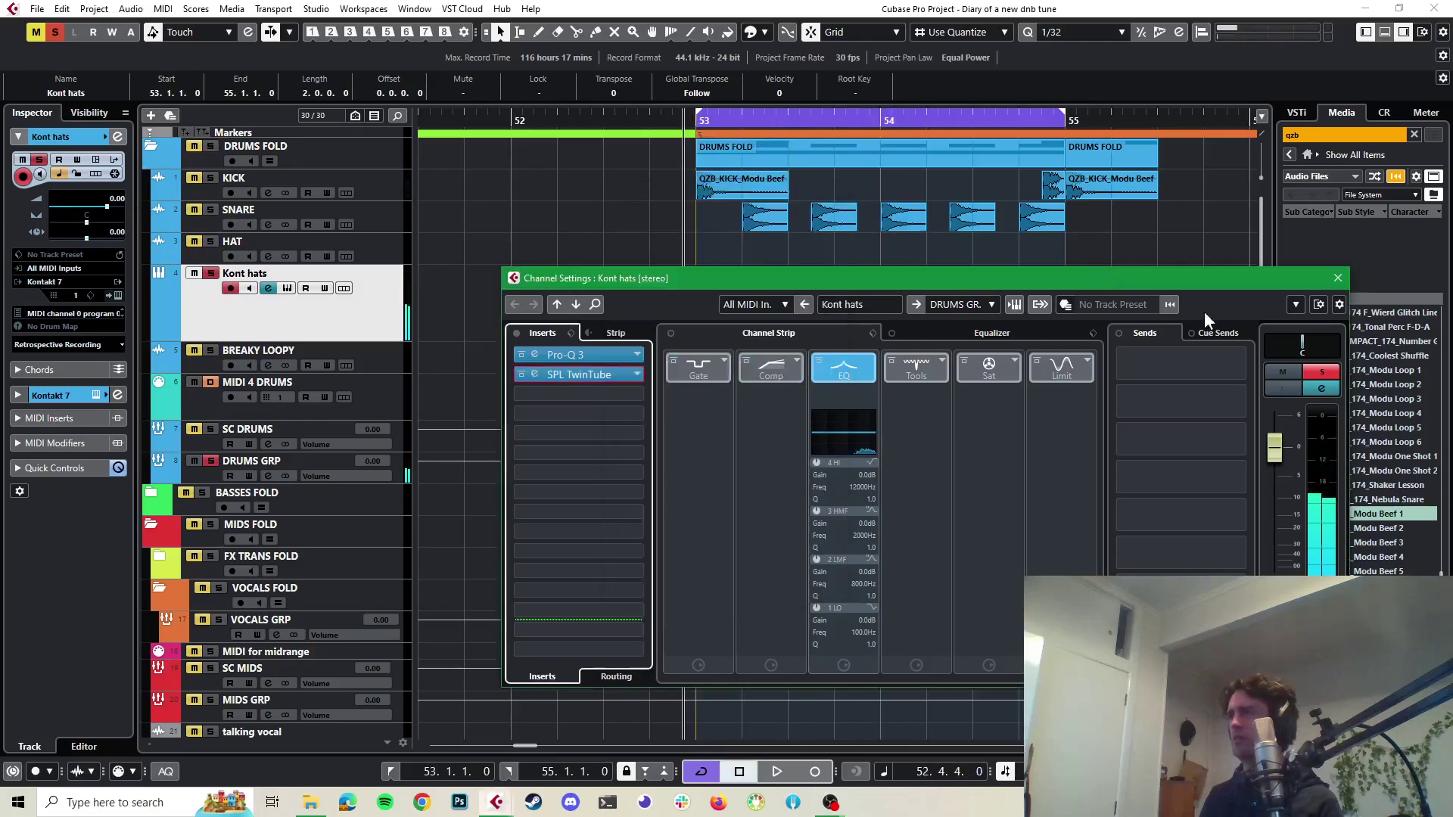
{"action": "left_click", "coordinate": [1338, 279]}
Play the processed hats alone, then unsolo the Kont hats track and play them with the kick and snare
{"action": "key", "text": "space"}
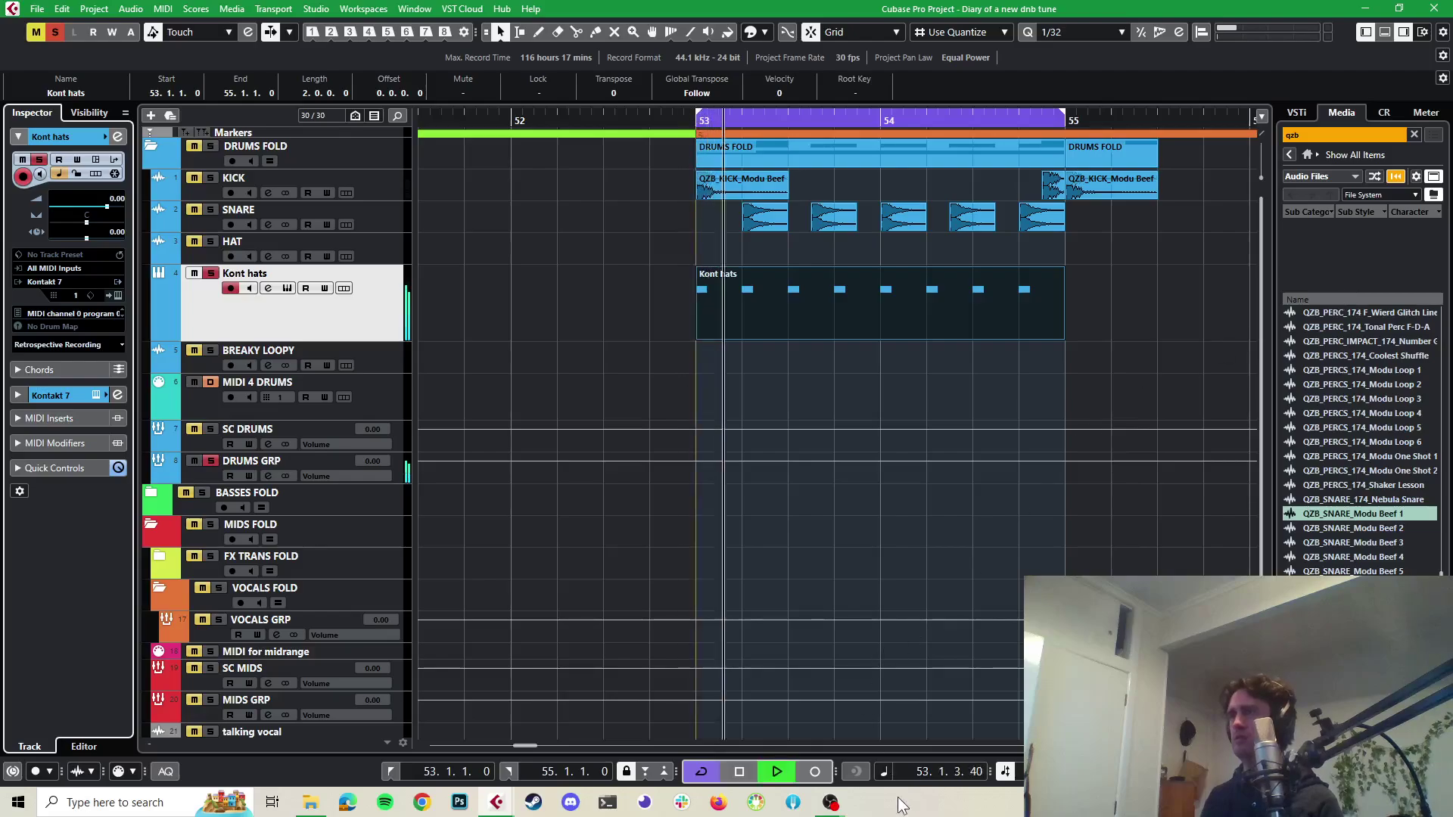
{"action": "key", "text": "space"}
{"action": "left_click", "coordinate": [211, 273]}
{"action": "key", "text": "space"}
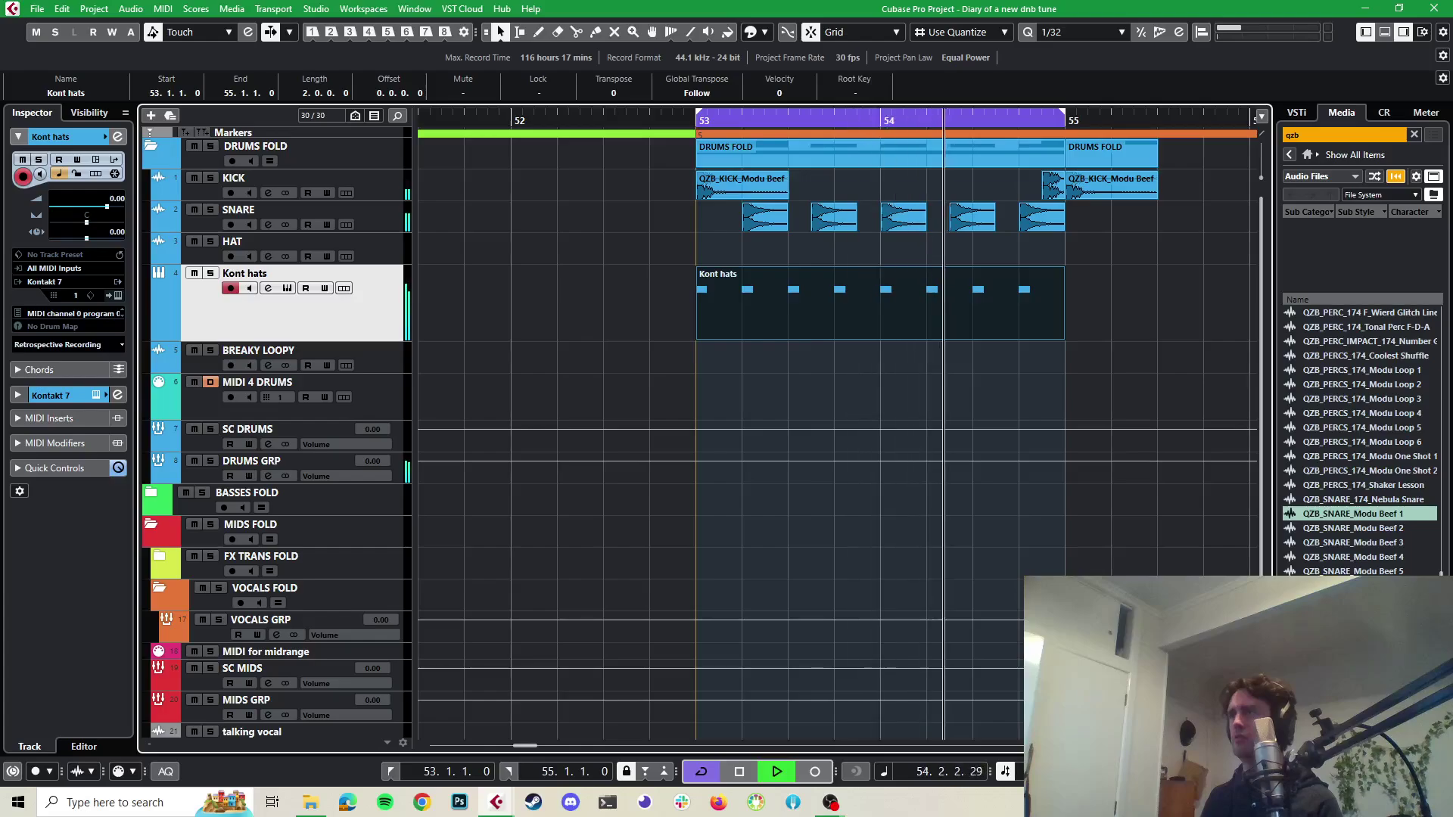
{"action": "key", "text": "space"}
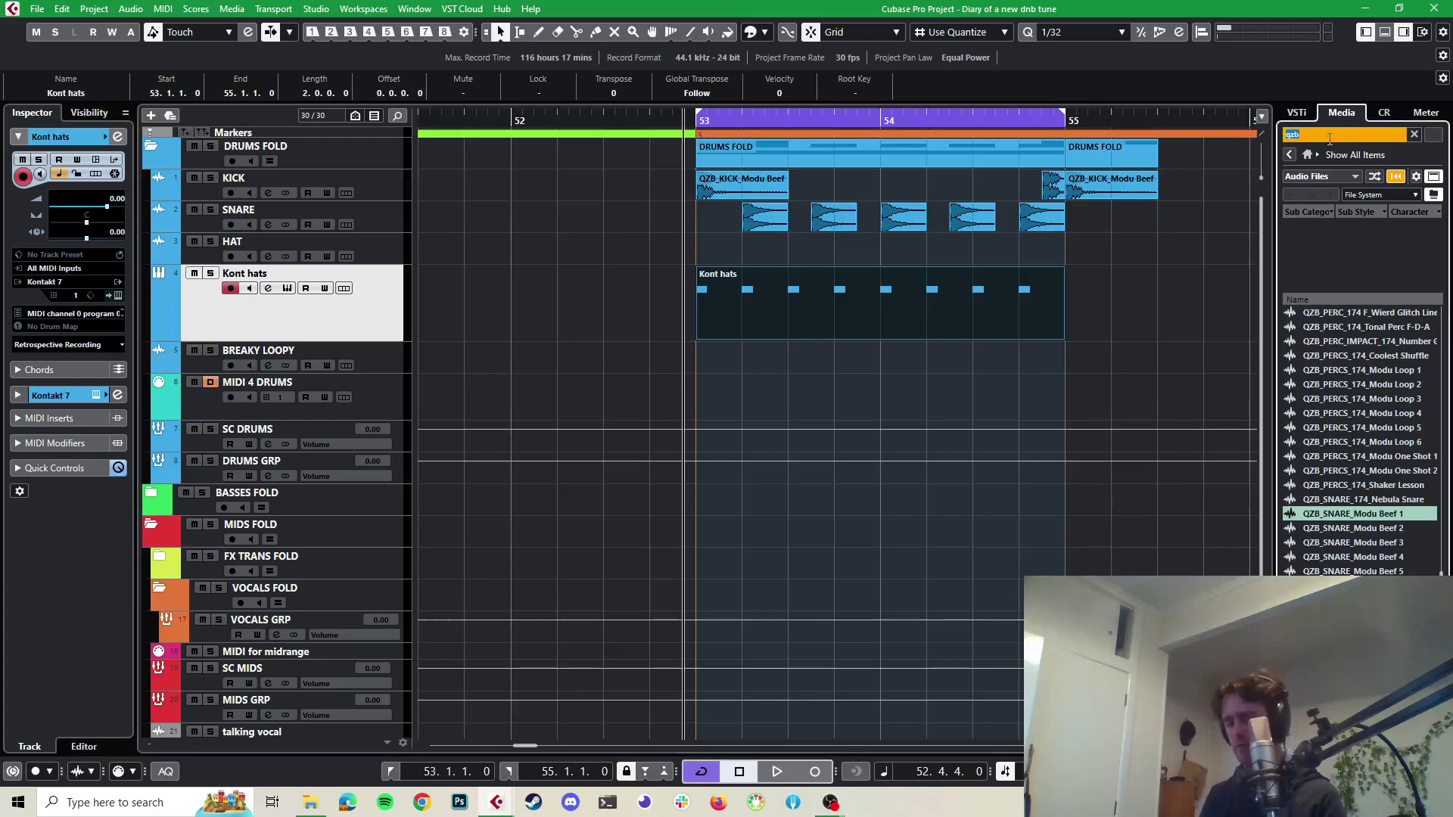
Search the audio files for "tambou" and audition the 02 tambourine 01 and 03 tambourine 01 samples
{"action": "type", "text": "ta"}
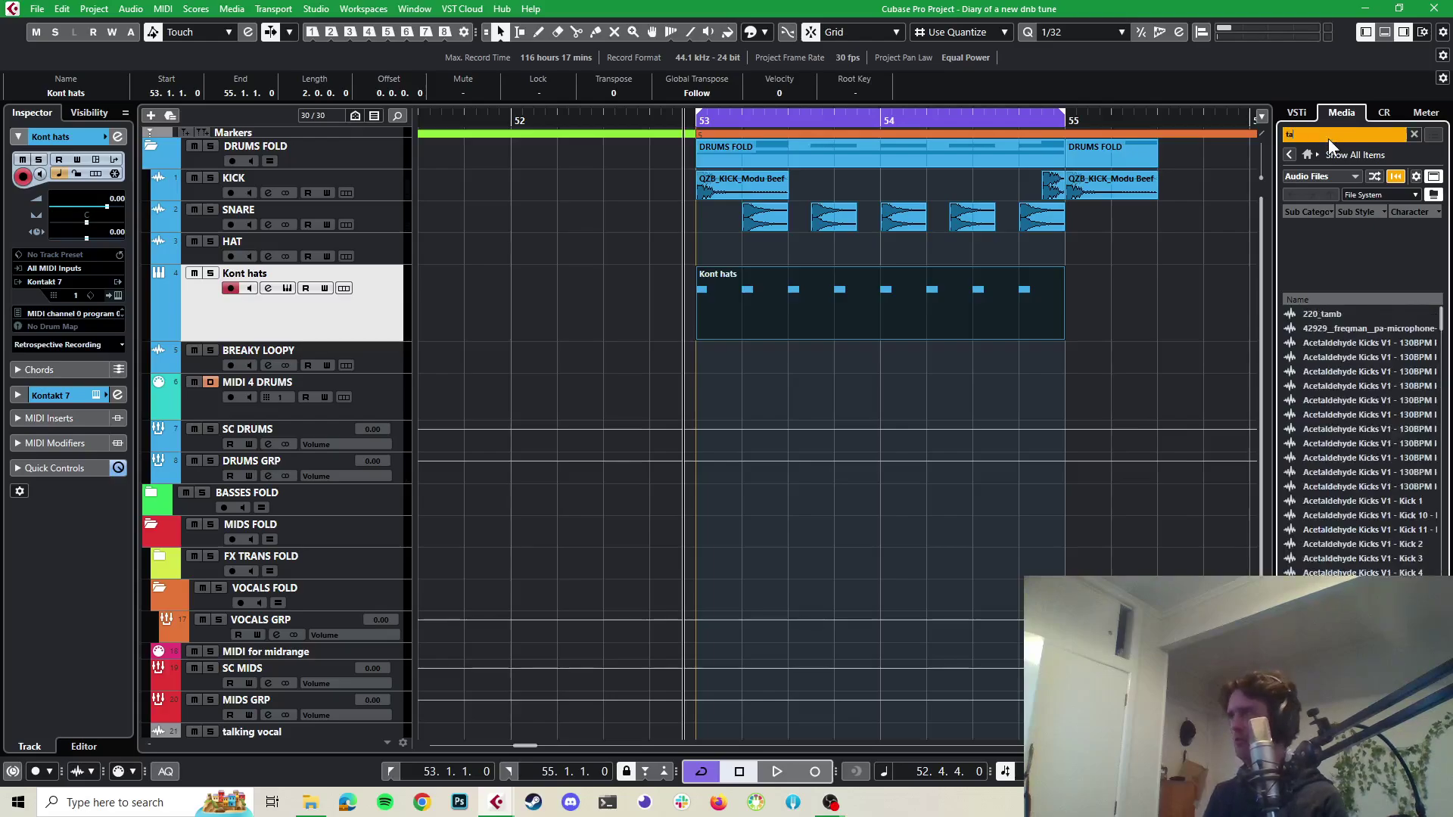
{"action": "type", "text": "mbou"}
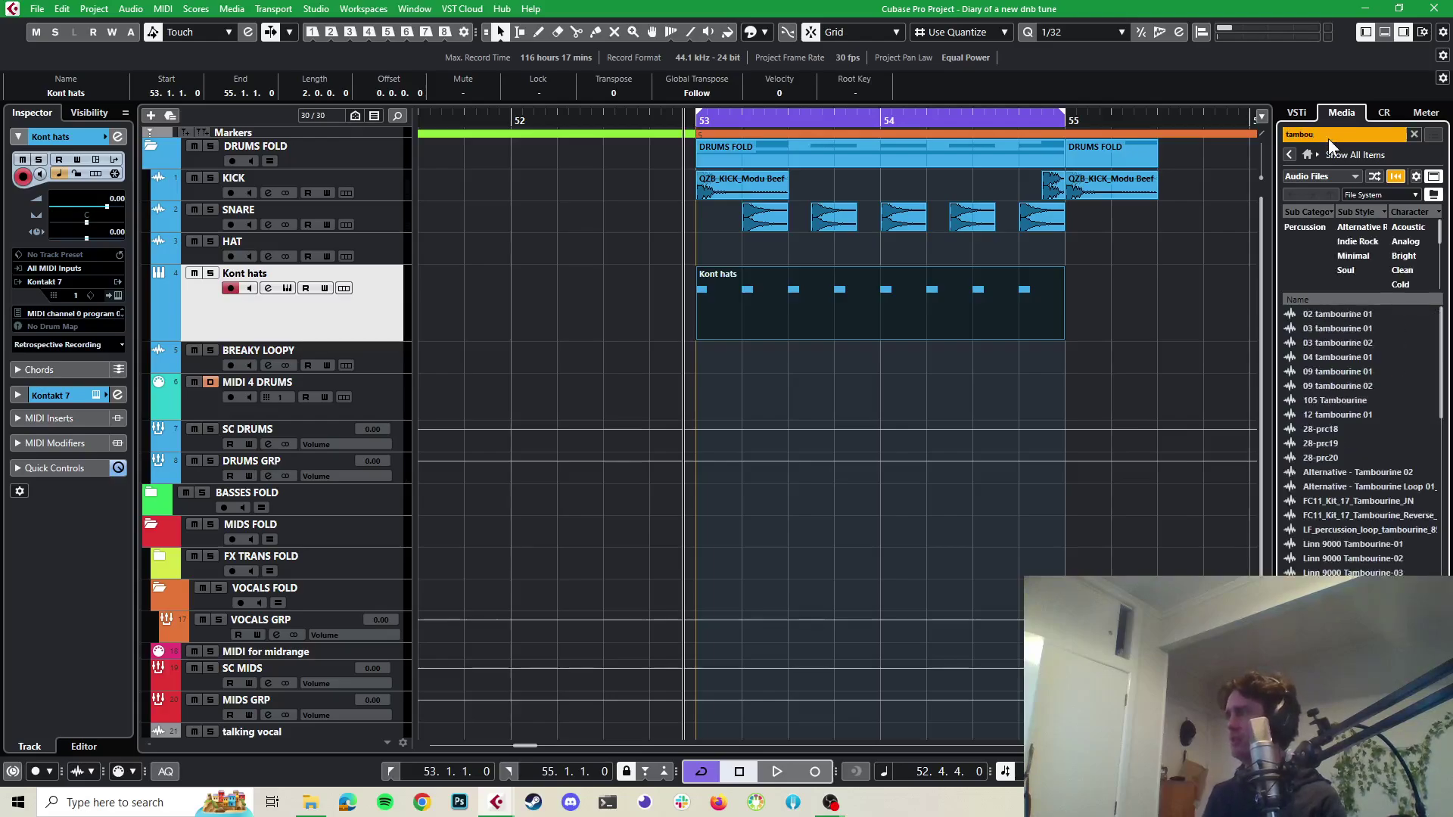
{"action": "left_click", "coordinate": [1329, 311]}
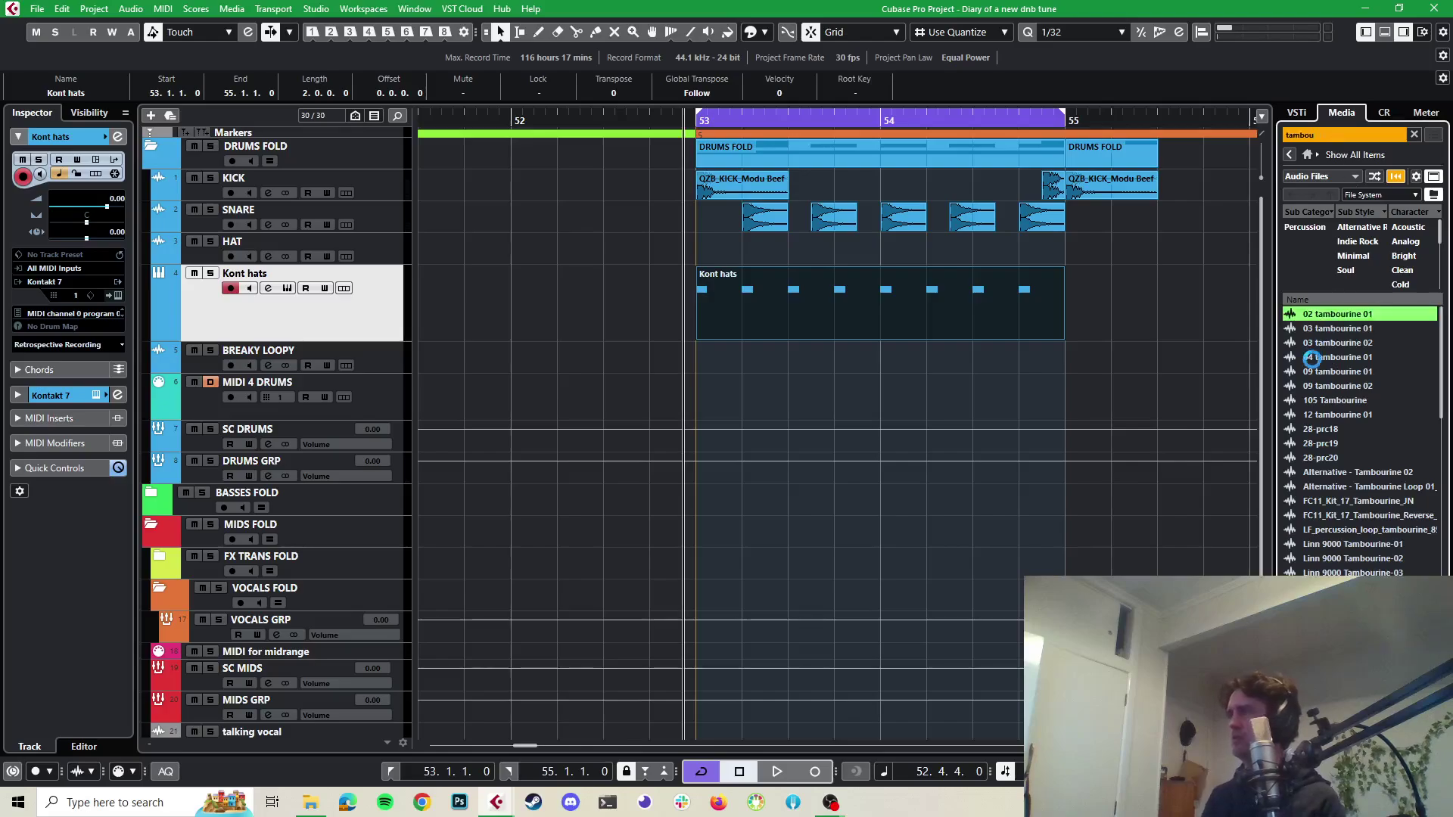
{"action": "left_click", "coordinate": [1327, 331]}
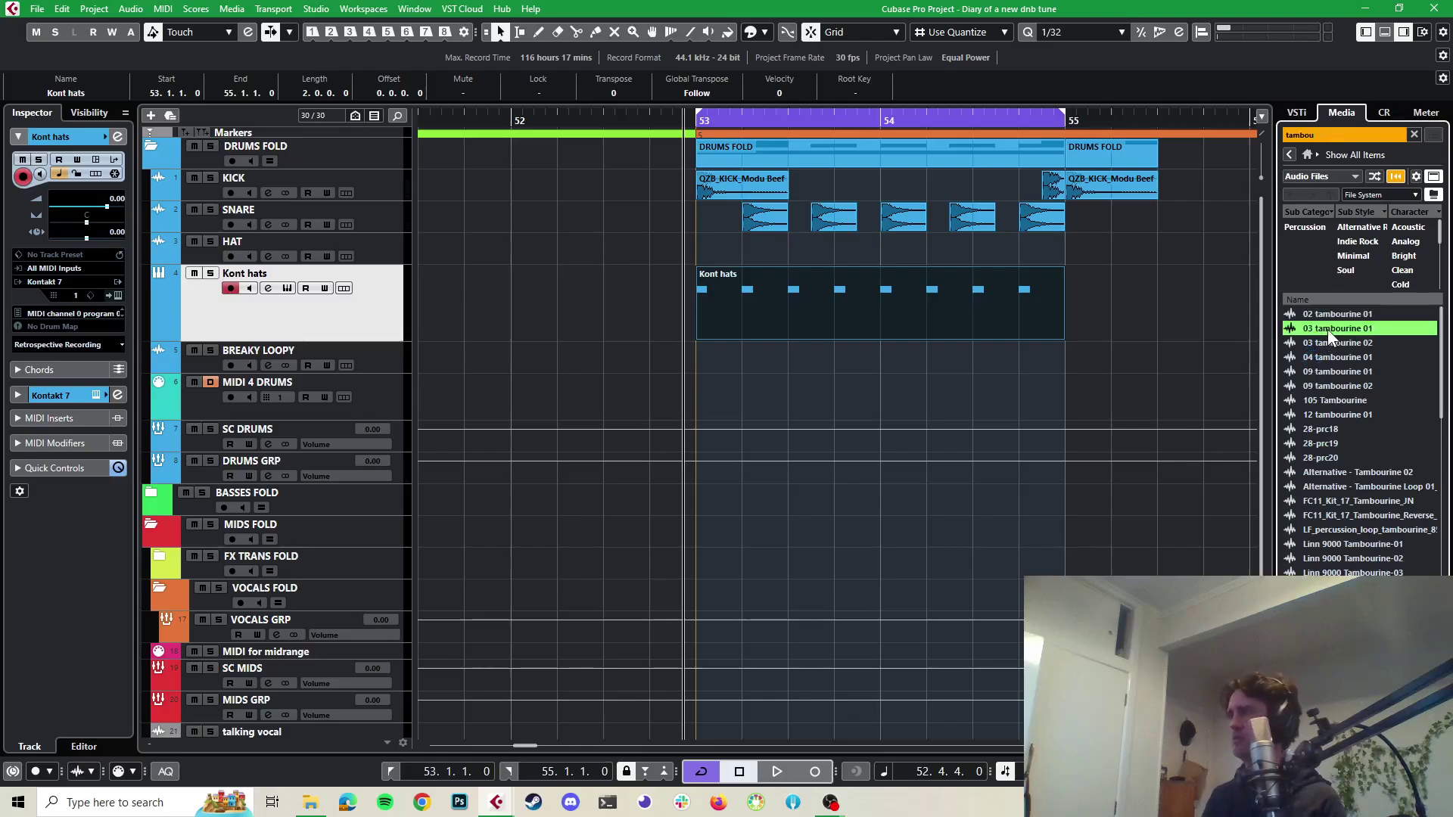
Audition the tambourine samples from 03 tambourine 02 down to LF_percussion_loop_tambourine_85_v2
{"action": "key", "text": "Down"}
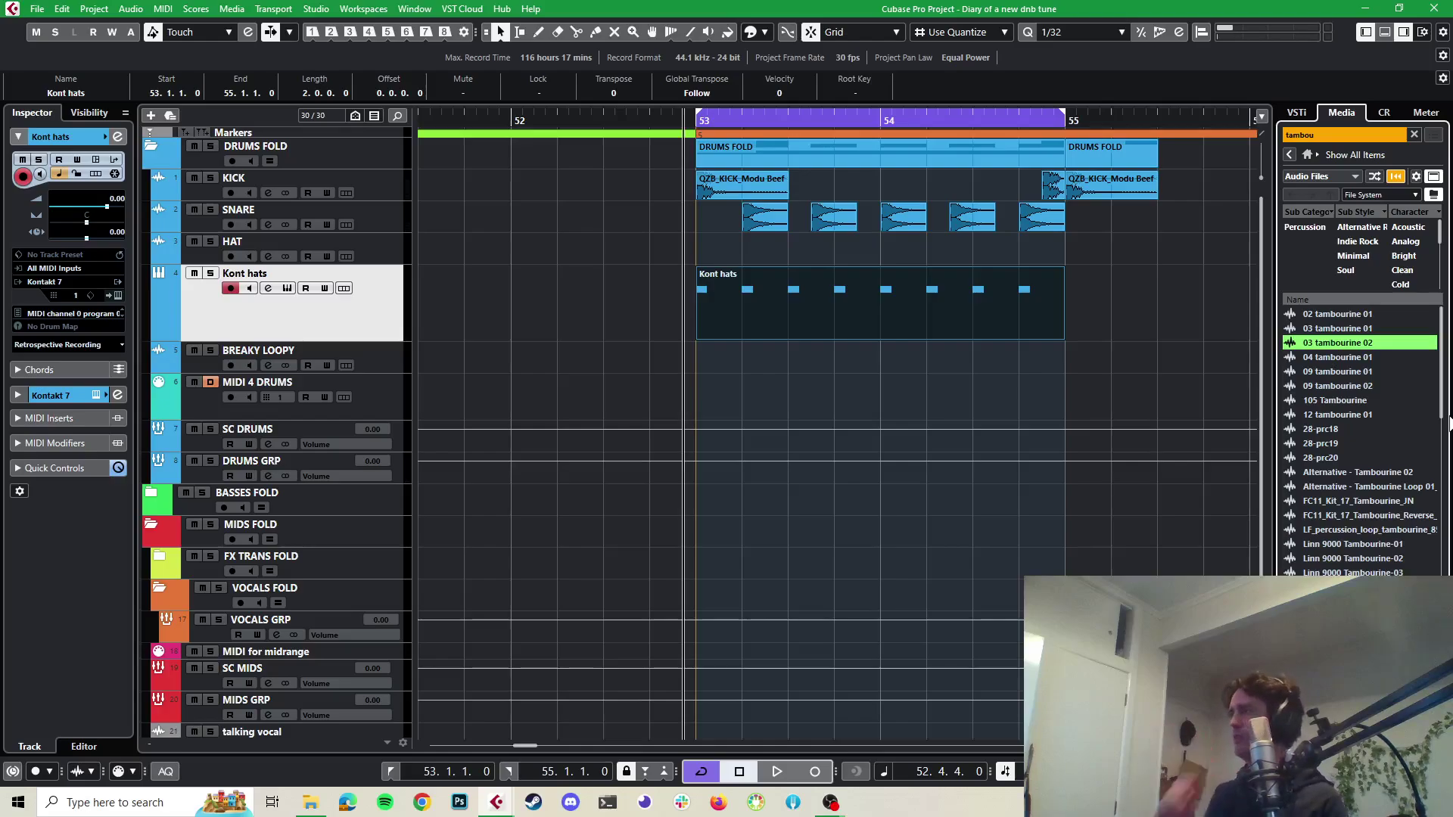
{"action": "key", "text": "Down"}
{"action": "key", "text": "Down"}
{"action": "key", "text": "Down"}
{"action": "key", "text": "Down"}
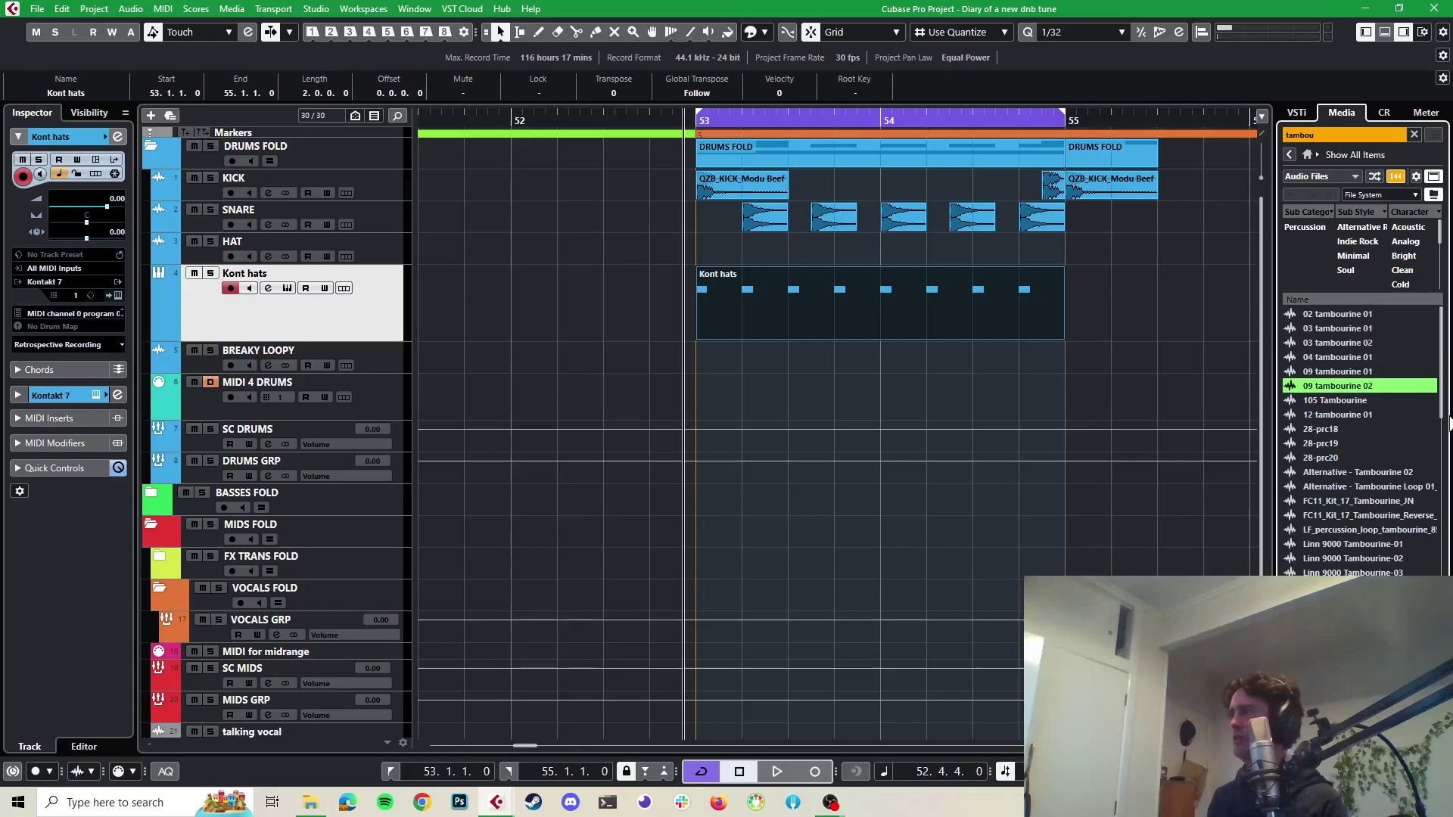
{"action": "key", "text": "Down"}
{"action": "key", "text": "Down"}
{"action": "key", "text": "Down"}
{"action": "key", "text": "Down"}
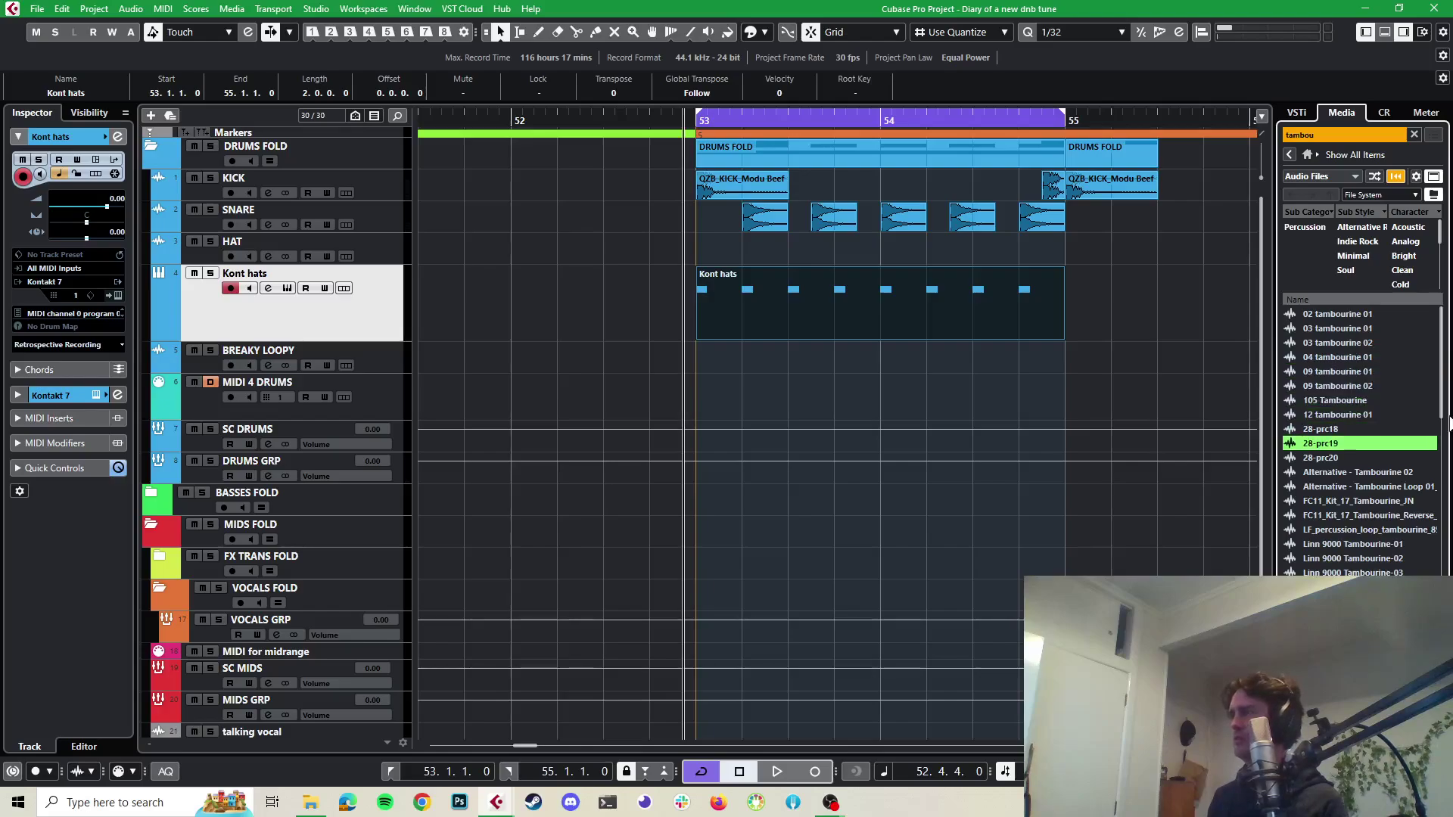
{"action": "key", "text": "Down"}
{"action": "key", "text": "Down"}
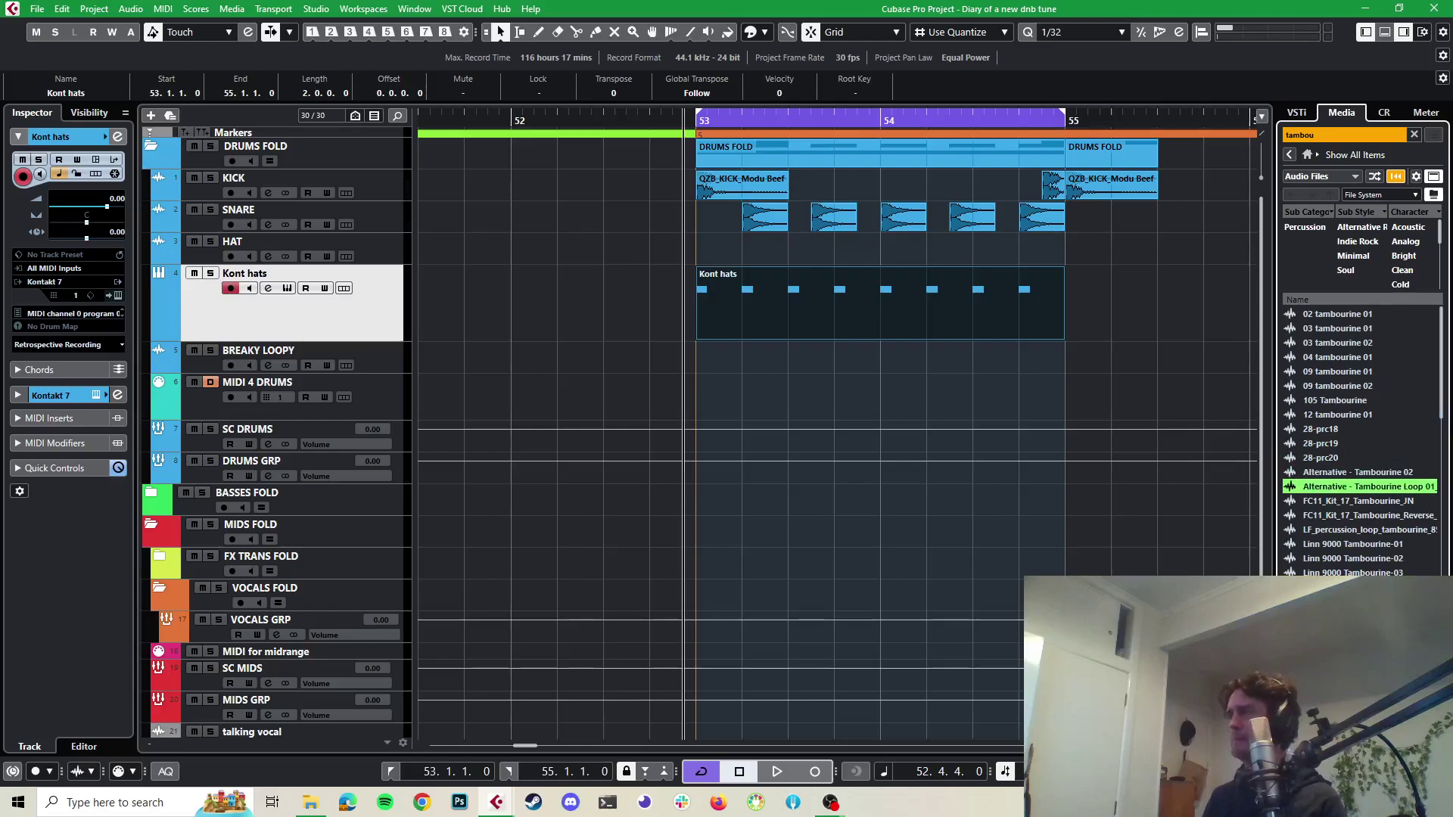
{"action": "left_click", "coordinate": [1310, 502]}
{"action": "key", "text": "Down"}
{"action": "key", "text": "Down"}
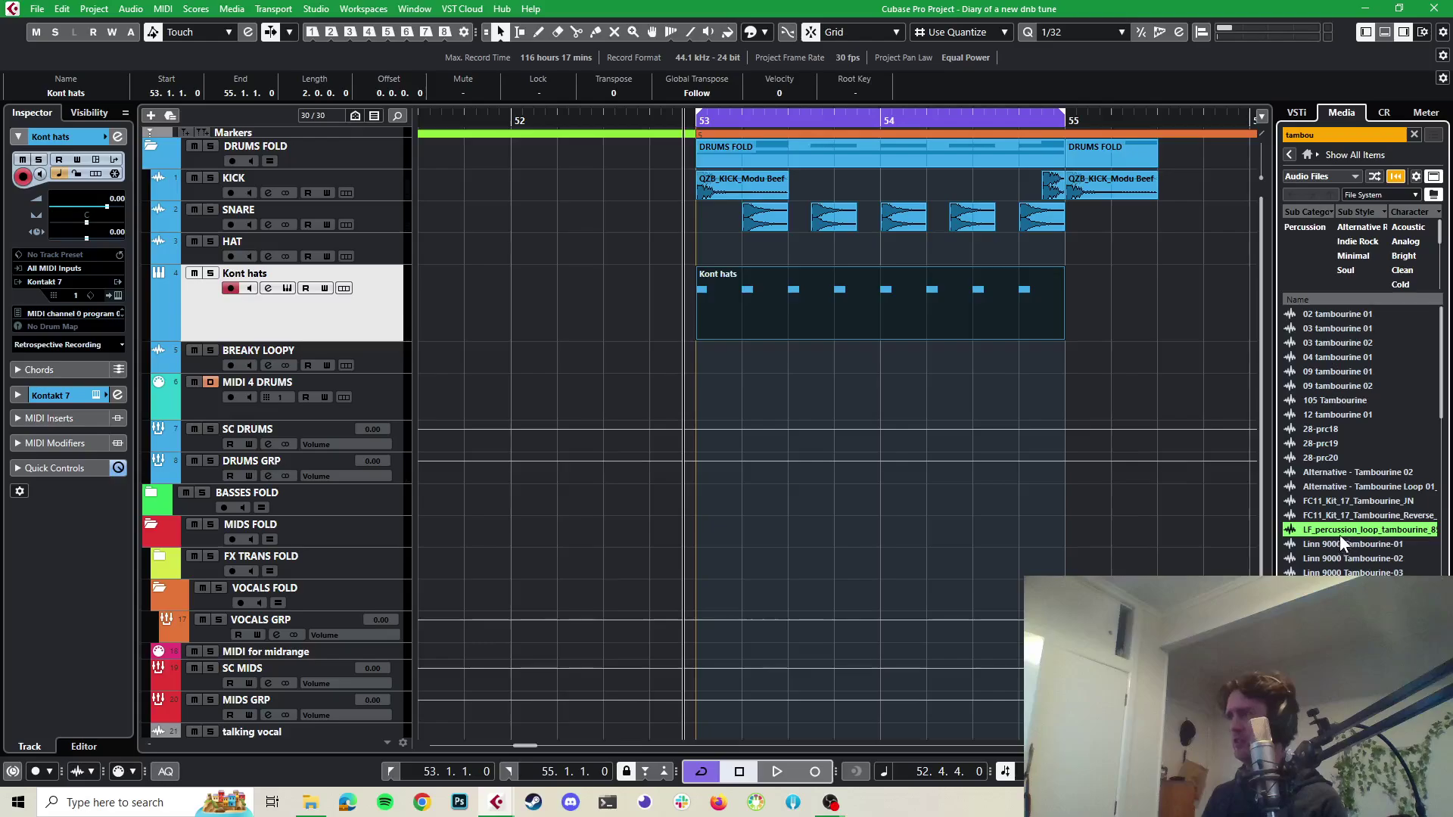
Import LF_percussion_loop_tambourine_85_v2 onto a new track below Kont hats, copying it to the project folder, enlarge the track and align the clip to bar 53
{"action": "left_click_drag", "start_coordinate": [1337, 529], "coordinate": [362, 352]}
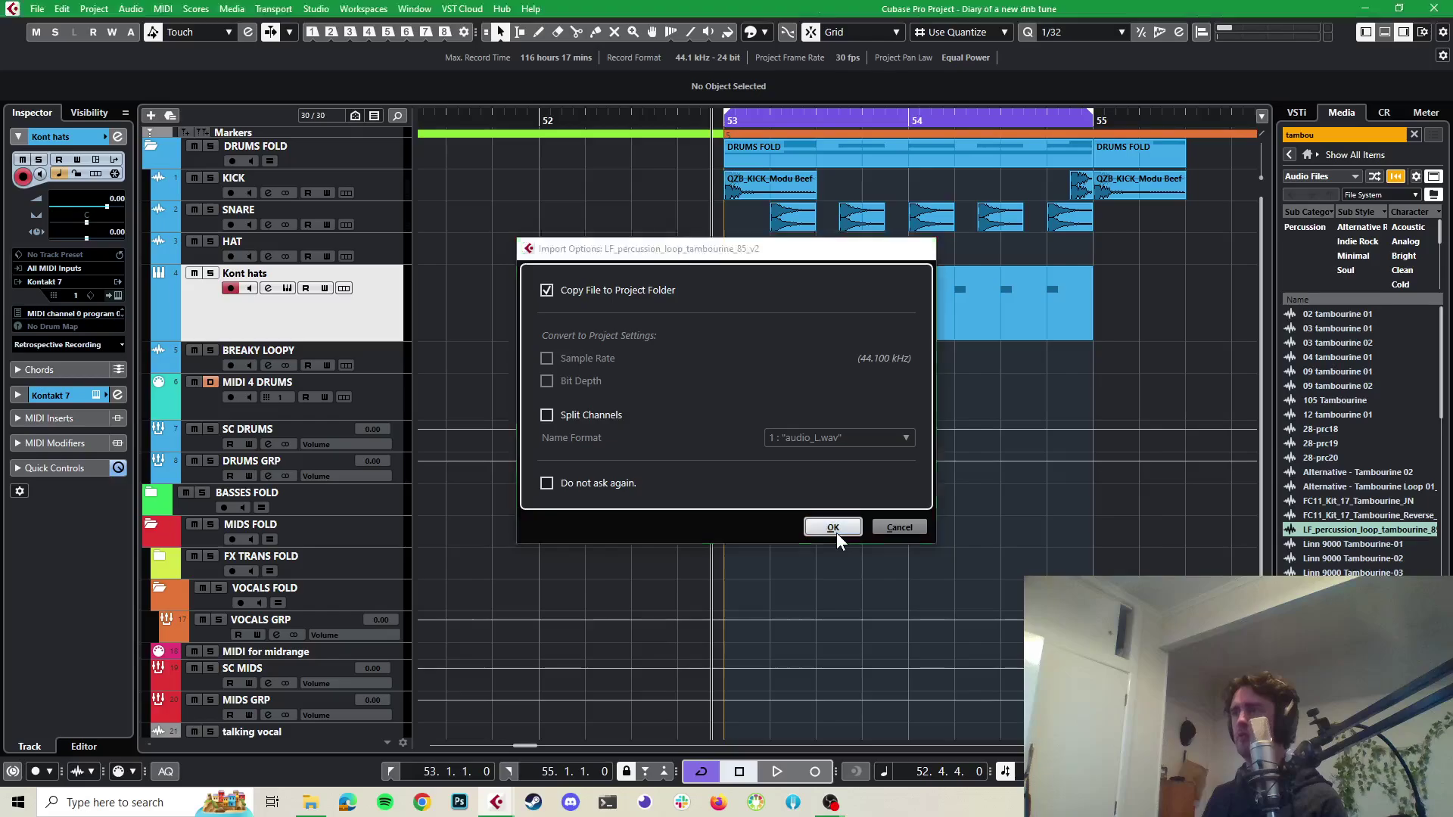
{"action": "left_click", "coordinate": [833, 527]}
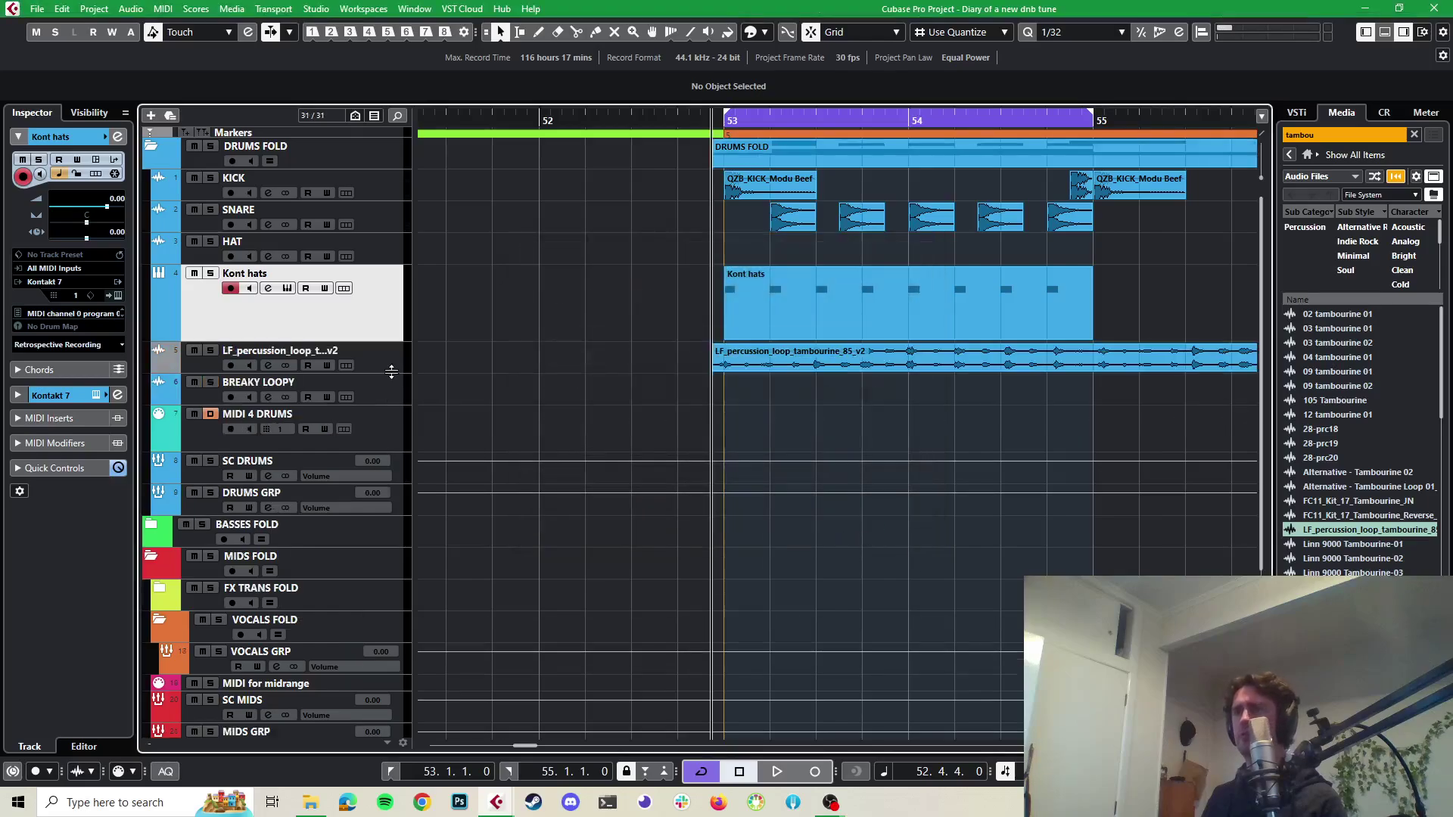
{"action": "left_click_drag", "start_coordinate": [391, 372], "coordinate": [391, 448]}
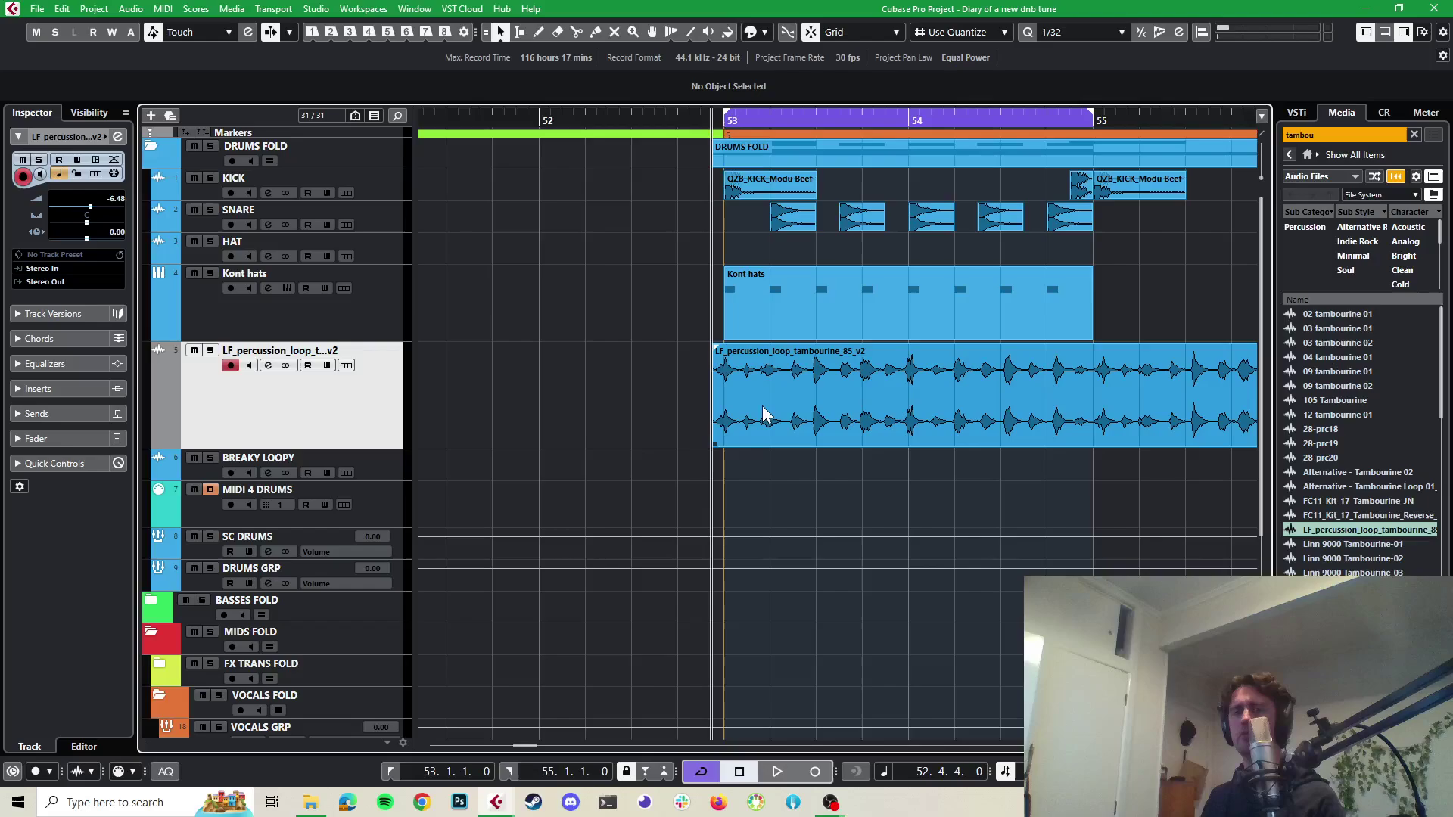
{"action": "left_click_drag", "start_coordinate": [821, 421], "coordinate": [836, 420]}
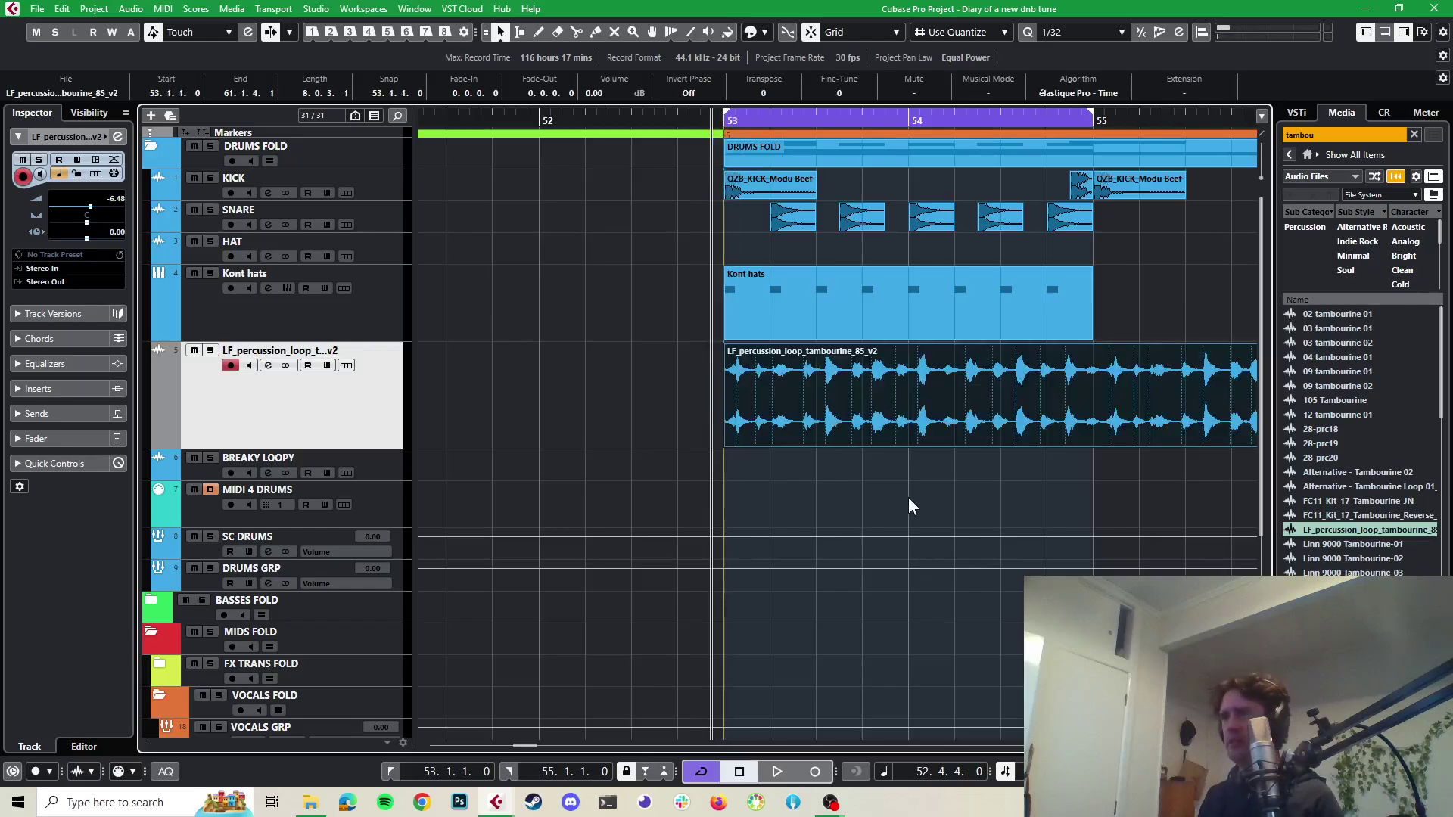
Solo the tambourine loop track and play it from bar 53
{"action": "scroll", "coordinate": [883, 406], "scroll_direction": "down", "scroll_amount": 1}
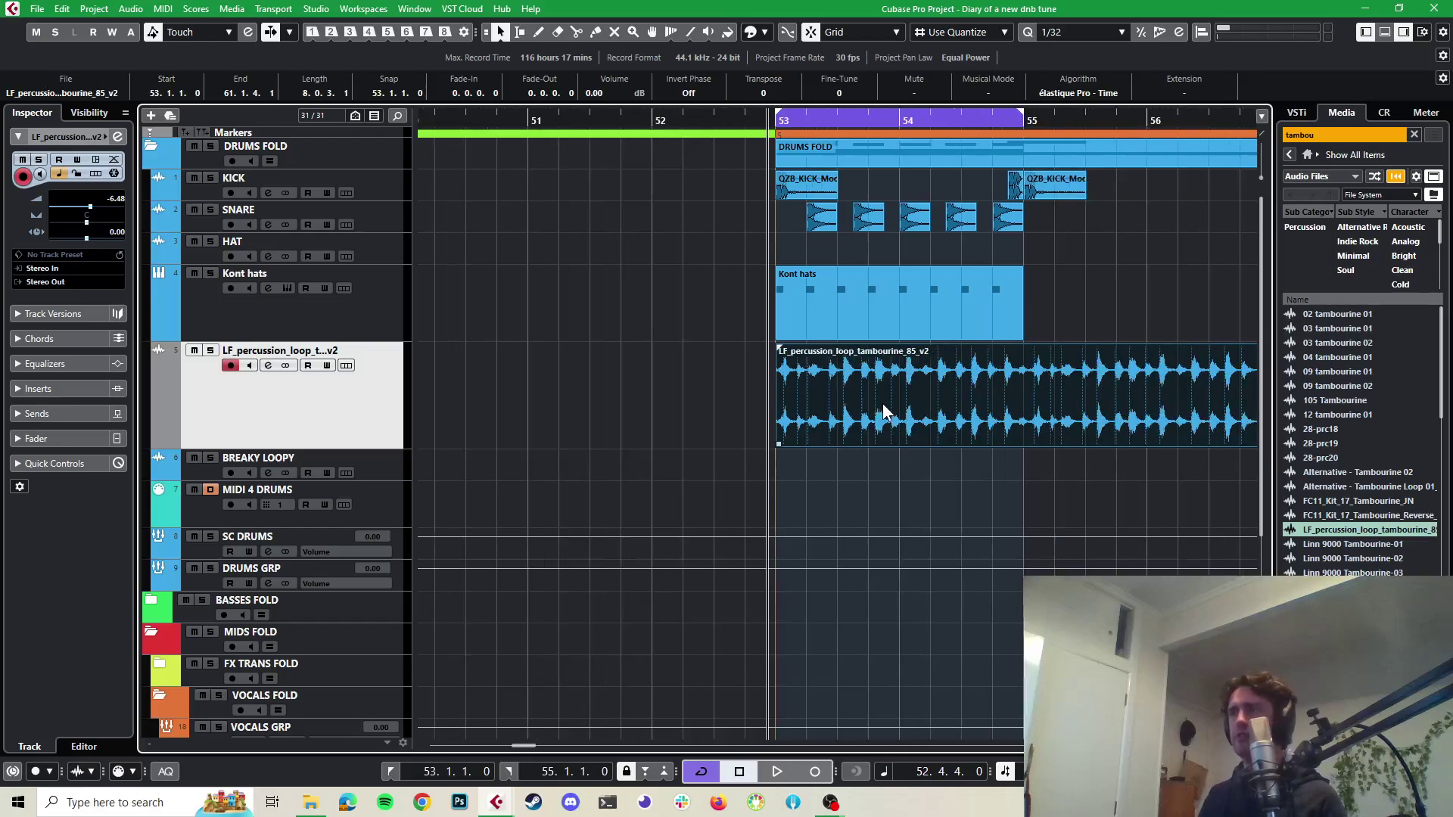
{"action": "scroll", "coordinate": [883, 408], "scroll_direction": "down", "scroll_amount": 2}
{"action": "left_click", "coordinate": [210, 351]}
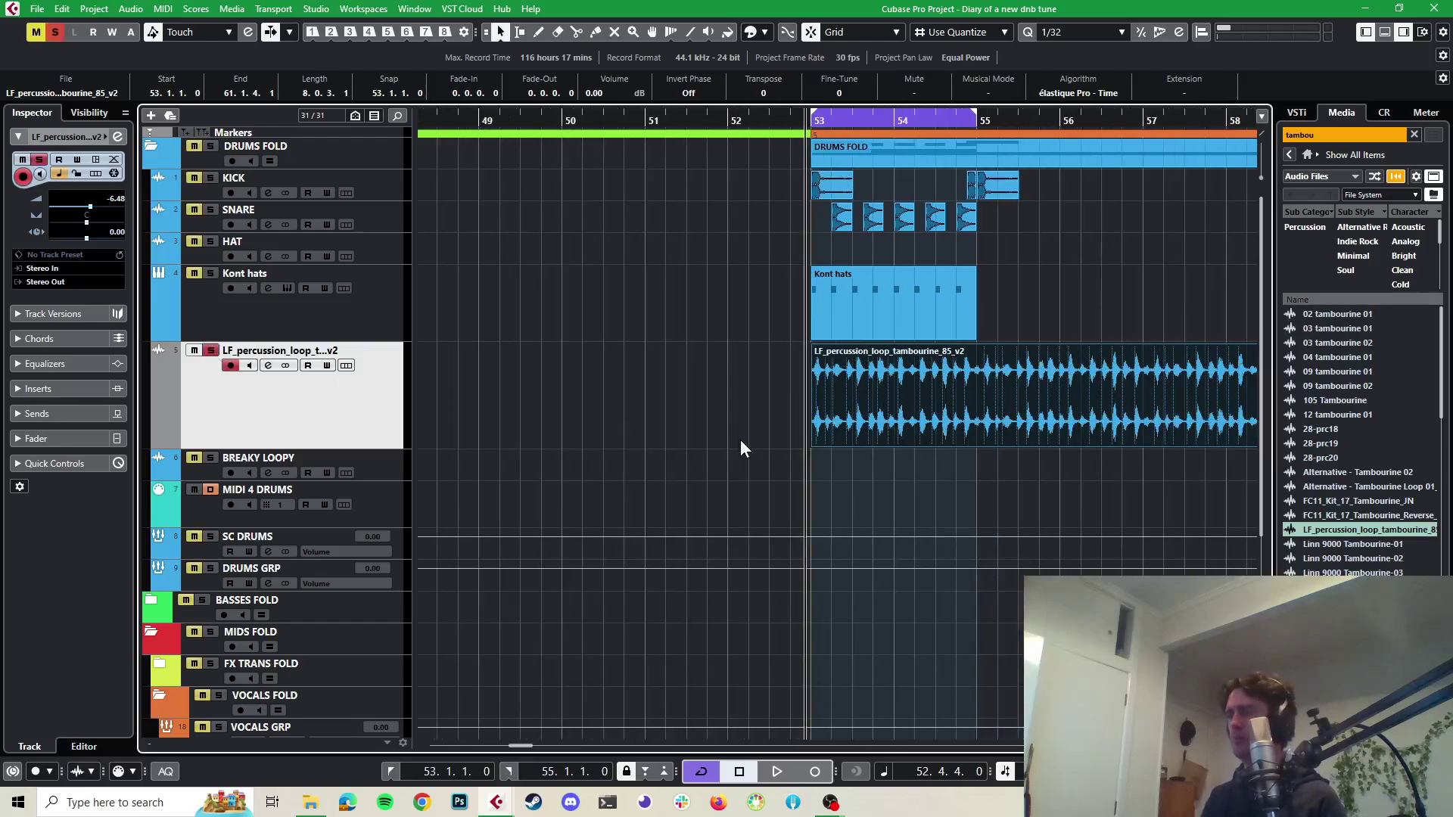
{"action": "key", "text": "space"}
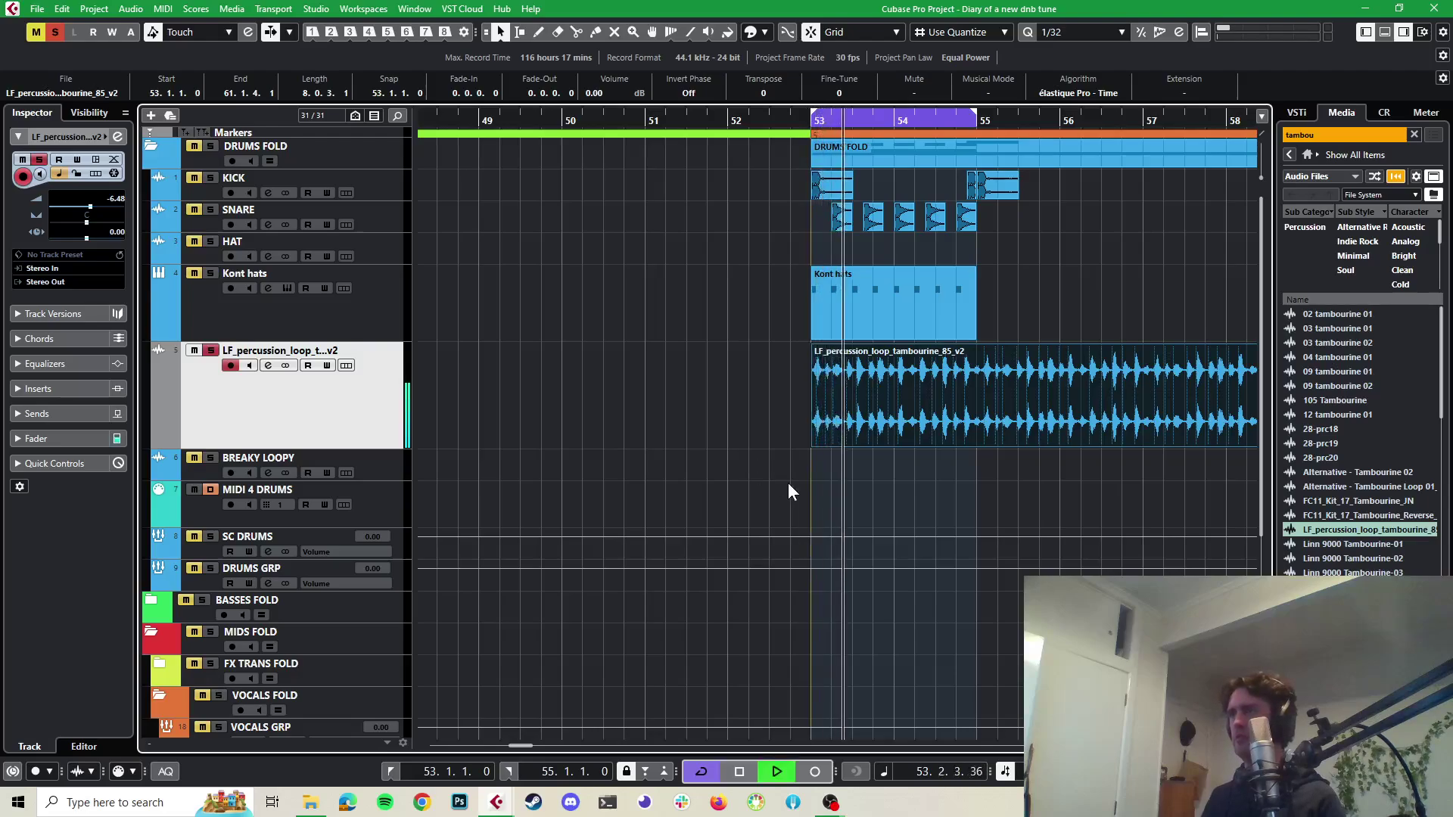
{"action": "key", "text": "space"}
Time-stretch the tambourine loop to about four bars so that it ends just before bar 57, at 56.4.4.119
{"action": "scroll", "coordinate": [997, 475], "scroll_direction": "down", "scroll_amount": 5}
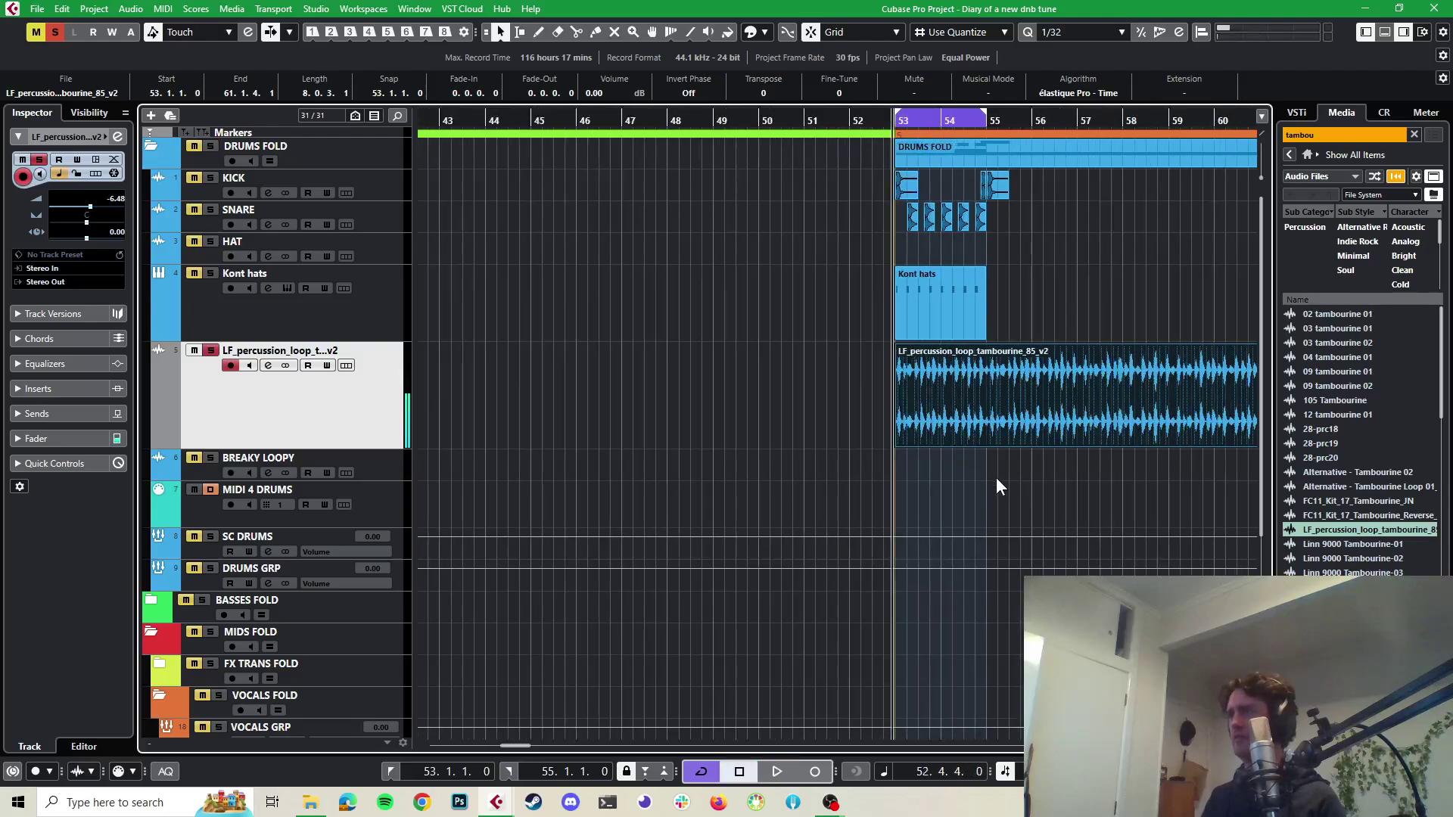
{"action": "scroll", "coordinate": [918, 466], "scroll_direction": "up", "scroll_amount": 3}
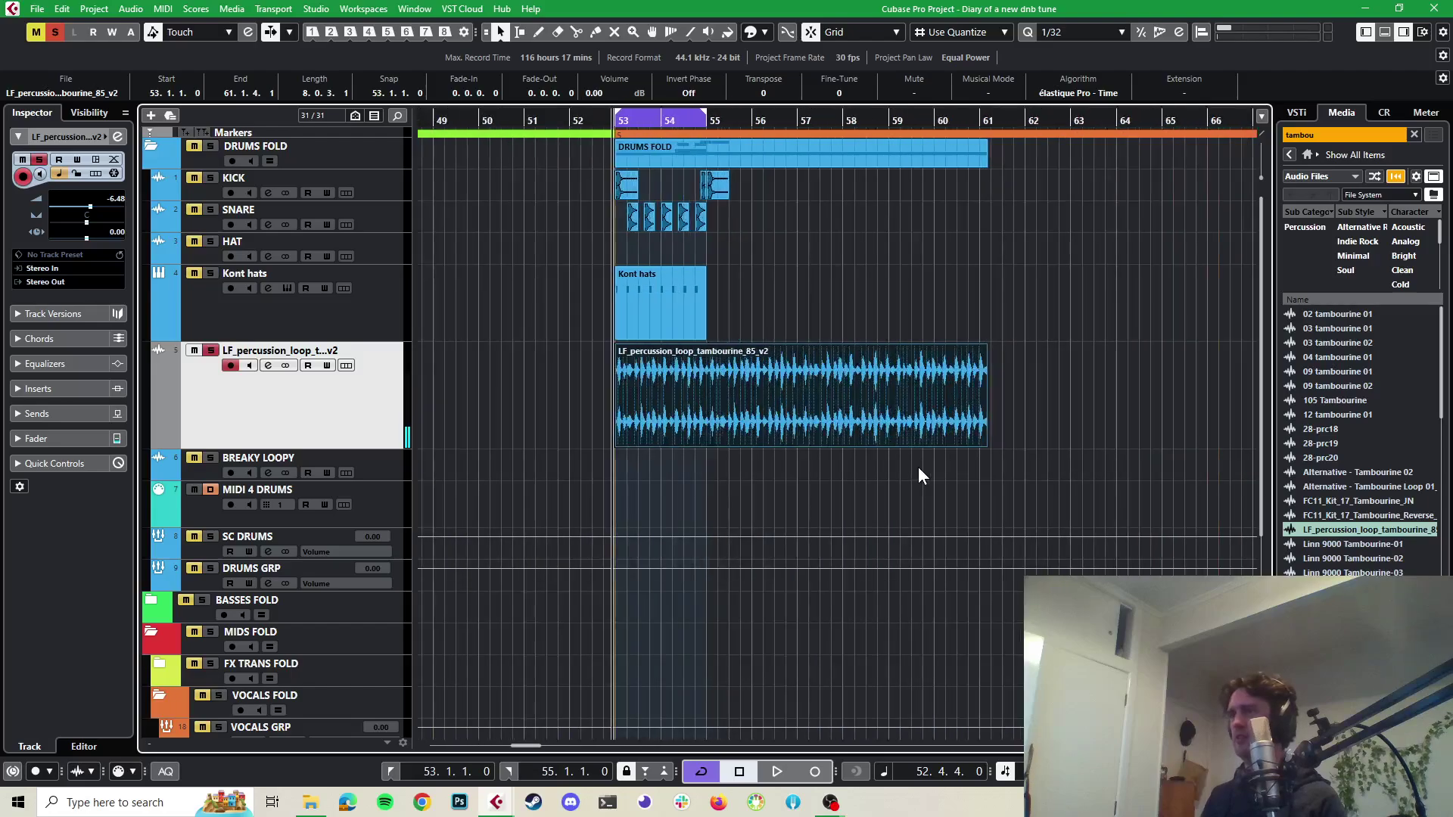
{"action": "scroll", "coordinate": [918, 466], "scroll_direction": "up", "scroll_amount": 2}
{"action": "scroll", "coordinate": [919, 466], "scroll_direction": "down", "scroll_amount": 1}
{"action": "left_click", "coordinate": [918, 424]}
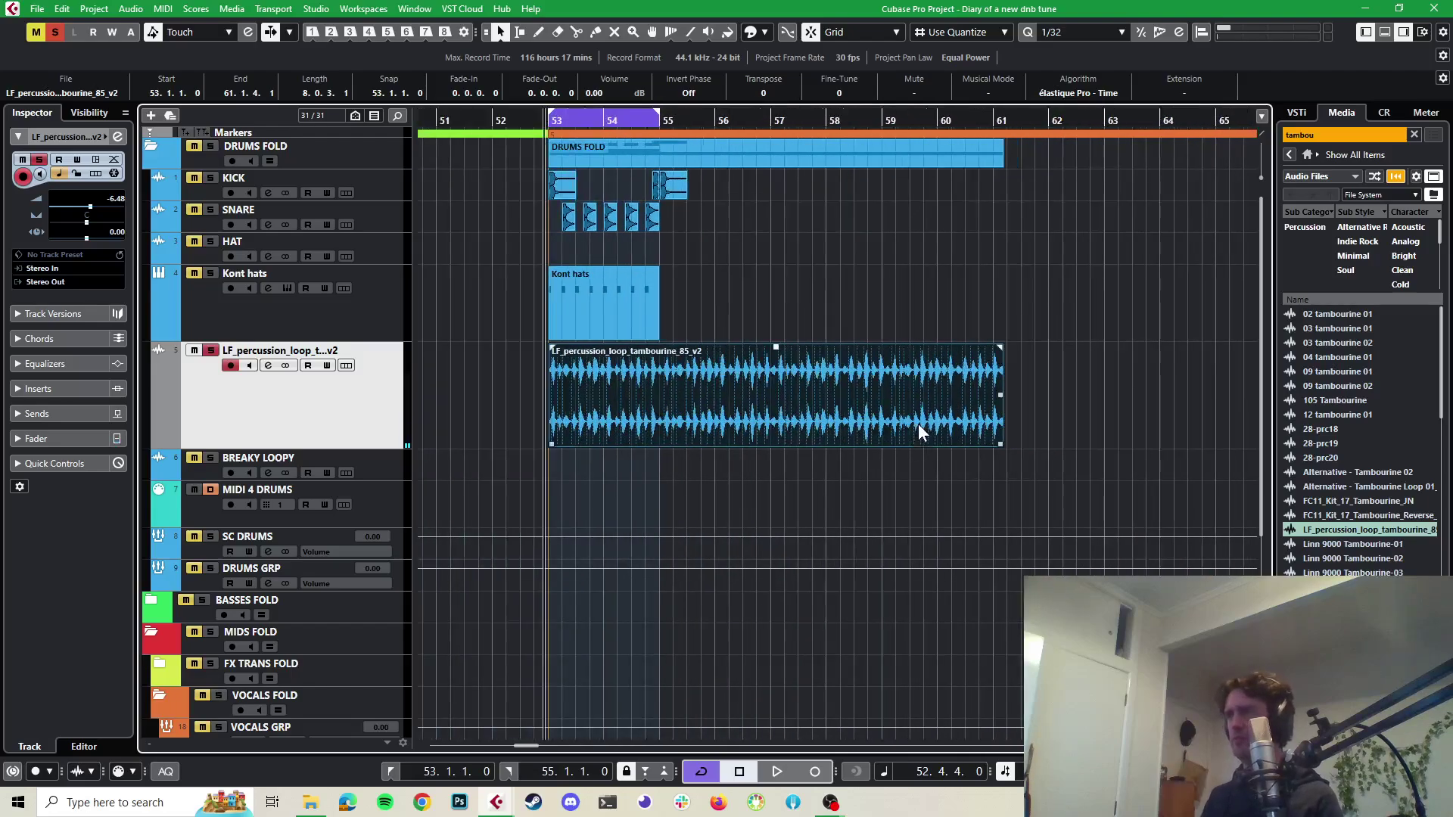
{"action": "key", "text": "1"}
{"action": "key", "text": "1"}
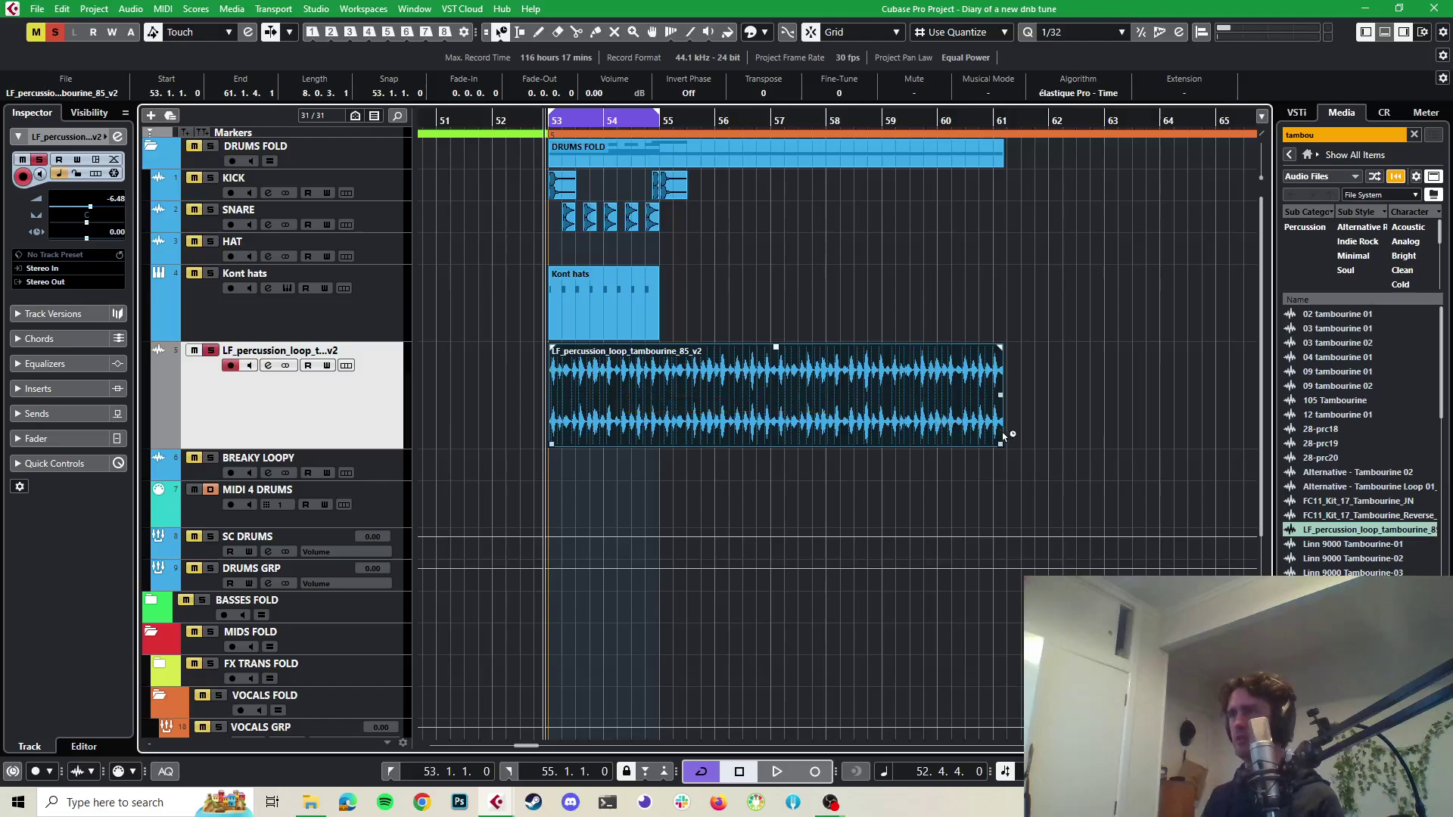
{"action": "left_click", "coordinate": [994, 458]}
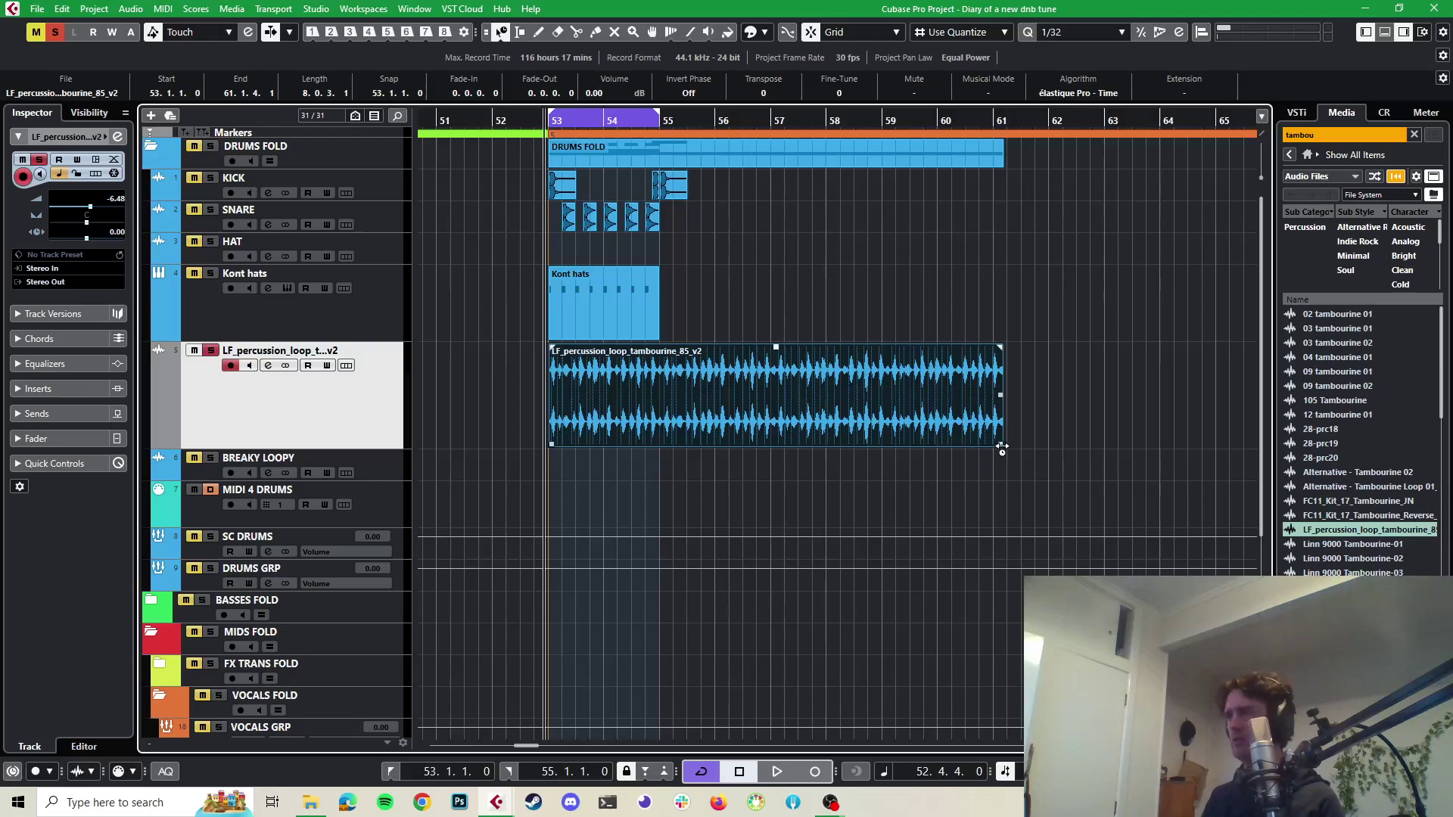
{"action": "left_click_drag", "start_coordinate": [1002, 448], "coordinate": [769, 416]}
{"action": "scroll", "coordinate": [766, 426], "scroll_direction": "up", "scroll_amount": 3}
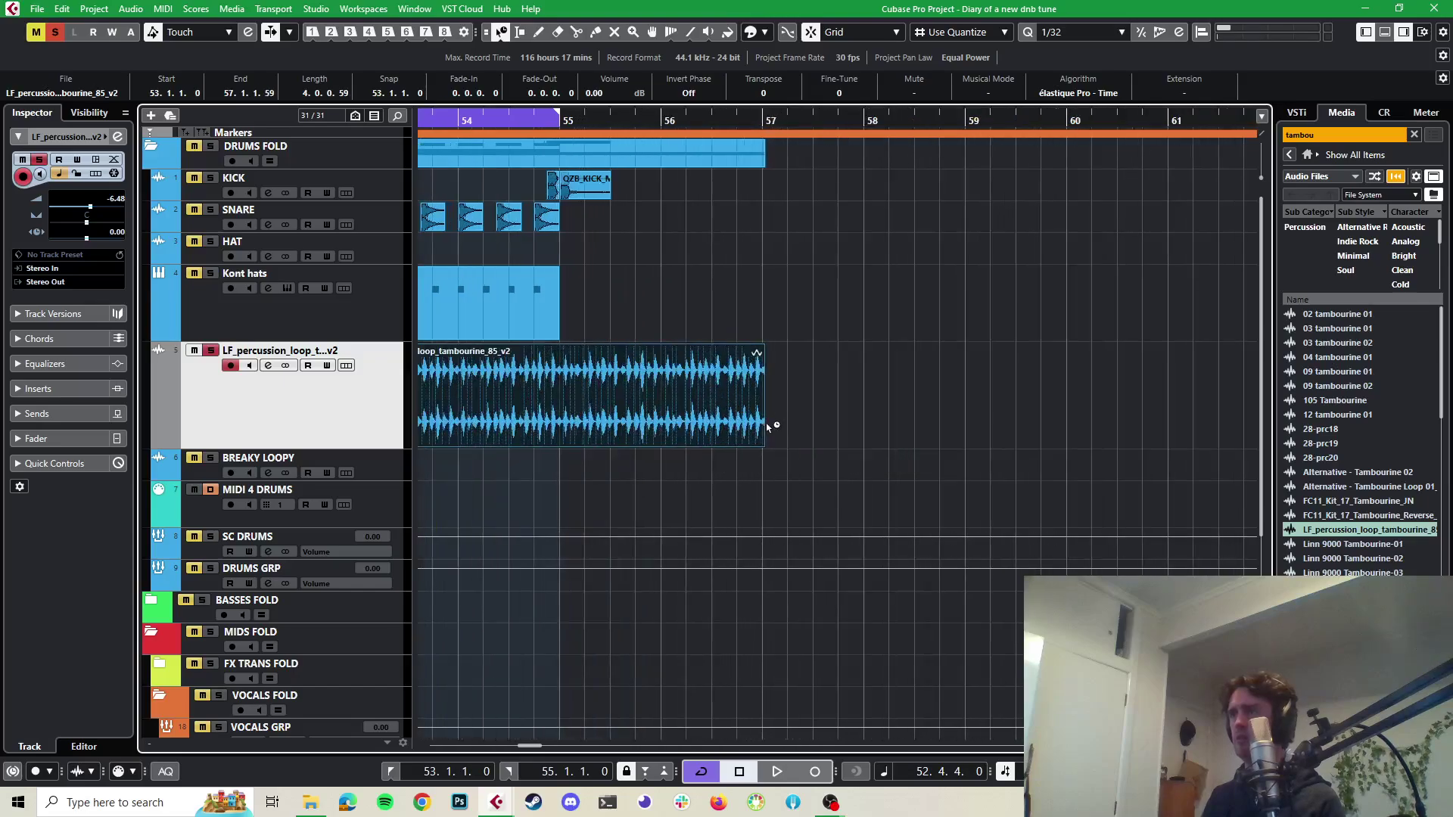
{"action": "scroll", "coordinate": [766, 426], "scroll_direction": "up", "scroll_amount": 3}
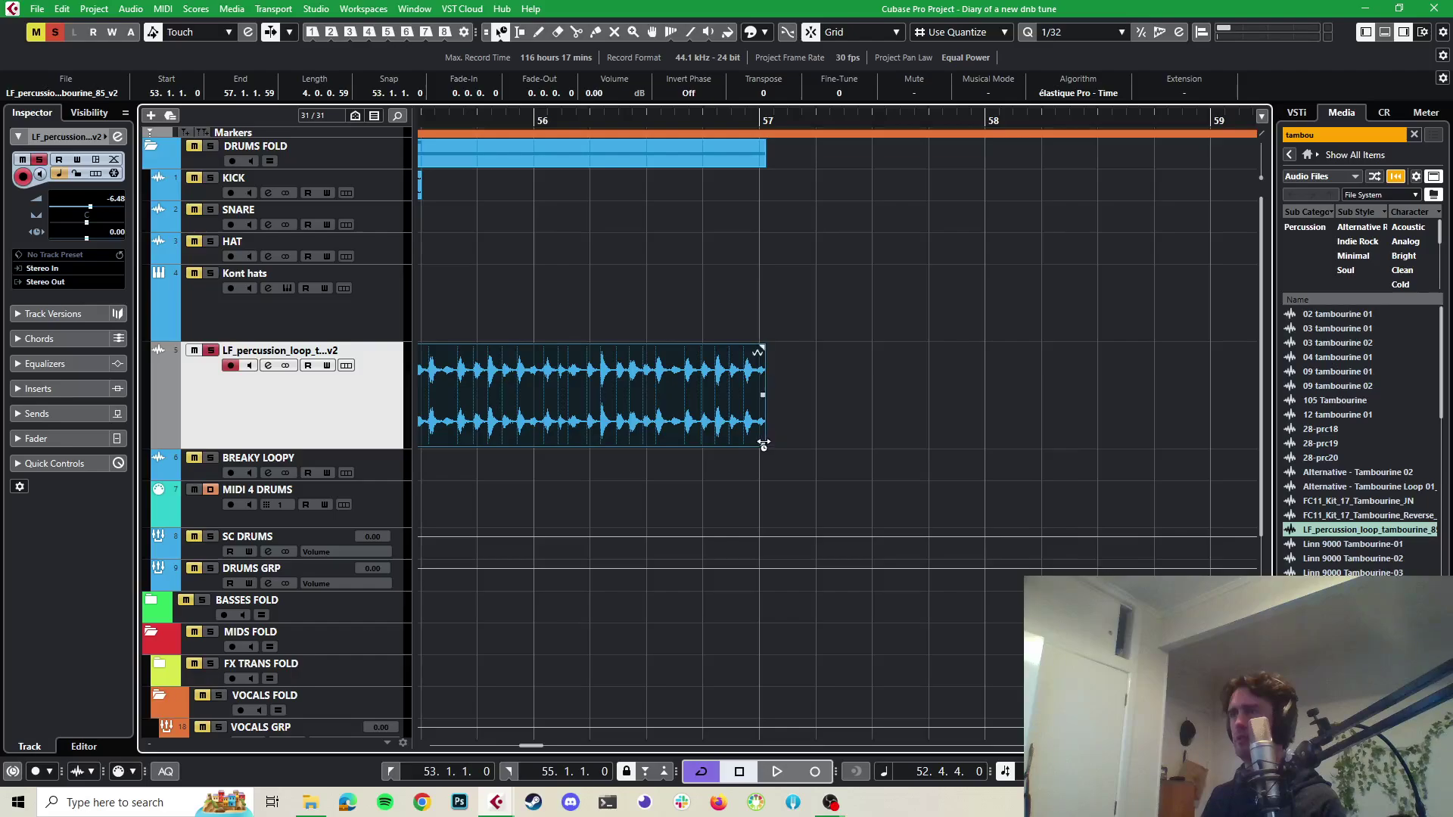
{"action": "left_click_drag", "start_coordinate": [763, 445], "coordinate": [756, 445]}
{"action": "scroll", "coordinate": [802, 430], "scroll_direction": "down", "scroll_amount": 4}
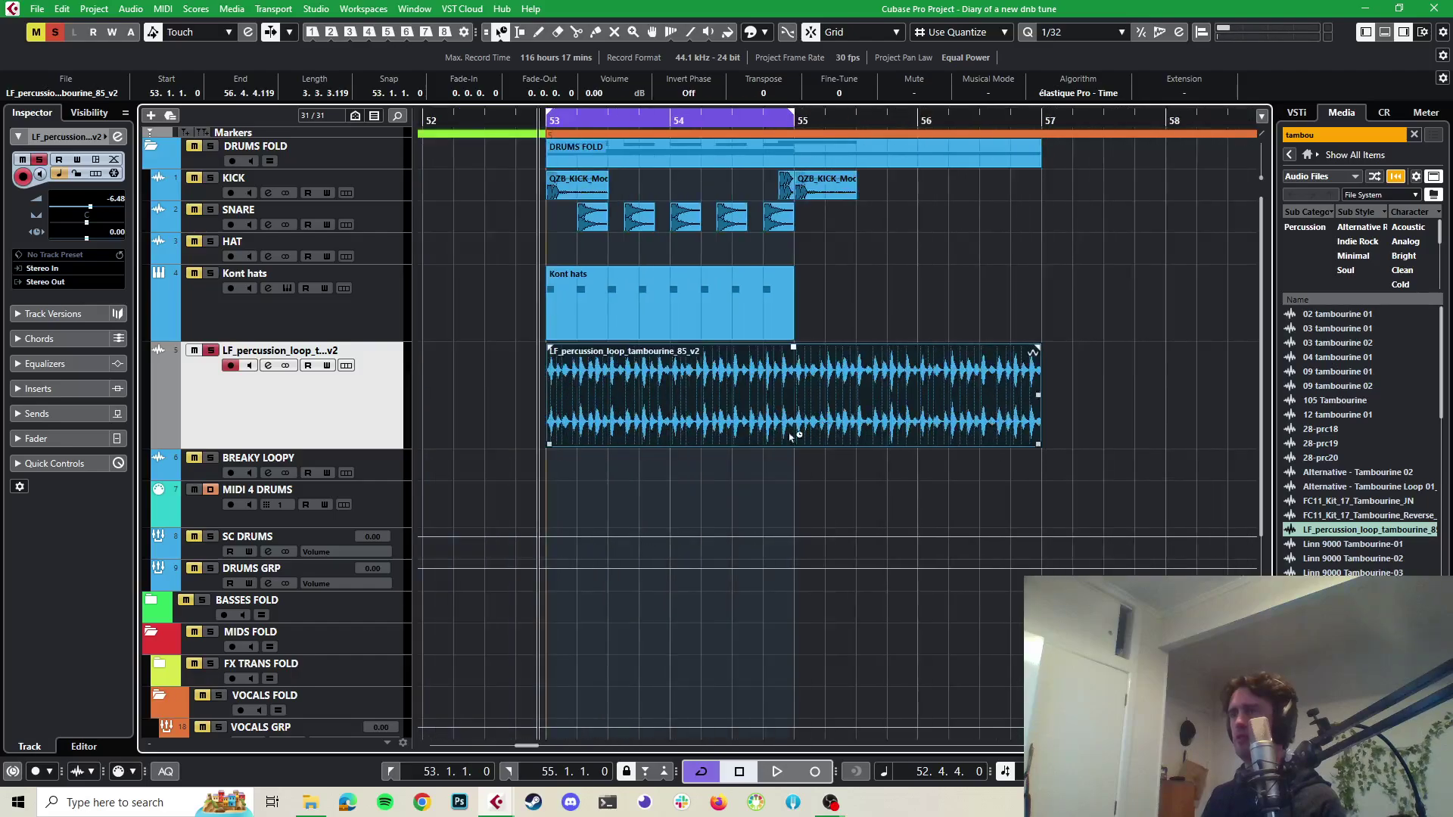
Play the time-stretched tambourine loop on its own
{"action": "key", "text": "space"}
{"action": "key", "text": "space"}
{"action": "key", "text": "space"}
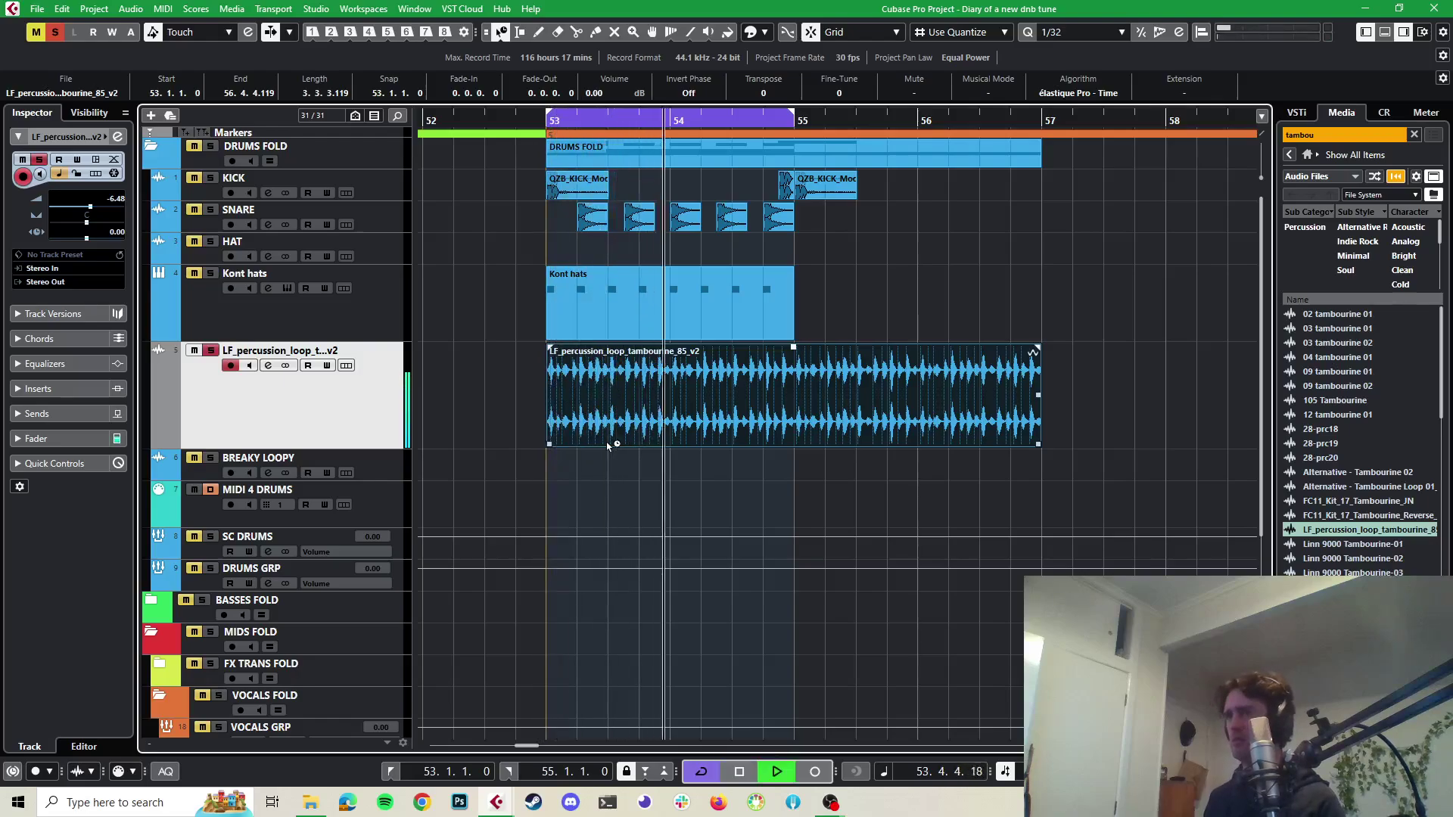
{"action": "key", "text": "space"}
Return to normal sizing, shift the tambourine loop slightly earlier to 52.4.4.74 so its first strong hit meets bar 53, and play it
{"action": "scroll", "coordinate": [501, 438], "scroll_direction": "up", "scroll_amount": 2}
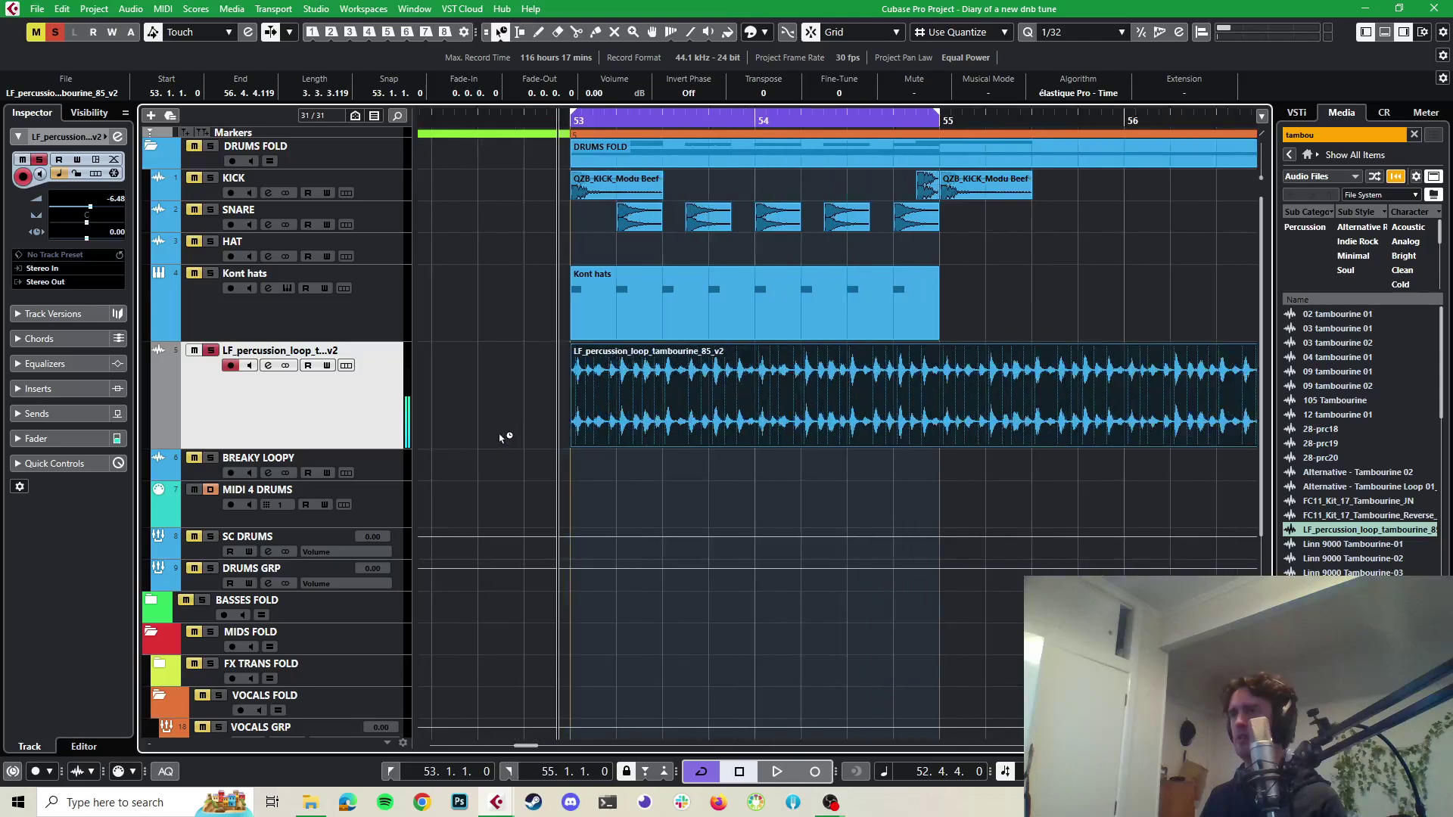
{"action": "scroll", "coordinate": [526, 437], "scroll_direction": "up", "scroll_amount": 2}
{"action": "key", "text": "1"}
{"action": "scroll", "coordinate": [603, 438], "scroll_direction": "up", "scroll_amount": 2}
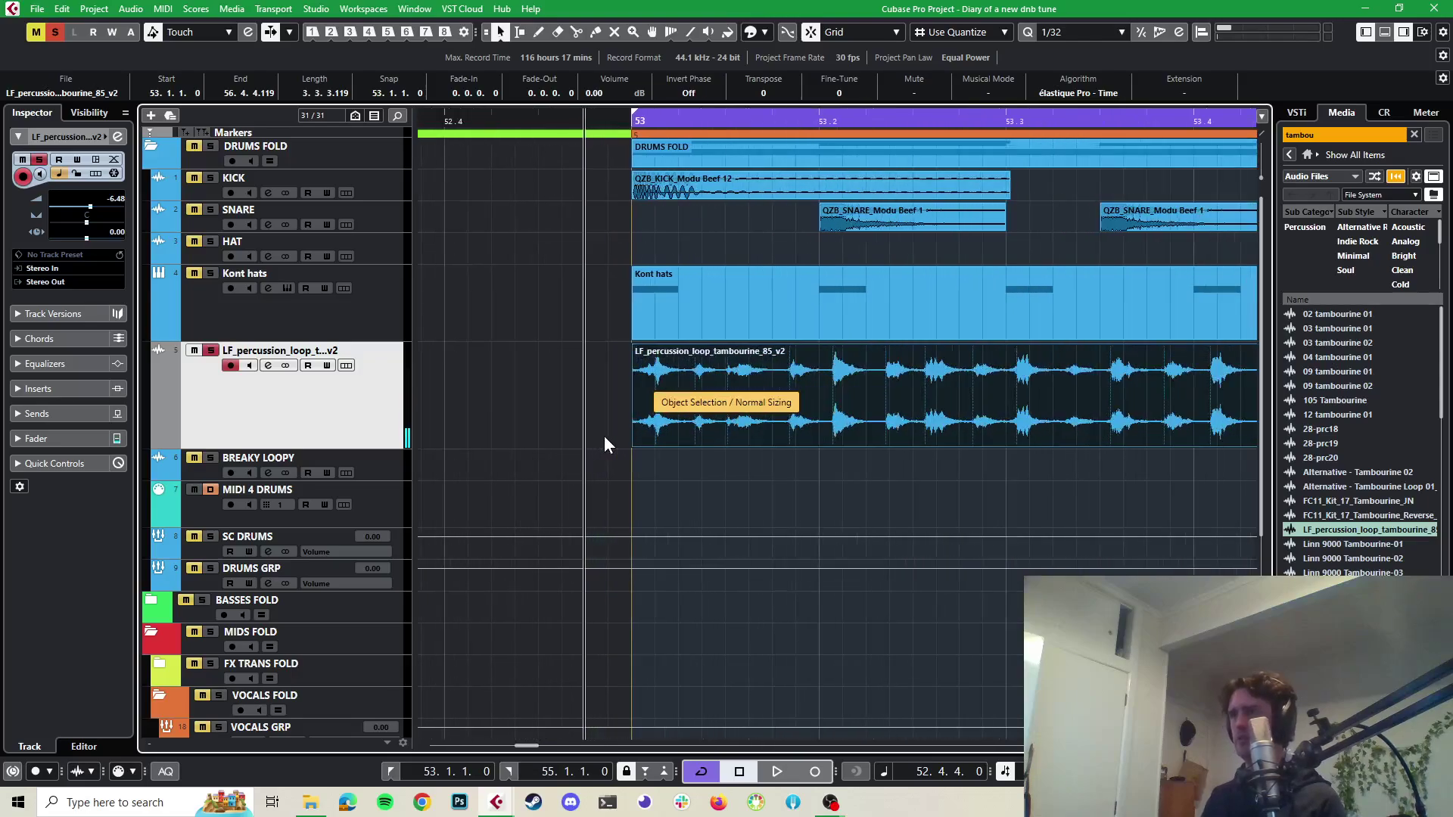
{"action": "left_click_drag", "start_coordinate": [674, 434], "coordinate": [656, 430]}
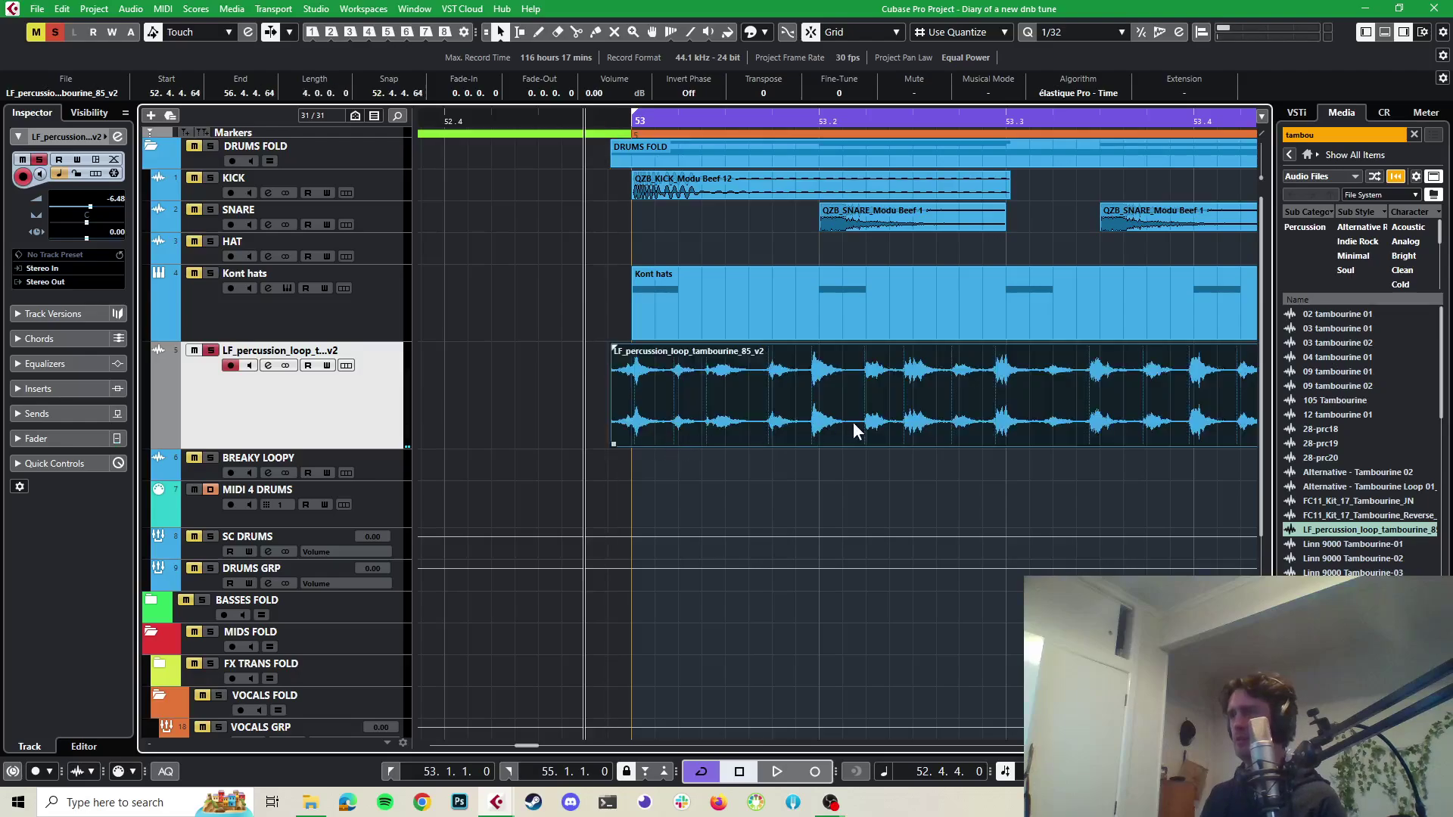
{"action": "left_click_drag", "start_coordinate": [854, 423], "coordinate": [852, 422]}
{"action": "scroll", "coordinate": [852, 422], "scroll_direction": "down", "scroll_amount": 3}
{"action": "key", "text": "space"}
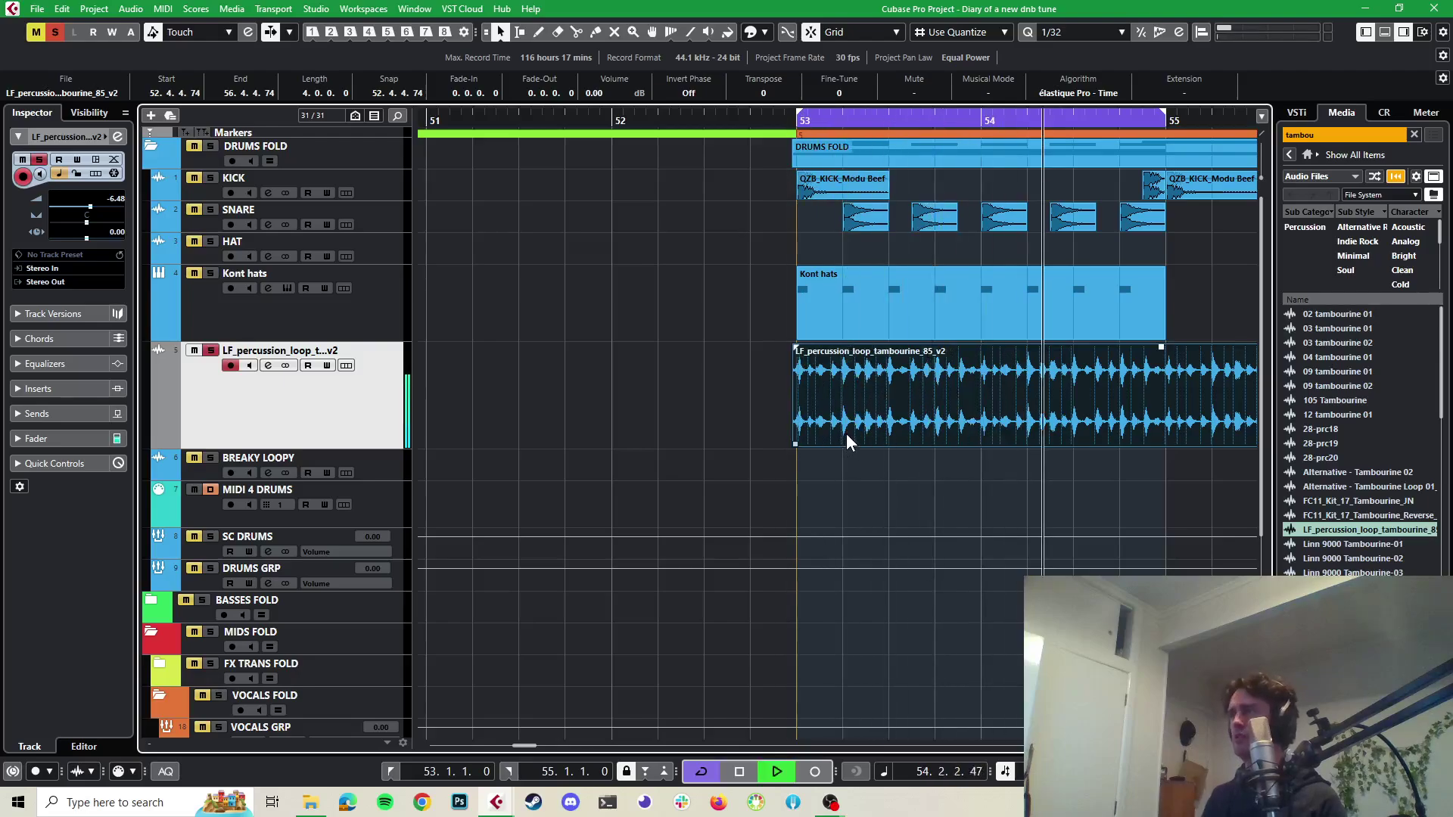
{"action": "key", "text": "space"}
Trim the tambourine loop to start at bar 53 and end at bar 55, matching the Kont hats clip
{"action": "scroll", "coordinate": [788, 483], "scroll_direction": "up", "scroll_amount": 3}
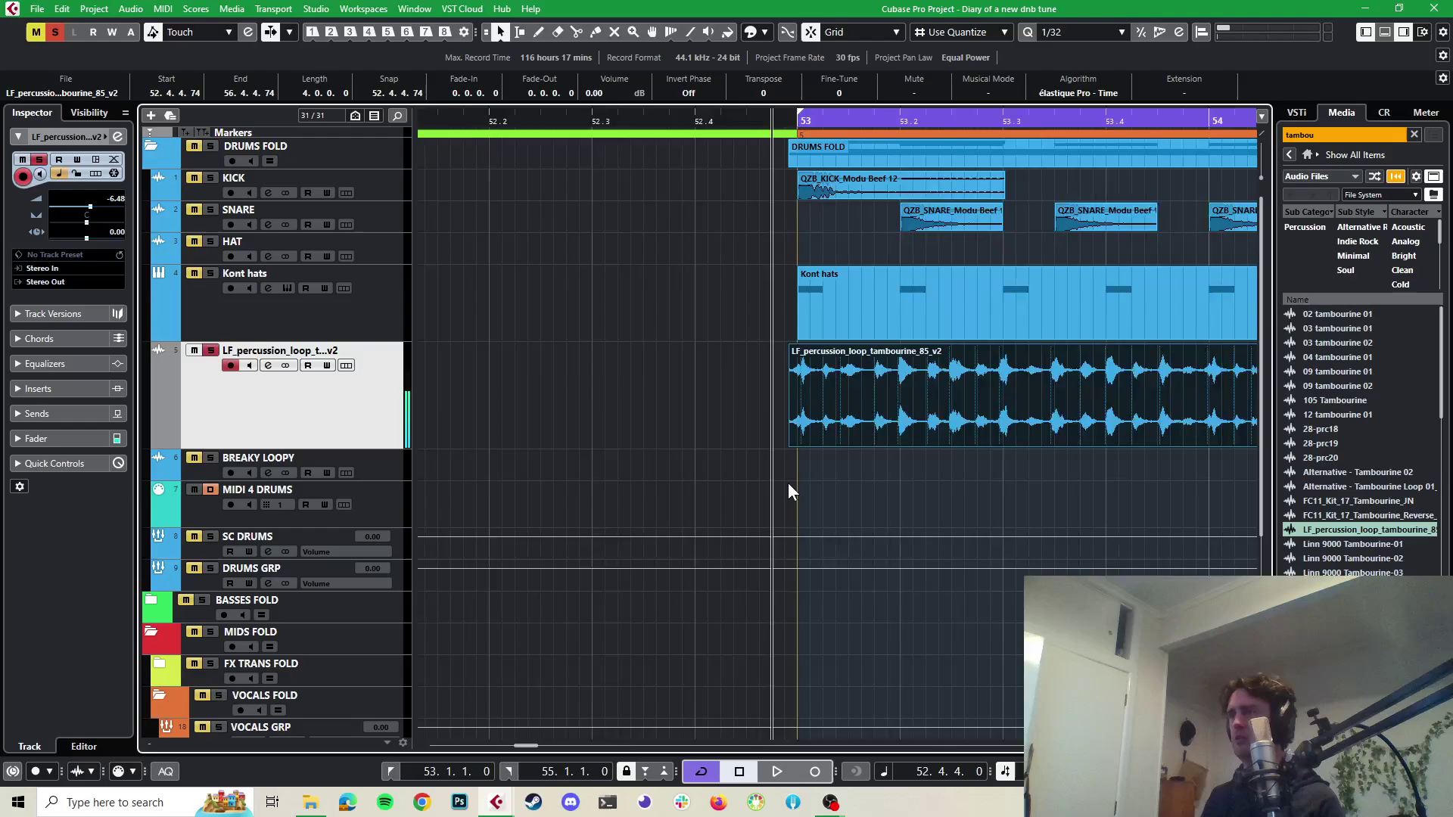
{"action": "scroll", "coordinate": [789, 491], "scroll_direction": "up", "scroll_amount": 2}
{"action": "left_click_drag", "start_coordinate": [789, 442], "coordinate": [803, 451]}
{"action": "scroll", "coordinate": [804, 451], "scroll_direction": "down", "scroll_amount": 5}
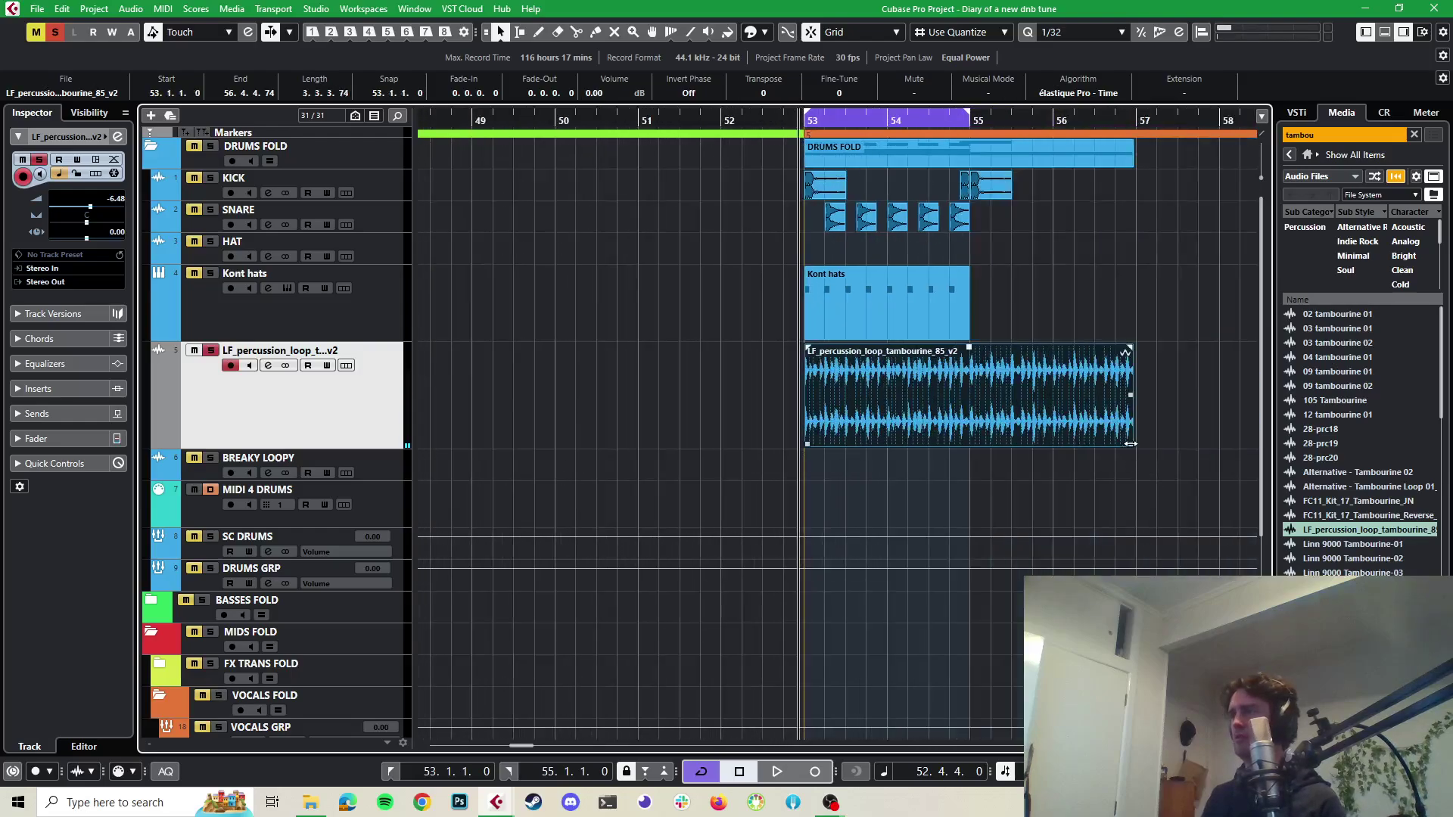
{"action": "left_click_drag", "start_coordinate": [1129, 444], "coordinate": [889, 437]}
{"action": "scroll", "coordinate": [987, 427], "scroll_direction": "up", "scroll_amount": 3}
{"action": "scroll", "coordinate": [983, 428], "scroll_direction": "up", "scroll_amount": 3}
{"action": "scroll", "coordinate": [959, 431], "scroll_direction": "down", "scroll_amount": 4}
Unsolo the tambourine track and play the loop together with the kick, snare and Kont hats
{"action": "left_click", "coordinate": [210, 350]}
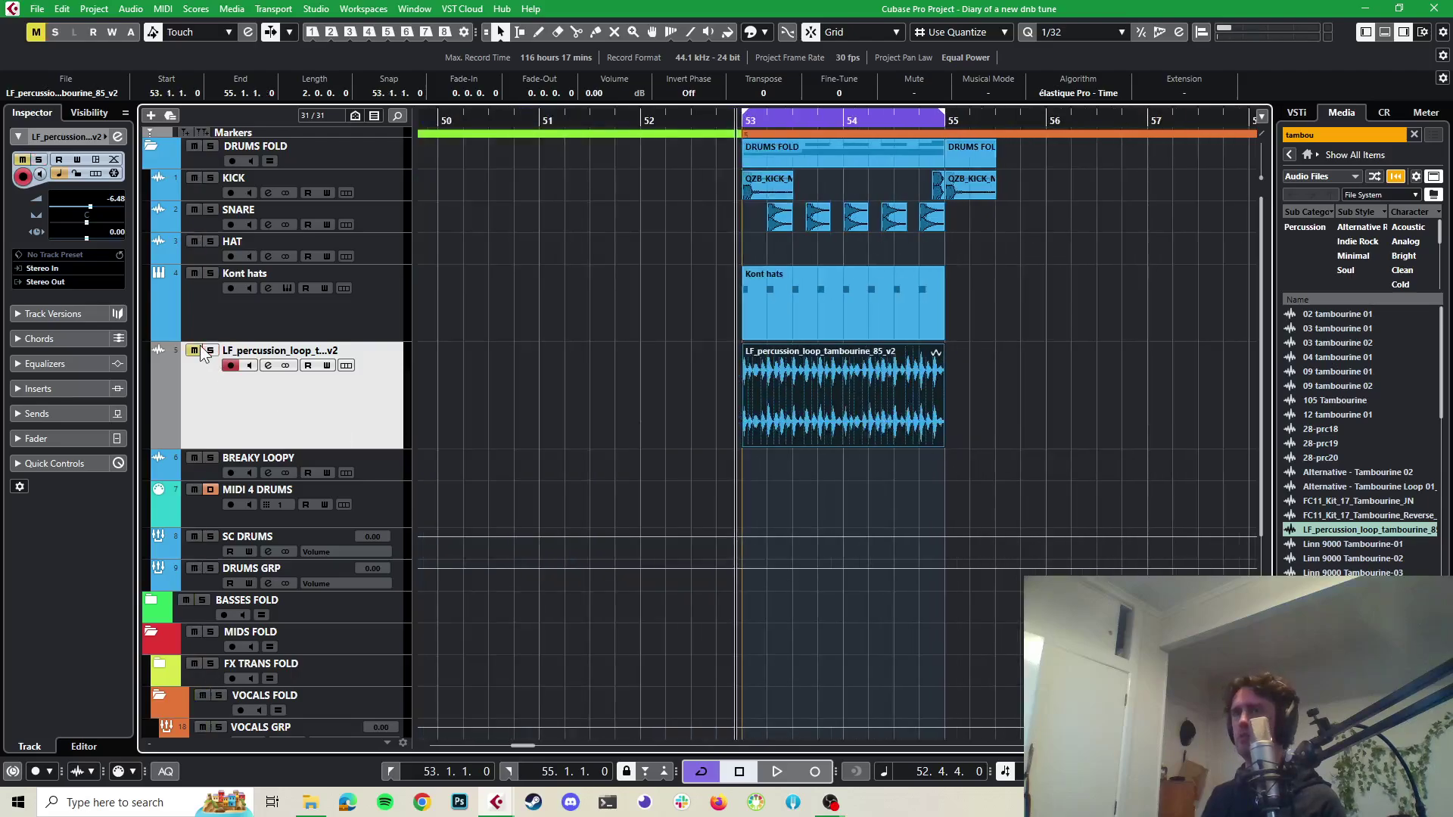
{"action": "key", "text": "space"}
{"action": "key", "text": "space"}
{"action": "key", "text": "space"}
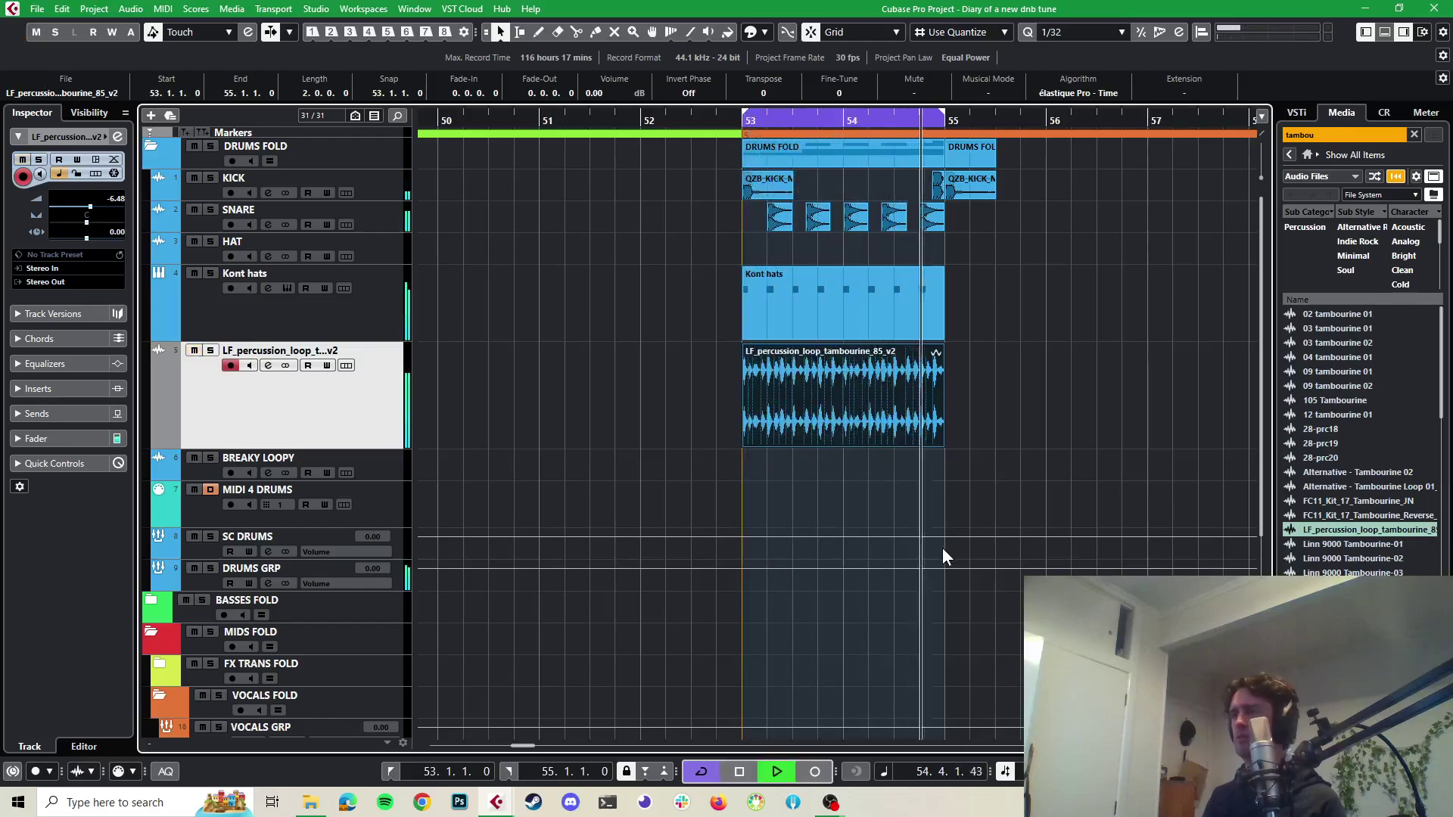
{"action": "key", "text": "space"}
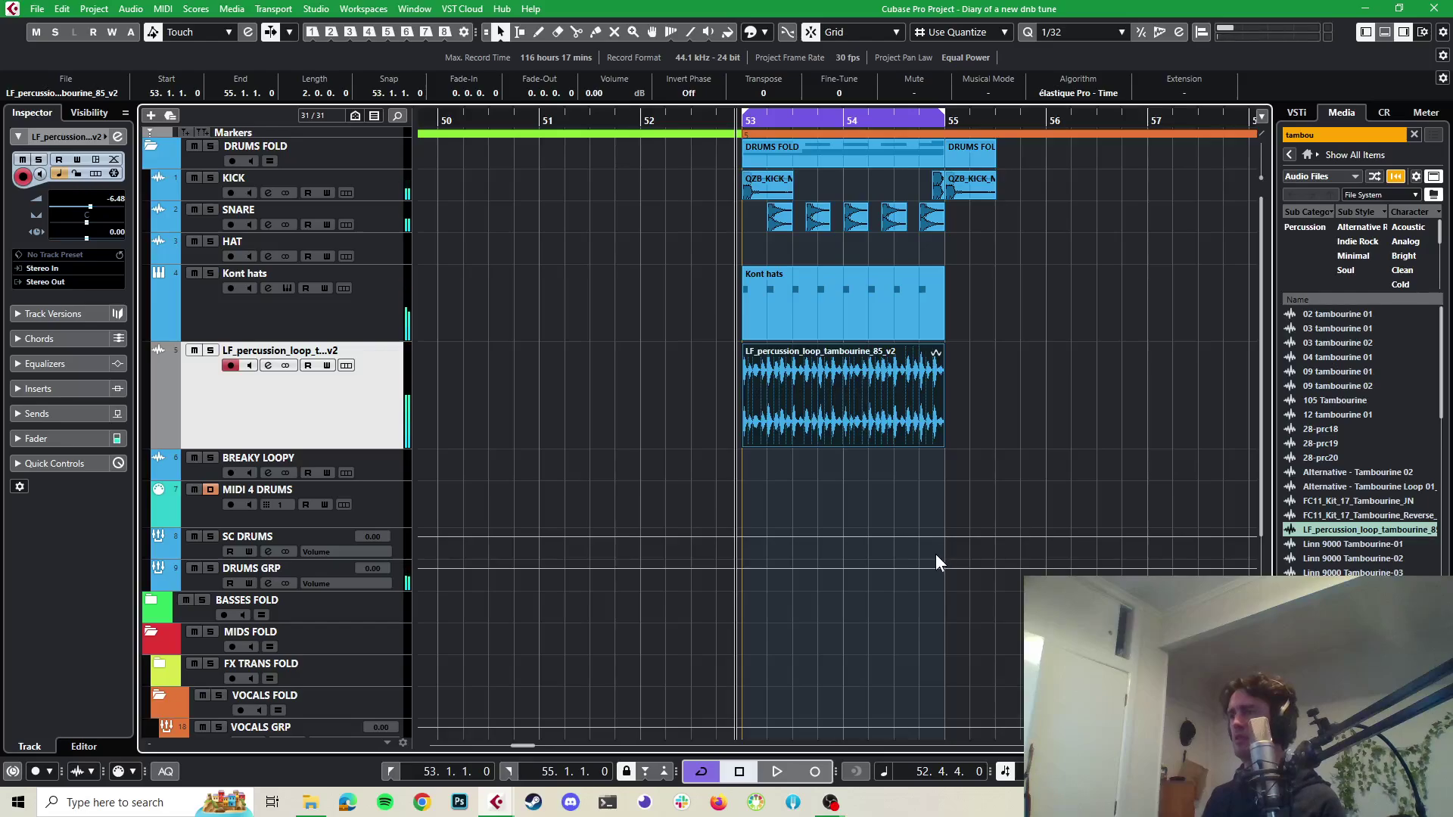
{"action": "scroll", "coordinate": [751, 367], "scroll_direction": "up", "scroll_amount": 4}
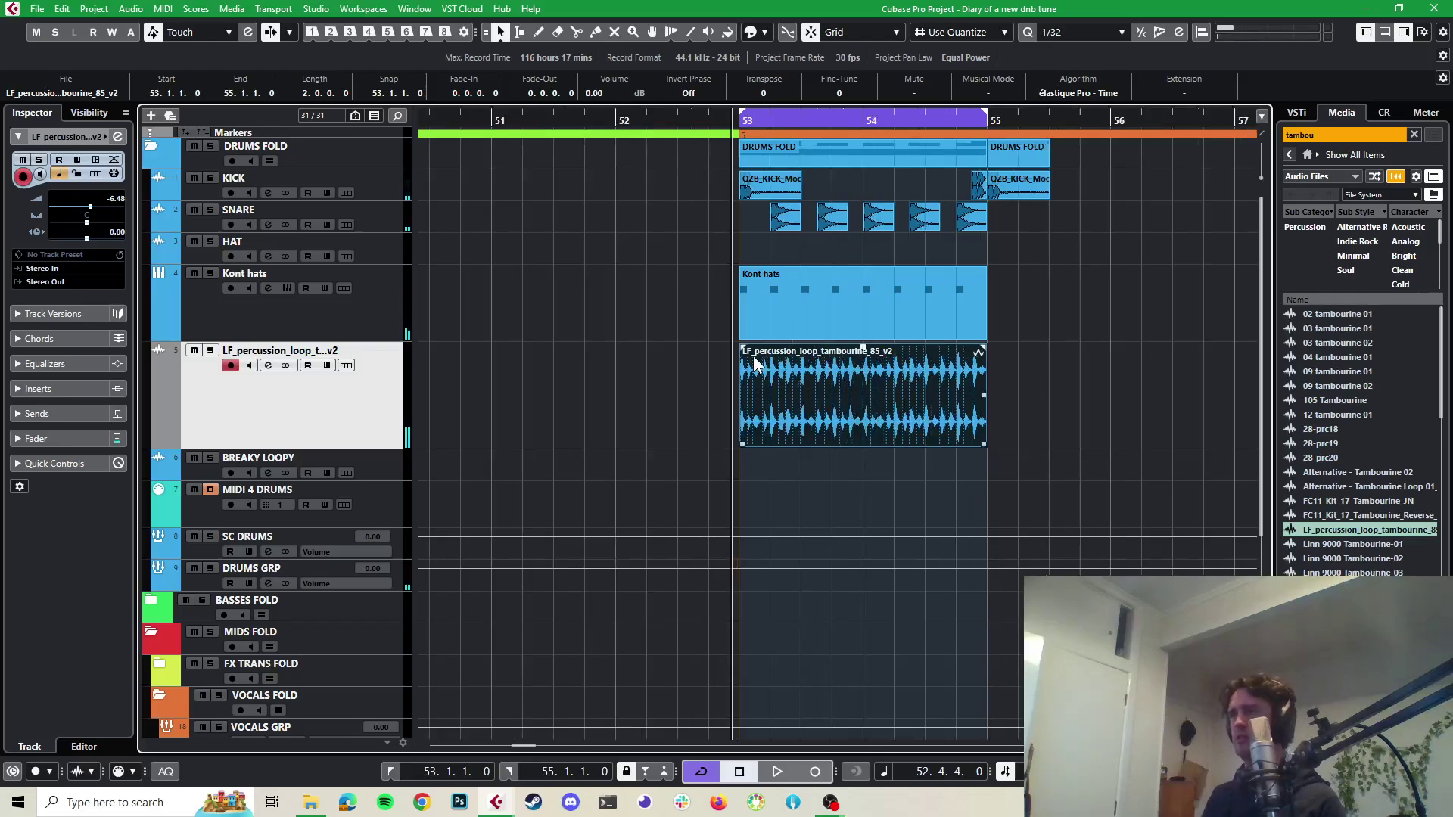
Shift the tambourine loop slightly earlier to start at 52.4.4.99 and play it with the drums
{"action": "scroll", "coordinate": [958, 451], "scroll_direction": "up", "scroll_amount": 1}
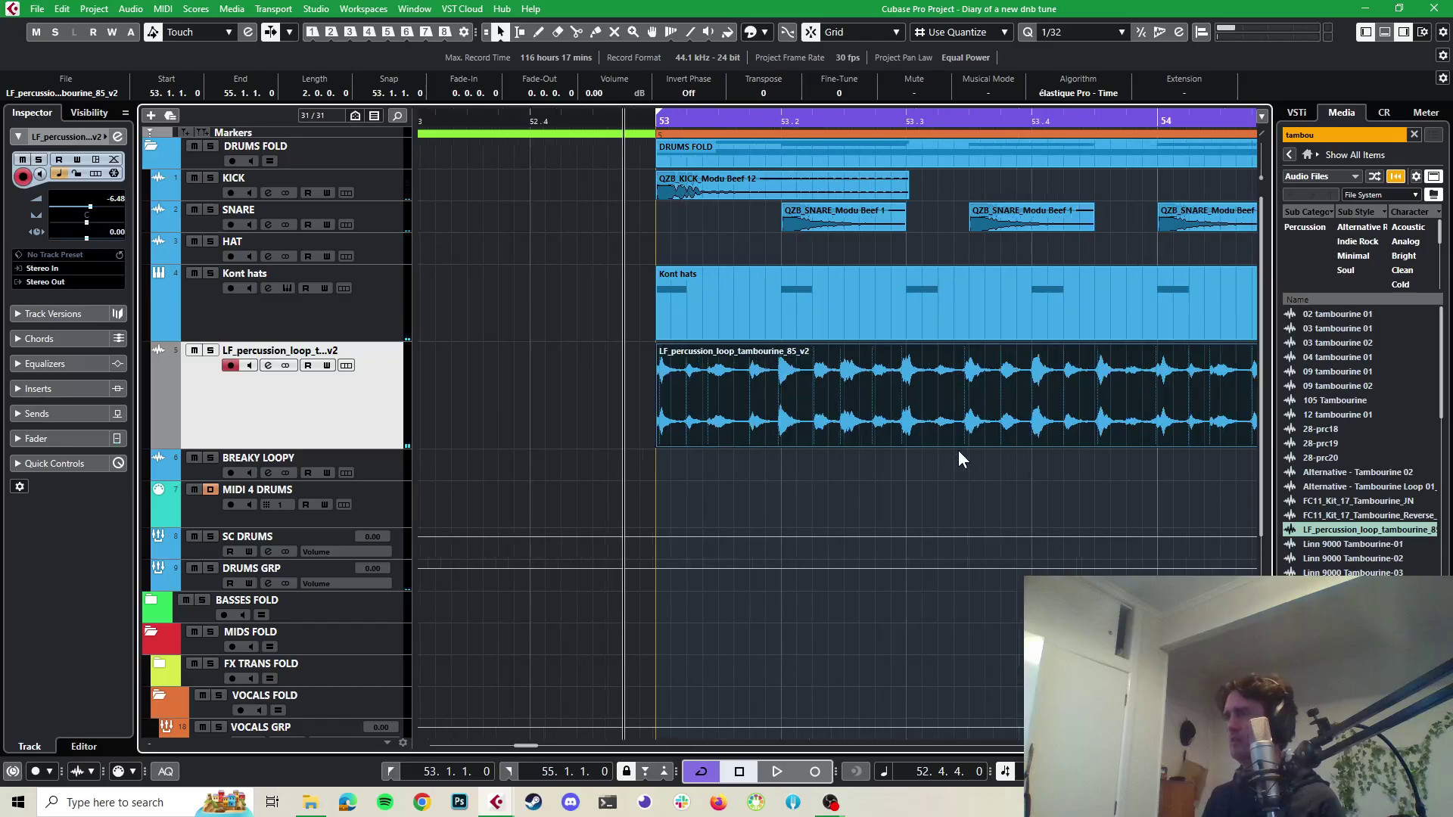
{"action": "scroll", "coordinate": [976, 449], "scroll_direction": "up", "scroll_amount": 1}
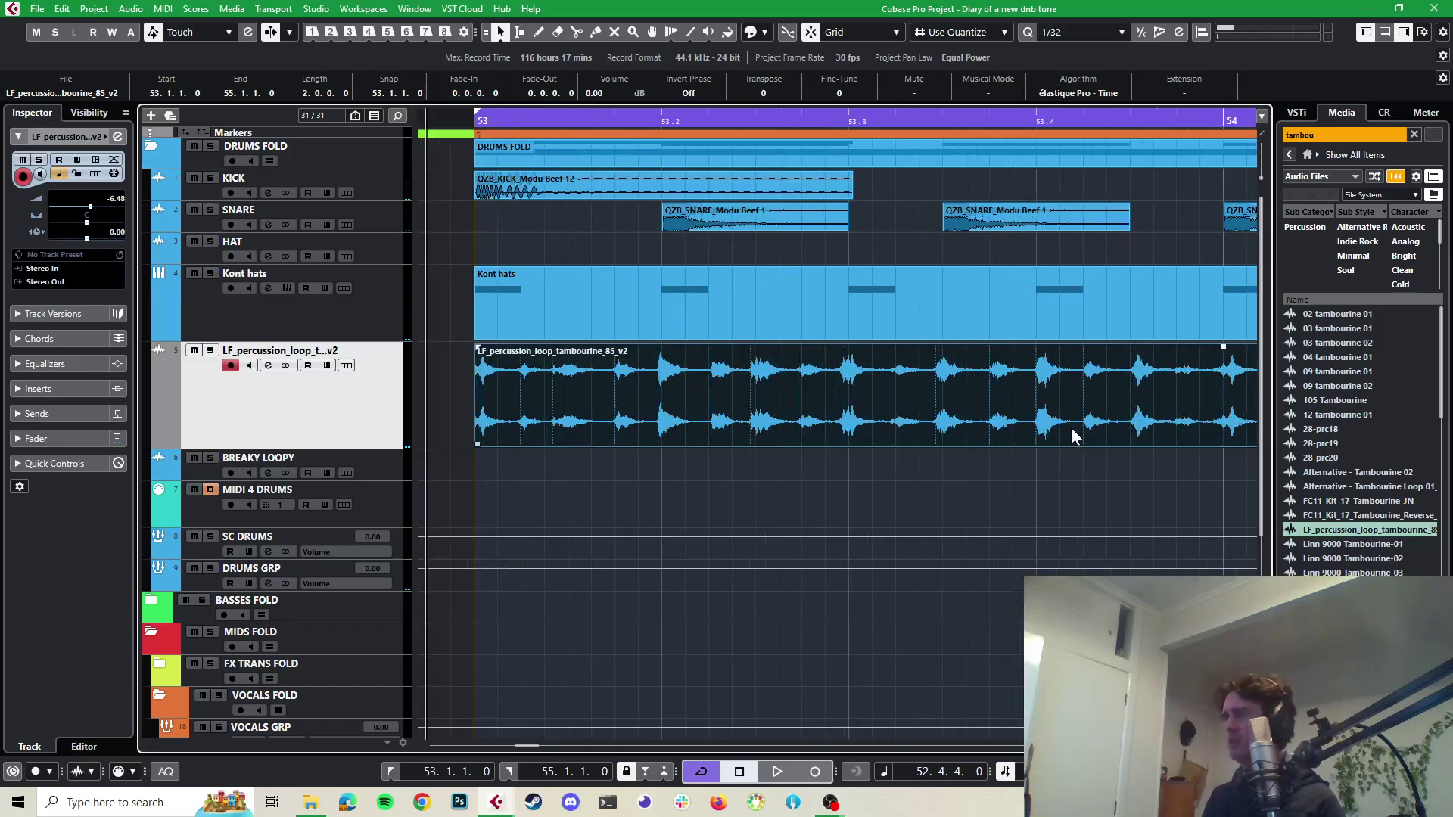
{"action": "left_click_drag", "start_coordinate": [1071, 429], "coordinate": [1067, 427]}
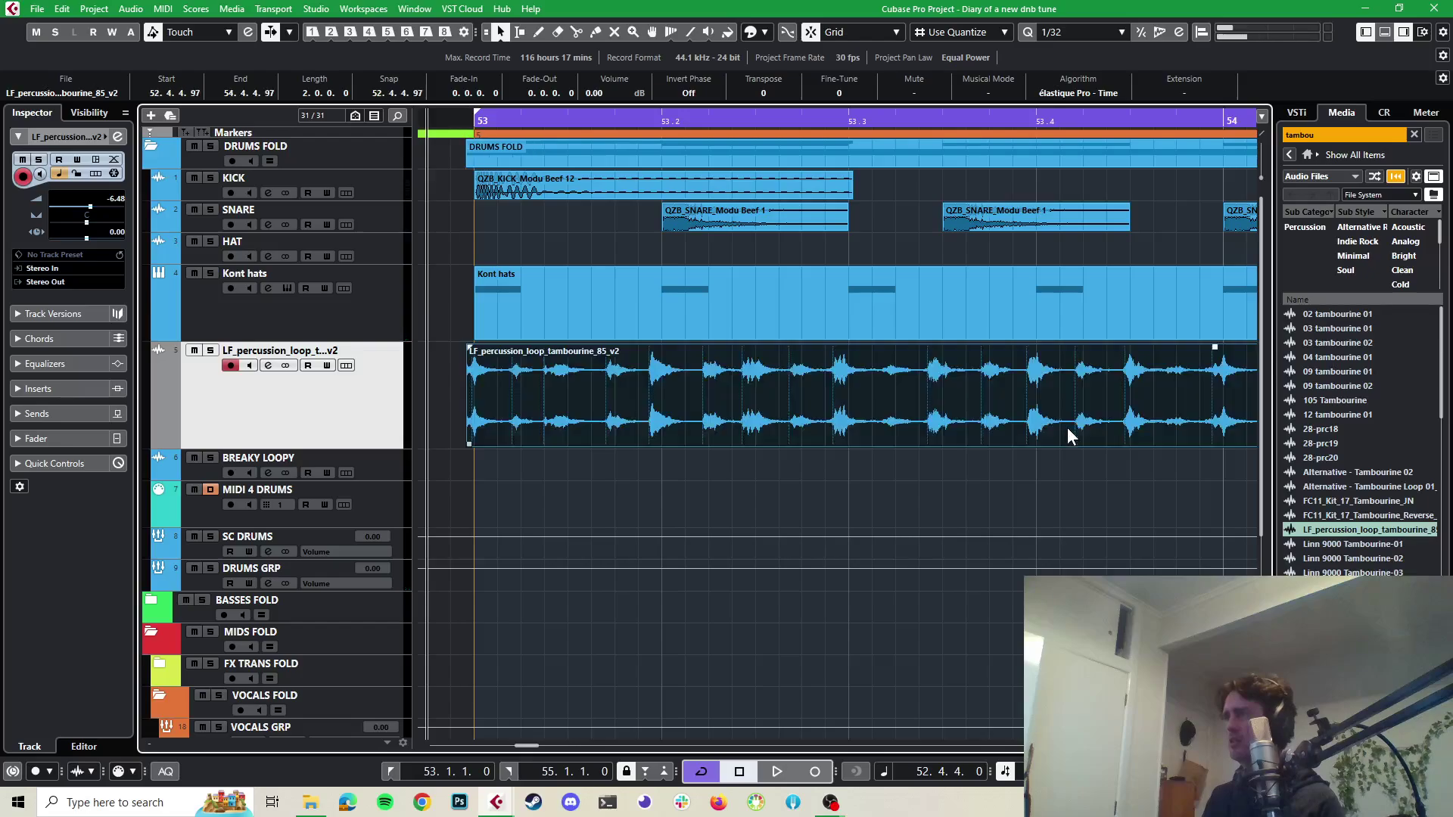
{"action": "scroll", "coordinate": [1047, 403], "scroll_direction": "up", "scroll_amount": 2}
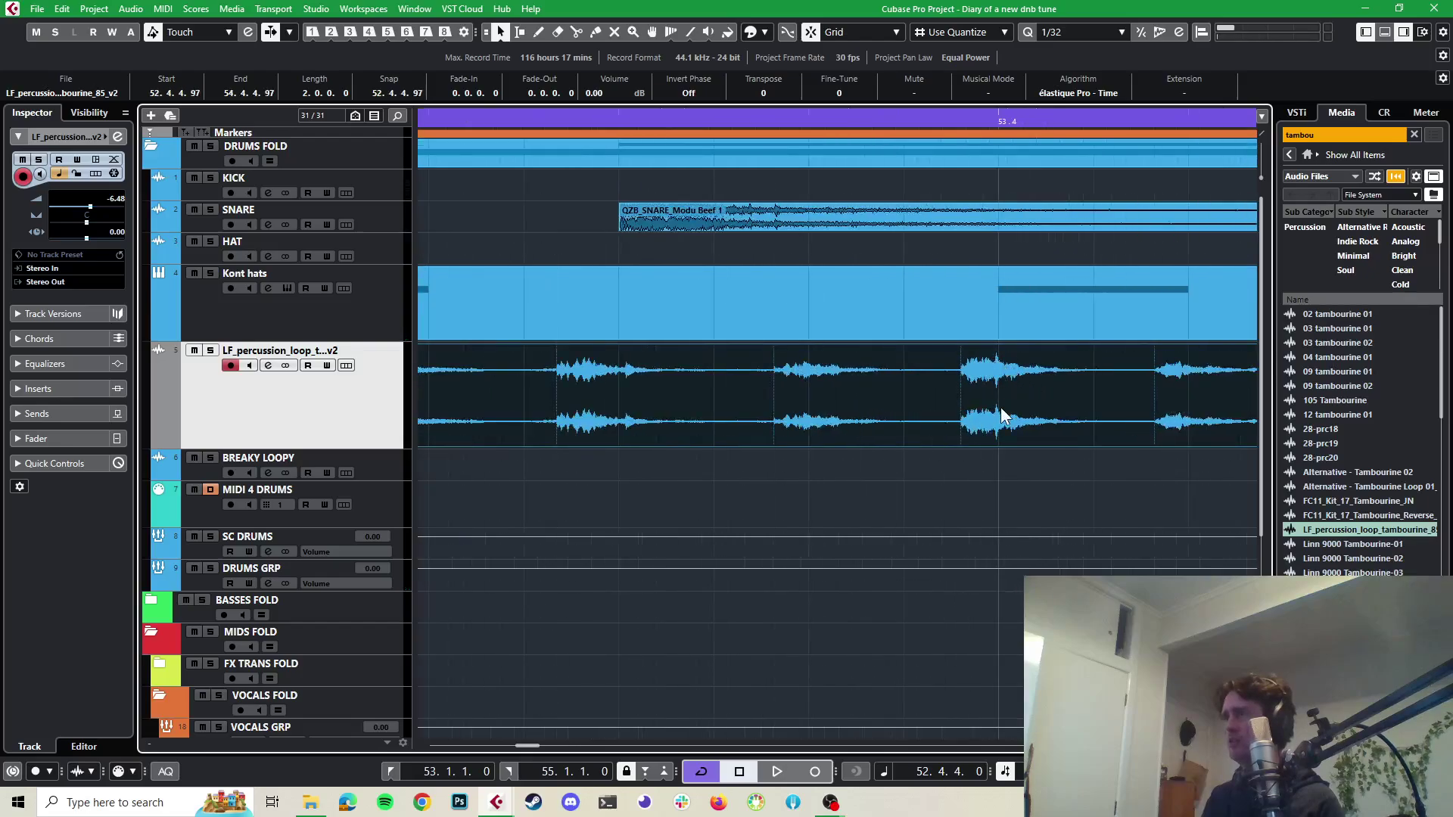
{"action": "left_click_drag", "start_coordinate": [1005, 410], "coordinate": [1005, 410]}
{"action": "scroll", "coordinate": [1020, 426], "scroll_direction": "down", "scroll_amount": 4}
{"action": "key", "text": "space"}
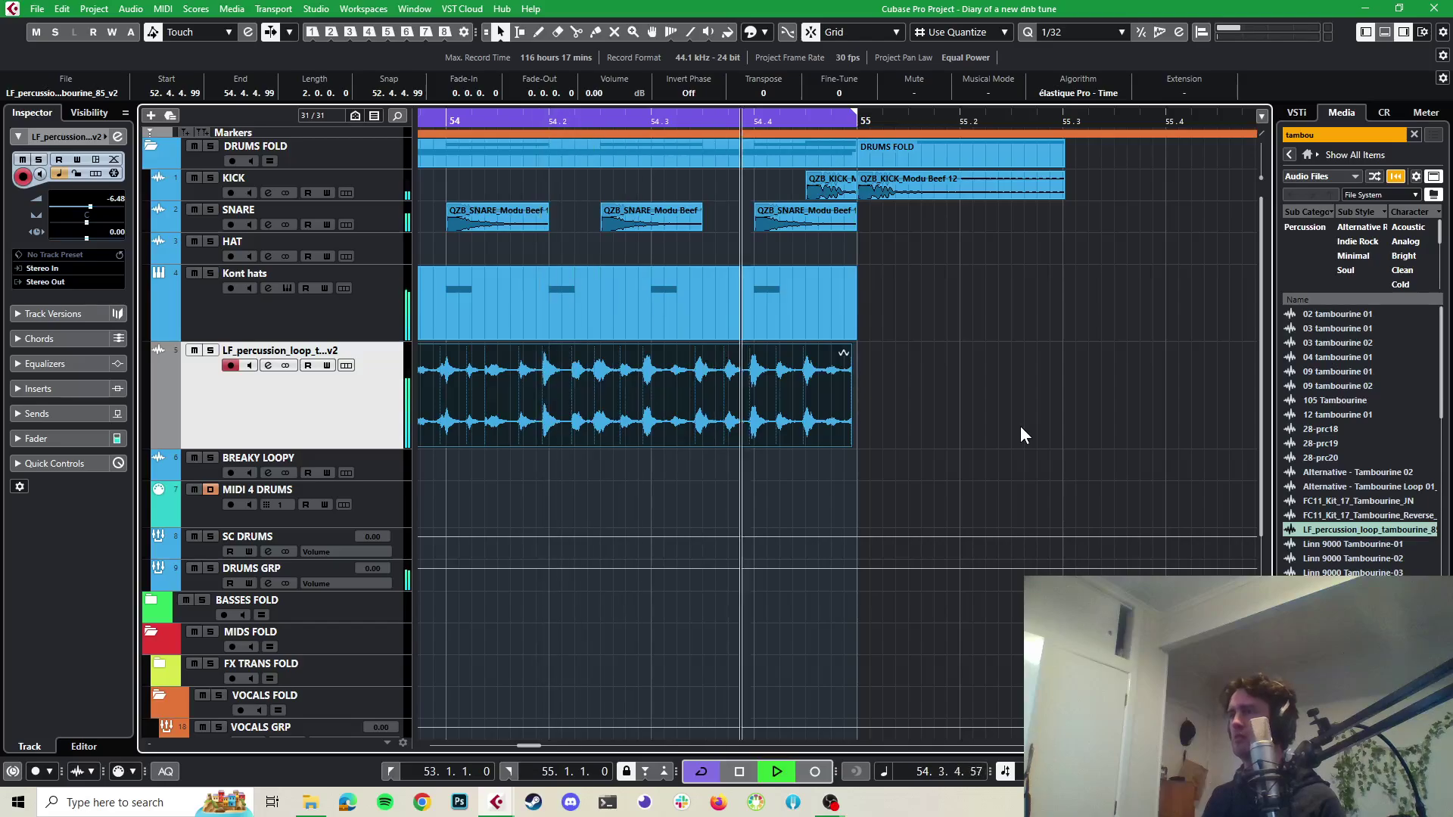
{"action": "key", "text": "space"}
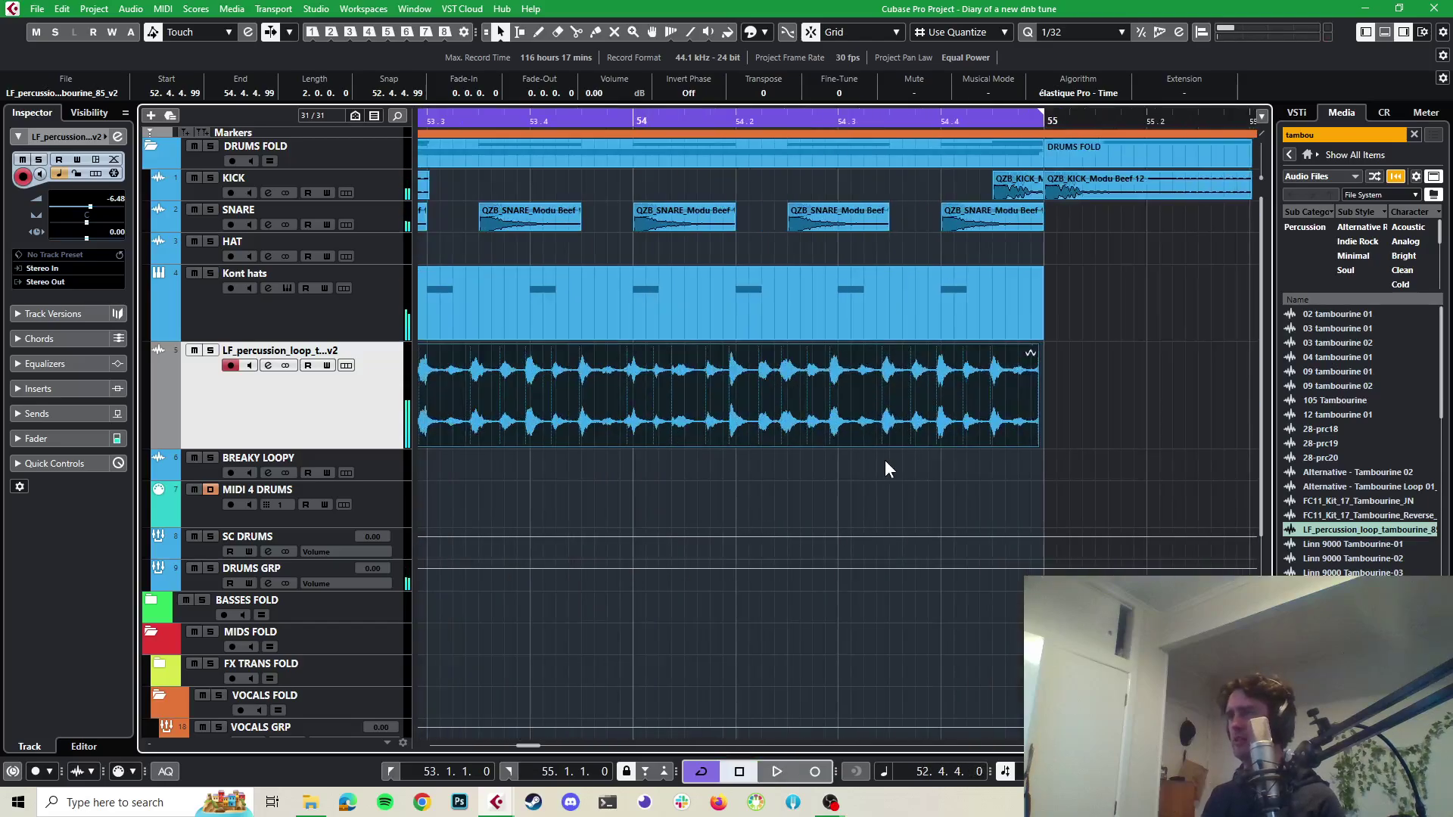
Nudge the tambourine loop slightly later to start at 52.4.4.110, closer to the beat grid, and play the beat
{"action": "scroll", "coordinate": [887, 469], "scroll_direction": "up", "scroll_amount": 2}
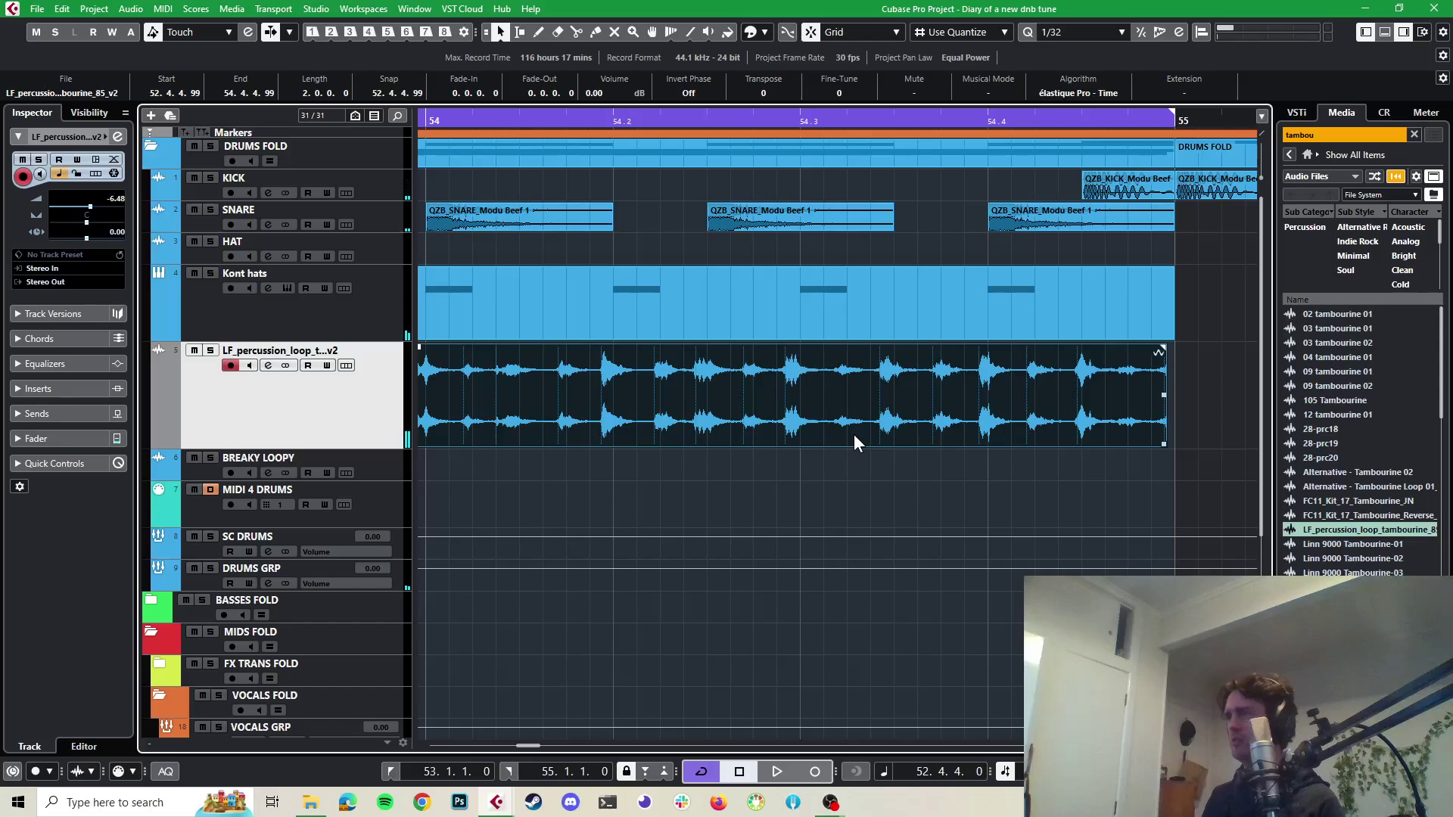
{"action": "scroll", "coordinate": [815, 435], "scroll_direction": "up", "scroll_amount": 2}
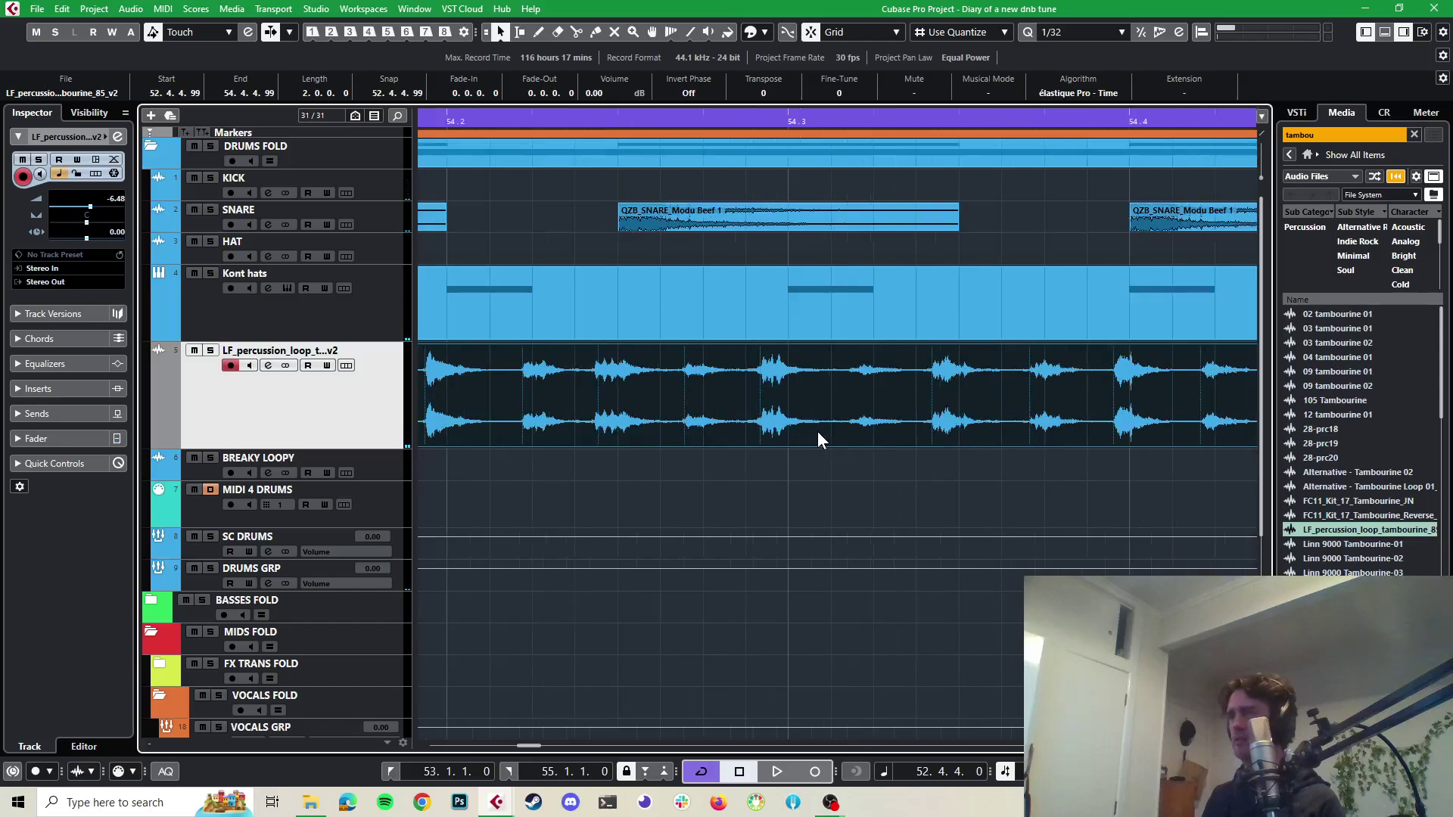
{"action": "left_click_drag", "start_coordinate": [817, 431], "coordinate": [823, 433]}
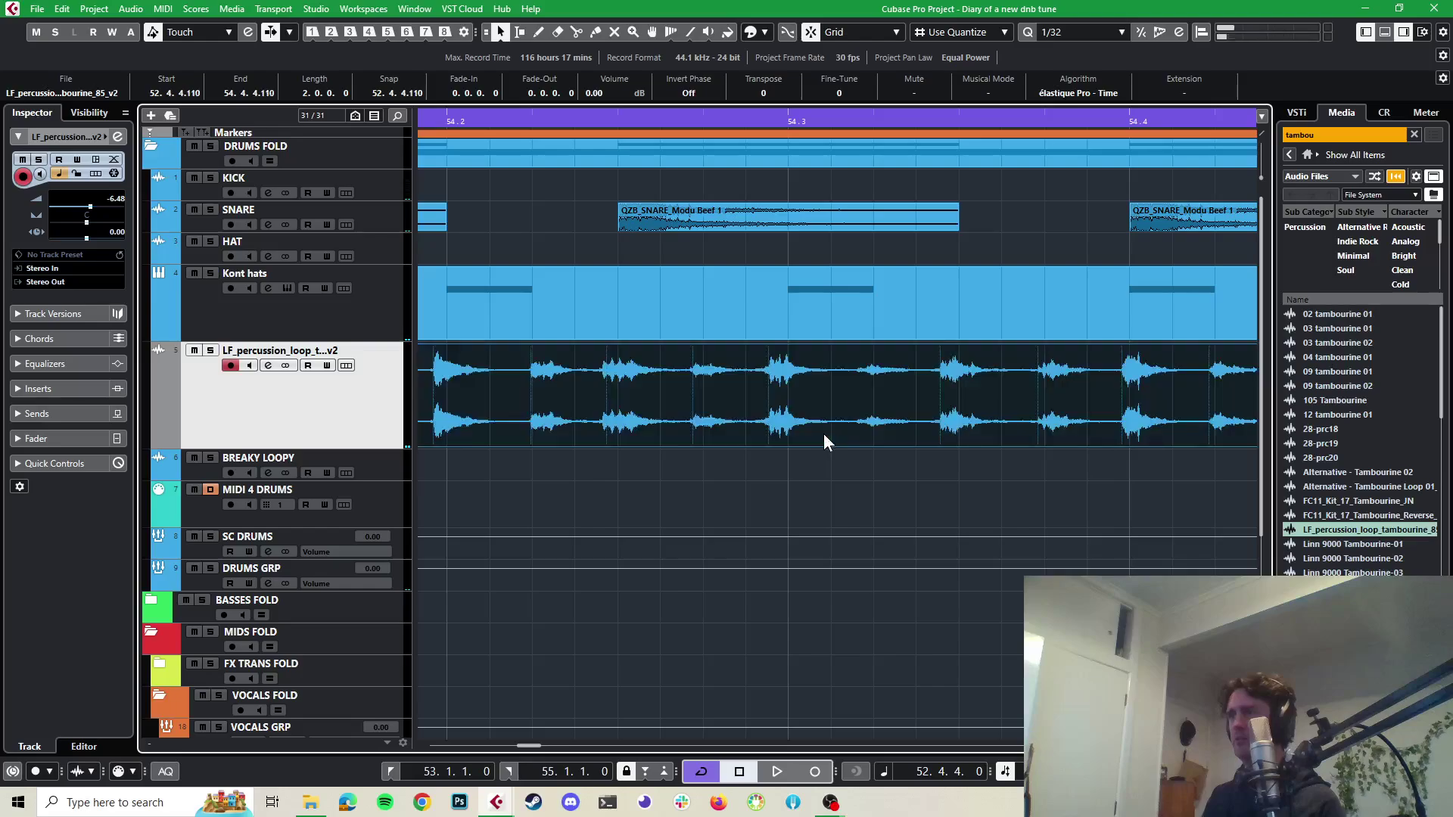
{"action": "scroll", "coordinate": [823, 433], "scroll_direction": "down", "scroll_amount": 4}
{"action": "key", "text": "space"}
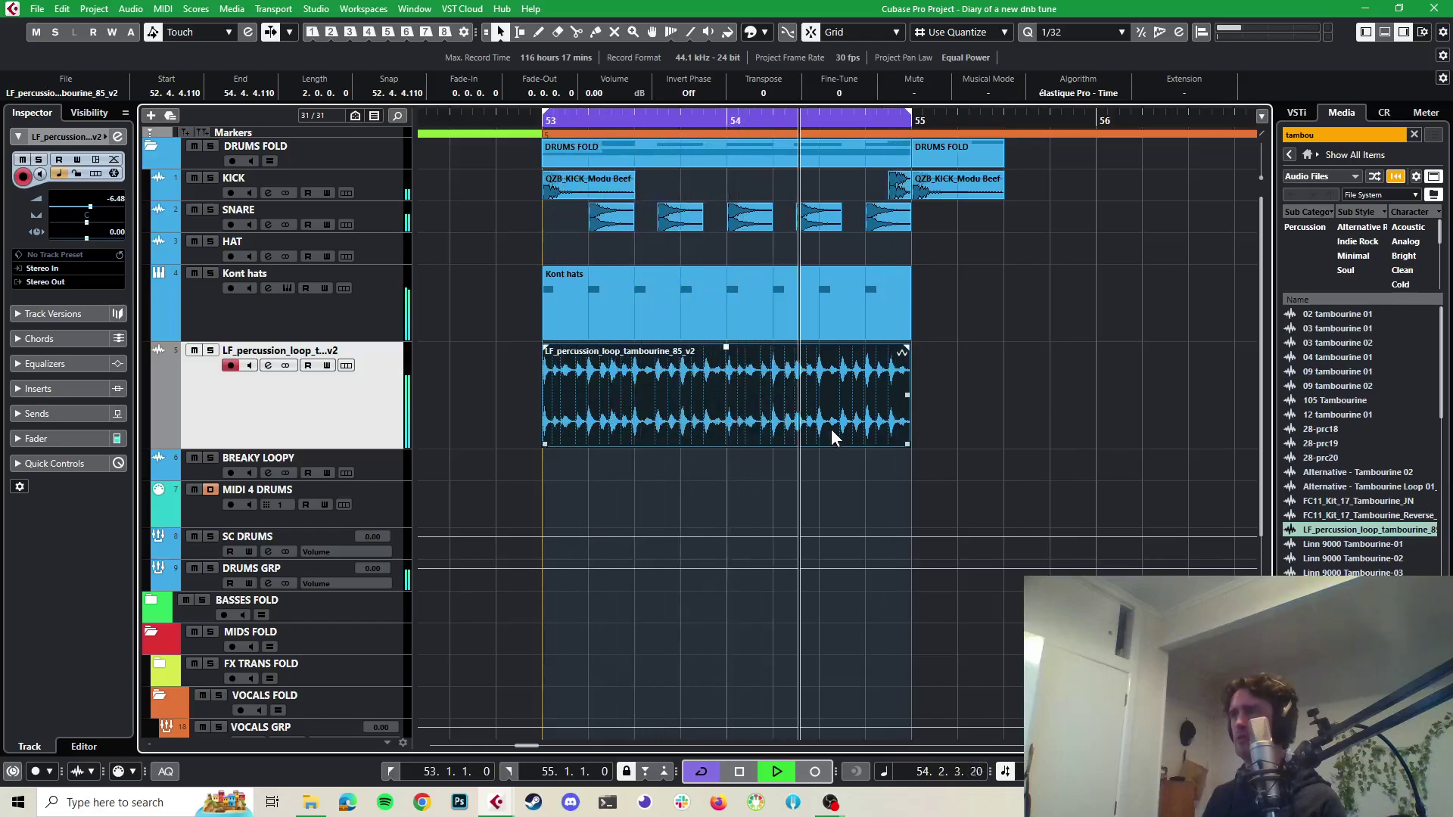
{"action": "key", "text": "space"}
Solo the KICK track and play it from bar 53
{"action": "left_click", "coordinate": [565, 307]}
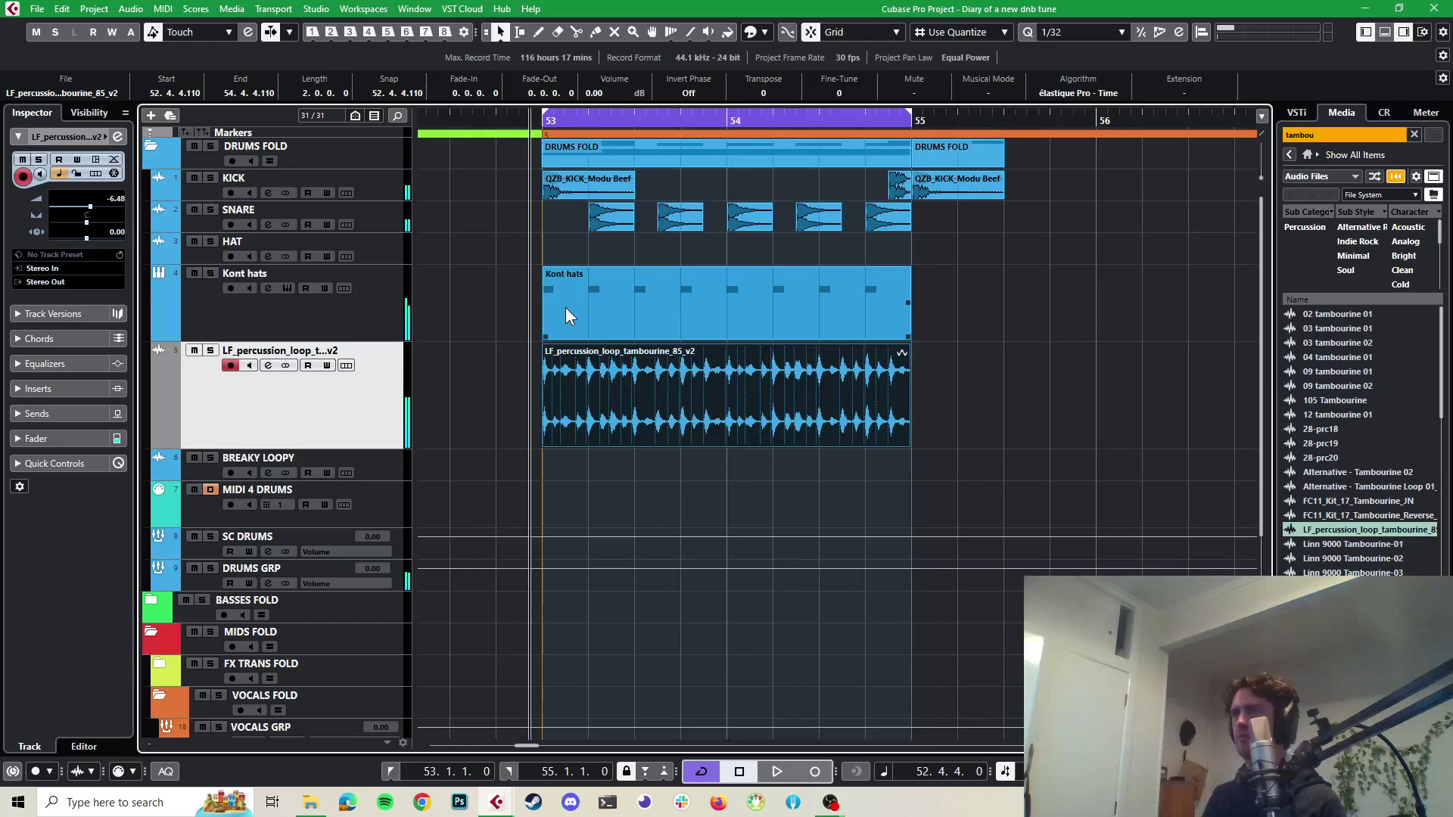
{"action": "scroll", "coordinate": [489, 203], "scroll_direction": "up", "scroll_amount": 2}
{"action": "scroll", "coordinate": [590, 245], "scroll_direction": "right", "scroll_amount": 2}
{"action": "scroll", "coordinate": [715, 258], "scroll_direction": "left", "scroll_amount": 3}
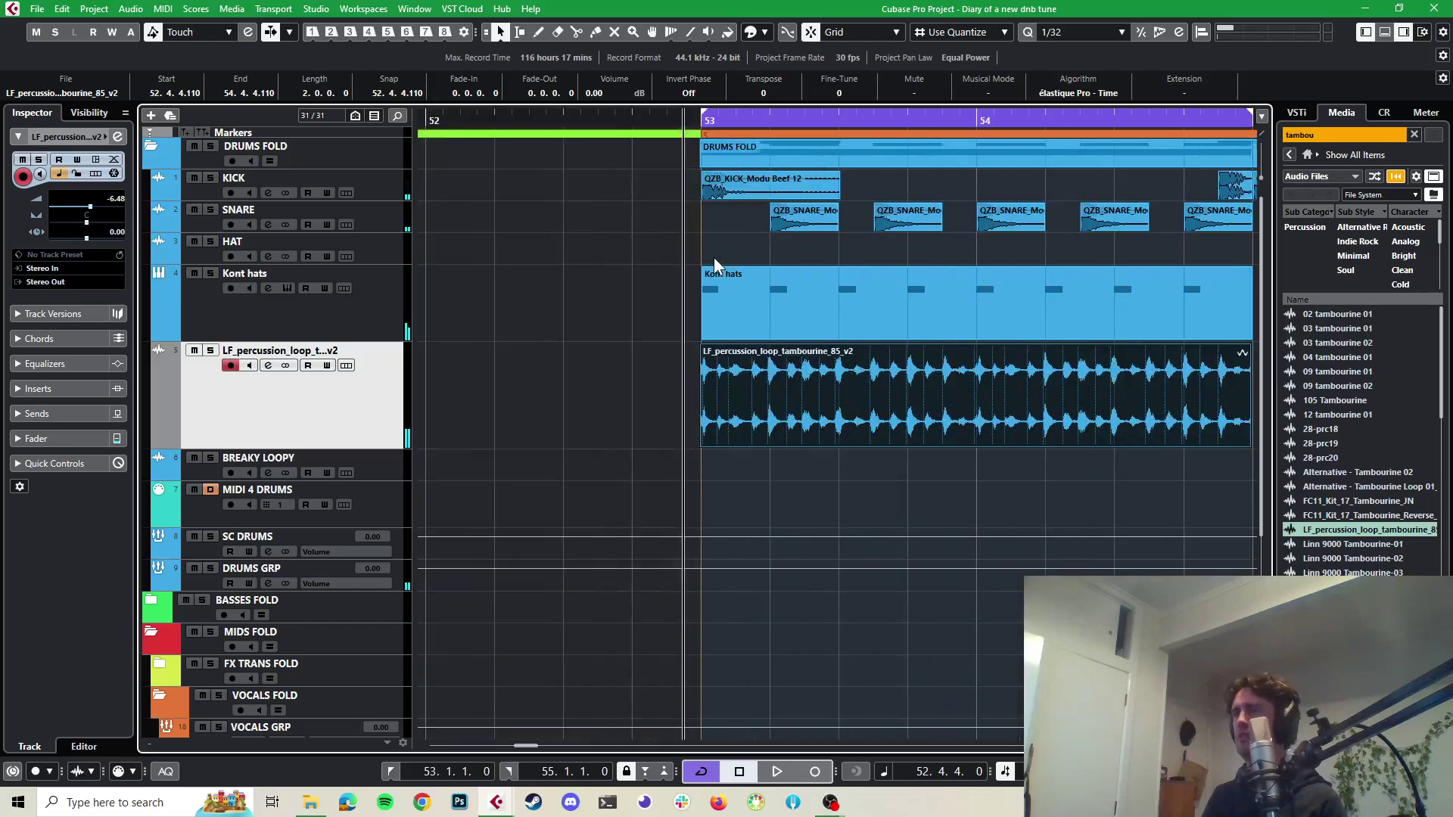
{"action": "scroll", "coordinate": [1001, 227], "scroll_direction": "up", "scroll_amount": 2}
{"action": "scroll", "coordinate": [974, 244], "scroll_direction": "left", "scroll_amount": 2}
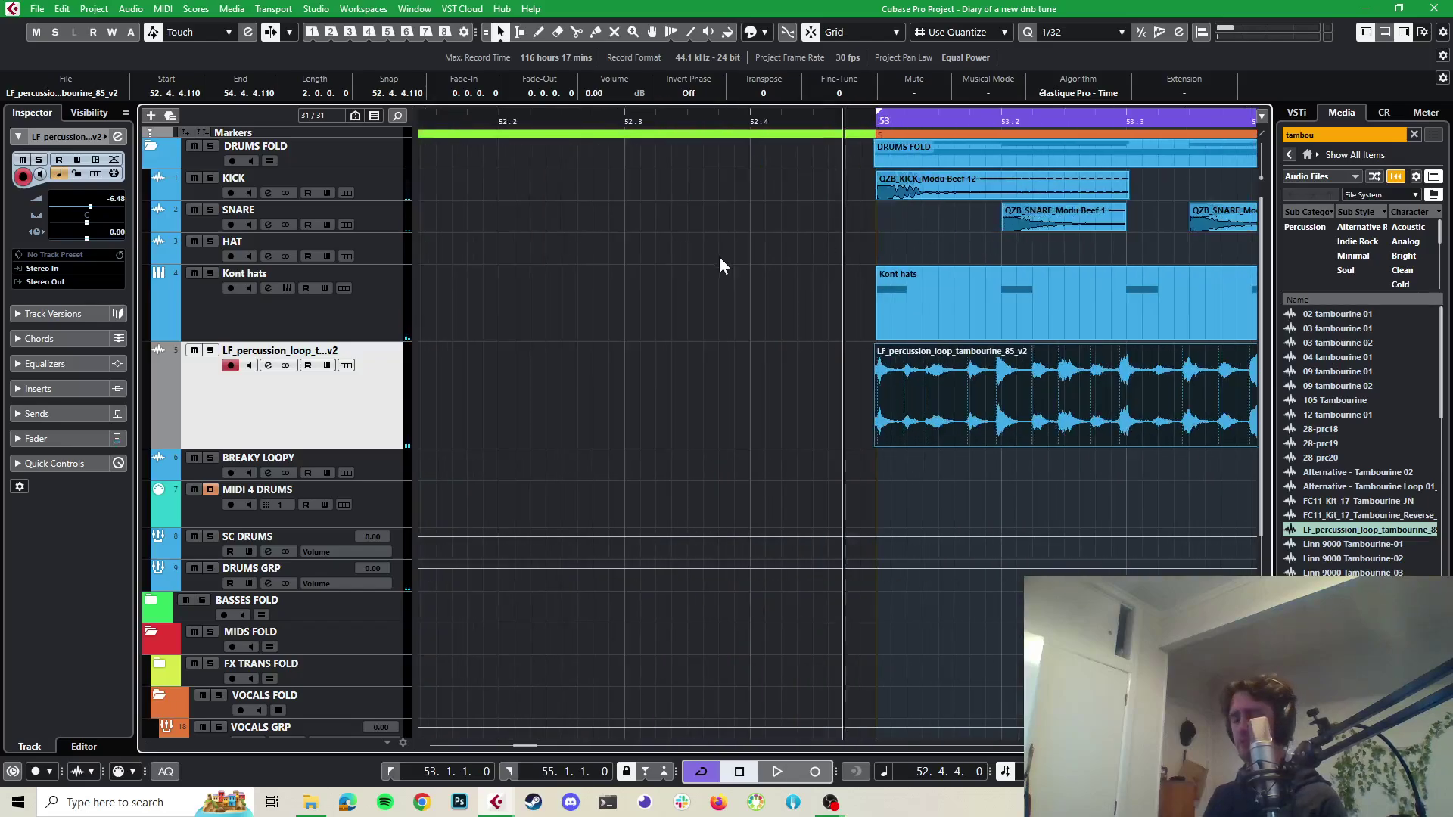
{"action": "left_click", "coordinate": [211, 178]}
{"action": "key", "text": "space"}
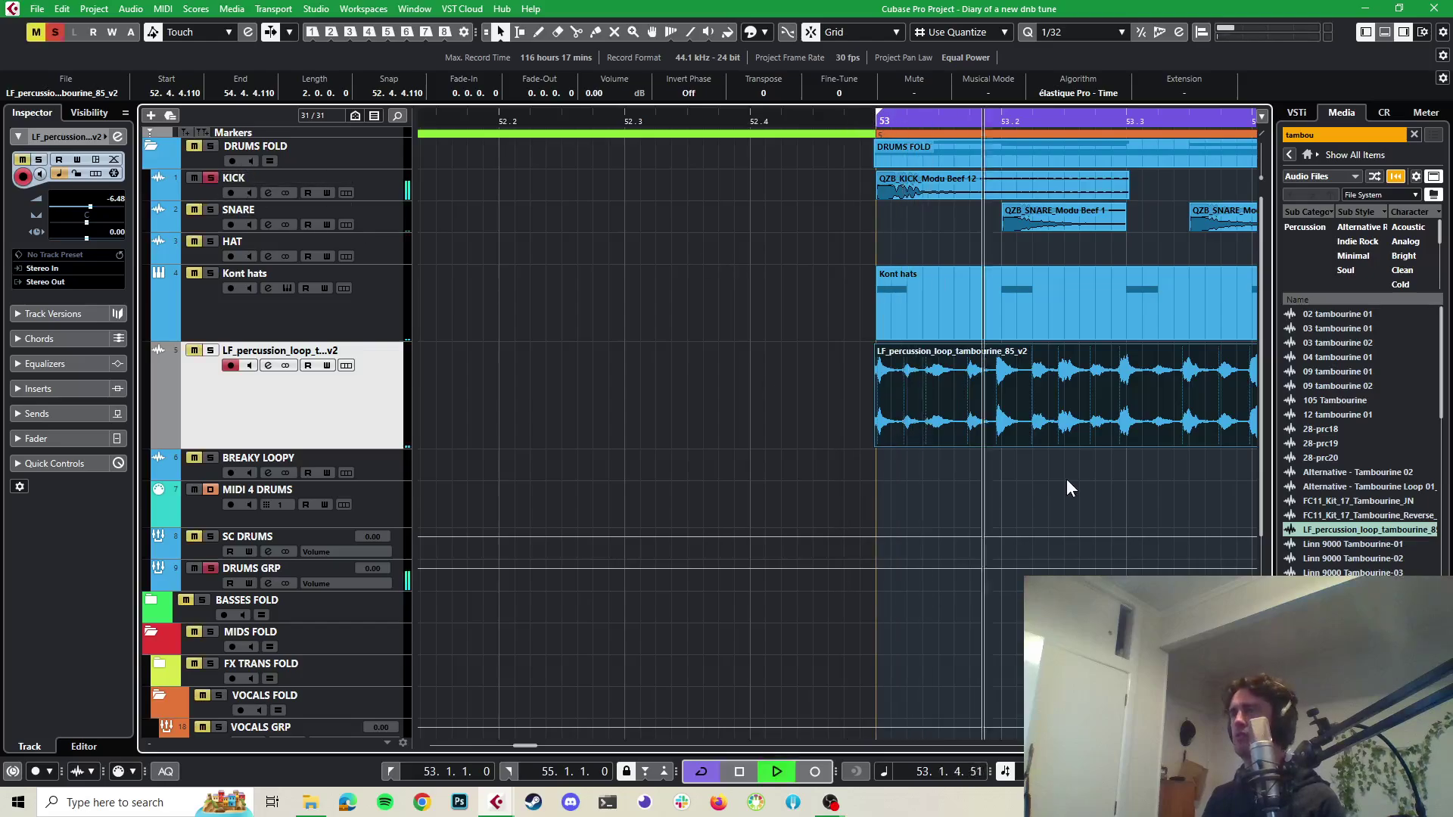
{"action": "key", "text": "space"}
Shorten the first kick clip at bar 53 to one beat, ending it at 53.2.1.0
{"action": "left_click", "coordinate": [1120, 196]}
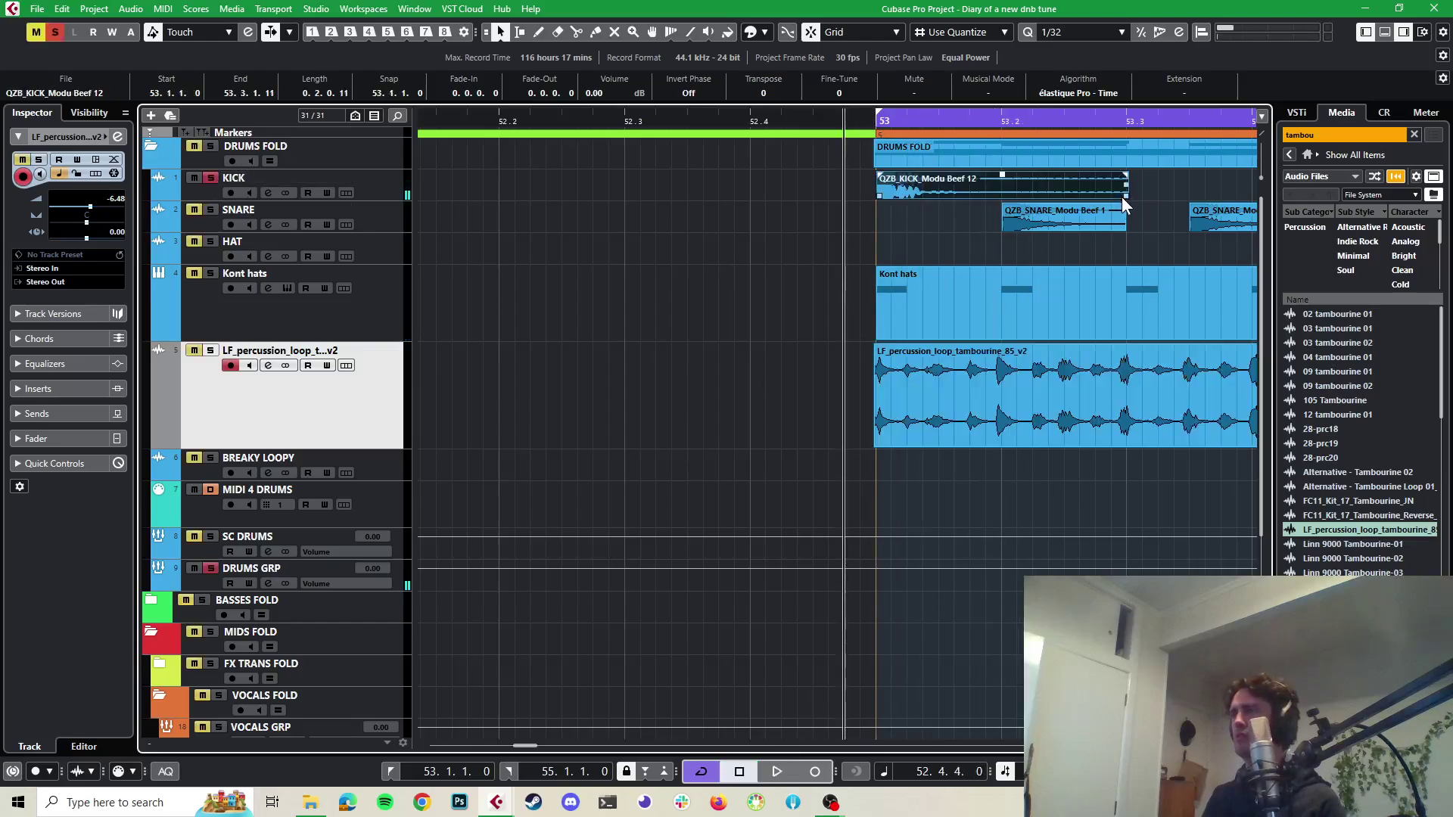
{"action": "left_click_drag", "start_coordinate": [1121, 196], "coordinate": [996, 195]}
{"action": "scroll", "coordinate": [952, 302], "scroll_direction": "down", "scroll_amount": 4}
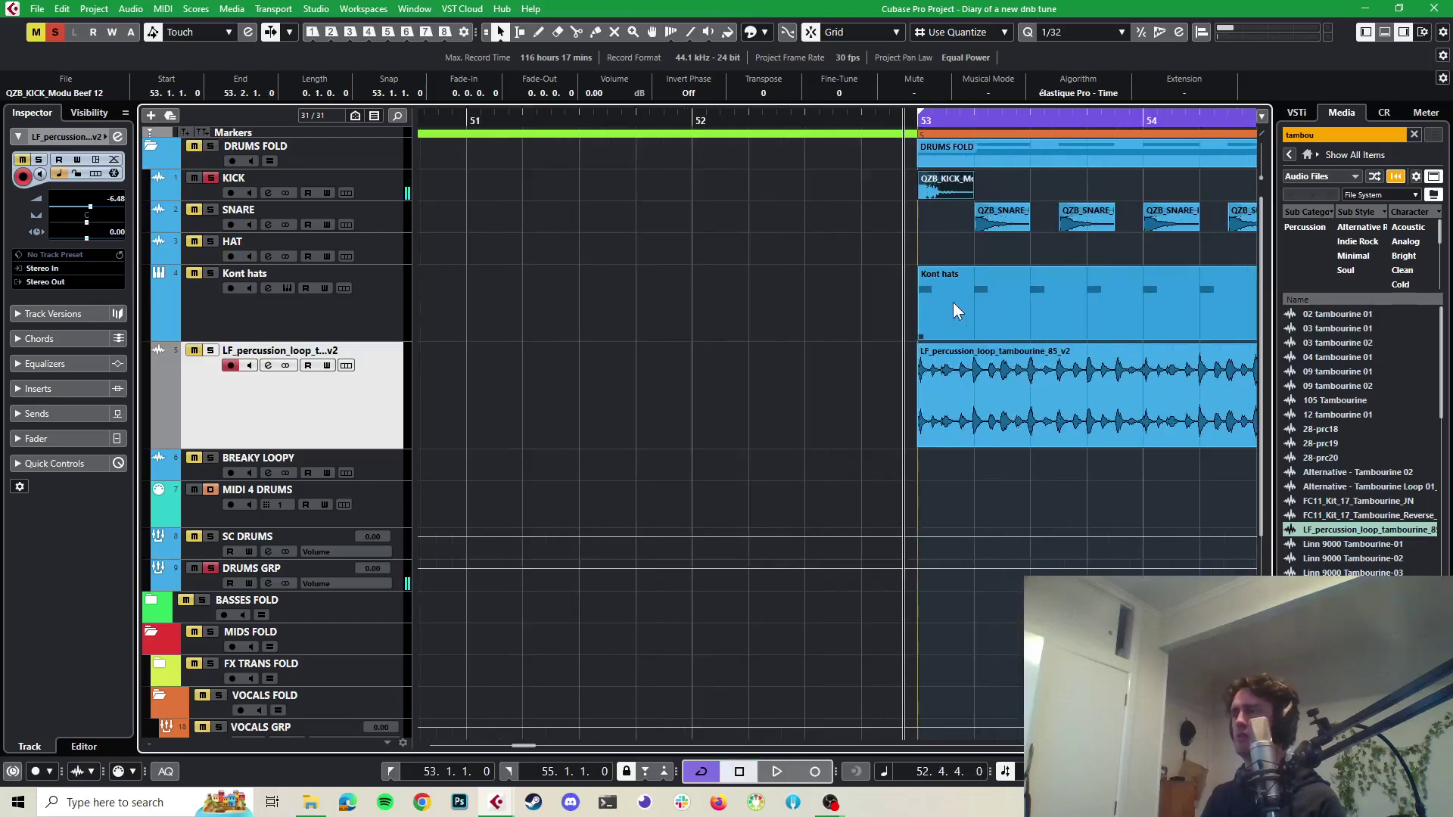
{"action": "scroll", "coordinate": [952, 302], "scroll_direction": "down", "scroll_amount": 3}
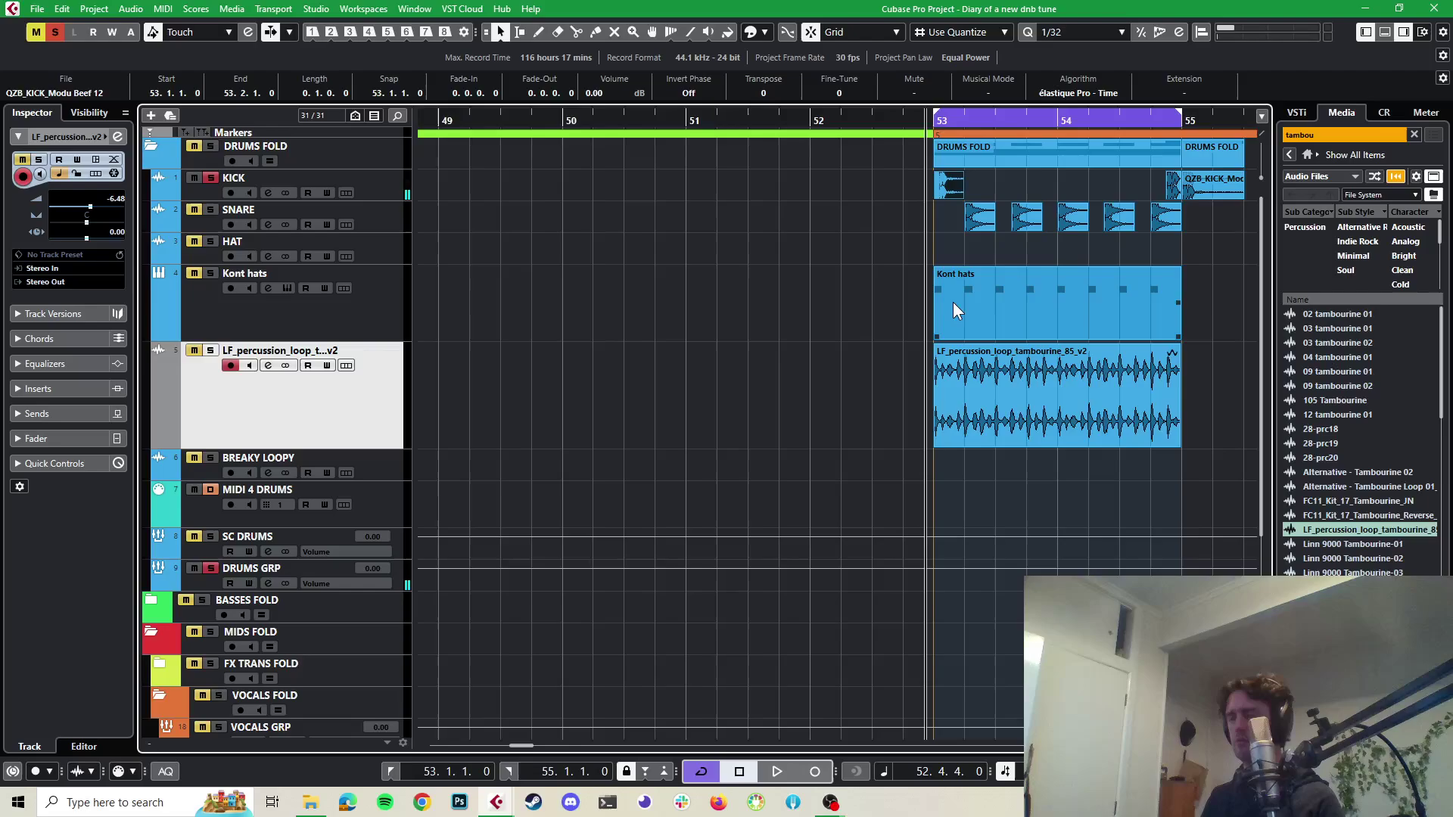
Unsolo the KICK track and play the shortened kick together with the snare, hats and tambourine loop
{"action": "left_click", "coordinate": [210, 177]}
{"action": "key", "text": "space"}
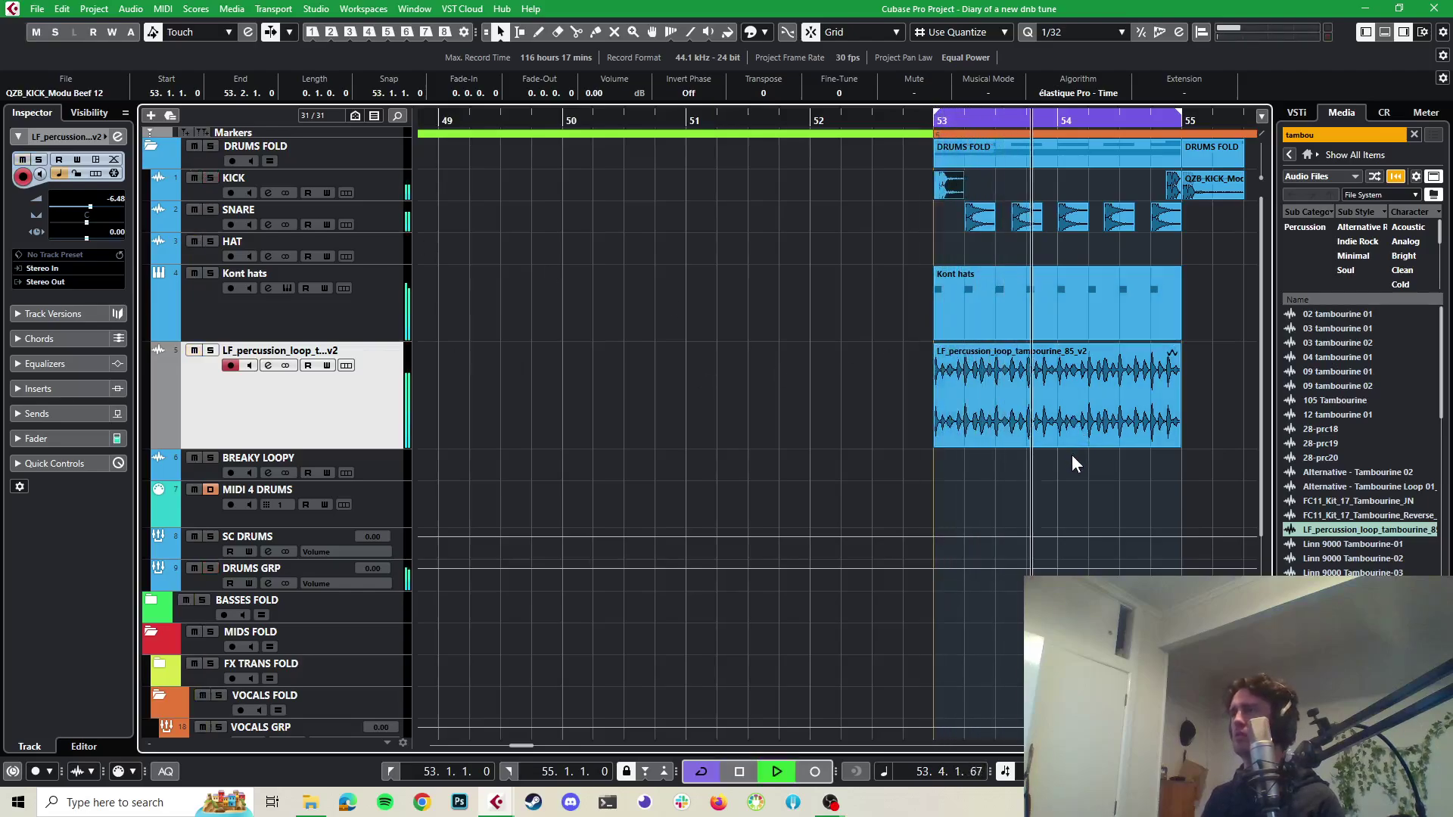
{"action": "key", "text": "space"}
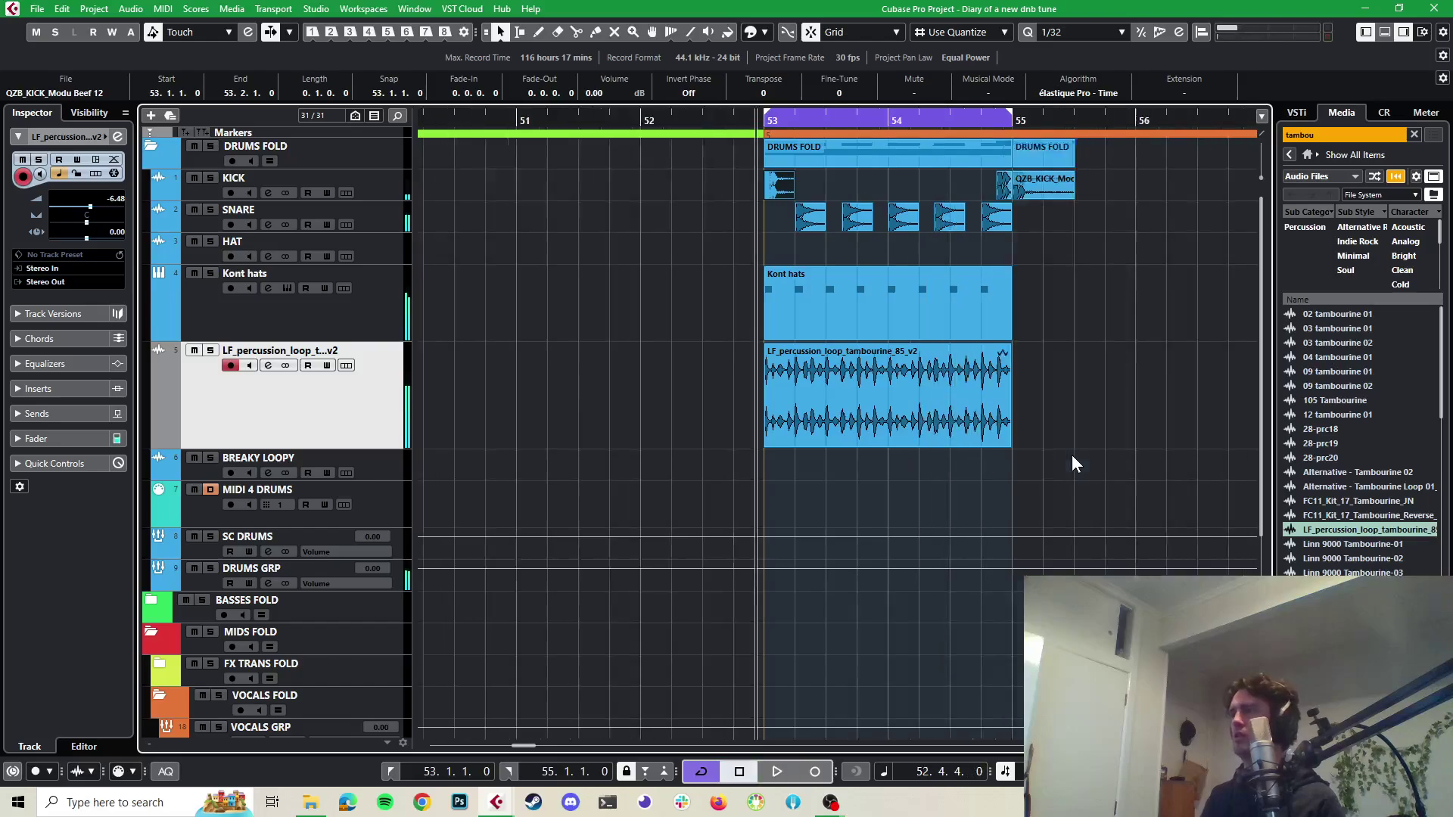
{"action": "scroll", "coordinate": [1072, 456], "scroll_direction": "right", "scroll_amount": 1}
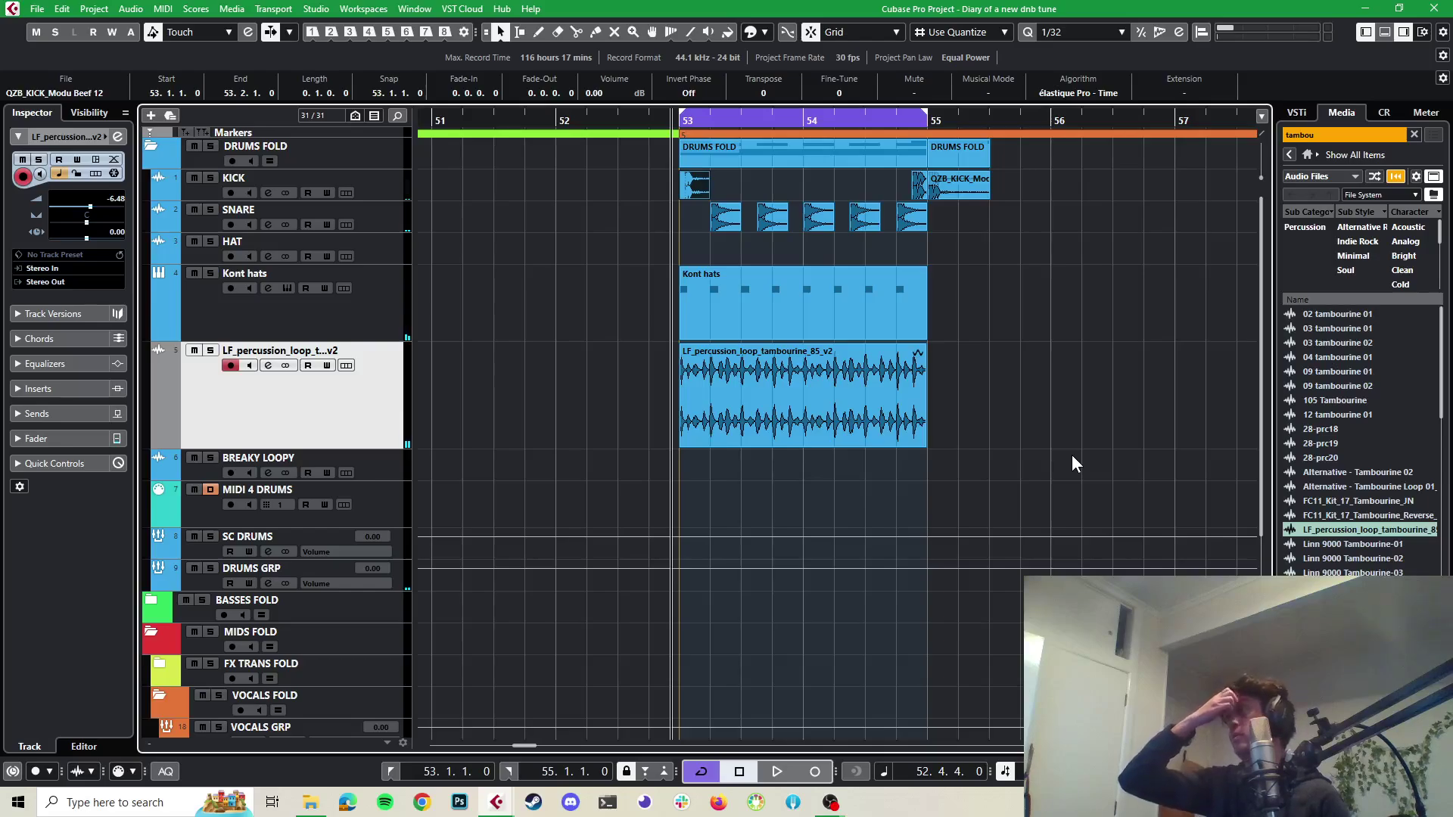
Search the media library for "break" and audition several results, including 8A - 88 - FS Rolller limit and Angles Break
{"action": "double_click", "coordinate": [1335, 139]}
{"action": "type", "text": "break"}
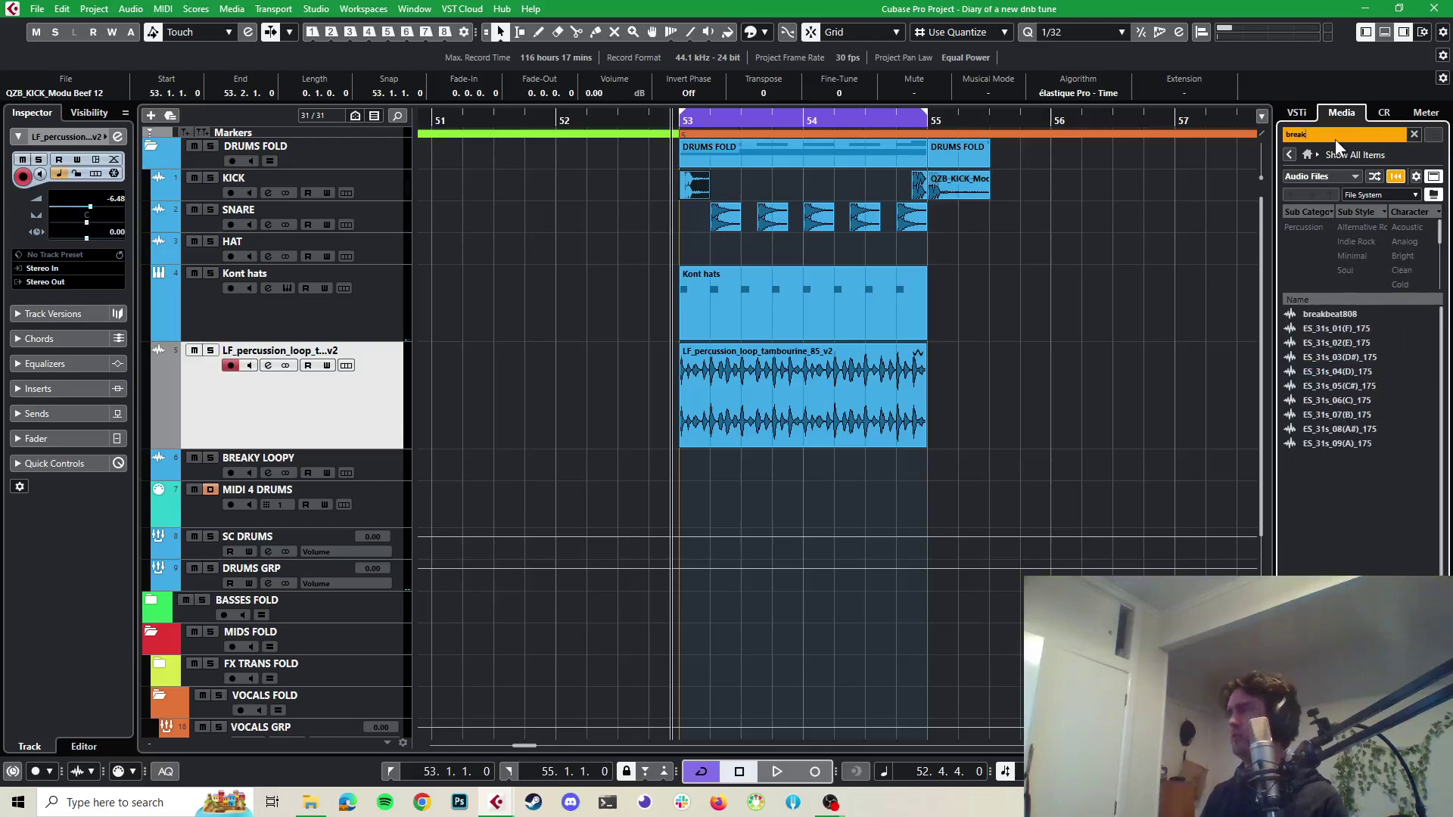
{"action": "left_click", "coordinate": [1333, 429]}
{"action": "left_click", "coordinate": [1325, 459]}
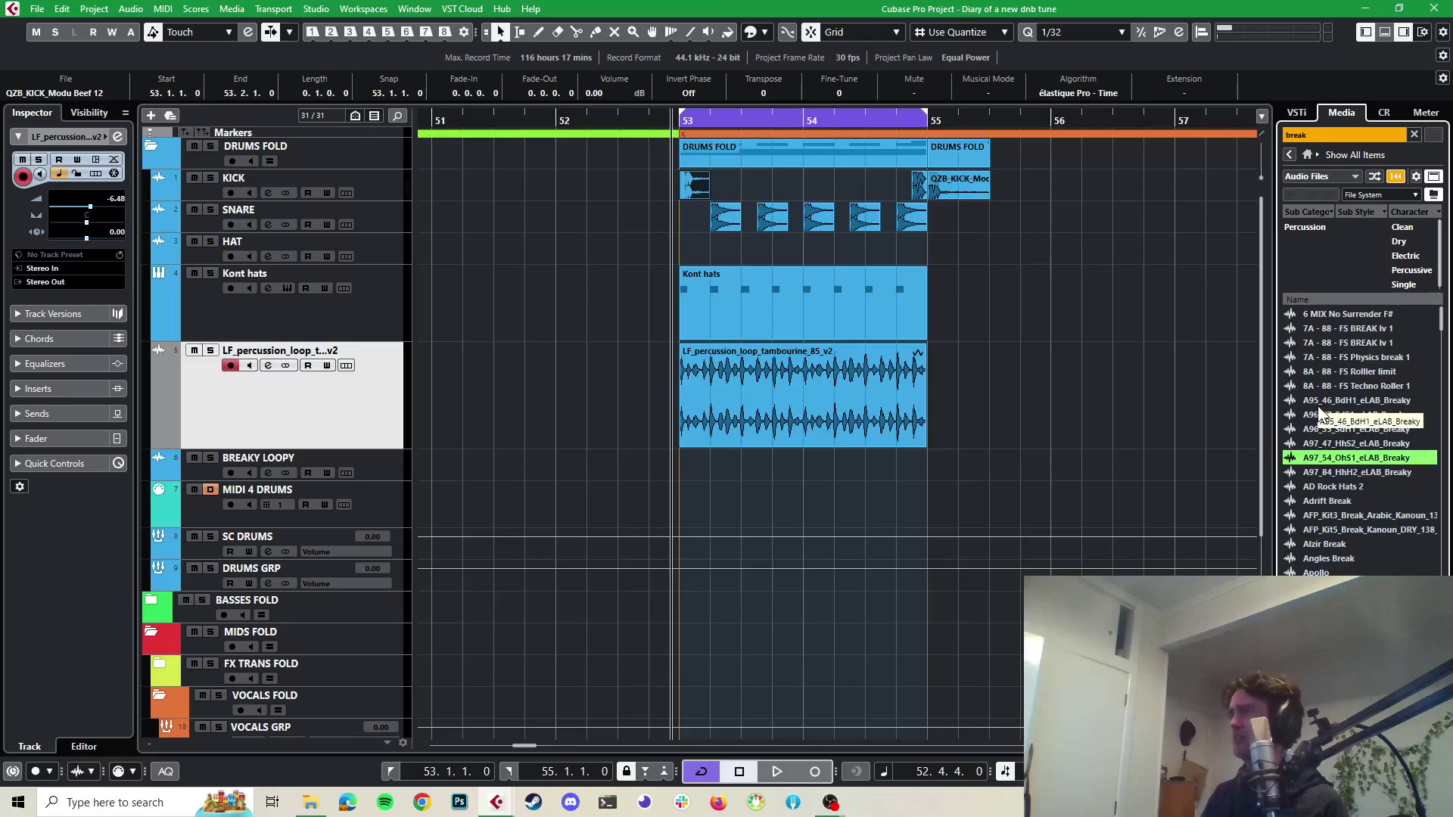
{"action": "left_click", "coordinate": [1337, 372]}
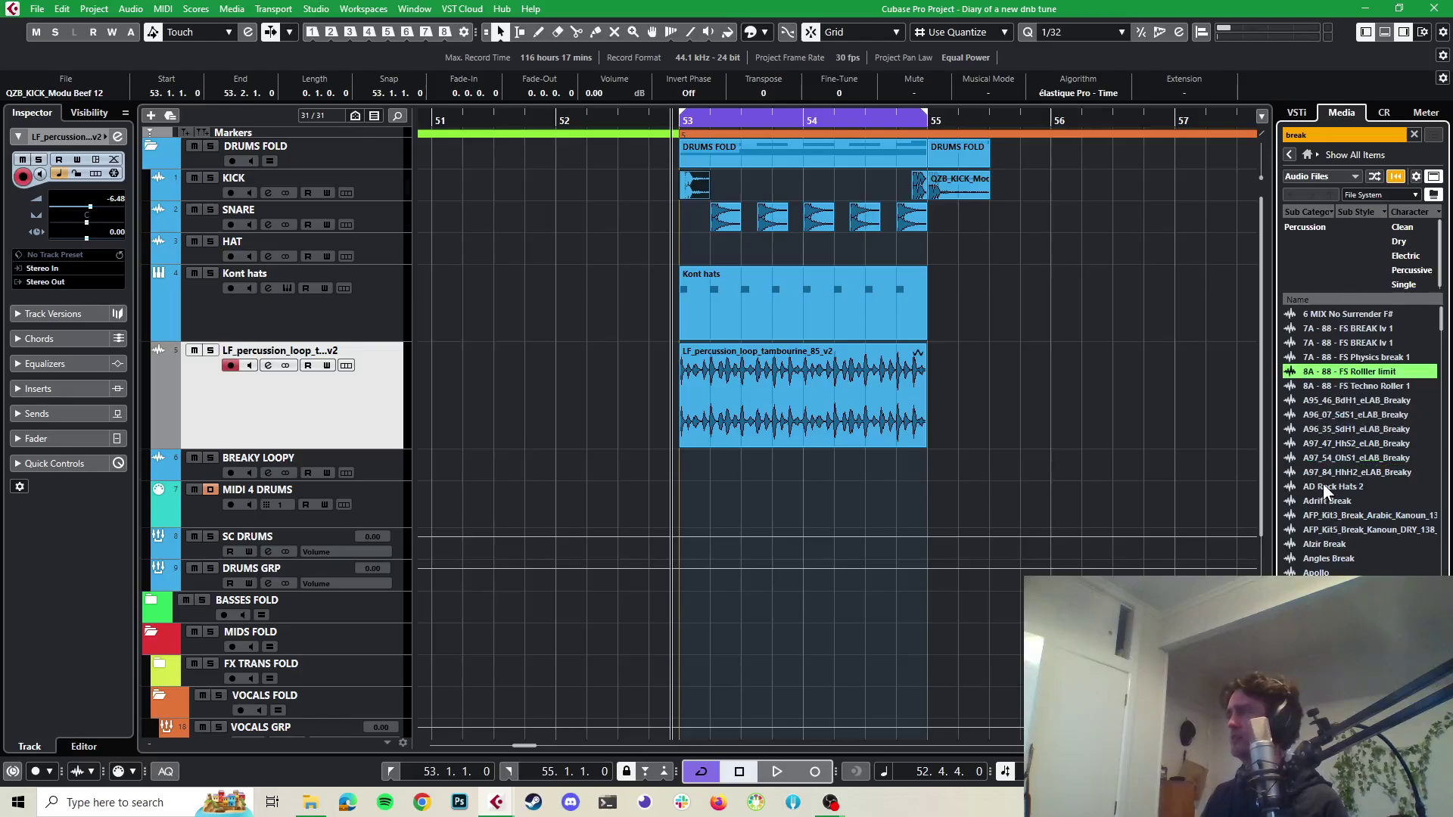
{"action": "left_click", "coordinate": [1332, 432]}
{"action": "left_click", "coordinate": [1313, 531]}
{"action": "left_click", "coordinate": [1328, 559]}
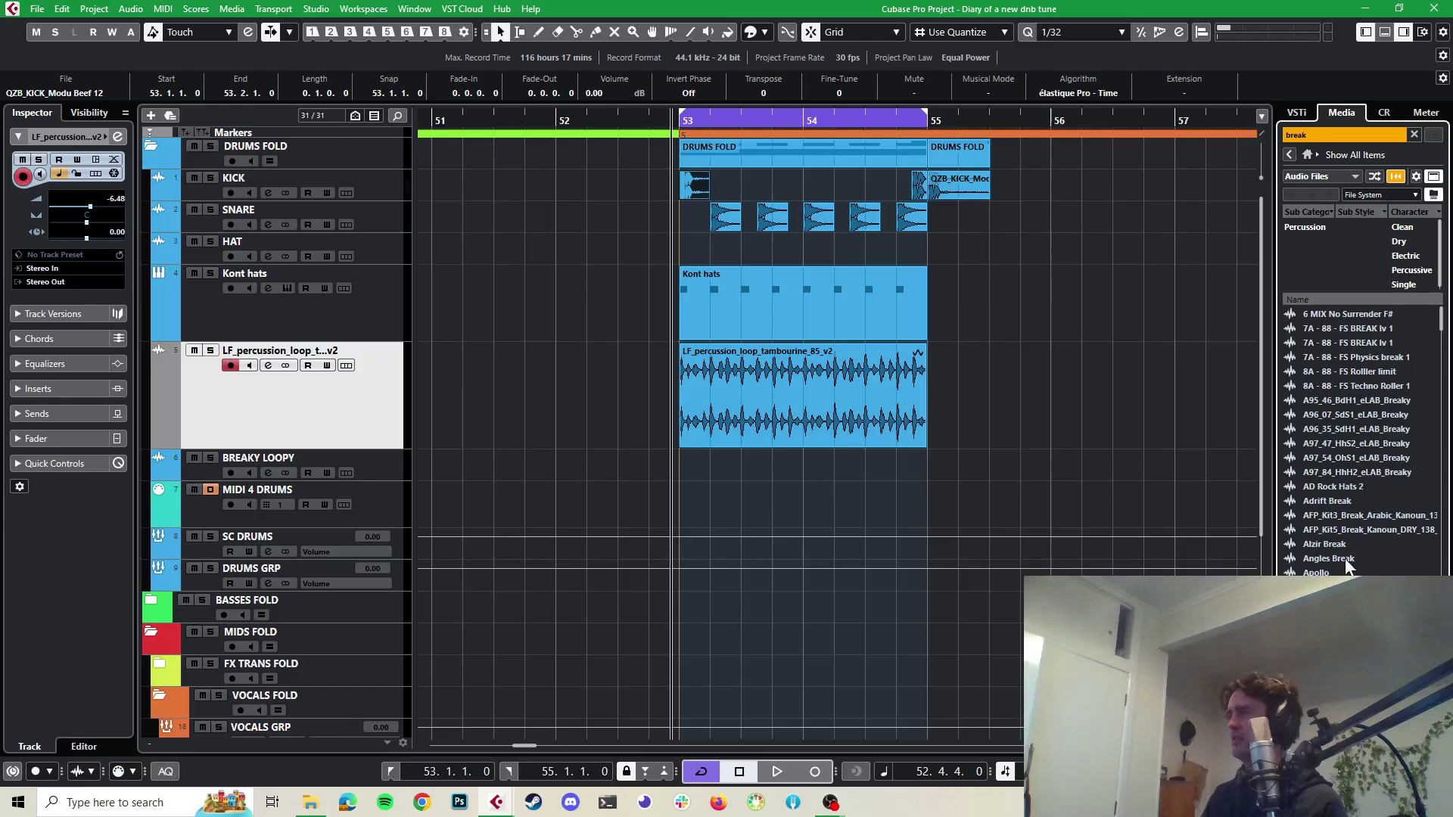
Audition further break loops, including Back Break 3, Back Break 2, Beta Break and Blaze Break 2
{"action": "scroll", "coordinate": [1345, 559], "scroll_direction": "down", "scroll_amount": 4}
{"action": "left_click", "coordinate": [1329, 487]}
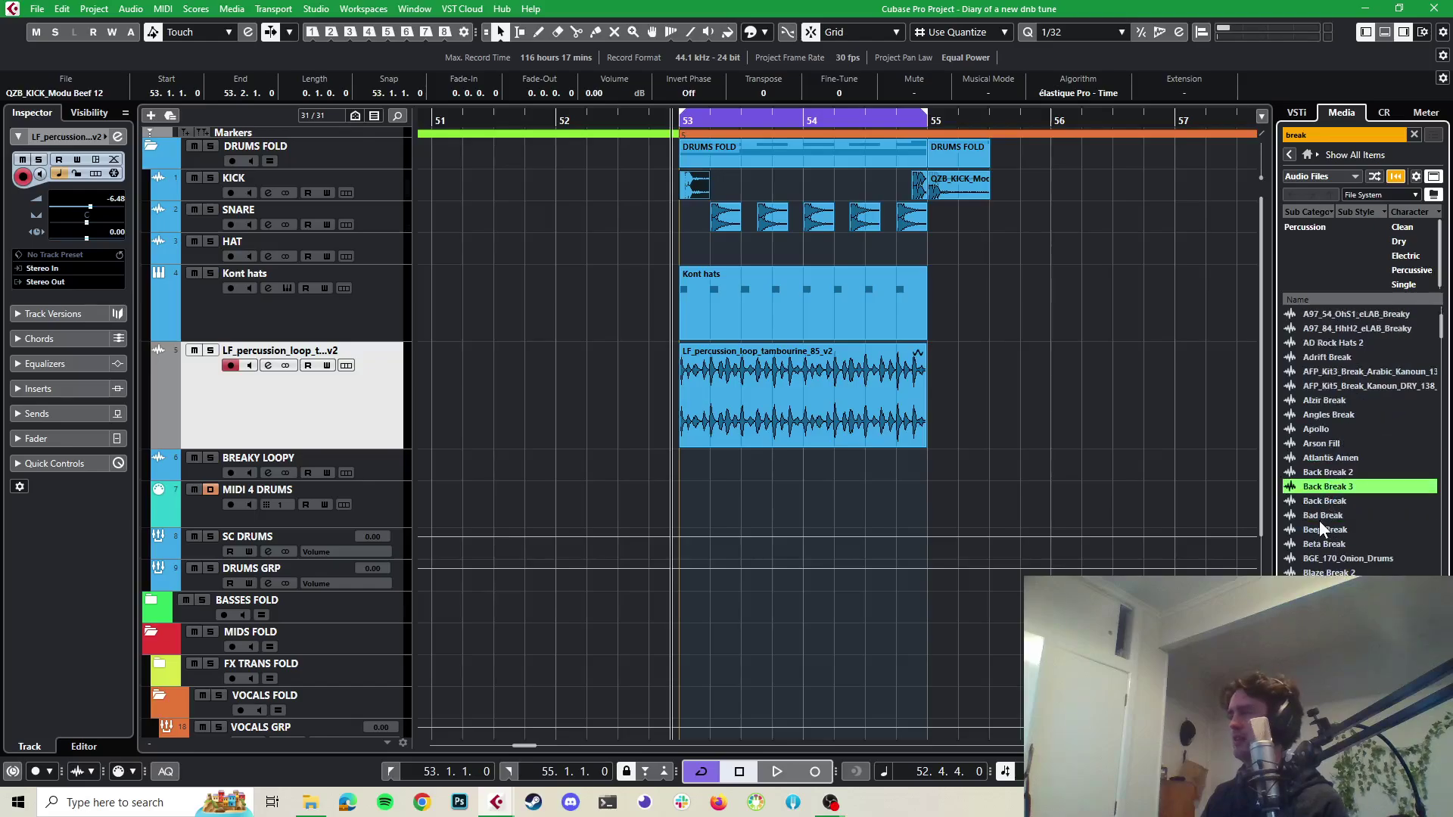
{"action": "left_click", "coordinate": [1336, 470]}
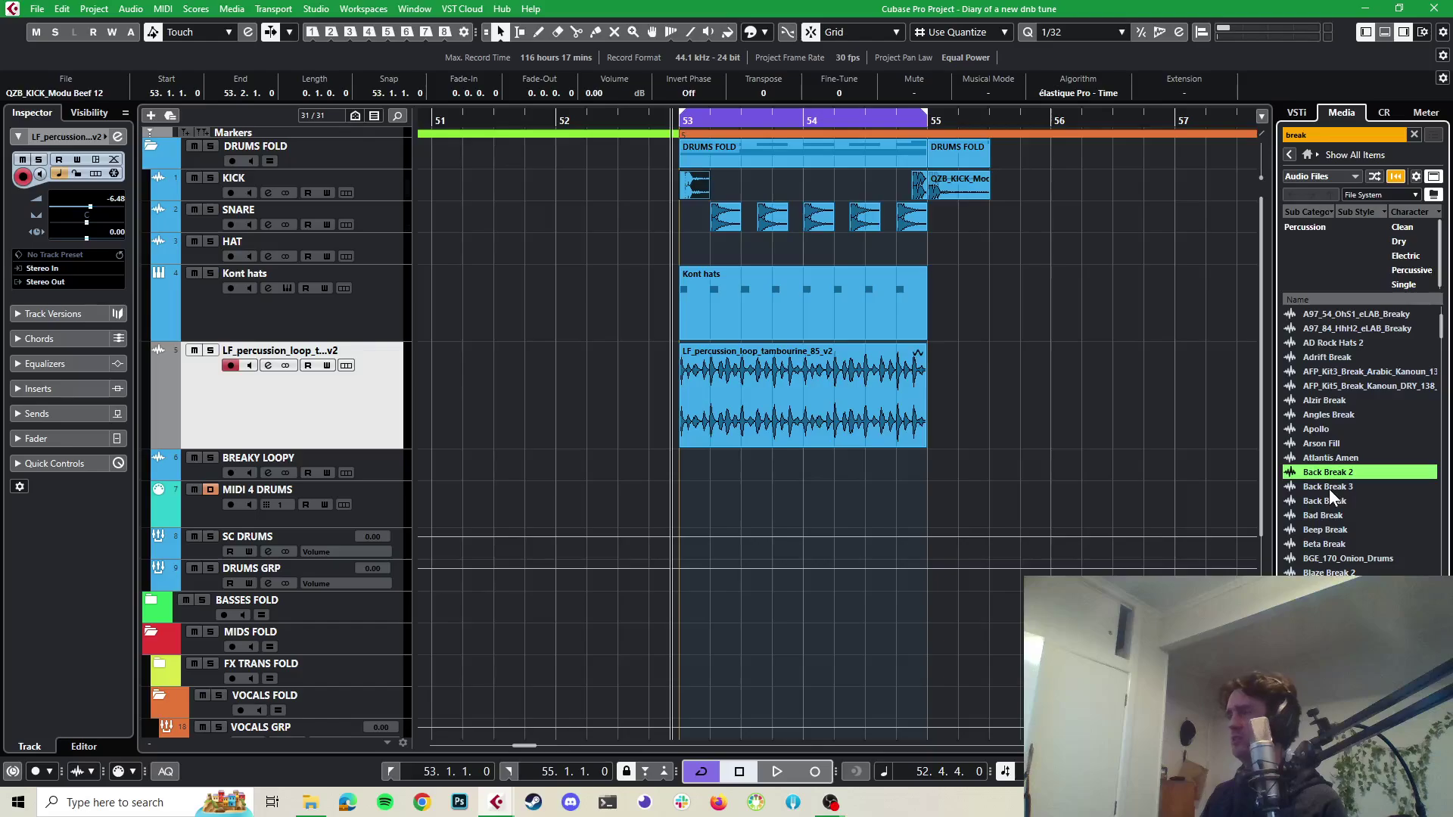
{"action": "left_click", "coordinate": [1321, 542]}
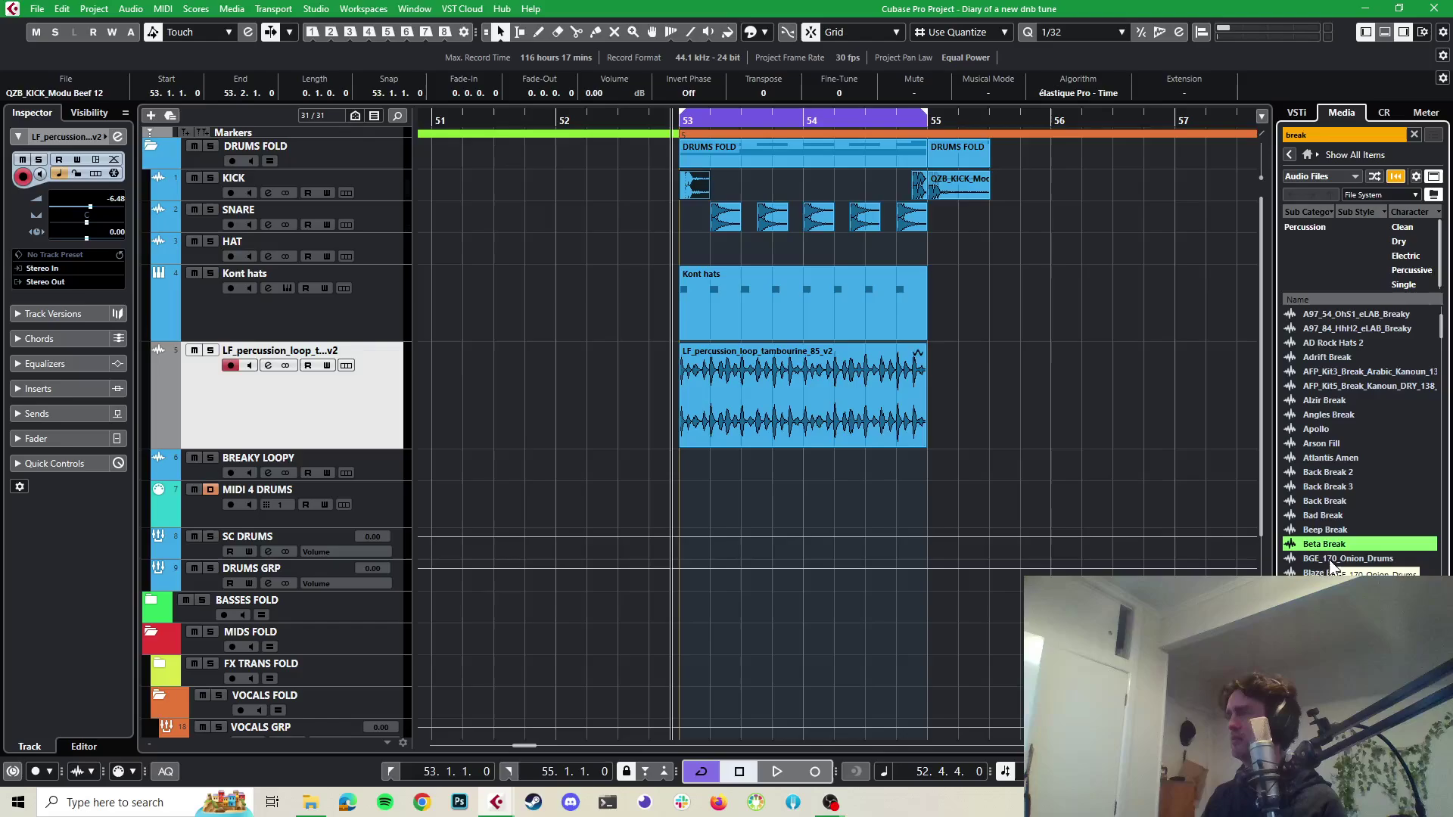
{"action": "left_click", "coordinate": [1329, 572]}
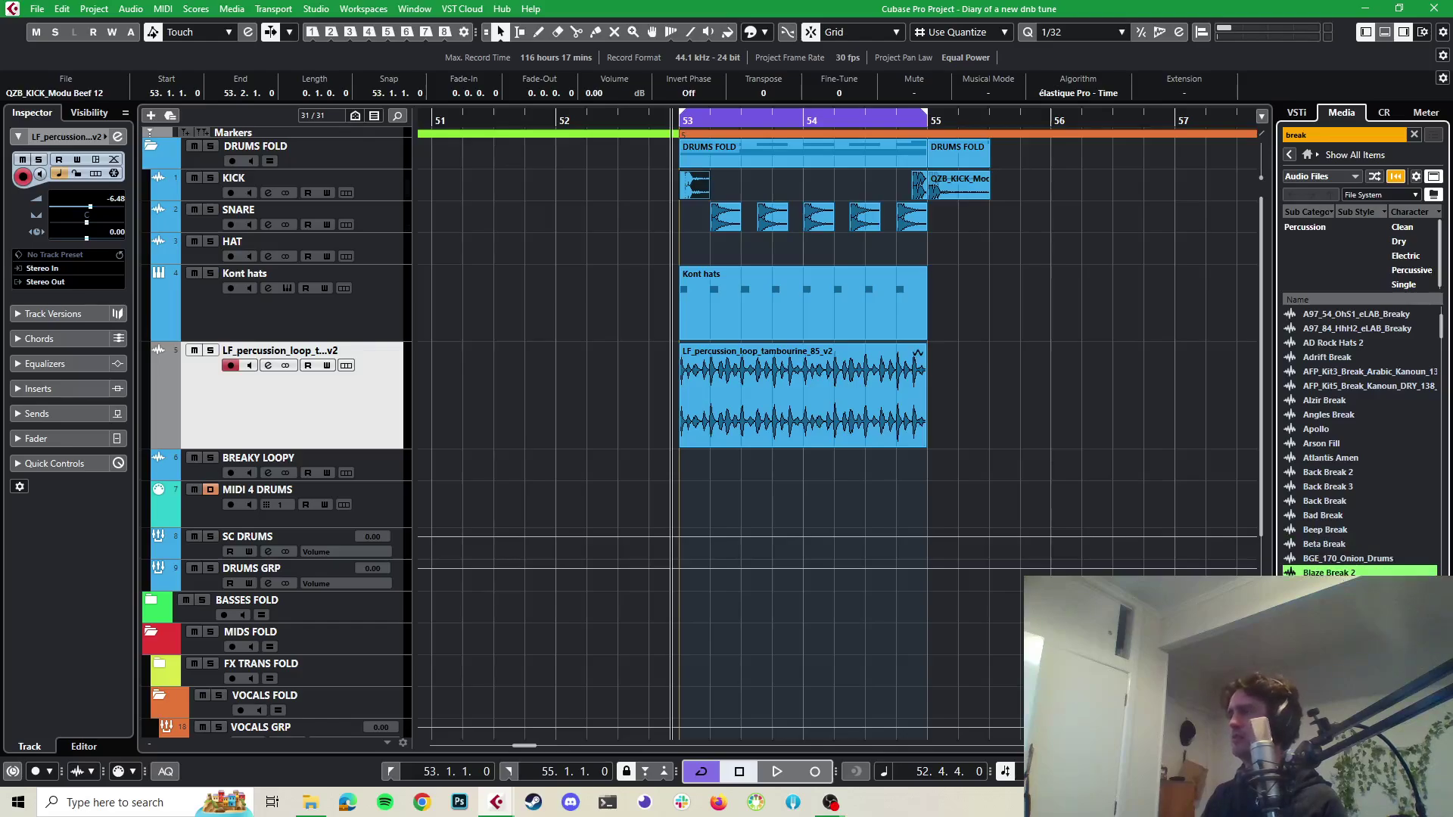
{"action": "left_click", "coordinate": [1330, 587]}
{"action": "left_click", "coordinate": [1325, 571]}
Place Blaze Break 2 on the BREAKY LOOPY track, align its start to bar 53, and select that track
{"action": "left_click_drag", "start_coordinate": [1226, 575], "coordinate": [700, 471]}
{"action": "left_click", "coordinate": [831, 528]}
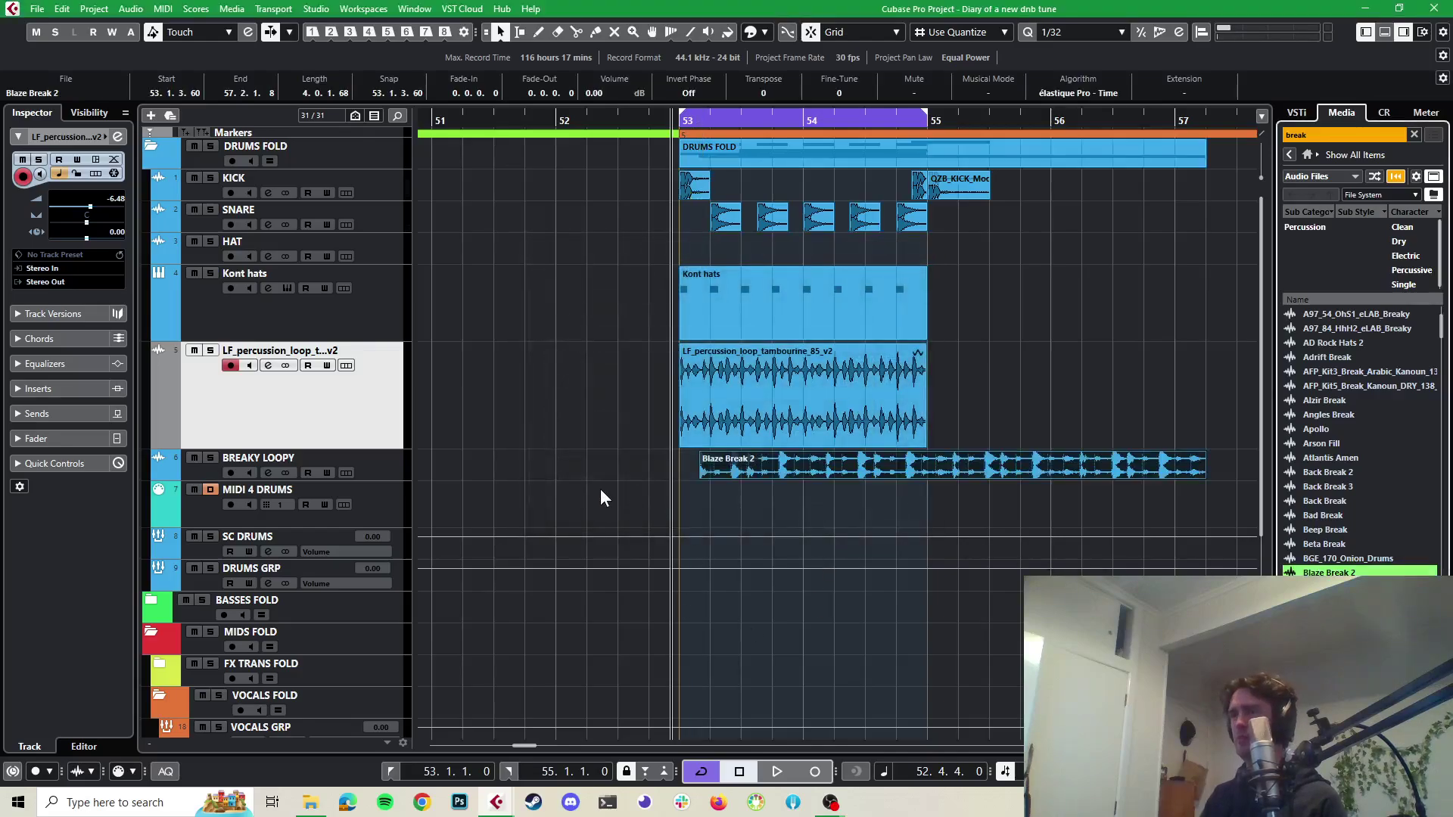
{"action": "scroll", "coordinate": [601, 497], "scroll_direction": "up", "scroll_amount": 3}
{"action": "left_click_drag", "start_coordinate": [944, 467], "coordinate": [891, 460]}
{"action": "left_click", "coordinate": [397, 471]}
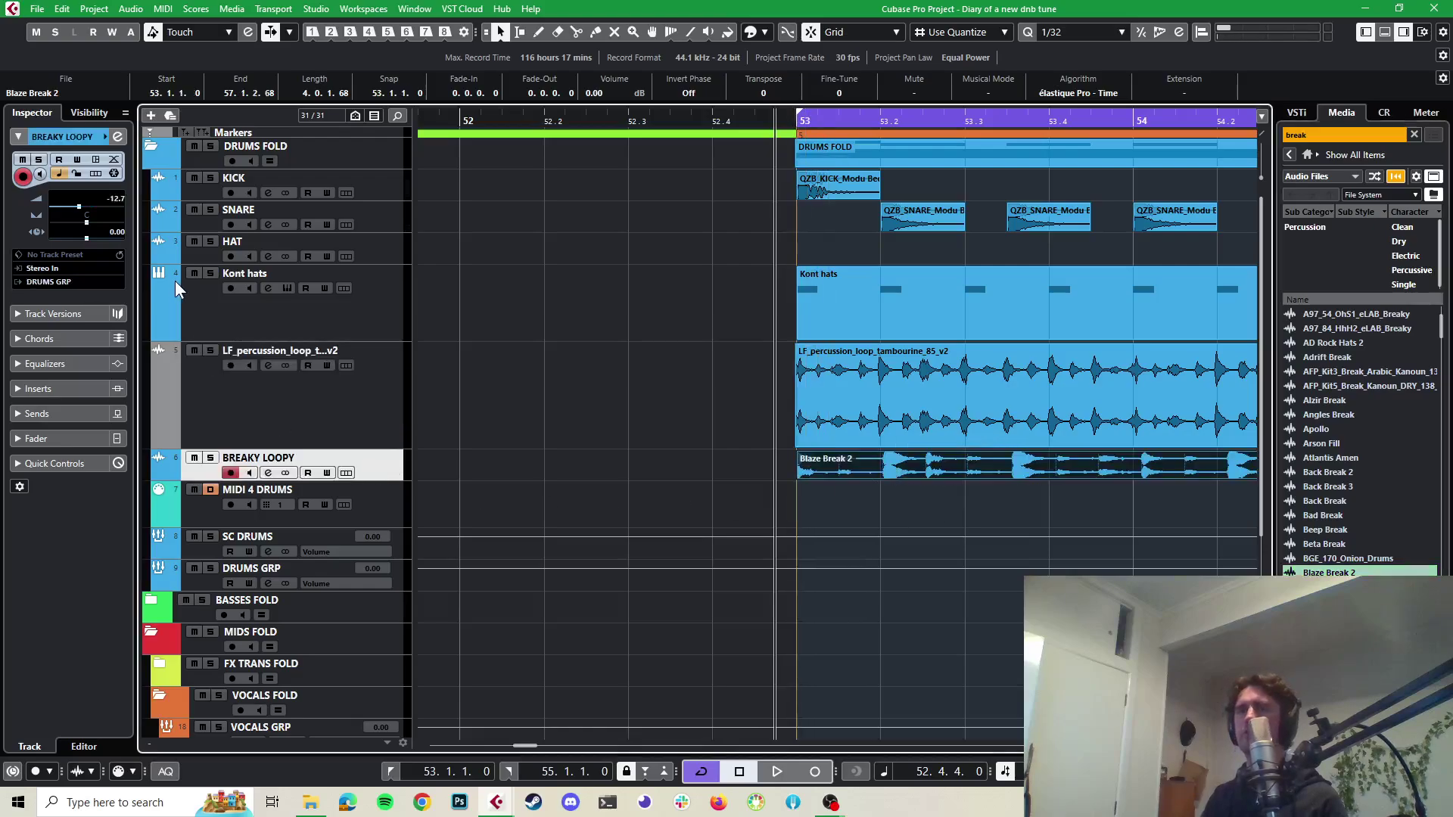
Solo the BREAKY LOOPY track and play the Blaze Break 2 loop on its own
{"action": "scroll", "coordinate": [772, 380], "scroll_direction": "down", "scroll_amount": 3}
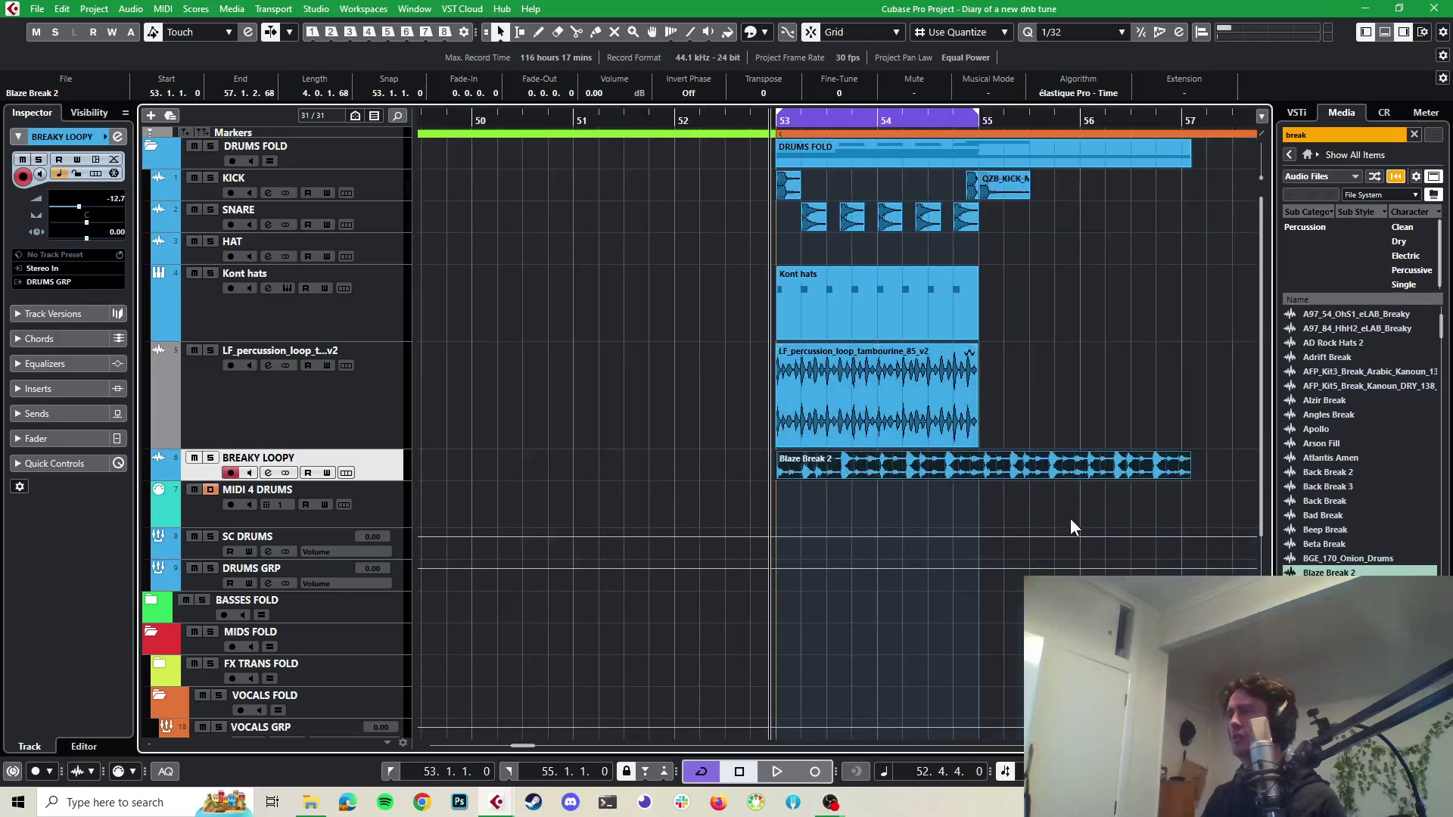
{"action": "left_click", "coordinate": [210, 459]}
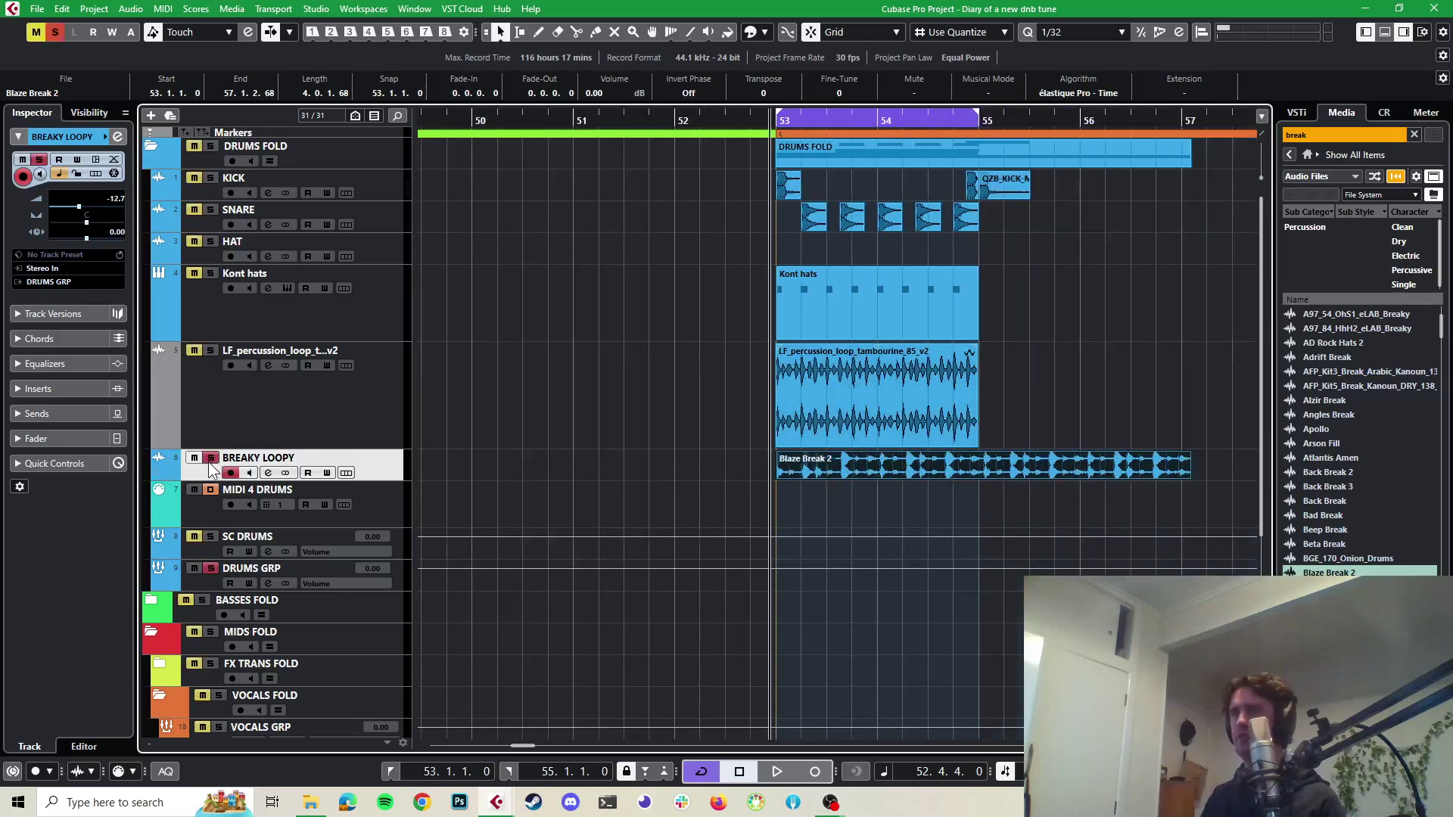
{"action": "key", "text": "space"}
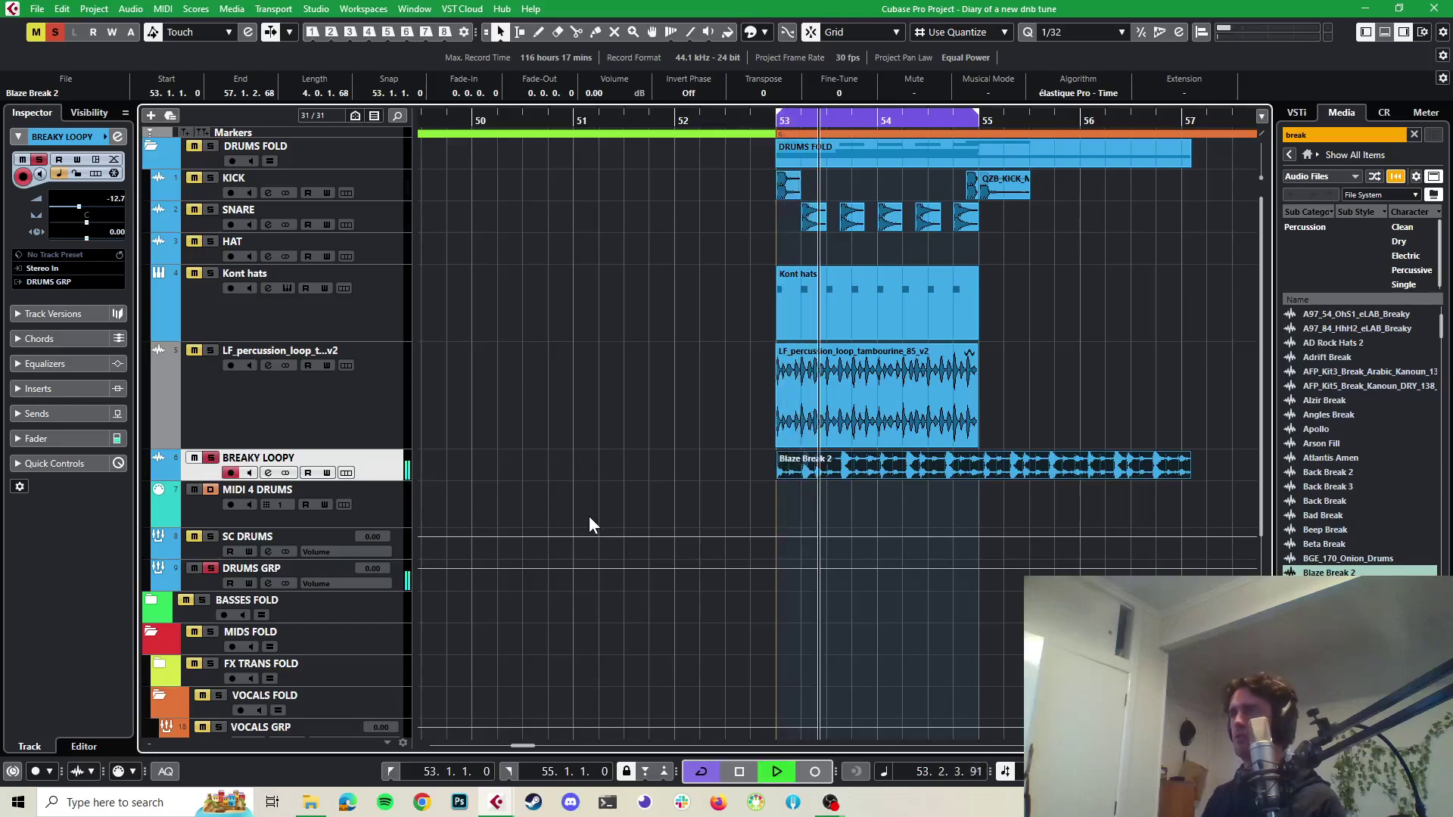
{"action": "key", "text": "space"}
Time-stretch the Blaze Break 2 loop to end at bar 57 and play it back soloed
{"action": "scroll", "coordinate": [1205, 479], "scroll_direction": "up", "scroll_amount": 1}
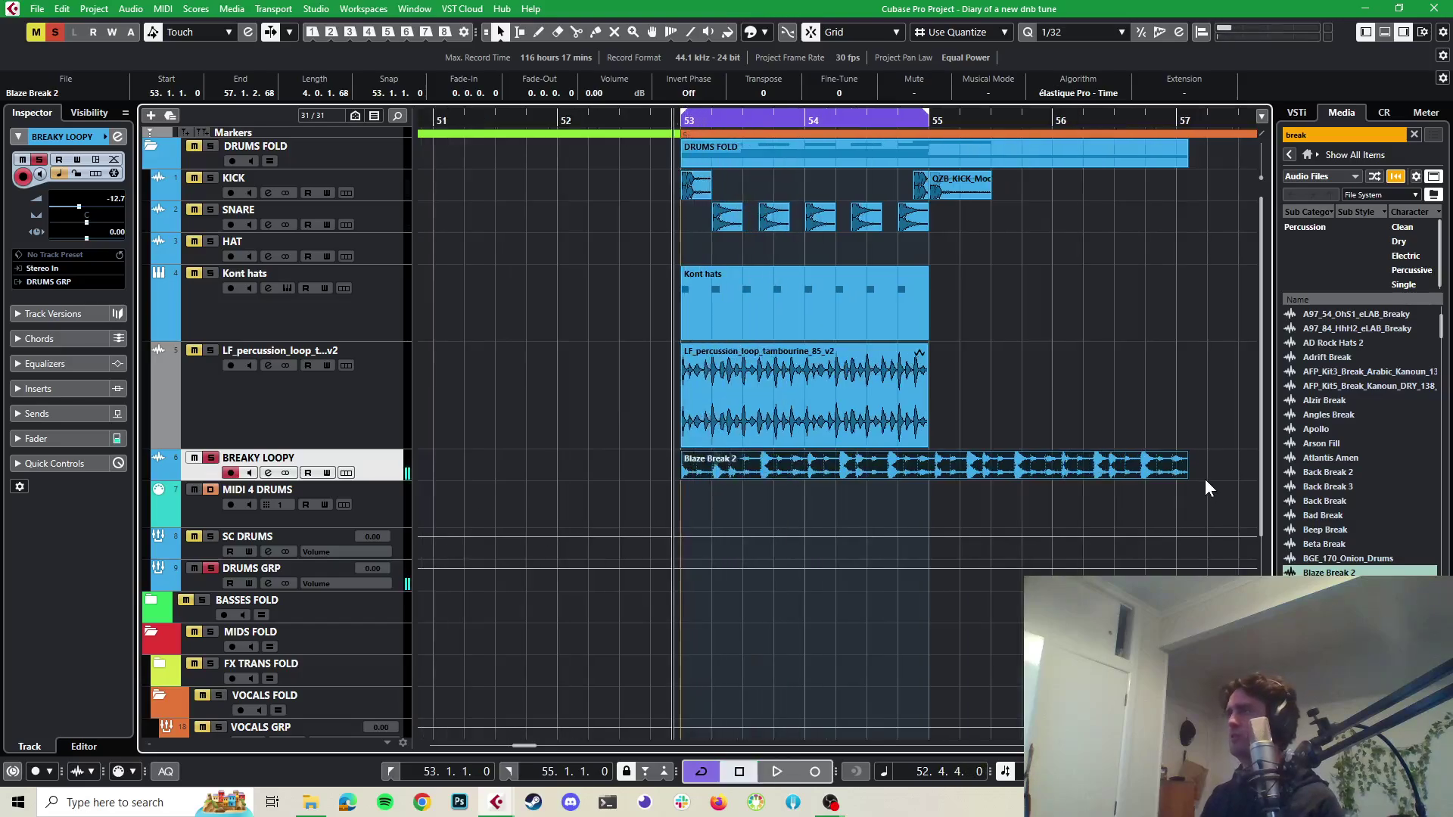
{"action": "key", "text": "1"}
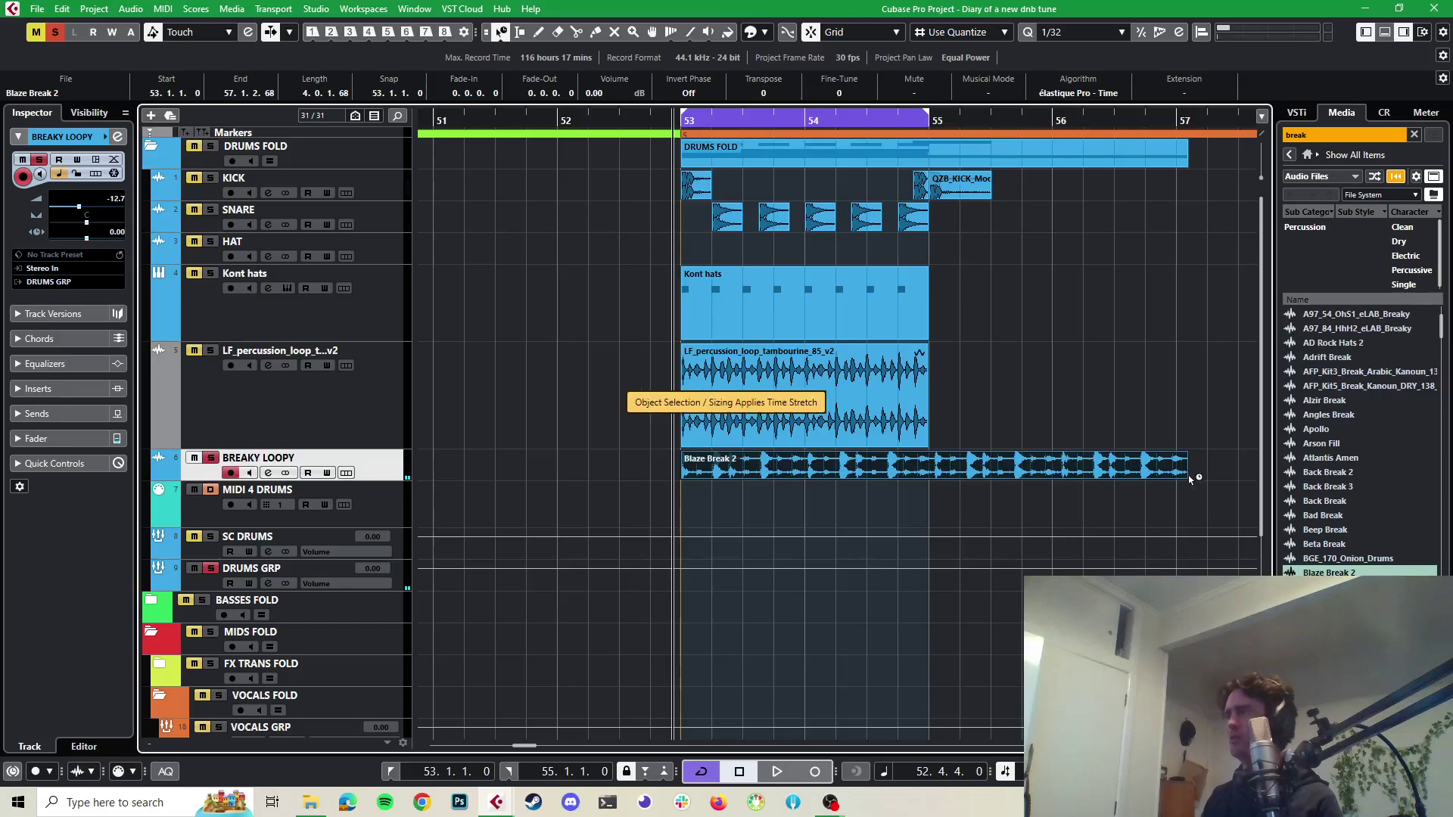
{"action": "left_click_drag", "start_coordinate": [1186, 475], "coordinate": [1175, 477]}
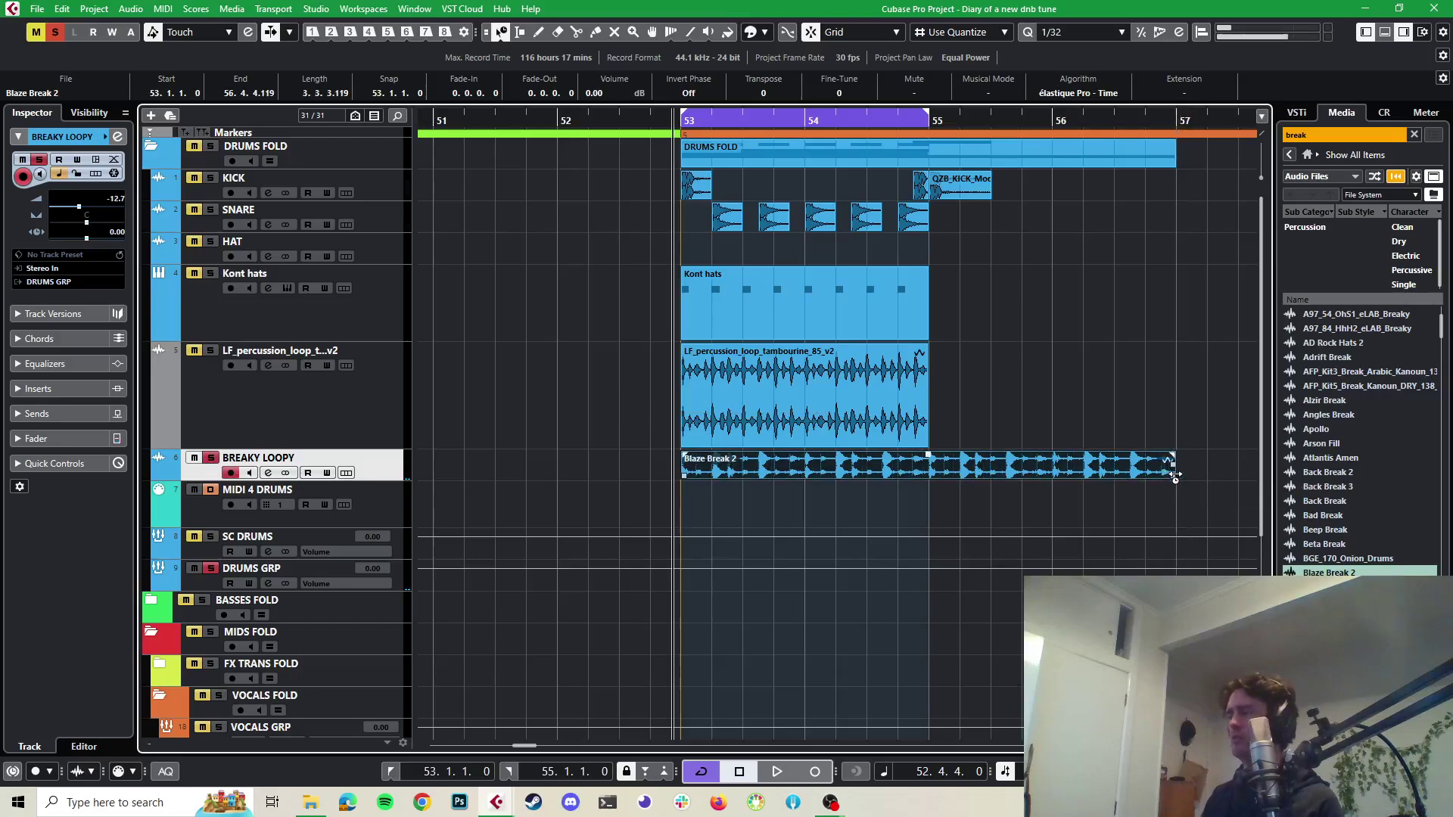
{"action": "key", "text": "space"}
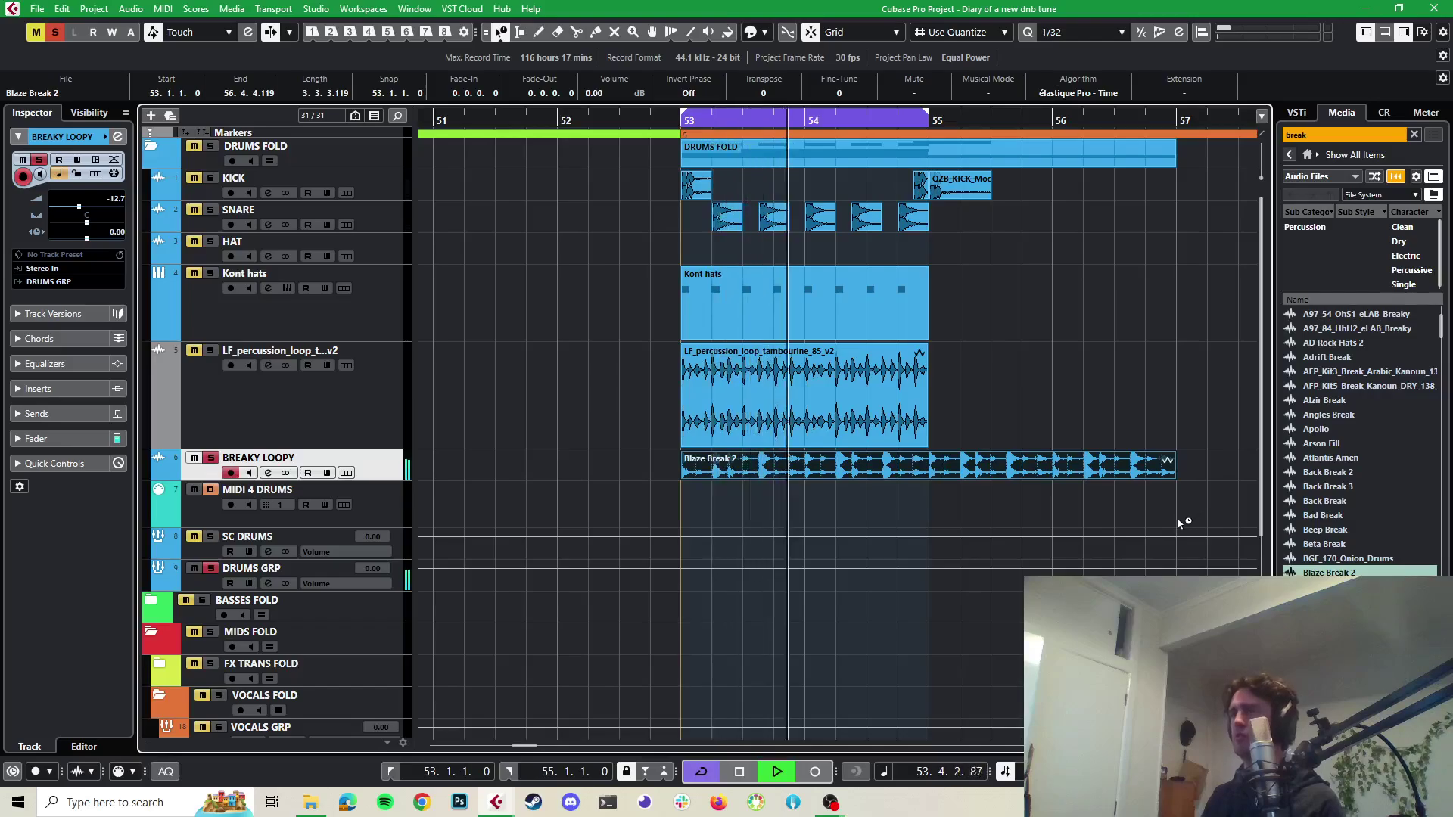
{"action": "key", "text": "space"}
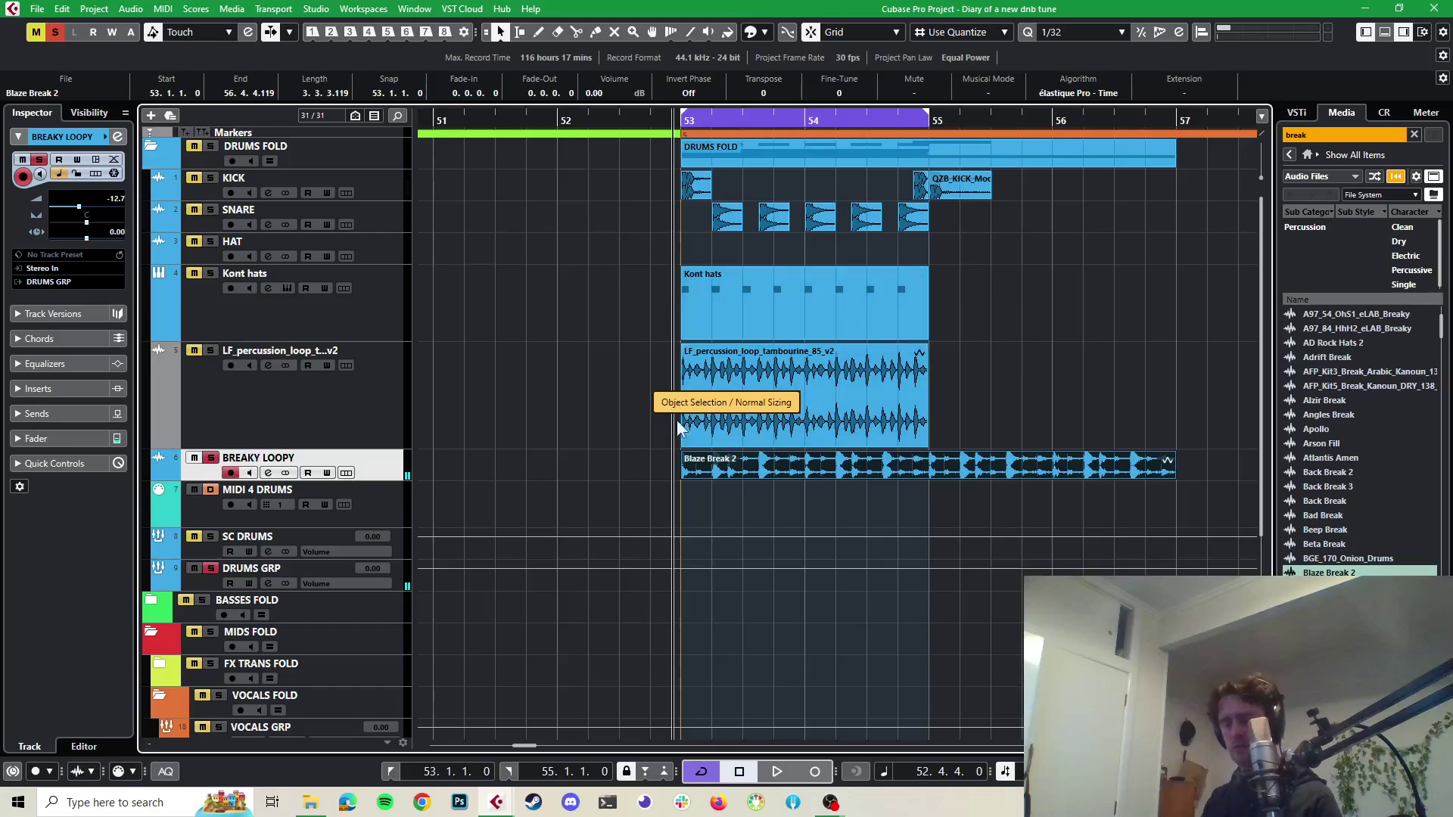
Unsolo the BREAKY LOOPY track and play the stretched break together with the full beat
{"action": "left_click", "coordinate": [210, 458]}
{"action": "key", "text": "space"}
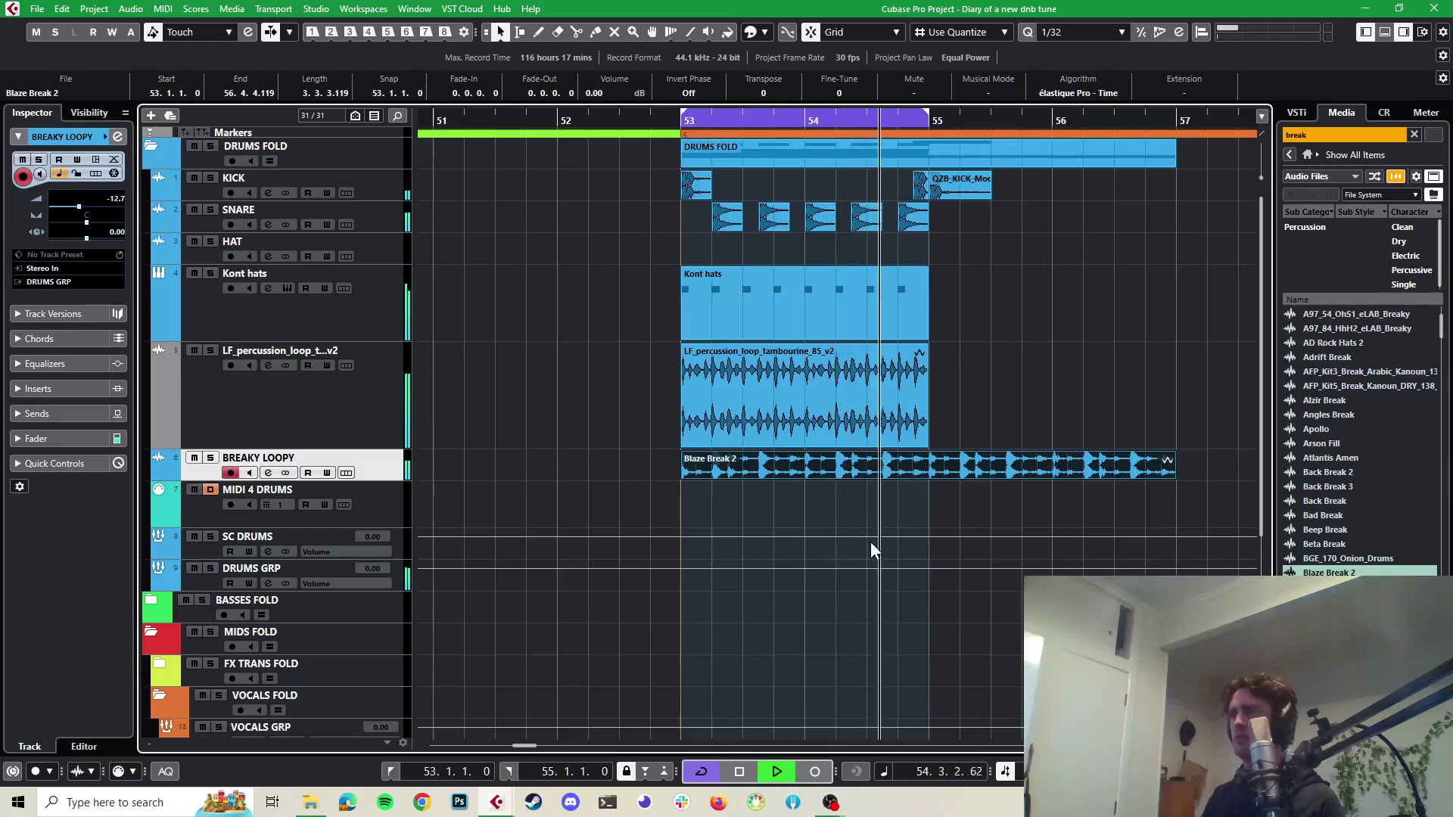
{"action": "key", "text": "space"}
{"action": "key", "text": "space"}
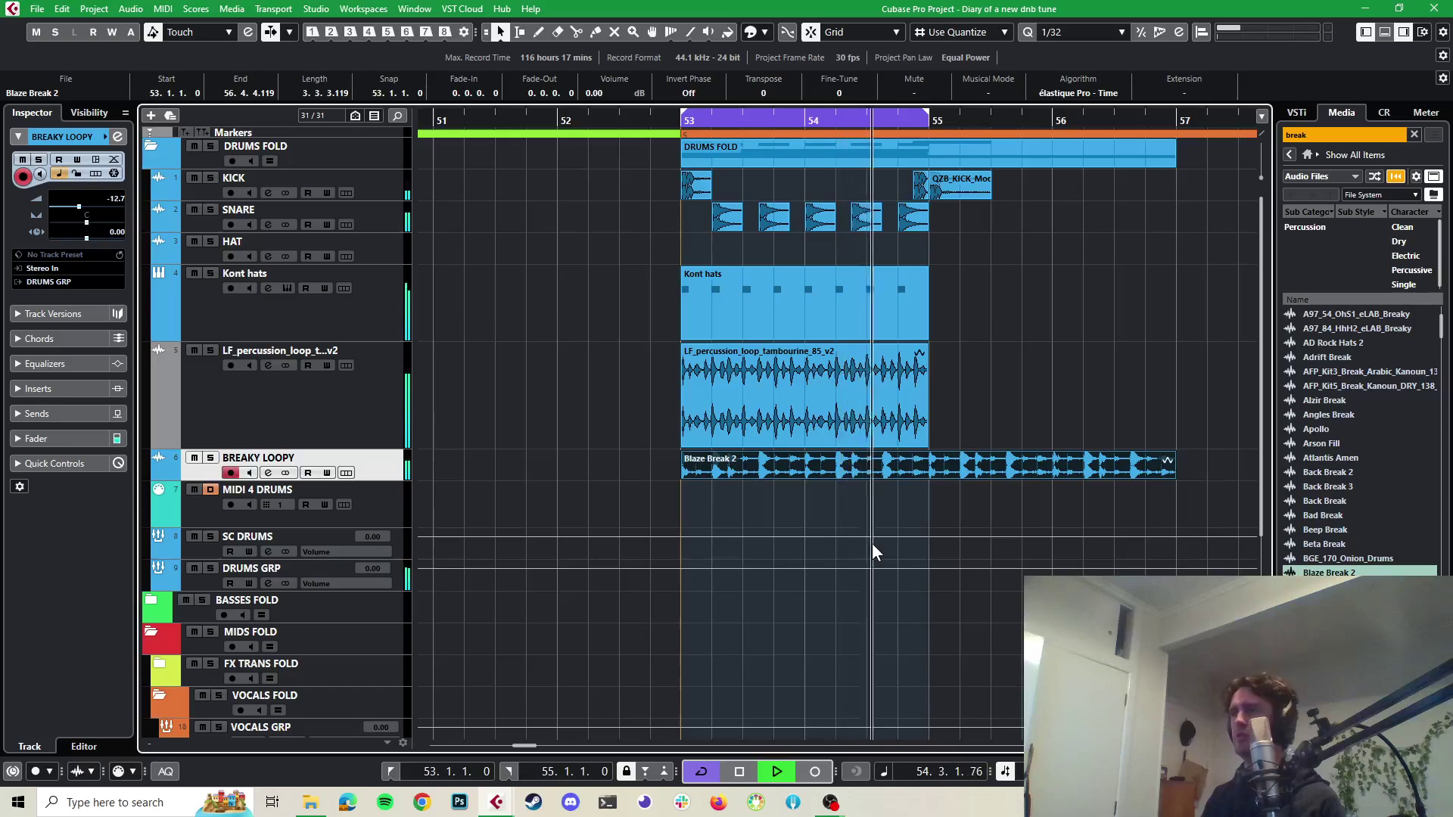
{"action": "key", "text": "space"}
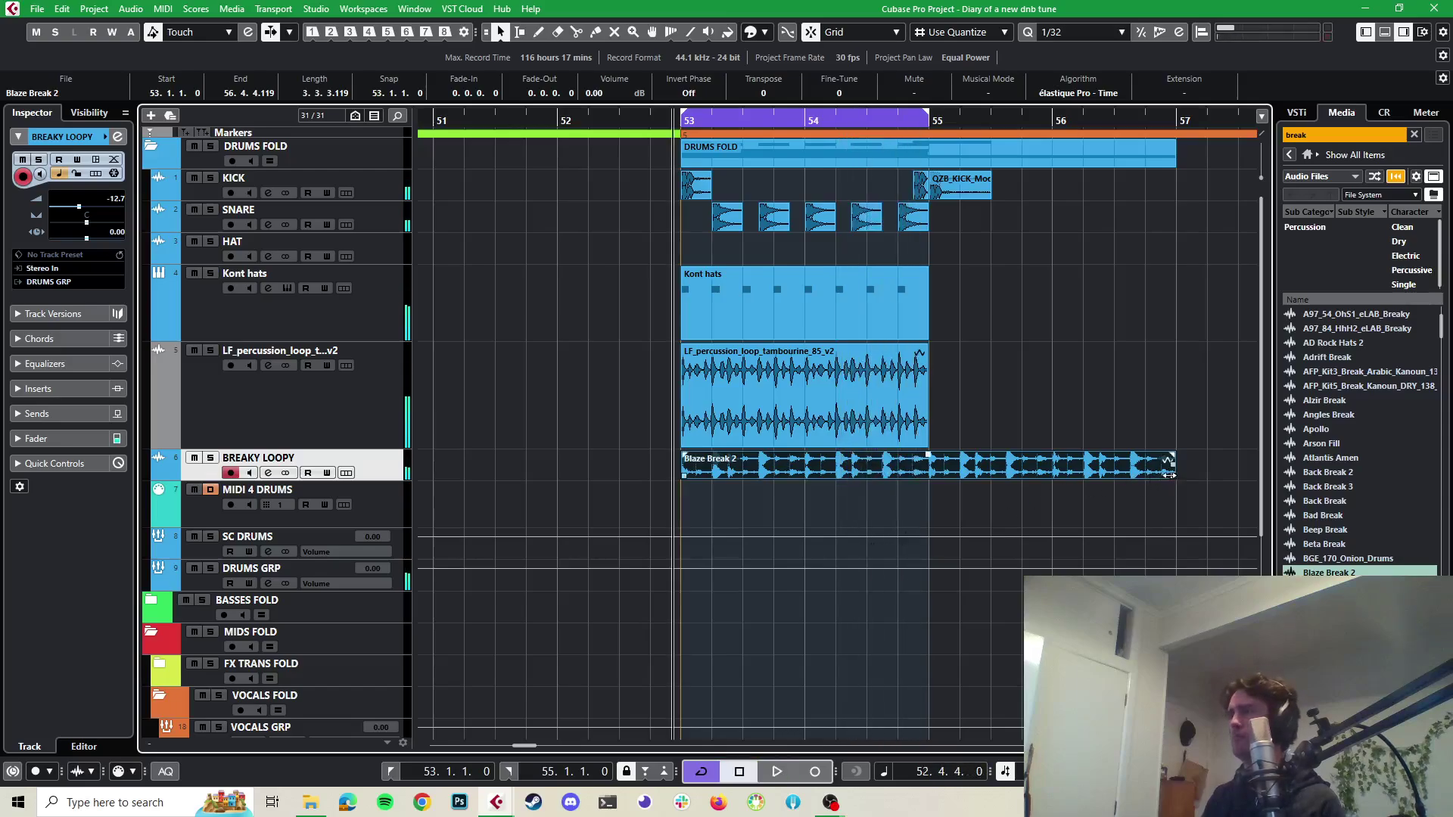
Shorten the Blaze Break 2 event to end at bar 55 and play the two-bar section with all drums
{"action": "left_click_drag", "start_coordinate": [1172, 477], "coordinate": [926, 472]}
{"action": "key", "text": "space"}
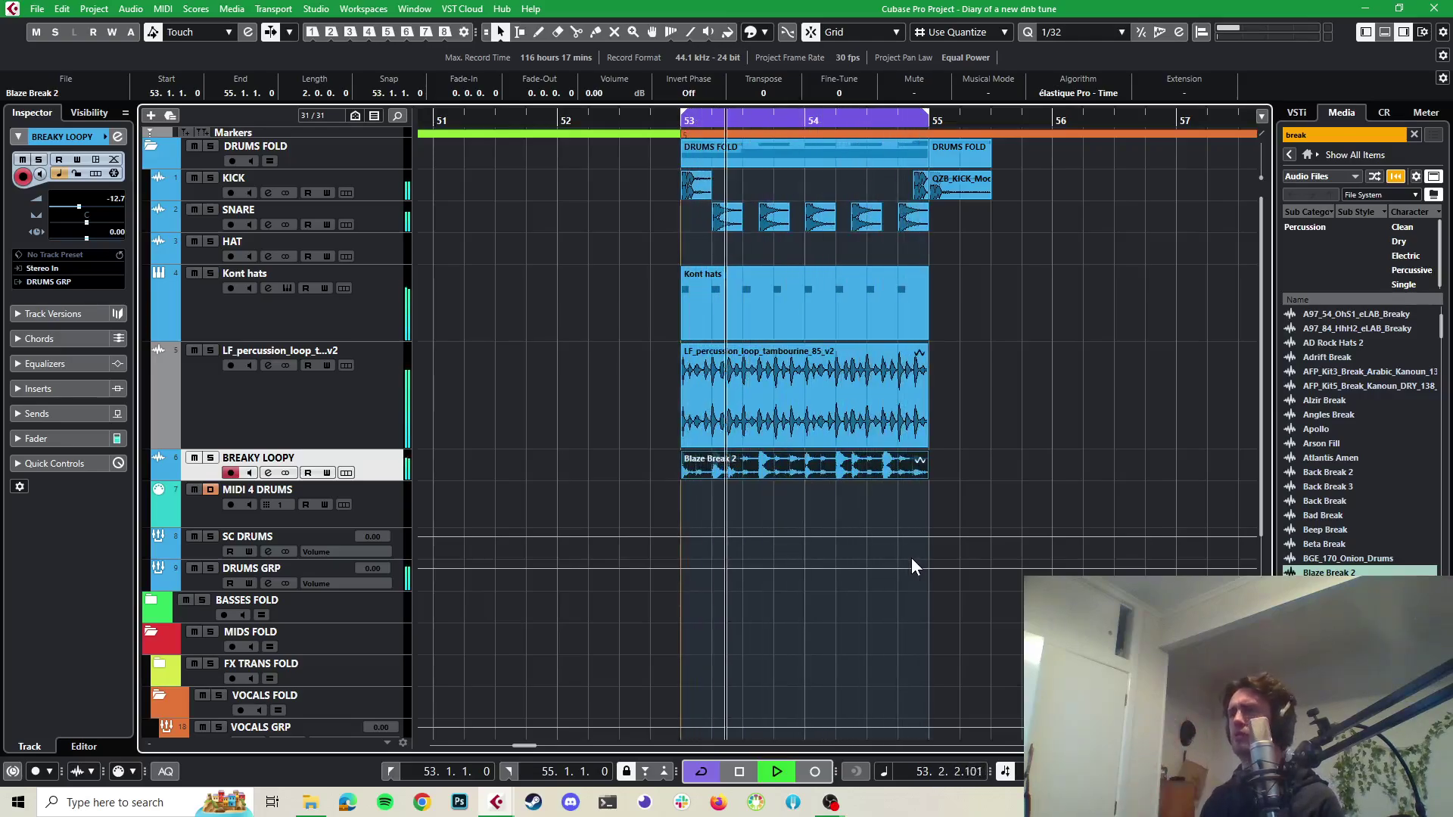
{"action": "key", "text": "space"}
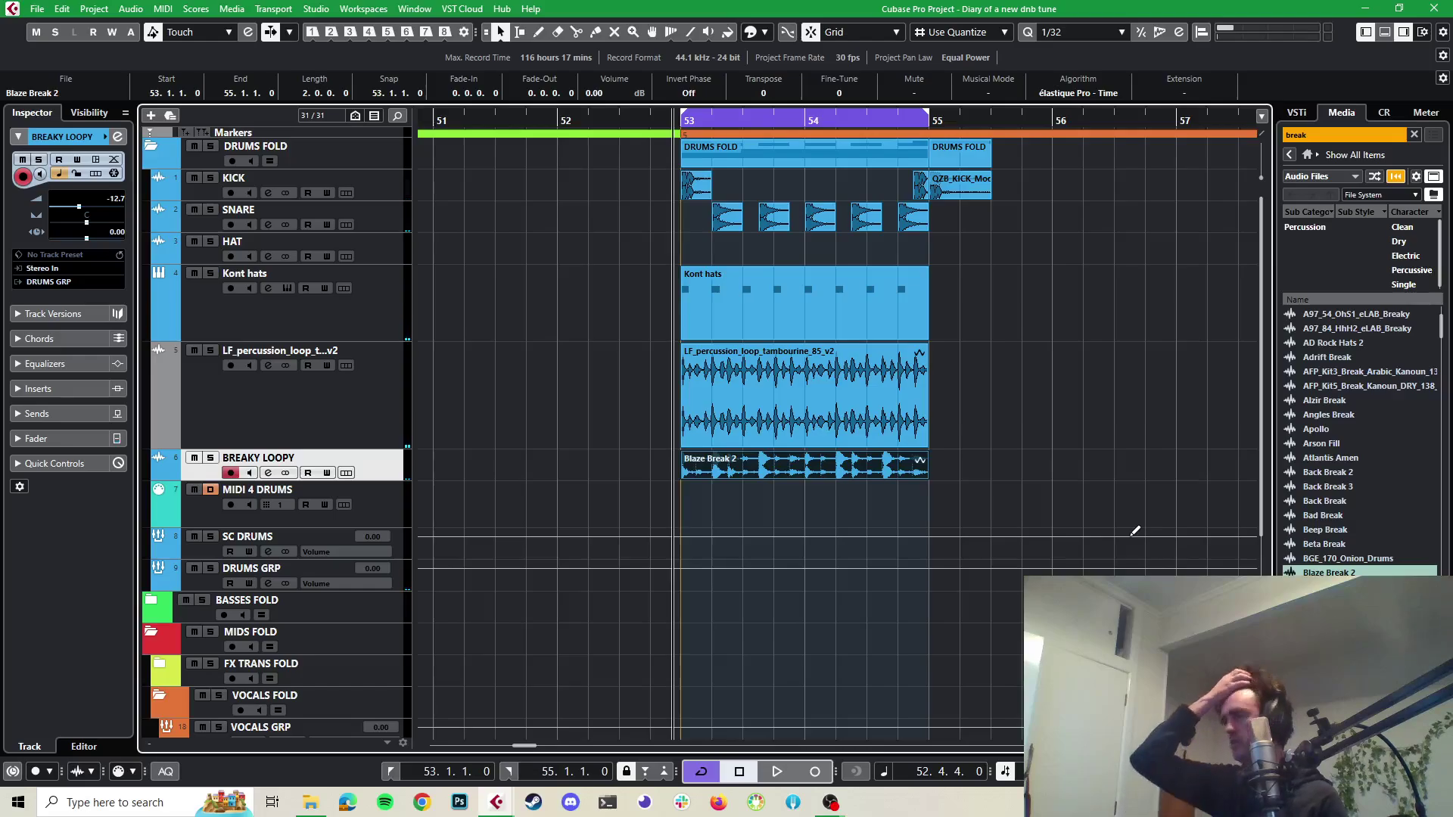
{"action": "key", "text": "space"}
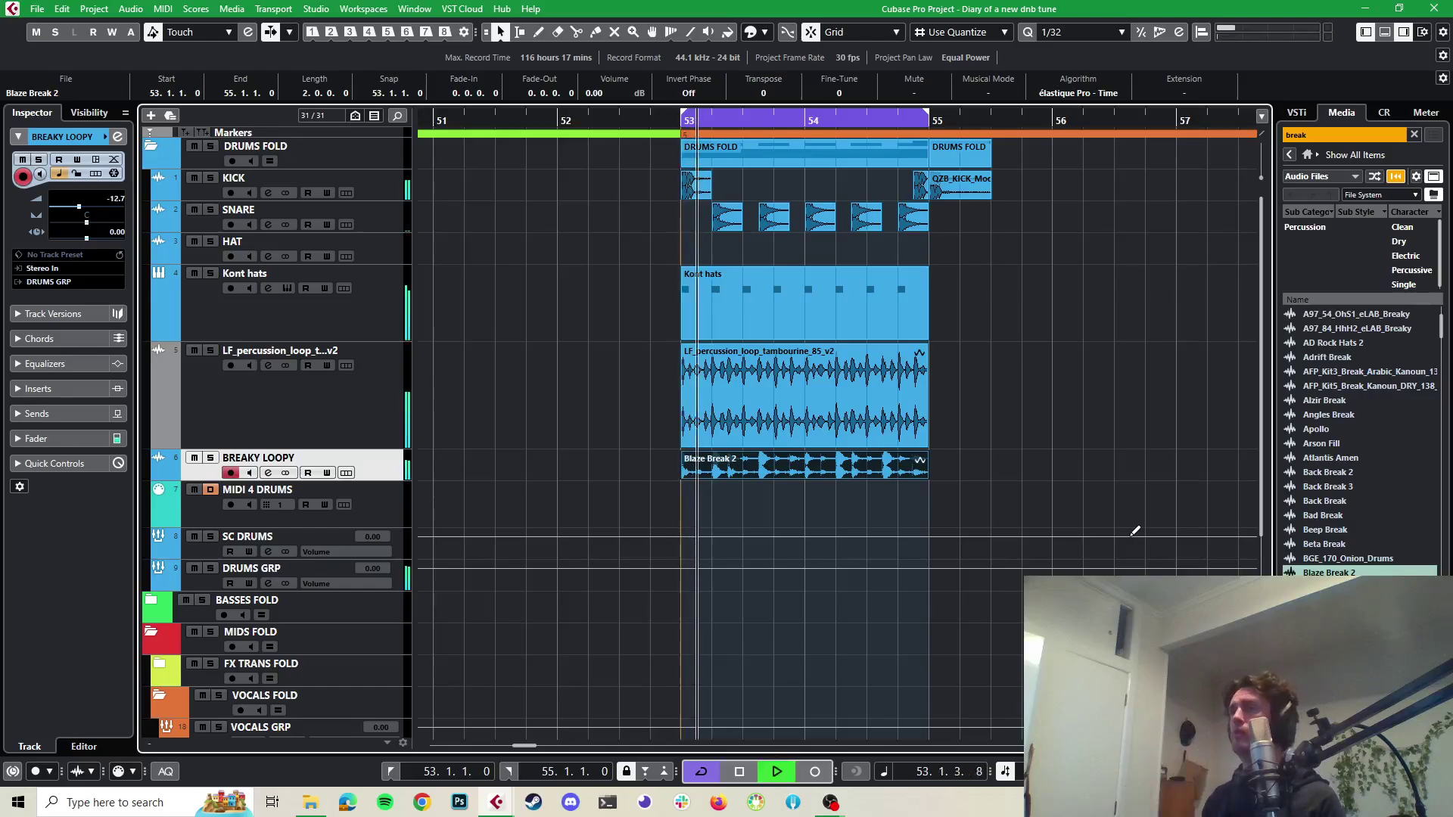
{"action": "key", "text": "space"}
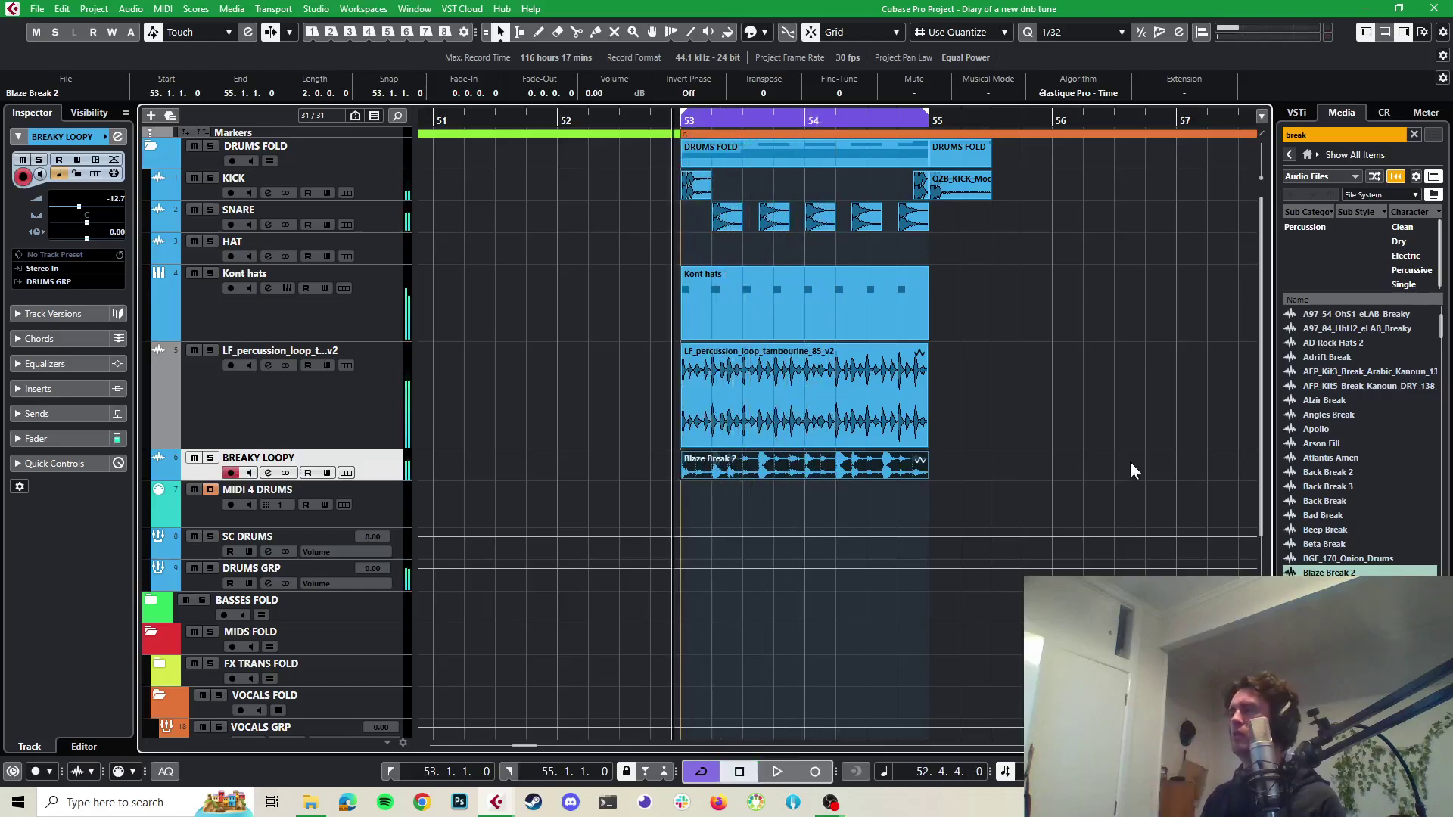
Search the media library for "snare" and audition results including 036 Construction Kit 12 SK, 056 Snare SK and 061 Snare SK
{"action": "left_click", "coordinate": [1314, 135]}
{"action": "type", "text": "snare"}
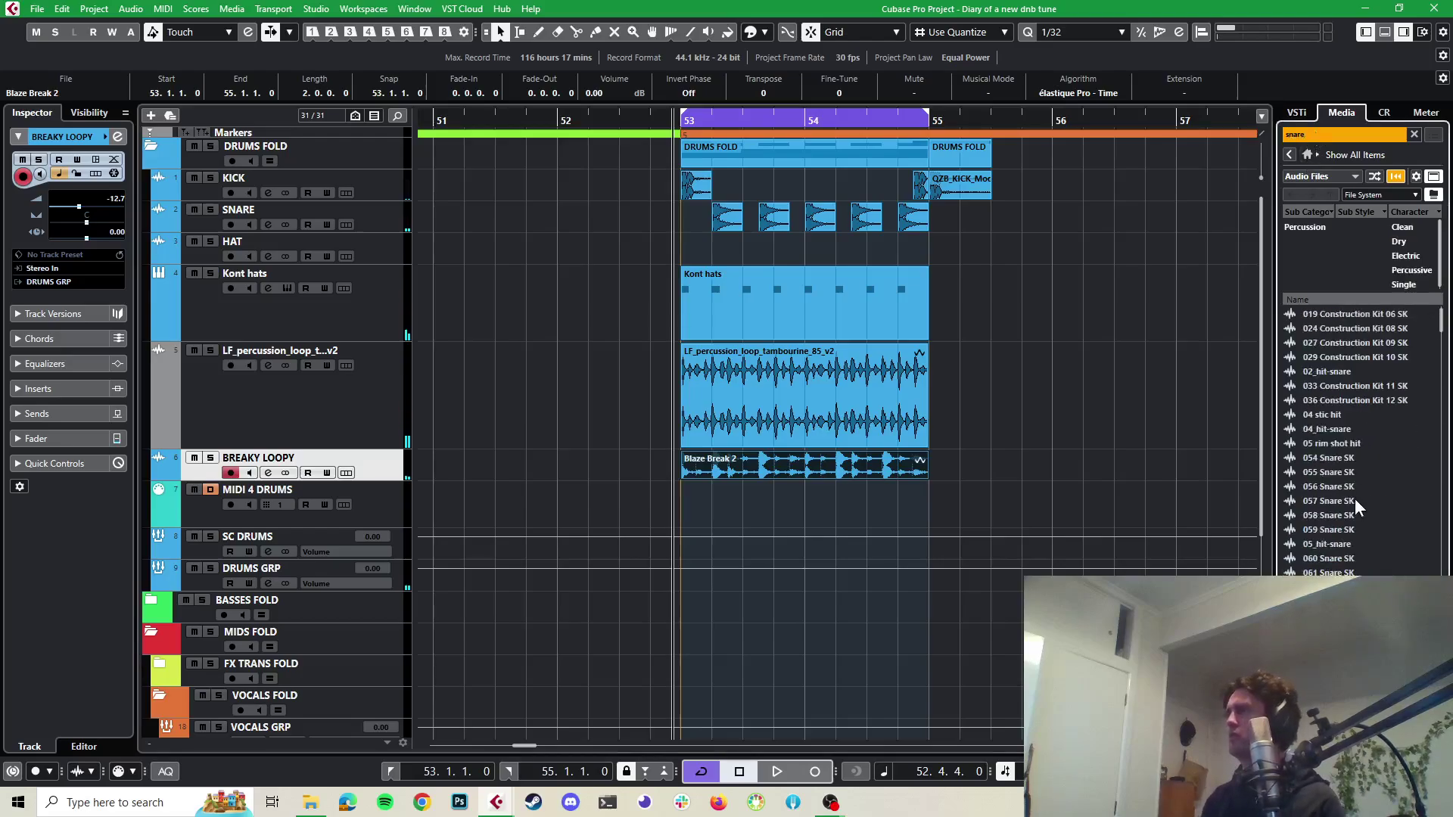
{"action": "left_click", "coordinate": [1336, 401]}
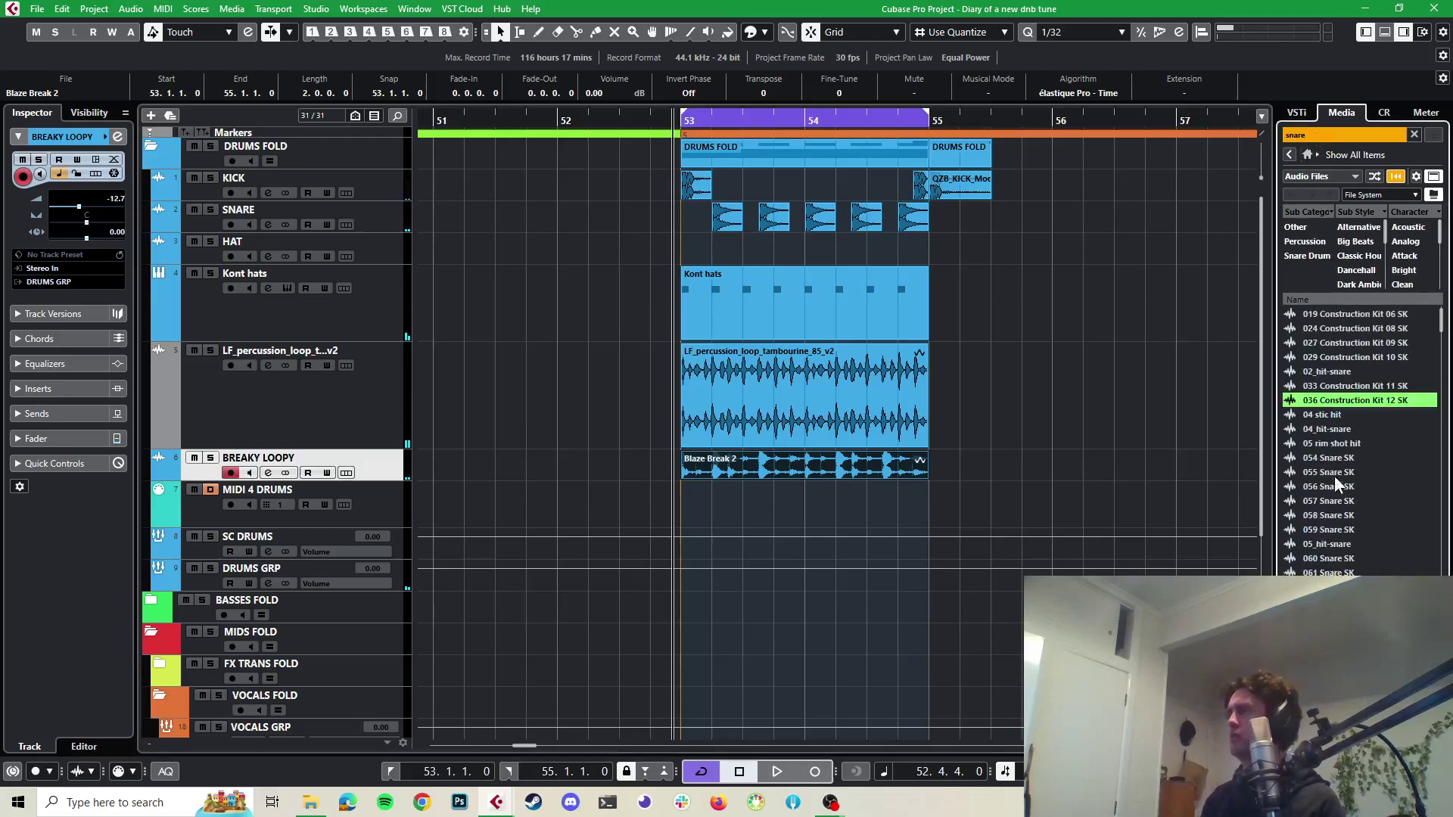
{"action": "left_click", "coordinate": [1332, 486]}
{"action": "left_click", "coordinate": [1320, 557]}
{"action": "left_click", "coordinate": [1361, 577]}
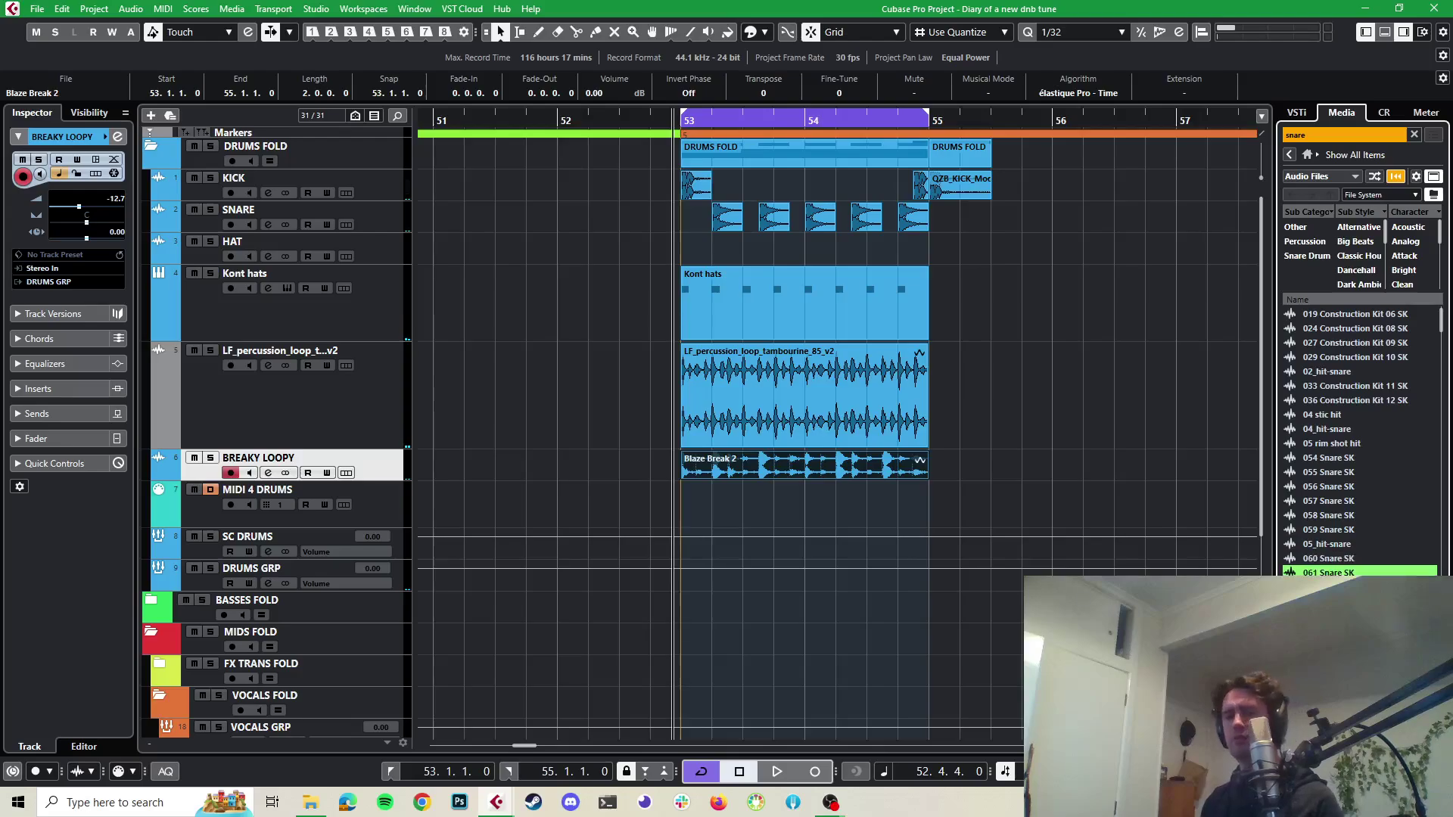
Audition further snare samples down the list, from 060 Snare SK to 085 90s Snare
{"action": "left_click", "coordinate": [1346, 559]}
{"action": "left_click", "coordinate": [1331, 573]}
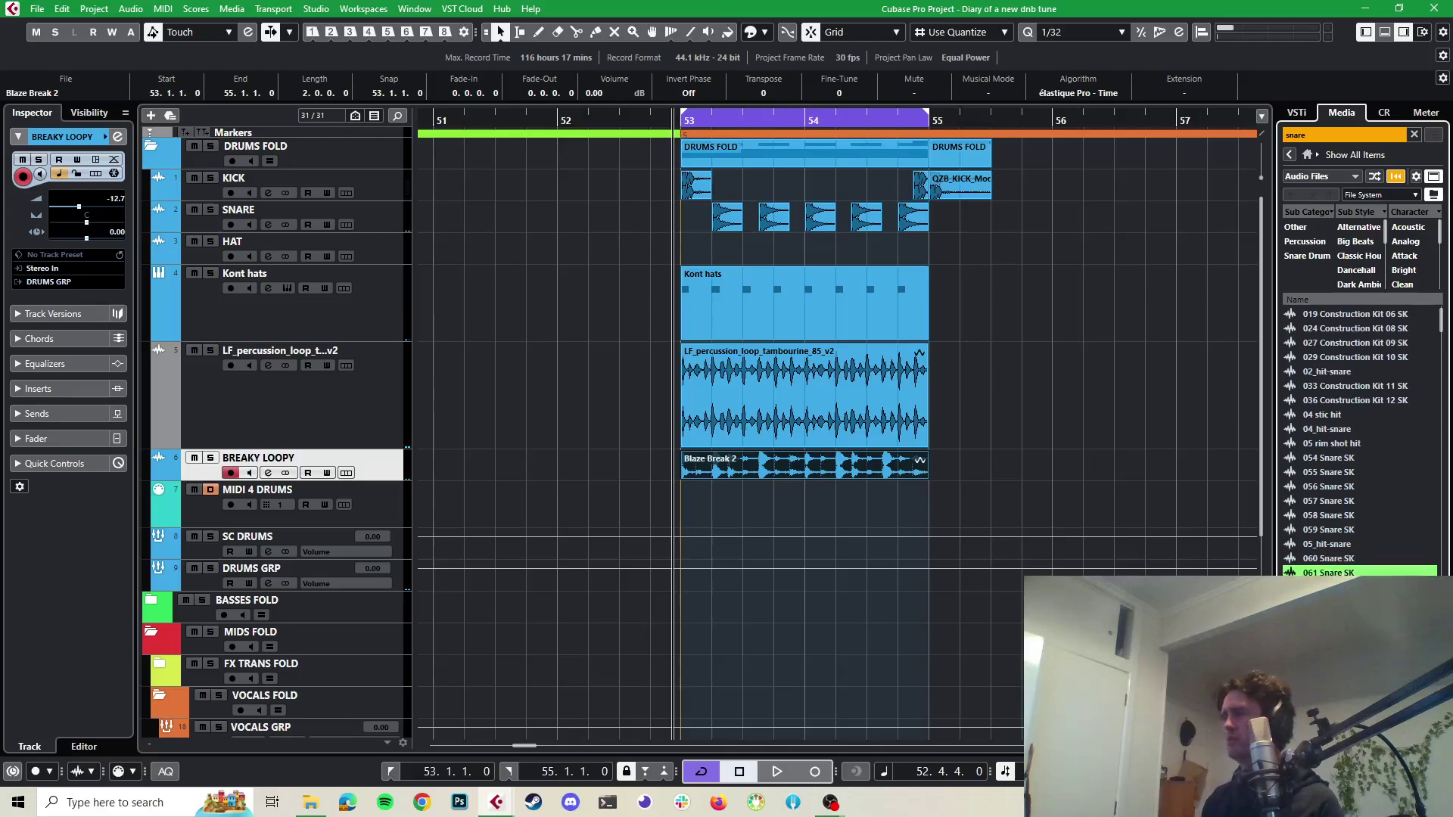
{"action": "key", "text": "Down"}
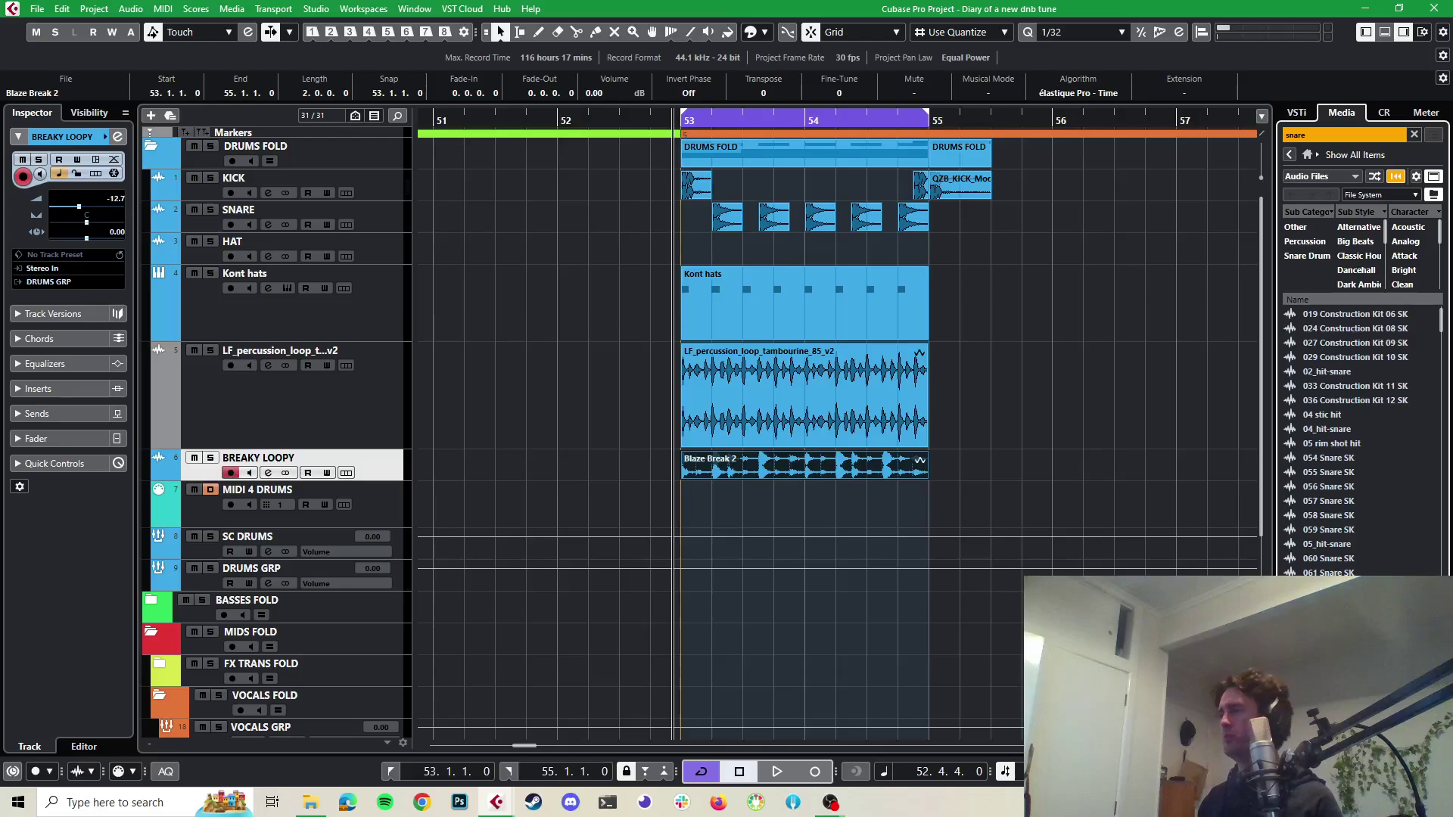
{"action": "scroll", "coordinate": [1360, 454], "scroll_direction": "down", "scroll_amount": 1}
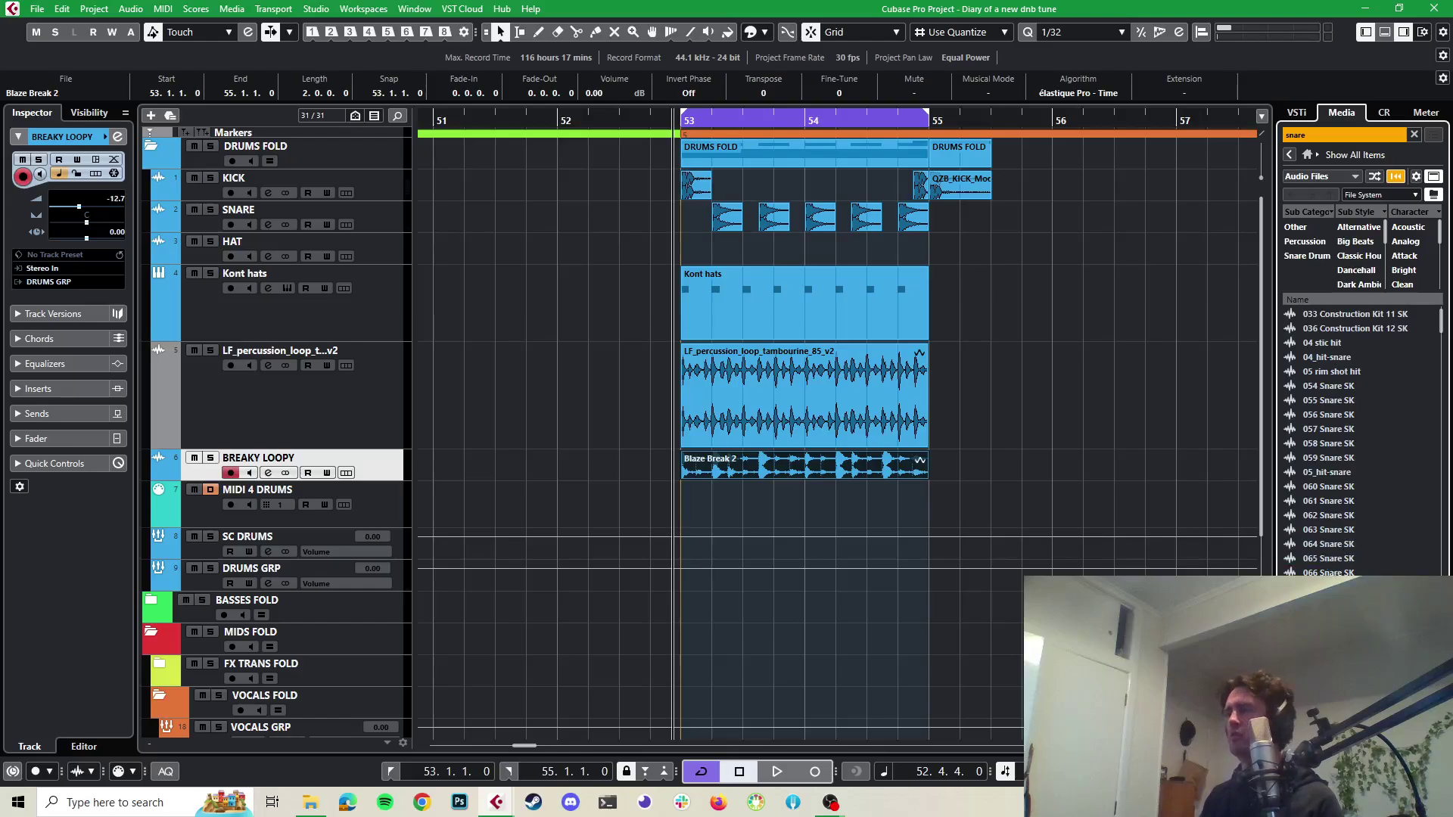
{"action": "scroll", "coordinate": [1331, 535], "scroll_direction": "down", "scroll_amount": 2}
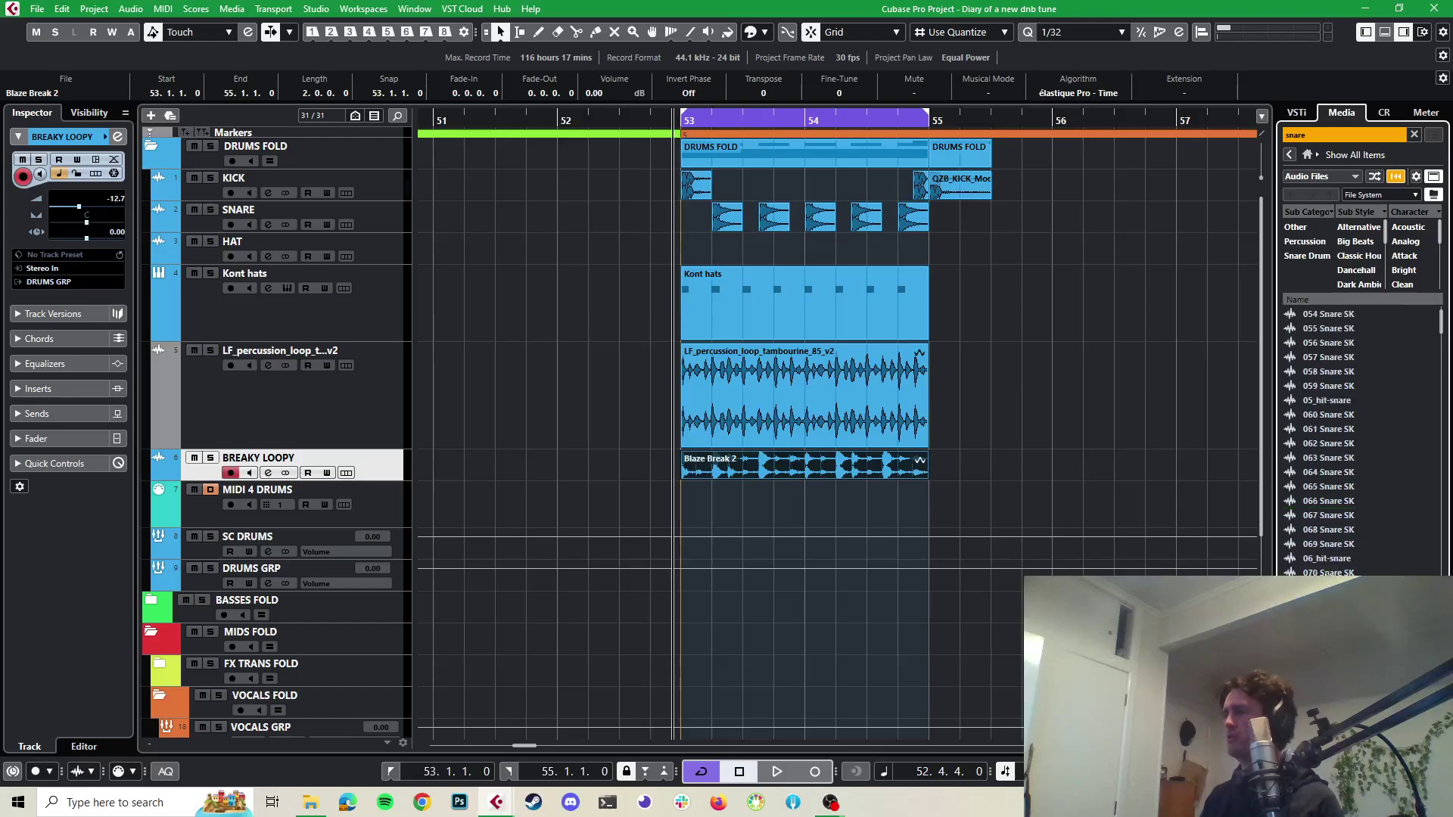
{"action": "scroll", "coordinate": [1331, 560], "scroll_direction": "down", "scroll_amount": 2}
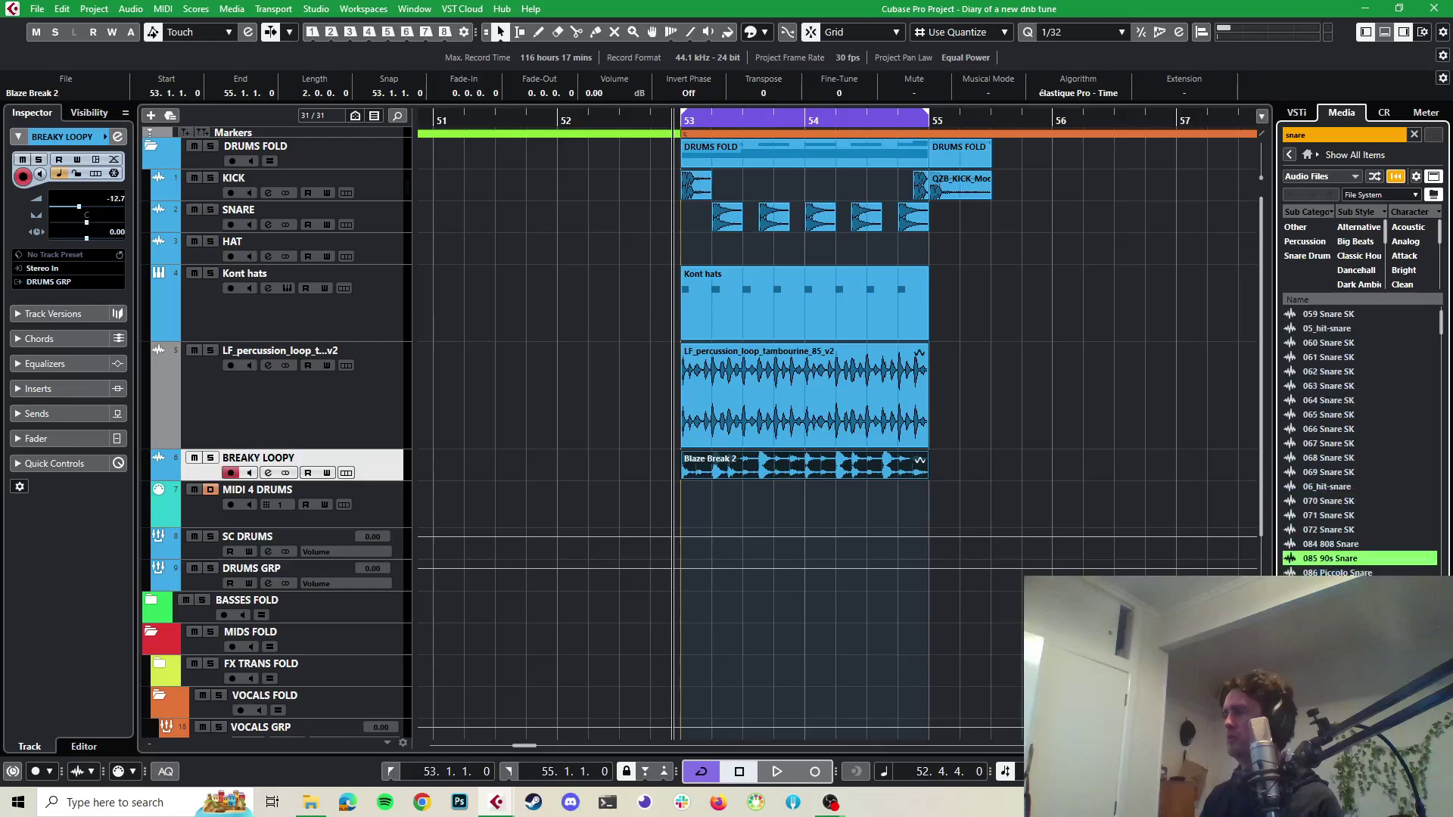
Search the media library for "splice snare" and audition results including adt_snare_vintage_1, AUBBM4_Snare07 and BRLY_ALVE_snare_money
{"action": "double_click", "coordinate": [1304, 138]}
{"action": "type", "text": "splic"}
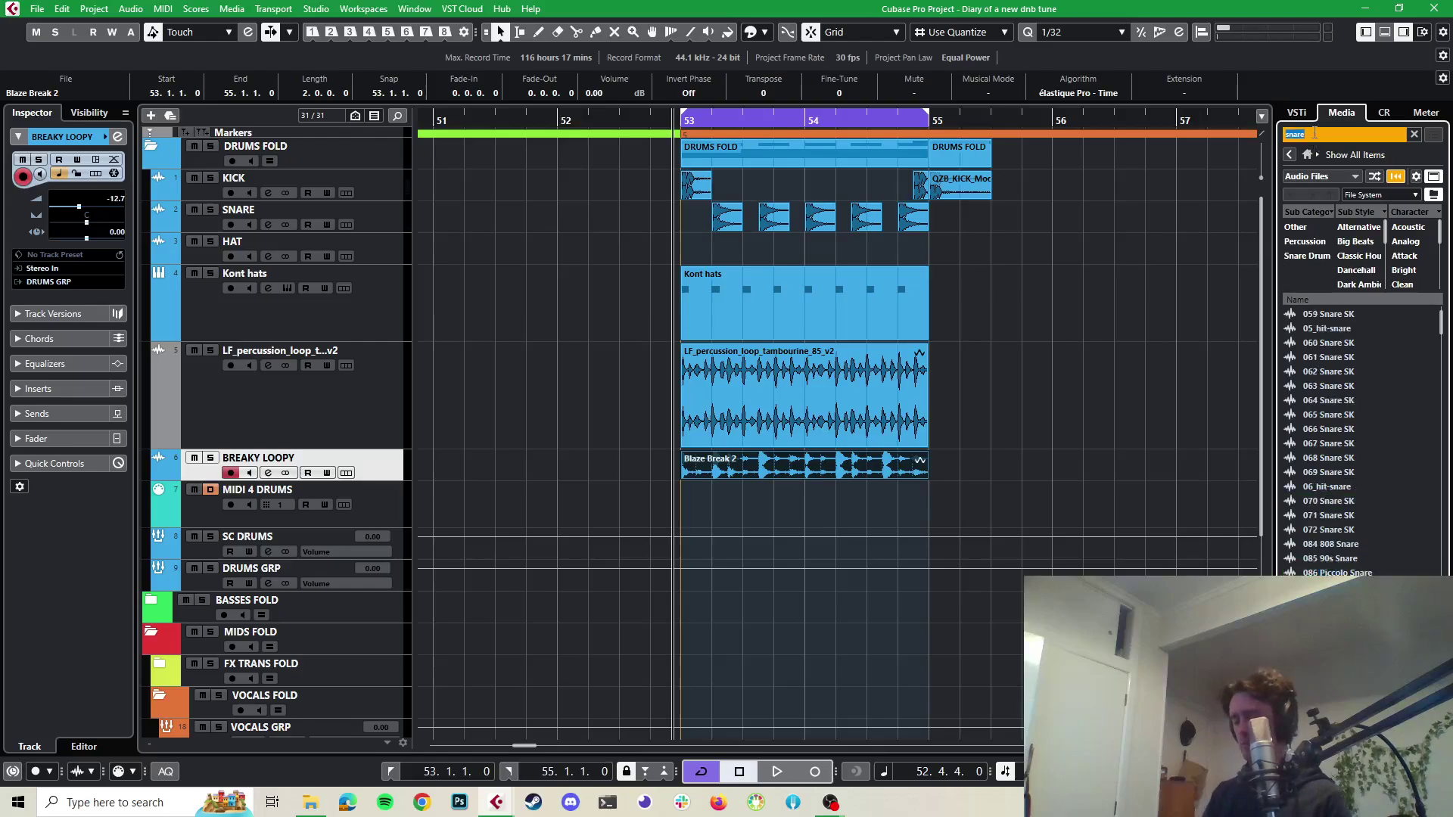
{"action": "type", "text": "e"}
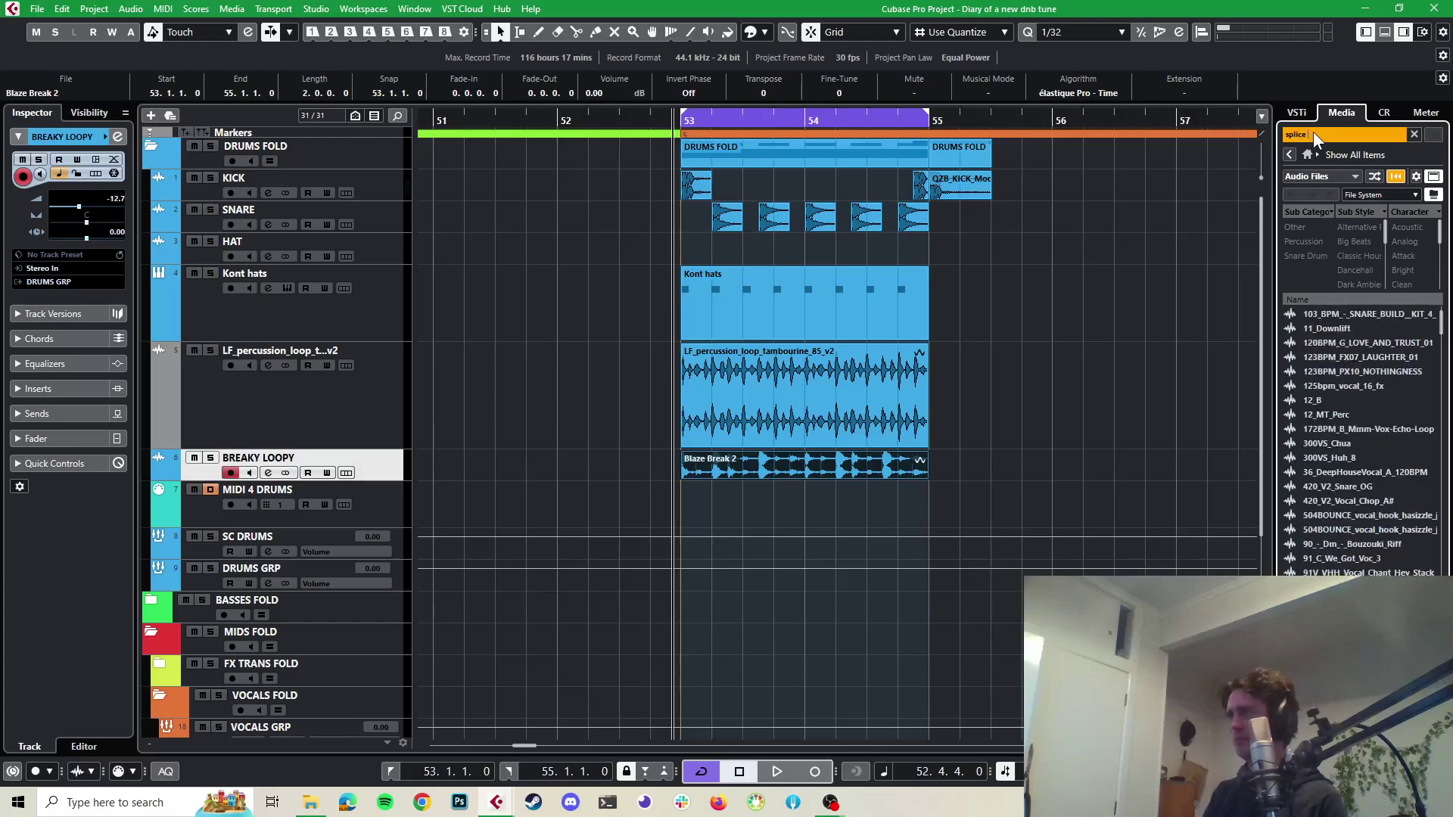
{"action": "type", "text": " snare"}
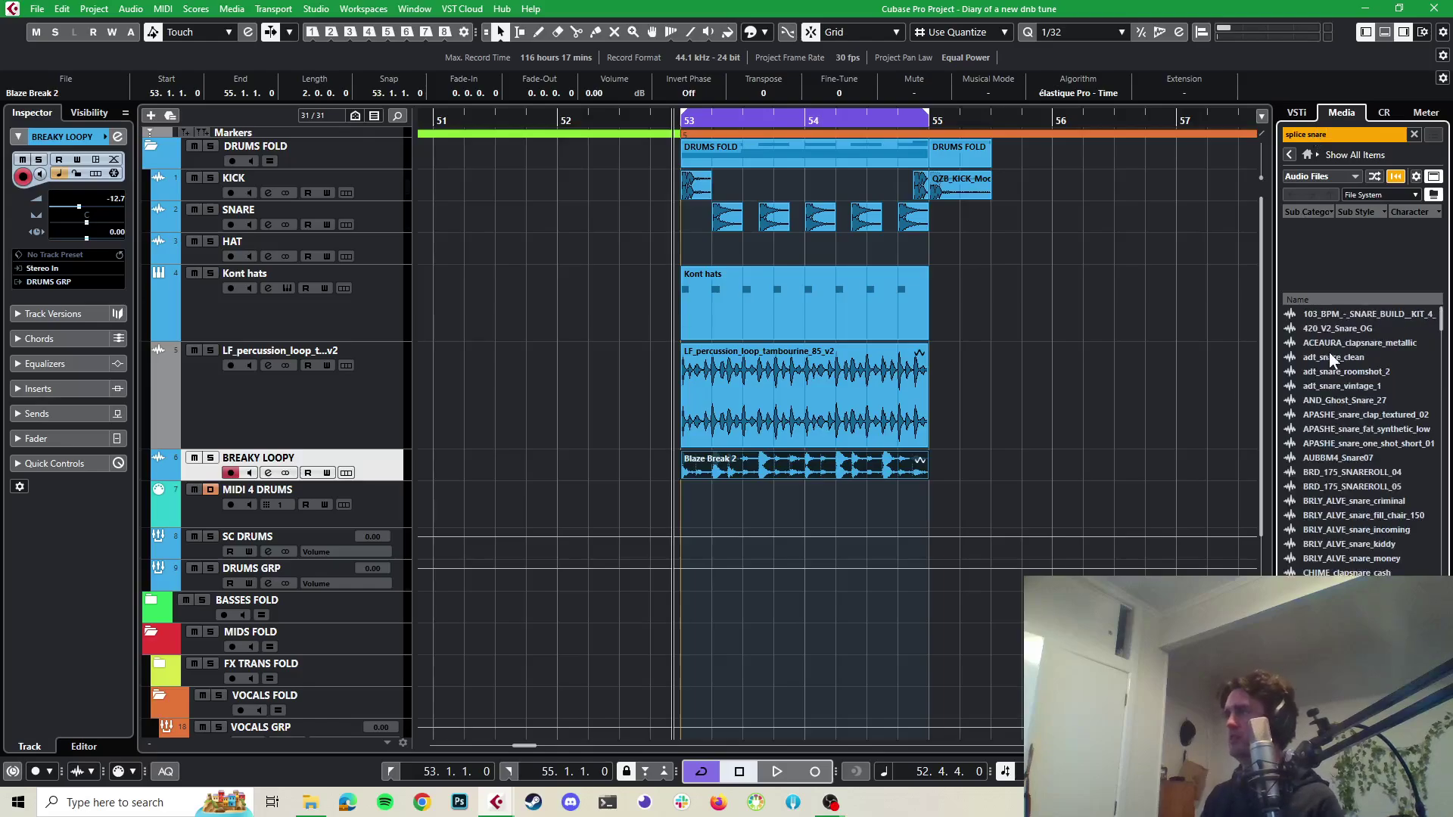
{"action": "left_click", "coordinate": [1336, 313]}
{"action": "left_click", "coordinate": [1307, 387]}
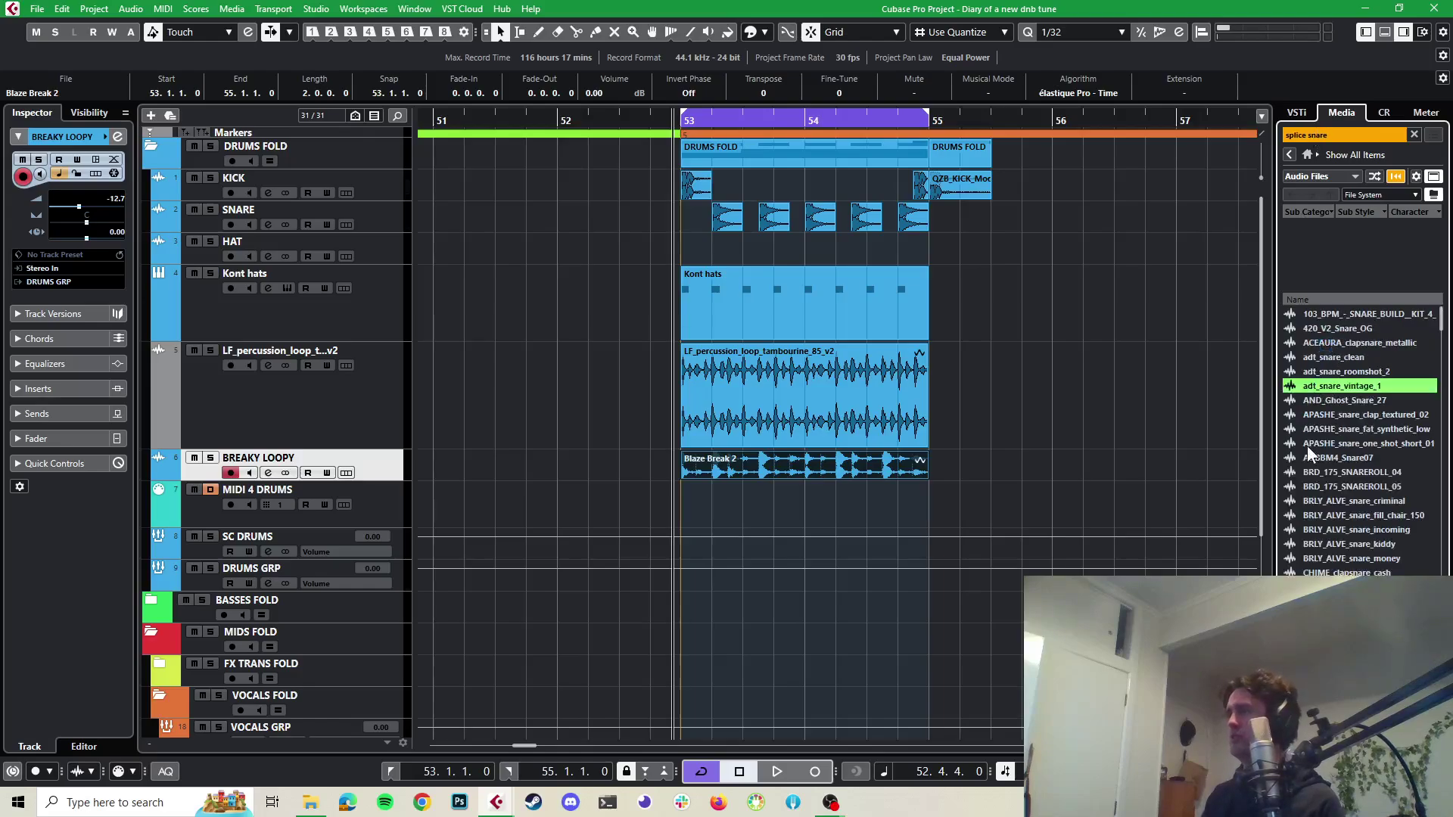
{"action": "left_click", "coordinate": [1324, 457]}
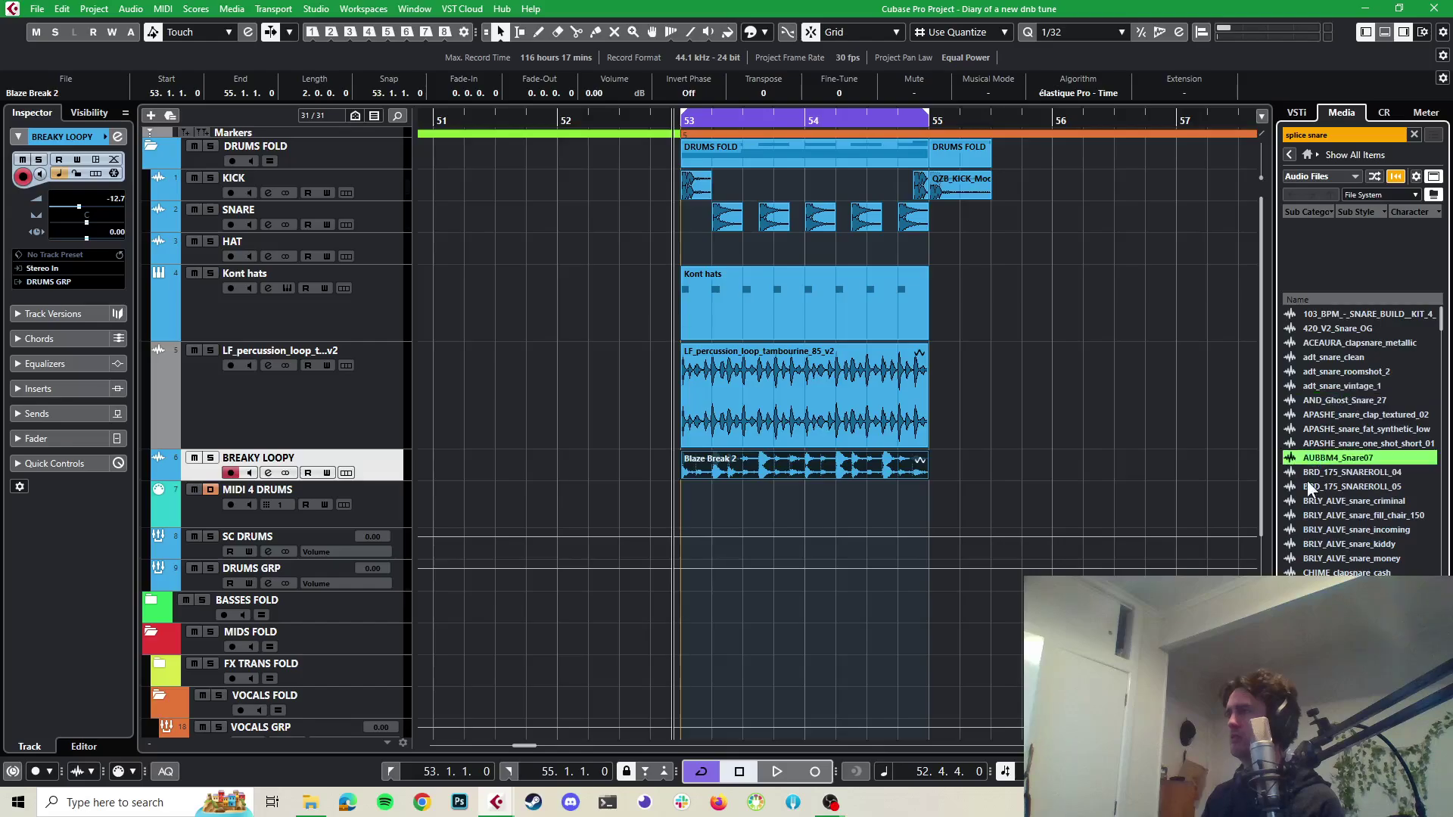
{"action": "left_click", "coordinate": [1311, 501]}
{"action": "left_click", "coordinate": [1329, 556]}
Audition more Splice snares and rimshots, including a DNF classic dubstep clap snare, DO_Snare_4 and DO_Rimshot_3
{"action": "scroll", "coordinate": [1335, 545], "scroll_direction": "down", "scroll_amount": 3}
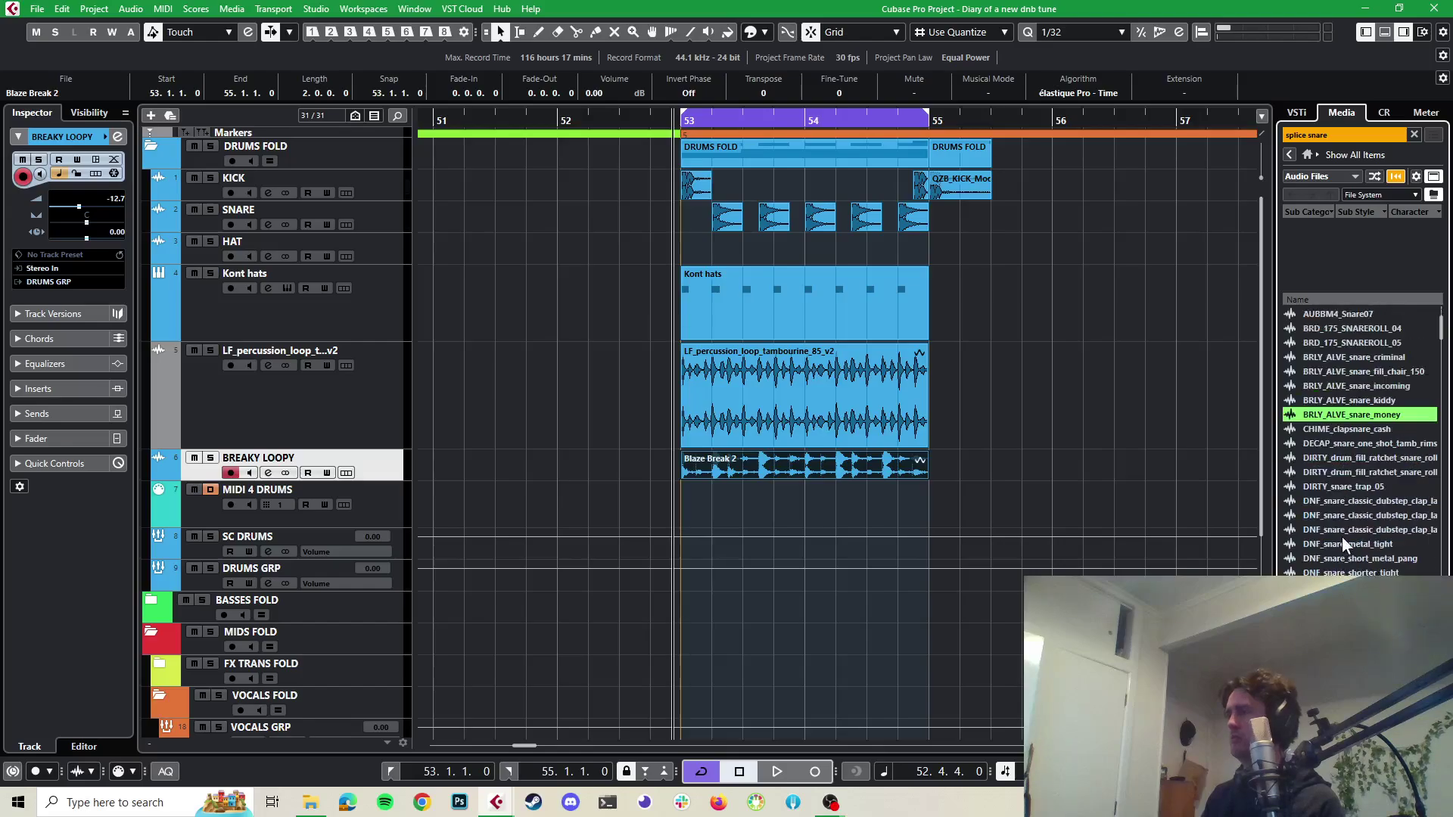
{"action": "left_click", "coordinate": [1341, 531]}
{"action": "left_click", "coordinate": [1343, 576]}
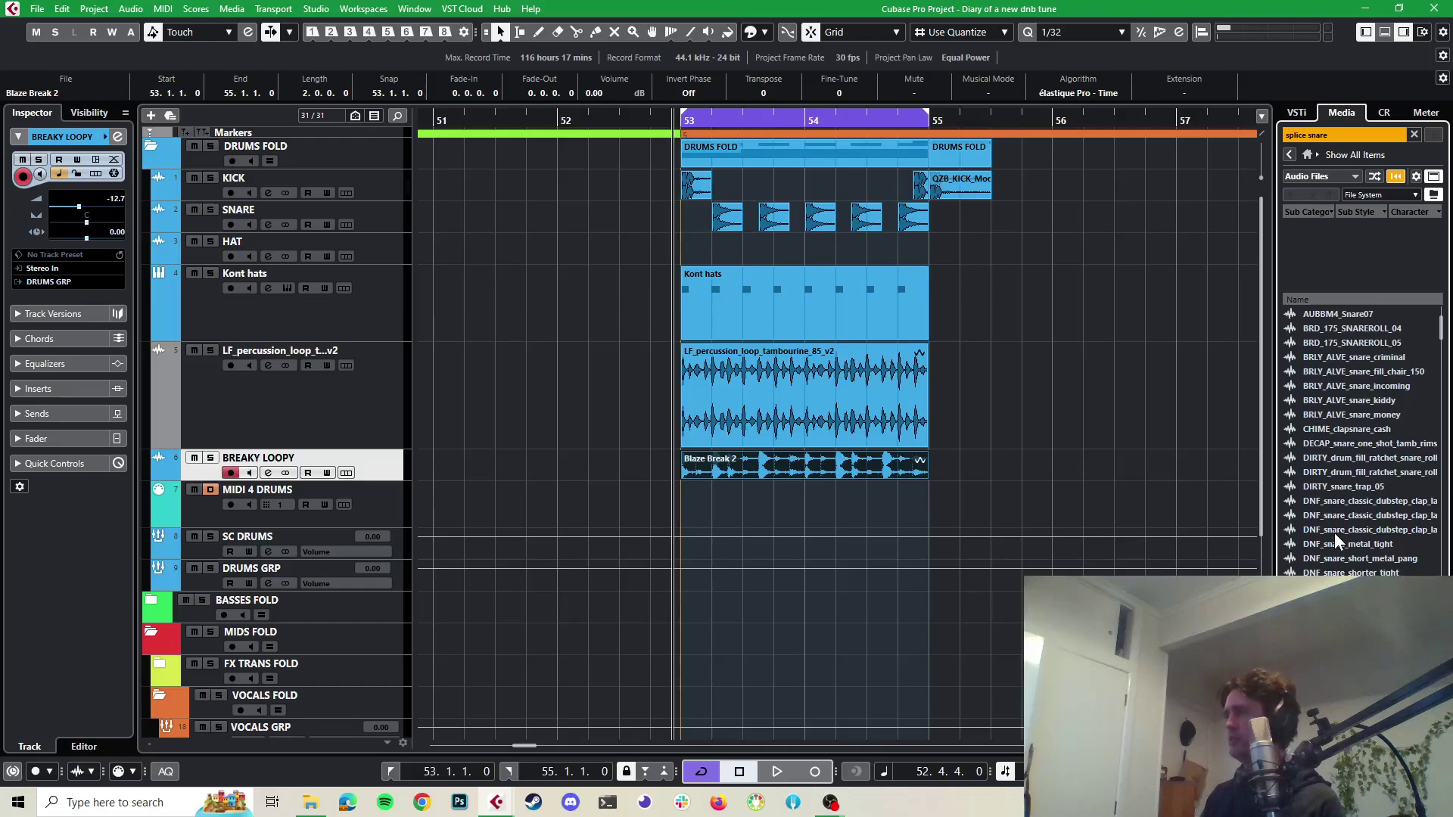
{"action": "scroll", "coordinate": [1334, 532], "scroll_direction": "down", "scroll_amount": 2}
{"action": "left_click", "coordinate": [1318, 560]}
{"action": "left_click", "coordinate": [1320, 576]}
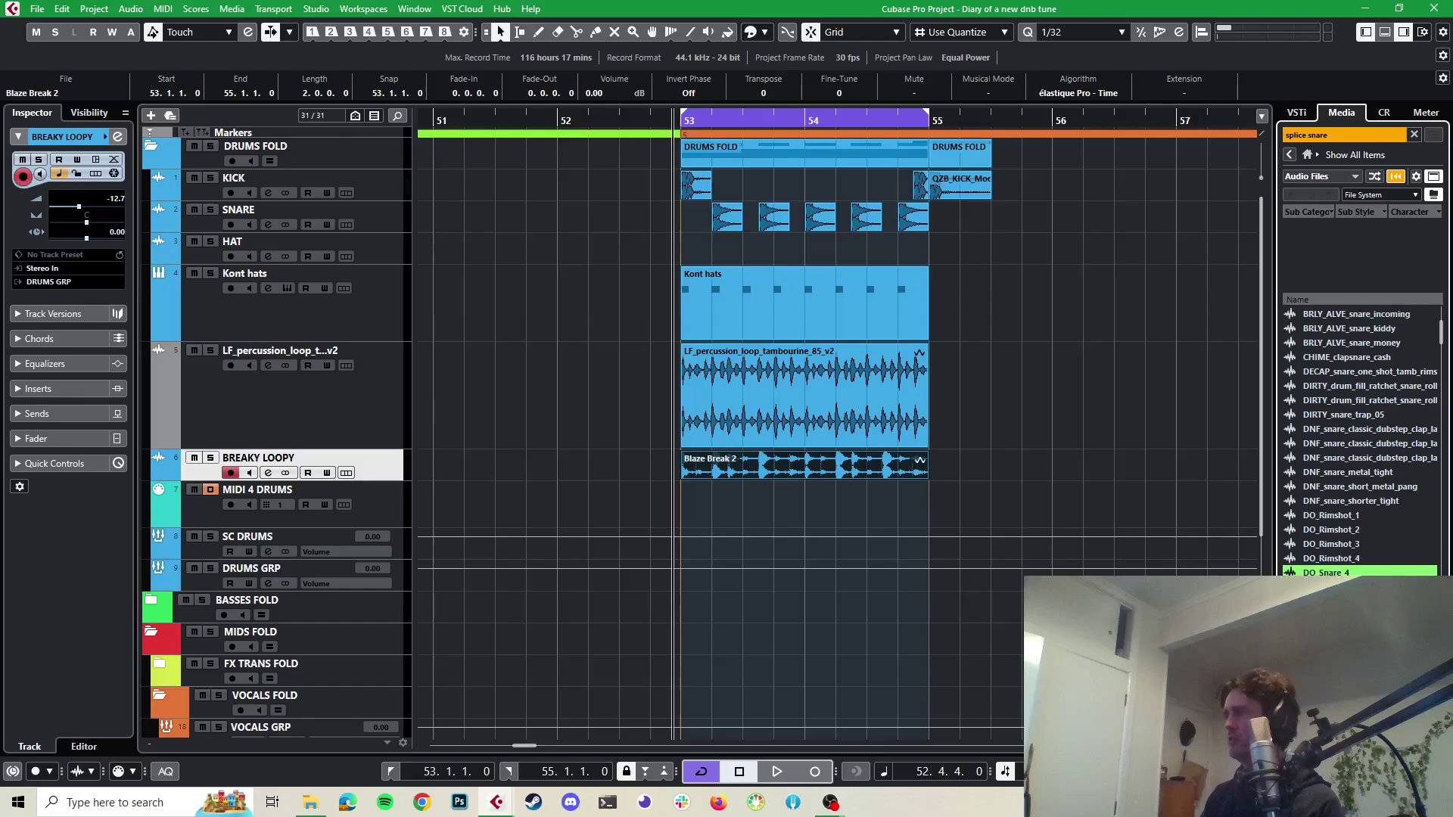
{"action": "left_click", "coordinate": [1330, 553]}
{"action": "left_click", "coordinate": [1330, 547]}
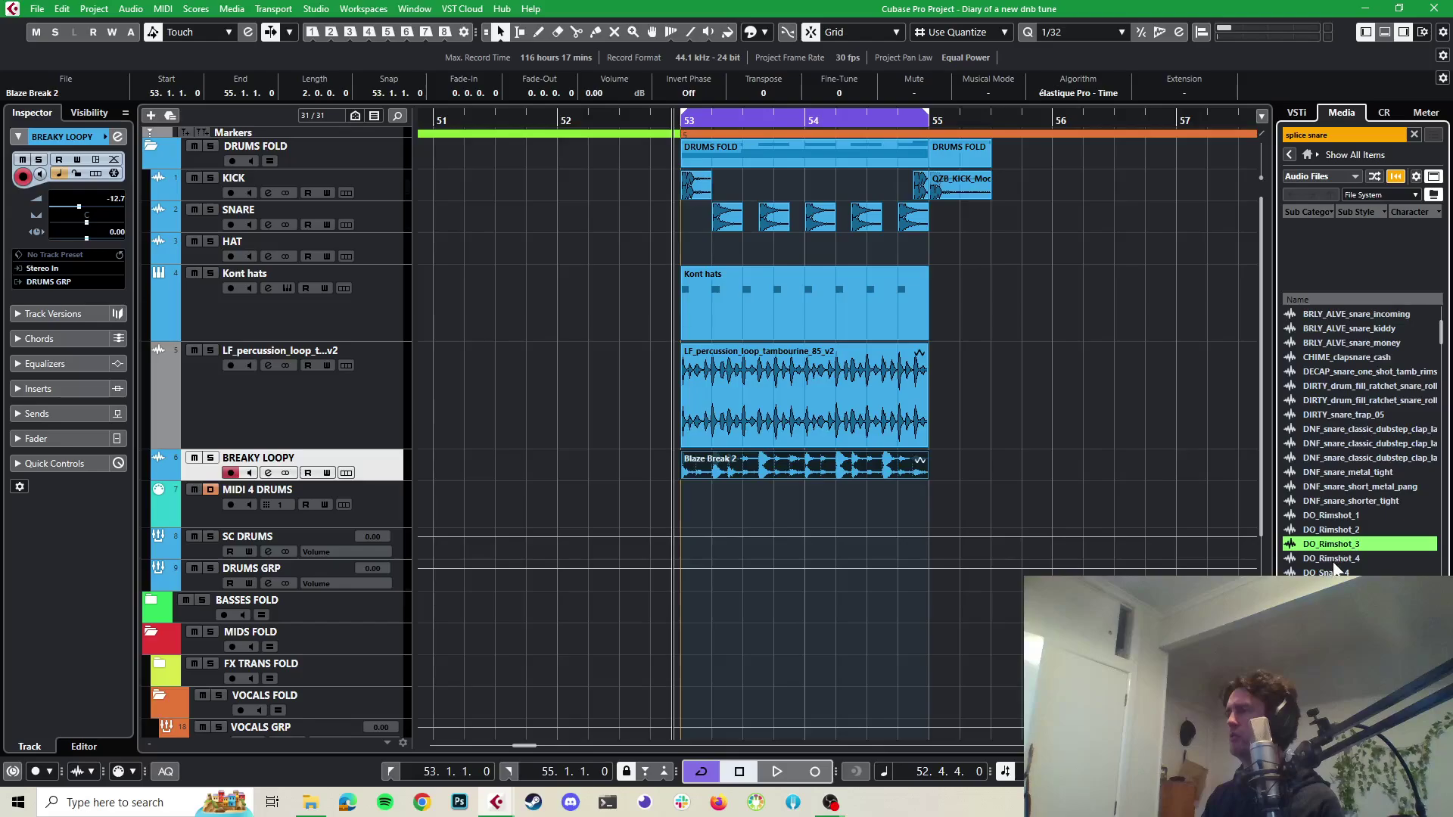
Add DO_Rimshot_3 on a new track above SNARE, place it at 53.2.1, and lower the track volume to about -11.8 dB
{"action": "left_click_drag", "start_coordinate": [1327, 541], "coordinate": [401, 215]}
{"action": "left_click", "coordinate": [823, 528]}
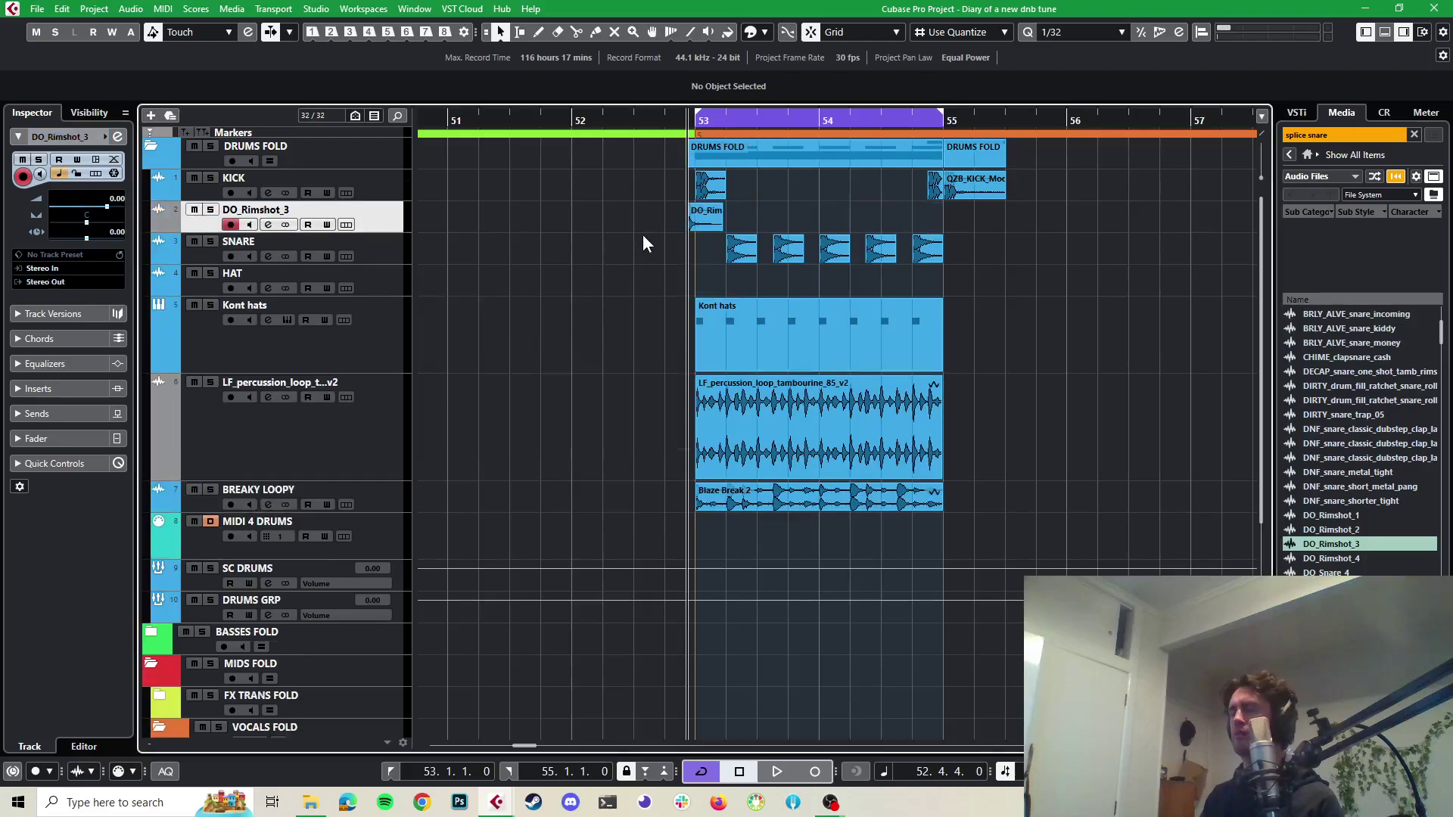
{"action": "scroll", "coordinate": [651, 240], "scroll_direction": "up", "scroll_amount": 3}
{"action": "left_click_drag", "start_coordinate": [829, 212], "coordinate": [955, 212]}
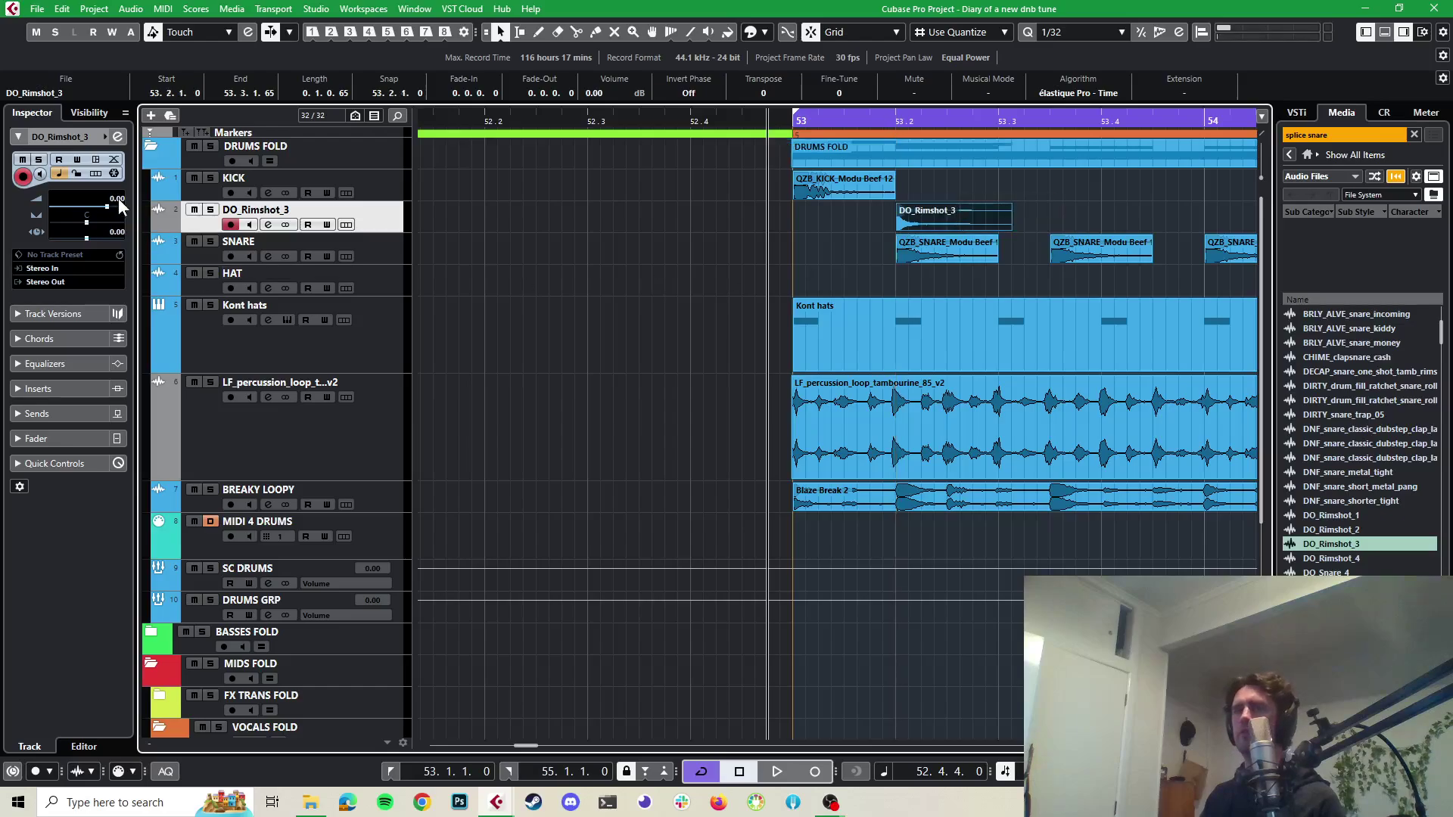
{"action": "left_click_drag", "start_coordinate": [118, 198], "coordinate": [106, 280]}
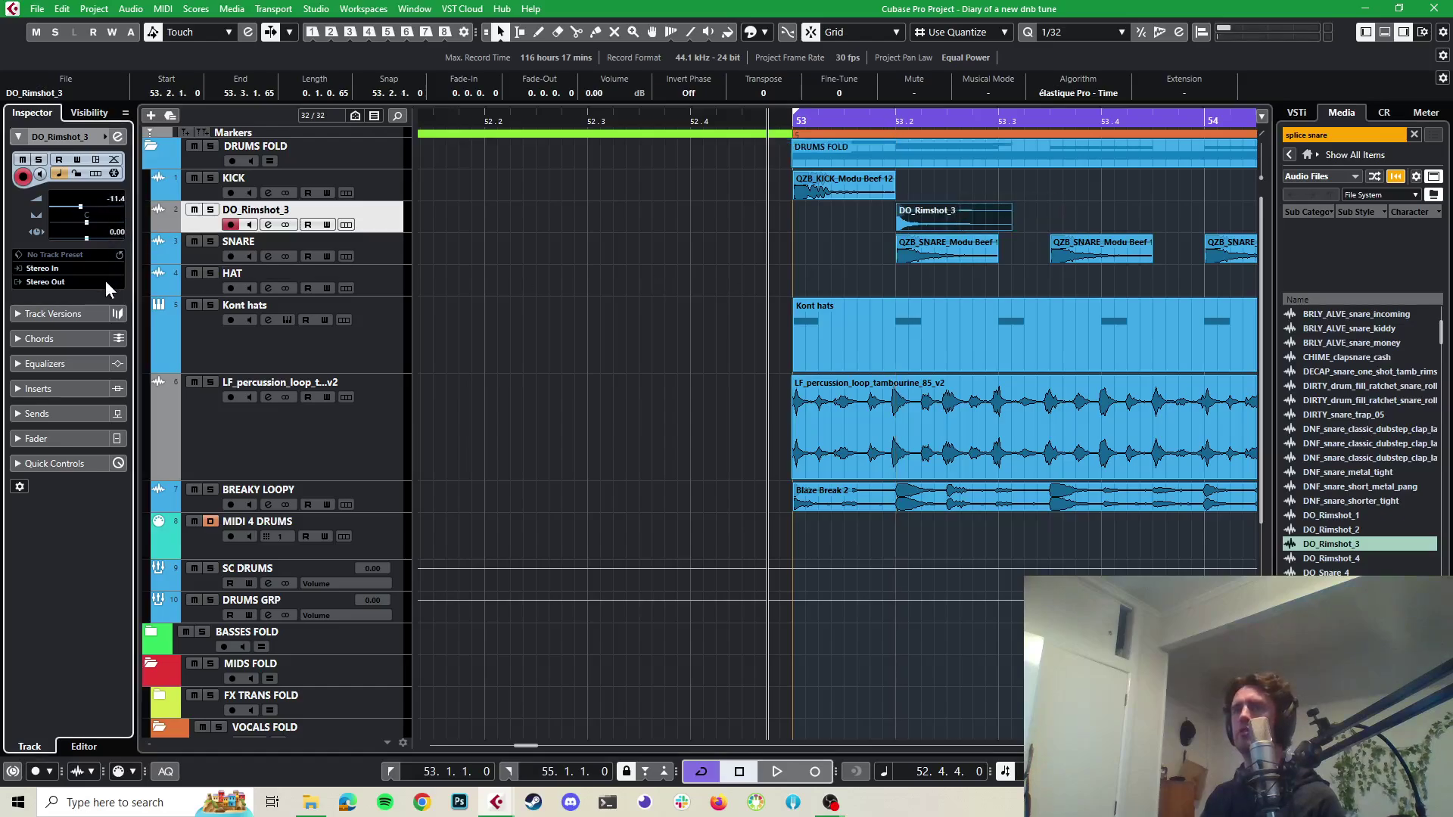
Add a fade-in of 0.0.0.57 to the first snare hit at 53.2.1 on the SNARE track
{"action": "key", "text": "g"}
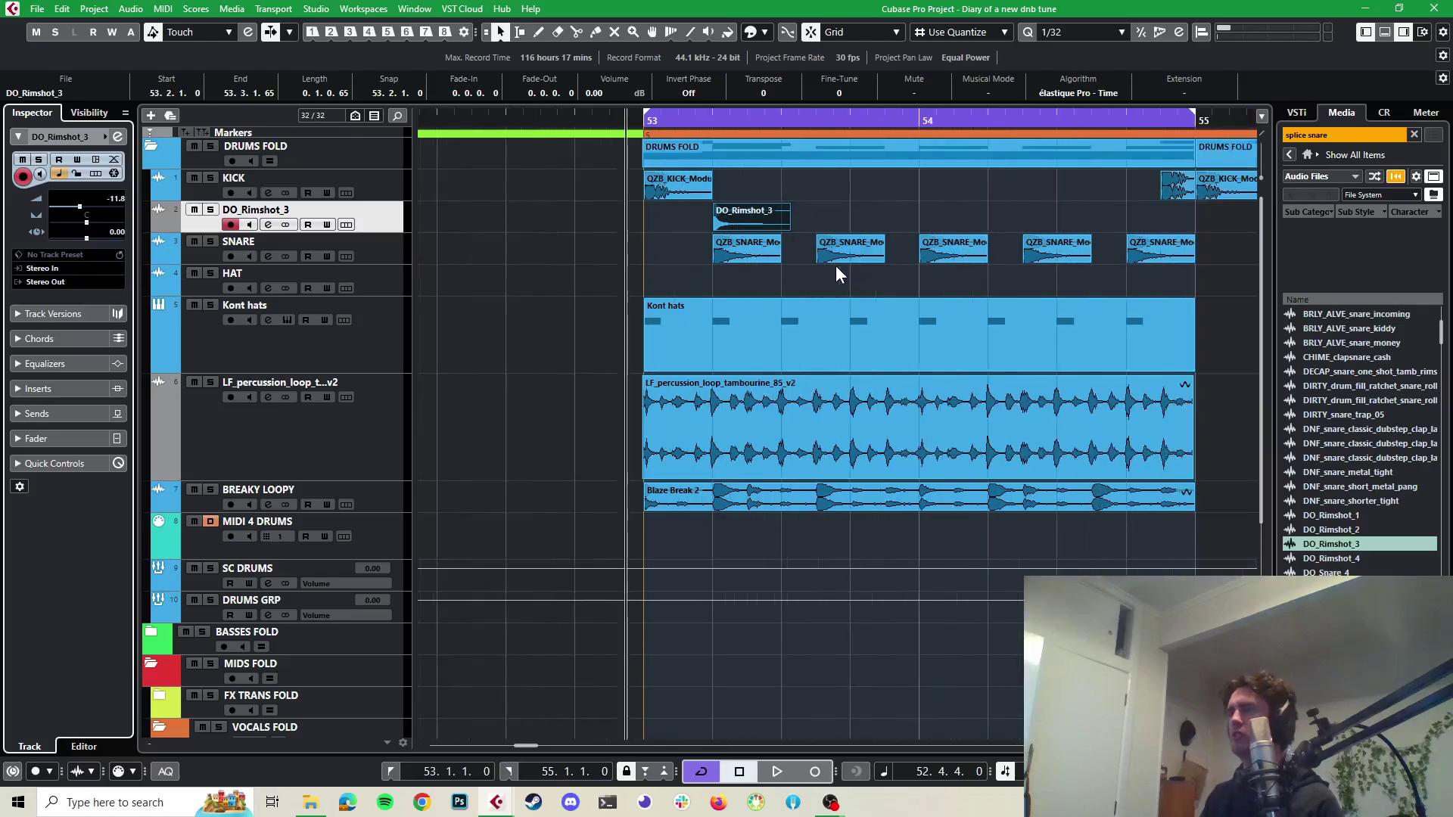
{"action": "key", "text": "h"}
{"action": "key", "text": "h"}
{"action": "key", "text": "h"}
{"action": "key", "text": "h"}
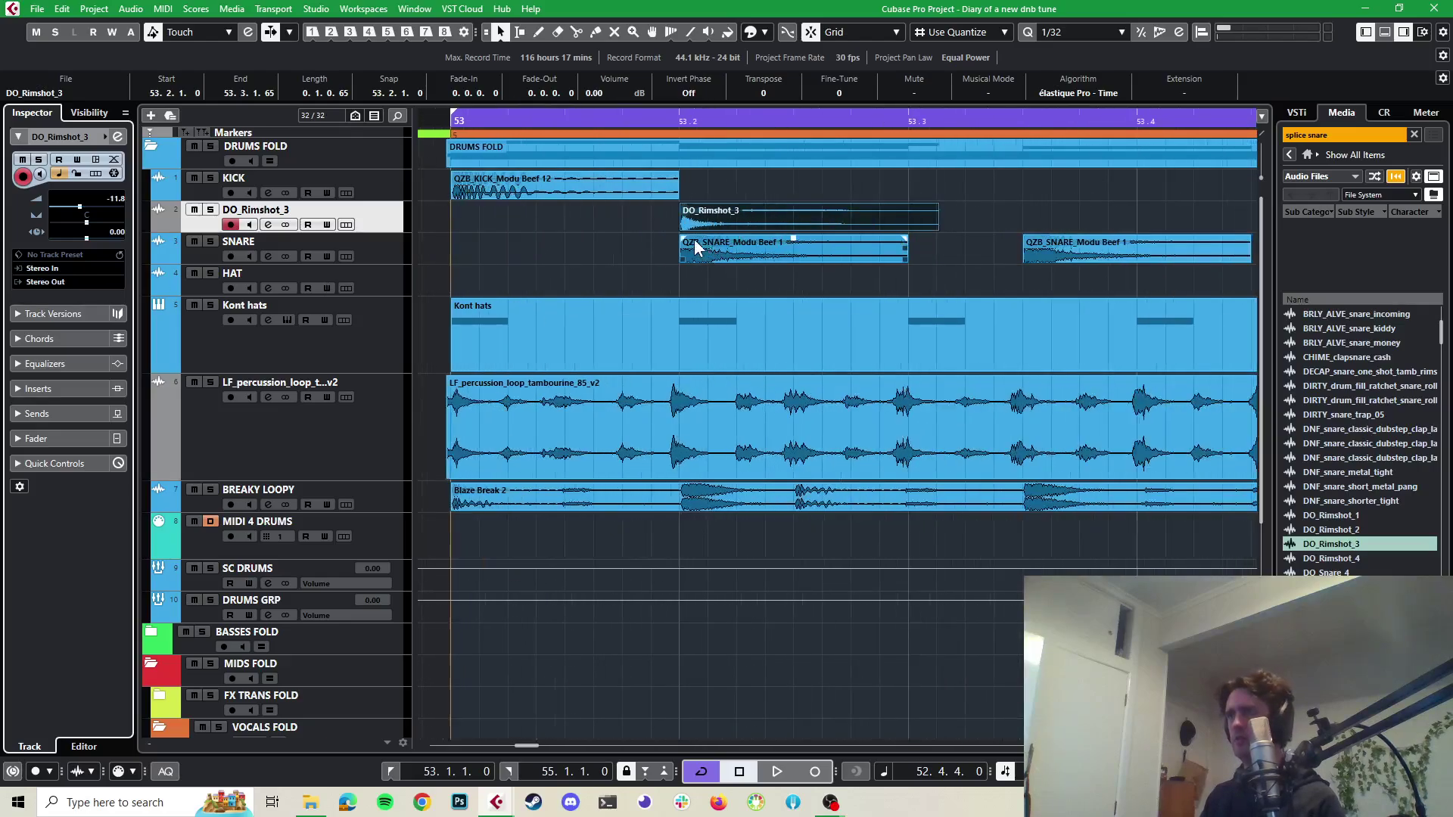
{"action": "mouse_move", "coordinate": [681, 238]}
{"action": "left_mouse_down"}
{"action": "mouse_move", "coordinate": [733, 238]}
{"action": "mouse_move", "coordinate": [709, 237]}
{"action": "left_mouse_up"}
{"action": "key", "text": "g"}
{"action": "key", "text": "g"}
{"action": "key", "text": "g"}
{"action": "key", "text": "g"}
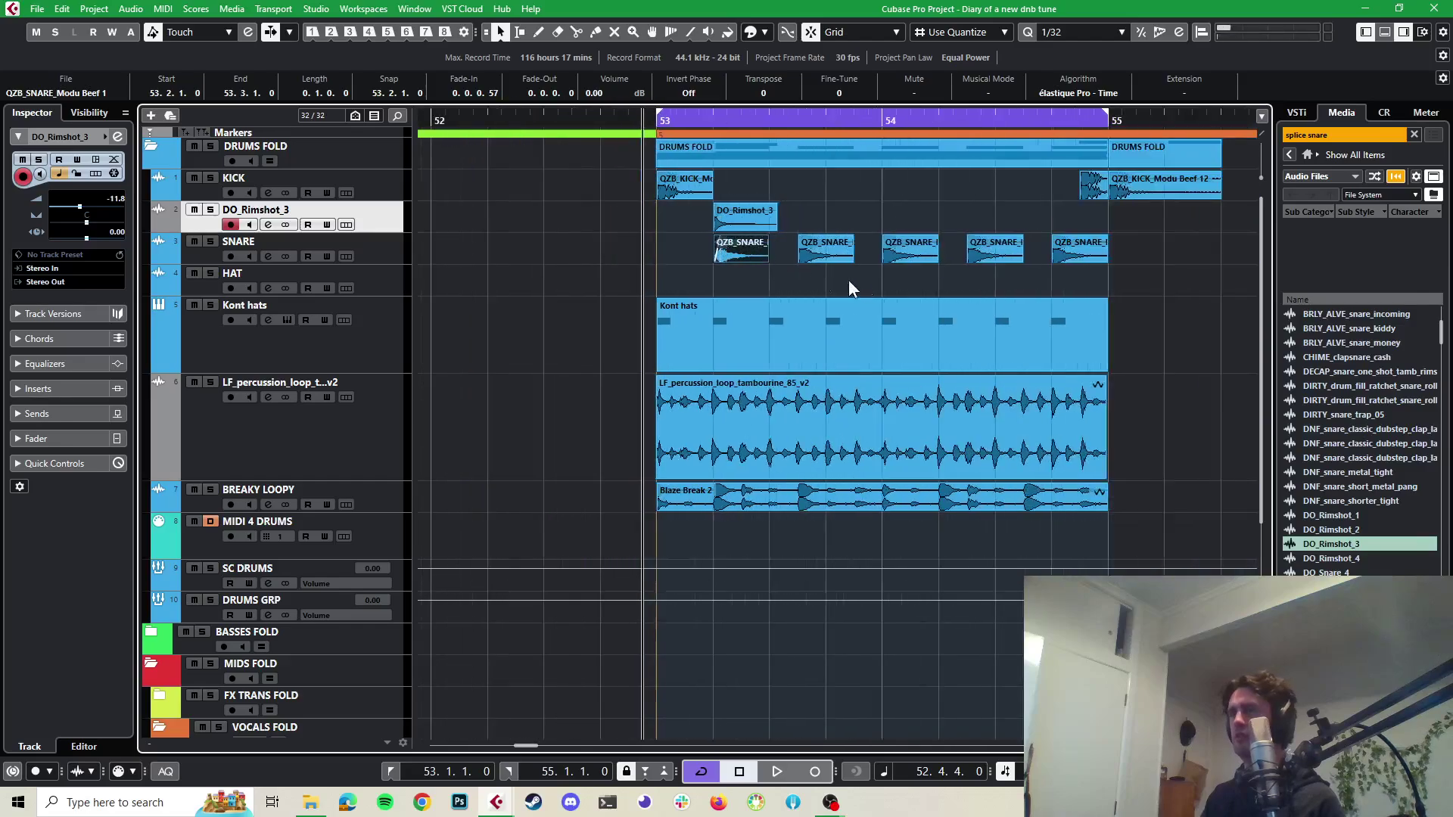
Play the loop briefly, and solo the DO_Rimshot_3 and SNARE tracks
{"action": "key", "text": "space"}
{"action": "key", "text": "space"}
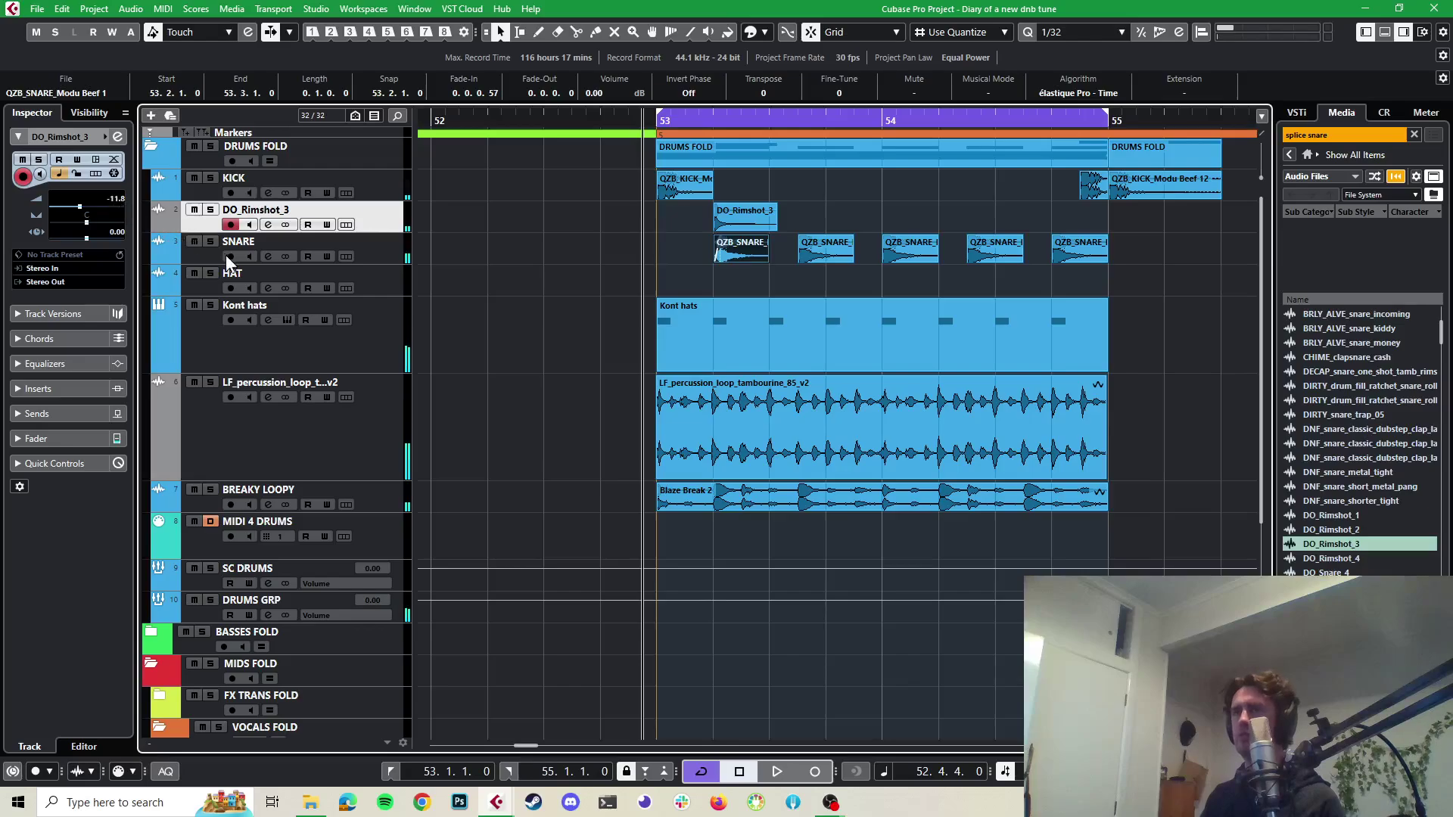
{"action": "left_click", "coordinate": [210, 210]}
{"action": "left_click", "coordinate": [210, 242]}
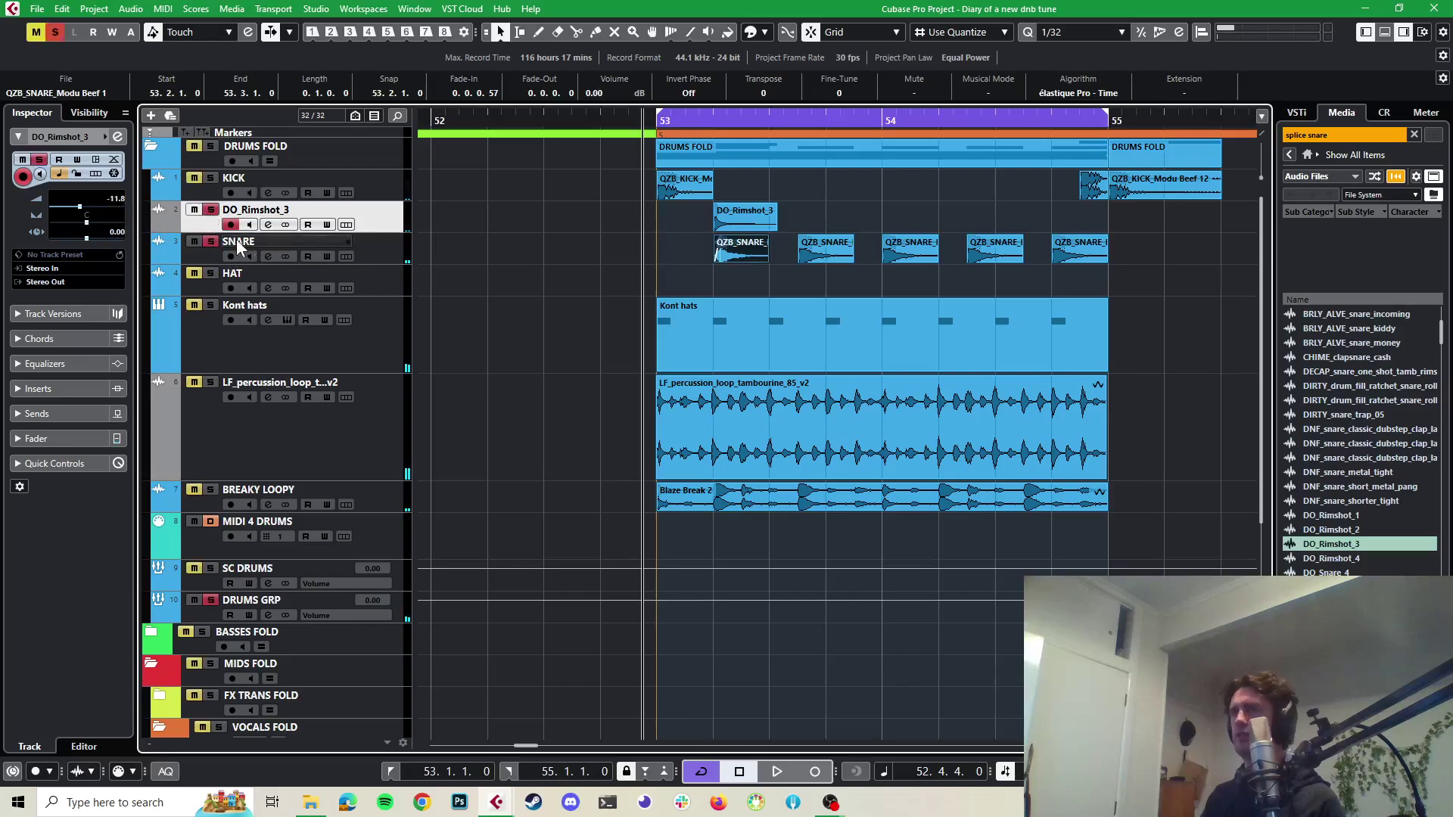
Copy the rimshot hit onto the second snare hit at 53.3.3 and play the soloed layers
{"action": "left_click_drag", "start_coordinate": [774, 226], "coordinate": [897, 229]}
{"action": "key", "text": "ctrl+z"}
{"action": "scroll", "coordinate": [749, 219], "scroll_direction": "up", "scroll_amount": 2, "text": "ctrl"}
{"action": "key", "text": "space"}
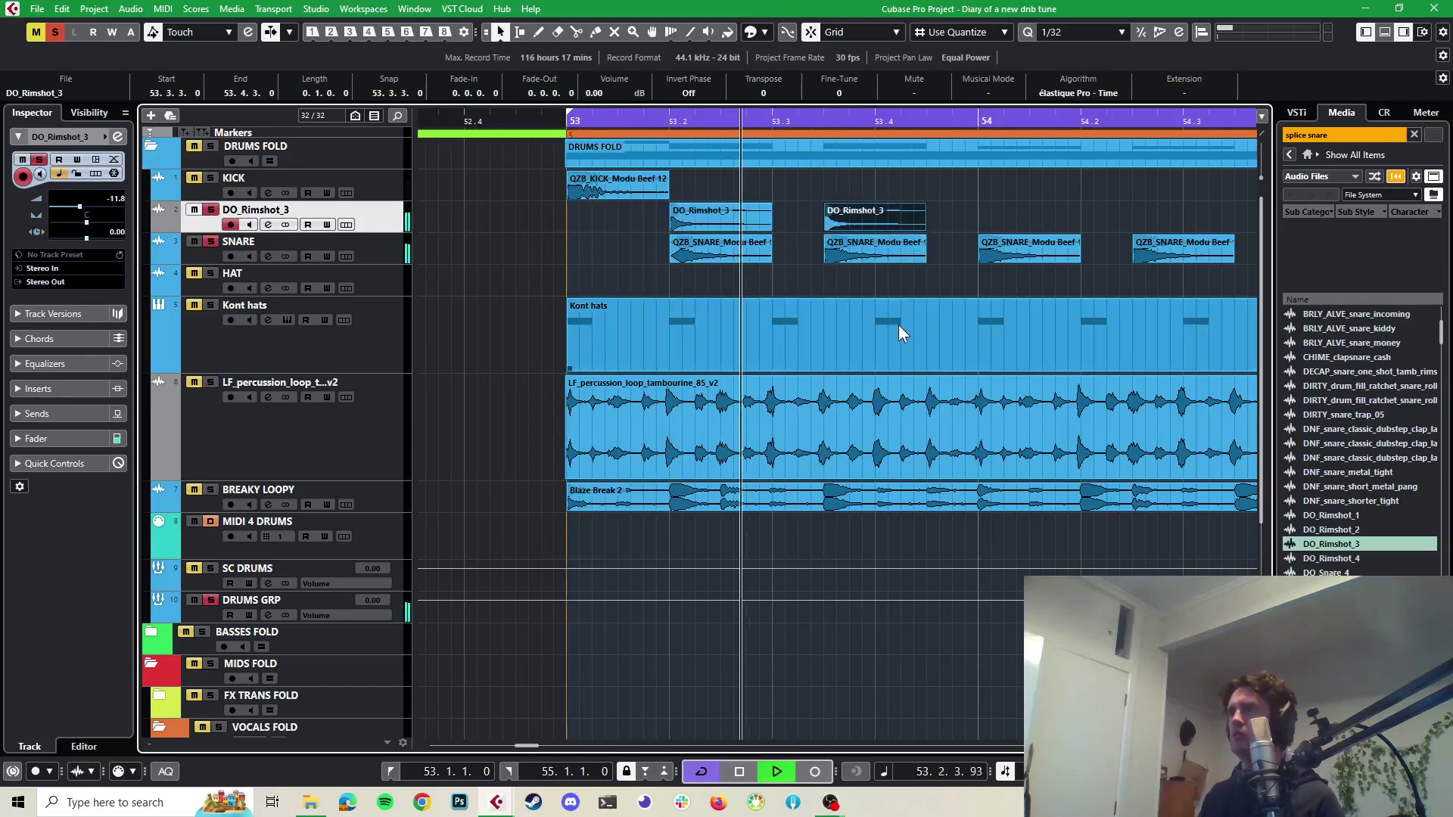
{"action": "key", "text": "space"}
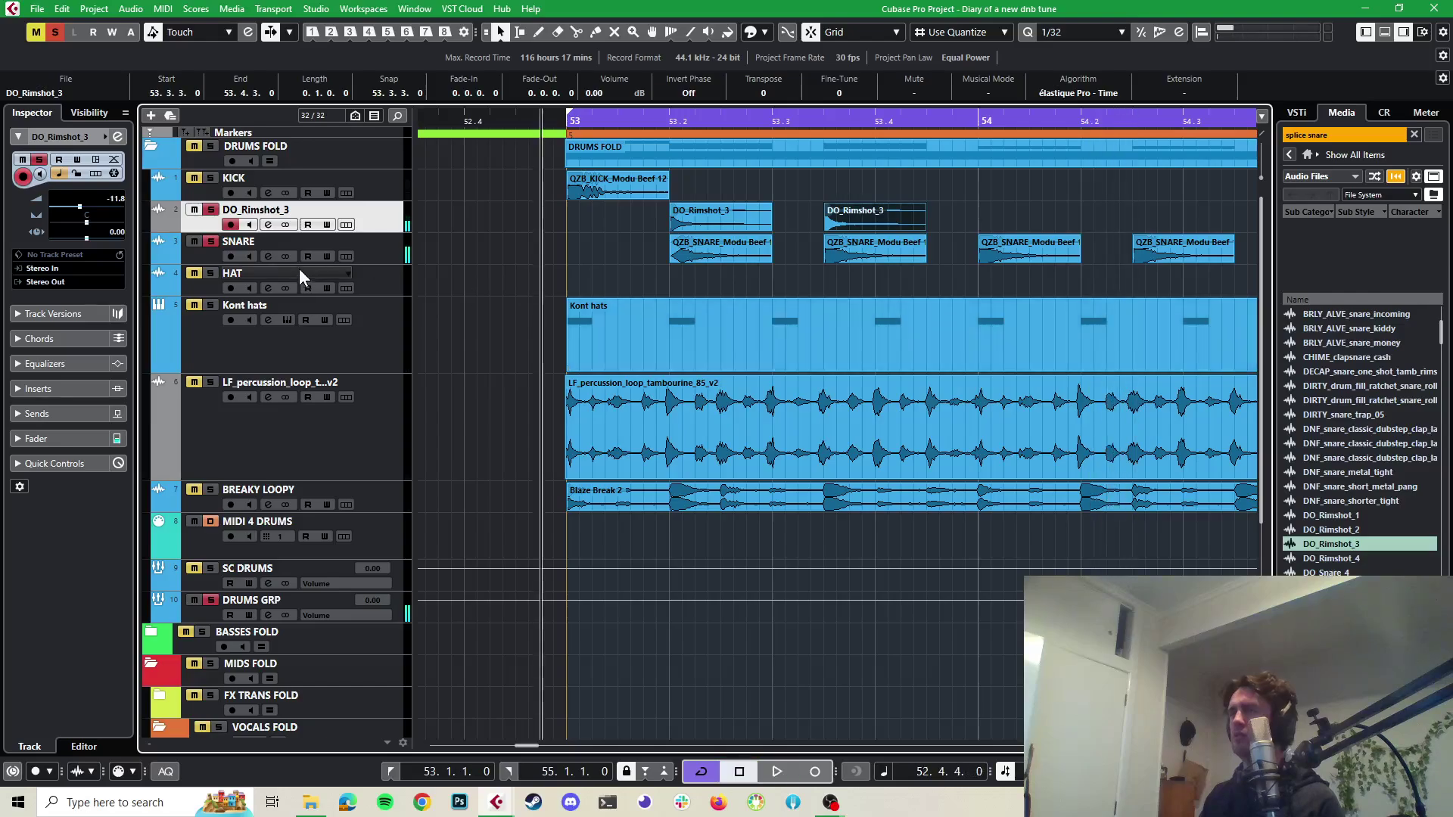
Route the DO_Rimshot_3 track's output to DRUMS GRP and play the soloed snare layers
{"action": "left_click", "coordinate": [57, 281]}
{"action": "type", "text": "dr"}
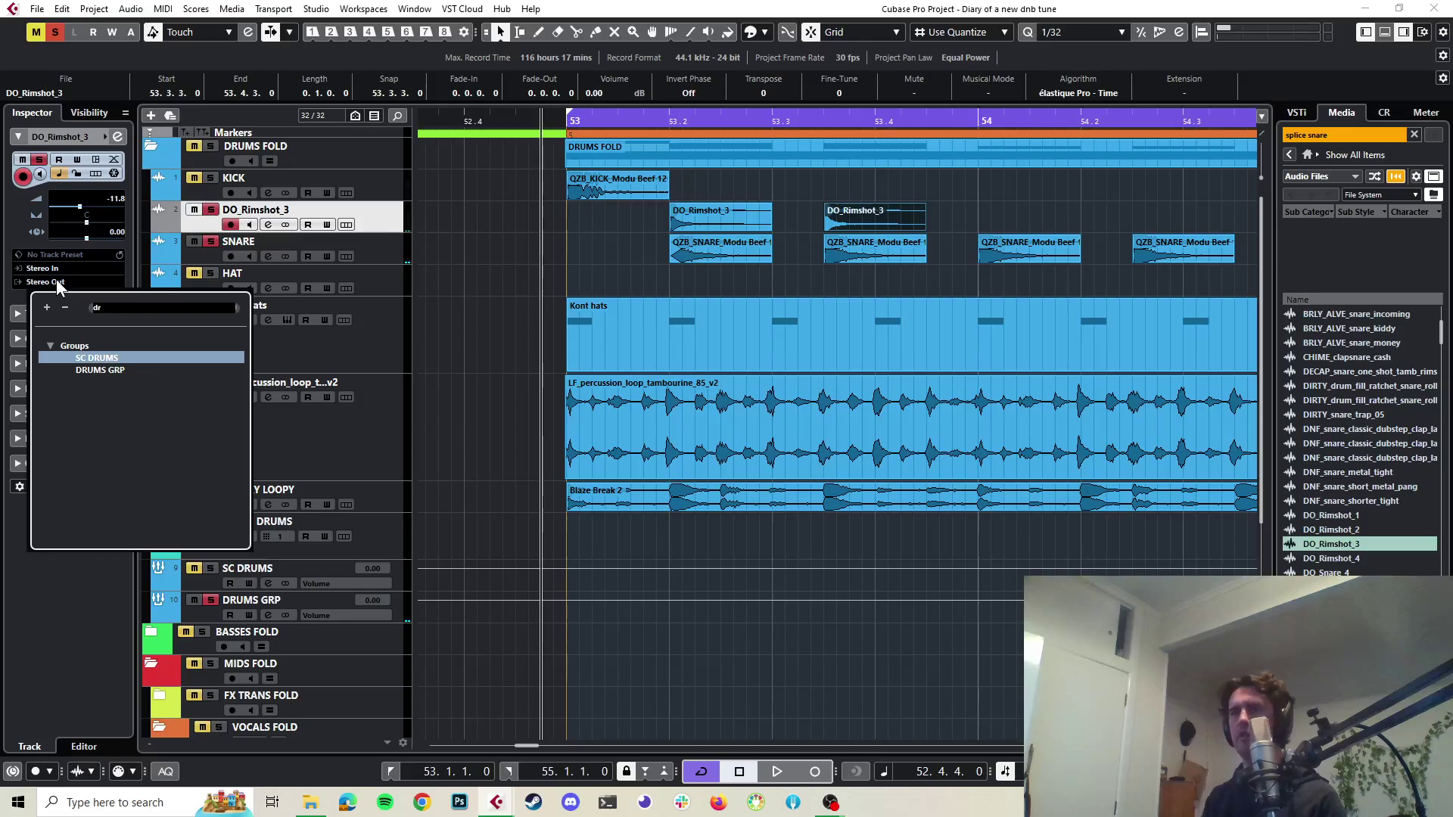
{"action": "left_click", "coordinate": [86, 371]}
{"action": "key", "text": "space"}
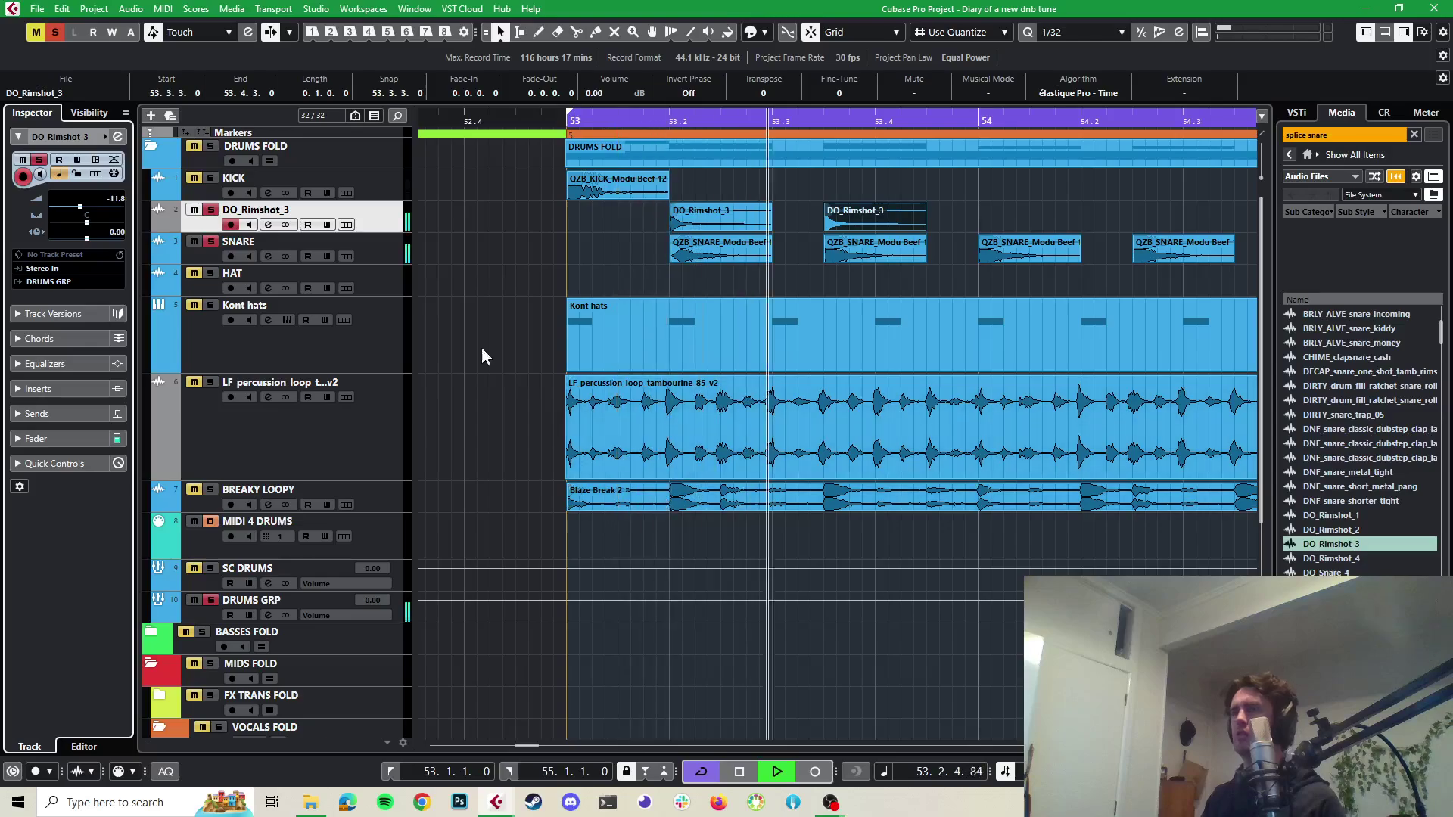
{"action": "key", "text": "space"}
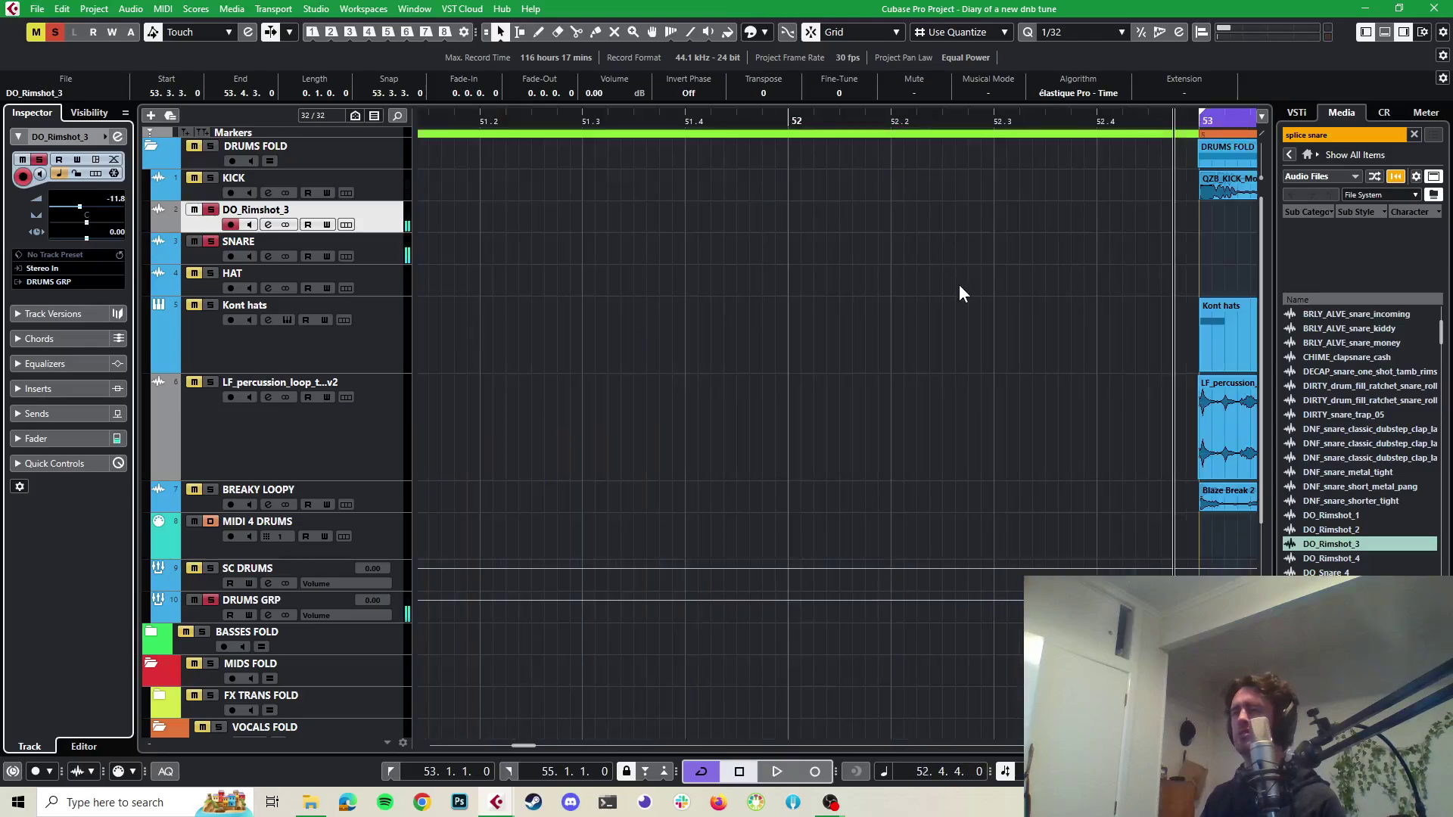
Set the DO_Rimshot_3 track volume to -7.00 dB and play back the rimshot and snare together
{"action": "key", "text": "g"}
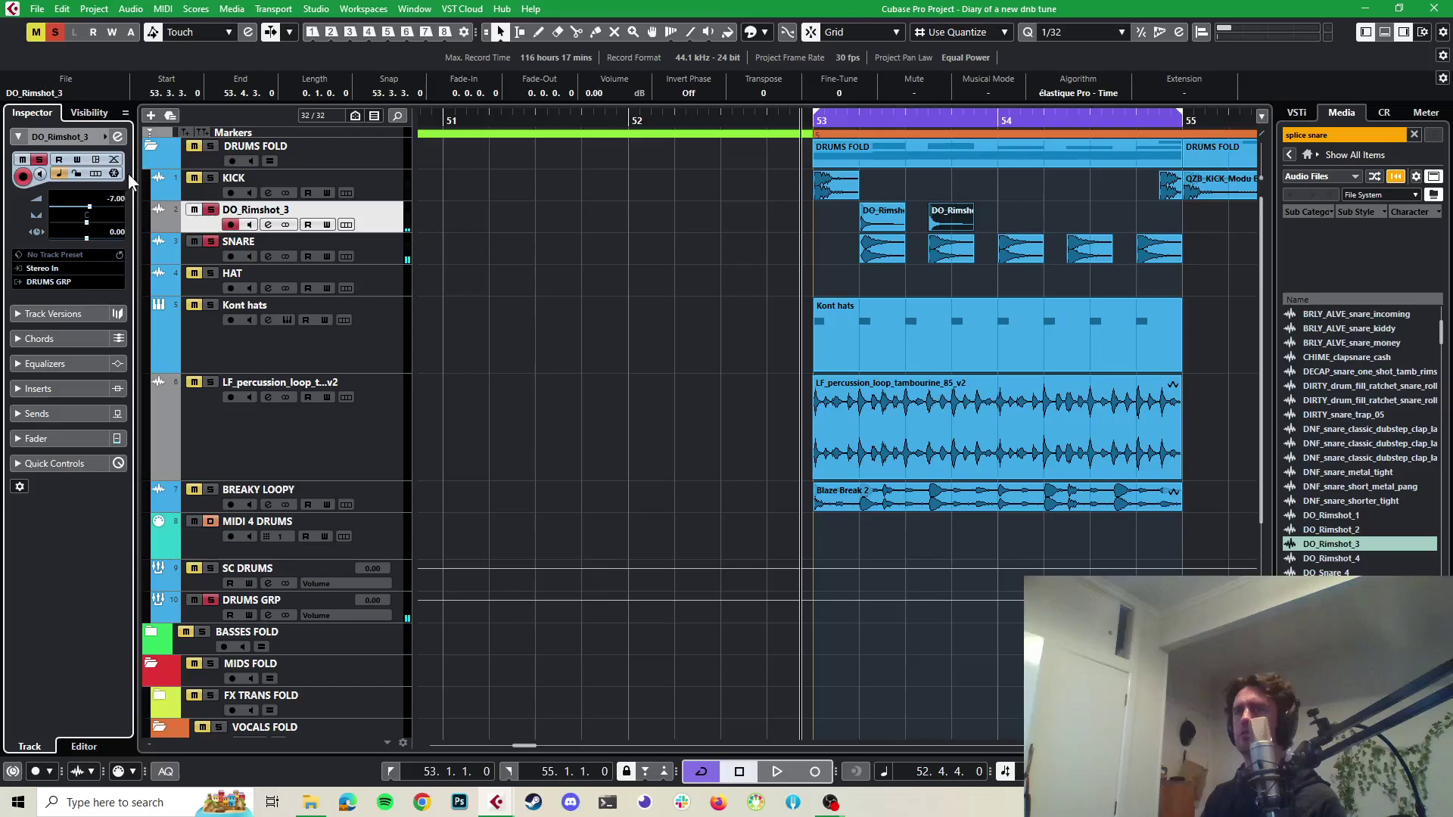
{"action": "key", "text": "space"}
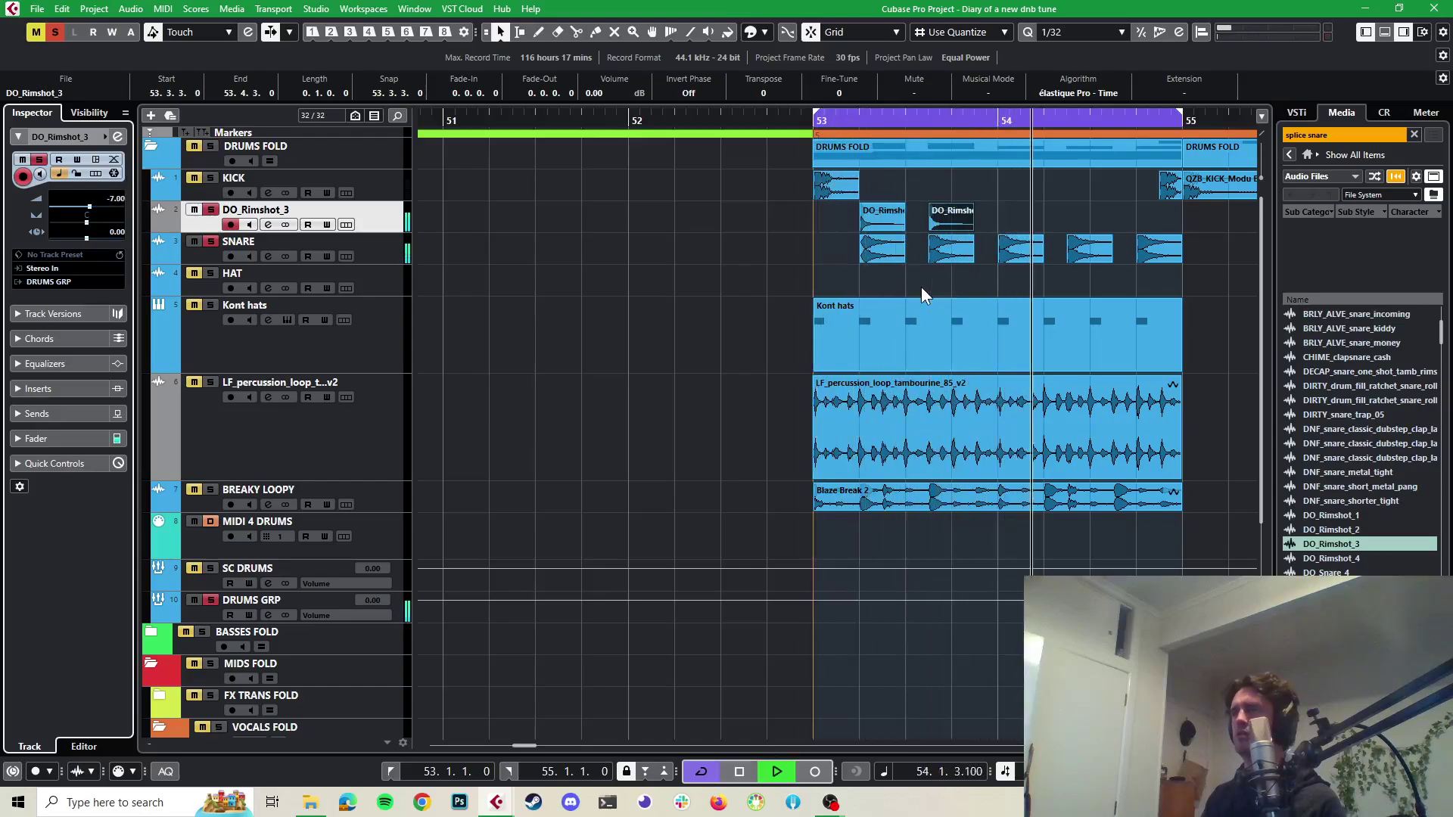
{"action": "key", "text": "space"}
Copy the rimshot onto the remaining snare hits at 54.1.1, 54.2.3 and 54.4.1, and play the result
{"action": "left_click_drag", "start_coordinate": [1035, 204], "coordinate": [885, 204]}
{"action": "mouse_move", "coordinate": [972, 219]}
{"action": "left_mouse_down"}
{"action": "mouse_move", "coordinate": [986, 220]}
{"action": "mouse_move", "coordinate": [942, 215]}
{"action": "left_mouse_up"}
{"action": "scroll", "coordinate": [1080, 234], "scroll_direction": "up", "scroll_amount": 3}
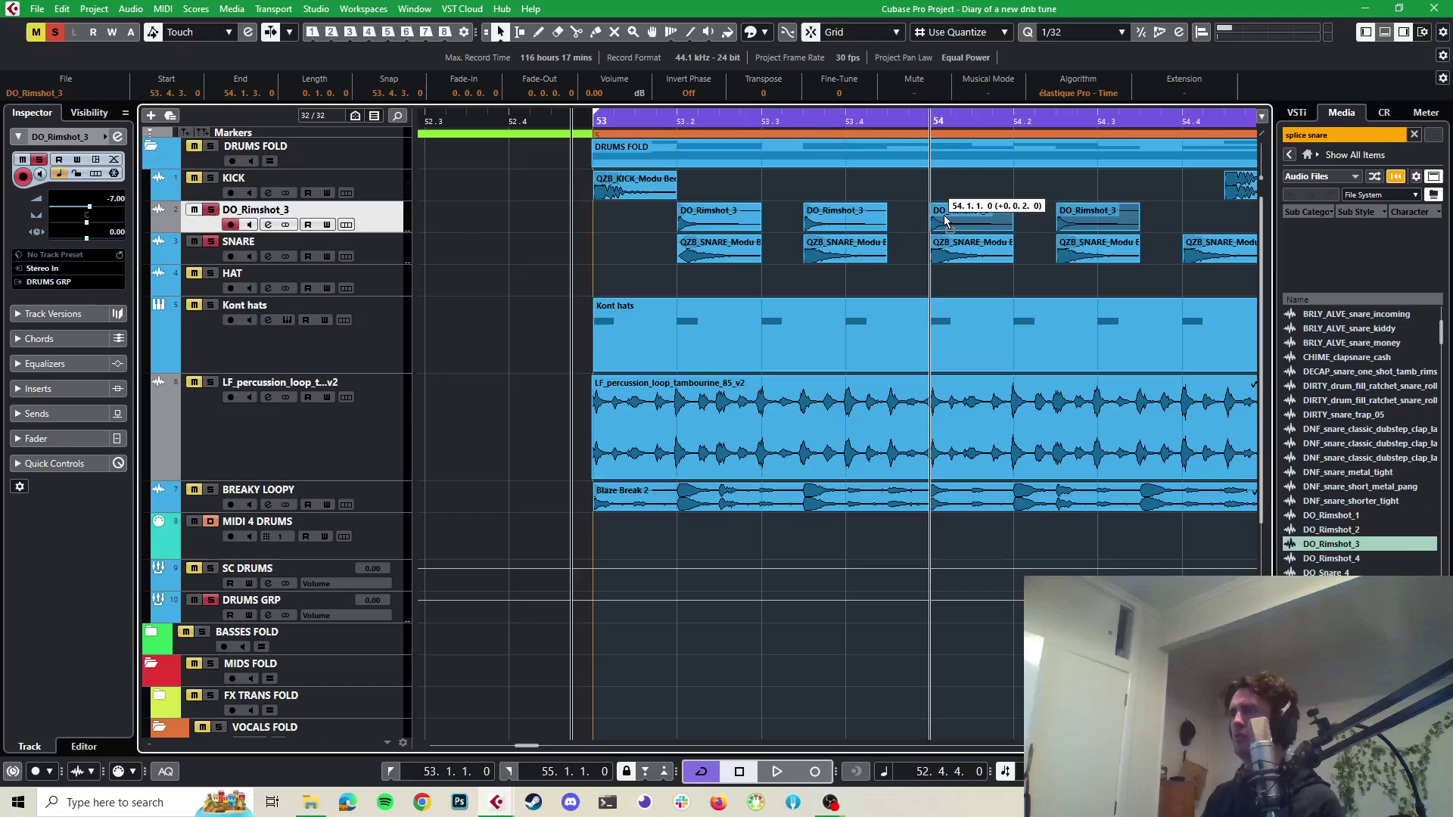
{"action": "scroll", "coordinate": [953, 227], "scroll_direction": "down", "scroll_amount": 2}
{"action": "scroll", "coordinate": [946, 227], "scroll_direction": "right", "scroll_amount": 3}
{"action": "left_click", "coordinate": [923, 220]}
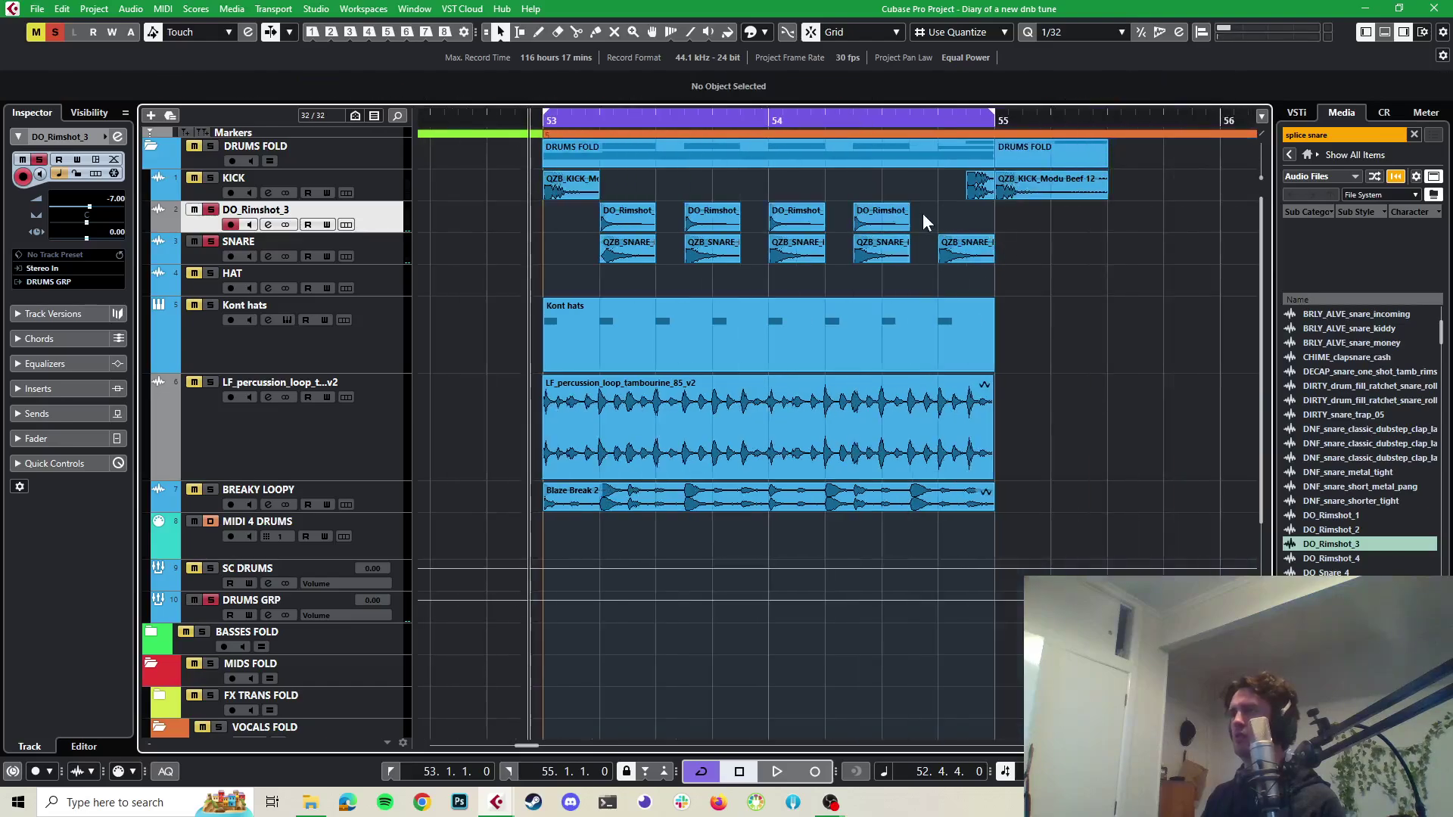
{"action": "left_click_drag", "start_coordinate": [908, 226], "coordinate": [955, 217]}
{"action": "key", "text": "space"}
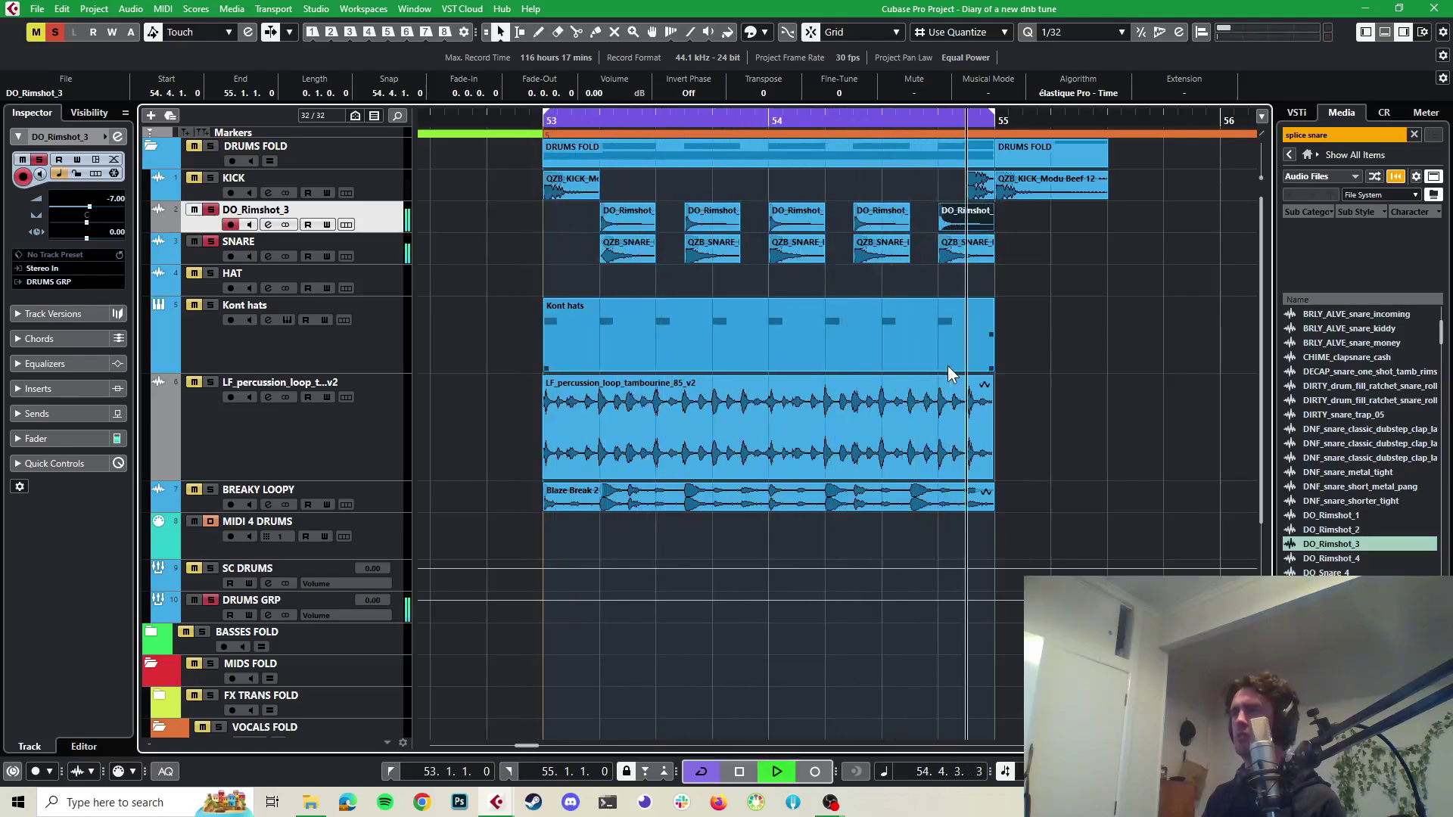
{"action": "key", "text": "space"}
{"action": "left_click", "coordinate": [464, 326]}
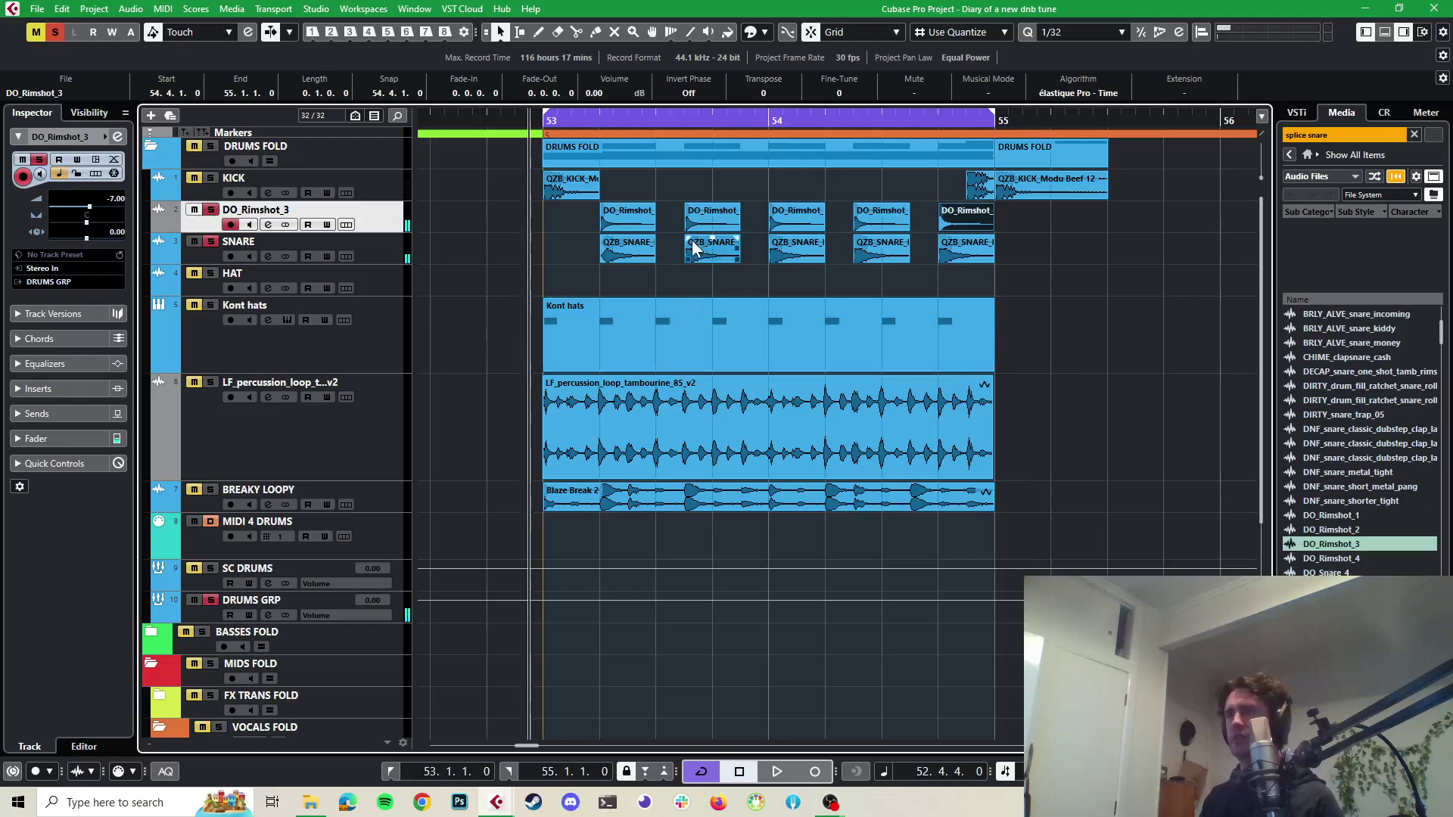
Add fade-ins of 0.0.0.19 to the snare hit at 53.3.3 and 0.0.0.51 to the one at 54.1.1
{"action": "left_click_drag", "start_coordinate": [683, 239], "coordinate": [685, 239]}
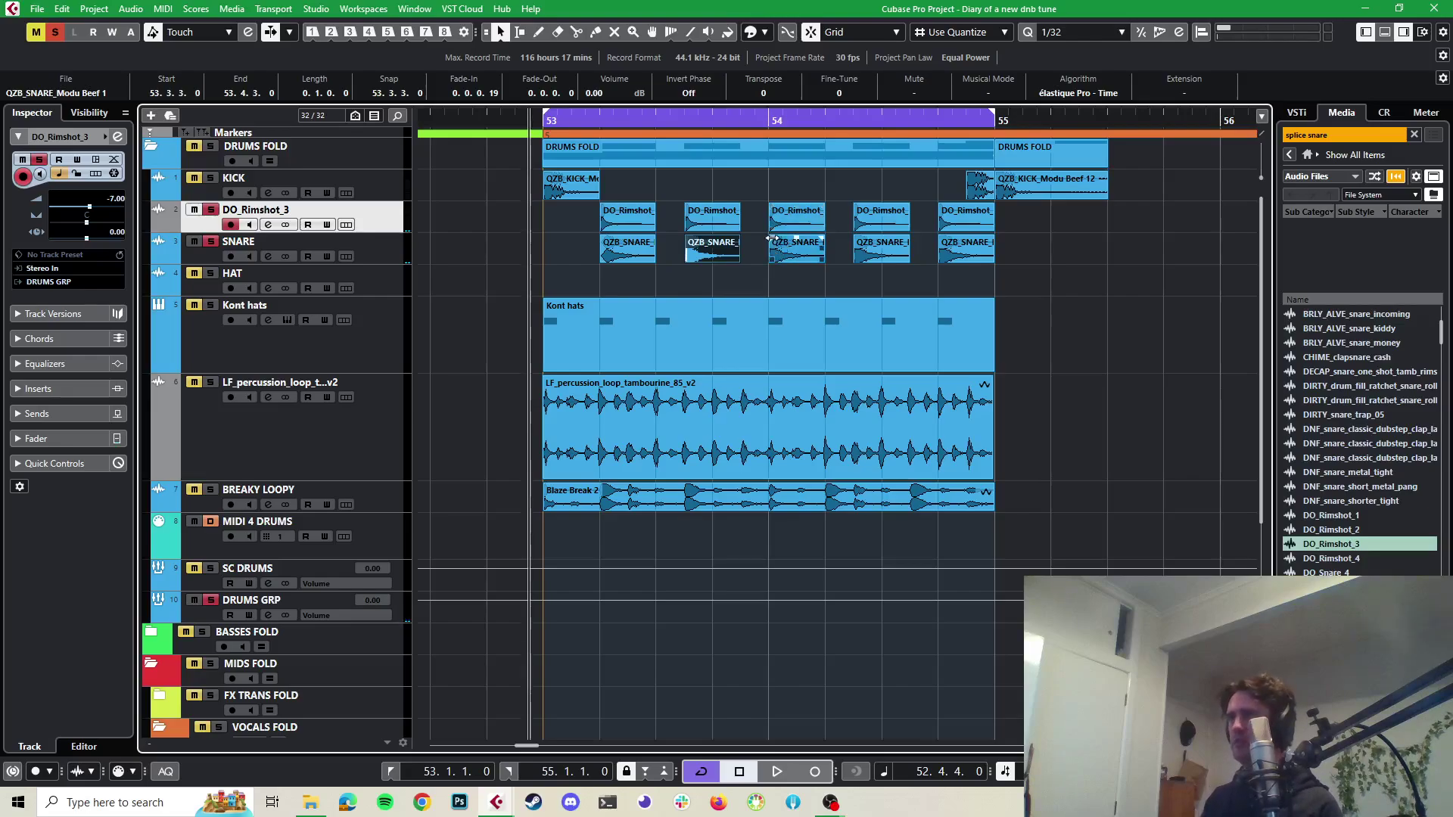
{"action": "left_click_drag", "start_coordinate": [770, 241], "coordinate": [802, 242]}
{"action": "key", "text": "space"}
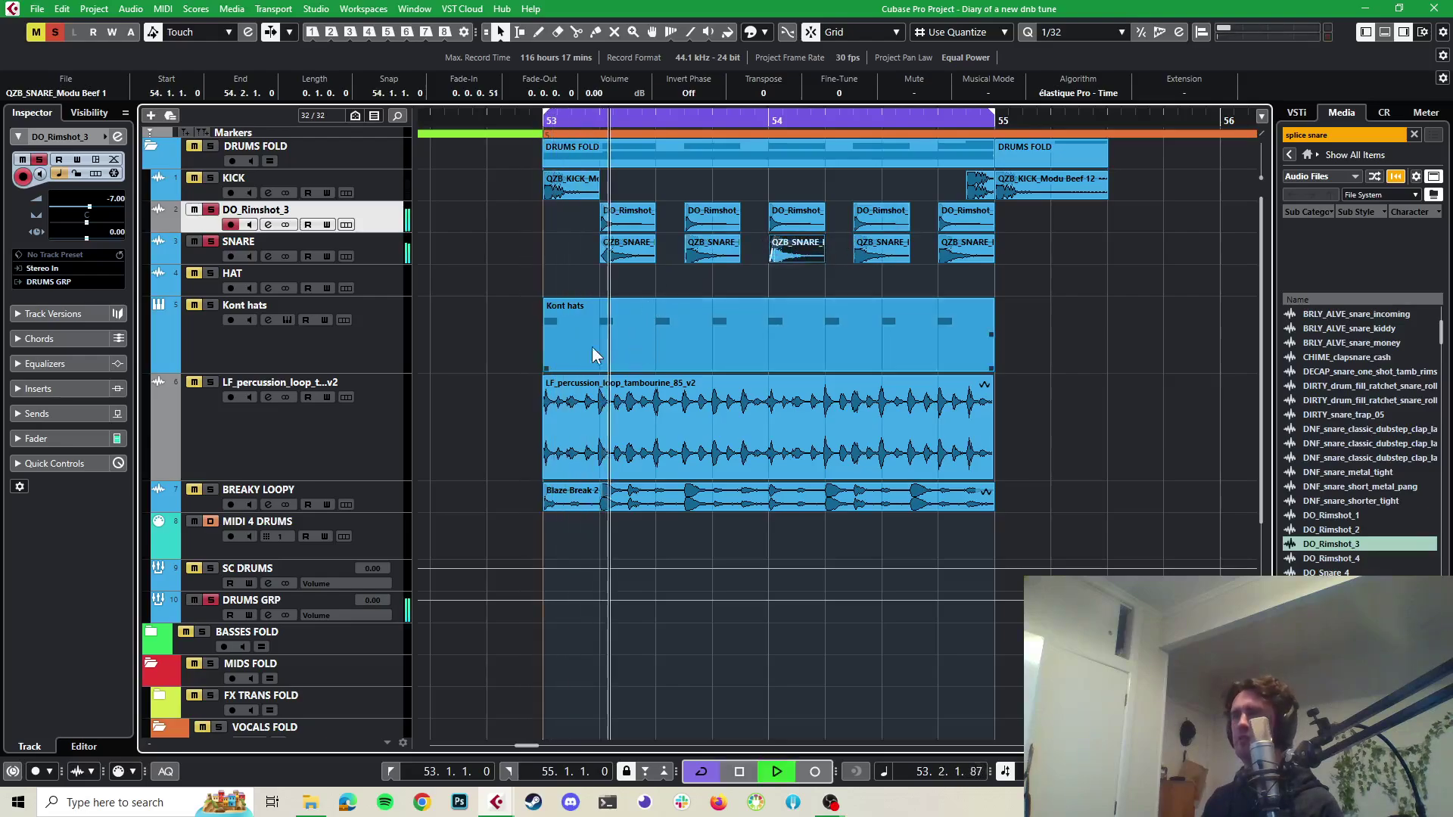
{"action": "key", "text": "space"}
Unsolo the DO_Rimshot_3 and SNARE tracks and play the full beat
{"action": "left_click", "coordinate": [211, 209]}
{"action": "left_click", "coordinate": [211, 243]}
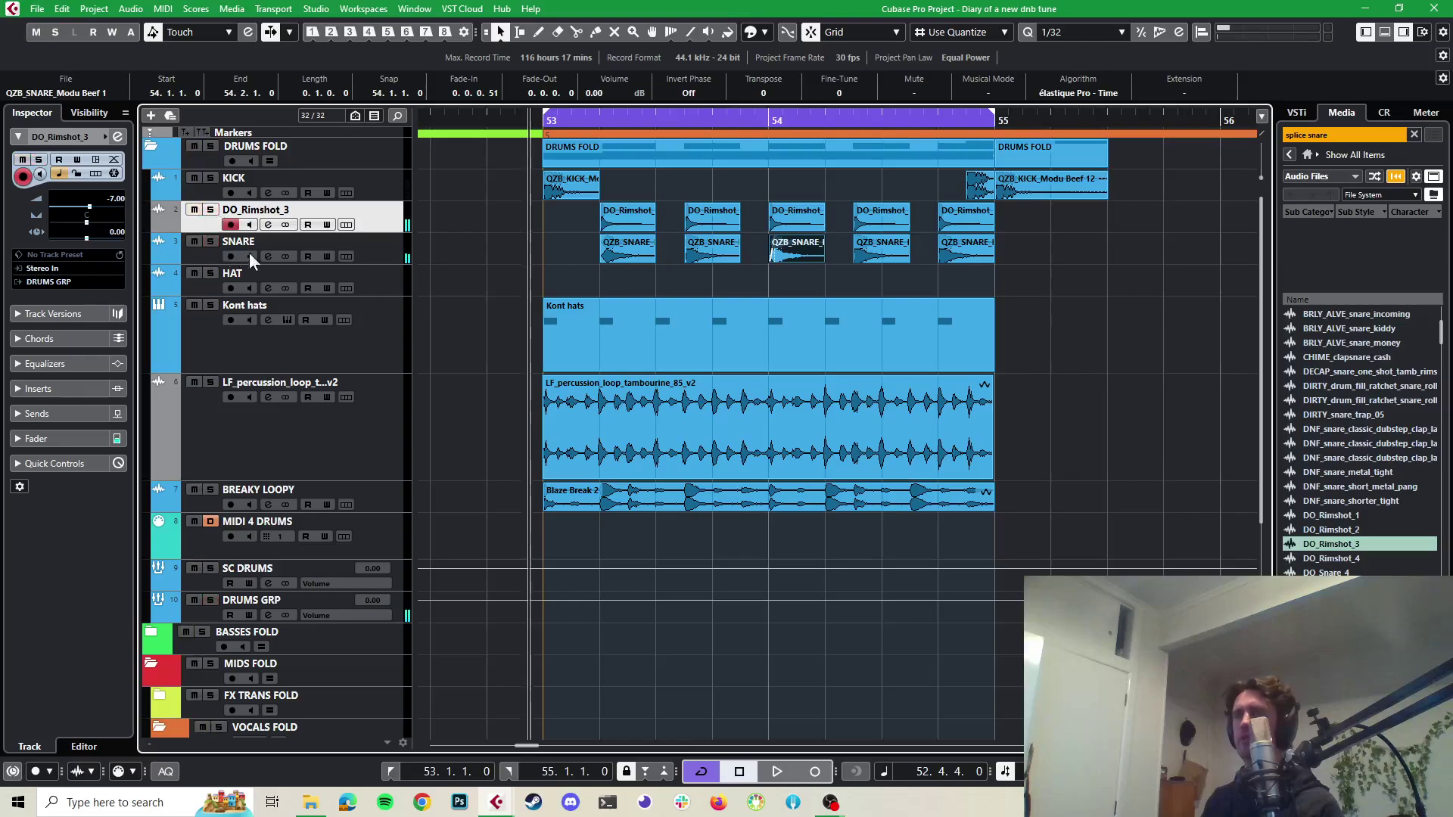
{"action": "key", "text": "space"}
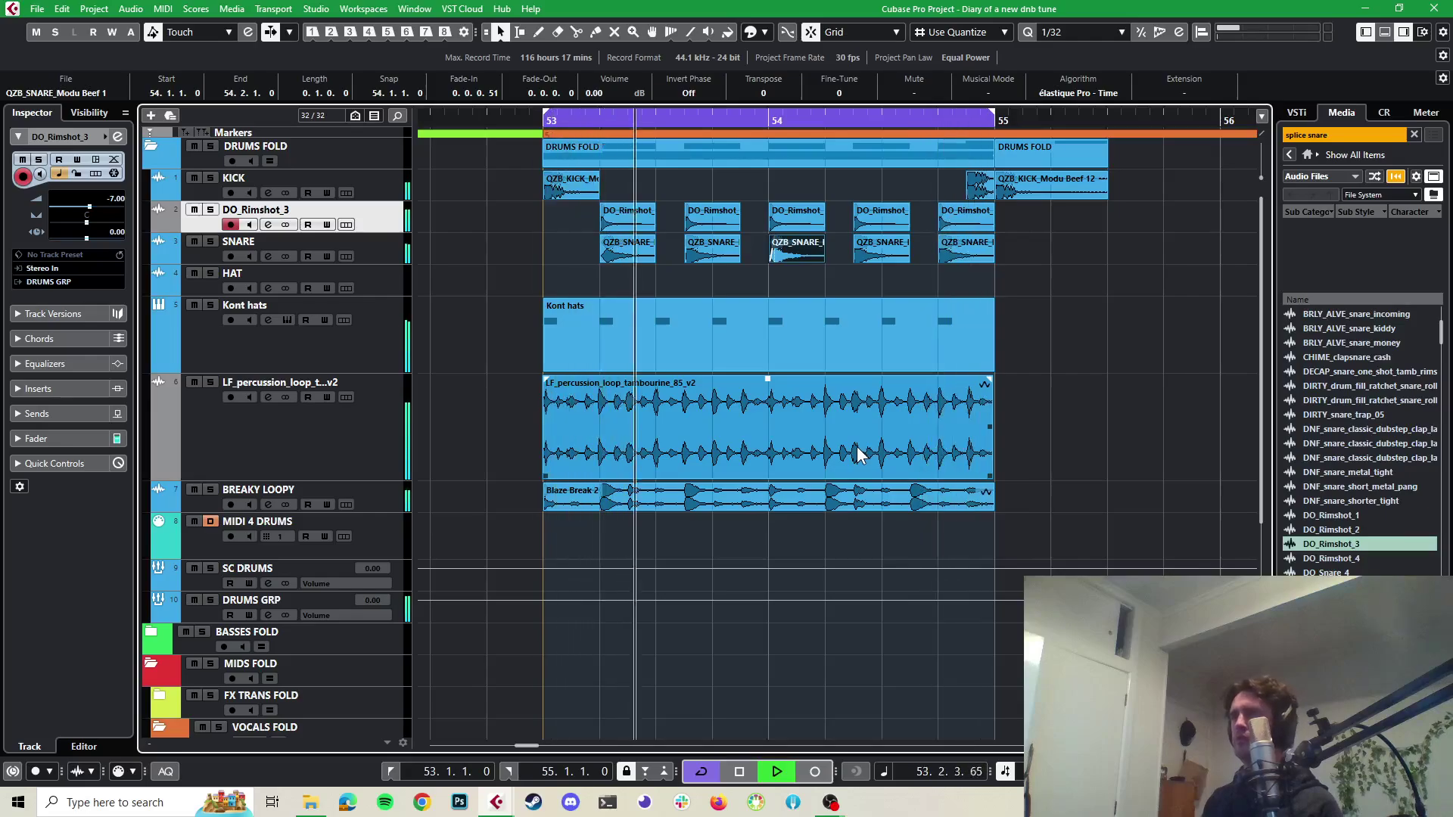
{"action": "key", "text": "space"}
Route the LF_percussion_loop tambourine track's output to DRUMS GRP
{"action": "left_click", "coordinate": [357, 458]}
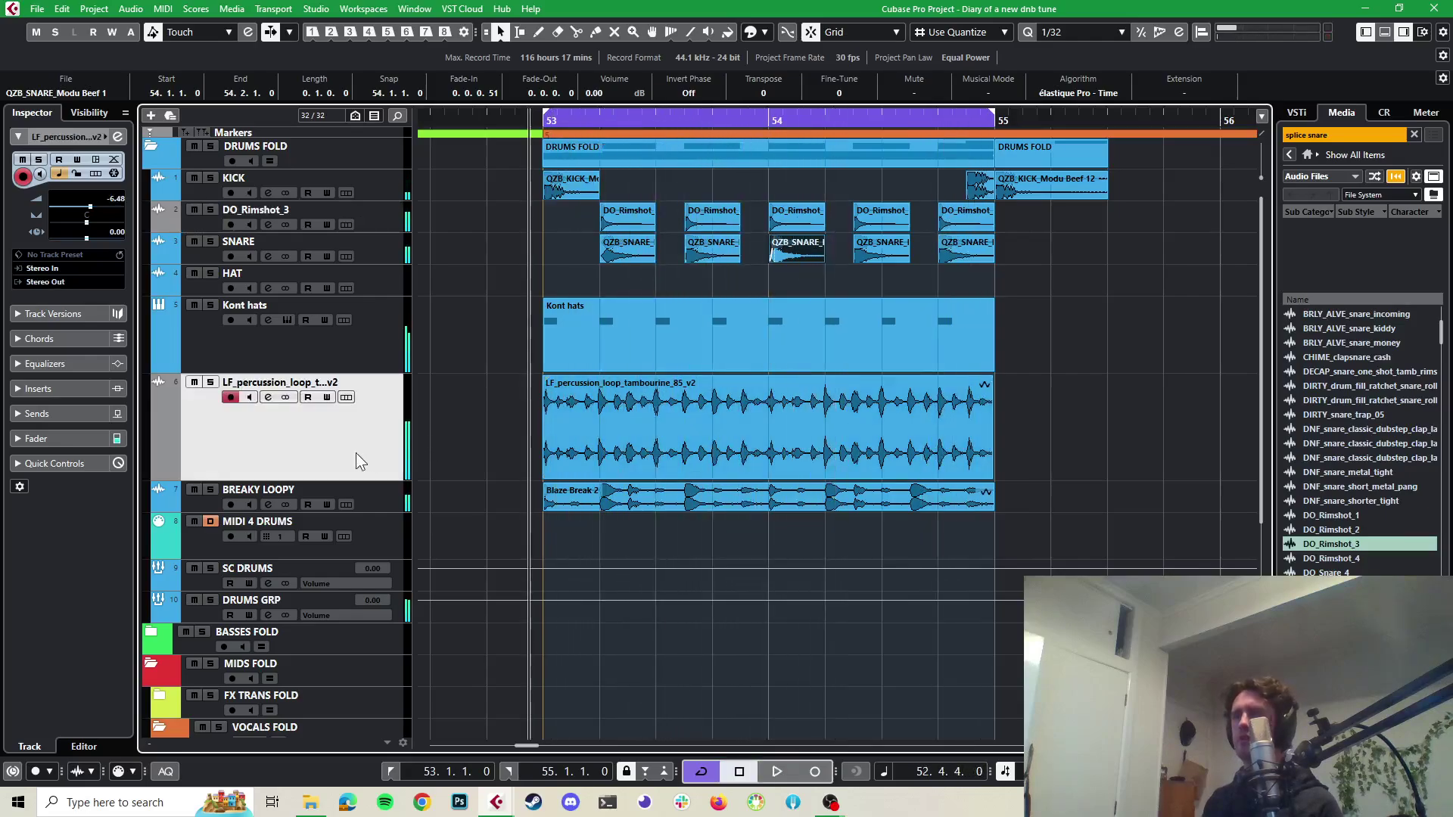
{"action": "left_click", "coordinate": [76, 281]}
{"action": "type", "text": "drum"}
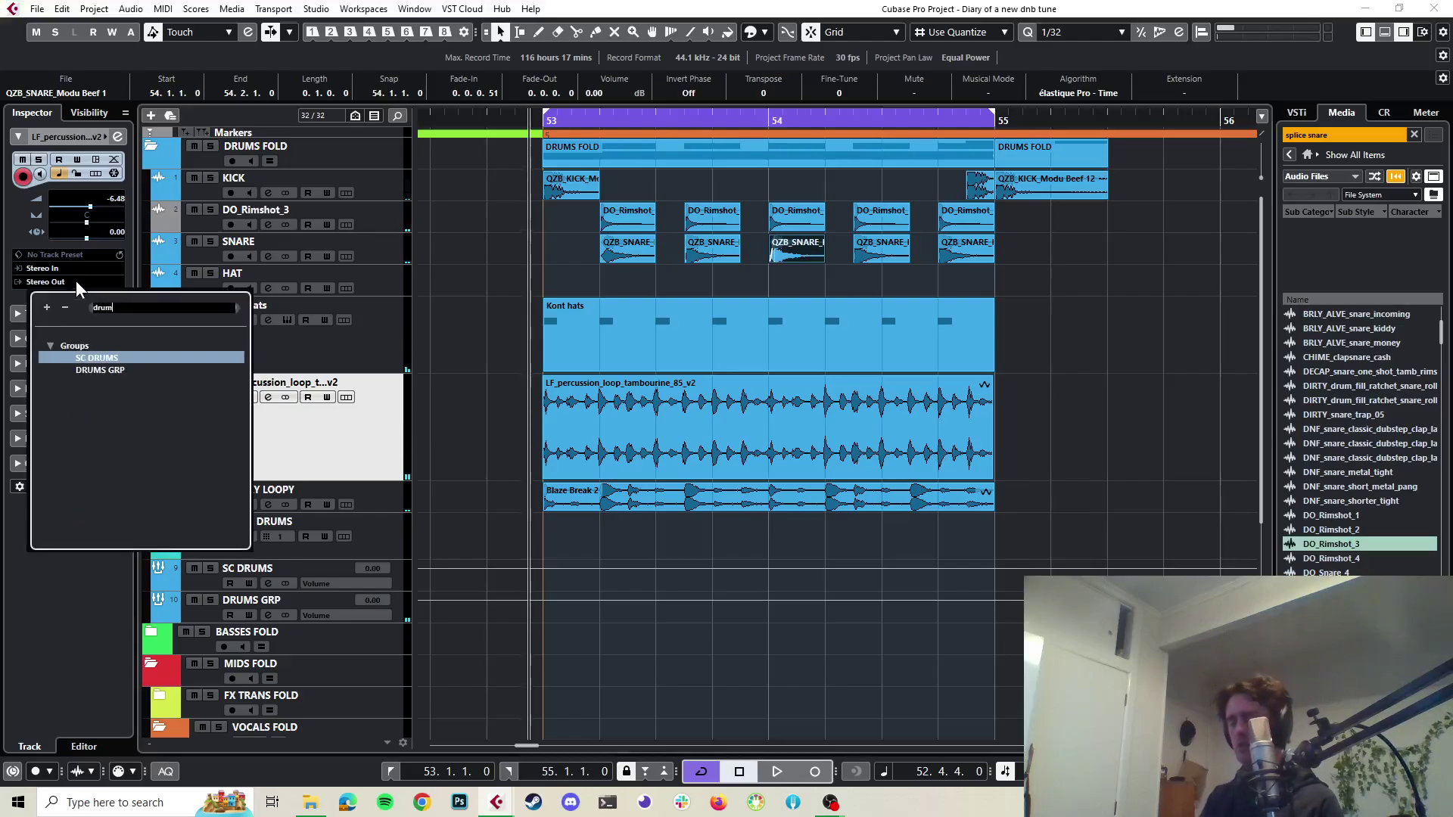
{"action": "left_click", "coordinate": [101, 366]}
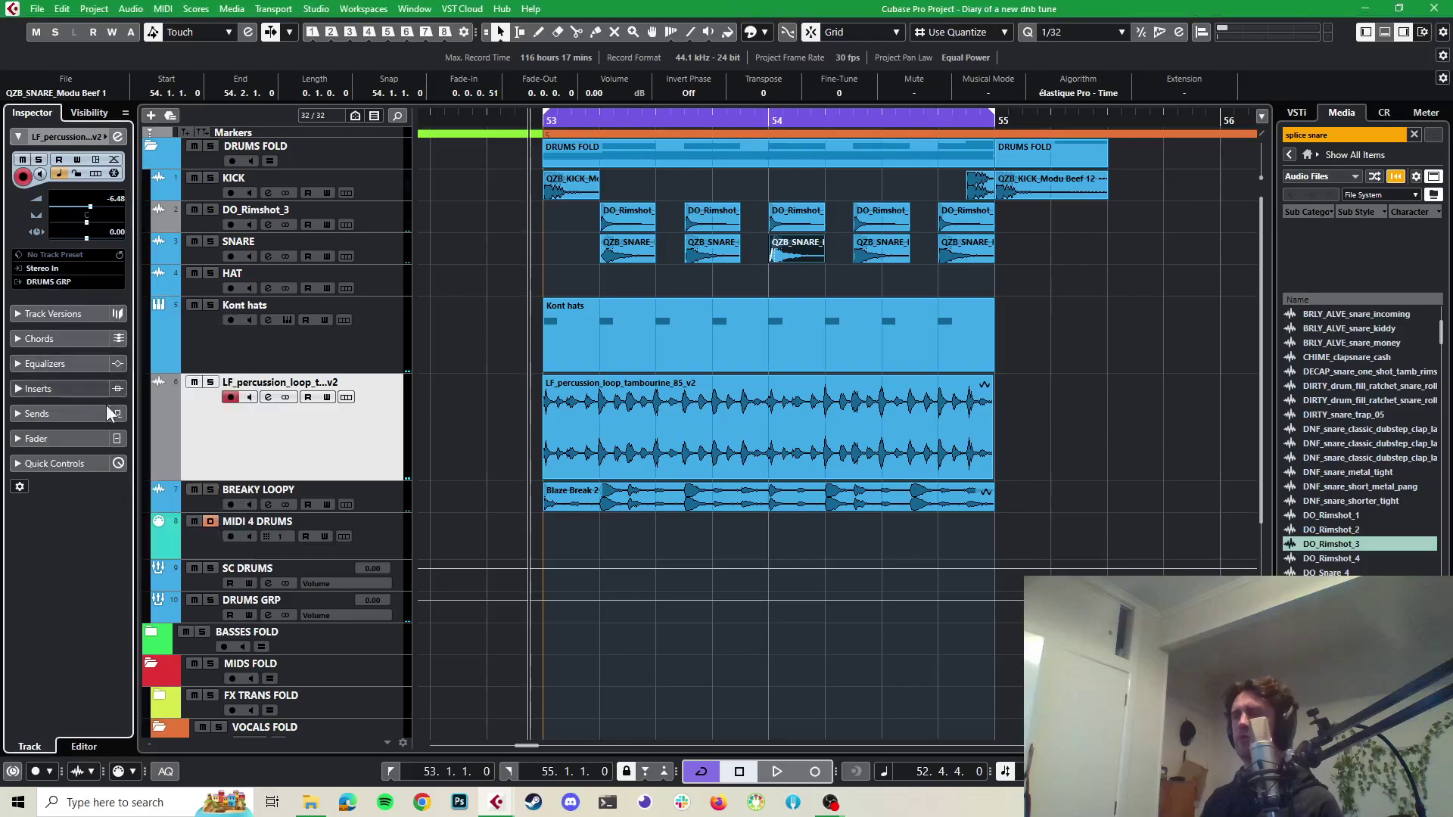
Audition the BREAKY LOOPY and tambourine loop tracks in solo, and clear the solos
{"action": "key", "text": "space"}
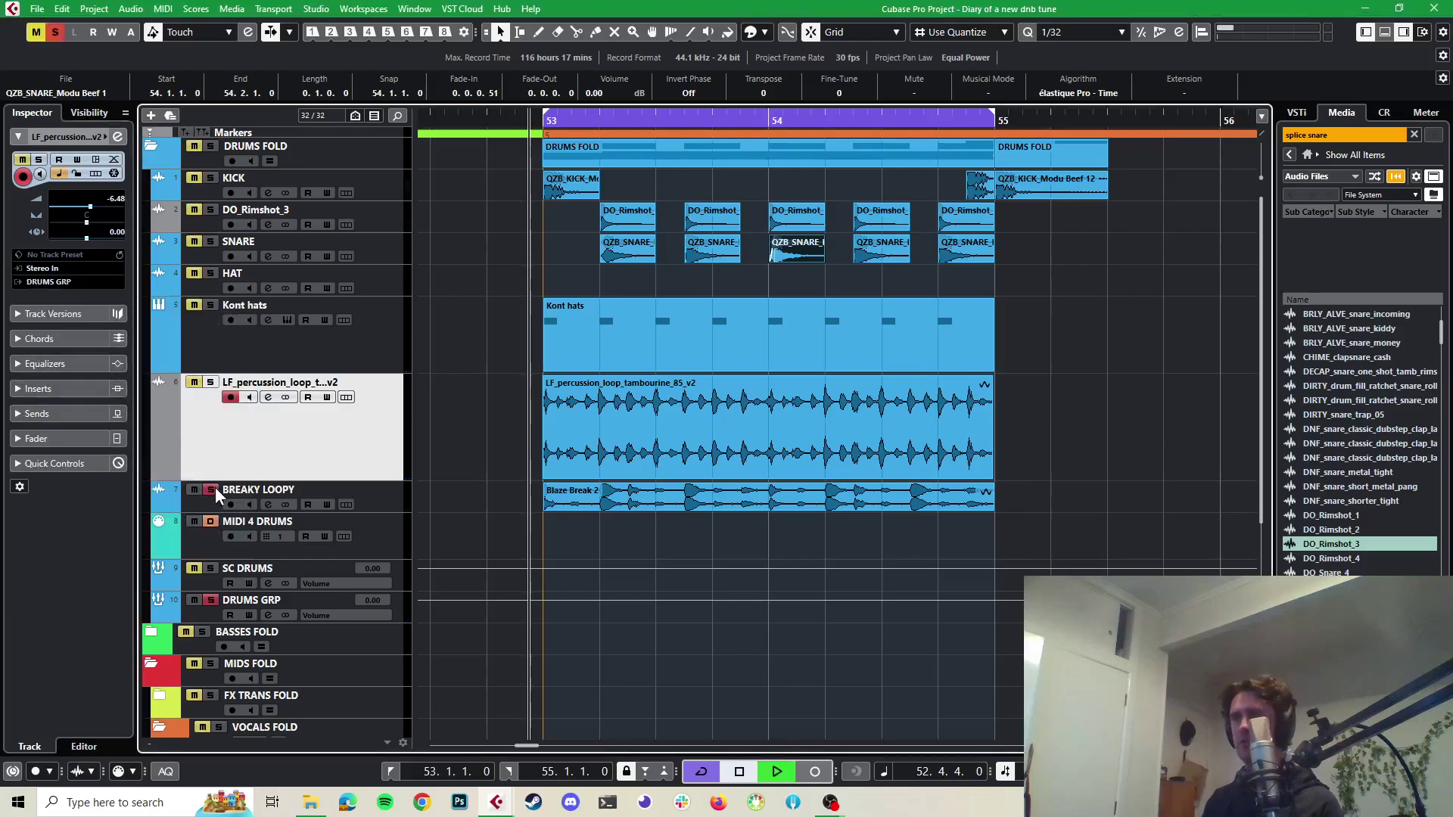
{"action": "key", "text": "space"}
{"action": "left_click", "coordinate": [211, 383]}
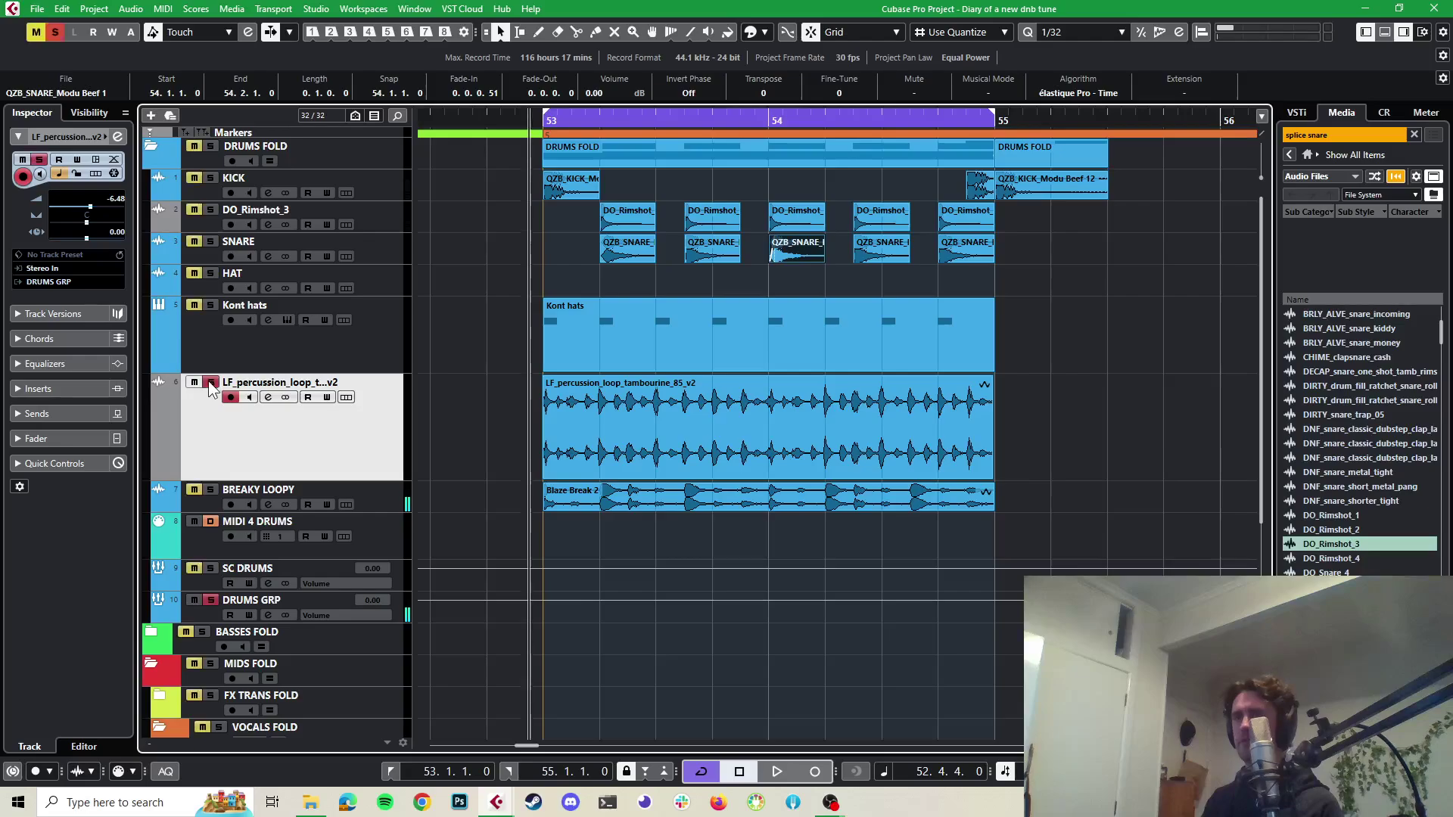
{"action": "key", "text": "space"}
{"action": "key", "text": "space"}
{"action": "left_click", "coordinate": [210, 383]}
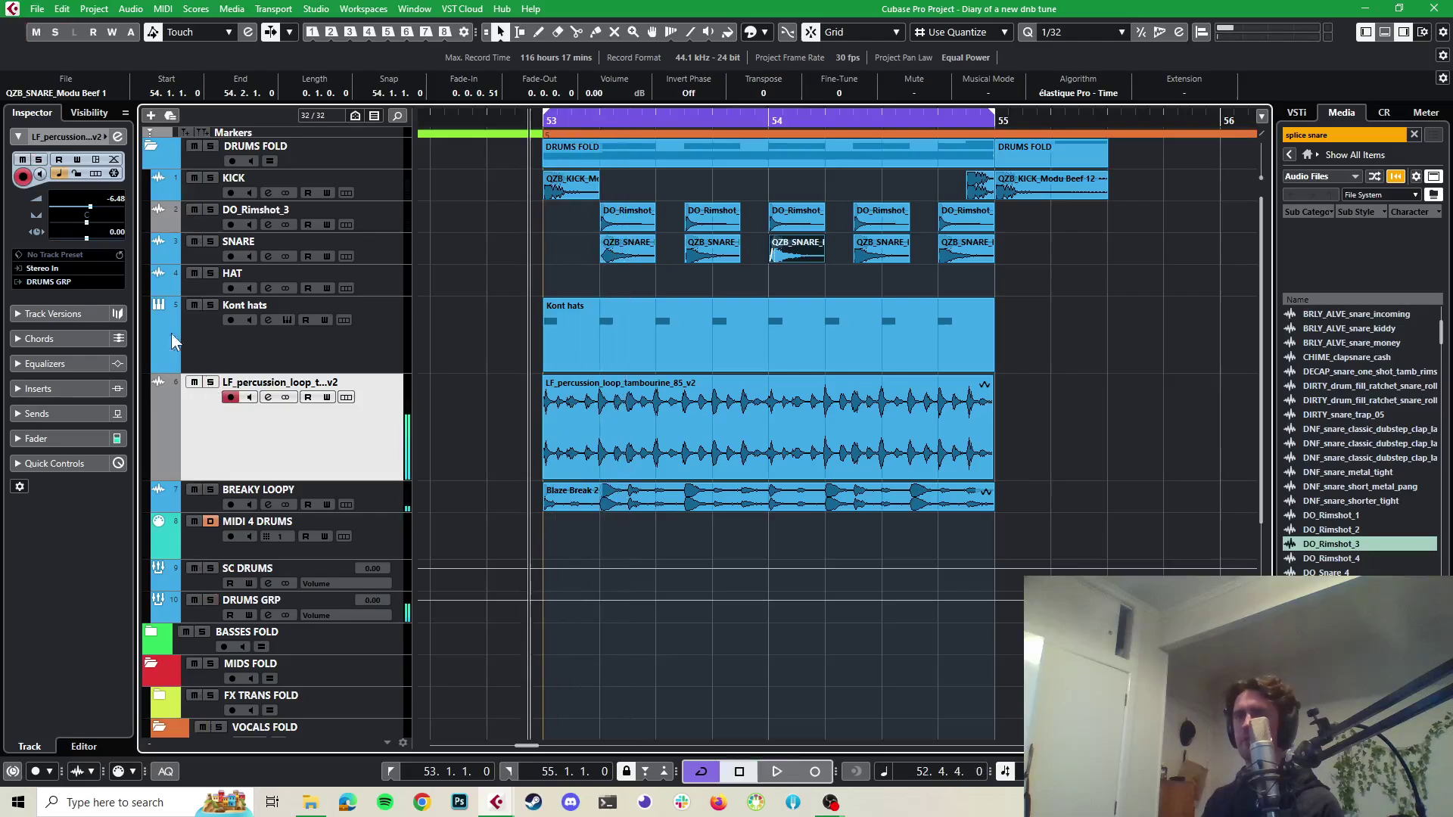
Lower the tambourine loop track's volume to -11.1 dB and play the full beat
{"action": "left_click_drag", "start_coordinate": [116, 206], "coordinate": [106, 225]}
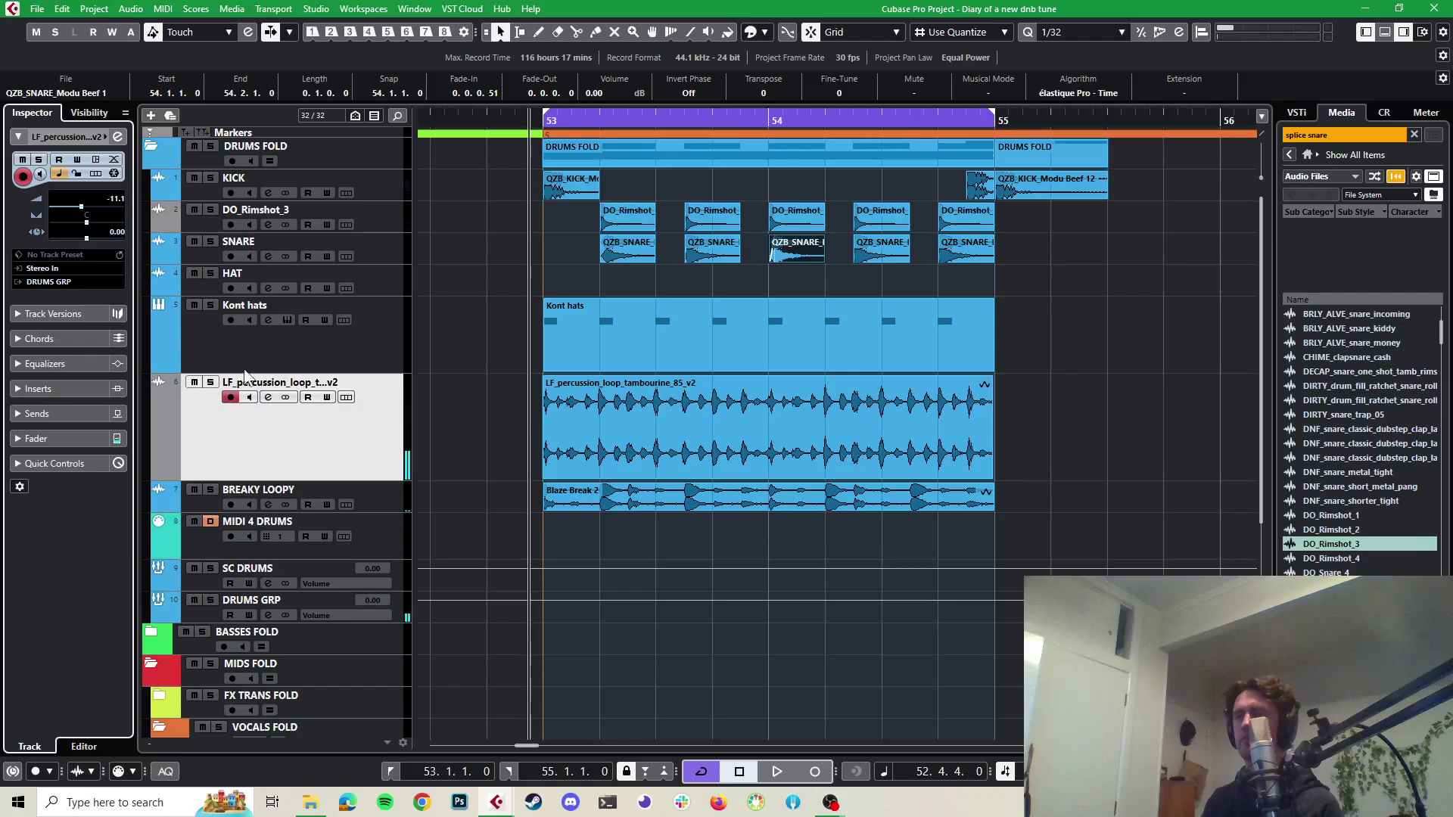
{"action": "key", "text": "space"}
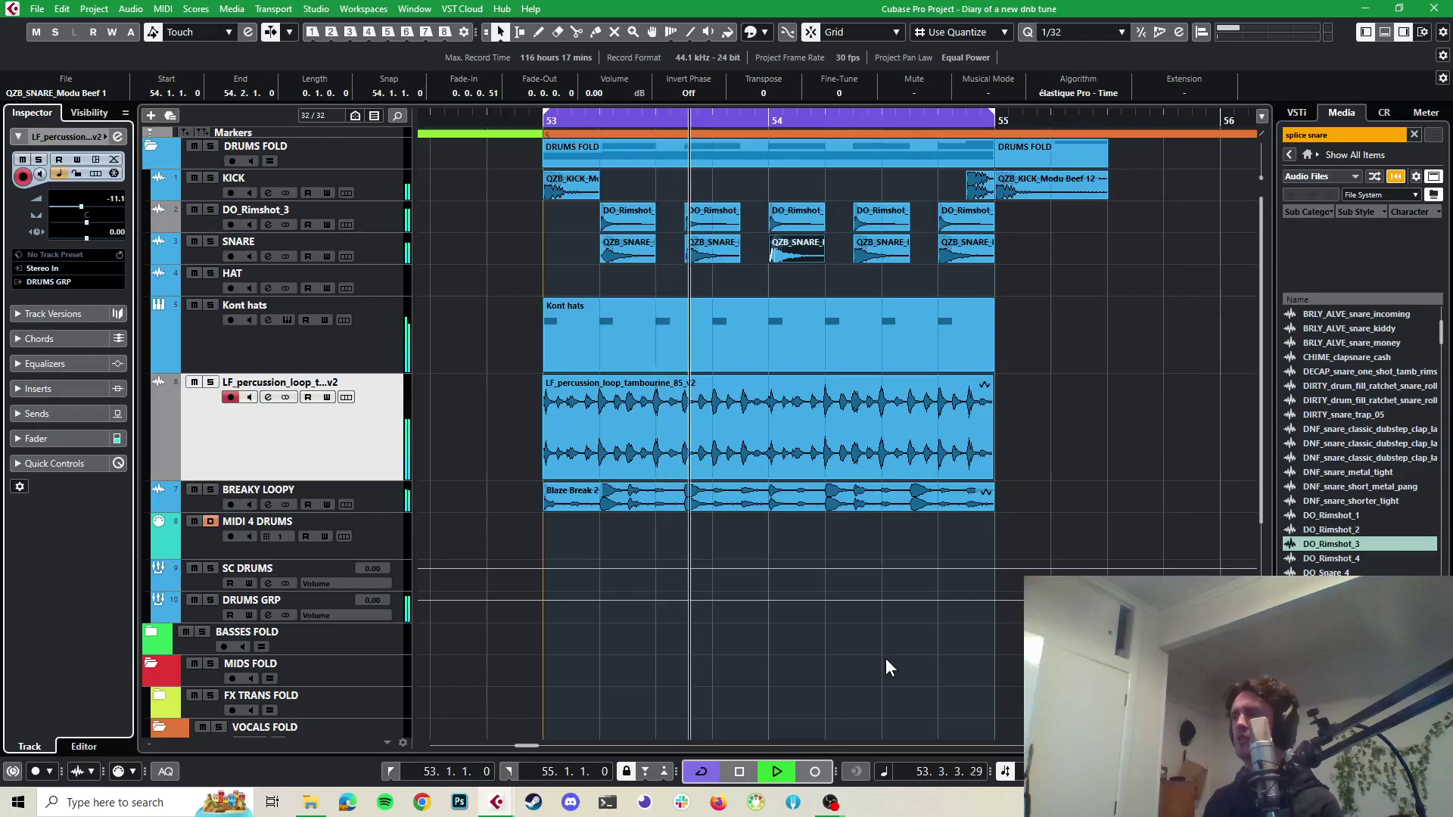
{"action": "key", "text": "space"}
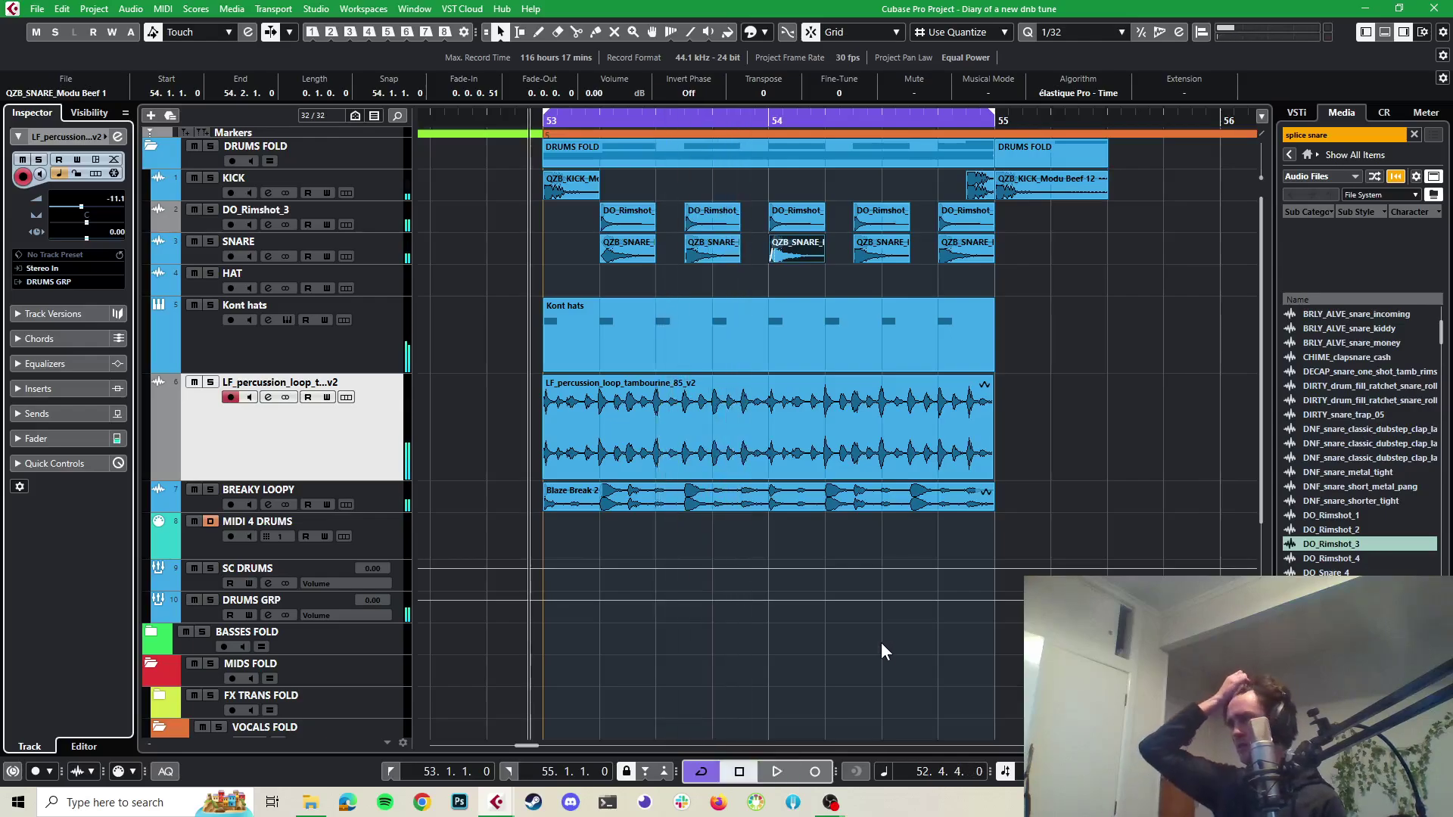
Search the media library for "ride" and audition results including 098 Ride, 096 Ride SK, 626 RIDE_2 and CYCdh_Kurz01-Ride02
{"action": "left_click", "coordinate": [1319, 136]}
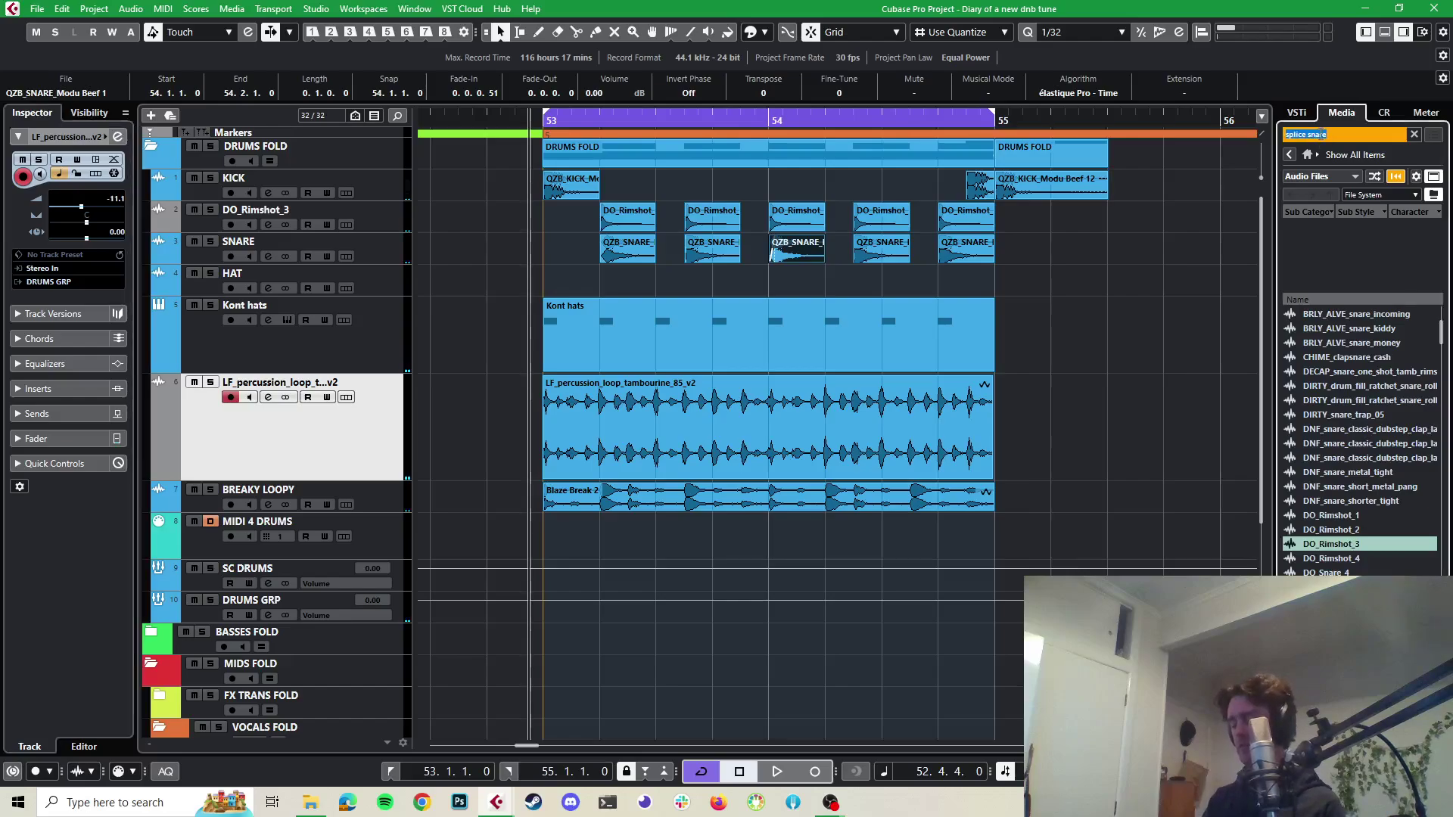
{"action": "type", "text": "ride"}
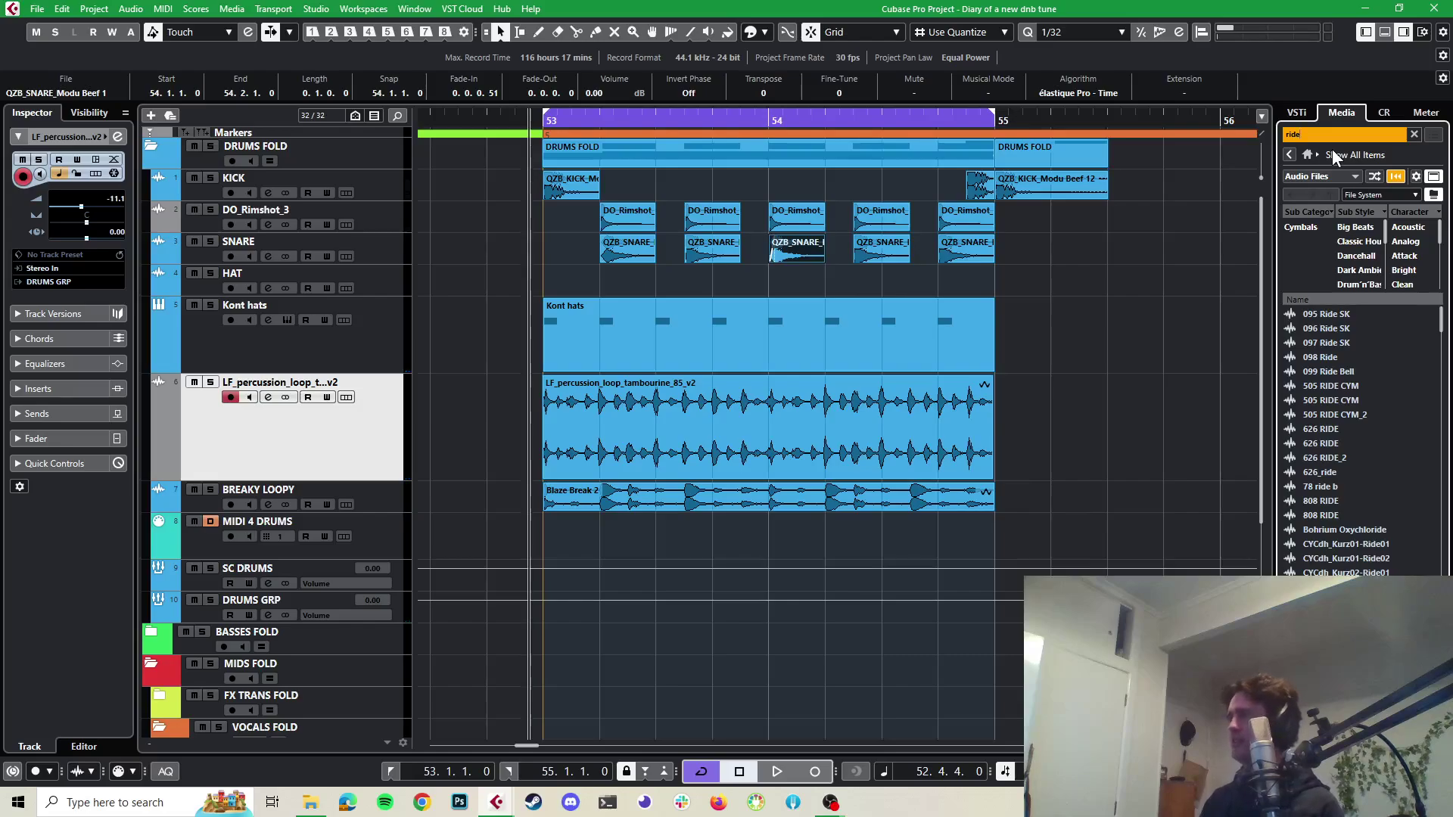
{"action": "left_click", "coordinate": [1324, 354]}
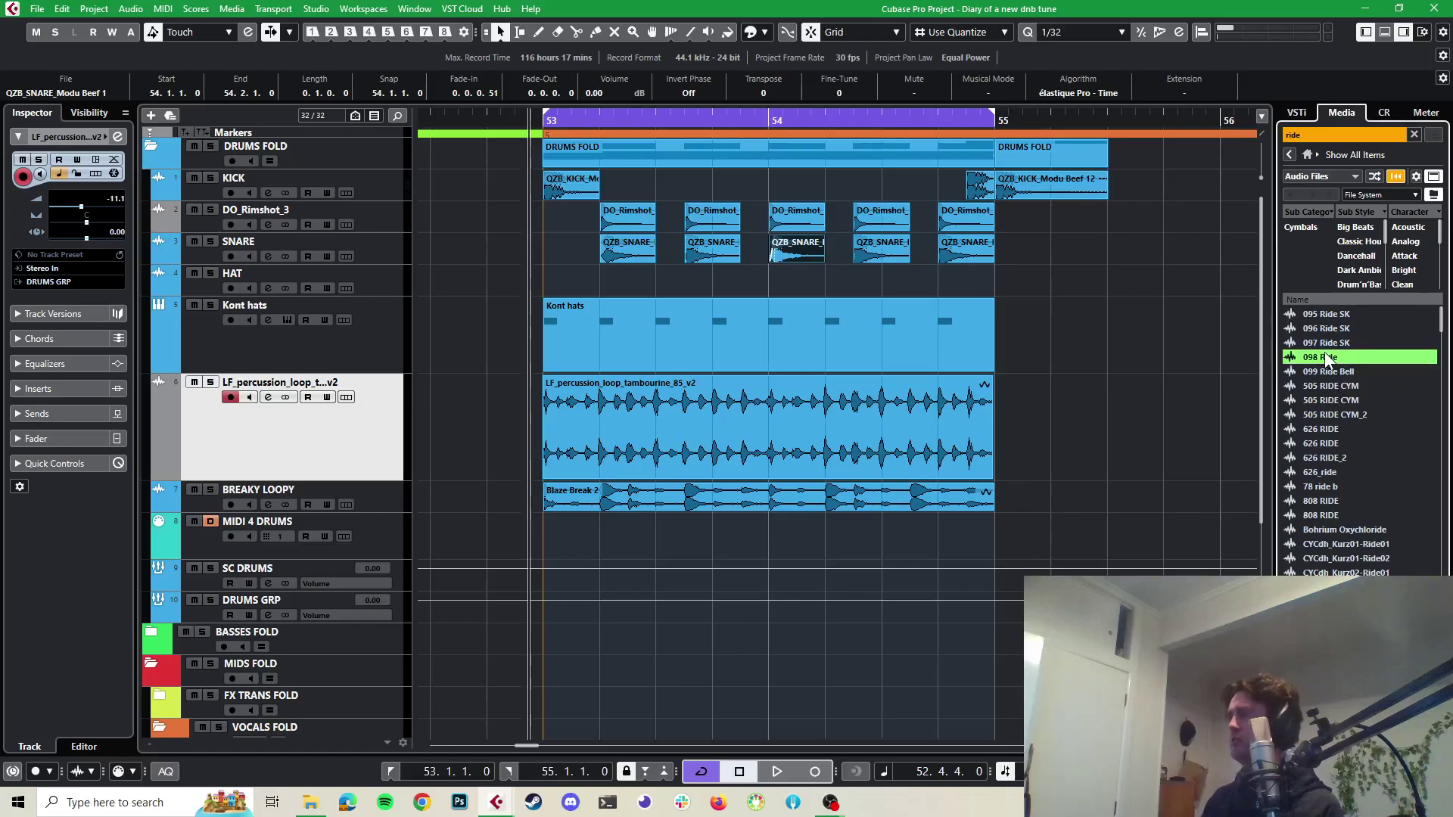
{"action": "left_click", "coordinate": [1331, 330]}
{"action": "left_click", "coordinate": [1316, 441]}
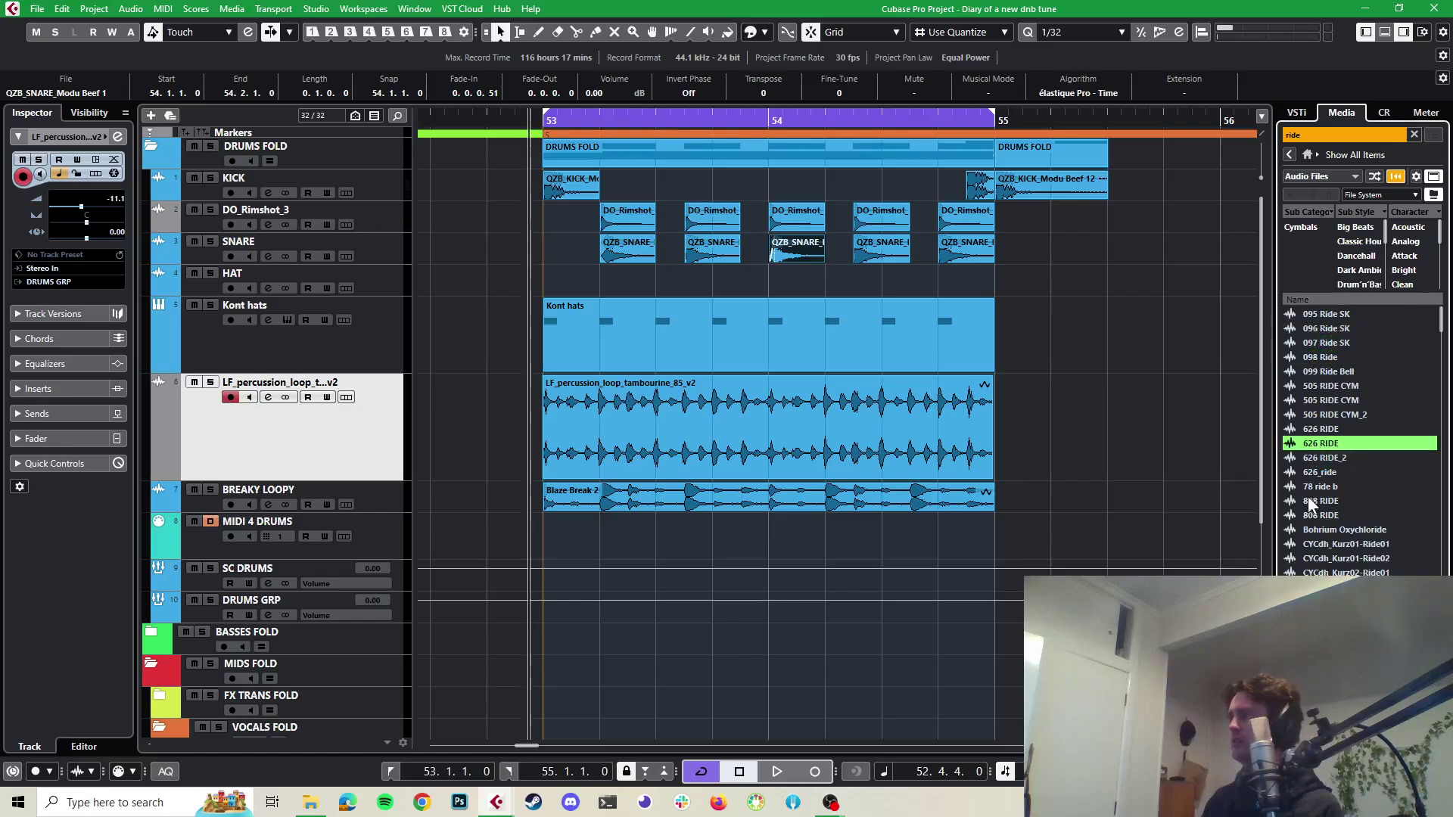
{"action": "left_click", "coordinate": [1327, 461]}
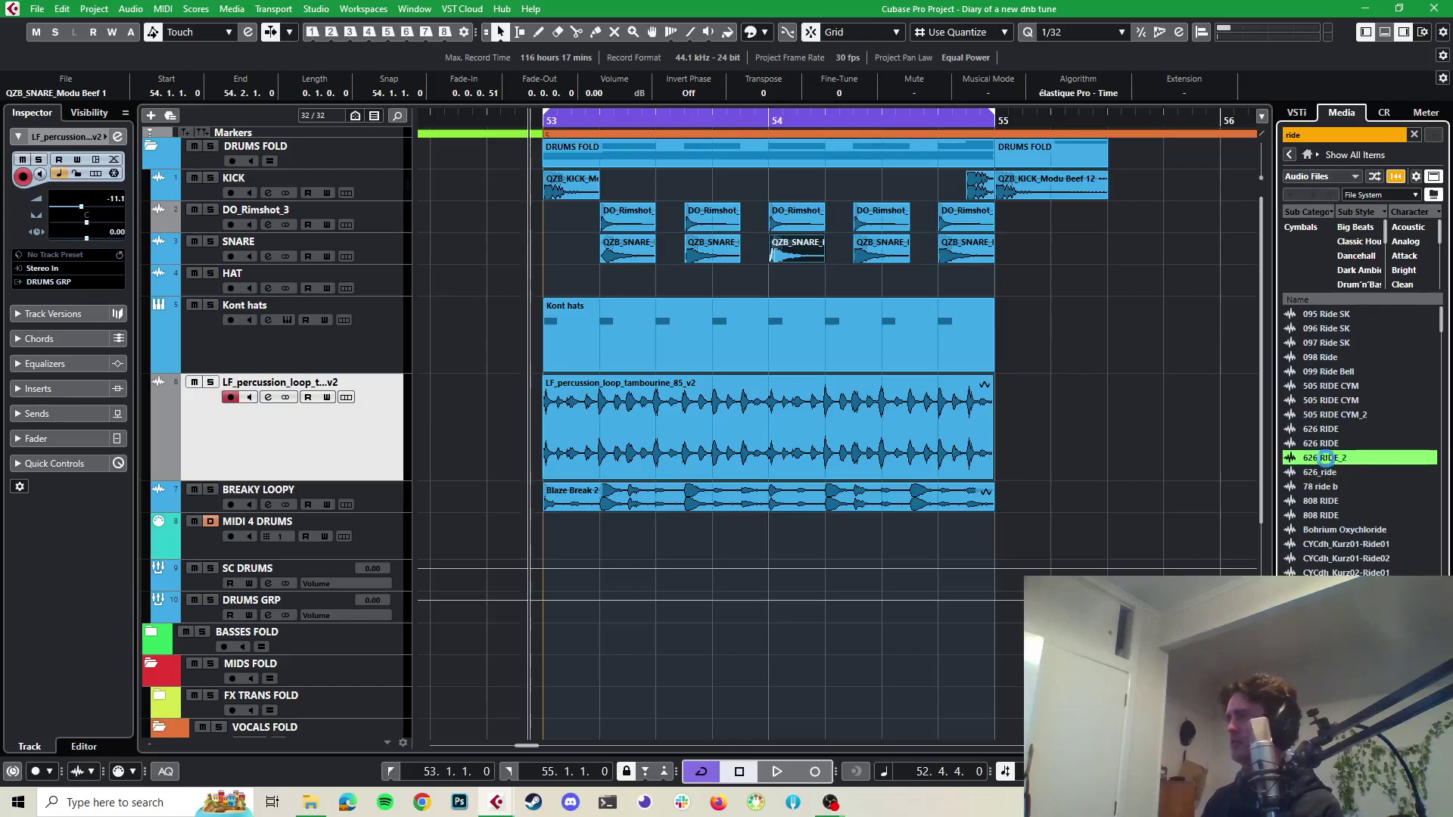
{"action": "left_click", "coordinate": [1316, 484]}
{"action": "left_click", "coordinate": [1321, 516]}
{"action": "left_click", "coordinate": [1322, 560]}
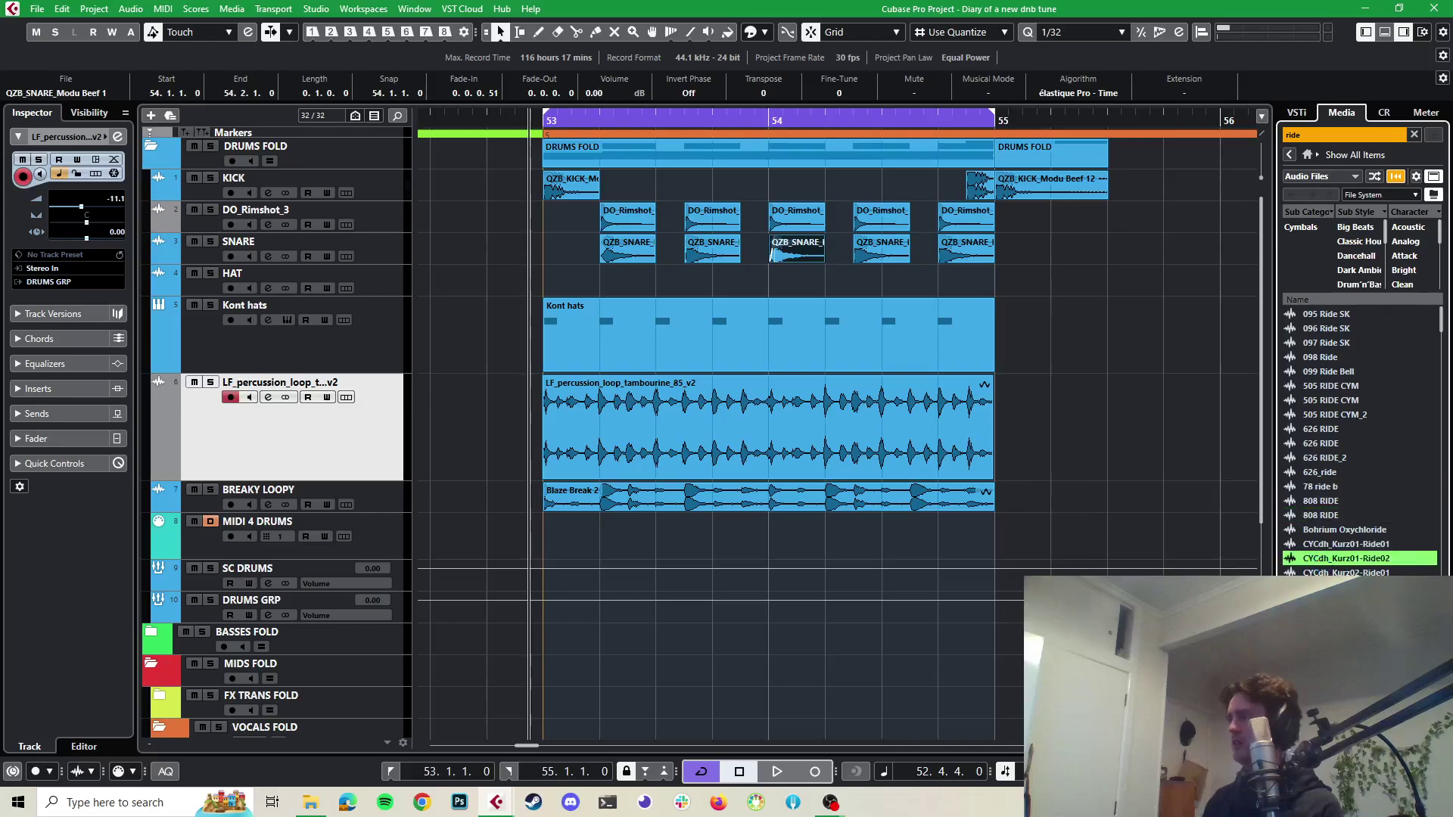
Audition more ride results, including CYCdh_Kurz05-Ride02, CYCdh_VinylK4-Ride03, Dride and DDD5 RIDE
{"action": "key", "text": "Down"}
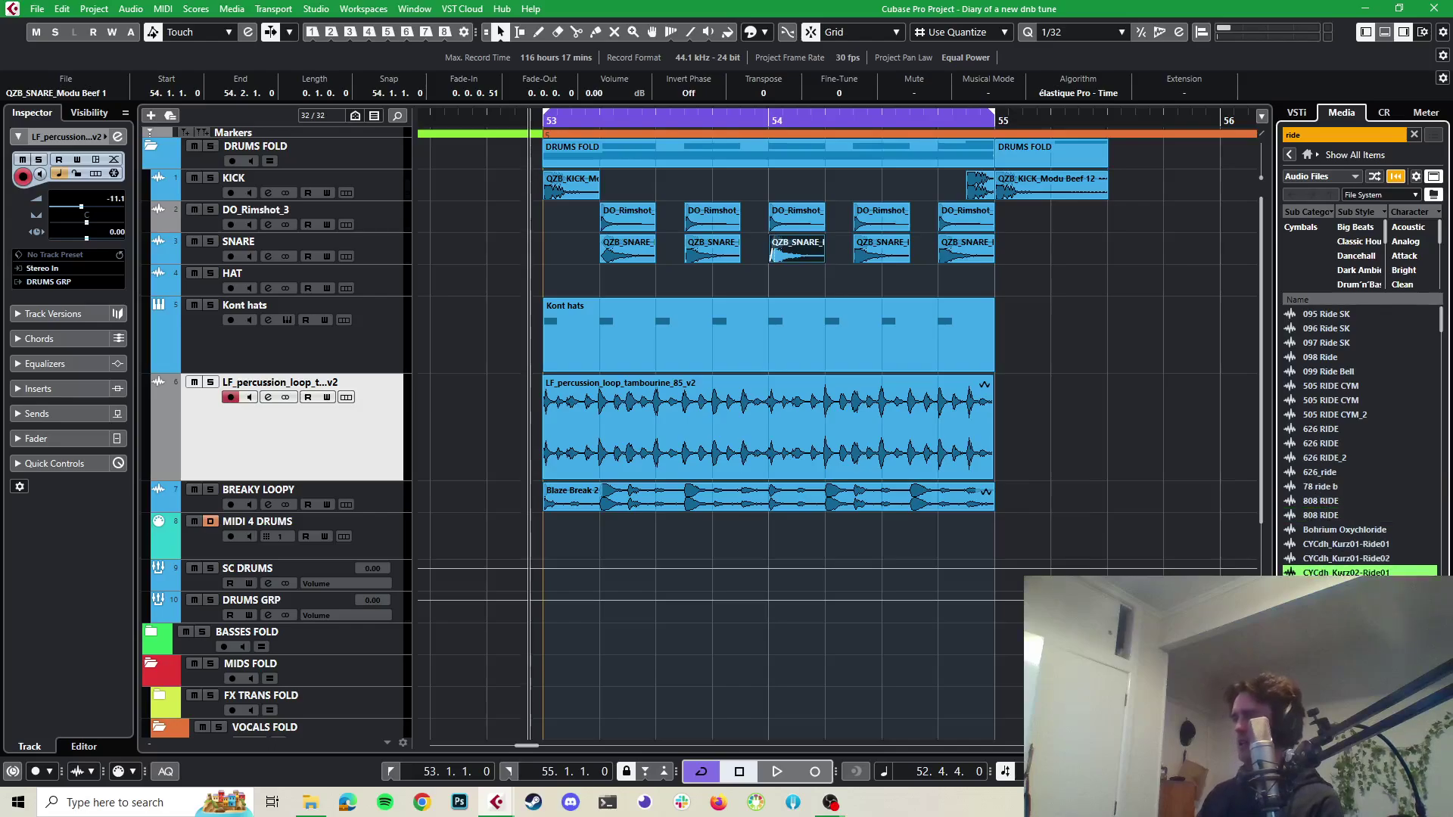
{"action": "key", "text": "Down"}
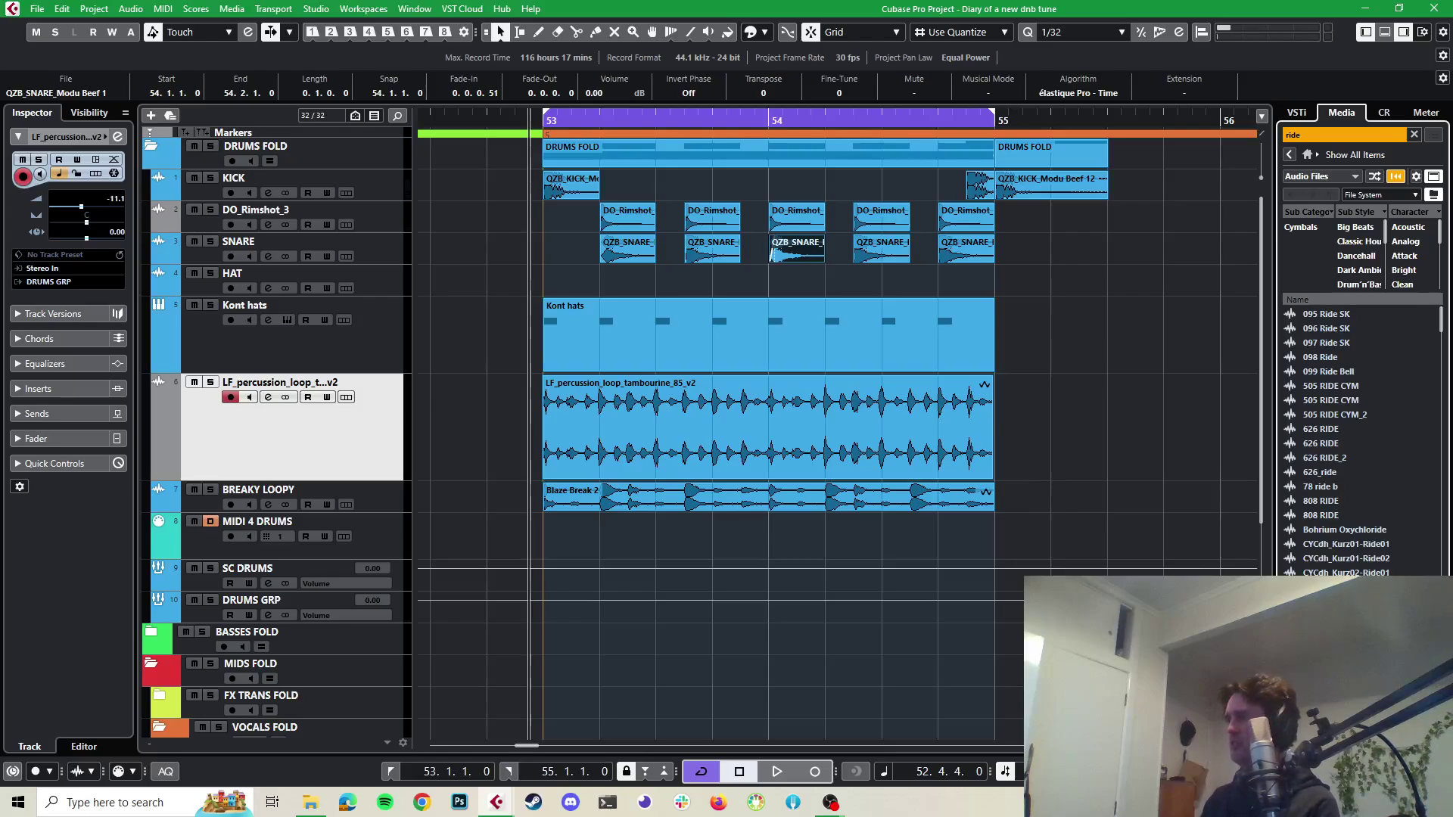
{"action": "key", "text": "Down"}
{"action": "key", "text": "Down"}
{"action": "key", "text": "Down"}
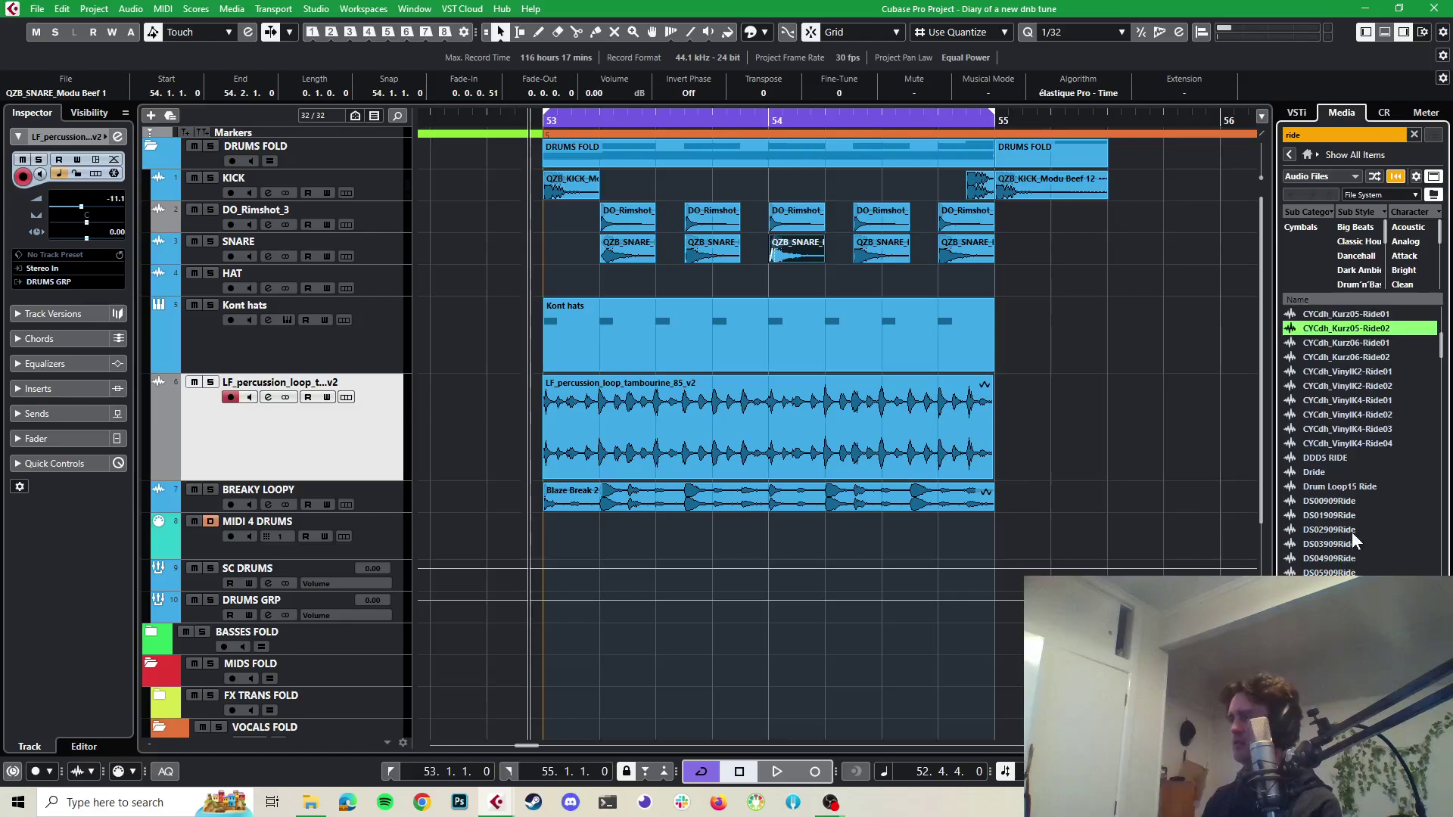
{"action": "left_click", "coordinate": [1329, 430]}
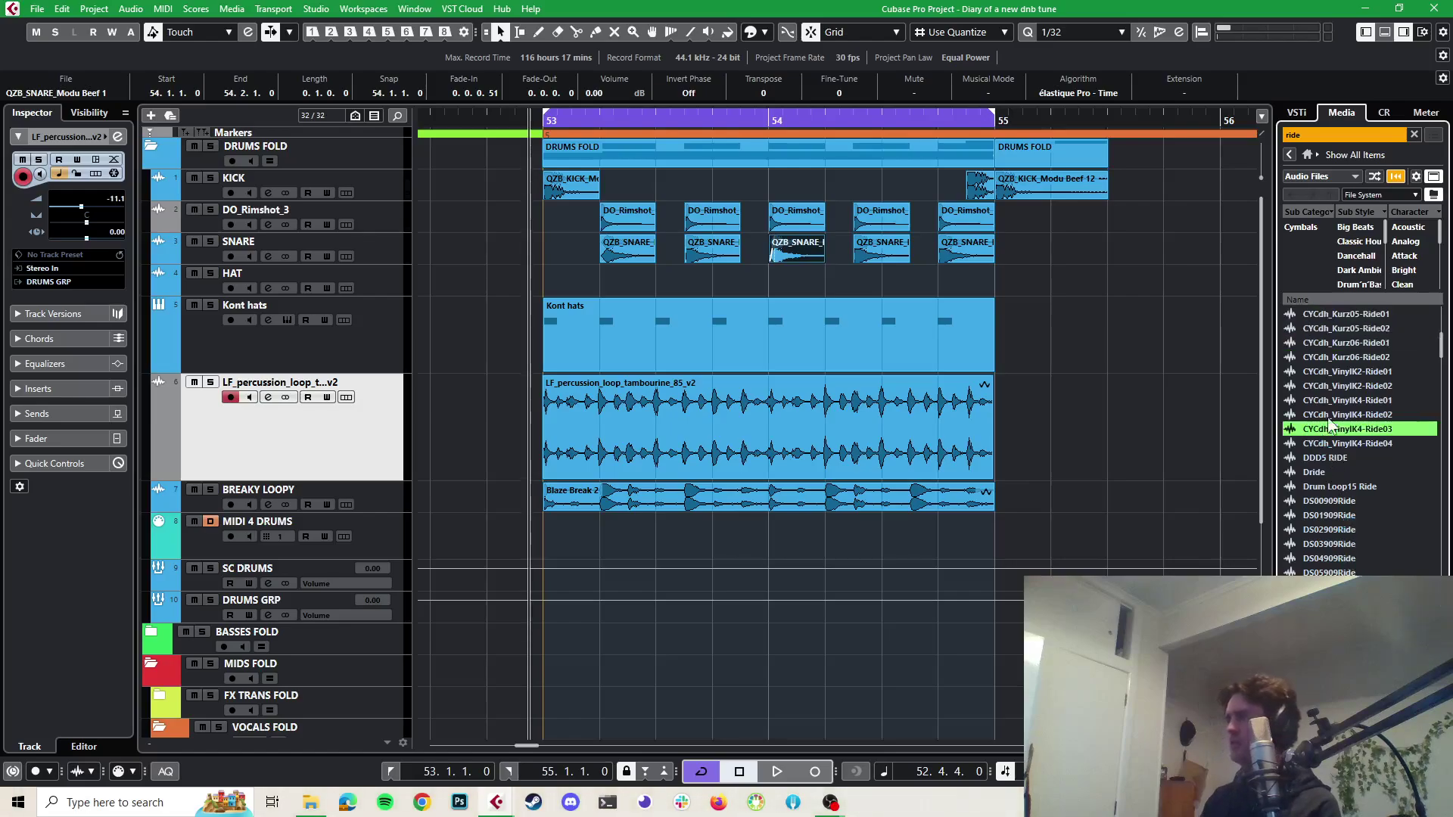
{"action": "left_click", "coordinate": [1329, 401]}
{"action": "left_click", "coordinate": [1324, 459]}
{"action": "left_click", "coordinate": [1320, 471]}
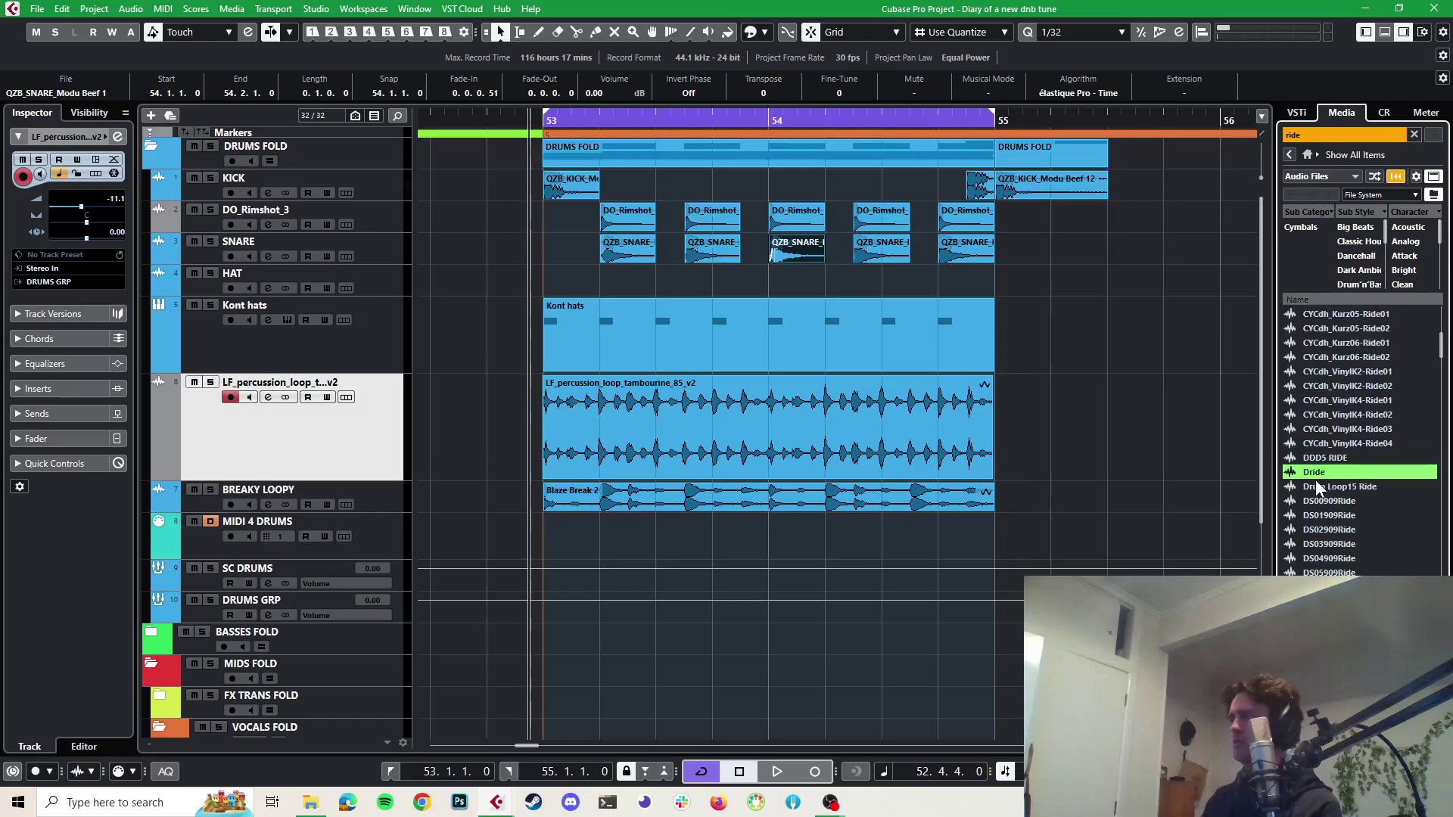
{"action": "left_click", "coordinate": [1322, 456]}
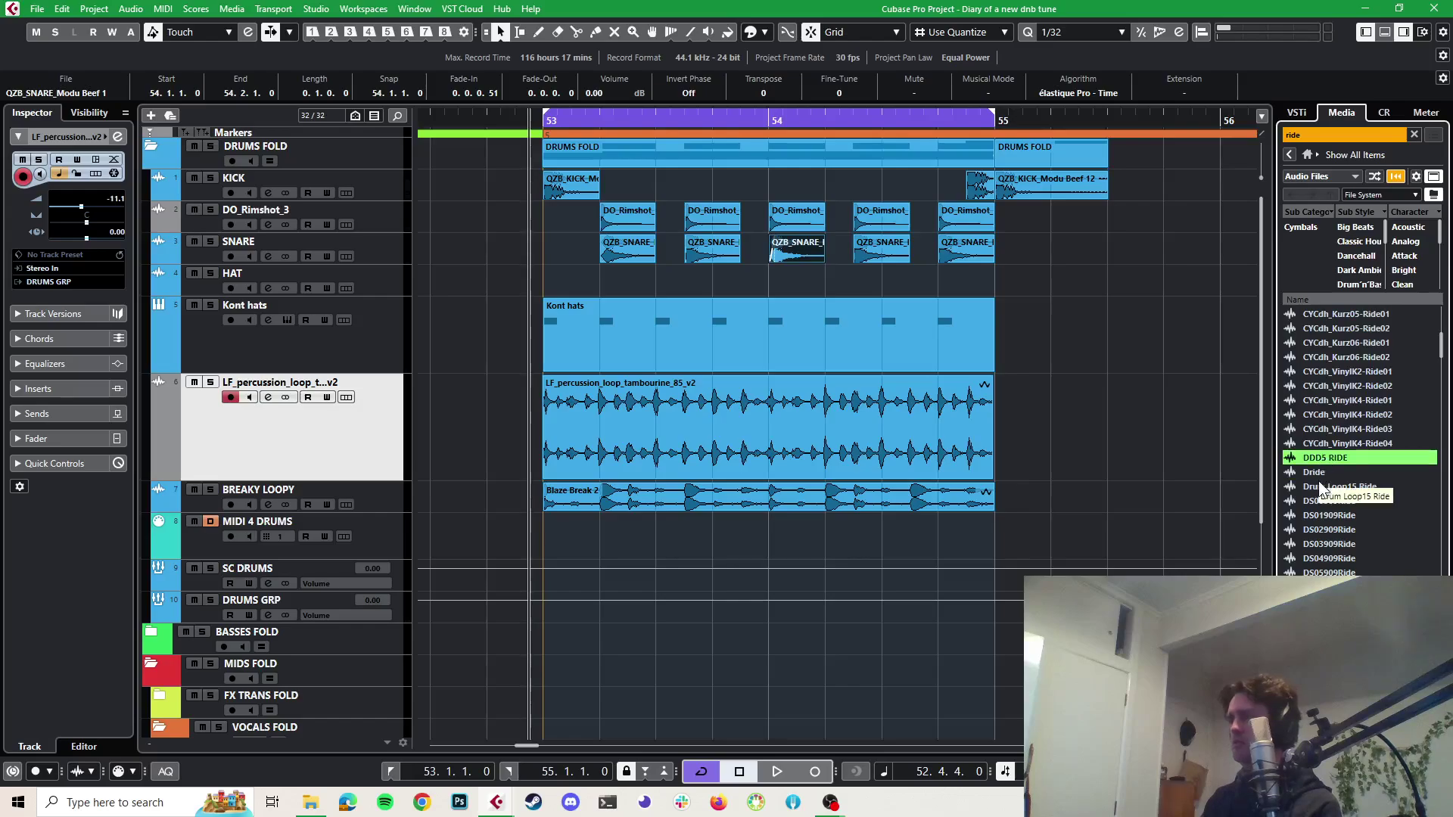
{"action": "left_click", "coordinate": [1326, 442]}
{"action": "left_click", "coordinate": [1322, 457]}
Audition the DS and FC series rides, including DS14909Ride, FC01_AK_1_Ride_RT and FC01_FRP_1_Ride_UE
{"action": "scroll", "coordinate": [1324, 485], "scroll_direction": "down", "scroll_amount": 5}
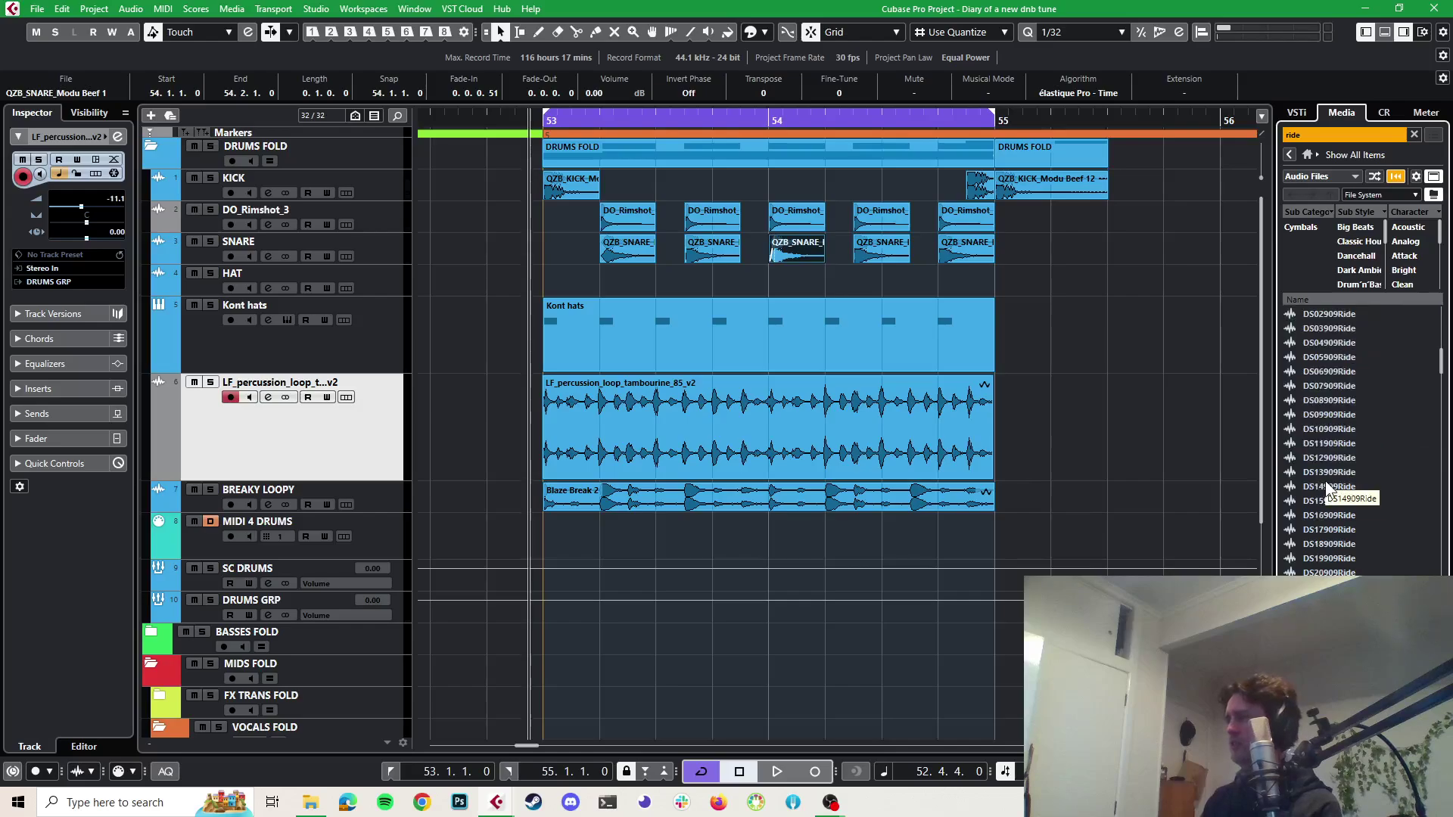
{"action": "left_click", "coordinate": [1329, 486]}
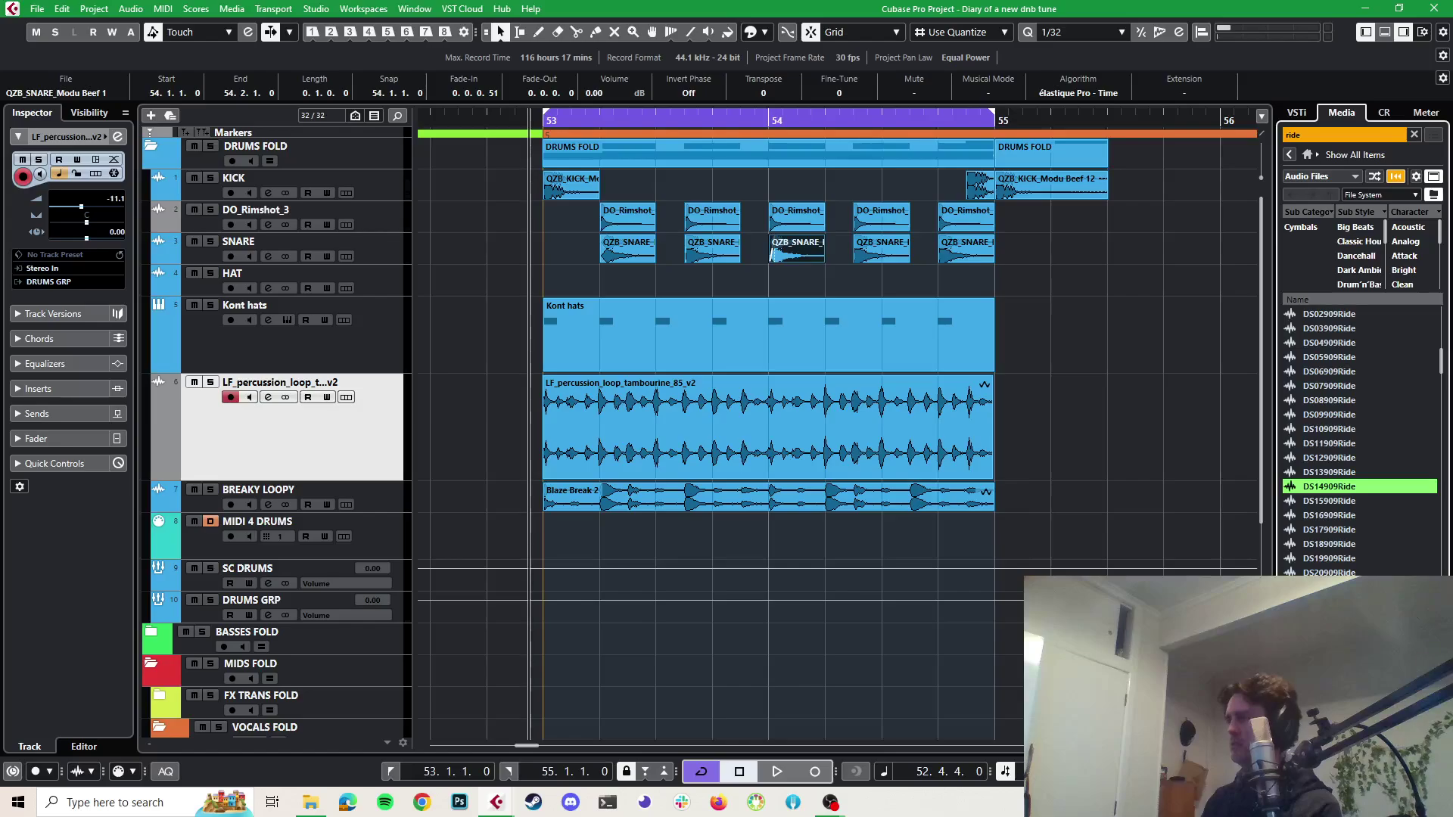
{"action": "scroll", "coordinate": [1342, 501], "scroll_direction": "down", "scroll_amount": 3}
{"action": "left_click", "coordinate": [1342, 501]}
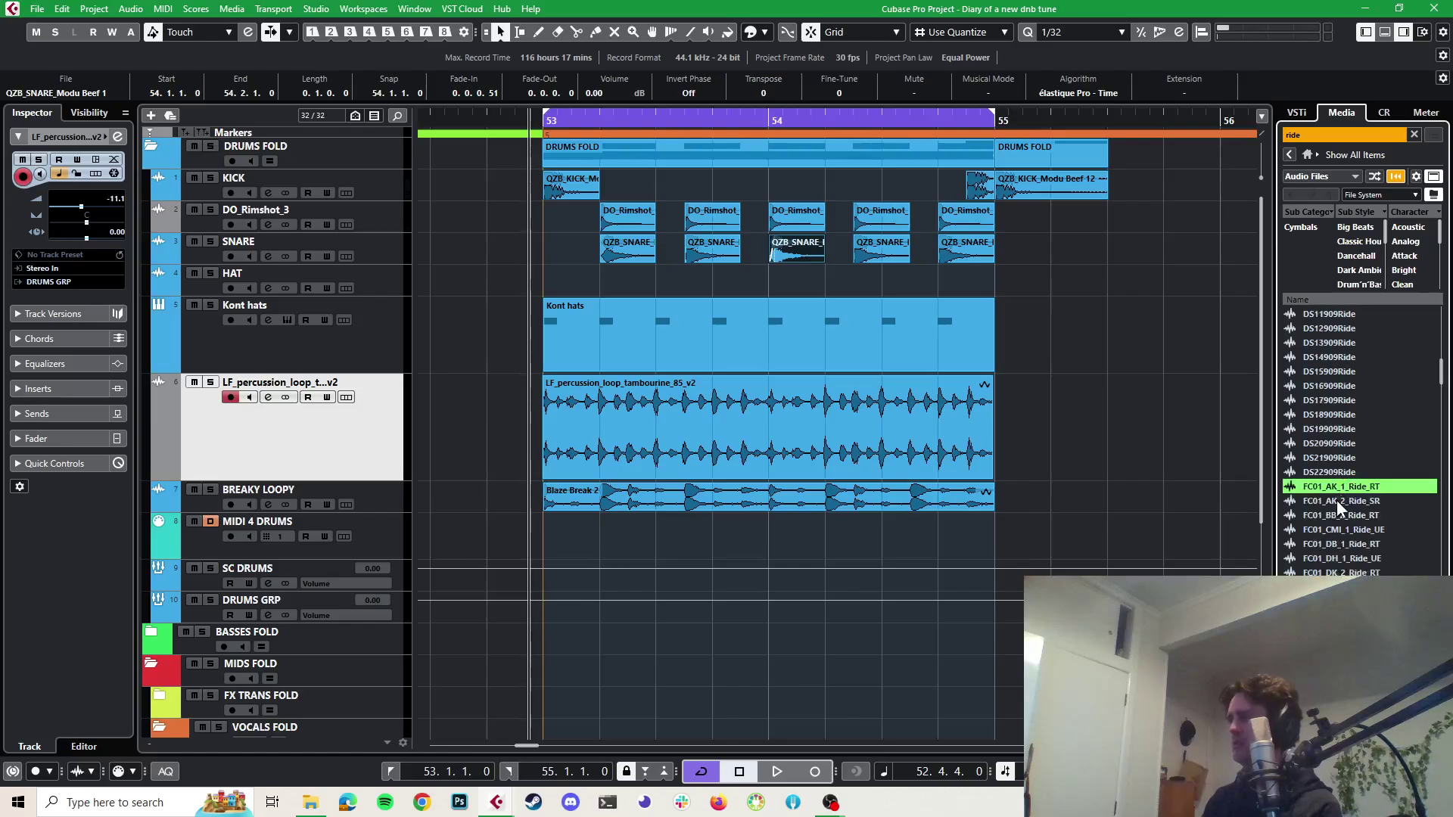
{"action": "left_click", "coordinate": [1338, 543]}
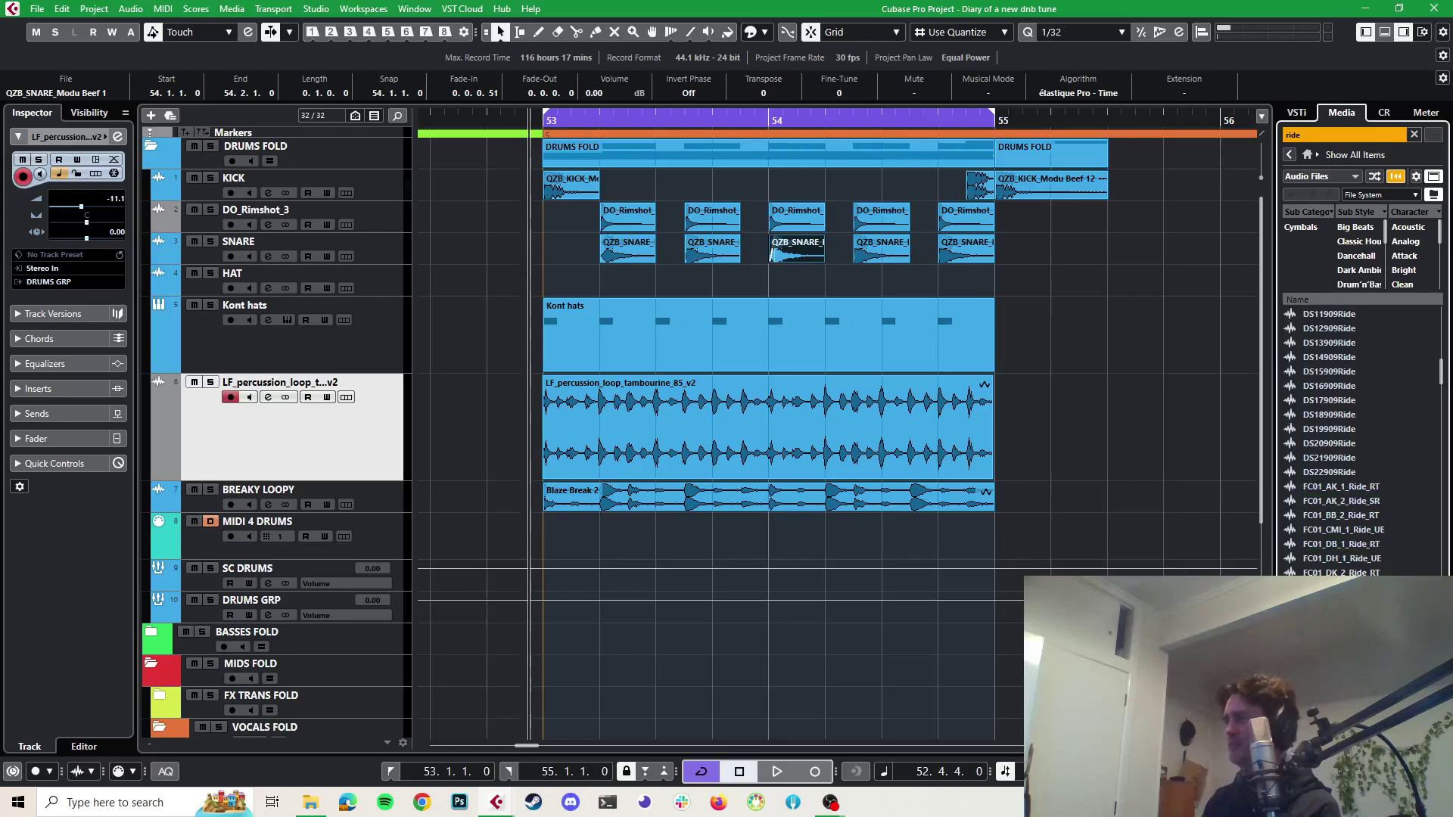
{"action": "scroll", "coordinate": [1317, 544], "scroll_direction": "down", "scroll_amount": 2}
{"action": "left_click", "coordinate": [1316, 544]}
{"action": "scroll", "coordinate": [1320, 530], "scroll_direction": "down", "scroll_amount": 5}
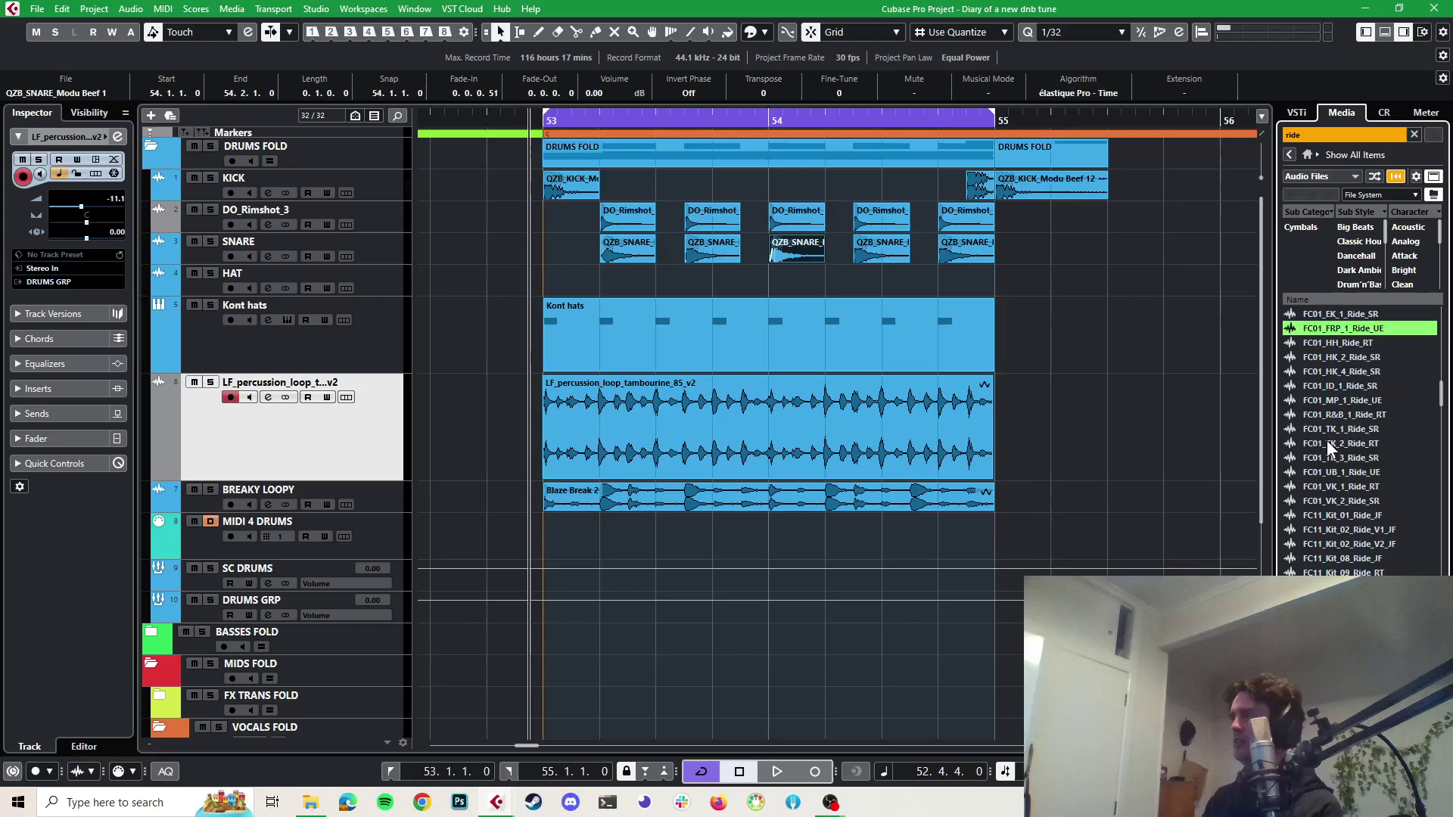
{"action": "left_click", "coordinate": [1327, 441]}
{"action": "left_click", "coordinate": [1327, 499]}
{"action": "left_click", "coordinate": [1336, 543]}
{"action": "left_click", "coordinate": [1337, 423]}
{"action": "left_click", "coordinate": [1329, 359]}
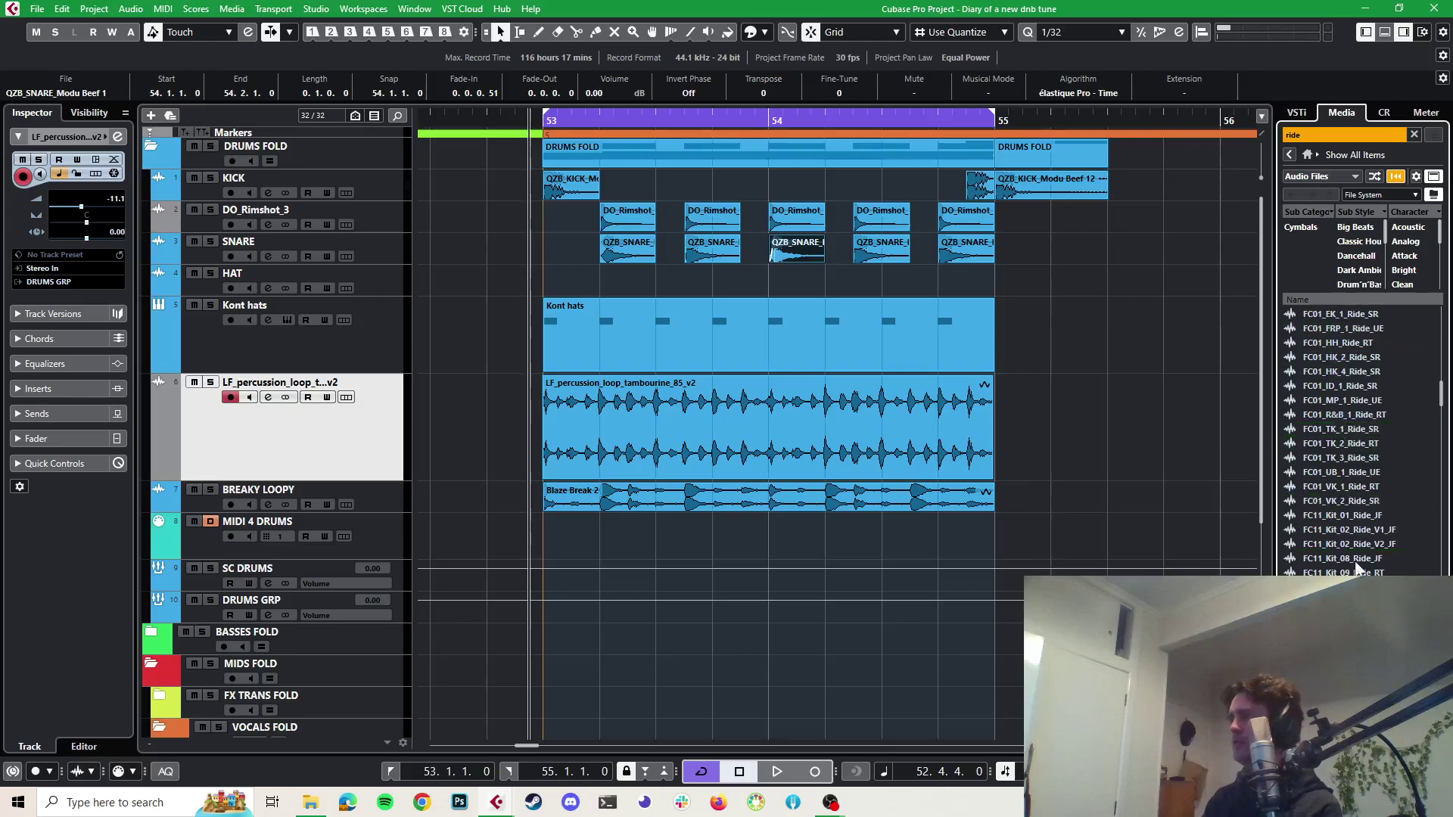
{"action": "left_click", "coordinate": [1359, 530]}
Audition further ride samples, including hsk_Ride, la-mride and Linn 9000 Ride A-07
{"action": "scroll", "coordinate": [1358, 529], "scroll_direction": "down", "scroll_amount": 5}
{"action": "left_click", "coordinate": [1315, 441]}
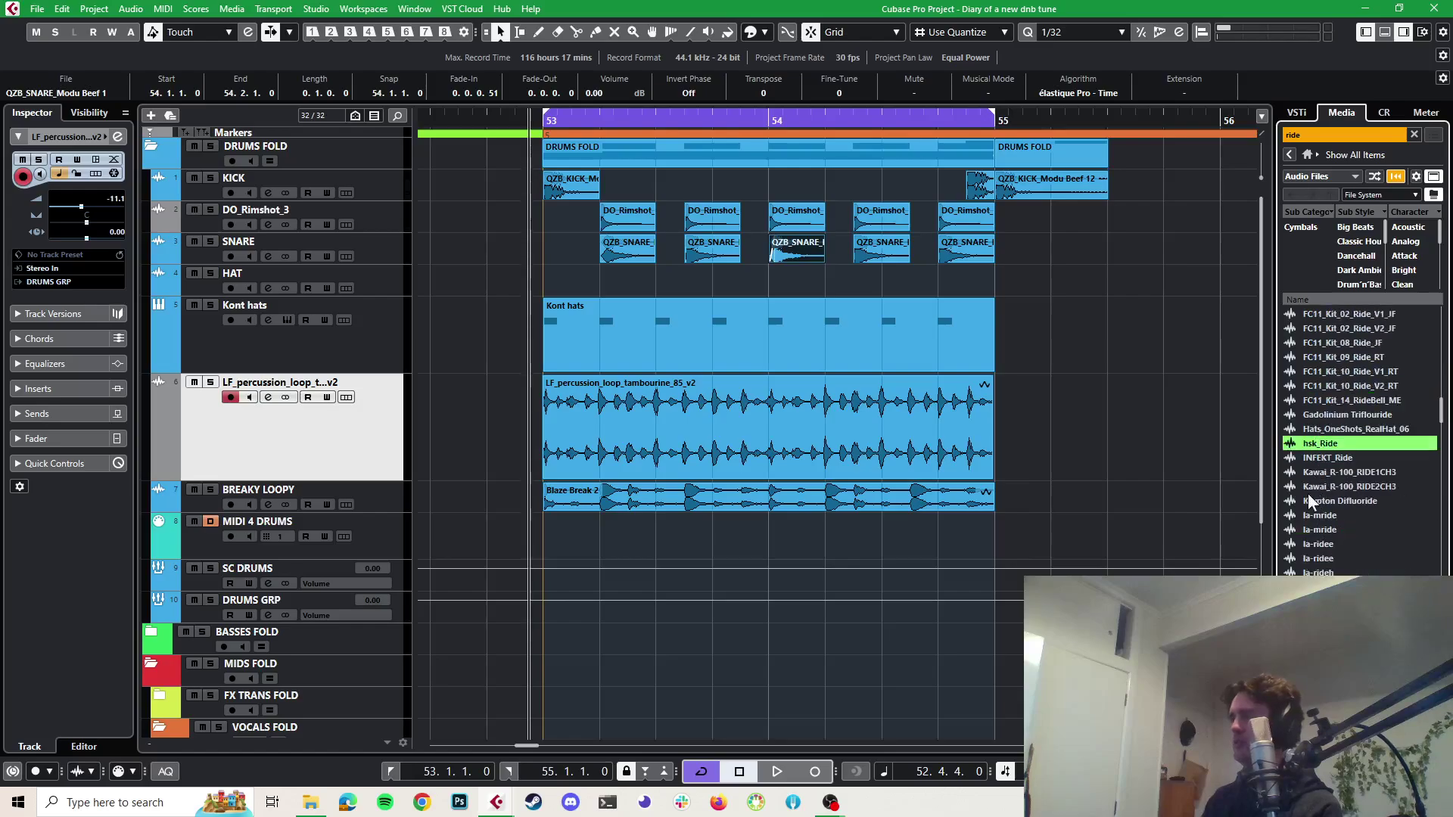
{"action": "left_click", "coordinate": [1316, 530]}
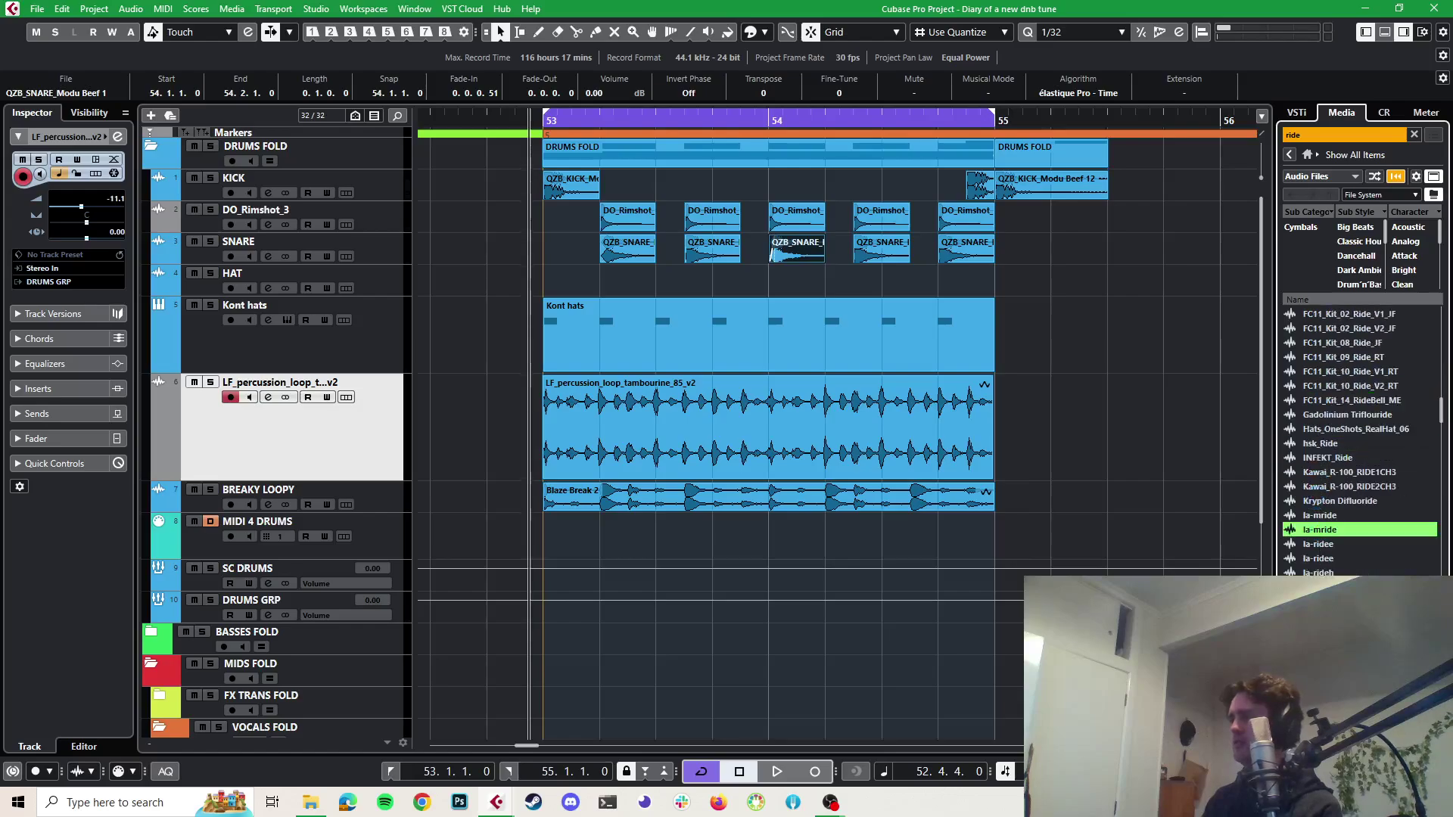
{"action": "left_click", "coordinate": [1324, 573]}
{"action": "scroll", "coordinate": [1326, 572], "scroll_direction": "down", "scroll_amount": 2}
{"action": "scroll", "coordinate": [1328, 469], "scroll_direction": "down", "scroll_amount": 3}
{"action": "left_click", "coordinate": [1327, 459]}
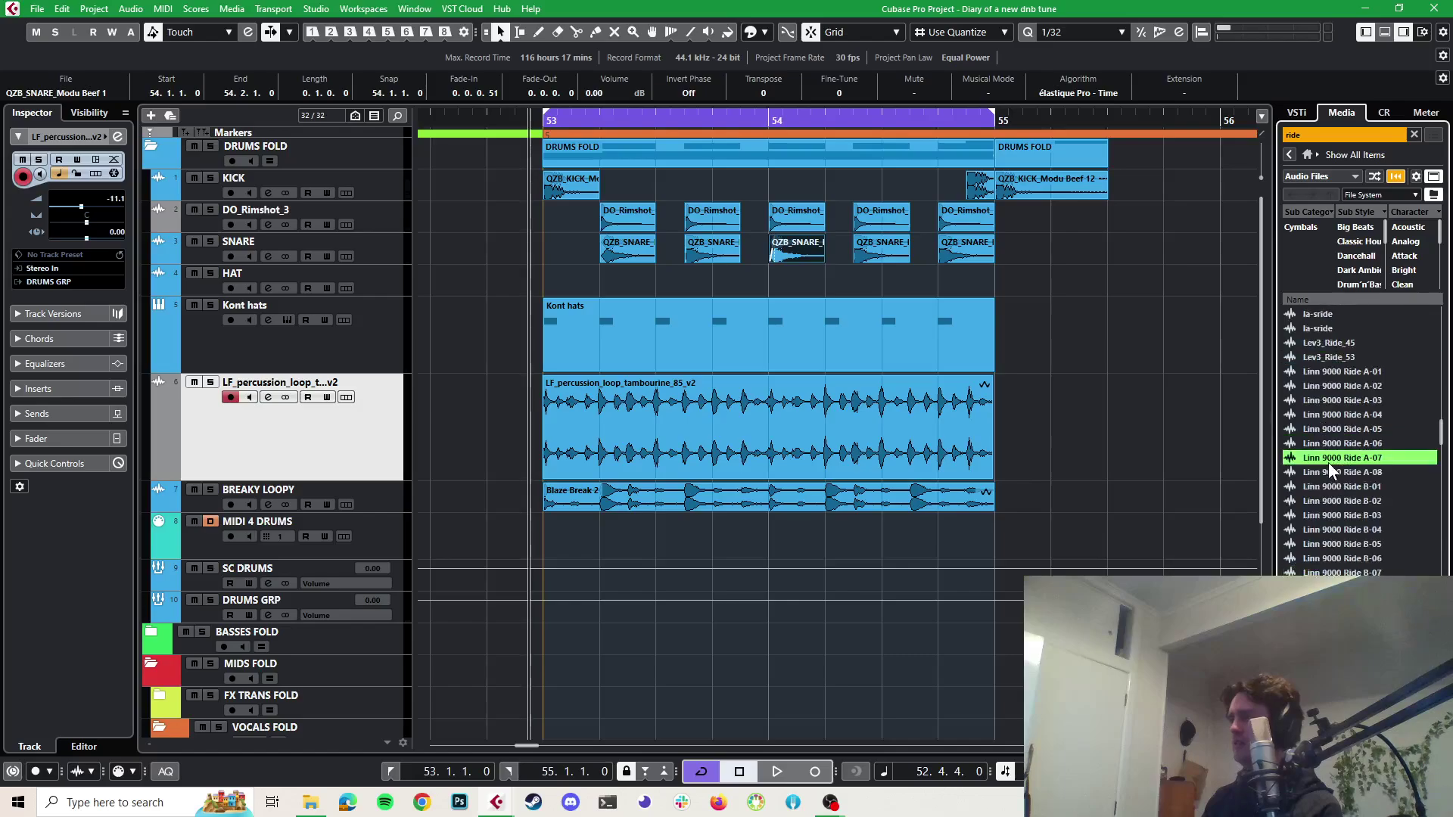
{"action": "left_click", "coordinate": [1329, 539]}
{"action": "left_click", "coordinate": [1305, 320]}
Audition the Lofi_Ride samples, including Lofi_Ride_03_LD, Lofi_Ride_10_LD, Lofi_Ride_17_LD and Lofi_Ride_19_LD
{"action": "scroll", "coordinate": [1356, 501], "scroll_direction": "down", "scroll_amount": 5}
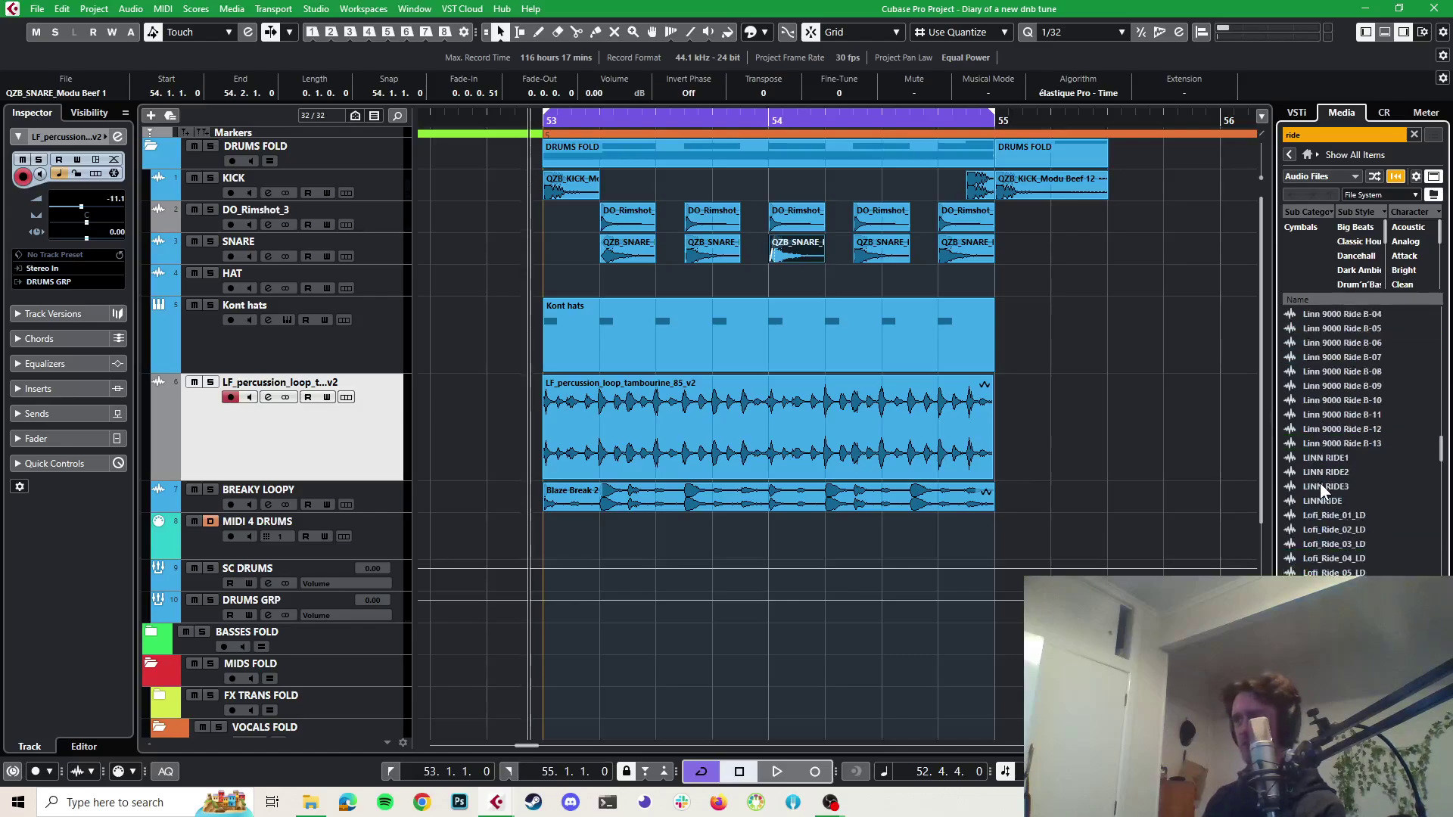
{"action": "left_click", "coordinate": [1323, 516]}
{"action": "left_click", "coordinate": [1324, 544]}
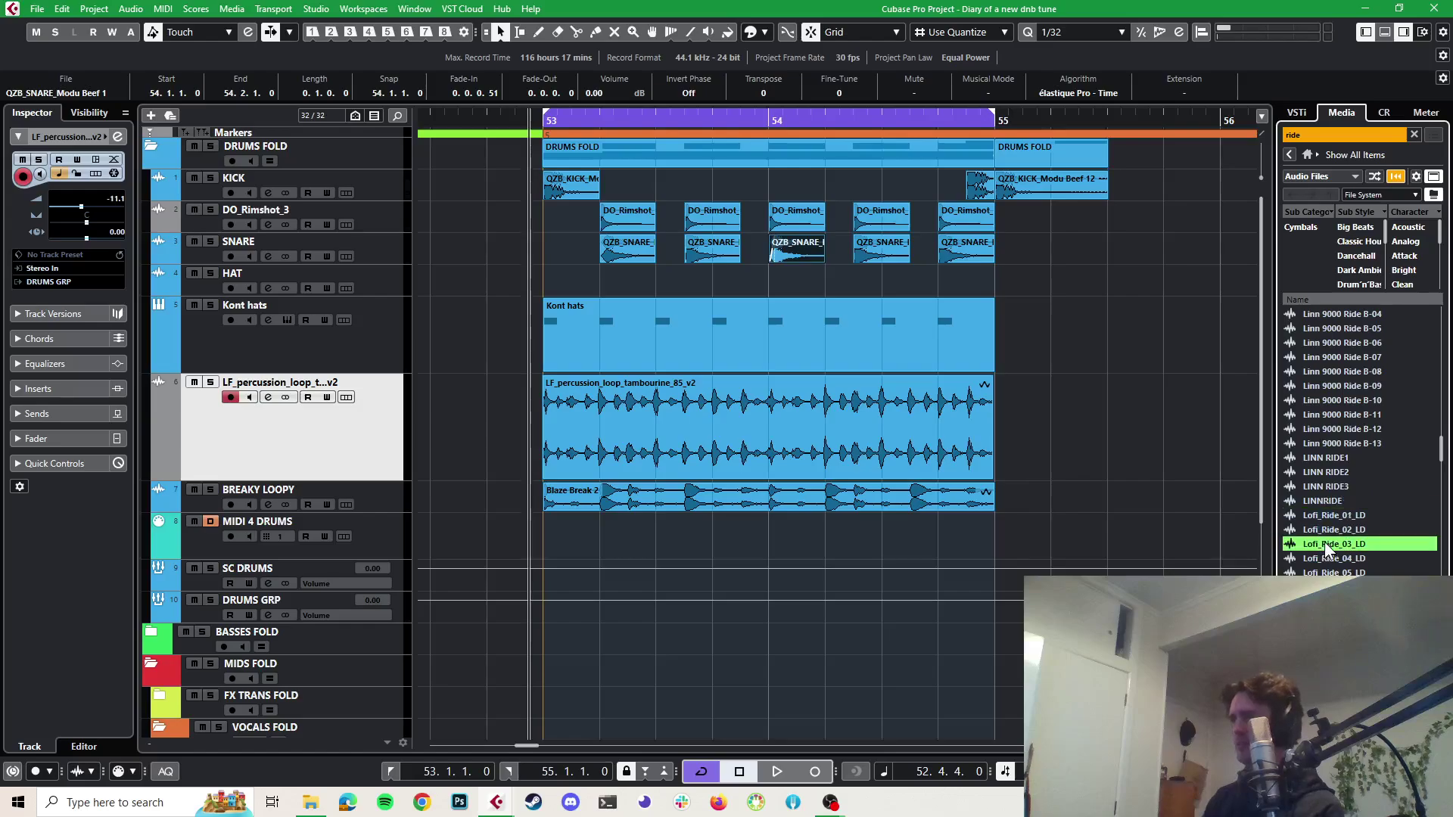
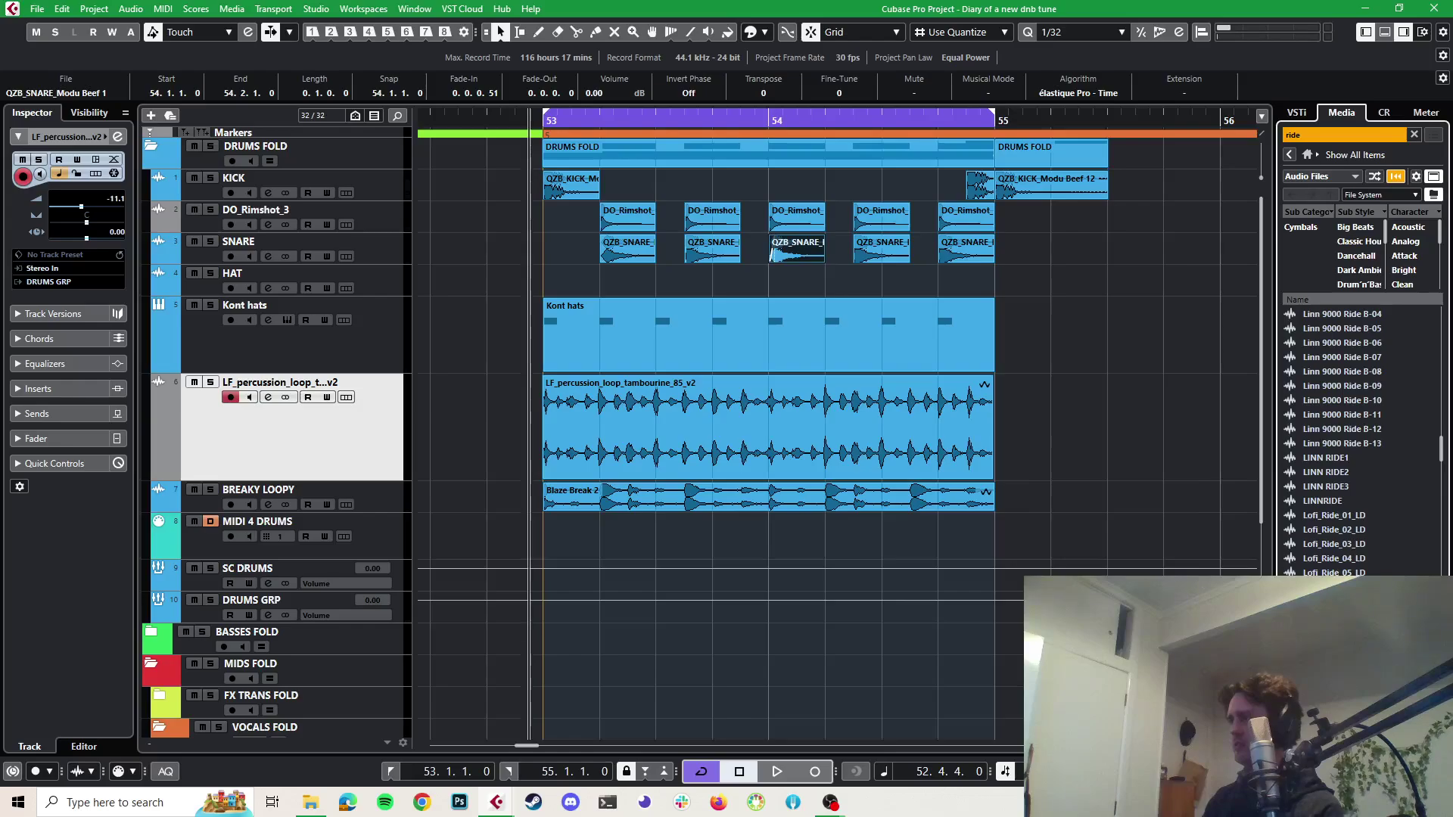
{"action": "scroll", "coordinate": [1332, 439], "scroll_direction": "down", "scroll_amount": 3}
{"action": "left_click", "coordinate": [1324, 471]}
{"action": "left_click", "coordinate": [1325, 500]}
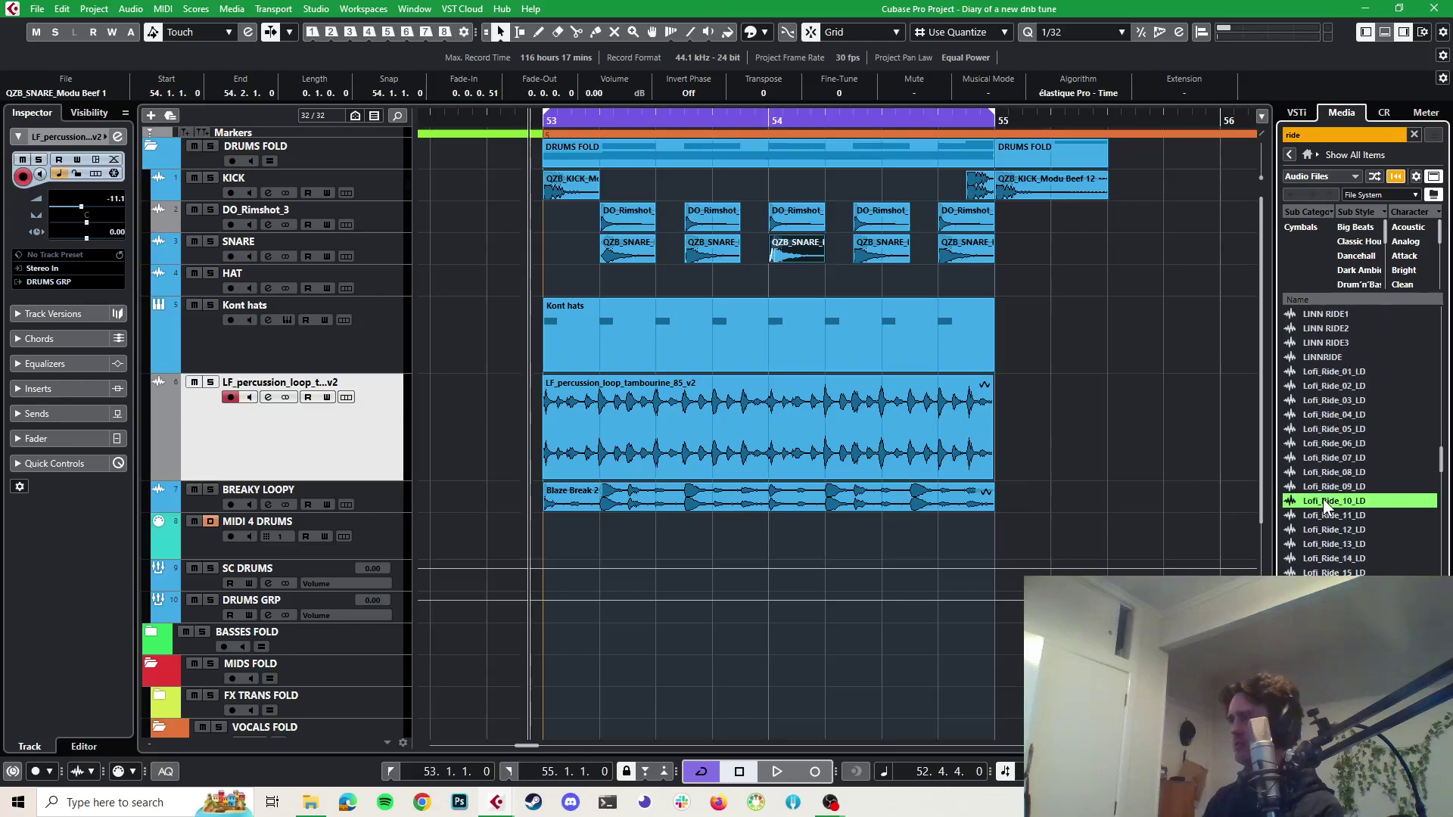
{"action": "left_click", "coordinate": [1319, 544]}
{"action": "left_click", "coordinate": [1319, 602]}
{"action": "scroll", "coordinate": [1318, 564], "scroll_direction": "down", "scroll_amount": 3}
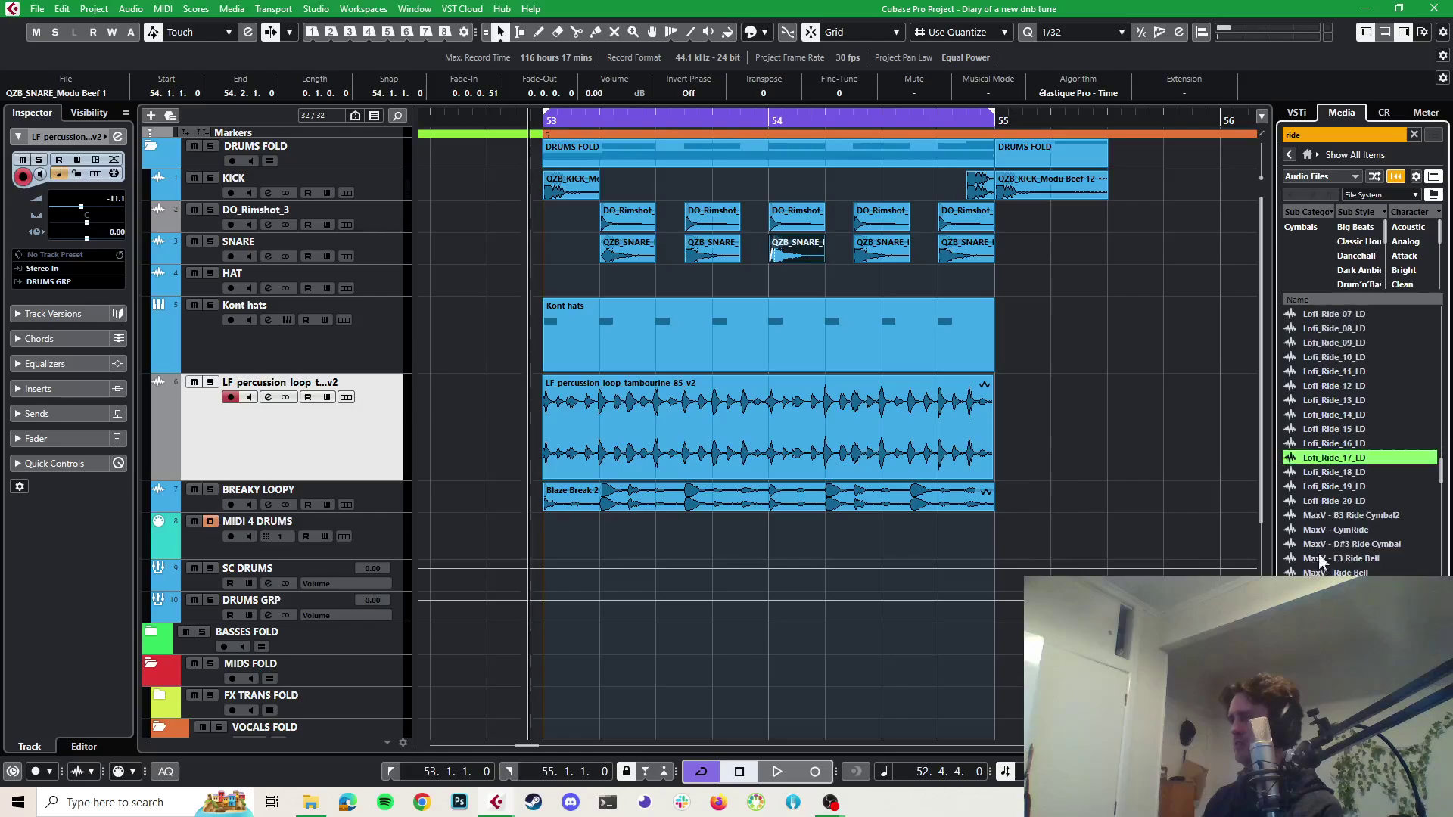
{"action": "left_click", "coordinate": [1324, 472]}
{"action": "left_click", "coordinate": [1319, 487]}
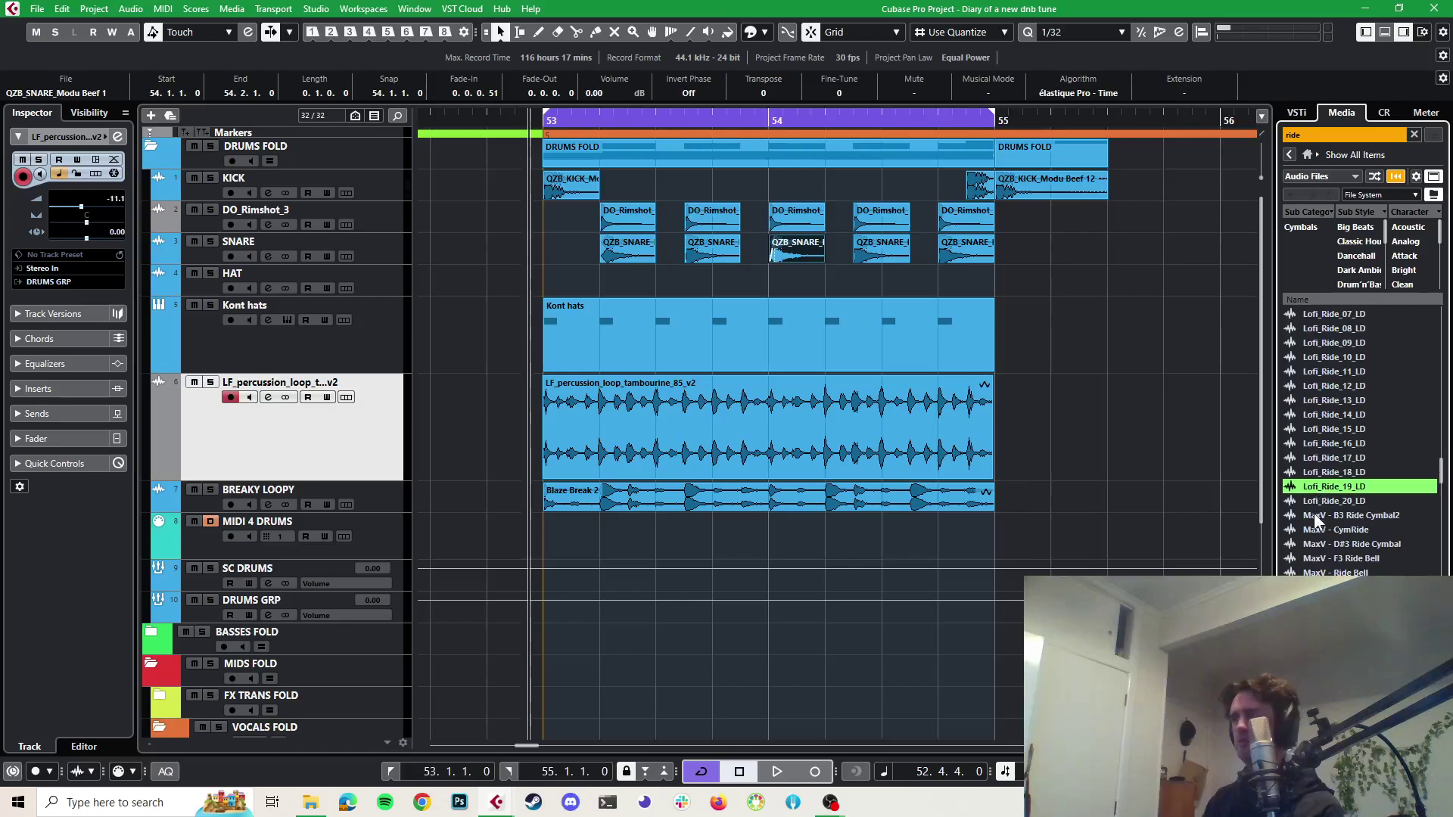
Add Lofi_Ride_19_LD on a new track above the tambourine loop and trim the clip's length to 0.1.1.60
{"action": "left_click_drag", "start_coordinate": [1324, 487], "coordinate": [344, 380]}
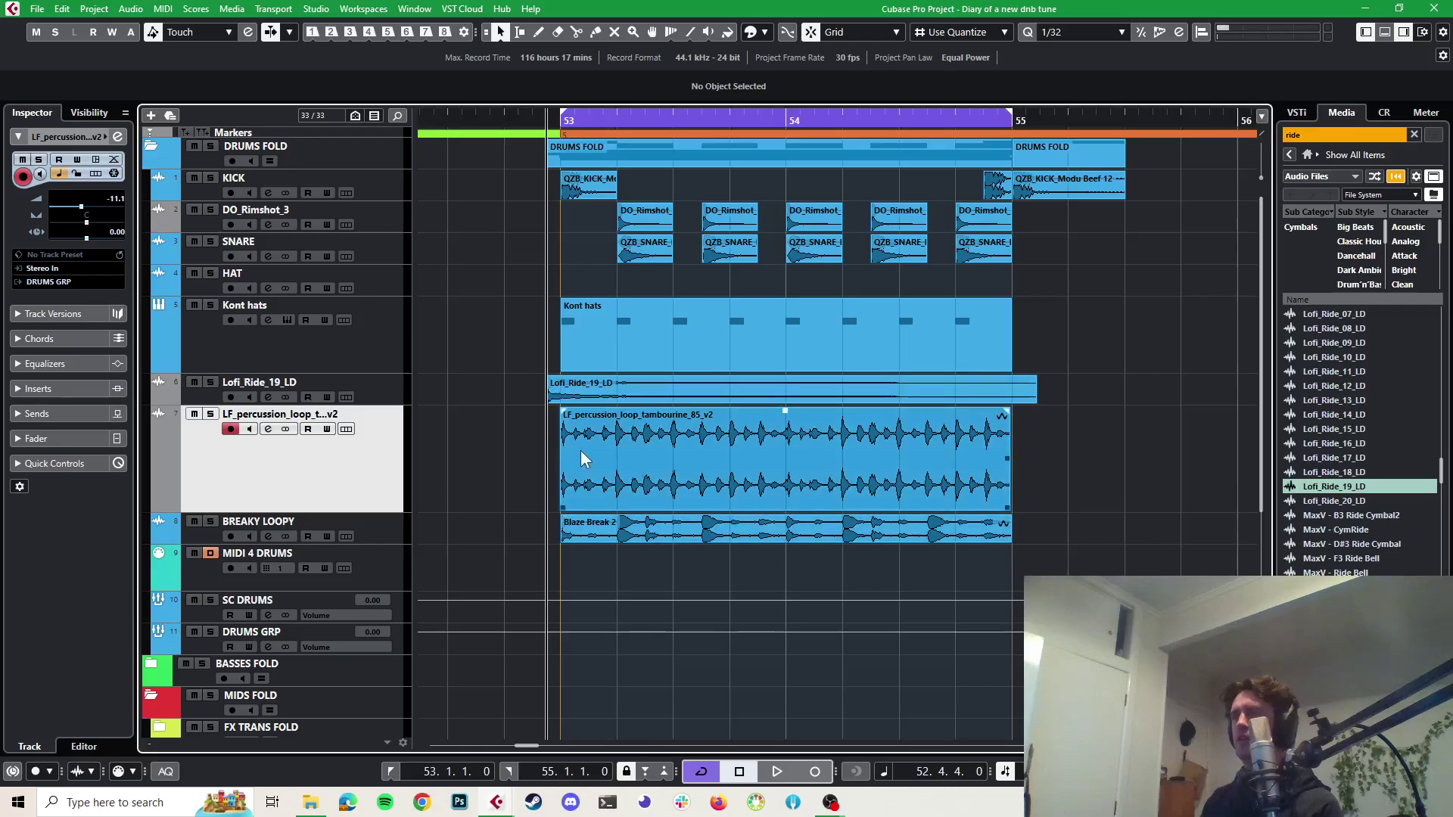
{"action": "left_click_drag", "start_coordinate": [1037, 401], "coordinate": [622, 422]}
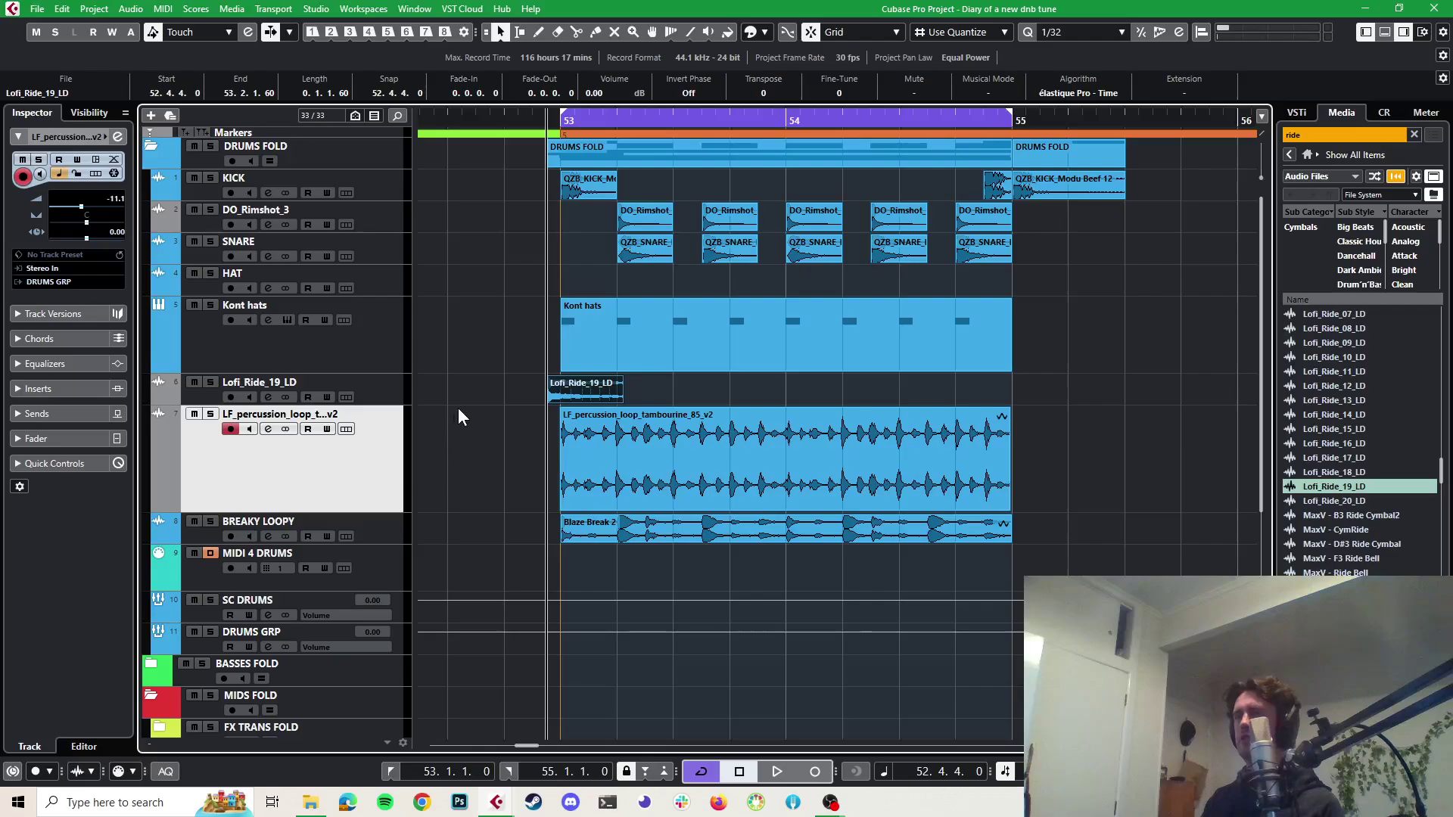
{"action": "scroll", "coordinate": [461, 406], "scroll_direction": "up", "scroll_amount": 2}
{"action": "scroll", "coordinate": [588, 394], "scroll_direction": "up", "scroll_amount": 1}
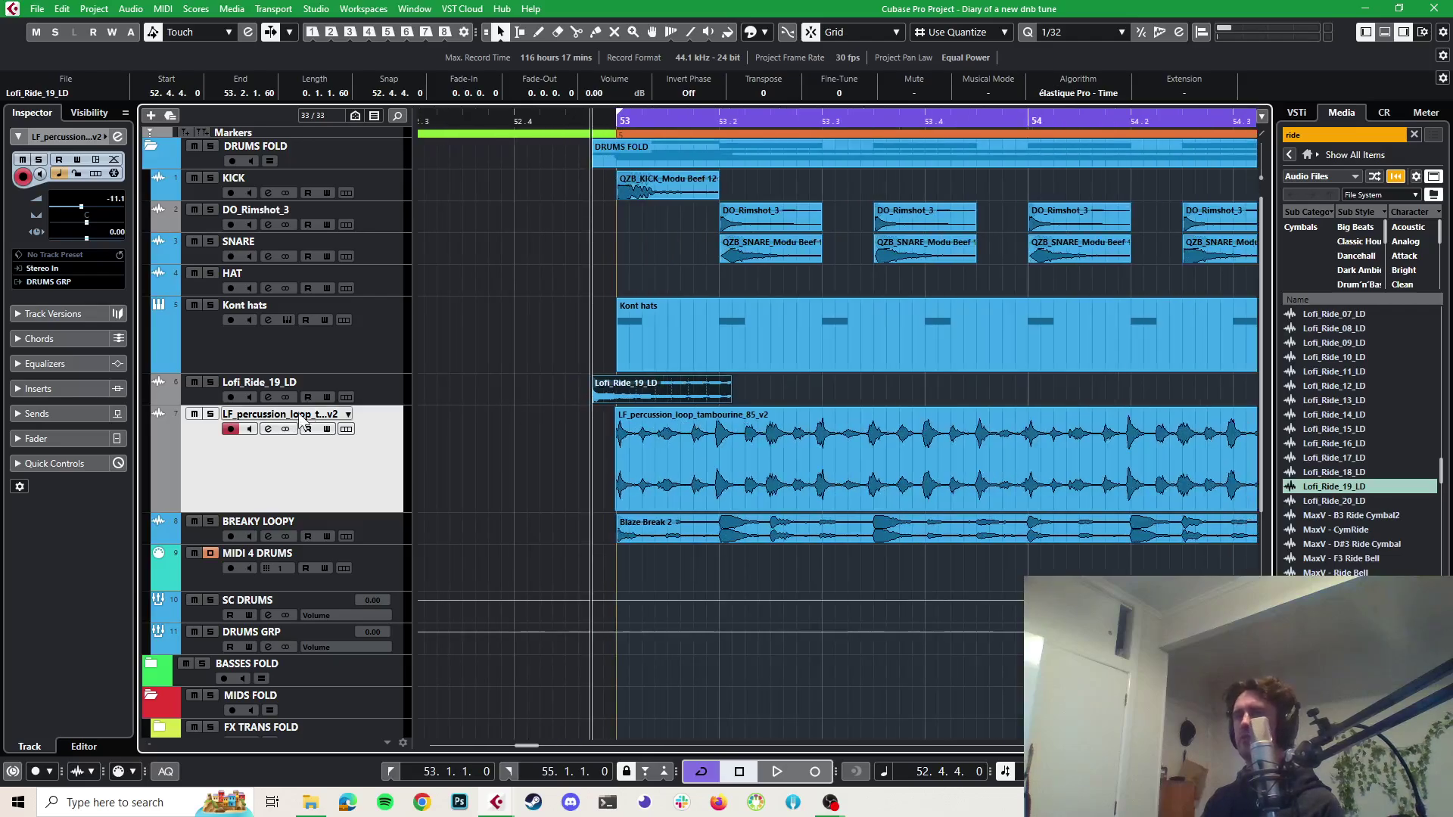
Route the Lofi_Ride_19_LD track's output to DRUMS GRP
{"action": "left_click", "coordinate": [369, 385]}
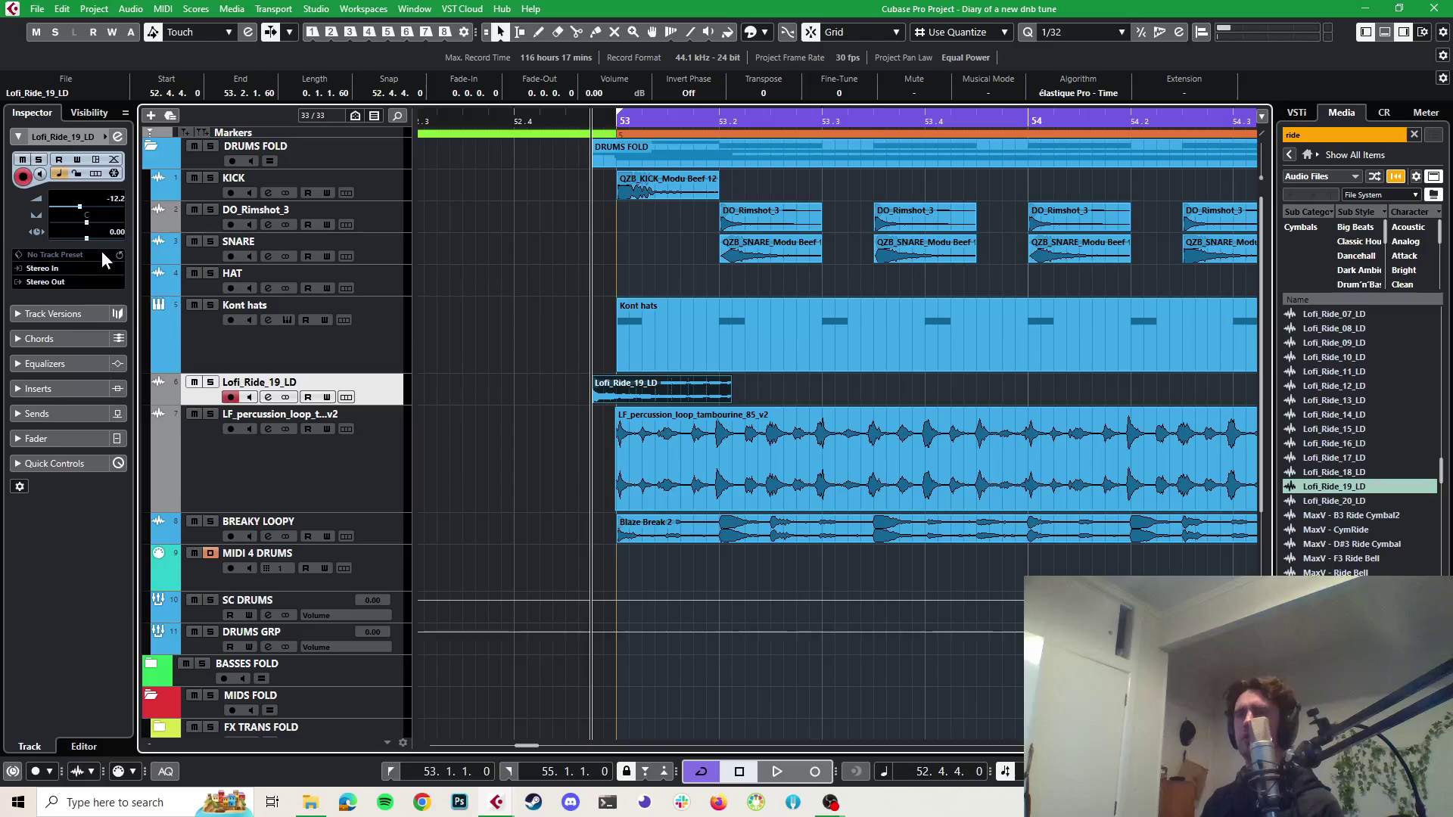
{"action": "left_click", "coordinate": [70, 280]}
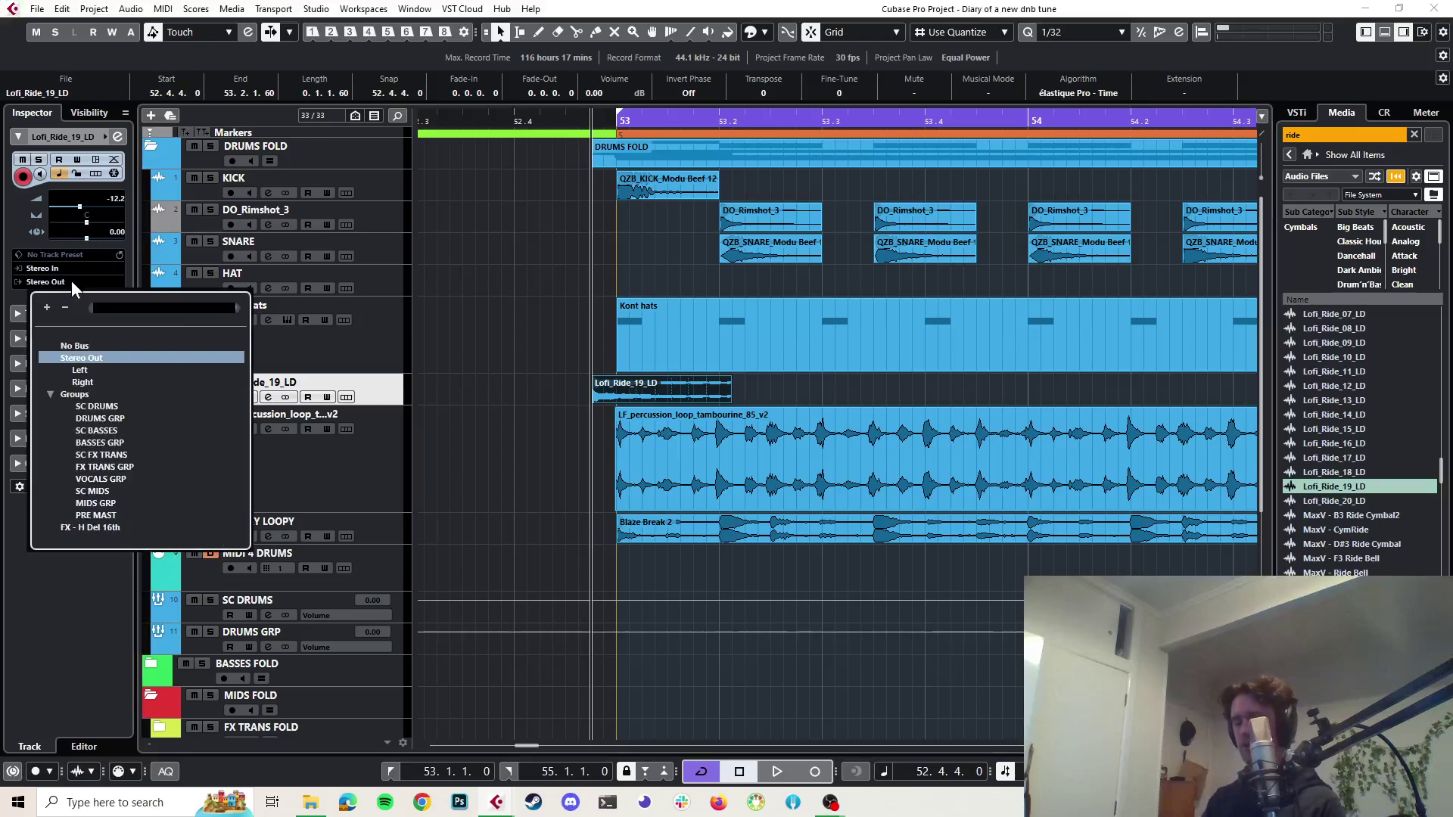
{"action": "type", "text": "dru"}
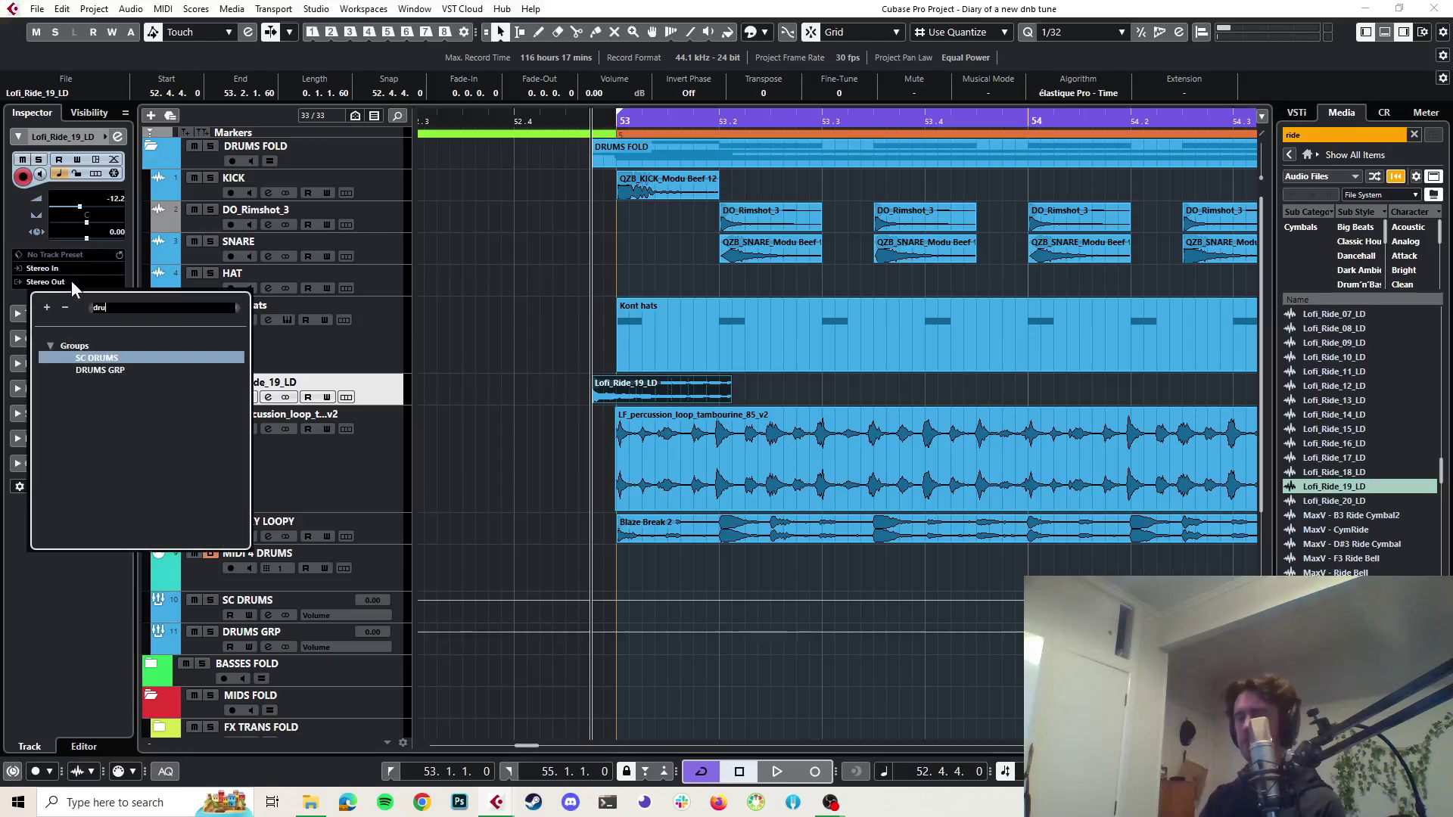
{"action": "left_click", "coordinate": [88, 370]}
Move the ride clip so it starts at 53.1.3 and play the beat with it
{"action": "left_click_drag", "start_coordinate": [644, 395], "coordinate": [723, 384]}
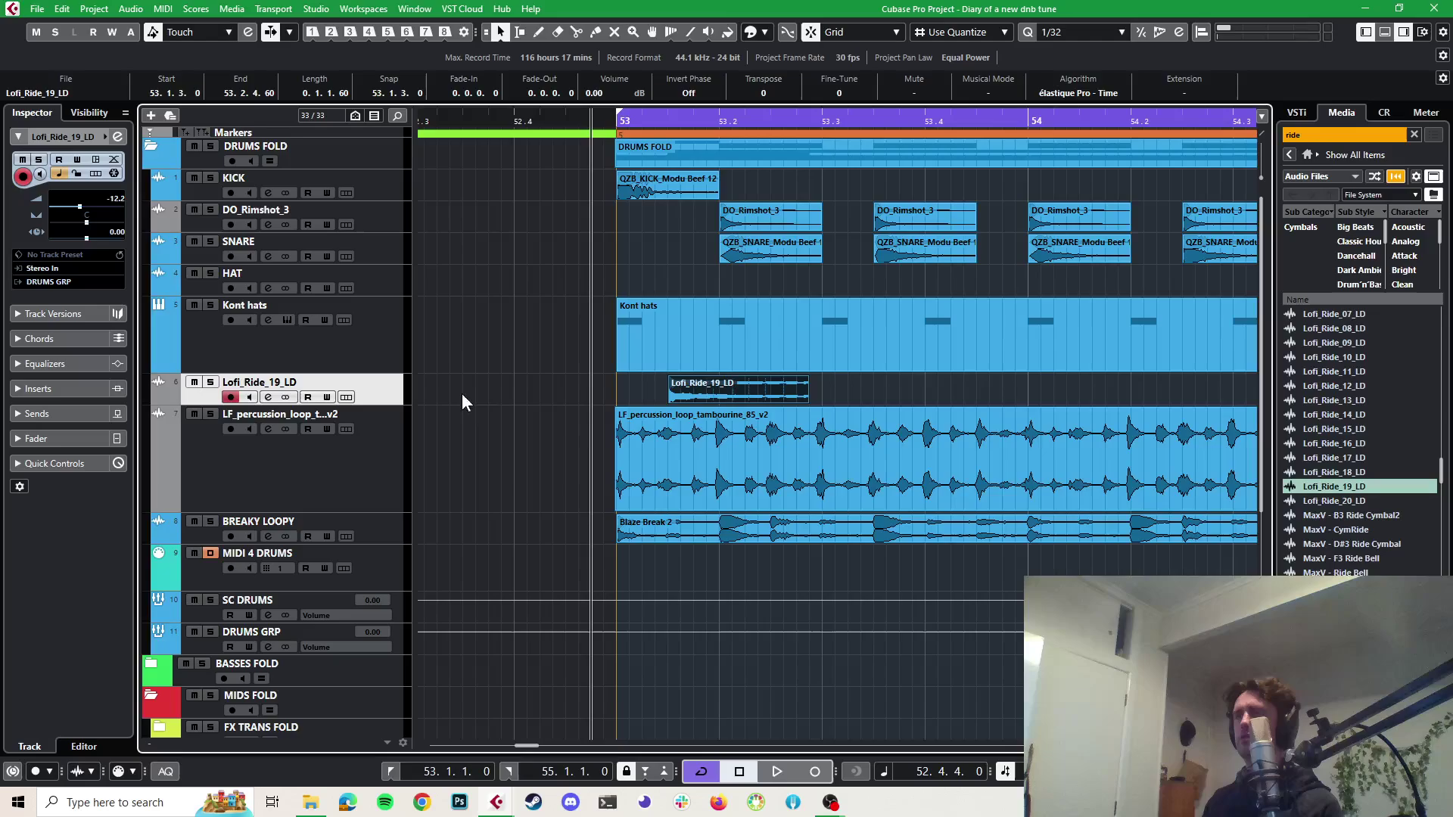
{"action": "key", "text": "space"}
{"action": "key", "text": "space"}
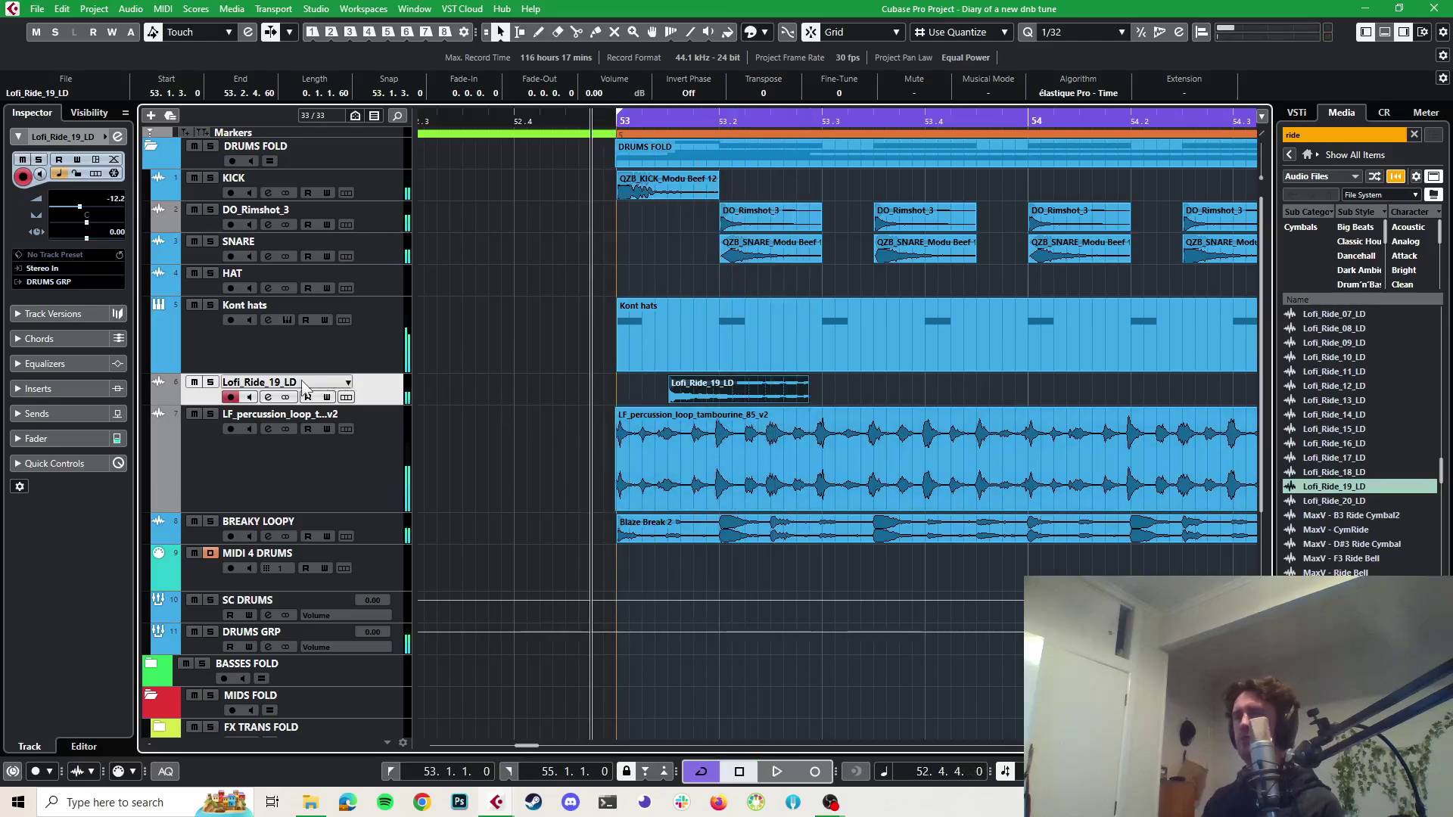
Lower the ride track's volume to -19.0 dB and play the beat to check the level
{"action": "left_click_drag", "start_coordinate": [120, 204], "coordinate": [116, 216]}
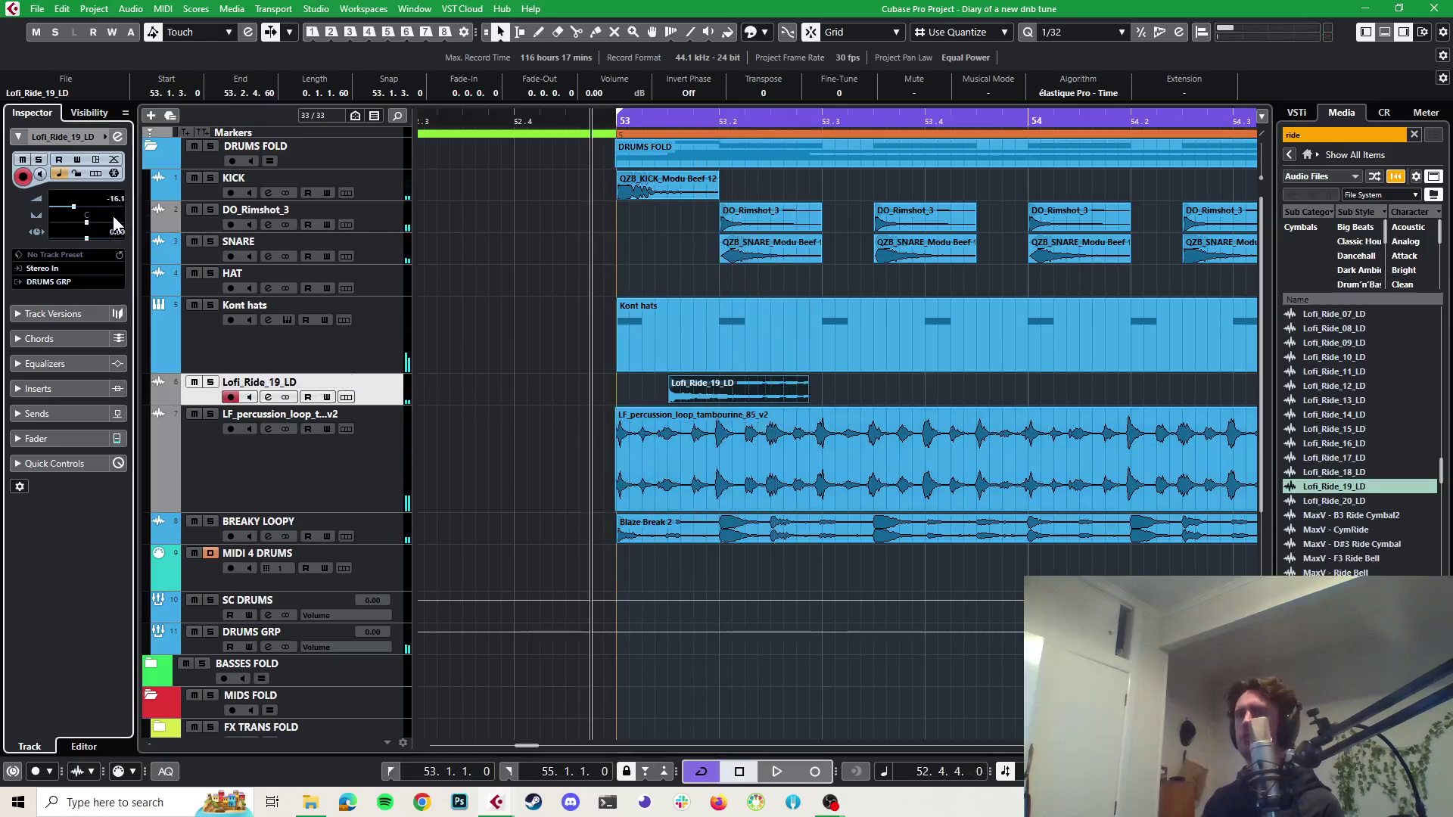
{"action": "left_click", "coordinate": [940, 465]}
{"action": "left_click", "coordinate": [806, 394]}
{"action": "left_click_drag", "start_coordinate": [111, 207], "coordinate": [108, 213]}
{"action": "key", "text": "space"}
{"action": "key", "text": "space"}
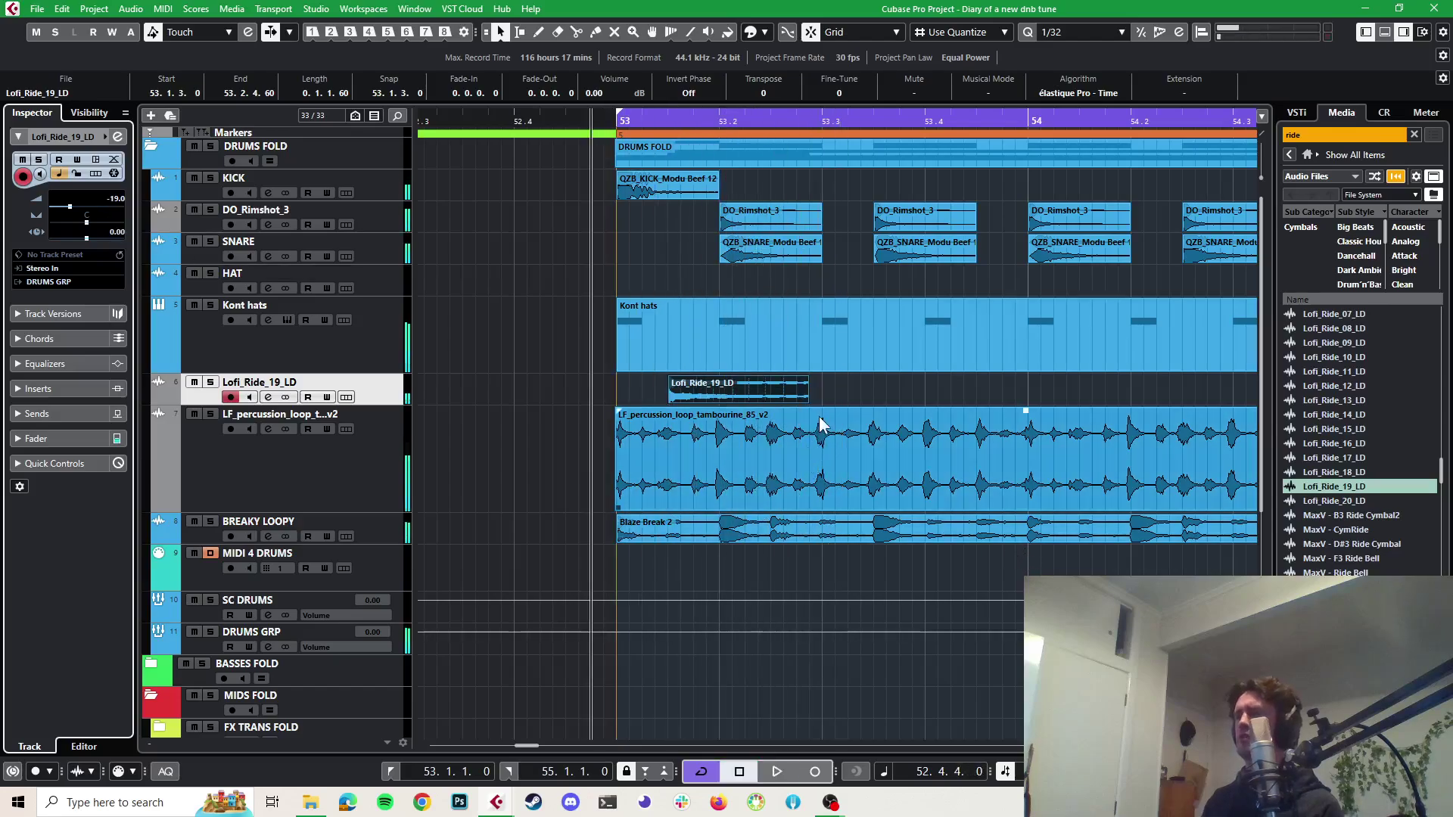
Give the ride clip a 0.0.1.75 fade-out, place a copy at 53.3.1 and play the beat
{"action": "left_click_drag", "start_coordinate": [805, 379], "coordinate": [765, 379]}
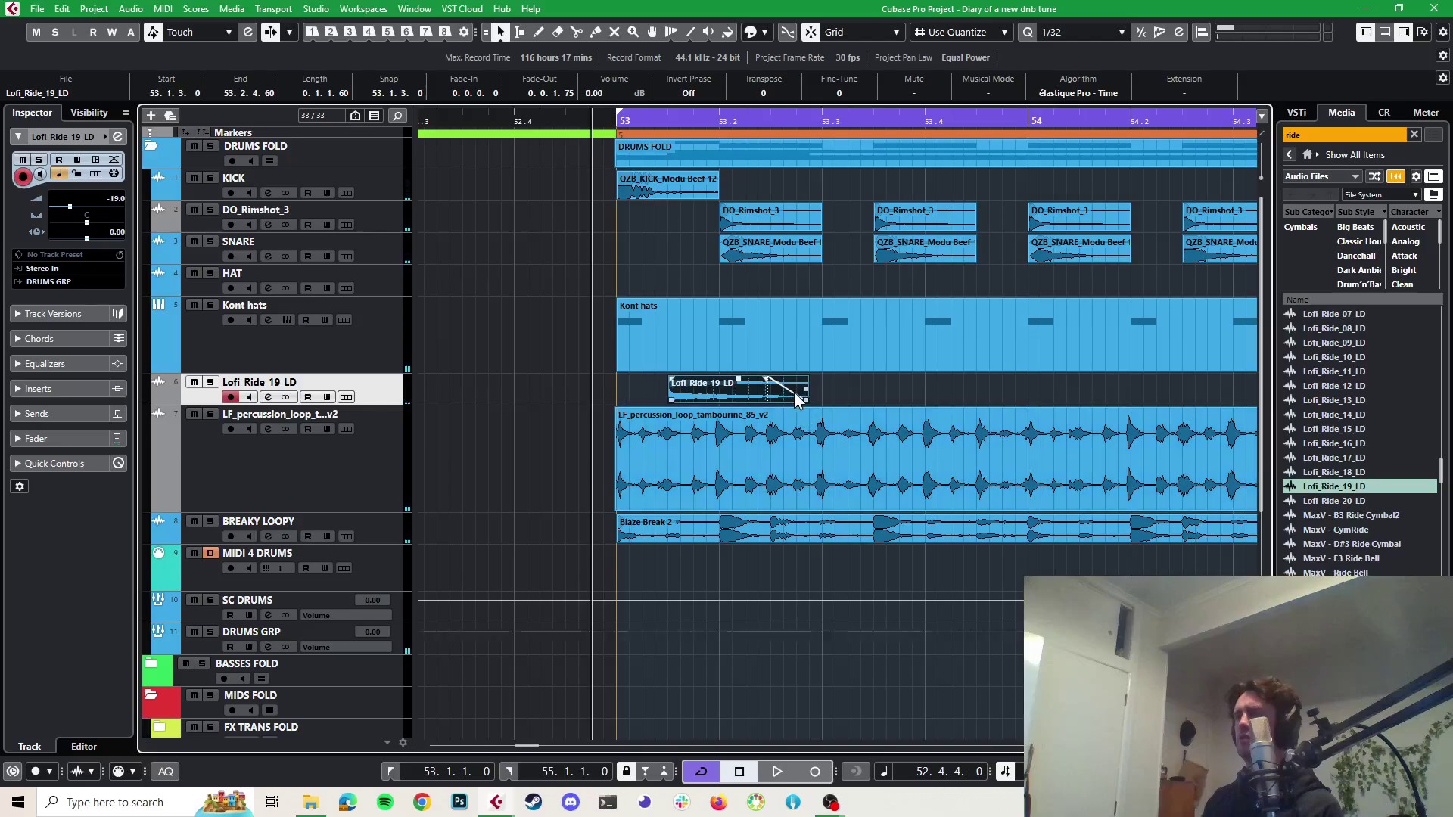
{"action": "left_click_drag", "start_coordinate": [805, 386], "coordinate": [856, 394]}
{"action": "key", "text": "space"}
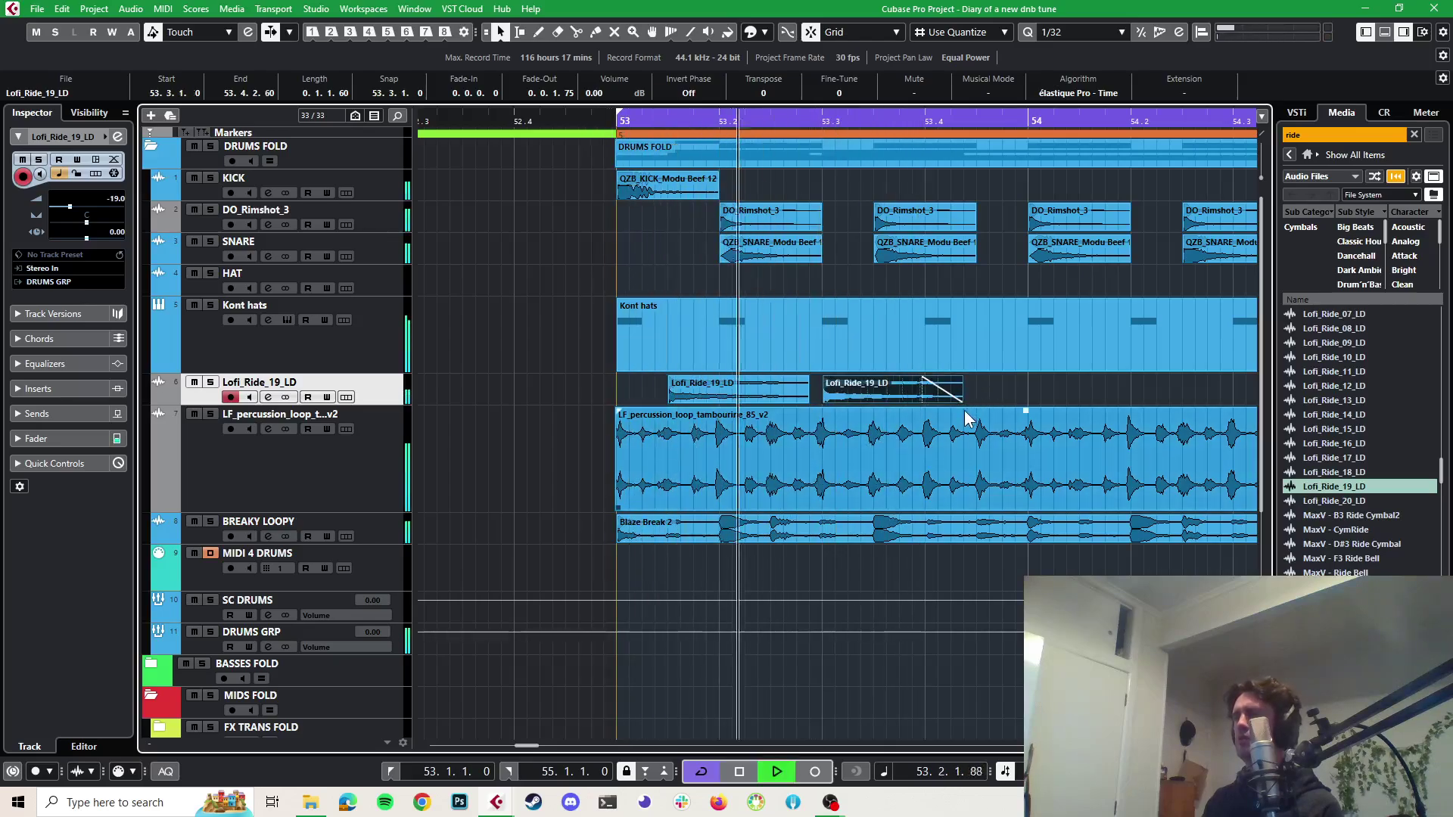
{"action": "key", "text": "space"}
Duplicate the ride clip at 53.3.1, move the copy to 53.3.3 and play the beat to check its placement
{"action": "key", "text": "ctrl+d"}
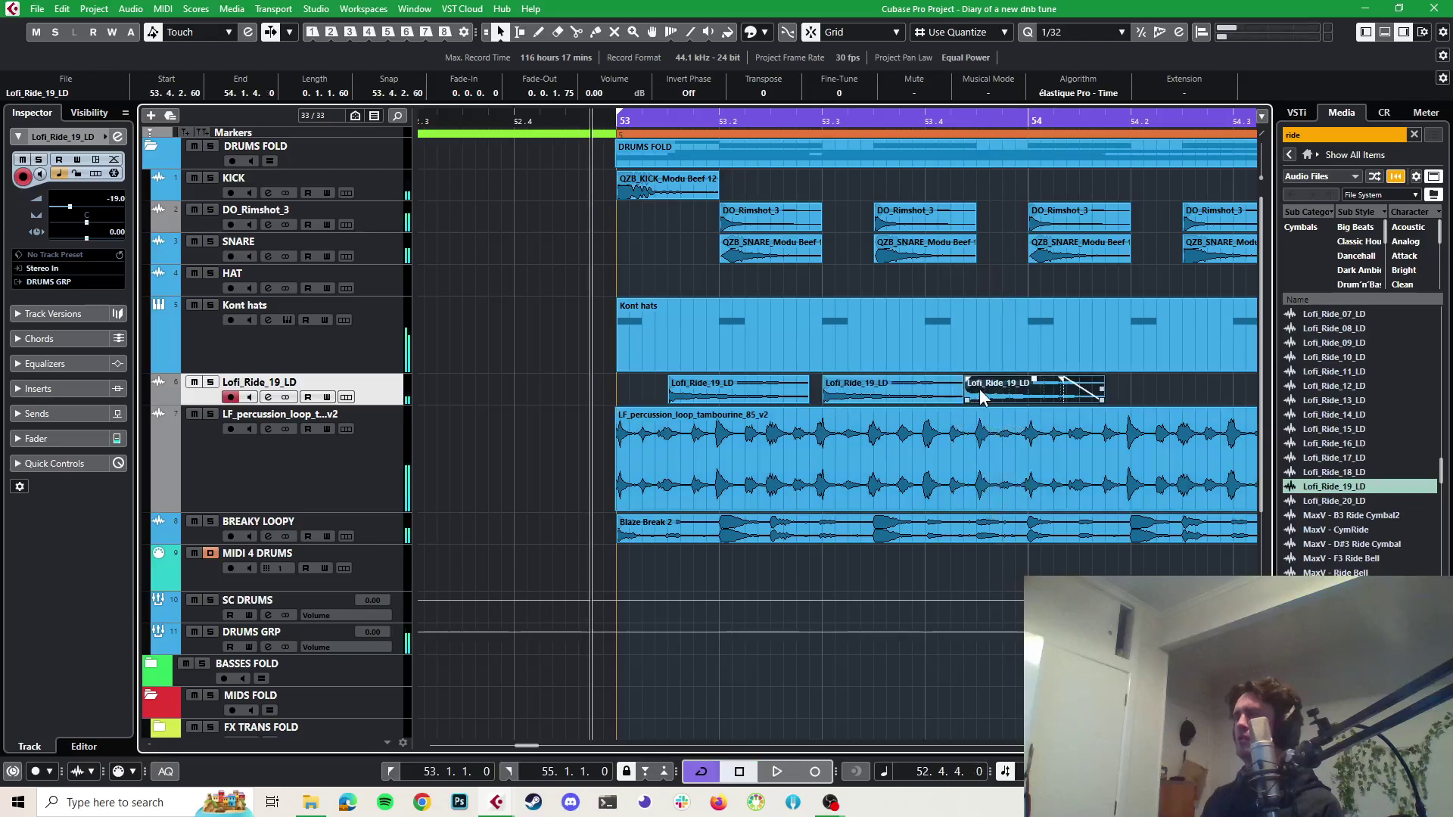
{"action": "mouse_move", "coordinate": [994, 388]}
{"action": "left_mouse_down"}
{"action": "mouse_move", "coordinate": [1165, 392]}
{"action": "mouse_move", "coordinate": [1018, 396]}
{"action": "left_mouse_up"}
{"action": "key", "text": "space"}
{"action": "key", "text": "space"}
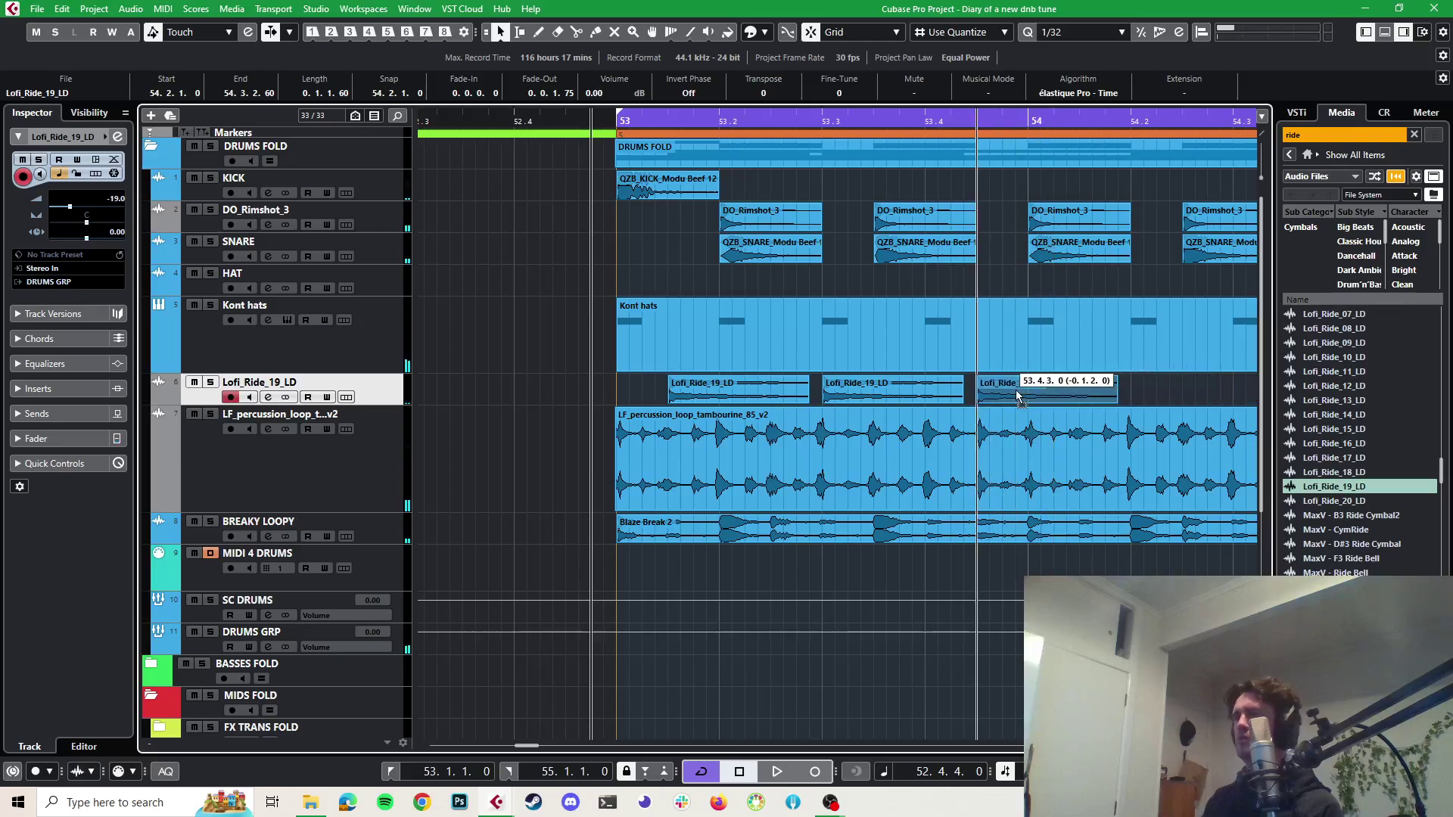
{"action": "left_click_drag", "start_coordinate": [1017, 396], "coordinate": [872, 396]}
{"action": "left_click", "coordinate": [989, 387]}
{"action": "left_click_drag", "start_coordinate": [900, 390], "coordinate": [889, 389]}
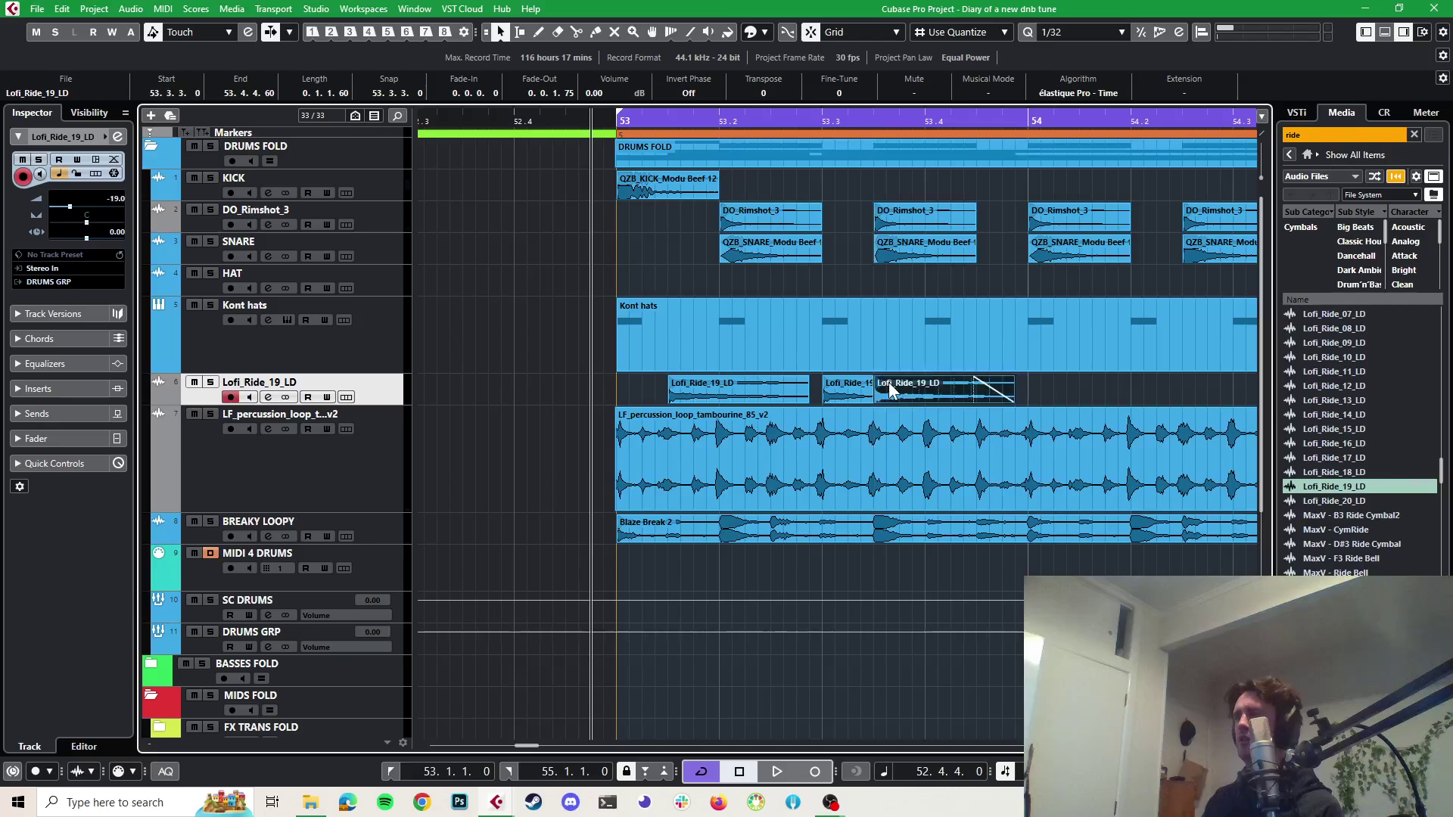
{"action": "key", "text": "space"}
{"action": "key", "text": "space"}
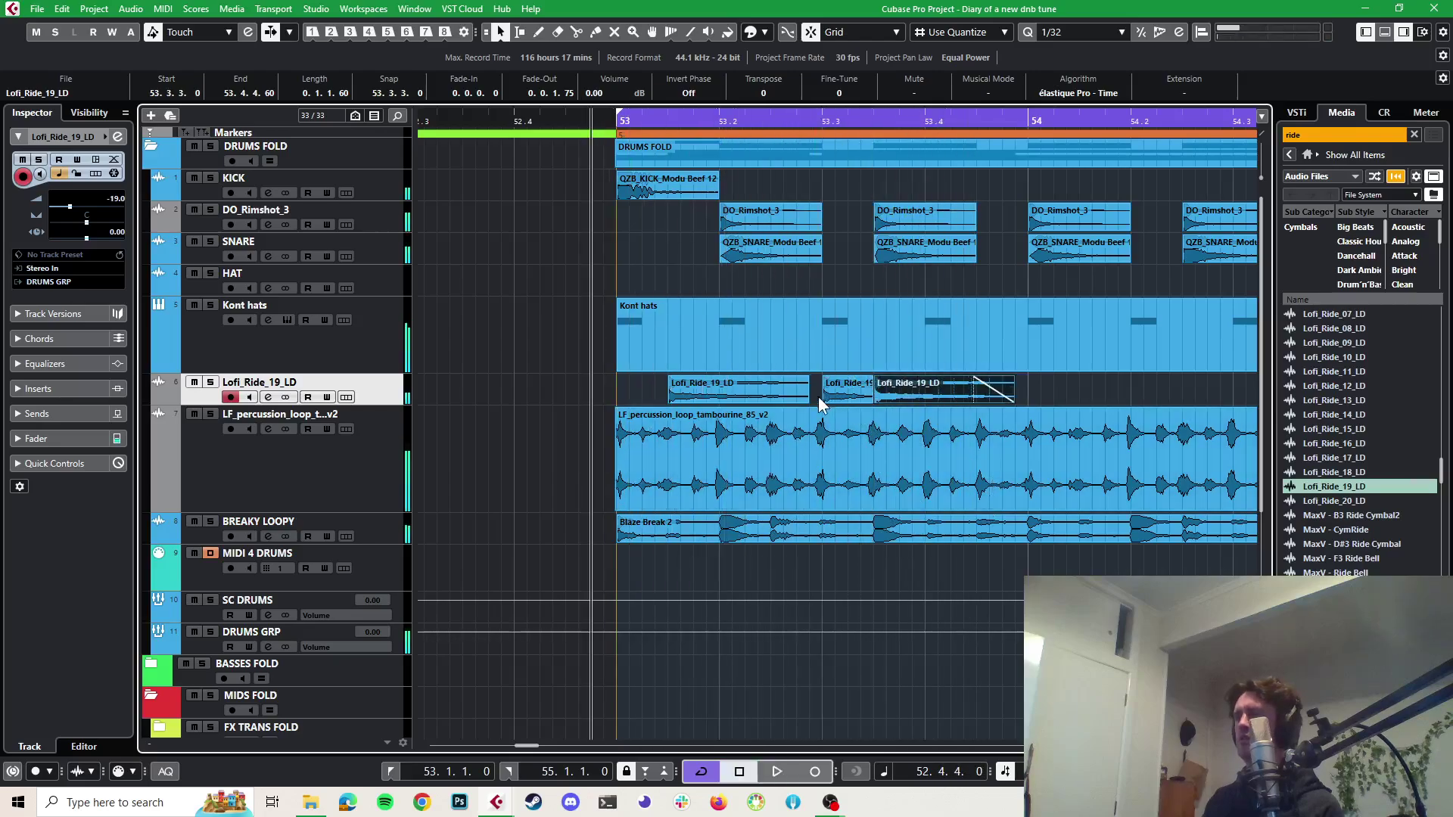
{"action": "key", "text": "space"}
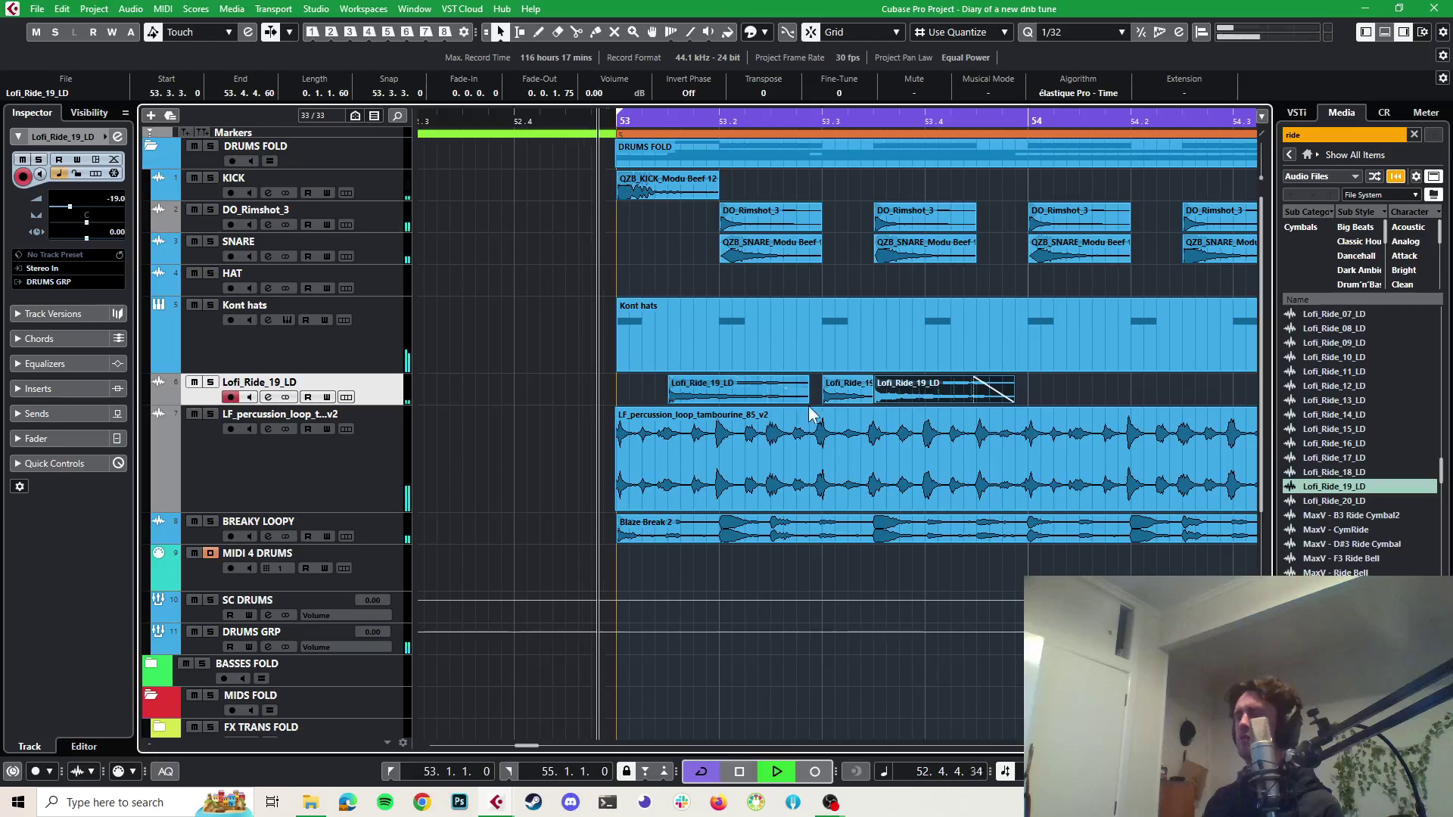
{"action": "left_click", "coordinate": [826, 426]}
{"action": "key", "text": "space"}
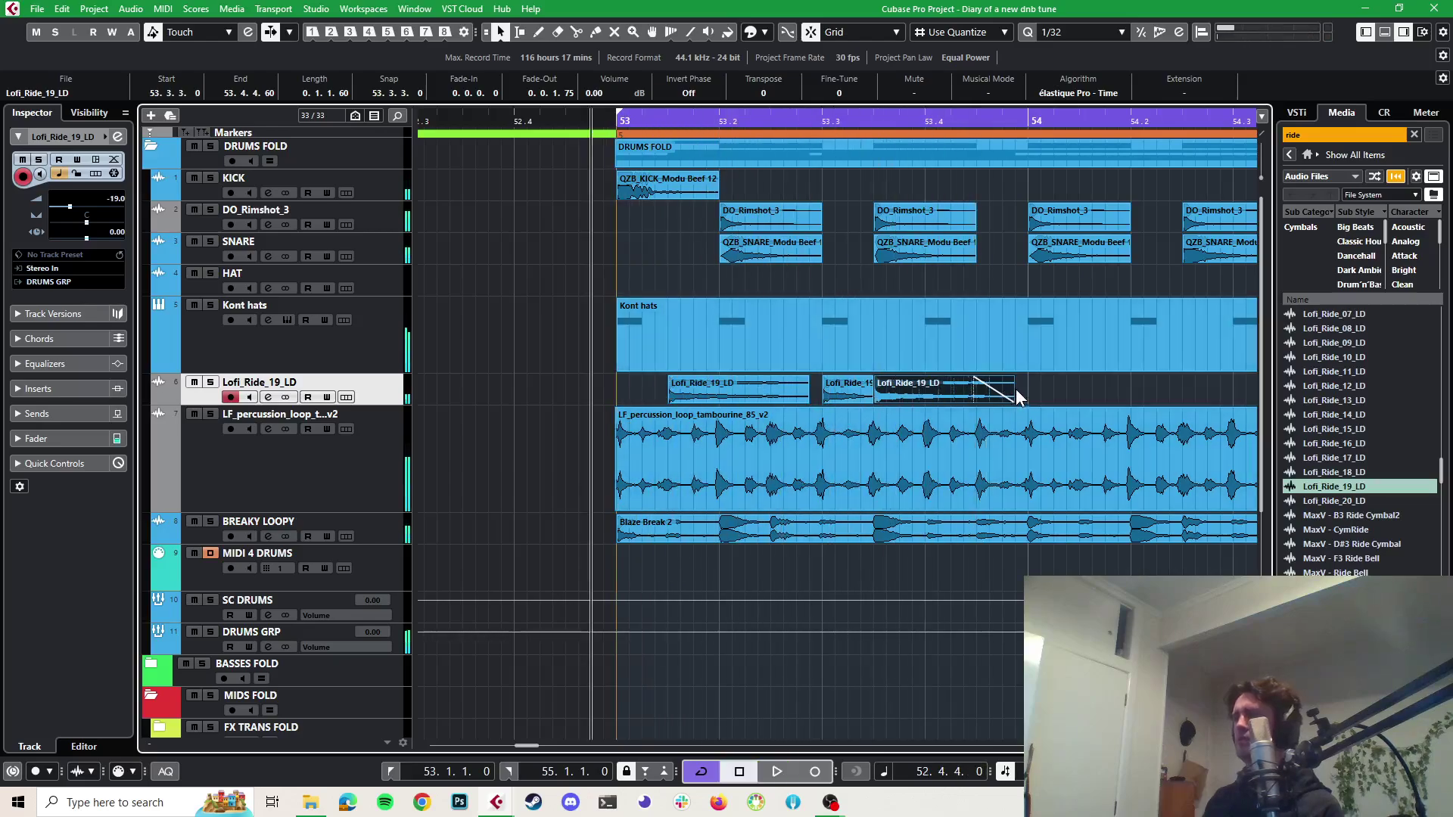
Place another copy of the ride clip at 54.2.1 and play the beat with it
{"action": "left_click_drag", "start_coordinate": [1015, 394], "coordinate": [1157, 388]}
{"action": "key", "text": "space"}
{"action": "scroll", "coordinate": [1049, 458], "scroll_direction": "down", "scroll_amount": 6}
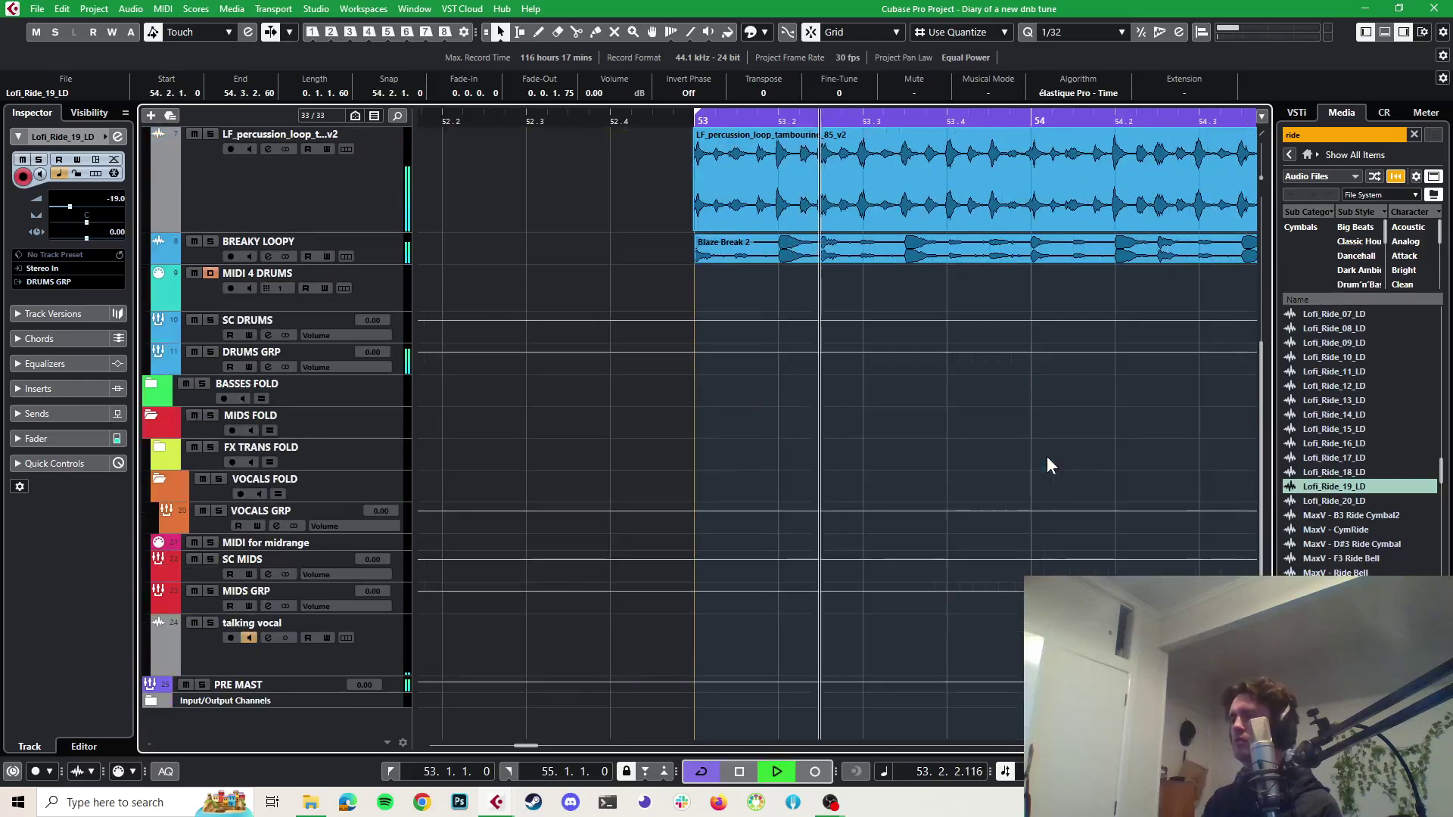
{"action": "scroll", "coordinate": [1048, 457], "scroll_direction": "down", "scroll_amount": 2}
{"action": "scroll", "coordinate": [1046, 456], "scroll_direction": "right", "scroll_amount": 3}
{"action": "scroll", "coordinate": [1037, 452], "scroll_direction": "up", "scroll_amount": 3}
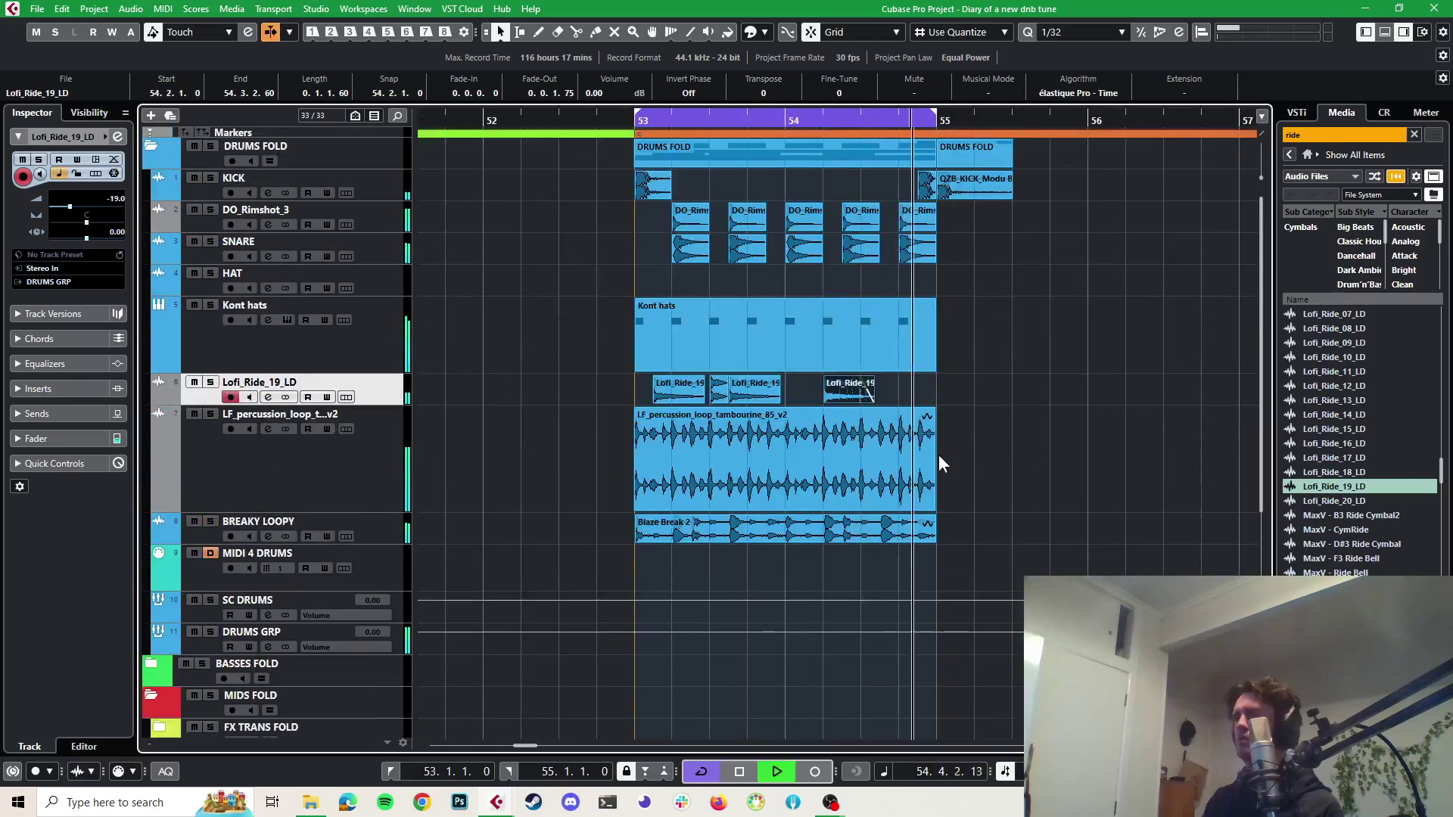
{"action": "key", "text": "space"}
Place a further copy of the ride clip at 54.3.3 and play the beat
{"action": "scroll", "coordinate": [852, 441], "scroll_direction": "up", "scroll_amount": 2}
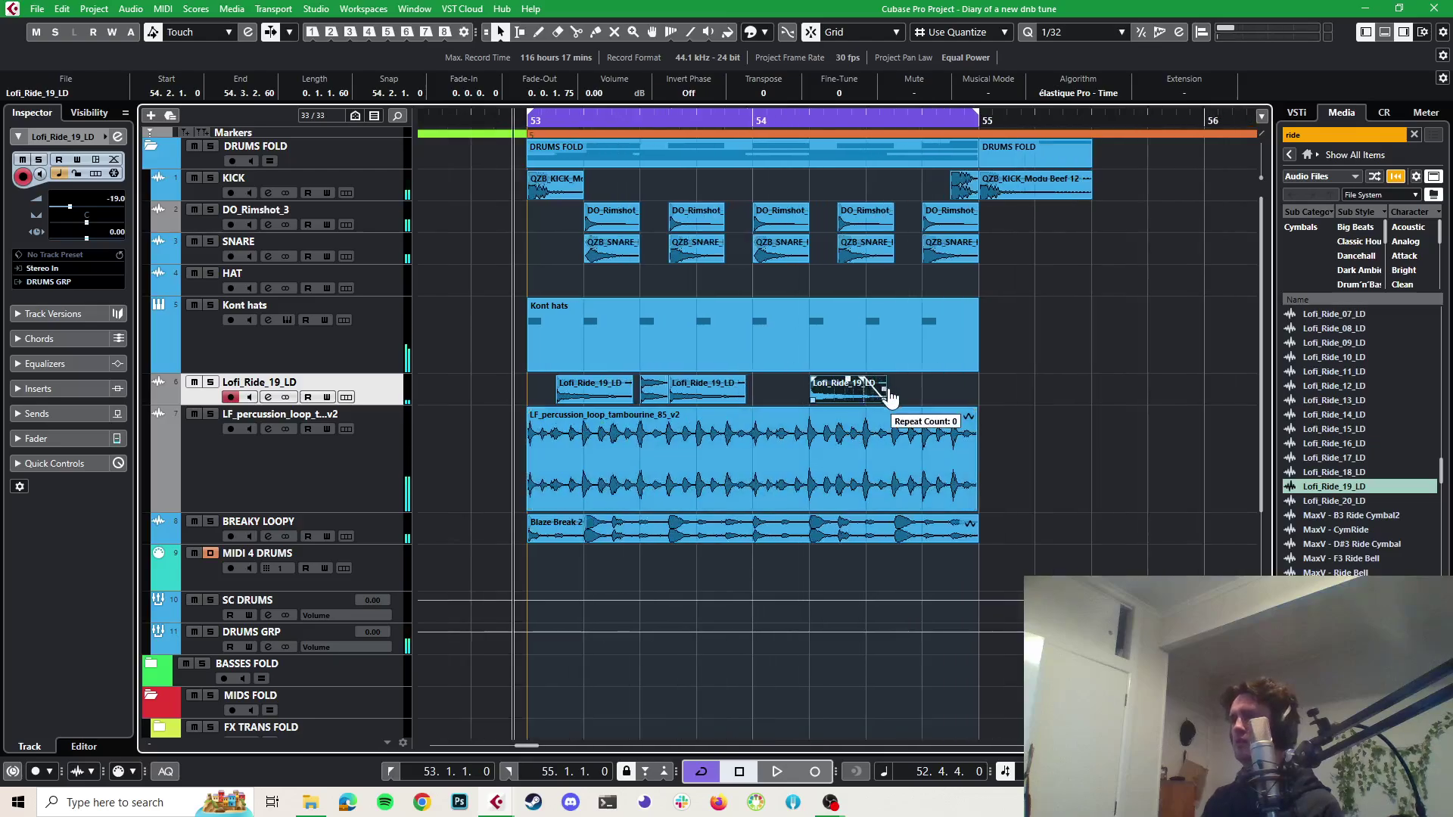
{"action": "mouse_move", "coordinate": [889, 394]}
{"action": "left_mouse_down"}
{"action": "mouse_move", "coordinate": [929, 395]}
{"action": "mouse_move", "coordinate": [915, 391]}
{"action": "left_mouse_up"}
{"action": "key", "text": "space"}
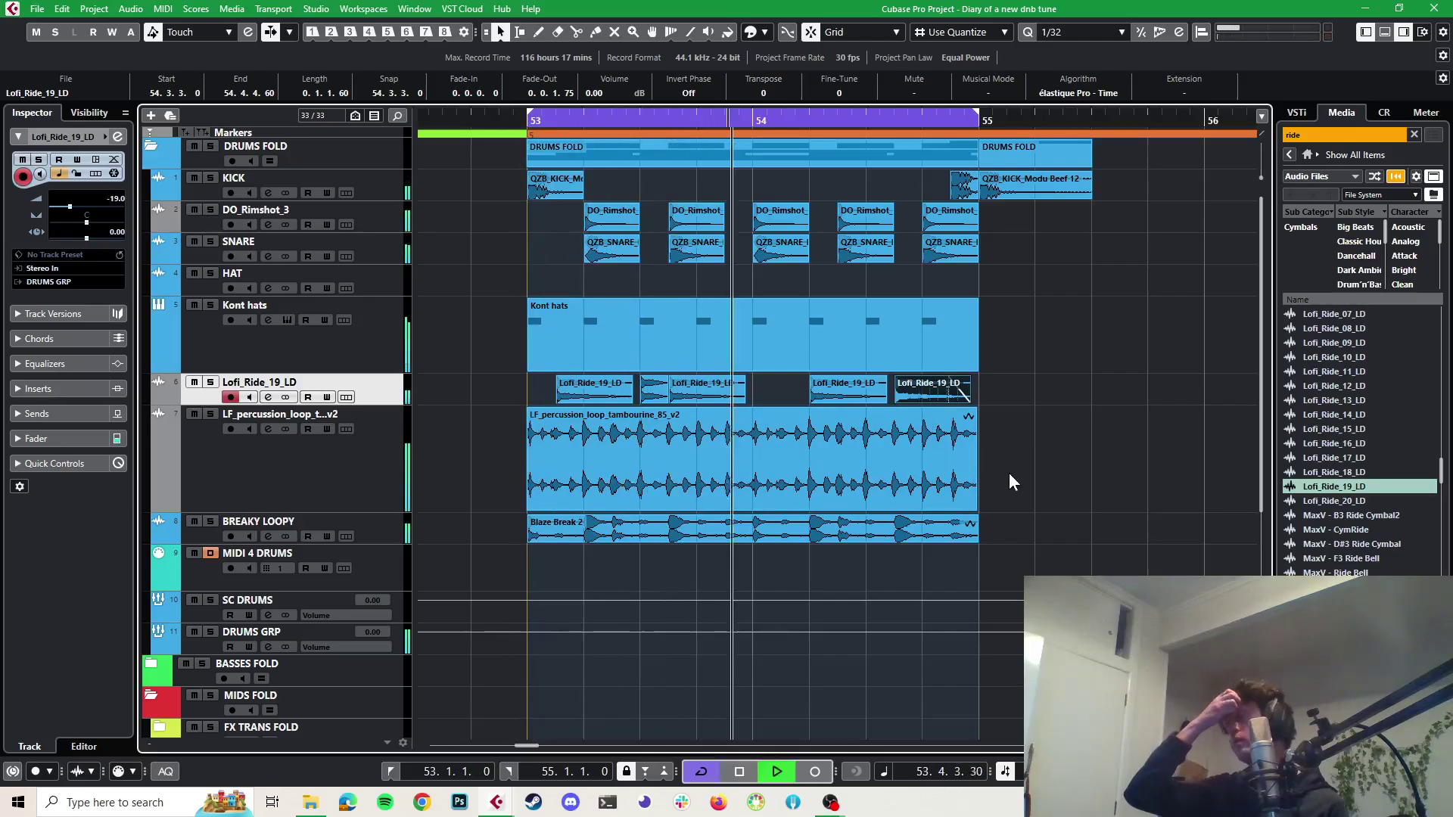
{"action": "key", "text": "space"}
{"action": "left_click", "coordinate": [724, 426]}
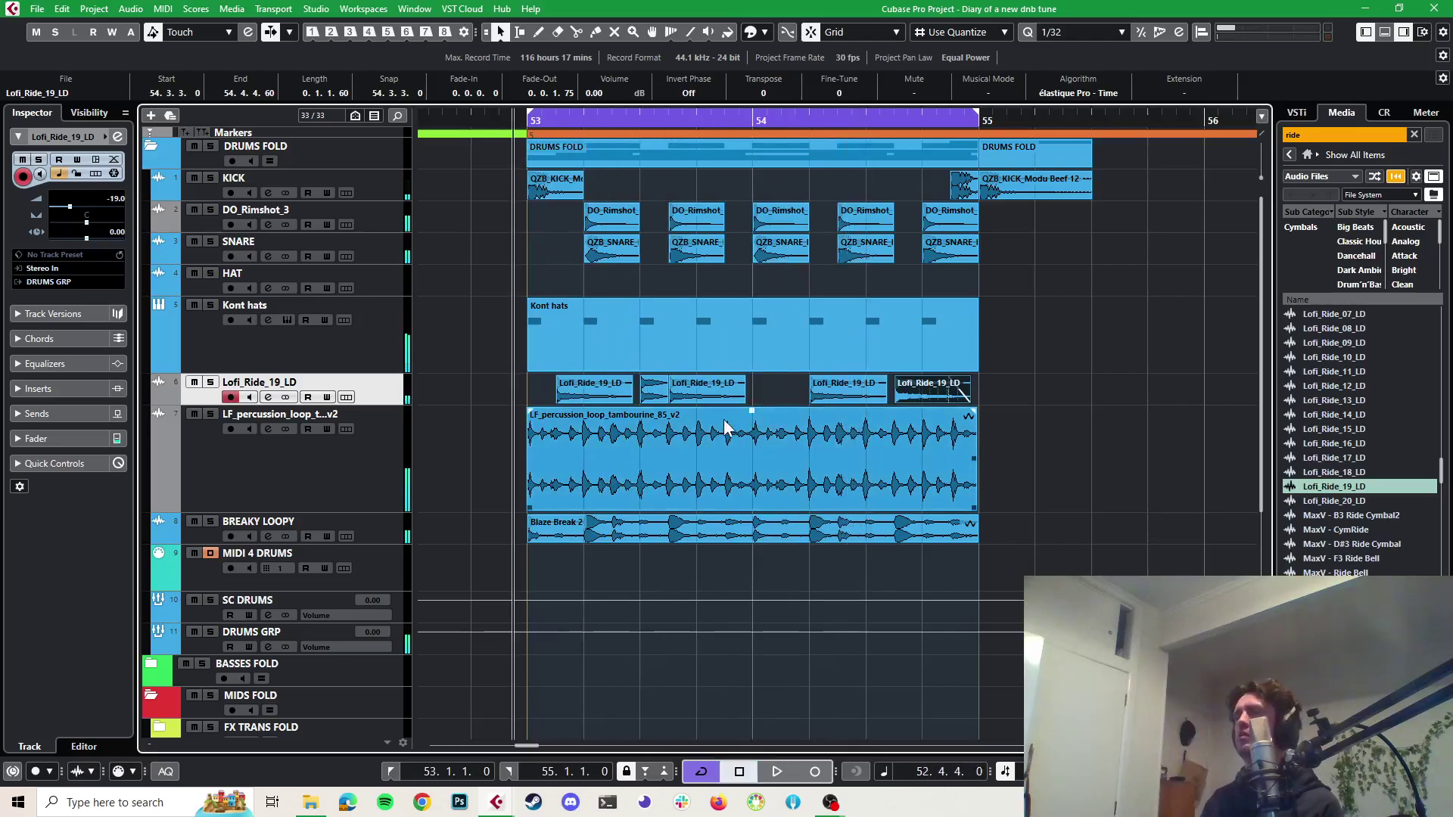
Move the two ride clips in bar 54 to 54.1.3 and 54.3.1, playing the beat after each move
{"action": "scroll", "coordinate": [722, 424], "scroll_direction": "up", "scroll_amount": 1, "text": "ctrl"}
{"action": "scroll", "coordinate": [779, 422], "scroll_direction": "left", "scroll_amount": 1}
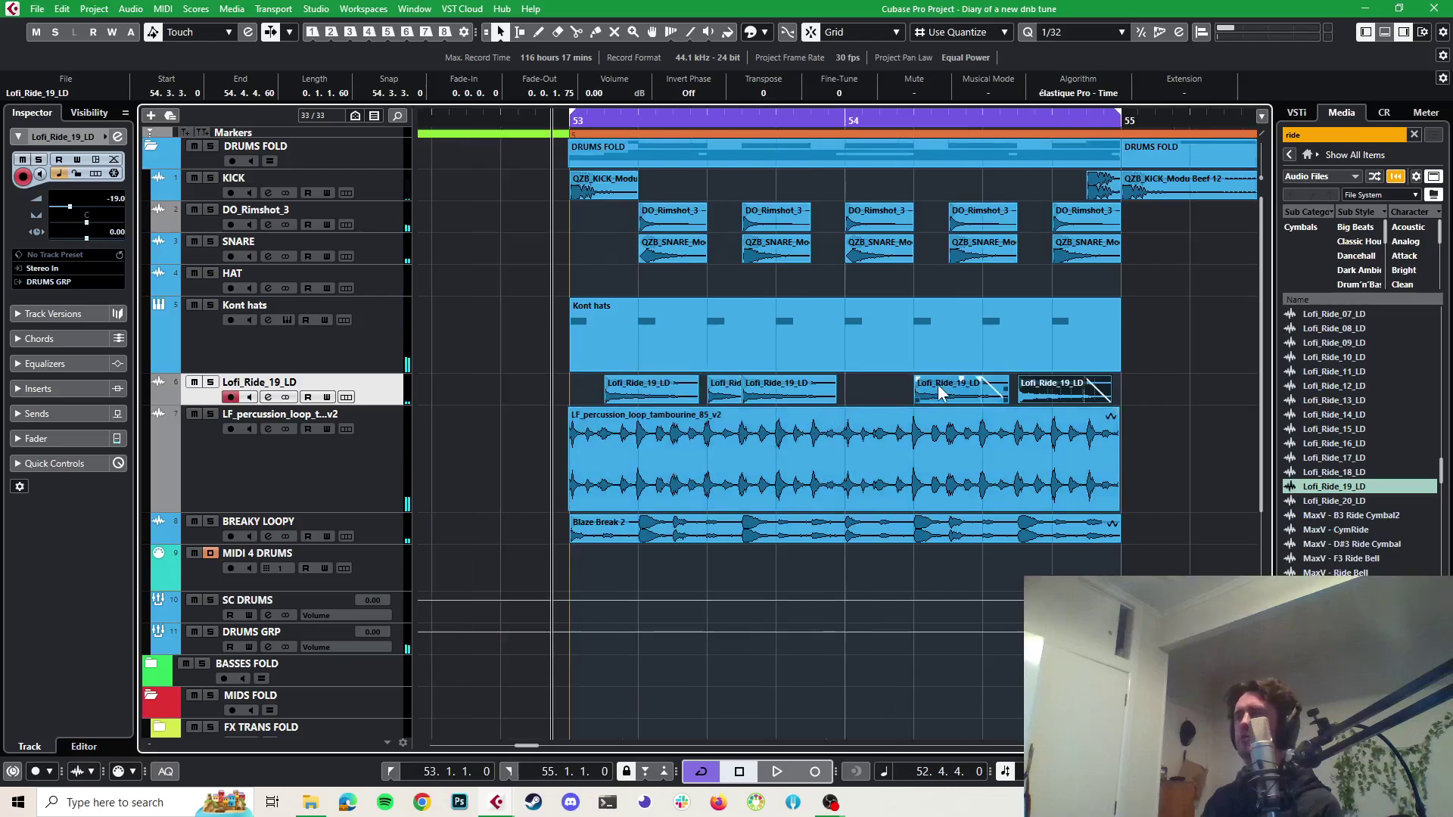
{"action": "left_click_drag", "start_coordinate": [959, 392], "coordinate": [931, 391]}
{"action": "left_click", "coordinate": [969, 443]}
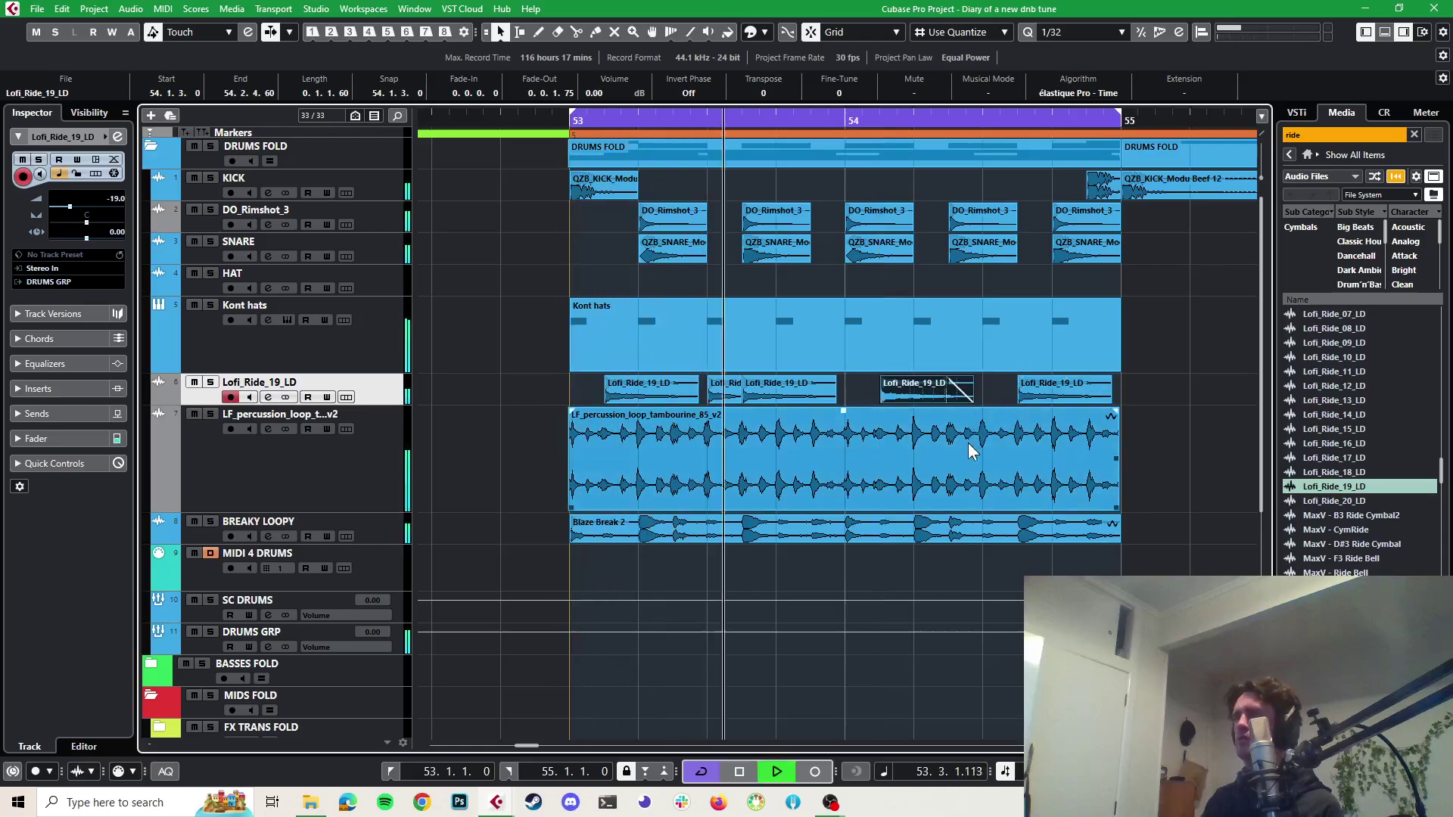
{"action": "key", "text": "space"}
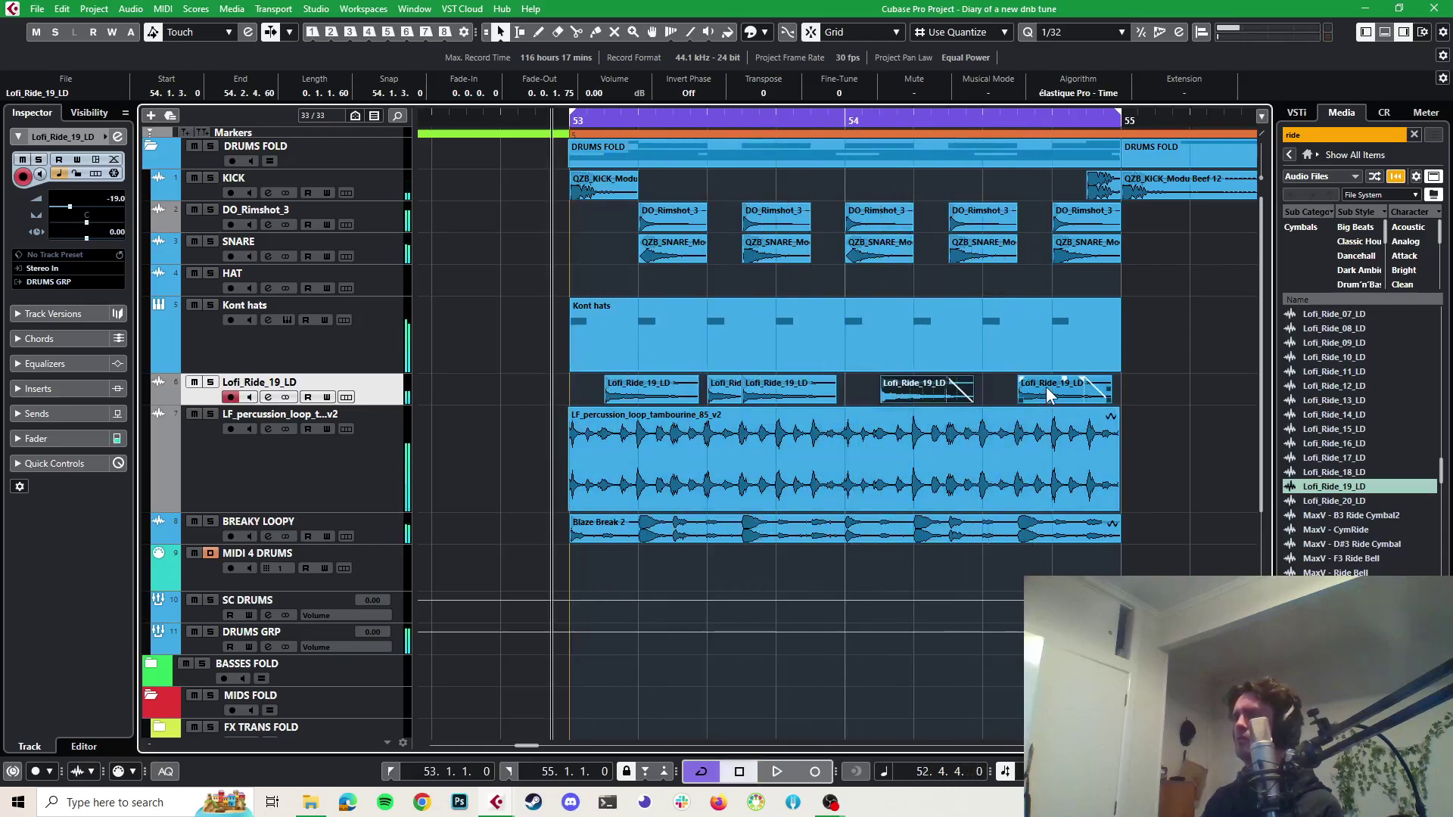
{"action": "left_click_drag", "start_coordinate": [1045, 387], "coordinate": [1013, 385]}
{"action": "key", "text": "space"}
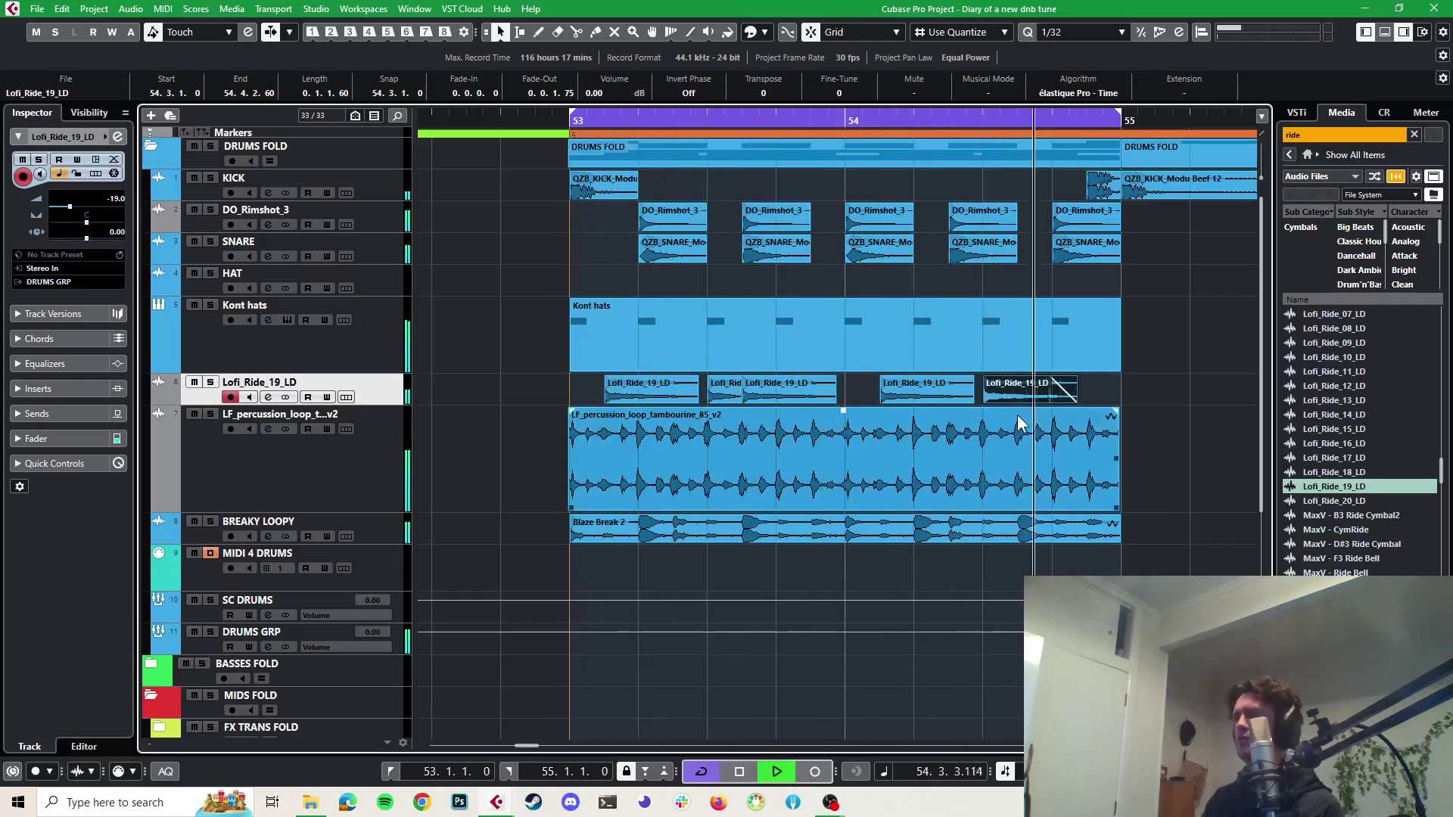
{"action": "key", "text": "space"}
Set the last ride clip's fade-out to 0.0.0.84, place a copy at 54.3.3 extended to 55.1.1 and play the beat
{"action": "left_click", "coordinate": [1047, 382]}
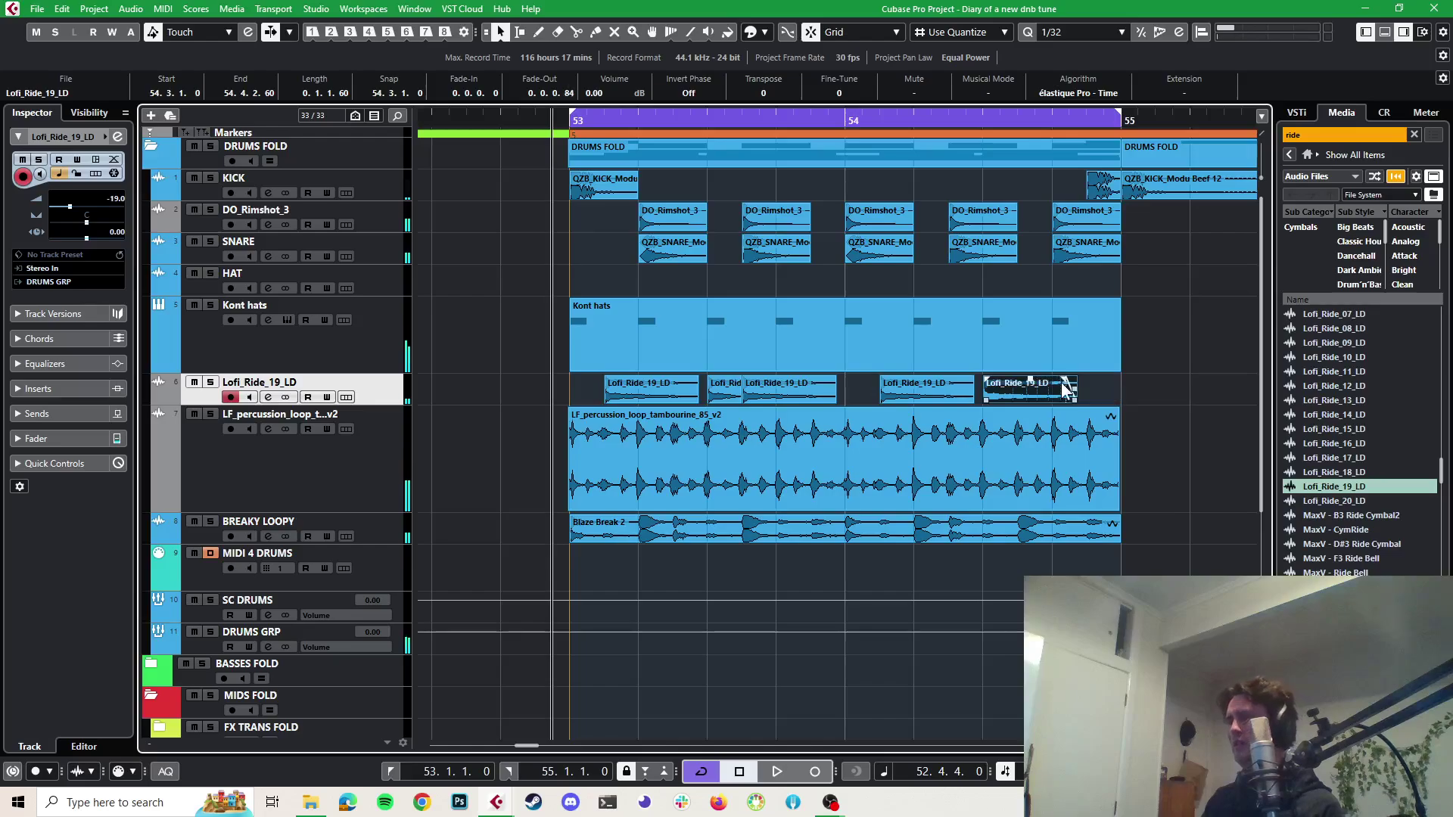
{"action": "left_click_drag", "start_coordinate": [1072, 399], "coordinate": [1016, 386]}
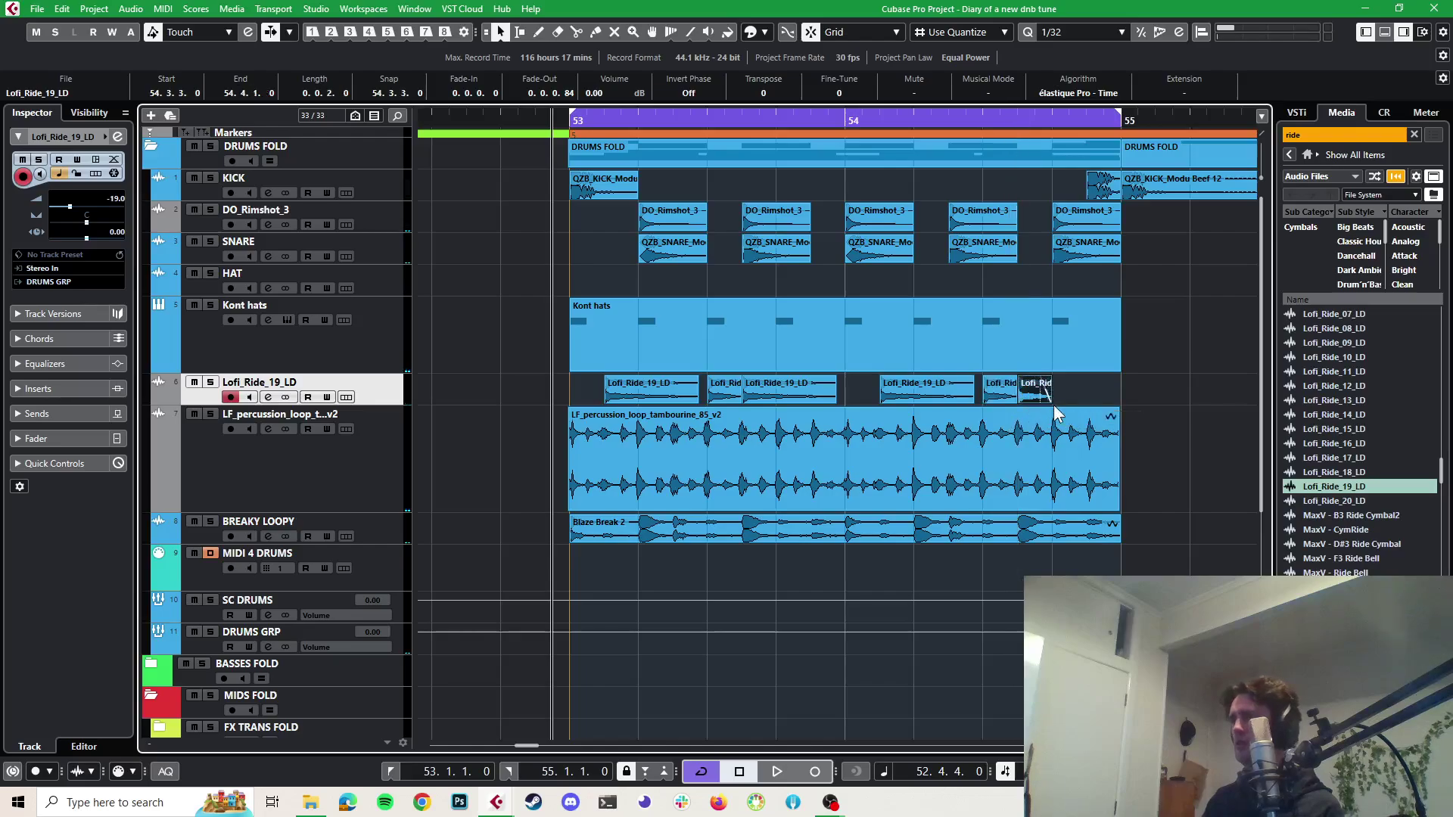
{"action": "left_click_drag", "start_coordinate": [1053, 406], "coordinate": [1120, 403]}
{"action": "key", "text": "space"}
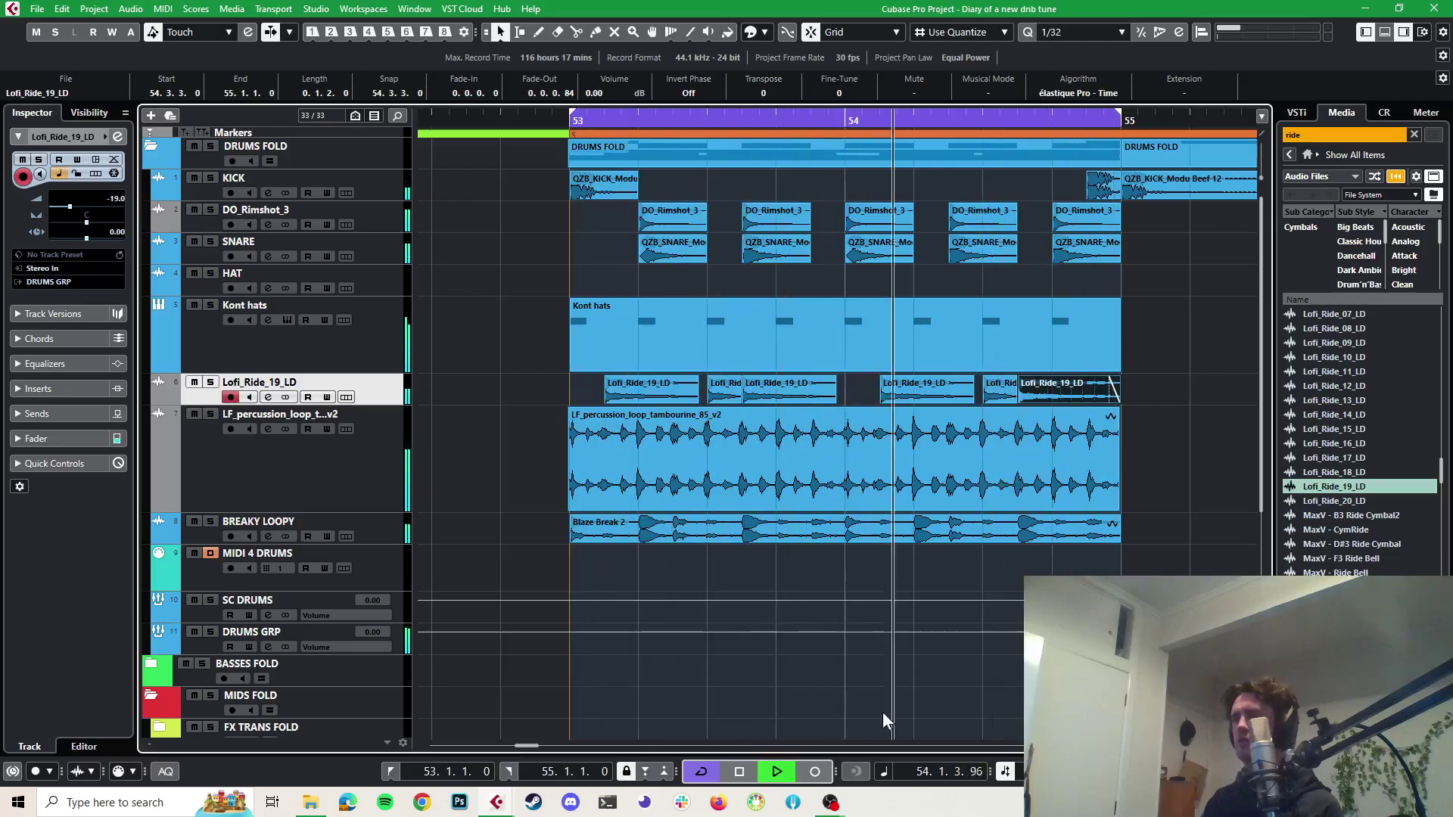
Solo BREAKY LOOPY, SNARE and DO_Rimshot_3, play them together to hear how they layer, and clear all solos
{"action": "left_click", "coordinate": [210, 522]}
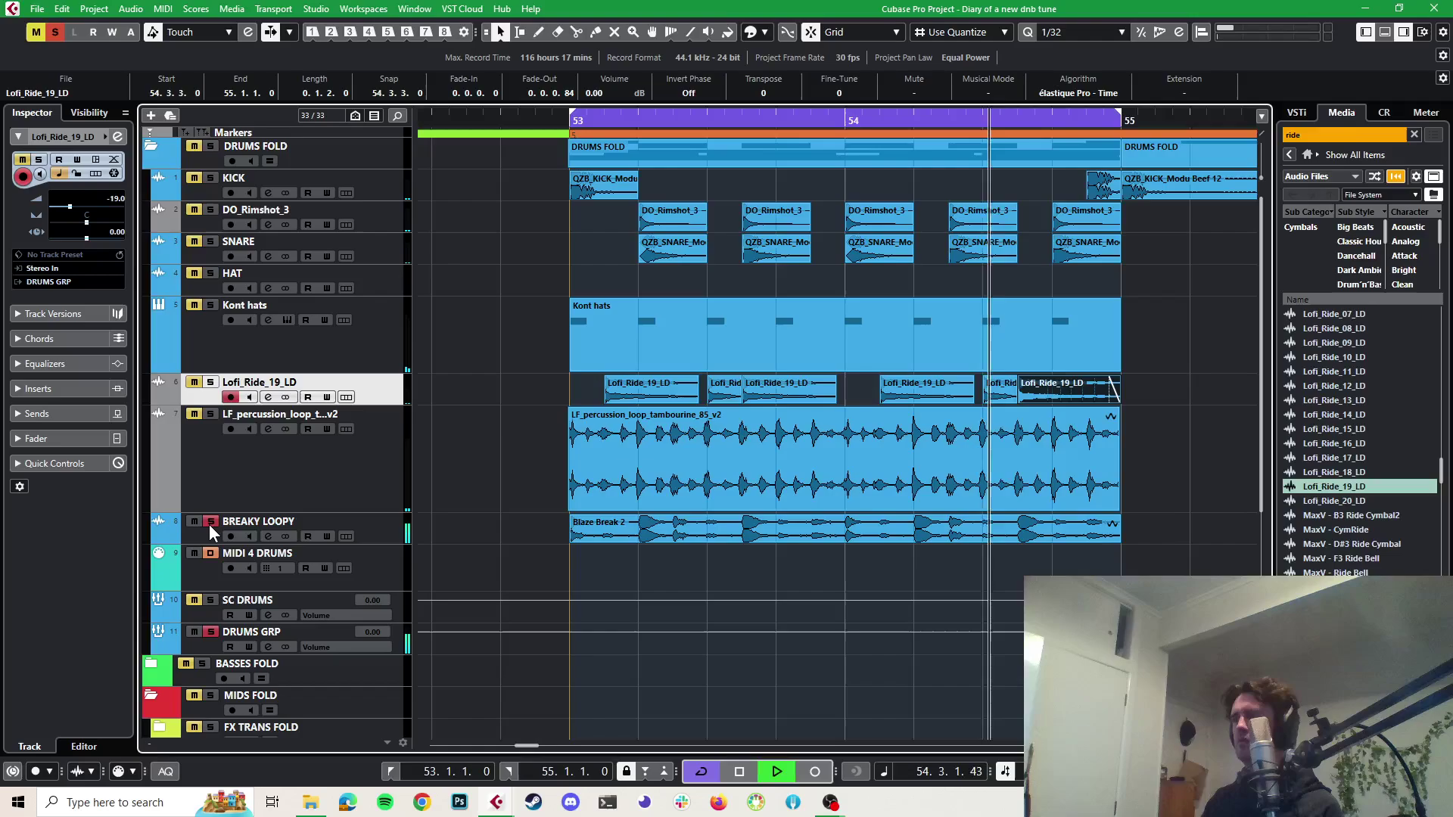
{"action": "left_click", "coordinate": [210, 241]}
{"action": "left_click", "coordinate": [211, 210]}
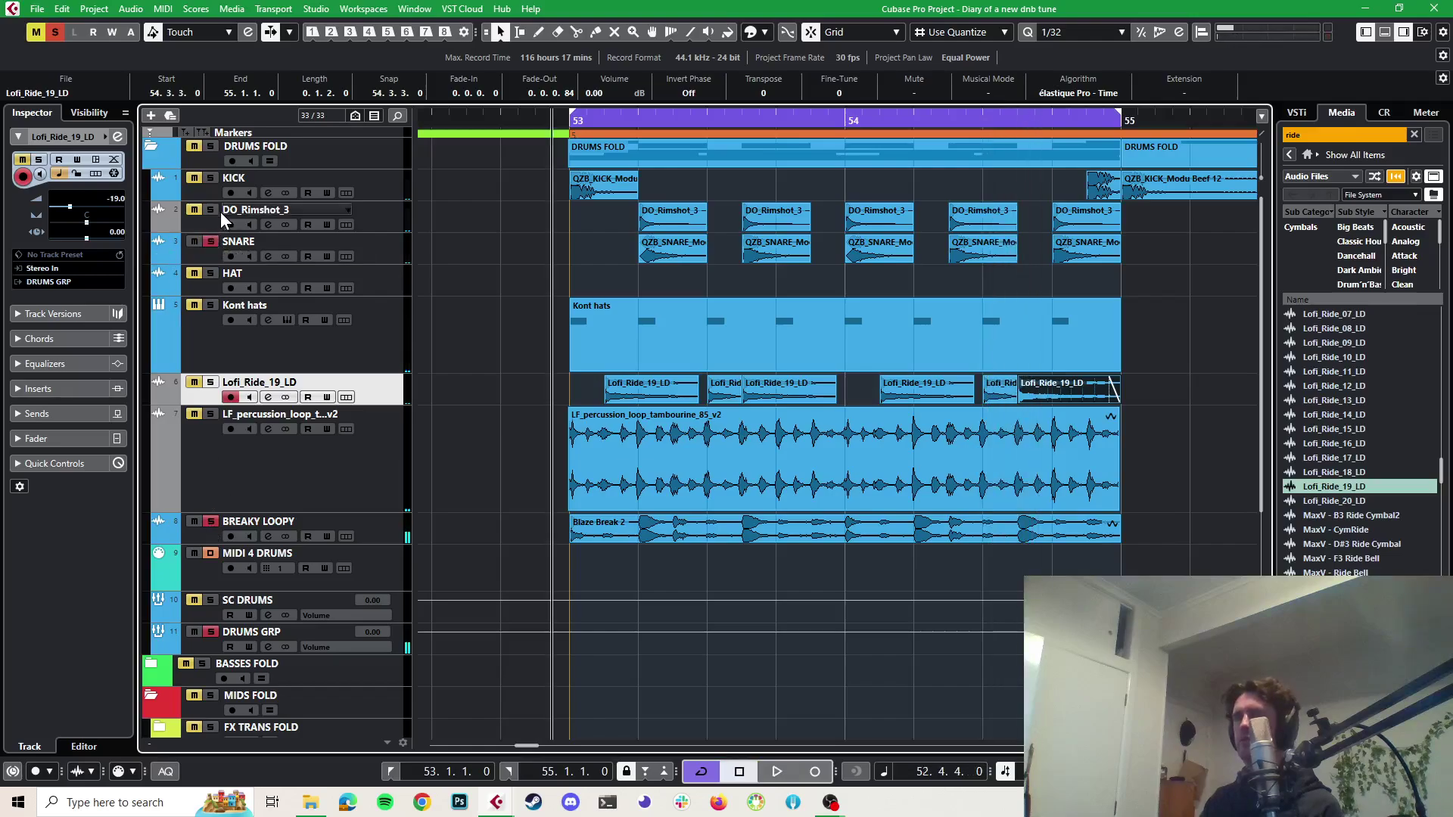
{"action": "key", "text": "space"}
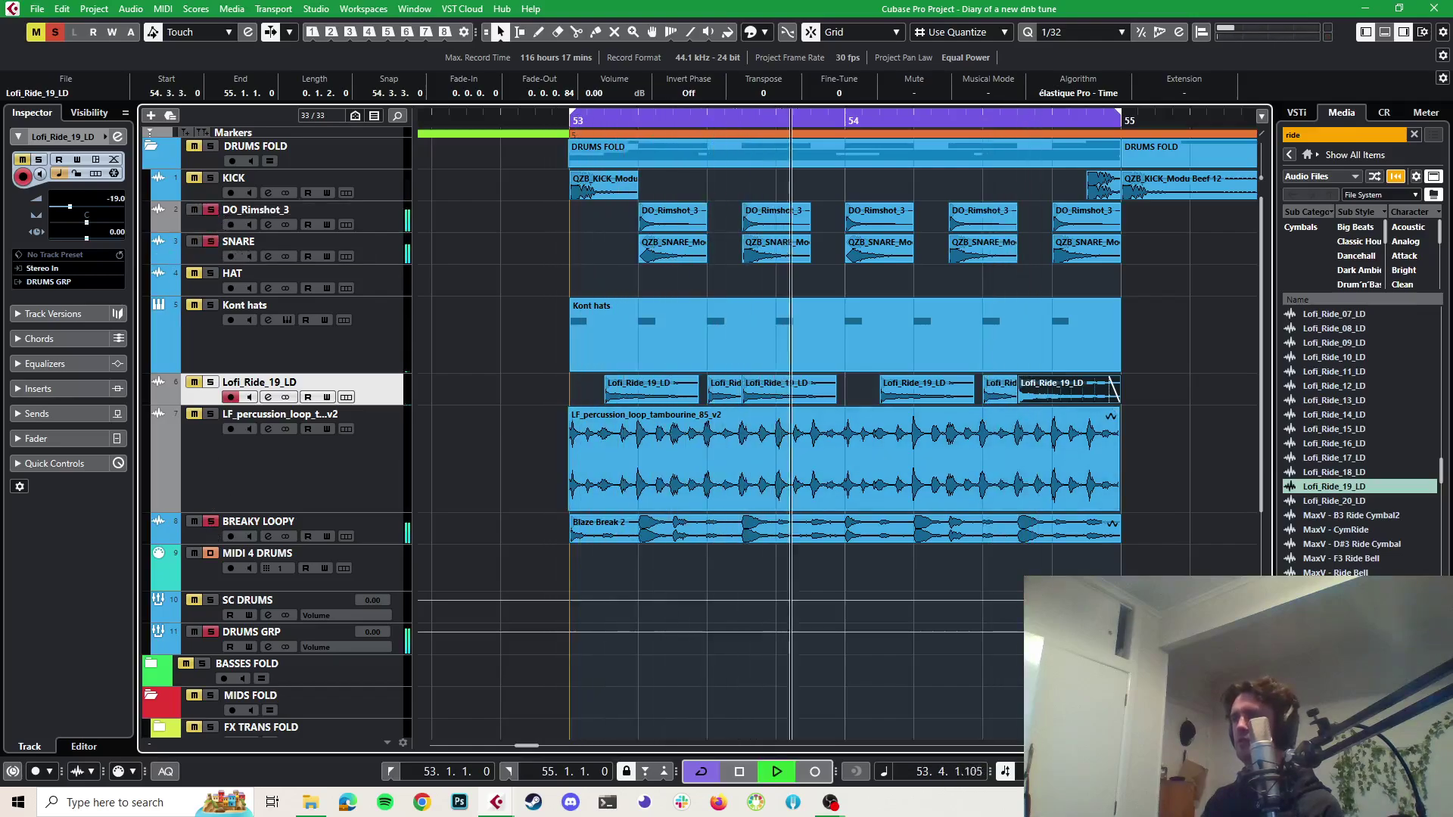
{"action": "key", "text": "space"}
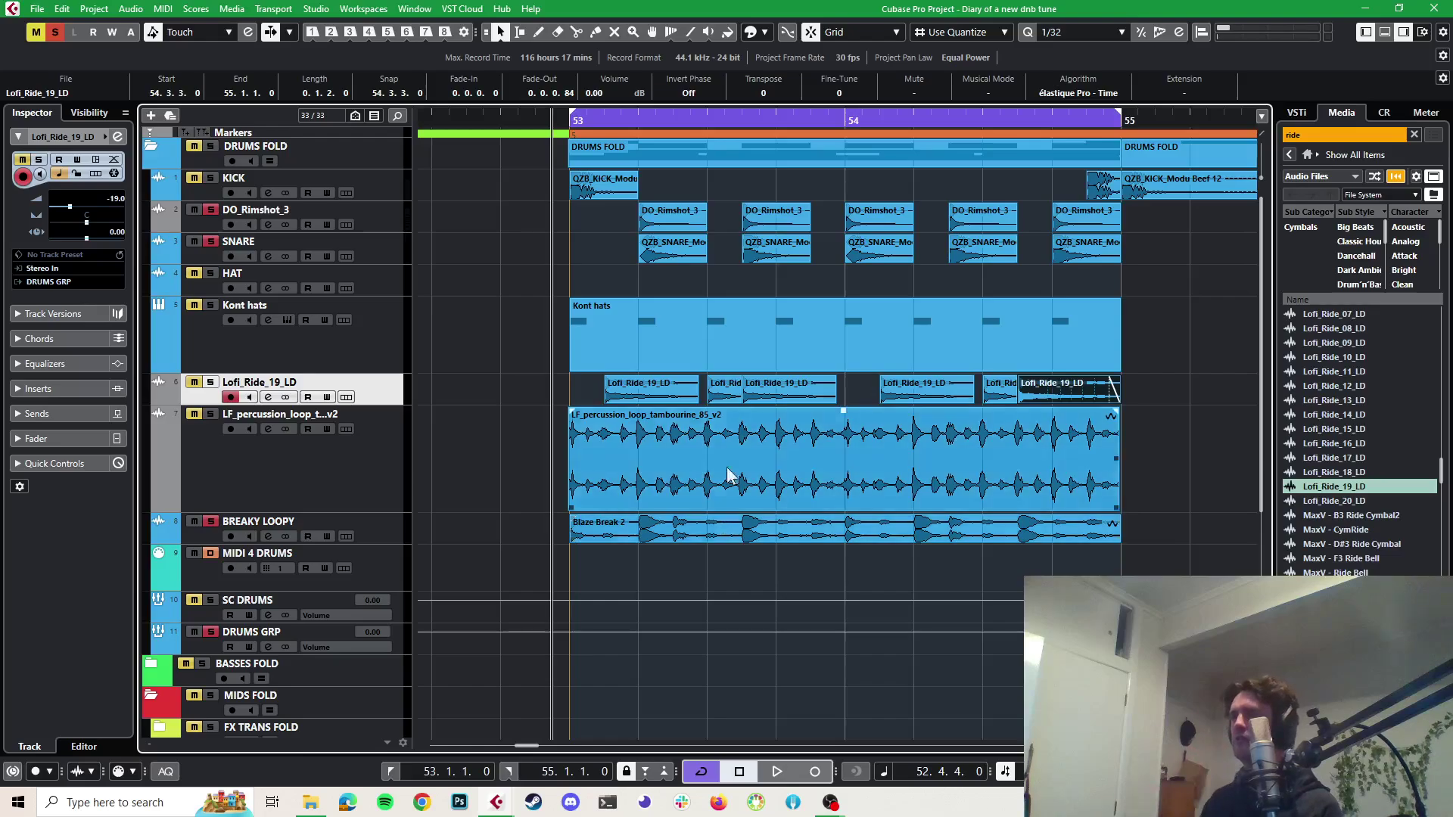
{"action": "key", "text": "space"}
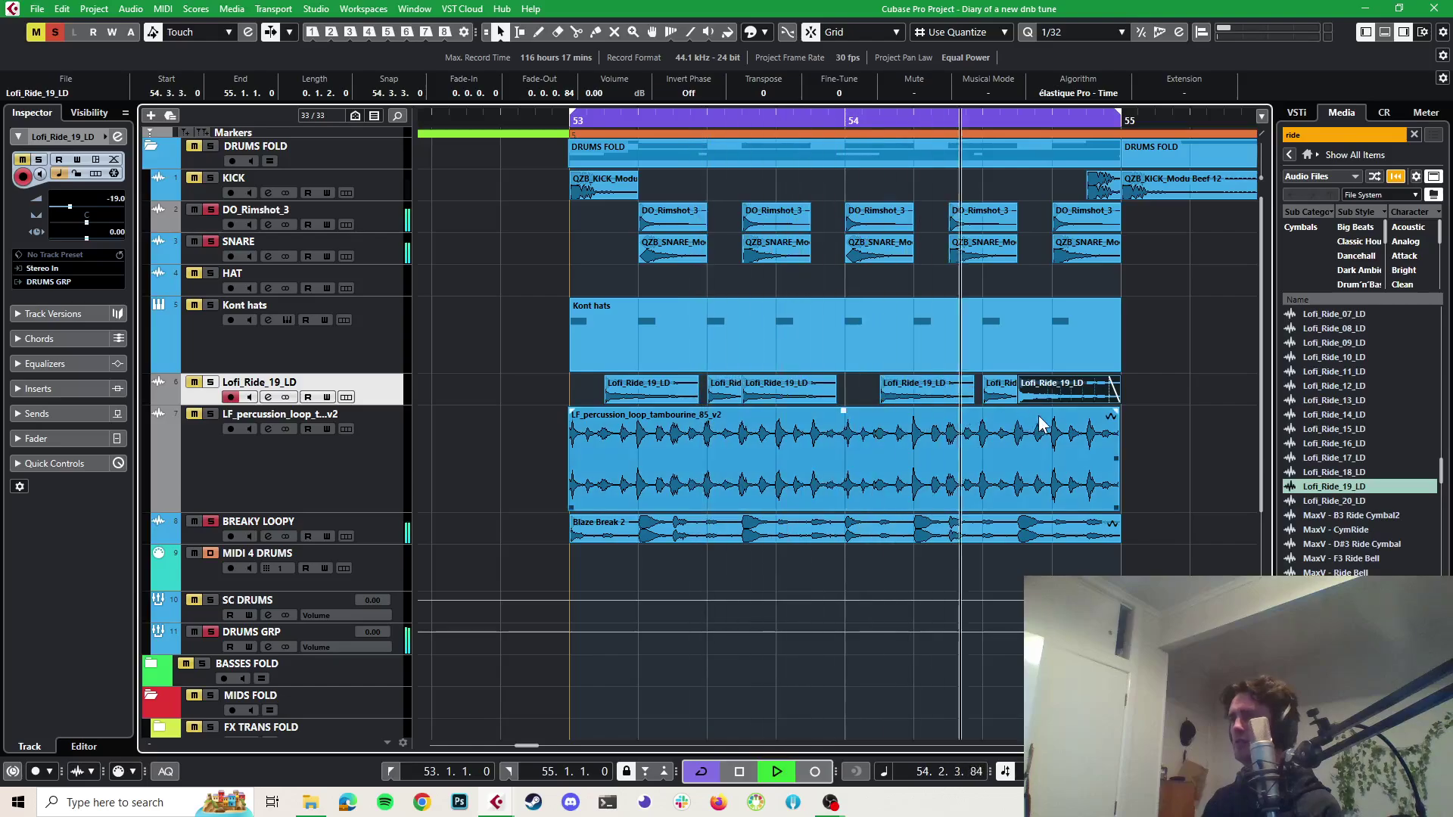
{"action": "key", "text": "space"}
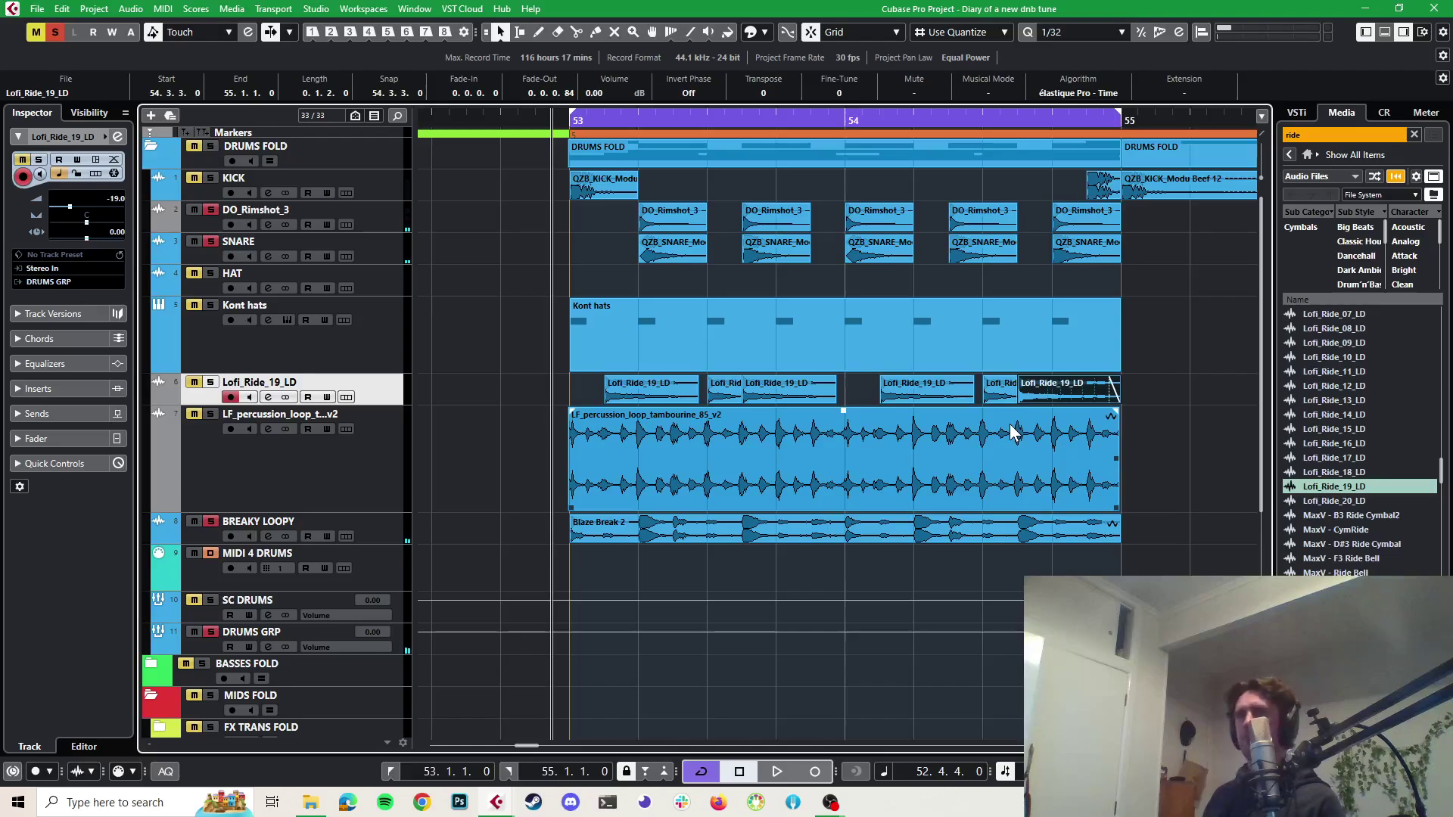
{"action": "key", "text": "space"}
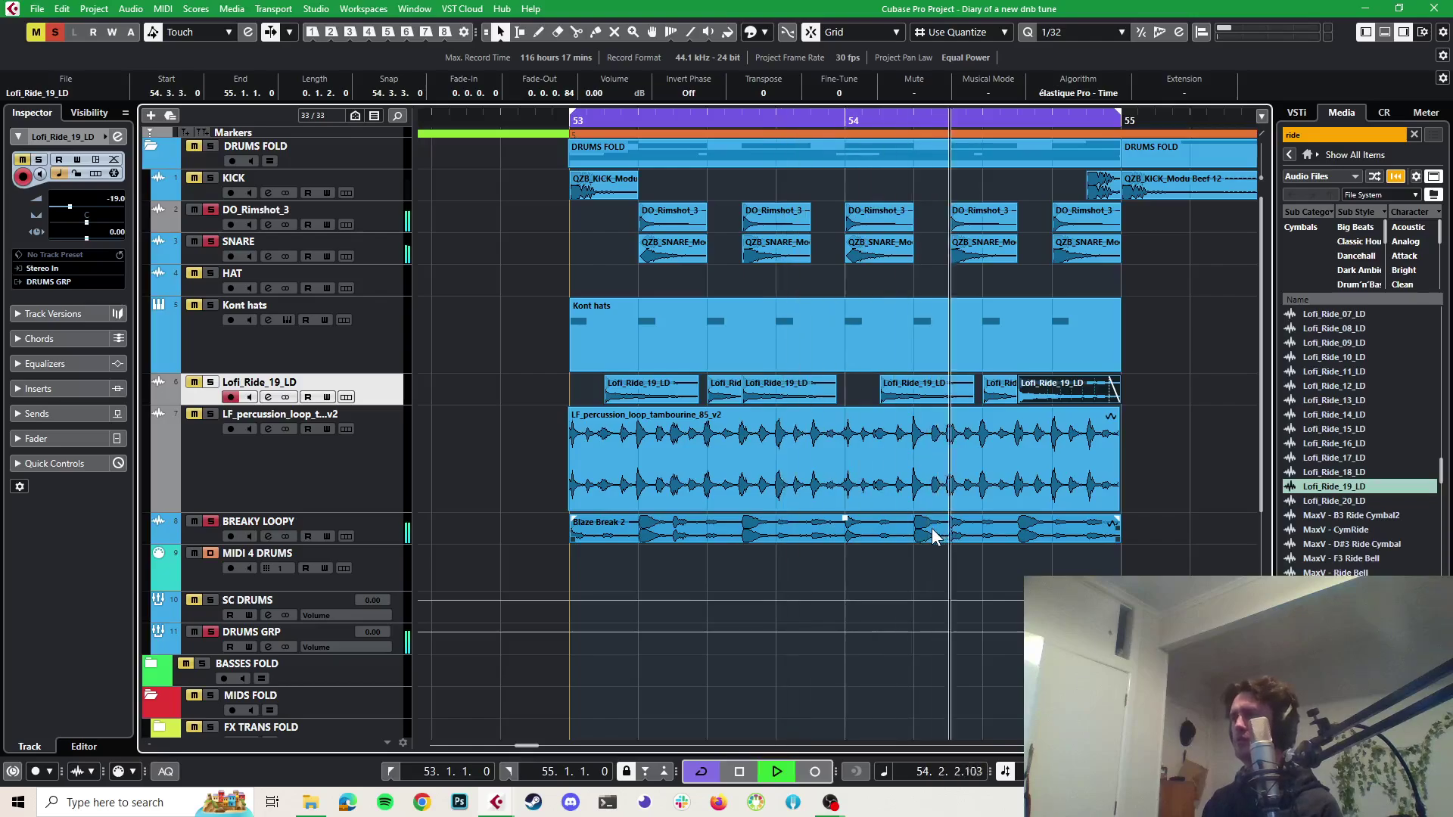
{"action": "key", "text": "space"}
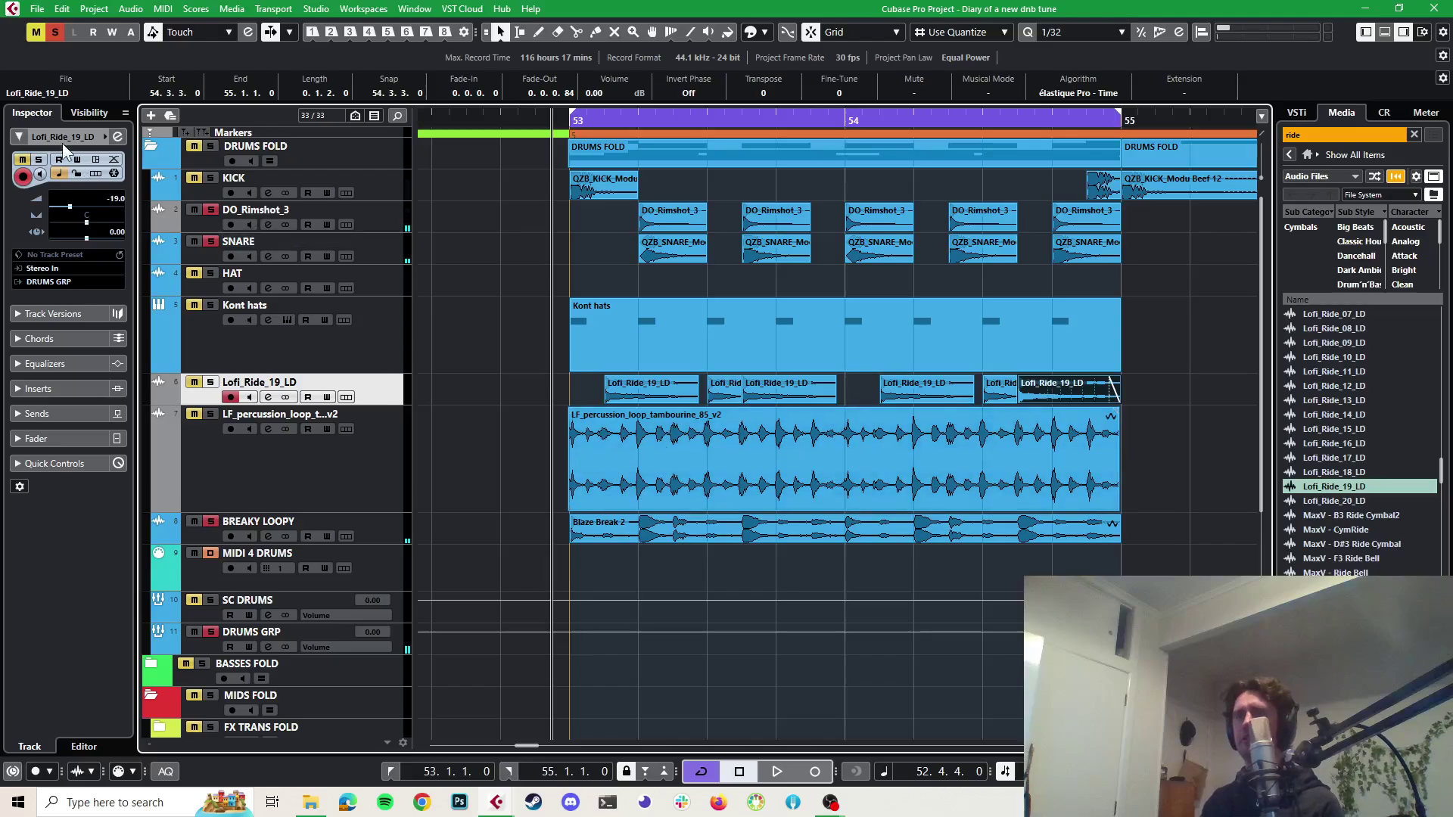
{"action": "left_click", "coordinate": [56, 31]}
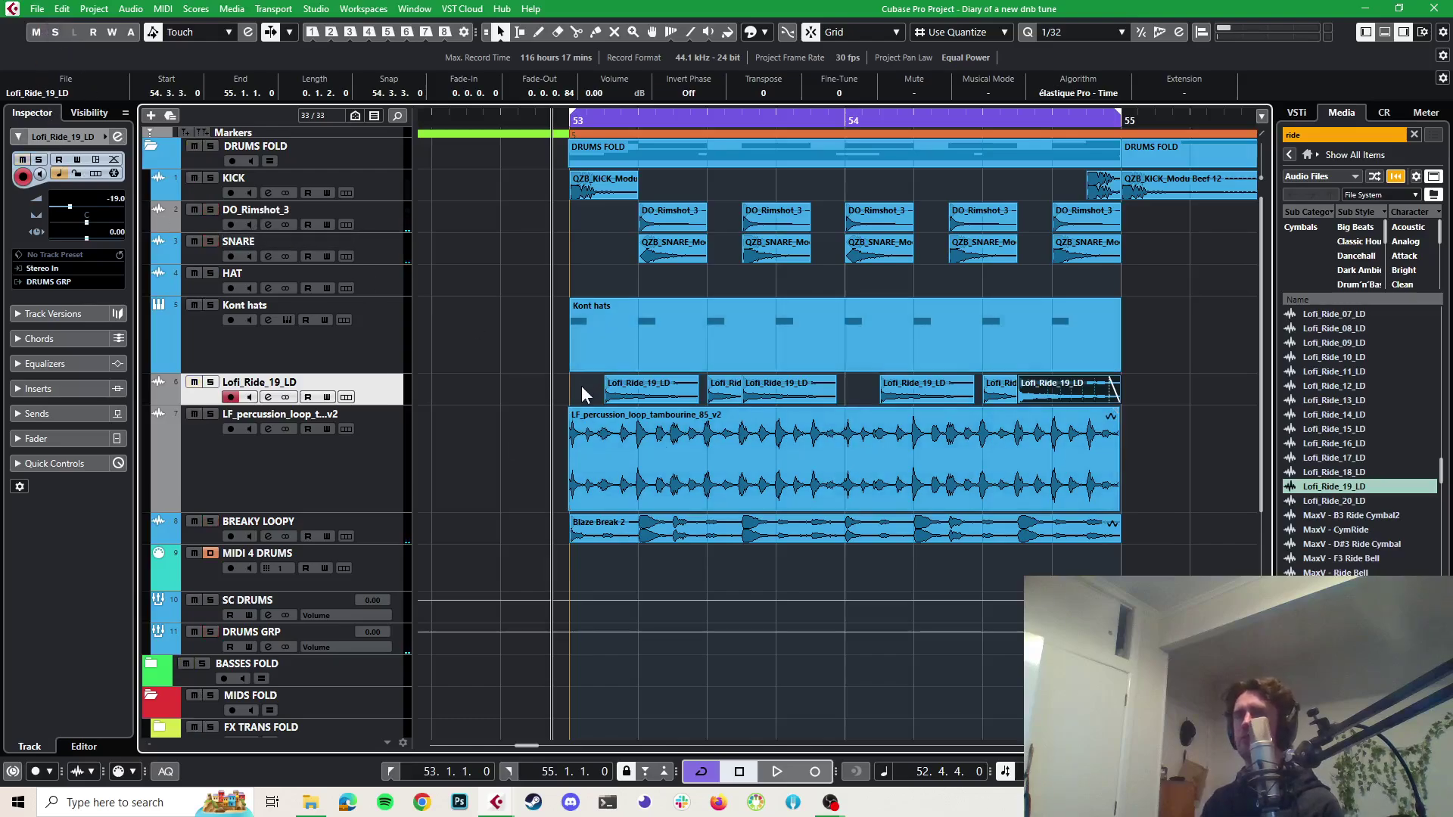
Move the ride clip at 53.3.3 to 53.4.1, extend the 53.3.1 clip to meet it with a 0.0.0.96 fade-out, and play
{"action": "key", "text": "space"}
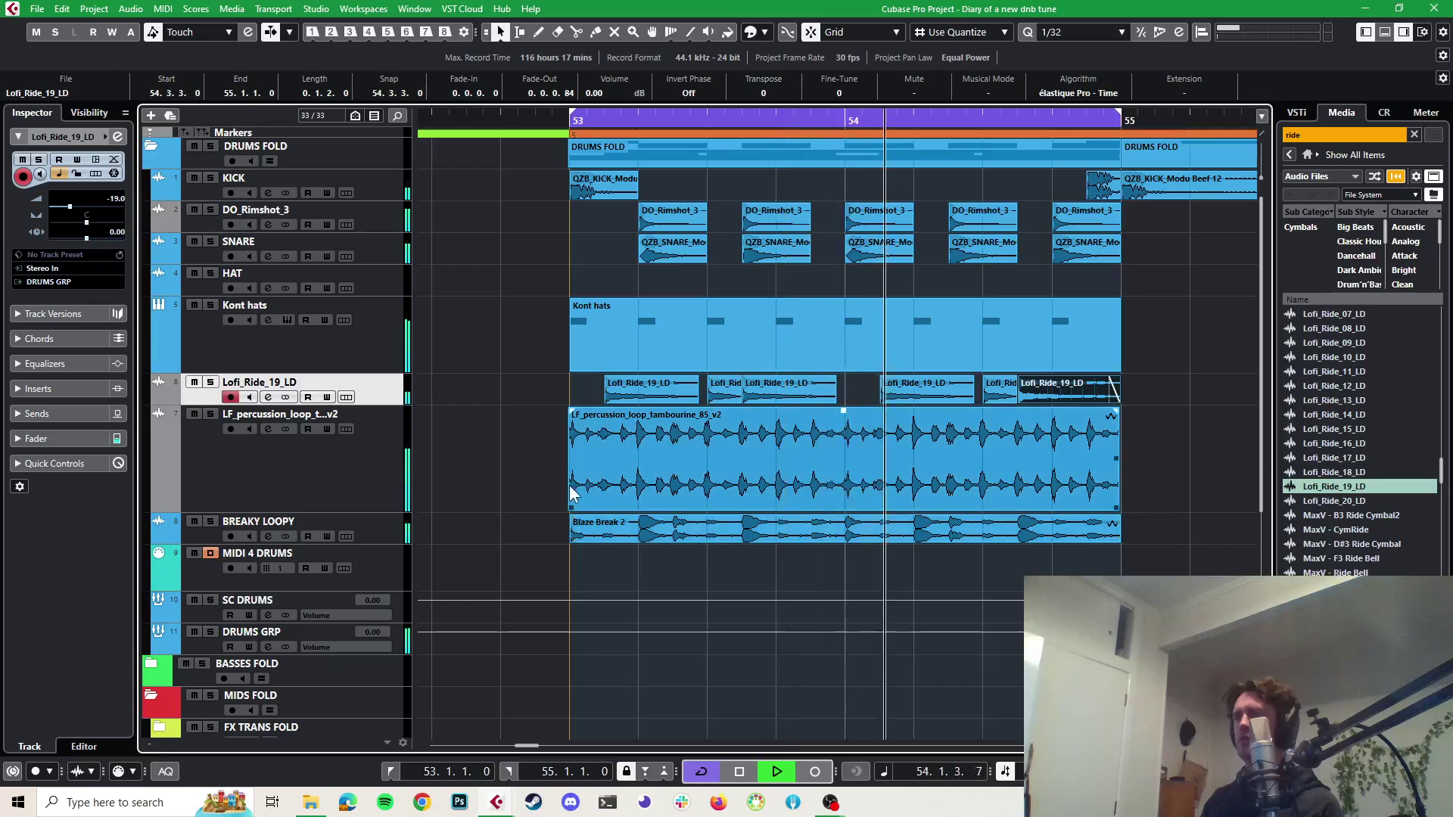
{"action": "key", "text": "space"}
{"action": "mouse_move", "coordinate": [764, 389]}
{"action": "left_mouse_down"}
{"action": "mouse_move", "coordinate": [799, 392]}
{"action": "mouse_move", "coordinate": [774, 399]}
{"action": "left_mouse_up"}
{"action": "key", "text": "space"}
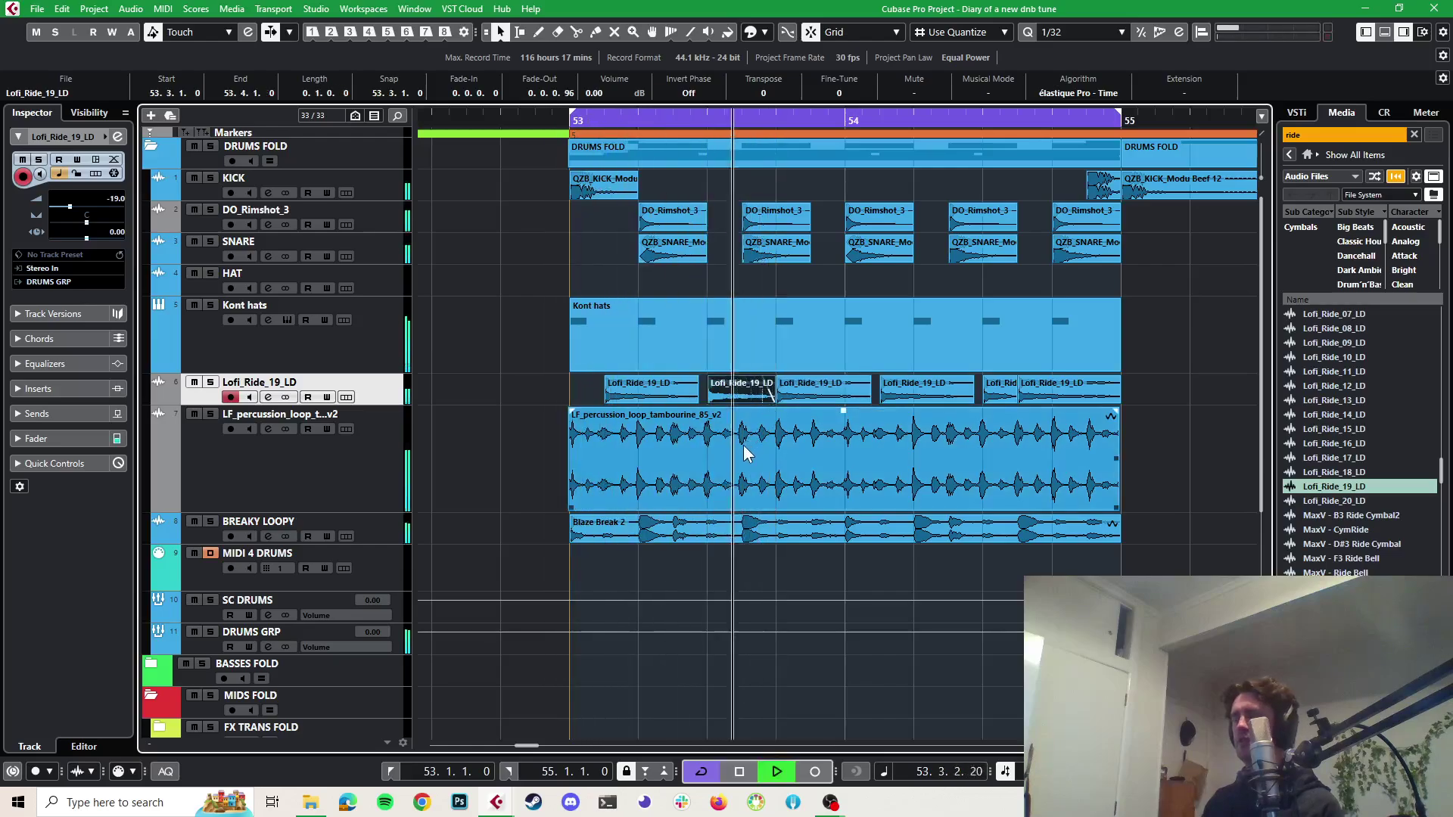
{"action": "key", "text": "space"}
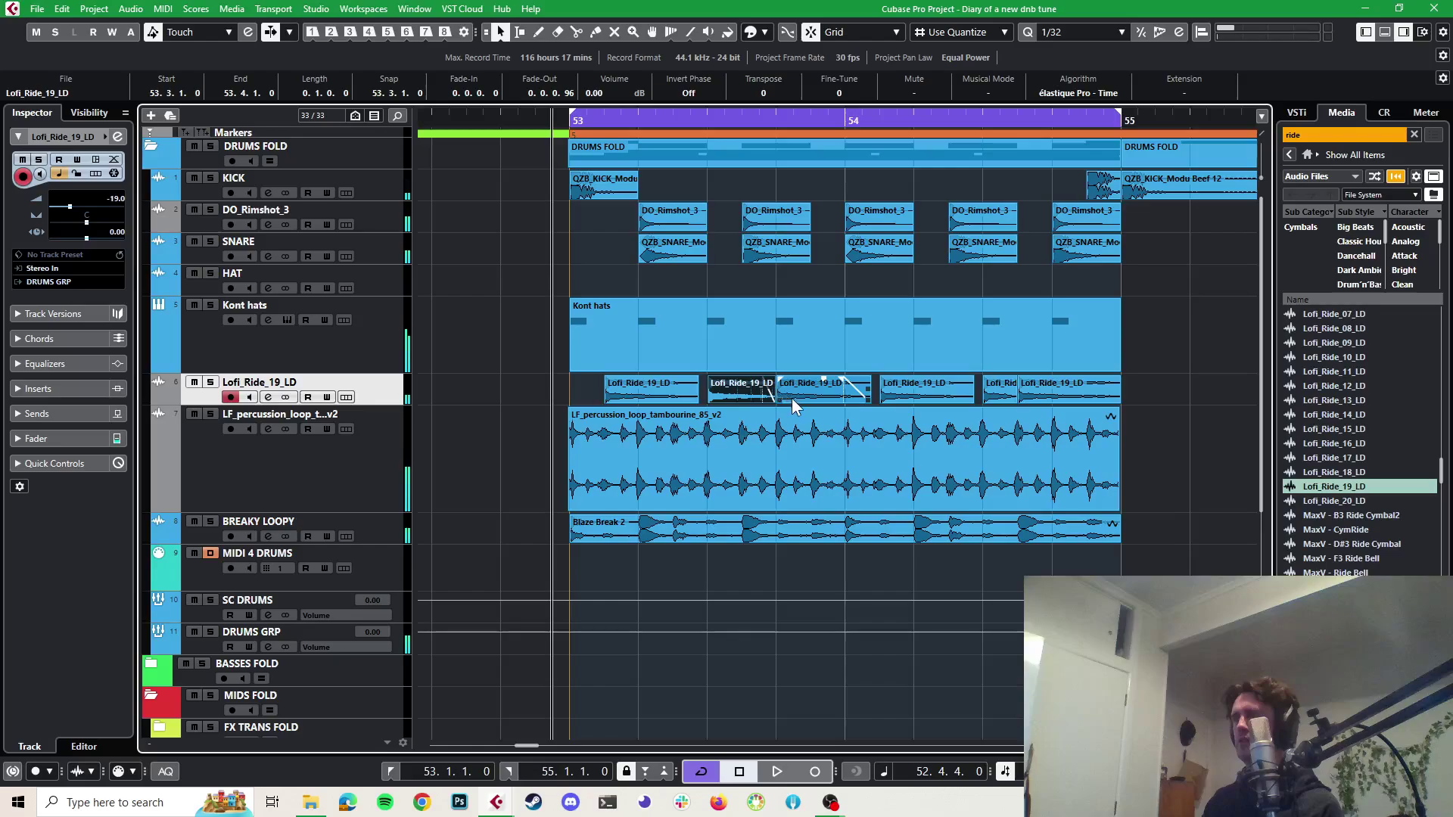
Delete the ride clip at 53.4.1 and play the beat without it
{"action": "left_click", "coordinate": [793, 394]}
{"action": "key", "text": "Delete"}
{"action": "key", "text": "space"}
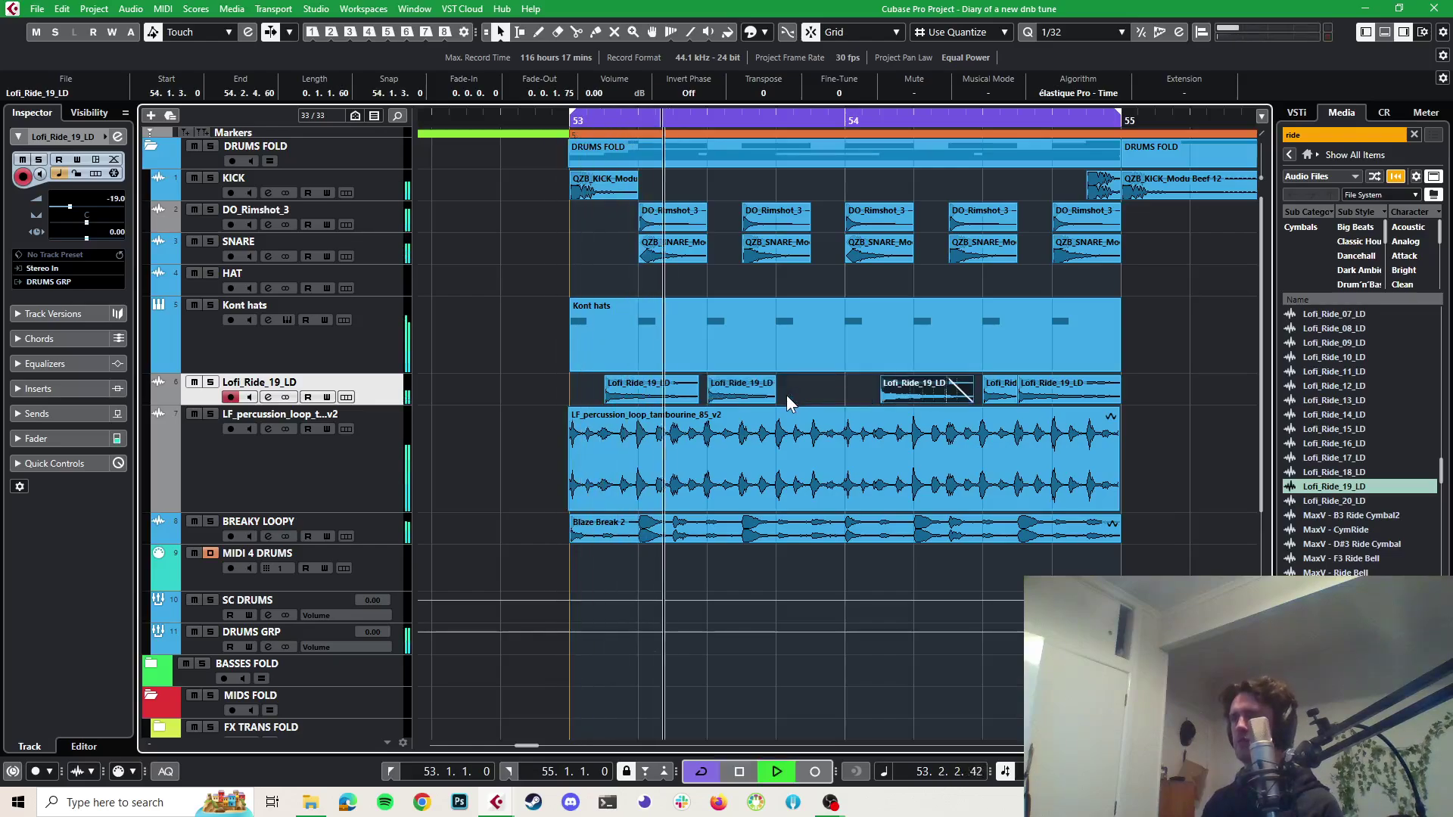
{"action": "key", "text": "space"}
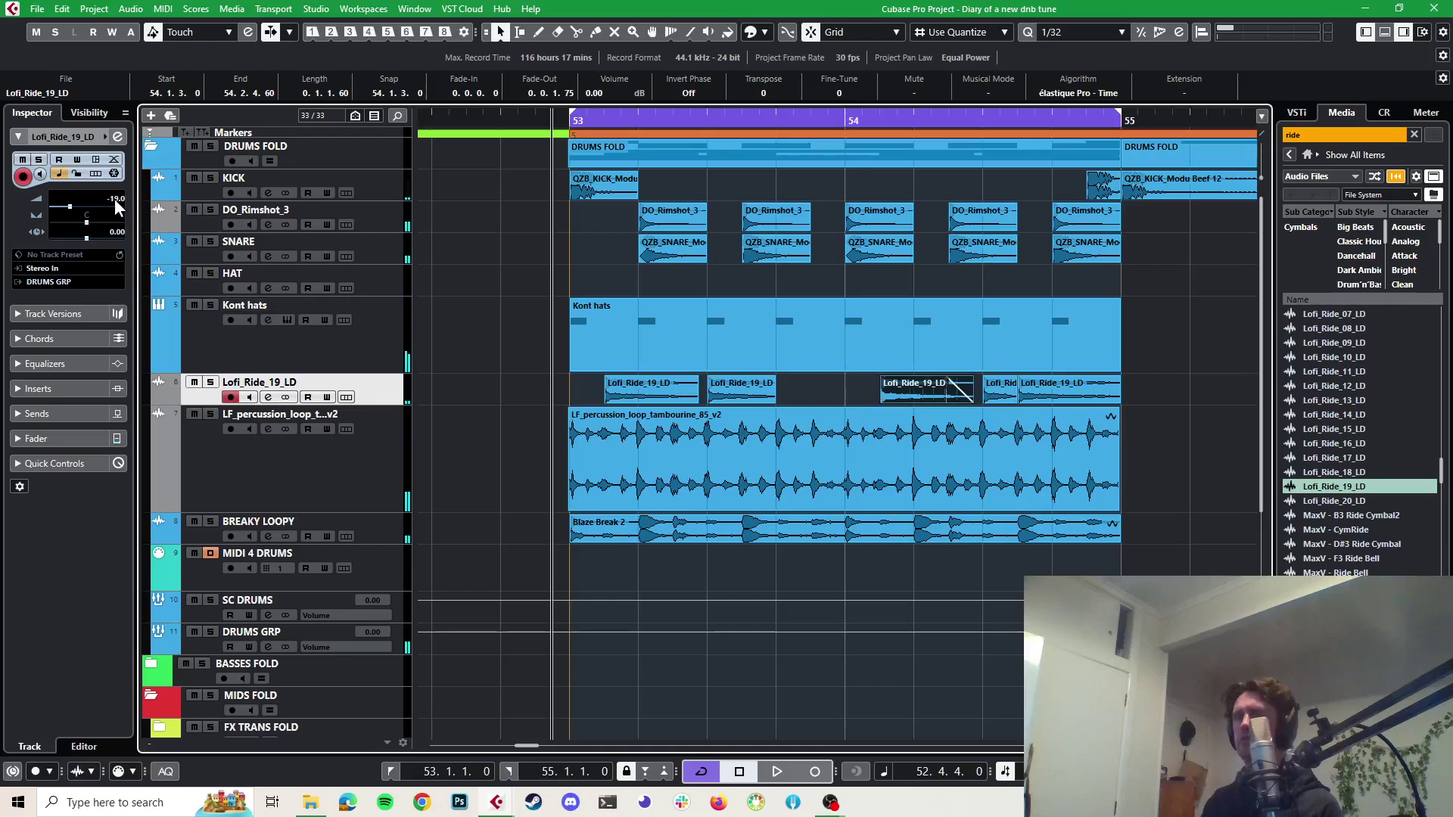
Lower the ride track's volume to -27.0 dB during playback and move the ride clip at 54.1.3 to 54.1.1
{"action": "scroll", "coordinate": [115, 198], "scroll_direction": "down", "scroll_amount": 4}
{"action": "key", "text": "space"}
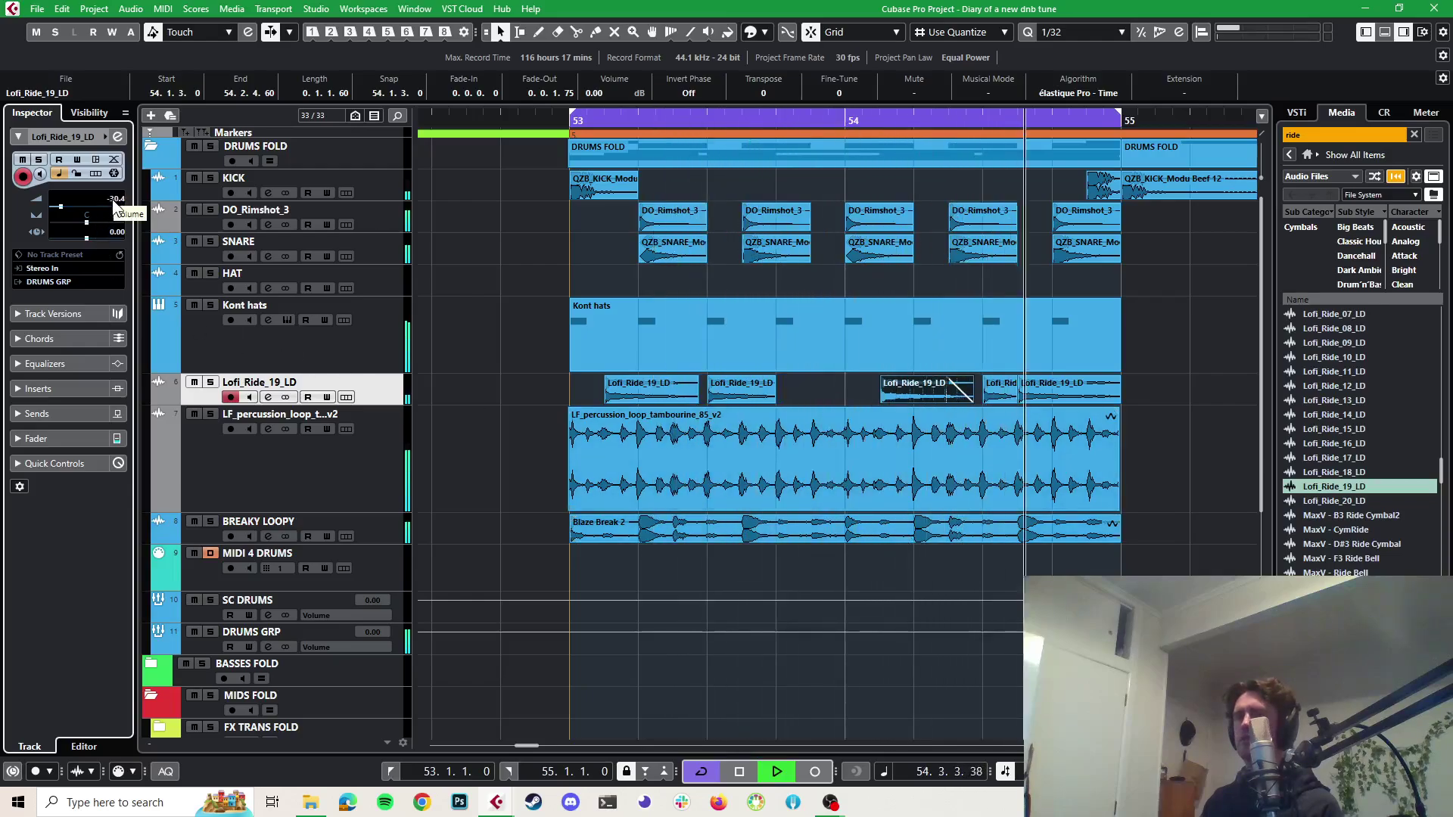
{"action": "scroll", "coordinate": [112, 197], "scroll_direction": "up", "scroll_amount": 1}
{"action": "scroll", "coordinate": [112, 196], "scroll_direction": "up", "scroll_amount": 2}
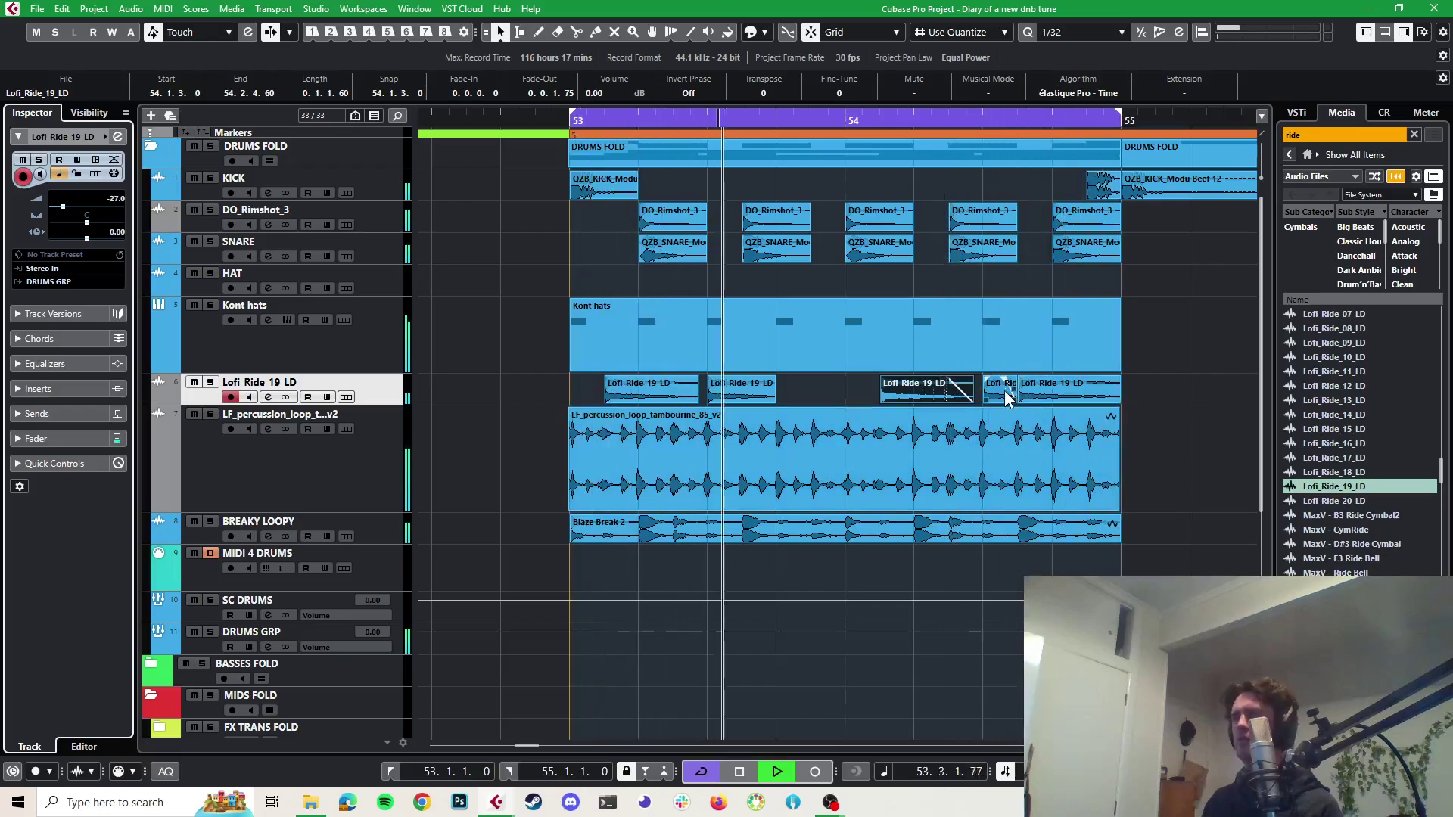
{"action": "left_click_drag", "start_coordinate": [910, 393], "coordinate": [871, 393]}
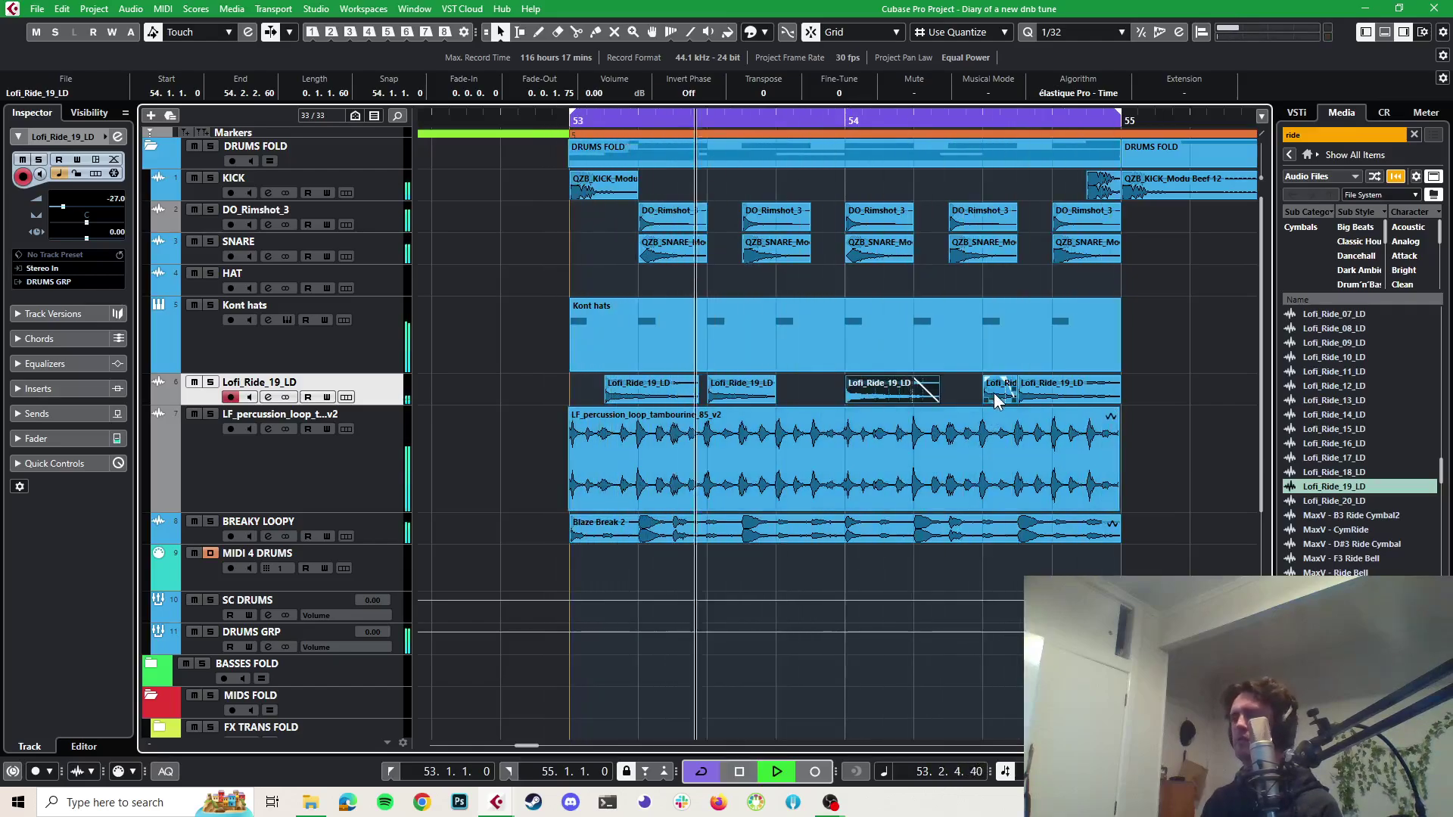
Adjust the short ride clip before 54.3.3, undo the trial edits, place its start at 54.3.1.0 and play the beat
{"action": "mouse_move", "coordinate": [990, 393]}
{"action": "left_mouse_down"}
{"action": "mouse_move", "coordinate": [948, 394]}
{"action": "mouse_move", "coordinate": [1014, 399]}
{"action": "mouse_move", "coordinate": [980, 396]}
{"action": "mouse_move", "coordinate": [1001, 389]}
{"action": "left_mouse_up"}
{"action": "key", "text": "space"}
{"action": "key", "text": "ctrl+z"}
{"action": "key", "text": "ctrl+z"}
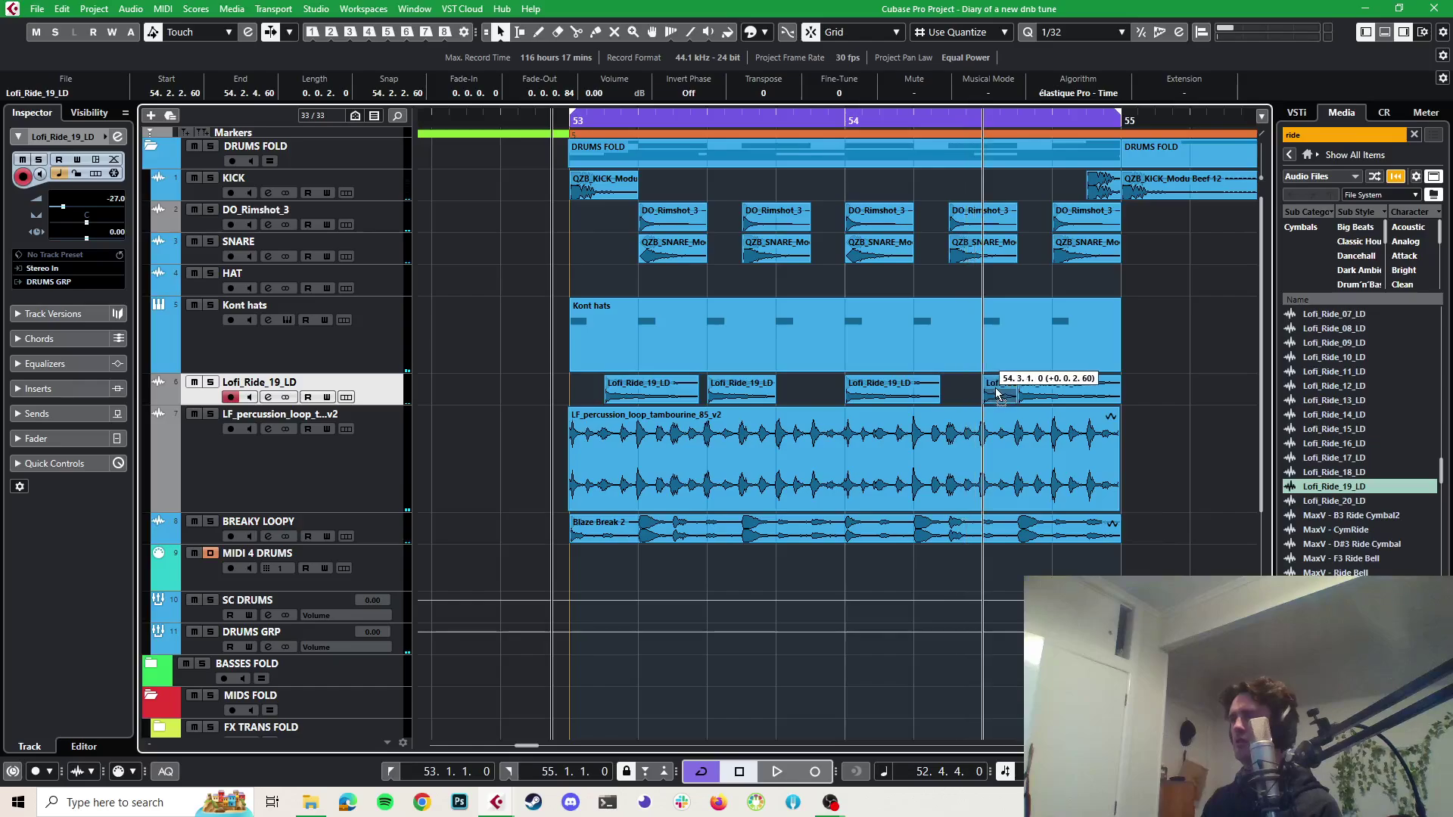
{"action": "key", "text": "space"}
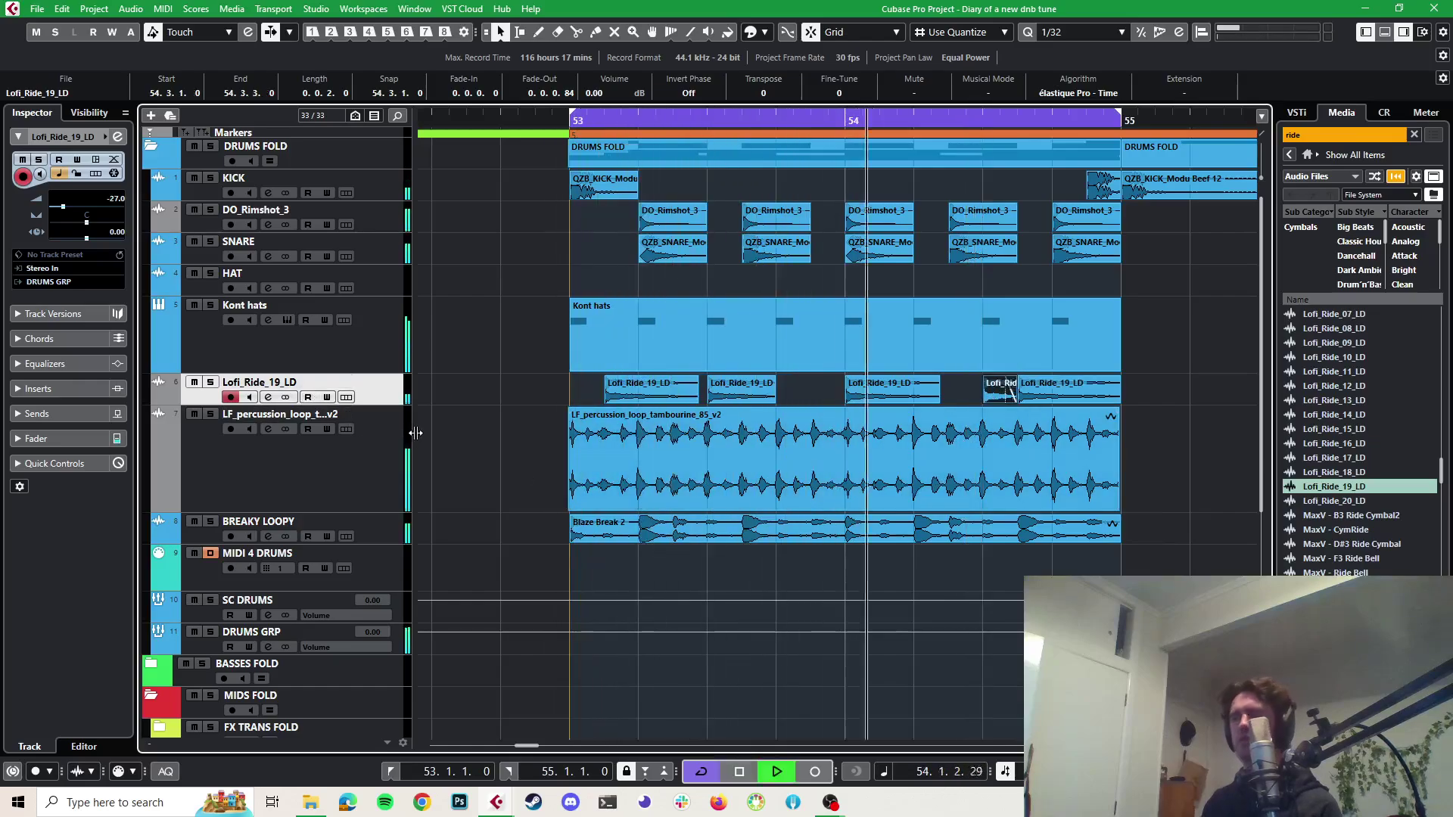
Replay the loop from bar 53 several times to check how the ride clips sit against the other drums
{"action": "key", "text": "space"}
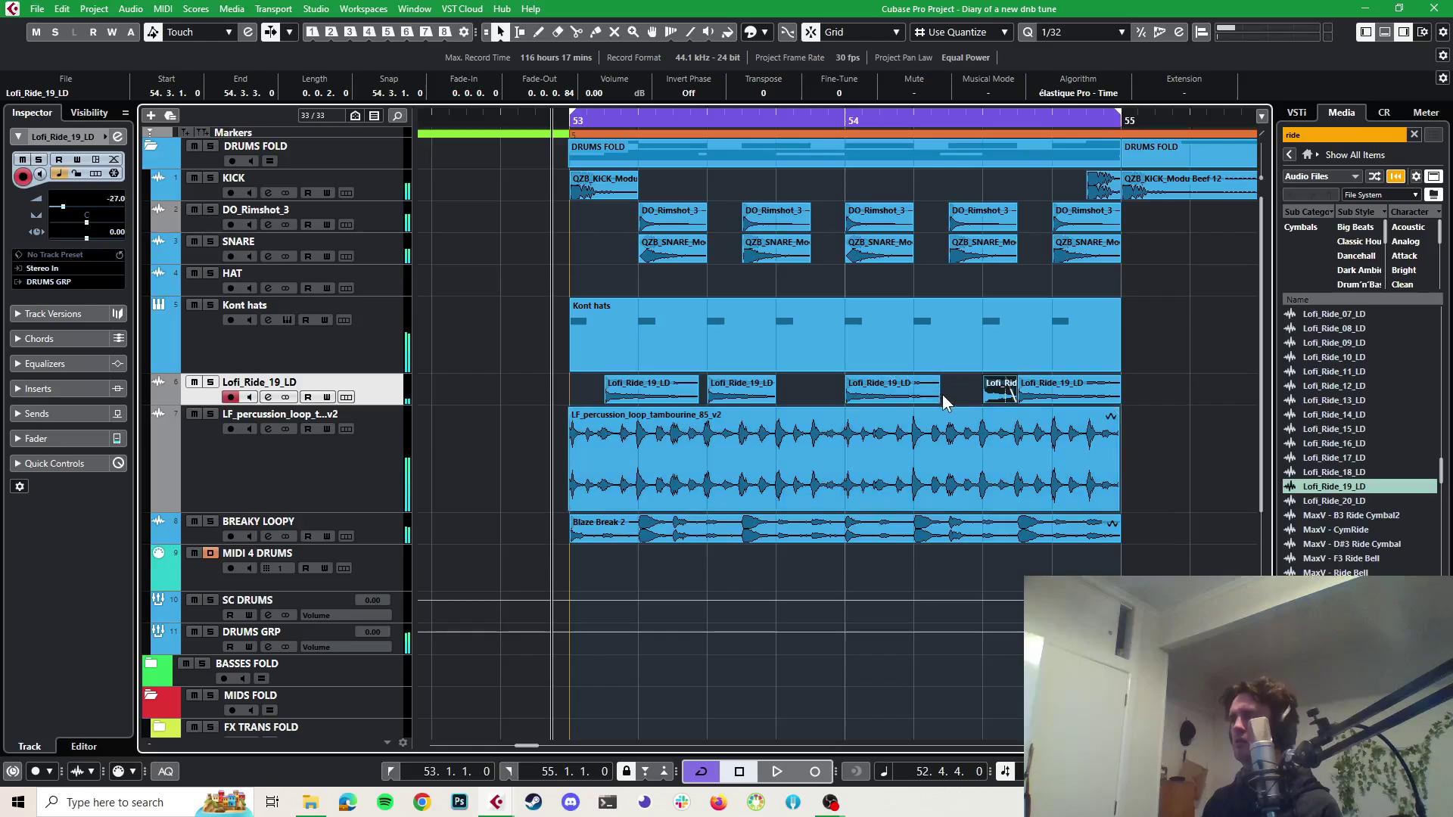
{"action": "key", "text": "space"}
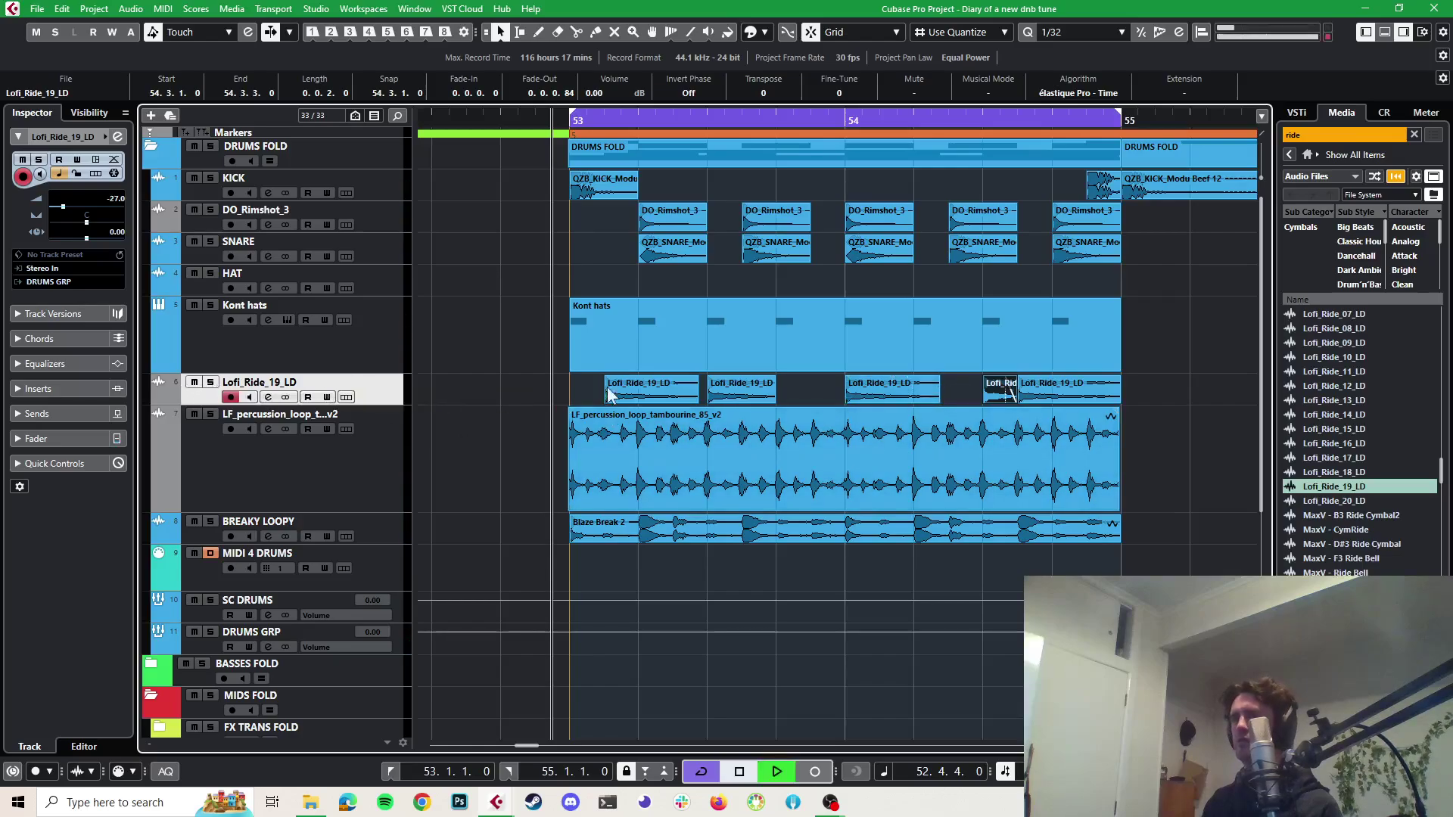
{"action": "key", "text": "h"}
{"action": "key", "text": "h"}
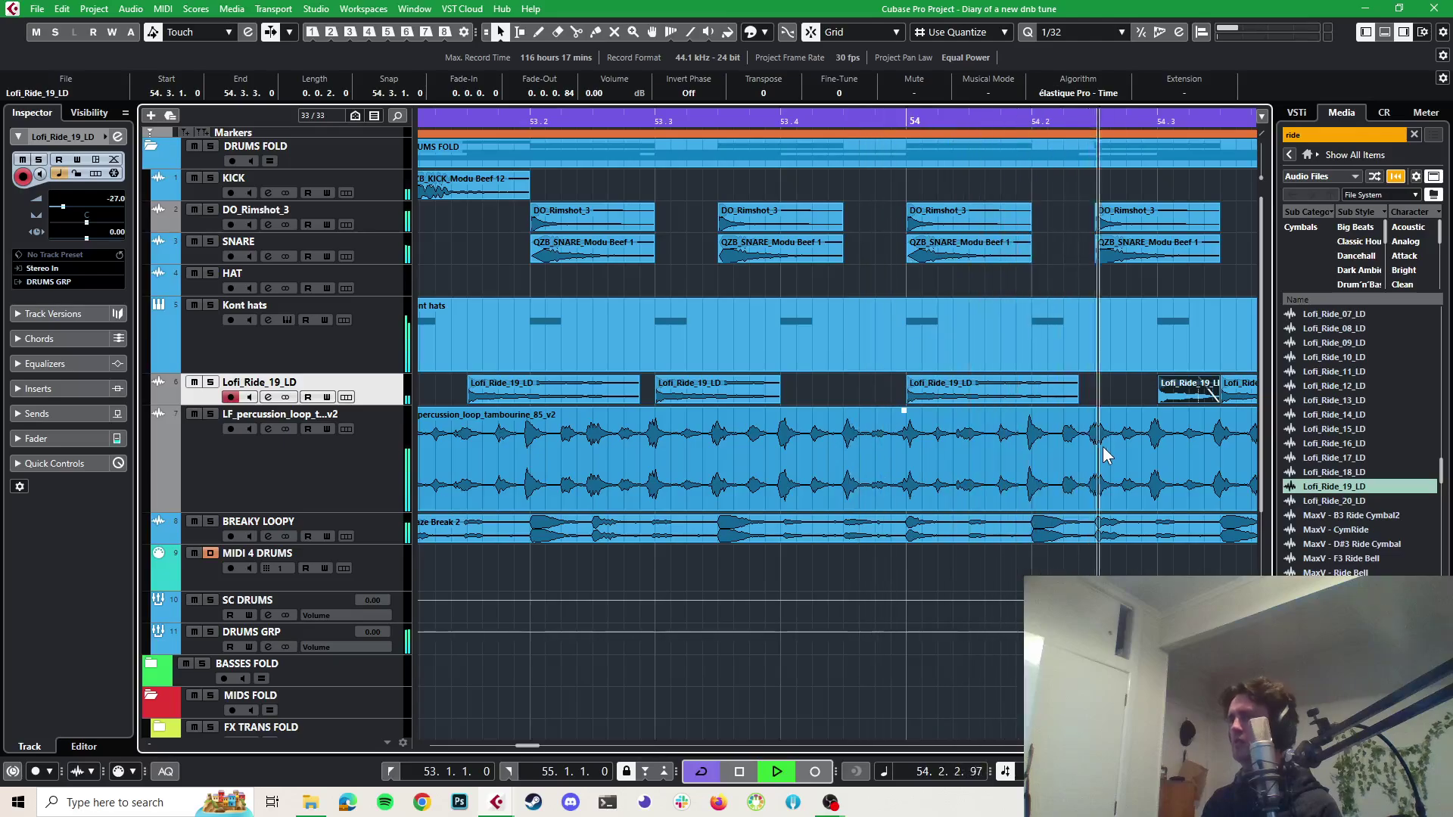
{"action": "key", "text": "space"}
{"action": "key", "text": "g"}
{"action": "key", "text": "g"}
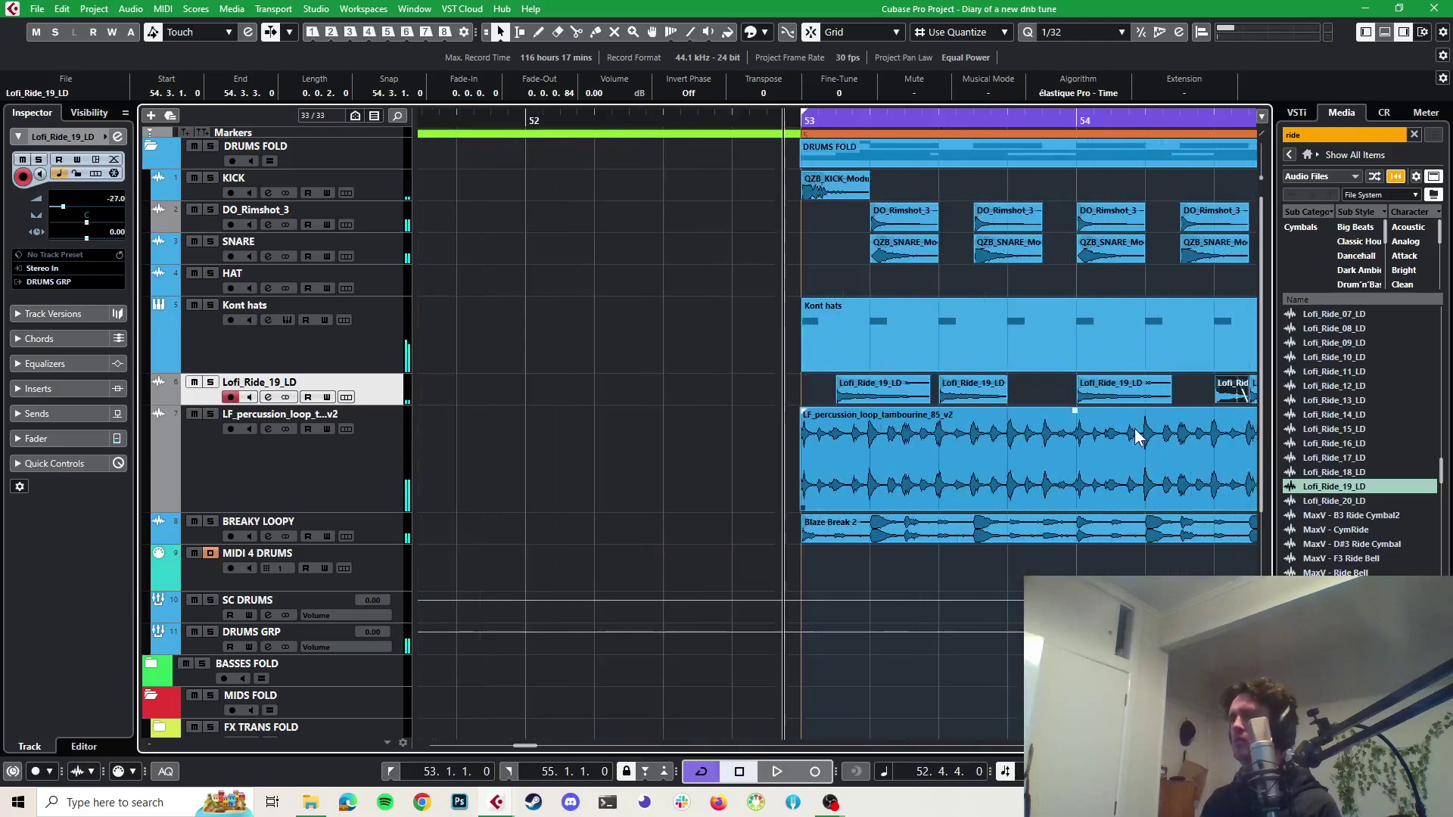
{"action": "key", "text": "space"}
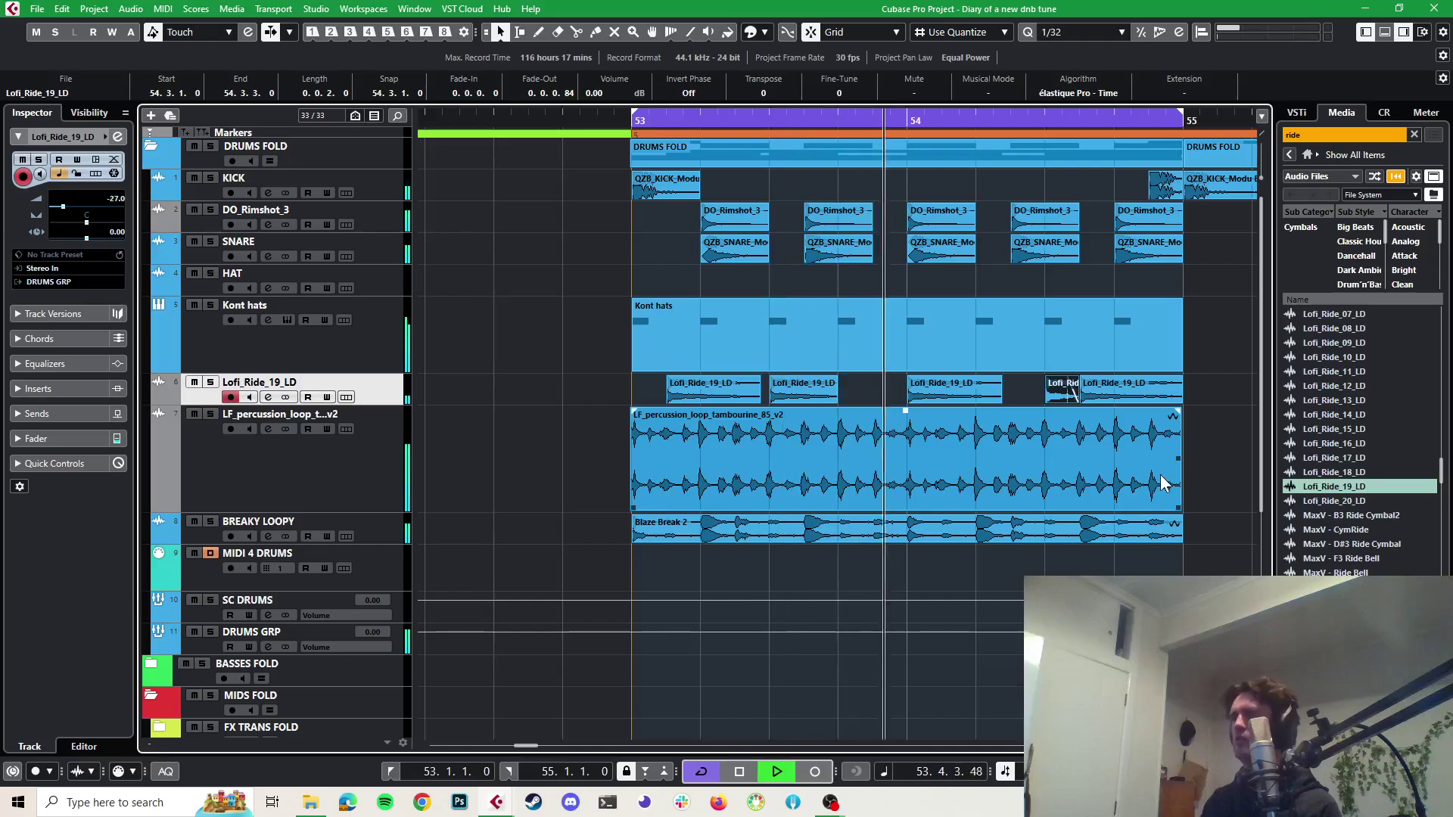
{"action": "key", "text": "space"}
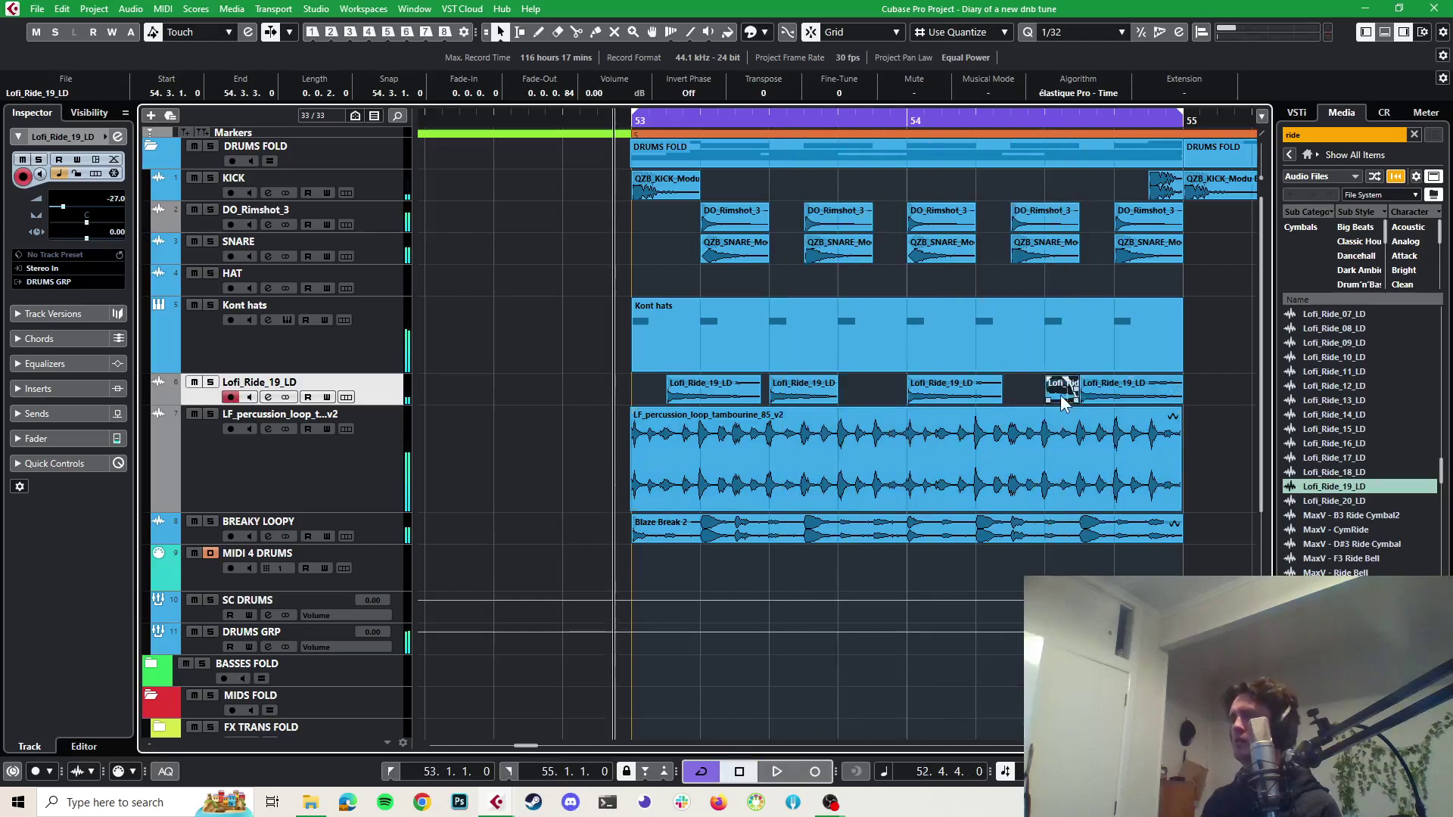
Extend the short ride event before the last ride hit so it runs from 54.2.3 to 54.3.3, and play the loop
{"action": "mouse_move", "coordinate": [1070, 401]}
{"action": "left_mouse_down"}
{"action": "mouse_move", "coordinate": [1032, 397]}
{"action": "mouse_move", "coordinate": [1067, 405]}
{"action": "left_mouse_up"}
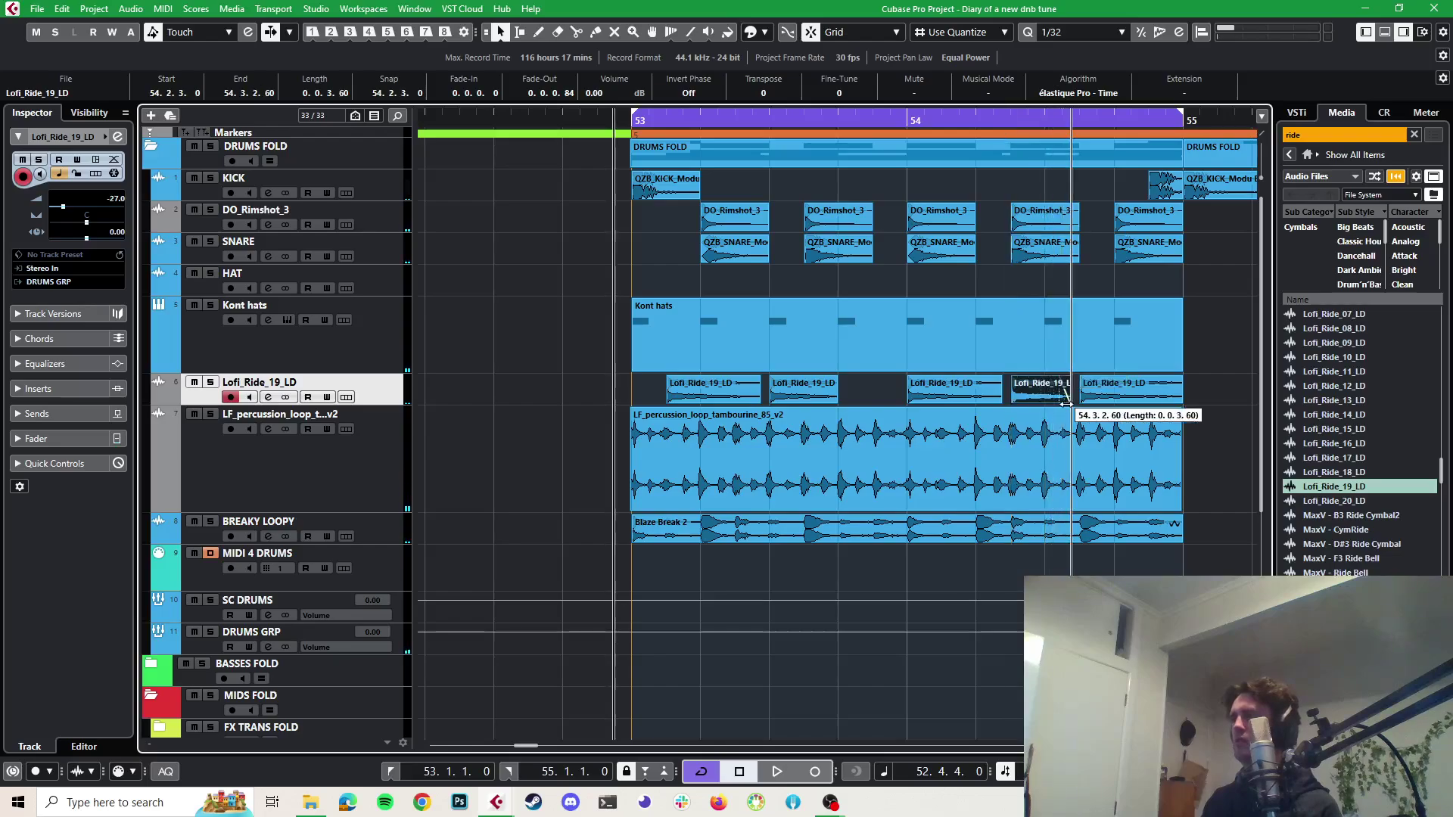
{"action": "left_click", "coordinate": [1078, 416]}
{"action": "key", "text": "space"}
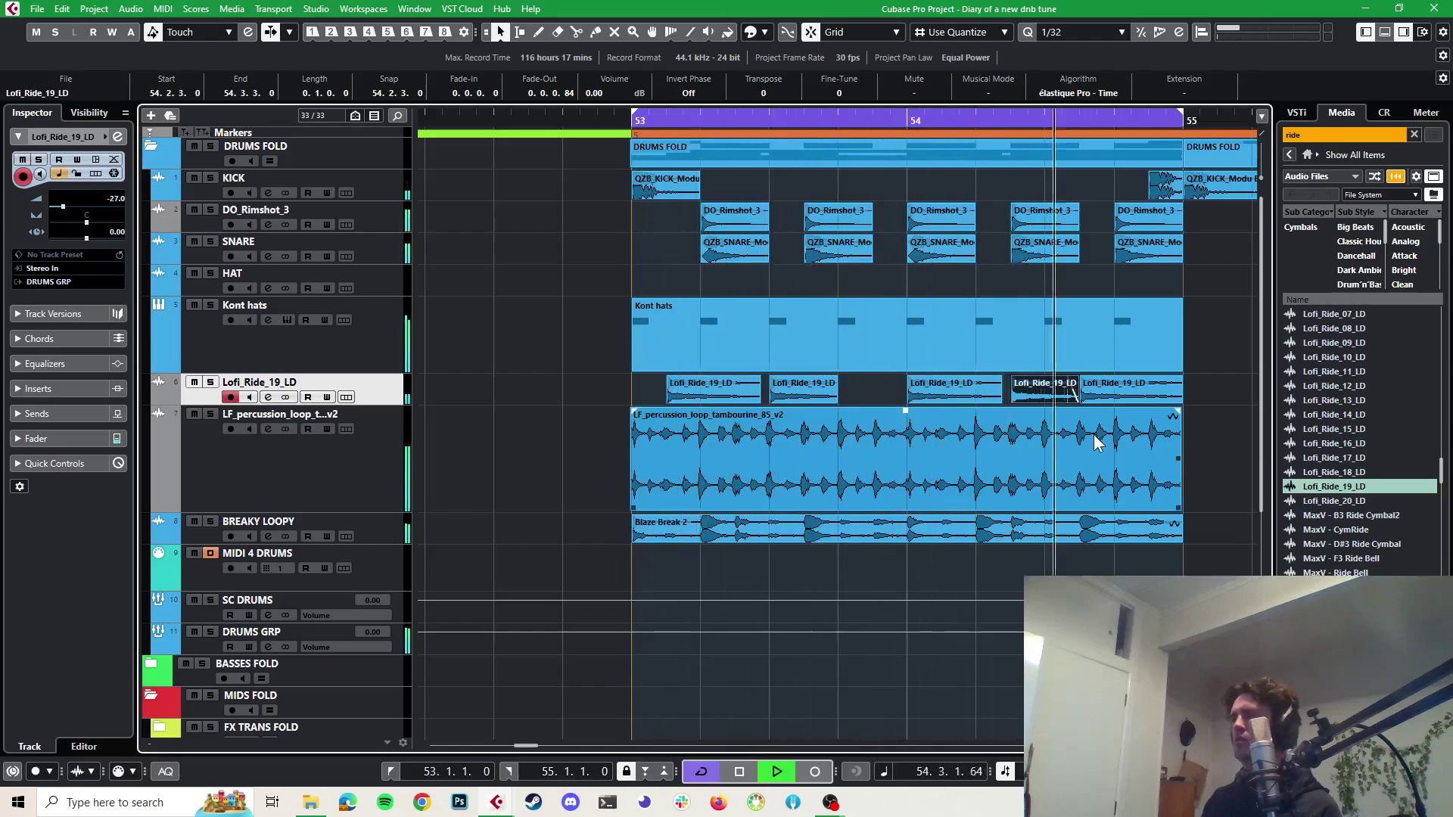
{"action": "key", "text": "space"}
Try the last ride event at 54.4.1 during loop playback, and return it to 54.3.3
{"action": "left_click_drag", "start_coordinate": [1114, 393], "coordinate": [1150, 393]}
{"action": "key", "text": "space"}
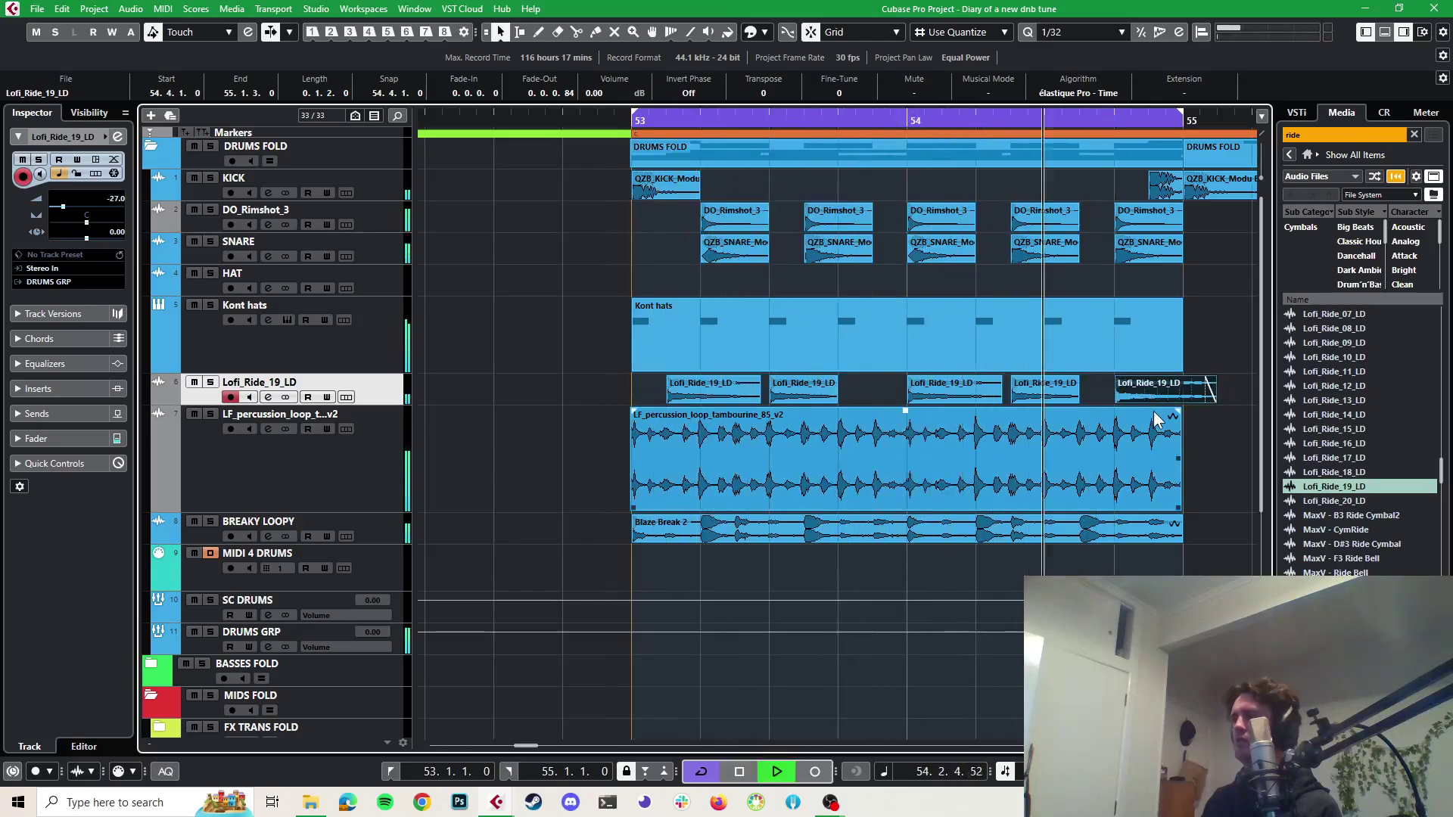
{"action": "key", "text": "space"}
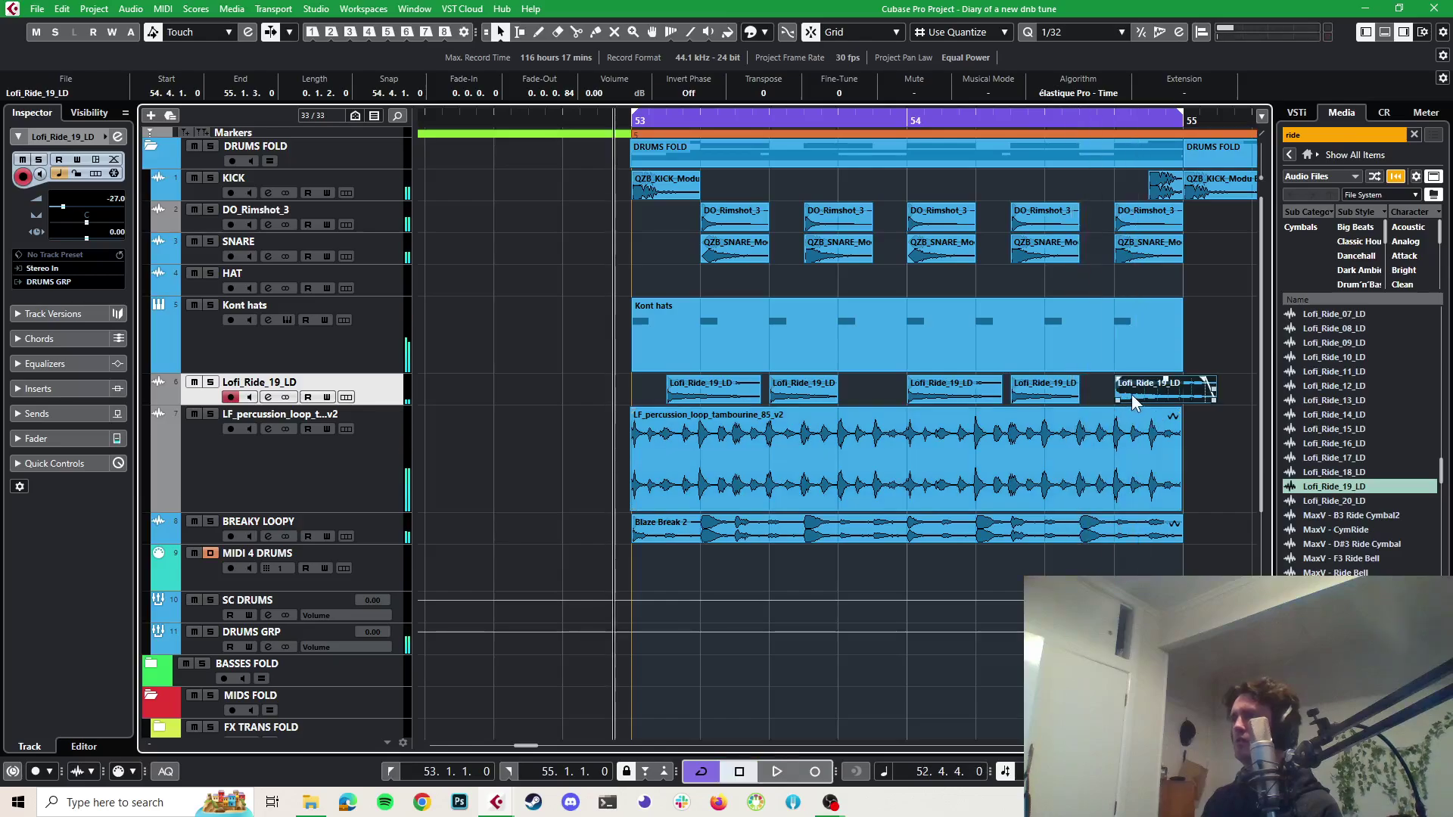
{"action": "left_click_drag", "start_coordinate": [1132, 399], "coordinate": [1097, 387]}
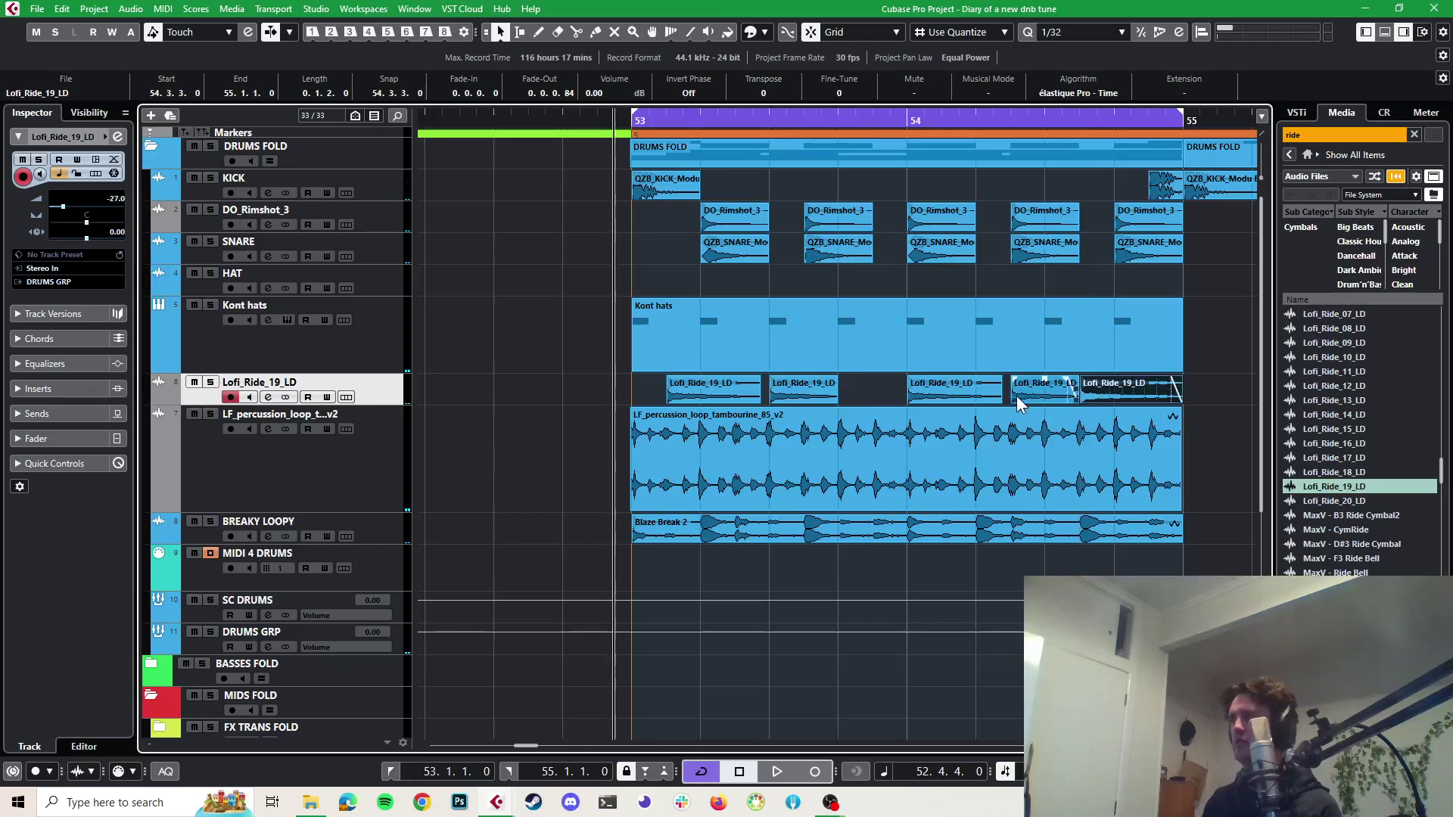
Move the ride event at 54.2.3 to 54.2.1 and the one at 54.1.1 to 53.4.3, auditioning the loop
{"action": "mouse_move", "coordinate": [991, 395]}
{"action": "left_mouse_down"}
{"action": "mouse_move", "coordinate": [973, 401]}
{"action": "mouse_move", "coordinate": [1028, 392]}
{"action": "mouse_move", "coordinate": [997, 389]}
{"action": "left_mouse_up"}
{"action": "key", "text": "space"}
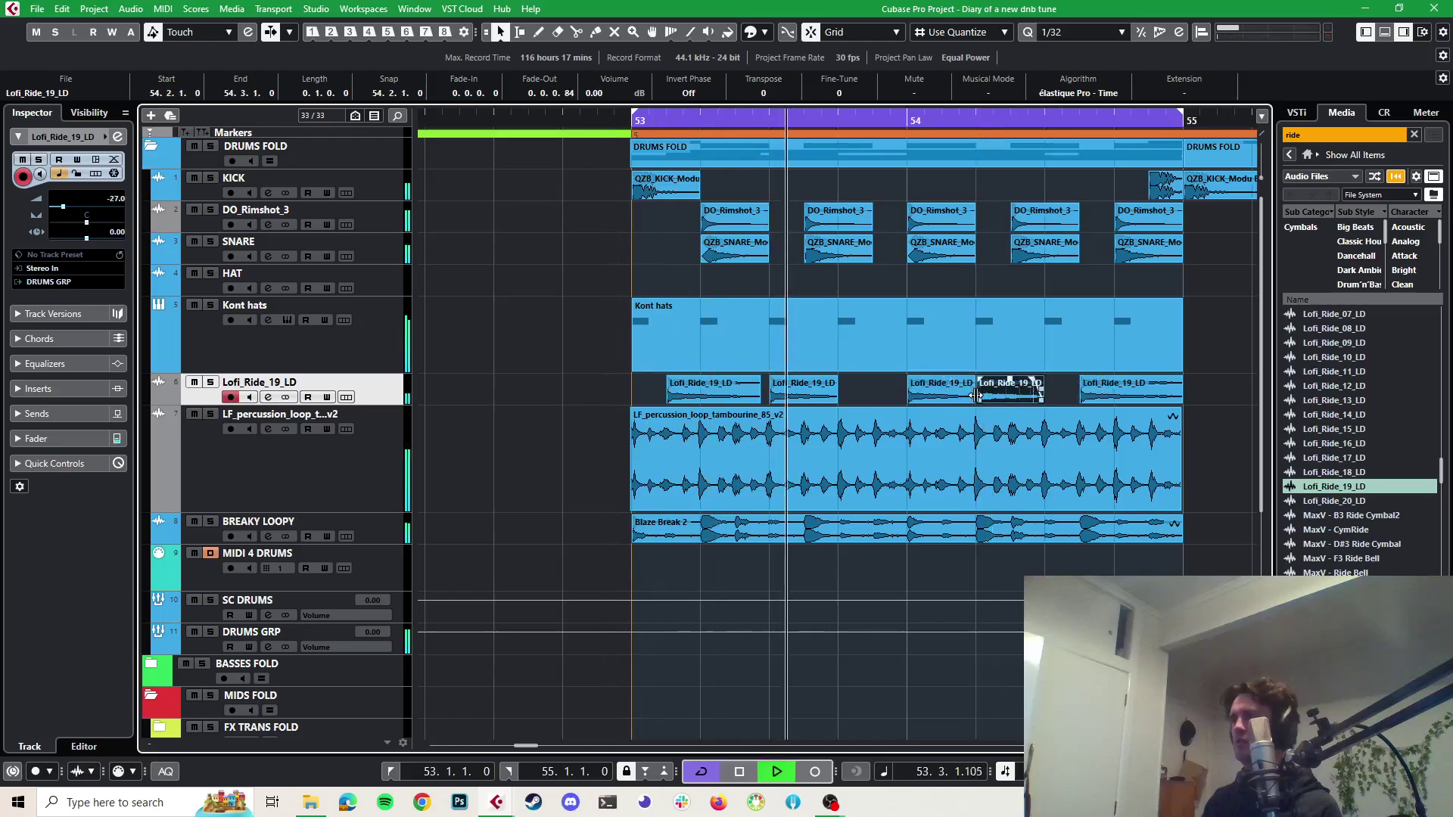
{"action": "key", "text": "space"}
{"action": "left_click_drag", "start_coordinate": [934, 390], "coordinate": [899, 388]}
{"action": "key", "text": "space"}
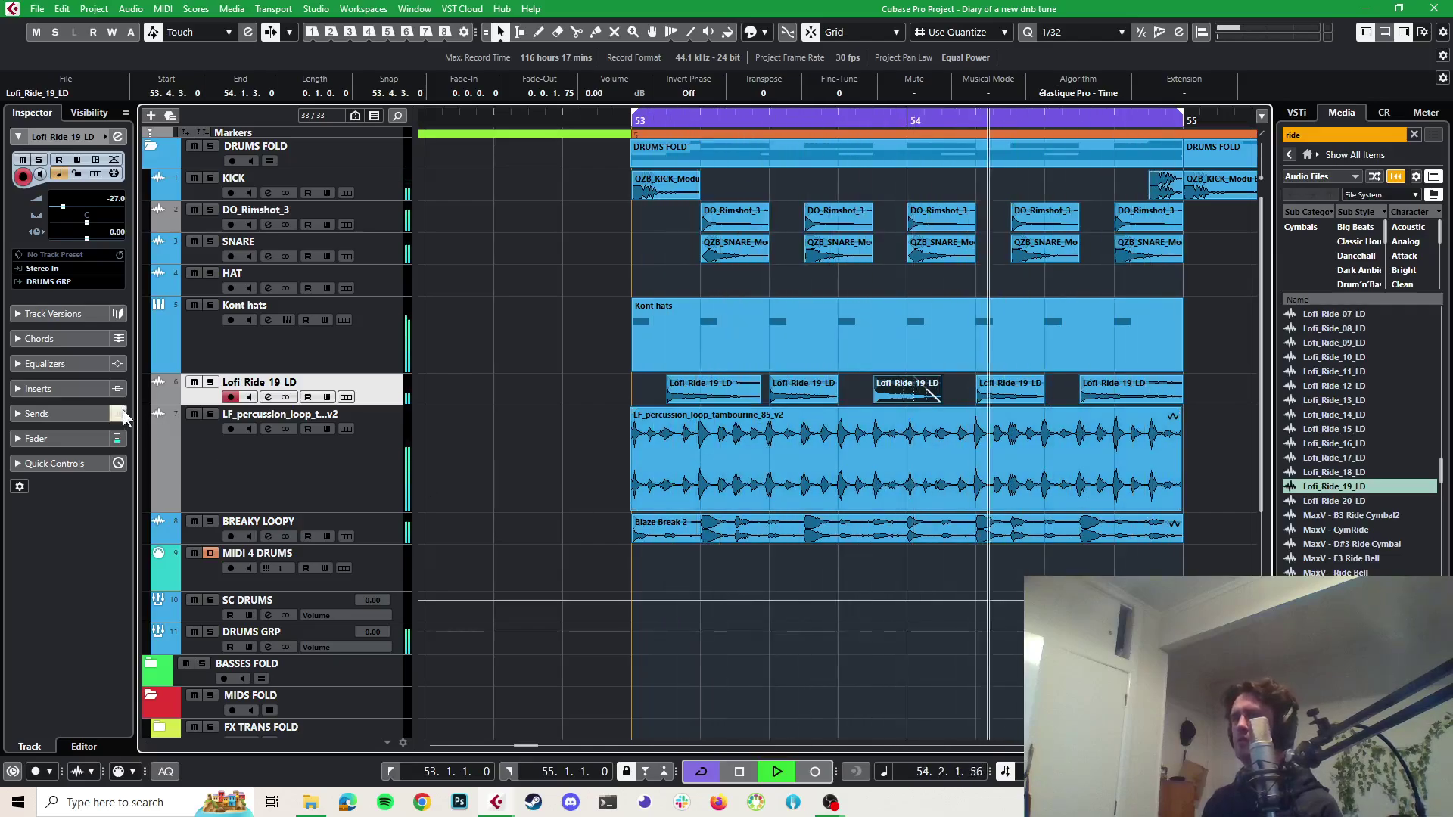
Lower the tambourine percussion loop track's volume to -12.8 and check it in solo
{"action": "left_click", "coordinate": [319, 465]}
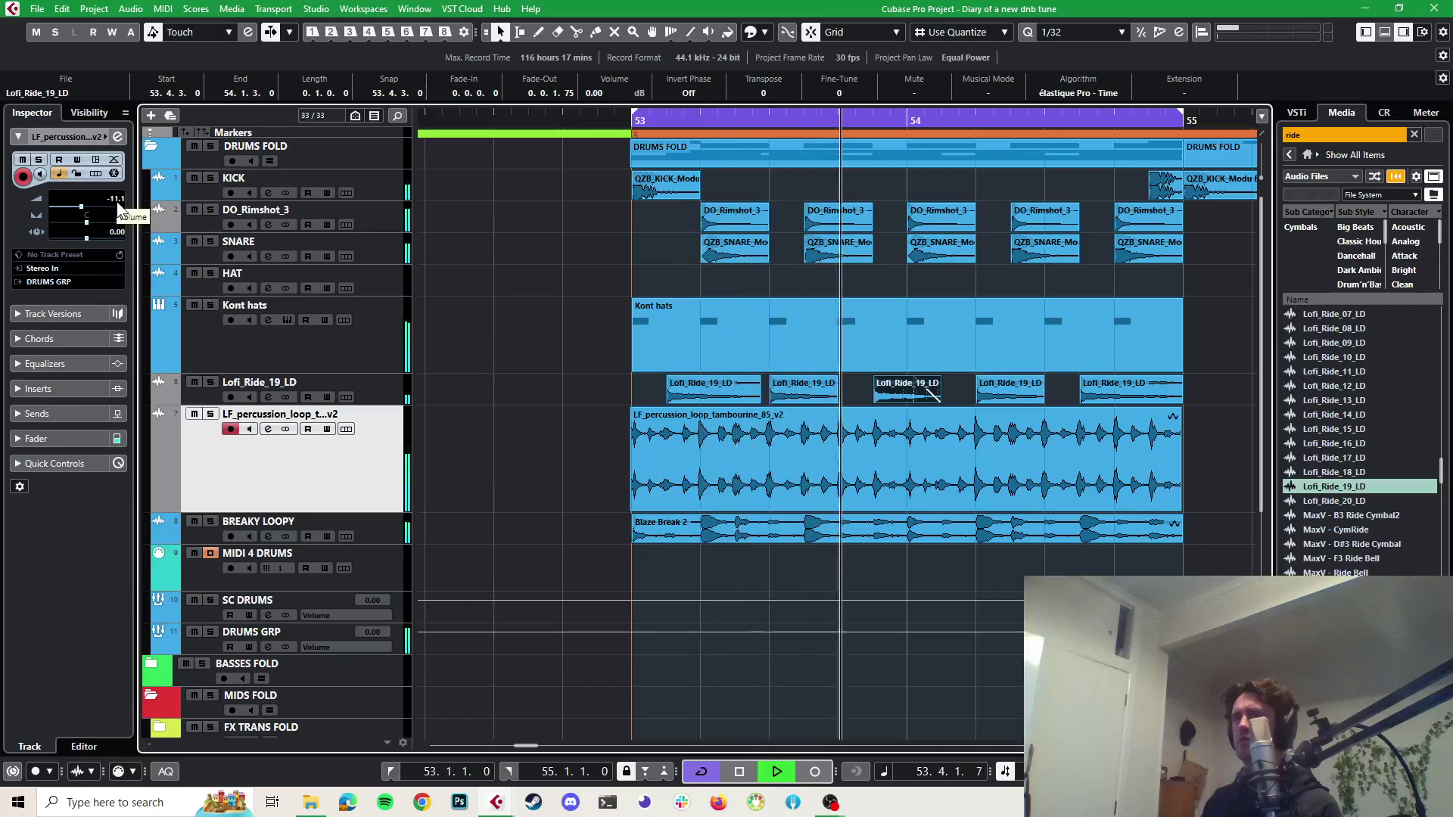
{"action": "scroll", "coordinate": [117, 206], "scroll_direction": "down", "scroll_amount": 1}
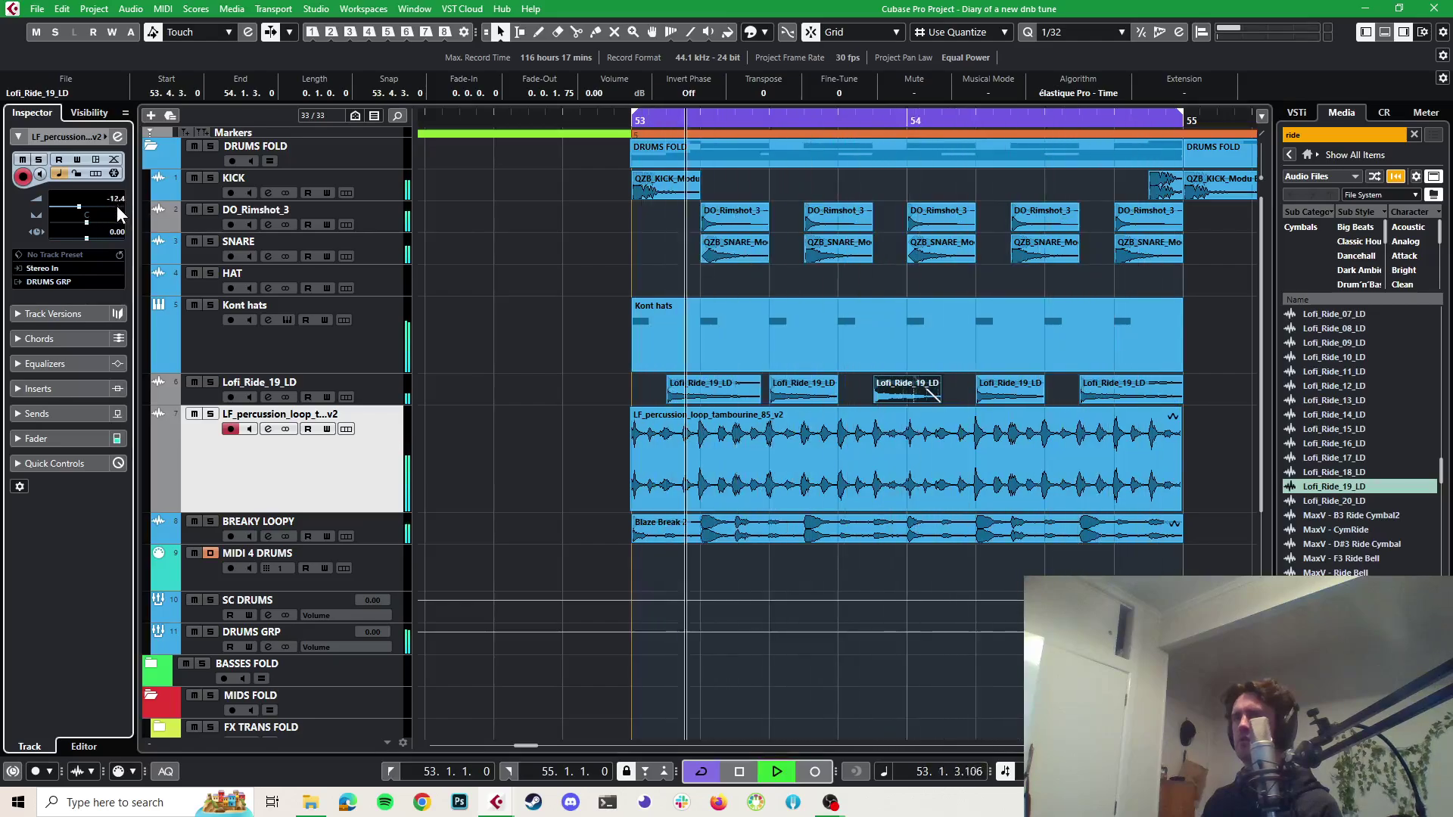
{"action": "left_click", "coordinate": [210, 415]}
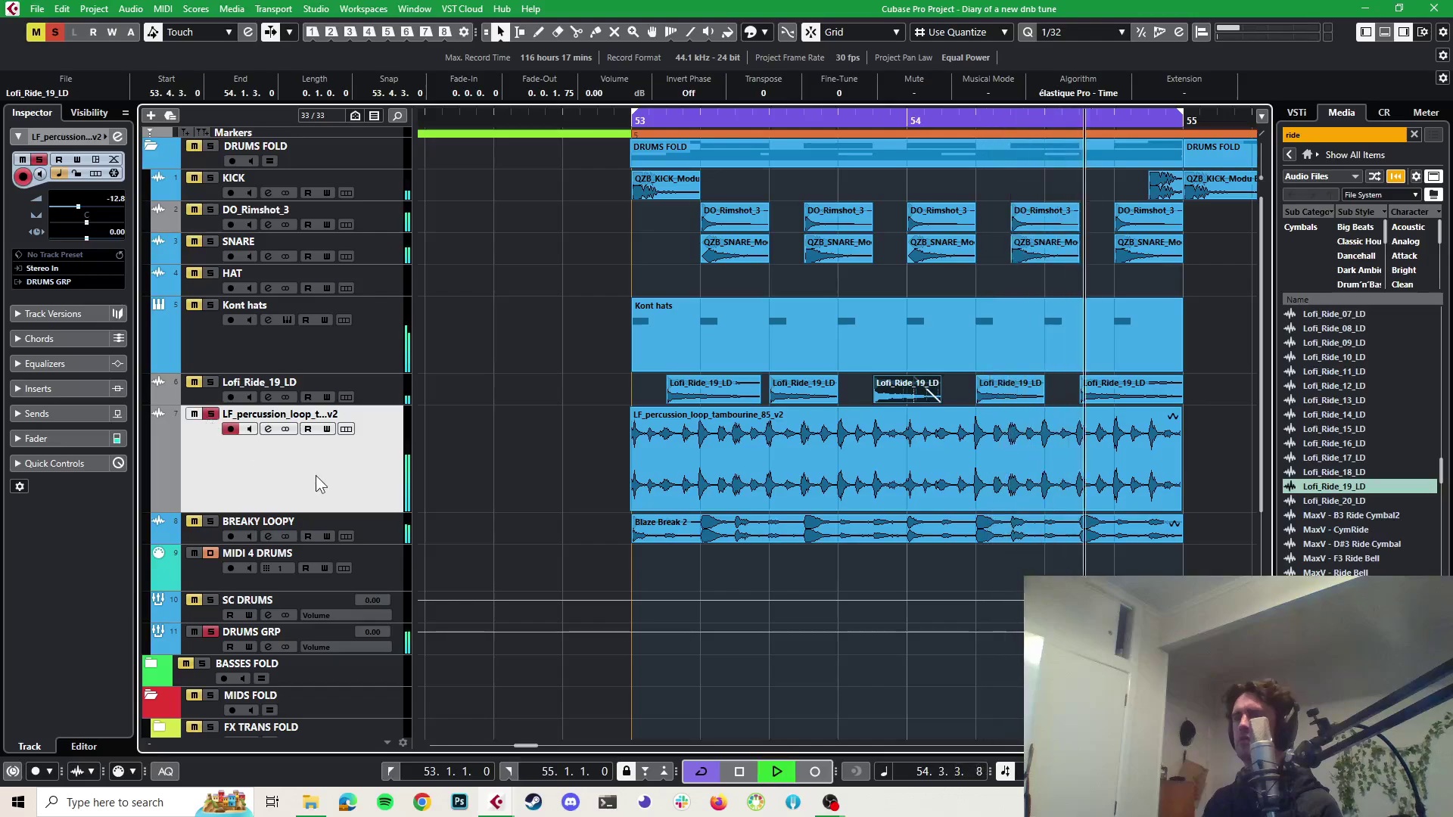
{"action": "key", "text": "space"}
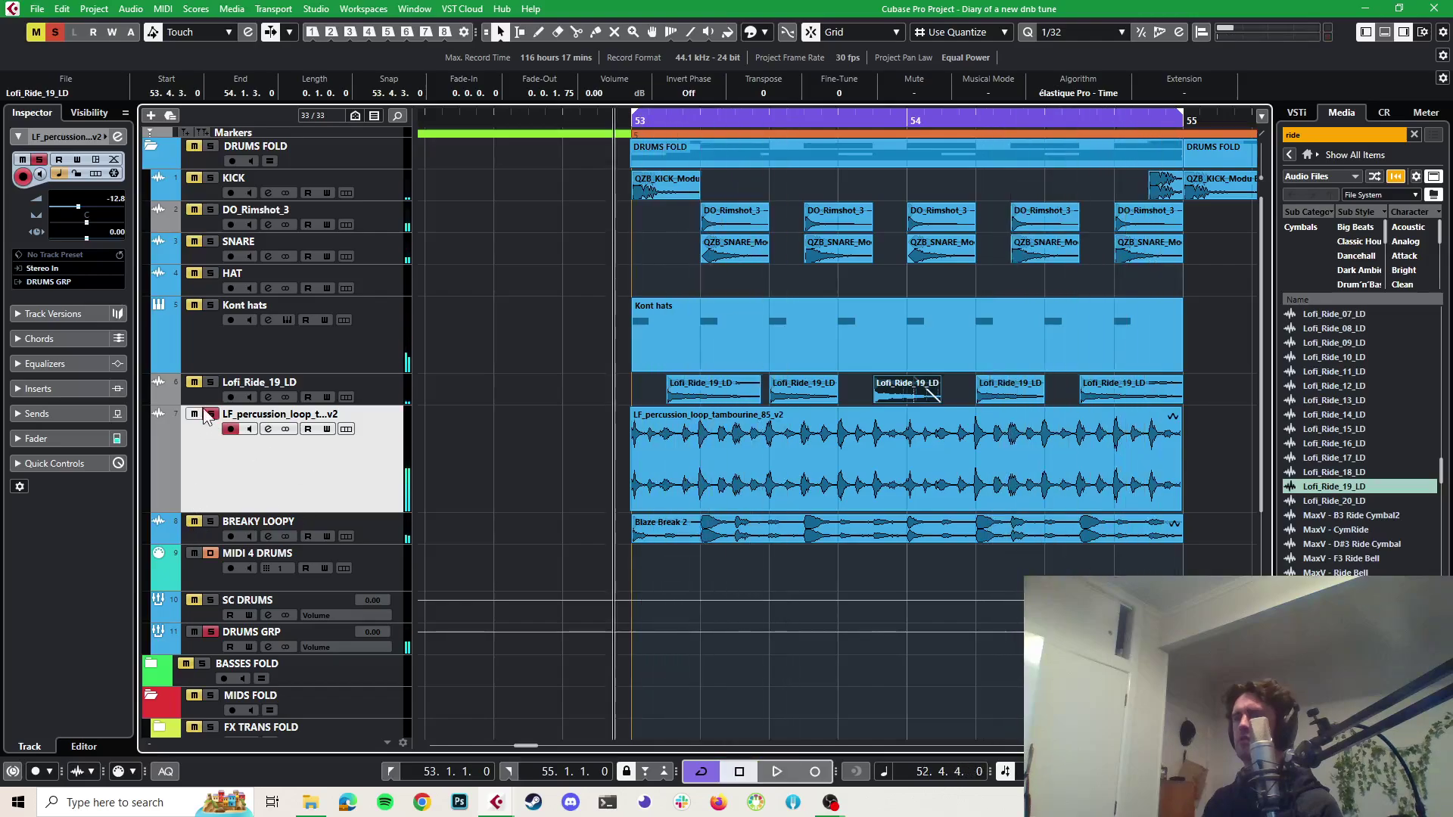
{"action": "key", "text": "space"}
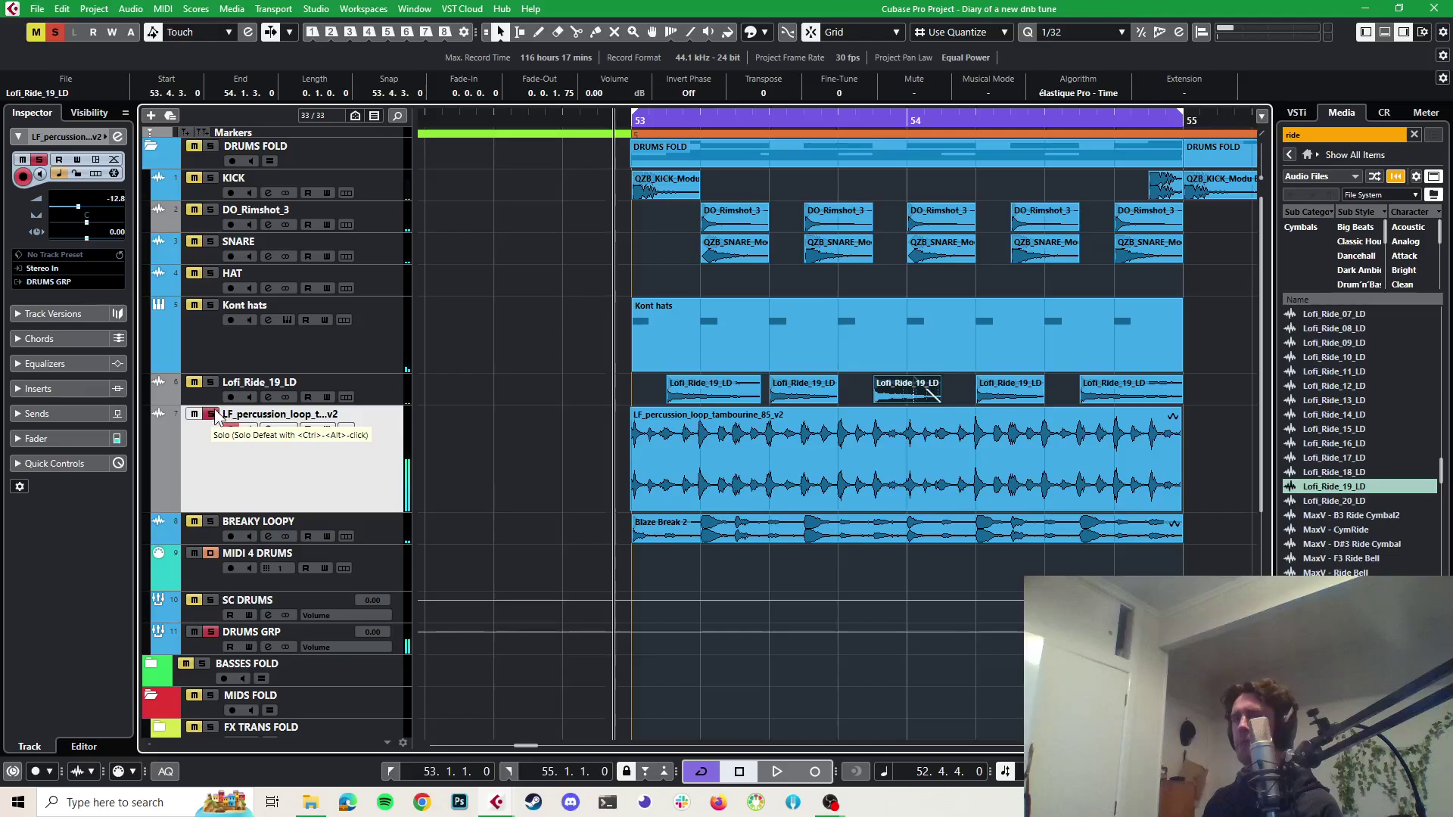
{"action": "left_click", "coordinate": [211, 415]}
Play back the full drum loop between bars 53 and 55 to judge the groove
{"action": "key", "text": "space"}
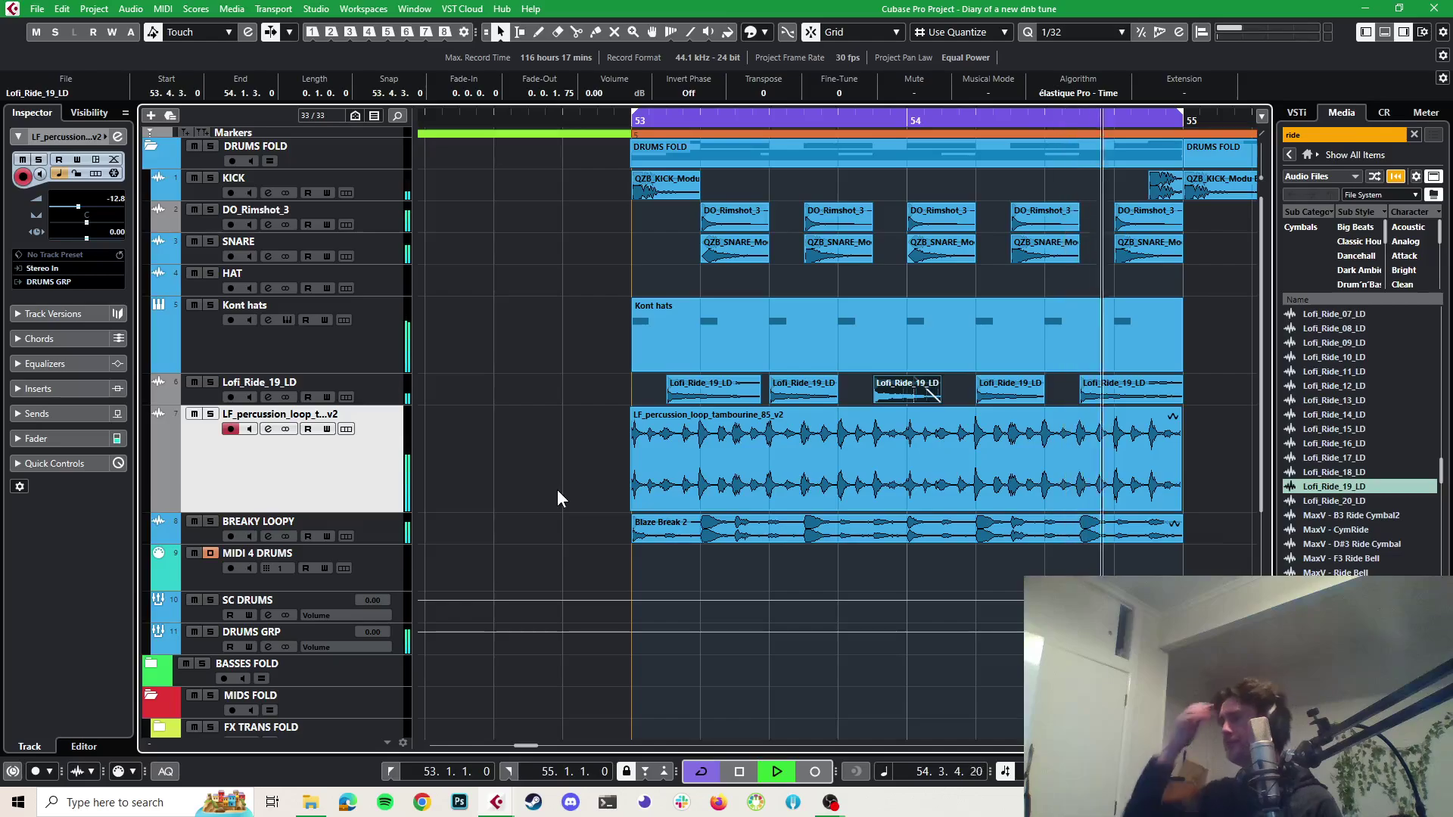
{"action": "key", "text": "space"}
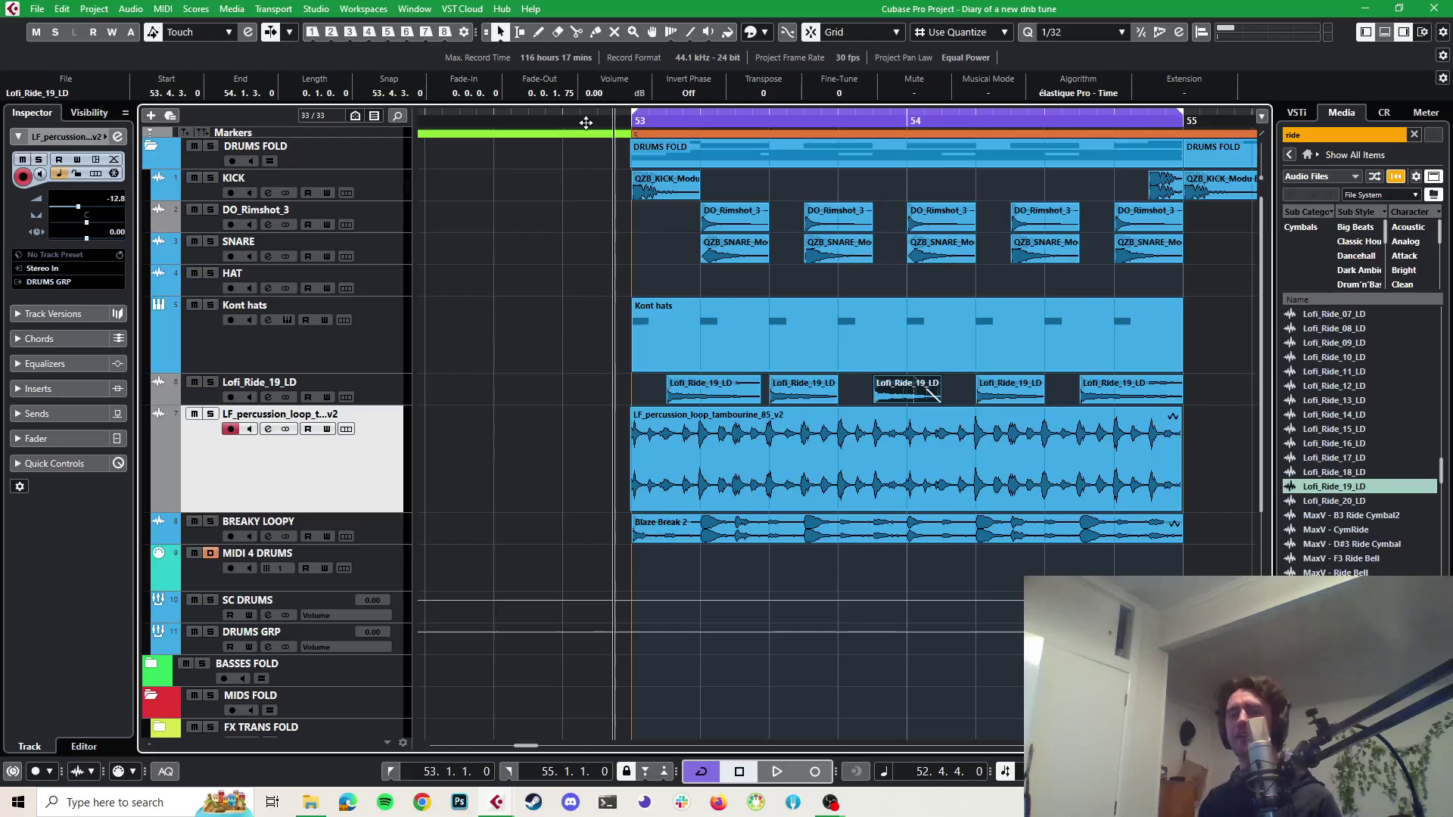
{"action": "key", "text": "space"}
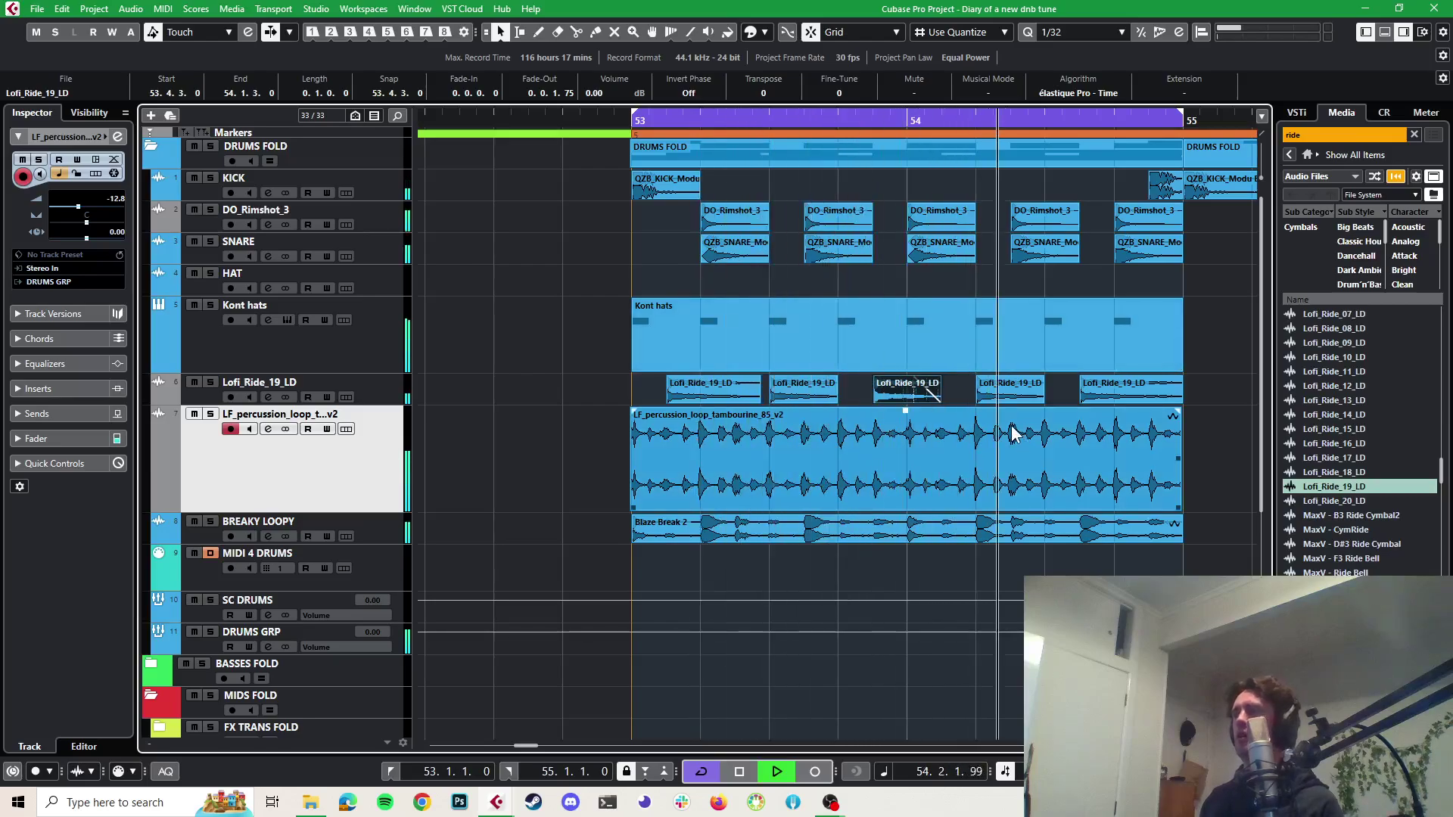
{"action": "key", "text": "space"}
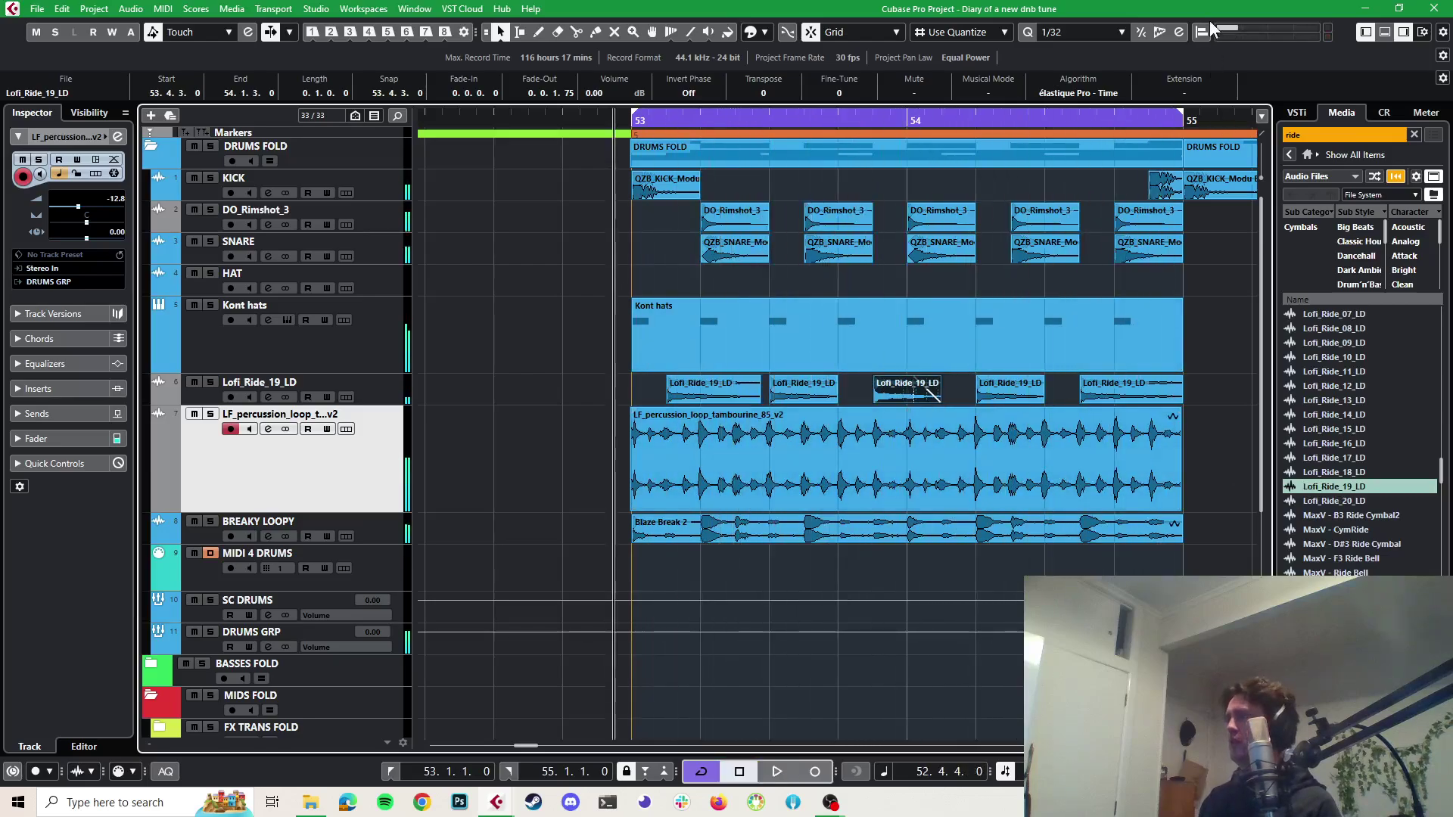
Search the media library for "snare" and audition the 606 and 808 drum samples
{"action": "double_click", "coordinate": [1320, 134]}
{"action": "type", "text": "snare"}
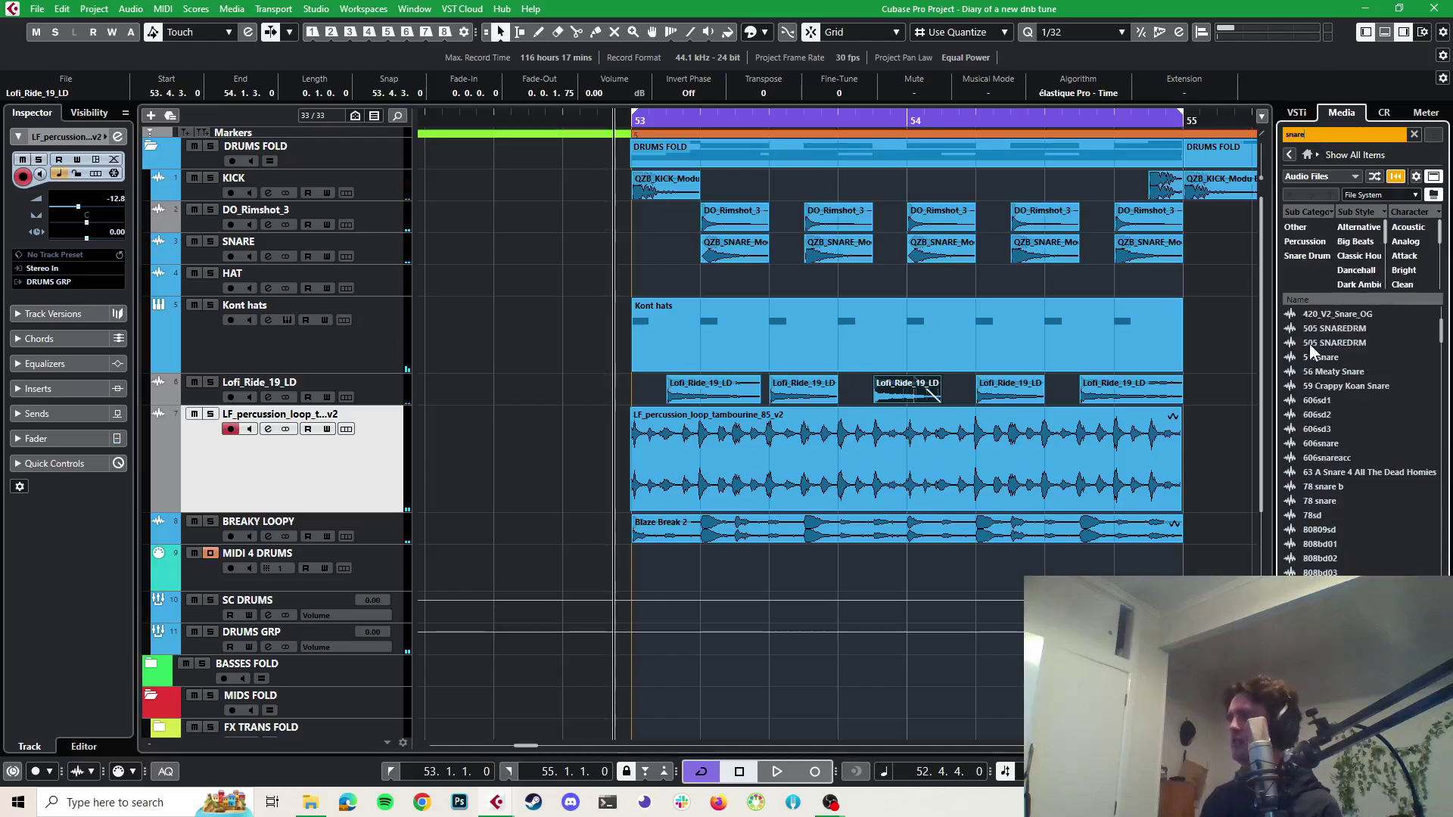
{"action": "left_click", "coordinate": [1332, 445]}
{"action": "left_click", "coordinate": [1319, 419]}
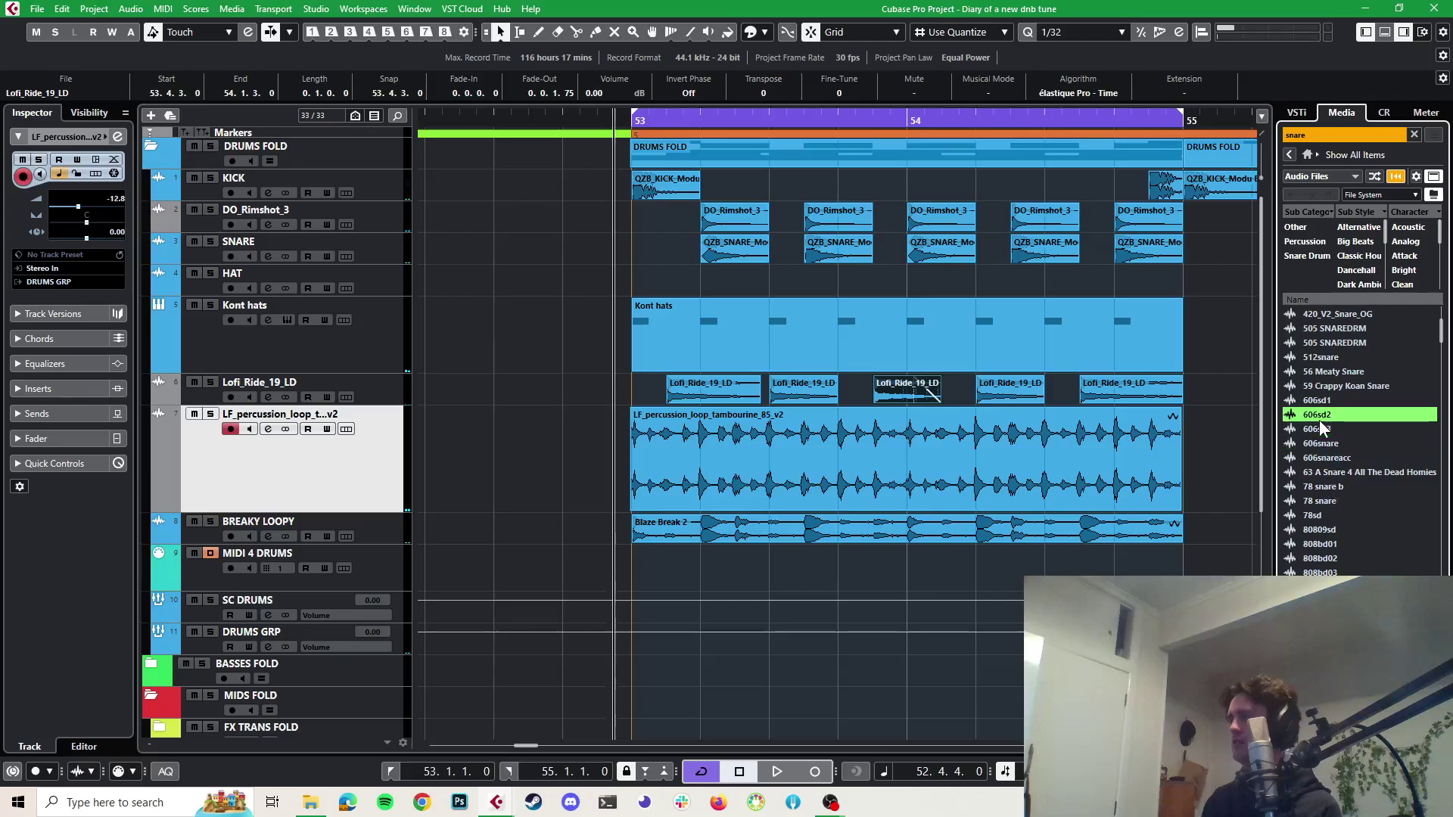
{"action": "left_click", "coordinate": [1318, 433]}
{"action": "left_click", "coordinate": [1329, 531]}
{"action": "left_click", "coordinate": [1328, 561]}
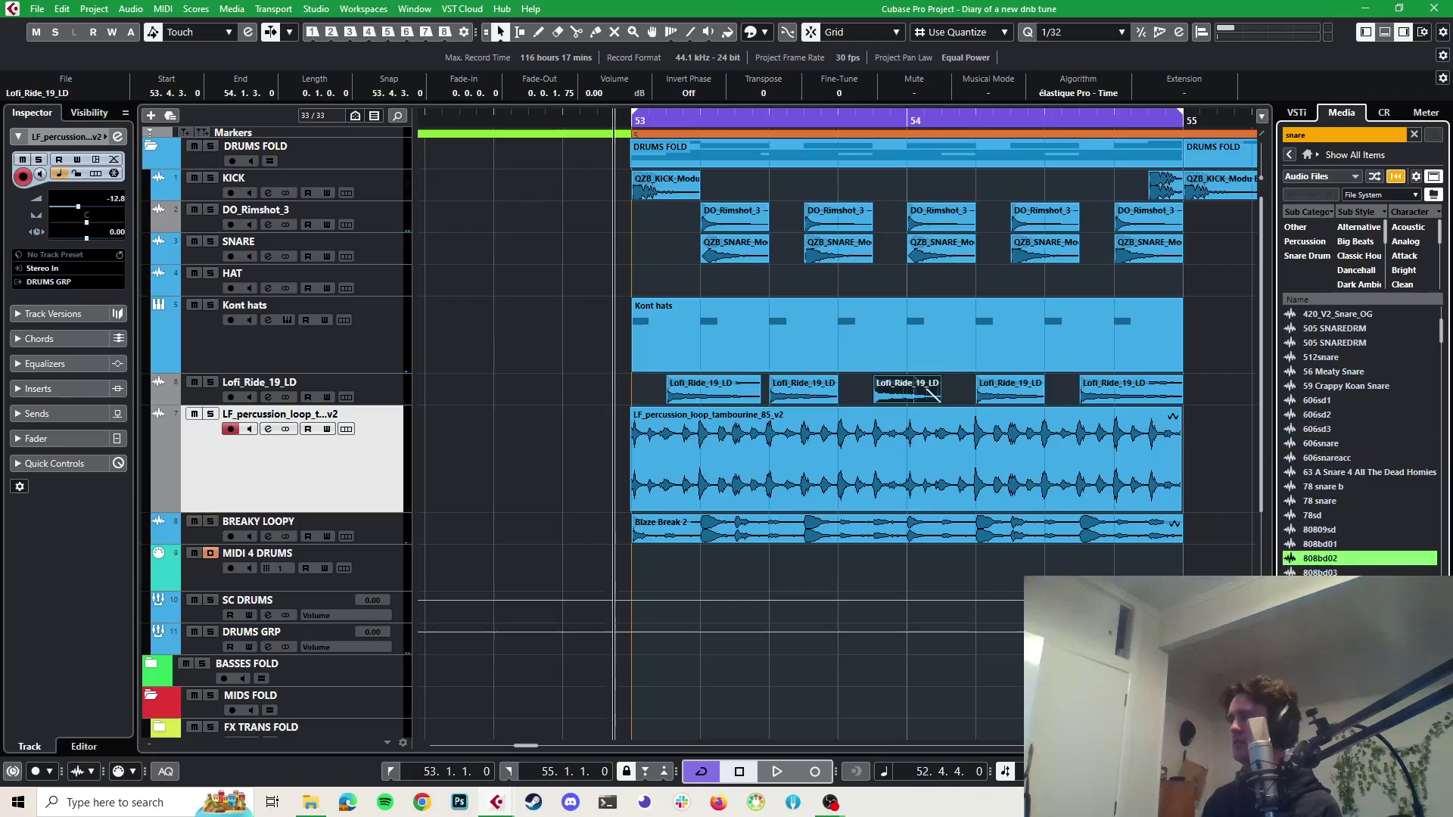
{"action": "scroll", "coordinate": [1318, 522], "scroll_direction": "down", "scroll_amount": 5}
{"action": "scroll", "coordinate": [1317, 499], "scroll_direction": "down", "scroll_amount": 5}
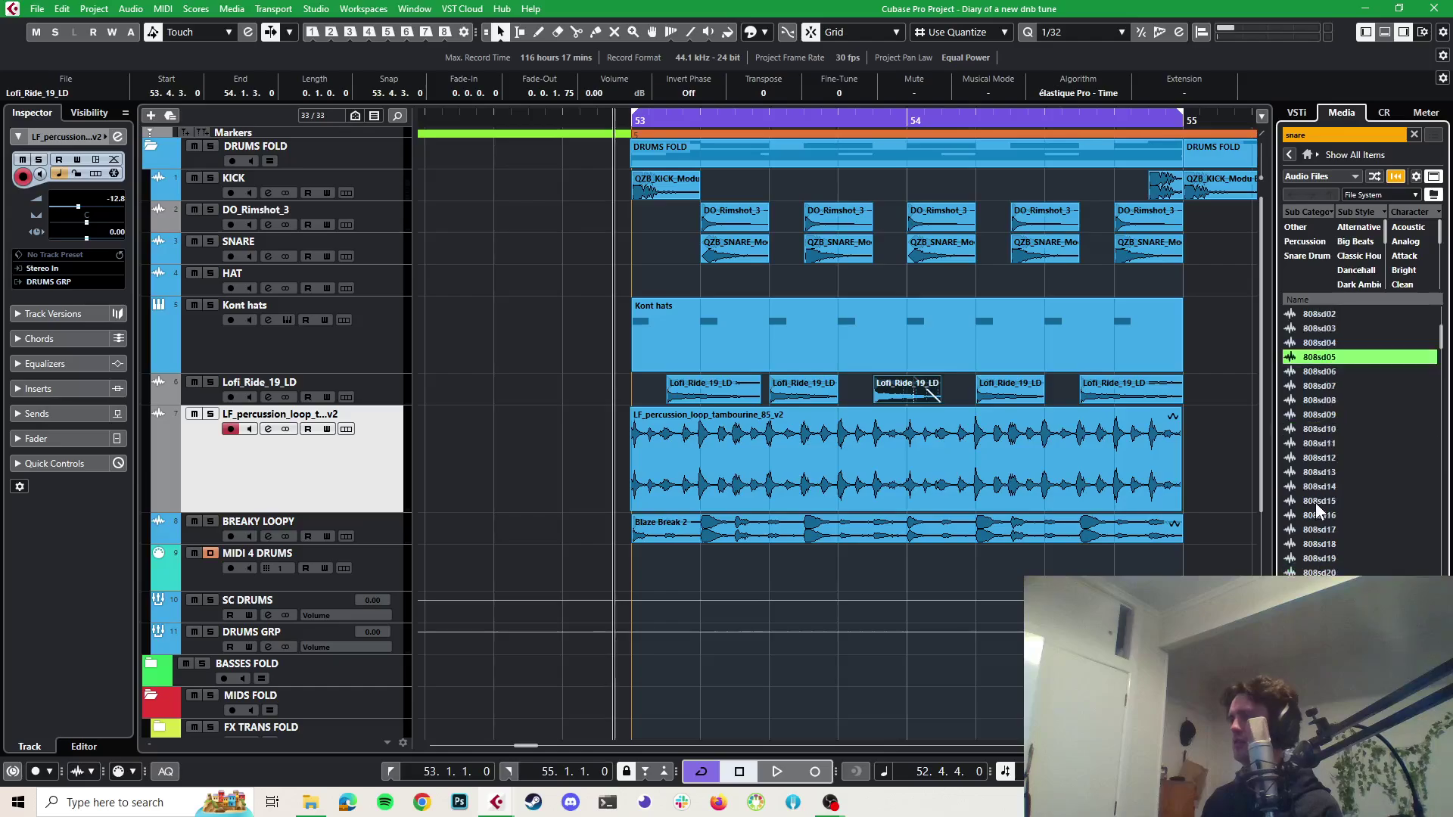
{"action": "left_click", "coordinate": [1320, 488]}
{"action": "left_click", "coordinate": [1325, 559]}
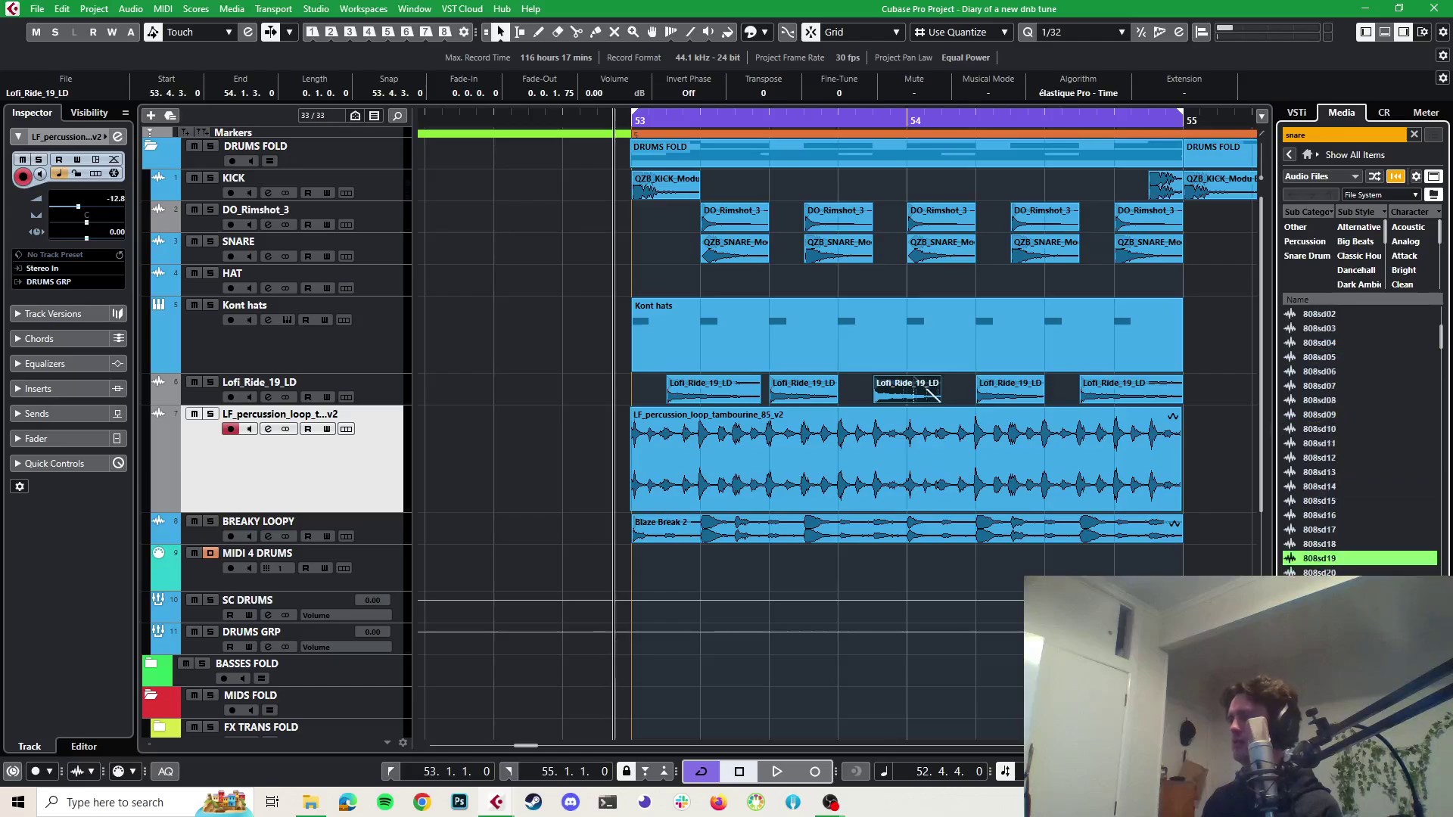
Audition the Acoustic Snare samples and the adt snares that follow them in the results
{"action": "scroll", "coordinate": [1322, 529], "scroll_direction": "down", "scroll_amount": 3}
{"action": "left_click", "coordinate": [1332, 486]}
{"action": "left_click", "coordinate": [1323, 501]}
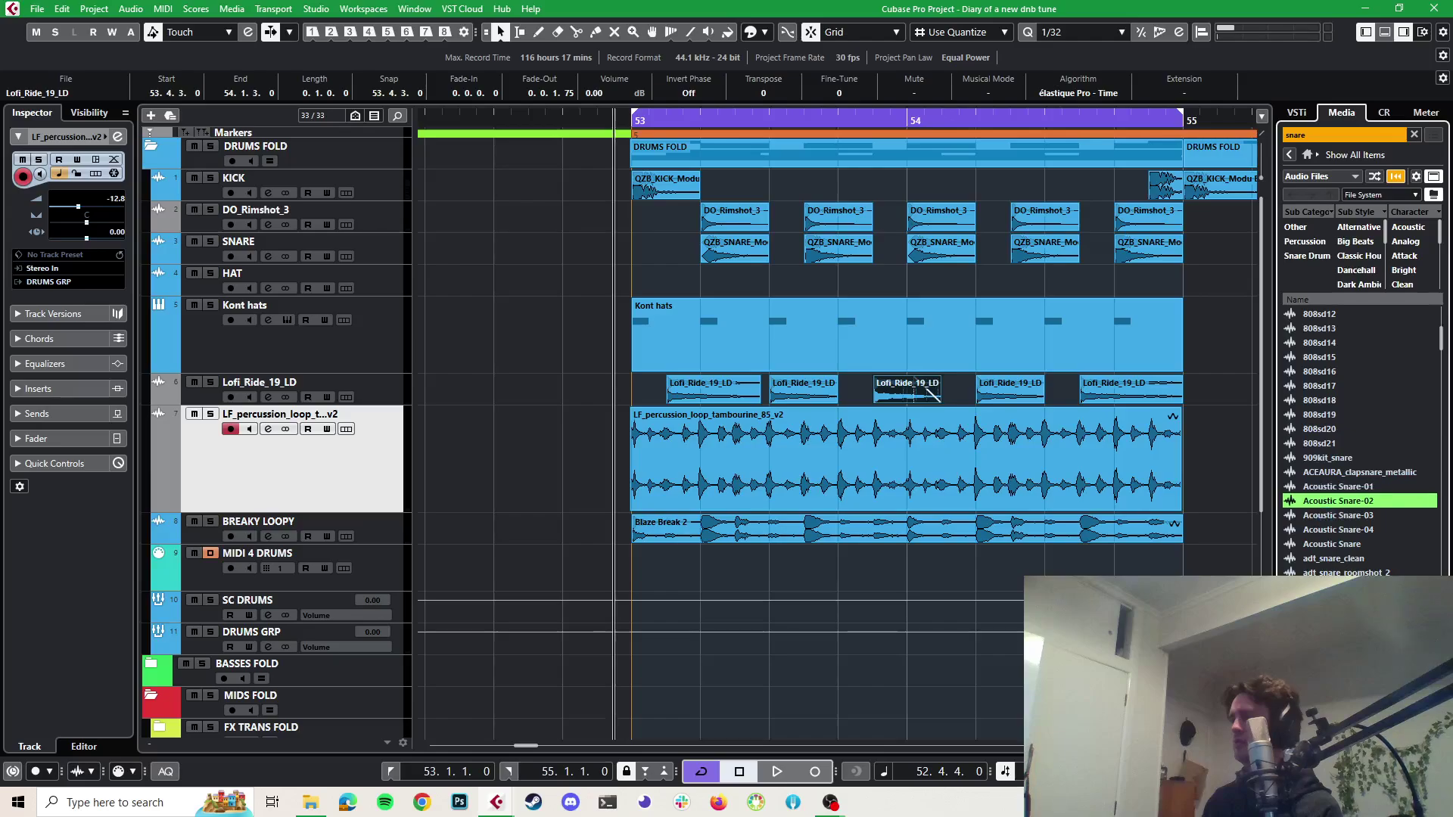
{"action": "left_click", "coordinate": [1318, 515]}
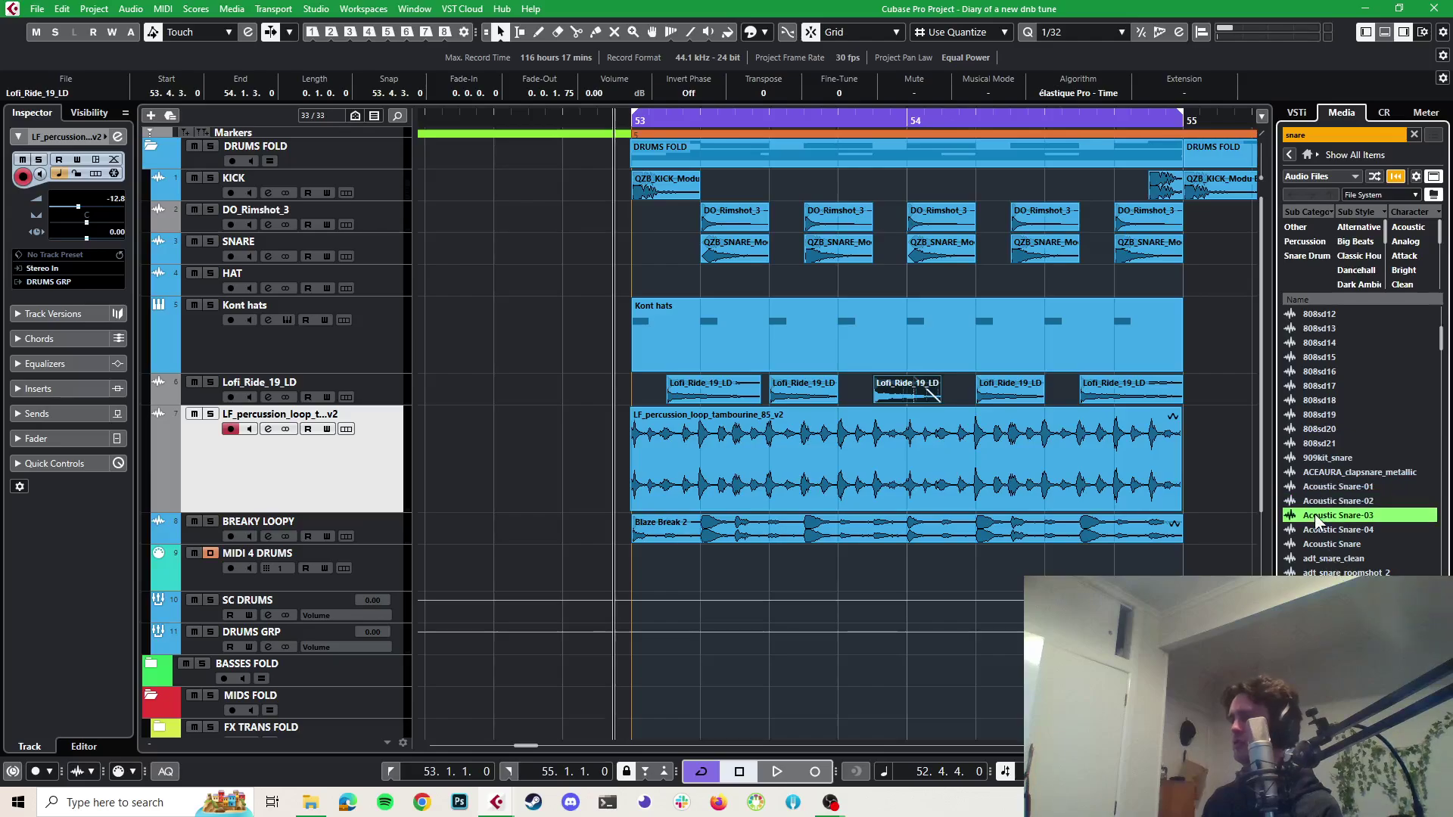
{"action": "left_click", "coordinate": [1321, 530]}
{"action": "key", "text": "Down"}
{"action": "key", "text": "Down"}
{"action": "key", "text": "Down"}
{"action": "key", "text": "Down"}
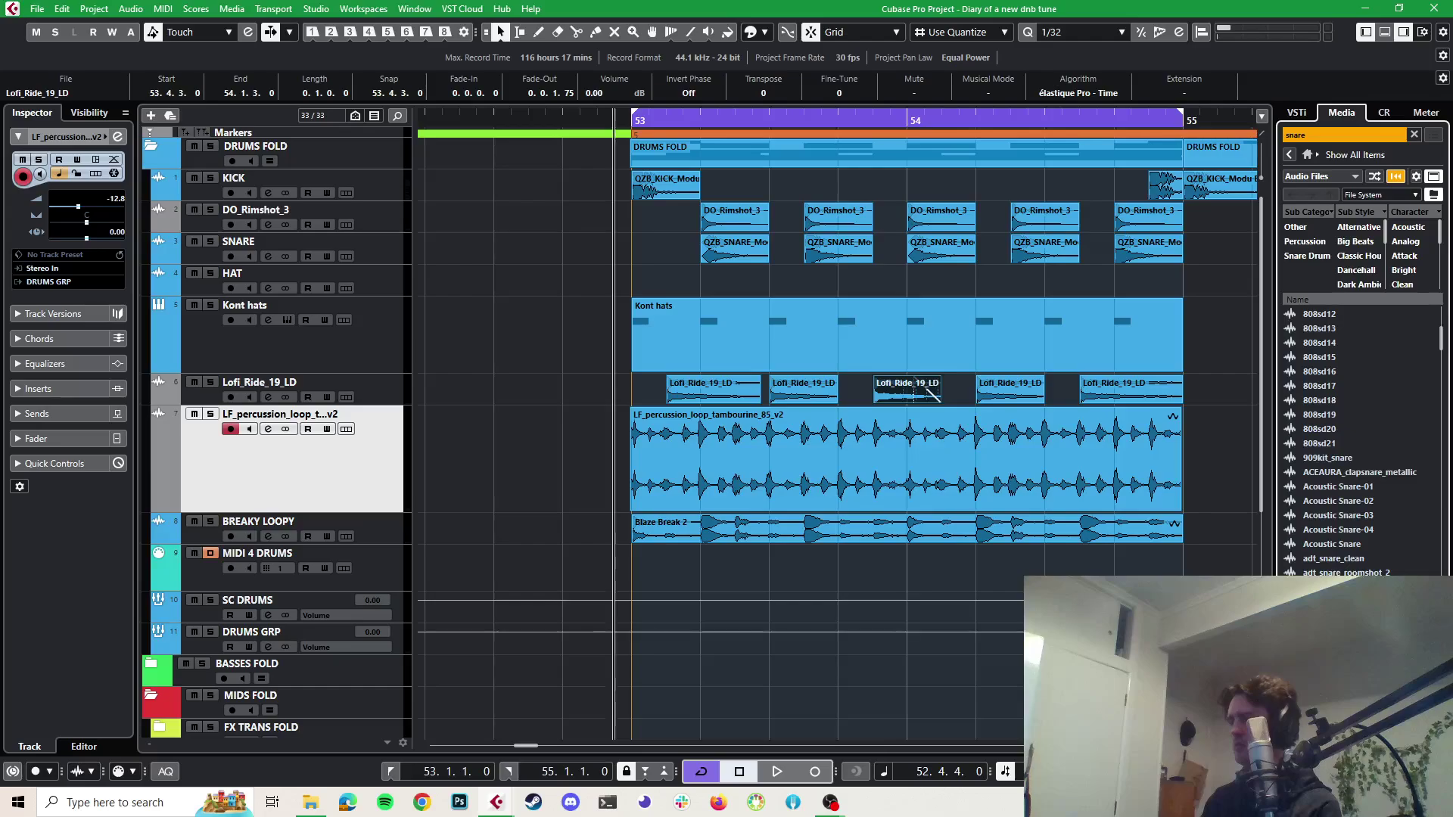
Audition and compare the Alchemist Snare samples, going back and forth between numbers 7, 8 and 9
{"action": "key", "text": "Down"}
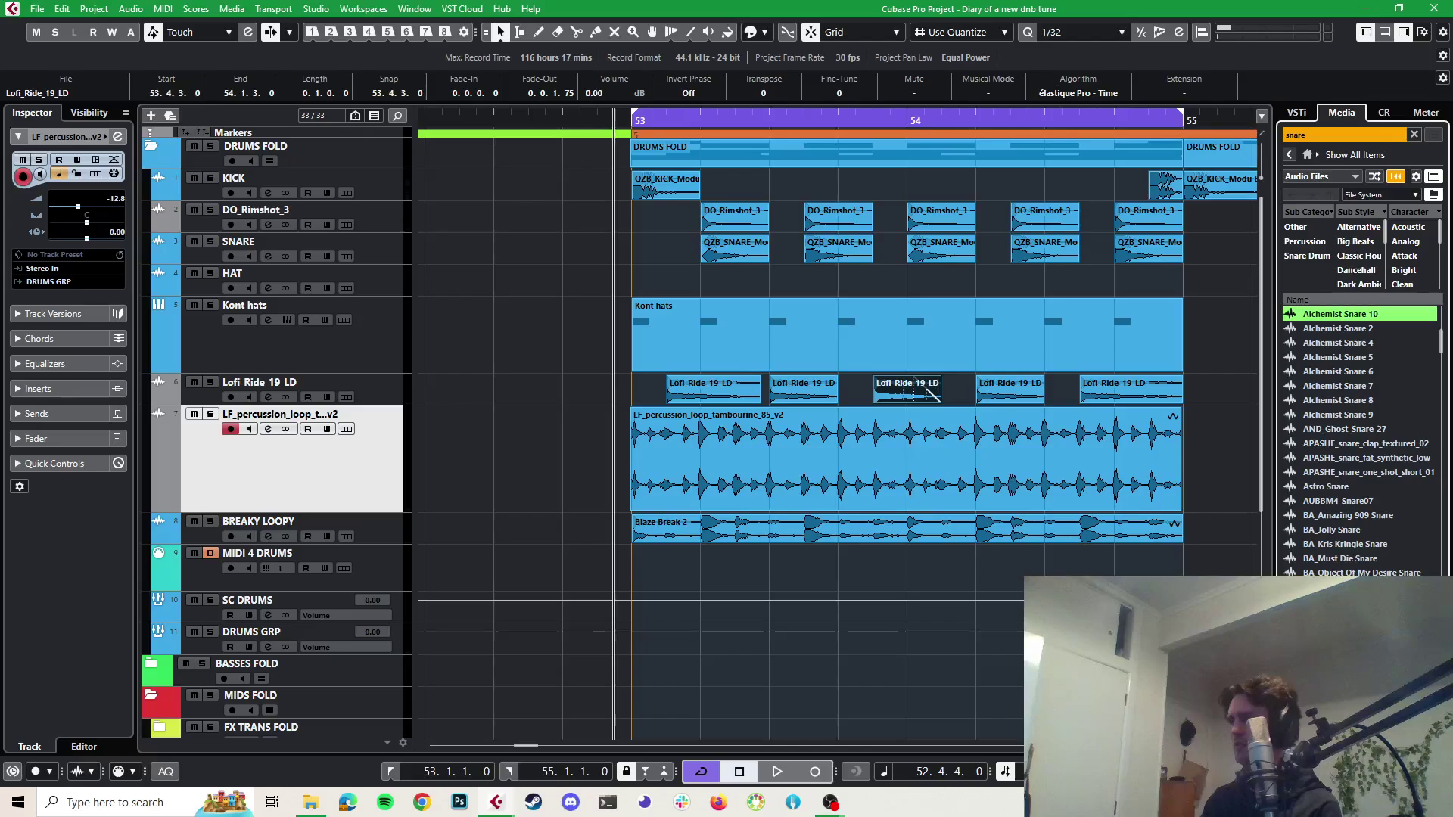
{"action": "key", "text": "Down"}
{"action": "key", "text": "Down"}
{"action": "key", "text": "Down"}
{"action": "key", "text": "Down"}
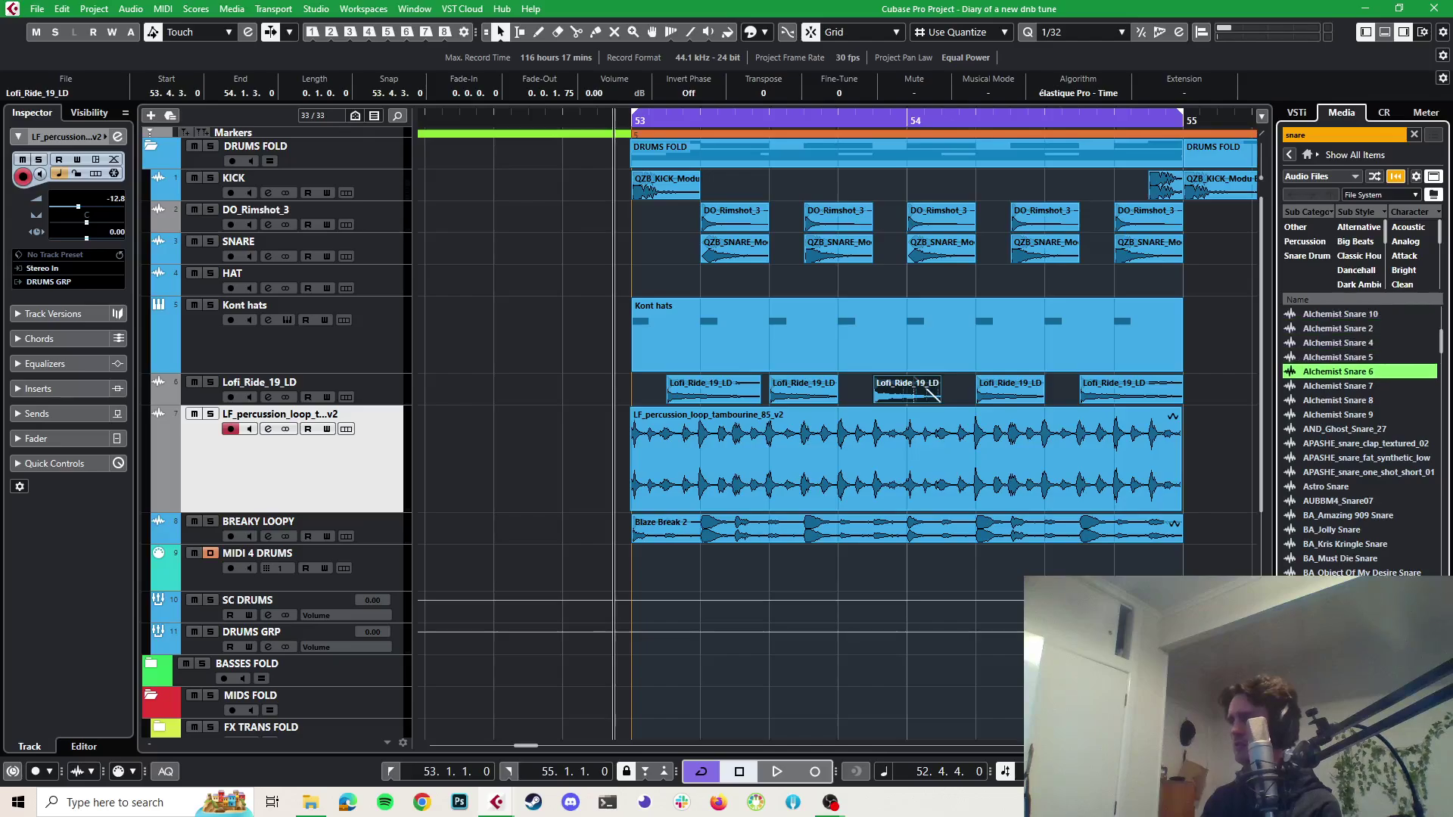
{"action": "key", "text": "Down"}
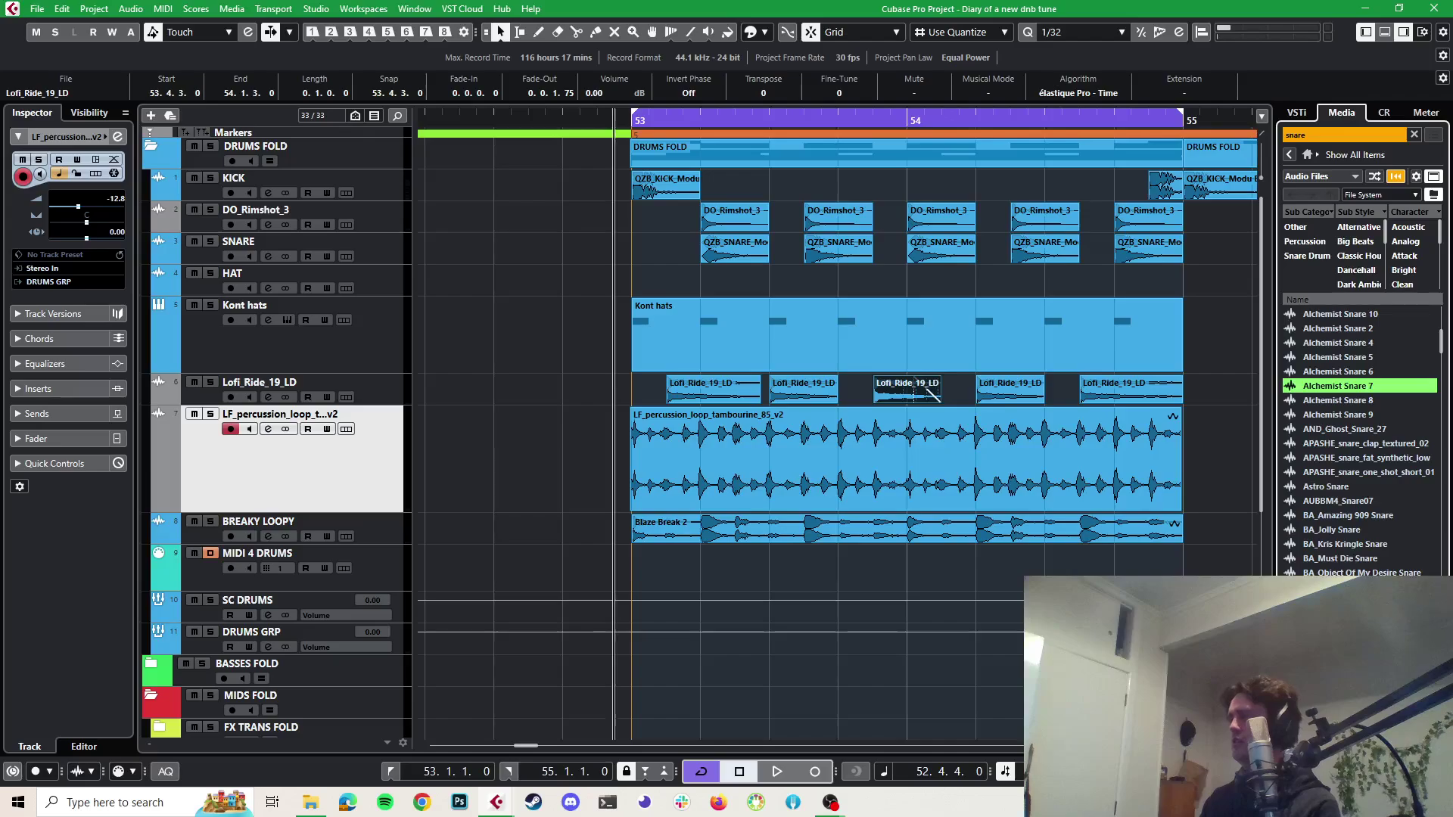
{"action": "key", "text": "Down"}
{"action": "key", "text": "Up"}
{"action": "key", "text": "Down"}
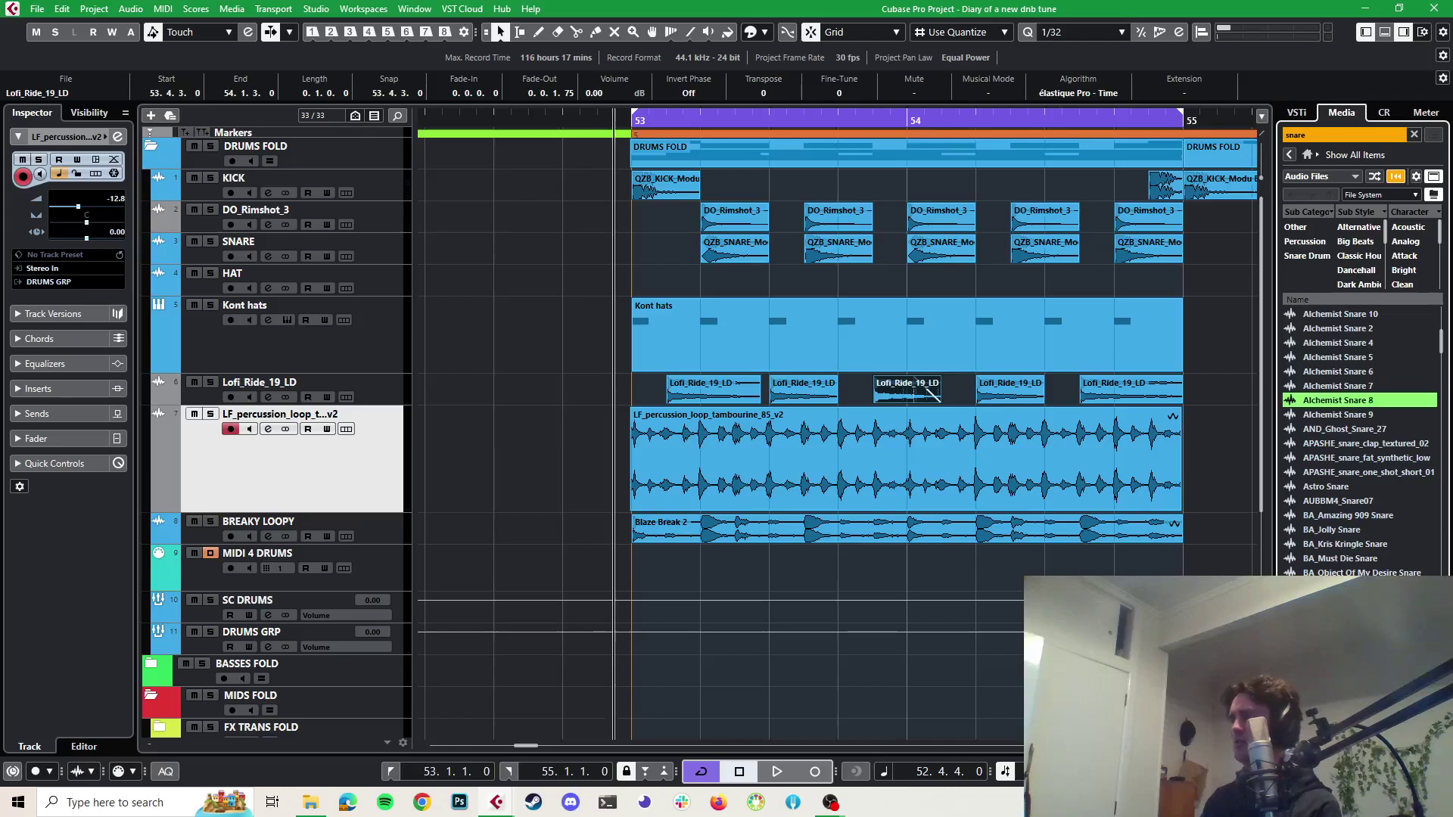
{"action": "key", "text": "Down"}
{"action": "key", "text": "Up"}
{"action": "key", "text": "Up"}
{"action": "key", "text": "Down"}
{"action": "key", "text": "Down"}
Audition the snare samples from the APASHE and BA_ sets through to Big Snare1
{"action": "key", "text": "Down"}
{"action": "key", "text": "Down"}
{"action": "key", "text": "Down"}
{"action": "key", "text": "Down"}
{"action": "key", "text": "Down"}
{"action": "key", "text": "Down"}
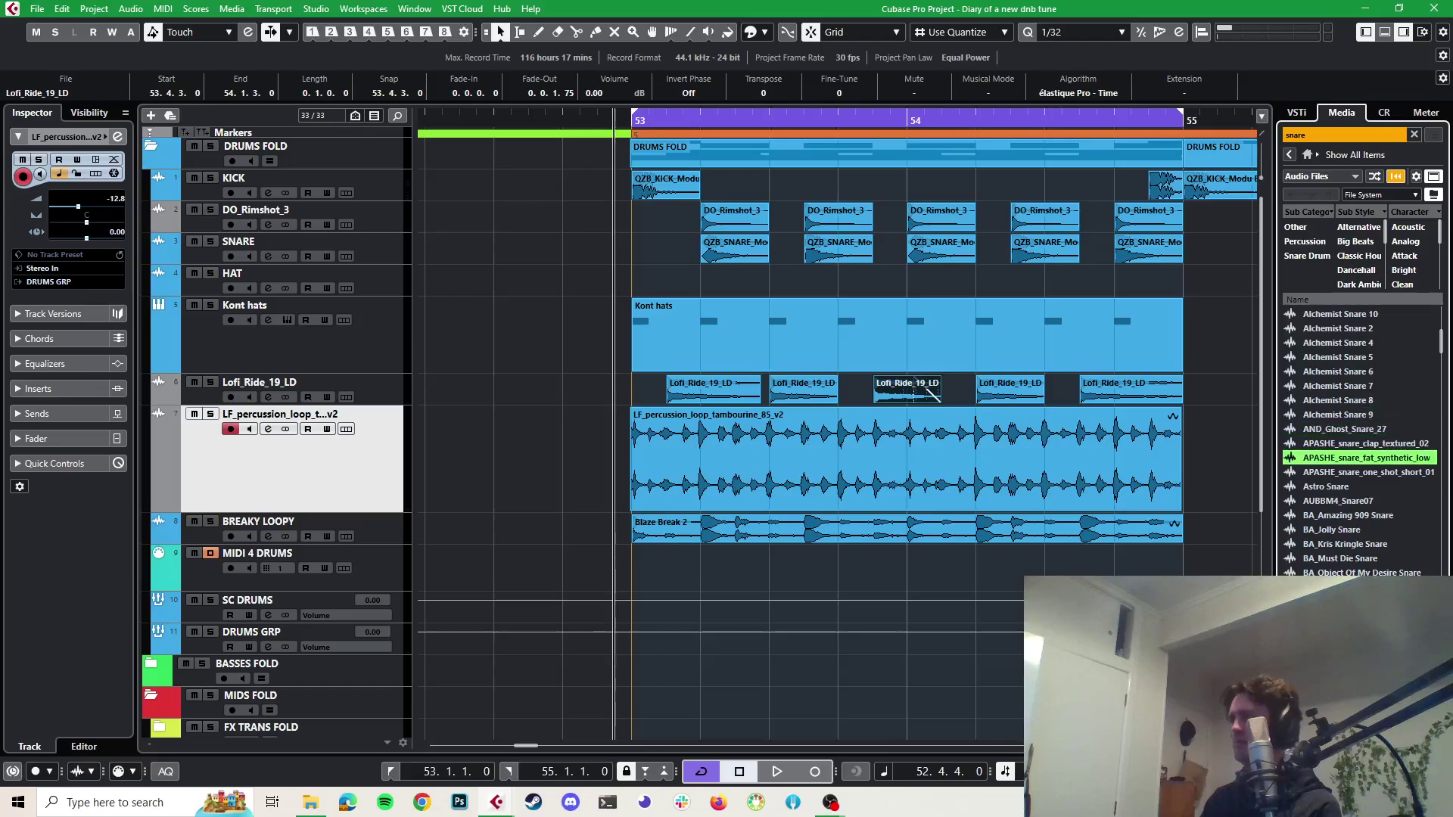
{"action": "key", "text": "Down"}
{"action": "key", "text": "Down"}
{"action": "key", "text": "Down"}
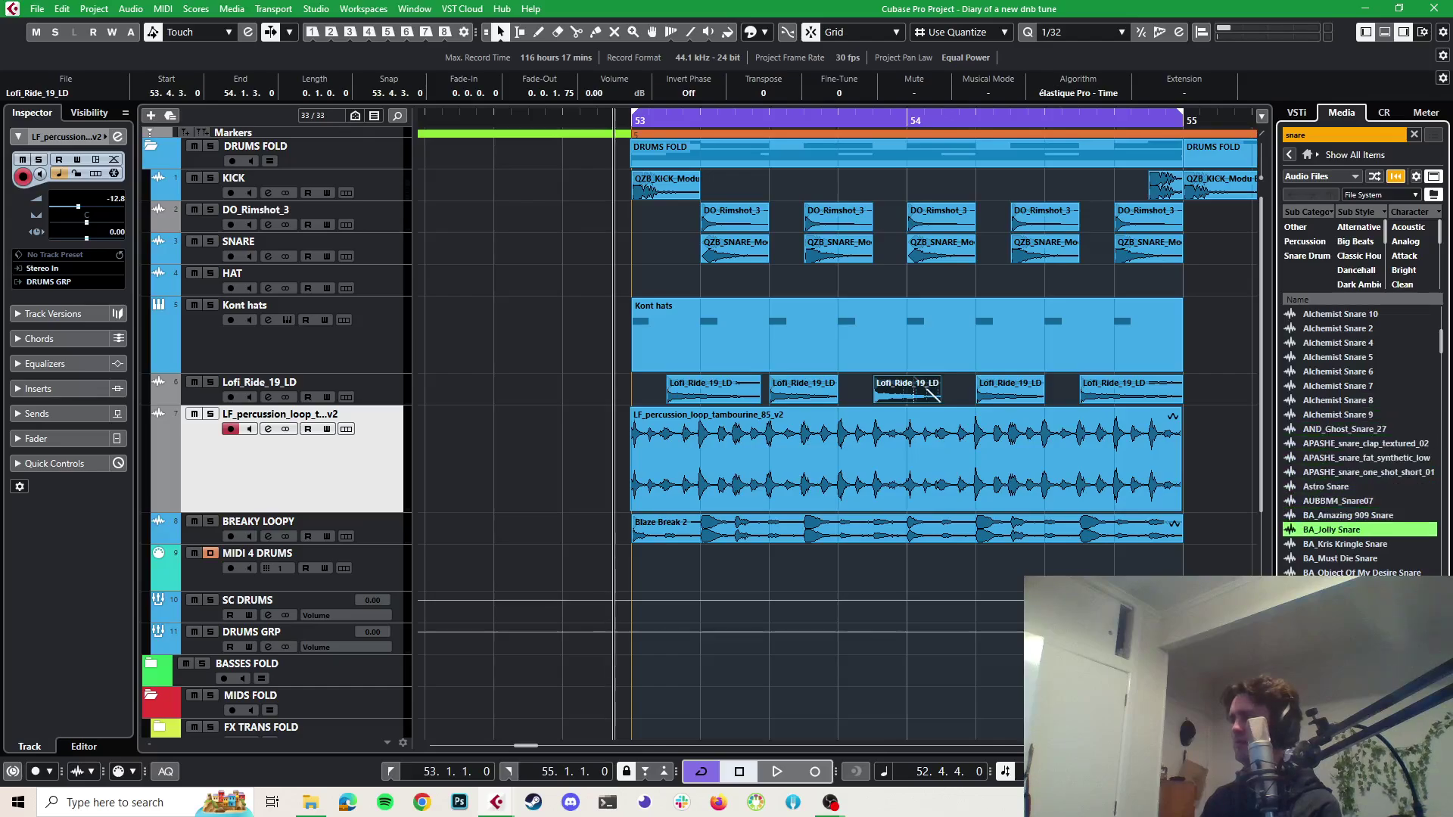
{"action": "key", "text": "Down"}
{"action": "key", "text": "Down"}
{"action": "key", "text": "Down"}
{"action": "key", "text": "Down"}
{"action": "key", "text": "Down"}
{"action": "key", "text": "Down"}
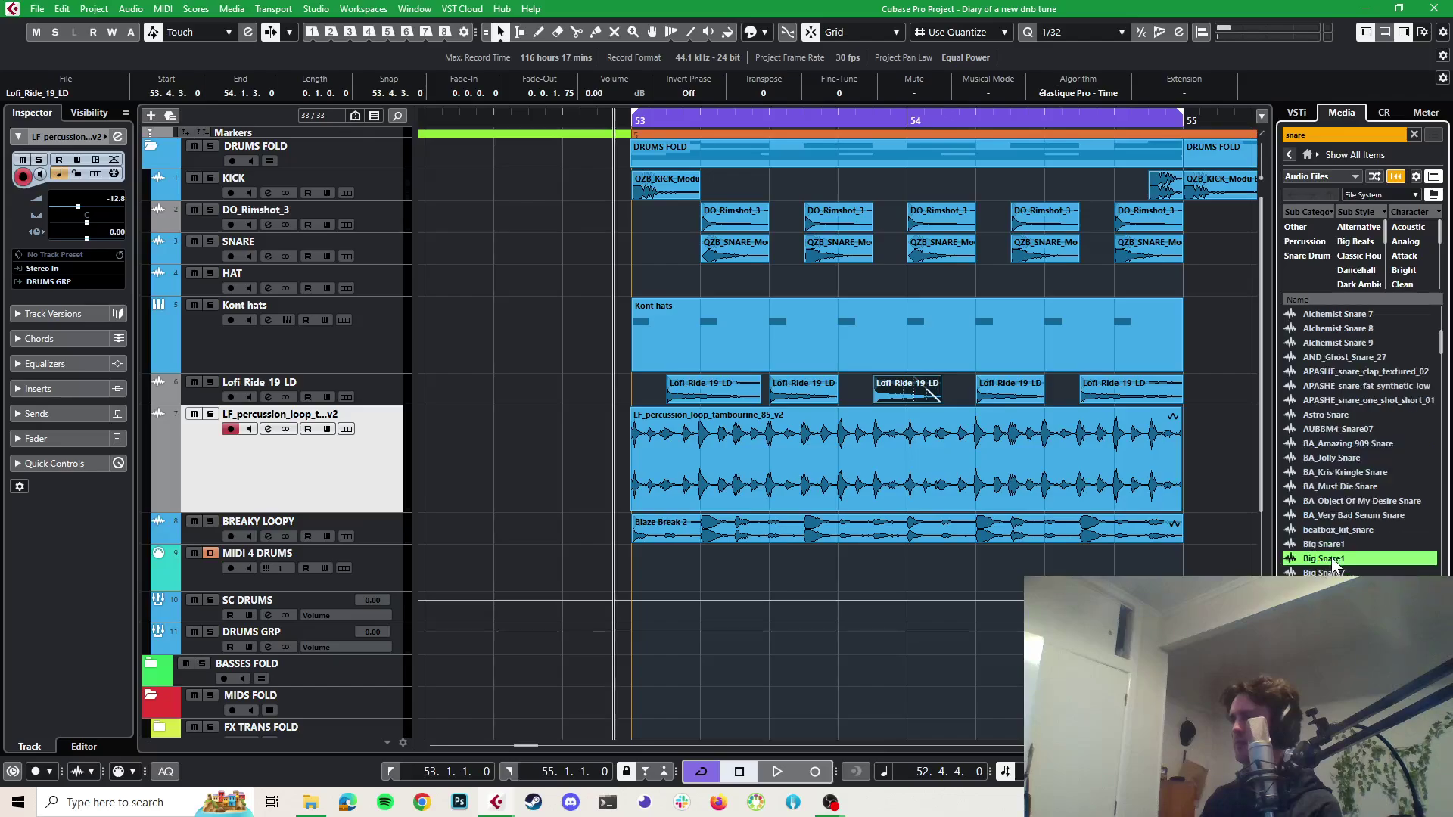
Audition snare samples further down the search results, up to the CYCdh_LudFlam A, B and C series
{"action": "scroll", "coordinate": [1332, 546], "scroll_direction": "down", "scroll_amount": 6}
{"action": "left_click", "coordinate": [1332, 544]}
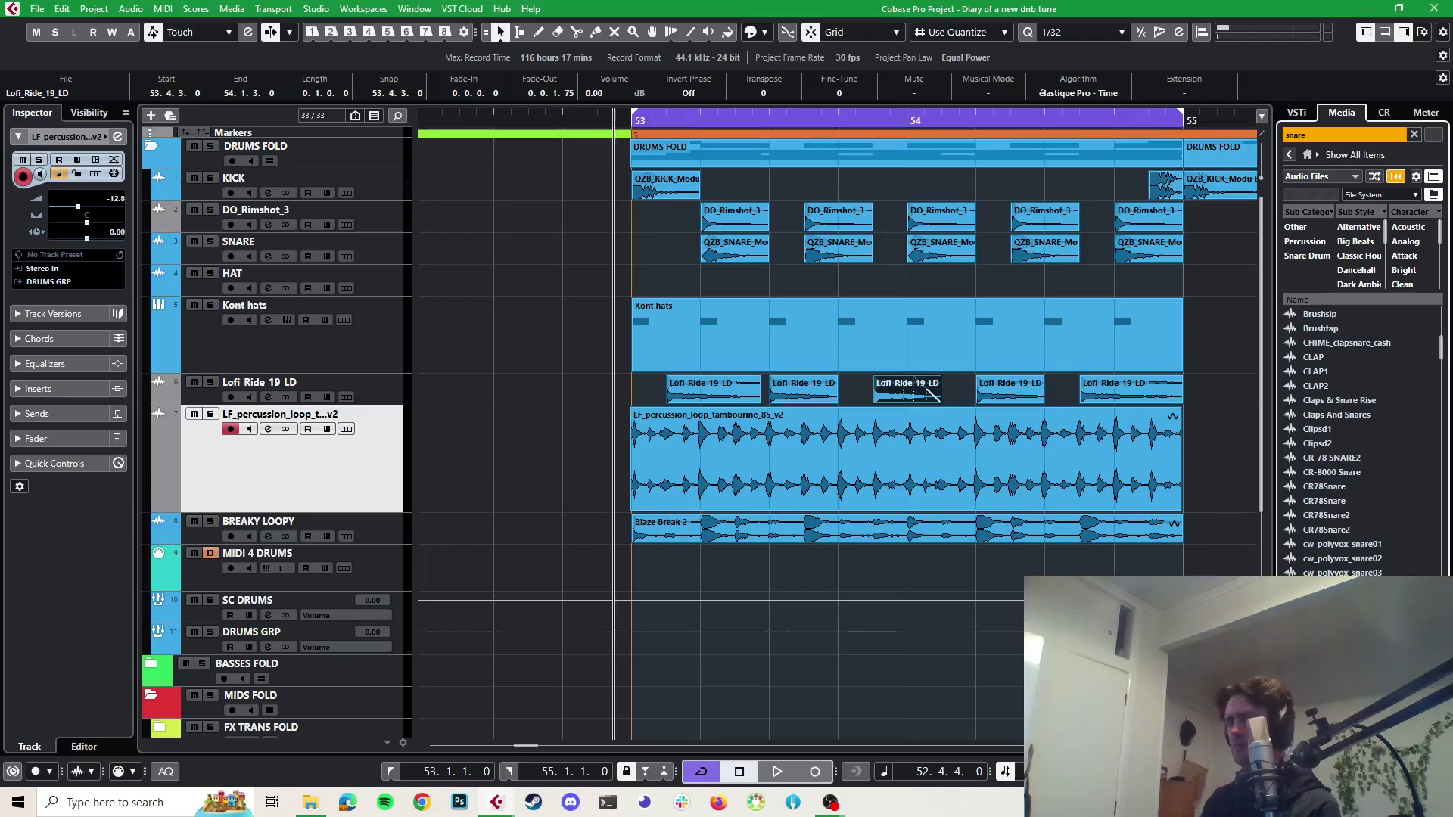
{"action": "left_click", "coordinate": [1339, 568]}
{"action": "scroll", "coordinate": [1354, 543], "scroll_direction": "down", "scroll_amount": 10}
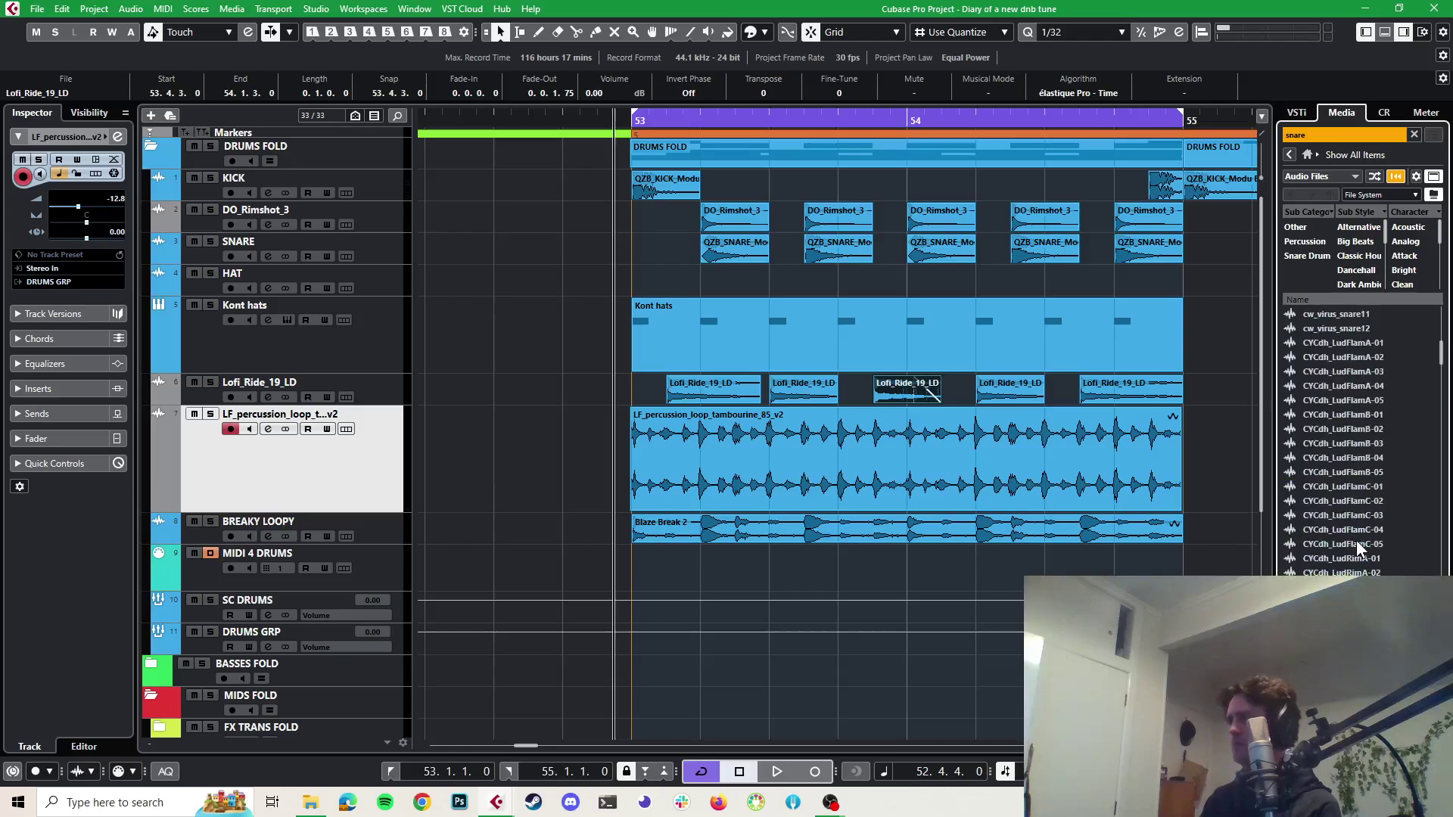
{"action": "left_click", "coordinate": [1336, 443]}
{"action": "left_click", "coordinate": [1335, 401]}
{"action": "left_click", "coordinate": [1330, 530]}
{"action": "scroll", "coordinate": [1330, 529], "scroll_direction": "down", "scroll_amount": 5}
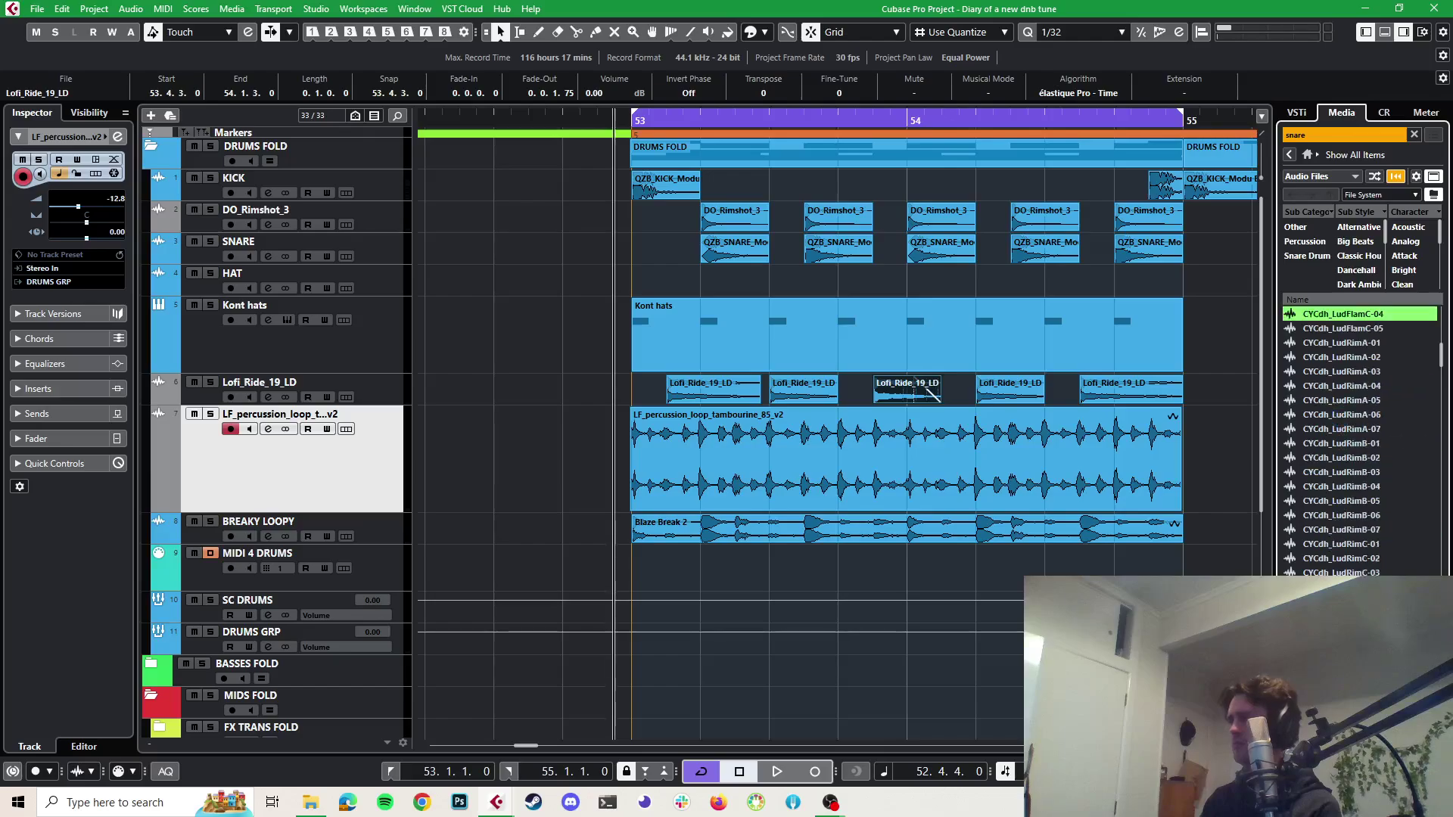
Audition a few samples from the CYCdh_LudRim and CYCdh_LudSdSt series
{"action": "left_click", "coordinate": [1335, 515]}
{"action": "scroll", "coordinate": [1337, 523], "scroll_direction": "down", "scroll_amount": 5}
{"action": "left_click", "coordinate": [1332, 530]}
{"action": "left_click", "coordinate": [1334, 458]}
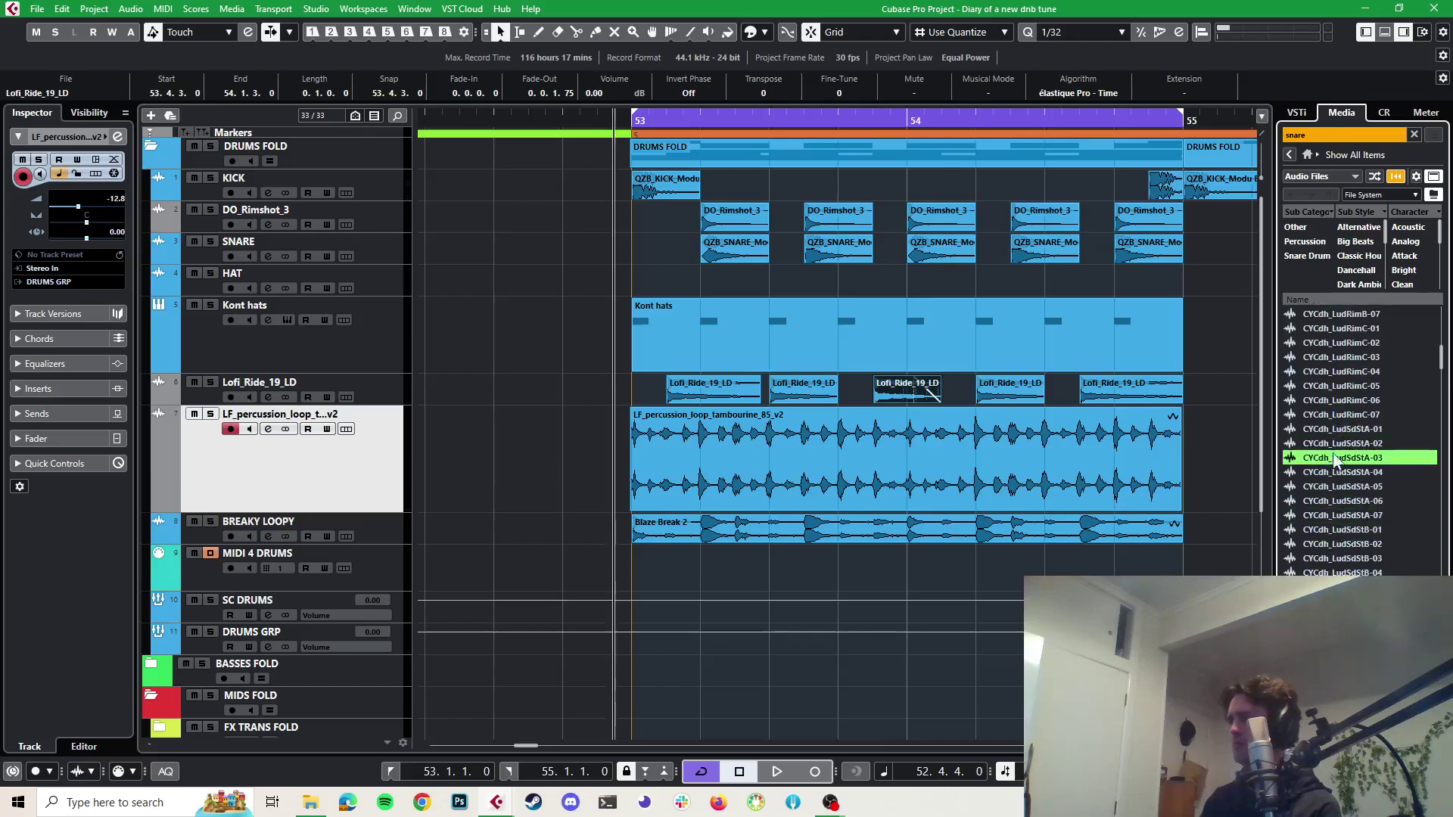
{"action": "left_click", "coordinate": [1328, 385]}
Audition the CYCdh_LudRimB samples from number 07 back to the lower-numbered ones
{"action": "scroll", "coordinate": [1340, 420], "scroll_direction": "up", "scroll_amount": 3}
{"action": "left_click", "coordinate": [1331, 457]}
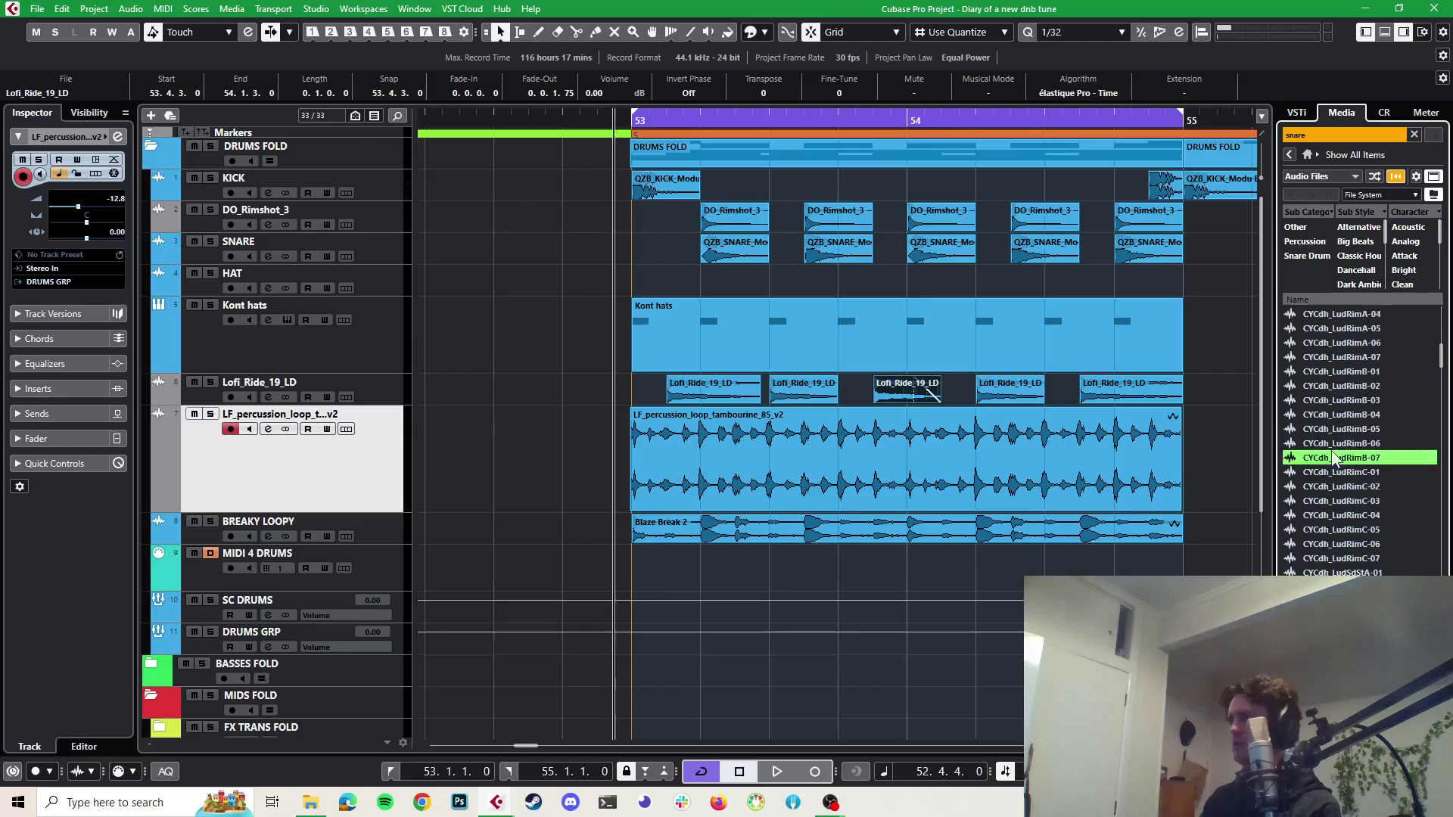
{"action": "left_click", "coordinate": [1332, 443]}
{"action": "left_click", "coordinate": [1330, 428]}
{"action": "left_click", "coordinate": [1329, 414]}
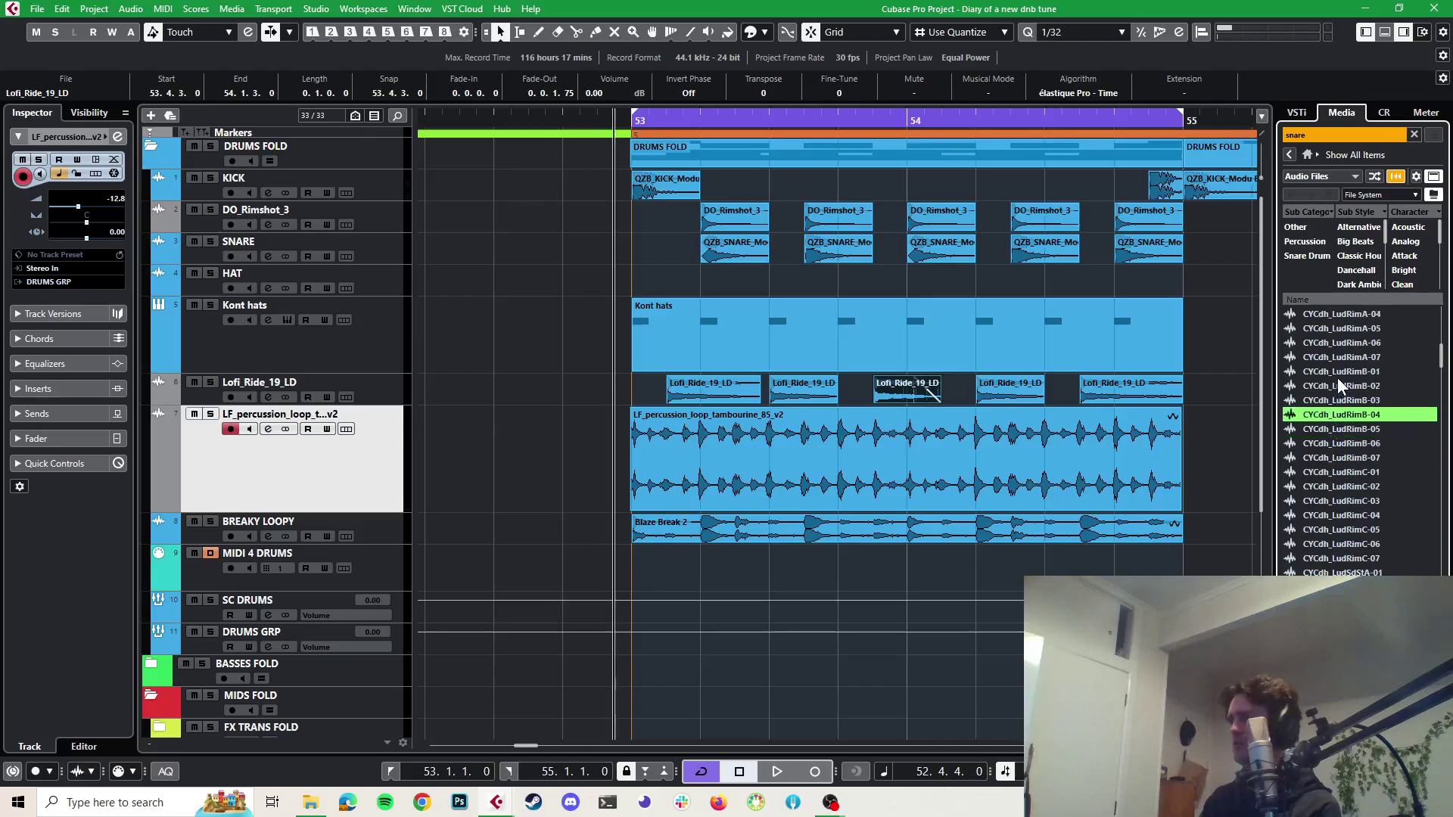
{"action": "left_click", "coordinate": [1329, 383]}
Compare CYCdh_LudFlamC samples with the CYCdh_LudRim series, then audition and select CYCdh_LudSdStA-07
{"action": "scroll", "coordinate": [1336, 373], "scroll_direction": "up", "scroll_amount": 3}
{"action": "left_click", "coordinate": [1336, 372]}
{"action": "left_click", "coordinate": [1333, 401]}
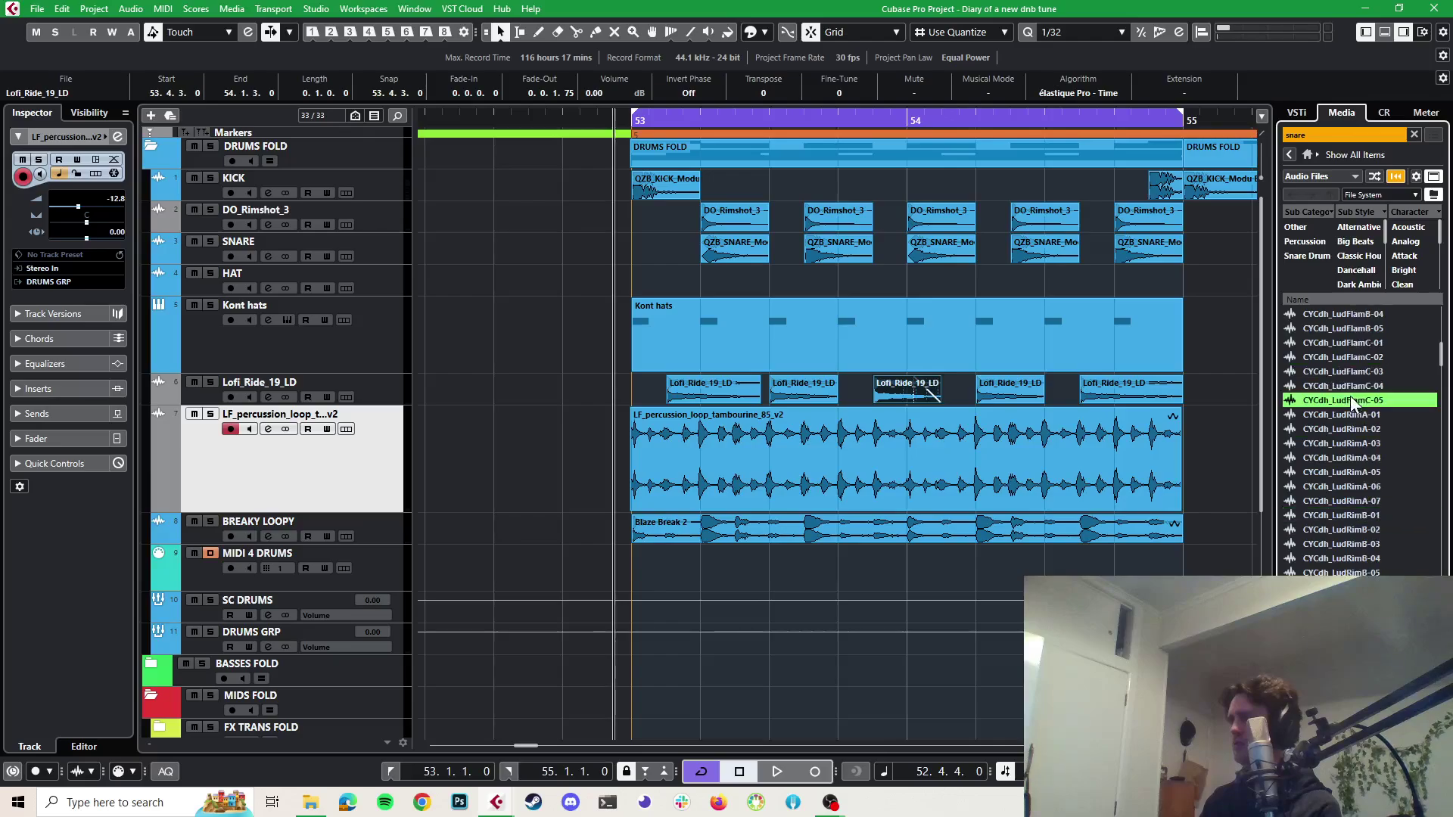
{"action": "left_click", "coordinate": [1339, 543]}
{"action": "left_click", "coordinate": [1339, 615]}
{"action": "scroll", "coordinate": [1339, 615], "scroll_direction": "down", "scroll_amount": 3}
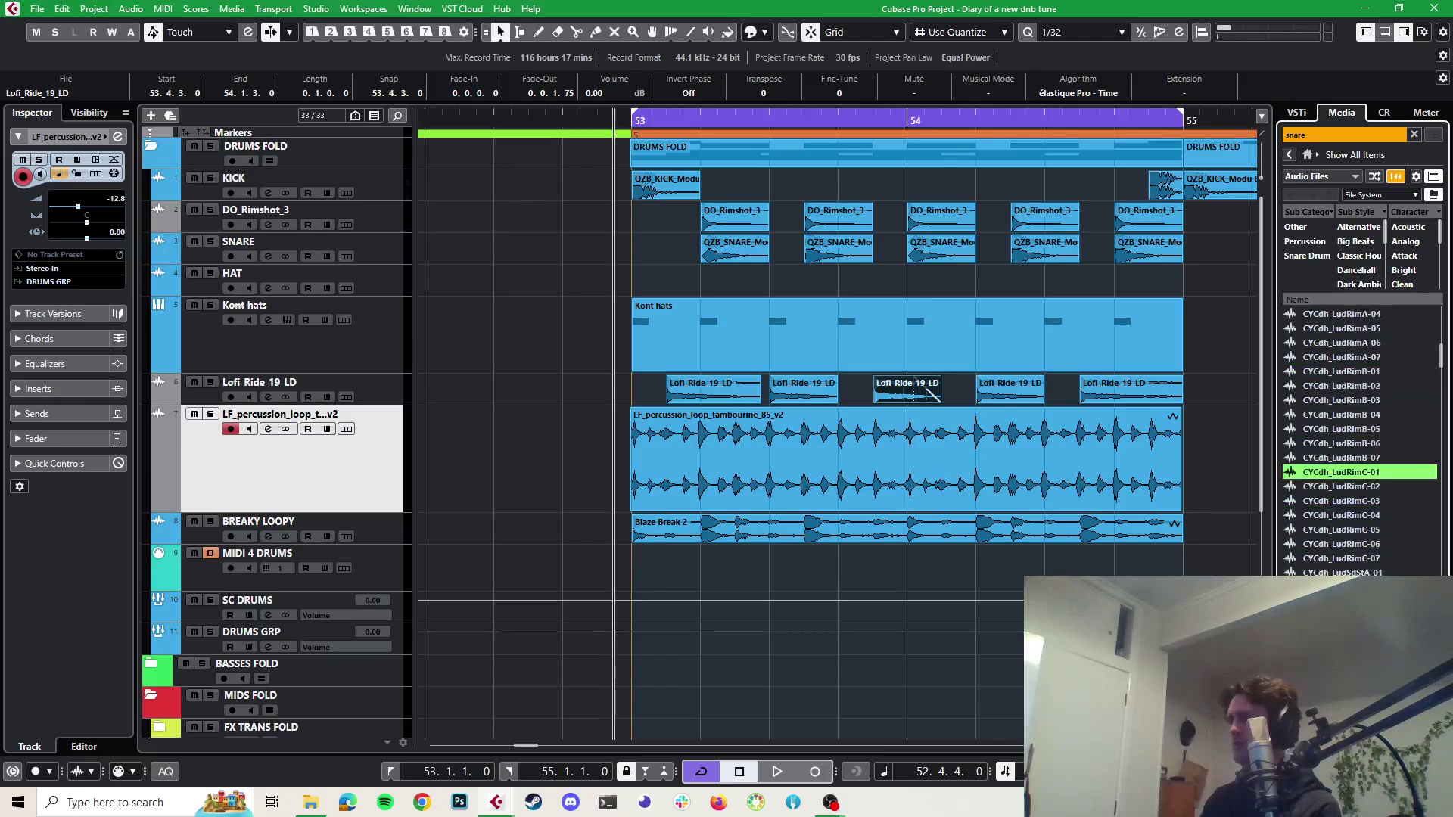
{"action": "scroll", "coordinate": [1324, 453], "scroll_direction": "down", "scroll_amount": 3}
{"action": "left_click", "coordinate": [1333, 505]}
{"action": "scroll", "coordinate": [1334, 506], "scroll_direction": "down", "scroll_amount": 1}
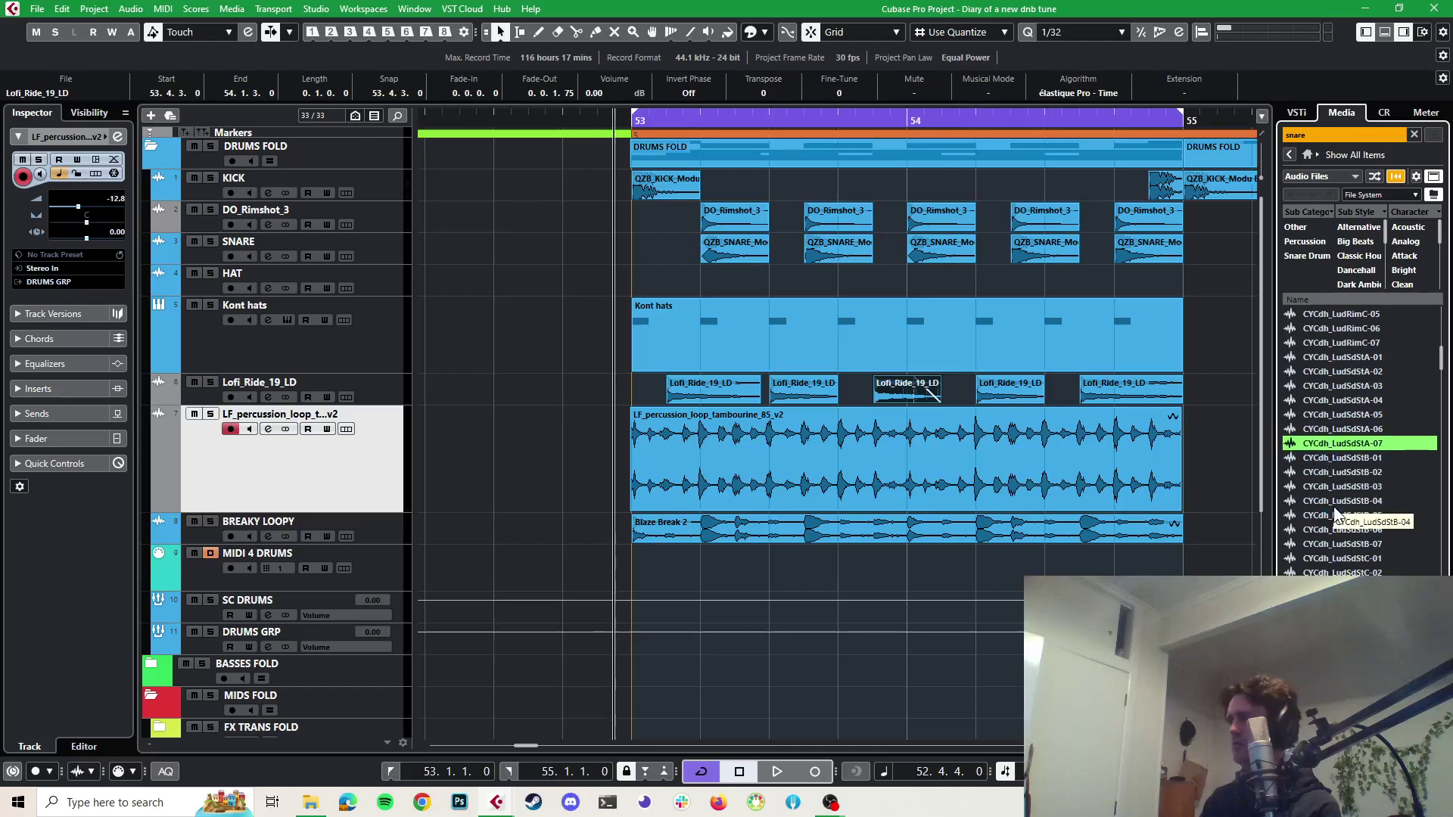
Insert the CYCdh_LudSdStA-07 sample as a new audio track between the SNARE and HAT tracks
{"action": "left_click_drag", "start_coordinate": [1342, 444], "coordinate": [339, 269]}
{"action": "left_click", "coordinate": [817, 528]}
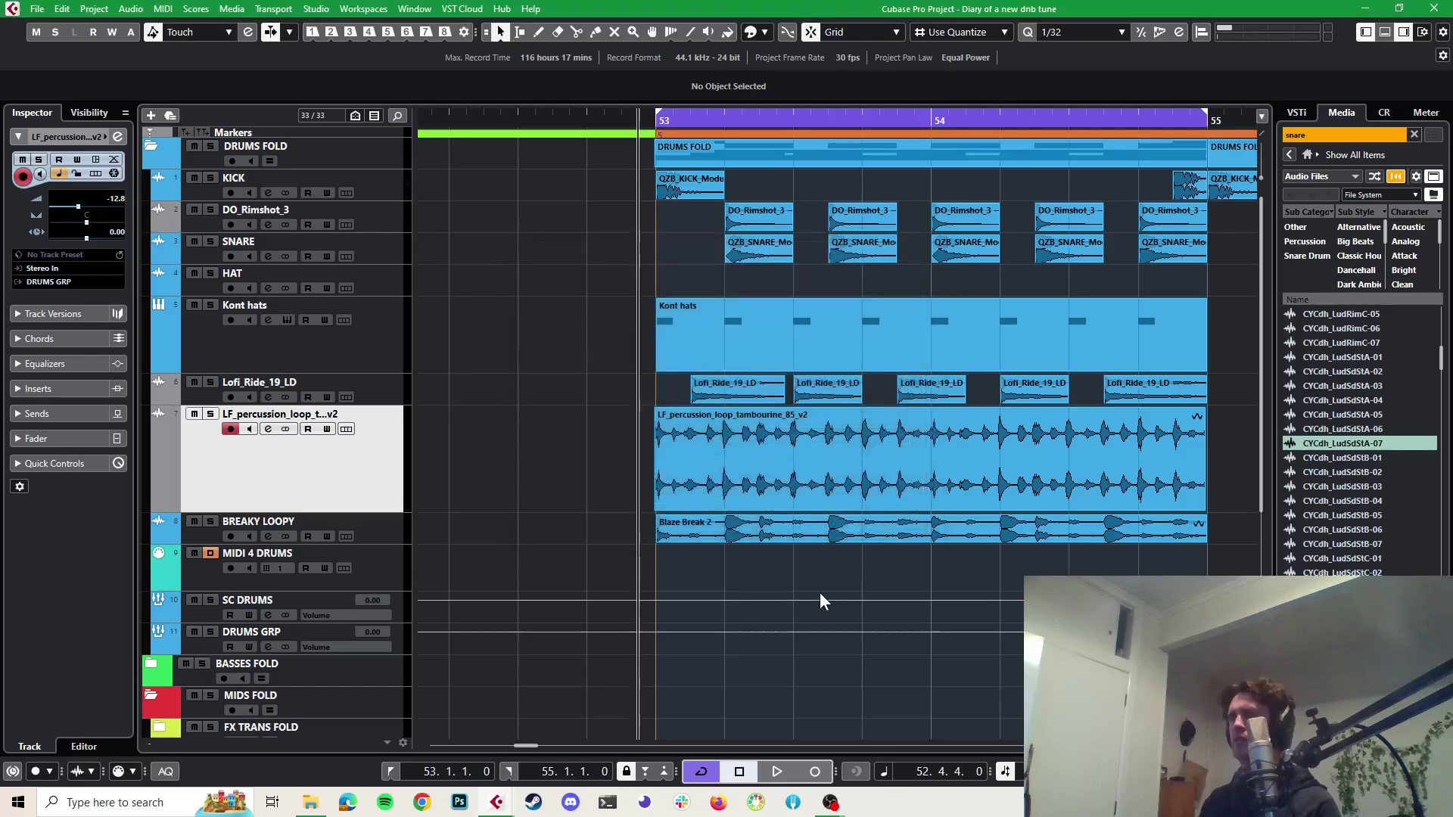
{"action": "left_click", "coordinate": [402, 292]}
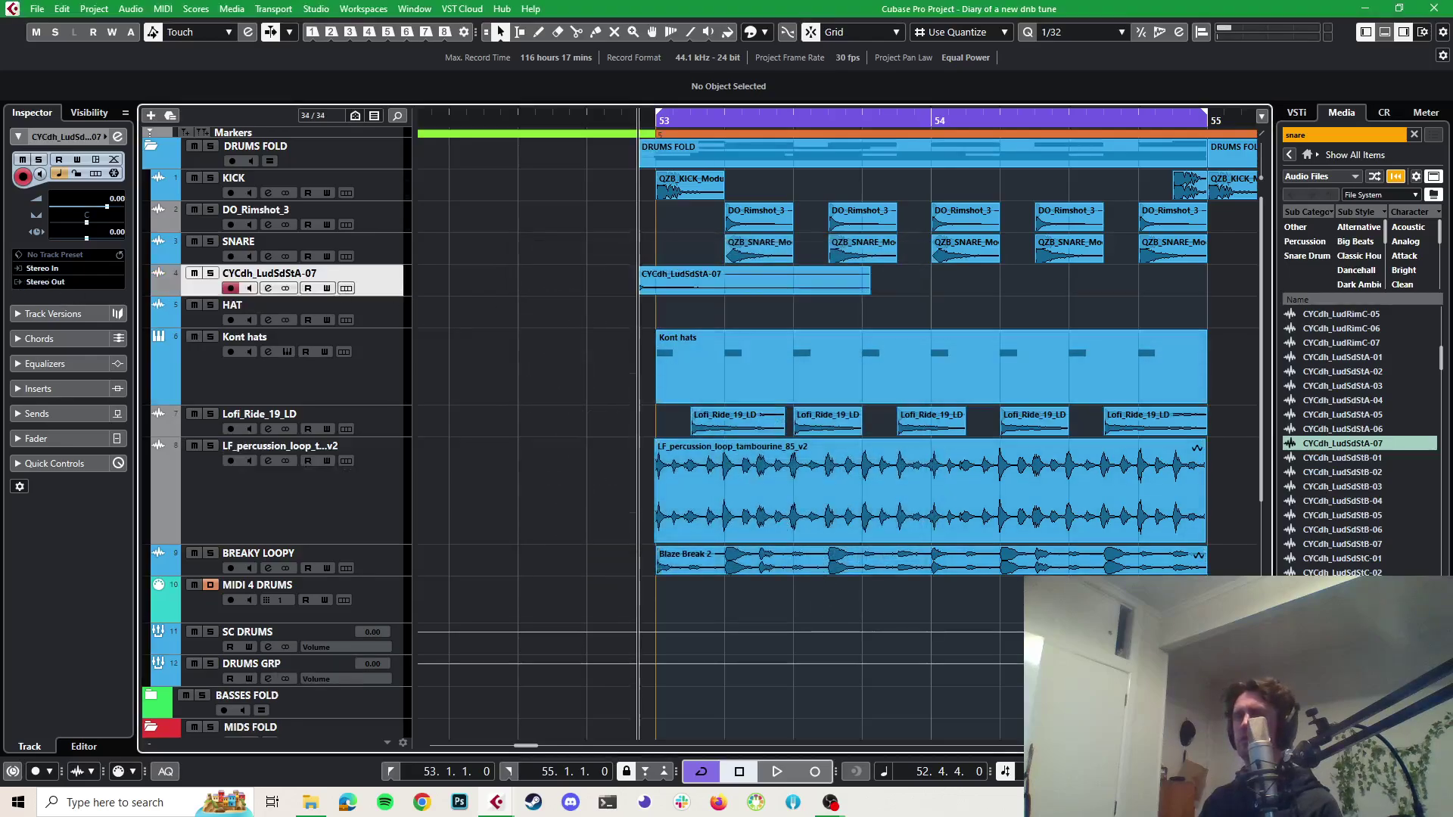
Route the CYCdh_LudSdStA-07 audio track's output to DRUMS GRP and check that group's channel
{"action": "left_click", "coordinate": [50, 285]}
{"action": "type", "text": "dr"}
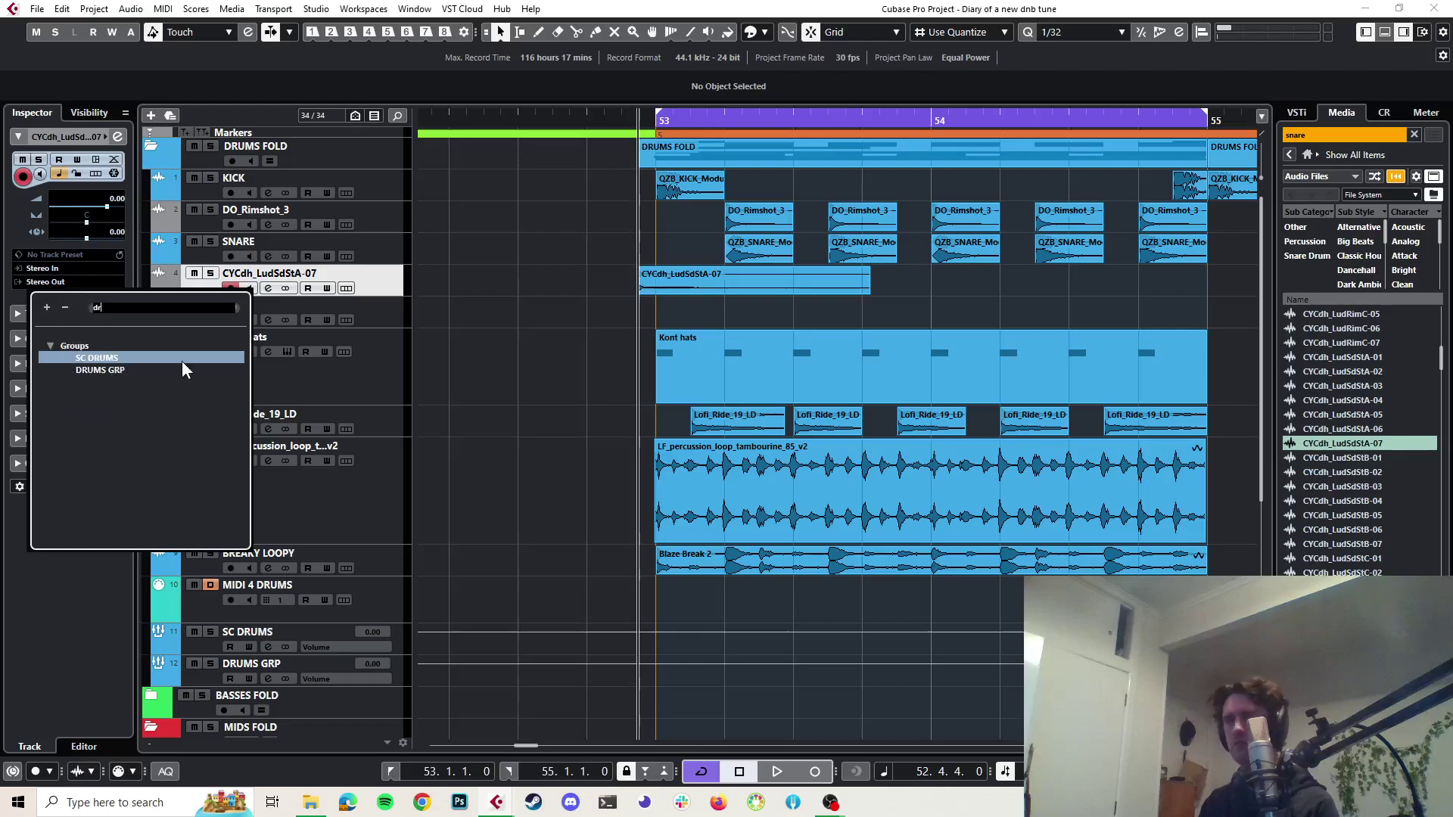
{"action": "left_click", "coordinate": [120, 370]}
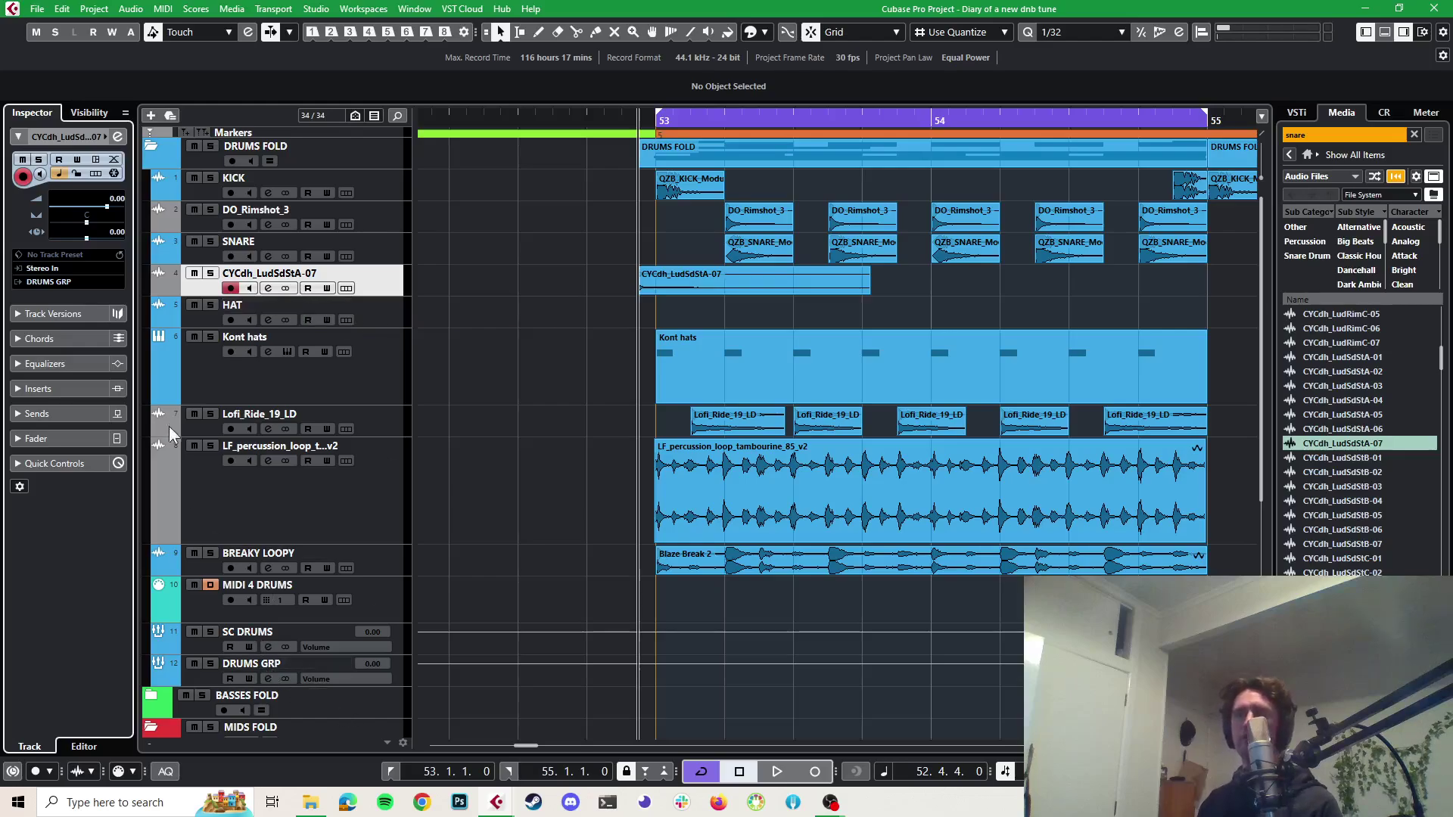
{"action": "left_click", "coordinate": [398, 661]}
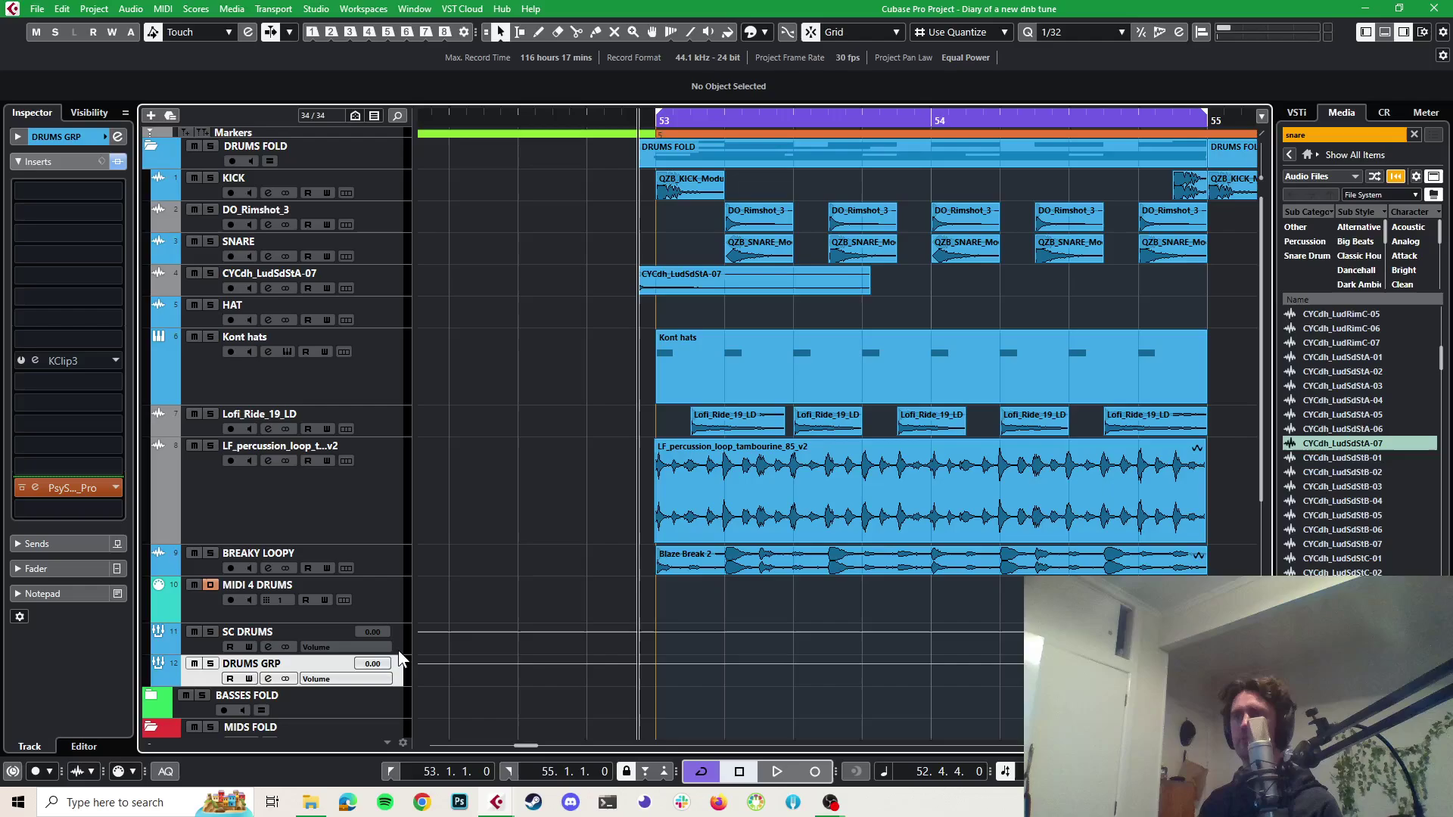
{"action": "left_click", "coordinate": [379, 288]}
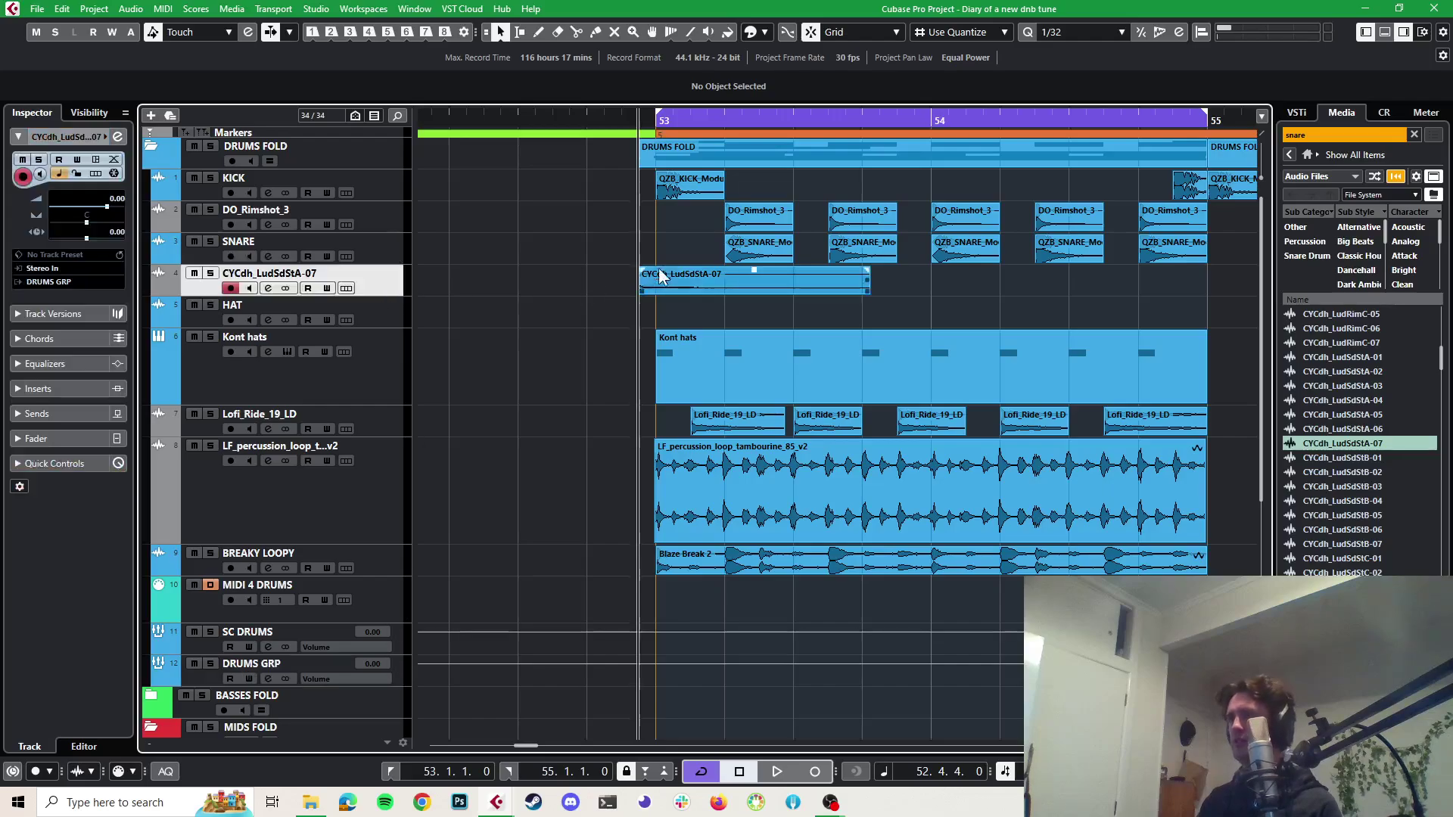
Try the CYCdh_LudSdStA-07 event at 53.1.2.60 with the loop playing, then move it to 53.2.2.0
{"action": "left_click_drag", "start_coordinate": [669, 284], "coordinate": [715, 277]}
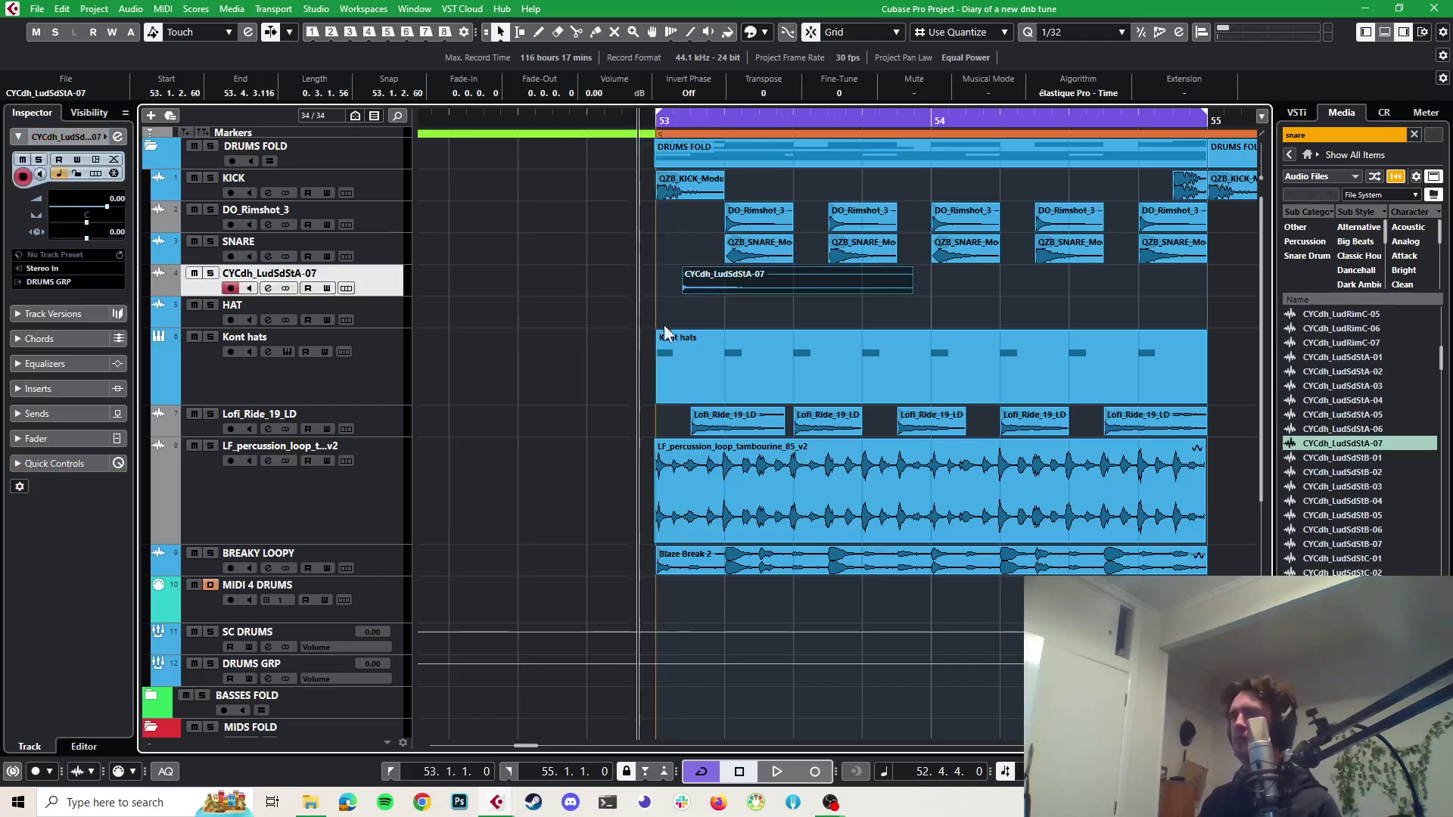
{"action": "key", "text": "space"}
{"action": "key", "text": "space"}
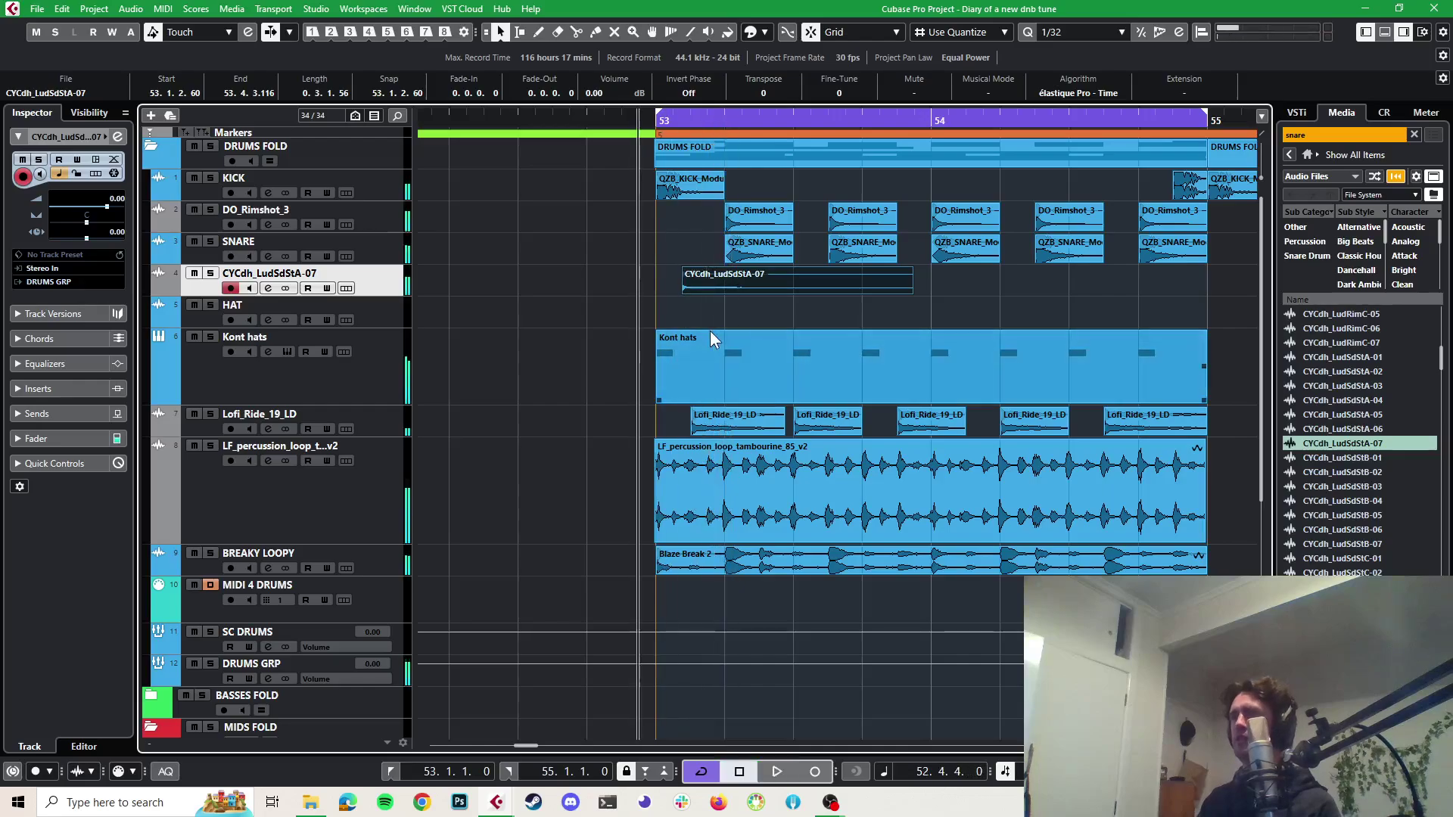
{"action": "scroll", "coordinate": [710, 330], "scroll_direction": "up", "scroll_amount": 3}
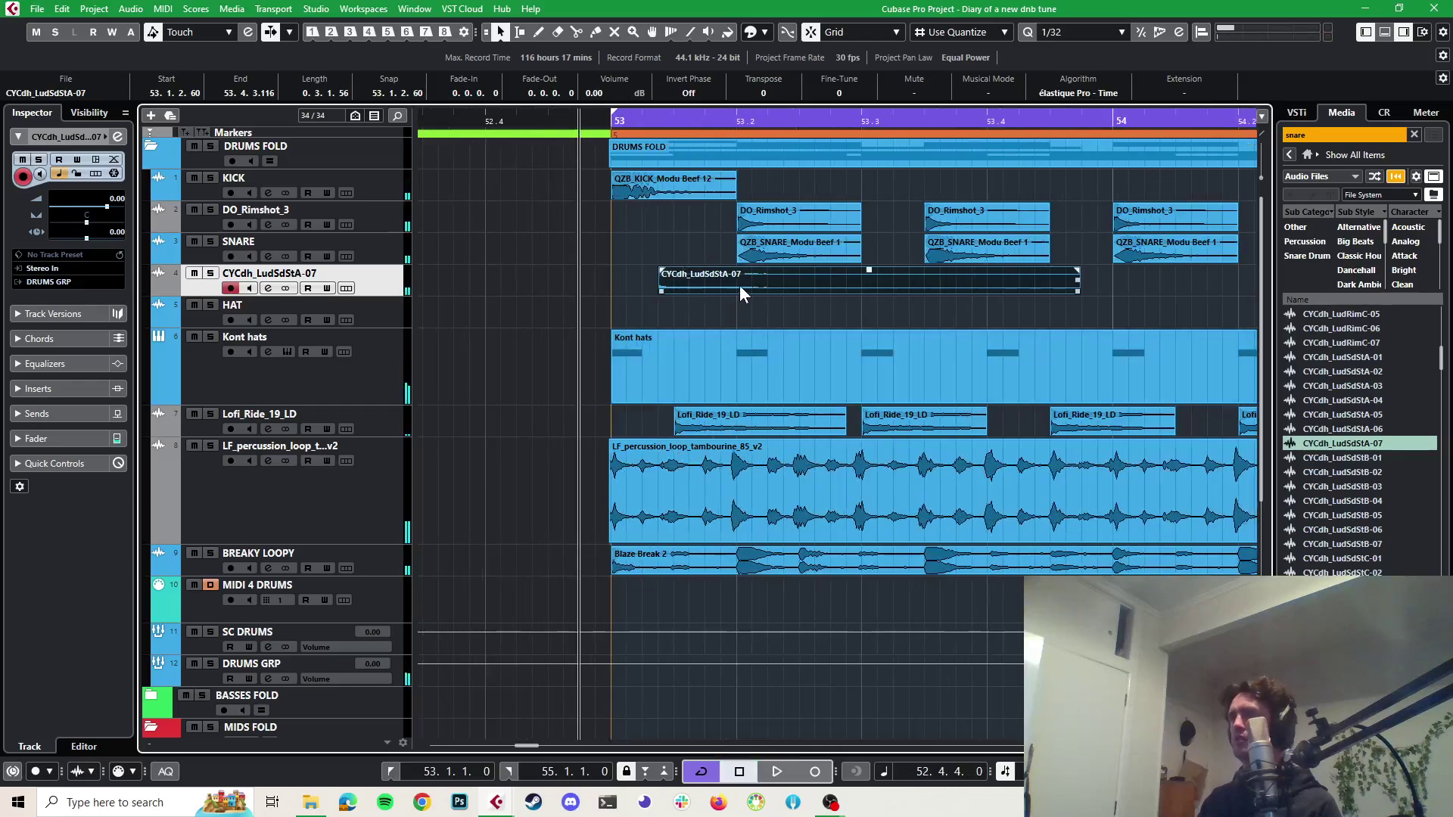
{"action": "left_click_drag", "start_coordinate": [741, 294], "coordinate": [850, 280]}
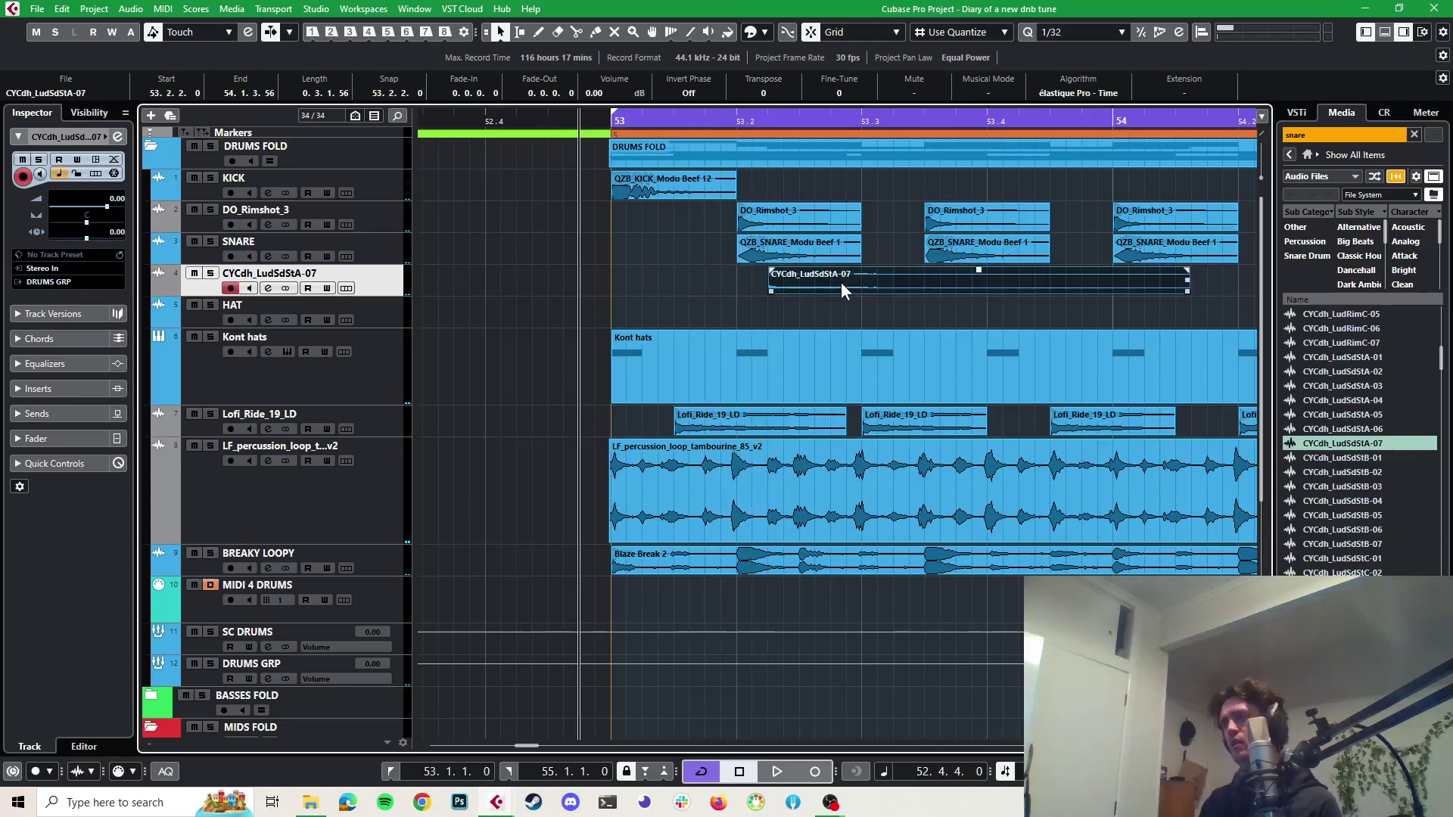
Create a sampler track from the CYCdh_LudSdStA-07 sample in the media results and close the sampler editor
{"action": "right_click", "coordinate": [842, 283]}
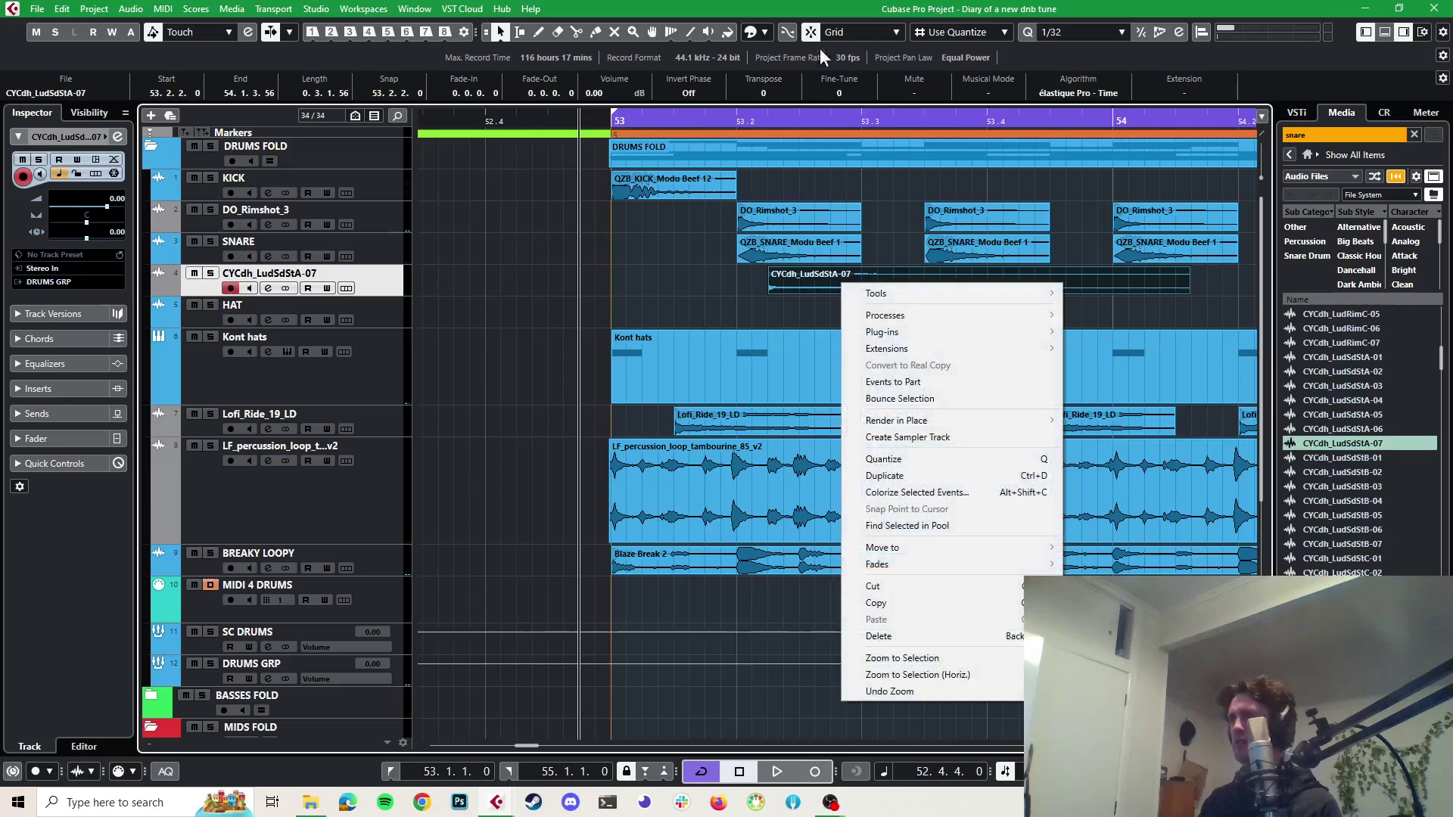
{"action": "left_click", "coordinate": [833, 5]}
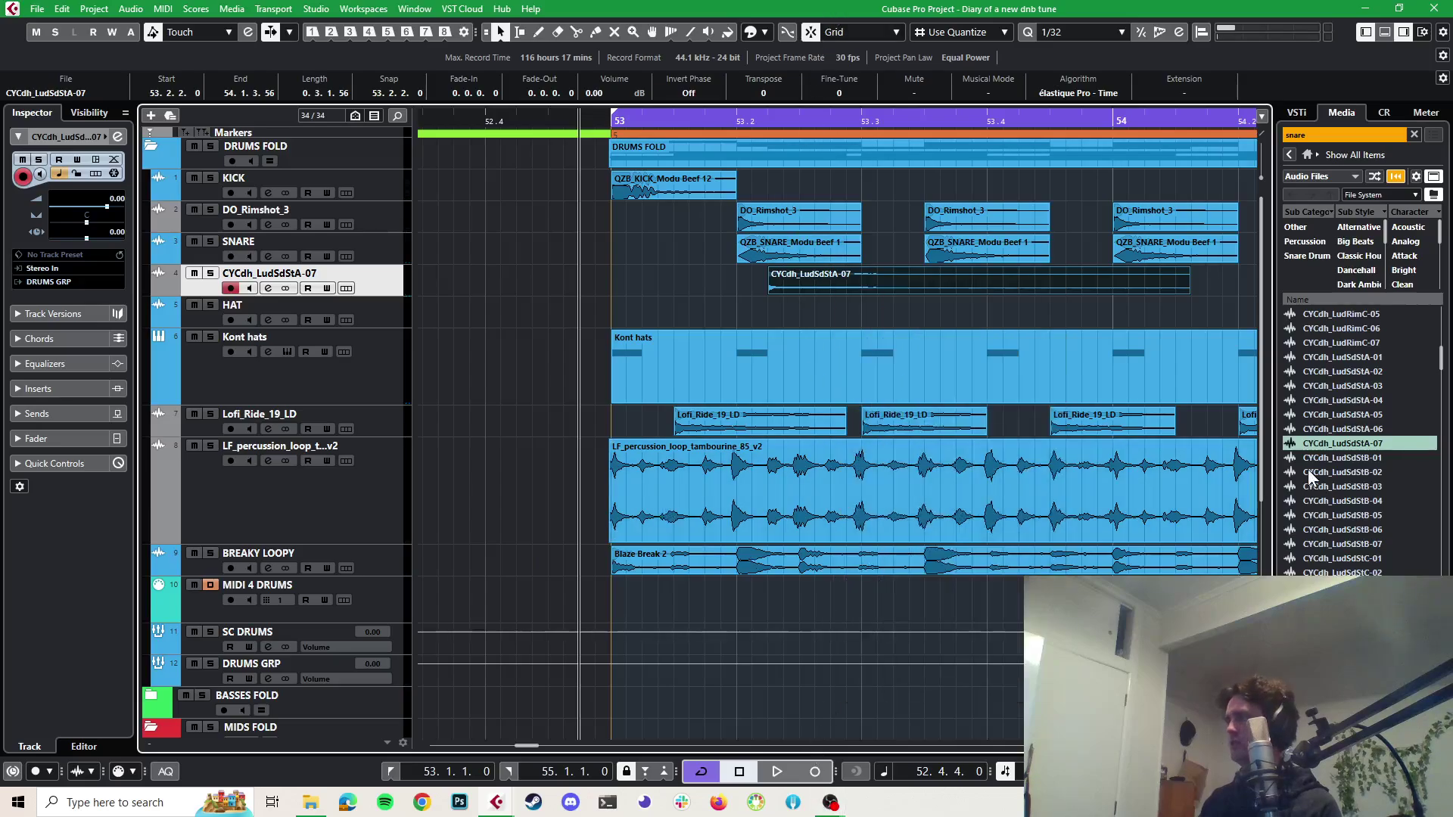
{"action": "right_click", "coordinate": [1323, 444]}
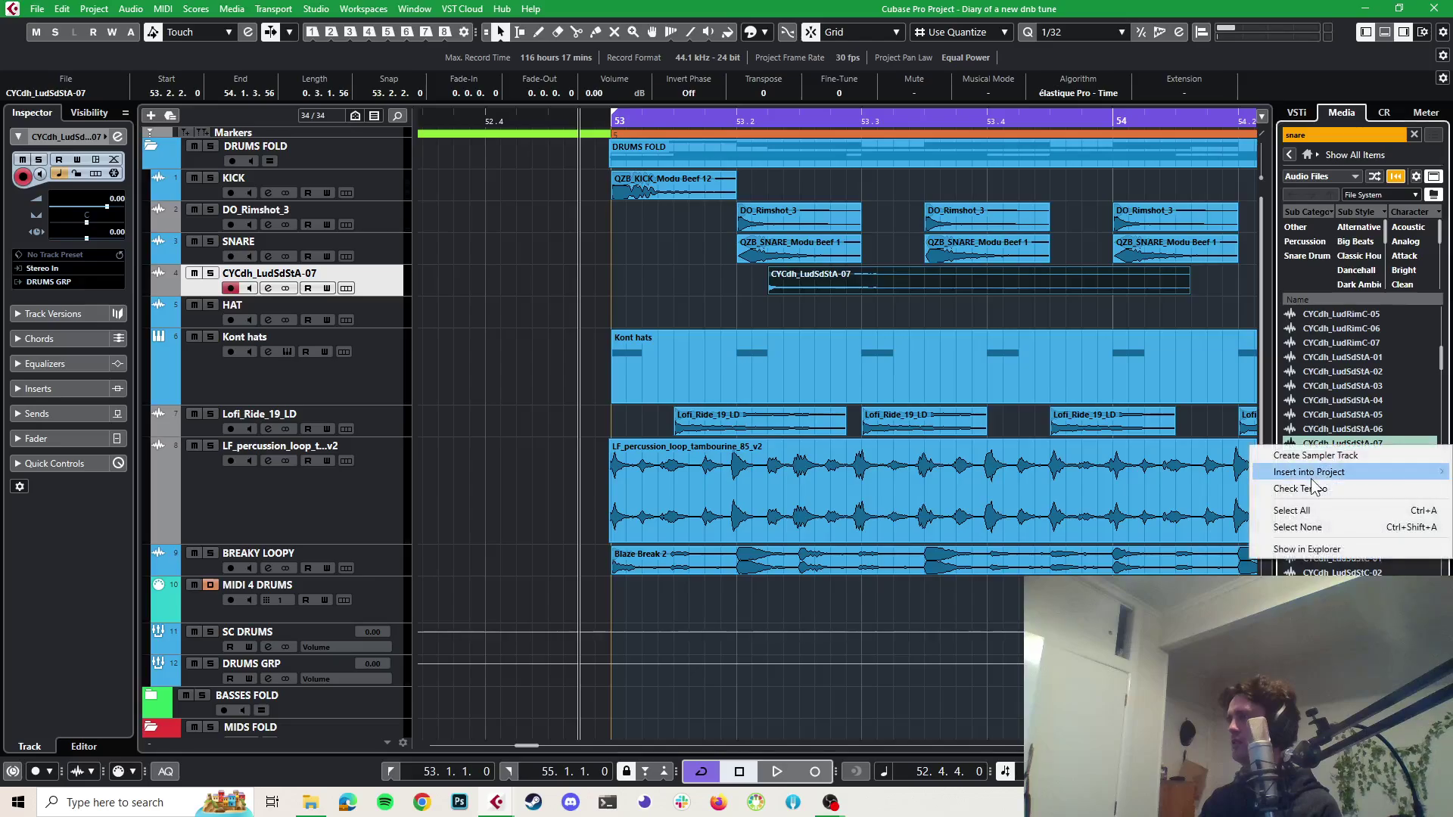
{"action": "left_click", "coordinate": [1313, 456]}
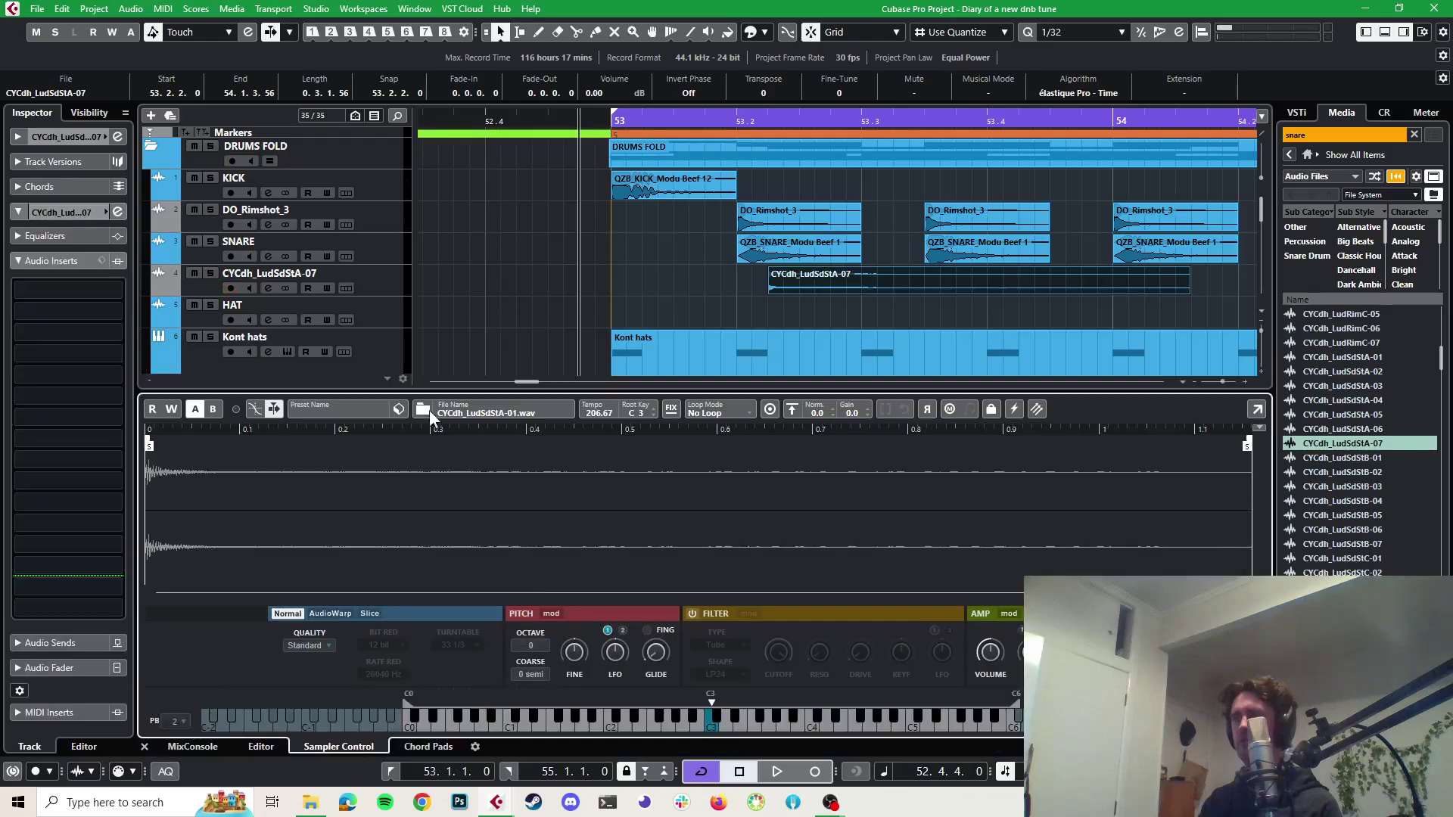
{"action": "left_click", "coordinate": [144, 747]}
Move the new sampler track into the drums folder, directly below the CYCdh_LudSdStA-07 audio track
{"action": "scroll", "coordinate": [530, 484], "scroll_direction": "down", "scroll_amount": 8}
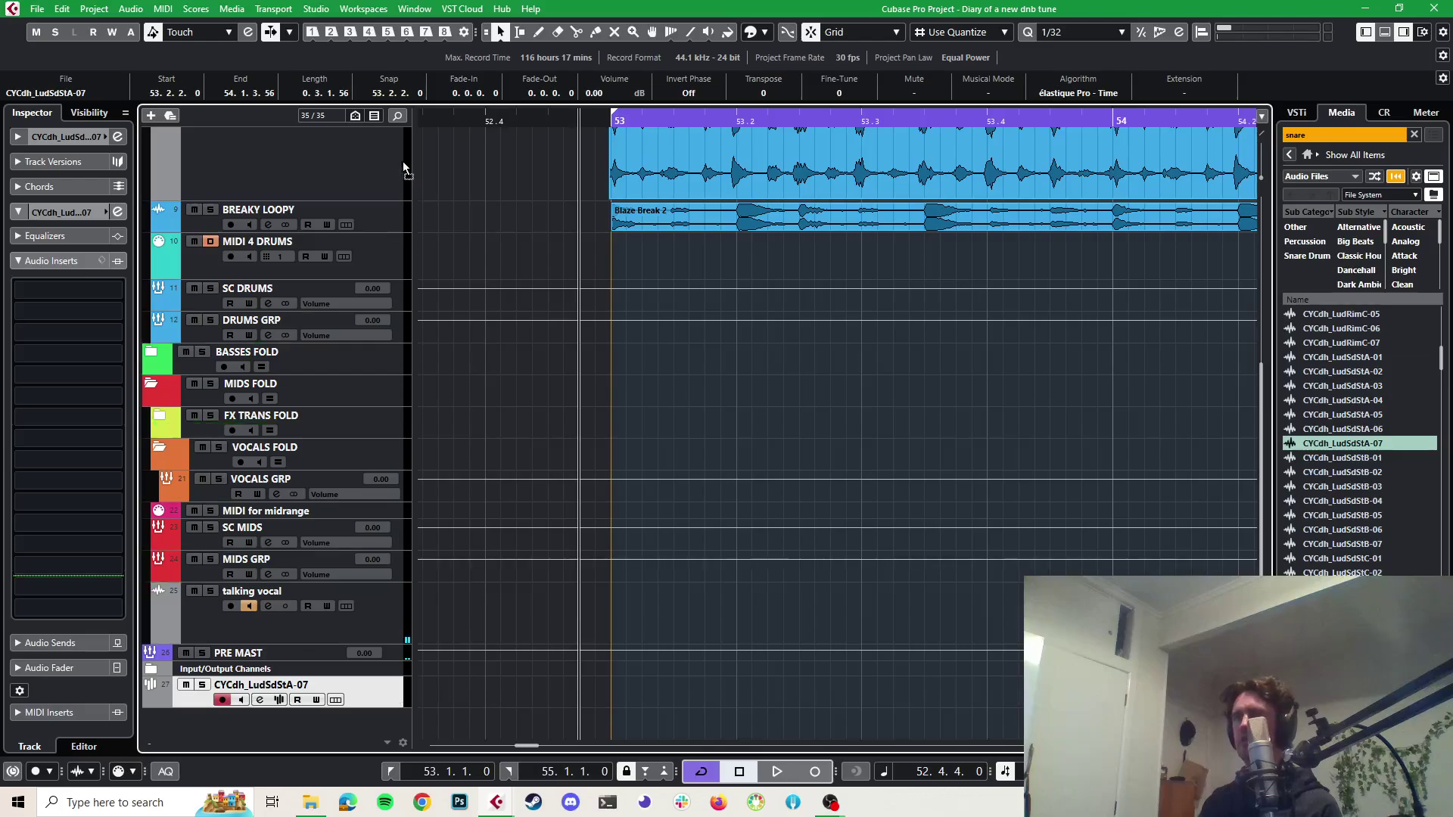
{"action": "scroll", "coordinate": [397, 152], "scroll_direction": "up", "scroll_amount": 8}
{"action": "left_click_drag", "start_coordinate": [384, 140], "coordinate": [374, 298]}
Delete the CYCdh_LudSdStA-07 audio event and remove its audio track, keeping only the sampler track
{"action": "left_click", "coordinate": [834, 277]}
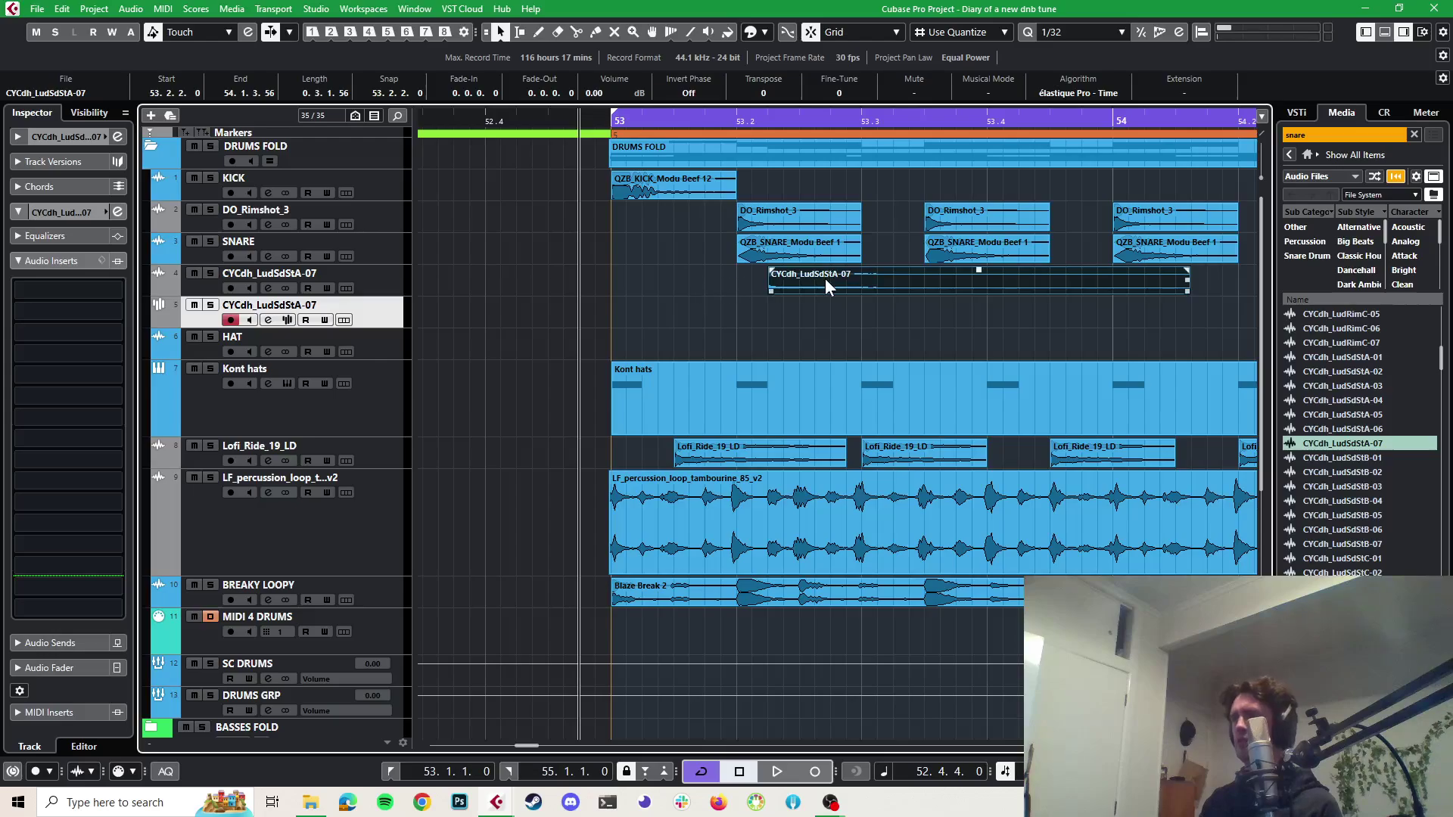
{"action": "key", "text": "Delete"}
{"action": "left_click", "coordinate": [386, 289]}
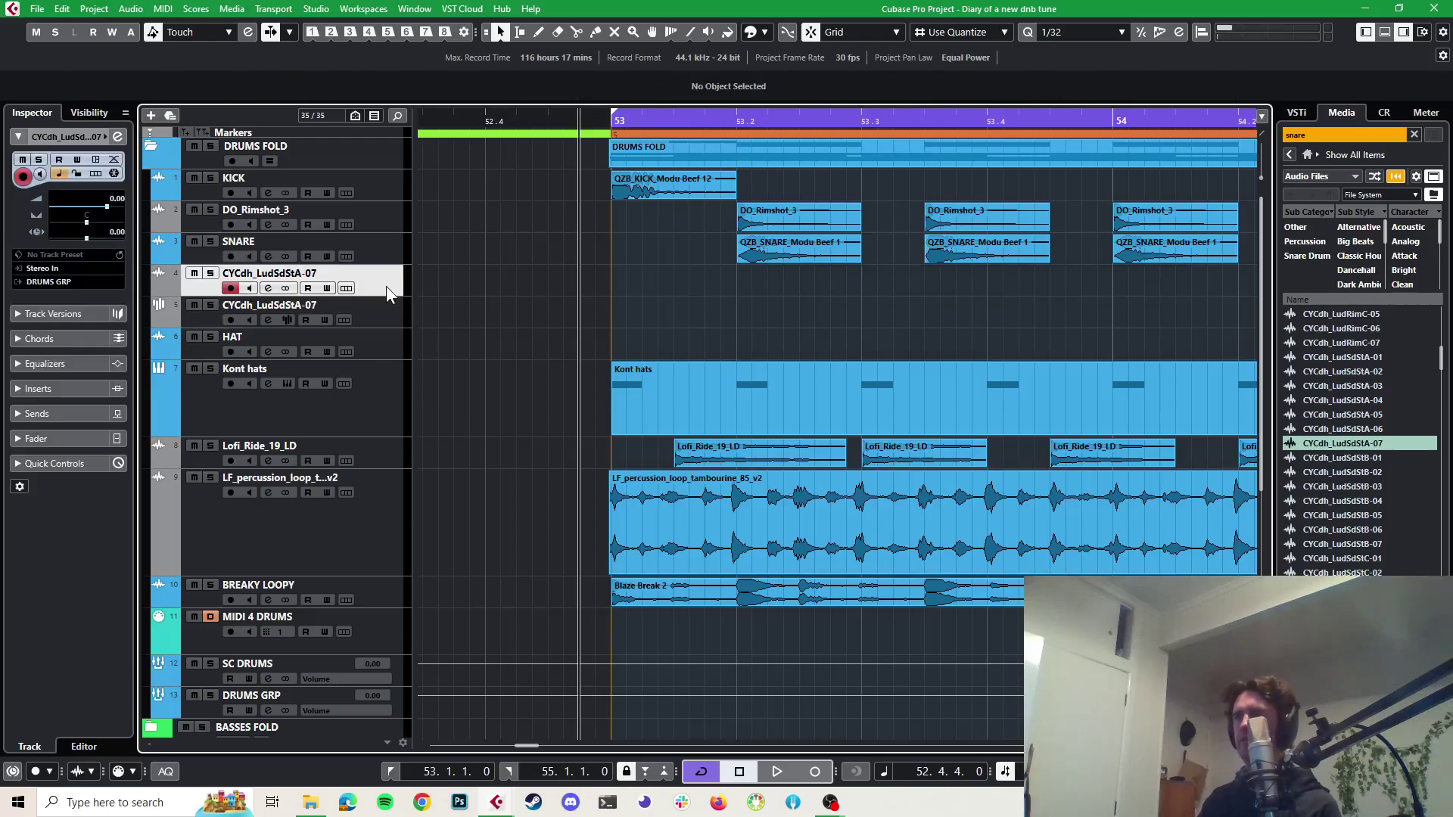
{"action": "right_click", "coordinate": [386, 288]}
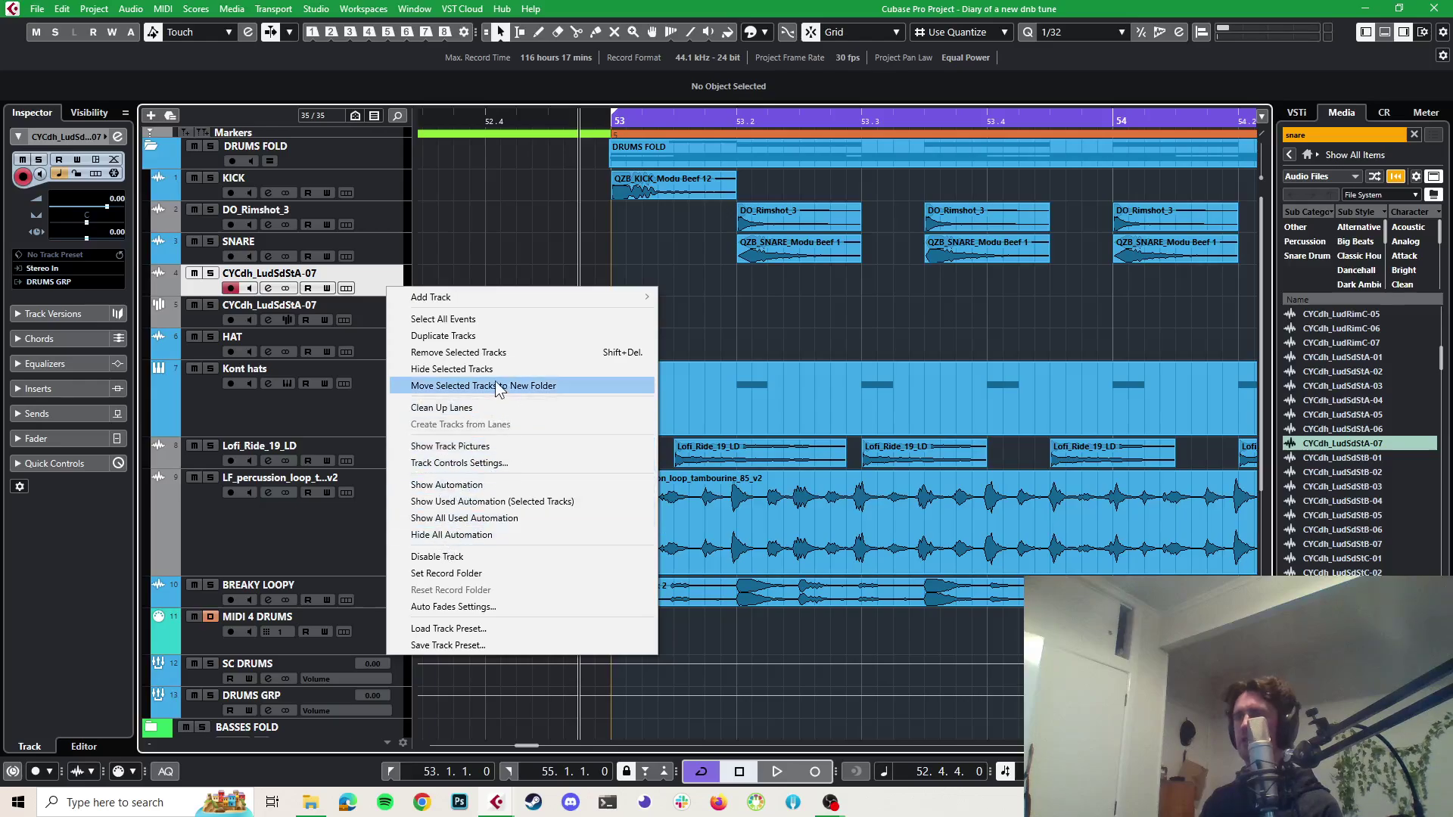
{"action": "left_click", "coordinate": [507, 352]}
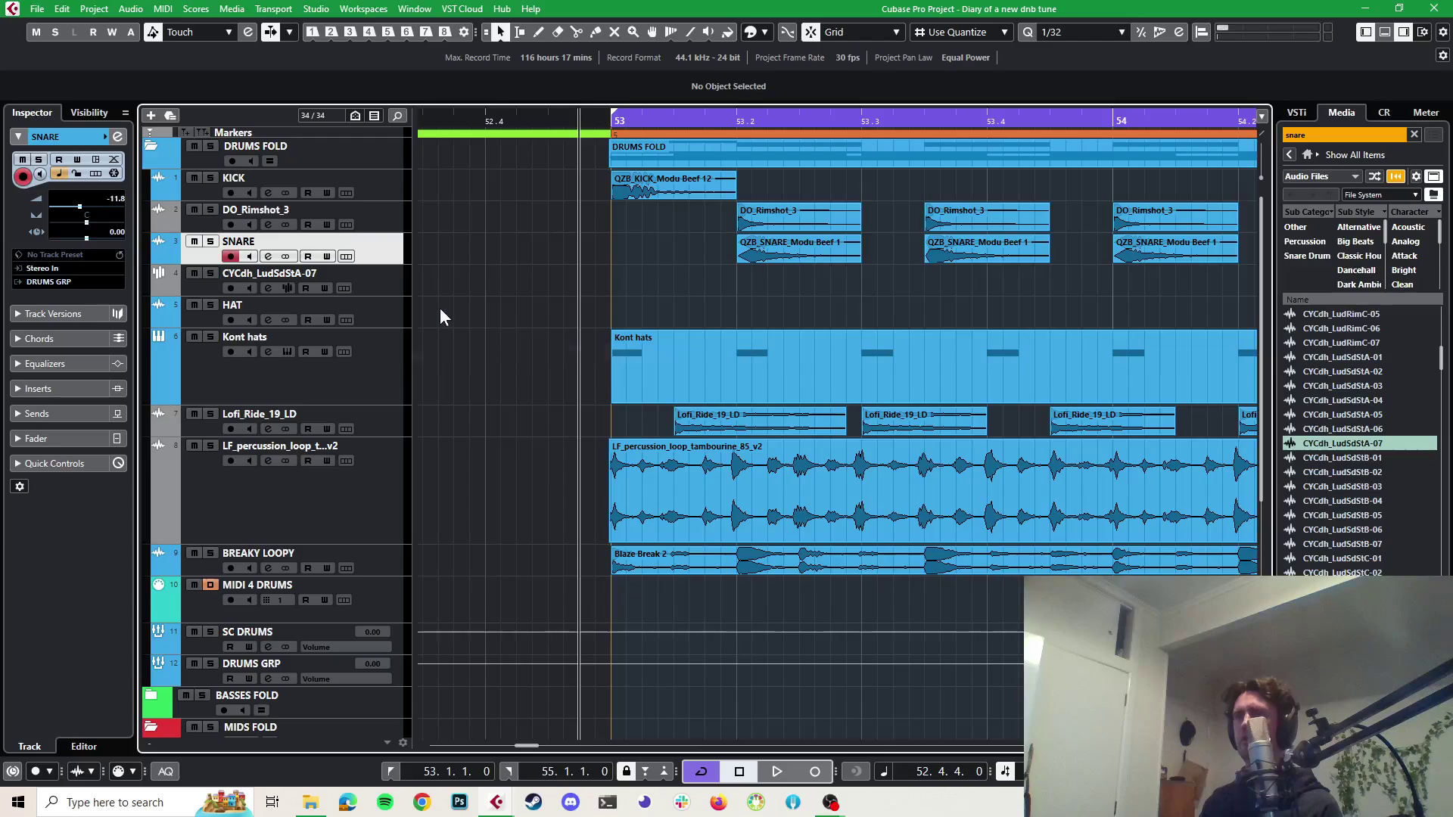
Route the CYCdh_LudSdStA-07 sampler track's output to DRUMS GRP in its channel settings
{"action": "left_click", "coordinate": [387, 275]}
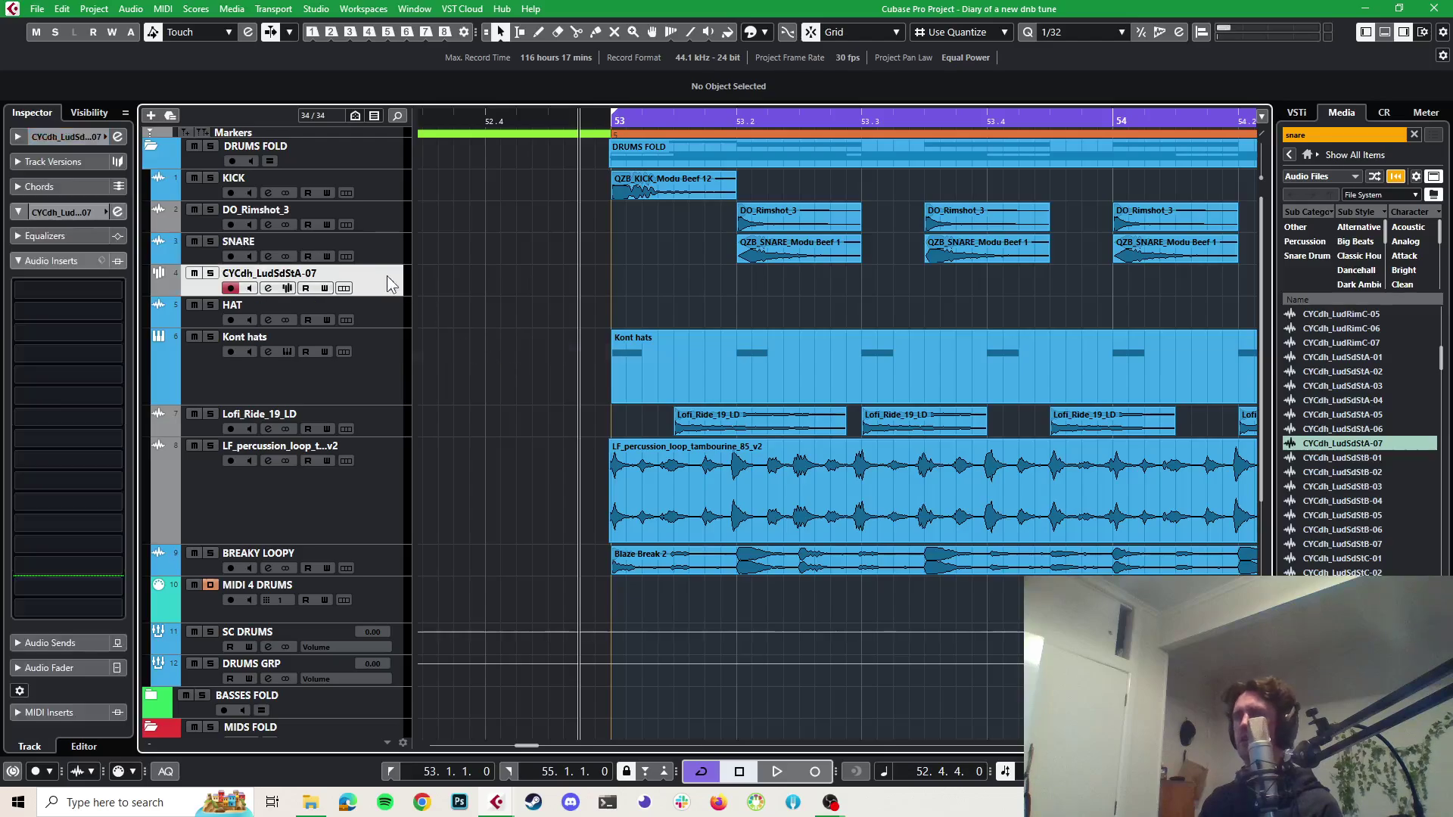
{"action": "left_click", "coordinate": [76, 139]}
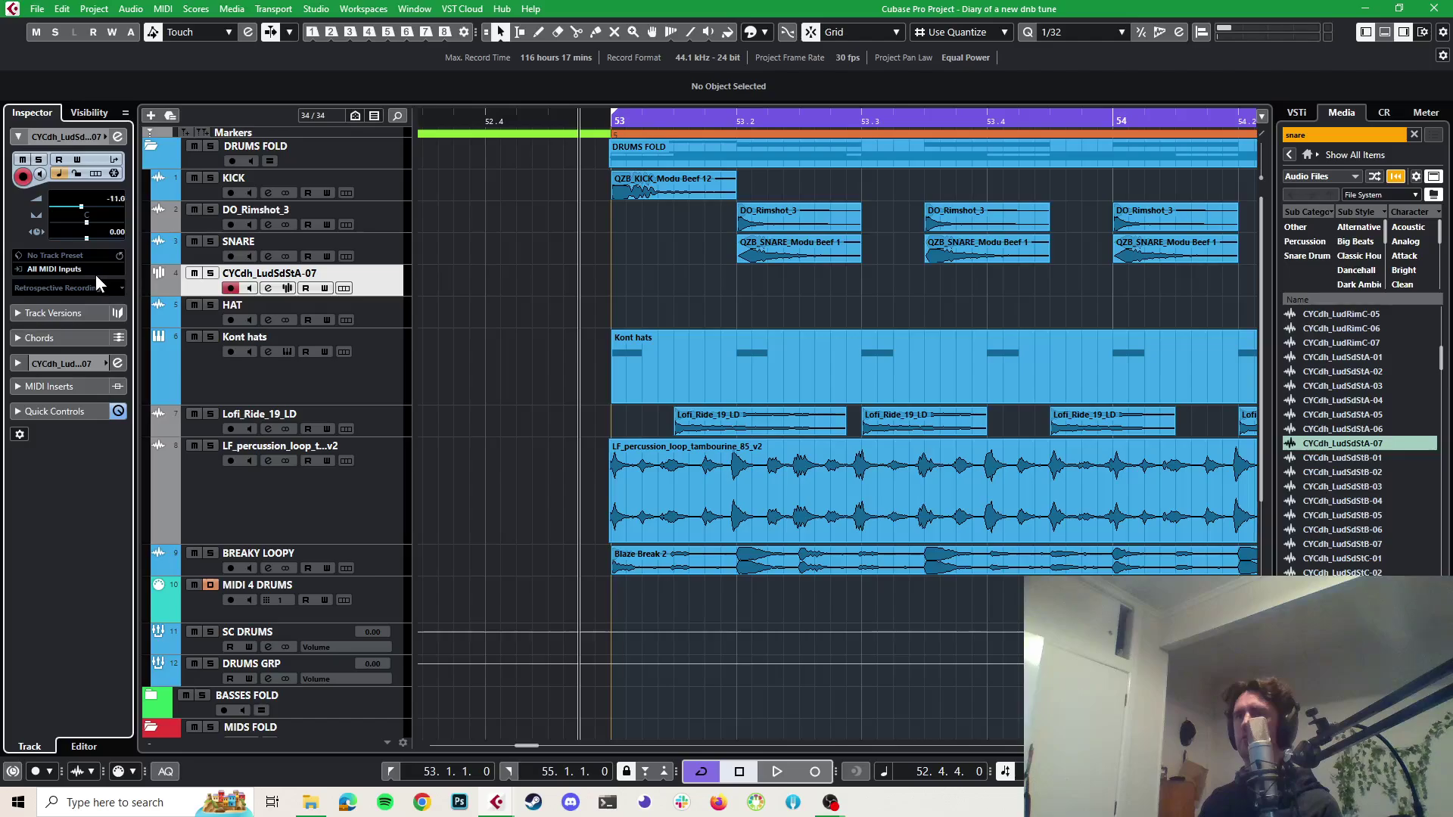
{"action": "left_click", "coordinate": [116, 139]}
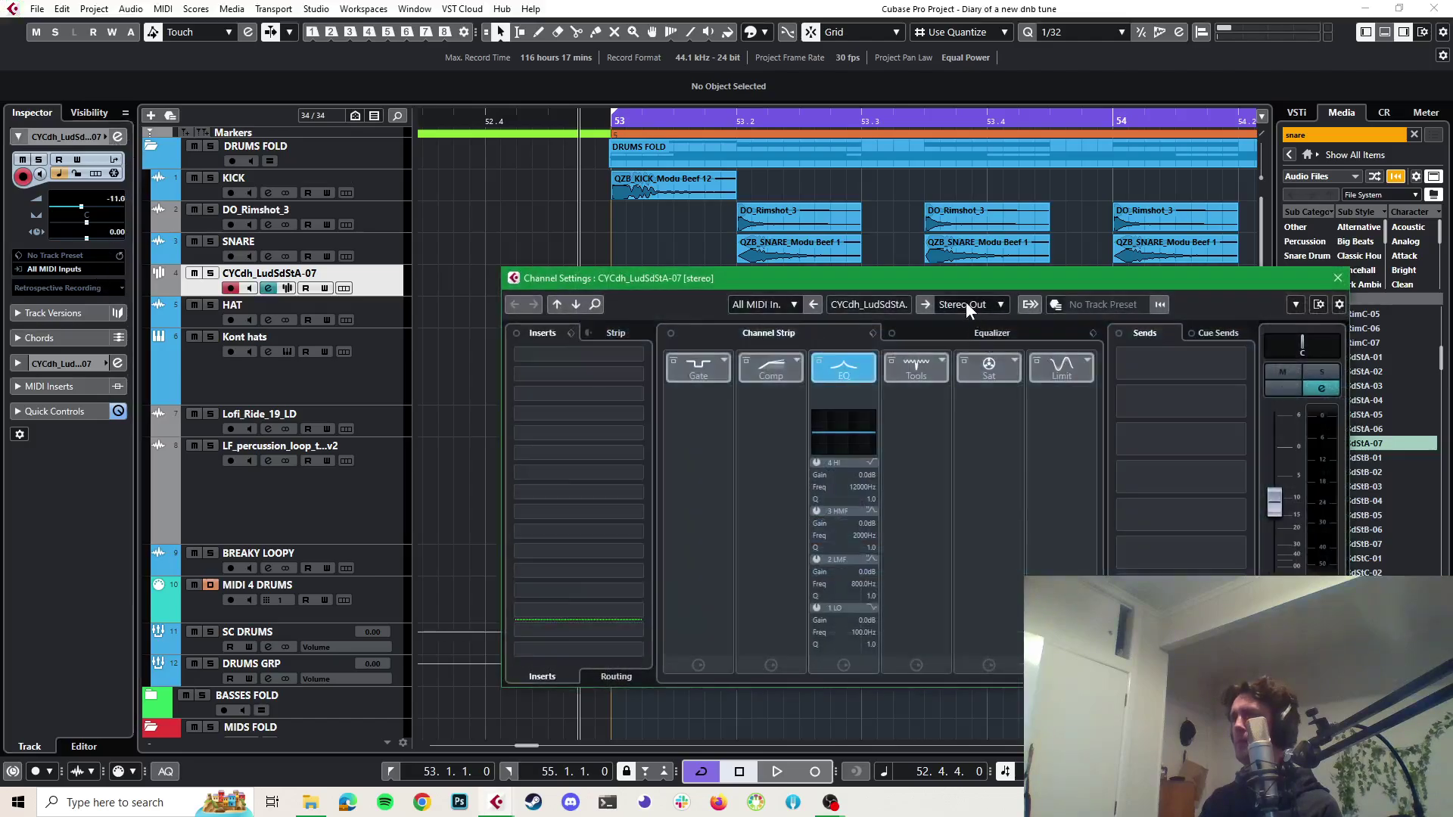
{"action": "left_click", "coordinate": [965, 302]}
{"action": "type", "text": "dr"}
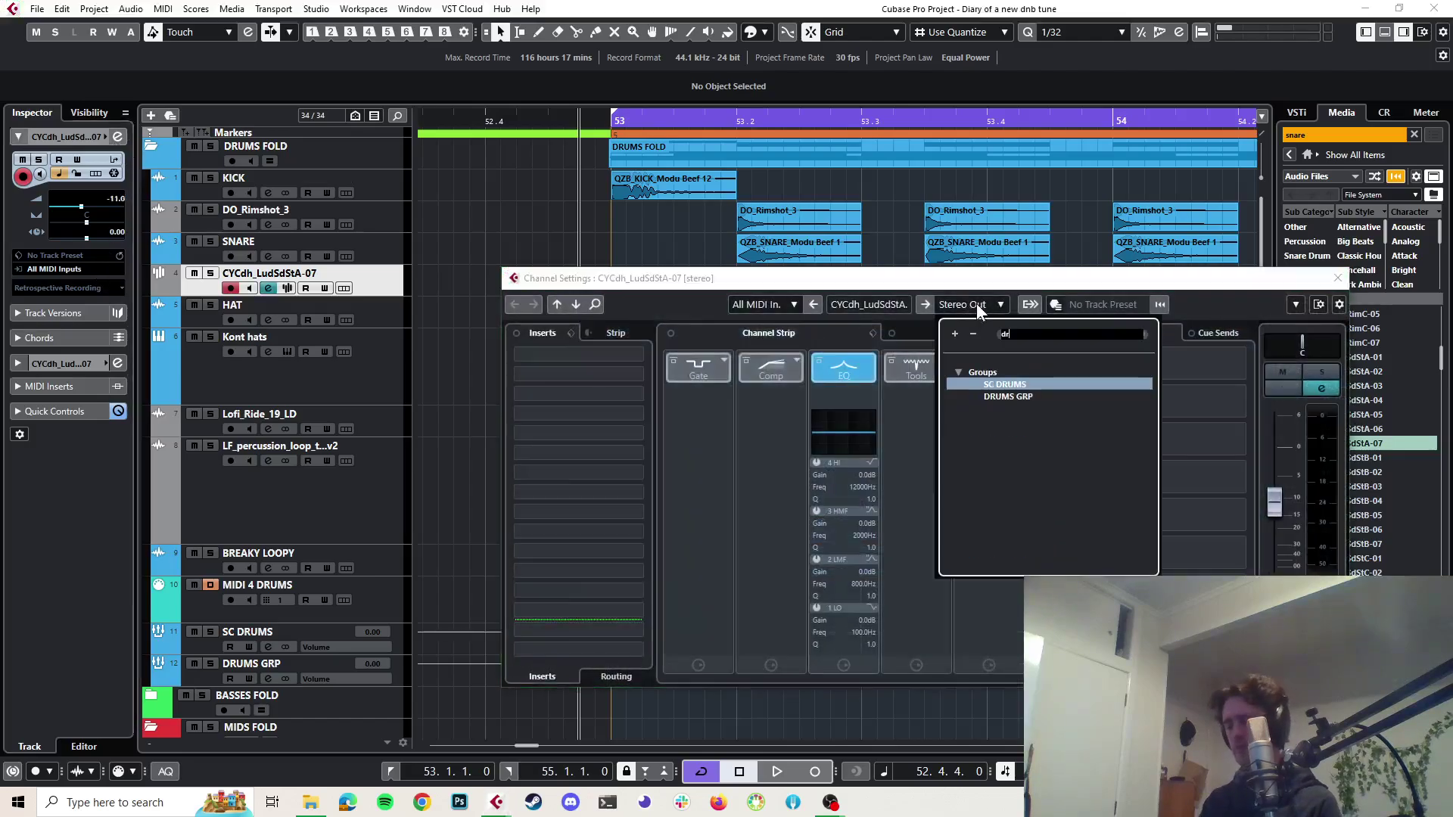
{"action": "left_click", "coordinate": [1011, 398]}
{"action": "left_click", "coordinate": [1338, 278]}
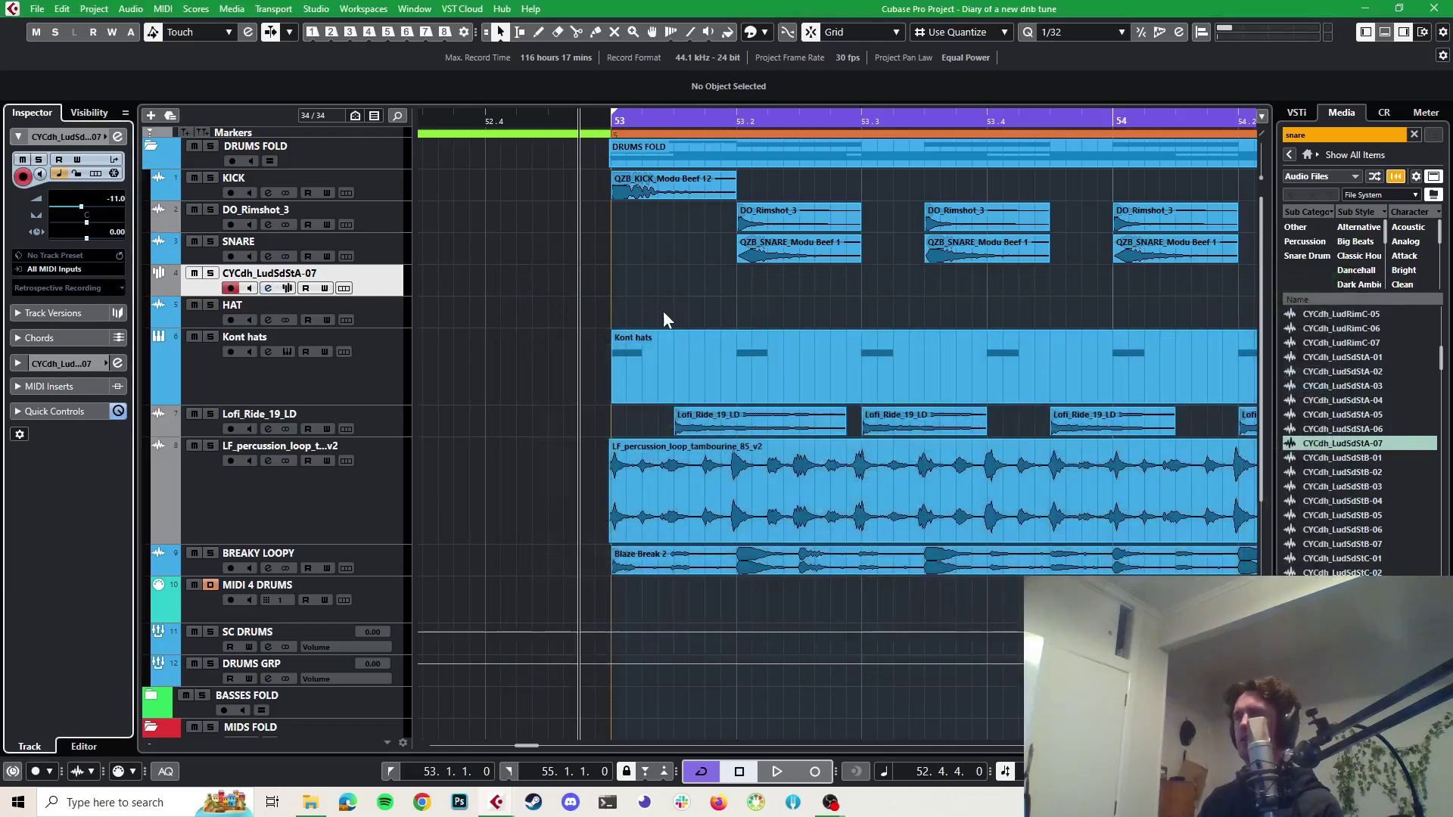
Solo the KICK, DO_Rimshot_3 and SNARE tracks and create a MIDI part on the sampler track from bar 53 to 55
{"action": "left_click", "coordinate": [210, 178]}
{"action": "left_click", "coordinate": [210, 210]}
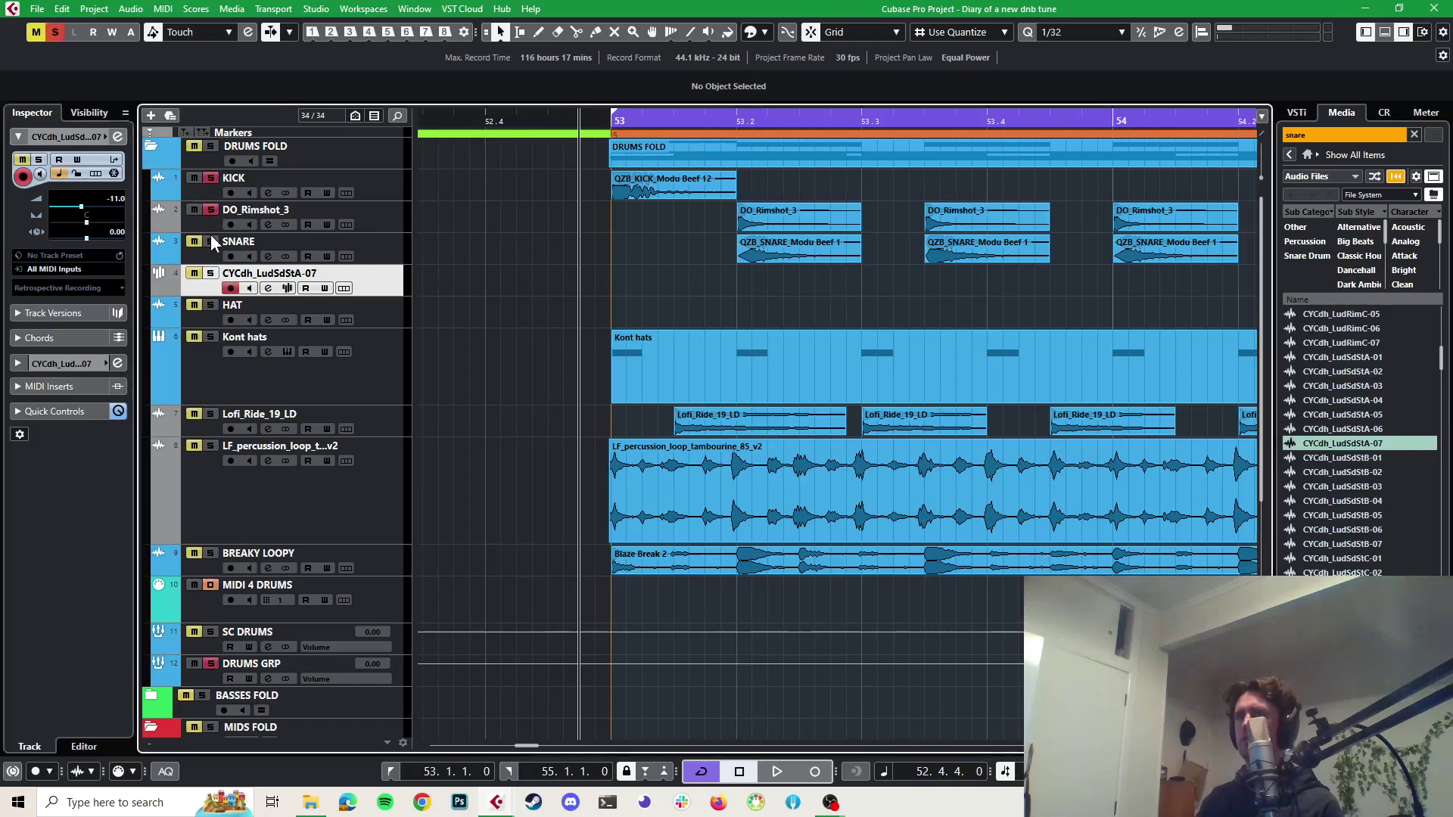
{"action": "key", "text": "space"}
{"action": "key", "text": "space"}
{"action": "double_click", "coordinate": [656, 273]}
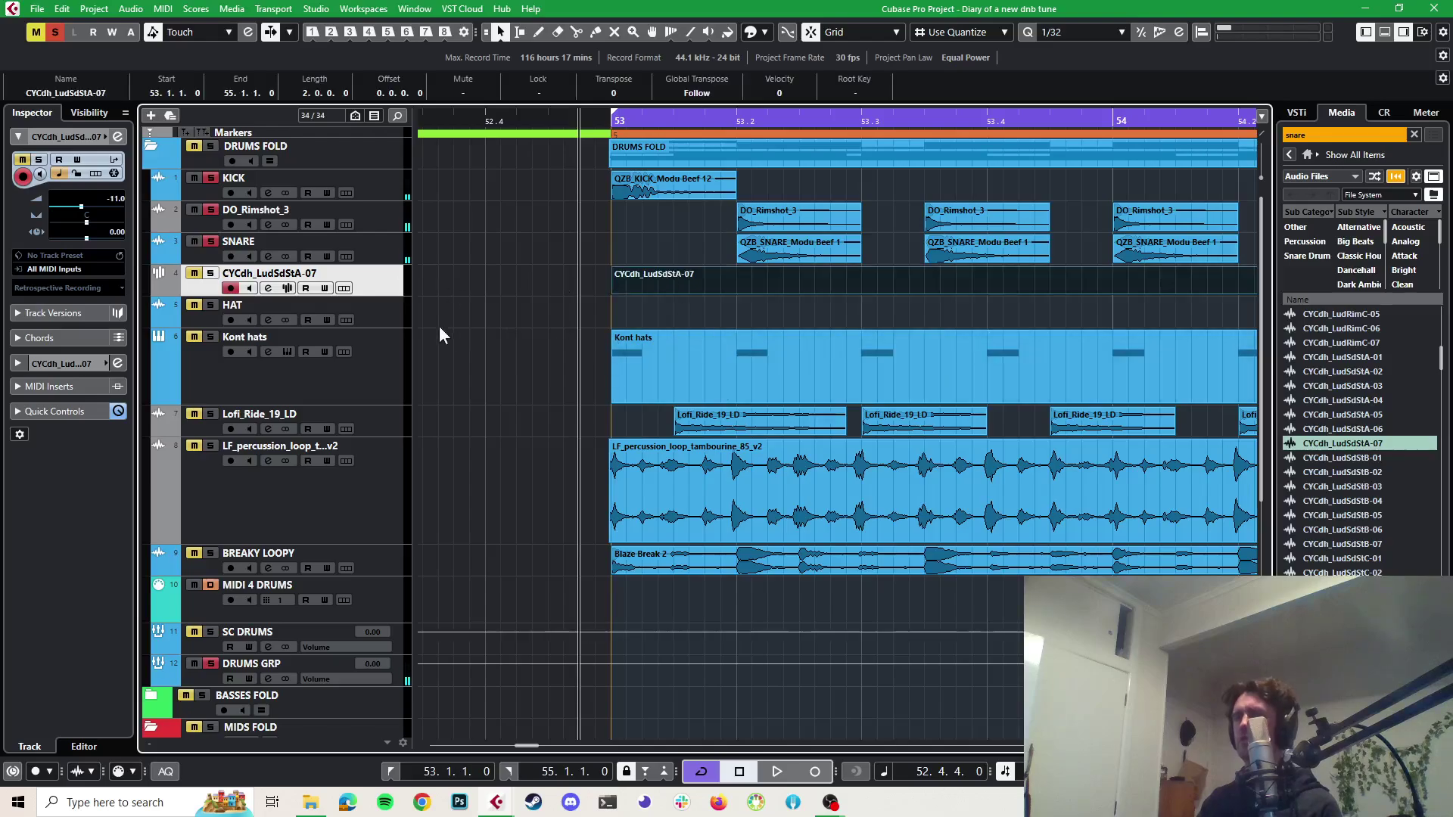
Enlarge the CYCdh_LudSdStA-07 sampler track, open its MIDI part and draw a 1/32 note on F#2 at 53.1.2.60
{"action": "left_click_drag", "start_coordinate": [385, 297], "coordinate": [384, 373]}
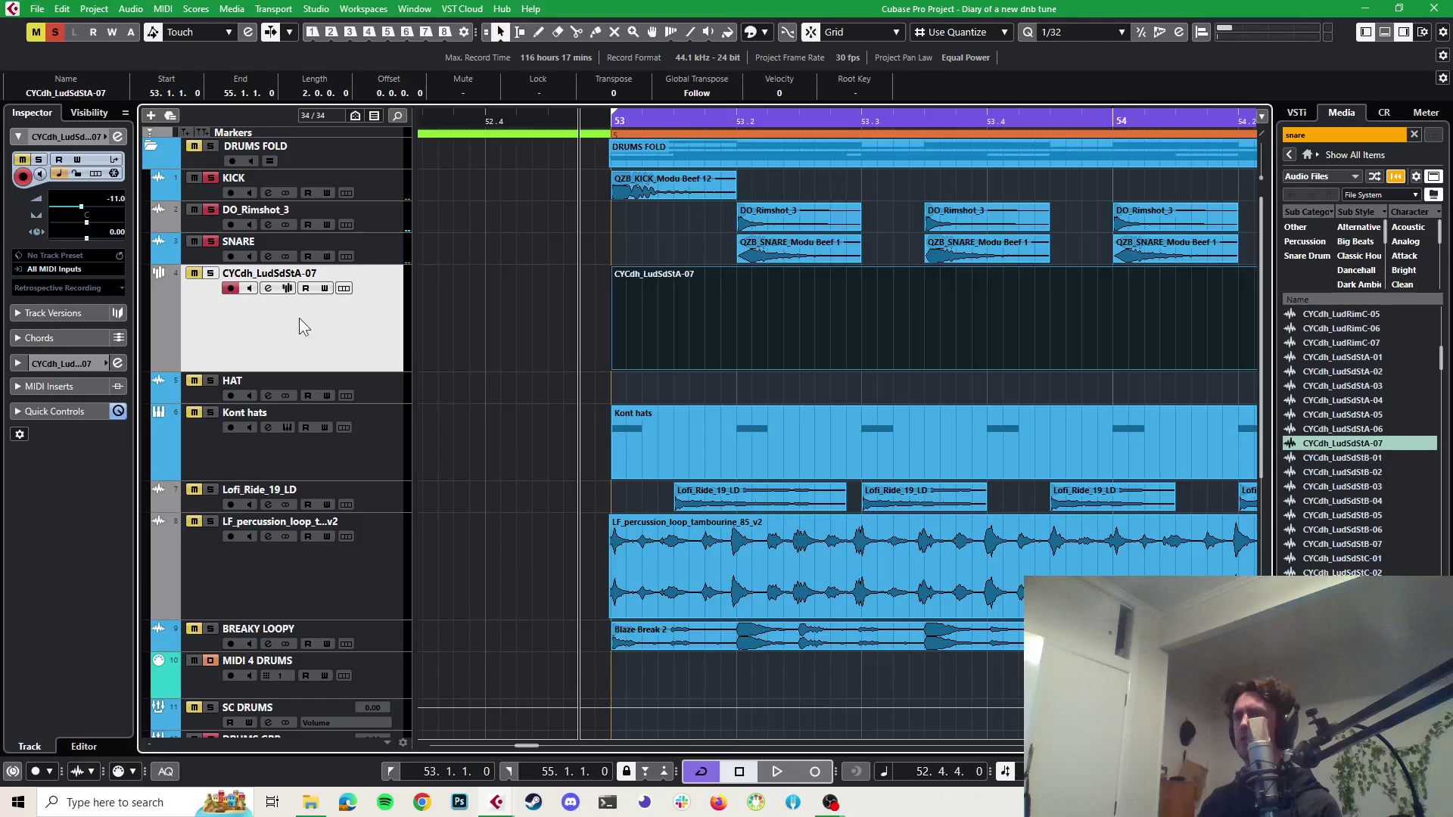
{"action": "double_click", "coordinate": [666, 294]}
{"action": "scroll", "coordinate": [768, 356], "scroll_direction": "up", "scroll_amount": 3}
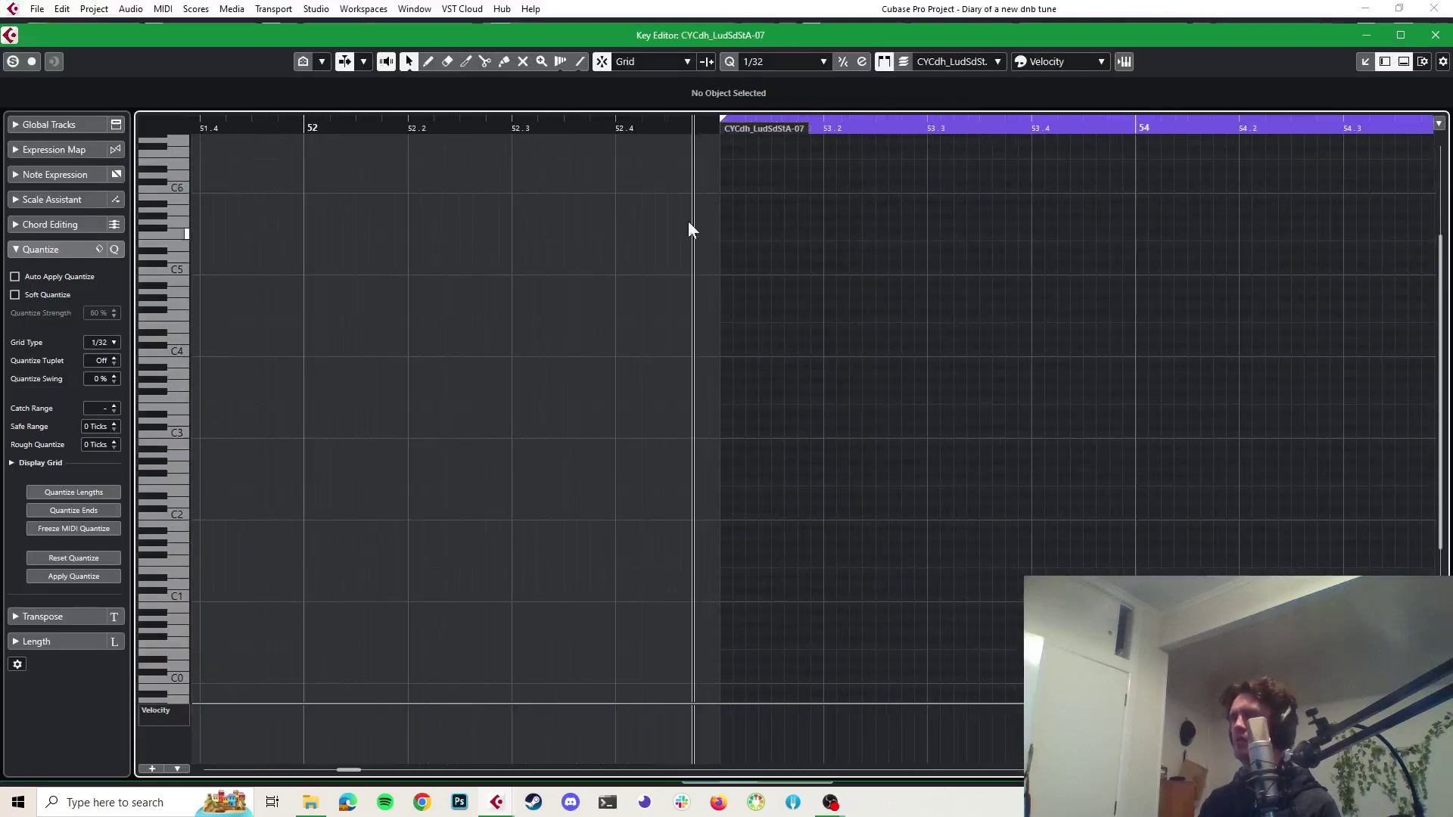
{"action": "left_click", "coordinate": [427, 61]}
{"action": "left_click", "coordinate": [764, 476]}
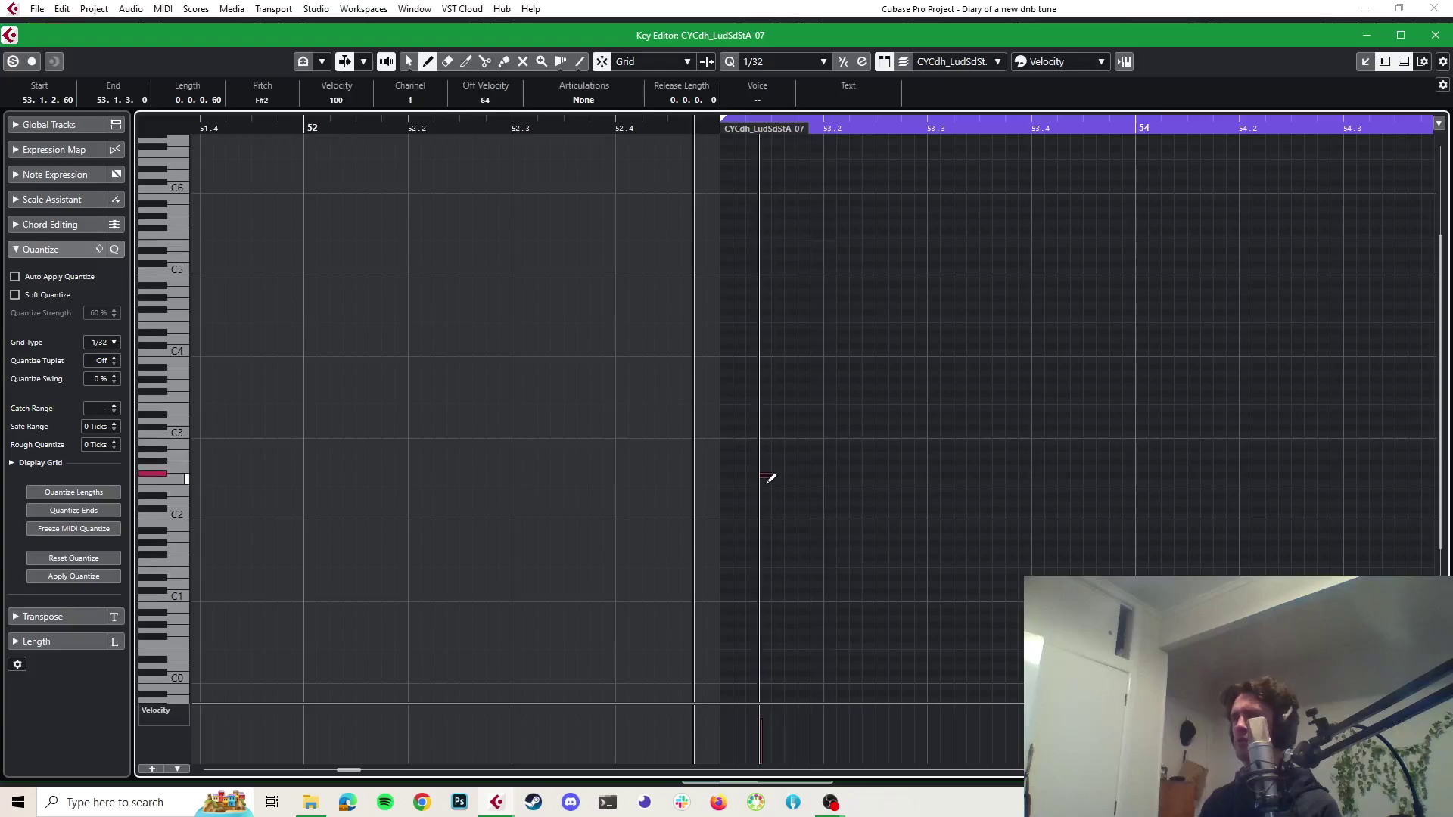
Transpose the drawn note up to C3 and return to the project window
{"action": "scroll", "coordinate": [768, 479], "scroll_direction": "up", "scroll_amount": 1}
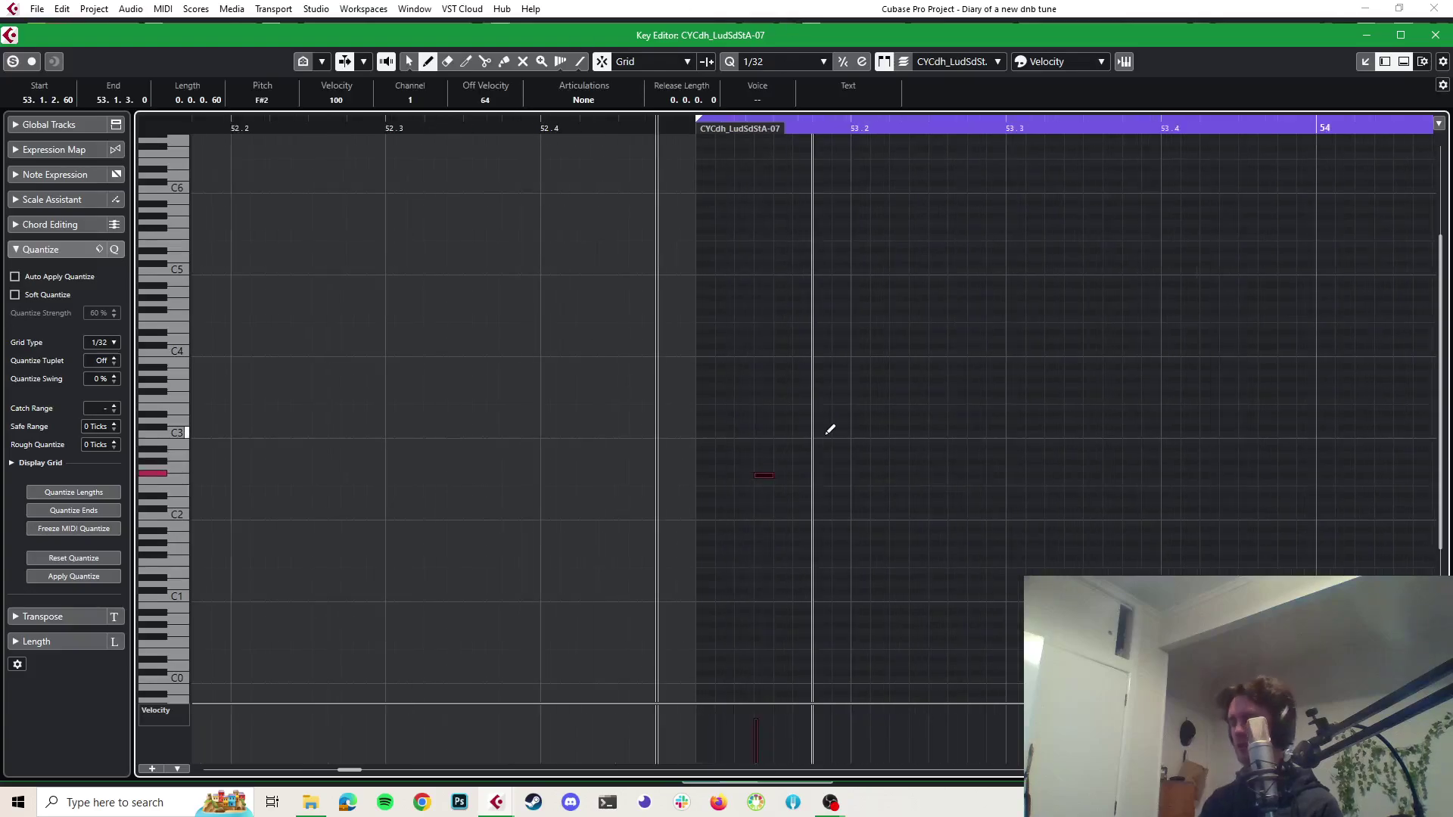
{"action": "key", "text": "Up"}
{"action": "key", "text": "Up"}
{"action": "key", "text": "Up"}
{"action": "key", "text": "Up"}
{"action": "key", "text": "Up"}
{"action": "key", "text": "Up"}
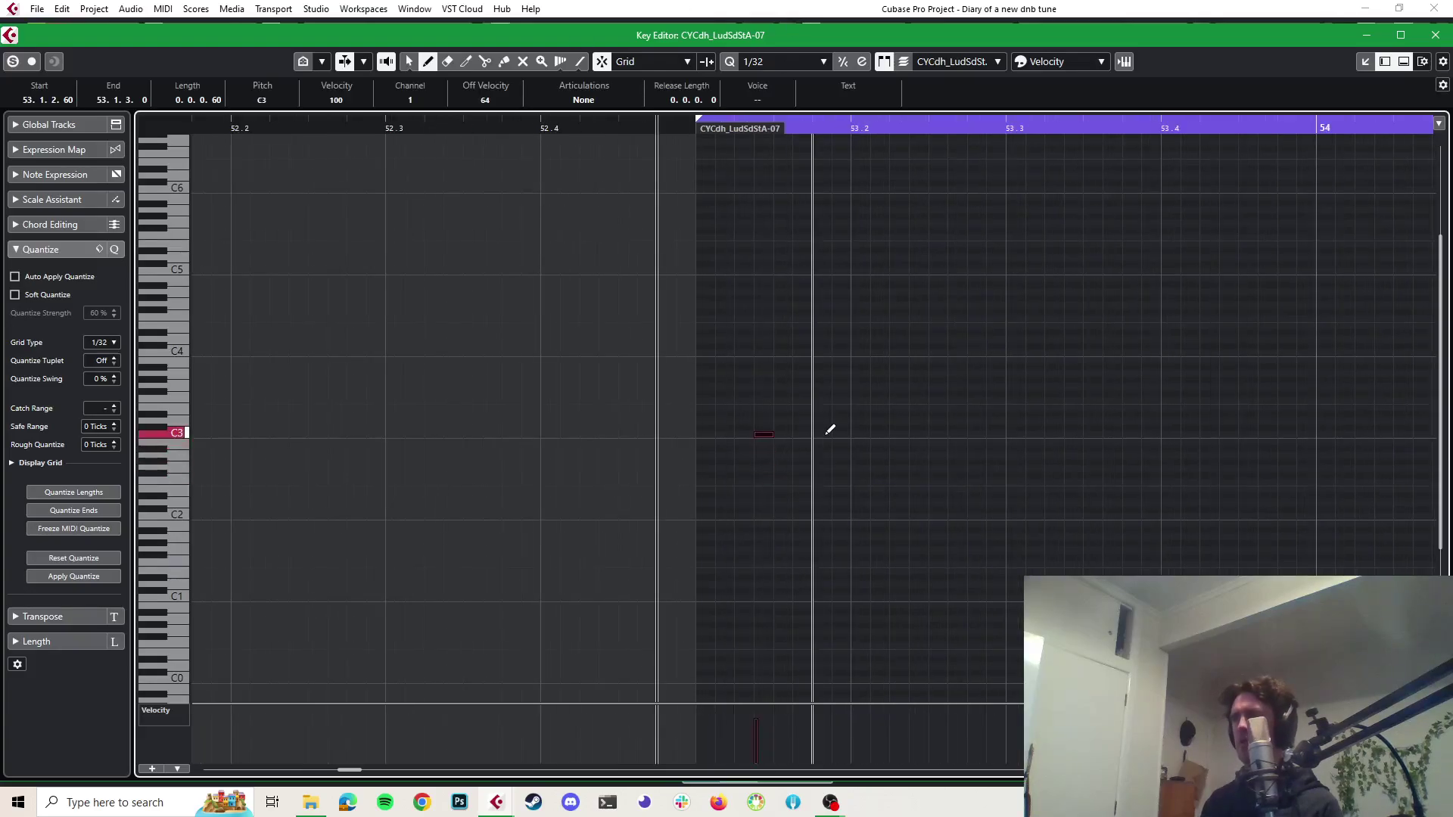
{"action": "left_click", "coordinate": [738, 9]}
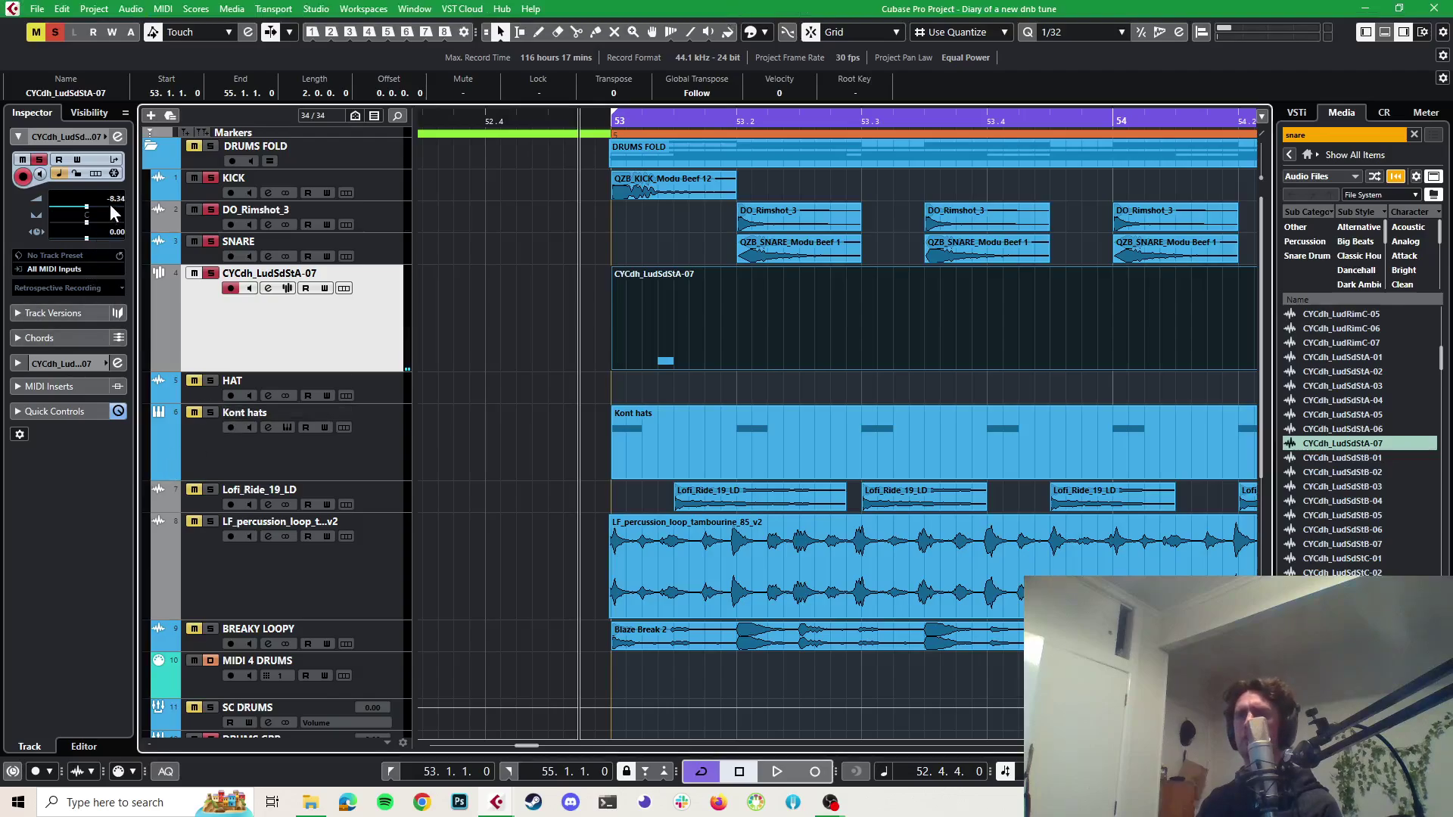
Reopen the sampler track's MIDI part and move its note to 53.2.3.0 on C3
{"action": "double_click", "coordinate": [697, 362]}
{"action": "scroll", "coordinate": [808, 457], "scroll_direction": "up", "scroll_amount": 2}
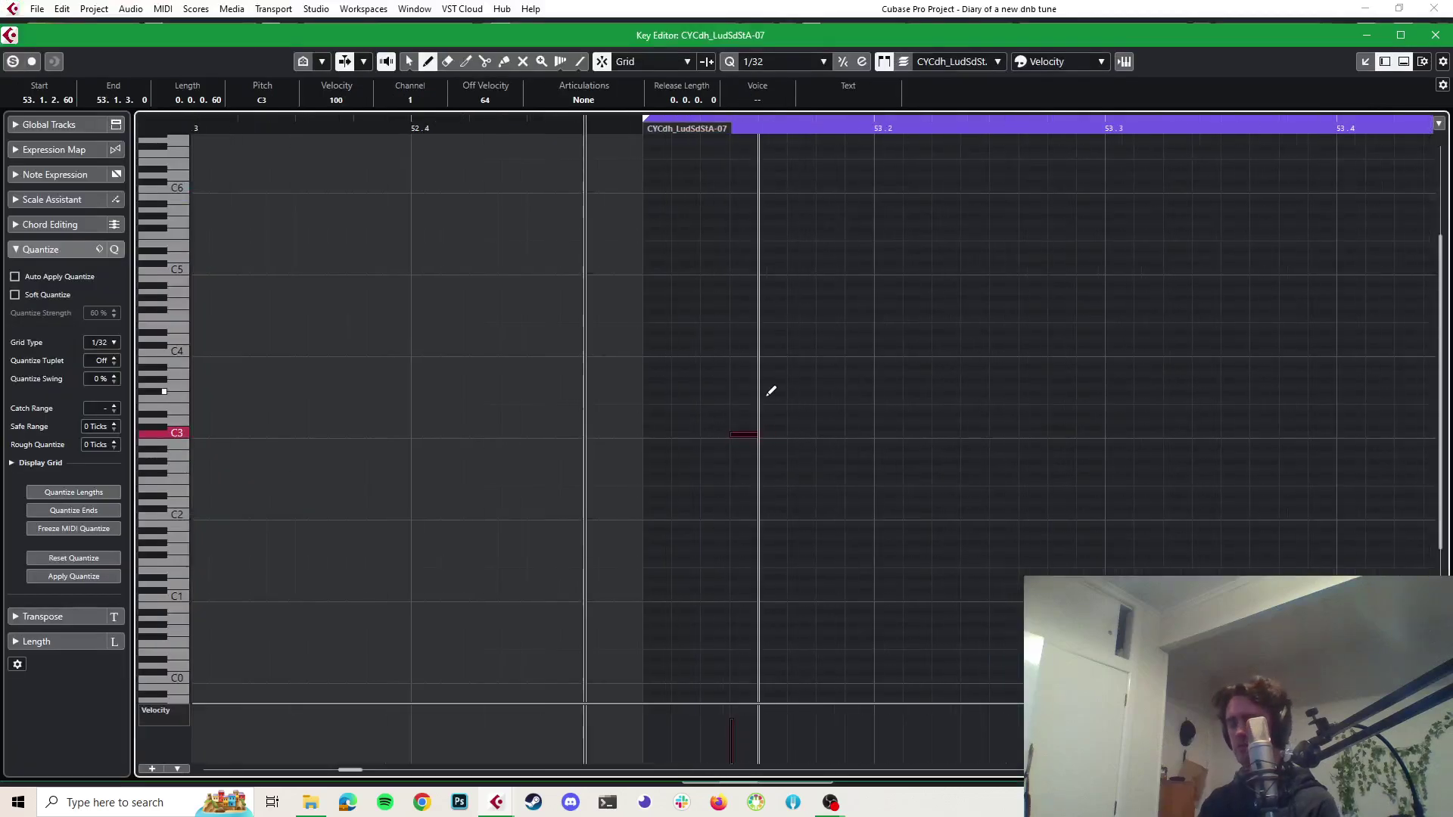
{"action": "key", "text": "1"}
{"action": "left_click_drag", "start_coordinate": [797, 365], "coordinate": [956, 429]}
{"action": "scroll", "coordinate": [1015, 421], "scroll_direction": "down", "scroll_amount": 2}
{"action": "key", "text": "space"}
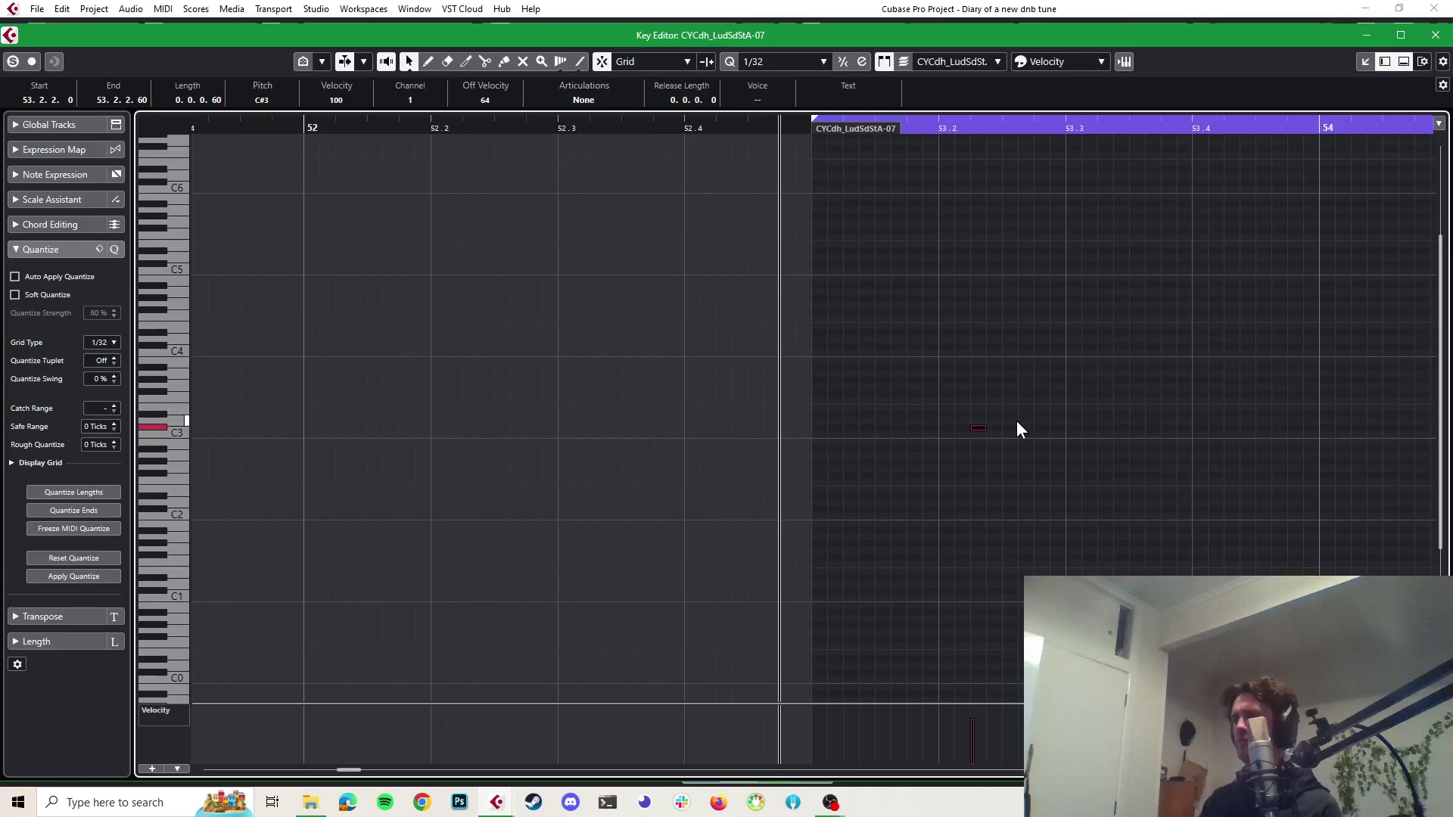
{"action": "scroll", "coordinate": [1068, 428], "scroll_direction": "up", "scroll_amount": 2}
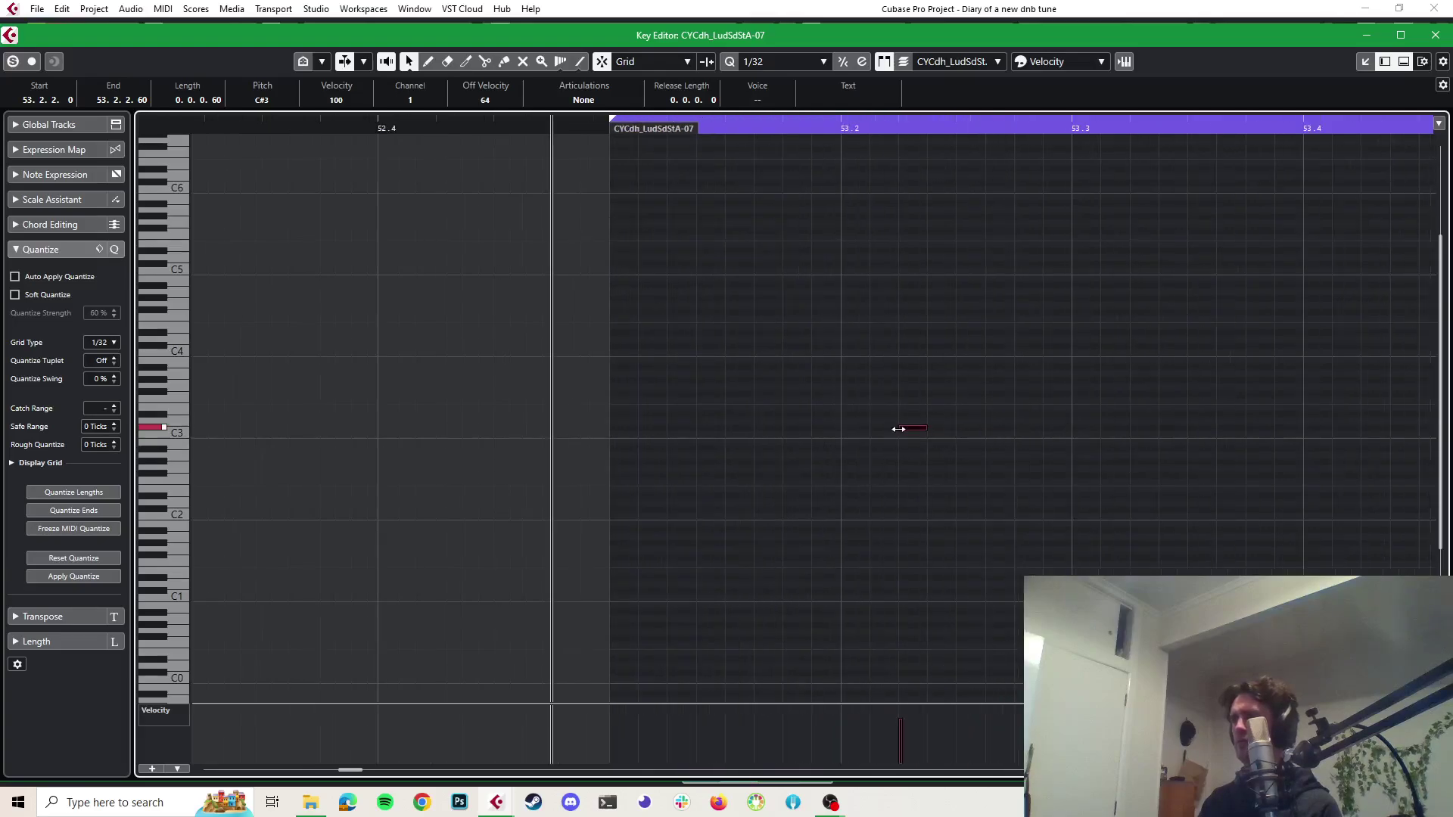
{"action": "left_click_drag", "start_coordinate": [908, 429], "coordinate": [960, 436]}
Raise the sampler track's volume to -2.00 in the project window and audition the snare note with the loop
{"action": "left_click", "coordinate": [881, 7]}
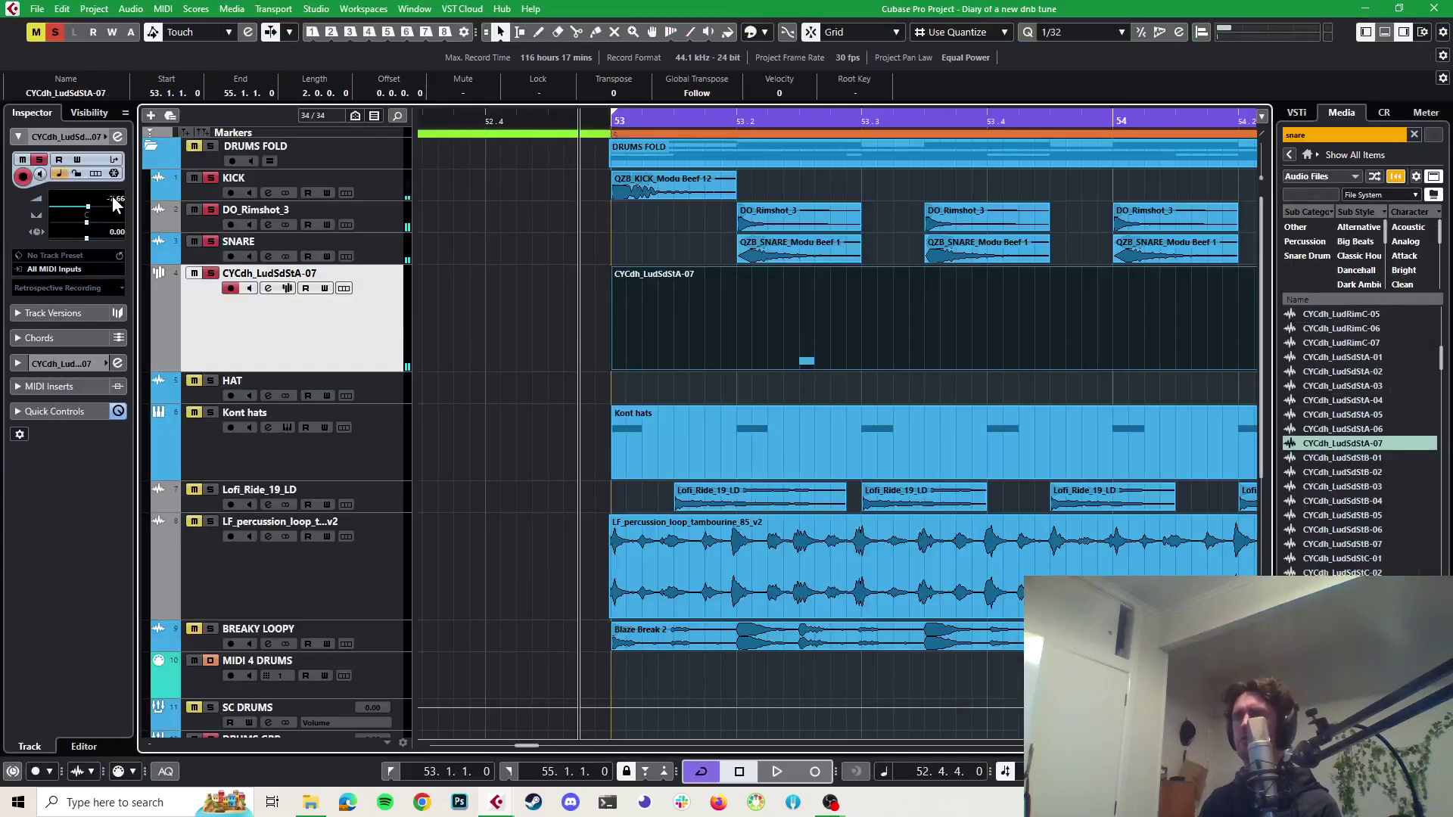
{"action": "left_click_drag", "start_coordinate": [112, 197], "coordinate": [119, 193]}
{"action": "key", "text": "space"}
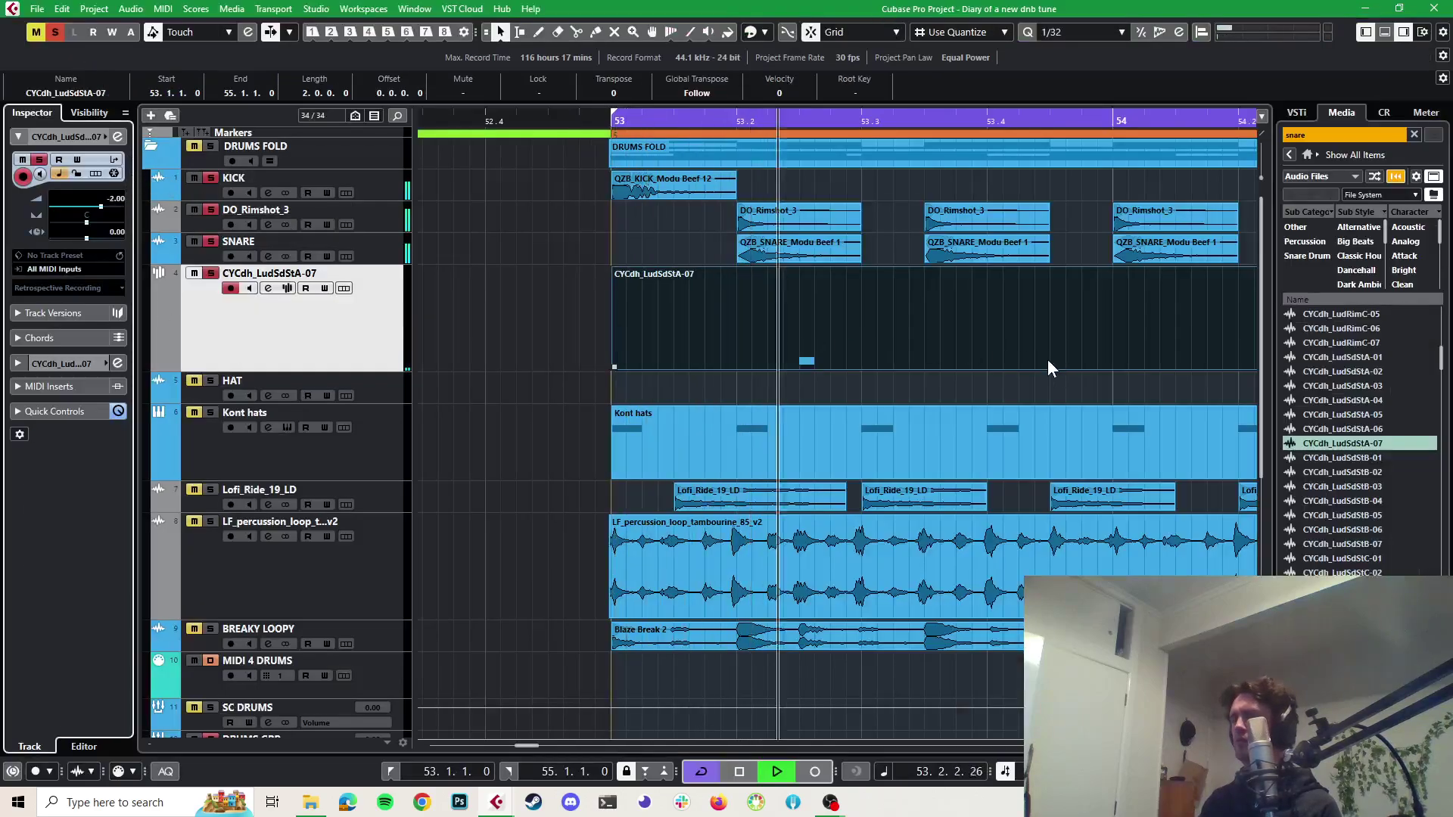
{"action": "key", "text": "space"}
{"action": "double_click", "coordinate": [844, 356]}
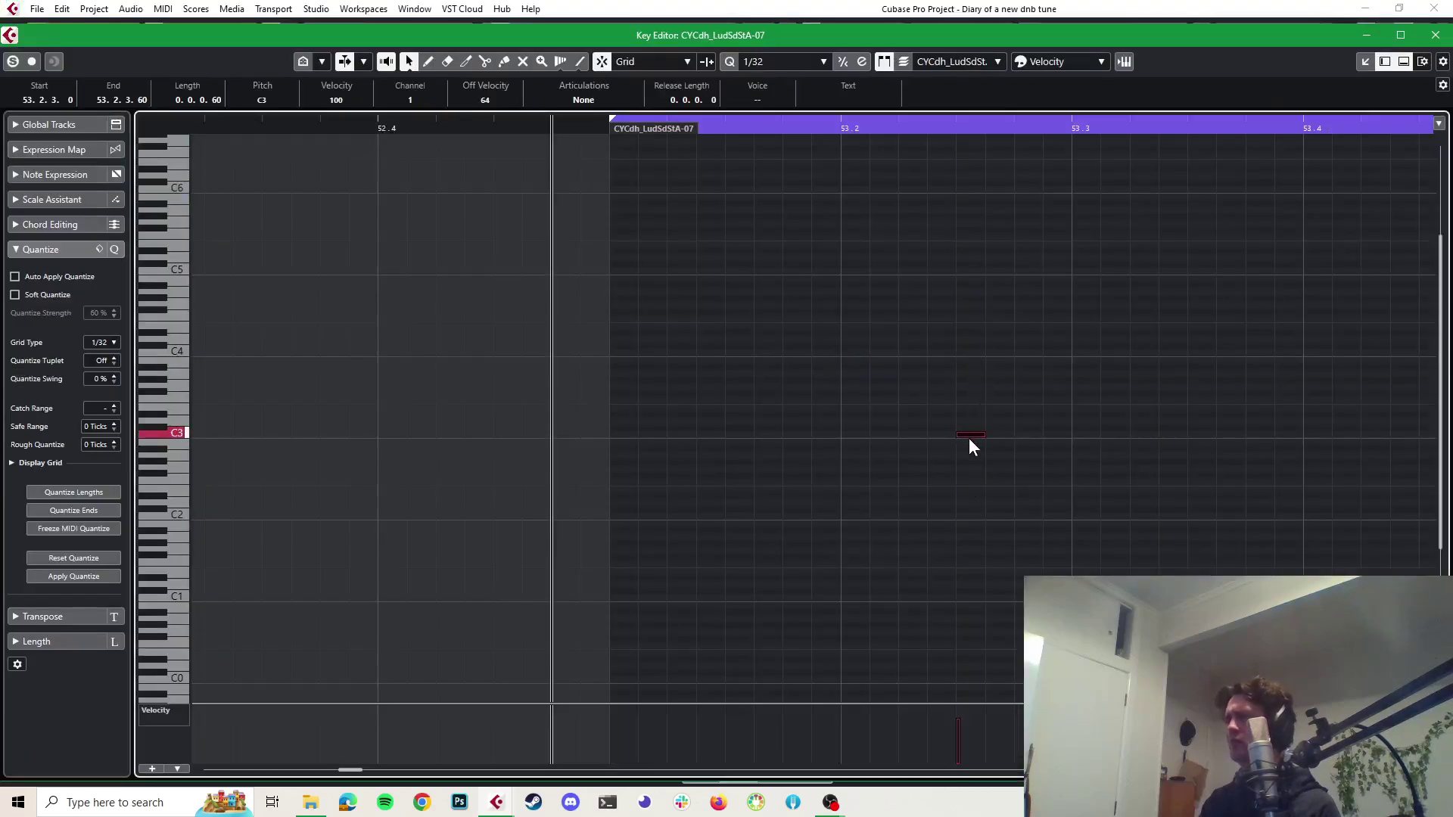
{"action": "key", "text": "Escape"}
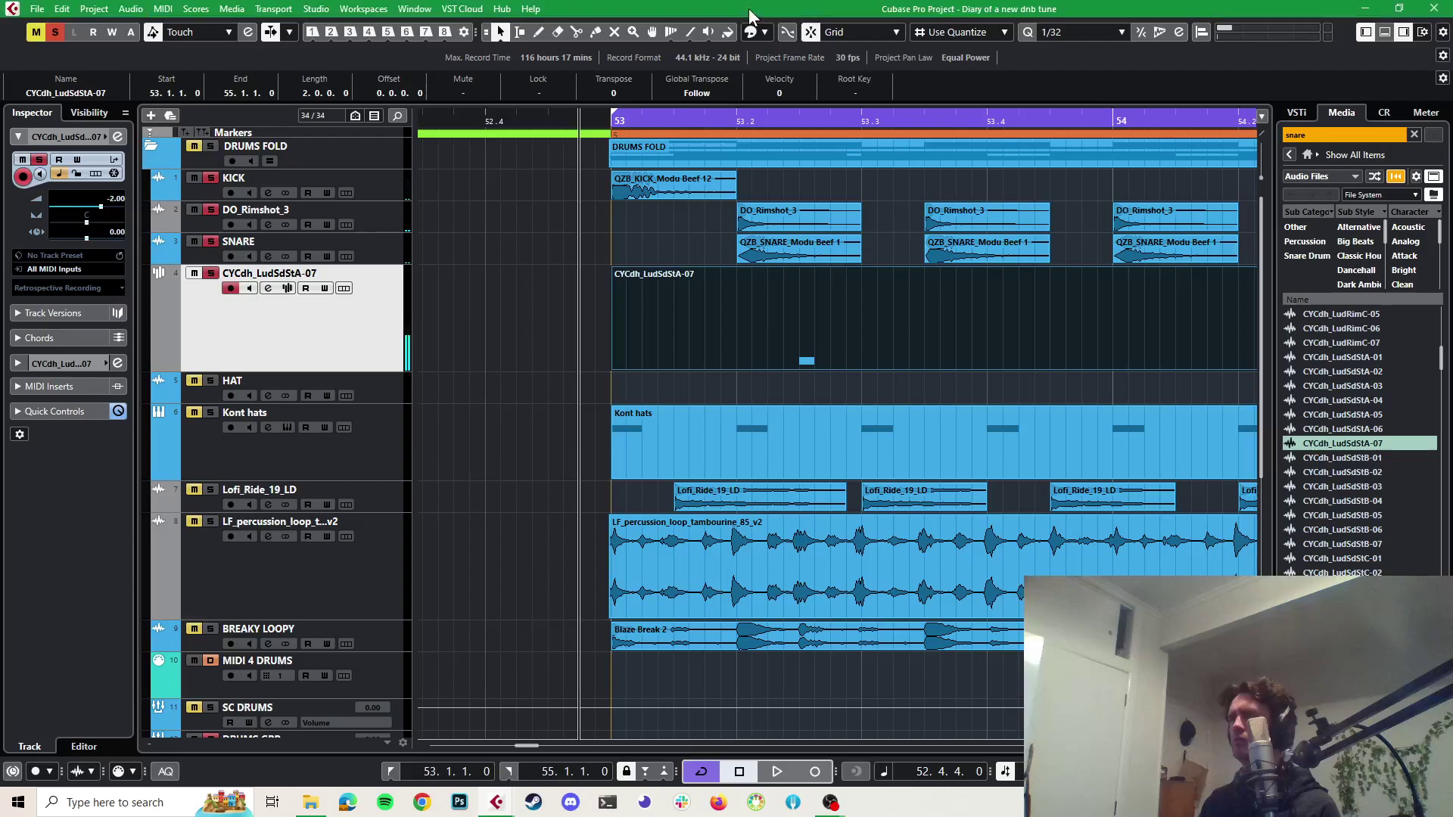
Open the sampler track's channel settings and load the Softube Saturation Knob in the first insert slot
{"action": "left_click", "coordinate": [118, 136]}
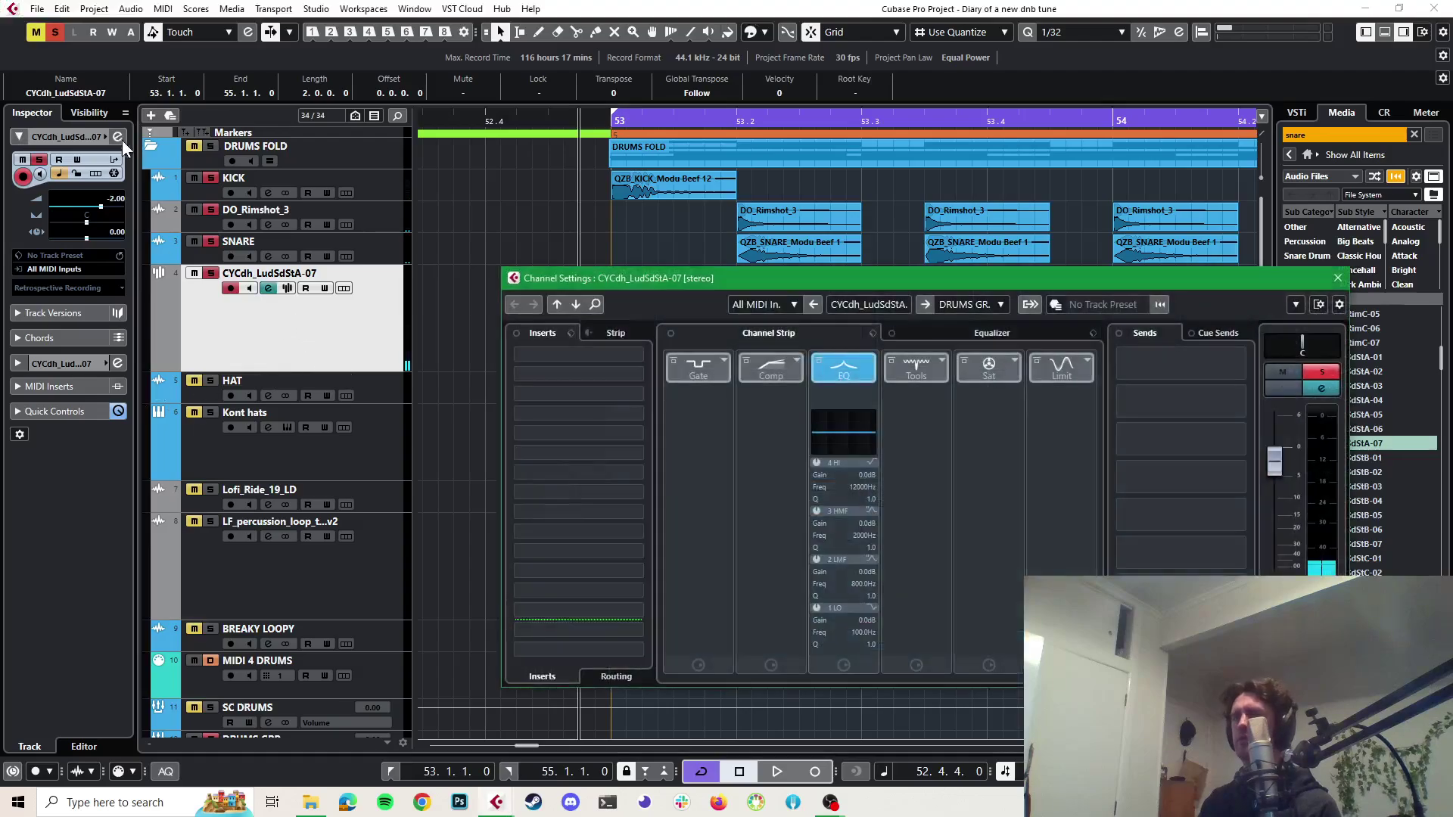
{"action": "left_click", "coordinate": [635, 354]}
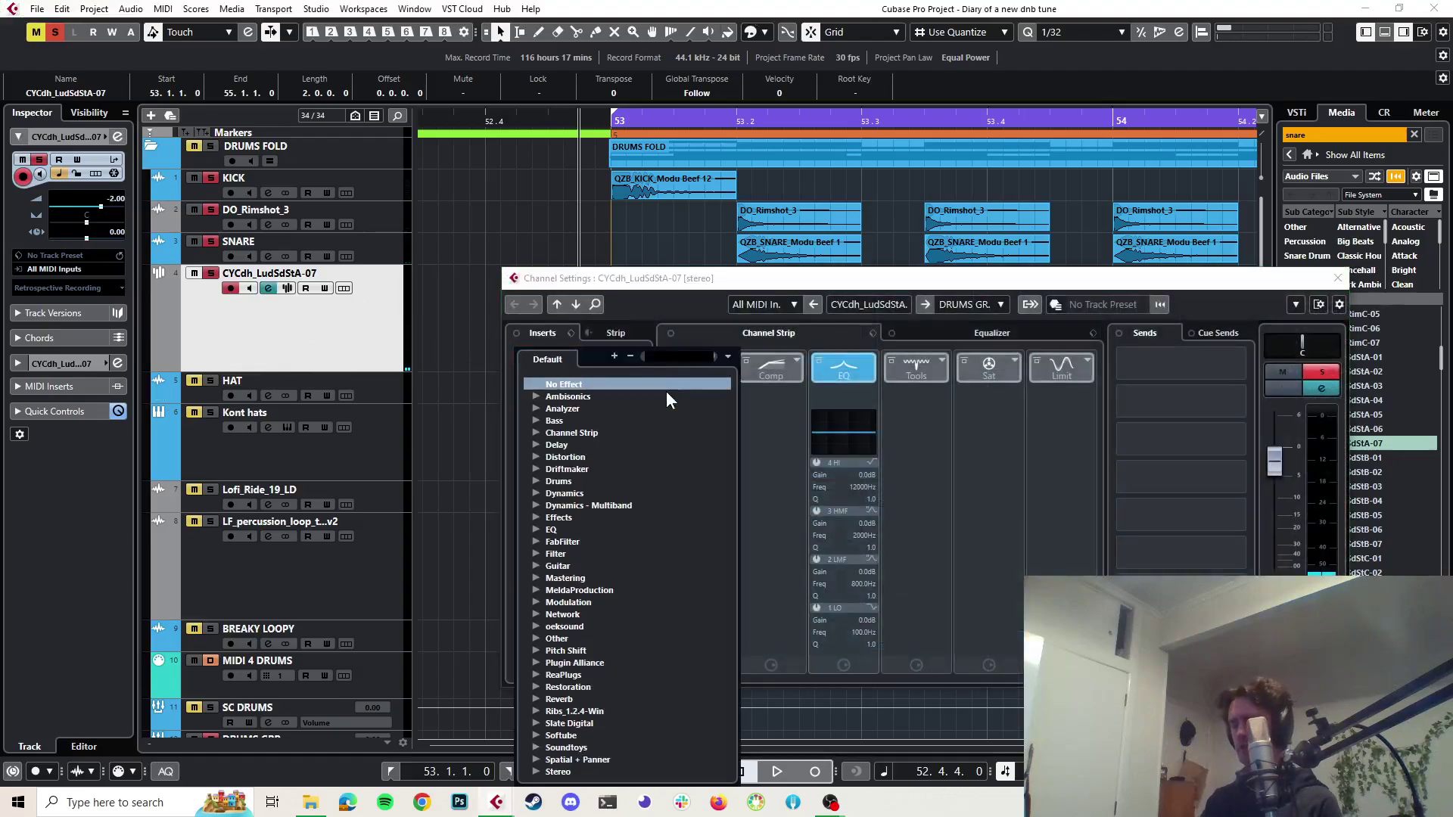
{"action": "type", "text": "softt"}
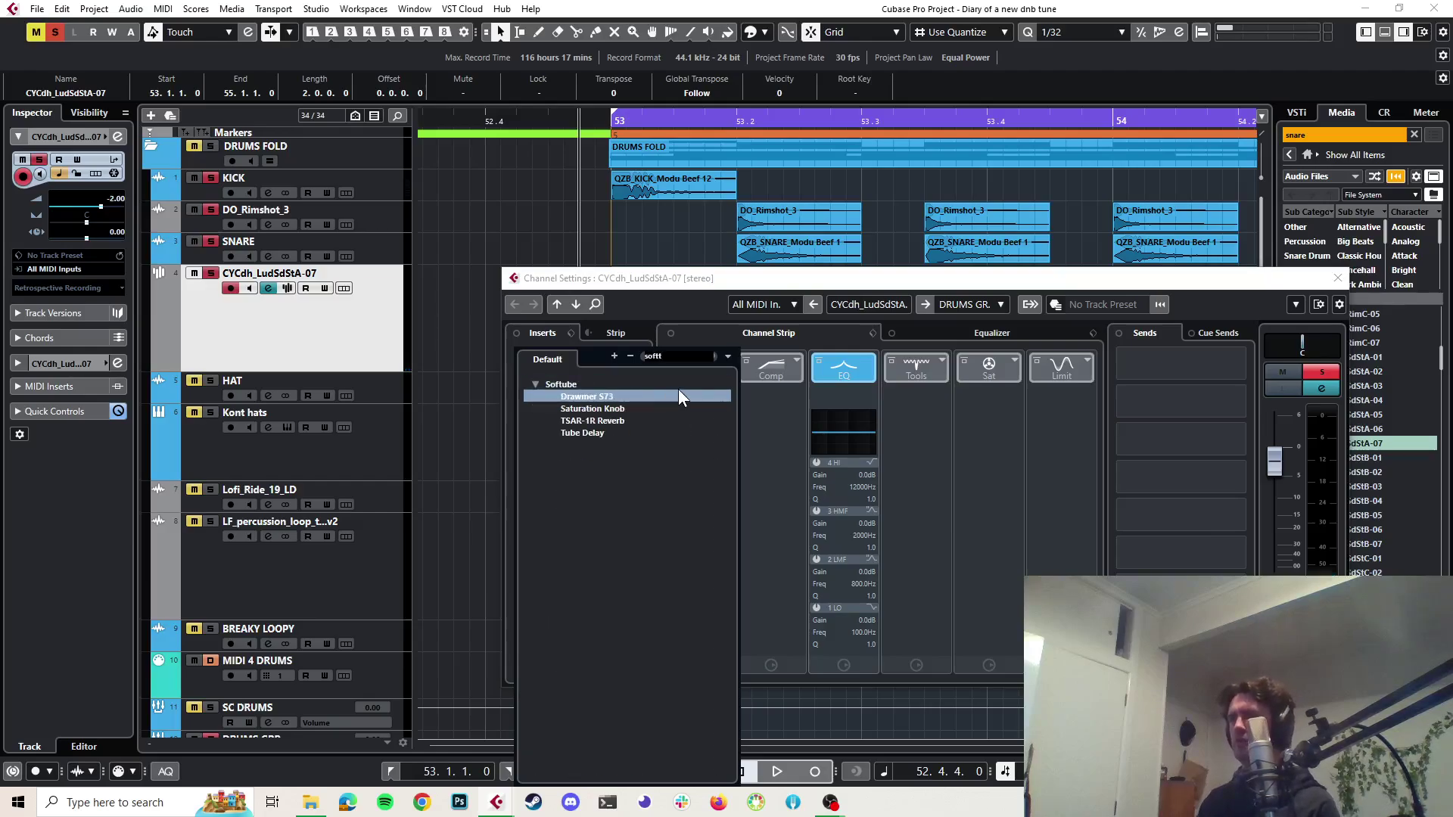
{"action": "left_click", "coordinate": [766, 289]}
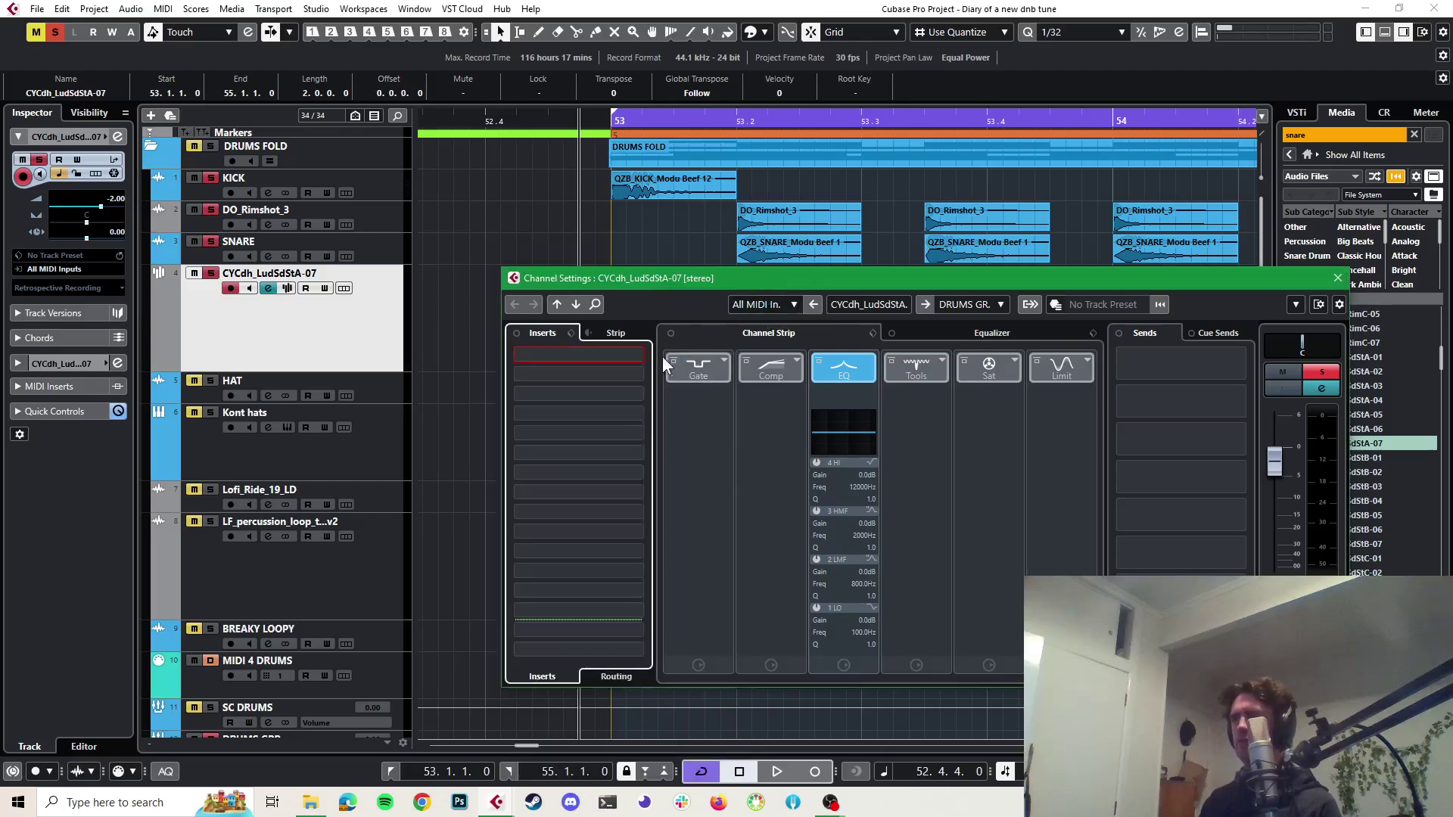
{"action": "left_click", "coordinate": [634, 354]}
{"action": "type", "text": "so"}
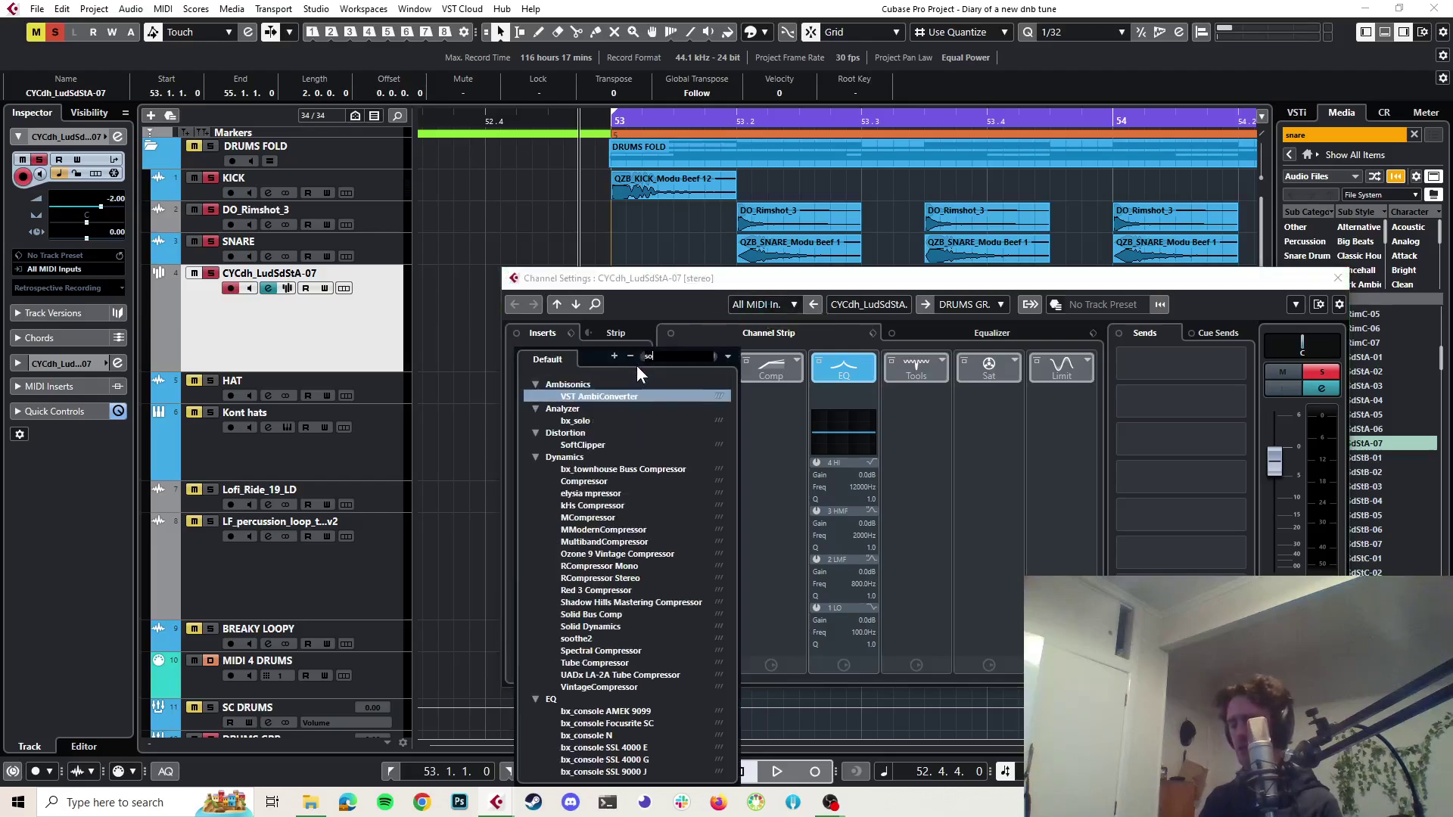
{"action": "key", "text": "BackSpace"}
{"action": "key", "text": "BackSpace"}
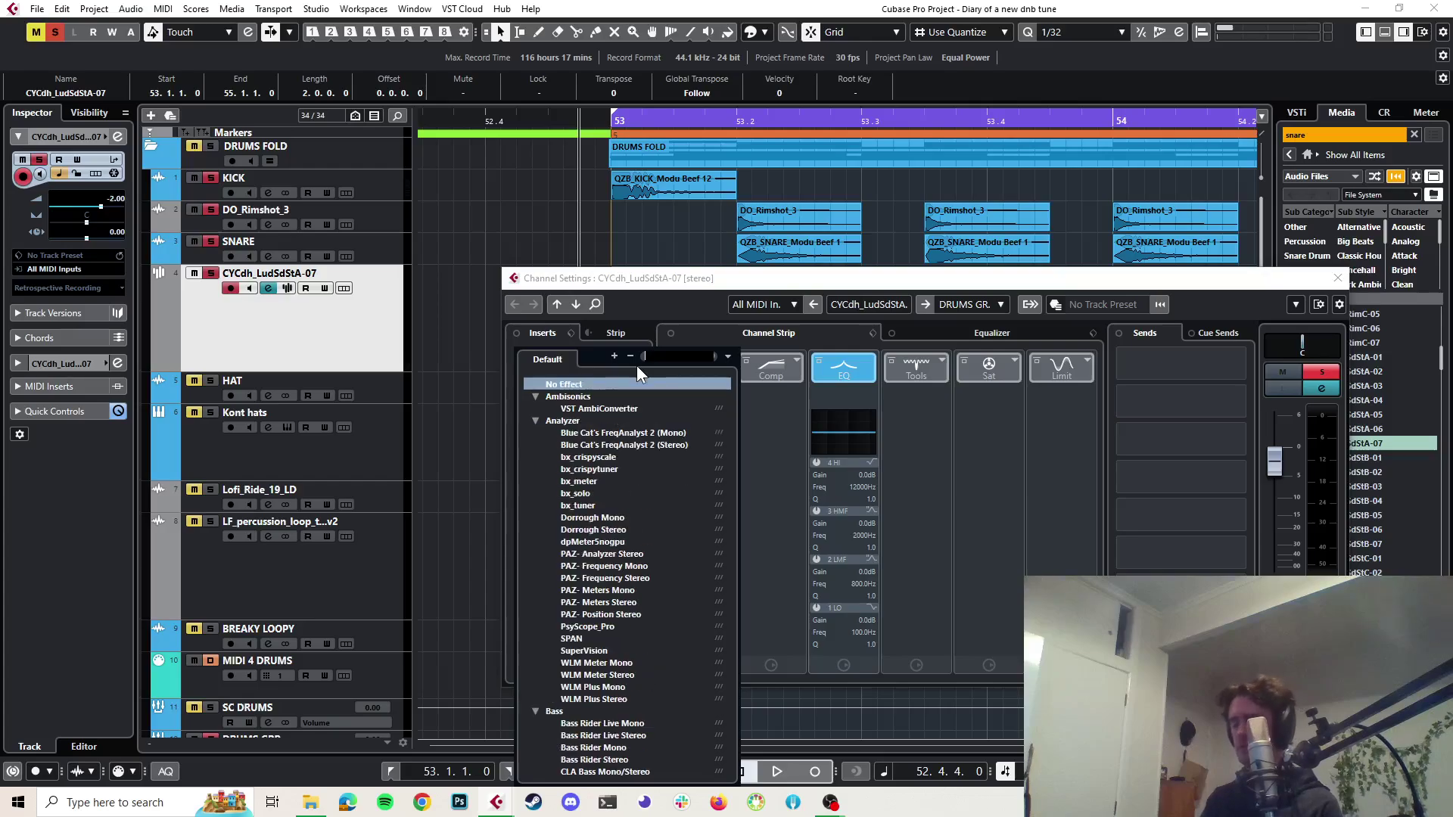
{"action": "type", "text": "soun"}
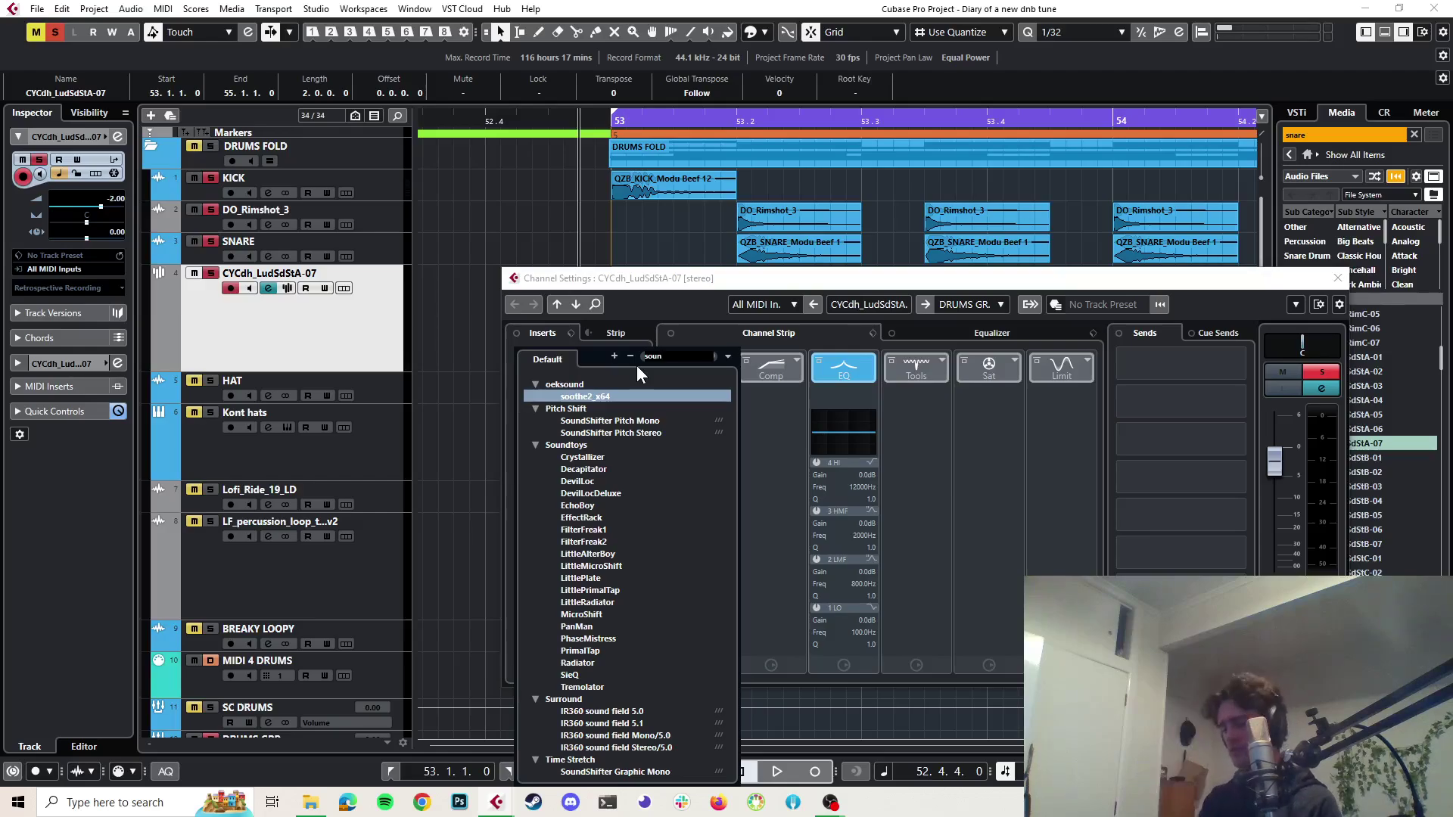
{"action": "key", "text": "BackSpace"}
{"action": "key", "text": "BackSpace"}
{"action": "key", "text": "BackSpace"}
{"action": "type", "text": "atur"}
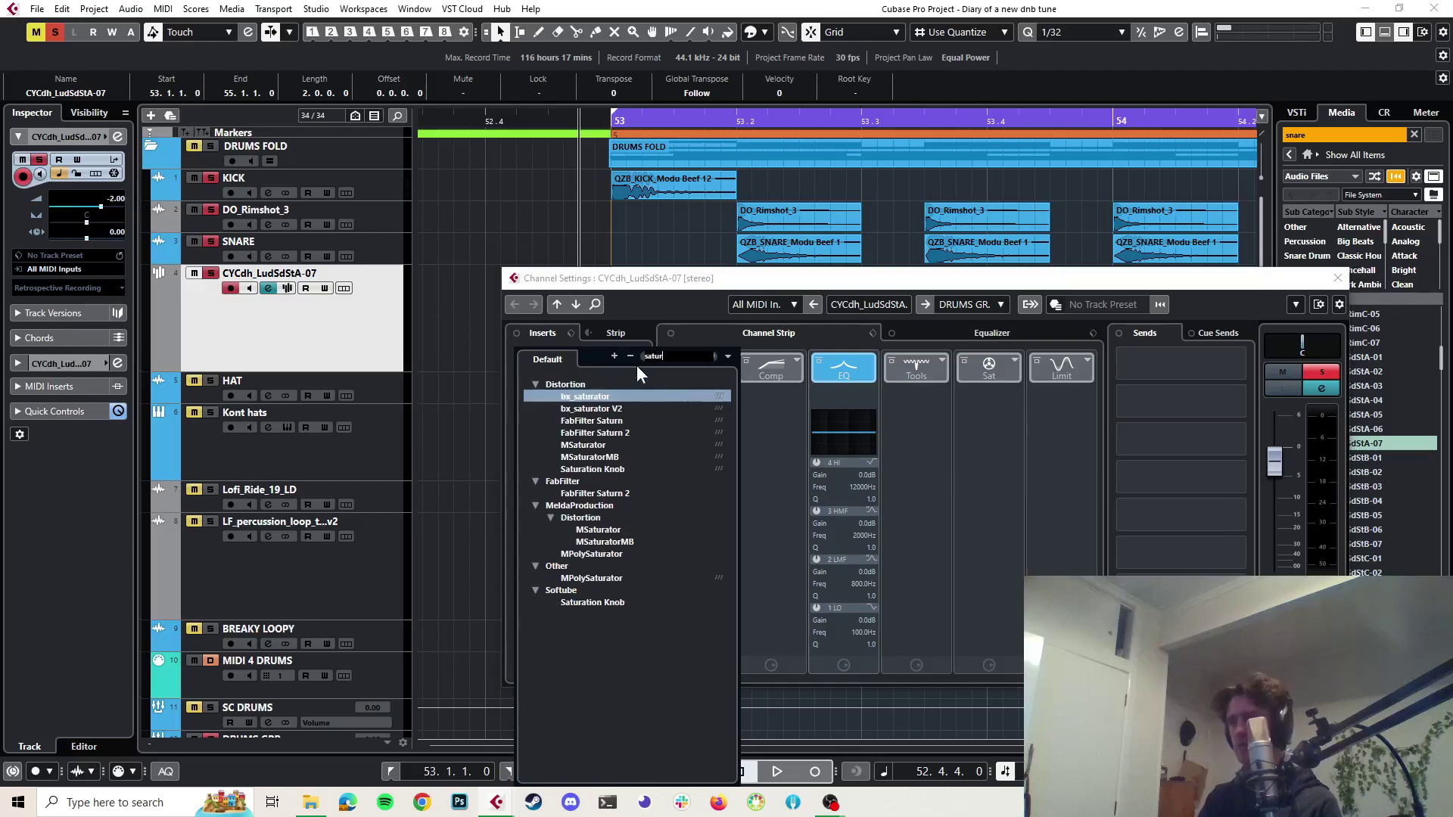
{"action": "left_click", "coordinate": [584, 603]}
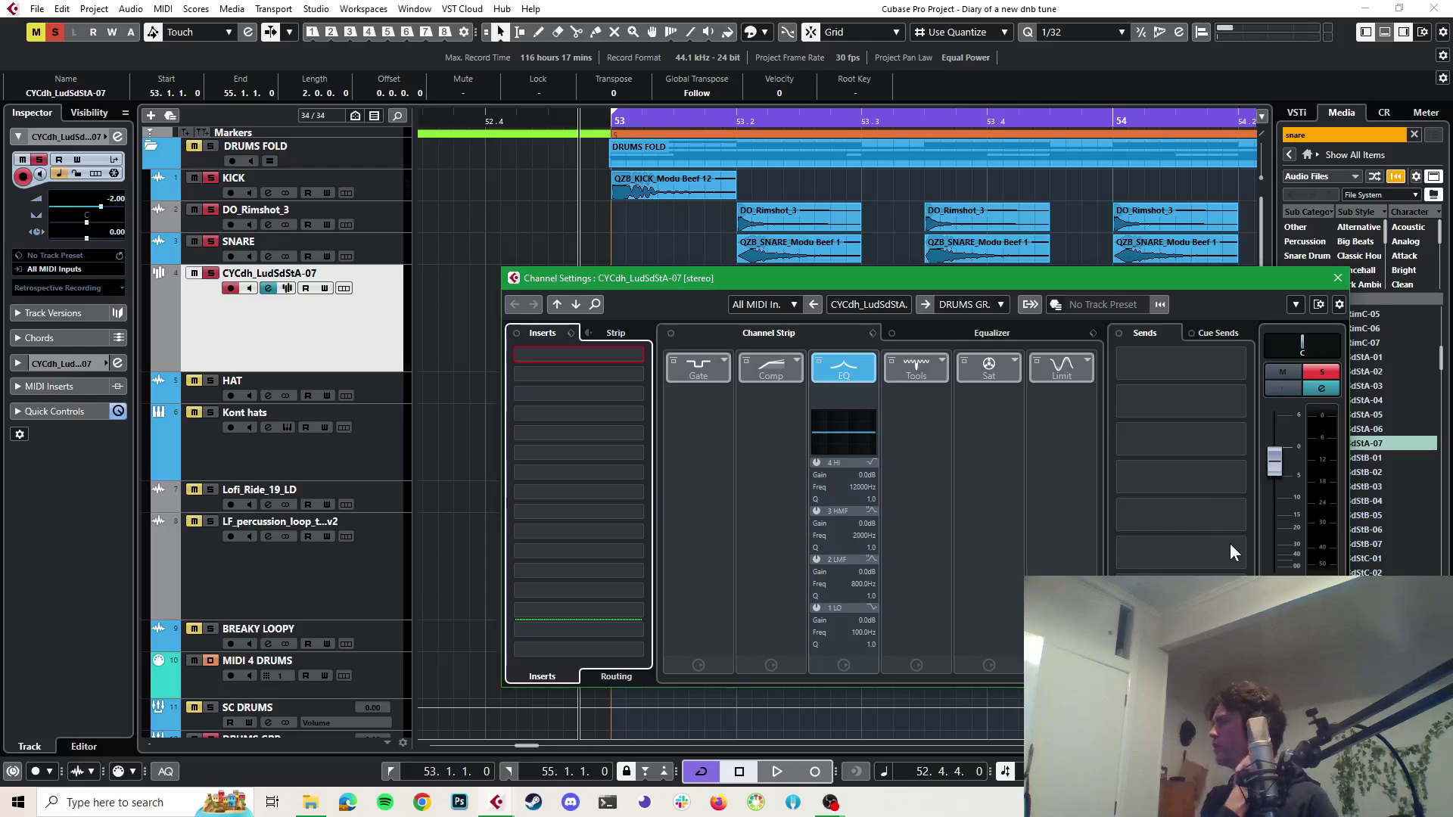
Play the loop briefly, then unsolo the KICK, DO_Rimshot_3 and SNARE tracks, keeping the sampler track soloed
{"action": "key", "text": "space"}
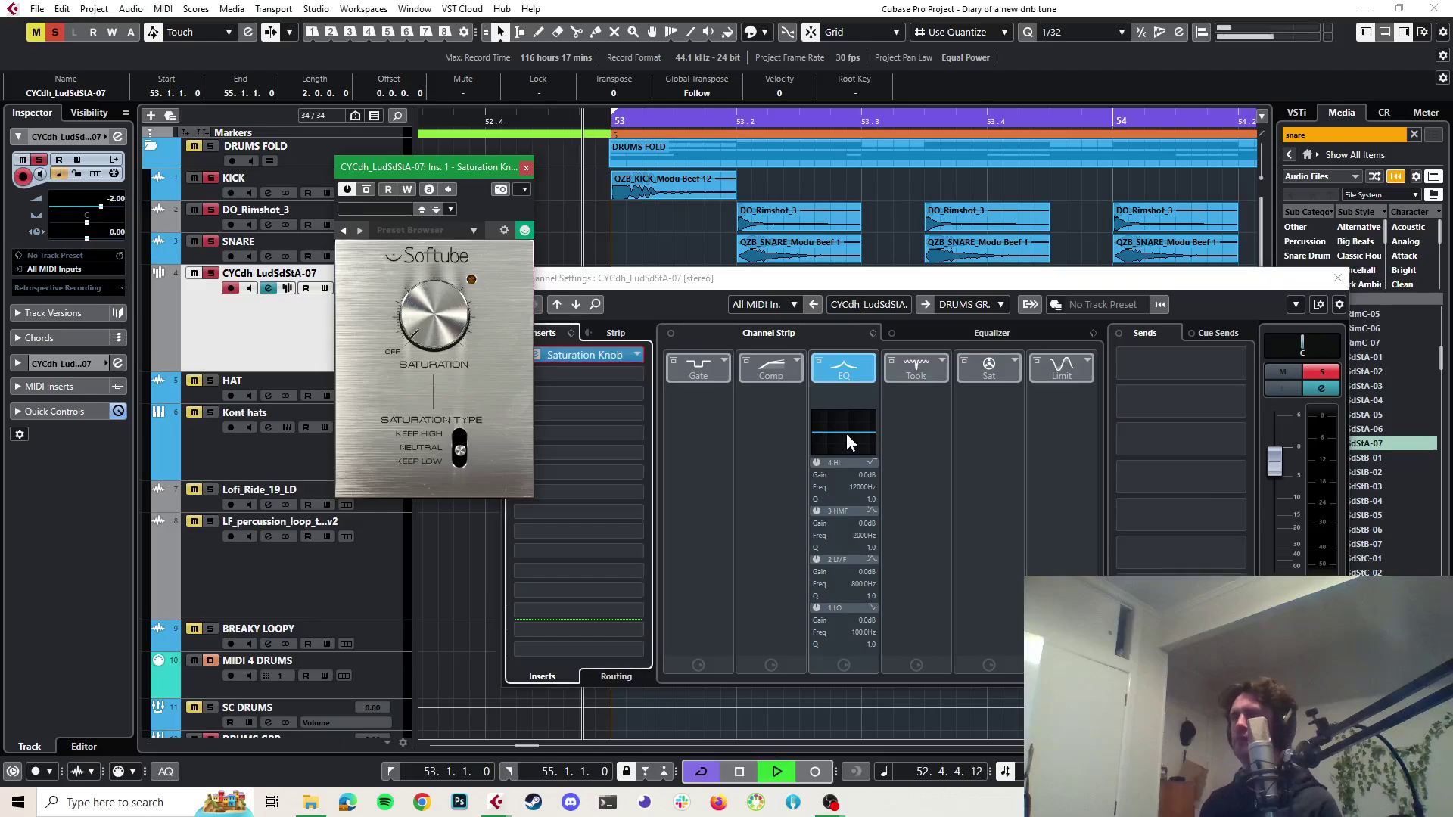
{"action": "key", "text": "space"}
{"action": "left_click", "coordinate": [215, 199]}
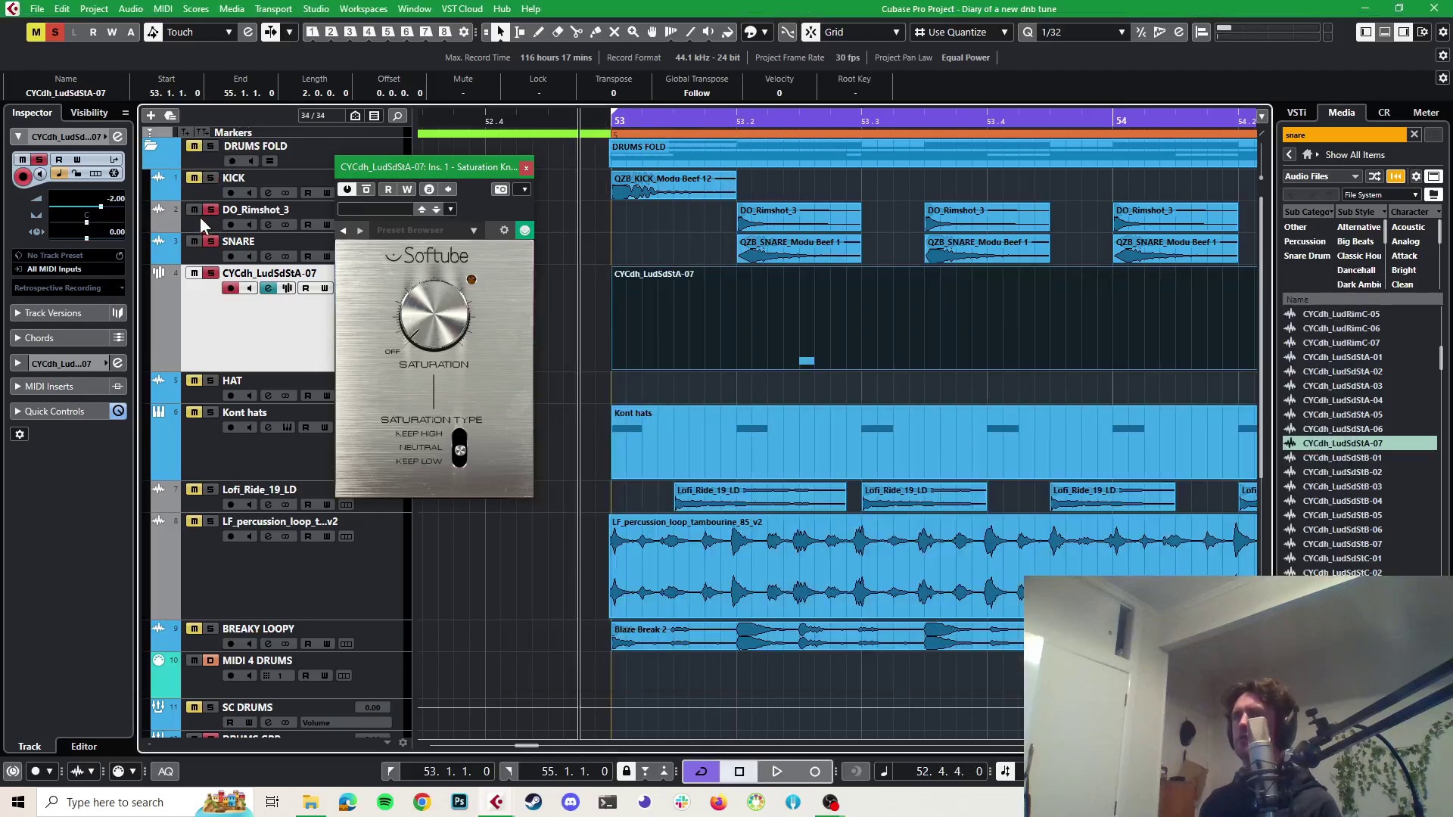
{"action": "left_click", "coordinate": [214, 242]}
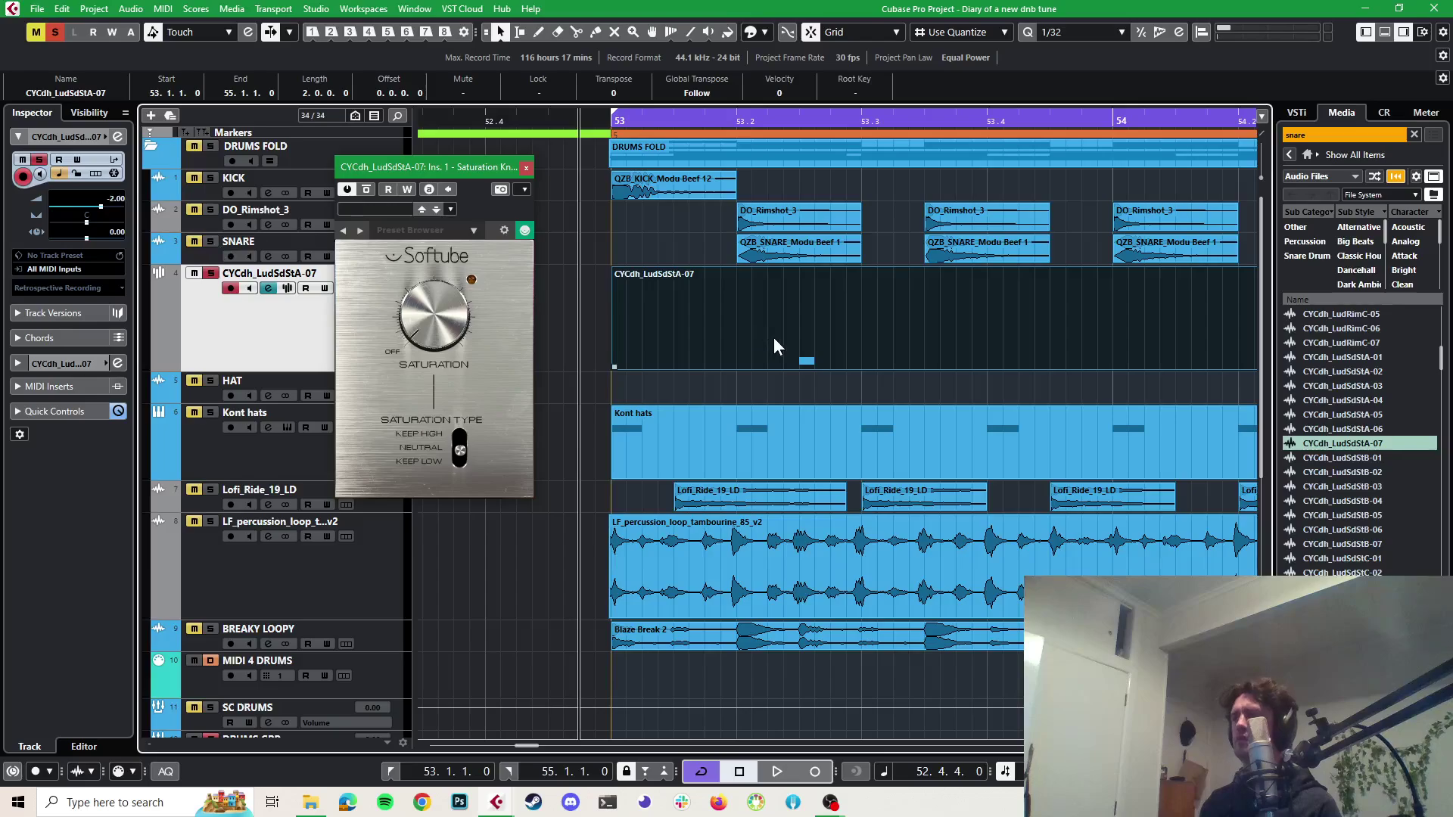
Set the sampler part's C3 note to velocity 122 and copy it to 53.3.1.0
{"action": "double_click", "coordinate": [842, 336]}
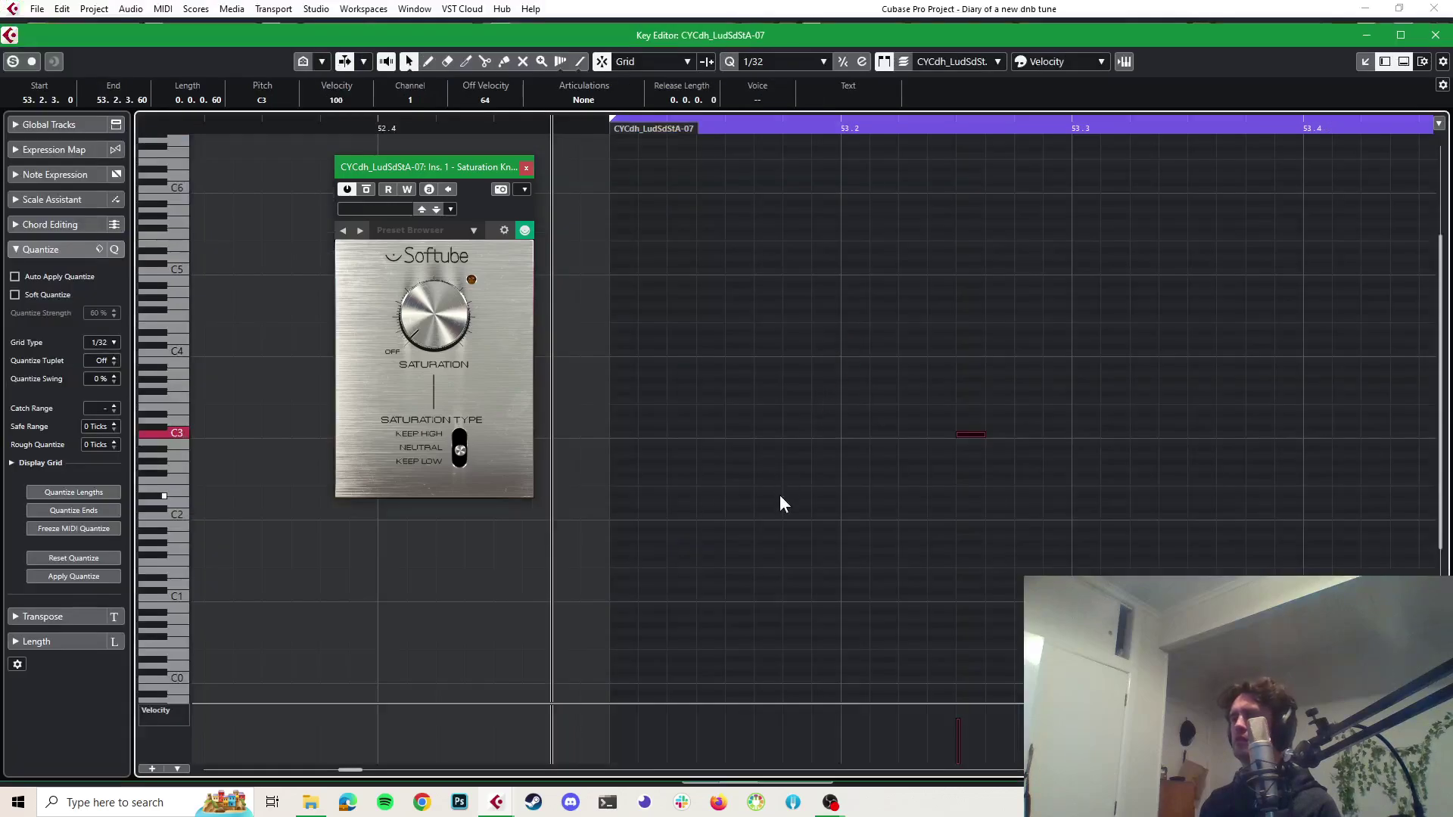
{"action": "left_click_drag", "start_coordinate": [1146, 330], "coordinate": [1091, 442]}
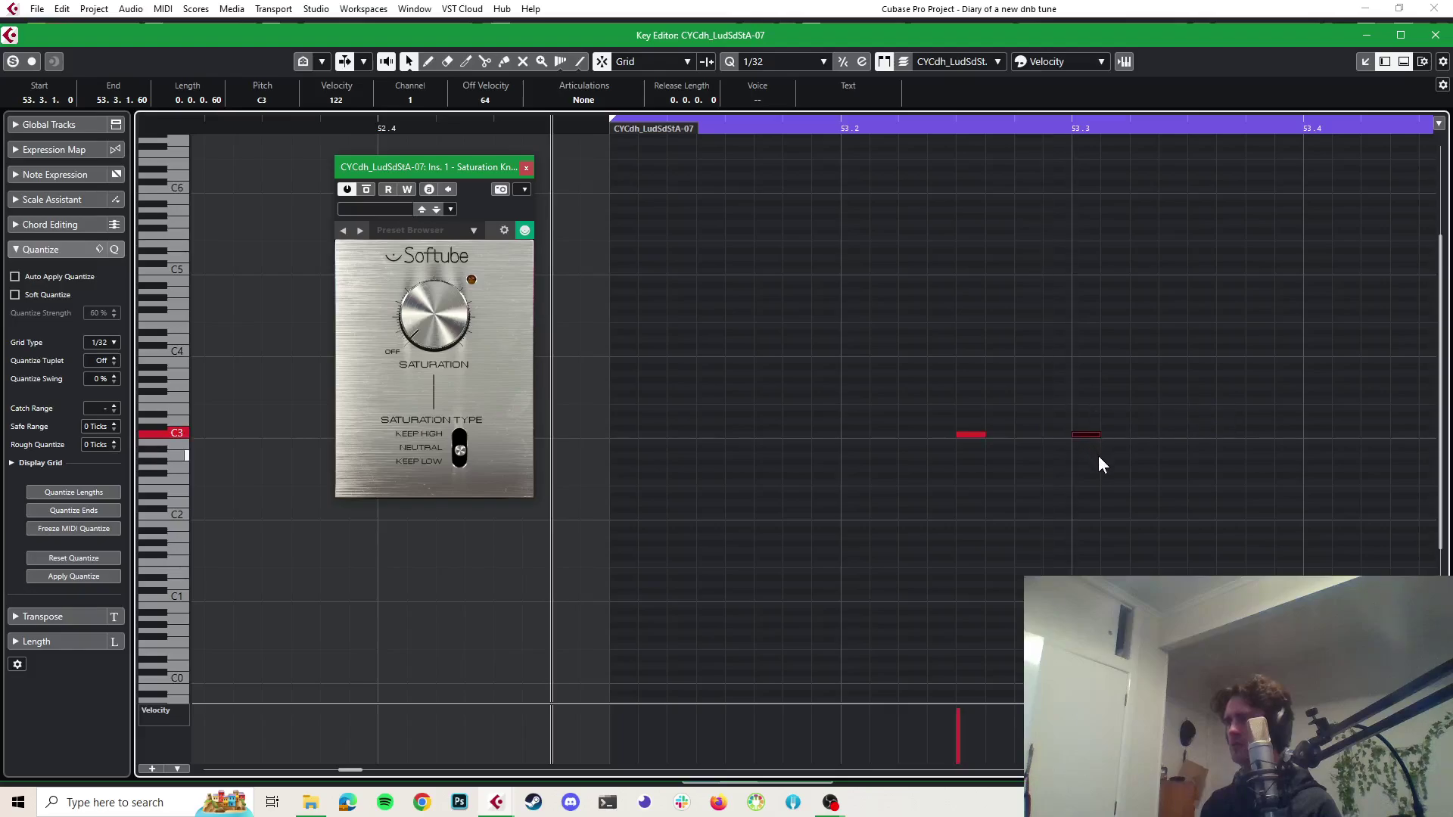
Turn the Saturation Knob up to about the 9 o'clock position during playback and close the plug-in window
{"action": "key", "text": "space"}
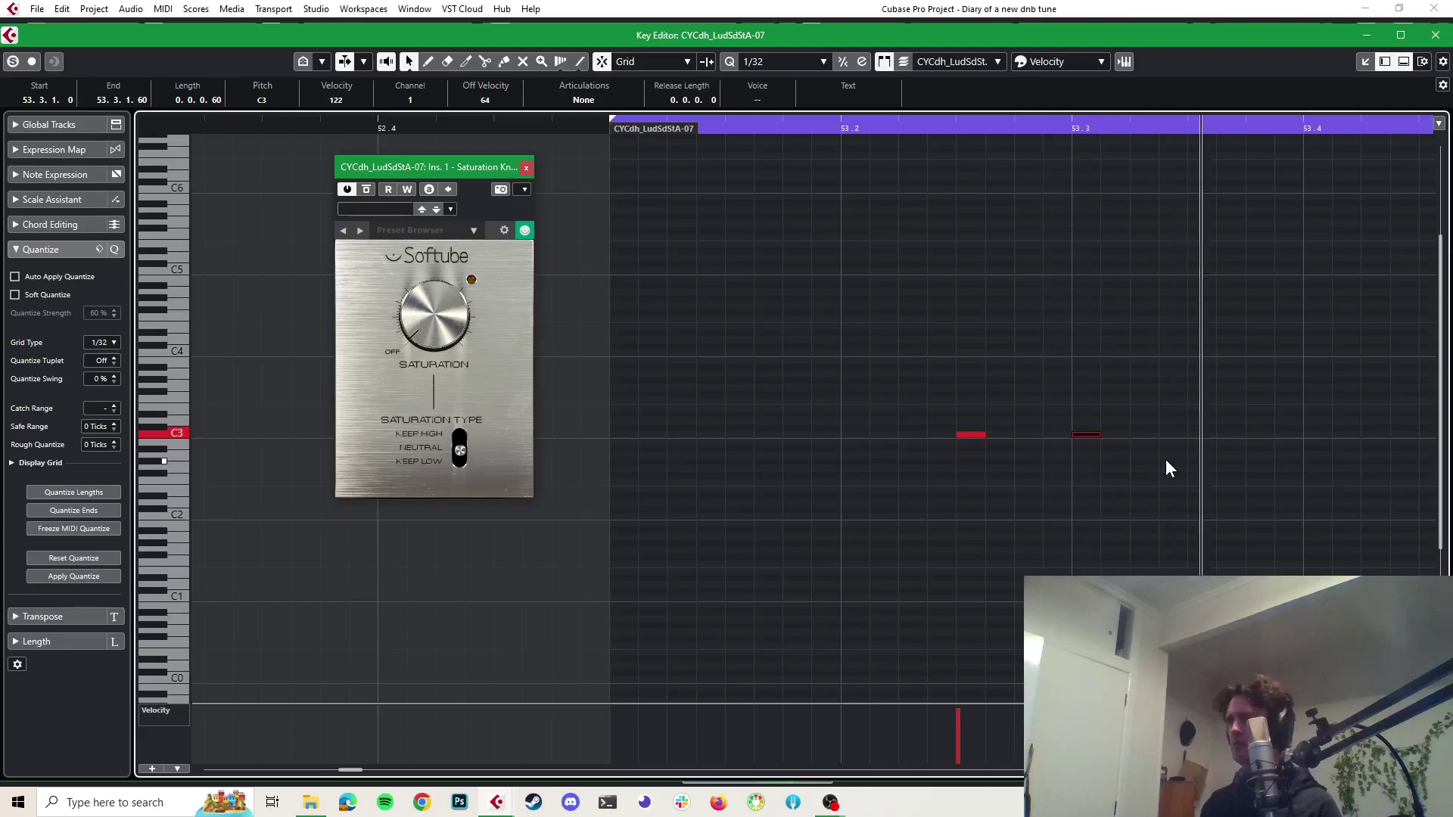
{"action": "left_click_drag", "start_coordinate": [440, 327], "coordinate": [439, 317]}
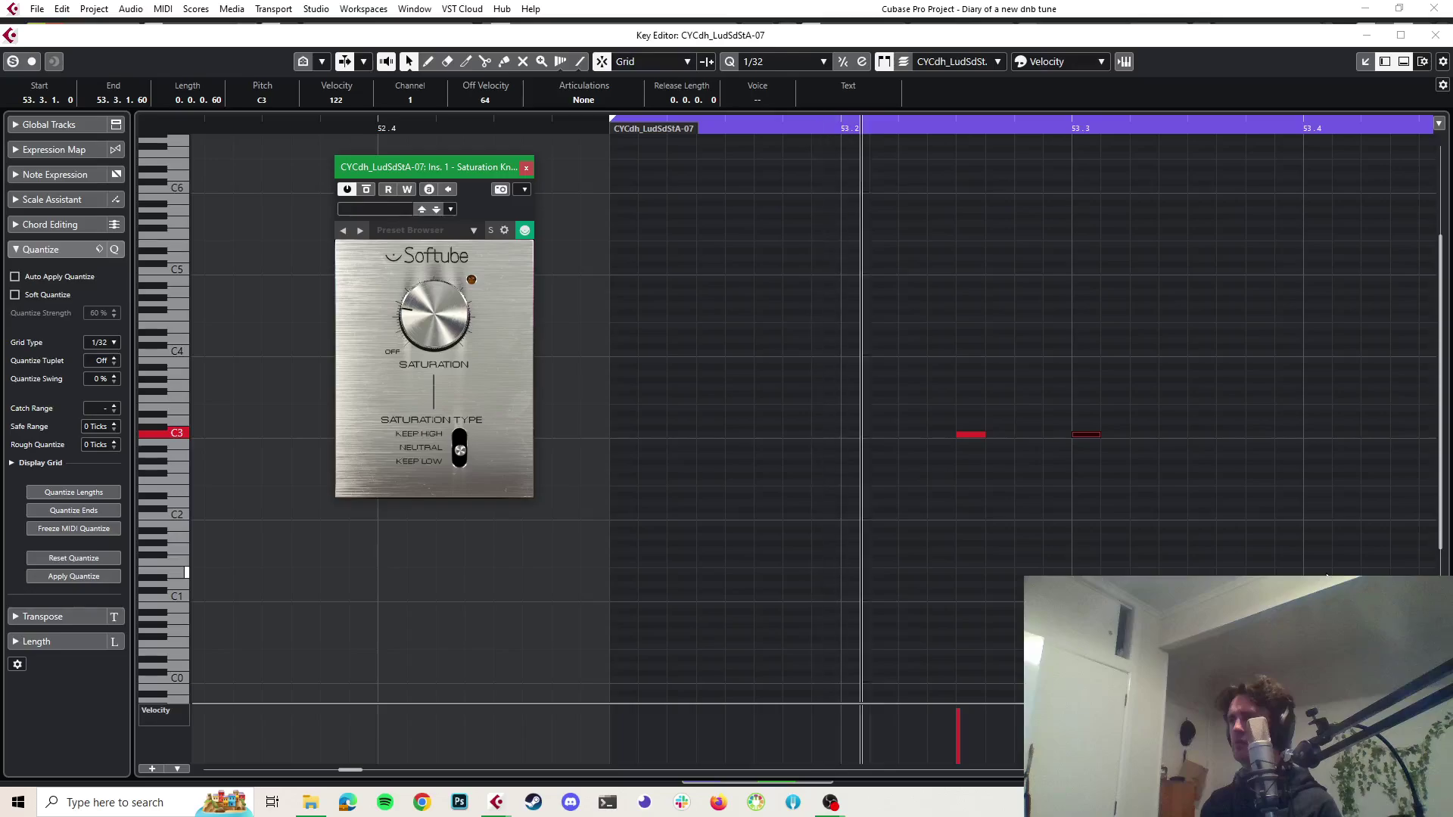
{"action": "left_click", "coordinate": [526, 168]}
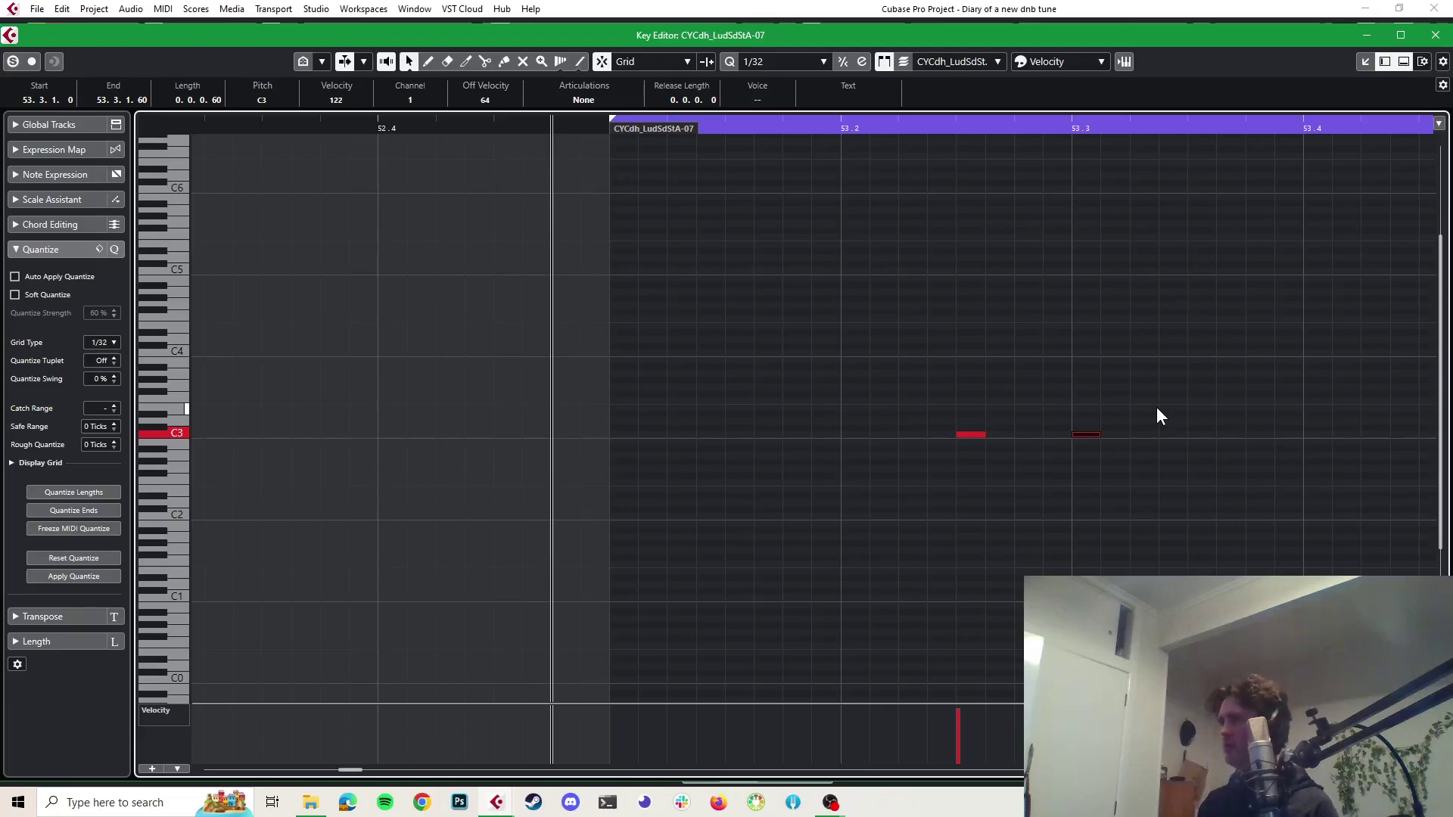
Select both C3 notes, copy them so the first copy starts at 53.3.3.0, and audition the pattern
{"action": "left_click_drag", "start_coordinate": [1156, 406], "coordinate": [976, 474]}
{"action": "scroll", "coordinate": [1095, 446], "scroll_direction": "down", "scroll_amount": 3}
{"action": "scroll", "coordinate": [1079, 464], "scroll_direction": "down", "scroll_amount": 1}
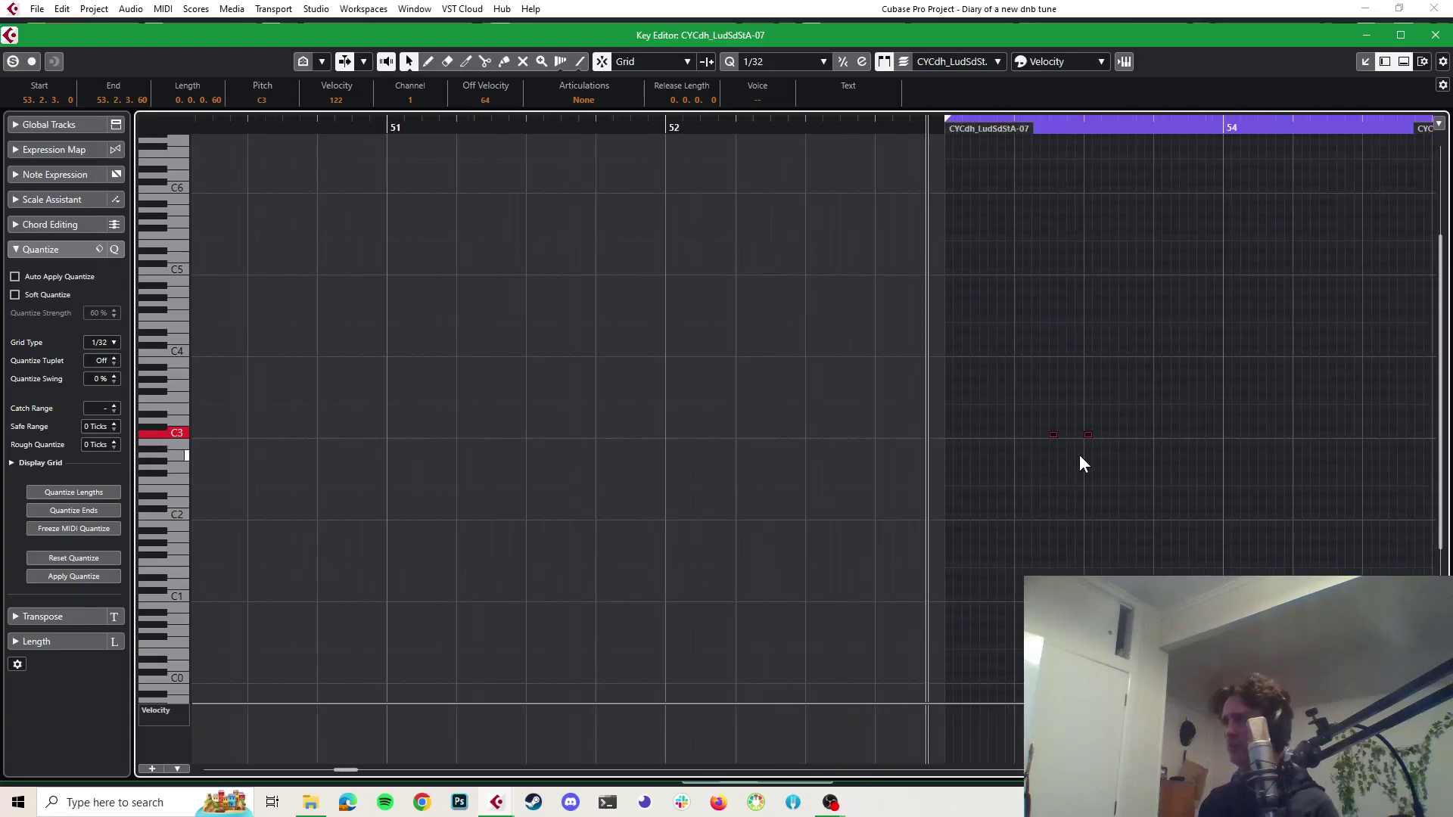
{"action": "scroll", "coordinate": [1079, 464], "scroll_direction": "up", "scroll_amount": 2}
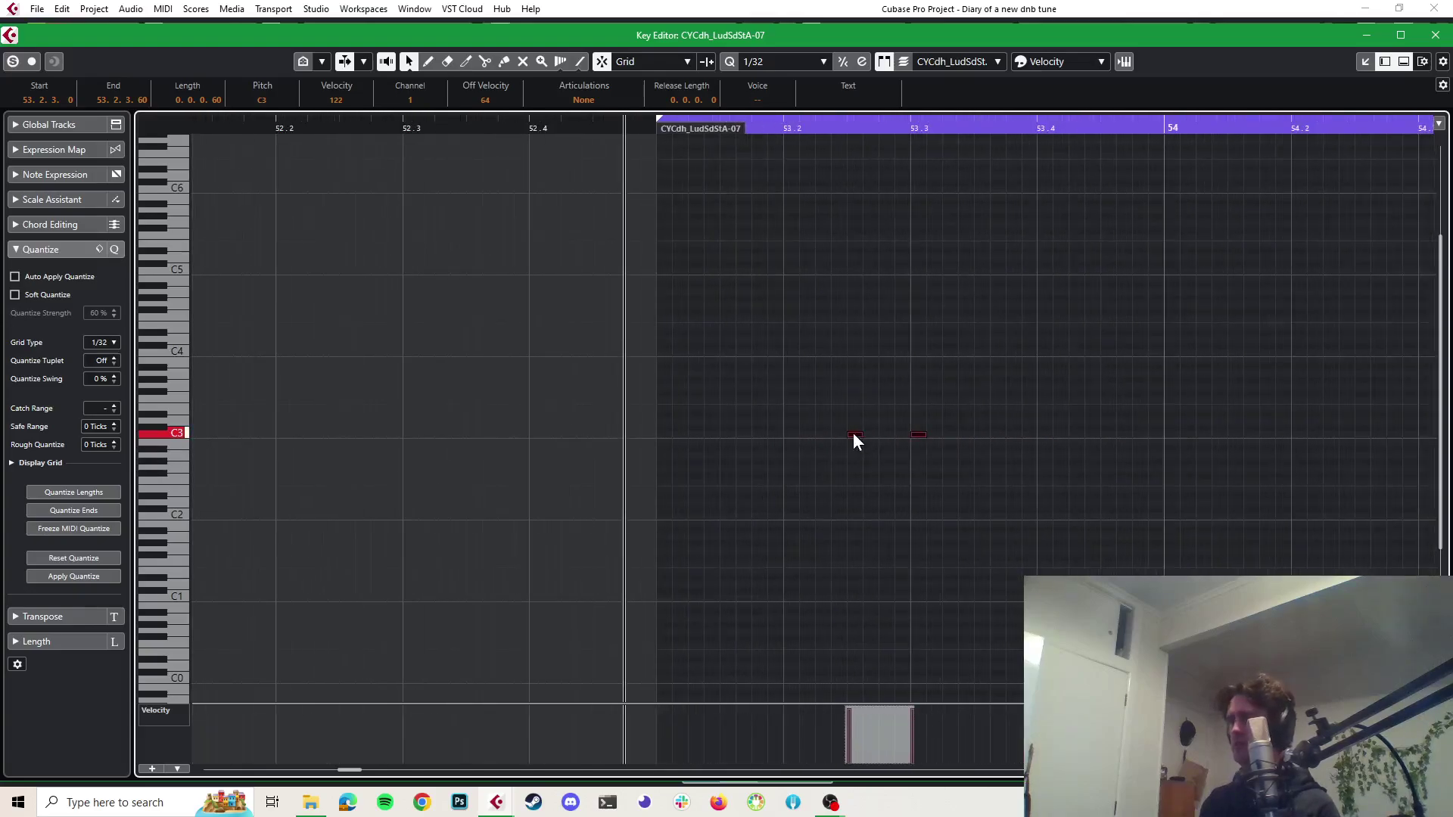
{"action": "left_click_drag", "start_coordinate": [853, 433], "coordinate": [989, 441]}
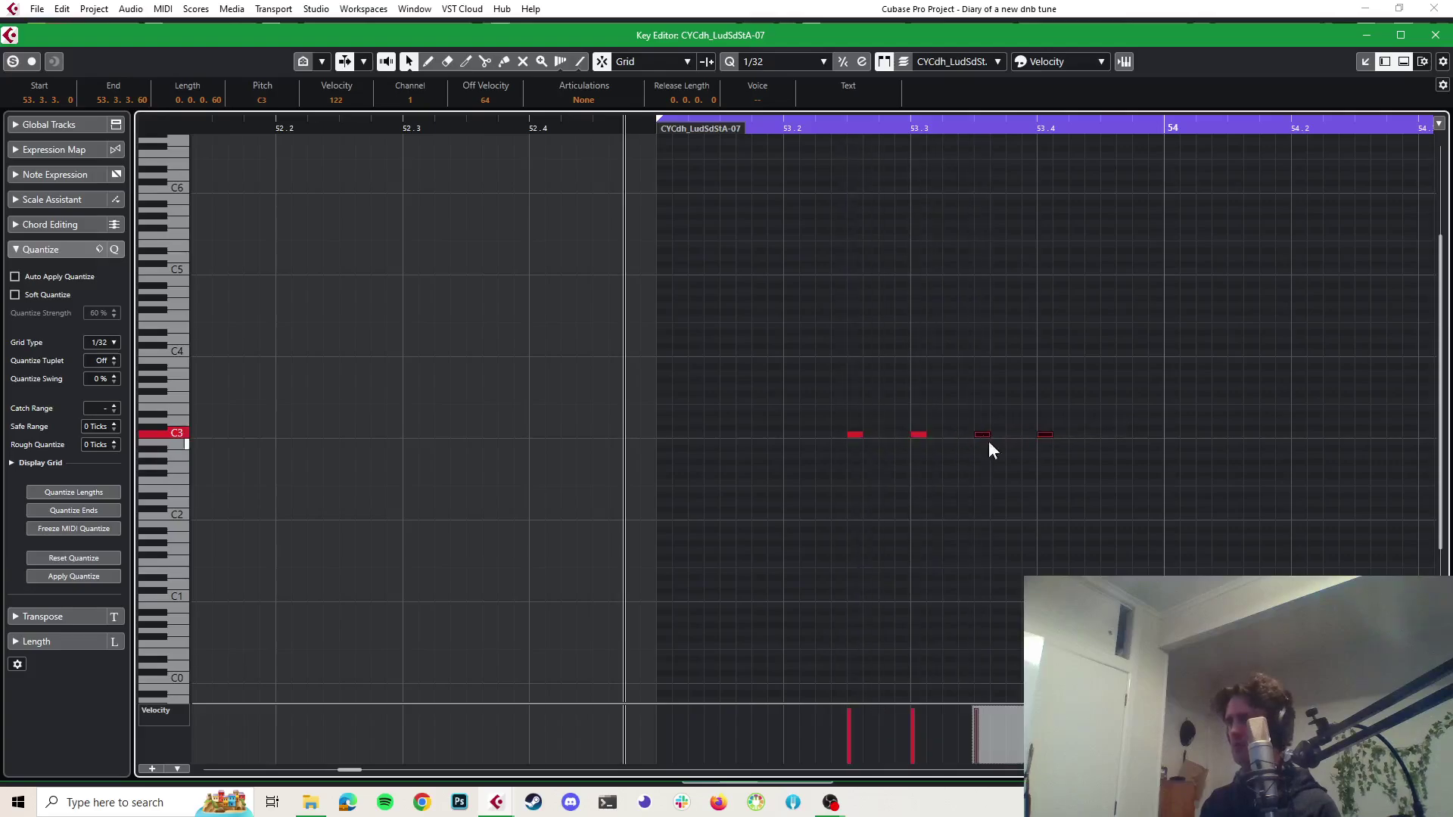
{"action": "key", "text": "space"}
{"action": "key", "text": "space"}
Copy the four C3 notes so the copies start at 53.4.3.0, then play the pattern from the project window
{"action": "left_click_drag", "start_coordinate": [1169, 367], "coordinate": [1108, 438]}
{"action": "key", "text": "space"}
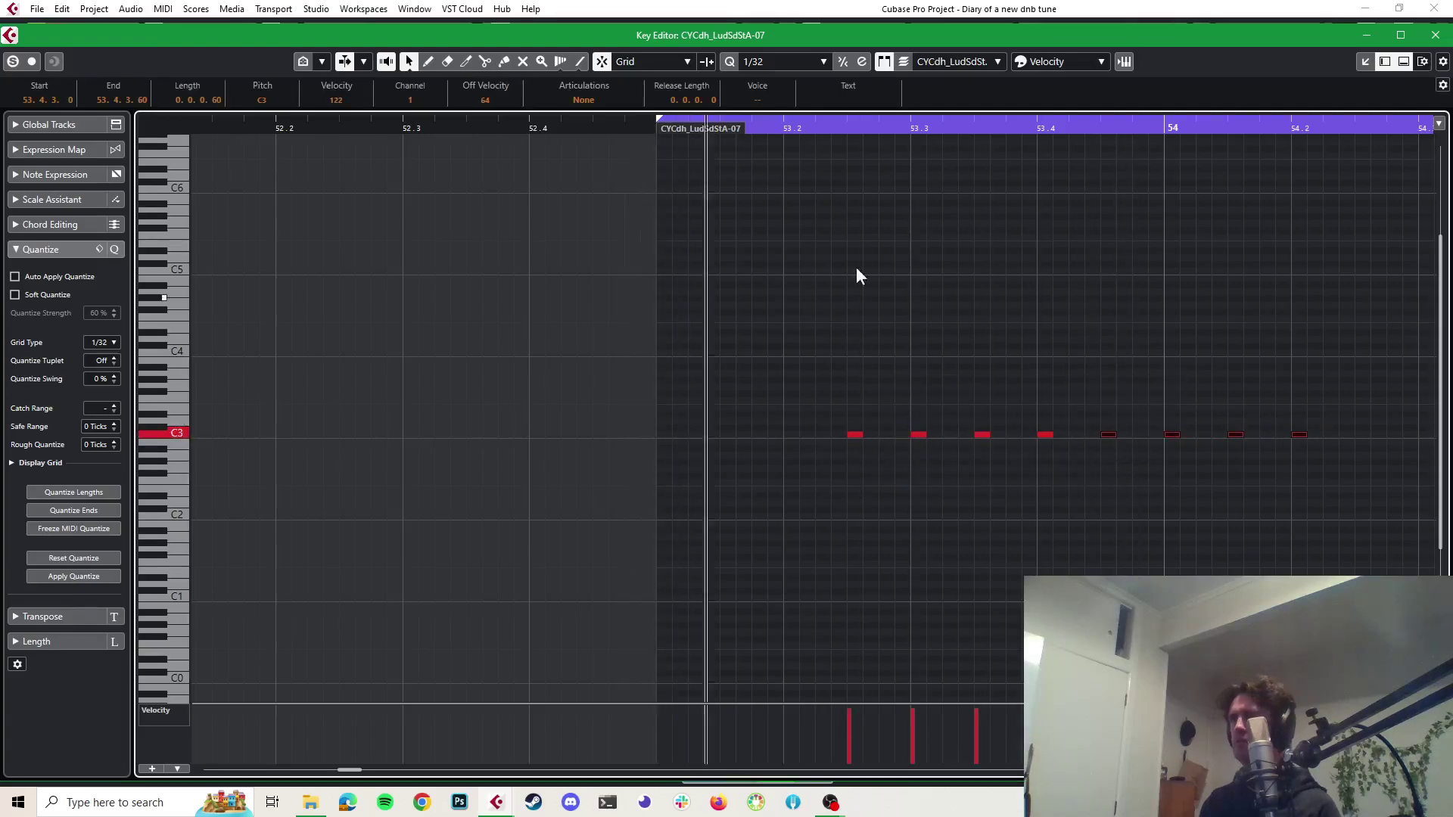
{"action": "key", "text": "space"}
{"action": "left_click", "coordinate": [830, 13]}
{"action": "key", "text": "space"}
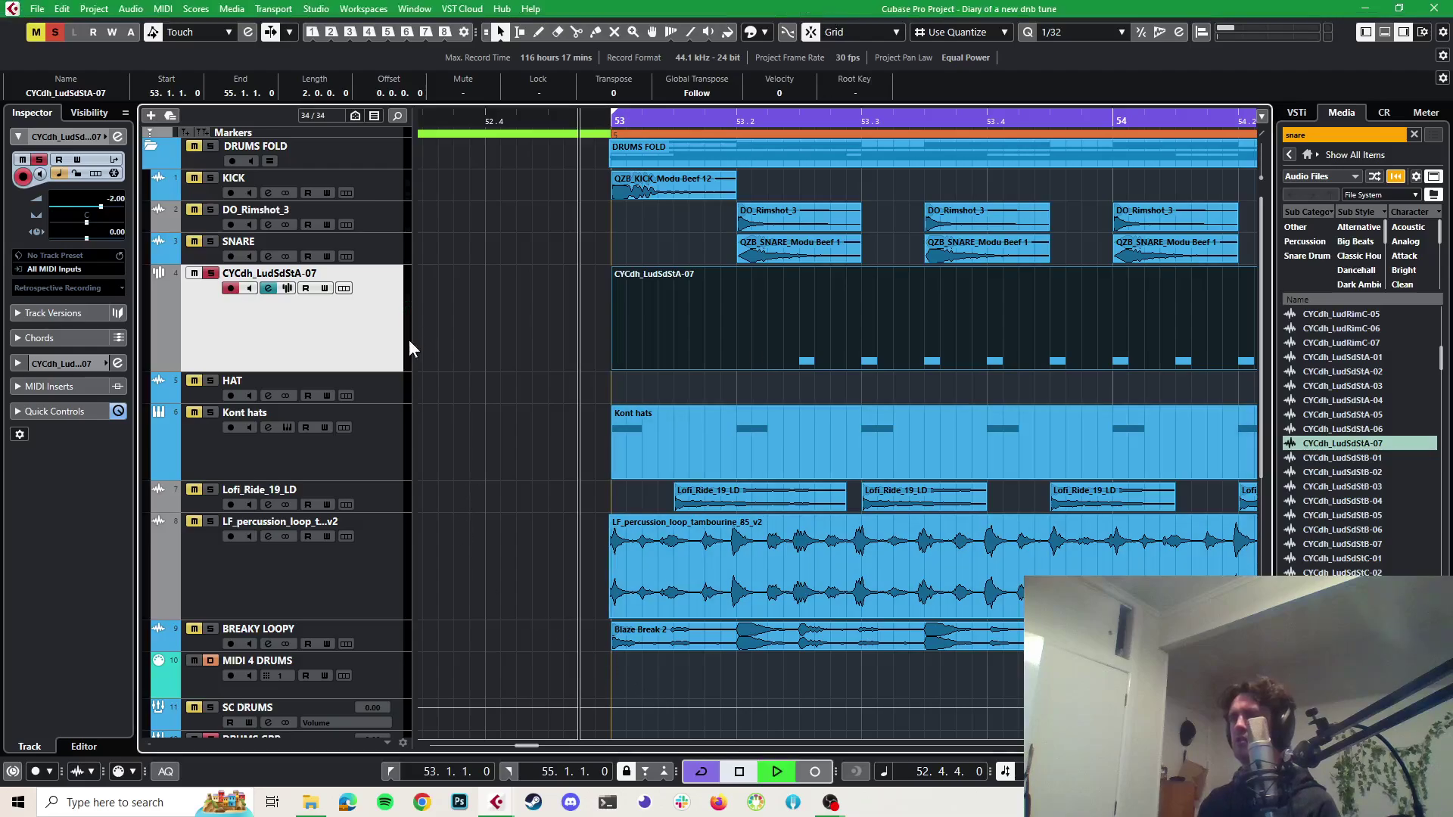
Stop playback, check the CYCdh_LudSdStA-07 channel settings, and show the sampler's amp envelope while auditioning the loop
{"action": "key", "text": "space"}
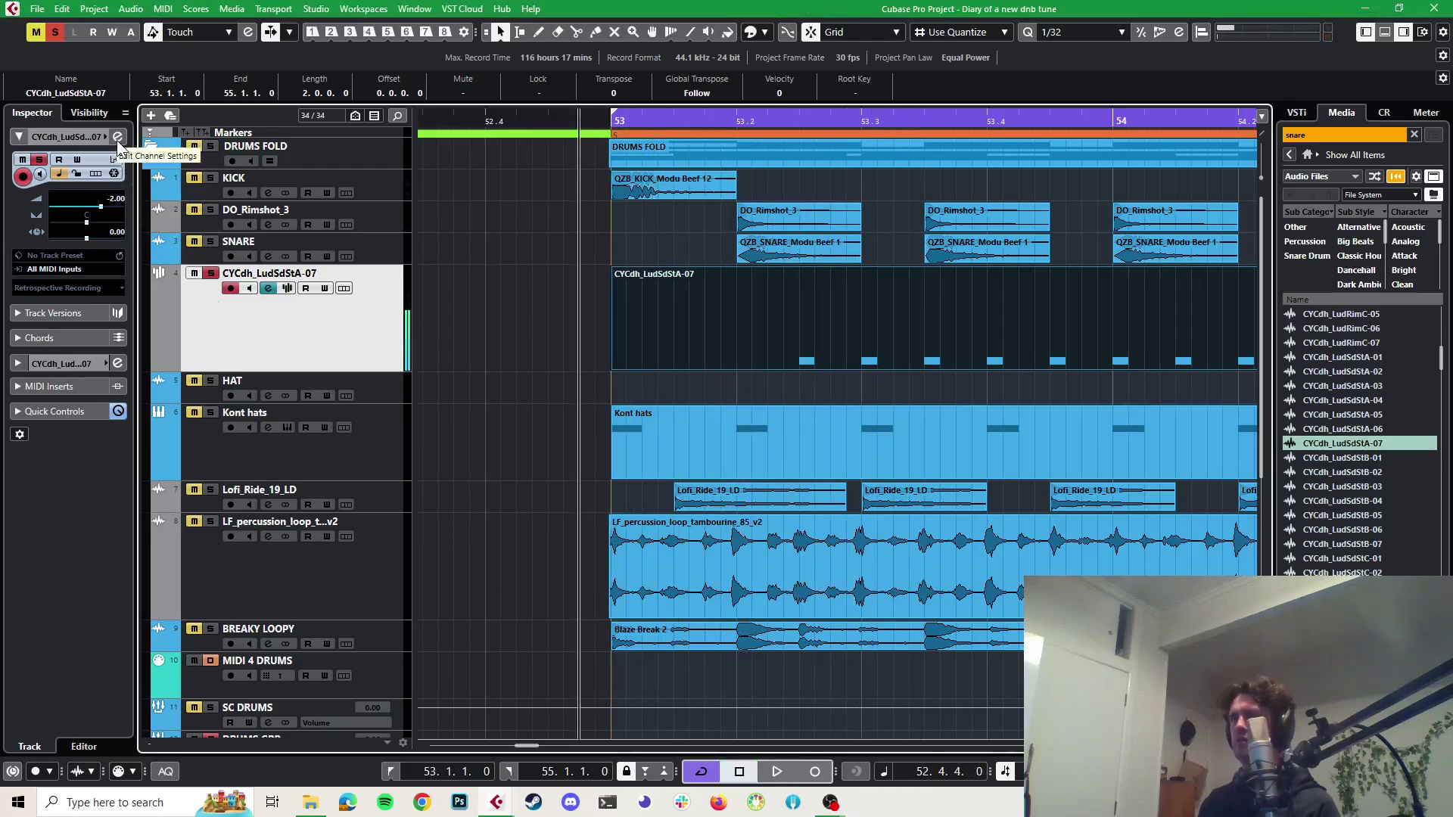
{"action": "left_click", "coordinate": [116, 138]}
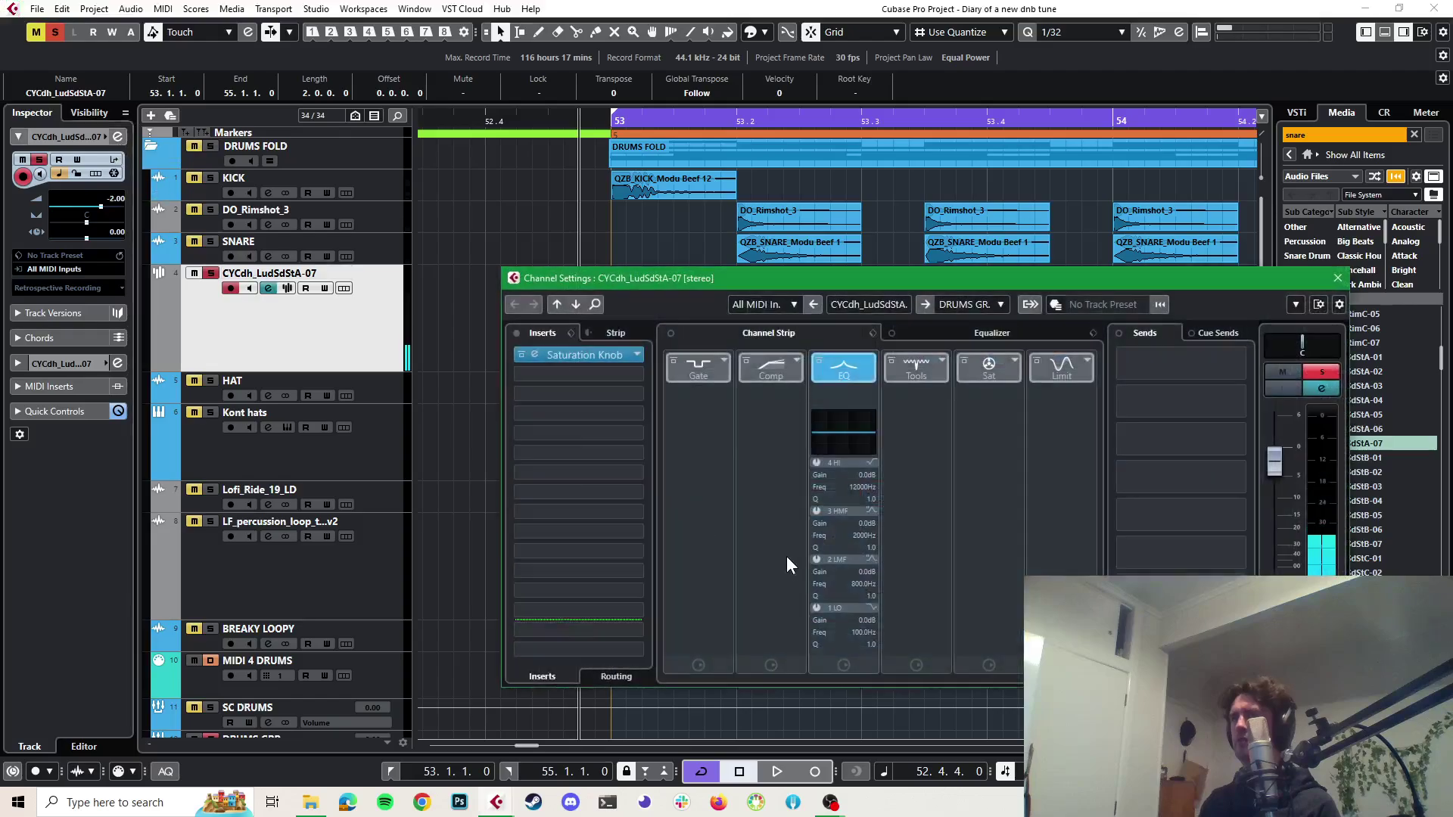
{"action": "left_click", "coordinate": [1337, 277]}
{"action": "left_click", "coordinate": [287, 289]}
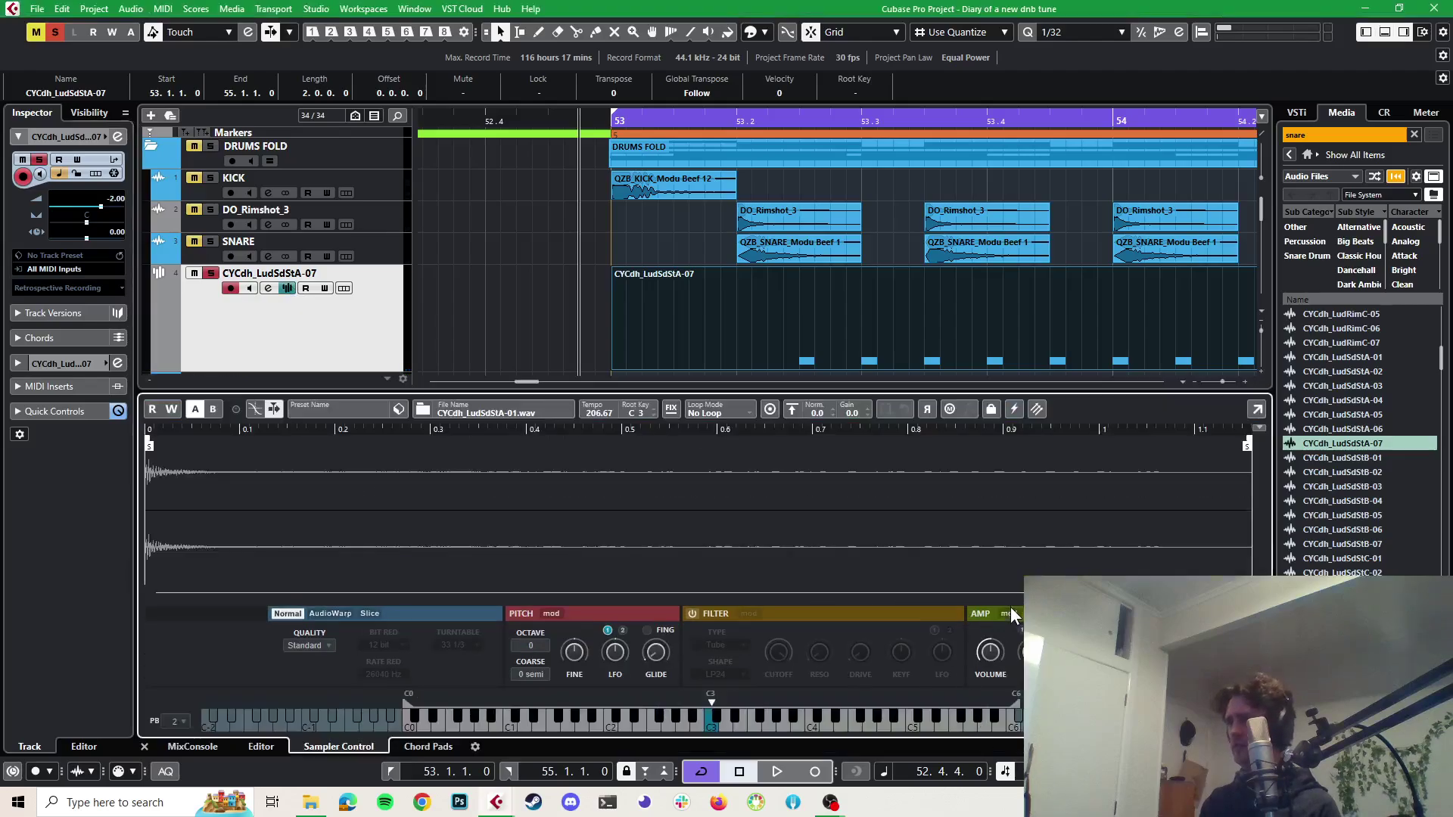
{"action": "left_click", "coordinate": [1009, 612]}
{"action": "key", "text": "space"}
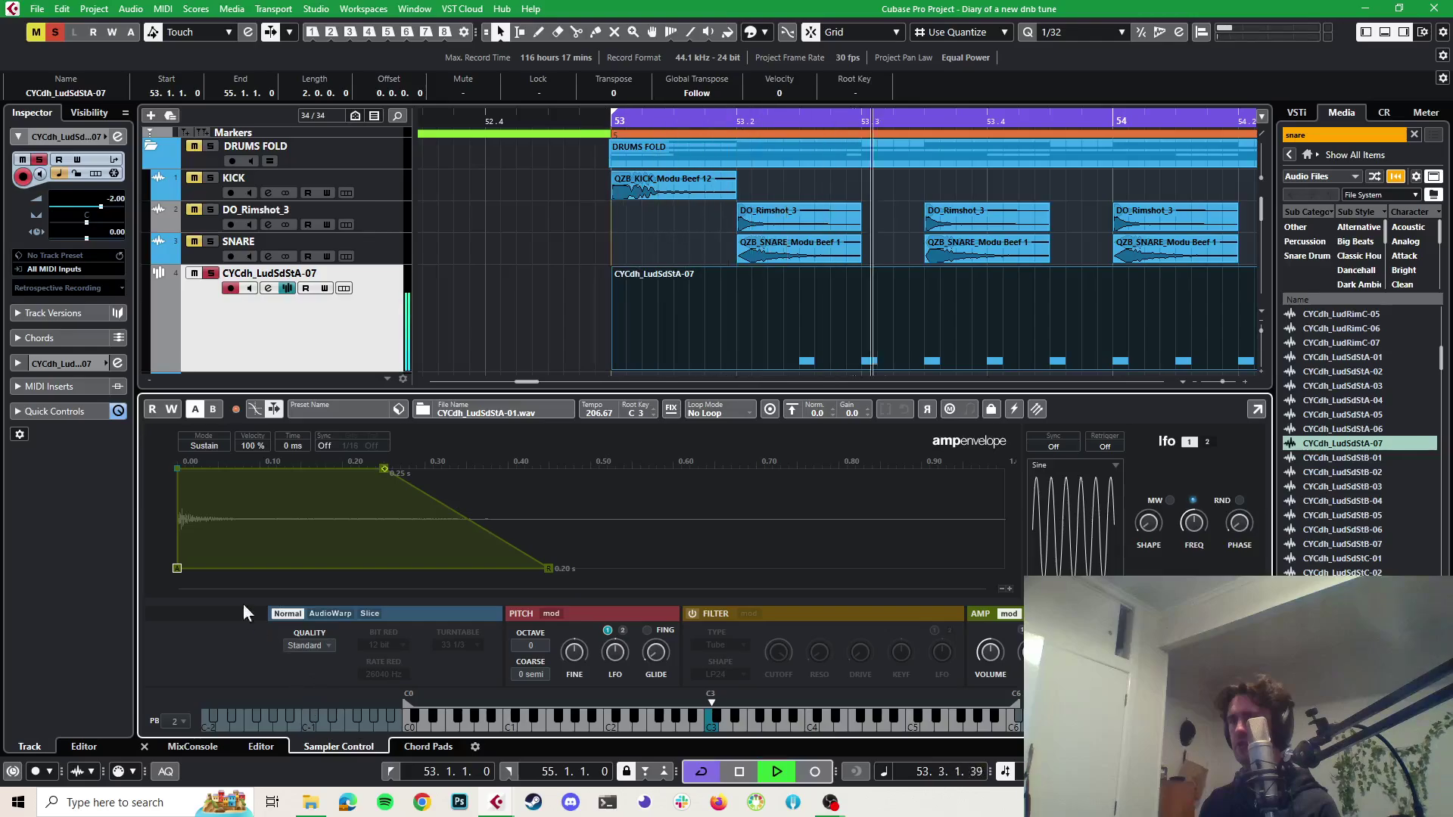
{"action": "key", "text": "space"}
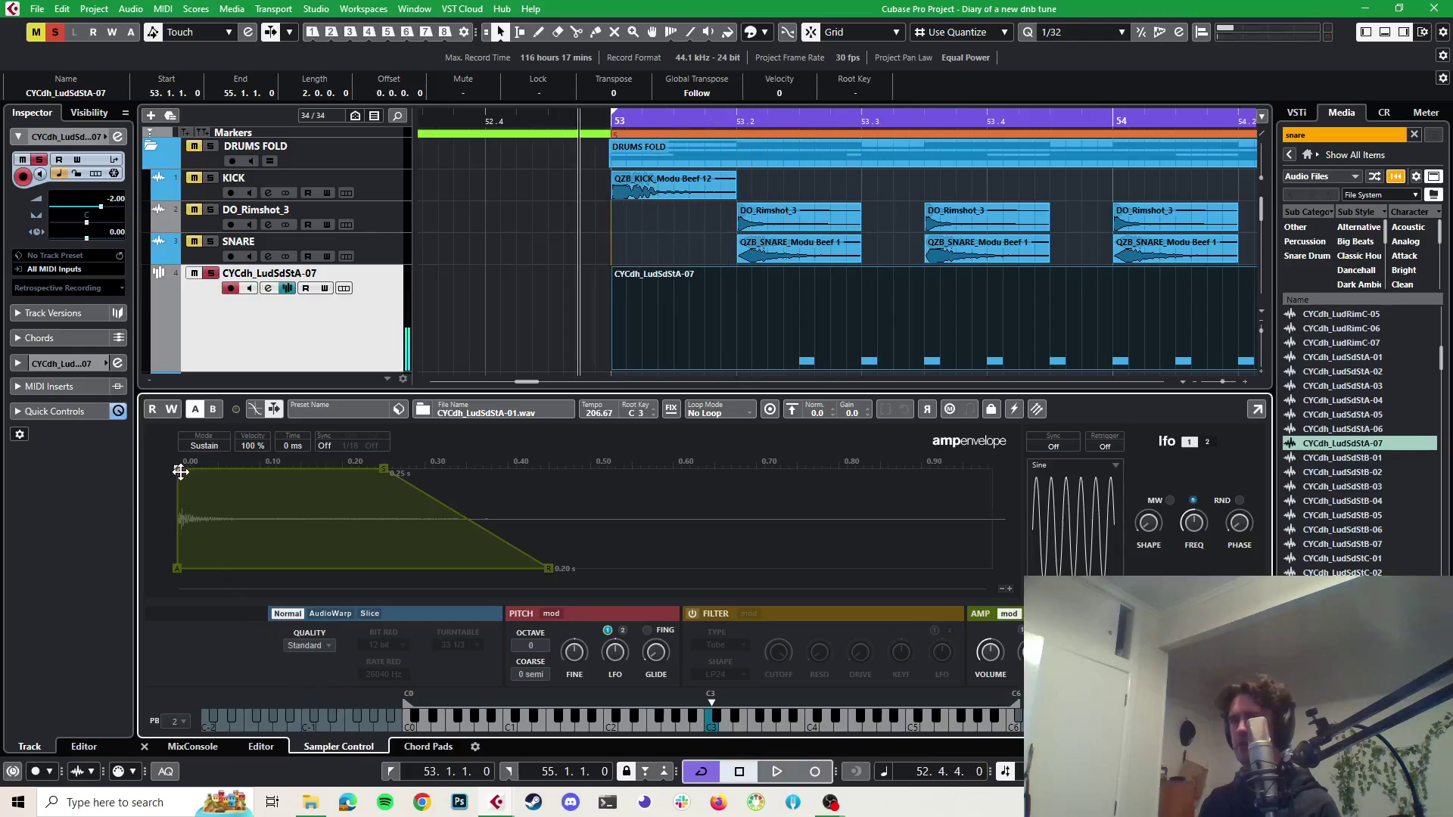
Set the sampler amp envelope's attack to 16 ms, audition the softened snare, and close the sampler controls
{"action": "left_click_drag", "start_coordinate": [180, 472], "coordinate": [191, 461]}
{"action": "key", "text": "space"}
{"action": "key", "text": "space"}
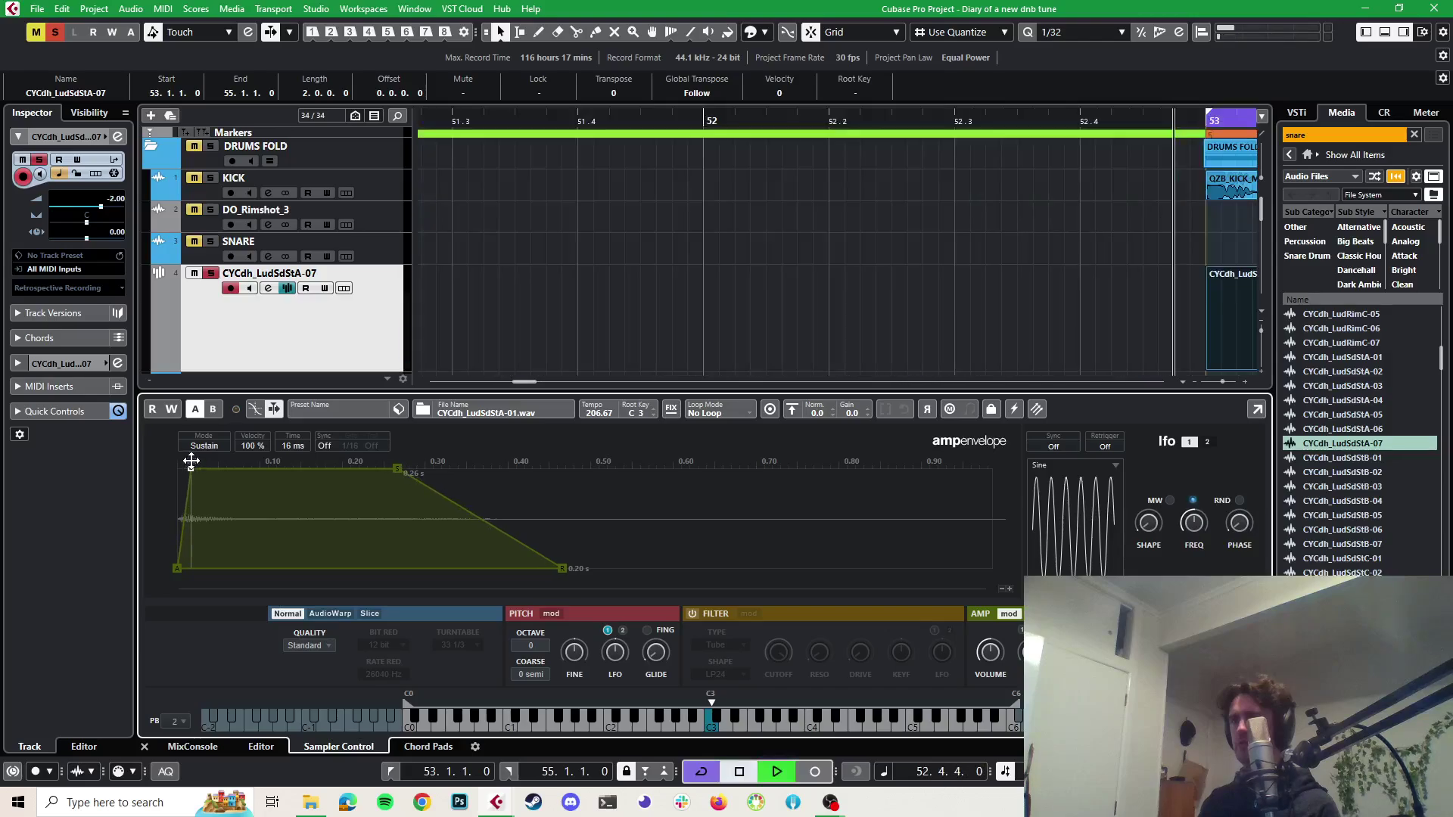
{"action": "key", "text": "space"}
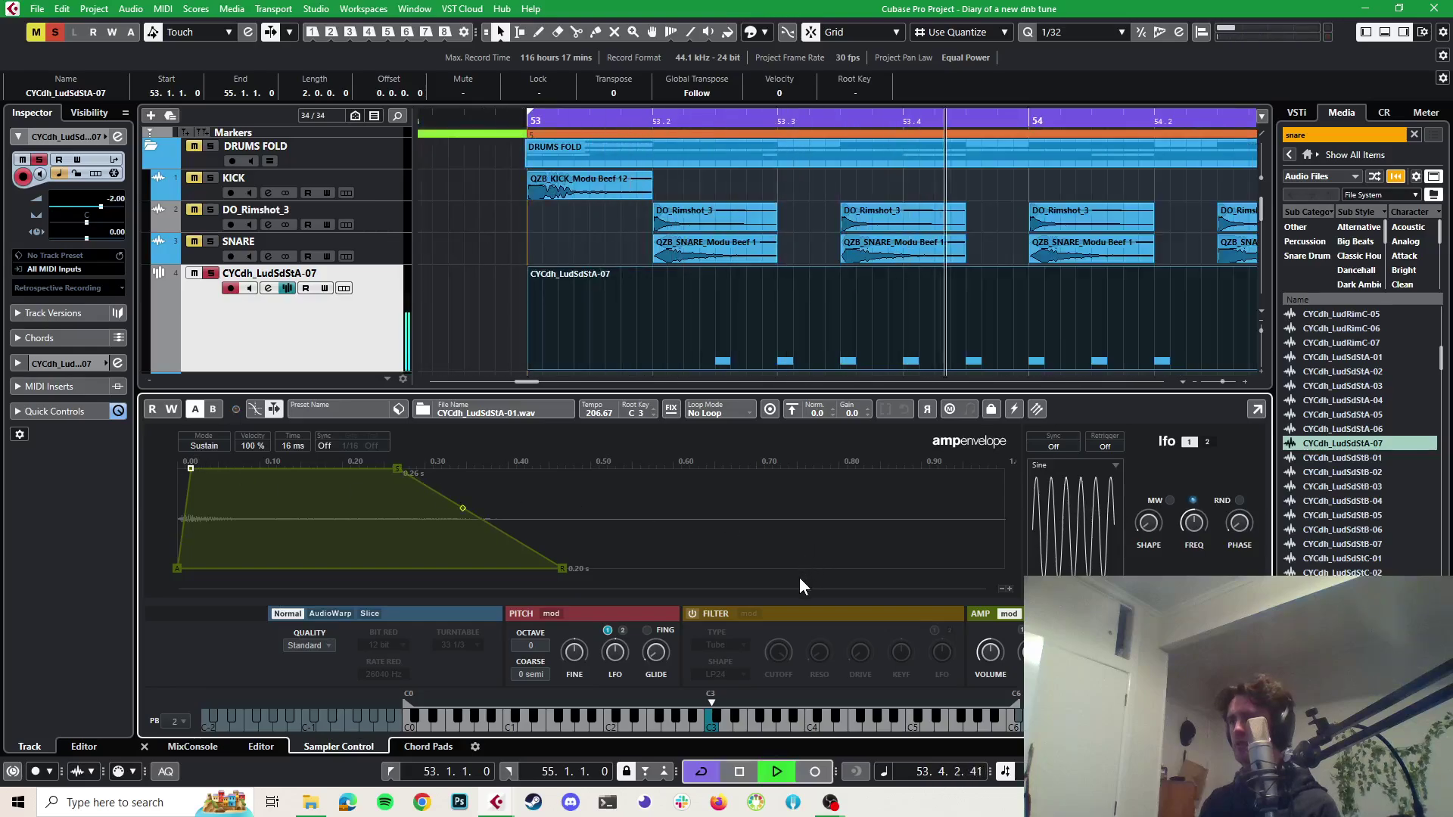
{"action": "key", "text": "space"}
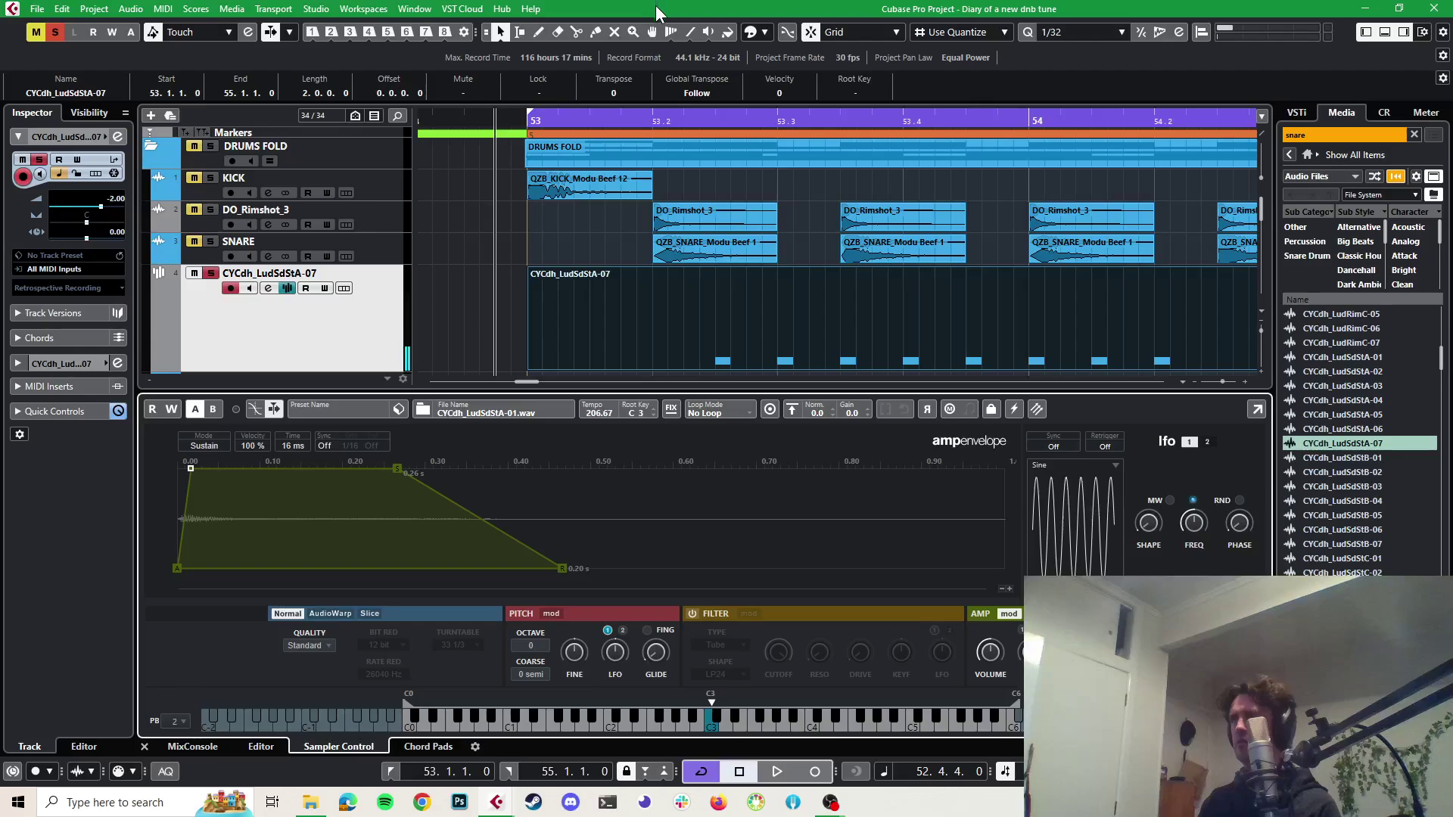
{"action": "left_click", "coordinate": [144, 745]}
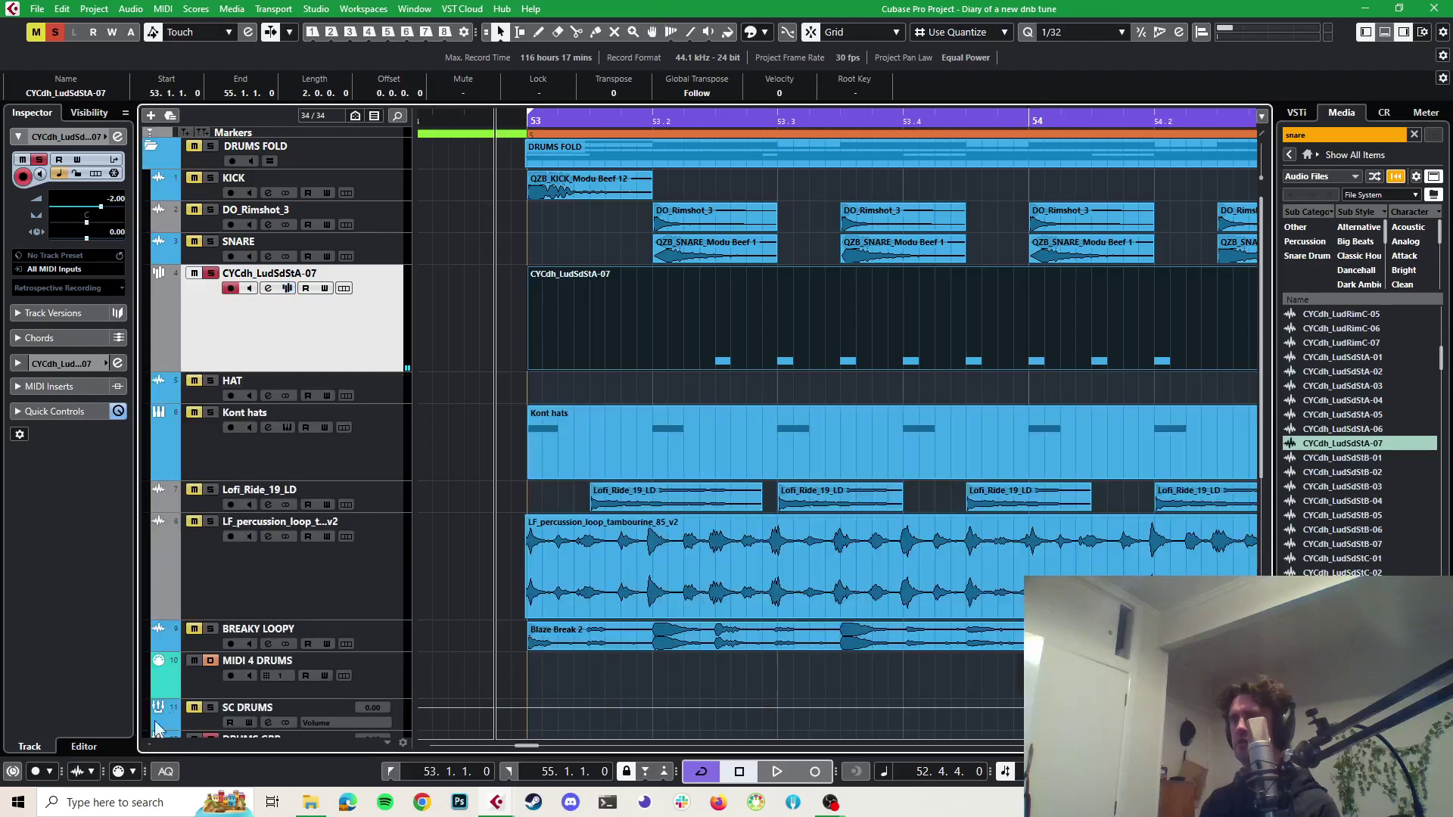
Solo the KICK, DO_Rimshot_3 and SNARE tracks and play them together with the extra snare pattern
{"action": "left_click", "coordinate": [216, 162]}
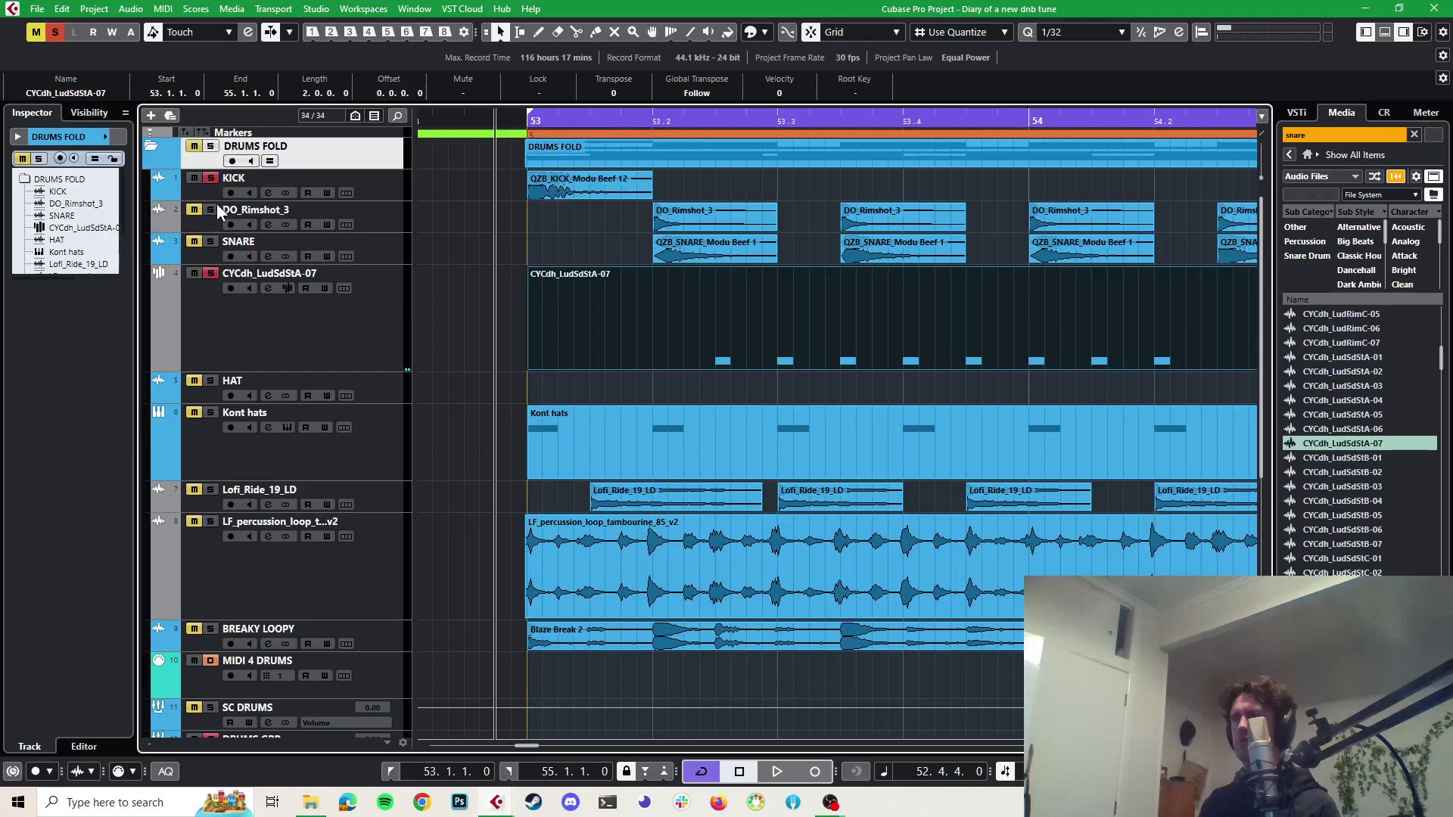
{"action": "left_click", "coordinate": [212, 241]}
{"action": "key", "text": "space"}
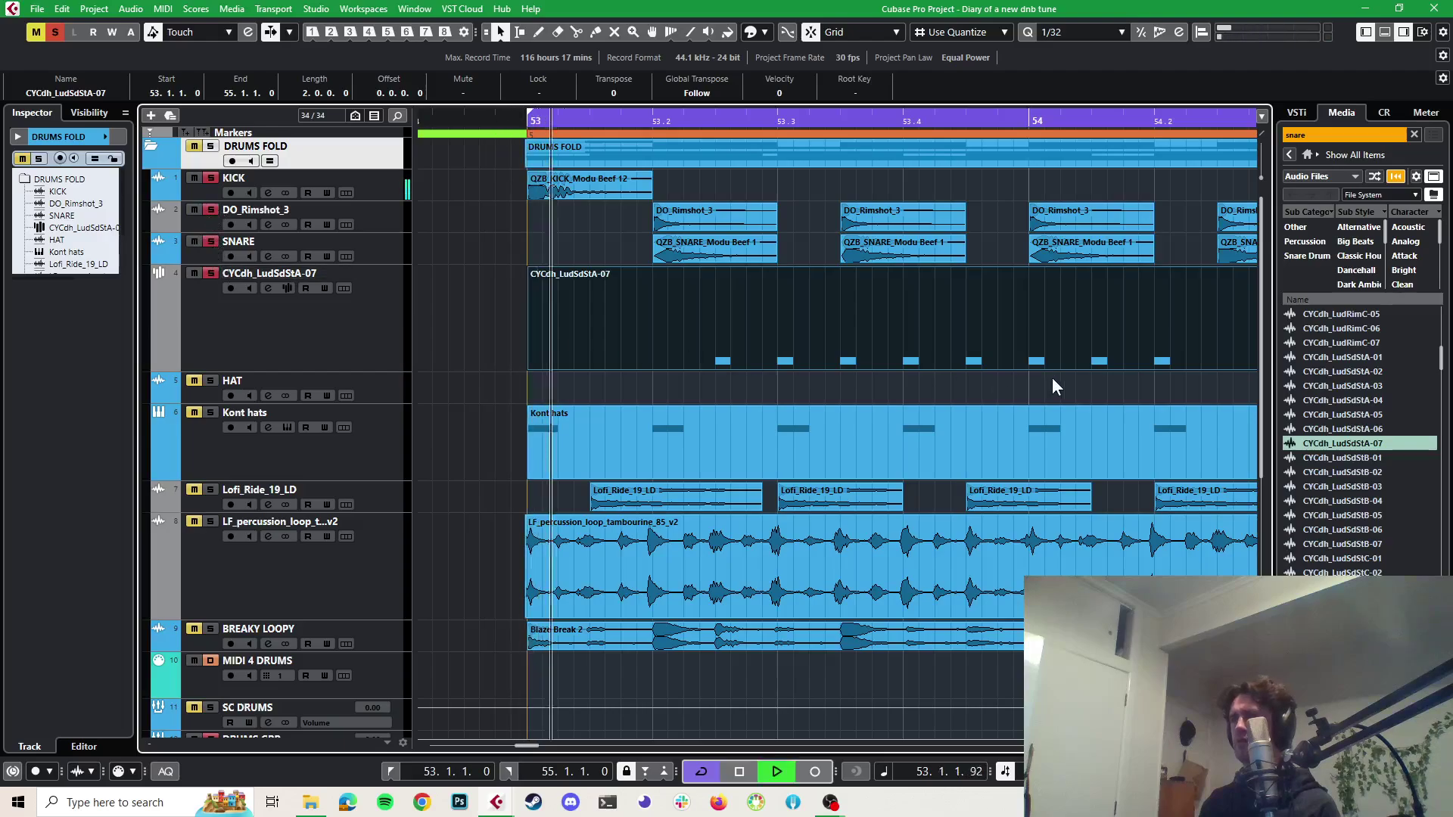
{"action": "double_click", "coordinate": [838, 351]}
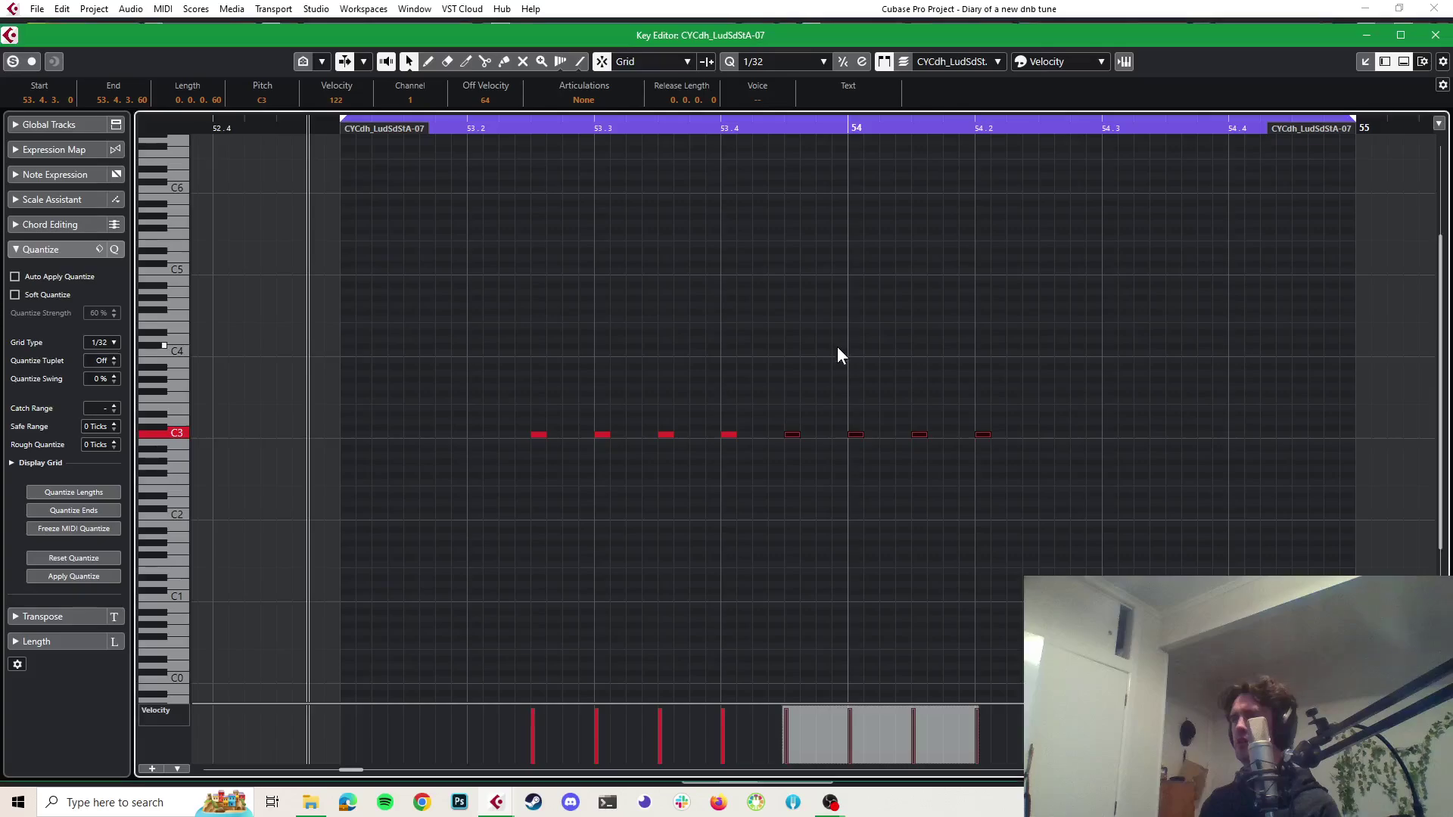
{"action": "scroll", "coordinate": [598, 452], "scroll_direction": "up", "scroll_amount": 2}
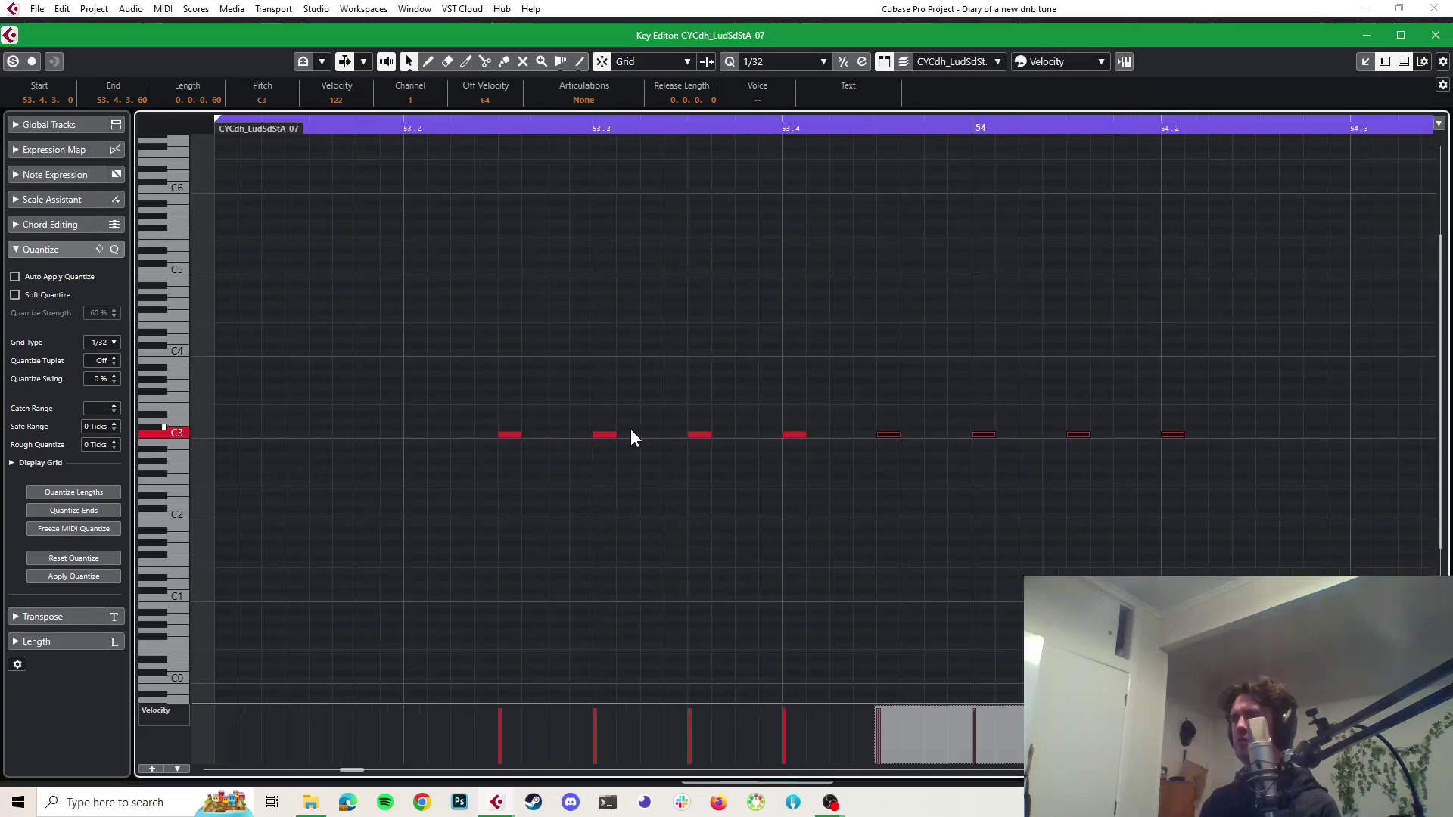
{"action": "left_click", "coordinate": [591, 10]}
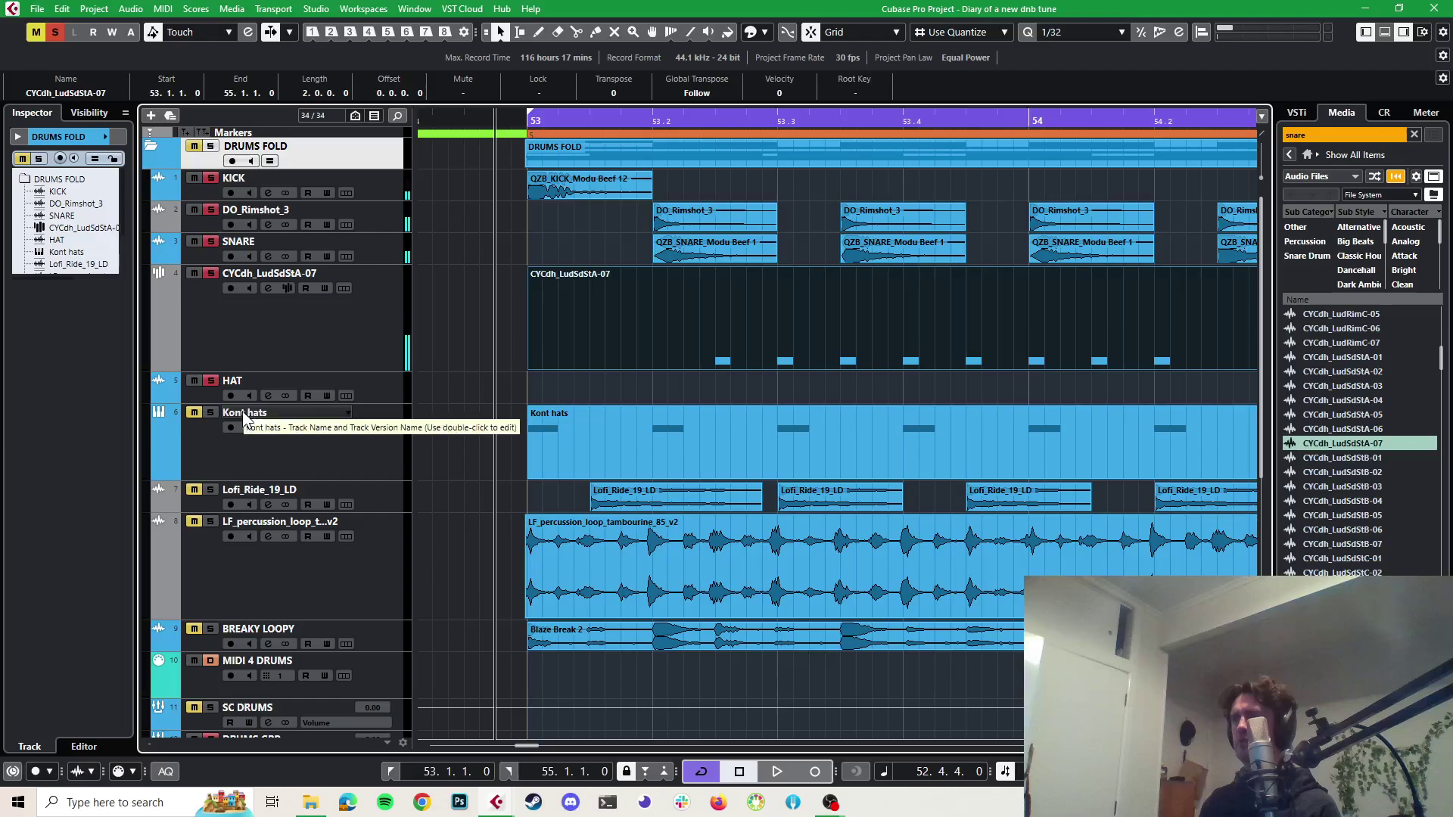
Take the HAT track out of solo and solo the Kont hats track instead
{"action": "left_click", "coordinate": [211, 380]}
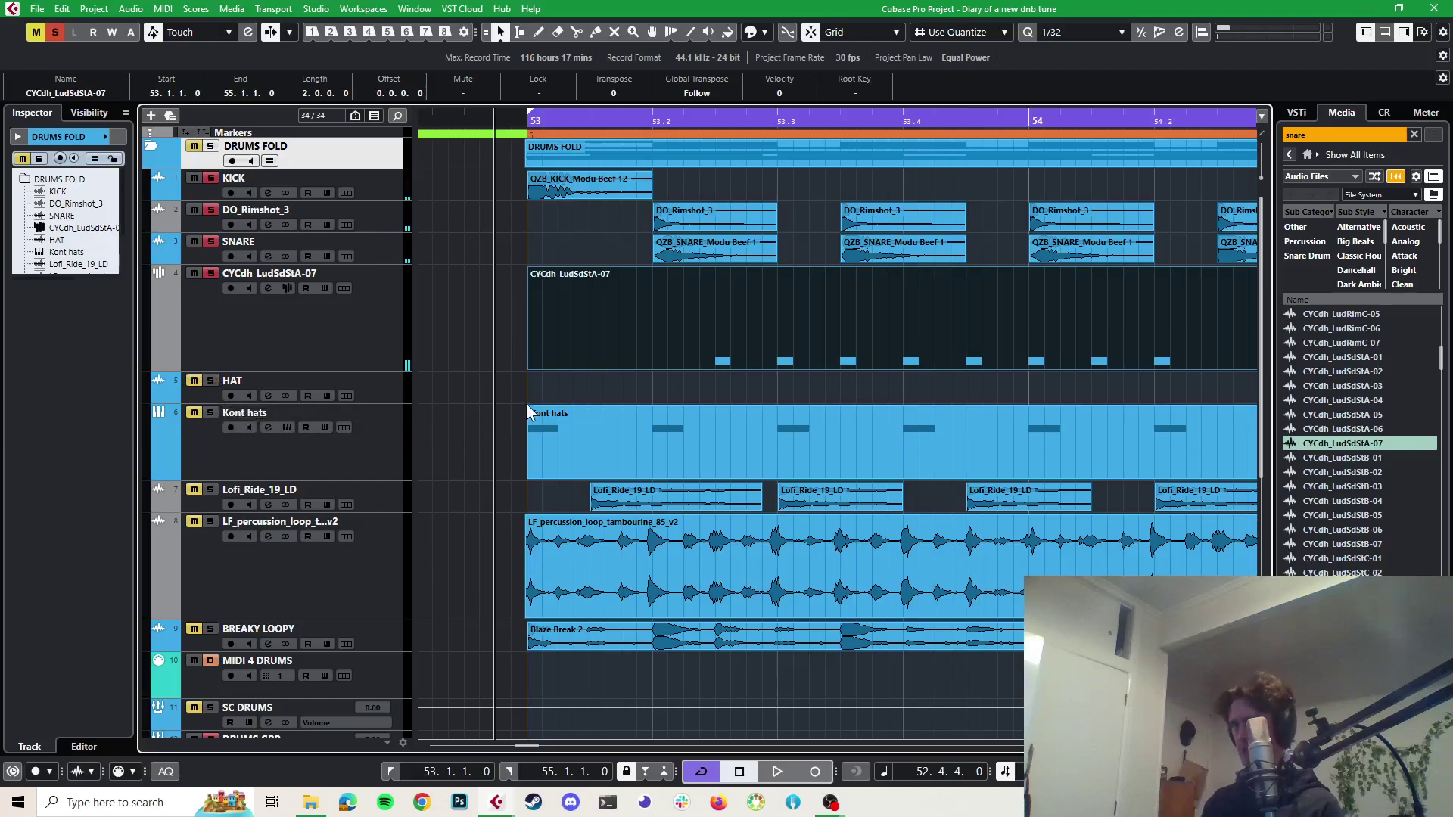
{"action": "scroll", "coordinate": [516, 384], "scroll_direction": "down", "scroll_amount": 3}
{"action": "left_click", "coordinate": [210, 413]}
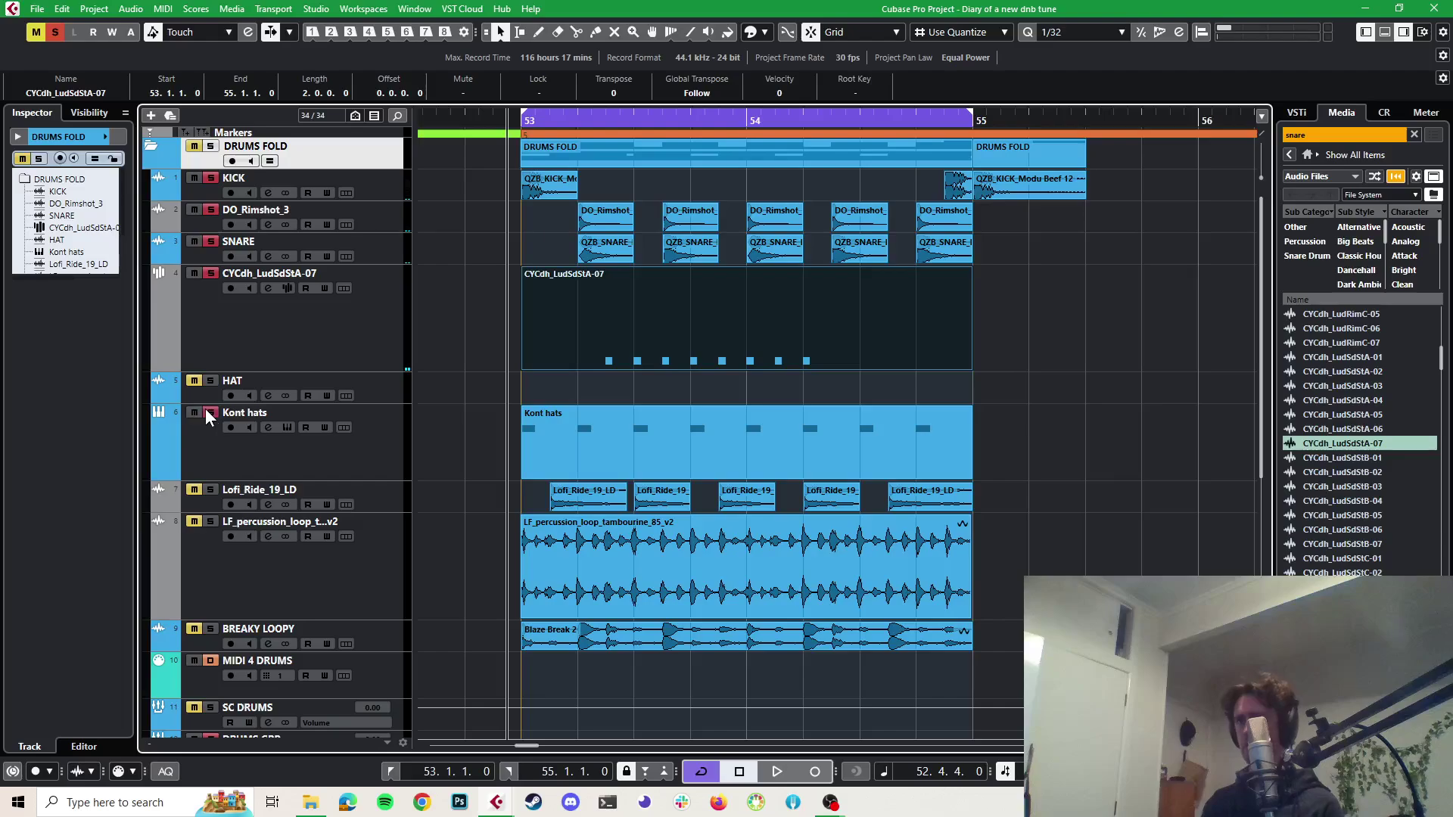
Open the CYCdh_LudSdStA-07 part for note editing and play the loop
{"action": "left_click", "coordinate": [541, 362]}
{"action": "scroll", "coordinate": [641, 348], "scroll_direction": "up", "scroll_amount": 2}
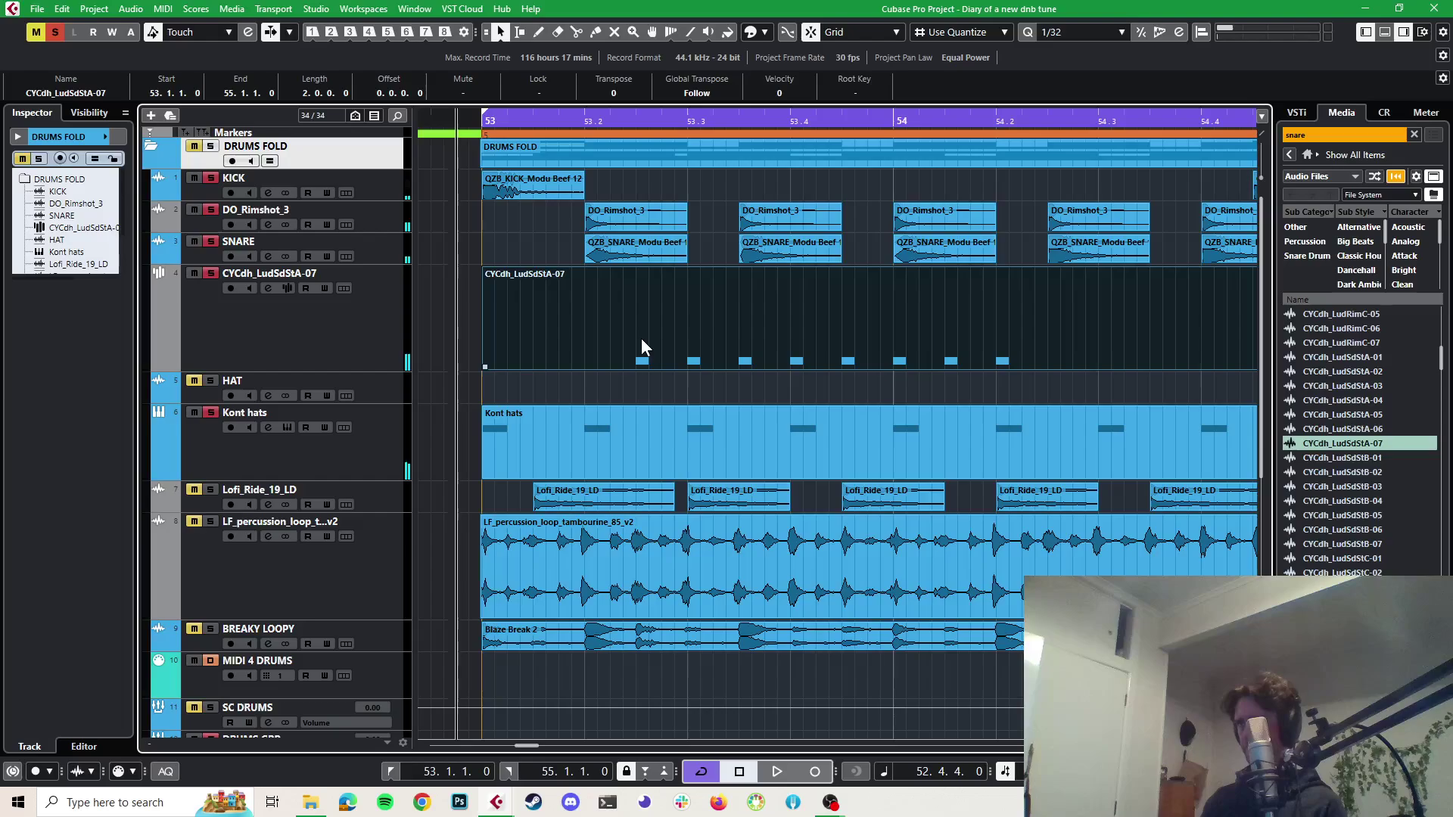
{"action": "double_click", "coordinate": [641, 339]}
{"action": "key", "text": "space"}
{"action": "key", "text": "space"}
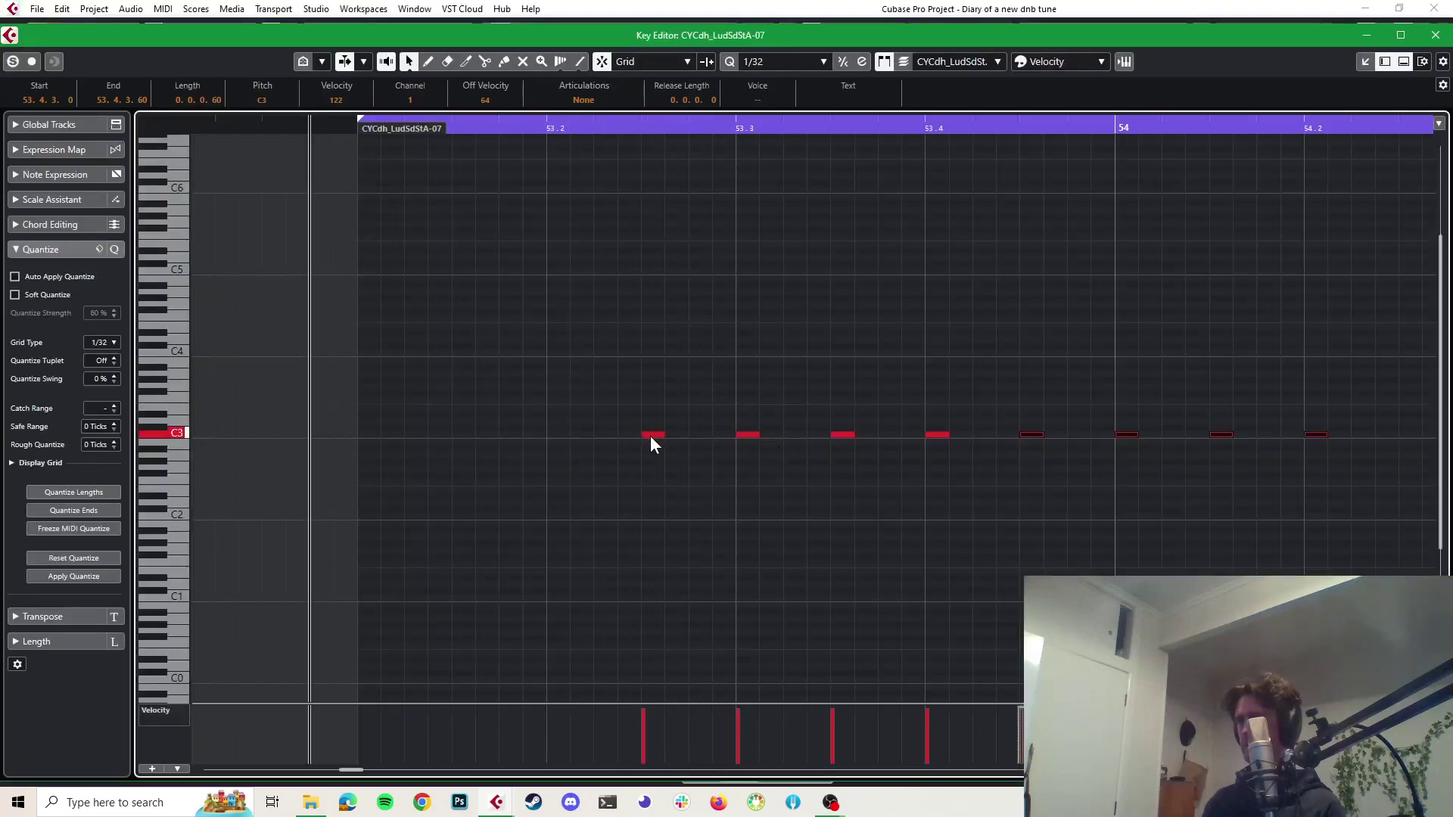
Copy the first C3 note to 53.2.2.0 and move the original to 53.2.3.60
{"action": "left_click", "coordinate": [651, 435]}
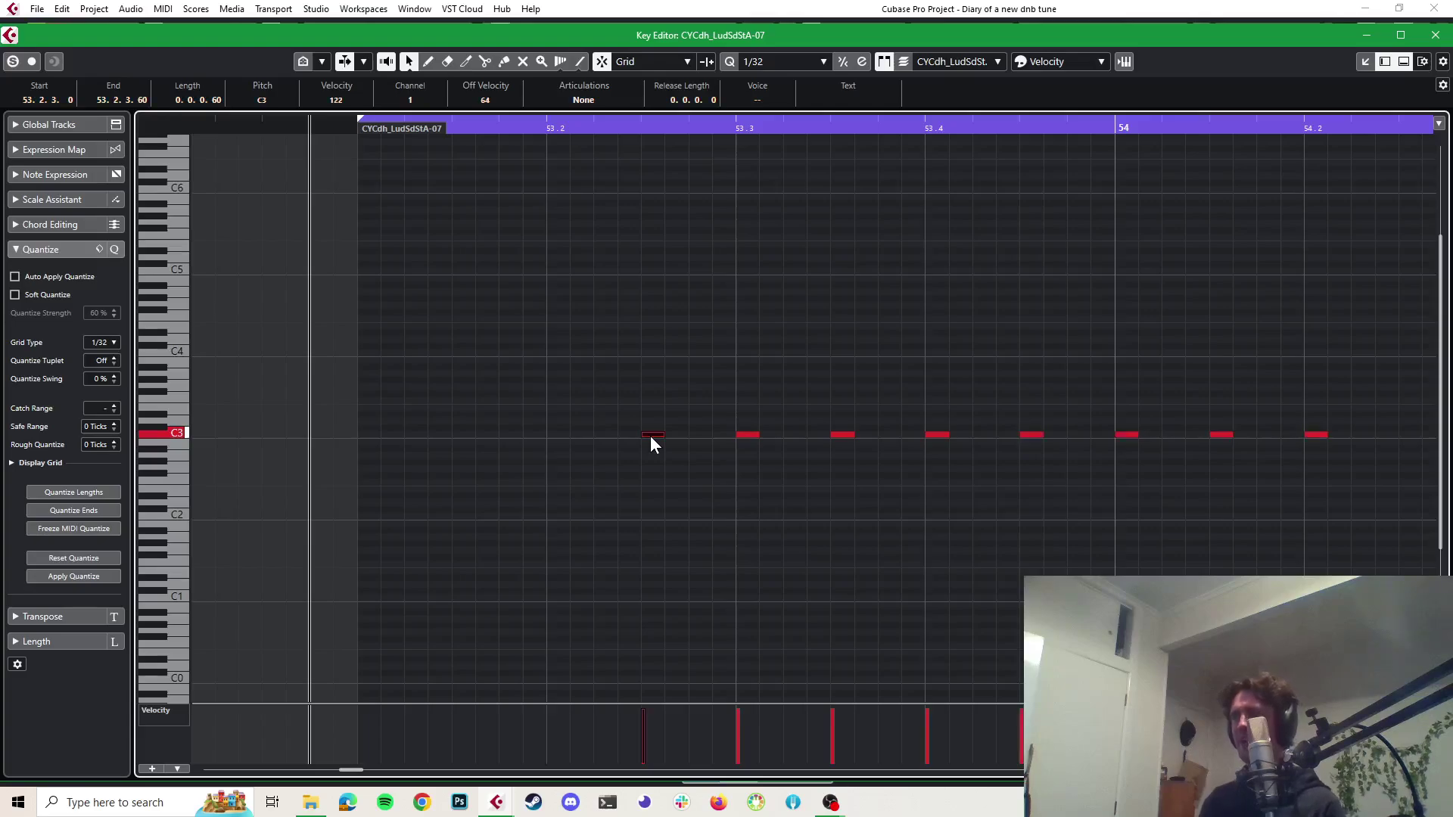
{"action": "left_click_drag", "start_coordinate": [647, 434], "coordinate": [653, 437]}
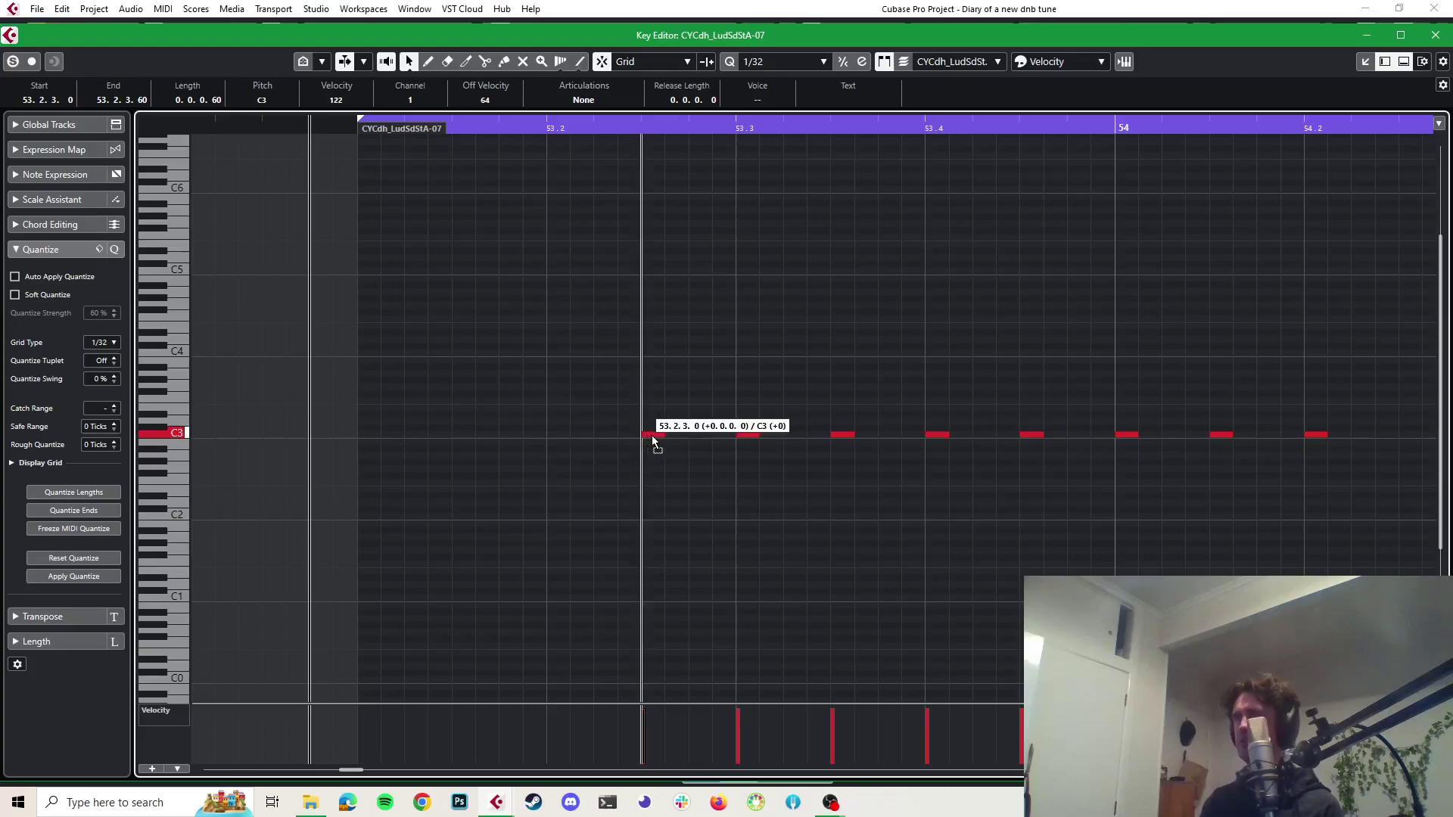
{"action": "mouse_move", "coordinate": [653, 438]}
{"action": "left_mouse_down"}
{"action": "mouse_move", "coordinate": [604, 442]}
{"action": "mouse_move", "coordinate": [677, 436]}
{"action": "left_mouse_up"}
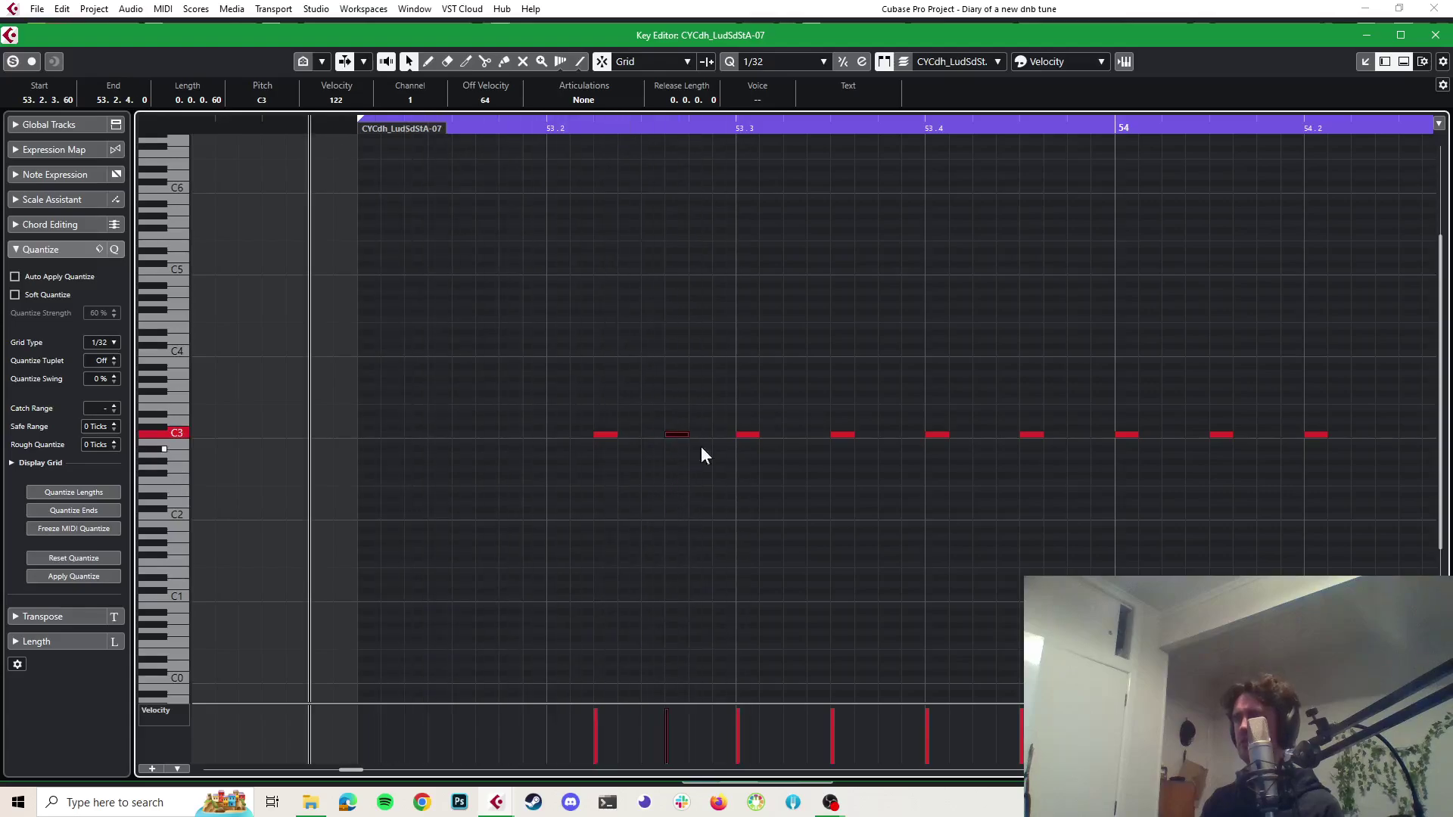
Delete the C3 notes at 53.3.1.0 and 53.2.2.0 and audition the pattern
{"action": "left_click", "coordinate": [749, 434]}
{"action": "key", "text": "Delete"}
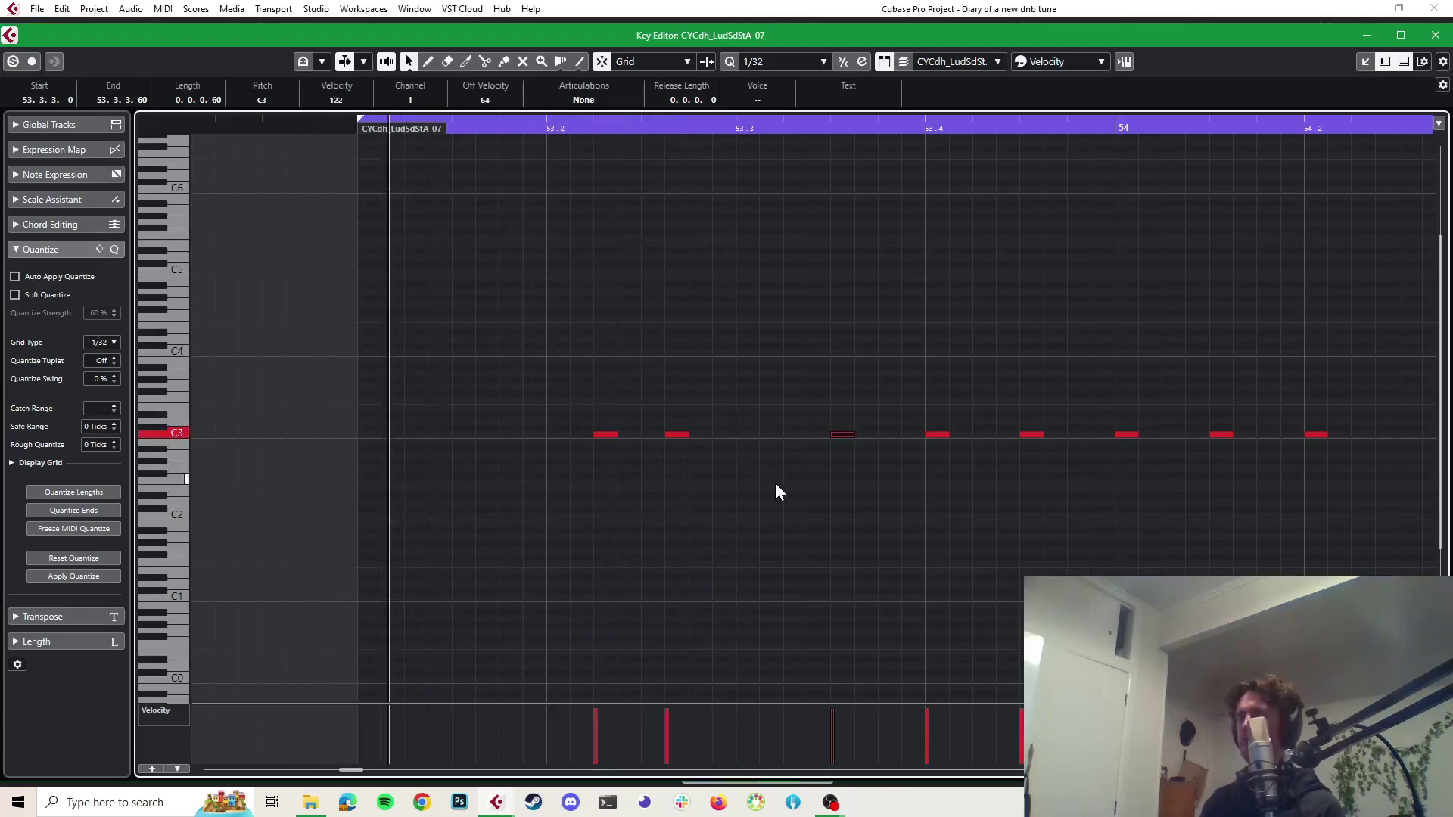
{"action": "left_click", "coordinate": [605, 434]}
{"action": "key", "text": "Delete"}
{"action": "key", "text": "space"}
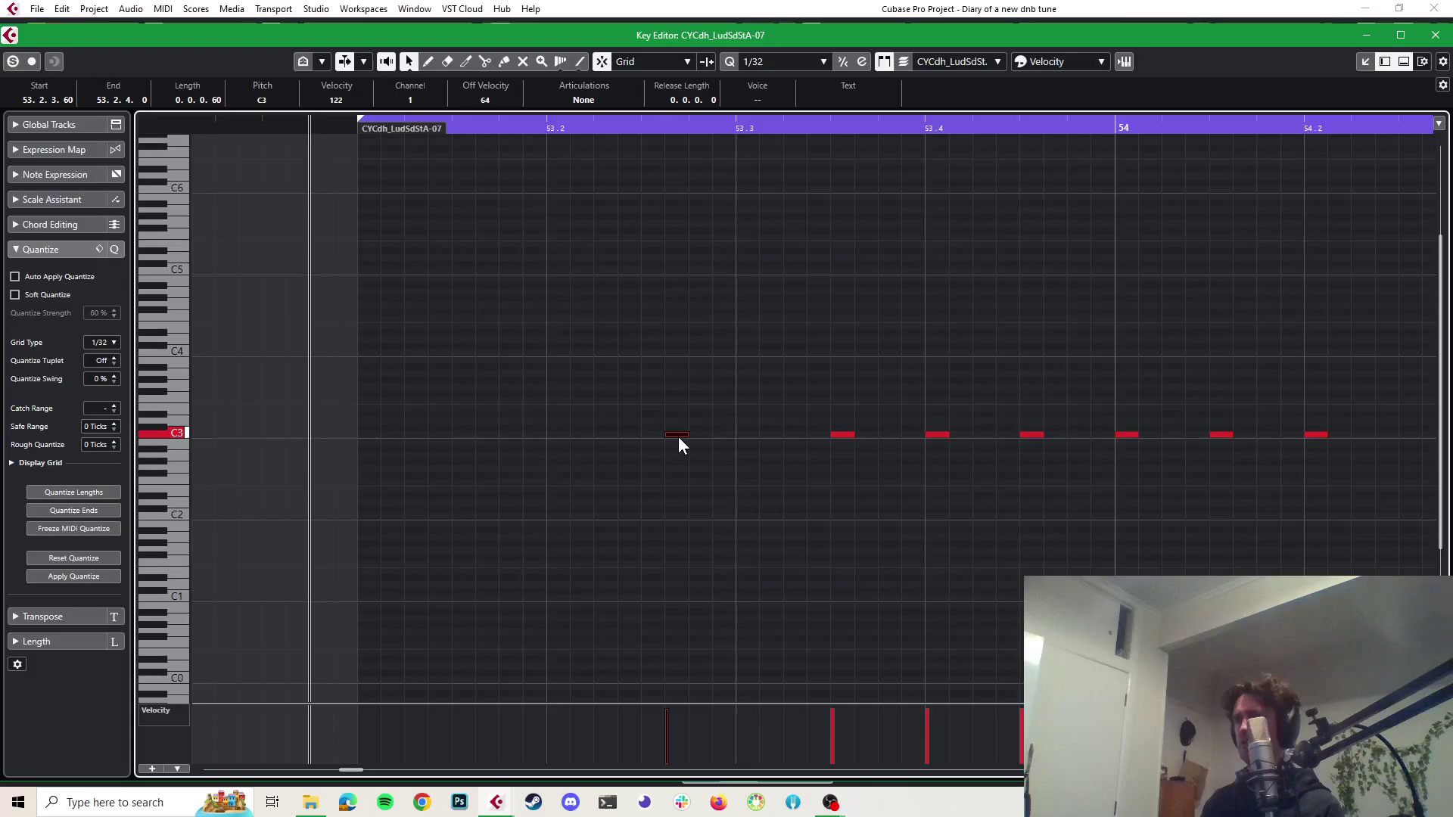
Copy the C3 note at 53.2.3.60 to 53.3.1.60, delete the one at 53.3.3.0, and audition the pattern
{"action": "left_click_drag", "start_coordinate": [678, 438], "coordinate": [773, 437]}
{"action": "left_click", "coordinate": [842, 434]}
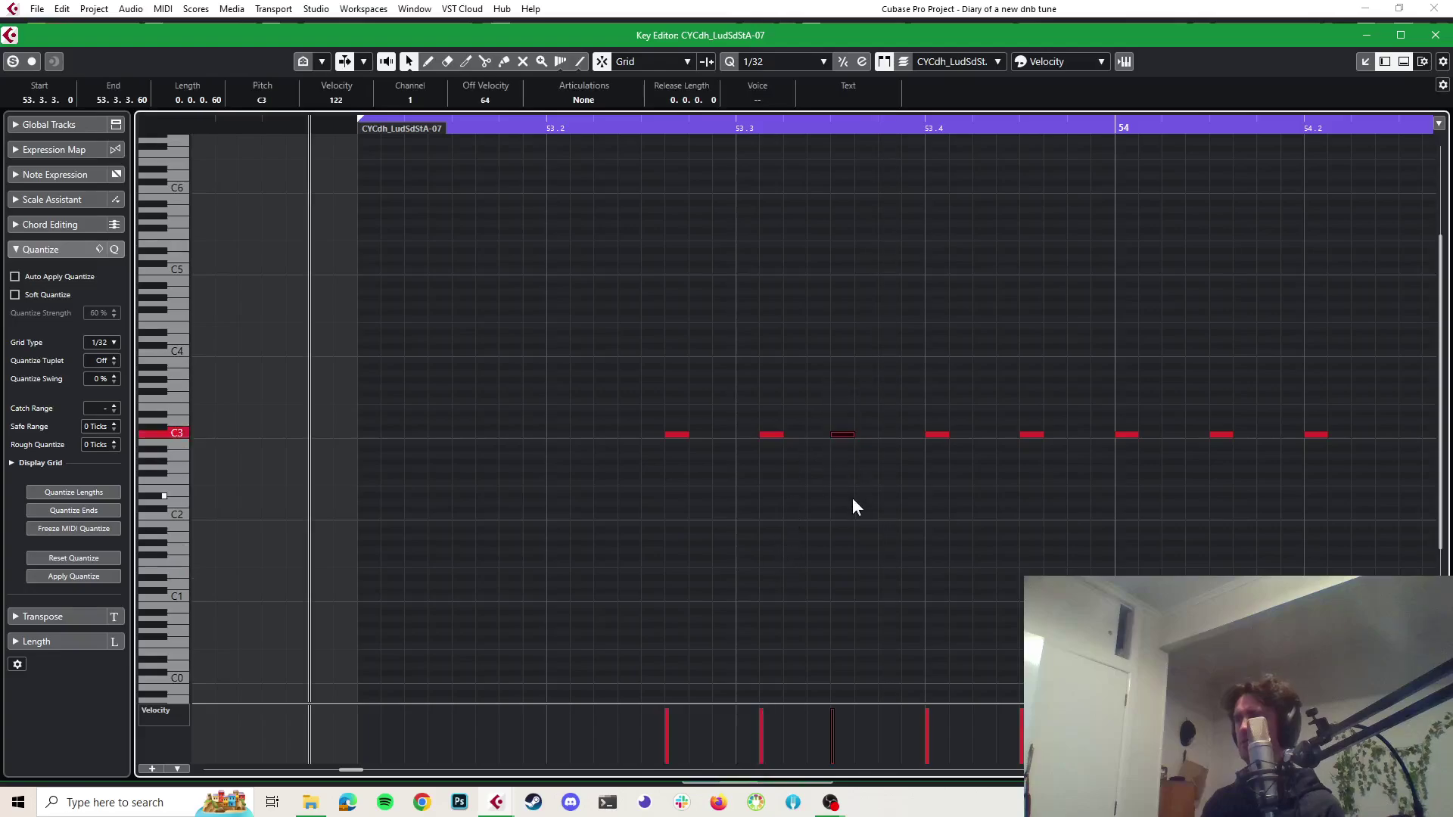
{"action": "key", "text": "ctrl+Right"}
{"action": "key", "text": "space"}
{"action": "key", "text": "space"}
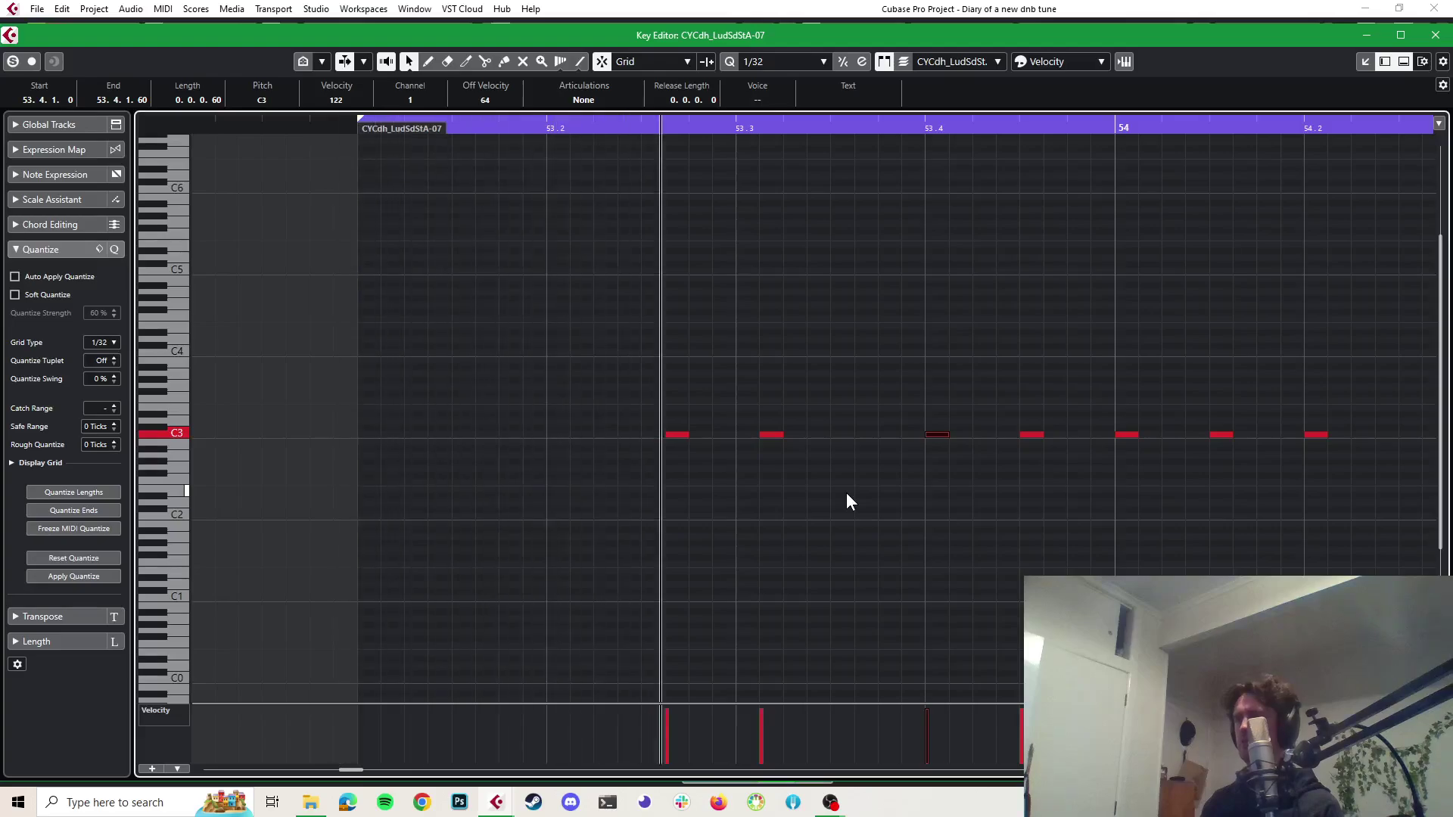
{"action": "key", "text": "space"}
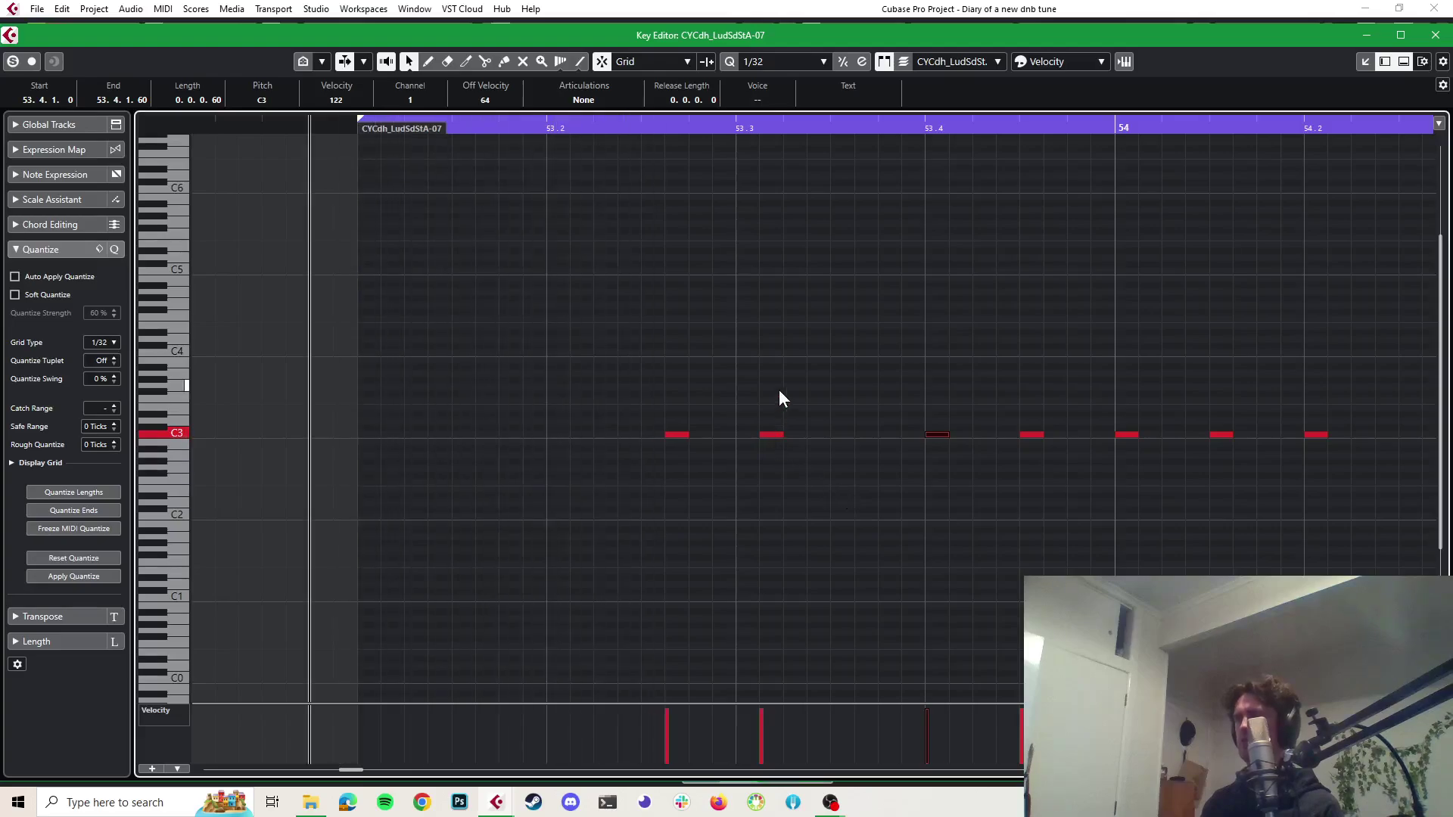
Move the first C3 note to 53.2.3.0 and play the loop
{"action": "left_click", "coordinate": [773, 434]}
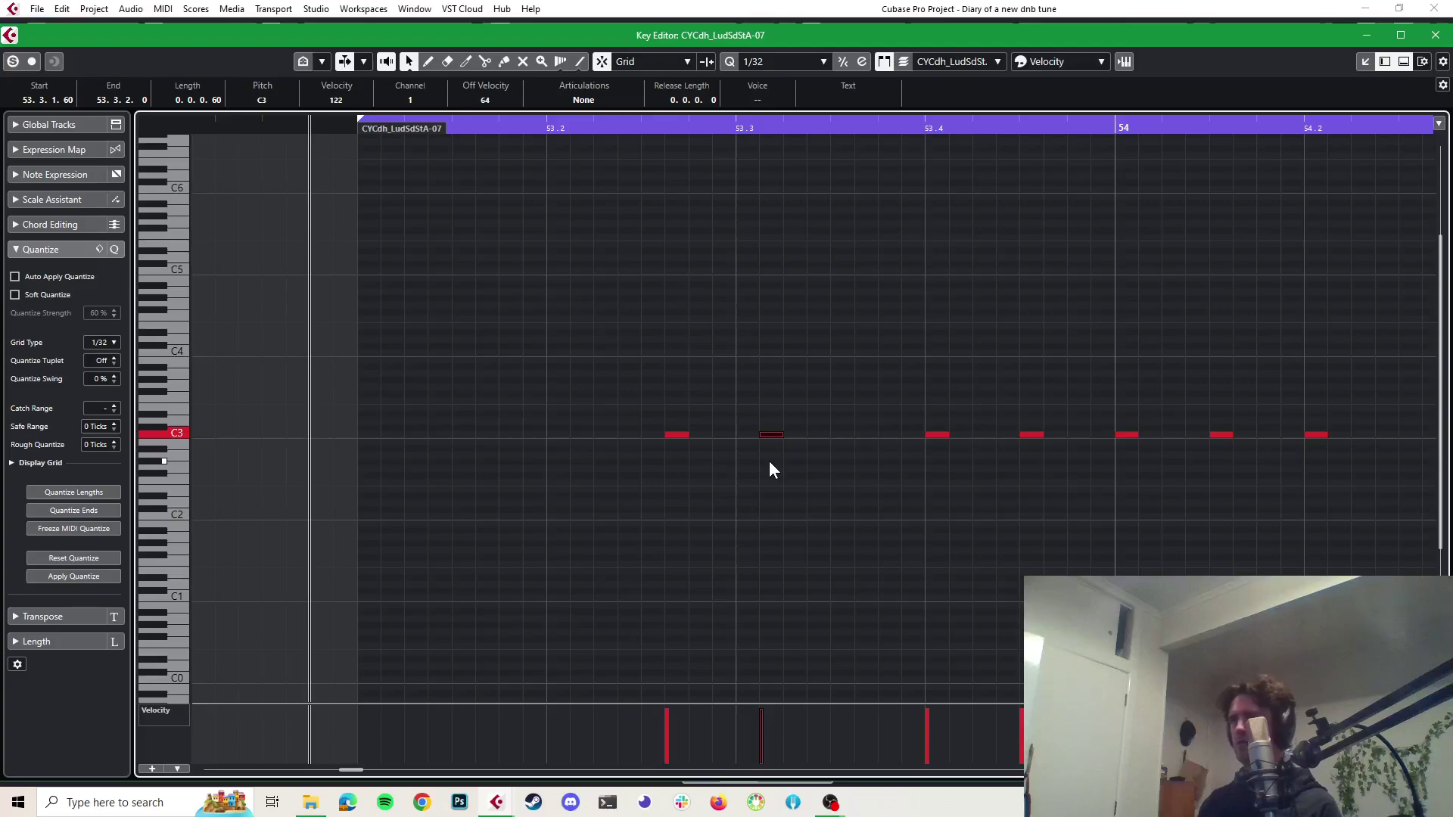
{"action": "left_click", "coordinate": [651, 375]}
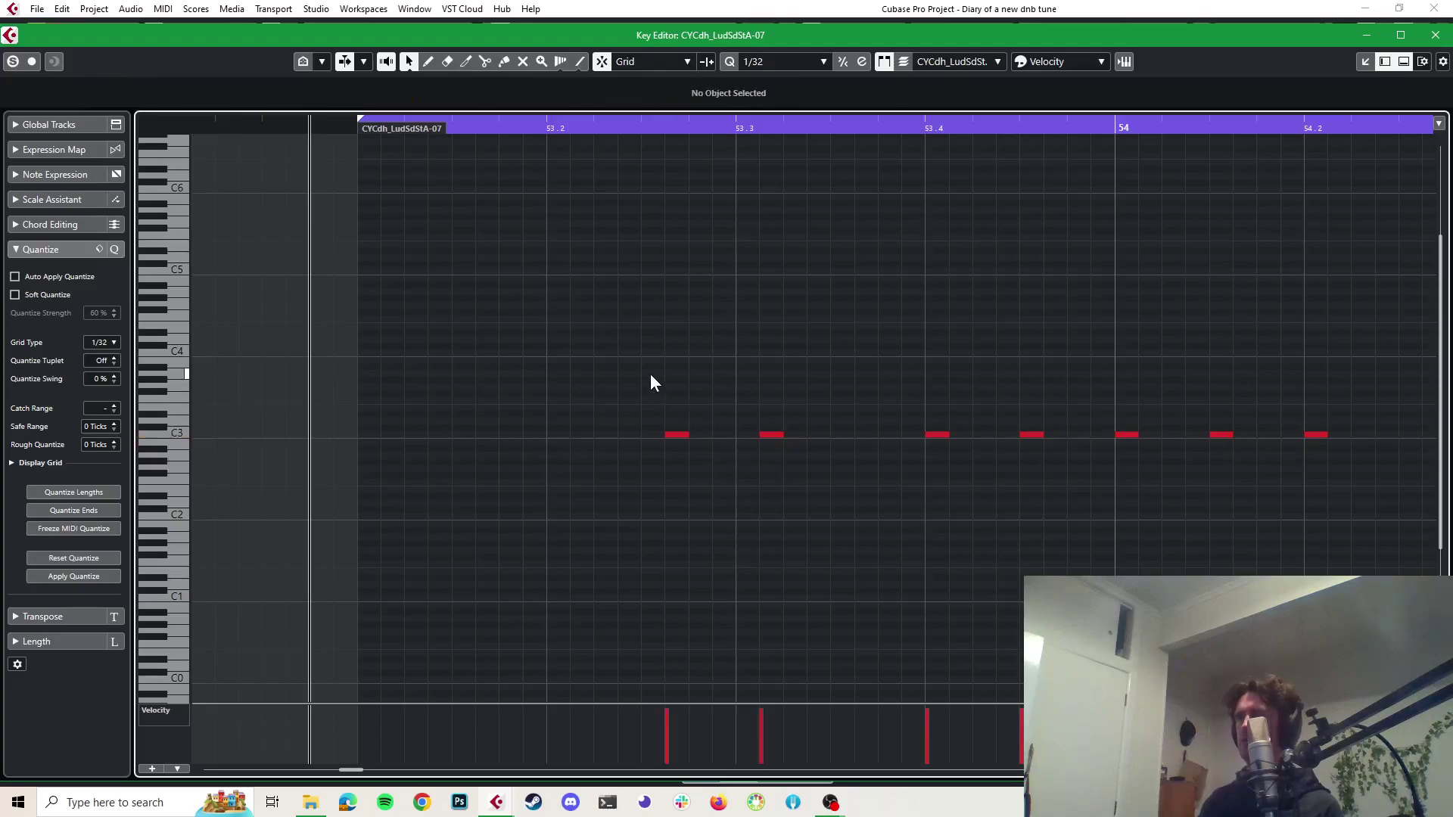
{"action": "left_click_drag", "start_coordinate": [674, 434], "coordinate": [655, 434]}
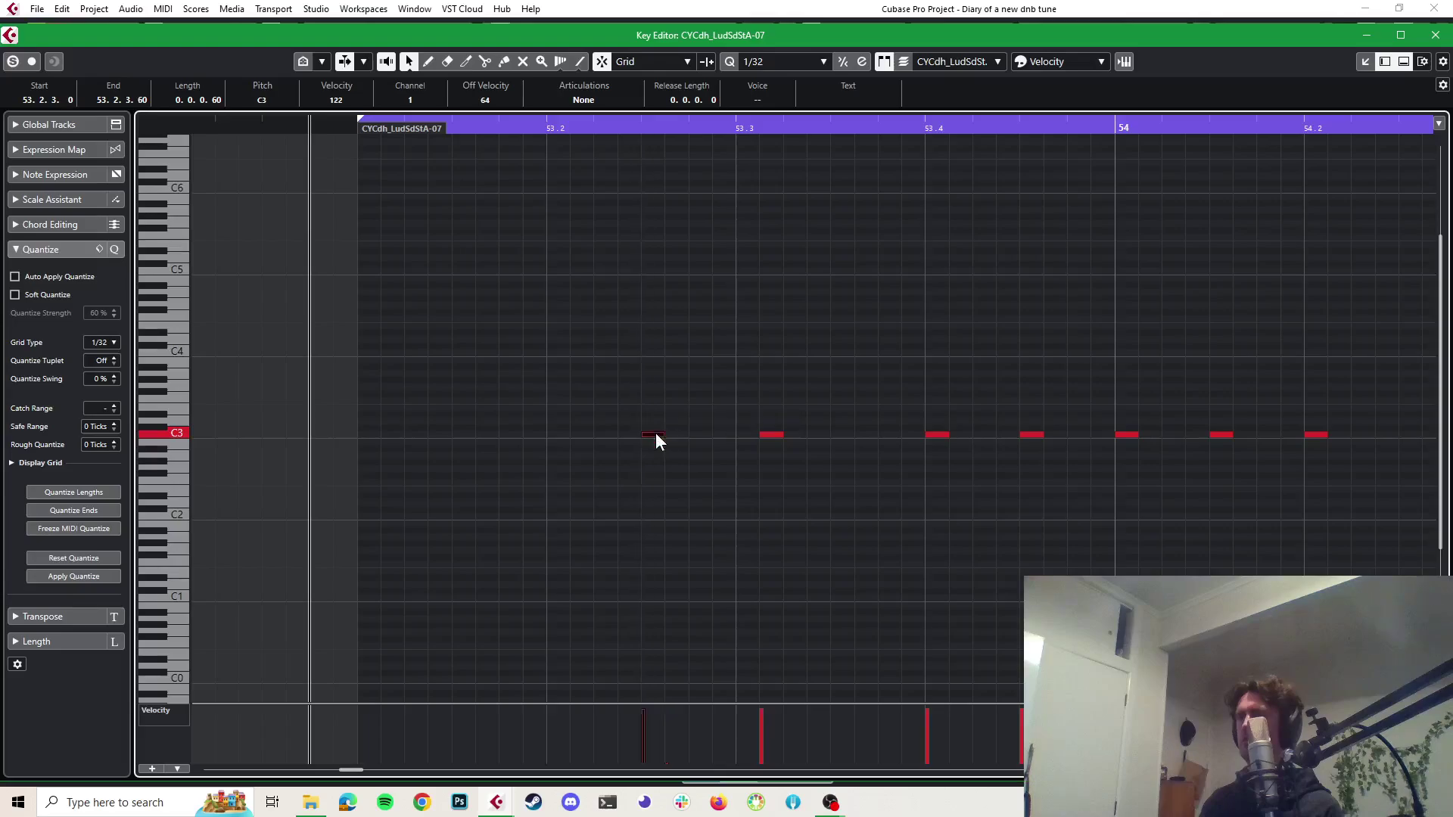
{"action": "key", "text": "space"}
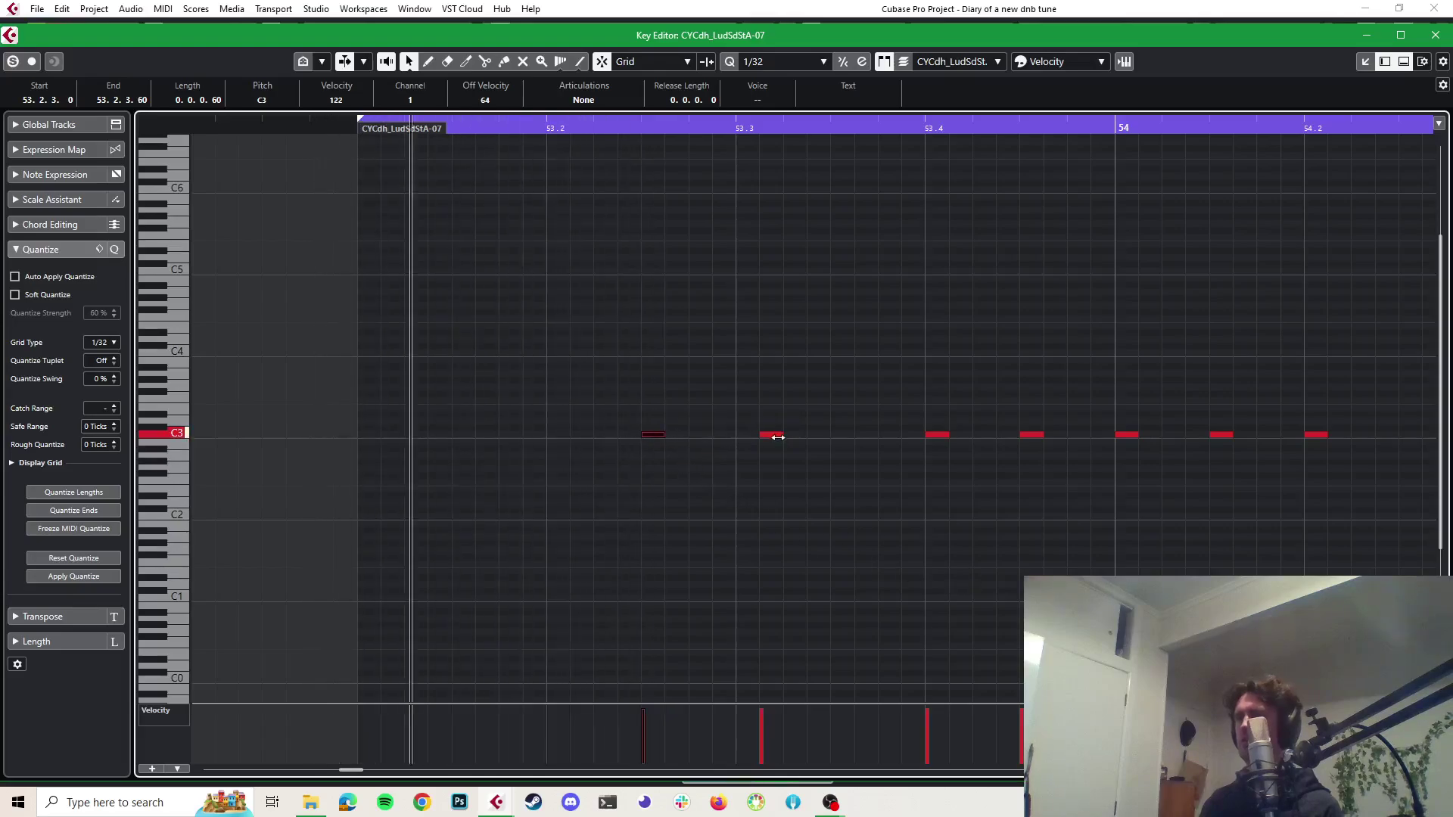
Delete the C3 notes at 53.3.1.60 and 53.4.1.0 and audition the thinned-out pattern
{"action": "left_click_drag", "start_coordinate": [781, 322], "coordinate": [767, 466]}
{"action": "key", "text": "Delete"}
{"action": "key", "text": "space"}
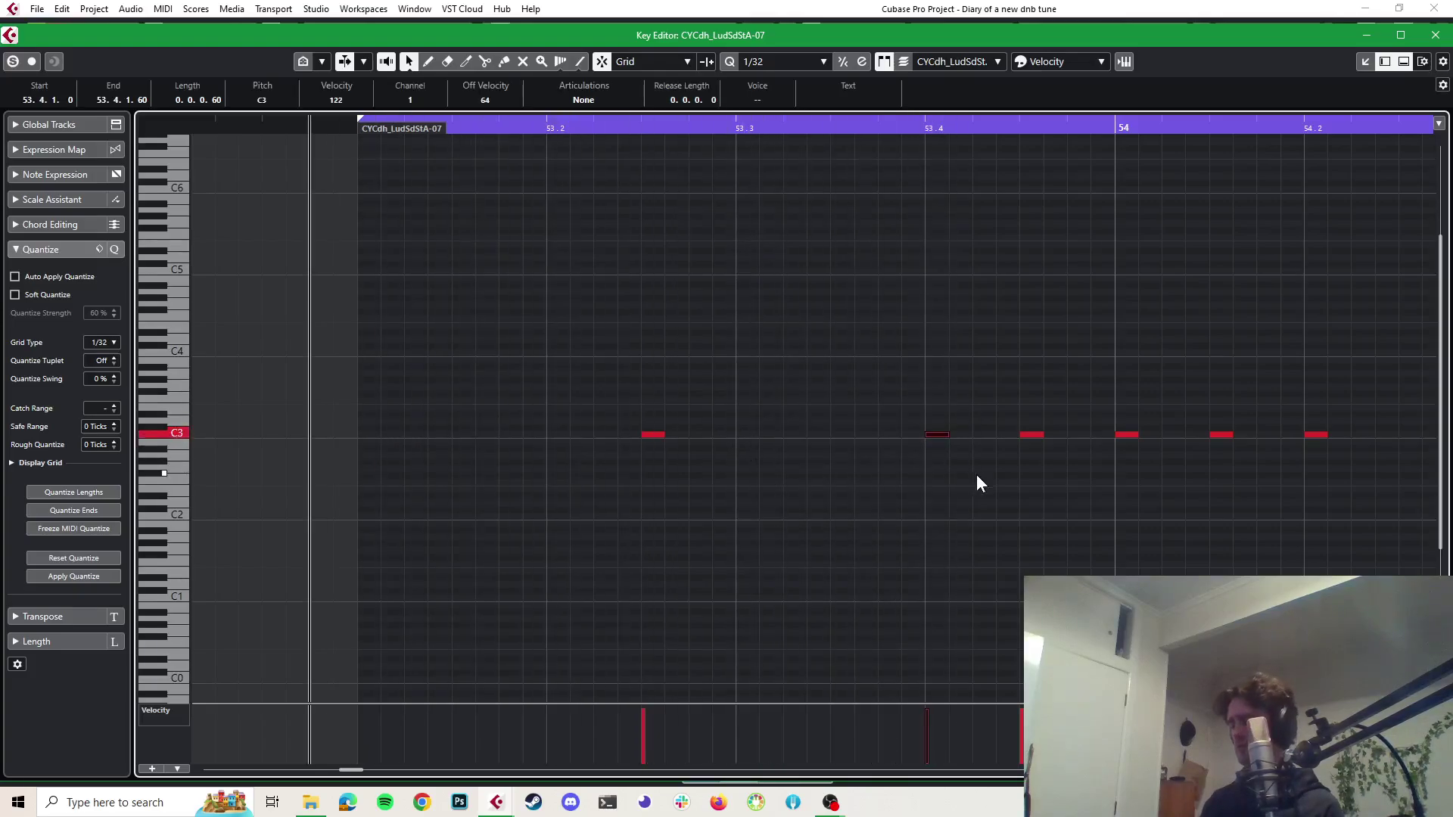
{"action": "key", "text": "Delete"}
{"action": "key", "text": "space"}
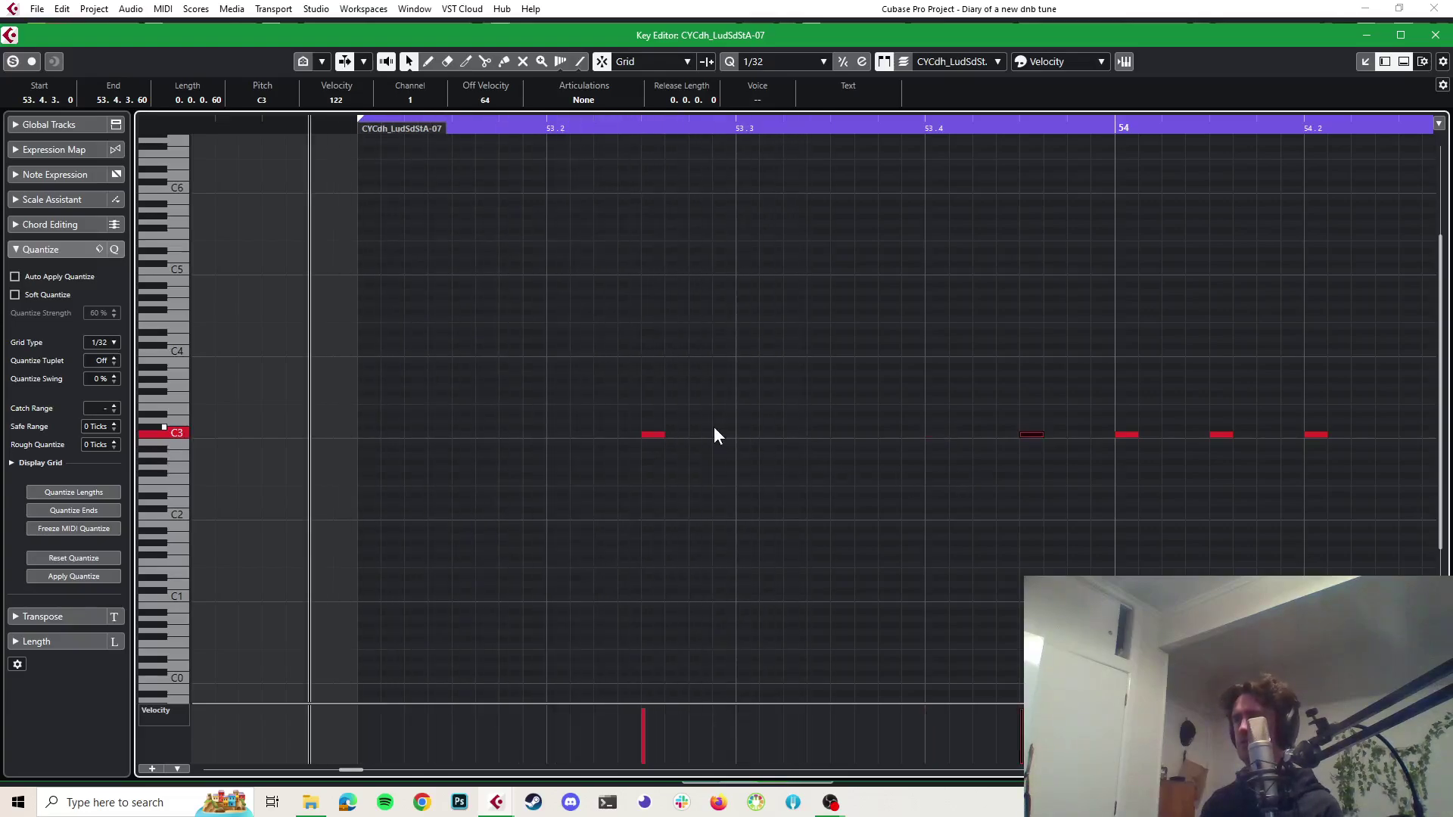
Copy the C3 note at 53.2.3.0, try the copy at 53.2.4.0, move it to 53.3.1.0, and select both notes
{"action": "left_click", "coordinate": [656, 434]}
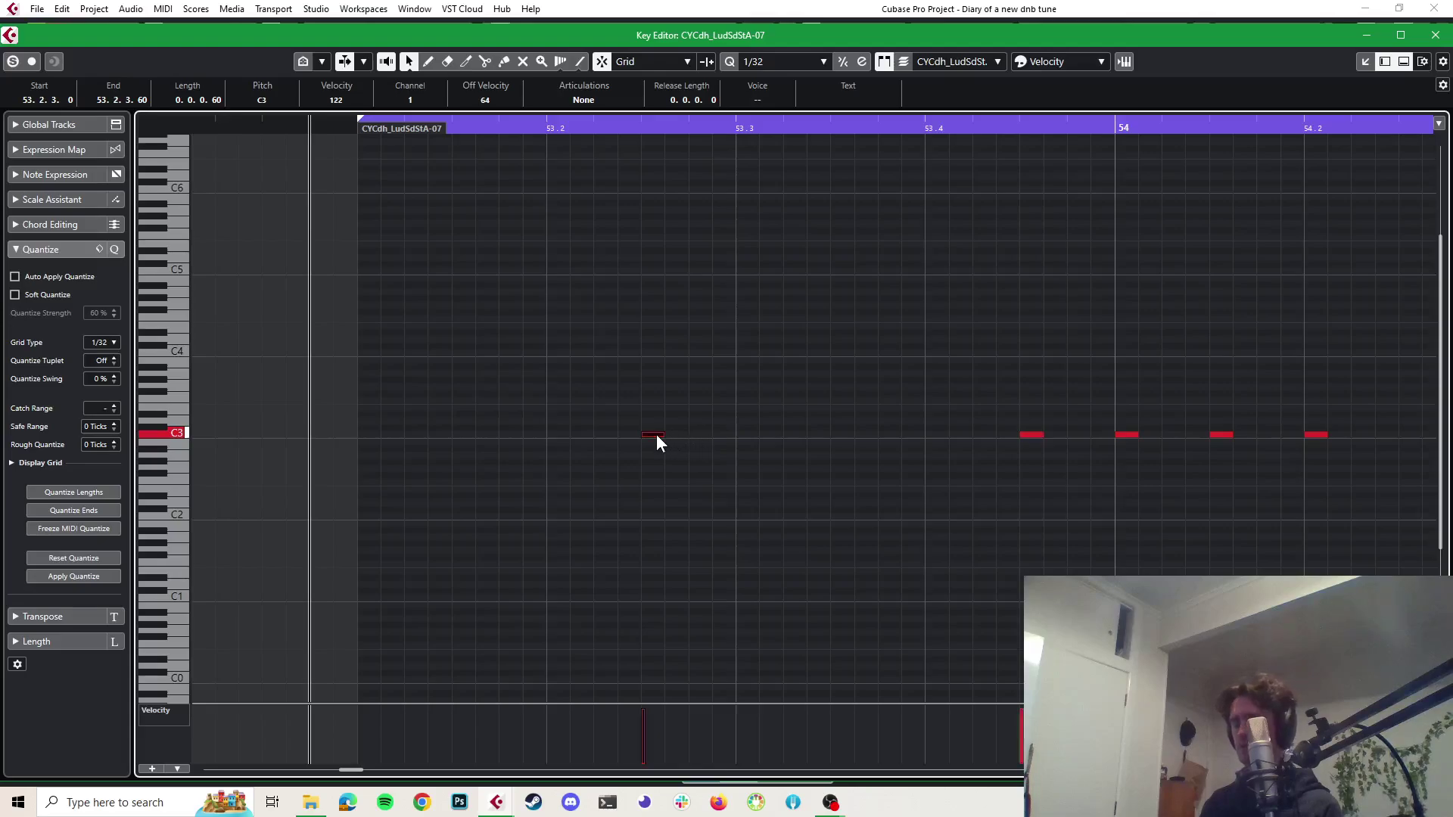
{"action": "left_click_drag", "start_coordinate": [656, 434], "coordinate": [704, 433]}
{"action": "key", "text": "space"}
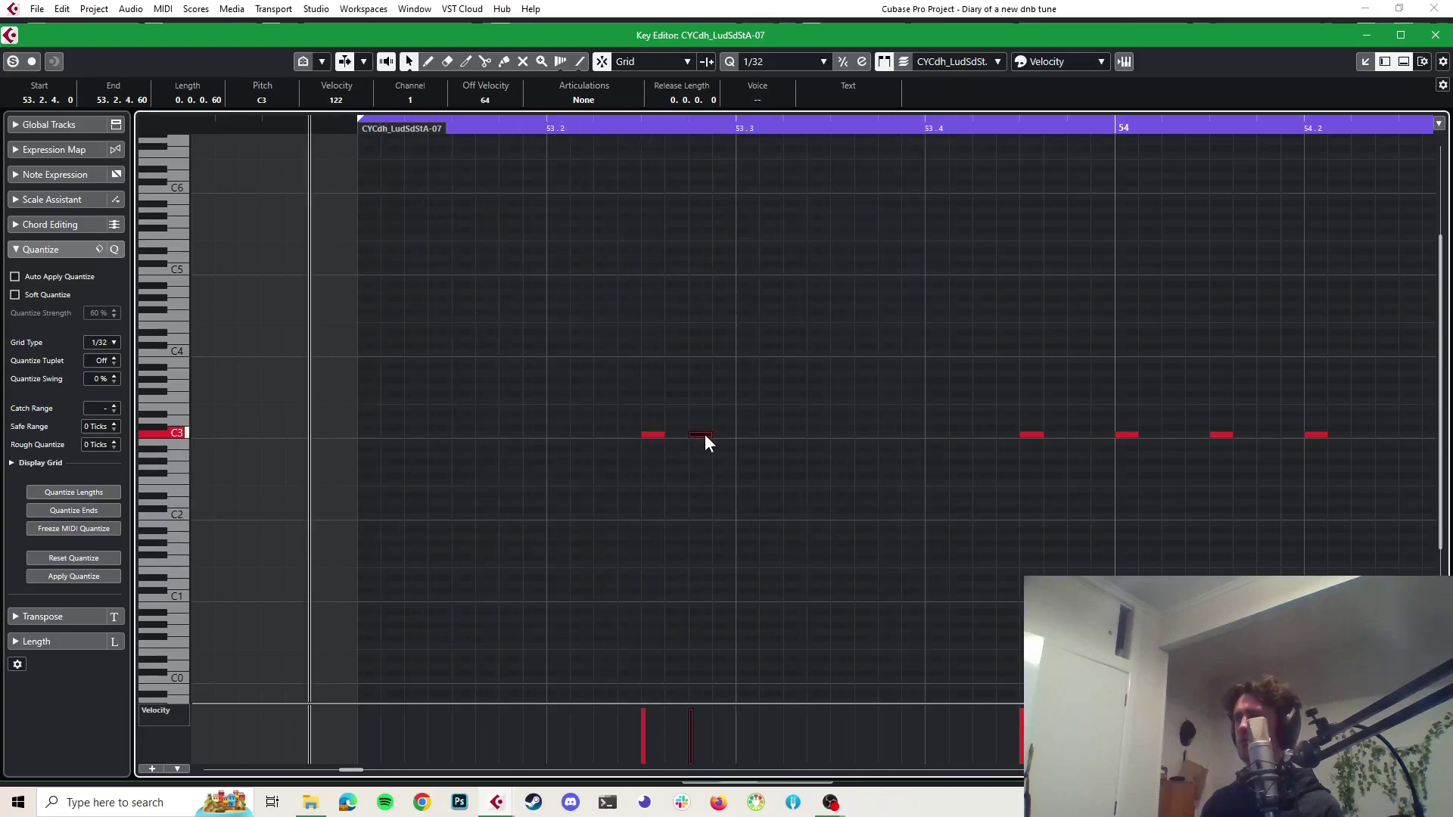
{"action": "left_click_drag", "start_coordinate": [705, 434], "coordinate": [741, 447]}
{"action": "left_click_drag", "start_coordinate": [754, 398], "coordinate": [640, 437]}
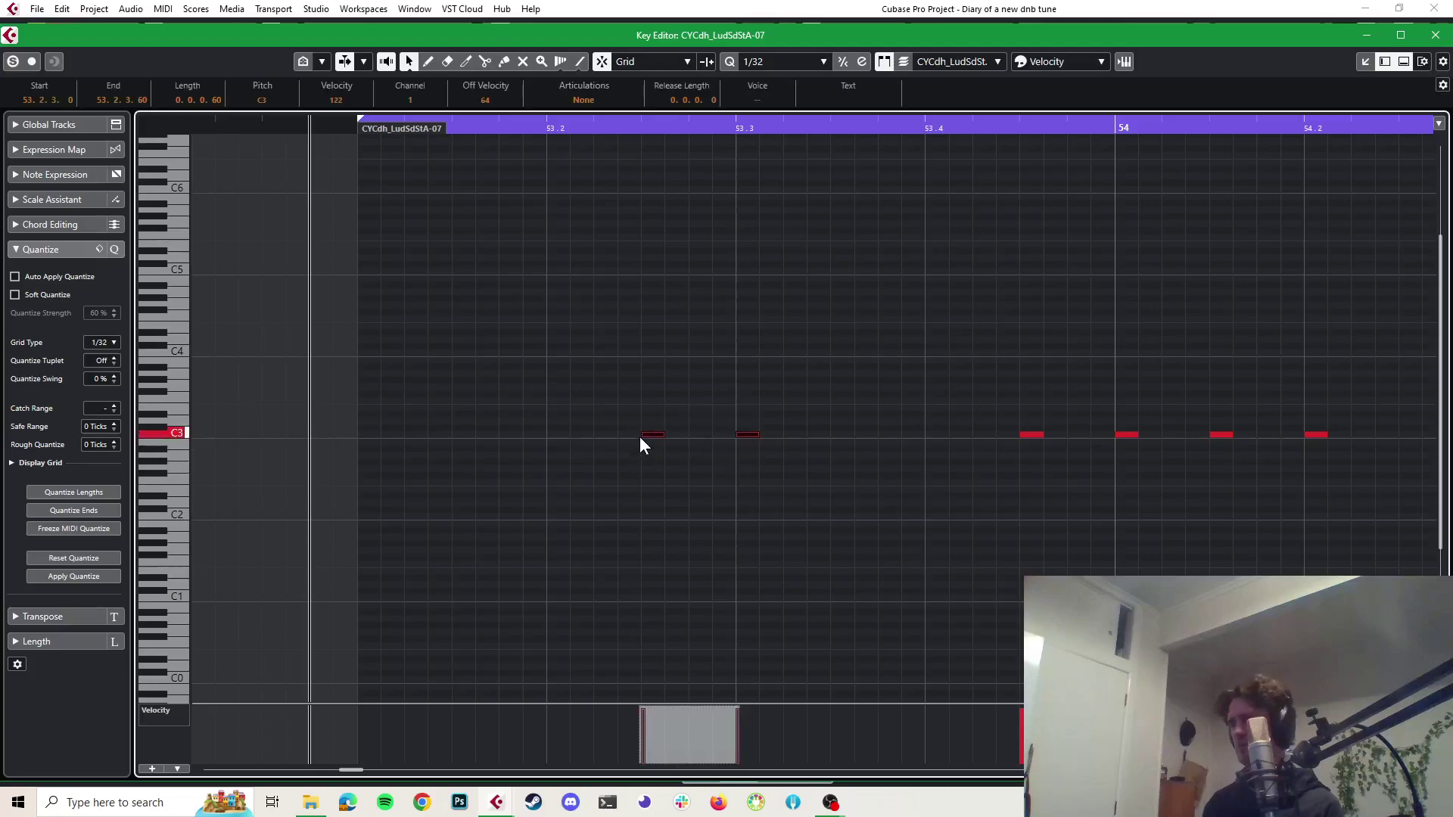
Transpose the two selected C3 notes up to D3 and audition the loop
{"action": "key", "text": "Up"}
{"action": "key", "text": "Up"}
{"action": "key", "text": "space"}
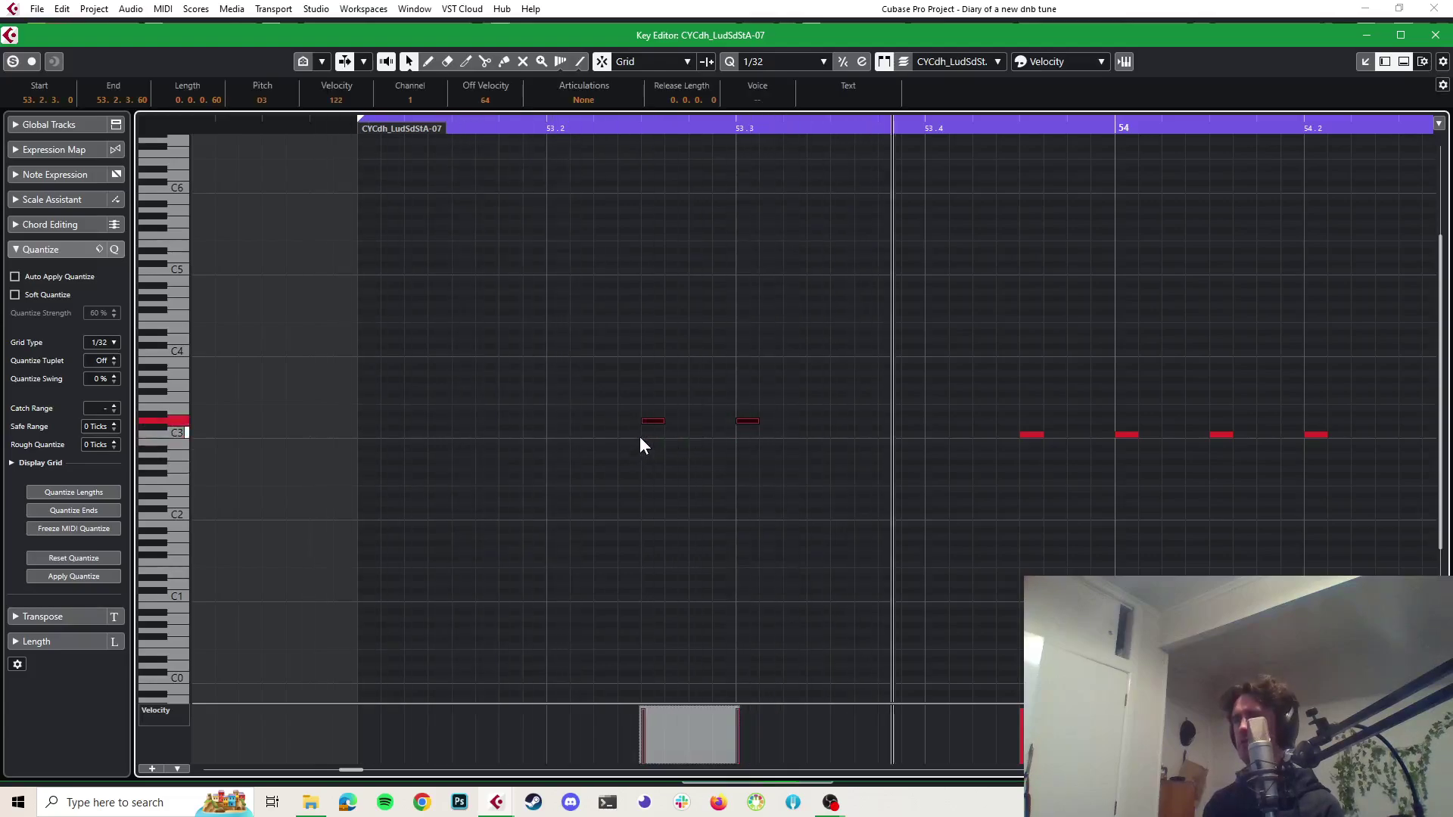
{"action": "key", "text": "space"}
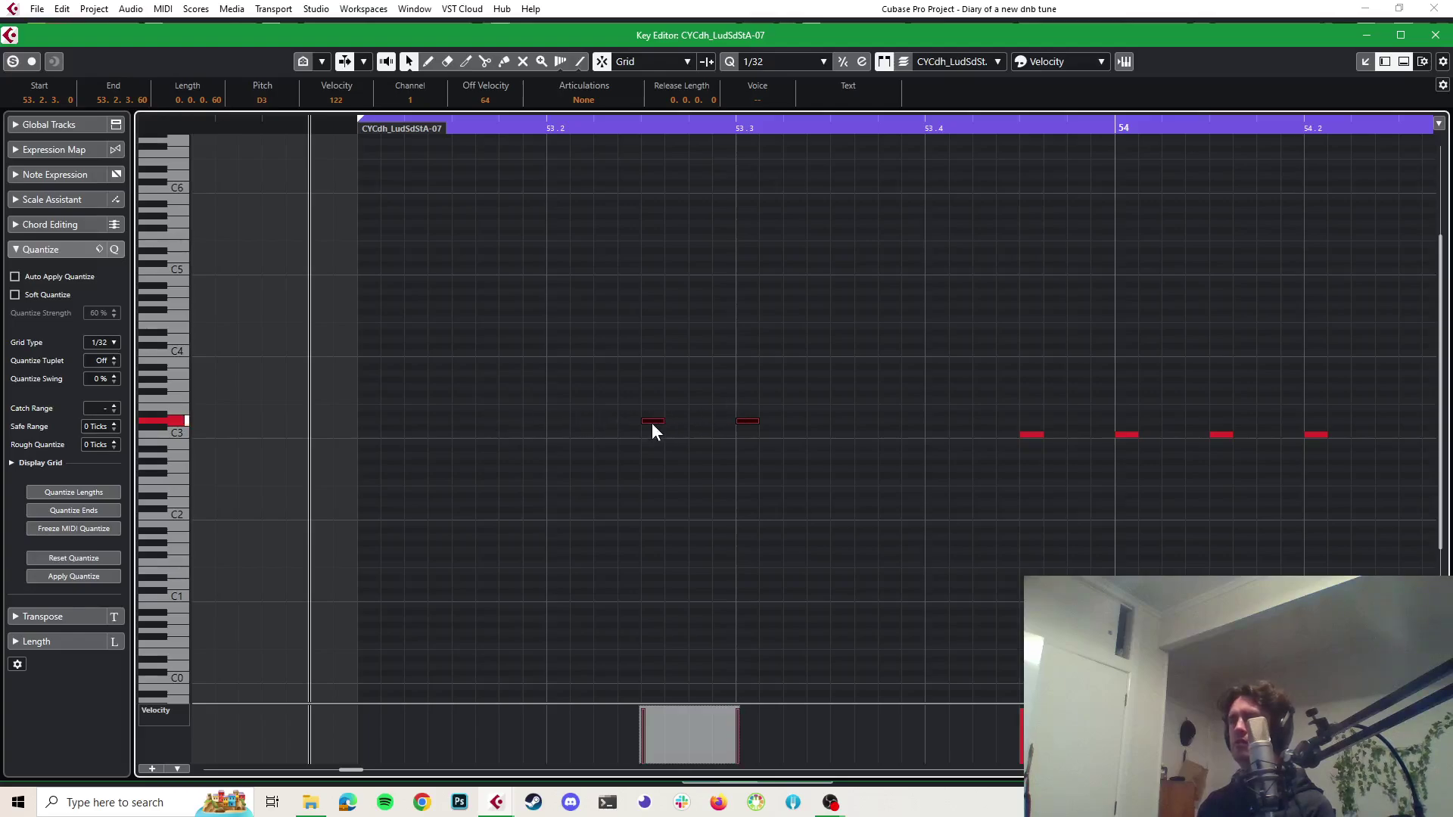
{"action": "left_click", "coordinate": [669, 396]}
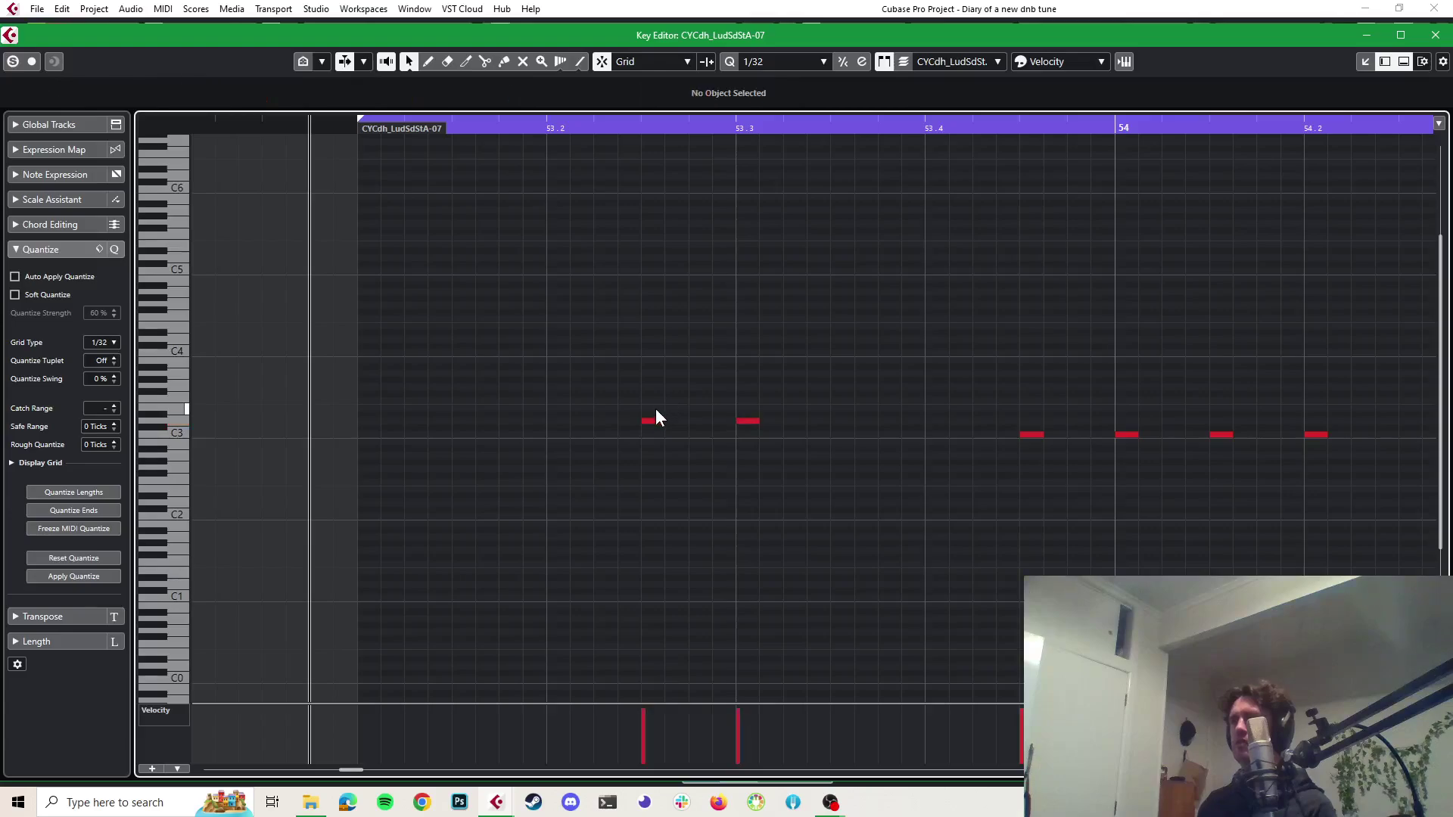
{"action": "left_click_drag", "start_coordinate": [773, 390], "coordinate": [681, 370]}
Move the first D3 note to 53.2.1.0 and the second to 53.2.3.0
{"action": "left_click", "coordinate": [655, 421]}
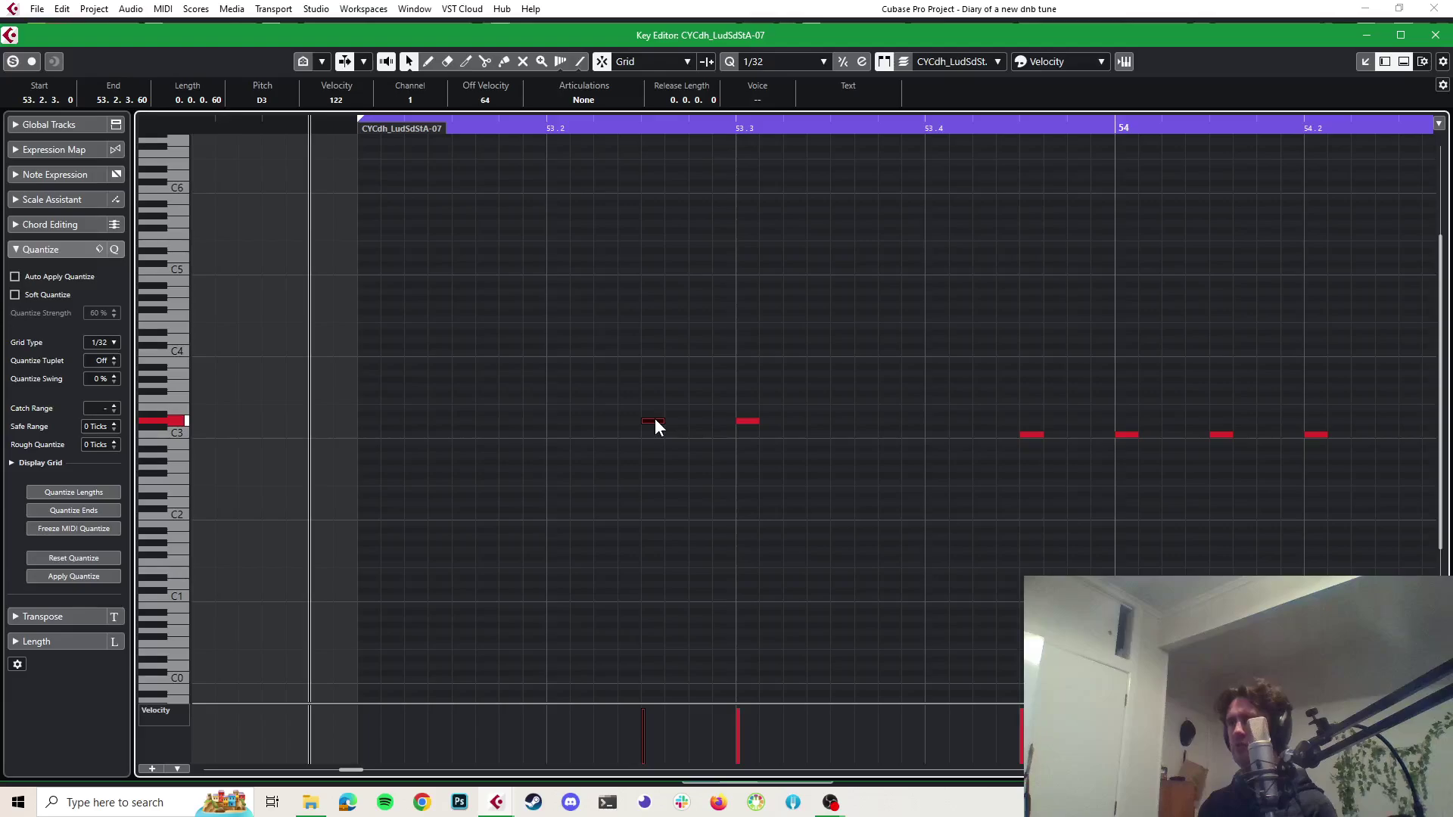
{"action": "left_click_drag", "start_coordinate": [656, 421], "coordinate": [561, 420]}
{"action": "left_click", "coordinate": [740, 420]}
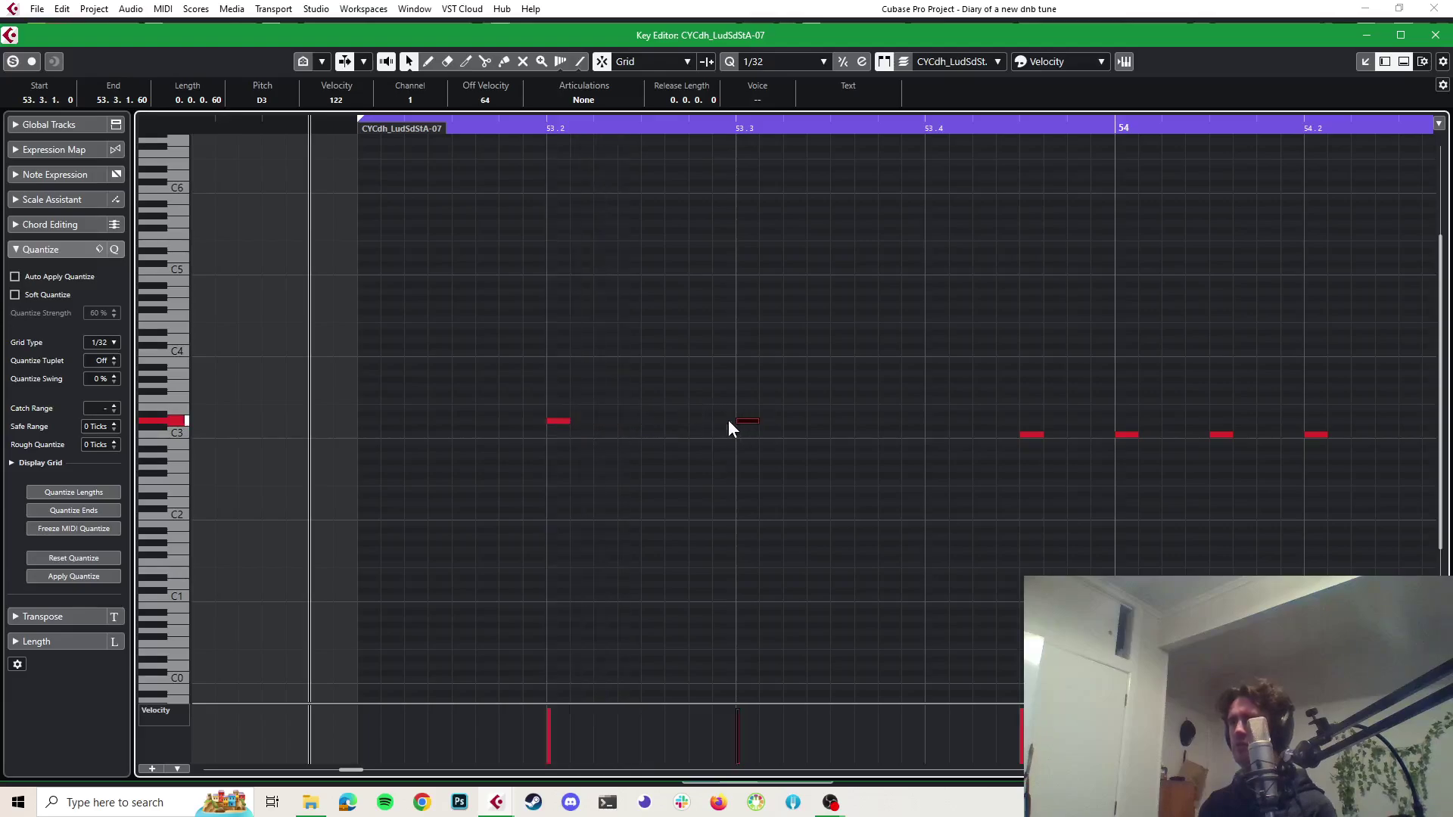
{"action": "left_click_drag", "start_coordinate": [739, 421], "coordinate": [644, 421]}
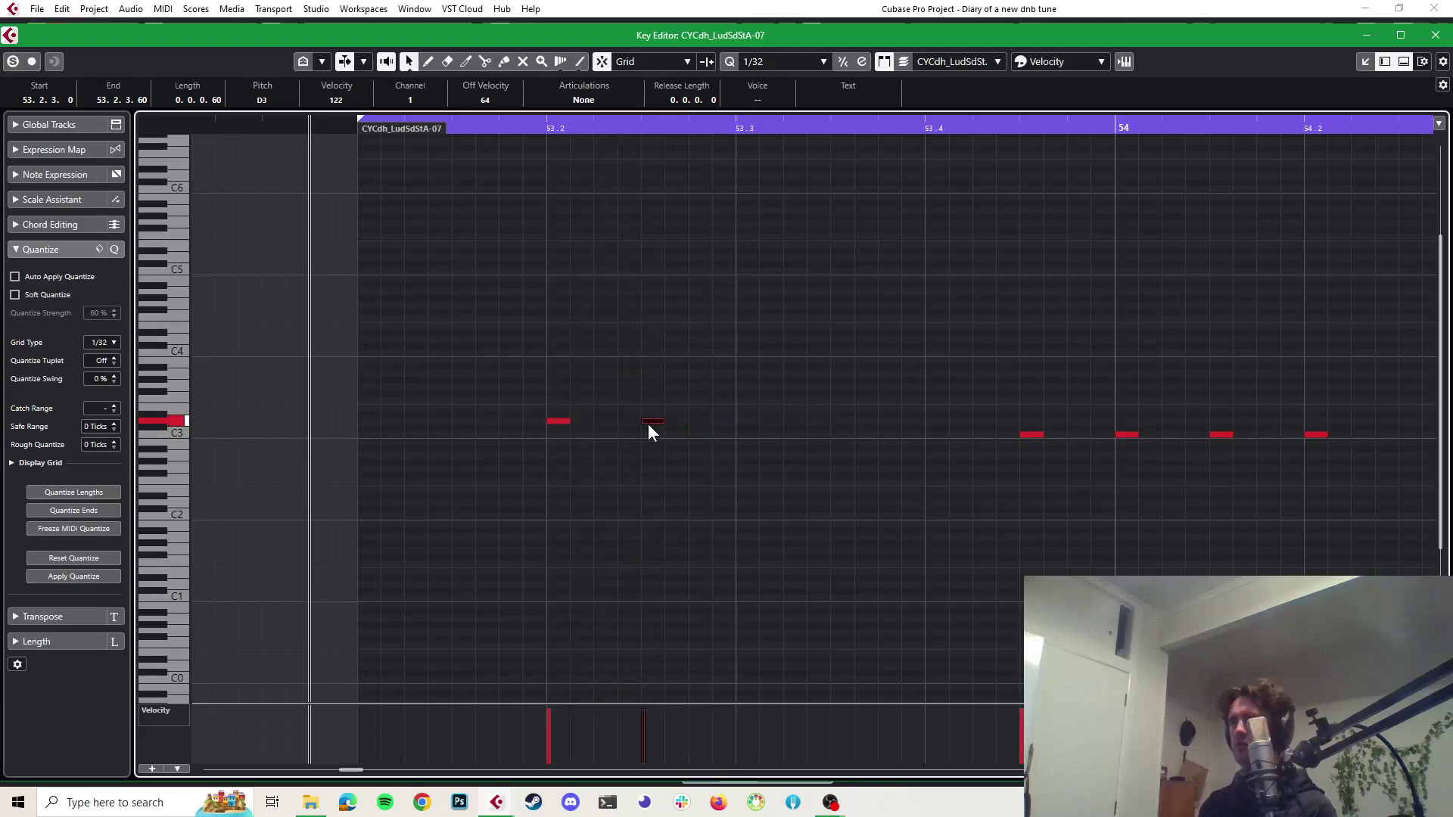
Solo the editor's part, audition it, and move the second D3 note to 53.3.1.0
{"action": "left_click", "coordinate": [12, 61]}
{"action": "key", "text": "space"}
{"action": "key", "text": "space"}
{"action": "left_click_drag", "start_coordinate": [647, 419], "coordinate": [743, 421]}
{"action": "key", "text": "space"}
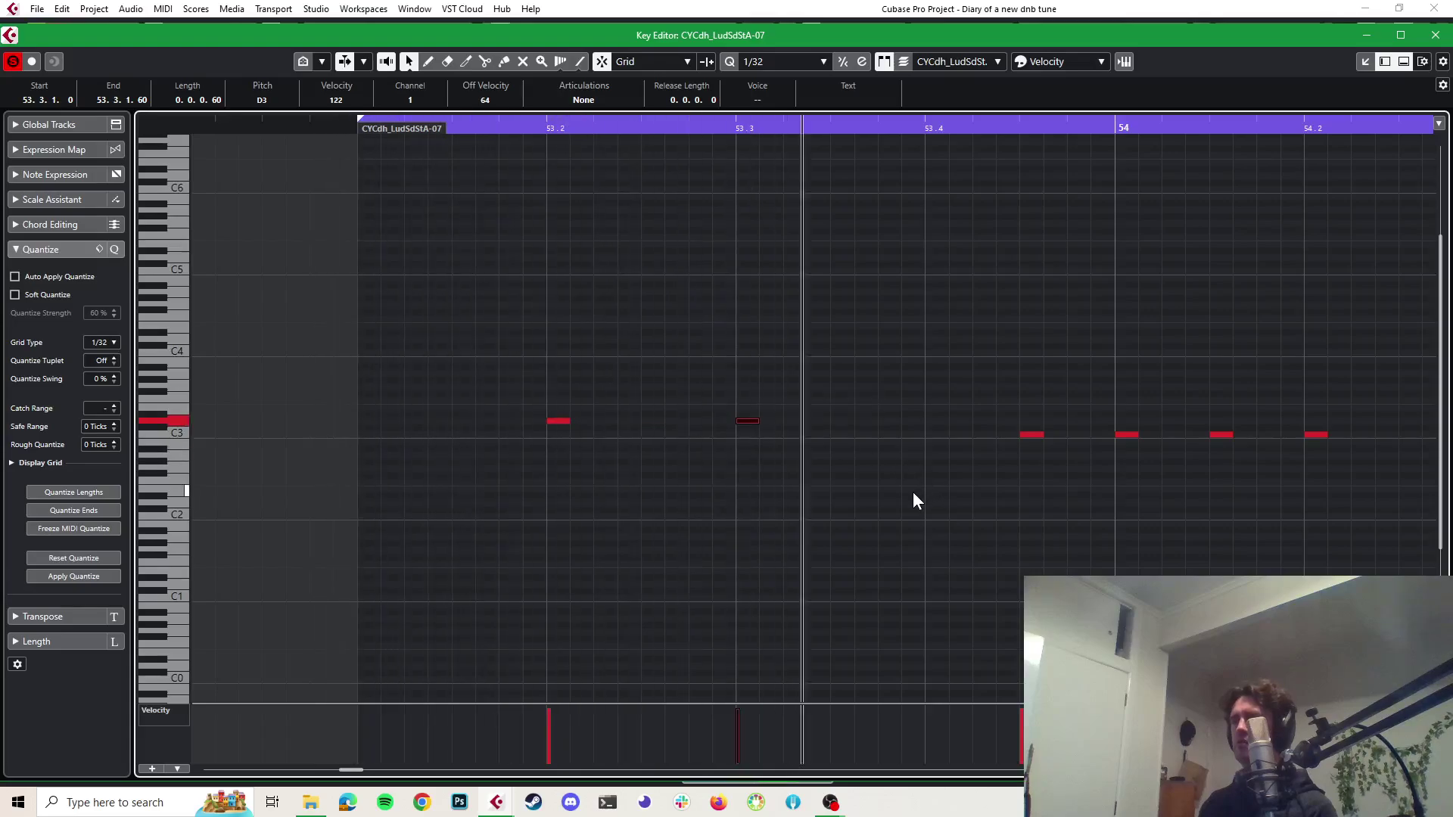
Move the C3 note at 53.4.3.0 to D3 at 53.4.1.0 and audition the pattern
{"action": "key", "text": "space"}
{"action": "left_click_drag", "start_coordinate": [1035, 387], "coordinate": [934, 419]}
{"action": "key", "text": "space"}
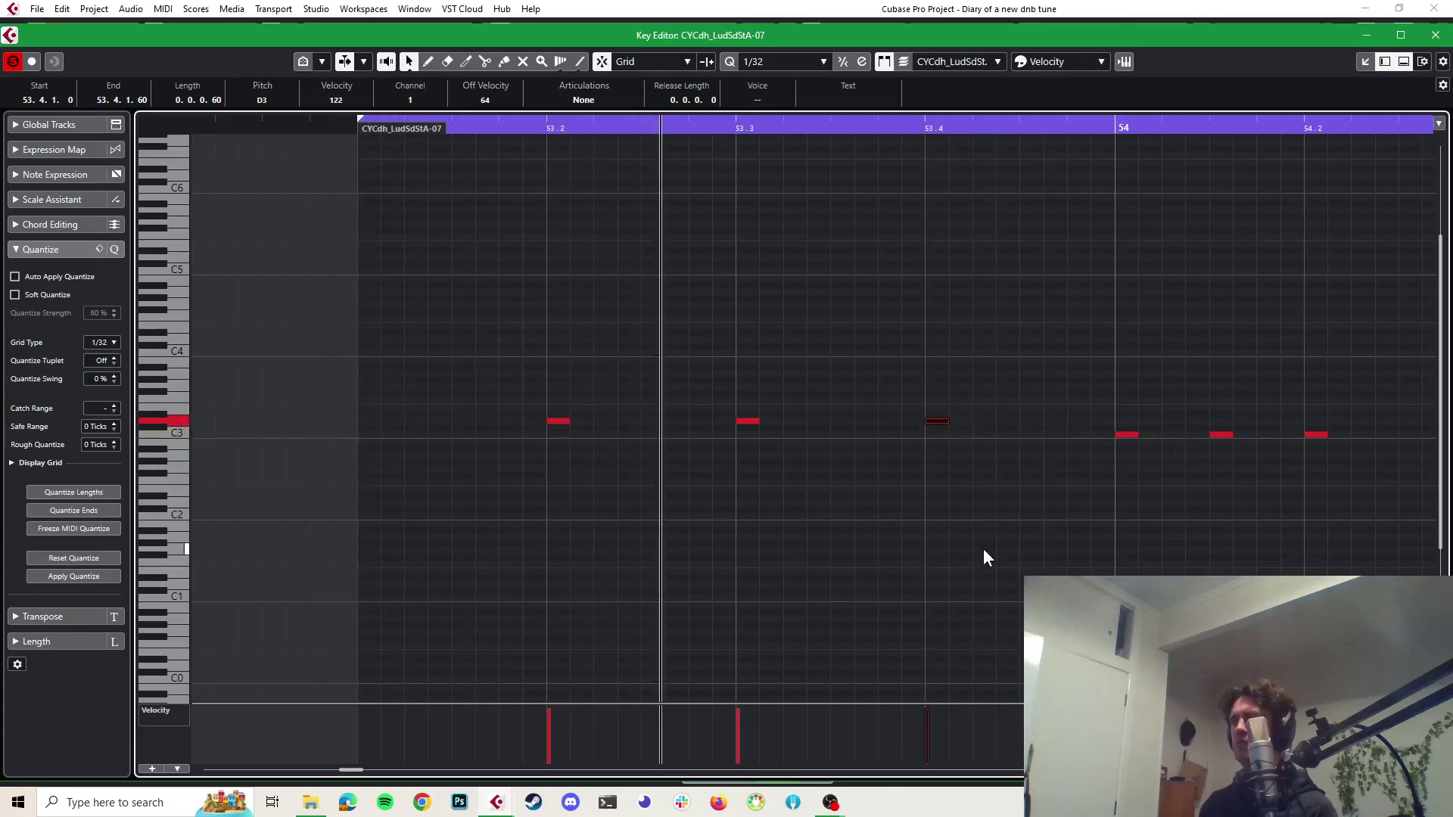
{"action": "key", "text": "space"}
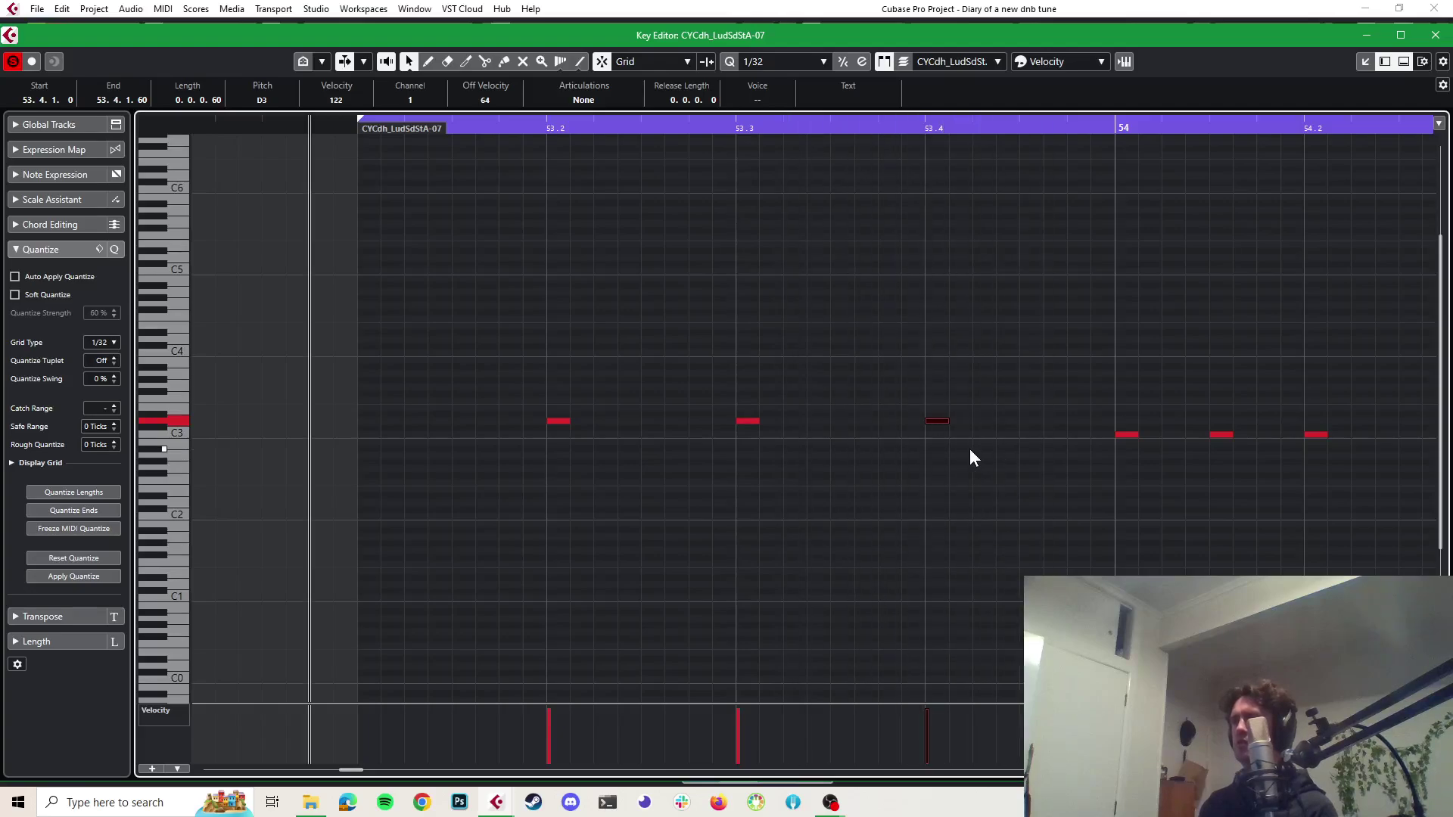
Copy the three D3 notes so the copies start at 53.2.3.0, and play the loop
{"action": "left_click_drag", "start_coordinate": [992, 386], "coordinate": [551, 491]}
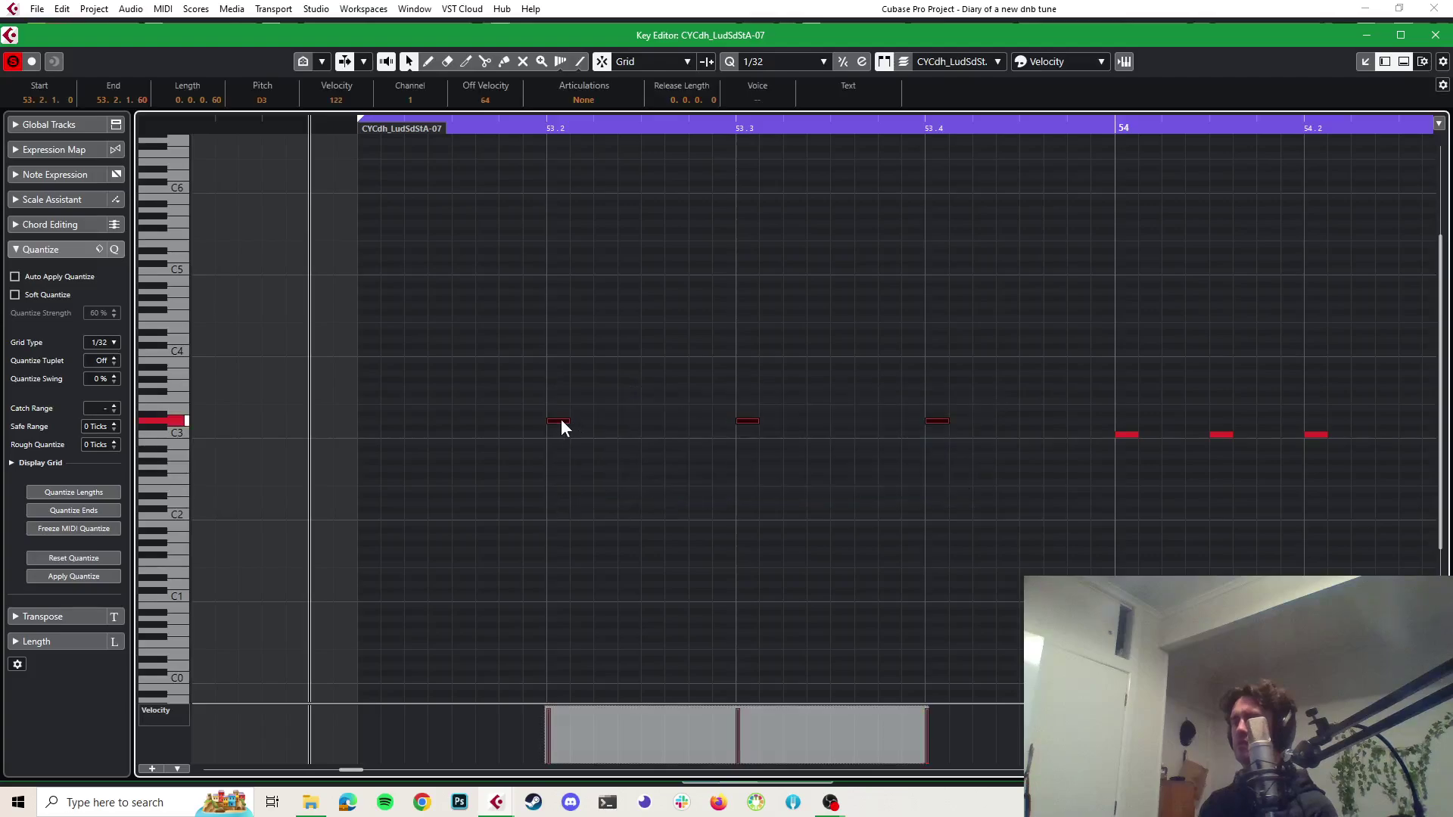
{"action": "left_click_drag", "start_coordinate": [560, 419], "coordinate": [643, 419]}
{"action": "key", "text": "space"}
{"action": "key", "text": "space"}
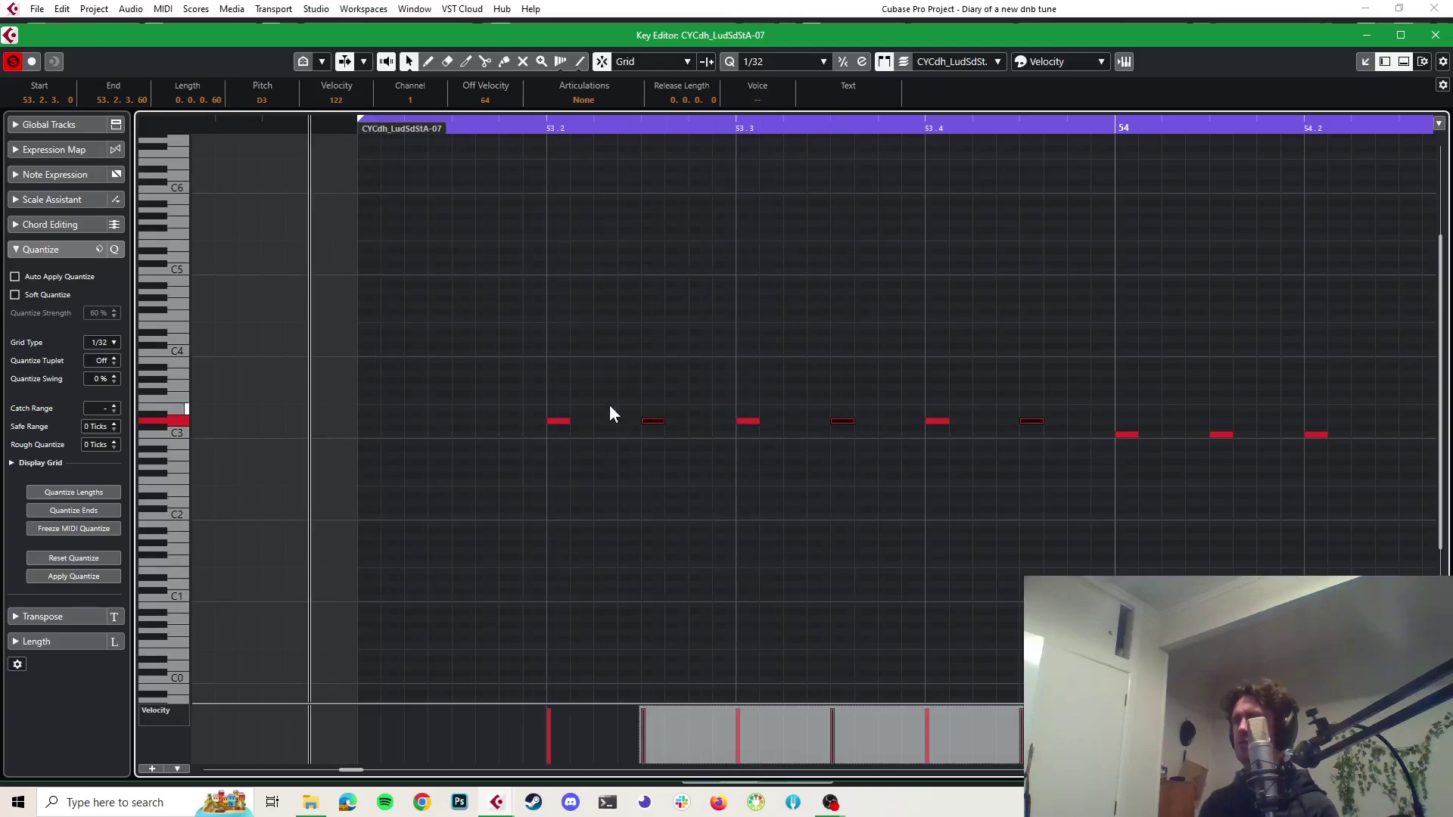
Shift all six D3 notes to start at 53.2.2.0 and audition the result
{"action": "left_click", "coordinate": [558, 421]}
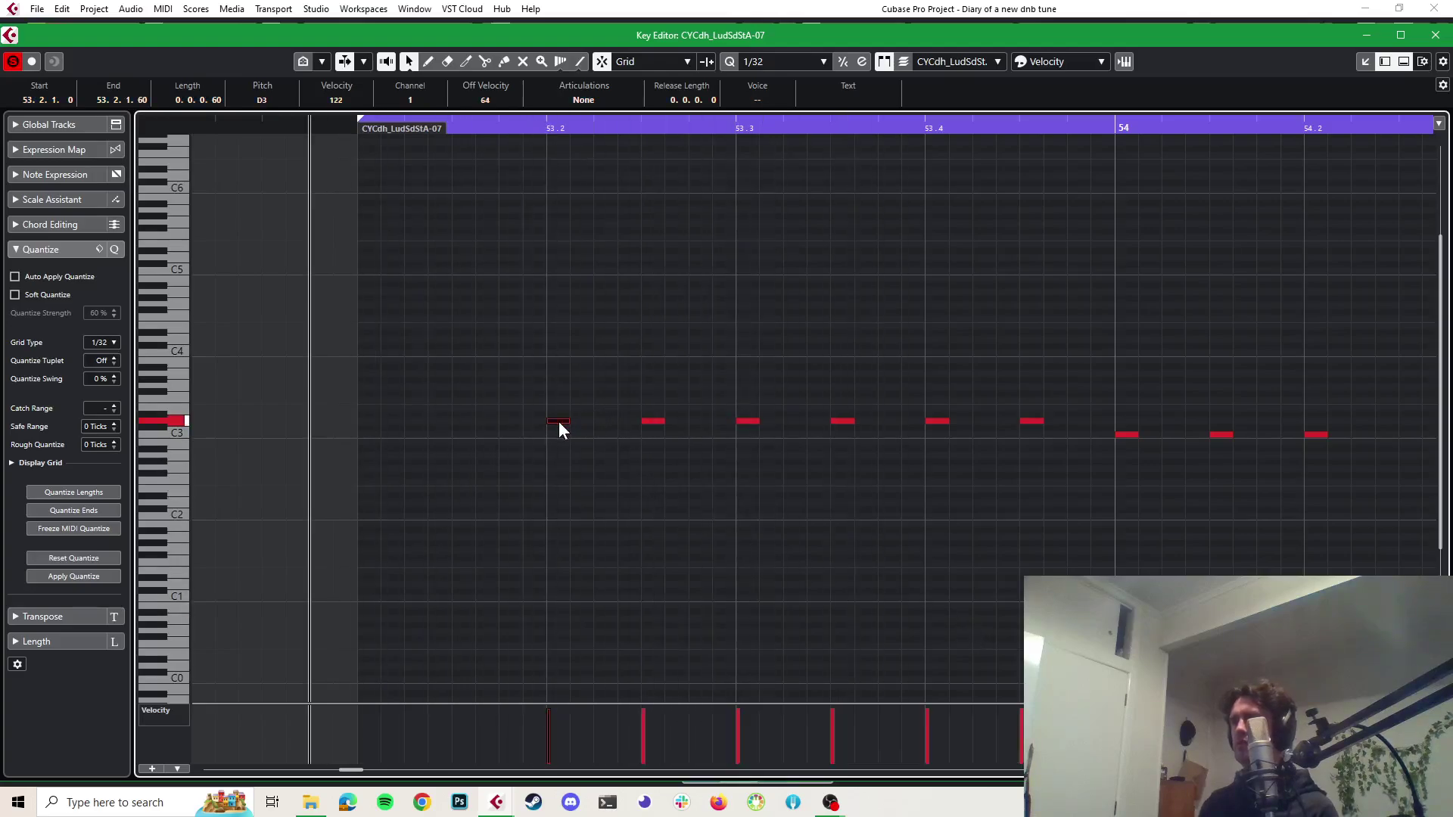
{"action": "left_click_drag", "start_coordinate": [1050, 361], "coordinate": [524, 517]}
{"action": "left_click_drag", "start_coordinate": [561, 420], "coordinate": [600, 421]}
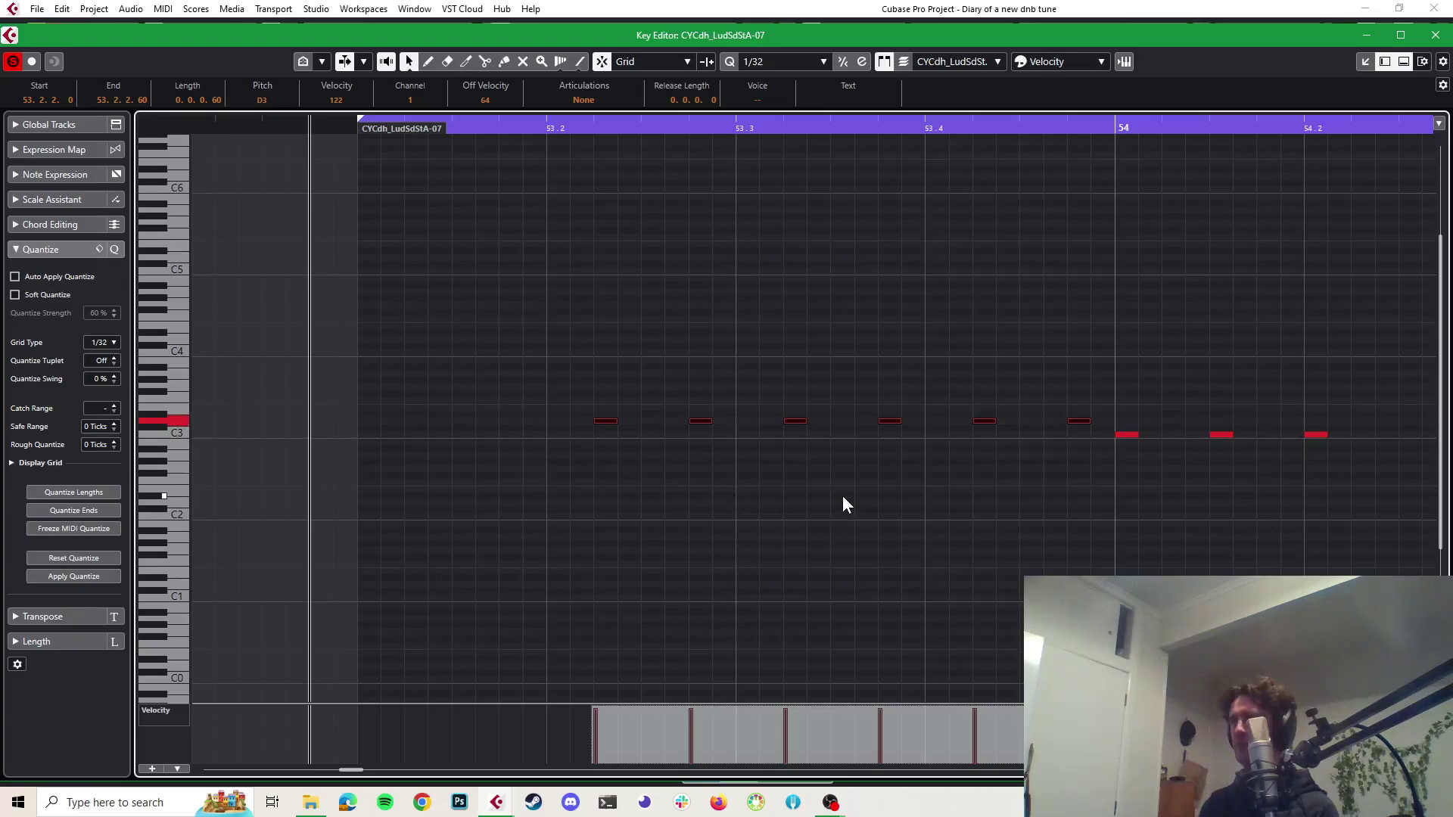
{"action": "key", "text": "space"}
{"action": "key", "text": "space"}
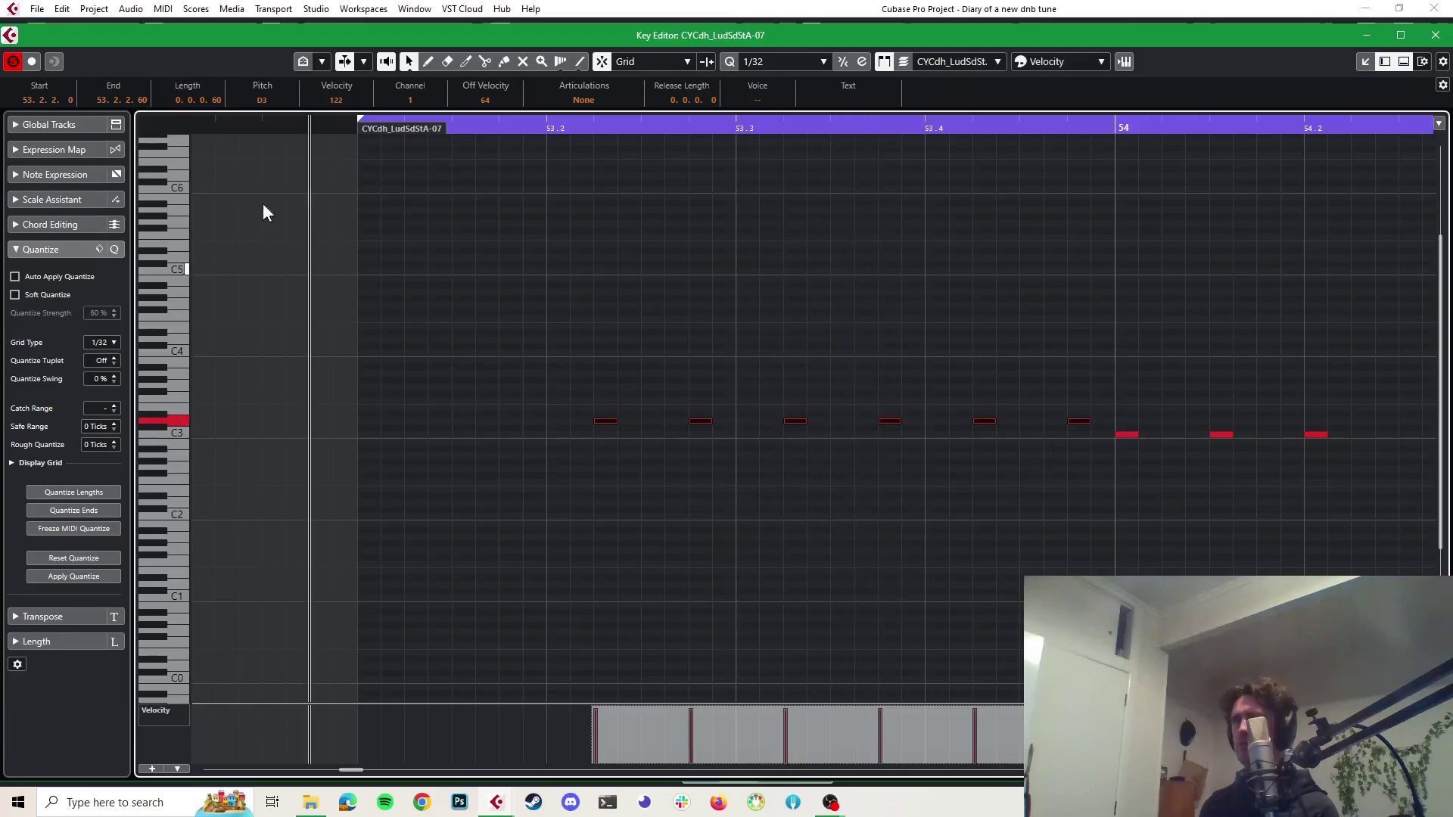
Turn off the editor's solo and play the shifted pattern with the other tracks
{"action": "left_click", "coordinate": [13, 66]}
{"action": "key", "text": "space"}
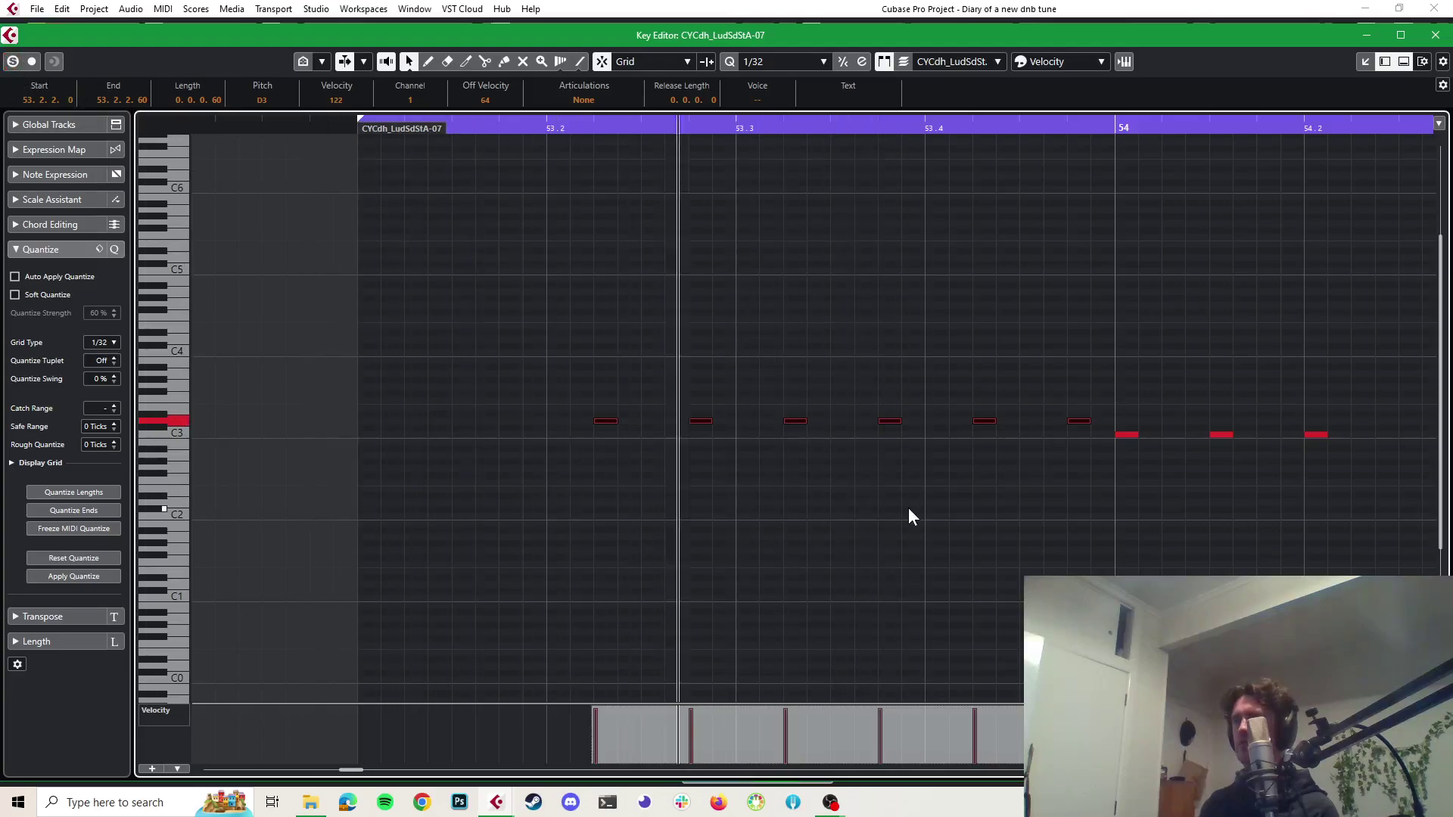
{"action": "key", "text": "space"}
Delete the D3 note at 53.2.2.0 and audition the pattern
{"action": "left_click_drag", "start_coordinate": [593, 364], "coordinate": [615, 483]}
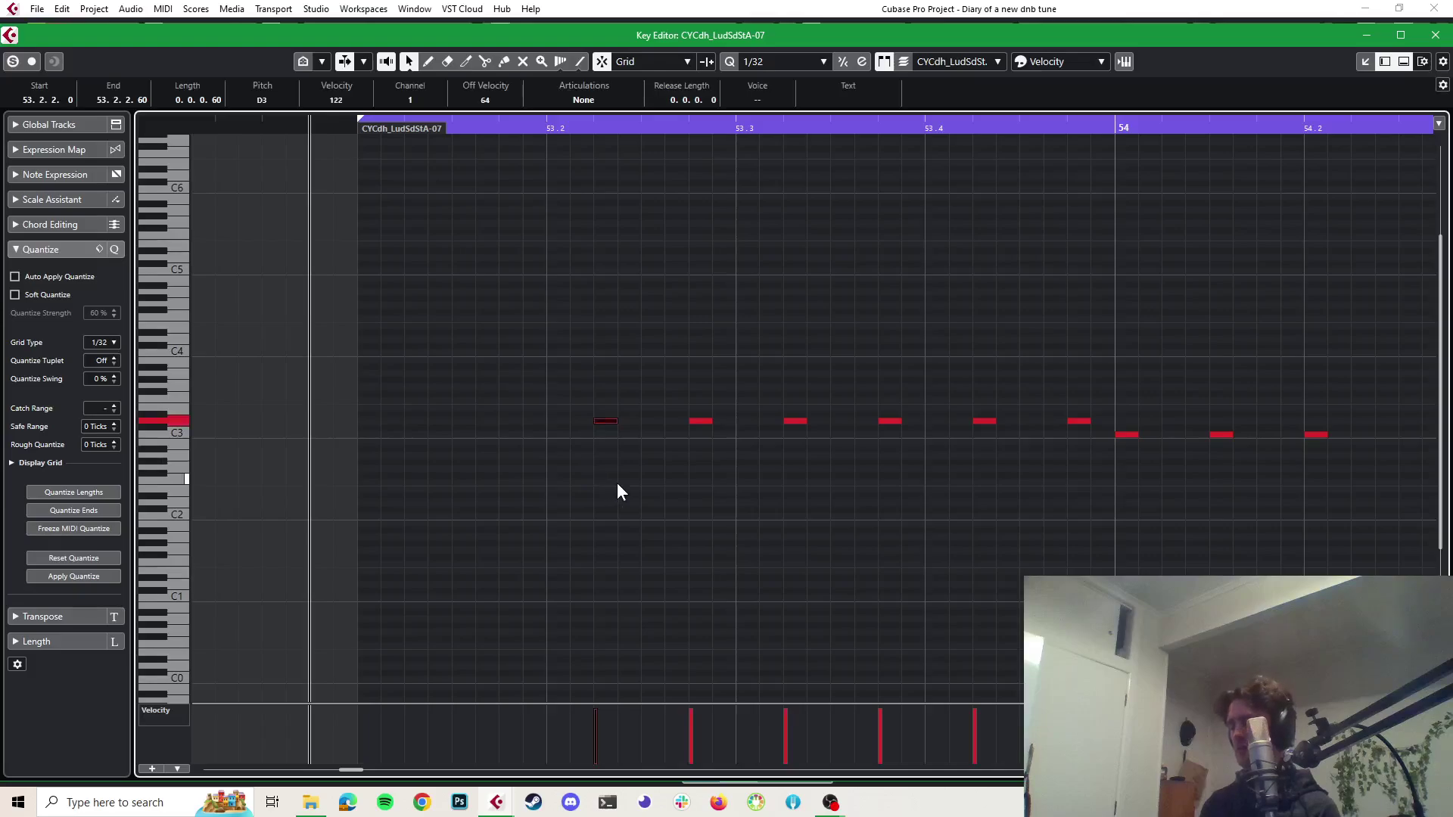
{"action": "left_click_drag", "start_coordinate": [649, 353], "coordinate": [590, 438]}
{"action": "key", "text": "Delete"}
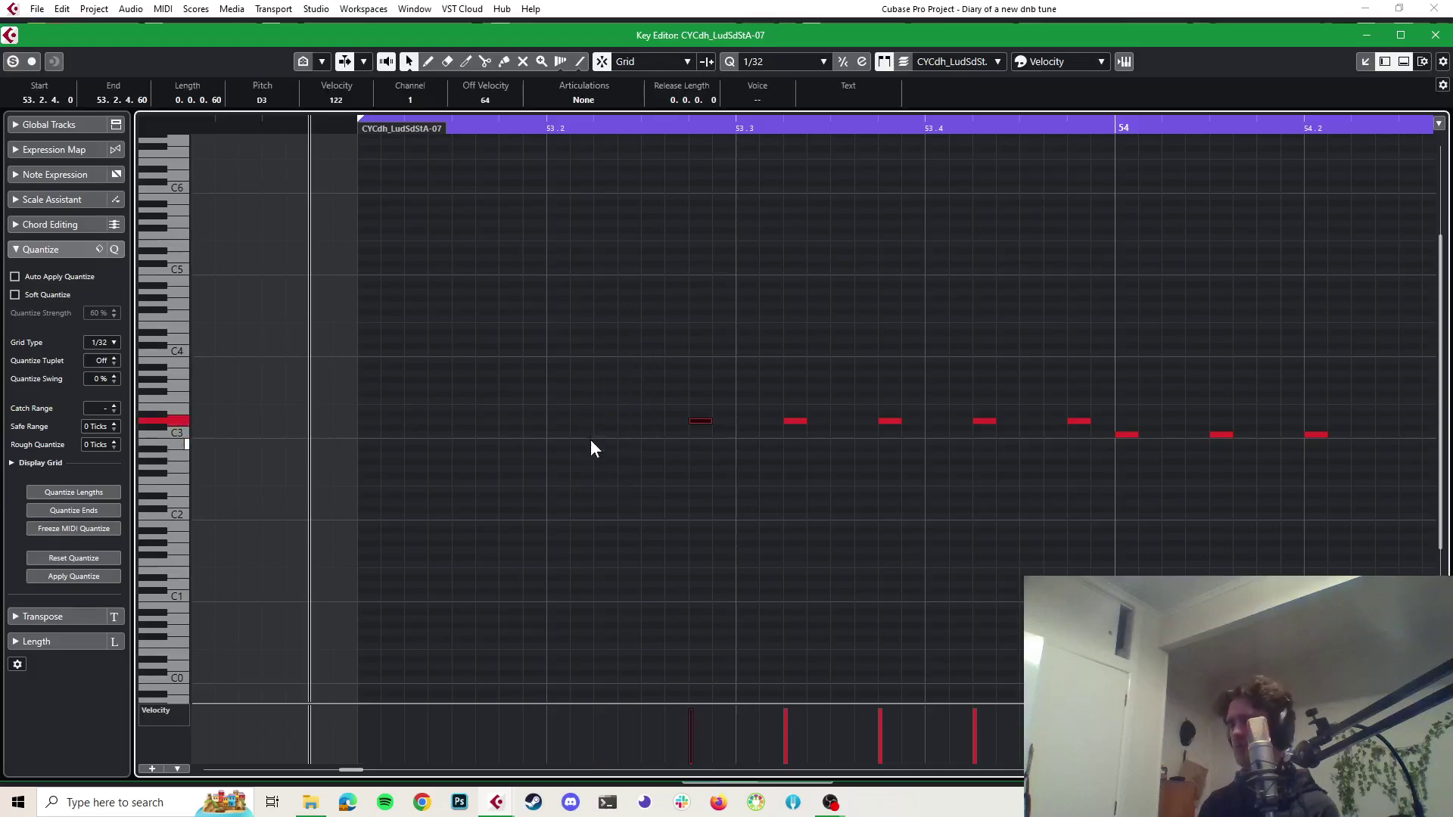
{"action": "key", "text": "space"}
{"action": "key", "text": "space"}
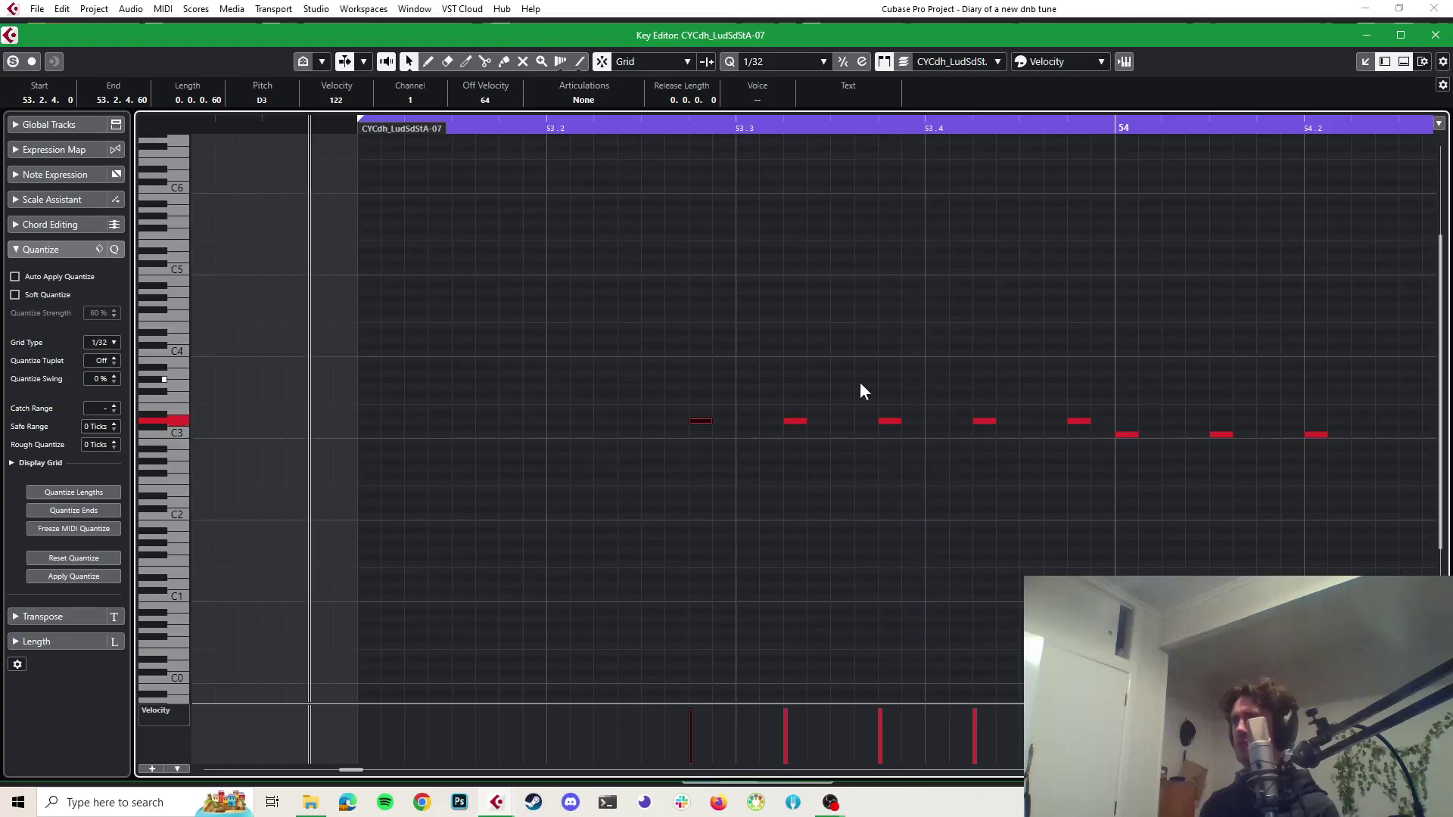
Delete the D3 notes at 53.3.4.0 and 53.4.2.0, auditioning the loop after each deletion
{"action": "key", "text": "Right"}
{"action": "key", "text": "Right"}
{"action": "key", "text": "Right"}
{"action": "key", "text": "space"}
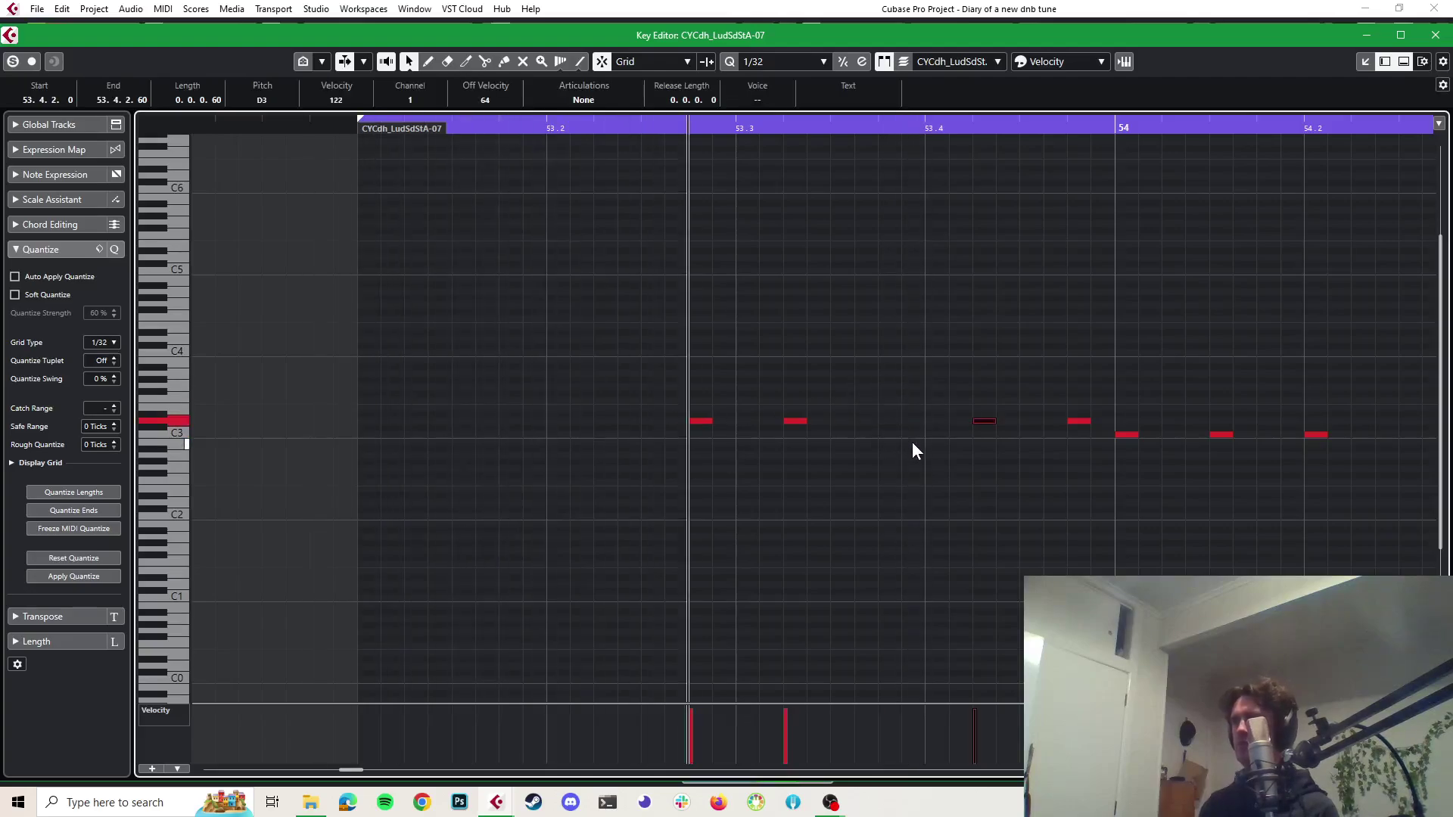
{"action": "key", "text": "space"}
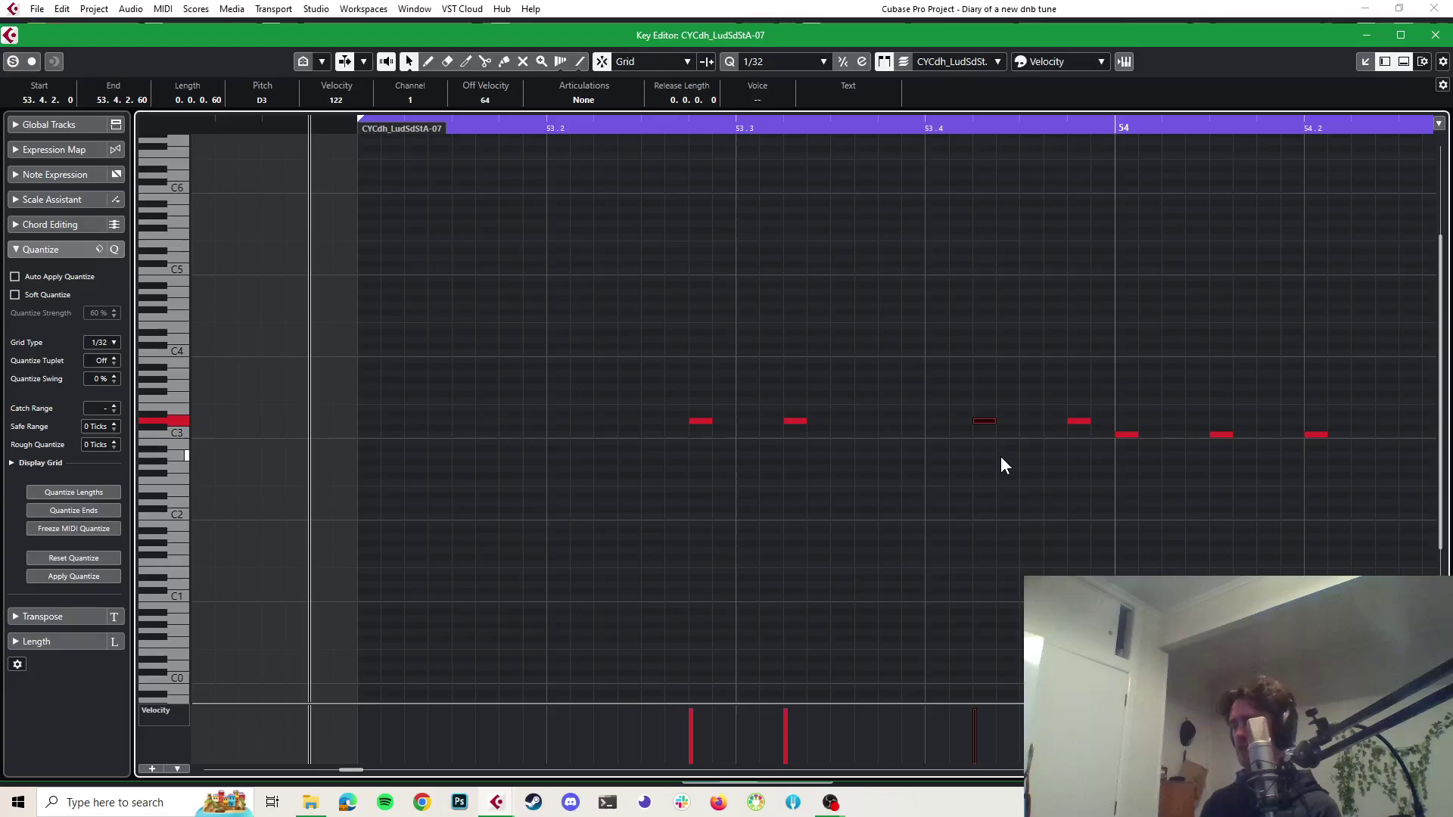
{"action": "key", "text": "Delete"}
{"action": "key", "text": "space"}
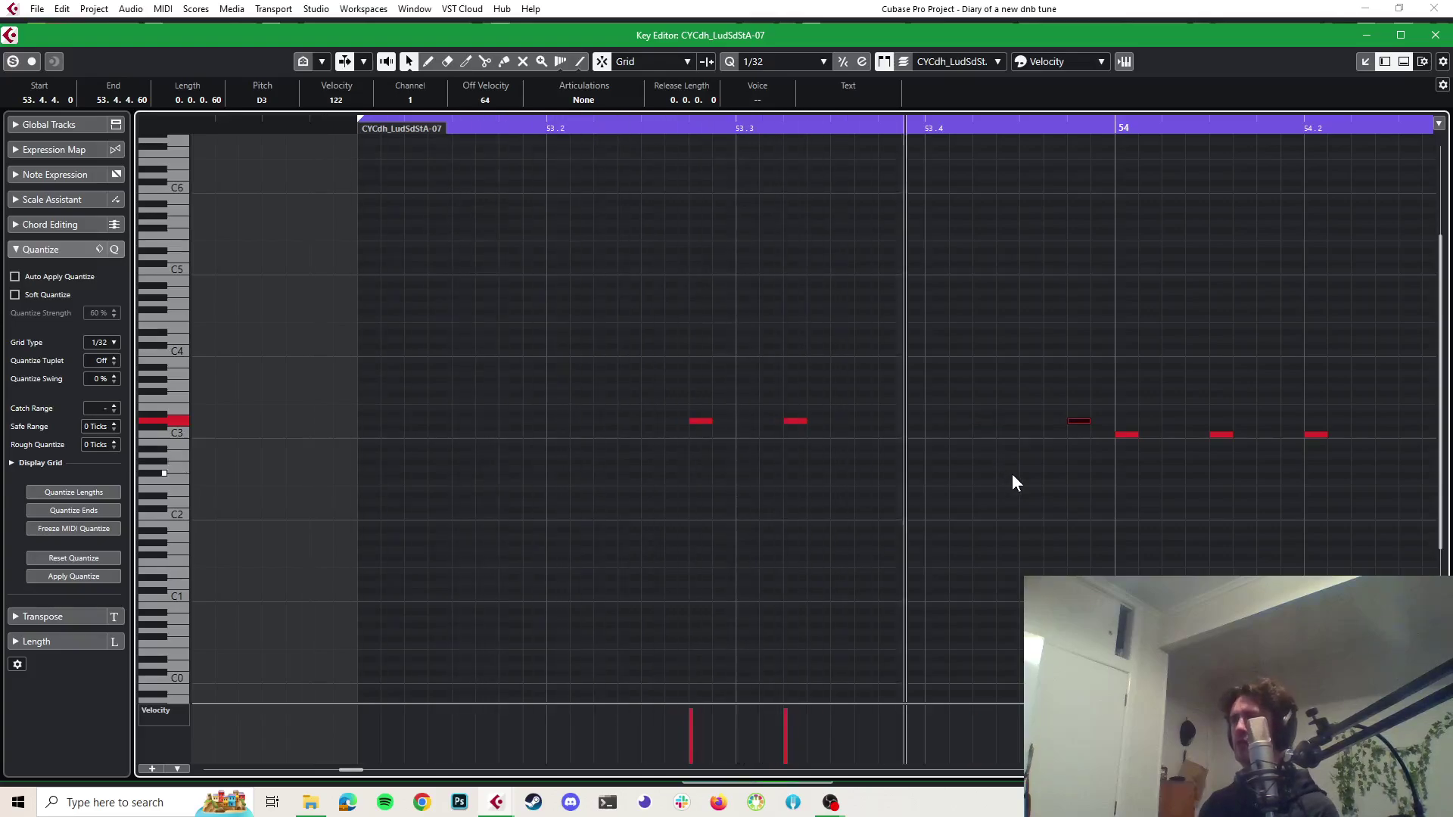
{"action": "key", "text": "space"}
Return to the project window, clear all solo and mute states, and play the full arrangement
{"action": "left_click", "coordinate": [914, 7]}
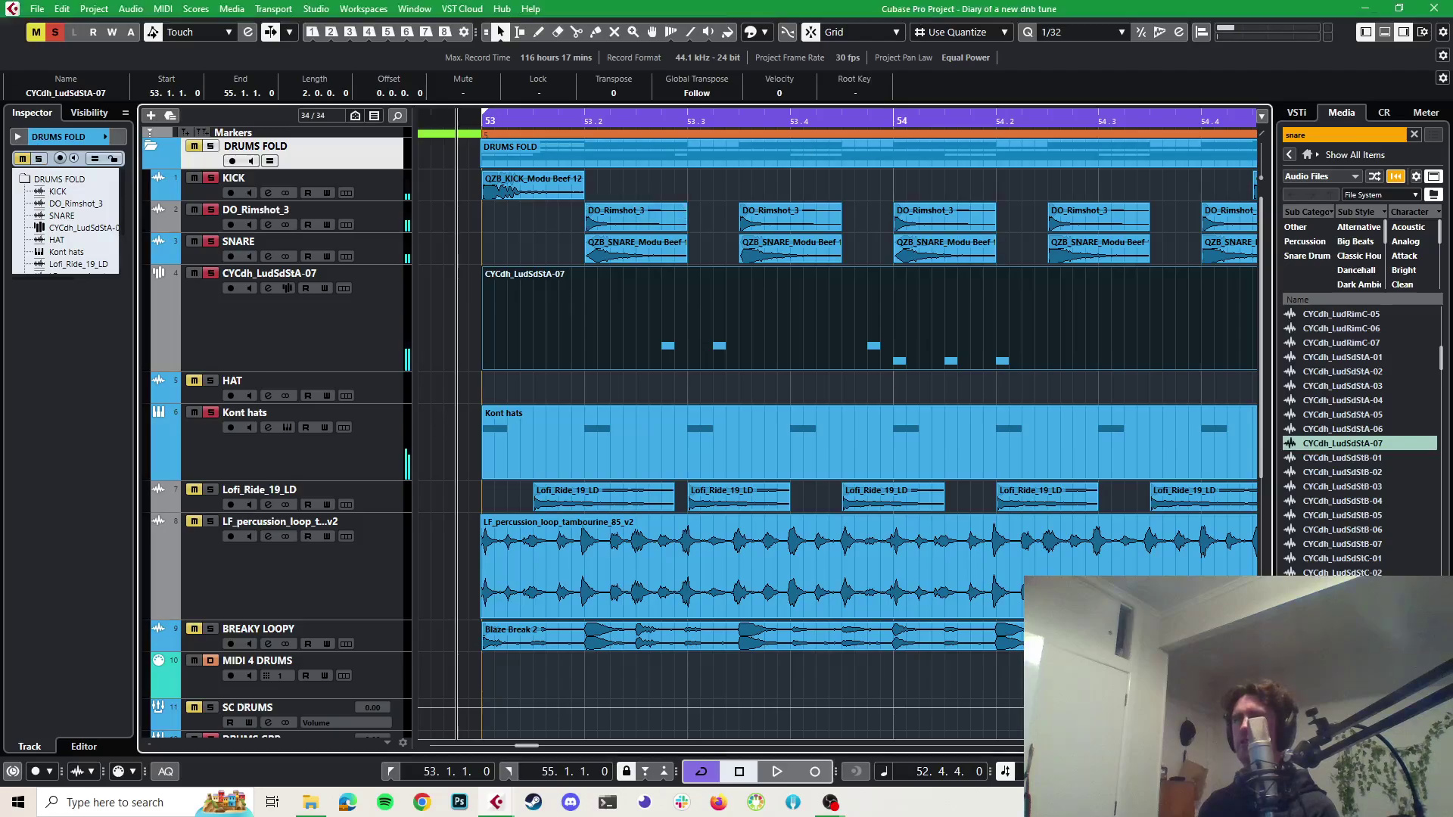
{"action": "left_click", "coordinate": [55, 32]}
{"action": "left_click", "coordinate": [36, 32]}
{"action": "key", "text": "space"}
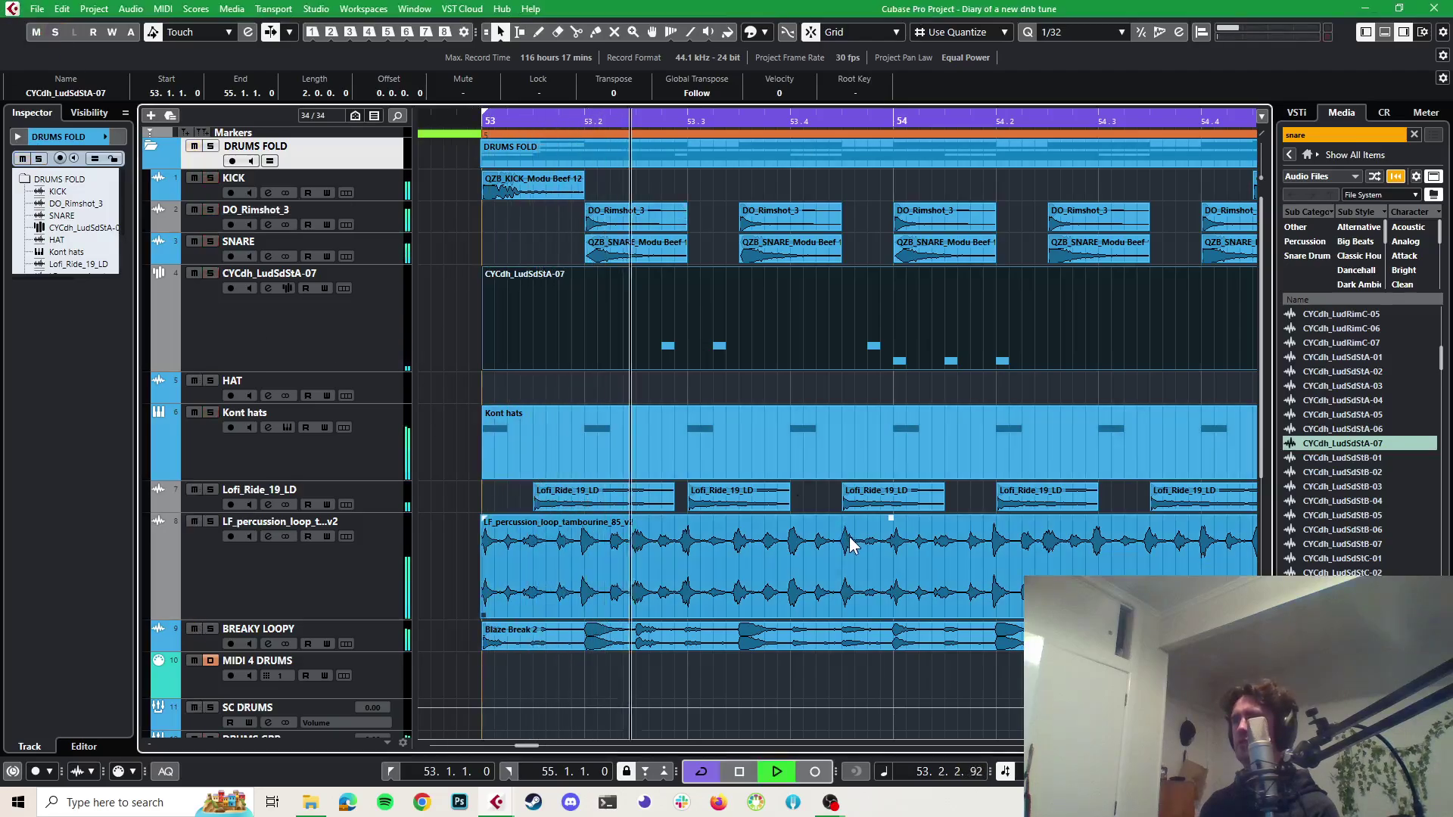
{"action": "key", "text": "space"}
Reopen the CYCdh_LudSdStA-07 part, delete the D3 note at 53.4.4.0 and the three C3 notes in bar 54, and play it
{"action": "double_click", "coordinate": [841, 315]}
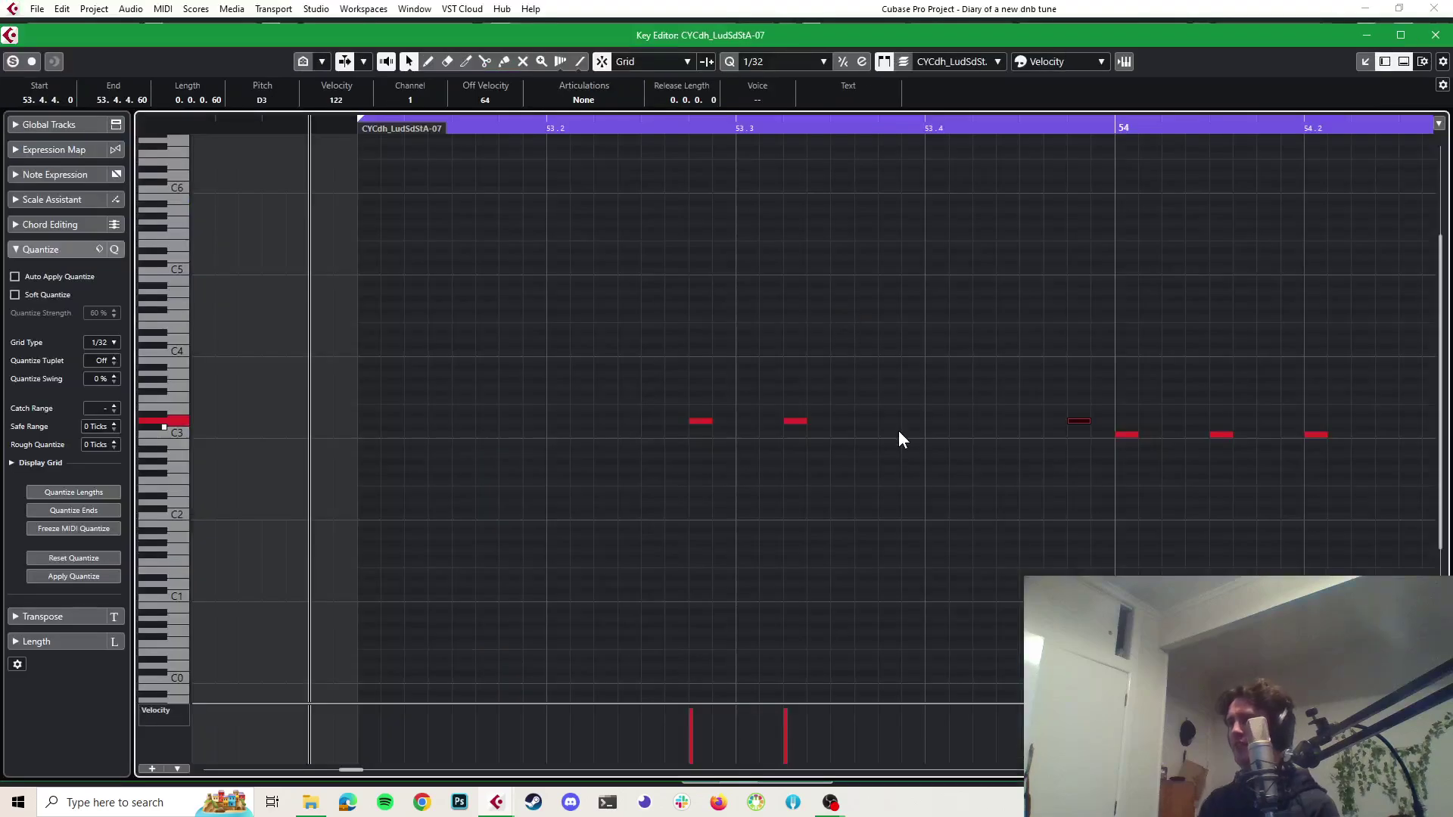
{"action": "scroll", "coordinate": [924, 420], "scroll_direction": "down", "scroll_amount": 2, "text": "ctrl"}
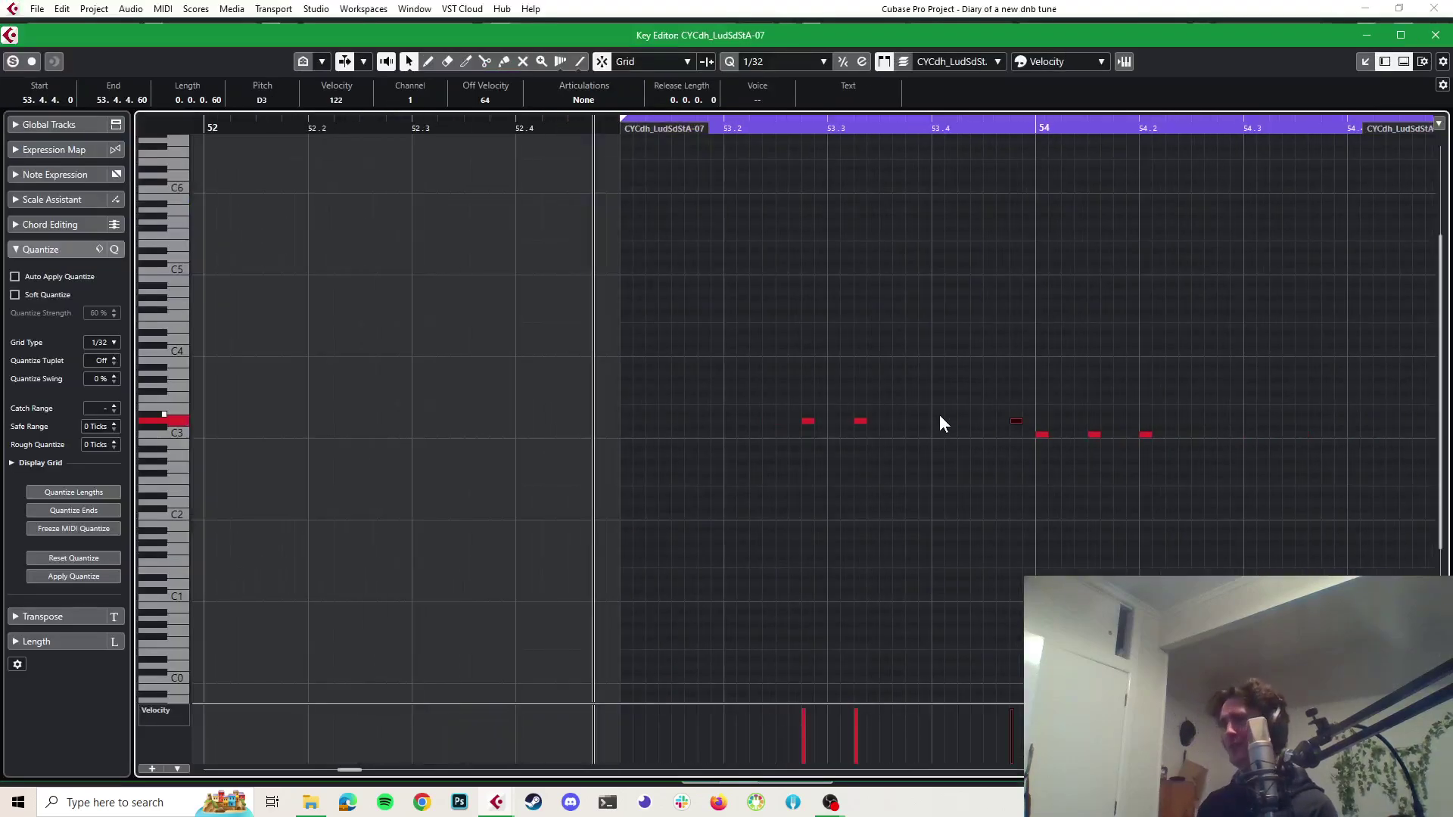
{"action": "scroll", "coordinate": [938, 415], "scroll_direction": "down", "scroll_amount": 1, "text": "ctrl"}
{"action": "left_click_drag", "start_coordinate": [960, 390], "coordinate": [1156, 487]}
{"action": "key", "text": "Delete"}
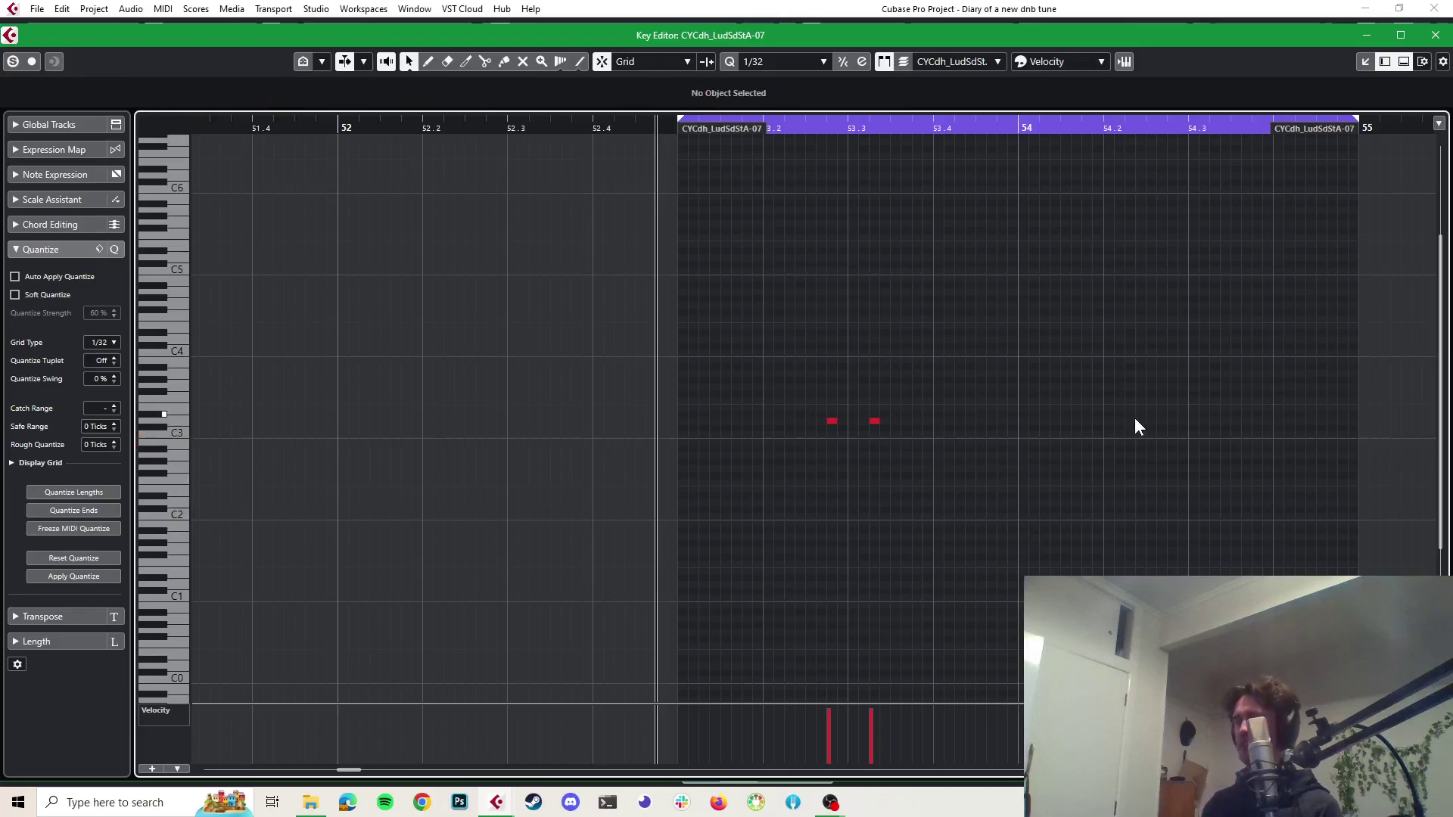
{"action": "key", "text": "space"}
{"action": "key", "text": "space"}
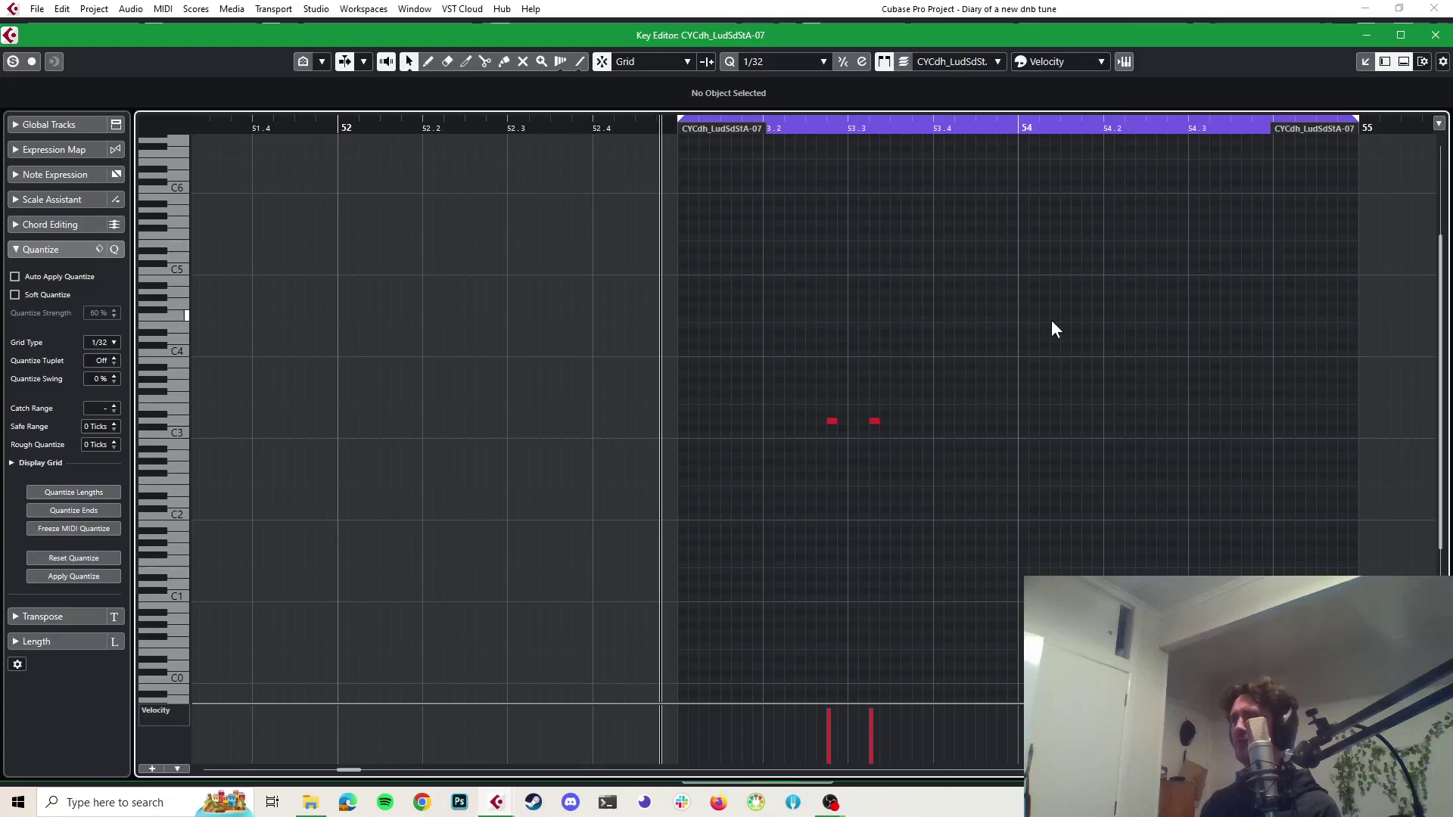
Audition the two remaining D3 notes and copy the pair to D#3 starting at 53.4.4.0
{"action": "scroll", "coordinate": [964, 370], "scroll_direction": "up", "scroll_amount": 2}
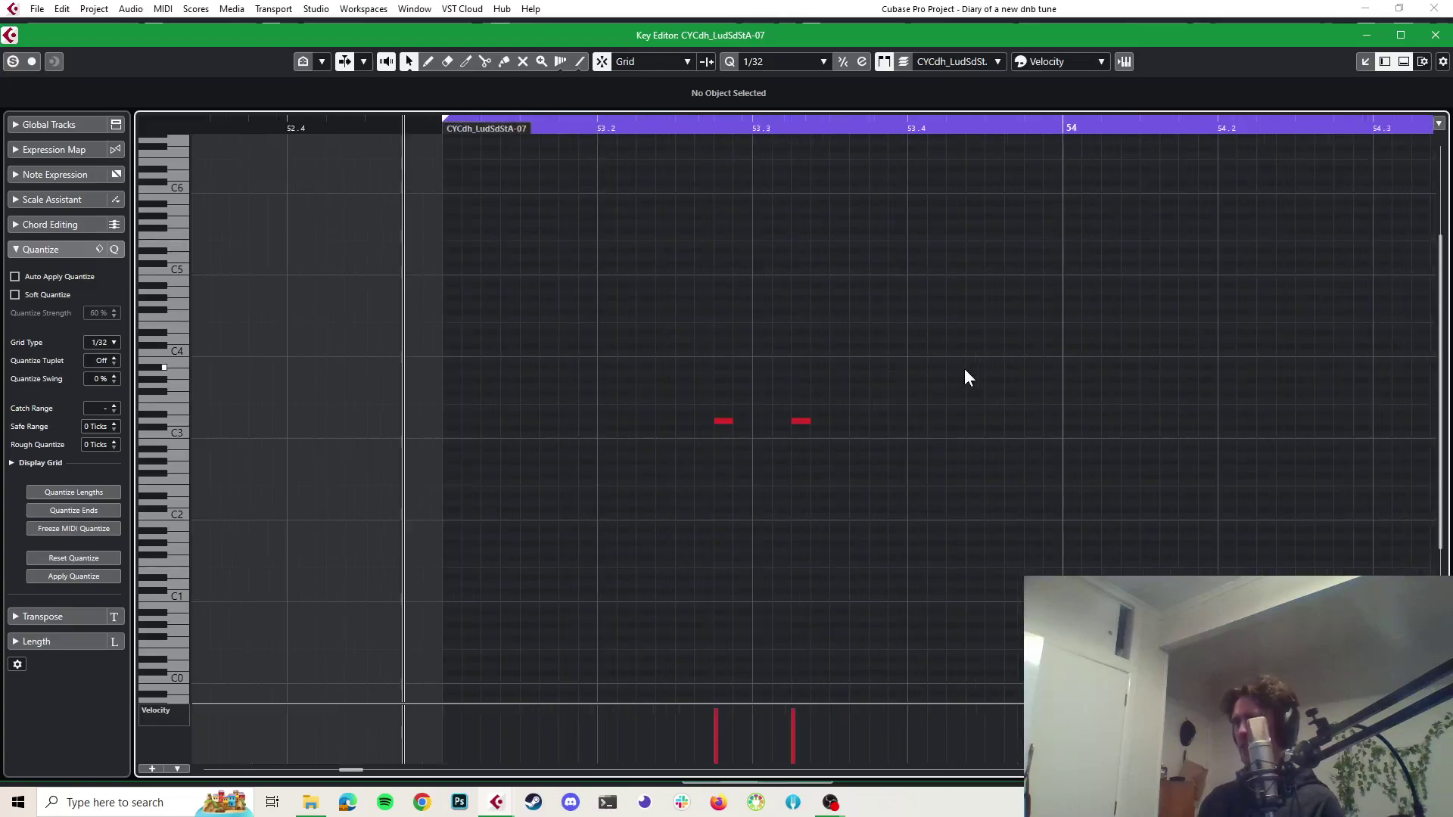
{"action": "left_click_drag", "start_coordinate": [883, 361], "coordinate": [696, 460]}
{"action": "key", "text": "space"}
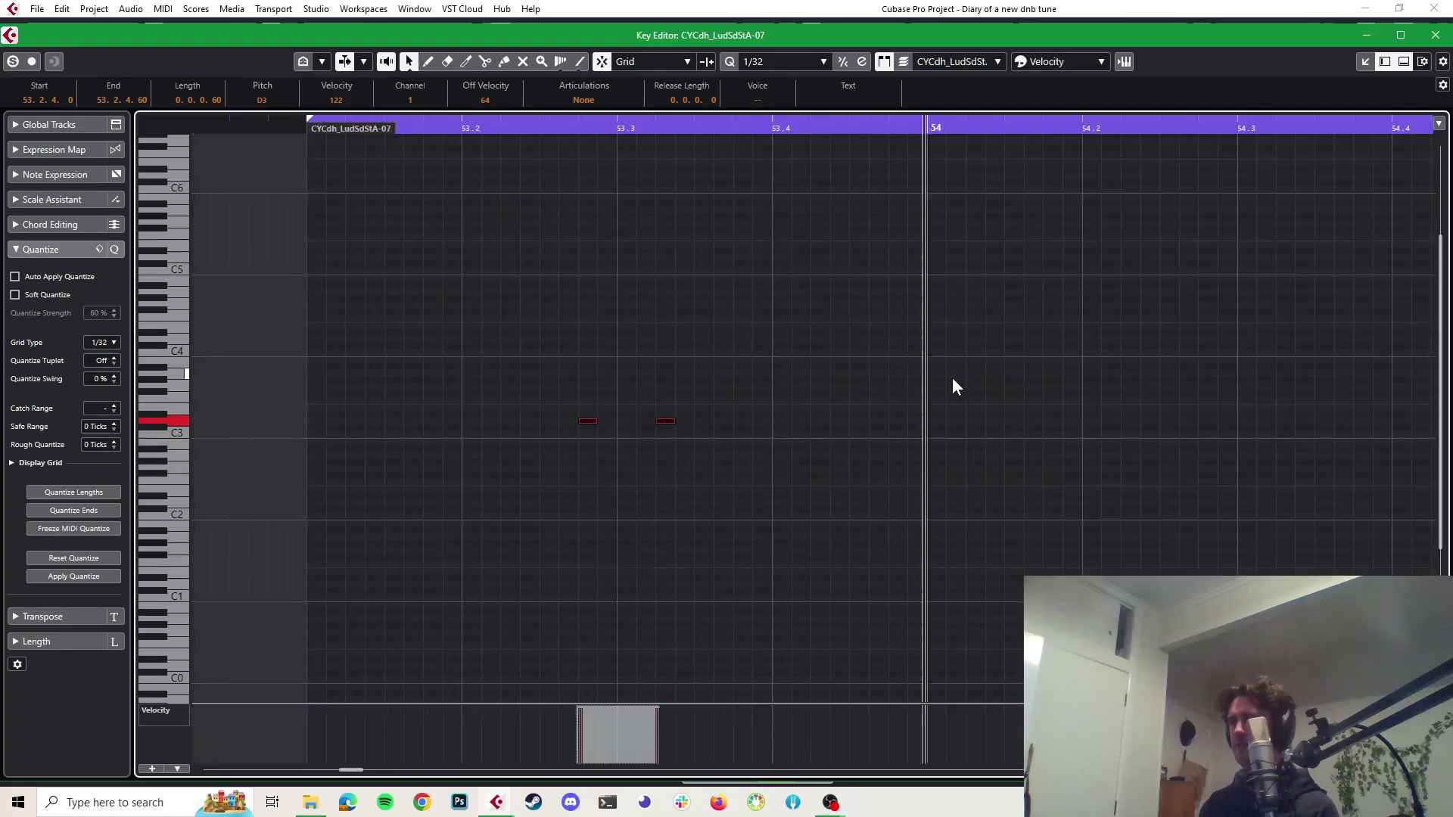
{"action": "key", "text": "space"}
{"action": "left_click_drag", "start_coordinate": [814, 401], "coordinate": [580, 472]}
{"action": "scroll", "coordinate": [599, 447], "scroll_direction": "up", "scroll_amount": 2}
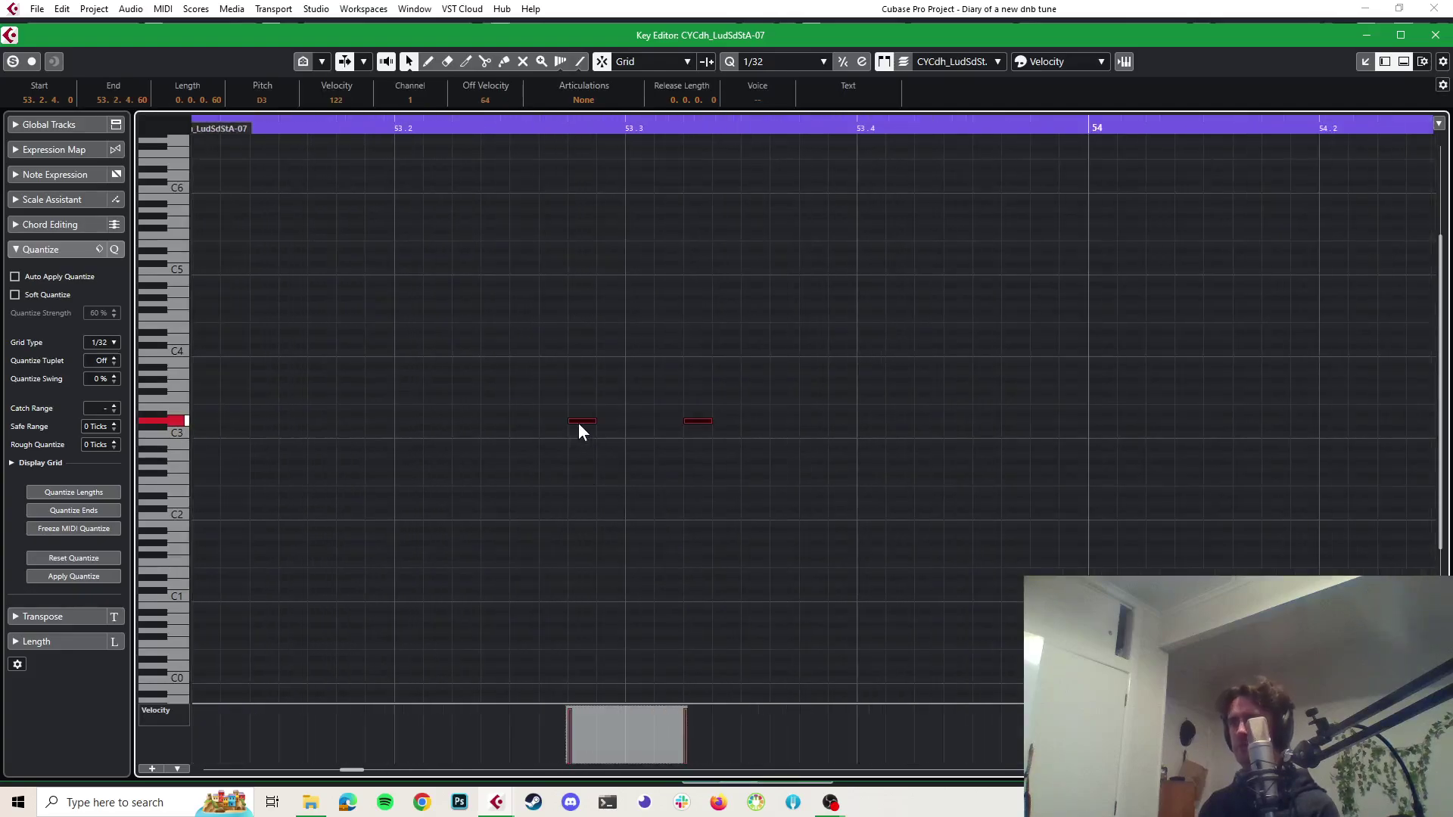
{"action": "left_click_drag", "start_coordinate": [579, 419], "coordinate": [1037, 421]}
{"action": "key", "text": "g"}
{"action": "key", "text": "g"}
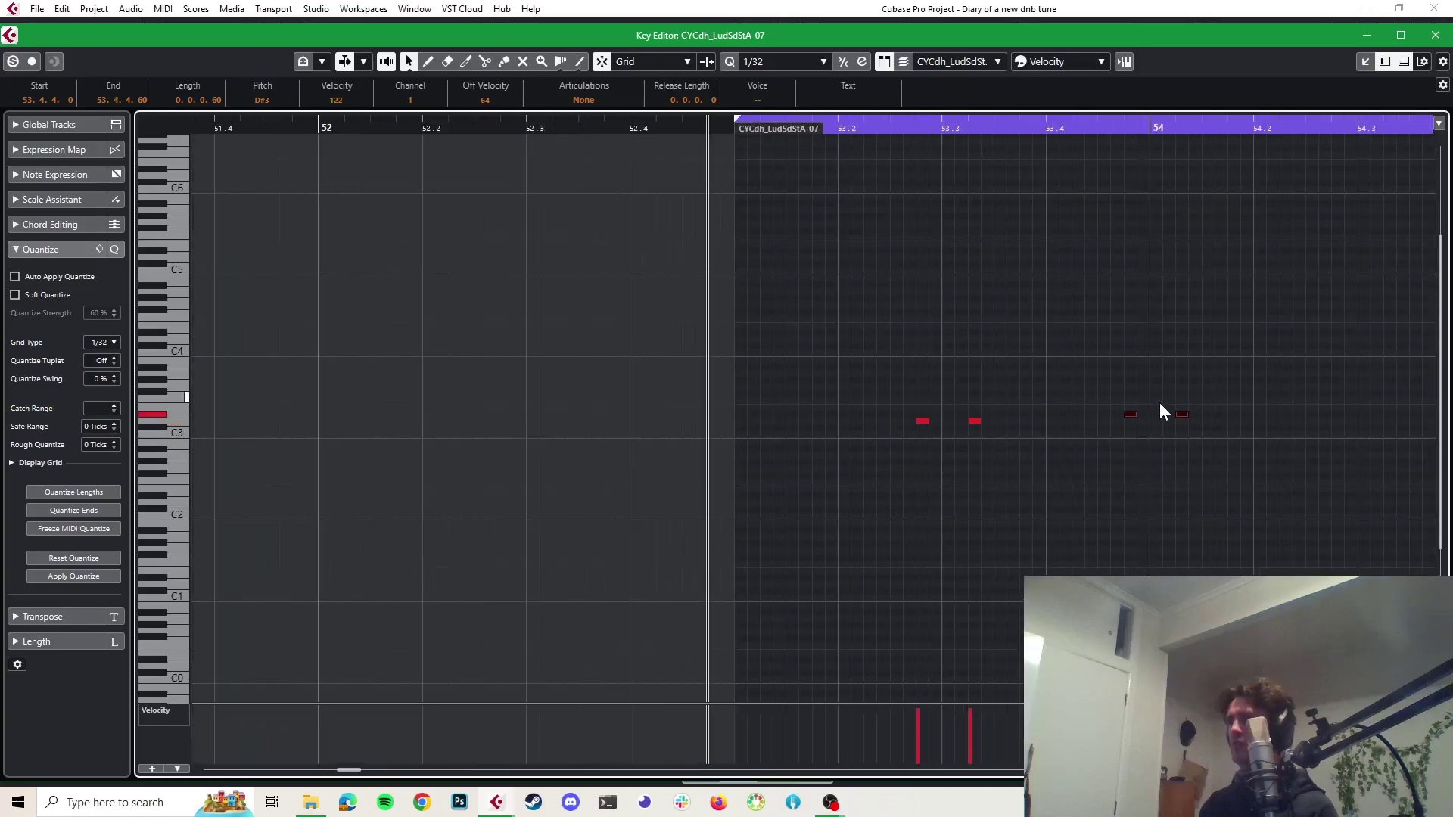
Move the copied pair to D3, trying starts at 53.3.4.0 and 53.4.1.0 before placing it at 53.4.1.60
{"action": "scroll", "coordinate": [1159, 401], "scroll_direction": "up", "scroll_amount": 2}
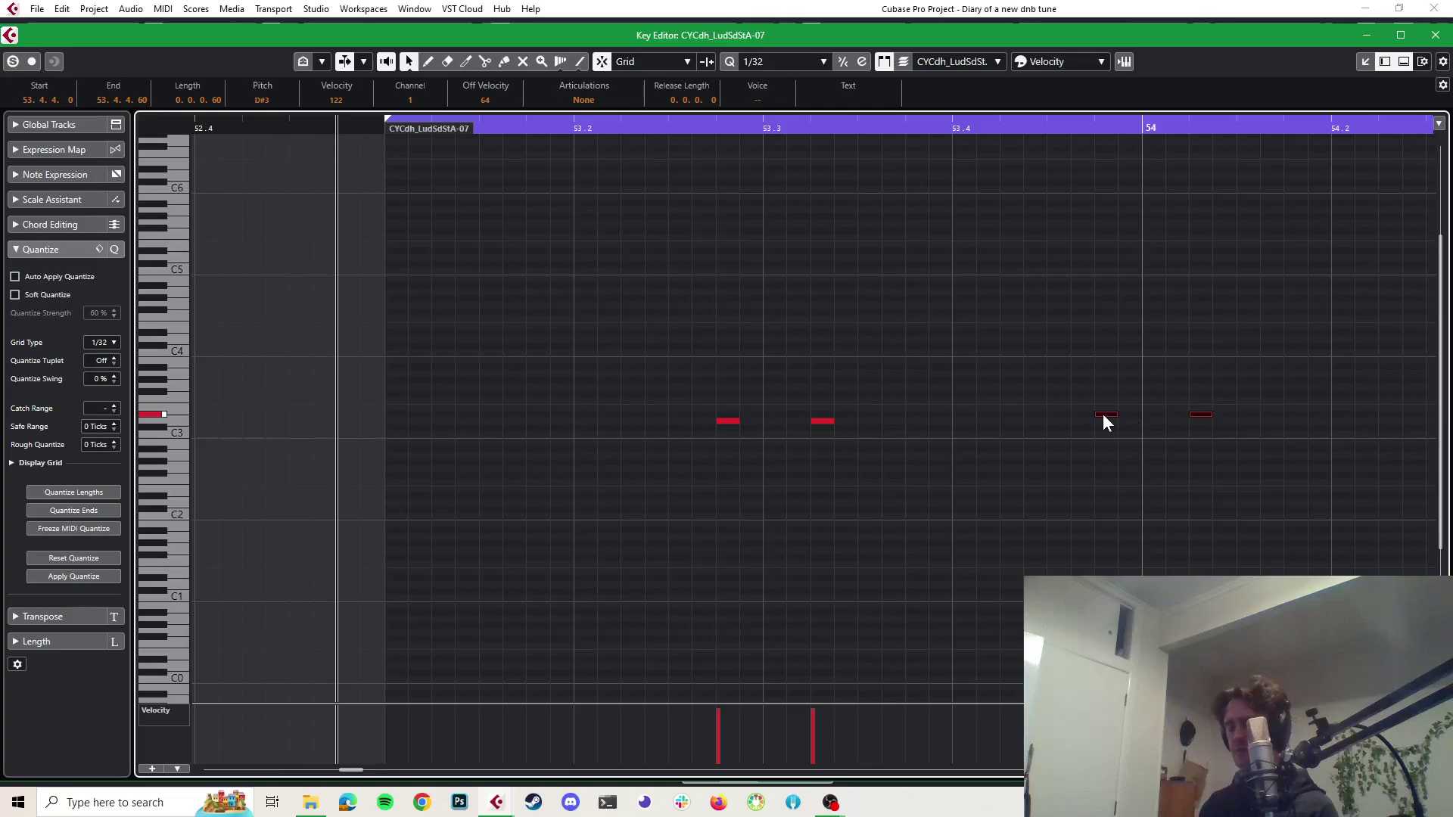
{"action": "left_click_drag", "start_coordinate": [1102, 414], "coordinate": [918, 423]}
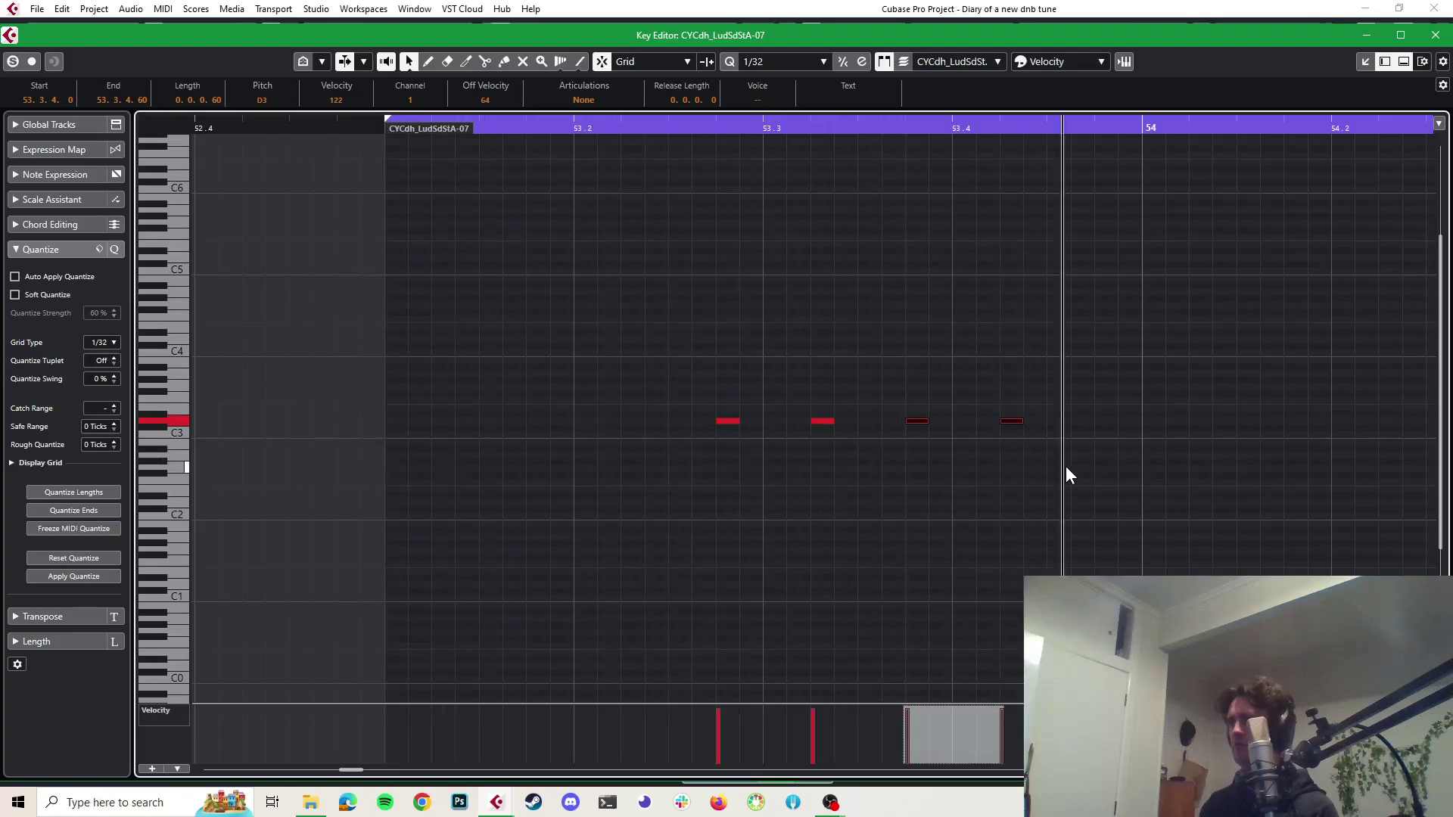
{"action": "left_click_drag", "start_coordinate": [914, 424], "coordinate": [956, 423]}
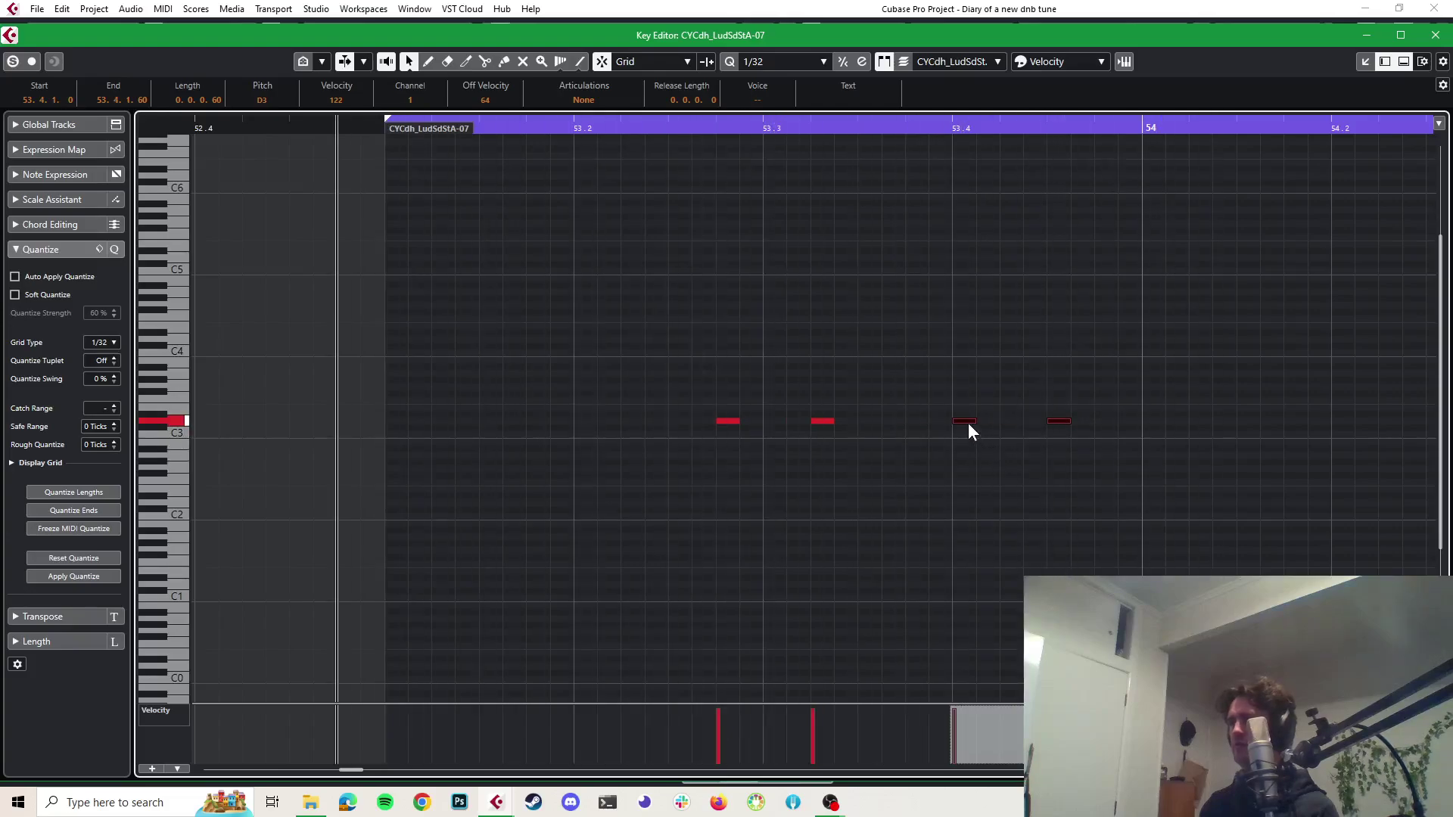
{"action": "left_click_drag", "start_coordinate": [965, 422], "coordinate": [989, 428]}
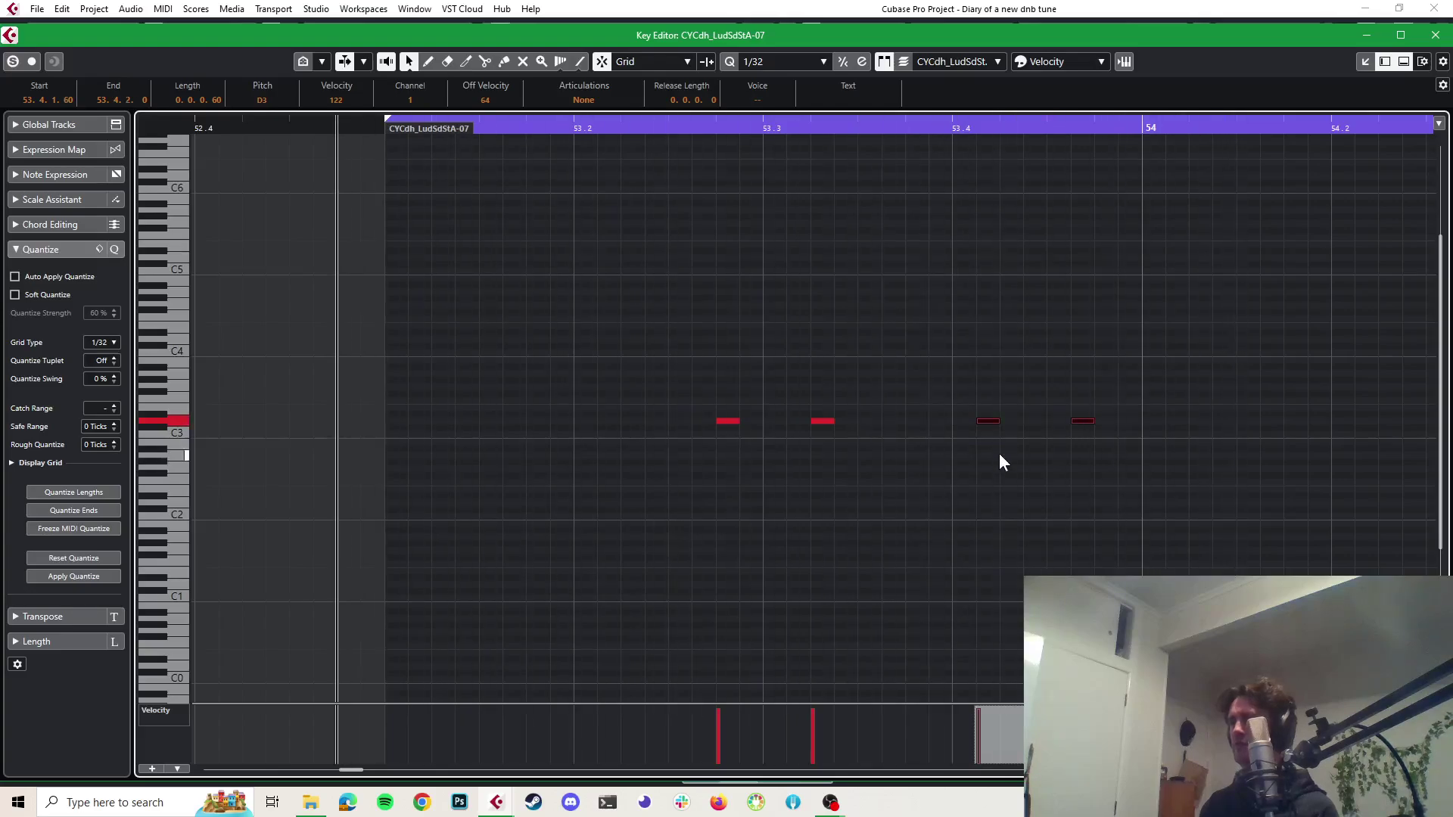
Try the copied D3 note pair starting at 53.3.3.60, and place it at 53.4.2.0
{"action": "left_click_drag", "start_coordinate": [991, 421], "coordinate": [906, 420]}
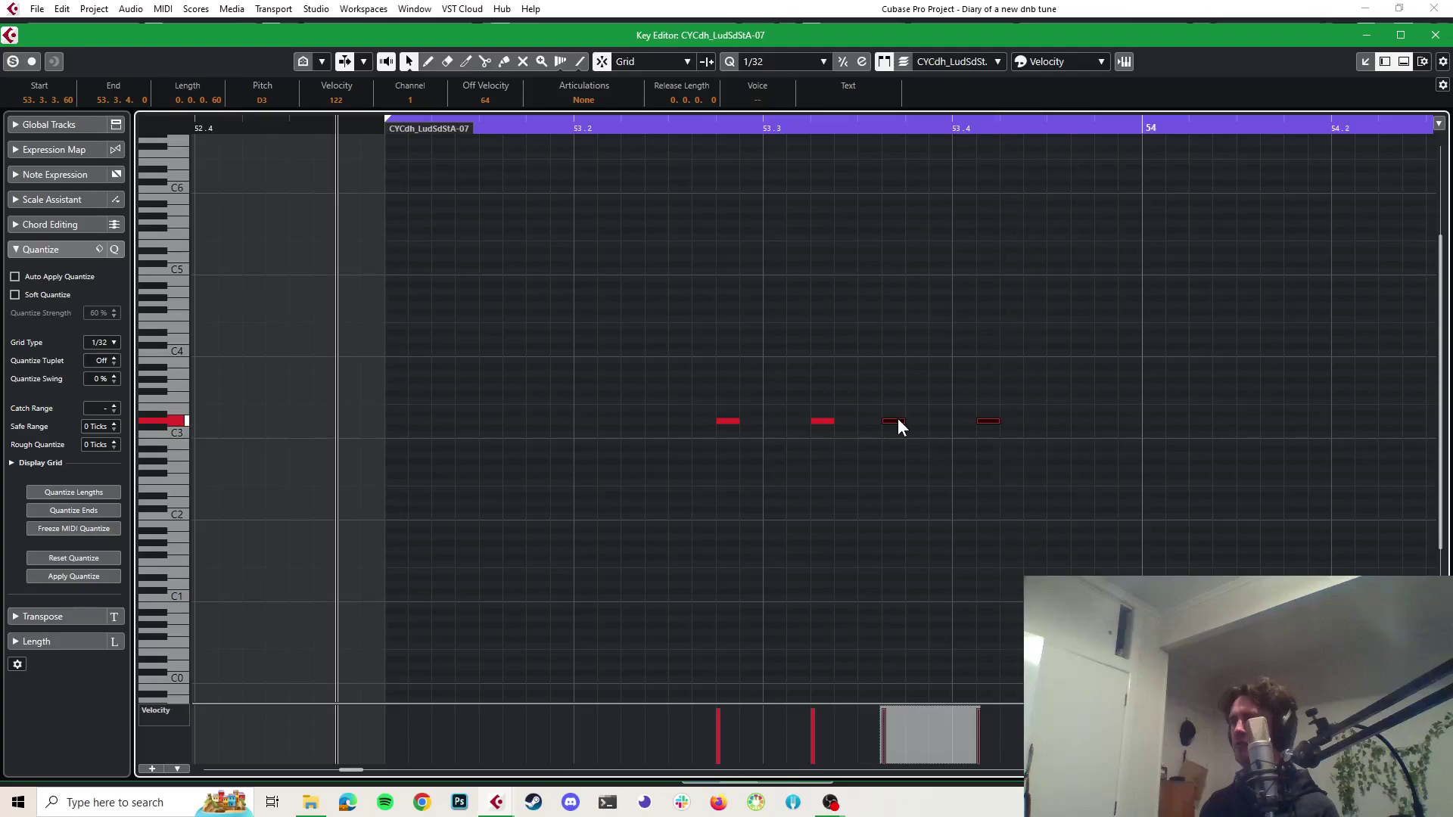
{"action": "left_click_drag", "start_coordinate": [896, 420], "coordinate": [1017, 421]}
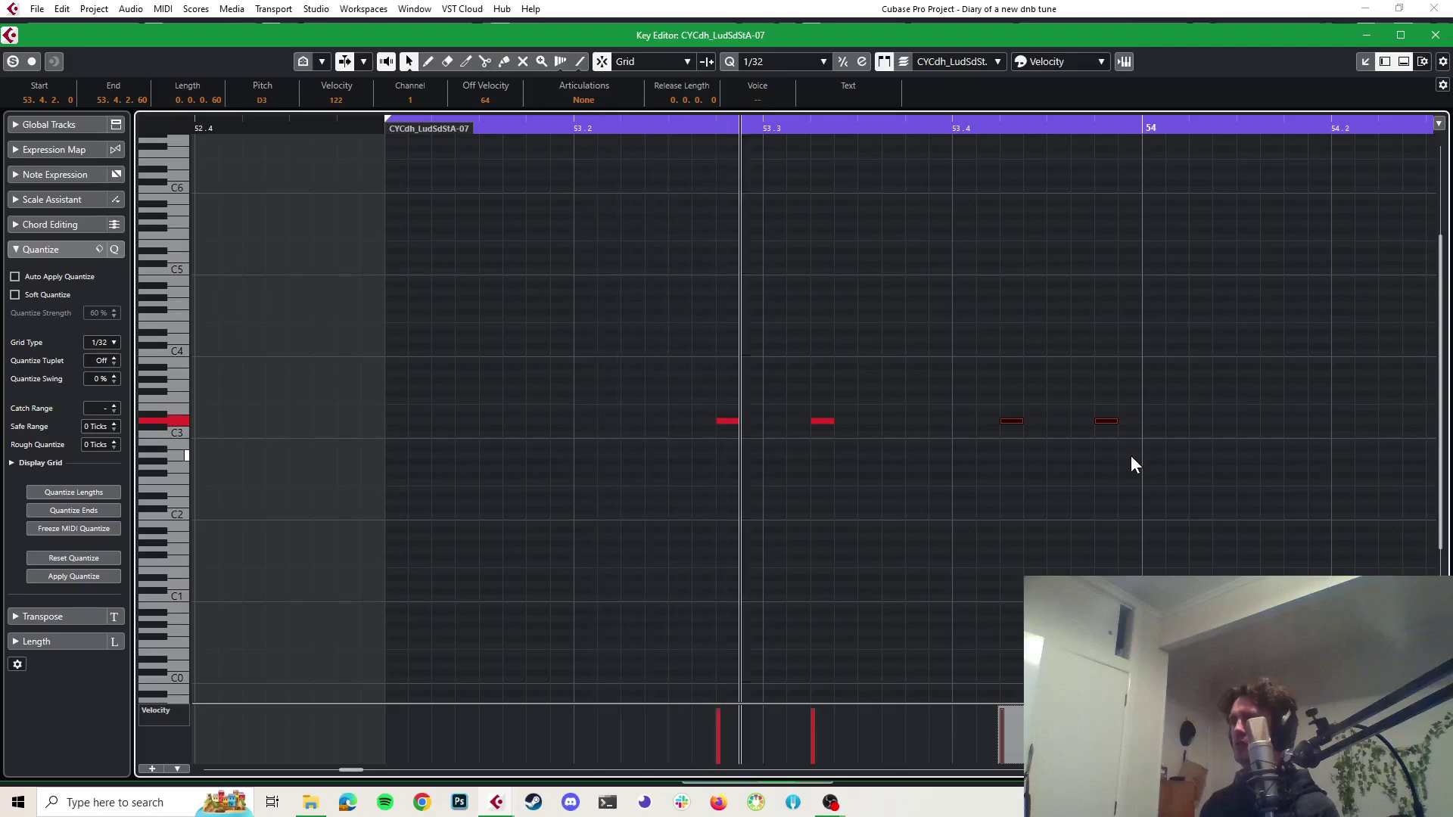
Return to the project window and shorten the CYCdh_LudSdStA-07 part to one bar, ending at 54.1.1.0
{"action": "key", "text": "g"}
{"action": "key", "text": "g"}
{"action": "key", "text": "g"}
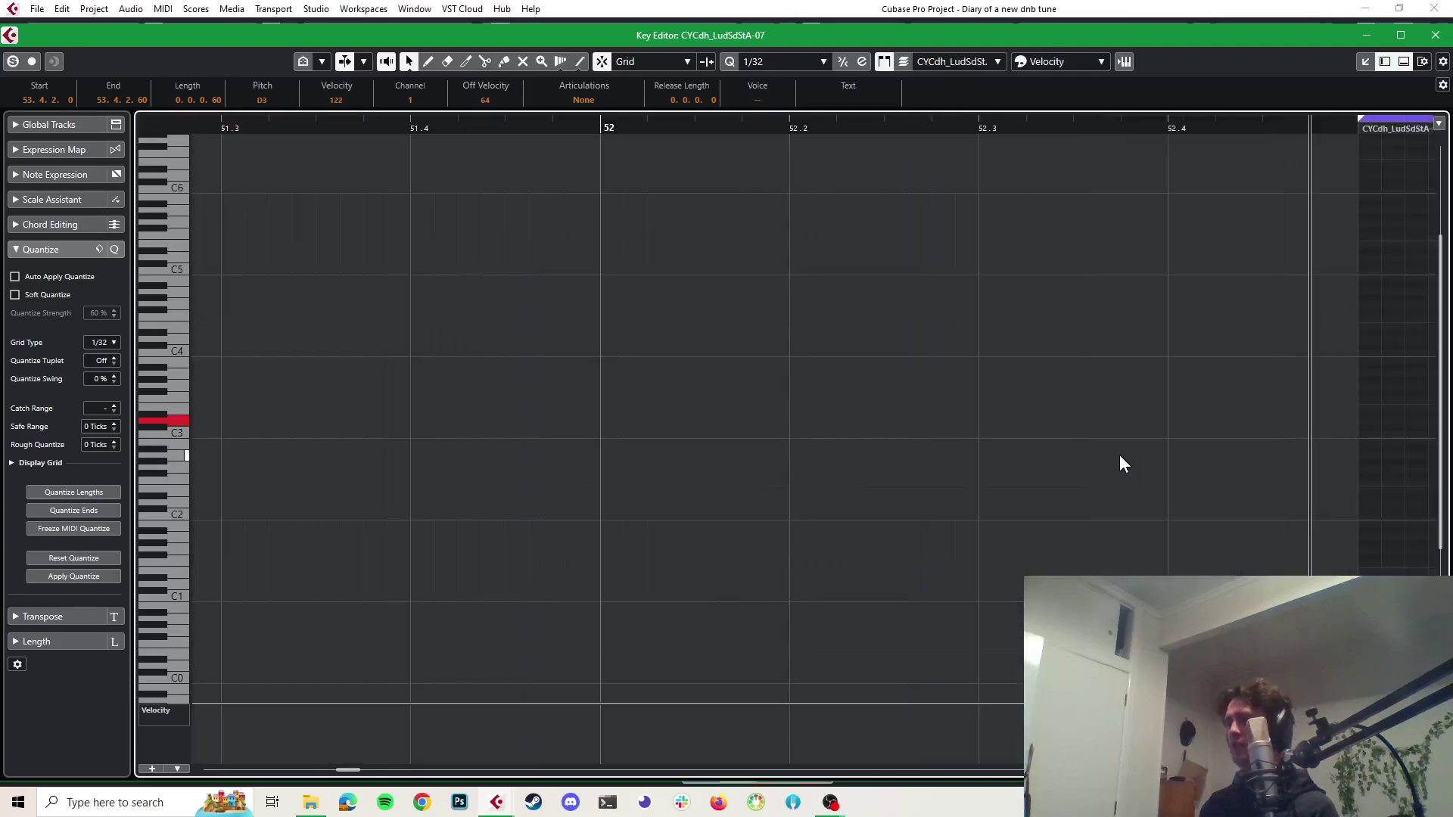
{"action": "left_click", "coordinate": [955, 9]}
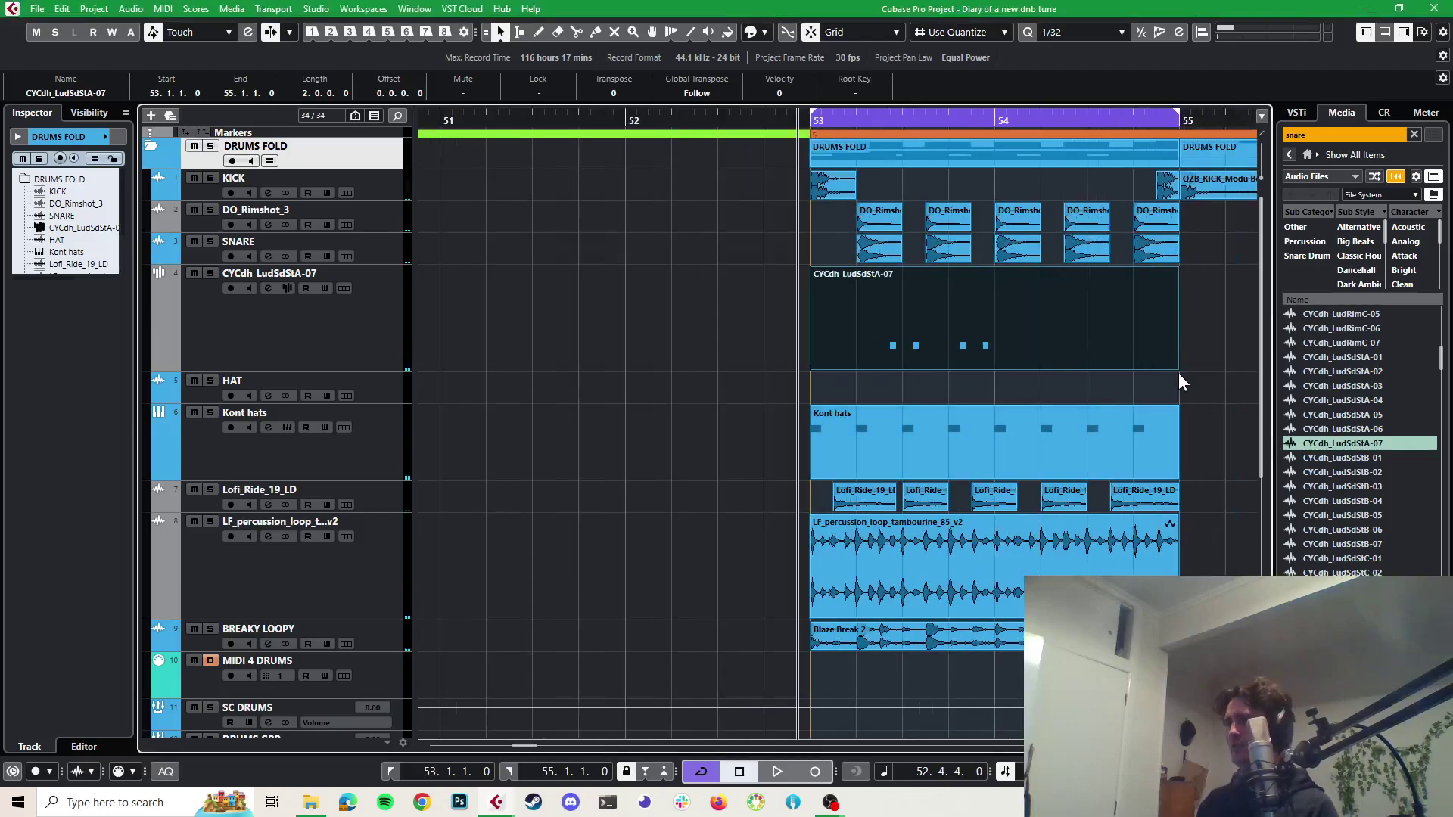
{"action": "left_click_drag", "start_coordinate": [1177, 366], "coordinate": [995, 364]}
{"action": "scroll", "coordinate": [1005, 350], "scroll_direction": "up", "scroll_amount": 2}
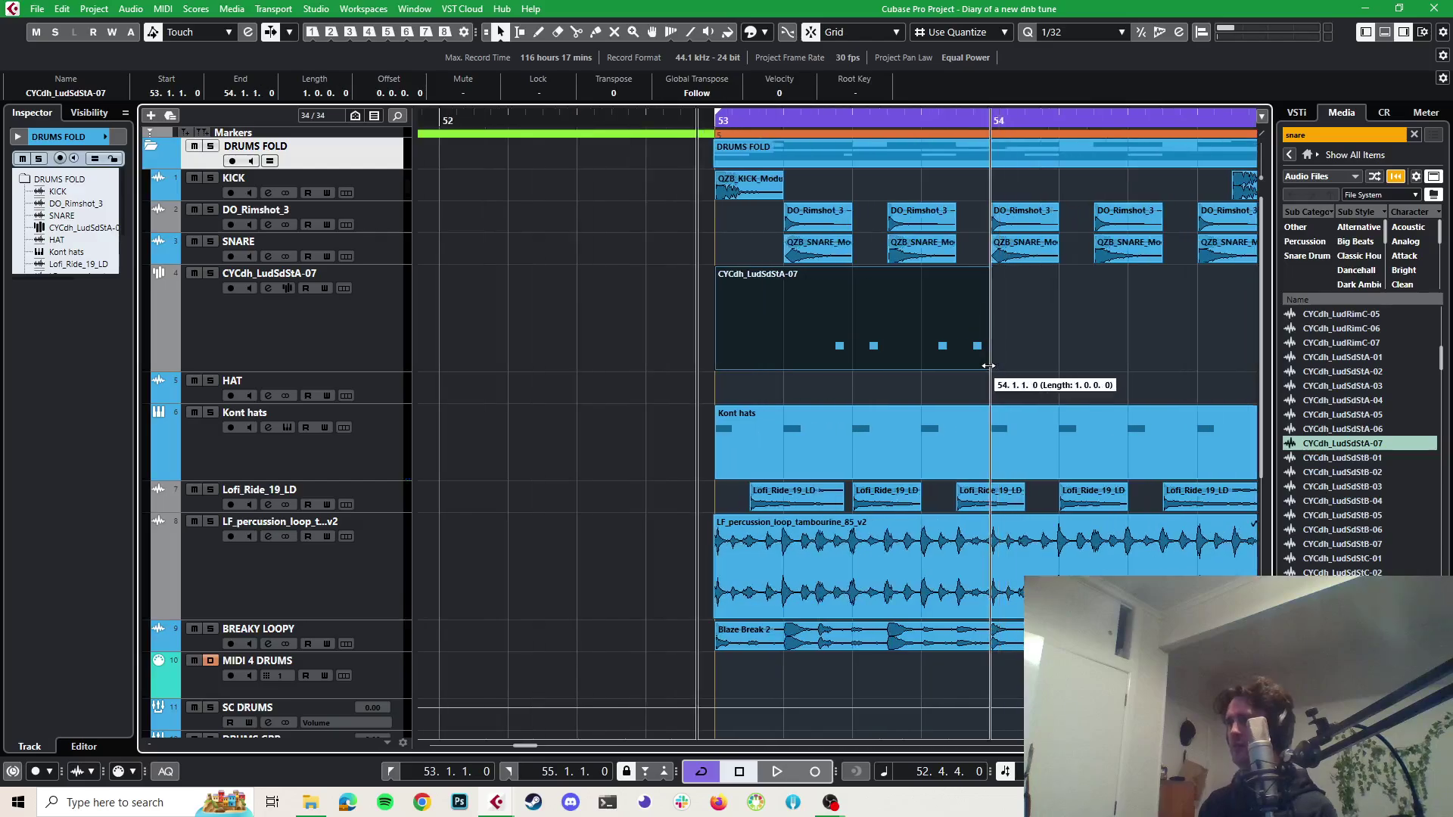
{"action": "scroll", "coordinate": [995, 365], "scroll_direction": "down", "scroll_amount": 2}
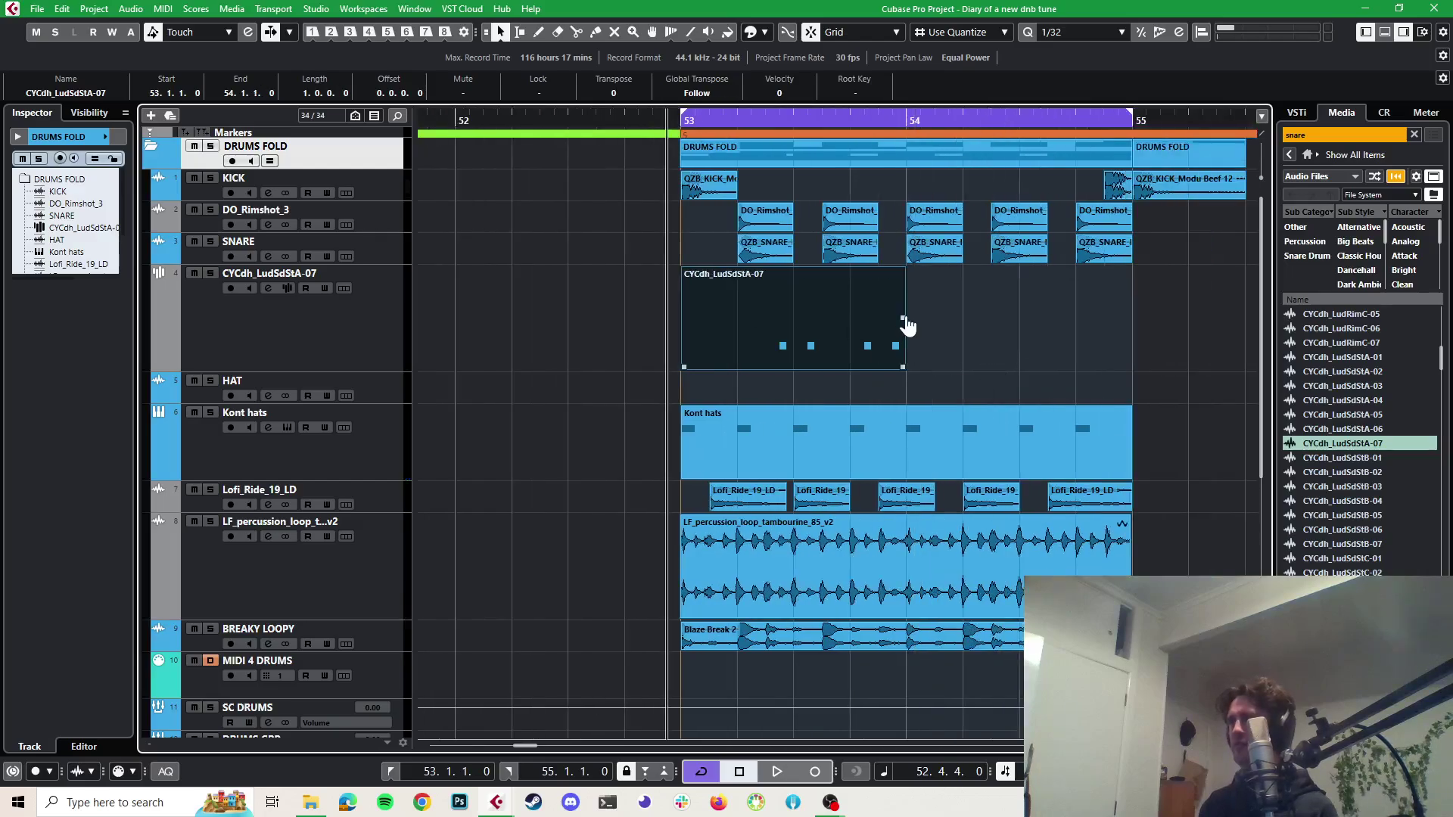
Duplicate the one-bar CYCdh_LudSdStA-07 part into bar 54 and play the loop
{"action": "key", "text": "ctrl+d"}
{"action": "key", "text": "space"}
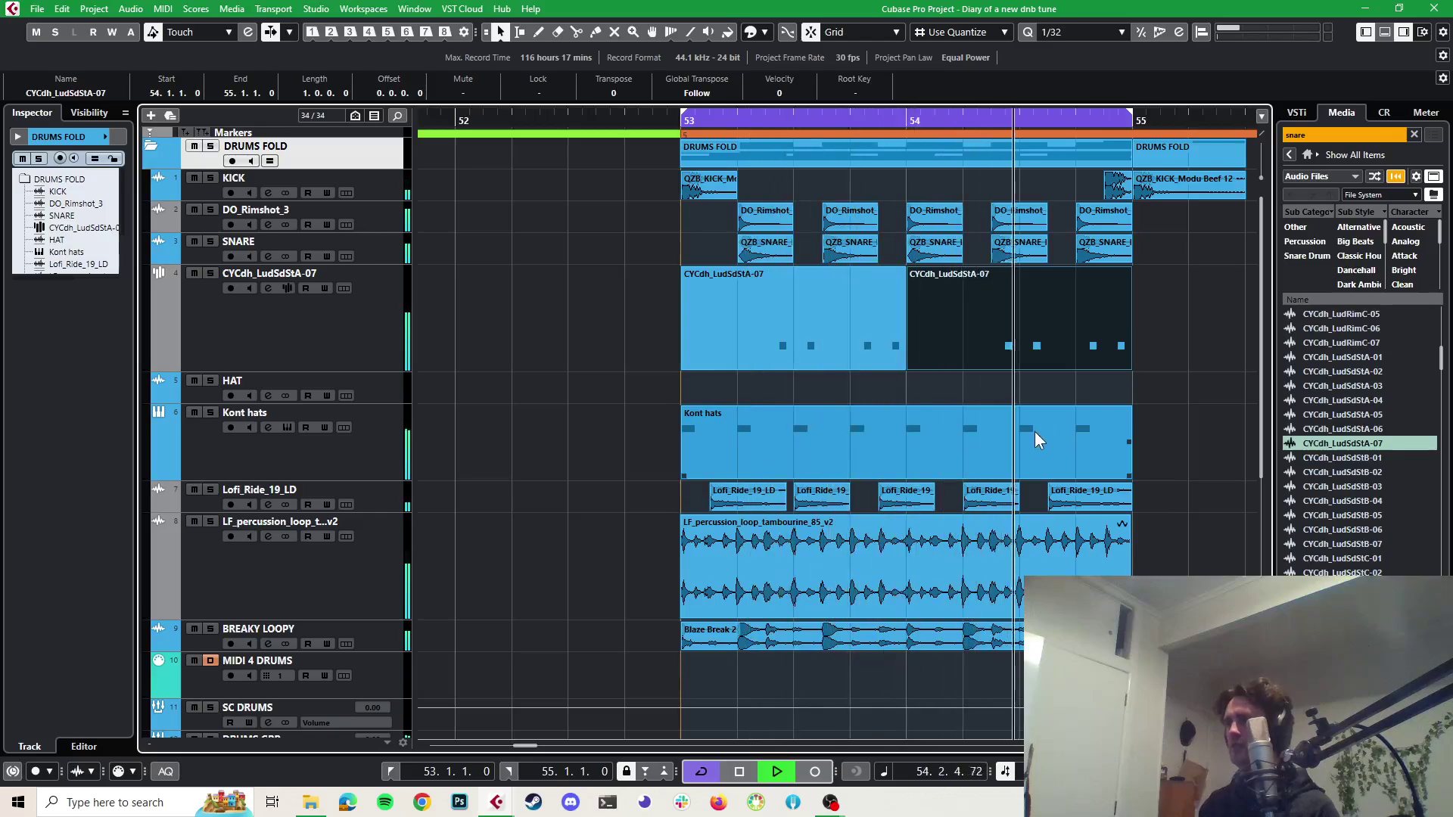
{"action": "key", "text": "space"}
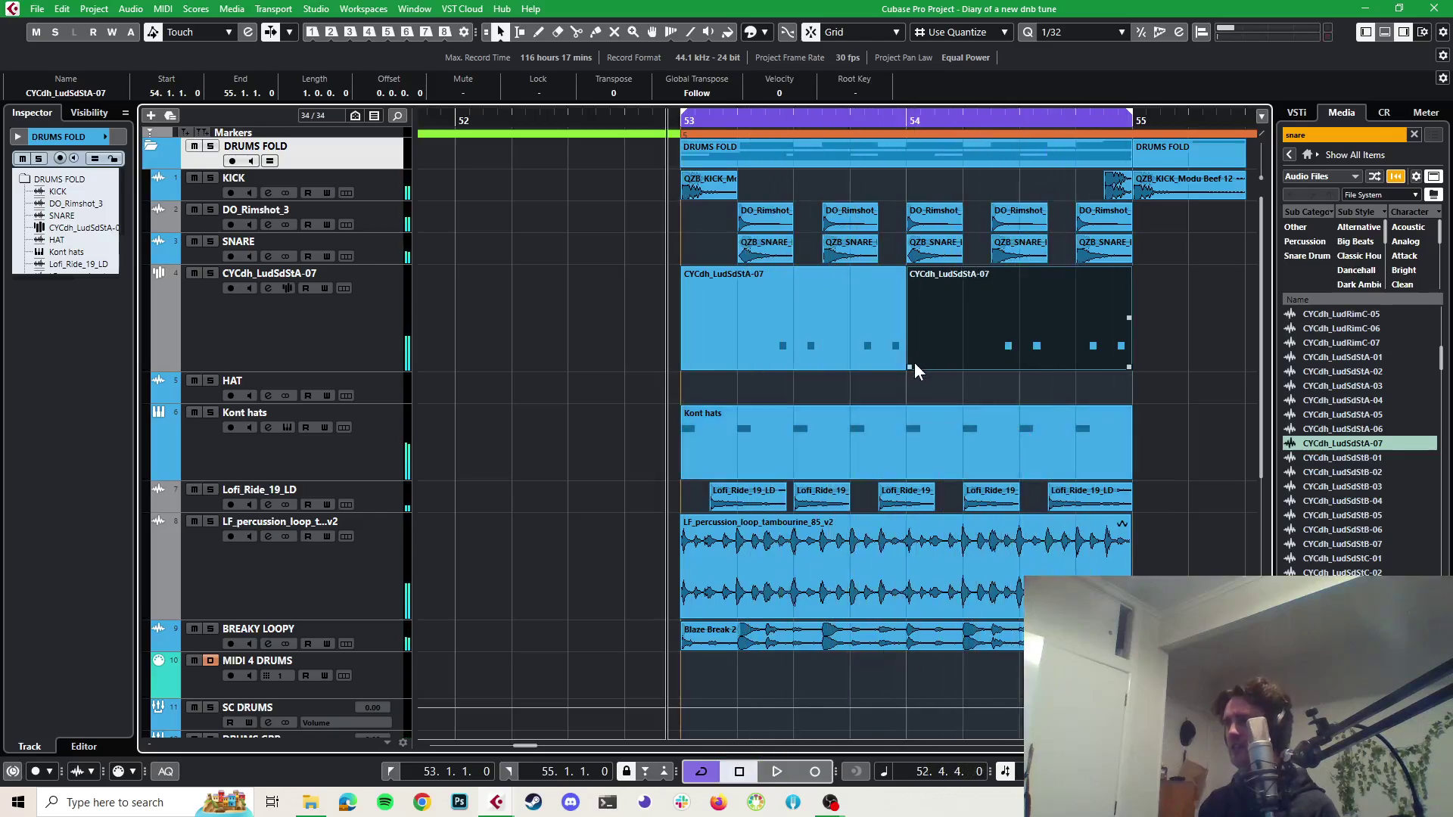
Trim one beat off the start of the duplicated part, move it to start at 54.1.1.0, and play the loop
{"action": "scroll", "coordinate": [916, 363], "scroll_direction": "up", "scroll_amount": 2}
{"action": "left_click_drag", "start_coordinate": [890, 360], "coordinate": [940, 336]}
{"action": "key", "text": "space"}
{"action": "scroll", "coordinate": [1023, 466], "scroll_direction": "down", "scroll_amount": 2}
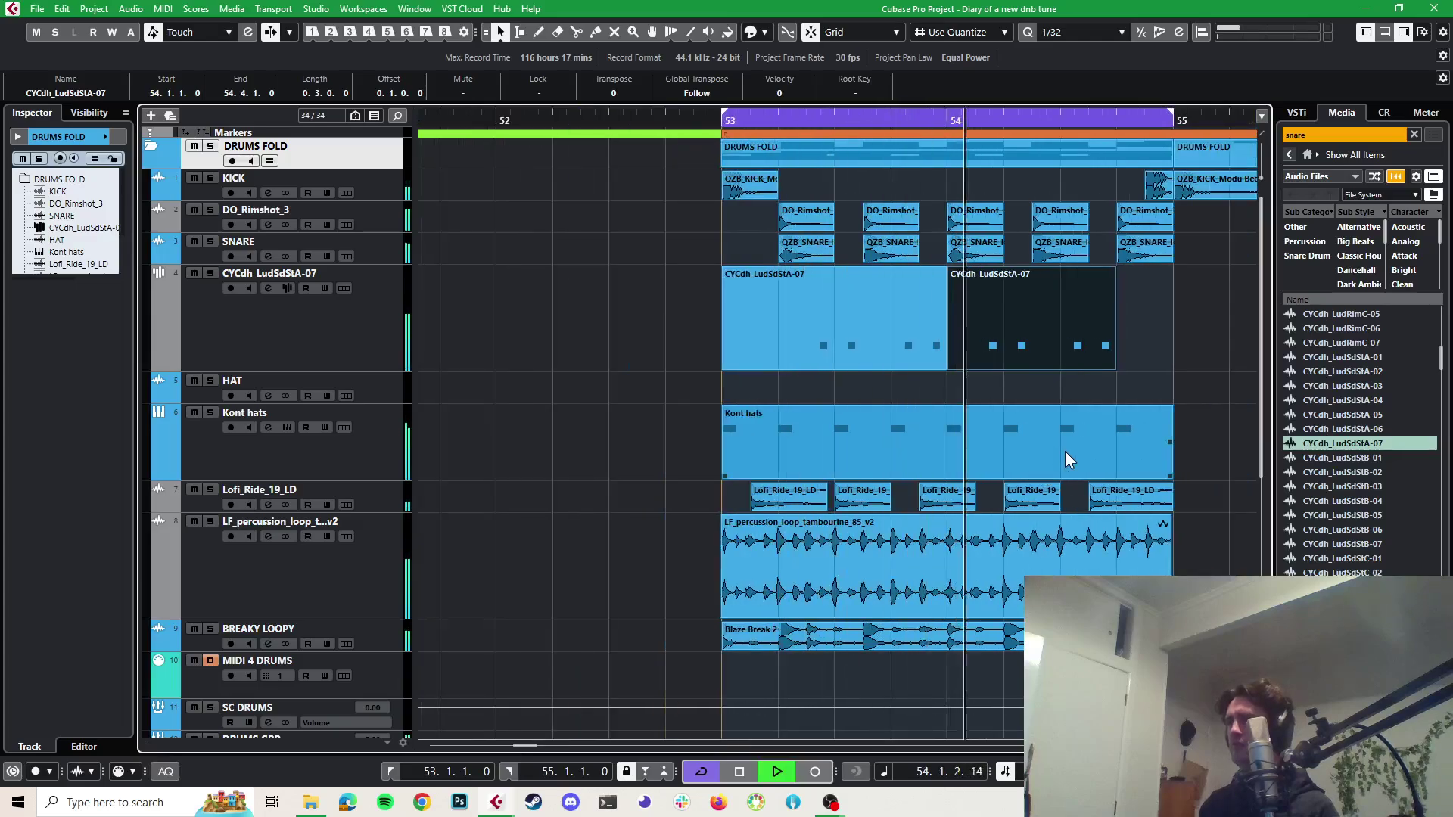
{"action": "key", "text": "space"}
{"action": "left_click", "coordinate": [1044, 347]}
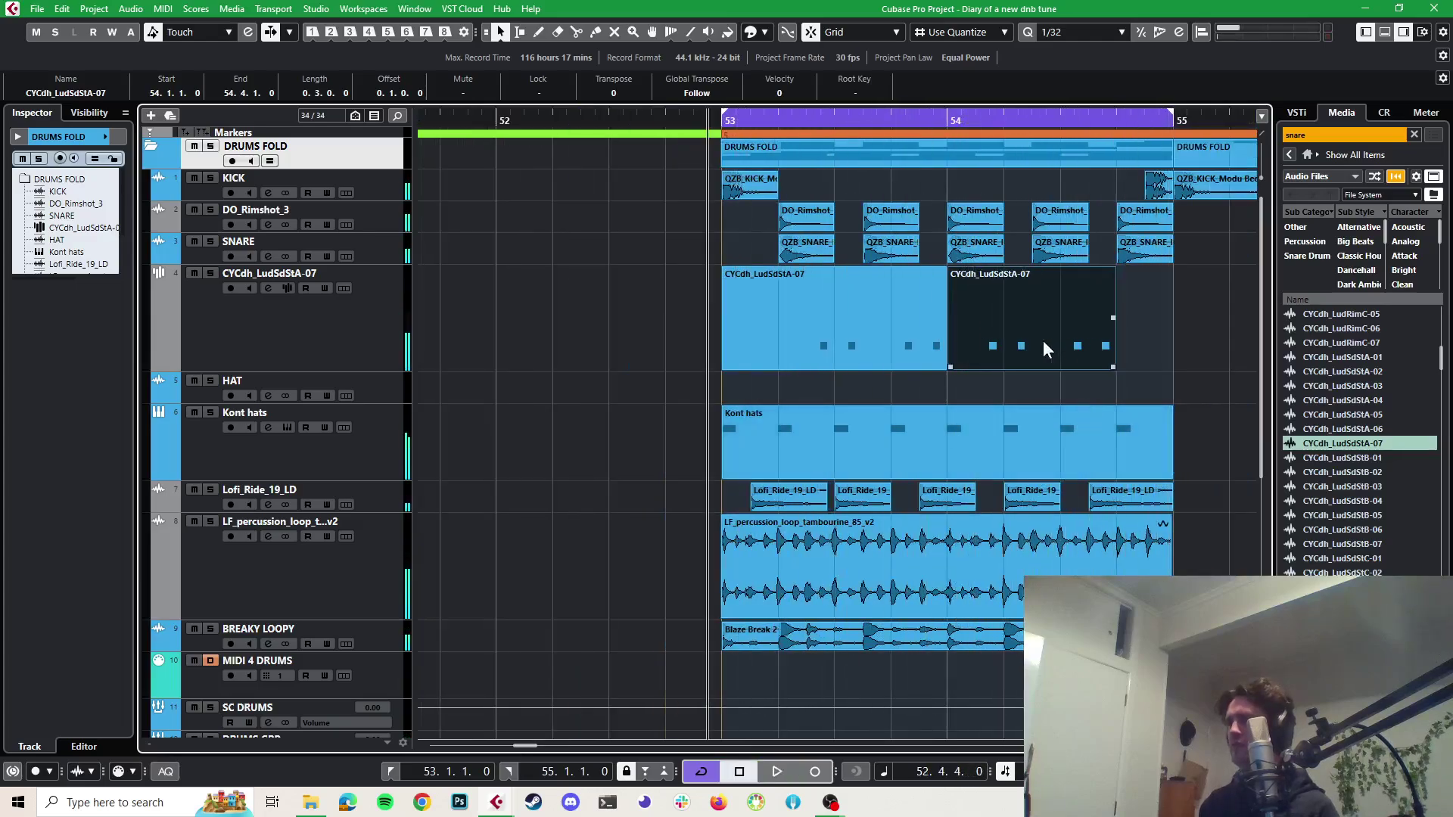
Try the trimmed part starting at 54.1.3.0, then move it back to 54.1.1.0, playing the loop at each position
{"action": "scroll", "coordinate": [1043, 348], "scroll_direction": "up", "scroll_amount": 2}
{"action": "left_click_drag", "start_coordinate": [958, 347], "coordinate": [997, 348]}
{"action": "key", "text": "space"}
{"action": "scroll", "coordinate": [988, 369], "scroll_direction": "down", "scroll_amount": 2, "text": "ctrl"}
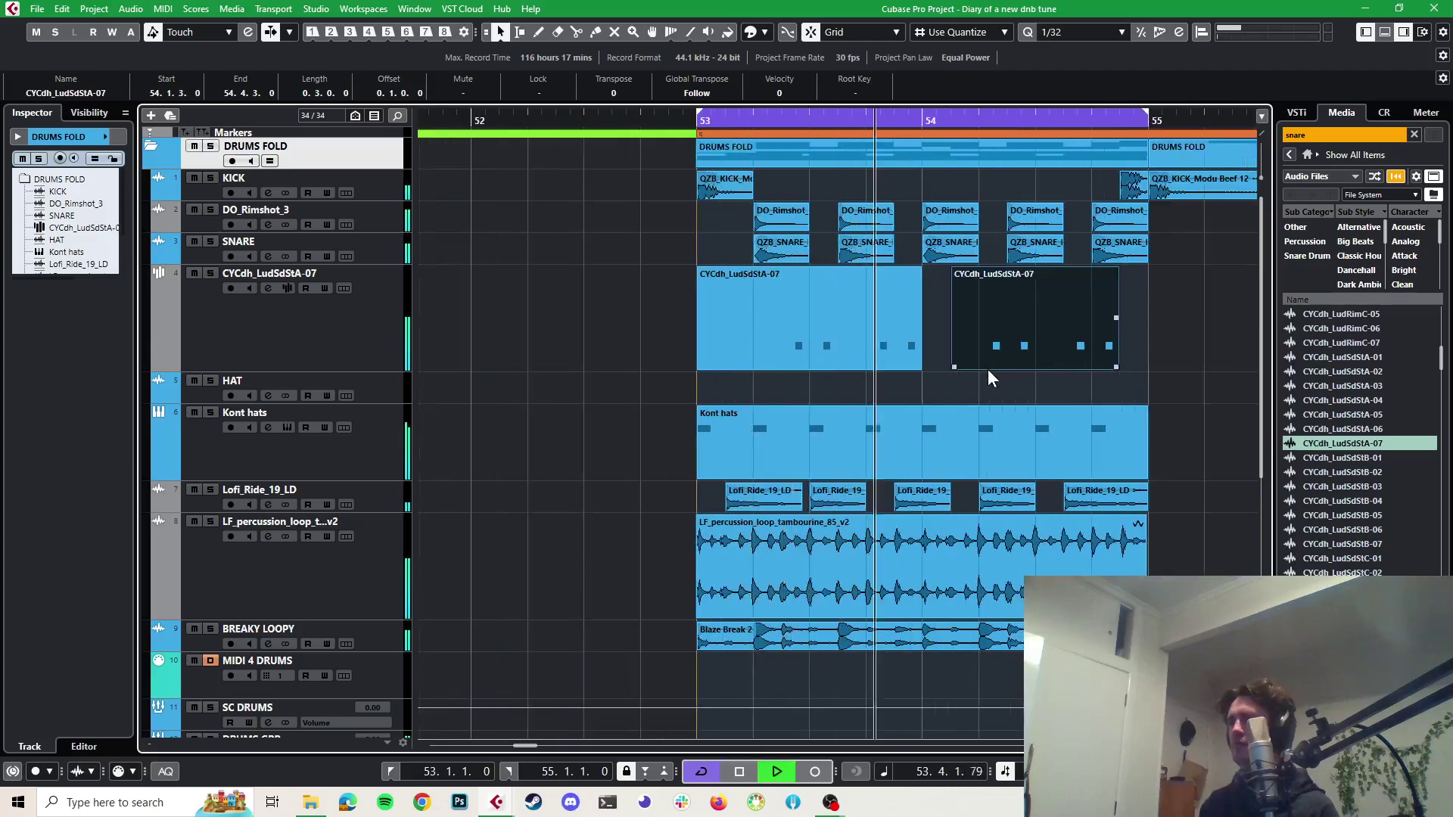
{"action": "key", "text": "space"}
{"action": "scroll", "coordinate": [1000, 352], "scroll_direction": "up", "scroll_amount": 2, "text": "ctrl"}
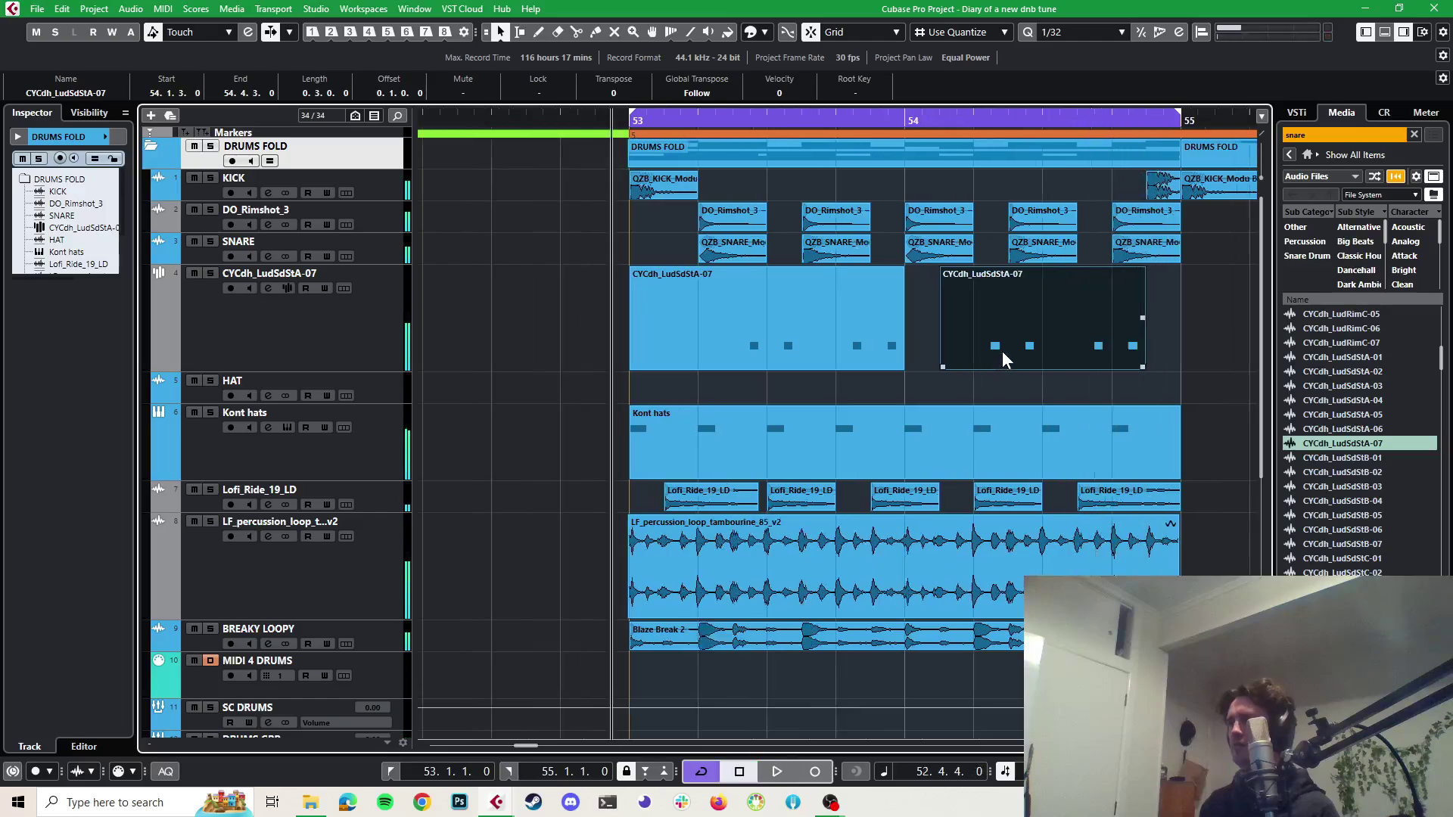
{"action": "scroll", "coordinate": [1000, 352], "scroll_direction": "down", "scroll_amount": 2, "text": "ctrl"}
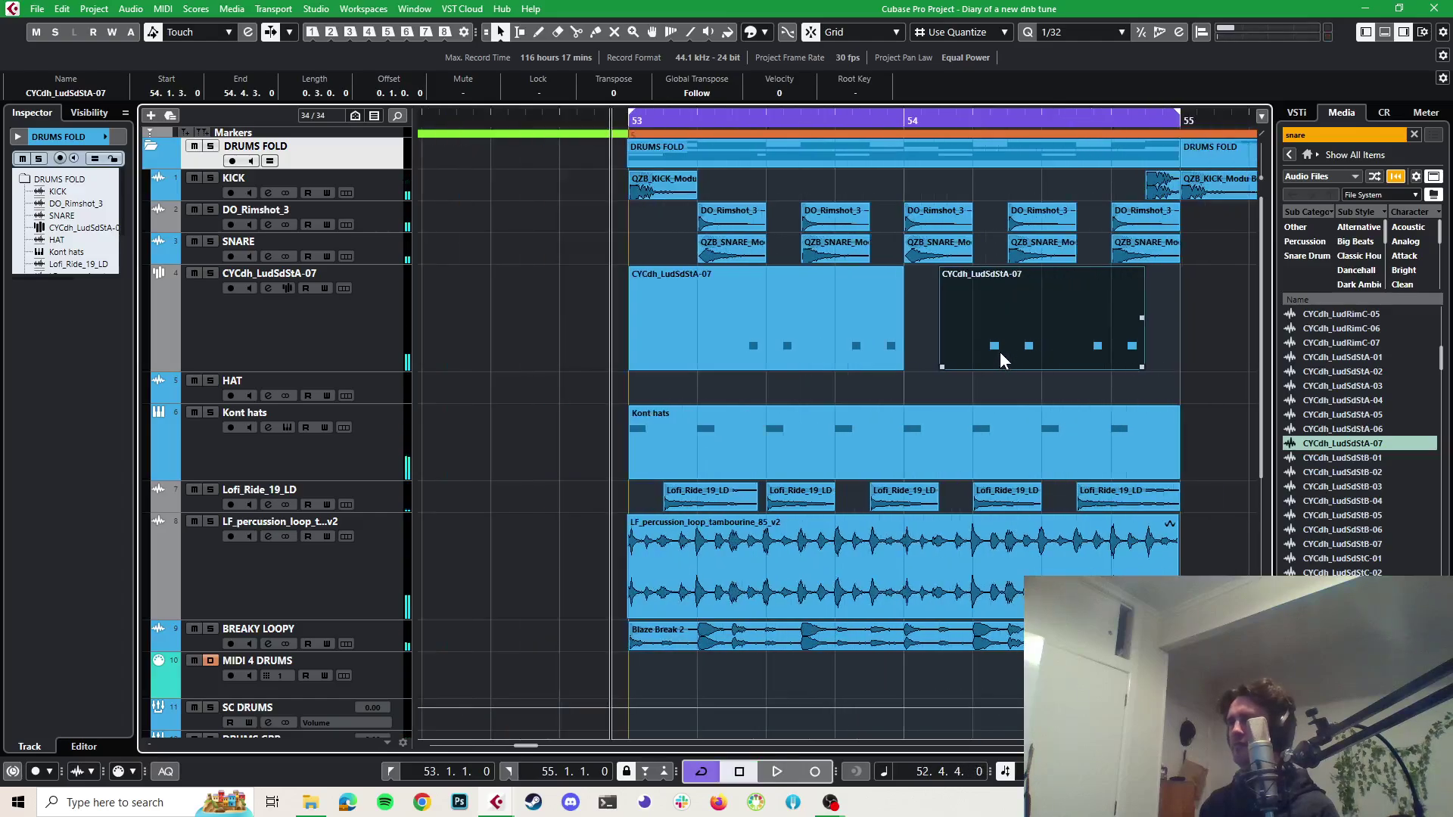
{"action": "scroll", "coordinate": [967, 365], "scroll_direction": "up", "scroll_amount": 2, "text": "ctrl"}
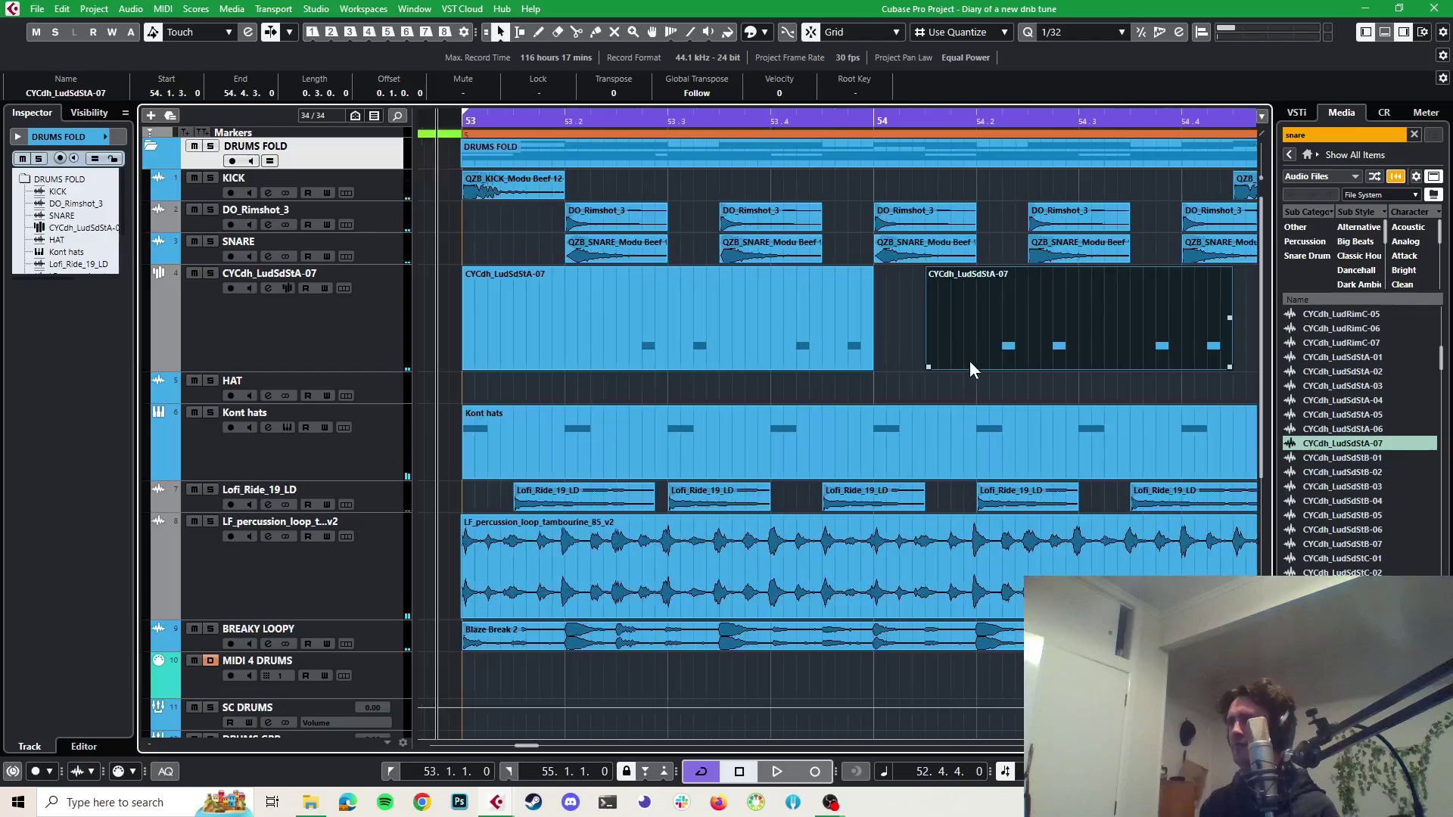
{"action": "left_click_drag", "start_coordinate": [974, 351], "coordinate": [889, 367]}
{"action": "key", "text": "space"}
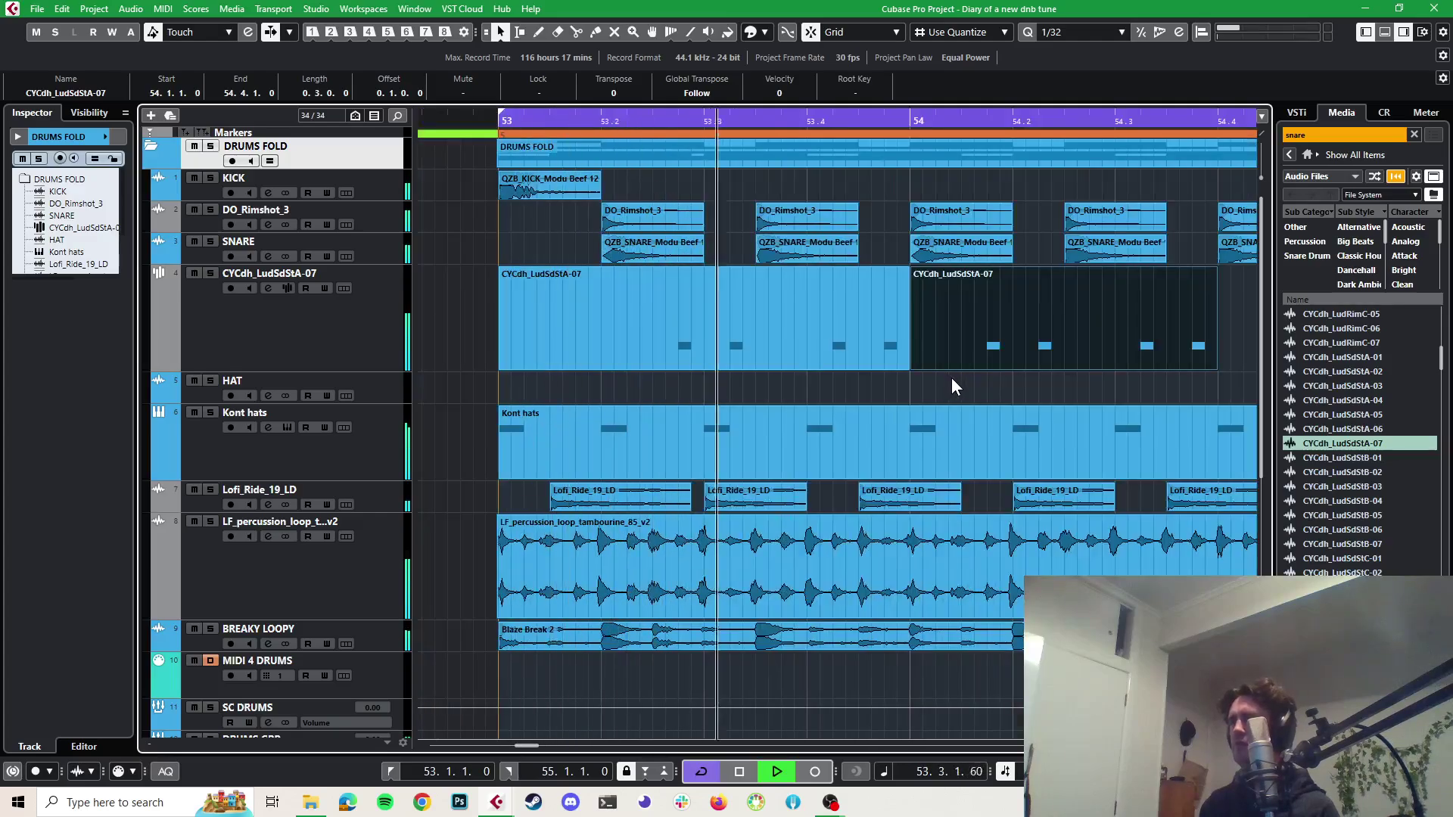
{"action": "key", "text": "space"}
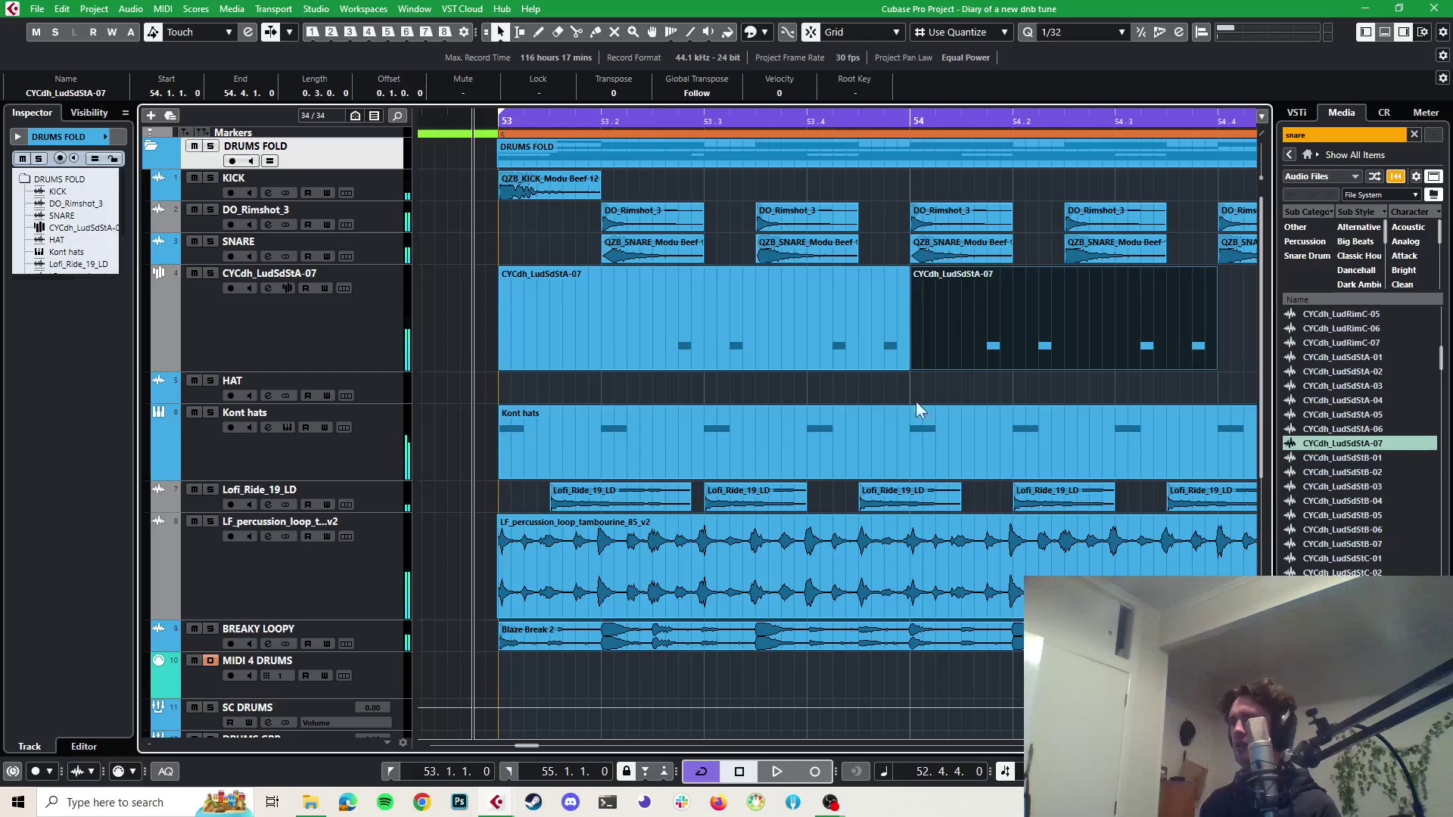
Increase the height of the KICK track and play the loop to judge the kick placement
{"action": "left_click", "coordinate": [391, 198]}
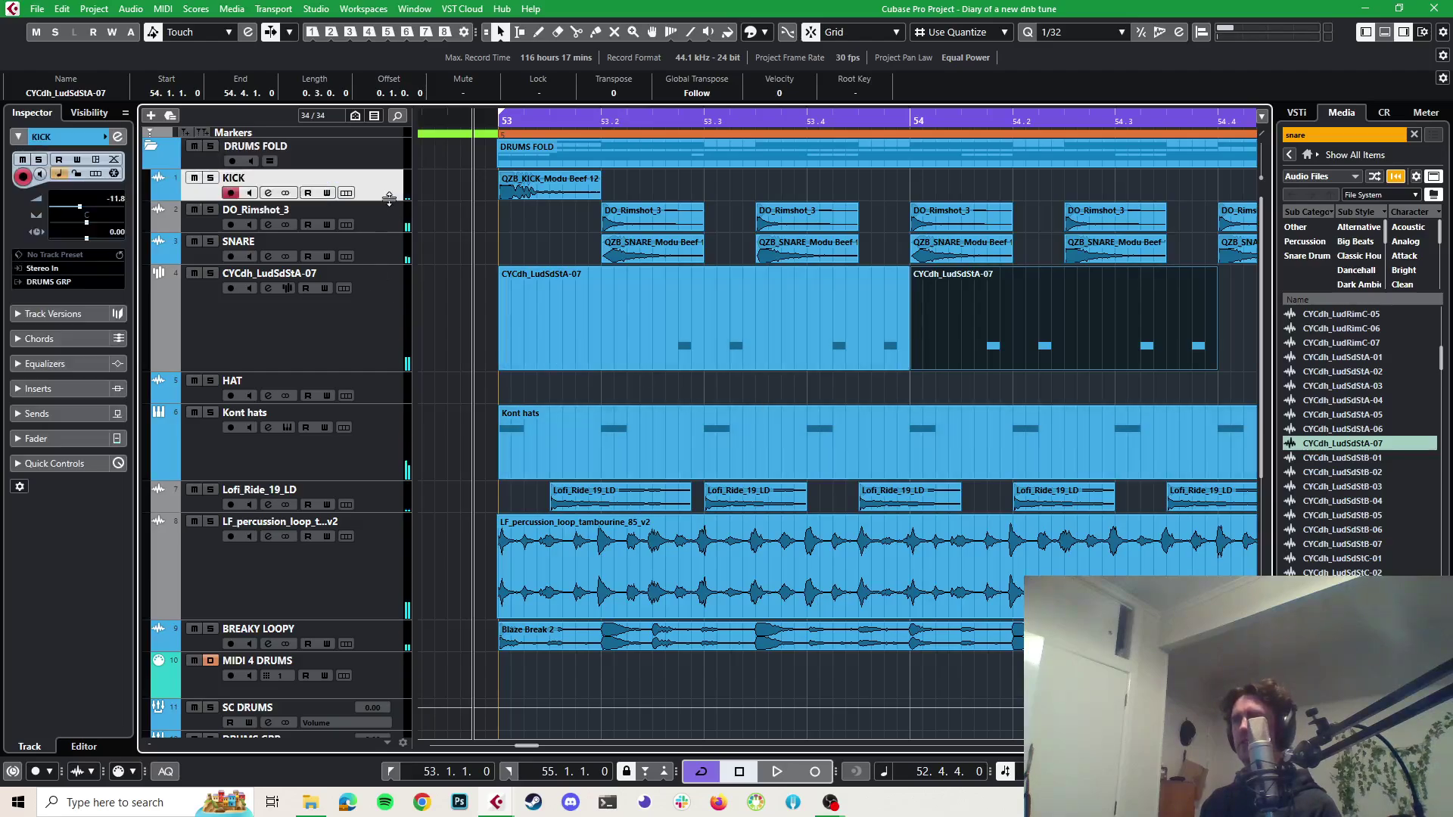
{"action": "left_click_drag", "start_coordinate": [391, 200], "coordinate": [378, 239]}
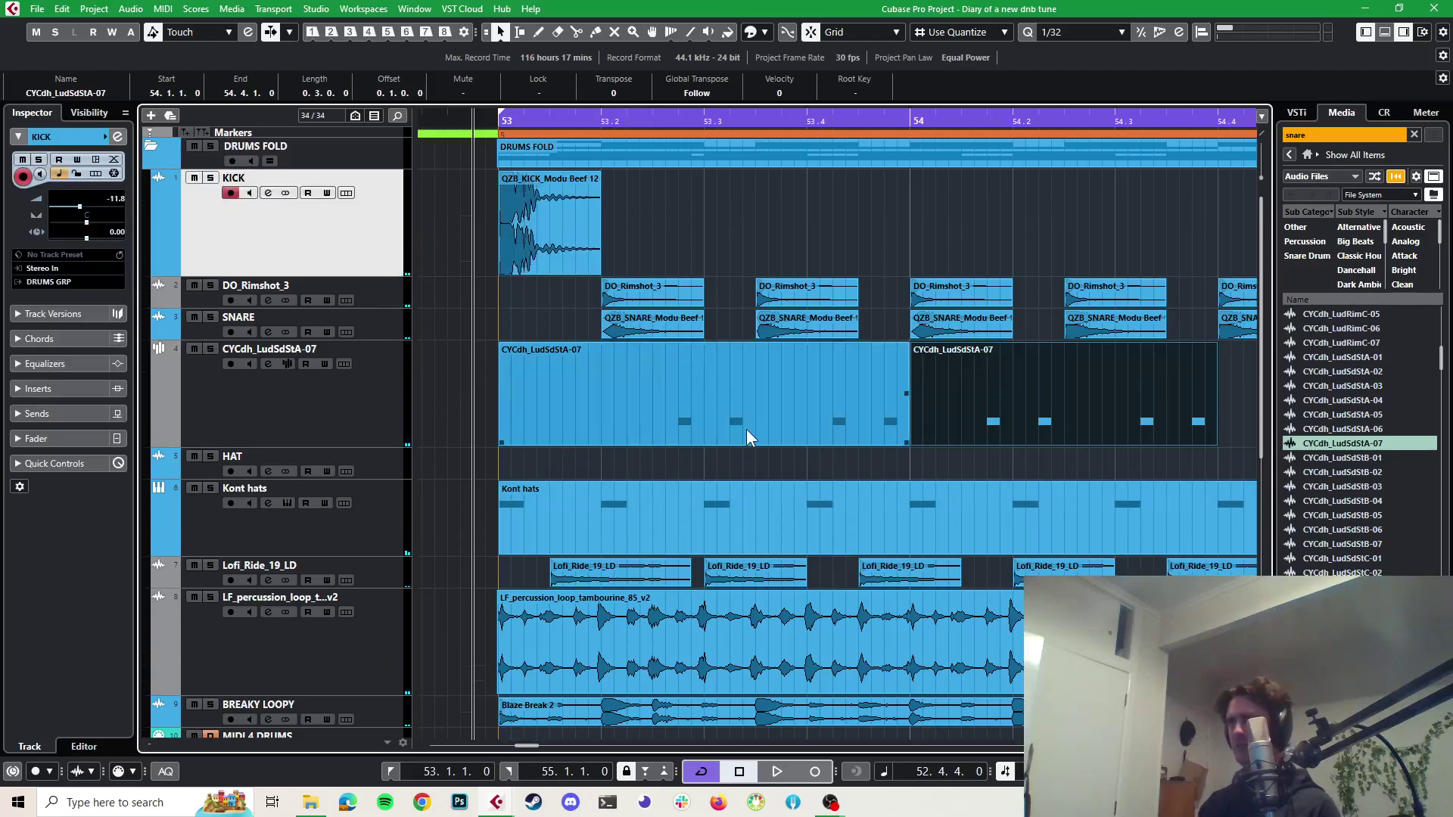
{"action": "key", "text": "space"}
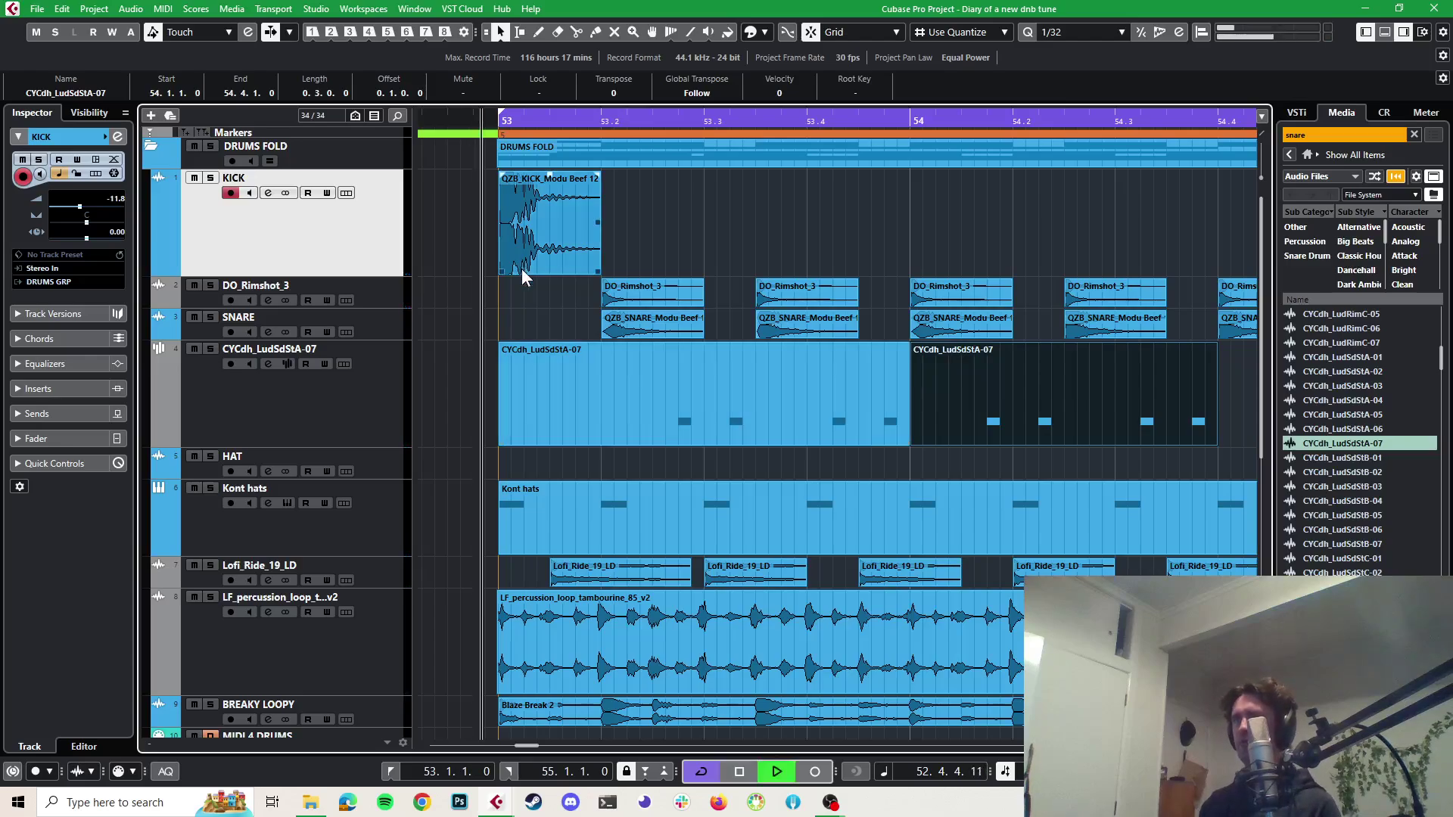
{"action": "key", "text": "space"}
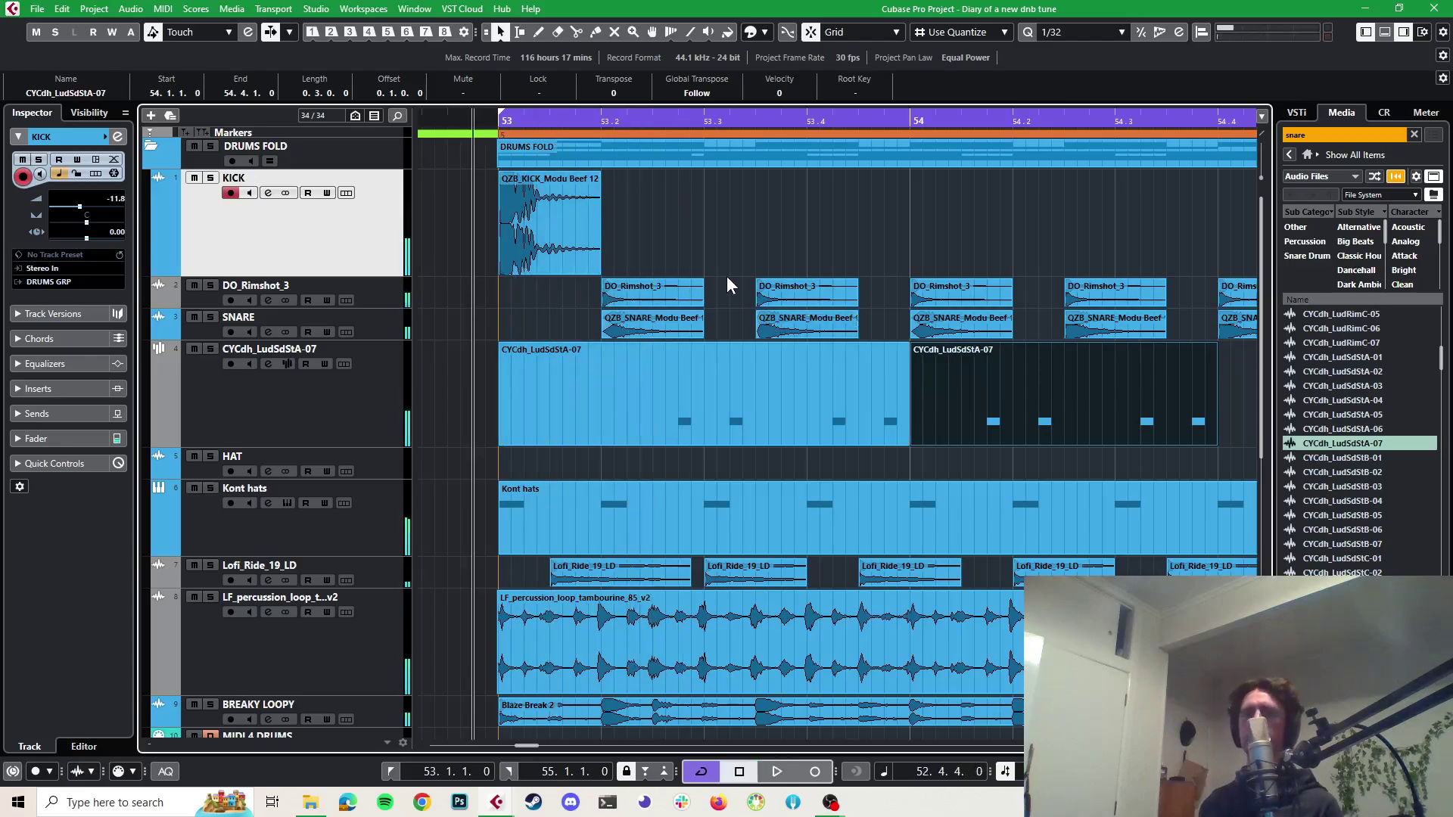
{"action": "key", "text": "space"}
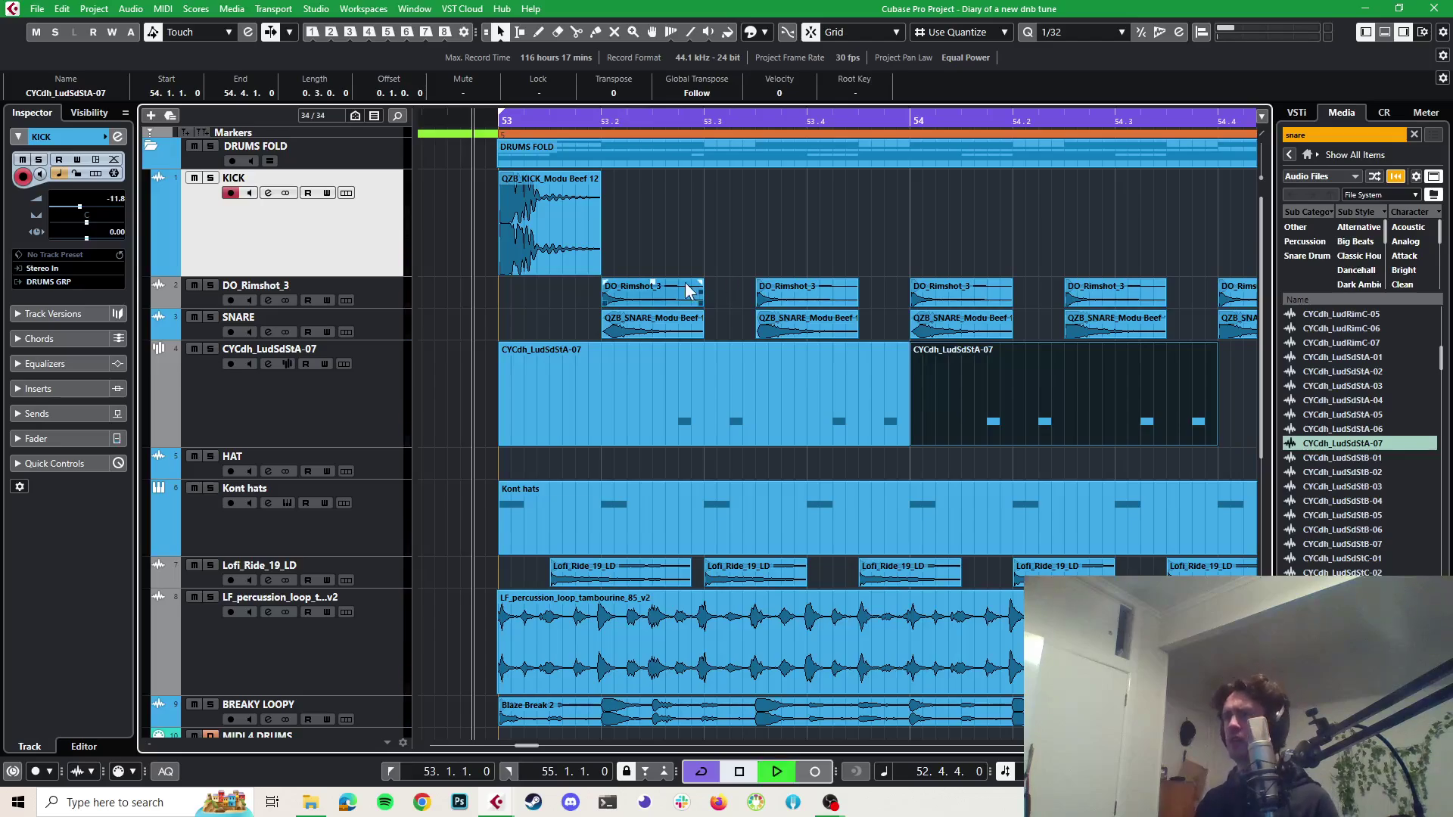
{"action": "key", "text": "space"}
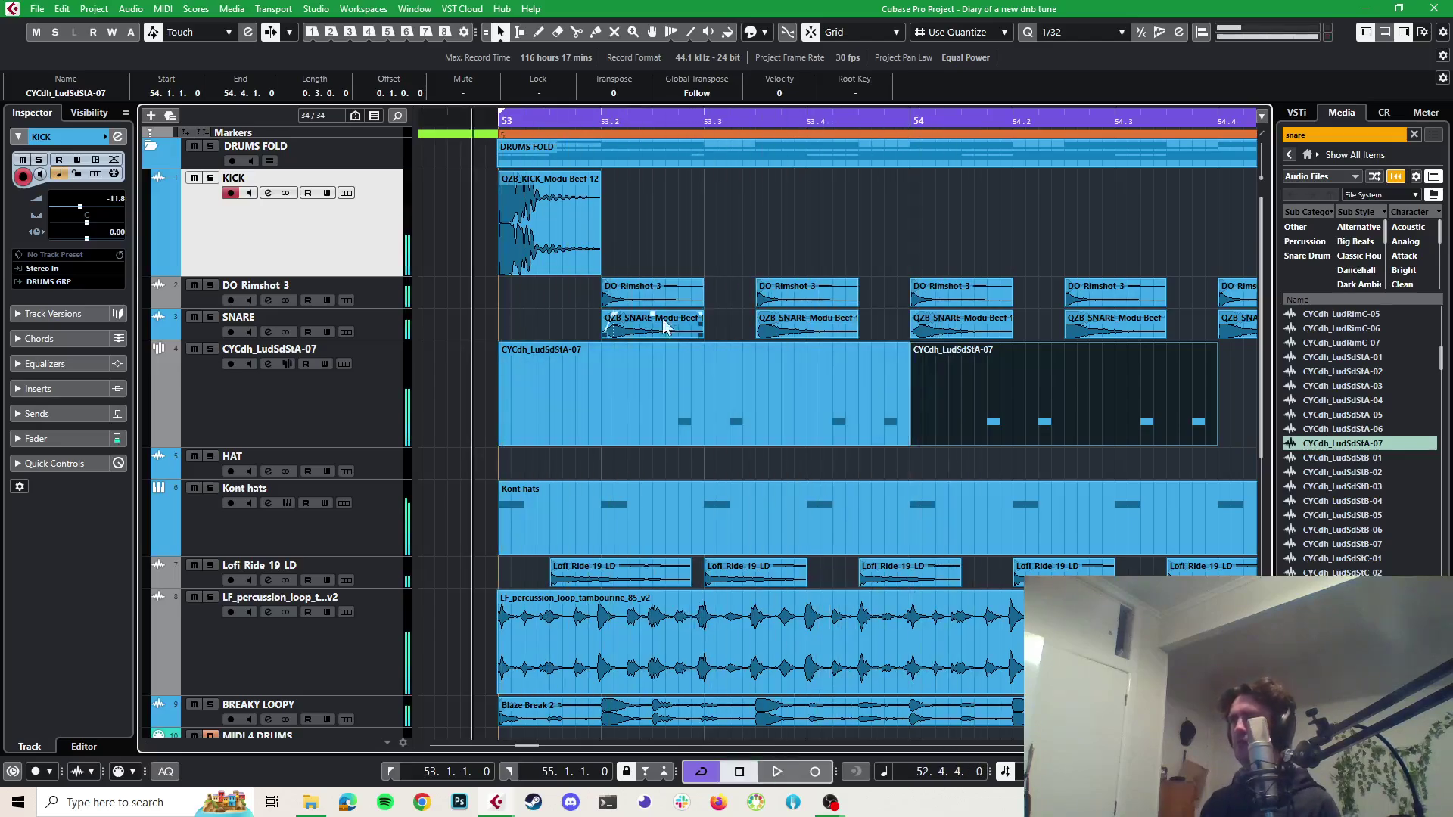
Copy the first kick event on the KICK track to 54.2.1.0 and play the loop
{"action": "left_click", "coordinate": [575, 238]}
{"action": "left_click_drag", "start_coordinate": [575, 234], "coordinate": [1089, 200]}
{"action": "key", "text": "space"}
{"action": "key", "text": "g"}
{"action": "key", "text": "g"}
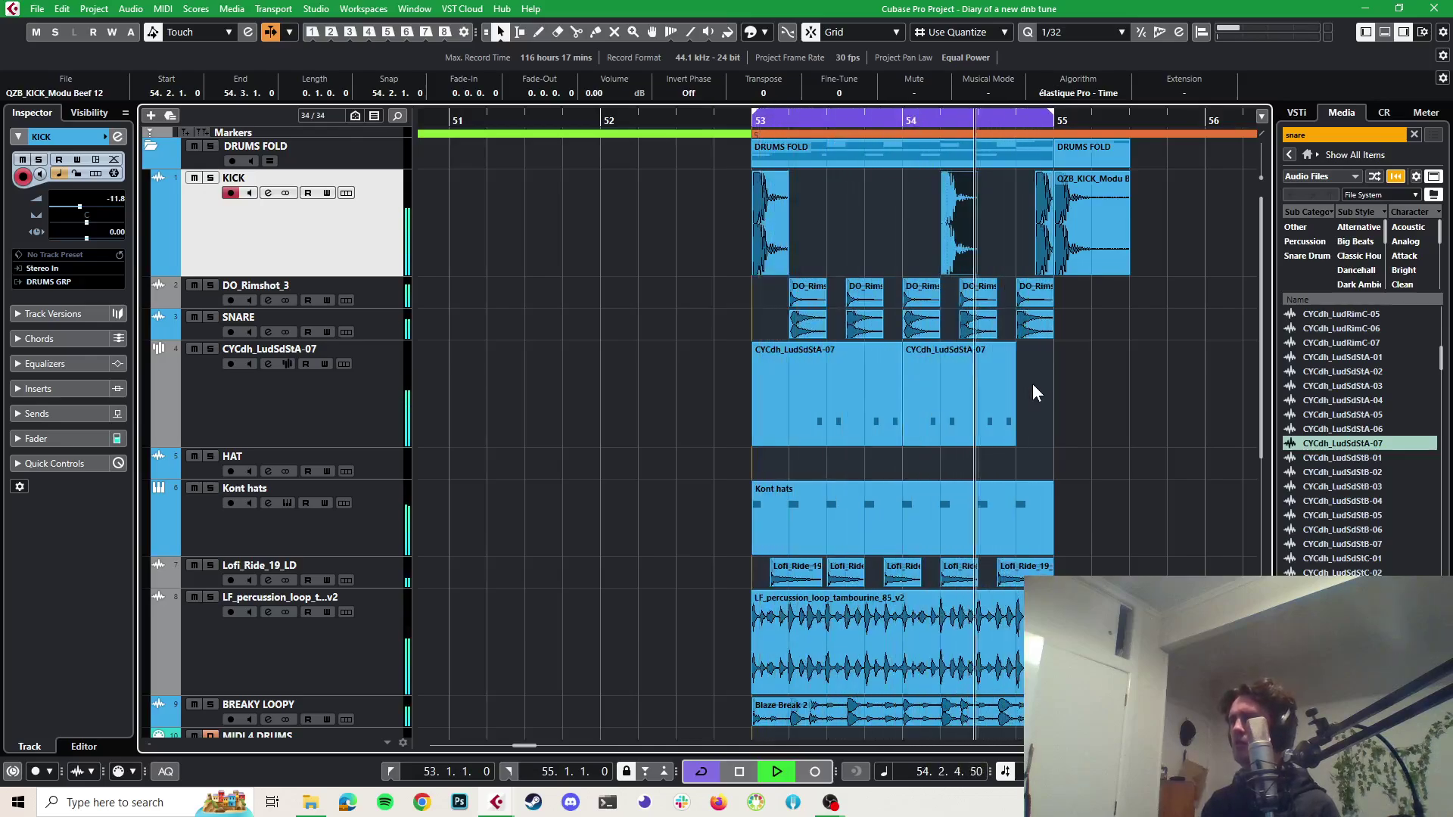
{"action": "key", "text": "space"}
Solo the BREAKY LOOPY track and play it
{"action": "key", "text": "g"}
{"action": "scroll", "coordinate": [1032, 383], "scroll_direction": "down", "scroll_amount": 5}
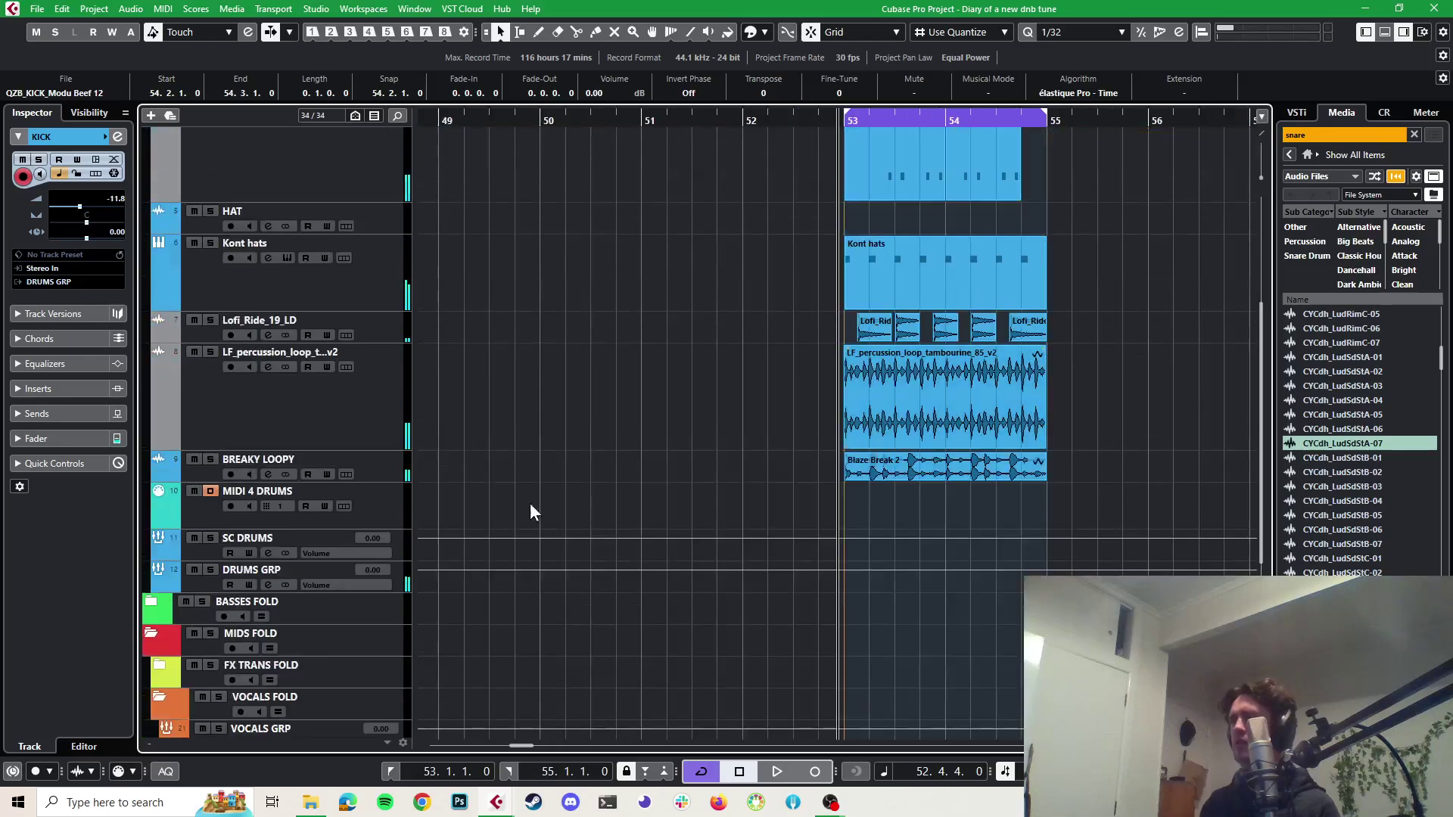
{"action": "left_click", "coordinate": [207, 459]}
{"action": "key", "text": "space"}
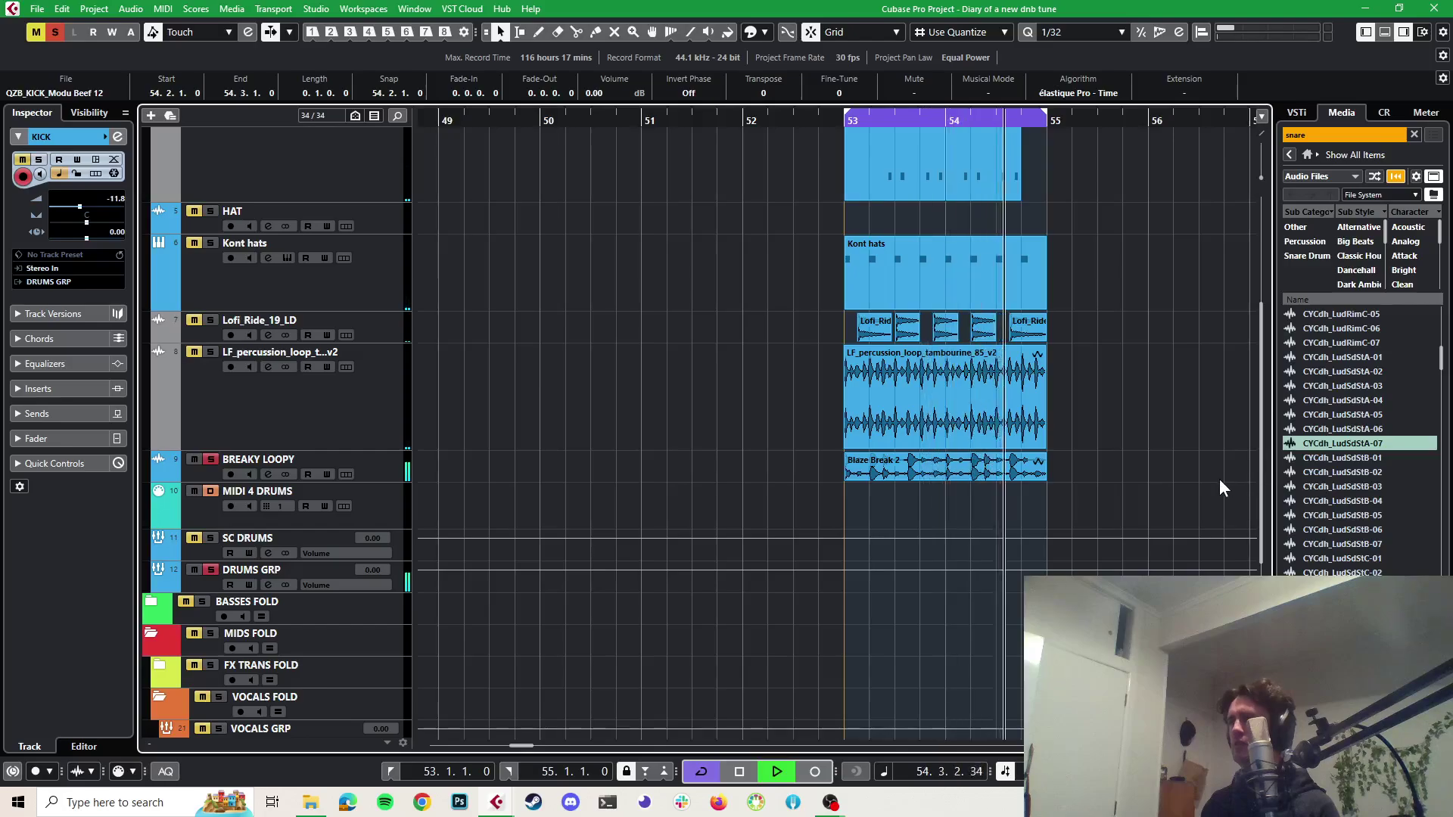
{"action": "key", "text": "space"}
Open the BREAKY LOOPY channel settings and load Volcano 3 as its first insert effect
{"action": "left_click", "coordinate": [390, 474]}
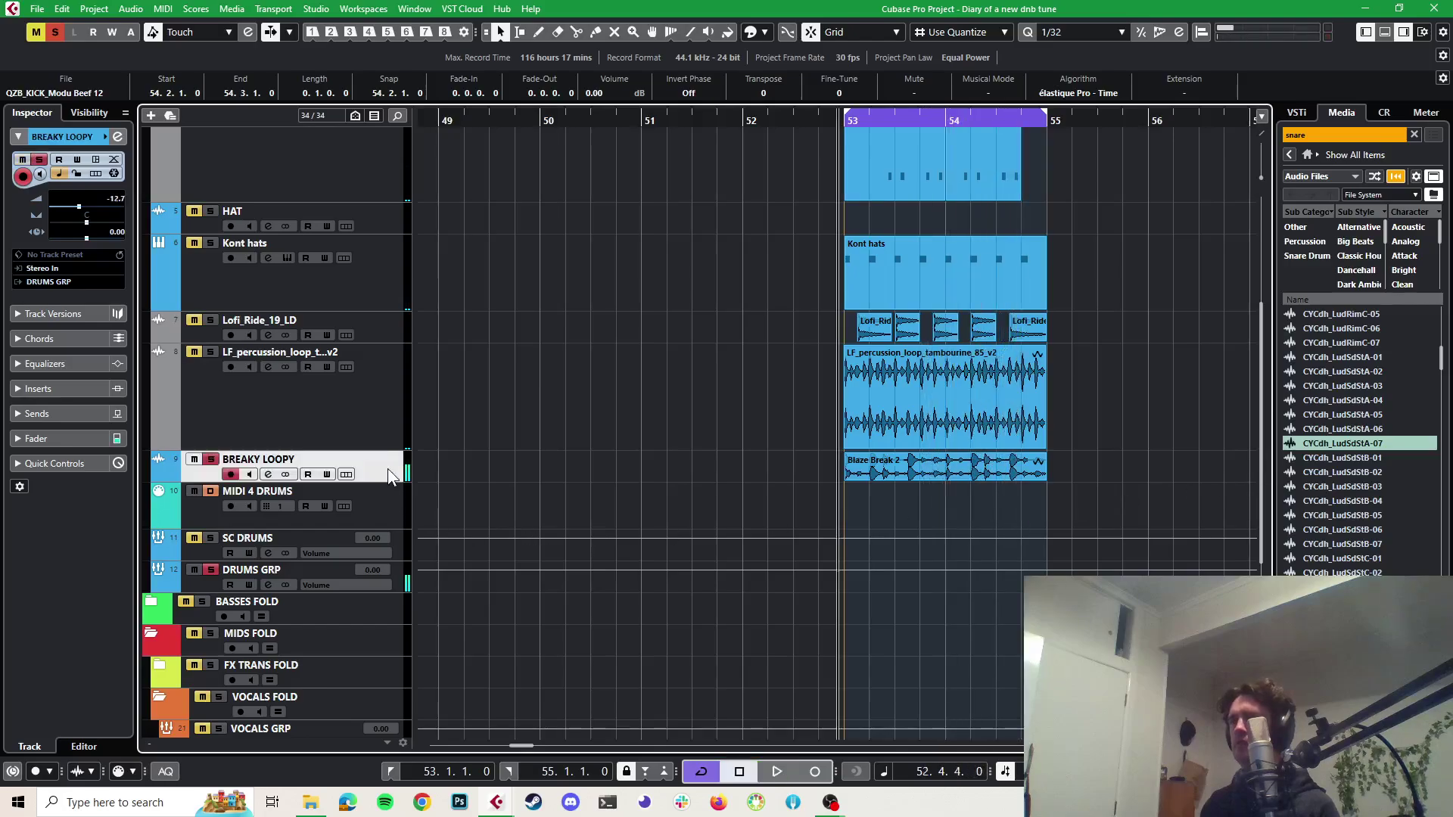
{"action": "left_click", "coordinate": [116, 135]}
{"action": "left_click", "coordinate": [637, 355]}
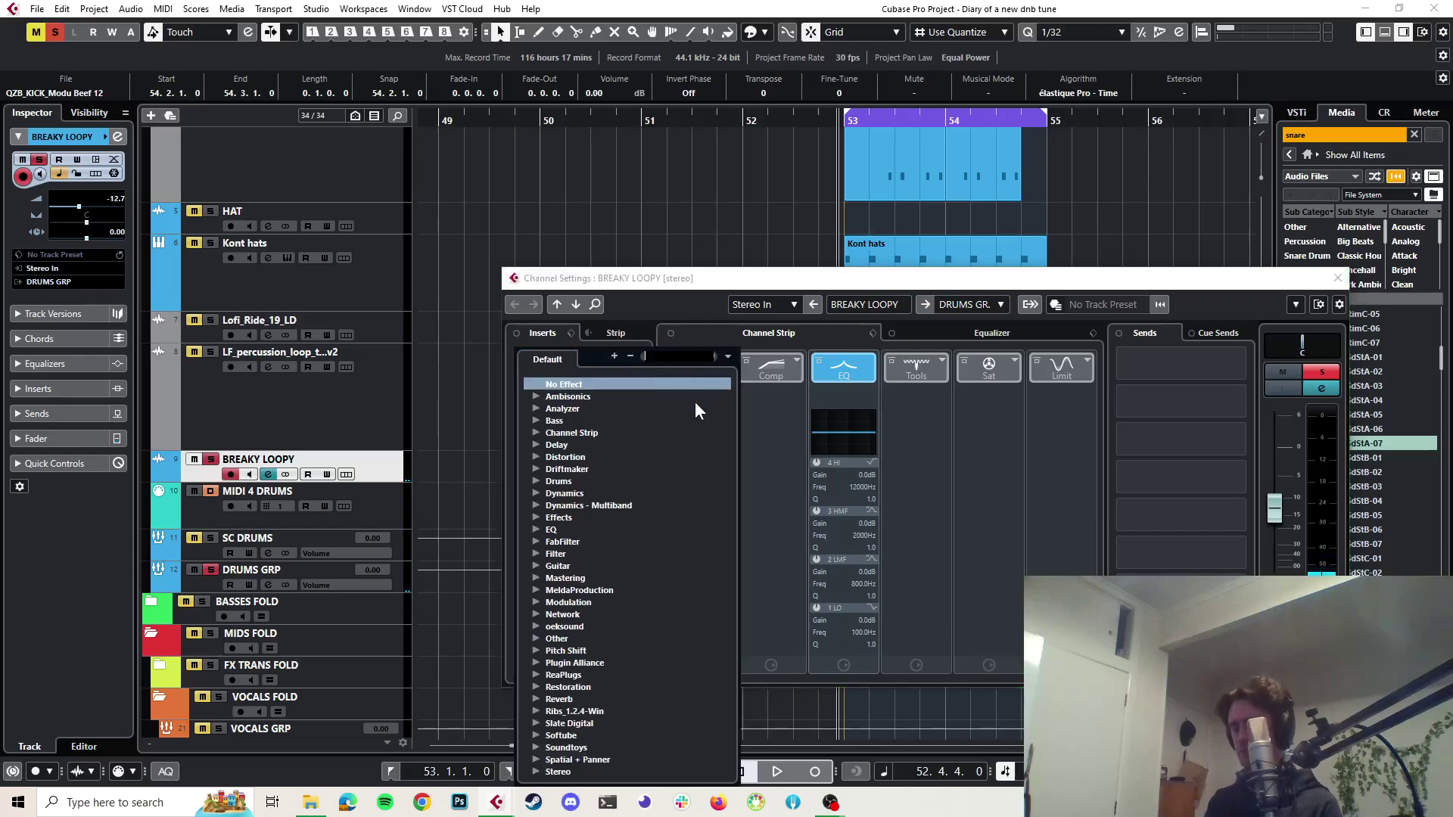
{"action": "type", "text": "volcan"}
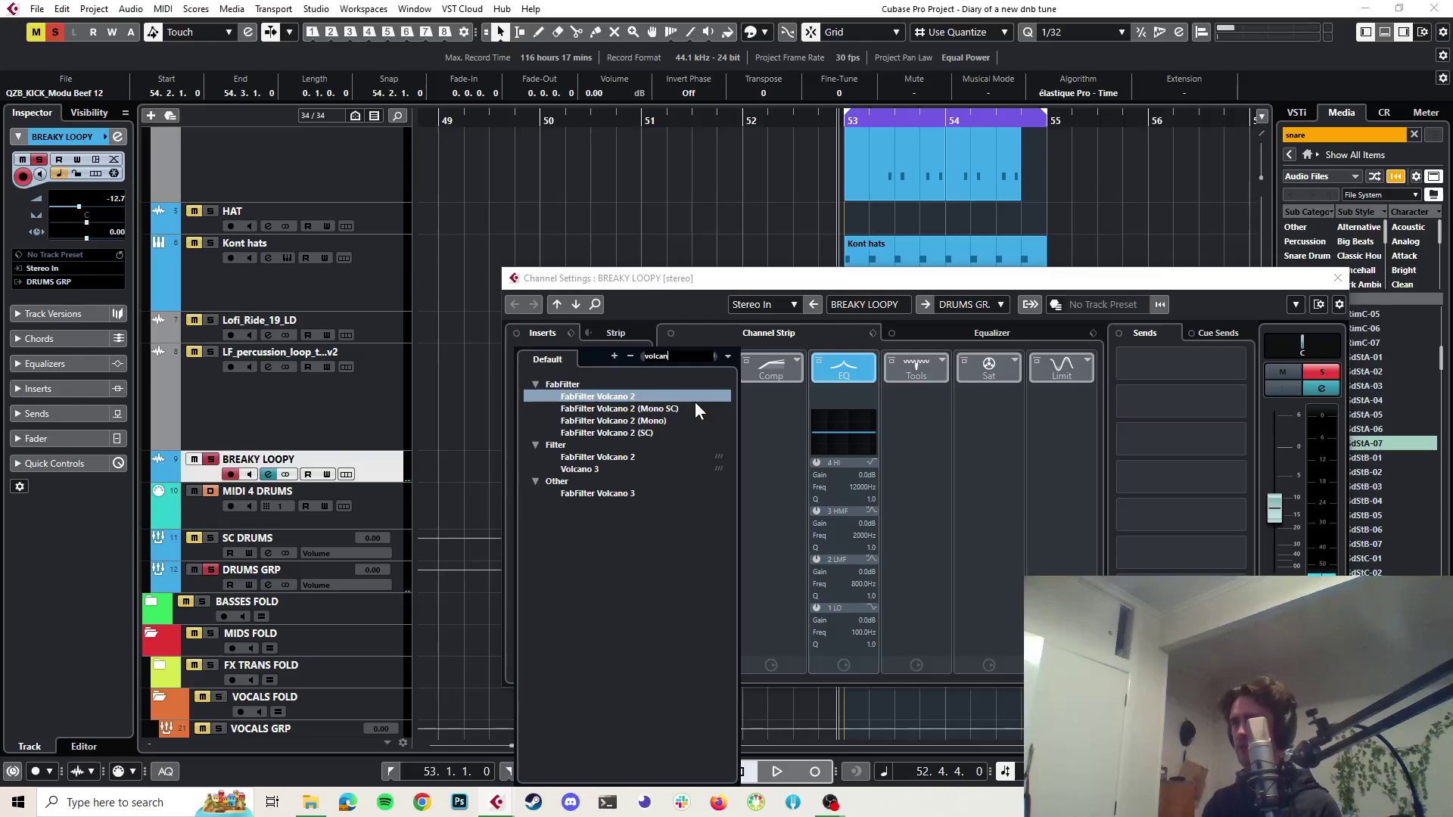
{"action": "left_click", "coordinate": [593, 468]}
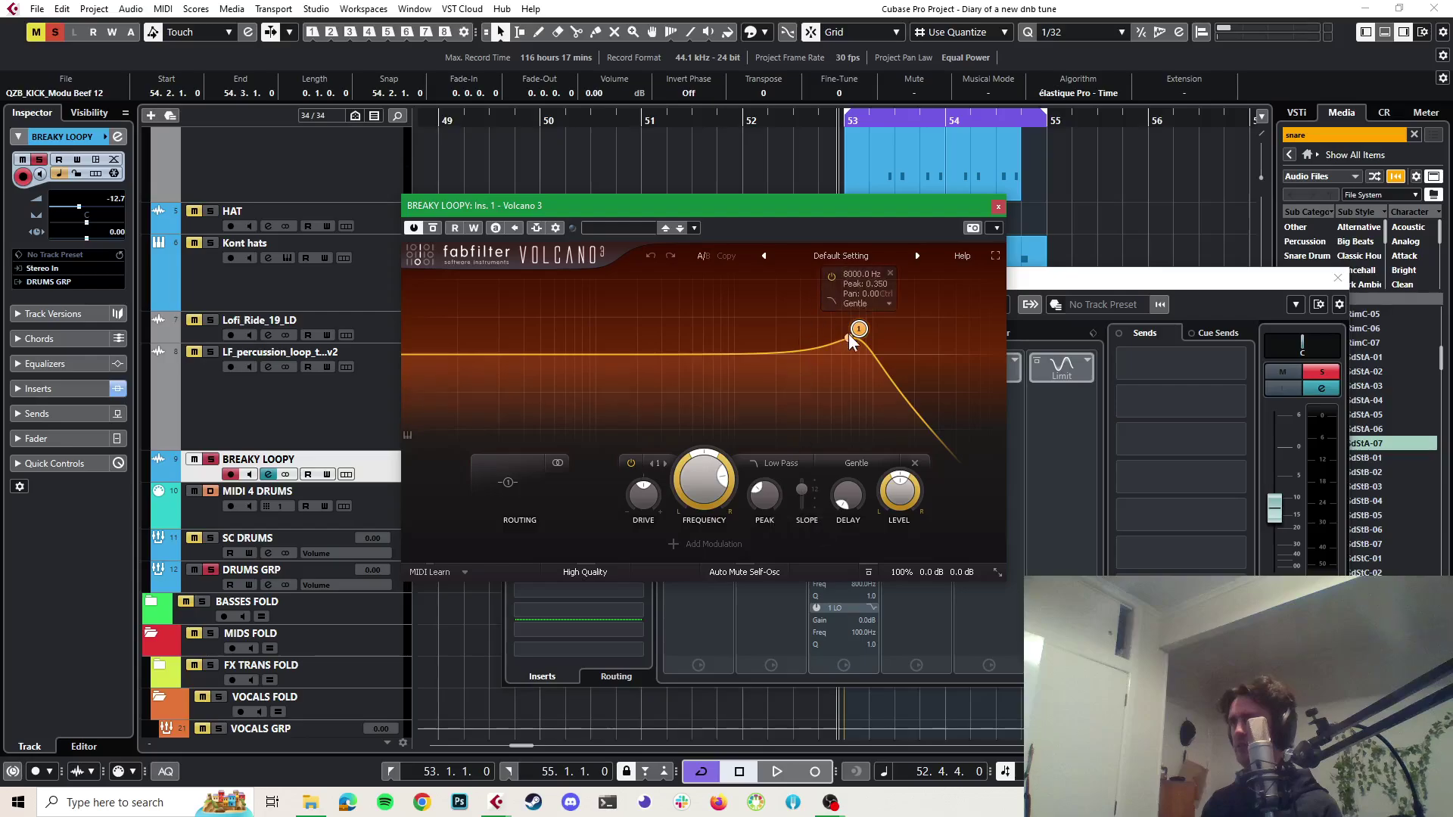
Reduce the peak and cutoff of Volcano 3's low-pass filter and steepen its slope while playing the break
{"action": "left_click_drag", "start_coordinate": [861, 330], "coordinate": [867, 348]}
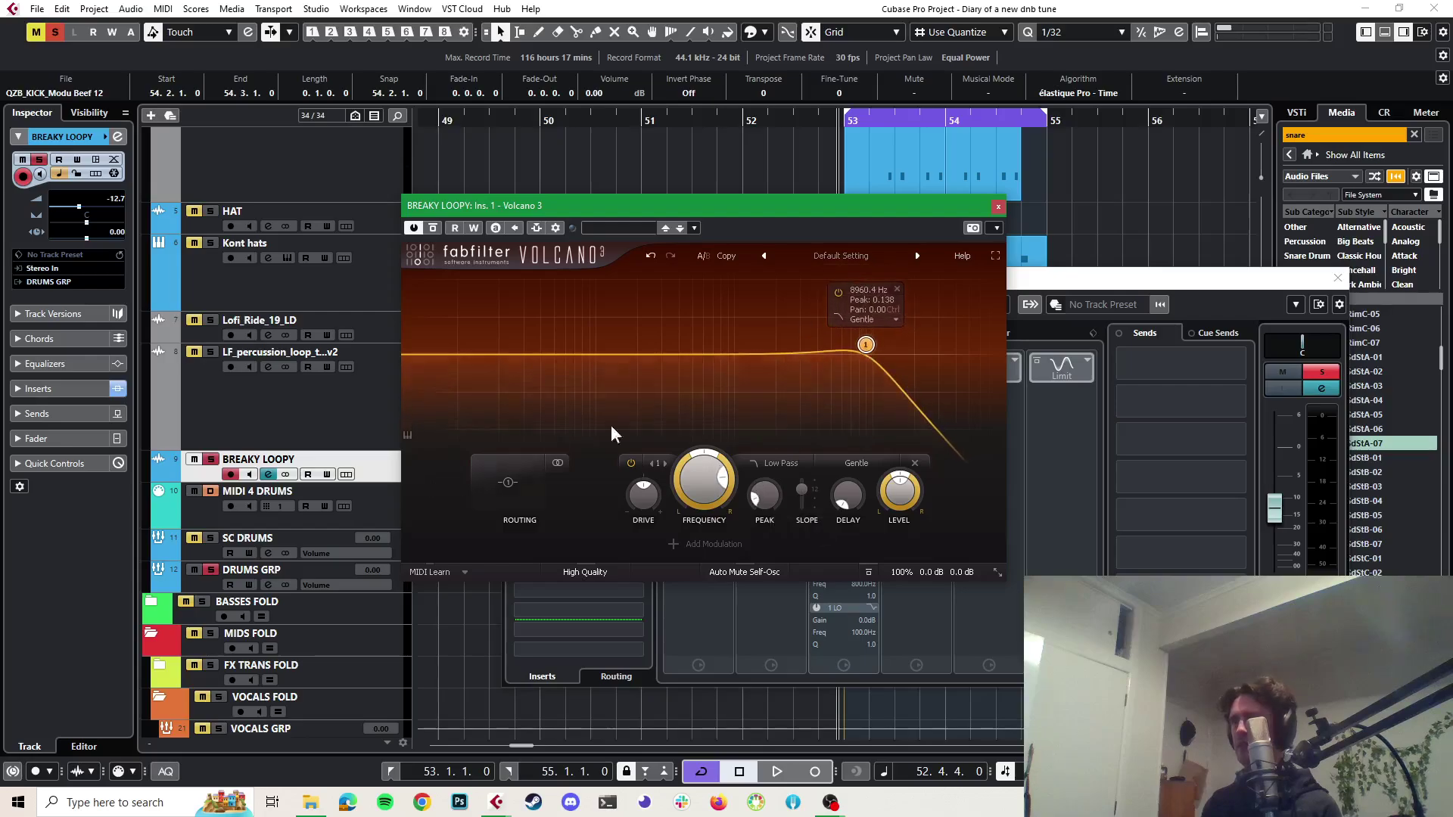
{"action": "key", "text": "space"}
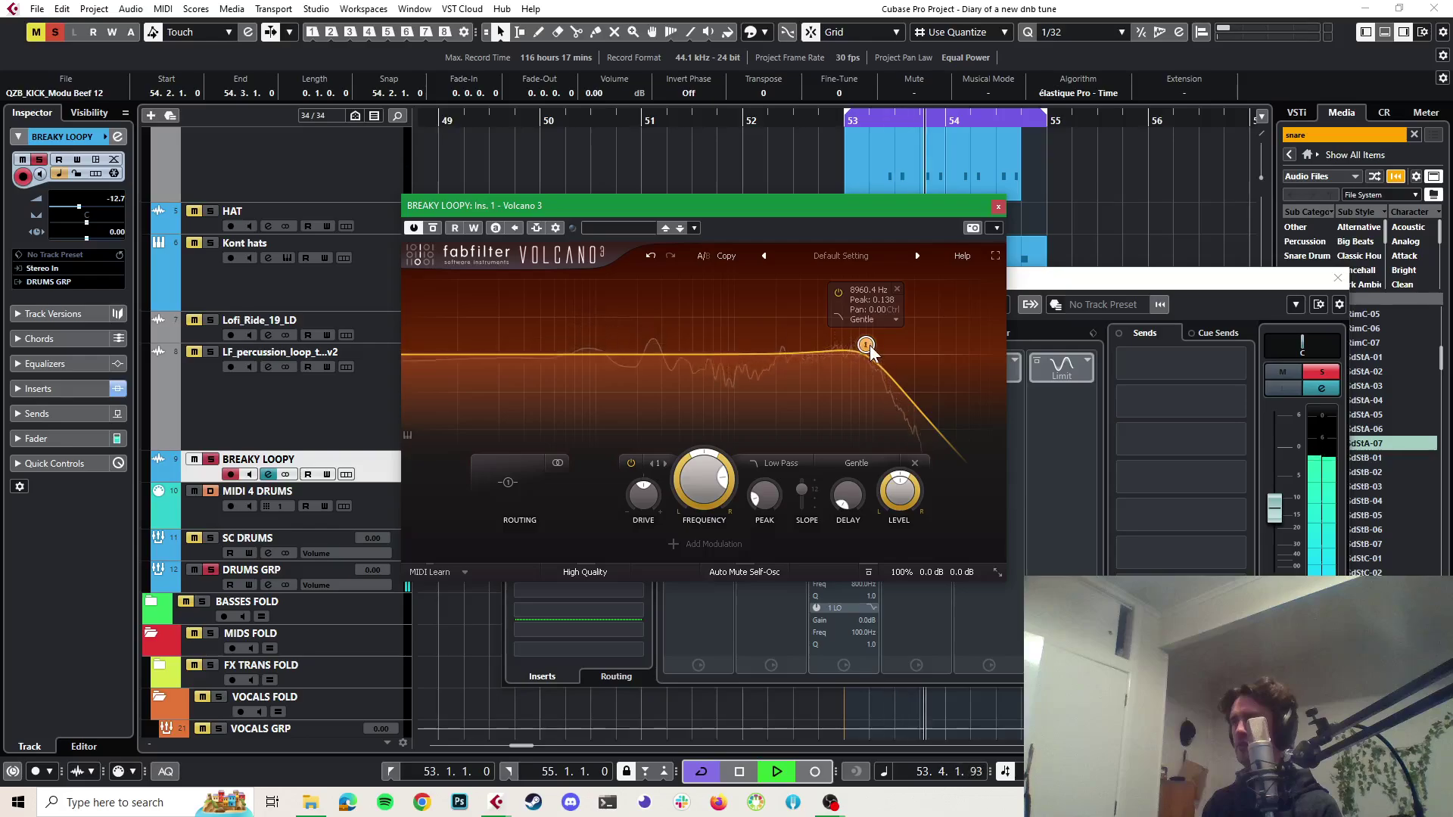
{"action": "left_click_drag", "start_coordinate": [865, 345], "coordinate": [838, 348]}
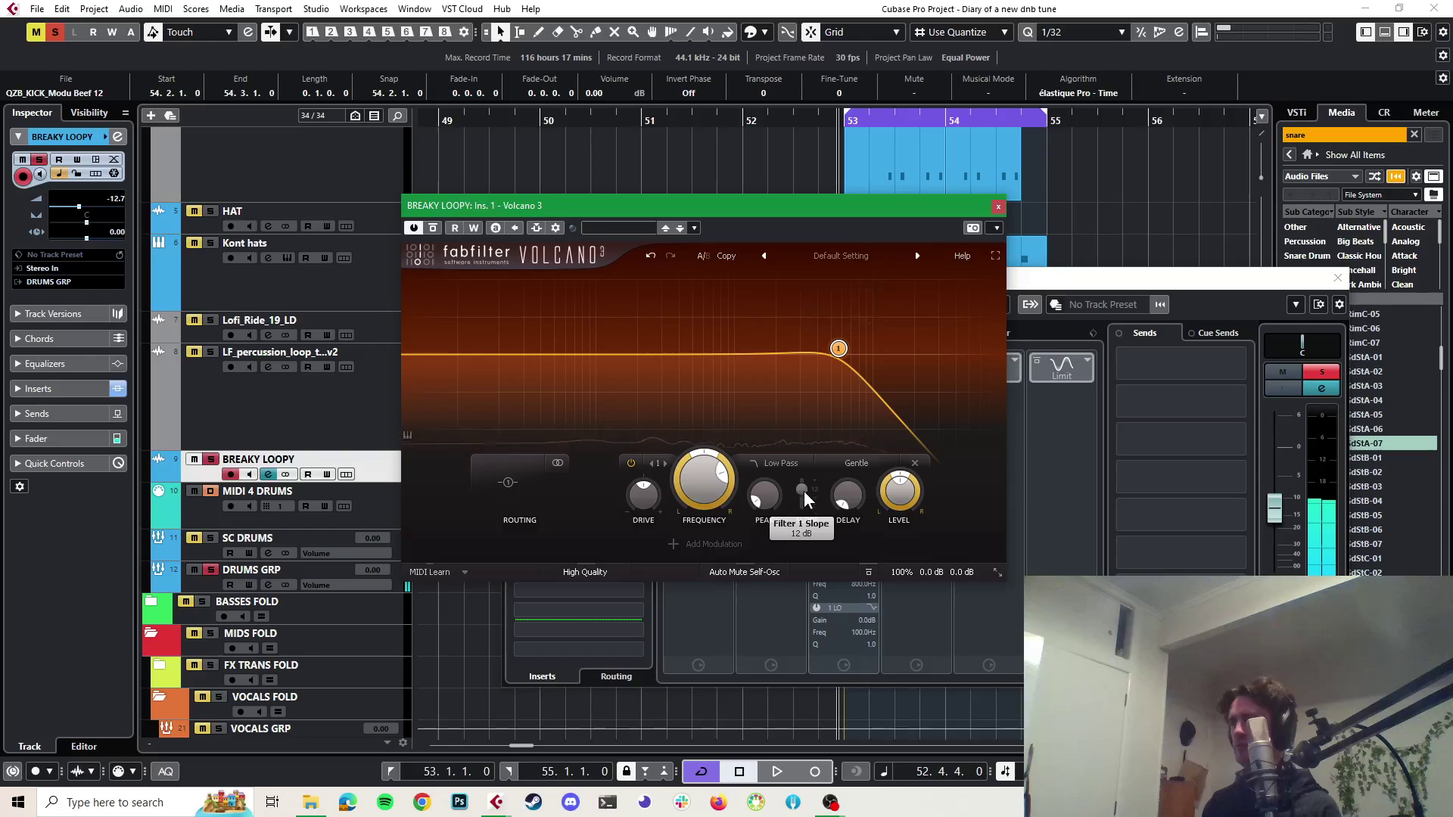
{"action": "left_click_drag", "start_coordinate": [804, 490], "coordinate": [801, 507]}
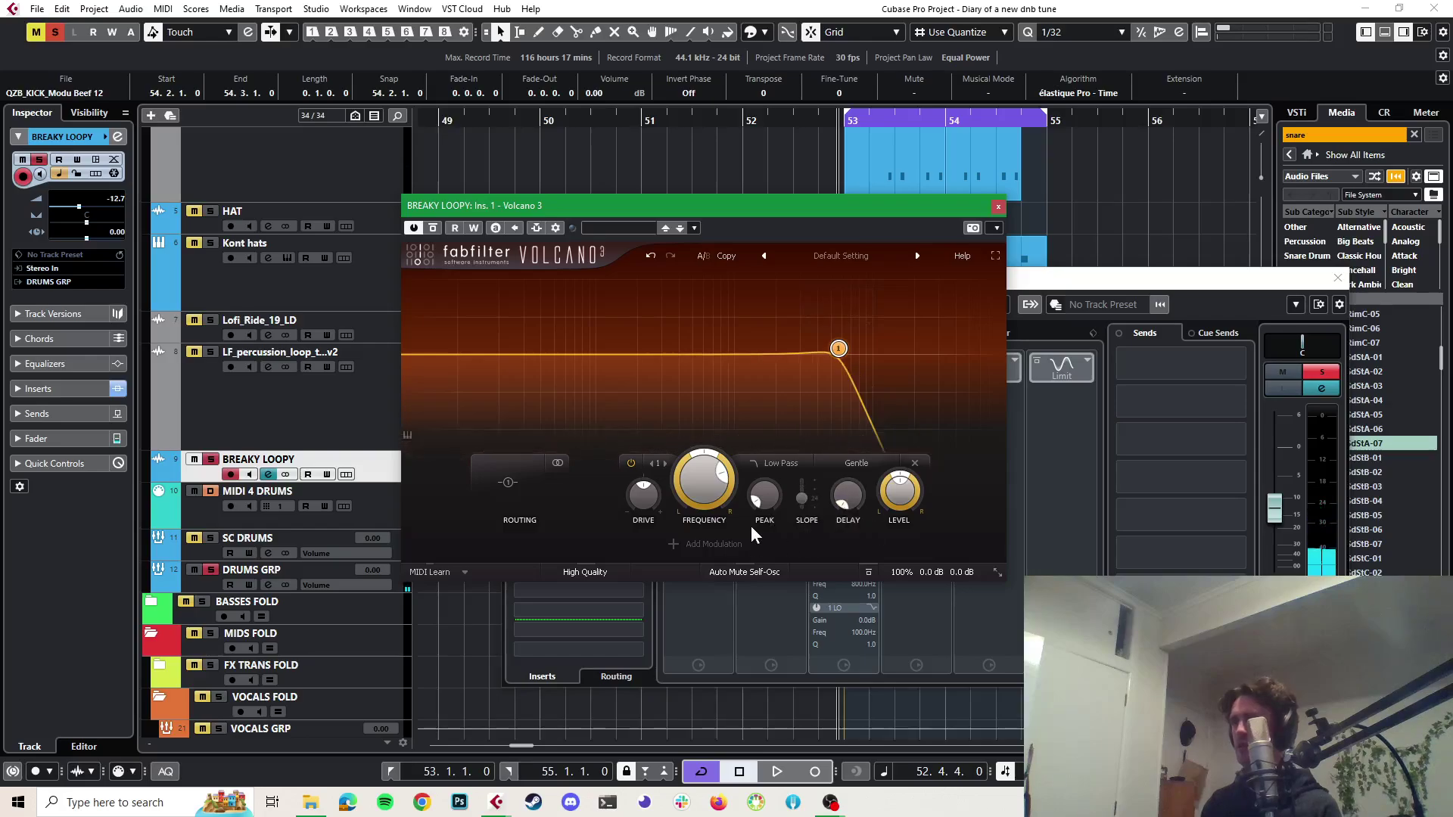
{"action": "key", "text": "space"}
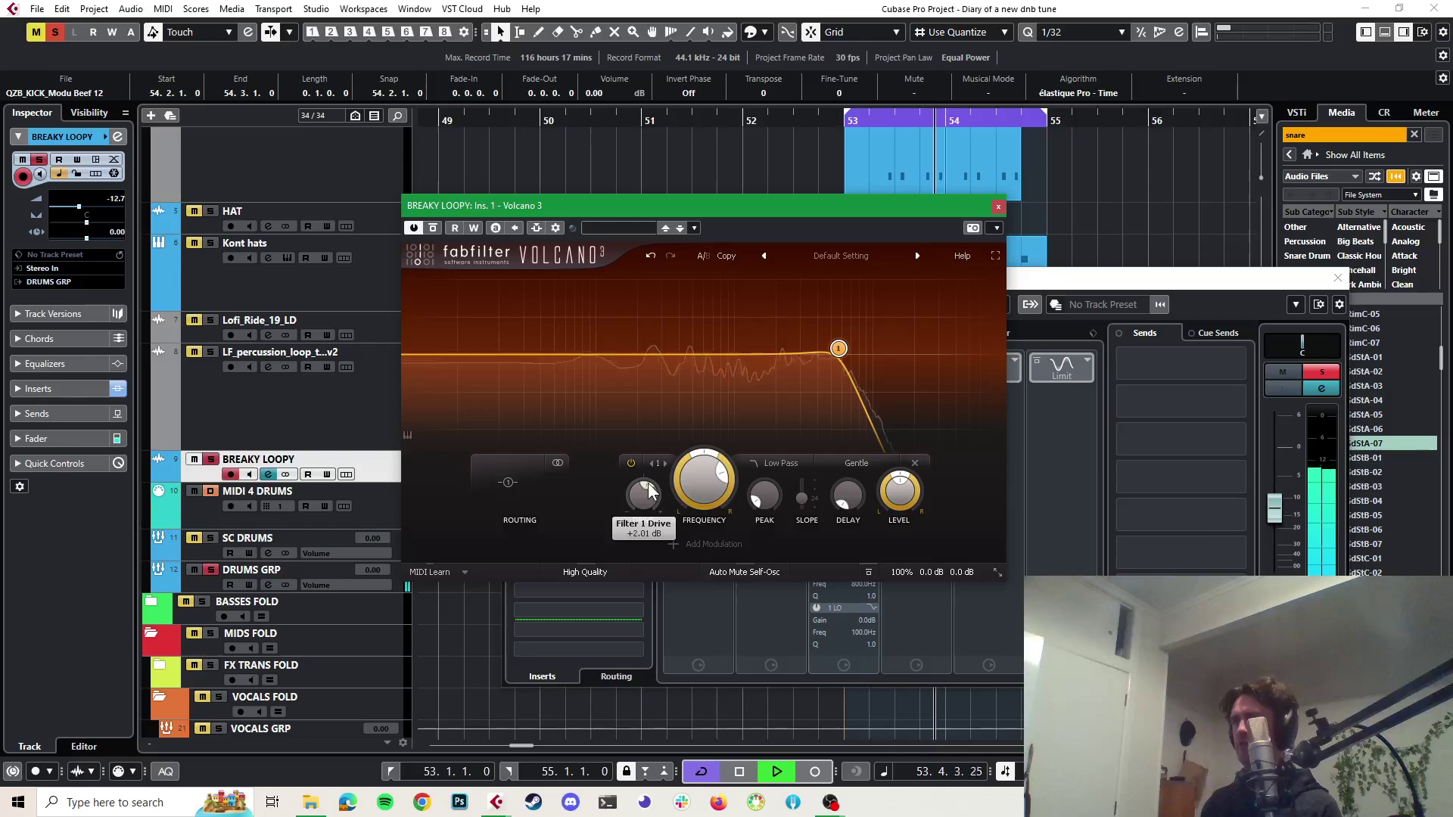
{"action": "key", "text": "space"}
Add a high-pass filter to Volcano 3, steepen its slope, raise its cutoff into the low end, and play the break
{"action": "left_click", "coordinate": [465, 356]}
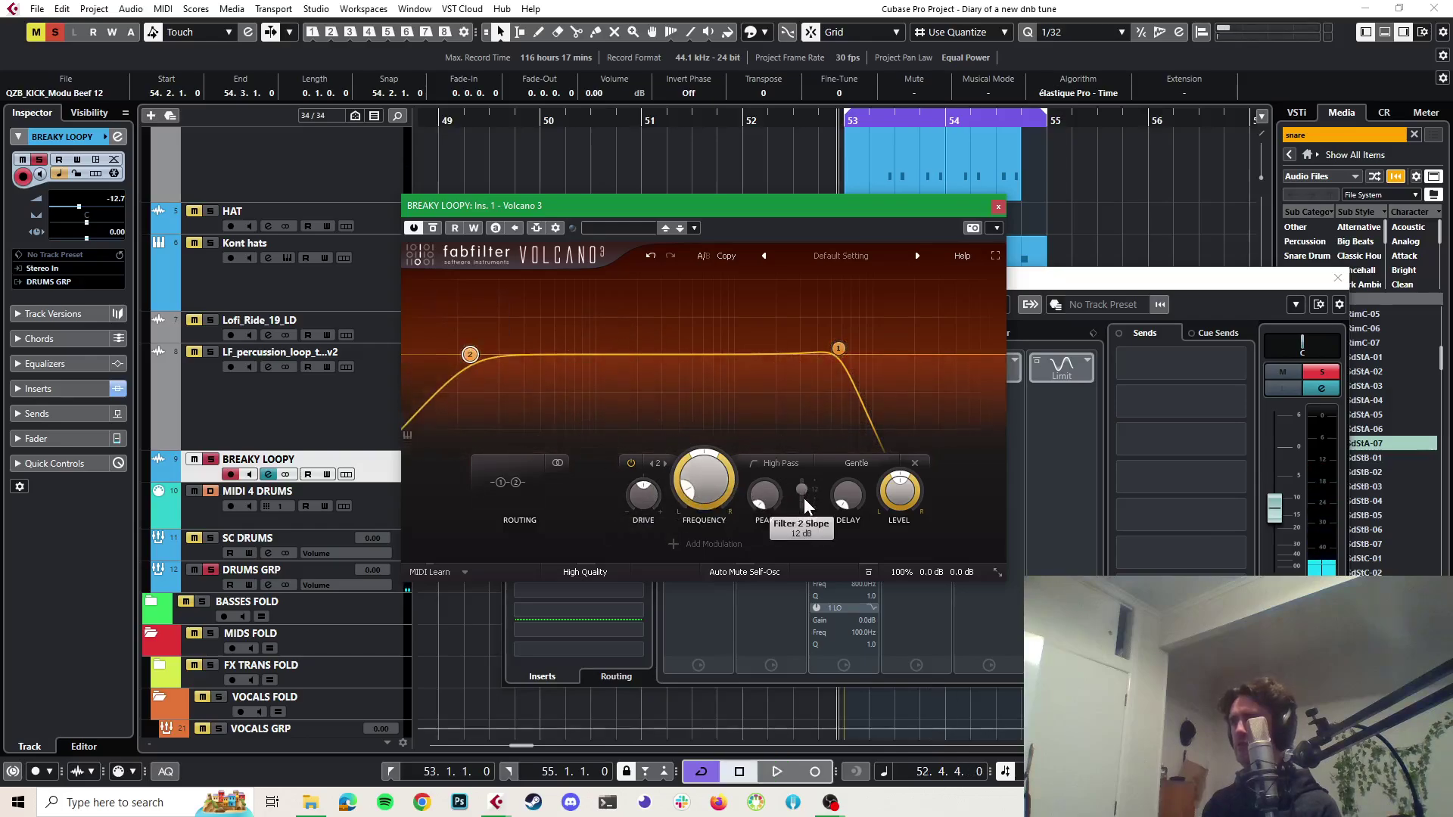
{"action": "left_click_drag", "start_coordinate": [804, 499], "coordinate": [805, 507]}
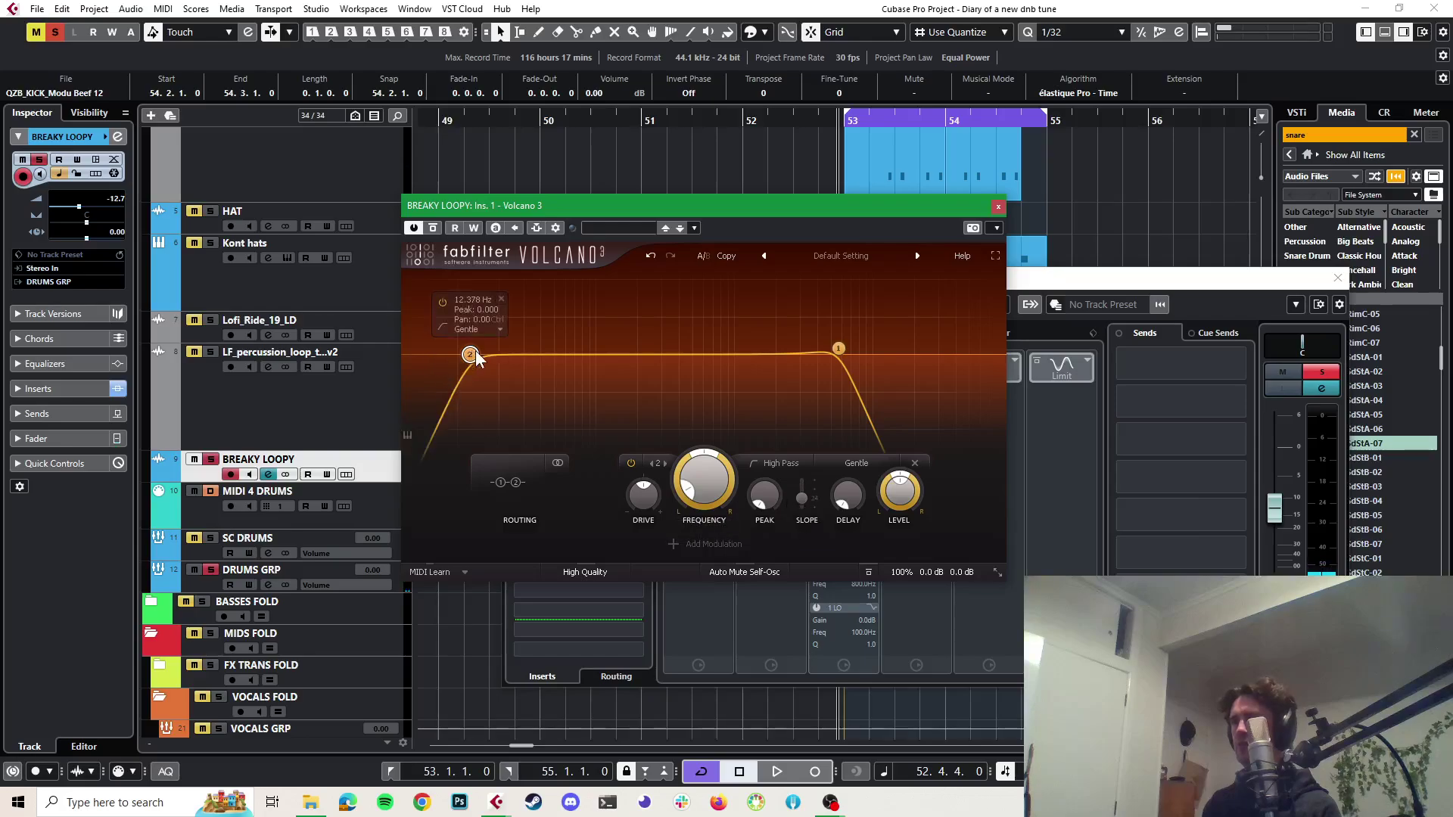
{"action": "left_click_drag", "start_coordinate": [475, 352], "coordinate": [604, 351]}
{"action": "key", "text": "space"}
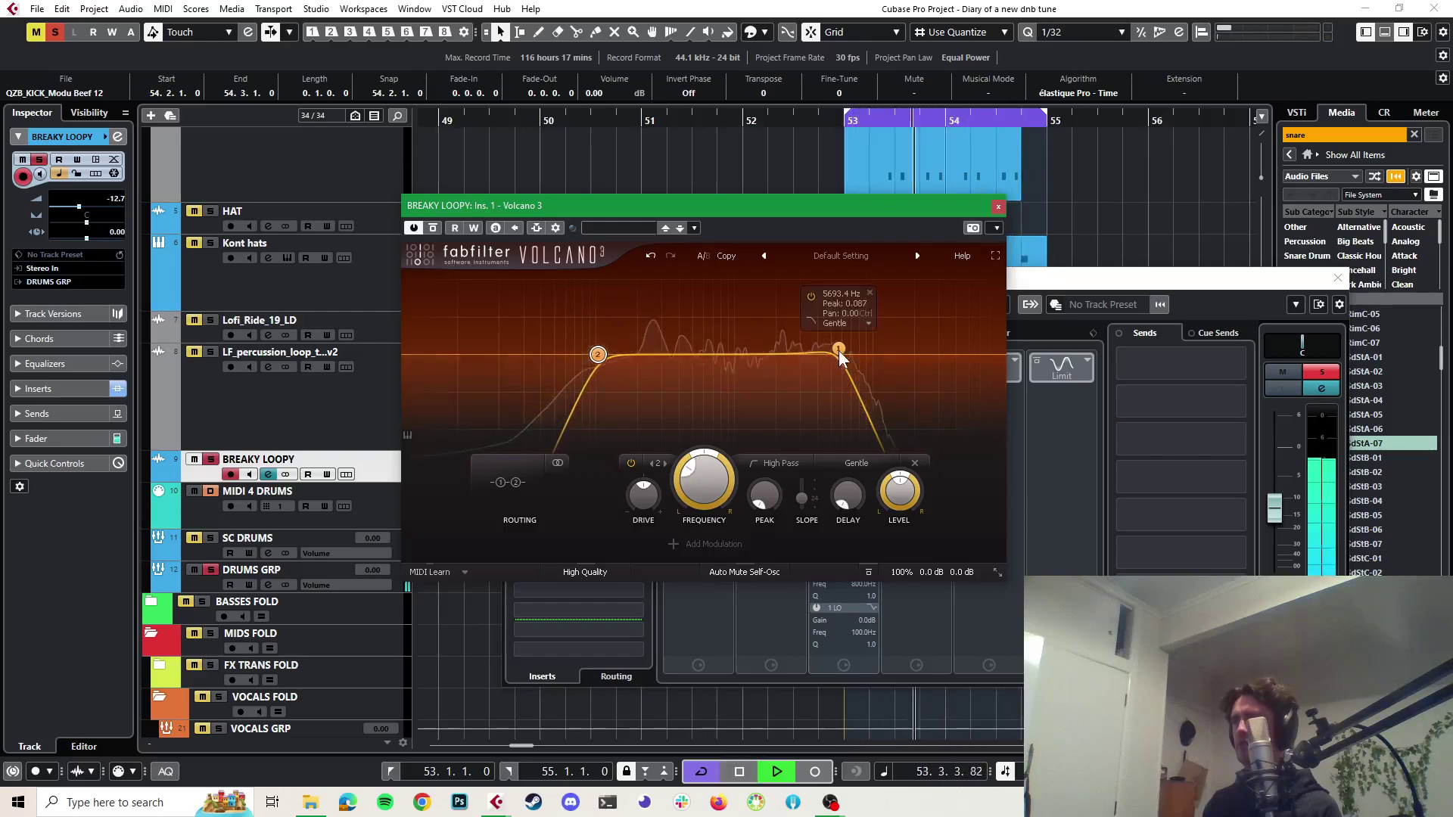
Raise the low-pass filter's cutoff to about 6965 Hz and close Volcano 3 and the channel settings
{"action": "left_click_drag", "start_coordinate": [839, 351], "coordinate": [855, 353]}
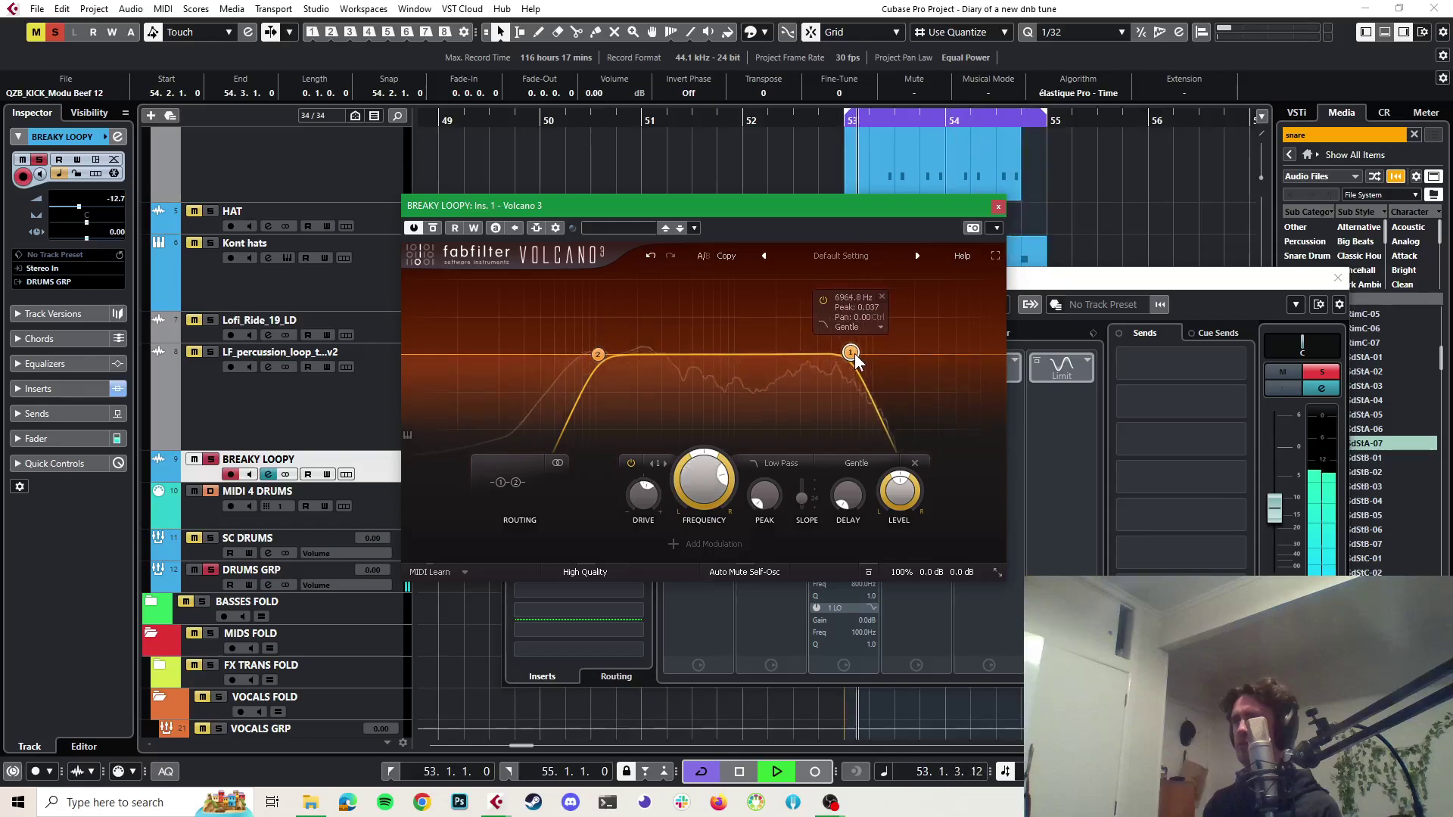
{"action": "left_click", "coordinate": [997, 207]}
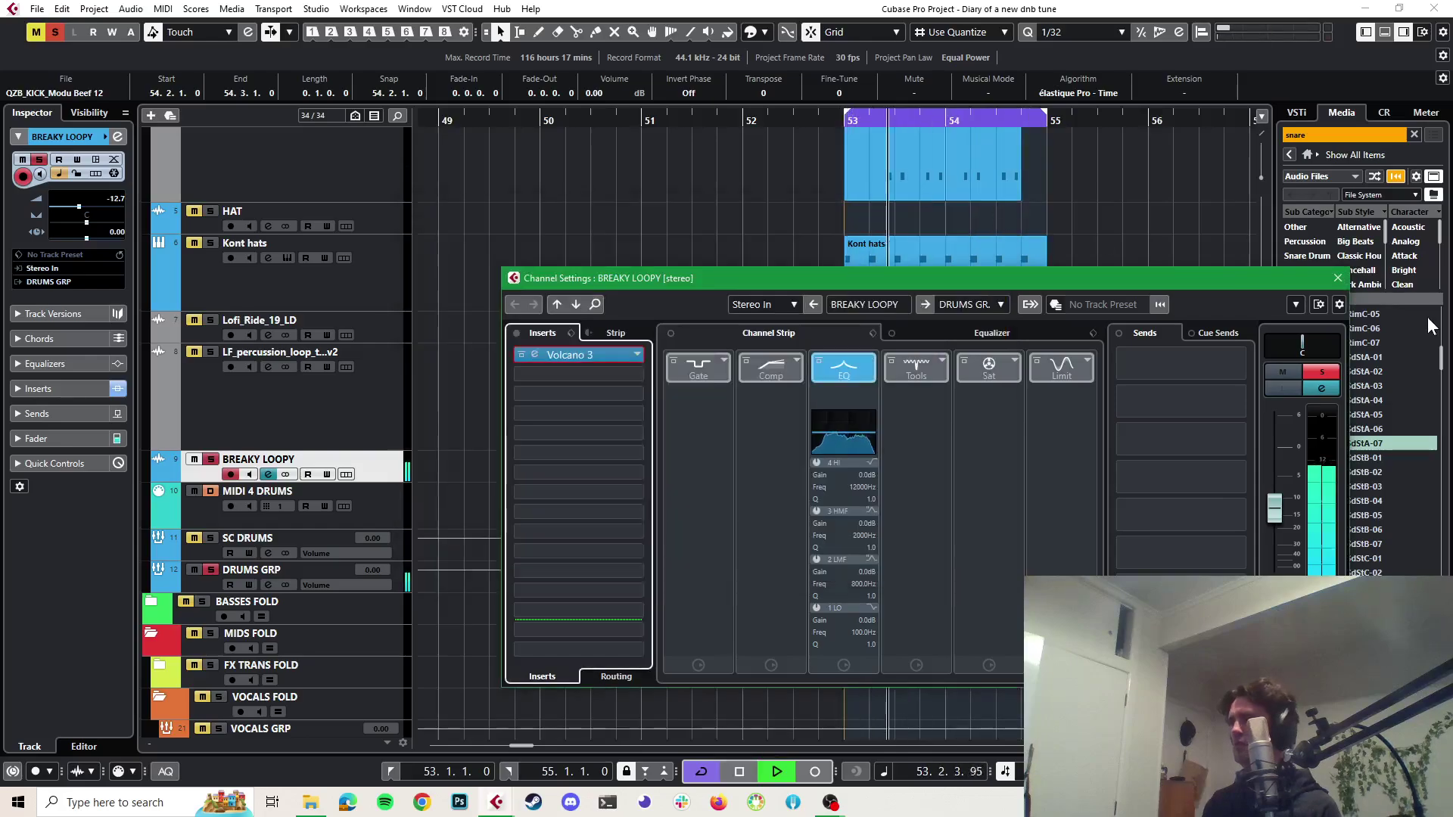
{"action": "left_click", "coordinate": [1337, 278]}
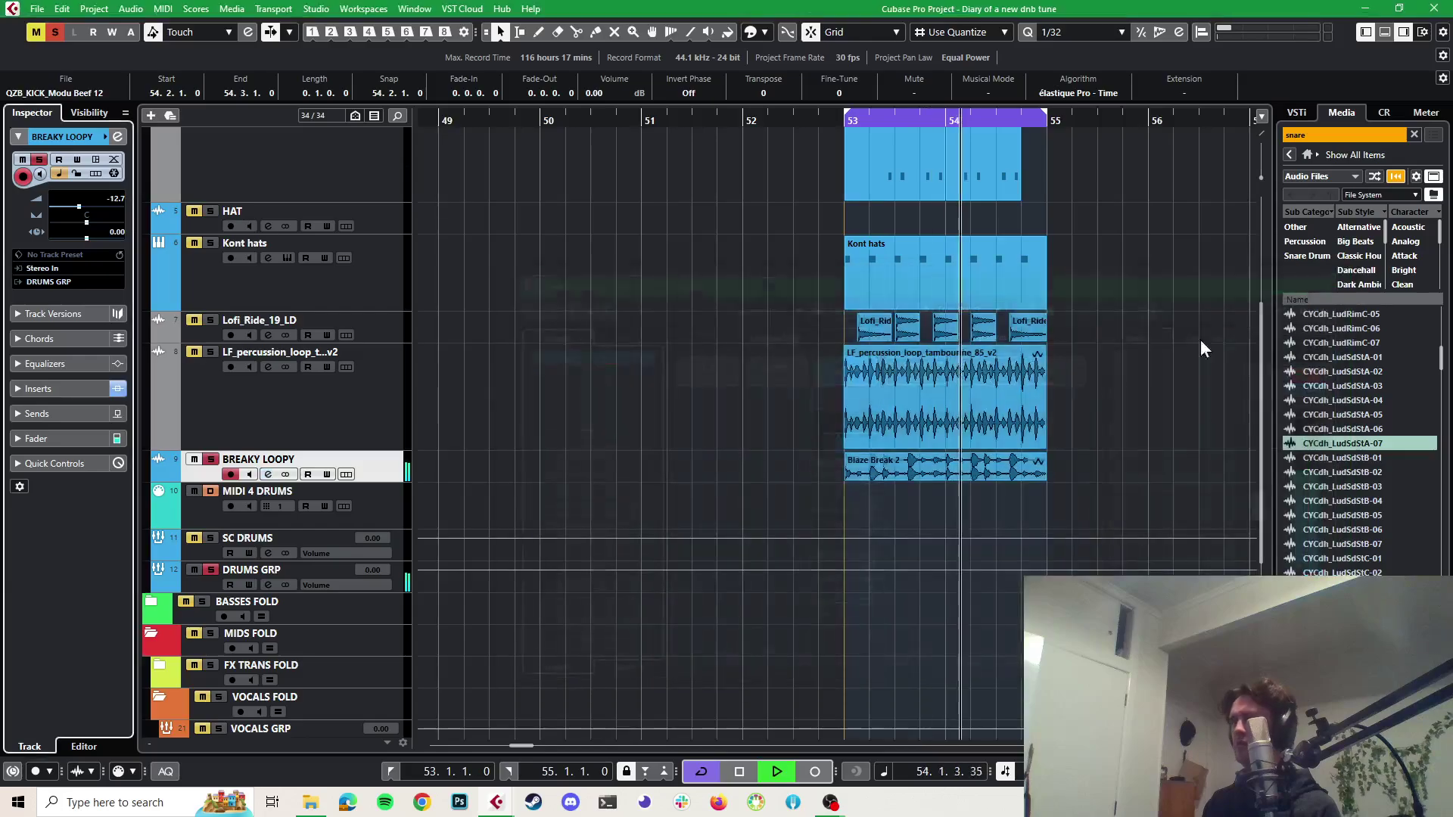
Unsolo the BREAKY LOOPY track and listen to the full drum loop
{"action": "left_click", "coordinate": [210, 459]}
{"action": "key", "text": "space"}
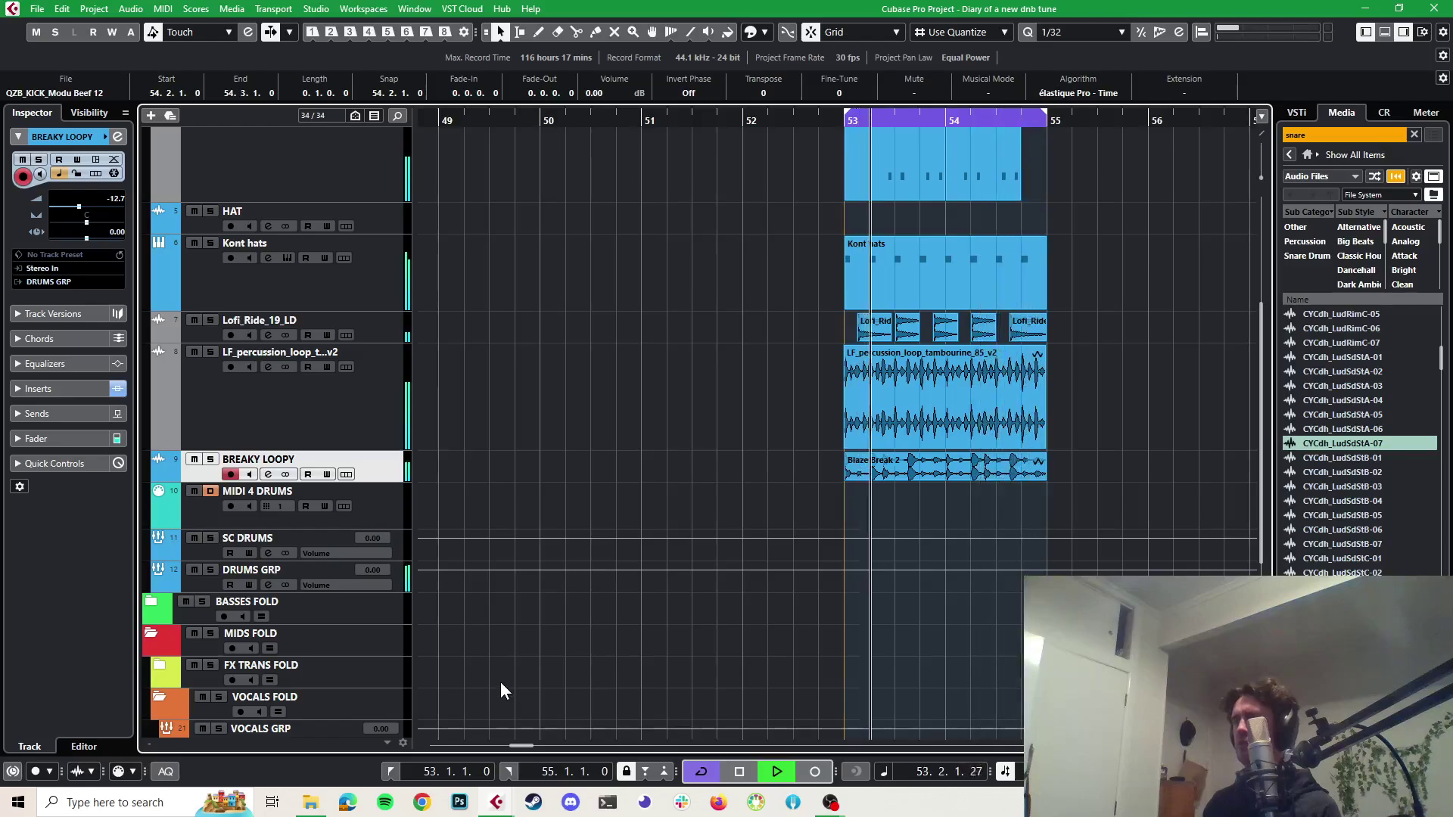
{"action": "scroll", "coordinate": [1097, 401], "scroll_direction": "up", "scroll_amount": 4}
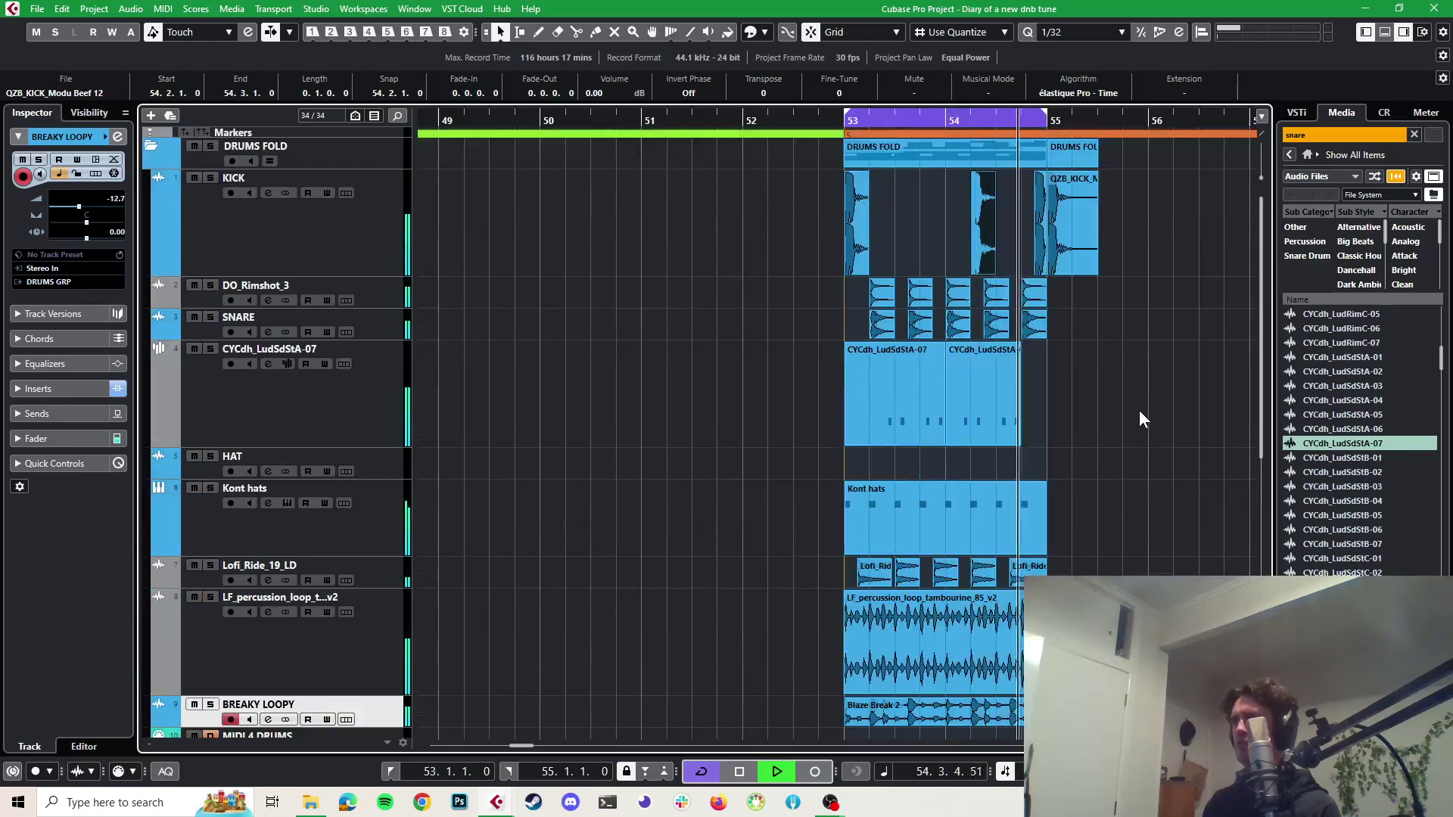
{"action": "scroll", "coordinate": [1096, 386], "scroll_direction": "up", "scroll_amount": 2}
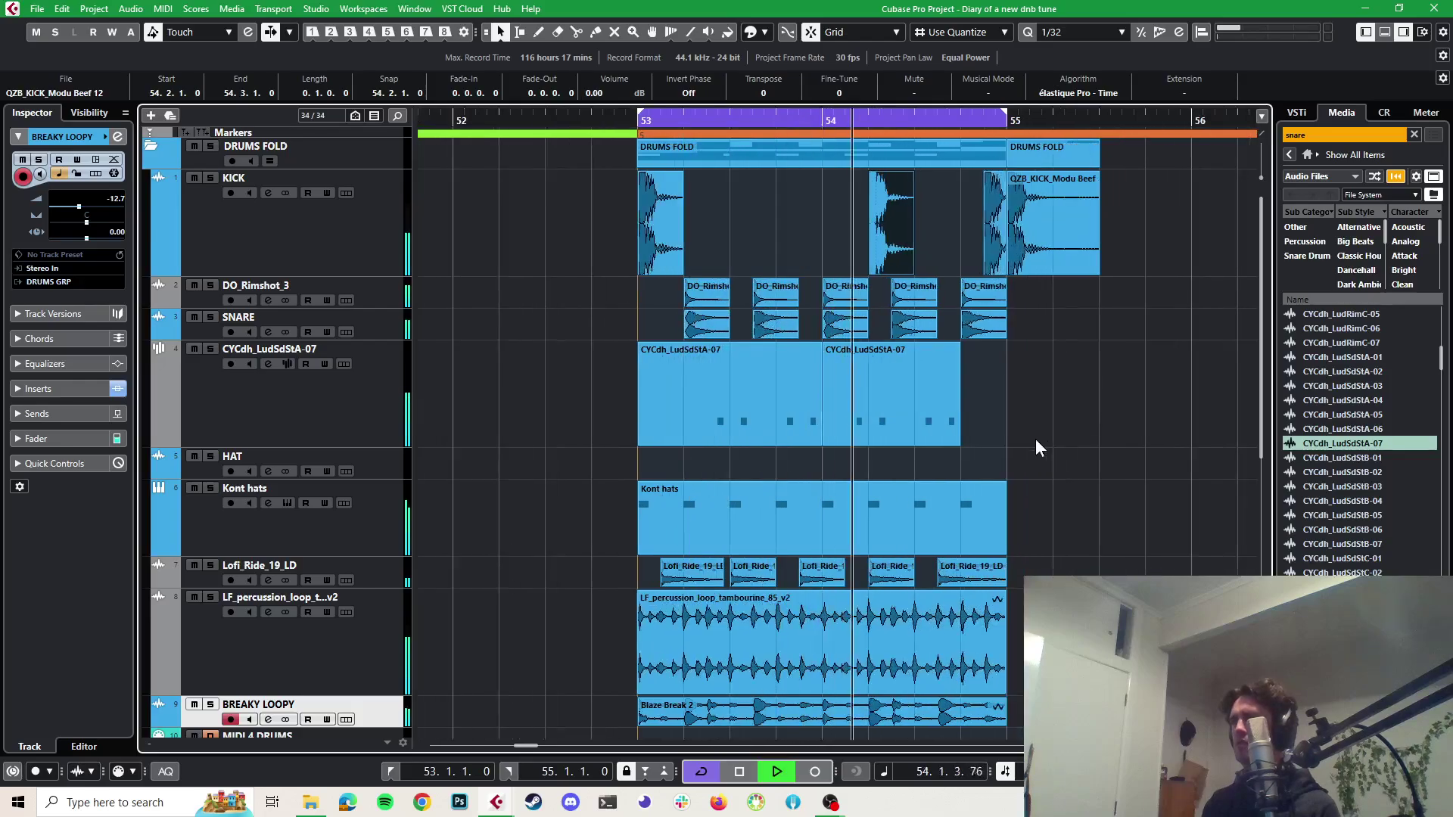
{"action": "scroll", "coordinate": [917, 298], "scroll_direction": "up", "scroll_amount": 1}
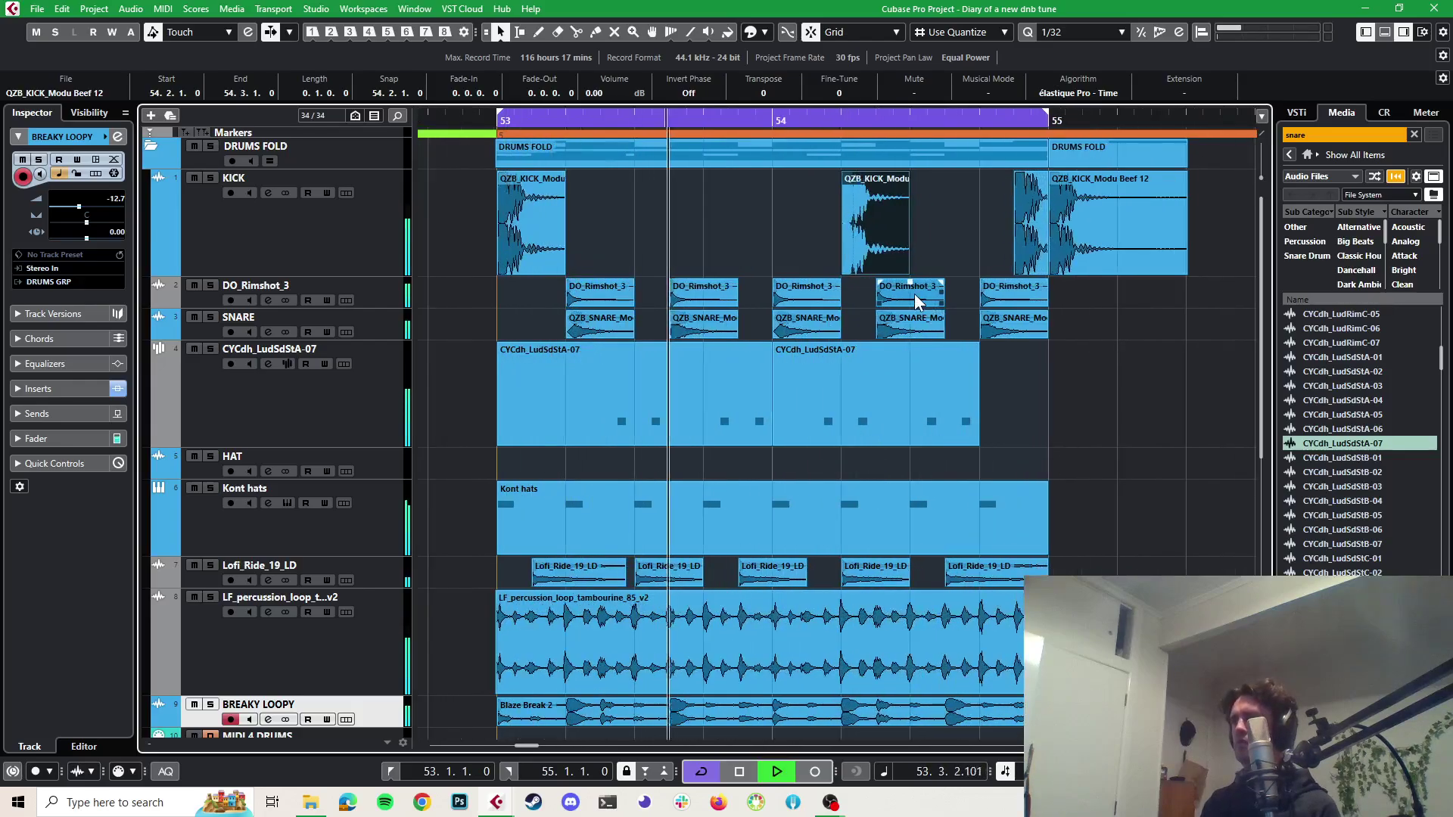
{"action": "key", "text": "space"}
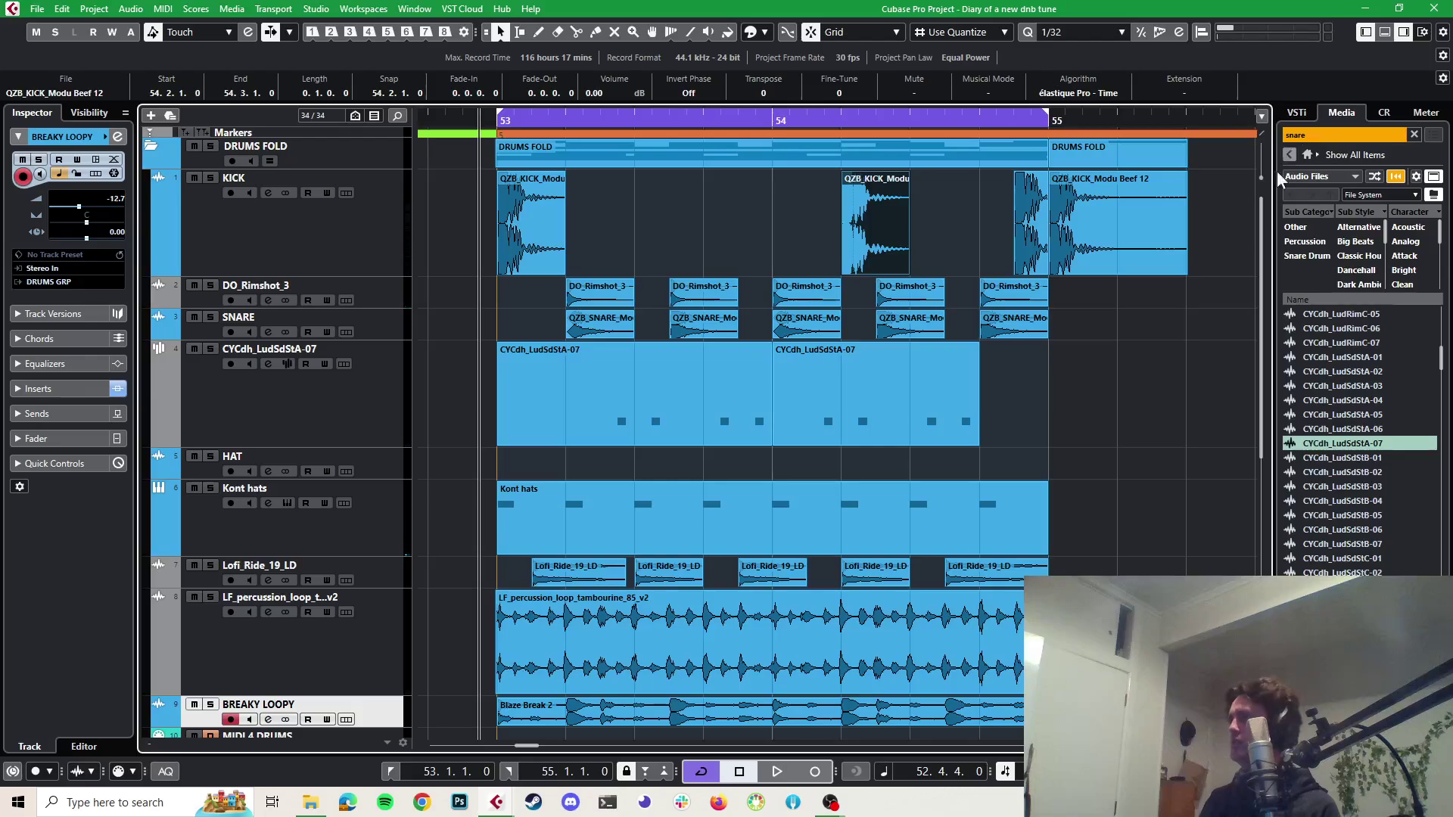
Look up the bass sample's file name in the JOSHMADE samples folder in File Explorer
{"action": "scroll", "coordinate": [1159, 354], "scroll_direction": "down", "scroll_amount": 5}
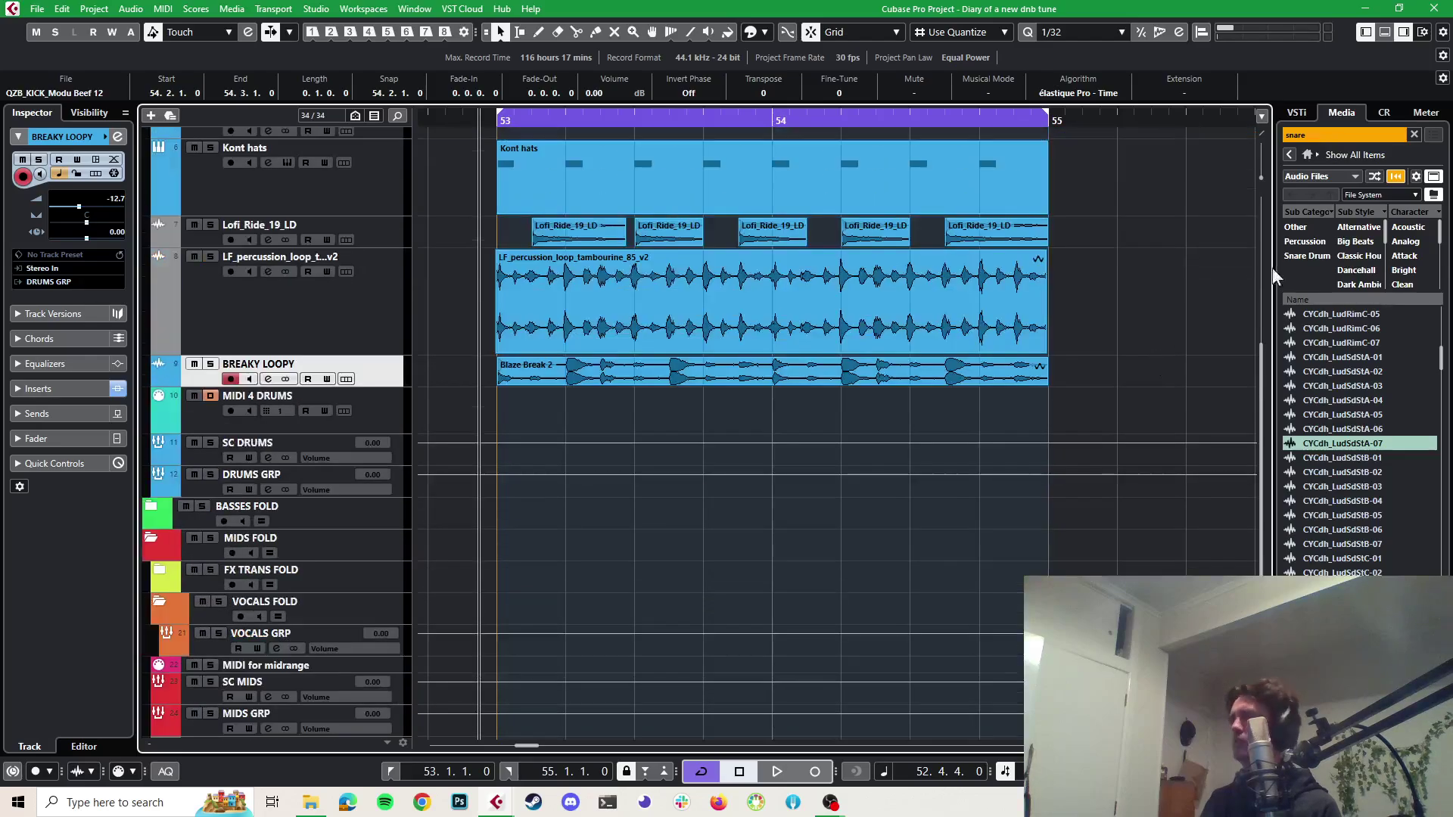
{"action": "left_click", "coordinate": [1331, 137]}
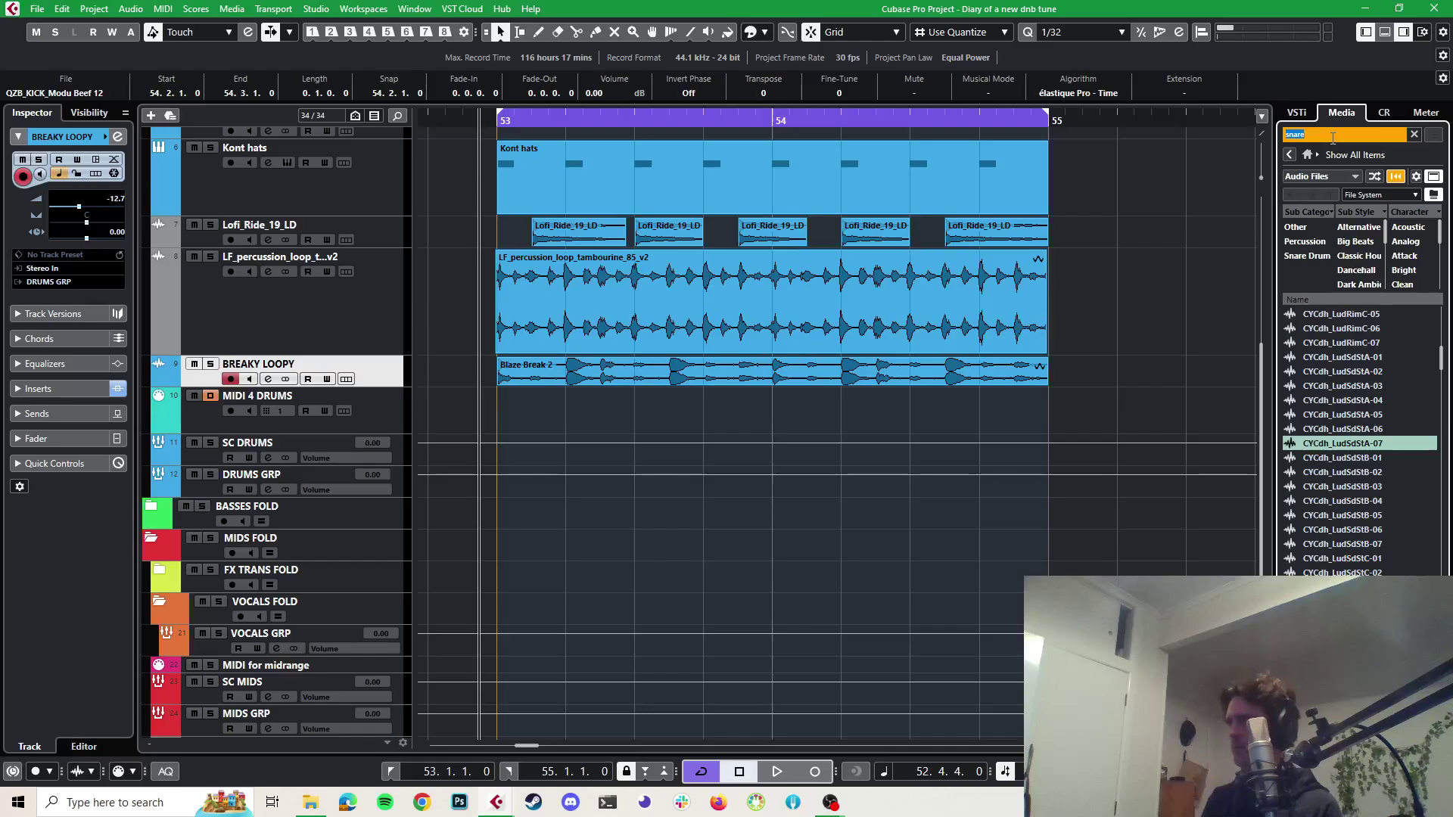
{"action": "left_click", "coordinate": [312, 802]}
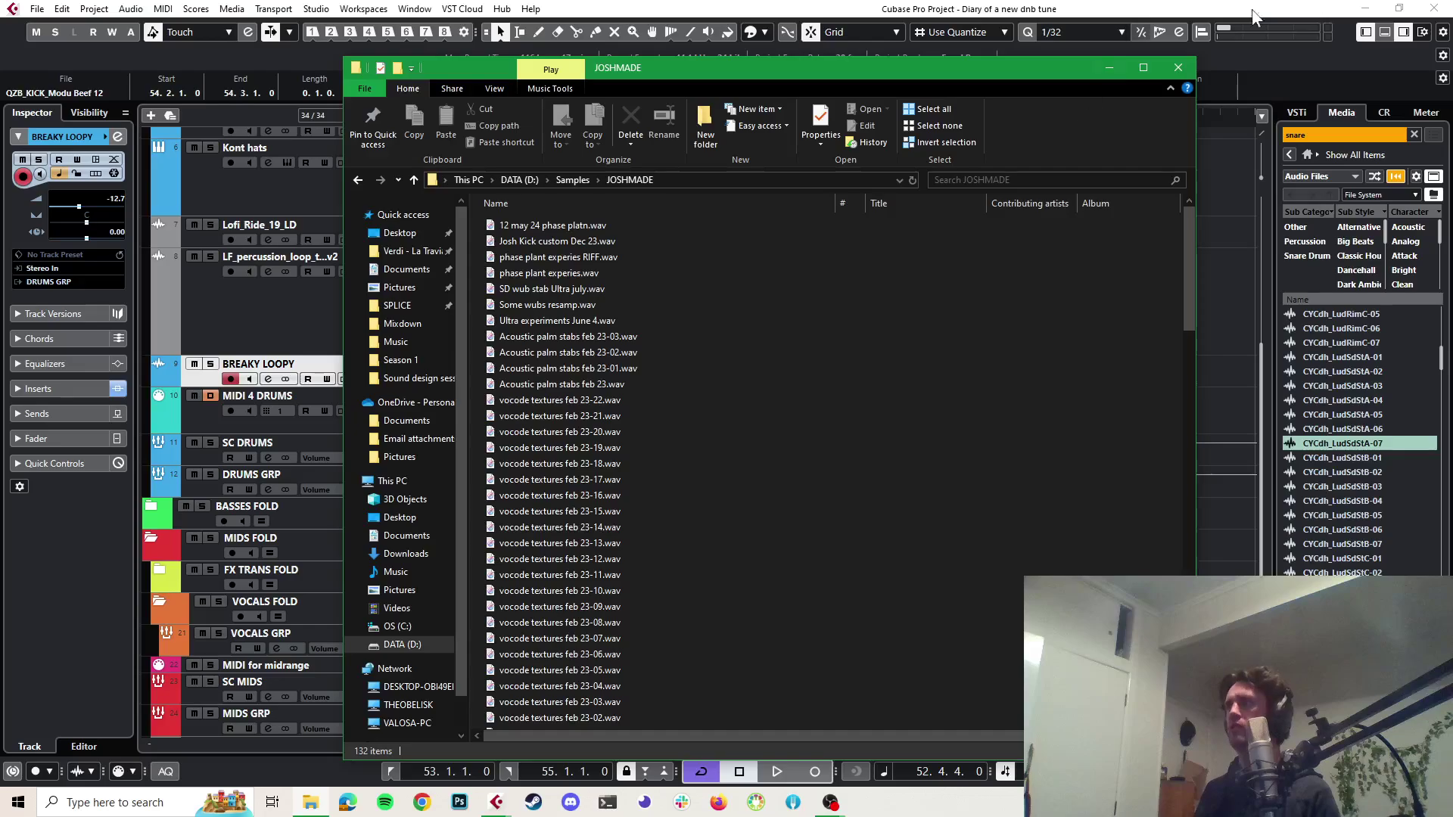
Search the media browser for "12 may" and preview the sample 12 may 24 phase platn
{"action": "left_click", "coordinate": [1318, 135]}
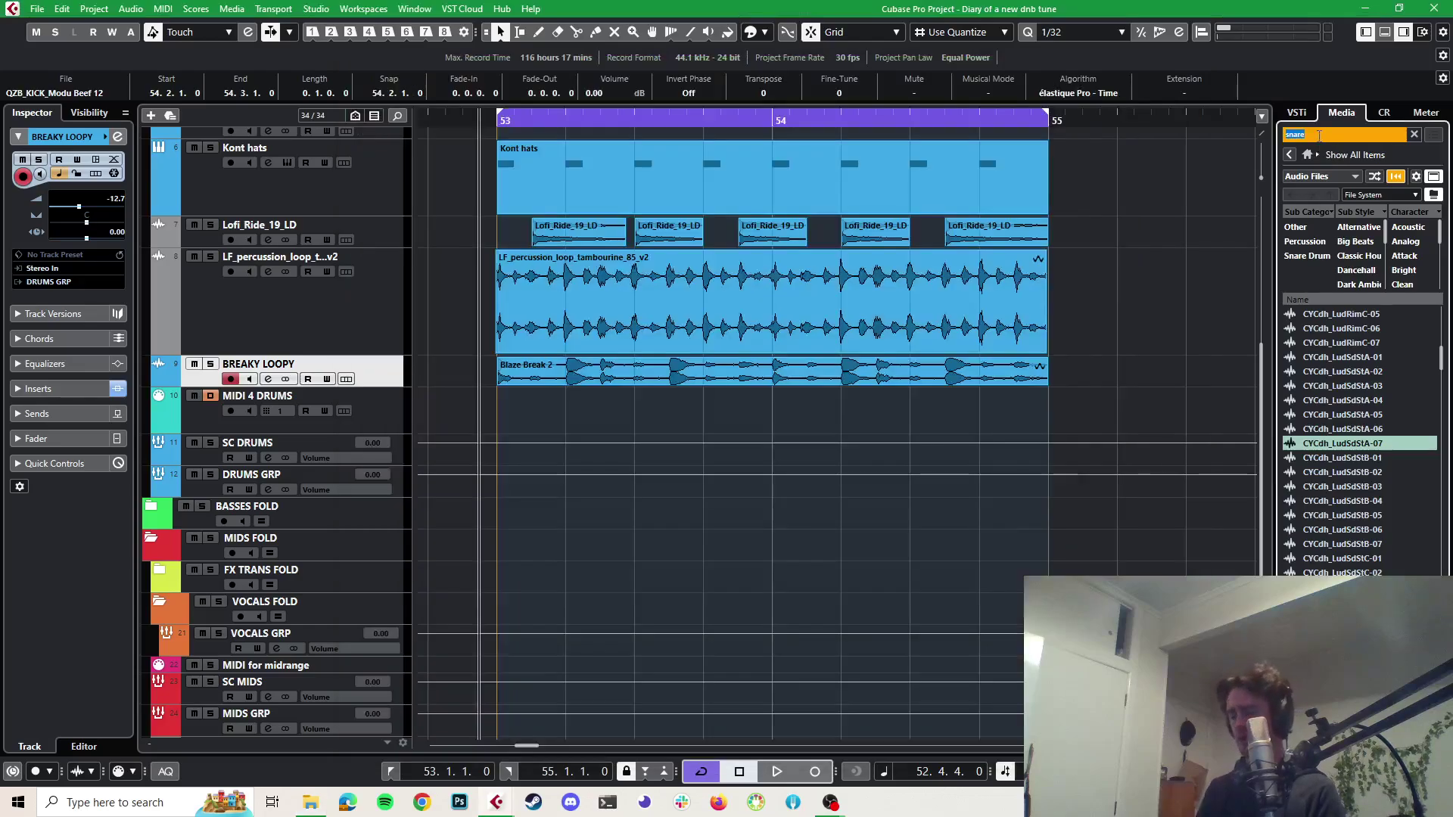
{"action": "type", "text": "12 may"}
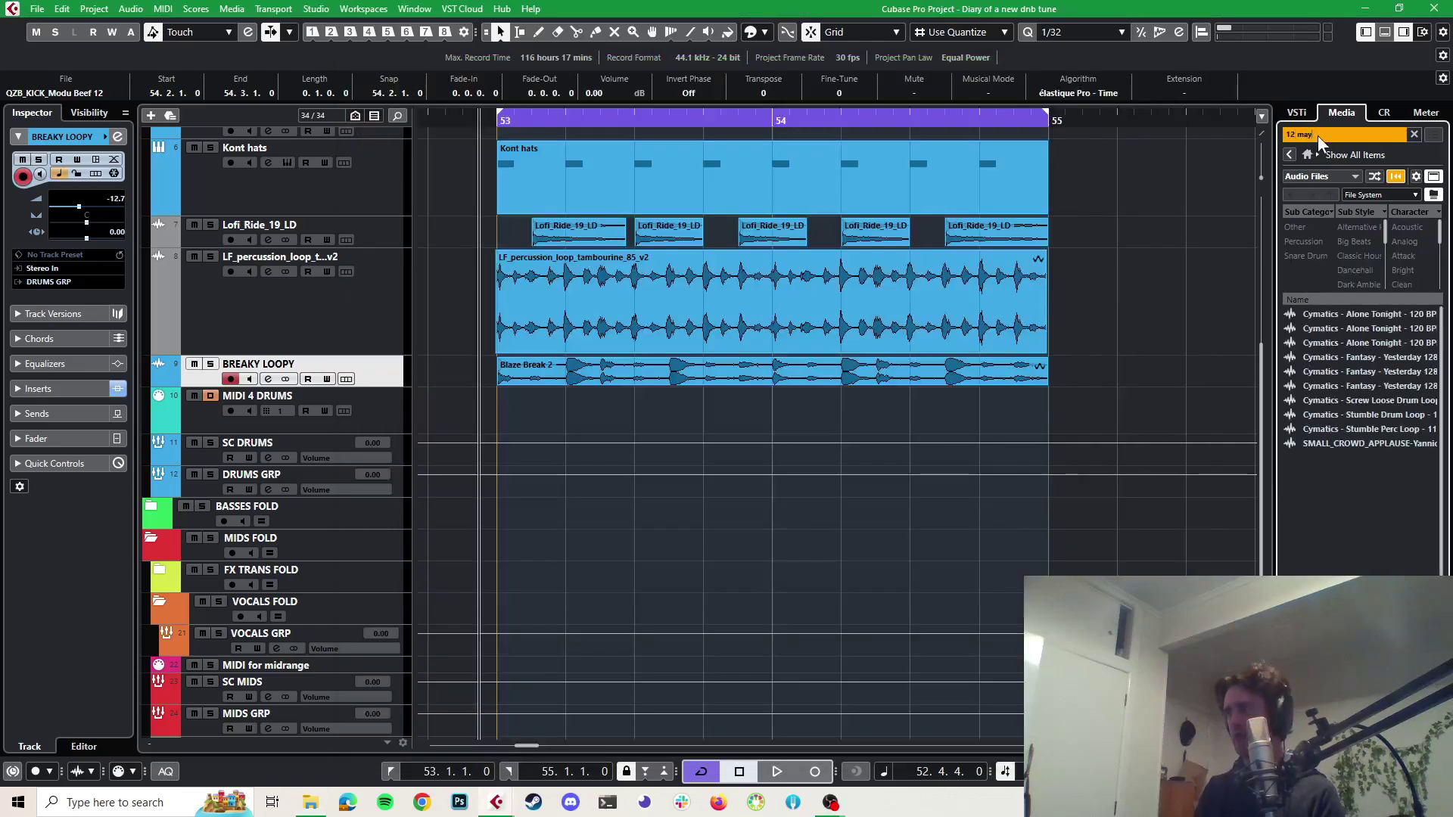
{"action": "left_click", "coordinate": [1336, 317]}
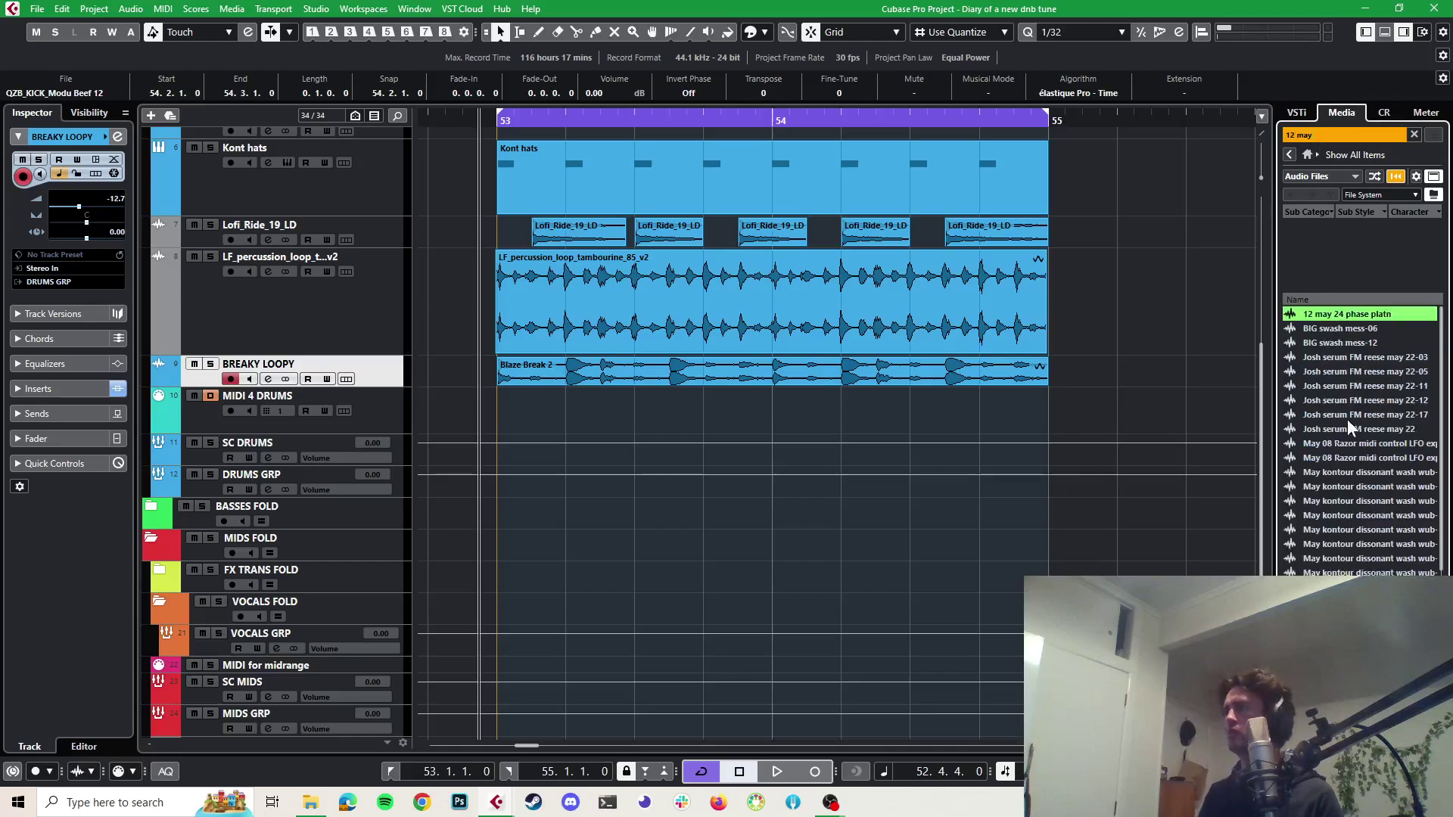
Import 12 may 24 phase platn as an audio track inside BASSES FOLD, copying the file to the project folder, and enlarge the track
{"action": "scroll", "coordinate": [870, 507], "scroll_direction": "down", "scroll_amount": 3}
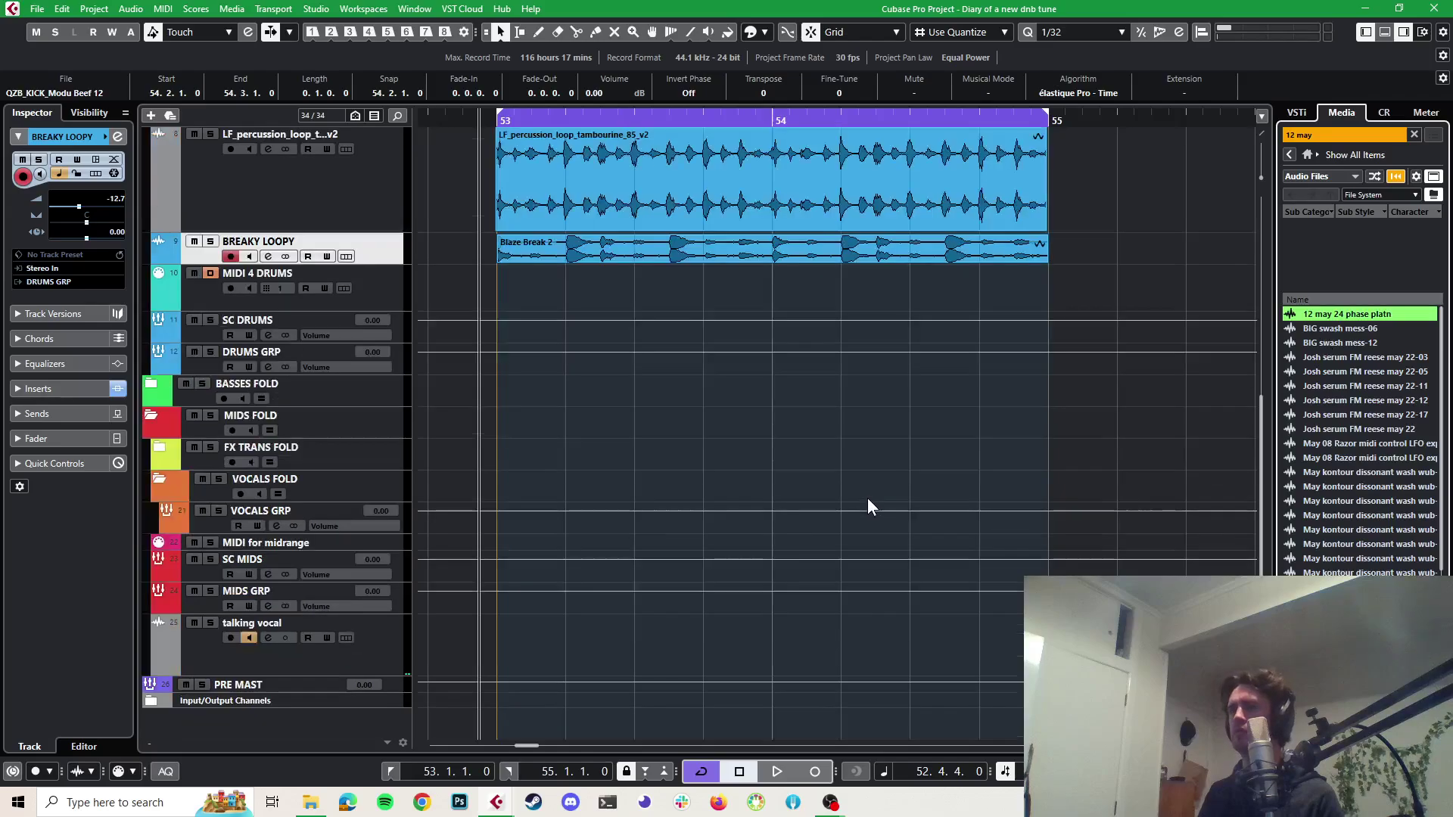
{"action": "left_click", "coordinate": [150, 389]}
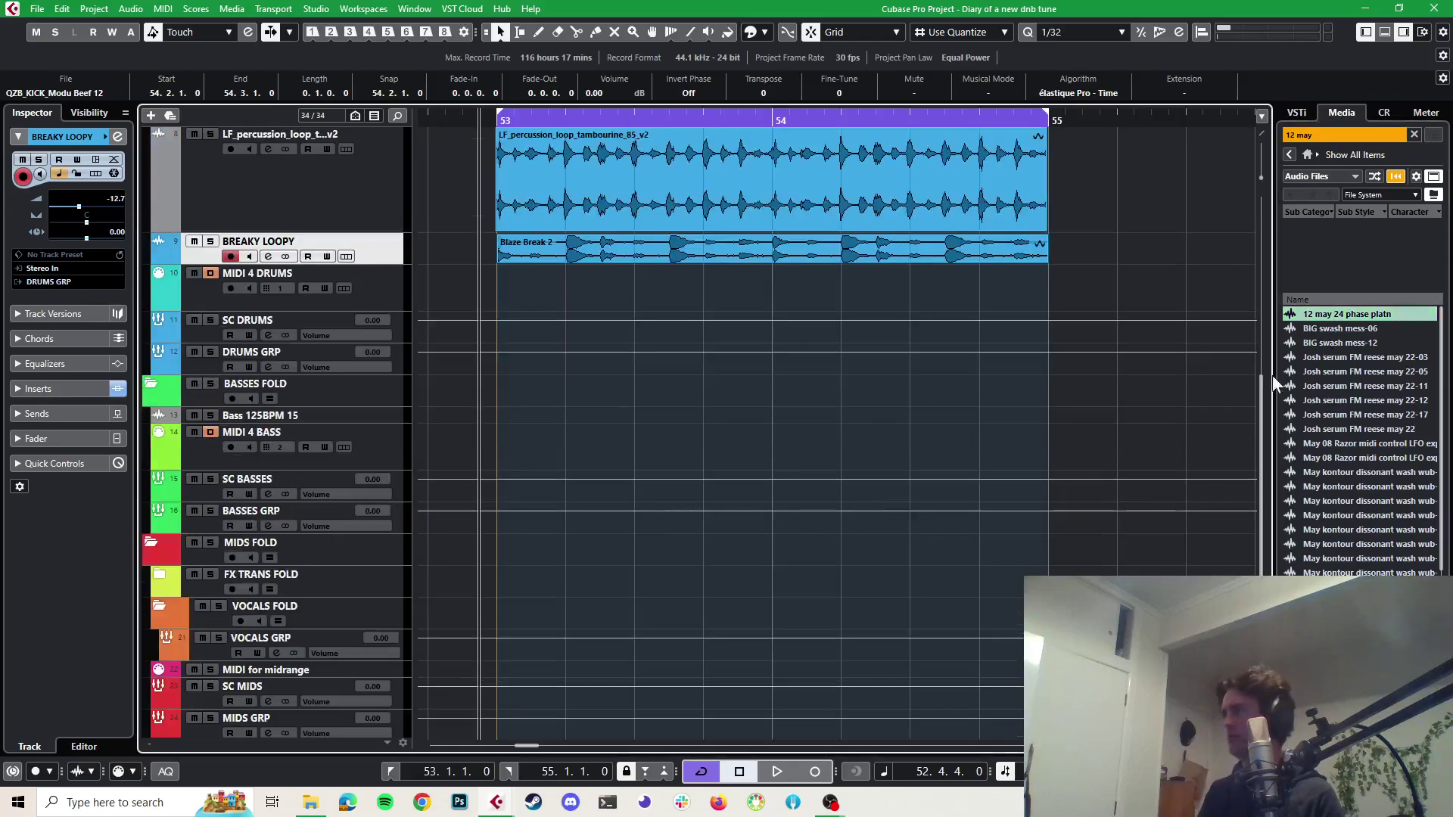
{"action": "left_click_drag", "start_coordinate": [1350, 312], "coordinate": [333, 417]}
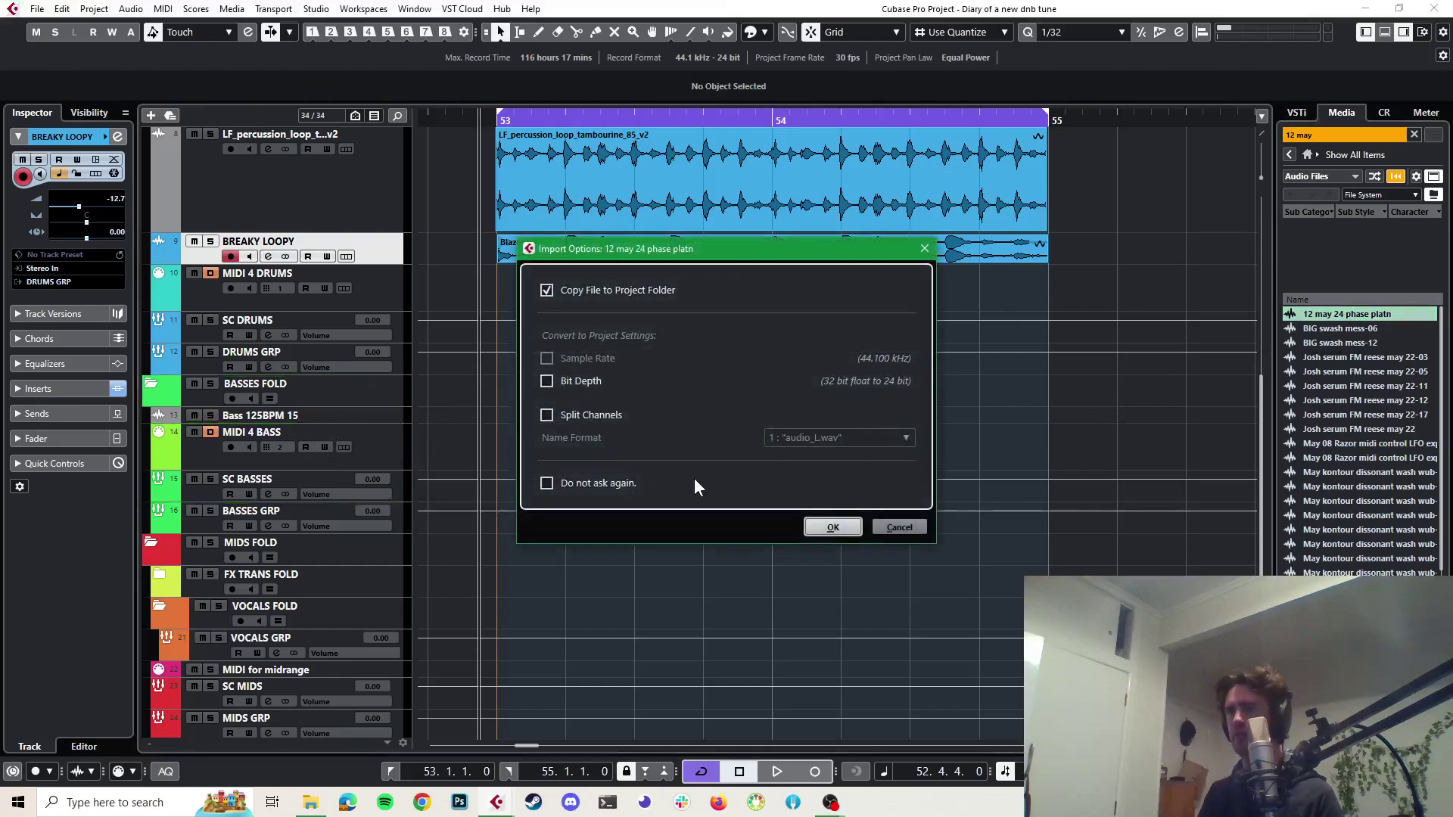
{"action": "left_click", "coordinate": [832, 527]}
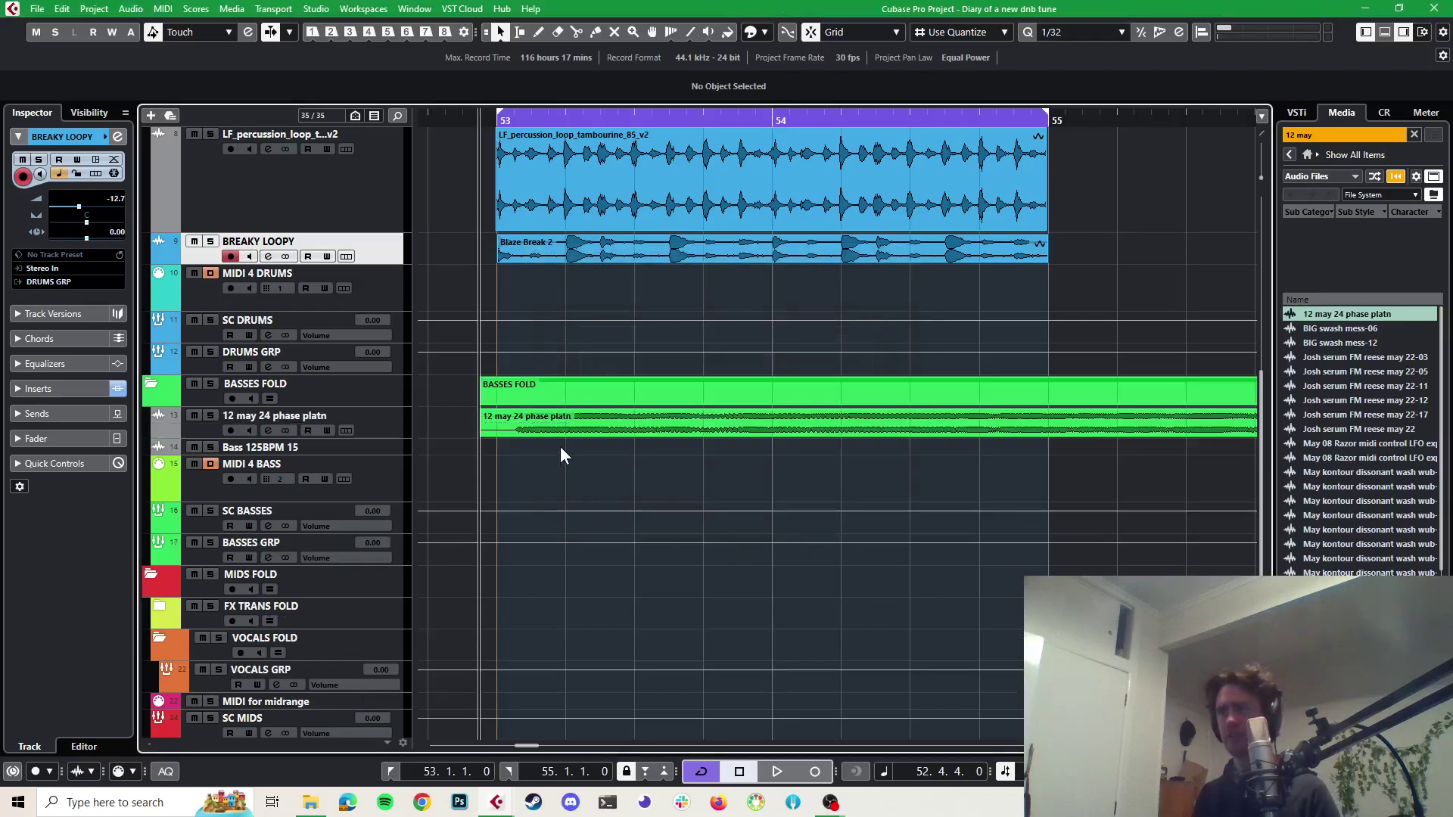
{"action": "left_click_drag", "start_coordinate": [388, 438], "coordinate": [390, 485]}
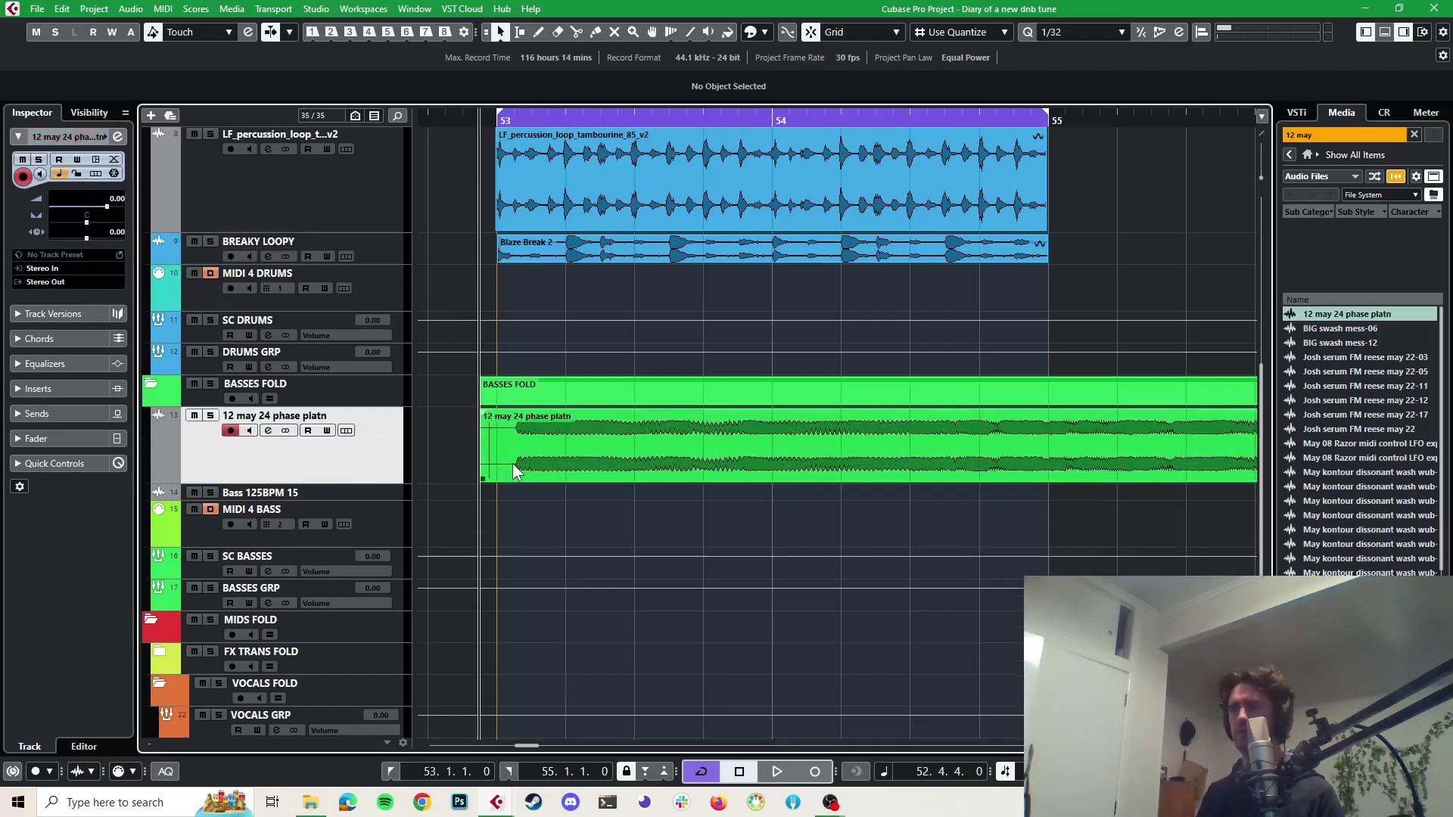
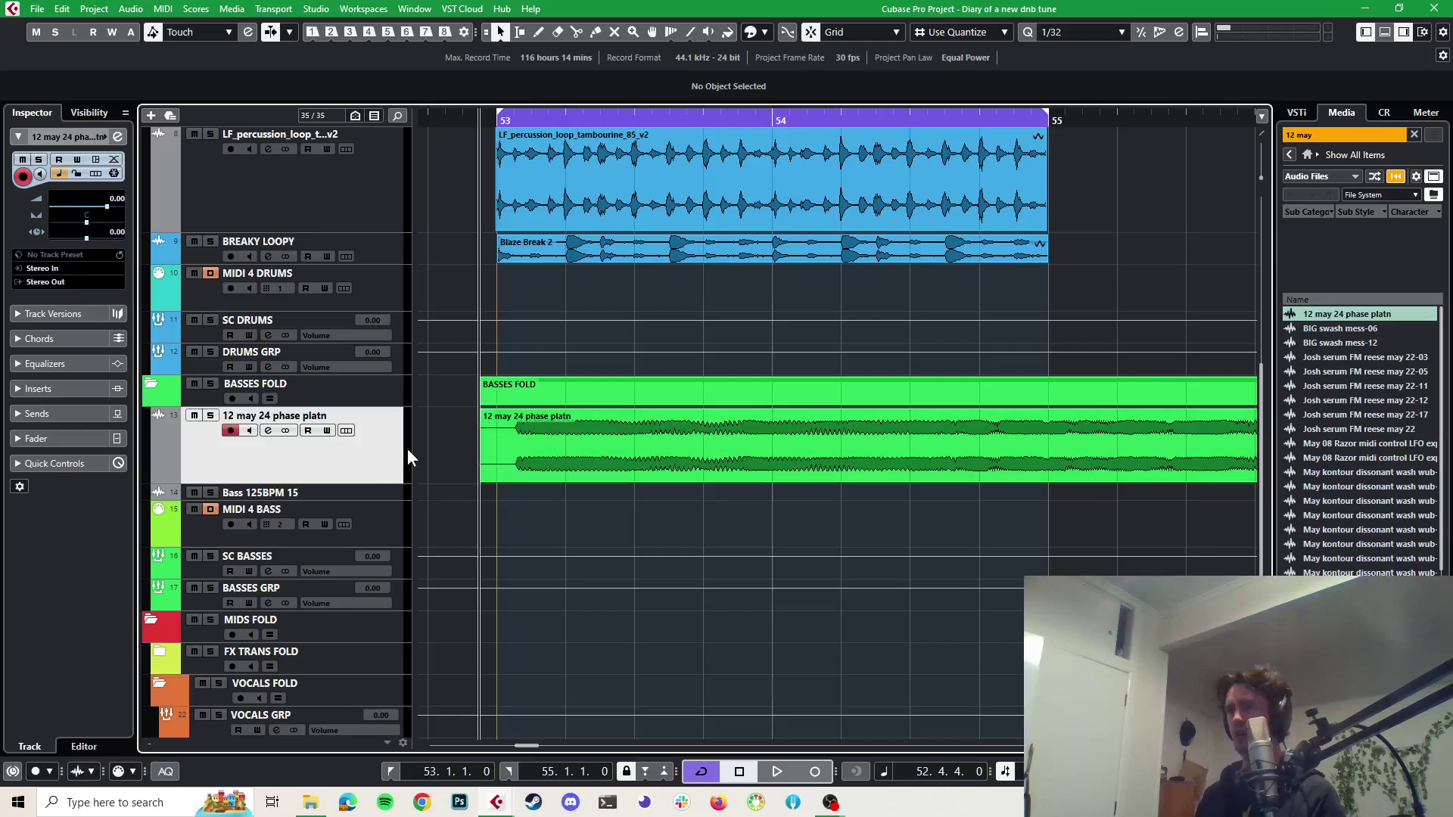
Delete the 12 may 24 phase platn audio event from its track
{"action": "left_click", "coordinate": [484, 462]}
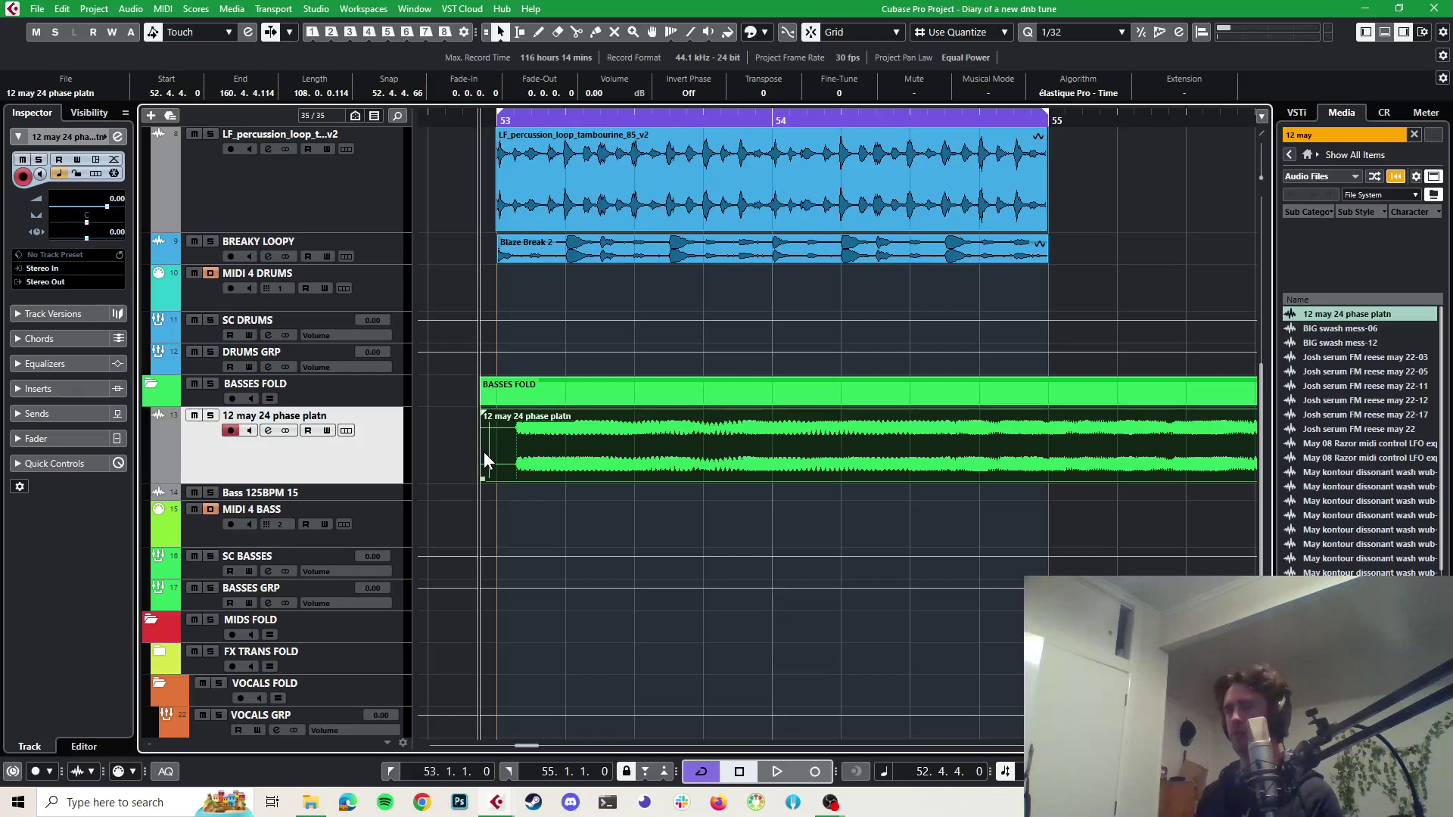
{"action": "key", "text": "Delete"}
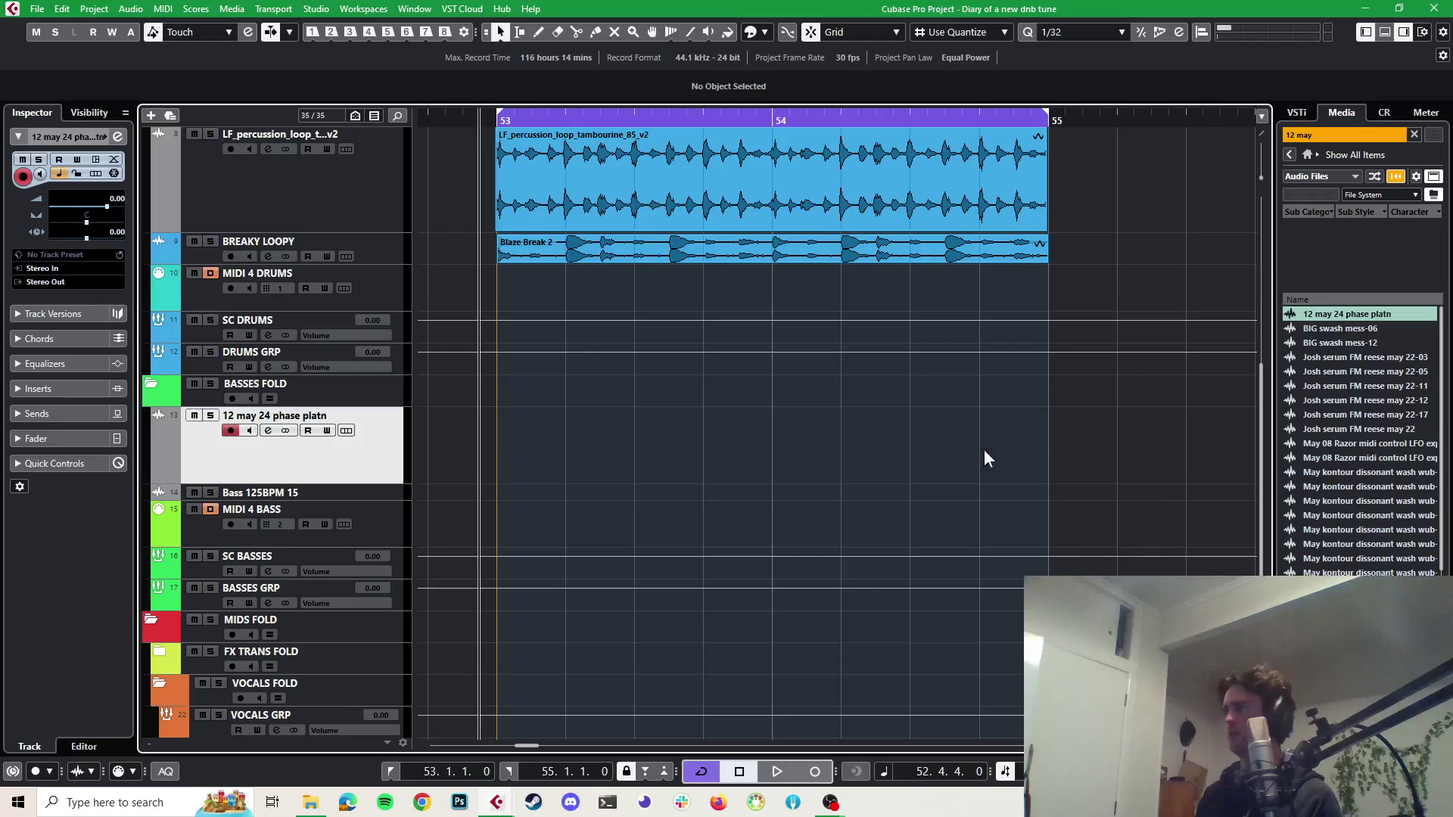
Create a sampler track from 12 may 24 phase platn and move it to the top of BASSES FOLD
{"action": "right_click", "coordinate": [1310, 315]}
{"action": "left_click", "coordinate": [1298, 324]}
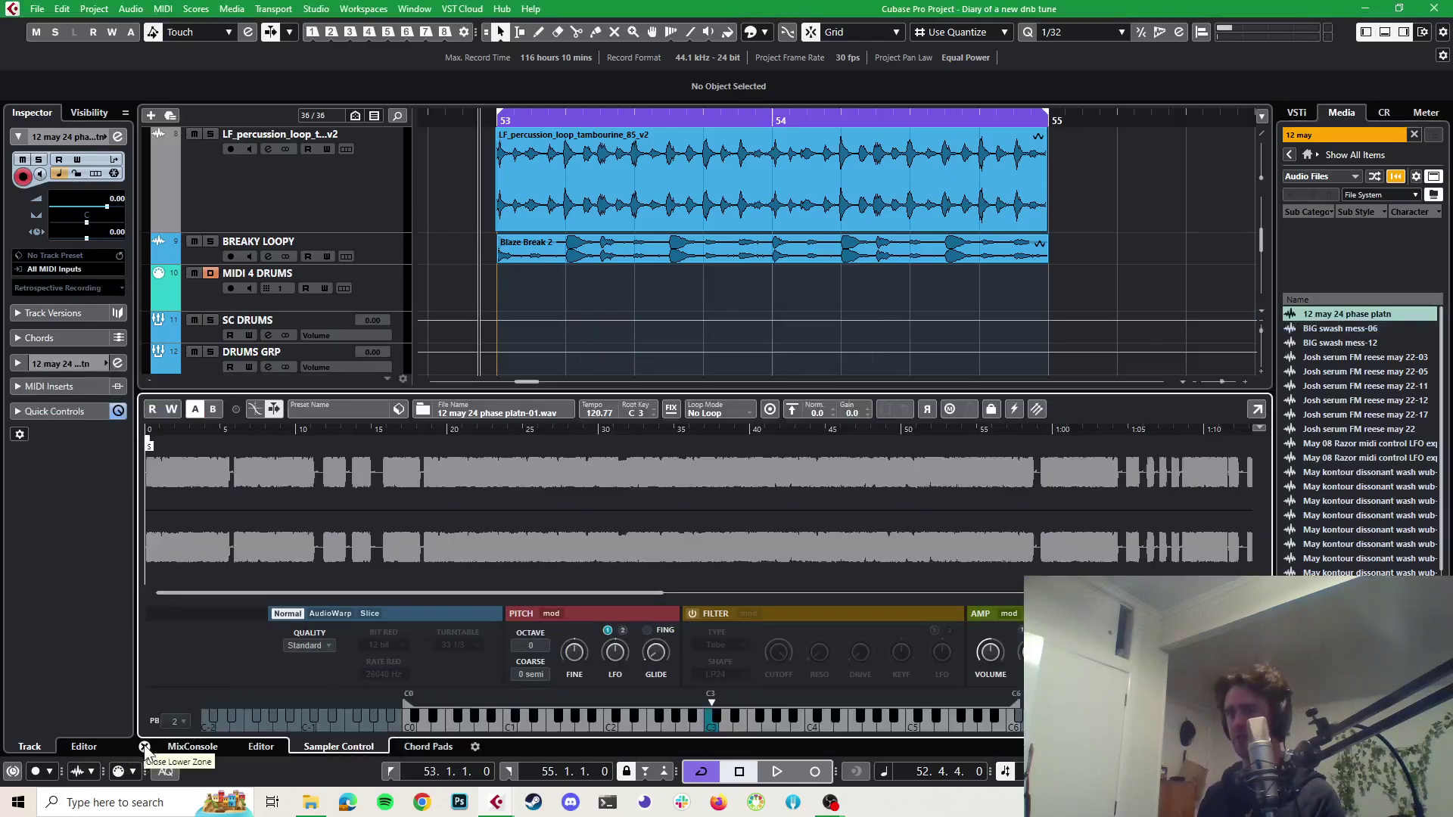
{"action": "left_click", "coordinate": [144, 747]}
{"action": "scroll", "coordinate": [527, 530], "scroll_direction": "down", "scroll_amount": 5}
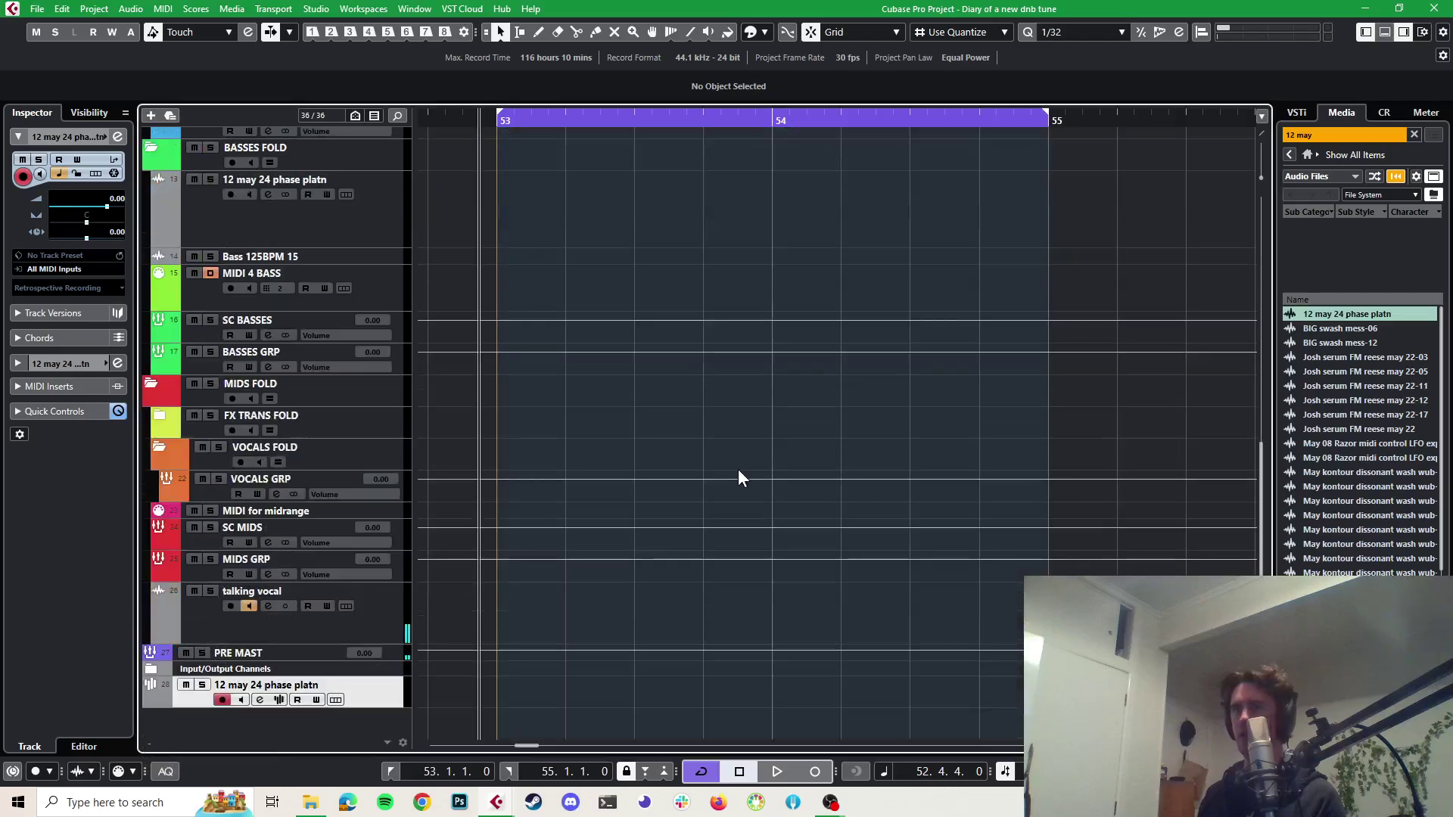
{"action": "left_click_drag", "start_coordinate": [369, 698], "coordinate": [357, 278]}
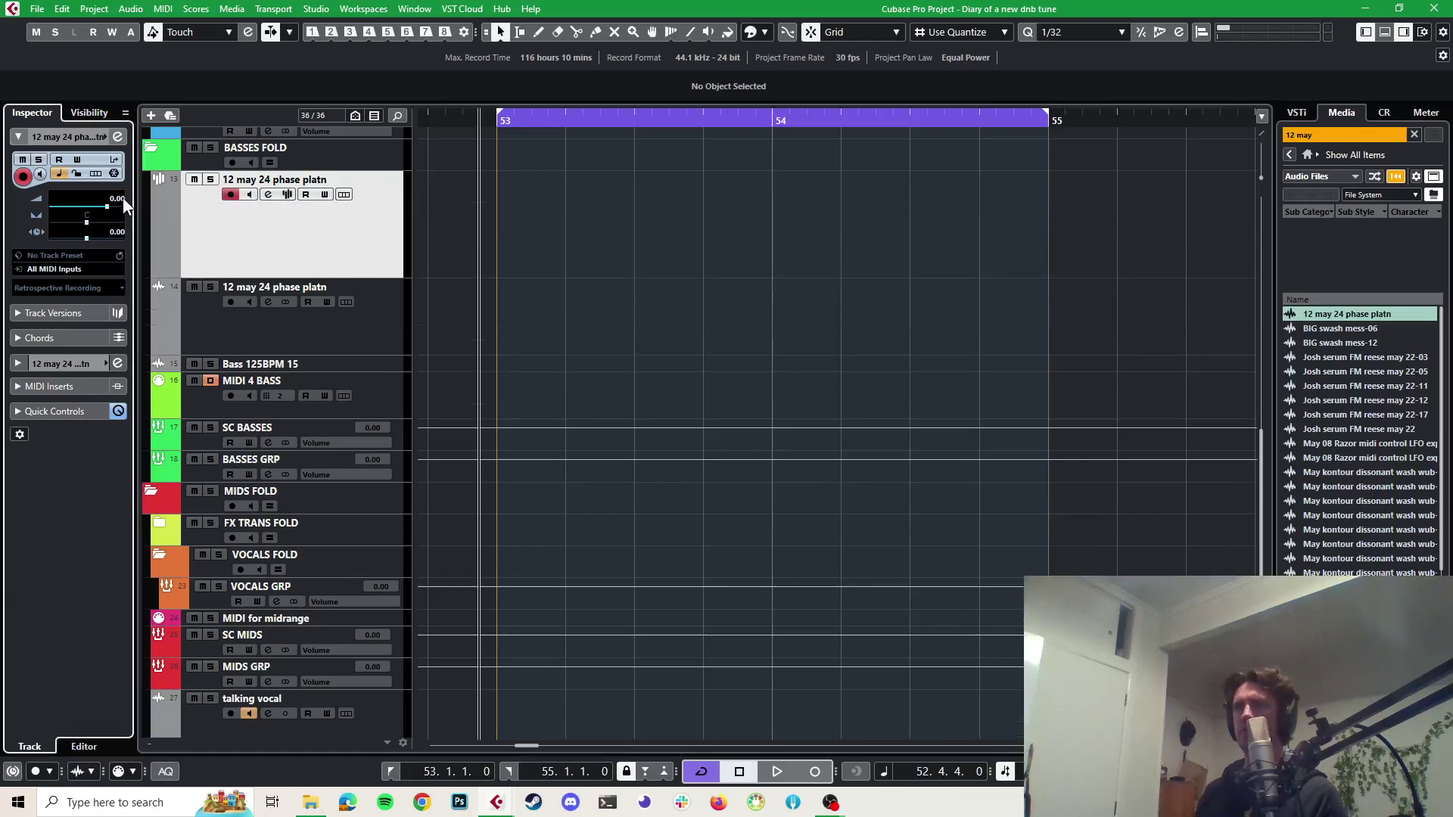
Search the output routing options of the 12 may 24 phase platn sampler track for "bass"
{"action": "left_click", "coordinate": [117, 137]}
{"action": "left_click", "coordinate": [959, 299]}
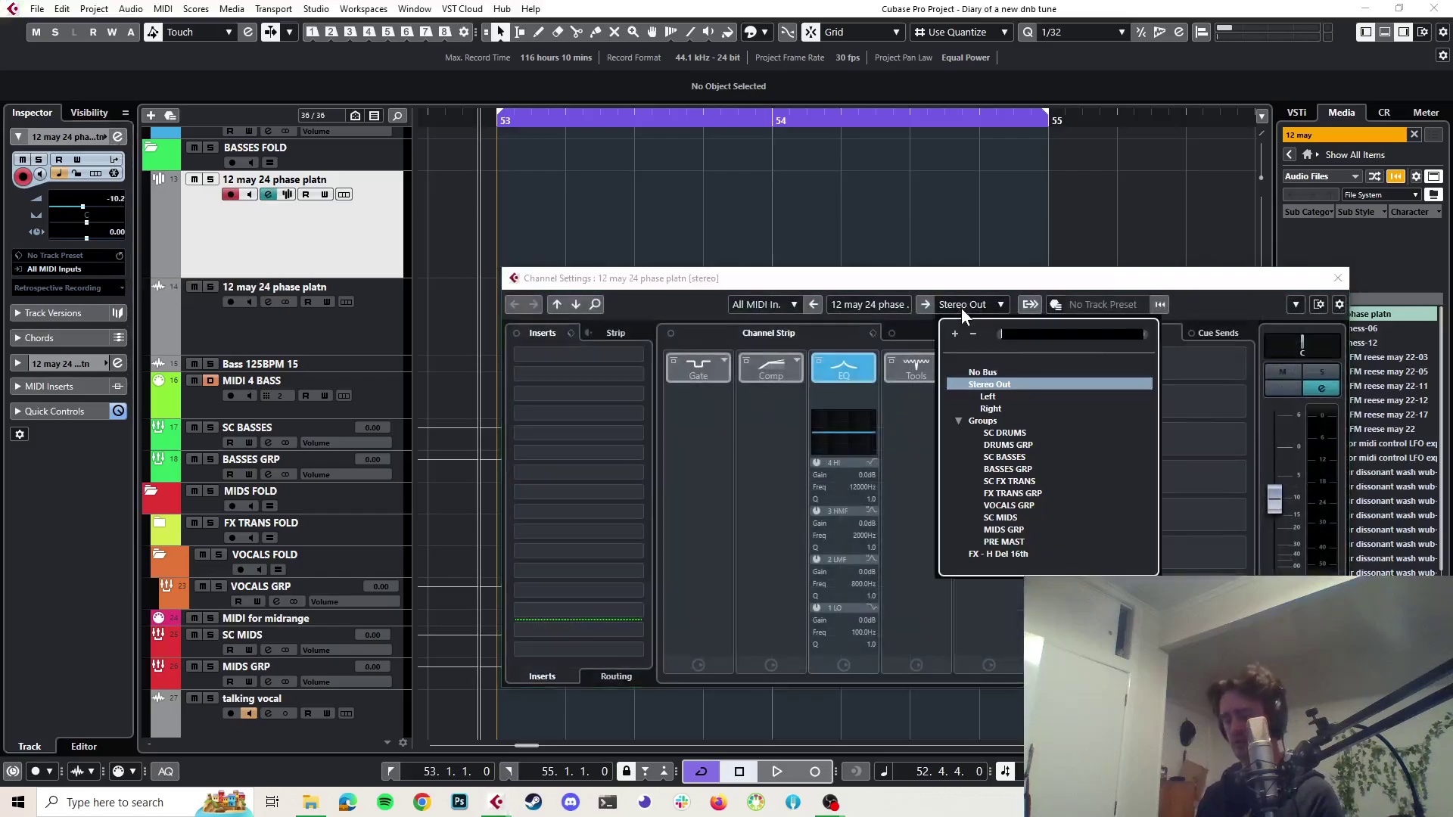
{"action": "type", "text": "bass"}
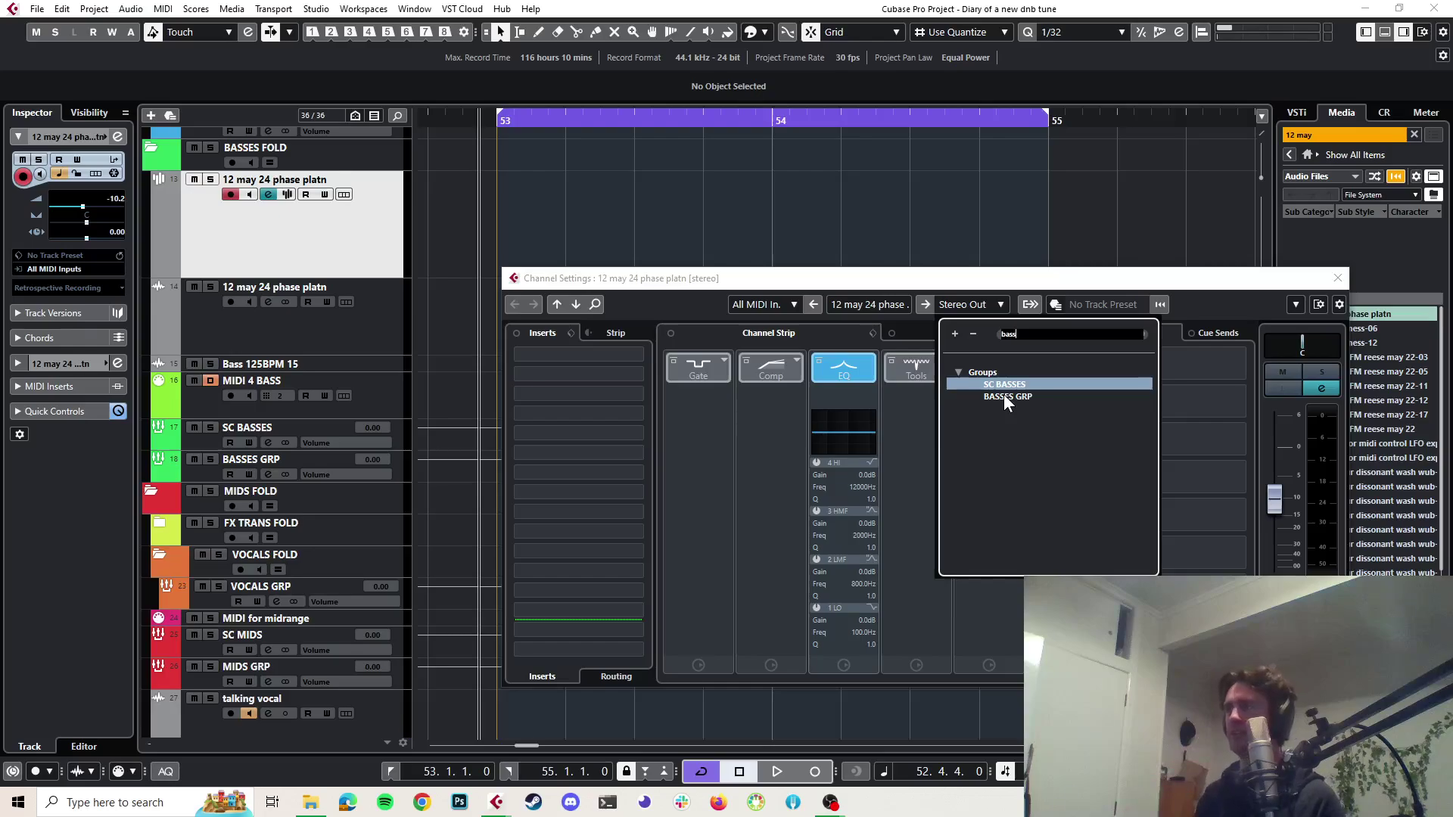
{"action": "left_click", "coordinate": [743, 278]}
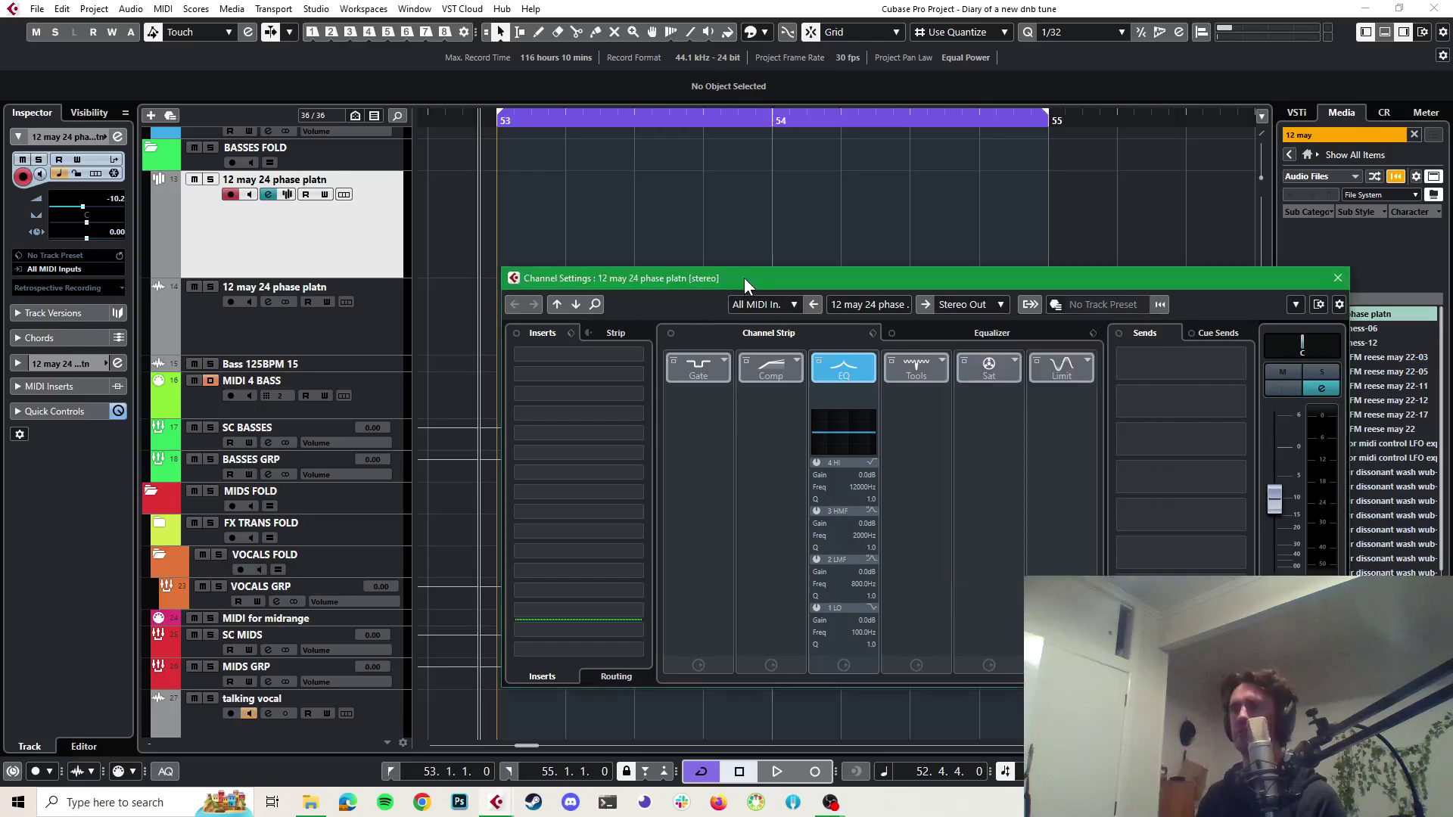
Check the ShaperBox 3 insert on the SC BASSES group, close it, and reselect the 12 may 24 phase platn sampler track
{"action": "left_click", "coordinate": [378, 445]}
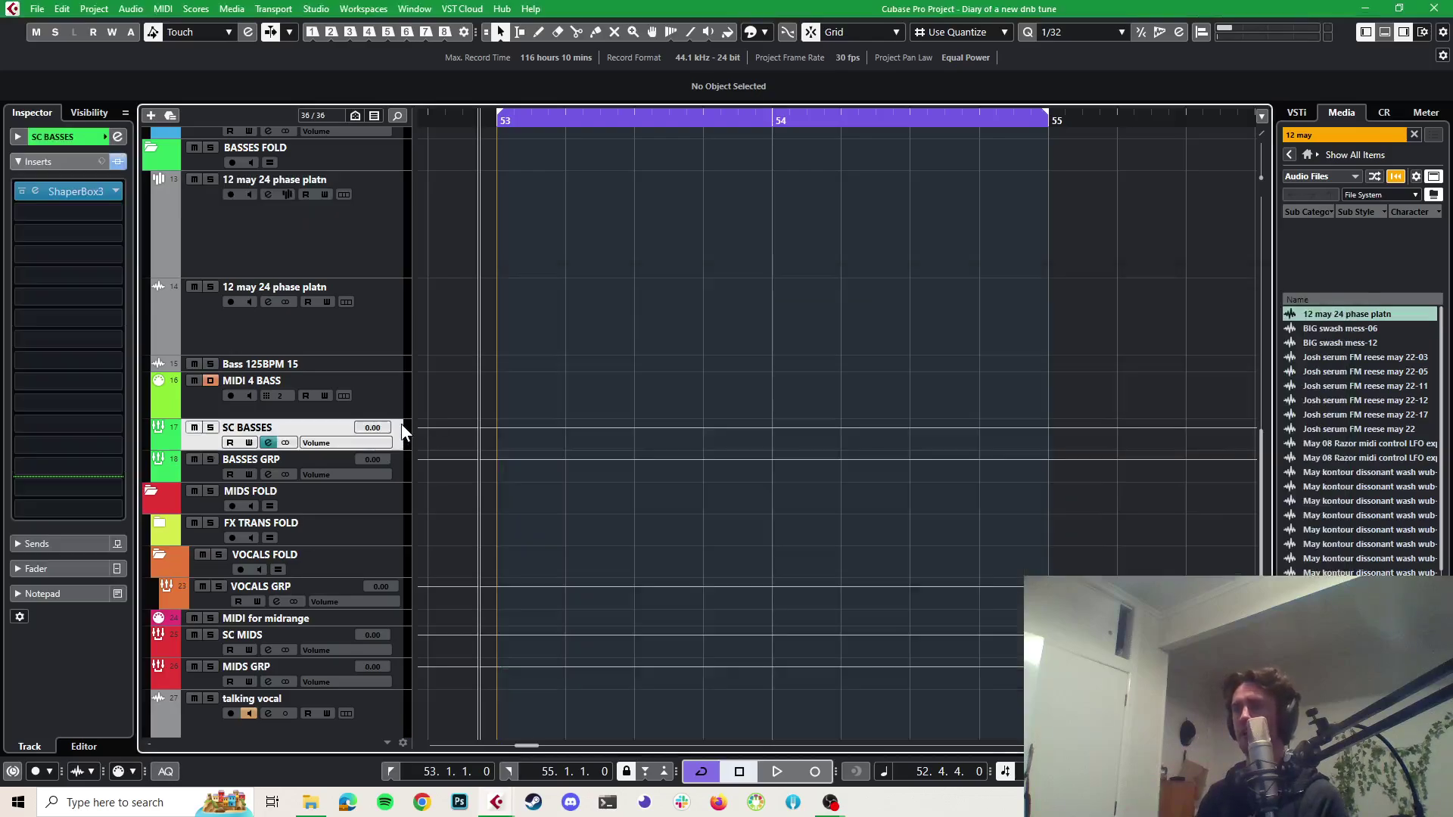
{"action": "left_click", "coordinate": [36, 193]}
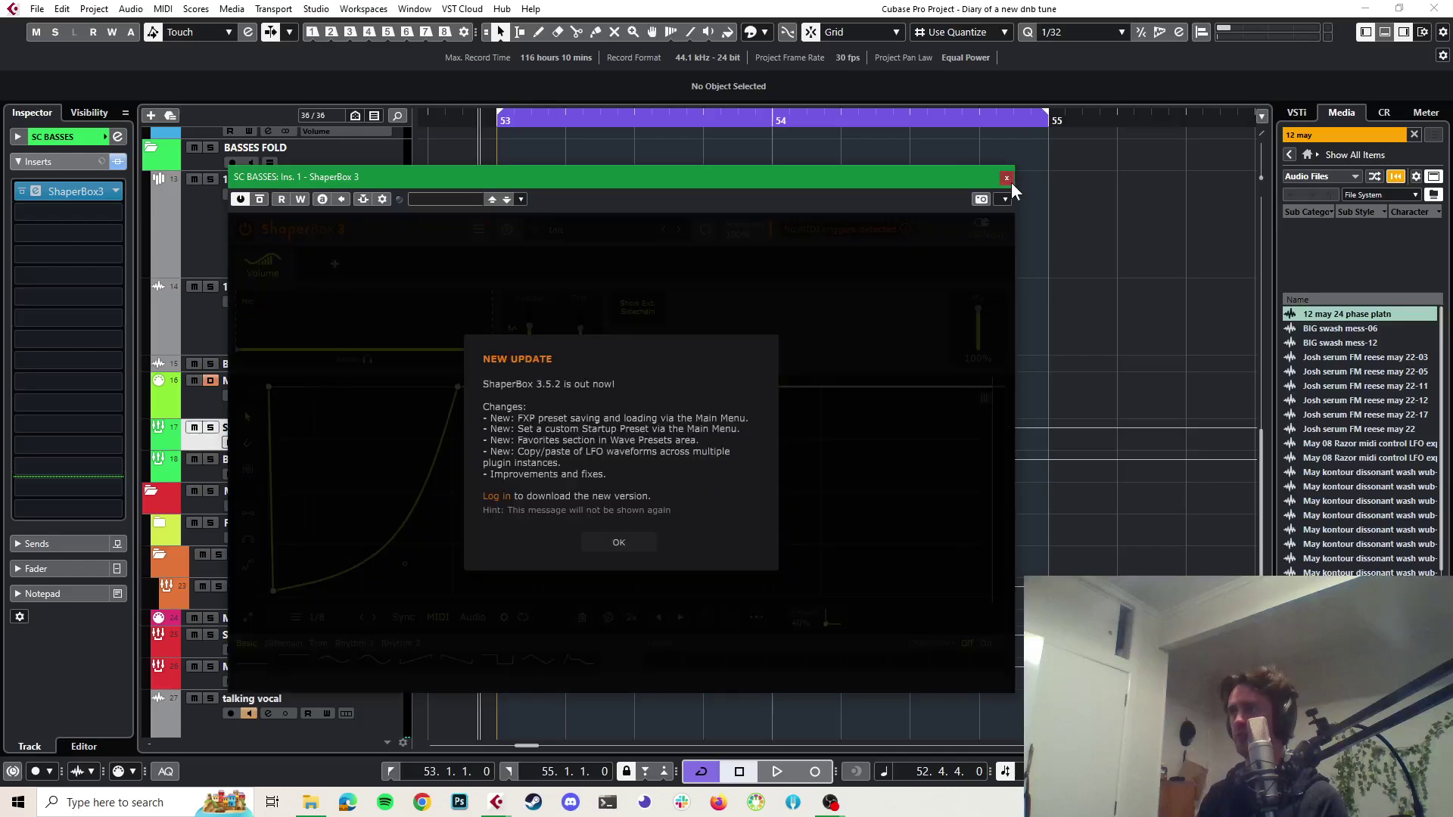
{"action": "left_click", "coordinate": [1007, 179]}
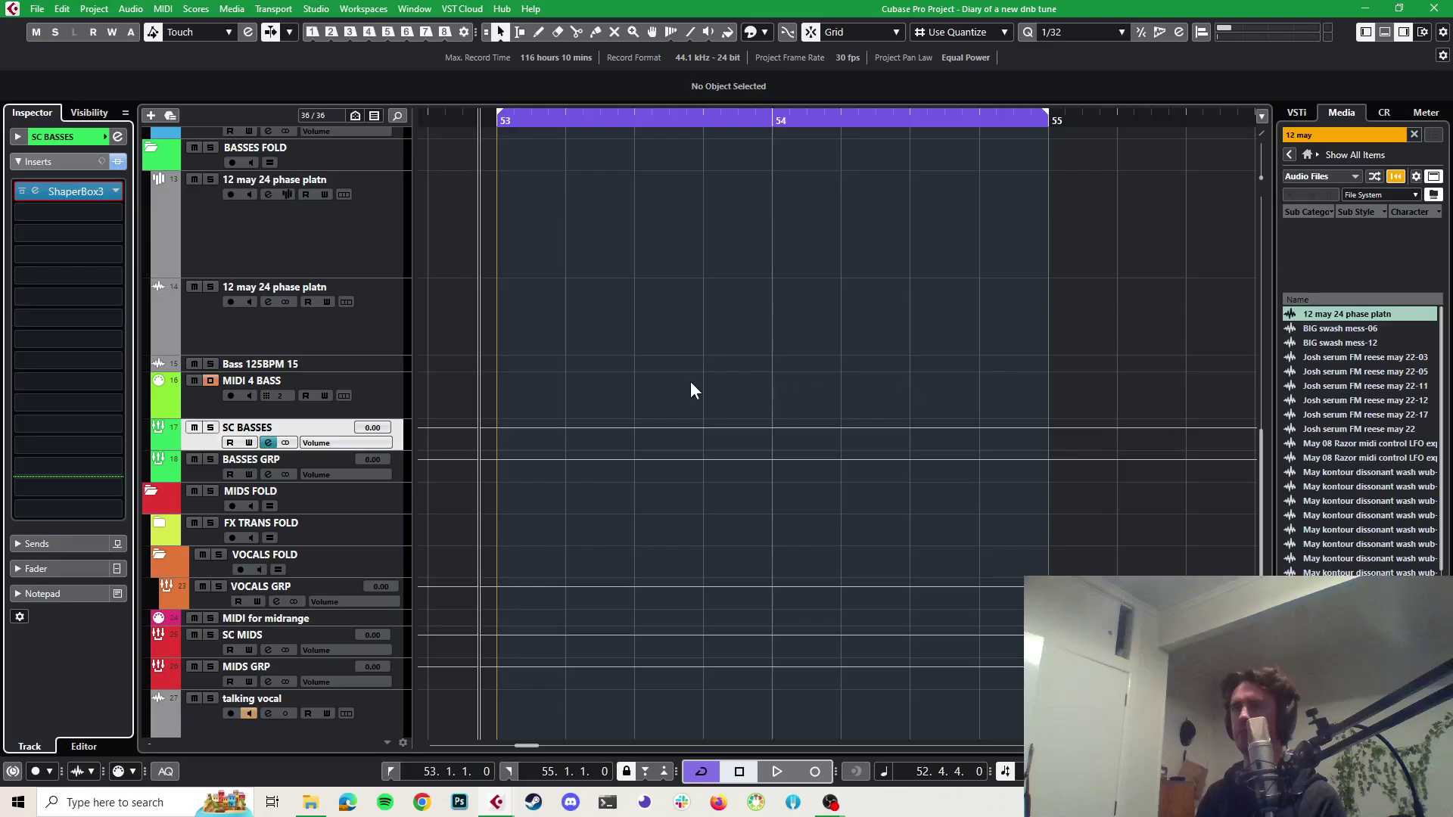
{"action": "left_click", "coordinate": [382, 261]}
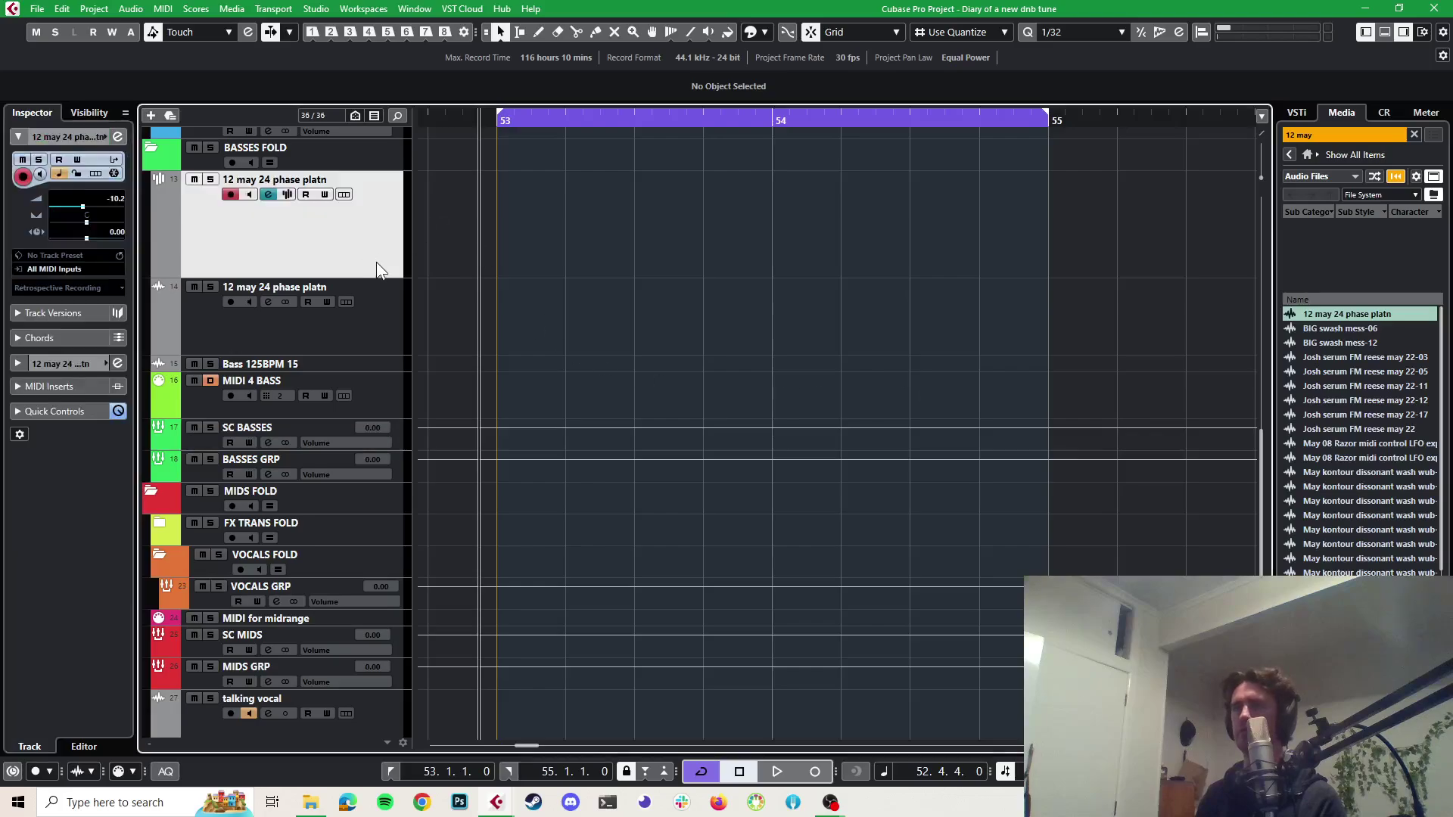
Route the output of the 12 may 24 phase platn sampler track to BASSES GRP
{"action": "left_click", "coordinate": [117, 137]}
{"action": "left_click", "coordinate": [970, 311]}
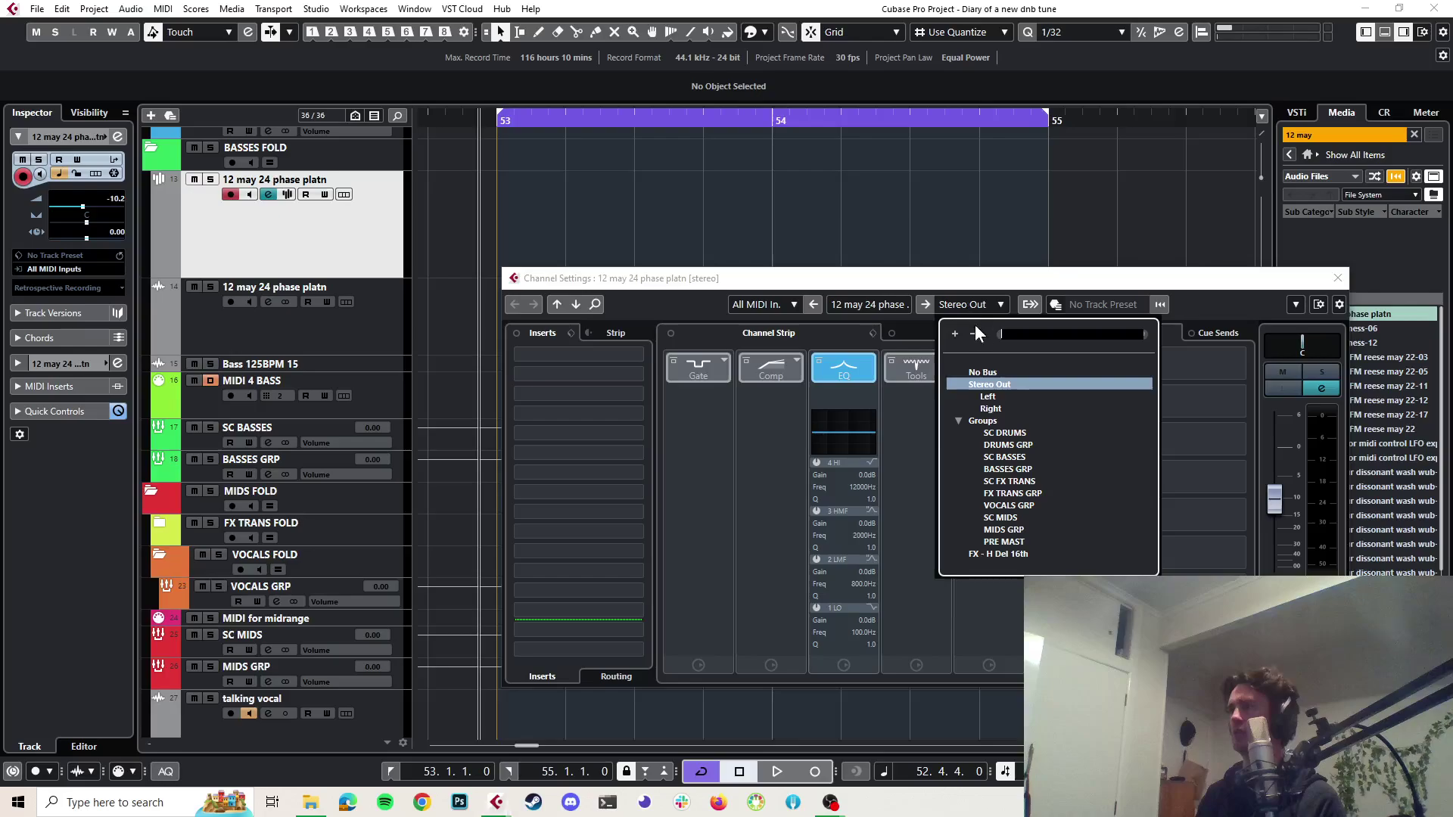
{"action": "type", "text": "bass"}
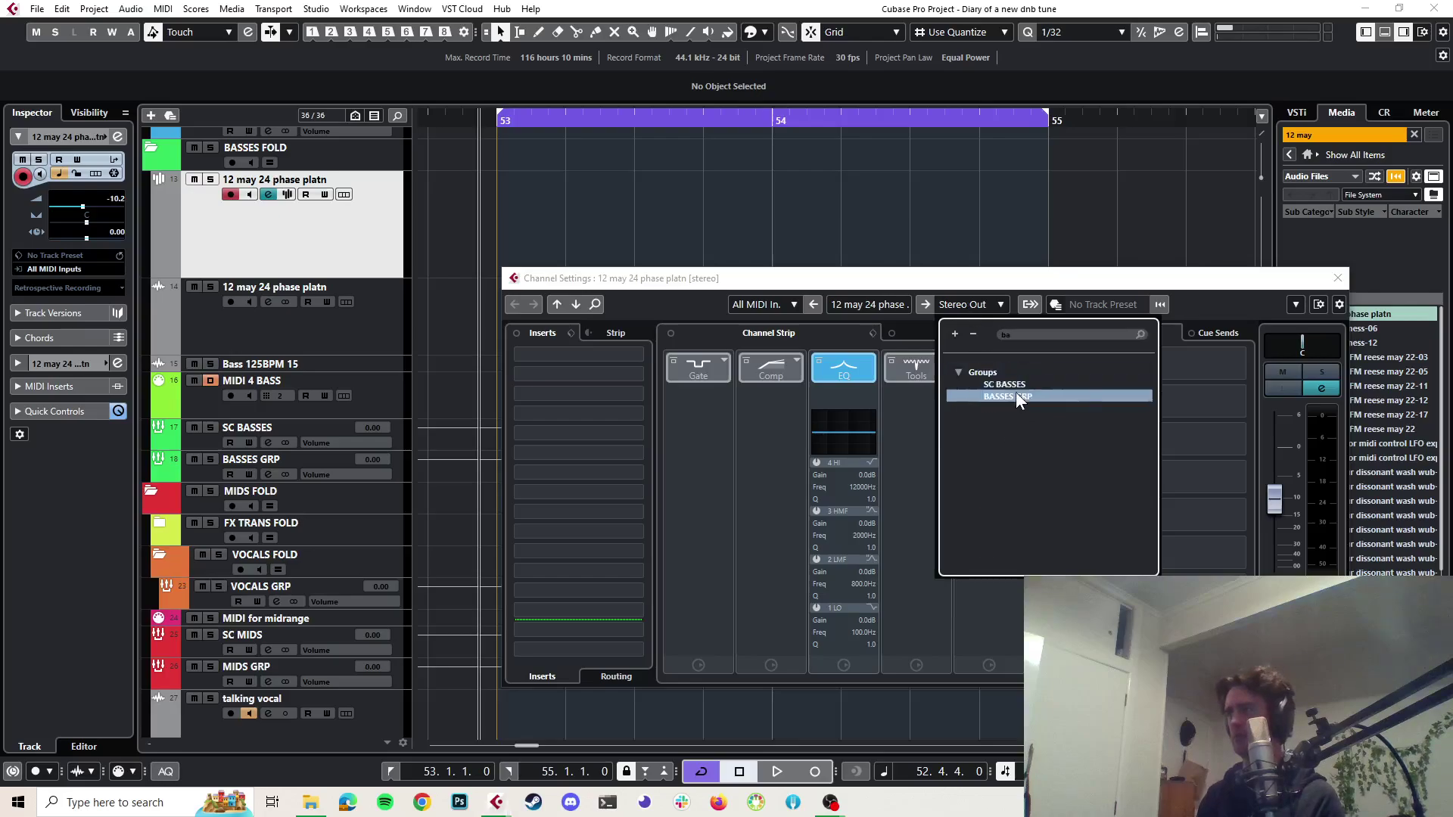
{"action": "left_click", "coordinate": [1015, 392]}
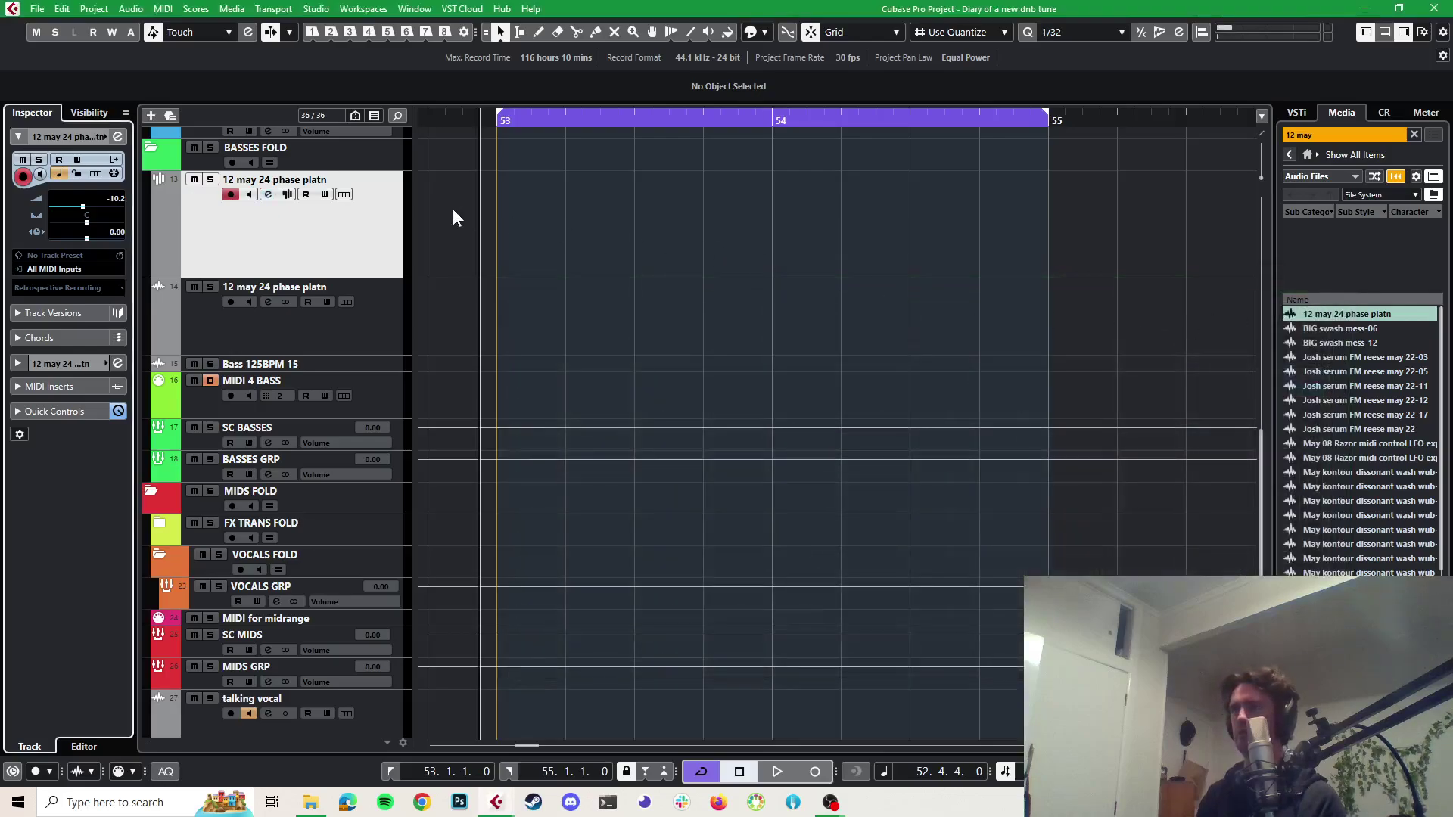
Create an empty MIDI part from bar 53 to 55 on the sampler track and check it in the Key Editor
{"action": "double_click", "coordinate": [528, 218]}
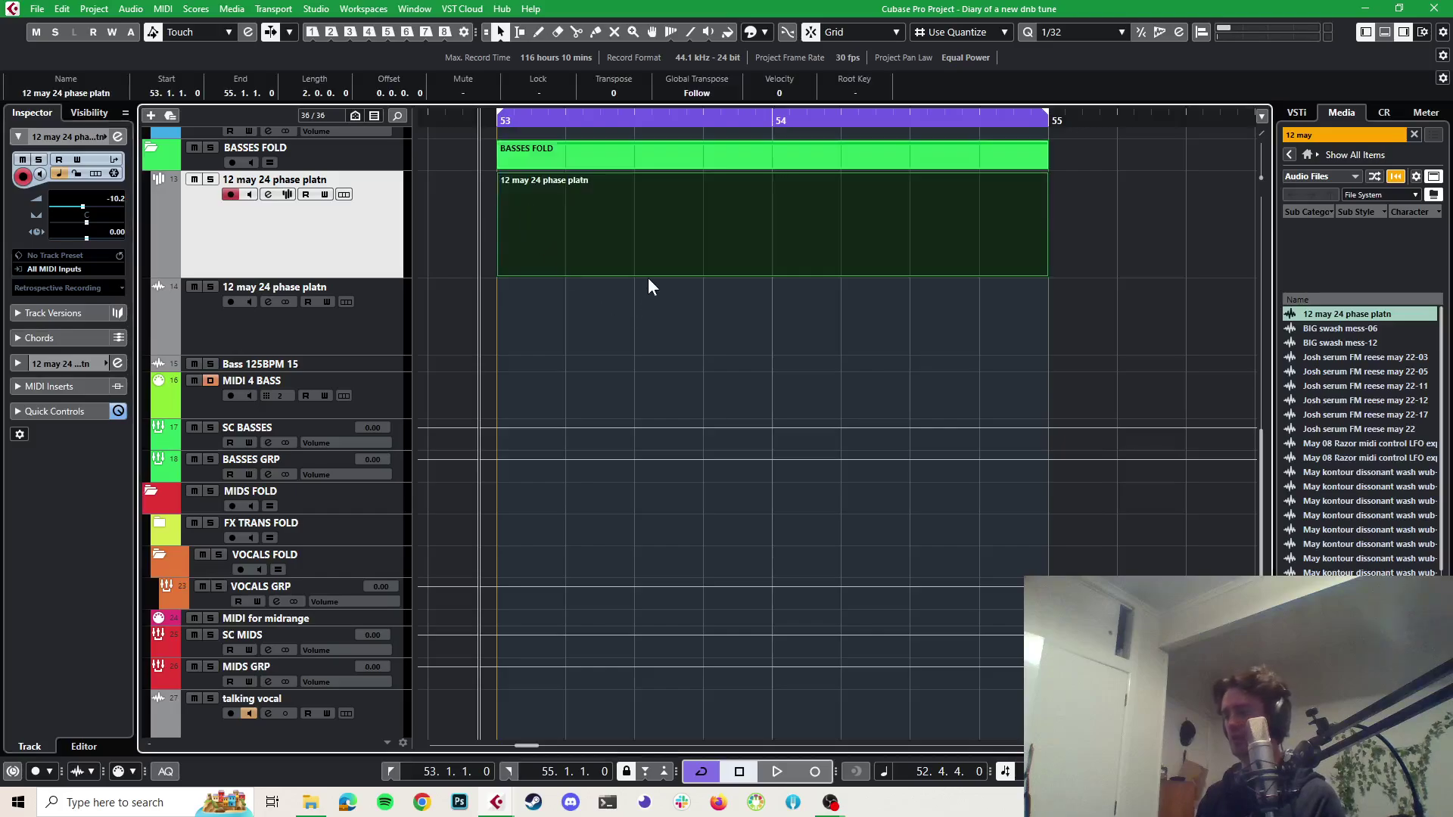
{"action": "double_click", "coordinate": [616, 244]}
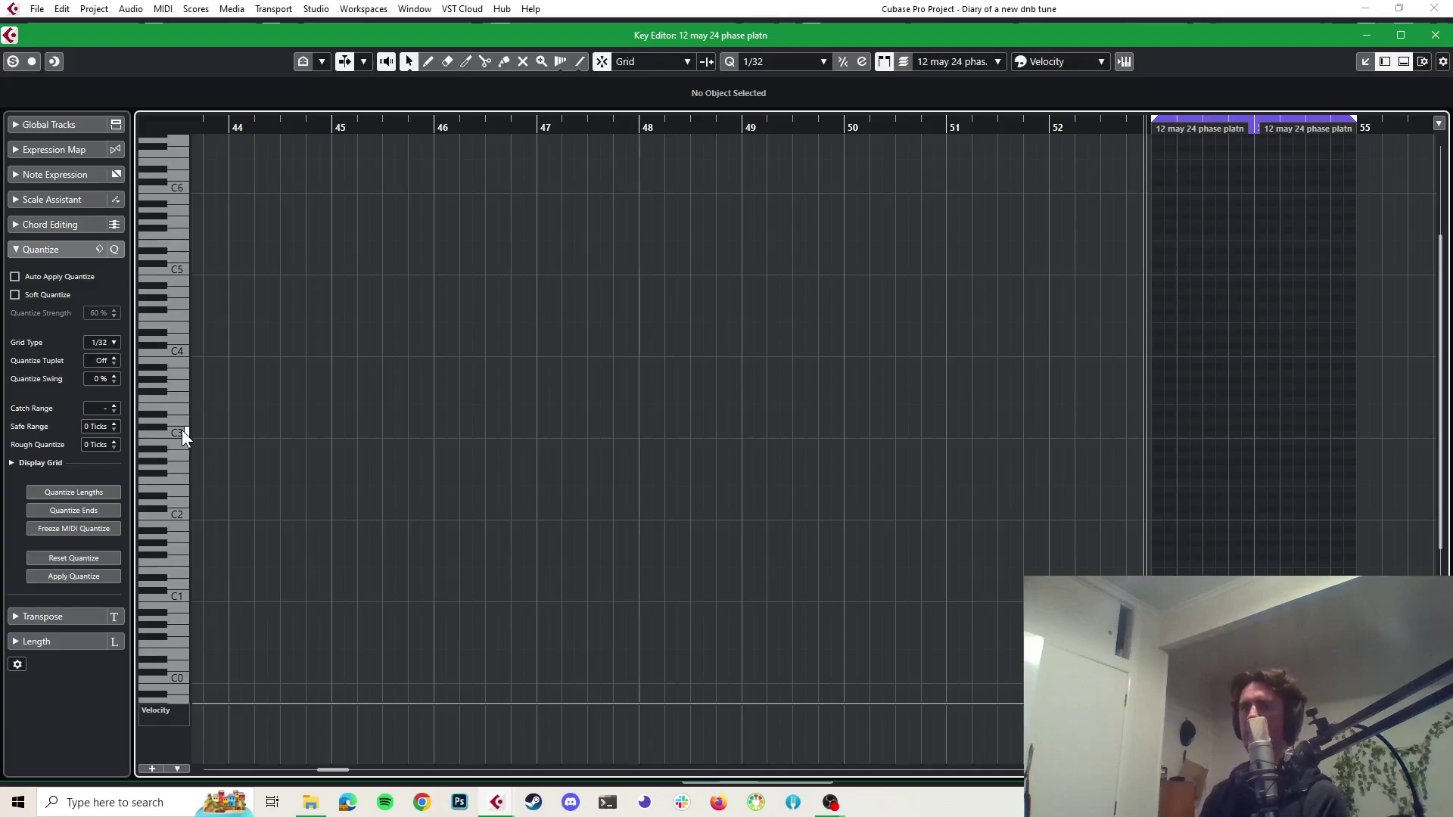
{"action": "left_click", "coordinate": [832, 8]}
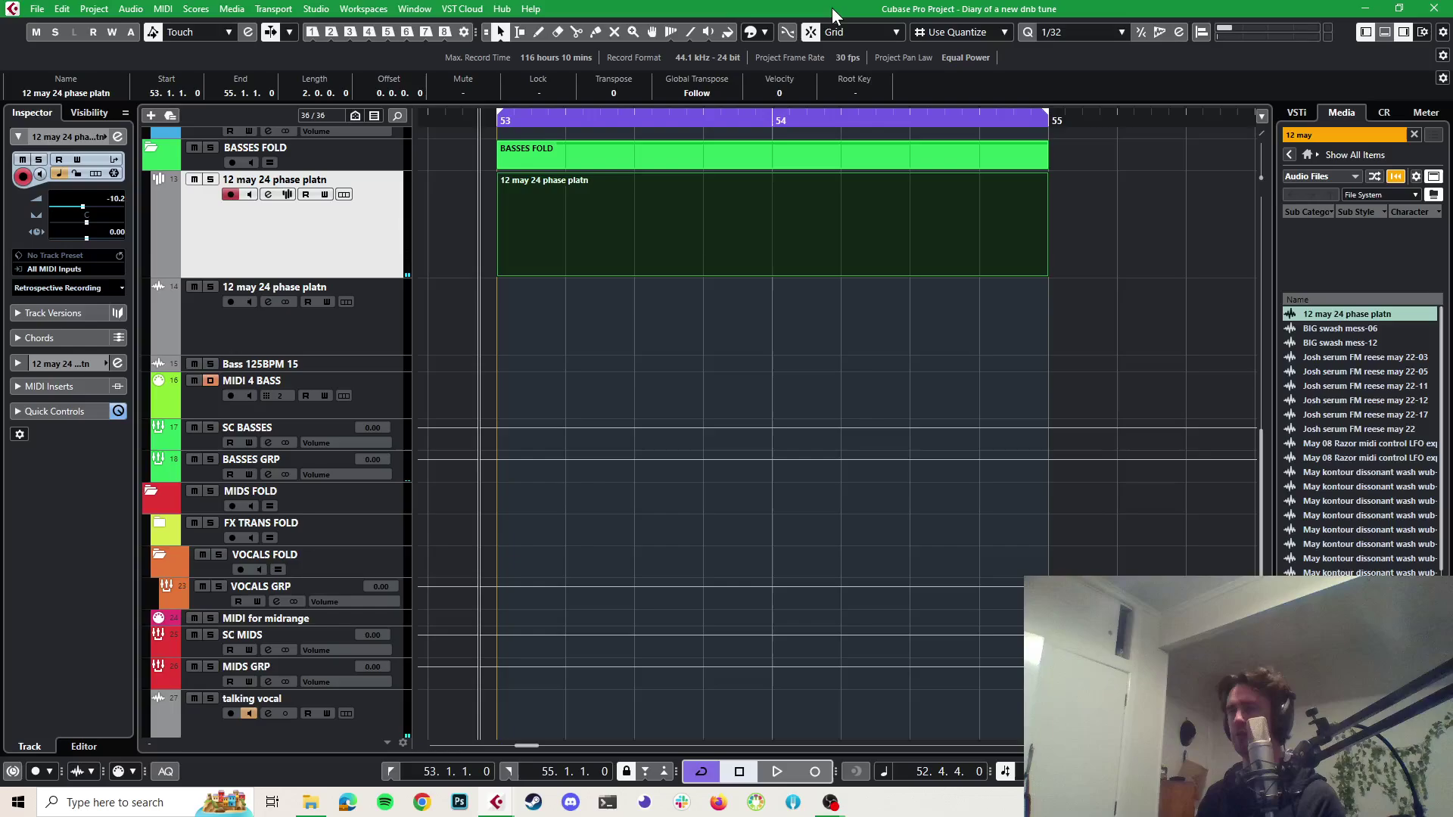
Set the root key of the 12 may 24 phase platn sample to F1 in Sampler Control and audition a note
{"action": "left_click", "coordinate": [287, 195]}
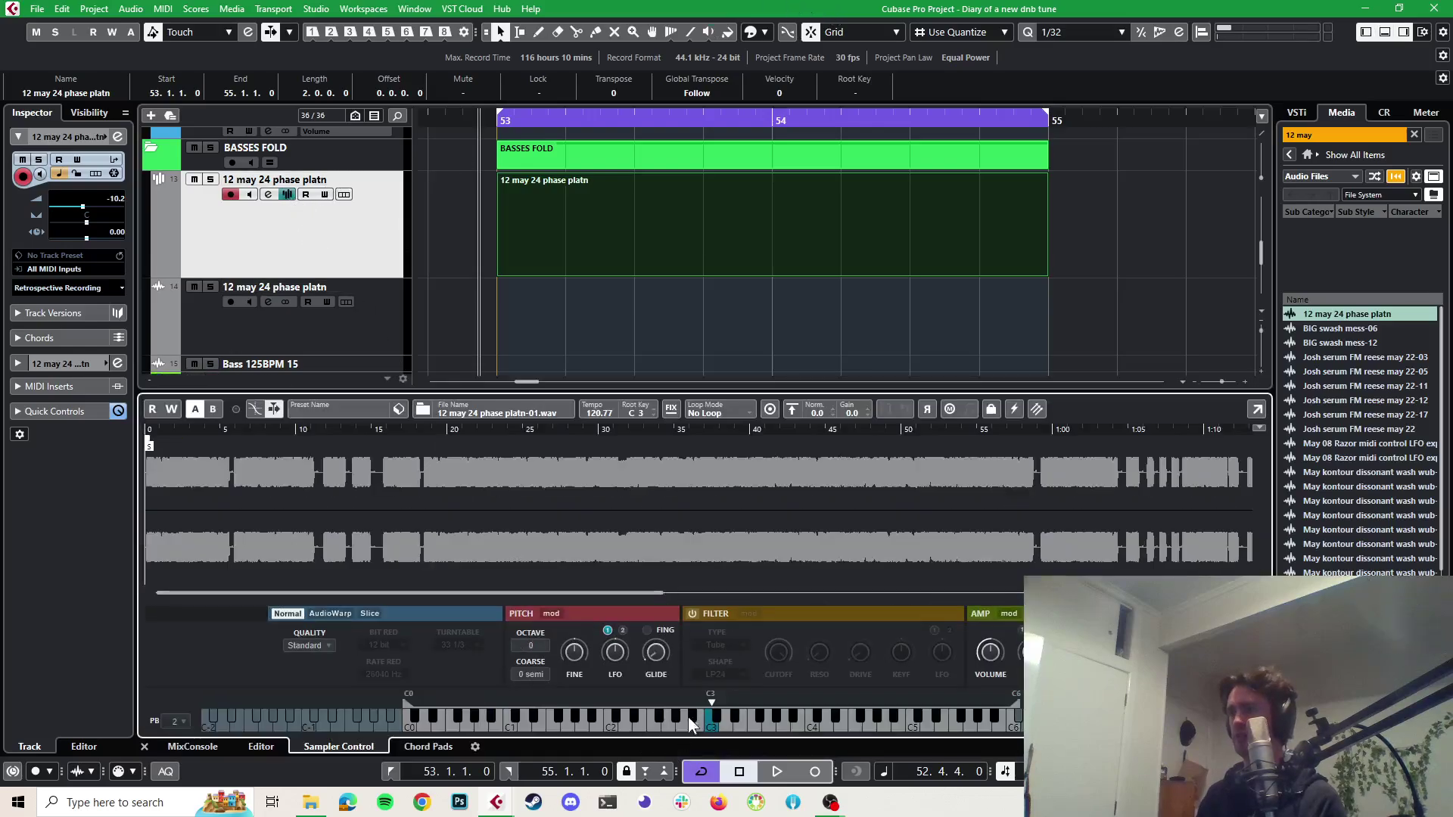
{"action": "left_click_drag", "start_coordinate": [708, 702], "coordinate": [548, 715]}
{"action": "left_click", "coordinate": [634, 725]}
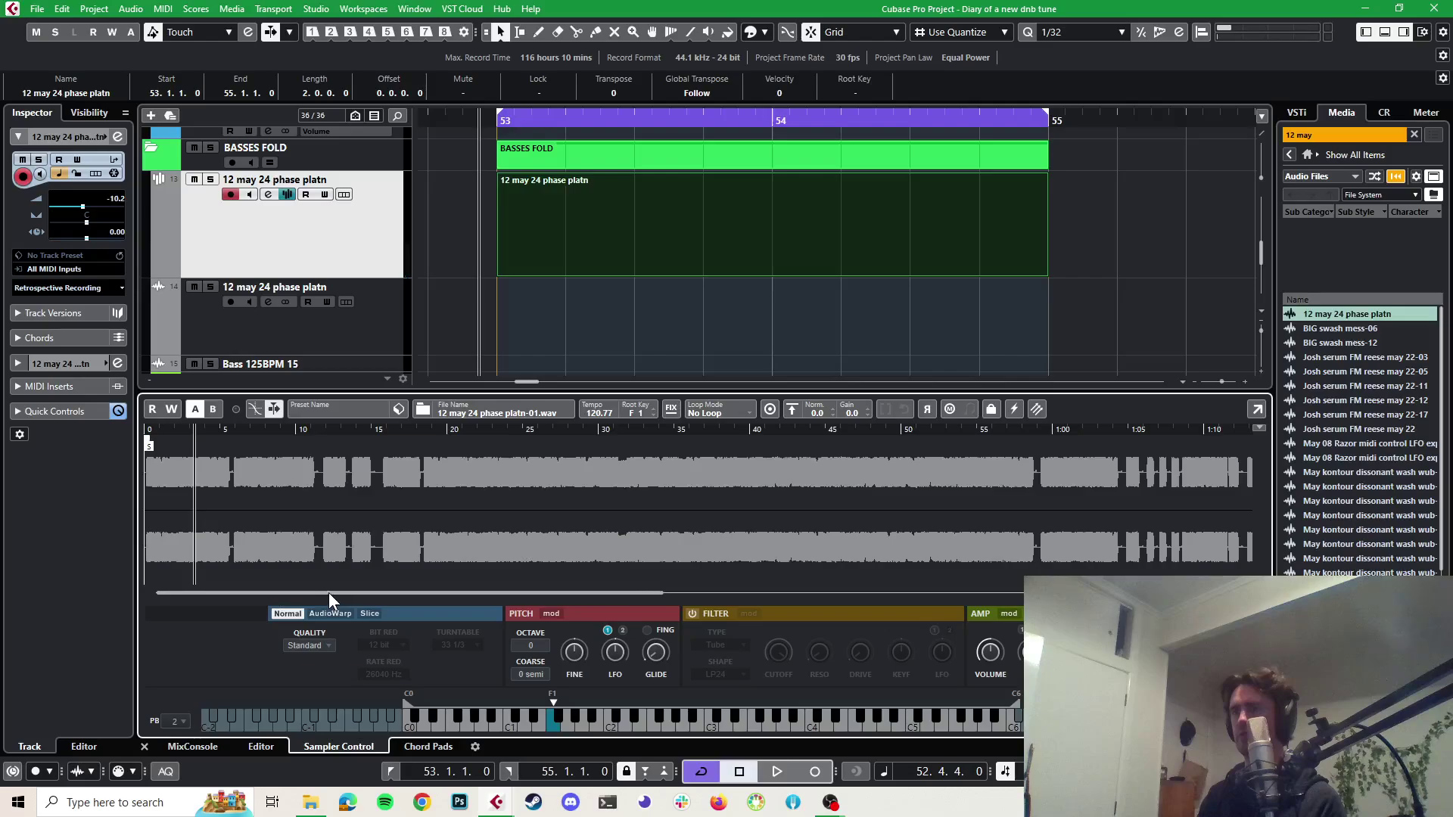
Move the sample start to the beginning of the sound, set the coarse pitch to -2 semitones, and audition the root key
{"action": "scroll", "coordinate": [229, 513], "scroll_direction": "up", "scroll_amount": 4}
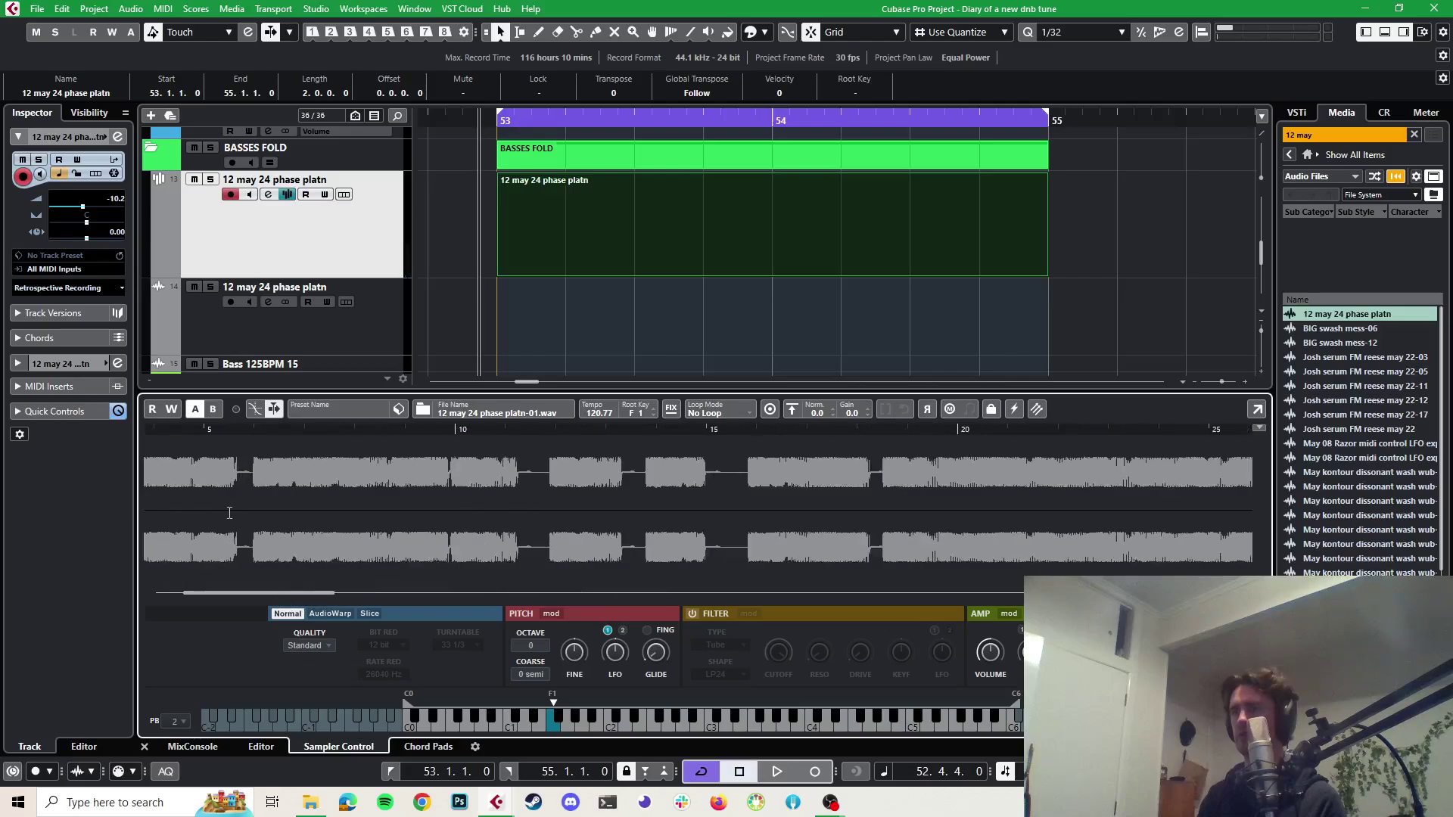
{"action": "left_click_drag", "start_coordinate": [259, 593], "coordinate": [209, 596]}
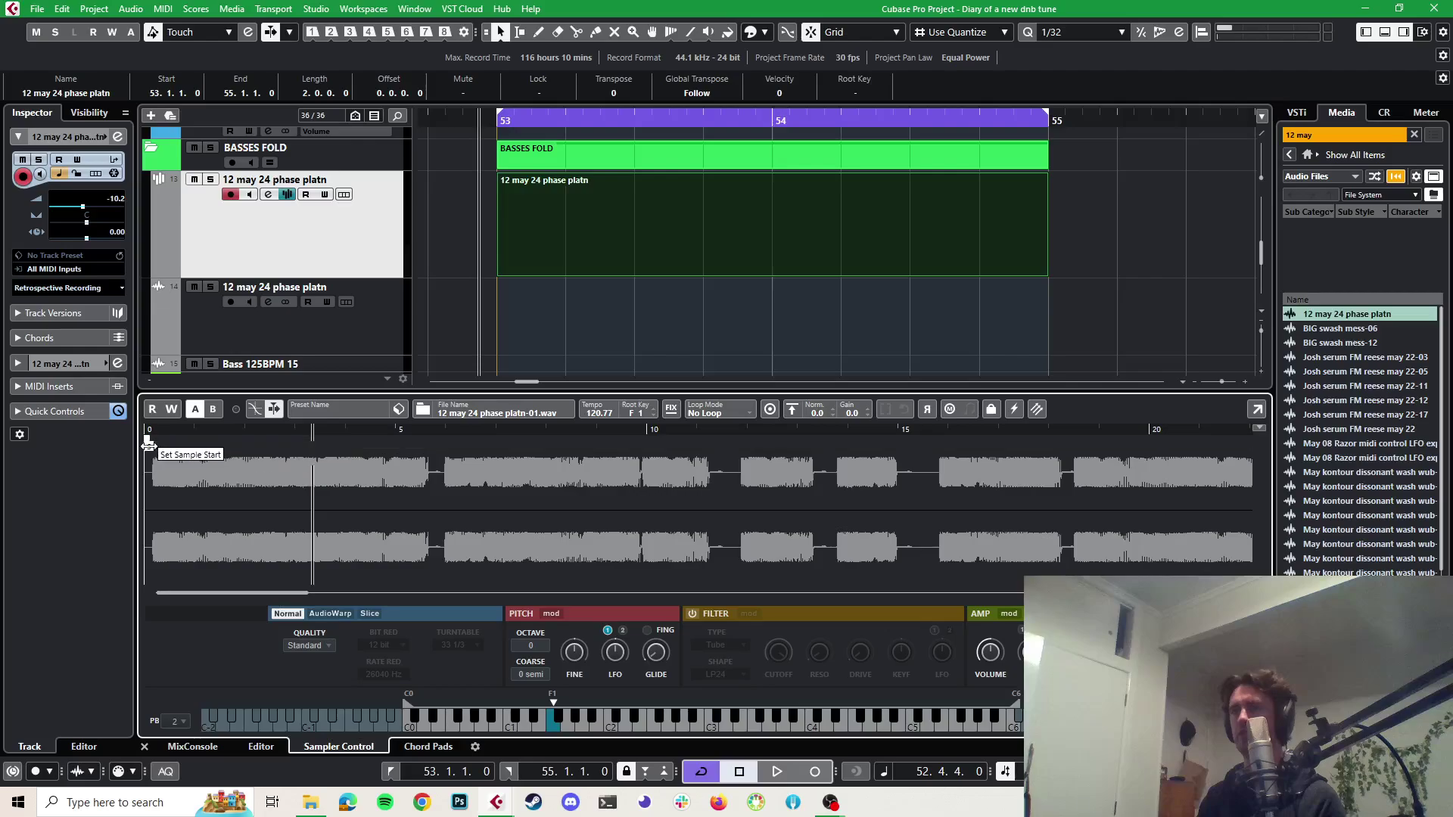
{"action": "left_click_drag", "start_coordinate": [152, 445], "coordinate": [155, 444]}
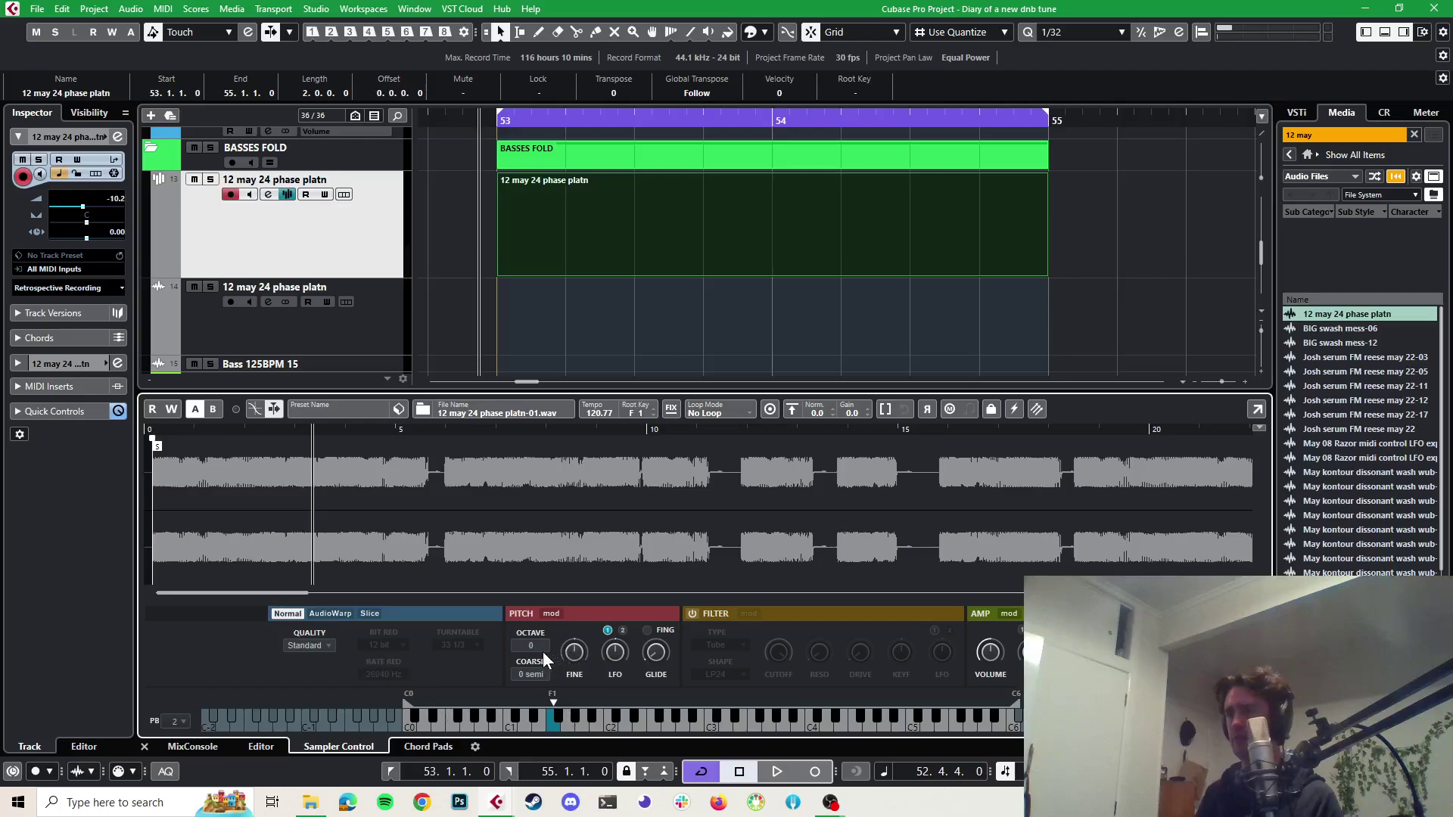
{"action": "scroll", "coordinate": [519, 672], "scroll_direction": "up", "scroll_amount": 1}
{"action": "left_click", "coordinate": [552, 725]}
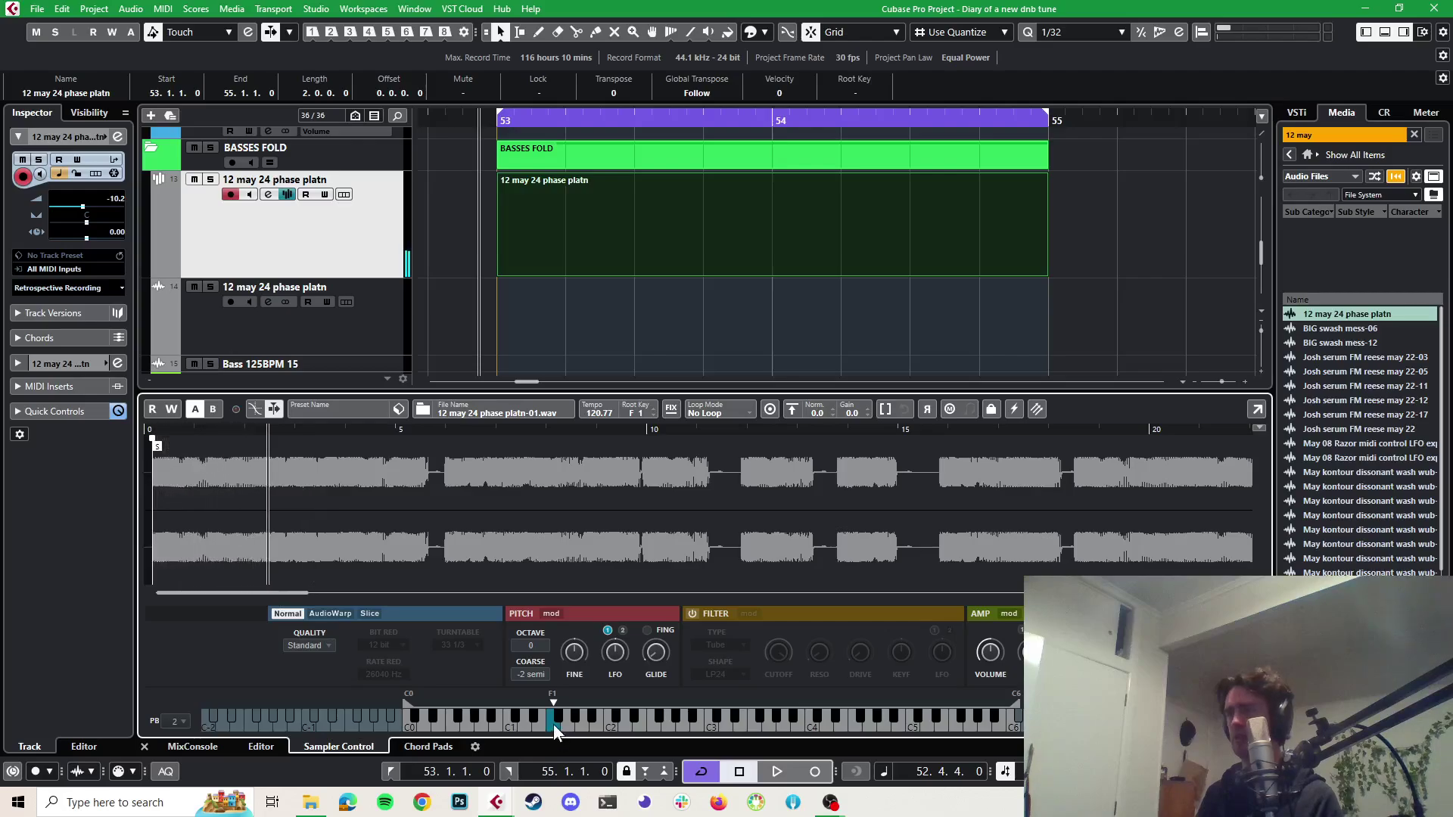
Switch the sampler to Slice mode and audition slices of the bass sample across the keyboard
{"action": "left_click", "coordinate": [370, 613]}
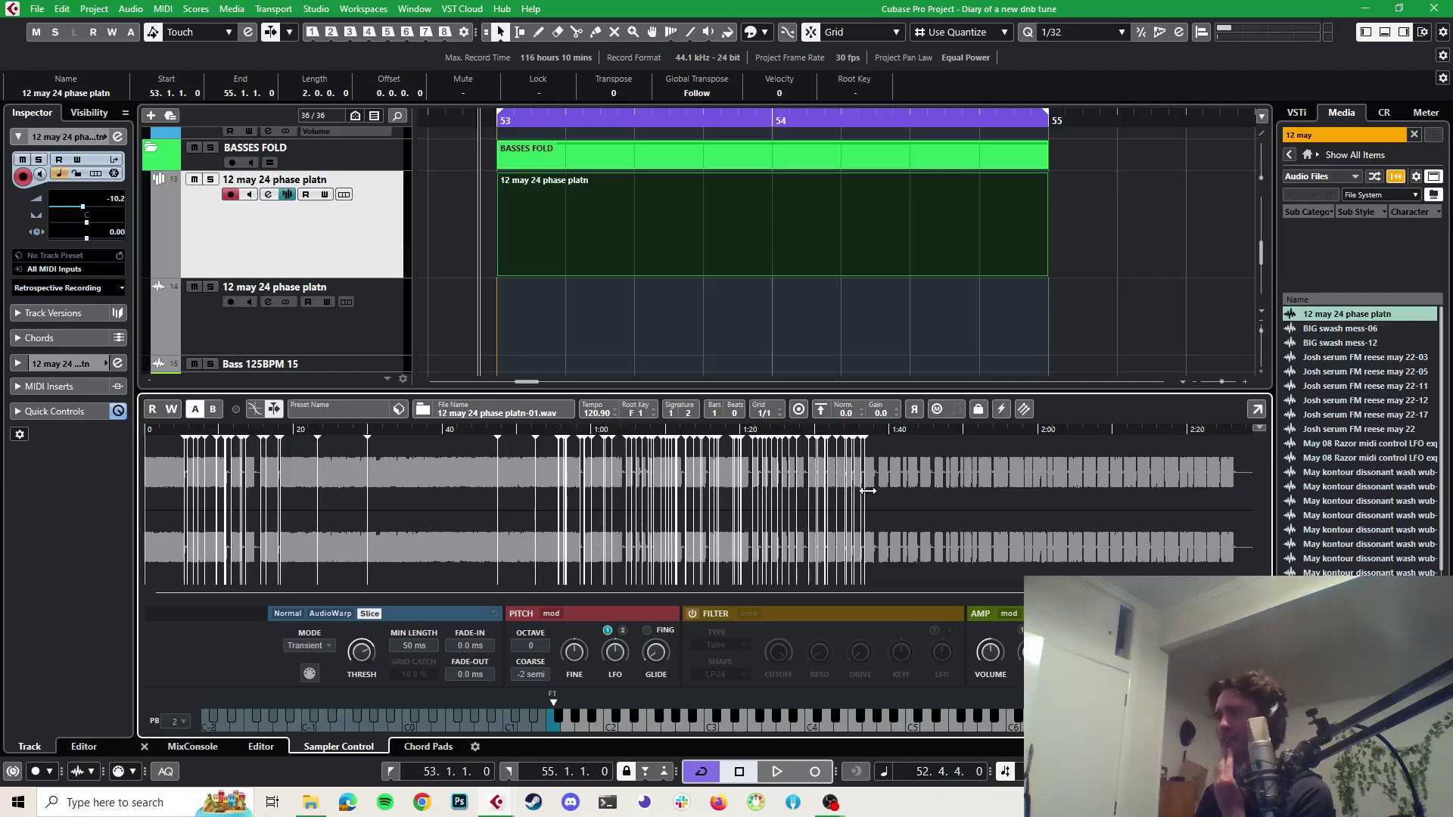
{"action": "left_click", "coordinate": [651, 724]}
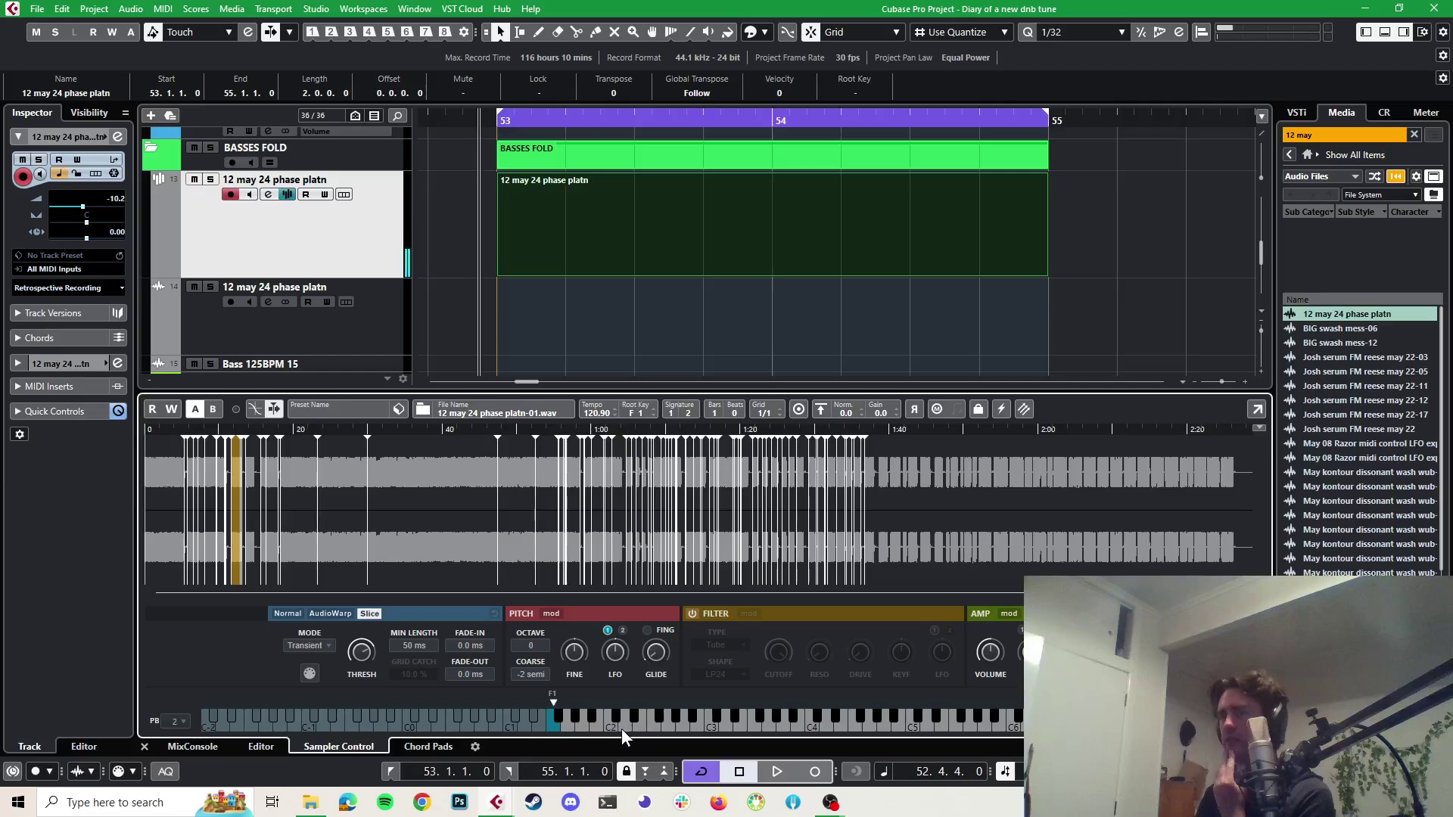
{"action": "left_click", "coordinate": [714, 723]}
{"action": "left_click", "coordinate": [788, 721]}
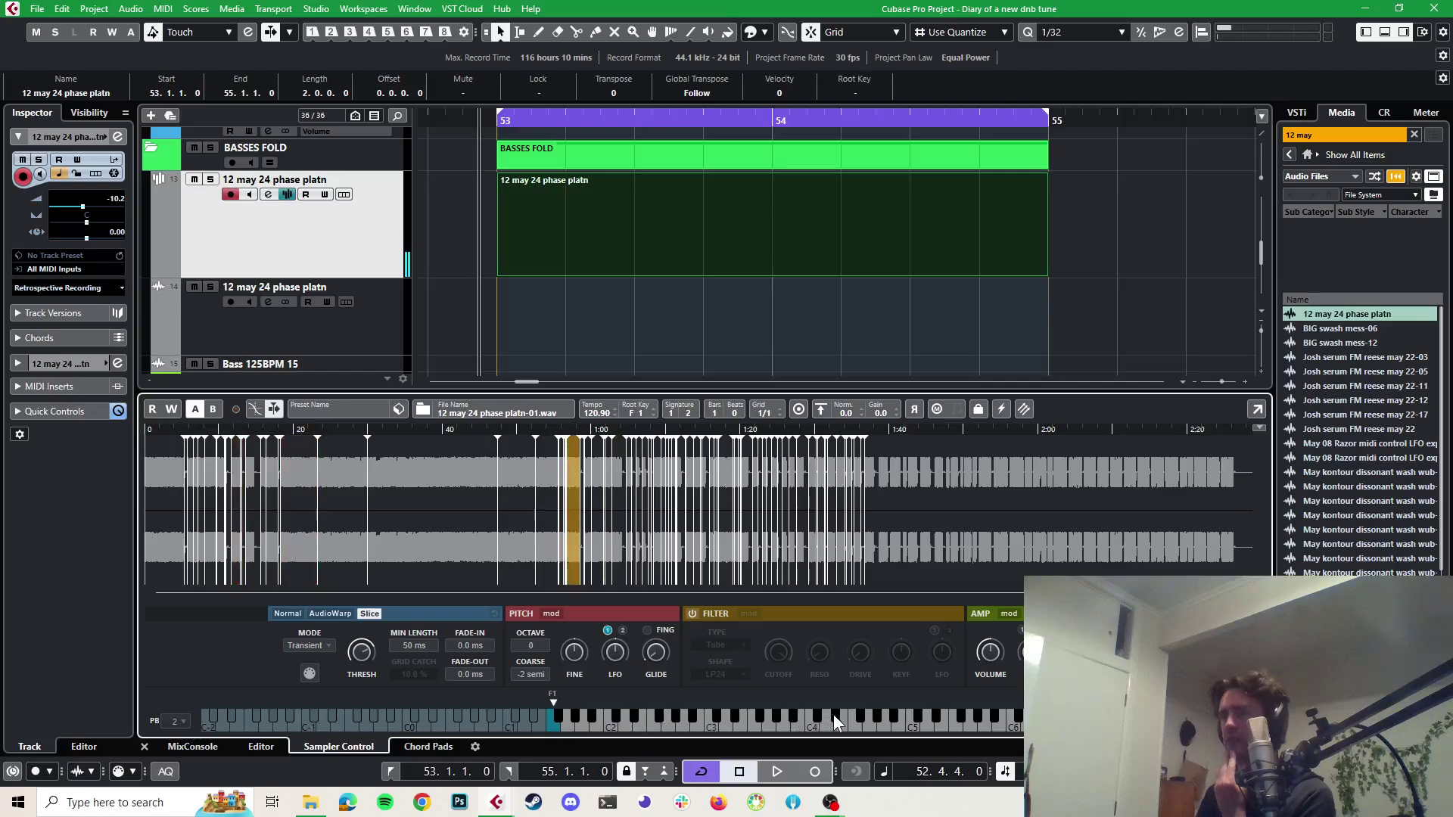
{"action": "left_click", "coordinate": [877, 718]}
{"action": "left_click", "coordinate": [884, 719]}
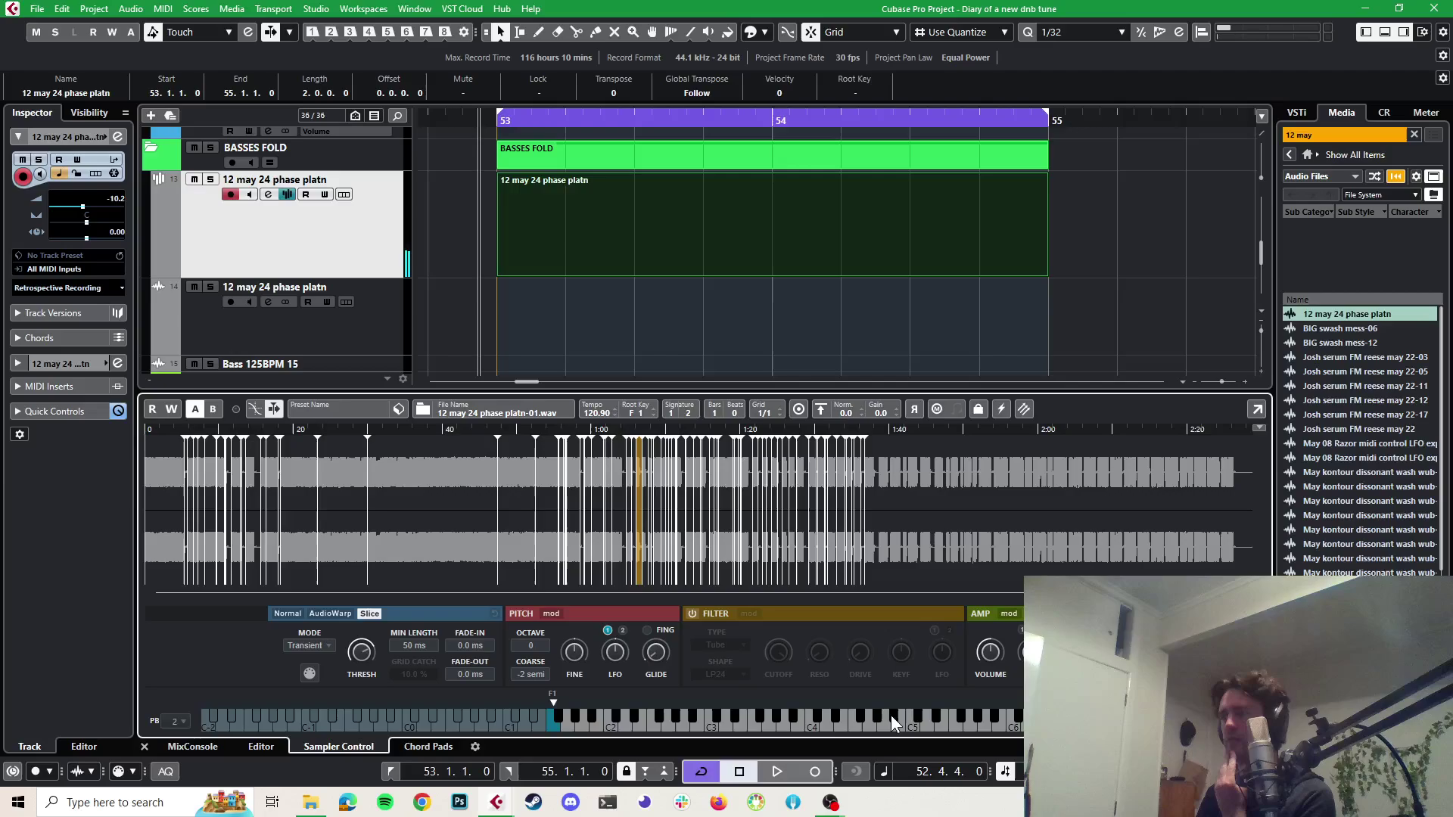
{"action": "left_click", "coordinate": [902, 721]}
{"action": "left_click", "coordinate": [920, 722]}
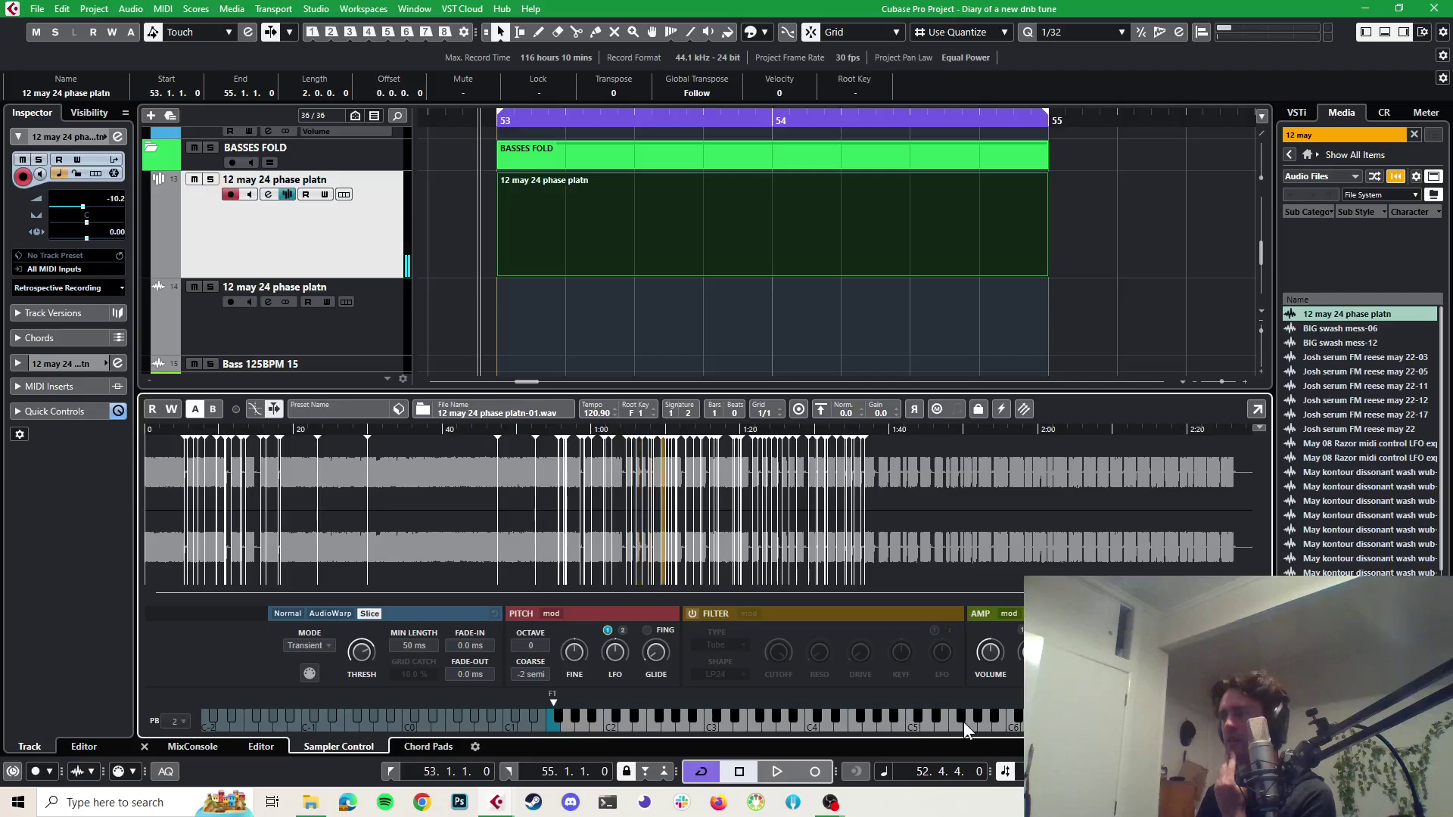
{"action": "left_click", "coordinate": [959, 723]}
{"action": "left_click", "coordinate": [942, 722]}
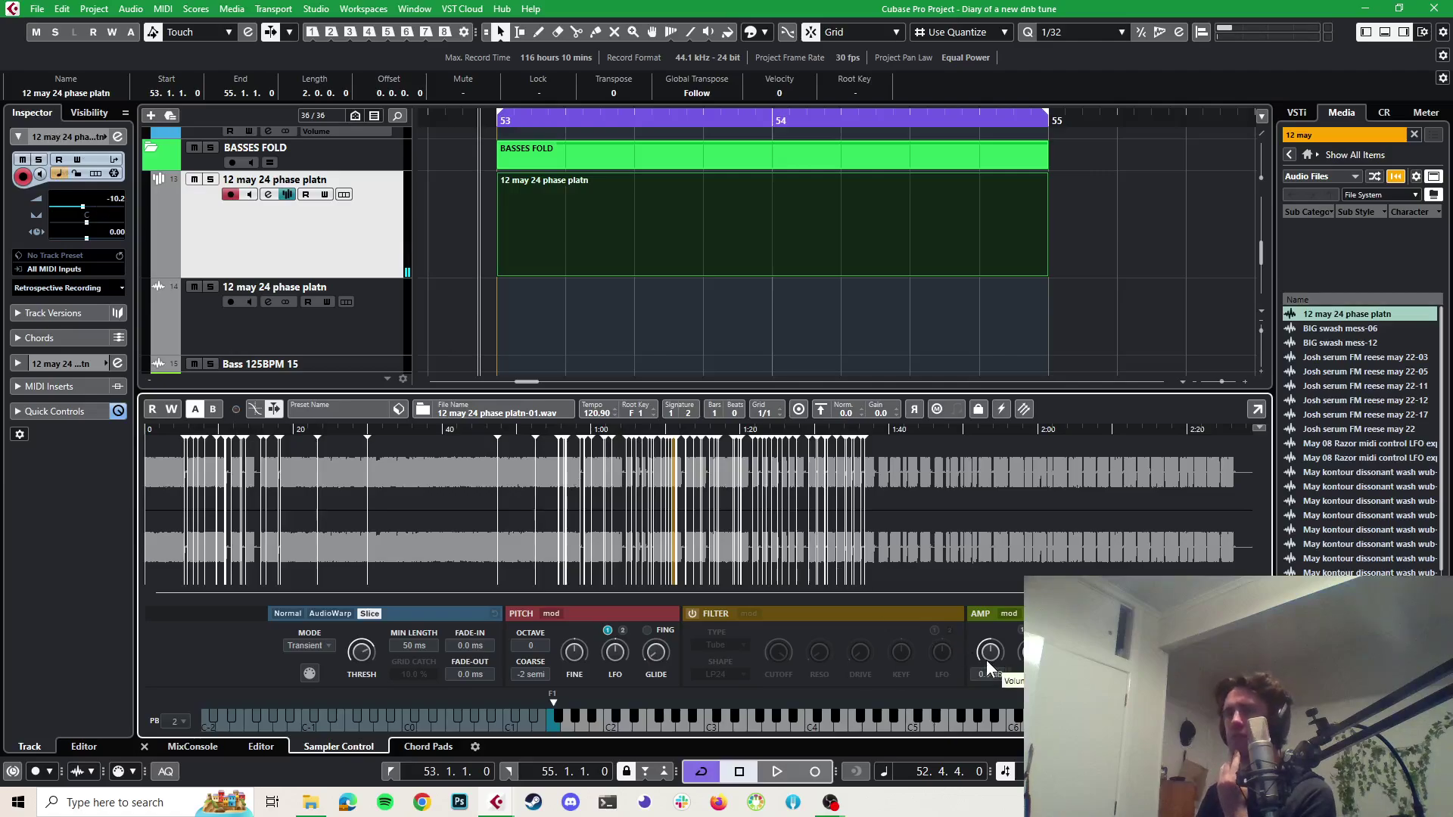
{"action": "left_click", "coordinate": [739, 220]}
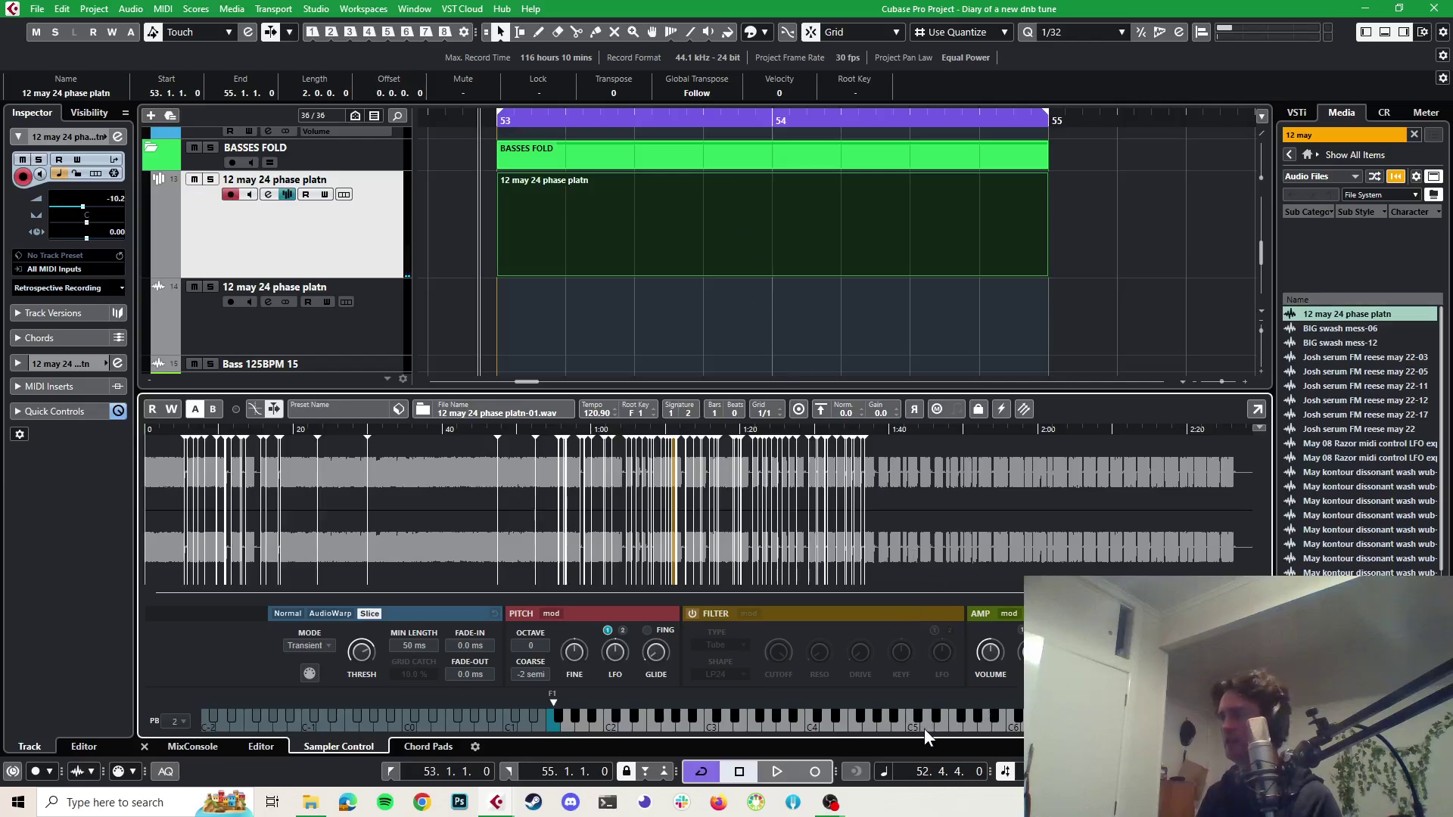
{"action": "left_click", "coordinate": [751, 722]}
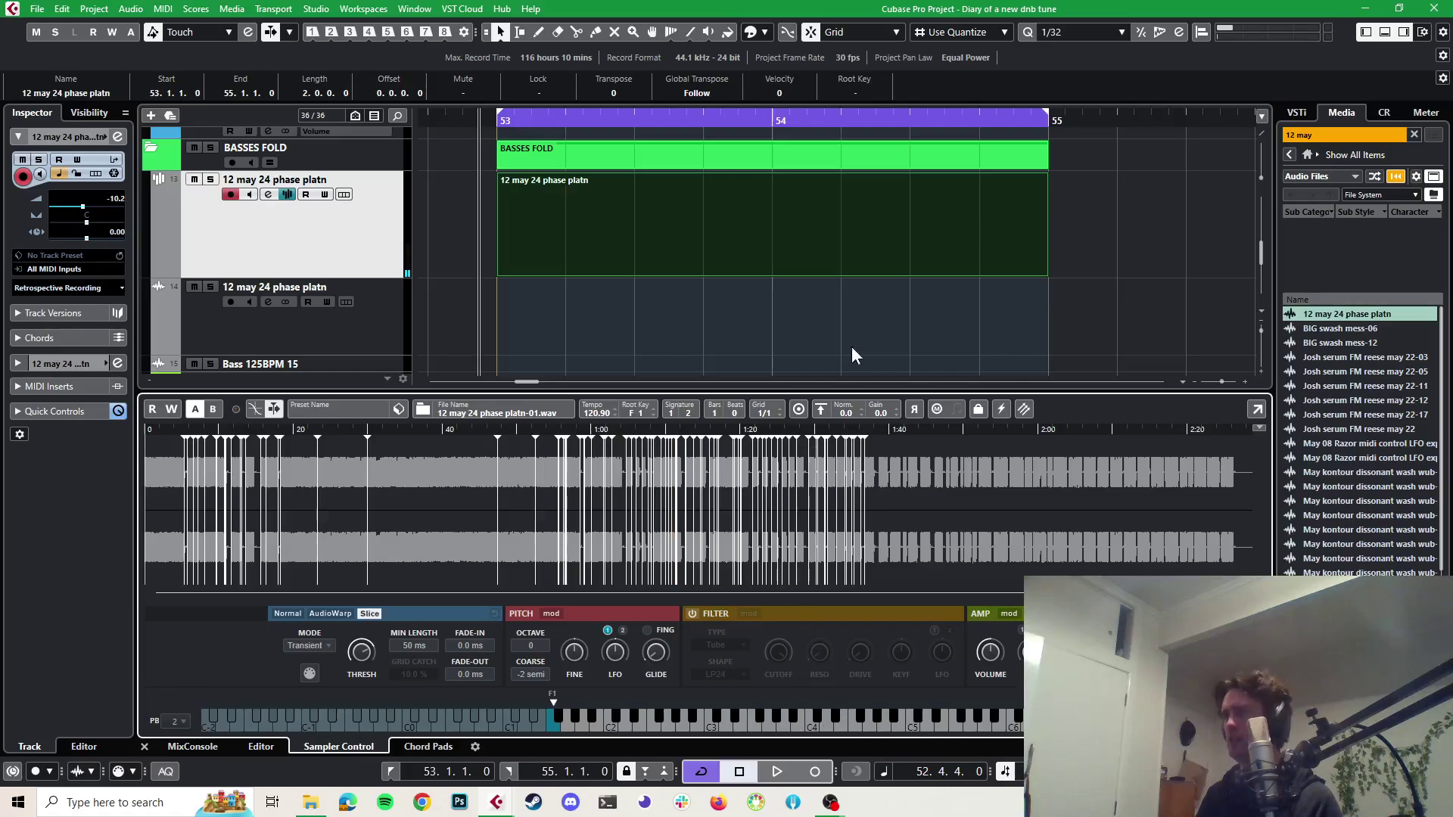
Draw an F2 note with a length of 0.0.1.60 at 53.1.1.0 in the sampler's MIDI part and raise its velocity to 127
{"action": "double_click", "coordinate": [794, 217]}
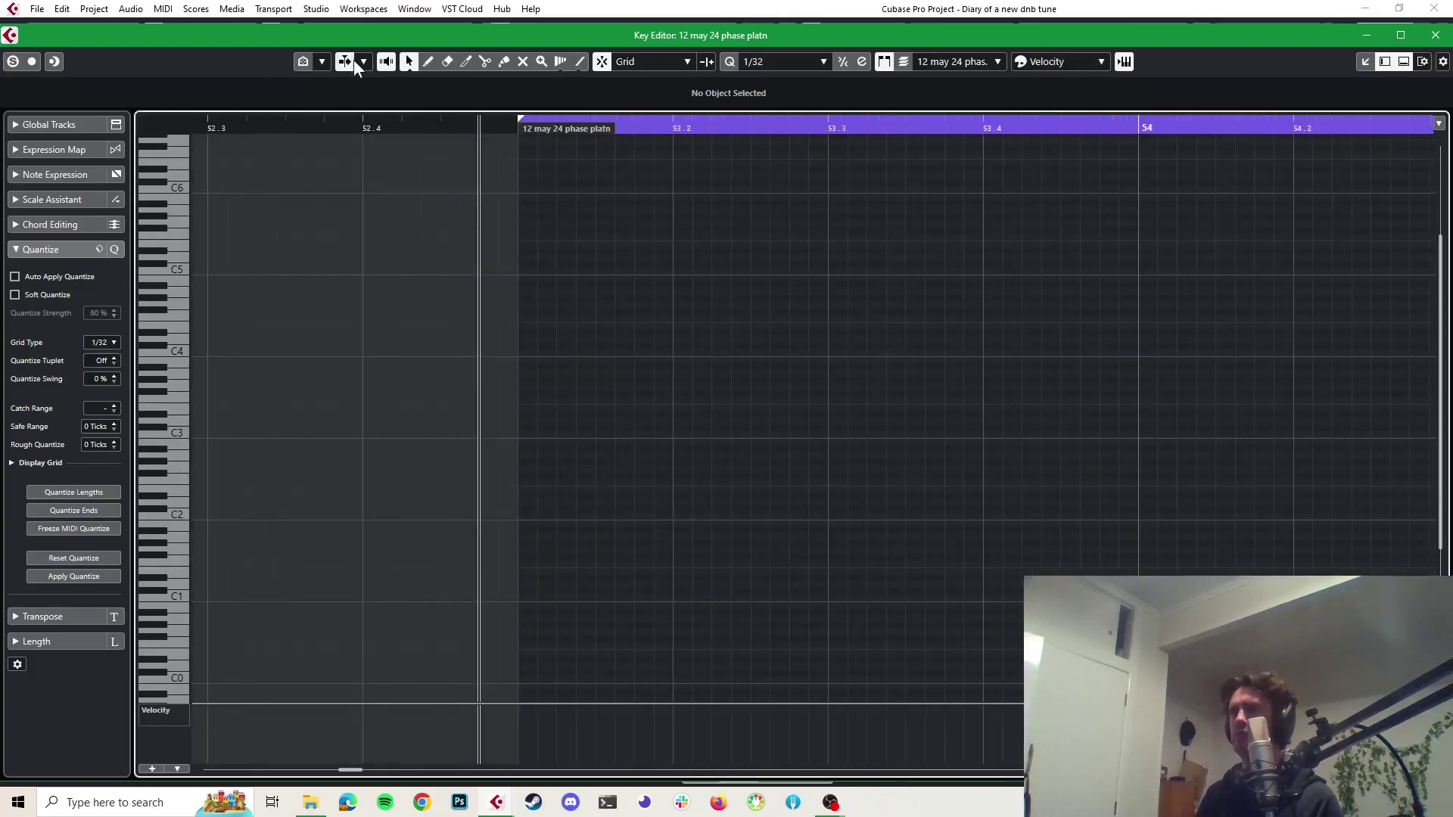
{"action": "left_click", "coordinate": [427, 61]}
{"action": "left_click_drag", "start_coordinate": [535, 482], "coordinate": [575, 481]}
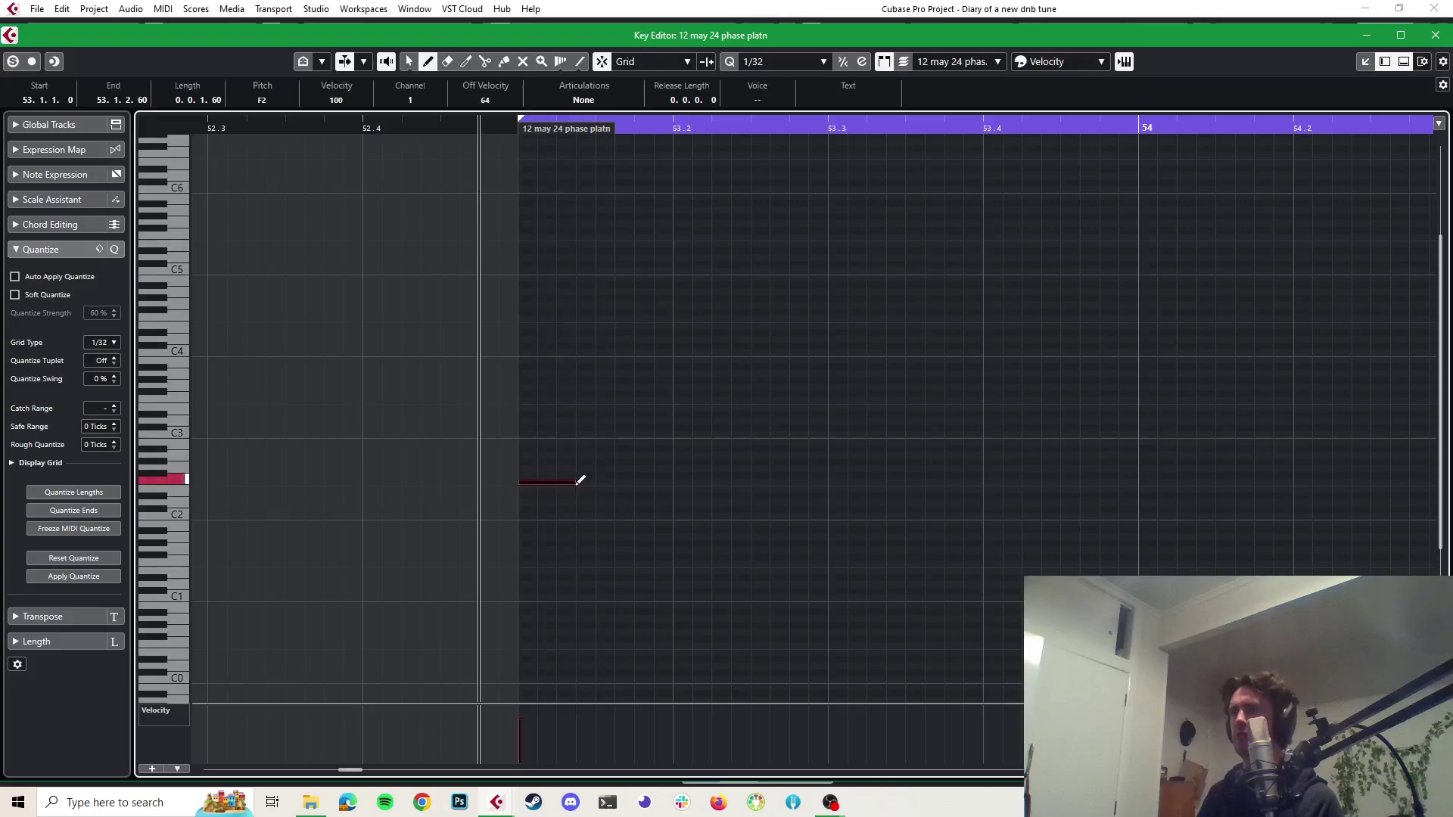
{"action": "key", "text": "1"}
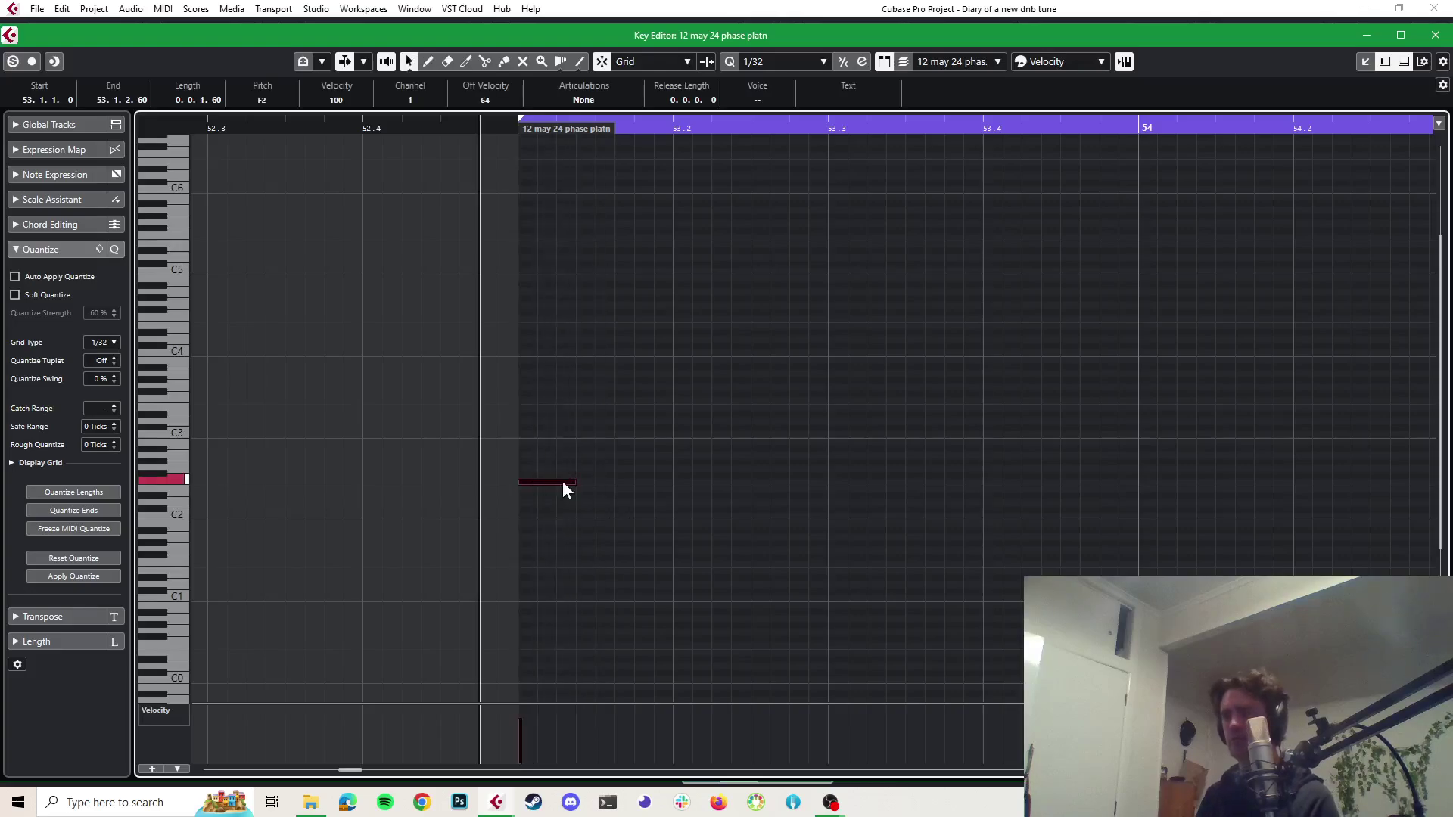
{"action": "left_click", "coordinate": [519, 697]}
{"action": "left_click_drag", "start_coordinate": [519, 703], "coordinate": [532, 610]}
{"action": "scroll", "coordinate": [643, 543], "scroll_direction": "down", "scroll_amount": 2}
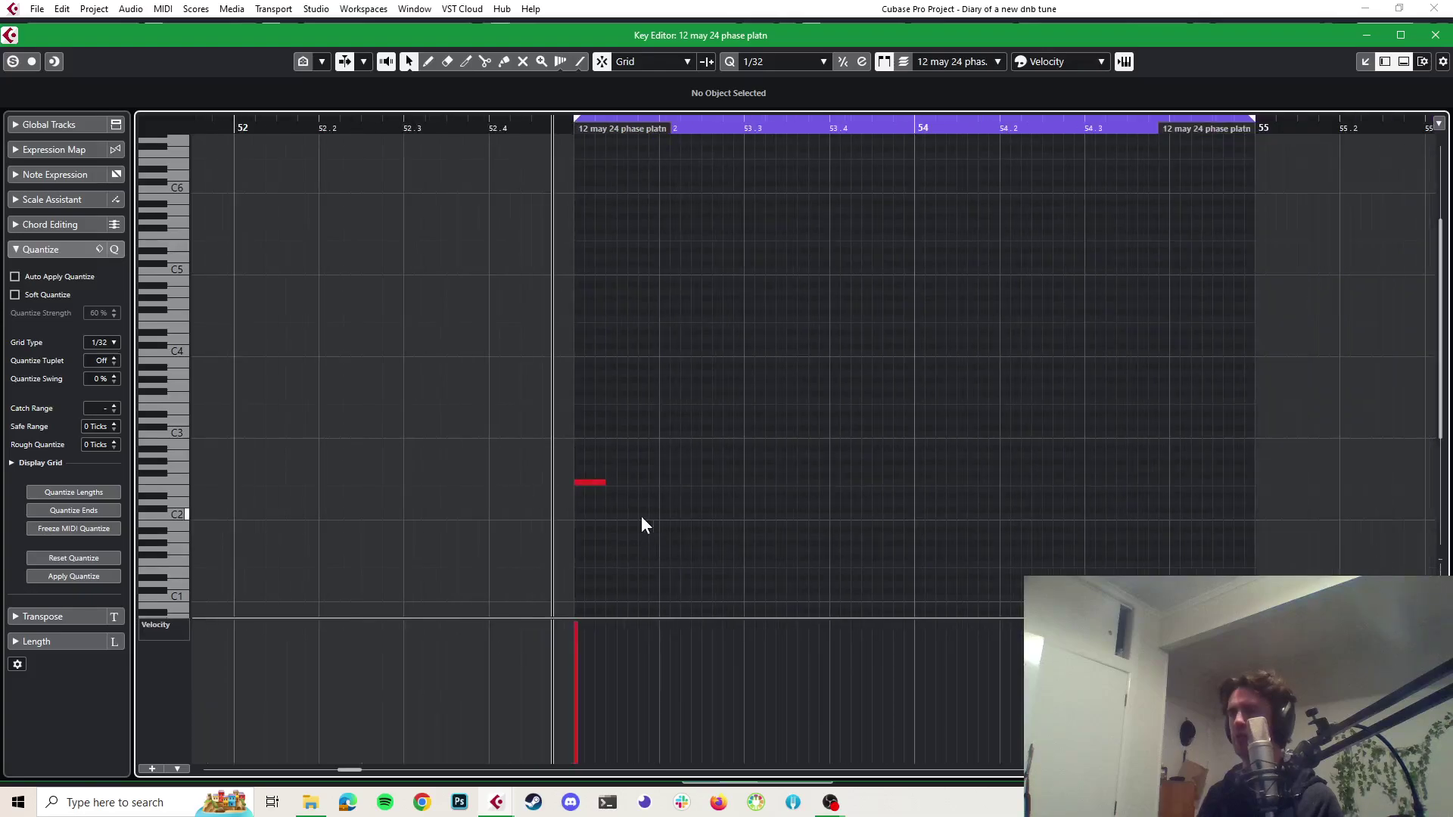
Copy the note three times at rising pitches across bar 53, ending on A4 at 53.3.4.60, and play the pattern
{"action": "left_click_drag", "start_coordinate": [578, 484], "coordinate": [887, 301]}
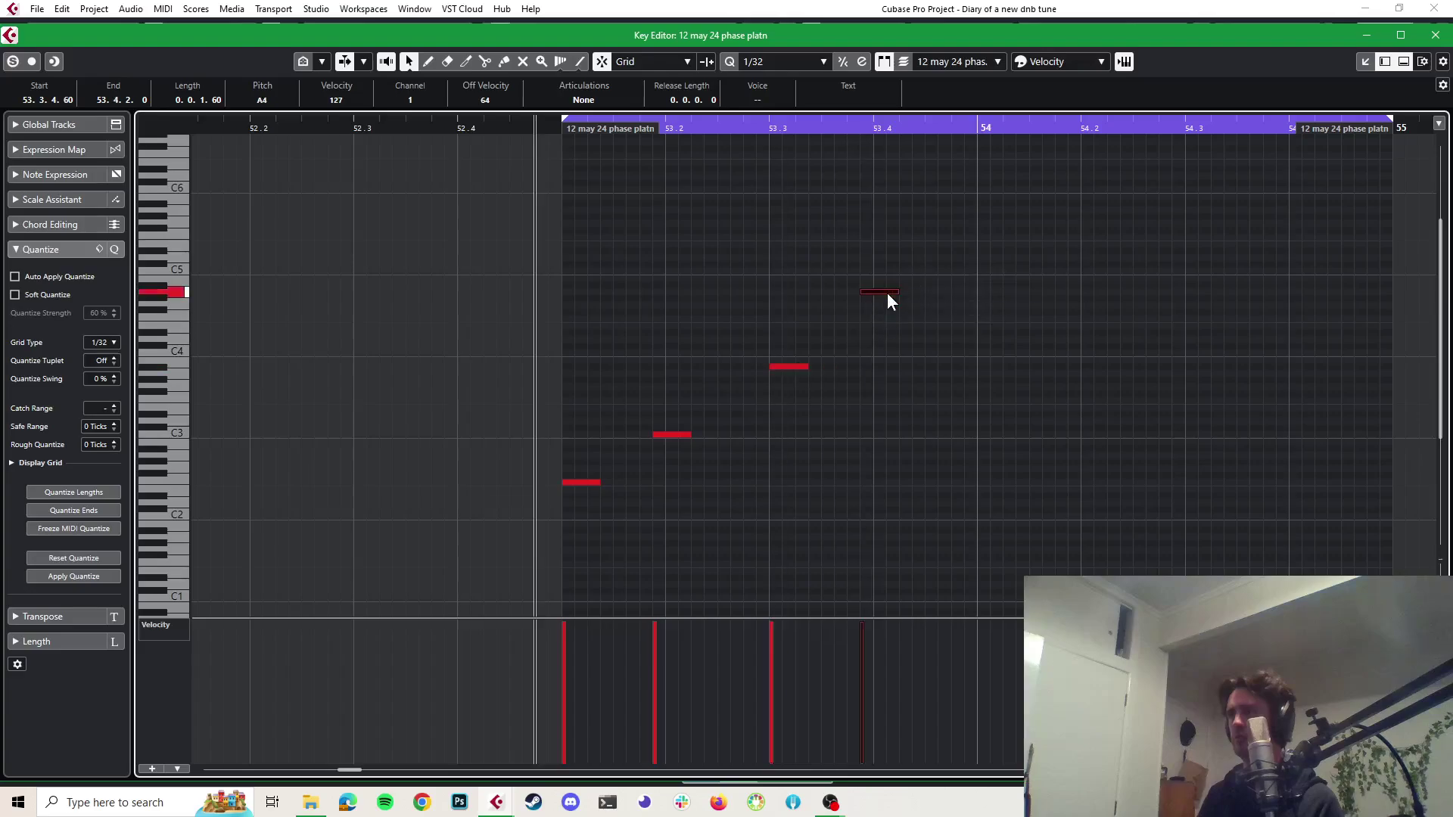
{"action": "key", "text": "space"}
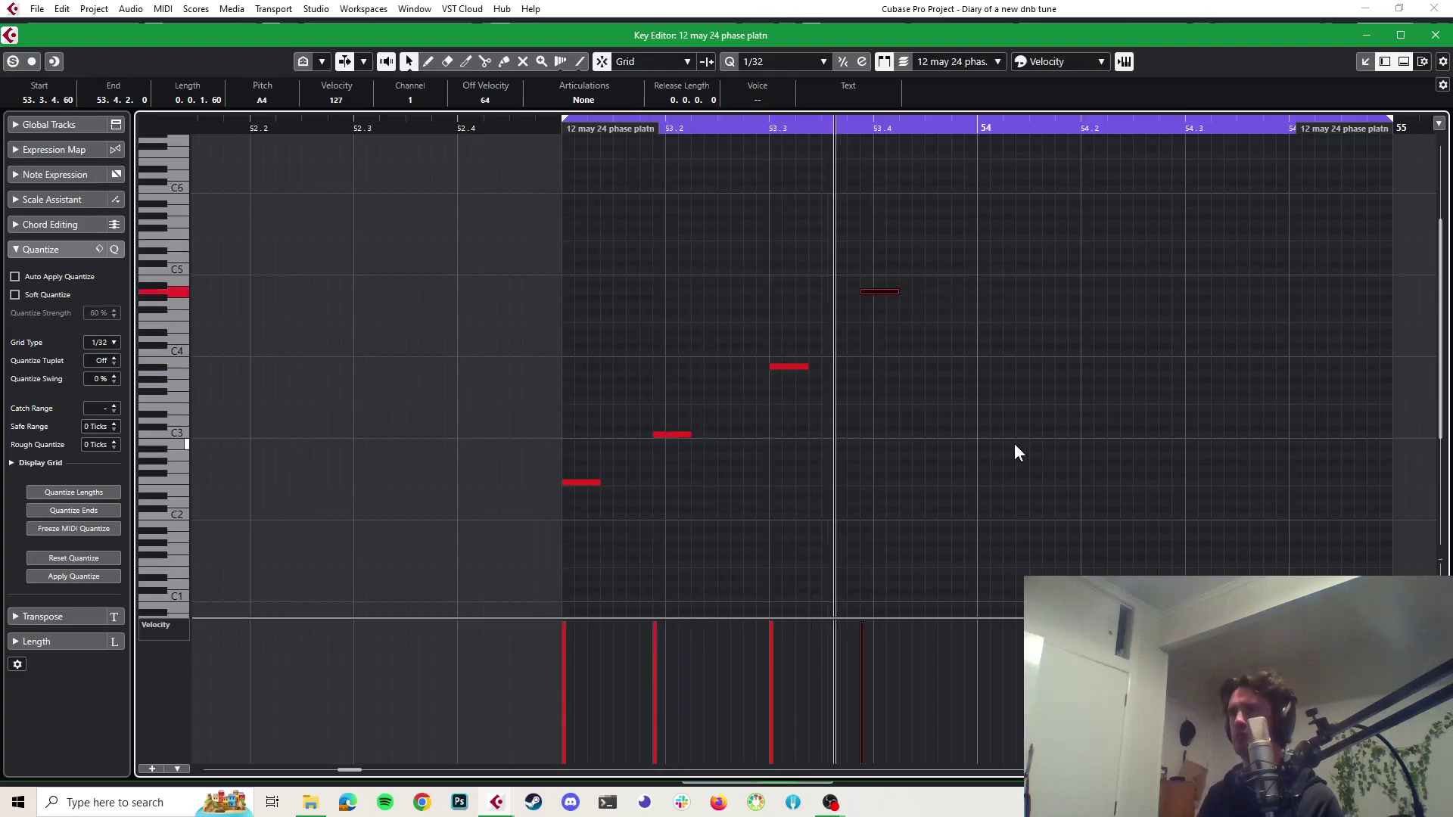
{"action": "key", "text": "space"}
Solo the editor and listen to the sliced bass pattern, returning to the project window to play it
{"action": "left_click", "coordinate": [13, 61]}
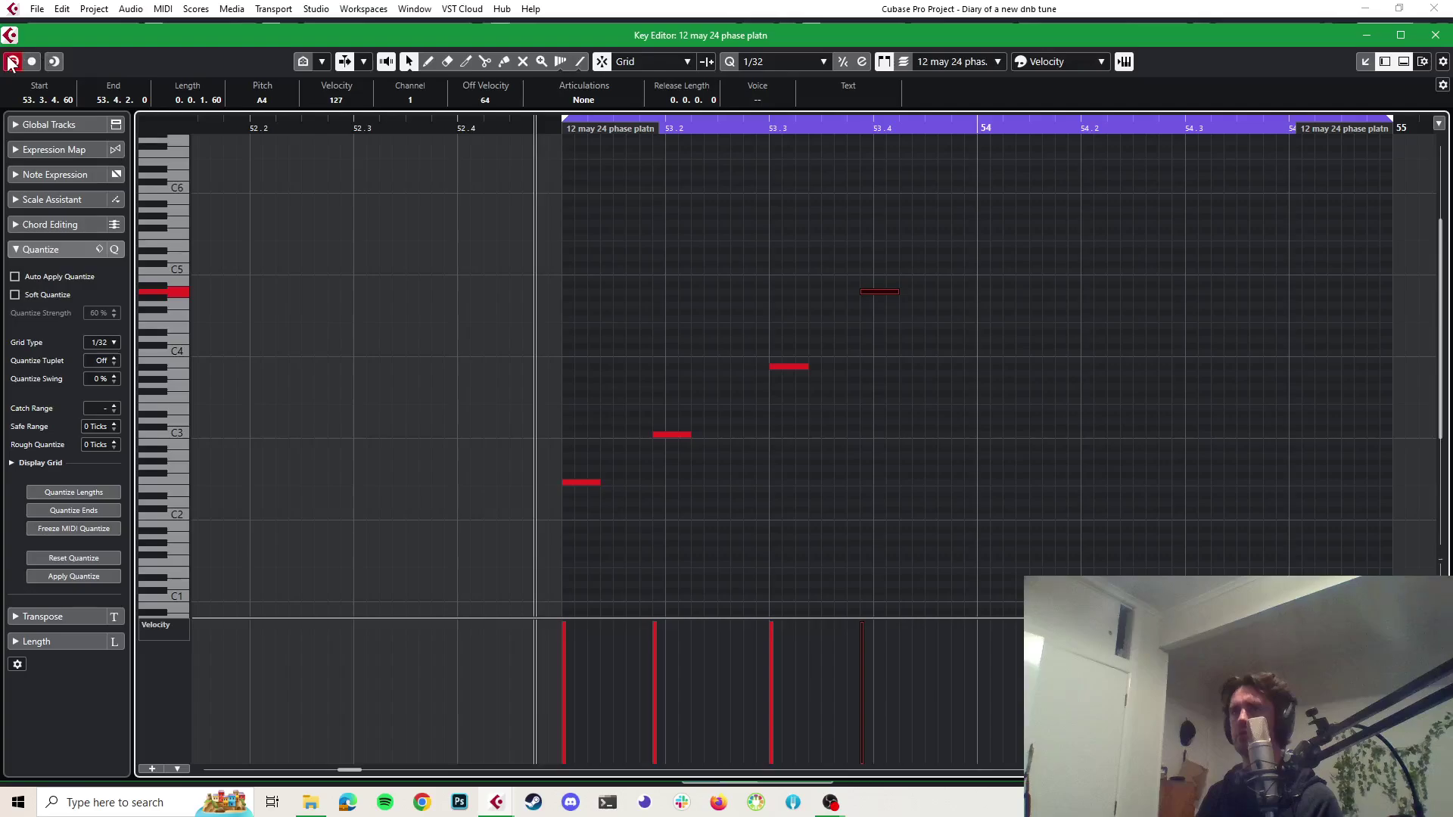
{"action": "key", "text": "space"}
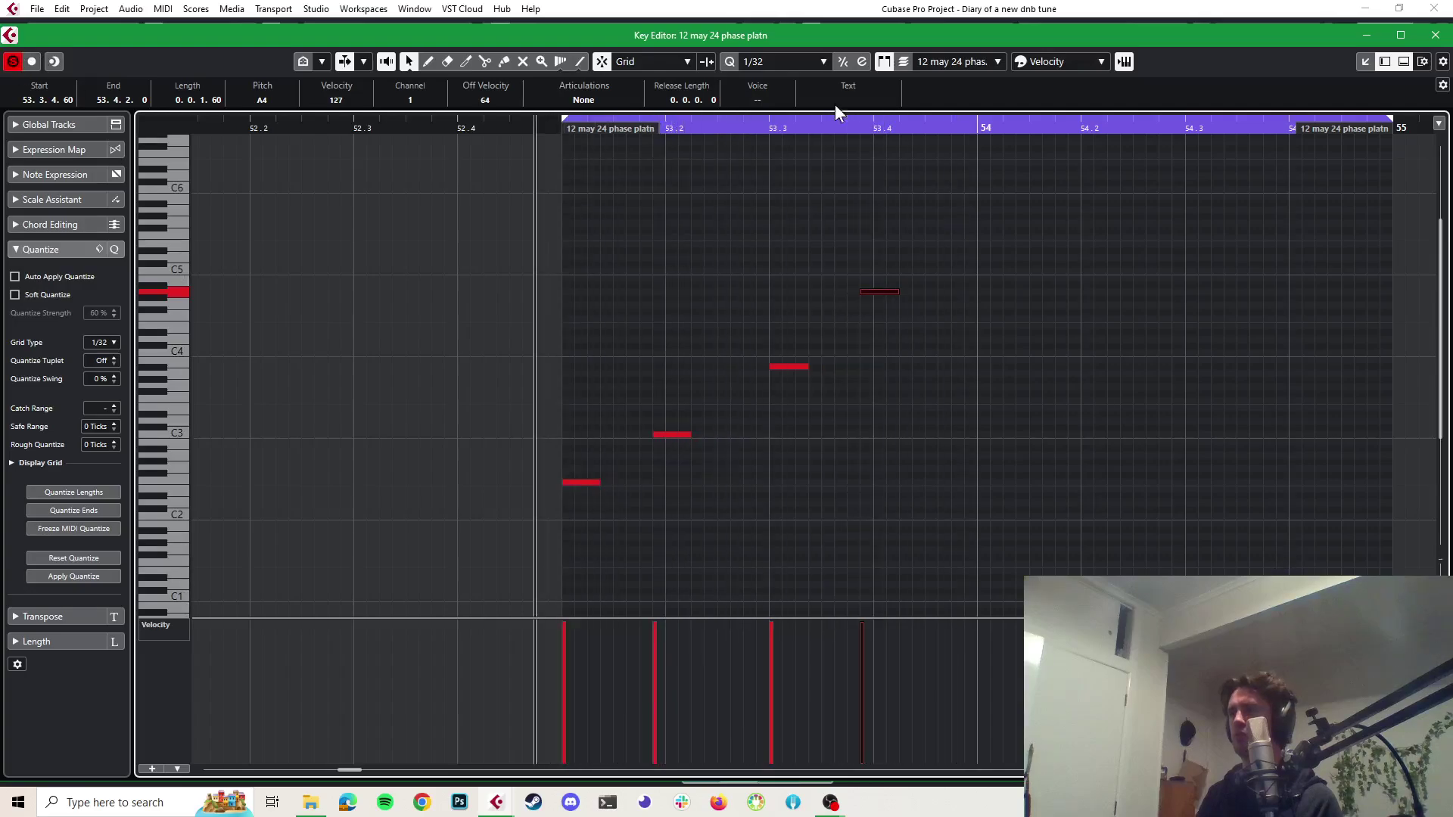
{"action": "left_click", "coordinate": [819, 11]}
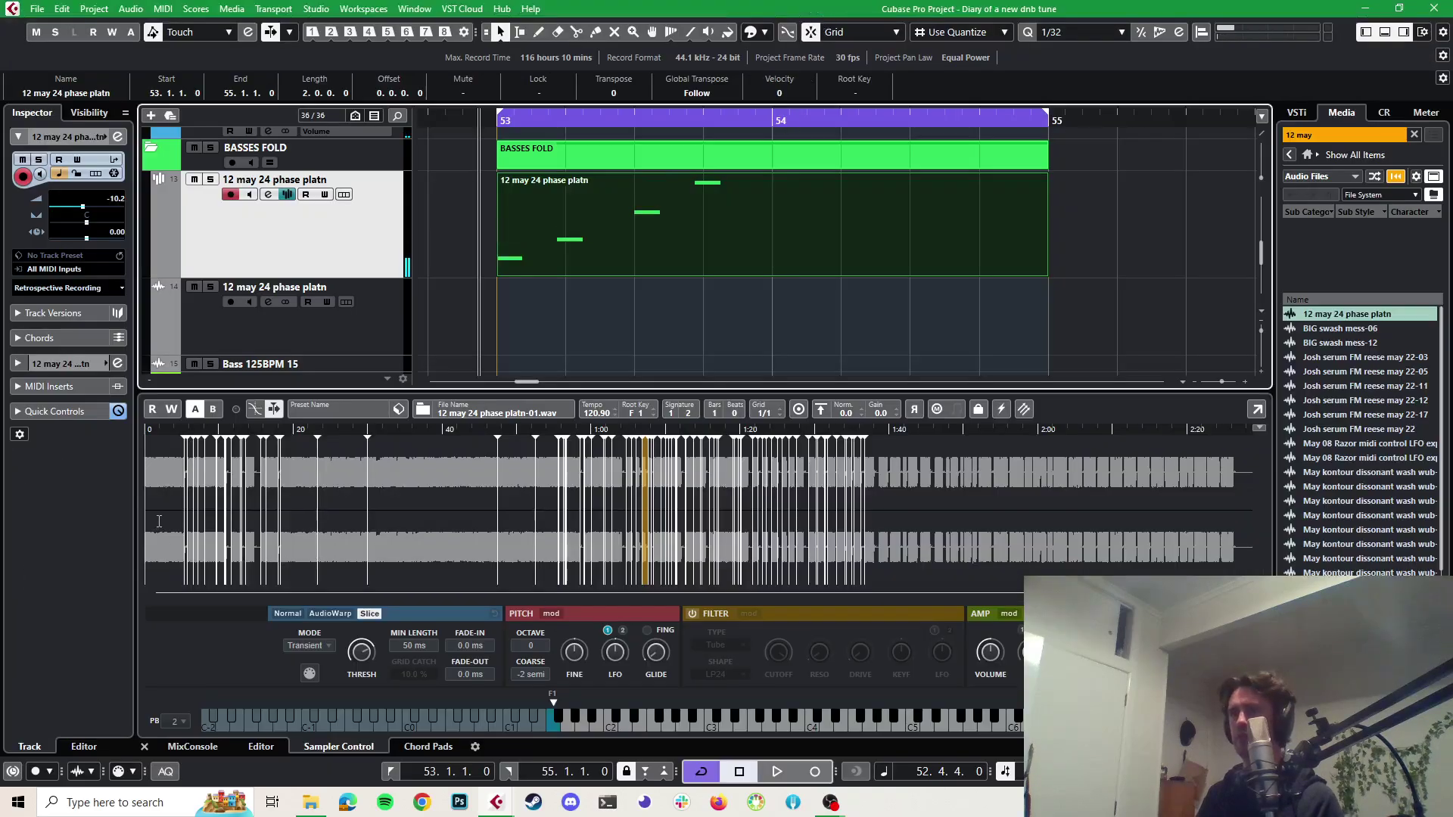
{"action": "key", "text": "space"}
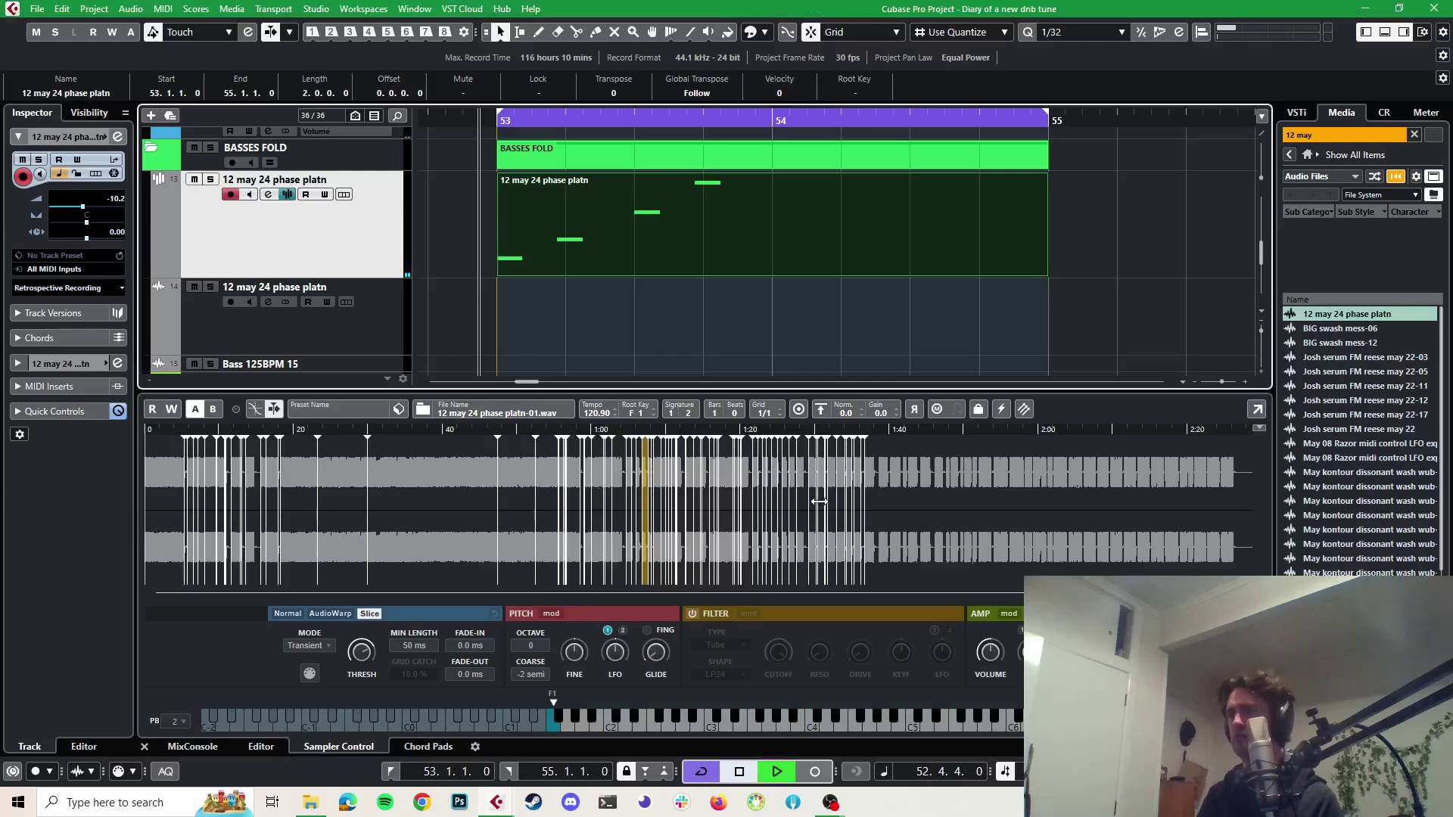
{"action": "key", "text": "space"}
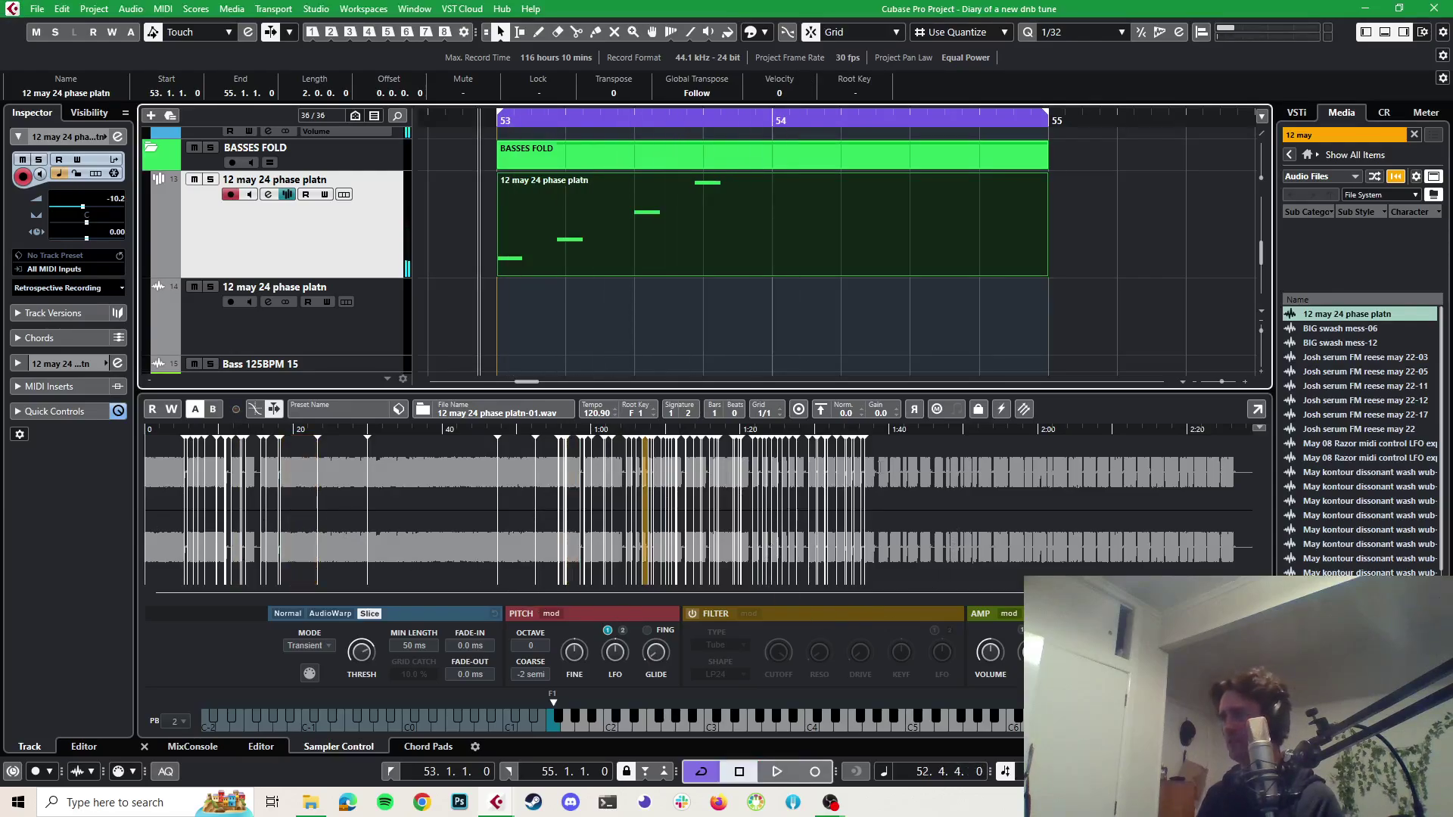
Add 12 may 24 phase platn from the media browser as a new audio track above the sampler track and select its event
{"action": "left_click", "coordinate": [1310, 322]}
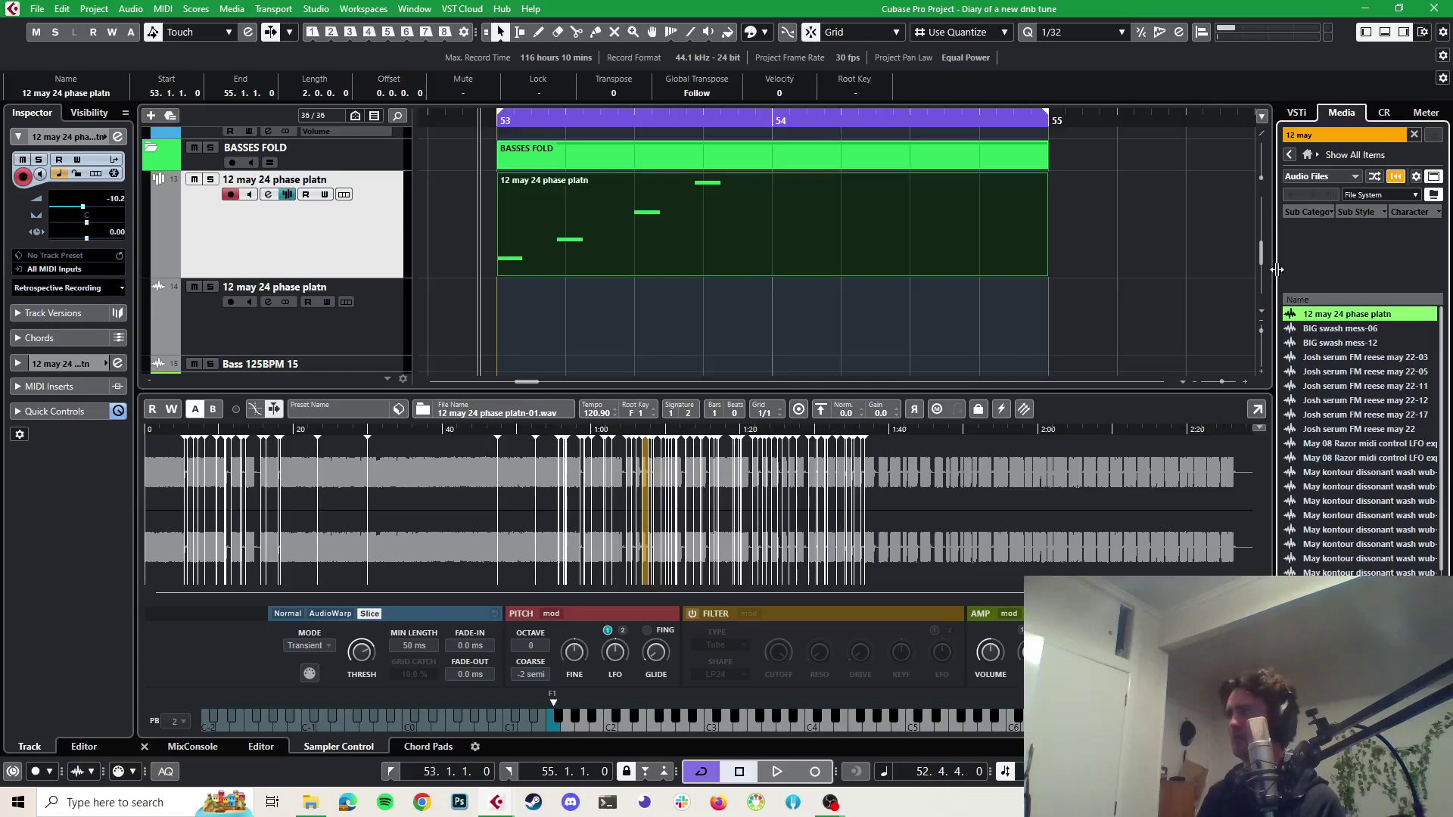
{"action": "left_click_drag", "start_coordinate": [1319, 319], "coordinate": [378, 201]}
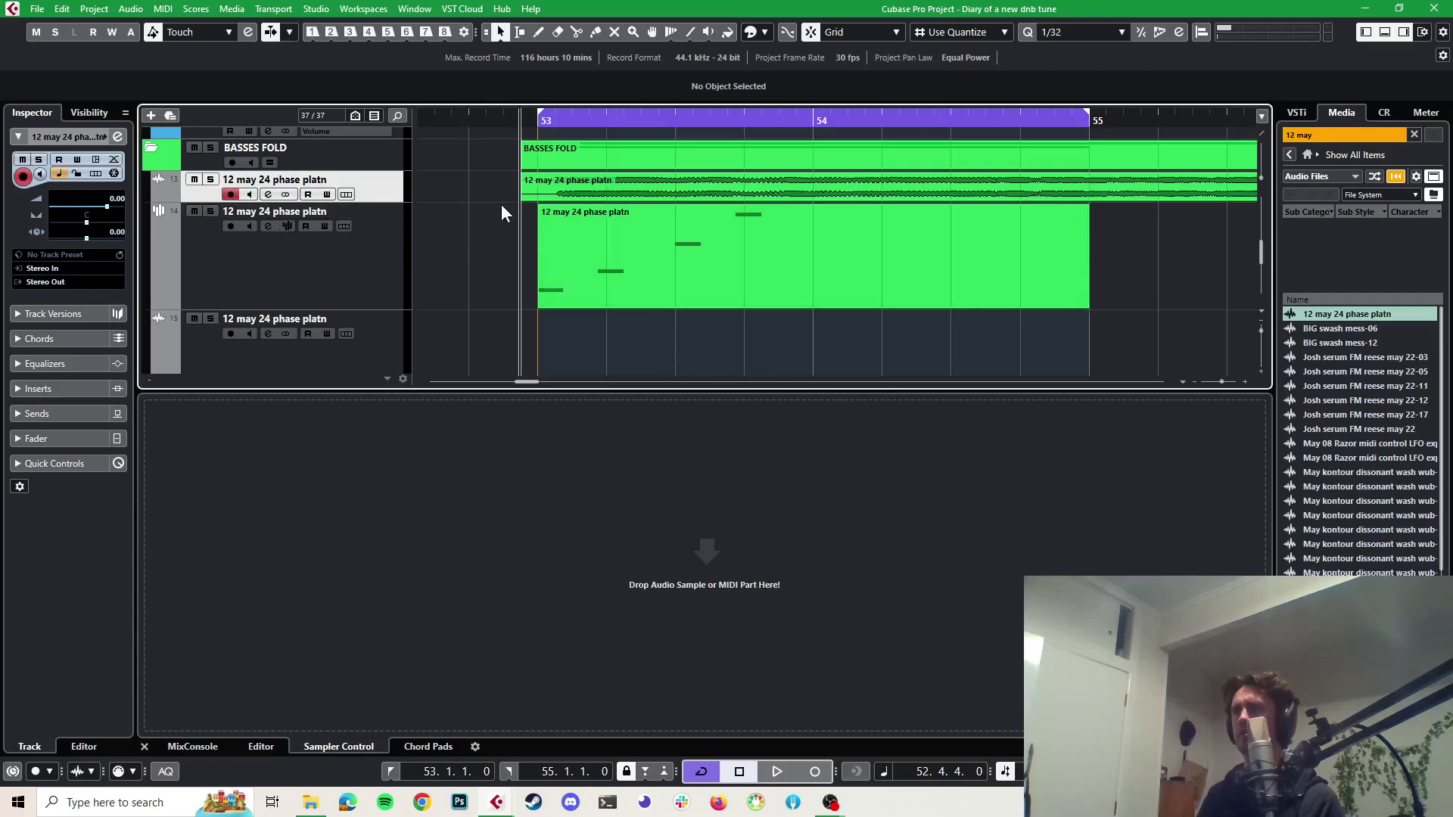
{"action": "left_click", "coordinate": [672, 215]}
{"action": "left_click", "coordinate": [634, 182]}
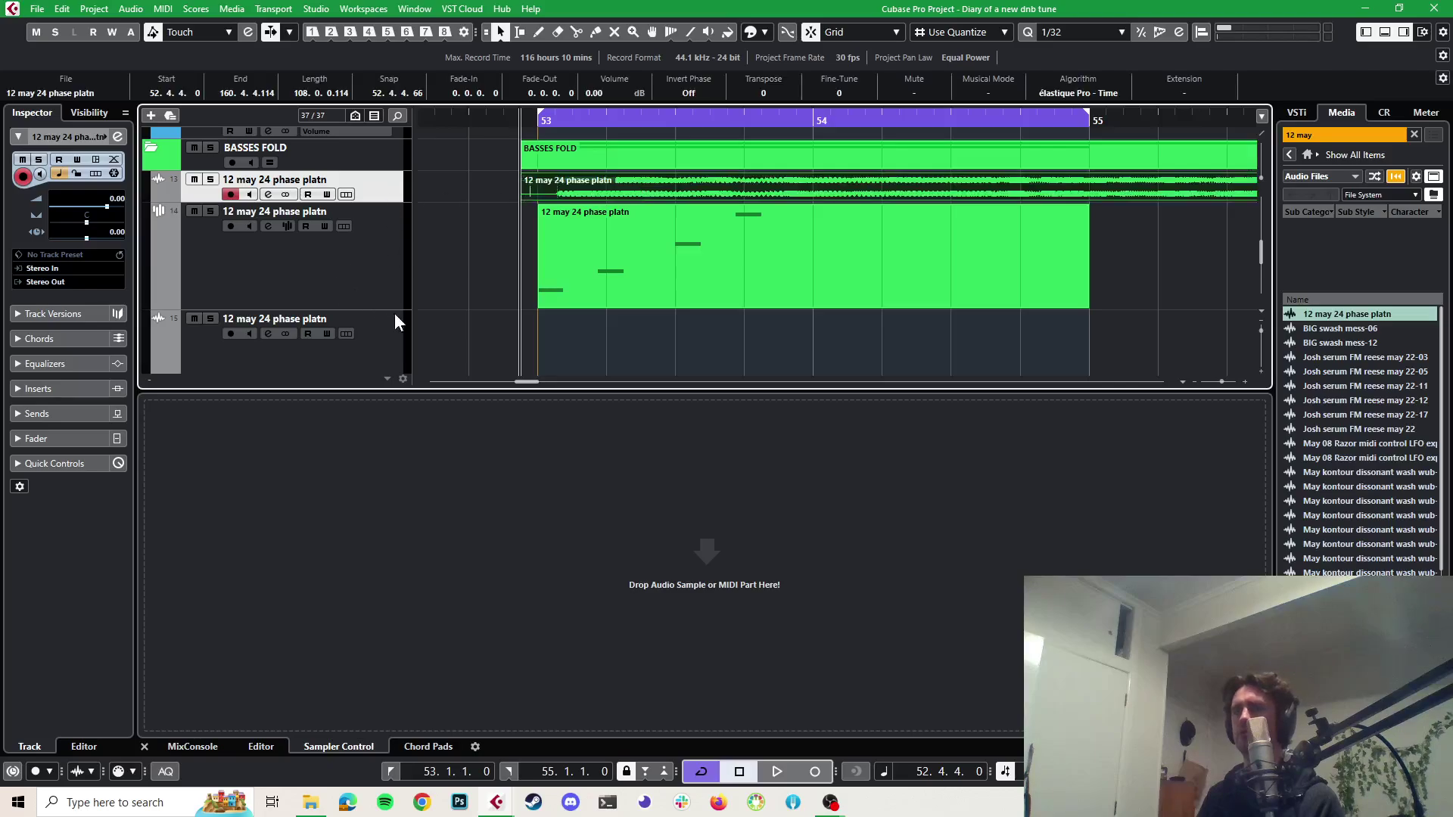
Route the output of the new 12 may 24 phase platn audio track to BASSES GRP and solo the track
{"action": "left_click", "coordinate": [369, 260]}
{"action": "left_click", "coordinate": [379, 183]}
{"action": "left_click", "coordinate": [65, 280]}
{"action": "type", "text": "bass"}
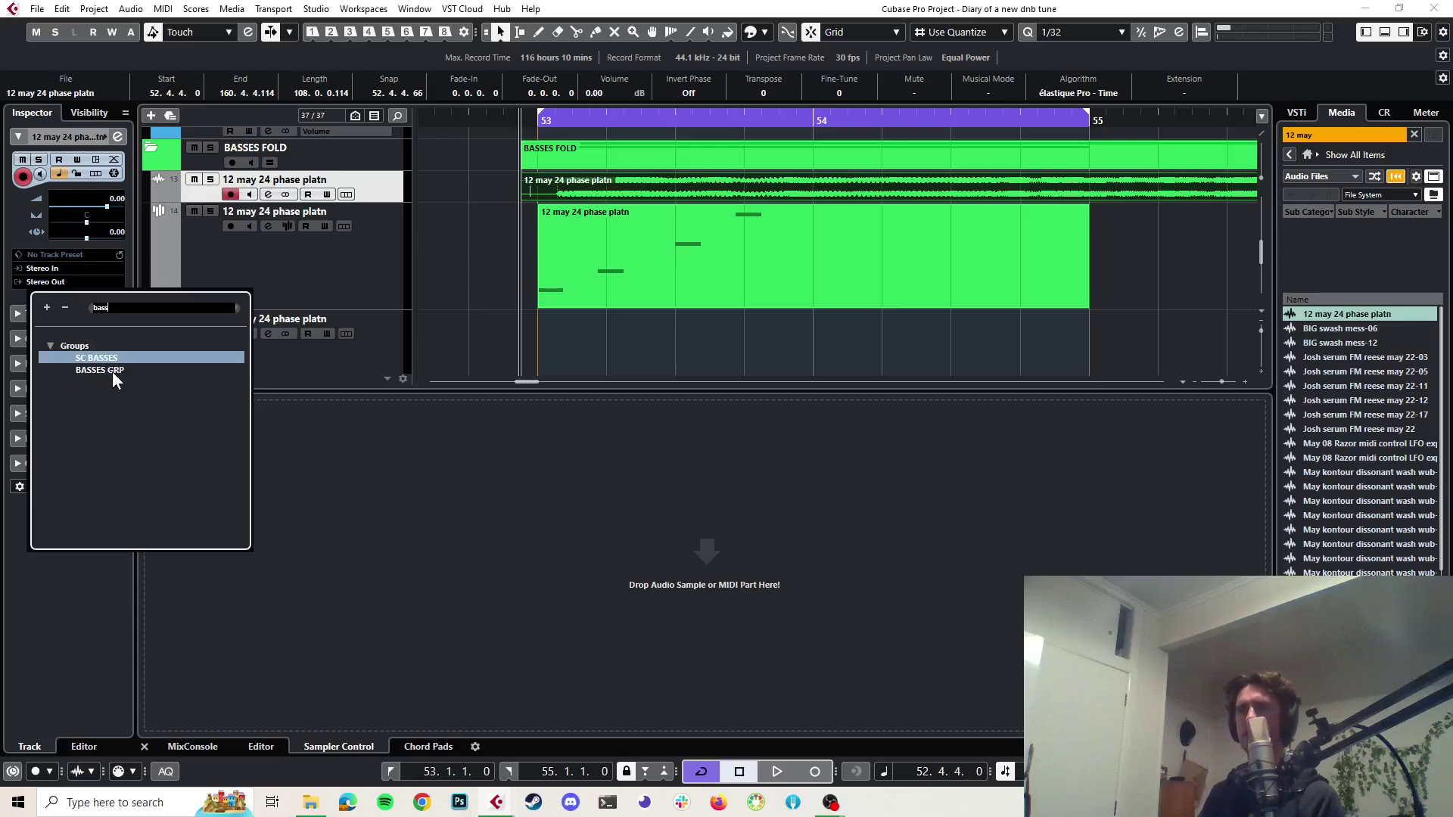
{"action": "left_click", "coordinate": [112, 369]}
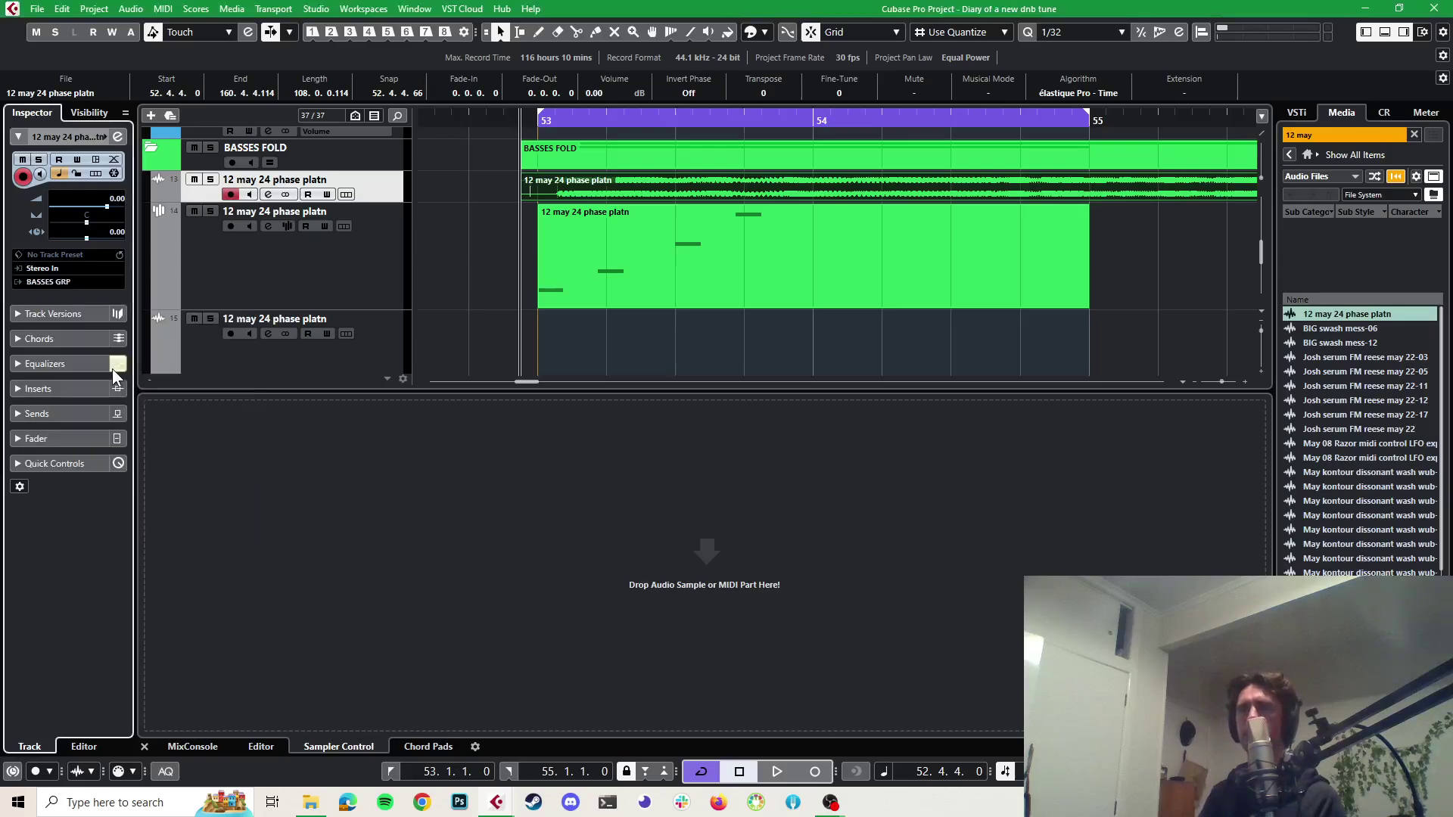
{"action": "left_click", "coordinate": [214, 180]}
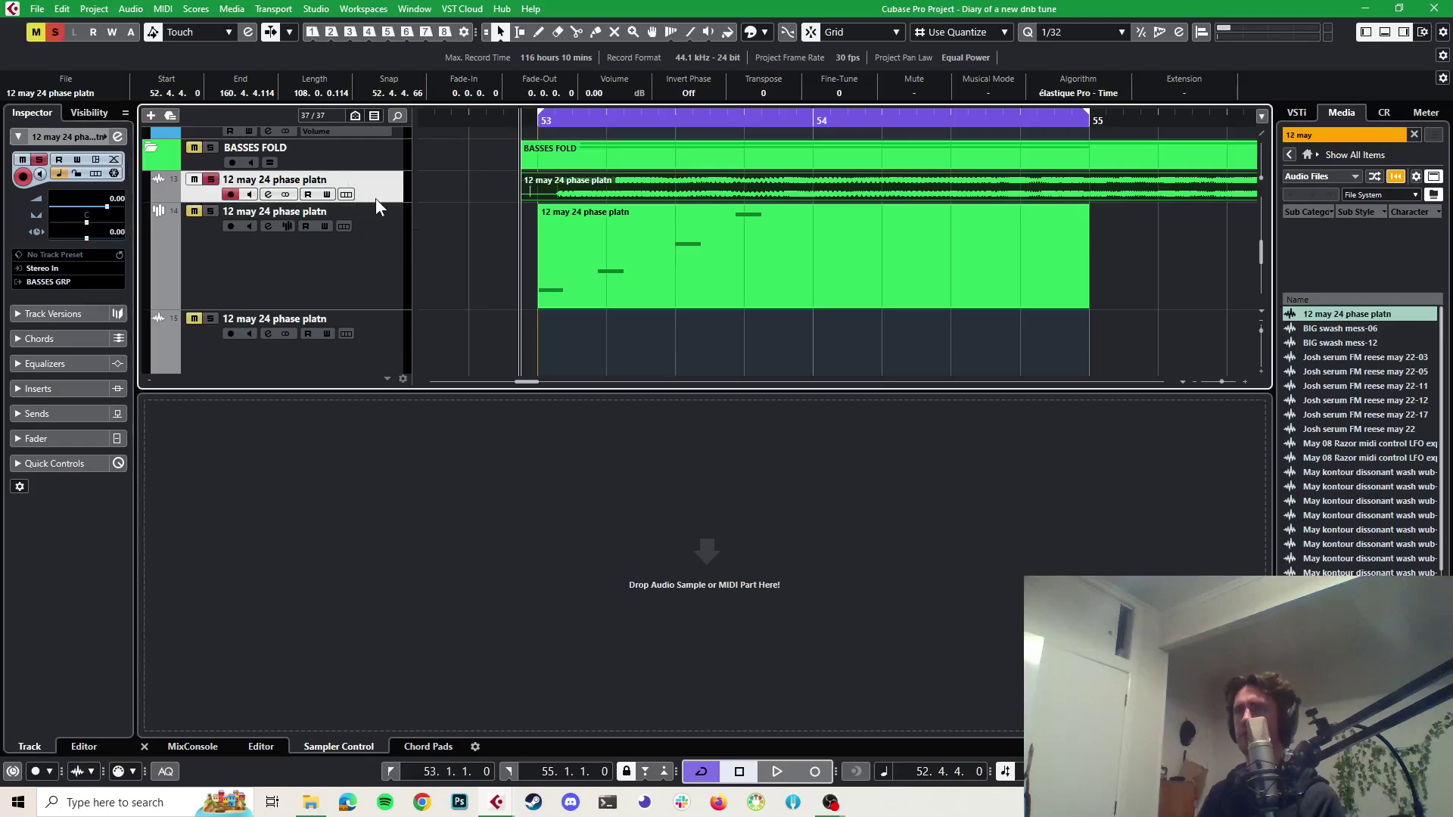
Enlarge the soloed audio track's height and close the empty sampler area to show its waveform in full
{"action": "left_click_drag", "start_coordinate": [370, 202], "coordinate": [374, 374]}
{"action": "scroll", "coordinate": [502, 232], "scroll_direction": "down", "scroll_amount": 5}
{"action": "scroll", "coordinate": [502, 235], "scroll_direction": "up", "scroll_amount": 2}
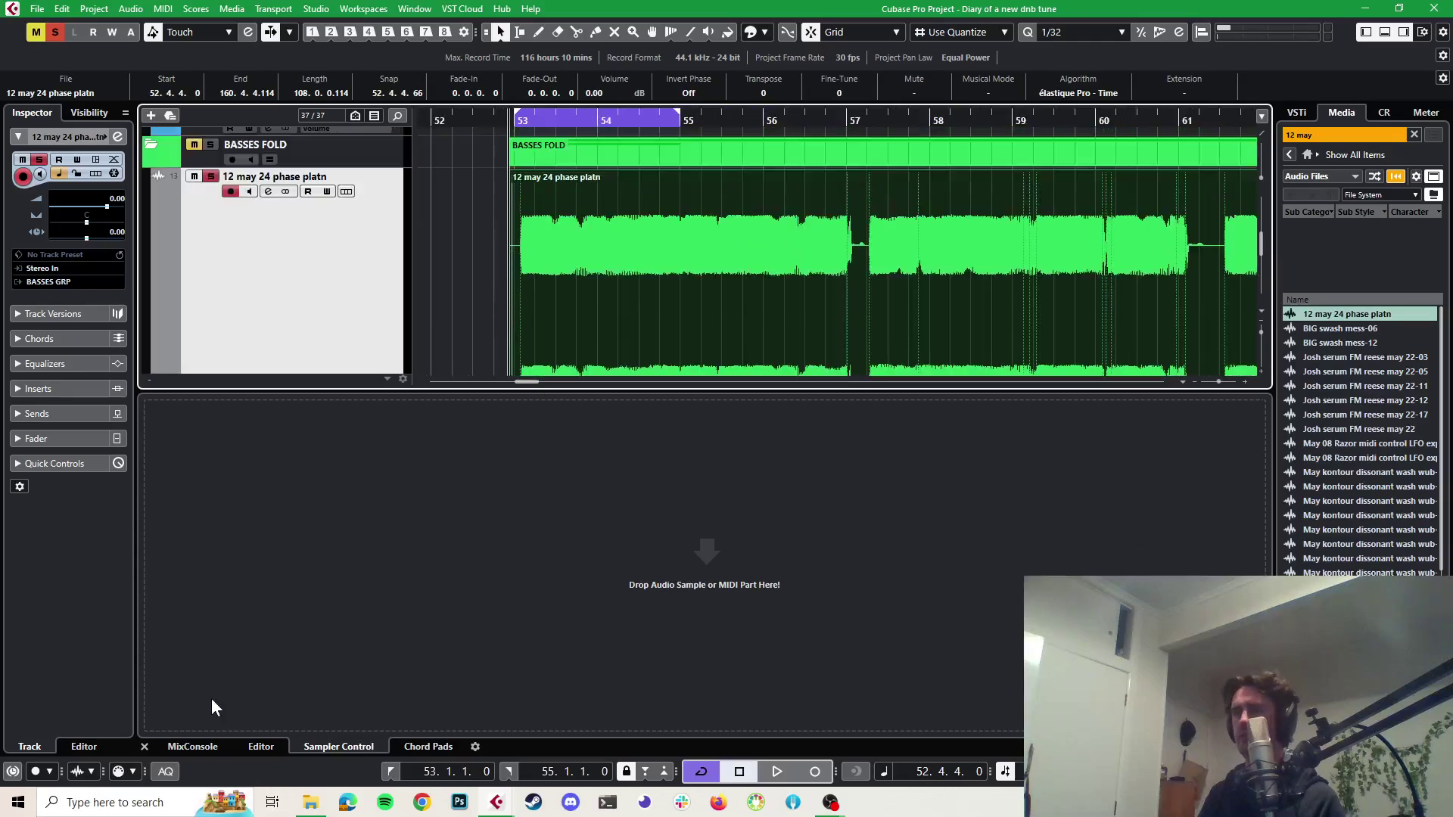
{"action": "scroll", "coordinate": [516, 521], "scroll_direction": "up", "scroll_amount": 3}
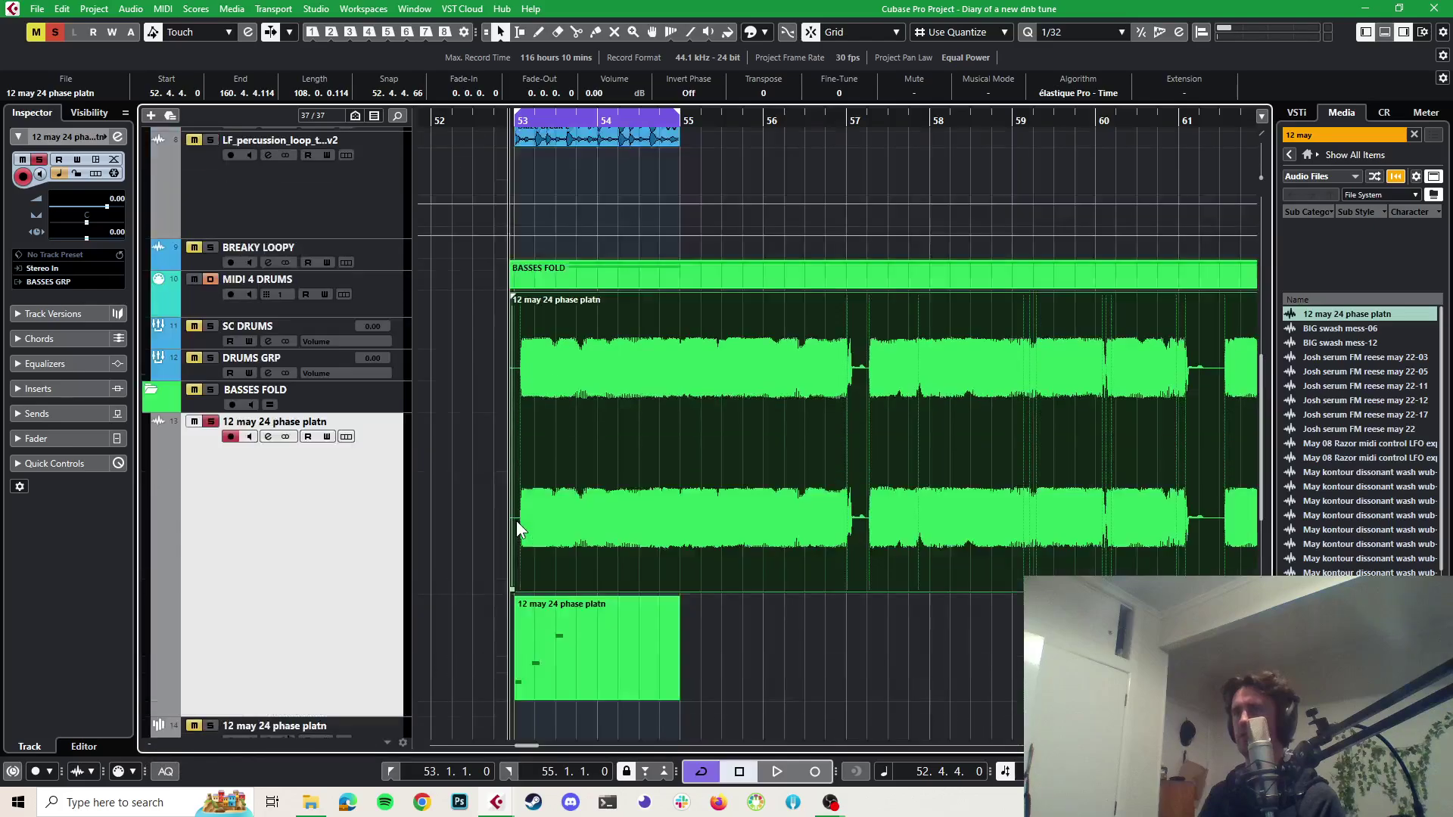
Play the soloed bass sample and lower its track volume to -5.68
{"action": "key", "text": "space"}
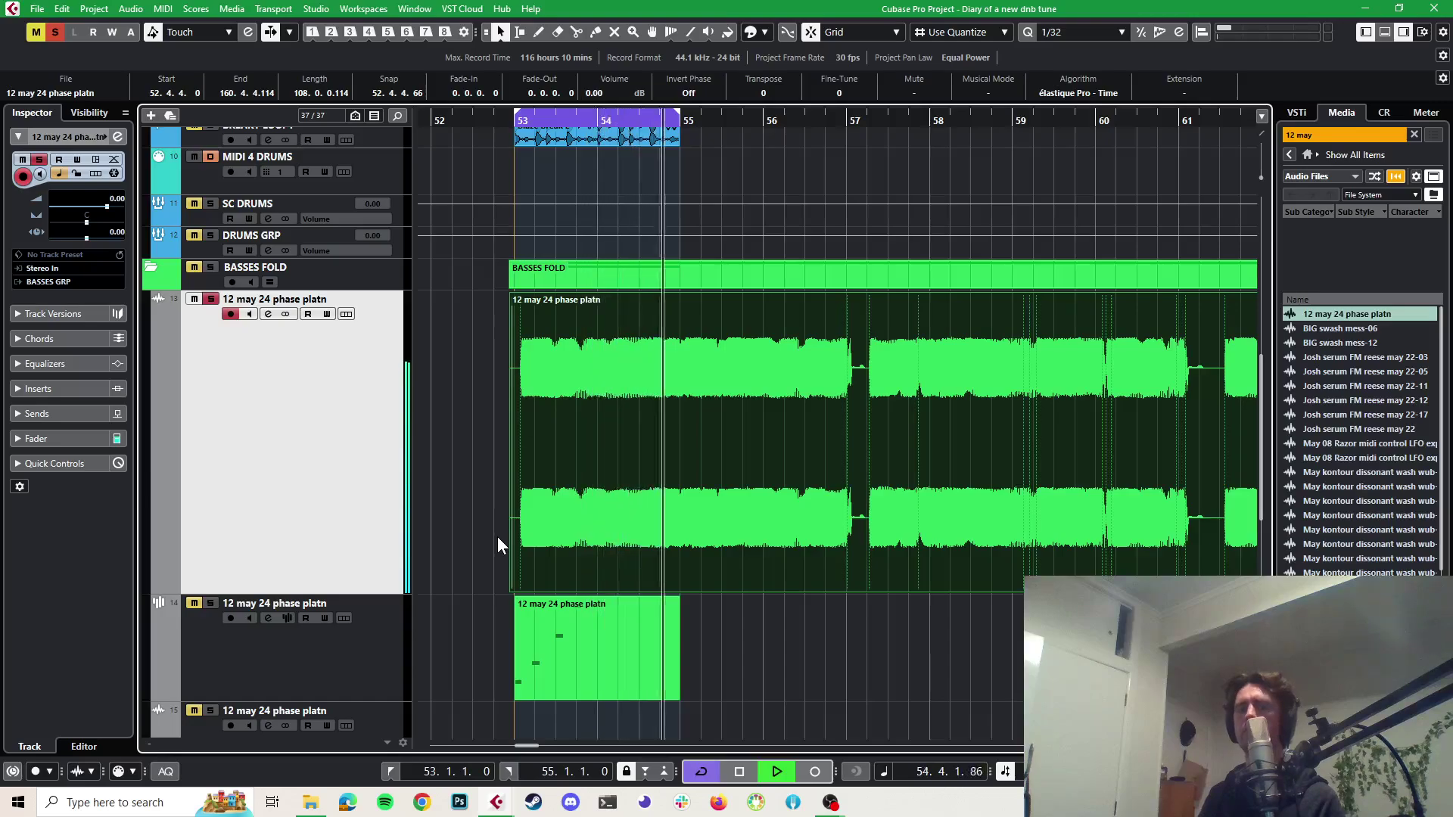
{"action": "key", "text": "space"}
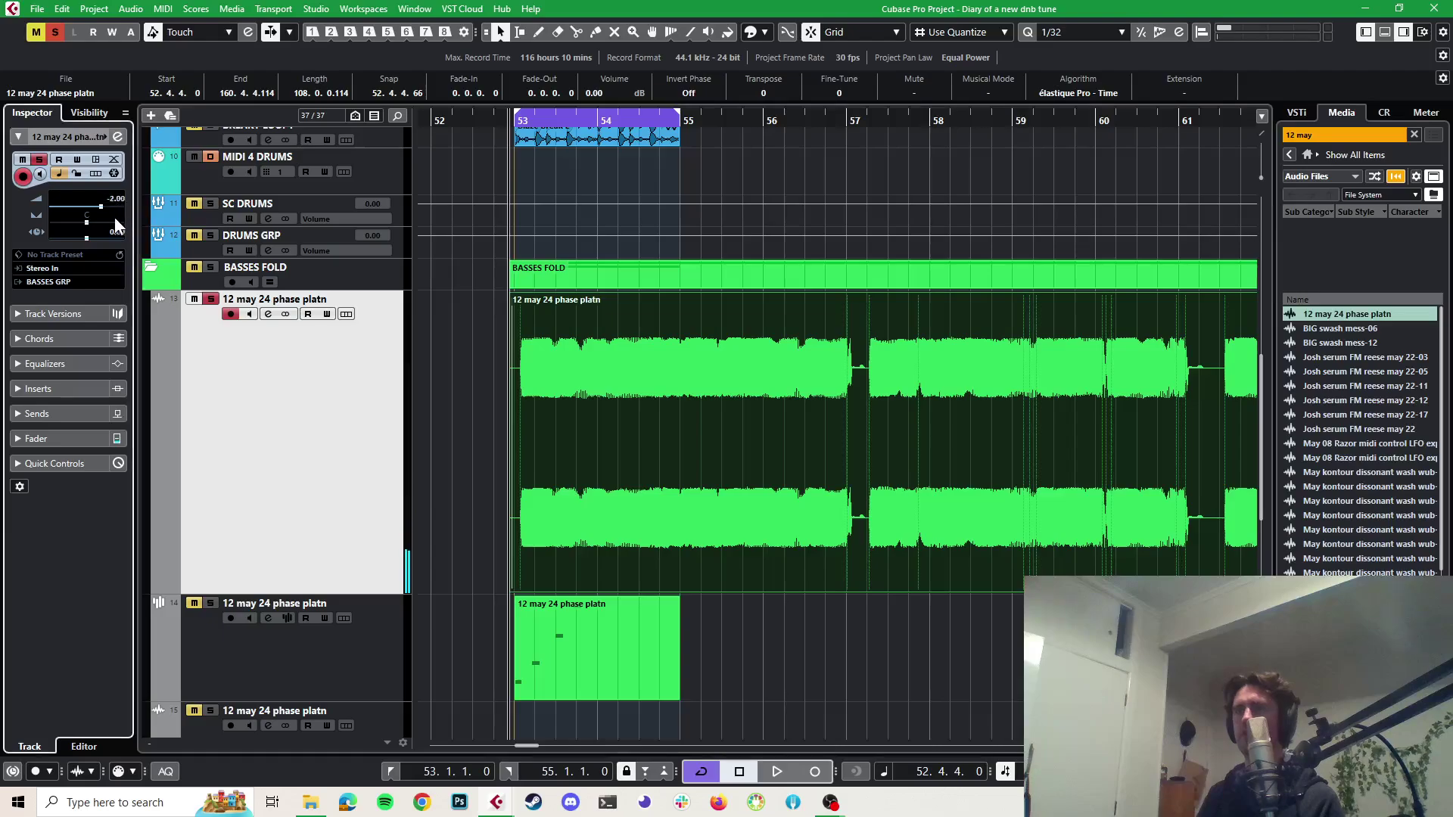
{"action": "key", "text": "space"}
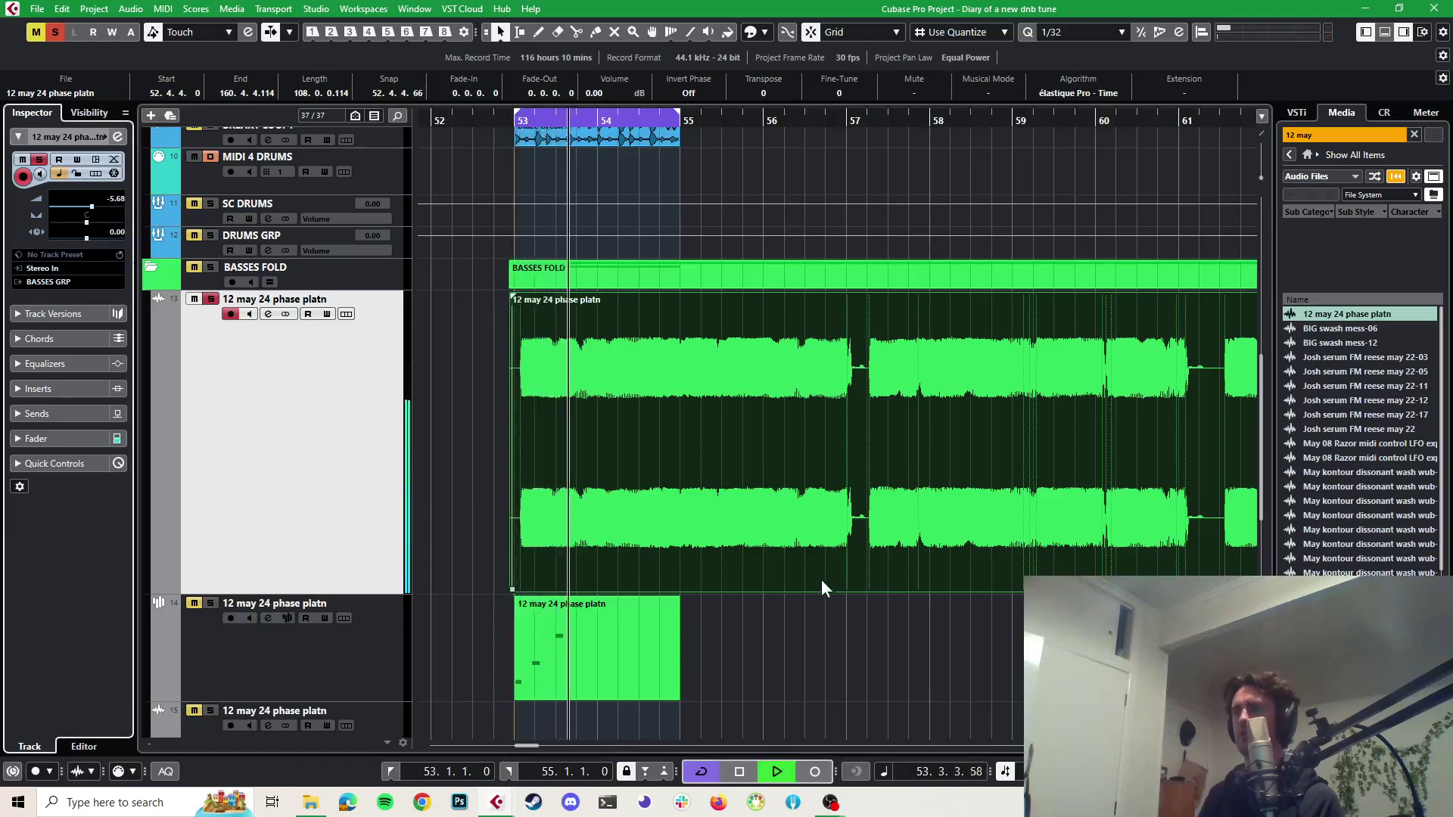
{"action": "key", "text": "space"}
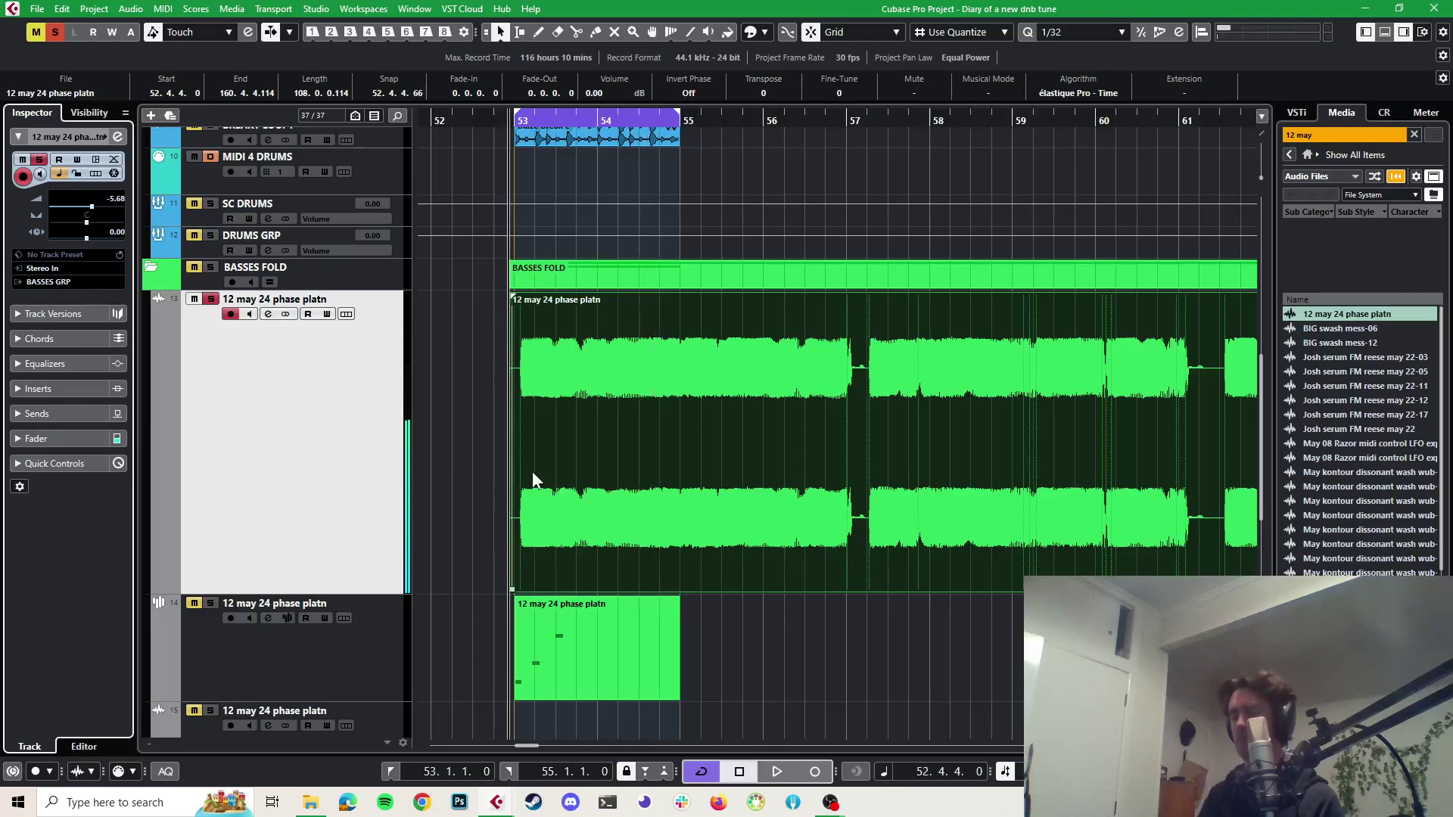
Turn off cycle playback and trim the start of the bass sample event to 53.1.2.0
{"action": "key", "text": "space"}
{"action": "key", "text": "h"}
{"action": "key", "text": "h"}
{"action": "key", "text": "h"}
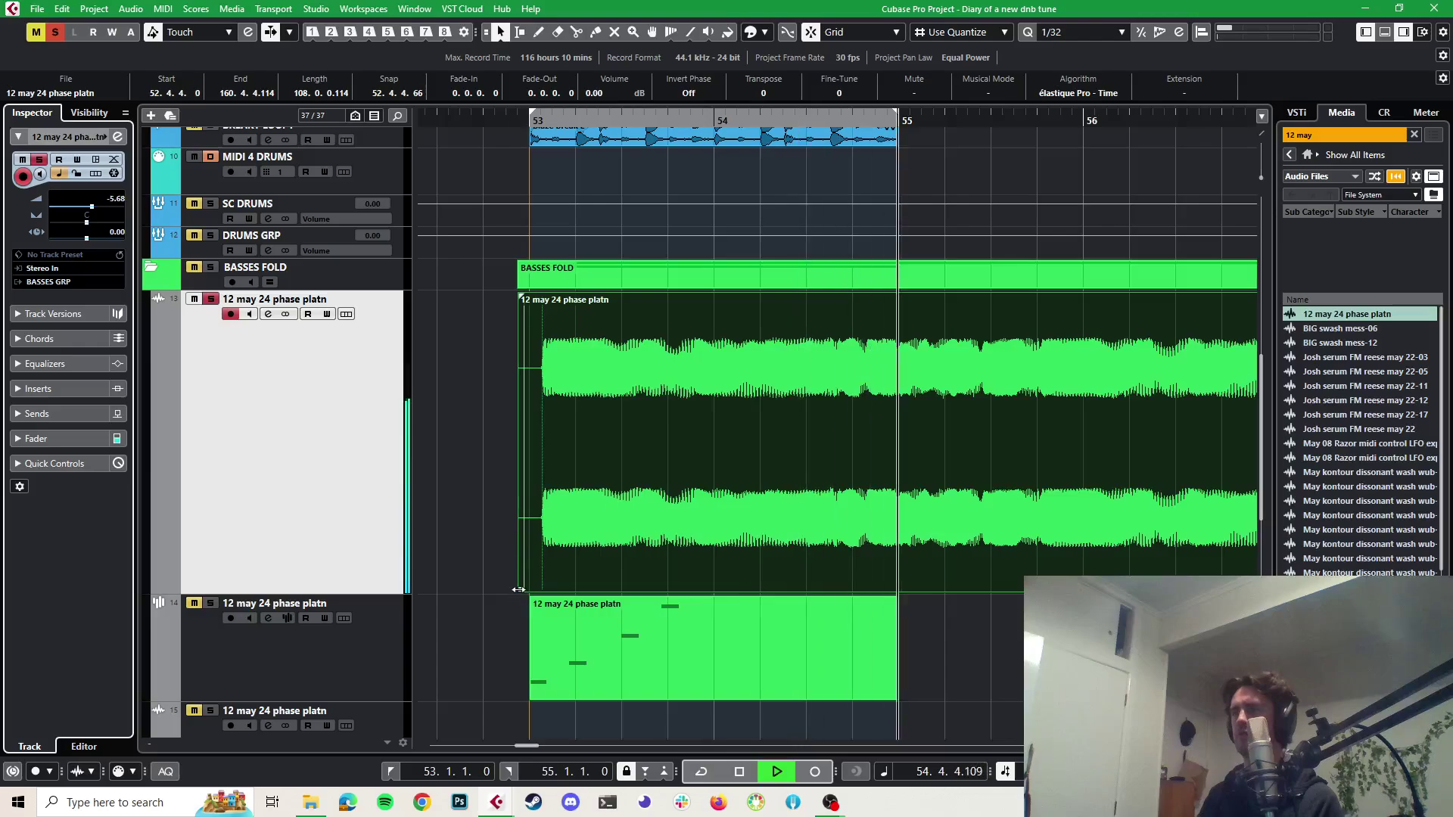
{"action": "left_click_drag", "start_coordinate": [520, 589], "coordinate": [540, 589]}
{"action": "key", "text": "g"}
{"action": "key", "text": "g"}
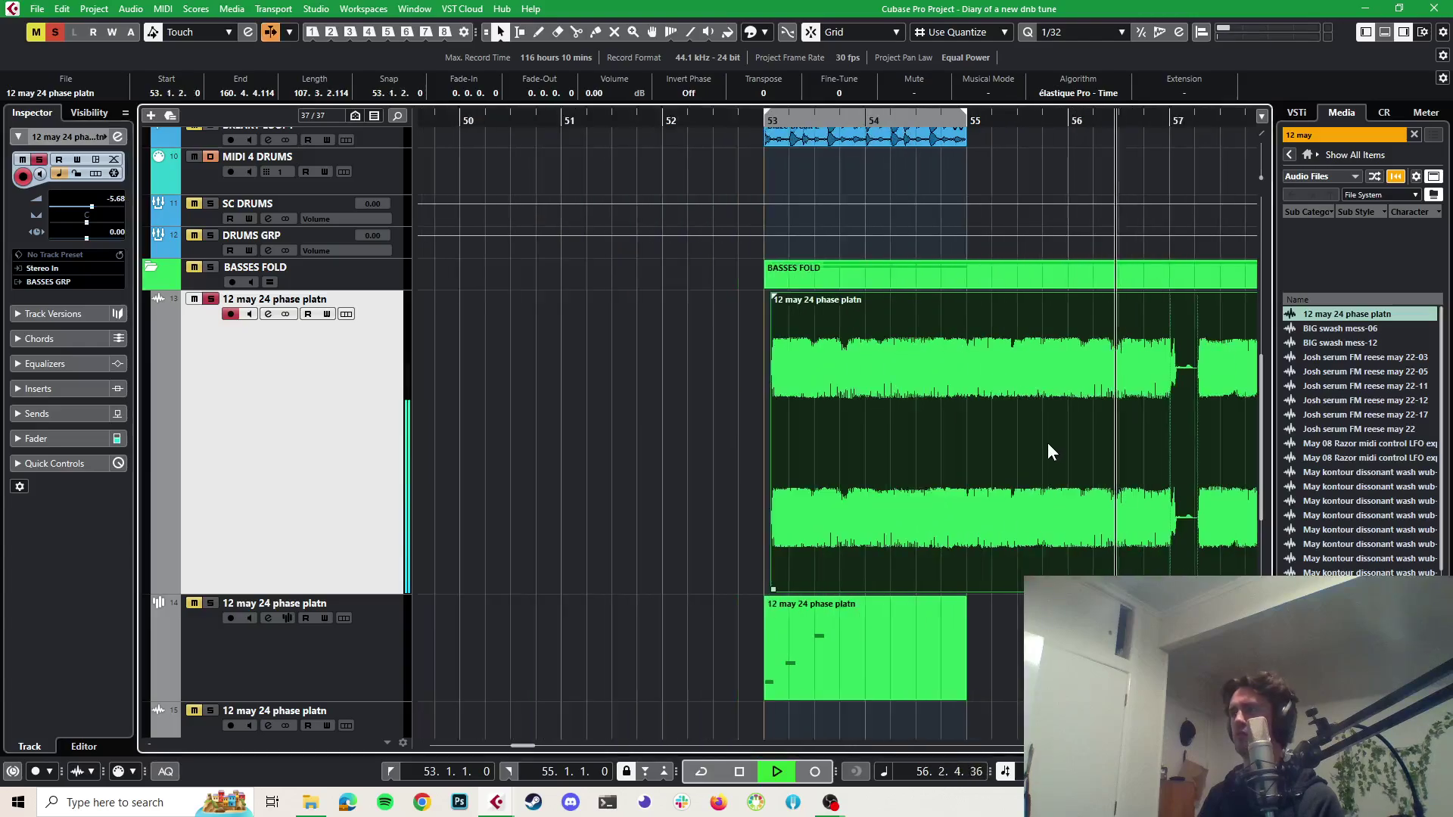
Listen to the bass sample between bars 57 and 61, restarting playback near bar 60
{"action": "scroll", "coordinate": [1043, 454], "scroll_direction": "right", "scroll_amount": 3}
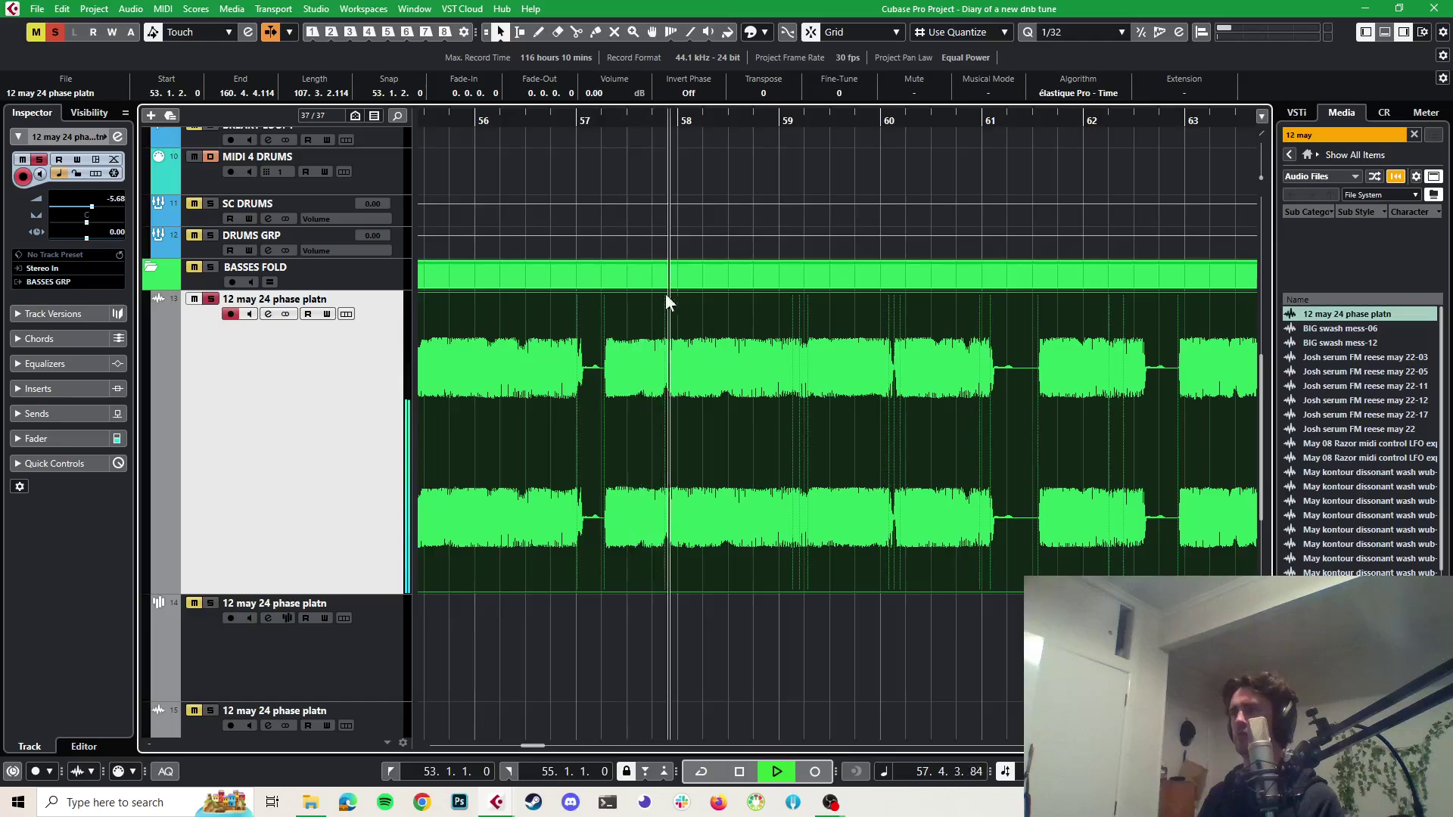
{"action": "left_click_drag", "start_coordinate": [598, 120], "coordinate": [791, 188]}
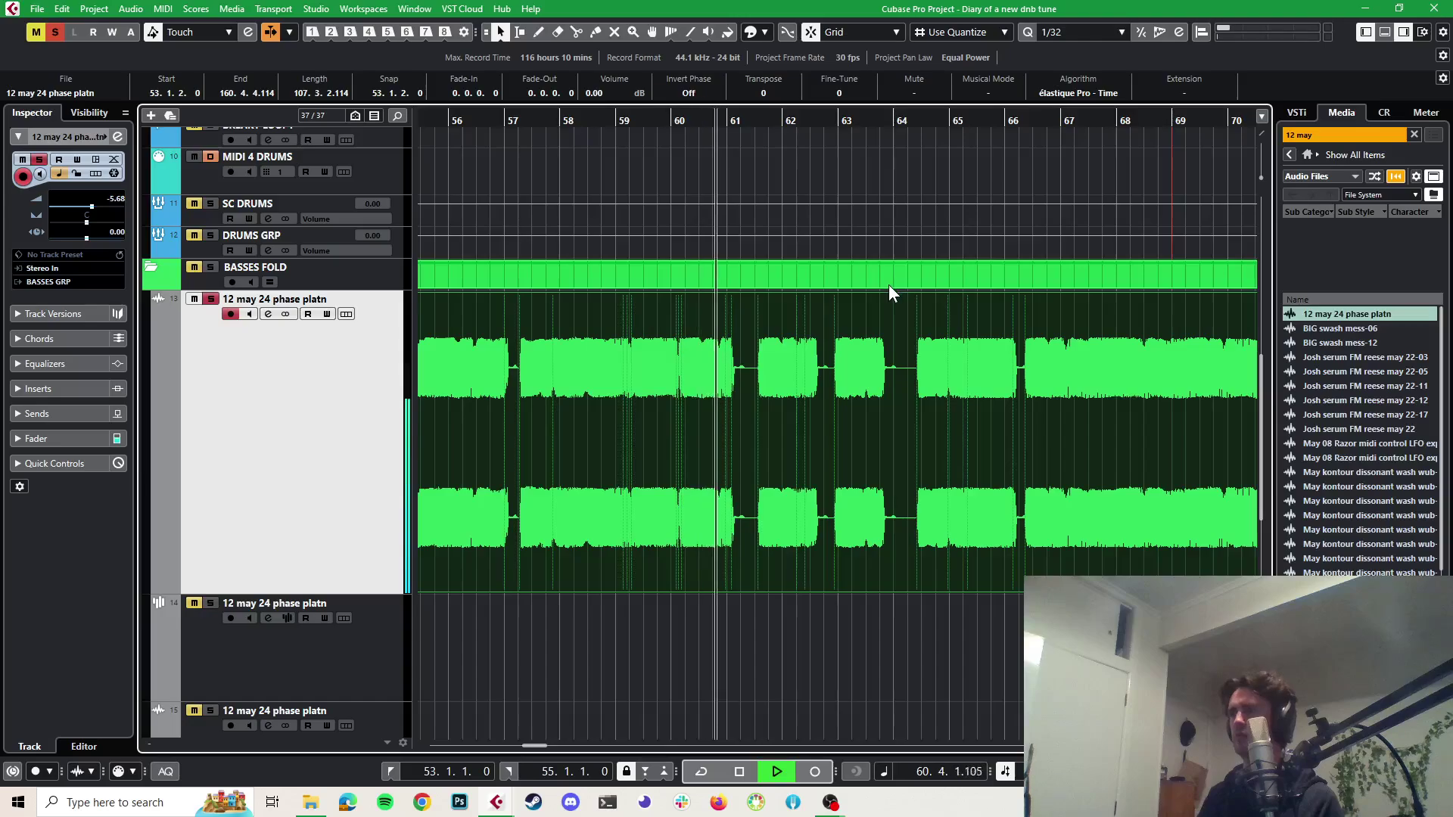
{"action": "key", "text": "space"}
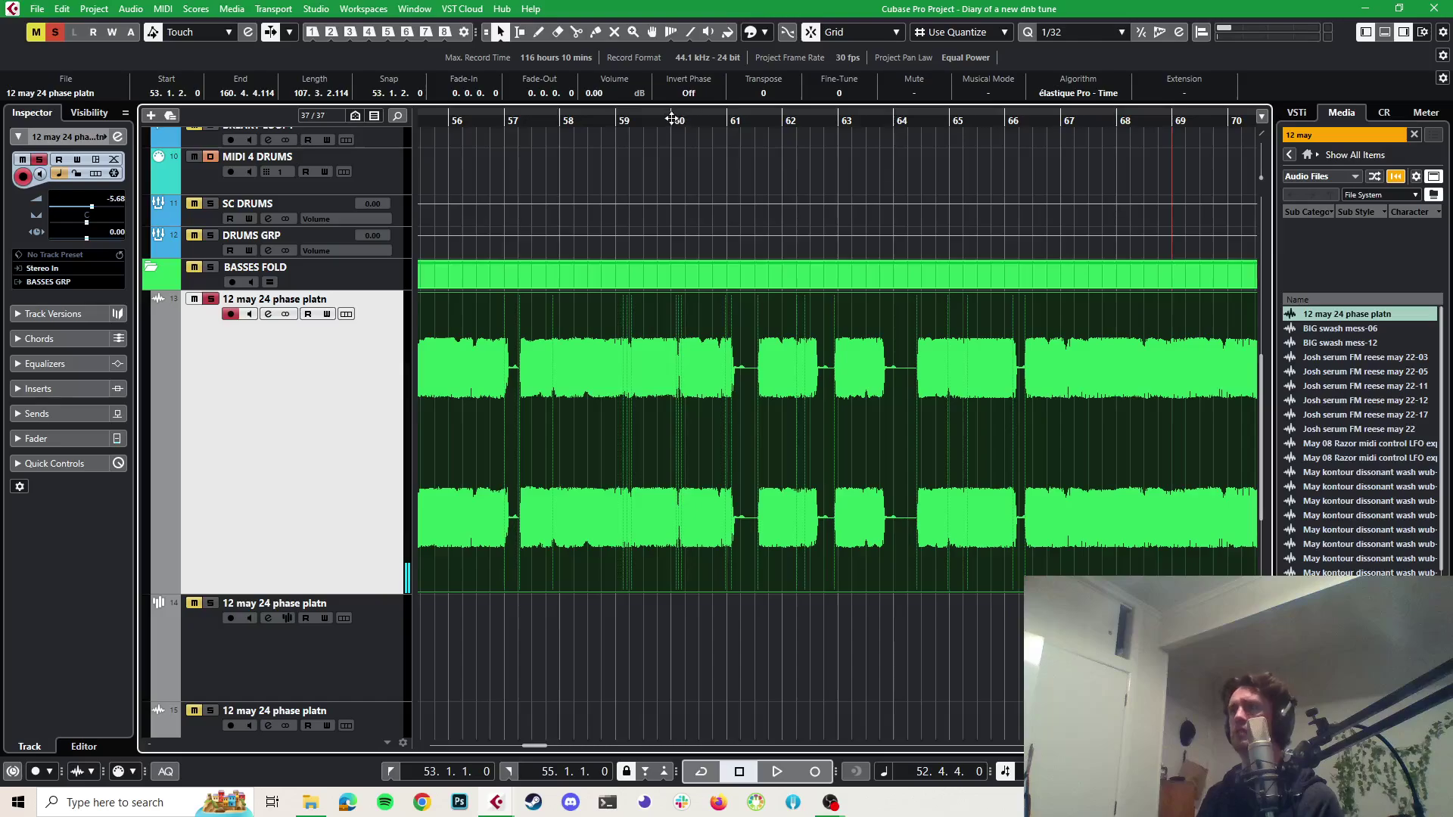
{"action": "left_click", "coordinate": [671, 121]}
{"action": "key", "text": "space"}
{"action": "scroll", "coordinate": [935, 357], "scroll_direction": "down", "scroll_amount": 3}
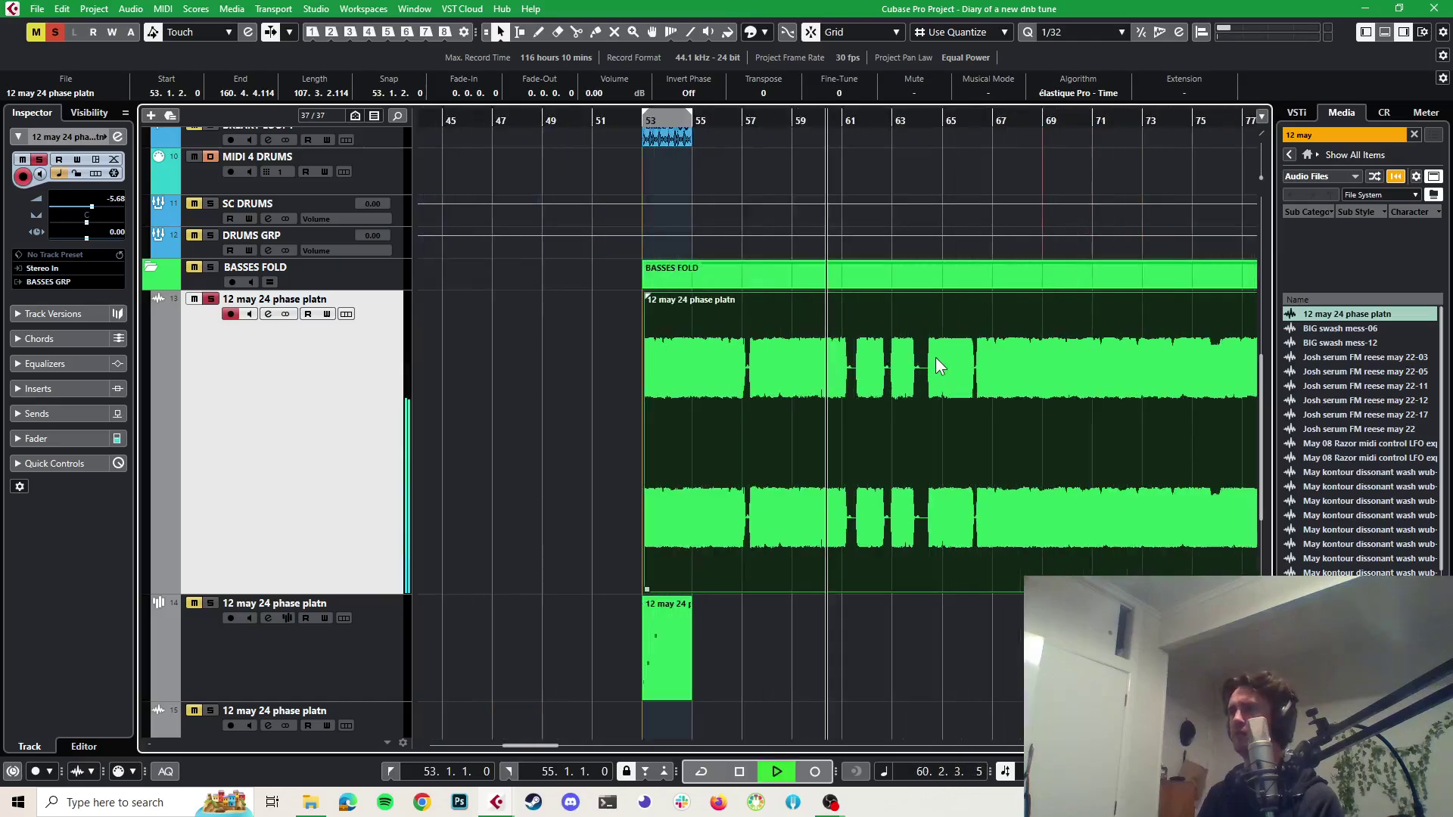
{"action": "scroll", "coordinate": [935, 358], "scroll_direction": "right", "scroll_amount": 4}
{"action": "key", "text": "space"}
Audition further sections of the bass sample from around bars 65 and 96 to find a usable sound
{"action": "scroll", "coordinate": [935, 357], "scroll_direction": "down", "scroll_amount": 5}
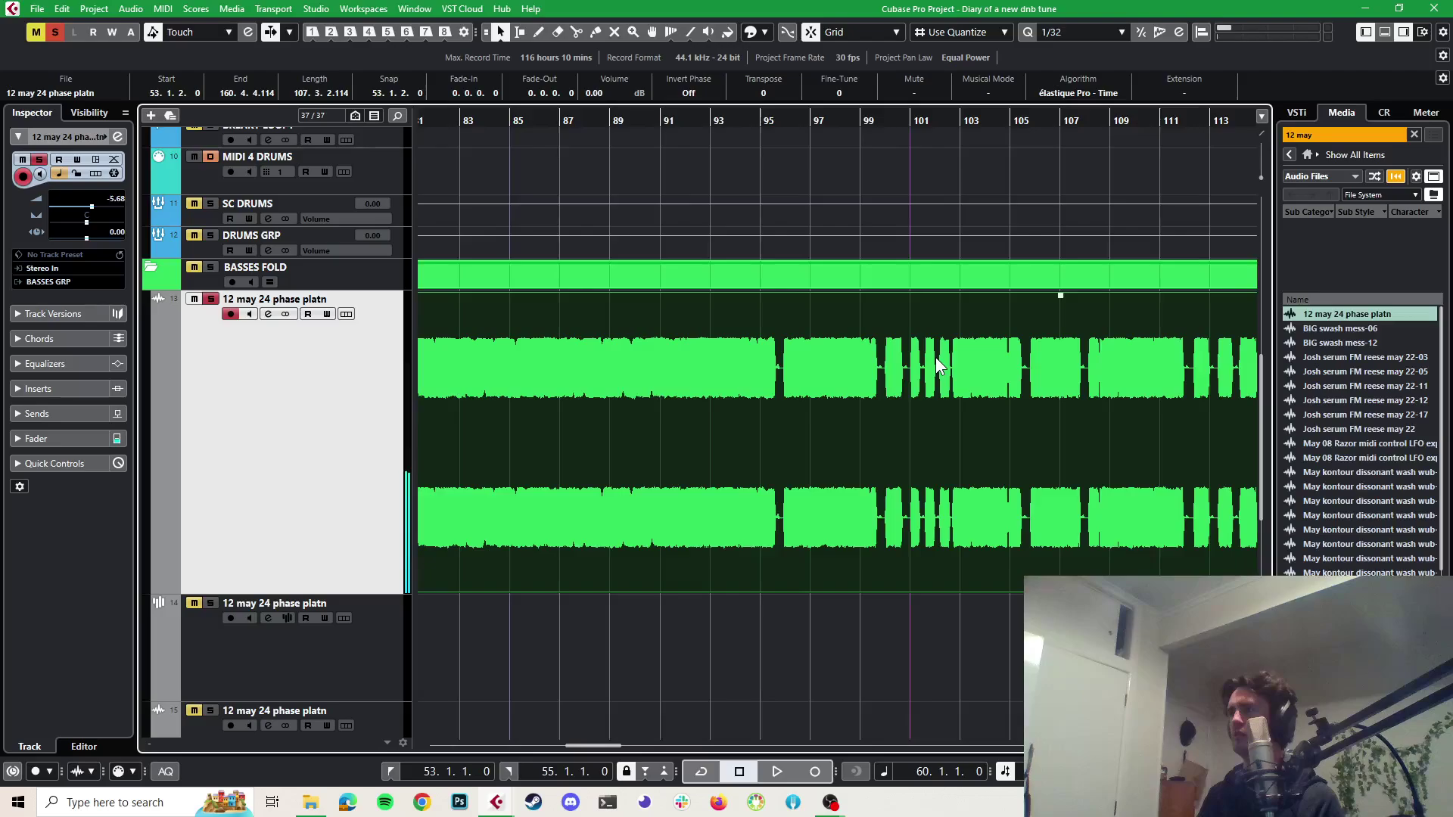
{"action": "scroll", "coordinate": [838, 227], "scroll_direction": "up", "scroll_amount": 1}
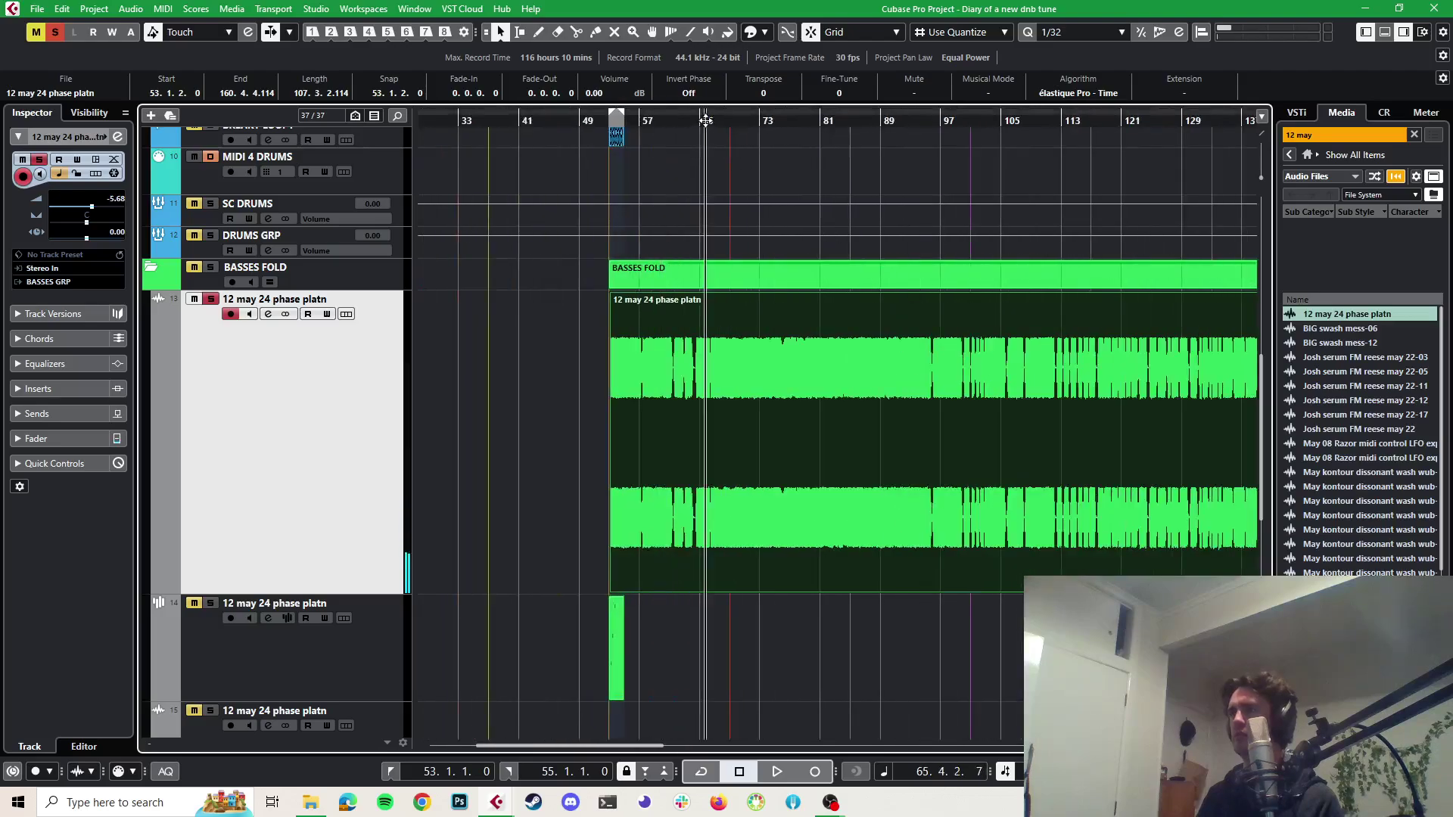
{"action": "key", "text": "space"}
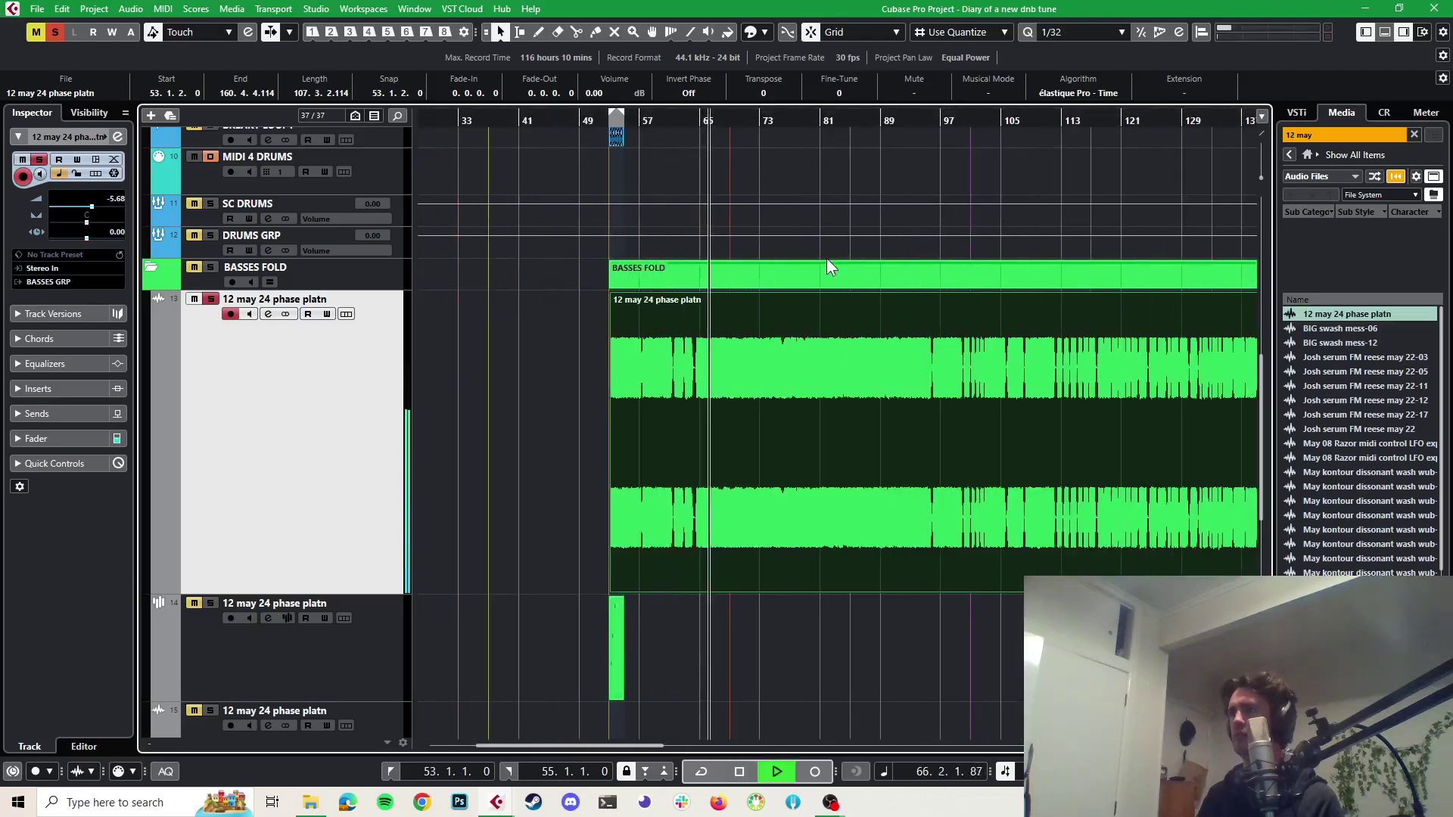
{"action": "left_click", "coordinate": [923, 121]}
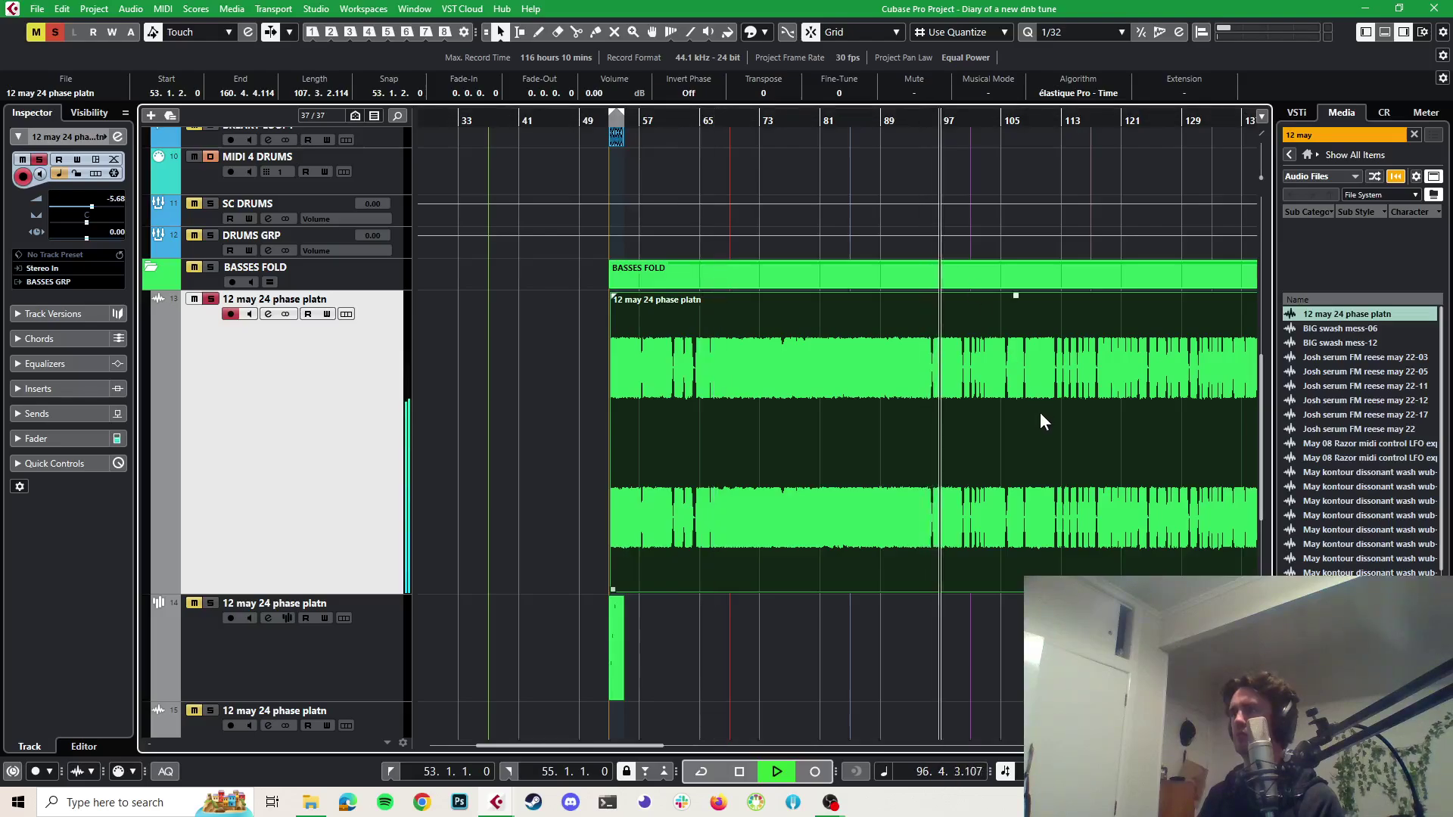
{"action": "key", "text": "space"}
{"action": "scroll", "coordinate": [1003, 411], "scroll_direction": "up", "scroll_amount": 6}
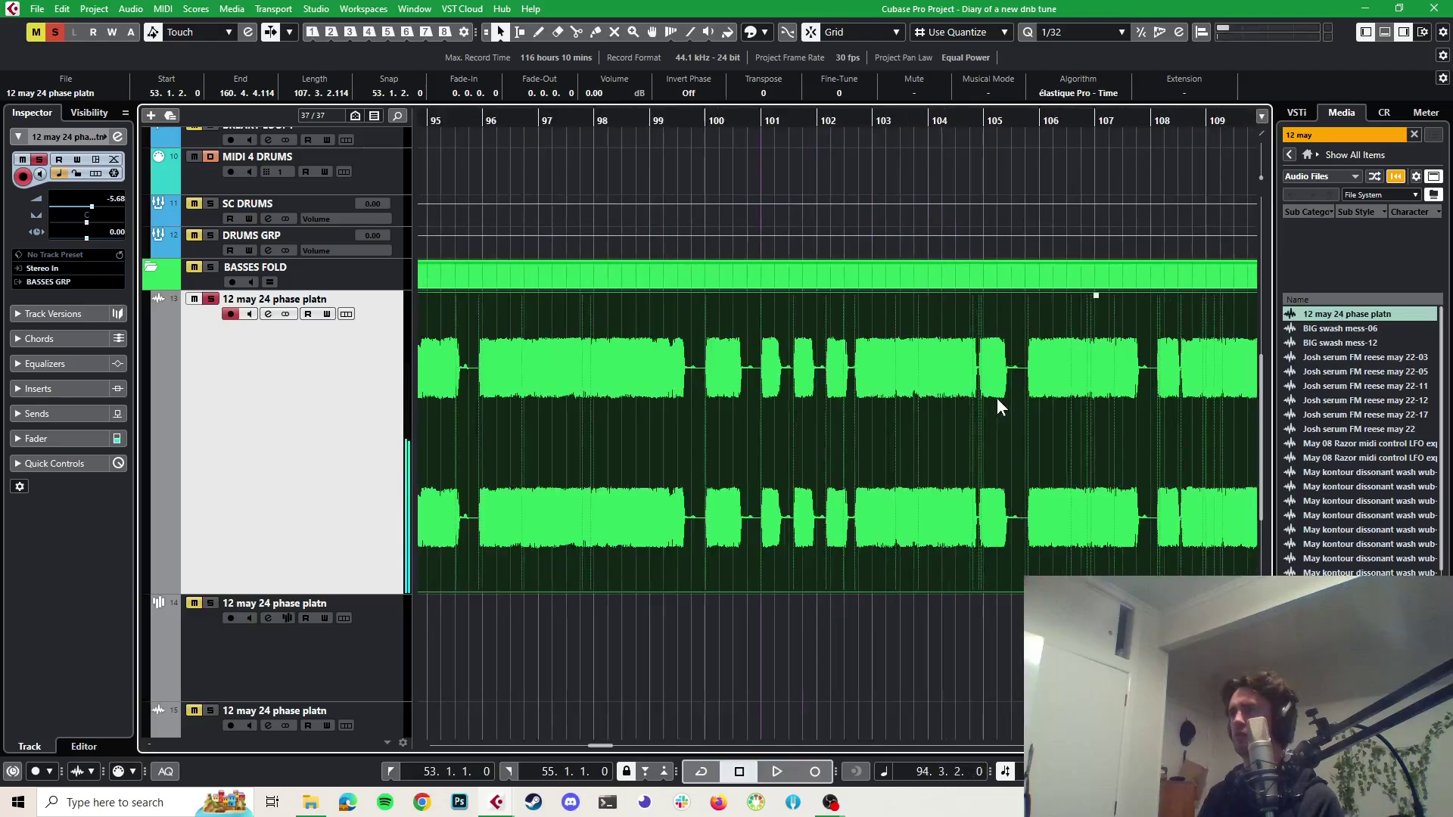
{"action": "scroll", "coordinate": [545, 220], "scroll_direction": "left", "scroll_amount": 5}
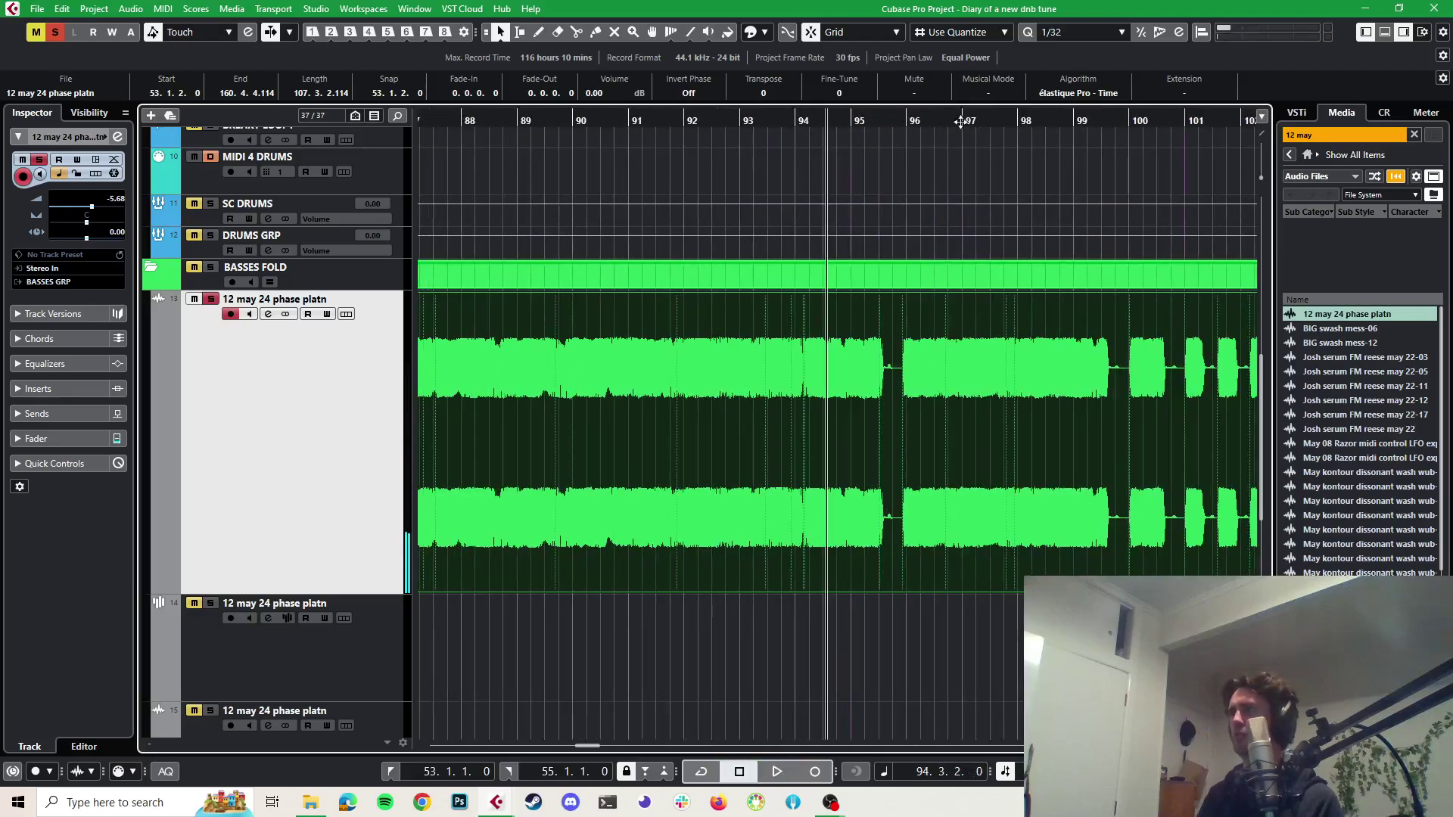
{"action": "left_click", "coordinate": [911, 122]}
{"action": "key", "text": "space"}
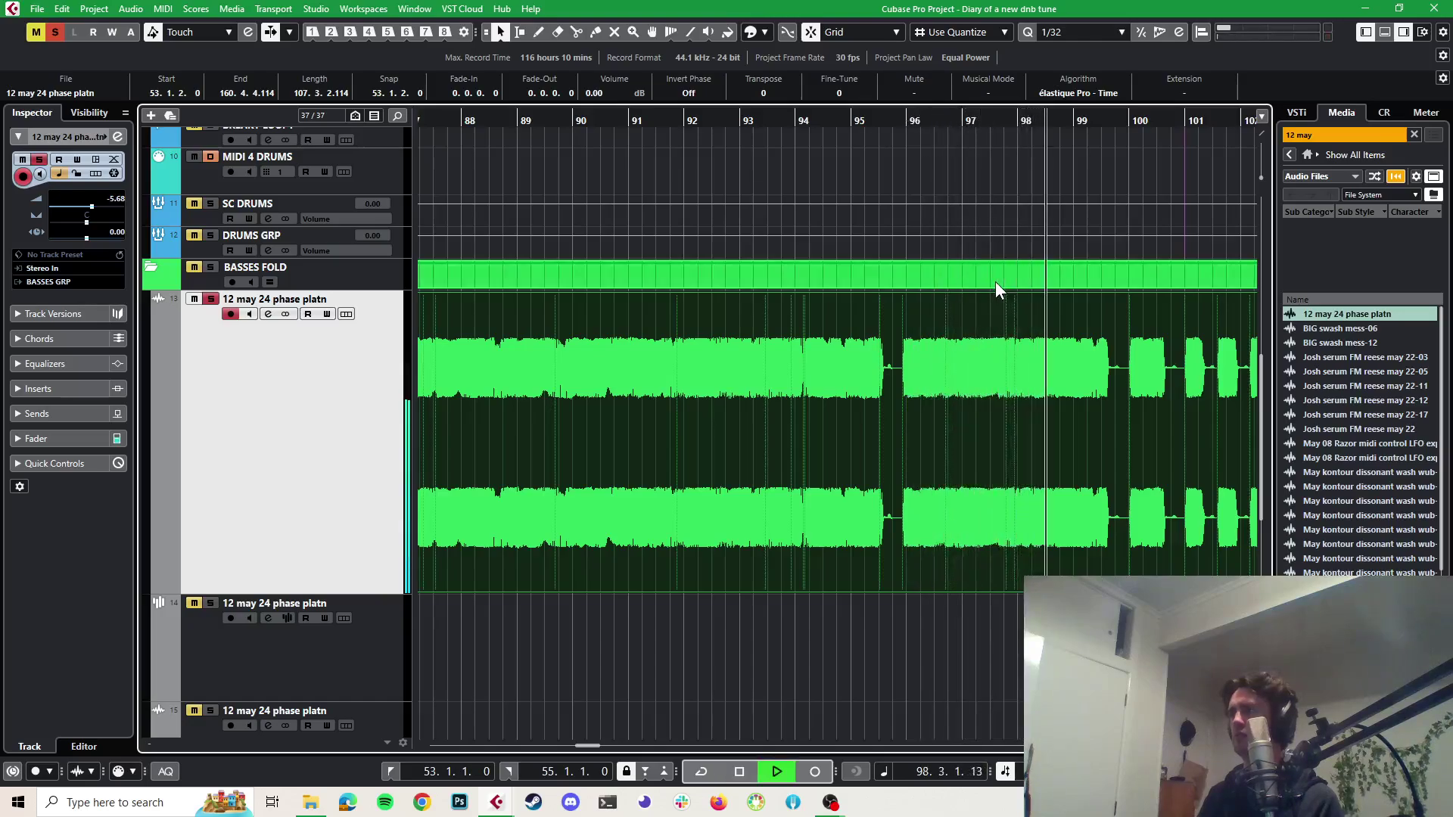
{"action": "key", "text": "space"}
{"action": "scroll", "coordinate": [996, 290], "scroll_direction": "right", "scroll_amount": 4}
{"action": "scroll", "coordinate": [995, 292], "scroll_direction": "down", "scroll_amount": 3, "text": "ctrl"}
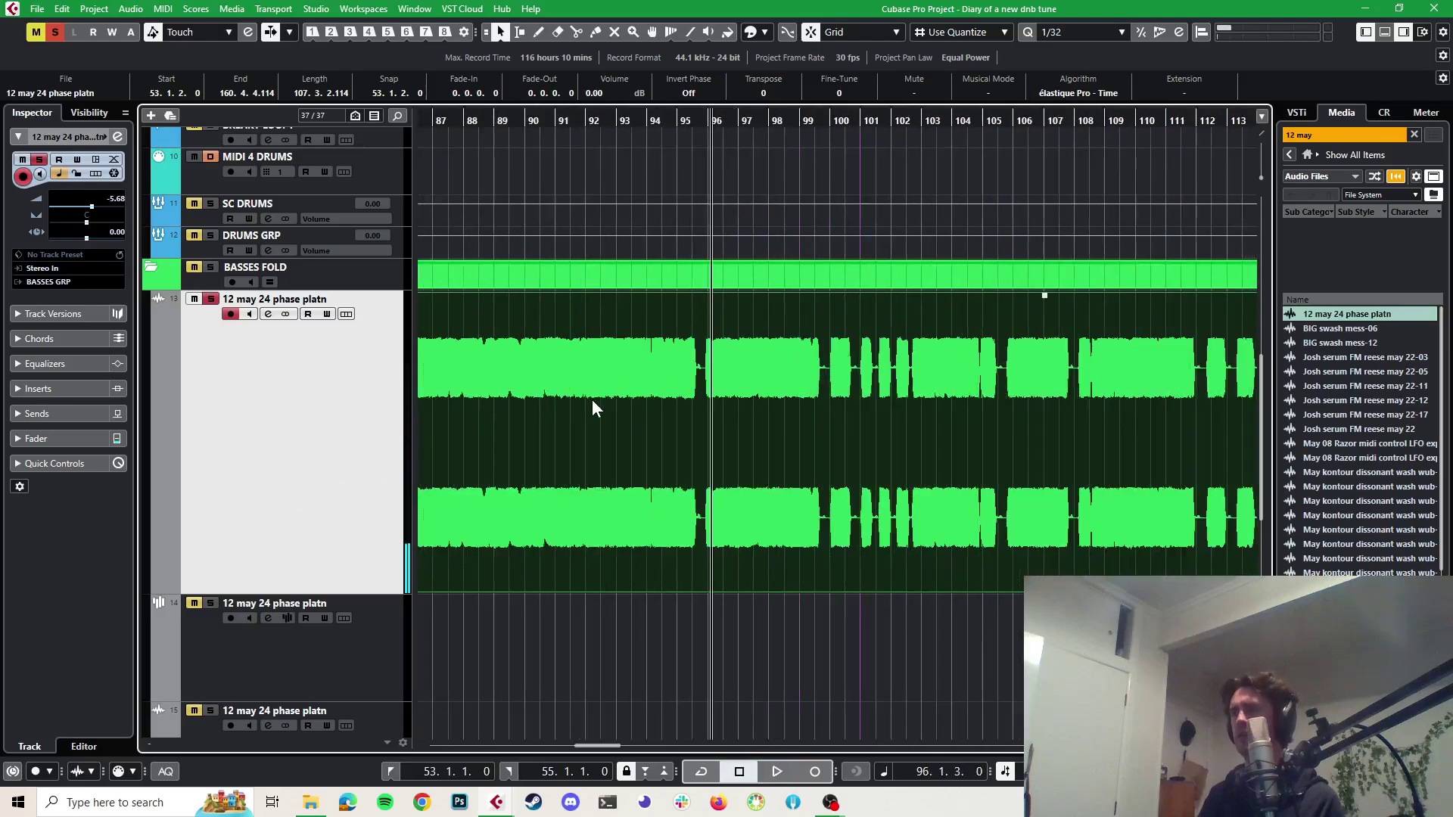
Insert kHs Pitch Shifter in the first insert slot of the bass sample track and set its pitch to -2.00
{"action": "left_click", "coordinate": [119, 135]}
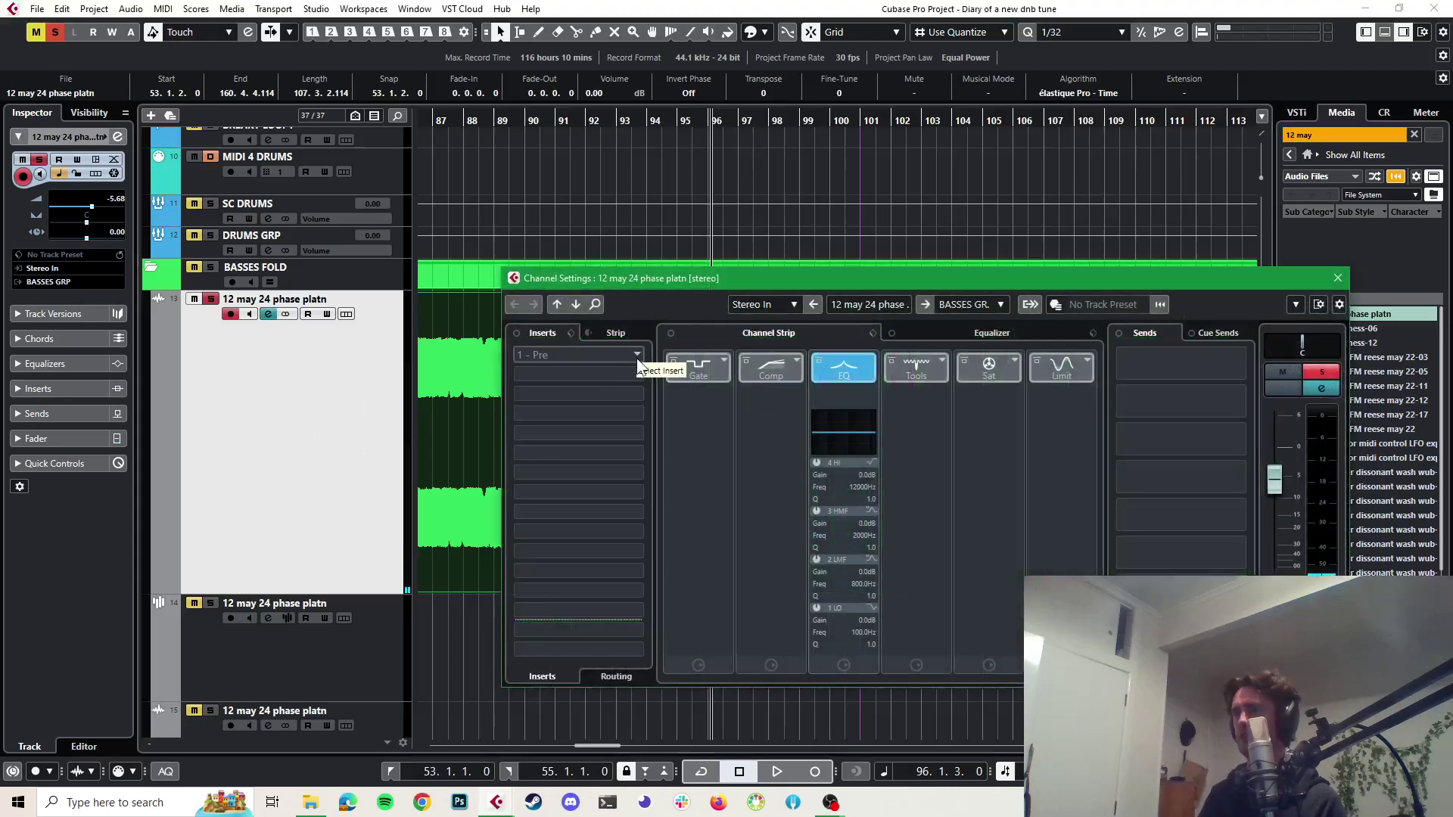
{"action": "left_click", "coordinate": [637, 354]}
{"action": "type", "text": "kh"}
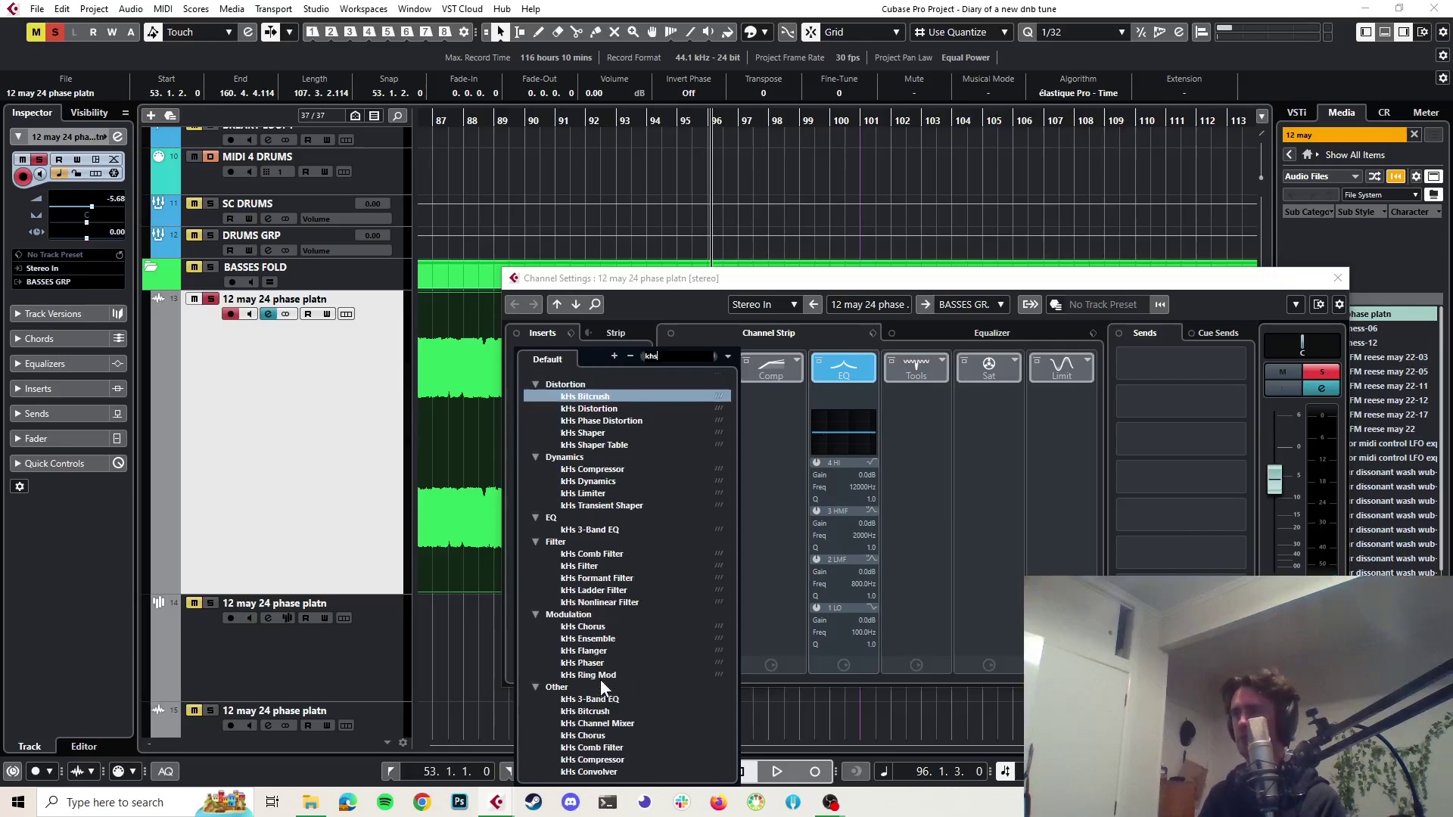
{"action": "type", "text": "s pitch"}
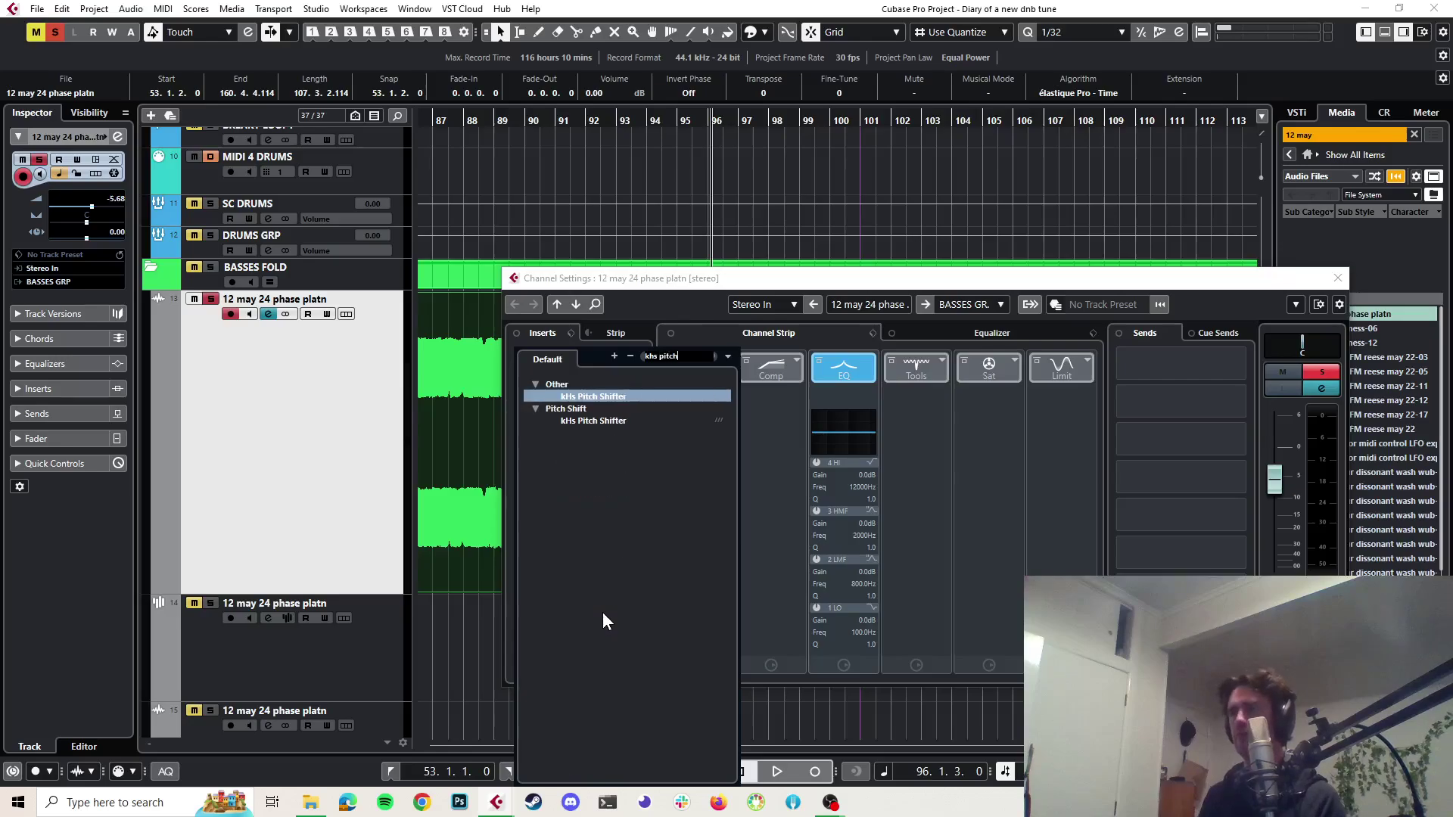
{"action": "left_click", "coordinate": [597, 424]}
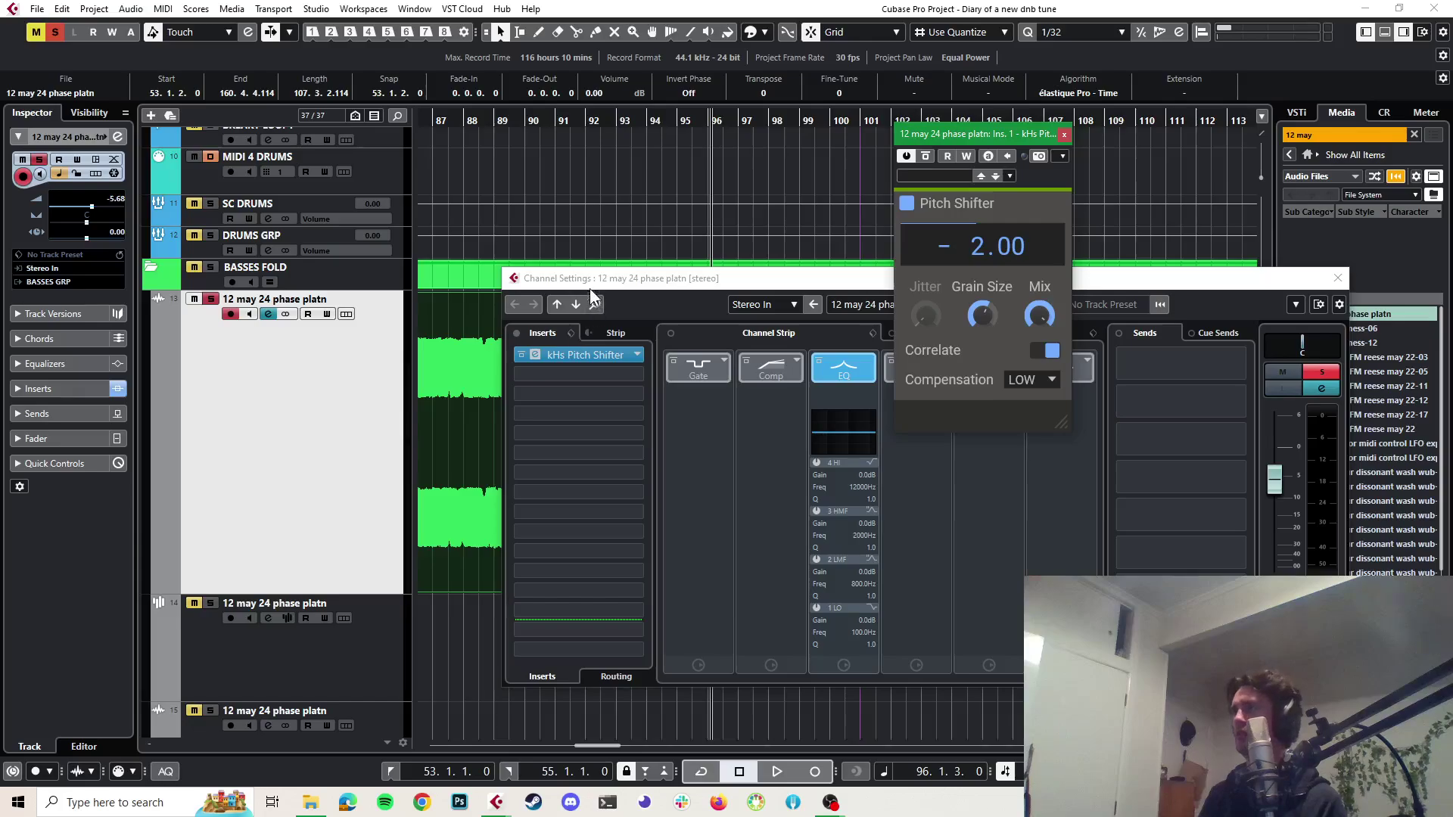
Audition the pitch-shifted bass sample from bar 88, replaying the section from 88.3.3.60
{"action": "left_click", "coordinate": [483, 118]}
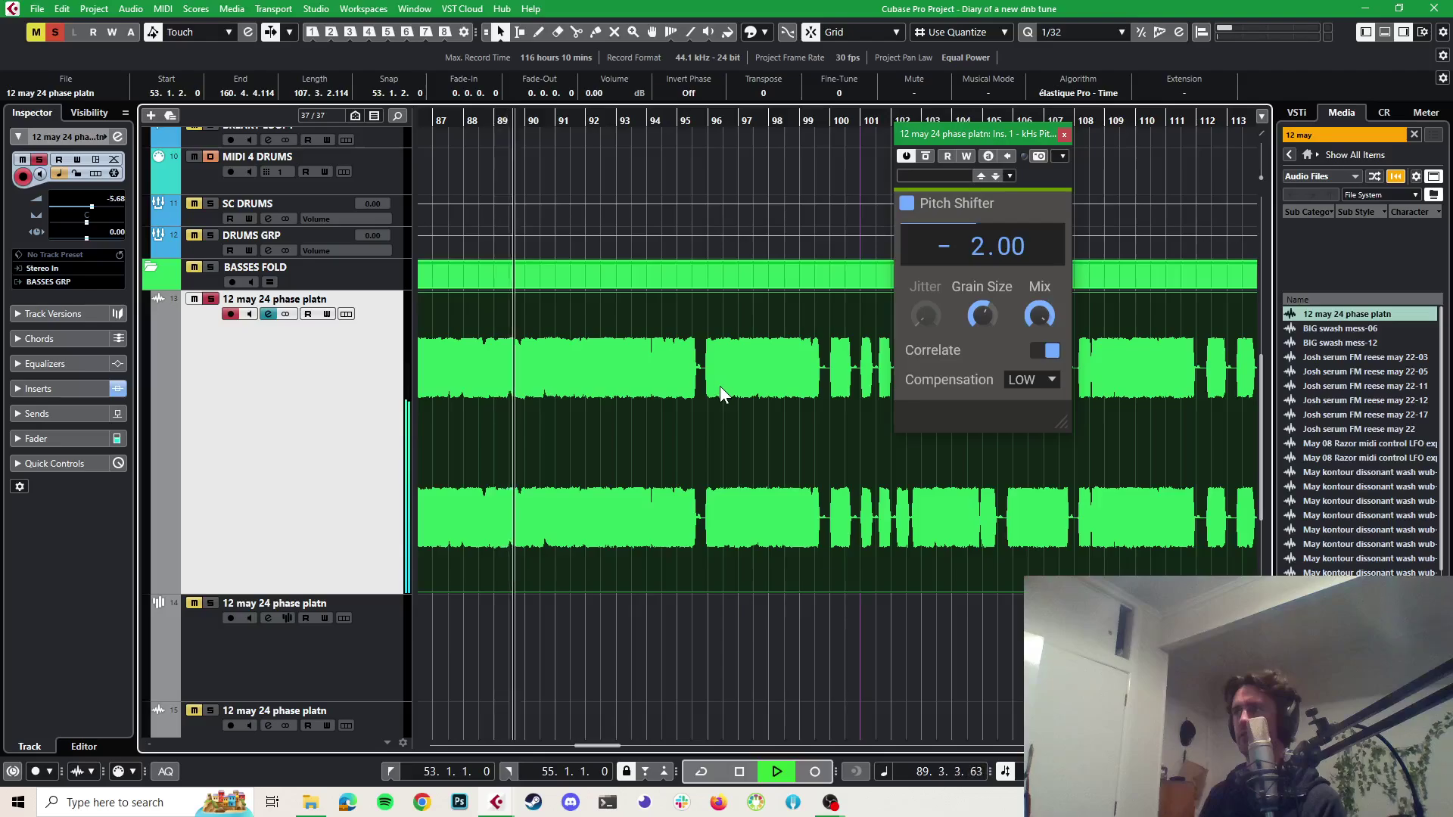
{"action": "key", "text": "space"}
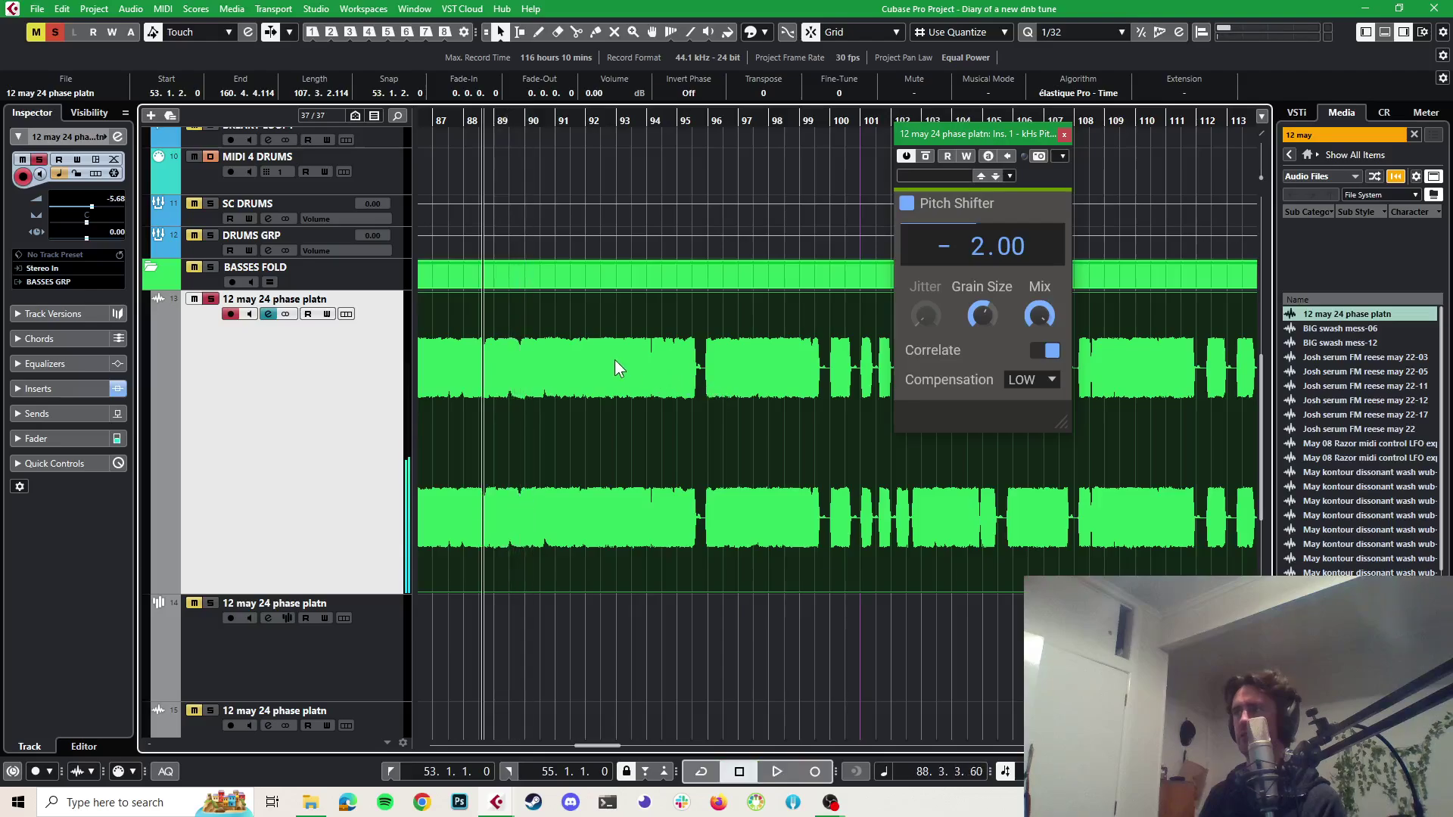
{"action": "key", "text": "space"}
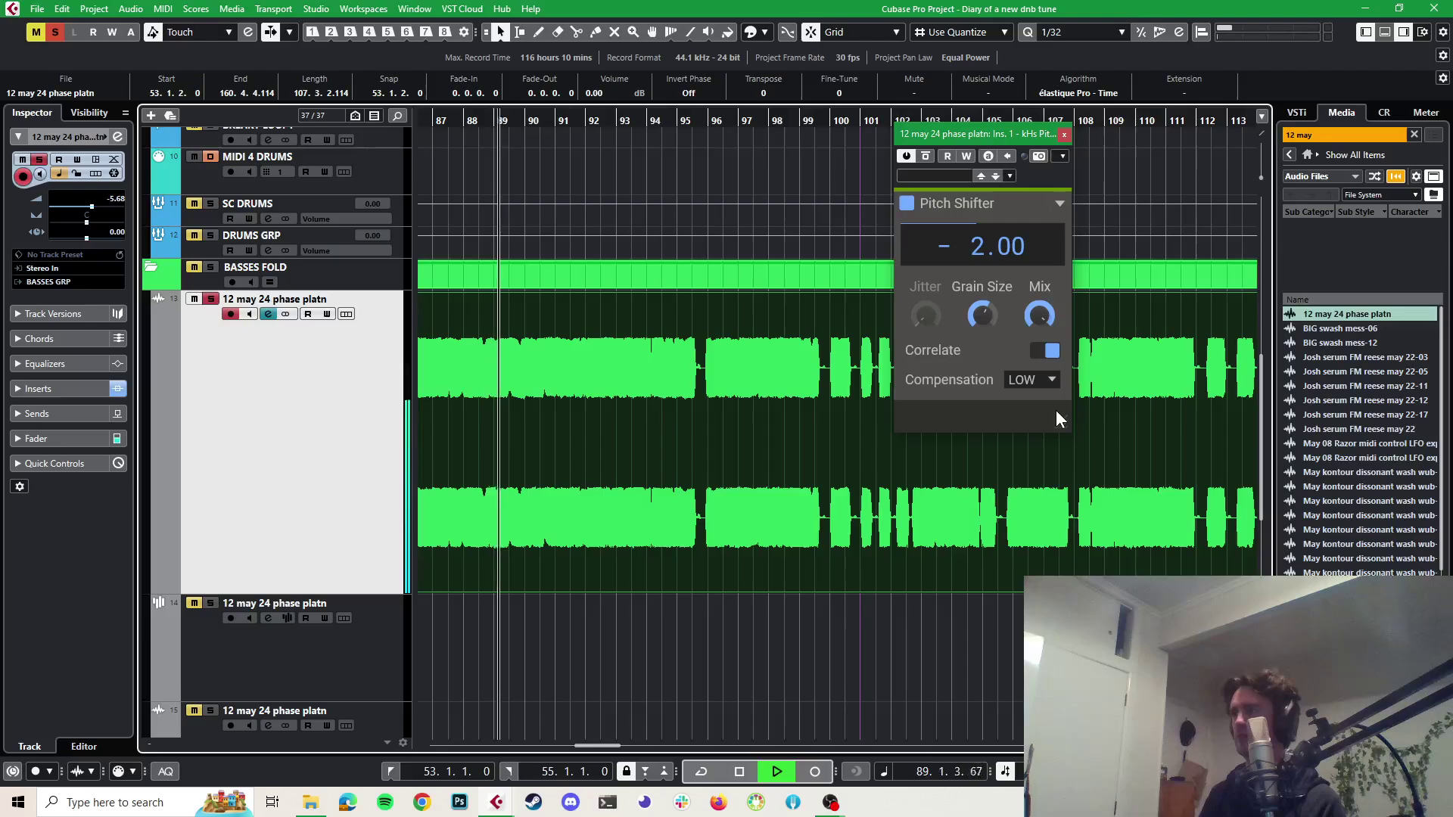
{"action": "key", "text": "space"}
{"action": "scroll", "coordinate": [514, 370], "scroll_direction": "up", "scroll_amount": 4}
{"action": "scroll", "coordinate": [543, 378], "scroll_direction": "left", "scroll_amount": 3}
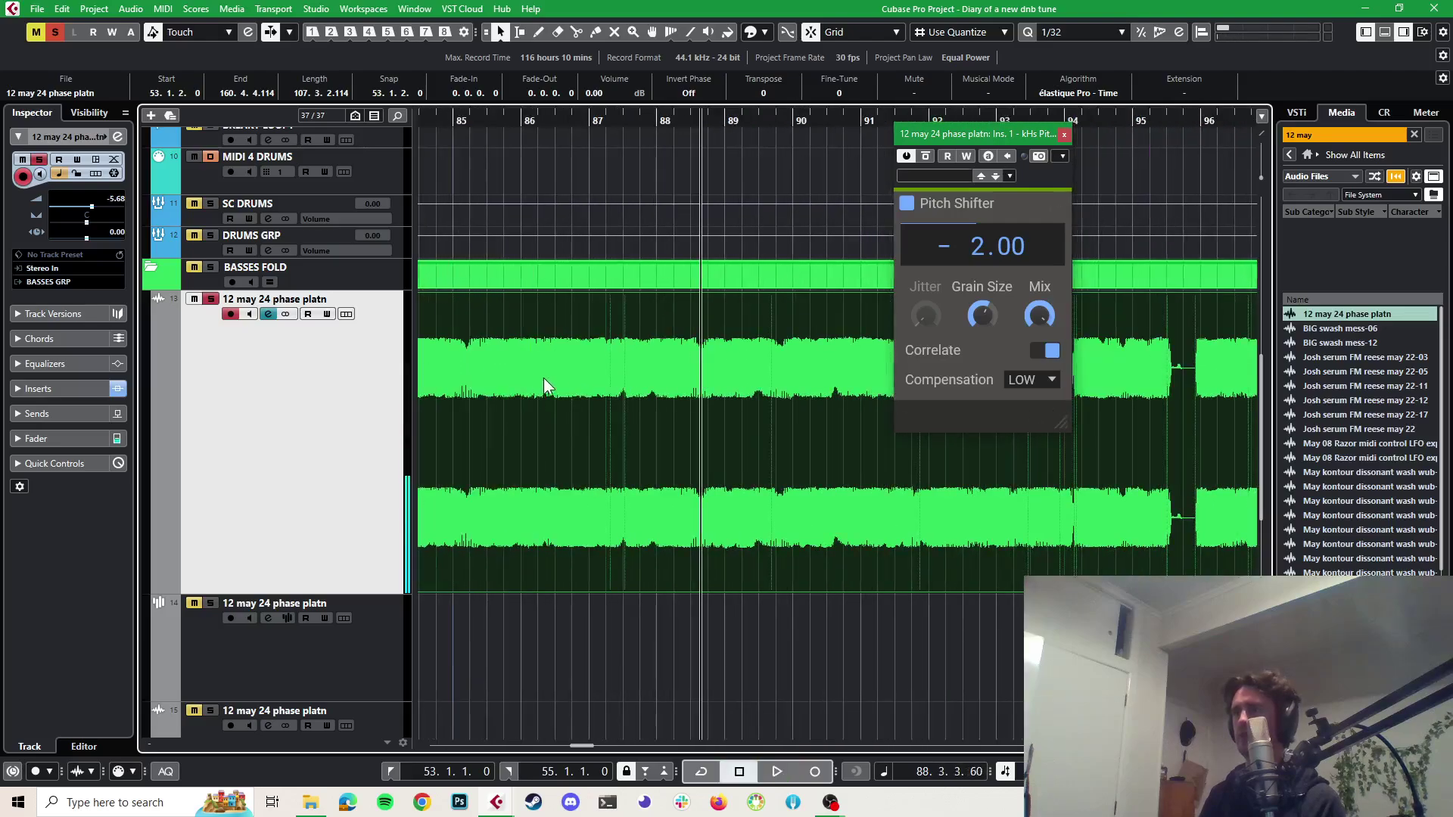
{"action": "scroll", "coordinate": [698, 401], "scroll_direction": "up", "scroll_amount": 2}
{"action": "key", "text": "space"}
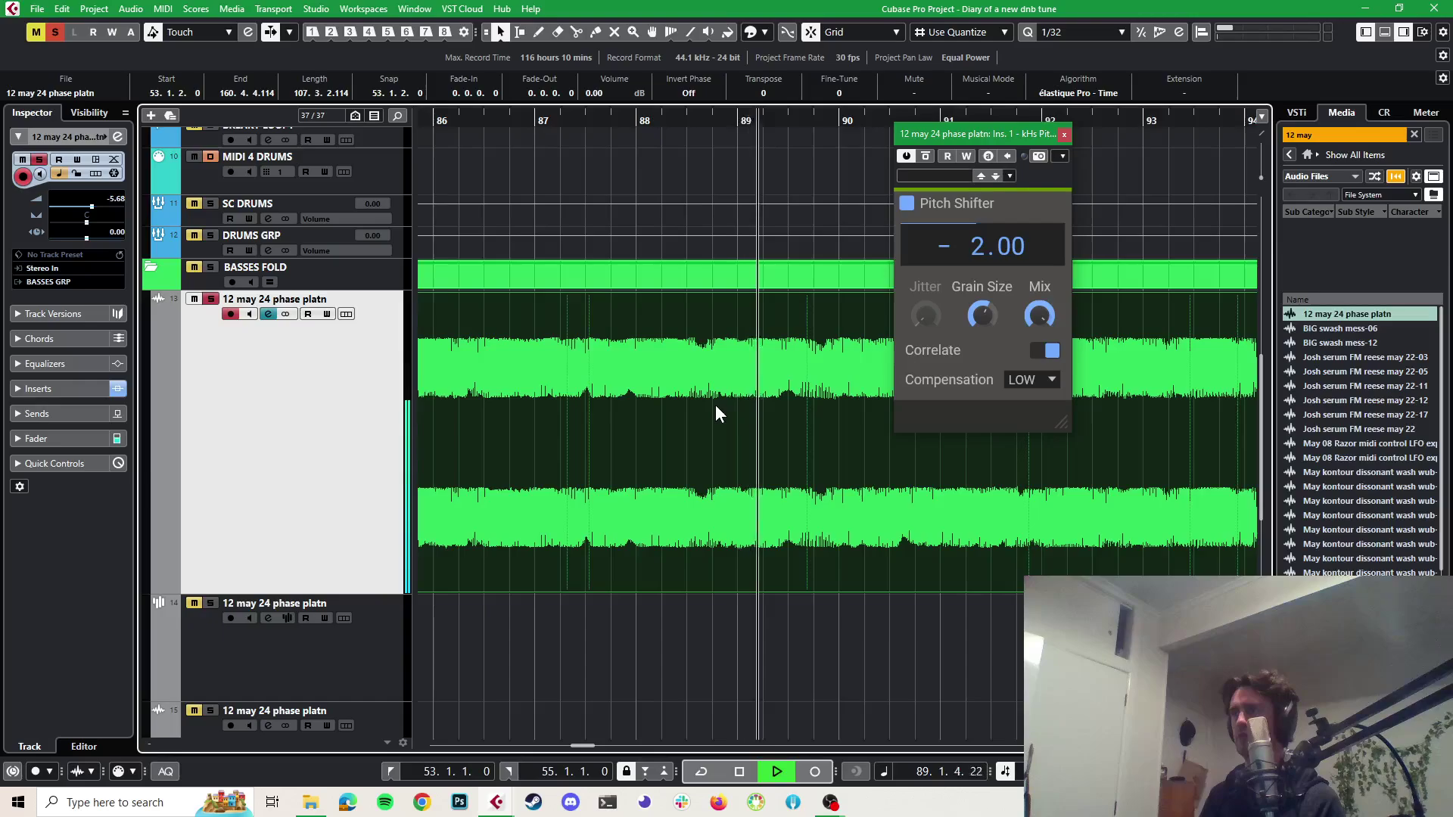
{"action": "key", "text": "space"}
Split the bass sample event at the playhead at 88.3.3.60 and again at 89.3.4.51
{"action": "key", "text": "2"}
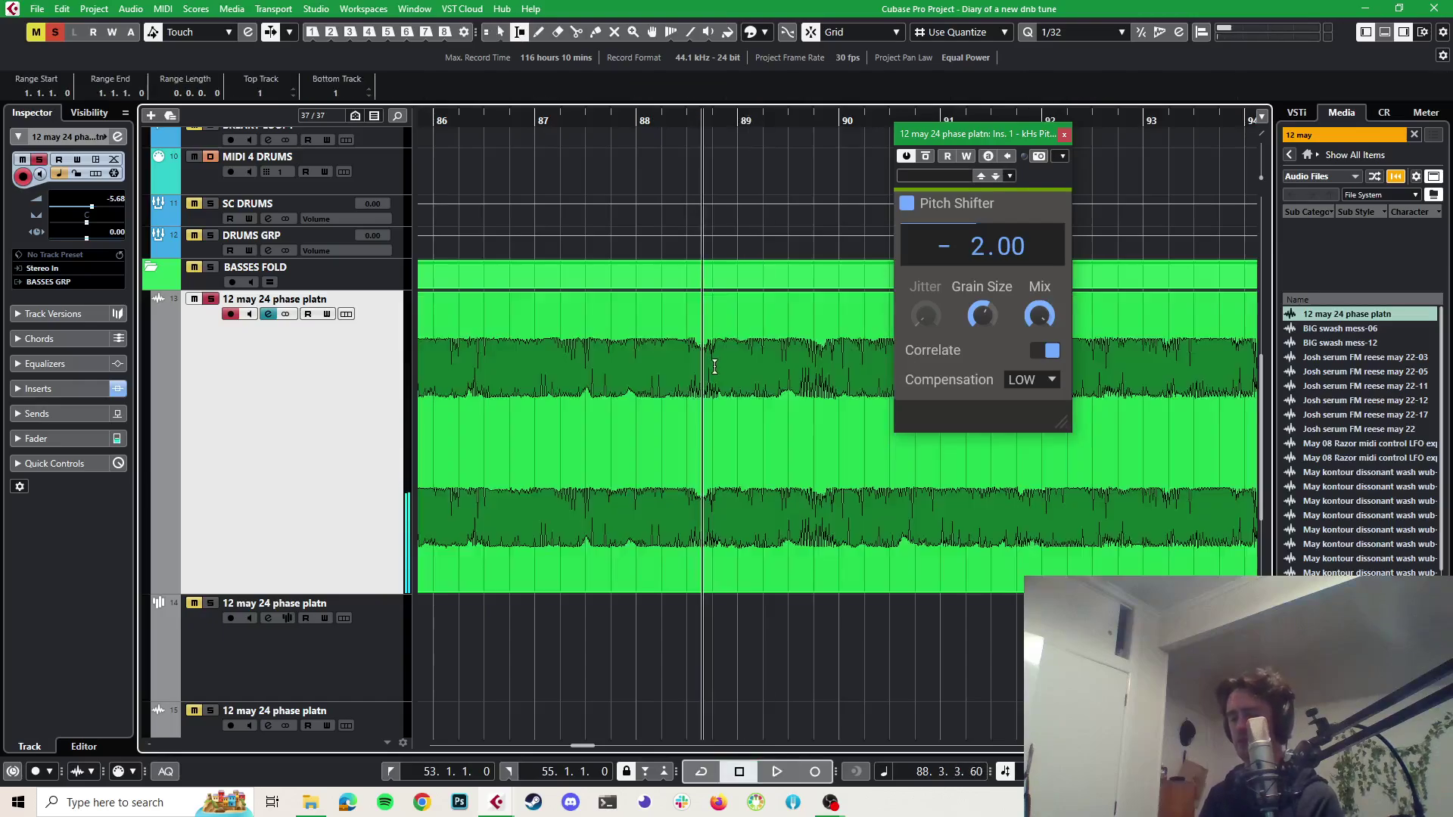
{"action": "key", "text": "3"}
{"action": "left_click", "coordinate": [703, 386]}
{"action": "left_click", "coordinate": [811, 383]}
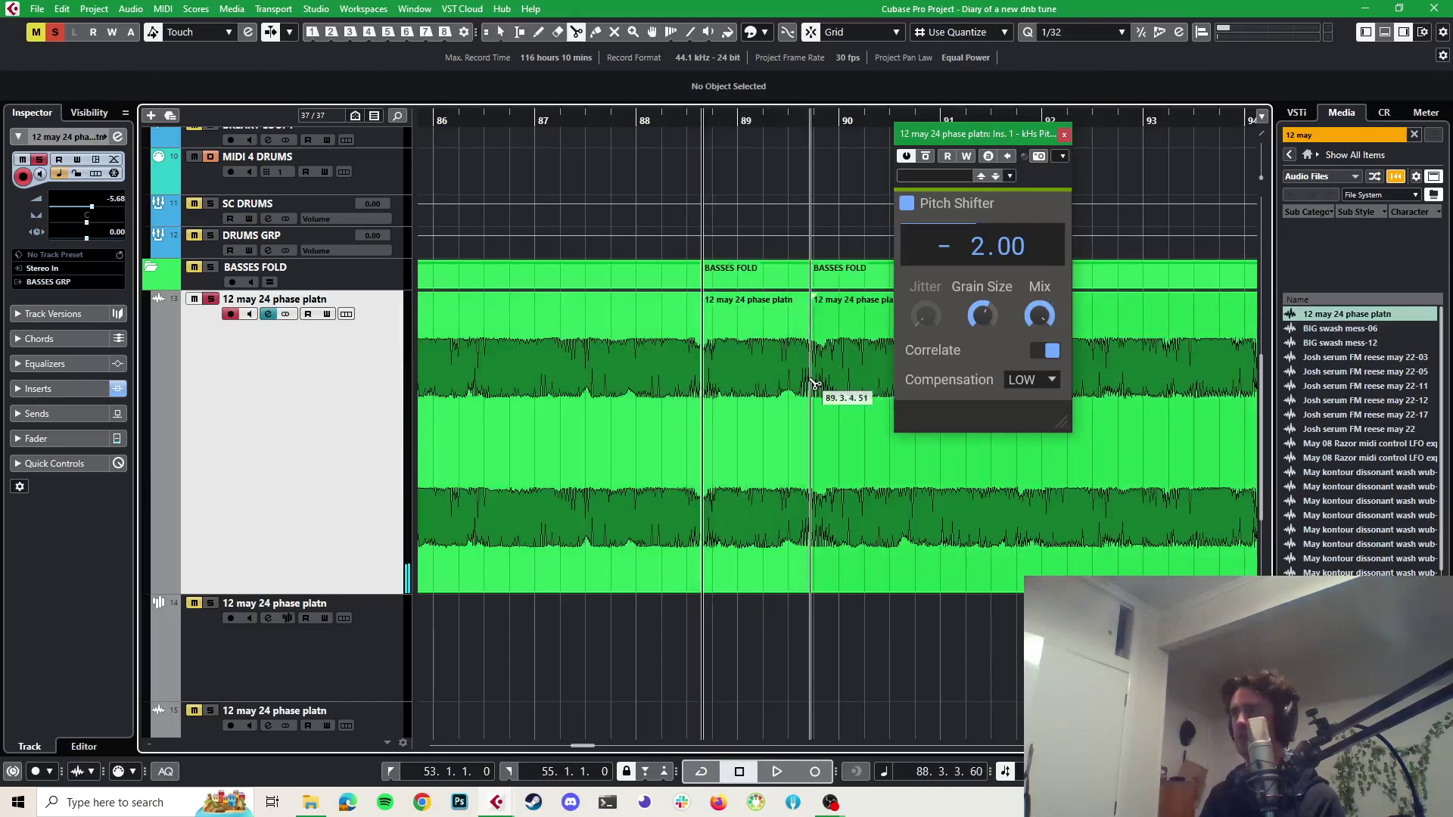
Move the event after the second cut to start at 92.1.3.0 and play the isolated bass slice
{"action": "key", "text": "1"}
{"action": "left_click", "coordinate": [870, 429]}
{"action": "key", "text": "Delete"}
{"action": "key", "text": "space"}
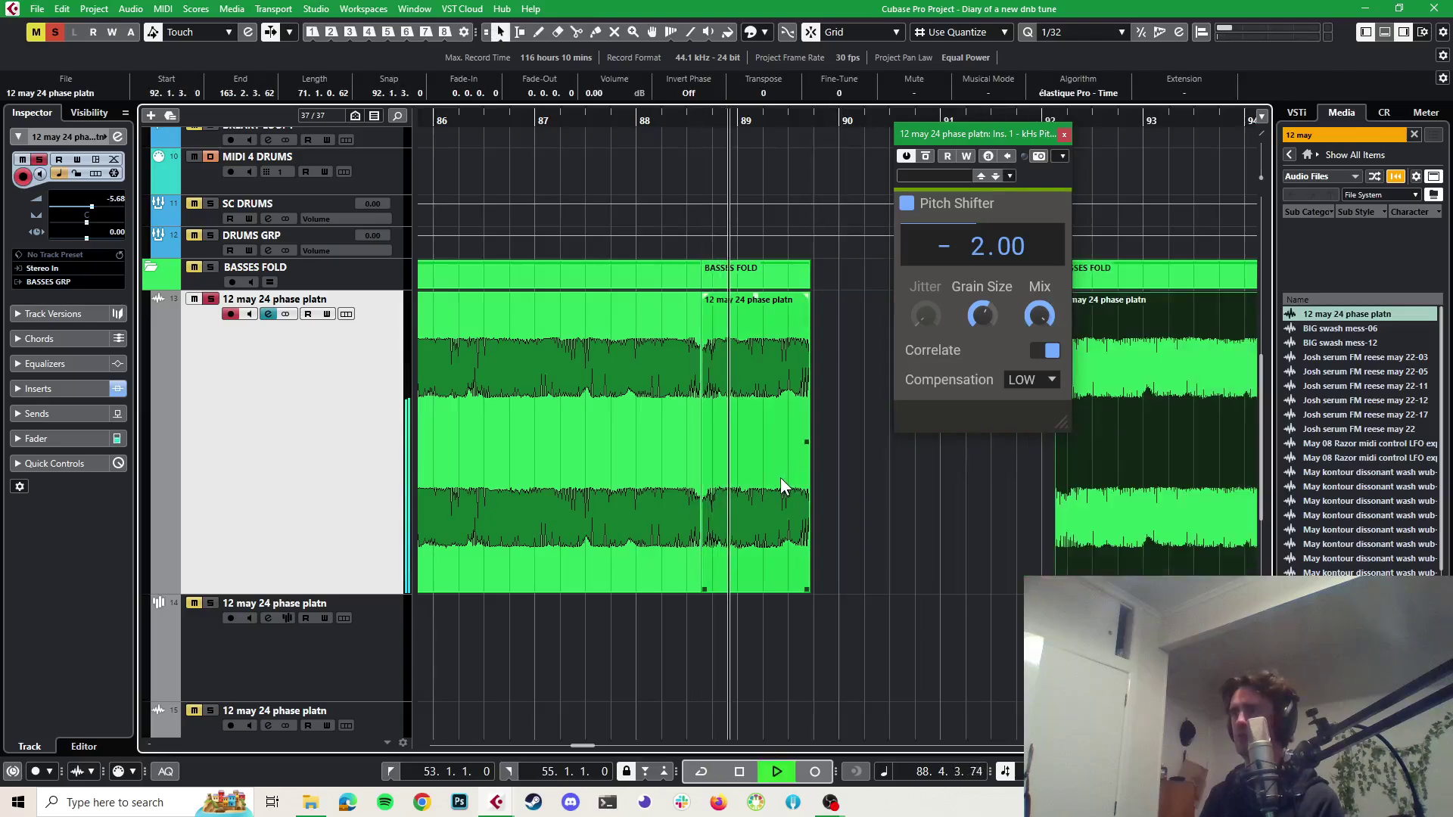
Try extending the end of the isolated bass slice to 90.1.3.95 and to 90.2.1.116, auditioning each length
{"action": "key", "text": "space"}
{"action": "left_click", "coordinate": [825, 560]}
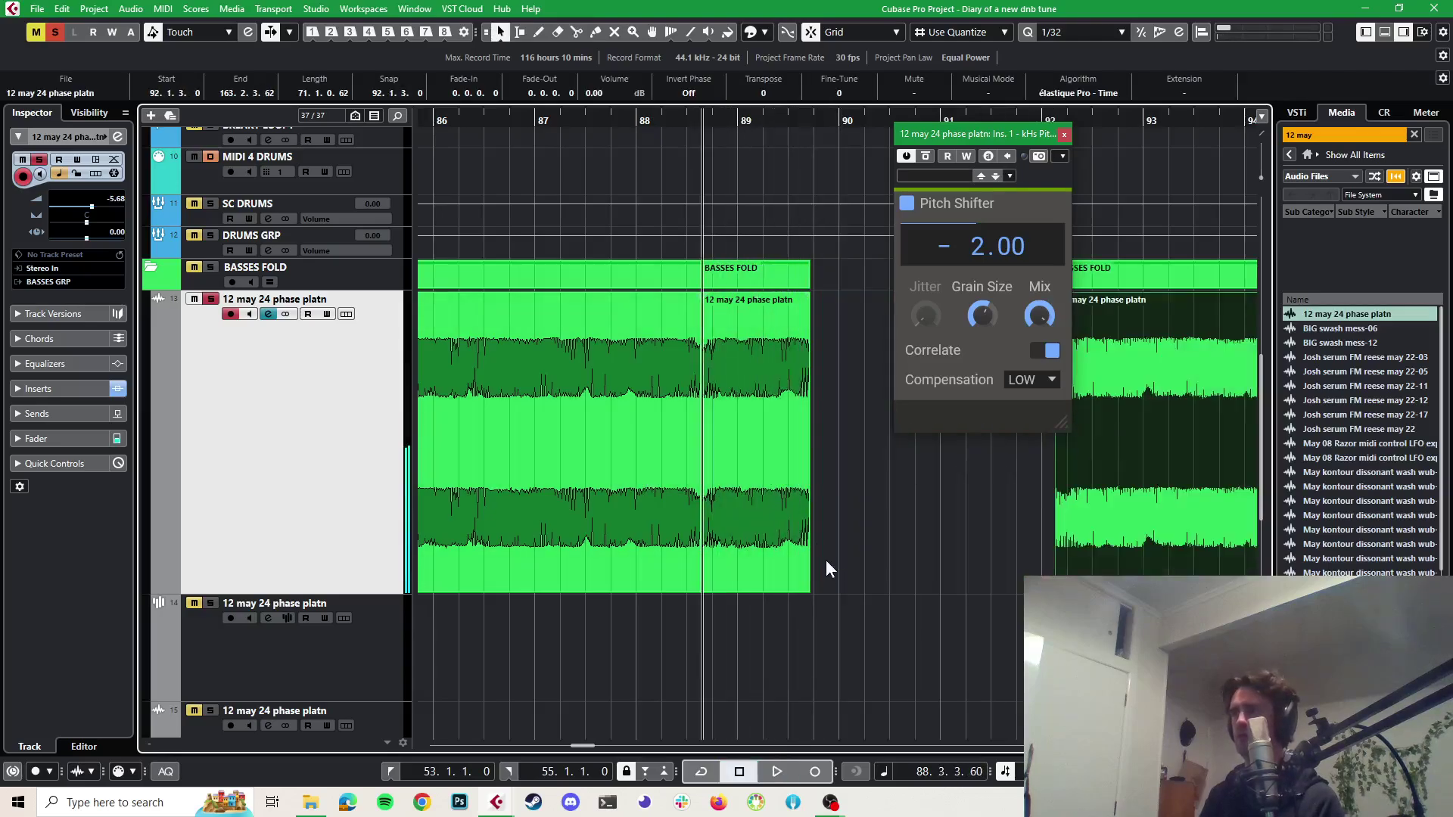
{"action": "scroll", "coordinate": [817, 560], "scroll_direction": "down", "scroll_amount": 2}
{"action": "left_click_drag", "start_coordinate": [811, 591], "coordinate": [832, 591]}
{"action": "key", "text": "space"}
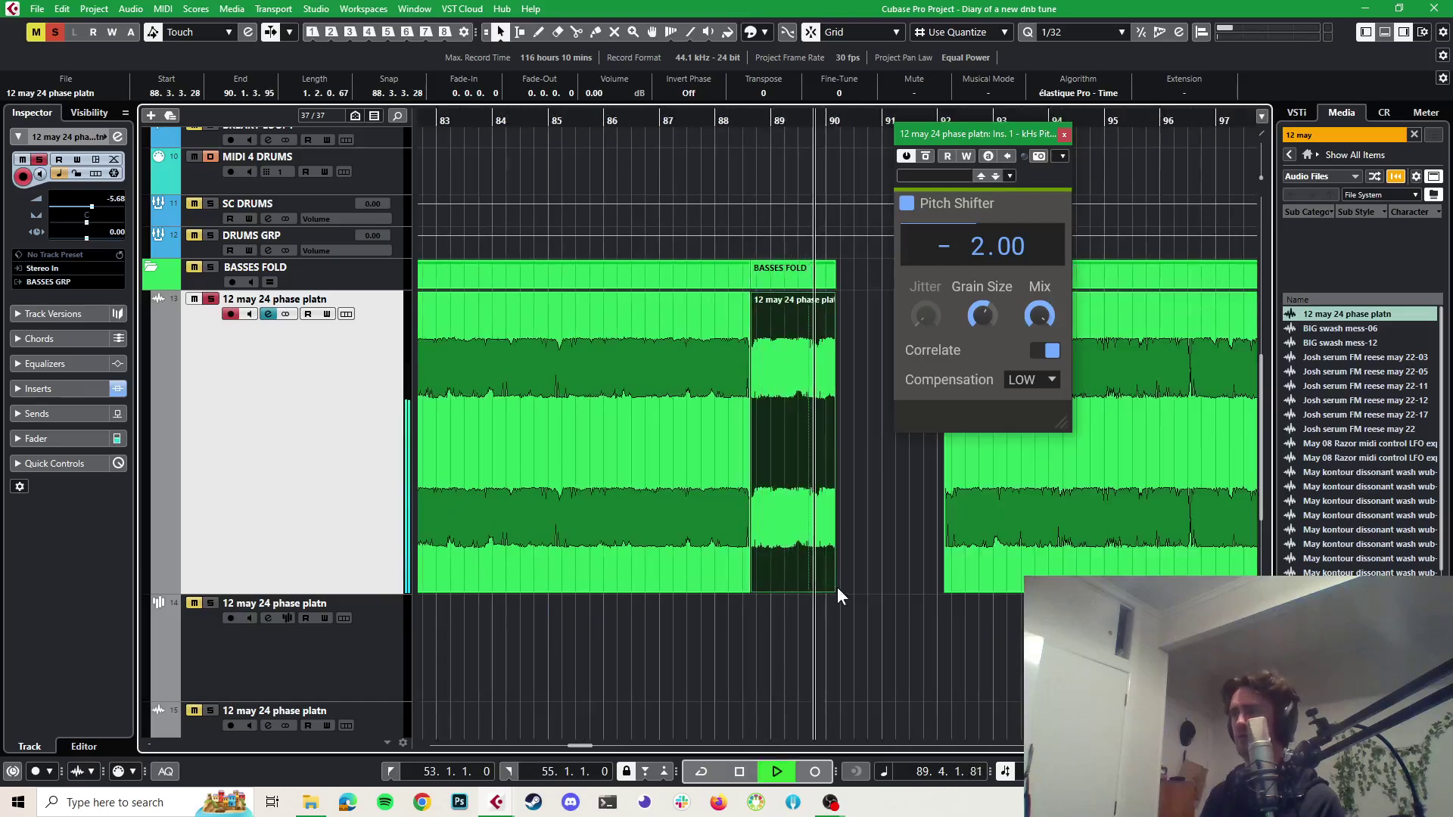
{"action": "key", "text": "space"}
{"action": "scroll", "coordinate": [842, 581], "scroll_direction": "up", "scroll_amount": 2}
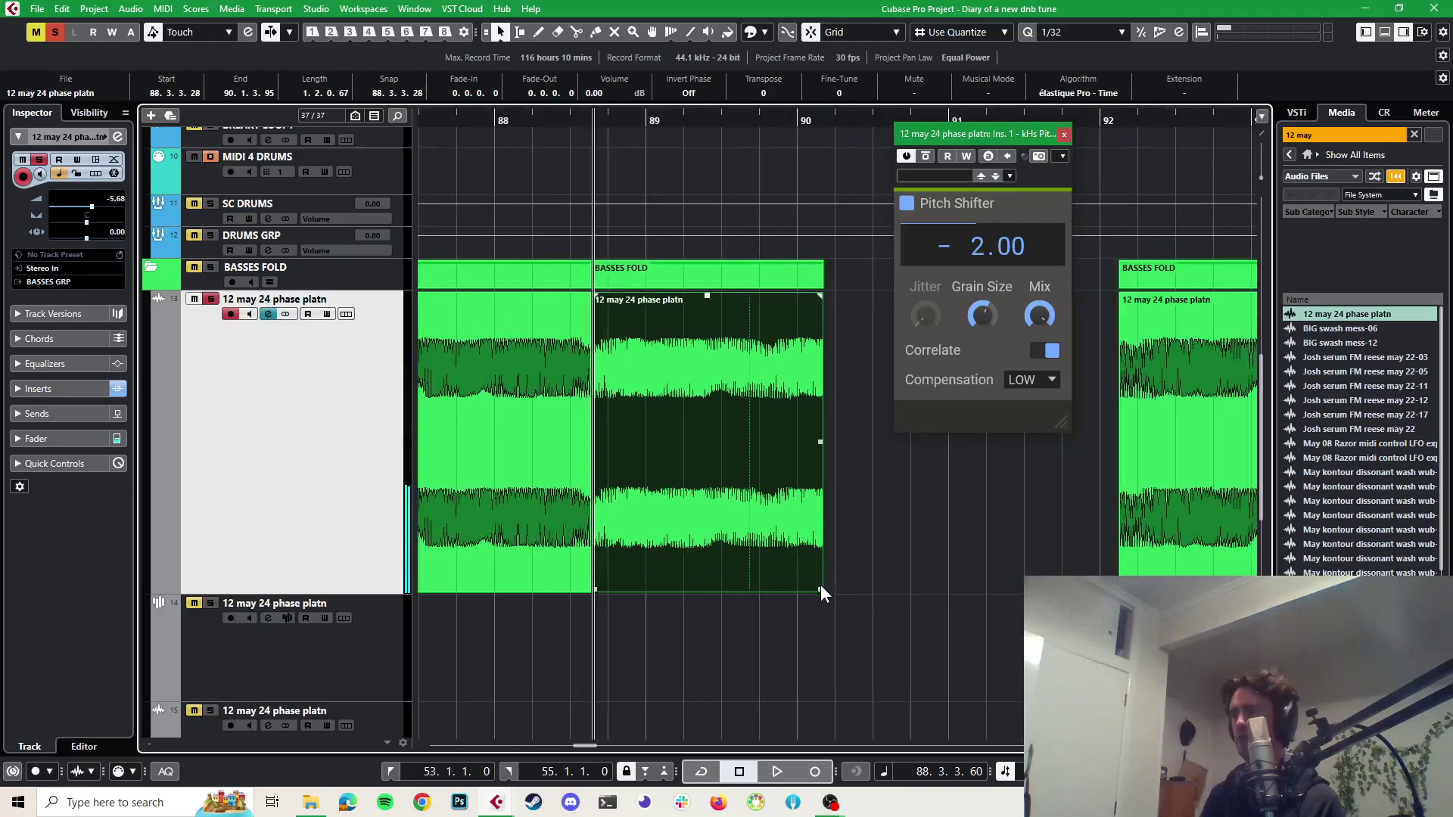
{"action": "left_click_drag", "start_coordinate": [821, 591], "coordinate": [842, 590]}
{"action": "key", "text": "space"}
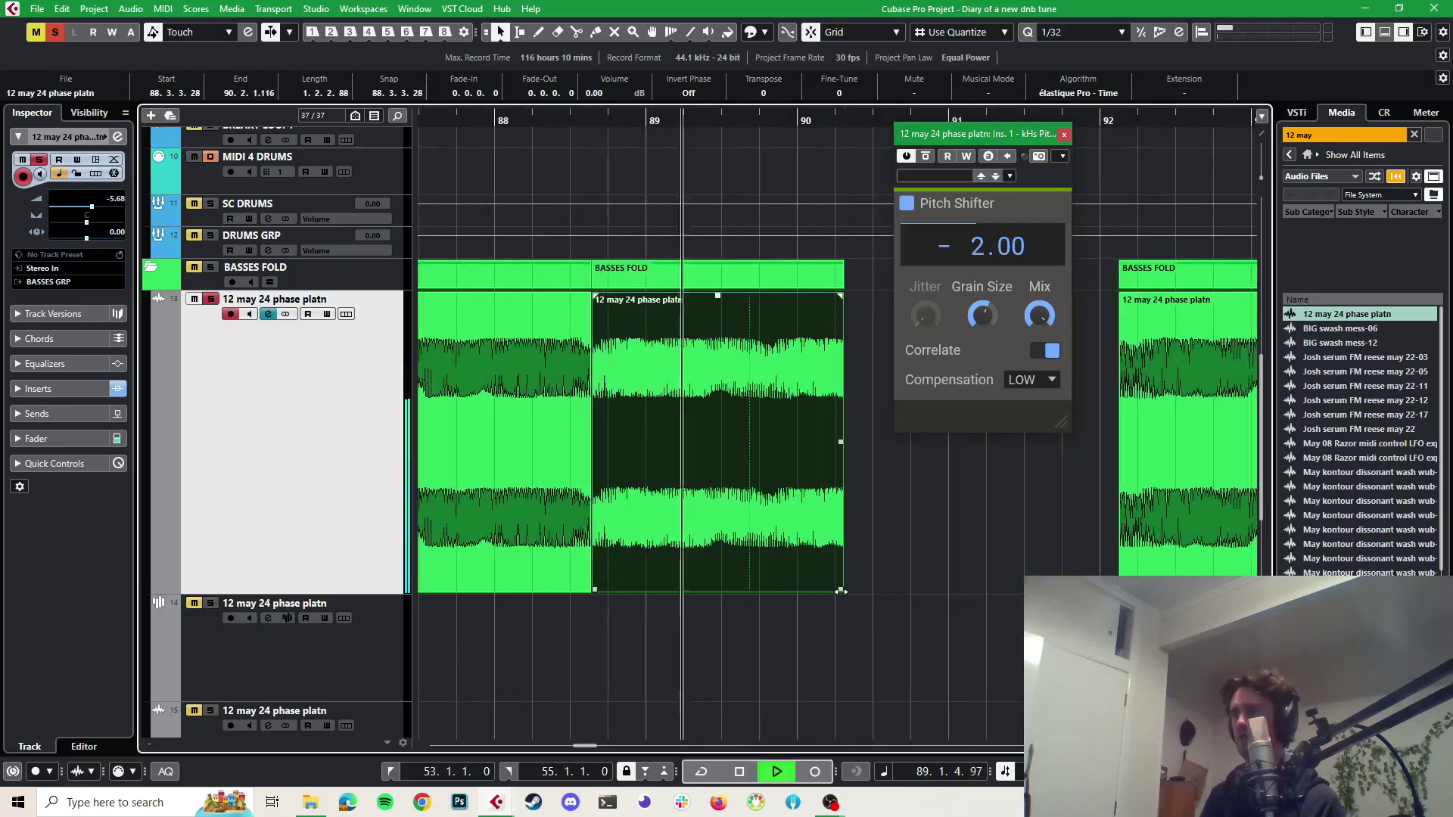
{"action": "key", "text": "space"}
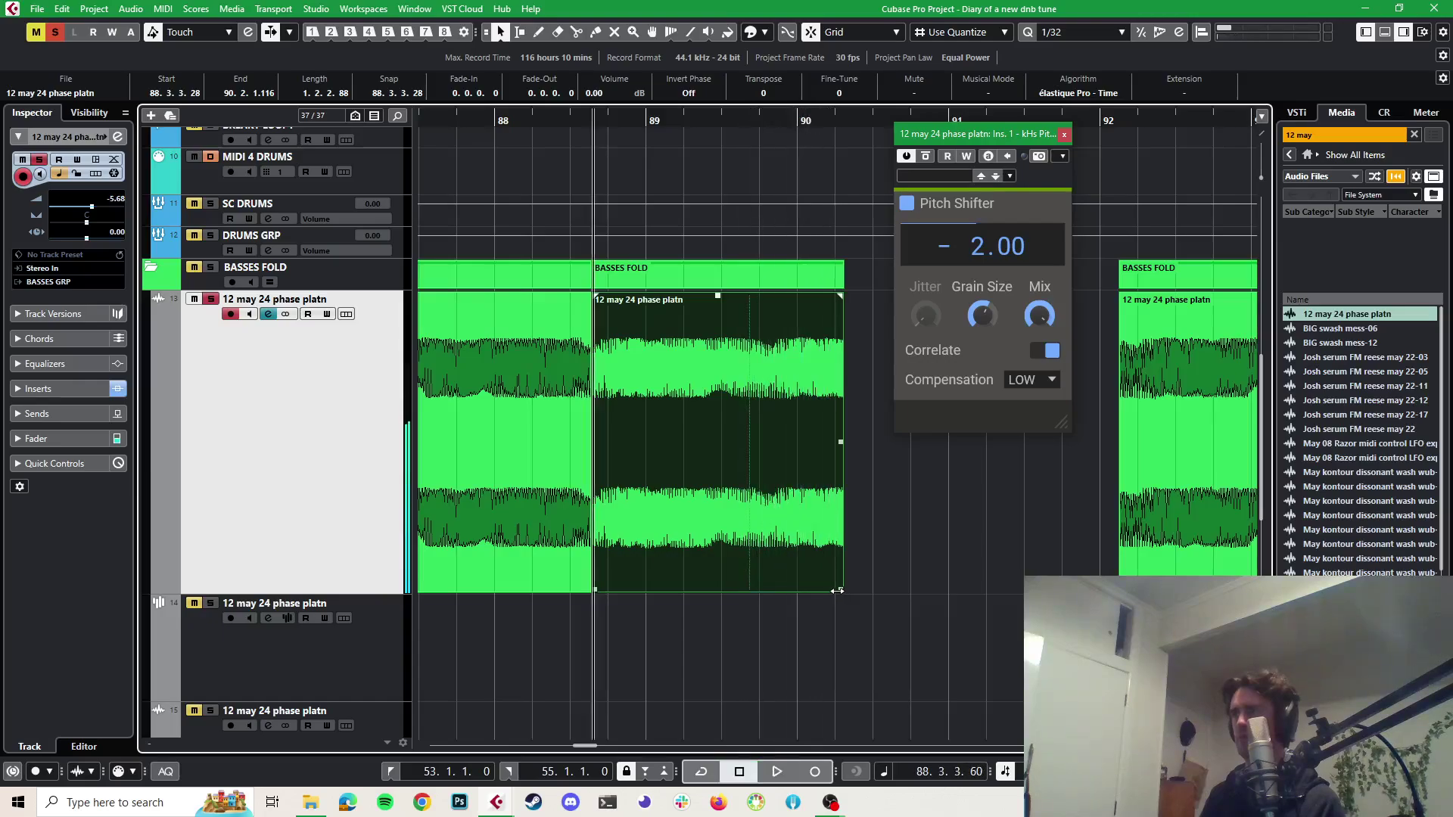
Trim the end of the bass slice to 90.1.3.78 and play it
{"action": "left_click_drag", "start_coordinate": [838, 591], "coordinate": [823, 591]}
{"action": "key", "text": "space"}
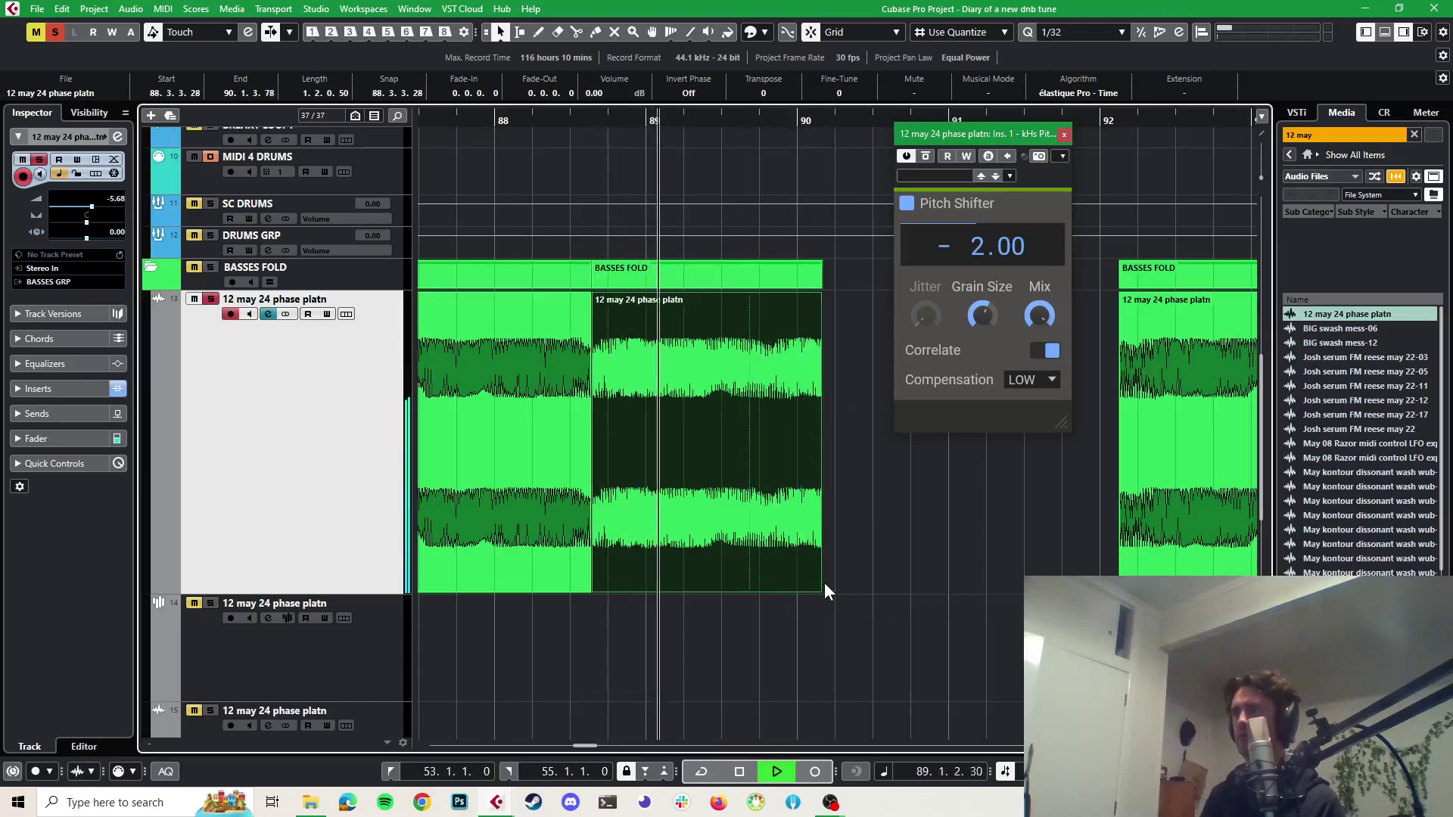
{"action": "key", "text": "space"}
Move the long bass event before the slice far along the timeline, clearing the track from bar 53
{"action": "scroll", "coordinate": [815, 566], "scroll_direction": "down", "scroll_amount": 2}
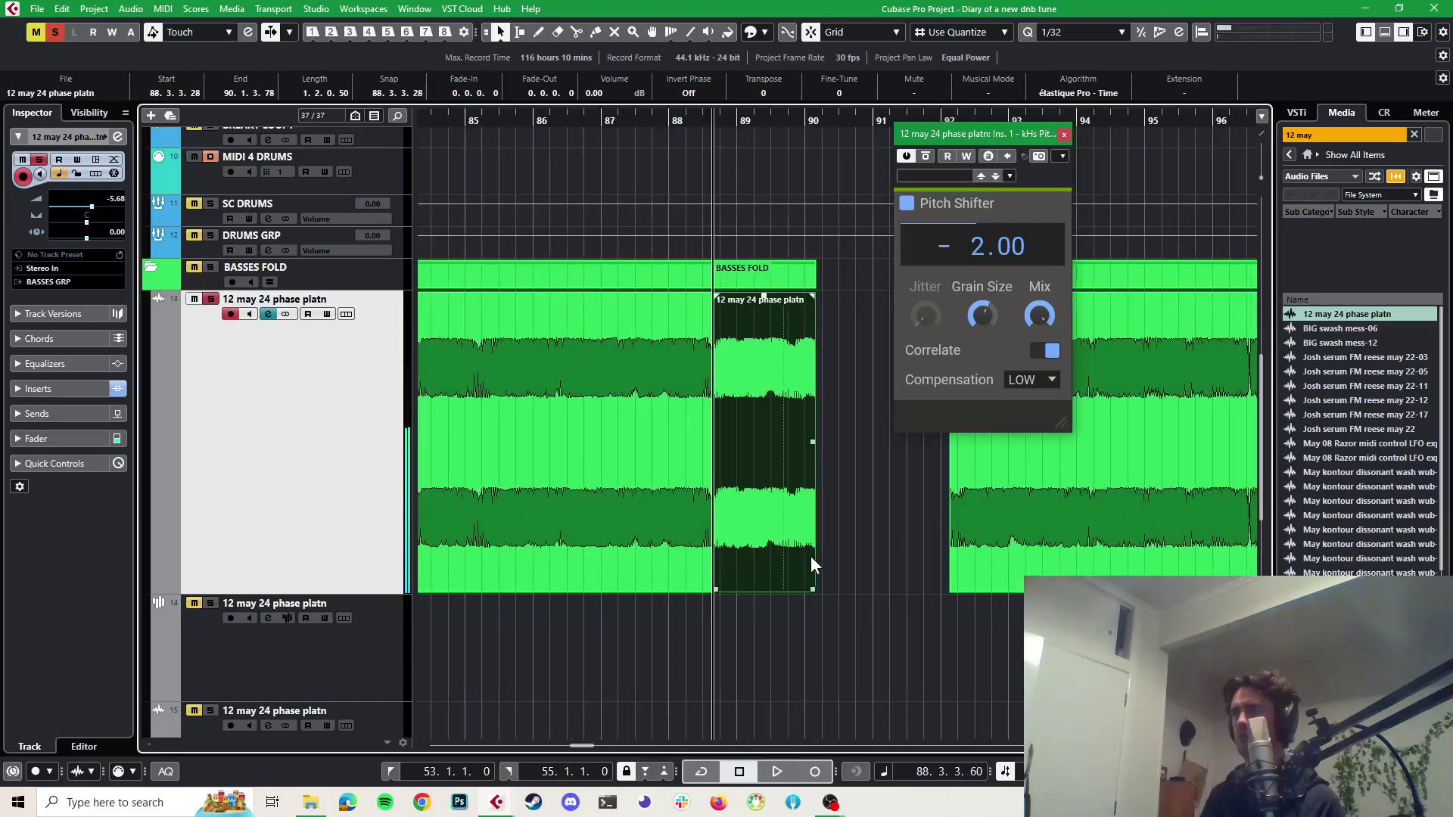
{"action": "scroll", "coordinate": [810, 556], "scroll_direction": "down", "scroll_amount": 6}
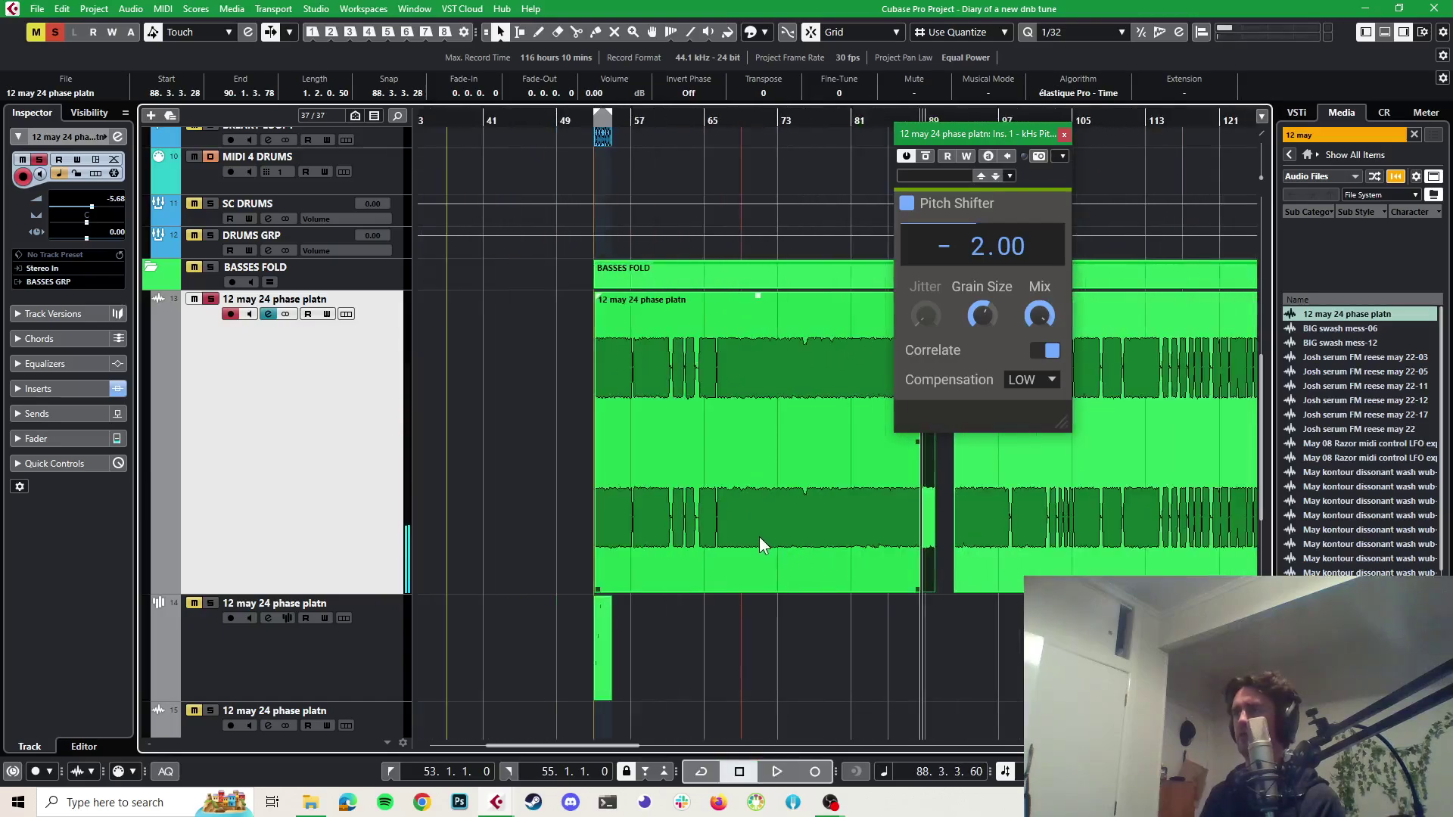
{"action": "scroll", "coordinate": [760, 538], "scroll_direction": "down", "scroll_amount": 2}
{"action": "left_click_drag", "start_coordinate": [760, 537], "coordinate": [1218, 478]}
Close the Pitch Shifter window and move the bass slice to start at 53.1.1.0
{"action": "scroll", "coordinate": [630, 453], "scroll_direction": "up", "scroll_amount": 3}
{"action": "left_click_drag", "start_coordinate": [810, 450], "coordinate": [539, 423]}
{"action": "scroll", "coordinate": [575, 446], "scroll_direction": "up", "scroll_amount": 4}
{"action": "scroll", "coordinate": [802, 393], "scroll_direction": "up", "scroll_amount": 1}
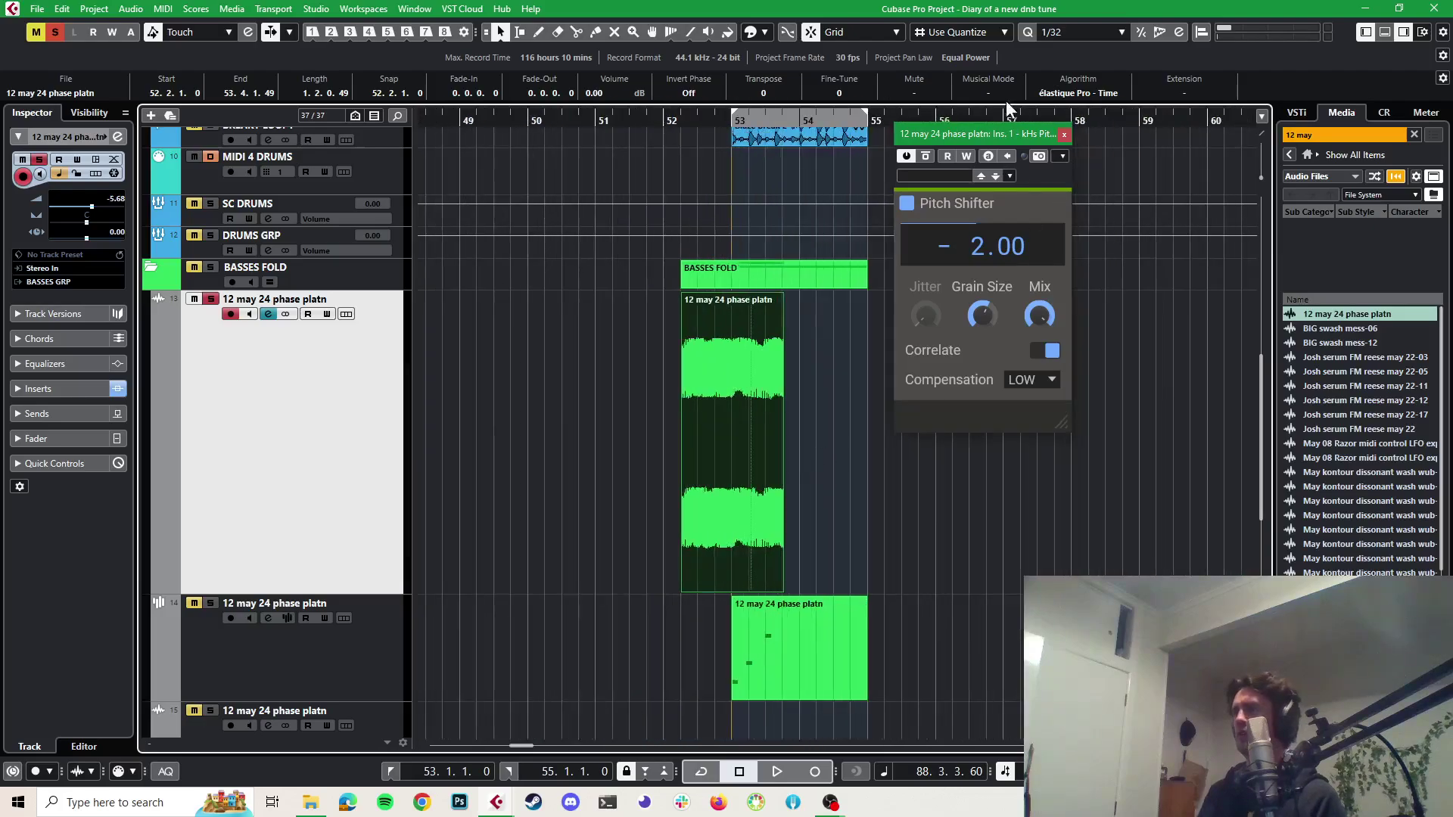
{"action": "left_click", "coordinate": [1064, 134]}
{"action": "scroll", "coordinate": [743, 398], "scroll_direction": "up", "scroll_amount": 2}
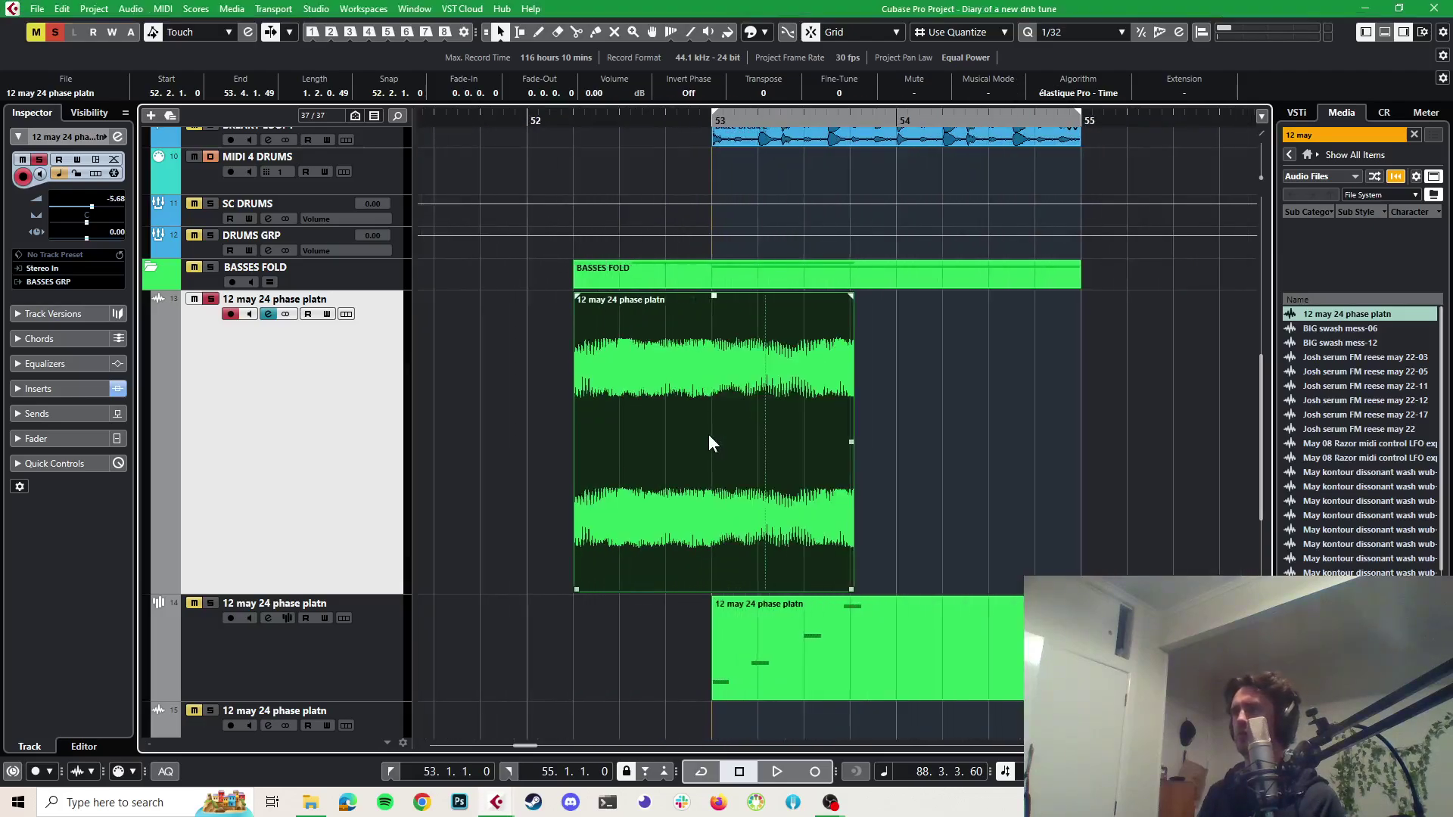
{"action": "left_click_drag", "start_coordinate": [708, 434], "coordinate": [838, 435]}
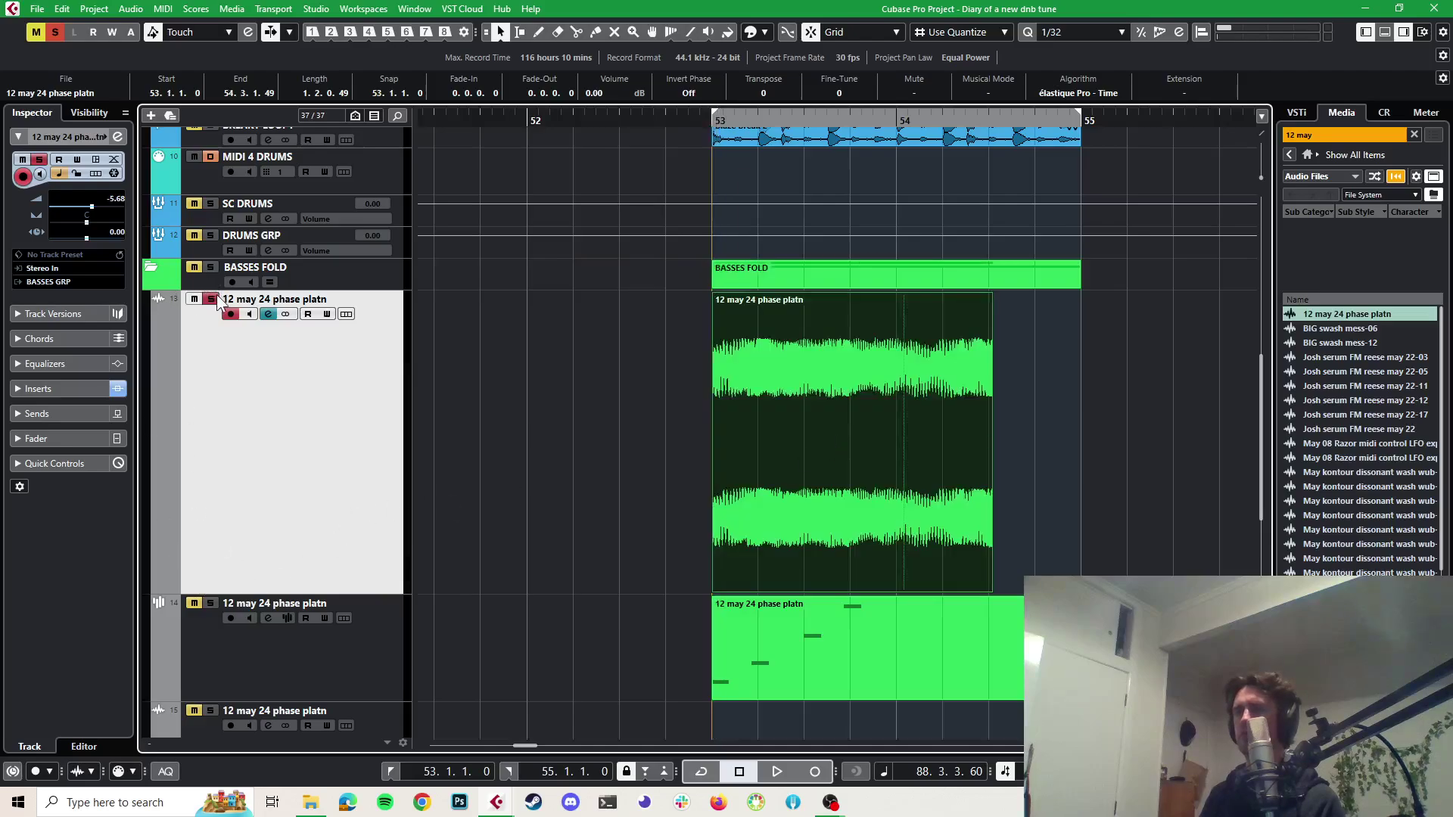
Unsolo the bass audio track, keep its sampler track muted, and play the slice with the drums from bar 53
{"action": "left_click", "coordinate": [194, 603]}
{"action": "key", "text": "space"}
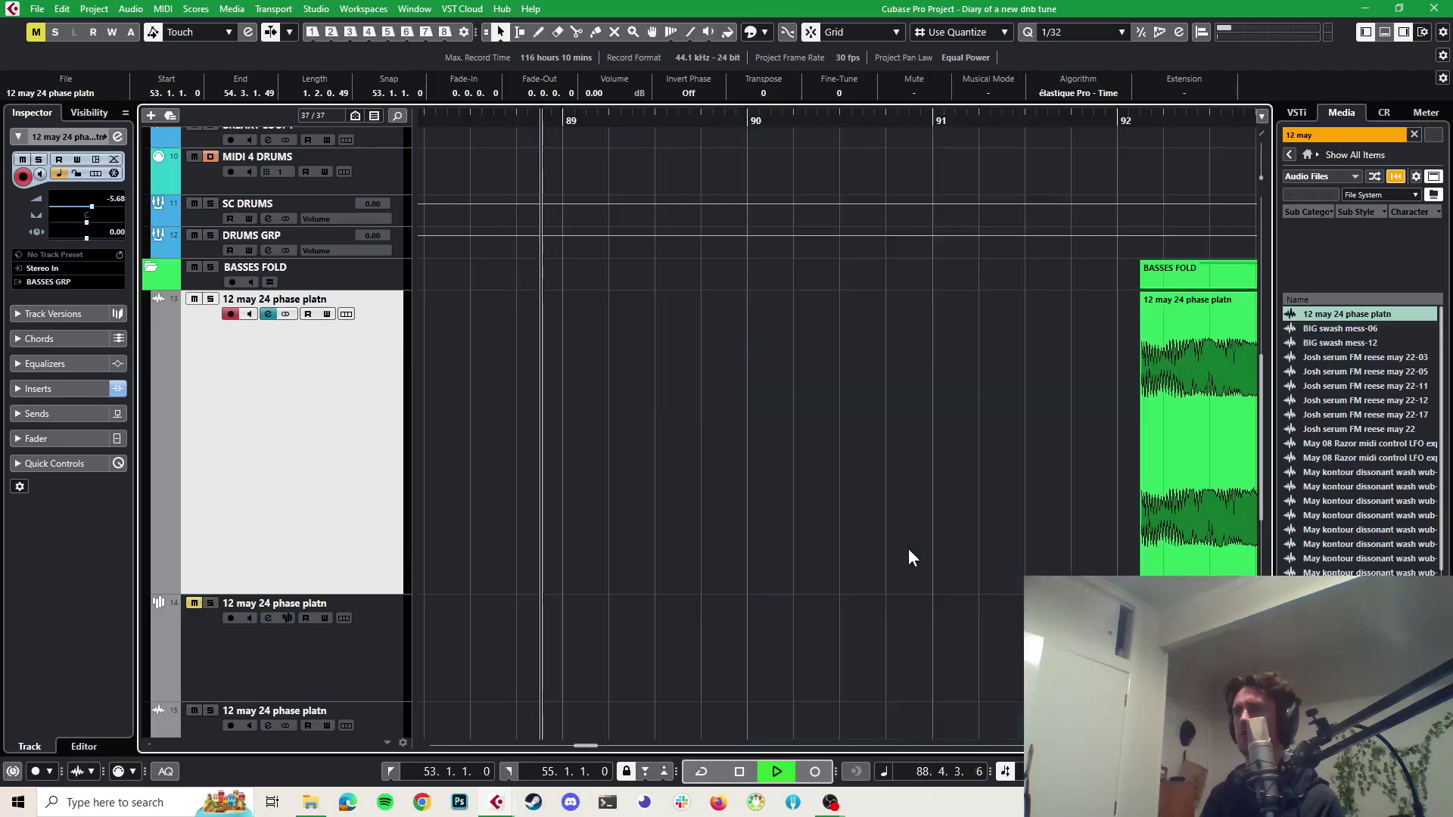
{"action": "key", "text": "space"}
{"action": "key", "text": "space"}
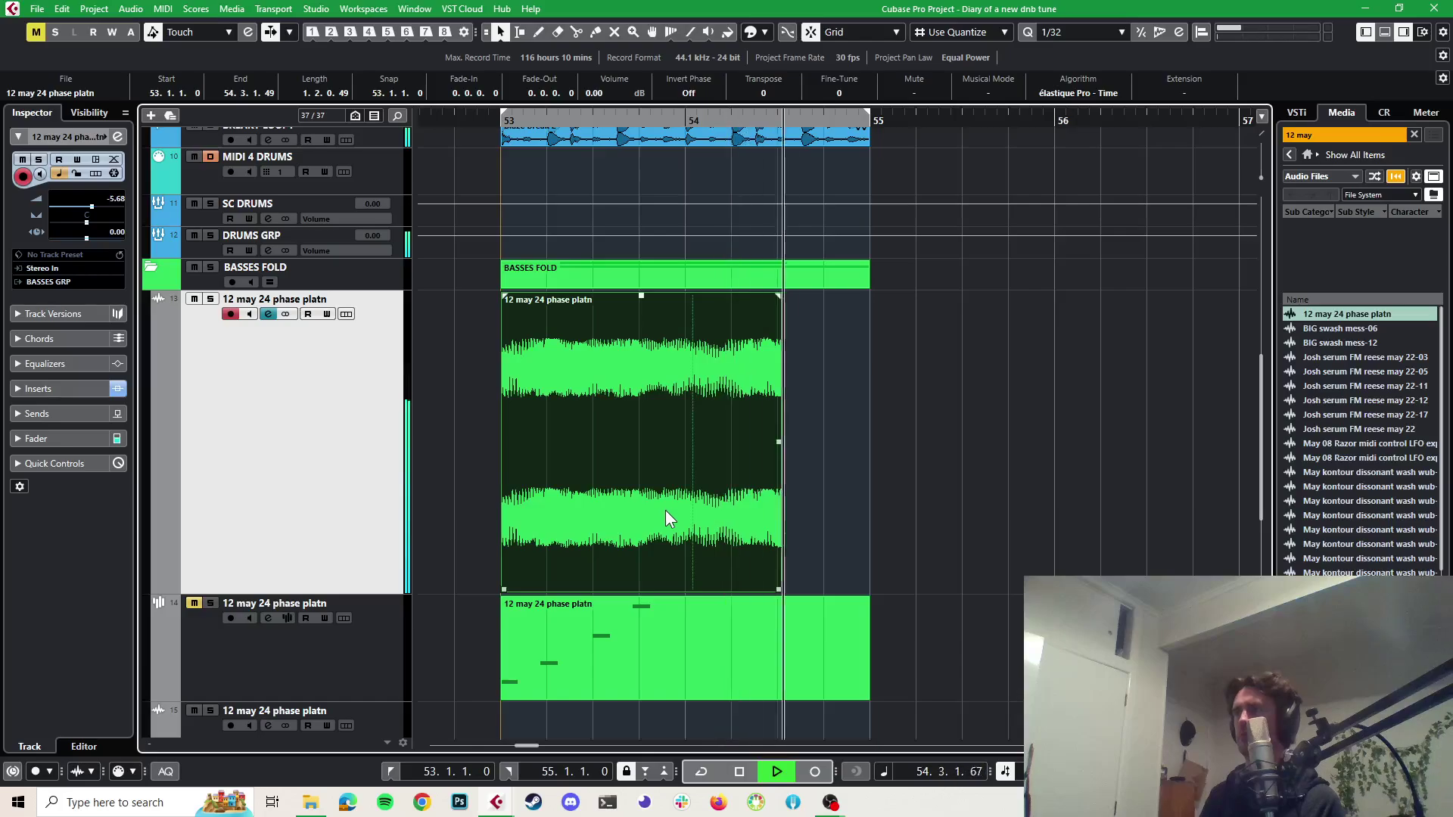
{"action": "key", "text": "space"}
Delete the extra kick event at 55.1.1.0 and play the section with drums and bass
{"action": "scroll", "coordinate": [887, 308], "scroll_direction": "up", "scroll_amount": 3}
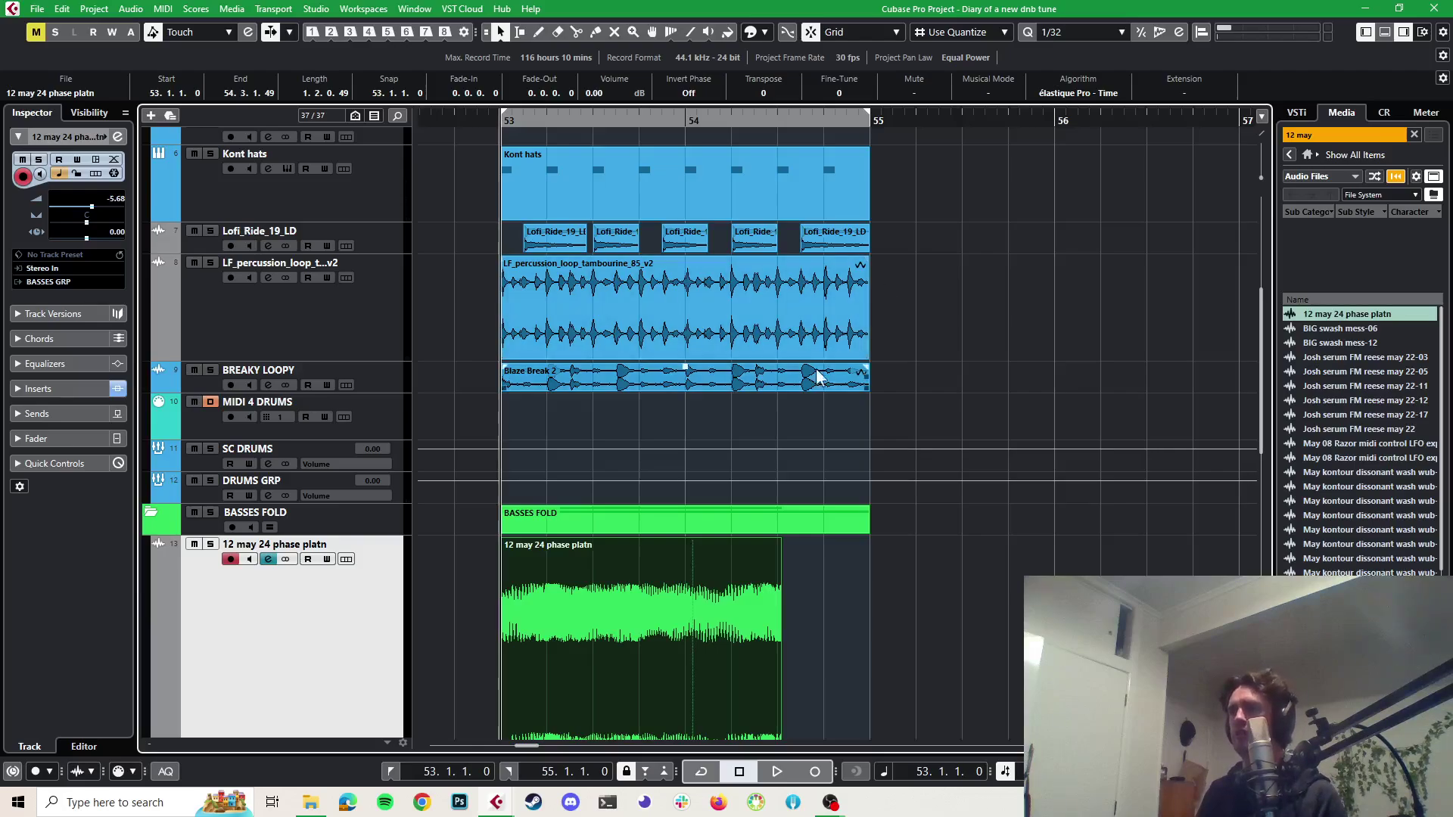
{"action": "scroll", "coordinate": [803, 435], "scroll_direction": "down", "scroll_amount": 3}
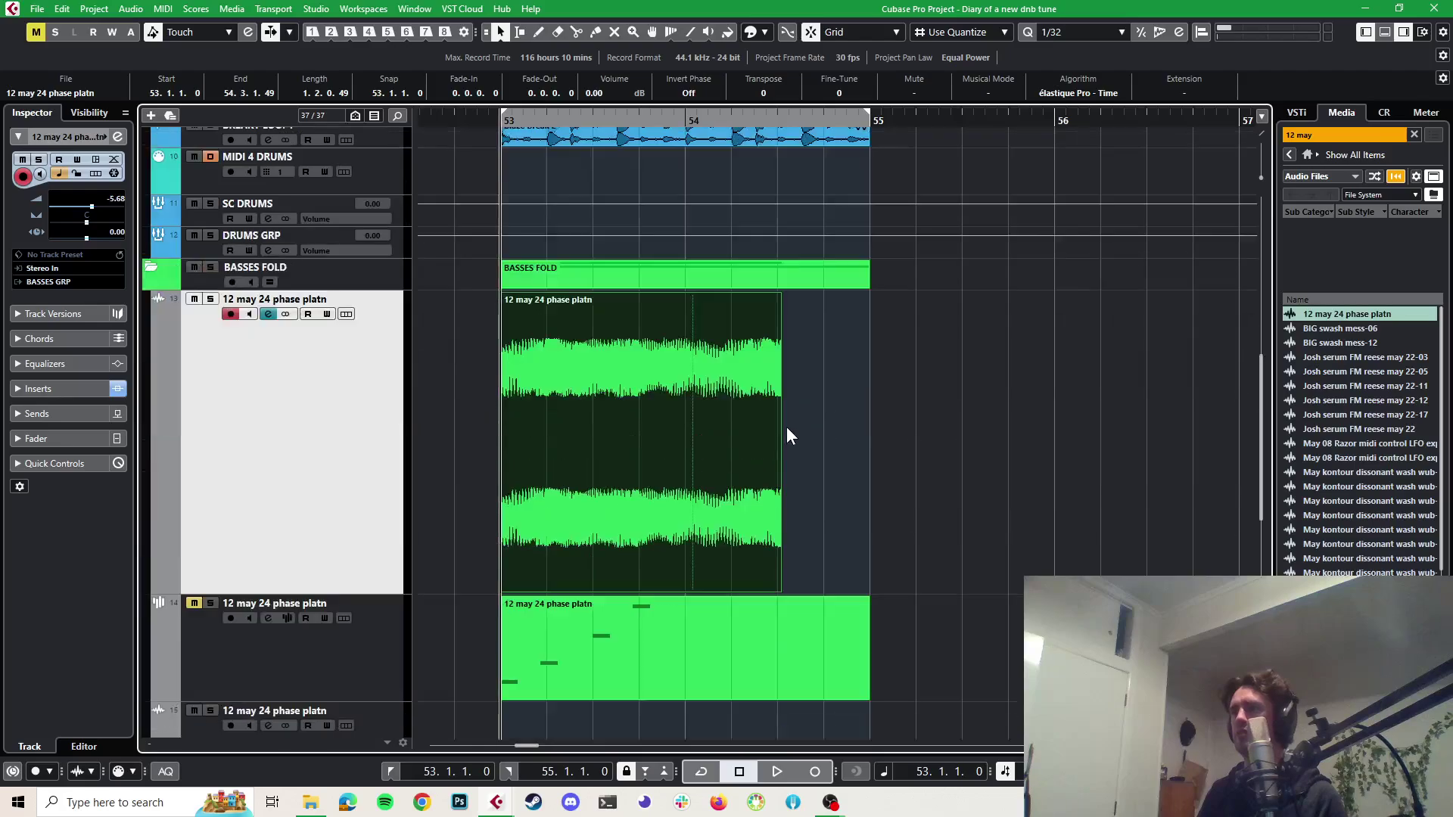
{"action": "scroll", "coordinate": [791, 427], "scroll_direction": "up", "scroll_amount": 7}
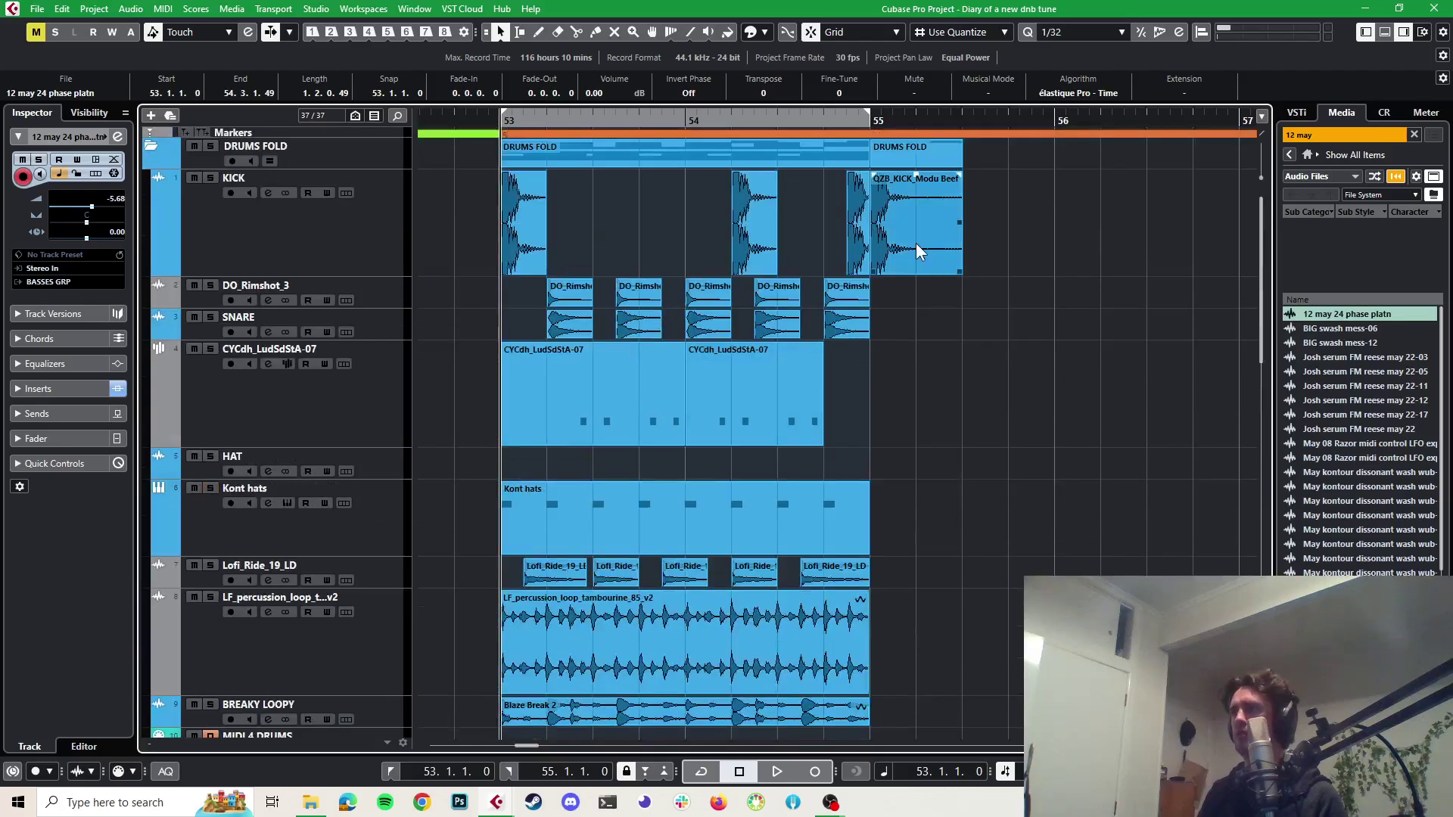
{"action": "left_click", "coordinate": [915, 243]}
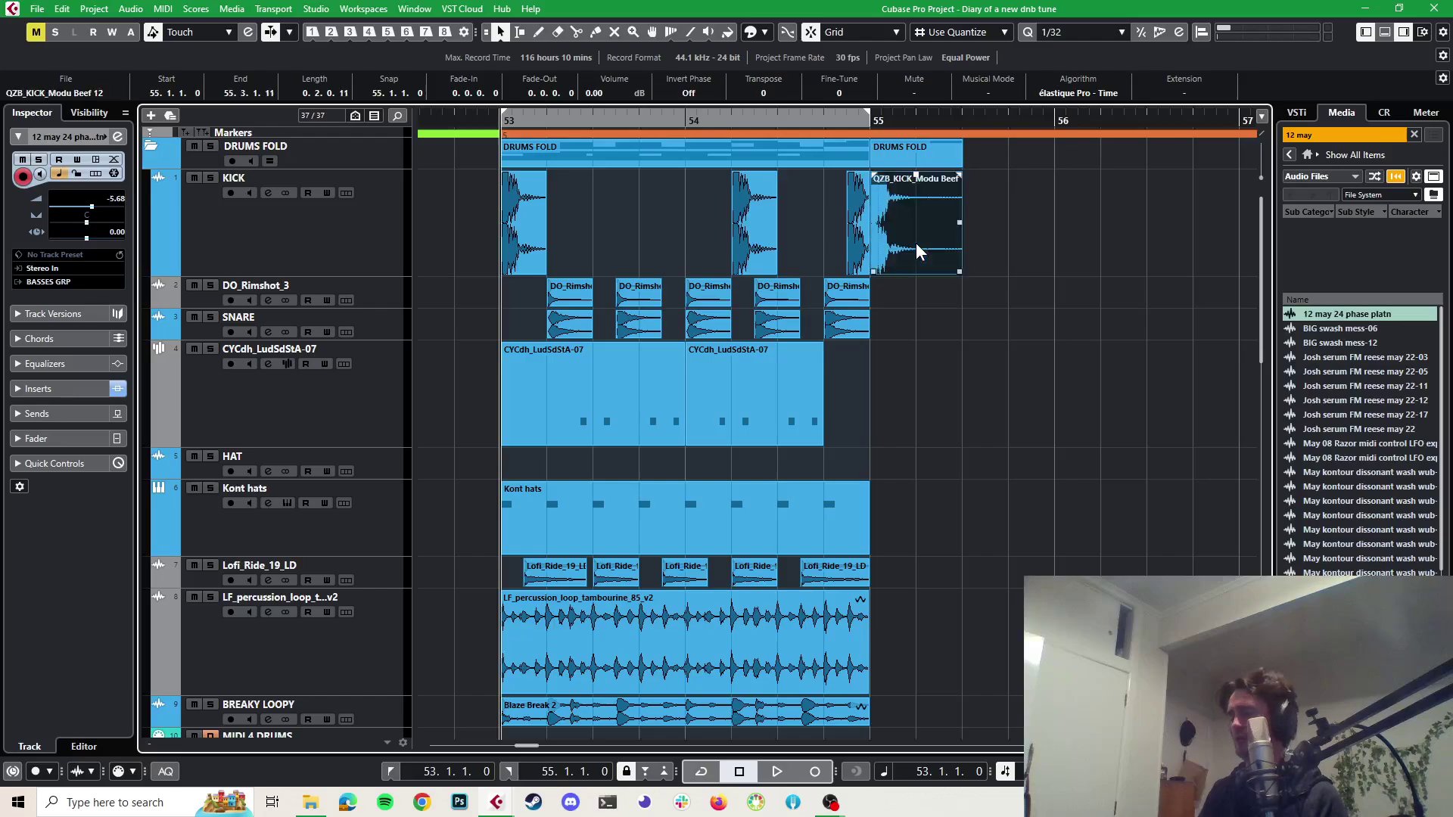
{"action": "key", "text": "Delete"}
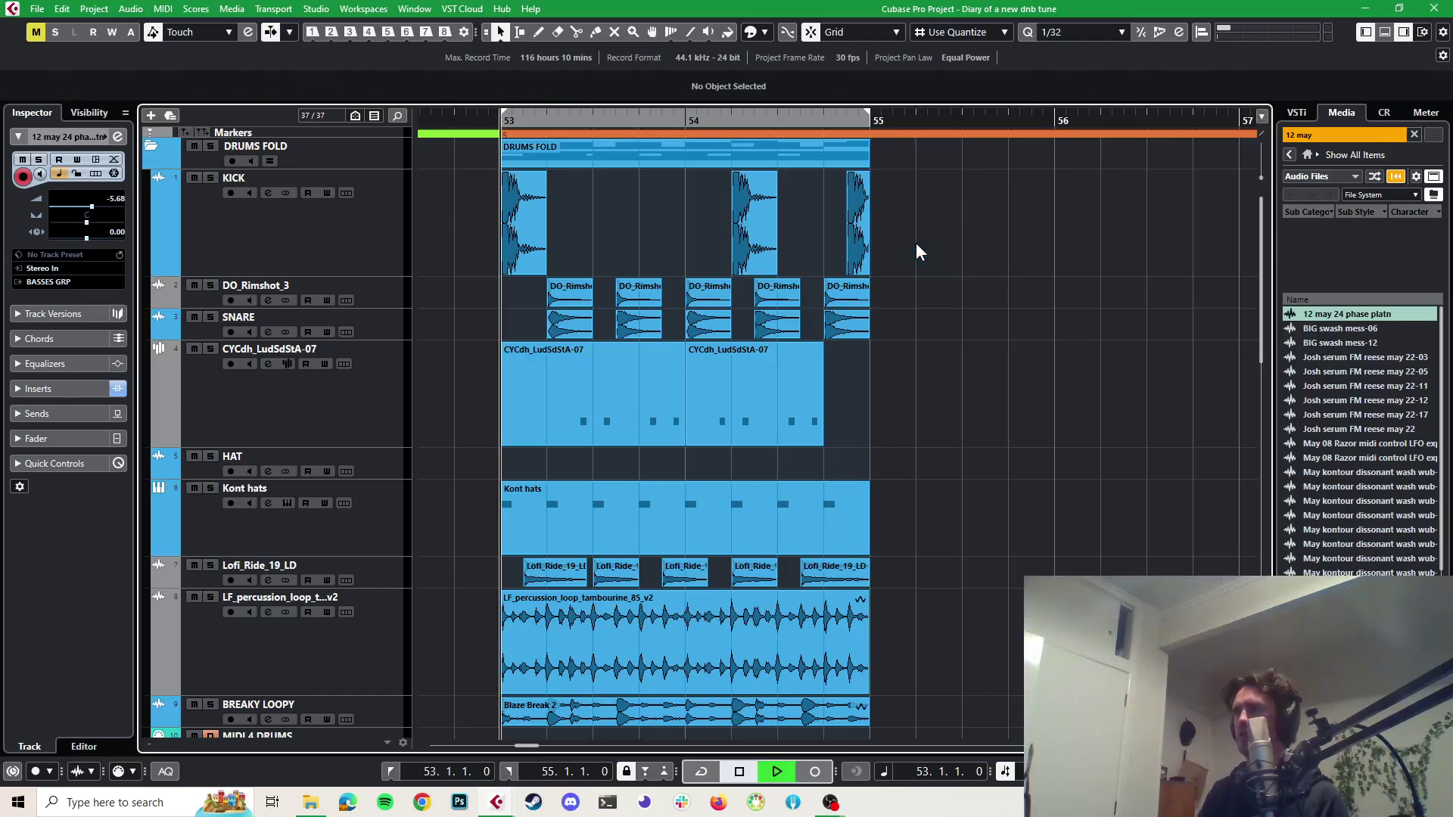
{"action": "scroll", "coordinate": [1033, 371], "scroll_direction": "down", "scroll_amount": 3}
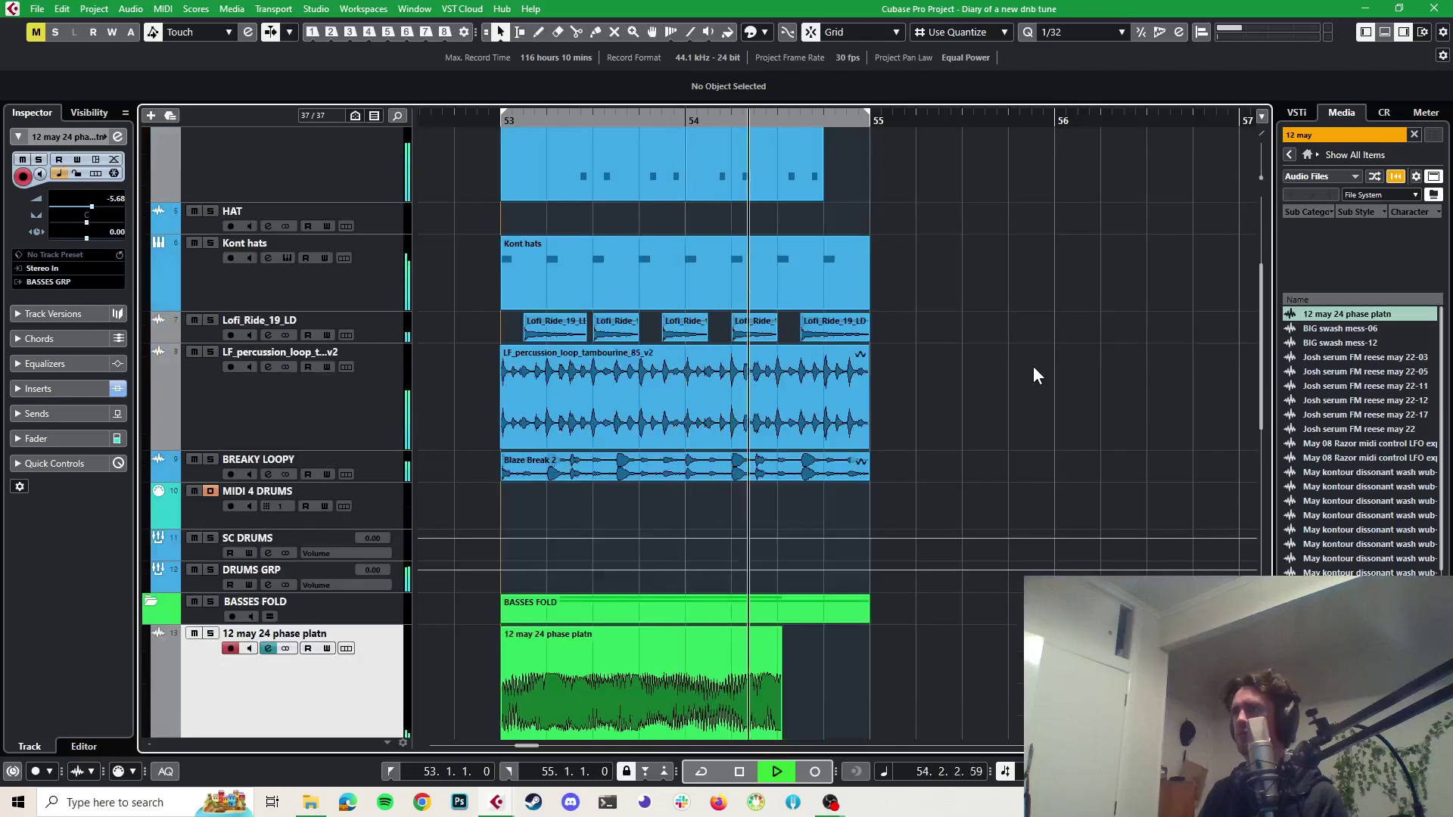
{"action": "key", "text": "space"}
Repeat the two-bar DRUMS FOLD part until the drums reach bar 61, and play the arrangement
{"action": "scroll", "coordinate": [1032, 365], "scroll_direction": "up", "scroll_amount": 3}
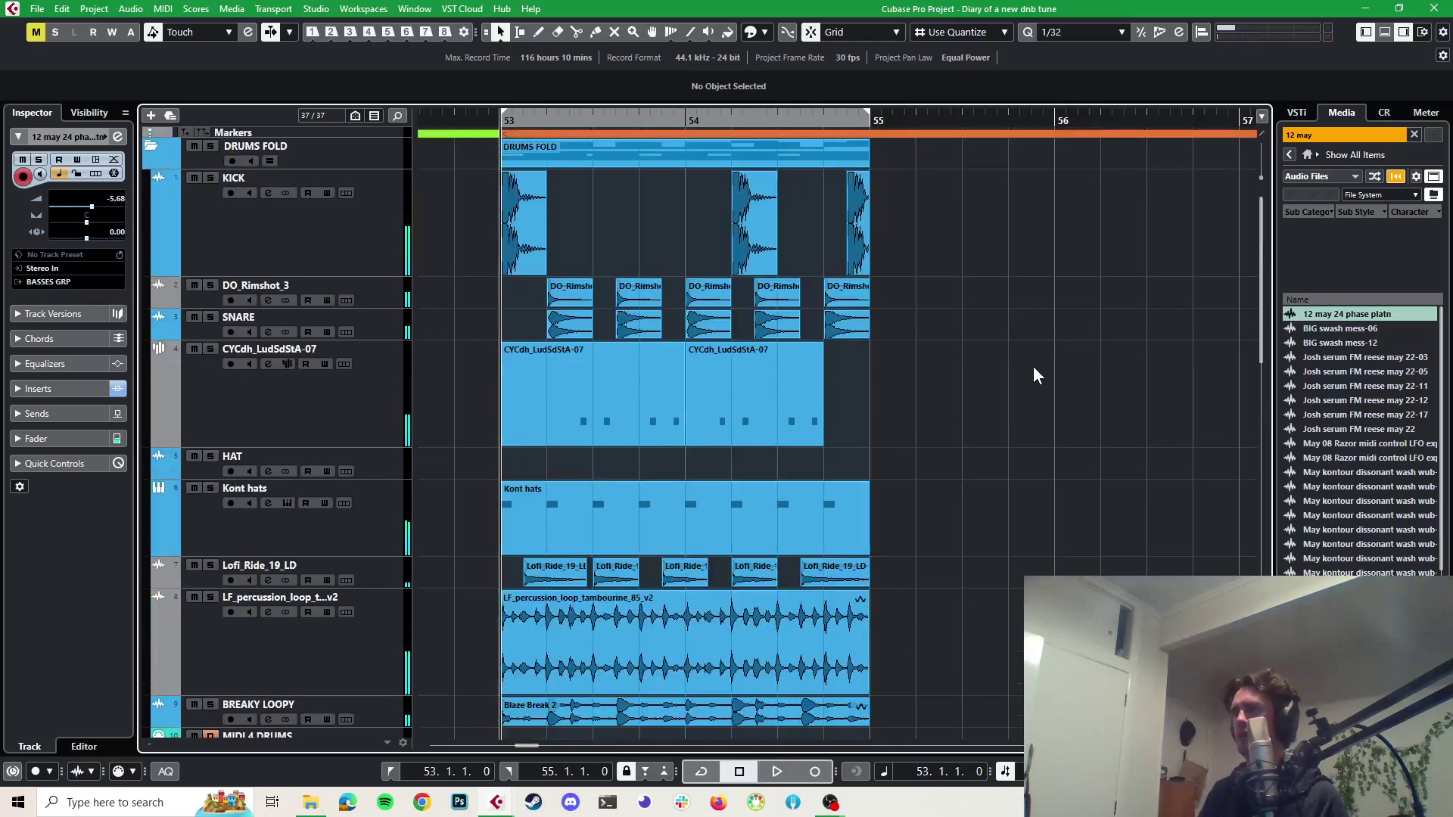
{"action": "scroll", "coordinate": [1032, 366], "scroll_direction": "down", "scroll_amount": 2}
{"action": "scroll", "coordinate": [896, 167], "scroll_direction": "right", "scroll_amount": 3}
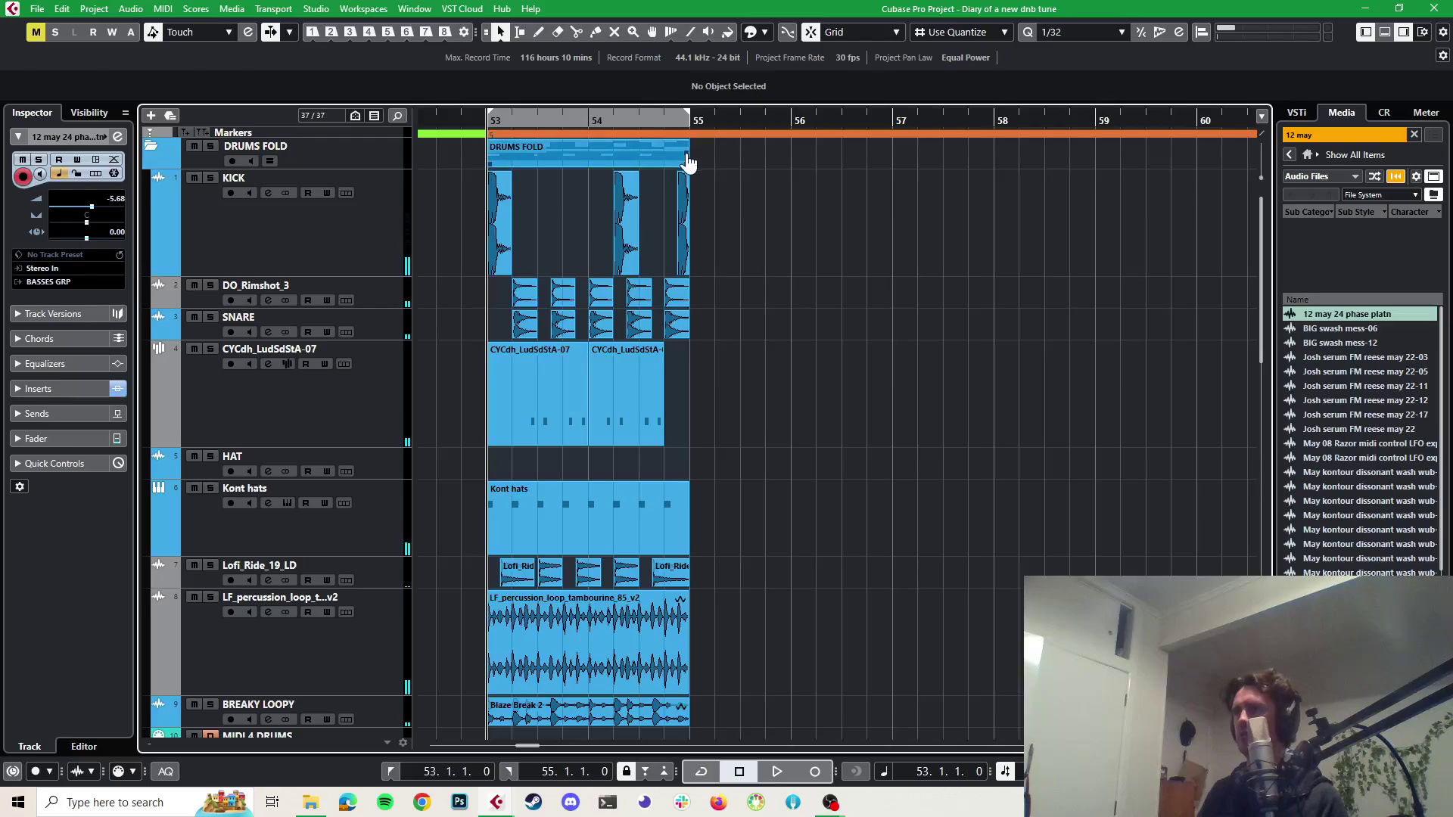
{"action": "left_click_drag", "start_coordinate": [687, 162], "coordinate": [697, 169]}
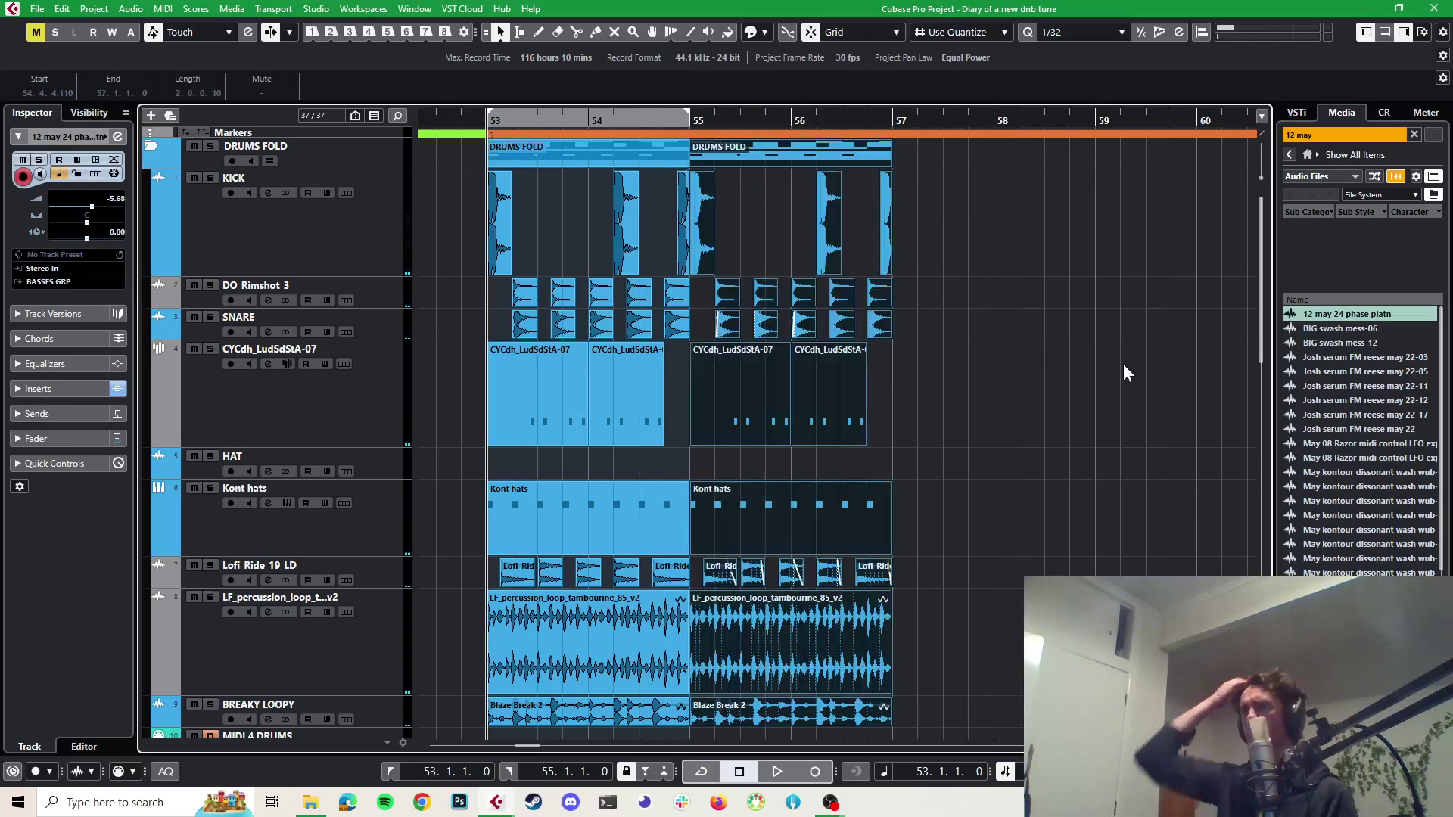
{"action": "left_click", "coordinate": [663, 152]}
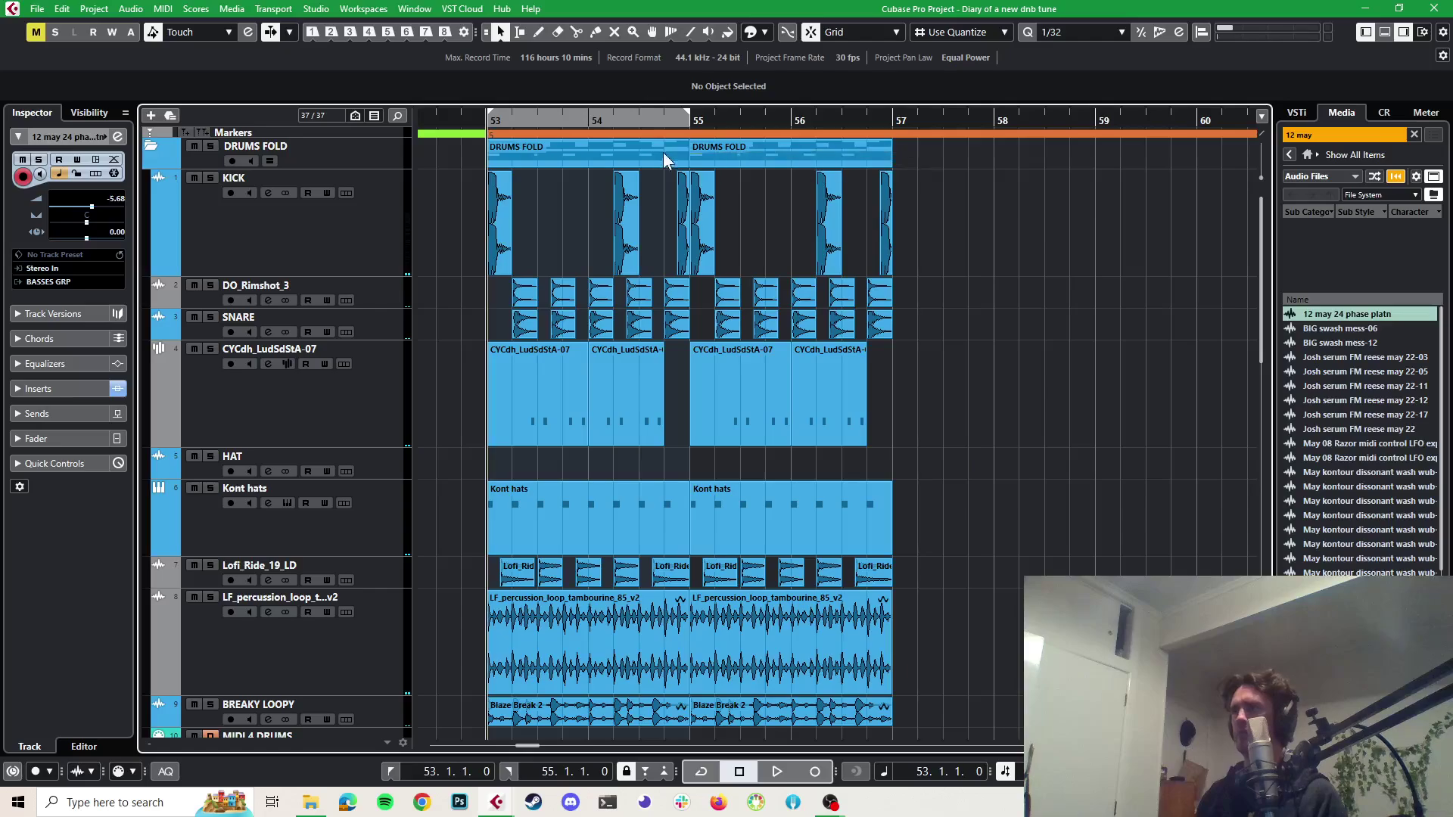
{"action": "left_click_drag", "start_coordinate": [891, 156], "coordinate": [903, 159]}
{"action": "scroll", "coordinate": [852, 428], "scroll_direction": "down", "scroll_amount": 3}
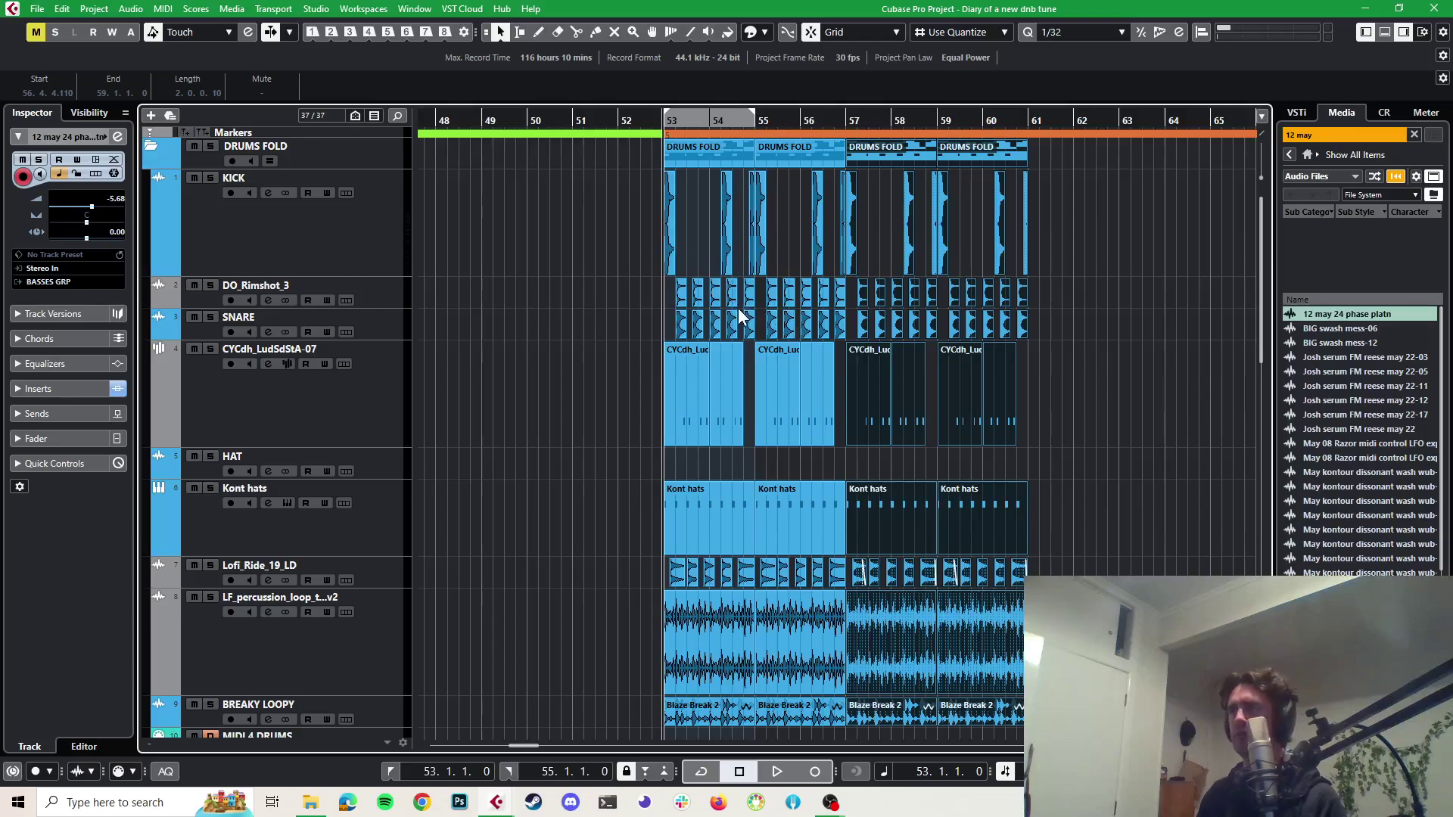
{"action": "key", "text": "space"}
Move the bass slice to start at 53.2.1.0 and play it against the drums
{"action": "scroll", "coordinate": [733, 318], "scroll_direction": "down", "scroll_amount": 3}
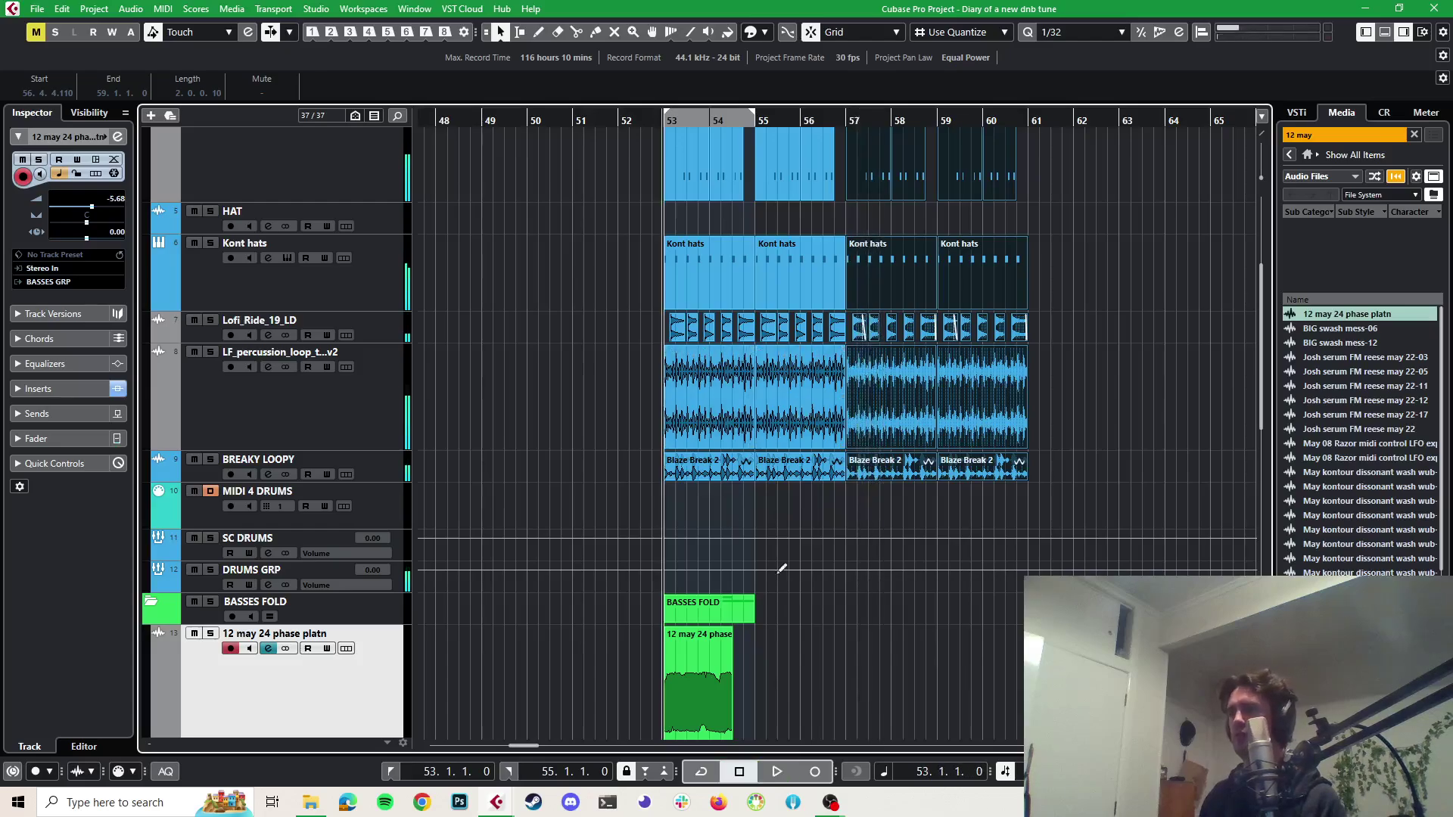
{"action": "scroll", "coordinate": [711, 592], "scroll_direction": "down", "scroll_amount": 2}
{"action": "scroll", "coordinate": [714, 590], "scroll_direction": "down", "scroll_amount": 5}
{"action": "scroll", "coordinate": [719, 482], "scroll_direction": "up", "scroll_amount": 5}
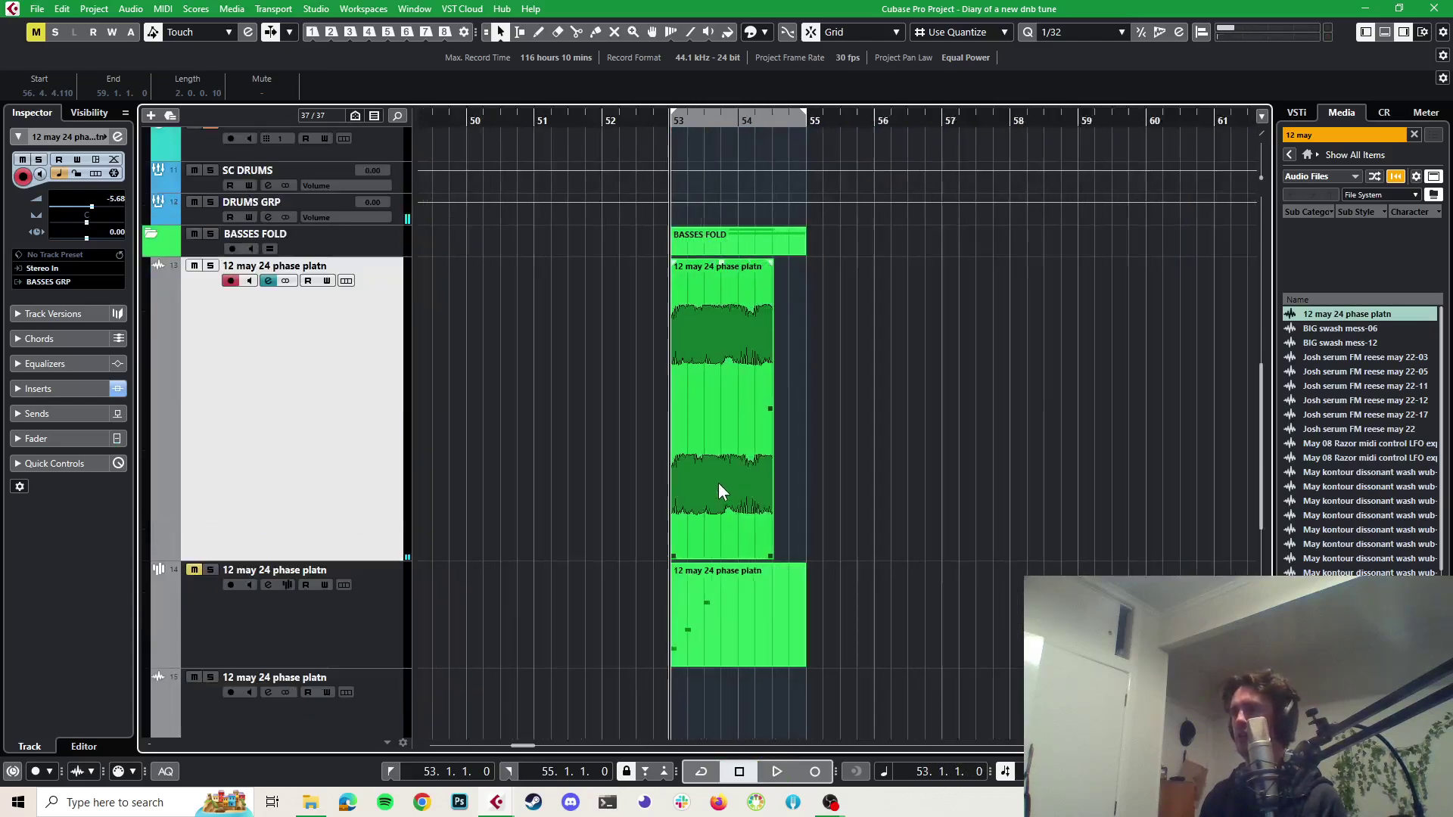
{"action": "left_click", "coordinate": [693, 498]}
{"action": "left_click_drag", "start_coordinate": [692, 498], "coordinate": [751, 484]}
{"action": "key", "text": "space"}
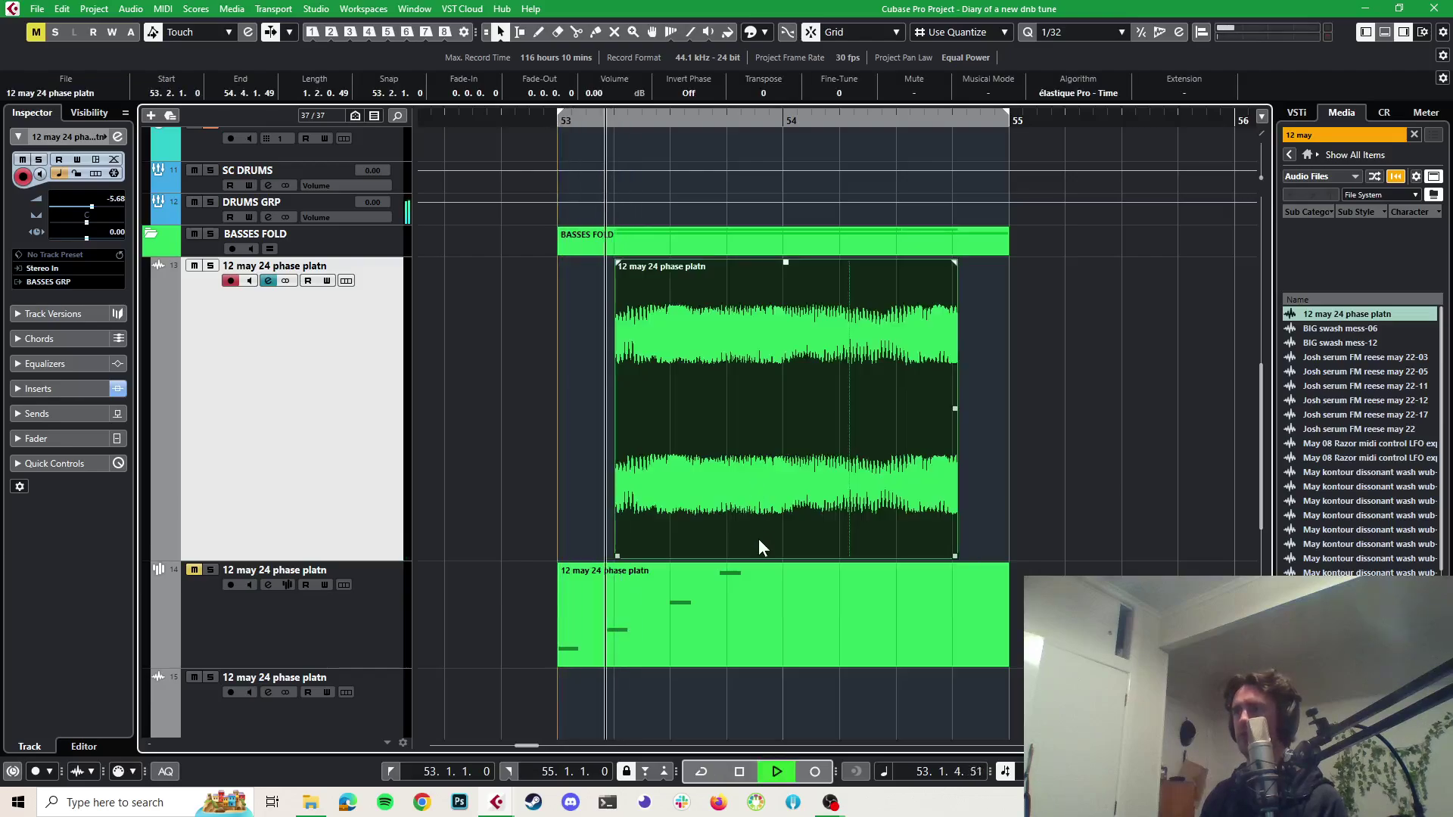
{"action": "key", "text": "space"}
Move the bass slice to start at 53.3.1.0 and play it against the drums
{"action": "left_click_drag", "start_coordinate": [738, 534], "coordinate": [792, 498]}
{"action": "key", "text": "space"}
{"action": "left_click", "coordinate": [766, 569]}
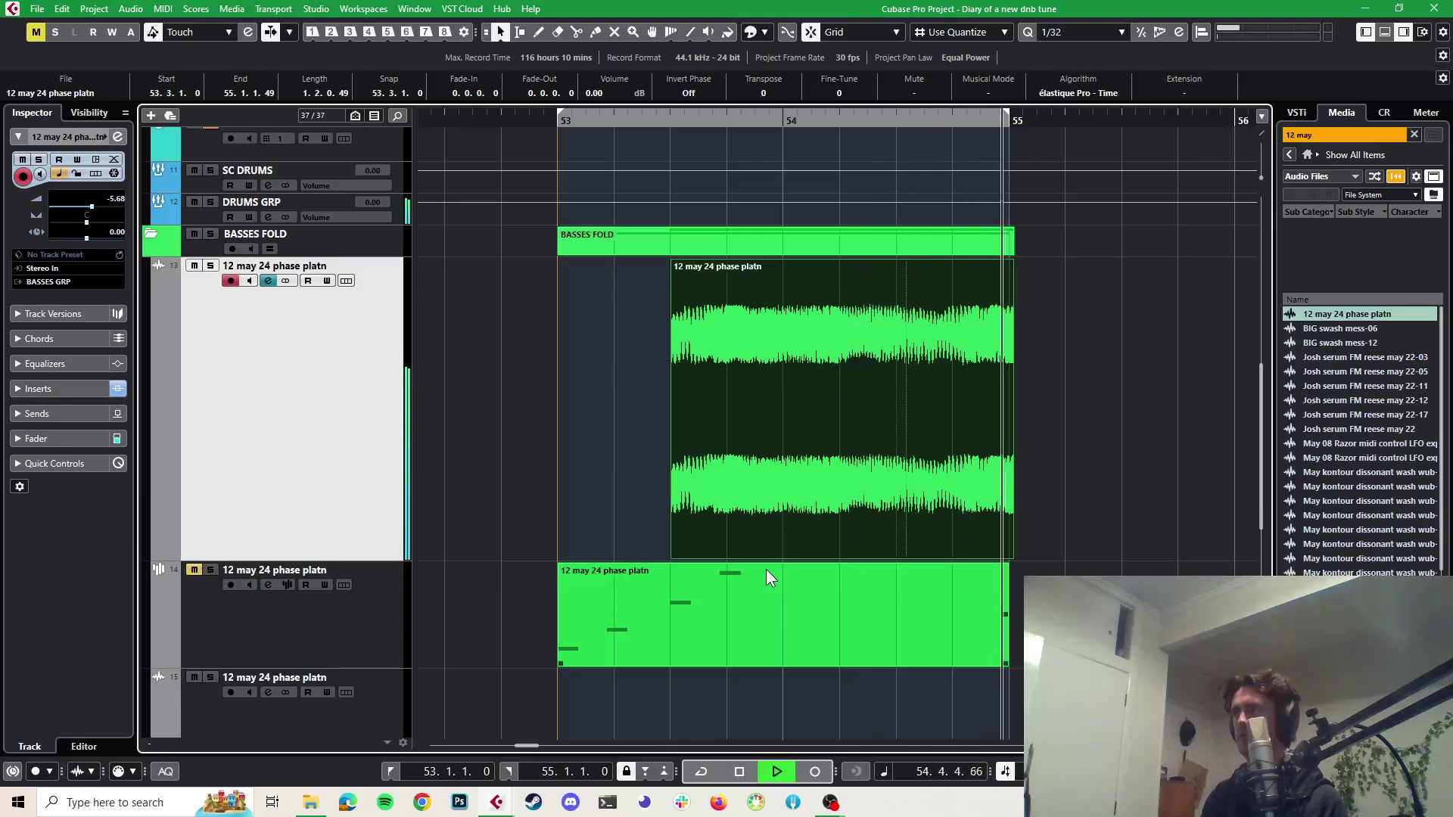
{"action": "key", "text": "space"}
{"action": "left_click", "coordinate": [901, 543]}
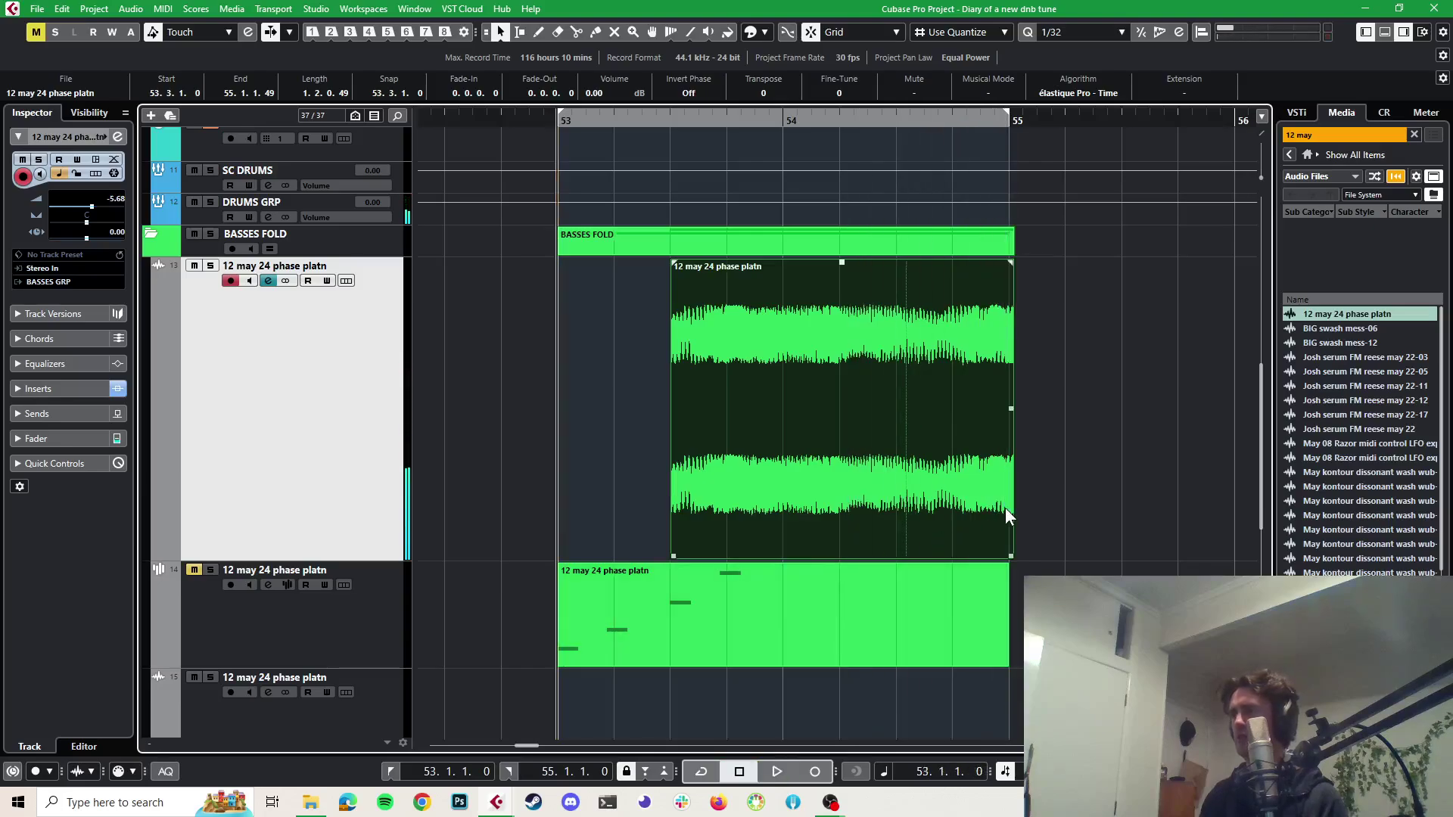
{"action": "key", "text": "space"}
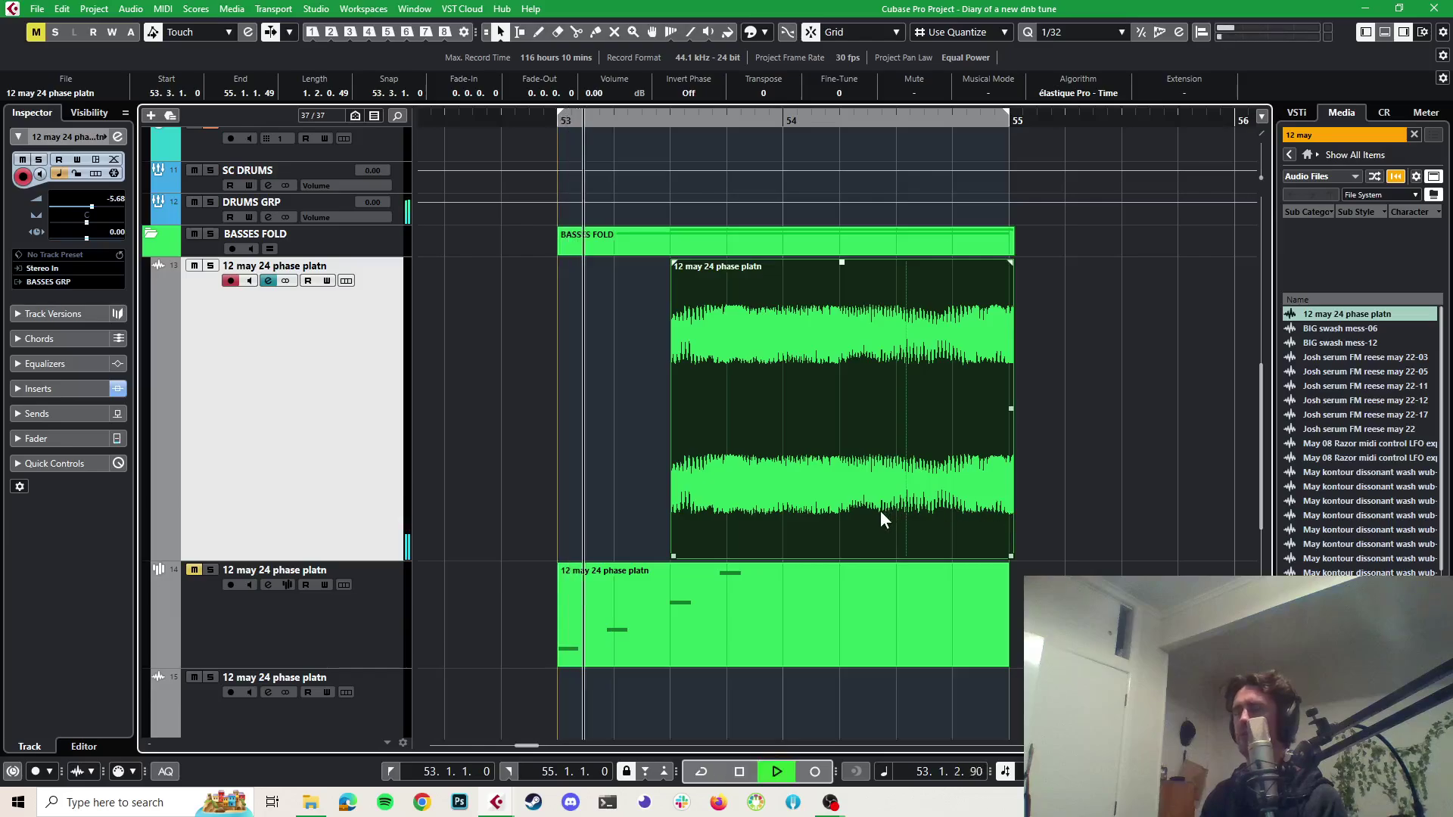
{"action": "key", "text": "space"}
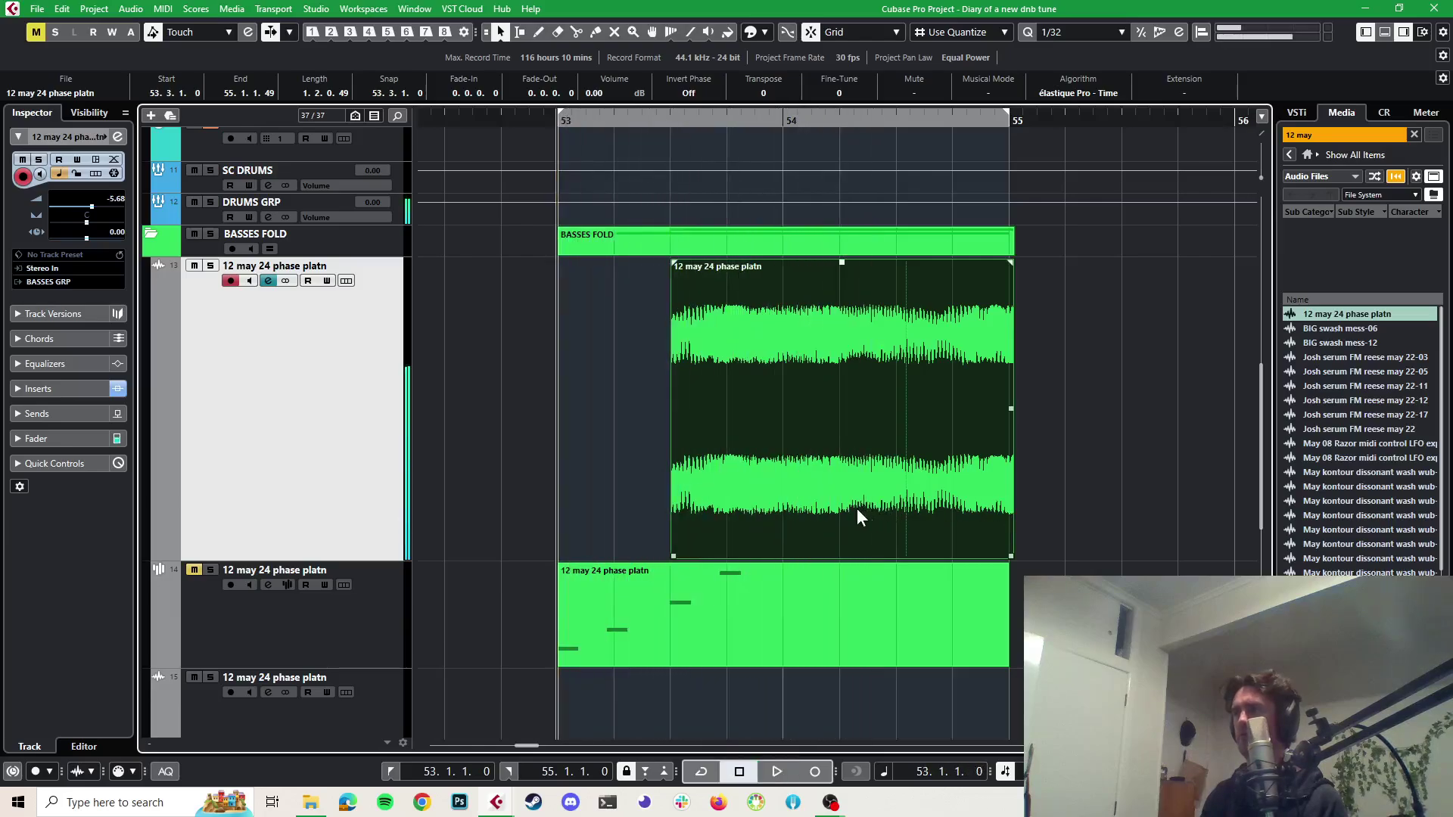
Time-stretch the bass slice so it ends at 54.3.1.15 and play the result with the drums
{"action": "left_click_drag", "start_coordinate": [1009, 548], "coordinate": [897, 551]}
{"action": "key", "text": "1"}
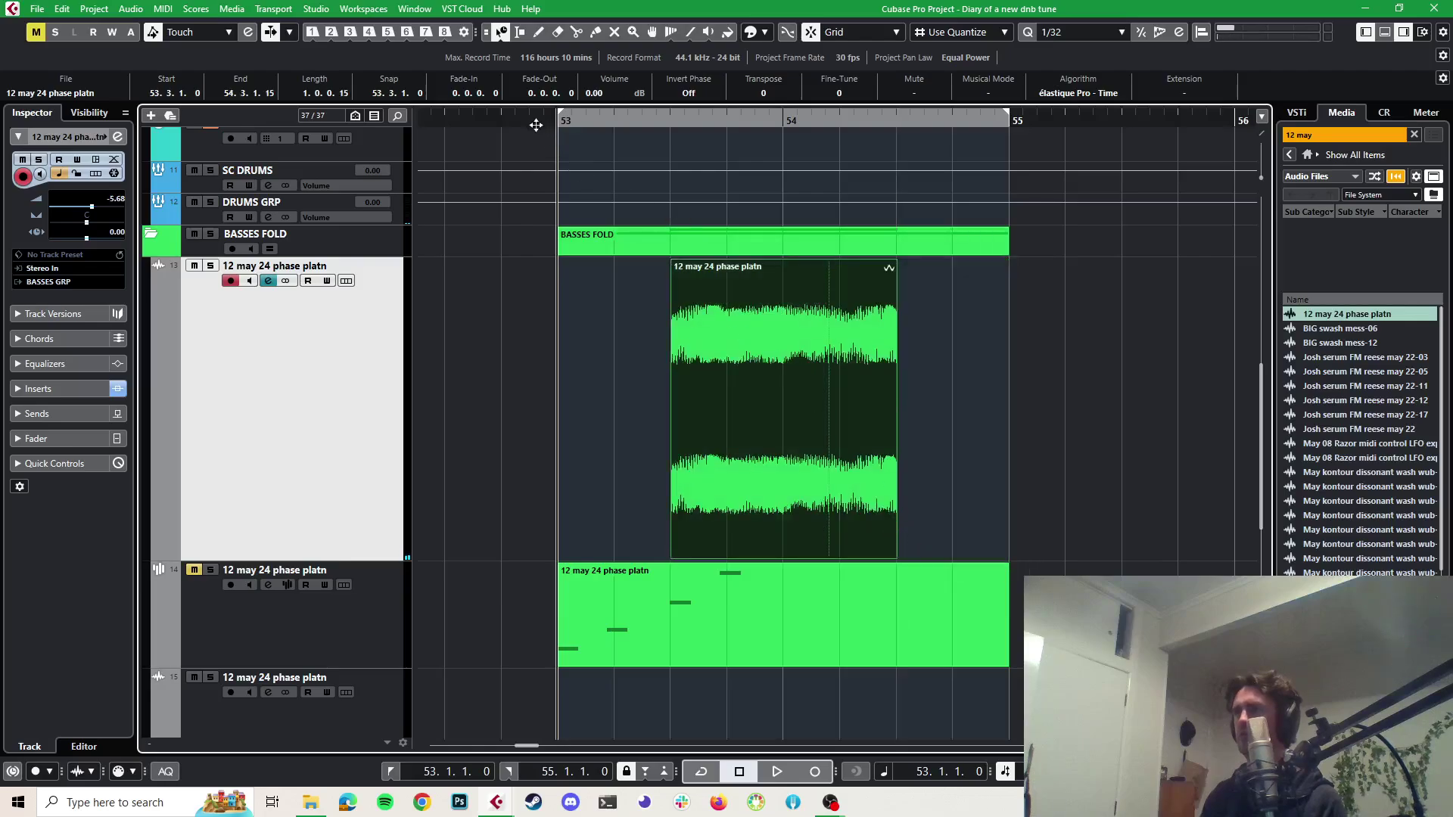
{"action": "key", "text": "space"}
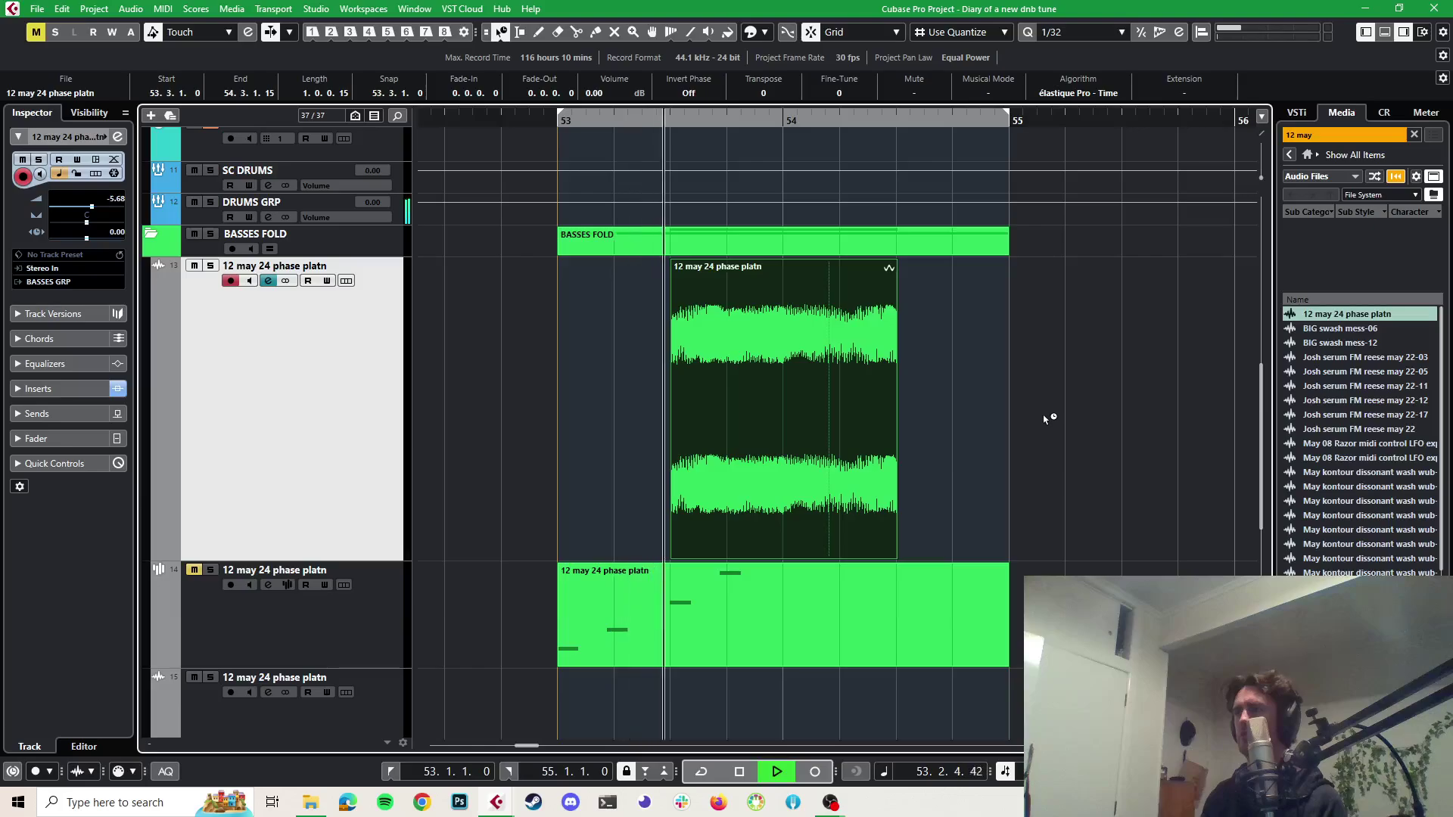
{"action": "key", "text": "space"}
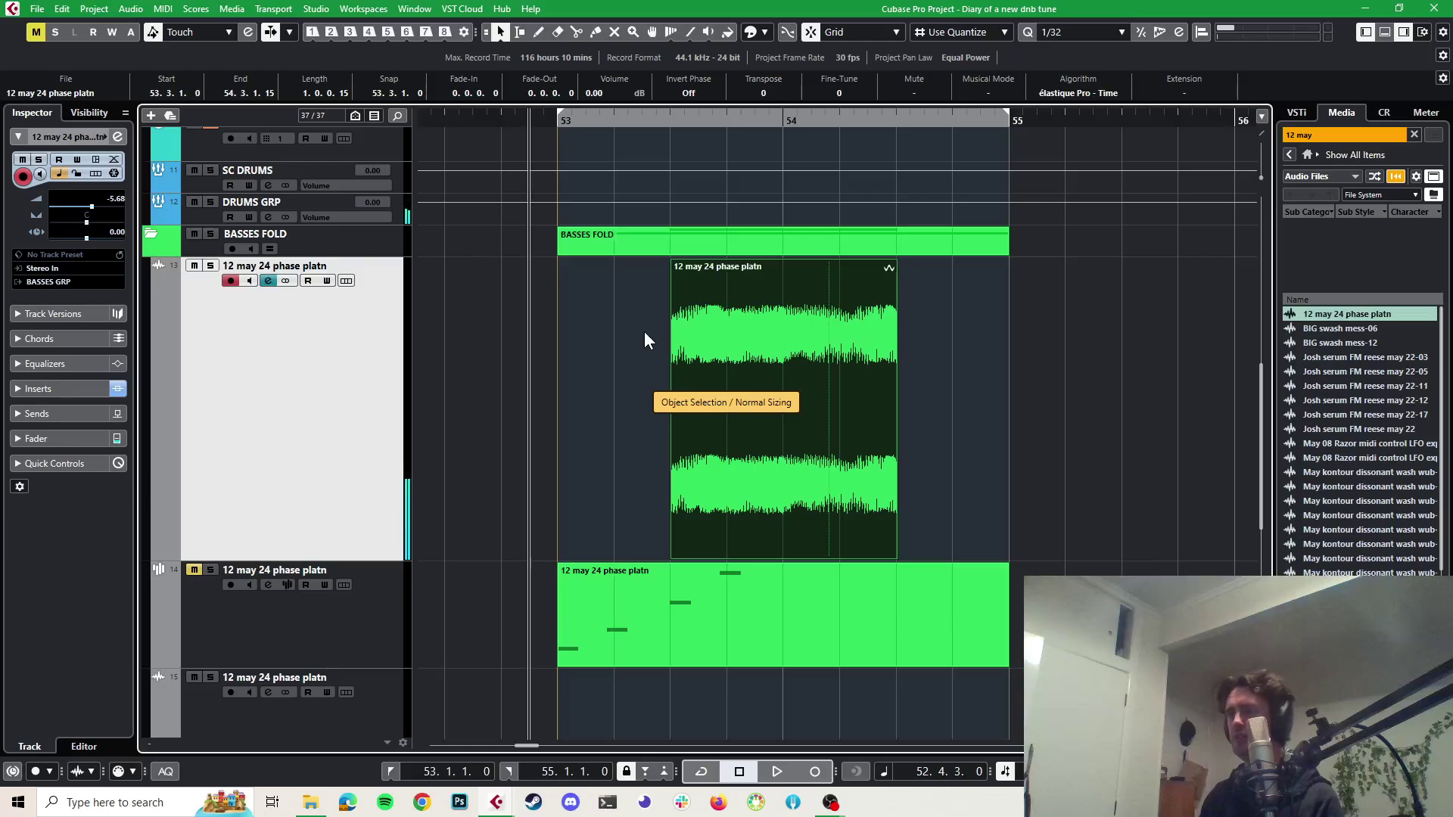
Return the selection tool to normal sizing and replay the stretched bass slice from just before bar 53
{"action": "key", "text": "1"}
{"action": "left_click", "coordinate": [493, 120]}
{"action": "key", "text": "space"}
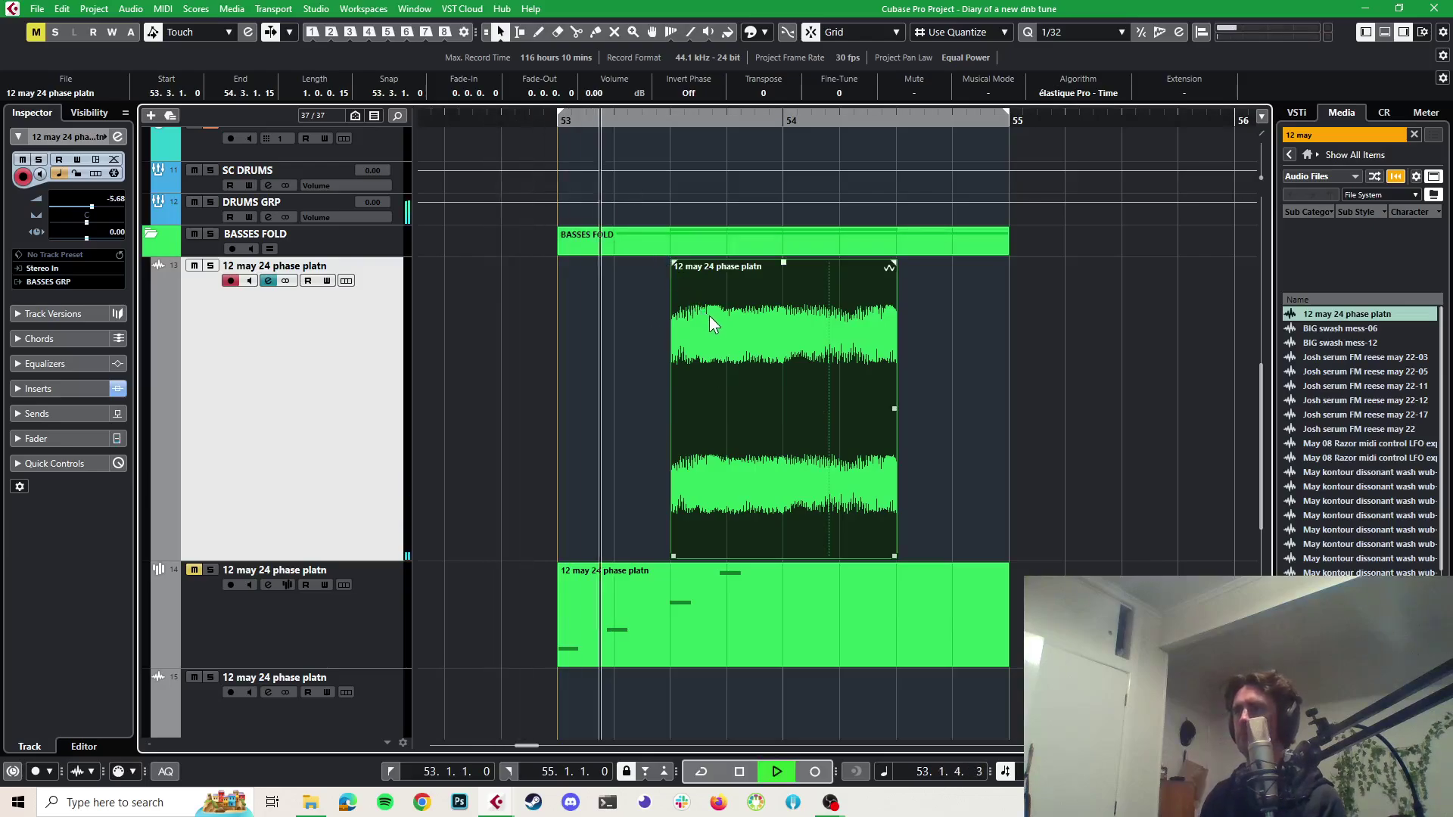
Move the 12 may 24 phase platn audio clip to start at bar 54 and play back the section from bar 53
{"action": "key", "text": "space"}
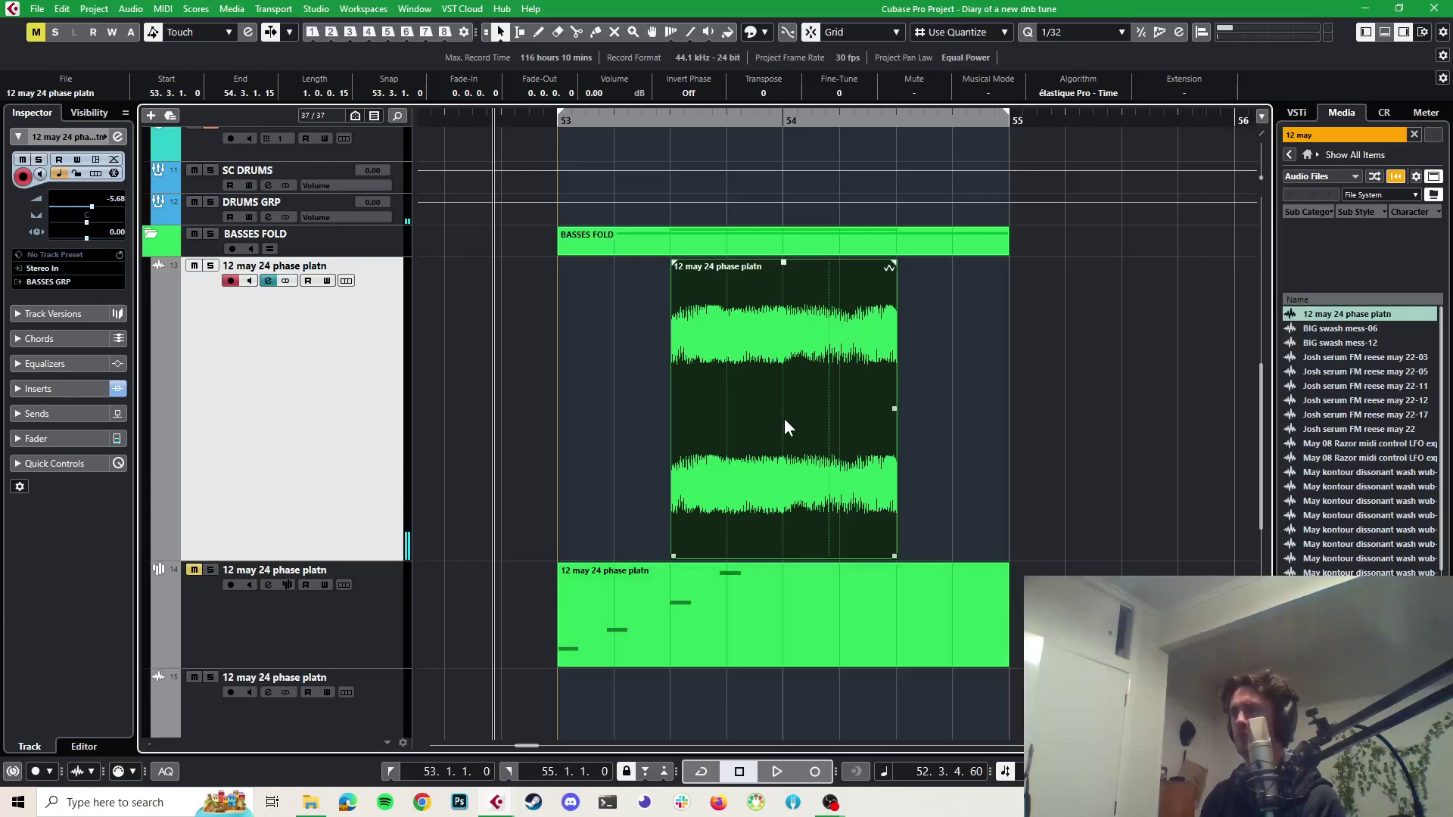
{"action": "key", "text": "space"}
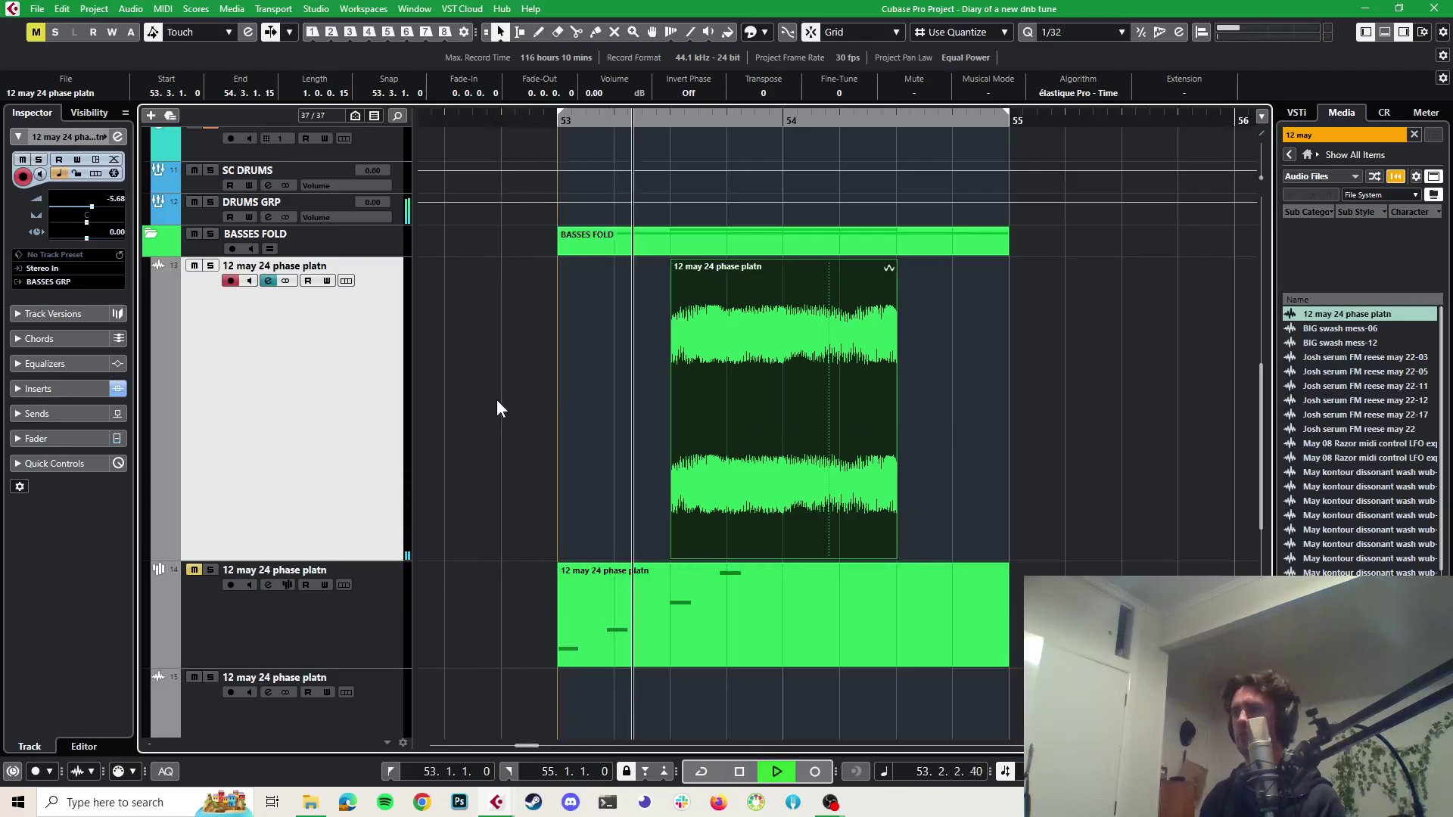
{"action": "key", "text": "space"}
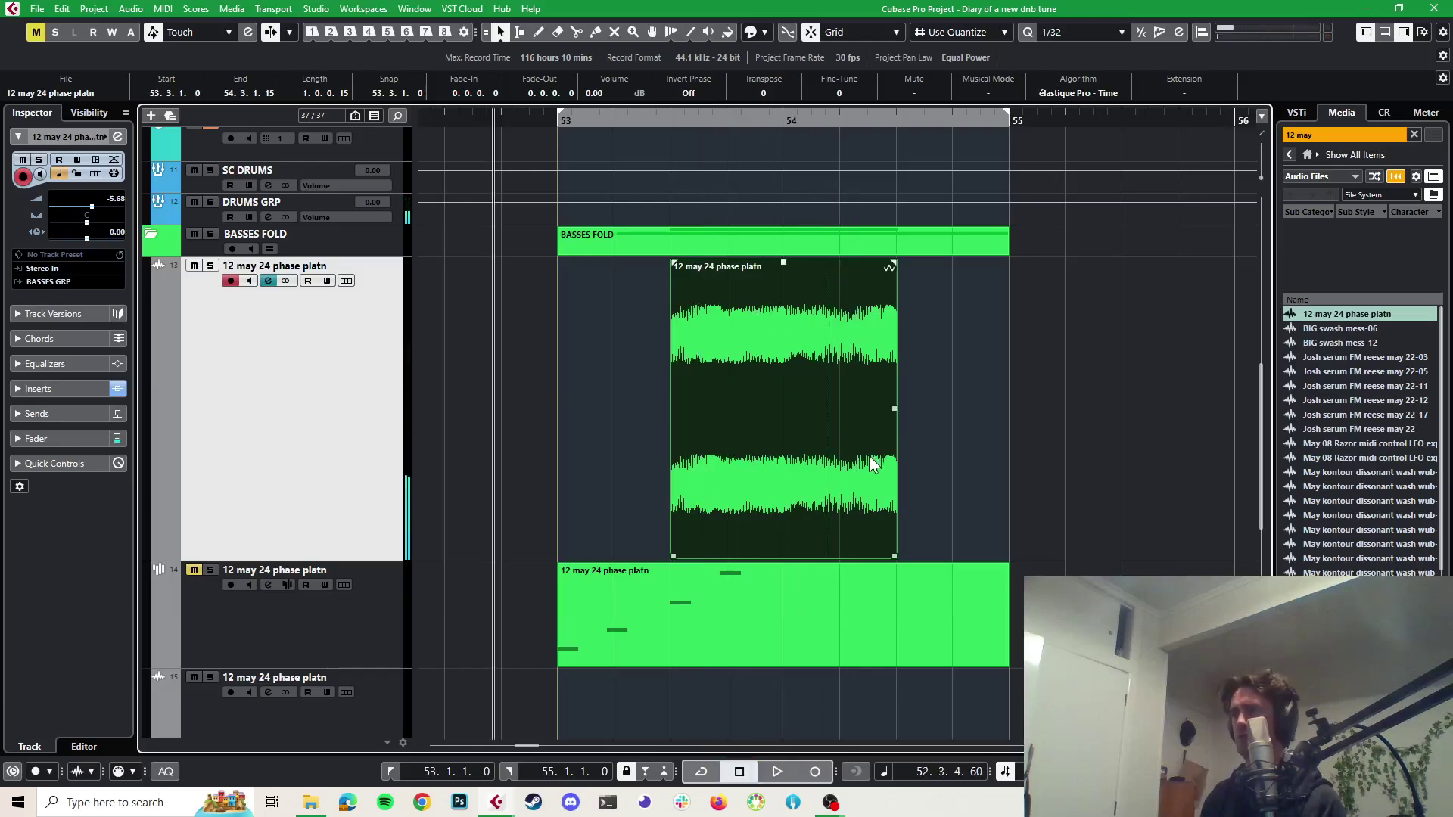
{"action": "left_click_drag", "start_coordinate": [805, 470], "coordinate": [910, 457]}
{"action": "key", "text": "space"}
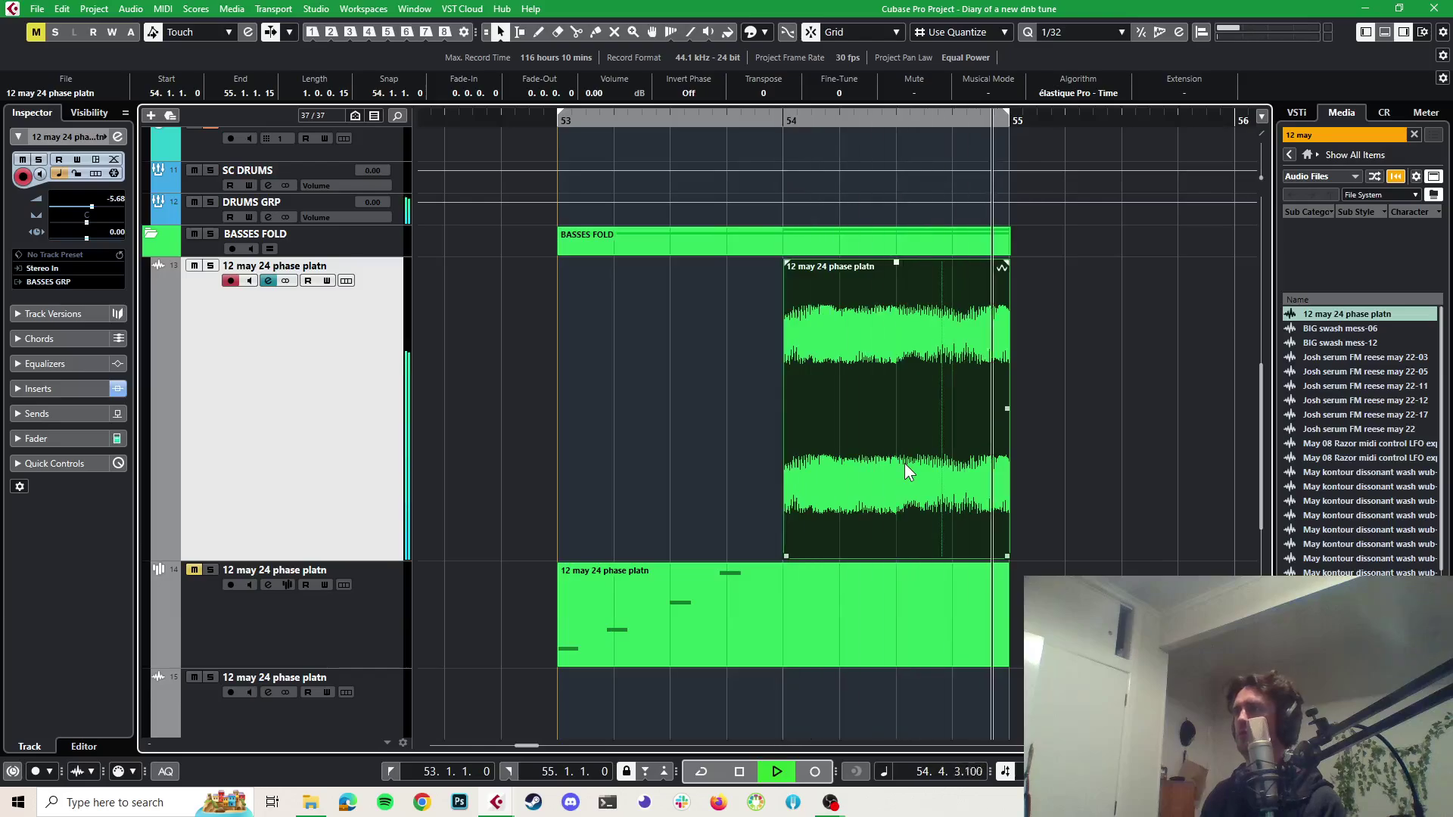
{"action": "key", "text": "g"}
{"action": "key", "text": "g"}
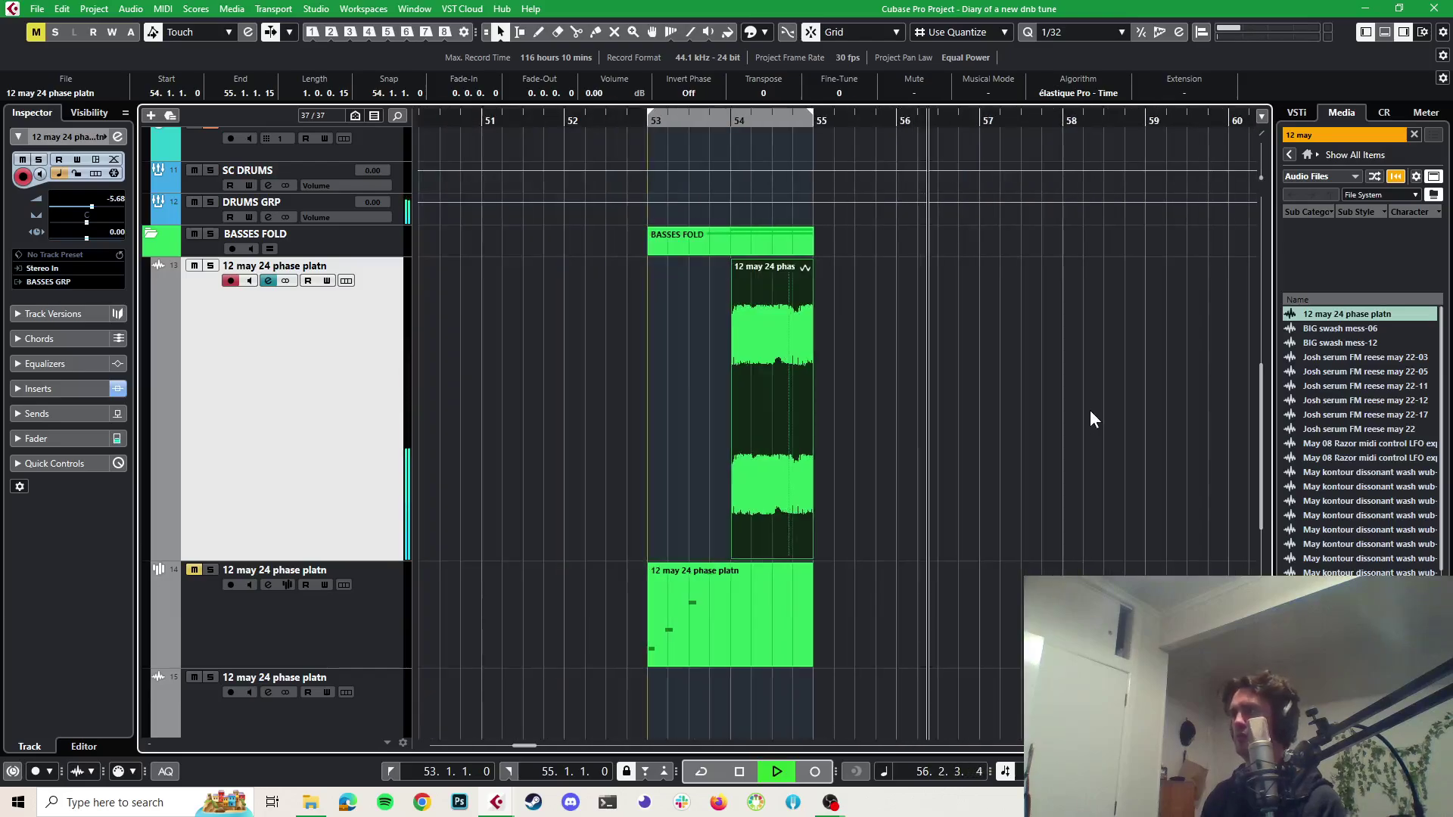
{"action": "key", "text": "space"}
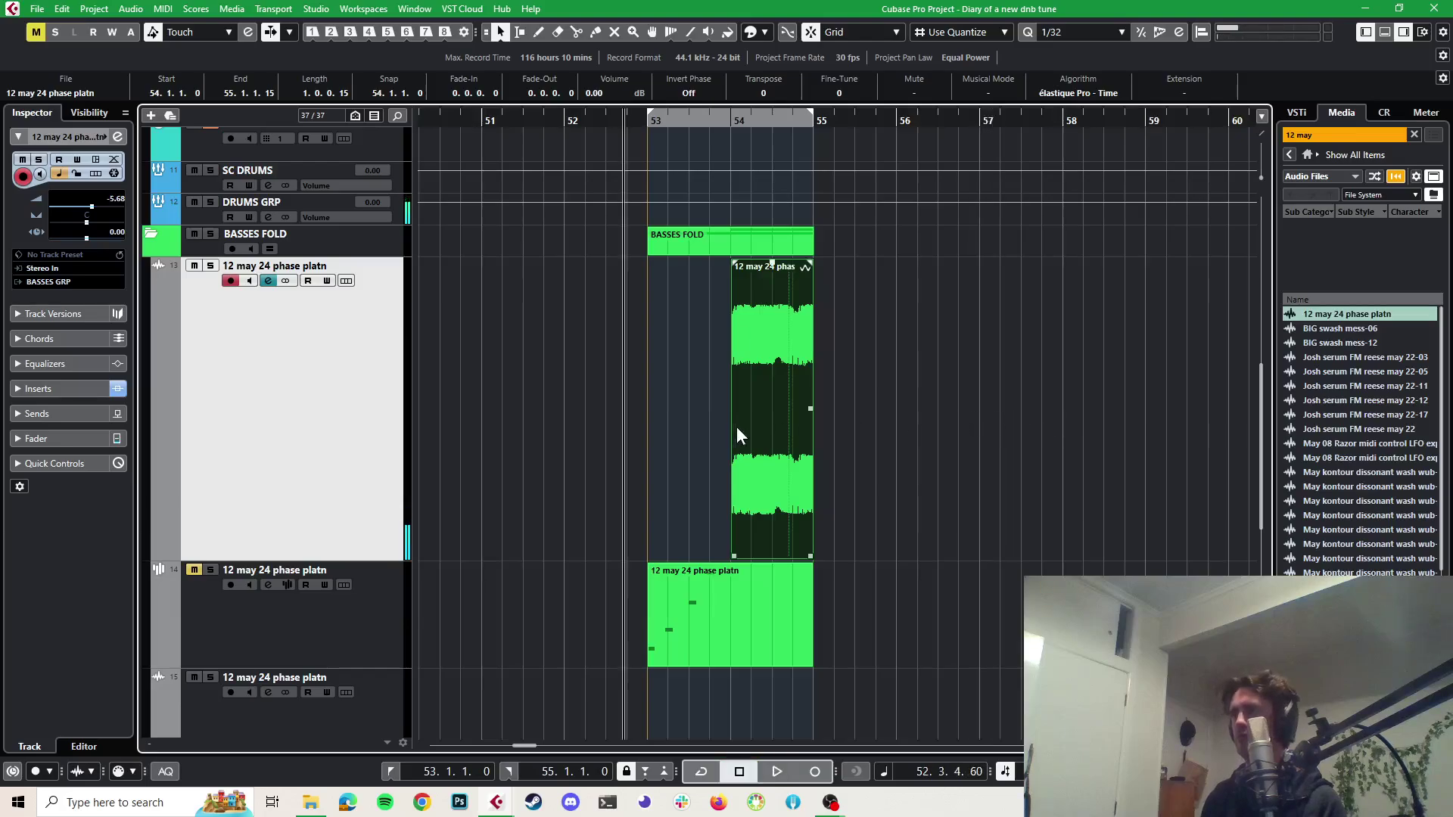
{"action": "scroll", "coordinate": [718, 427], "scroll_direction": "up", "scroll_amount": 2}
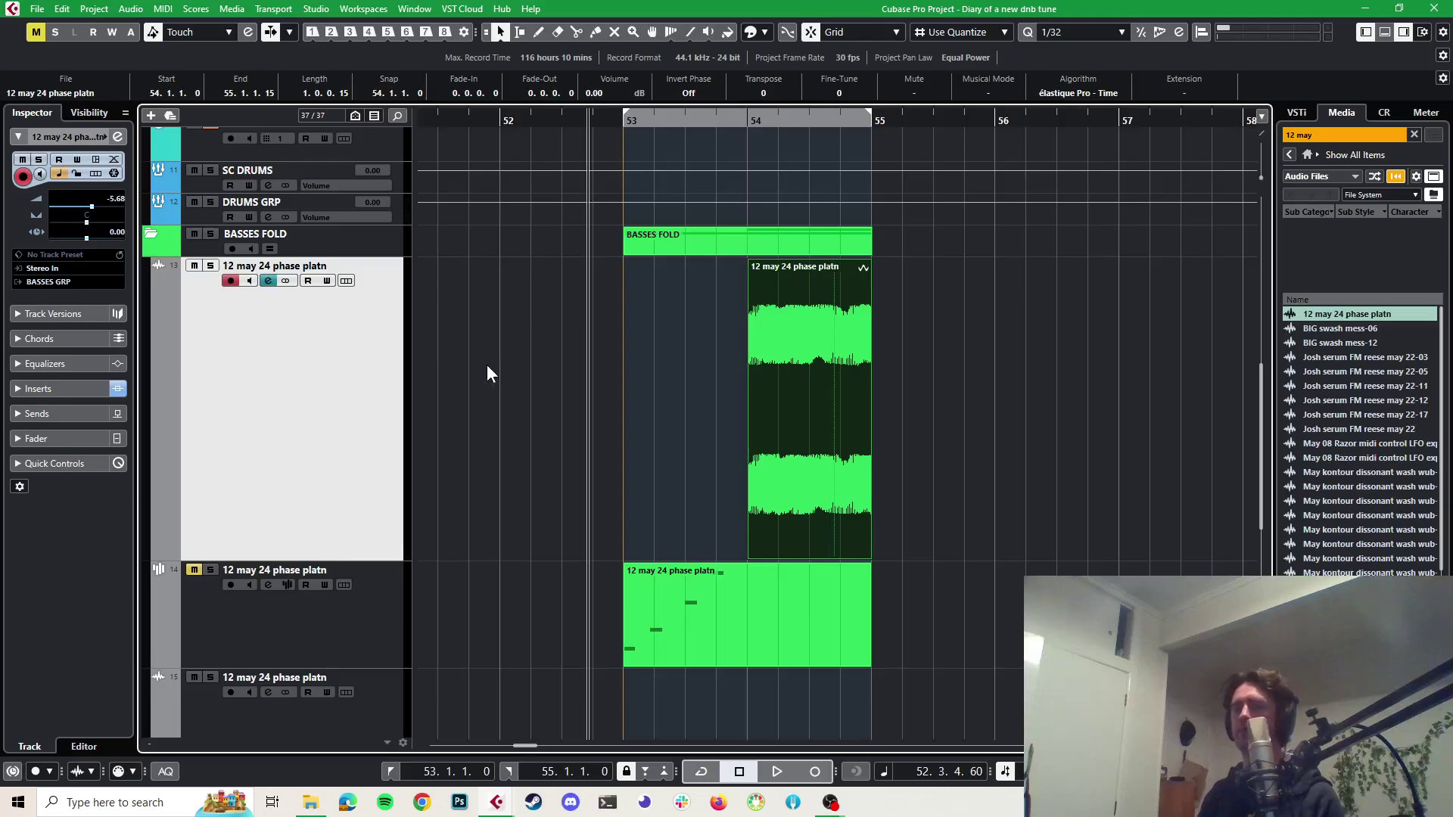
{"action": "key", "text": "space"}
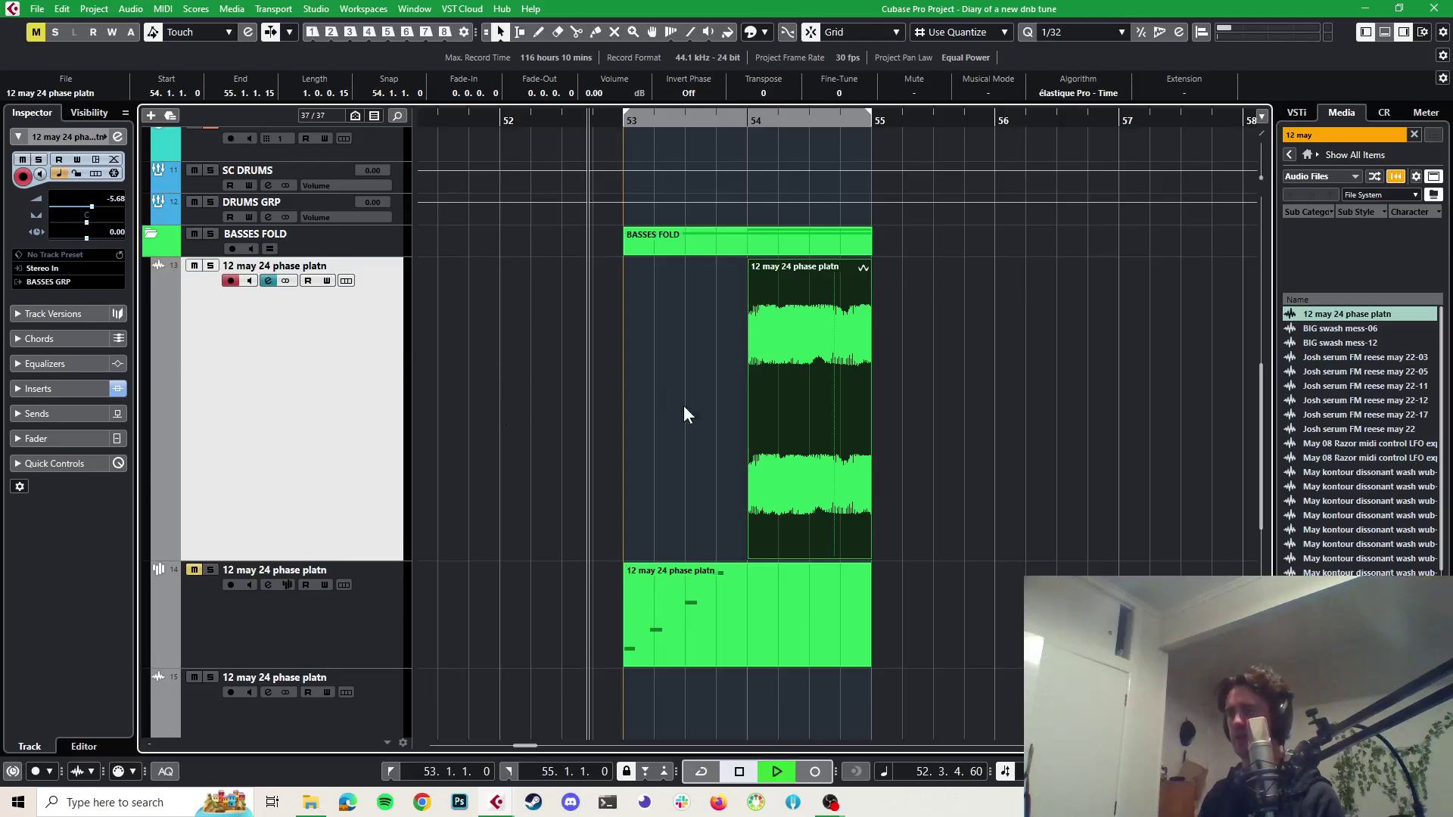
{"action": "key", "text": "space"}
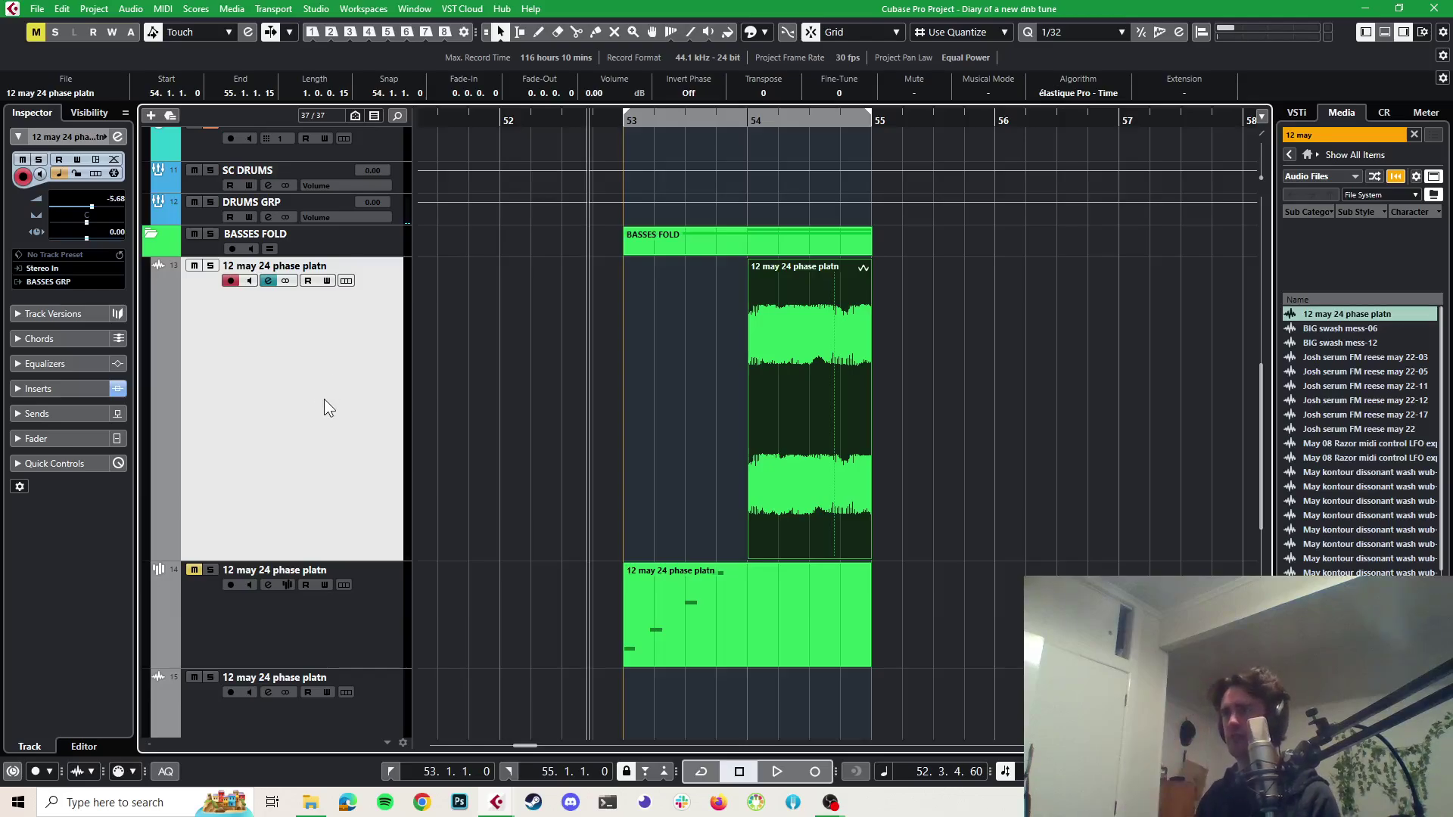
Add one Serum instrument track with its audio output routed to BASSES GRP, and close the plug-in window
{"action": "key", "text": "ctrl+t"}
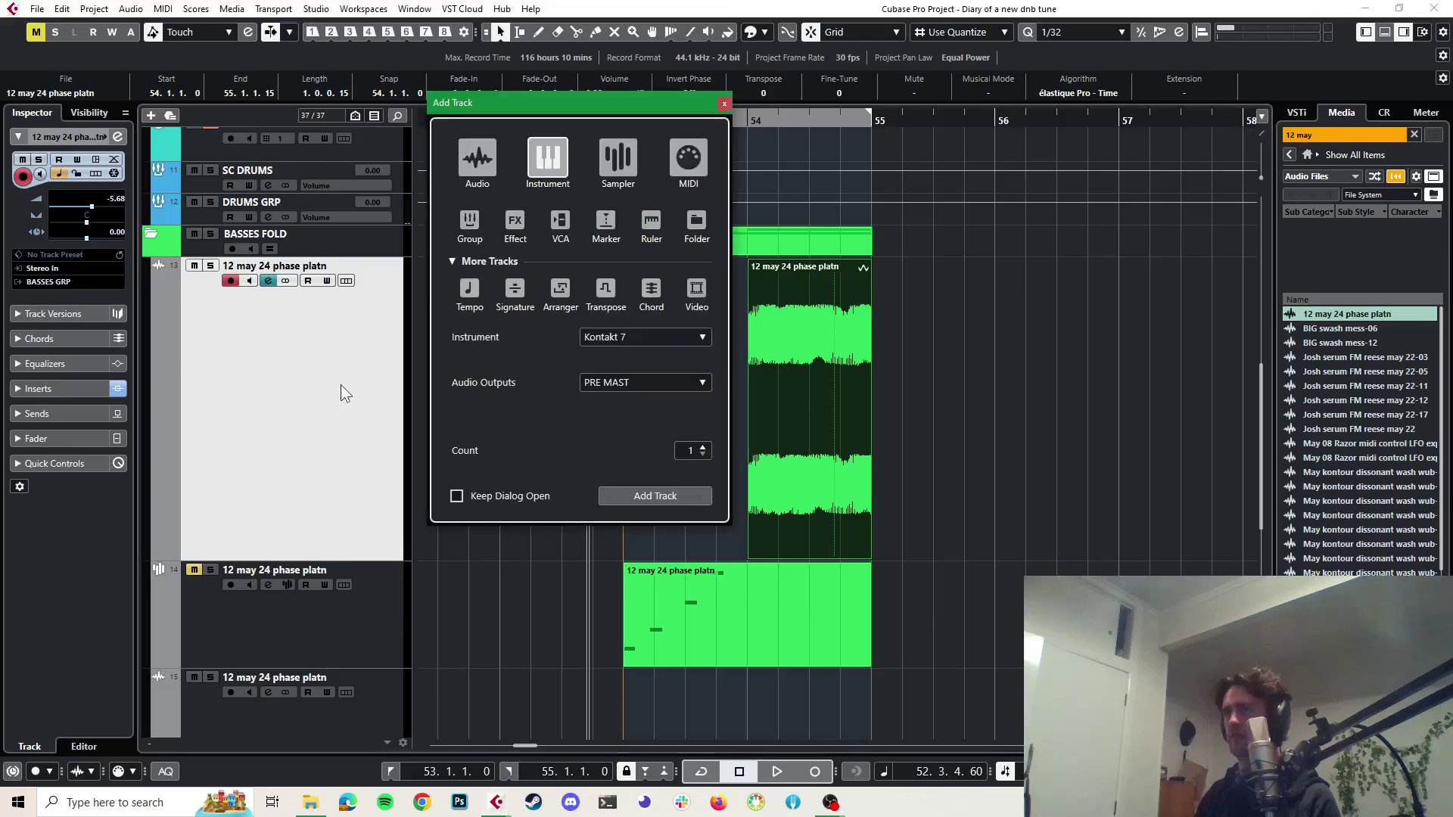
{"action": "left_click", "coordinate": [640, 338]}
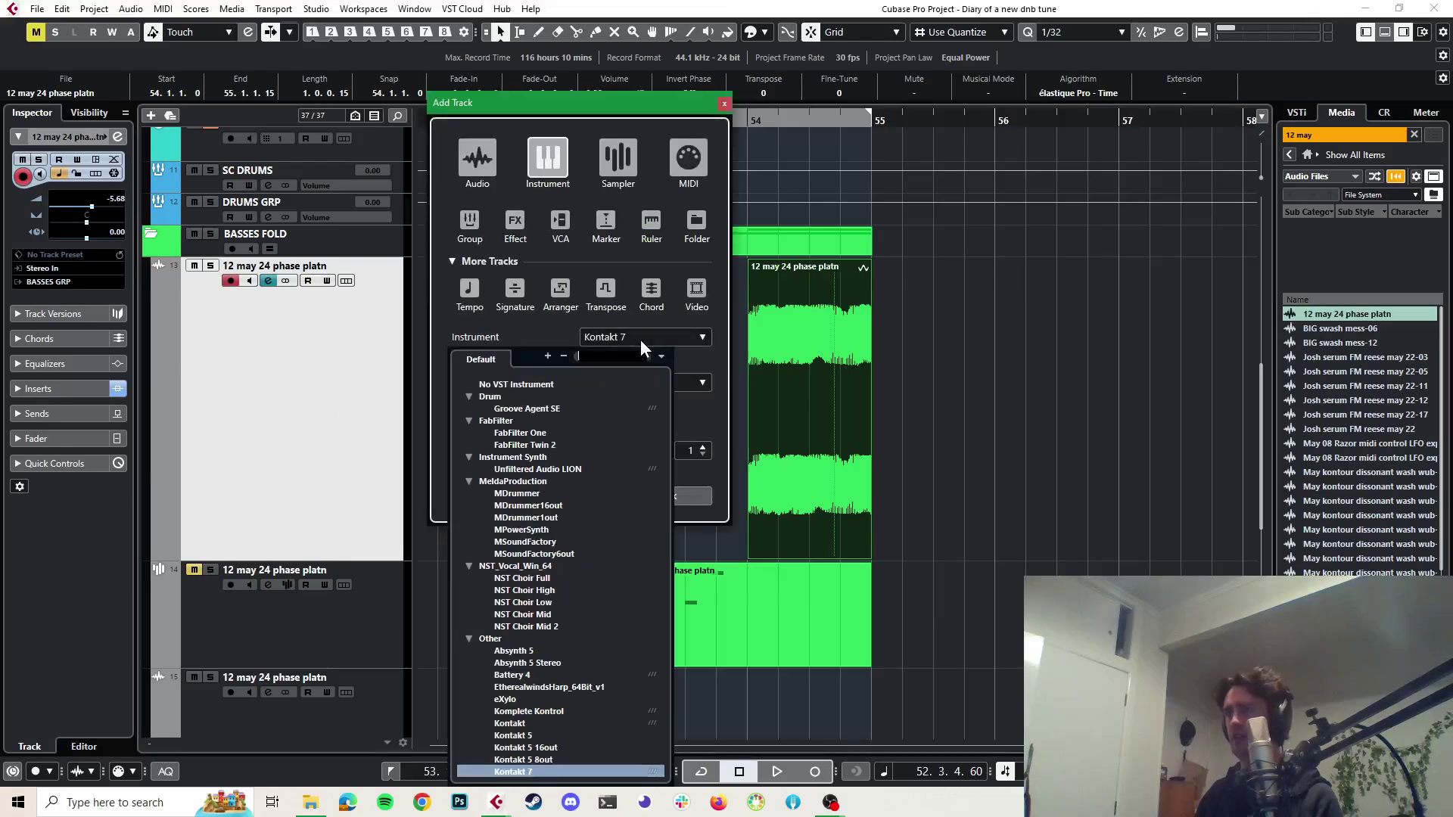
{"action": "type", "text": "serum"}
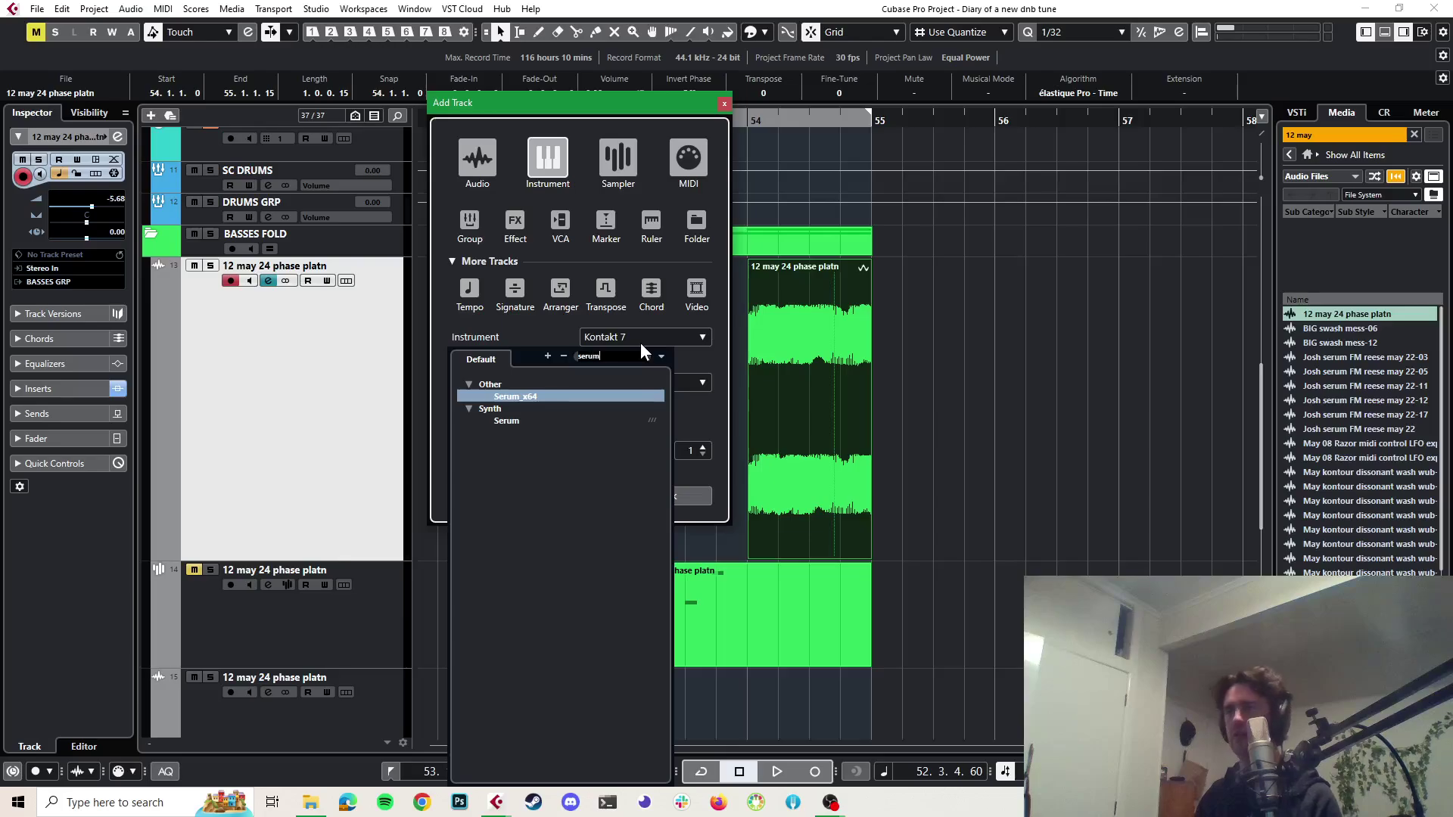
{"action": "left_click", "coordinate": [524, 420]}
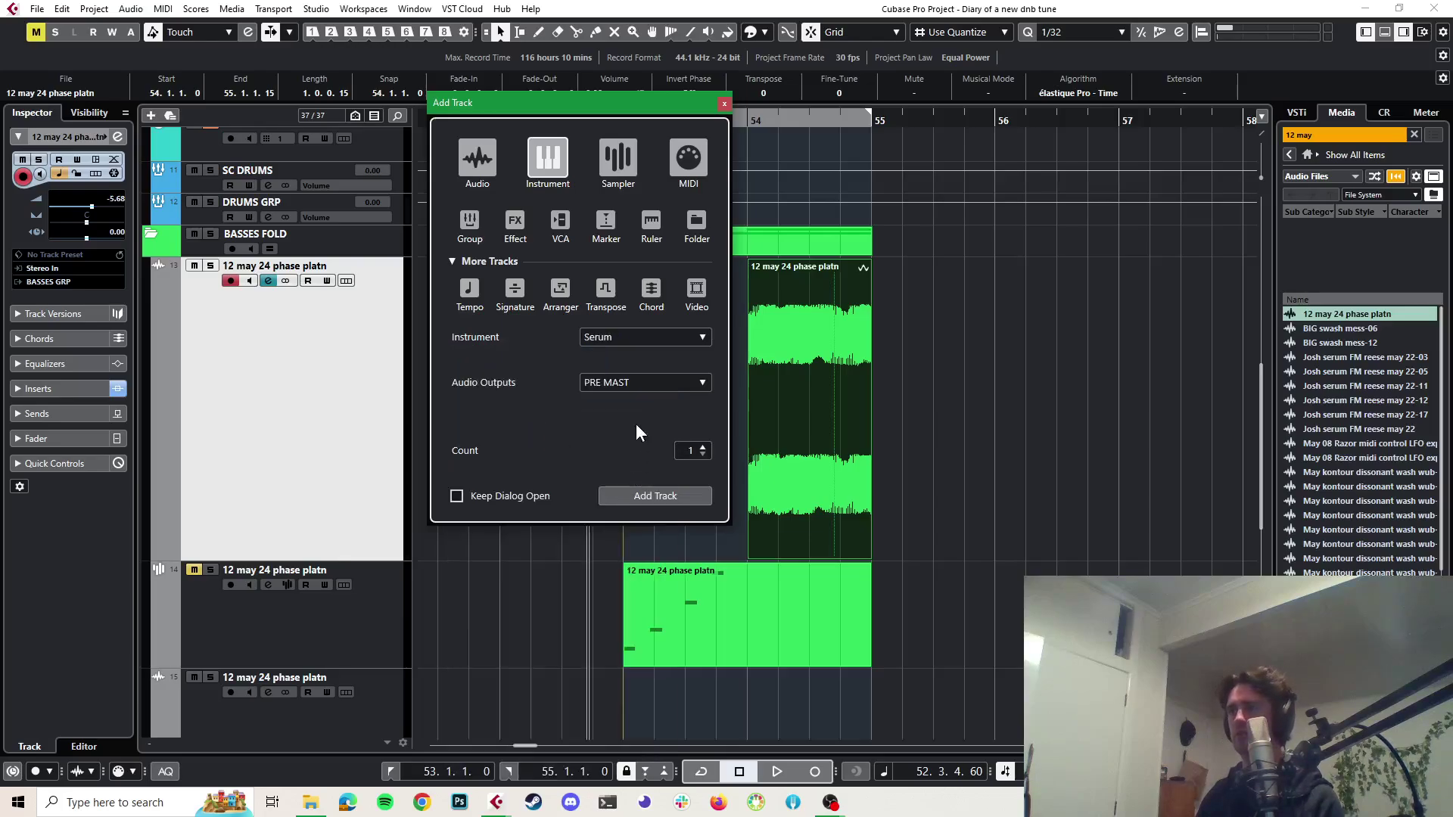
{"action": "left_click", "coordinate": [637, 384]}
{"action": "type", "text": "bass"}
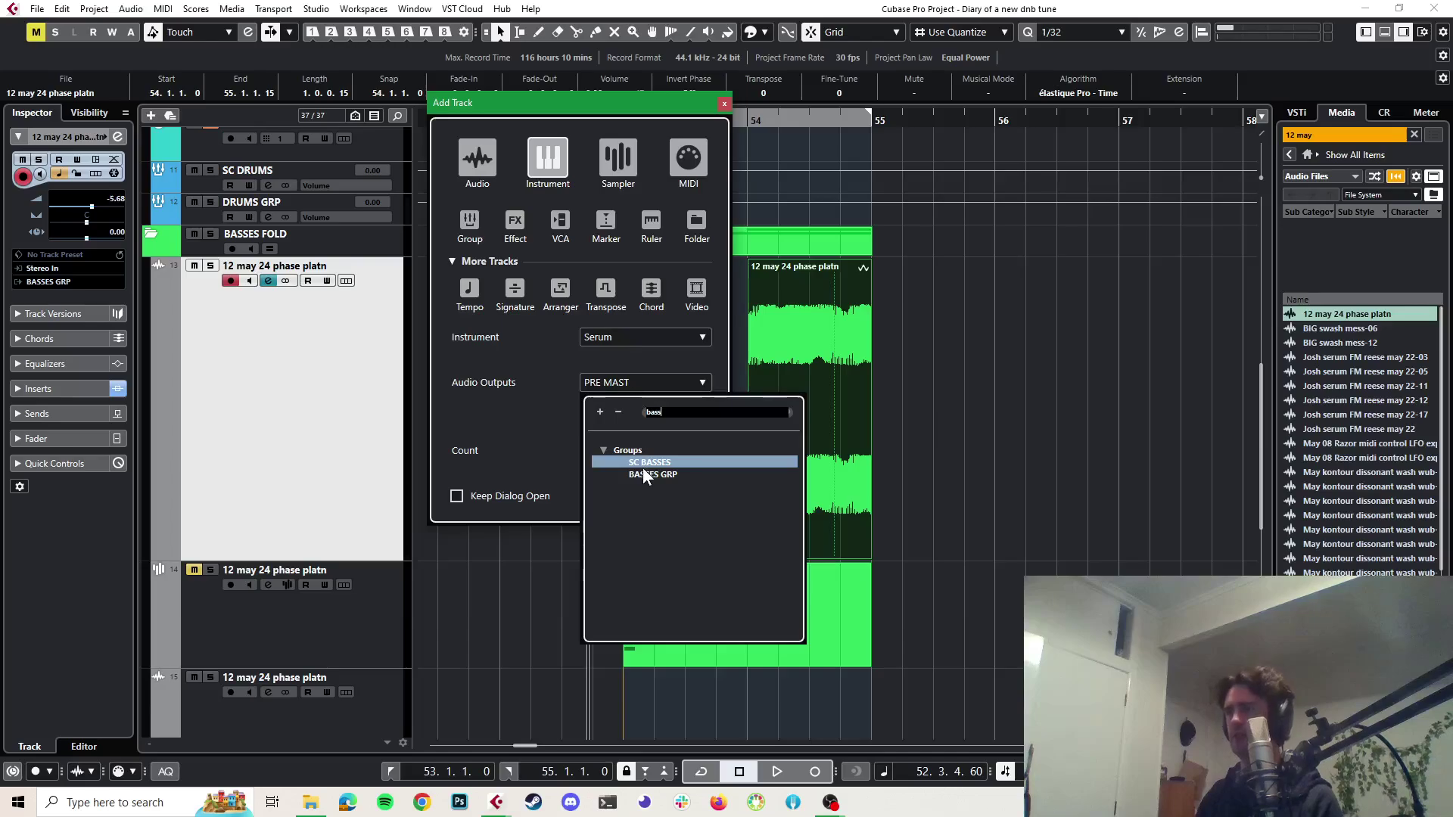
{"action": "left_click", "coordinate": [642, 474]}
{"action": "left_click", "coordinate": [624, 495]}
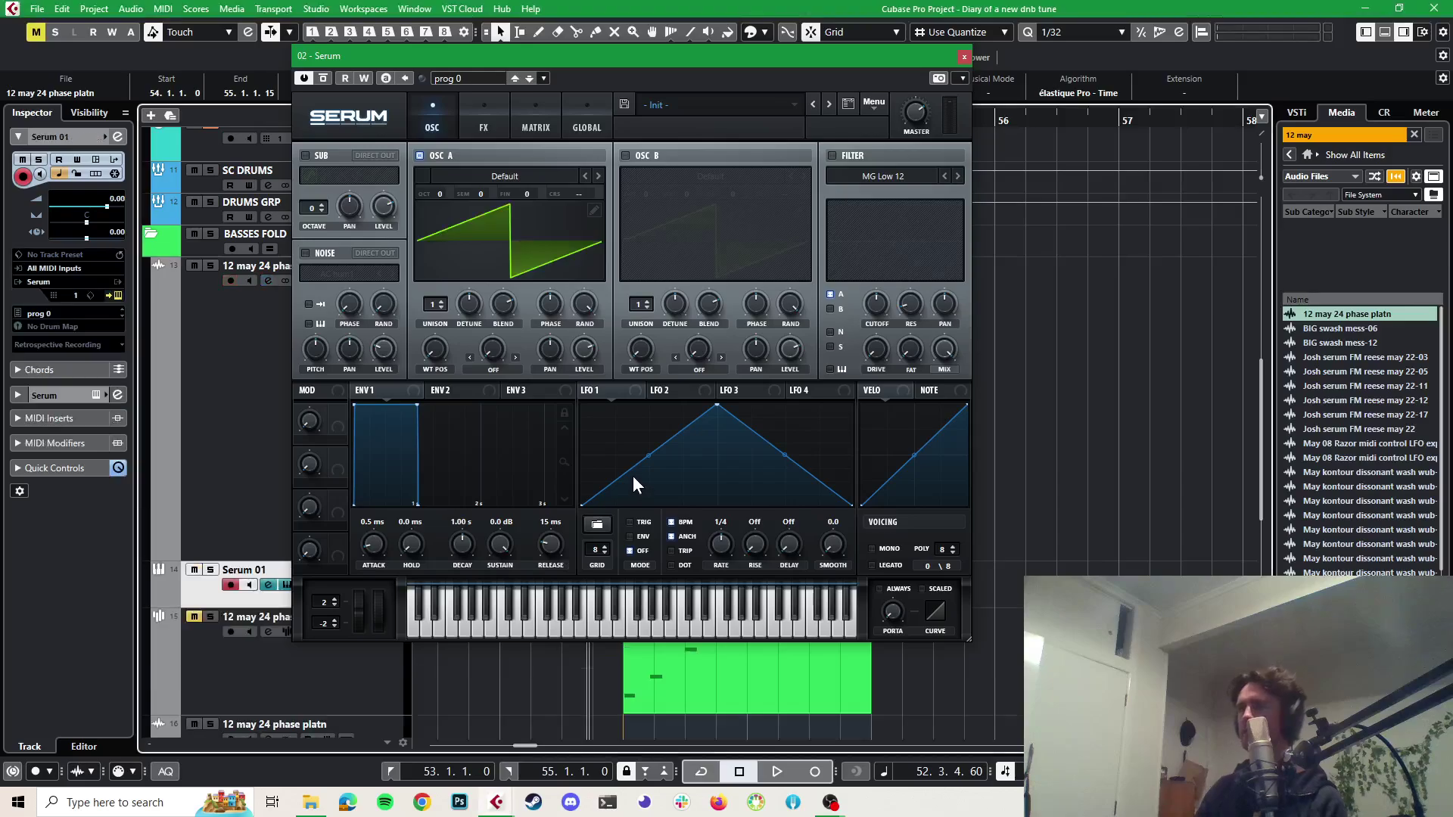
{"action": "left_click", "coordinate": [965, 56]}
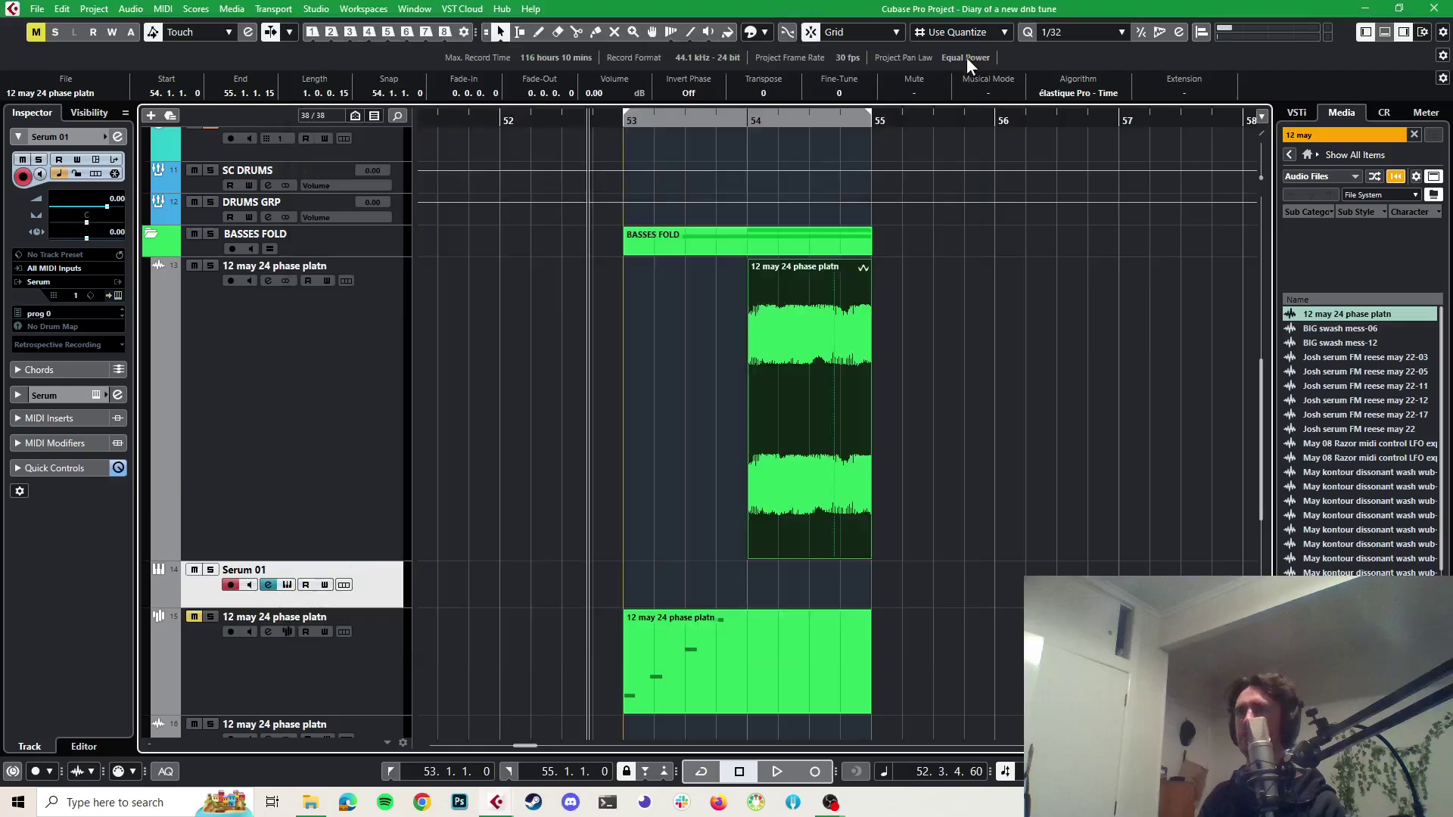
Move the Serum 01 track directly beneath BASSES FOLD and create an empty MIDI part on it from bar 53 to 55
{"action": "left_click_drag", "start_coordinate": [370, 587], "coordinate": [380, 348]}
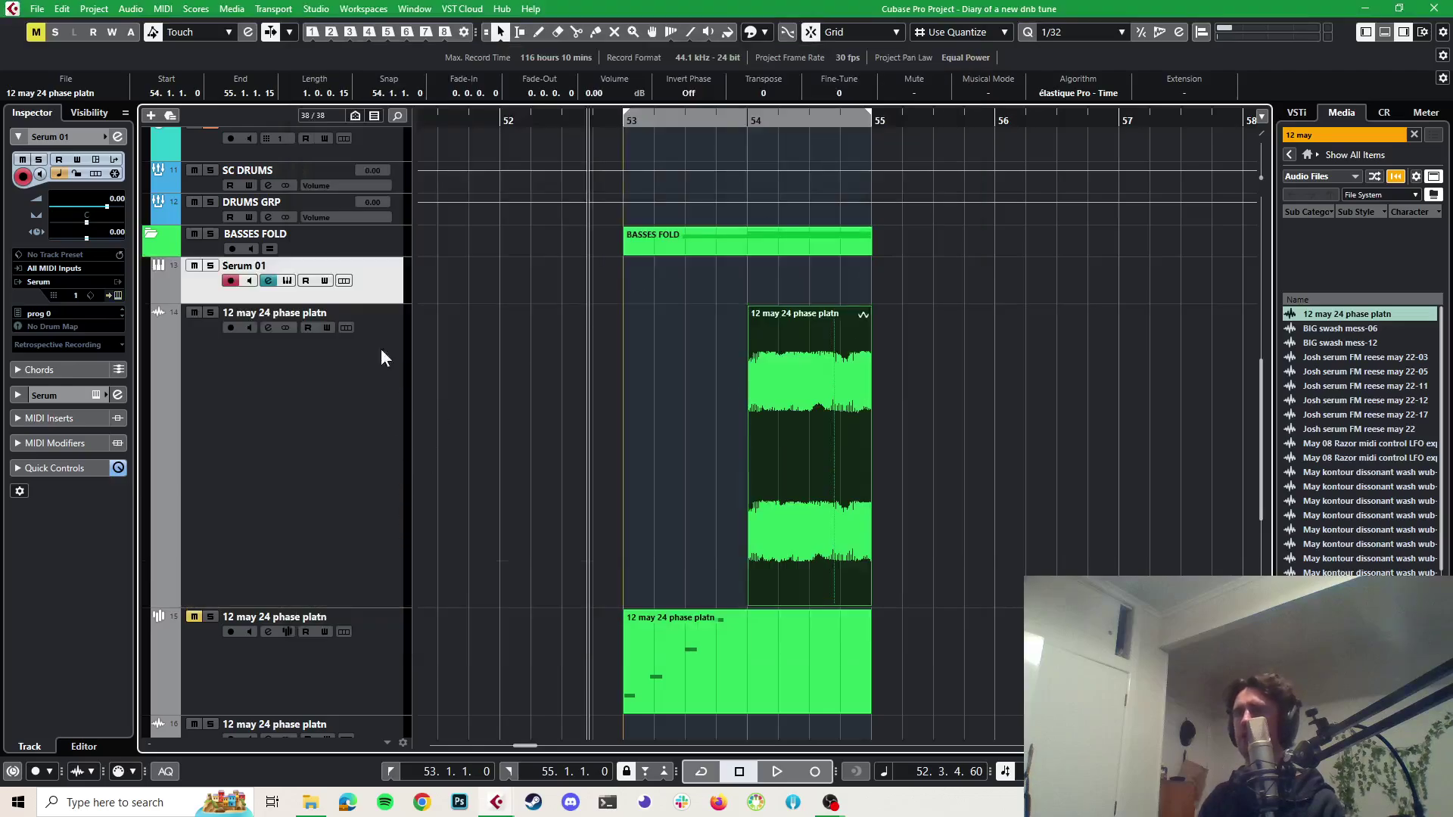
{"action": "double_click", "coordinate": [667, 297]}
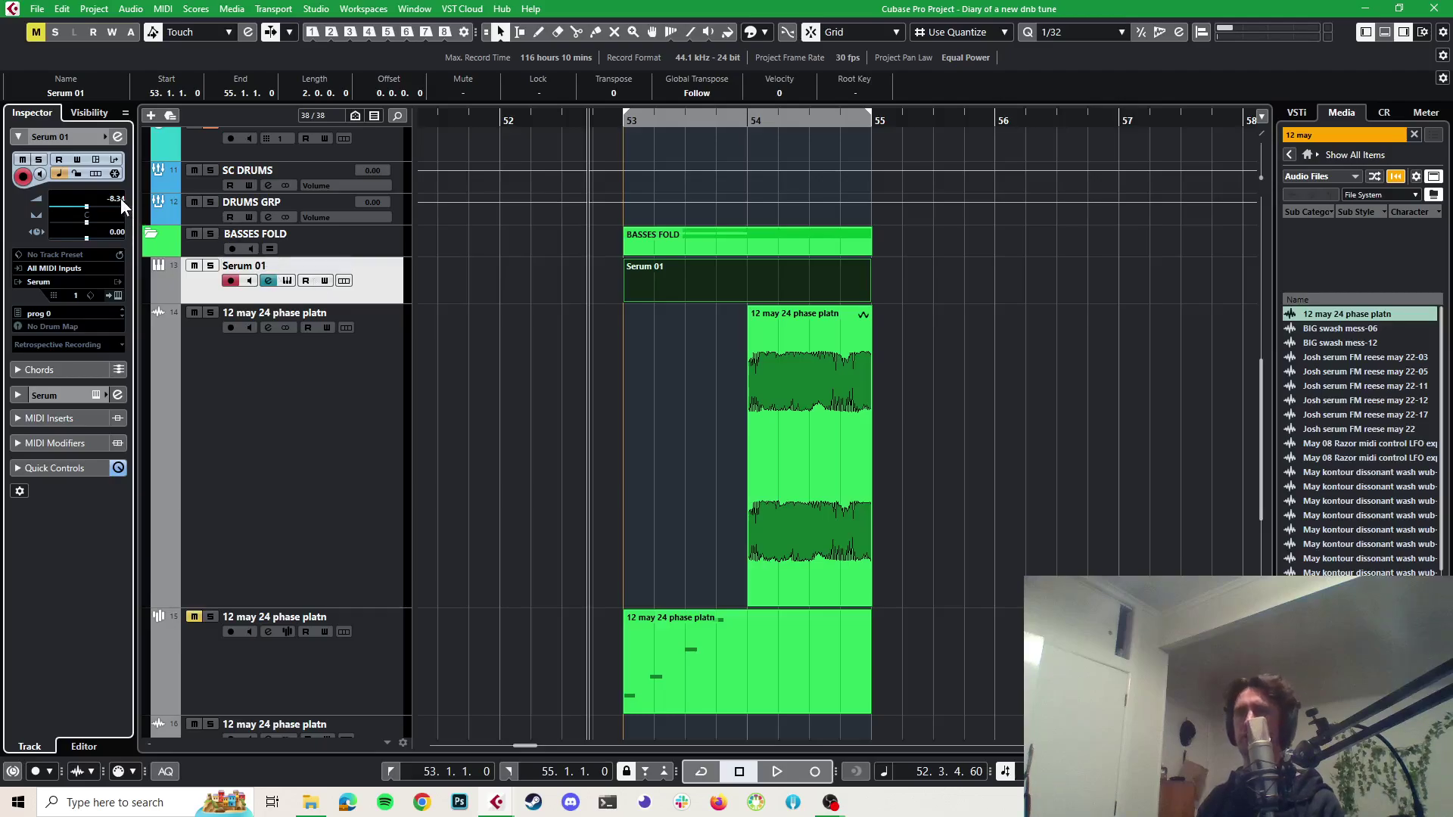
Play the section briefly, and mute the 12 may 24 phase platn audio track below Serum 01
{"action": "key", "text": "space"}
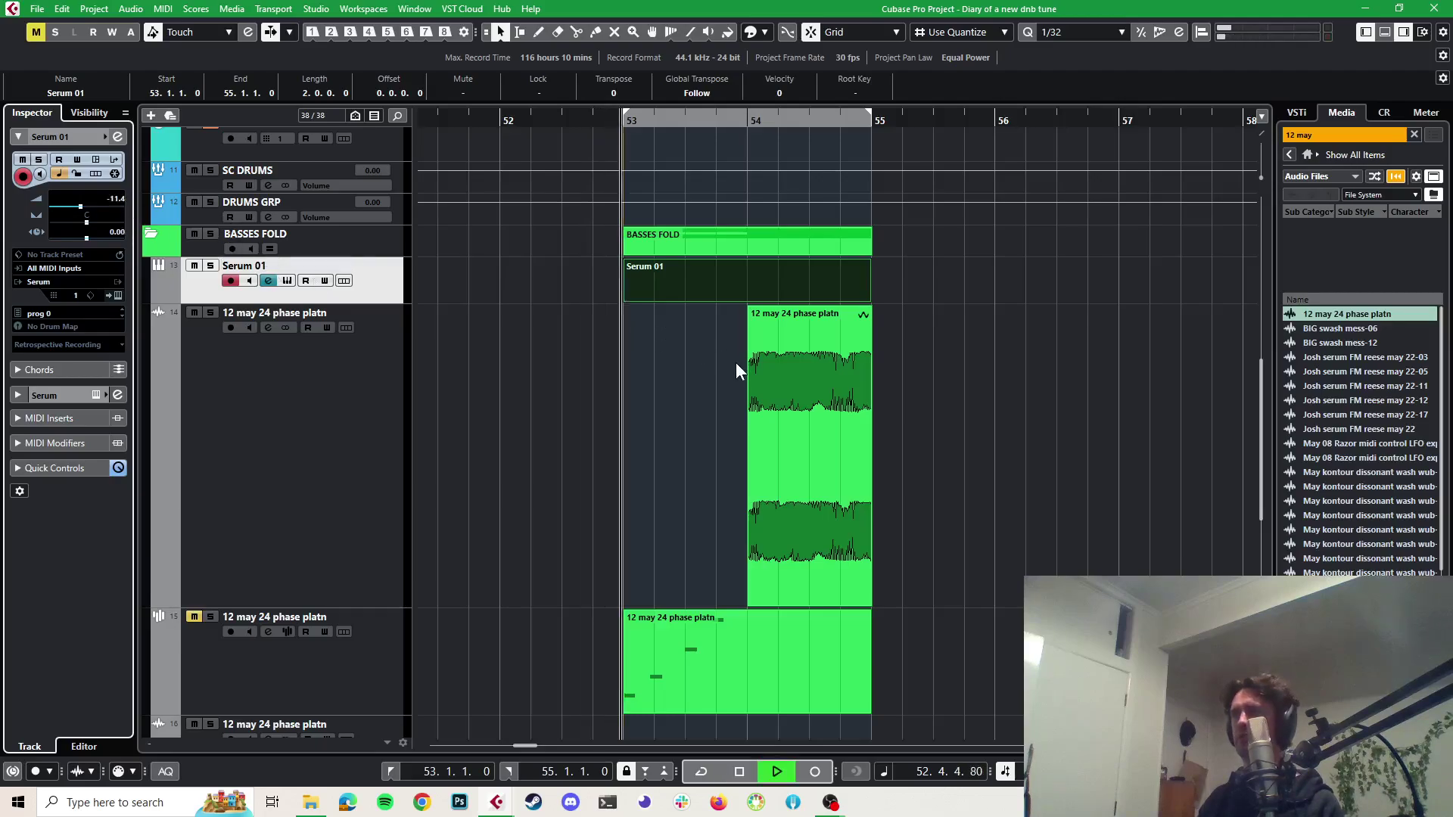
{"action": "key", "text": "space"}
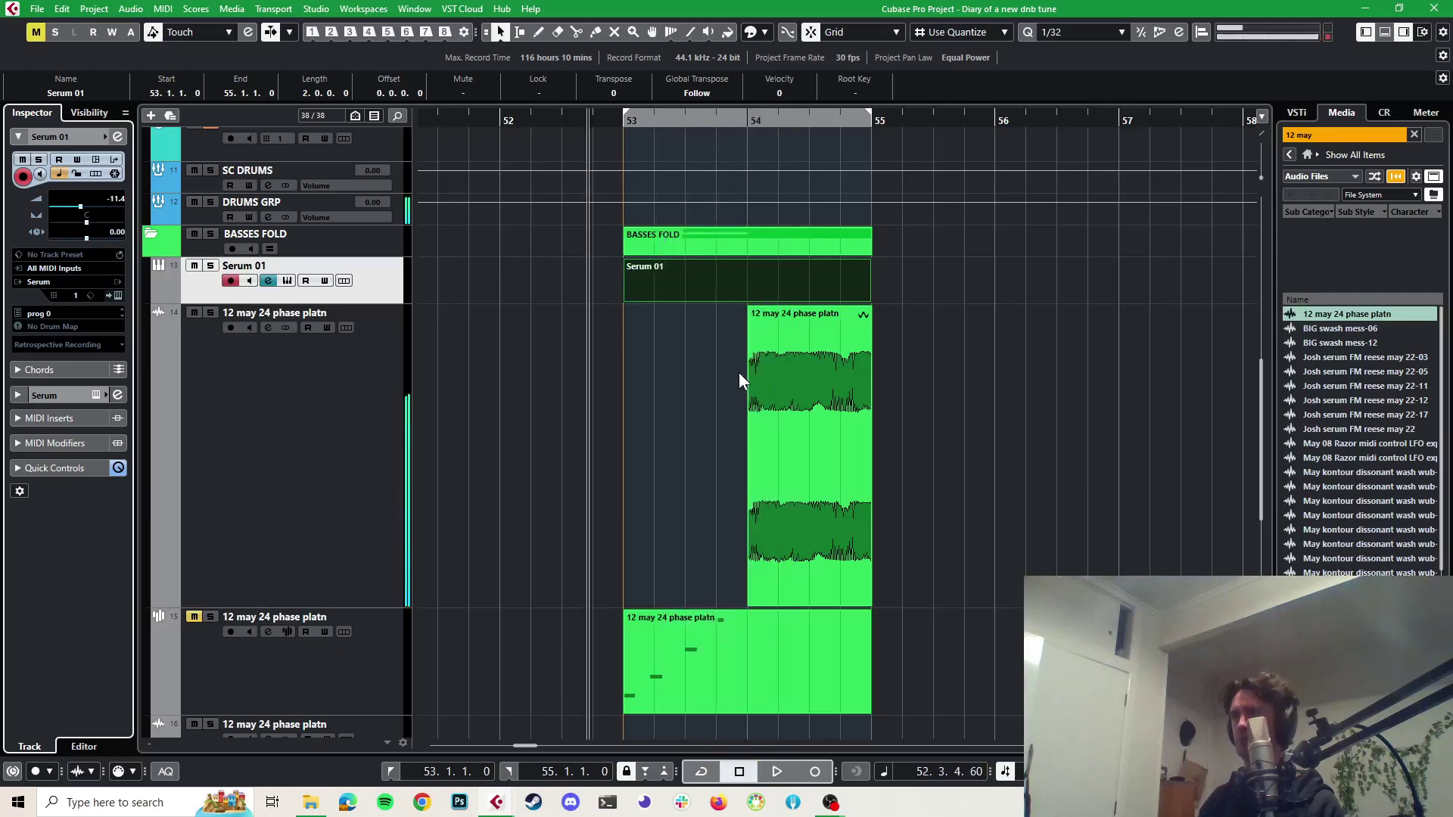
{"action": "left_click", "coordinate": [190, 309]}
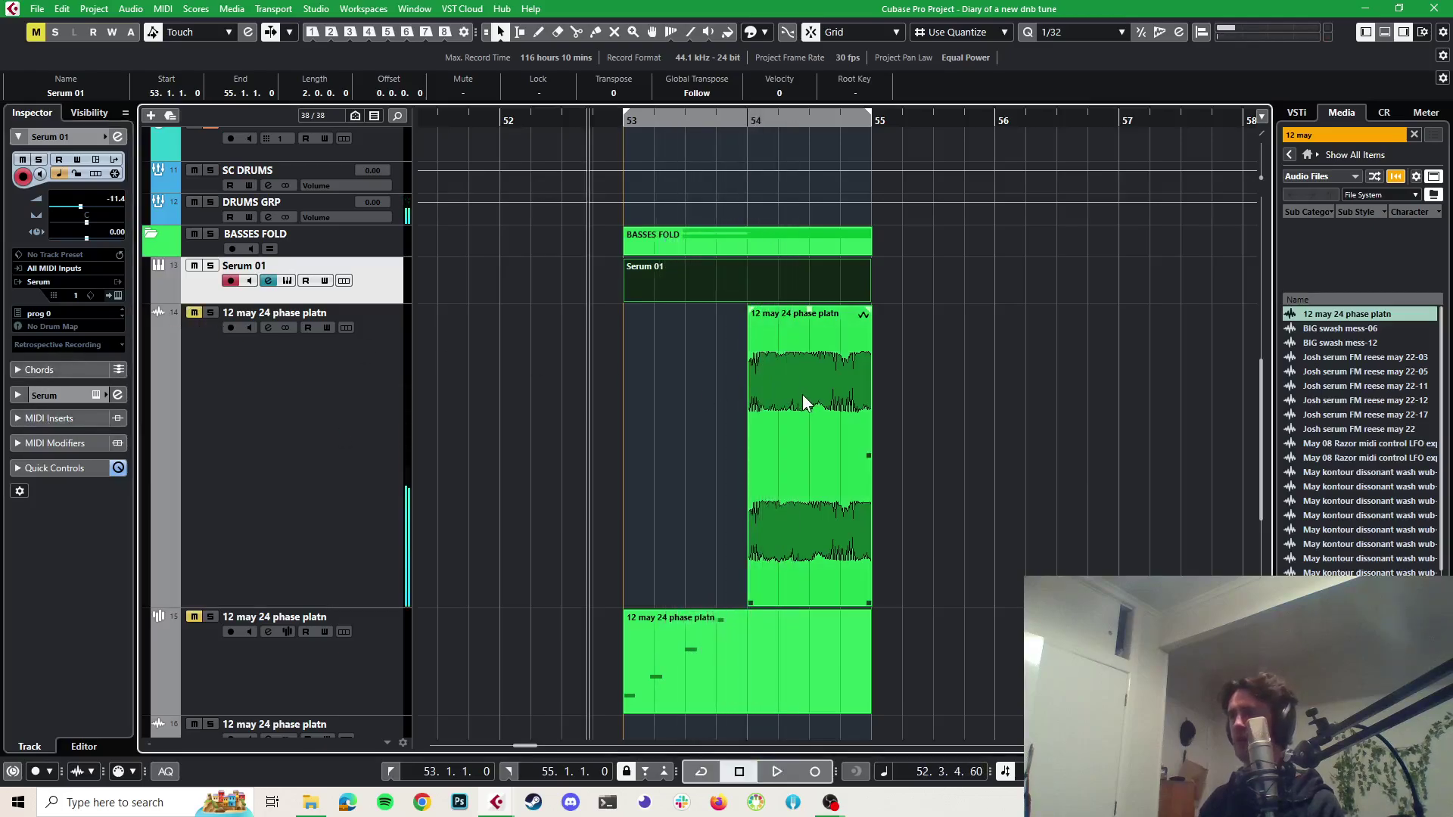
Open the Serum 01 part in the Key Editor and draw a one-bar D#1 note starting at 53.2
{"action": "scroll", "coordinate": [682, 414], "scroll_direction": "down", "scroll_amount": 2}
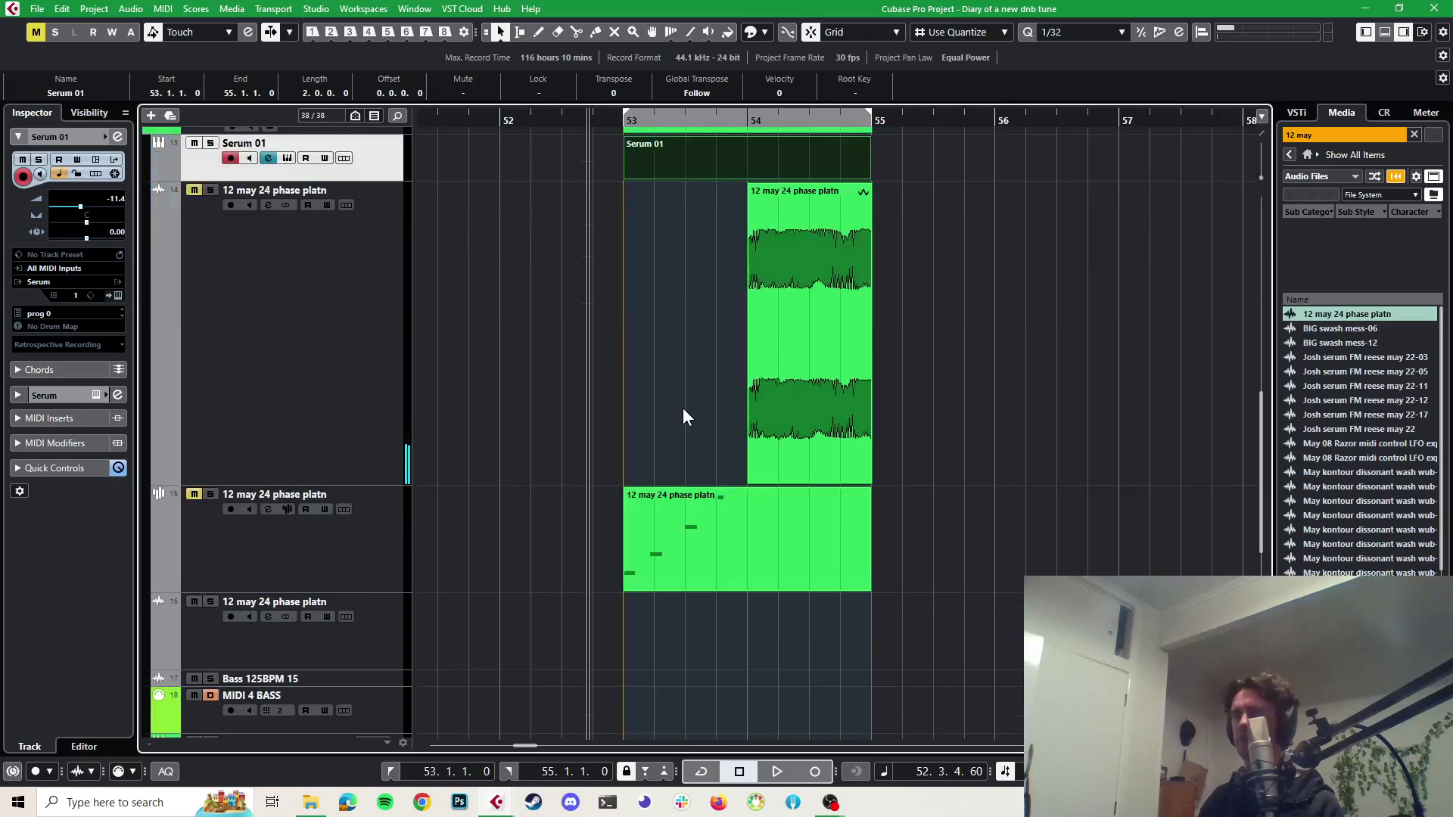
{"action": "scroll", "coordinate": [683, 414], "scroll_direction": "up", "scroll_amount": 4}
{"action": "double_click", "coordinate": [683, 407]}
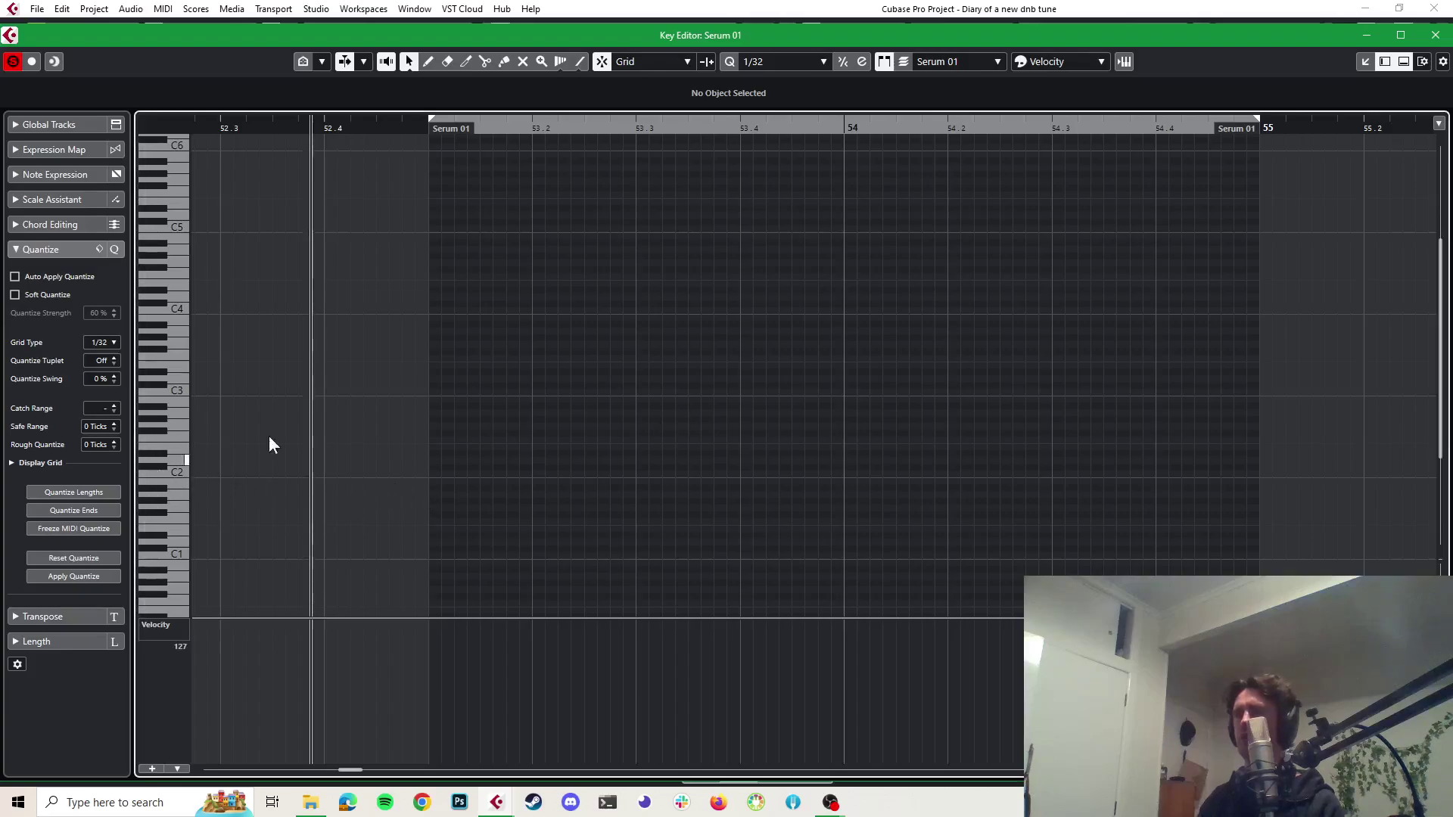
{"action": "left_click", "coordinate": [428, 61]}
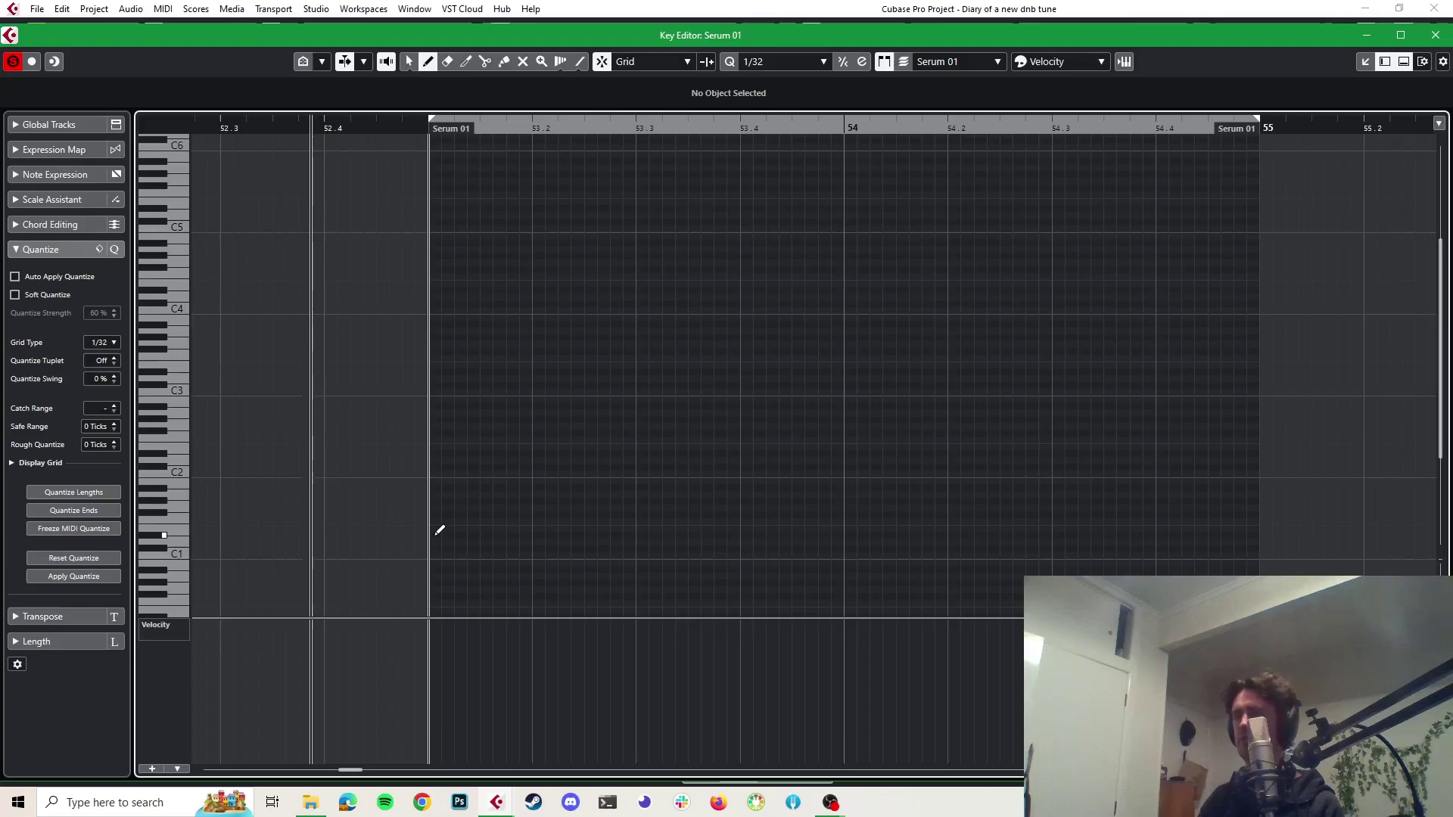
{"action": "mouse_move", "coordinate": [438, 531]}
{"action": "left_mouse_down"}
{"action": "mouse_move", "coordinate": [532, 509]}
{"action": "mouse_move", "coordinate": [736, 503]}
{"action": "mouse_move", "coordinate": [885, 532]}
{"action": "mouse_move", "coordinate": [838, 533]}
{"action": "mouse_move", "coordinate": [873, 539]}
{"action": "left_mouse_up"}
{"action": "key", "text": "1"}
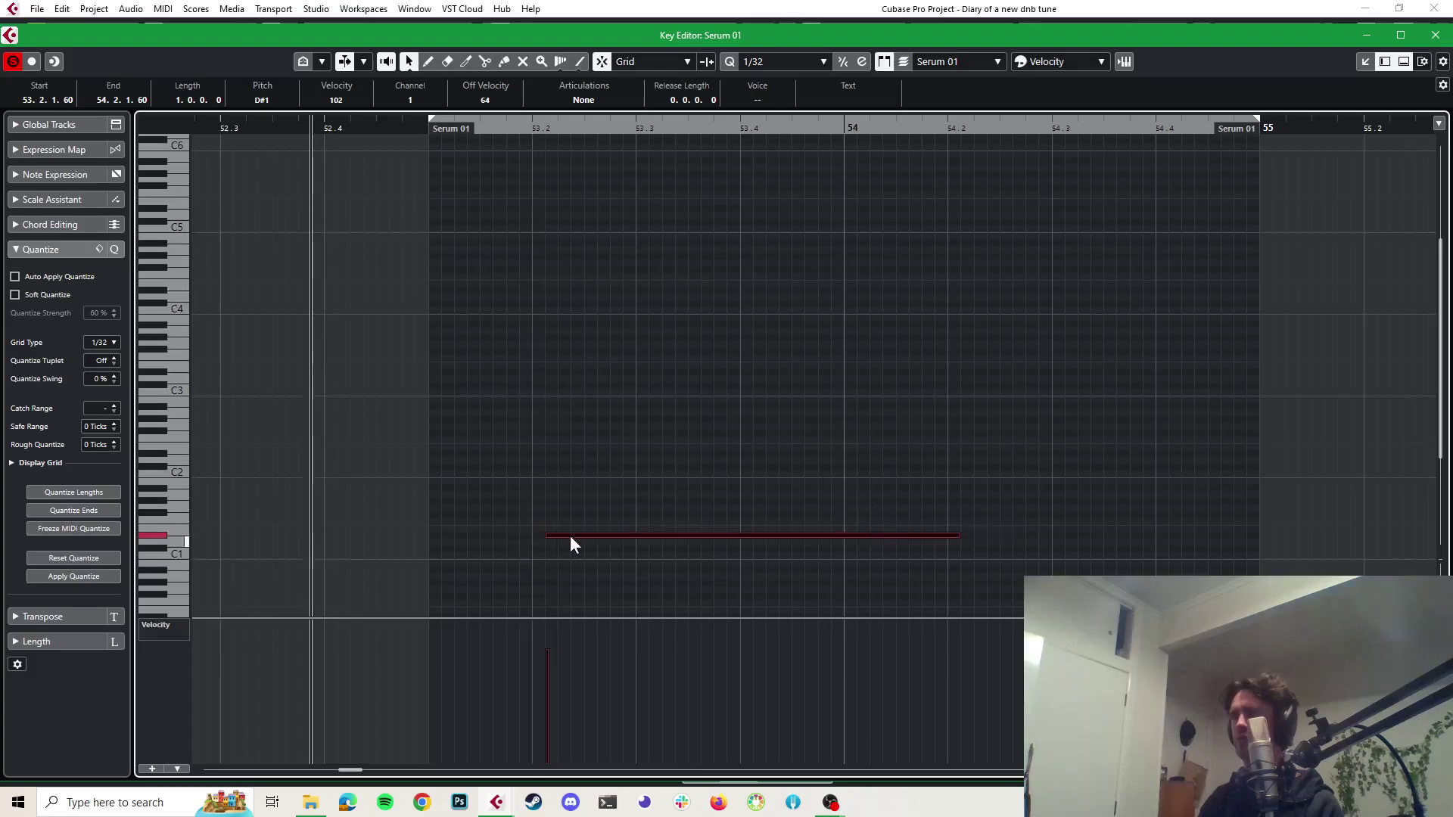
{"action": "left_click_drag", "start_coordinate": [570, 533], "coordinate": [563, 534]}
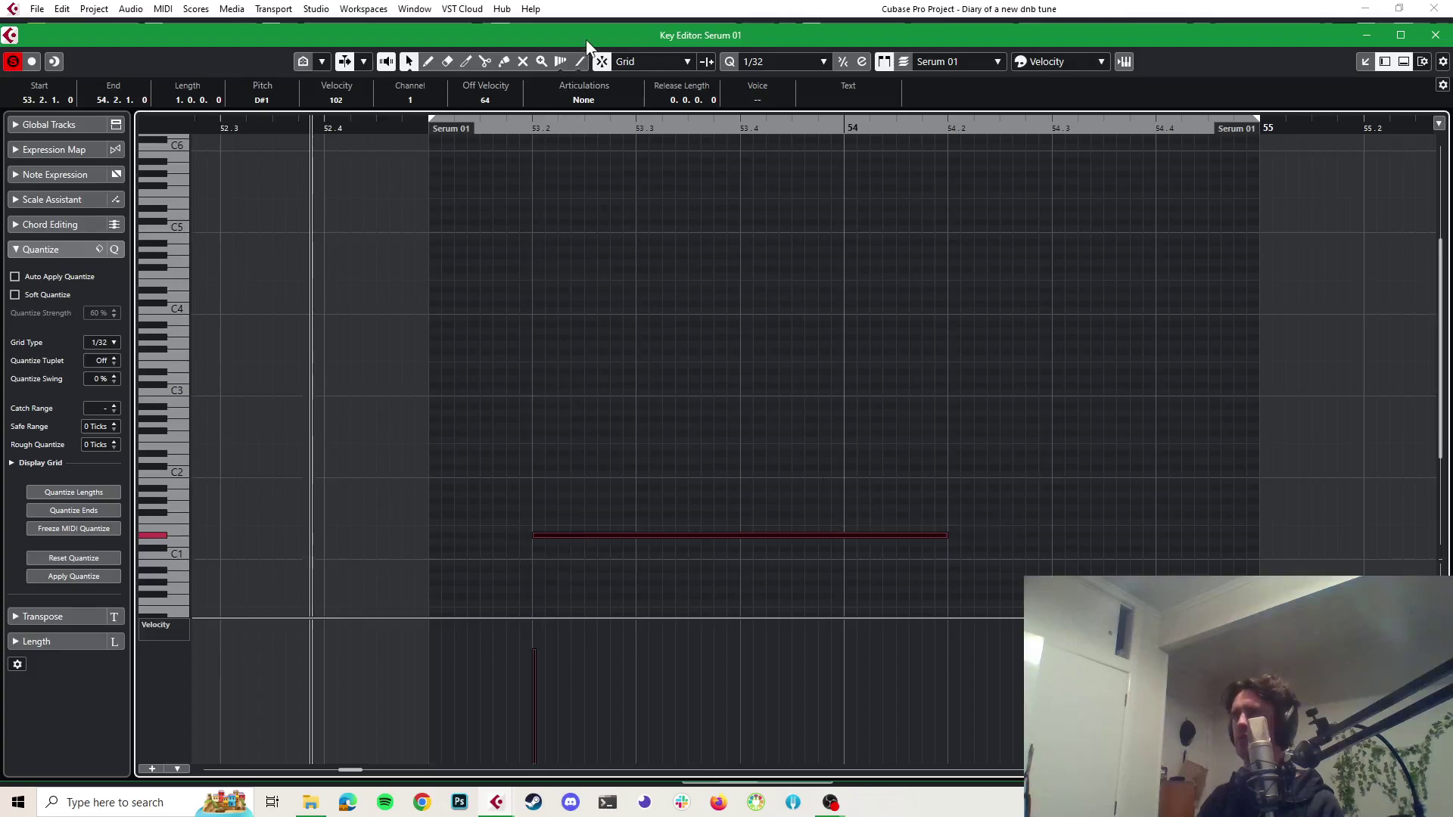
Return to the project, solo the Serum 01 track, enable cycle playback over bars 53 to 55 and audition the note
{"action": "left_click", "coordinate": [602, 11]}
{"action": "key", "text": "space"}
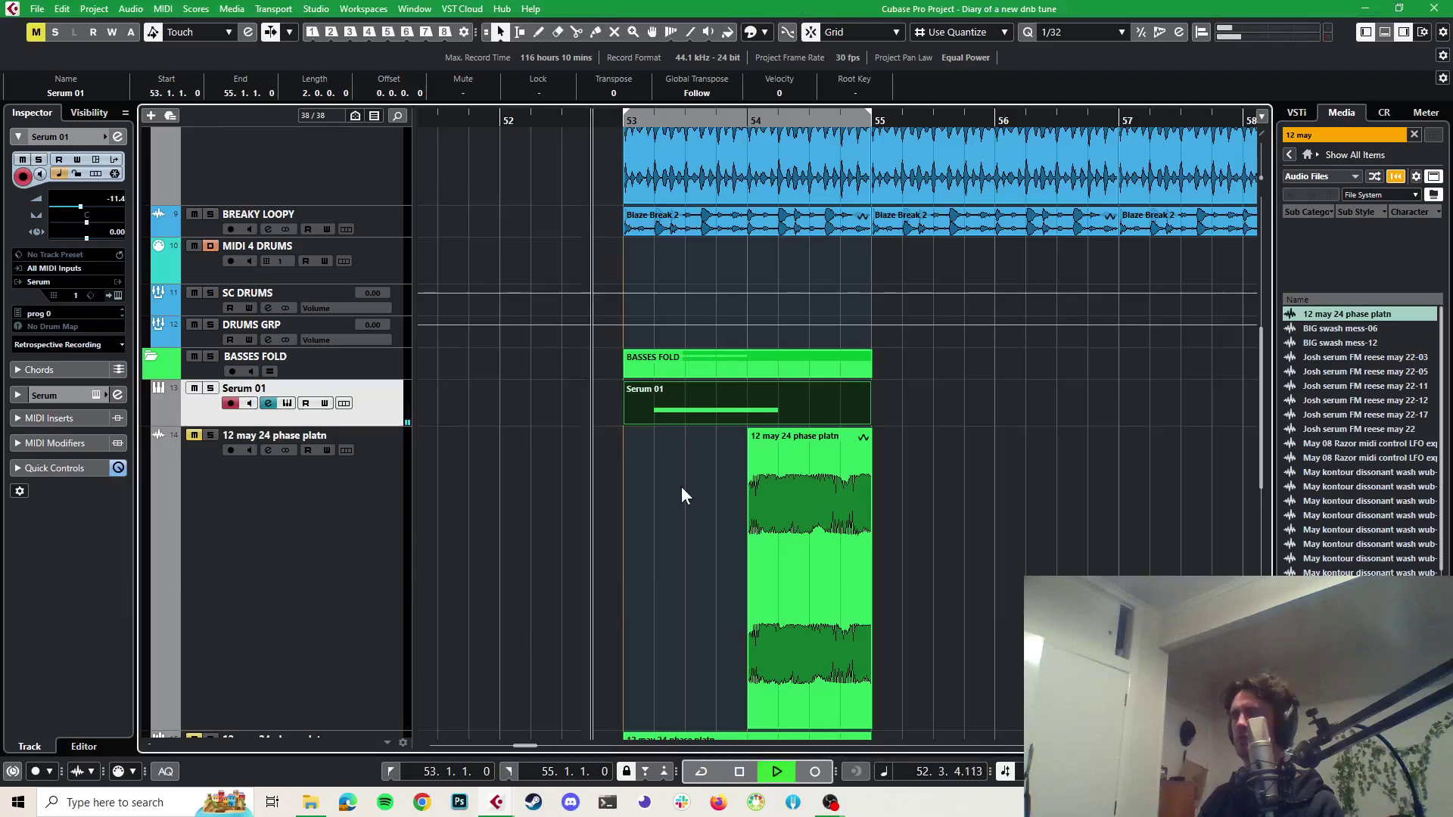
{"action": "key", "text": "space"}
{"action": "left_click", "coordinate": [210, 388]}
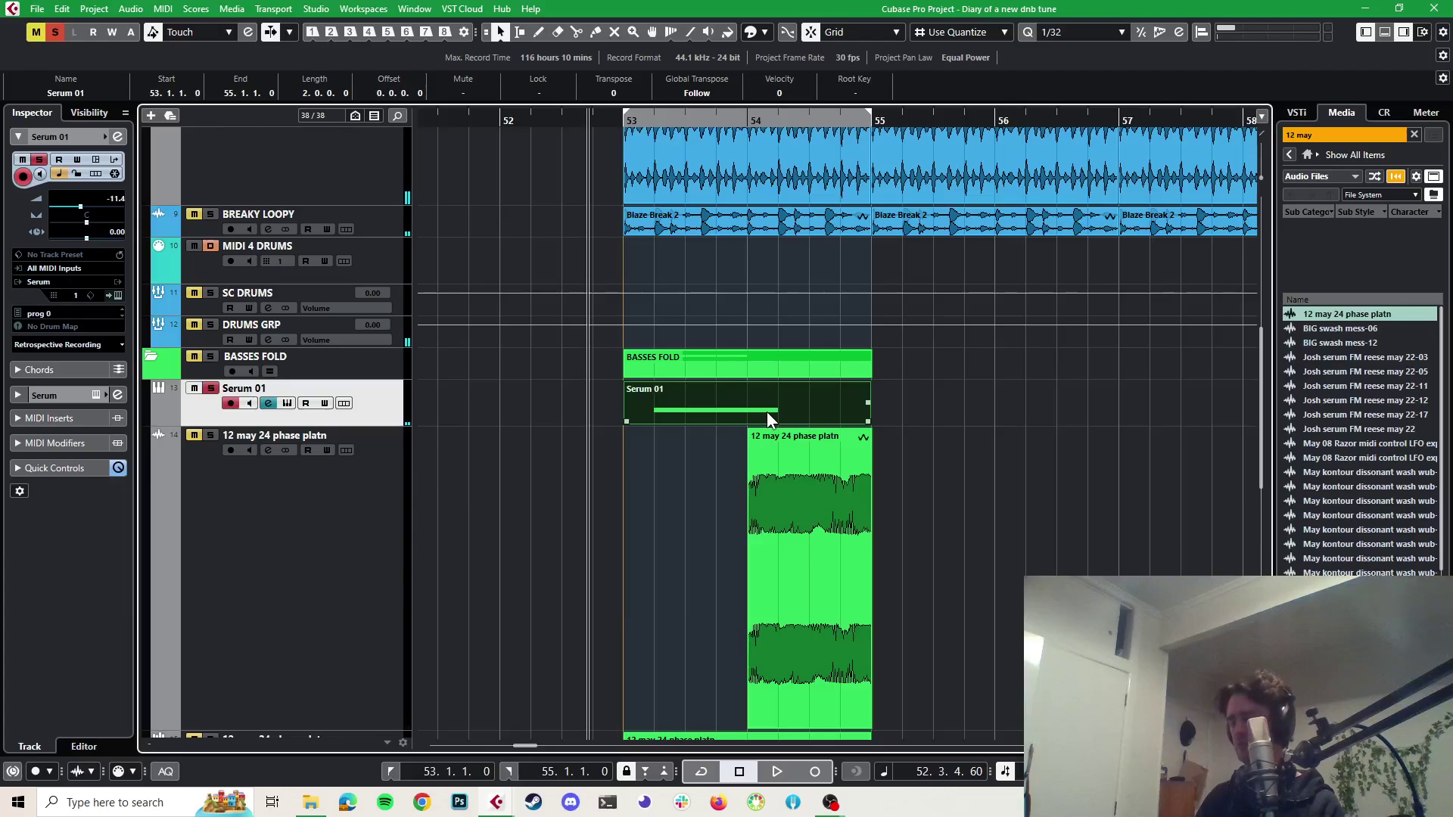
{"action": "key", "text": "slash"}
{"action": "key", "text": "space"}
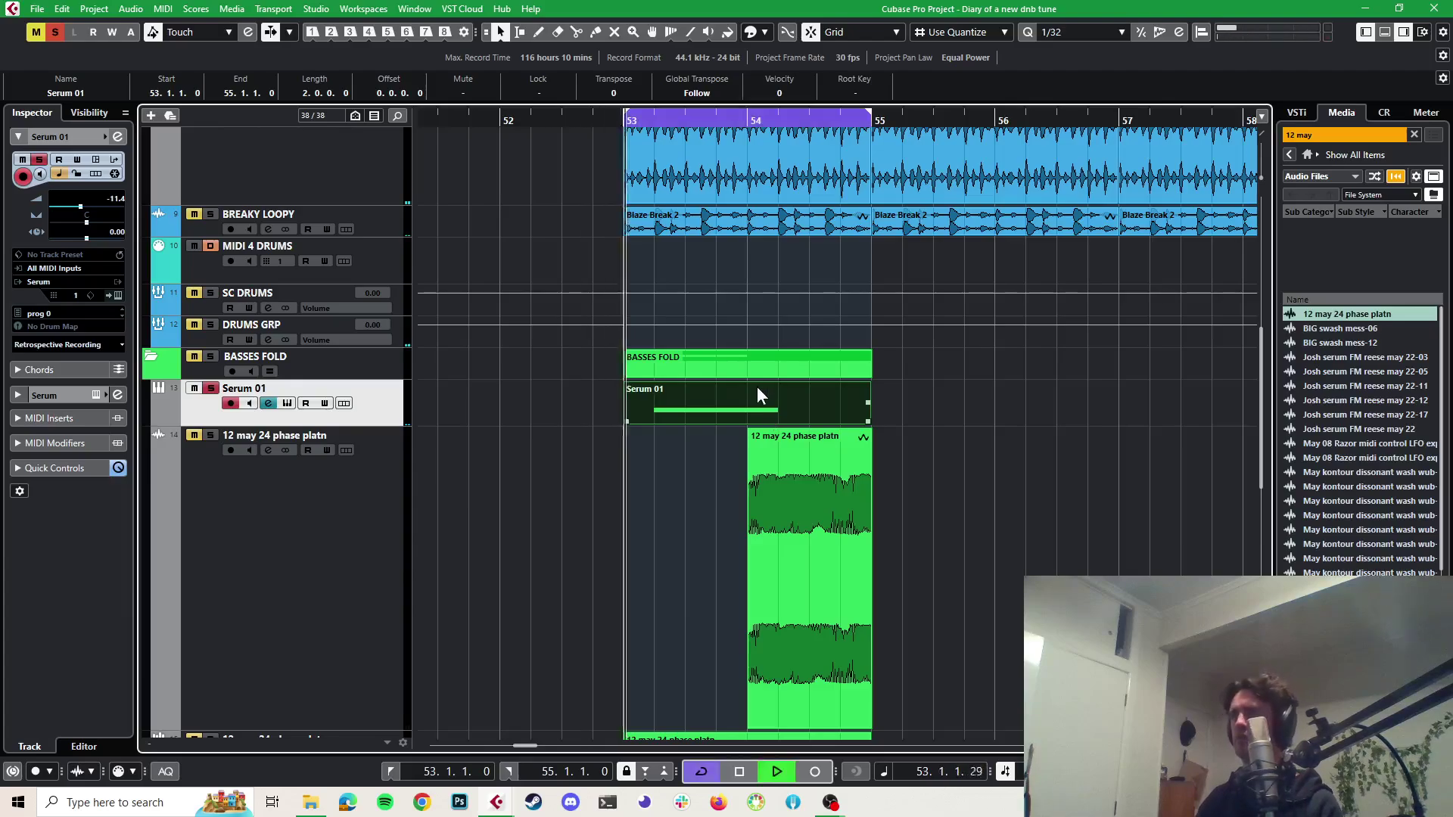
{"action": "key", "text": "space"}
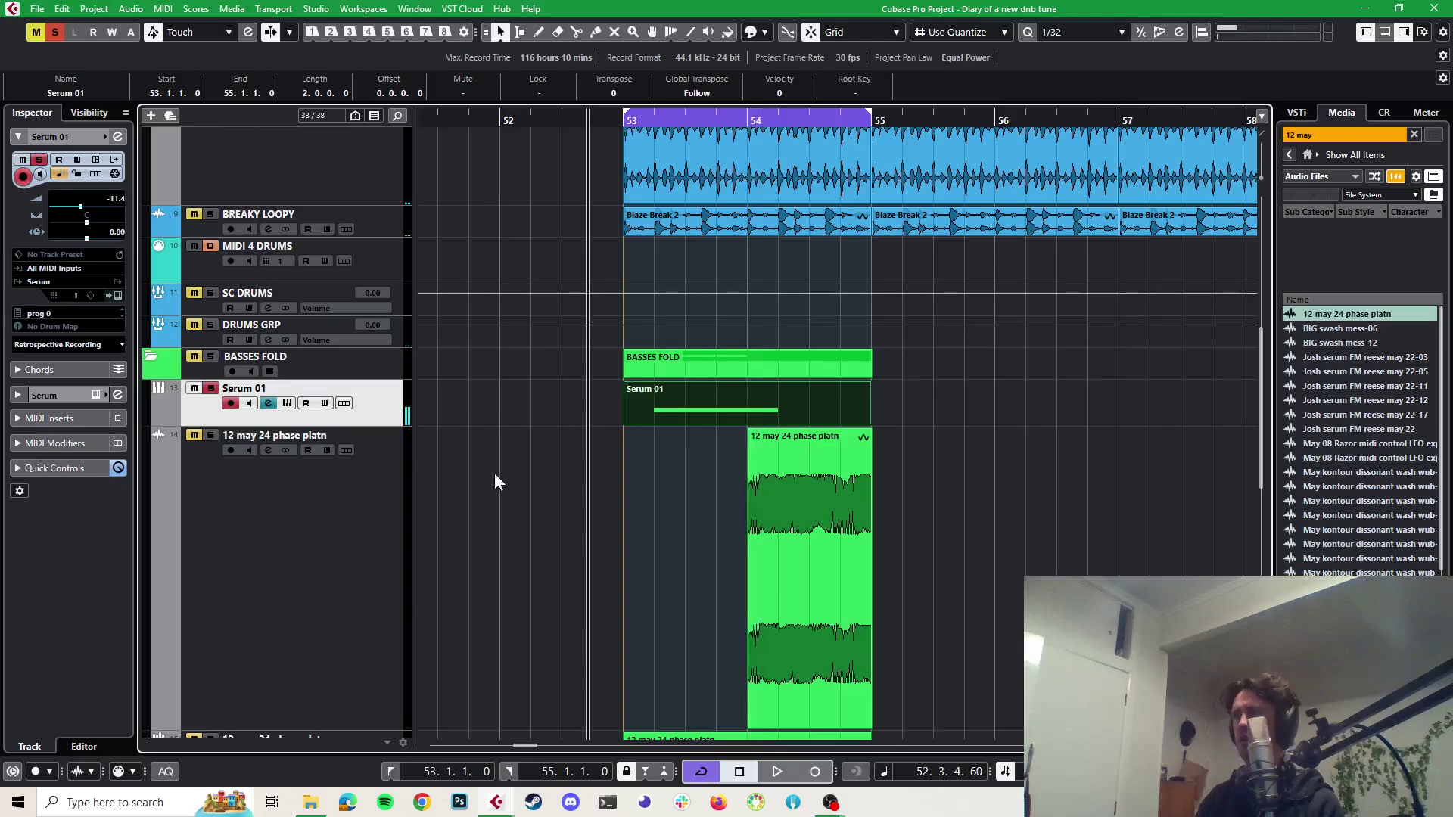
{"action": "left_click", "coordinate": [288, 403]}
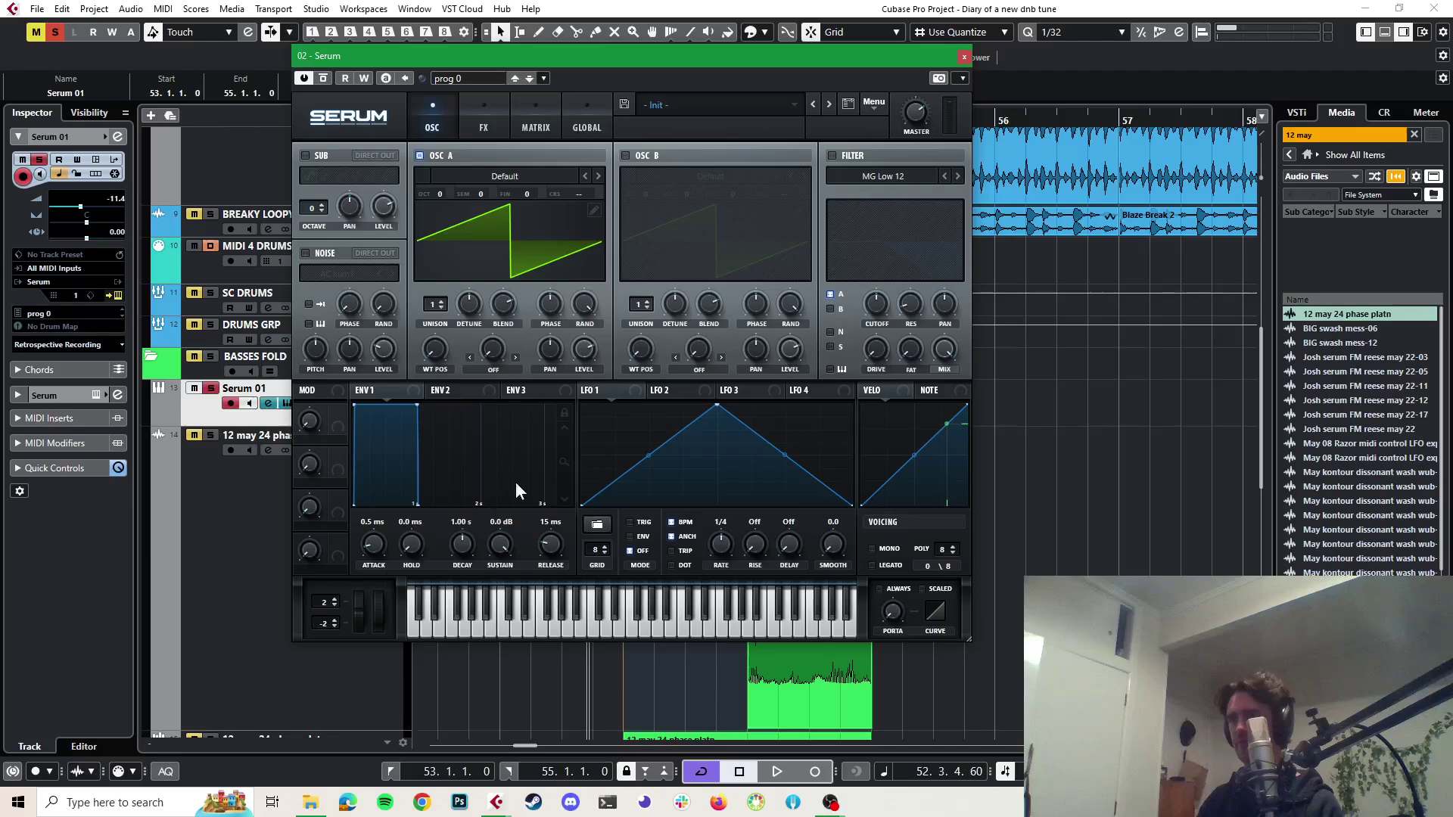
{"action": "left_click", "coordinate": [963, 56]}
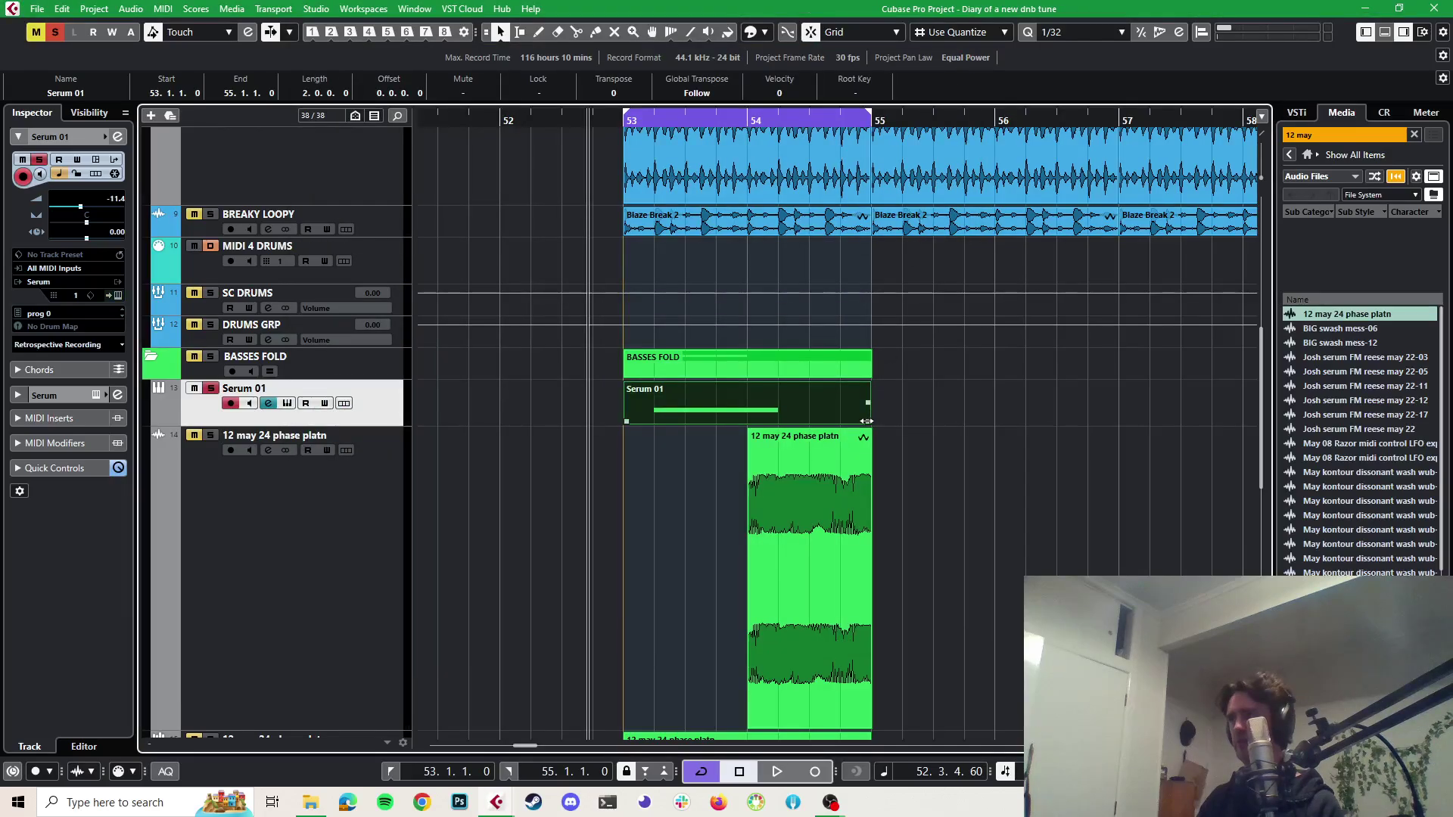
Extend the Serum 01 part to about 56.3 and copy its D#1 note to start at 54.3
{"action": "left_click_drag", "start_coordinate": [867, 421], "coordinate": [1053, 421]}
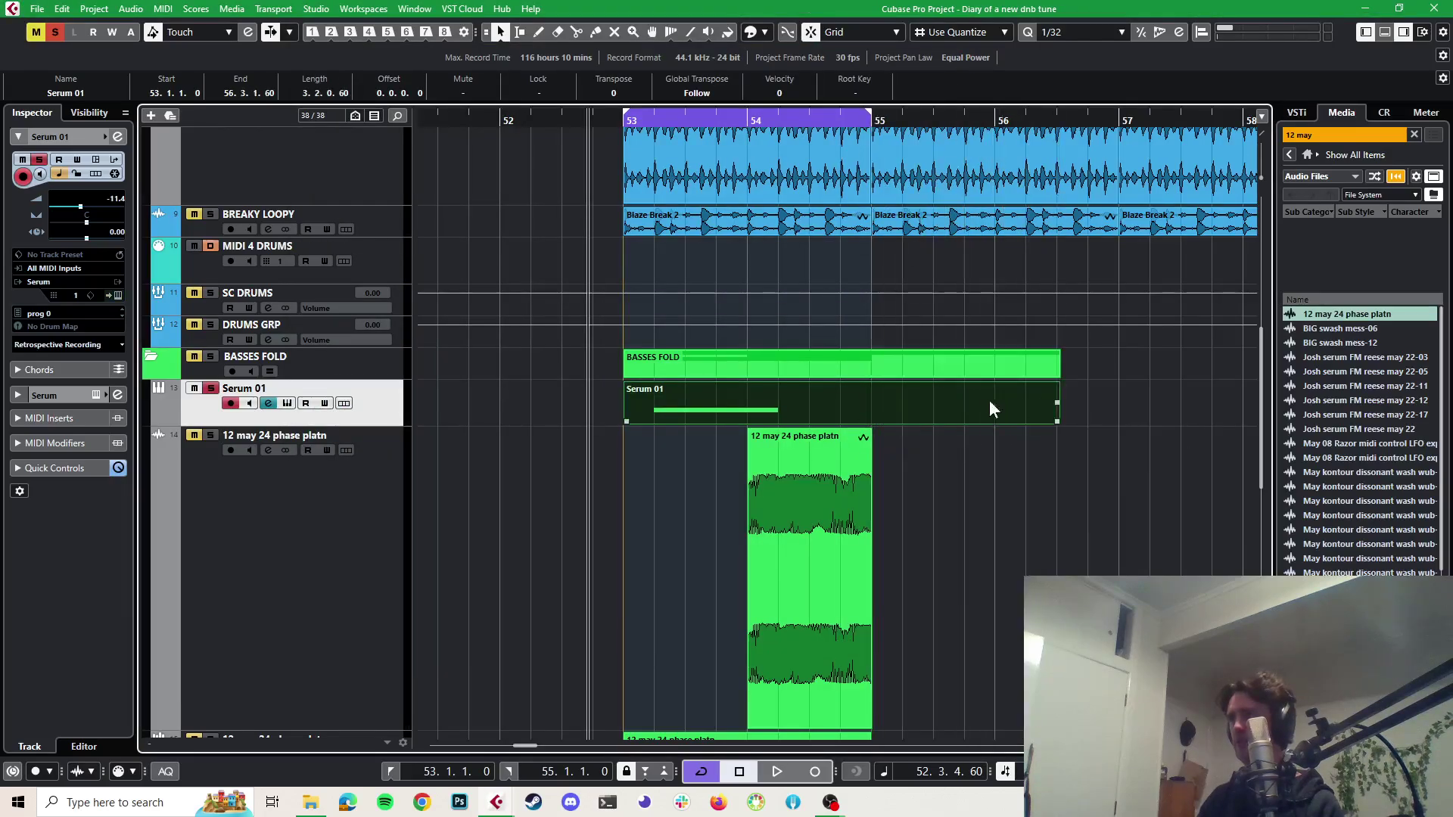
{"action": "double_click", "coordinate": [951, 407]}
{"action": "scroll", "coordinate": [738, 461], "scroll_direction": "down", "scroll_amount": 3}
{"action": "scroll", "coordinate": [681, 500], "scroll_direction": "right", "scroll_amount": 2}
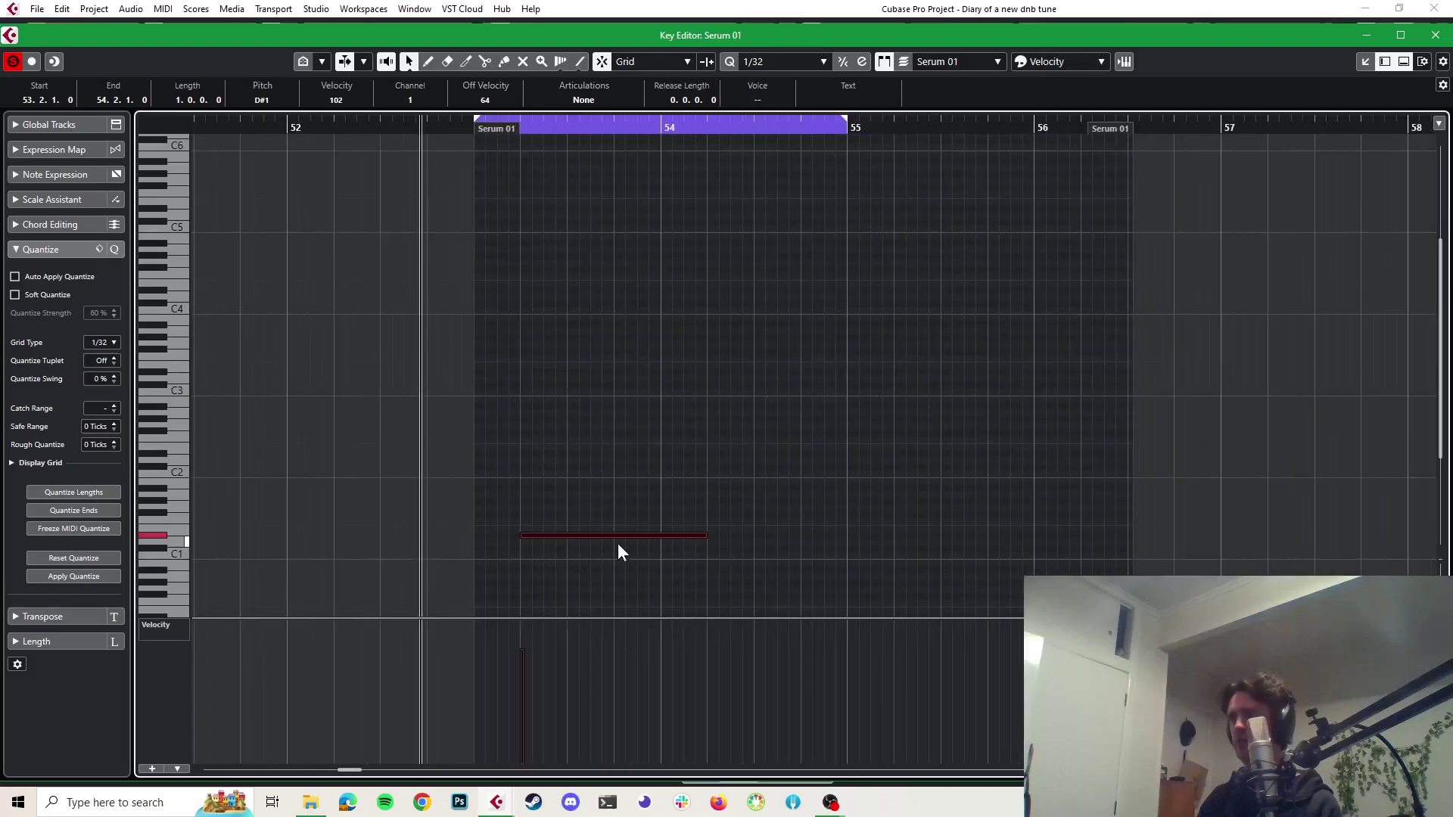
{"action": "left_click_drag", "start_coordinate": [618, 537], "coordinate": [854, 540]}
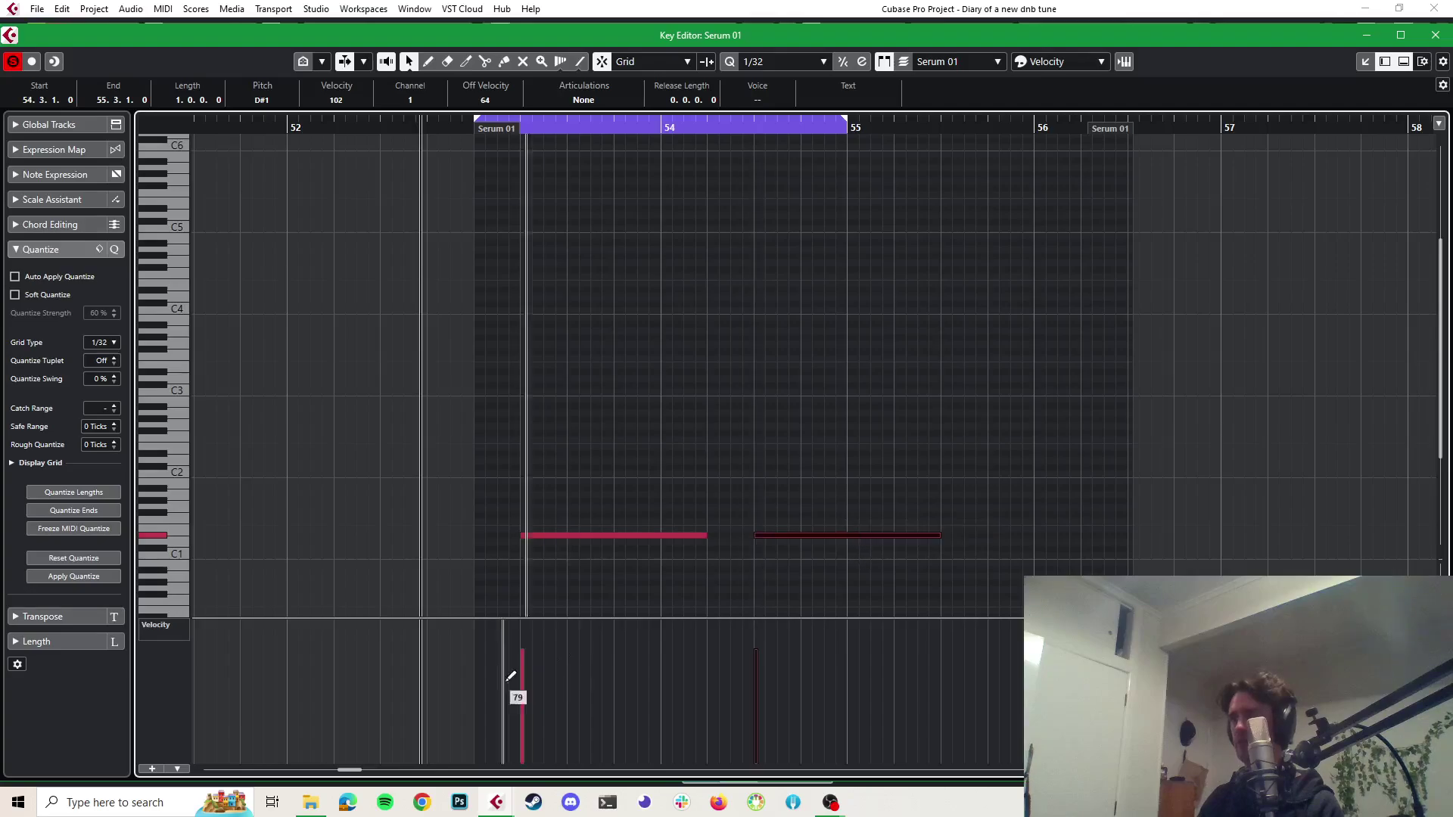
Show Pitchbend in the controller lane and draw a rising line under the first note from about -4250 to just above centre; audition it
{"action": "left_click", "coordinate": [171, 628]}
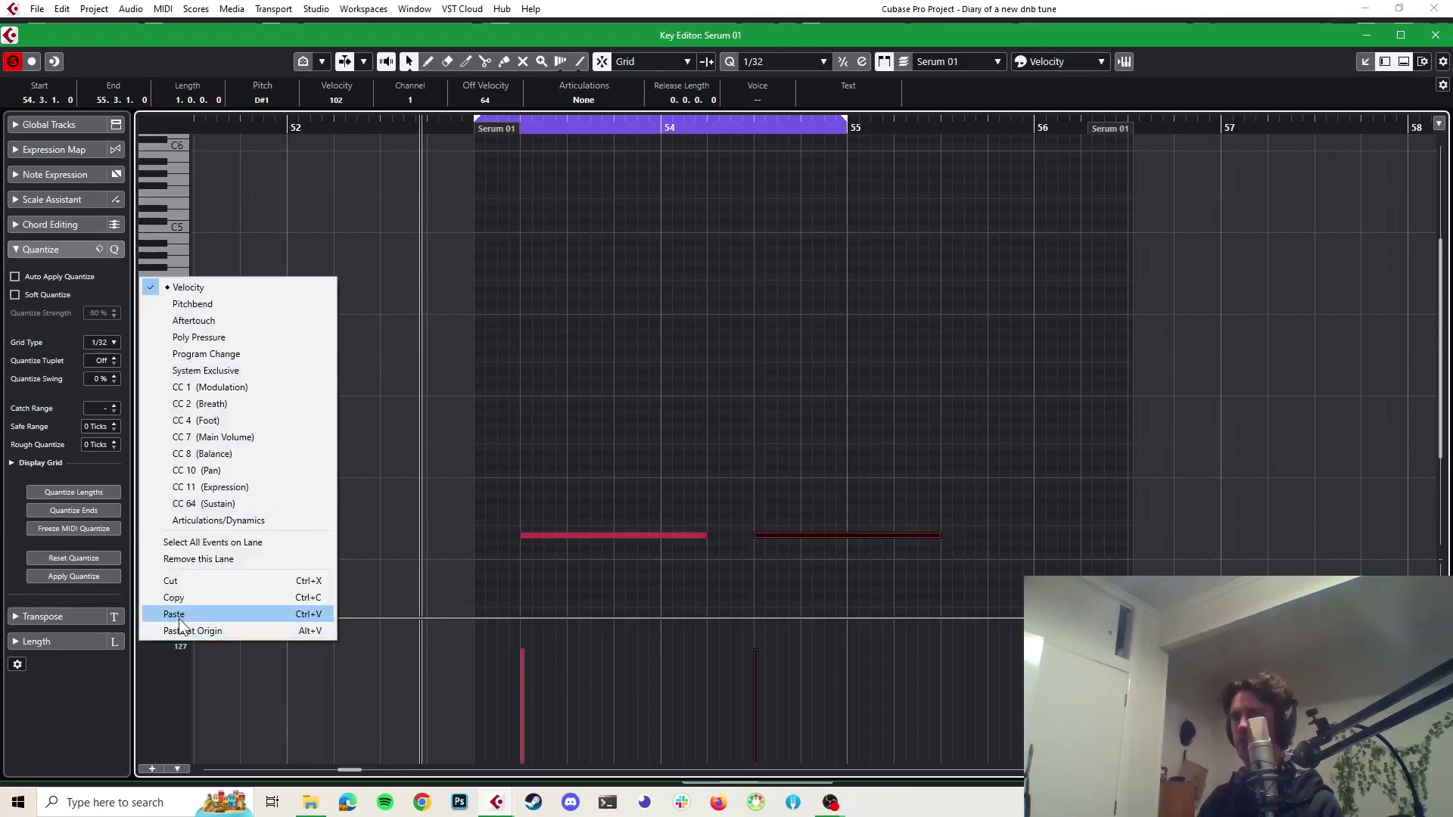
{"action": "left_click", "coordinate": [196, 304]}
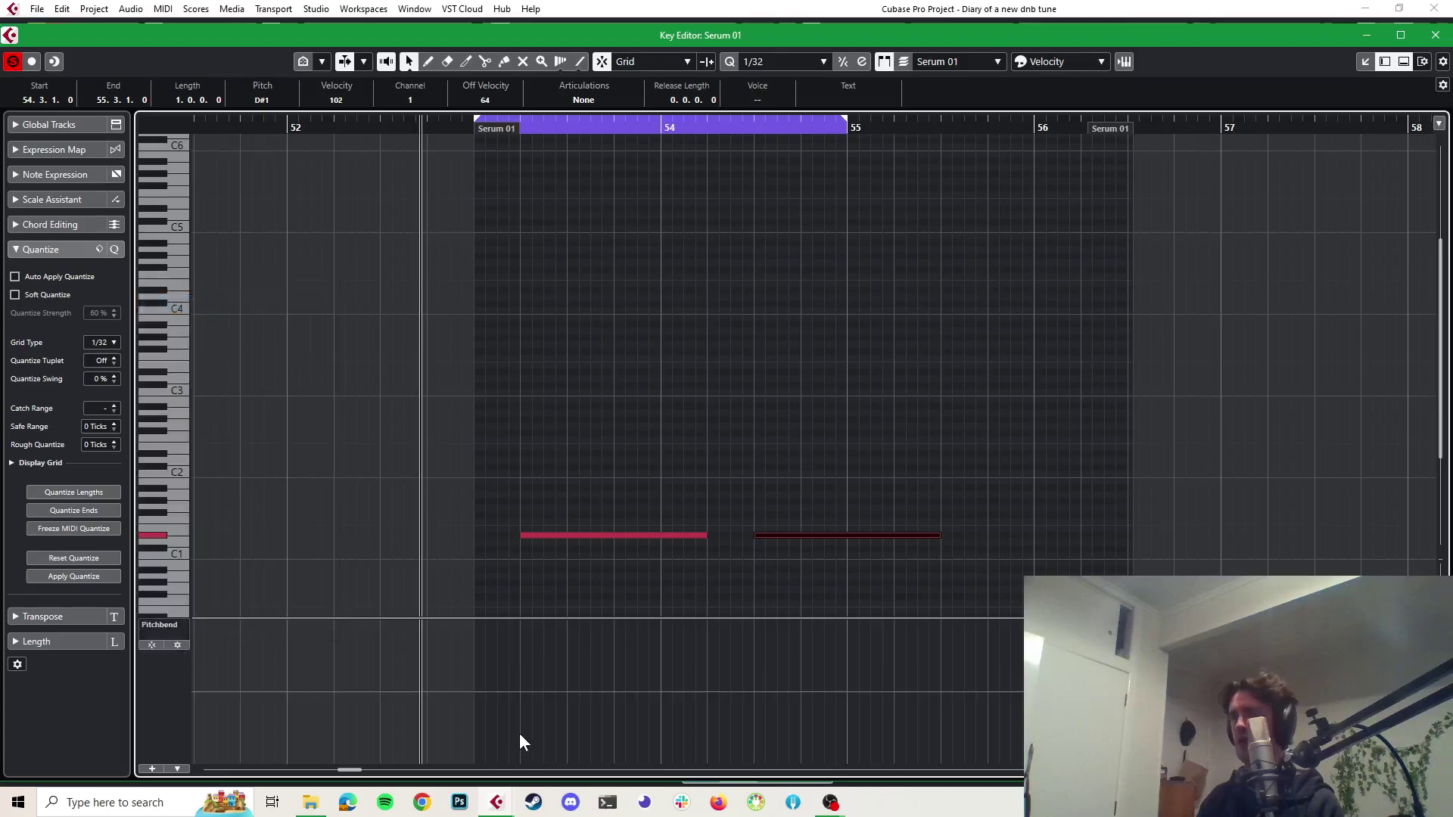
{"action": "left_click", "coordinate": [580, 63]}
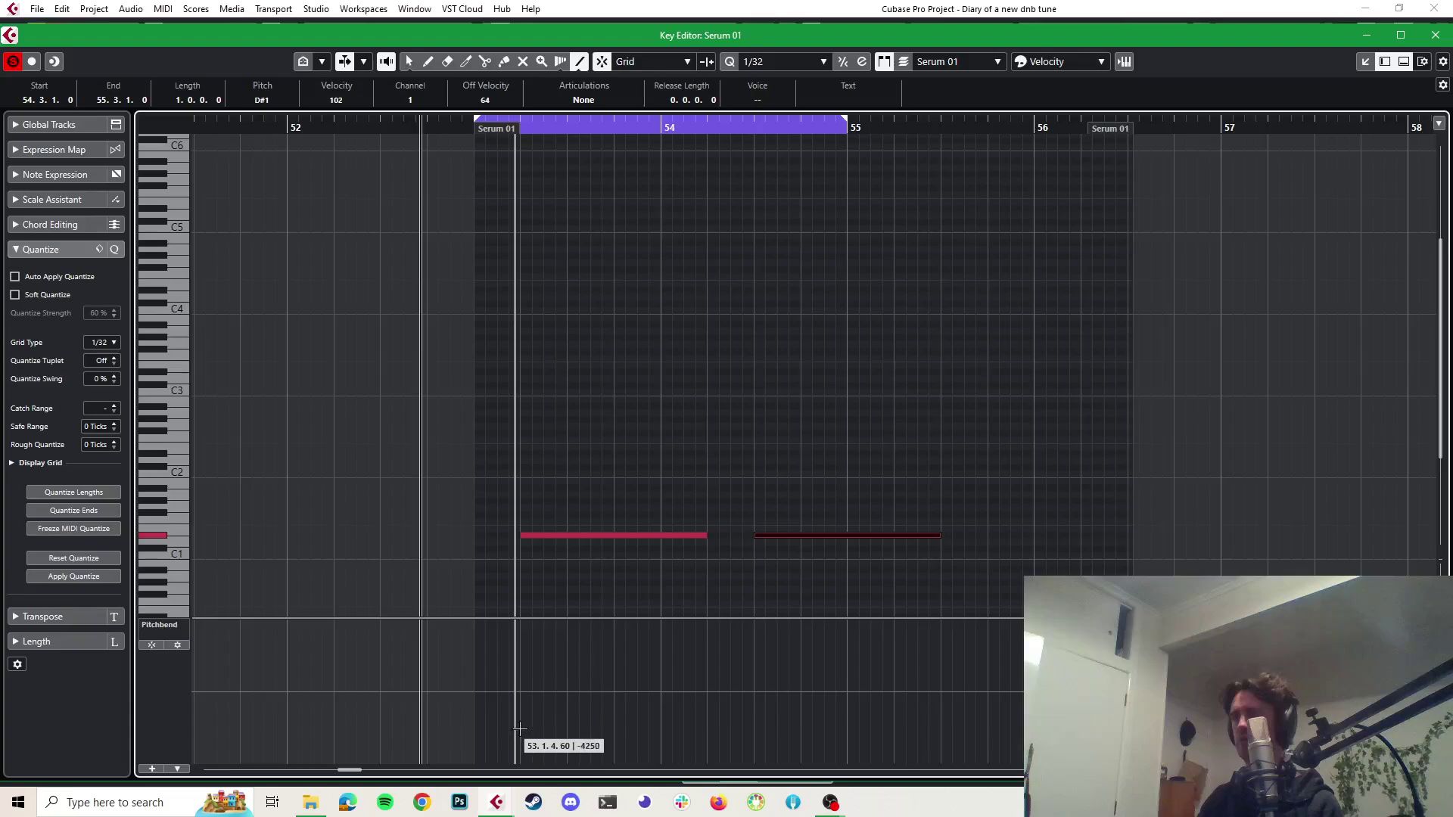
{"action": "mouse_move", "coordinate": [519, 729]}
{"action": "left_mouse_down"}
{"action": "mouse_move", "coordinate": [706, 689]}
{"action": "mouse_move", "coordinate": [694, 689]}
{"action": "left_mouse_up"}
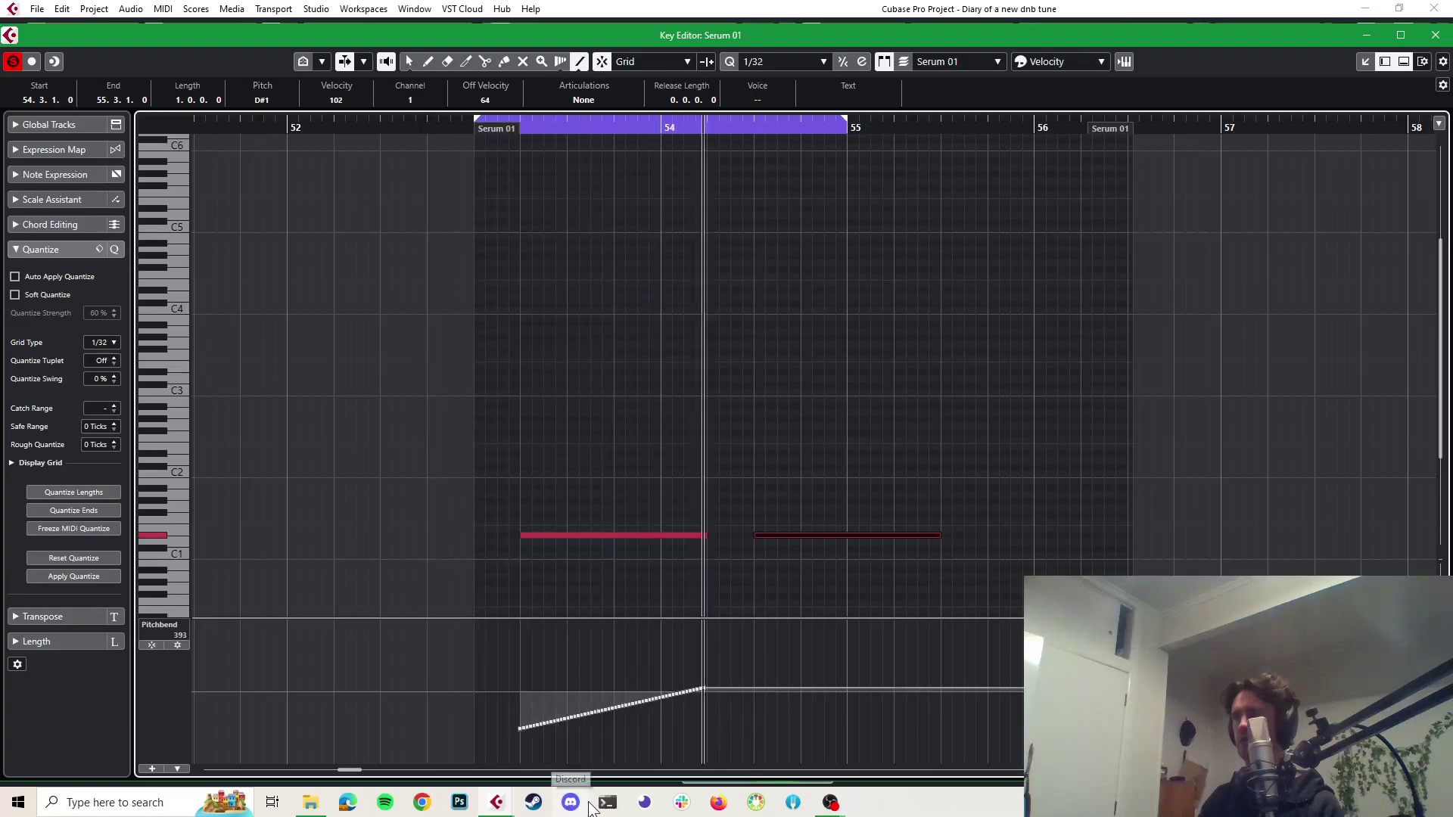
{"action": "key", "text": "space"}
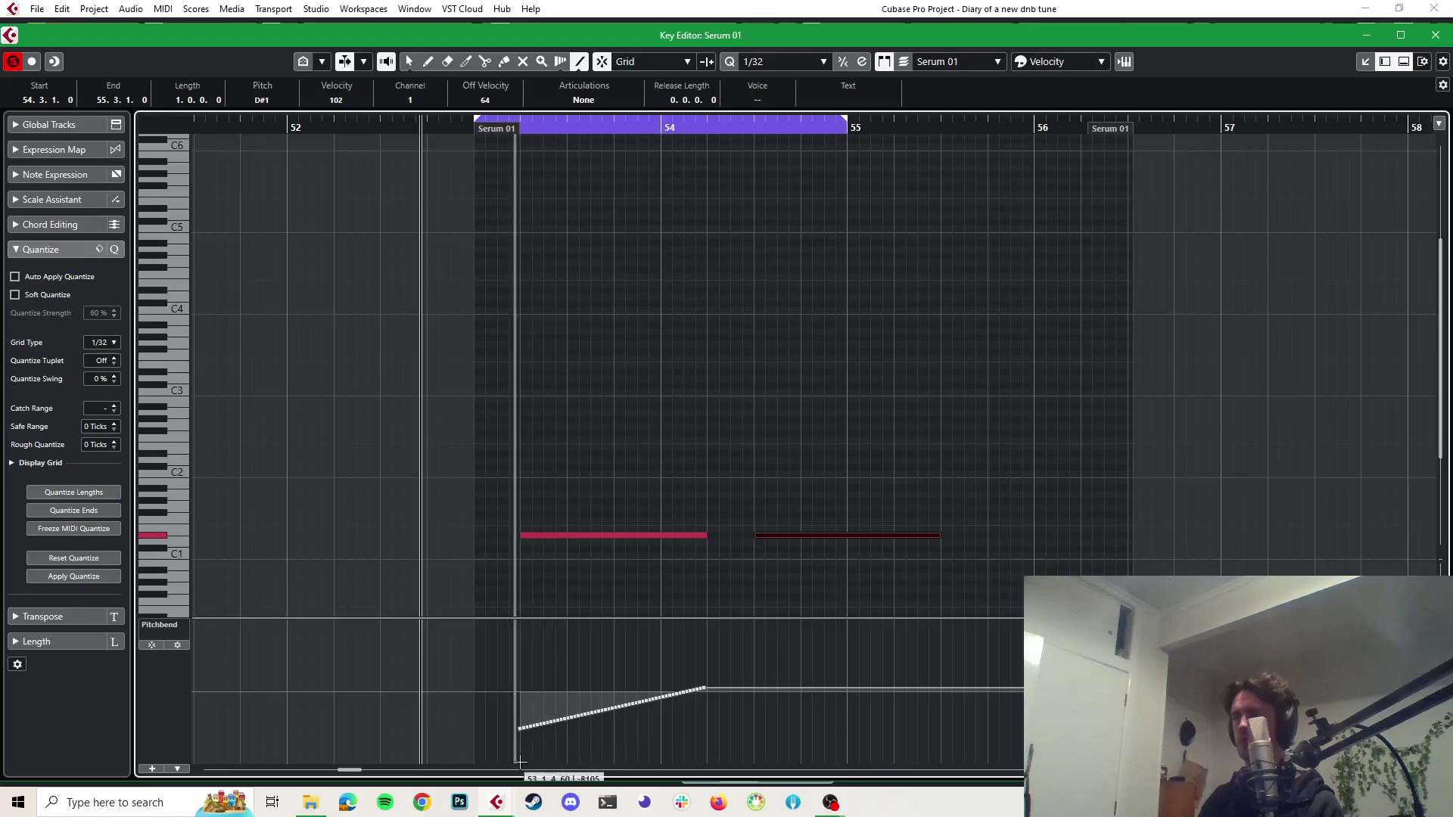
Redraw the first note's pitchbend ramp steeper, rising from near the minimum to clearly above centre just past the note's end, and audition it
{"action": "left_click_drag", "start_coordinate": [501, 756], "coordinate": [725, 666]}
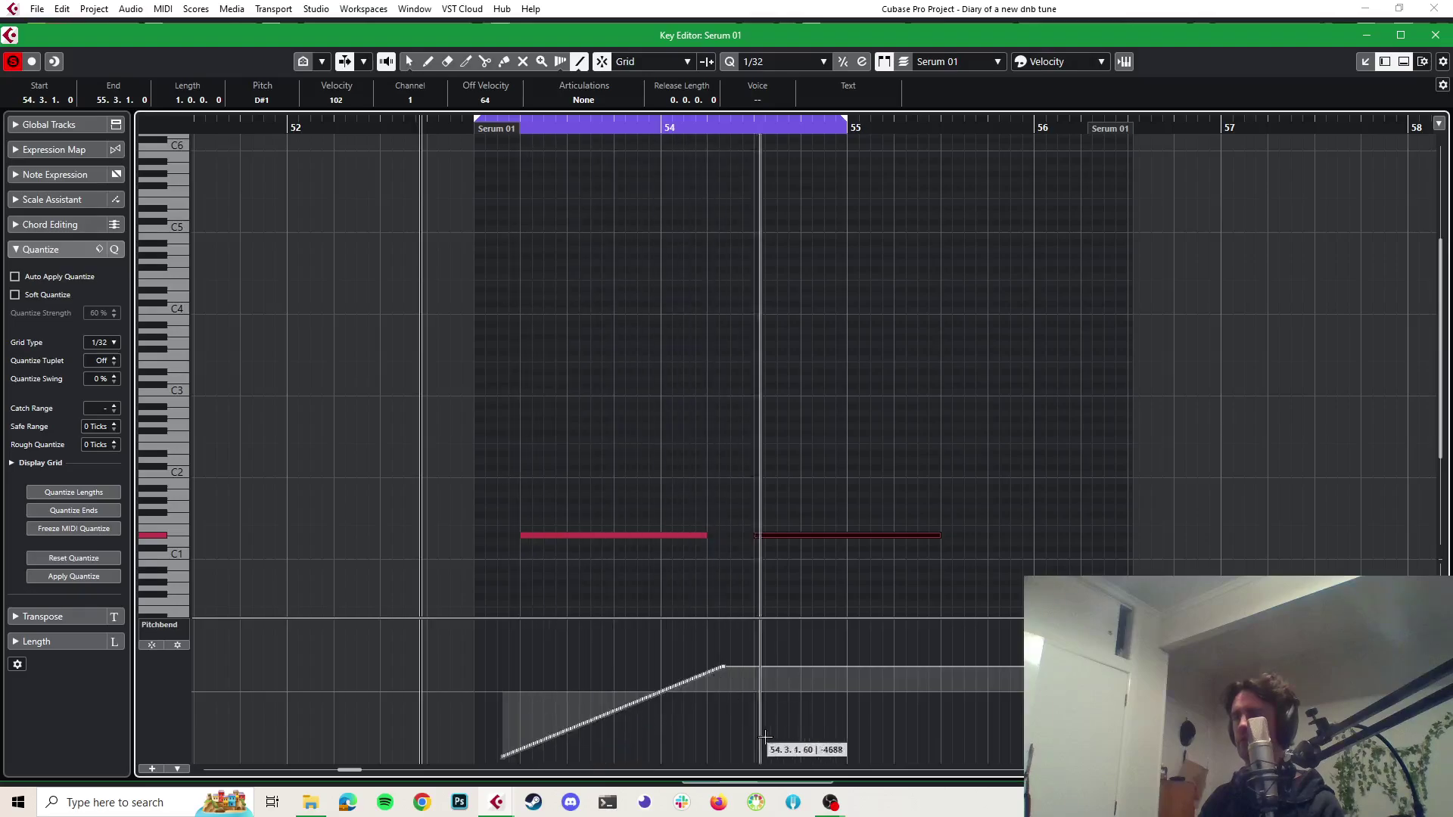
{"action": "key", "text": "space"}
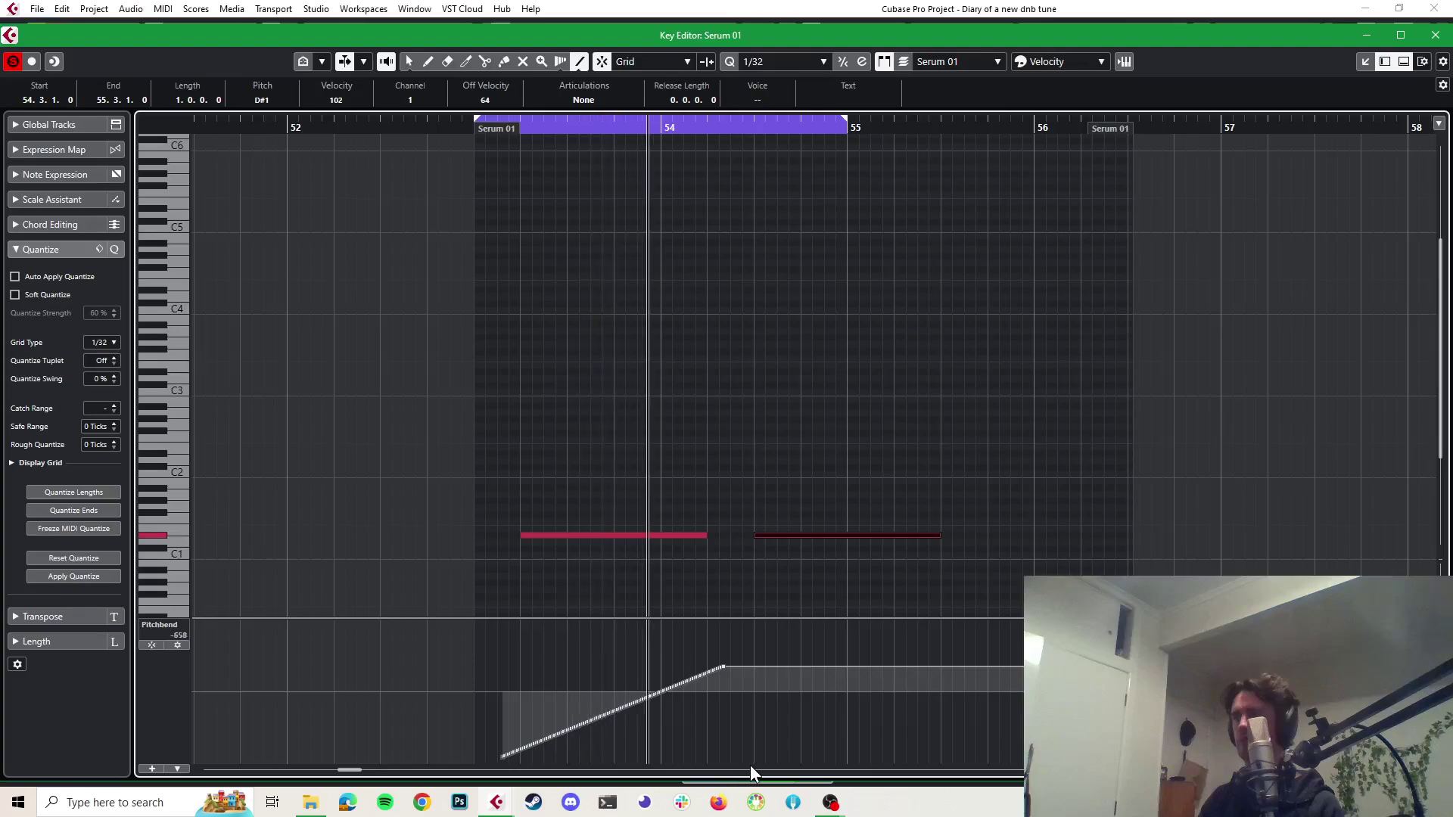
{"action": "key", "text": "space"}
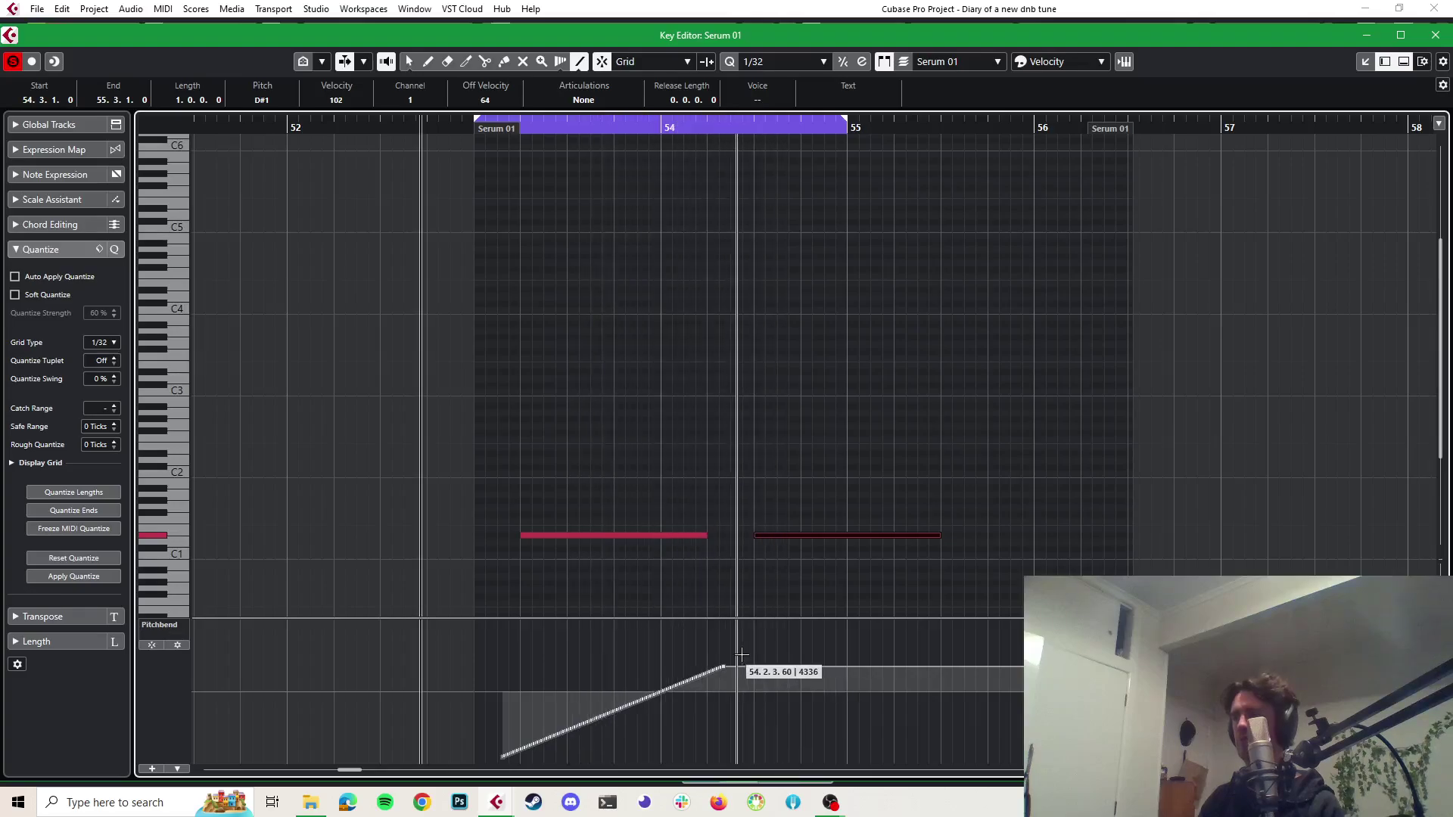
Draw a falling pitchbend line across the second note from about 4300 to slightly below centre and audition it
{"action": "mouse_move", "coordinate": [744, 653]}
{"action": "left_mouse_down"}
{"action": "mouse_move", "coordinate": [940, 709]}
{"action": "mouse_move", "coordinate": [949, 685]}
{"action": "mouse_move", "coordinate": [945, 707]}
{"action": "left_mouse_up"}
{"action": "key", "text": "space"}
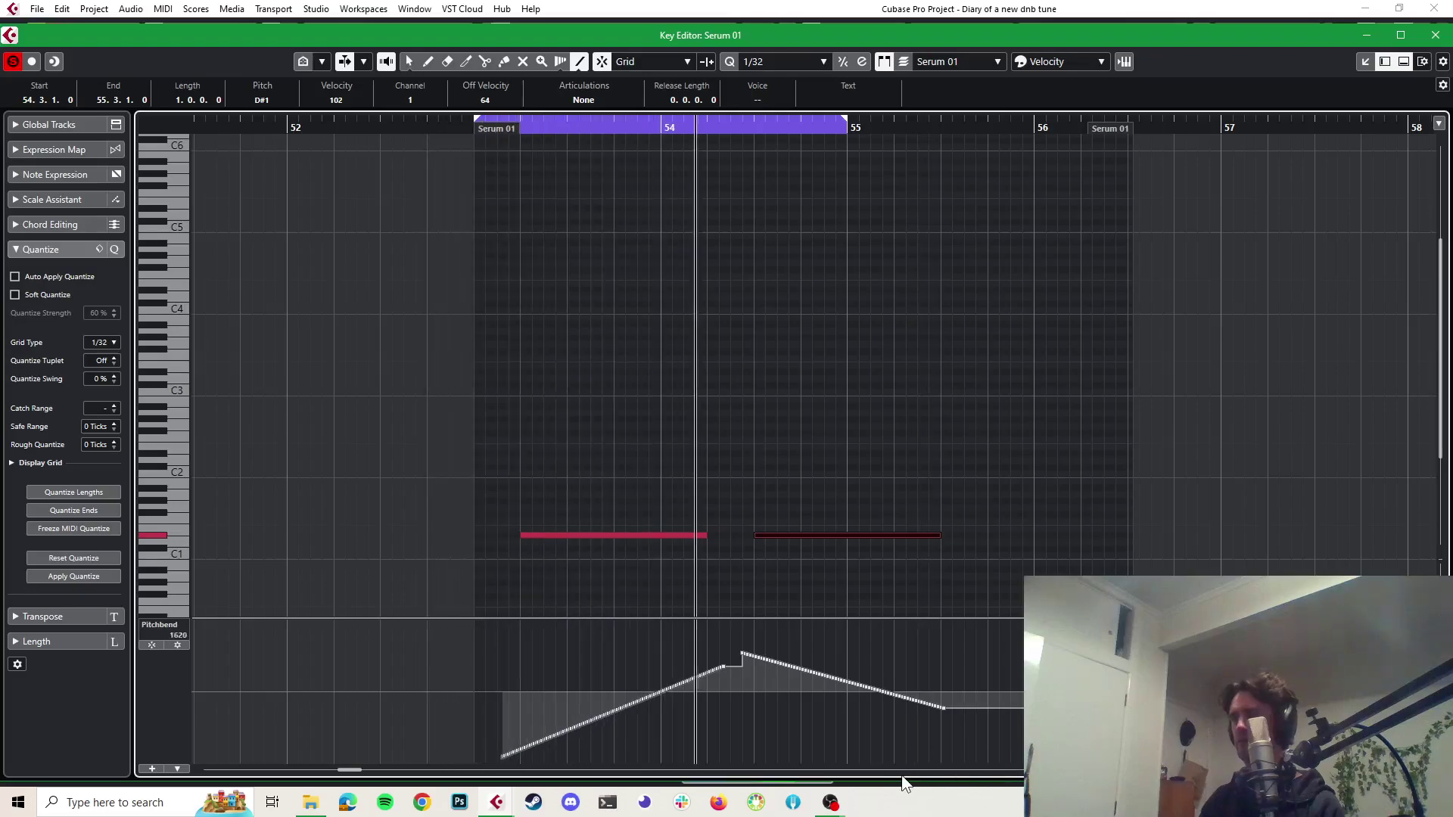
{"action": "key", "text": "space"}
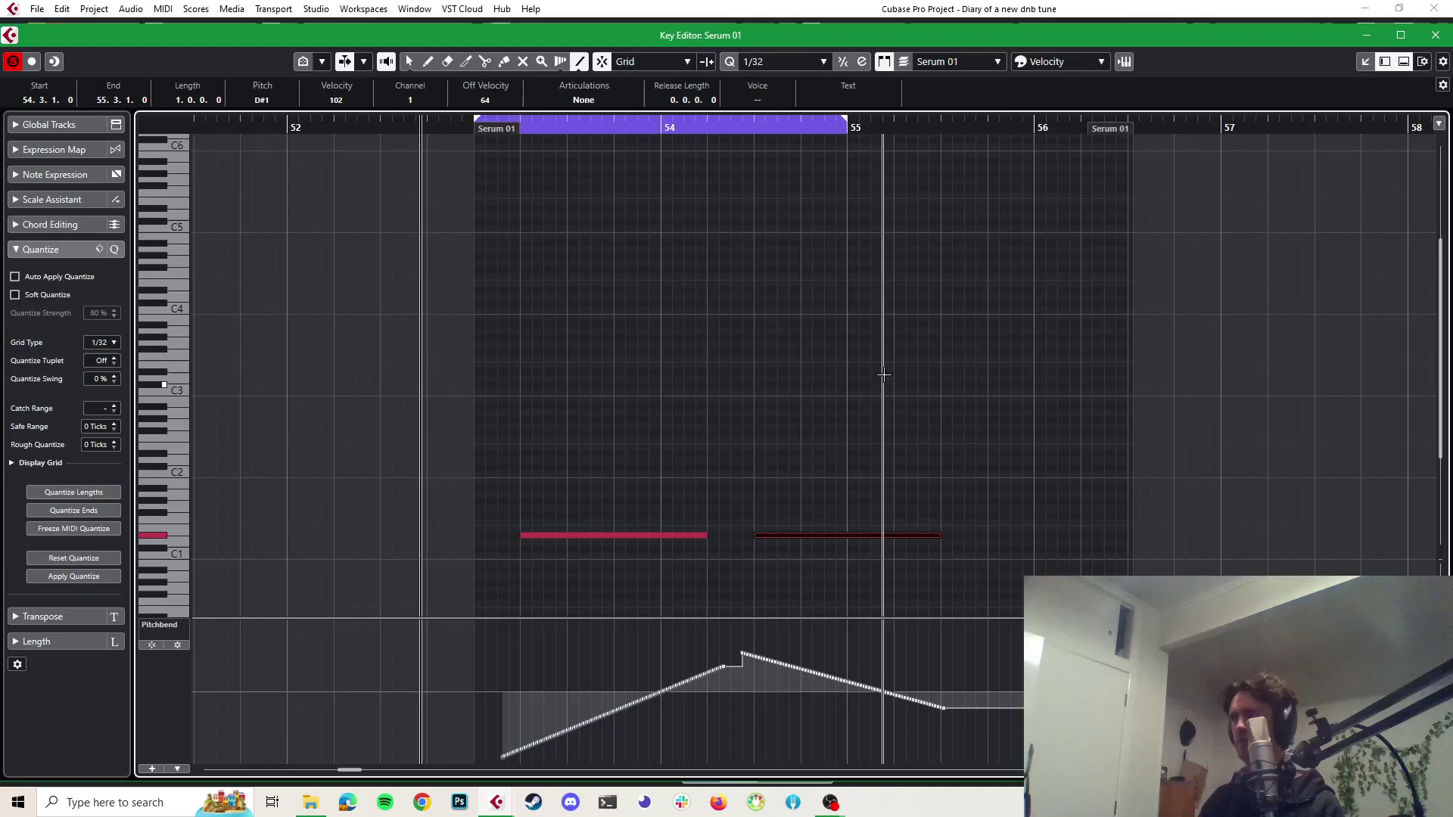
Extend the cycle range to 55.3.3.60, audition both notes, and redraw the second note's falling pitchbend line to end further below centre
{"action": "left_click_drag", "start_coordinate": [845, 124], "coordinate": [967, 124]}
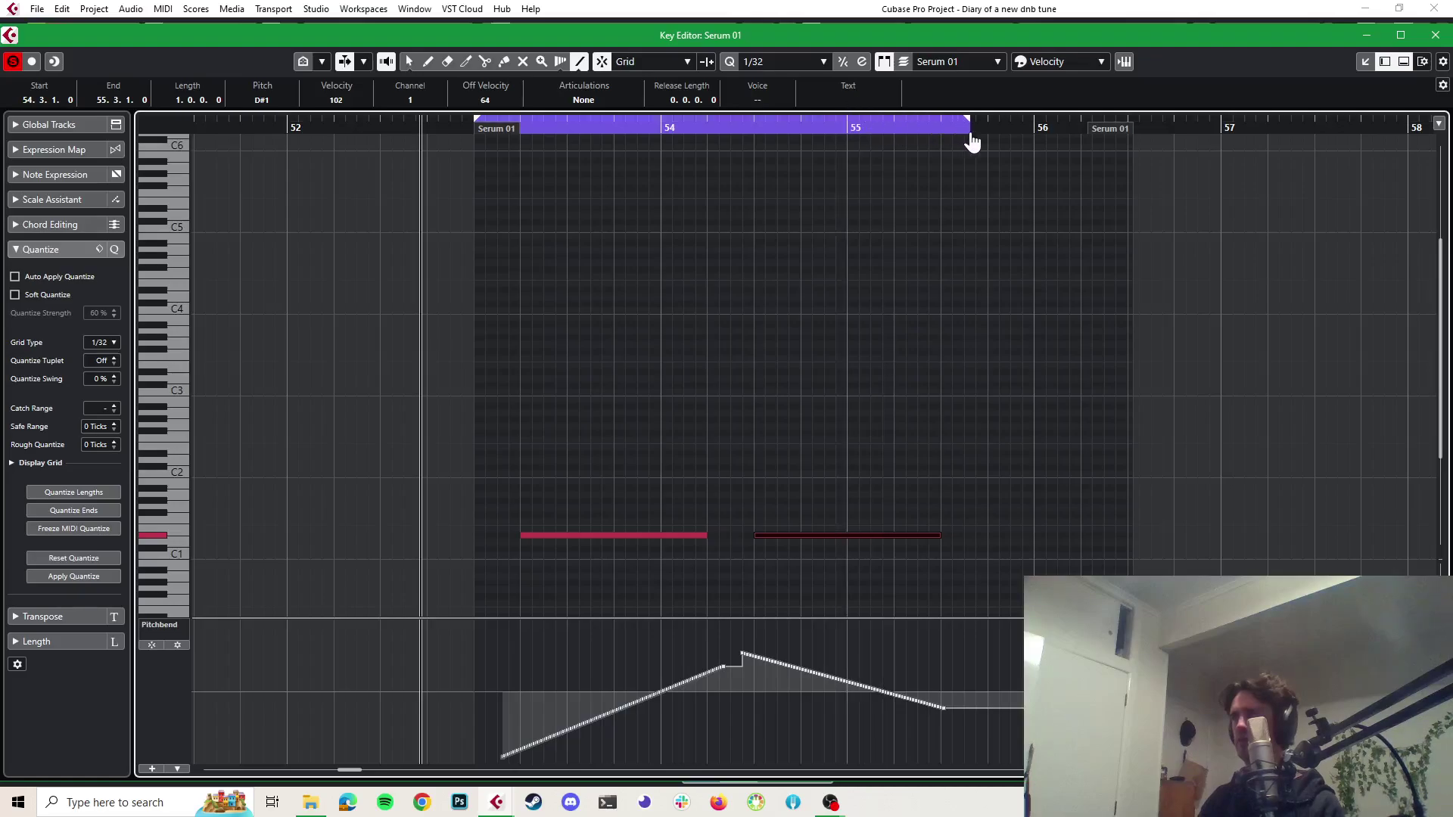
{"action": "key", "text": "space"}
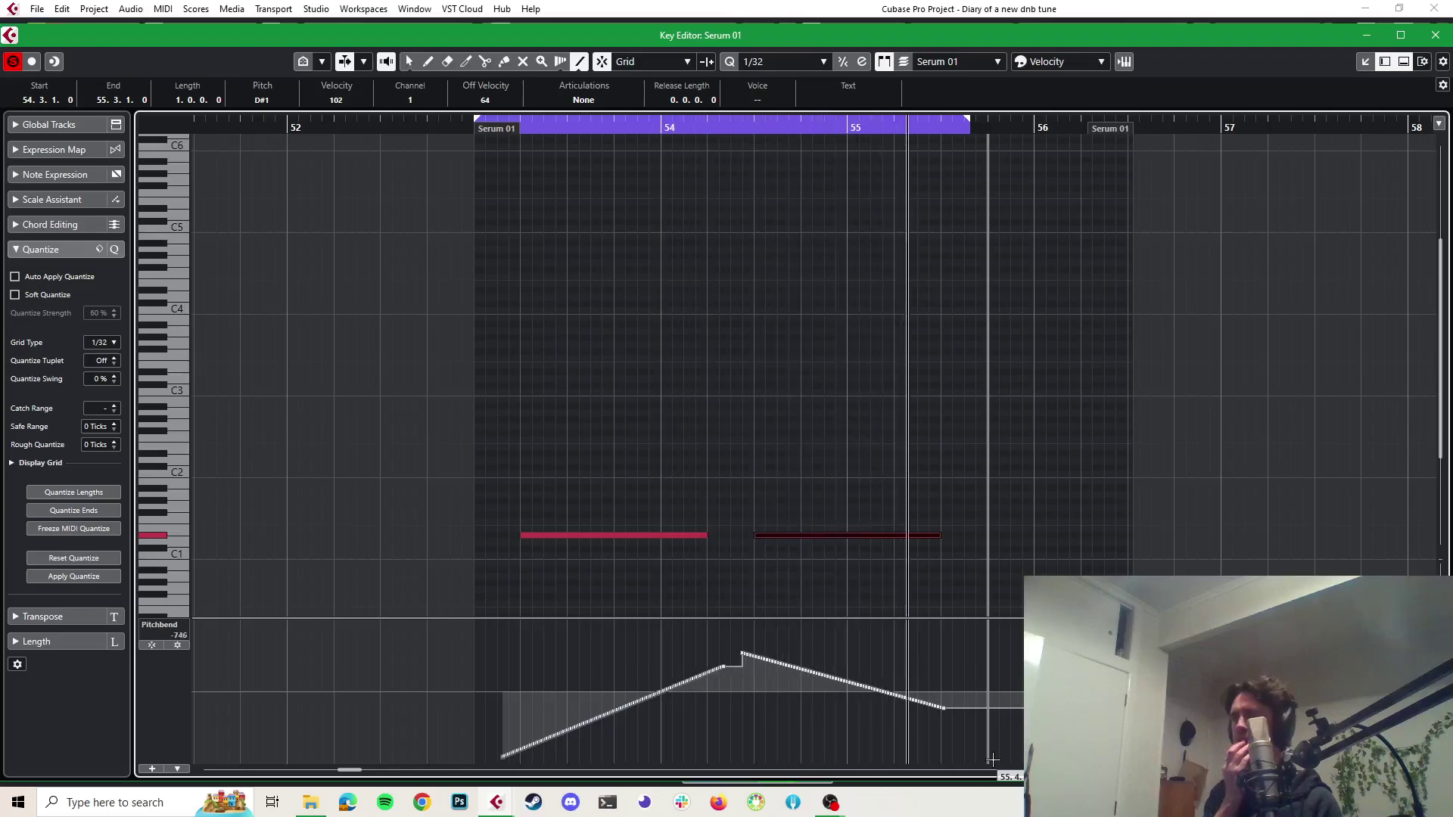
{"action": "key", "text": "space"}
{"action": "left_click_drag", "start_coordinate": [747, 661], "coordinate": [954, 723]}
{"action": "key", "text": "space"}
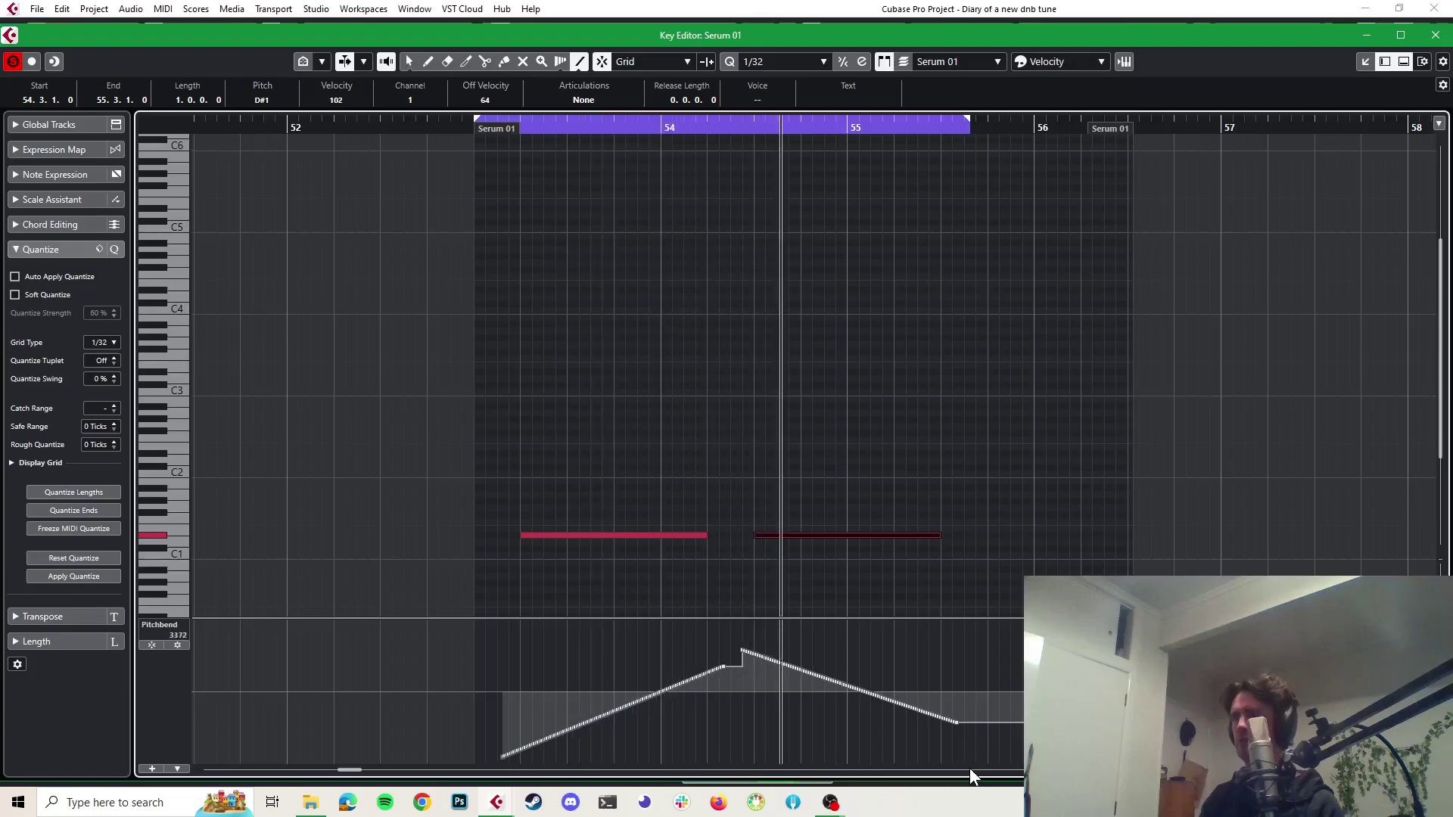
{"action": "key", "text": "space"}
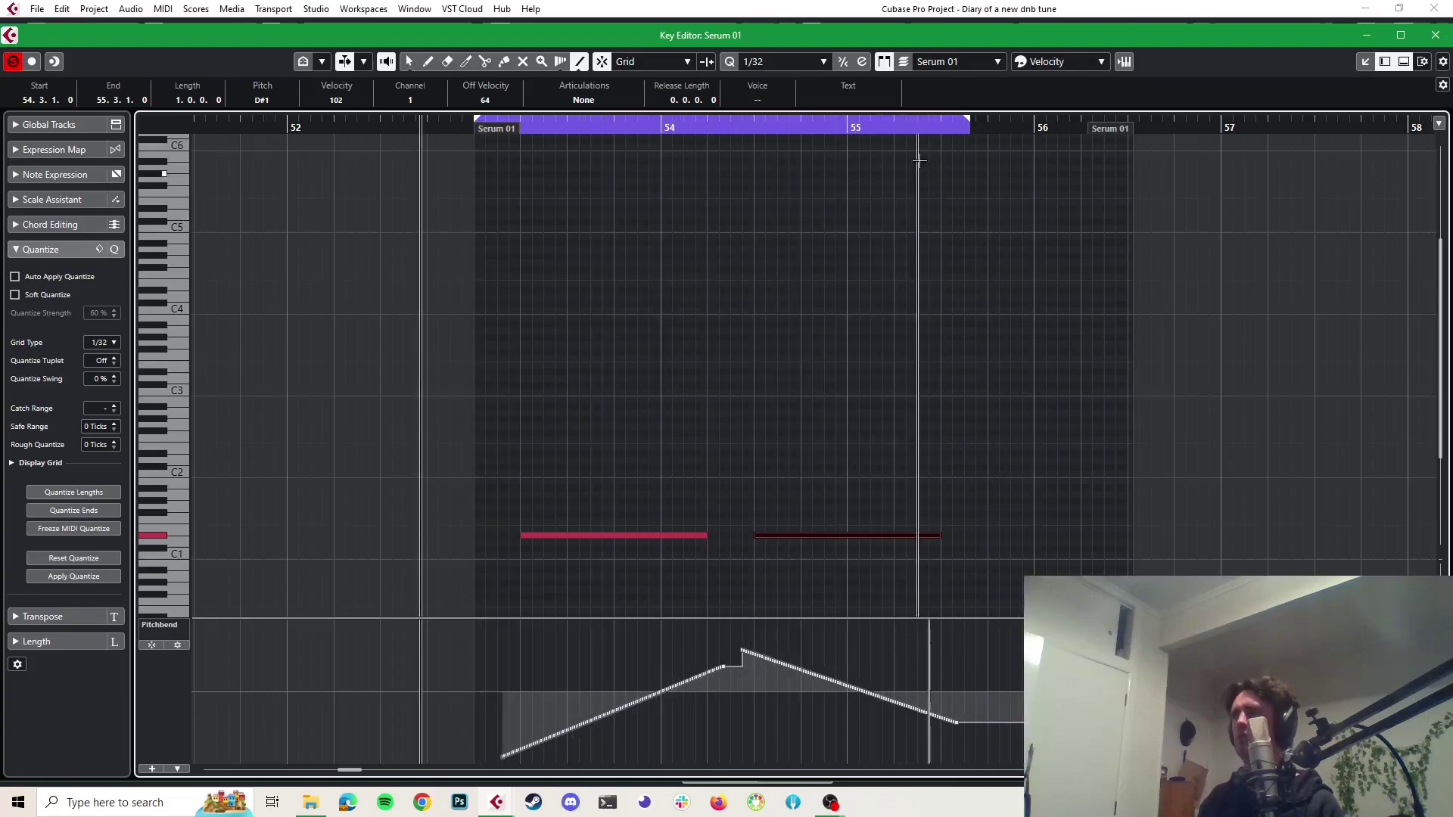
Return to the project, open the Serum 01 instrument, load the M2-Basic wavetable 06-PolySaw I into oscillator A, and audition it
{"action": "left_click", "coordinate": [764, 15]}
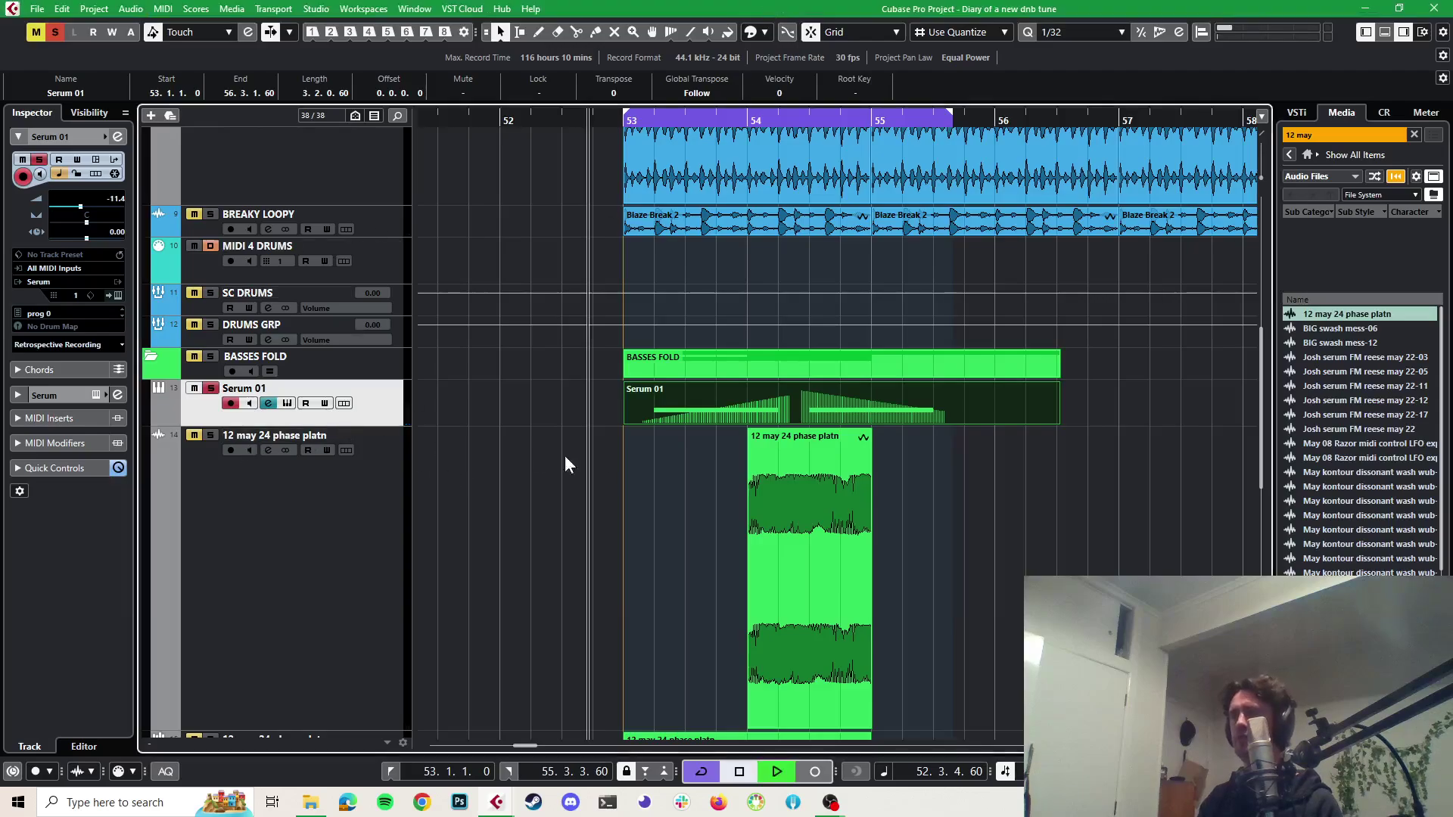
{"action": "key", "text": "space"}
{"action": "key", "text": "space"}
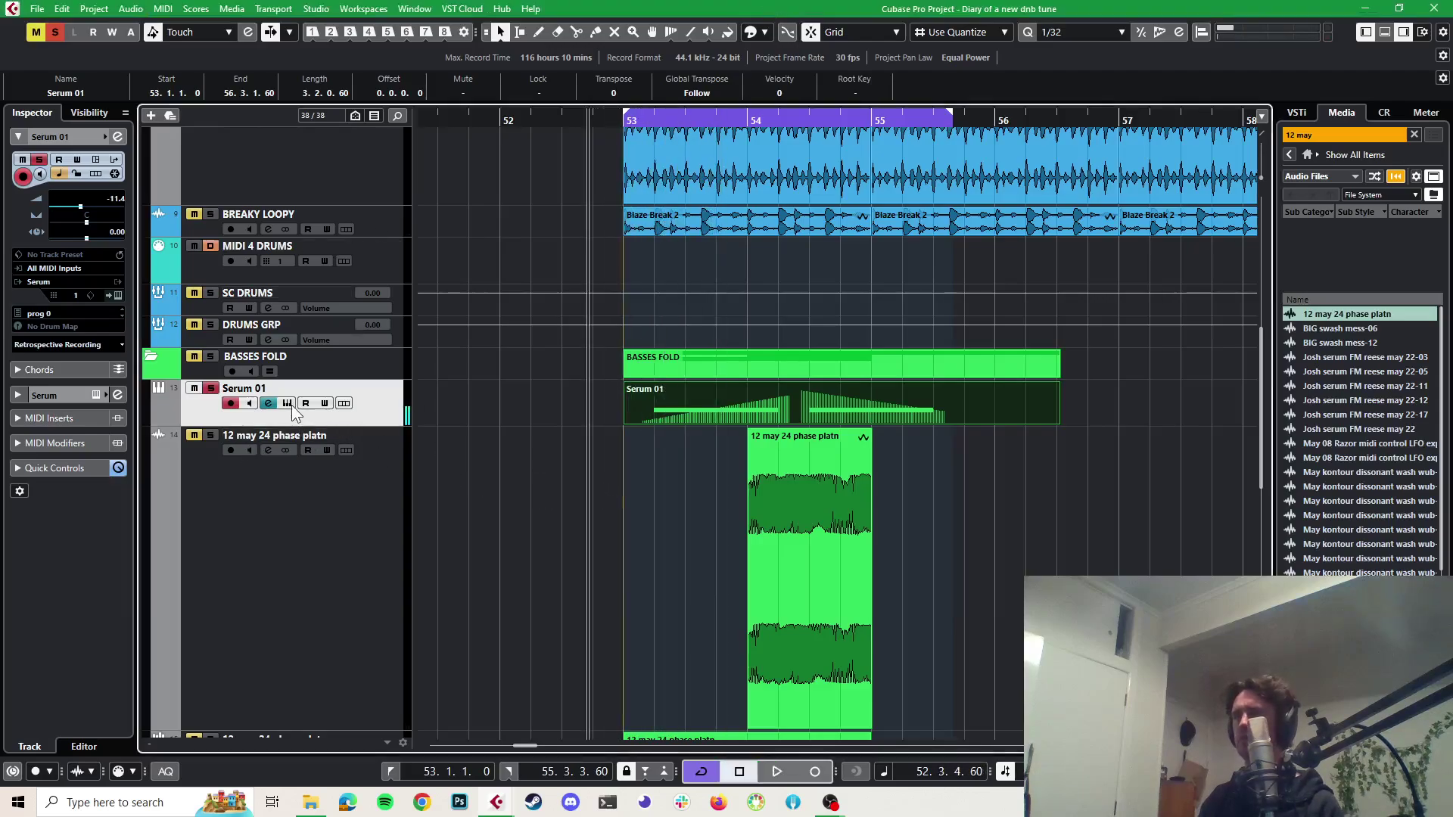
{"action": "key", "text": "ctrl+e"}
{"action": "left_click", "coordinate": [510, 177]}
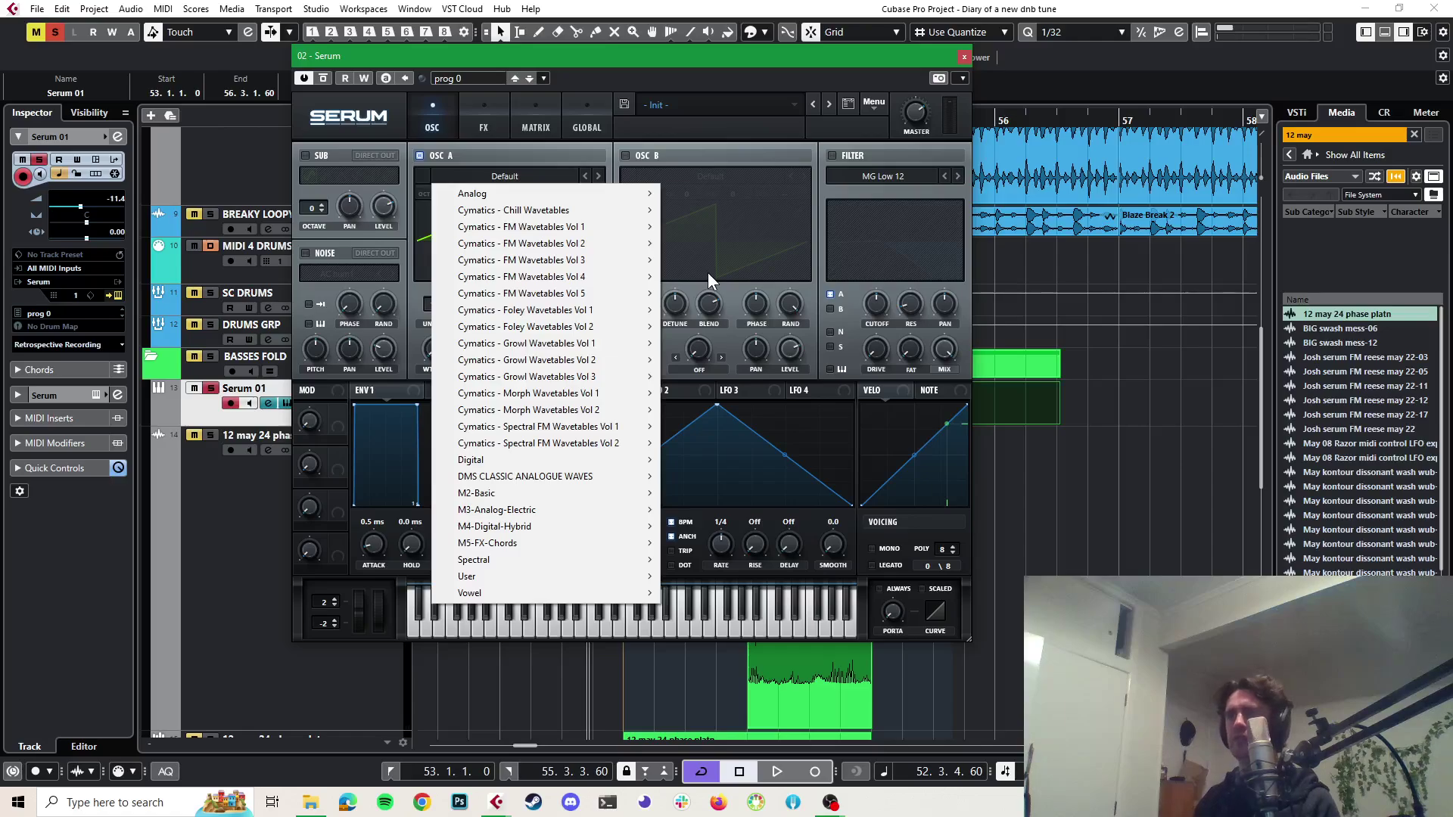
{"action": "mouse_move", "coordinate": [606, 284]}
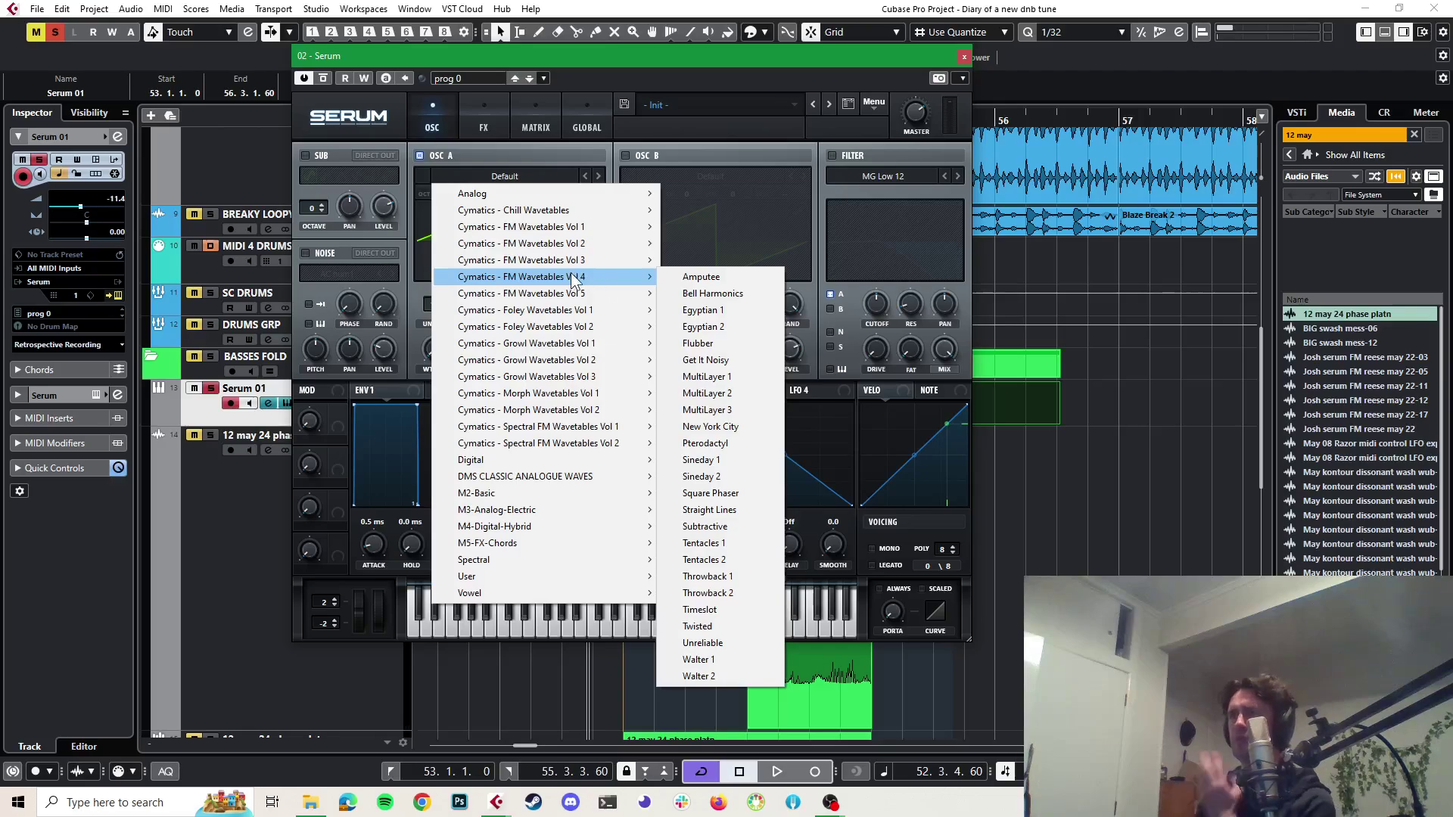
{"action": "mouse_move", "coordinate": [572, 193]}
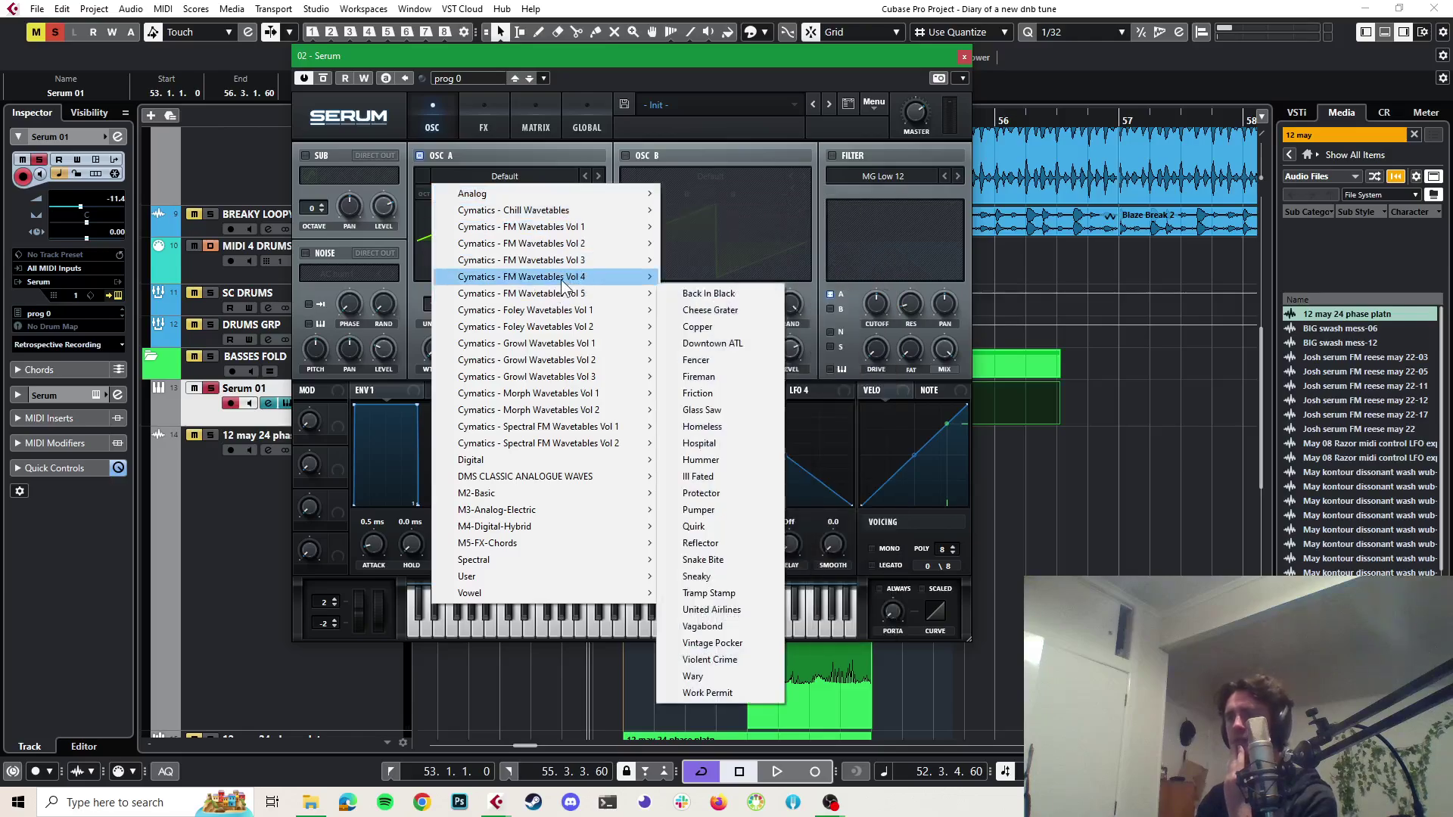
{"action": "mouse_move", "coordinate": [553, 331]}
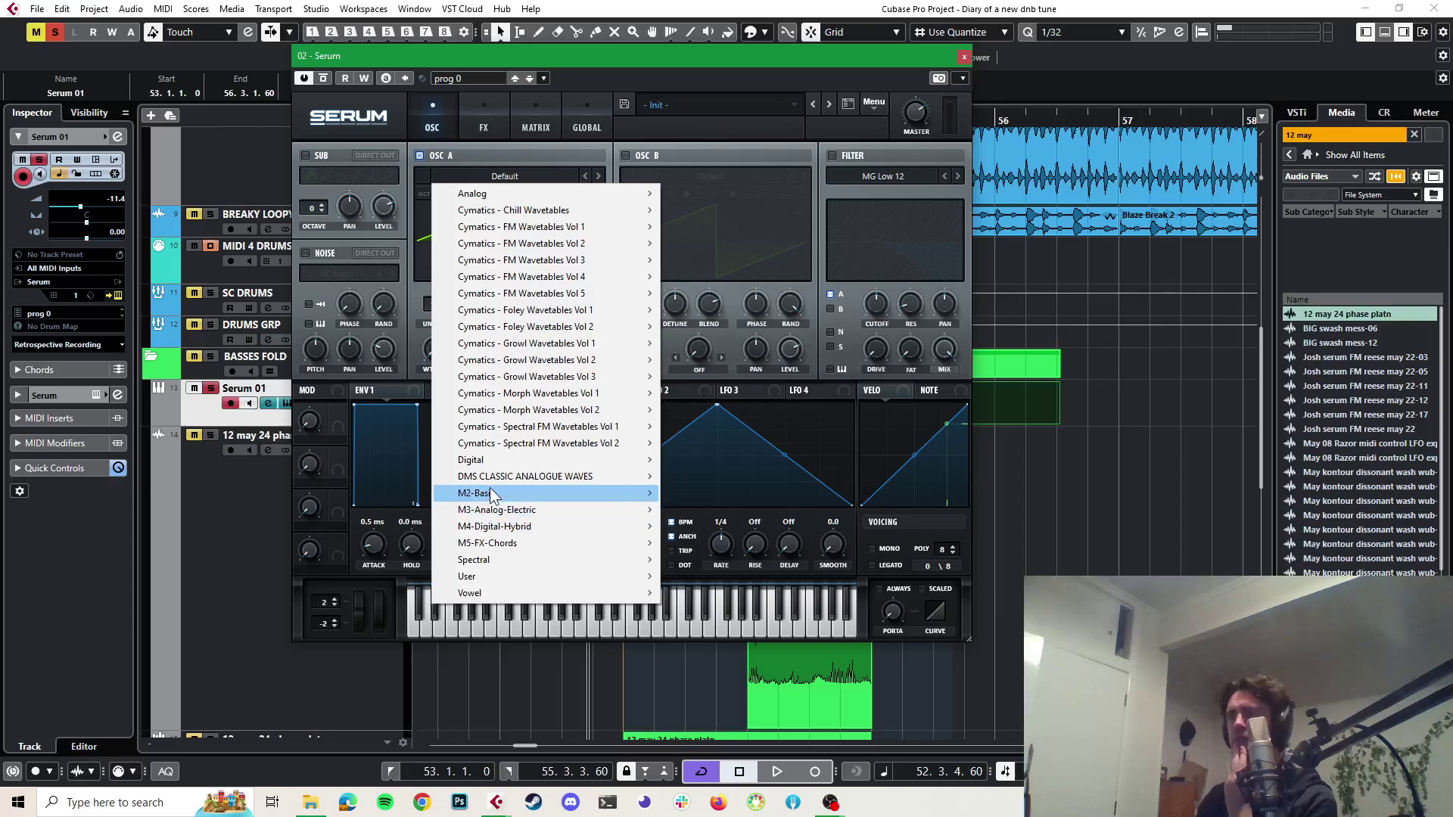
{"action": "mouse_move", "coordinate": [490, 494]}
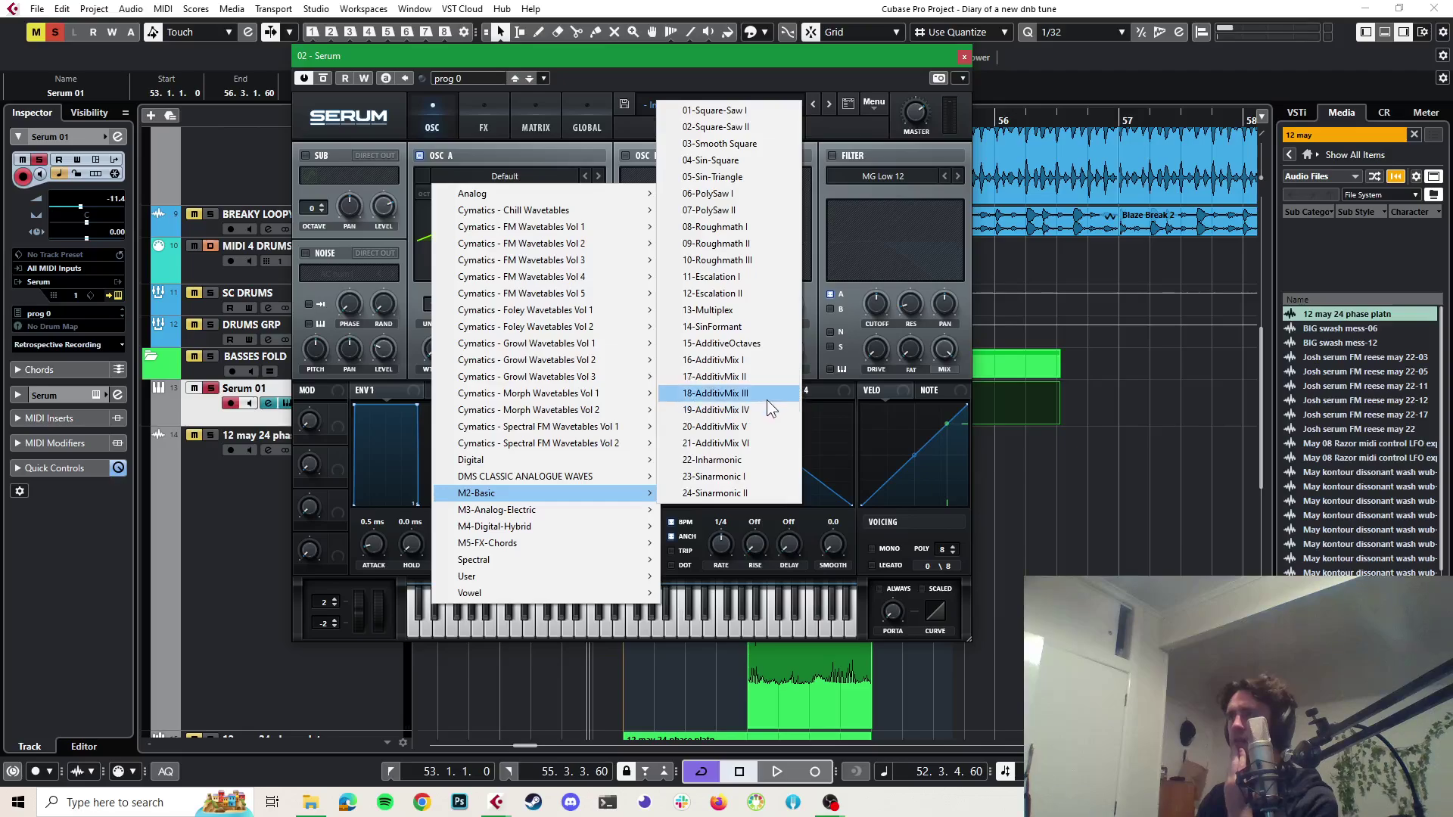
{"action": "left_click", "coordinate": [705, 197]}
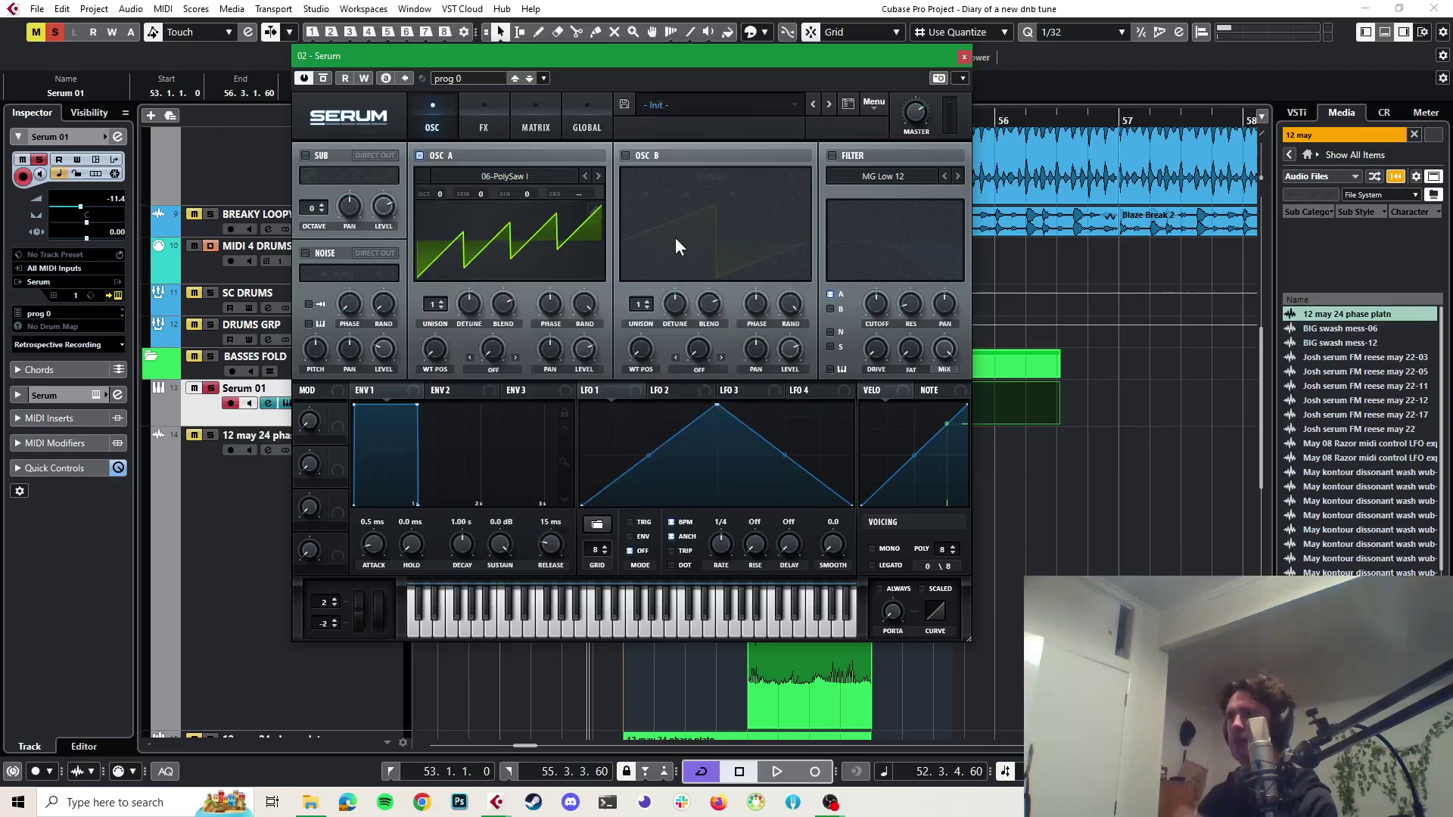
{"action": "key", "text": "space"}
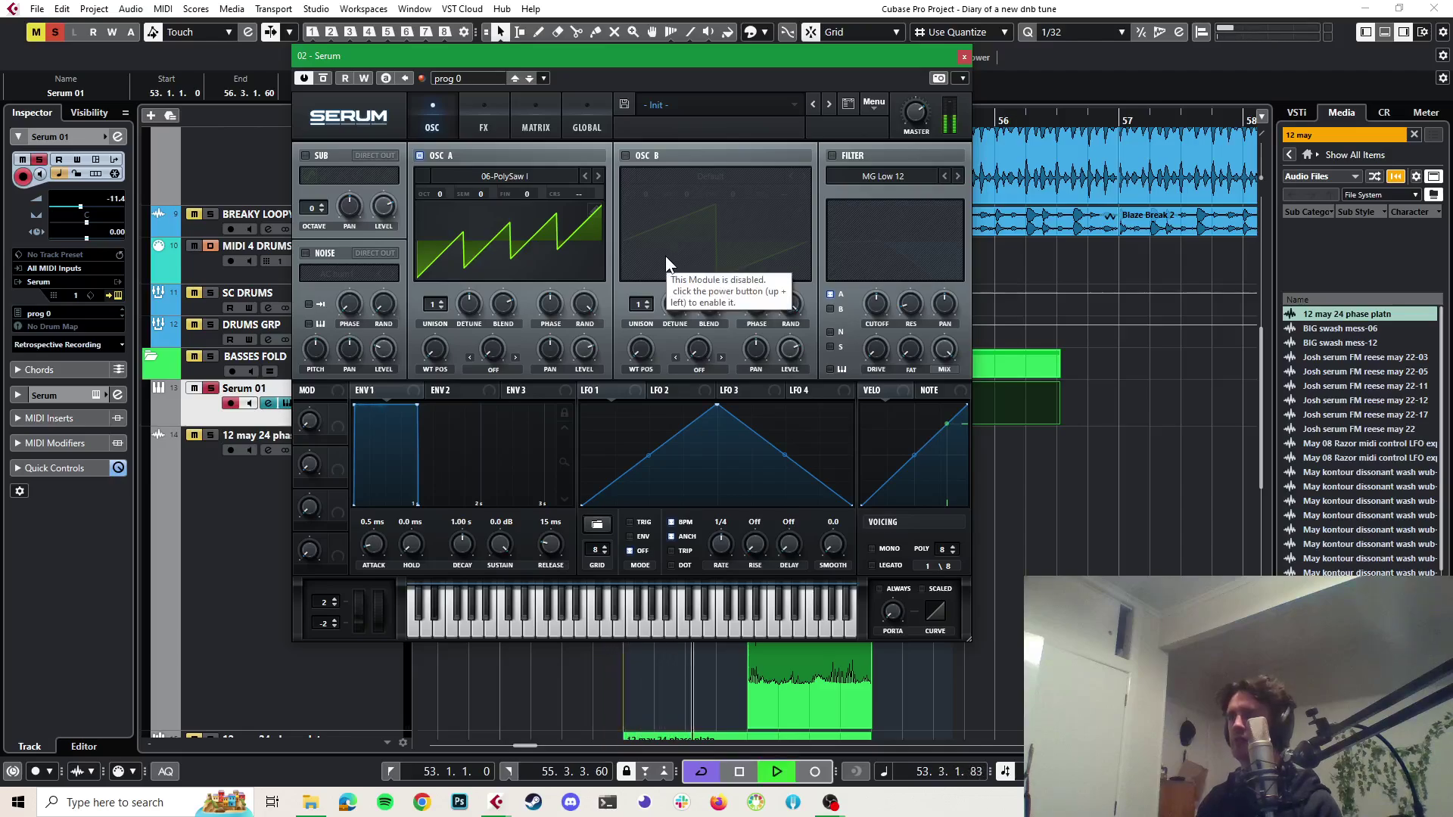
{"action": "key", "text": "space"}
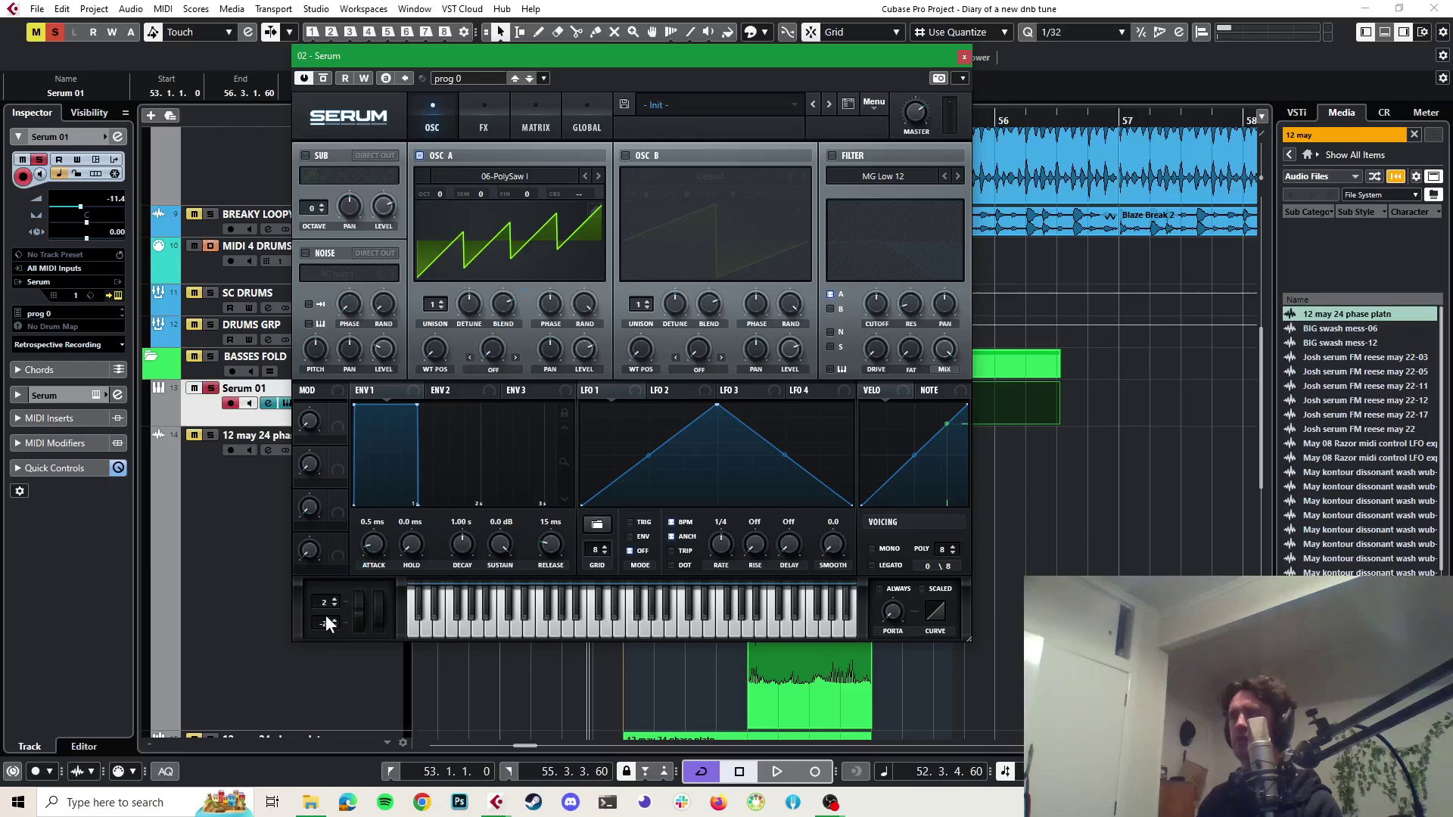
Lower oscillator A's octave to -1 and audition the bass
{"action": "left_click_drag", "start_coordinate": [439, 193], "coordinate": [439, 202]}
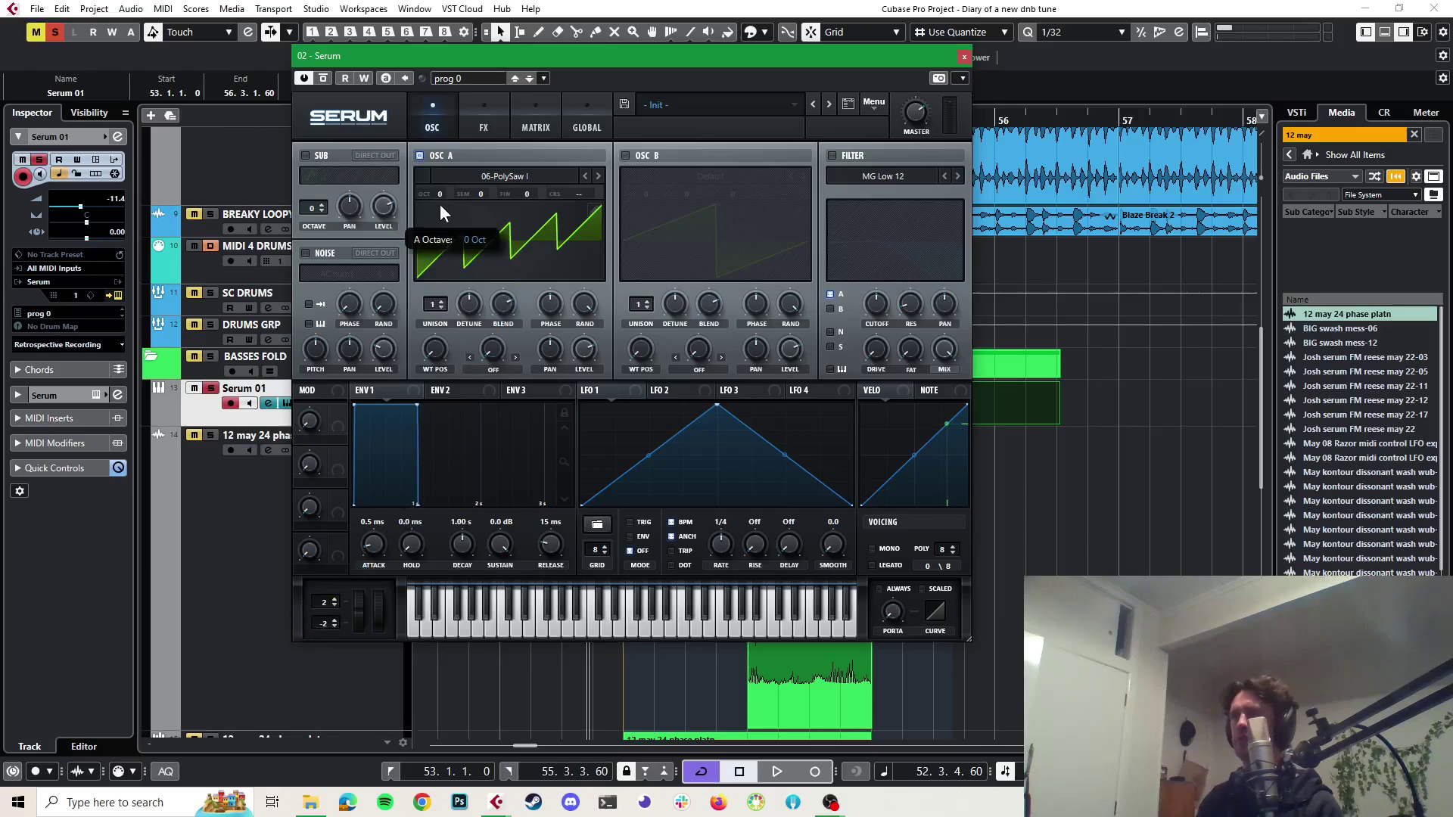
{"action": "key", "text": "space"}
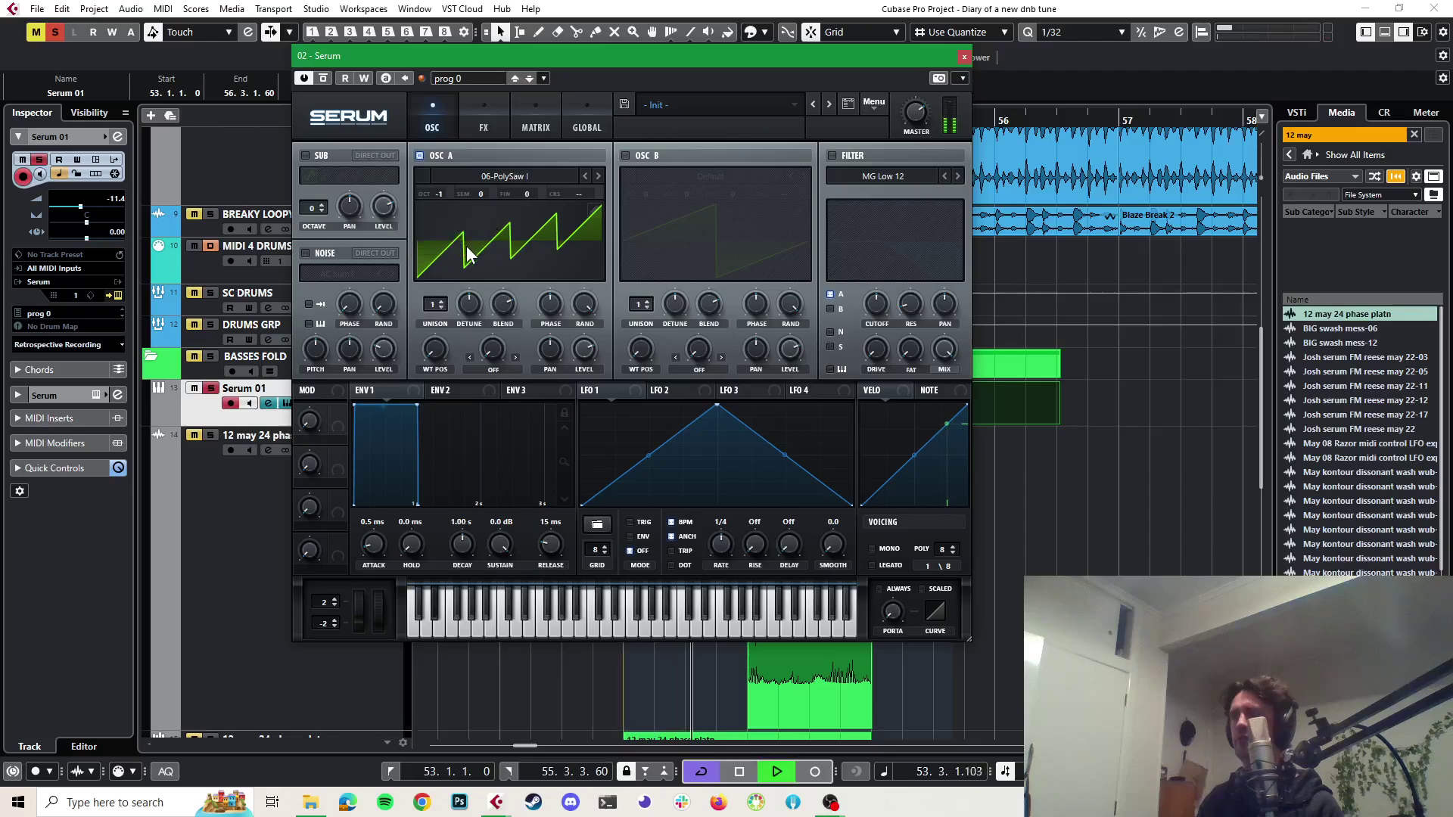
{"action": "key", "text": "space"}
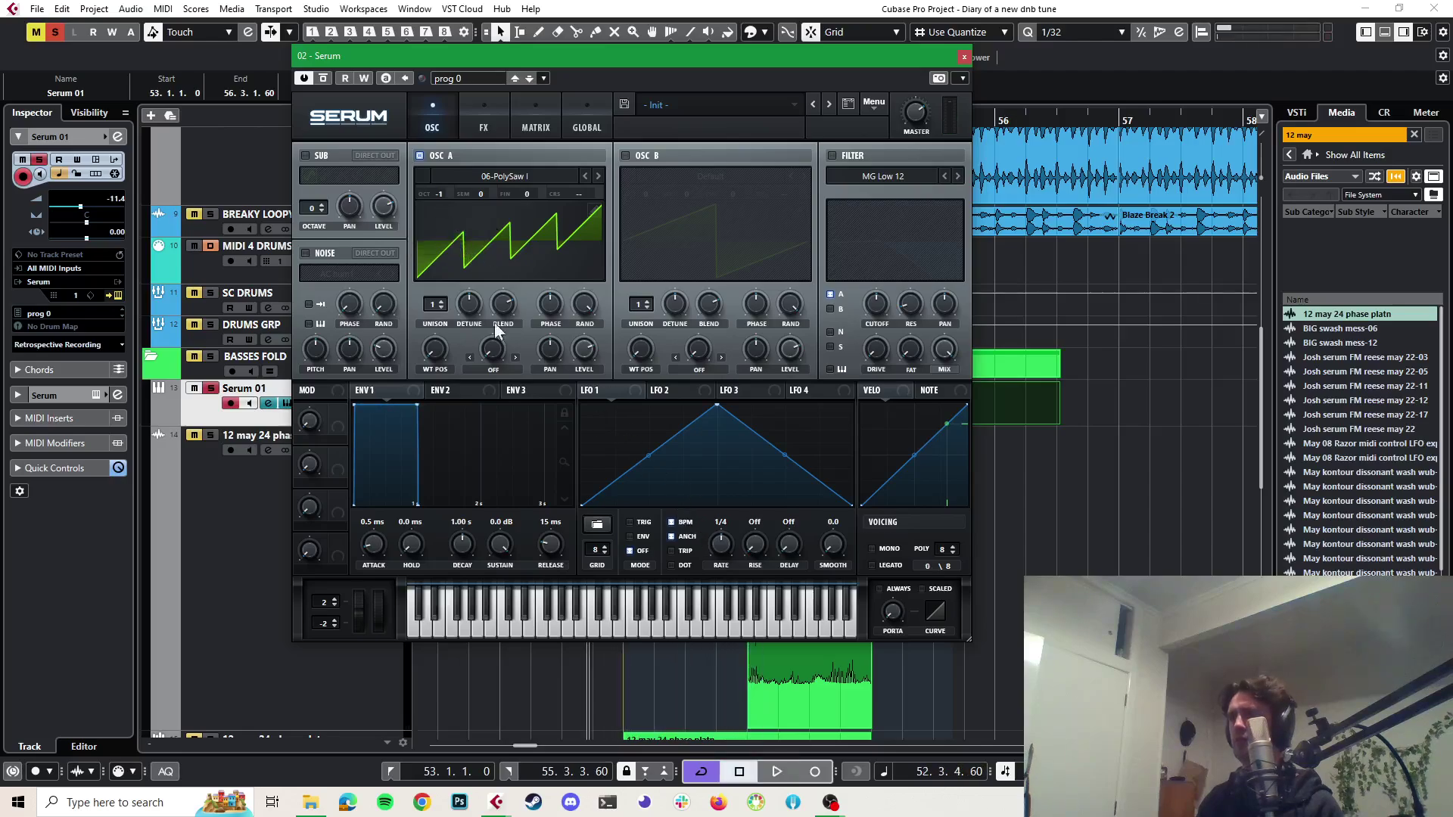
Move the Serum window aside, raise the Serum 01 track volume to -6.68, and audition the bass
{"action": "left_click_drag", "start_coordinate": [529, 55], "coordinate": [887, 94]}
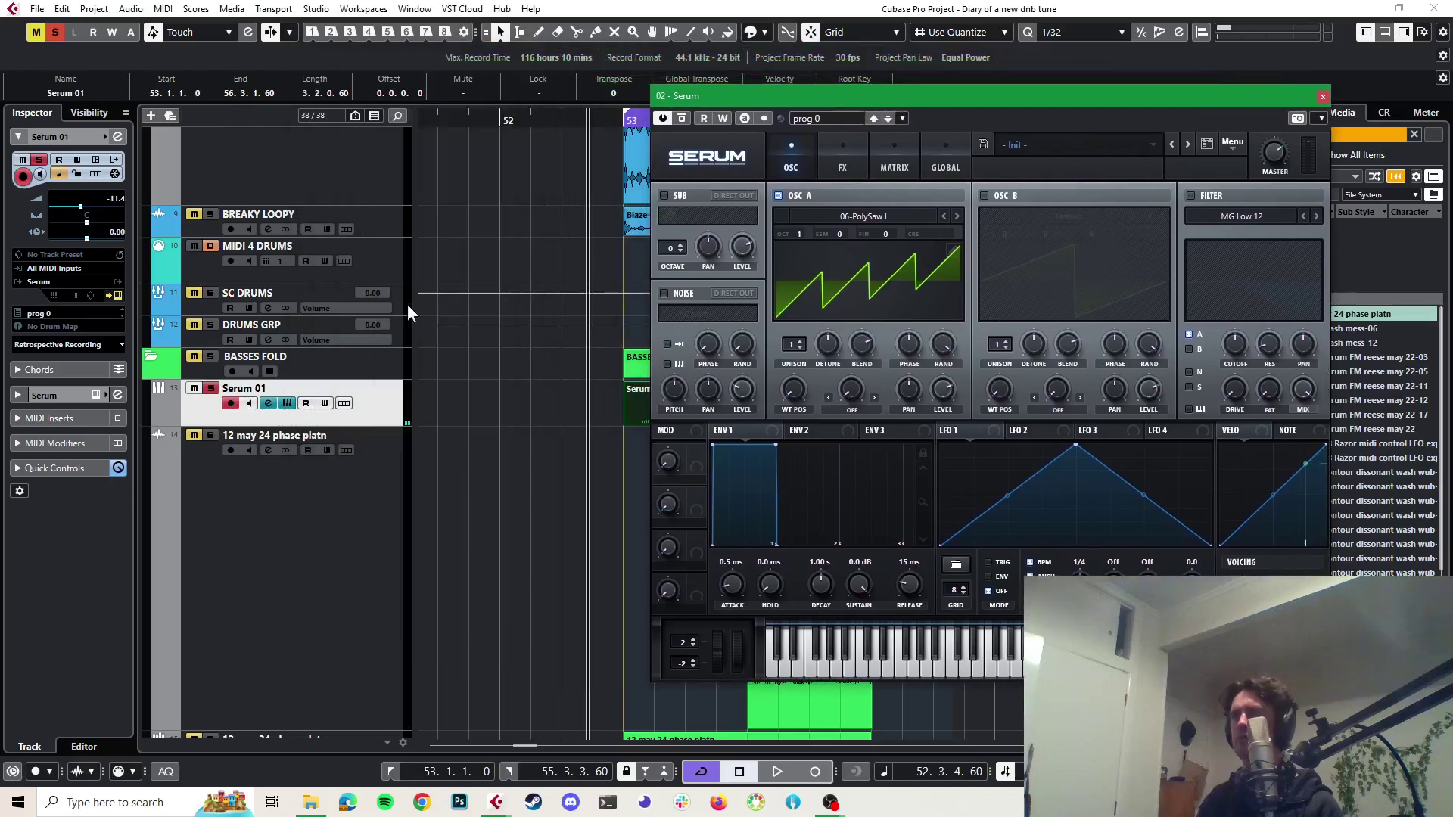
{"action": "left_click", "coordinate": [107, 215]}
{"action": "key", "text": "space"}
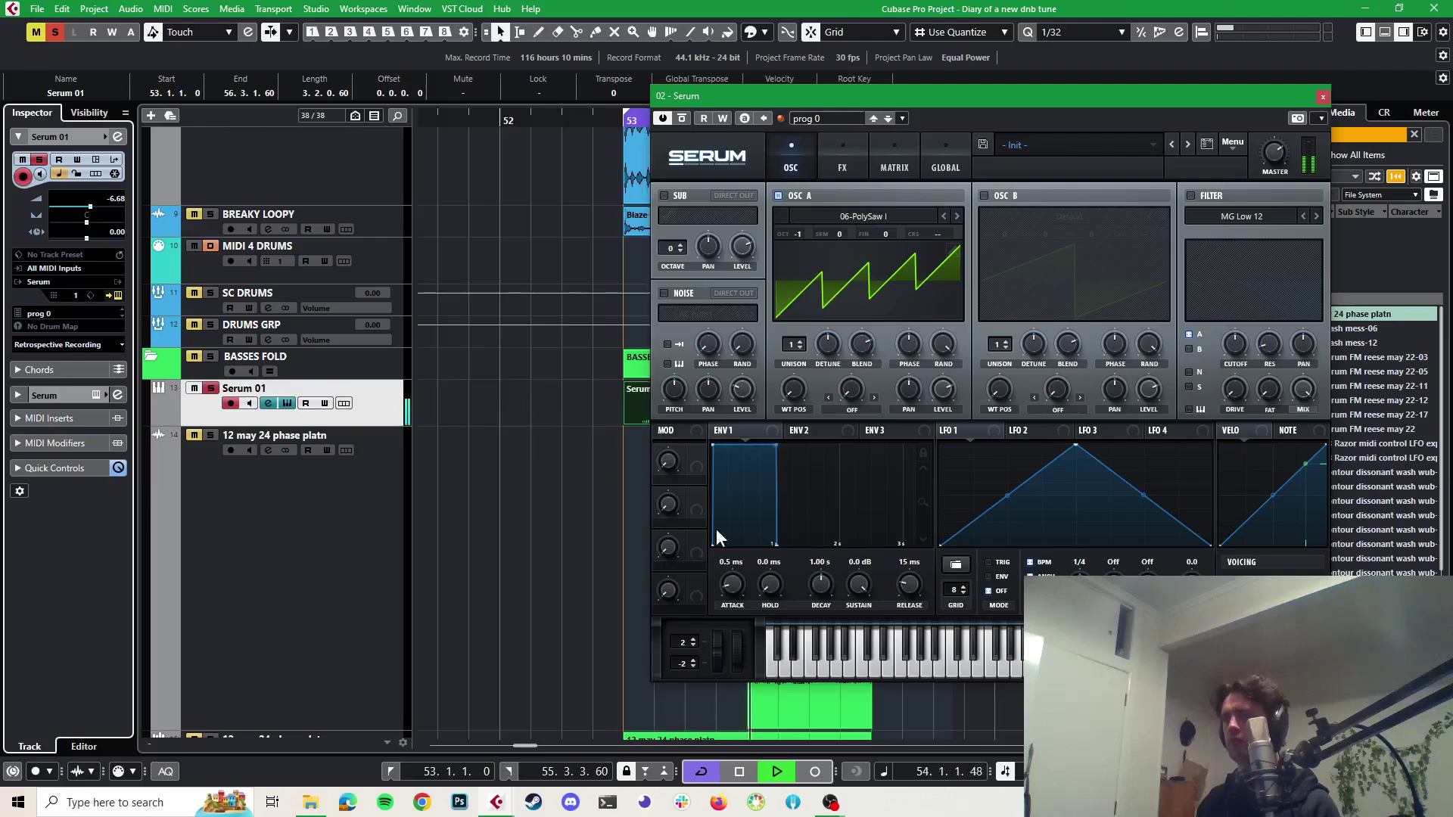
{"action": "key", "text": "space"}
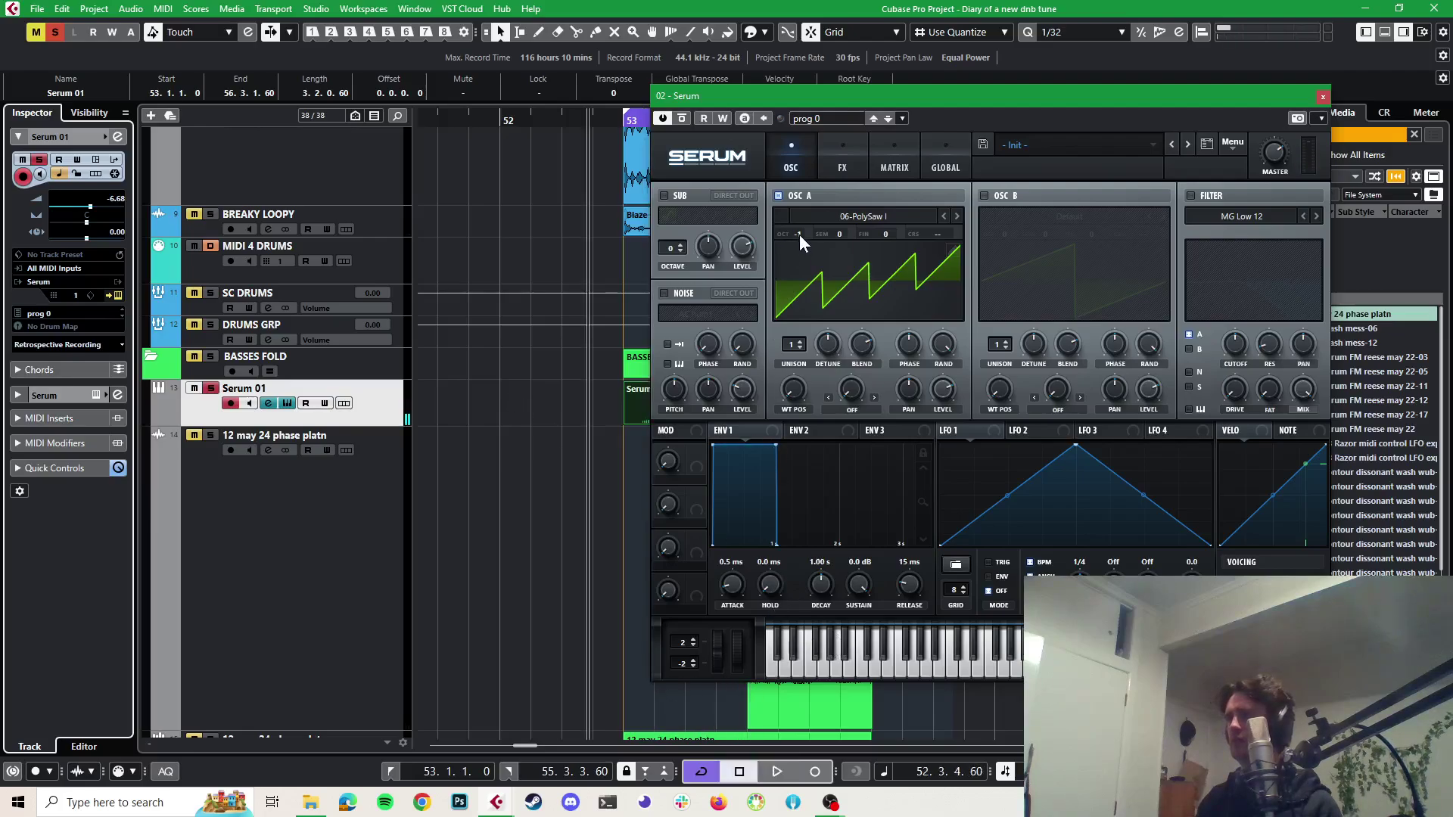
Compare oscillator A at octave 0 and octave -1 by auditioning each, ending on -1
{"action": "left_click_drag", "start_coordinate": [799, 235], "coordinate": [801, 227]}
{"action": "key", "text": "space"}
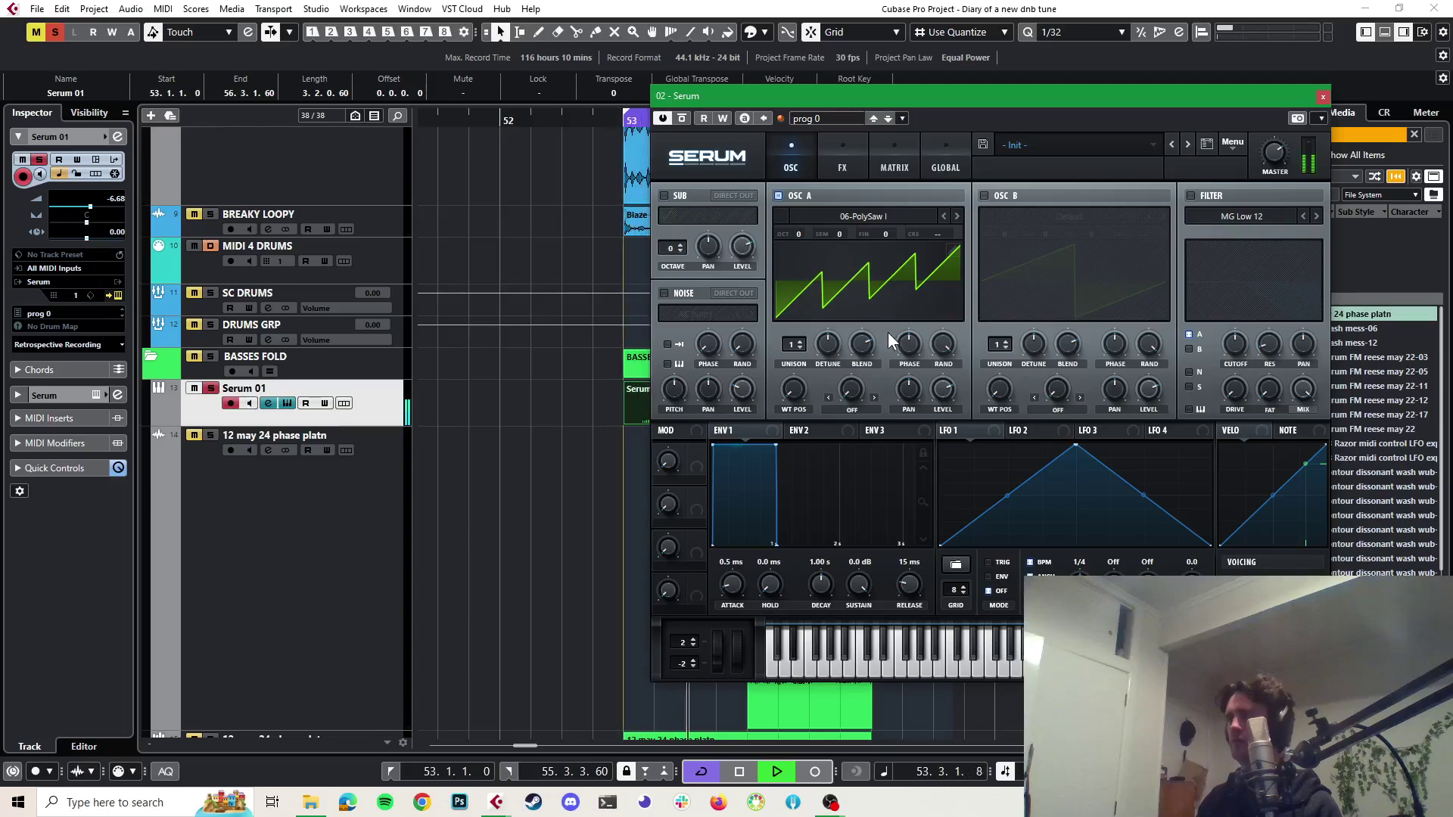
{"action": "key", "text": "space"}
{"action": "left_click_drag", "start_coordinate": [801, 231], "coordinate": [797, 242]}
{"action": "key", "text": "space"}
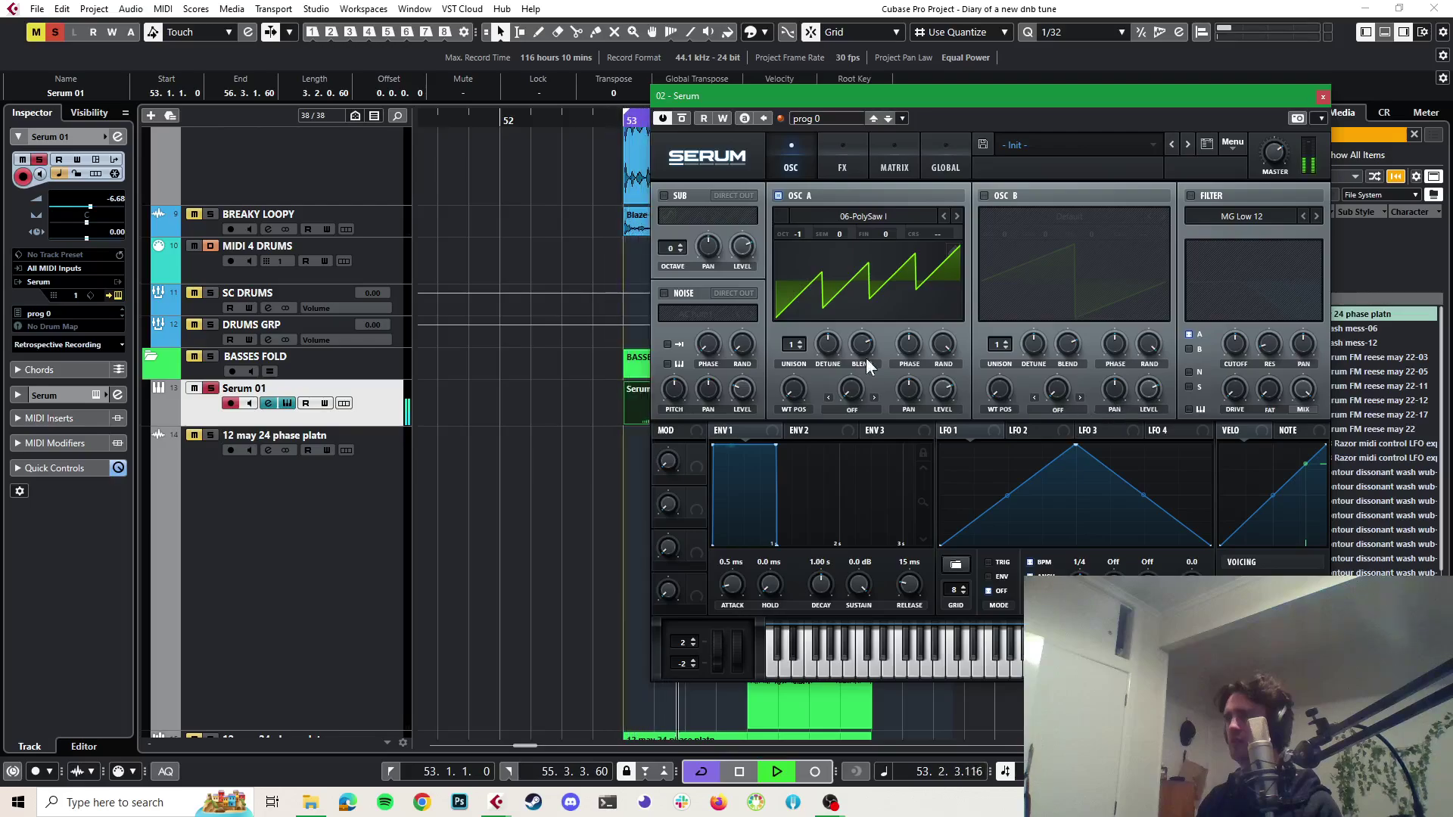
{"action": "key", "text": "space"}
Set oscillator A's unison to 5 voices and audition the bass
{"action": "left_click_drag", "start_coordinate": [792, 346], "coordinate": [792, 298]}
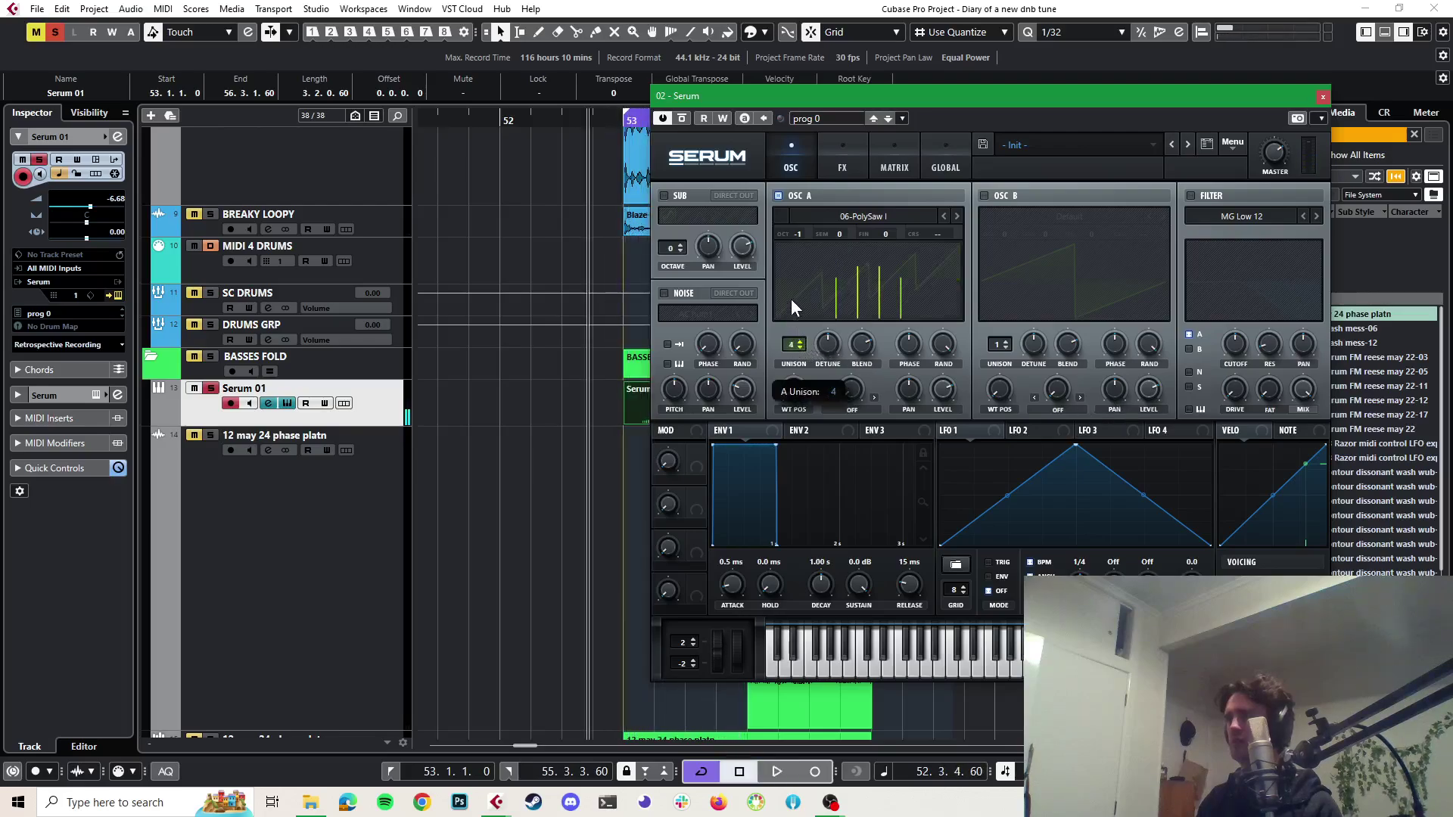
{"action": "key", "text": "space"}
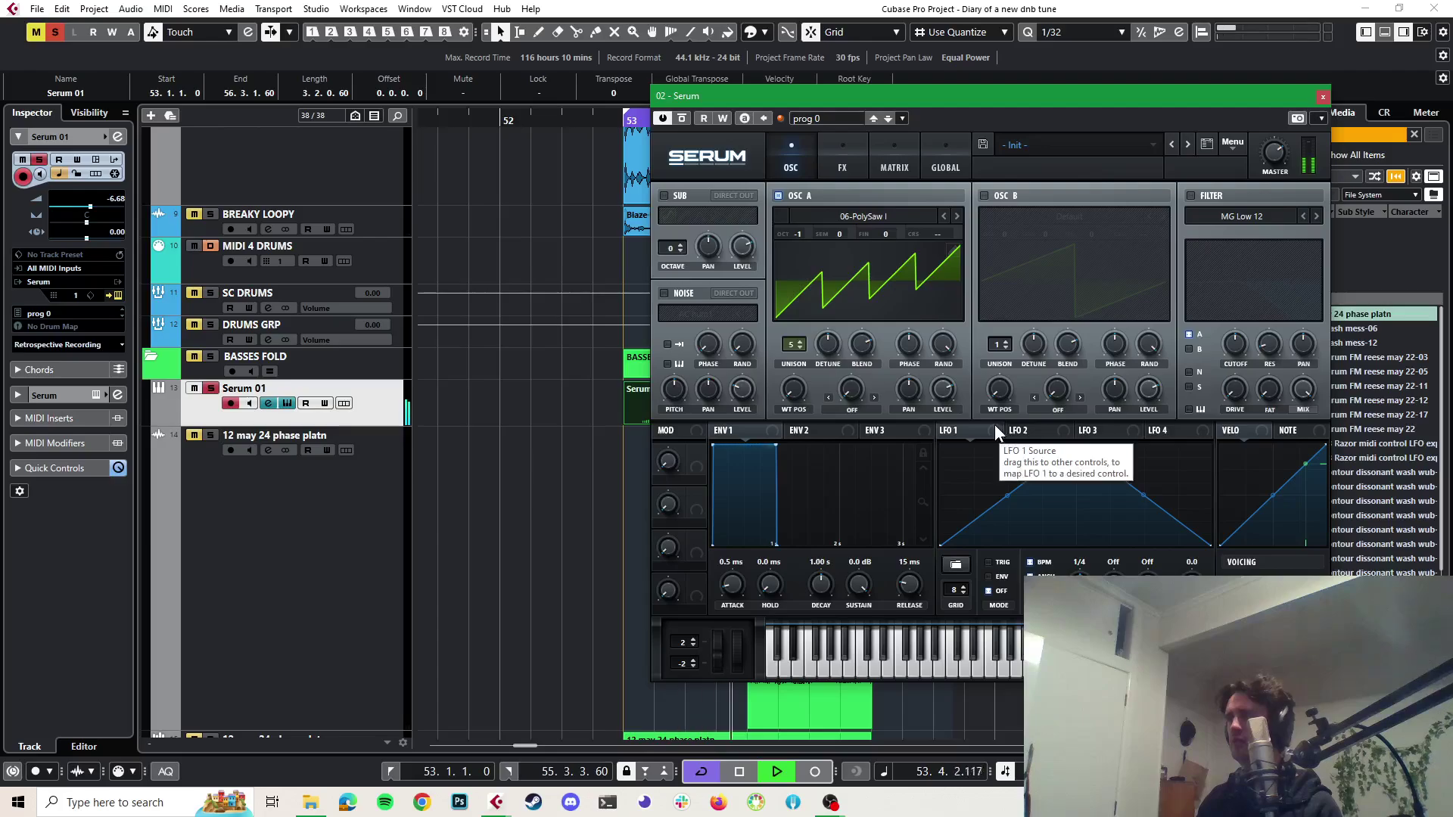
{"action": "key", "text": "space"}
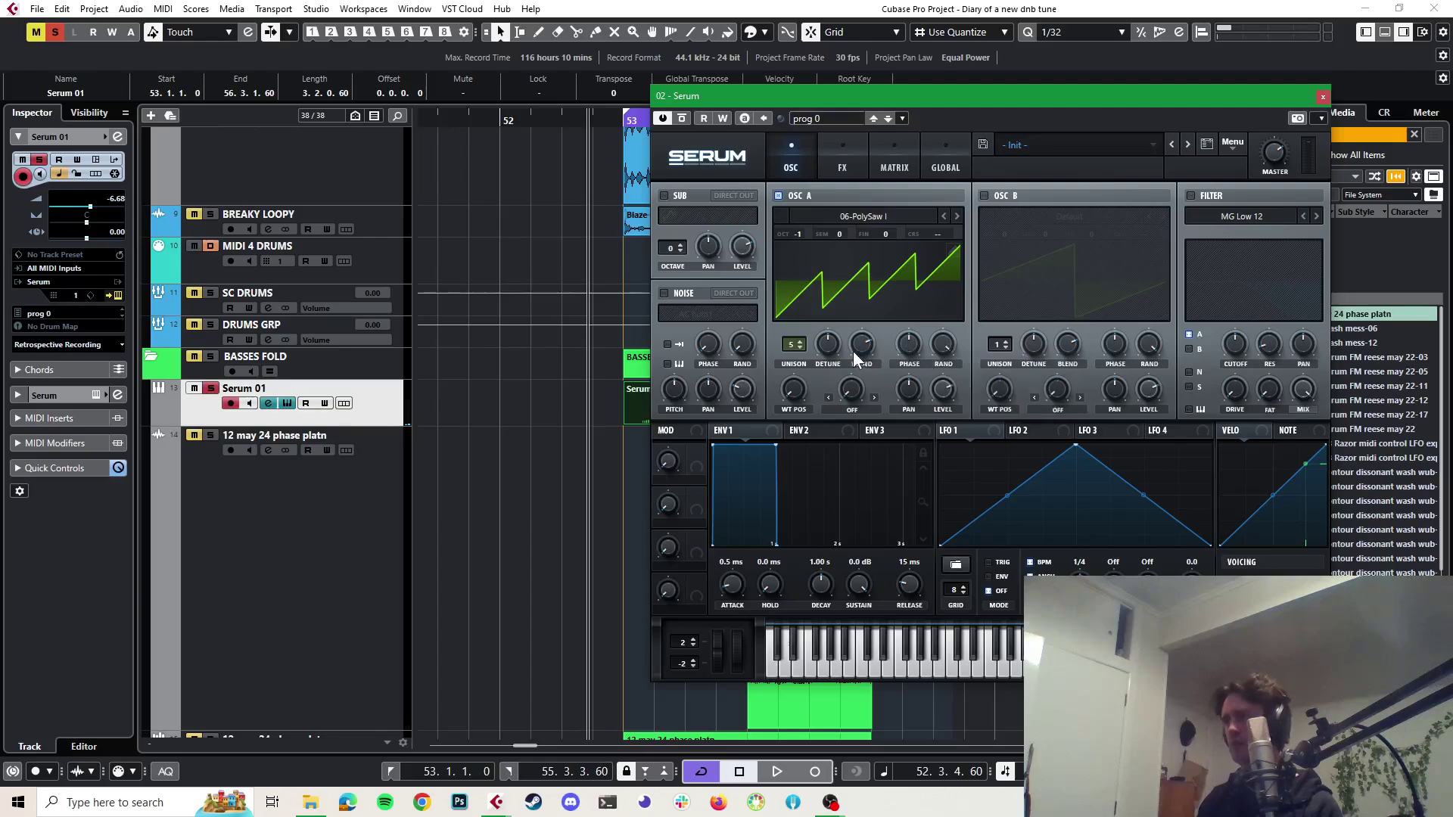
Reduce oscillator A's unison detune to about 0.07 and audition the bass
{"action": "left_click_drag", "start_coordinate": [832, 343], "coordinate": [832, 383]}
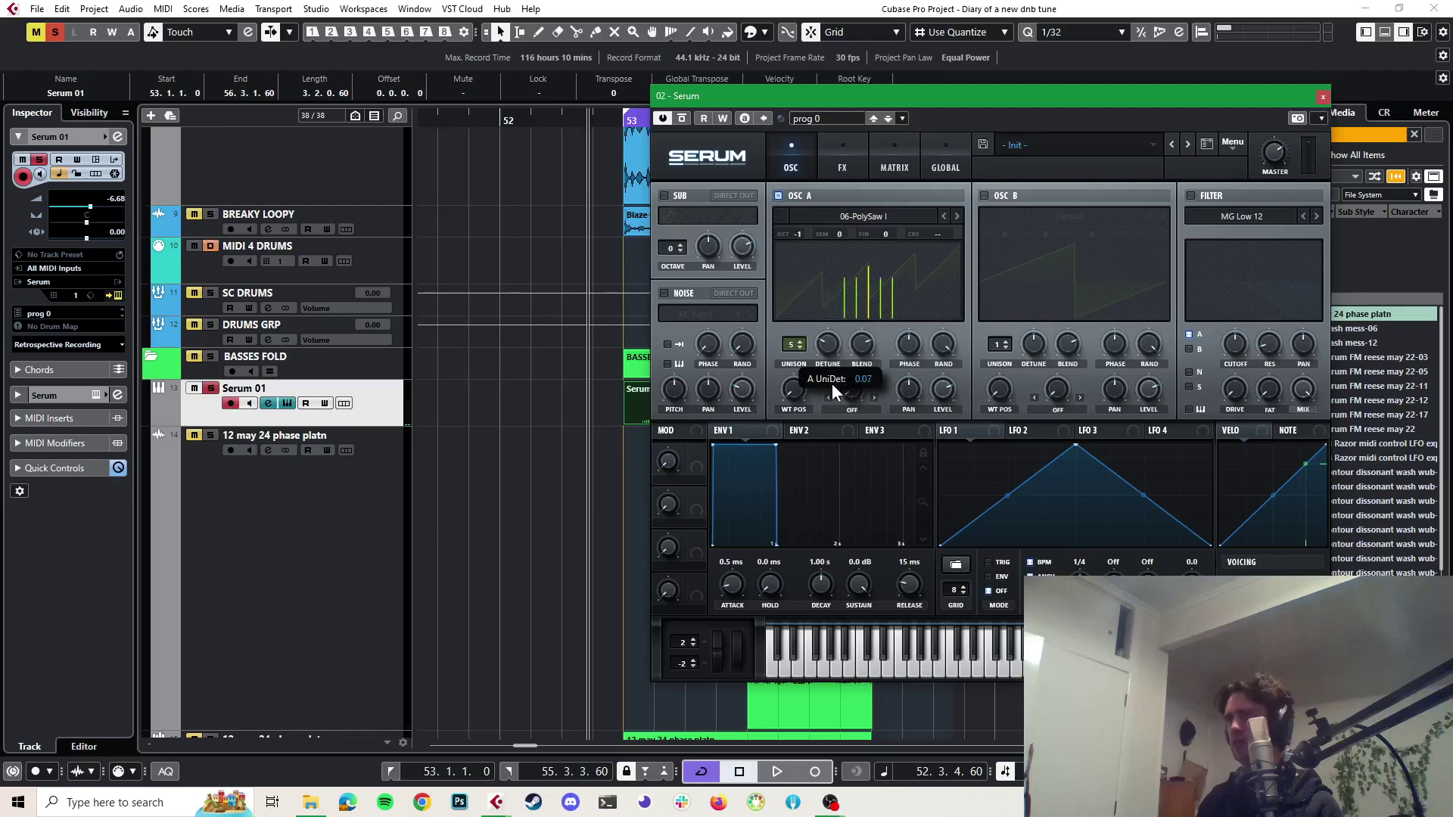
{"action": "key", "text": "space"}
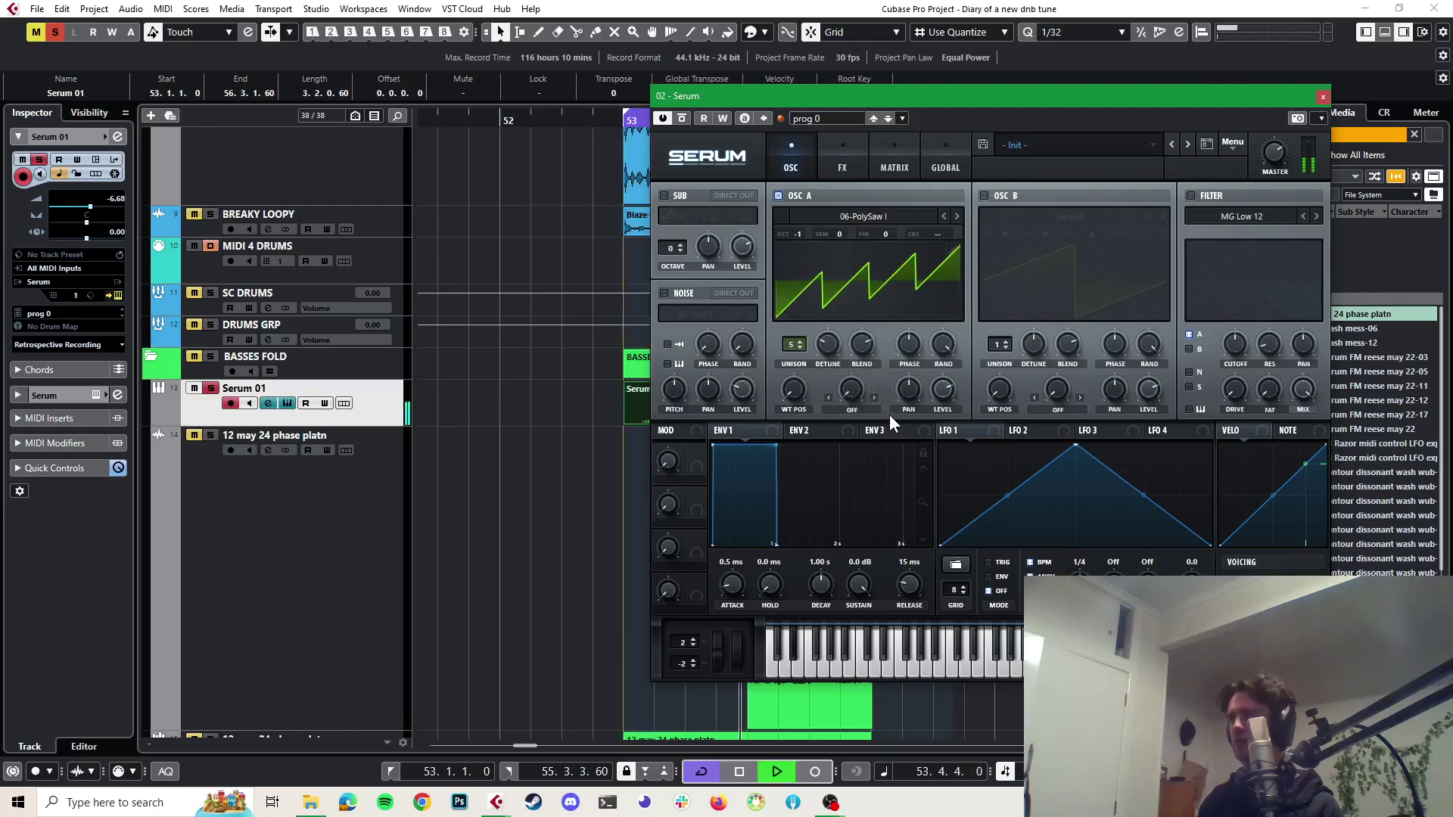
{"action": "key", "text": "space"}
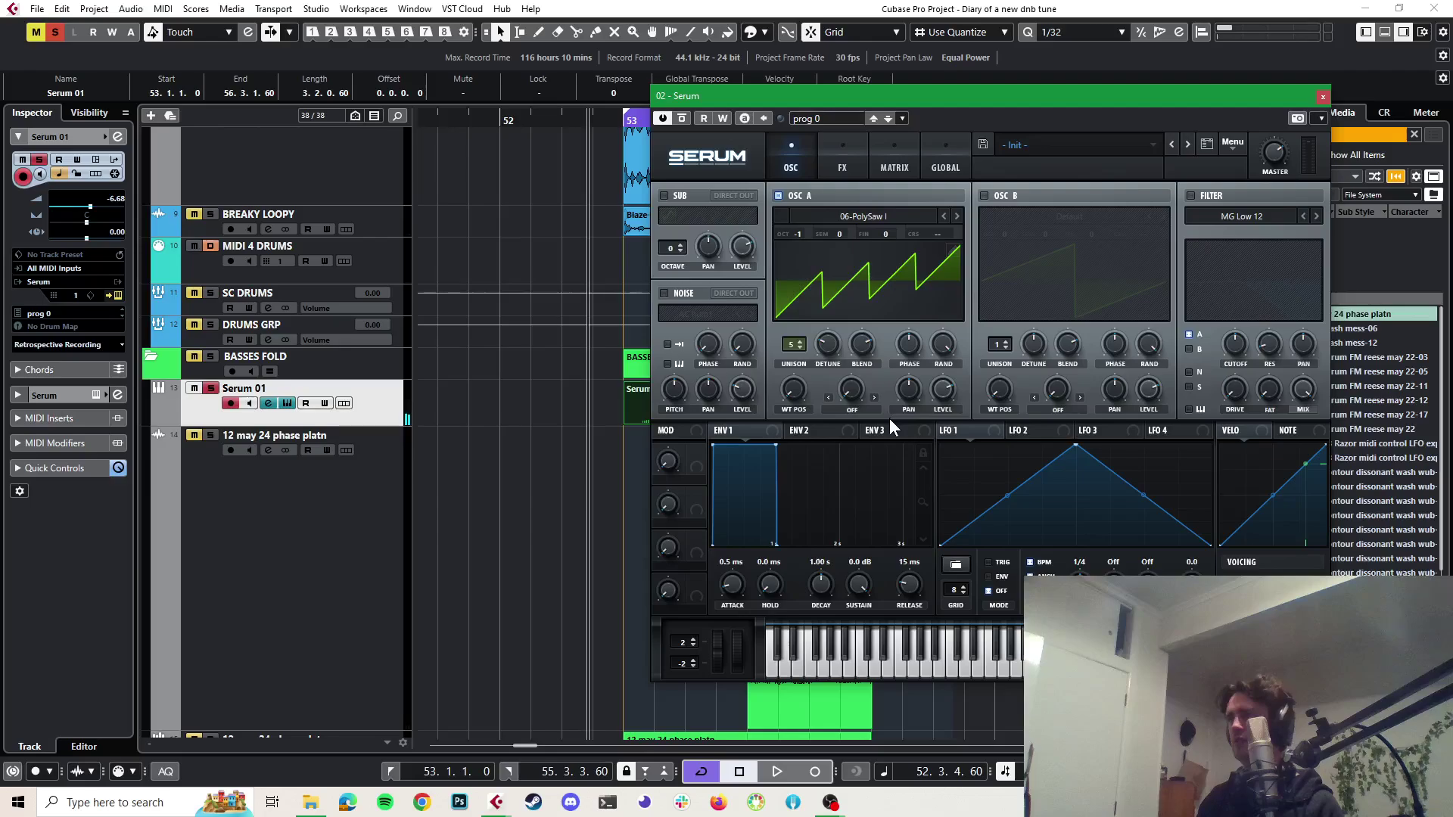
{"action": "key", "text": "space"}
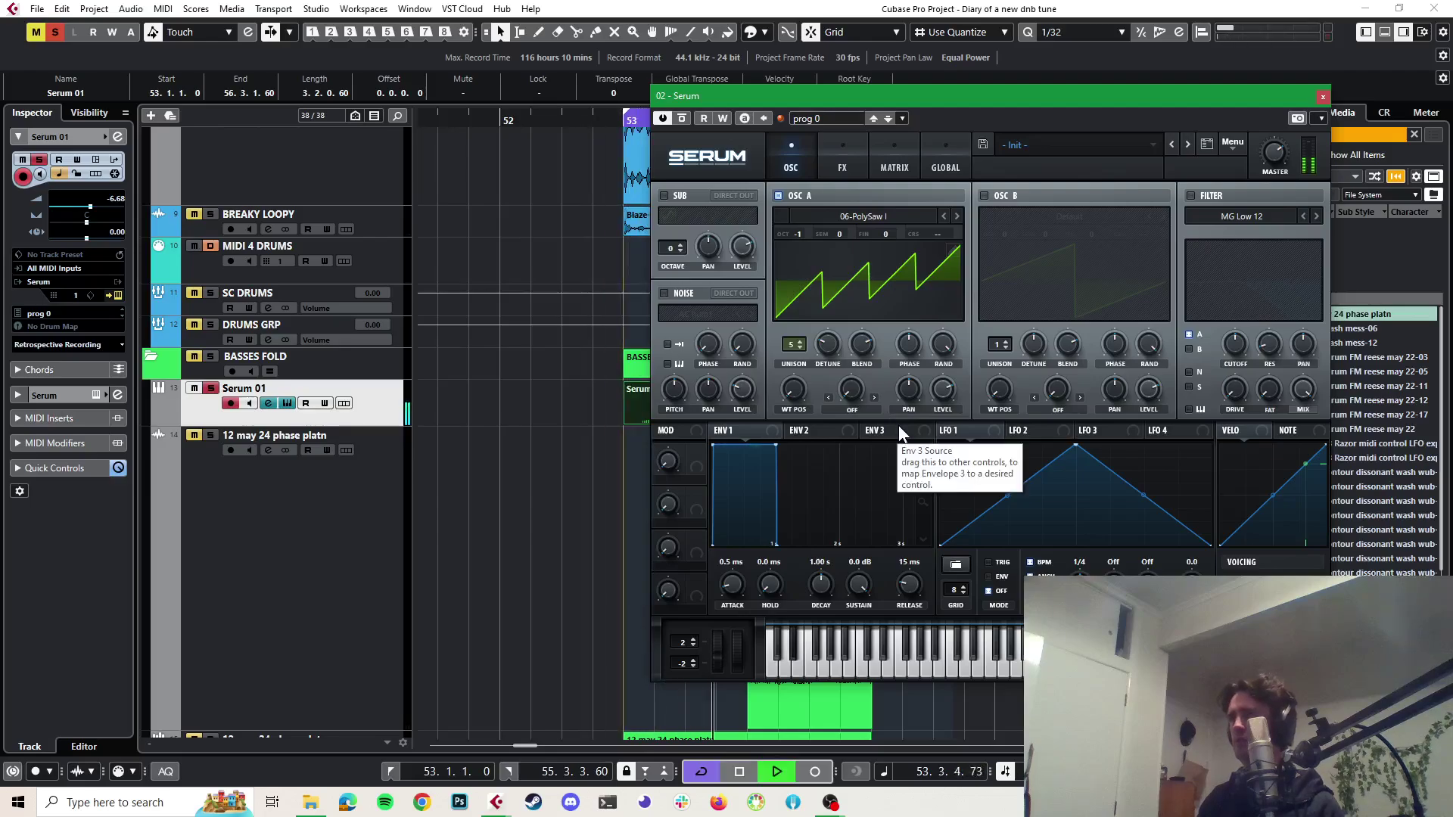
{"action": "key", "text": "space"}
Narrow the unison width to 23 for oscillator A and 17 for oscillator B, and audition the bass
{"action": "left_click", "coordinate": [935, 151]}
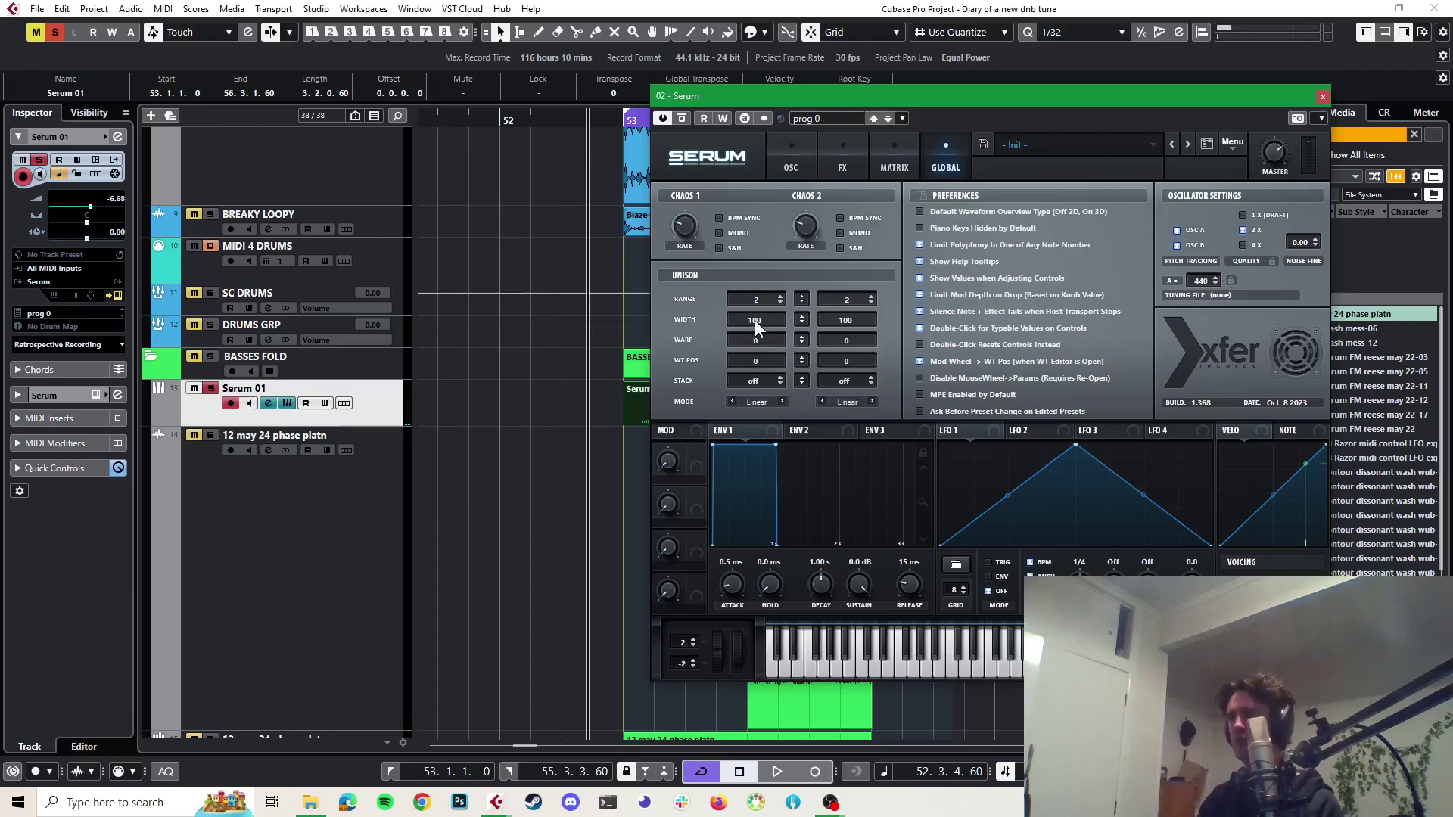
{"action": "left_click_drag", "start_coordinate": [755, 320], "coordinate": [756, 339]}
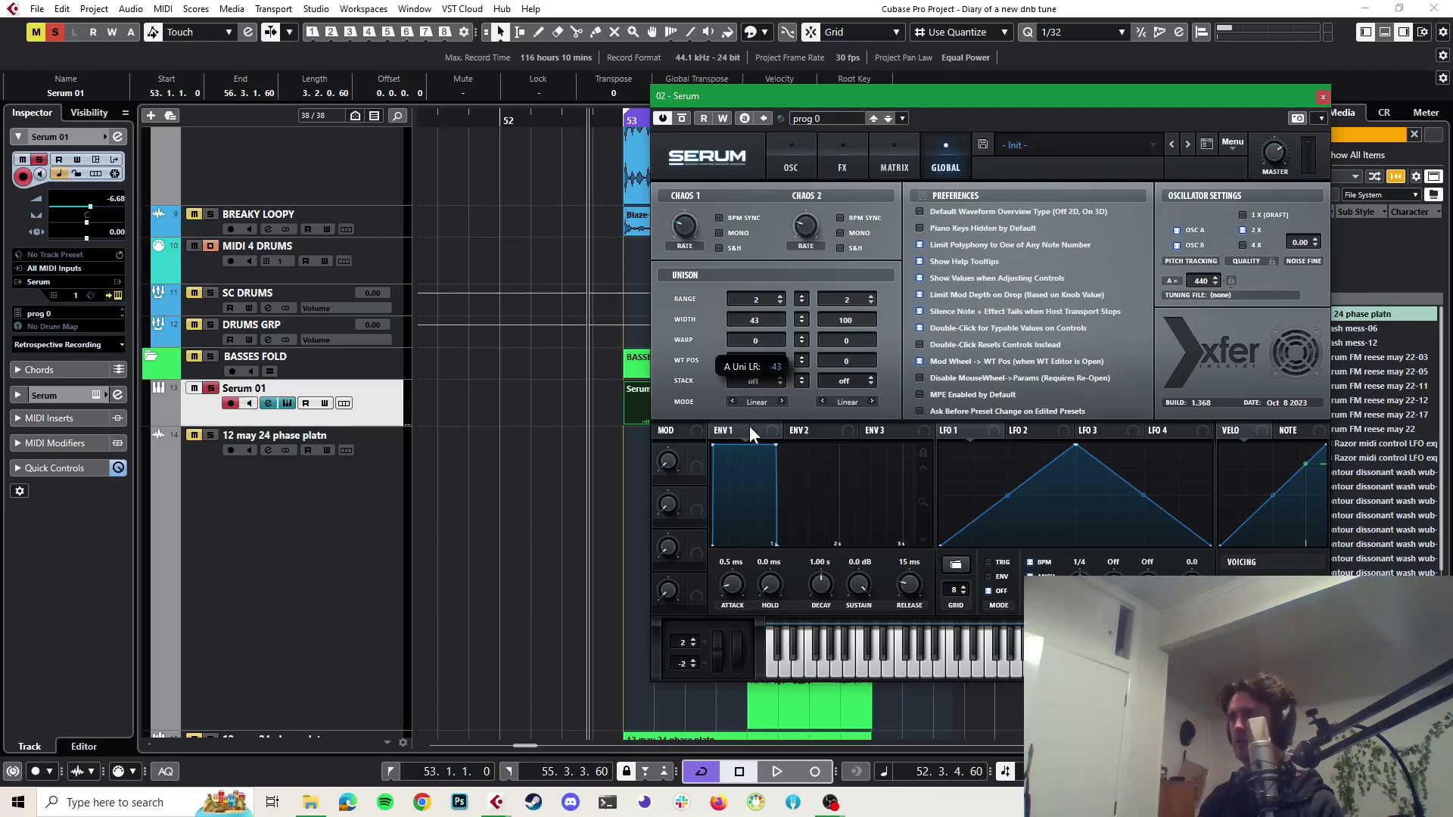
{"action": "left_click_drag", "start_coordinate": [743, 452], "coordinate": [744, 458]}
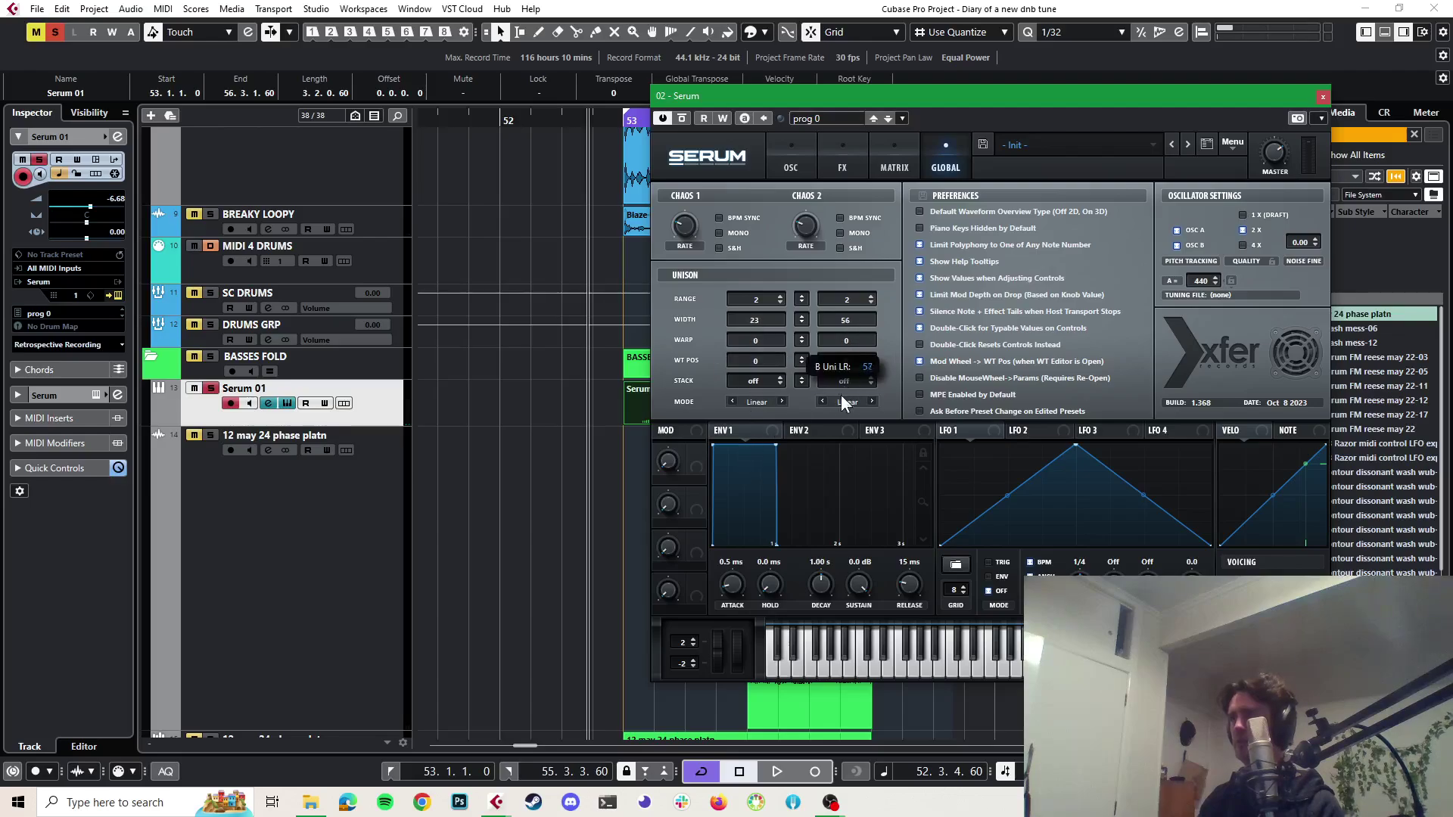
{"action": "left_click_drag", "start_coordinate": [841, 395], "coordinate": [821, 446]}
{"action": "key", "text": "space"}
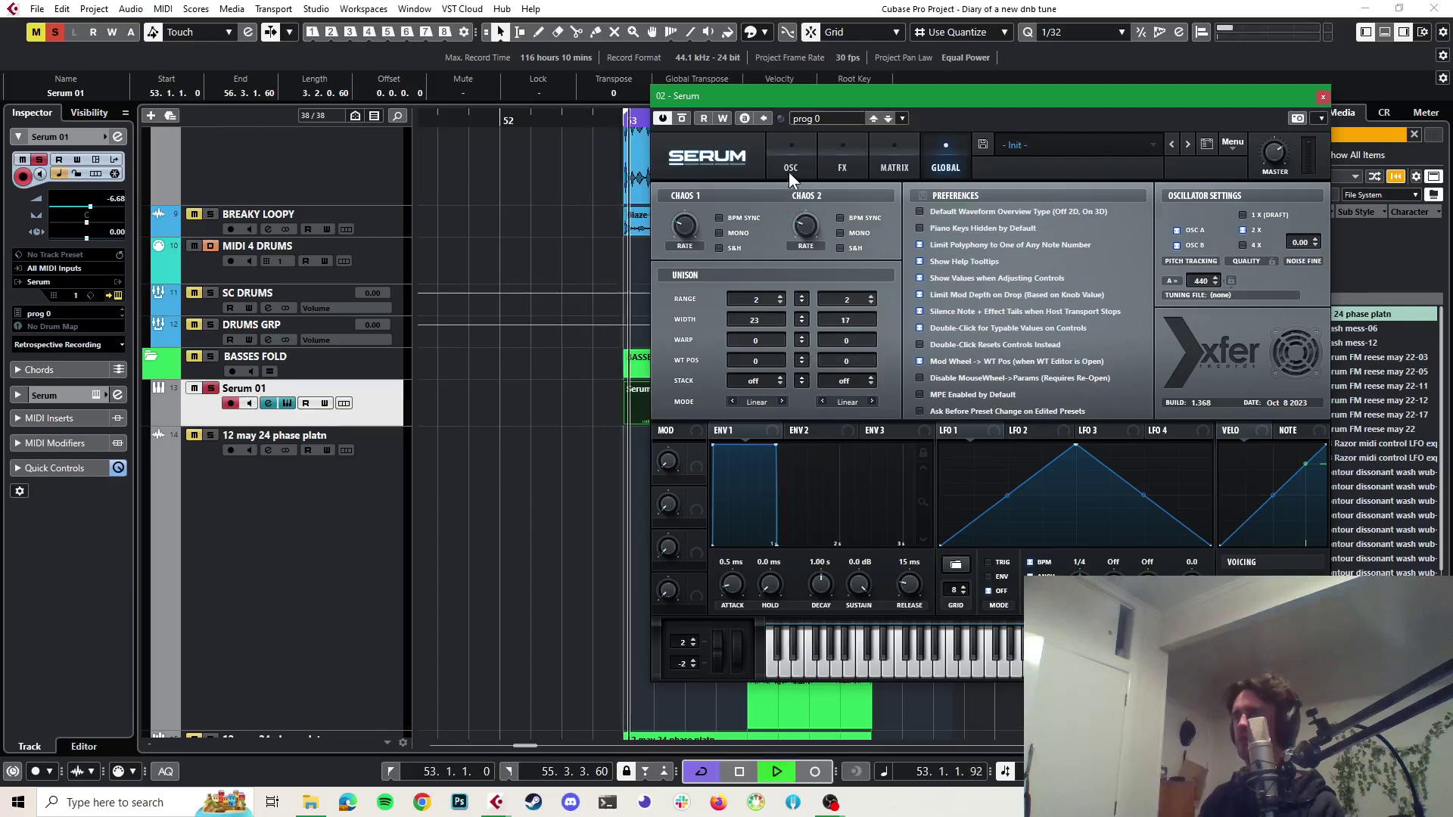
{"action": "left_click", "coordinate": [797, 148]}
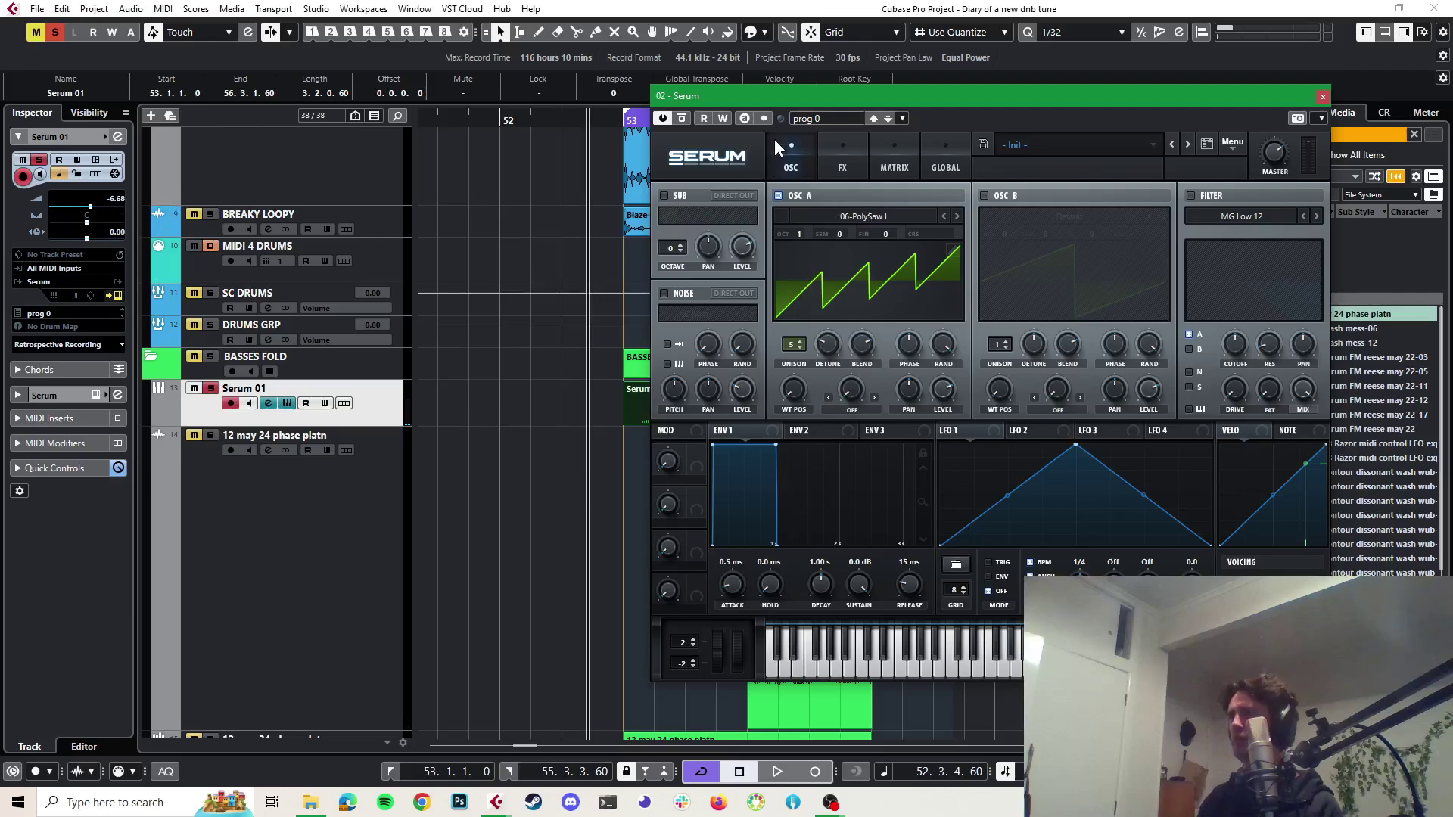
Audition the bass and fine-tune oscillator A's unison detune by ear
{"action": "mouse_move", "coordinate": [945, 390]}
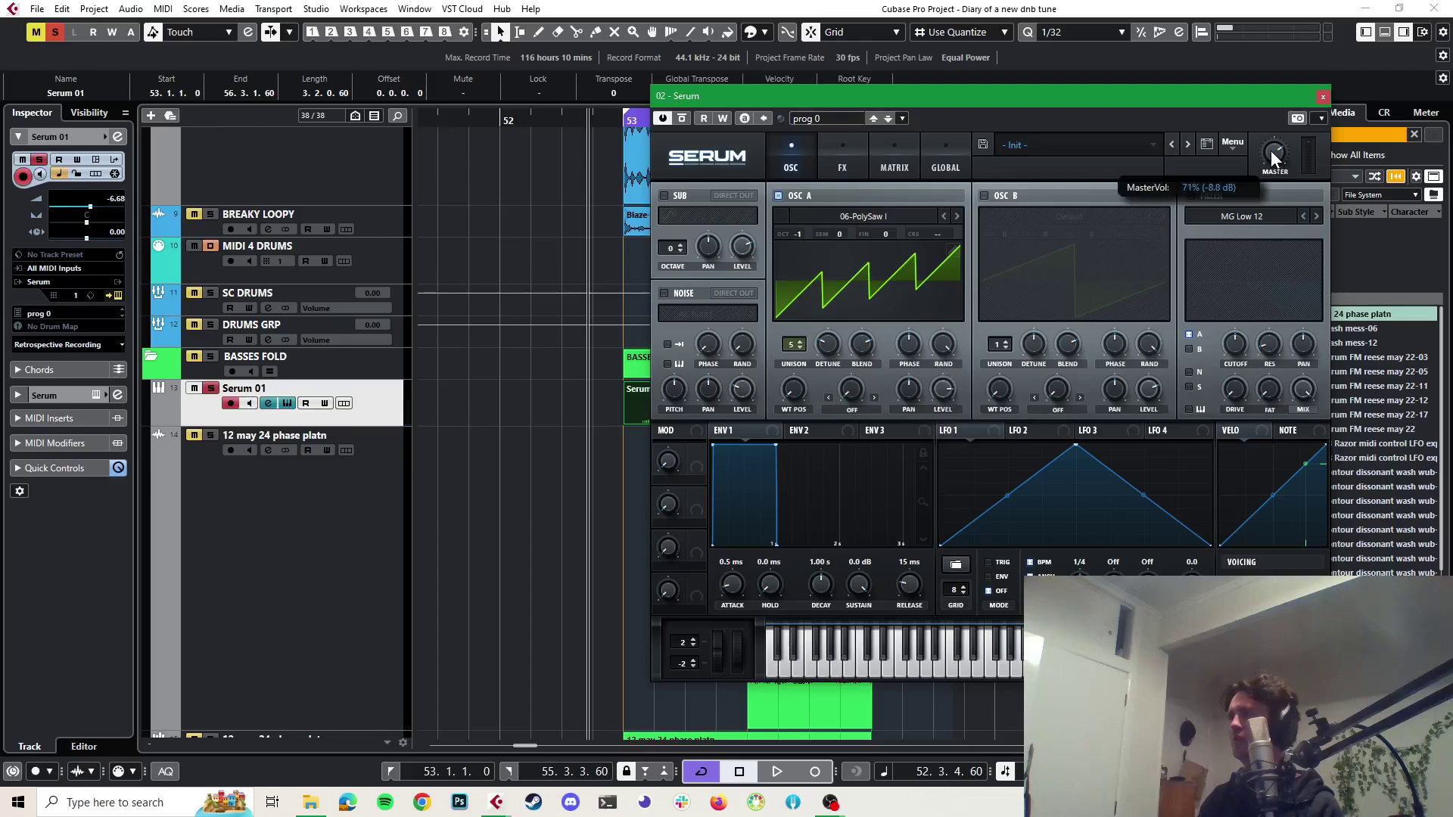
{"action": "key", "text": "space"}
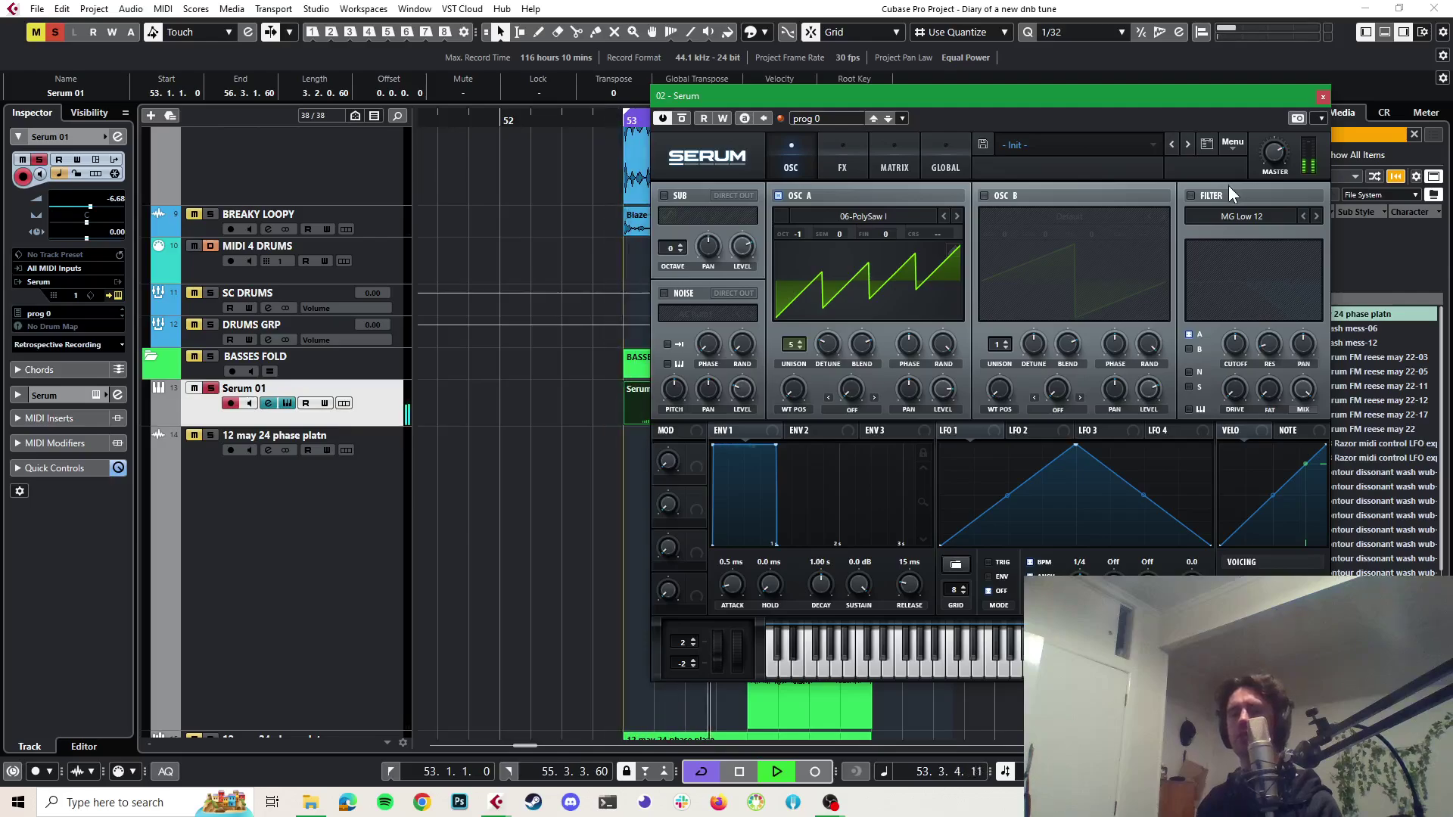
{"action": "key", "text": "space"}
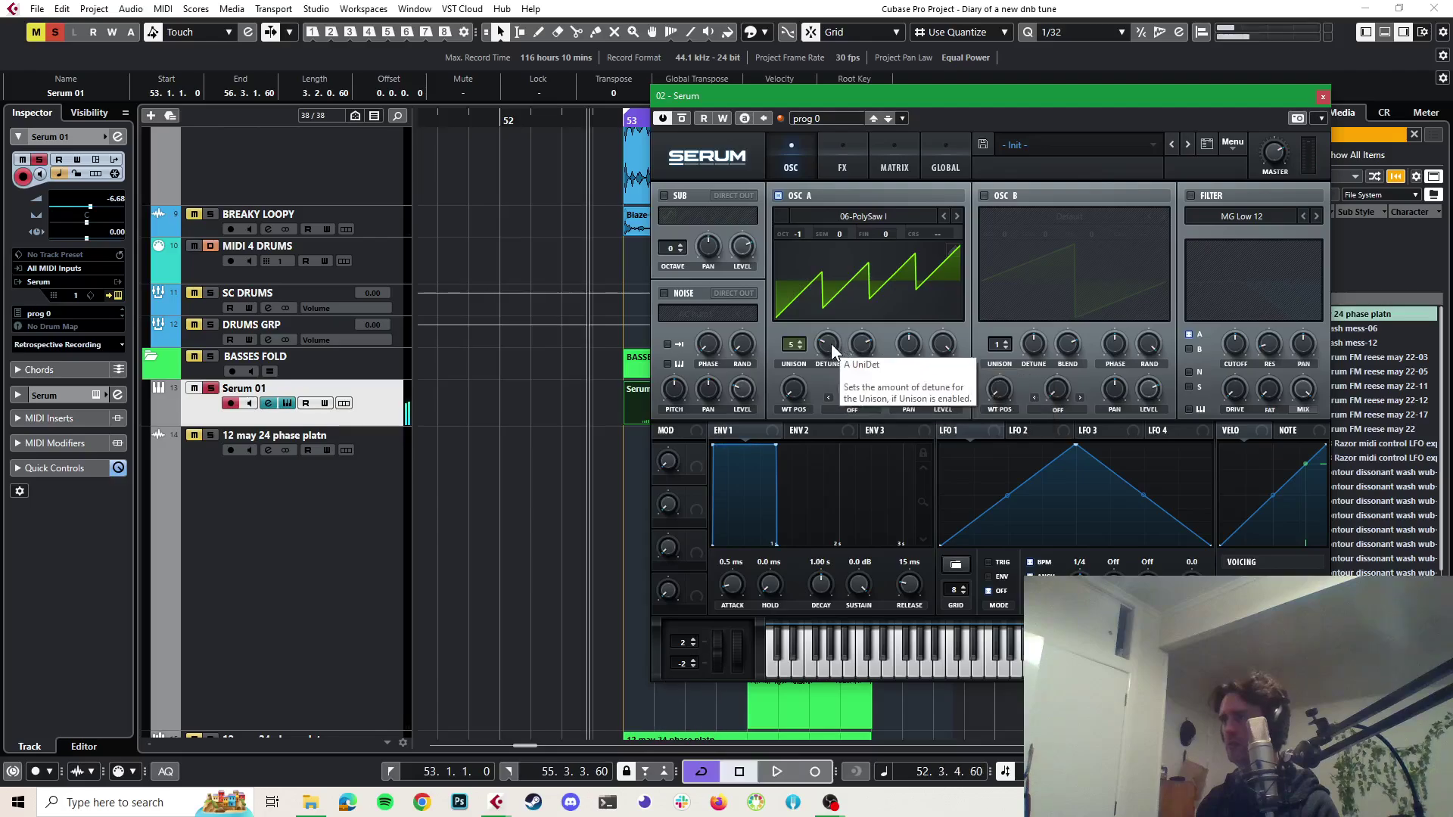
{"action": "key", "text": "space"}
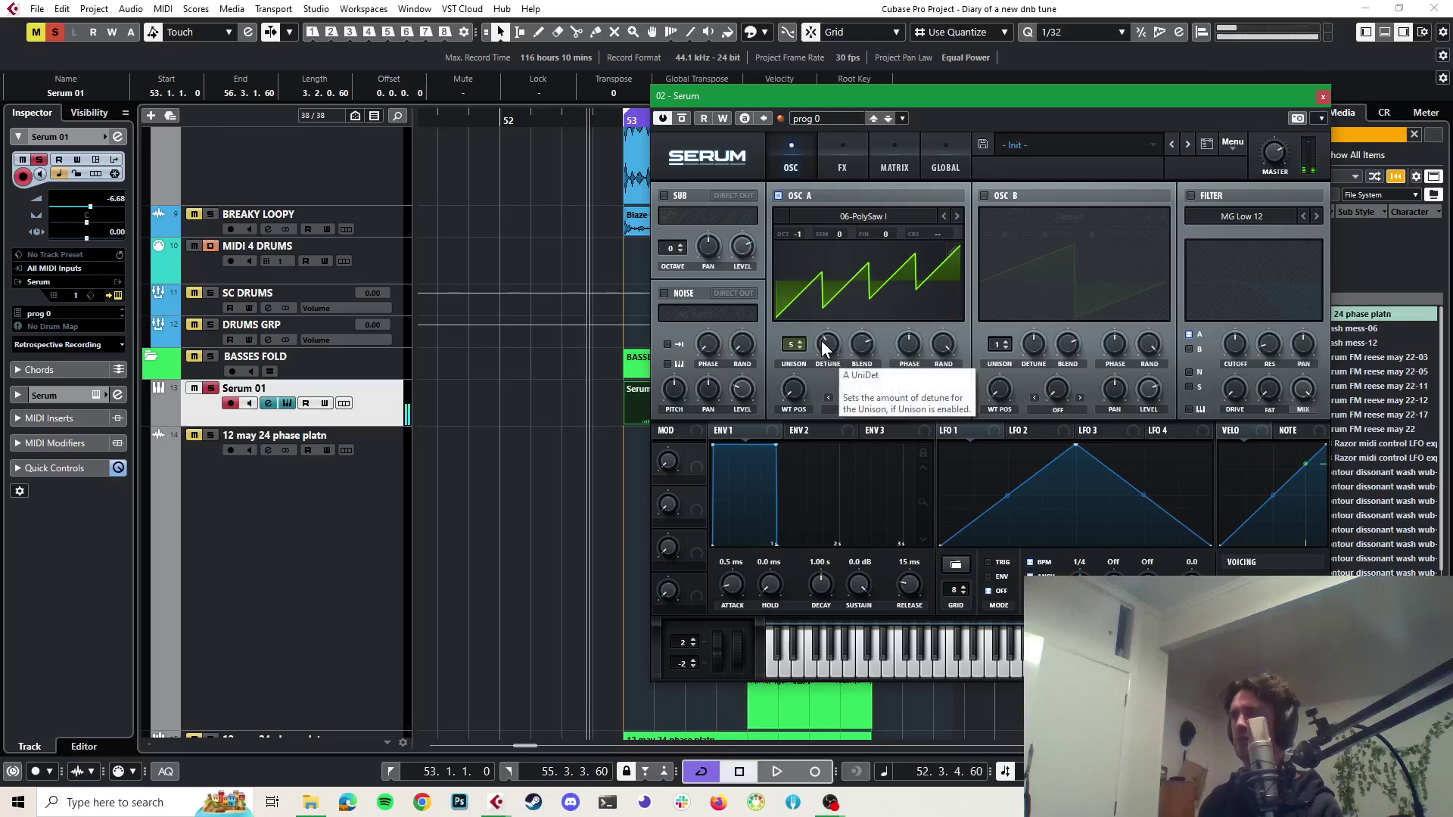
{"action": "left_click_drag", "start_coordinate": [825, 342], "coordinate": [825, 347]}
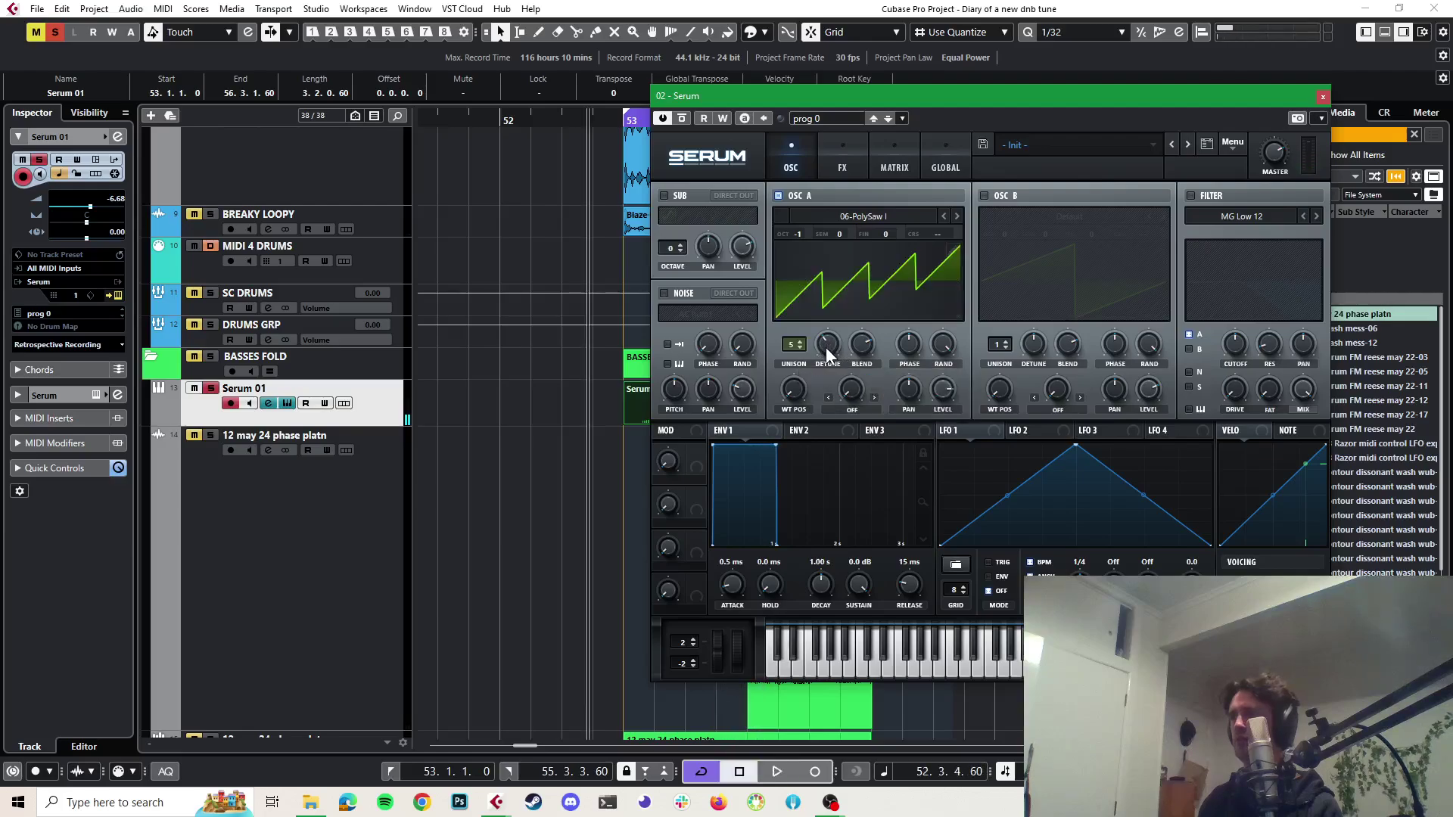
{"action": "key", "text": "space"}
Set oscillator A's random phase to 100% and audition the bass
{"action": "left_click", "coordinate": [946, 348]}
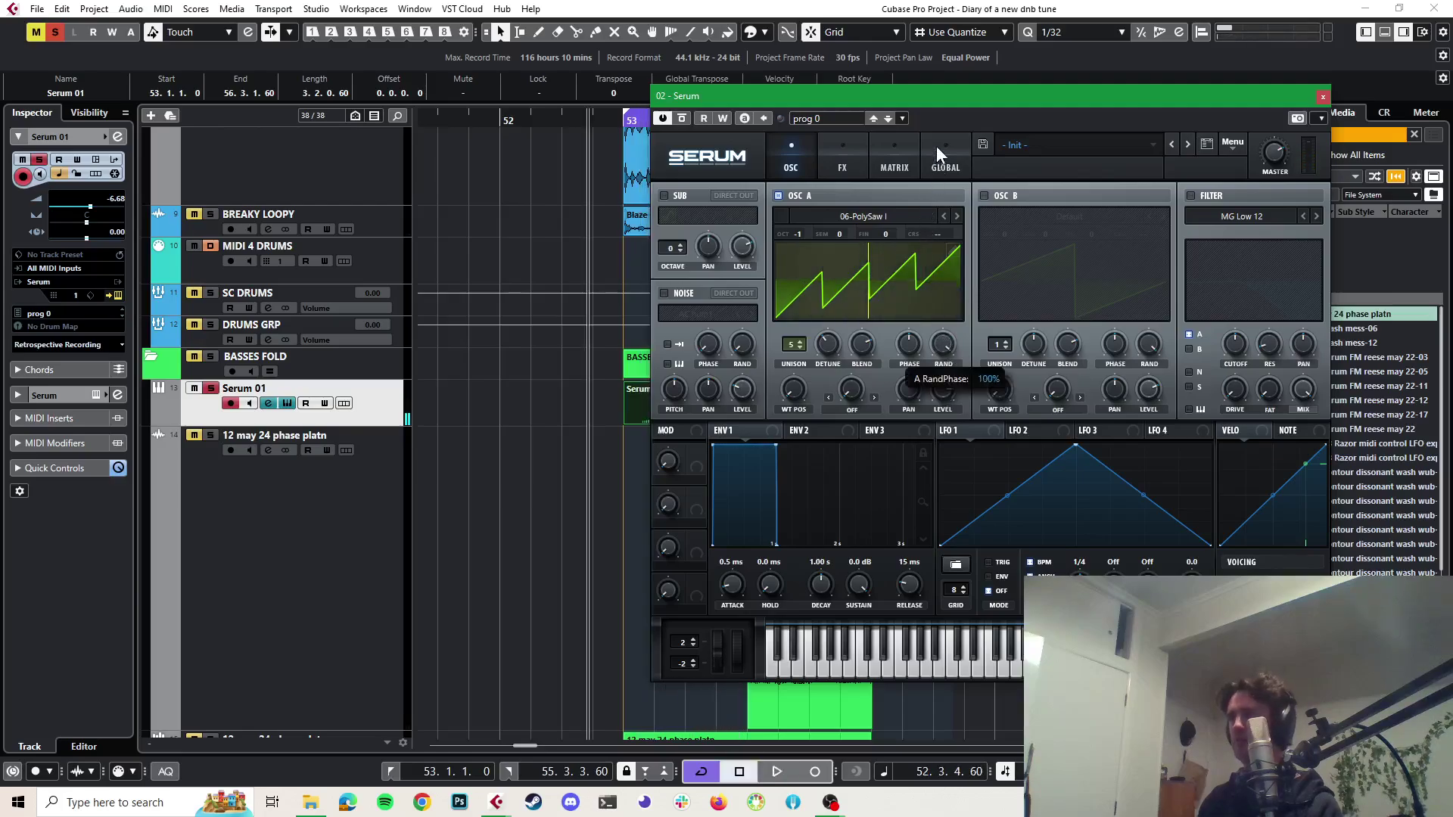
{"action": "key", "text": "space"}
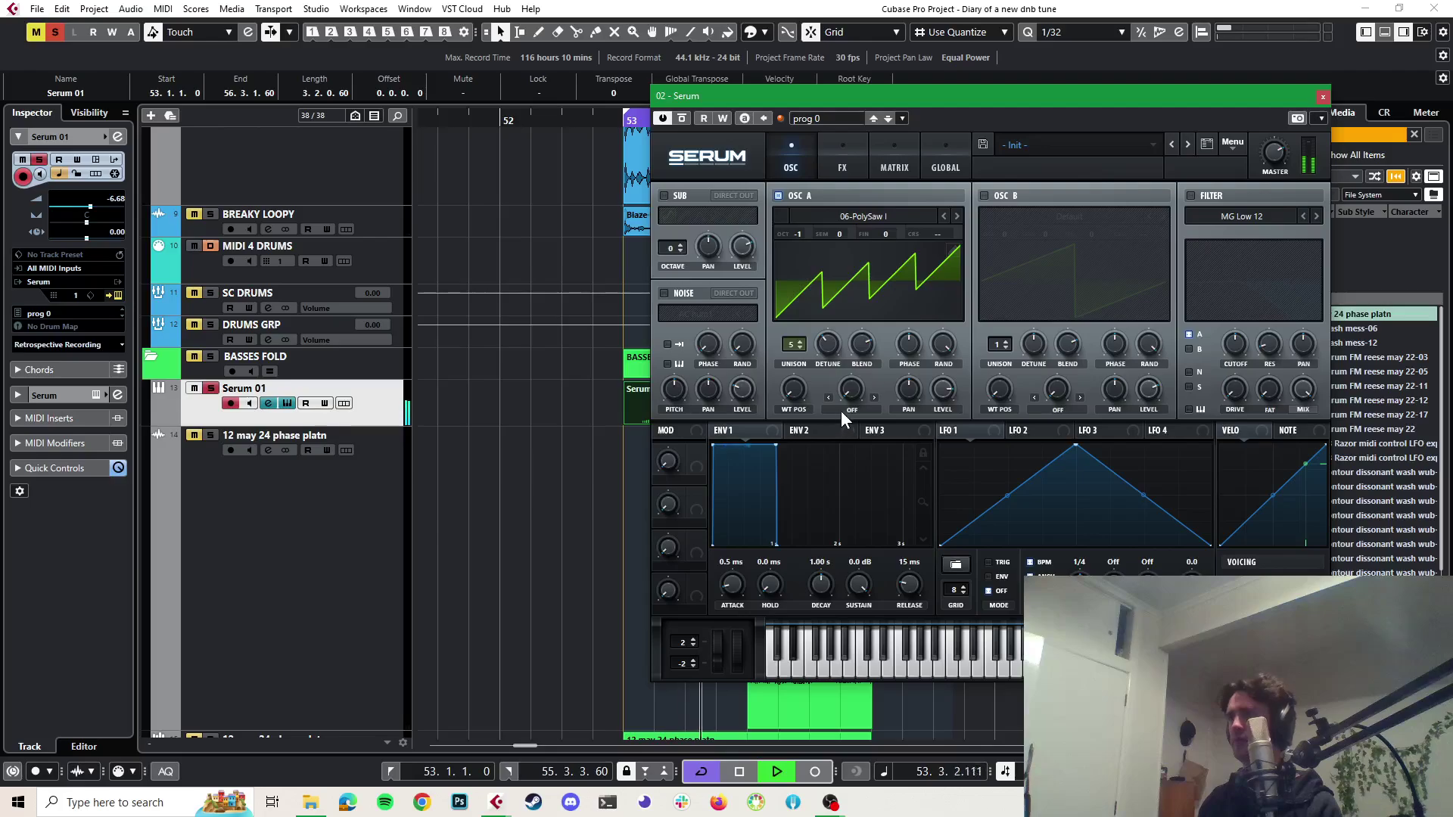
{"action": "key", "text": "space"}
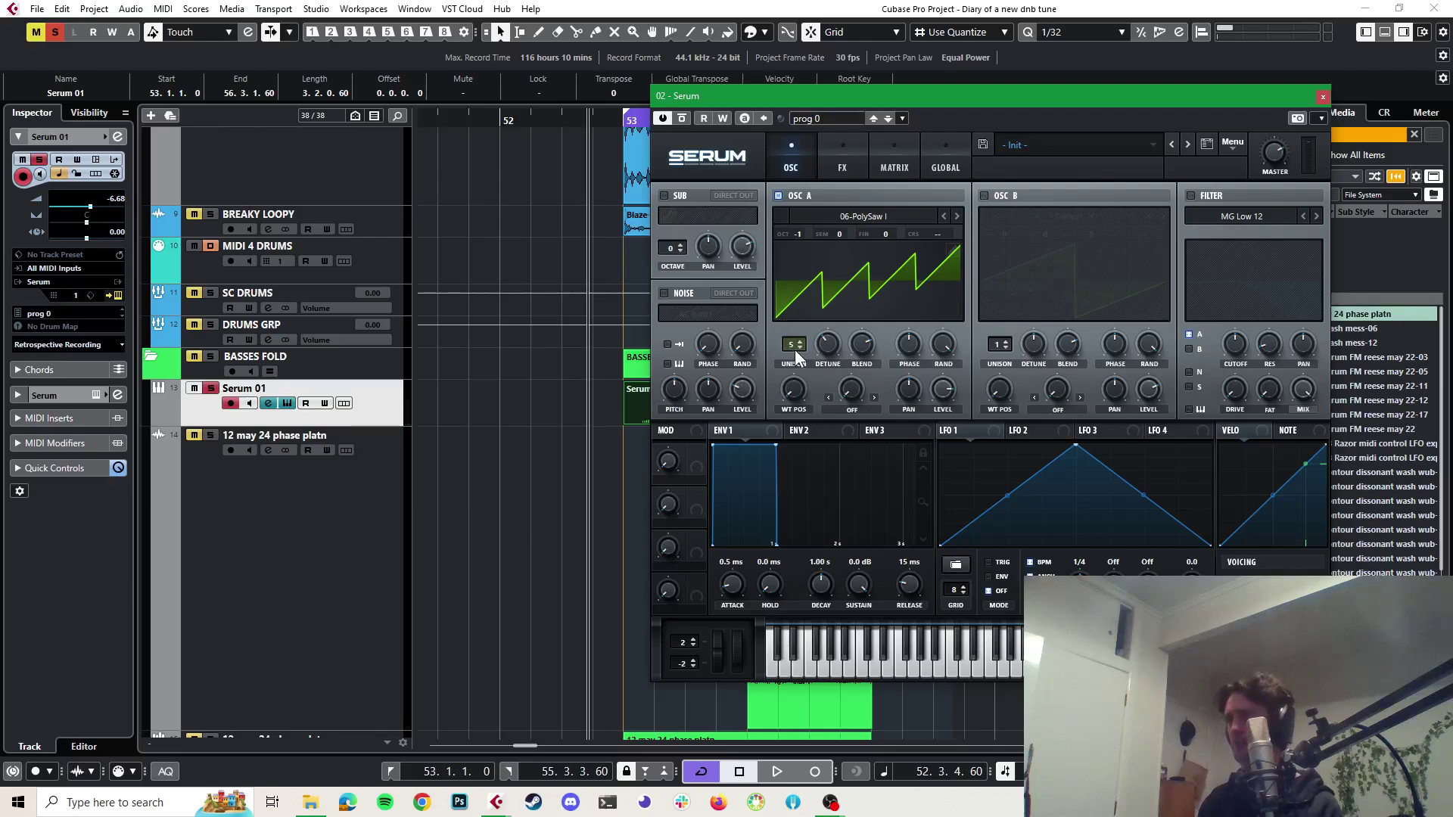
Increase oscillator A's unison to 9 voices and audition the bass
{"action": "left_click_drag", "start_coordinate": [794, 348], "coordinate": [800, 303]}
{"action": "key", "text": "space"}
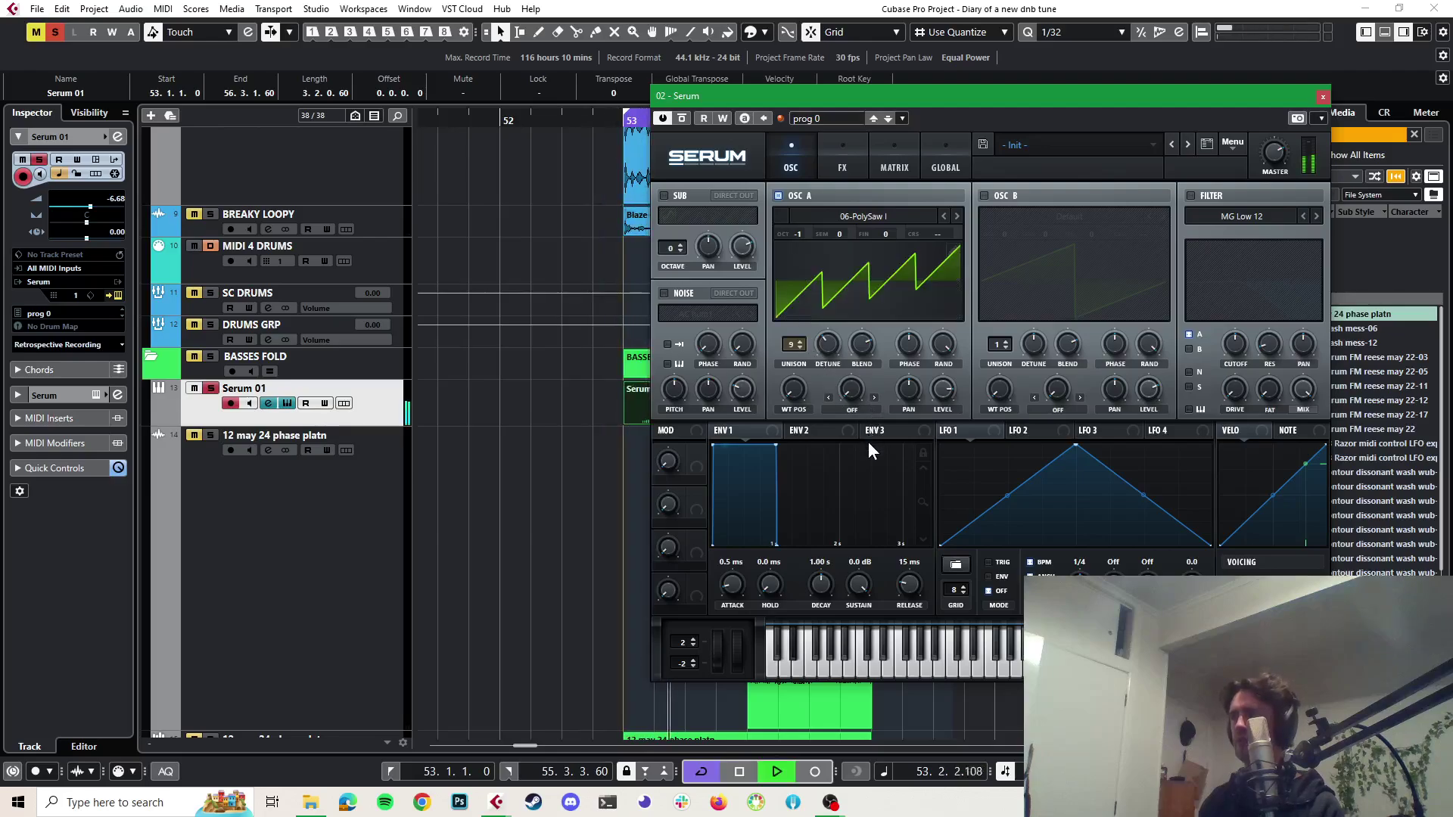
{"action": "key", "text": "space"}
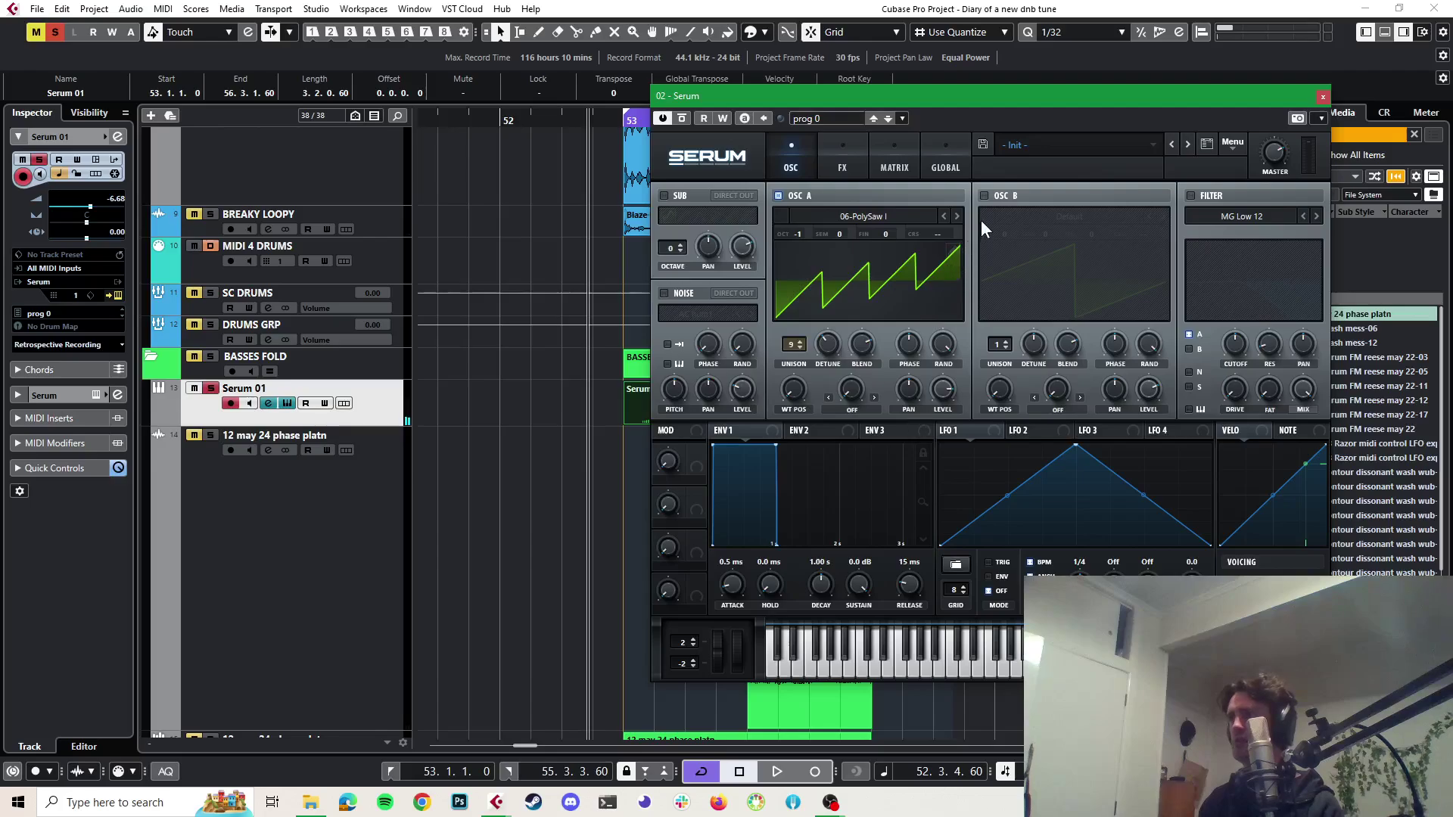
Enable oscillator B and load the Basic Shapes wavetable from the Analog category
{"action": "left_click", "coordinate": [983, 196]}
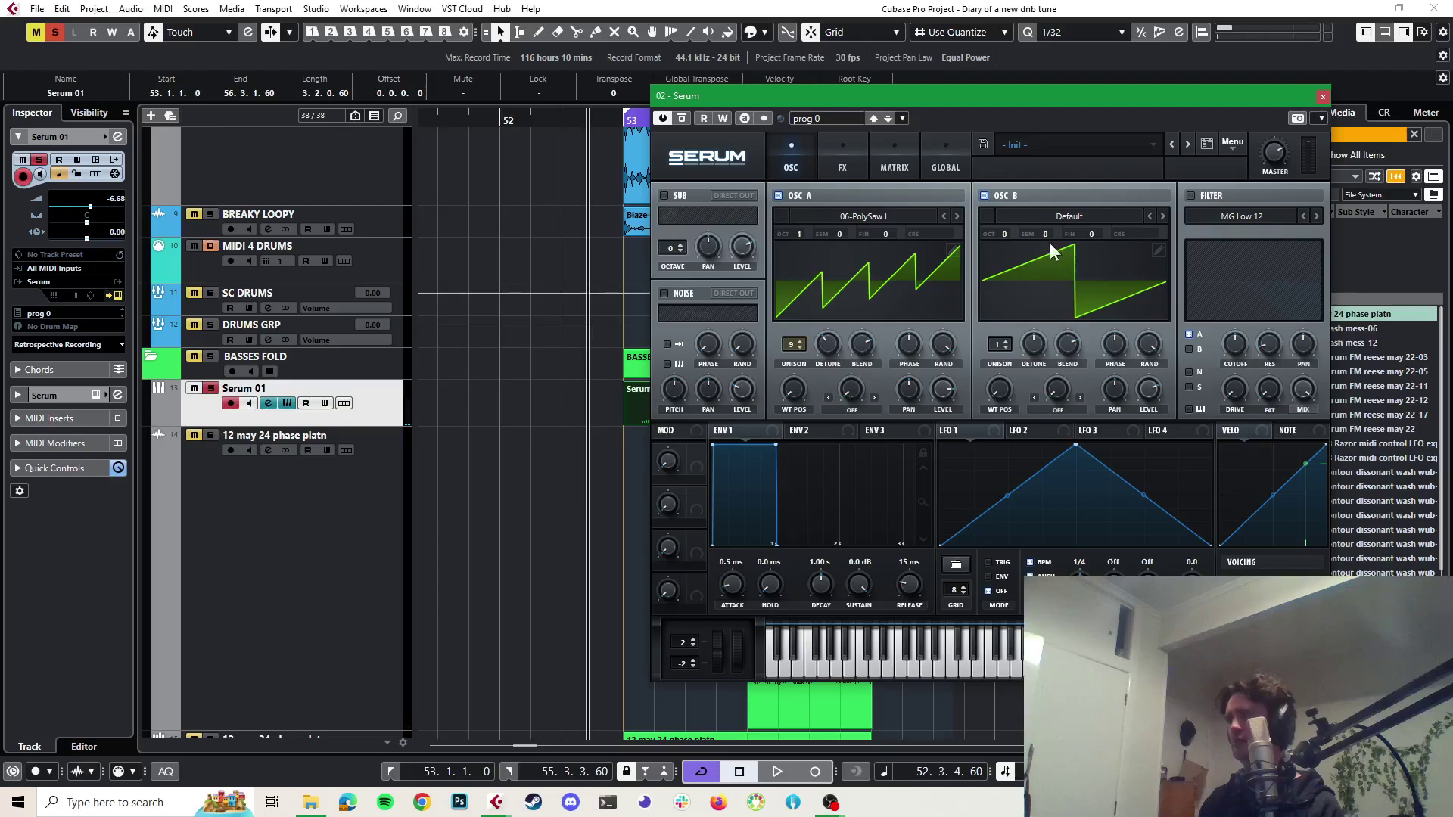
{"action": "left_click", "coordinate": [1052, 216]}
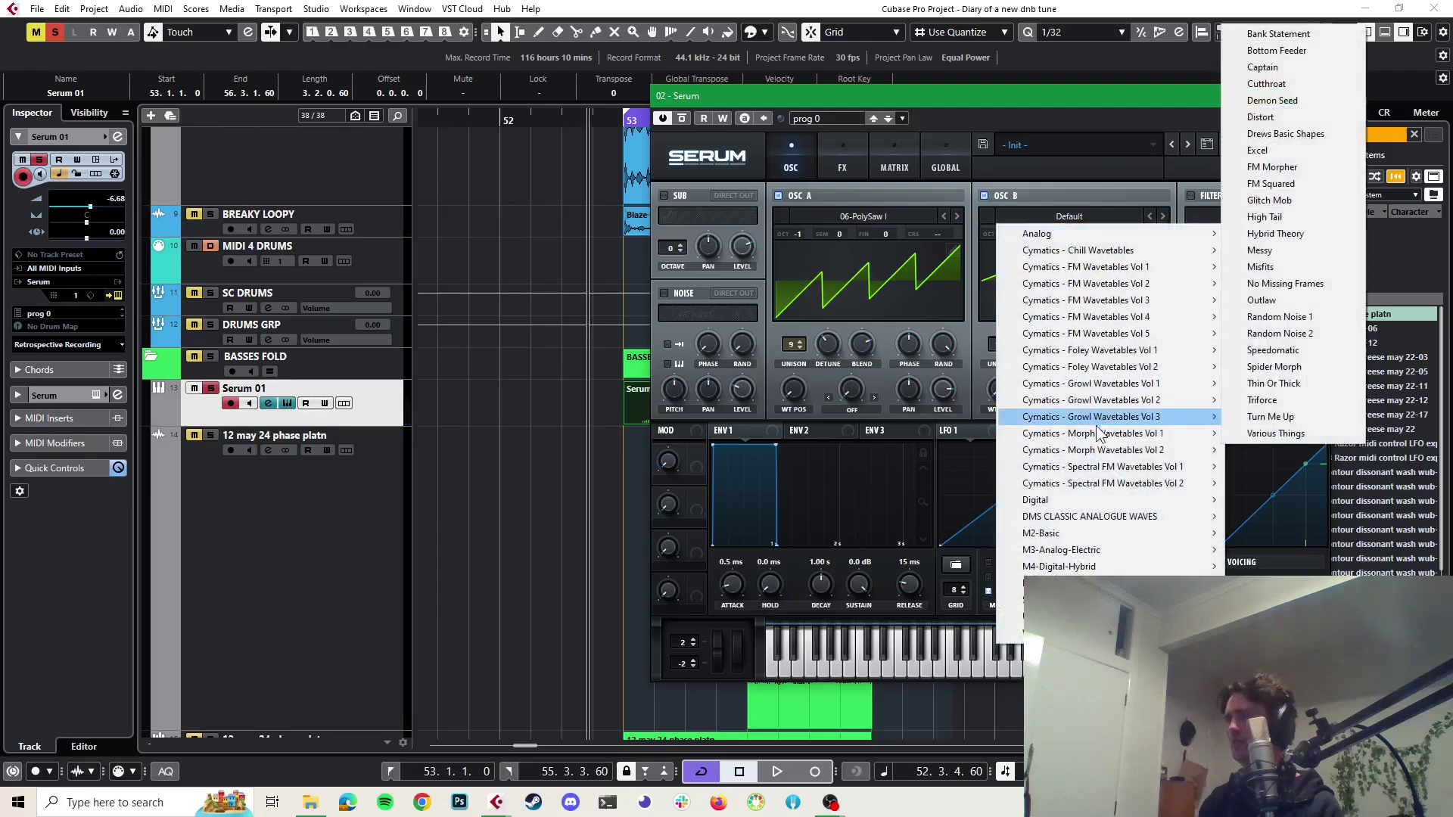
{"action": "mouse_move", "coordinate": [1203, 484]}
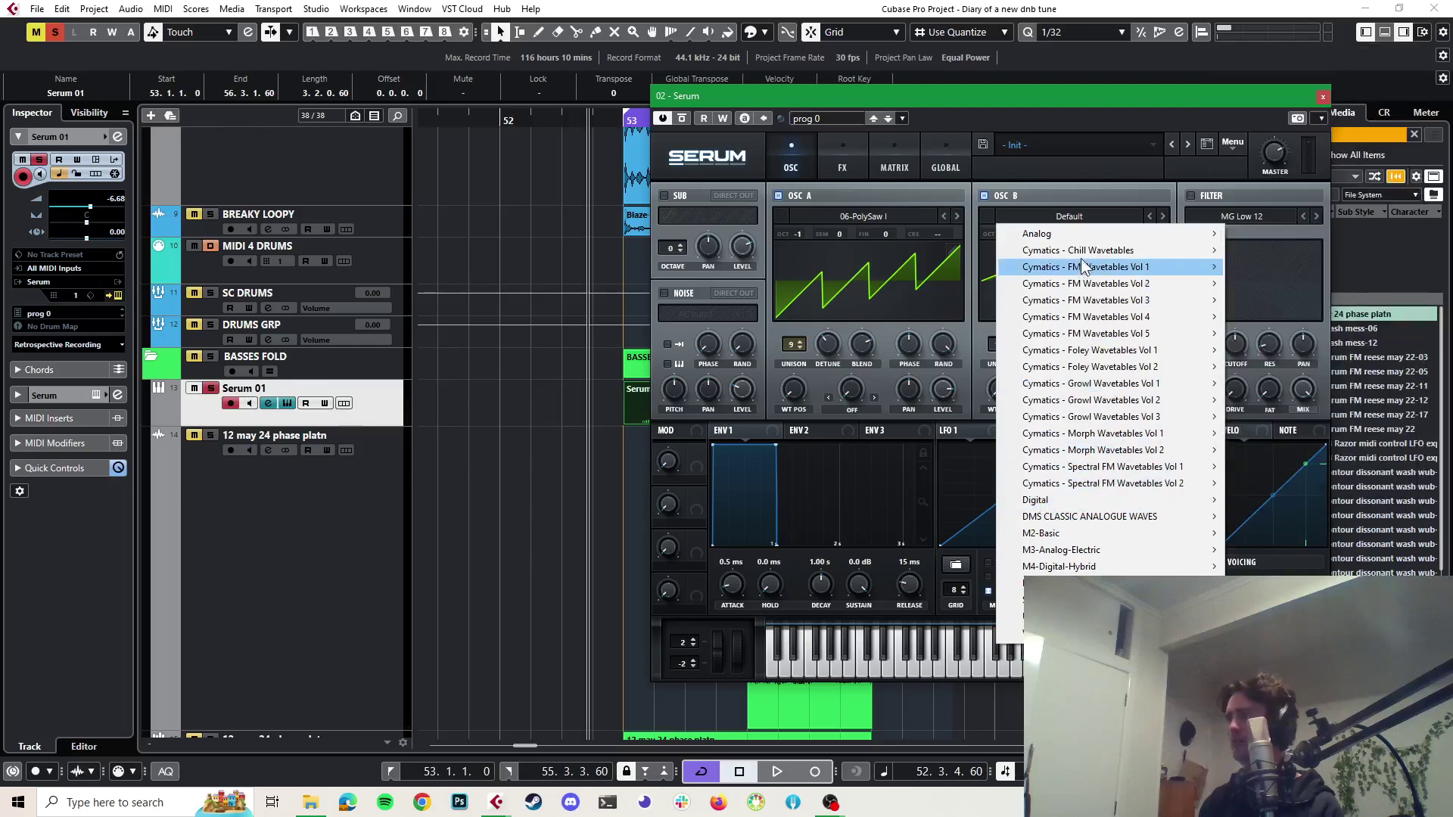
{"action": "mouse_move", "coordinate": [1078, 233]}
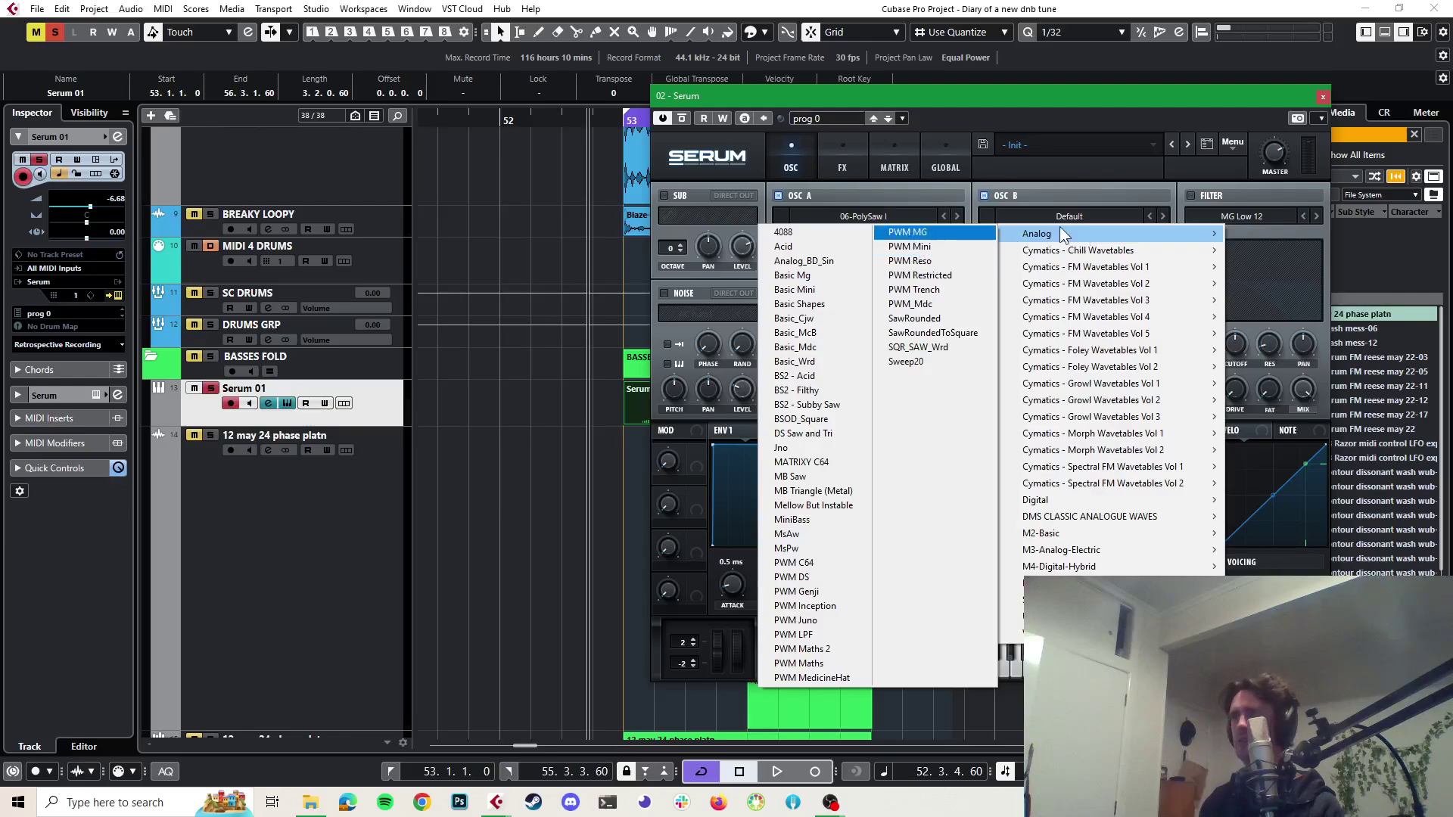
{"action": "left_click", "coordinate": [801, 303]}
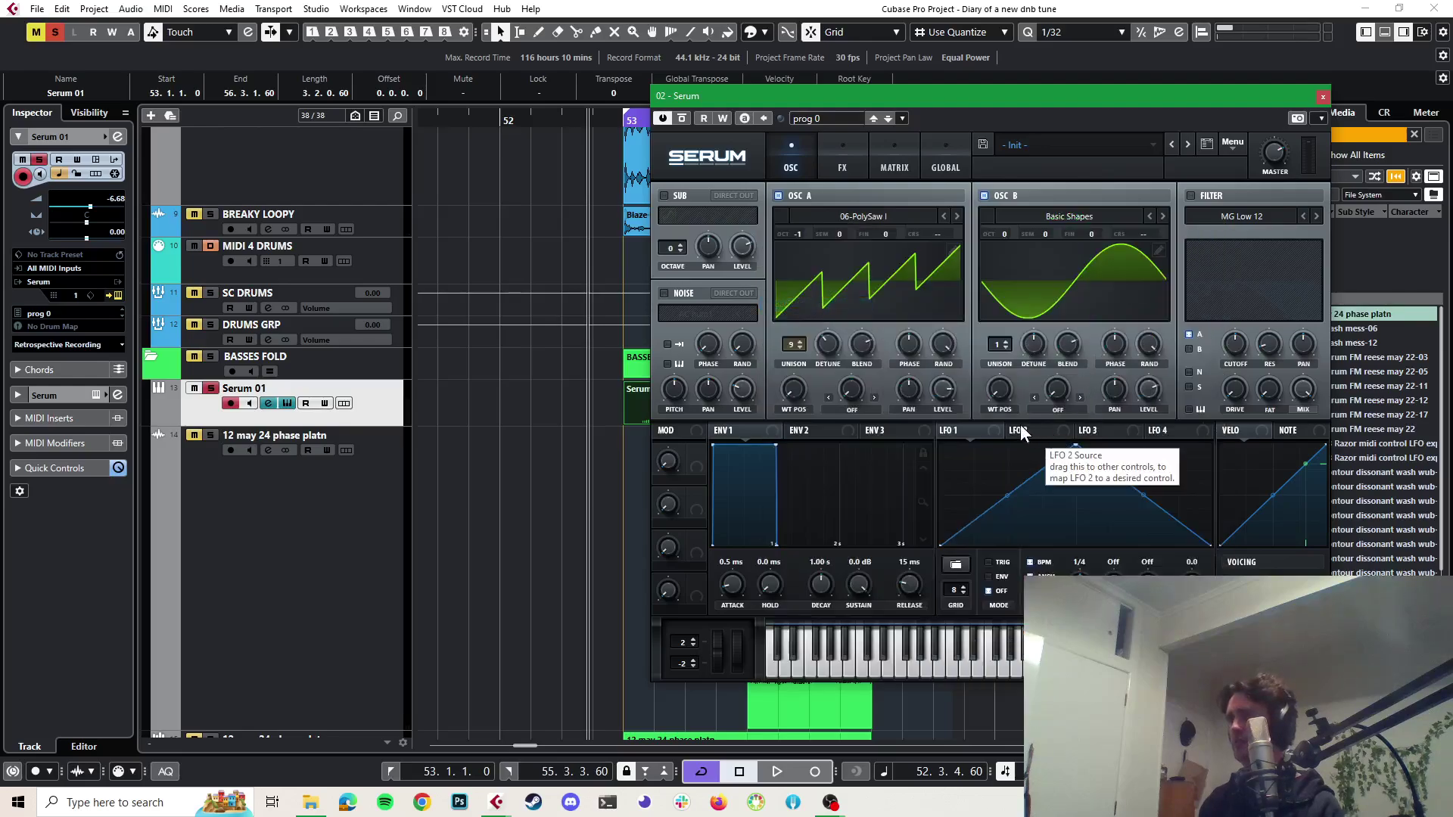
Set oscillator B's warp mode to FM (From A), try out its amount, and audition the bass
{"action": "left_click", "coordinate": [1058, 410]}
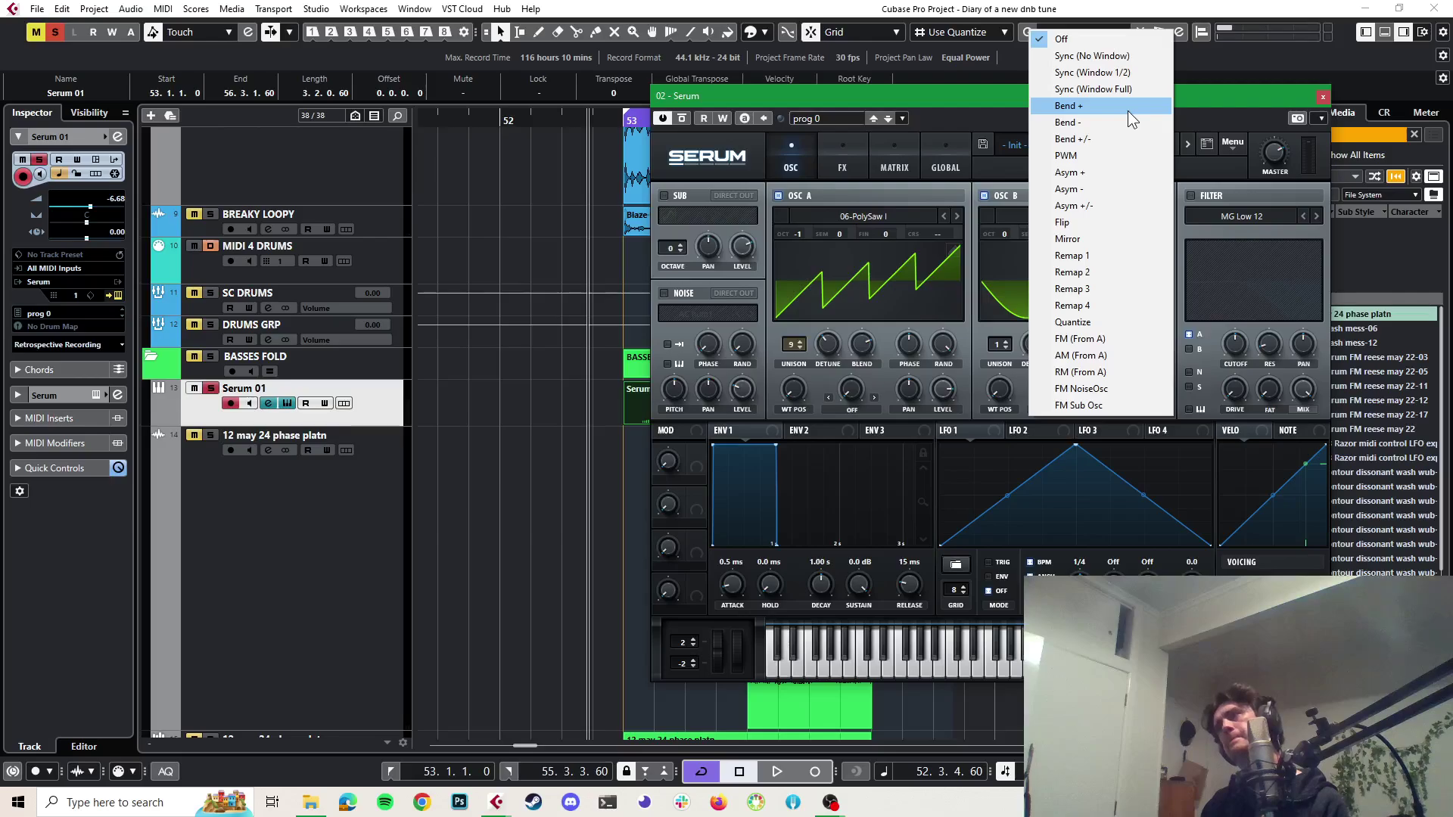
{"action": "left_click", "coordinate": [1146, 338]}
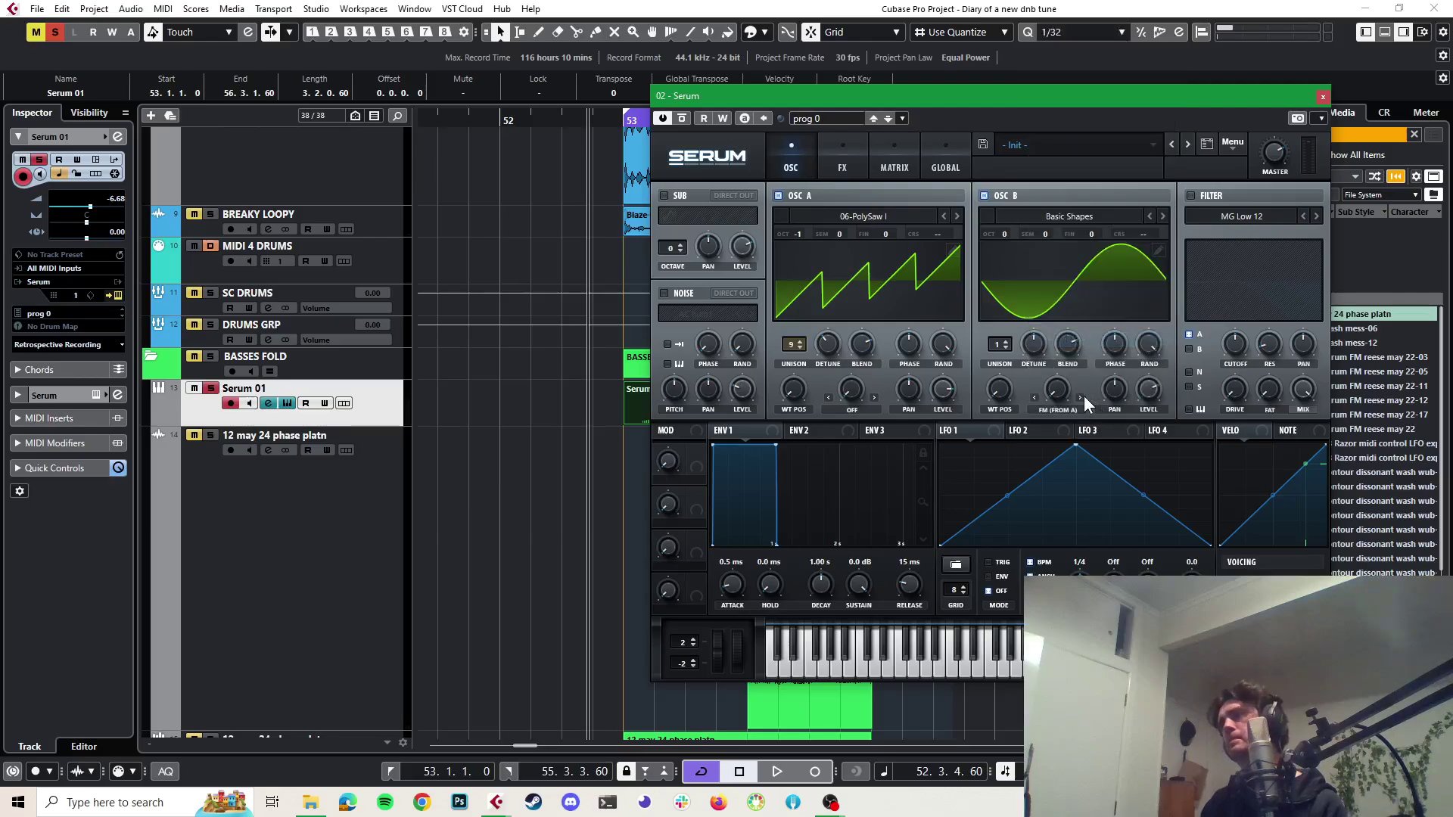
{"action": "key", "text": "space"}
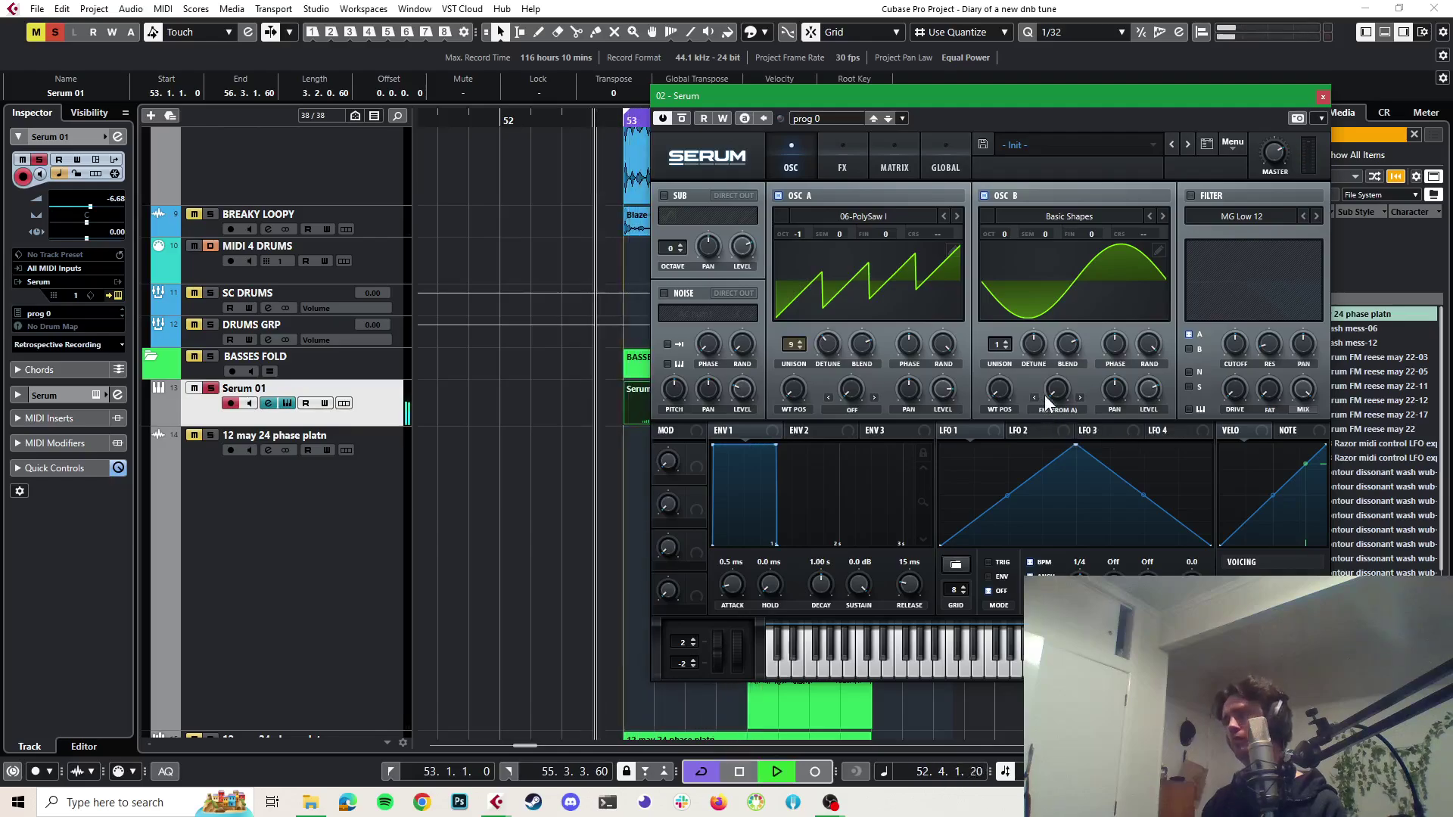
{"action": "left_click_drag", "start_coordinate": [1059, 393], "coordinate": [1069, 362]}
{"action": "key", "text": "space"}
{"action": "key", "text": "space"}
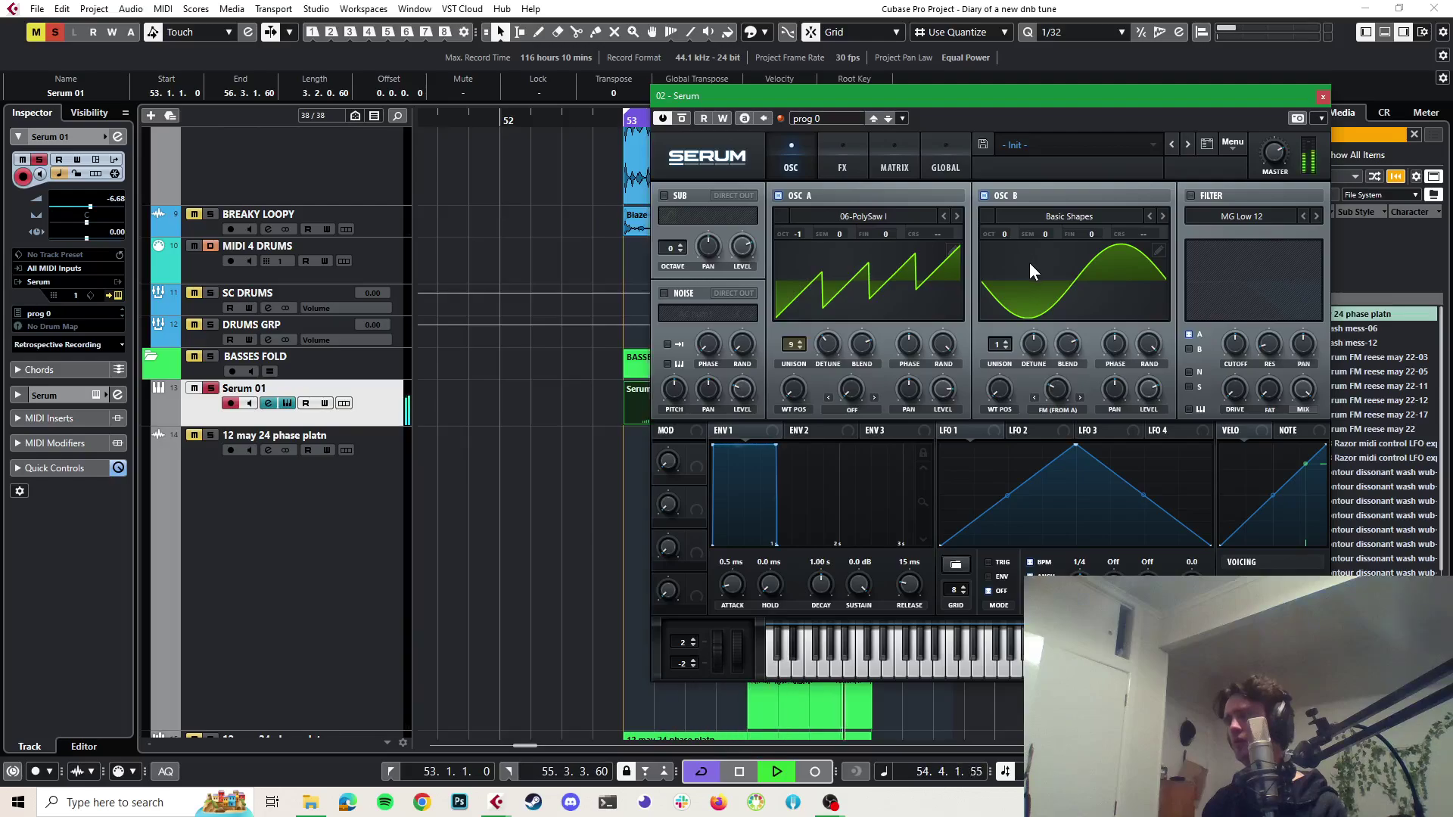
{"action": "key", "text": "space"}
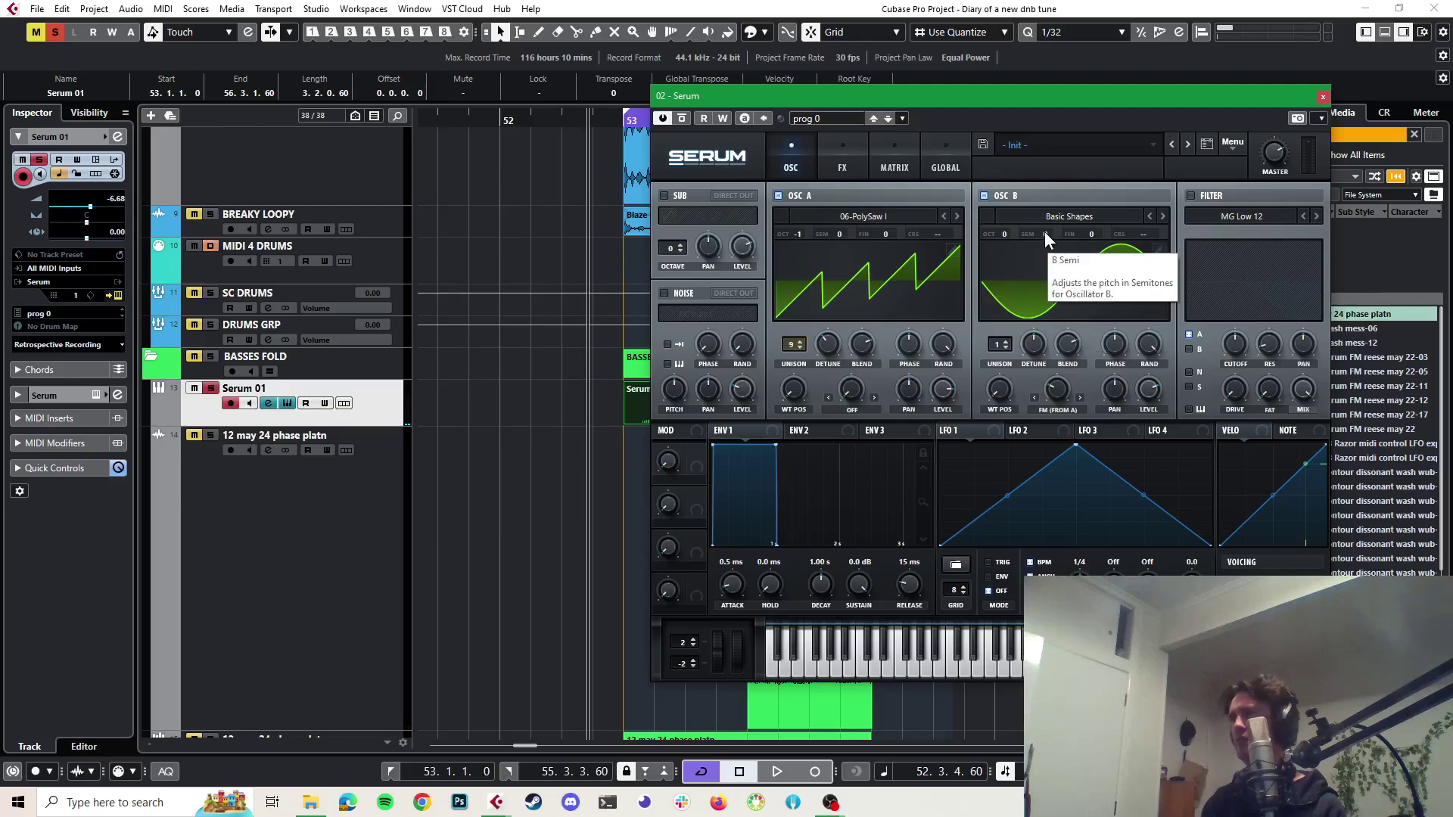
Raise oscillator B's pitch by 4 semitones and audition the bass
{"action": "left_click_drag", "start_coordinate": [1044, 230], "coordinate": [1057, 222]}
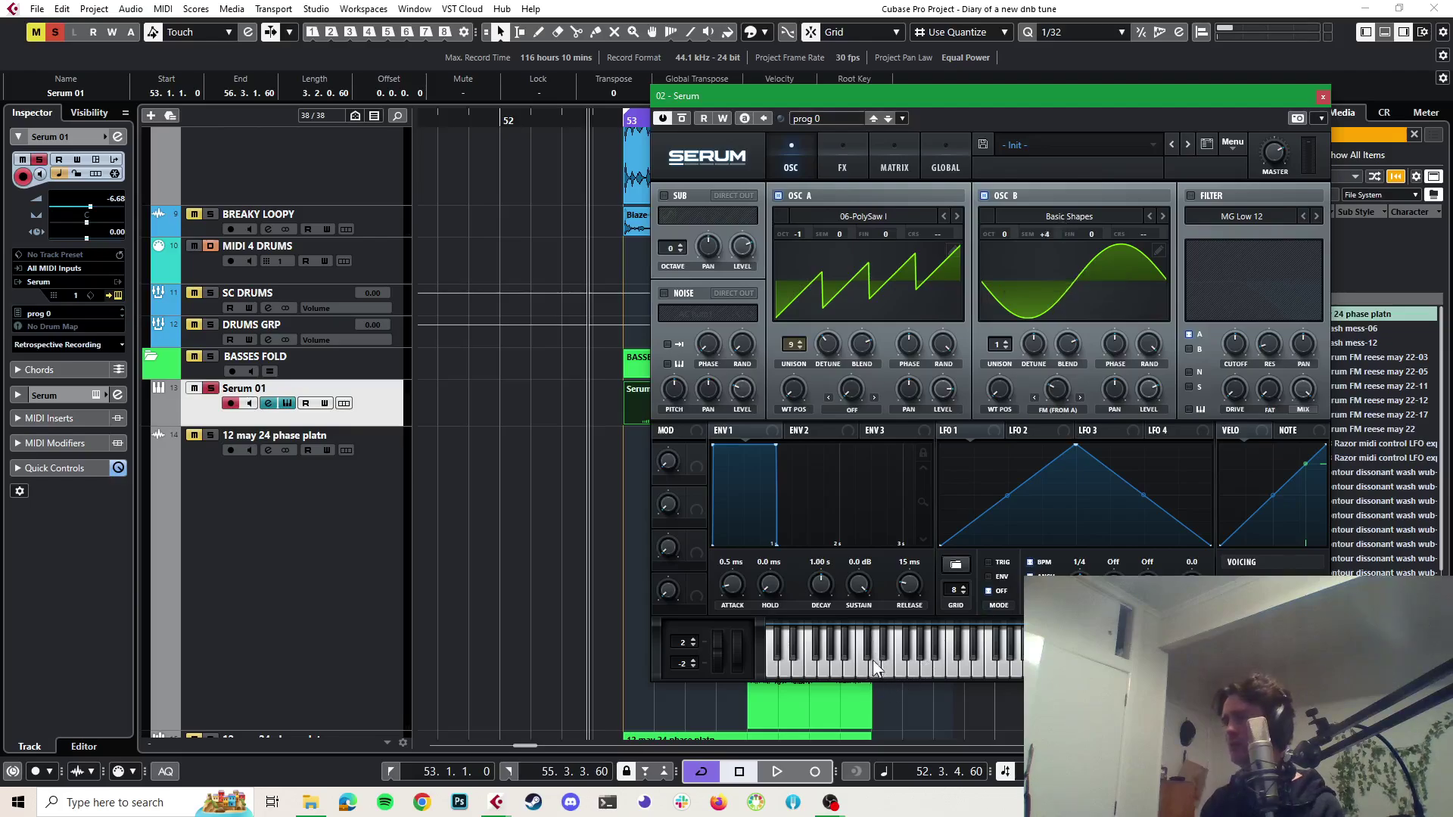
{"action": "key", "text": "space"}
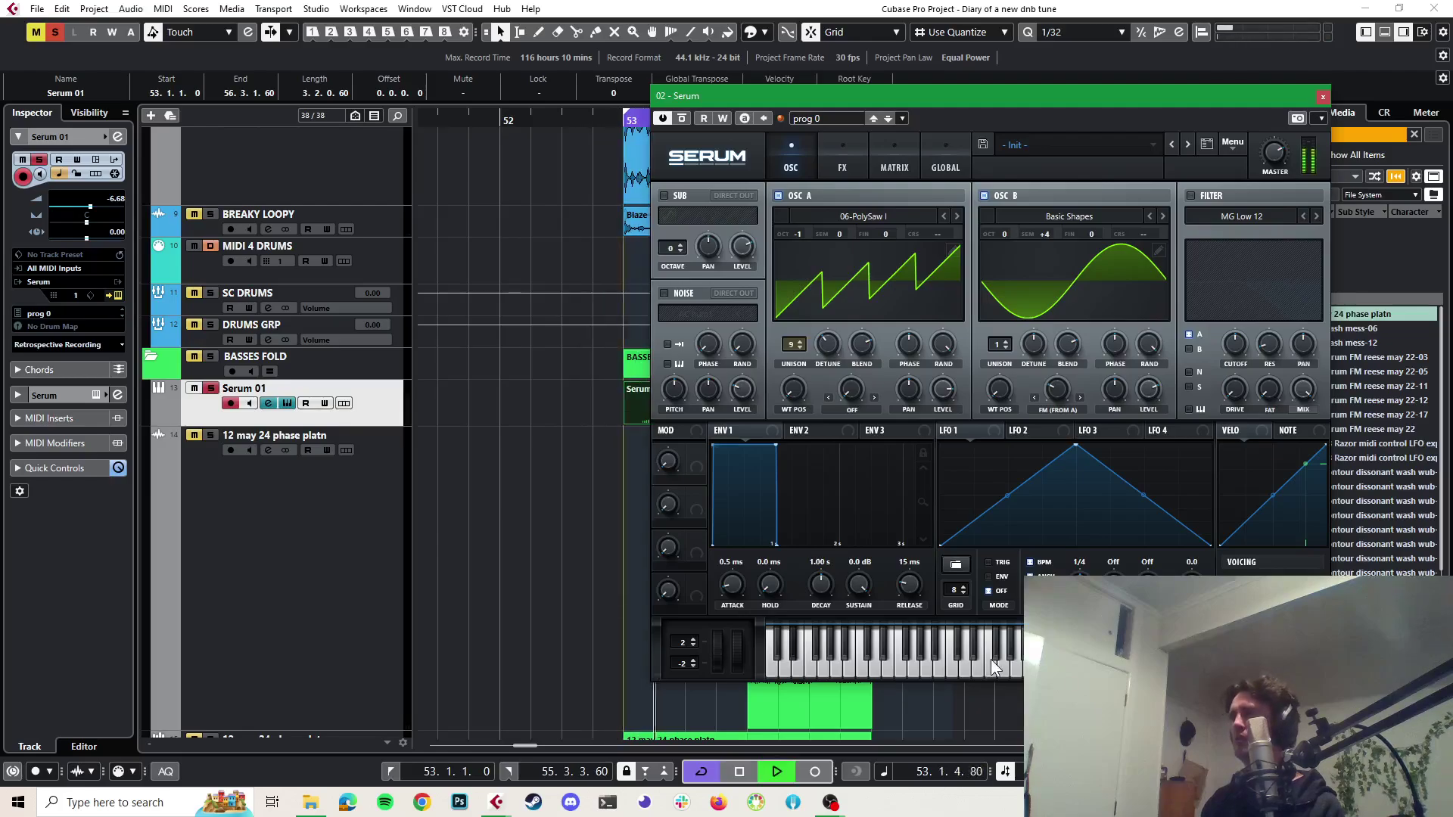
{"action": "key", "text": "space"}
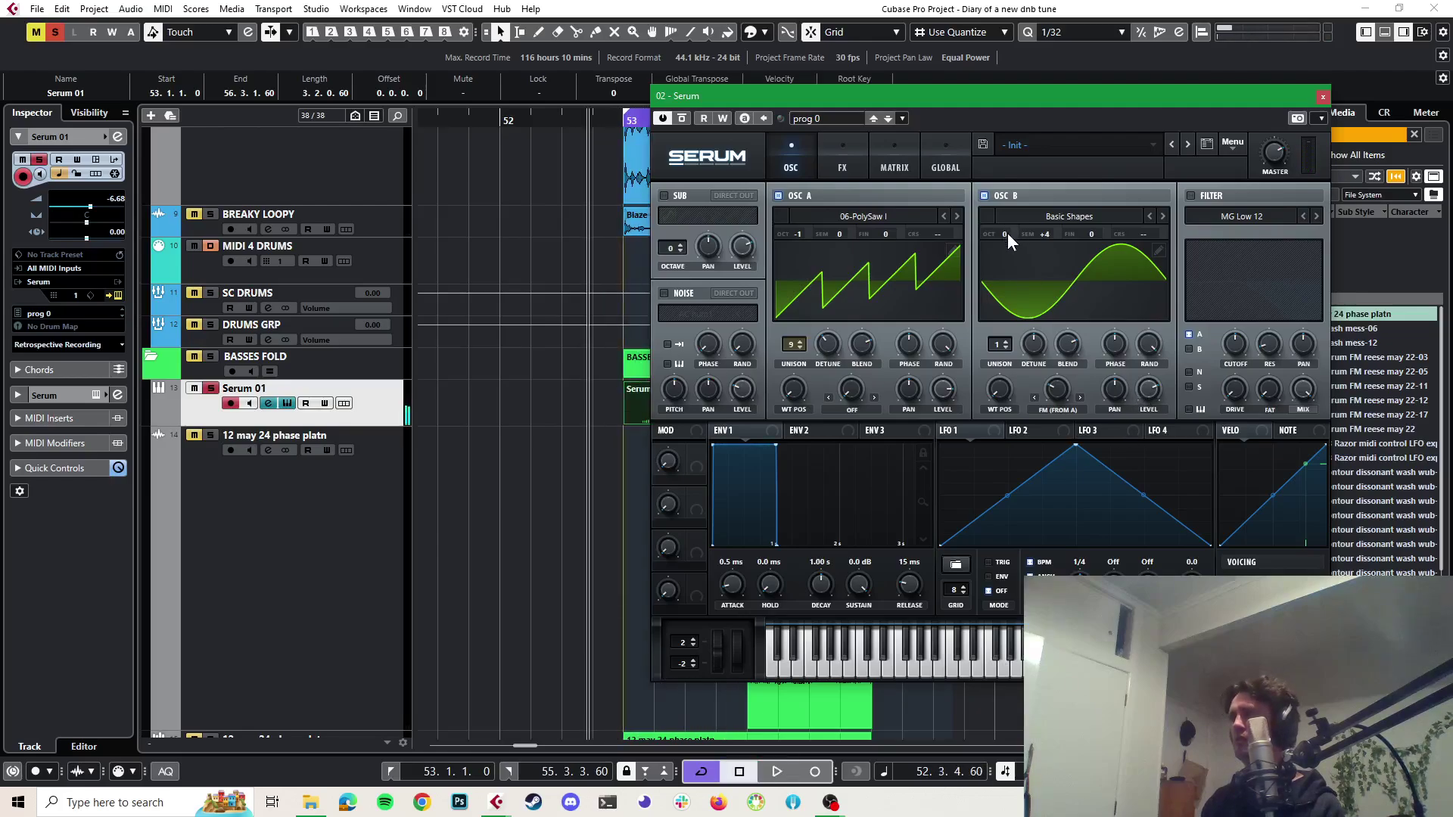
Raise oscillator B's octave to +1 and audition the bass
{"action": "left_click_drag", "start_coordinate": [1007, 233], "coordinate": [1009, 218]}
{"action": "key", "text": "space"}
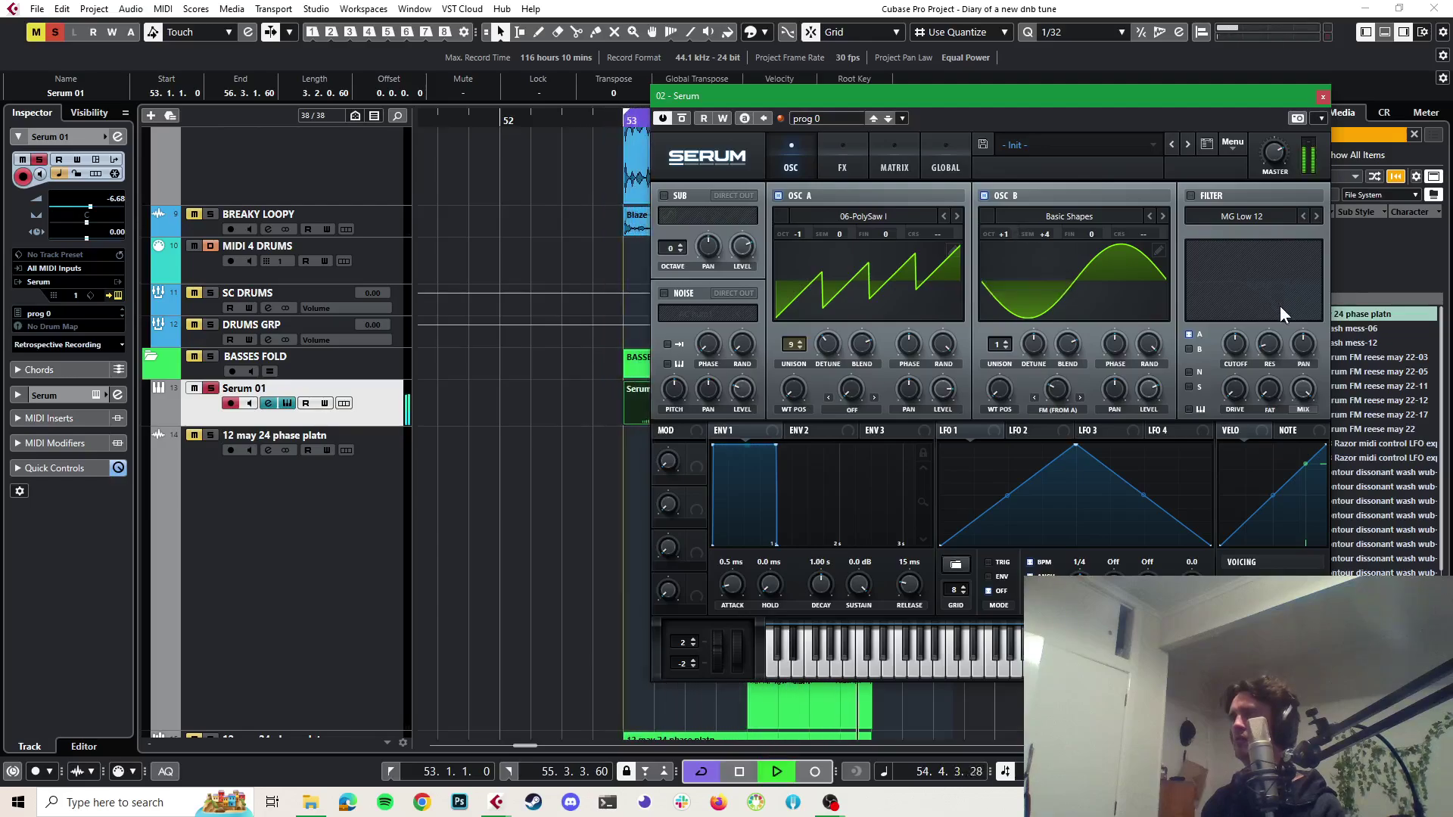
{"action": "key", "text": "space"}
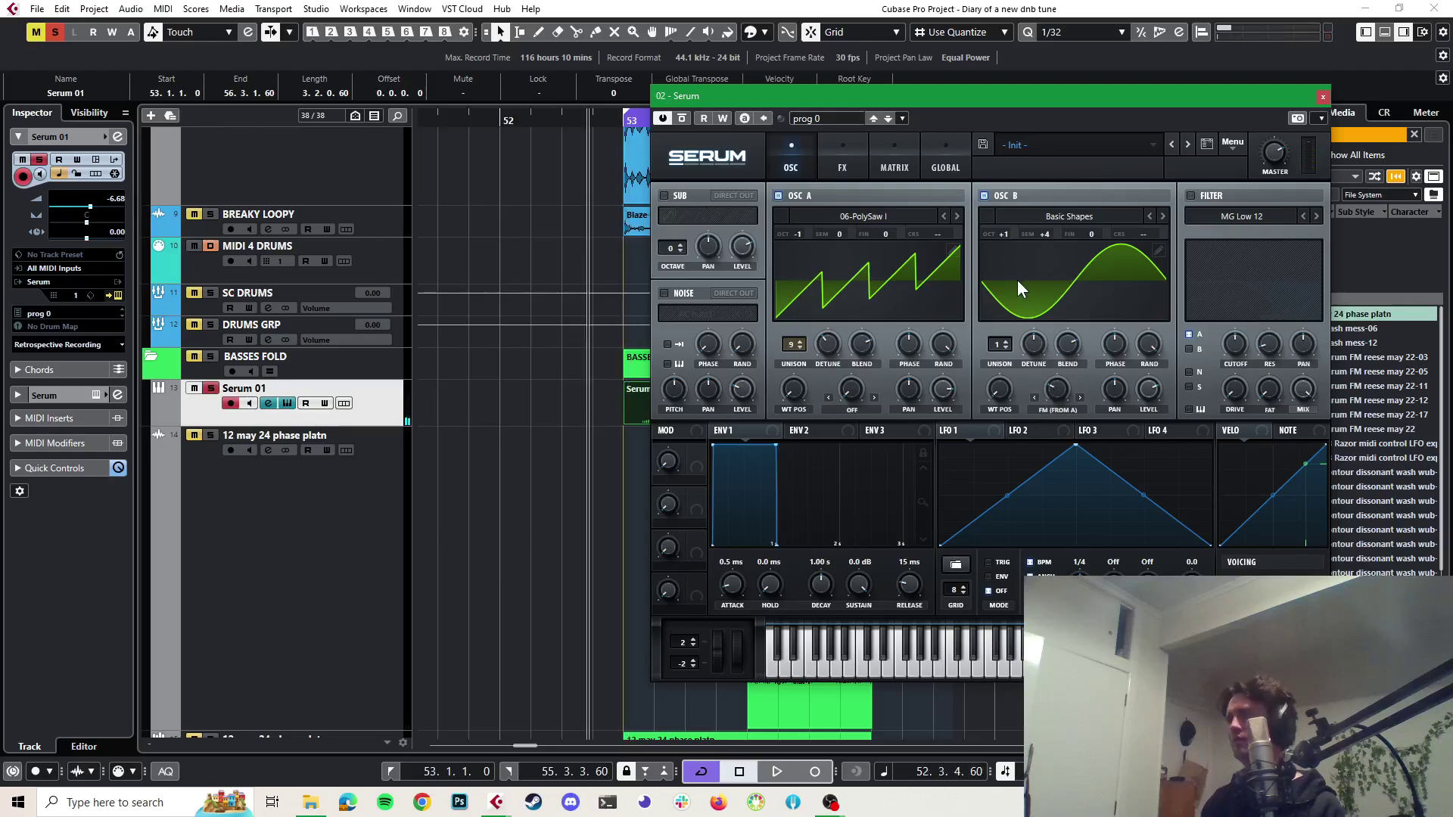
Enable Serum's distortion effect in Tube mode and audition the bass
{"action": "left_click", "coordinate": [843, 162]}
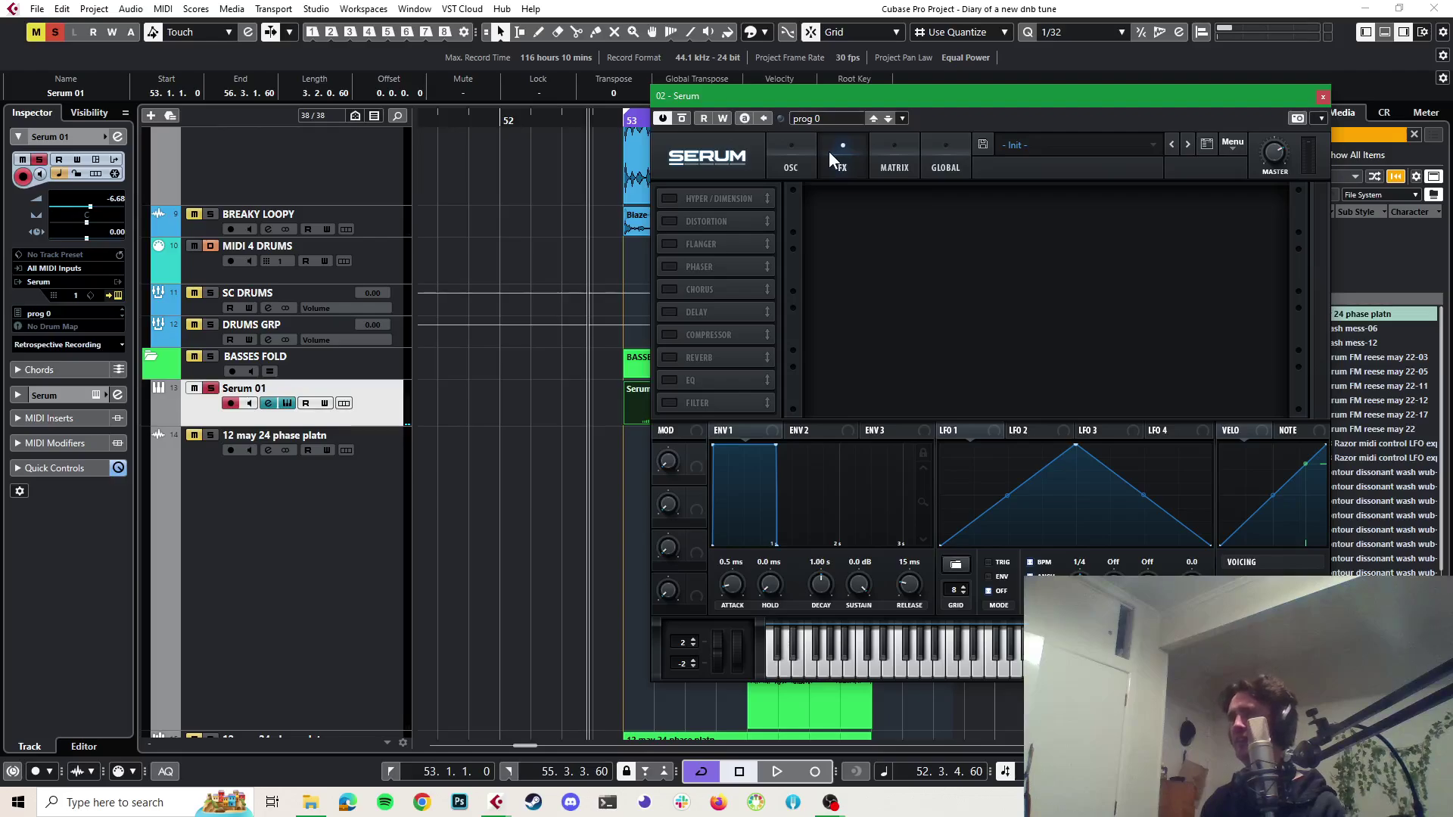
{"action": "left_click", "coordinate": [671, 220]}
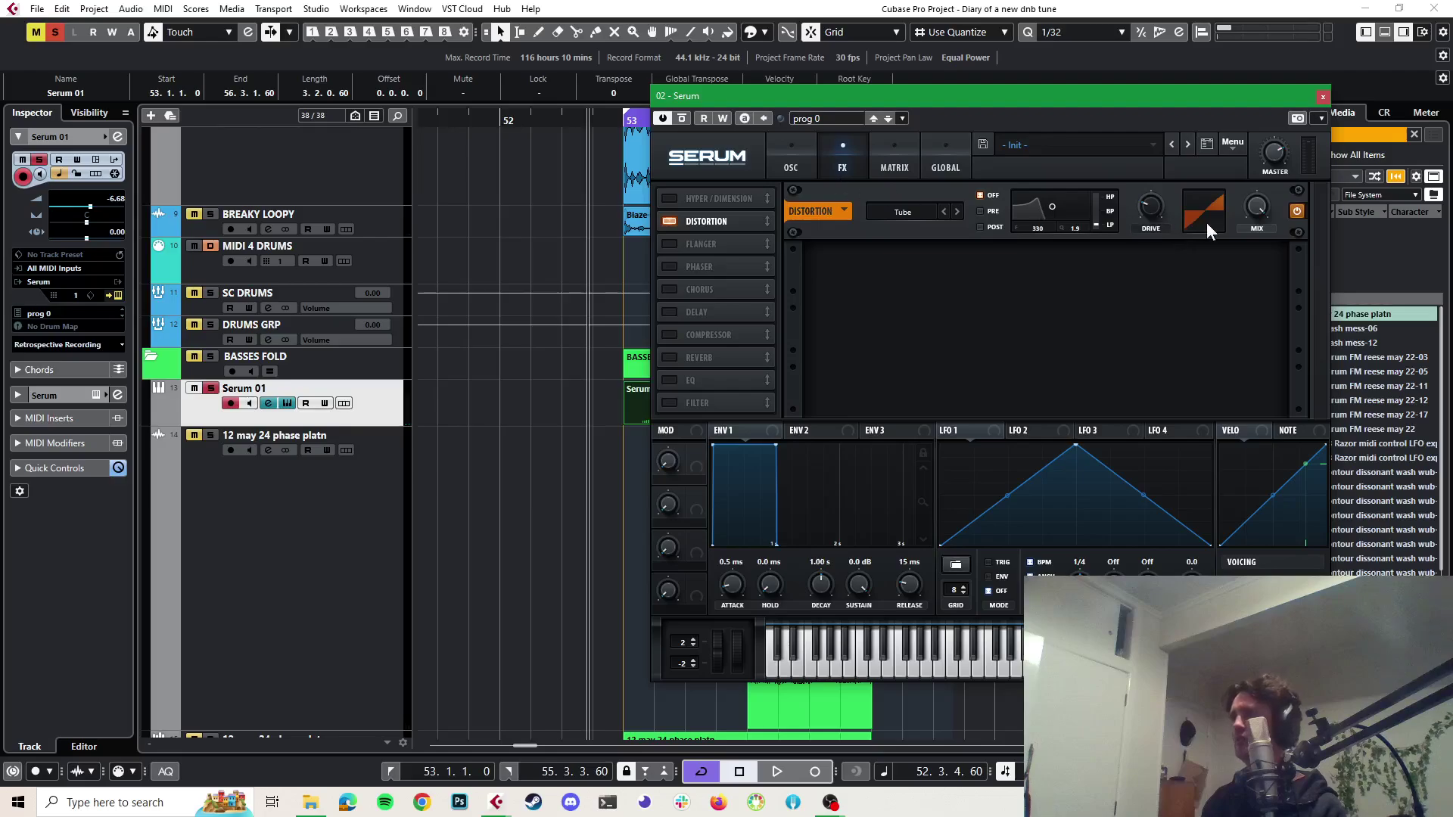
{"action": "key", "text": "space"}
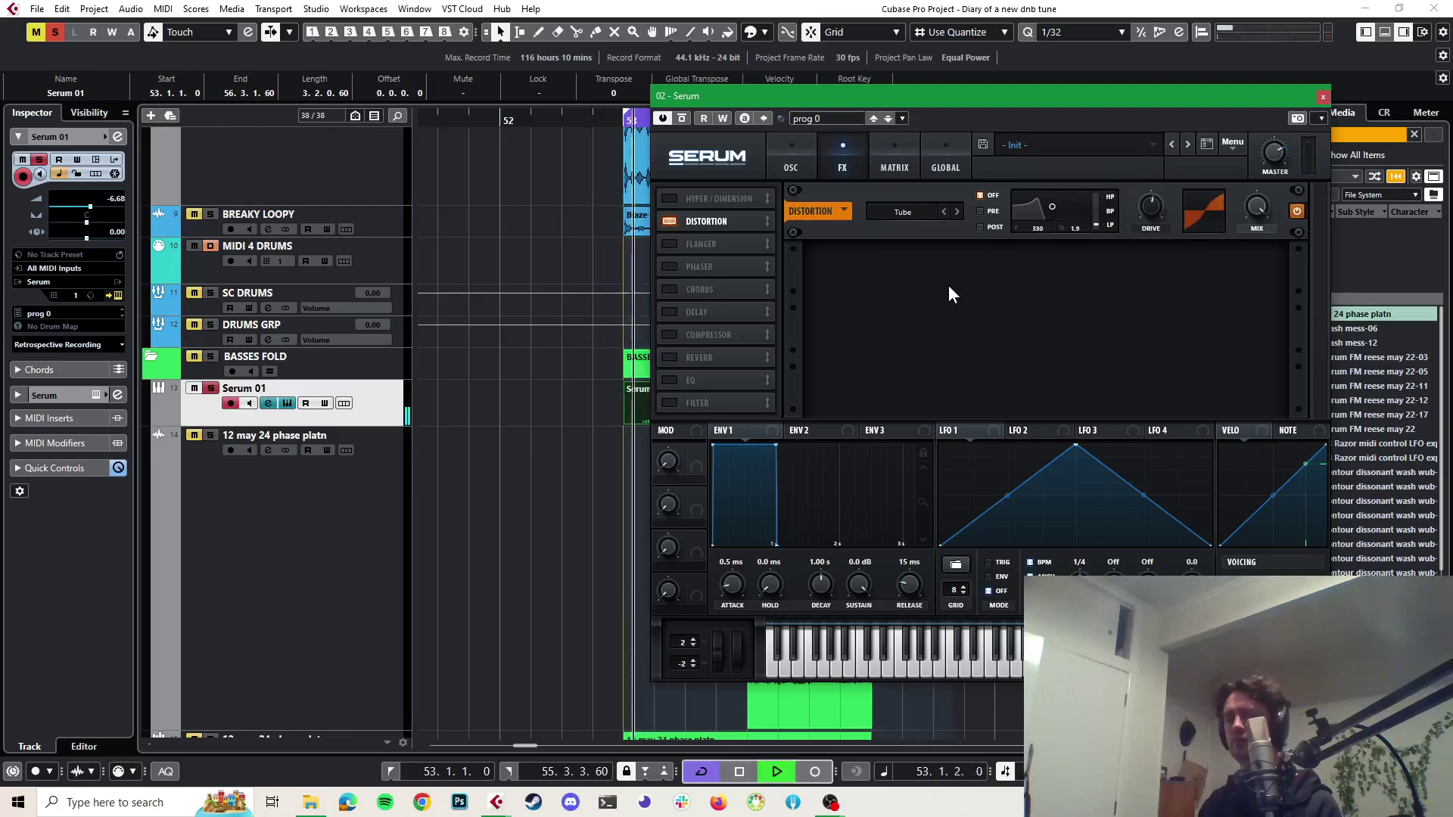
{"action": "key", "text": "space"}
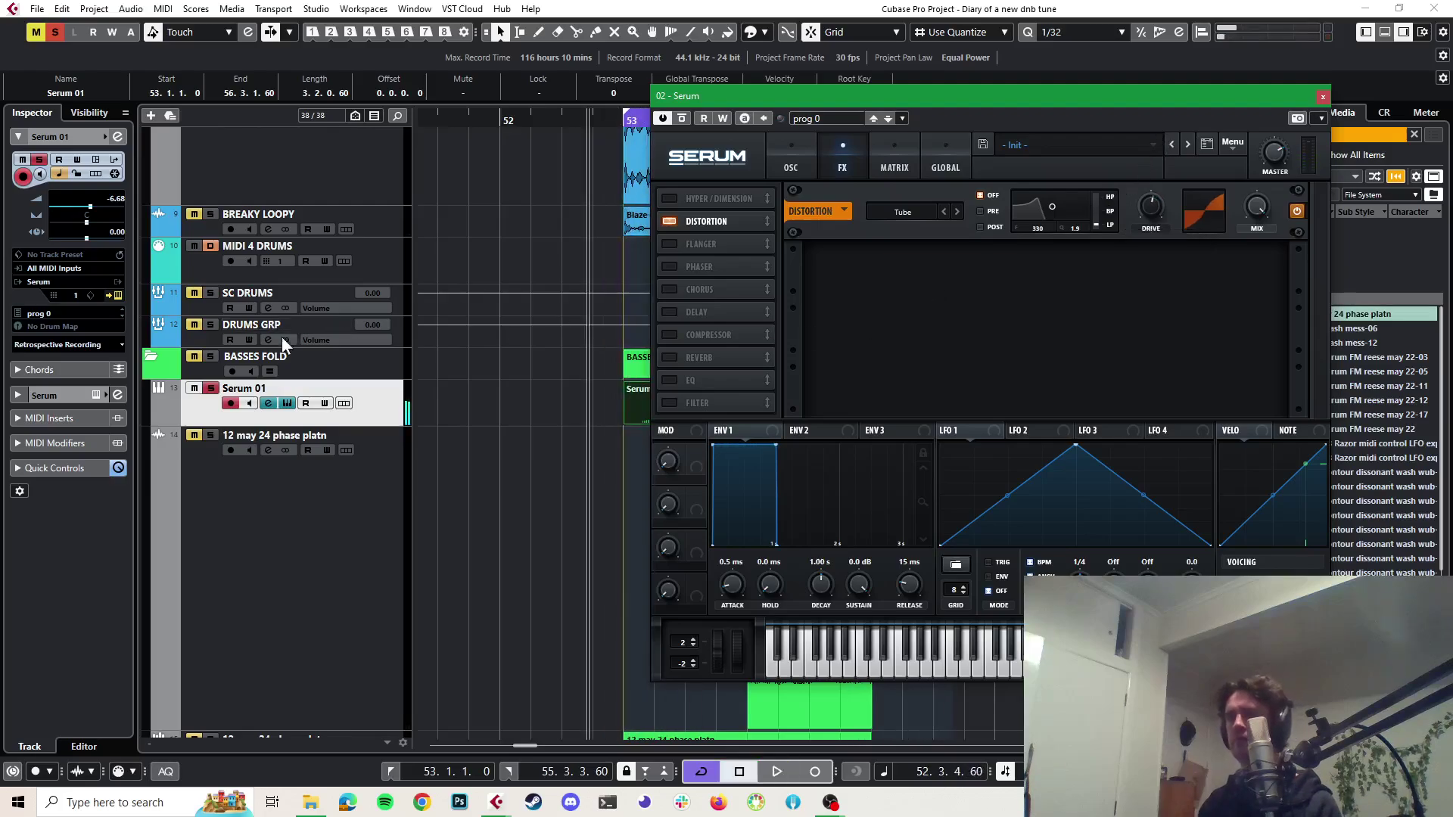
Load CamelCrusher in the first insert slot of the Serum 01 channel and audition the bass through it
{"action": "left_click", "coordinate": [118, 136]}
{"action": "left_click_drag", "start_coordinate": [999, 96], "coordinate": [1208, 142]}
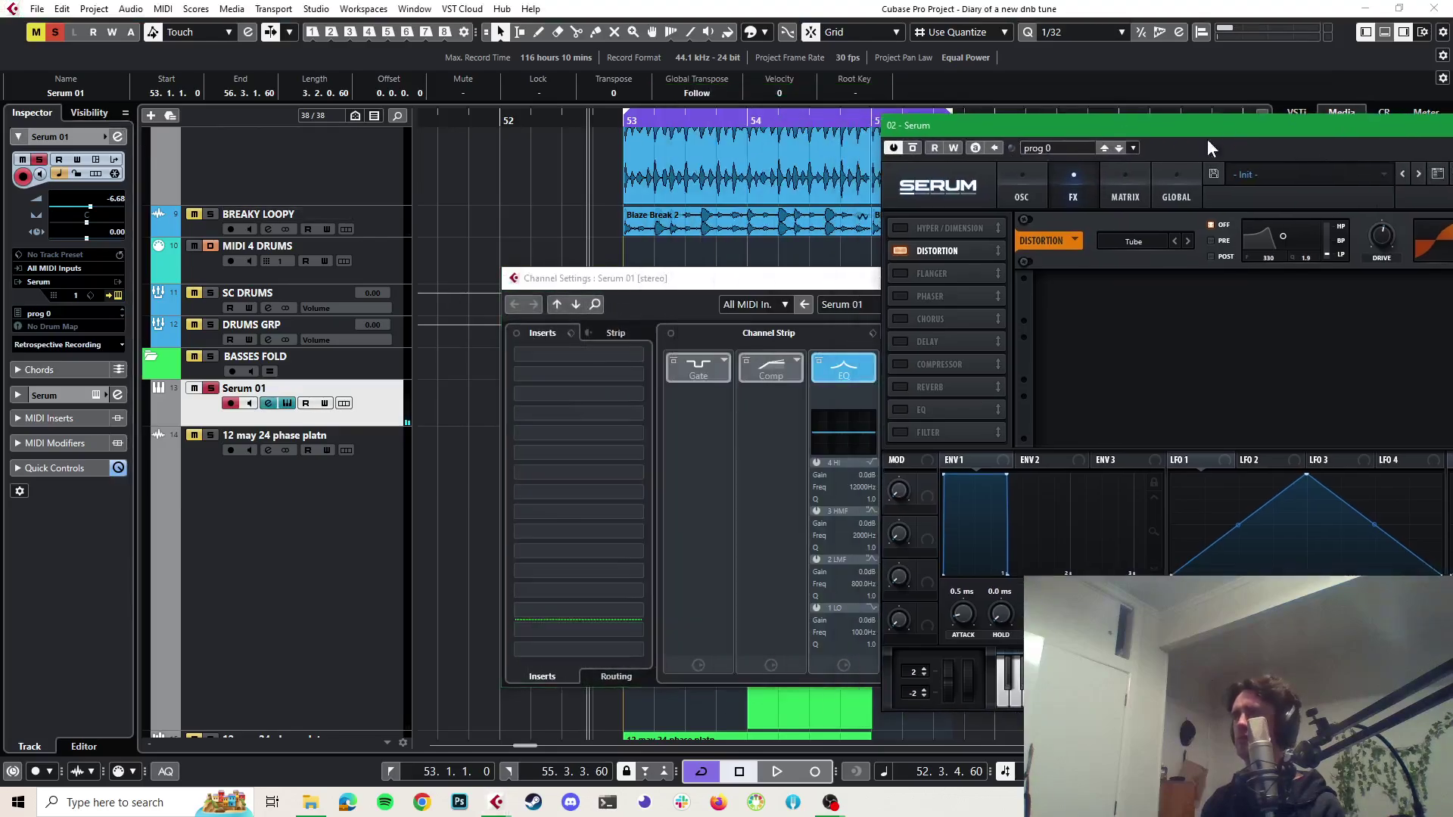
{"action": "left_click_drag", "start_coordinate": [701, 283], "coordinate": [412, 176]}
{"action": "left_click_drag", "start_coordinate": [1046, 124], "coordinate": [827, 105]}
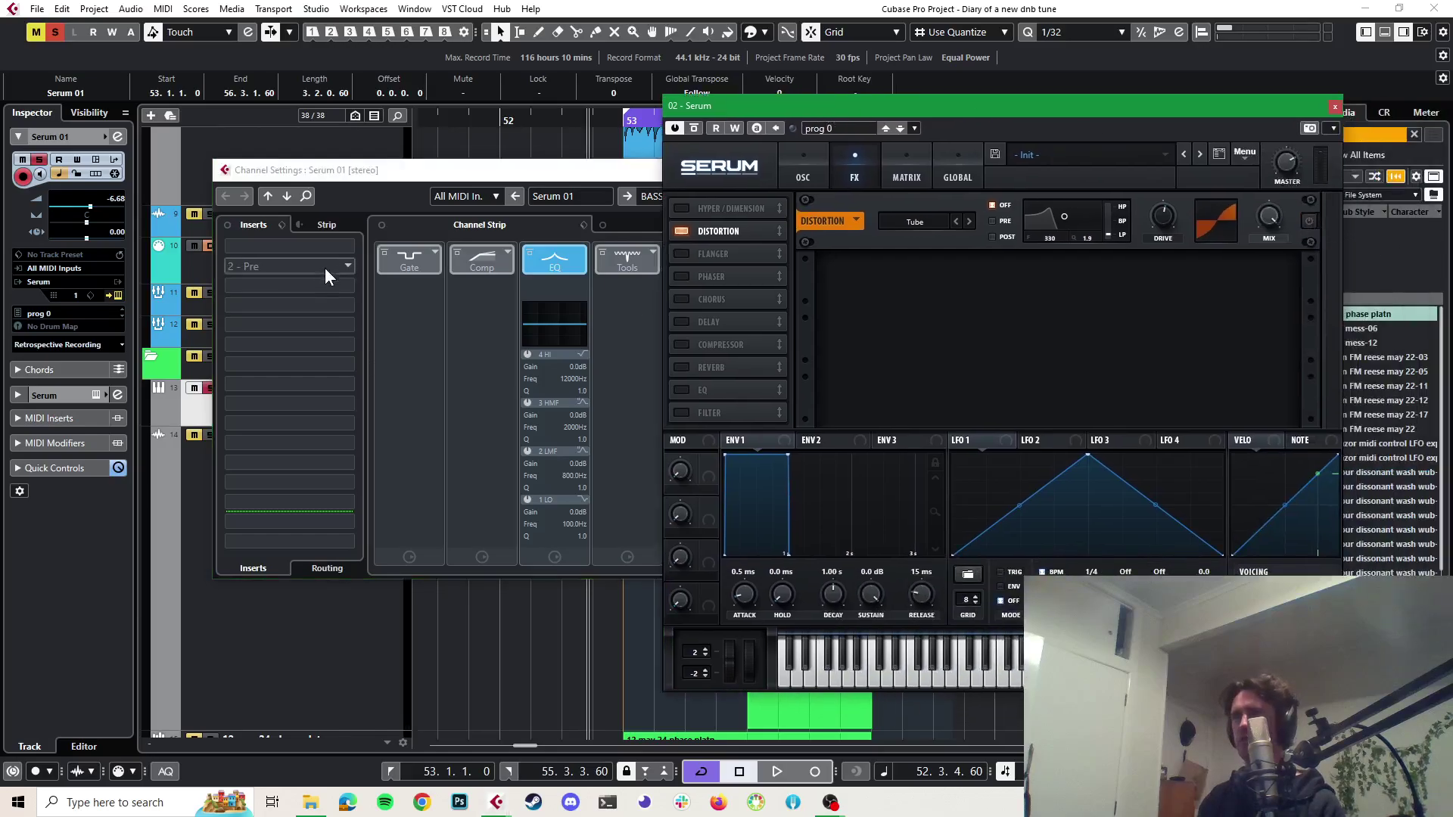
{"action": "left_click", "coordinate": [350, 244]}
{"action": "type", "text": "camel"}
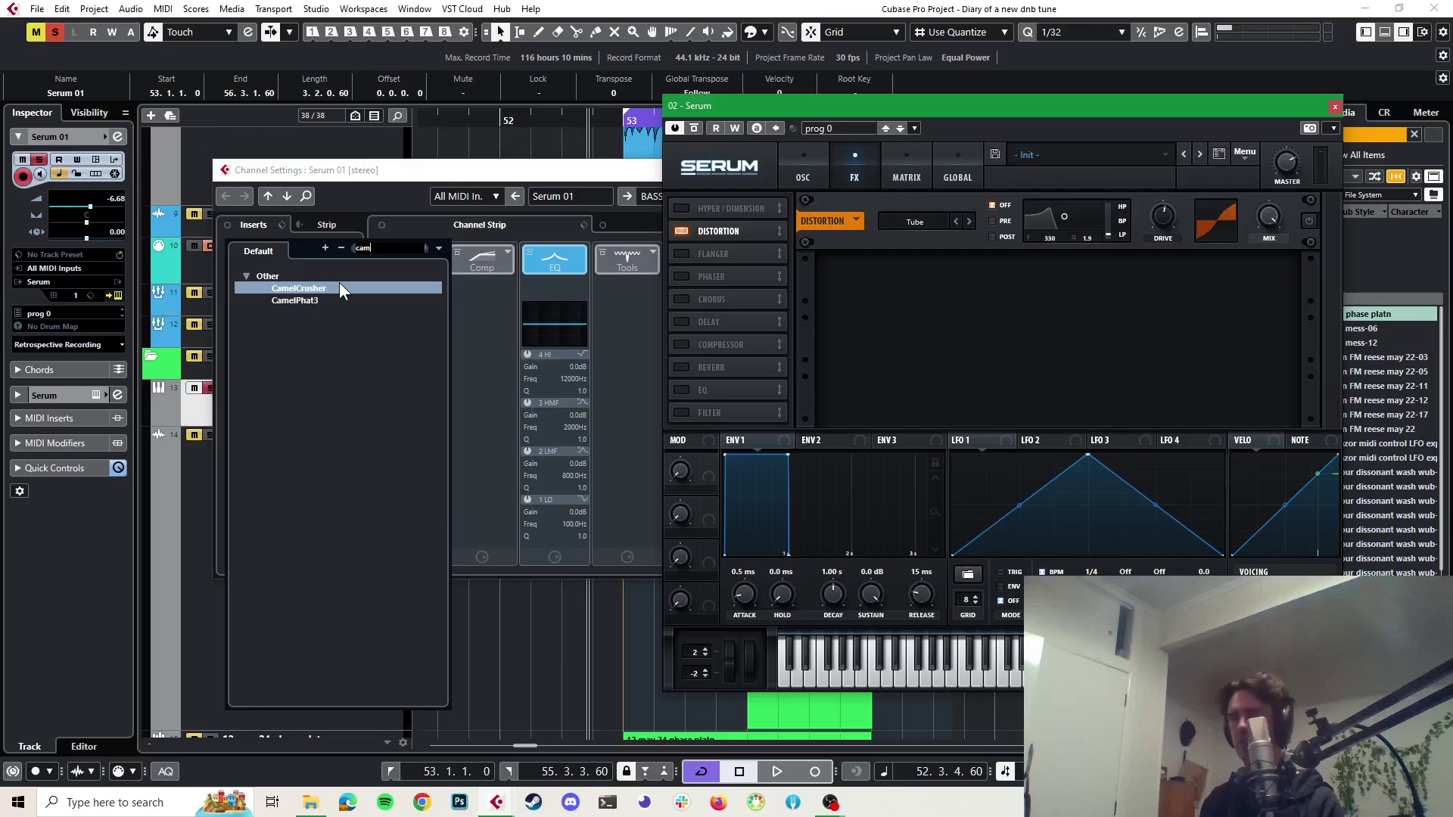
{"action": "left_click", "coordinate": [313, 289]}
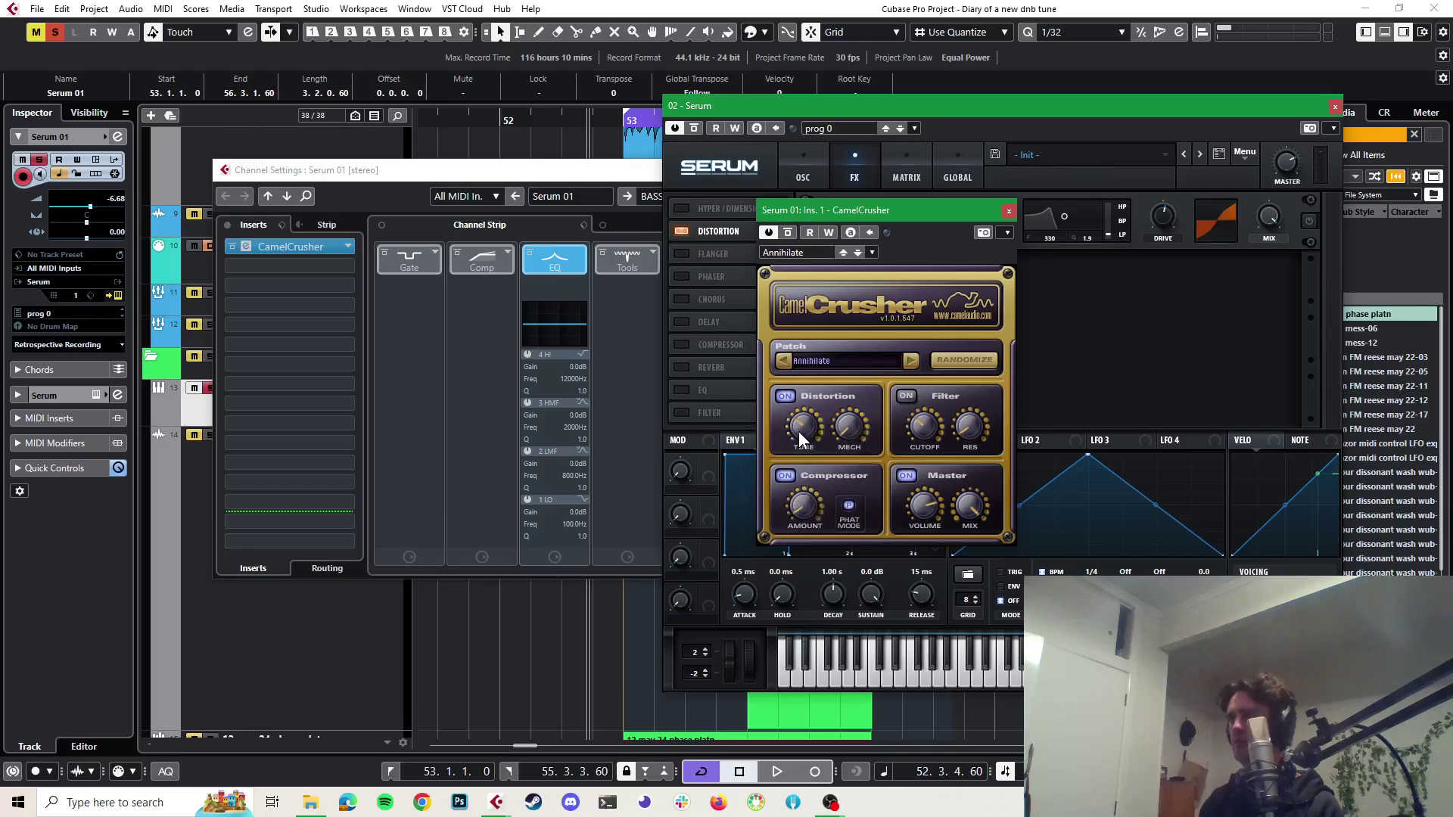
{"action": "key", "text": "space"}
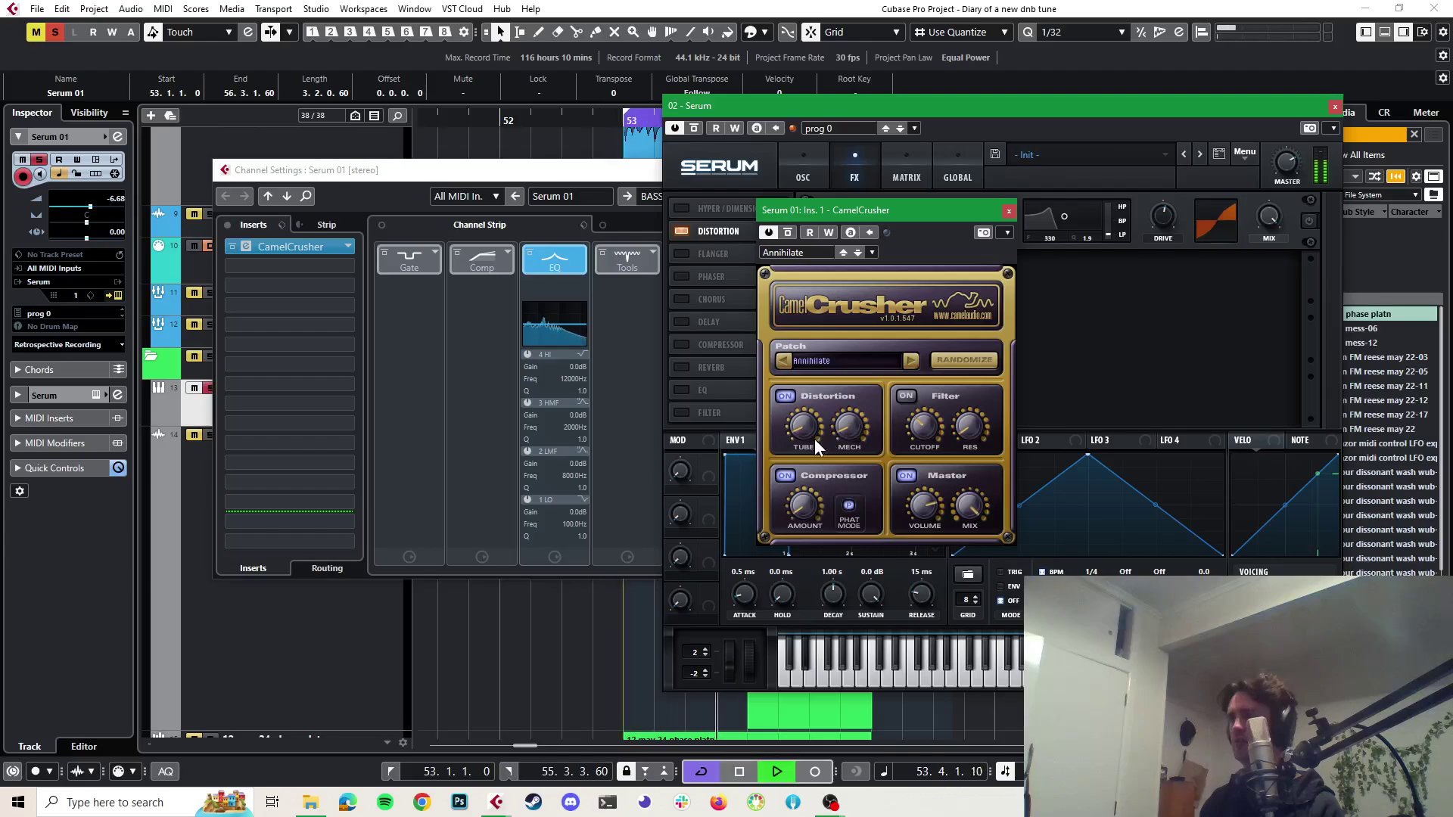
{"action": "key", "text": "space"}
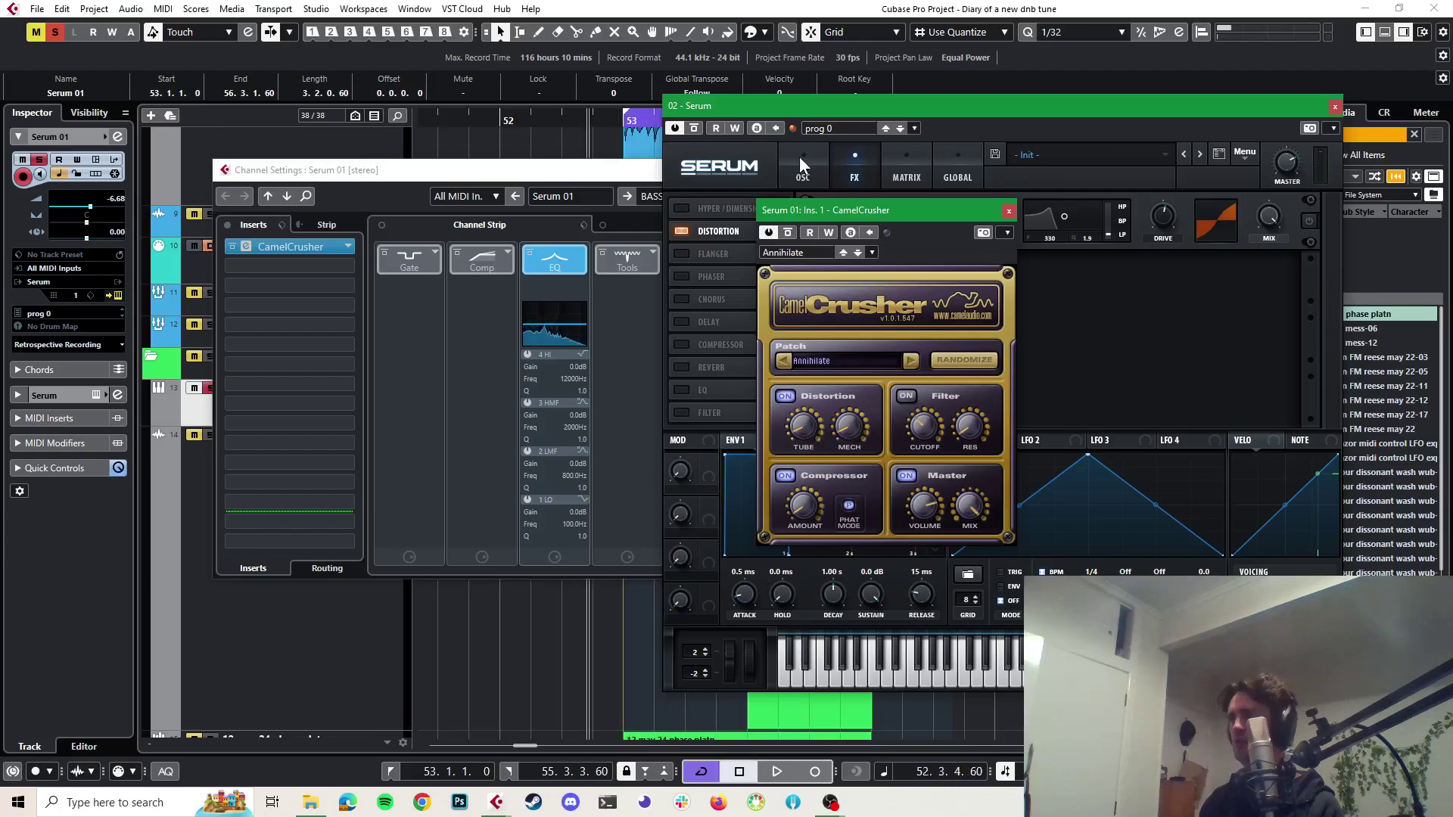
Set oscillator A's wavetable position to 39 while auditioning the bass
{"action": "left_click_drag", "start_coordinate": [815, 209], "coordinate": [377, 190]}
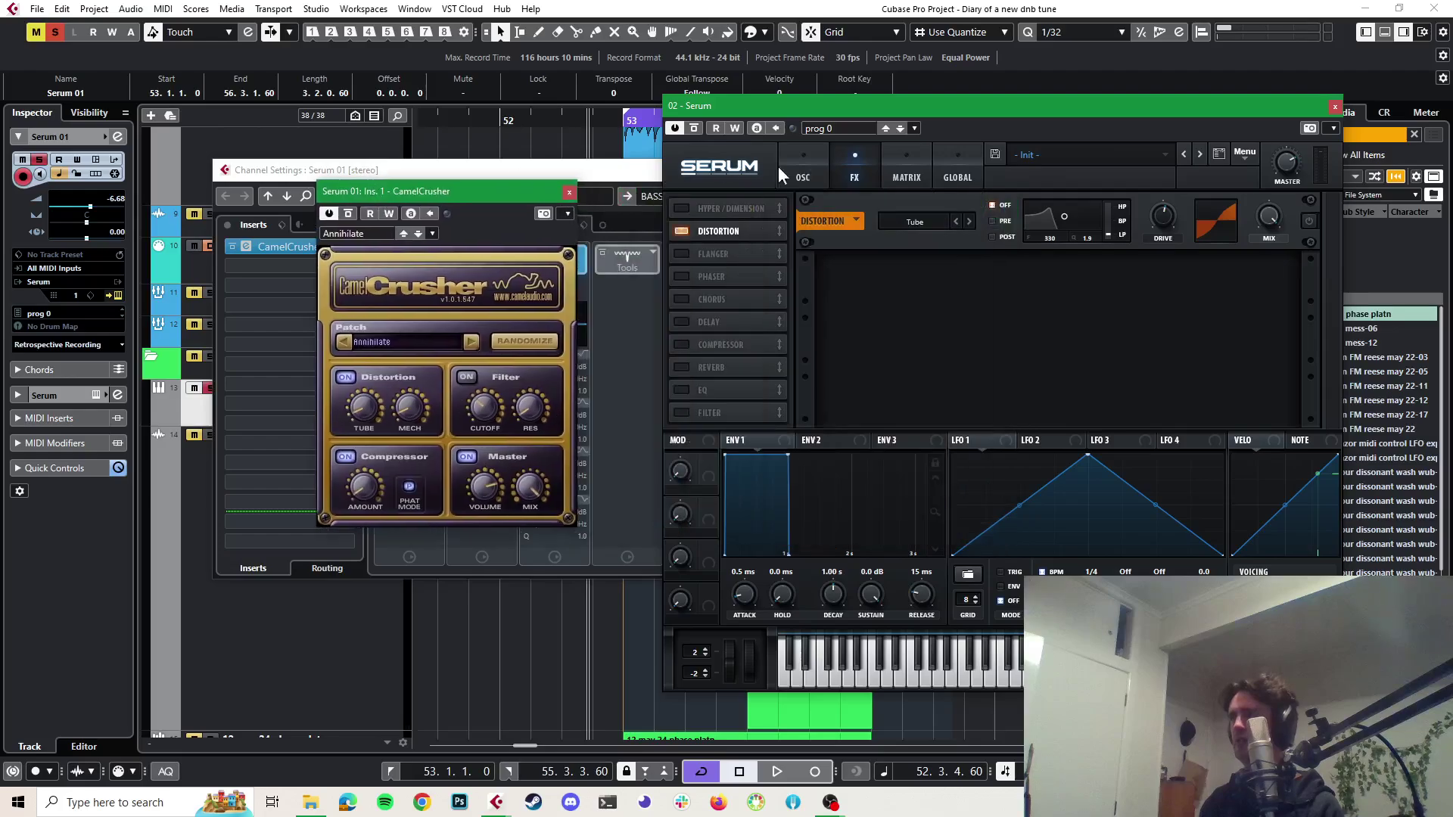
{"action": "left_click", "coordinate": [796, 170]}
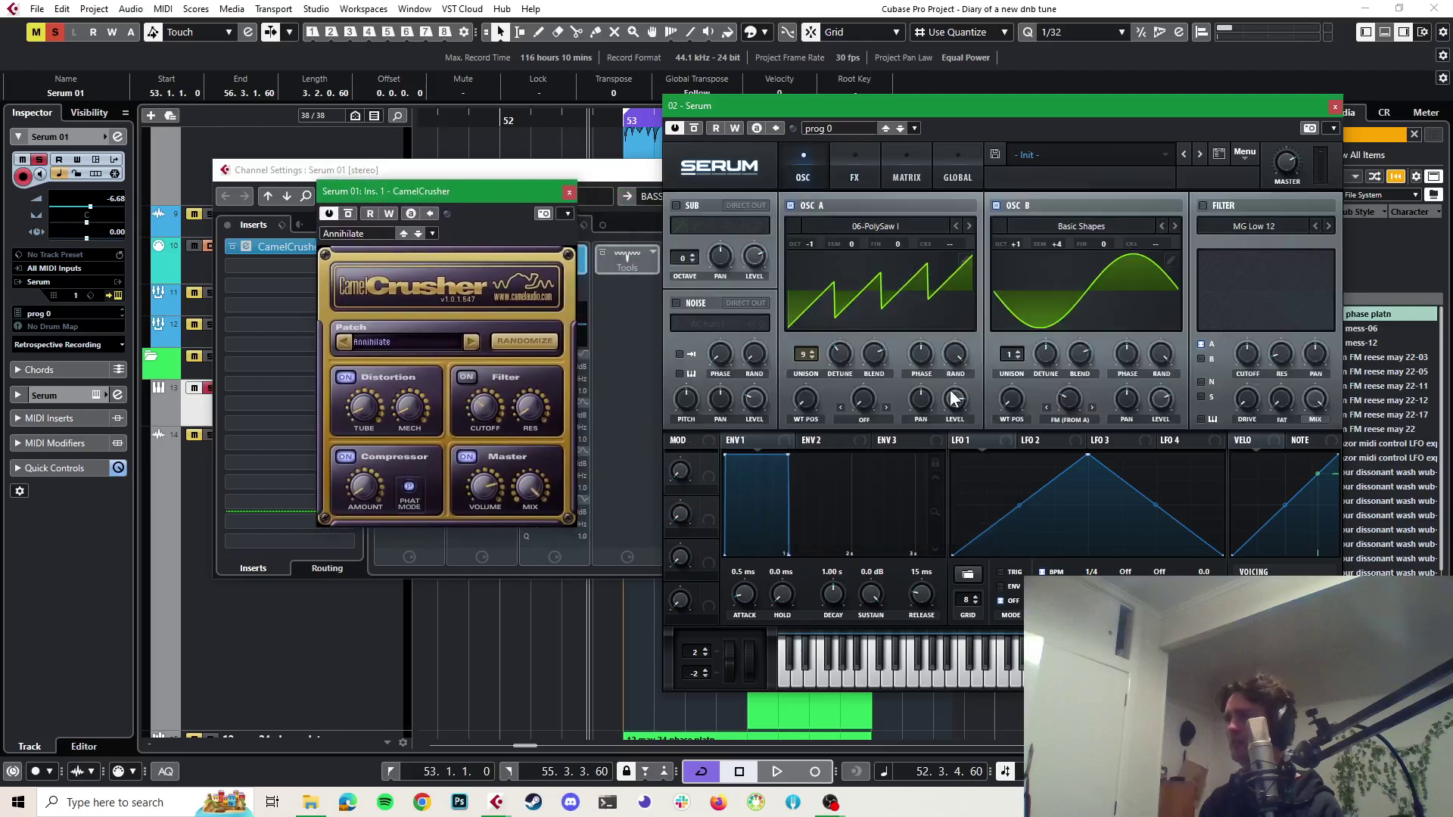
{"action": "key", "text": "space"}
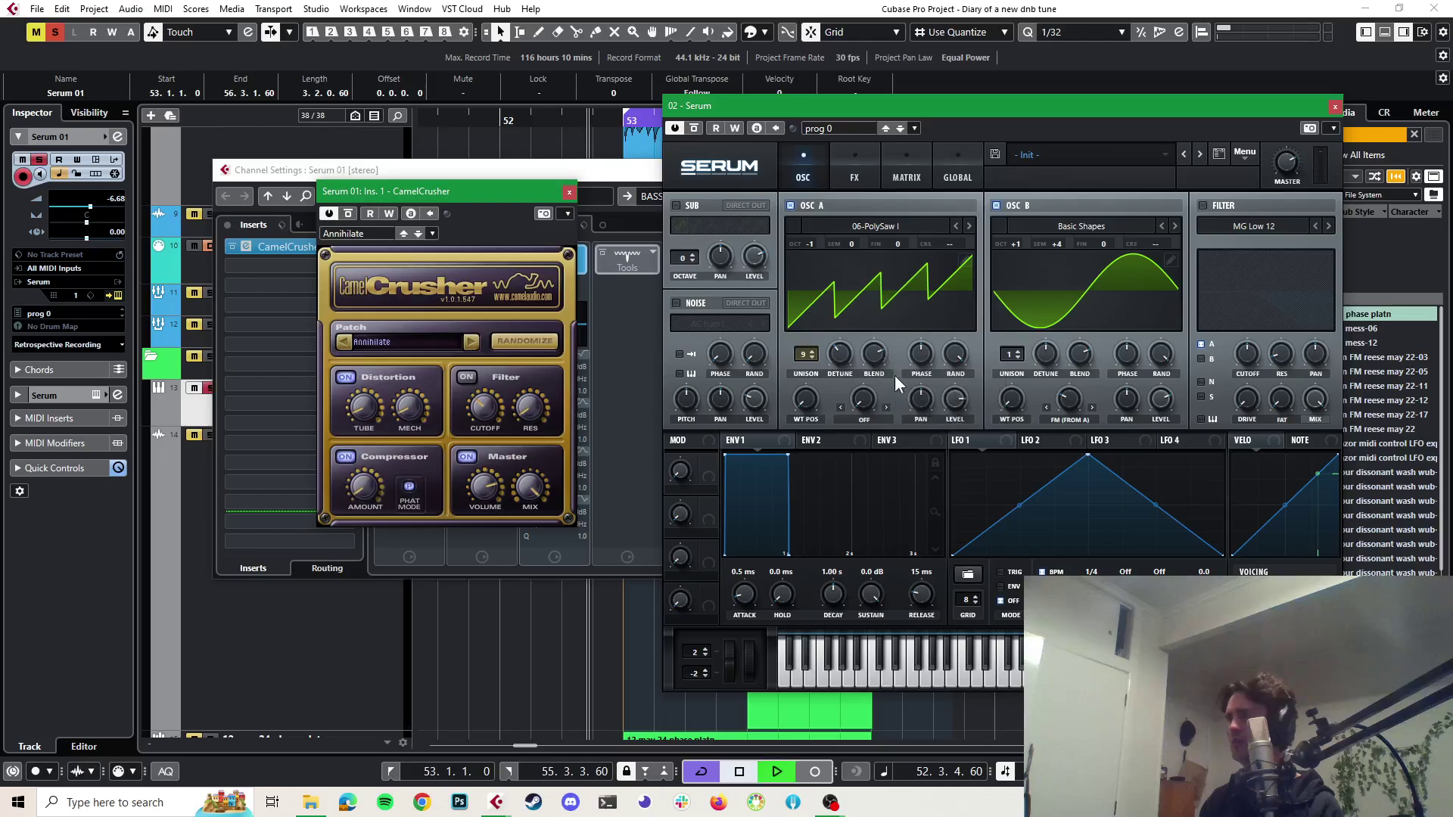
{"action": "left_click_drag", "start_coordinate": [808, 396], "coordinate": [801, 363]}
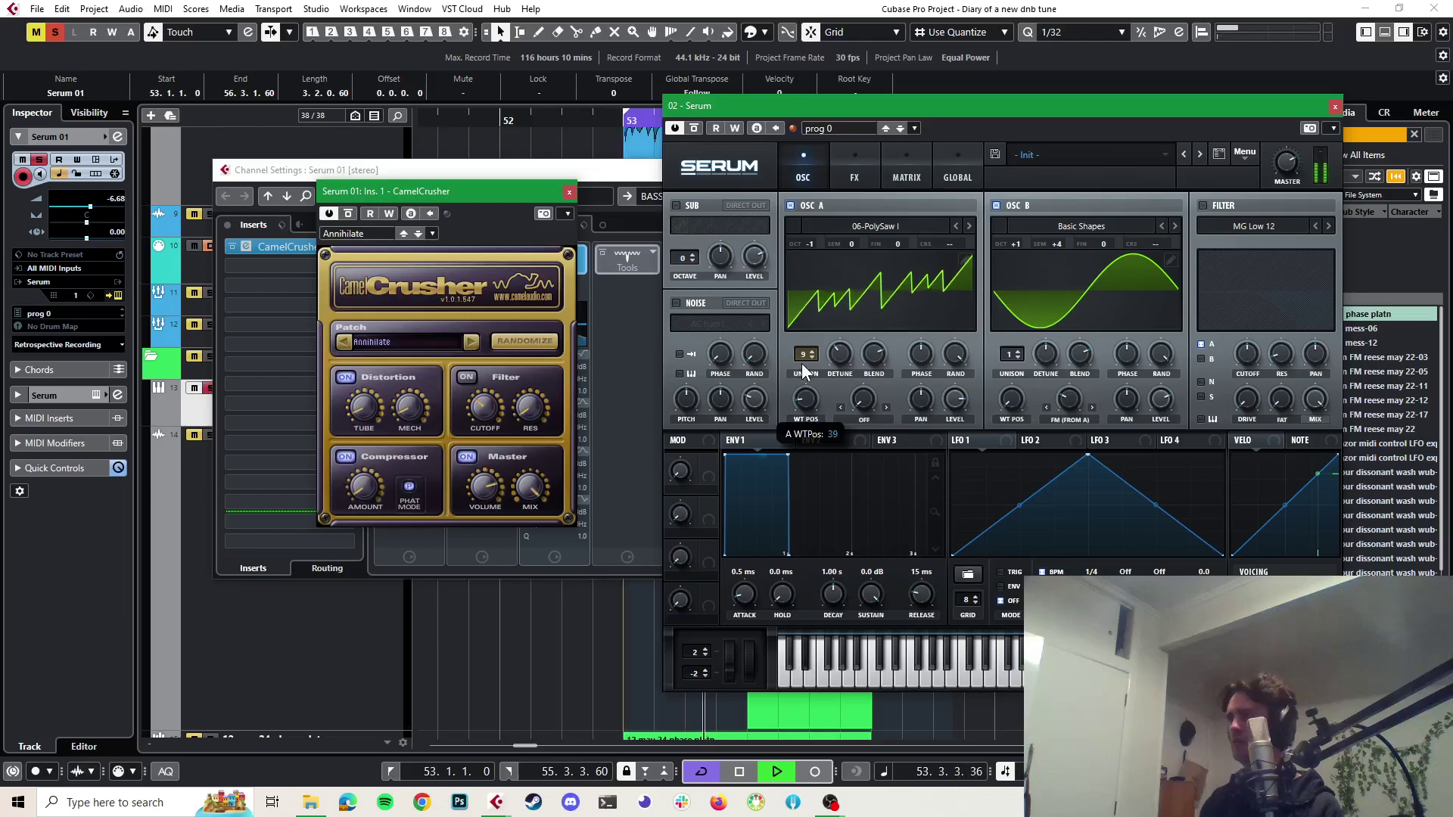
{"action": "key", "text": "space"}
Set oscillator A's unison mode to Random in Serum's global settings and audition the bass
{"action": "left_click", "coordinate": [957, 163]}
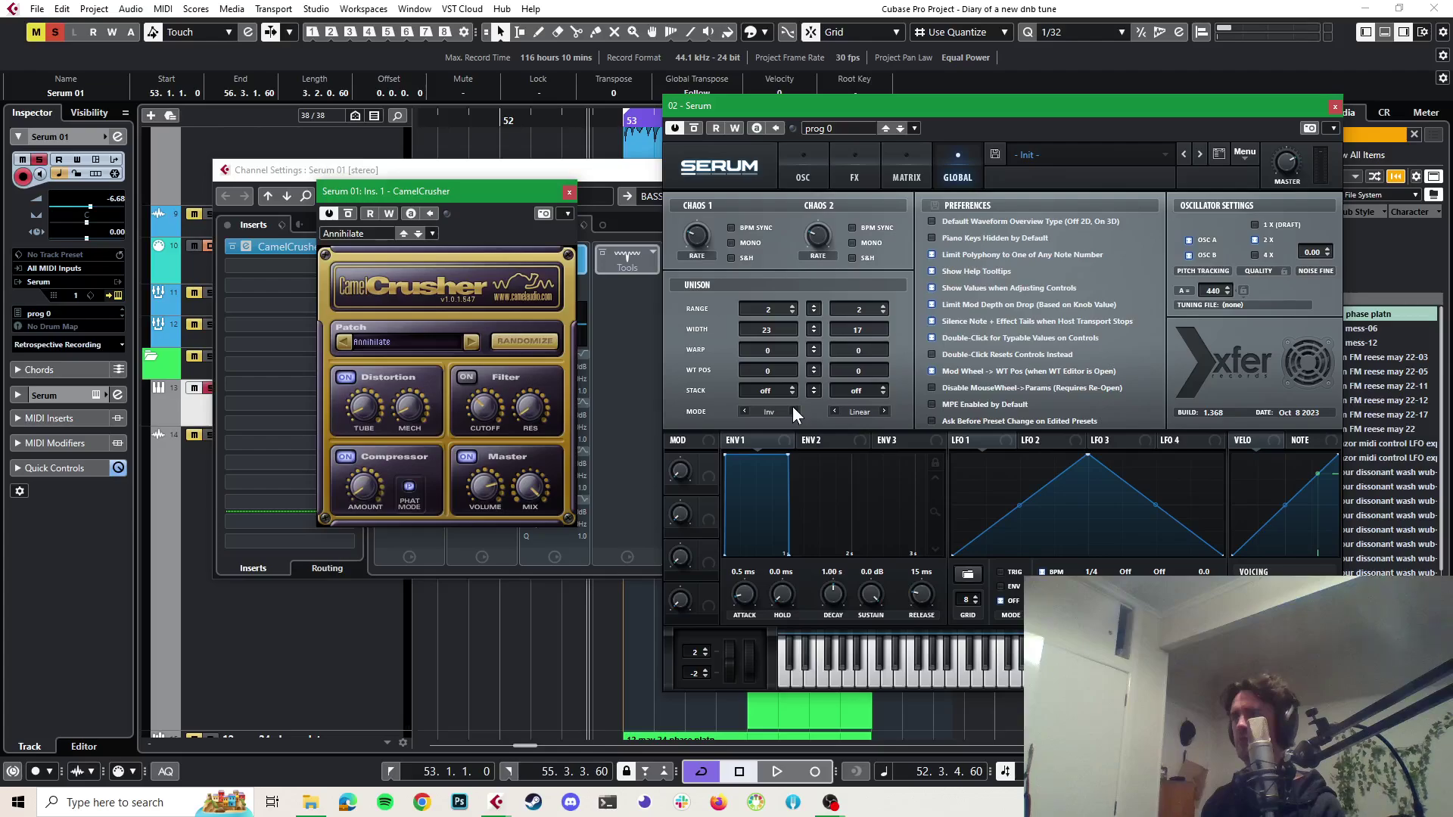
{"action": "key", "text": "space"}
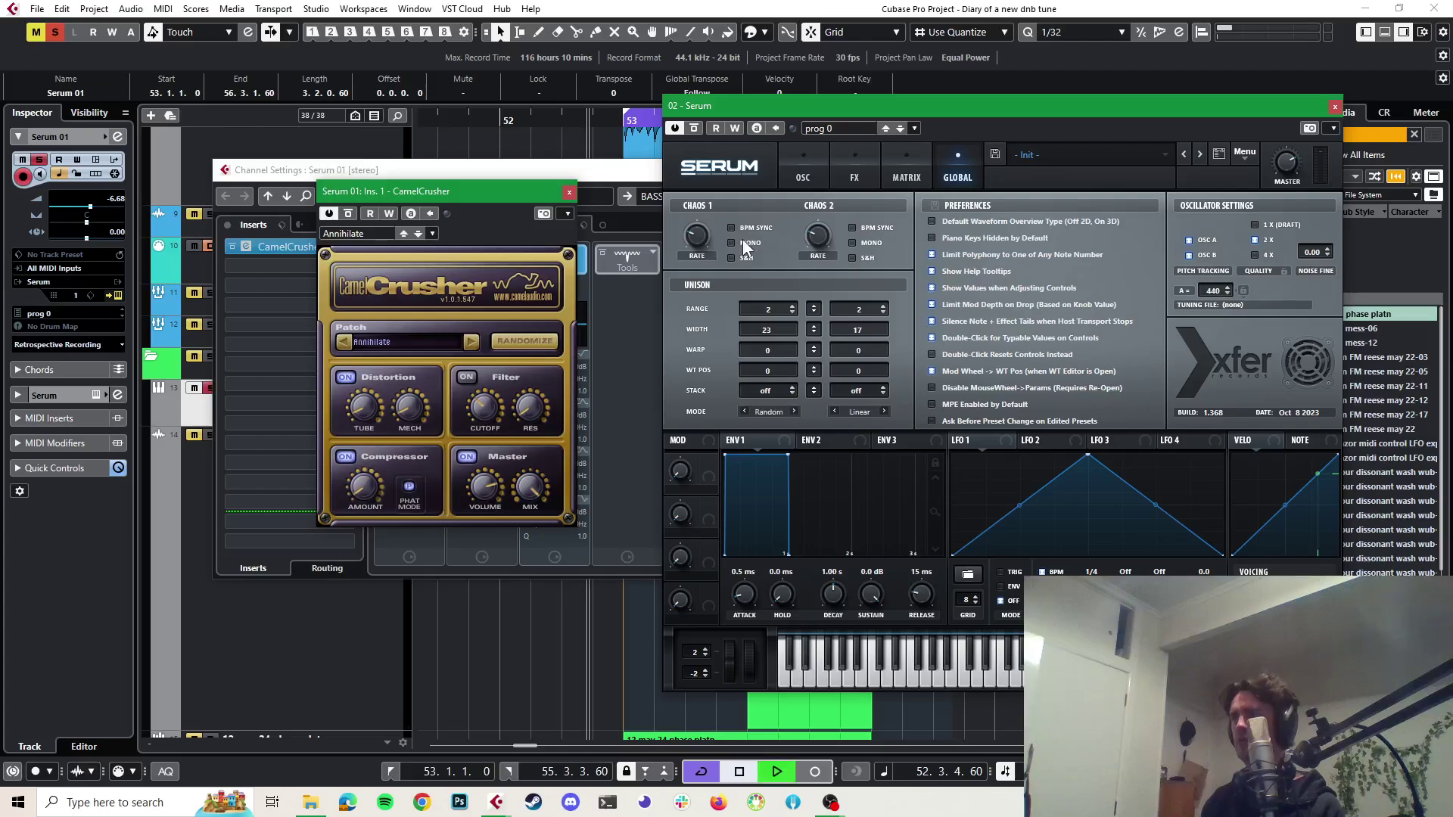
{"action": "key", "text": "space"}
Try out oscillator B's level, passing about 37%, while auditioning the bass
{"action": "left_click", "coordinate": [791, 163]}
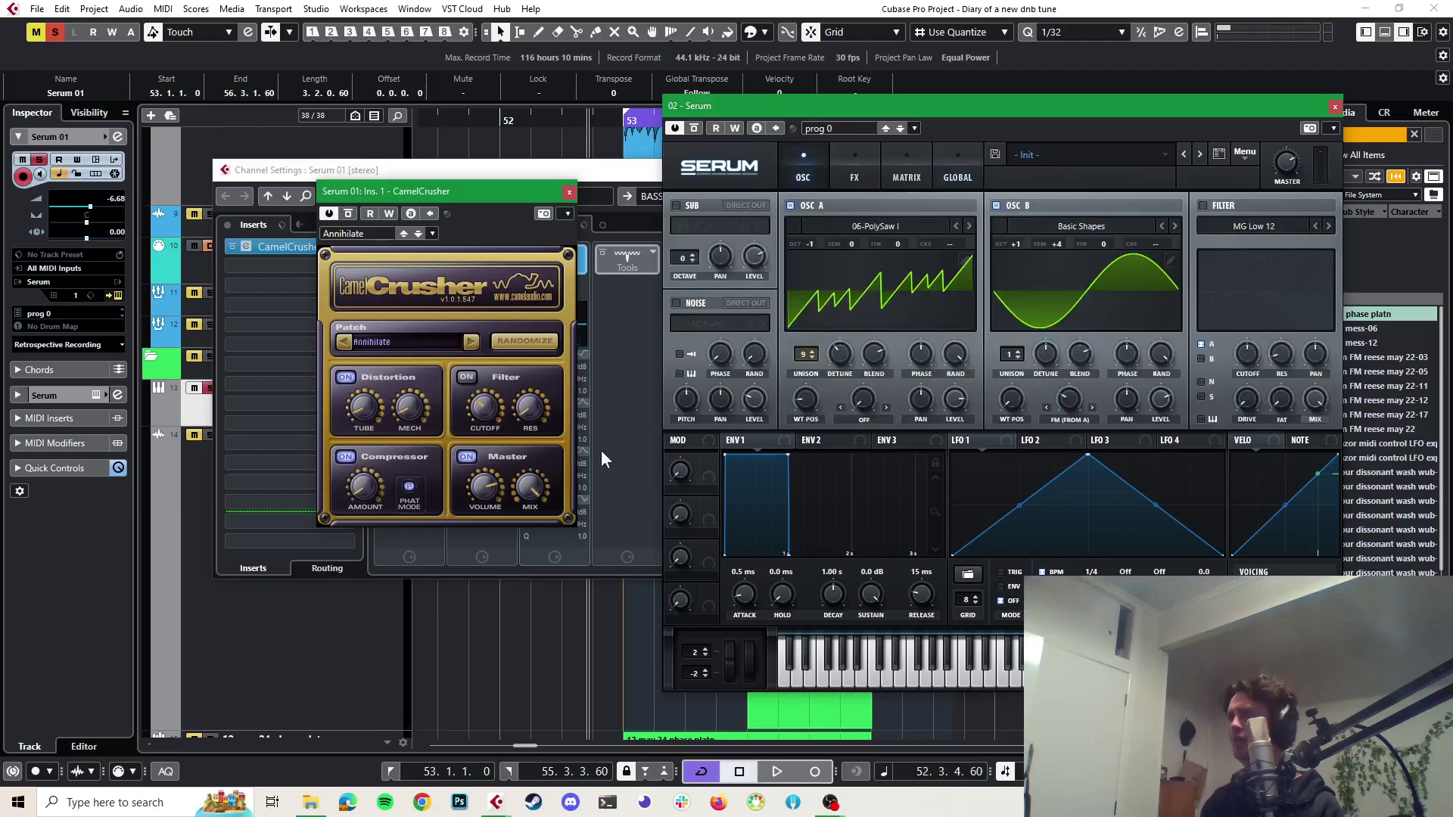
{"action": "left_click_drag", "start_coordinate": [511, 194], "coordinate": [566, 176]}
{"action": "key", "text": "space"}
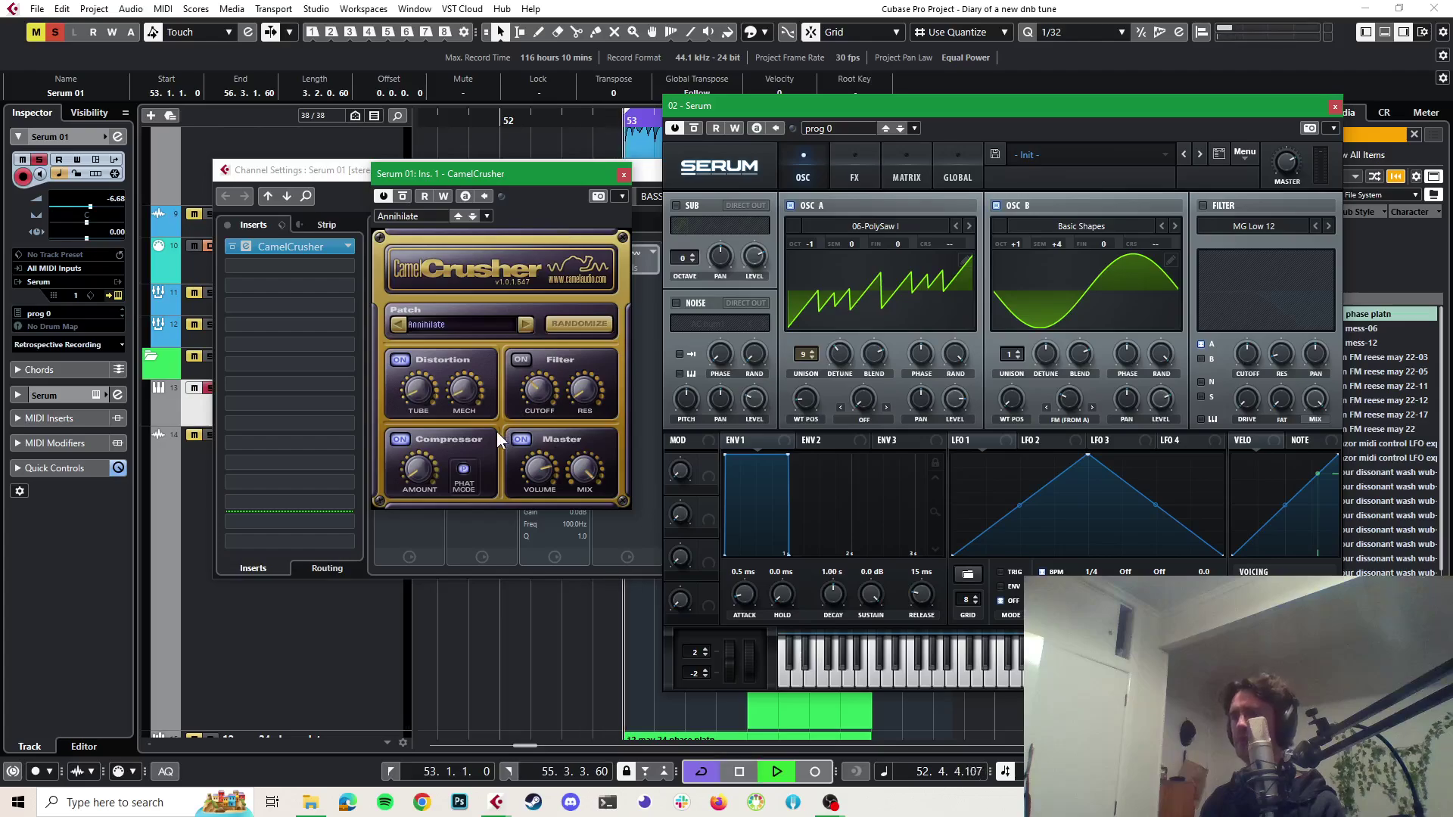
{"action": "key", "text": "space"}
{"action": "key", "text": "space"}
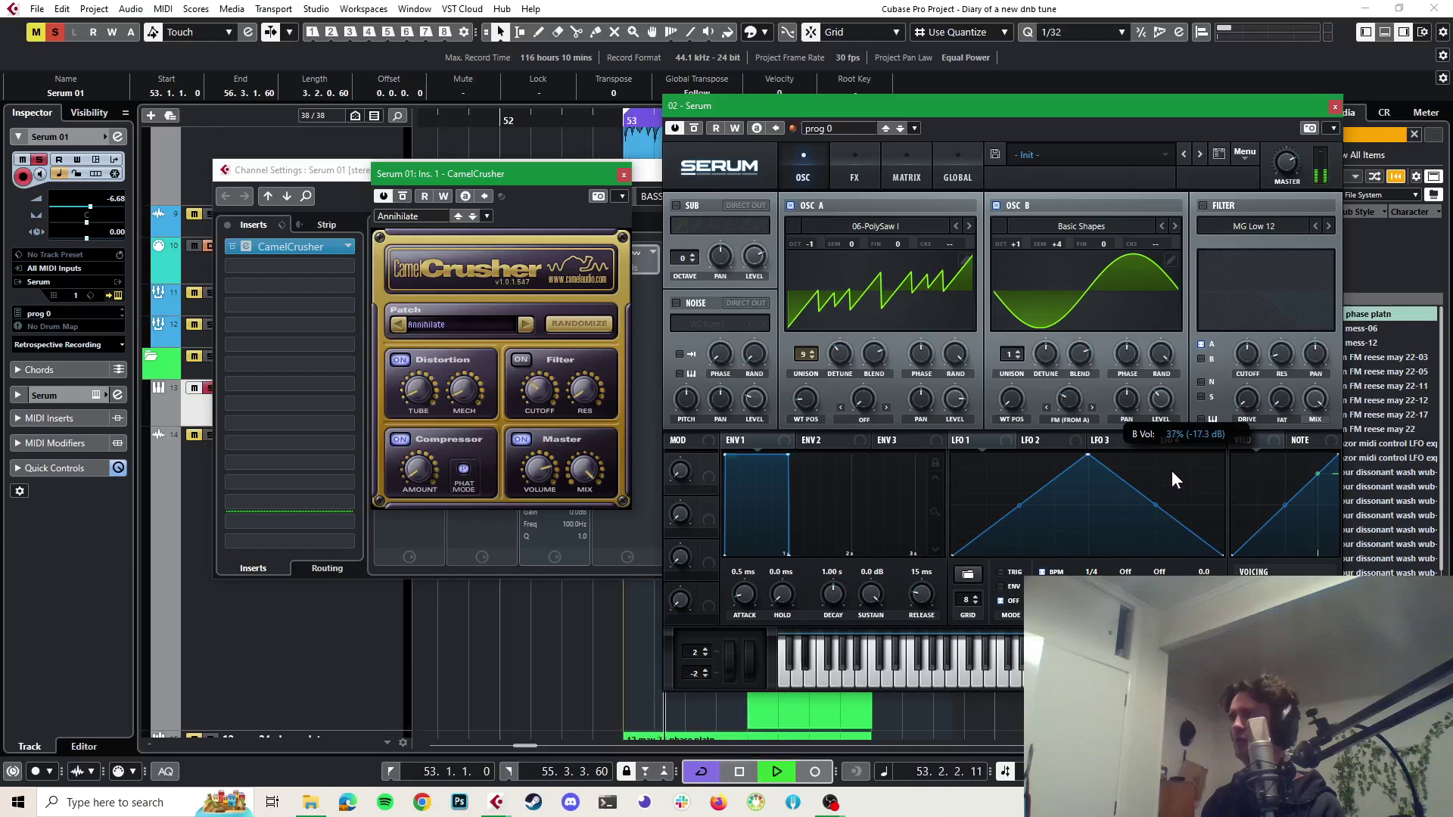
{"action": "key", "text": "space"}
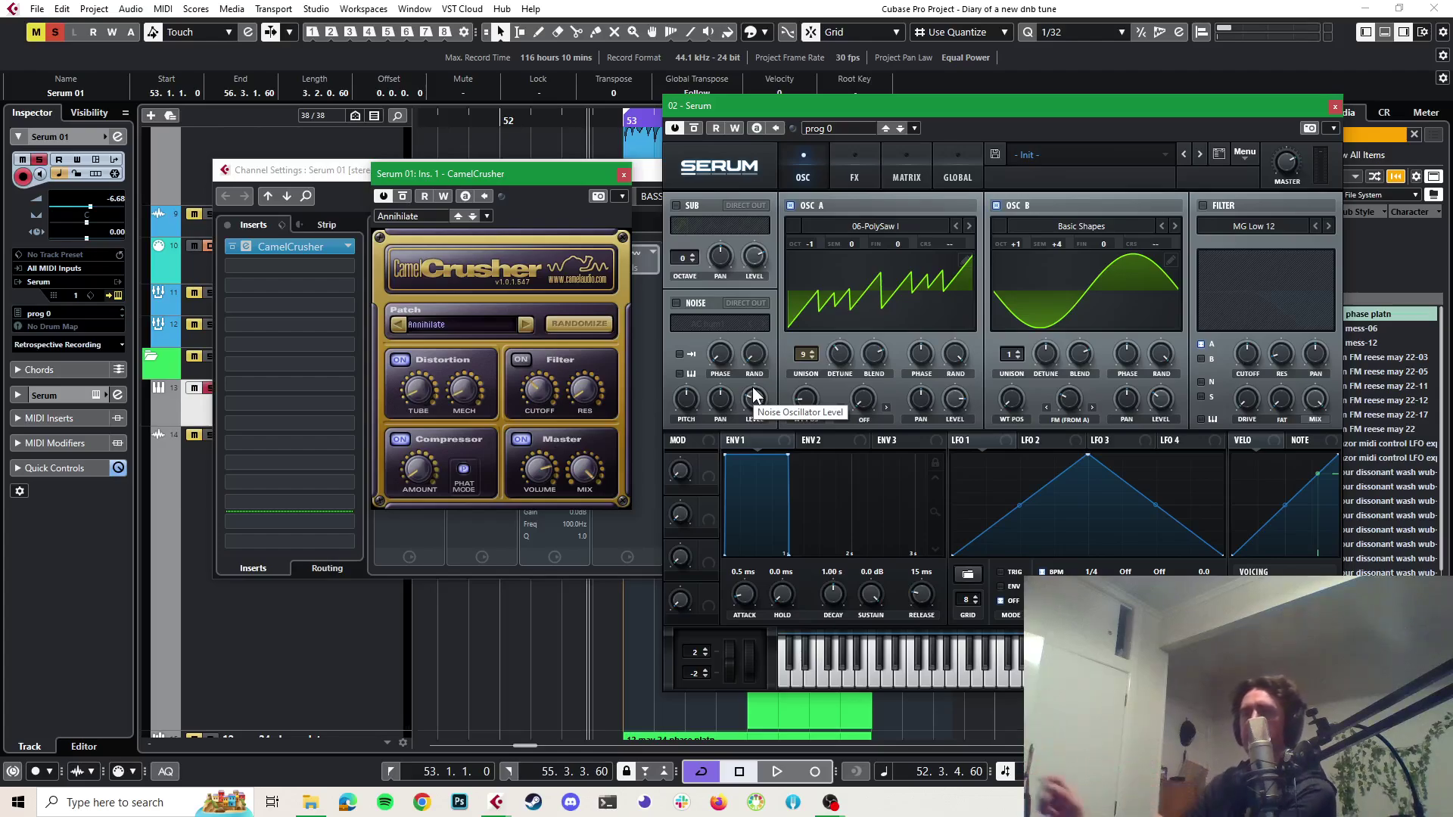
Load Sausage Fattener x64 in the second insert slot of the Serum 01 channel, after CamelCrusher
{"action": "left_click", "coordinate": [623, 174]}
{"action": "left_click", "coordinate": [347, 265]}
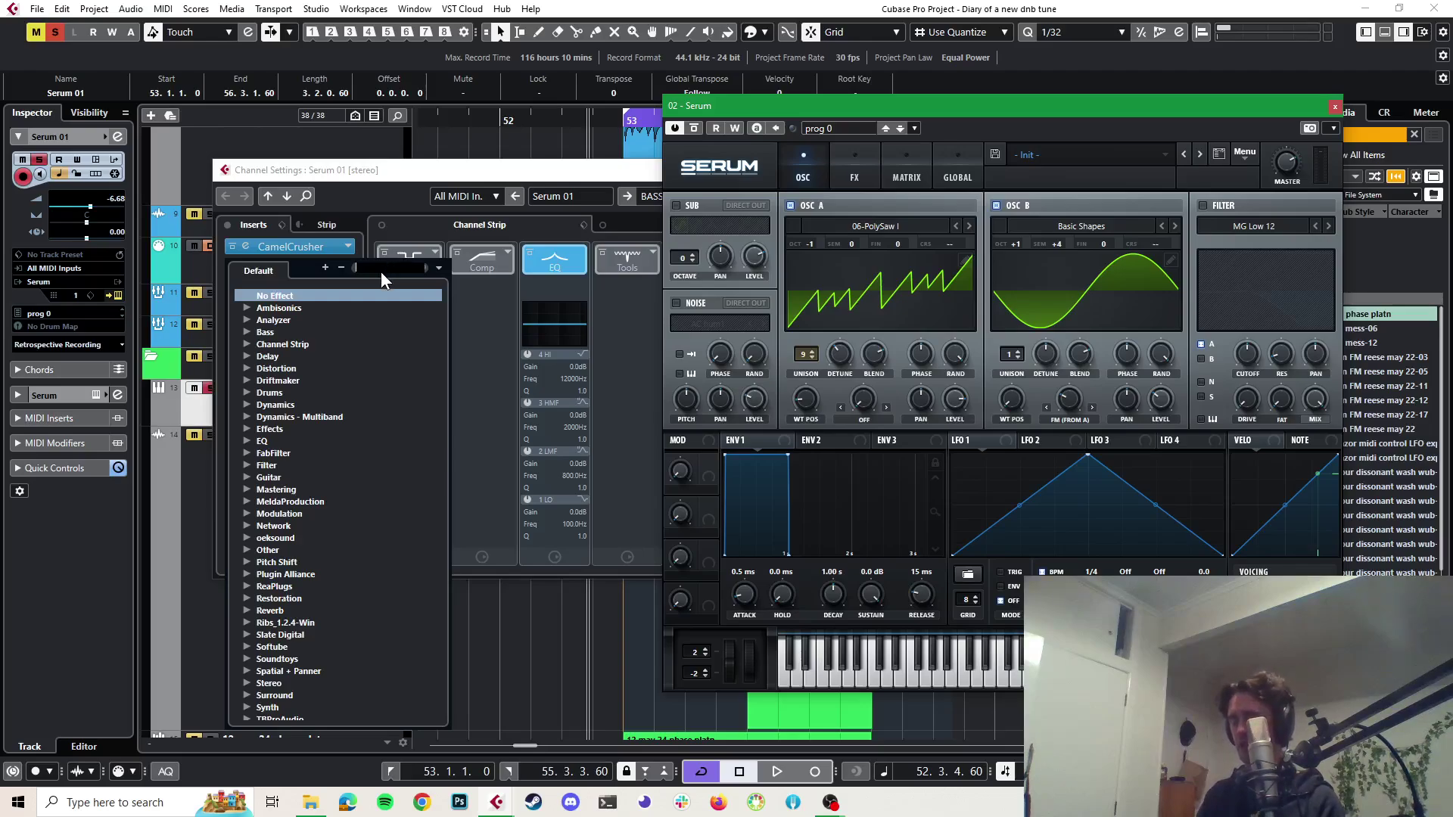
{"action": "type", "text": "sausa"}
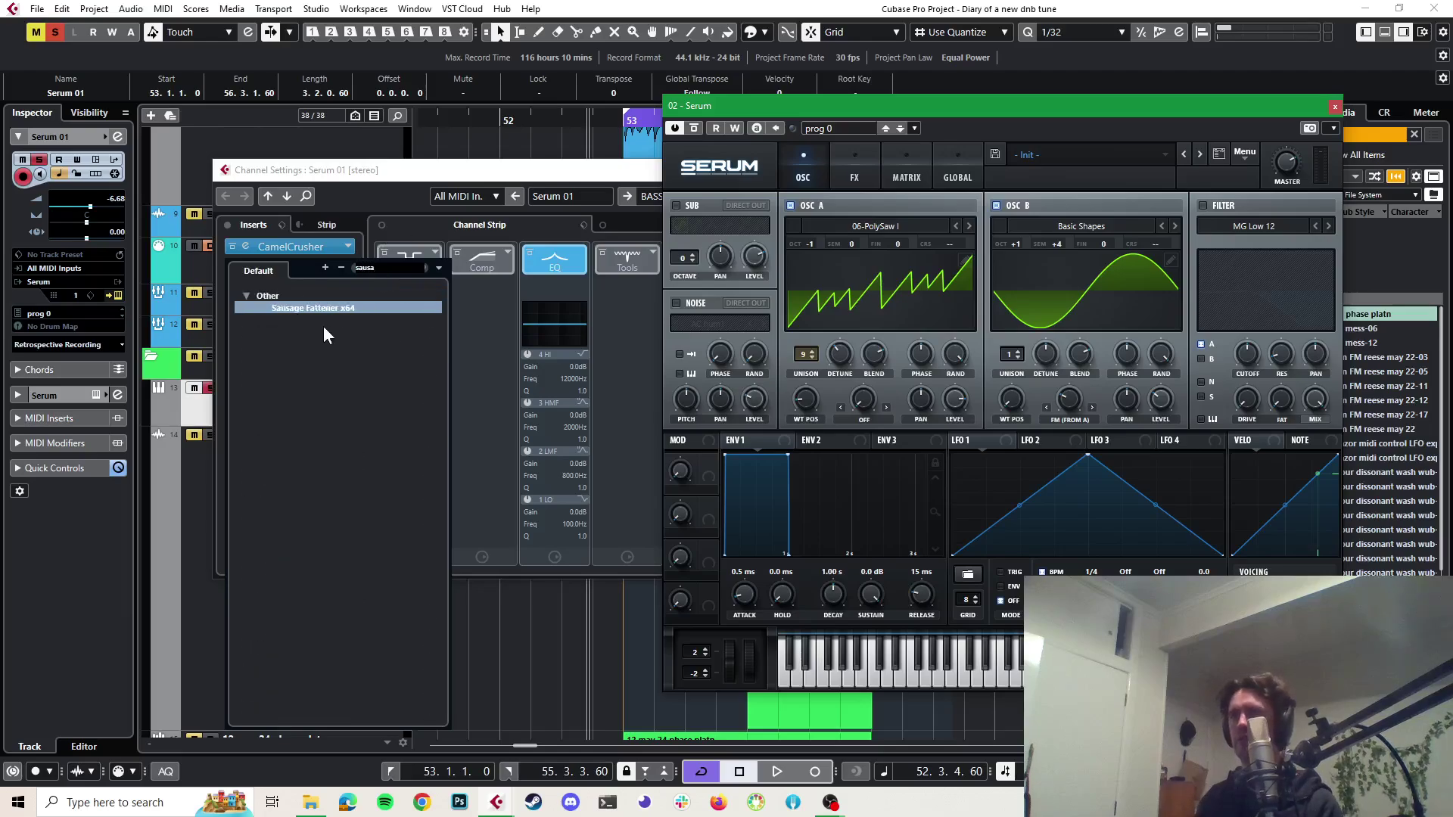
{"action": "left_click", "coordinate": [325, 307]}
Set Sausage Fattener's fatness to 30% and color to 35% during playback, then audition the bass
{"action": "key", "text": "space"}
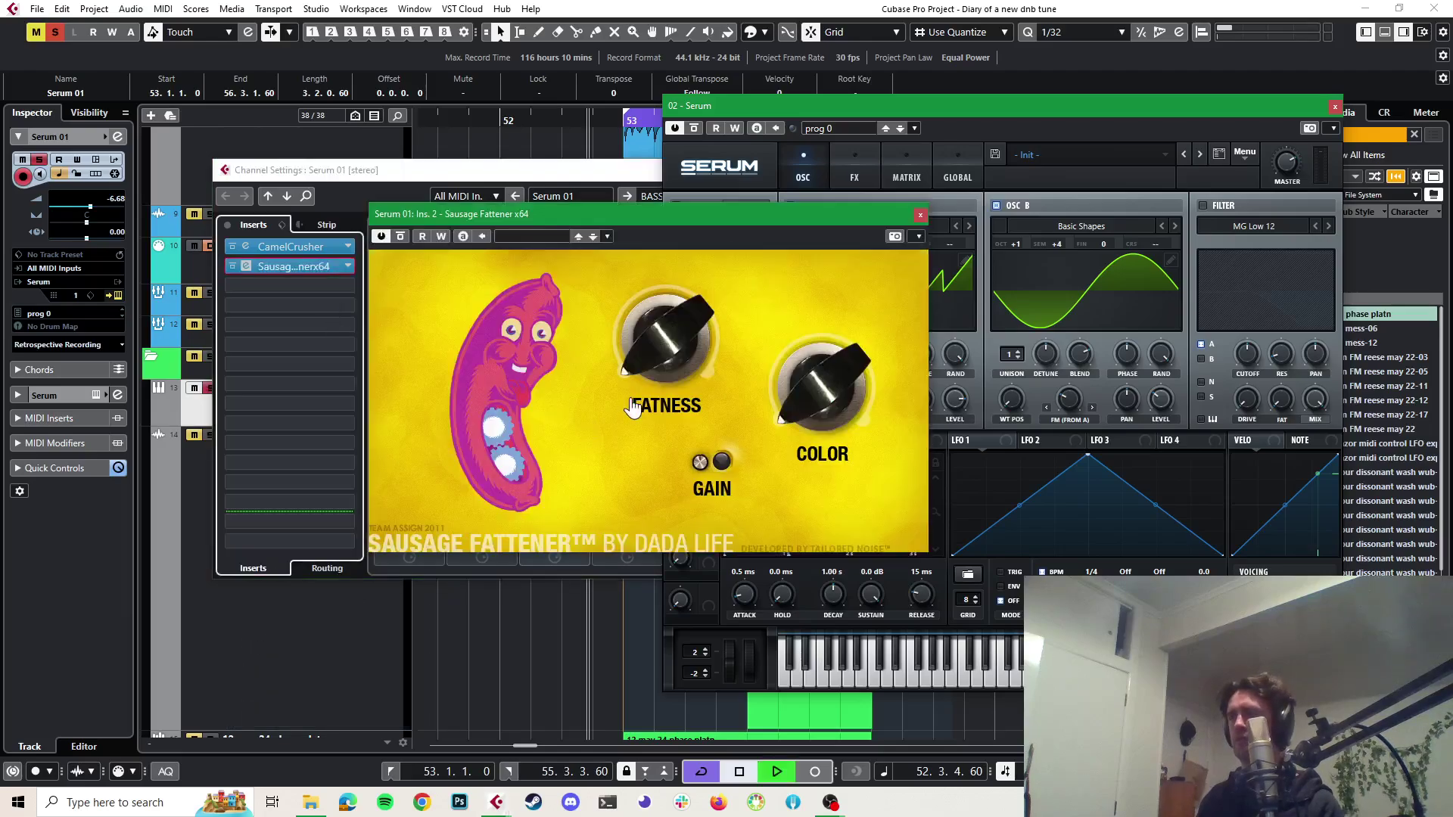
{"action": "left_click_drag", "start_coordinate": [663, 365], "coordinate": [664, 384]}
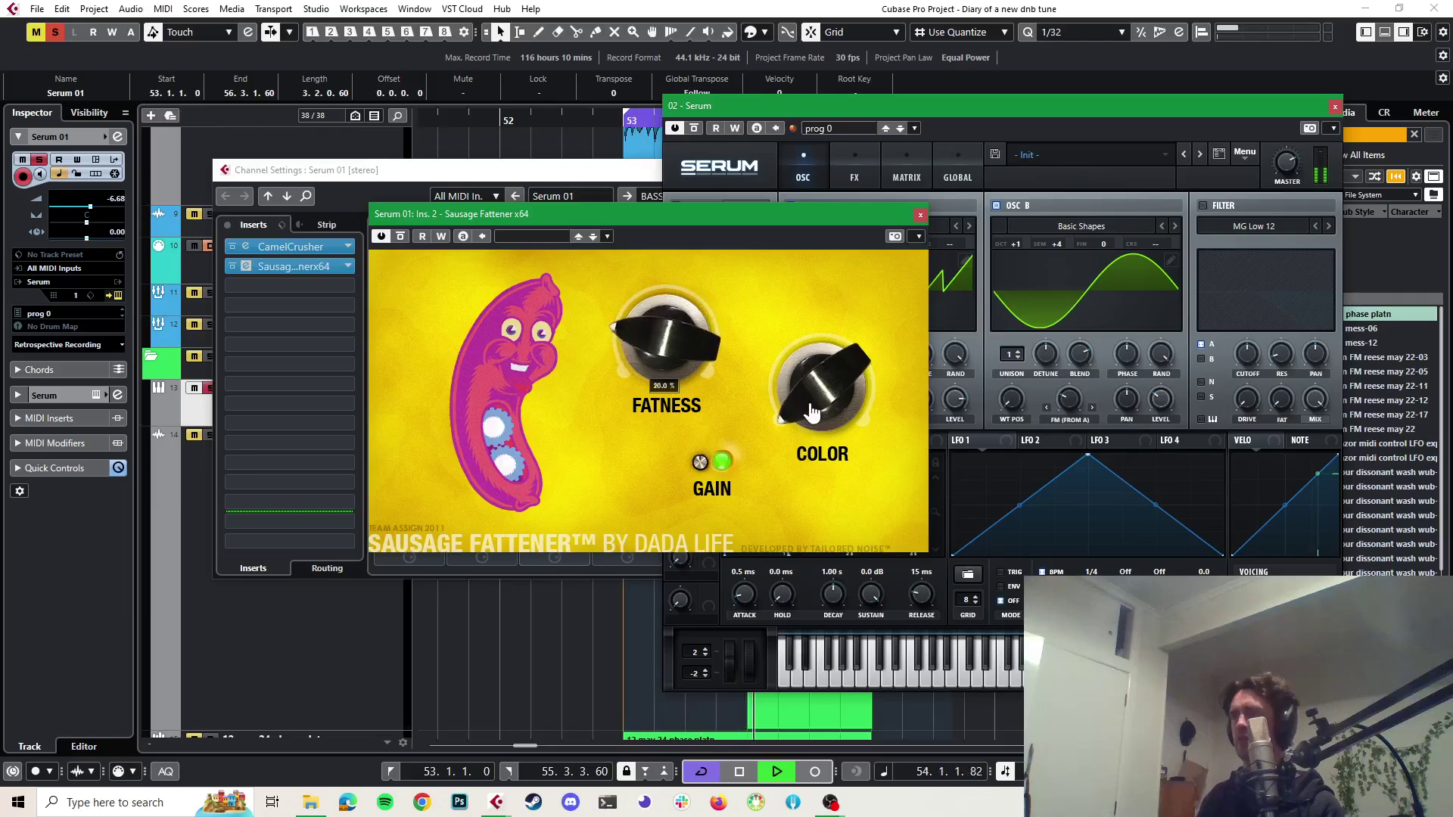
{"action": "left_click_drag", "start_coordinate": [798, 354], "coordinate": [795, 336]}
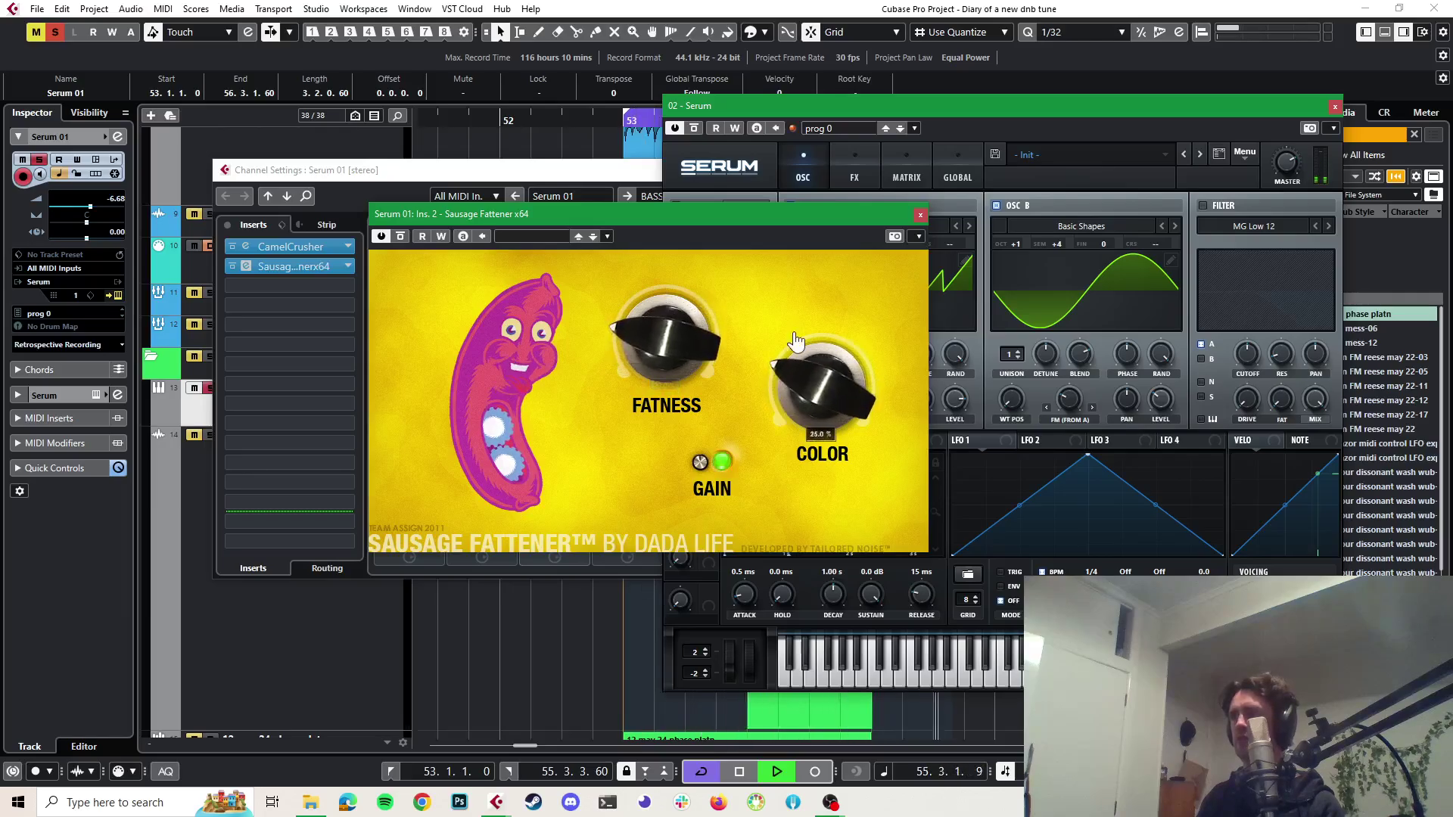
{"action": "left_click", "coordinate": [920, 214]}
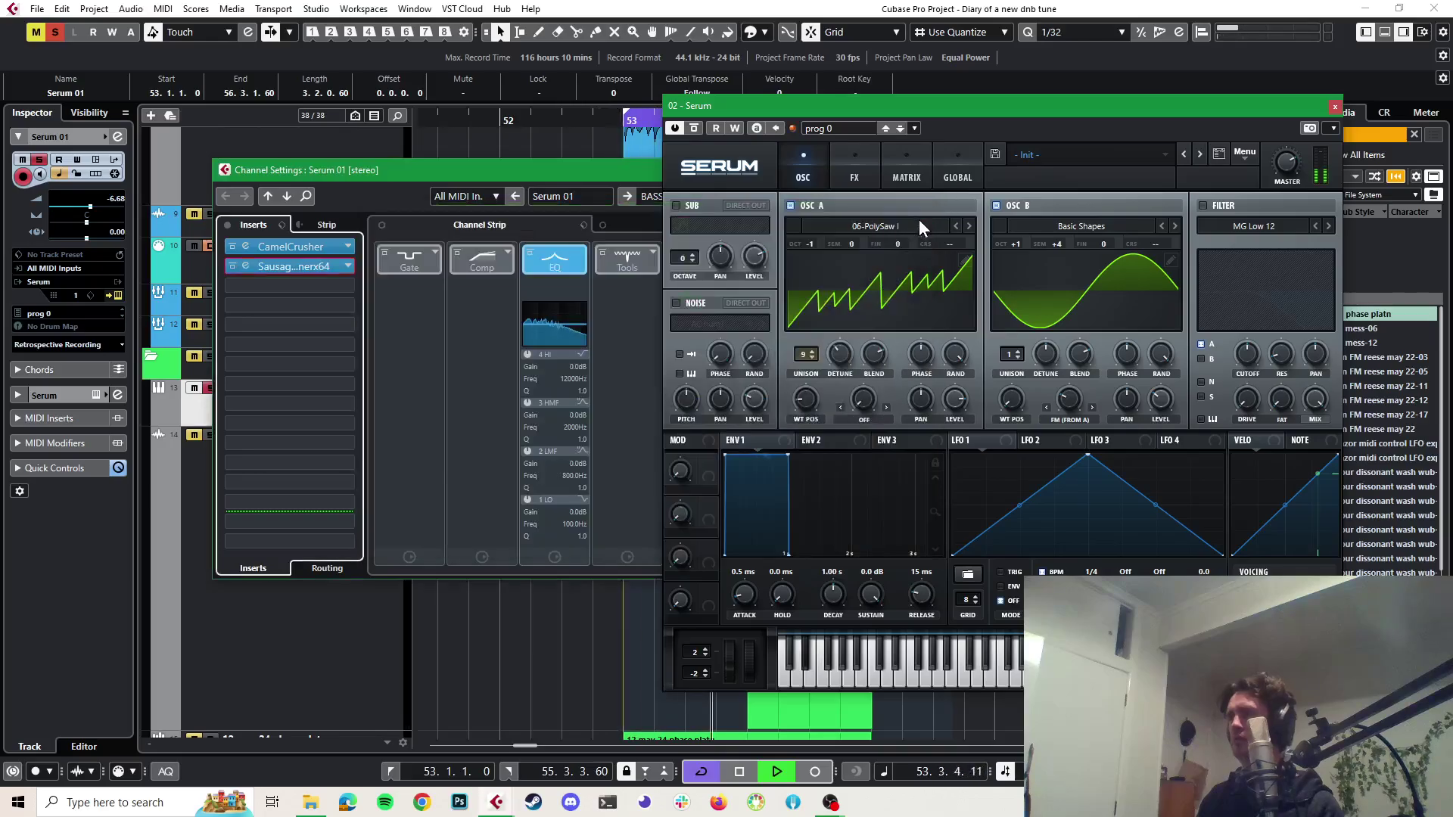
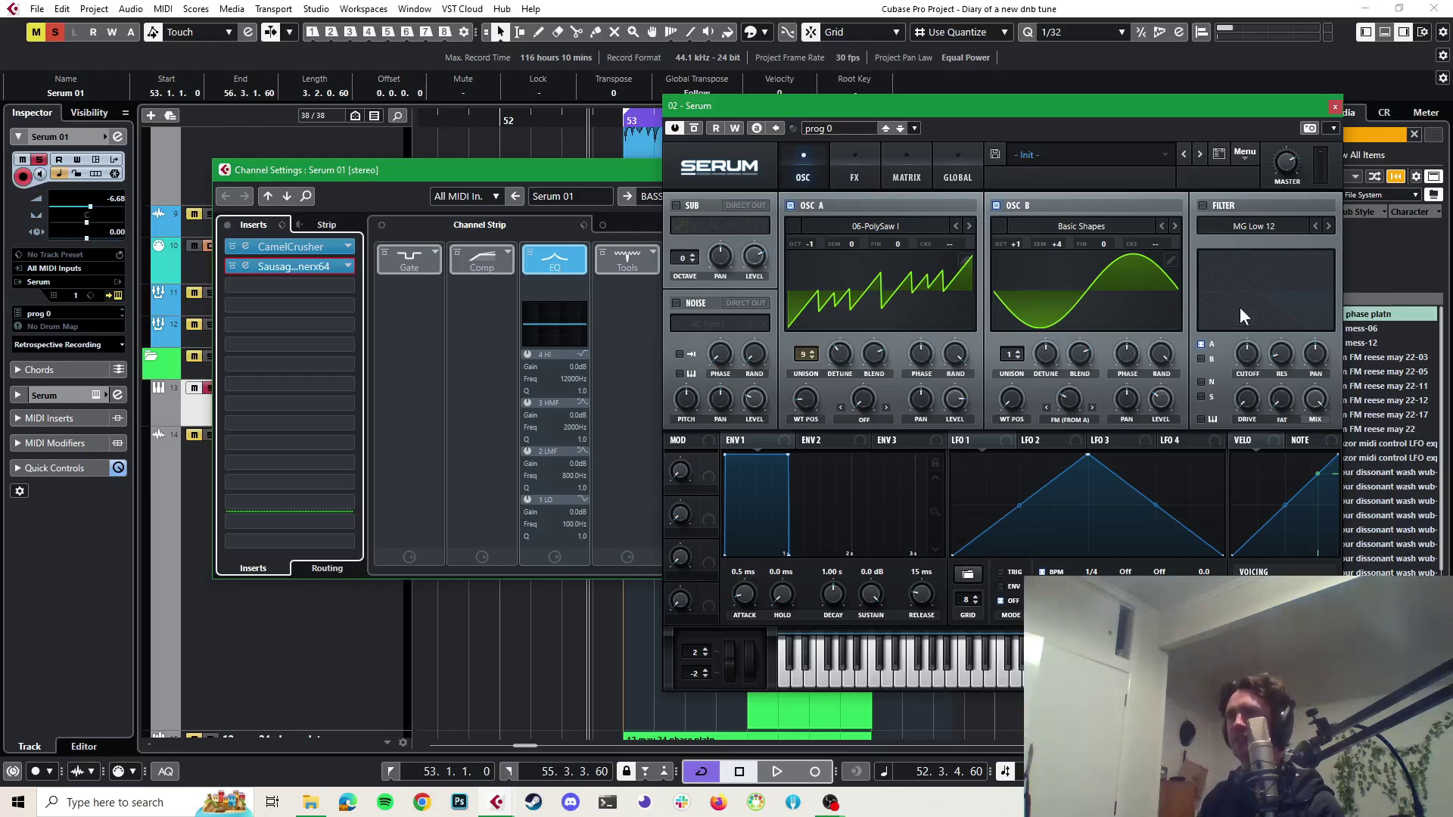
{"action": "key", "text": "space"}
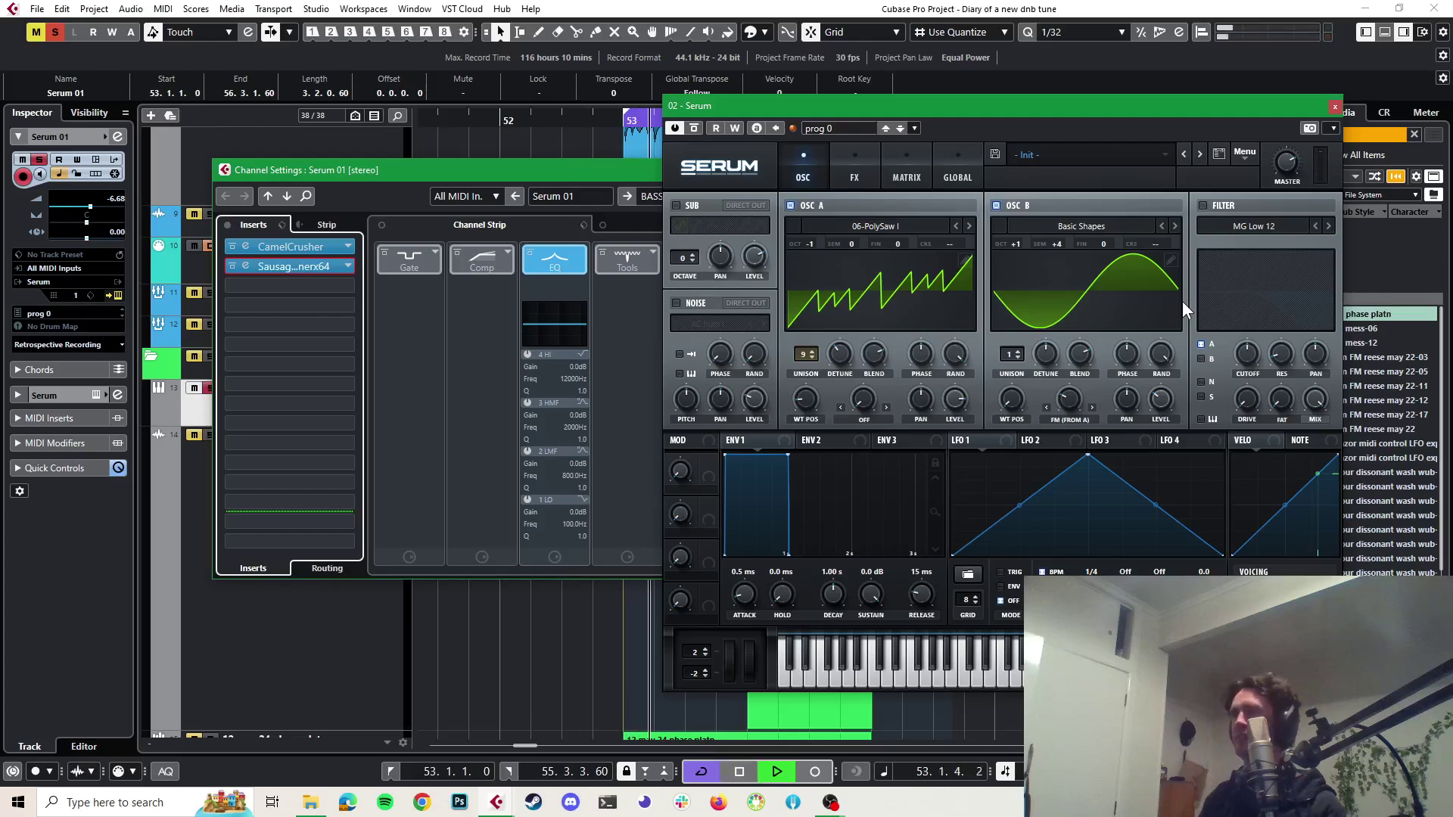
{"action": "key", "text": "space"}
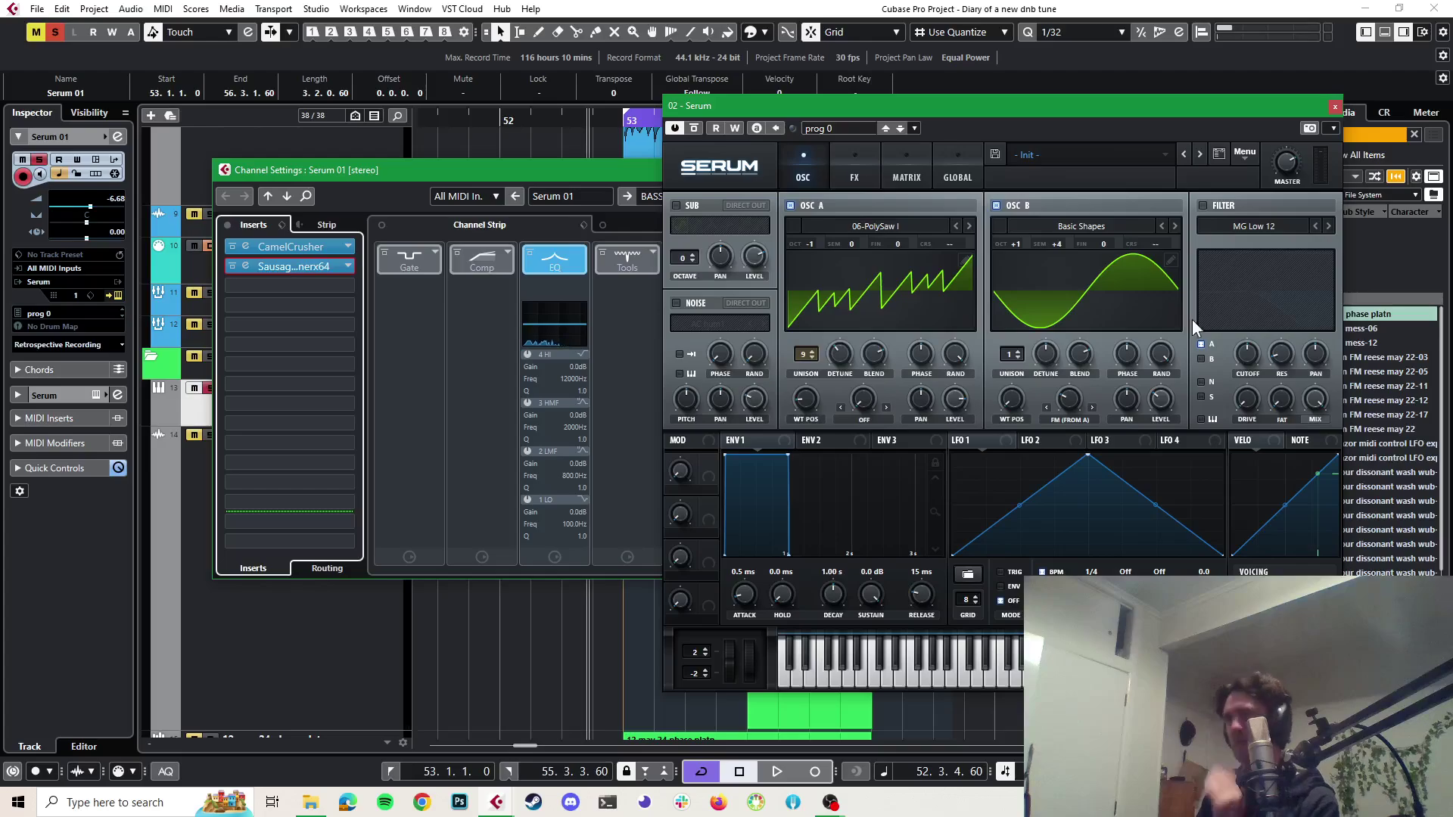
Enable Serum's compressor, place it directly after the distortion, and turn on its multiband mode
{"action": "left_click", "coordinate": [866, 171]}
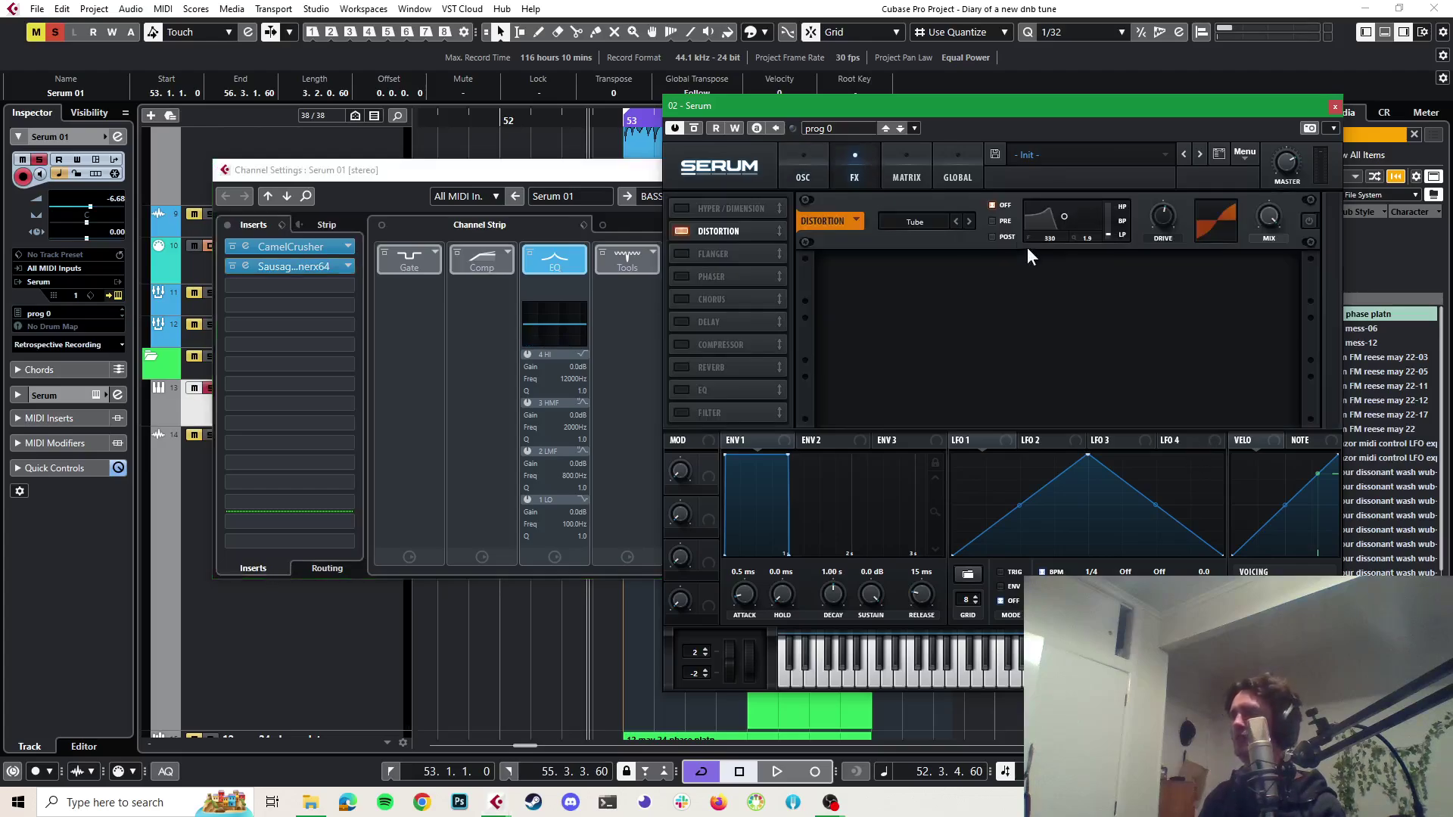
{"action": "left_click", "coordinate": [681, 344]}
{"action": "left_click_drag", "start_coordinate": [701, 342], "coordinate": [702, 242]}
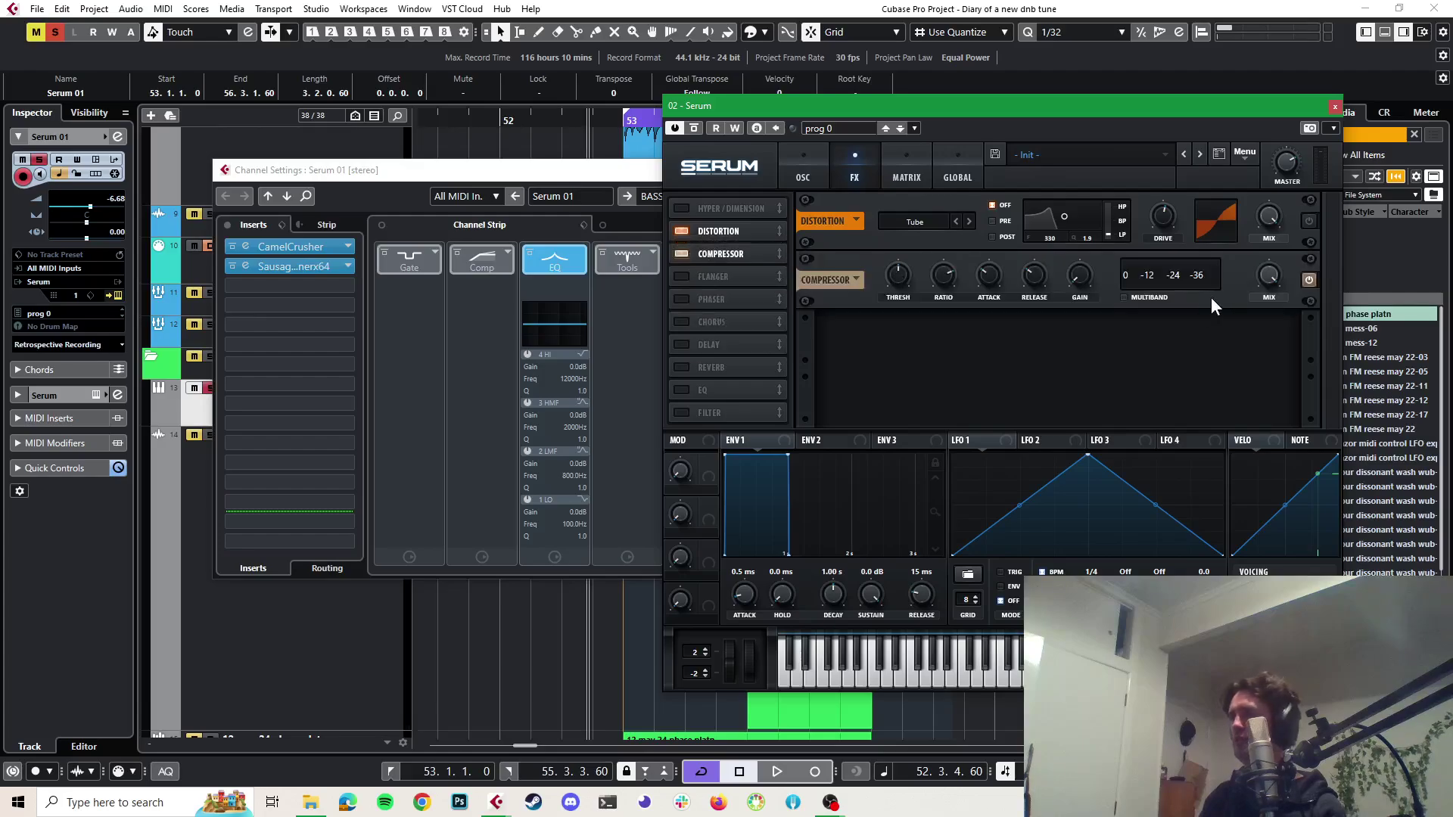
{"action": "left_click", "coordinate": [1123, 298]}
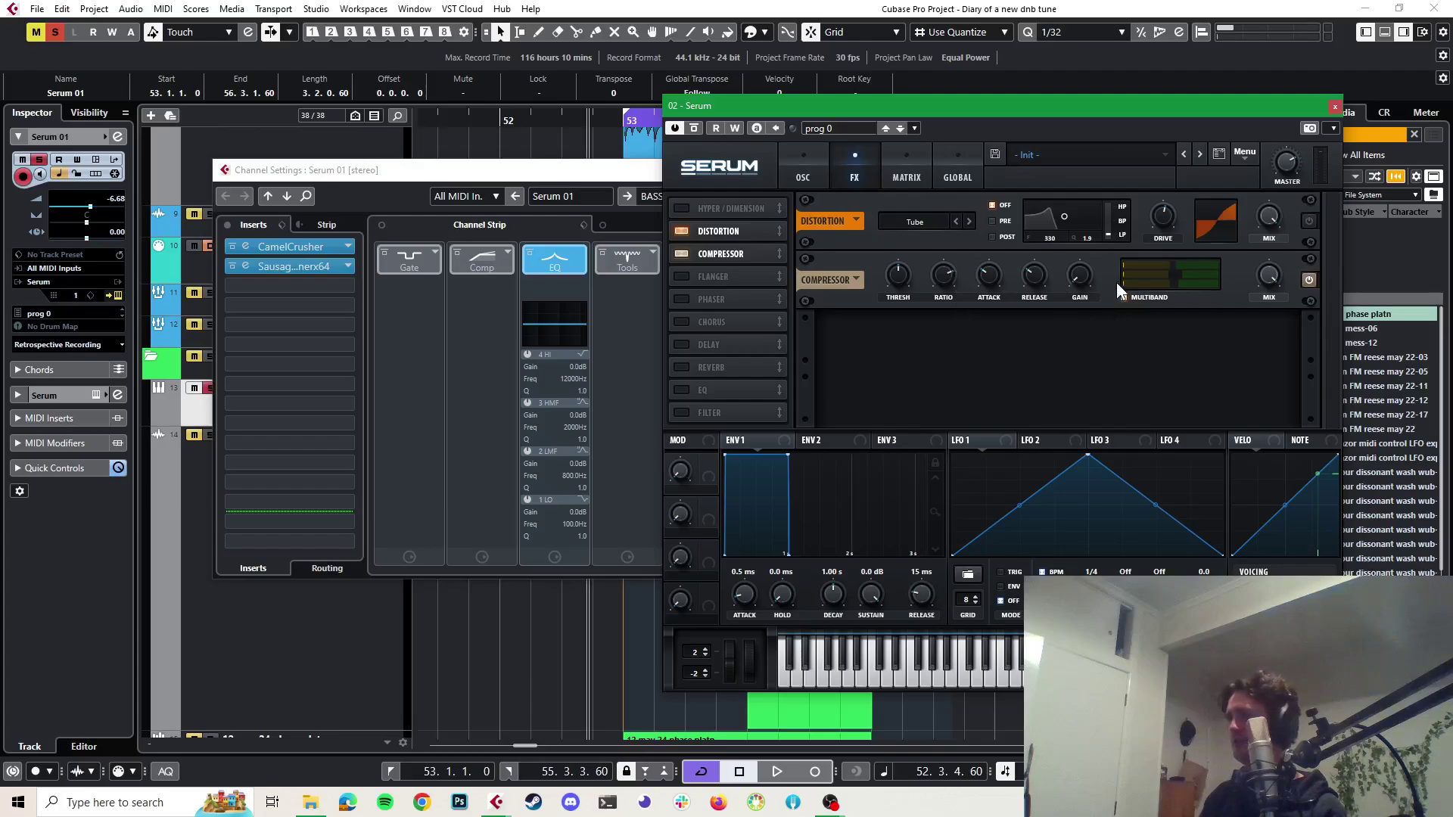
Lower the multiband compressor's threshold slightly while auditioning the bass
{"action": "mouse_move", "coordinate": [990, 275]}
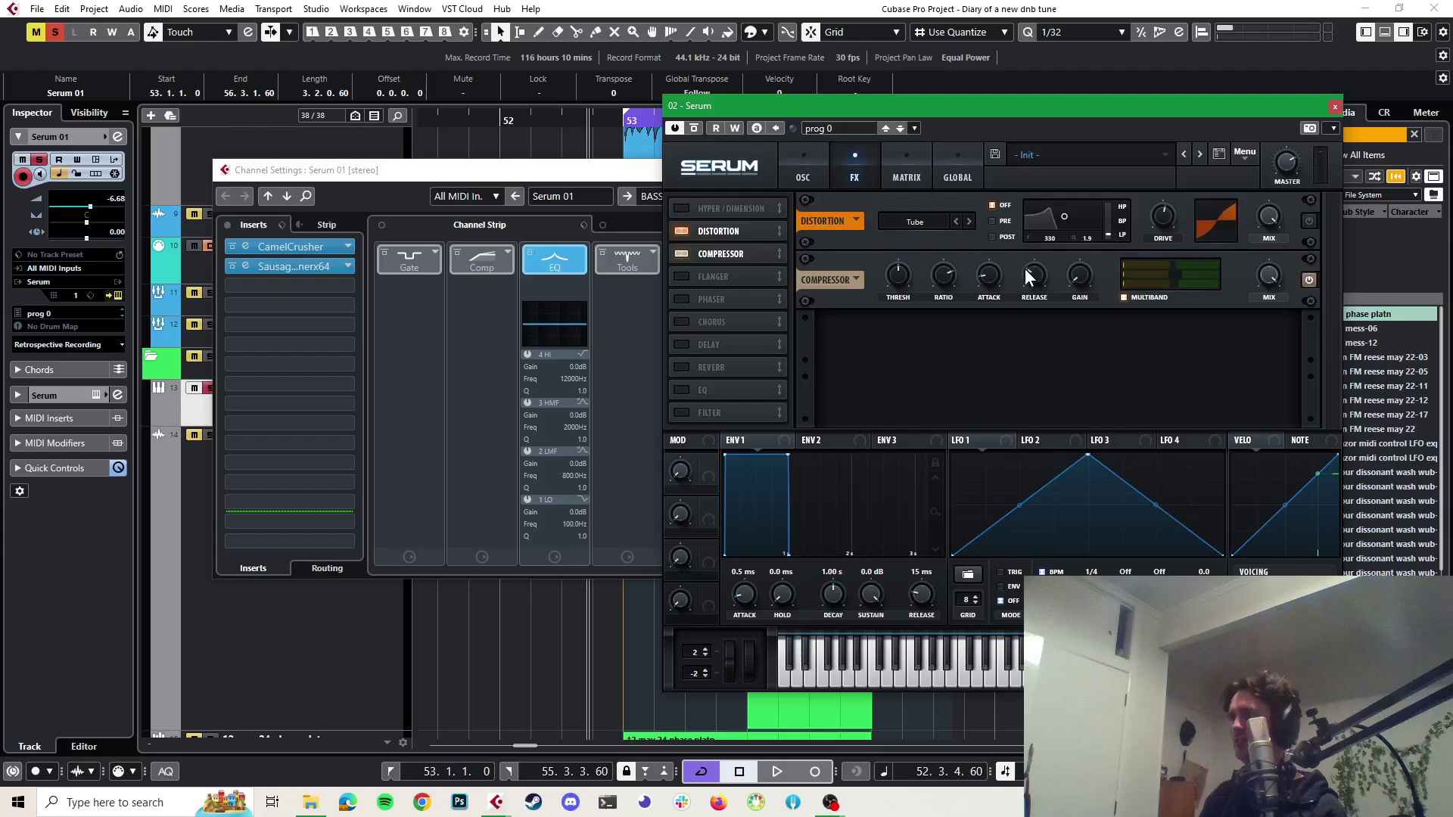
{"action": "key", "text": "space"}
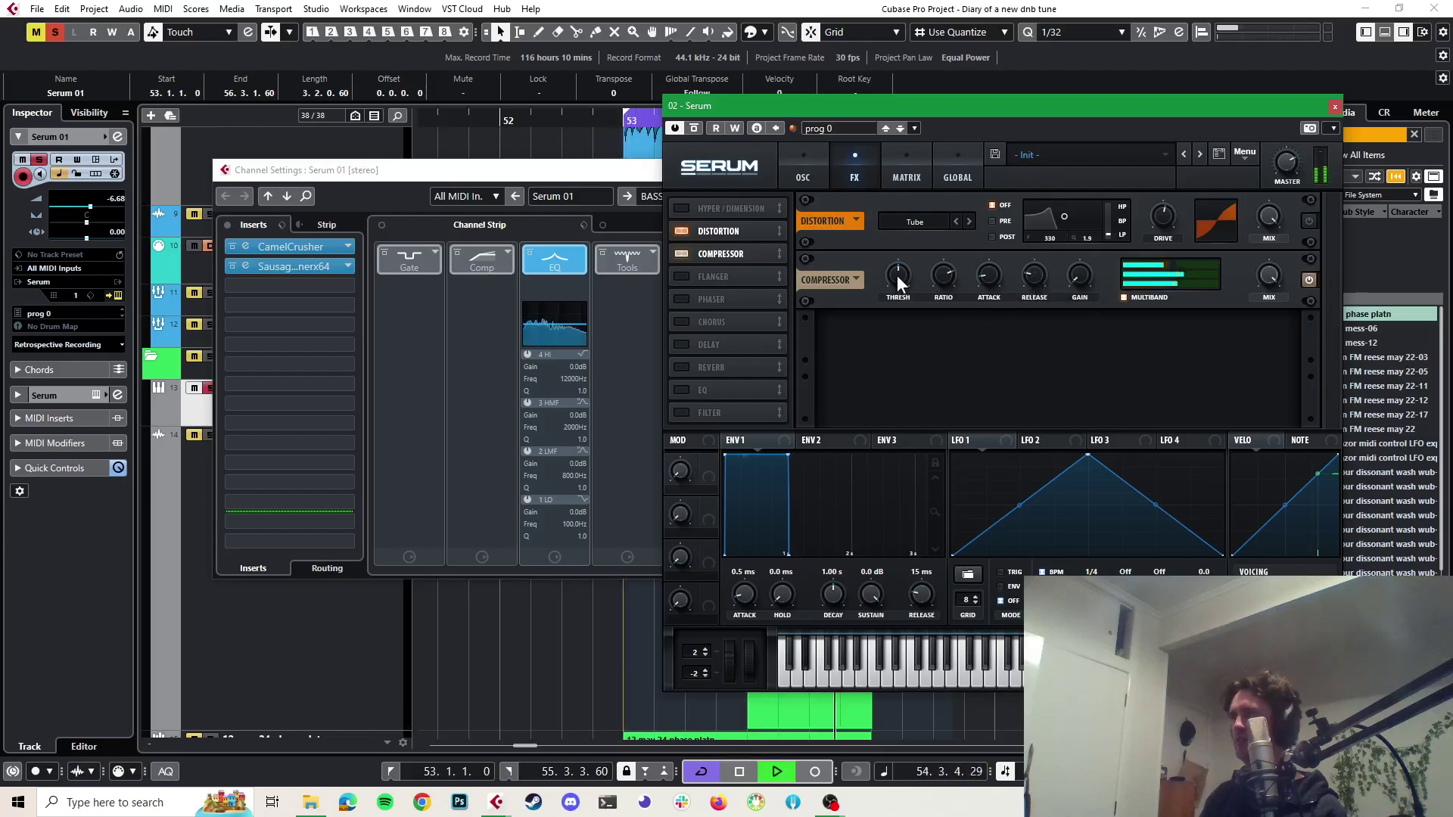
{"action": "mouse_move", "coordinate": [897, 283]}
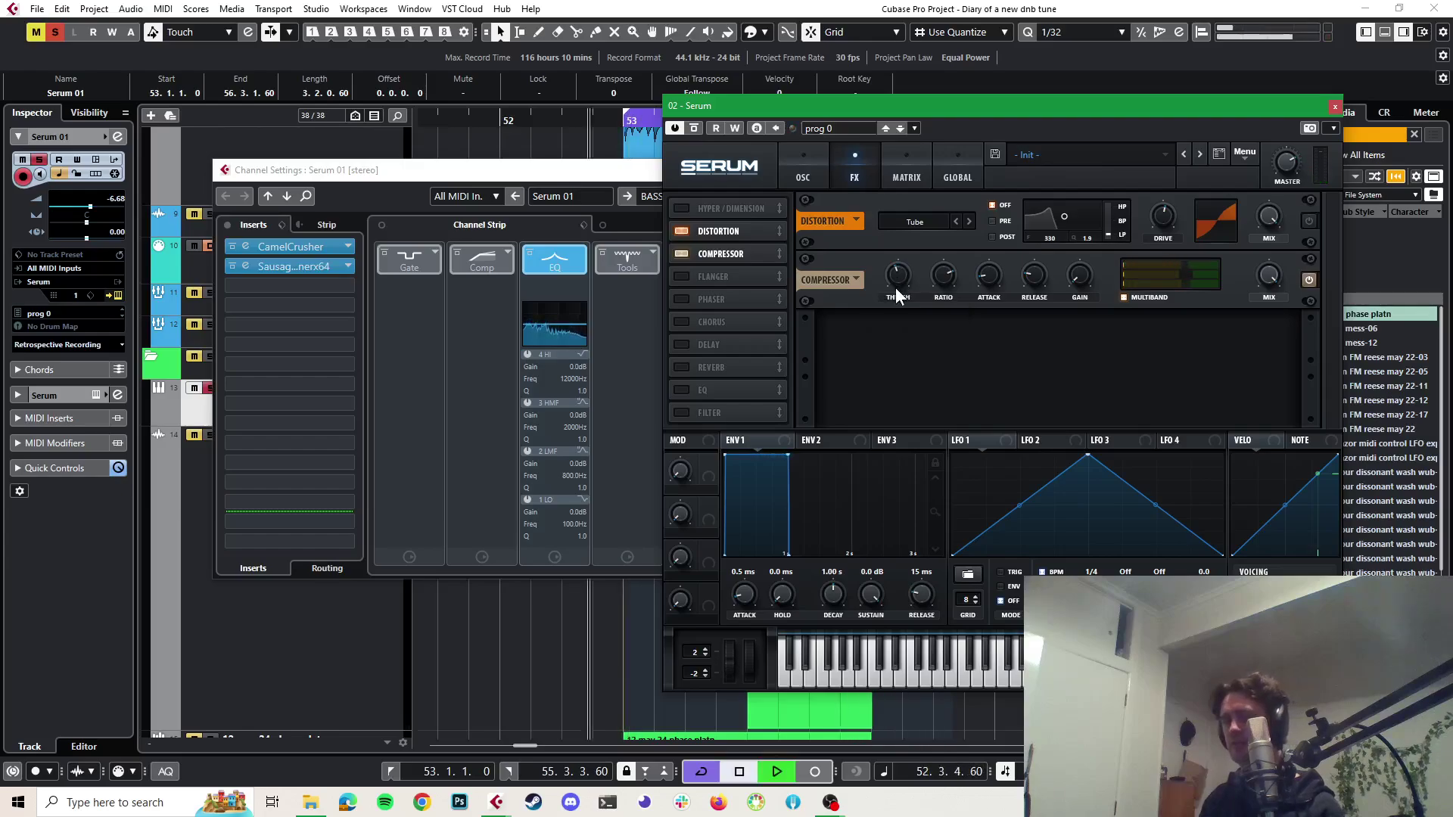
{"action": "key", "text": "space"}
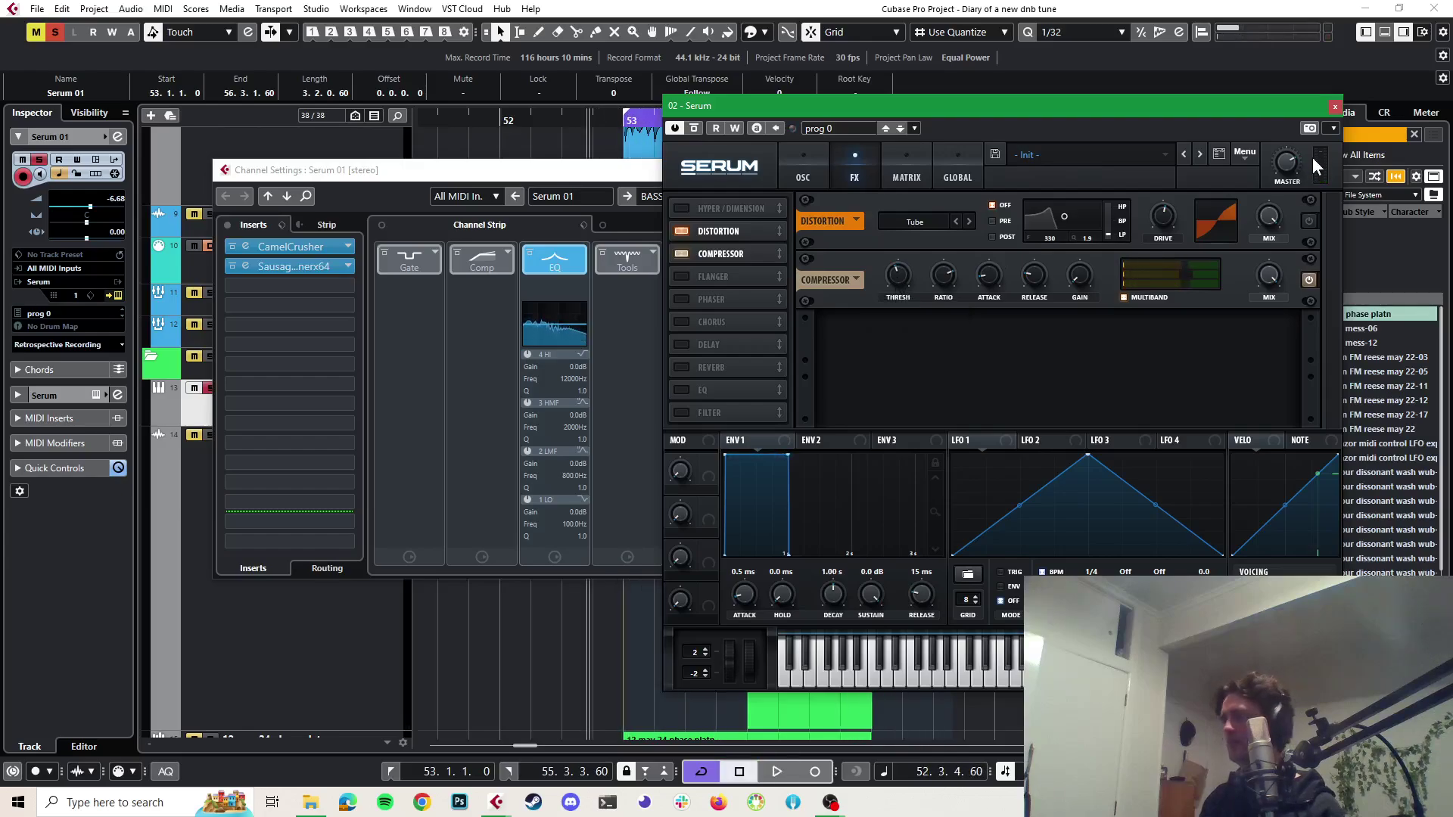
Set Serum's master volume to 68% and audition the bass
{"action": "mouse_move", "coordinate": [1287, 162]}
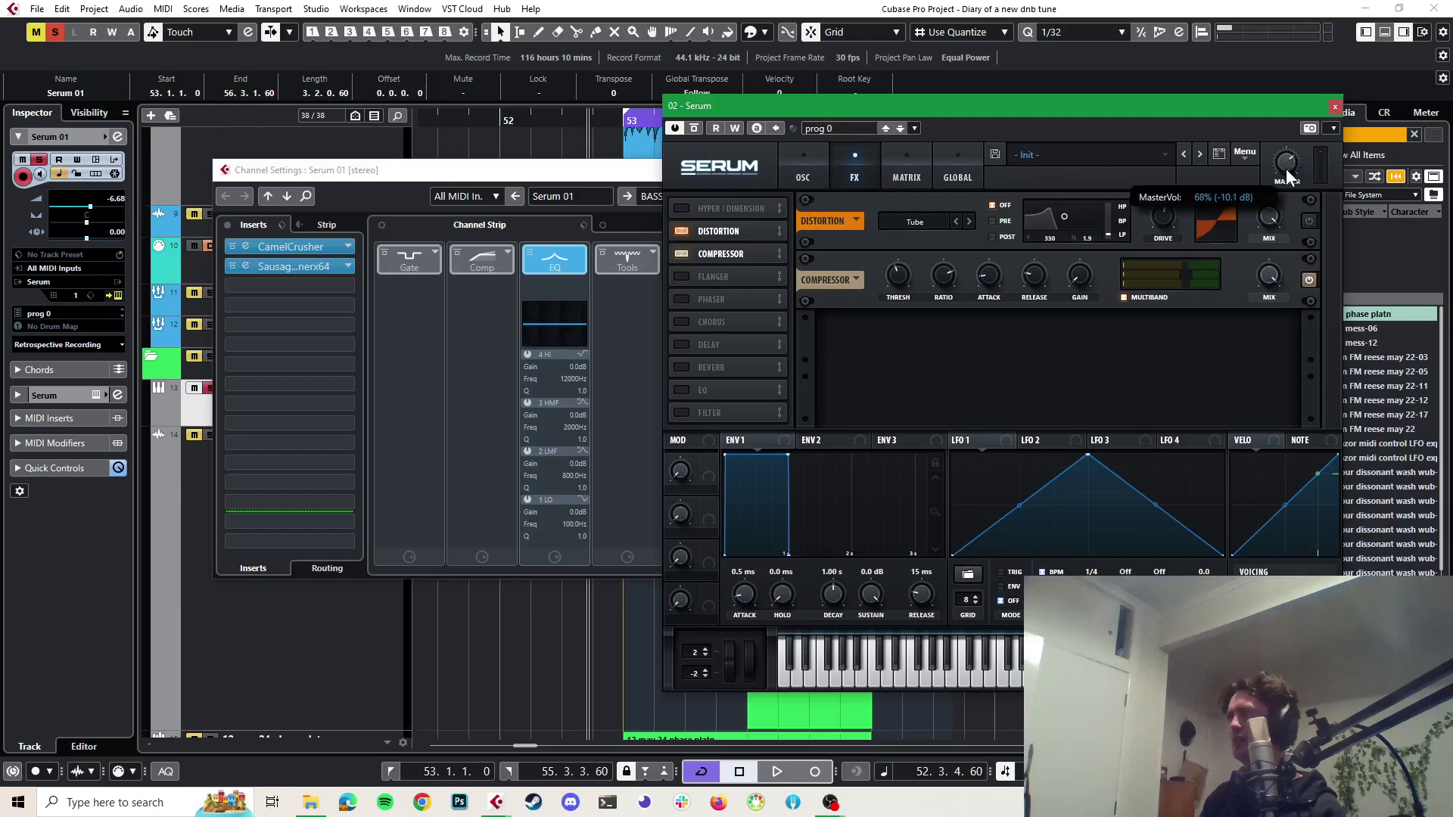
{"action": "key", "text": "space"}
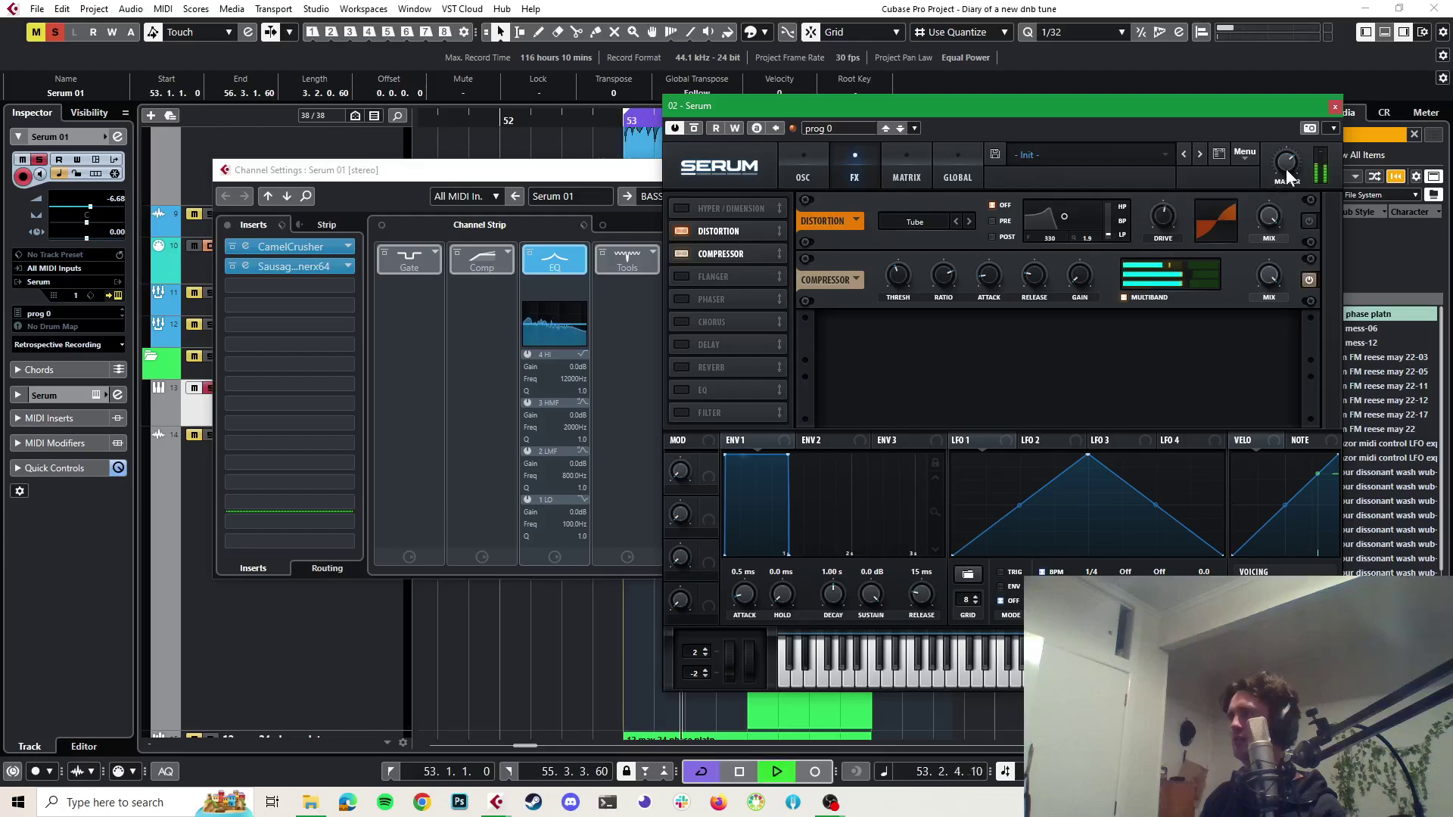
{"action": "key", "text": "space"}
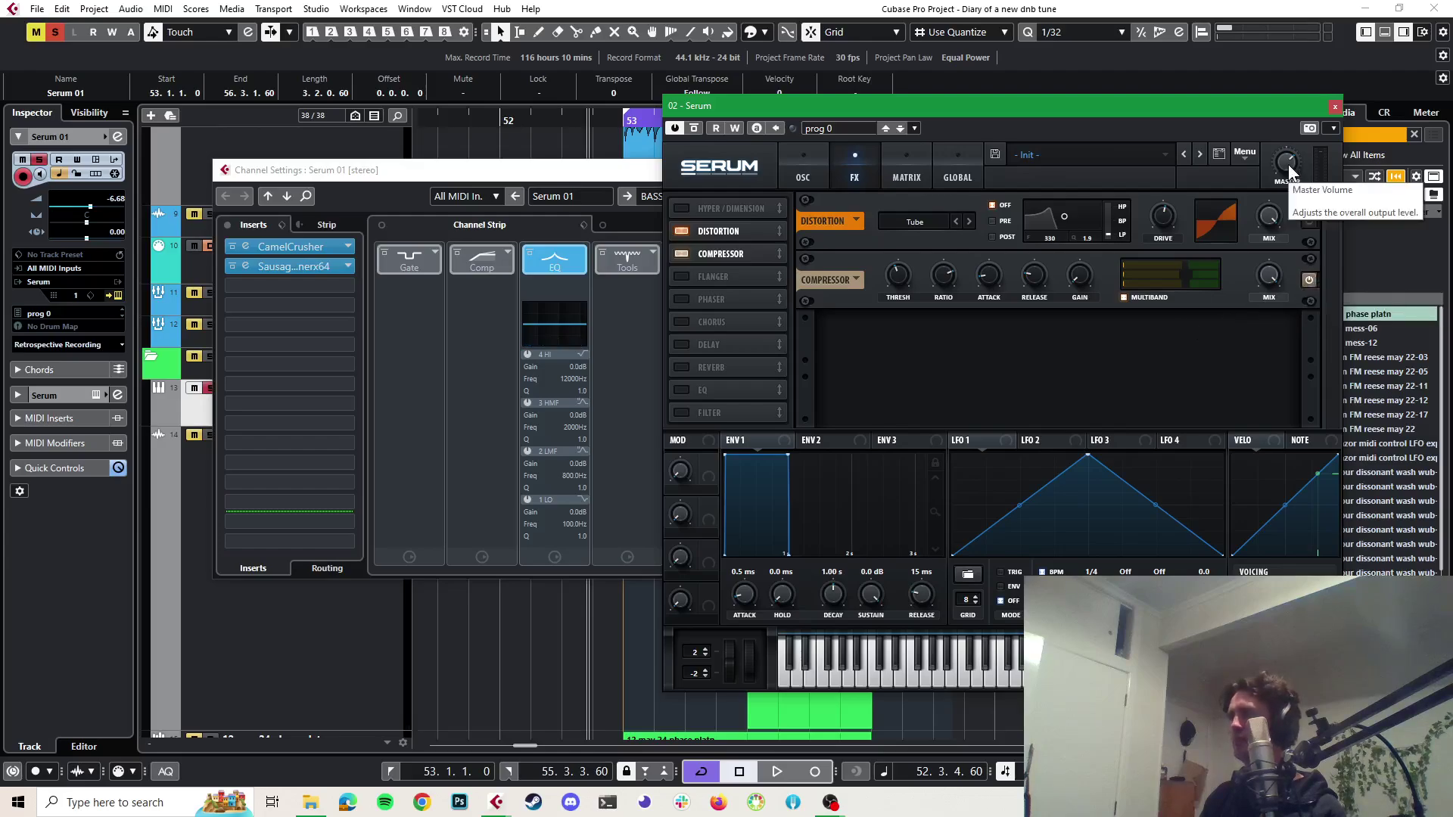
Enable Serum's sub oscillator, set its octave to -1, and audition the bass
{"action": "left_click", "coordinate": [795, 152]}
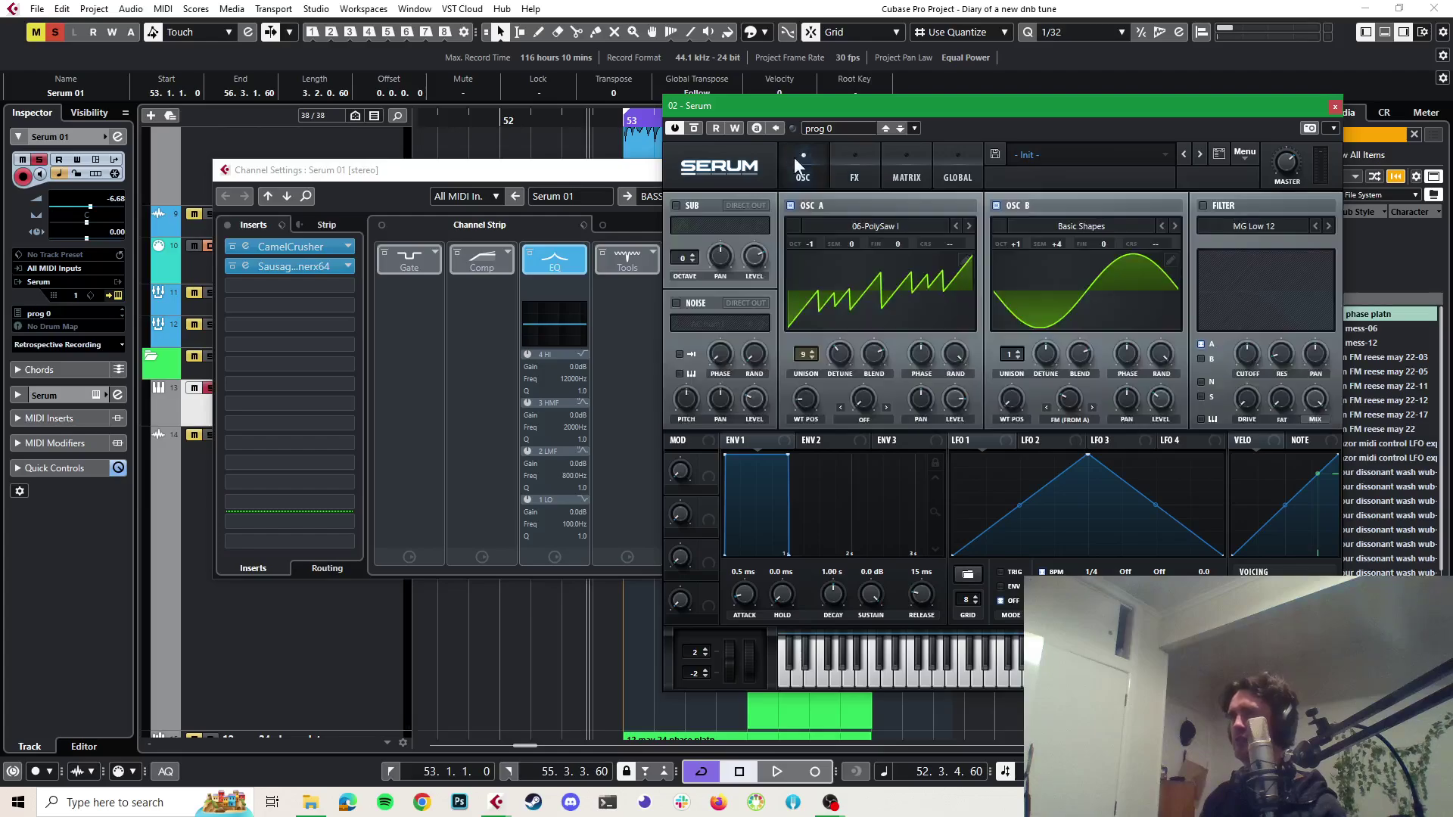
{"action": "left_click", "coordinate": [672, 207]}
{"action": "key", "text": "space"}
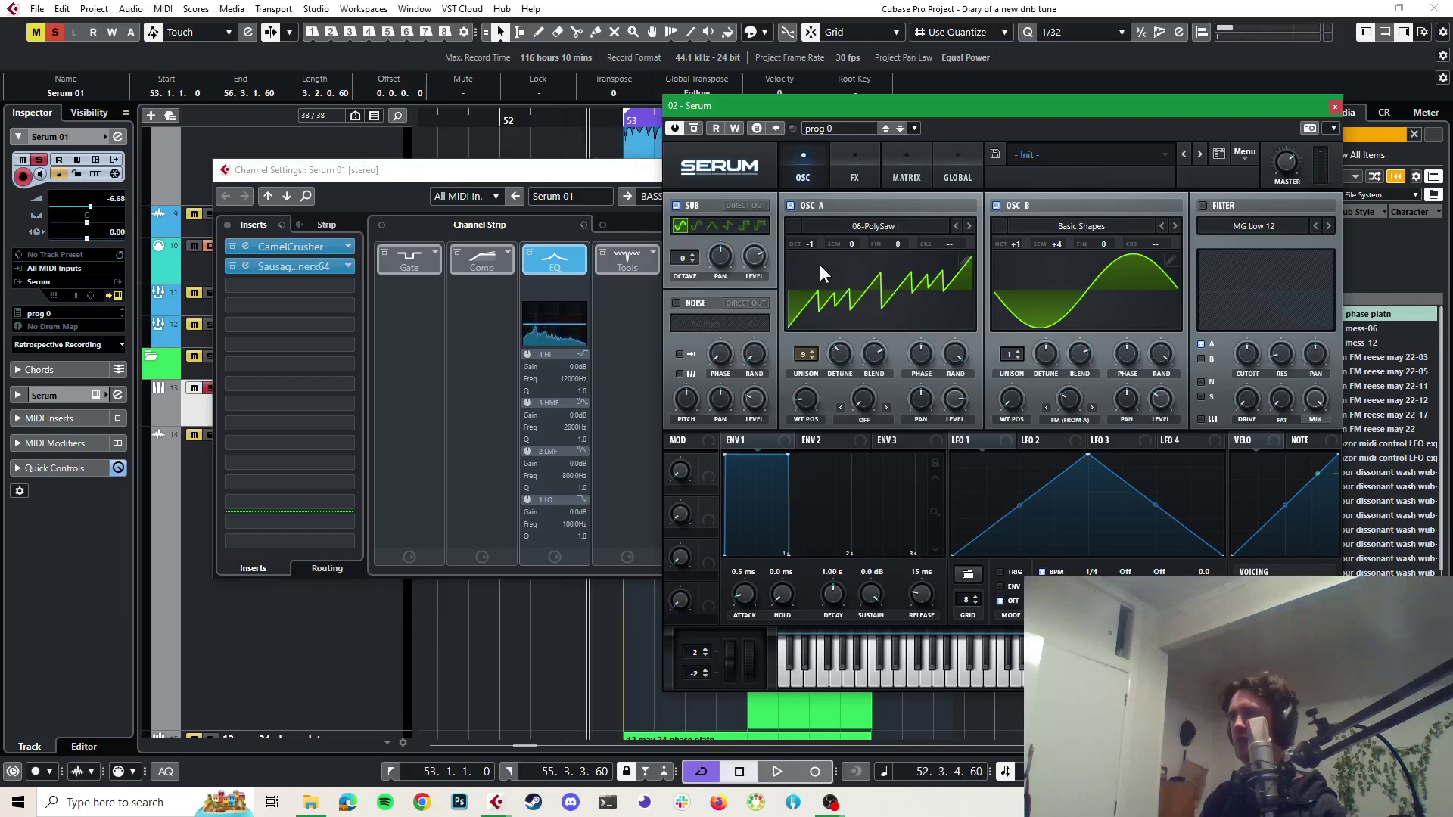
{"action": "key", "text": "space"}
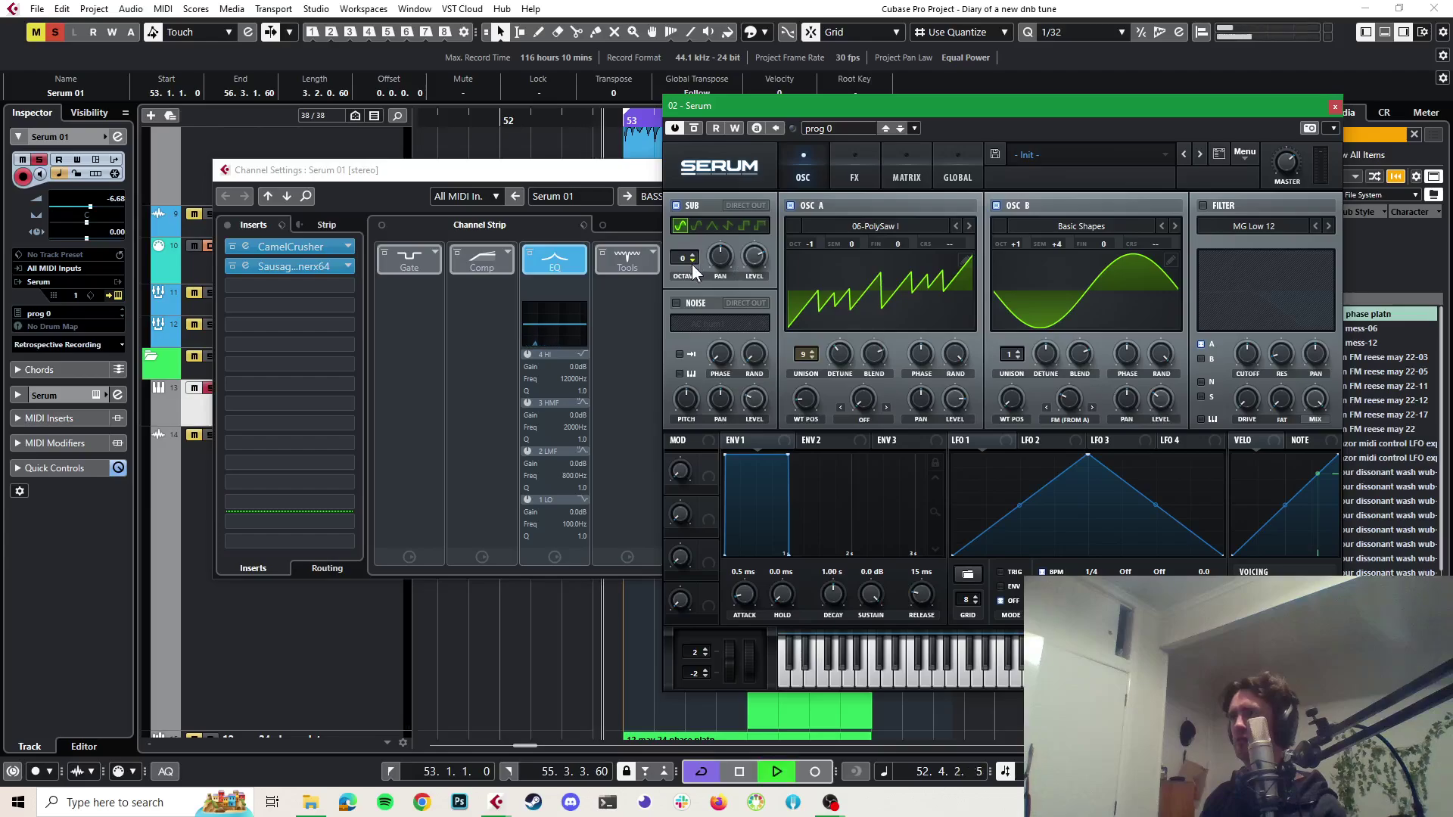
{"action": "left_click", "coordinate": [692, 261]}
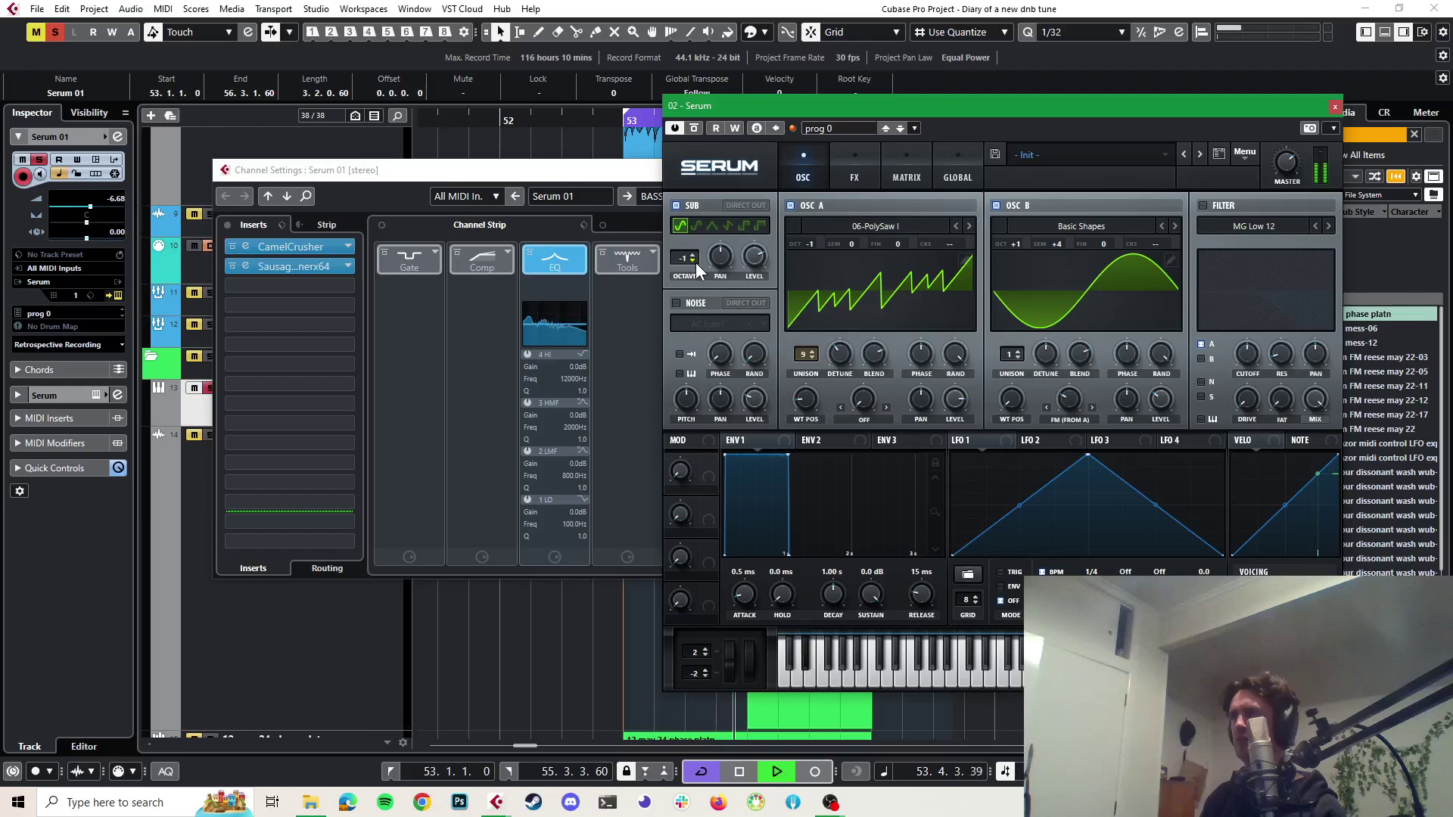
{"action": "key", "text": "space"}
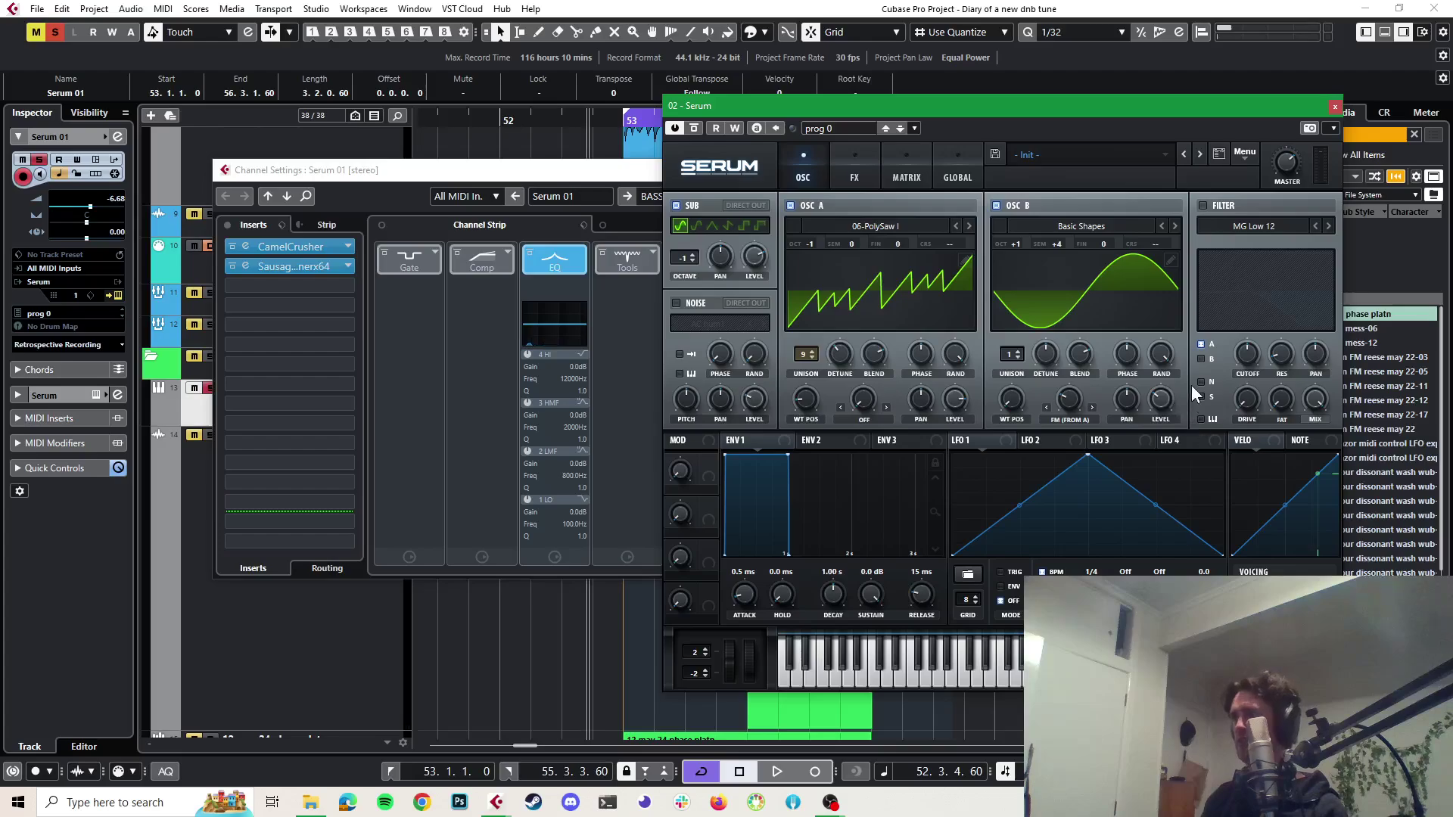
Turn off oscillators A and B to audition the sub alone, and set the sub's octave to 0
{"action": "left_click", "coordinate": [999, 204]}
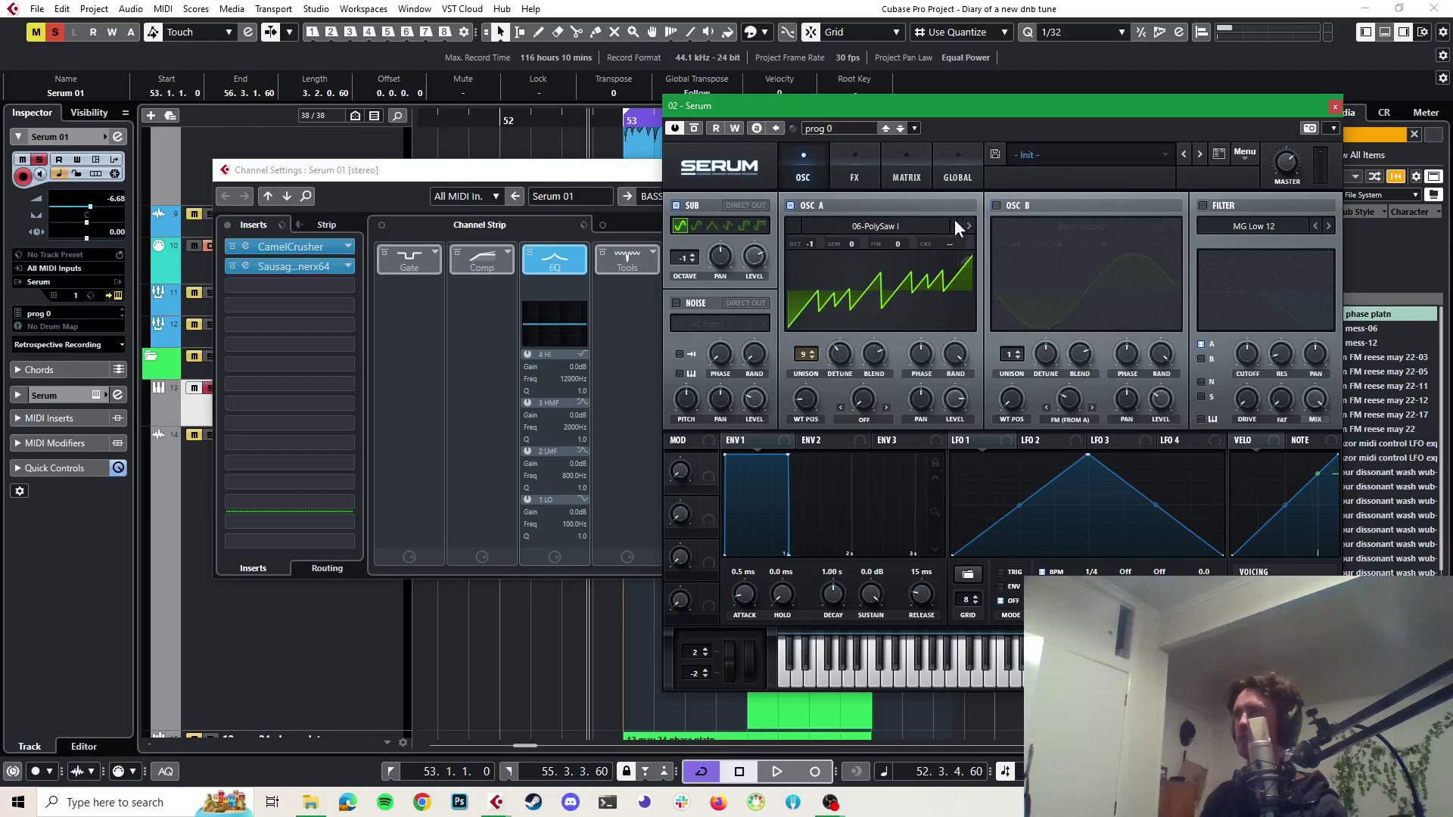
{"action": "left_click", "coordinate": [790, 204]}
{"action": "key", "text": "space"}
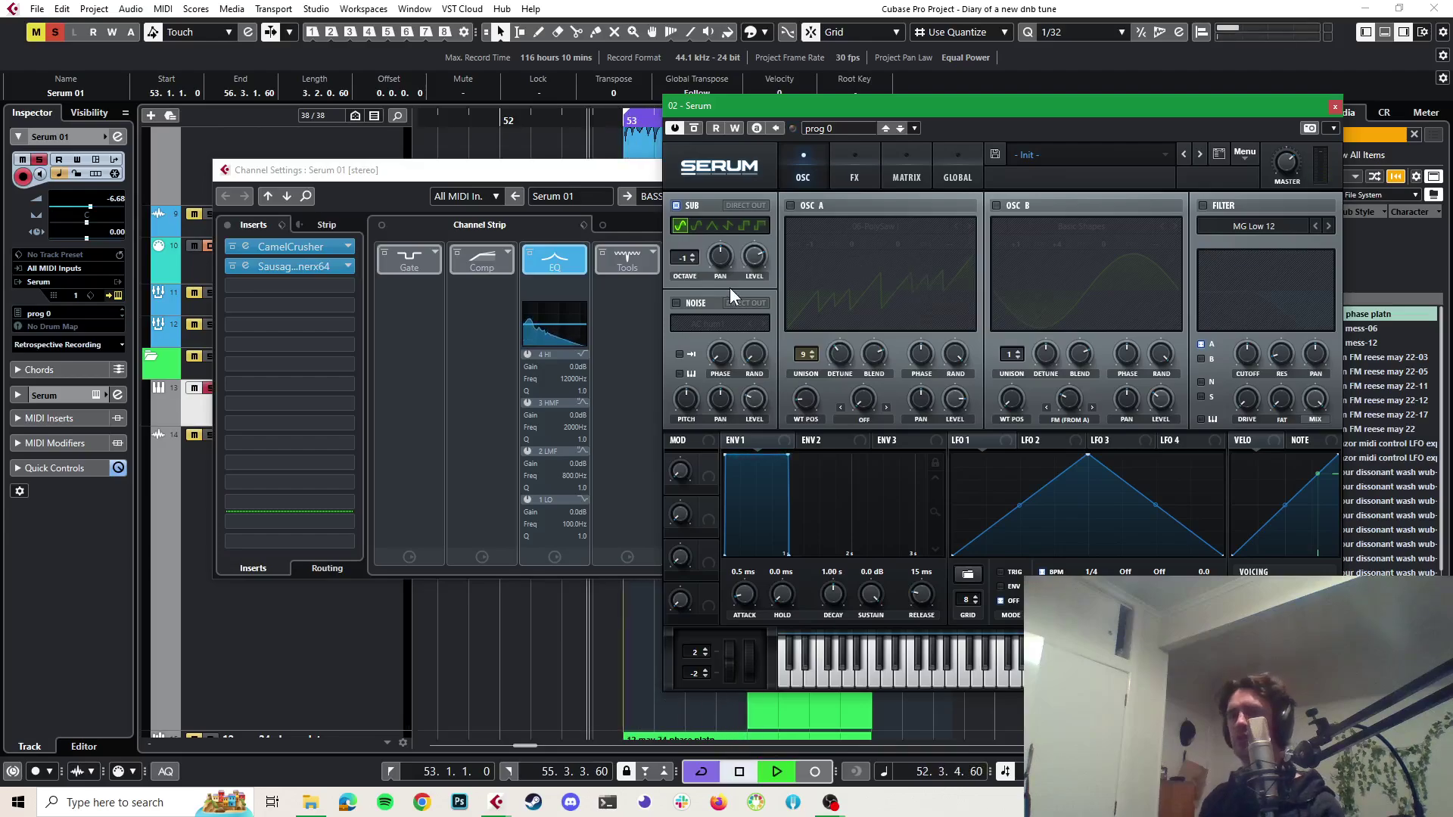
{"action": "left_click", "coordinate": [692, 255]}
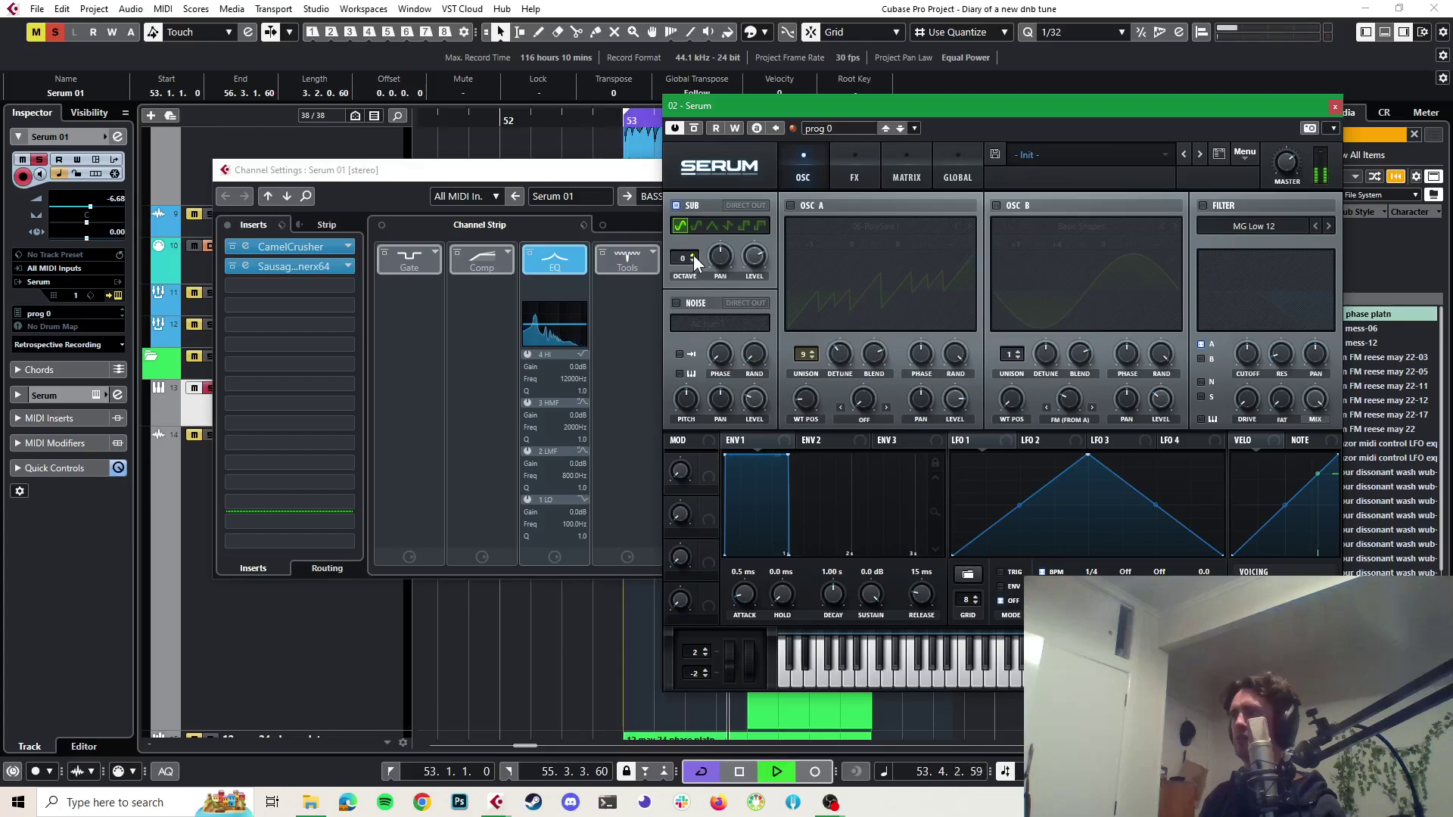
Turn oscillators A and B back on and audition the full bass with its effects chain
{"action": "left_click", "coordinate": [791, 205]}
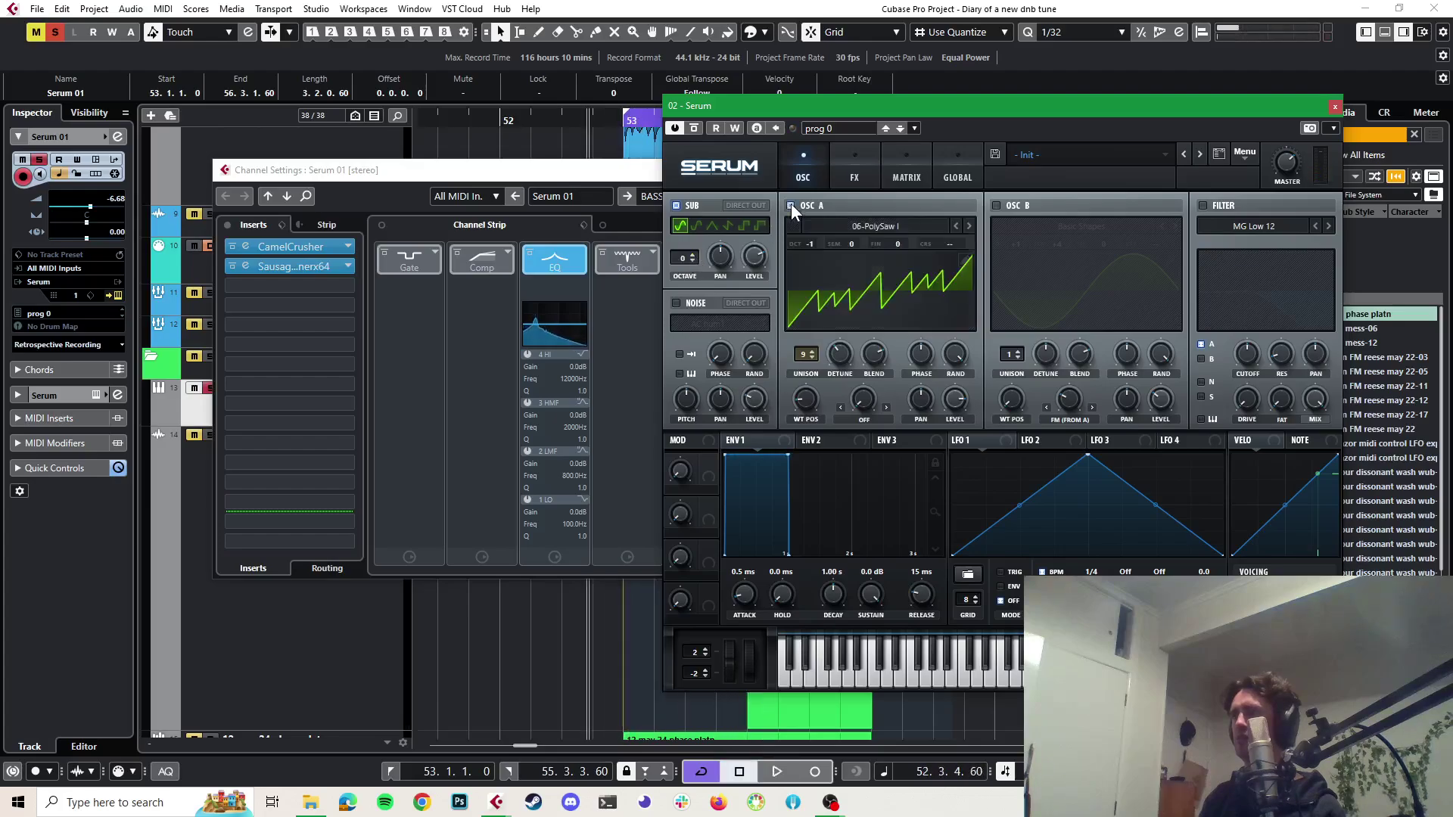
{"action": "left_click", "coordinate": [995, 206]}
{"action": "key", "text": "space"}
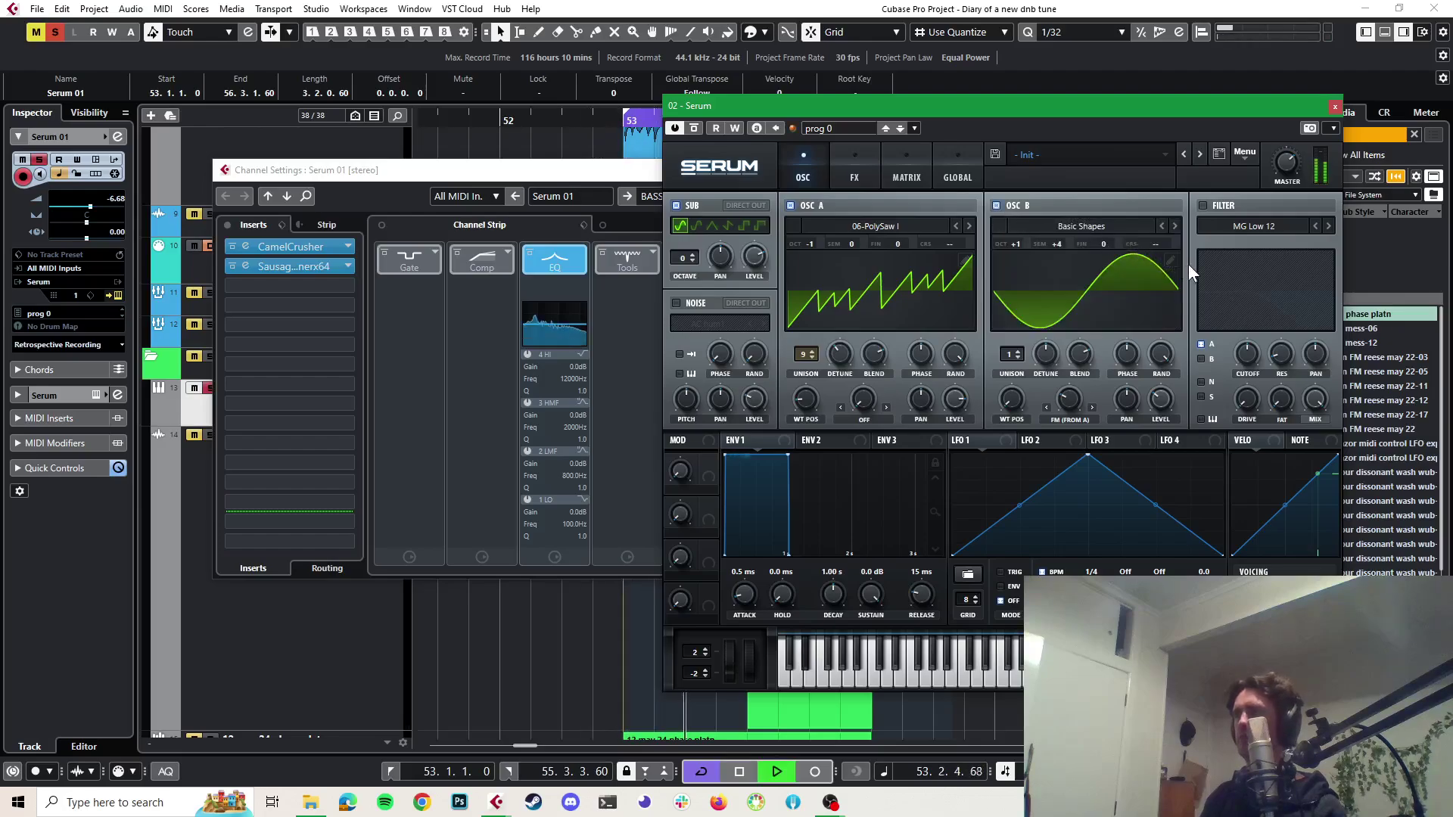
{"action": "key", "text": "space"}
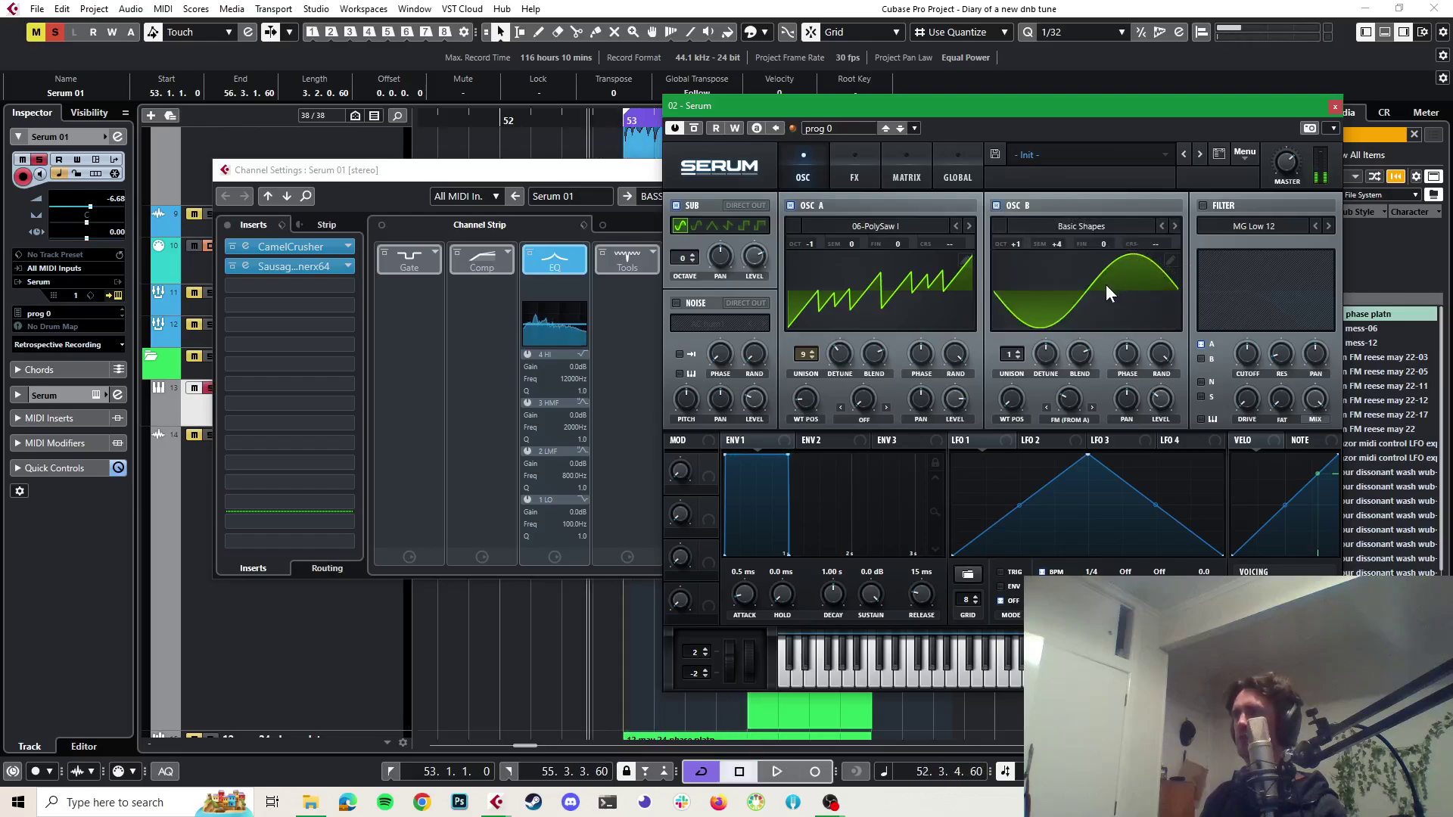
{"action": "left_click", "coordinate": [856, 160]}
{"action": "key", "text": "space"}
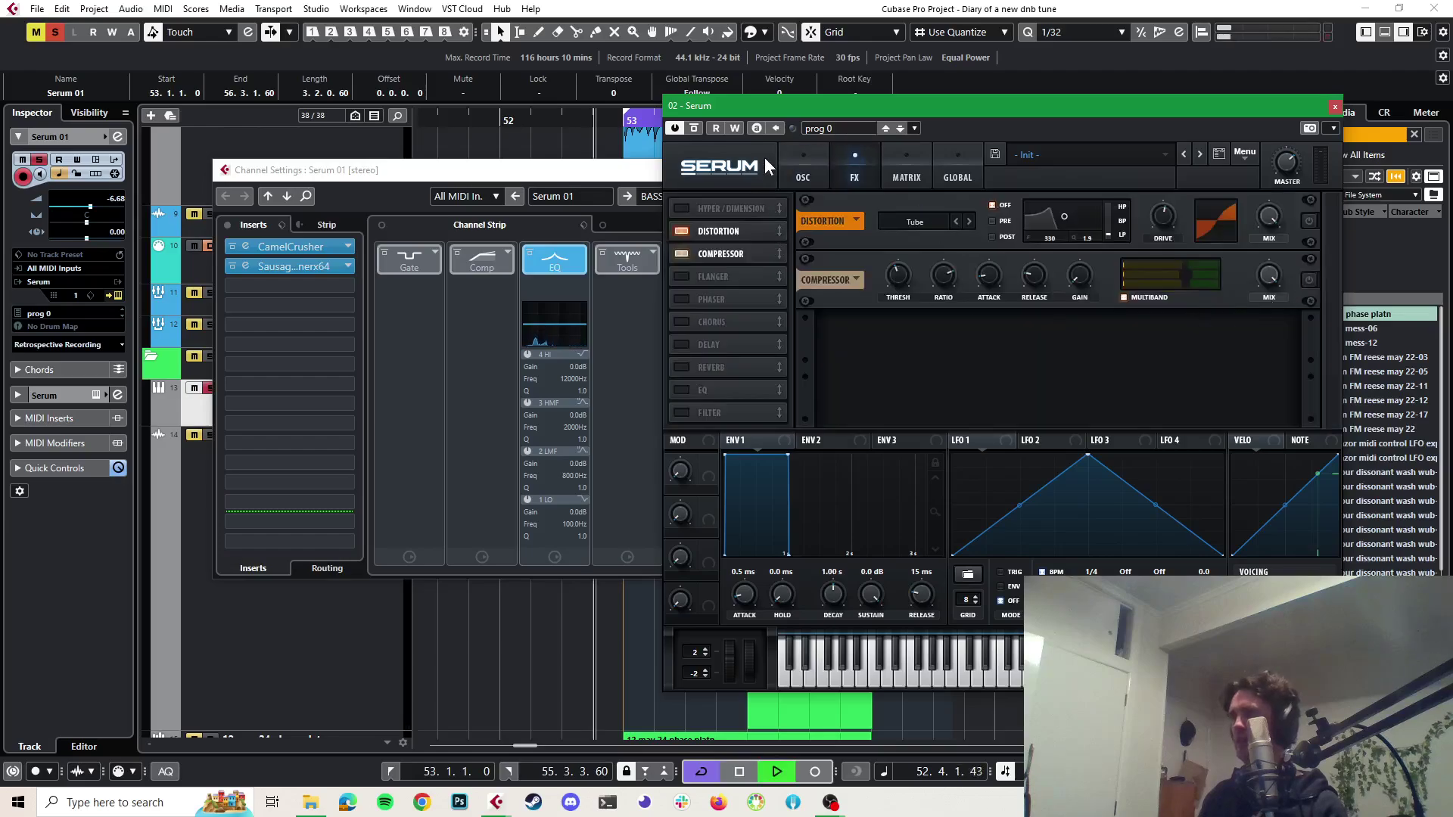
{"action": "key", "text": "space"}
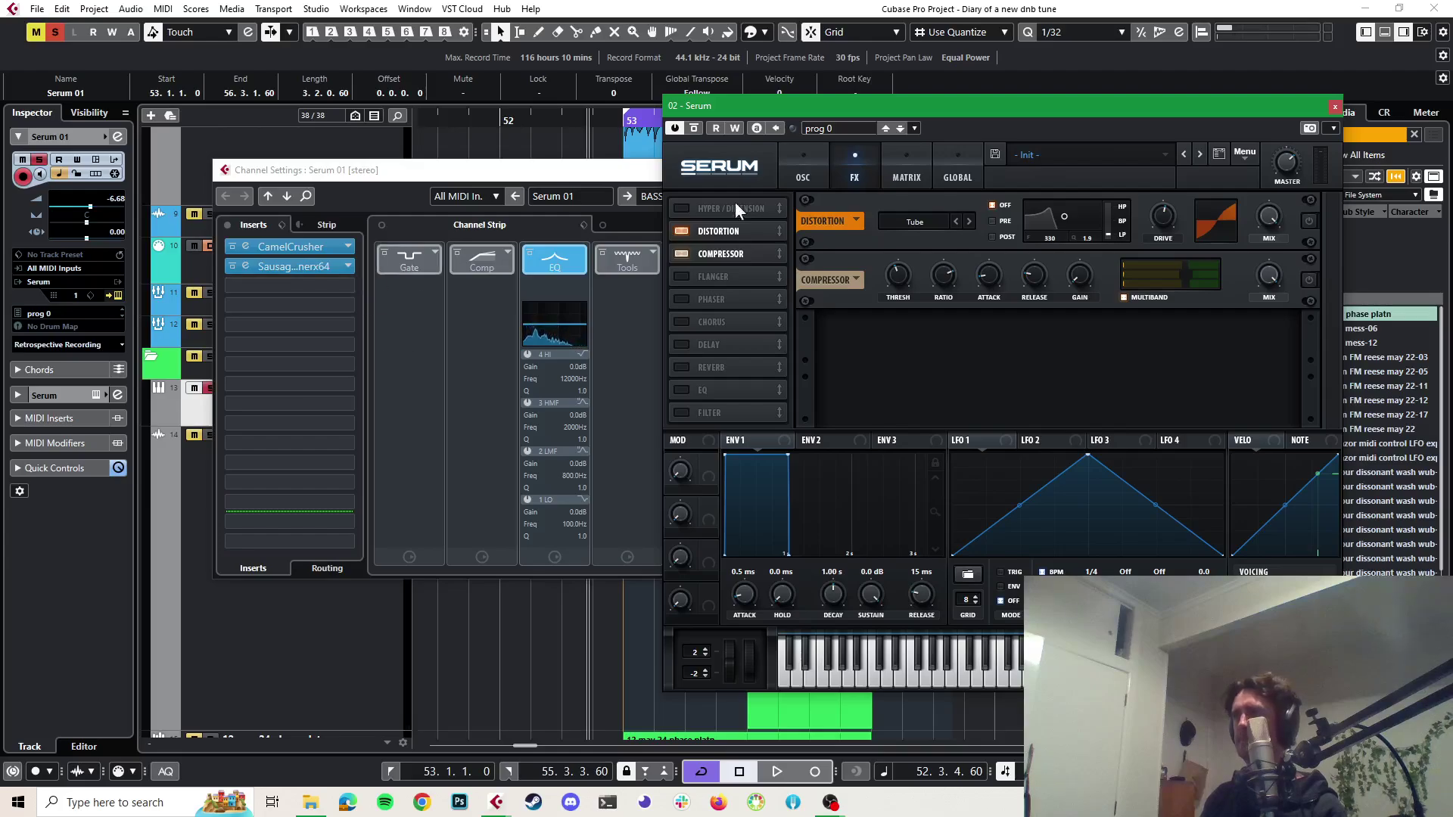
Switch the sub oscillator to the last waveform, pulse, and adjust its level while the bass plays
{"action": "left_click", "coordinate": [815, 149]}
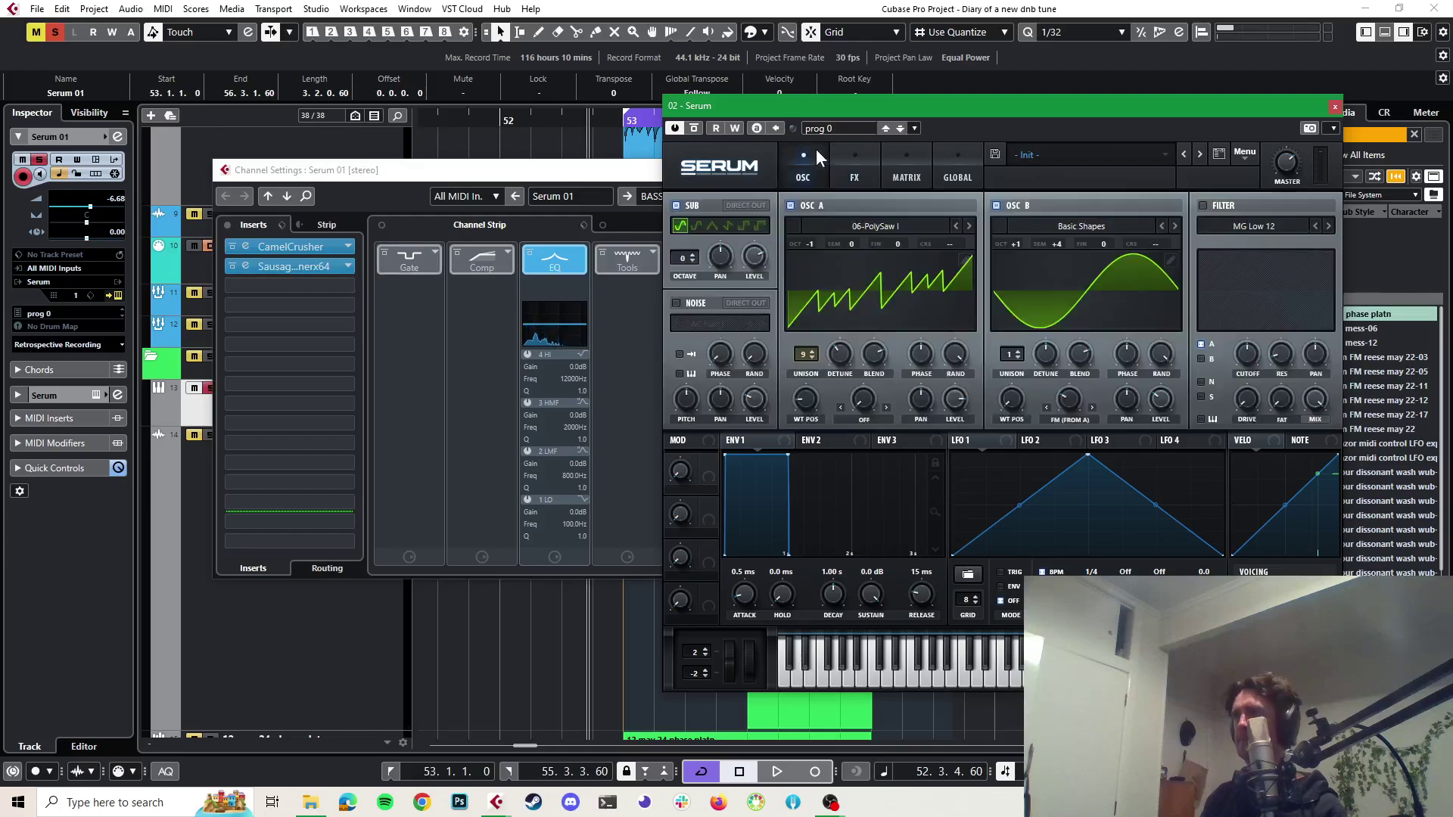
{"action": "left_click", "coordinate": [758, 225]}
{"action": "key", "text": "space"}
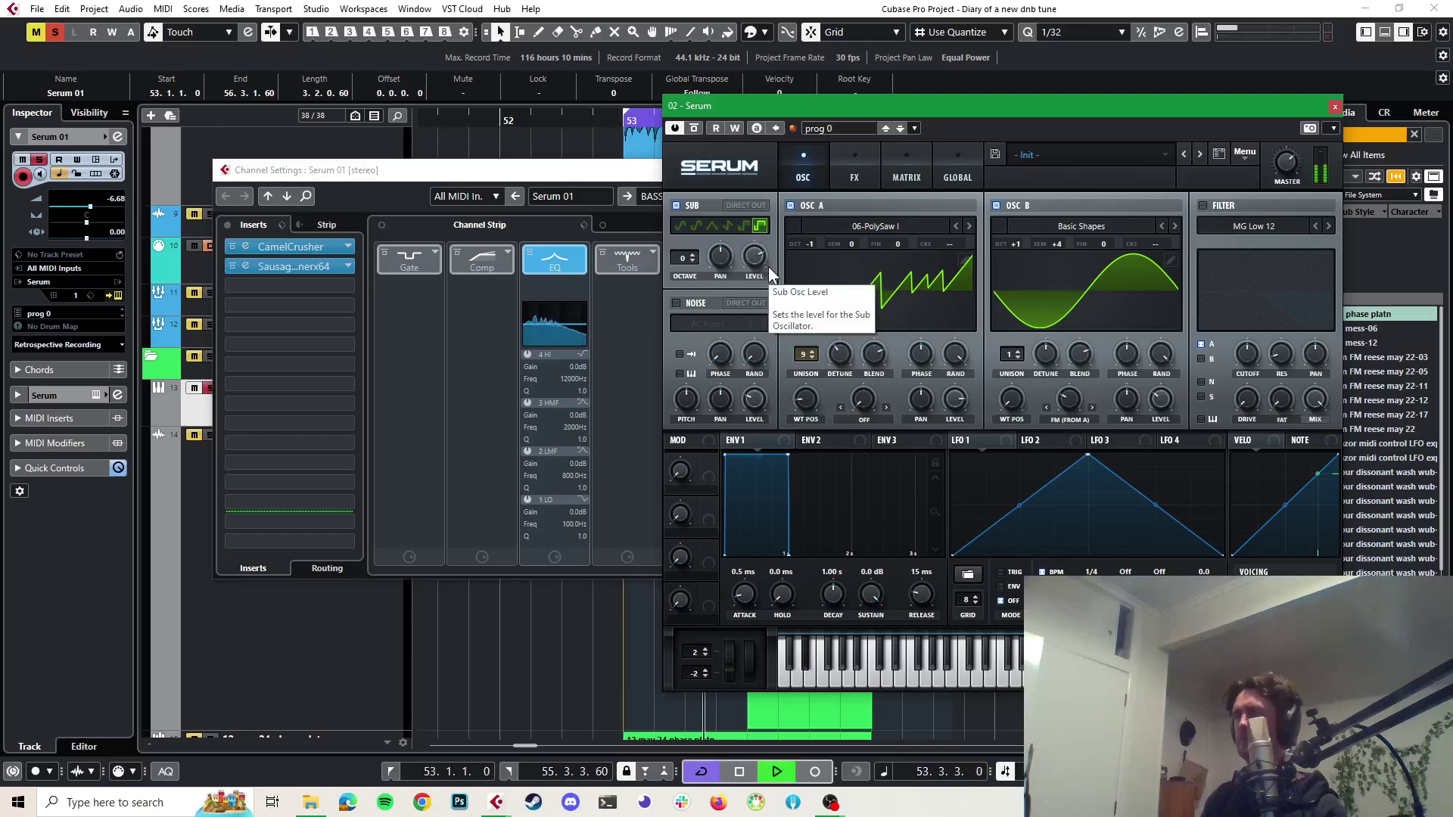
{"action": "left_click_drag", "start_coordinate": [755, 257], "coordinate": [761, 319]}
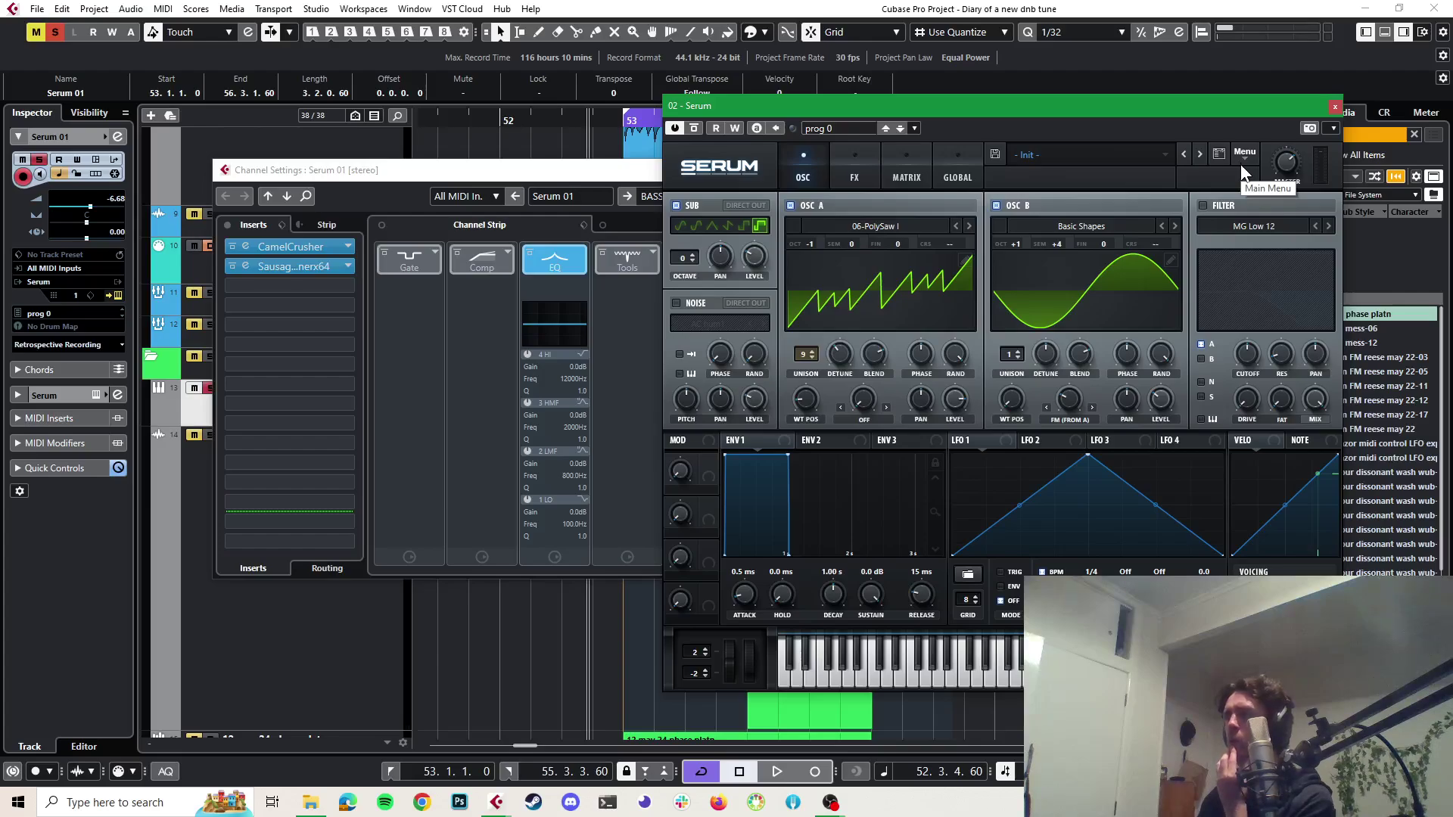
Enable Serum's filter effect, place it directly after the compressor, and set its type to Combs
{"action": "left_click", "coordinate": [849, 159]}
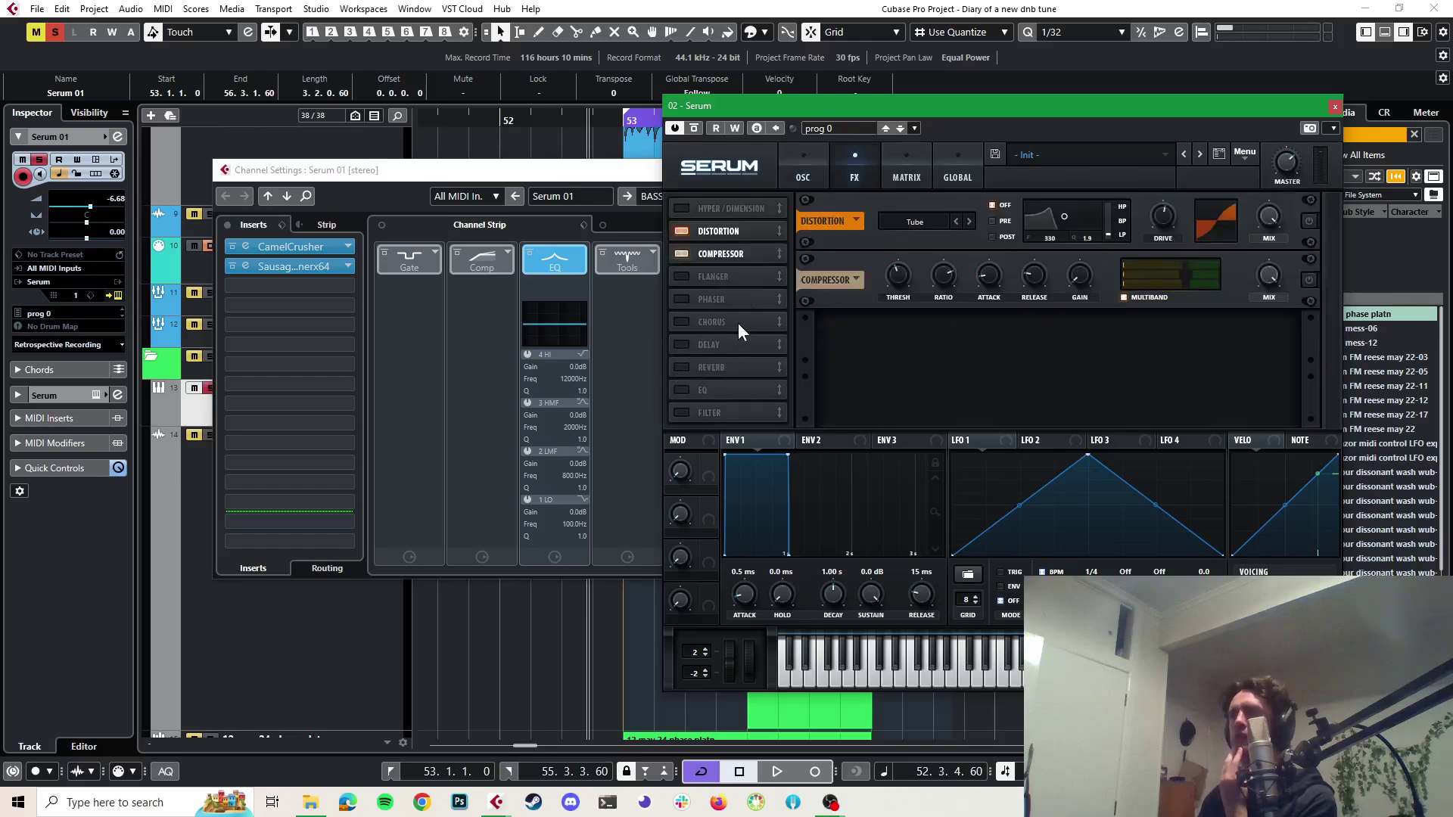
{"action": "left_click", "coordinate": [677, 413]}
{"action": "left_click_drag", "start_coordinate": [703, 411], "coordinate": [705, 300]}
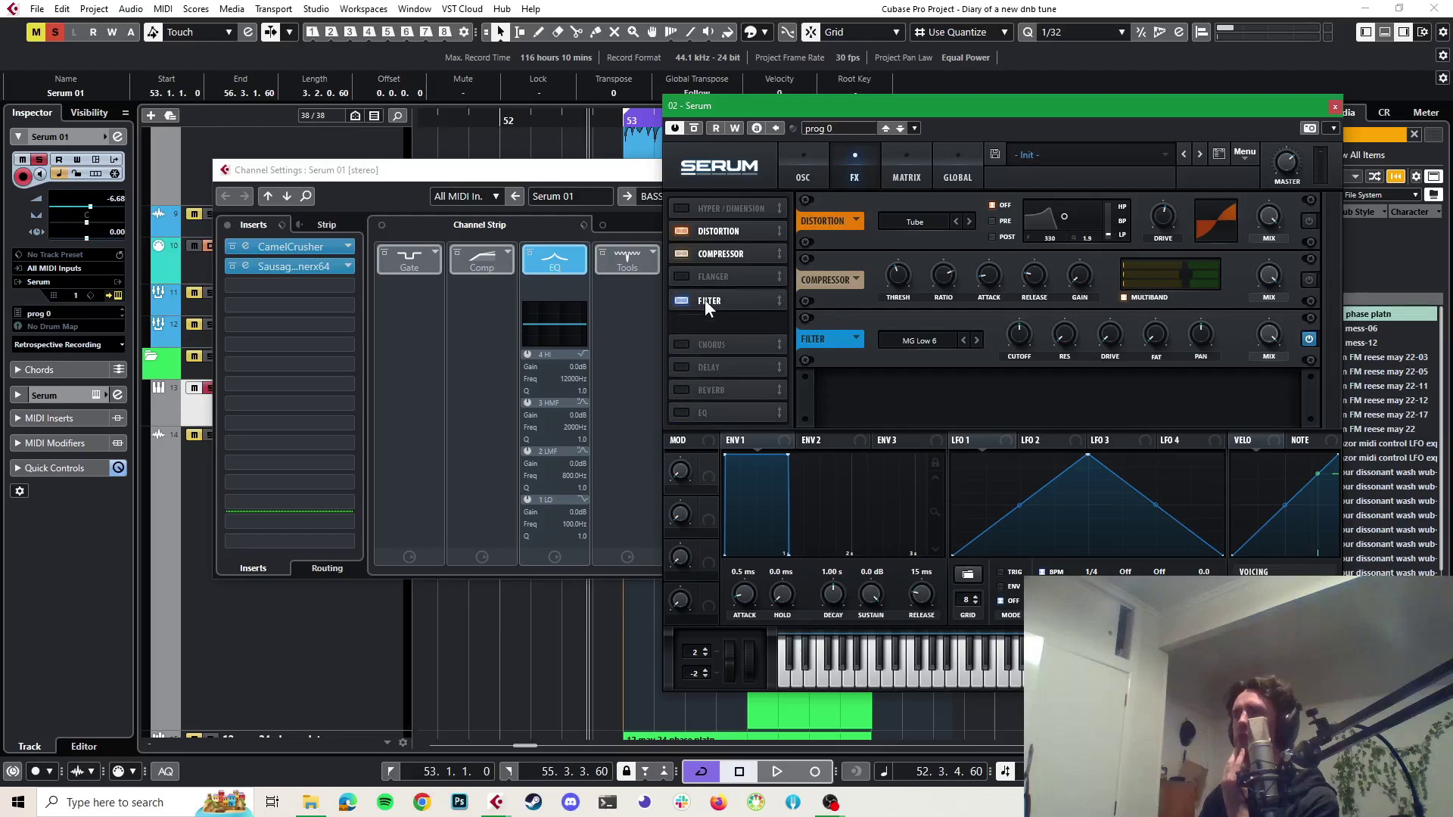
{"action": "left_click", "coordinate": [929, 339]}
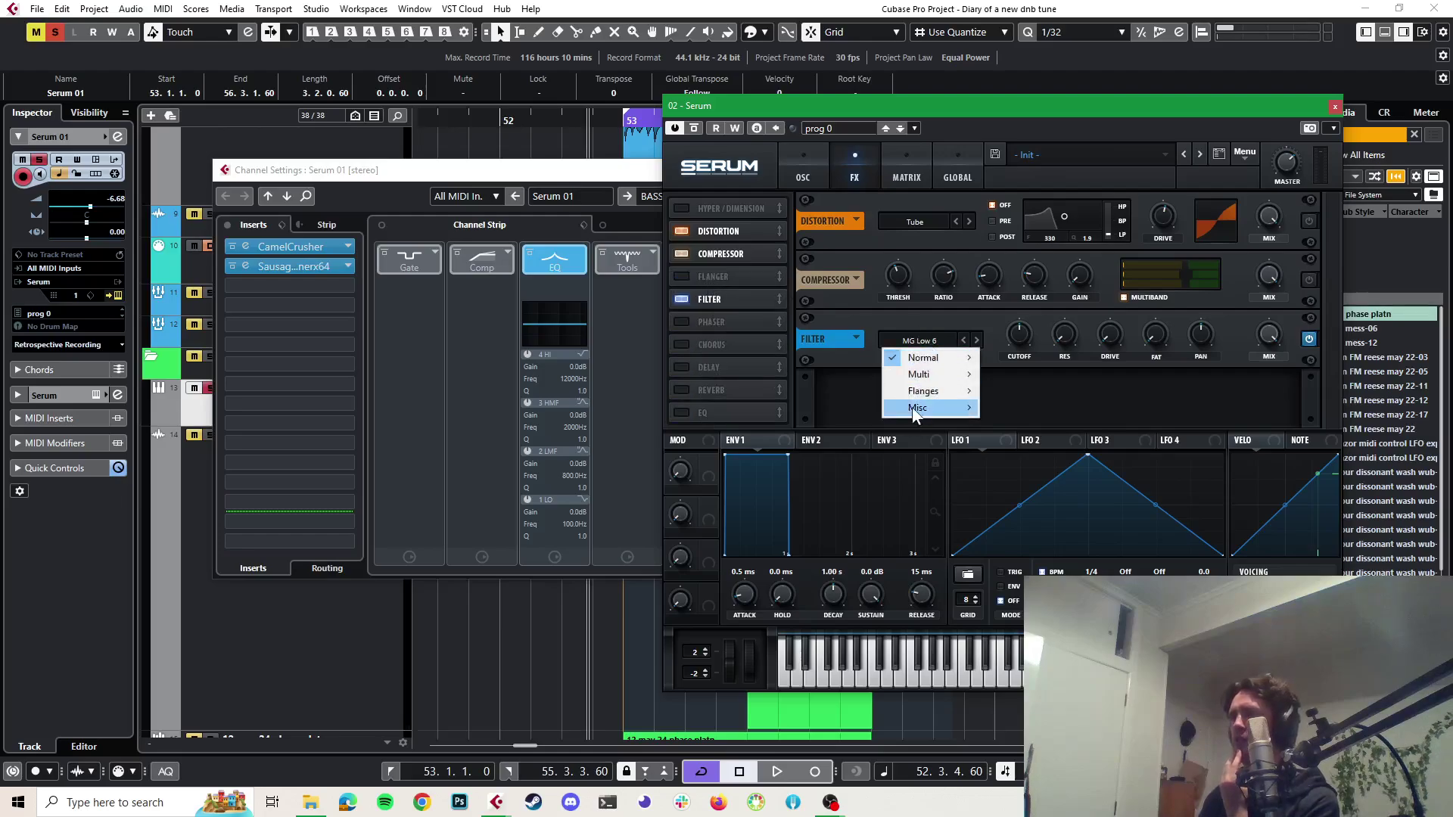
{"action": "mouse_move", "coordinate": [914, 405]}
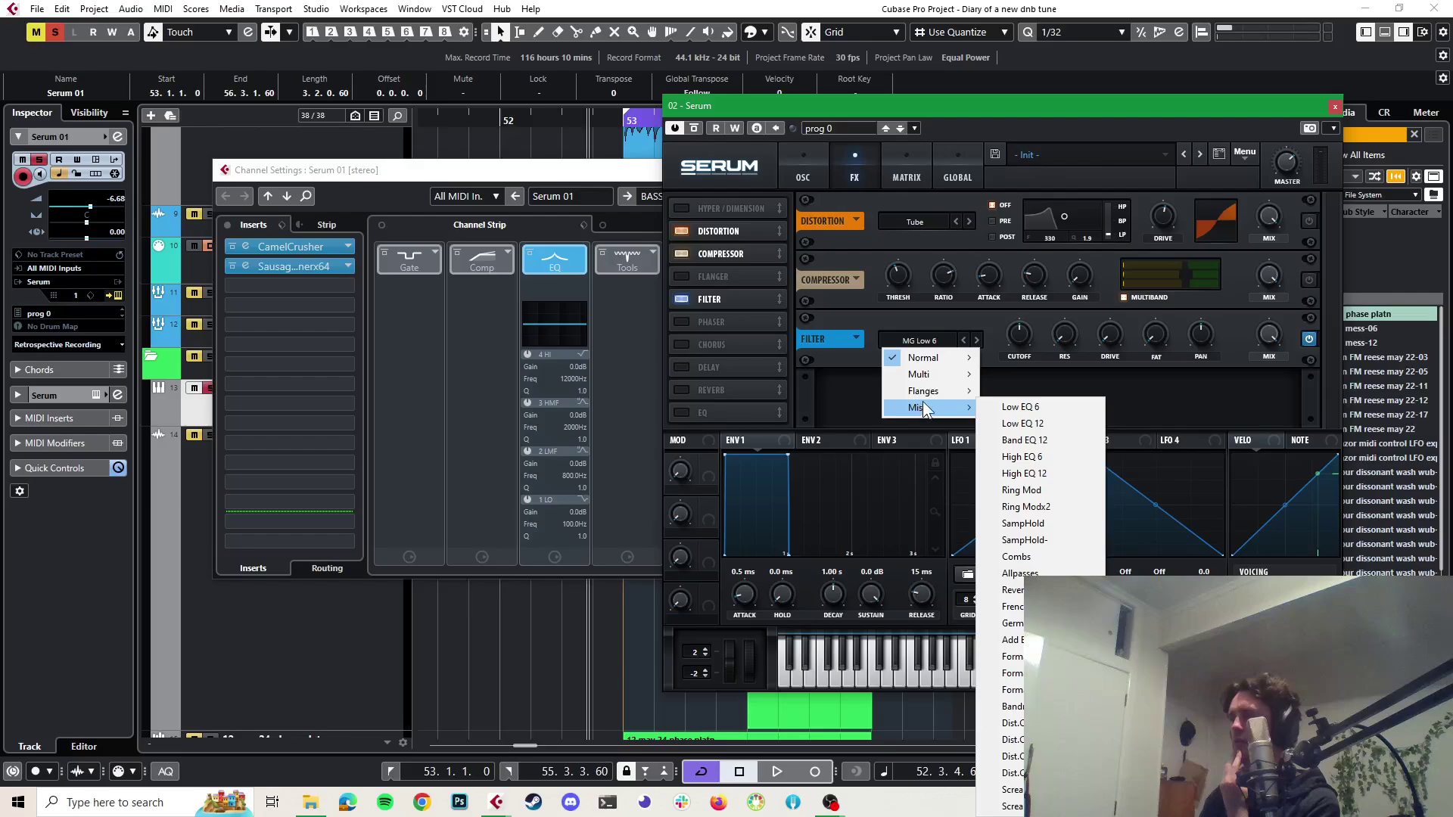
{"action": "left_click", "coordinate": [1022, 557]}
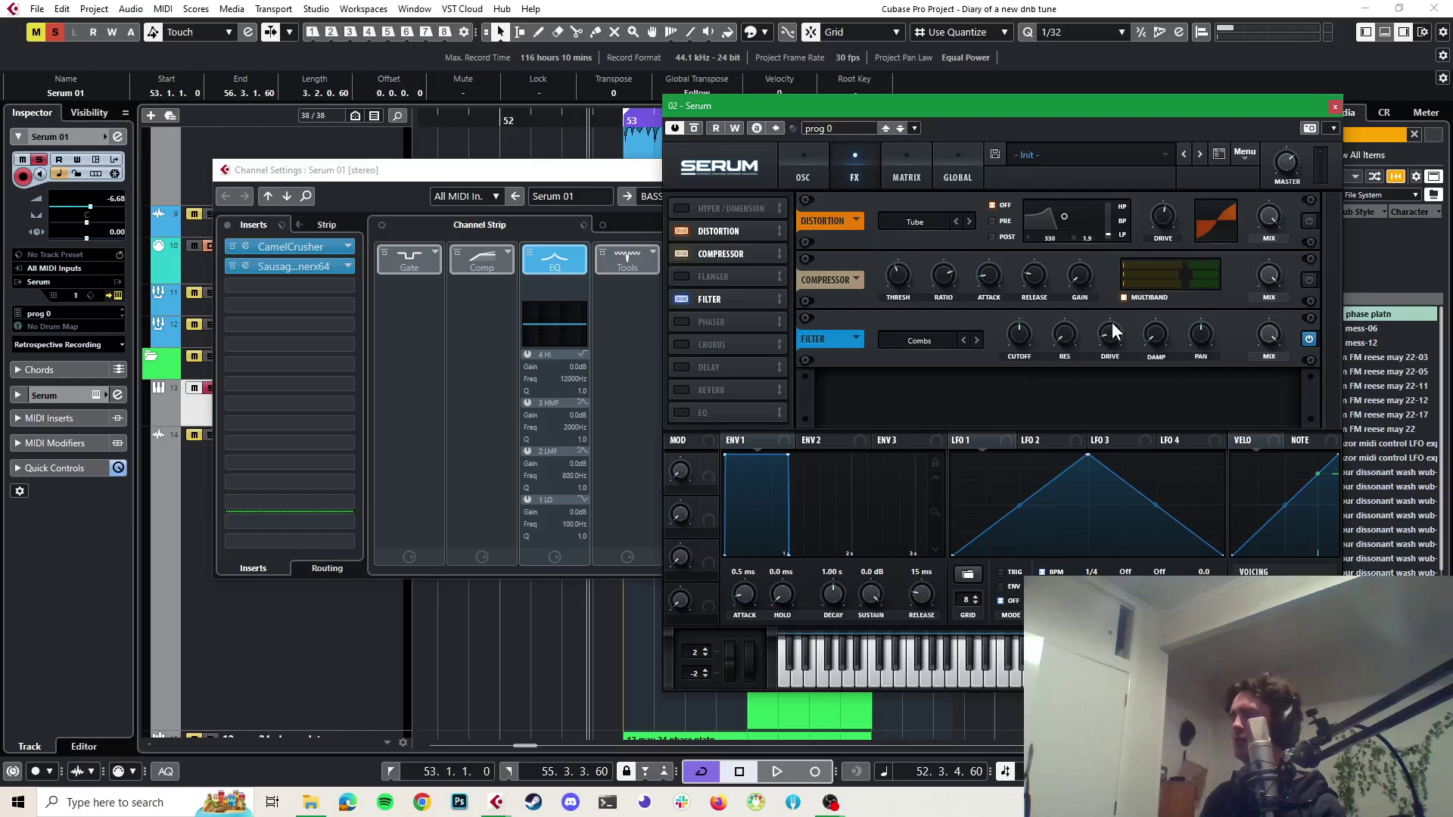
Raise the Combs filter's cutoff slightly while auditioning the bass
{"action": "key", "text": "space"}
{"action": "key", "text": "space"}
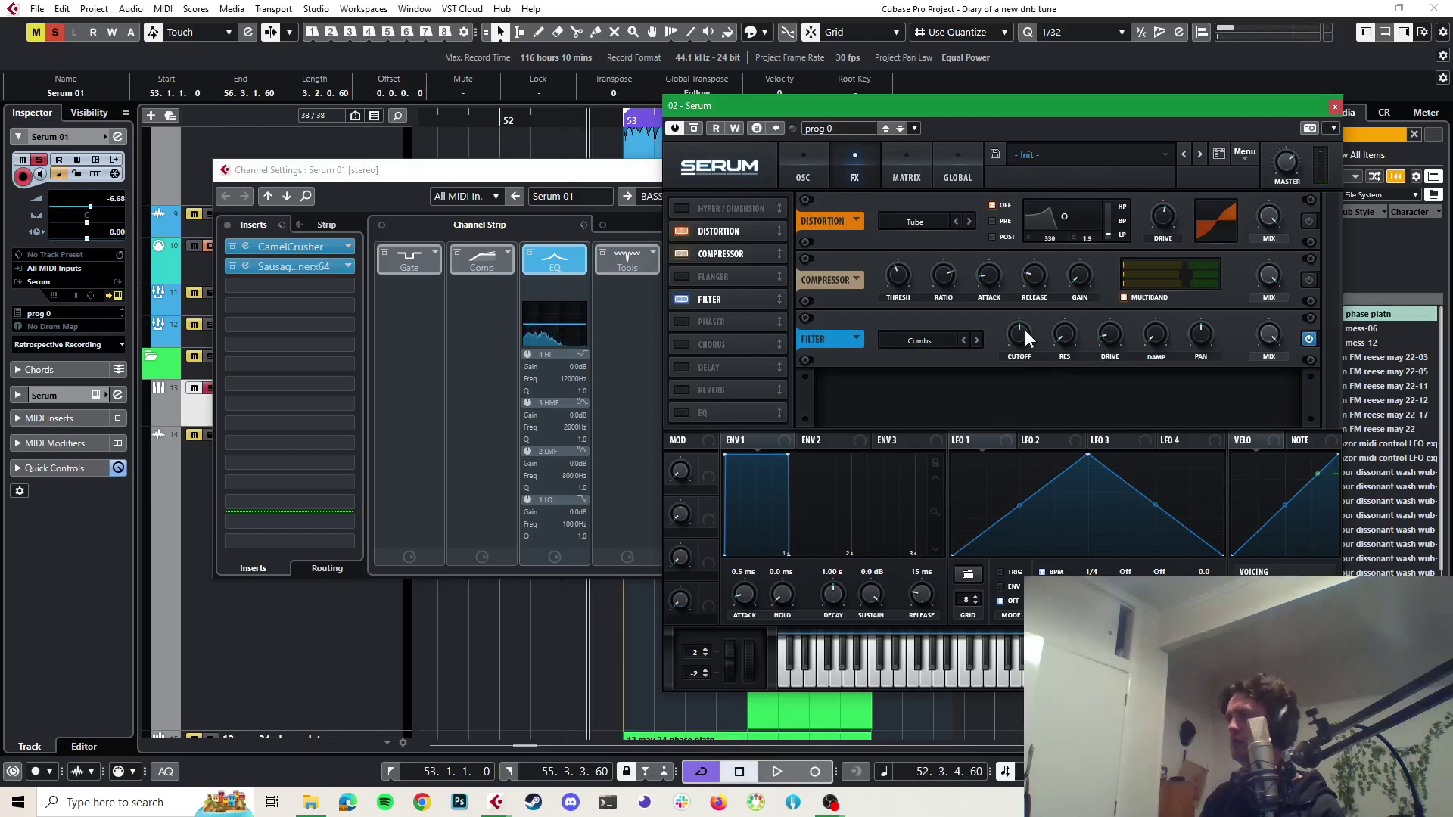
{"action": "key", "text": "space"}
{"action": "mouse_move", "coordinate": [1024, 330]}
{"action": "left_mouse_down"}
{"action": "mouse_move", "coordinate": [1038, 294]}
{"action": "mouse_move", "coordinate": [1024, 325]}
{"action": "left_mouse_up"}
{"action": "key", "text": "space"}
{"action": "key", "text": "space"}
{"action": "key", "text": "space"}
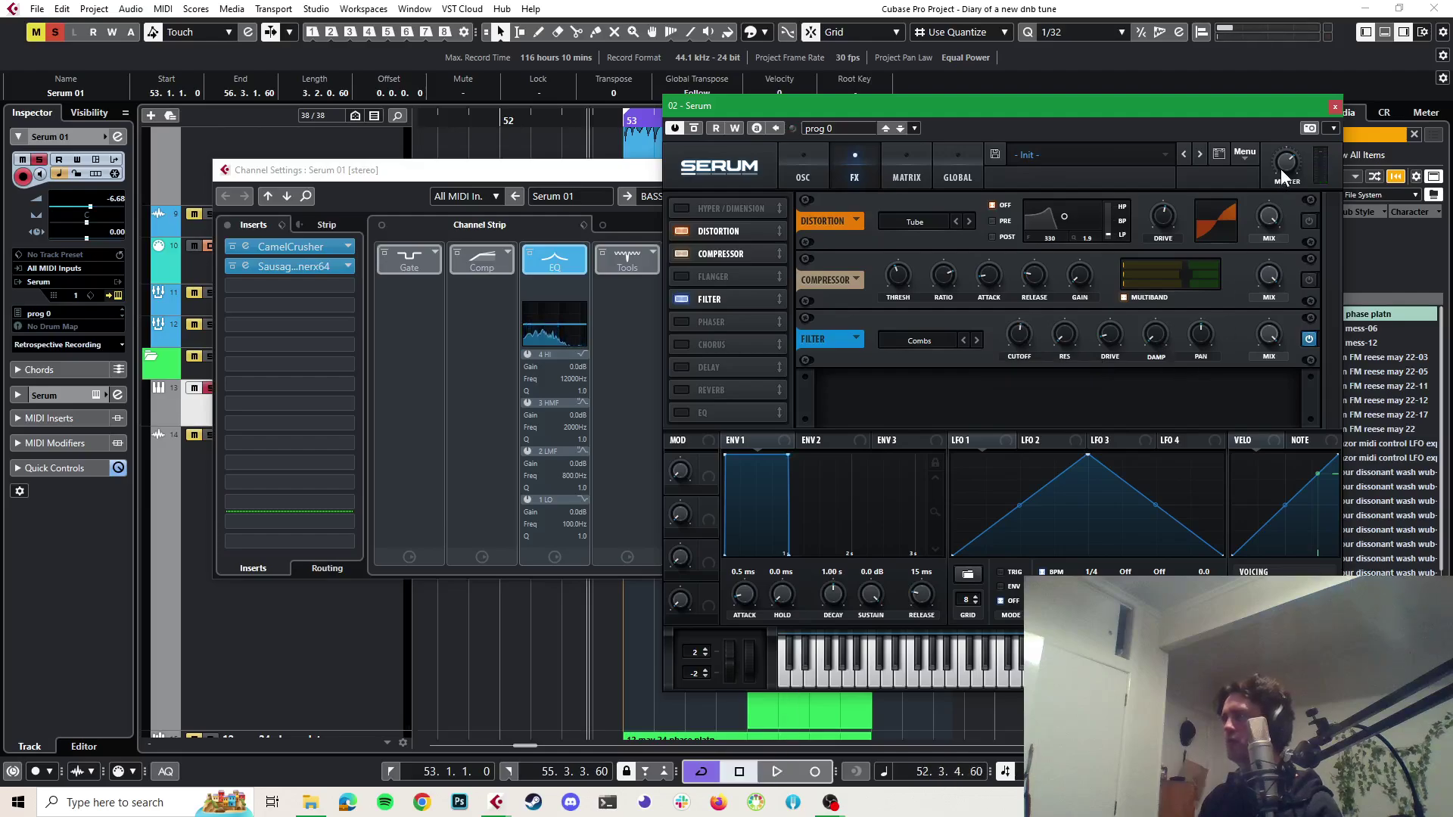
Lower the Combs filter's mix to about 51% during playback, then audition the bass
{"action": "mouse_move", "coordinate": [1282, 166]}
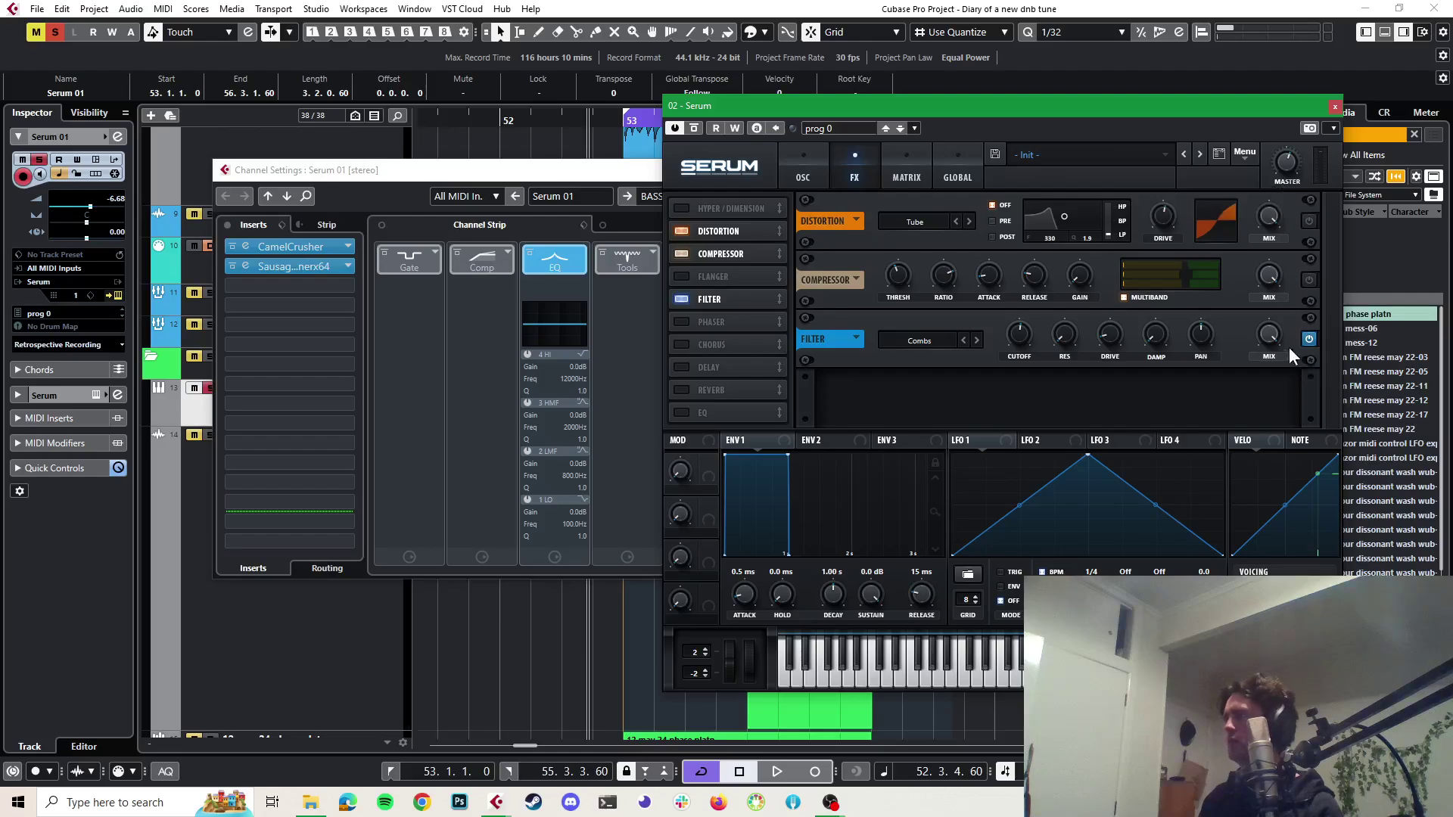
{"action": "key", "text": "space"}
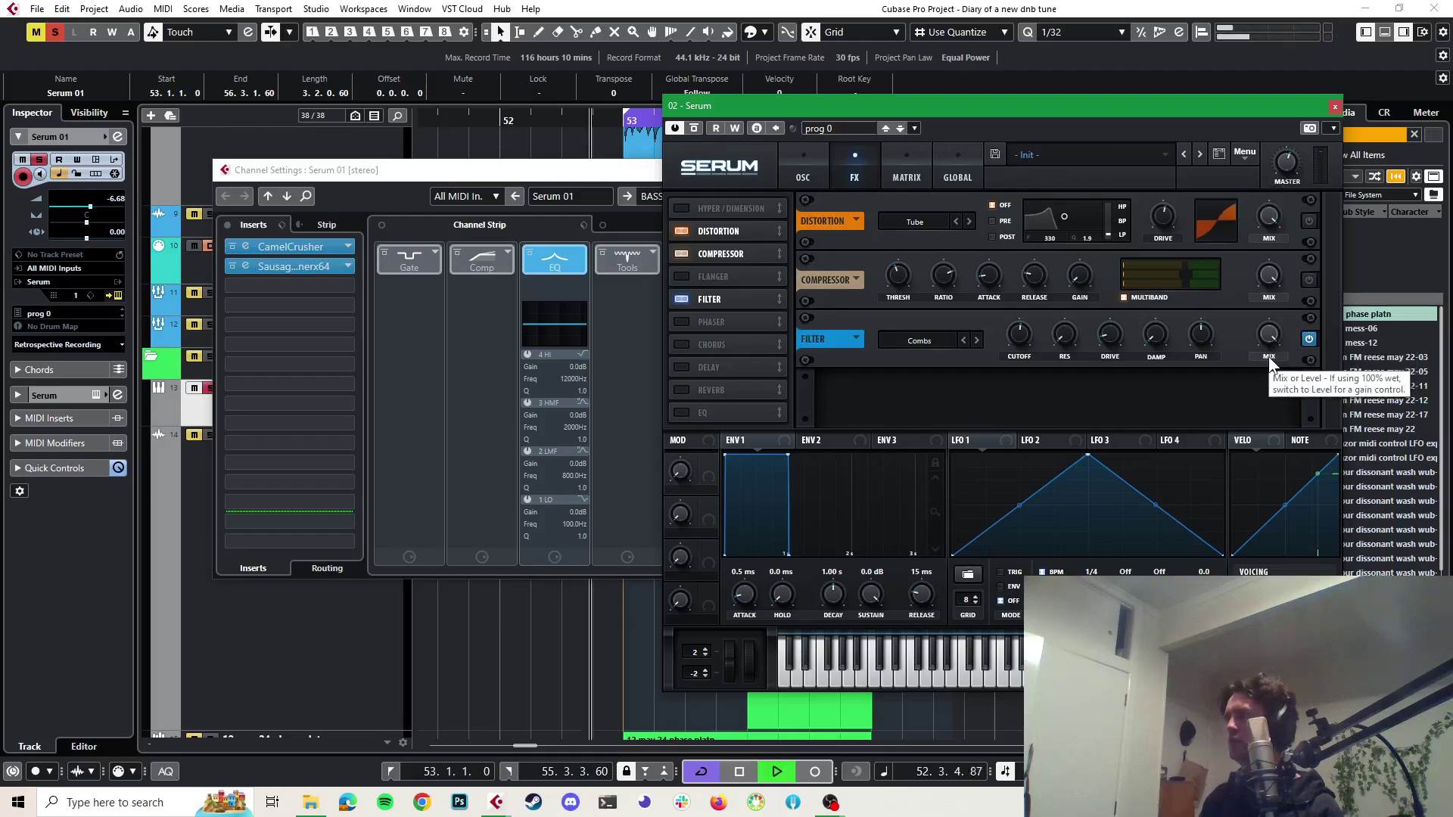
{"action": "left_click_drag", "start_coordinate": [1270, 334], "coordinate": [1269, 383]}
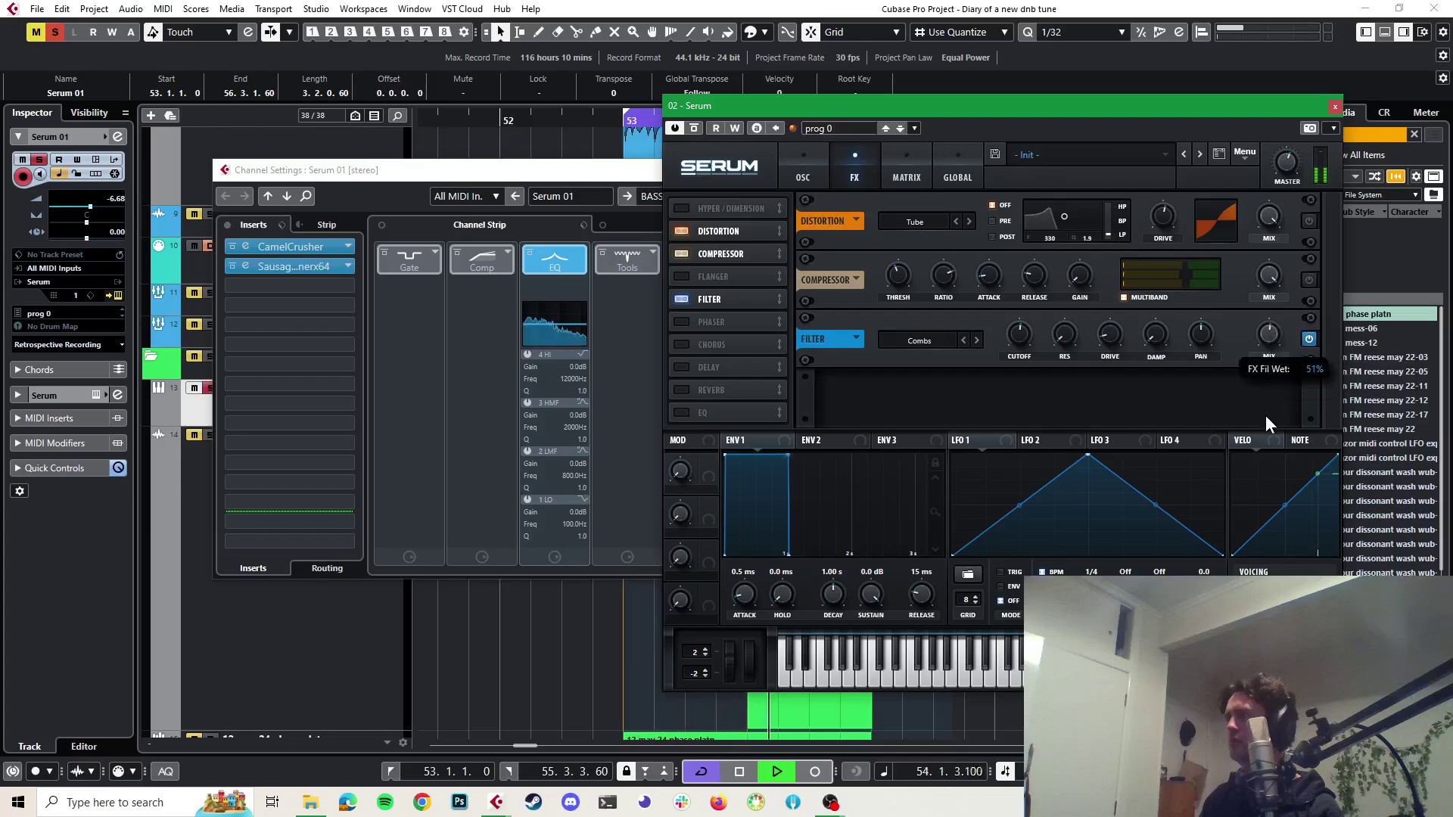
{"action": "key", "text": "space"}
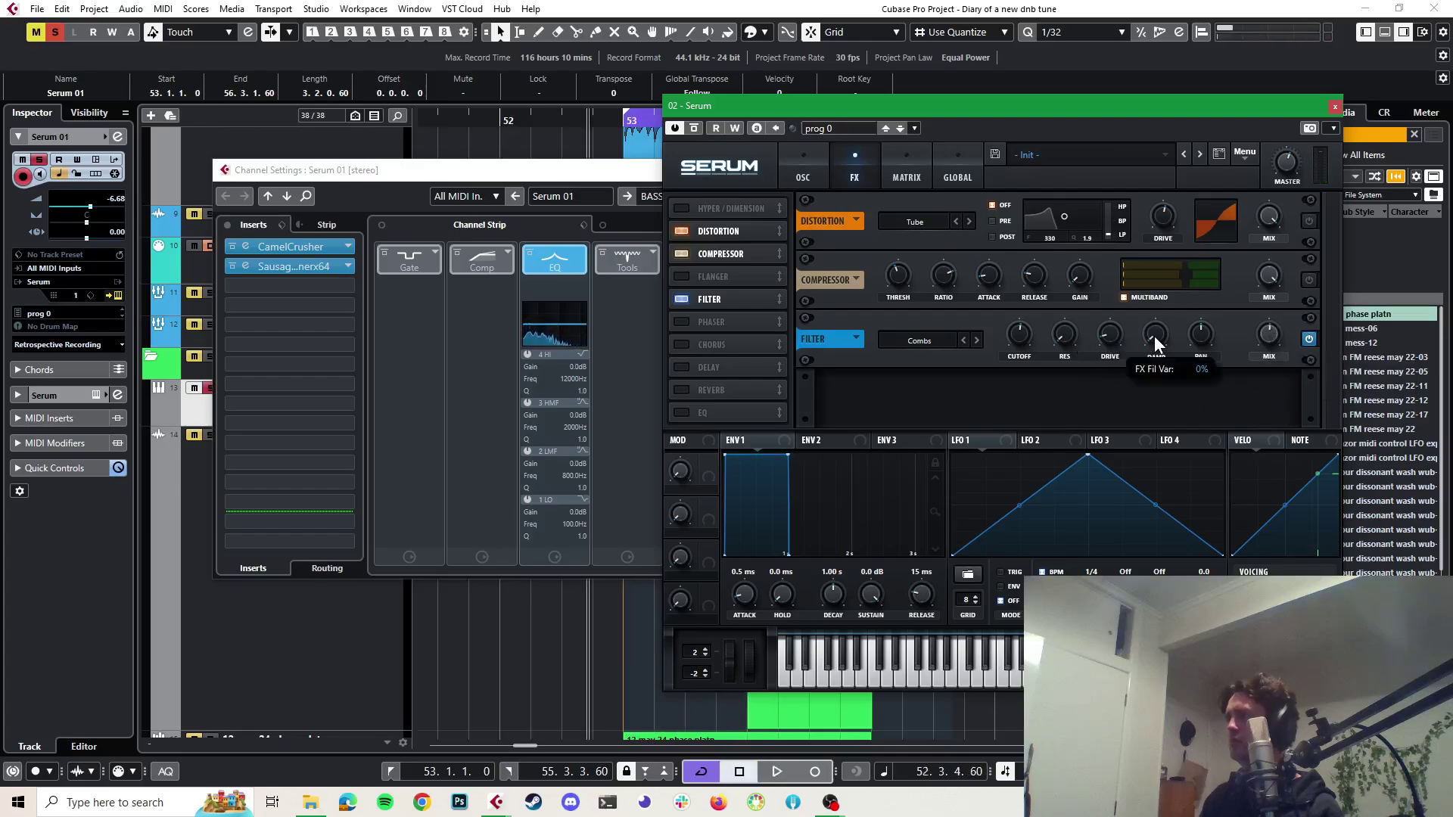
{"action": "key", "text": "space"}
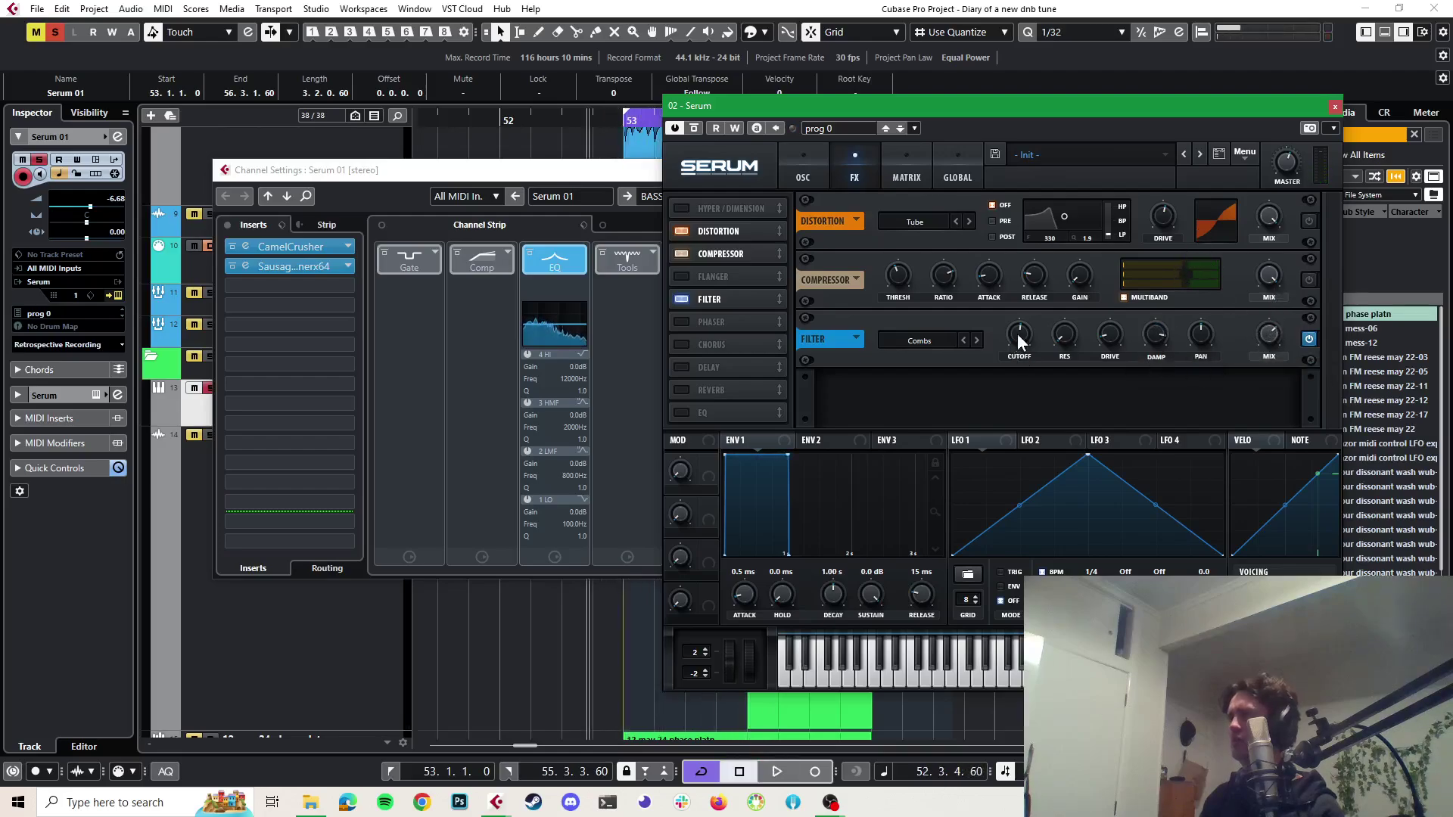
Assign LFO 1 to the Combs filter's cutoff and reshape it into an early, curved peak, then audition the bass
{"action": "left_click_drag", "start_coordinate": [1017, 333], "coordinate": [995, 361]}
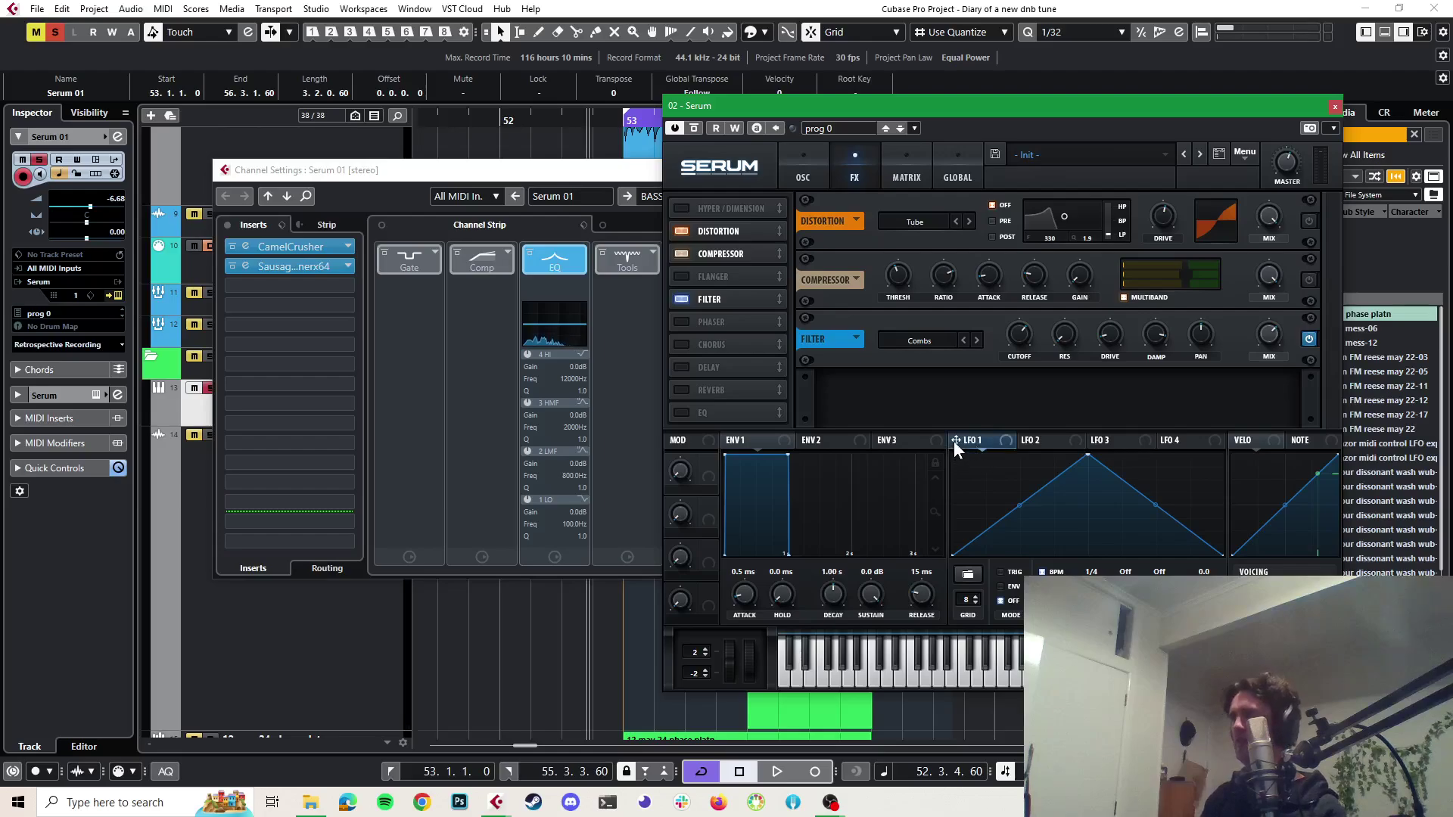
{"action": "left_click_drag", "start_coordinate": [958, 440], "coordinate": [1017, 339]}
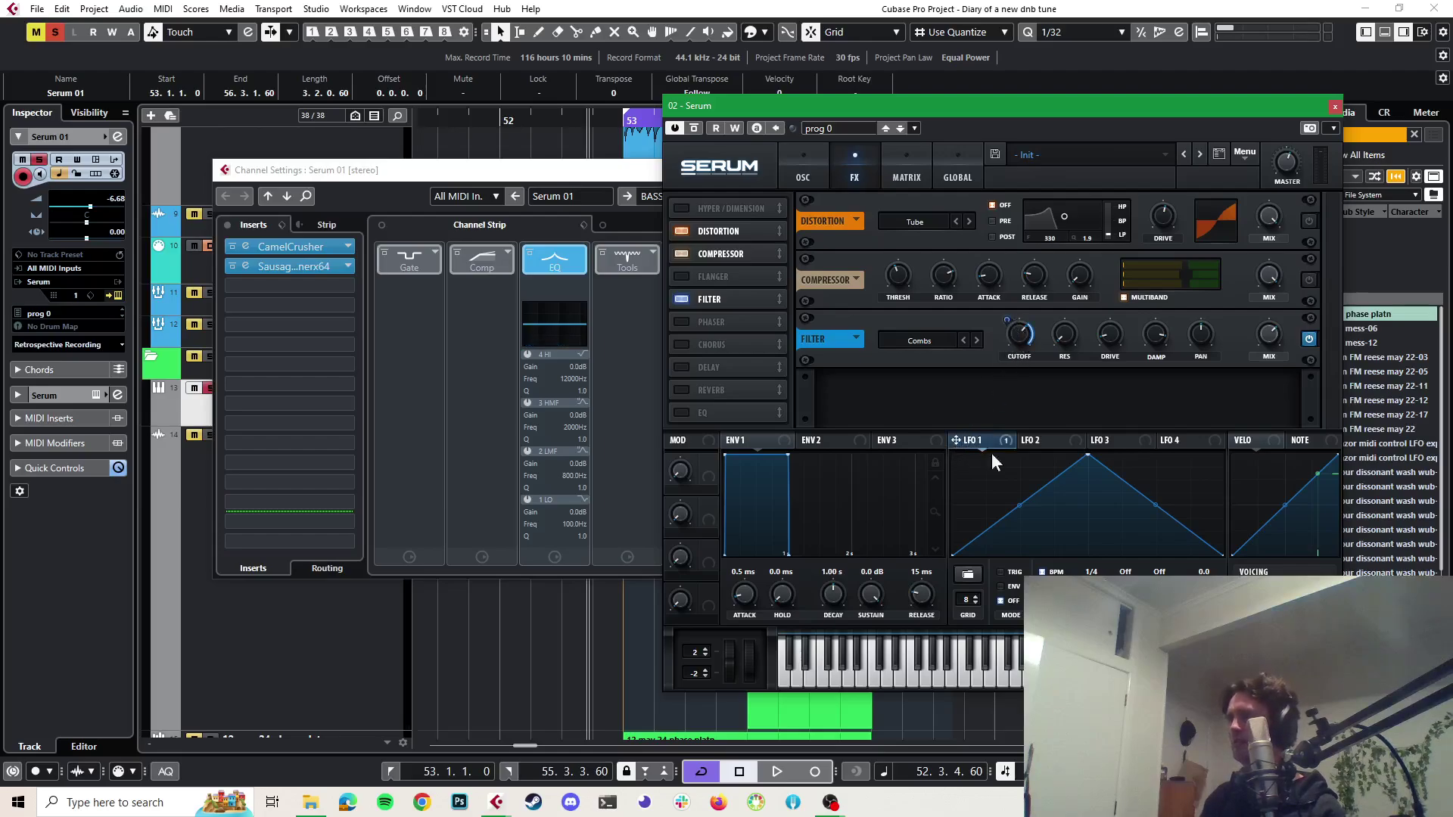
{"action": "left_click_drag", "start_coordinate": [1083, 457], "coordinate": [1011, 456]}
{"action": "left_click_drag", "start_coordinate": [984, 509], "coordinate": [983, 533]}
{"action": "left_click_drag", "start_coordinate": [1109, 502], "coordinate": [1088, 537]}
{"action": "key", "text": "space"}
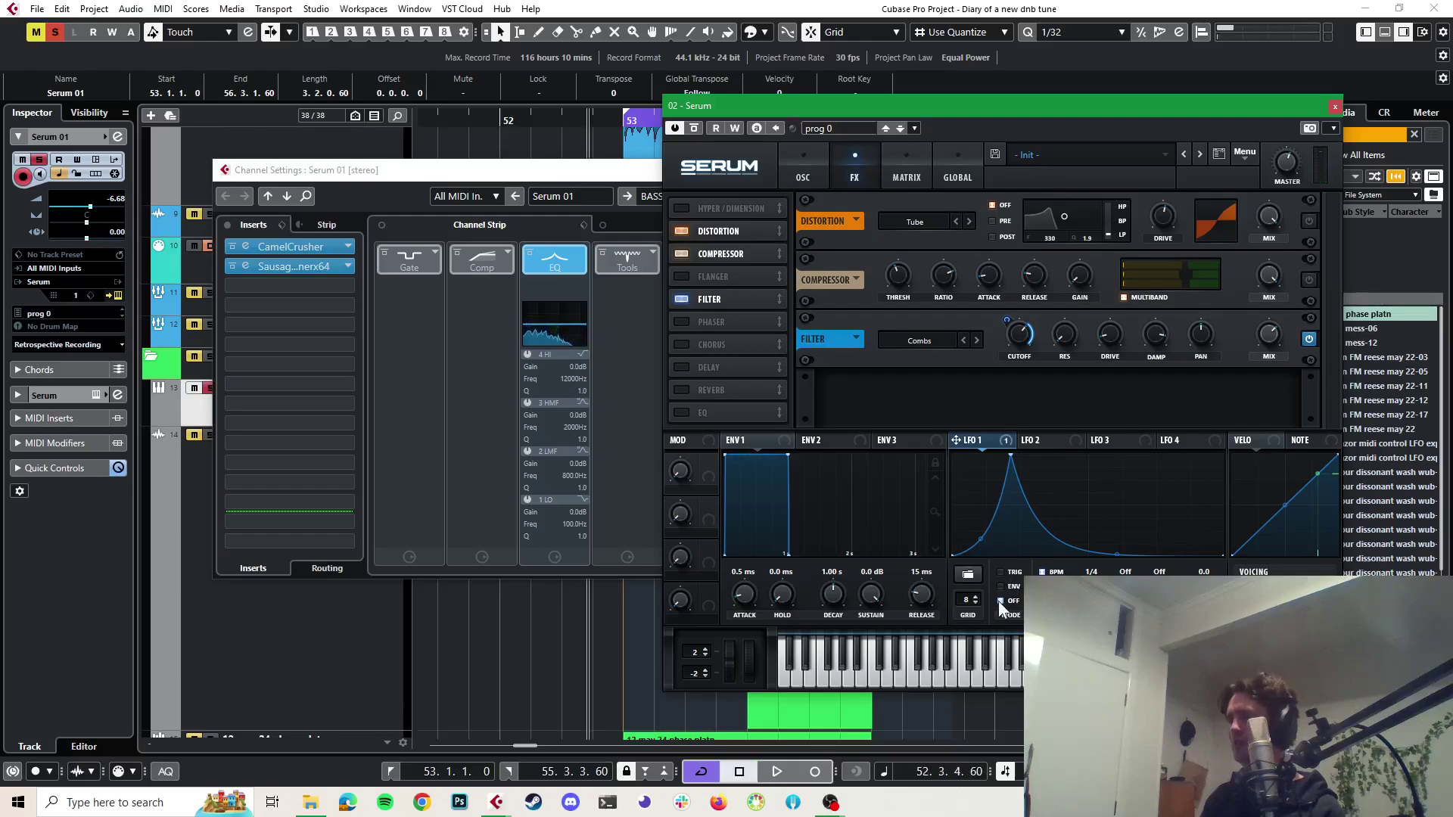
Unsync LFO 1 from the tempo and raise its rate to 25.5 Hz while auditioning the bass
{"action": "key", "text": "space"}
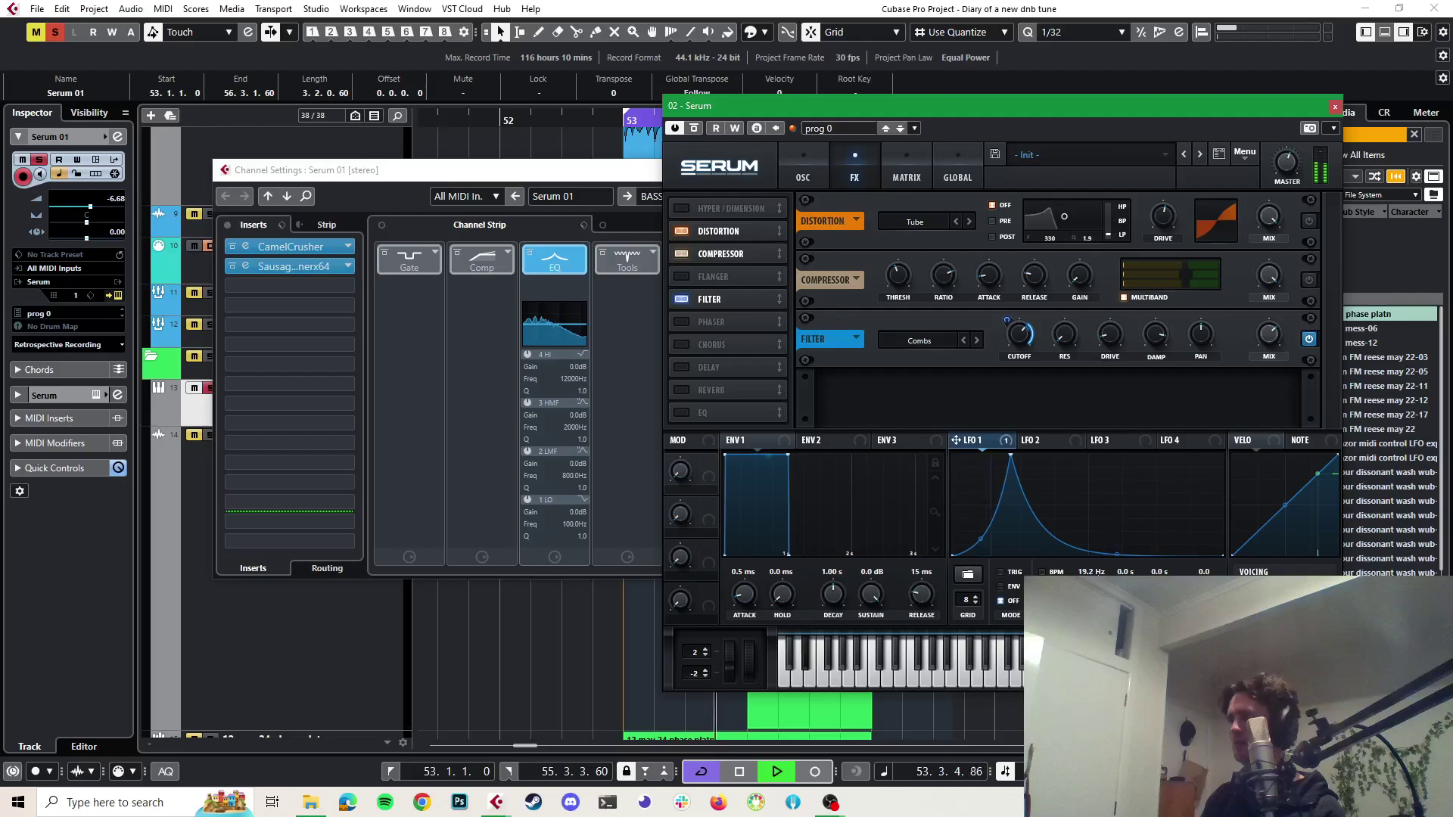
{"action": "key", "text": "space"}
{"action": "key", "text": "space"}
{"action": "left_click_drag", "start_coordinate": [1092, 594], "coordinate": [1099, 569]}
{"action": "key", "text": "space"}
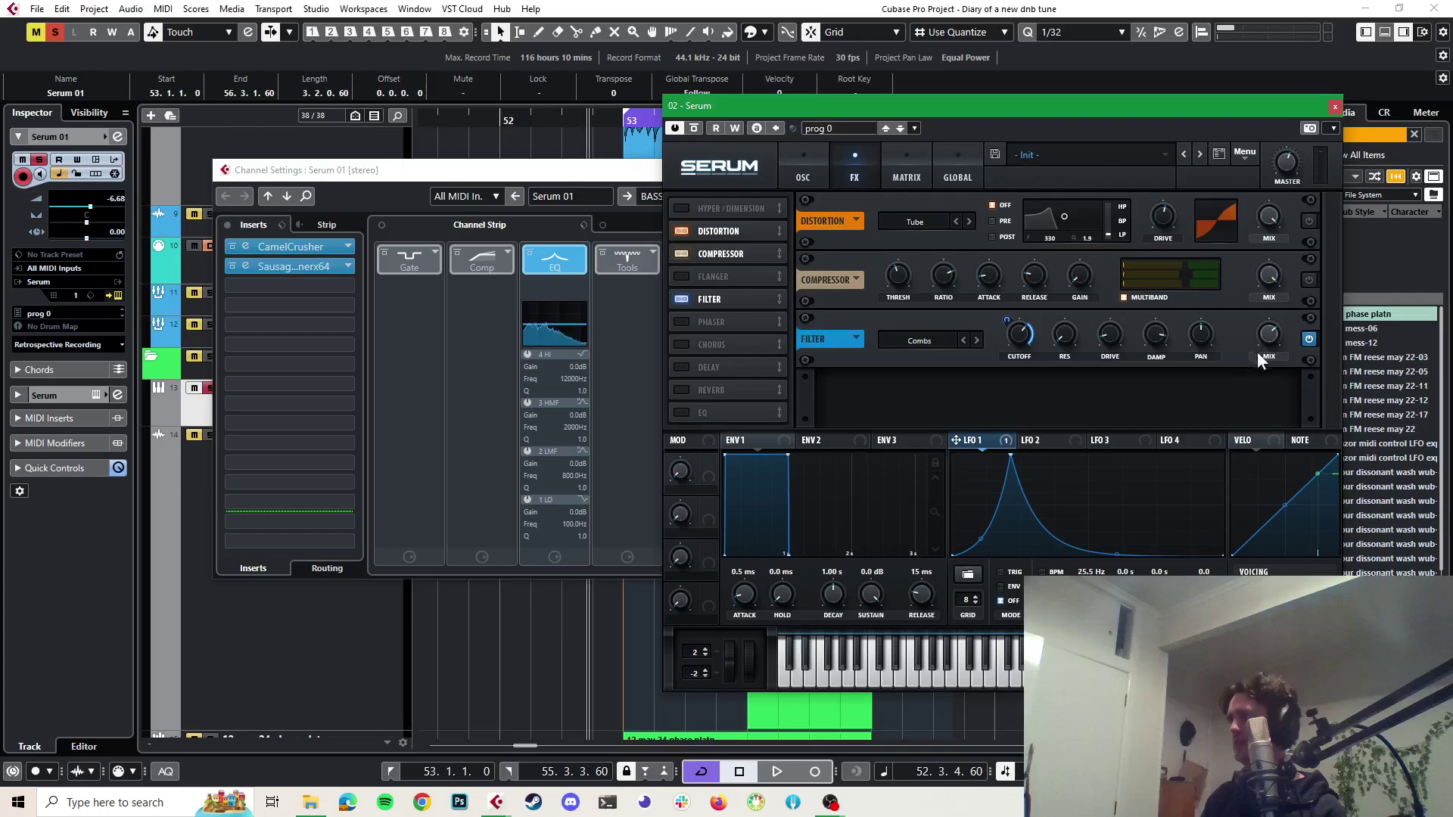
Set the Combs filter's mix to 100%, adjust its drive and resonance, and compare the bass with the filter bypassed
{"action": "key", "text": "space"}
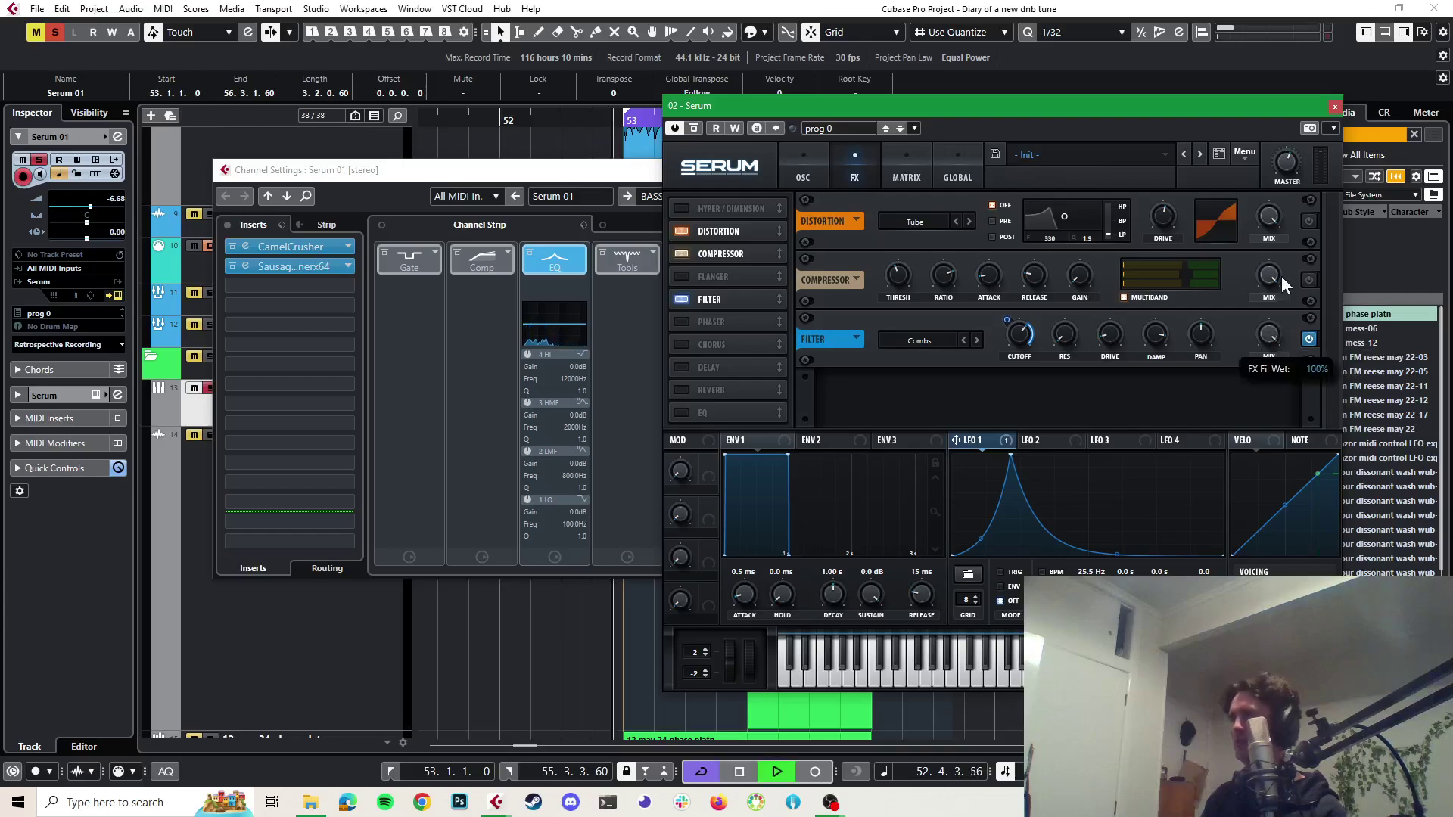
{"action": "key", "text": "space"}
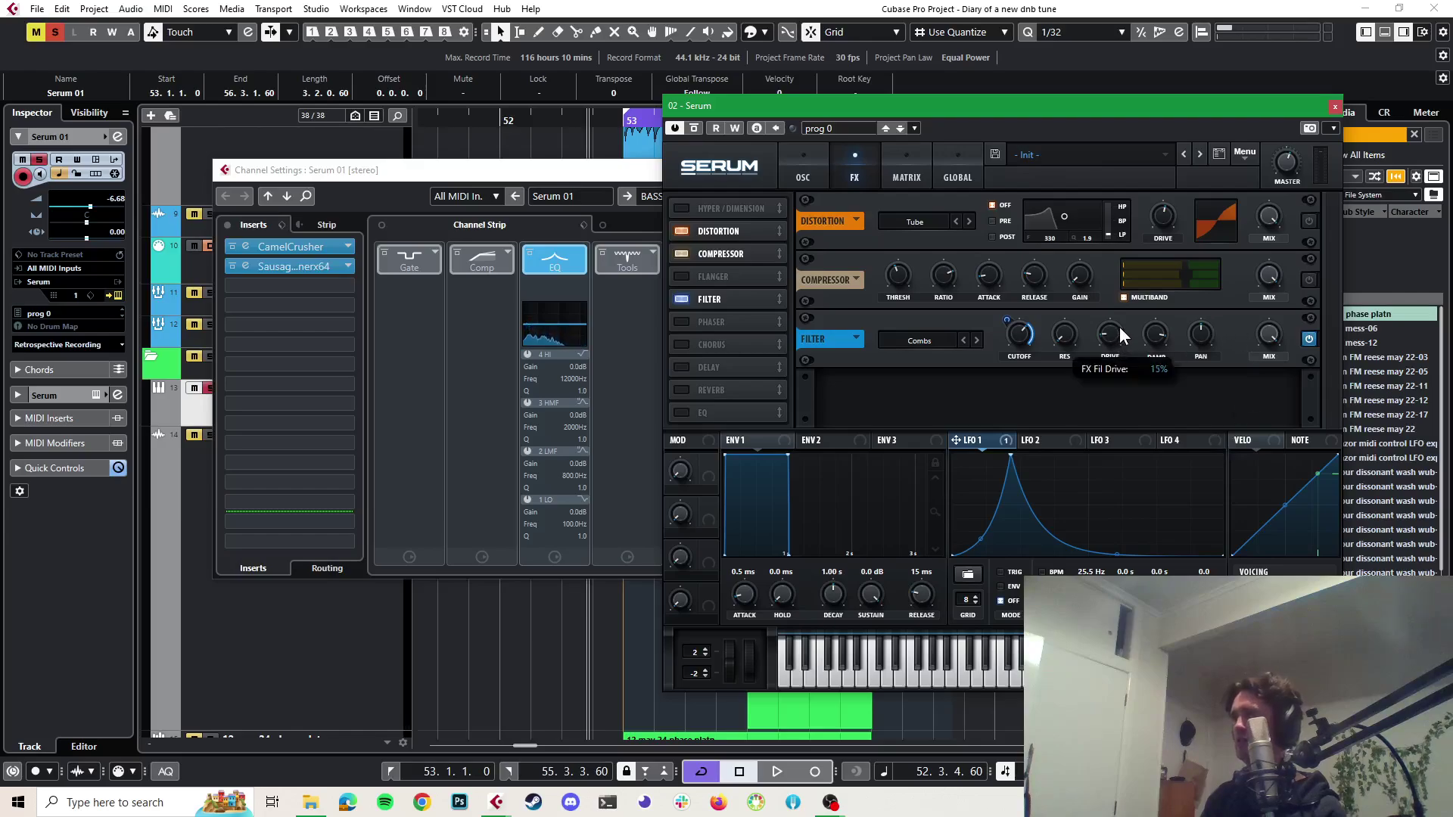
{"action": "key", "text": "space"}
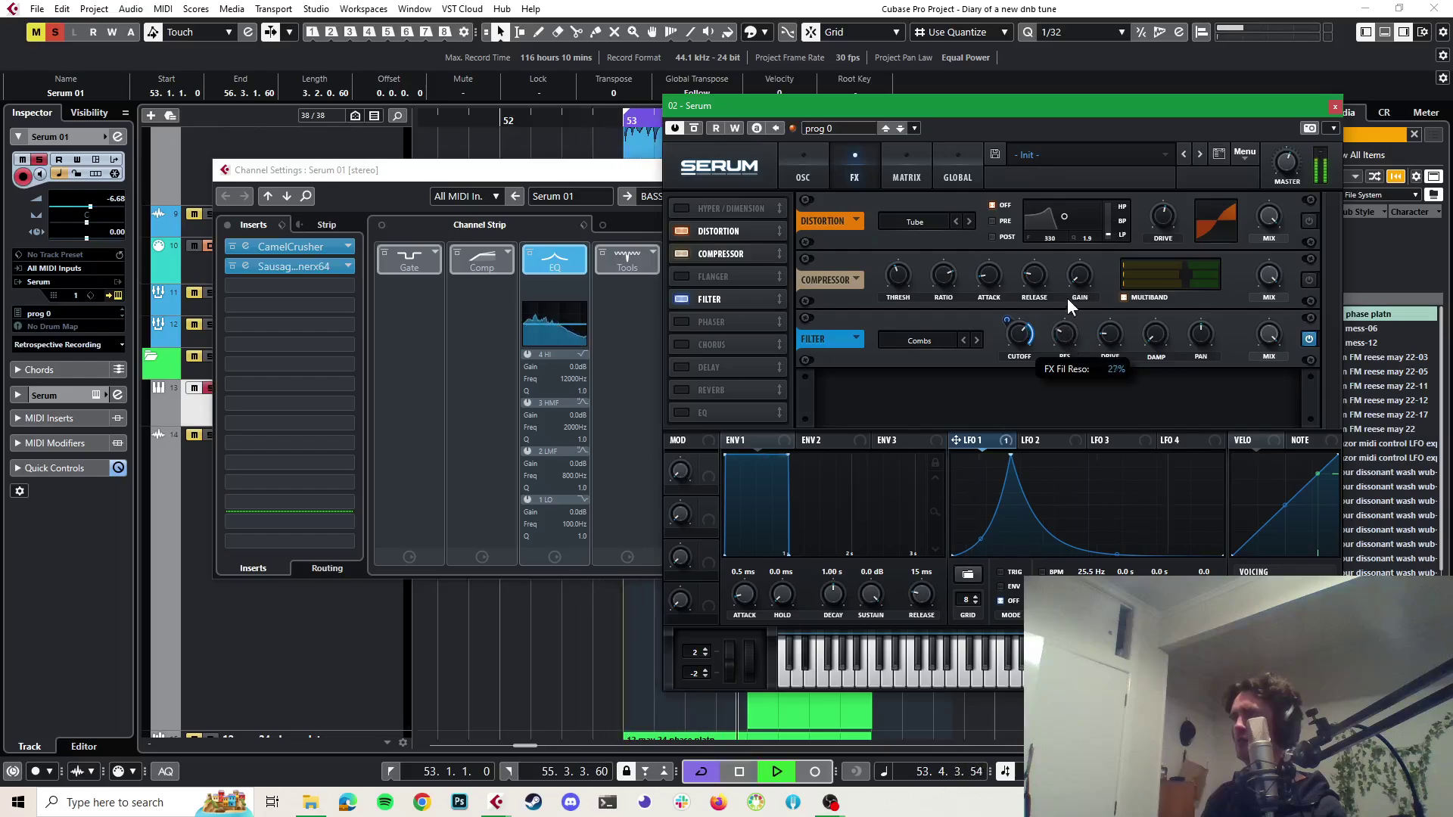
{"action": "key", "text": "space"}
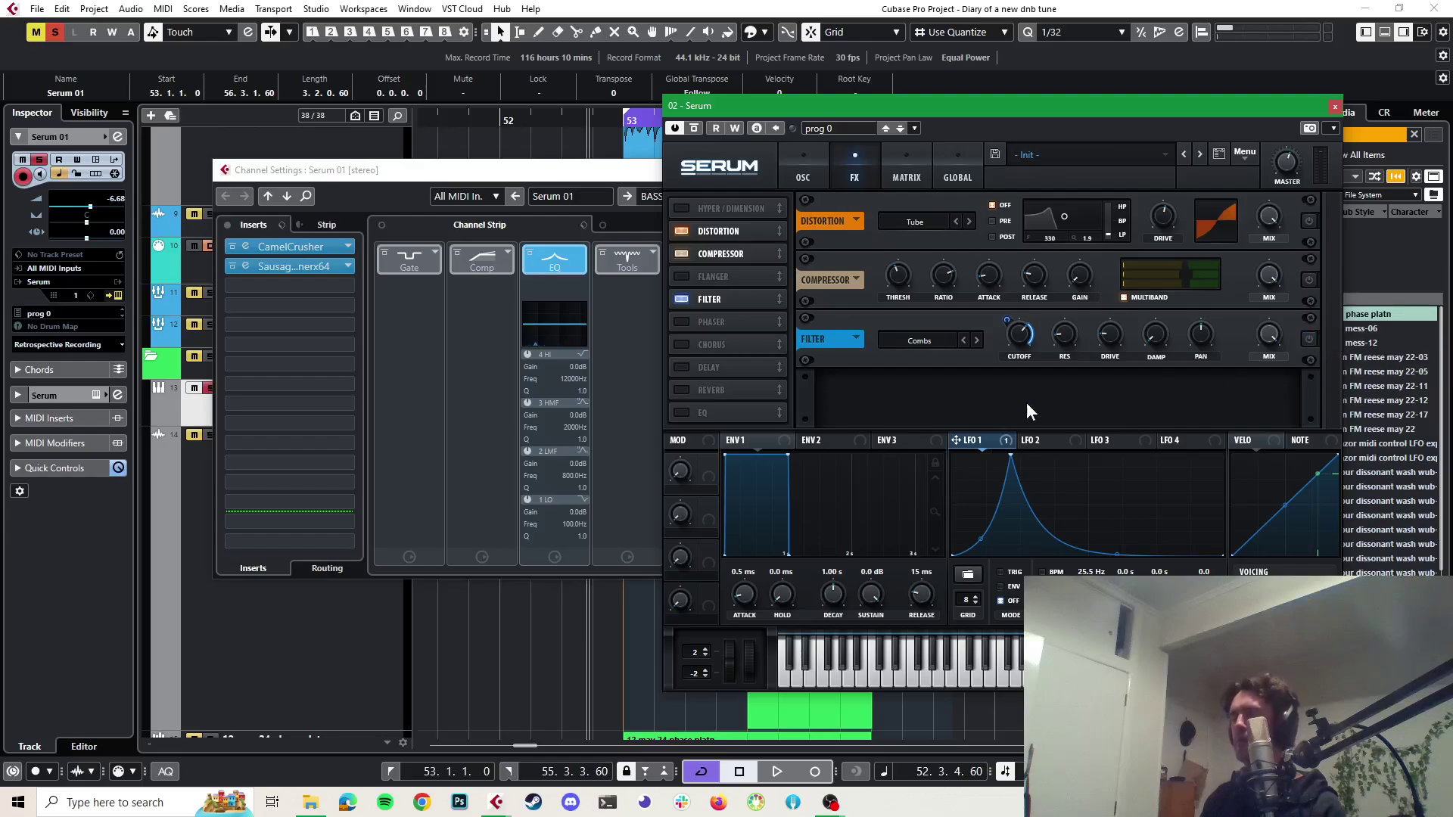
{"action": "left_click", "coordinate": [1308, 338]}
Remove all modulators from the effect filter's cutoff and change the filter type to Formant-III
{"action": "right_click", "coordinate": [1022, 334]}
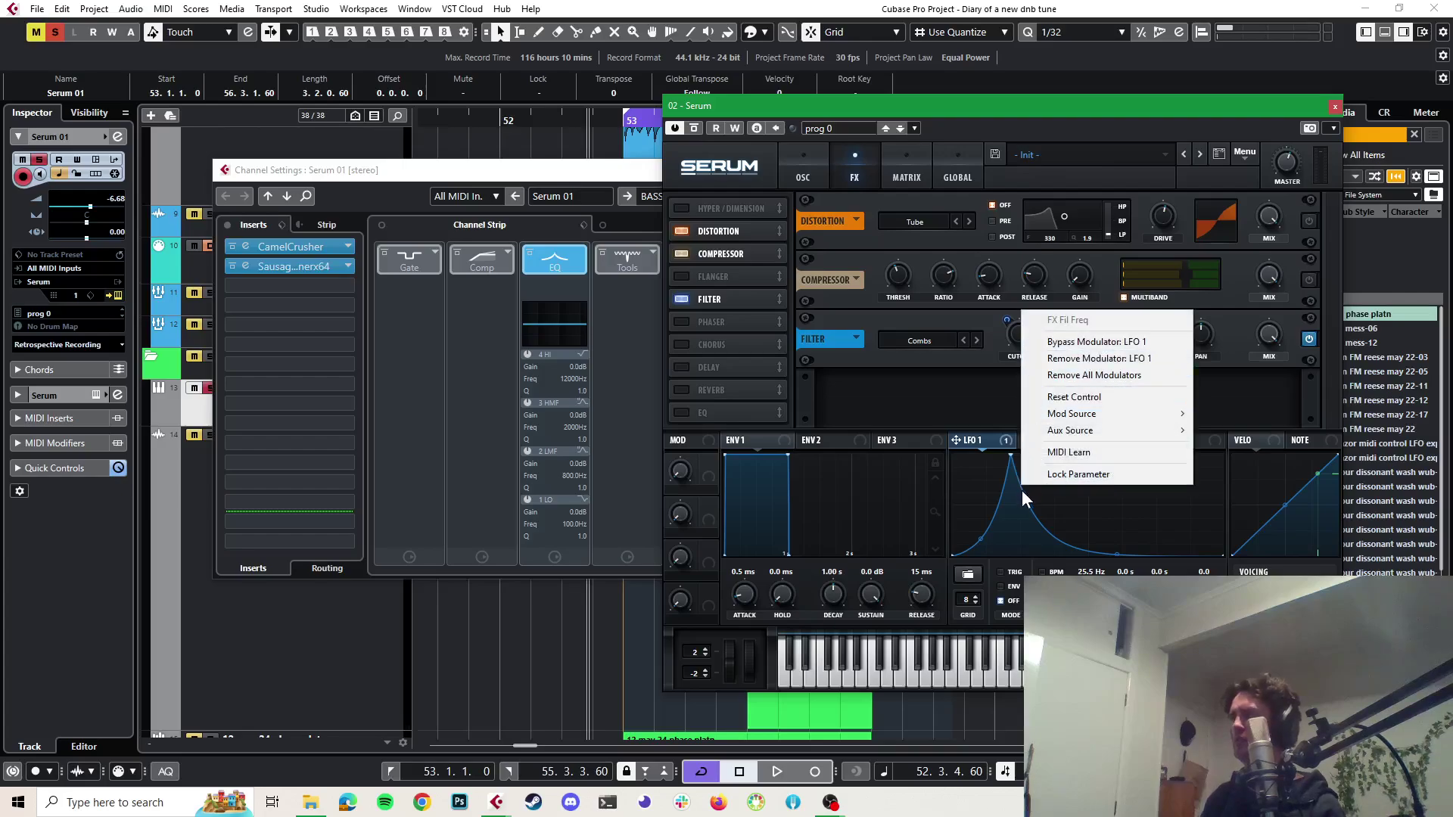
{"action": "left_click", "coordinate": [1064, 375]}
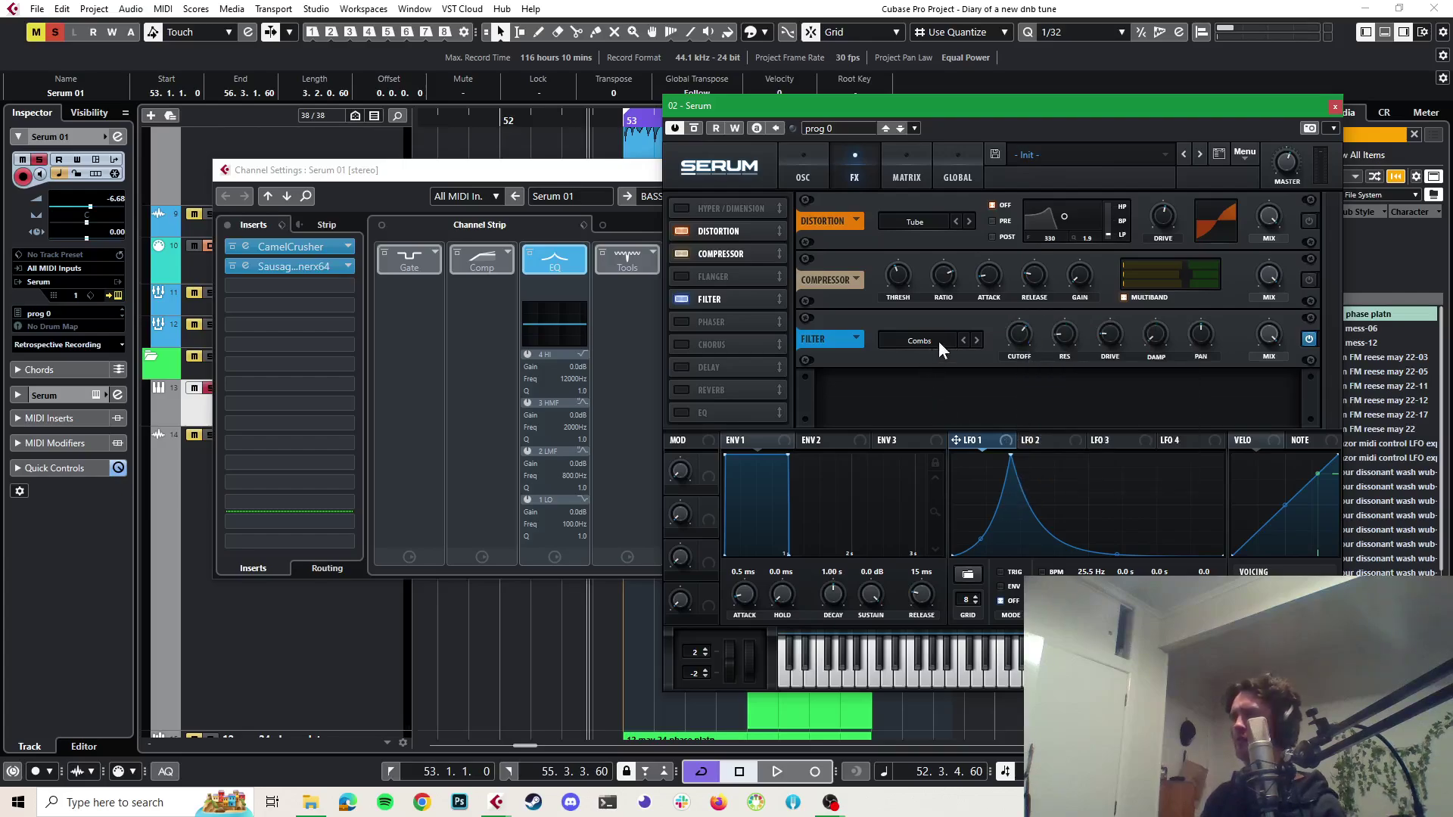
{"action": "left_click", "coordinate": [977, 341]}
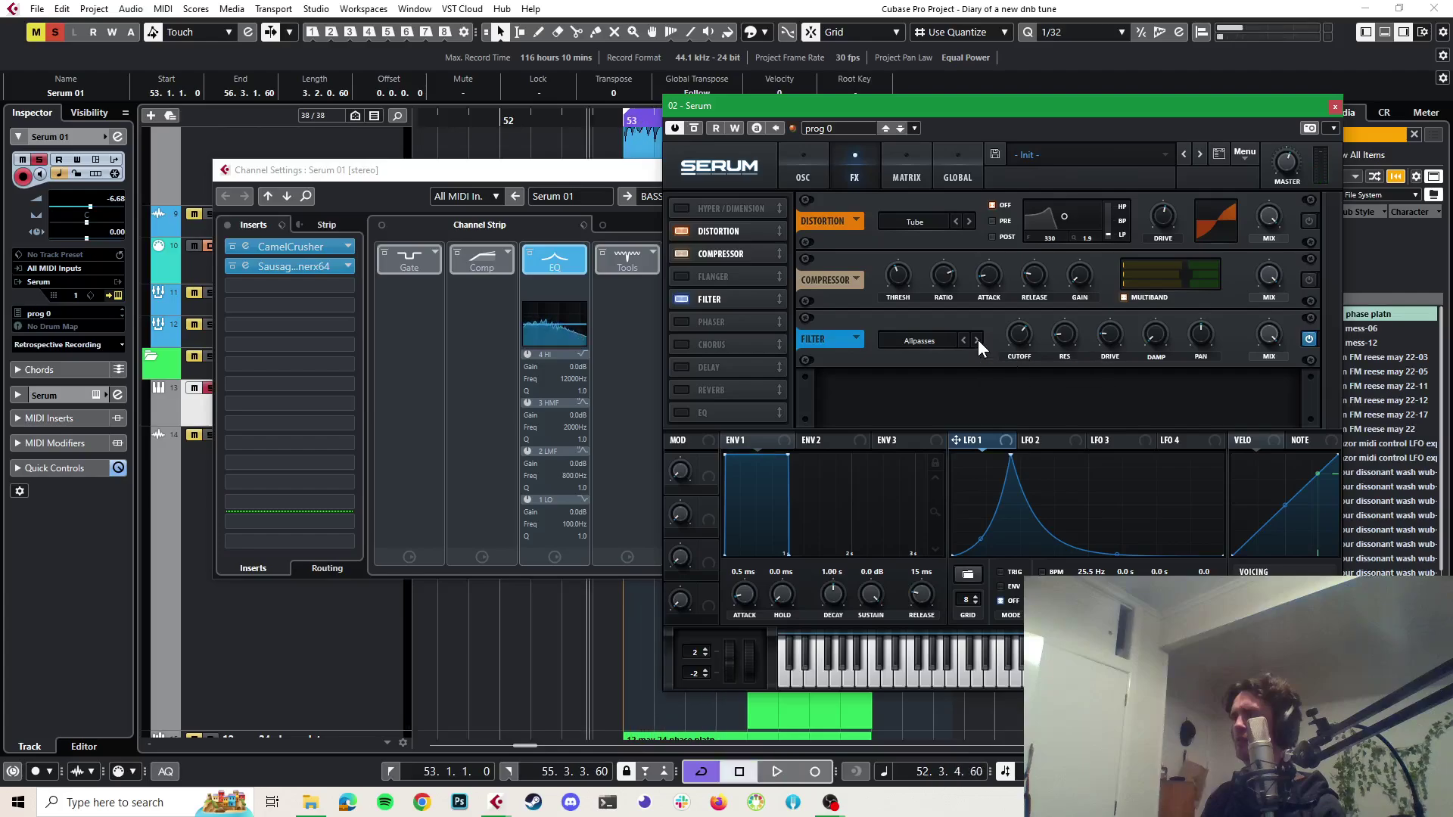
{"action": "left_click", "coordinate": [936, 342]}
{"action": "mouse_move", "coordinate": [931, 407]}
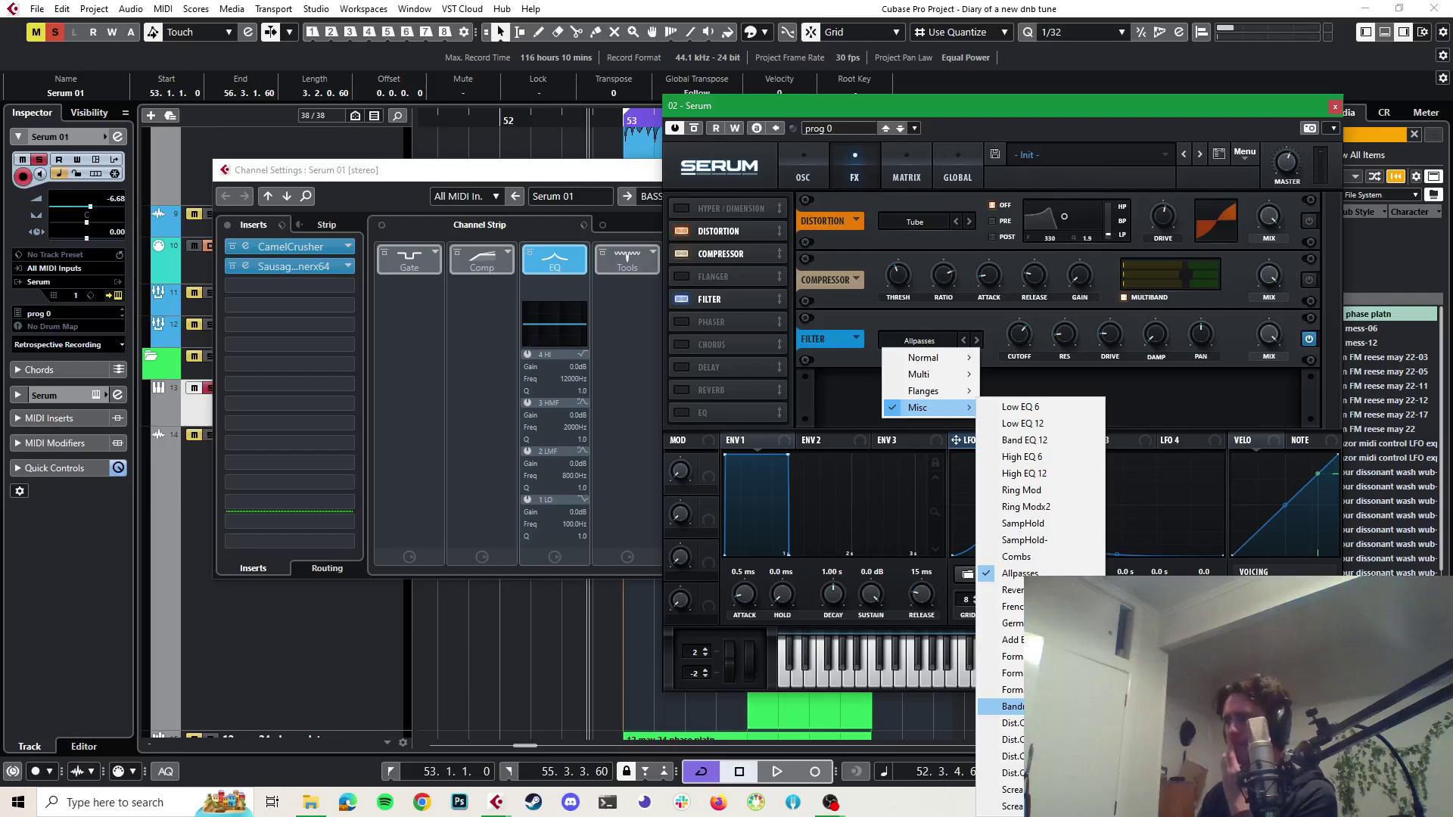
{"action": "left_click", "coordinate": [1018, 690]}
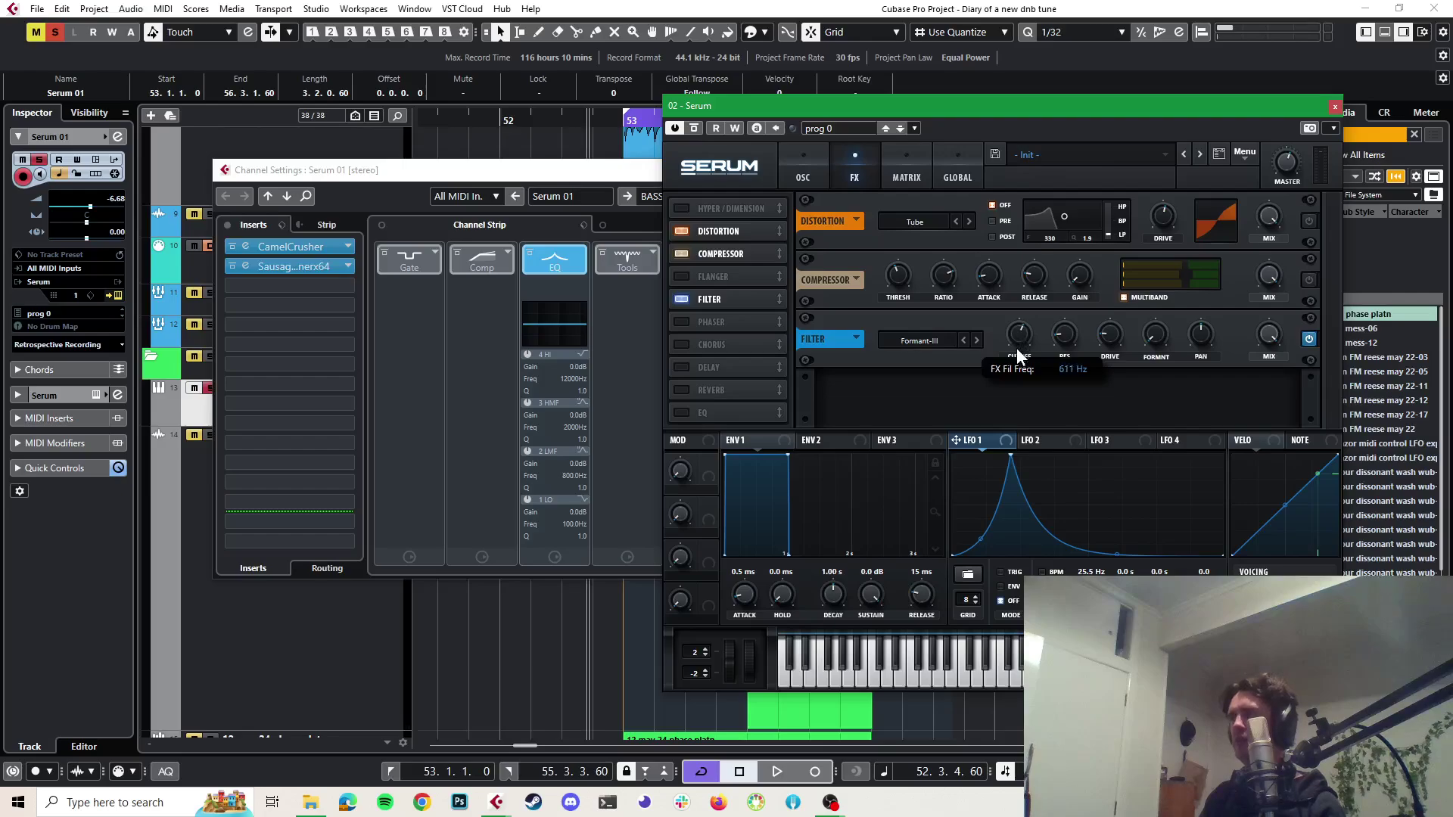
Adjust the Formant-III filter's formant, drive and cutoff during playback, and lower its mix to about 40%
{"action": "key", "text": "space"}
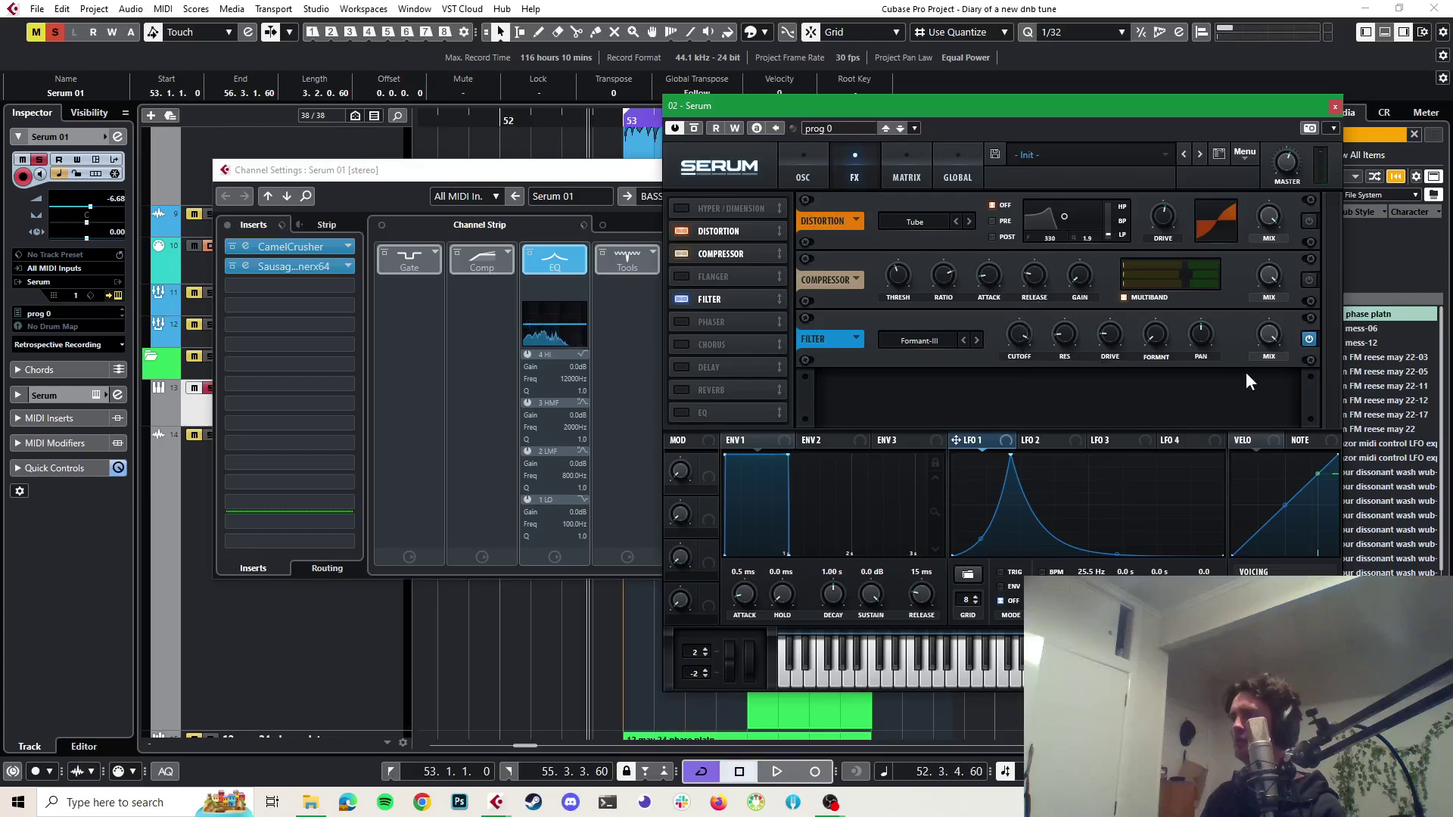
{"action": "key", "text": "space"}
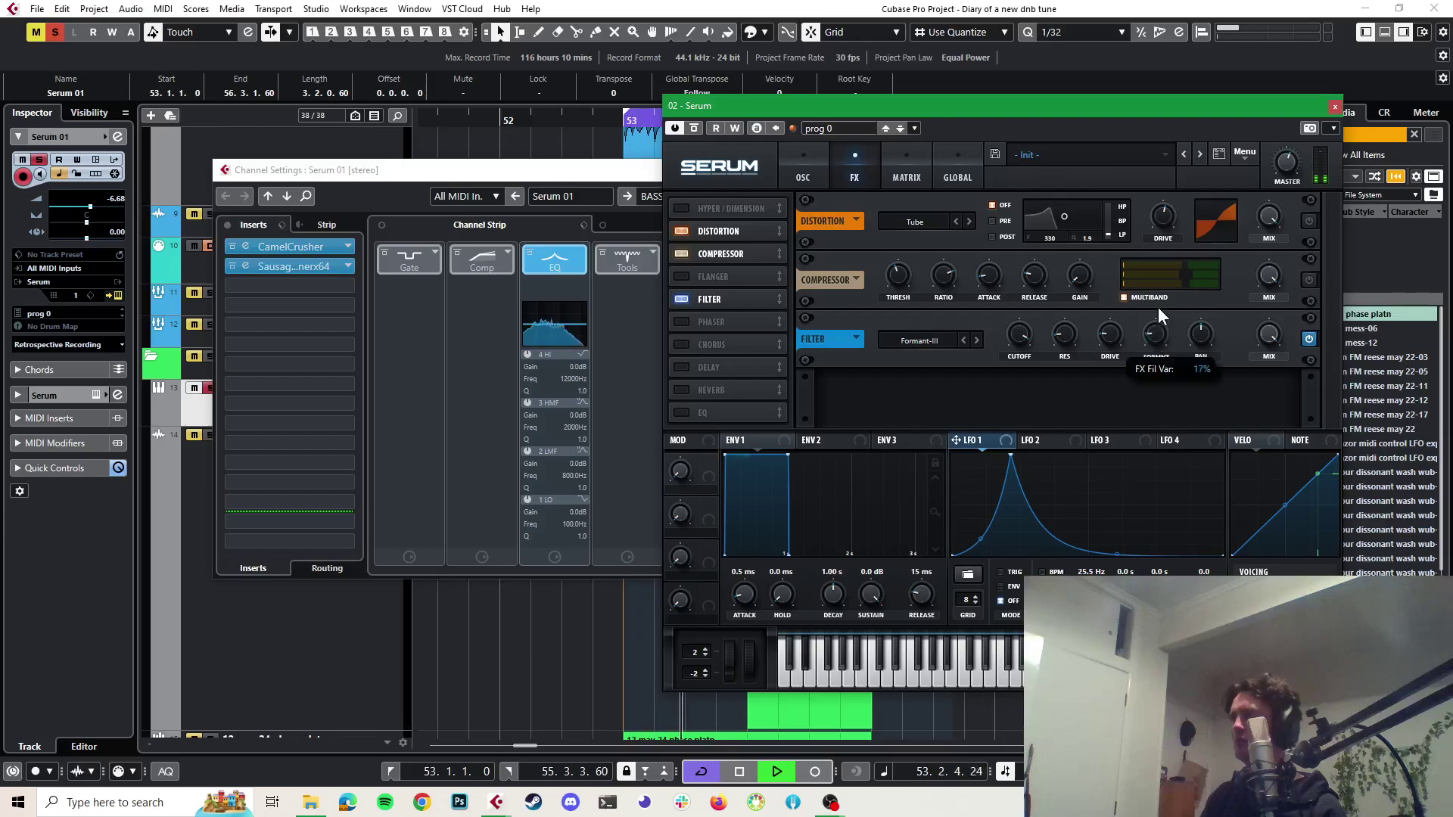
{"action": "mouse_move", "coordinate": [1157, 316]}
{"action": "left_mouse_down"}
{"action": "mouse_move", "coordinate": [1161, 270]}
{"action": "mouse_move", "coordinate": [1156, 320]}
{"action": "mouse_move", "coordinate": [1157, 309]}
{"action": "left_mouse_up"}
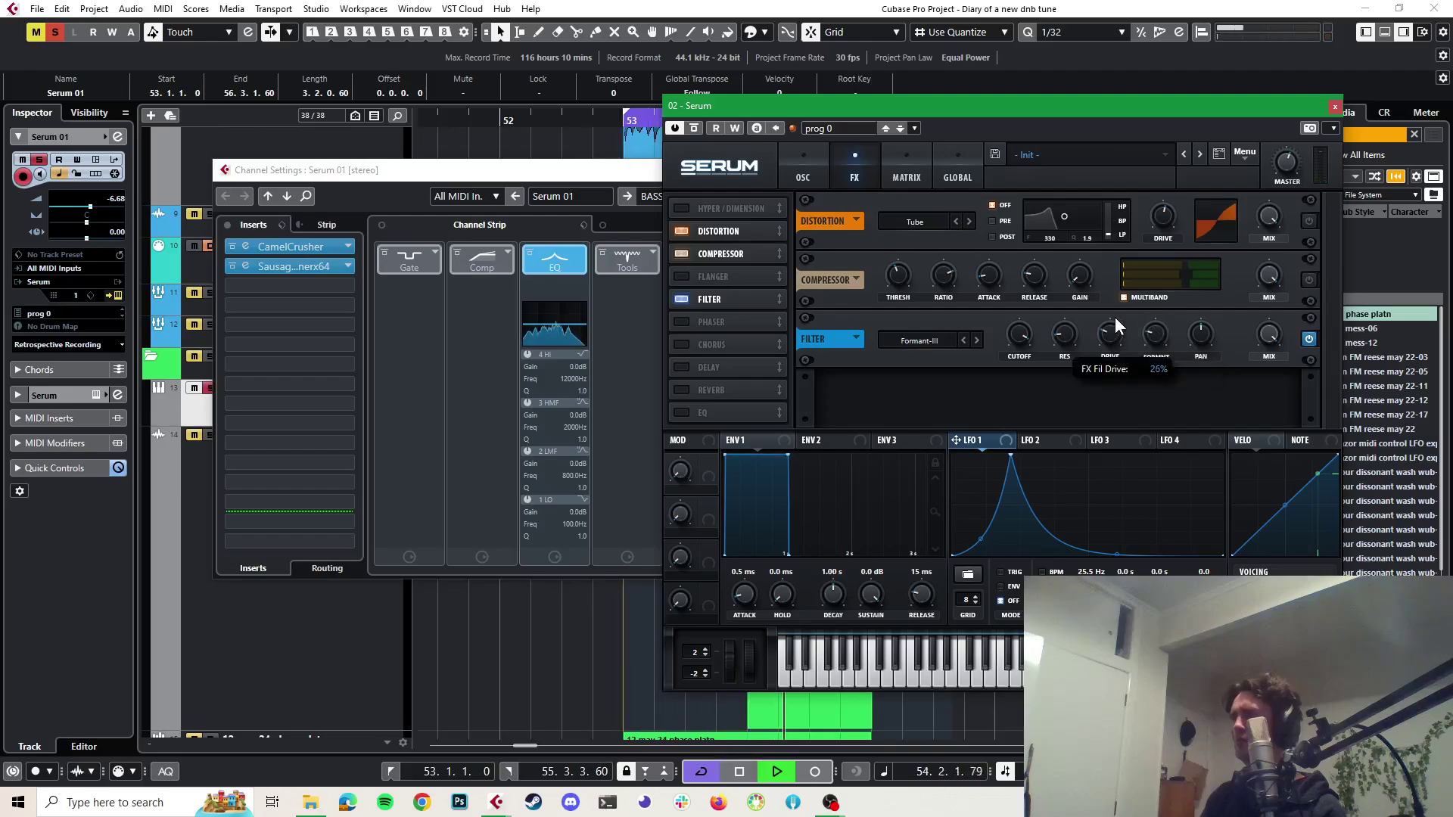
{"action": "mouse_move", "coordinate": [1022, 330]}
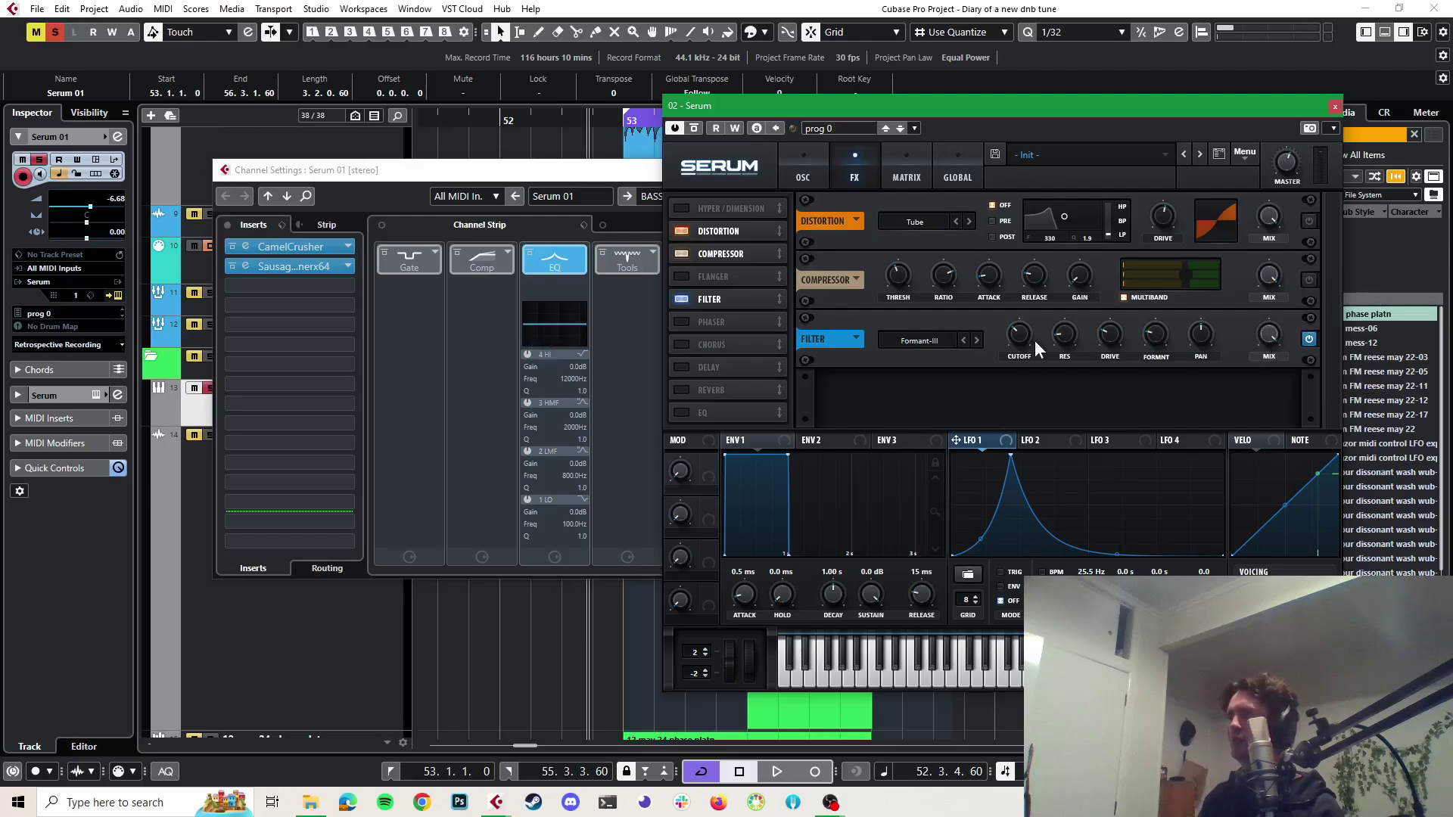
{"action": "key", "text": "space"}
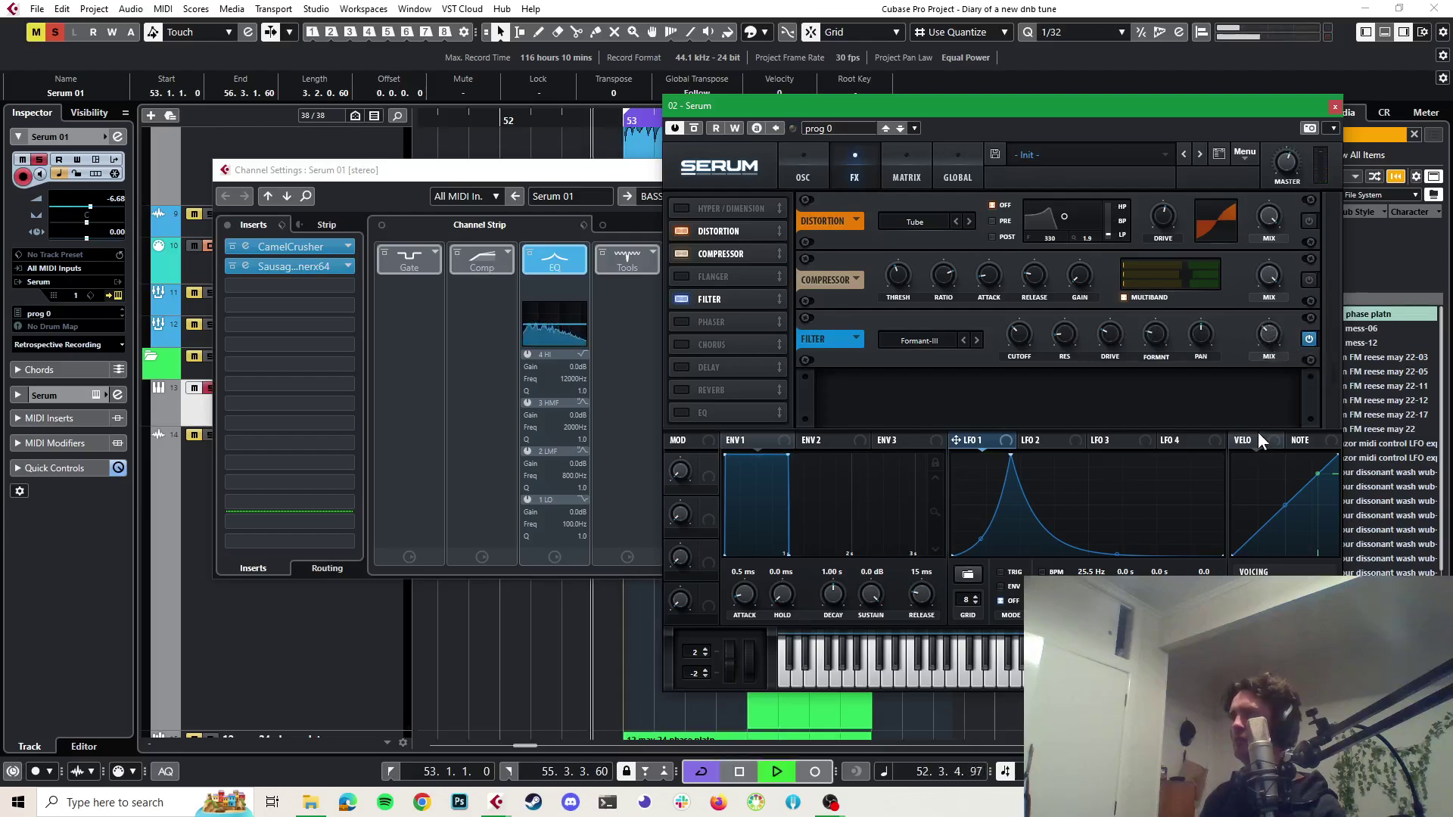
{"action": "key", "text": "space"}
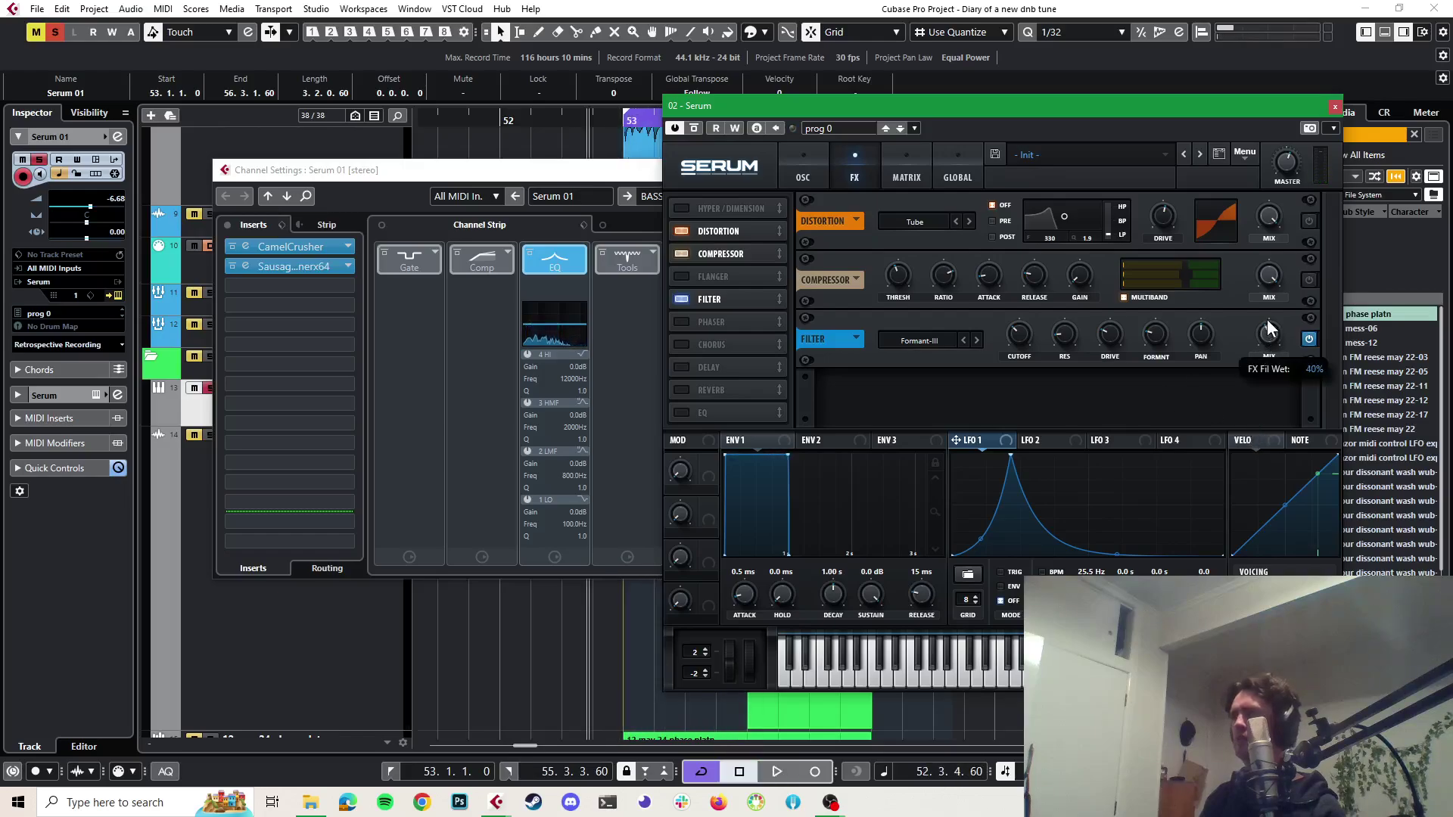
Switch the effect filter's type to Bandreject, audition it, and close the Serum editor
{"action": "left_click", "coordinate": [973, 341]}
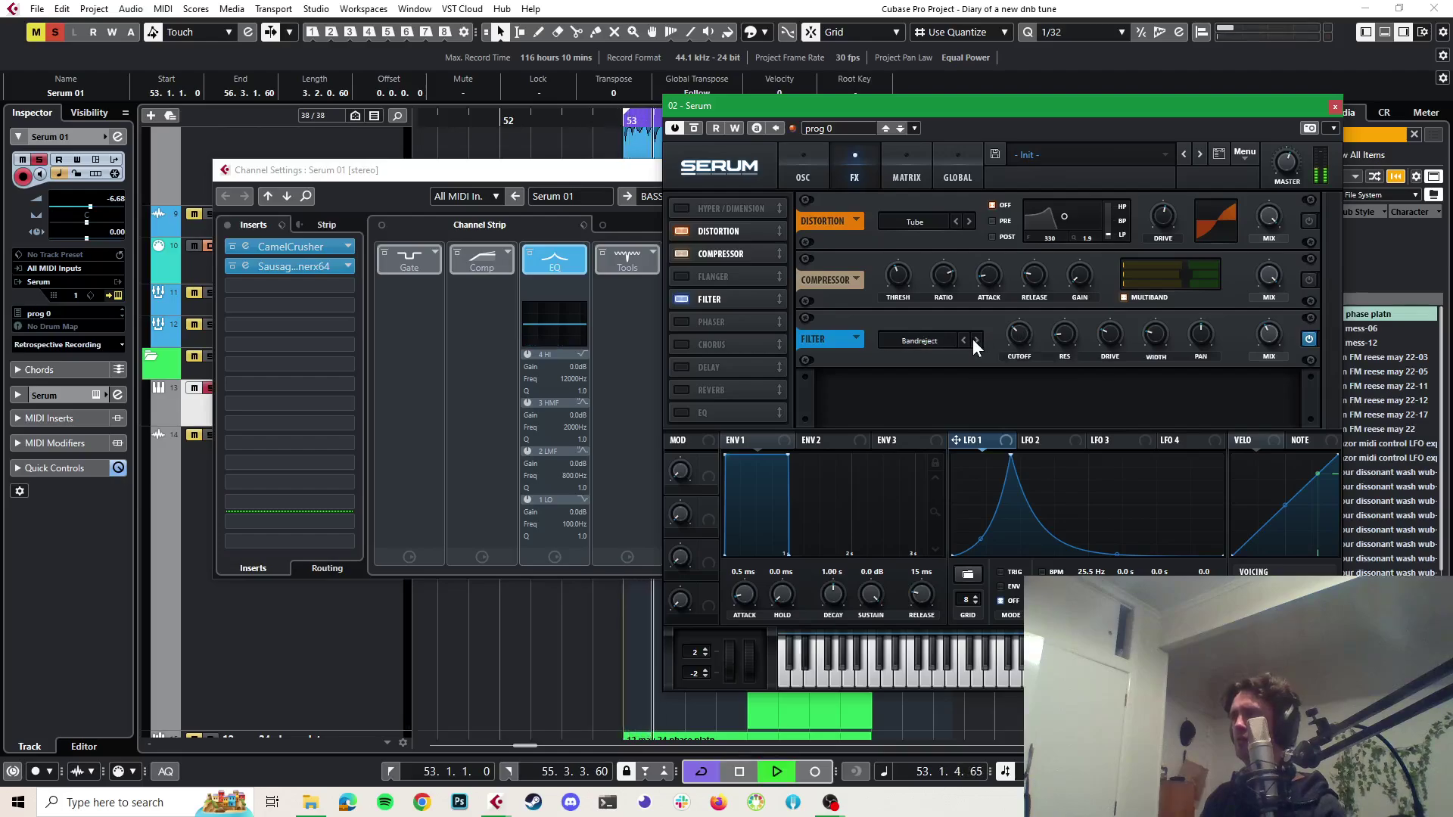
{"action": "left_click", "coordinate": [1334, 107]}
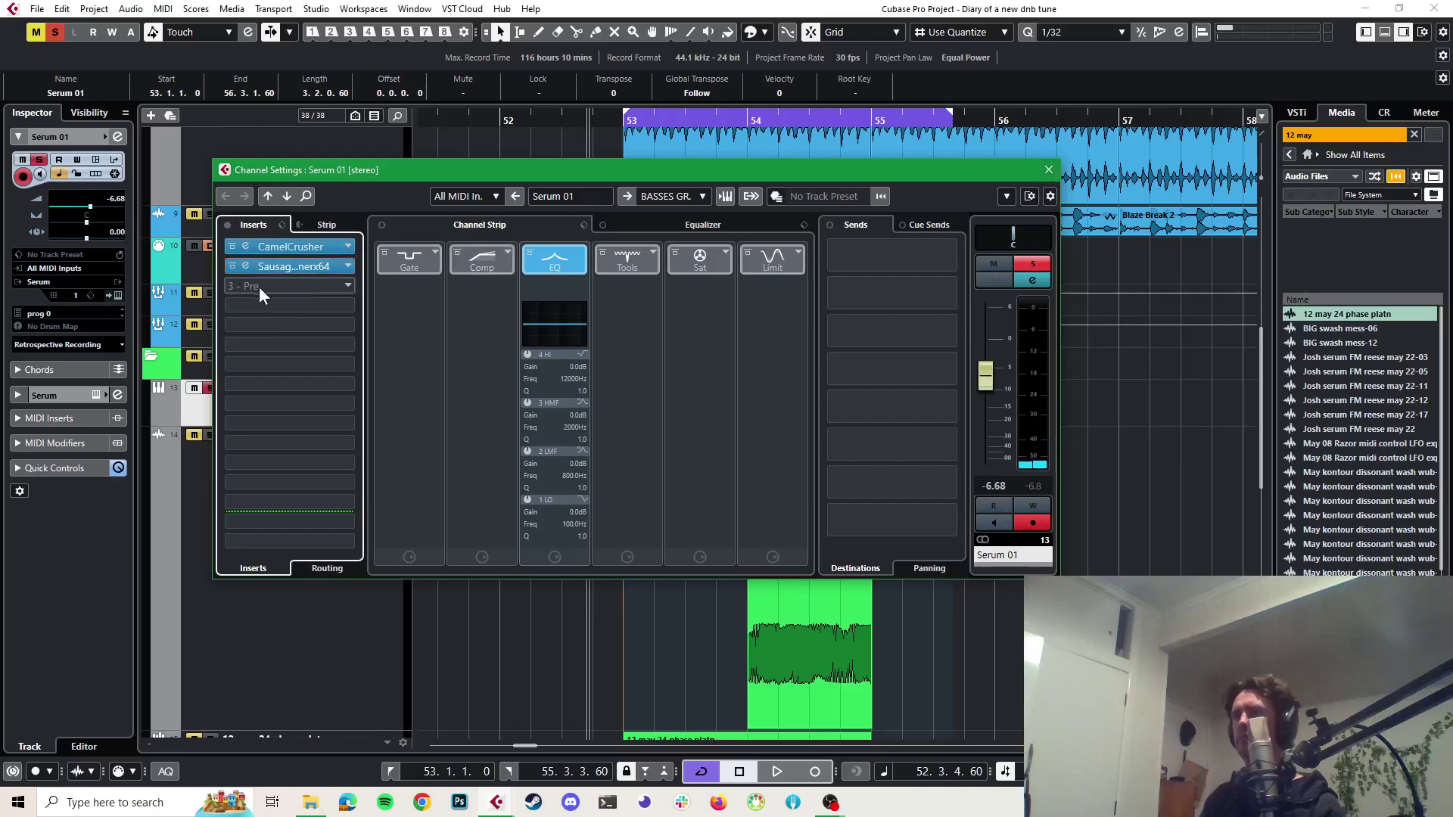
Load the Disperser plug-in into the third insert slot of the Serum 01 channel
{"action": "left_click", "coordinate": [348, 287]}
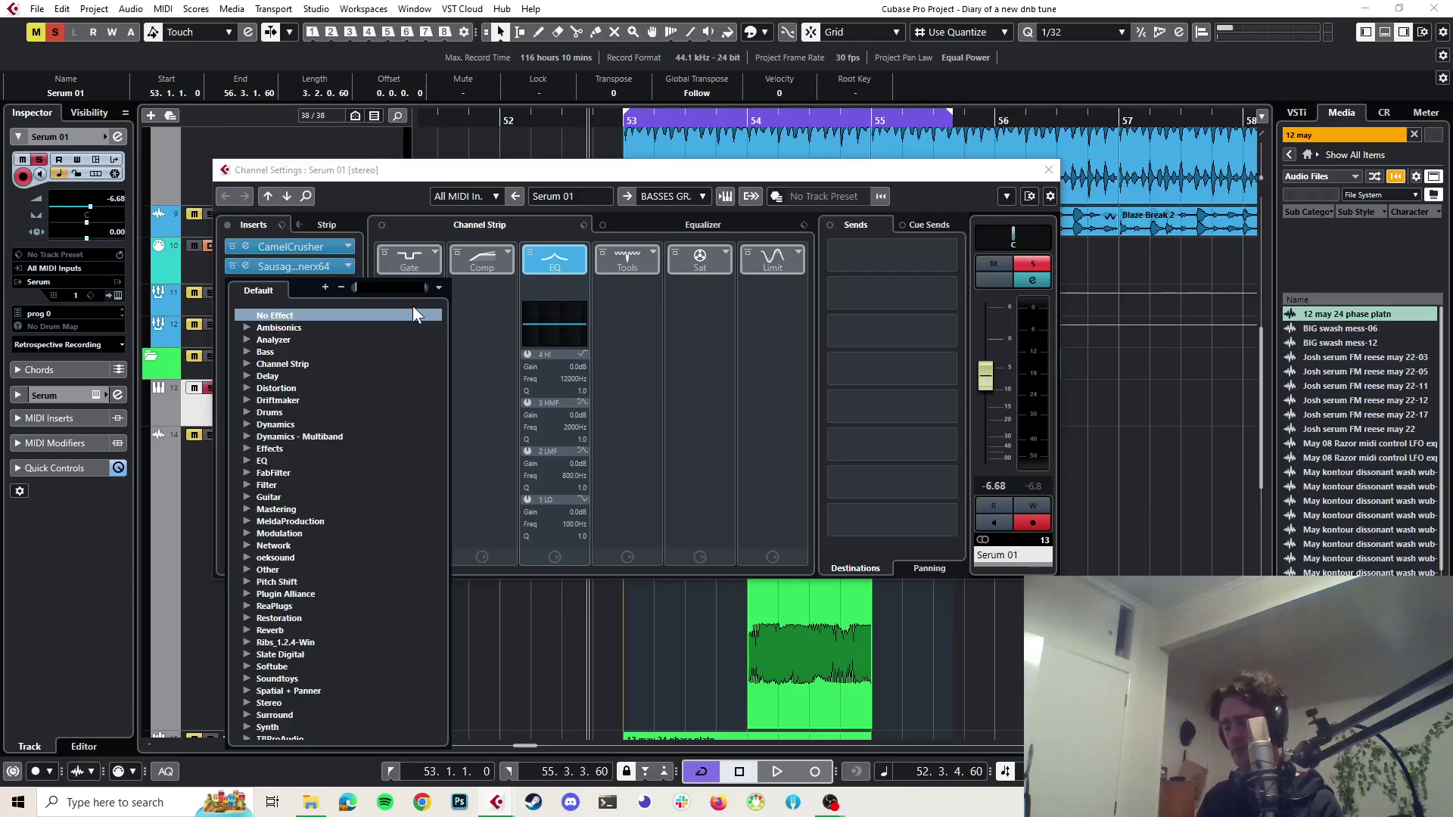
{"action": "type", "text": "disp"}
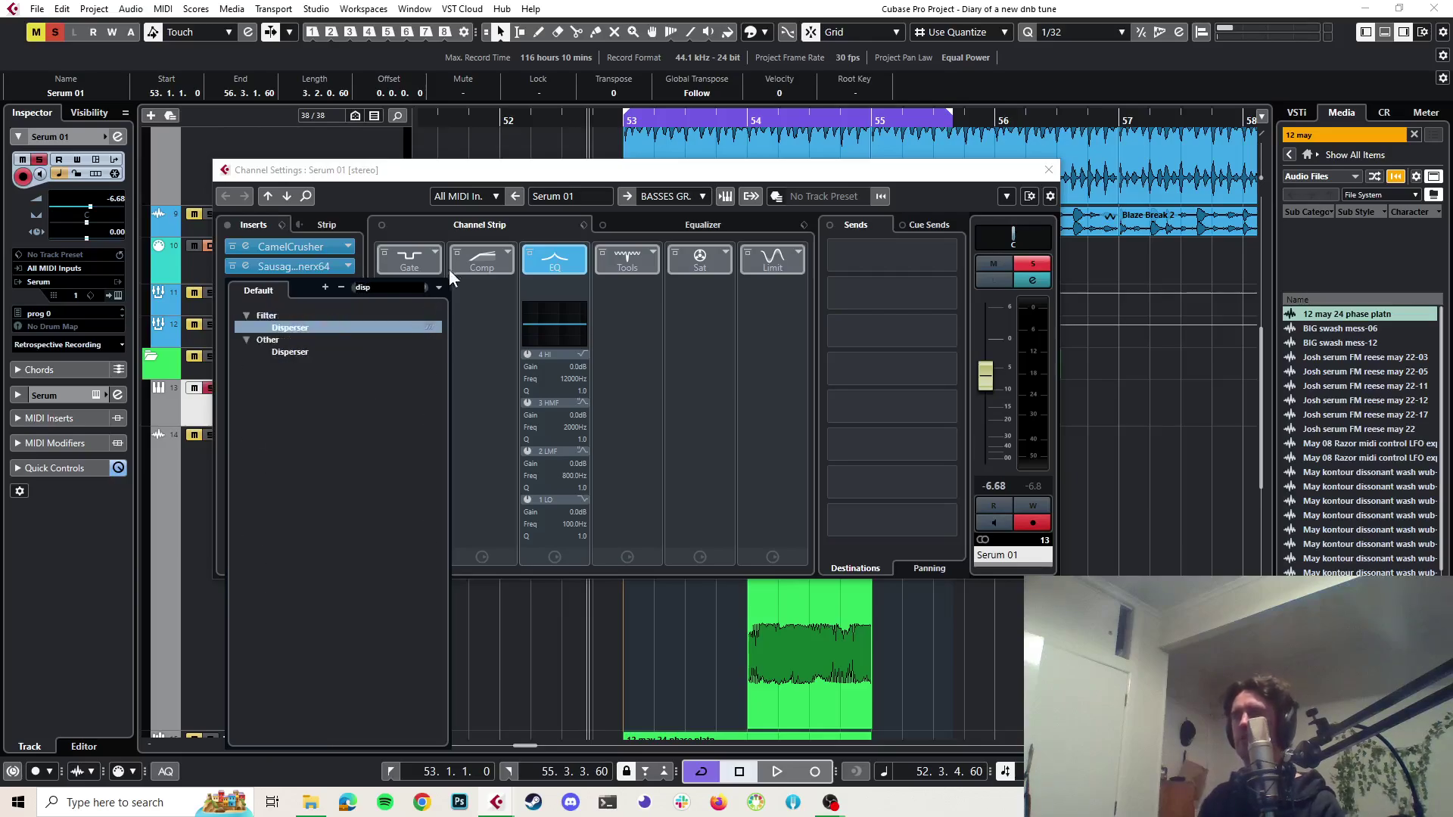
{"action": "left_click", "coordinate": [324, 330]}
Raise Disperser's amount and pinch and set its frequency to about 216 Hz during playback, then close its window
{"action": "key", "text": "space"}
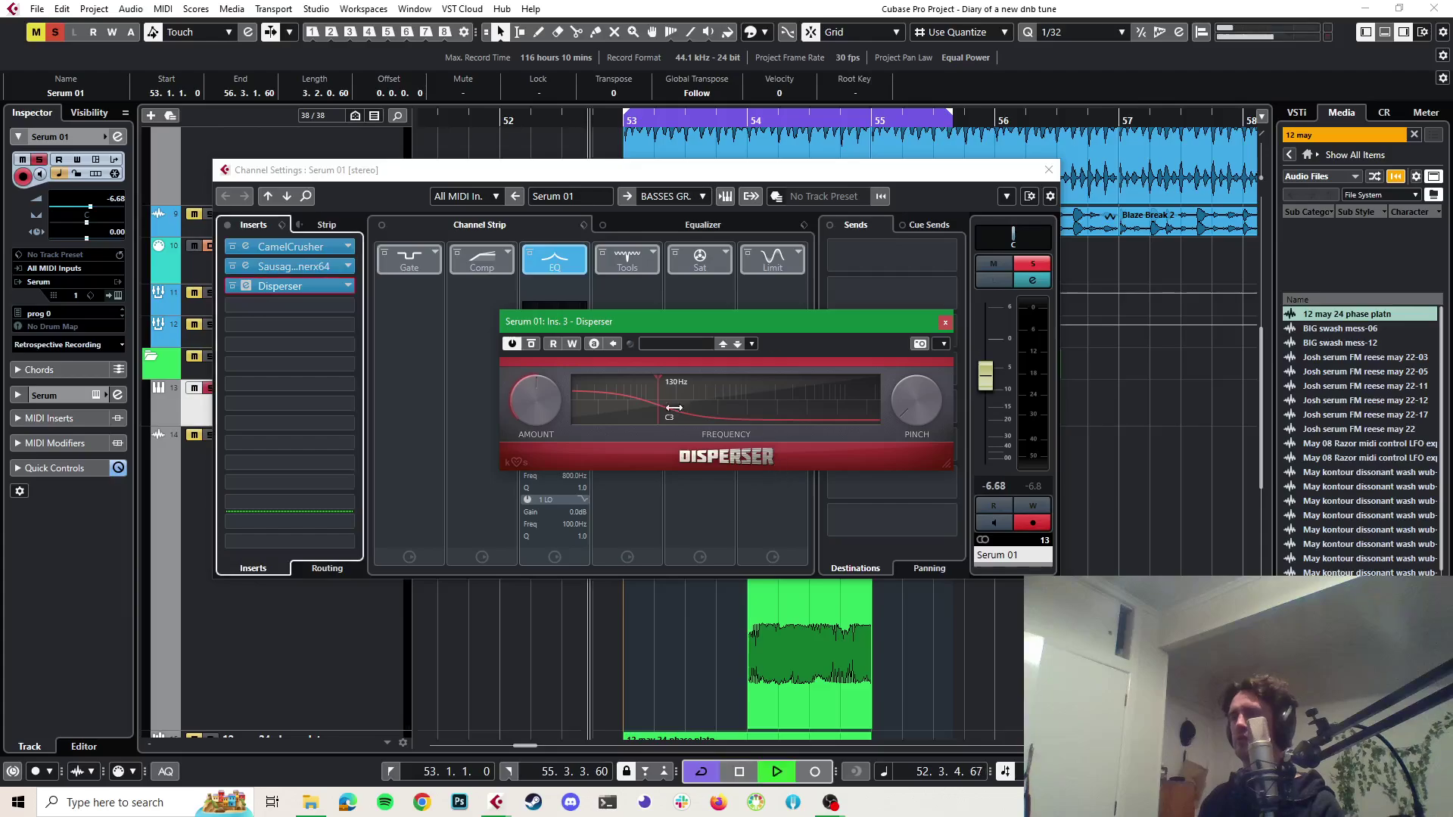
{"action": "left_click_drag", "start_coordinate": [648, 398], "coordinate": [686, 398]}
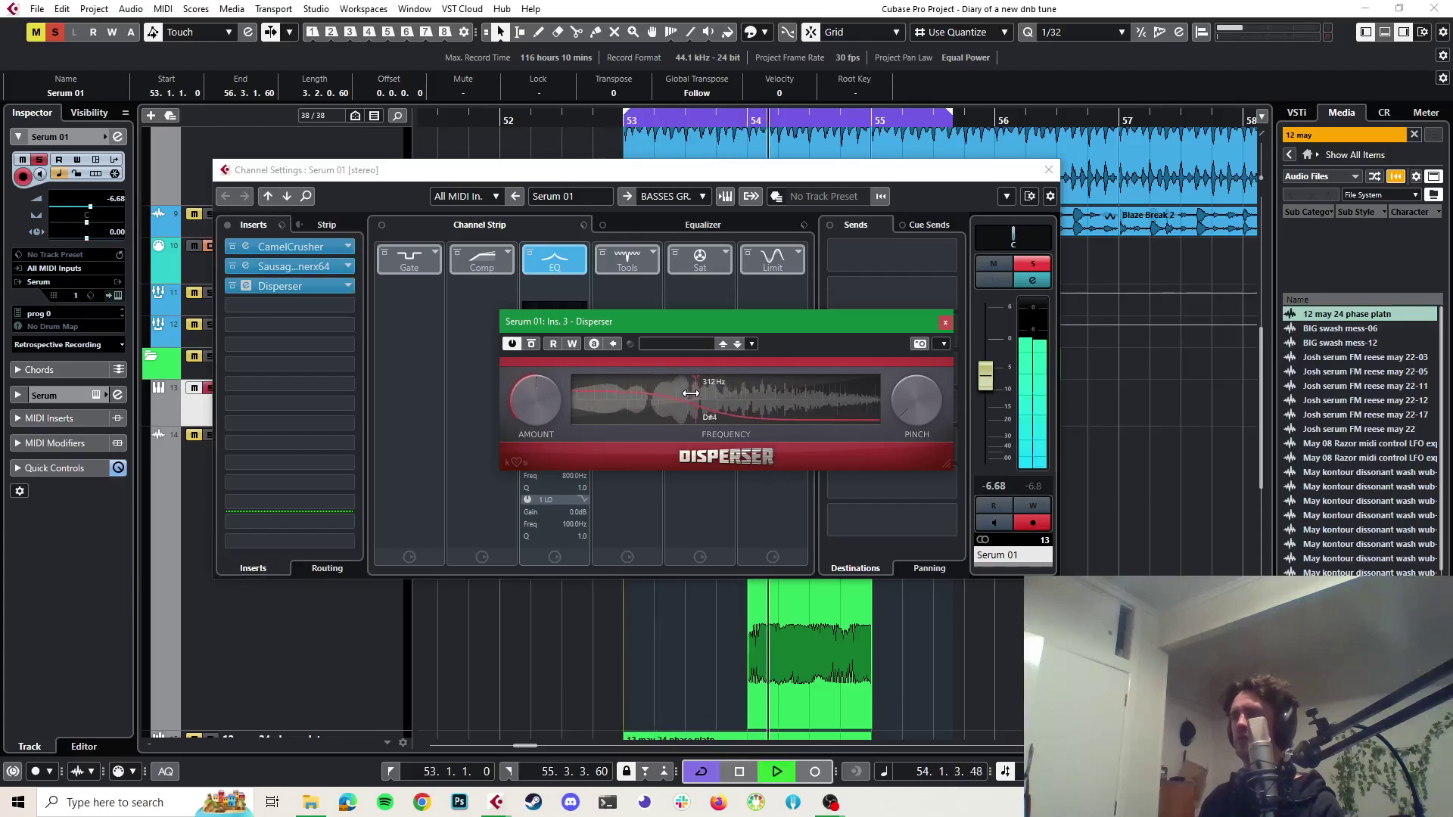
{"action": "left_click_drag", "start_coordinate": [547, 406], "coordinate": [546, 363]}
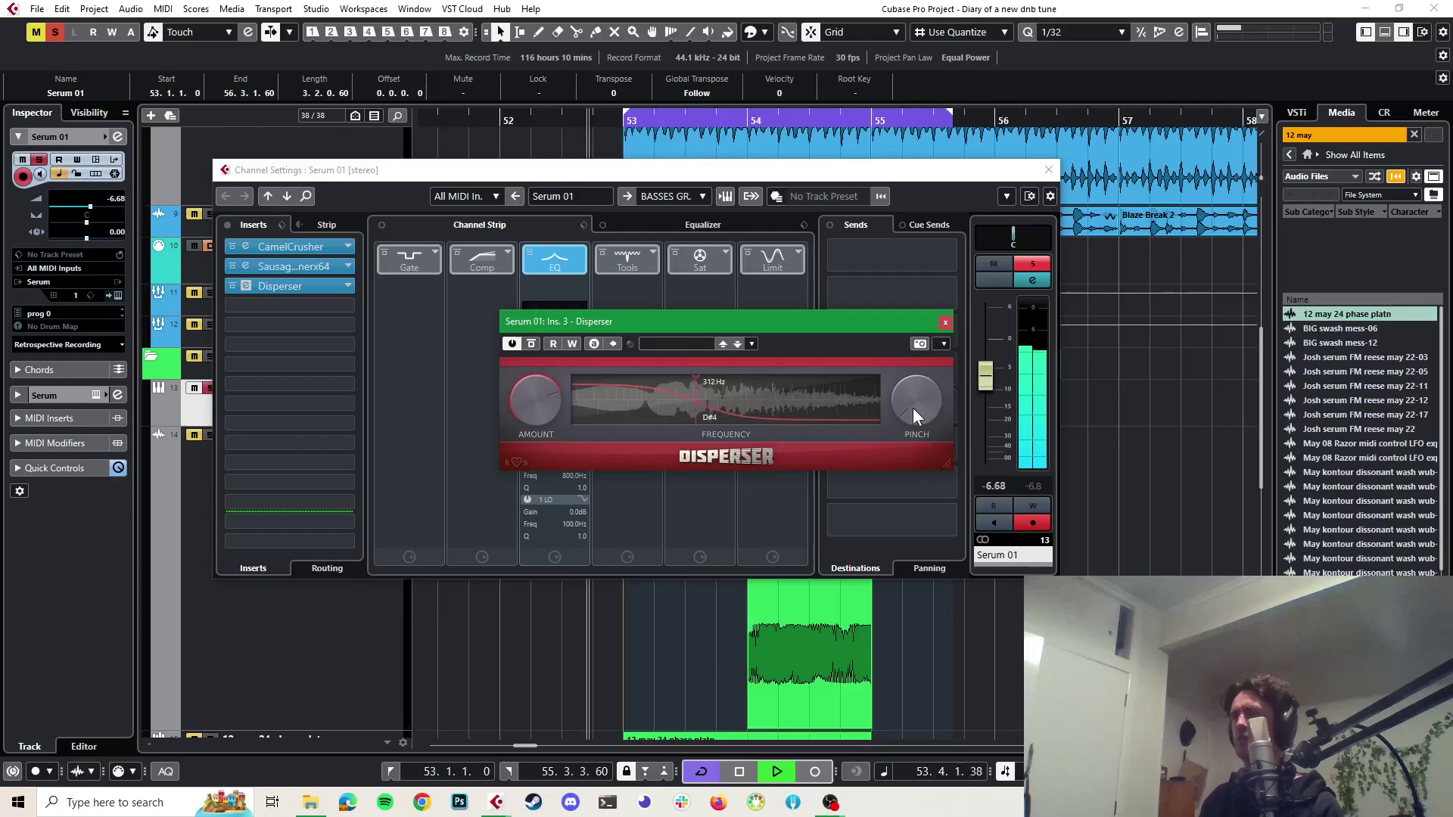
{"action": "left_click_drag", "start_coordinate": [916, 401], "coordinate": [916, 355]}
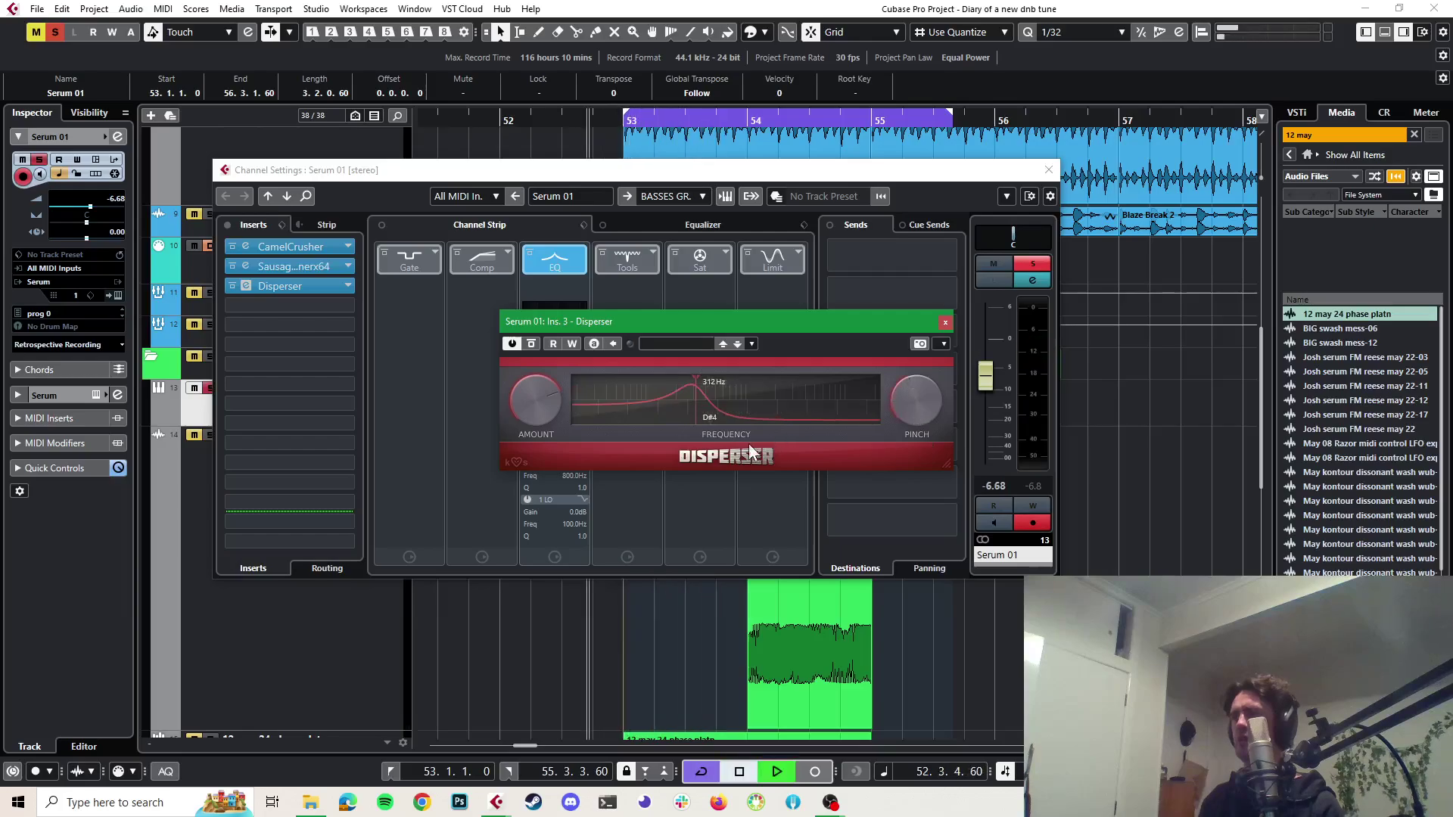
{"action": "left_click_drag", "start_coordinate": [677, 406], "coordinate": [661, 406]}
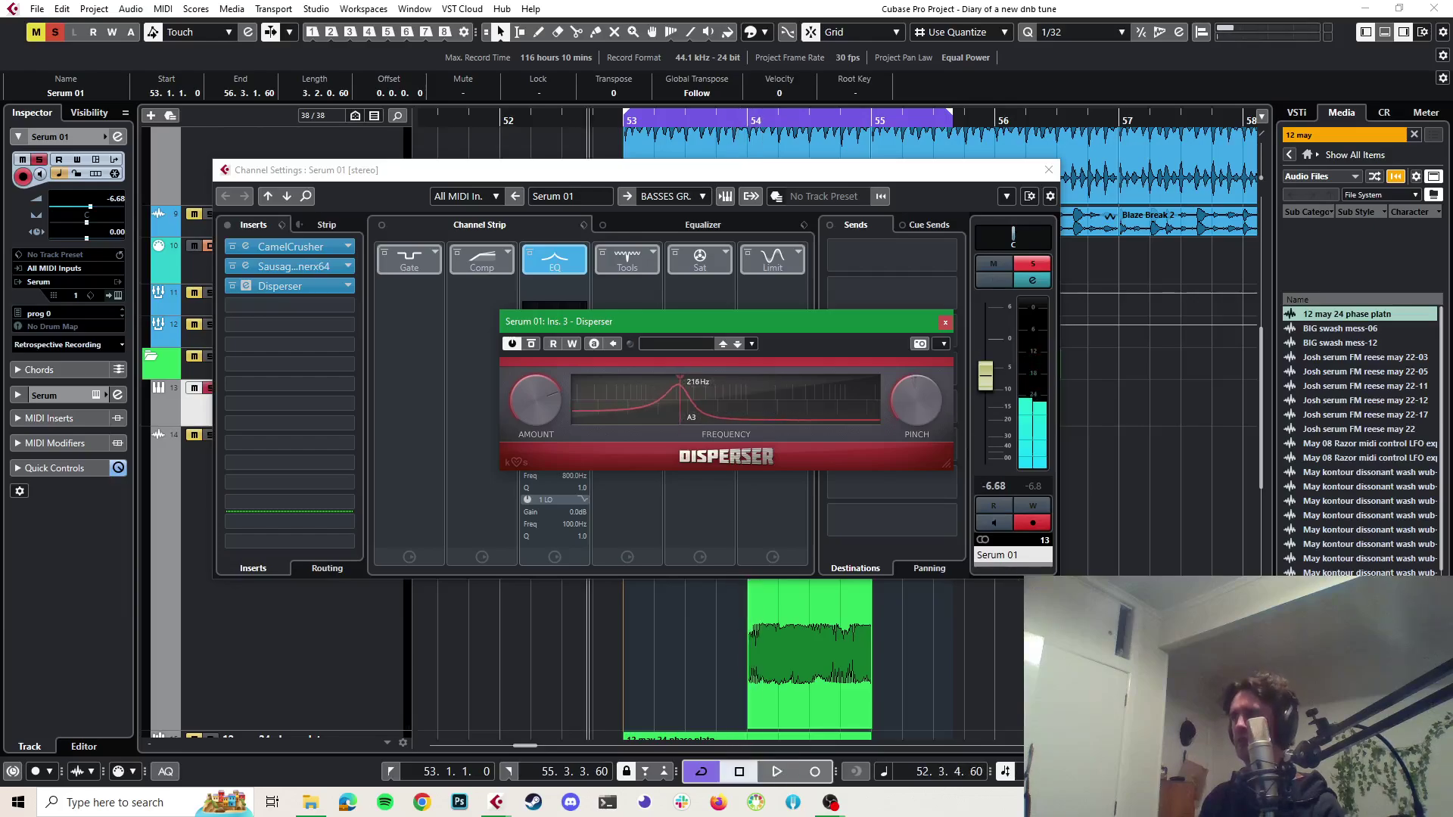
{"action": "key", "text": "space"}
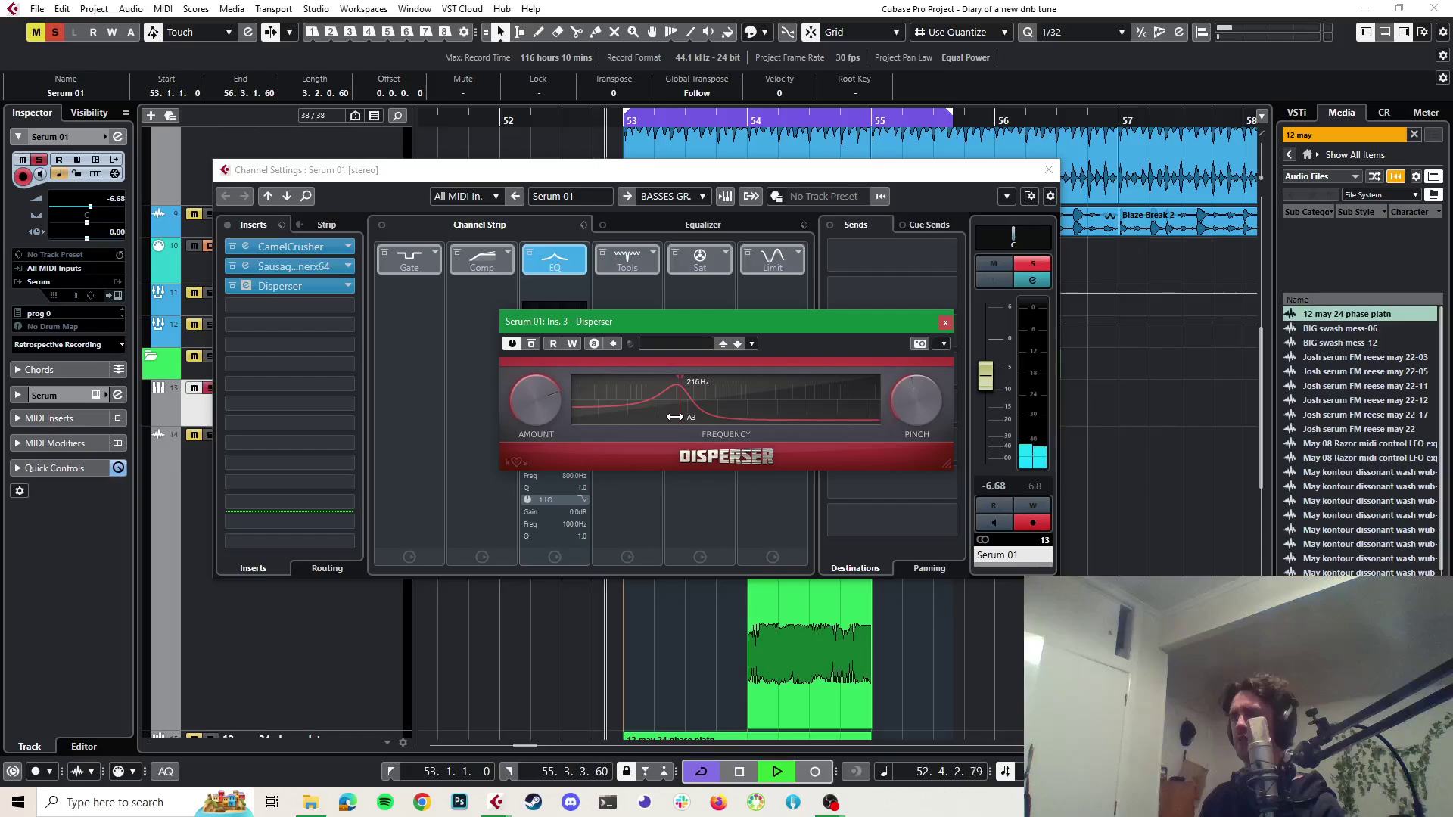
{"action": "key", "text": "space"}
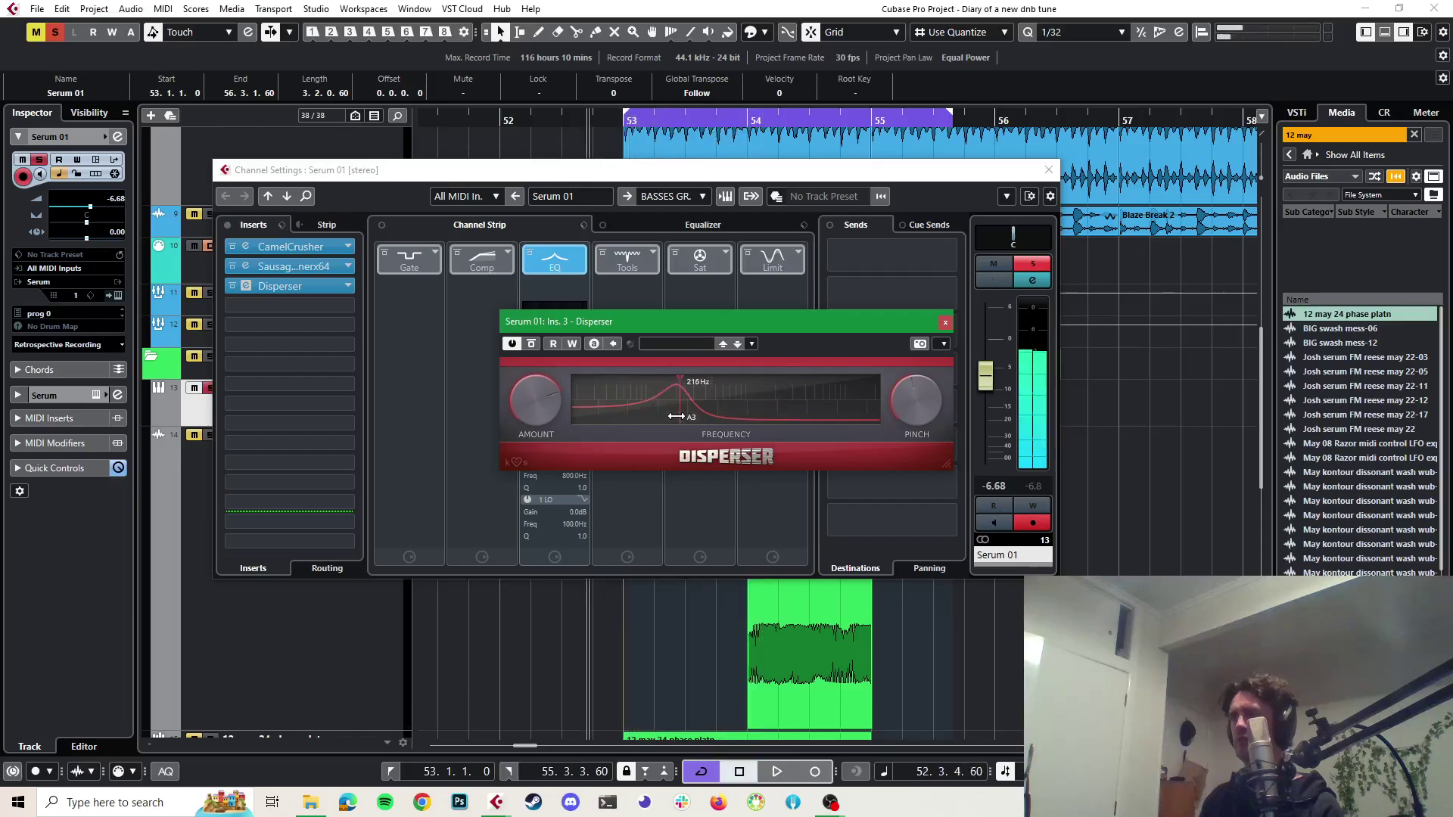
{"action": "left_click", "coordinate": [945, 322]}
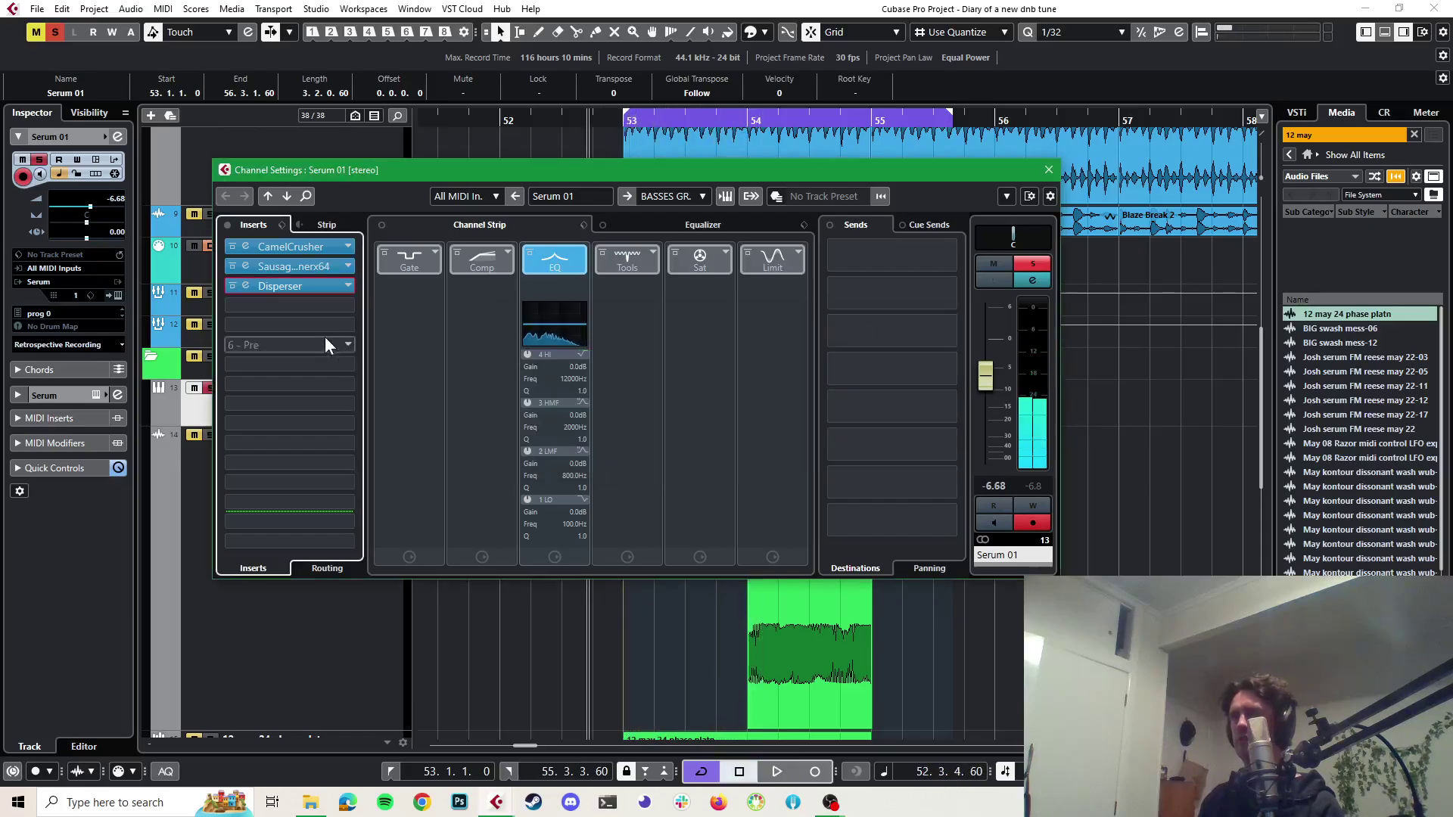
Replace Disperser in the third insert slot with kHs Ring Mod and audition the bass
{"action": "left_click", "coordinate": [348, 286]}
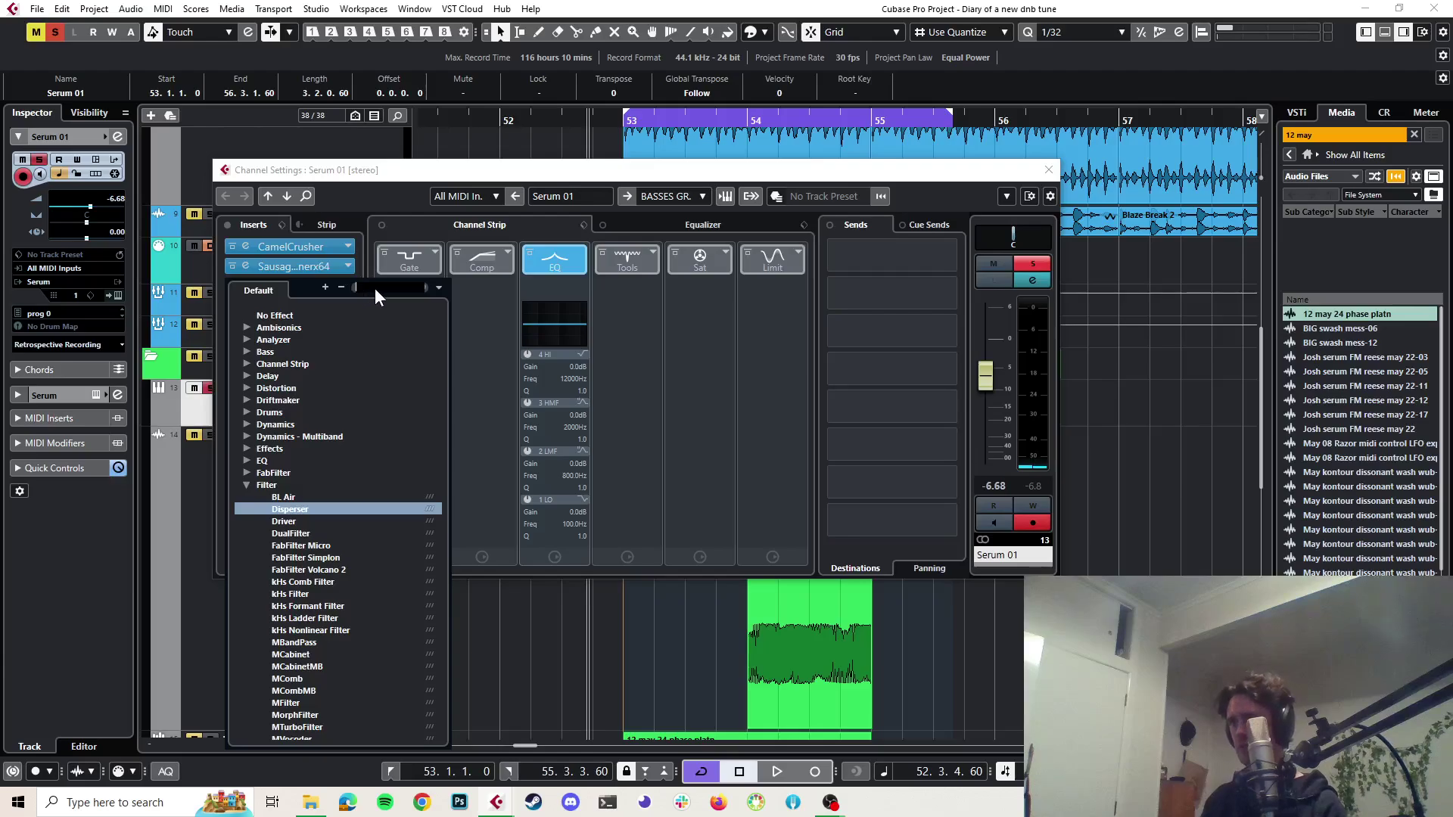
{"action": "type", "text": "ring"}
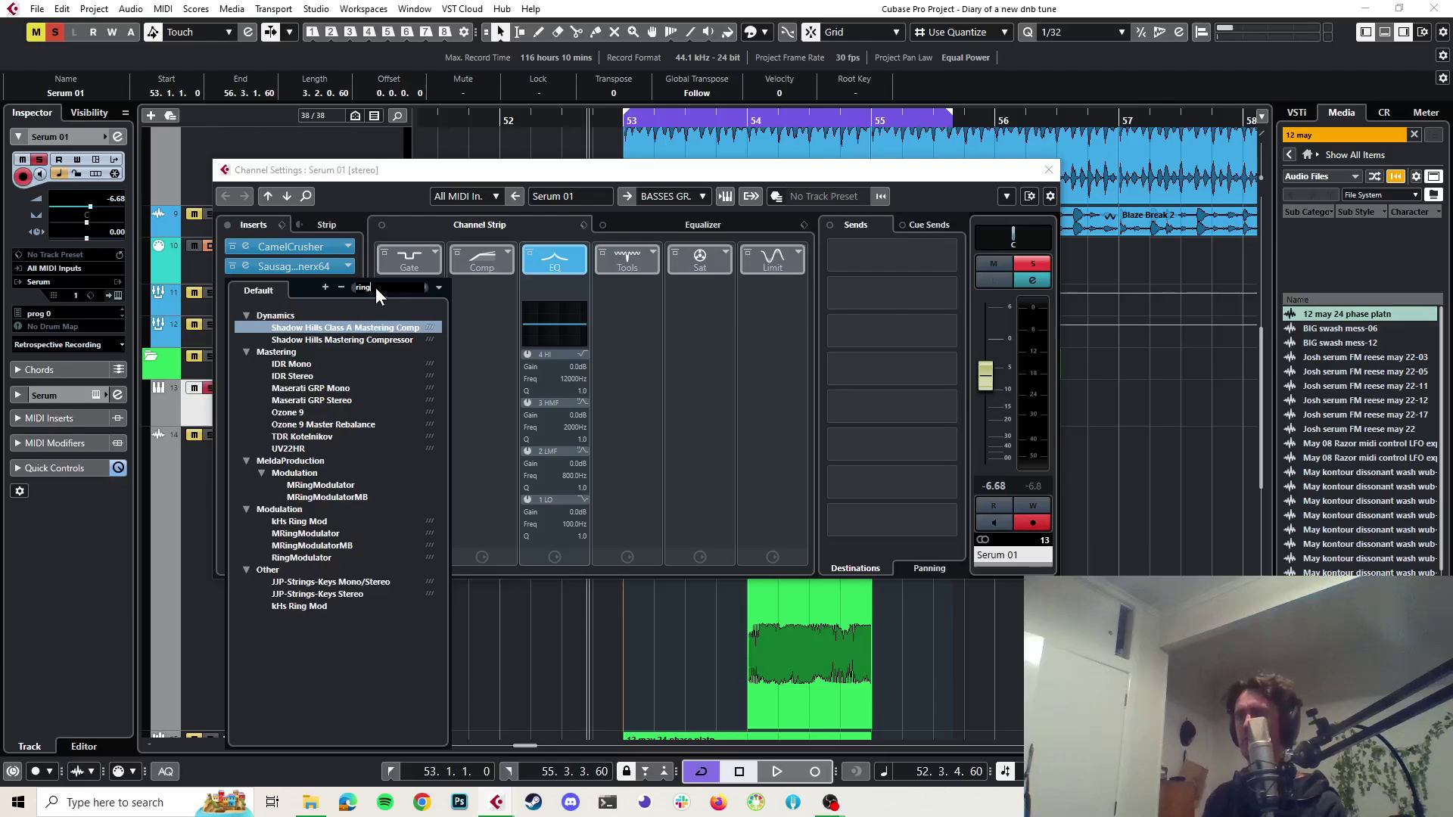
{"action": "left_click", "coordinate": [293, 604]}
{"action": "key", "text": "space"}
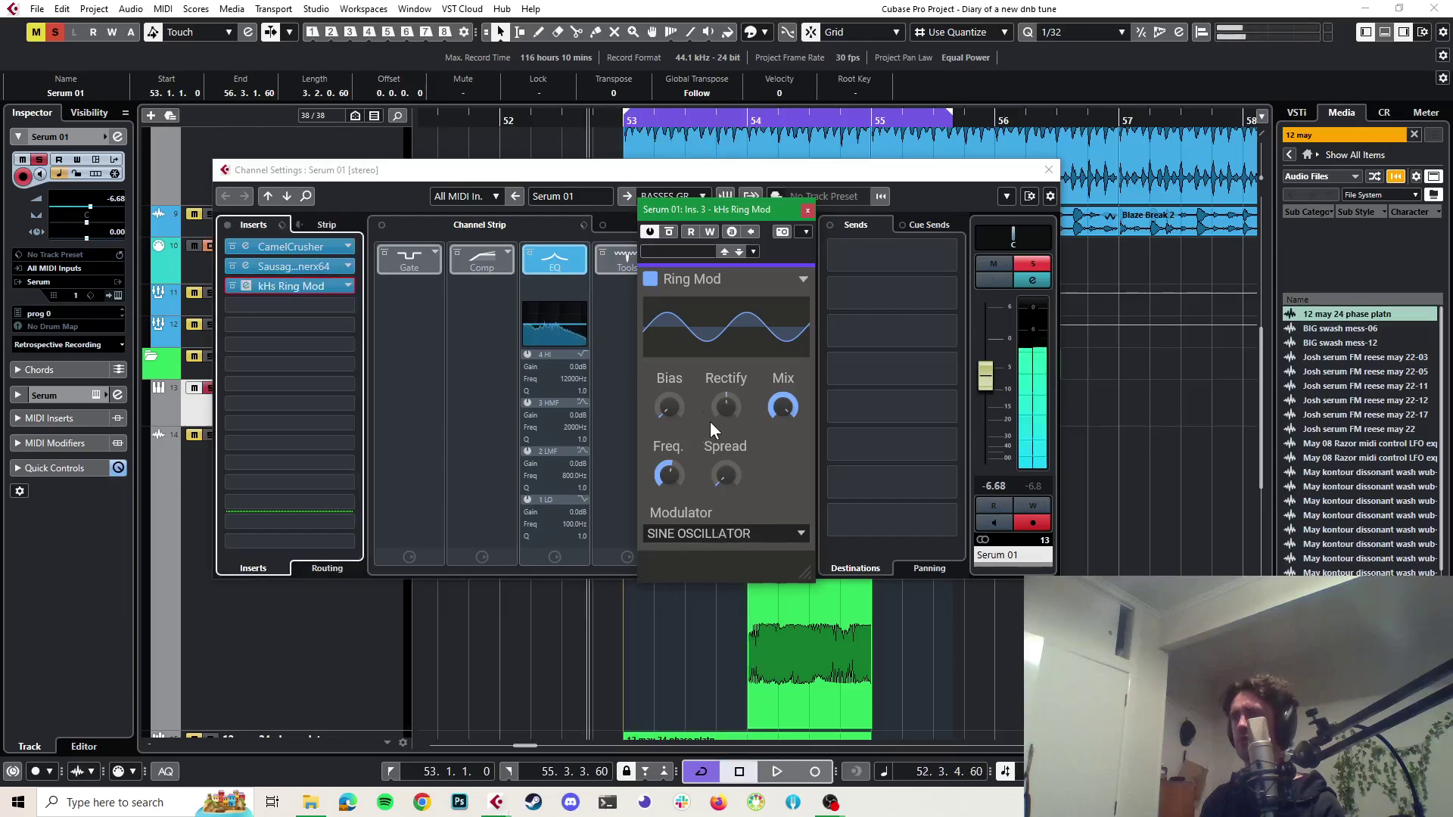
Raise Ring Mod's rectify to about 85% and increase its bias slightly while auditioning the bass
{"action": "mouse_move", "coordinate": [727, 476]}
{"action": "left_click_drag", "start_coordinate": [728, 476], "coordinate": [728, 493]}
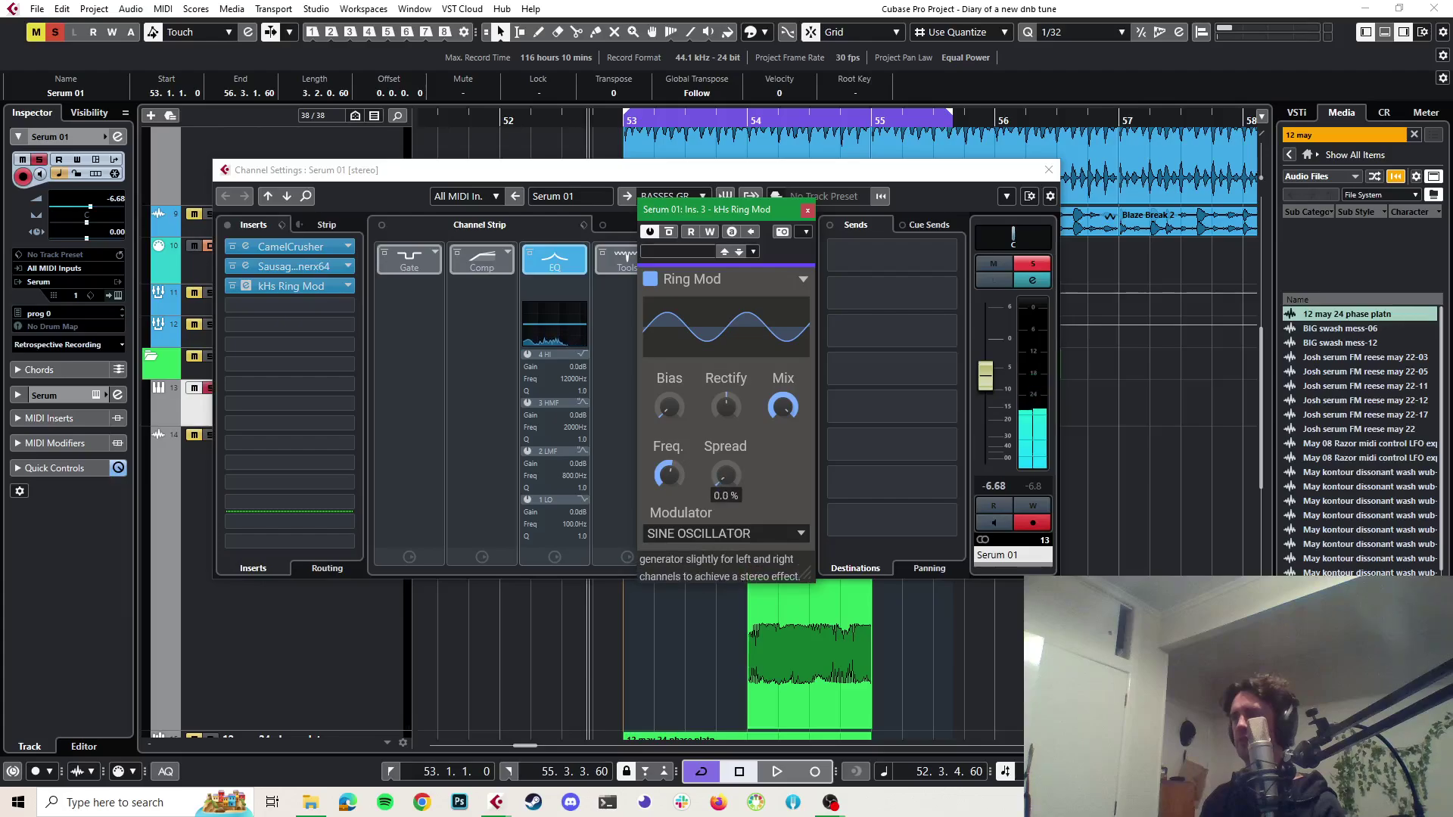
{"action": "key", "text": "space"}
{"action": "left_click_drag", "start_coordinate": [728, 401], "coordinate": [728, 356]}
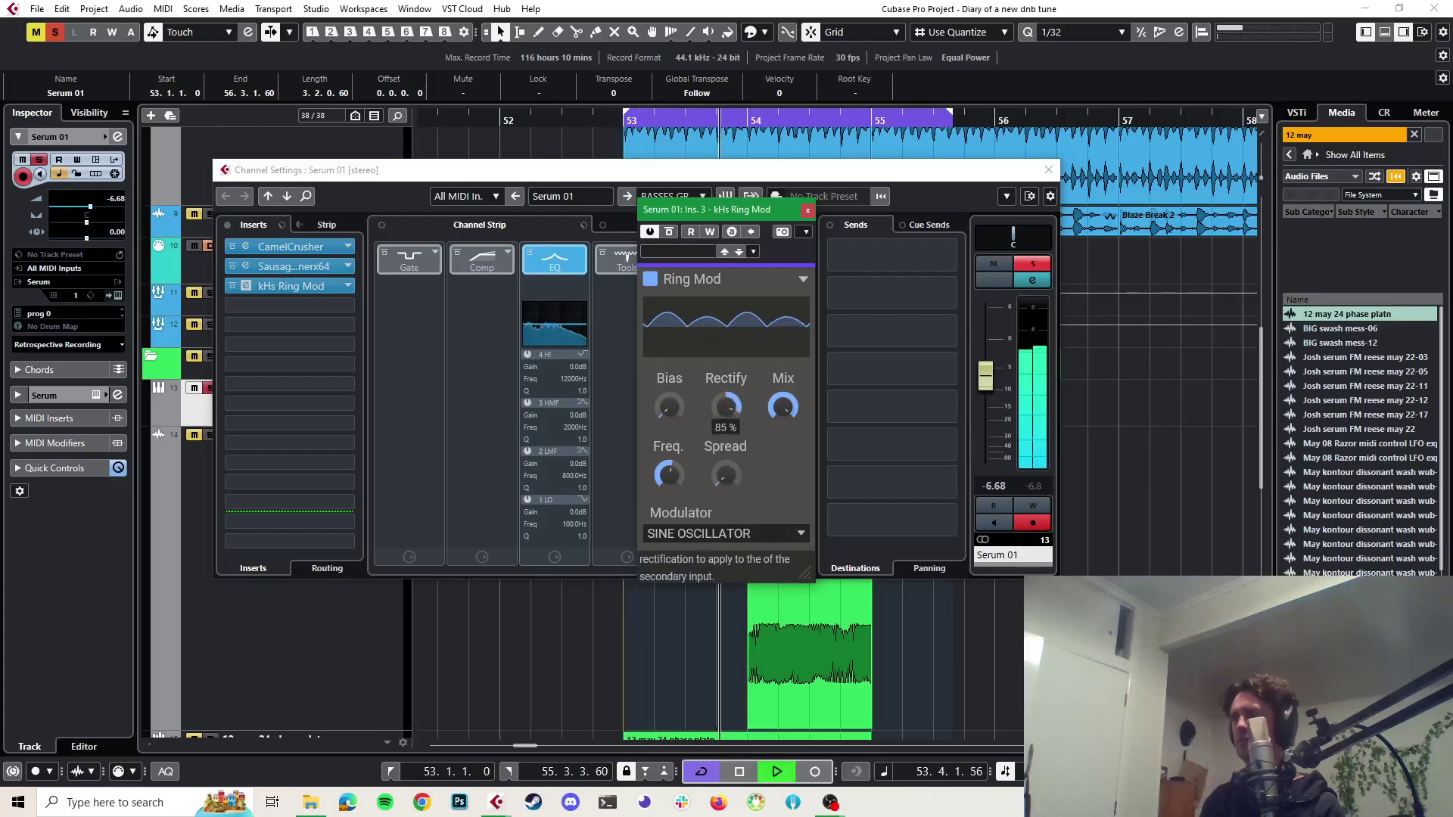
{"action": "mouse_move", "coordinate": [669, 408]}
{"action": "left_click_drag", "start_coordinate": [669, 409], "coordinate": [666, 404]}
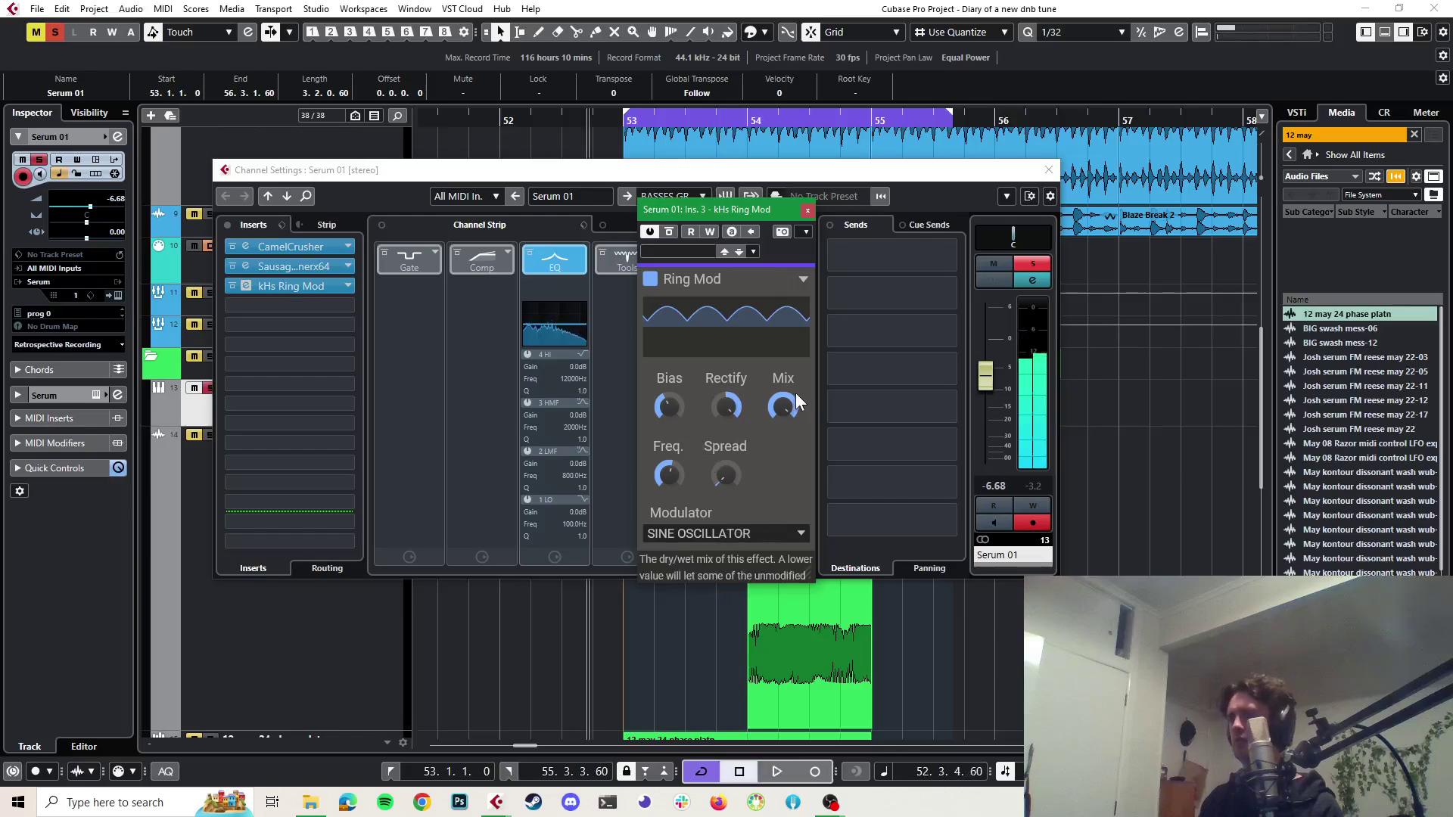
Switch Ring Mod's modulator to Band-Pass Noise, audition the bass, and close the plug-in window
{"action": "left_click", "coordinate": [791, 536]}
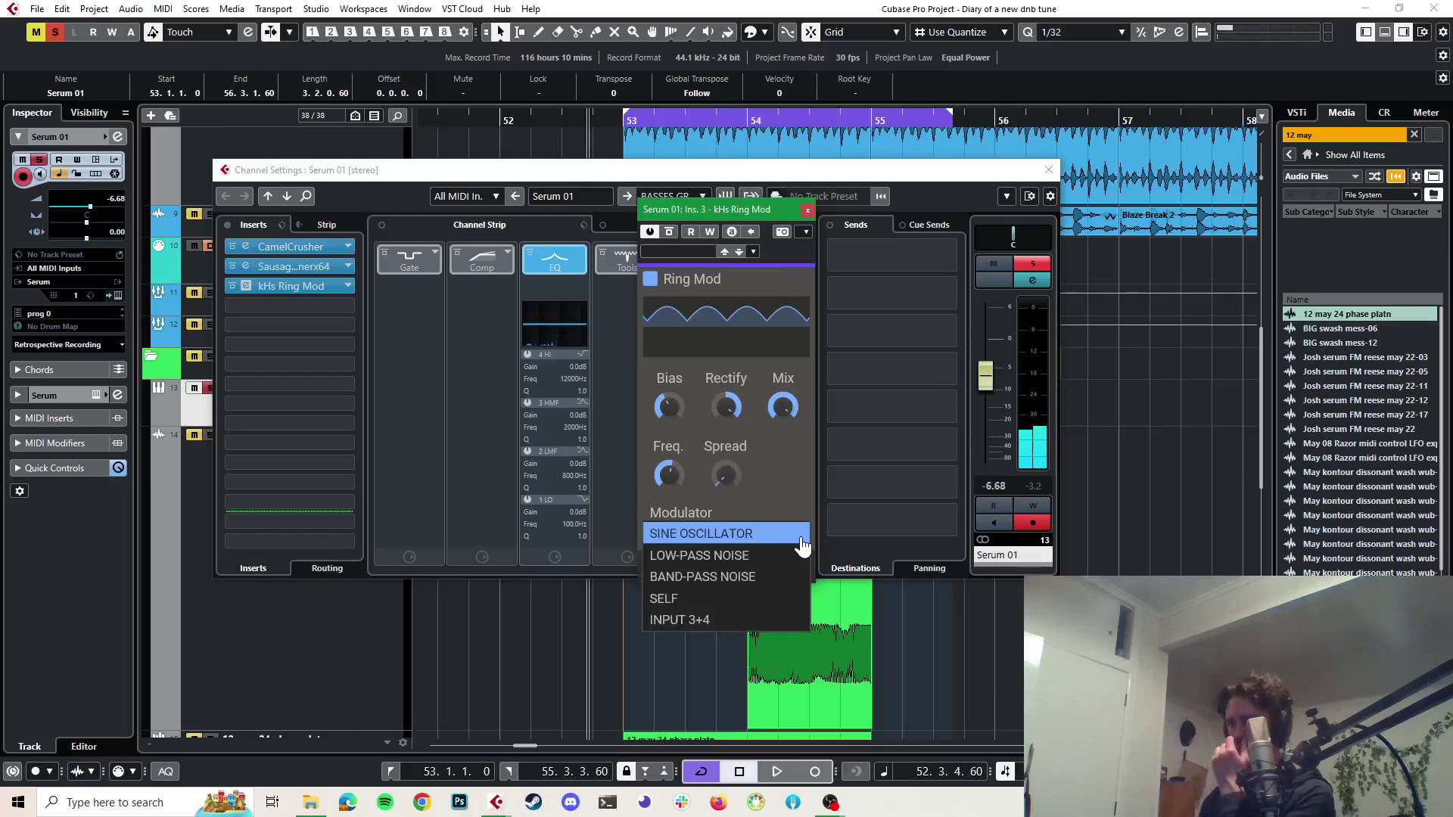
{"action": "left_click", "coordinate": [772, 576]}
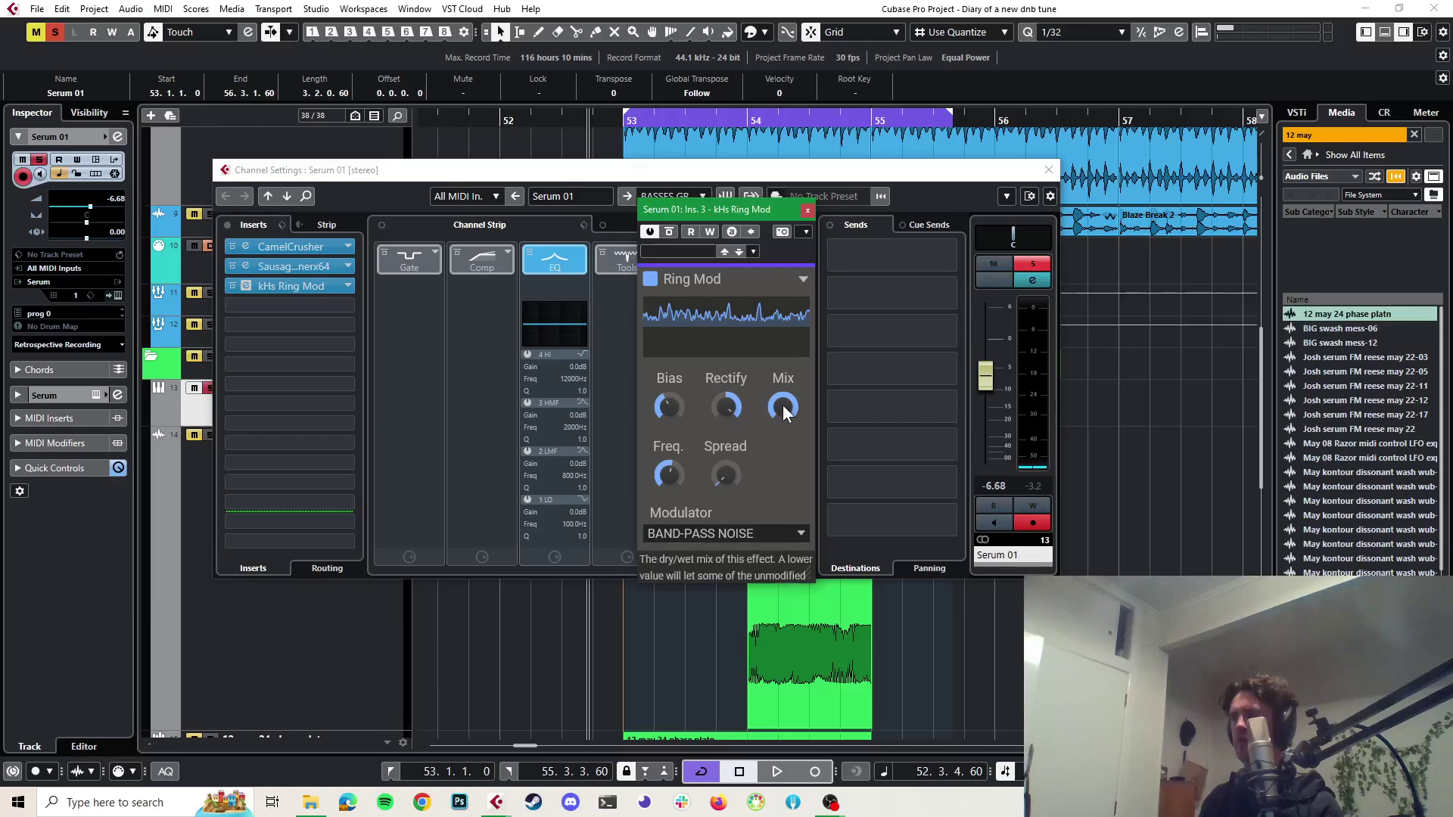
{"action": "key", "text": "space"}
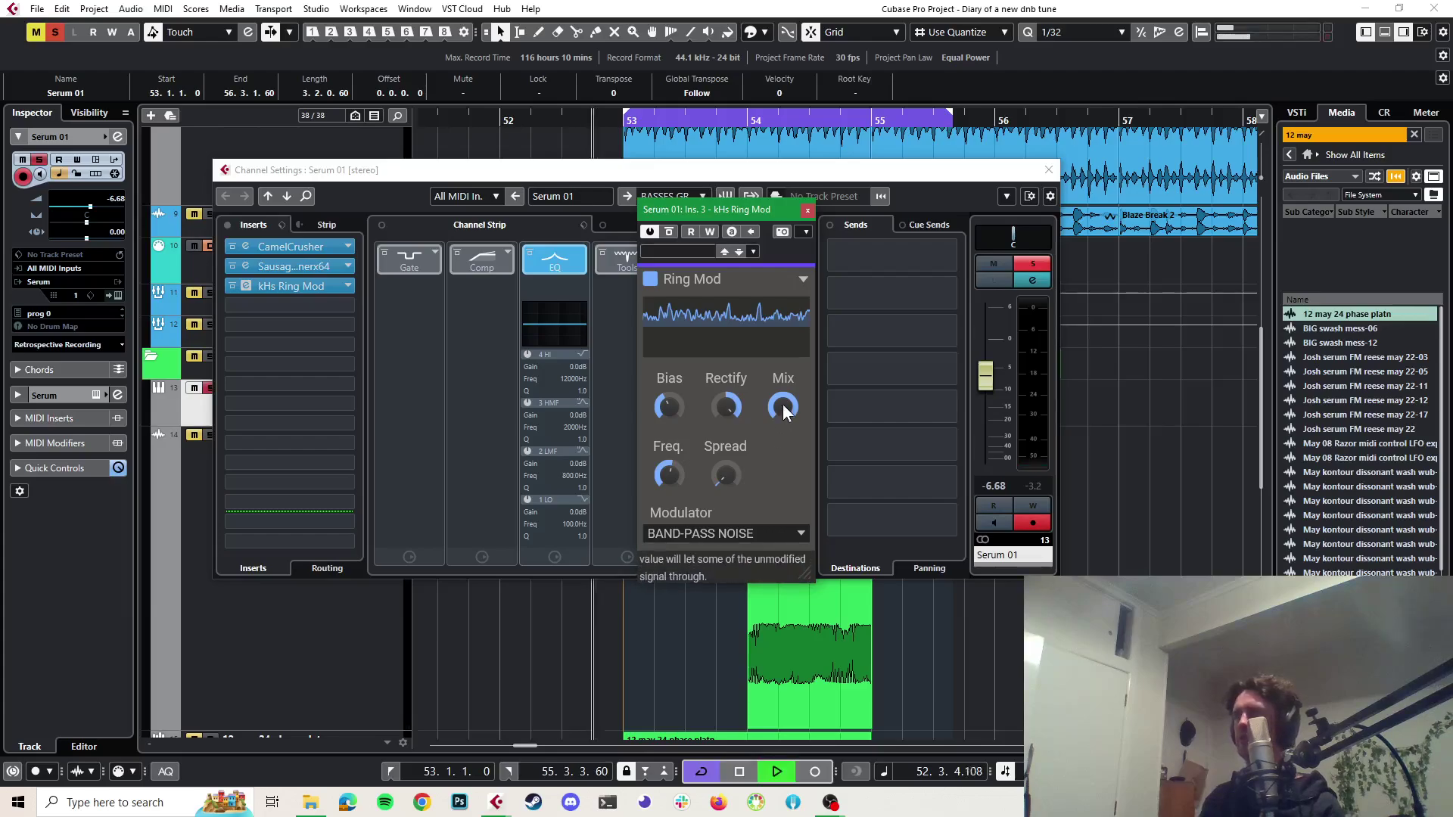
{"action": "key", "text": "space"}
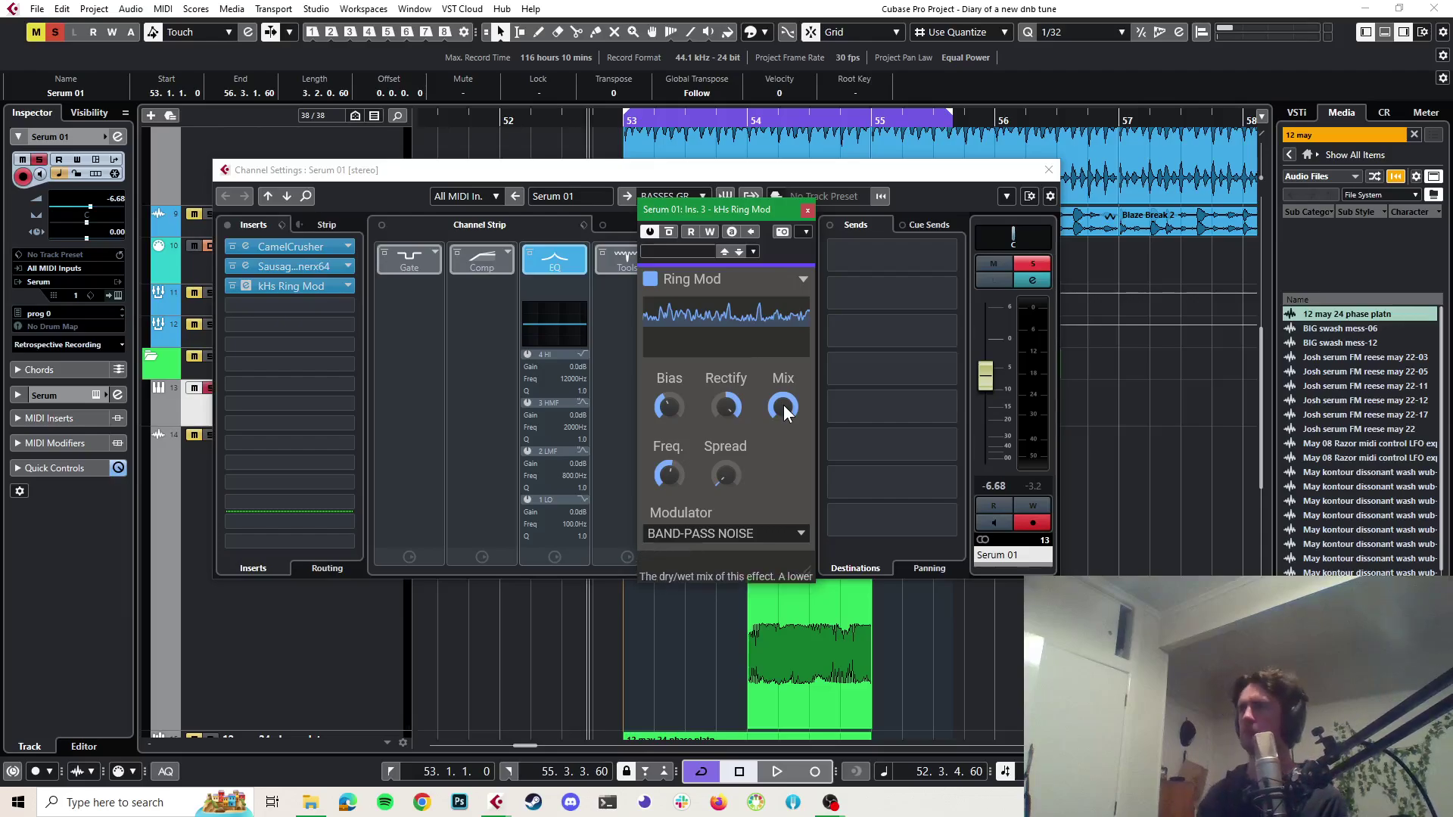
{"action": "left_click", "coordinate": [808, 210]}
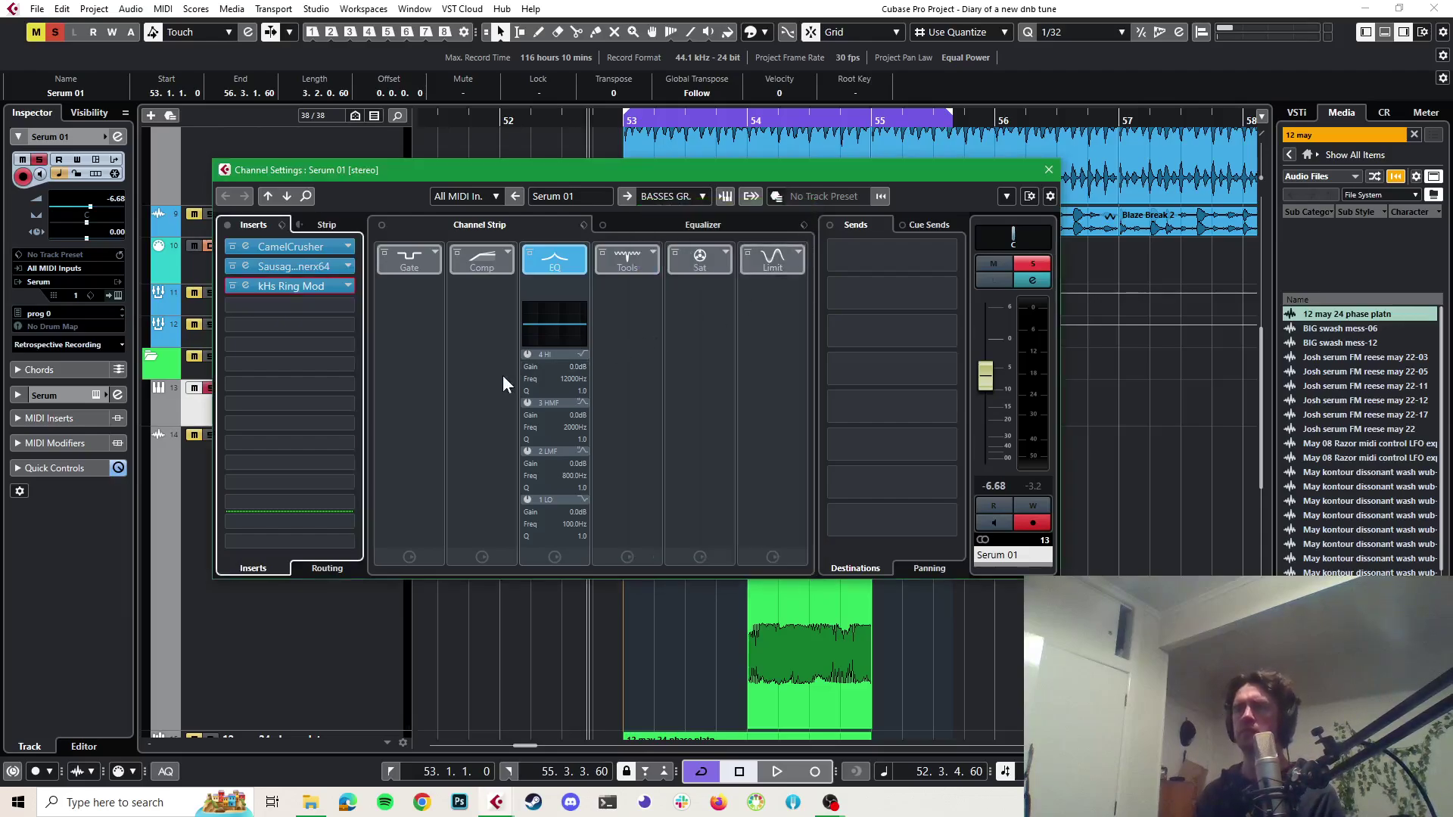
Replace kHs Ring Mod with iZotope Trash 2 in the third insert slot of the Serum 01 channel
{"action": "left_click", "coordinate": [349, 287]}
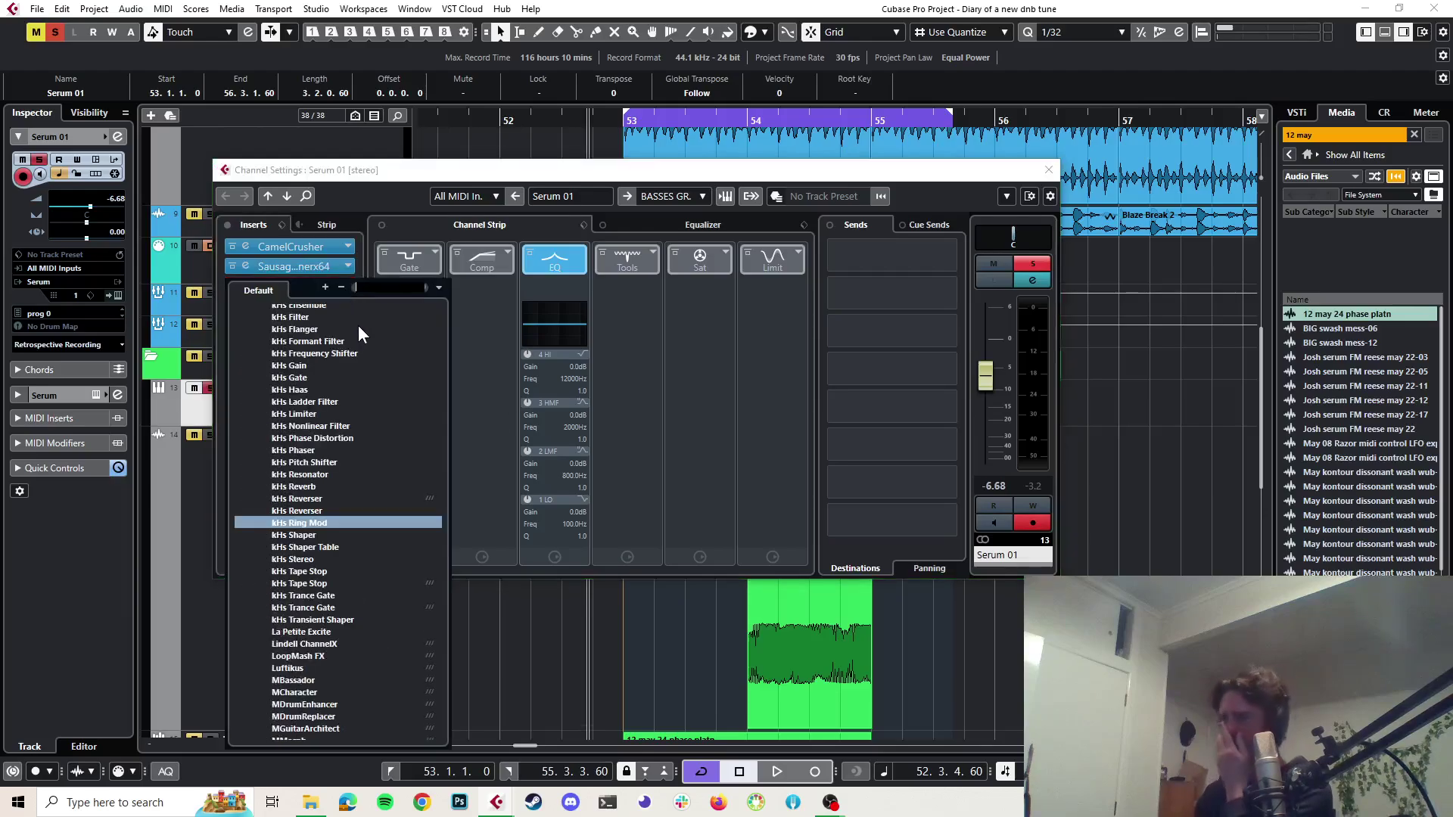
{"action": "scroll", "coordinate": [360, 325], "scroll_direction": "down", "scroll_amount": 8}
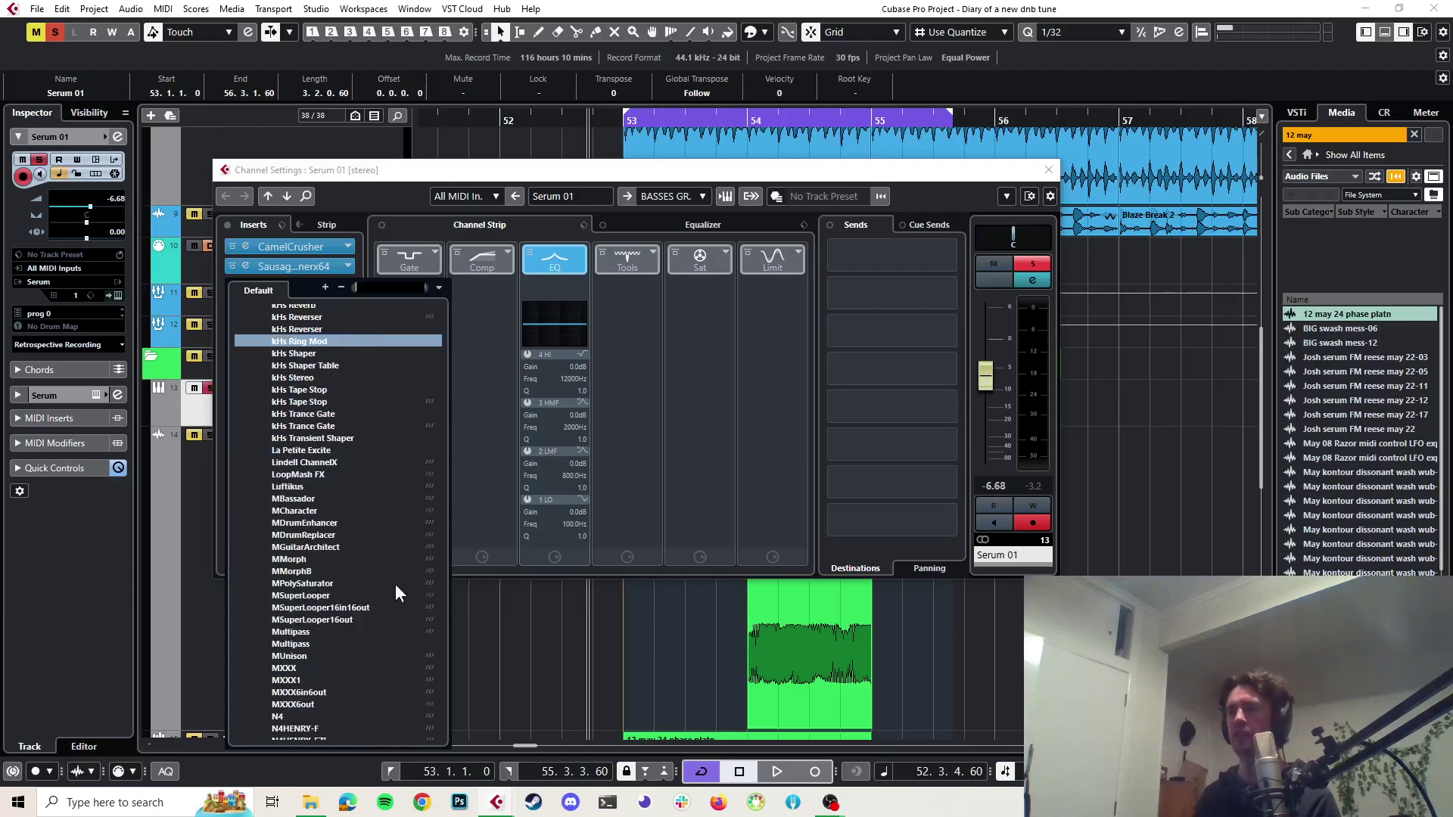
{"action": "scroll", "coordinate": [371, 585], "scroll_direction": "down", "scroll_amount": 3}
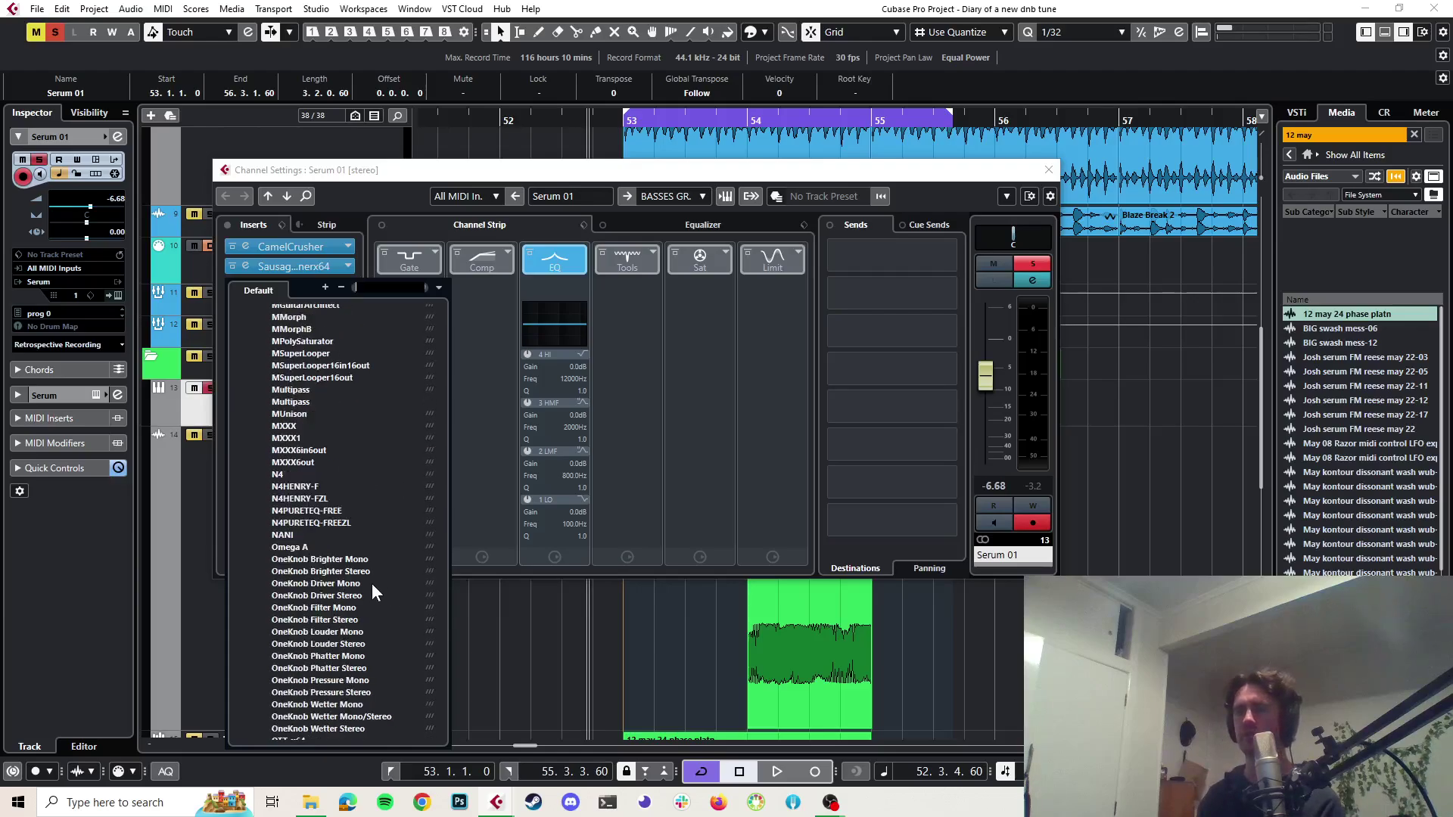
{"action": "scroll", "coordinate": [372, 591], "scroll_direction": "down", "scroll_amount": 6}
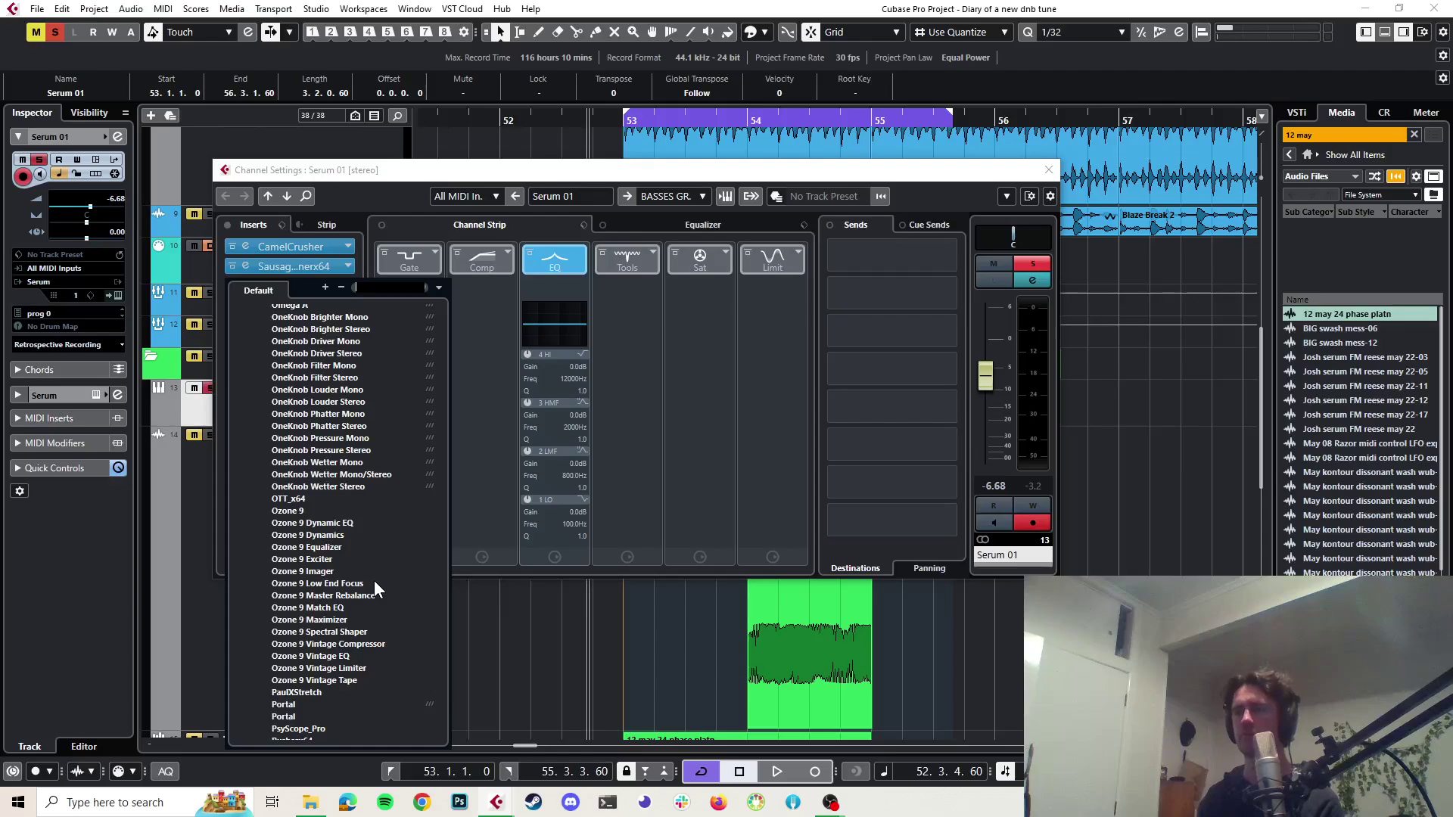
{"action": "scroll", "coordinate": [375, 583], "scroll_direction": "down", "scroll_amount": 5}
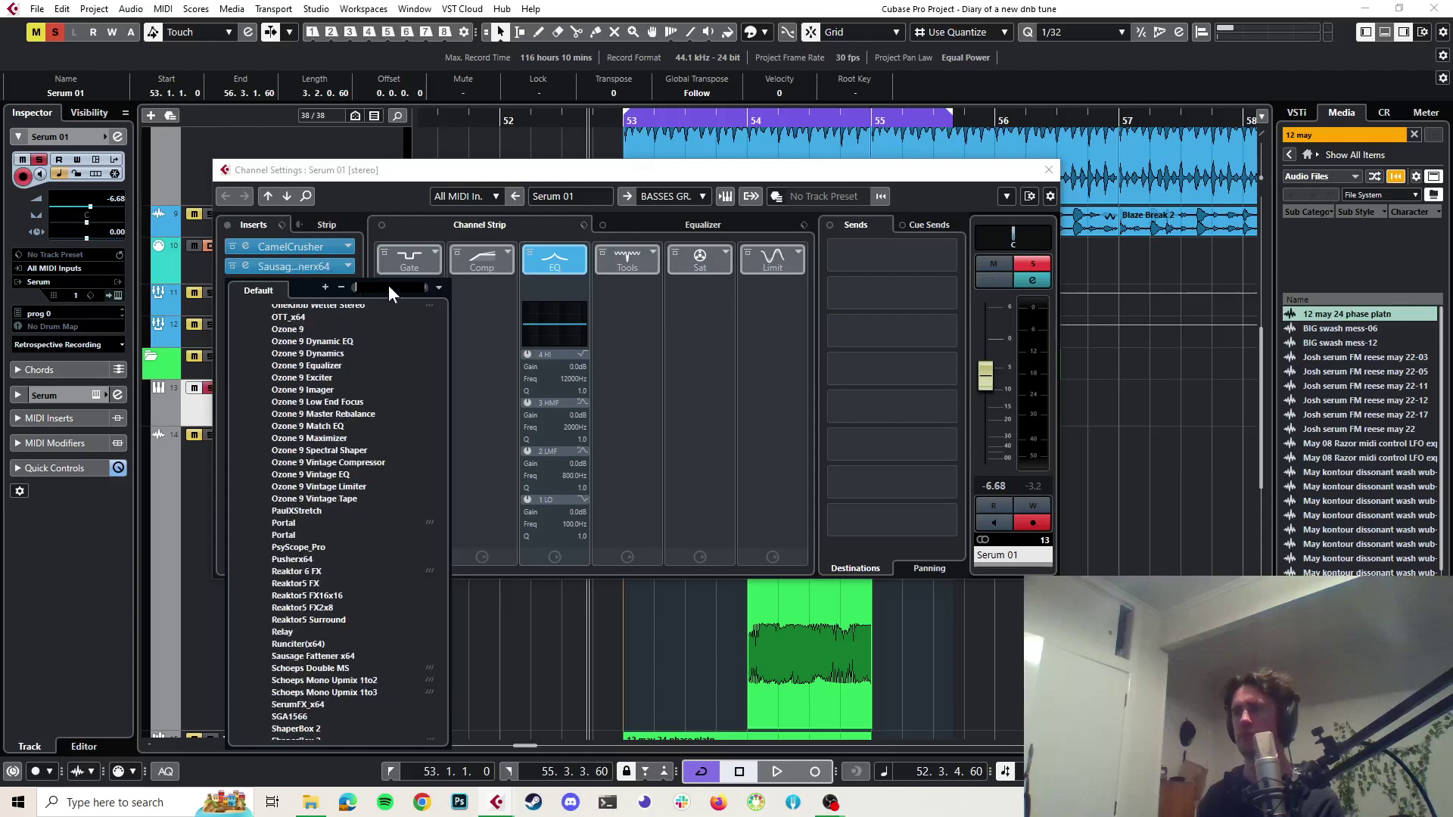
{"action": "type", "text": "trash"}
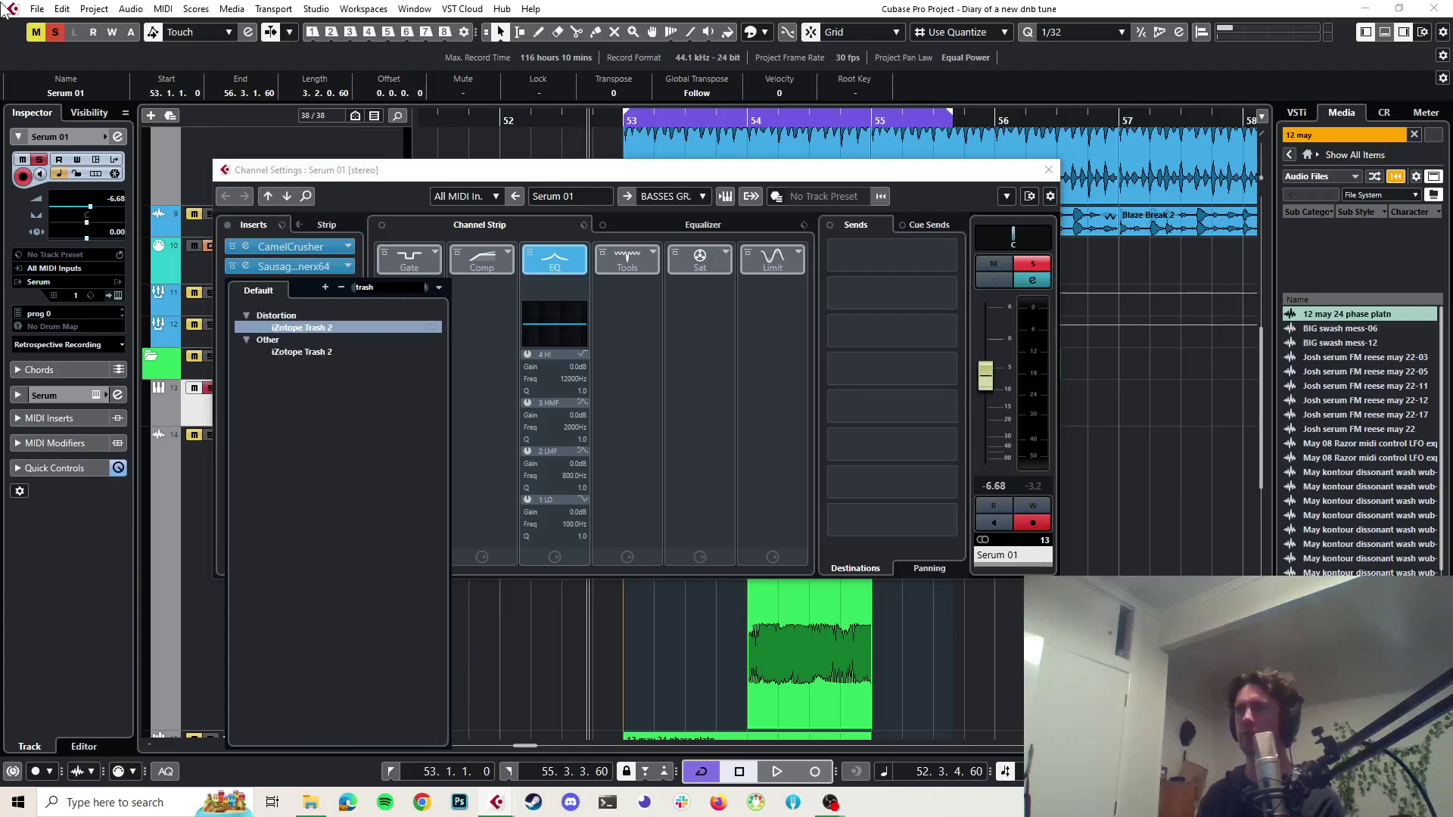
{"action": "left_click", "coordinate": [295, 327]}
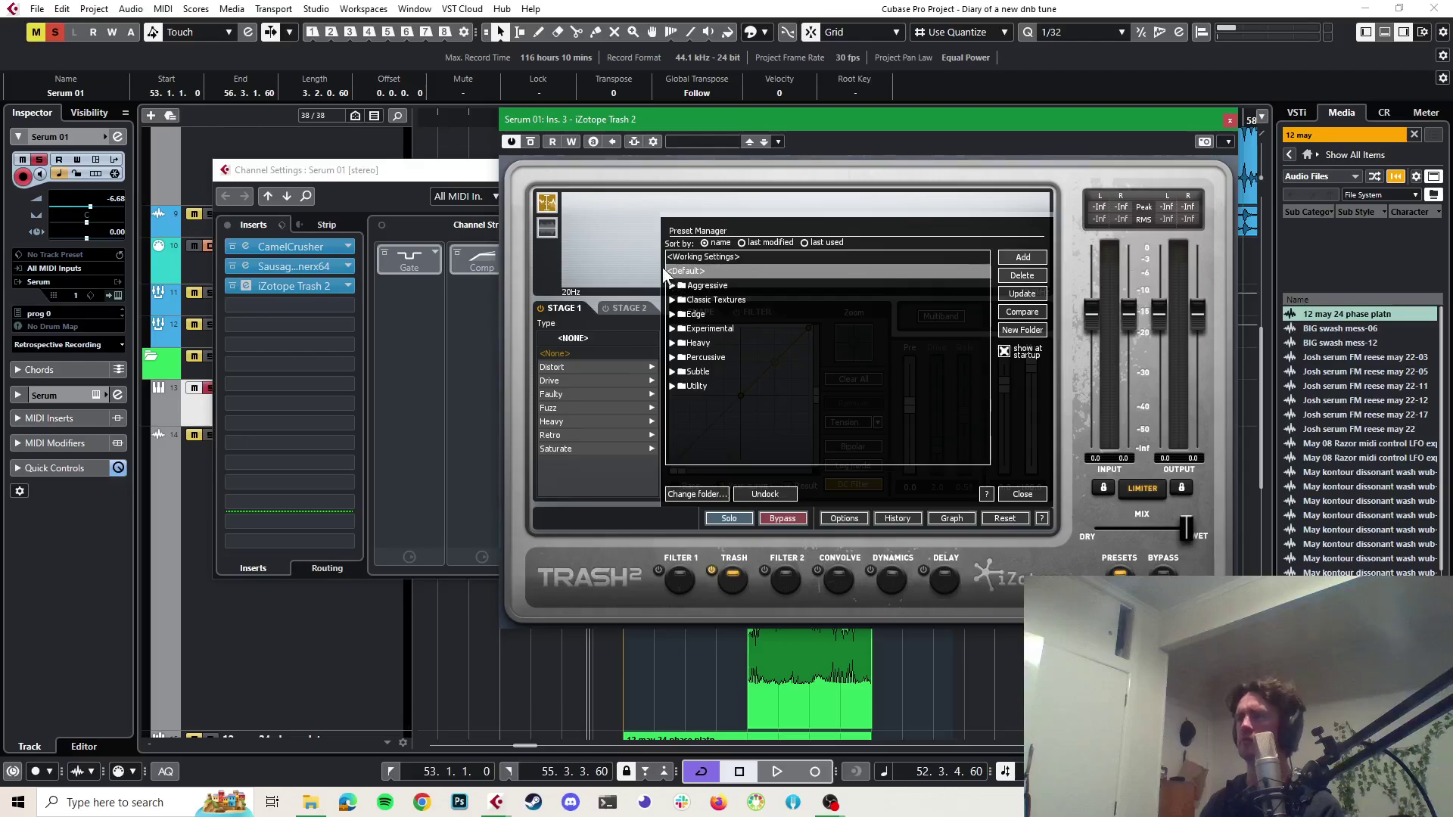
Audition Trash 2's 80s Retro Synth and Acid Bite presets from the Classic Textures folder on the bass
{"action": "left_click", "coordinate": [672, 300]}
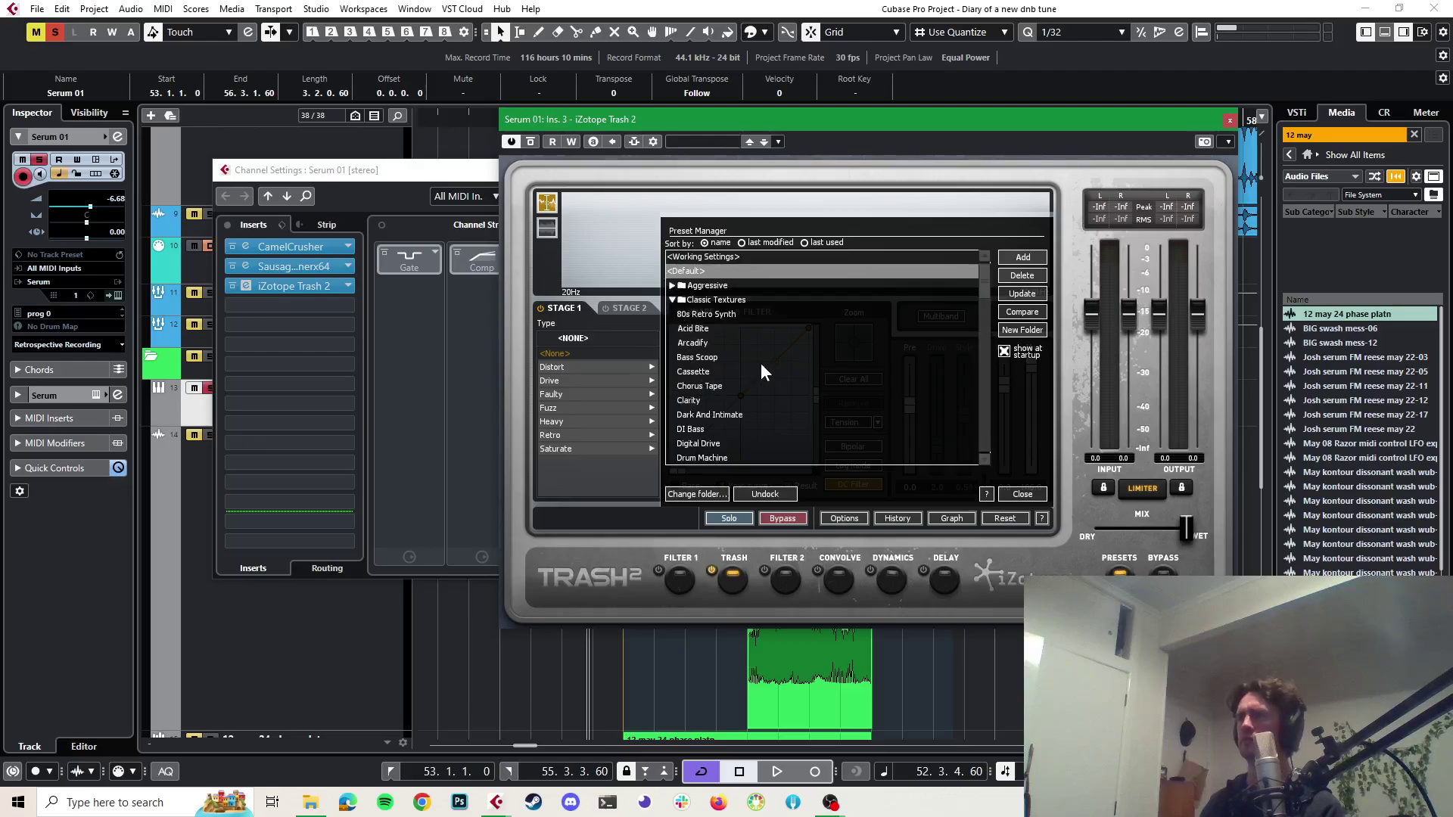
{"action": "left_click", "coordinate": [697, 314]}
{"action": "key", "text": "space"}
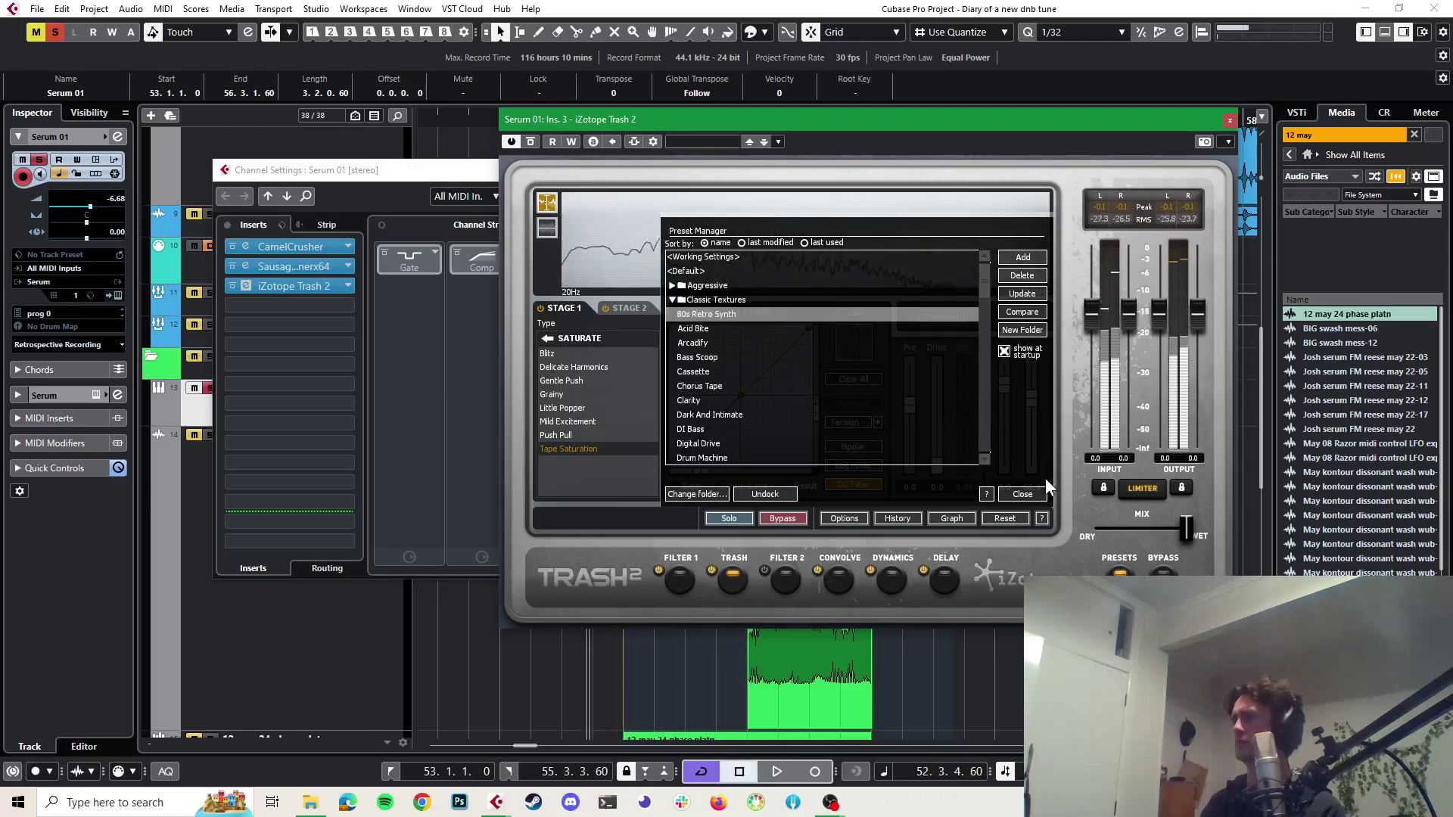
{"action": "left_click", "coordinate": [707, 329]}
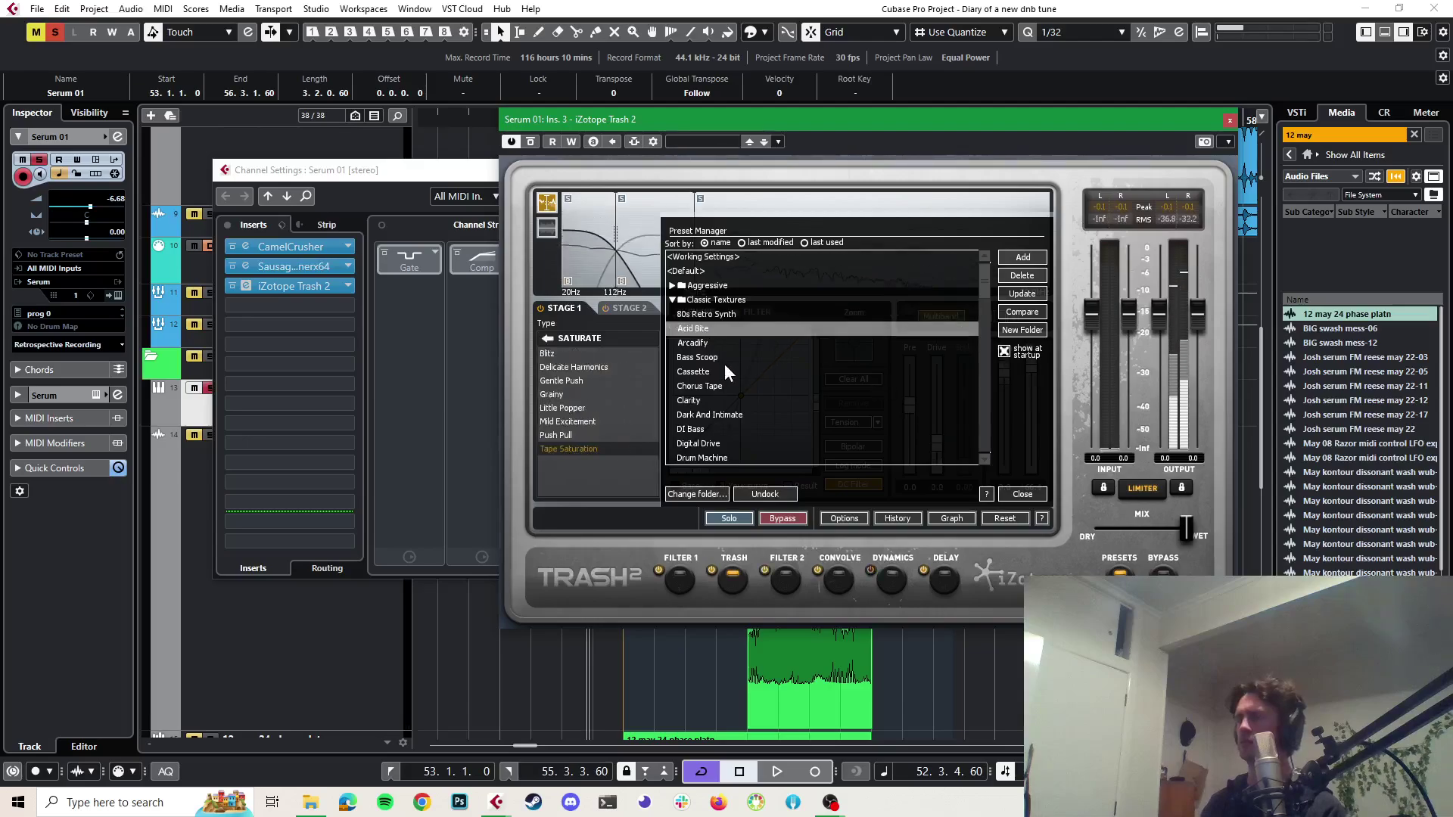
{"action": "key", "text": "space"}
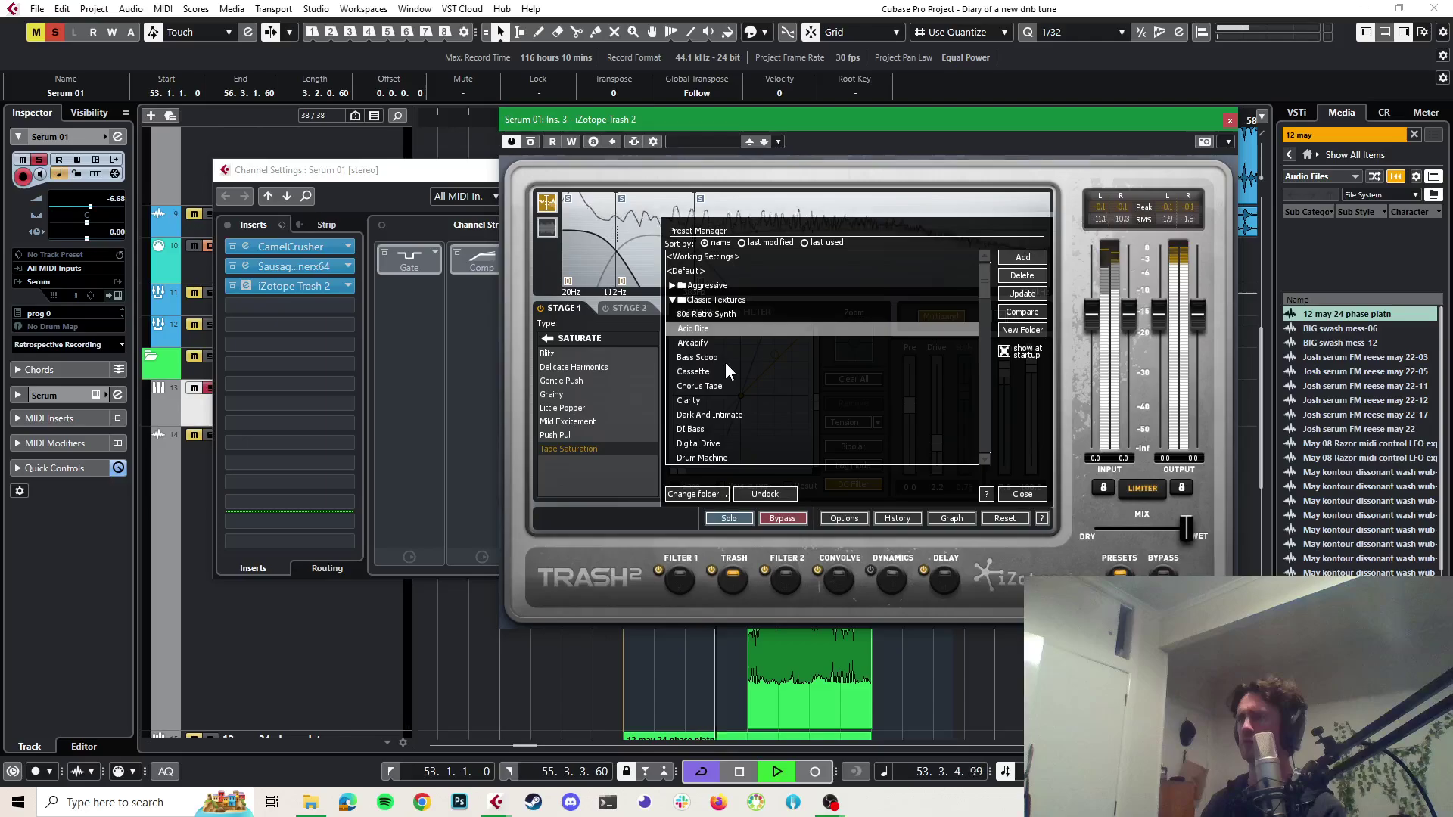
Load Trash 2's Chorus Tape preset and audition it on the bass
{"action": "left_click", "coordinate": [698, 386]}
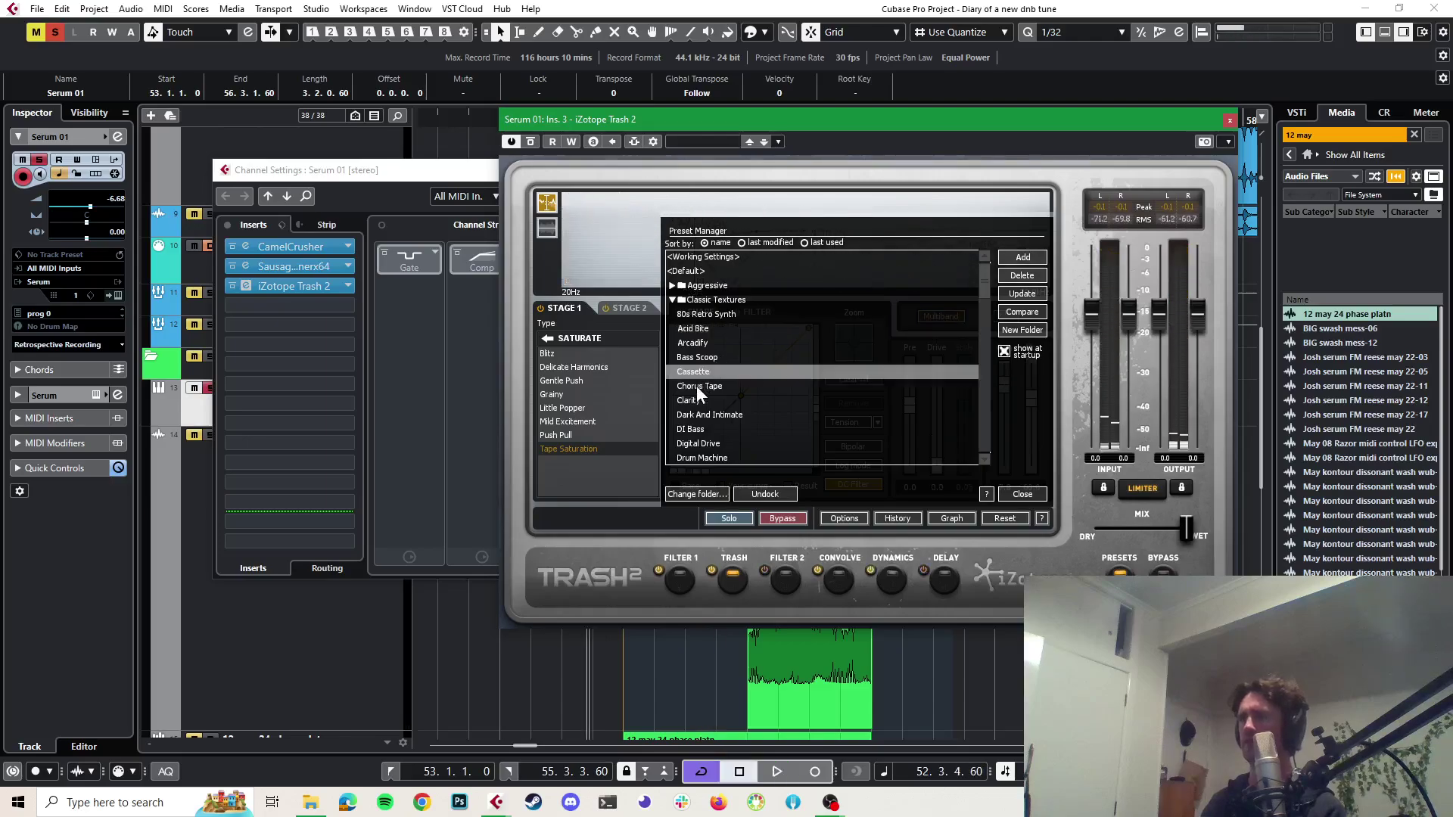
{"action": "key", "text": "space"}
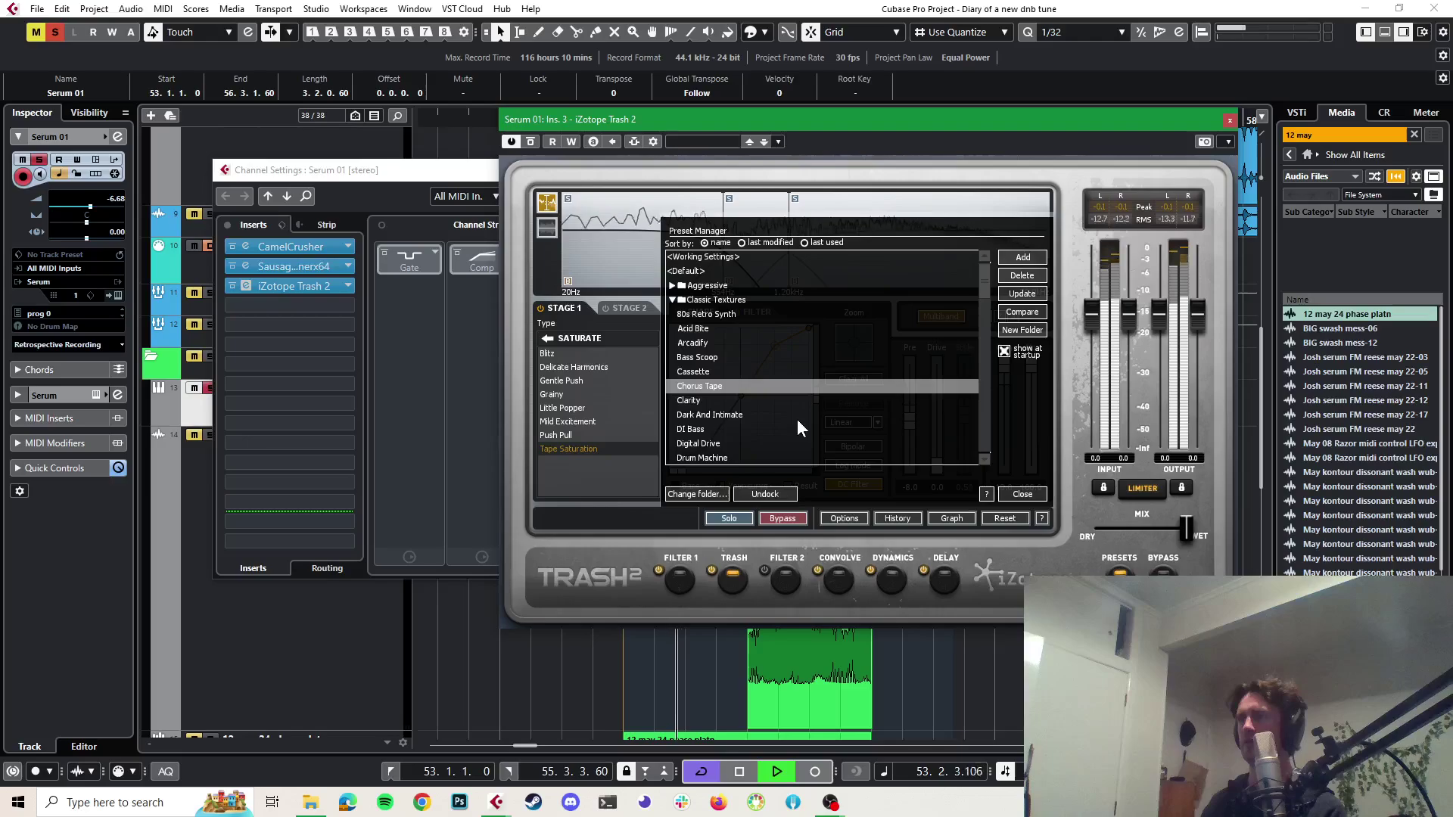
{"action": "key", "text": "space"}
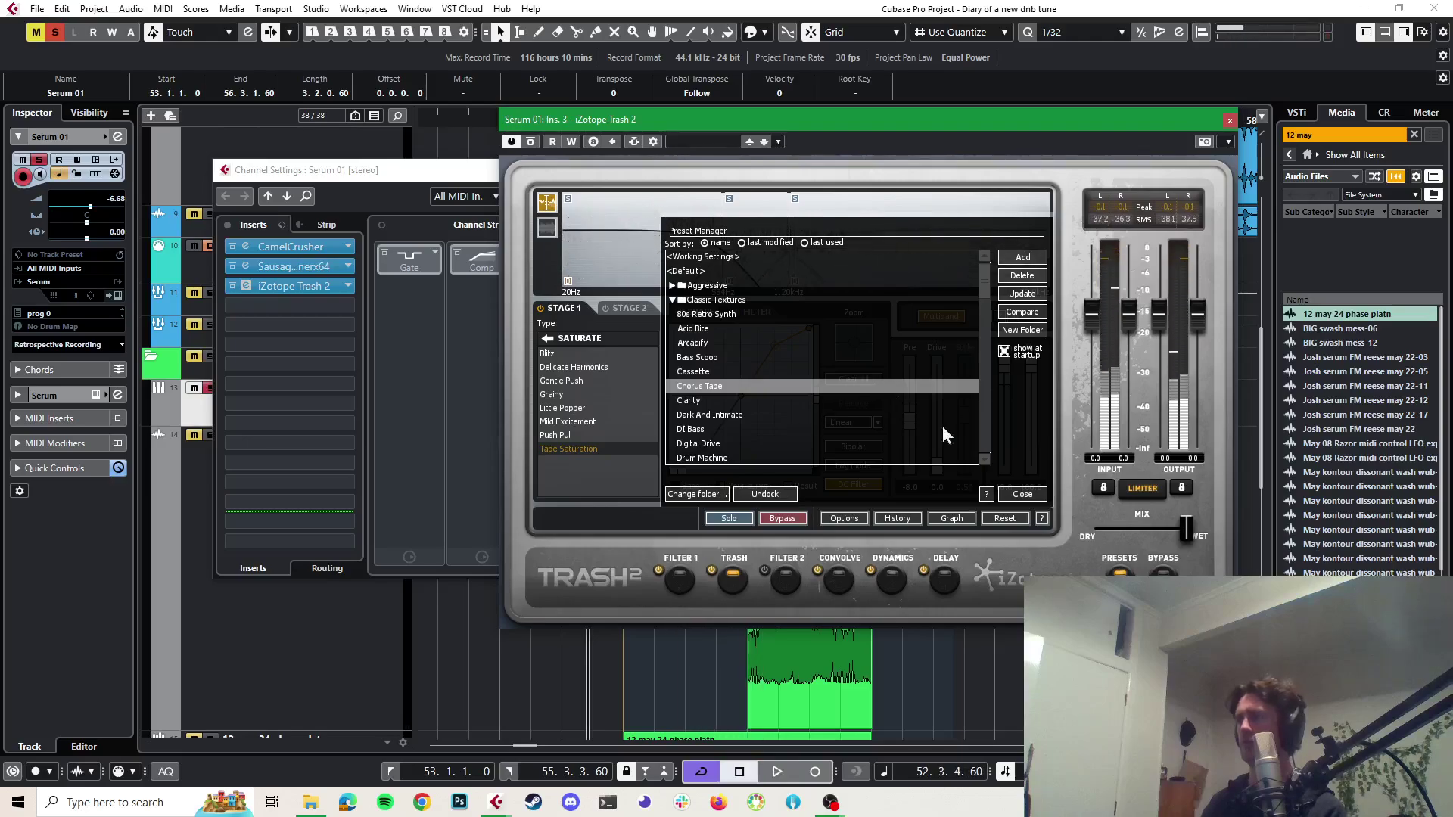
Move Trash 2's dry/wet mix well toward dry, audition the bass, and close the plug-in window
{"action": "left_click_drag", "start_coordinate": [1186, 528], "coordinate": [1122, 533]}
{"action": "key", "text": "space"}
{"action": "key", "text": "space"}
{"action": "key", "text": "space"}
{"action": "key", "text": "space"}
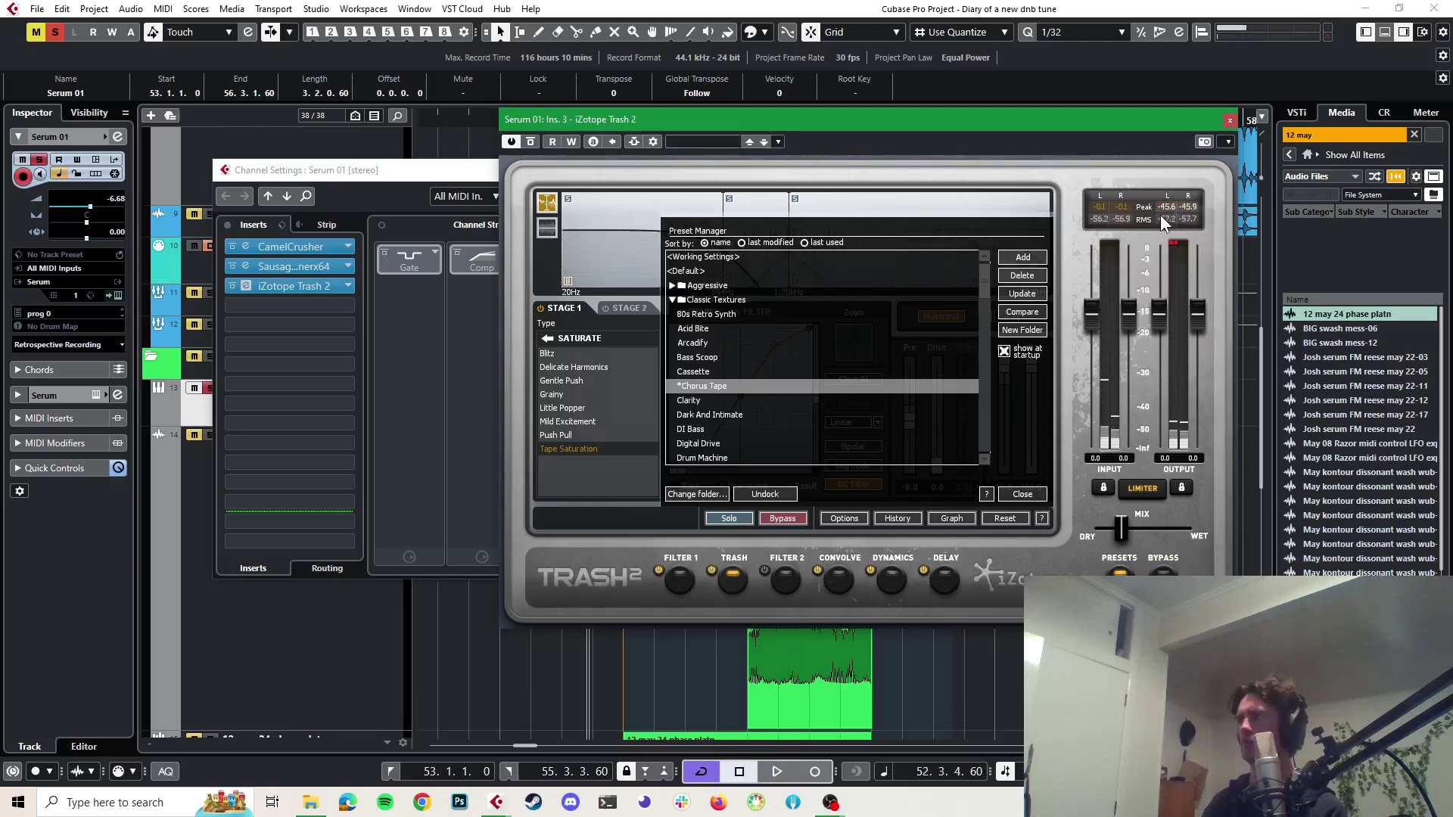
{"action": "left_click", "coordinate": [1229, 120]}
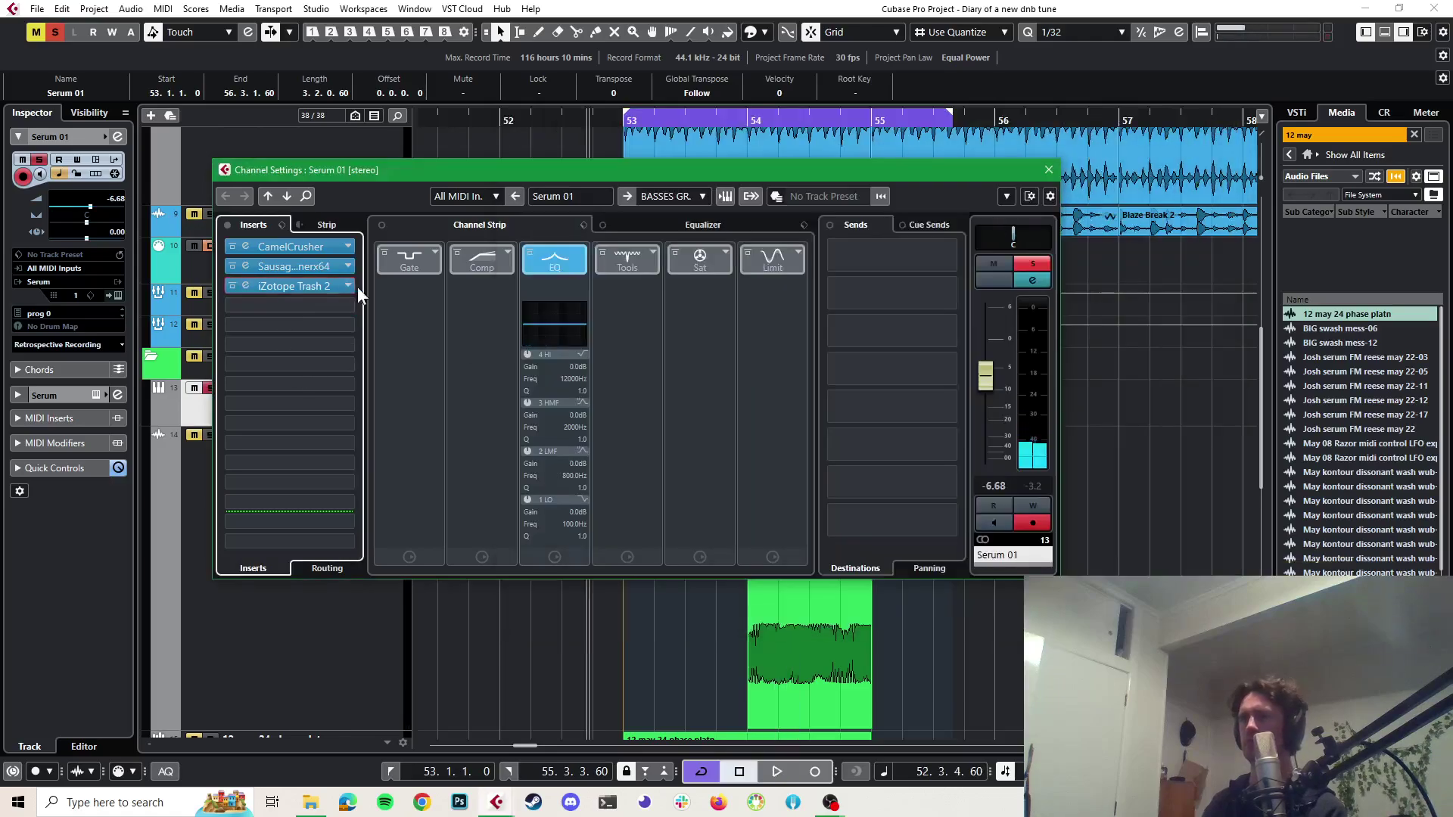
Load the Squasher plug-in into the fourth insert slot of the Serum 01 channel
{"action": "left_click", "coordinate": [346, 306]}
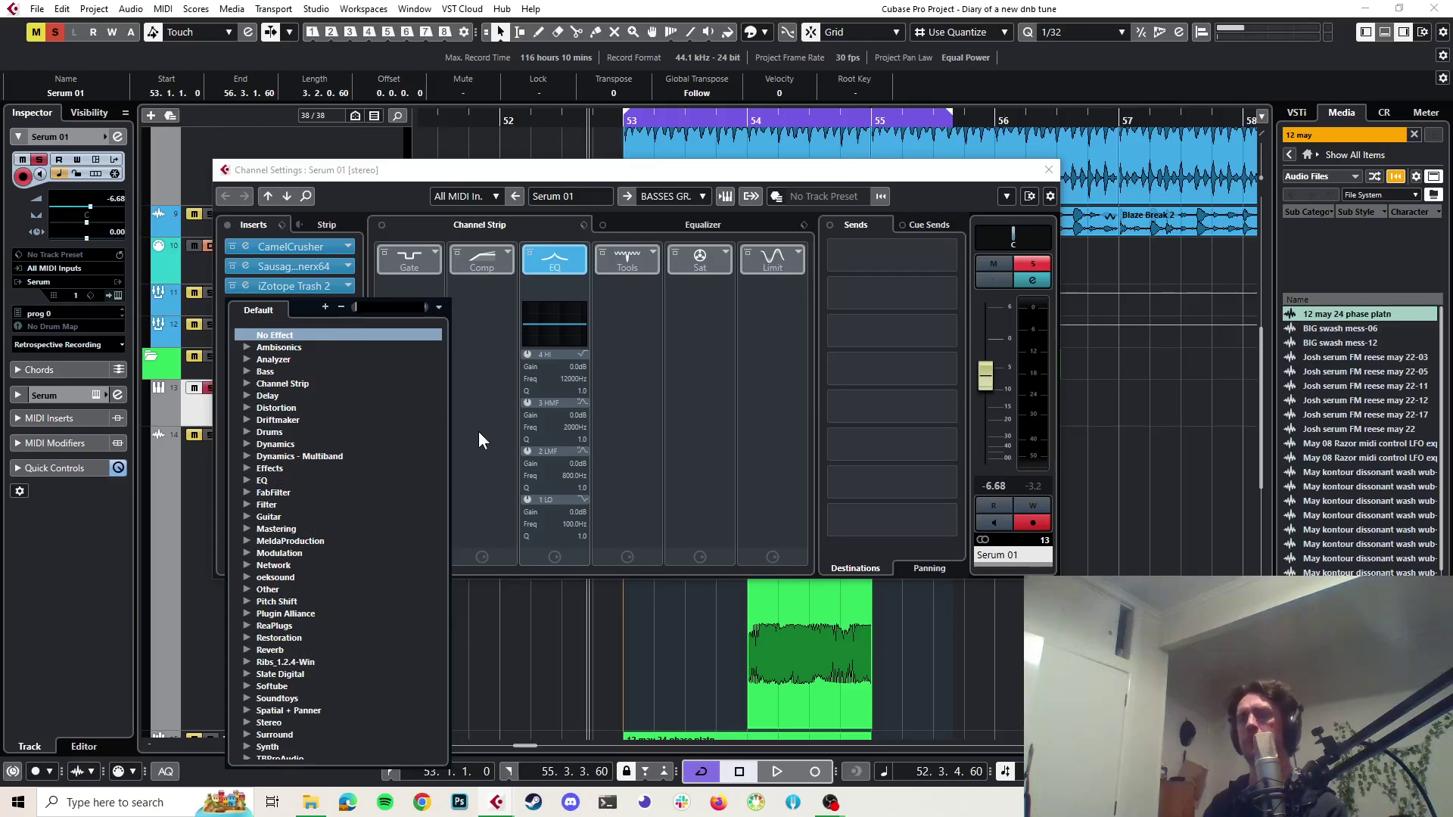
{"action": "left_click", "coordinate": [488, 168]}
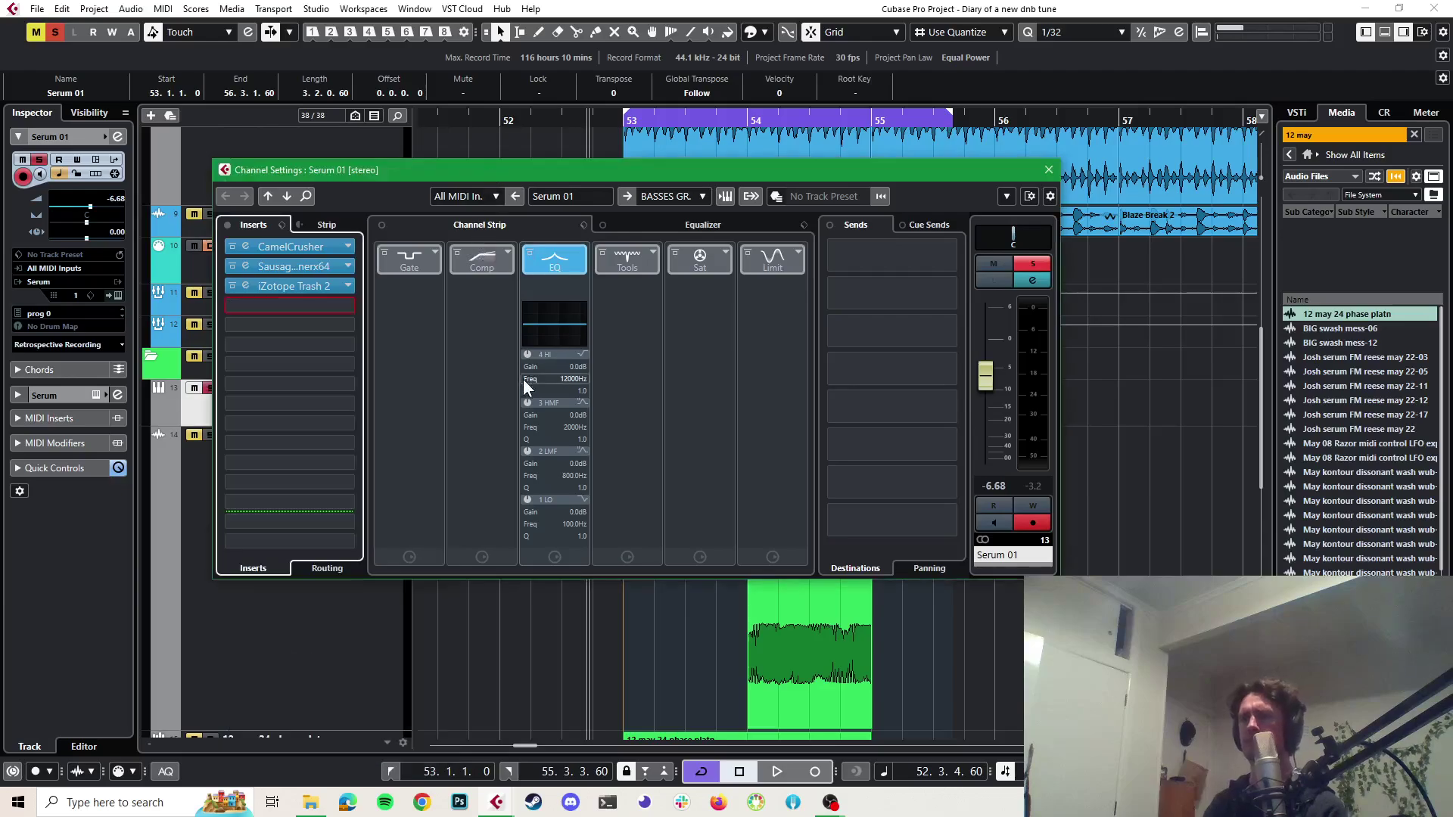
{"action": "left_click", "coordinate": [348, 304]}
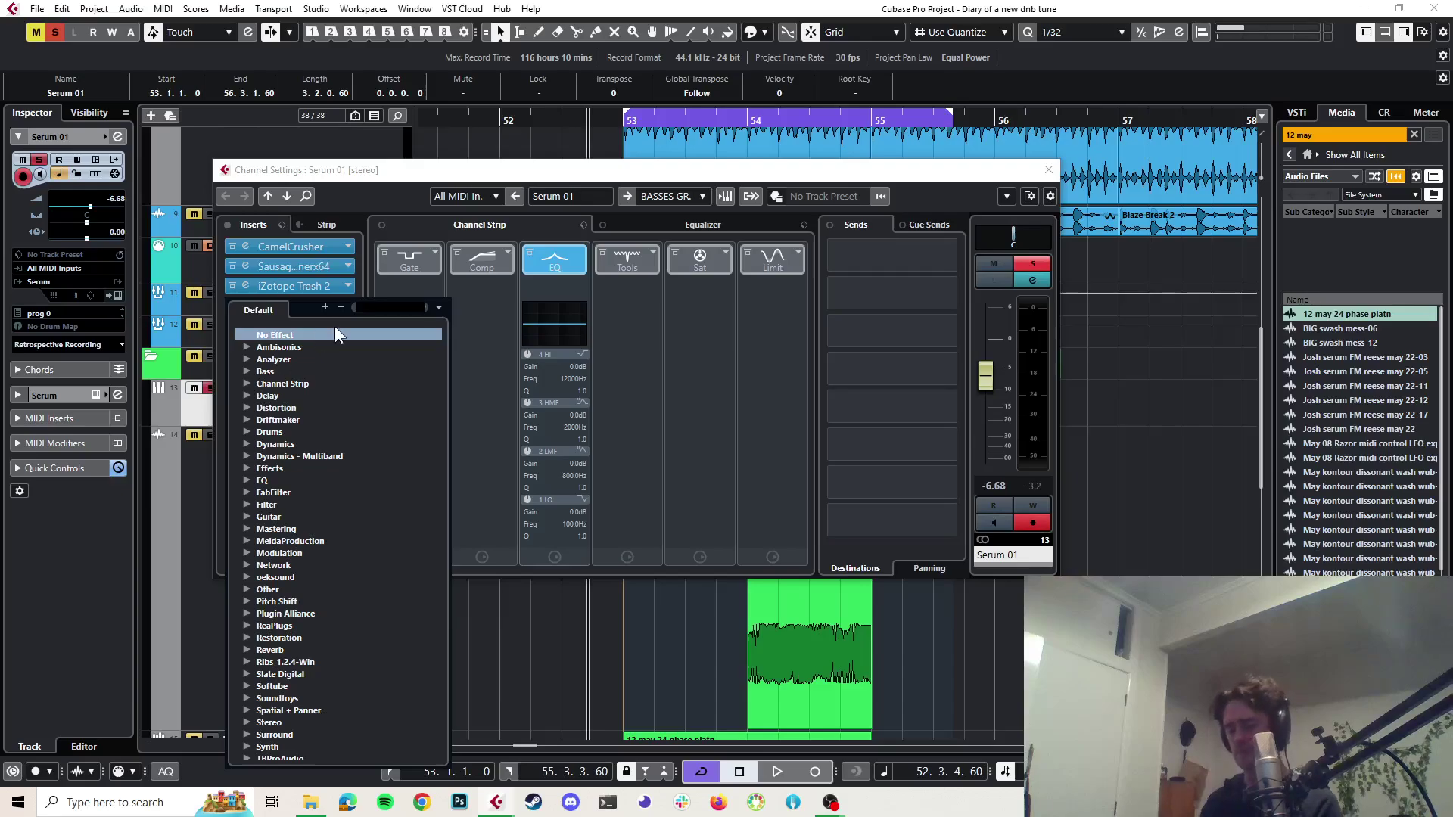
{"action": "type", "text": "squash"}
{"action": "left_click", "coordinate": [316, 348]}
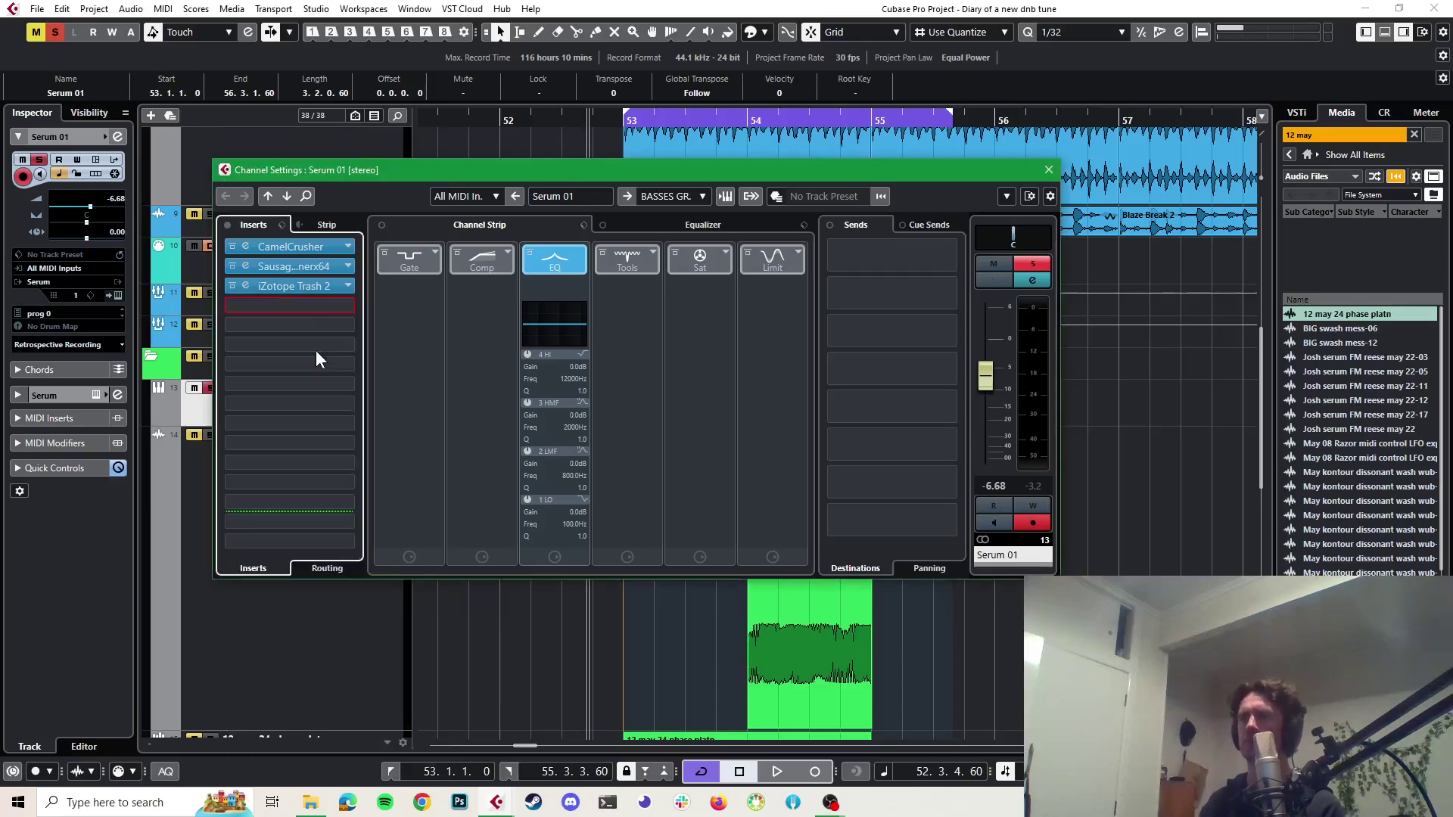
Load Squasher's first preset, "Acoustic Power D…", audition it on the bass, and close the plug-in window
{"action": "key", "text": "space"}
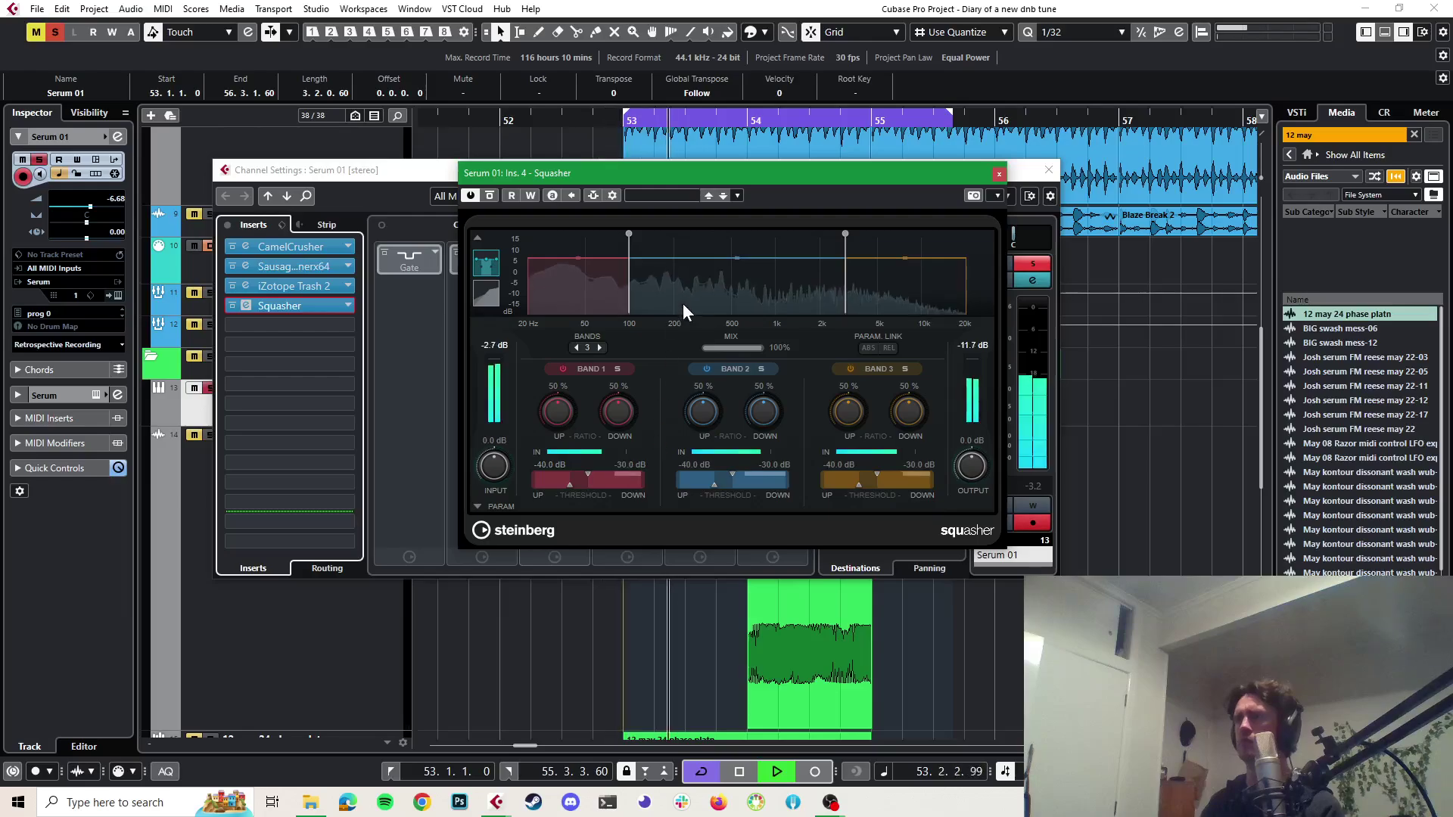
{"action": "left_click", "coordinate": [721, 195]}
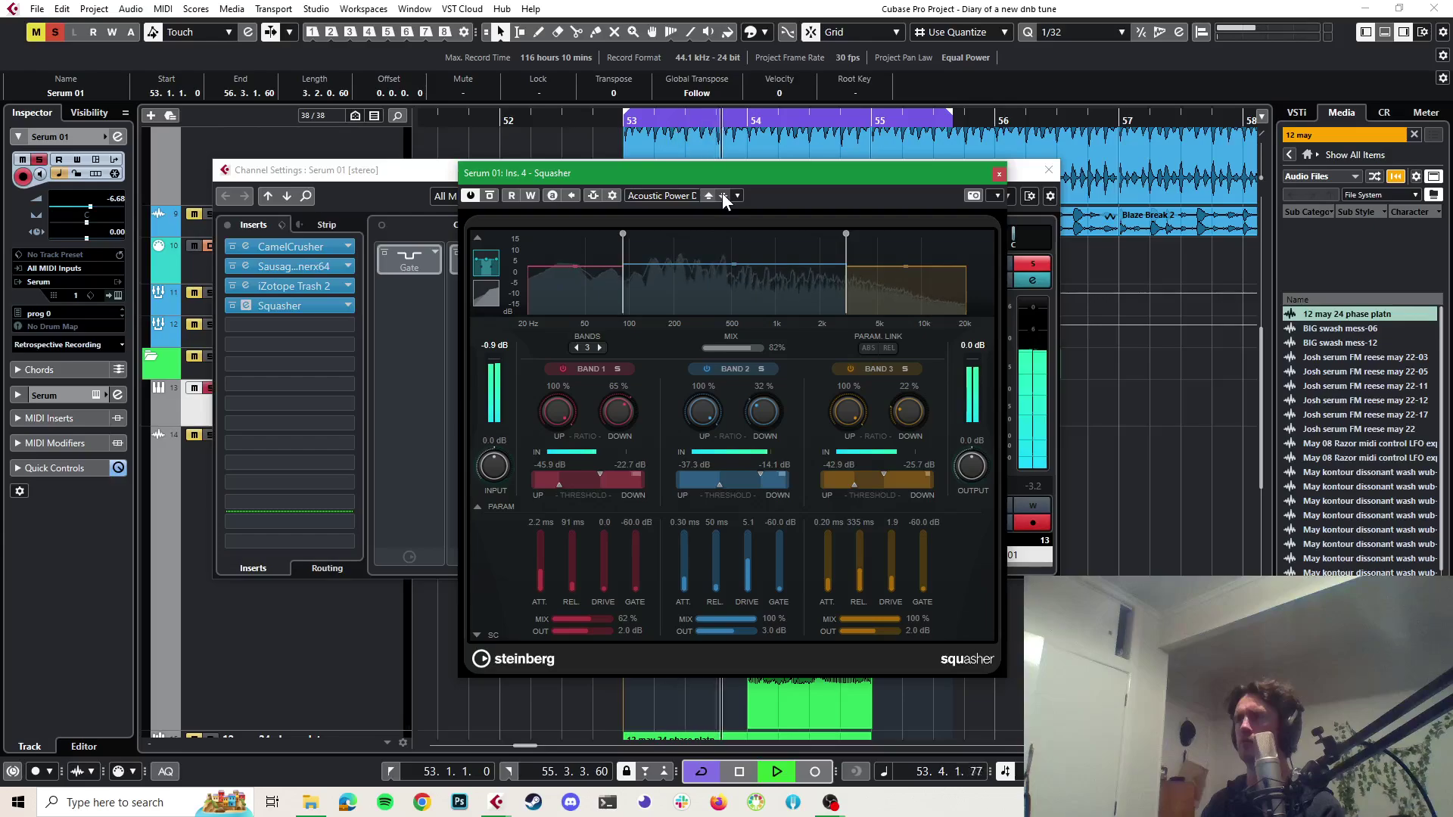
{"action": "key", "text": "space"}
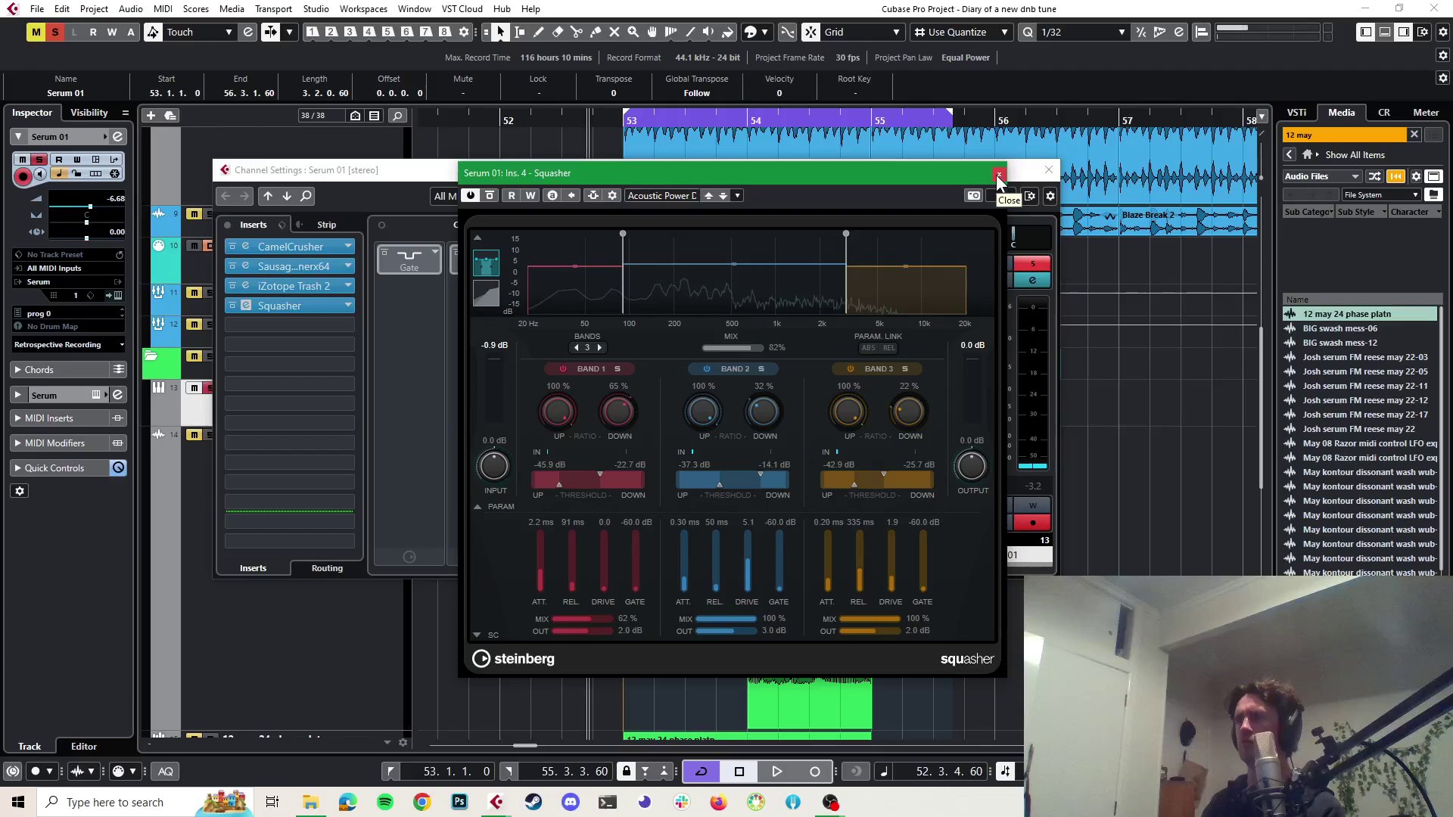
{"action": "key", "text": "space"}
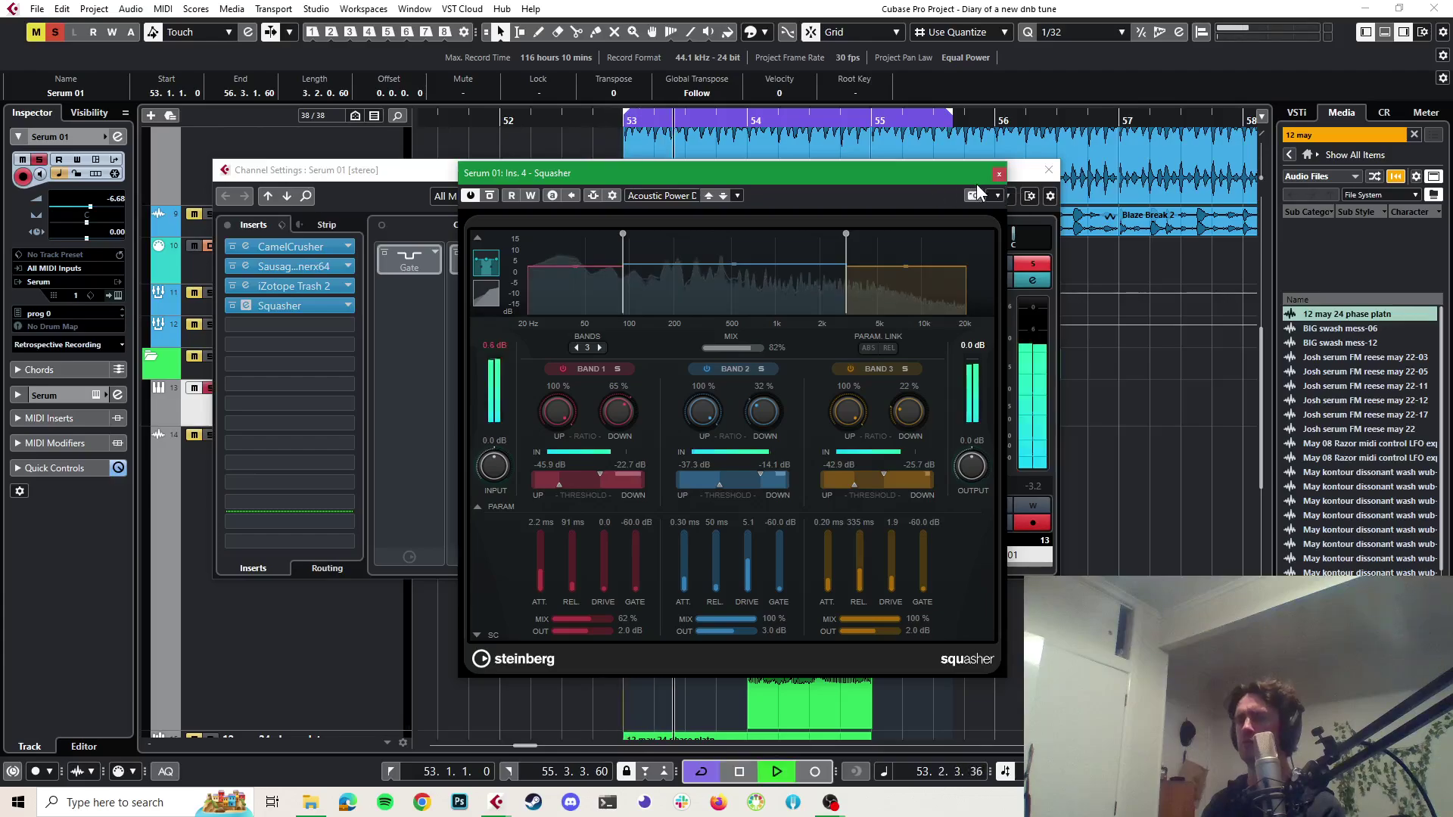
{"action": "key", "text": "space"}
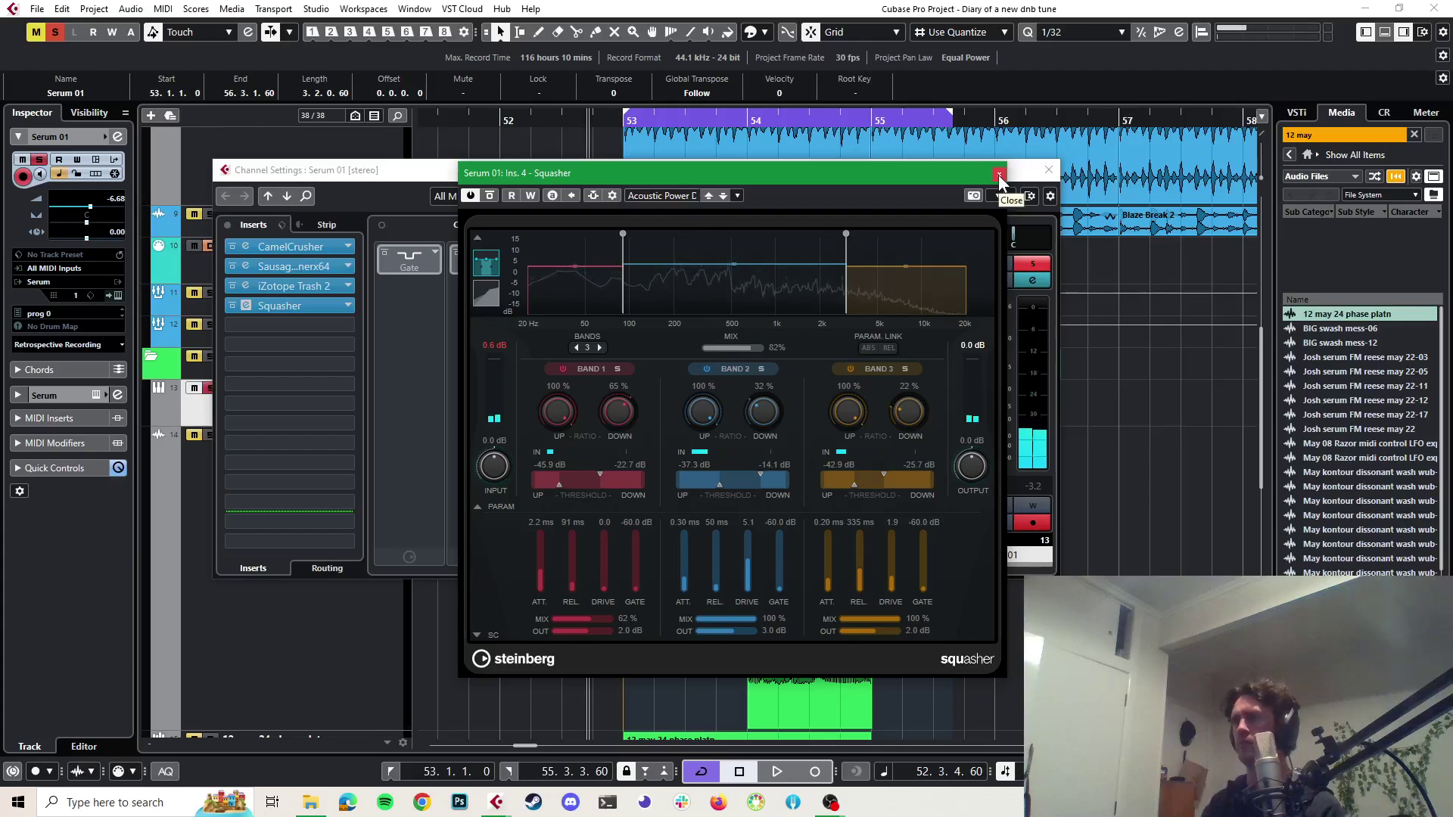
{"action": "left_click", "coordinate": [998, 175]}
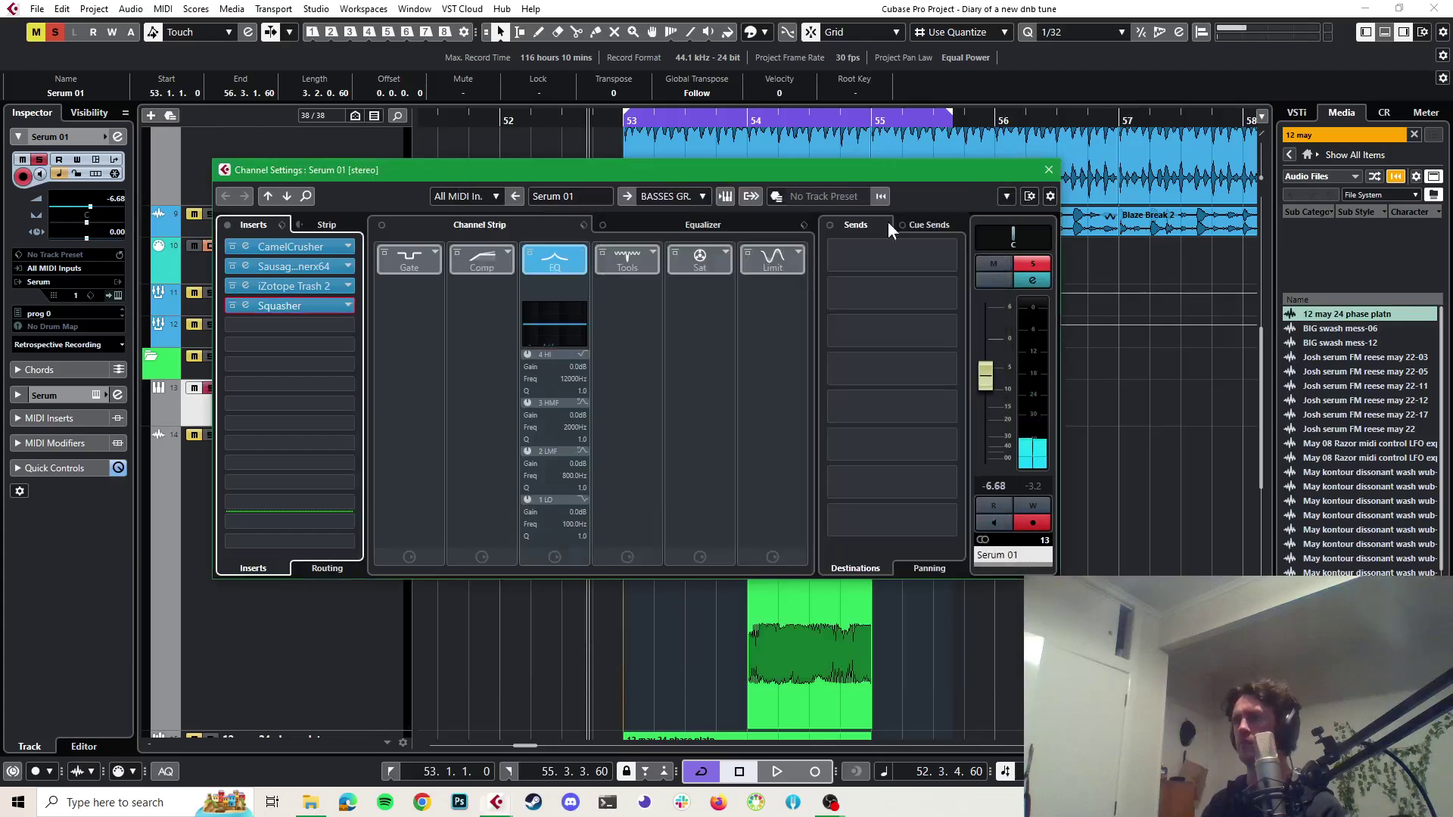
Load ShaperBox 3 into the fifth insert slot of the Serum 01 channel
{"action": "left_click", "coordinate": [348, 325]}
{"action": "type", "text": "sh"}
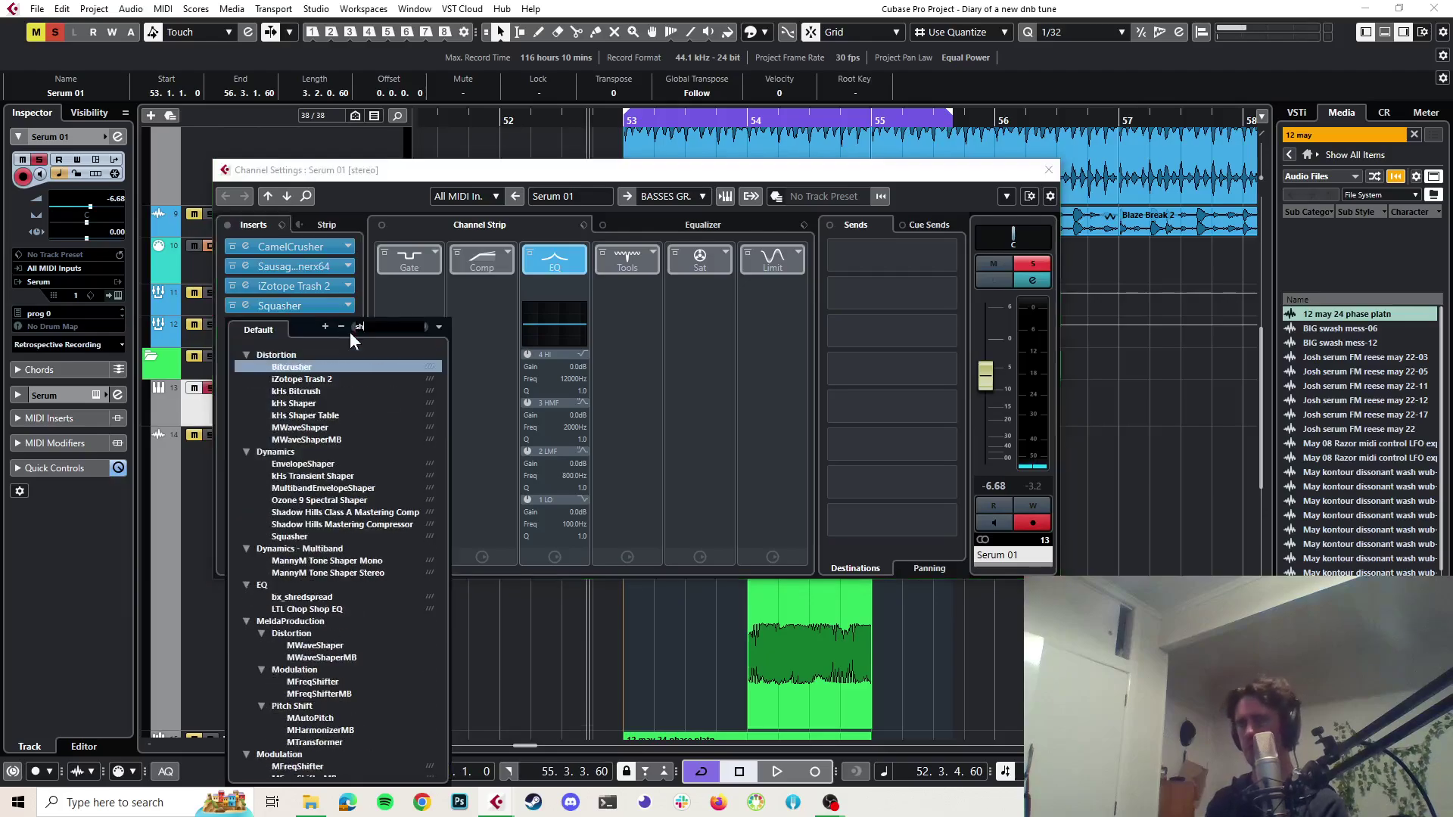
{"action": "type", "text": "aper"}
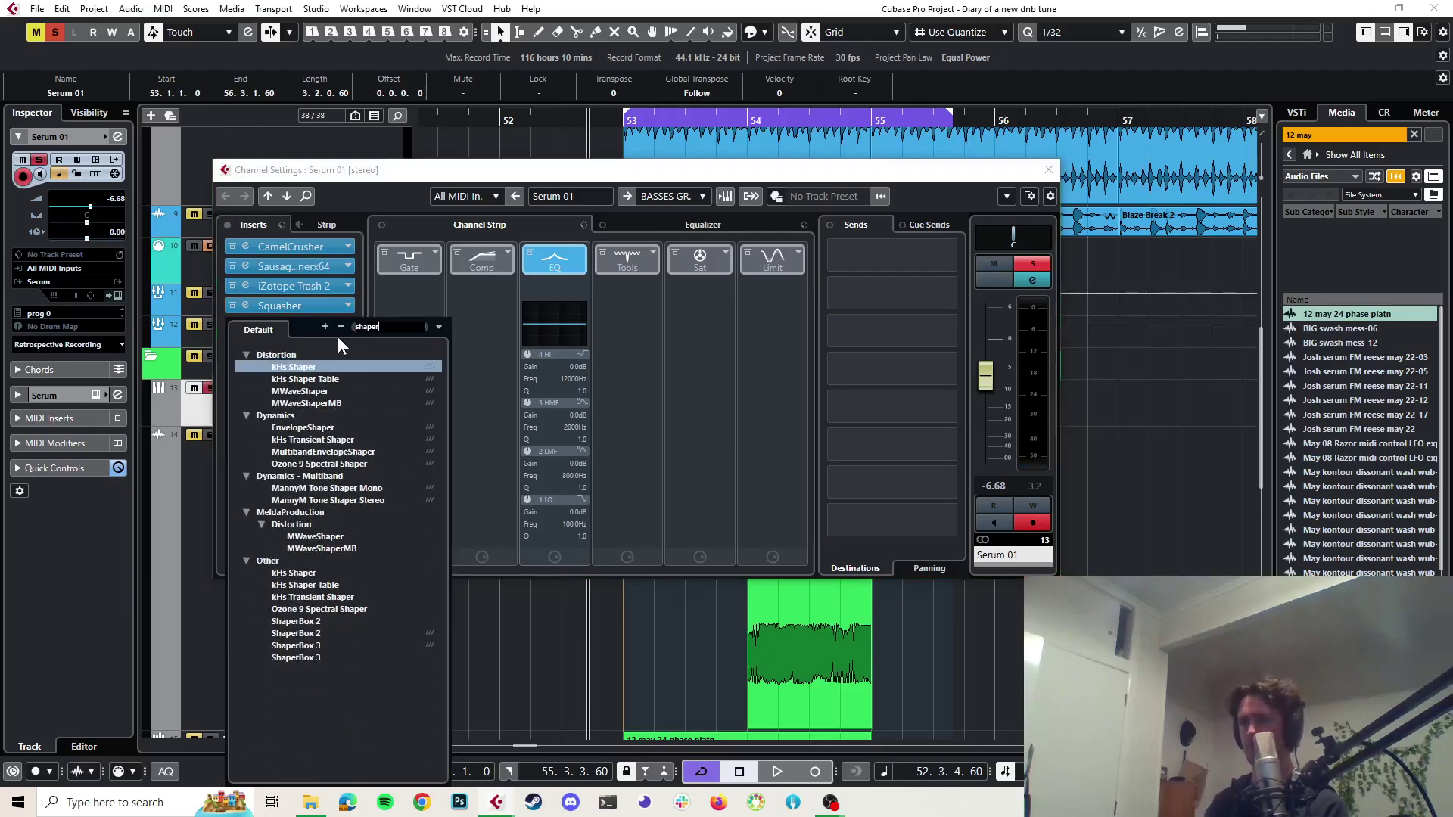
{"action": "left_click", "coordinate": [312, 646]}
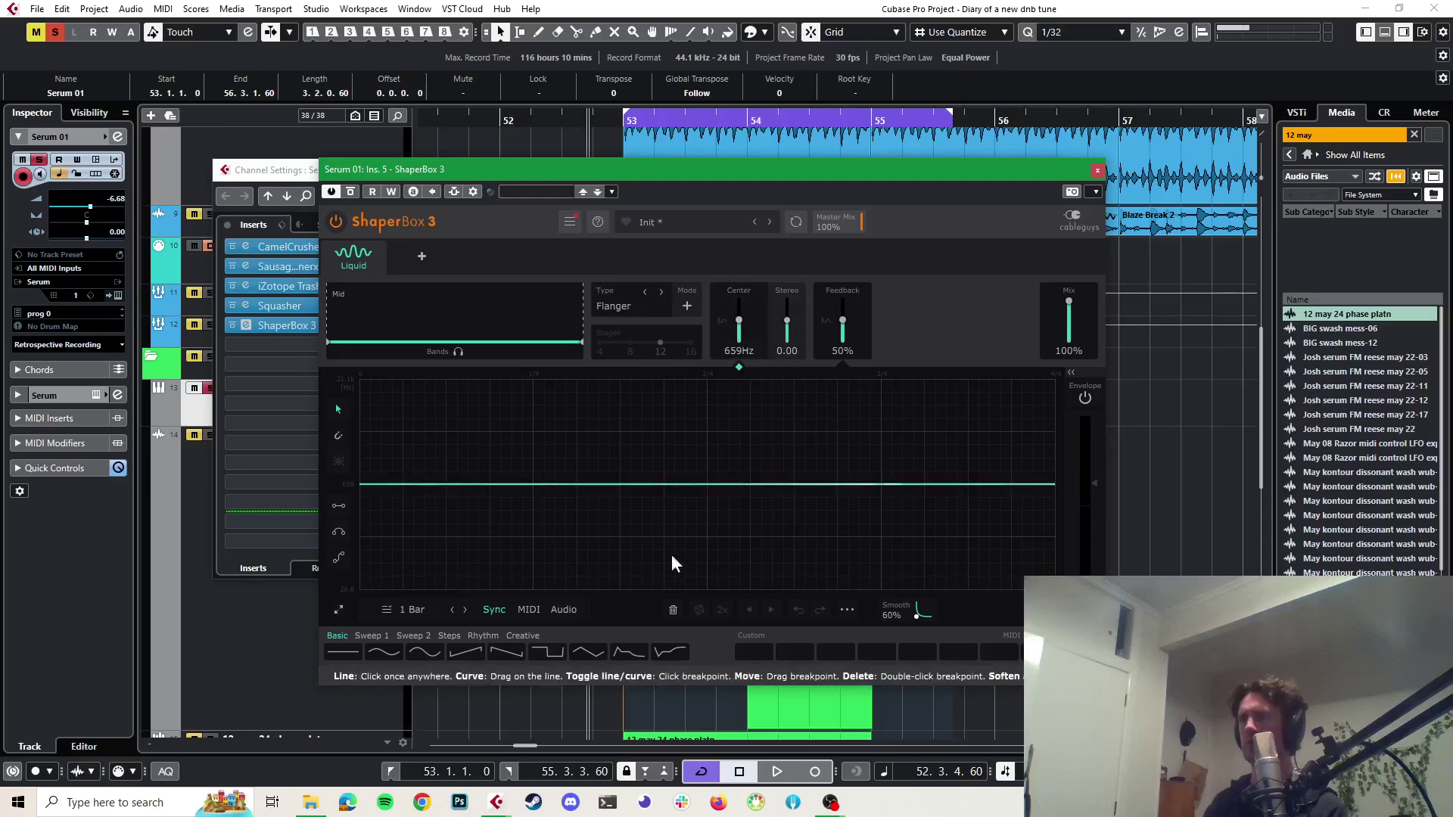
Set the Liquid flanger's mix to 27%, apply the Creative 1 wave, and audition the bass
{"action": "key", "text": "space"}
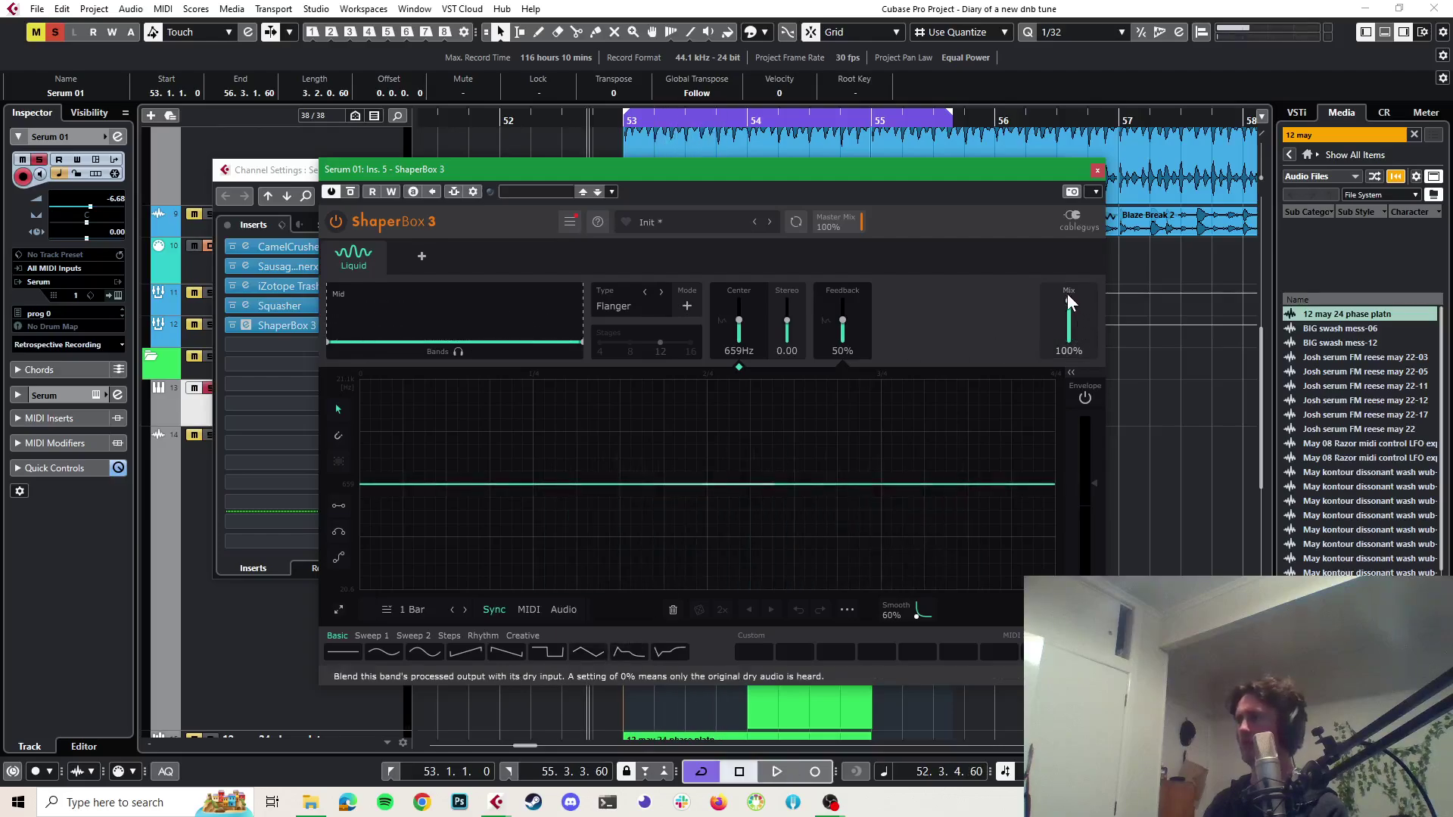
{"action": "left_click_drag", "start_coordinate": [1067, 300], "coordinate": [1068, 328]}
{"action": "key", "text": "space"}
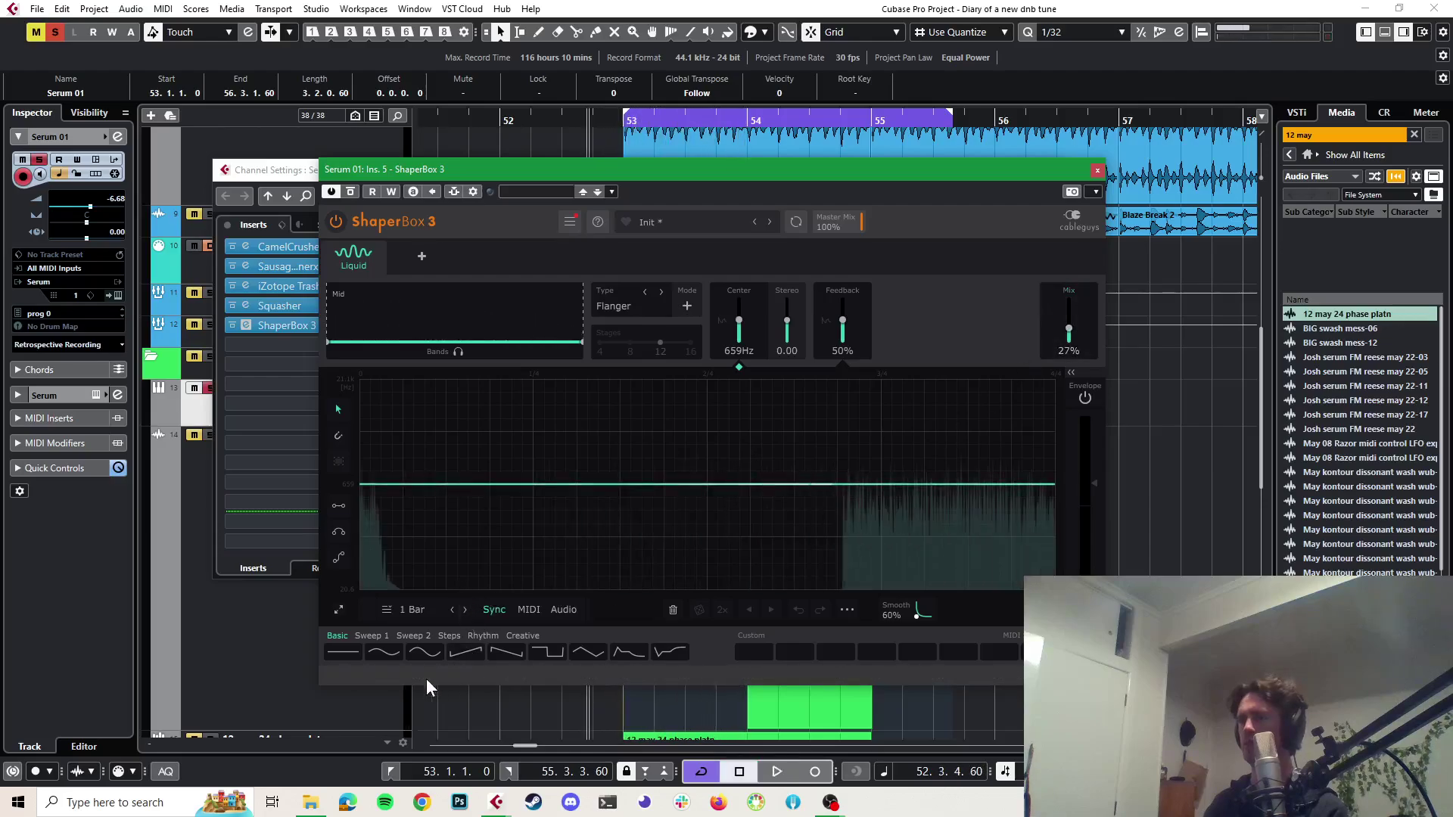
{"action": "left_click", "coordinate": [515, 638]}
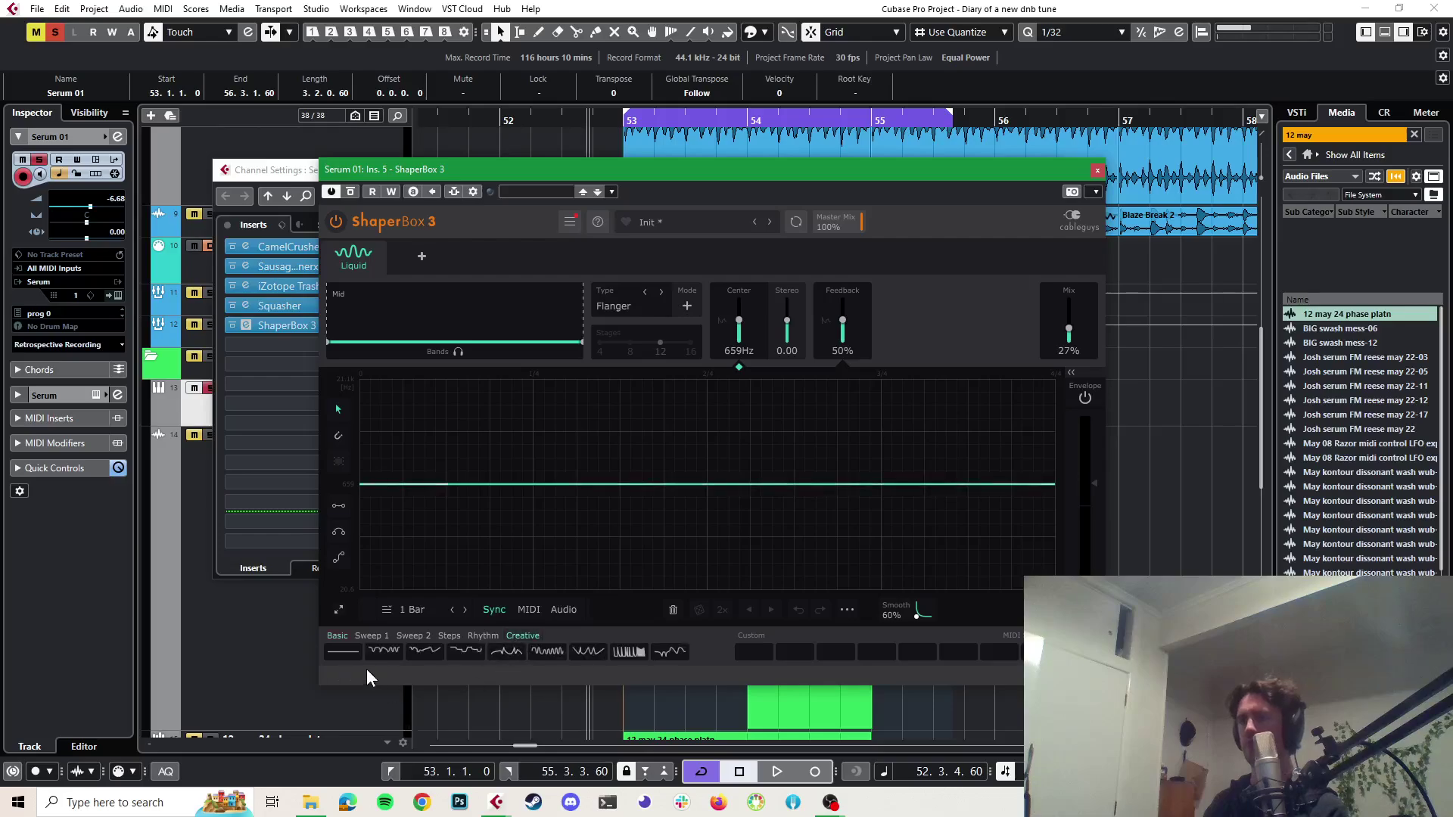
{"action": "left_click", "coordinate": [386, 652]}
{"action": "key", "text": "space"}
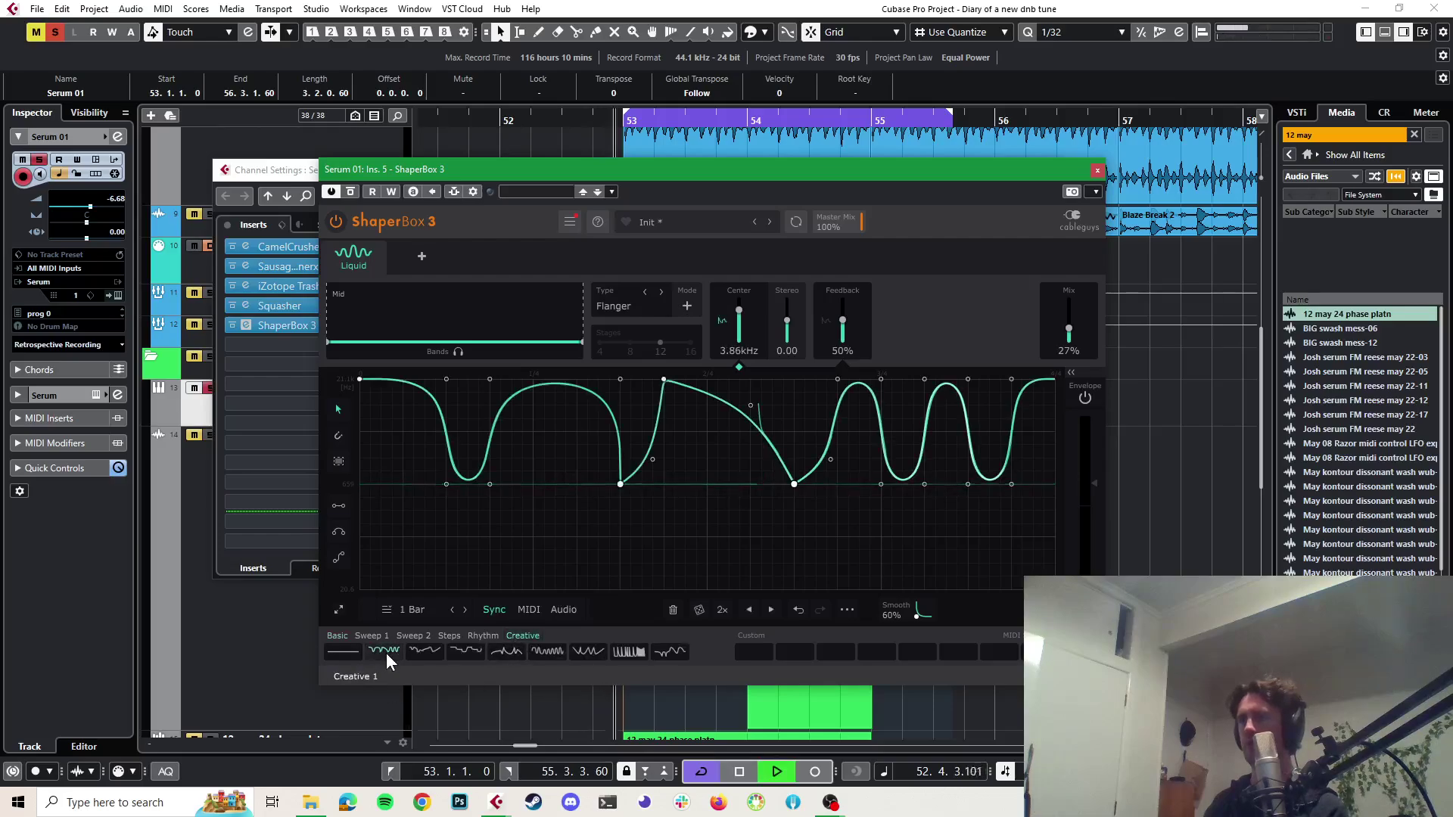
{"action": "key", "text": "space"}
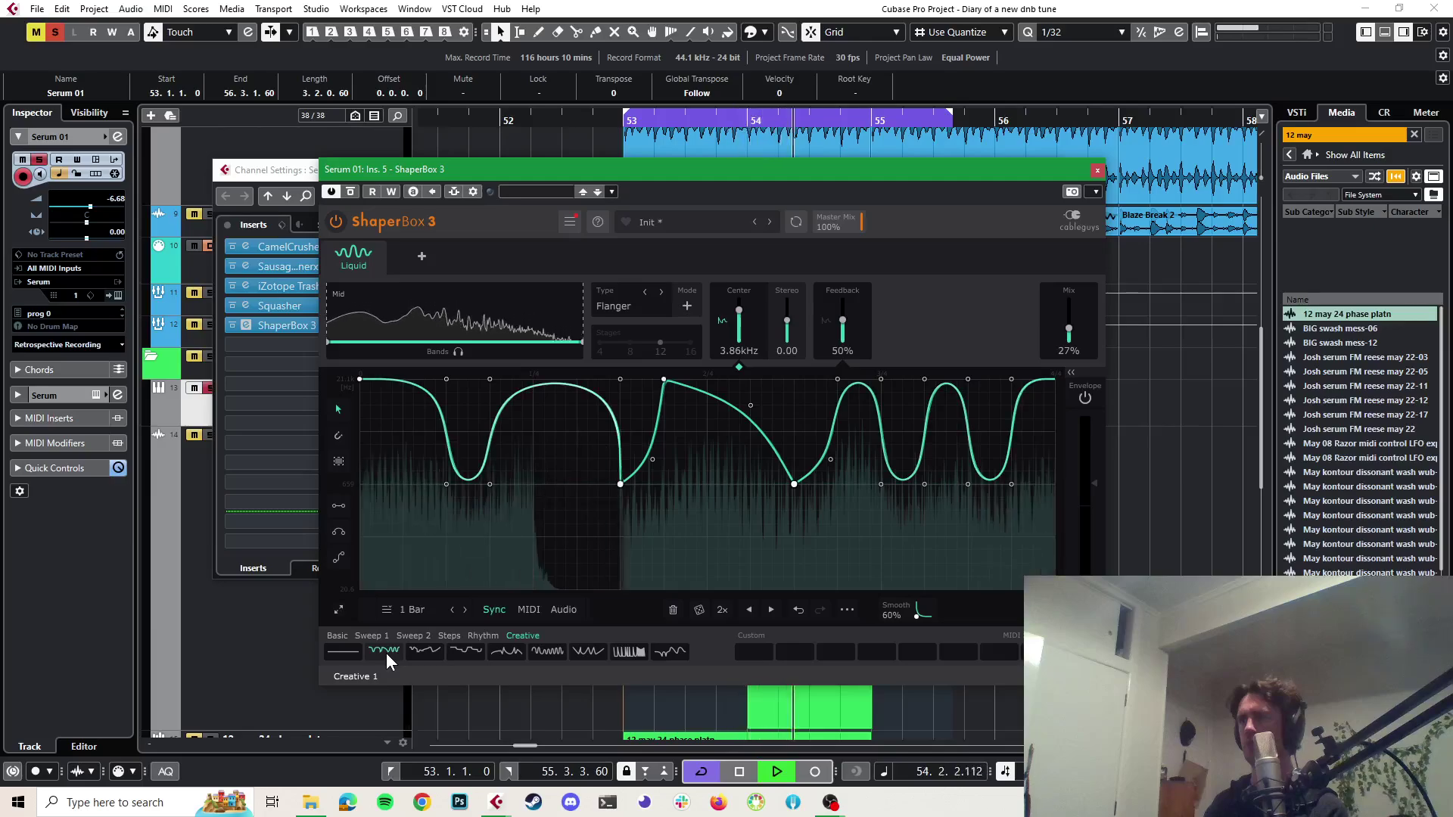
Set Liquid's LFO length to 2 bars and audition the bass
{"action": "left_click", "coordinate": [431, 609]}
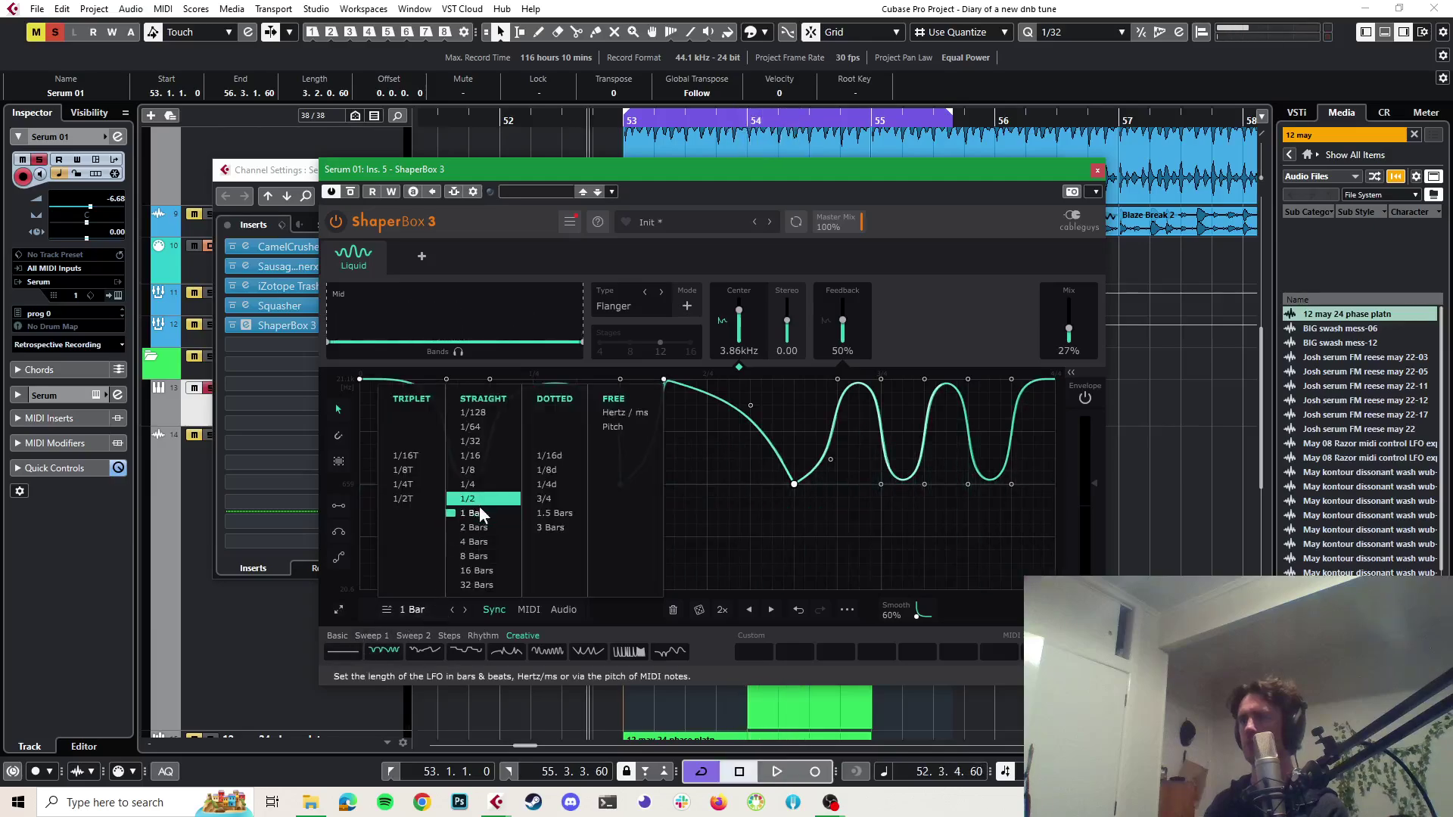
{"action": "left_click", "coordinate": [476, 526]}
{"action": "key", "text": "space"}
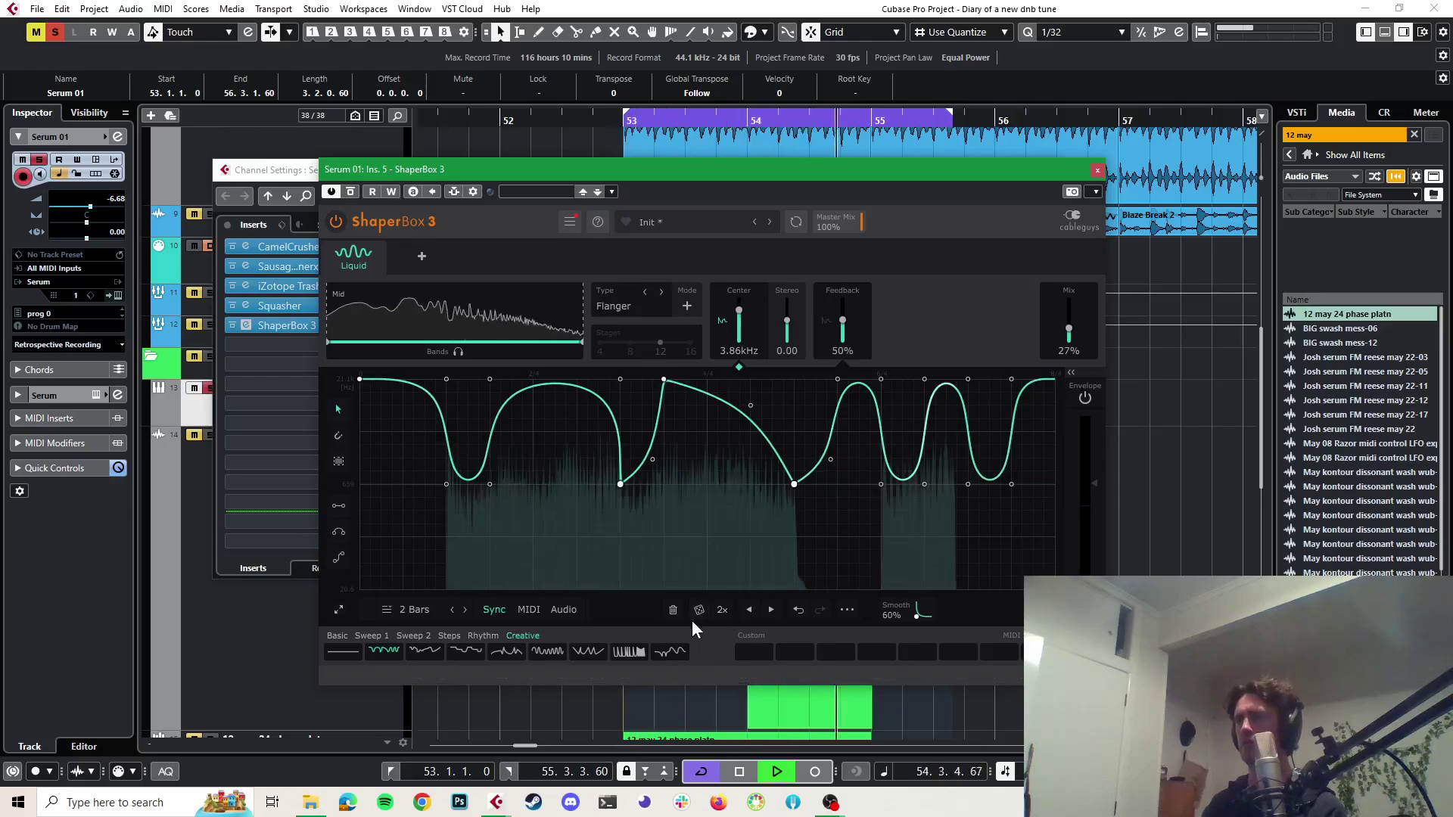
Audition Liquid's spiky sharp-decay Creative wave on the bass, followed by the rounded multi-hump Creative wave
{"action": "left_click", "coordinate": [628, 652]}
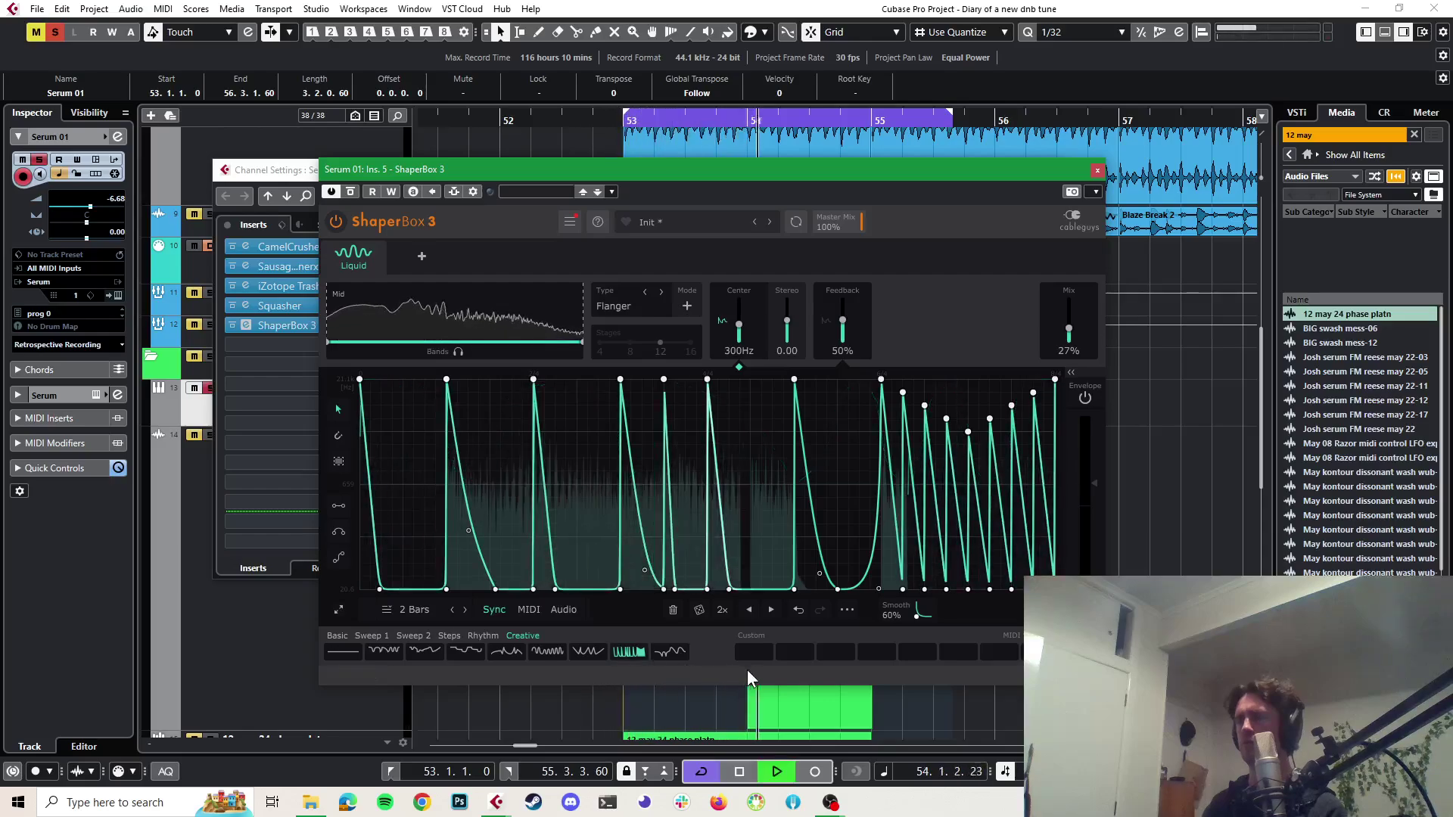
{"action": "key", "text": "space"}
{"action": "left_click", "coordinate": [531, 657]}
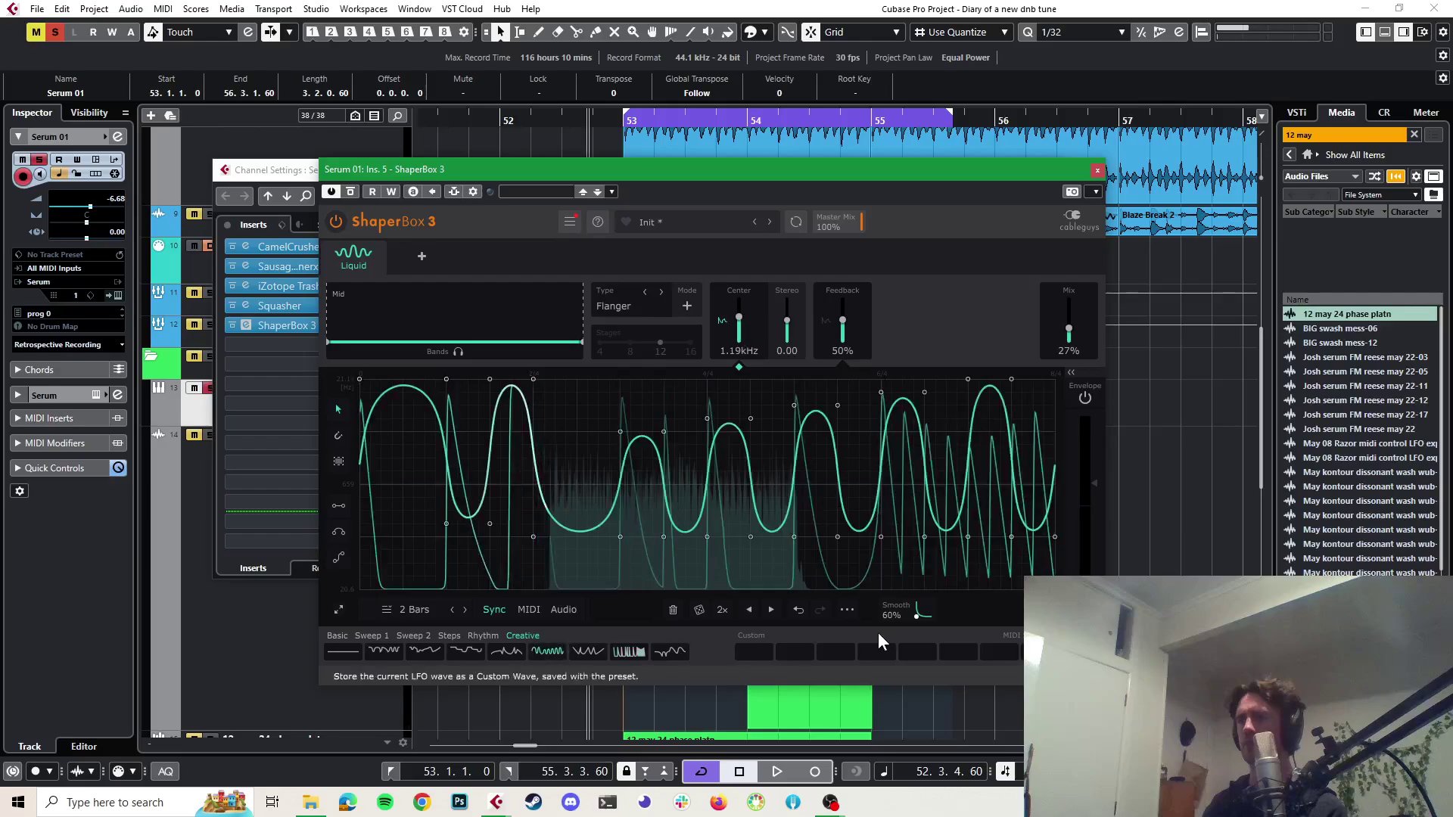
{"action": "key", "text": "space"}
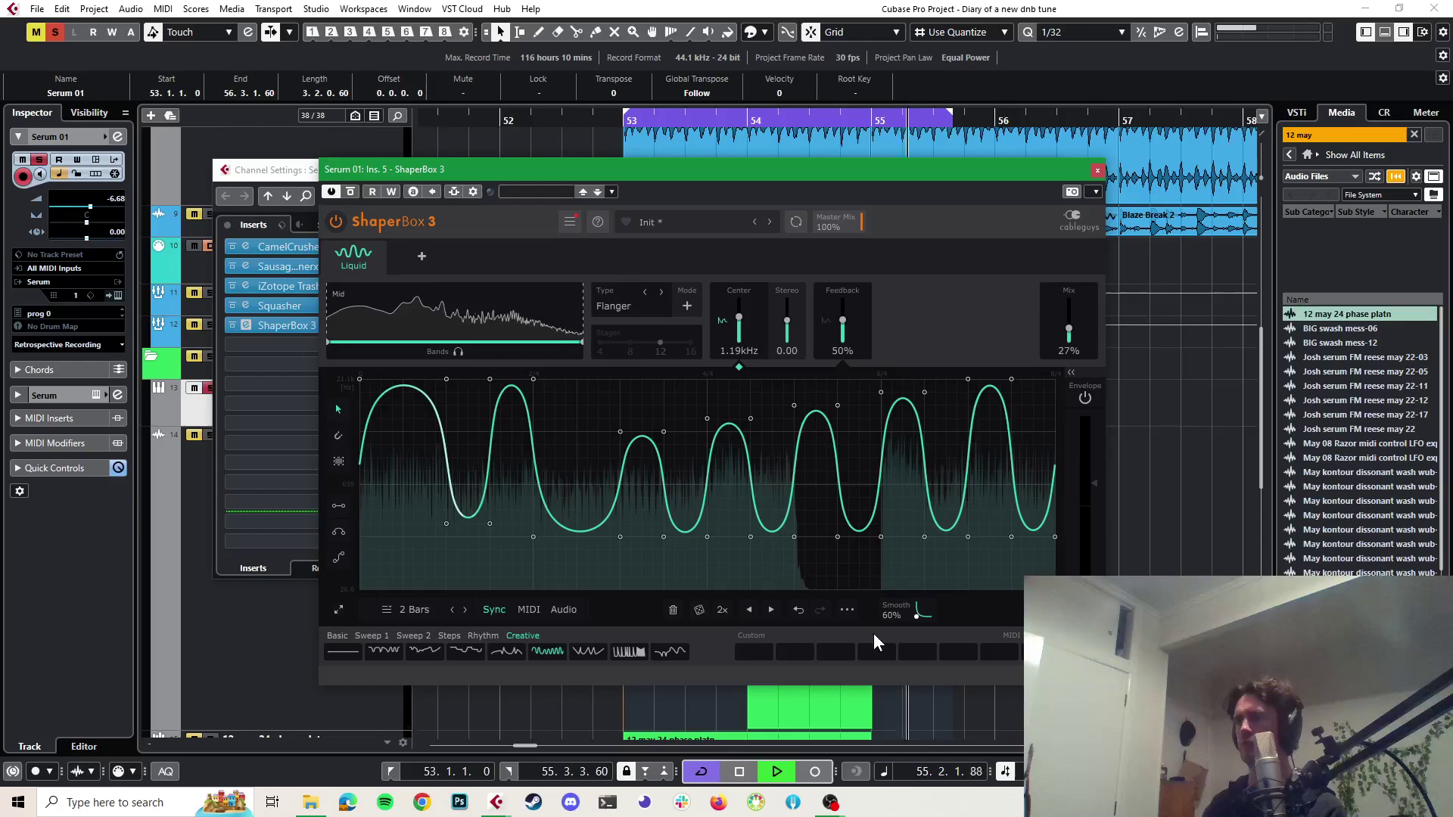
{"action": "key", "text": "space"}
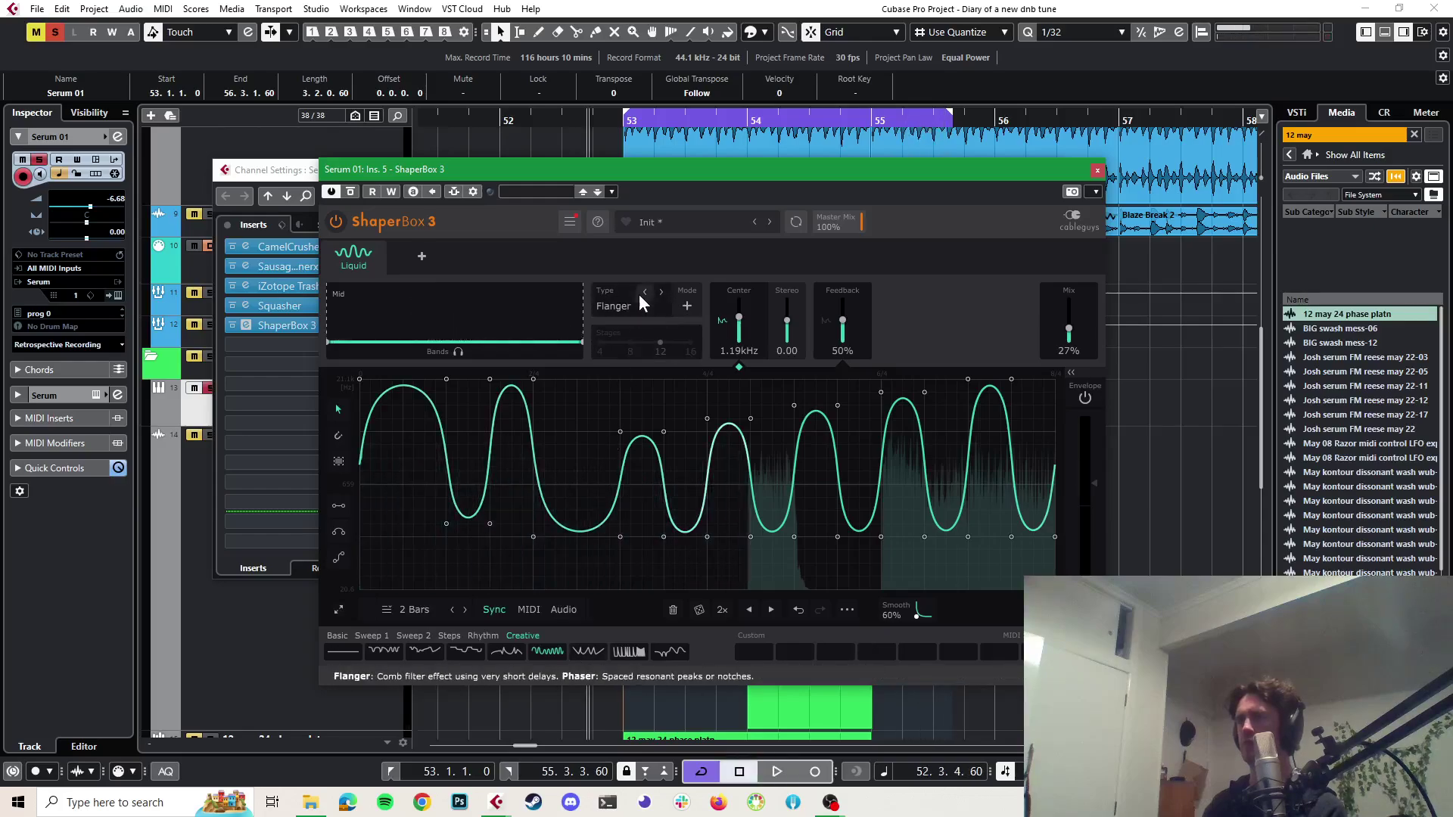
Change the Liquid effect type to Phaser and audition it on the bass
{"action": "left_click", "coordinate": [620, 306]}
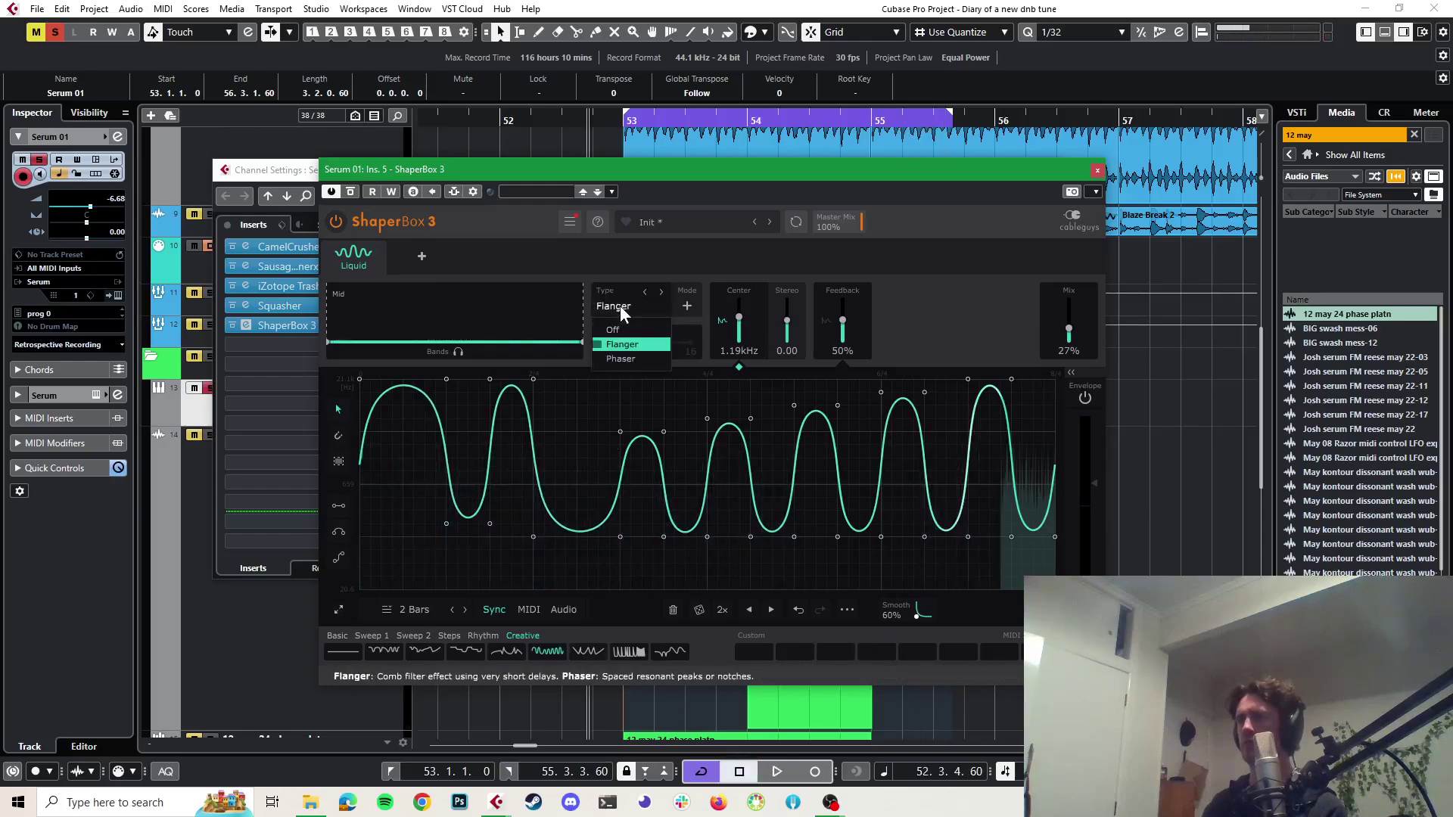
{"action": "left_click", "coordinate": [613, 359]}
{"action": "key", "text": "space"}
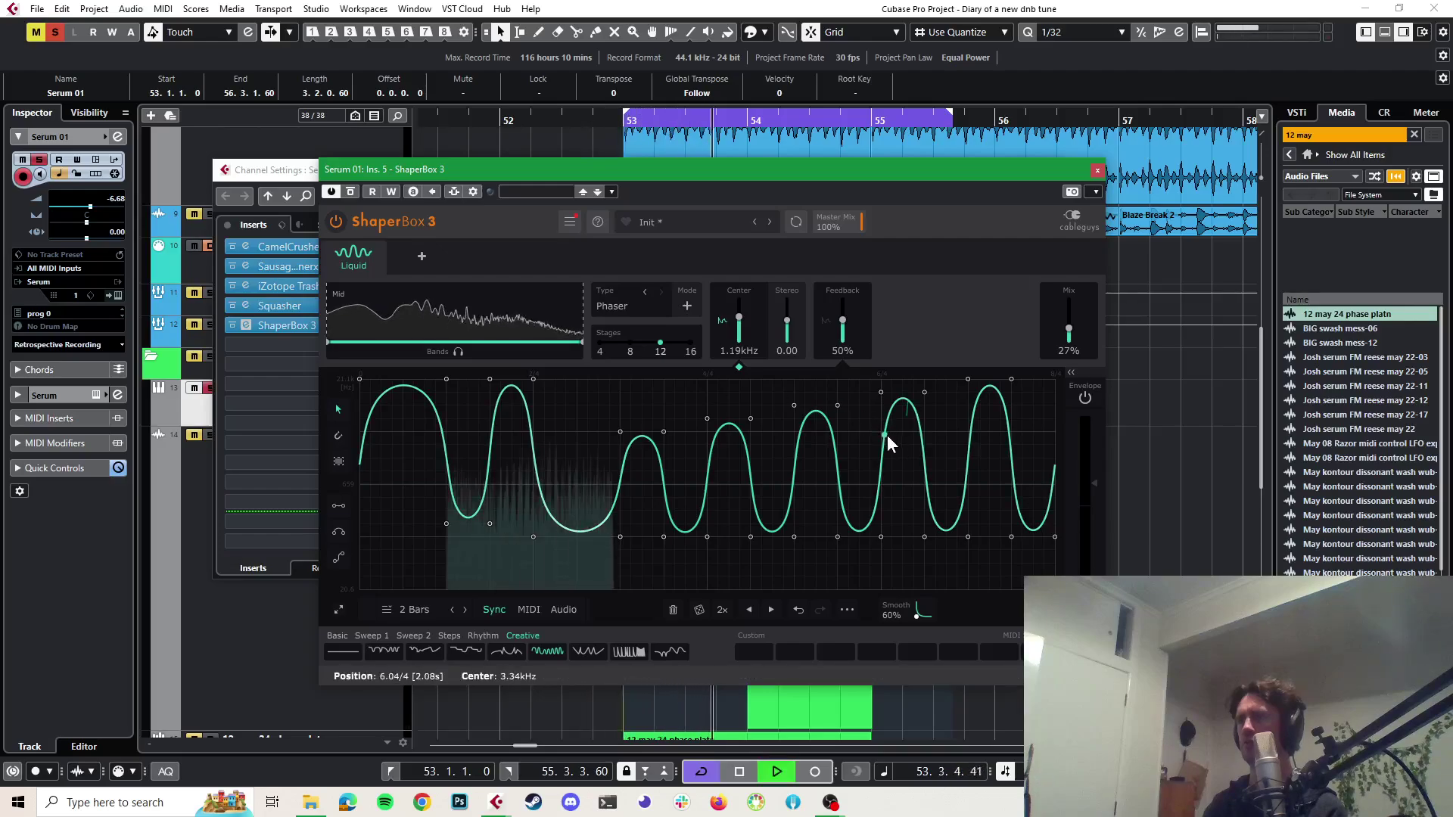
{"action": "key", "text": "space"}
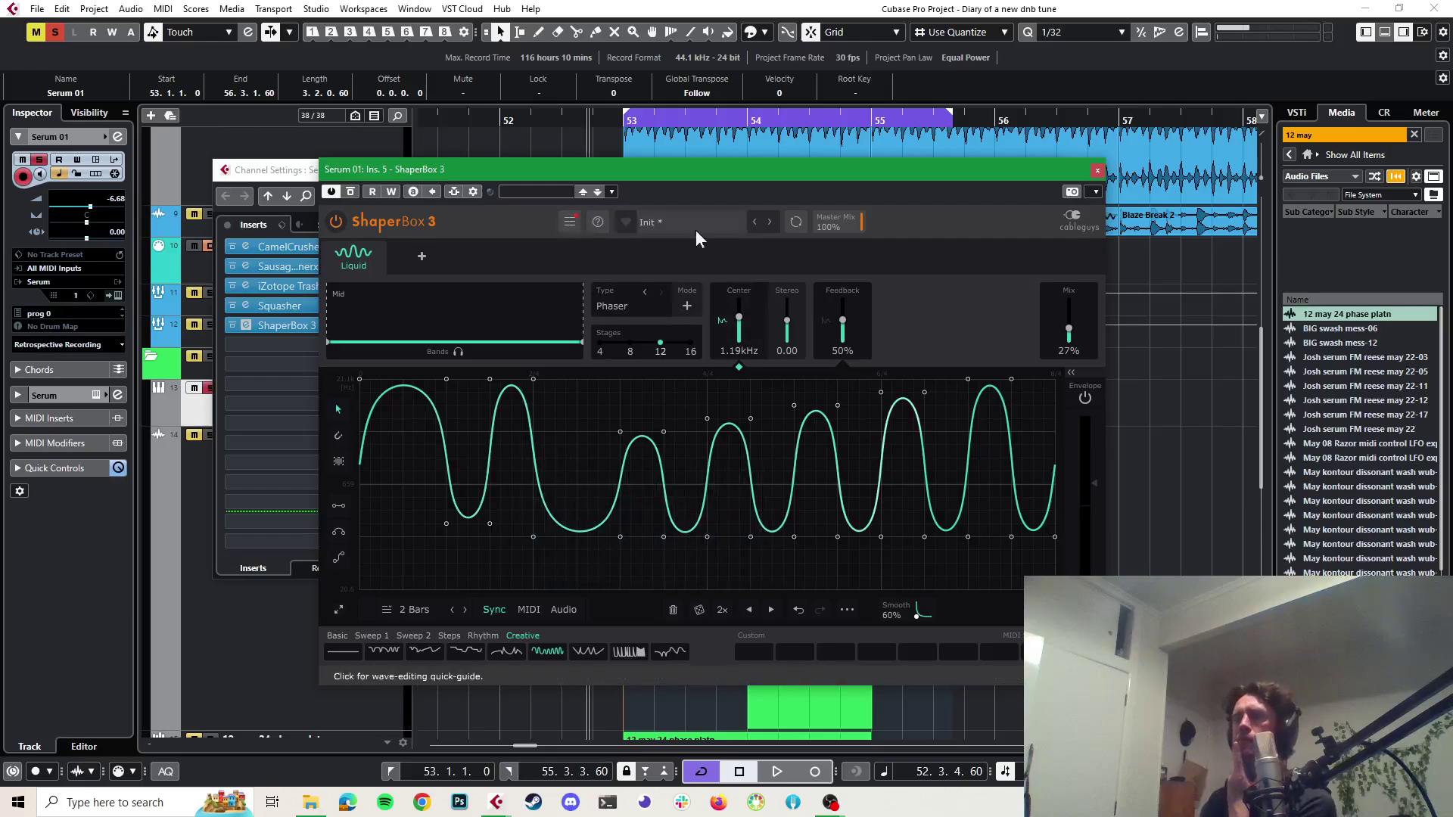
Replace the Liquid shaper with the Time shaper and audition two of its Pitch waves on the bass
{"action": "left_click", "coordinate": [421, 255]}
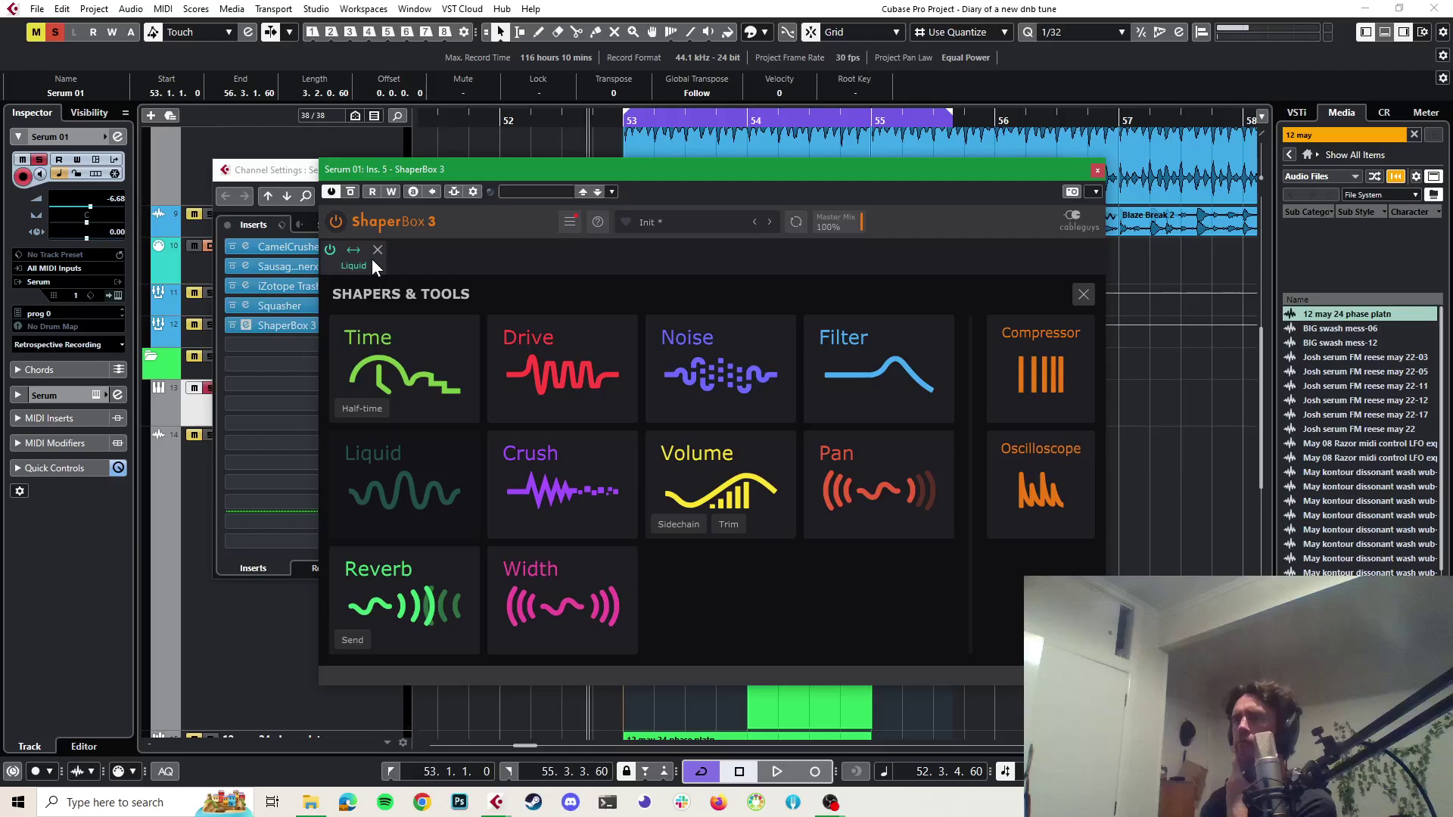
{"action": "left_click", "coordinate": [415, 365]}
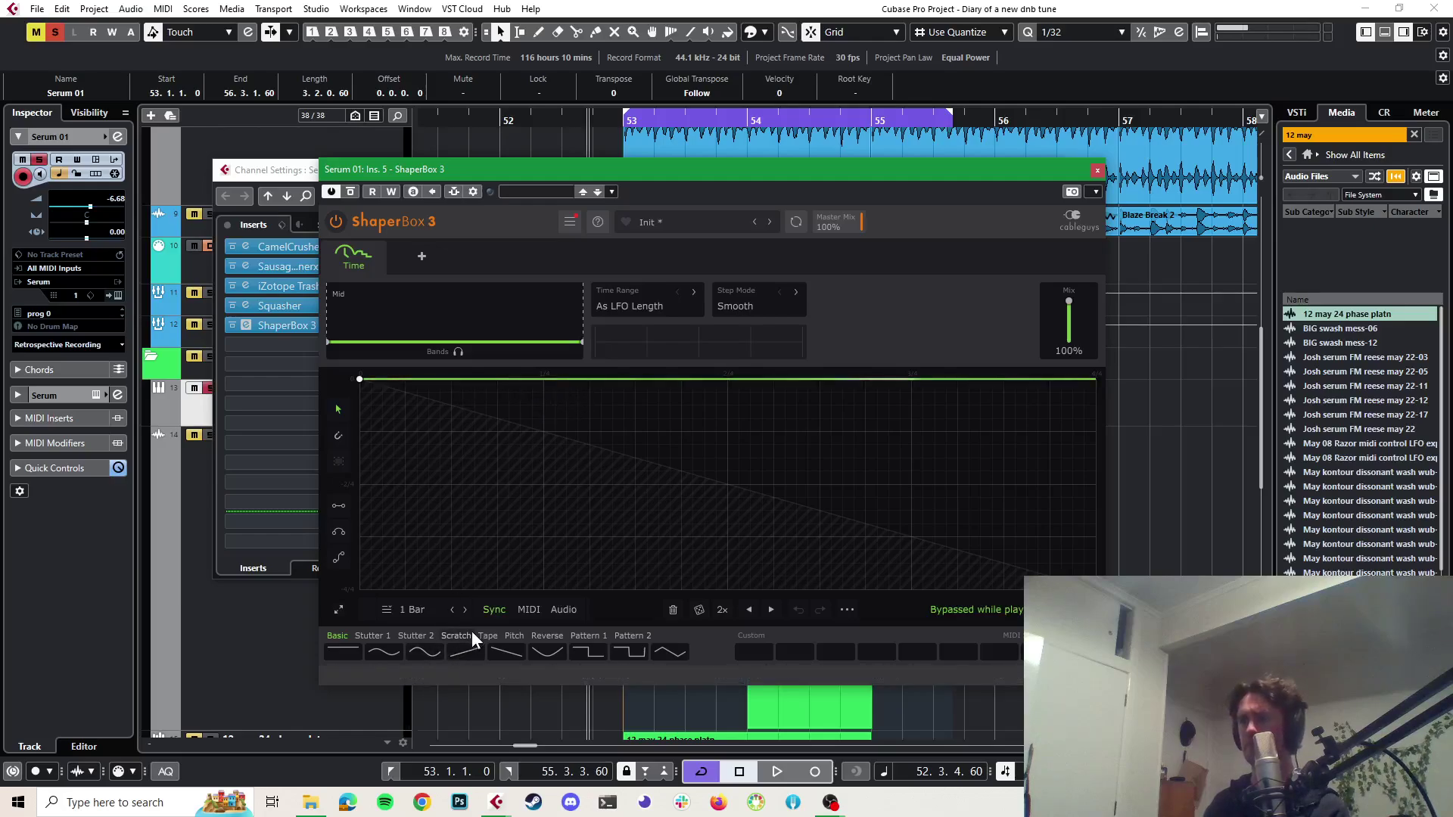
{"action": "left_click", "coordinate": [508, 634]}
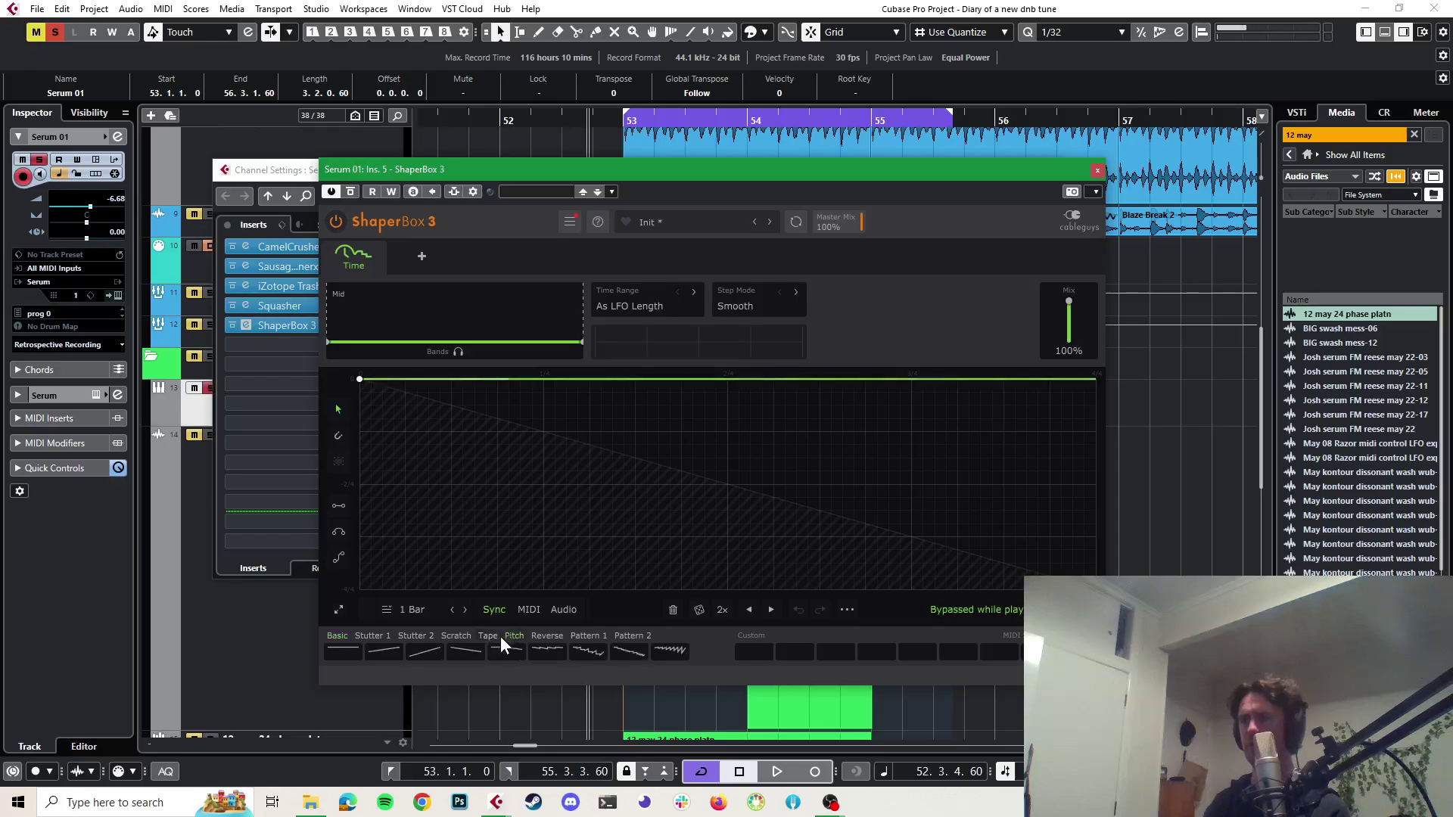
{"action": "left_click", "coordinate": [547, 648]}
{"action": "key", "text": "space"}
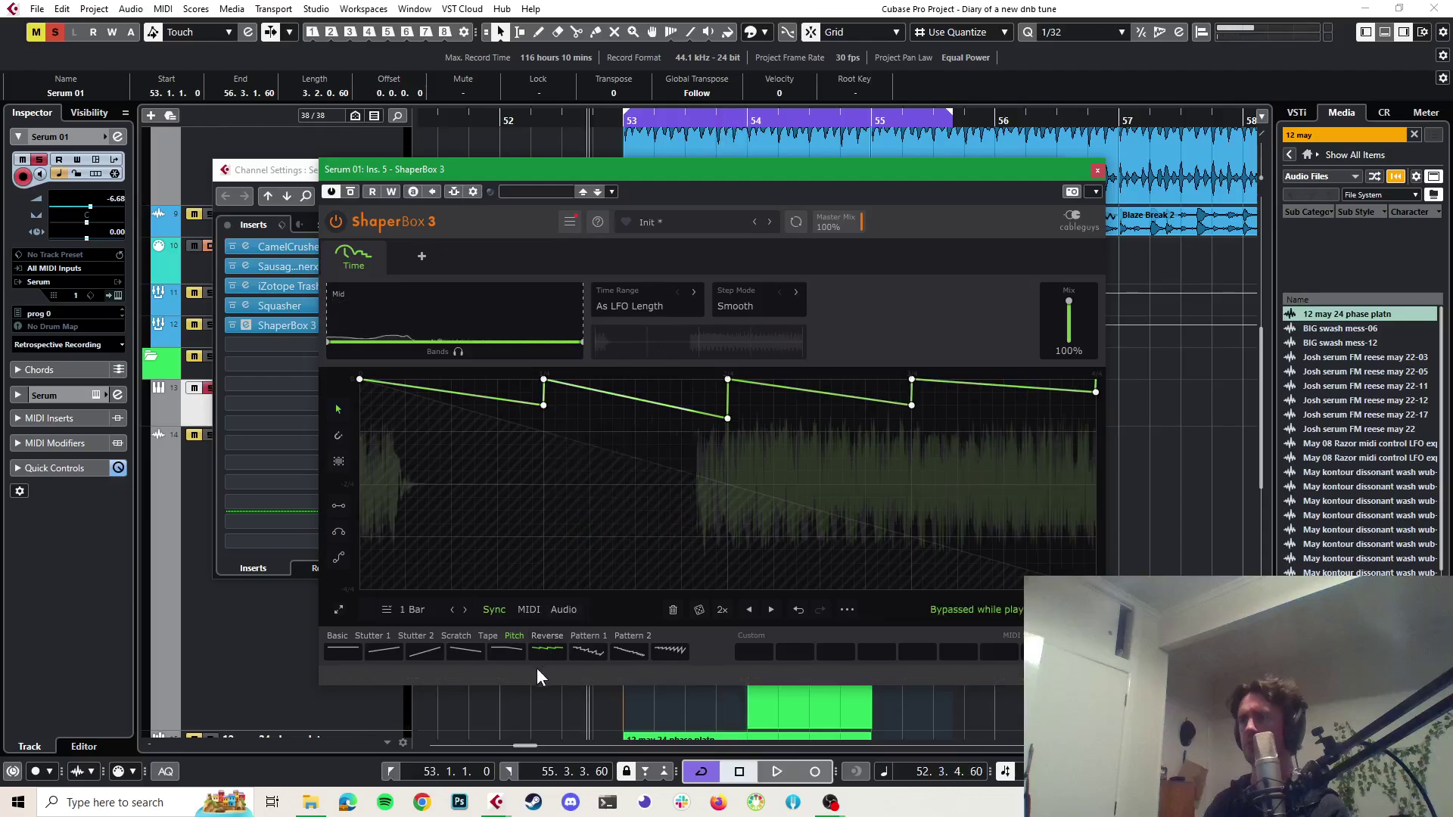
{"action": "left_click", "coordinate": [506, 652]}
{"action": "key", "text": "space"}
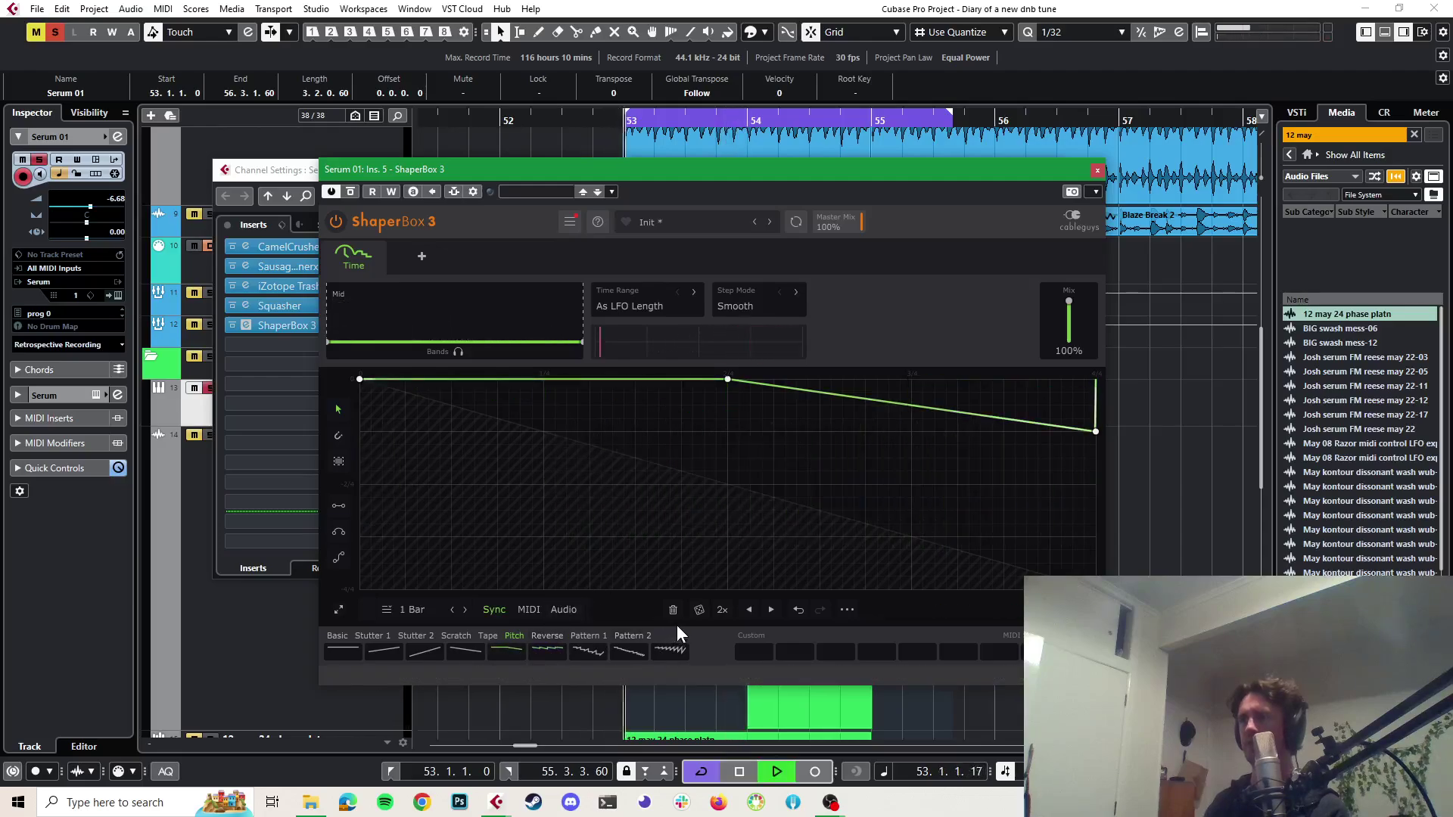
{"action": "key", "text": "space"}
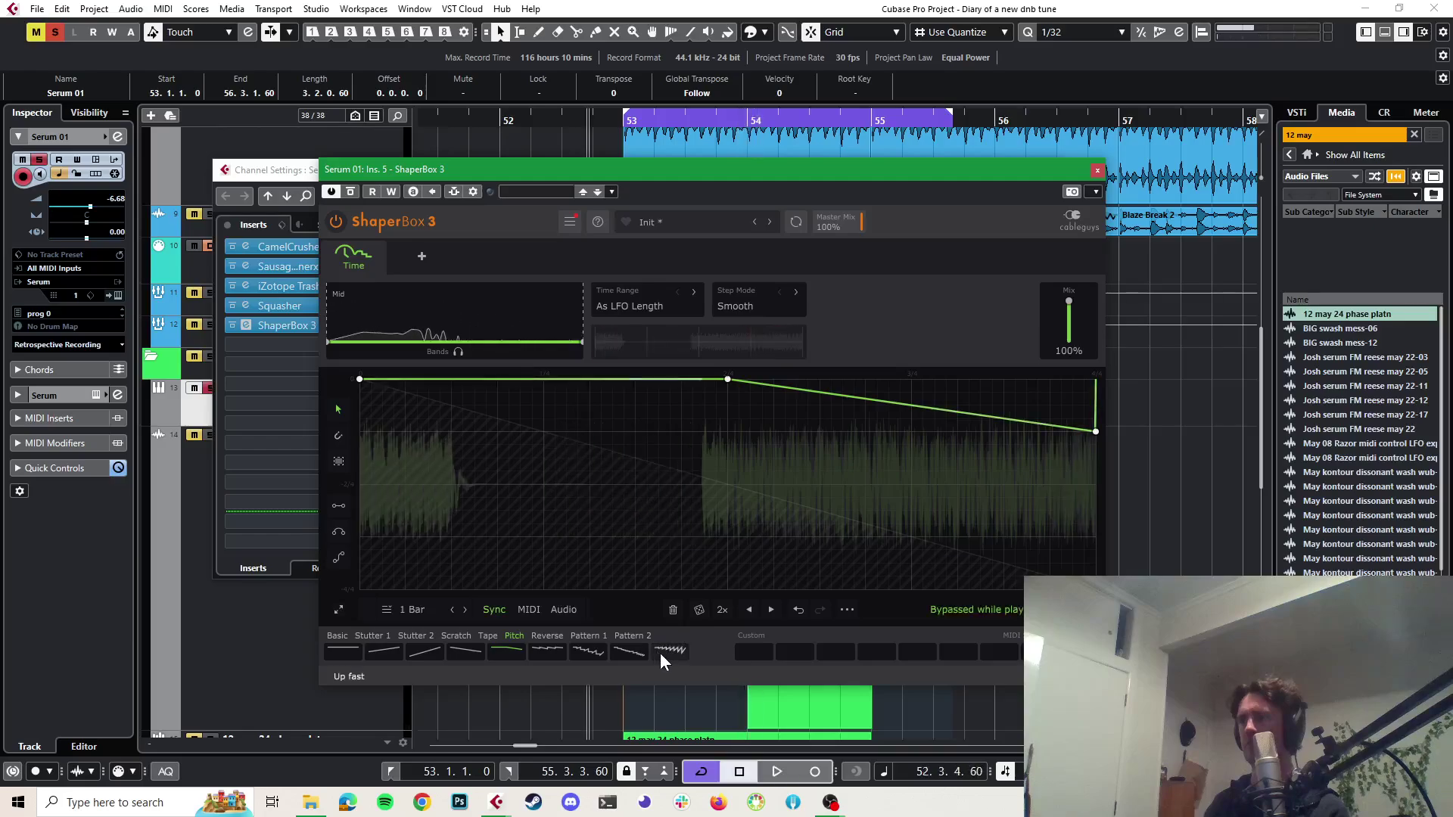
Apply the first stepped wave from the Time shaper's Pattern 1 set and audition the bass
{"action": "left_click", "coordinate": [590, 636]}
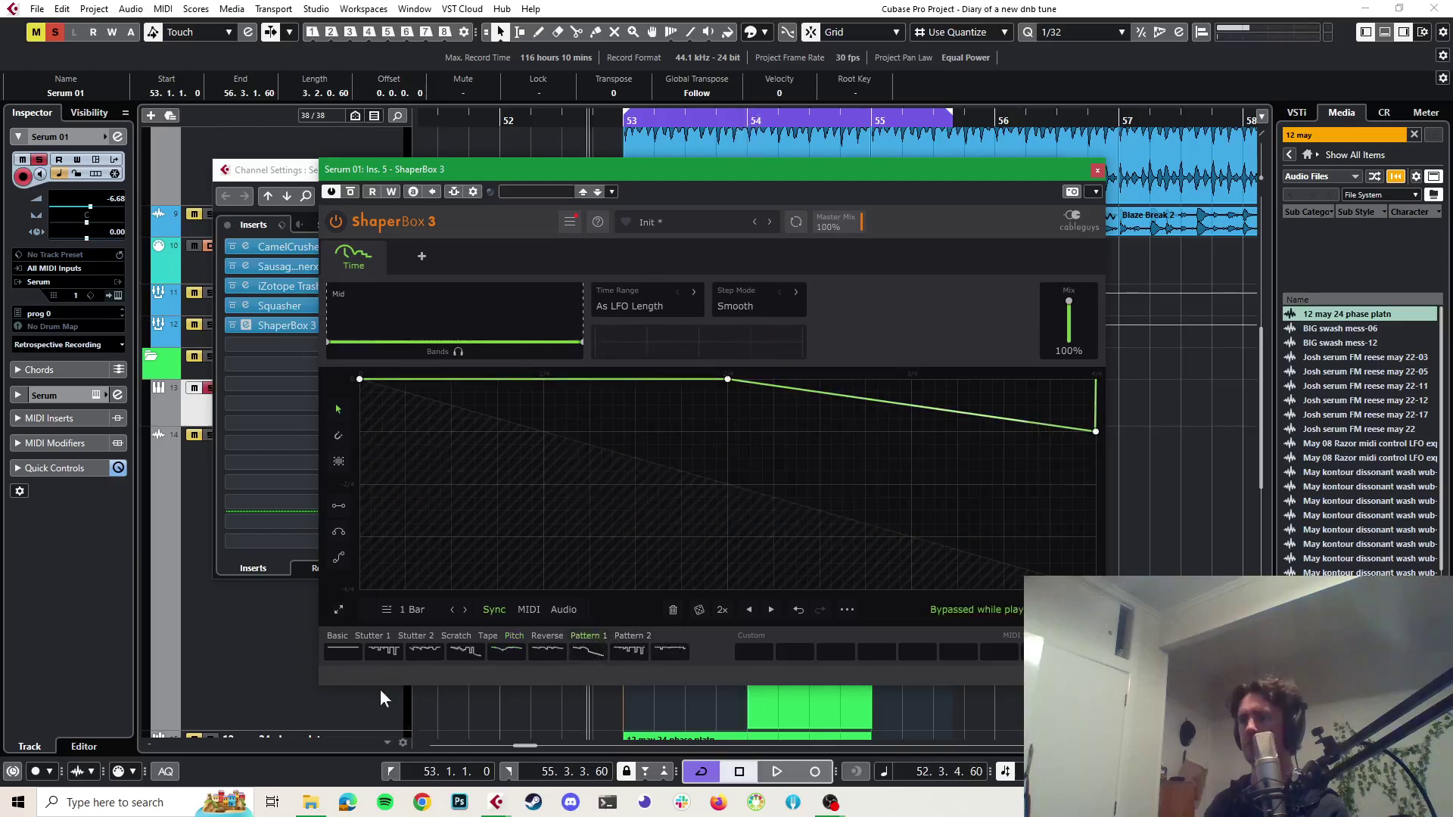
{"action": "left_click", "coordinate": [383, 654]}
{"action": "key", "text": "space"}
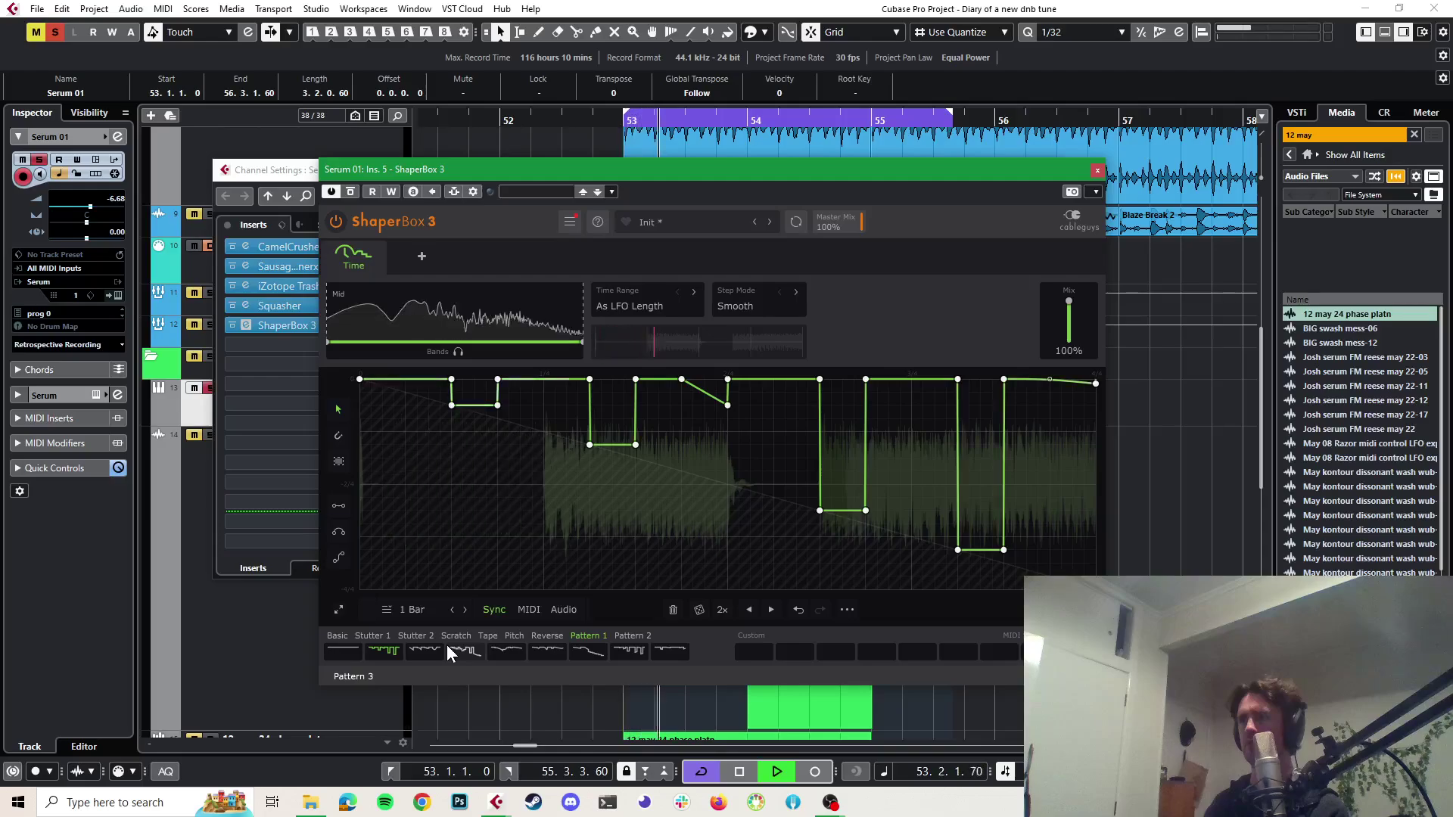
{"action": "key", "text": "space"}
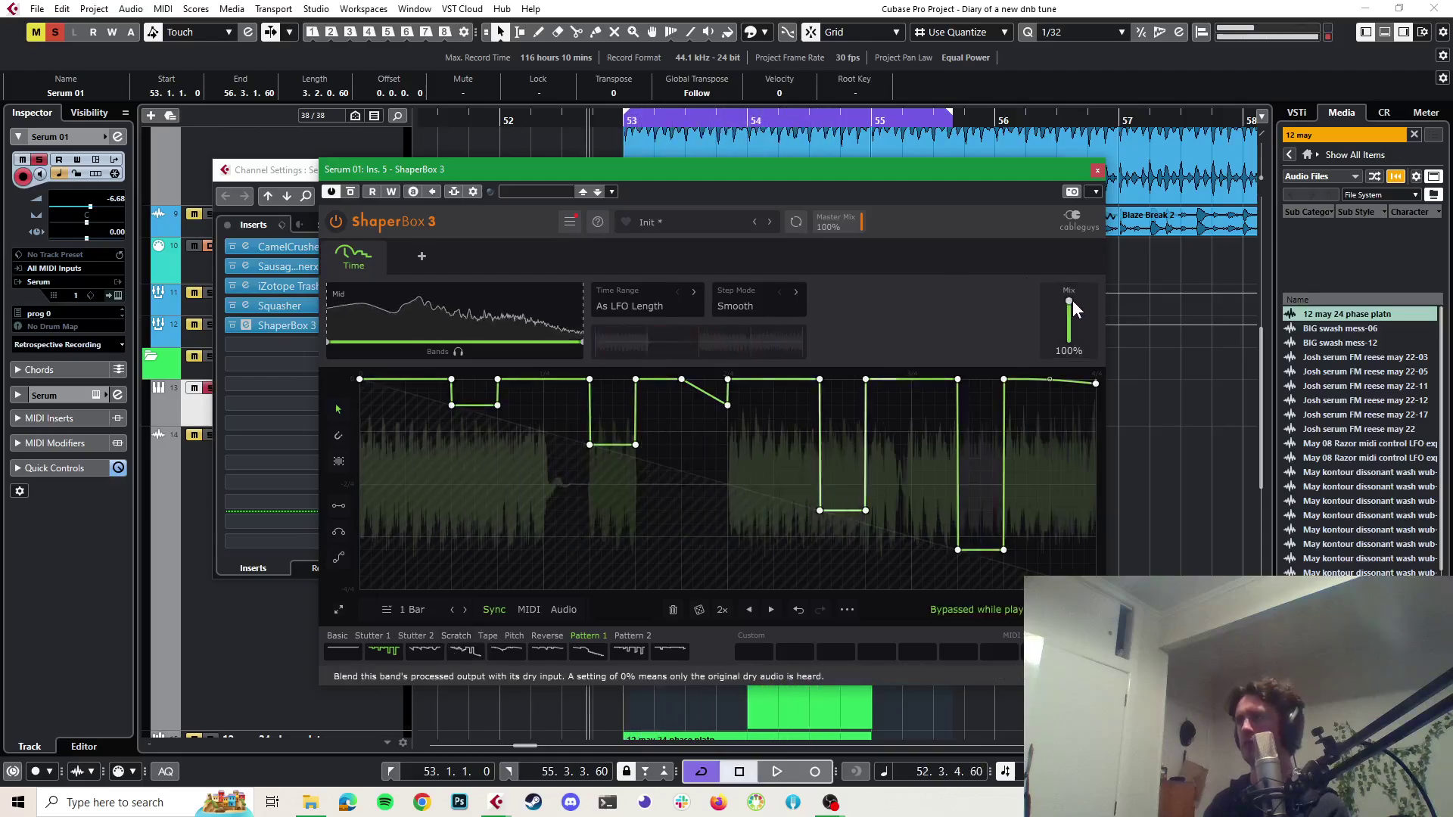
Lower the Time shaper's mix to 33% while auditioning the bass
{"action": "key", "text": "space"}
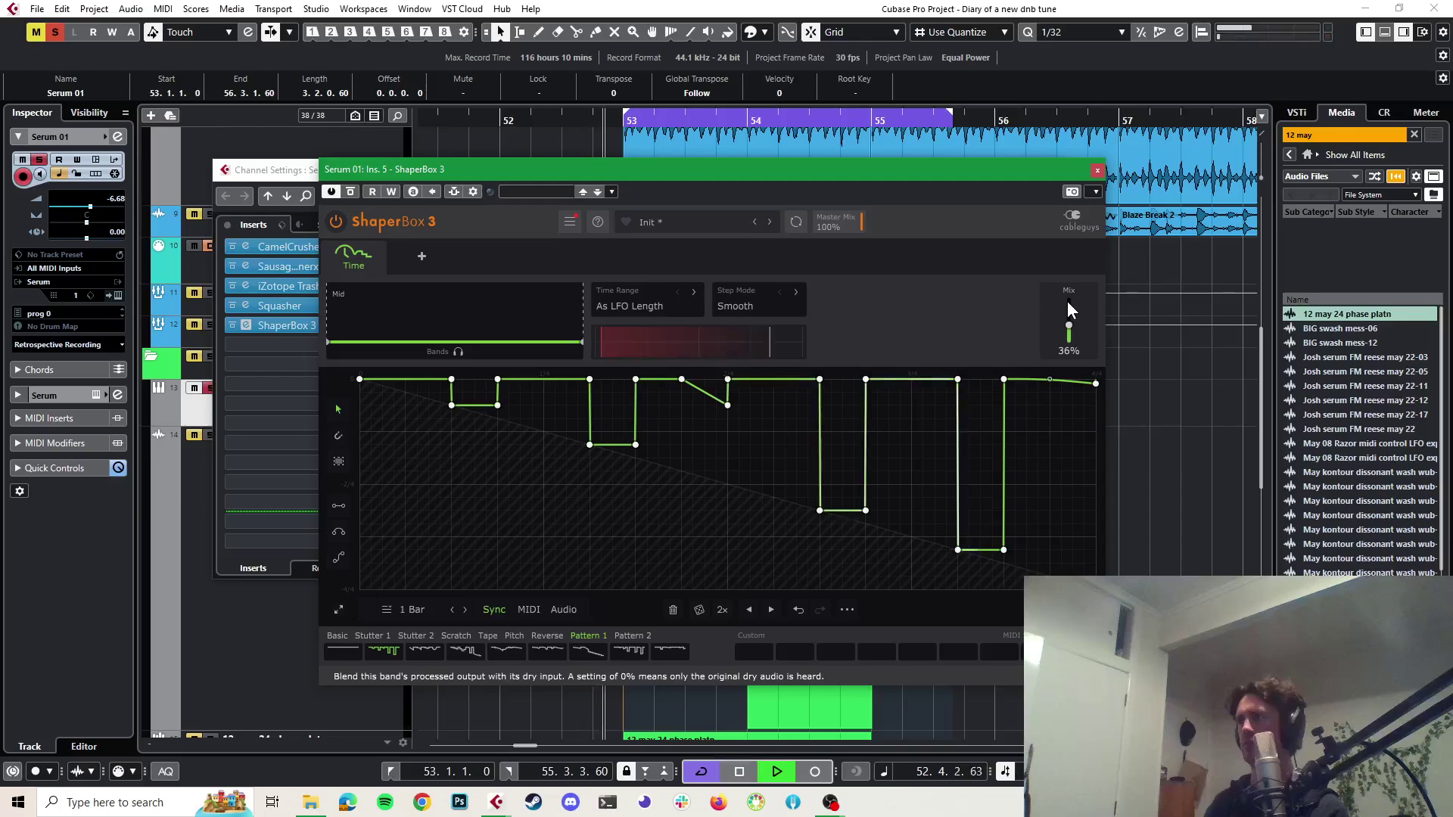
{"action": "left_click_drag", "start_coordinate": [1069, 301], "coordinate": [1070, 333]}
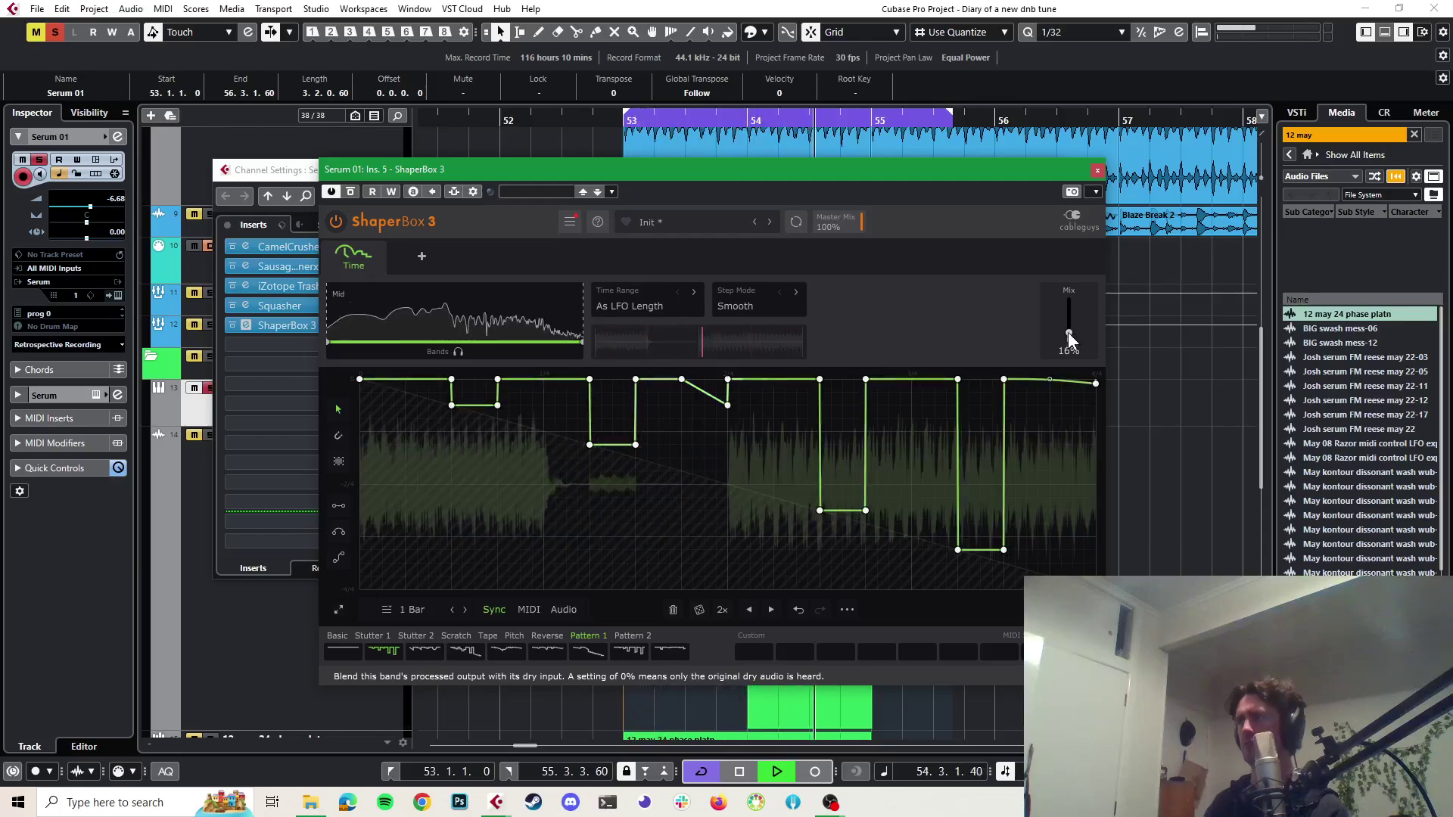
{"action": "left_click_drag", "start_coordinate": [1070, 333], "coordinate": [1069, 327]}
{"action": "key", "text": "space"}
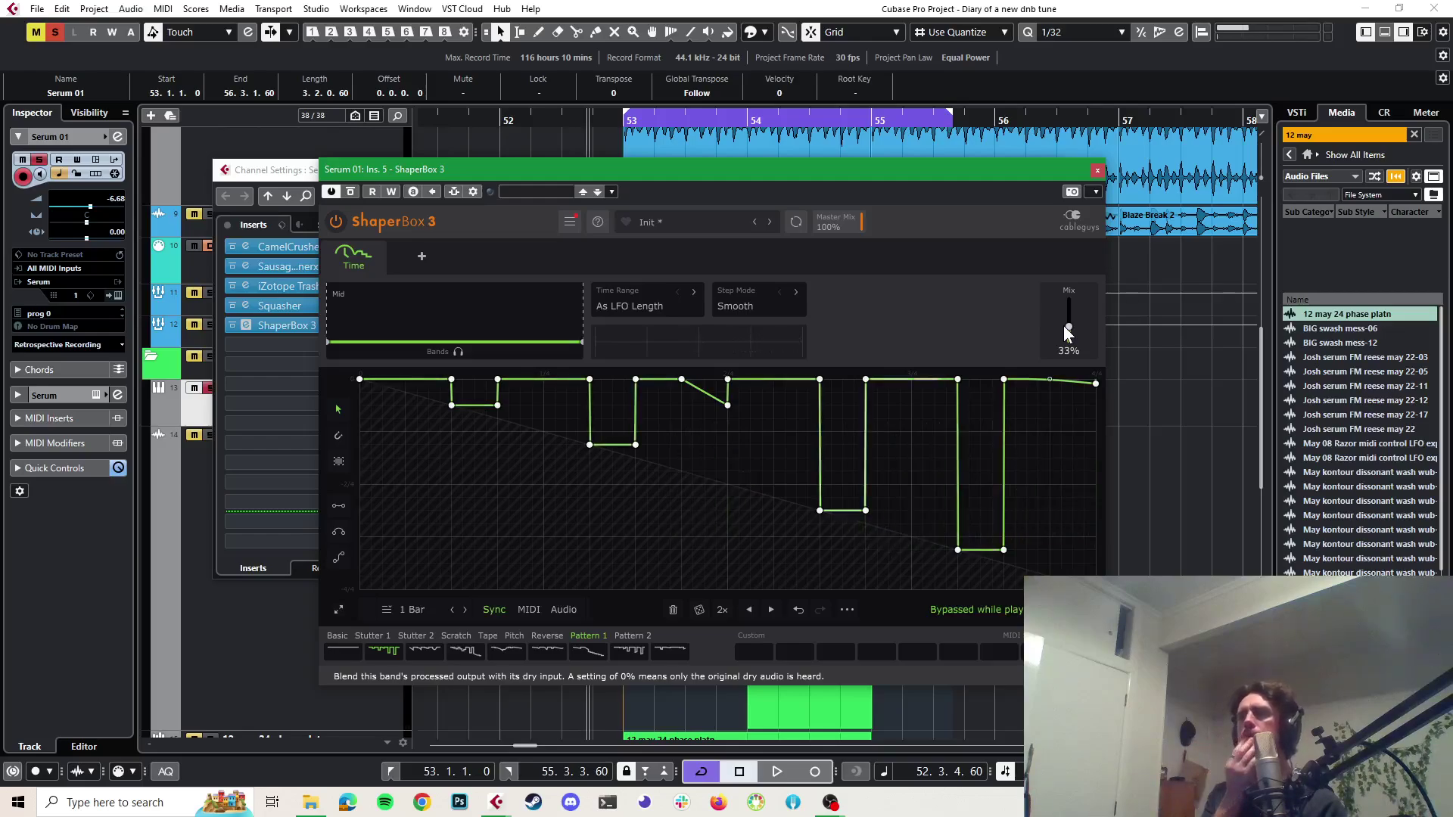
{"action": "key", "text": "space"}
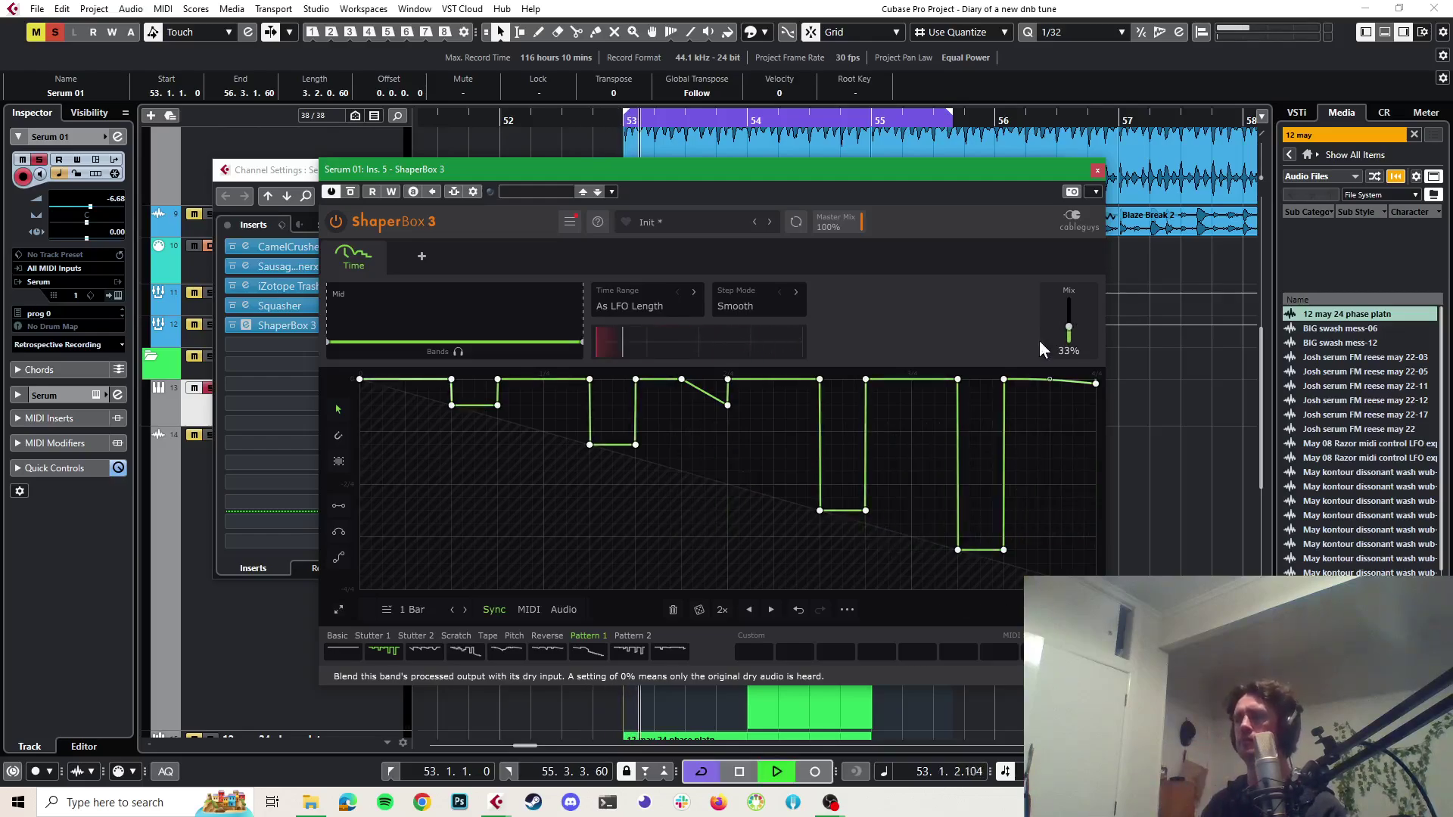
{"action": "key", "text": "space"}
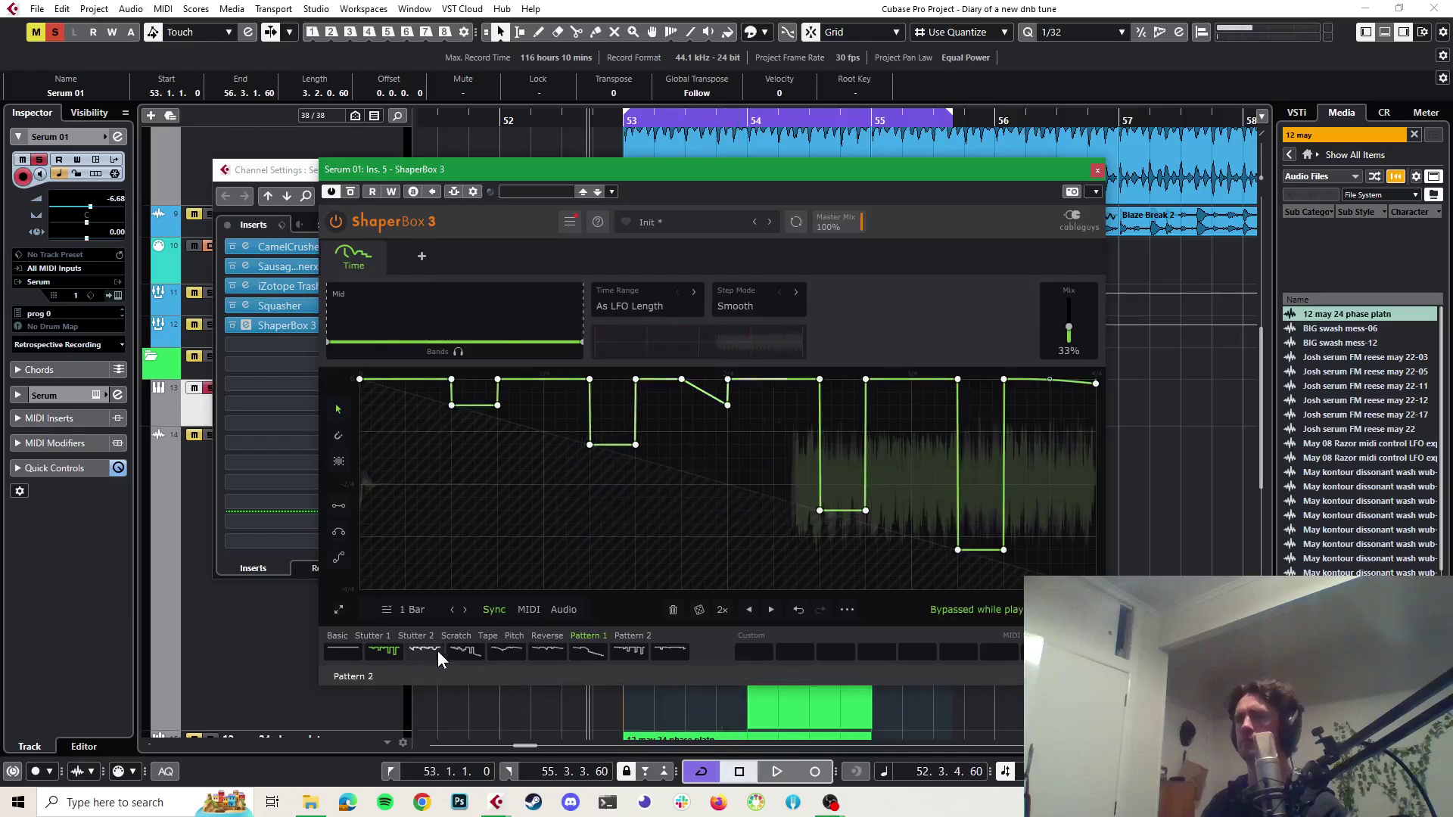
Try the second wave of the Pattern 1 set on the Time shaper and audition the bass
{"action": "left_click", "coordinate": [438, 651]}
{"action": "key", "text": "space"}
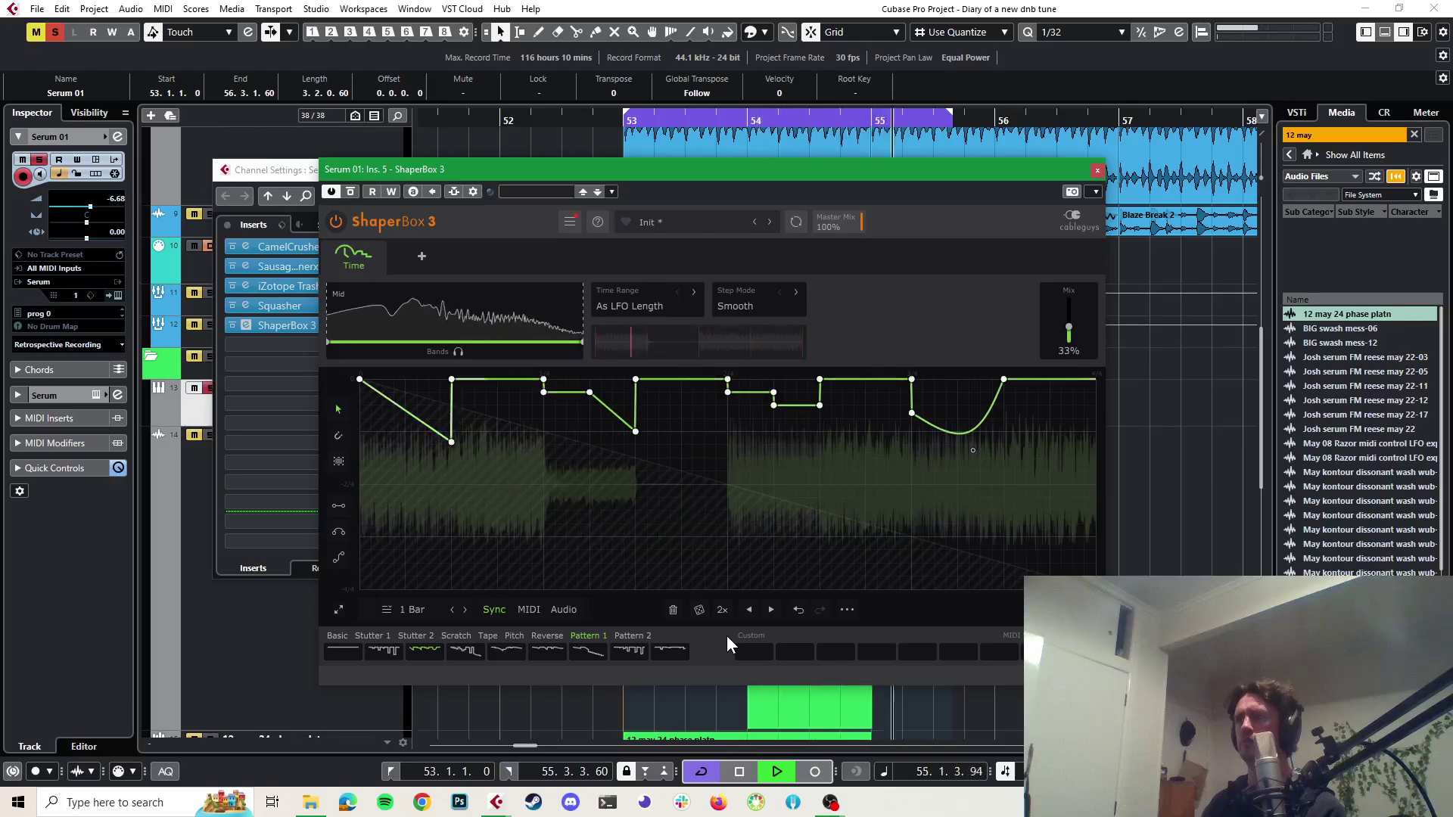
{"action": "key", "text": "space"}
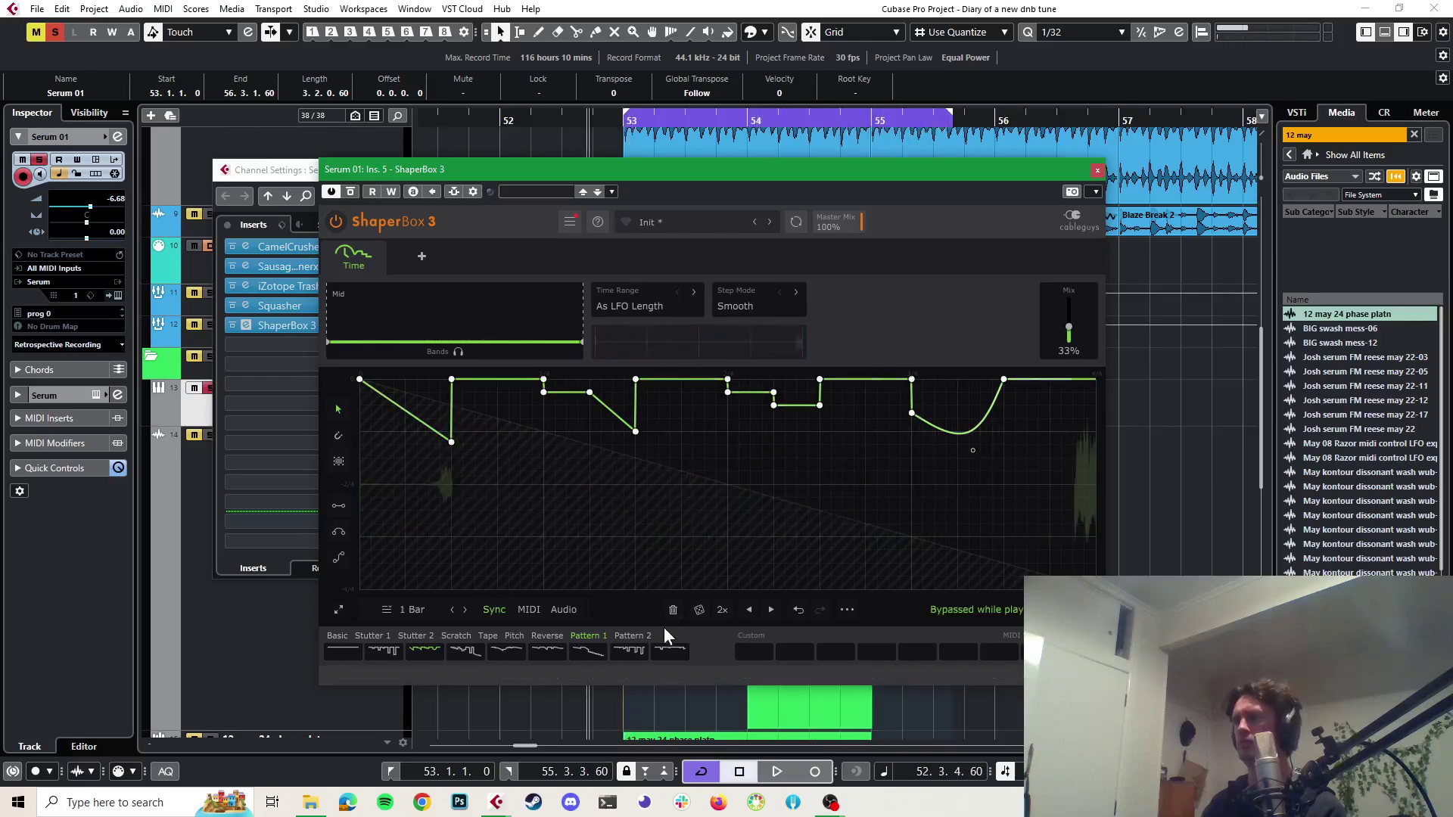
Apply the last wave of the Pattern 1 set to the Time shaper and audition the bass
{"action": "left_click", "coordinate": [671, 649]}
{"action": "key", "text": "space"}
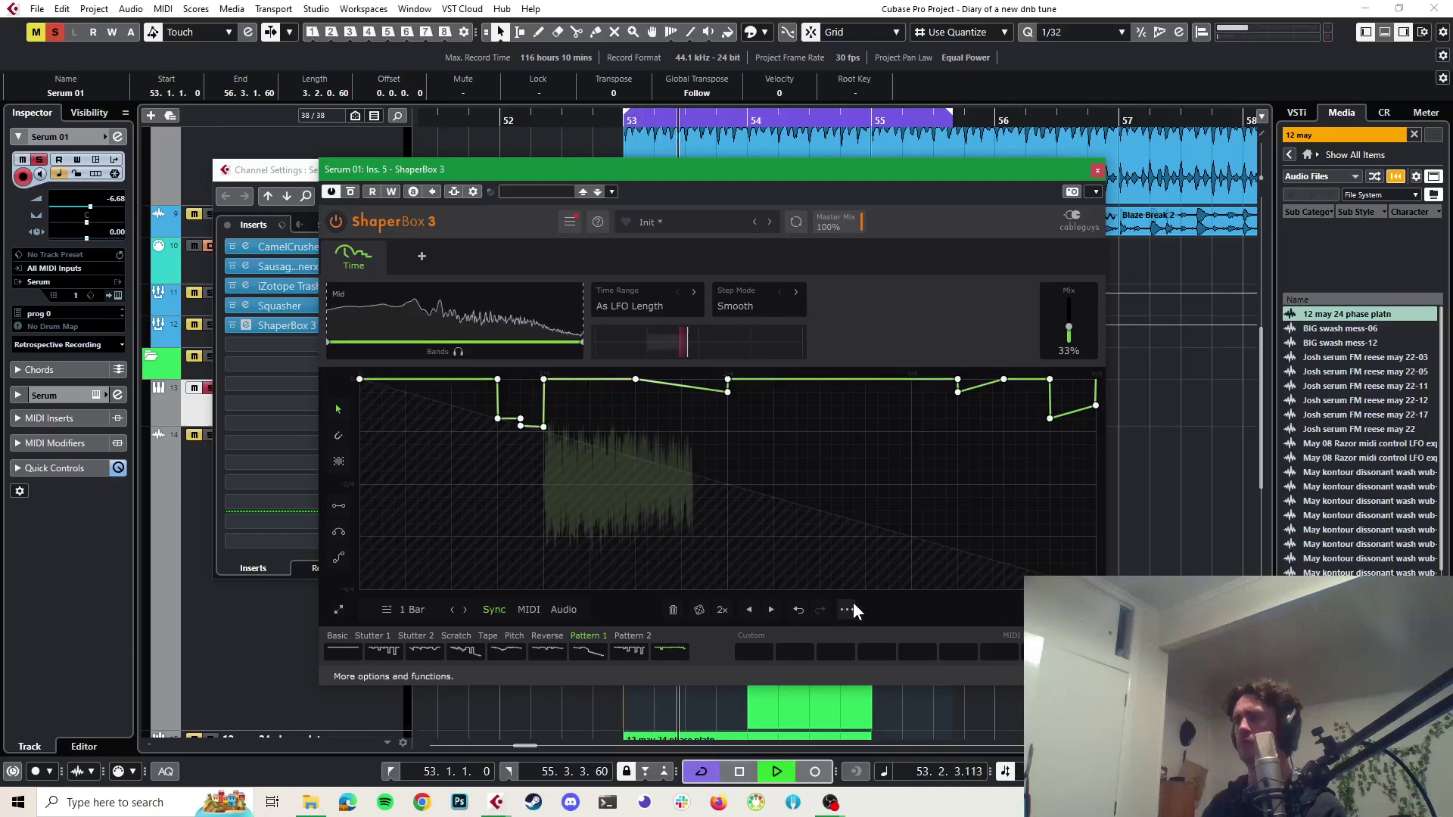
{"action": "key", "text": "space"}
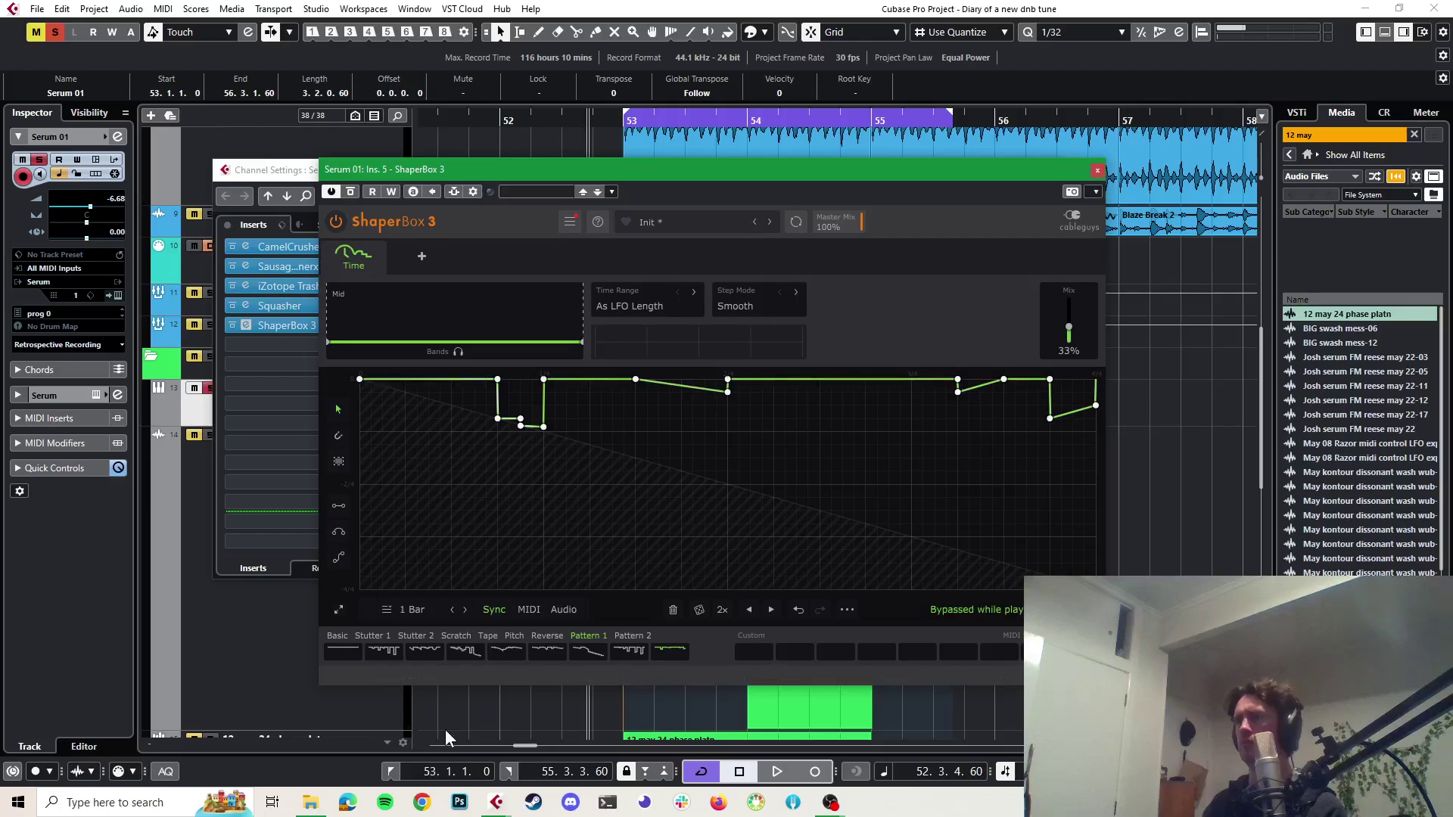
Add a Noise shaper to ShaperBox and set its noise type to Water World
{"action": "left_click", "coordinate": [421, 266]}
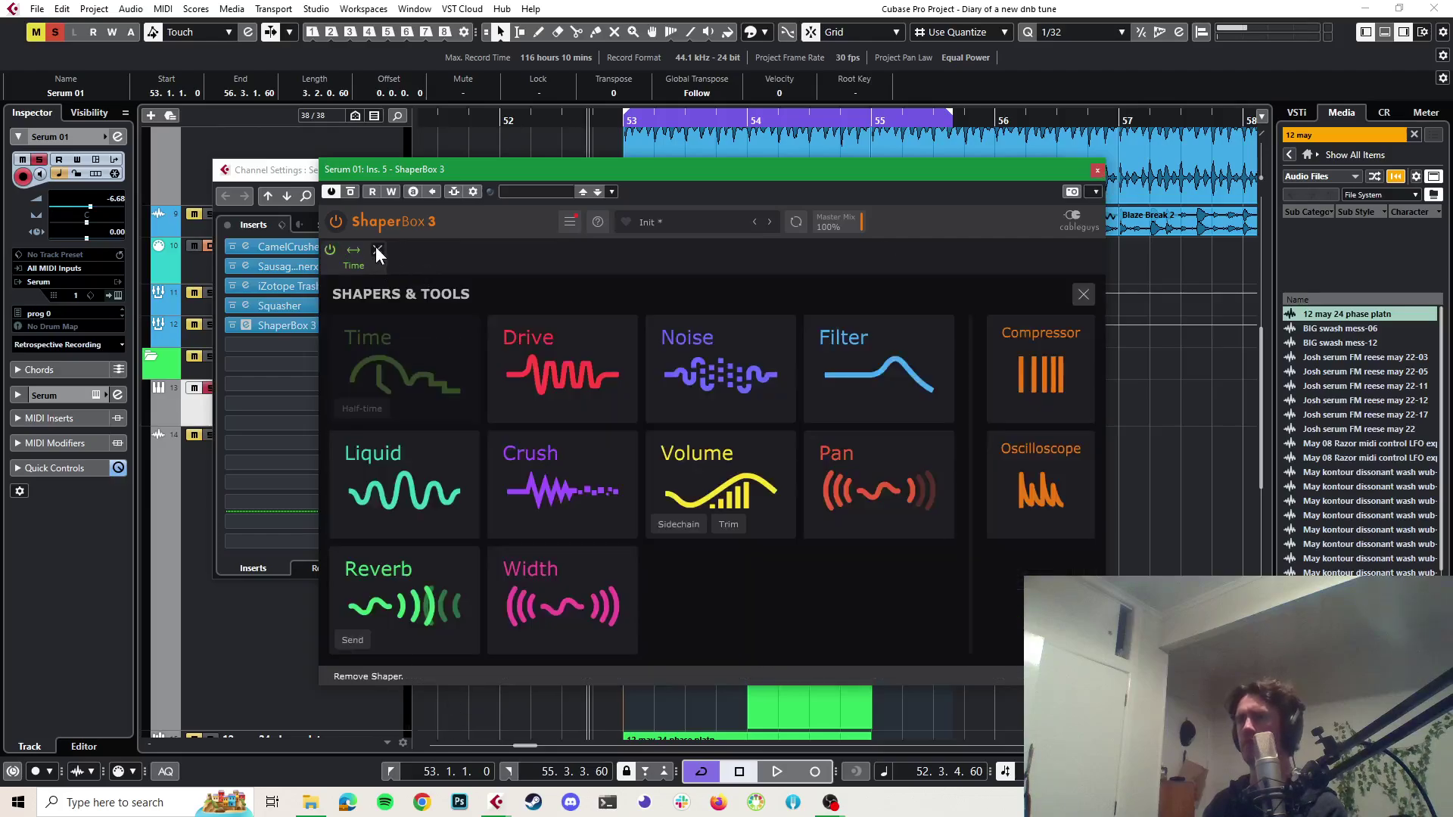
{"action": "left_click", "coordinate": [729, 370]}
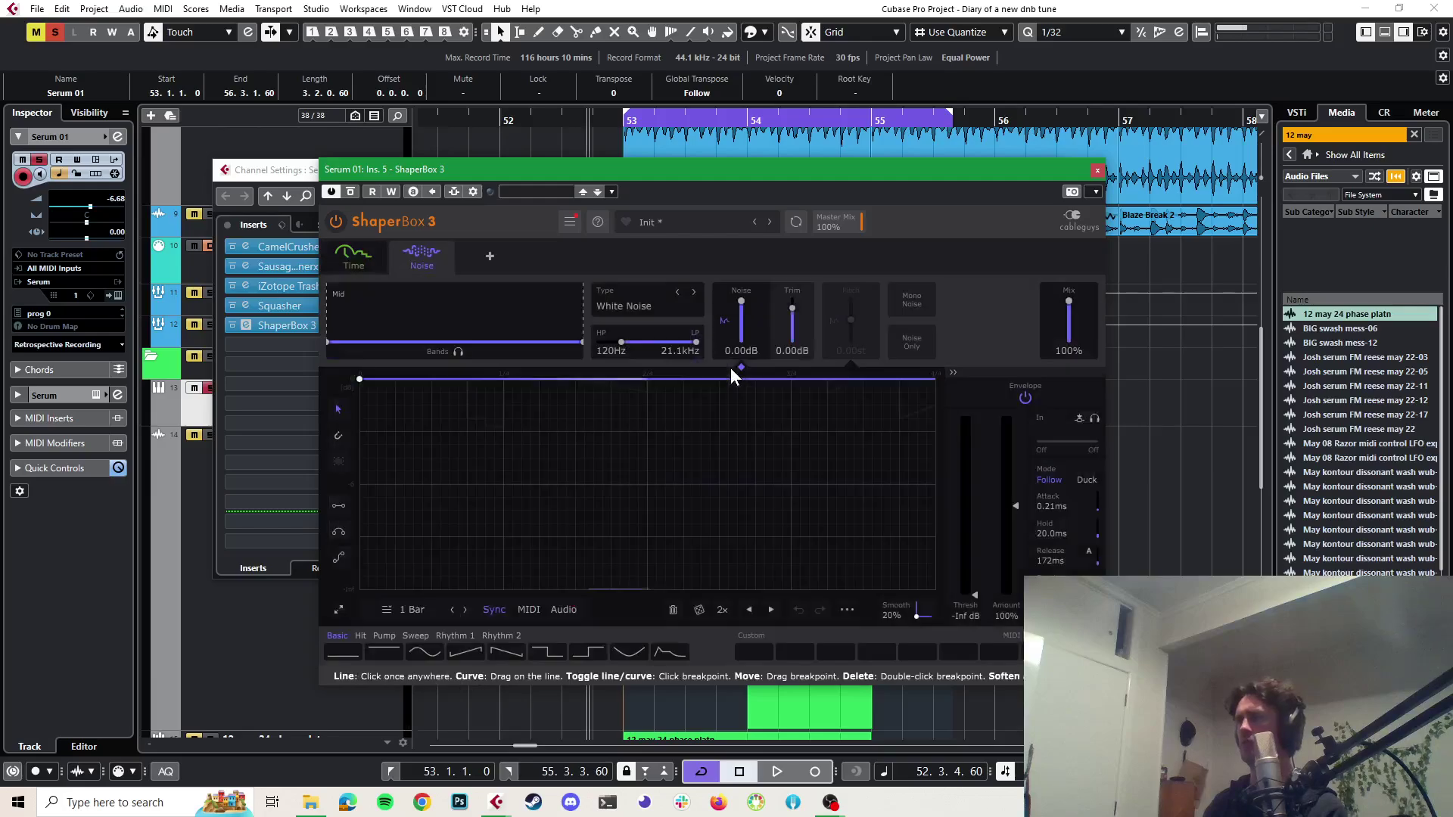
{"action": "left_click", "coordinate": [618, 297]}
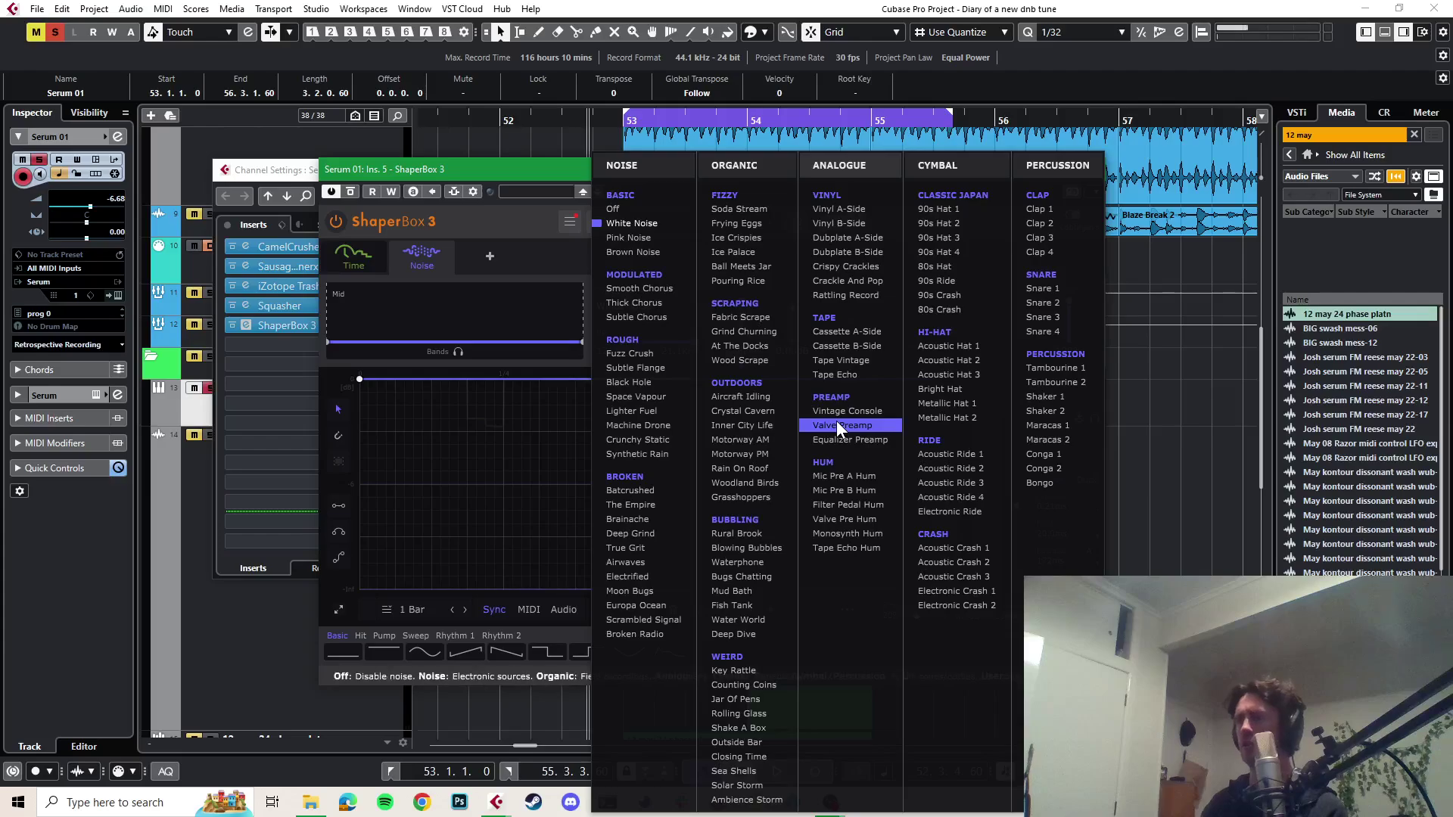
{"action": "left_click", "coordinate": [725, 621]}
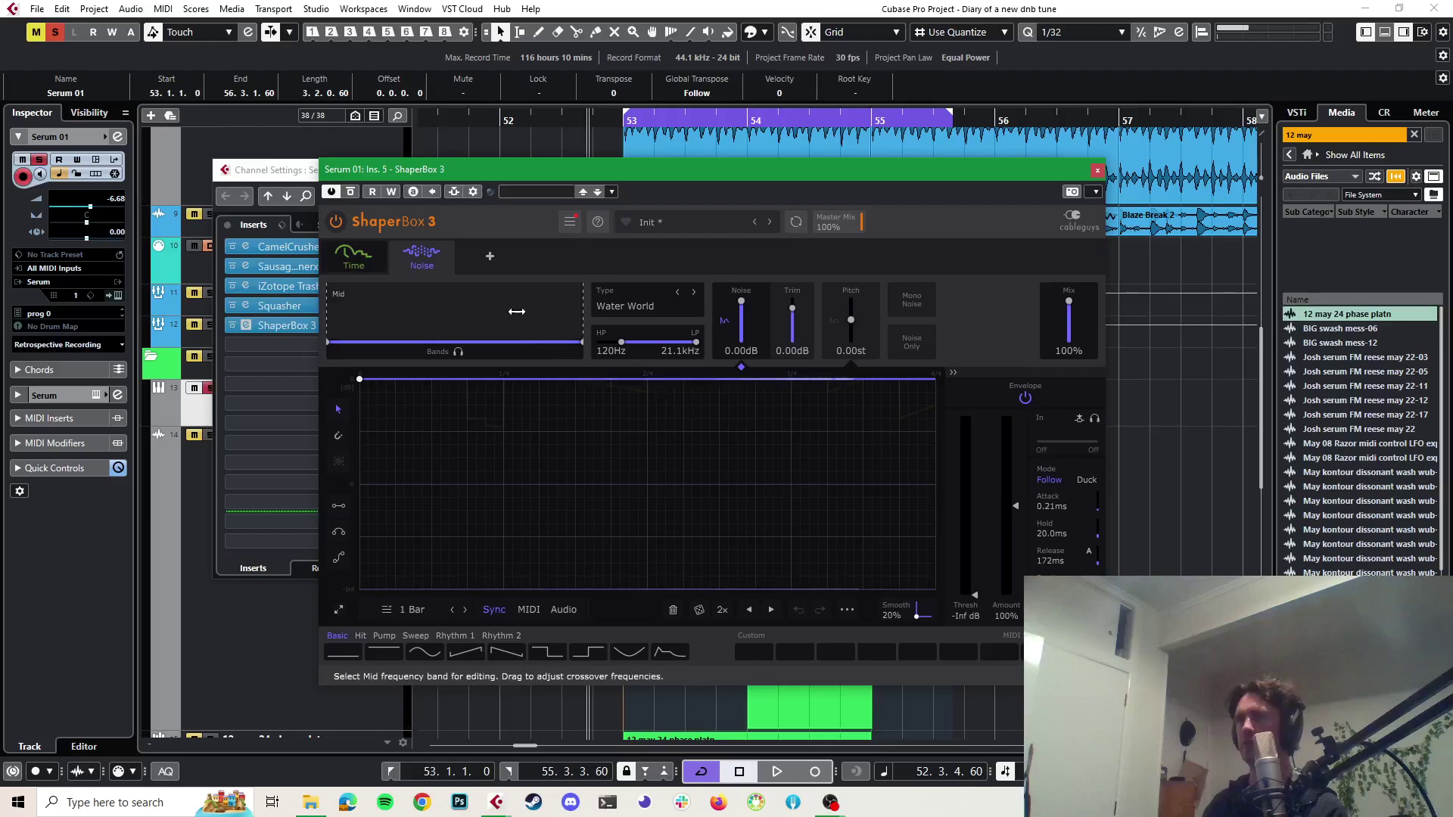
Move the Noise shaper ahead of the Time shaper and audition the bass
{"action": "left_click_drag", "start_coordinate": [427, 266], "coordinate": [367, 267]}
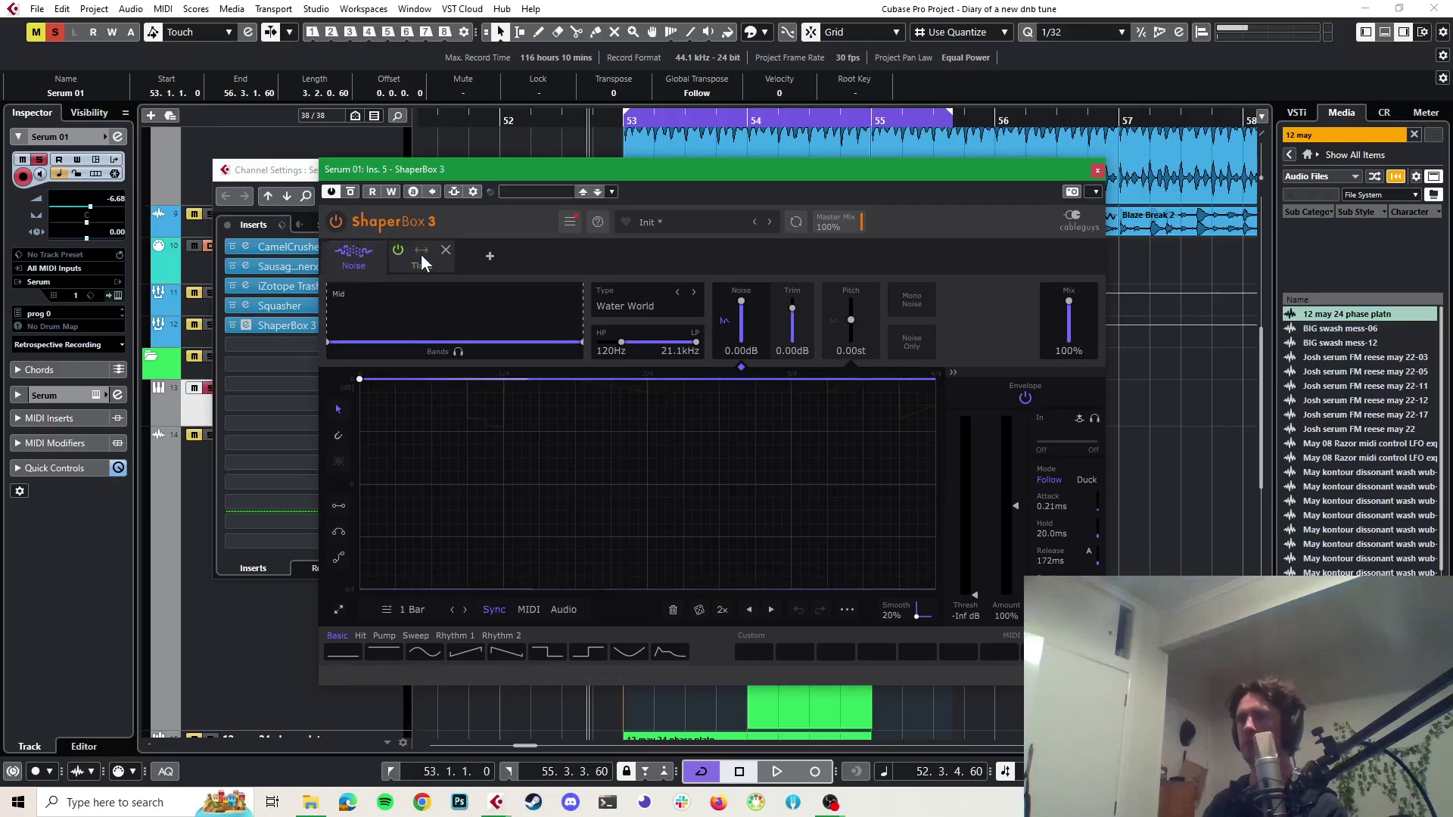
{"action": "key", "text": "space"}
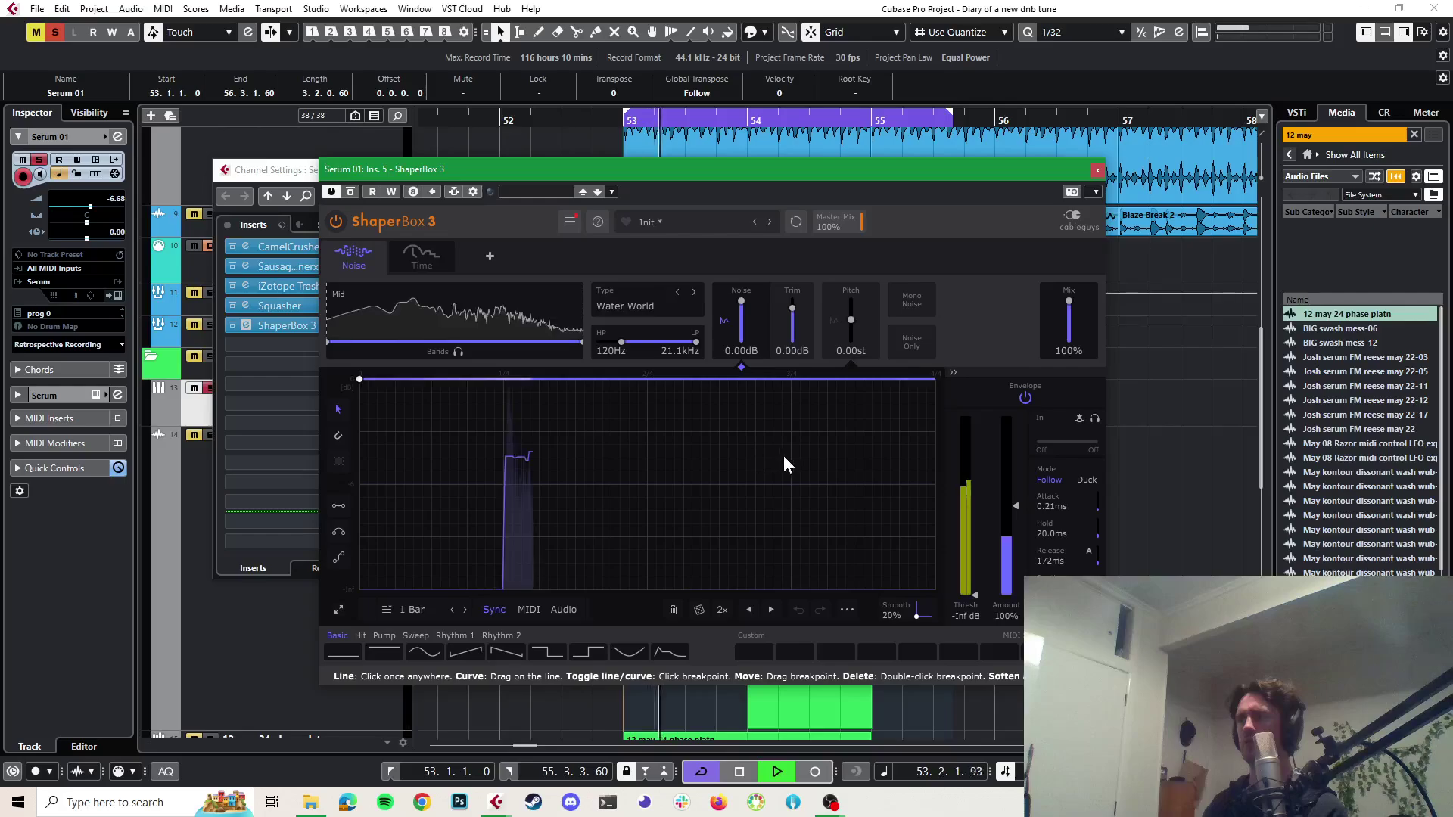
{"action": "key", "text": "space"}
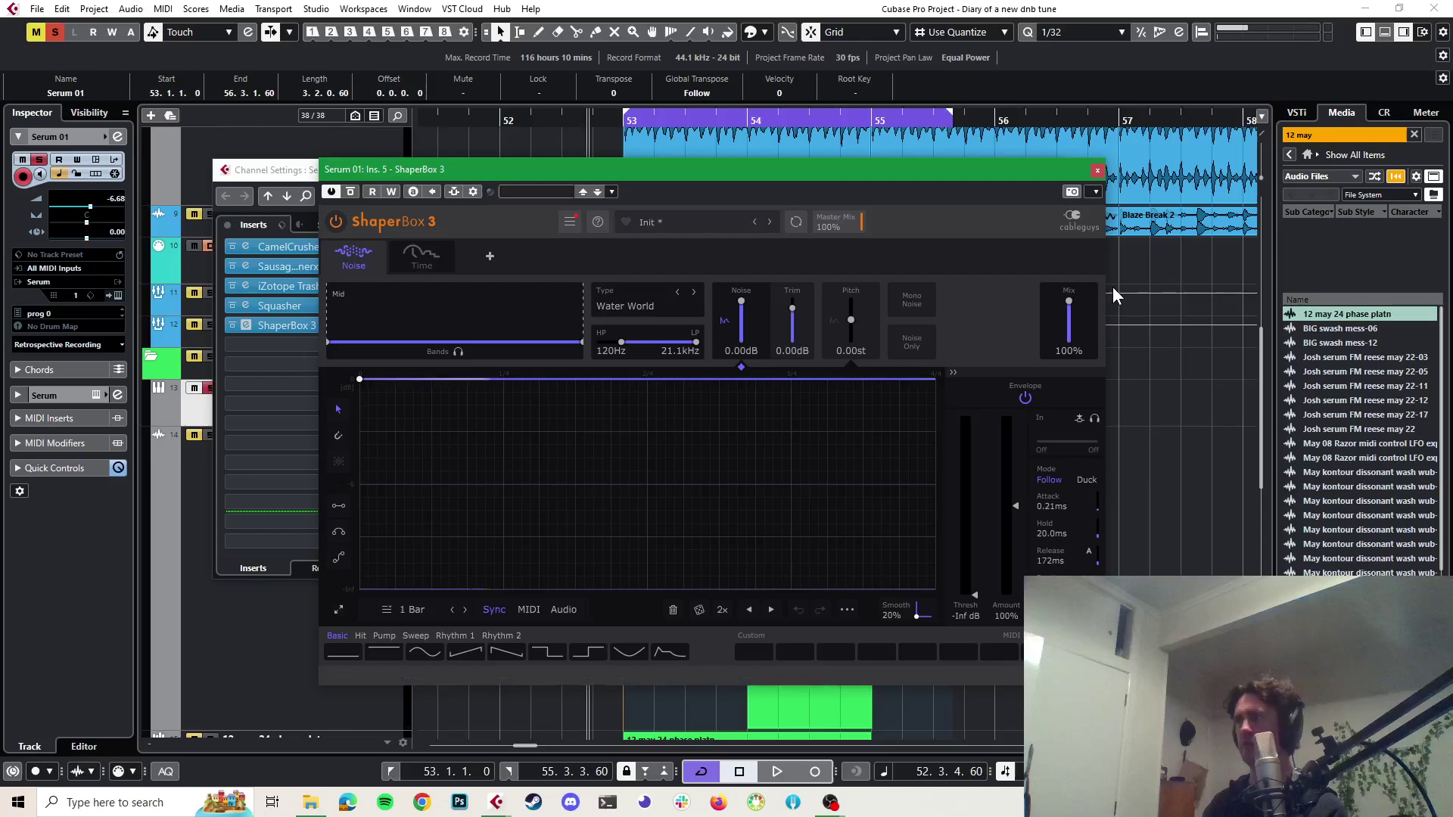
Lower the Noise shaper's mix to 39% and audition the bass
{"action": "left_click_drag", "start_coordinate": [1069, 302], "coordinate": [1068, 318]}
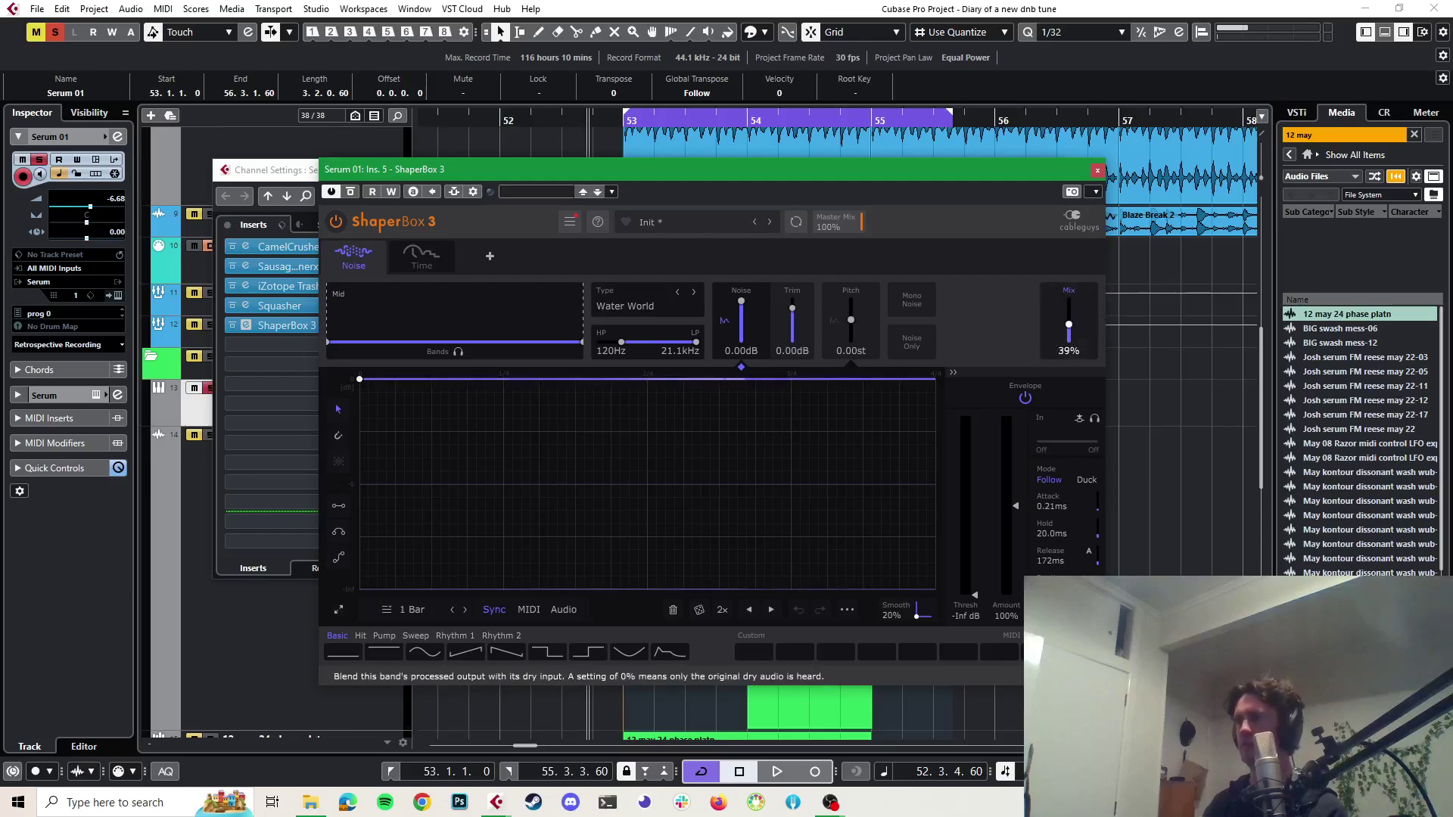
{"action": "key", "text": "space"}
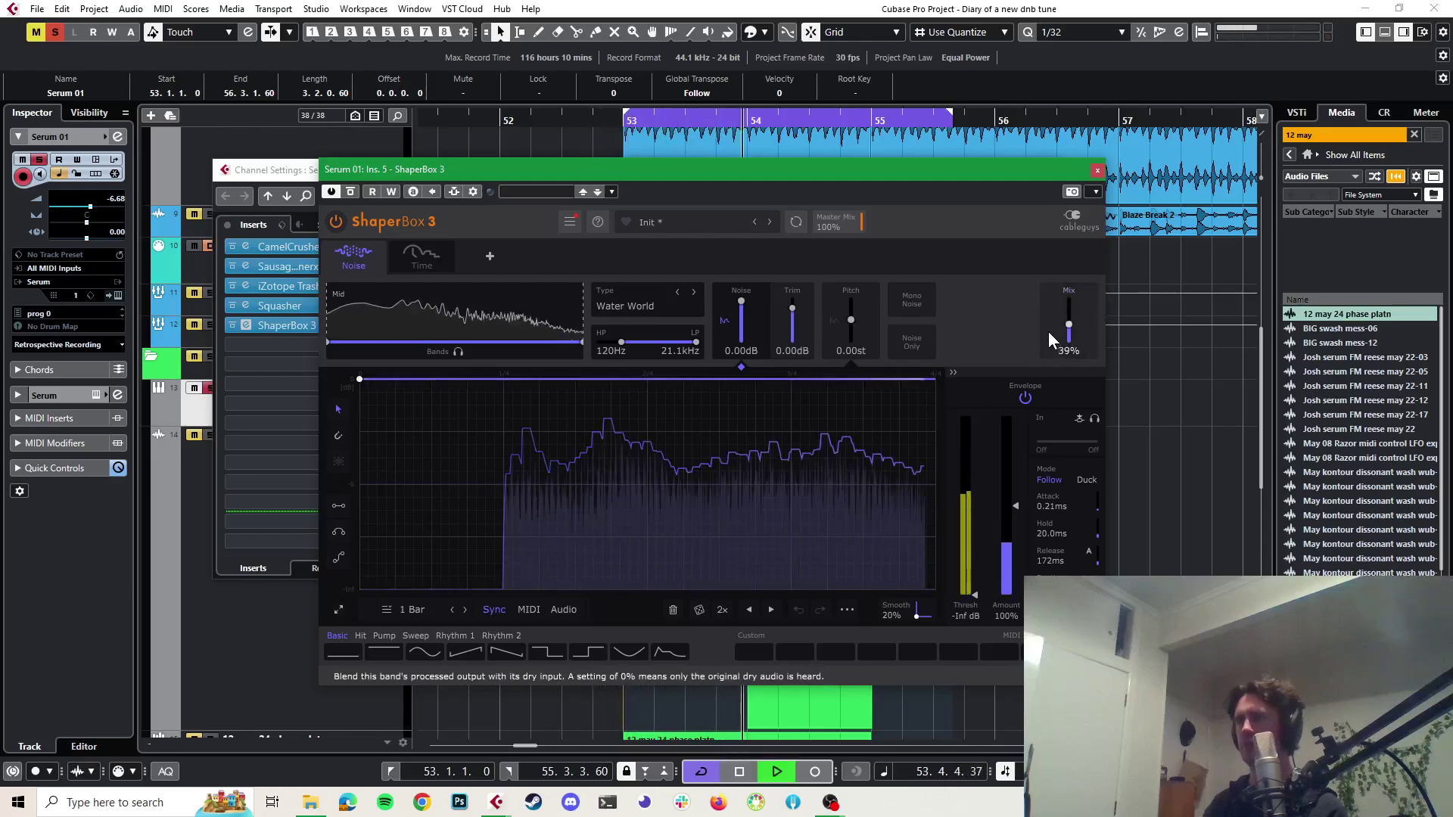
{"action": "key", "text": "space"}
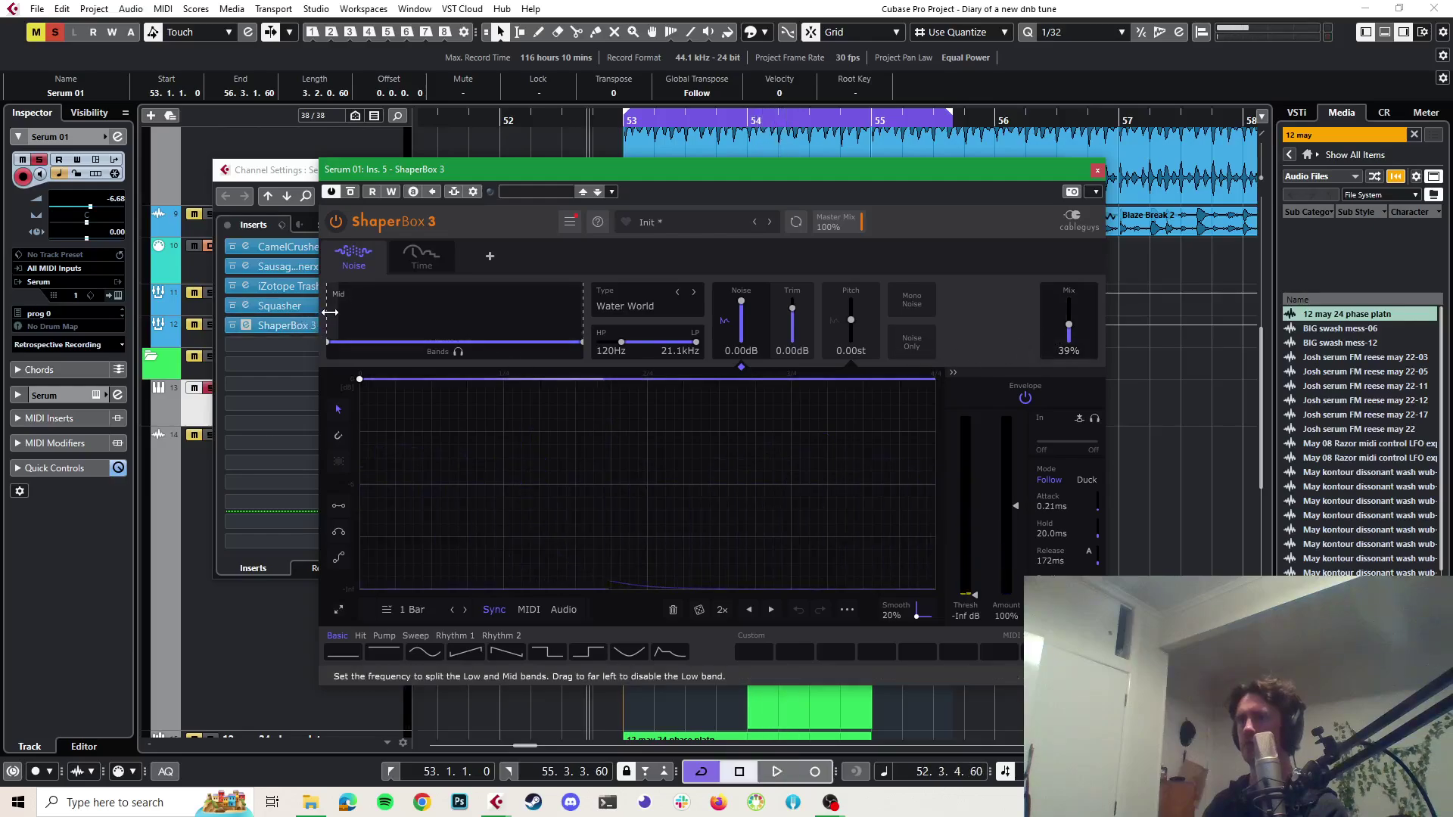
Split off a low band at 143 Hz, low-pass the noise at 8.57 kHz and audition the bass
{"action": "left_click_drag", "start_coordinate": [381, 342], "coordinate": [398, 342]}
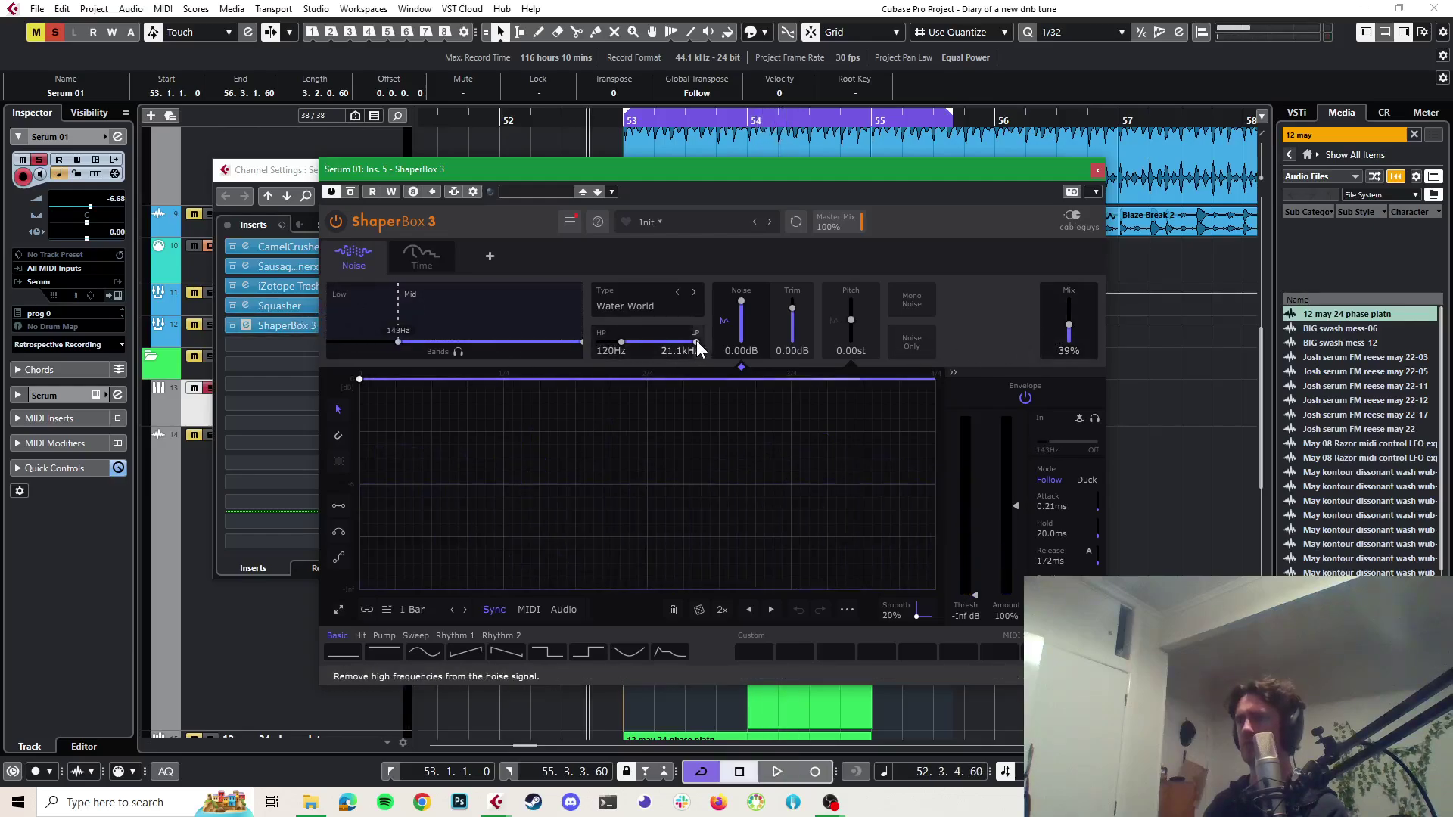
{"action": "key", "text": "space"}
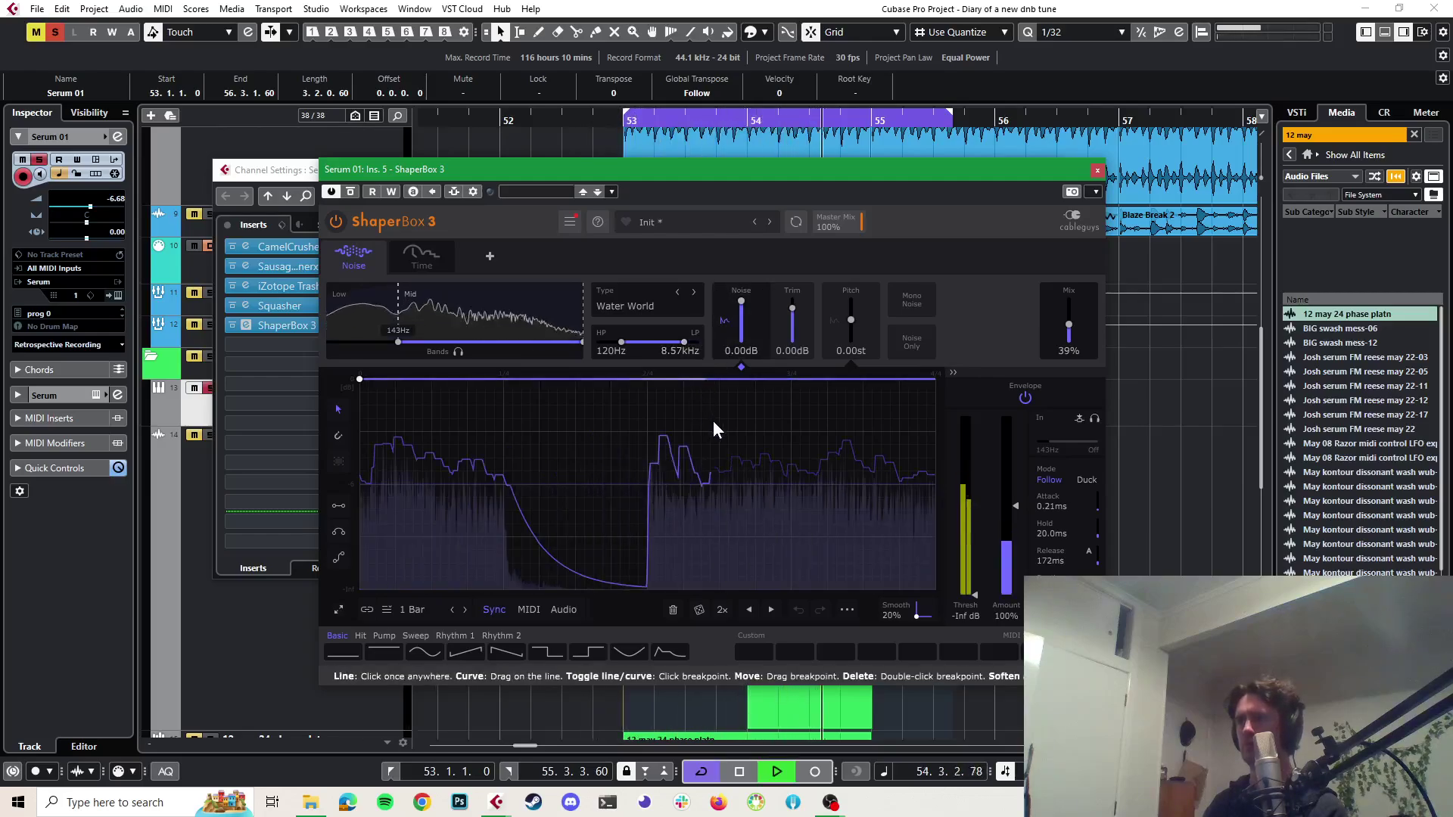
{"action": "key", "text": "space"}
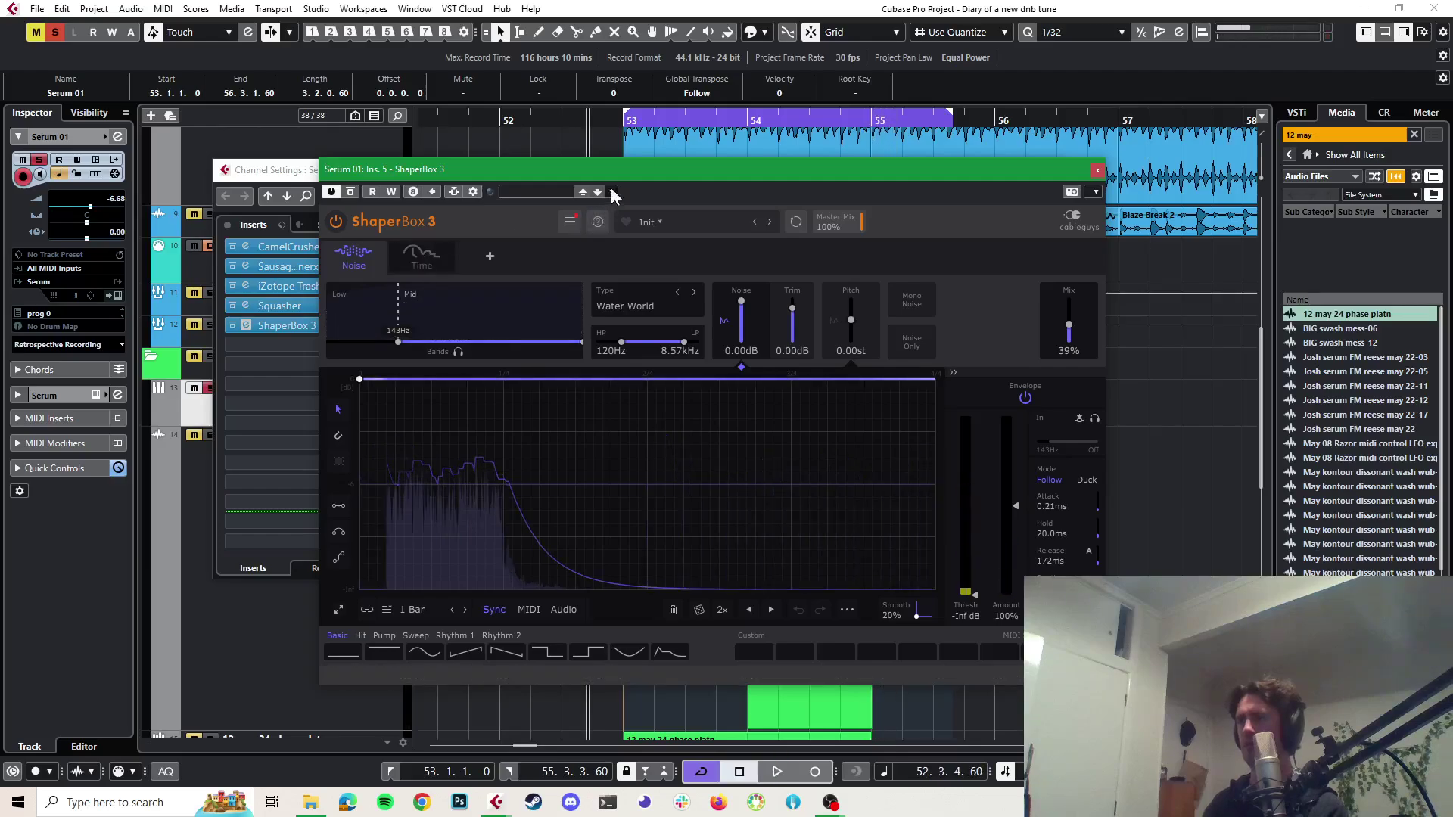
Move ShaperBox 3 to the first insert slot, before CamelCrusher, and audition the bass
{"action": "left_click_drag", "start_coordinate": [613, 170], "coordinate": [890, 178]}
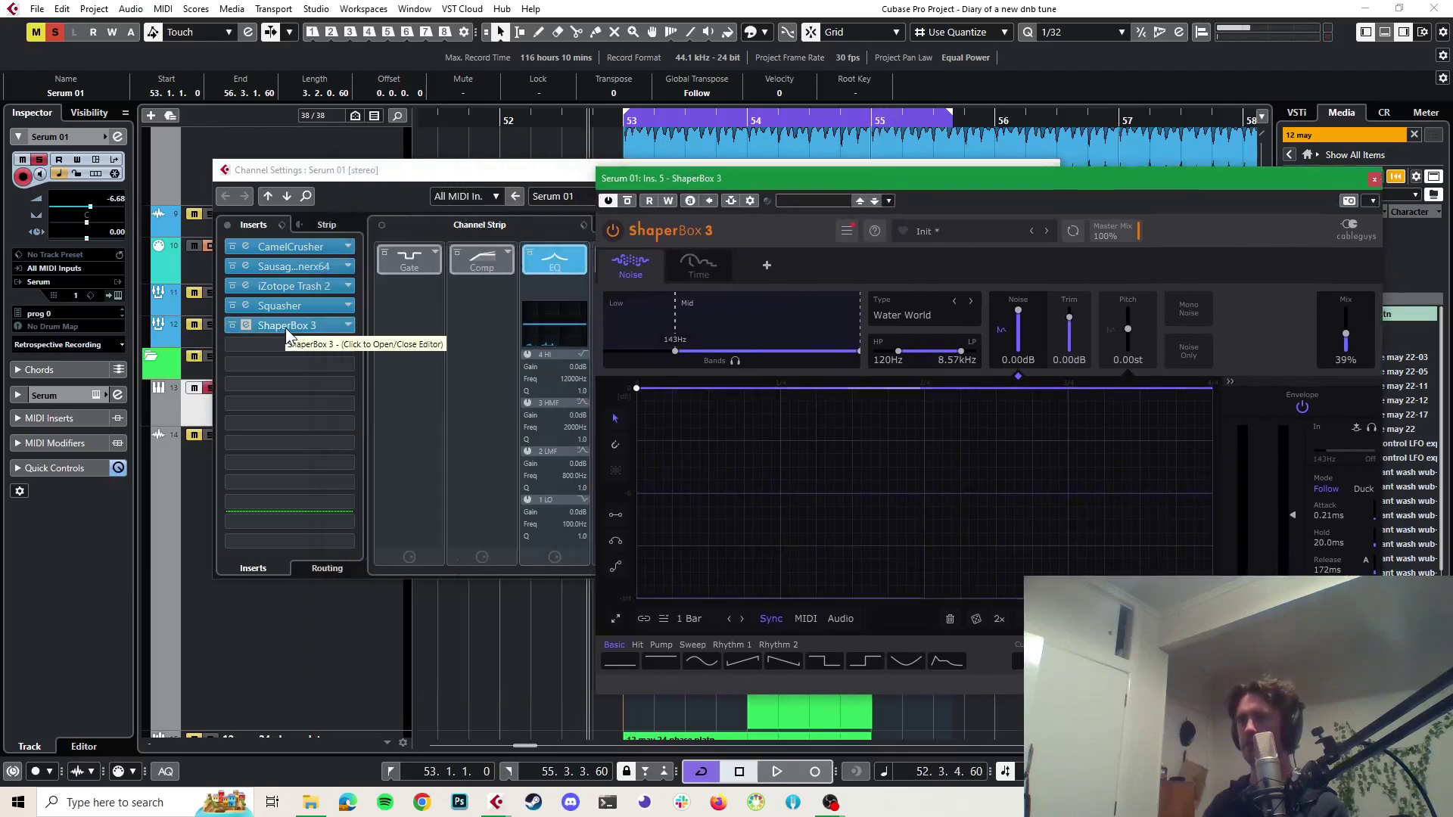
{"action": "left_click_drag", "start_coordinate": [287, 332], "coordinate": [283, 248]}
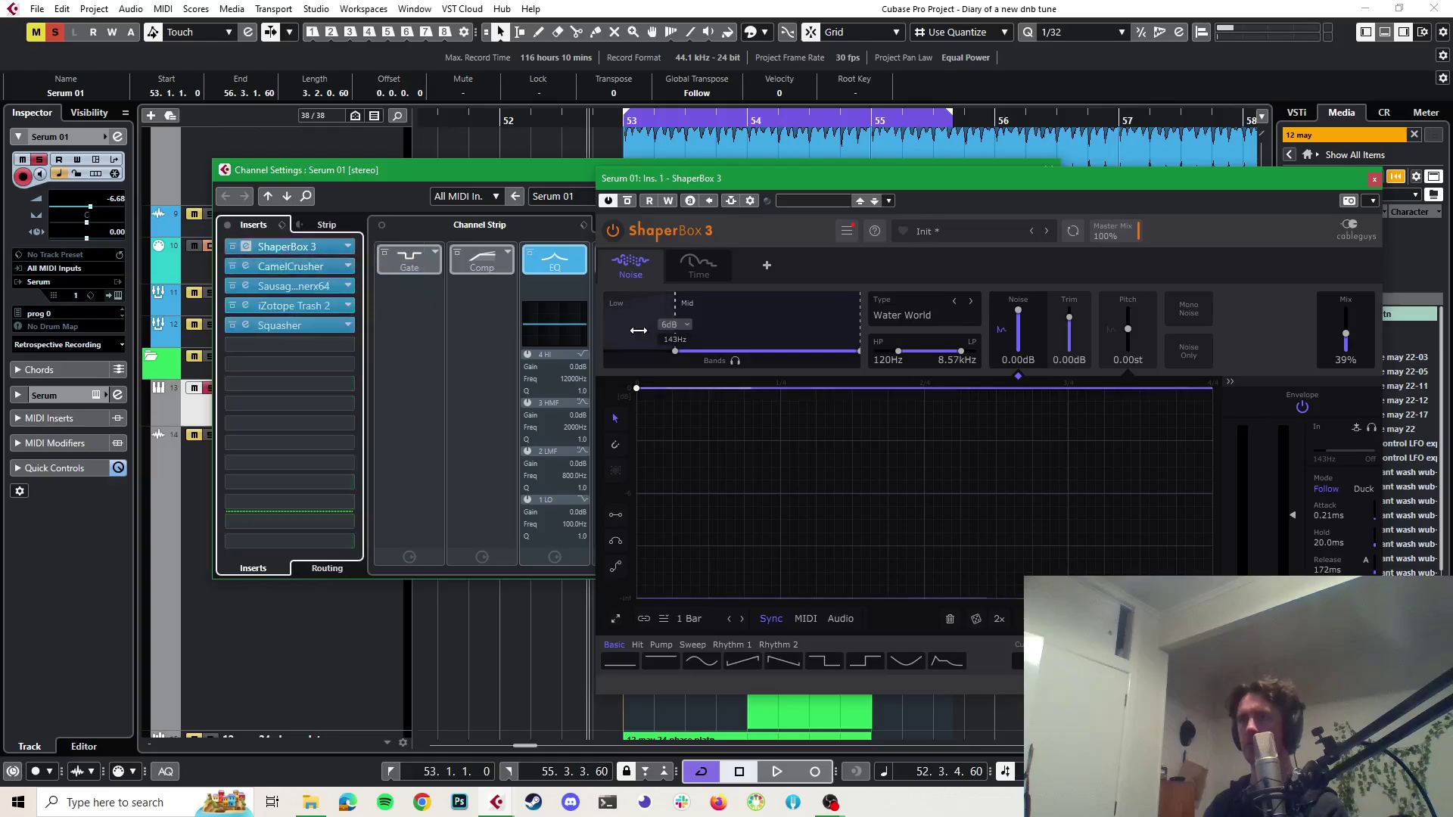
{"action": "key", "text": "space"}
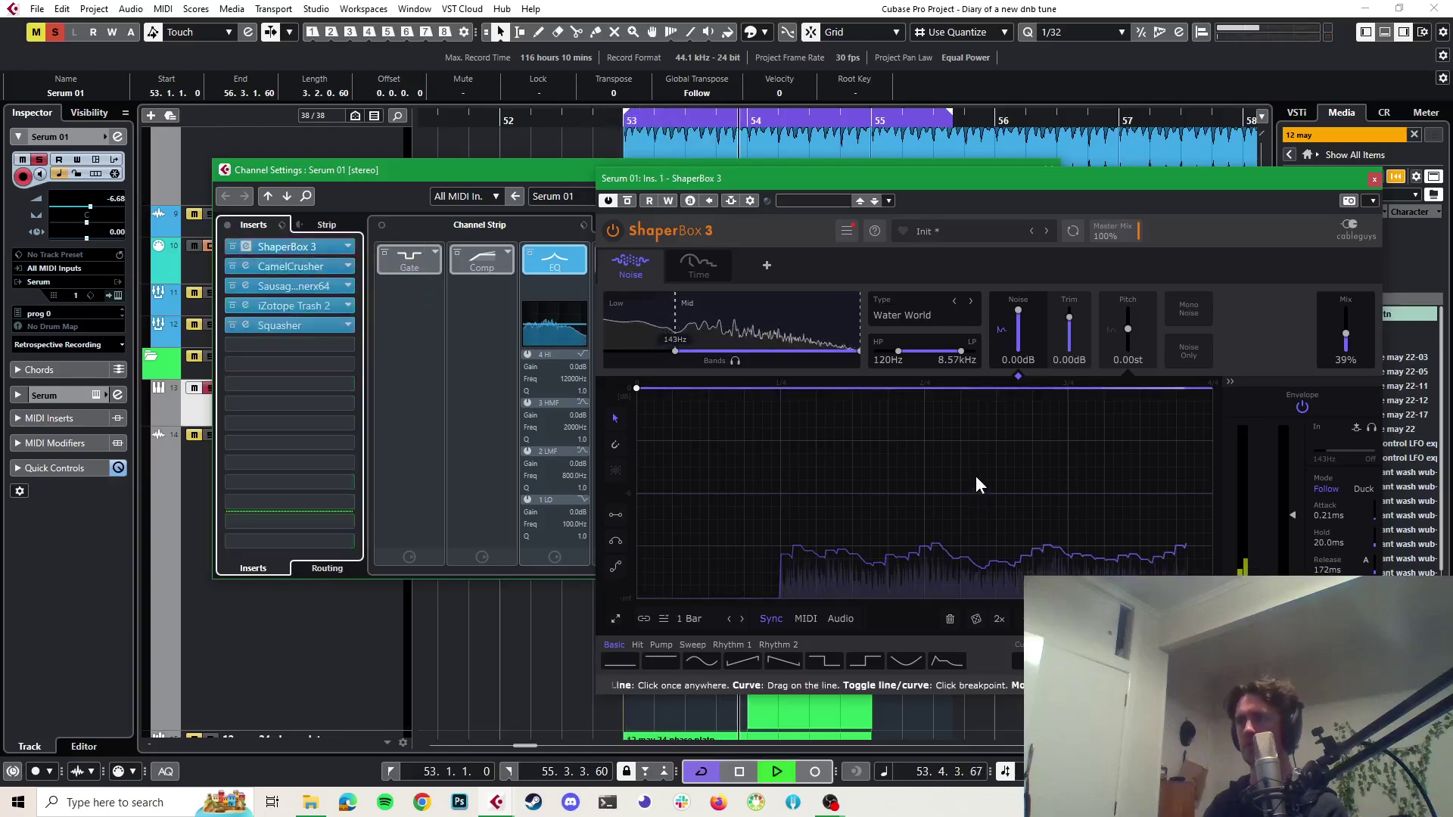
{"action": "key", "text": "space"}
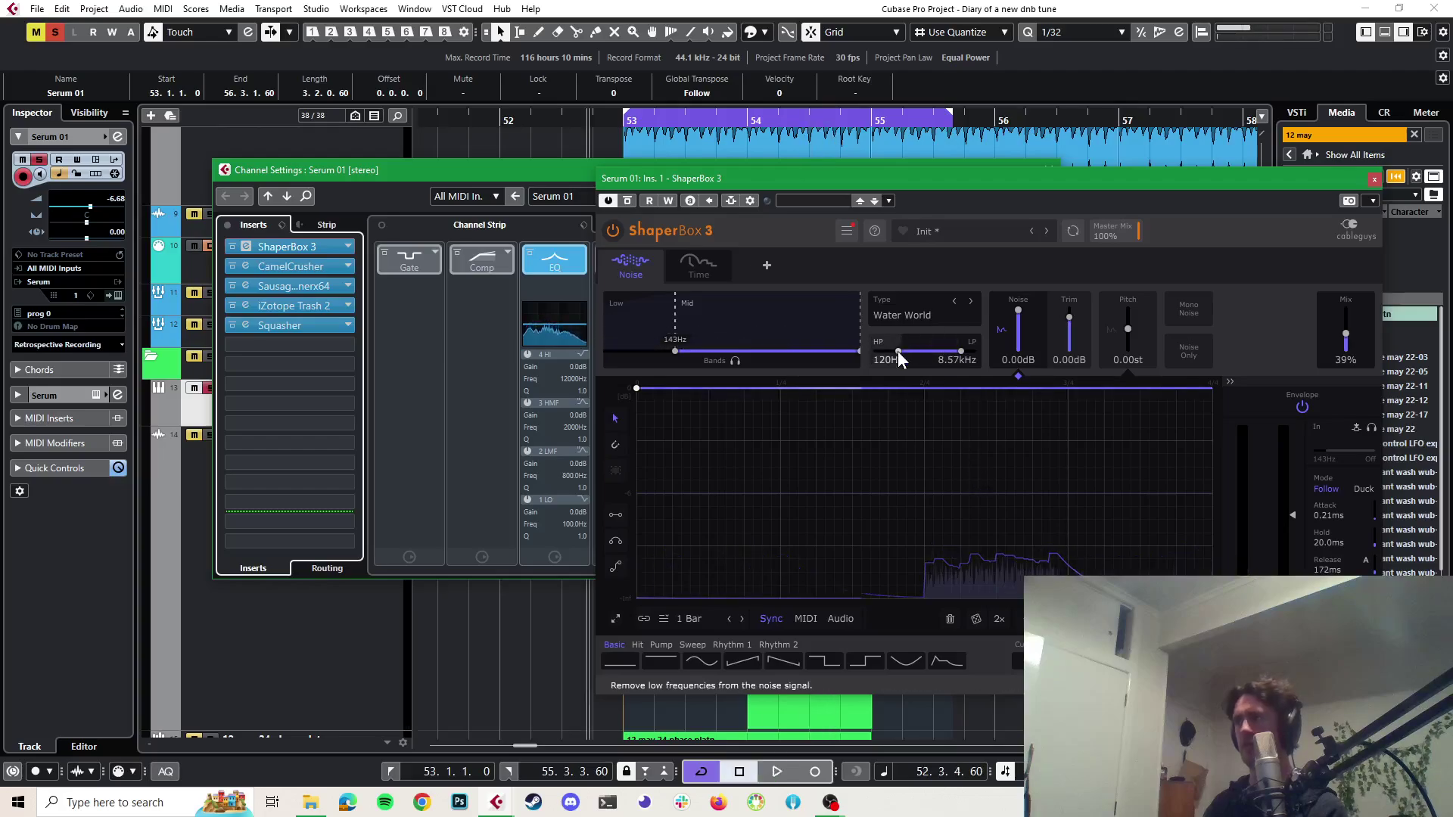
Narrow the noise filter to 248 Hz–5.27 kHz, split off a high band at 3.44 kHz and audition the bass
{"action": "left_click_drag", "start_coordinate": [900, 346], "coordinate": [954, 351]}
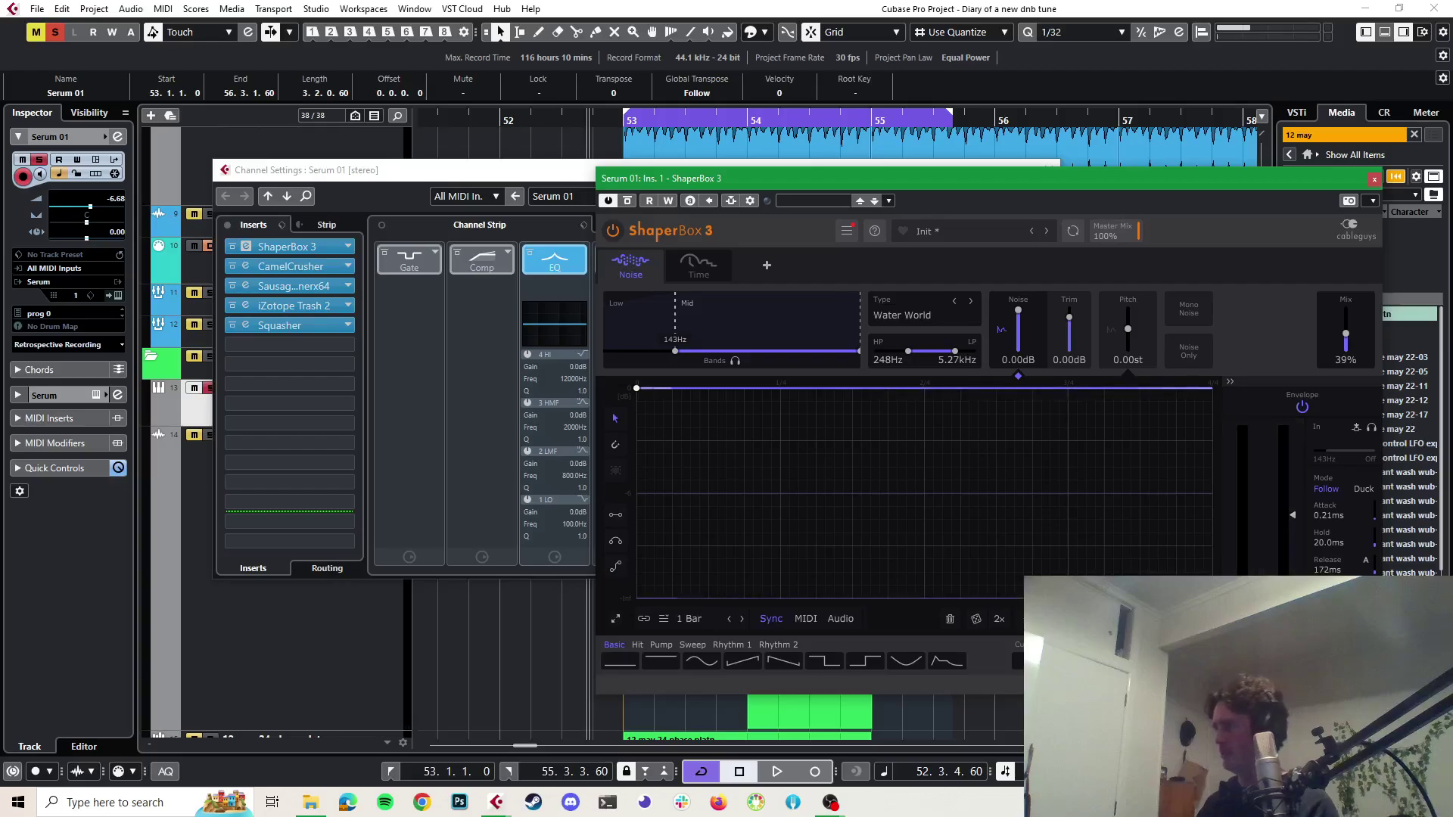
{"action": "key", "text": "space"}
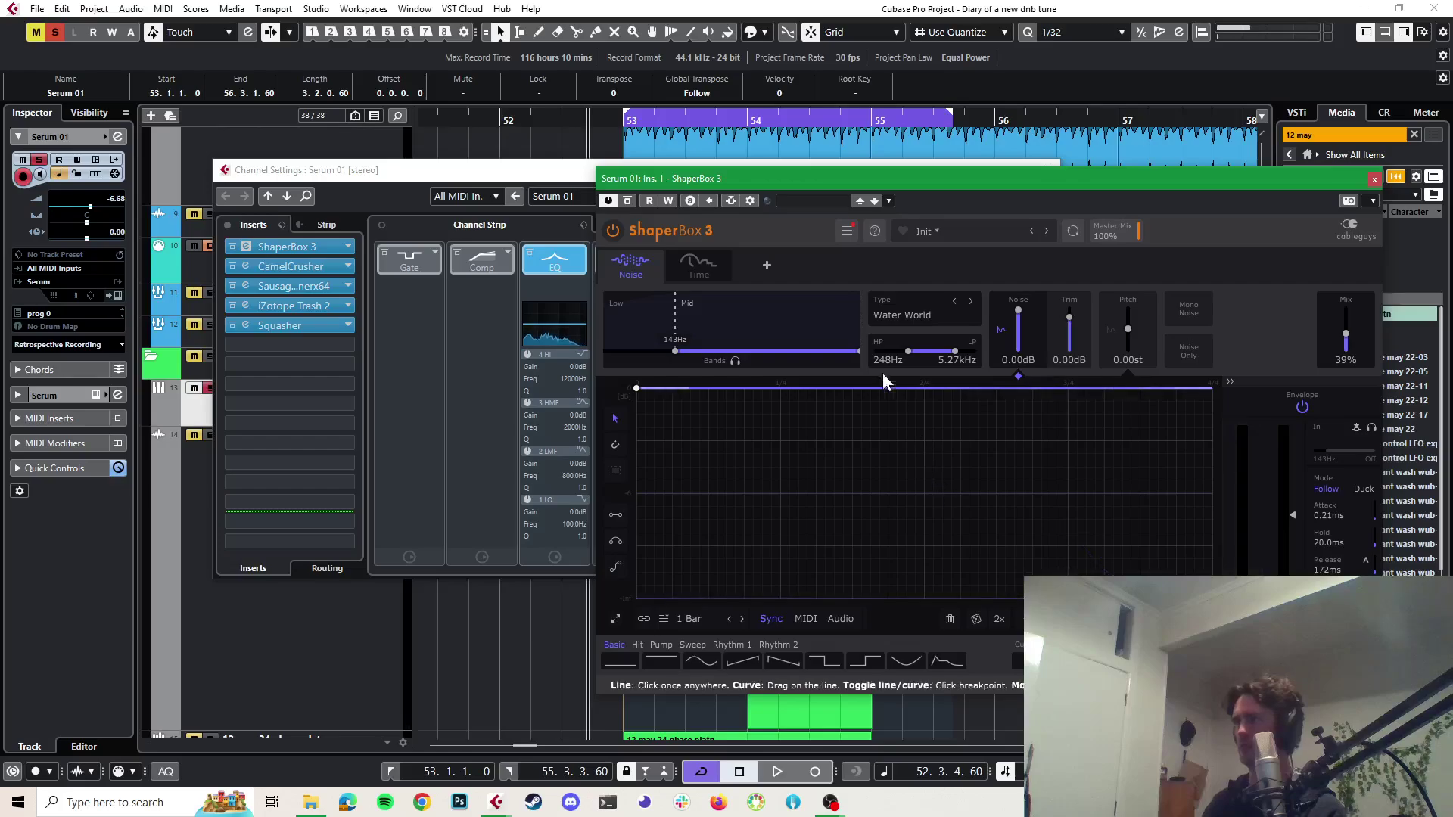
{"action": "key", "text": "space"}
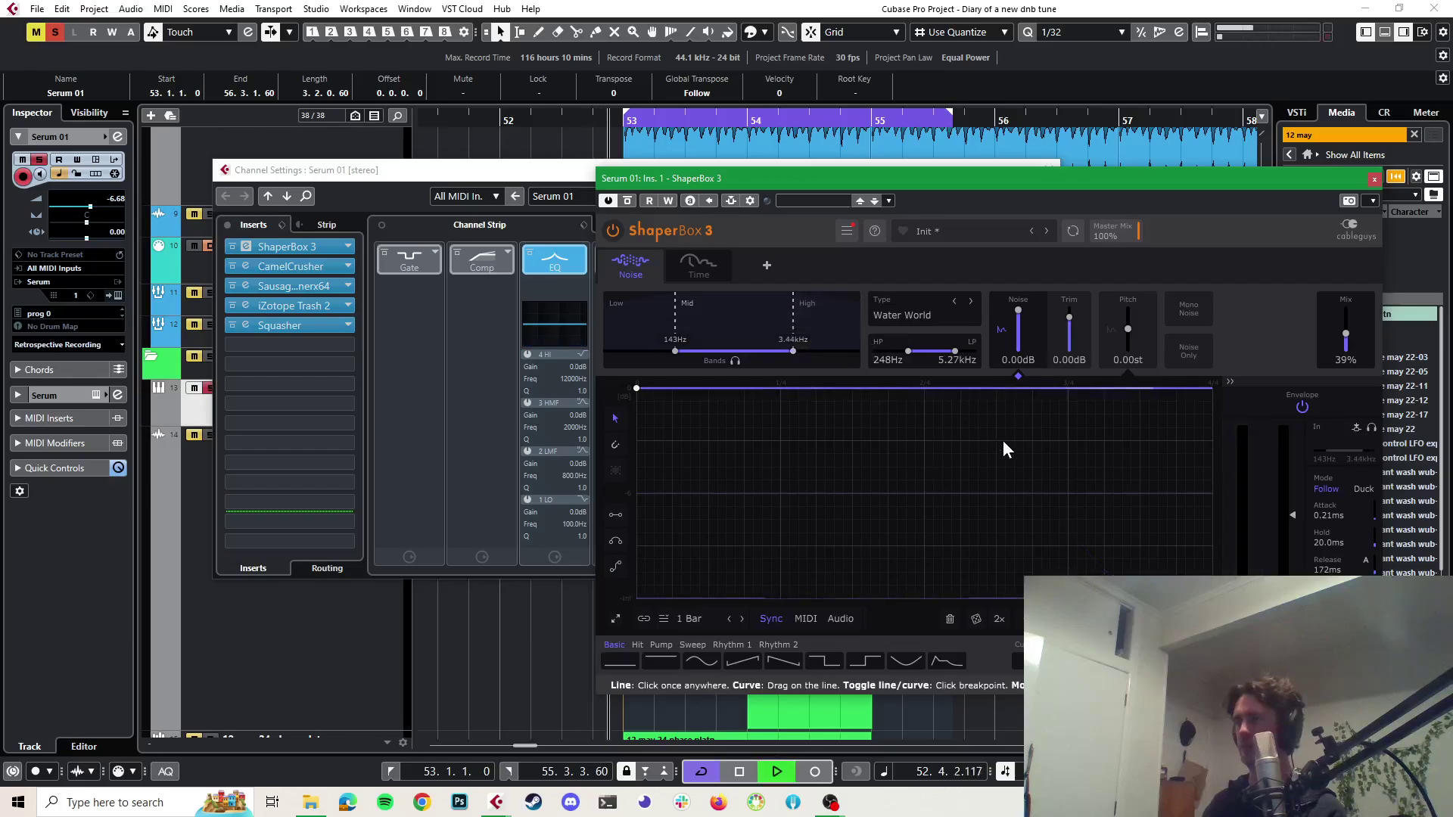
Switch the full-band noise to Deep Dive, set its low-pass to 1.93 kHz and mix to 24%, and audition the bass
{"action": "key", "text": "space"}
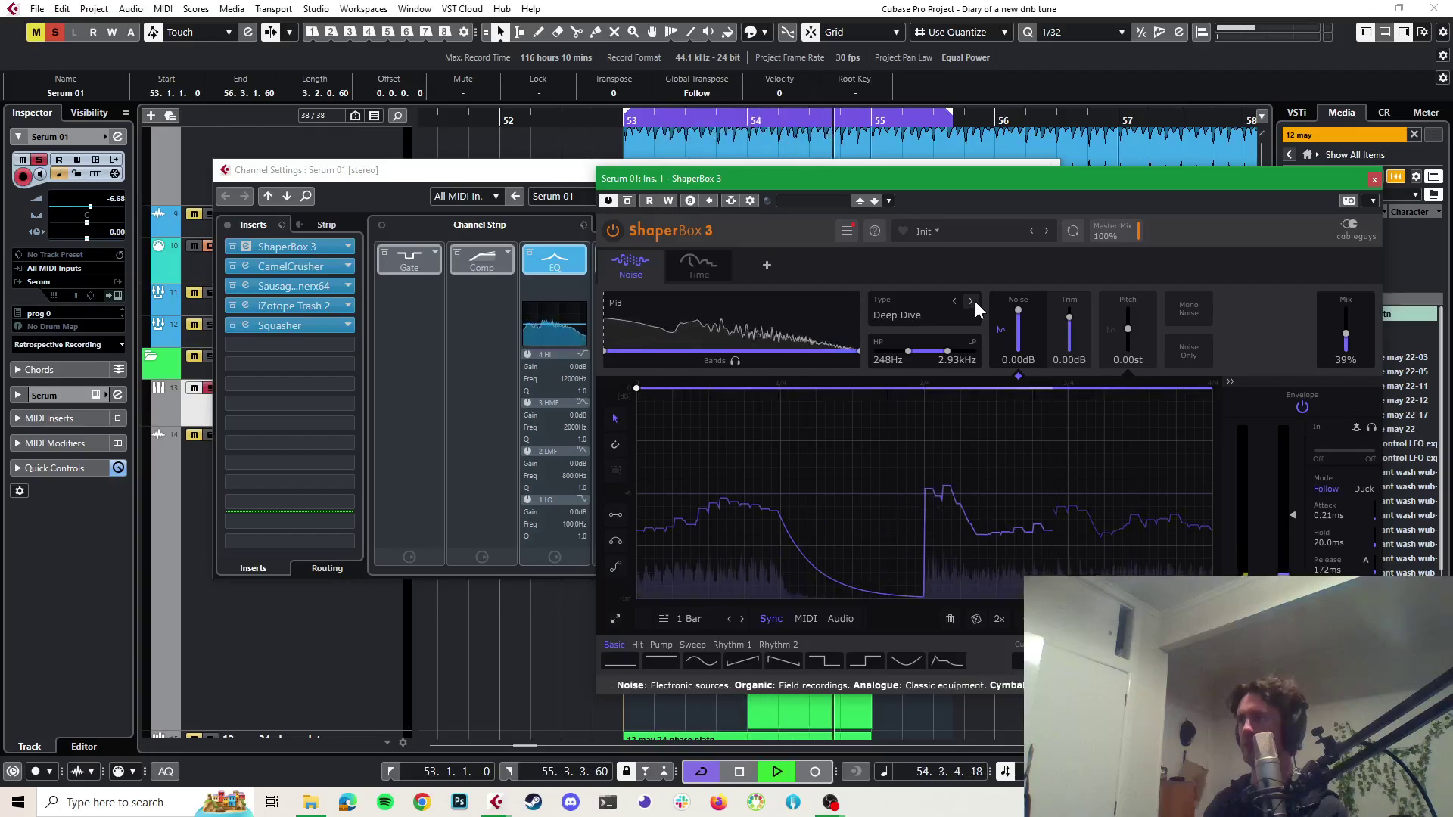
{"action": "key", "text": "space"}
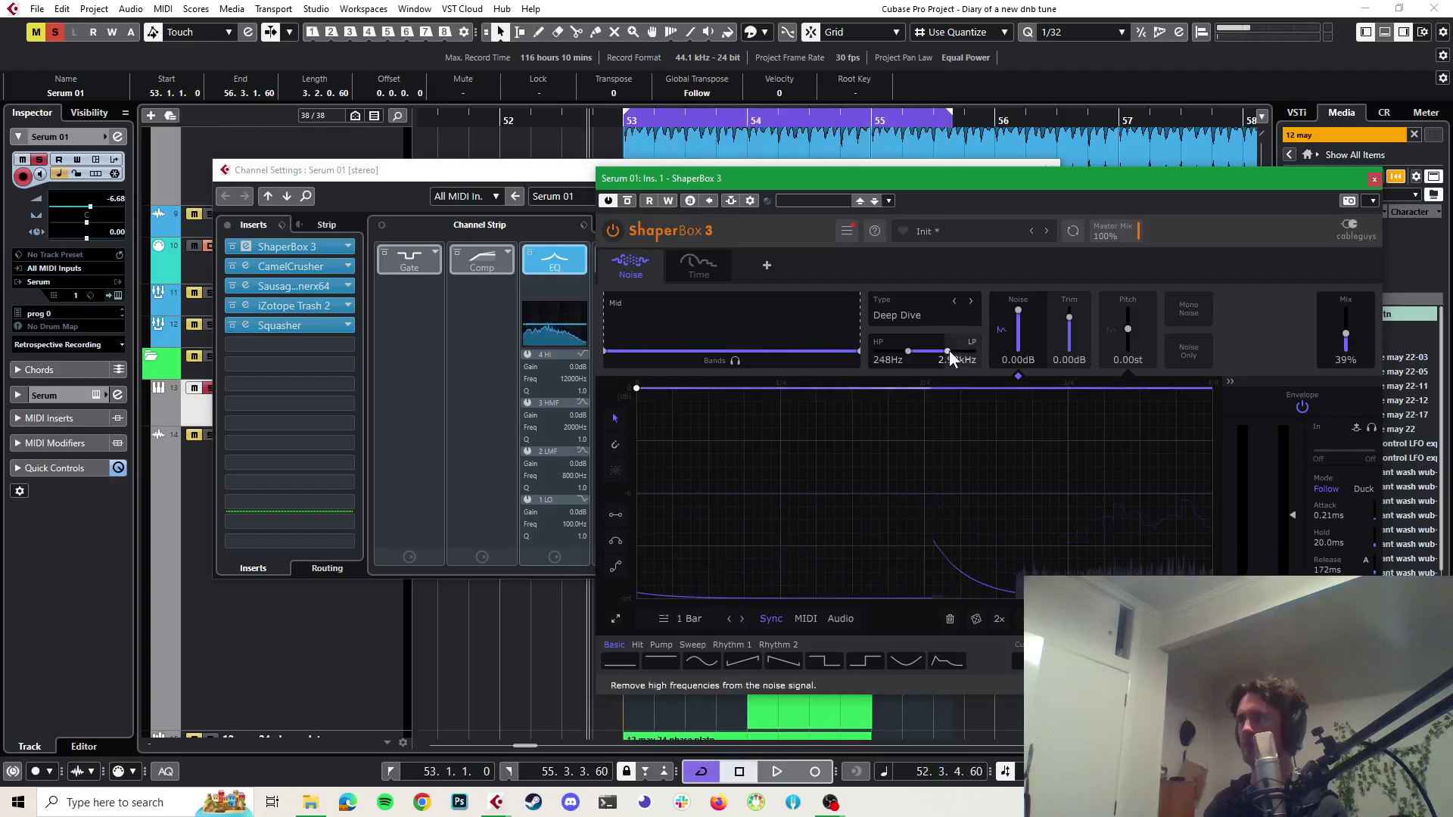
{"action": "left_click_drag", "start_coordinate": [1345, 333], "coordinate": [1346, 335]}
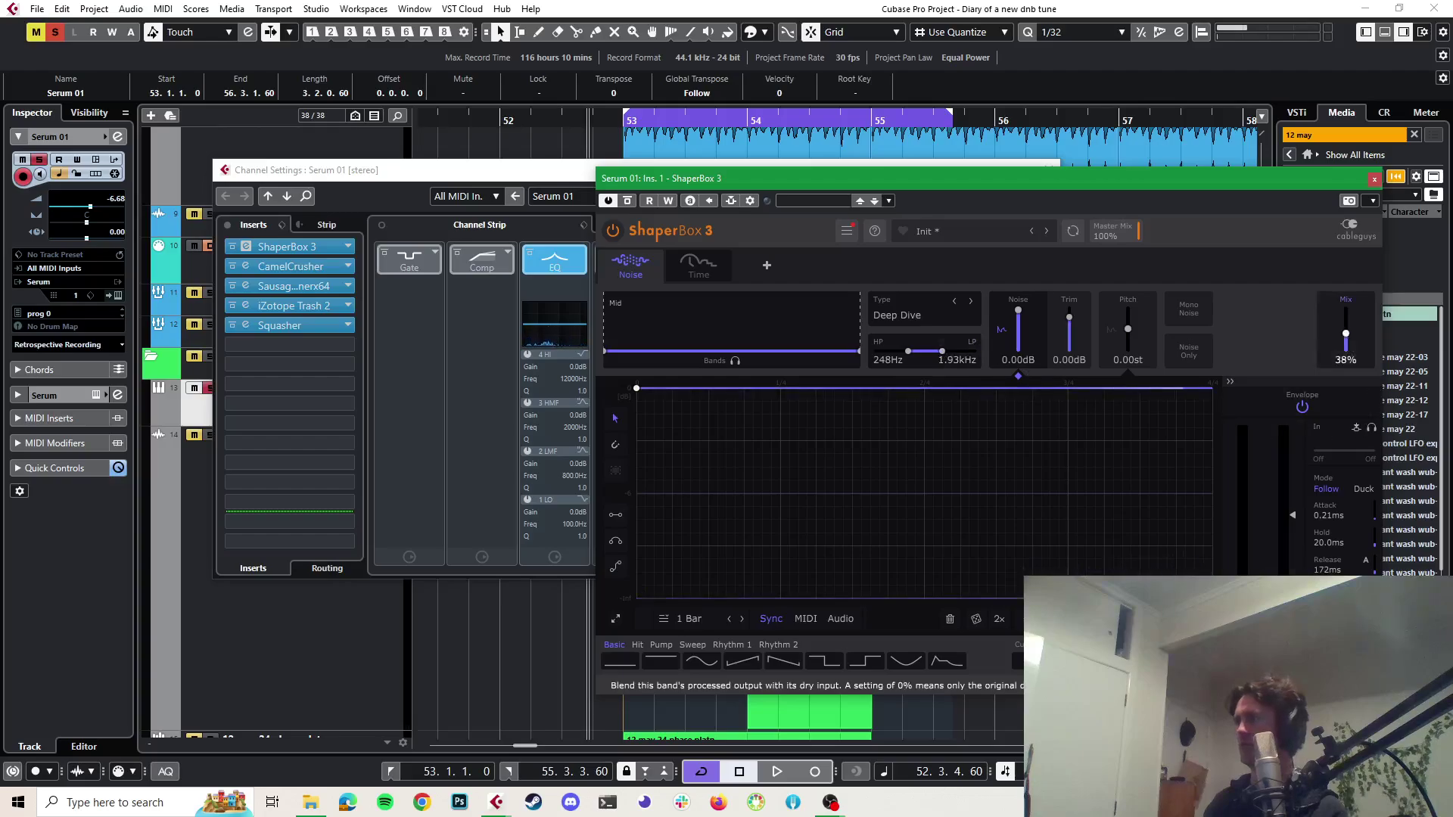
{"action": "key", "text": "space"}
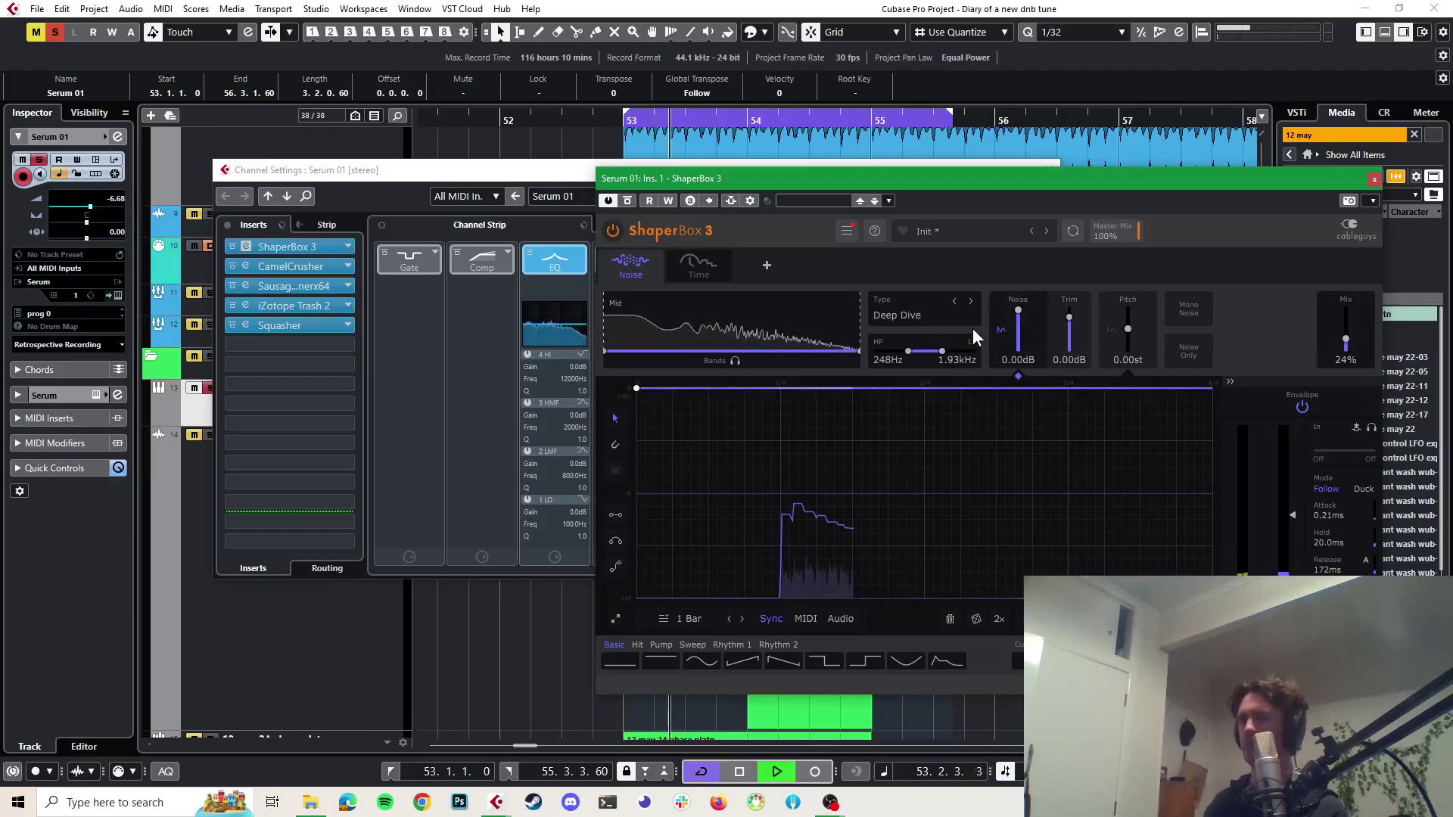
{"action": "key", "text": "space"}
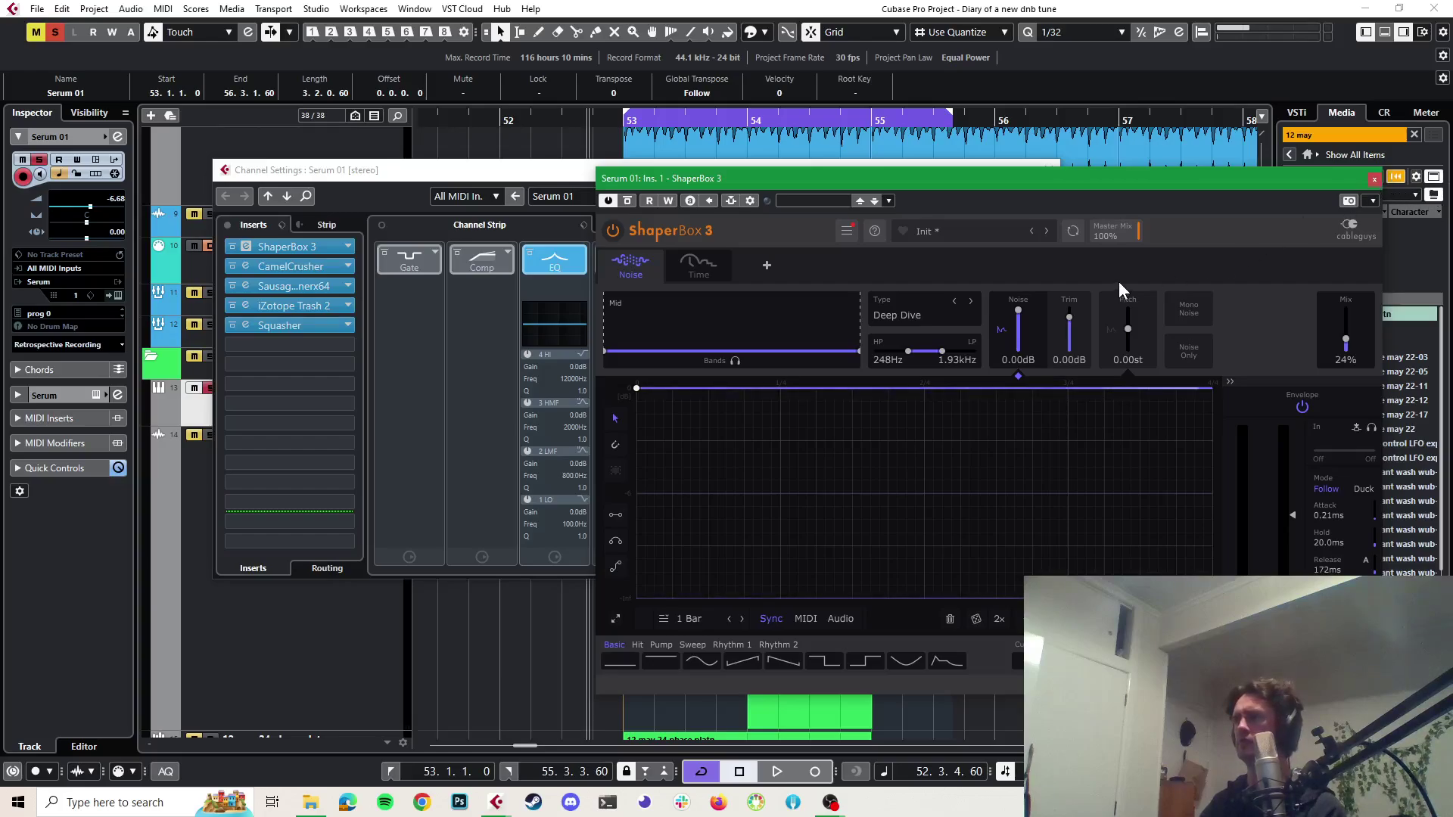
Change the noise type to Key Rattle while auditioning the bass
{"action": "key", "text": "space"}
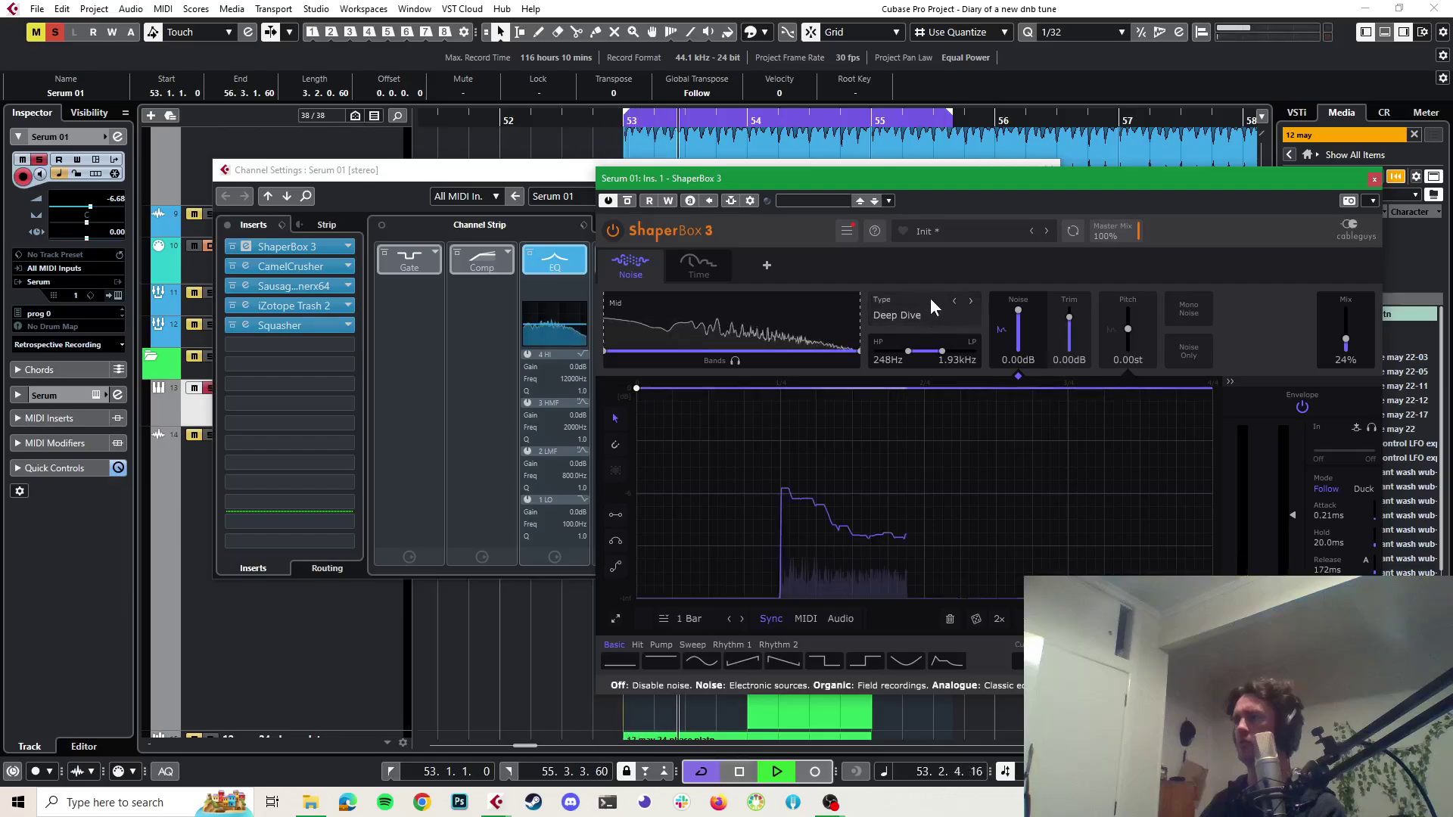
{"action": "left_click", "coordinate": [971, 302]}
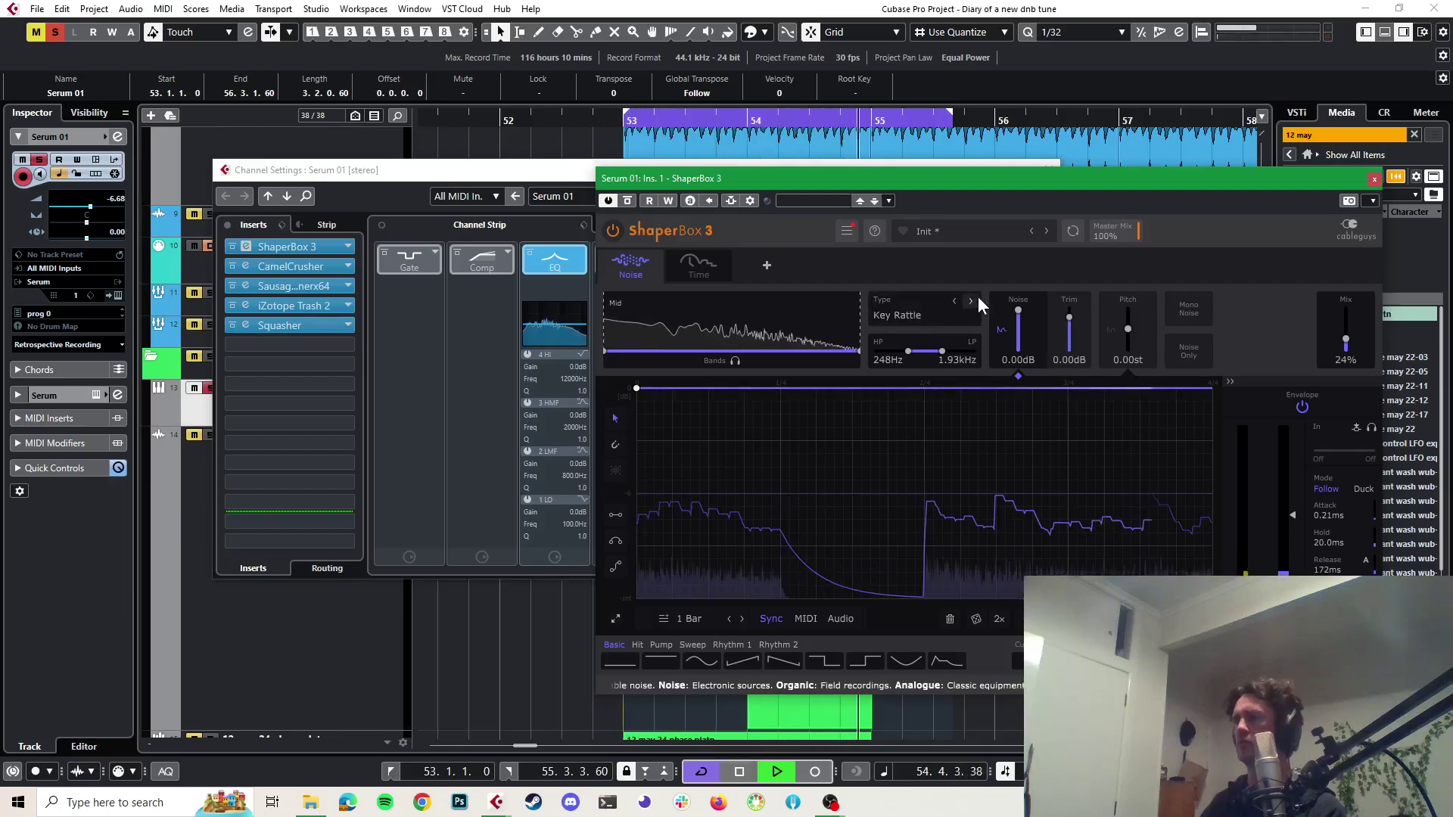
{"action": "key", "text": "space"}
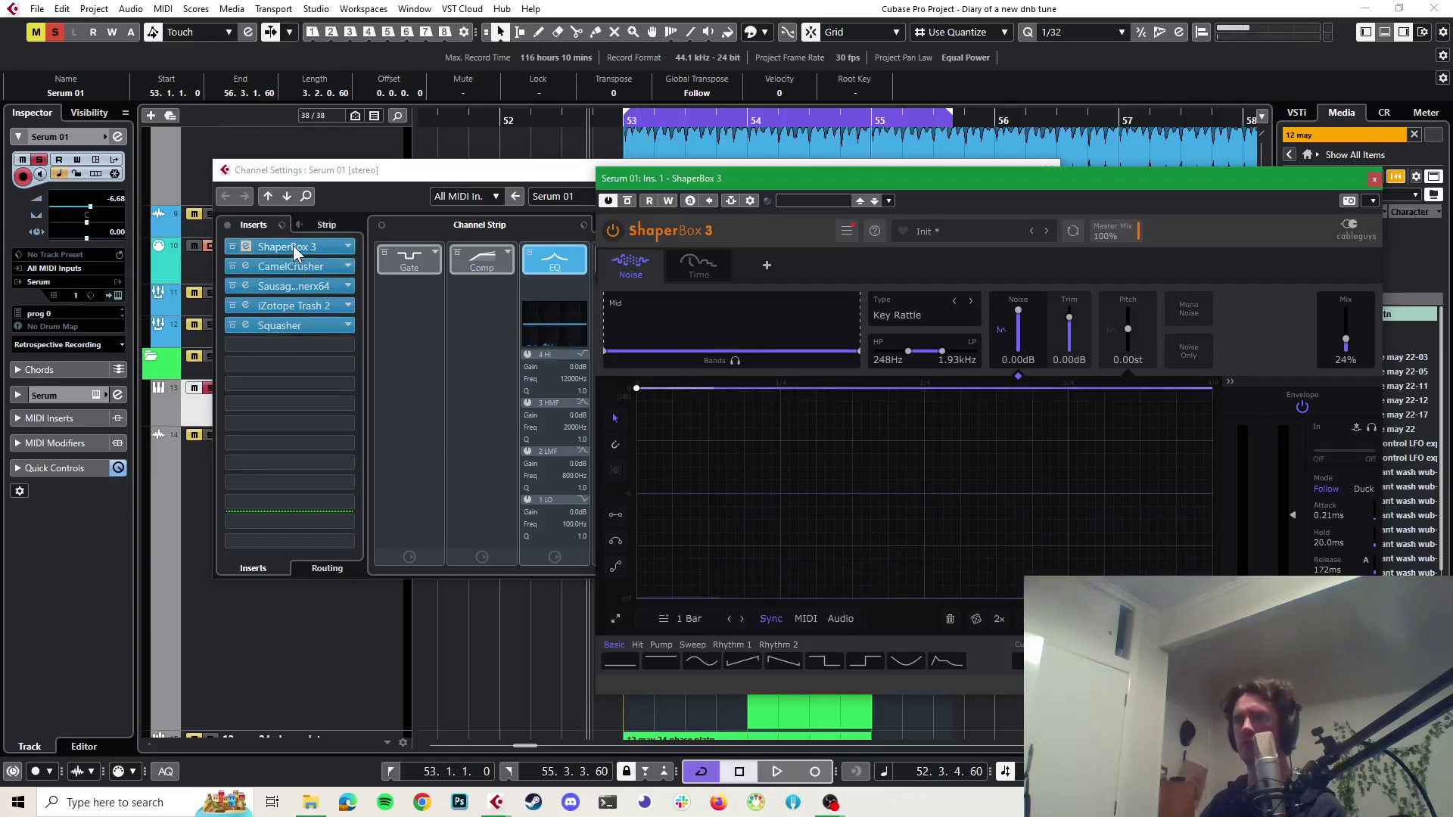
Reorder the inserts so that ShaperBox 3 sits between Squasher and iZotope Trash 2, and audition the bass
{"action": "left_click_drag", "start_coordinate": [293, 251], "coordinate": [281, 302]}
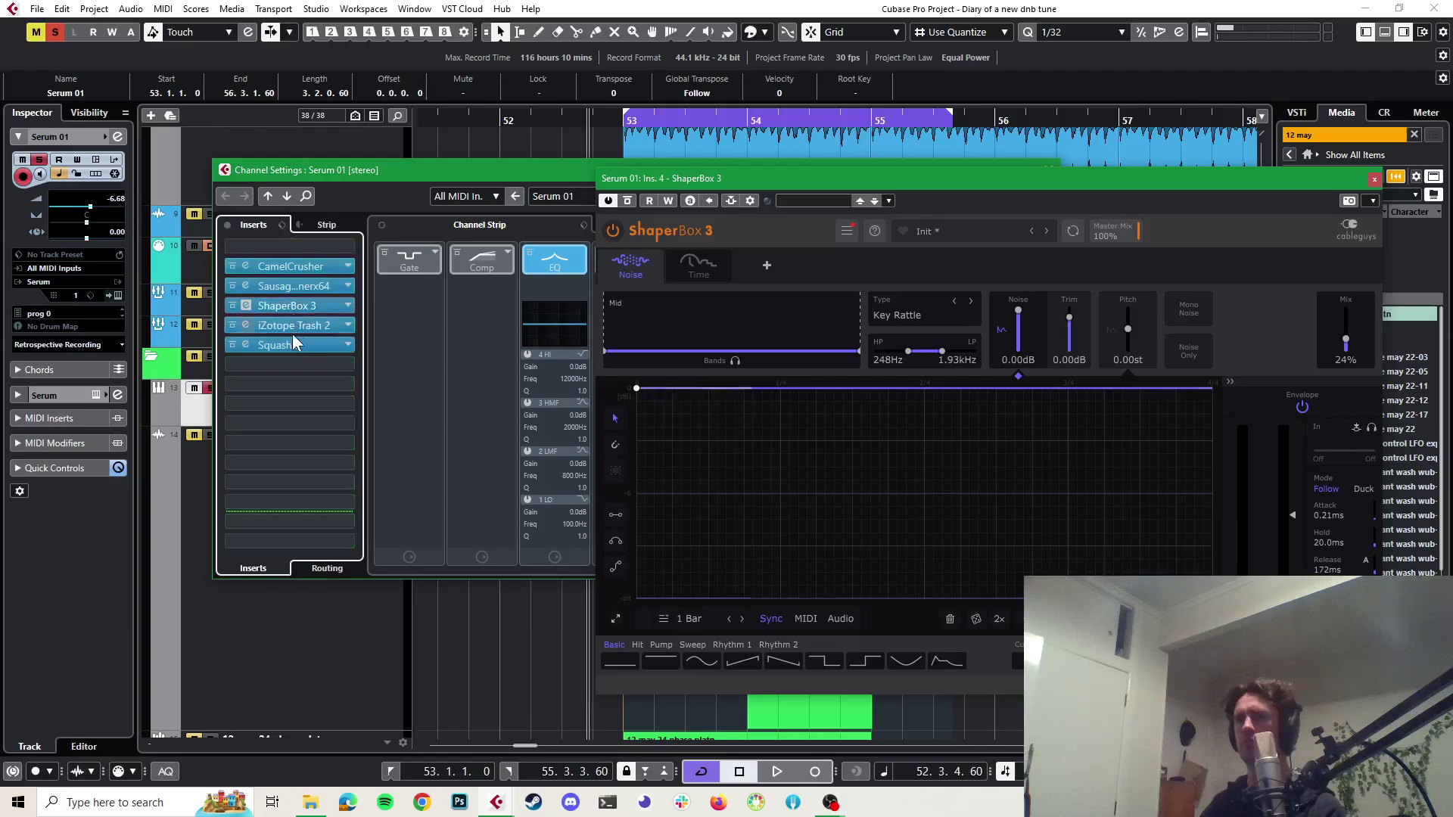
{"action": "left_click", "coordinate": [233, 344]}
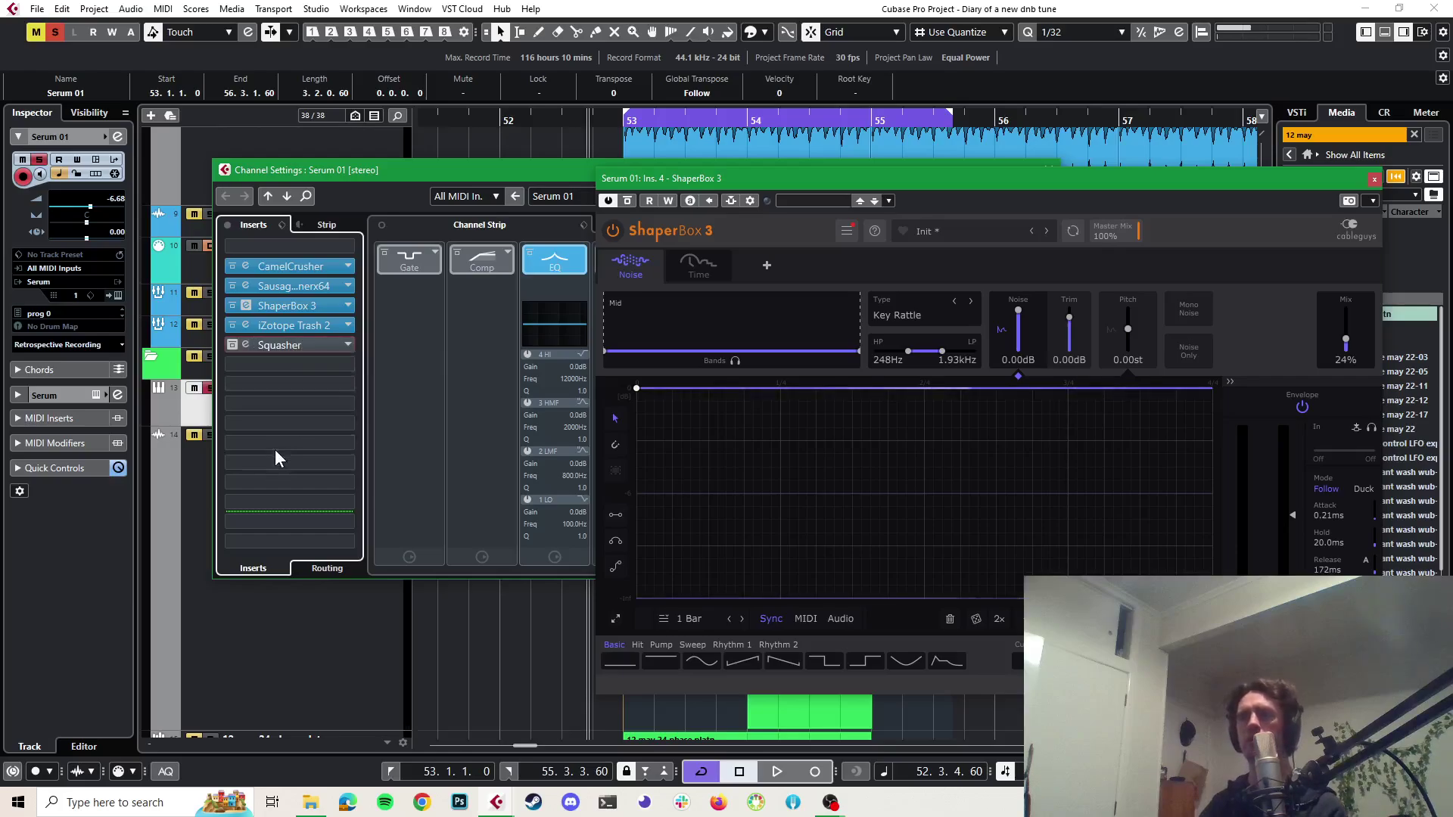
{"action": "left_click", "coordinate": [233, 347]}
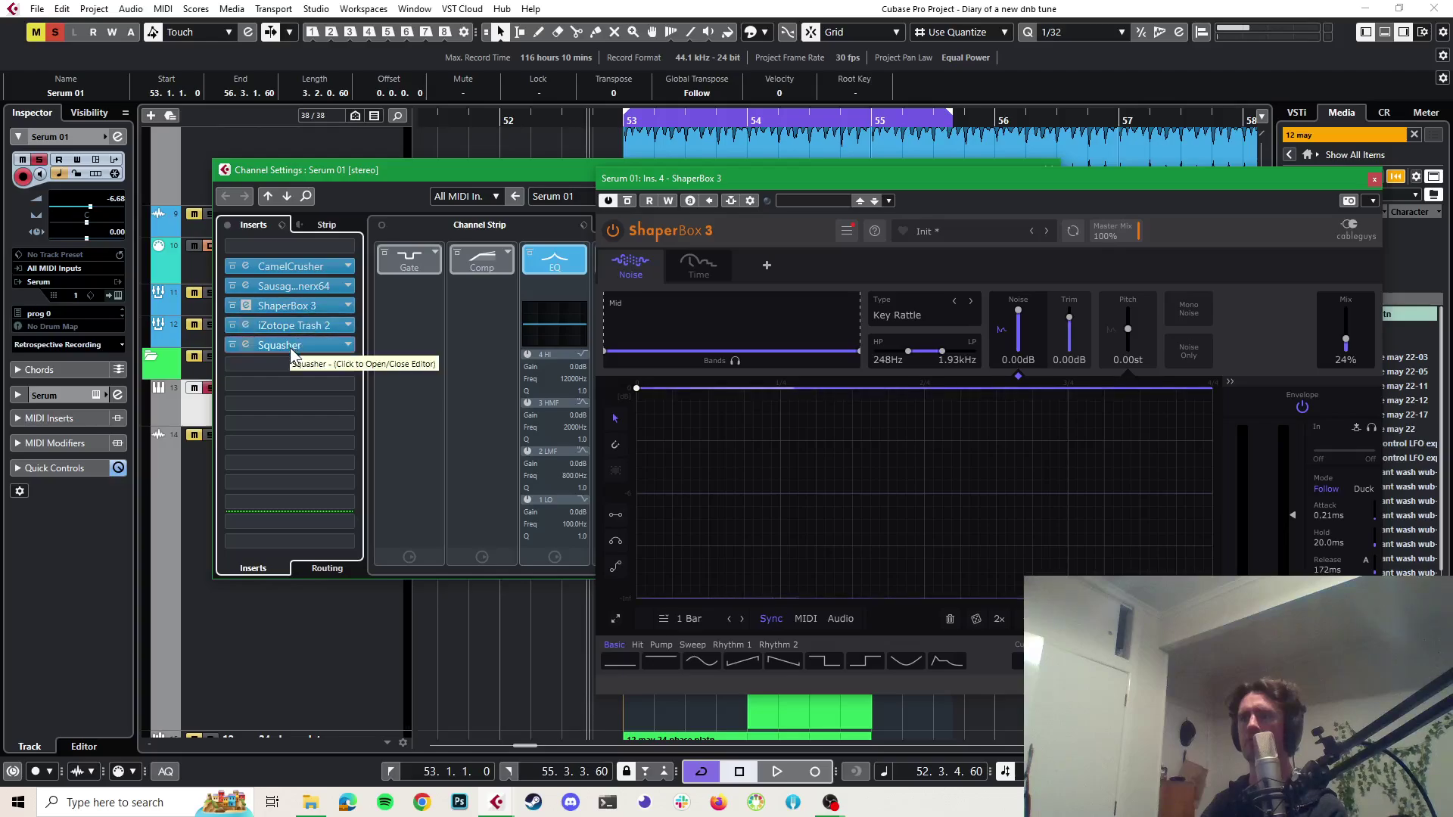
{"action": "left_click_drag", "start_coordinate": [292, 337], "coordinate": [301, 306]}
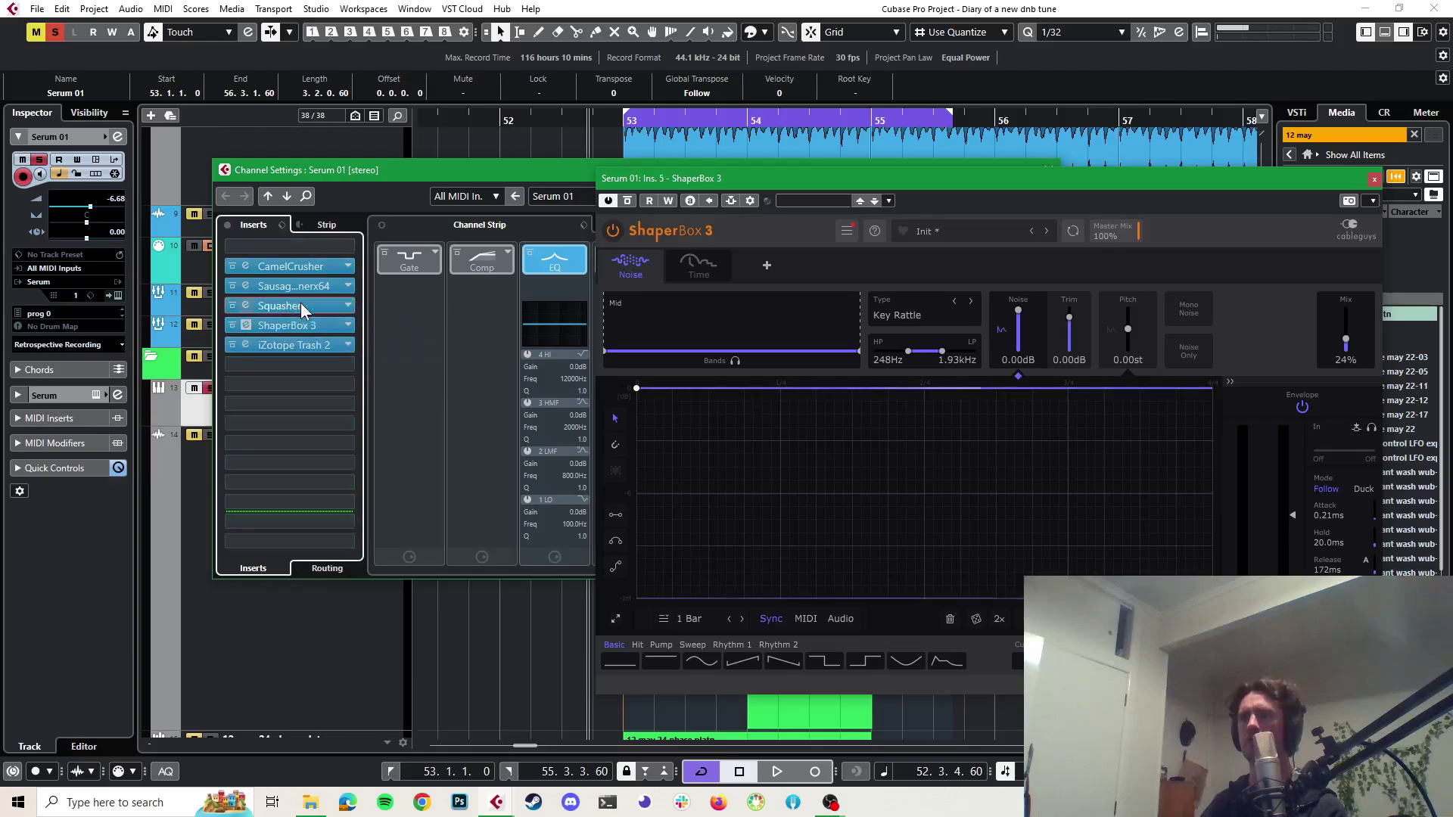
{"action": "key", "text": "space"}
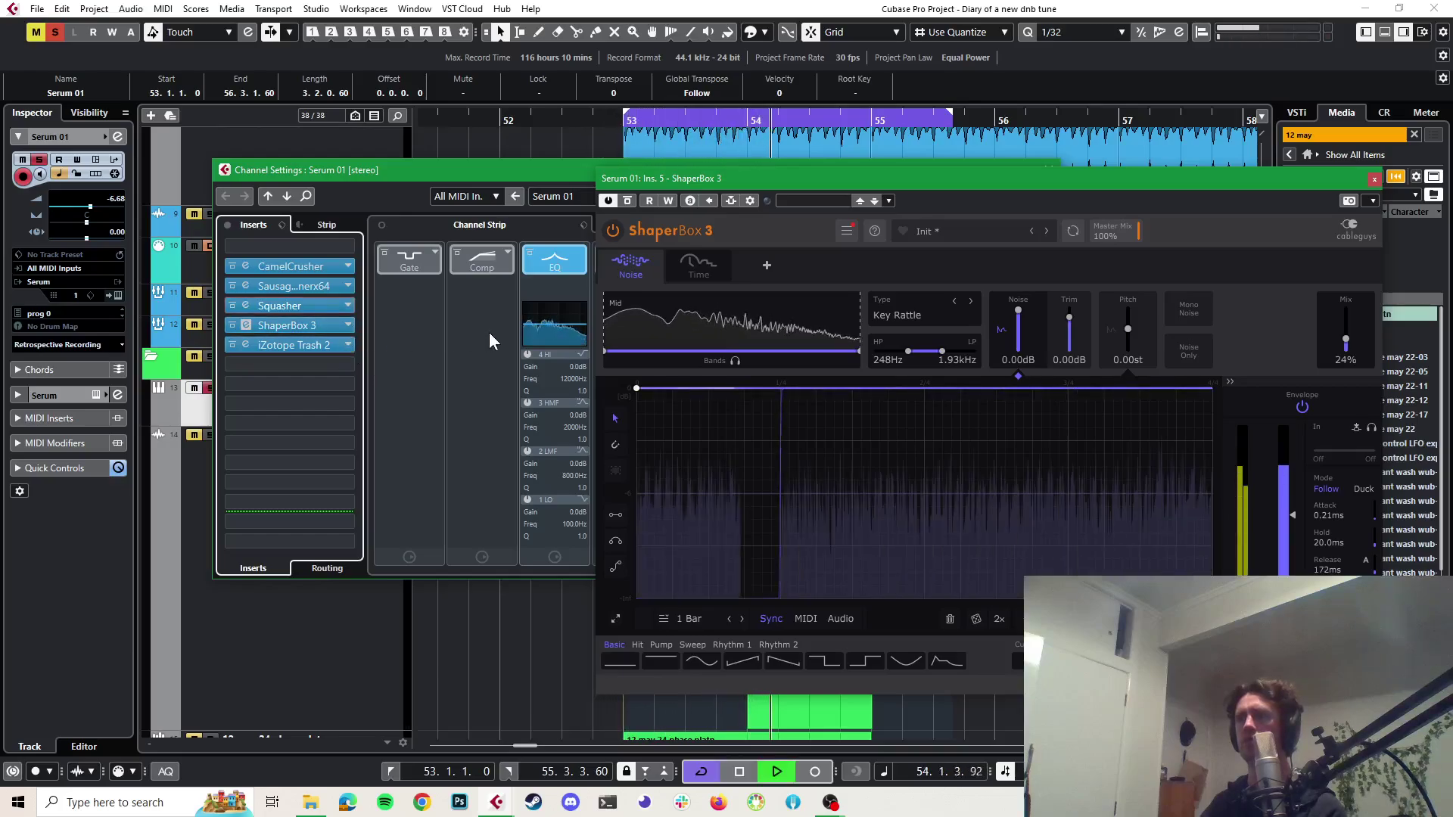
{"action": "key", "text": "space"}
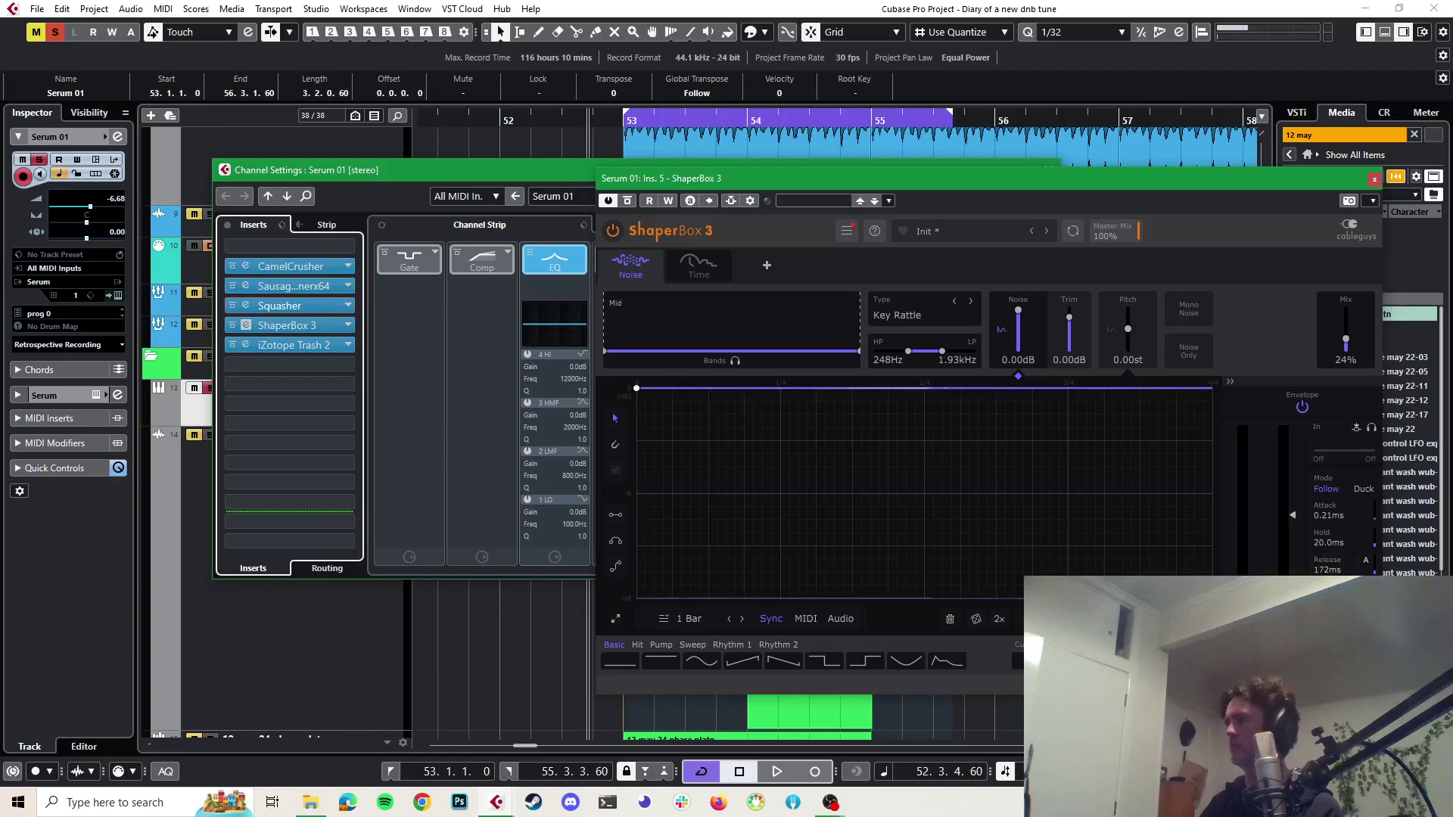
Shorten the noise envelope to 0.0 ms hold and 72.9 ms release, and raise the noise mix to 86% while auditioning the bass
{"action": "left_click_drag", "start_coordinate": [1331, 539], "coordinate": [1321, 569]}
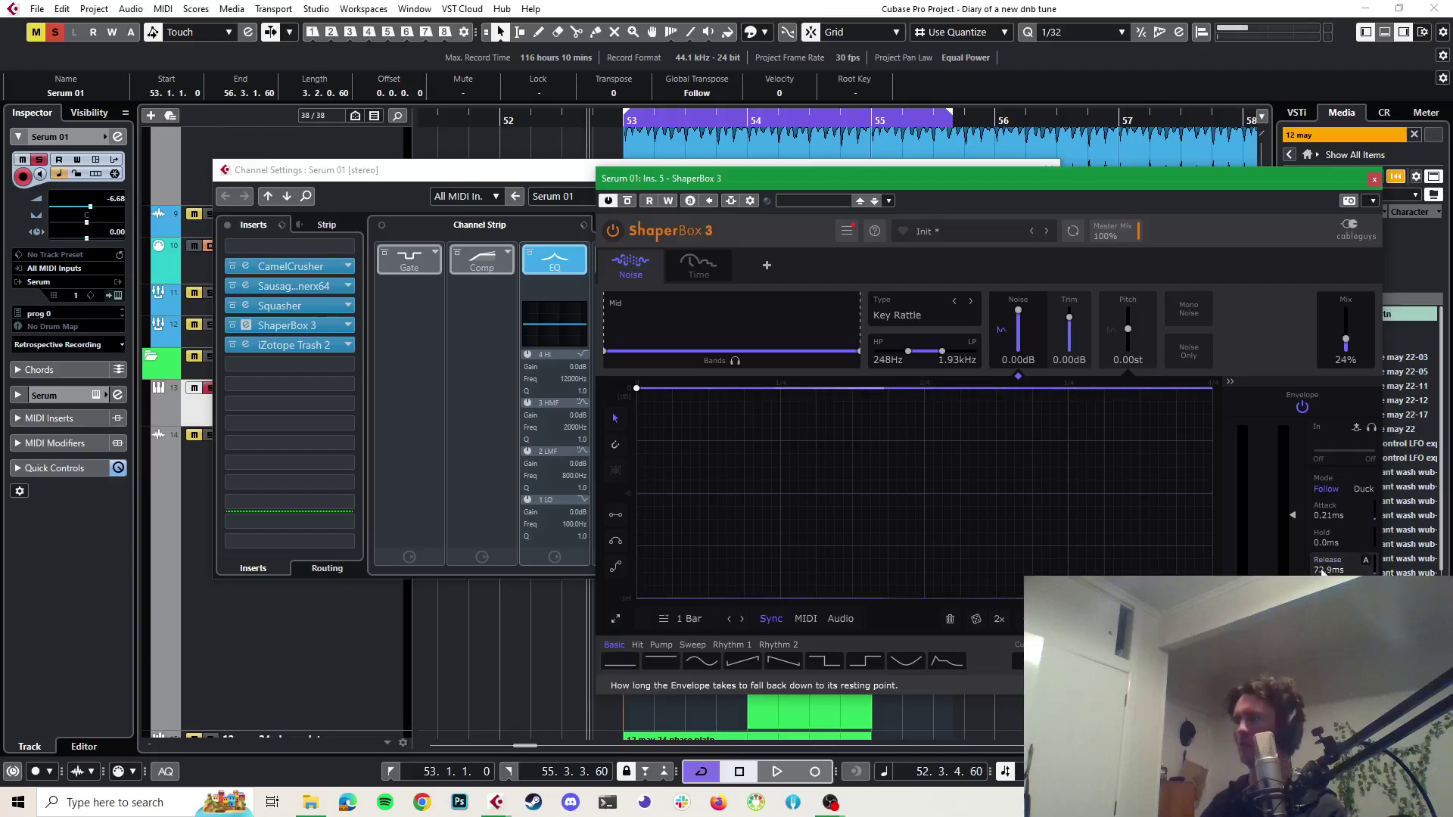
{"action": "key", "text": "space"}
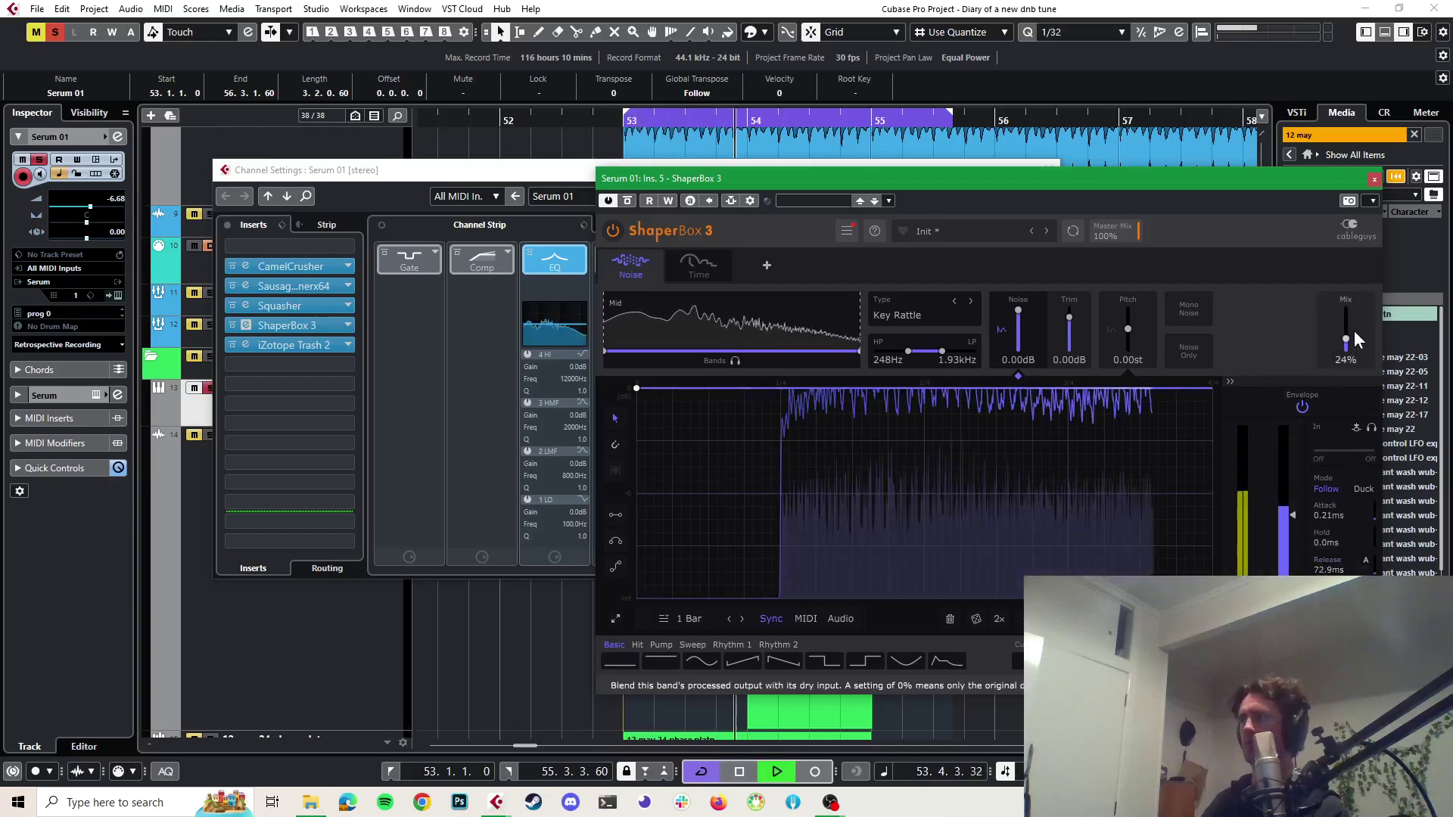
{"action": "left_click_drag", "start_coordinate": [1346, 340], "coordinate": [1346, 315]}
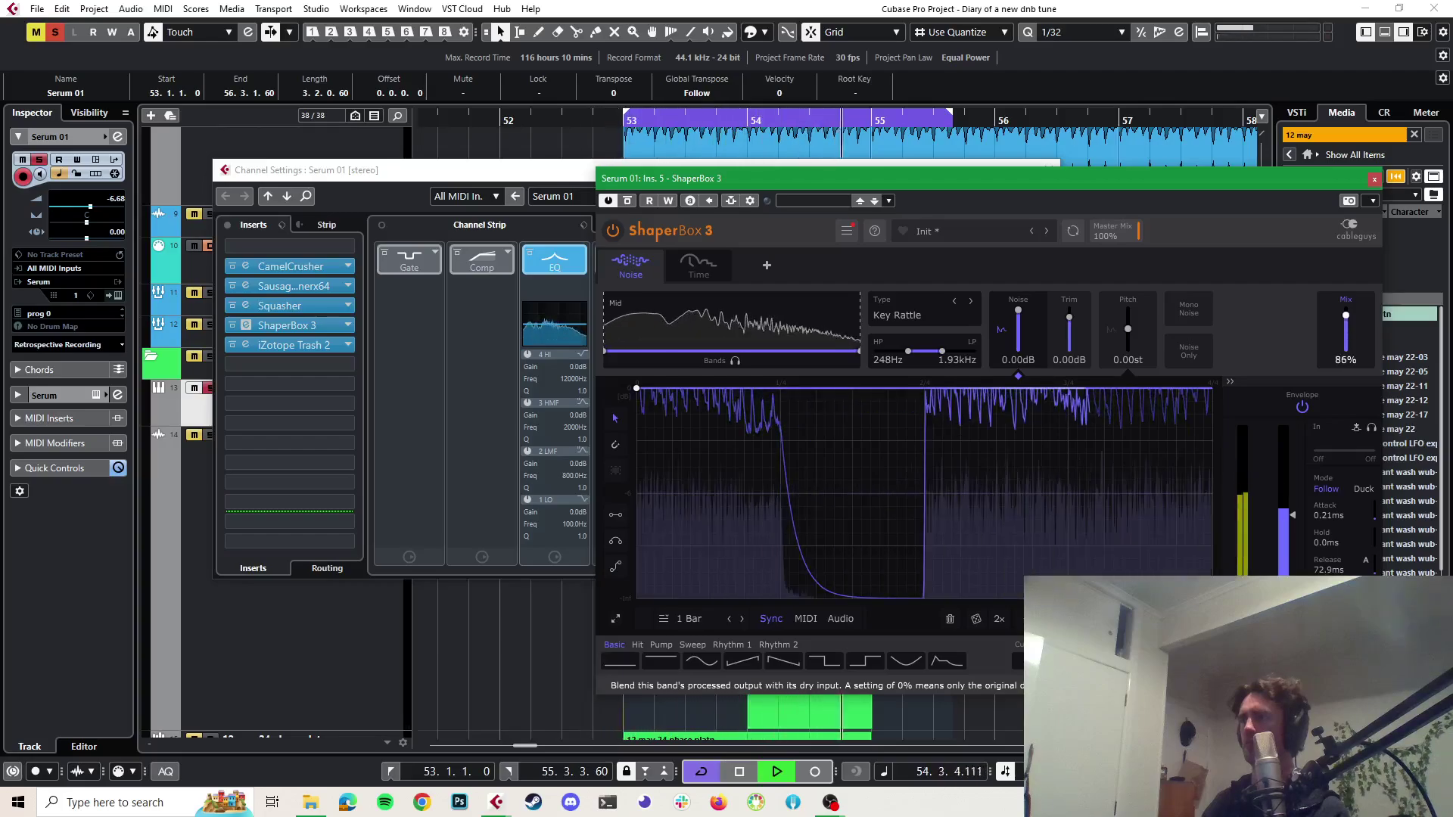
{"action": "left_click", "coordinate": [1374, 178]}
{"action": "key", "text": "space"}
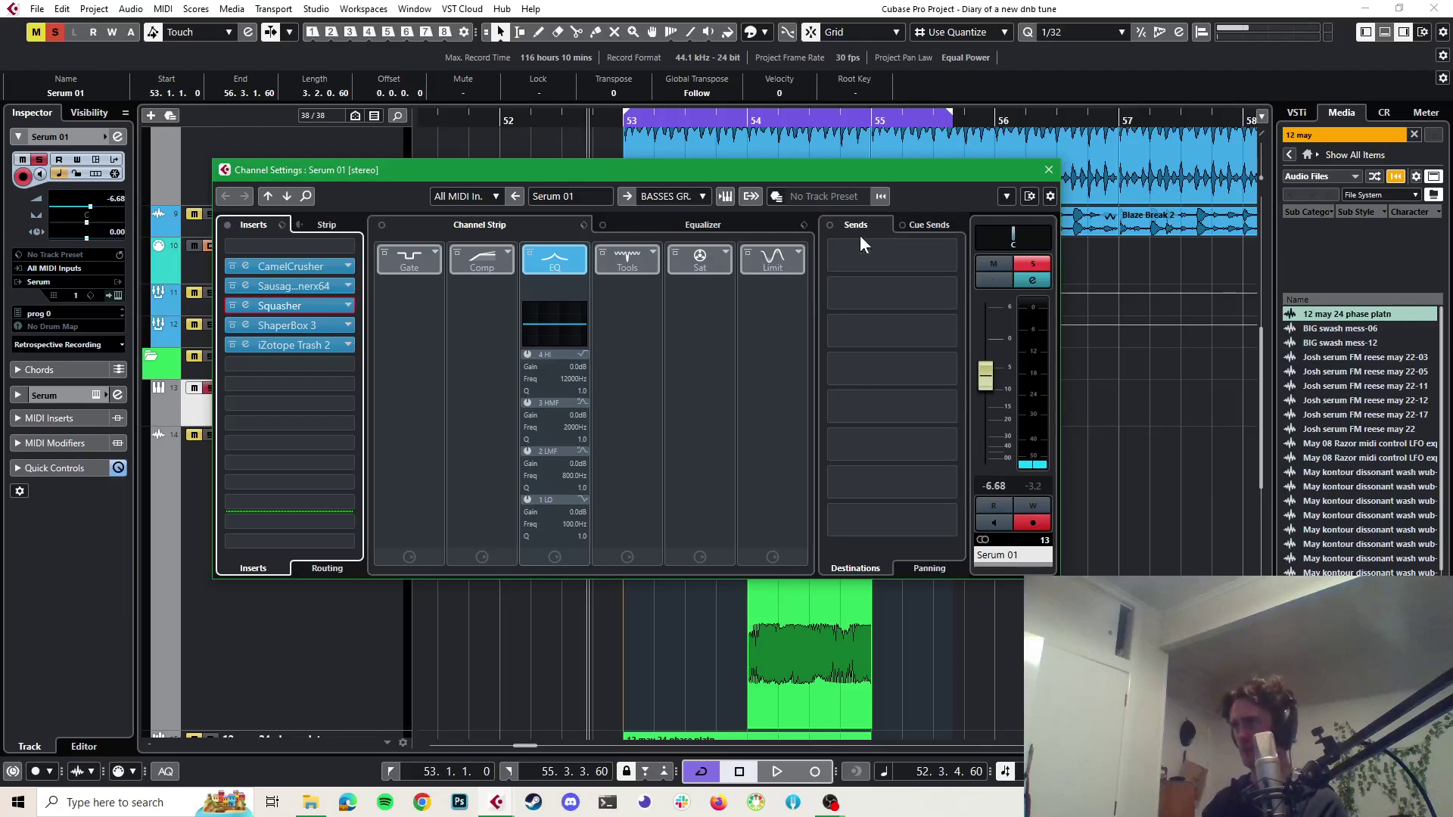
{"action": "left_click", "coordinate": [1048, 171]}
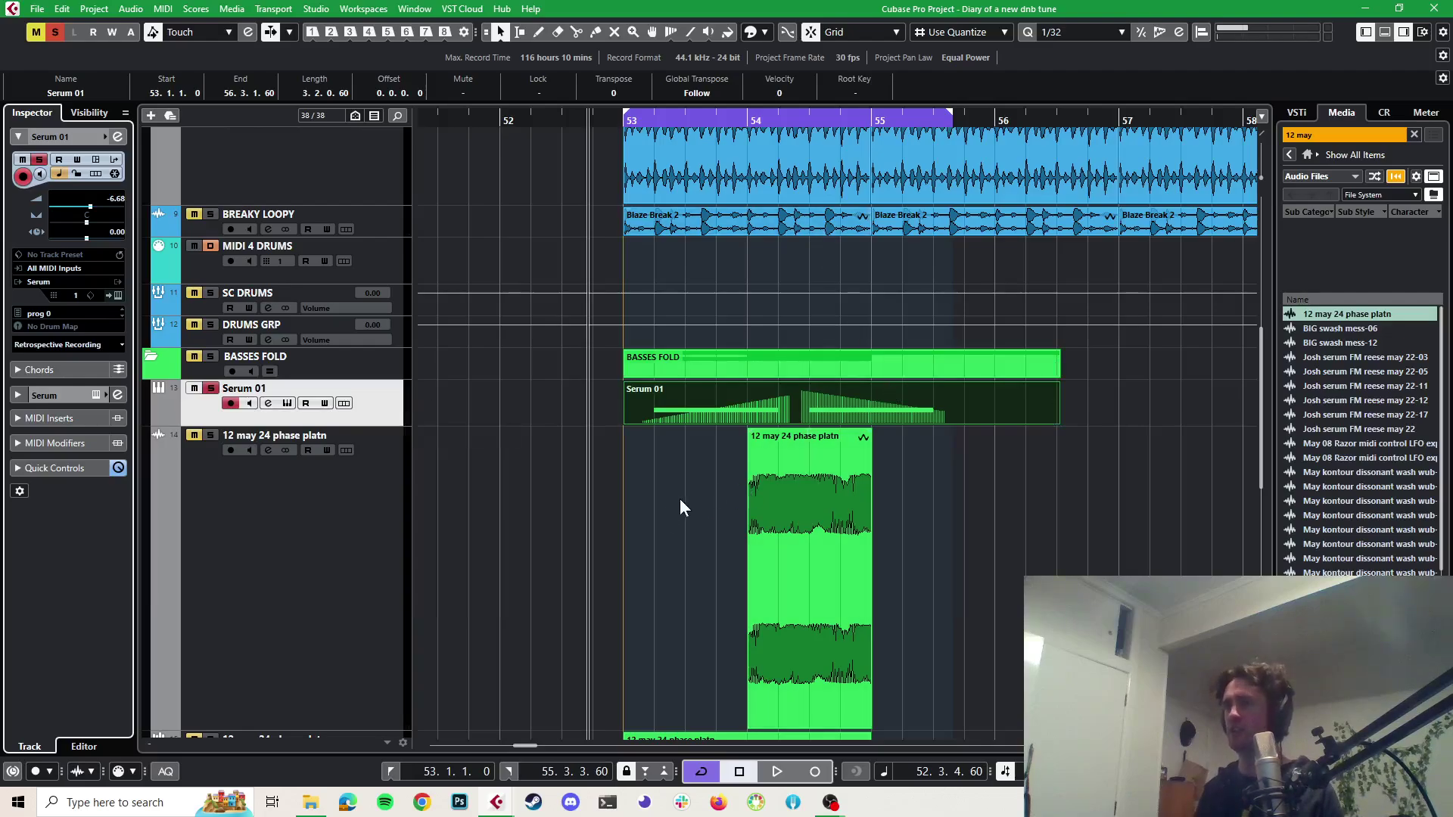
Switch to File Explorer and go up from JOSHMADE to the Samples folder
{"action": "scroll", "coordinate": [762, 504], "scroll_direction": "down", "scroll_amount": 4}
{"action": "scroll", "coordinate": [552, 465], "scroll_direction": "up", "scroll_amount": 4}
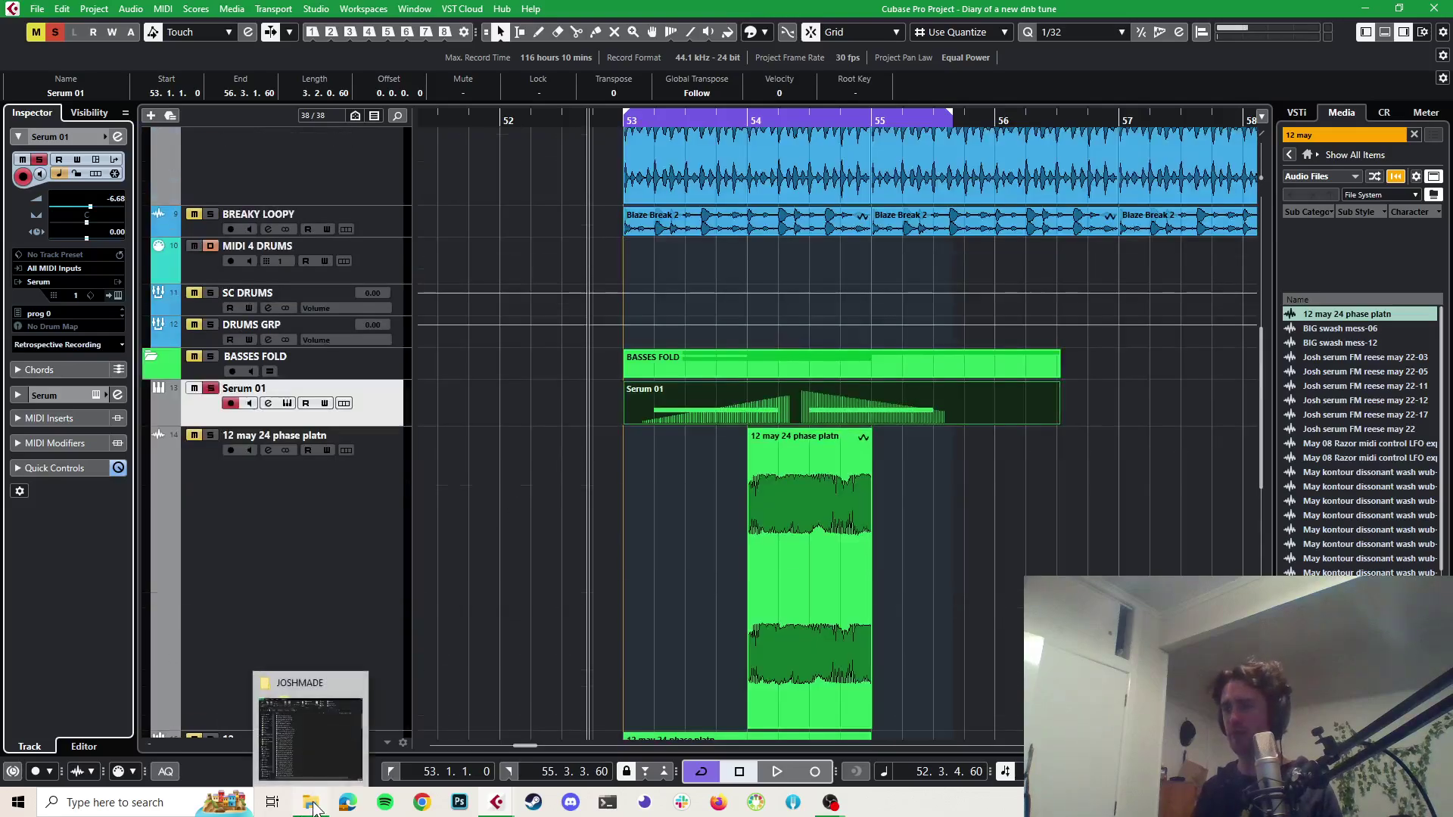
{"action": "left_click", "coordinate": [314, 808]}
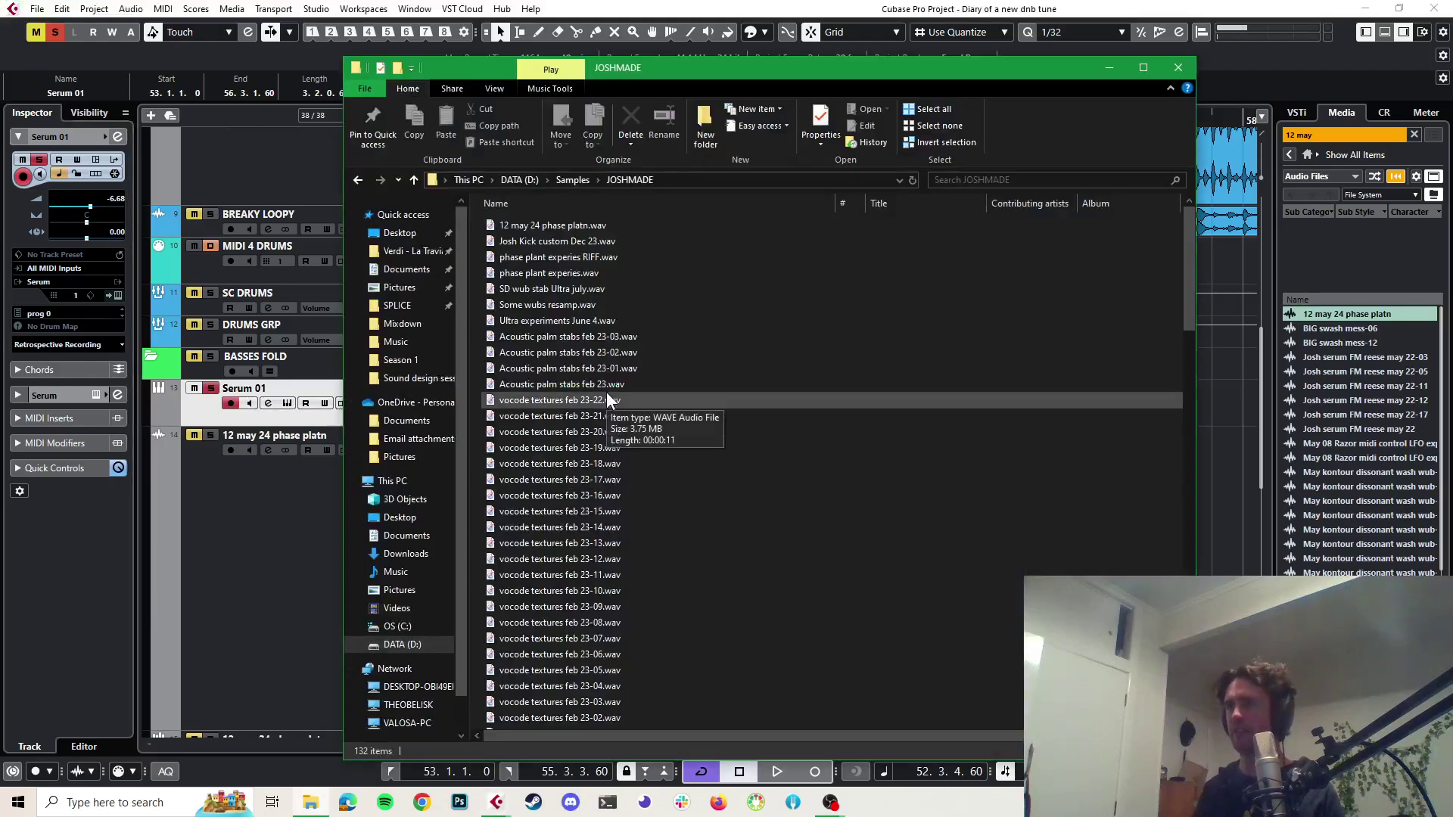
{"action": "left_click", "coordinate": [567, 181]}
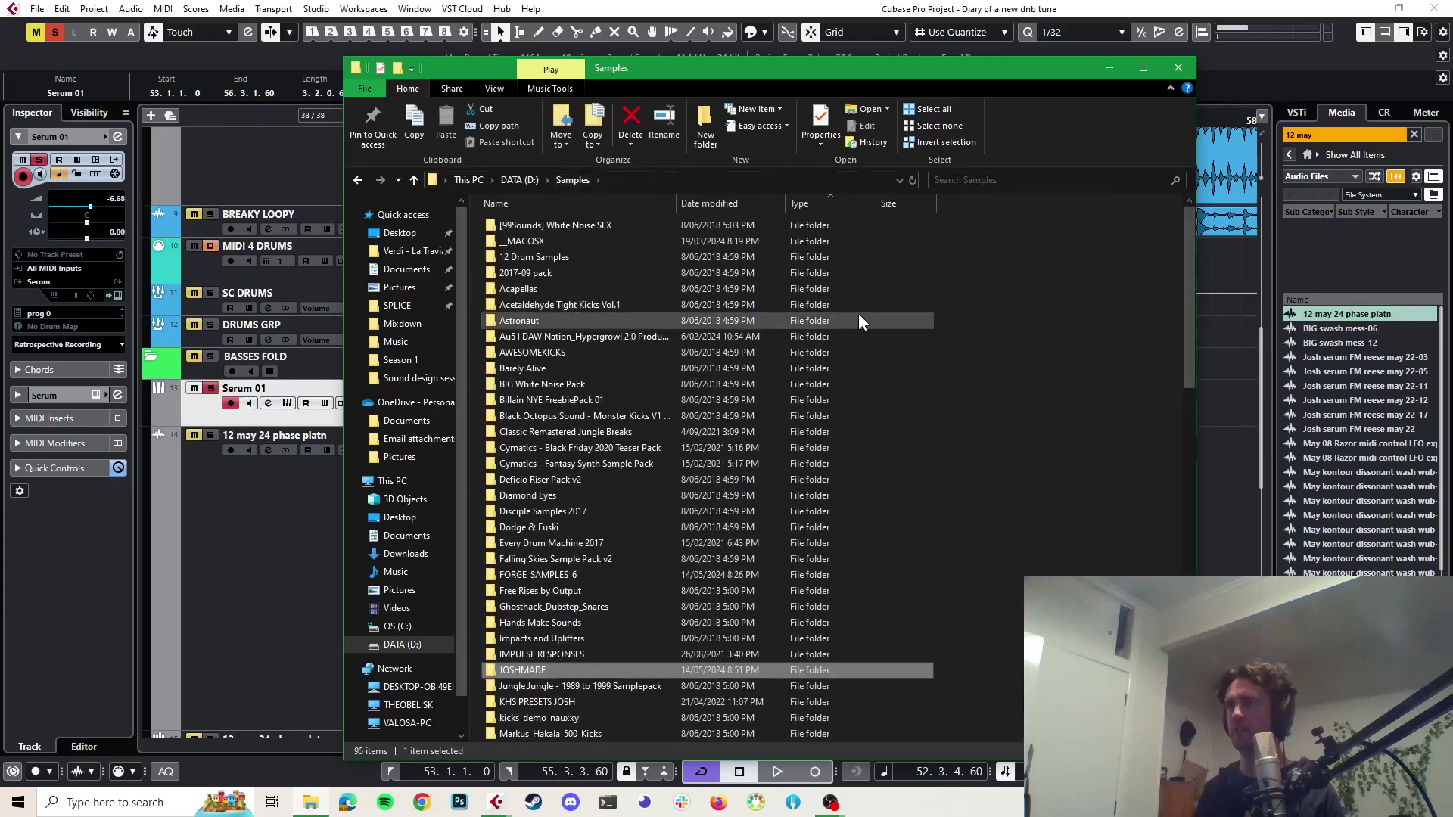
{"action": "right_click", "coordinate": [982, 202]}
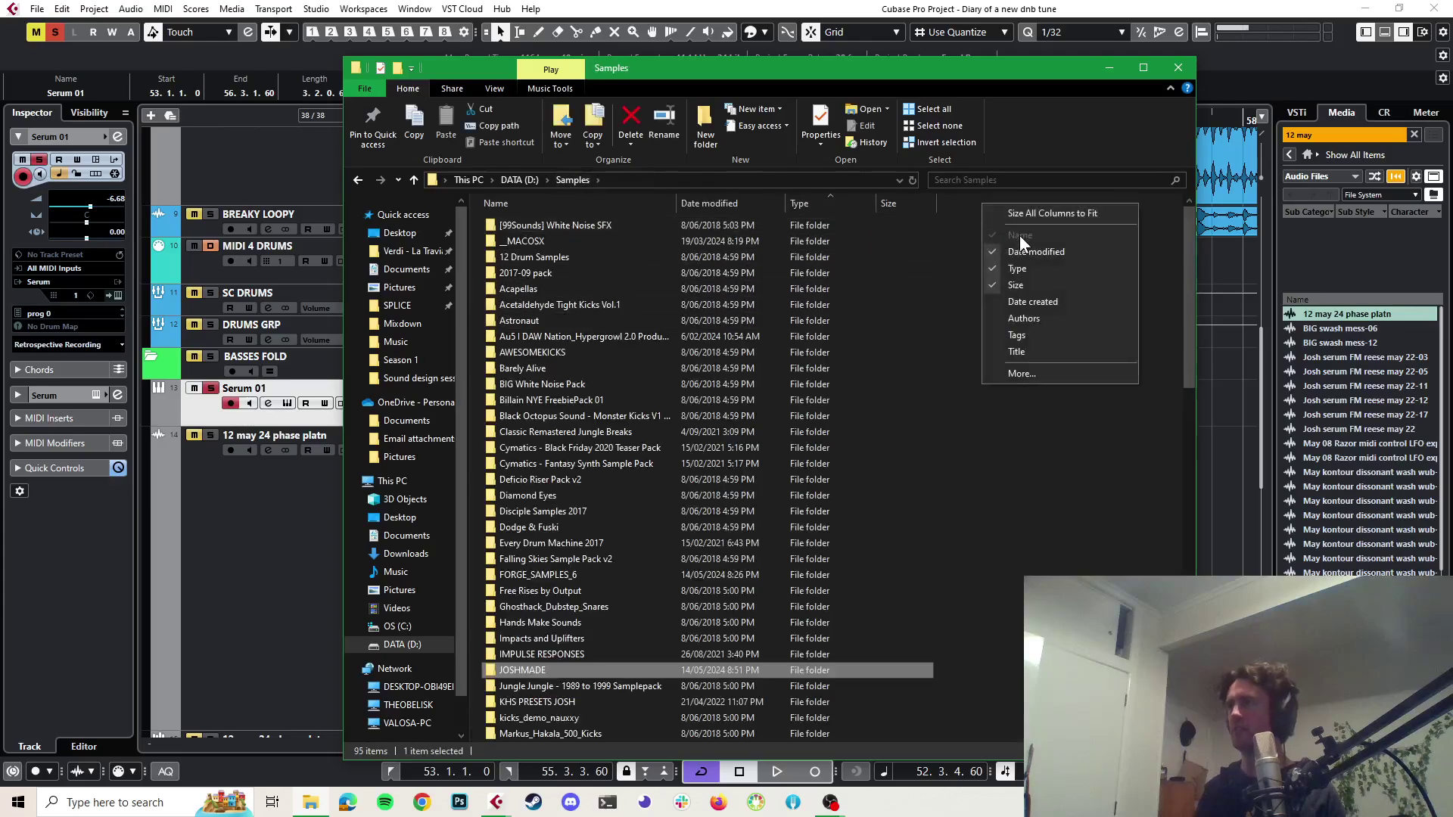
{"action": "left_click", "coordinate": [1034, 379]}
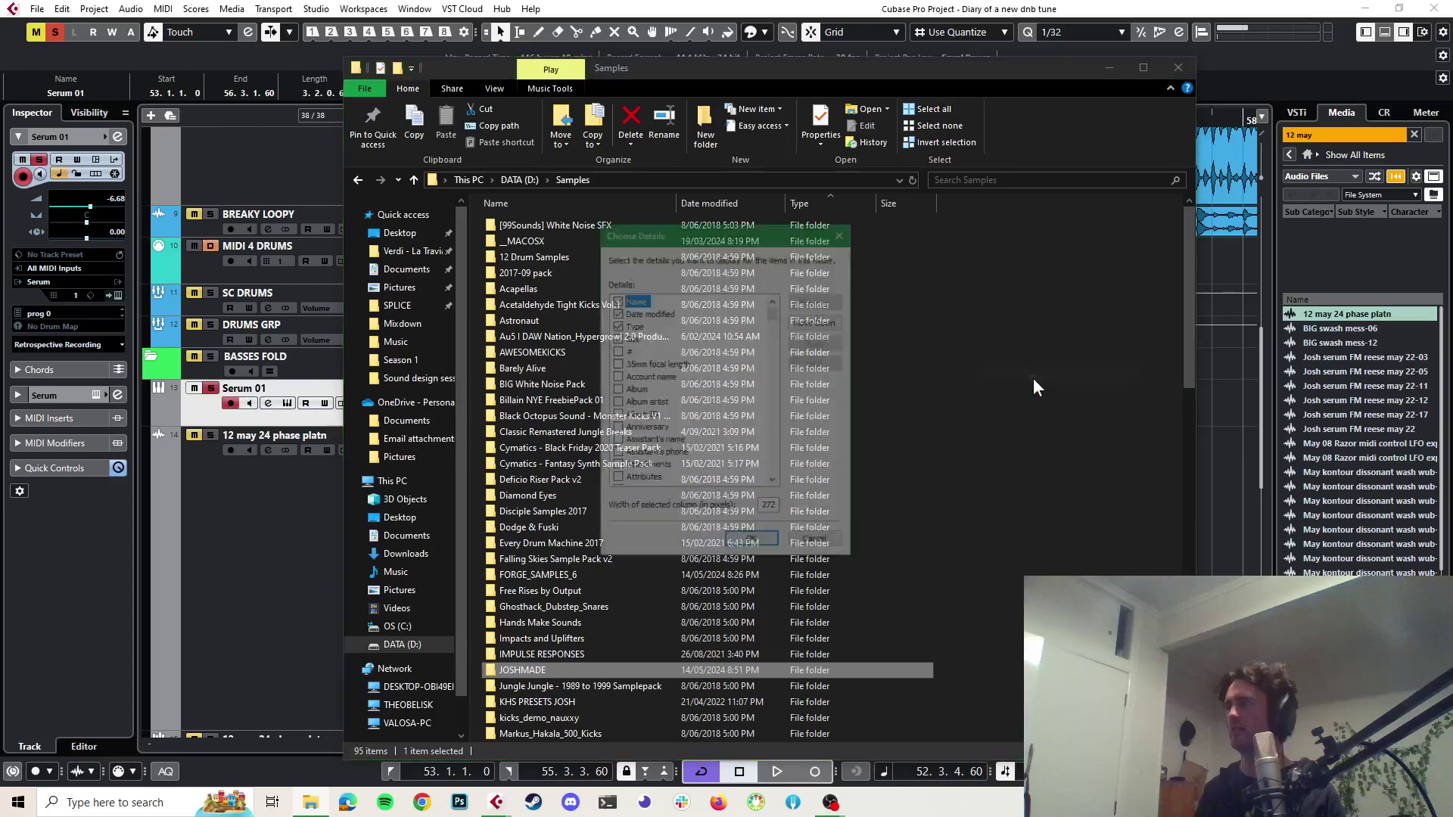
{"action": "left_click", "coordinate": [841, 235]}
{"action": "right_click", "coordinate": [1042, 204]}
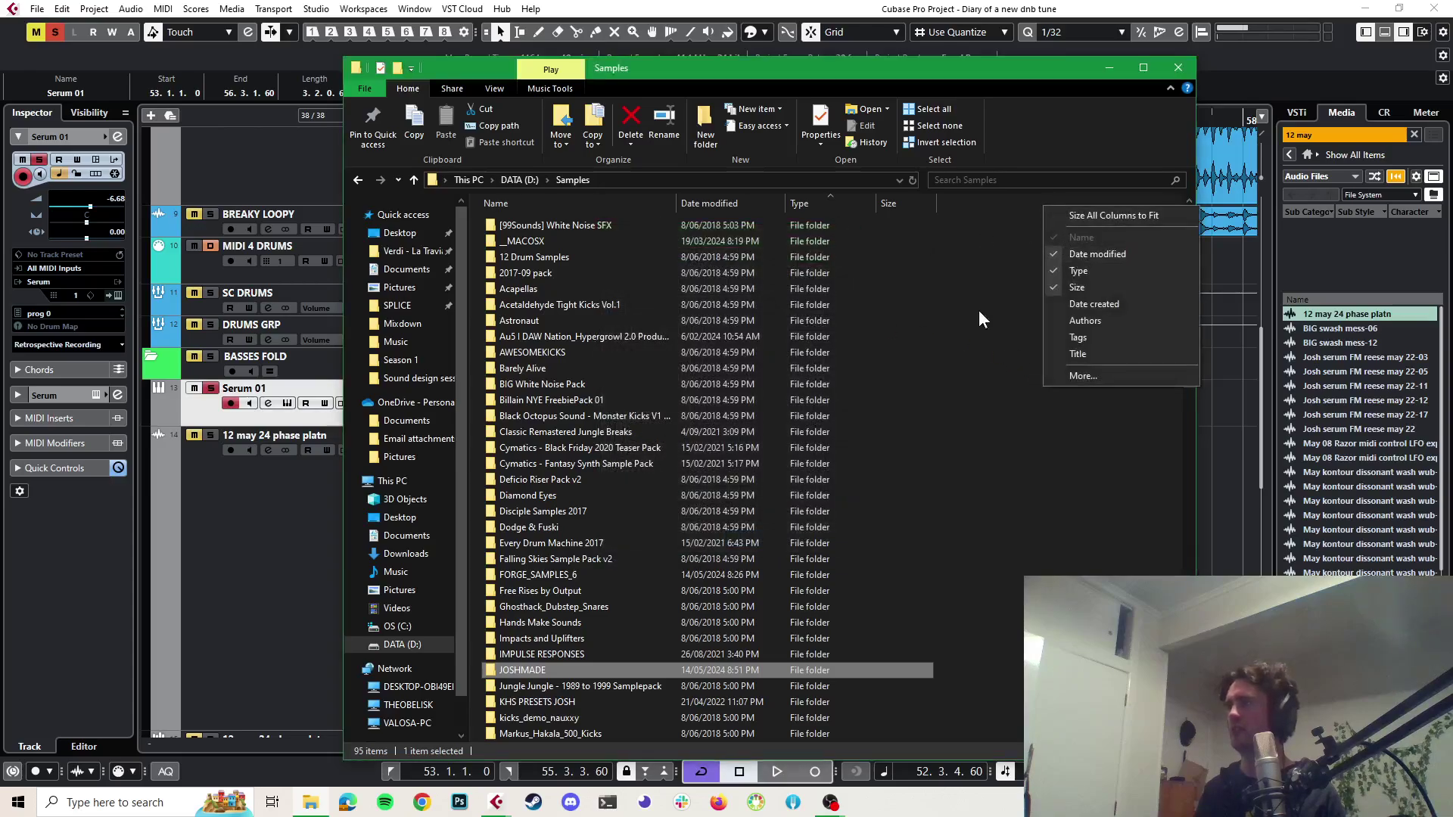
Sort the Samples folder by date modified with the newest audio files first
{"action": "left_click", "coordinate": [720, 206]}
{"action": "left_click", "coordinate": [720, 206]}
{"action": "left_click", "coordinate": [722, 202]}
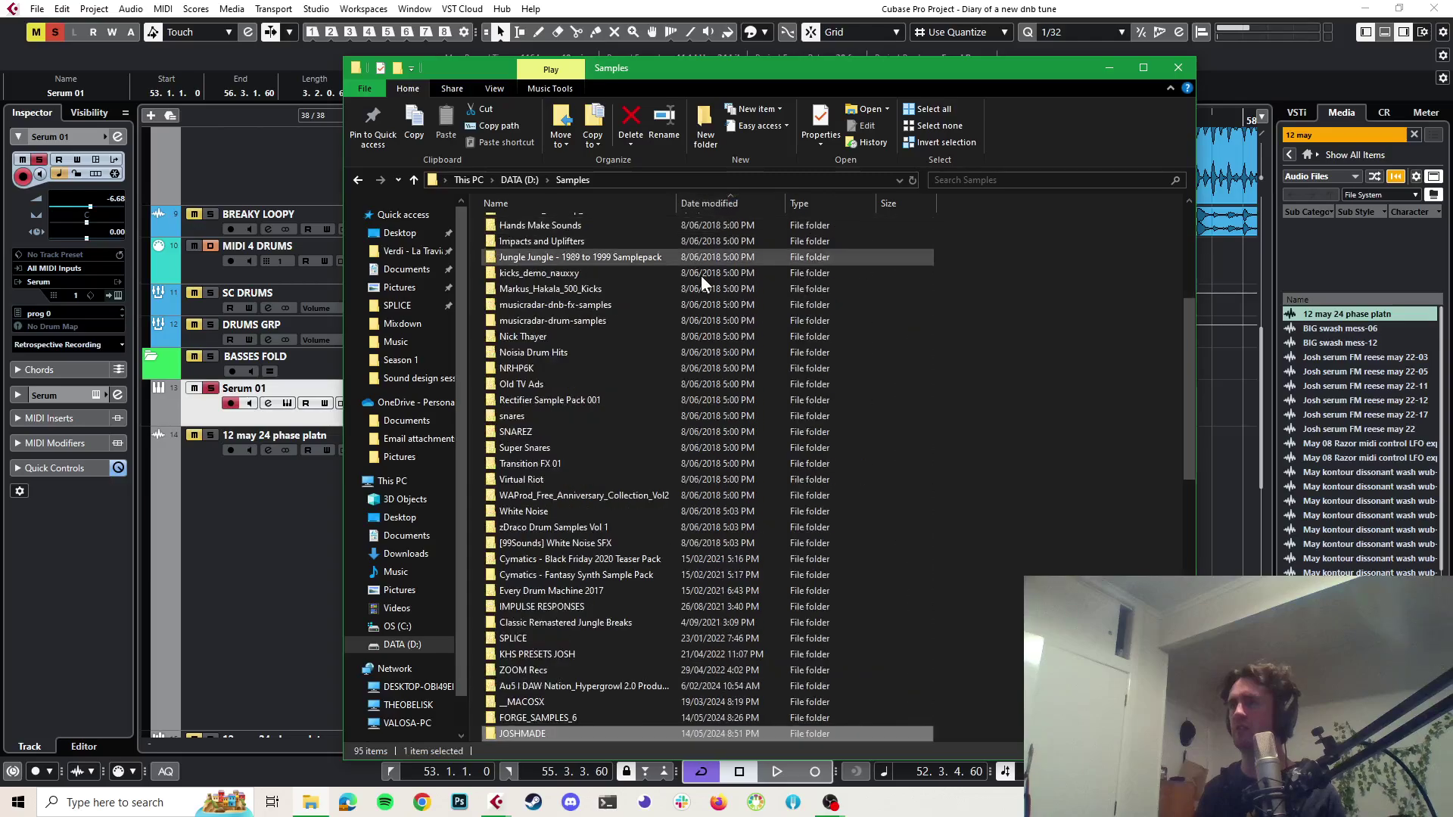
{"action": "scroll", "coordinate": [719, 203], "scroll_direction": "down", "scroll_amount": 8}
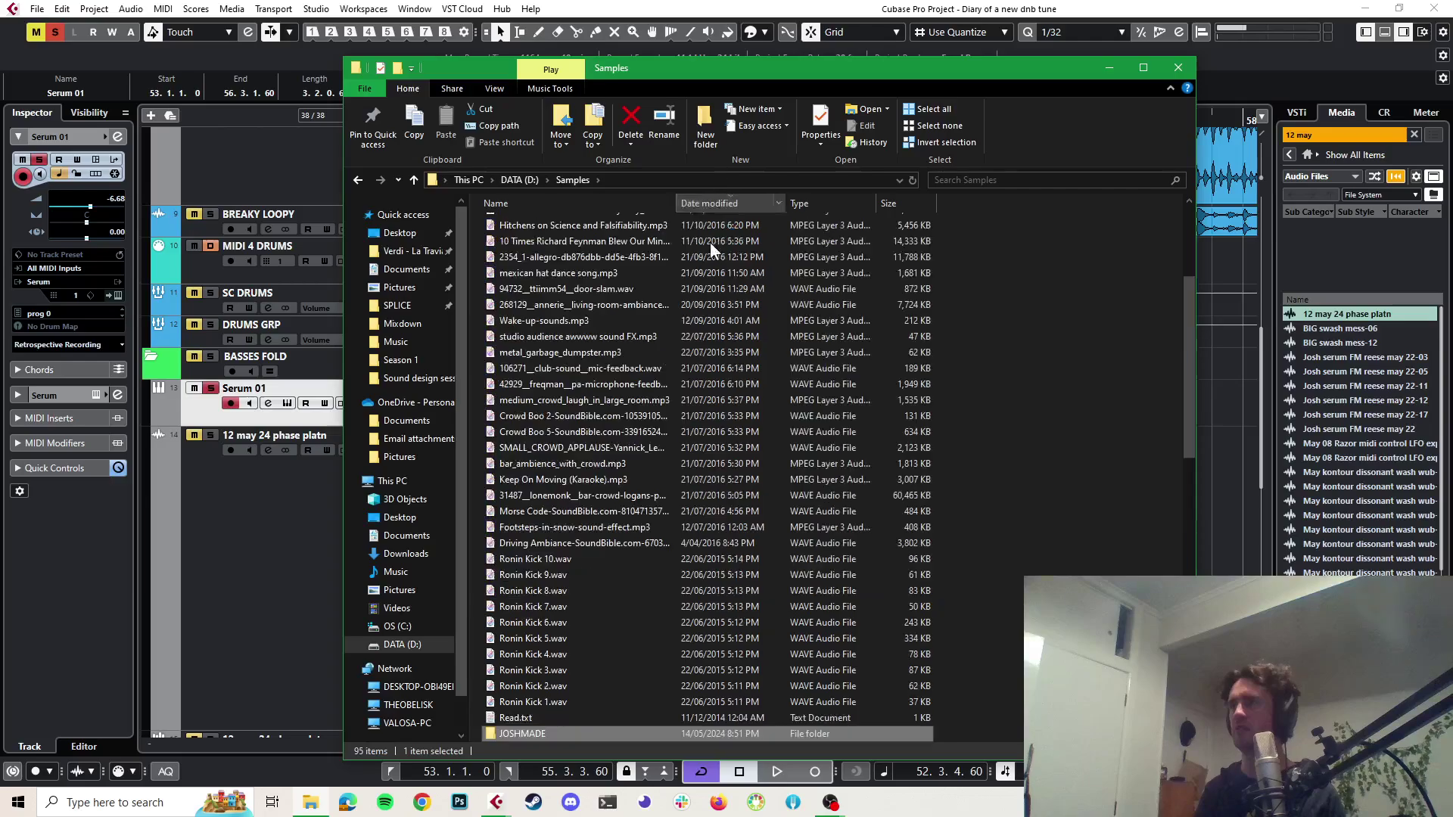
{"action": "left_click", "coordinate": [711, 200]}
{"action": "scroll", "coordinate": [730, 289], "scroll_direction": "up", "scroll_amount": 4}
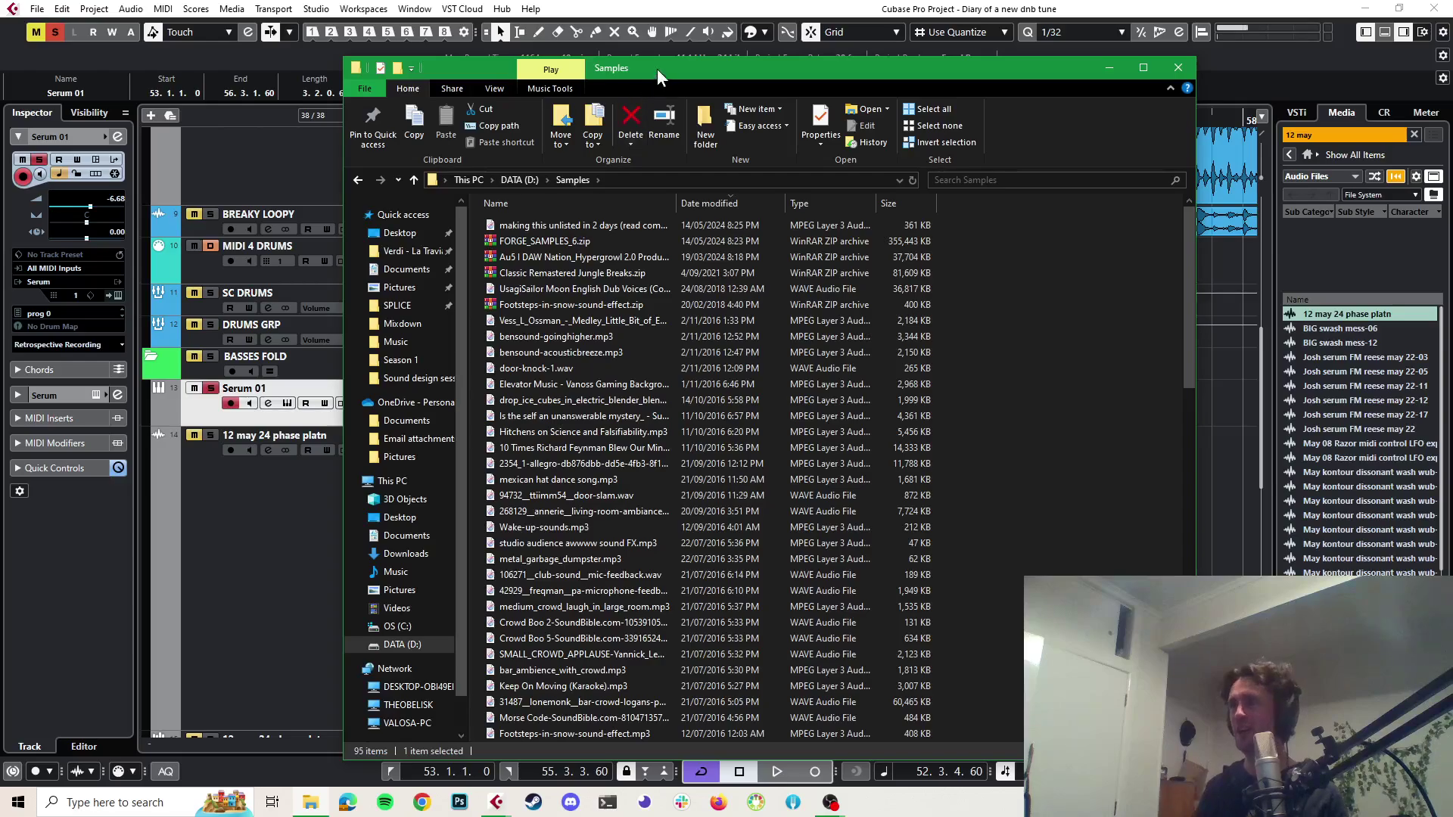
Import "making this unlisted in 2 days (read comments) (320)" as a new track in MIDS FOLD, copying the file to the project folder
{"action": "left_click_drag", "start_coordinate": [657, 69], "coordinate": [943, 339]}
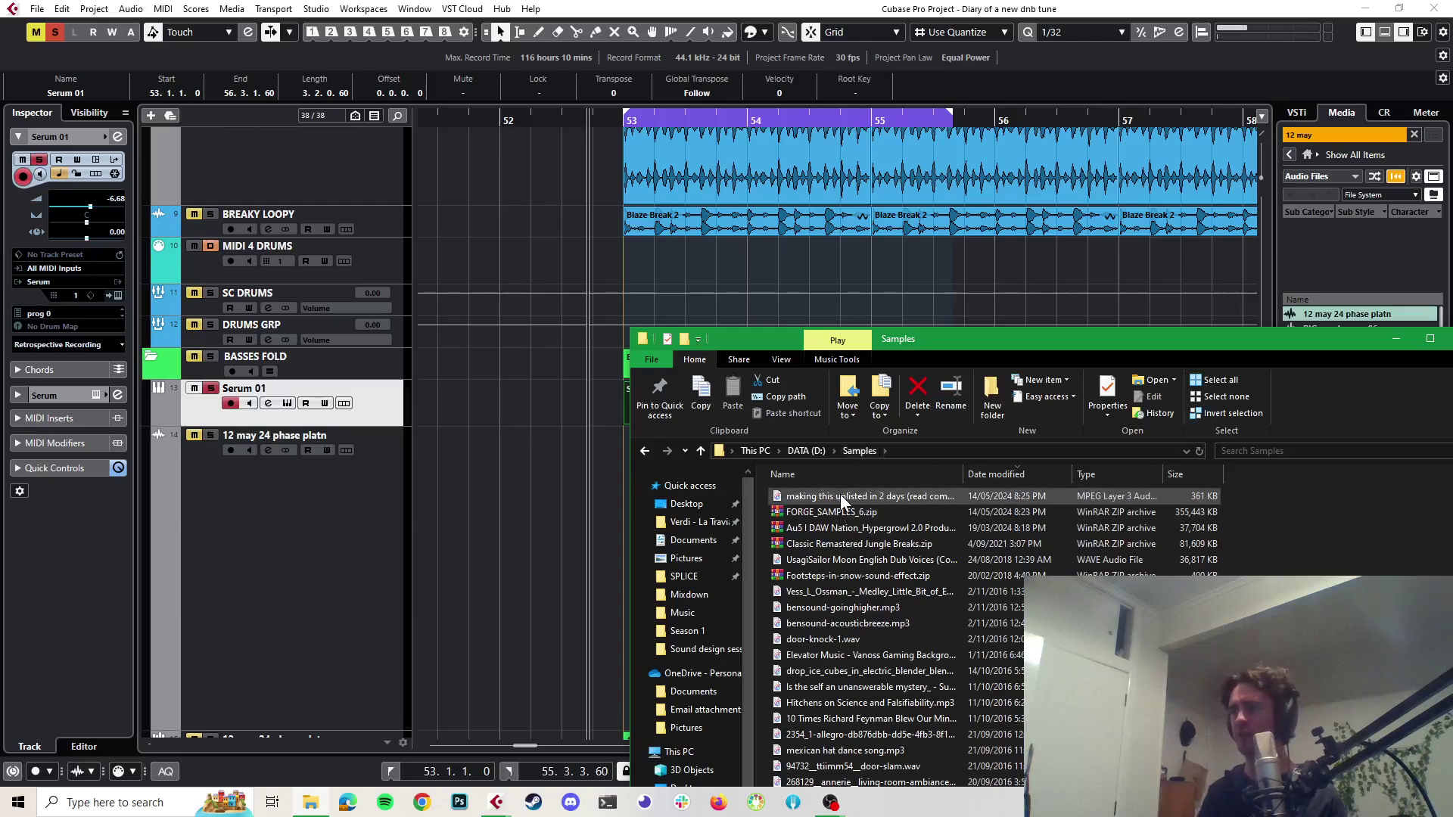
{"action": "scroll", "coordinate": [579, 355], "scroll_direction": "down", "scroll_amount": 6}
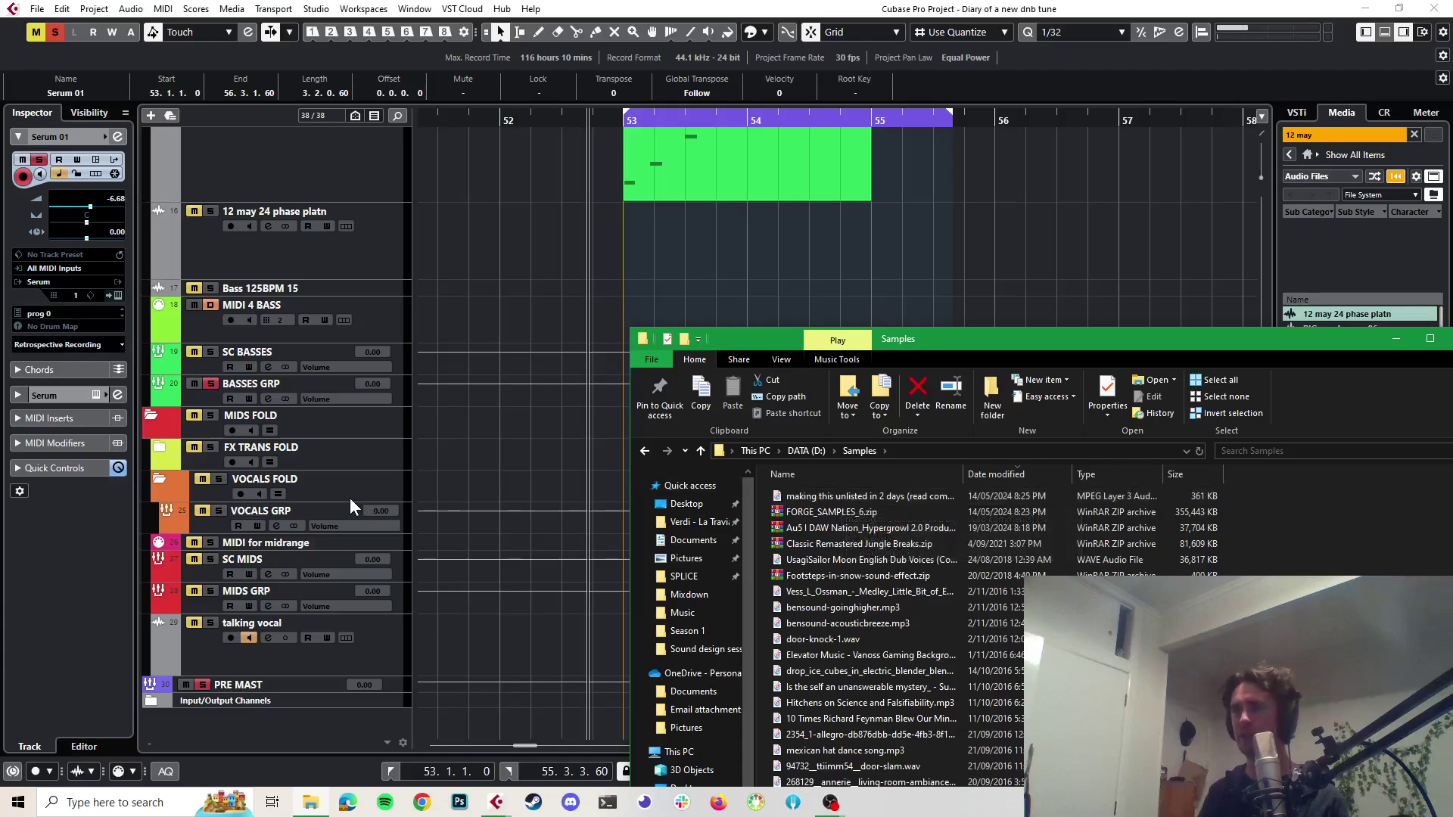
{"action": "left_click", "coordinate": [828, 498]}
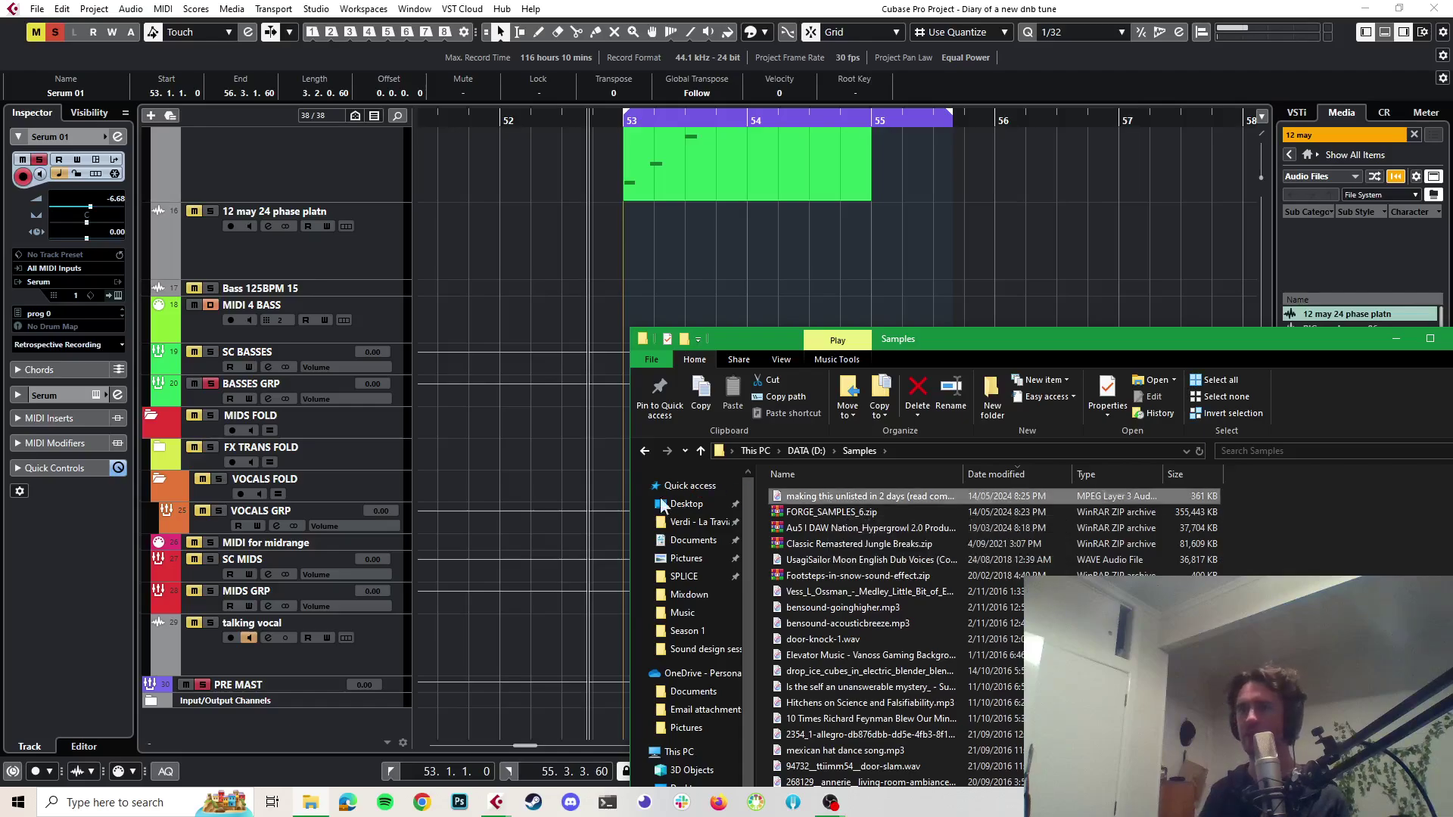
{"action": "left_click_drag", "start_coordinate": [663, 505], "coordinate": [348, 447]}
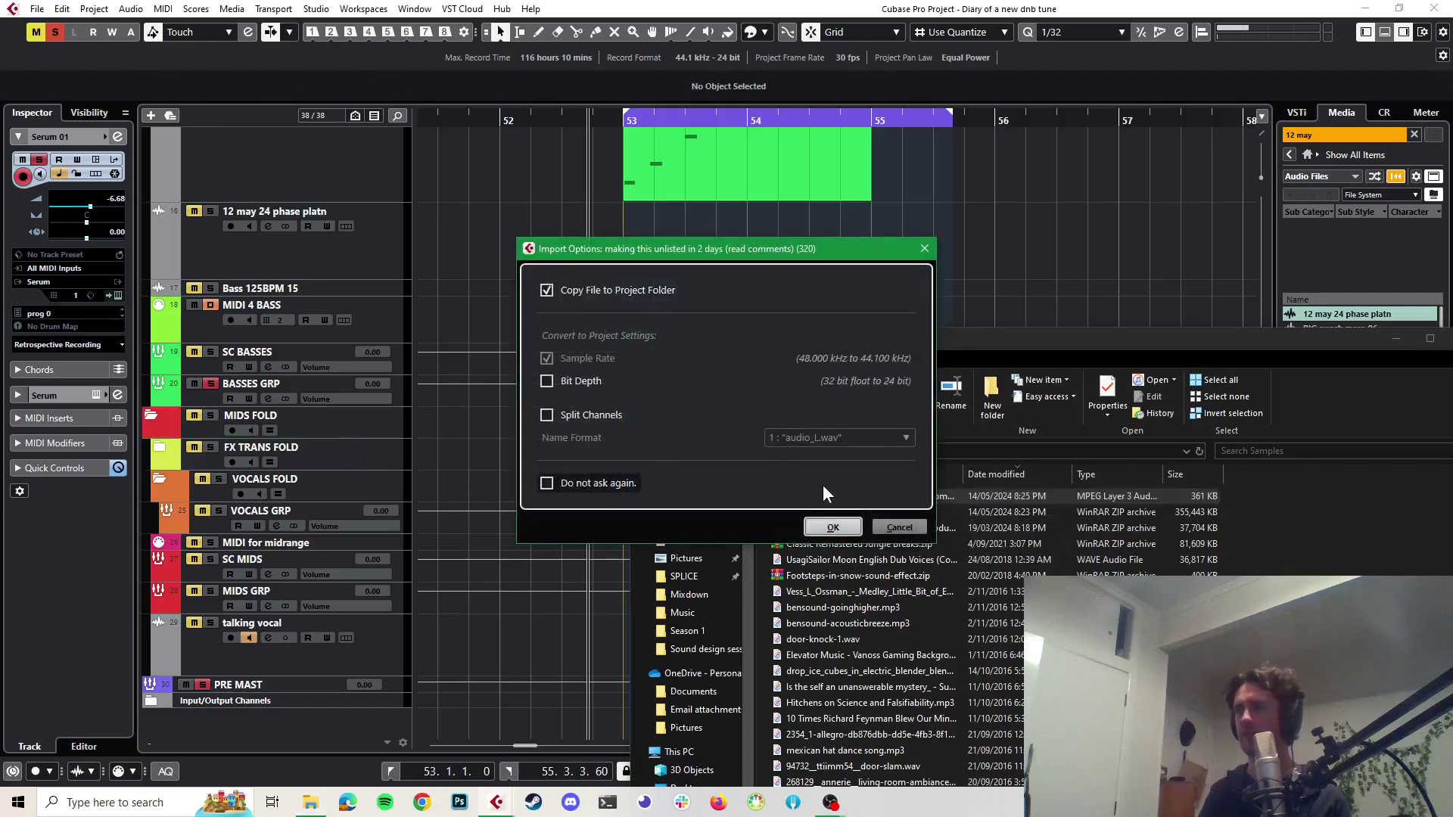
{"action": "left_click", "coordinate": [832, 527]}
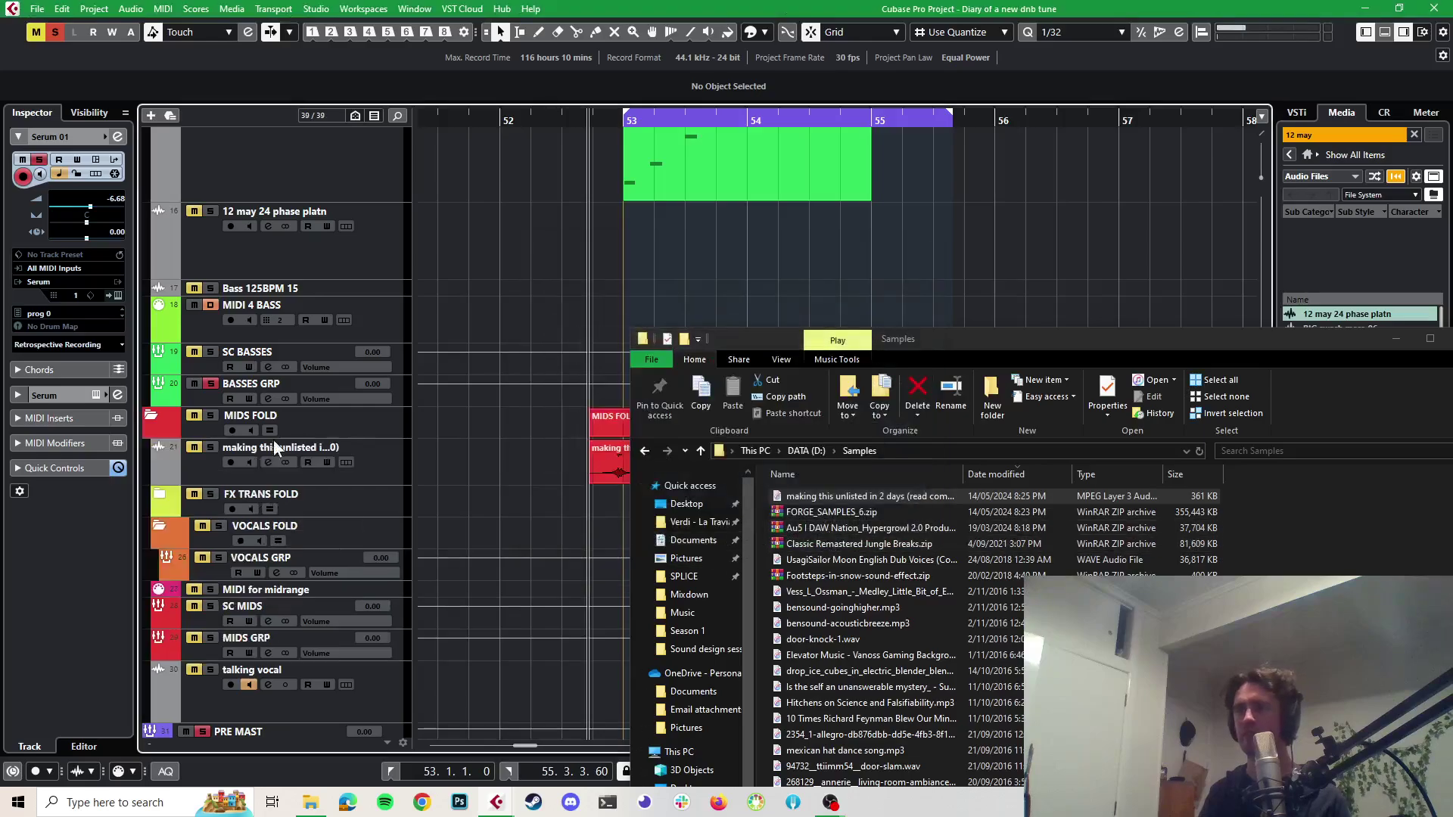
Solo the imported sample's track and route its output to MIDS GRP
{"action": "left_click", "coordinate": [403, 469]}
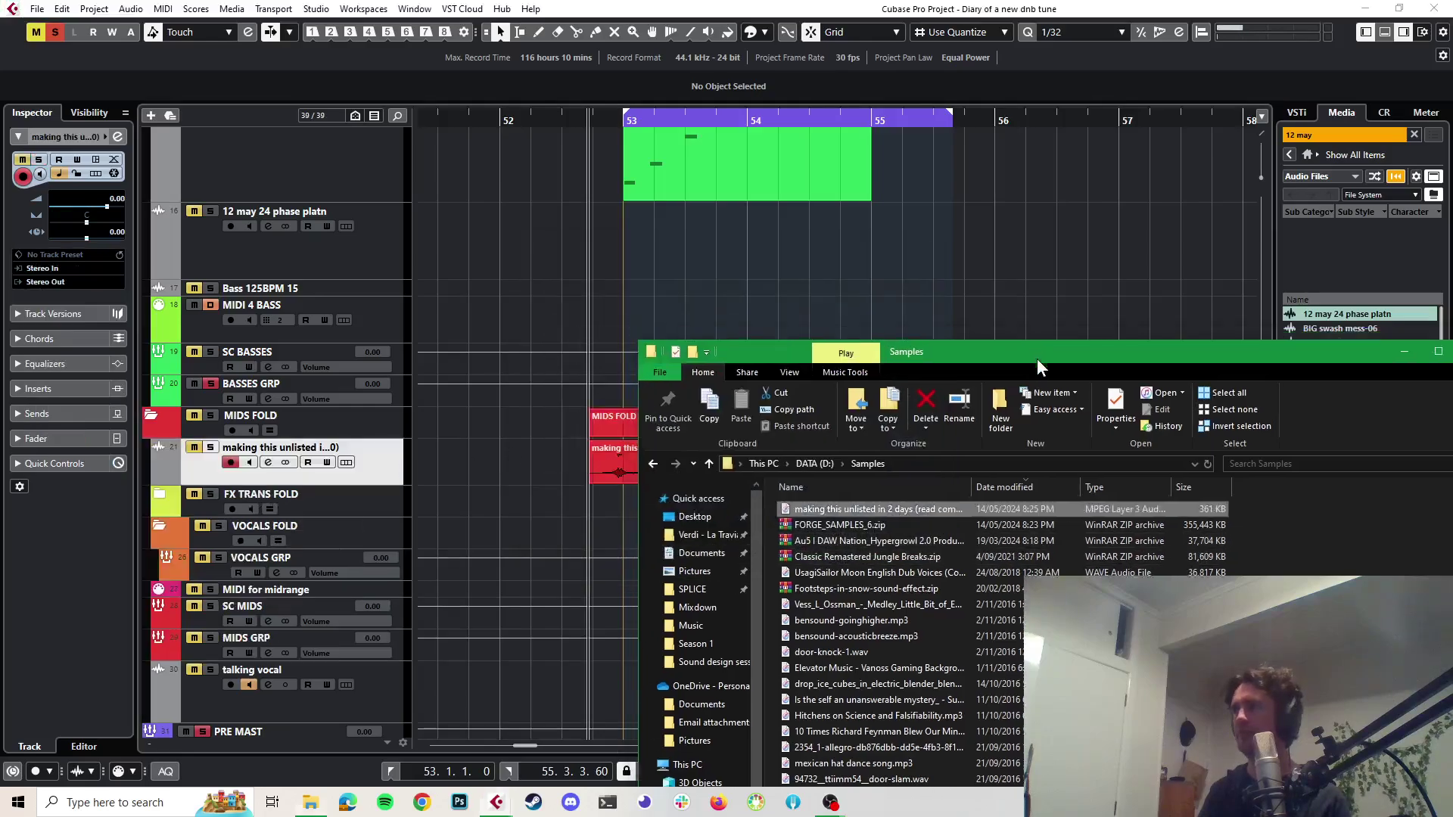
{"action": "left_click_drag", "start_coordinate": [1033, 348], "coordinate": [1163, 649]}
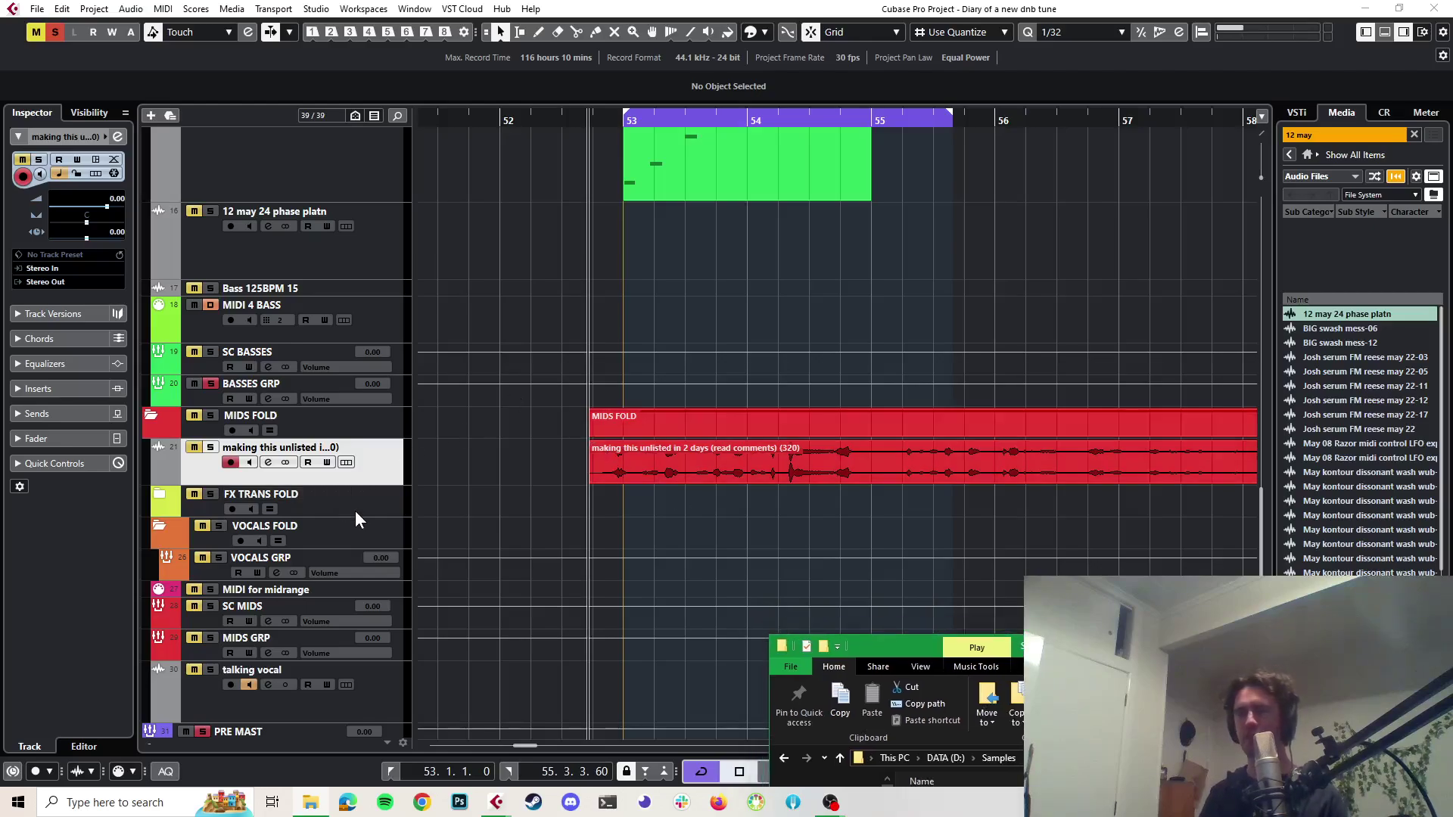
{"action": "left_click", "coordinate": [210, 448]}
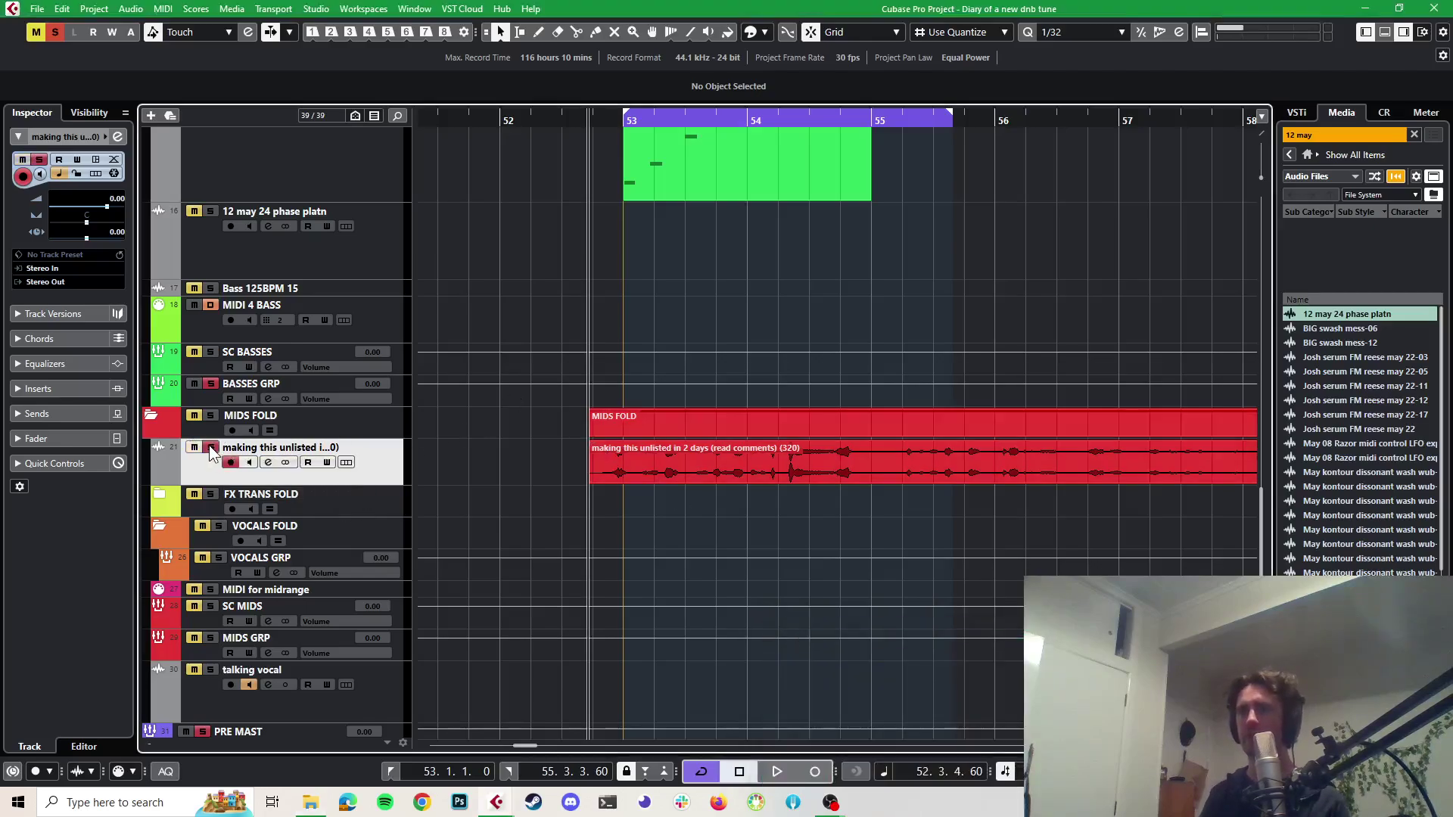
{"action": "left_click", "coordinate": [41, 283]}
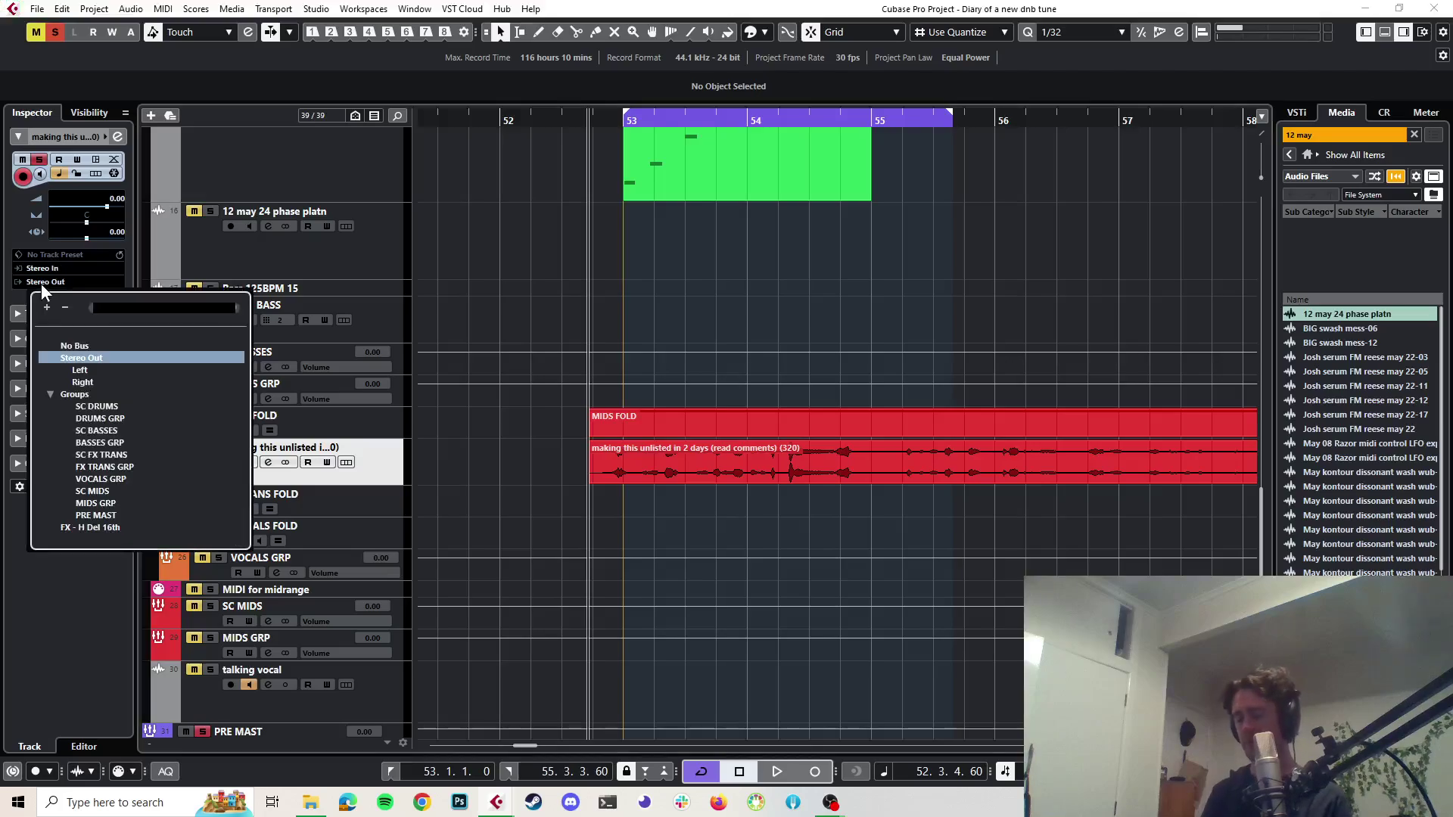
{"action": "type", "text": "mid"}
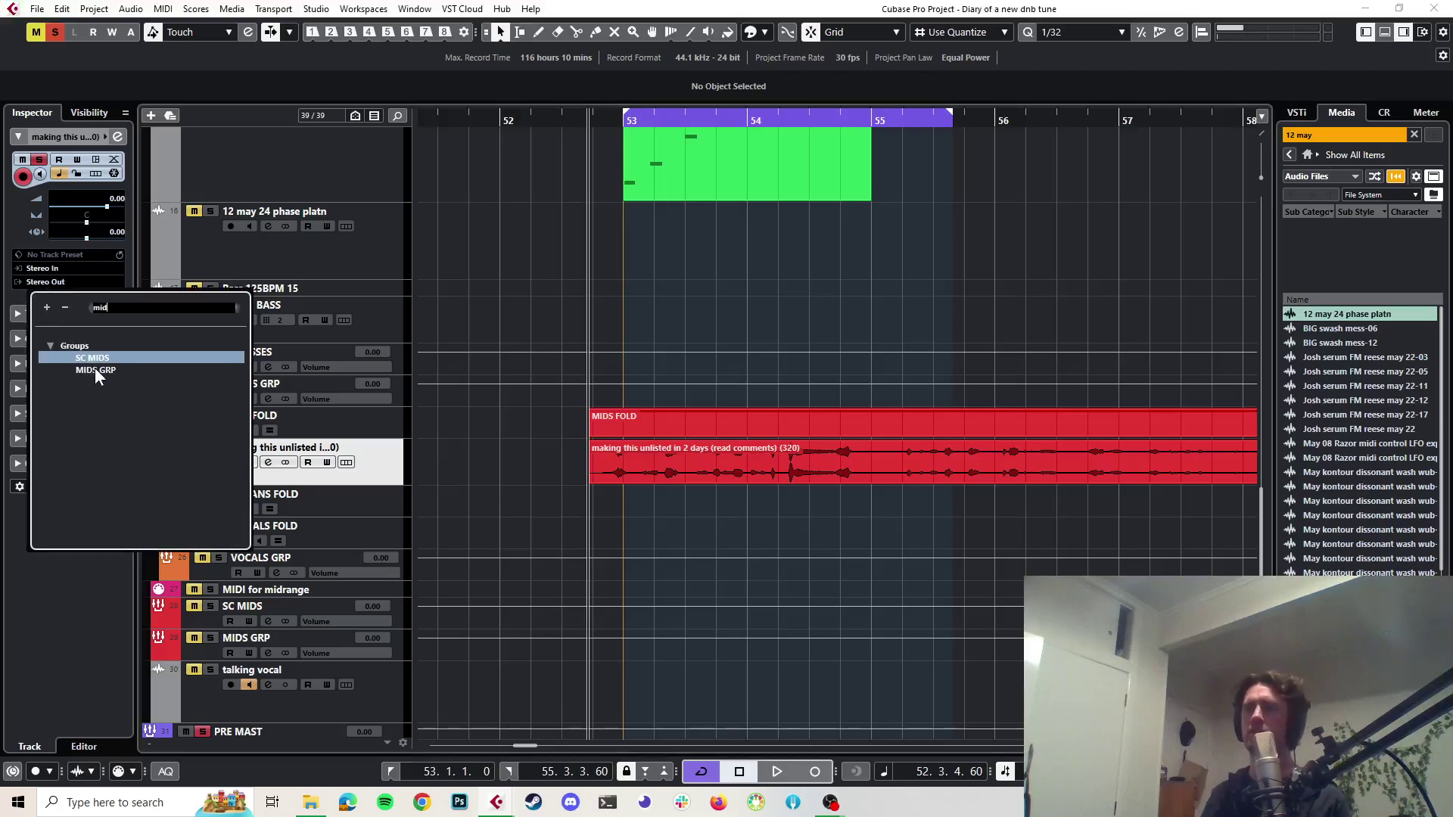
{"action": "left_click", "coordinate": [96, 370]}
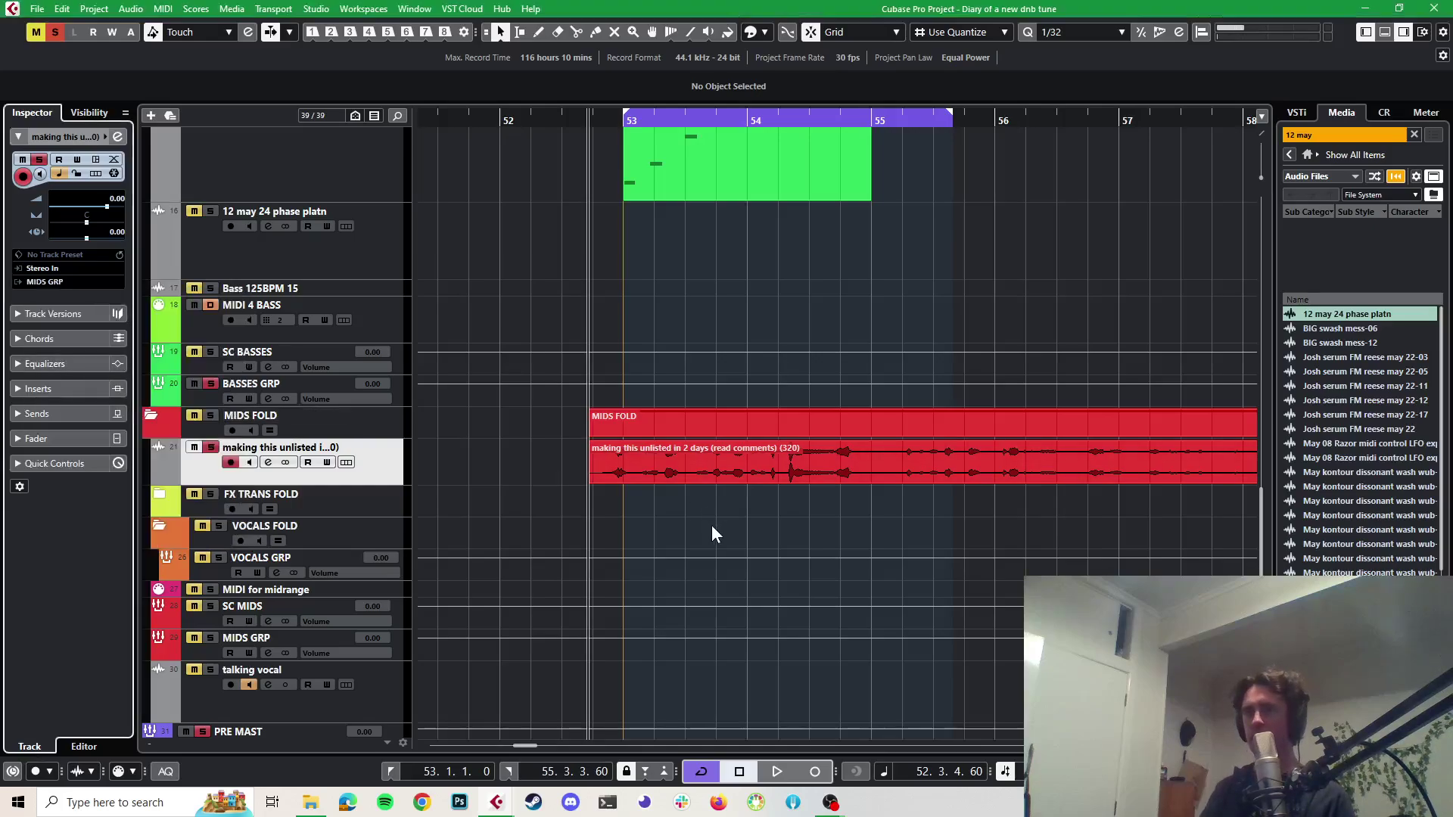
Re-solo the imported track together with MIDS GRP, lower its volume to -9.05 dB and audition it
{"action": "left_click", "coordinate": [211, 447]}
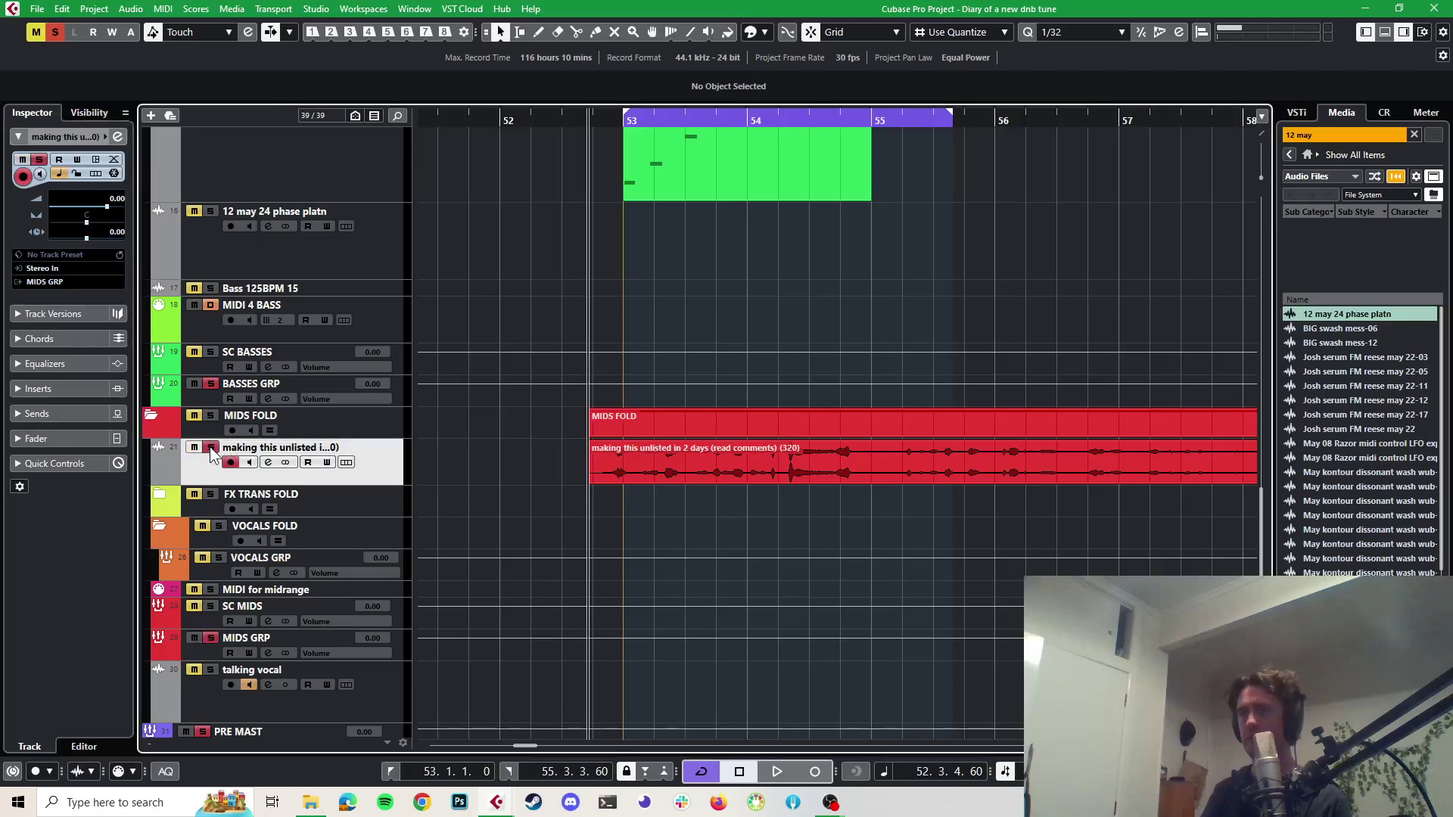
{"action": "left_click_drag", "start_coordinate": [111, 202], "coordinate": [109, 207]}
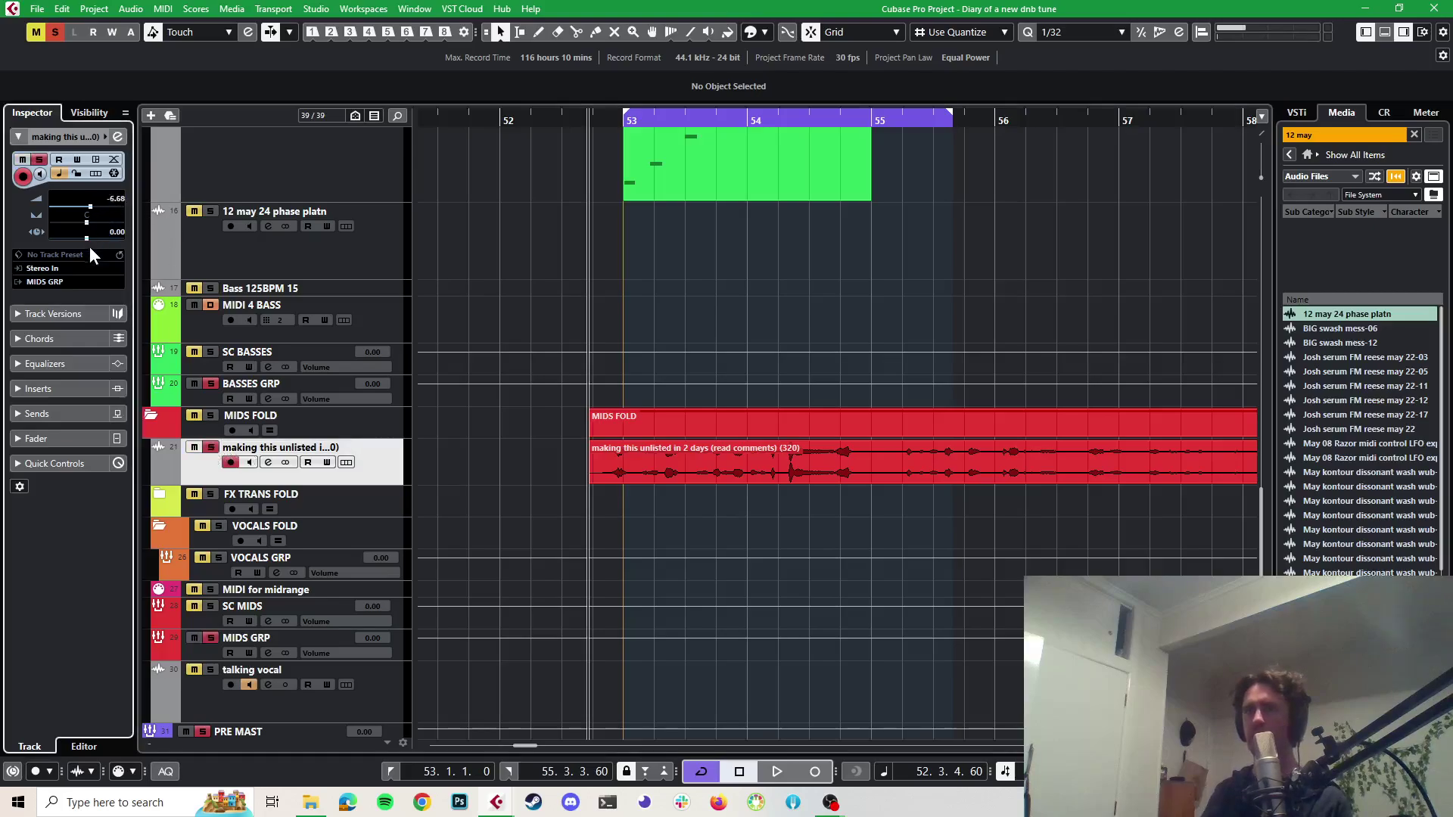
{"action": "key", "text": "space"}
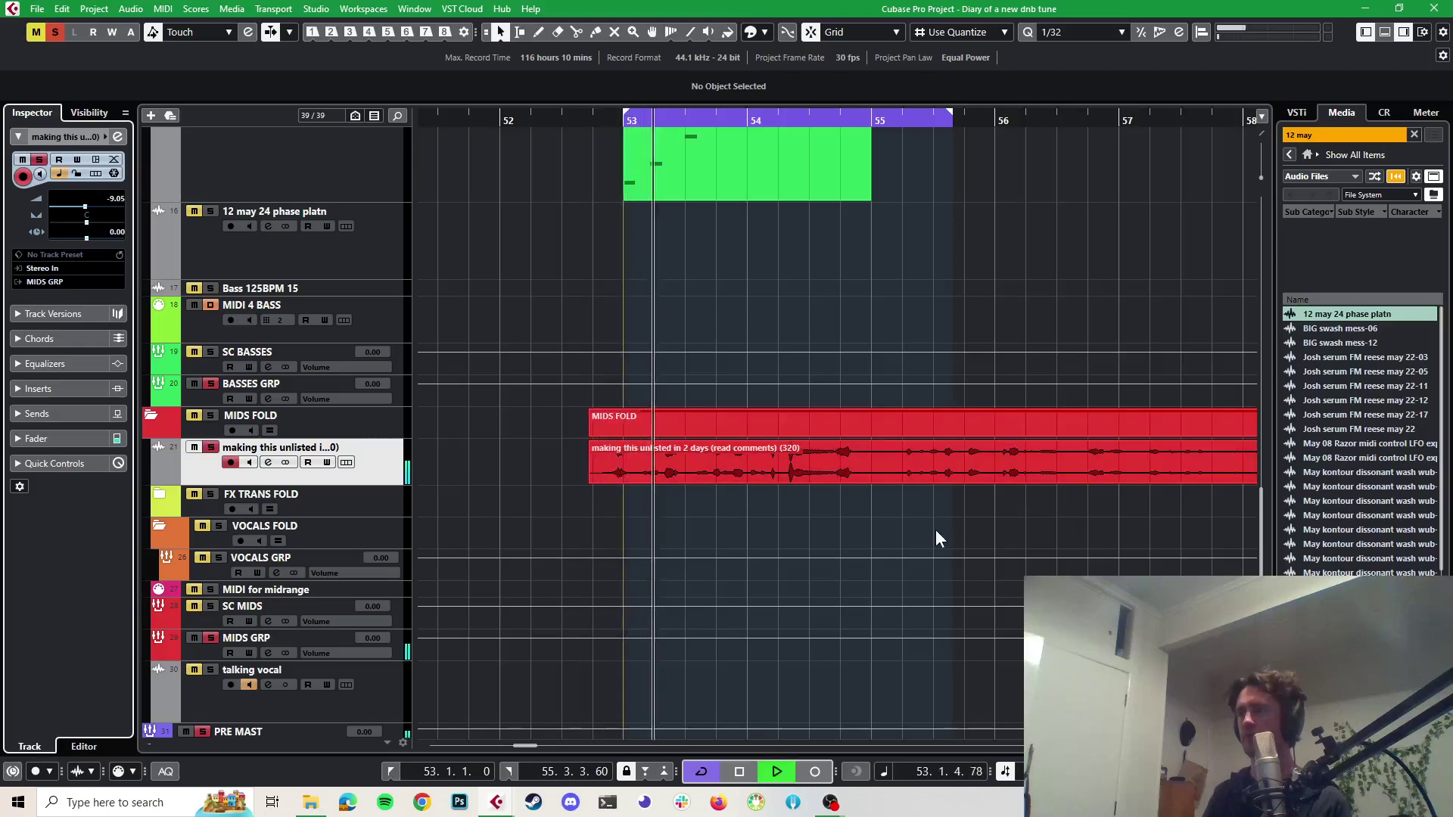
{"action": "key", "text": "space"}
Reset the solos, solo the imported track again, and play it with cycle off while raising its volume to -3.65 dB
{"action": "left_click", "coordinate": [55, 32]}
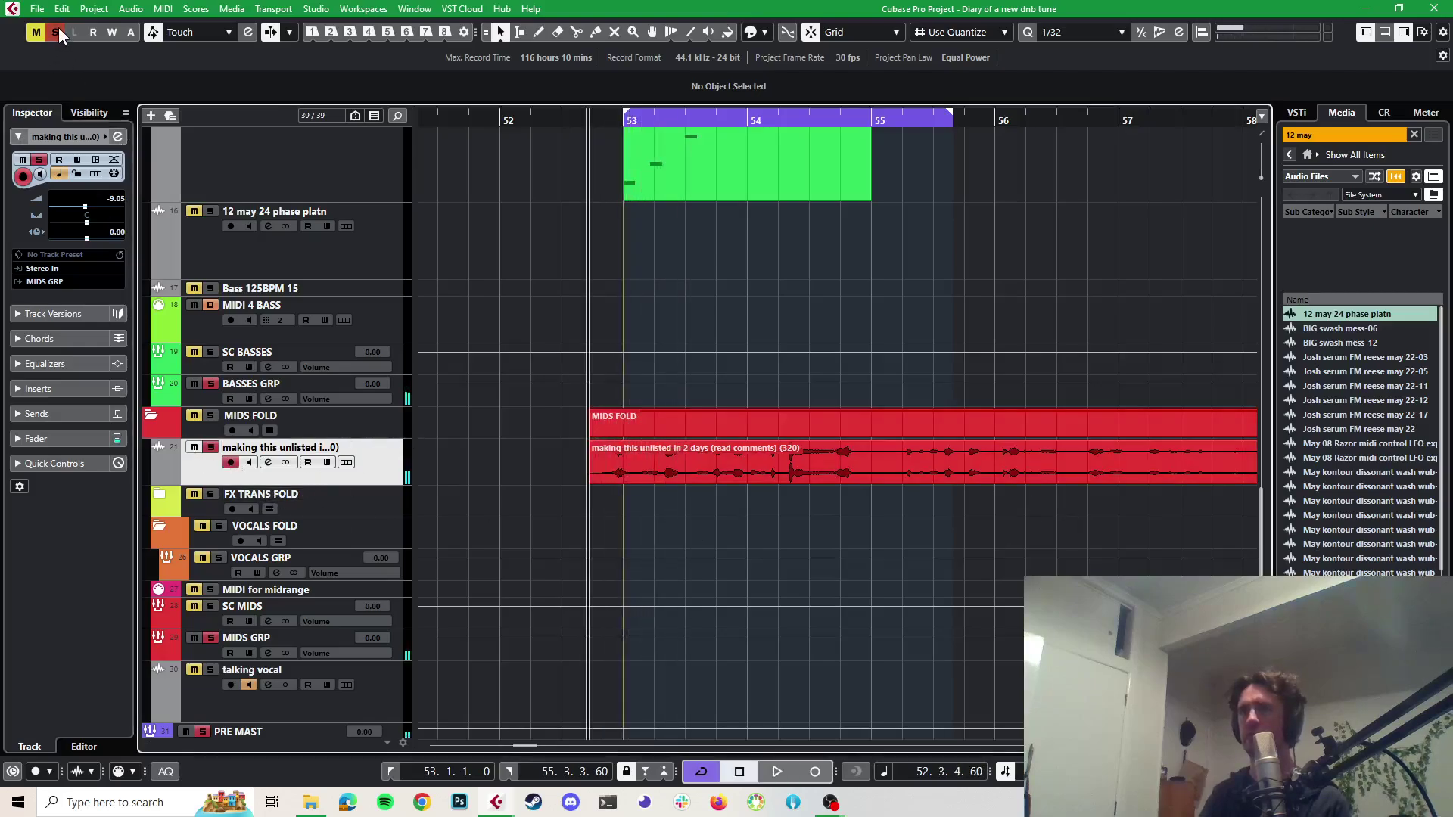
{"action": "left_click", "coordinate": [211, 448]}
{"action": "key", "text": "space"}
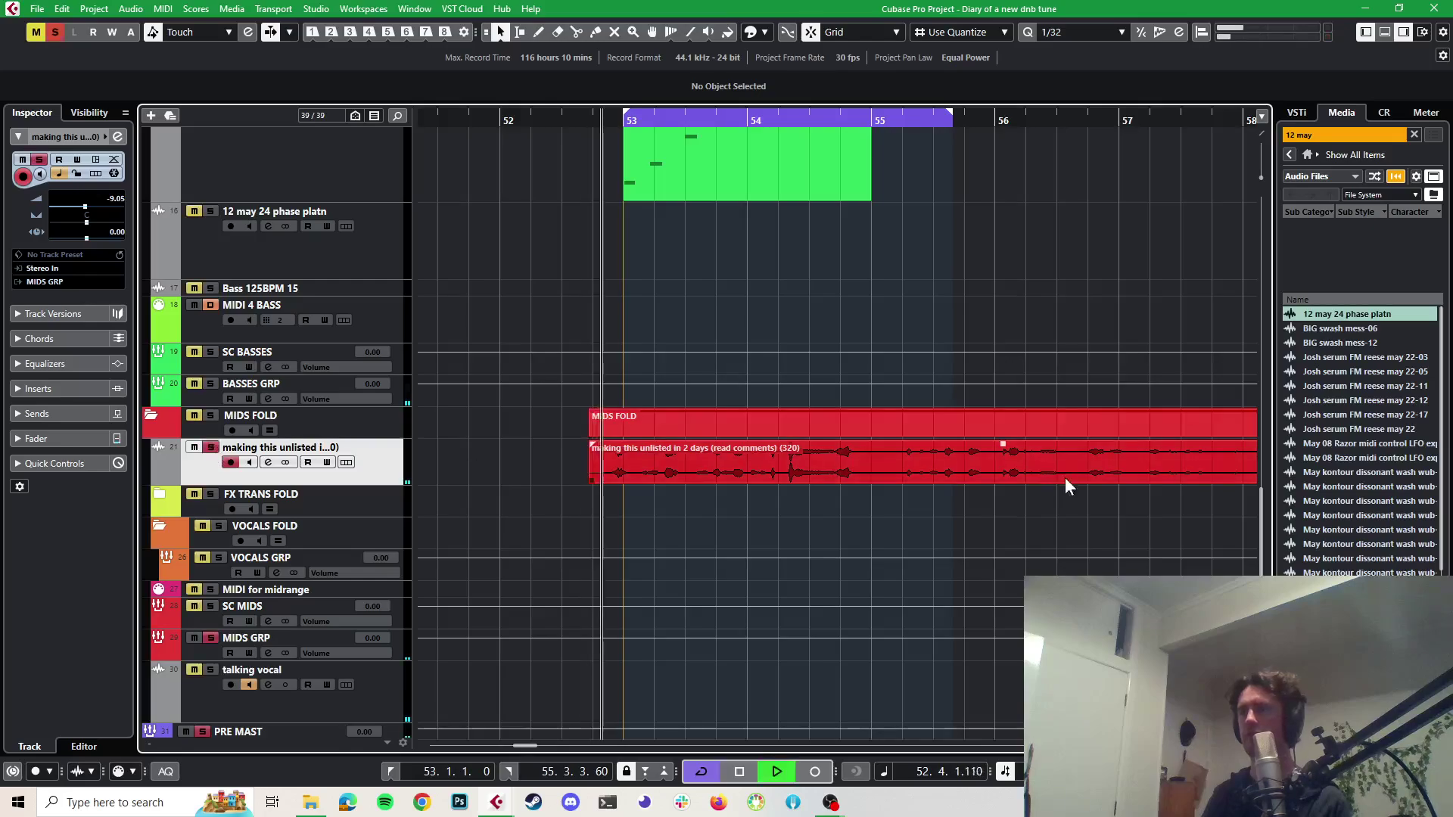
{"action": "left_click_drag", "start_coordinate": [112, 196], "coordinate": [118, 167]}
{"action": "key", "text": "KP_Divide"}
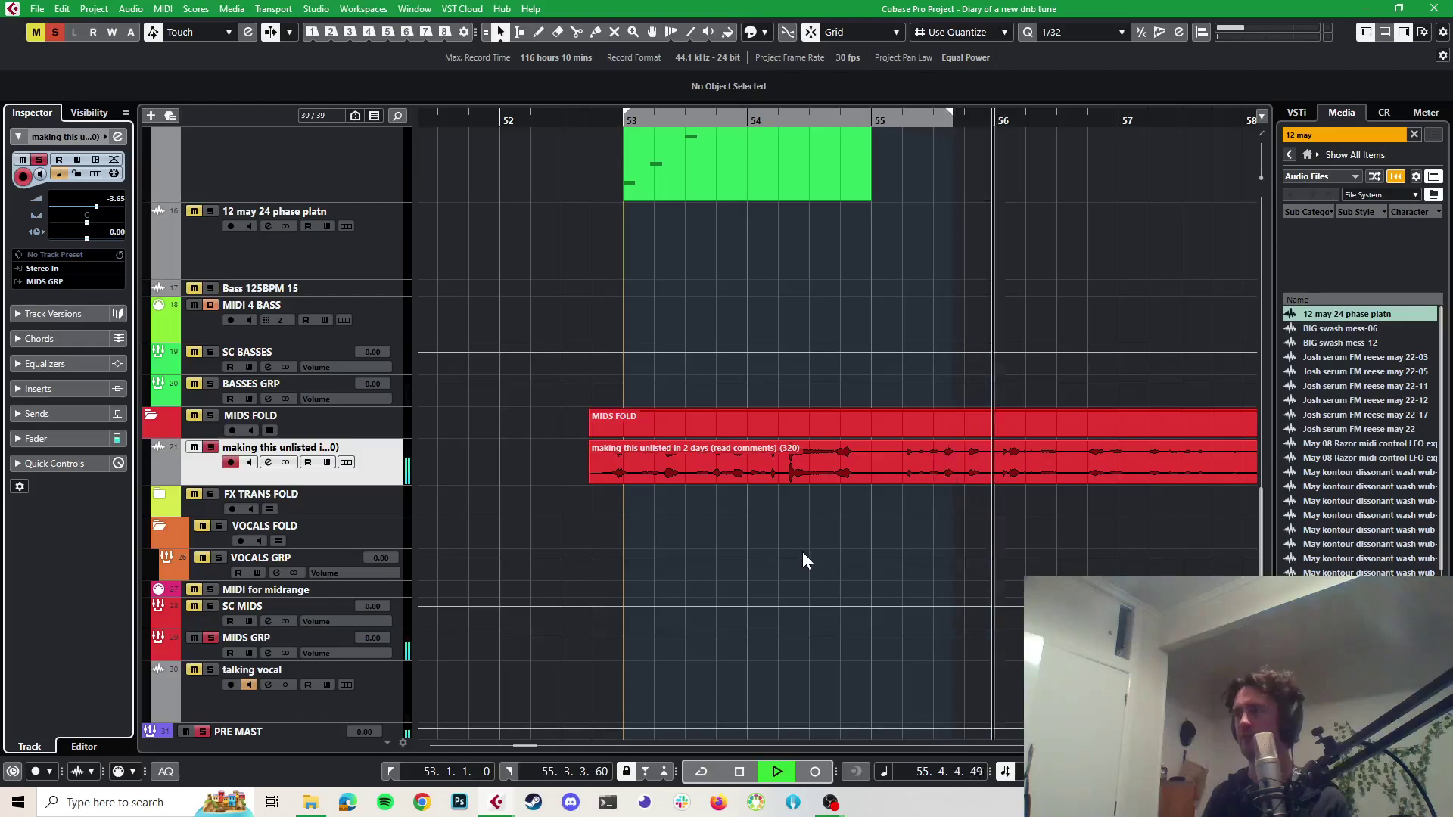
{"action": "key", "text": "space"}
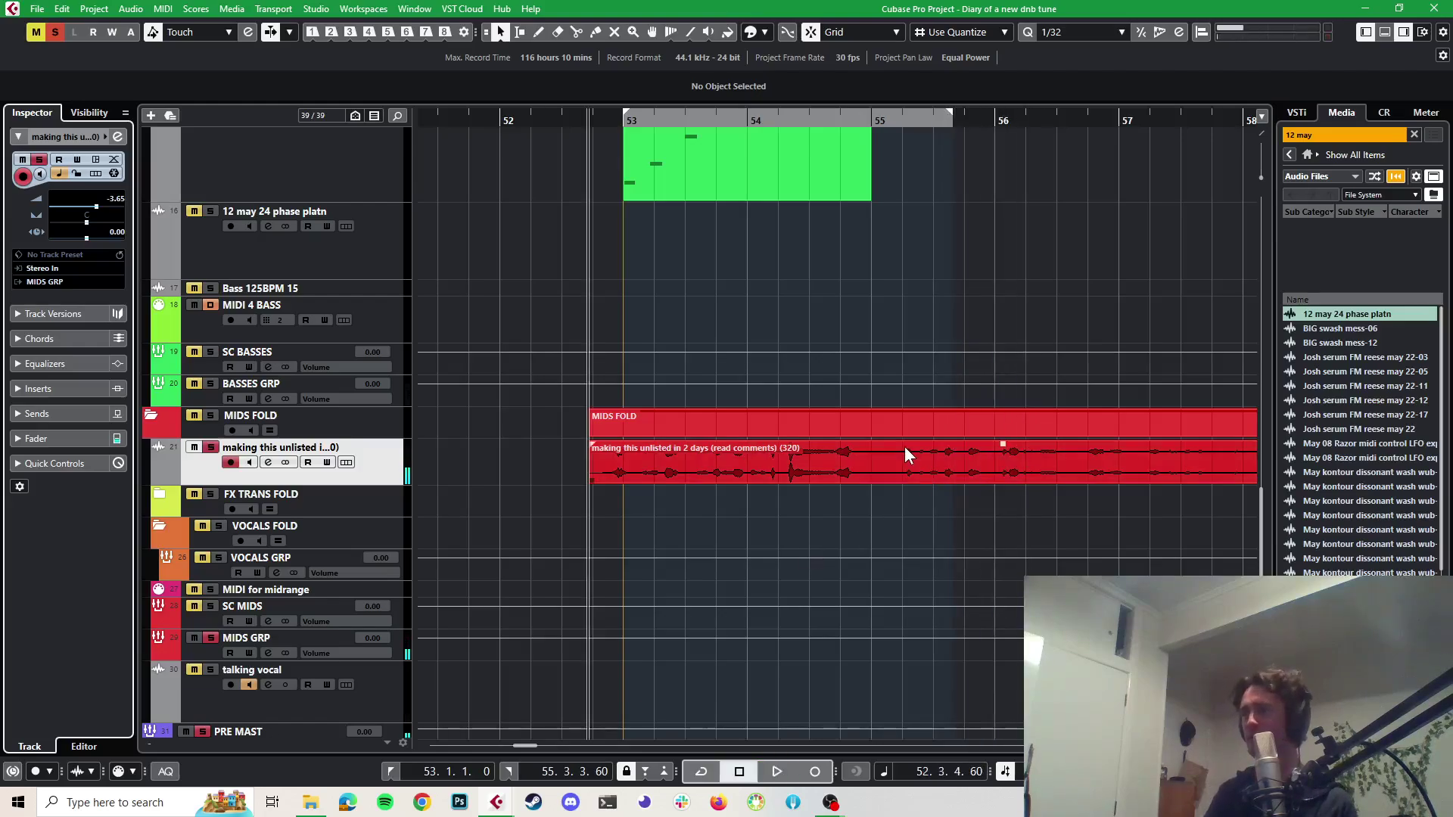
Place the playhead at 52.4.2.0 just before bar 53 and listen to the imported sample
{"action": "scroll", "coordinate": [1034, 351], "scroll_direction": "down", "scroll_amount": 3}
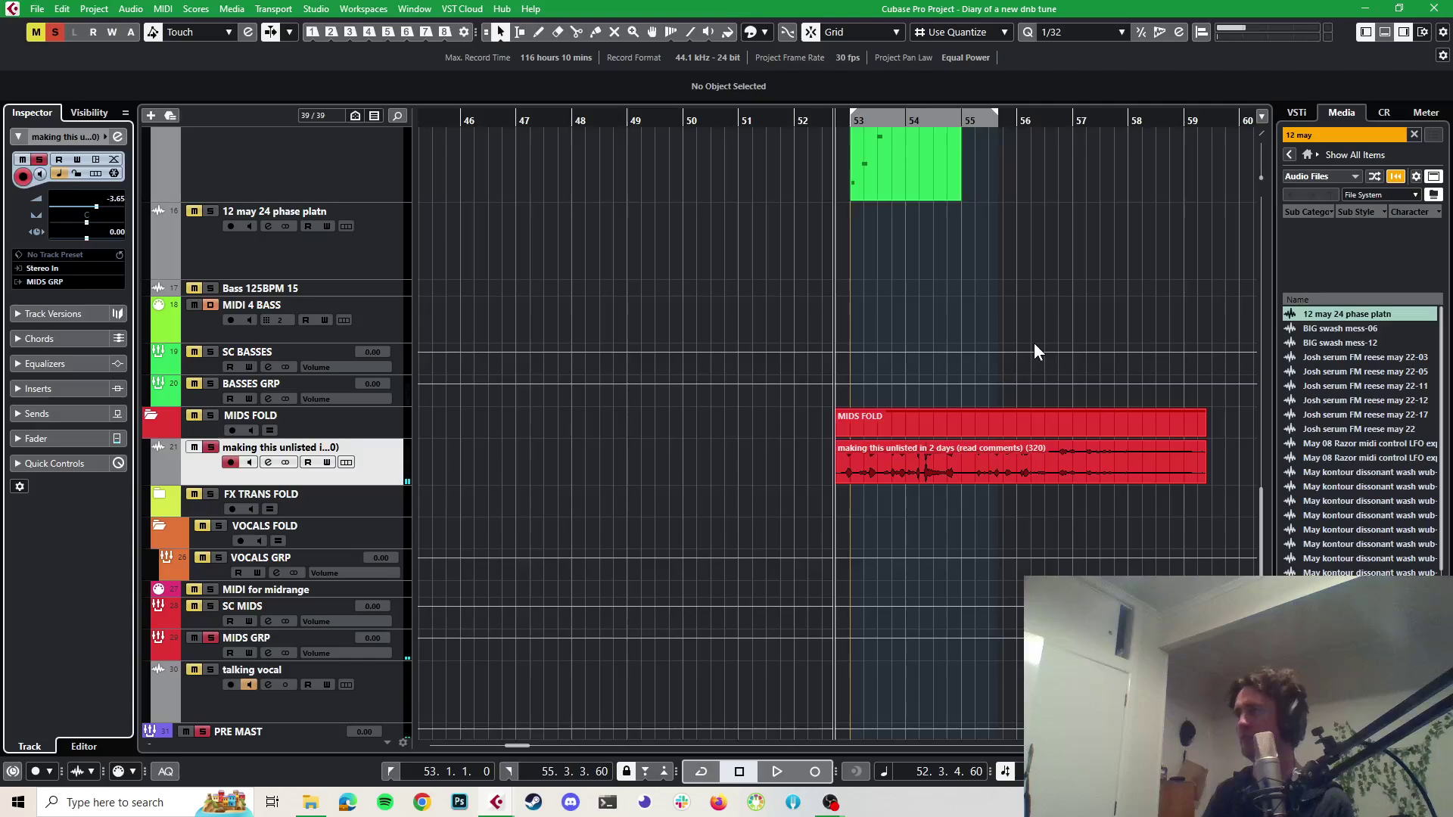
{"action": "scroll", "coordinate": [679, 451], "scroll_direction": "right", "scroll_amount": 3}
{"action": "scroll", "coordinate": [557, 454], "scroll_direction": "up", "scroll_amount": 3}
{"action": "scroll", "coordinate": [656, 421], "scroll_direction": "up", "scroll_amount": 2}
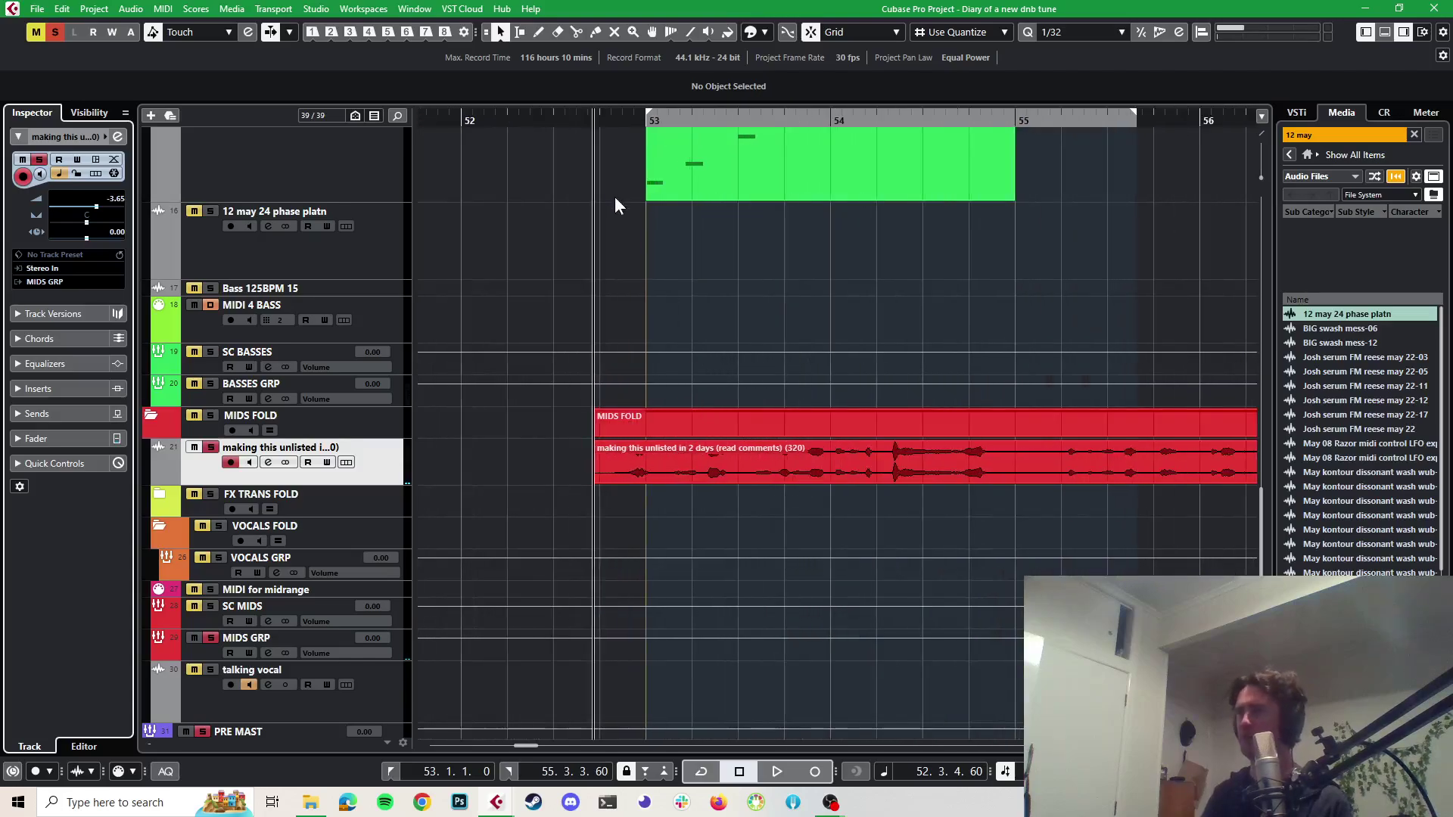
{"action": "left_click_drag", "start_coordinate": [613, 126], "coordinate": [615, 122]}
{"action": "key", "text": "space"}
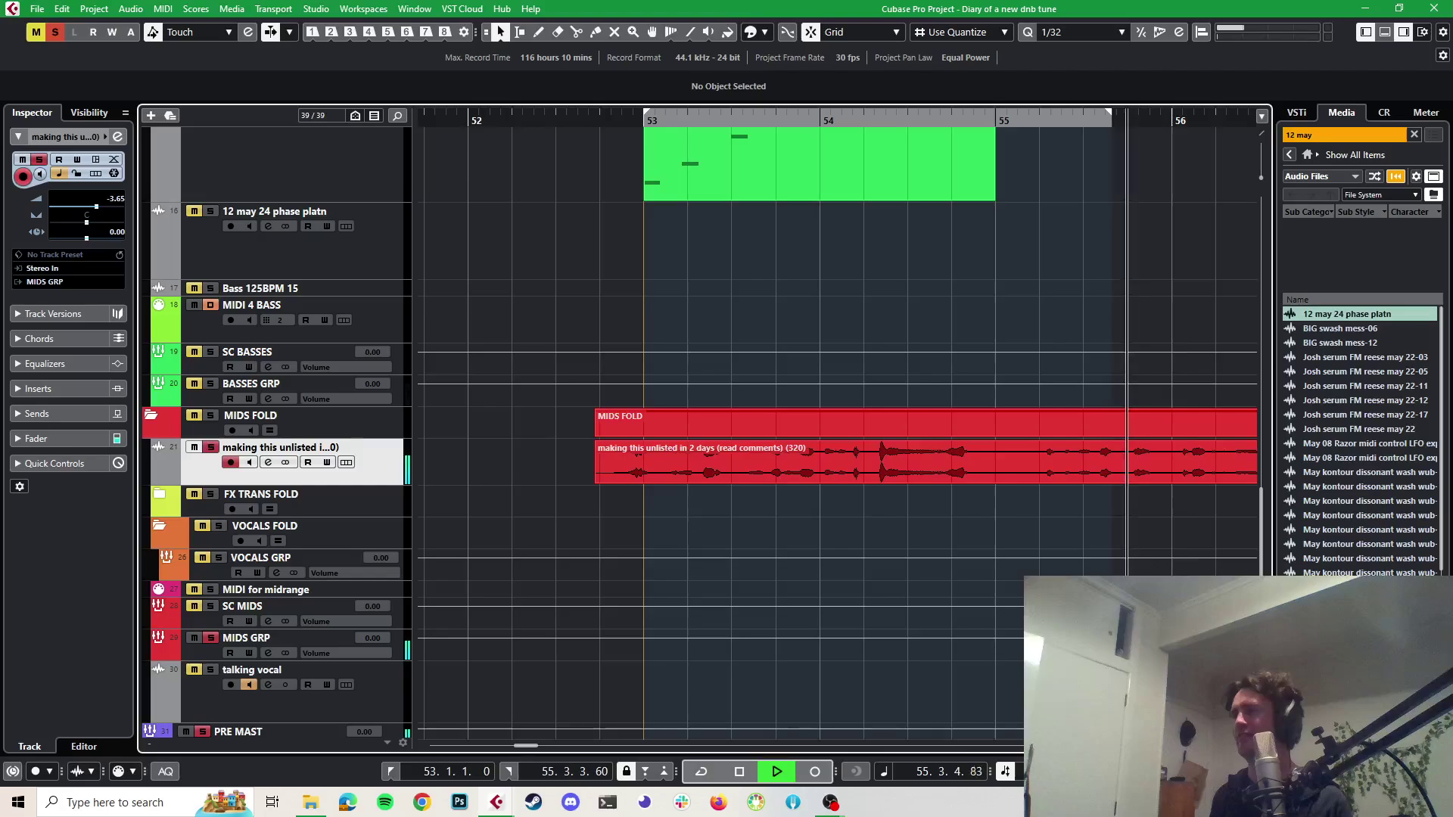
{"action": "key", "text": "space"}
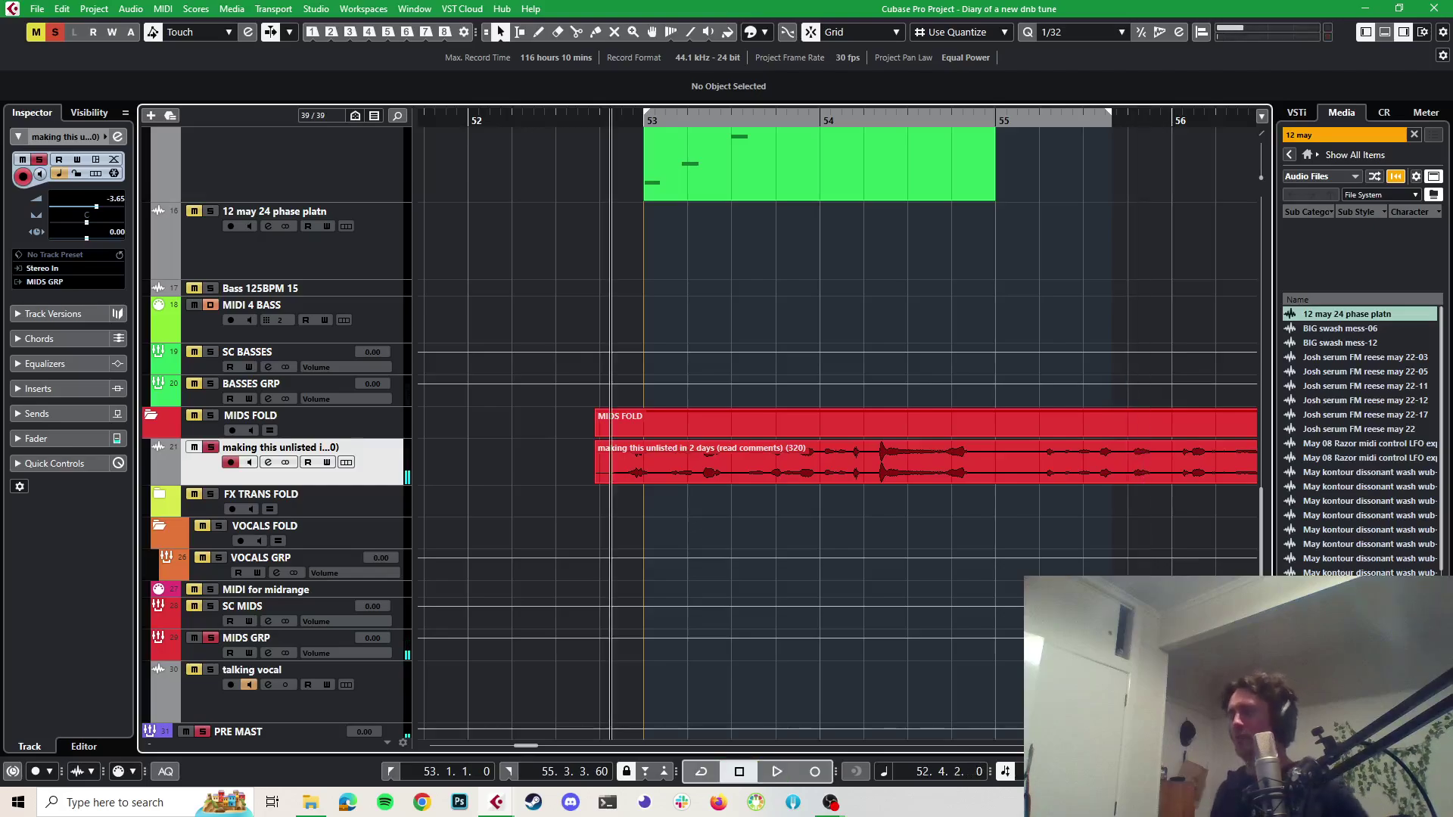